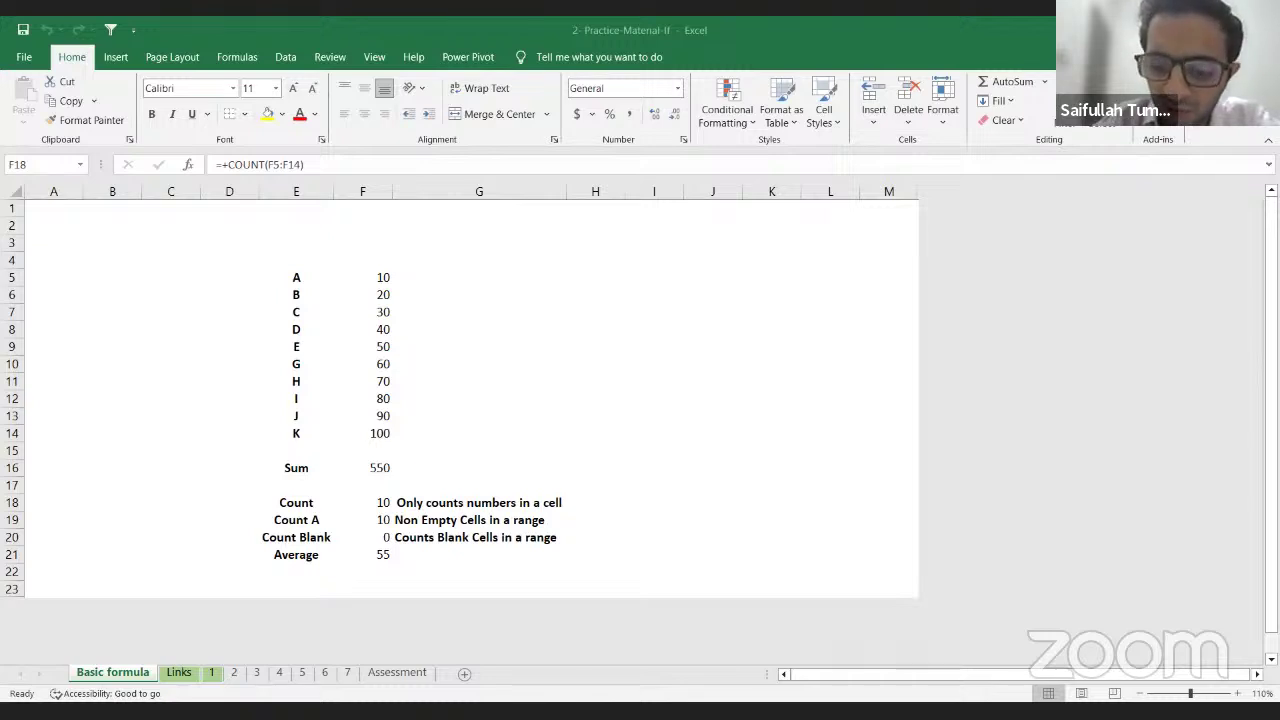
Step: In F18, try a cell-reference formula and a =SUM( entry, cancelling both
key(F2)
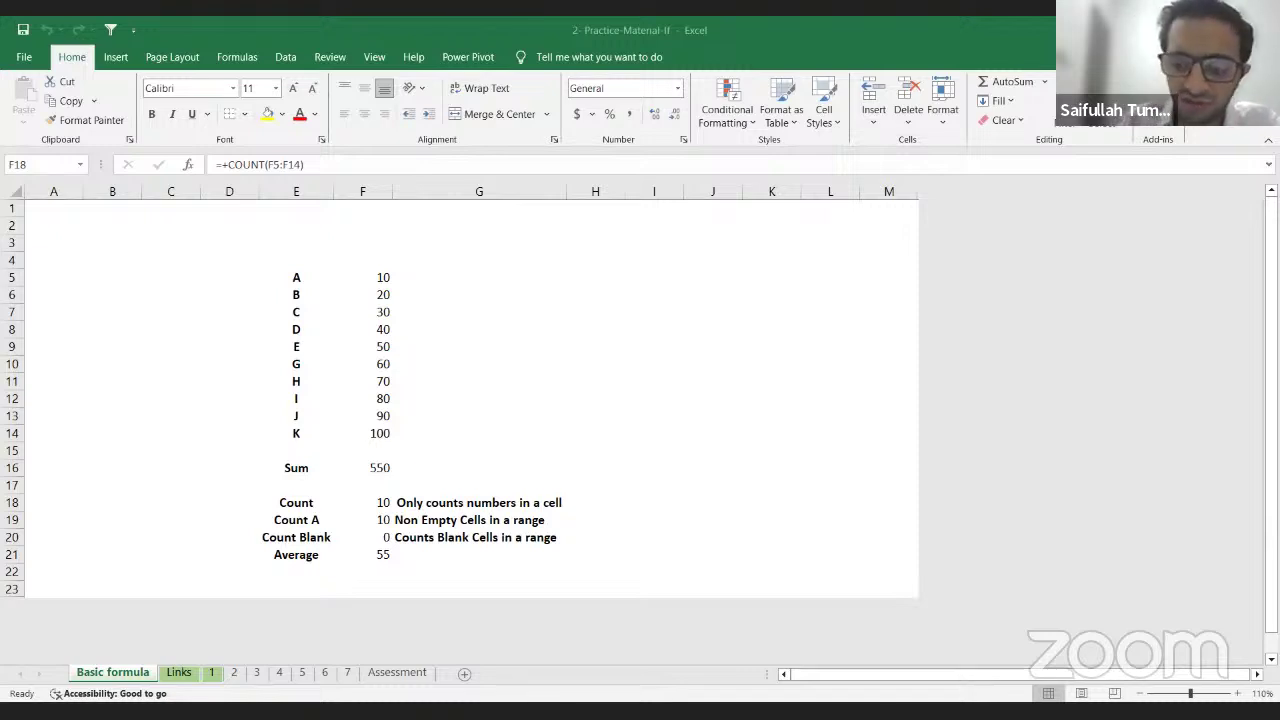
text(=)
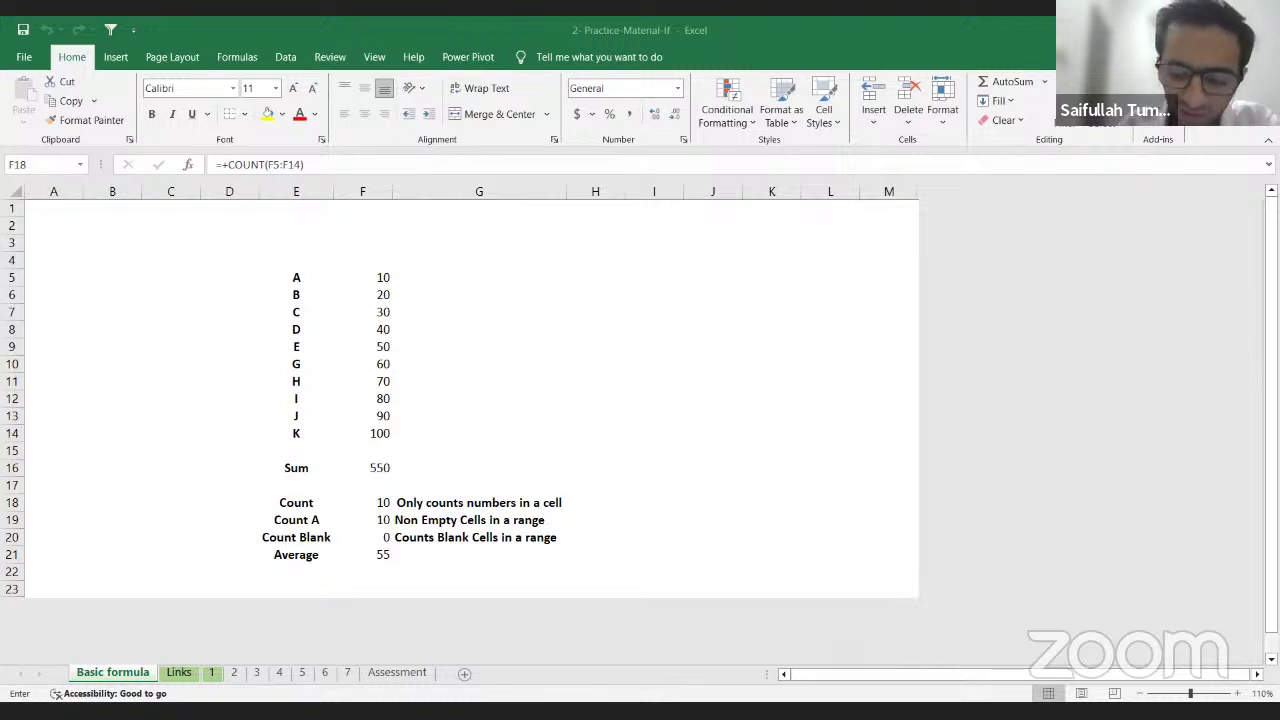
key(Up)
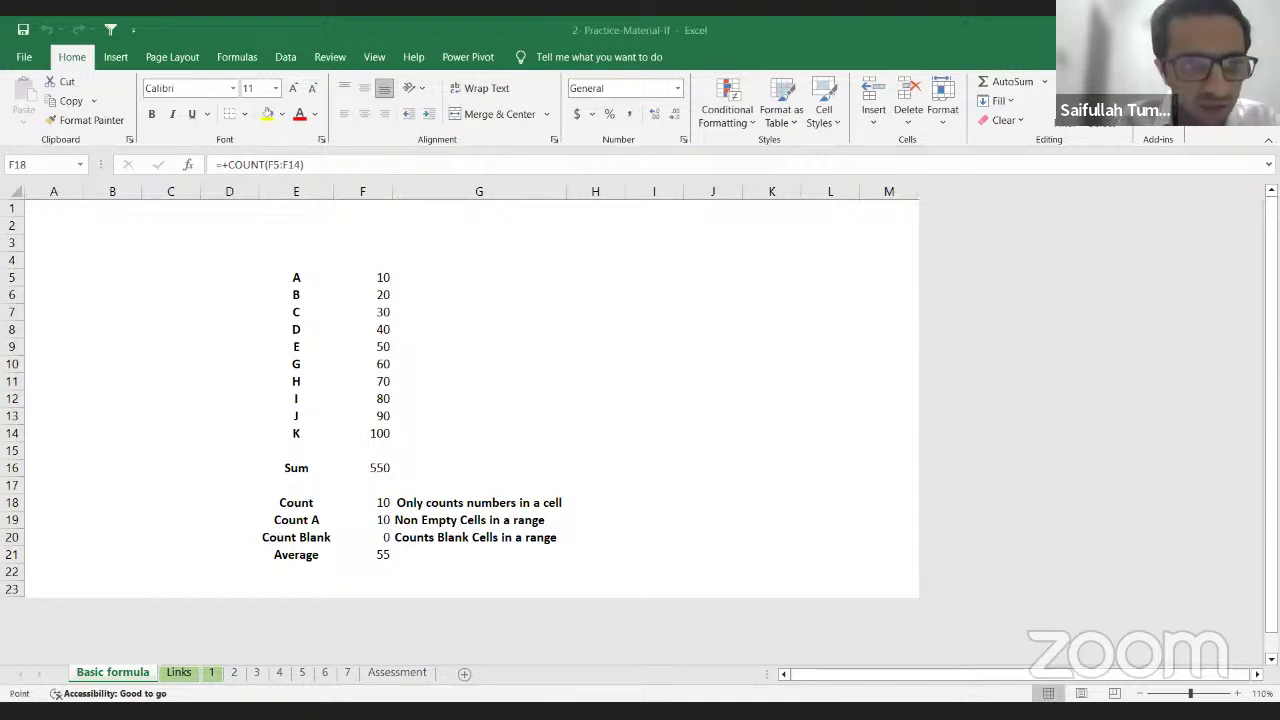
key(Return)
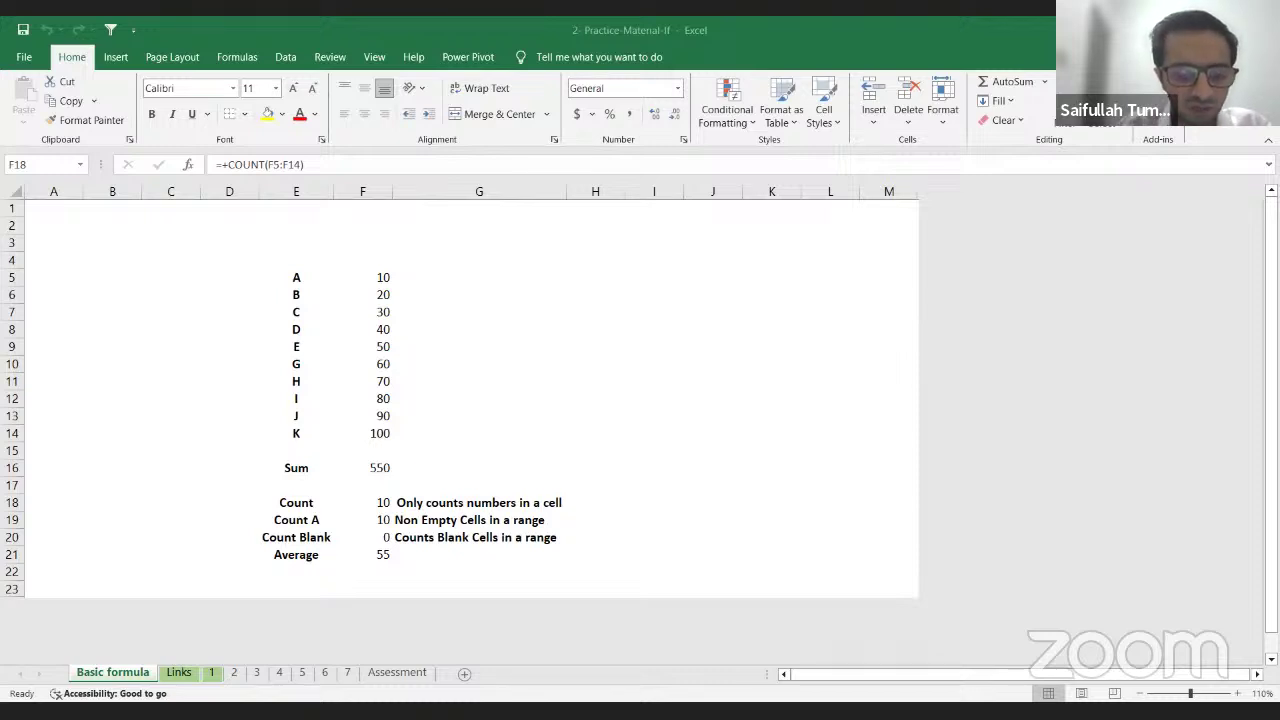
text(=)
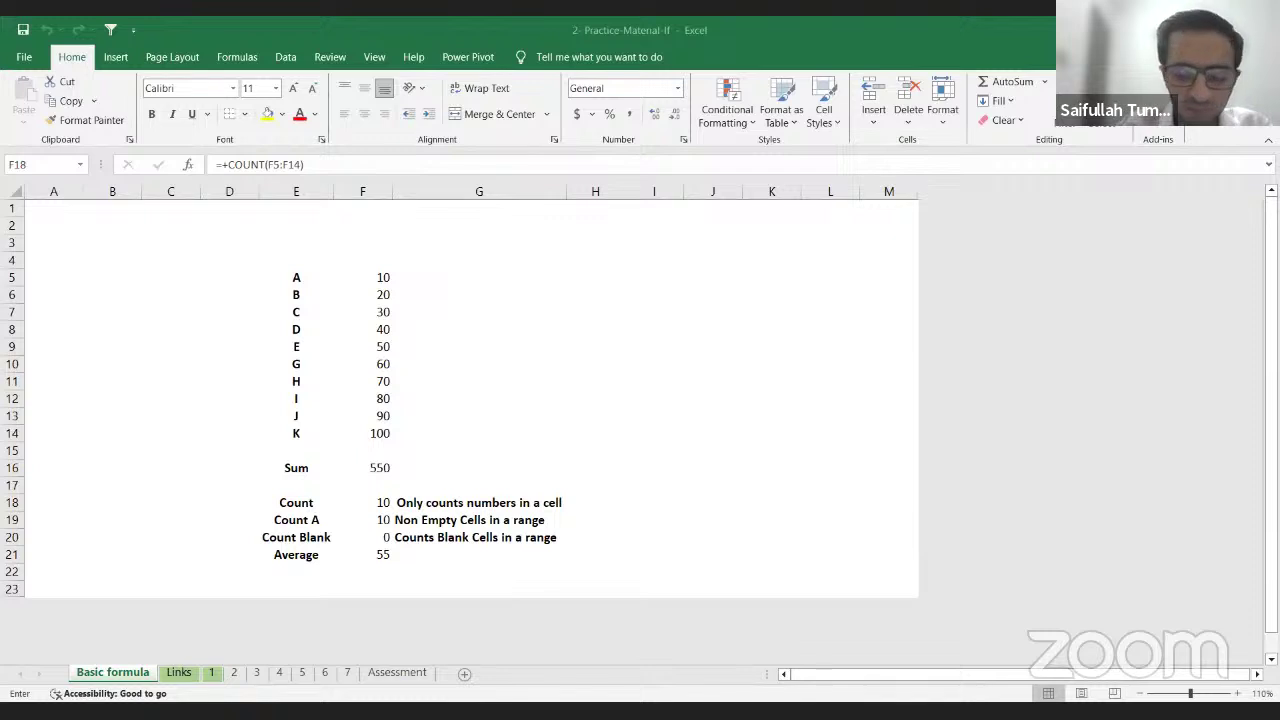
text(sum()
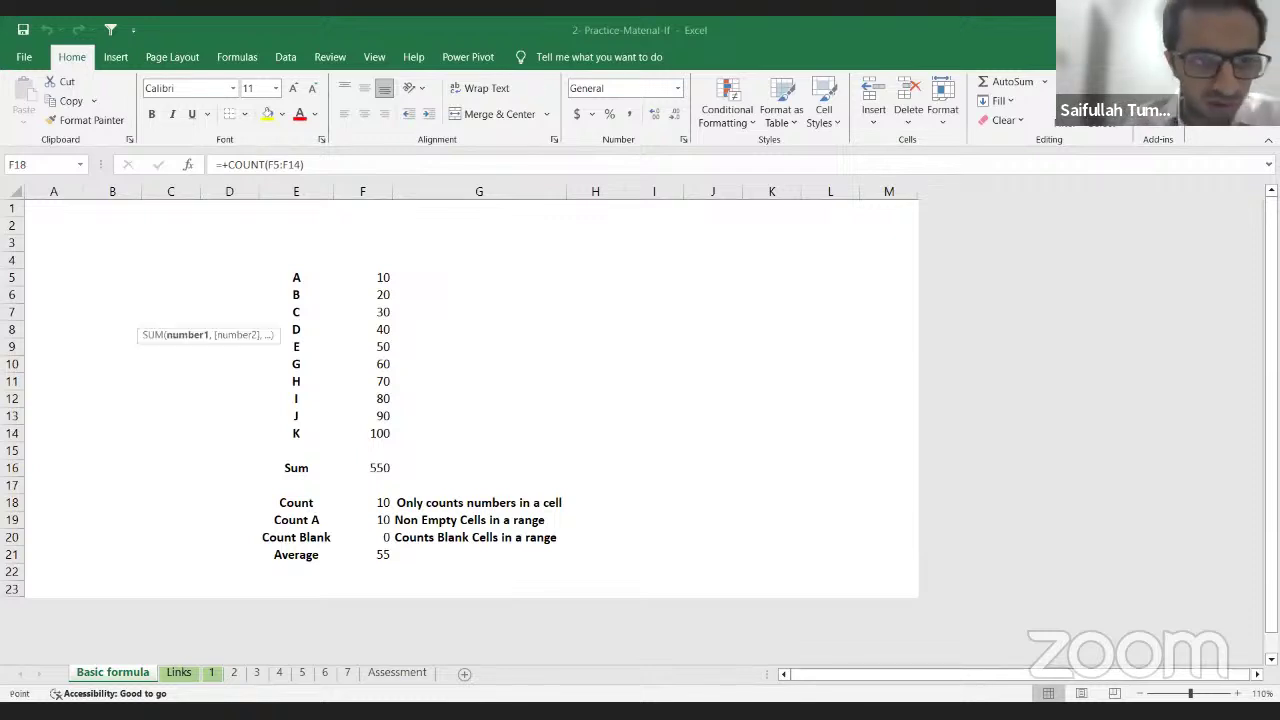
key(Escape)
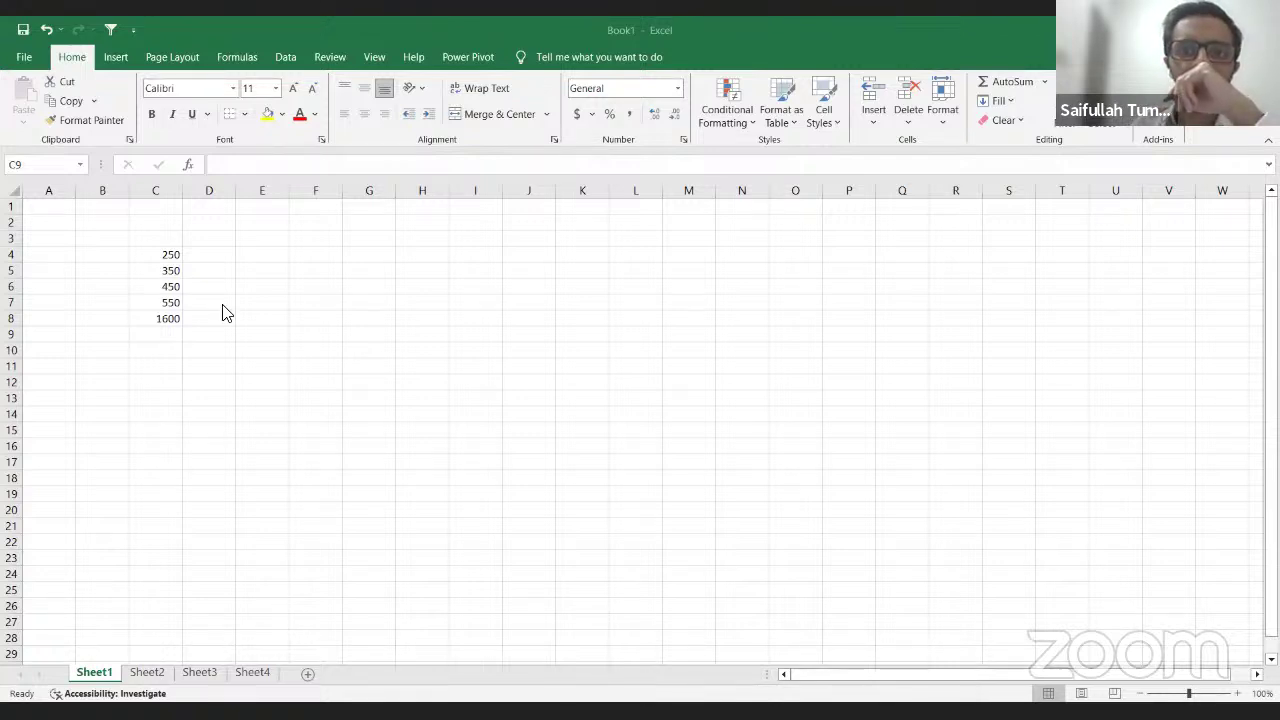
Step: In the Book1 workbook, clear the 1600 total from cell C8
click(157, 278)
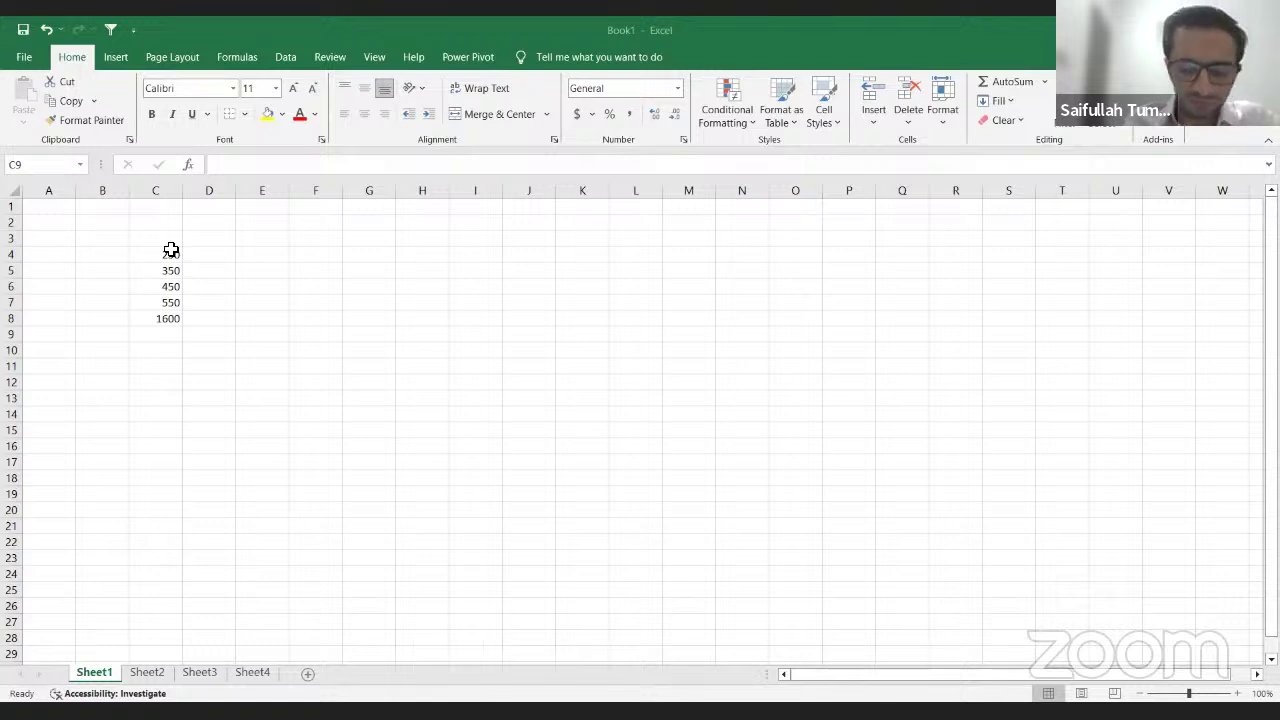
key(Up)
key(Up)
key(Down)
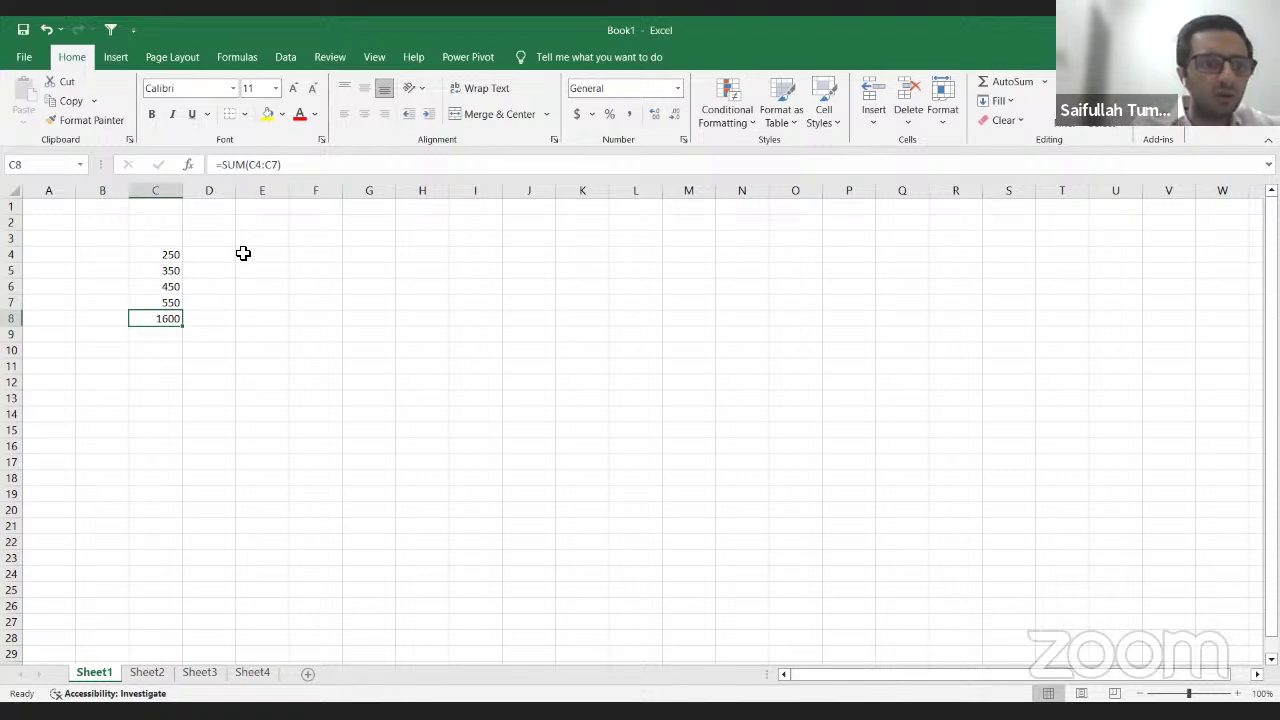
key(Delete)
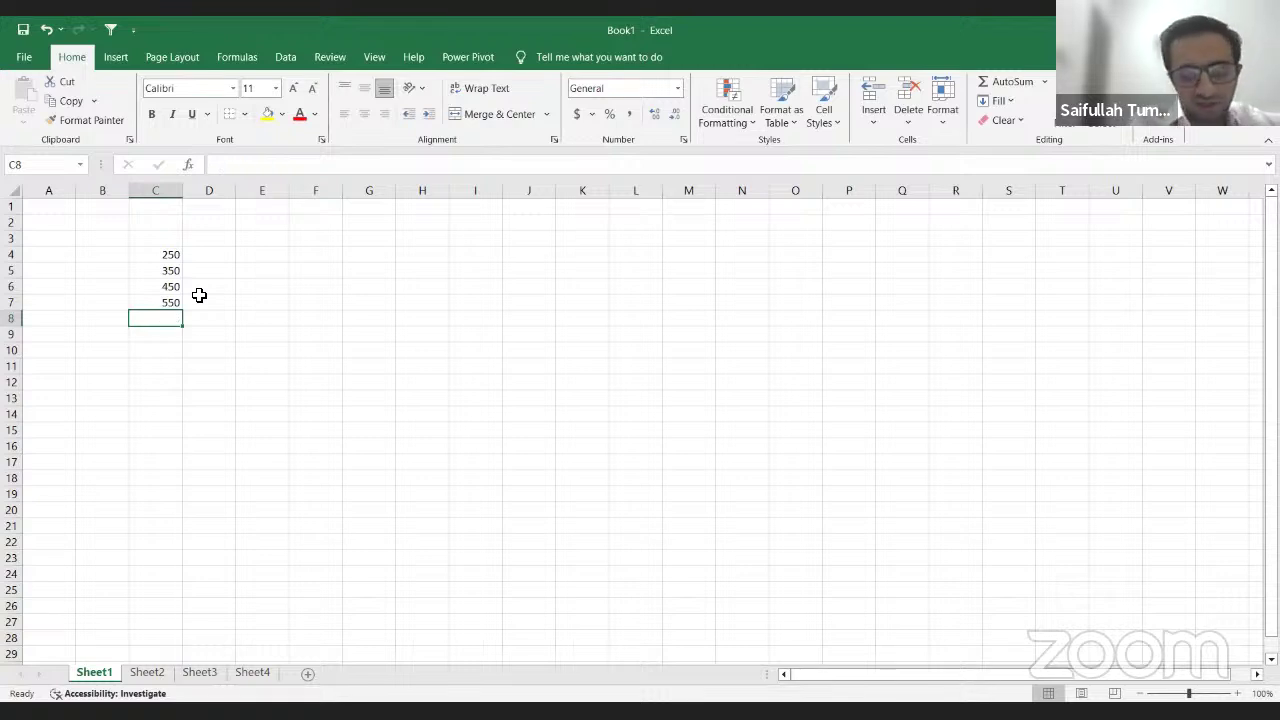
Step: Step through the values in C4:C7, then begin a new formula in C8 with '='
key(Up)
key(Up)
key(Up)
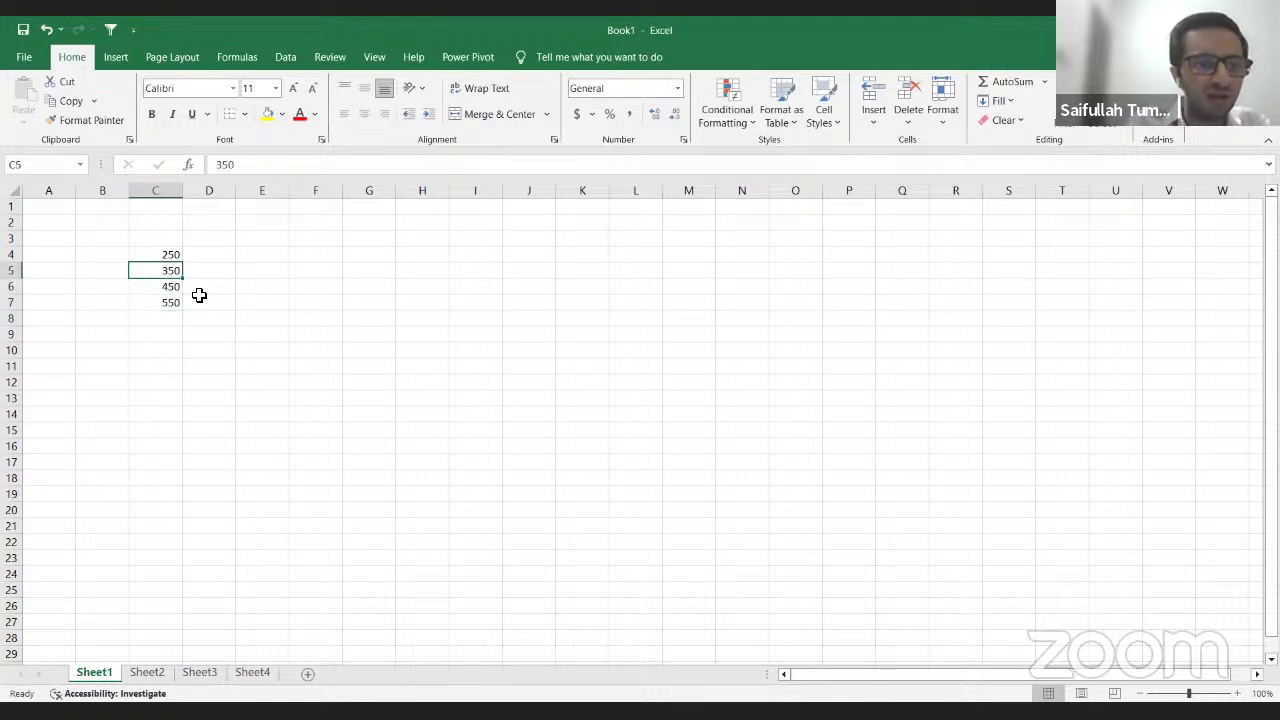
key(Up)
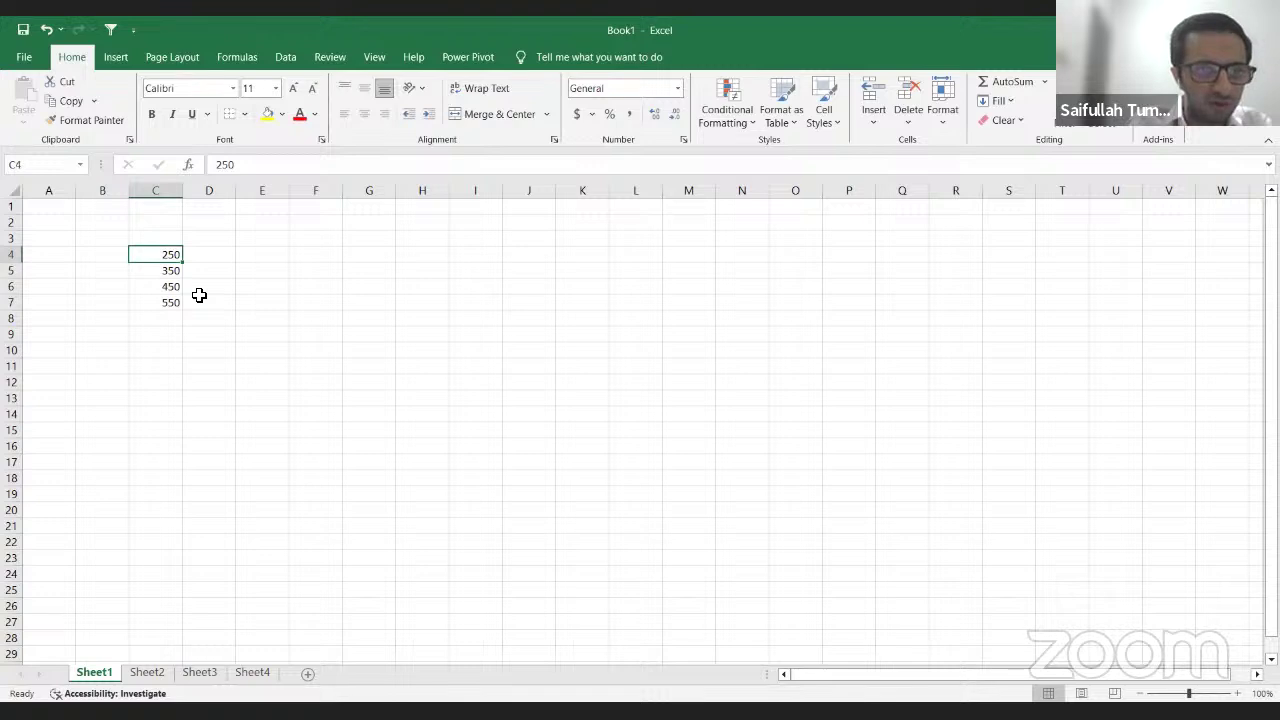
key(Down)
key(Down)
key(Down)
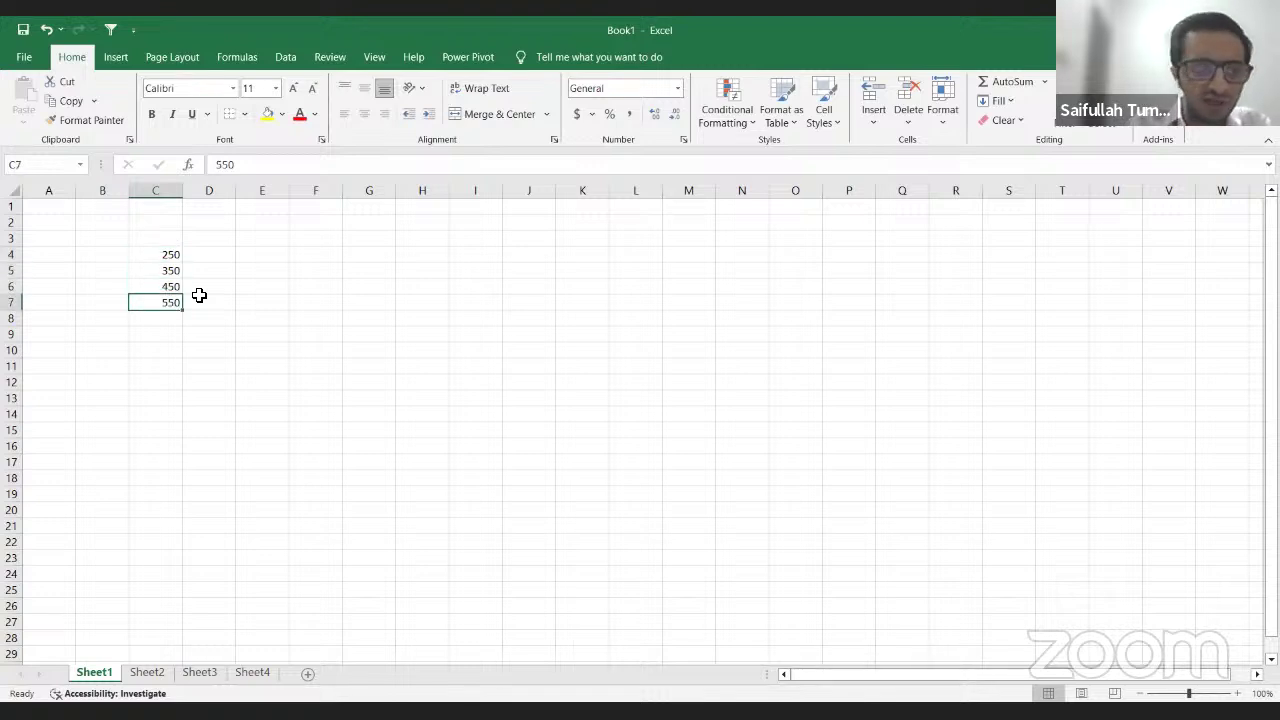
key(Down)
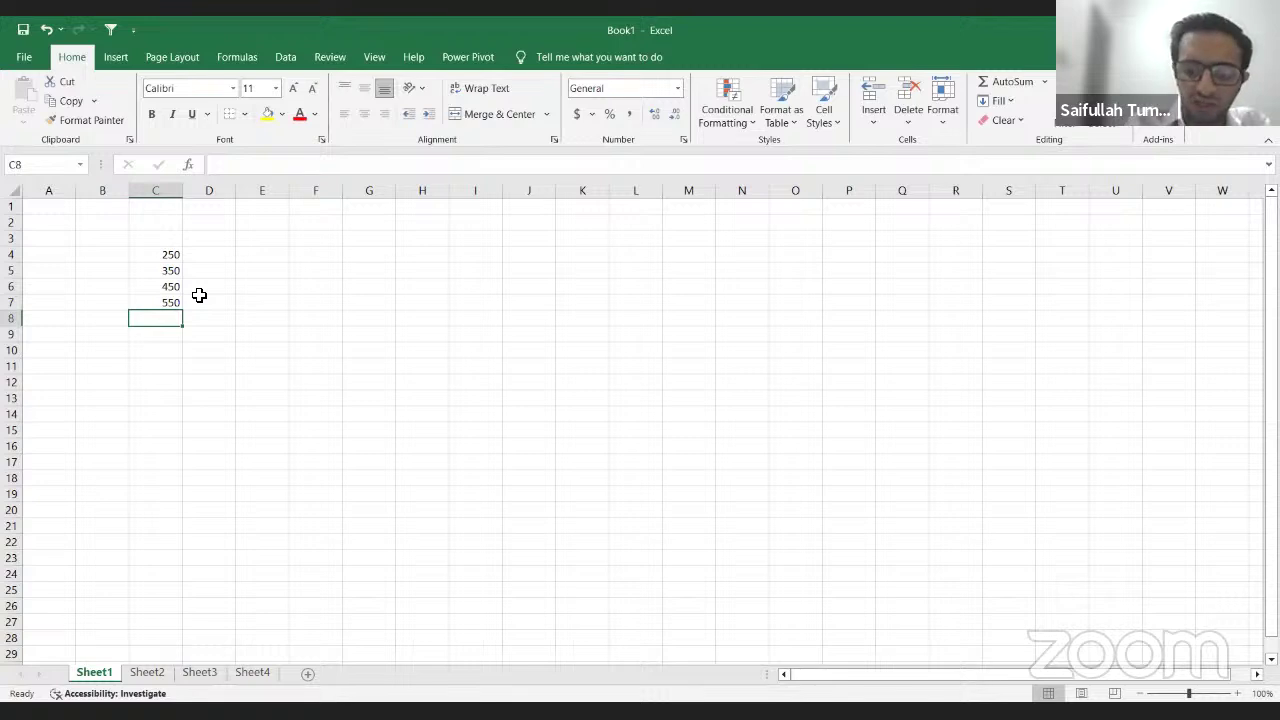
text(=)
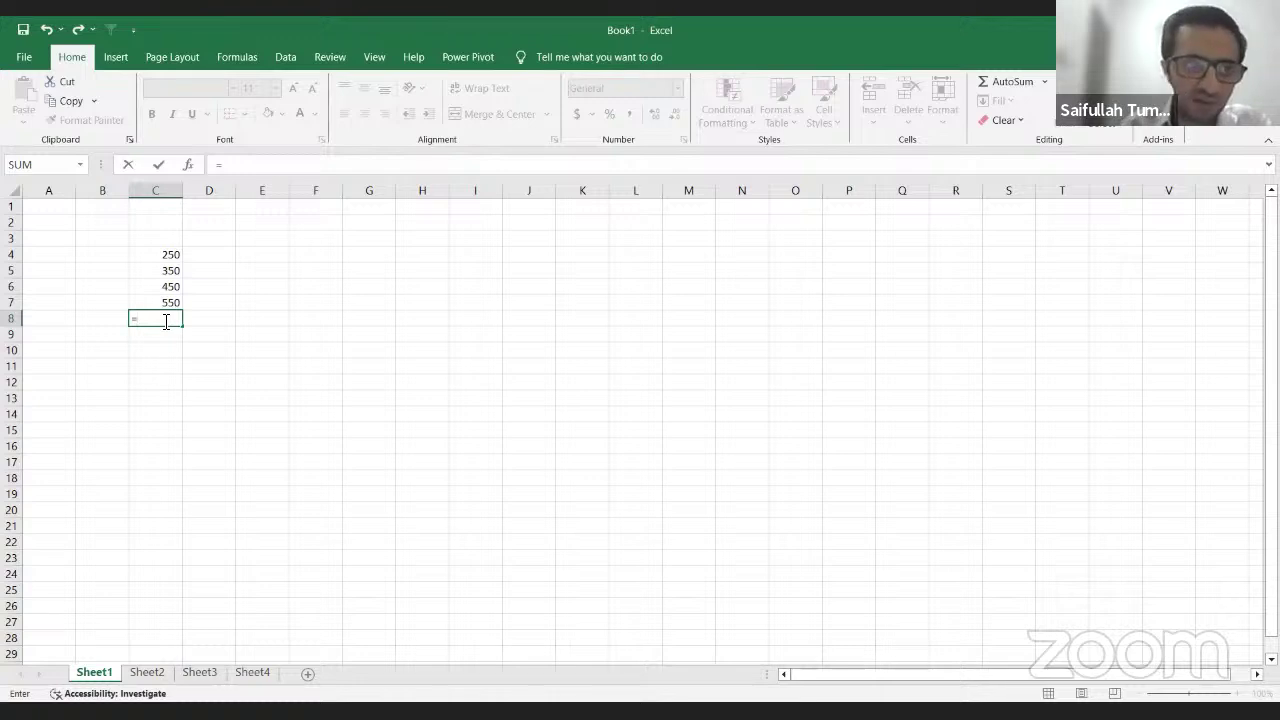
Step: Build =C4+C5+C6+C7 in C8 by pointing at each value, then enter it
key(Up)
key(Up)
key(Up)
key(Up)
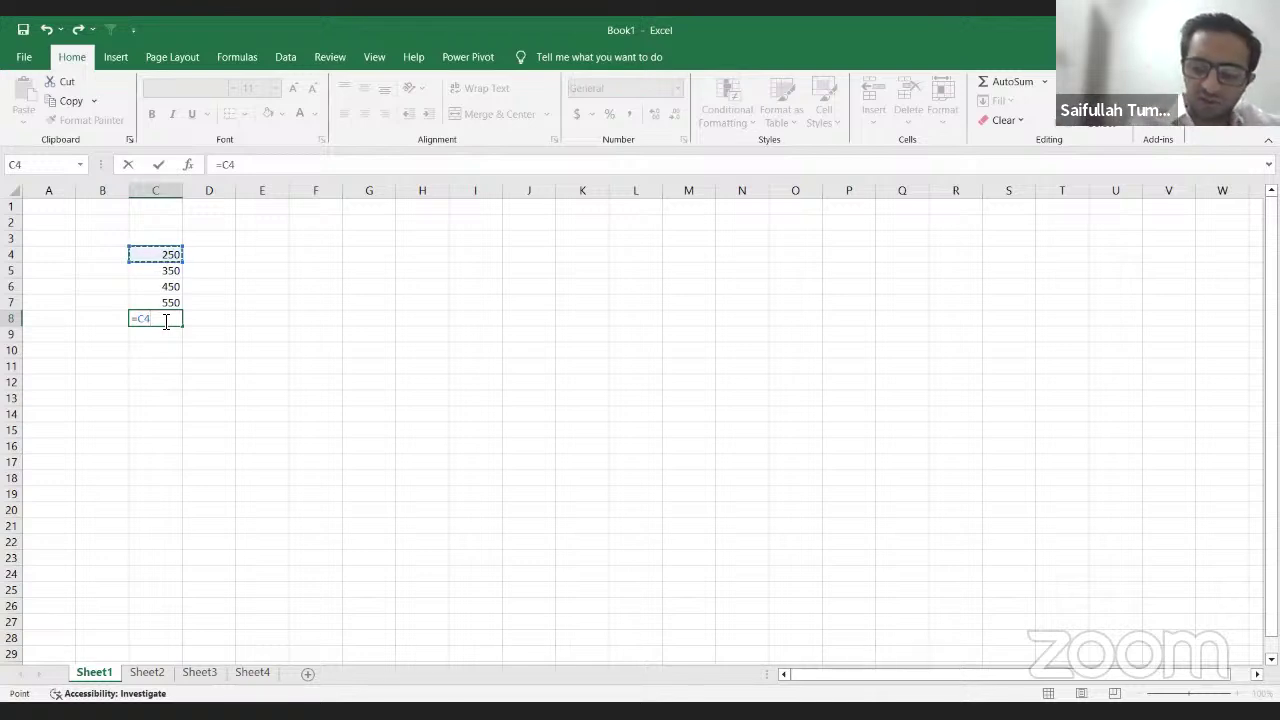
text(+)
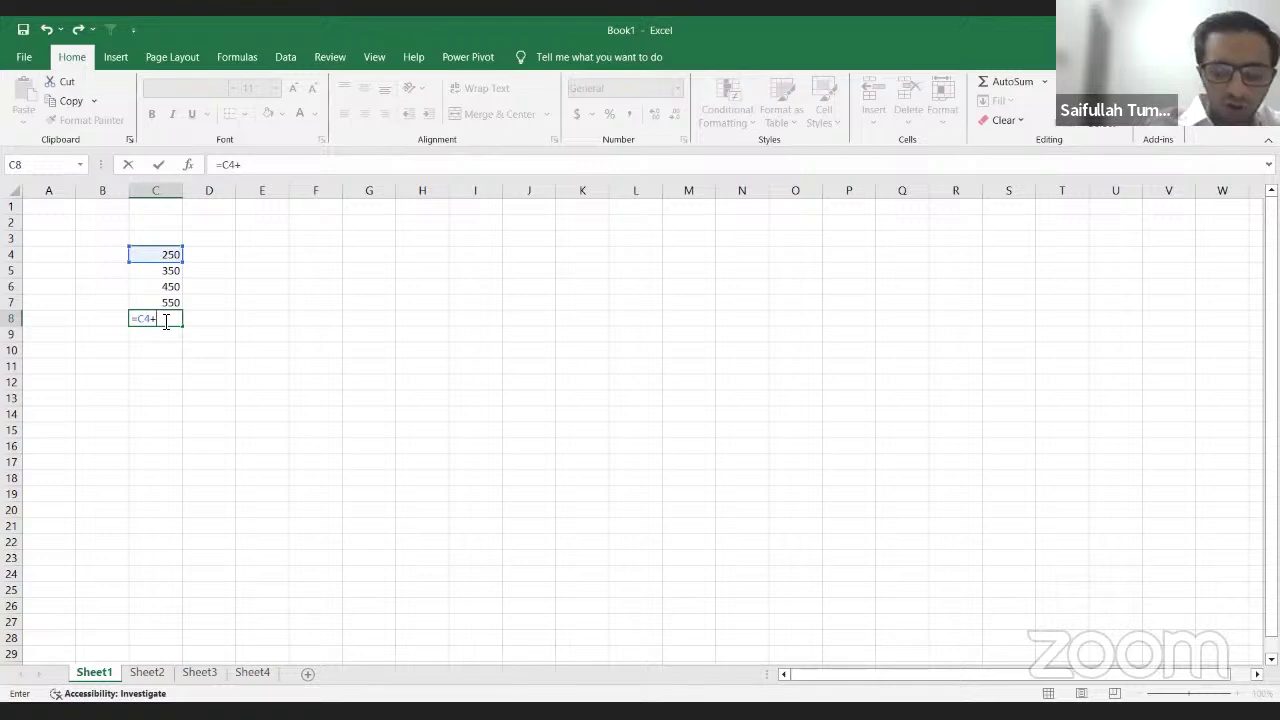
key(Up)
key(Up)
key(Up)
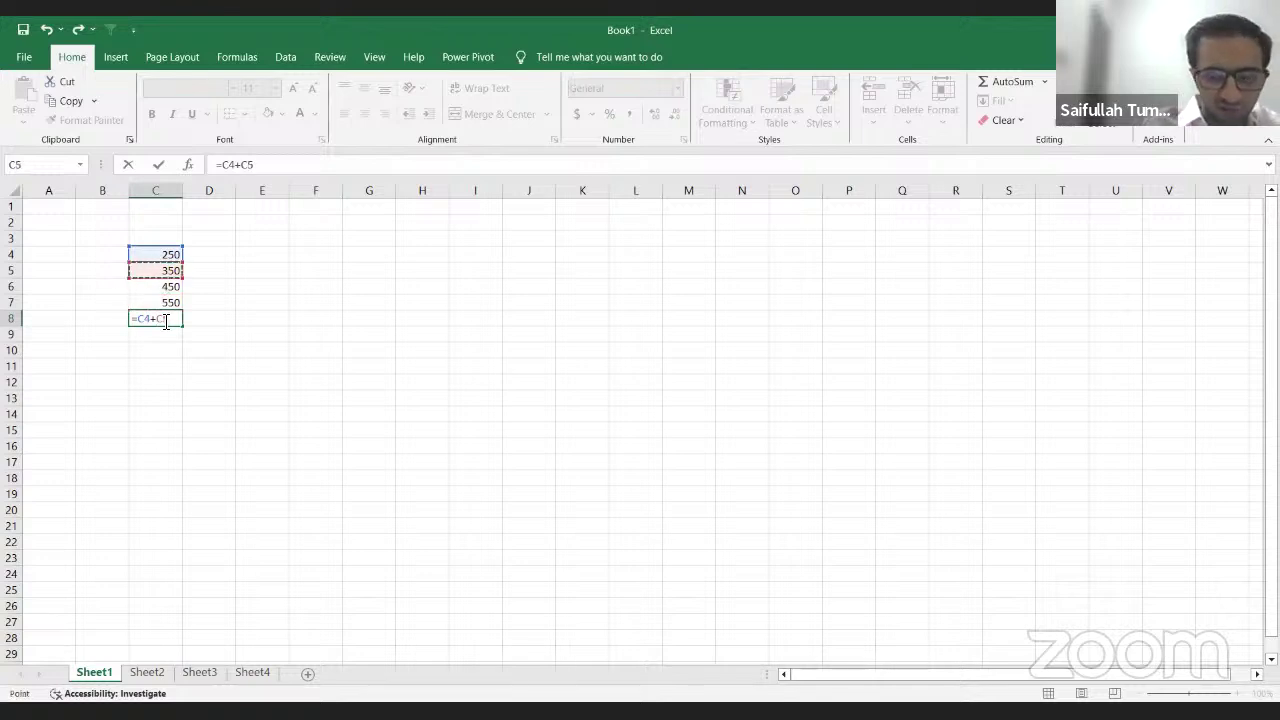
text(+)
key(Up)
key(Up)
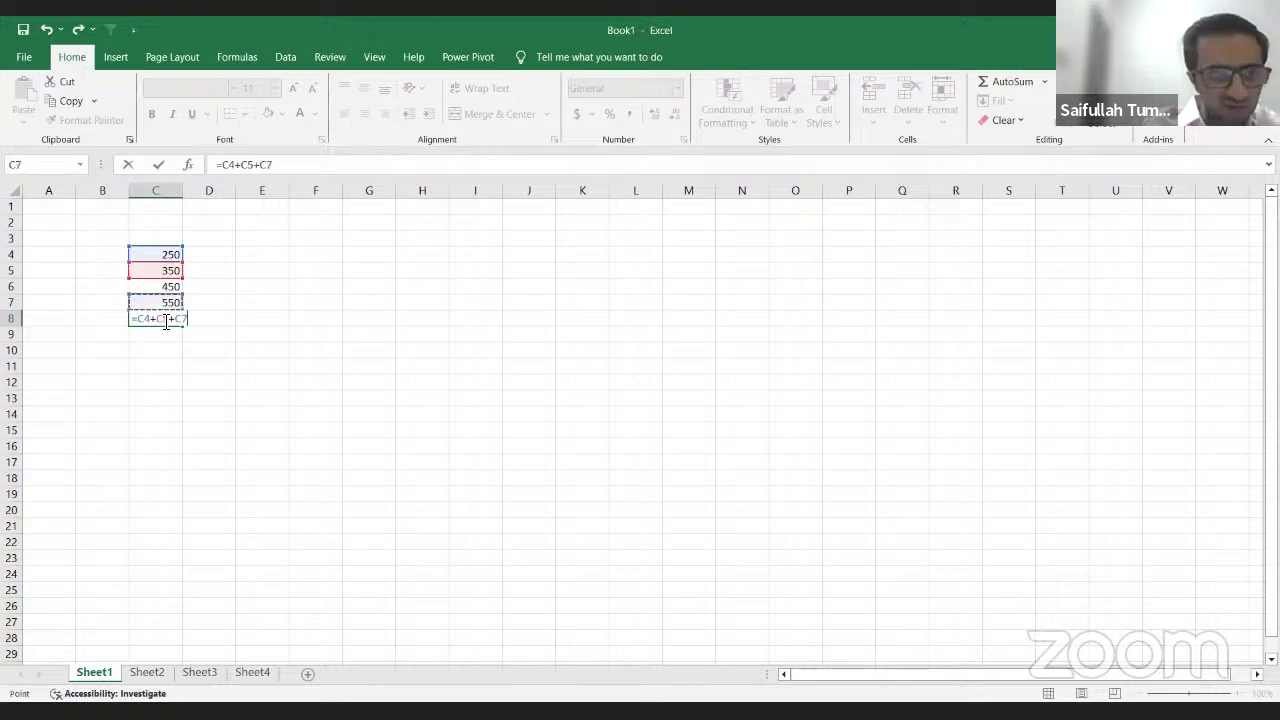
text(+)
key(Up)
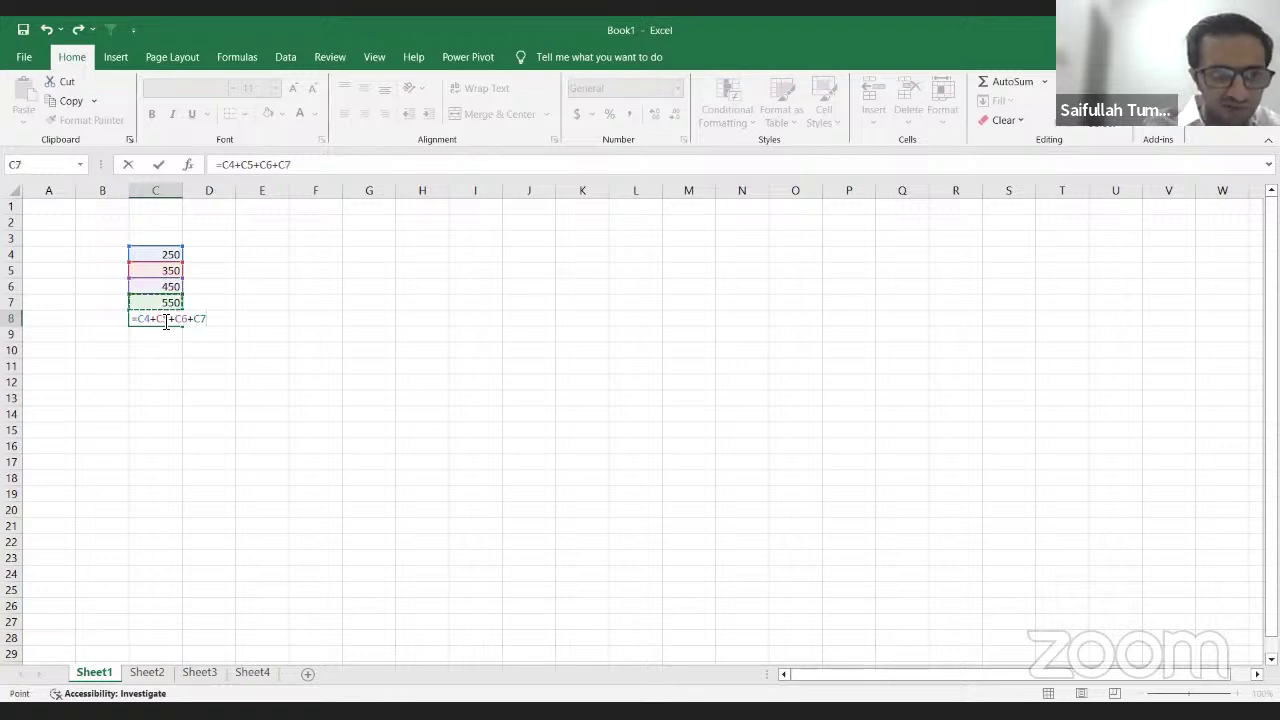
key(Return)
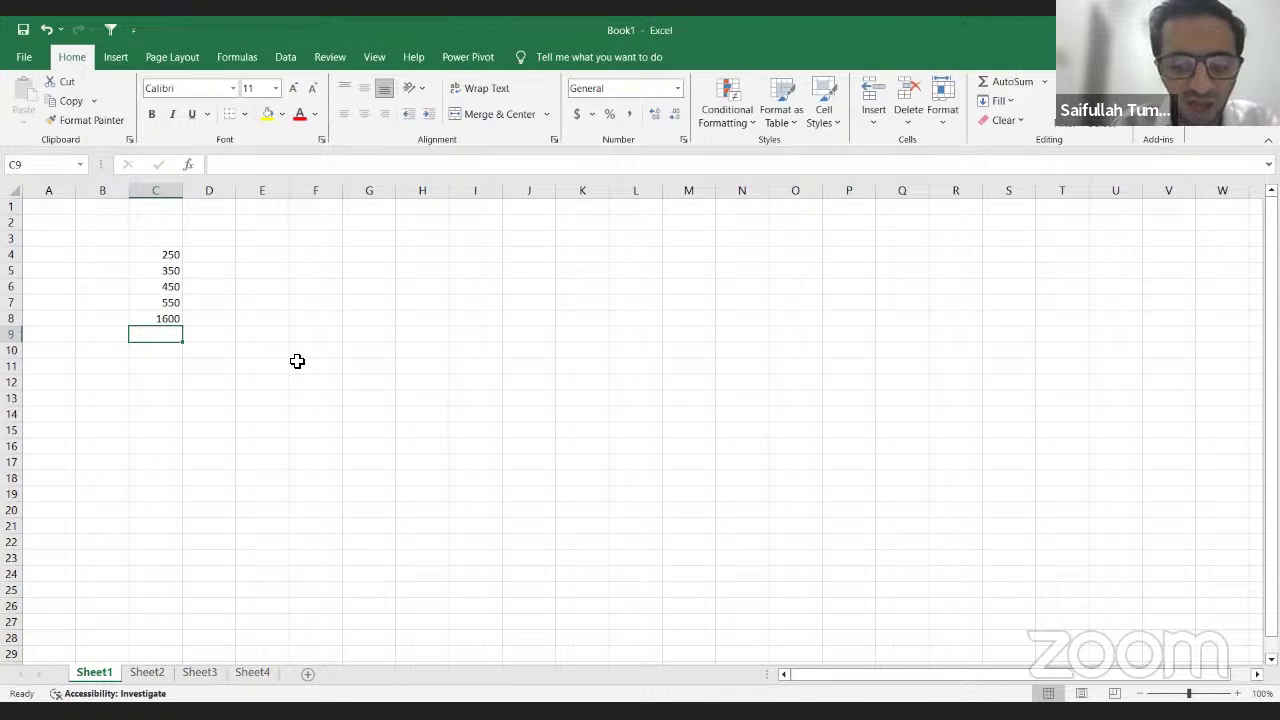
Step: Enter =SUM(C4:C7) in C9, then reselect C9 to check its 1600 result
text(=)
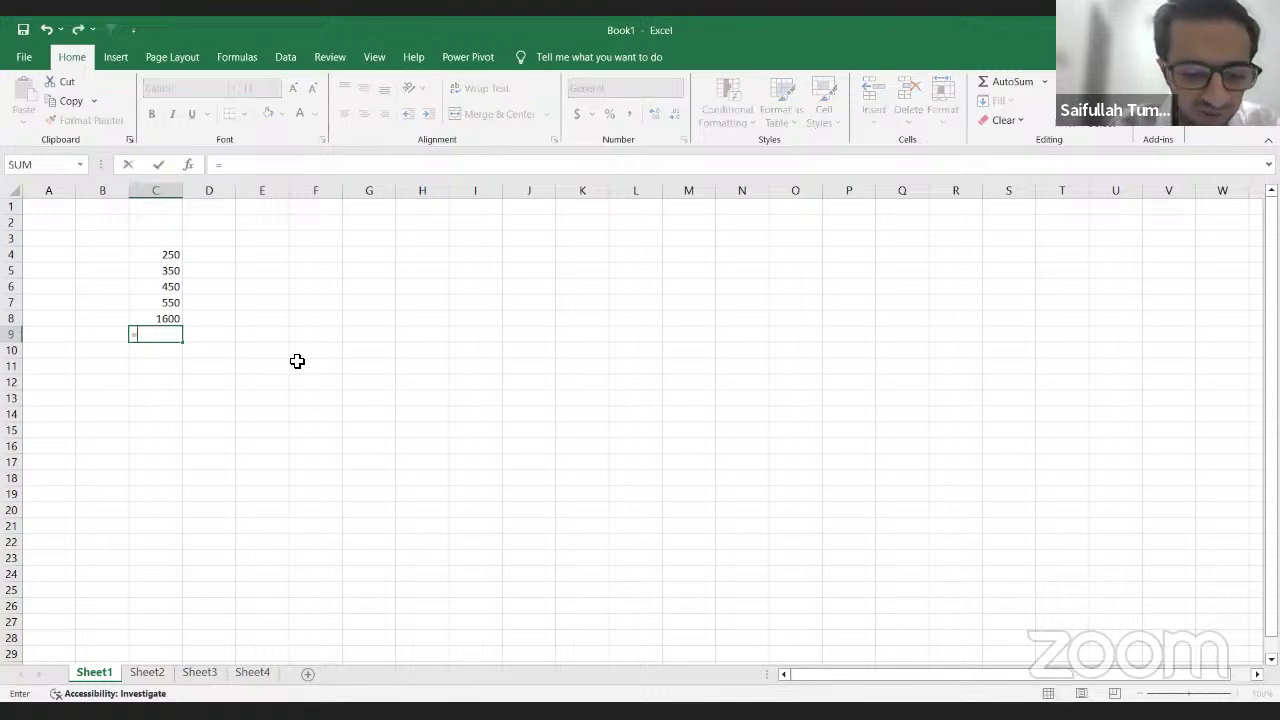
text(sum)
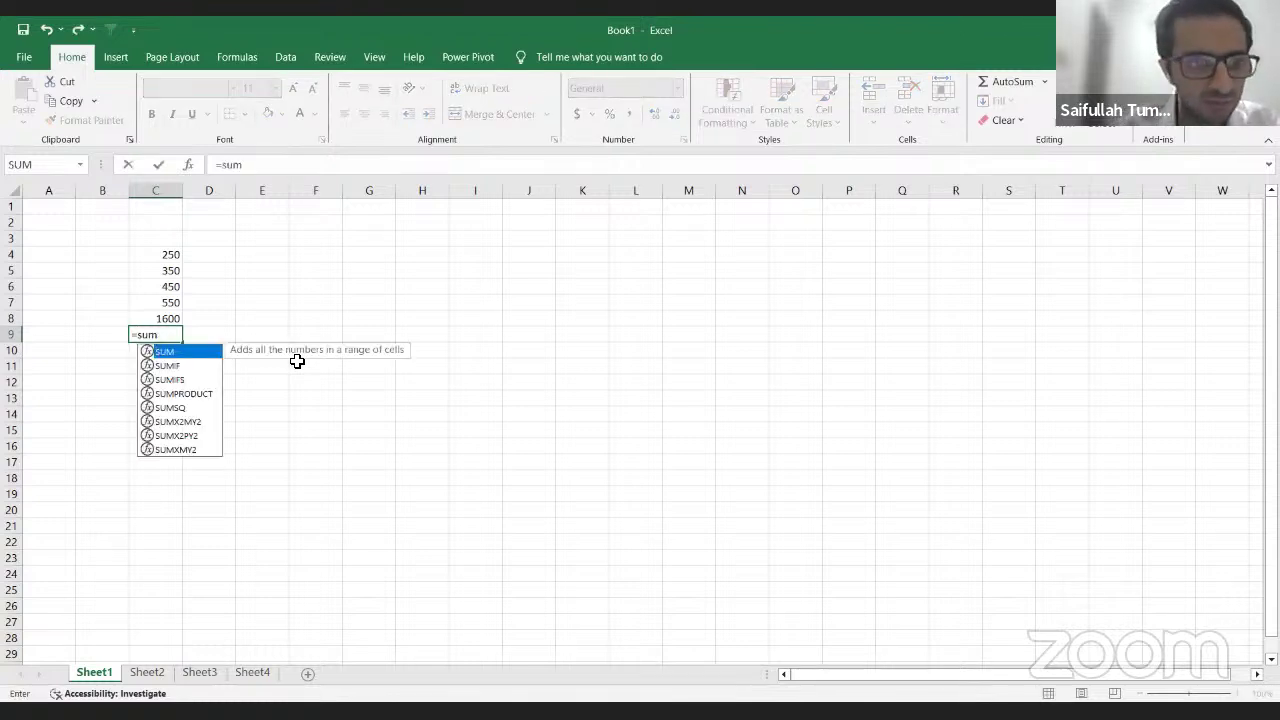
key(Tab)
key(Up)
key(Up)
key(Up)
key(Down)
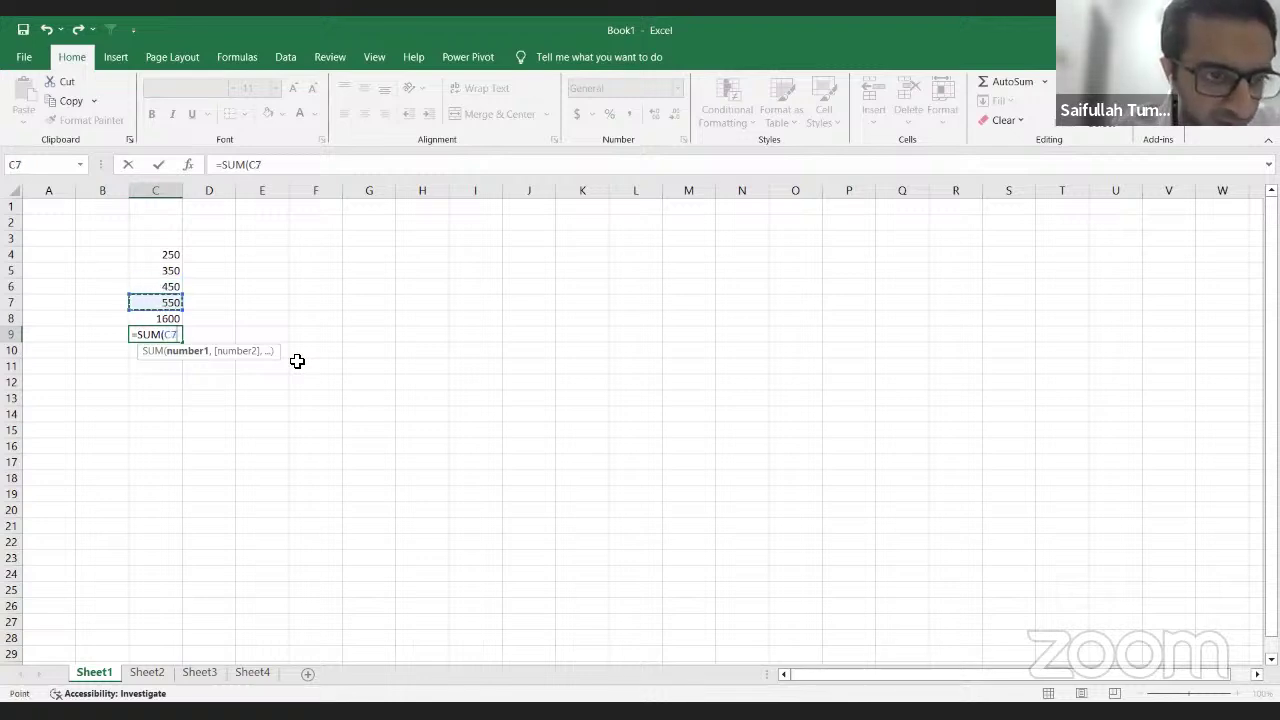
key(shift+Up)
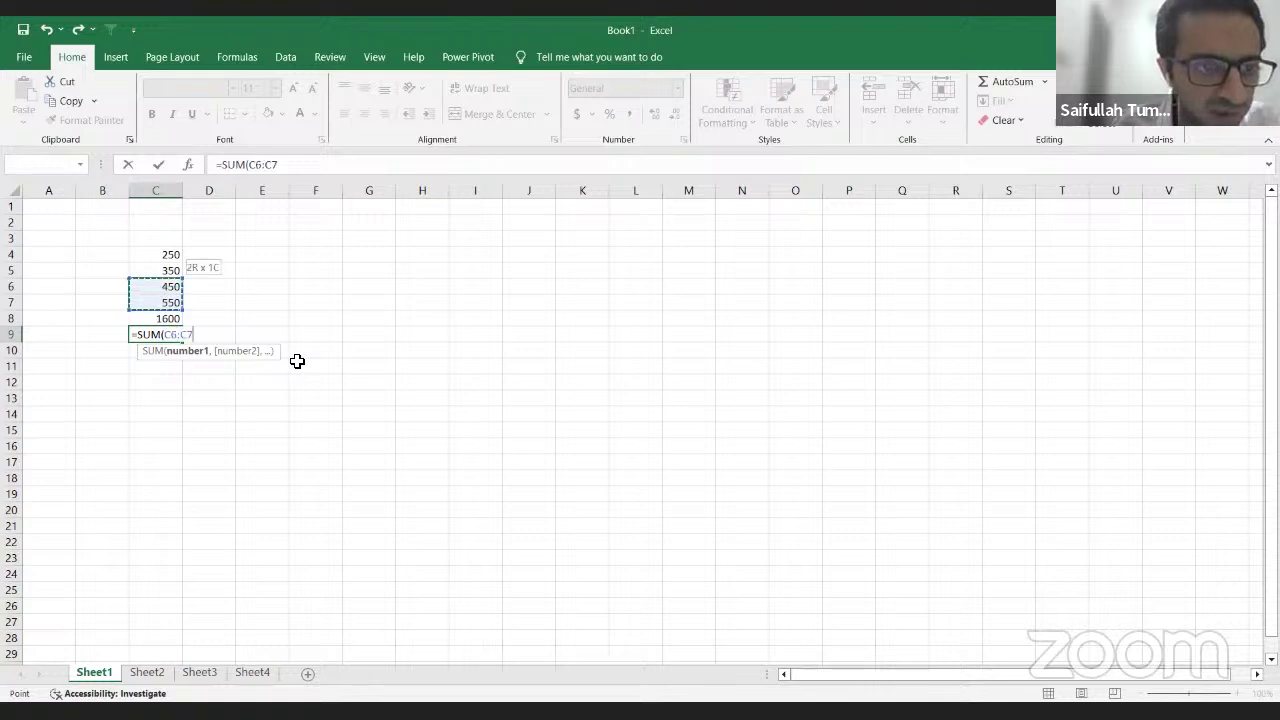
key(shift+Up)
key(shift+Up)
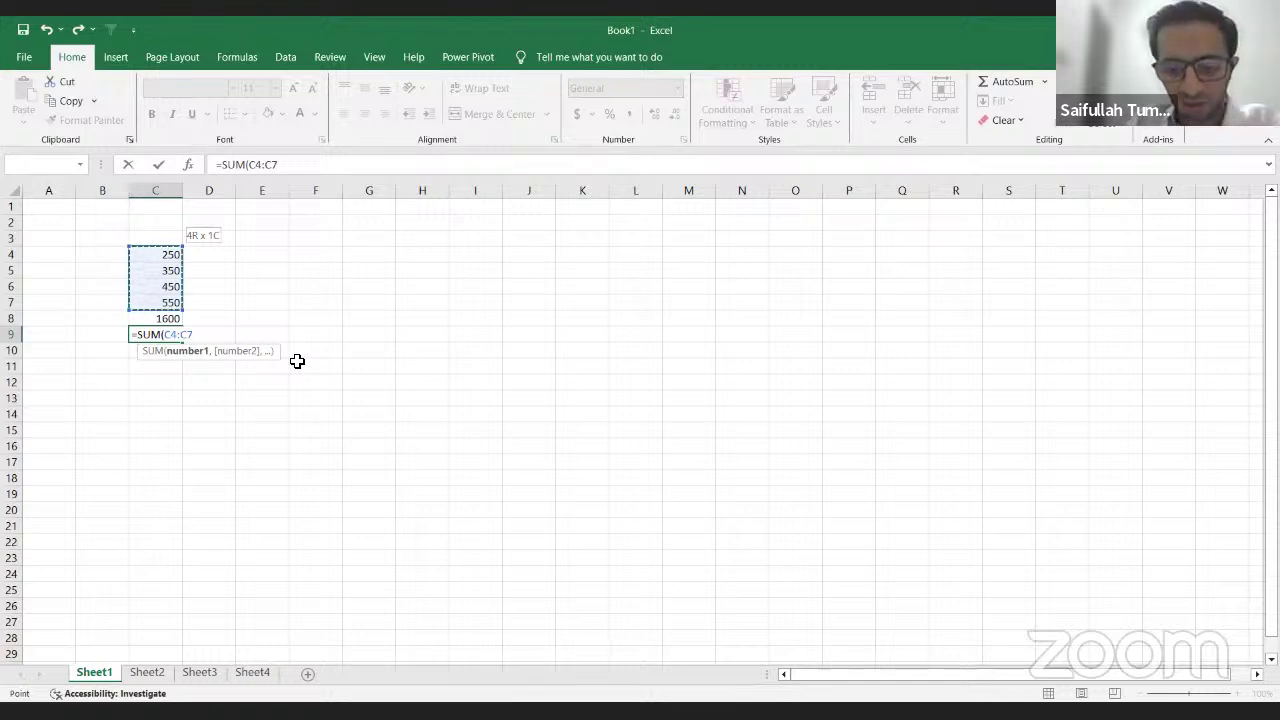
text())
key(Return)
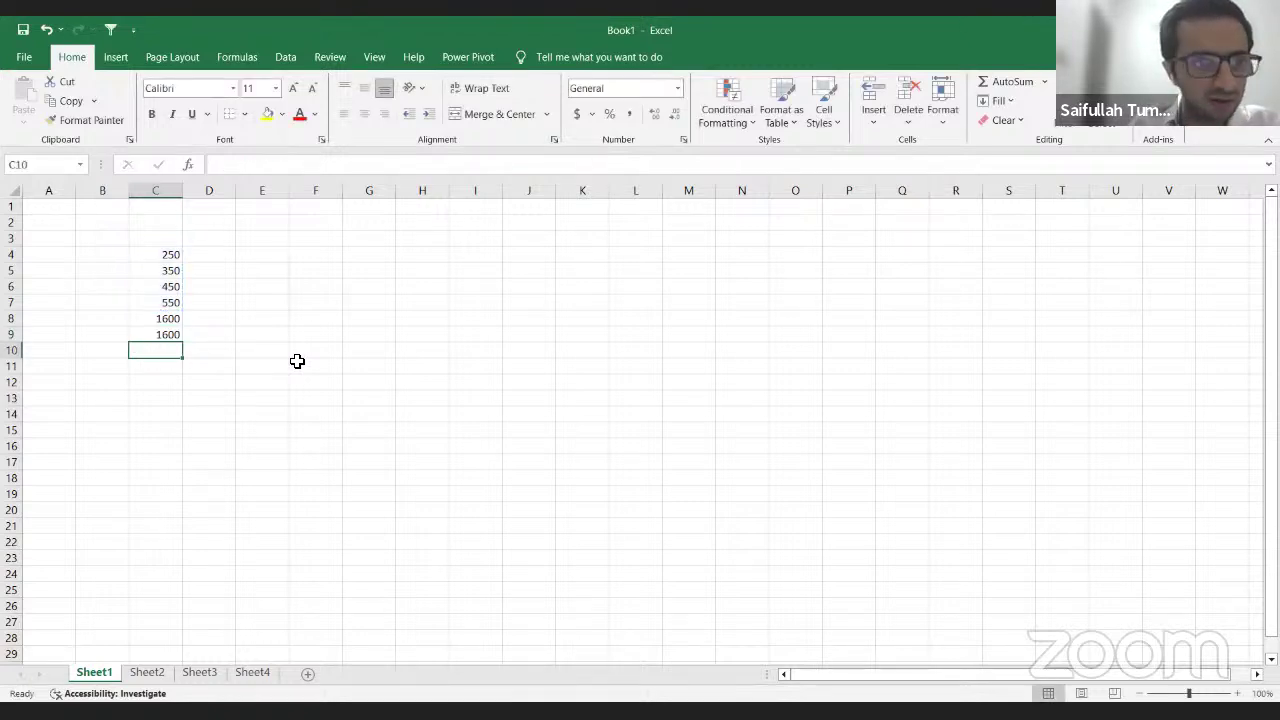
key(Up)
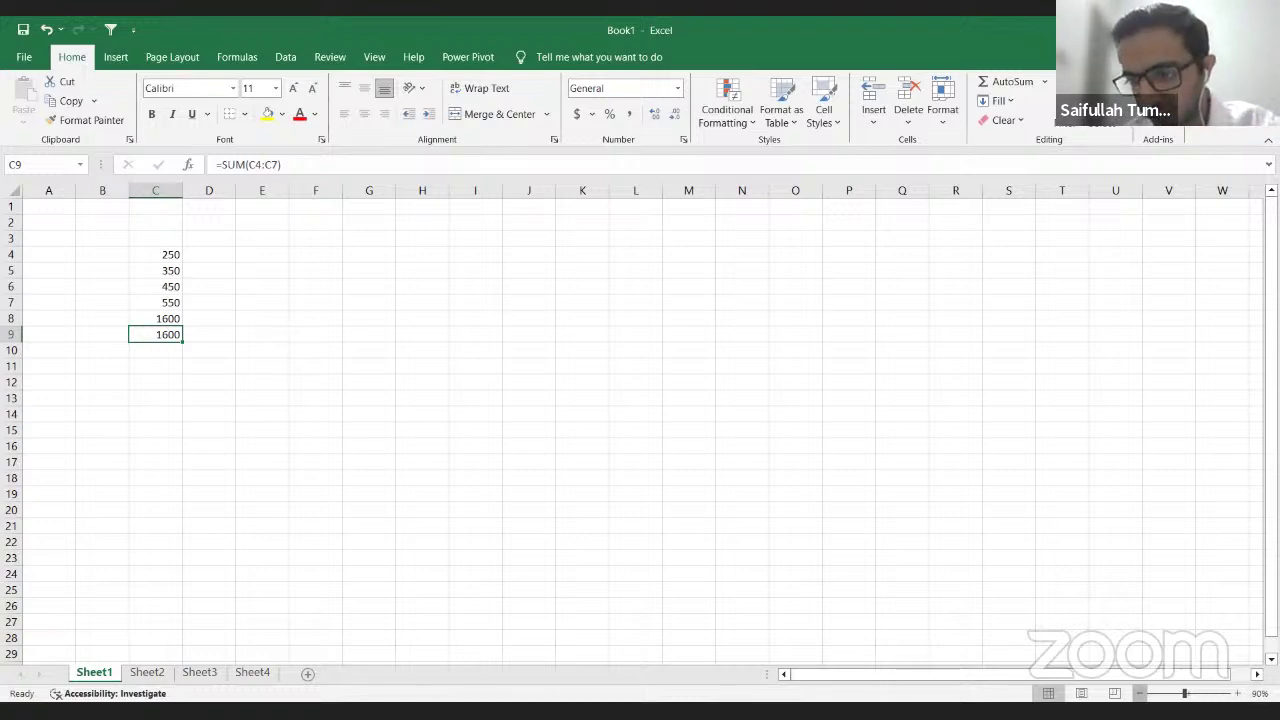
click(1141, 693)
click(1141, 693)
click(1141, 693)
click(1141, 693)
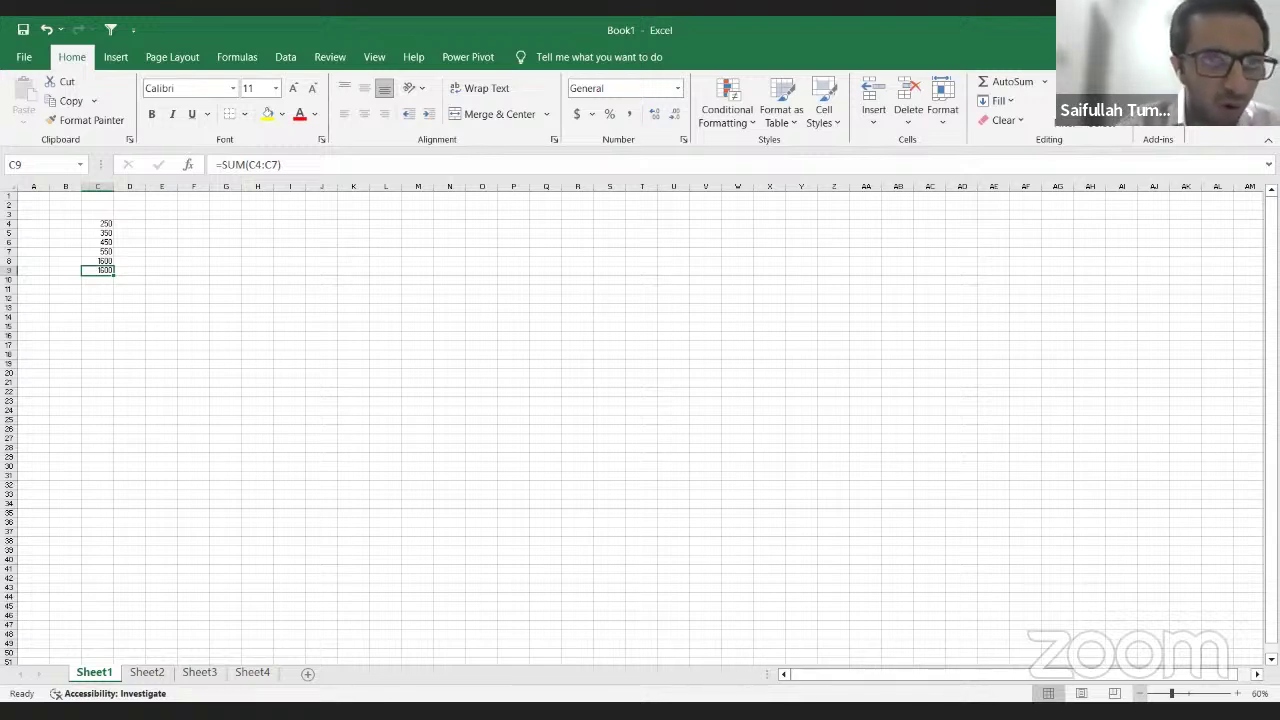
key(alt)
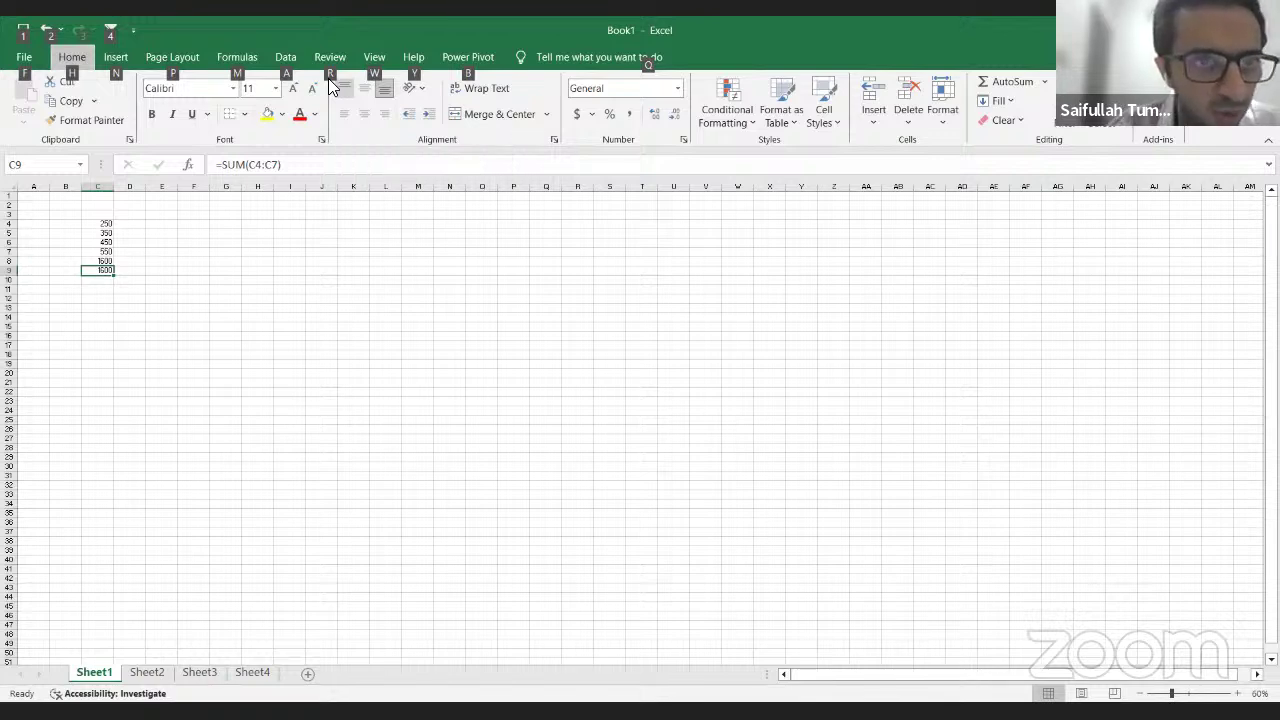
Step: Reset zoom to 100% with Alt, W, J, then open the Zoom dialog with Alt, W, Q
key(w)
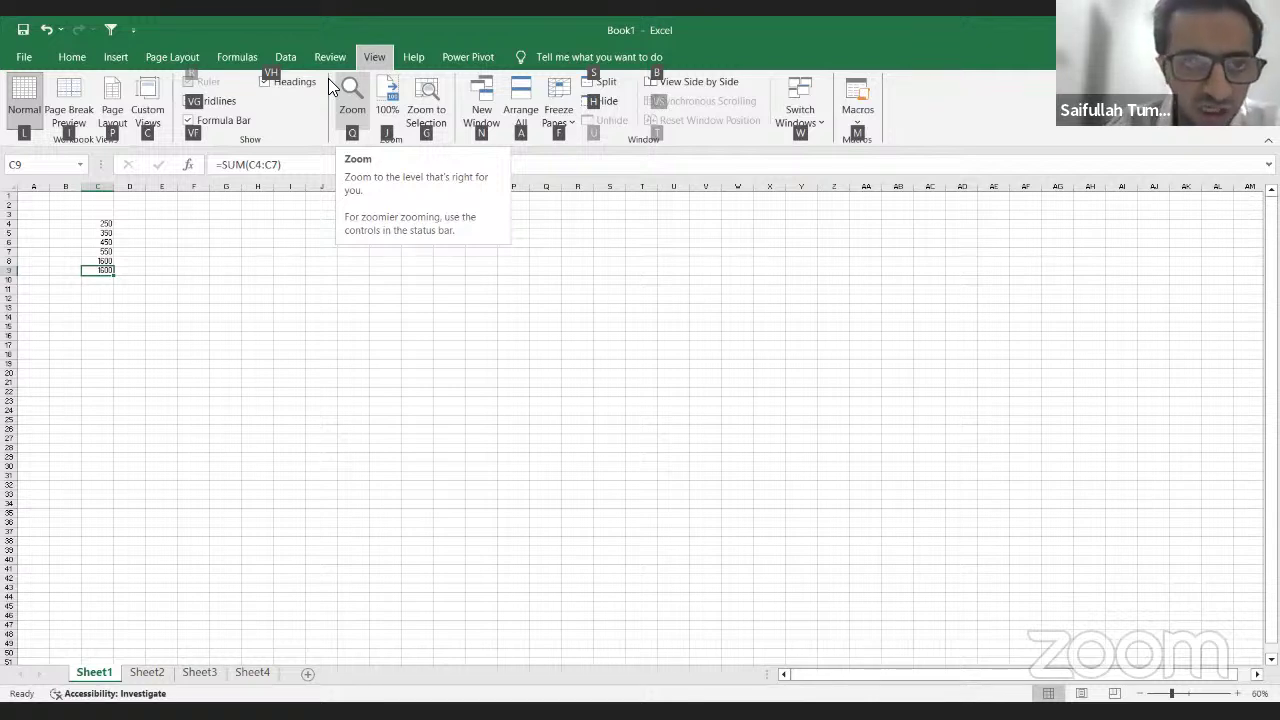
key(j)
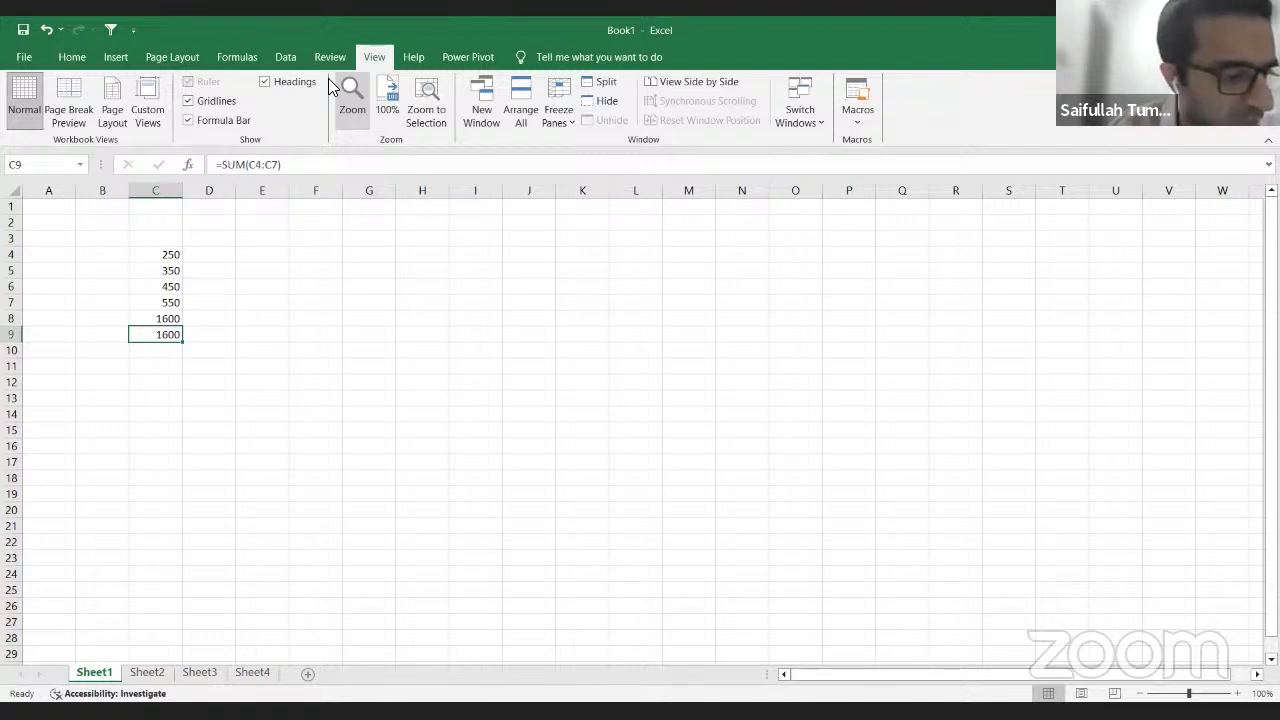
key(alt)
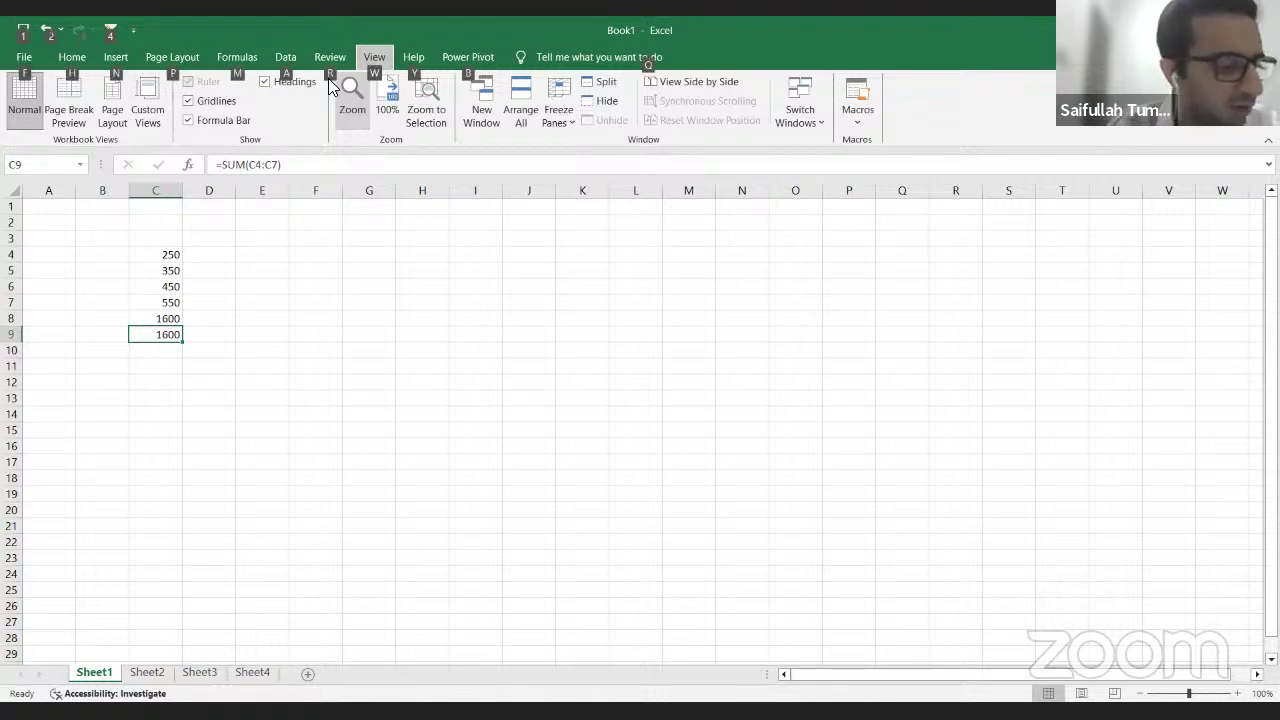
key(w)
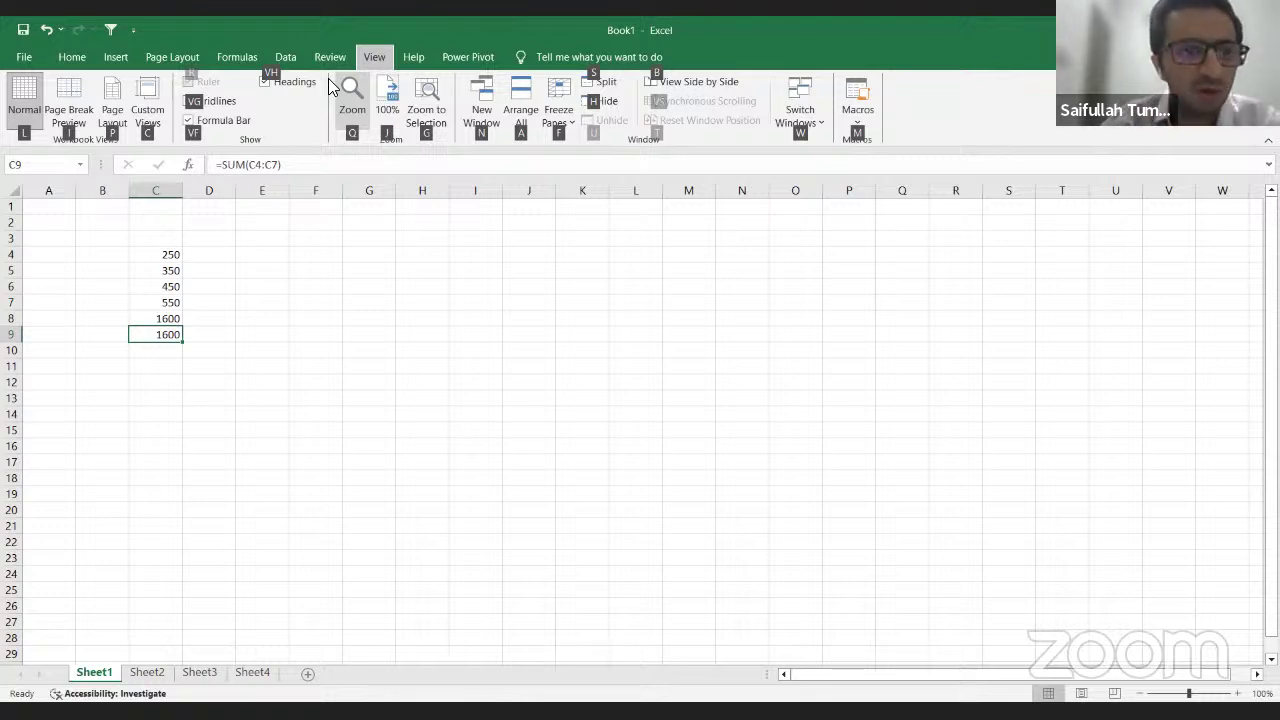
key(q)
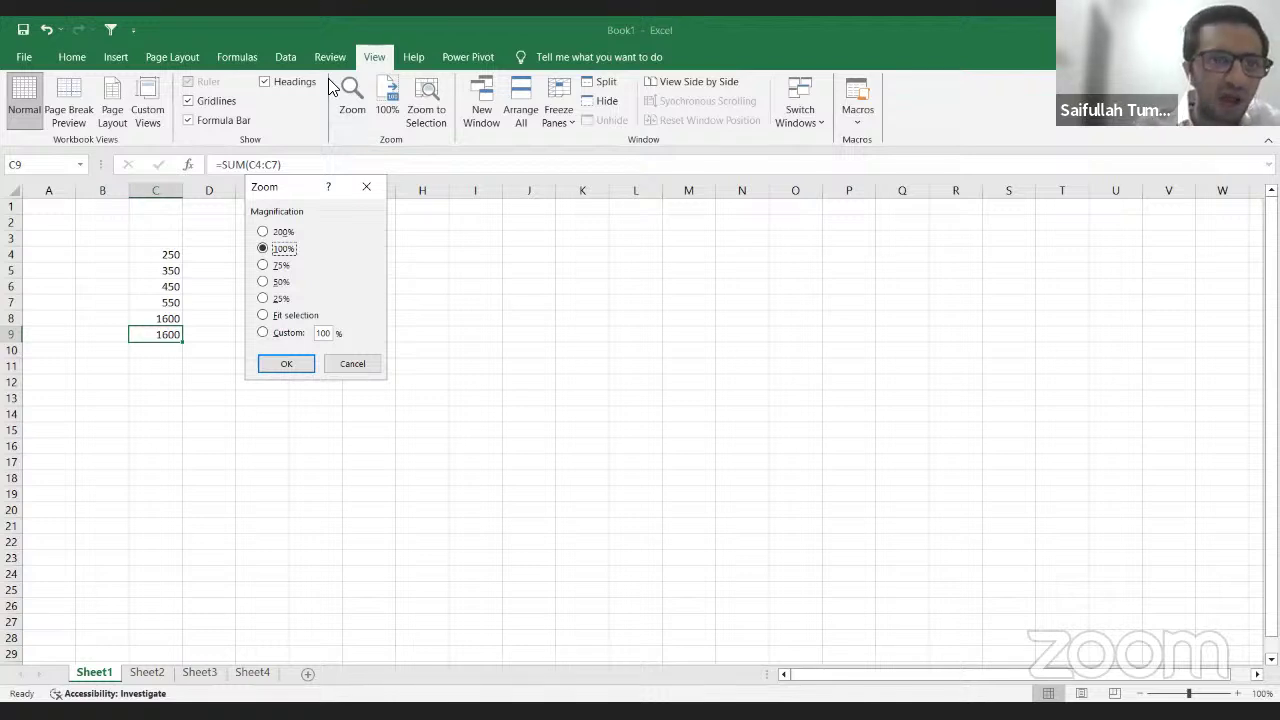
Step: Apply a custom 275% zoom from the Zoom dialog, then return the sheet to 100%
key(Up)
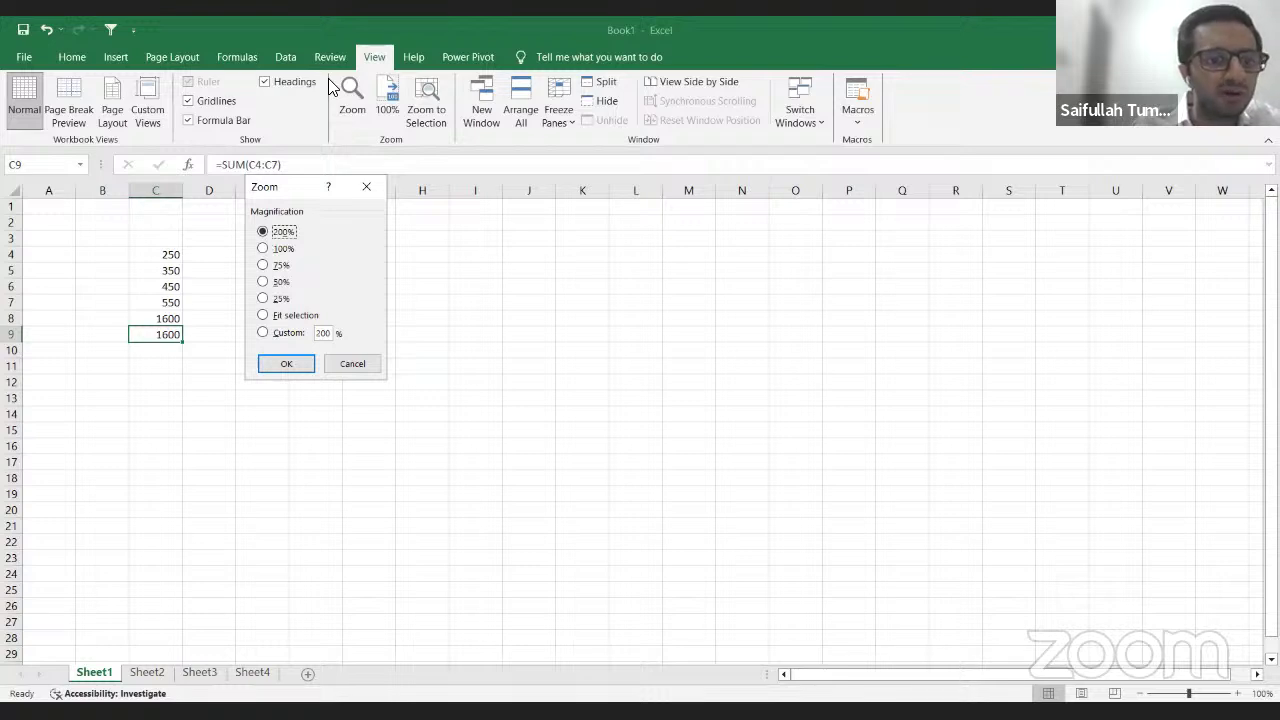
key(Down)
key(Down)
key(Down)
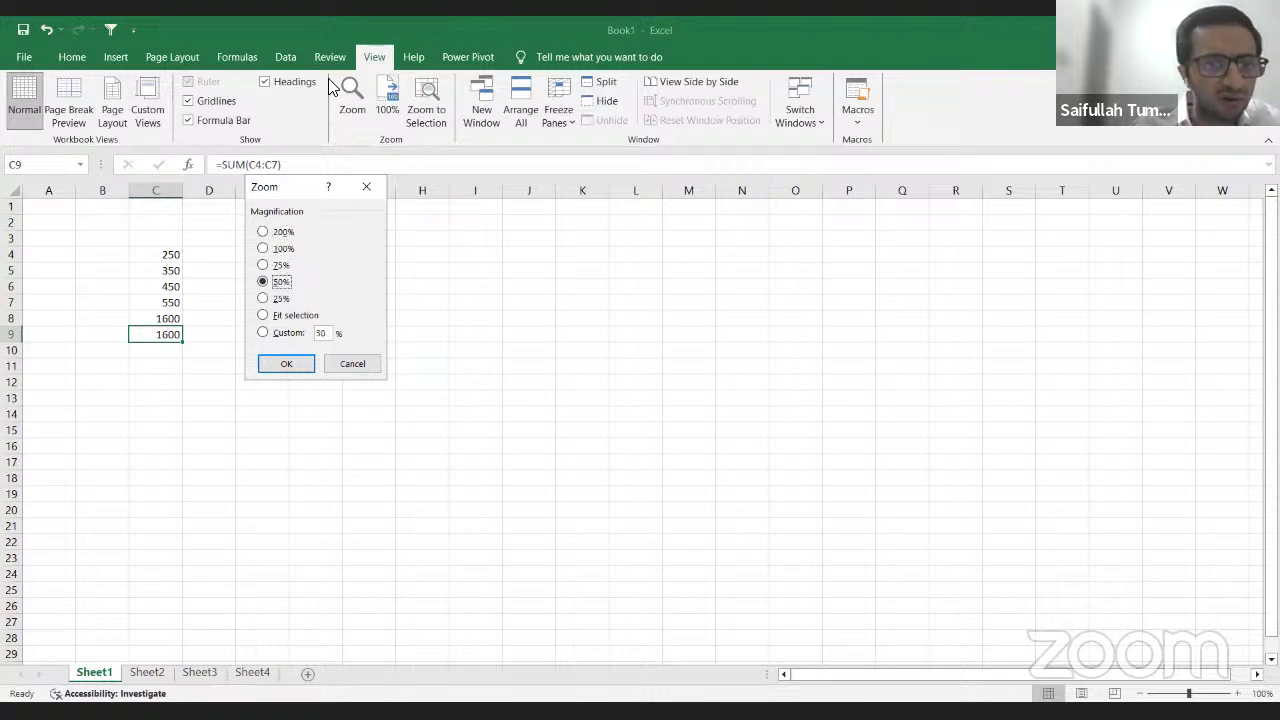
key(Down)
key(Down)
key(Down)
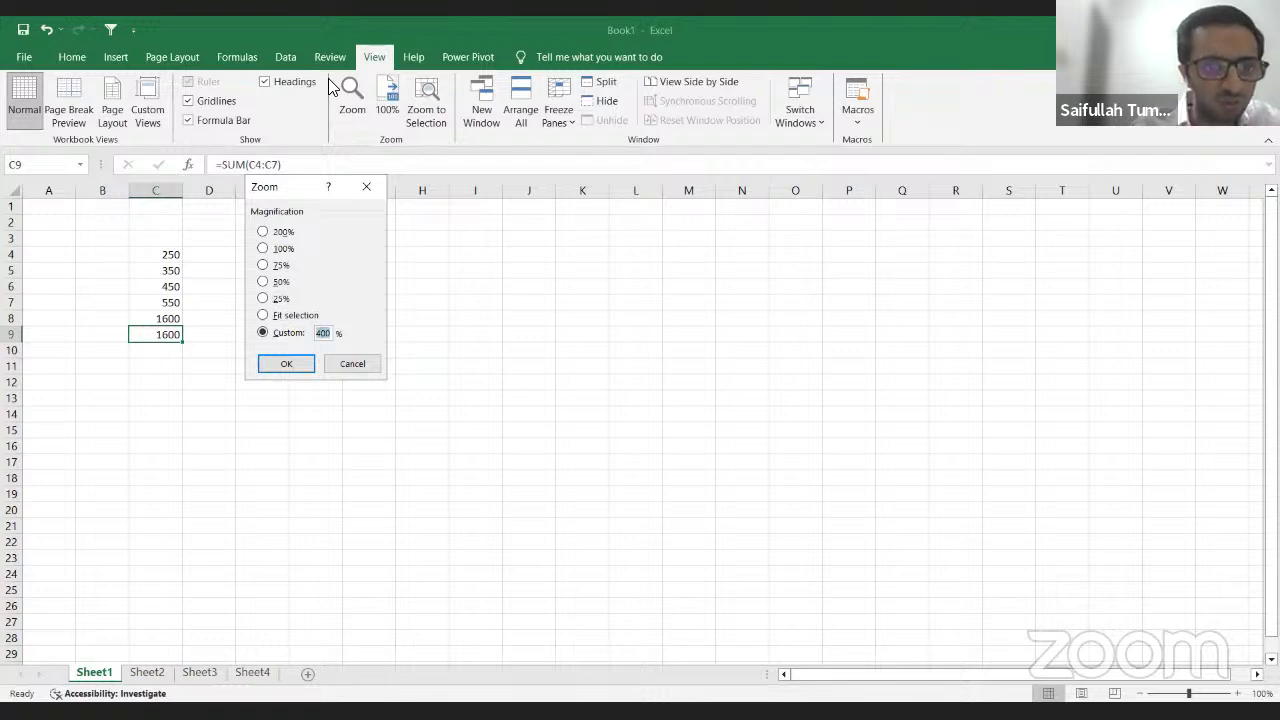
text(275)
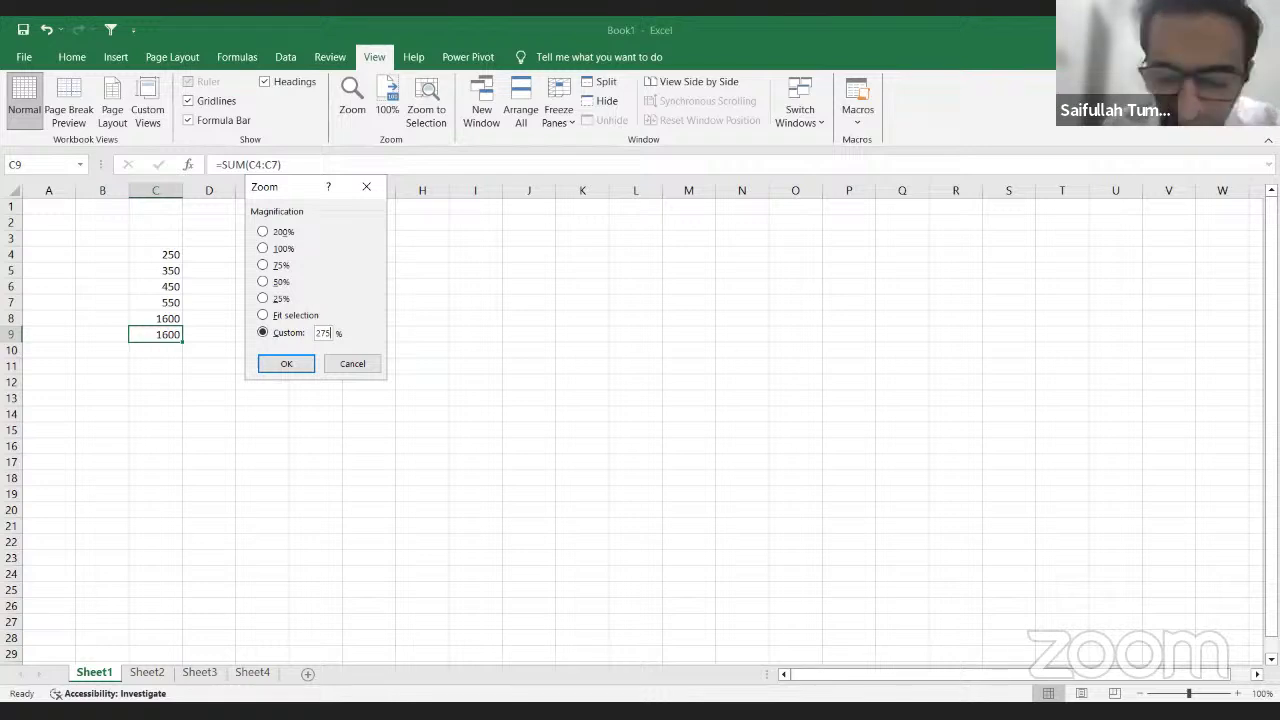
key(Tab)
key(Return)
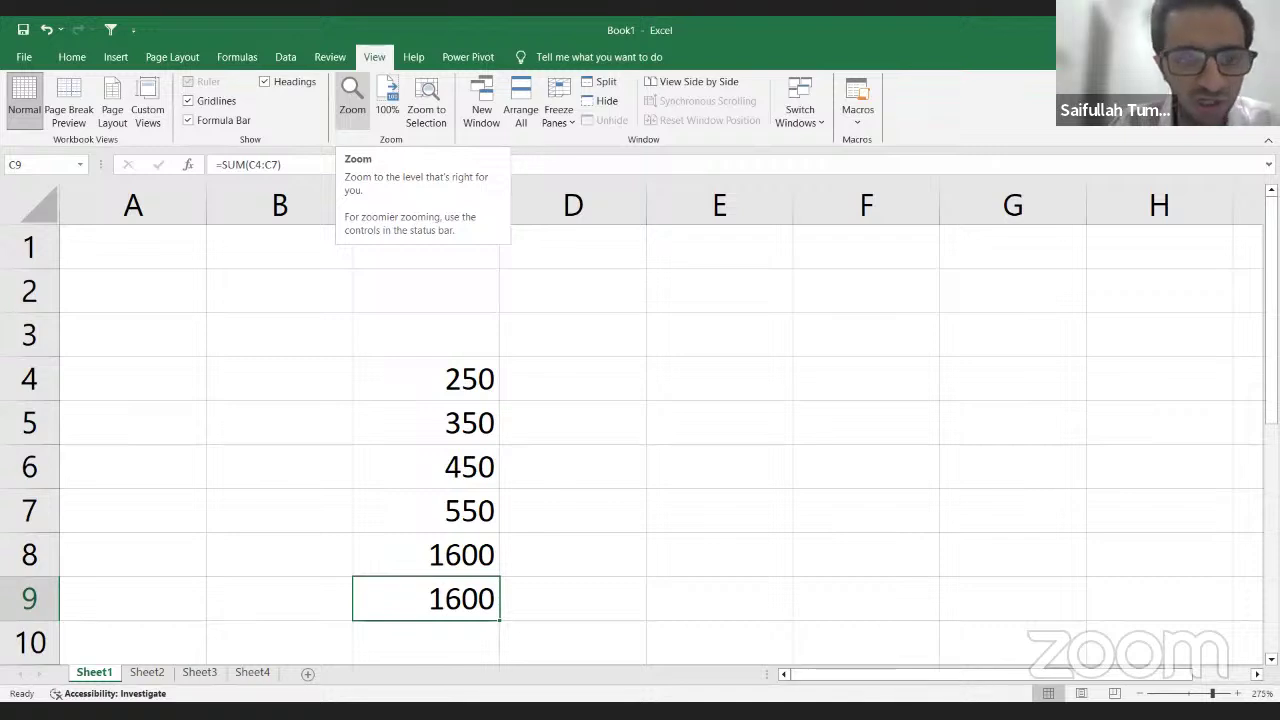
click(387, 101)
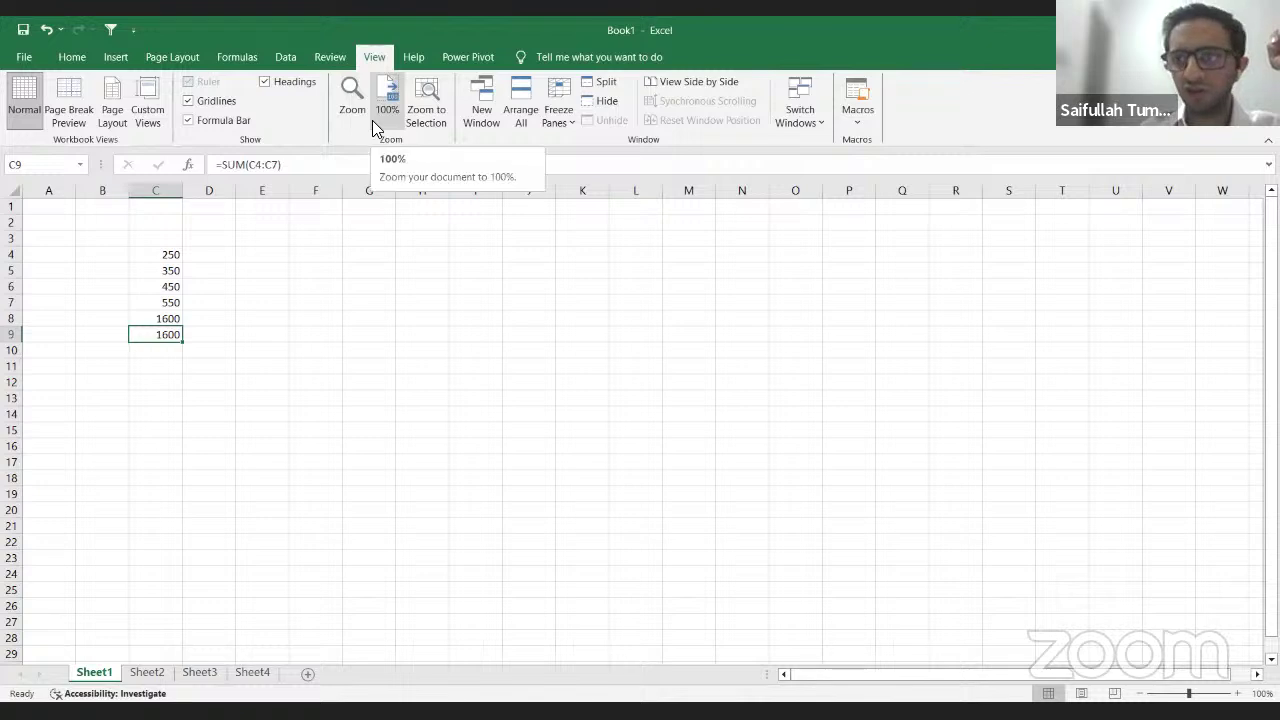
click(167, 351)
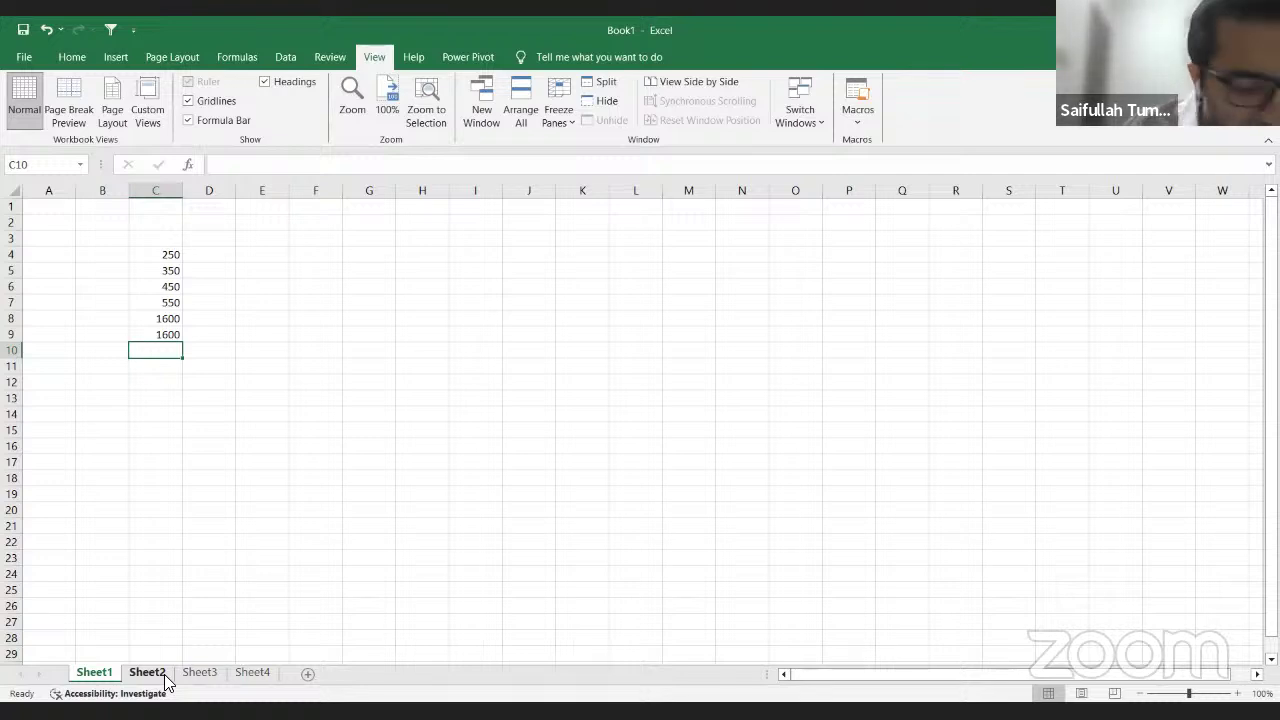
Step: Bring up the Data sort shortcut hints, then dismiss them by selecting cell G20
key(alt)
key(a)
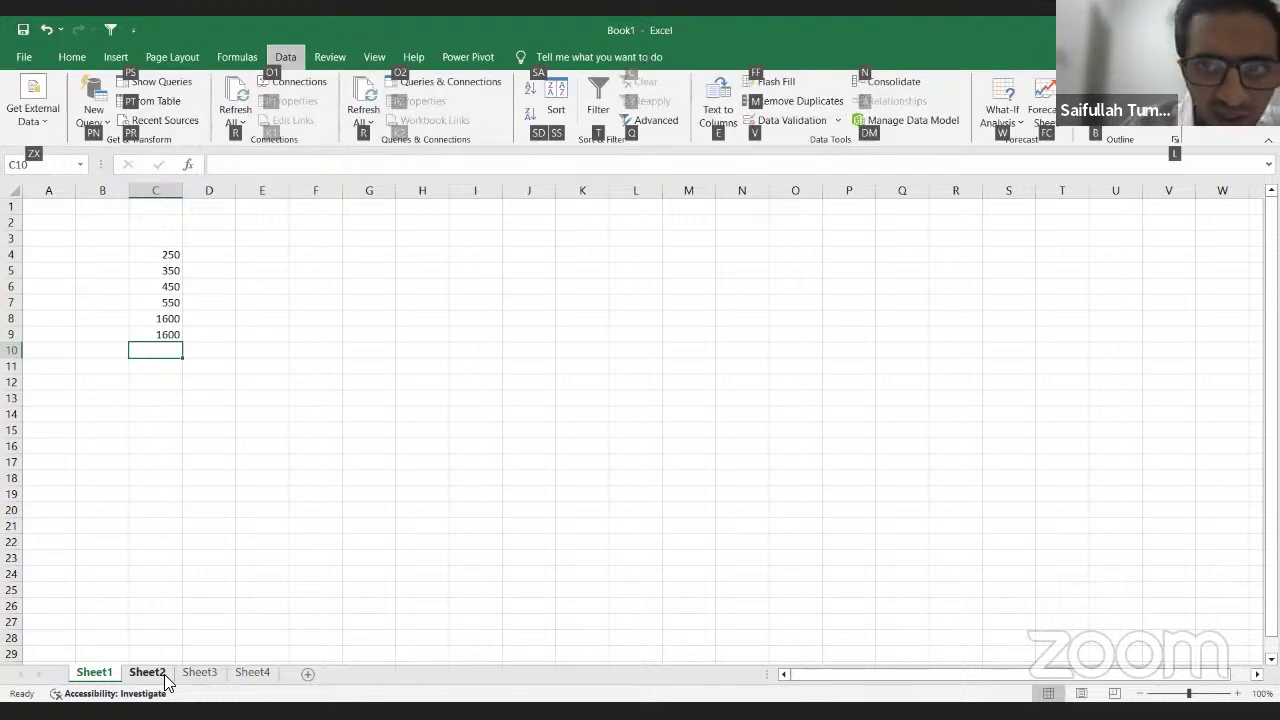
key(s)
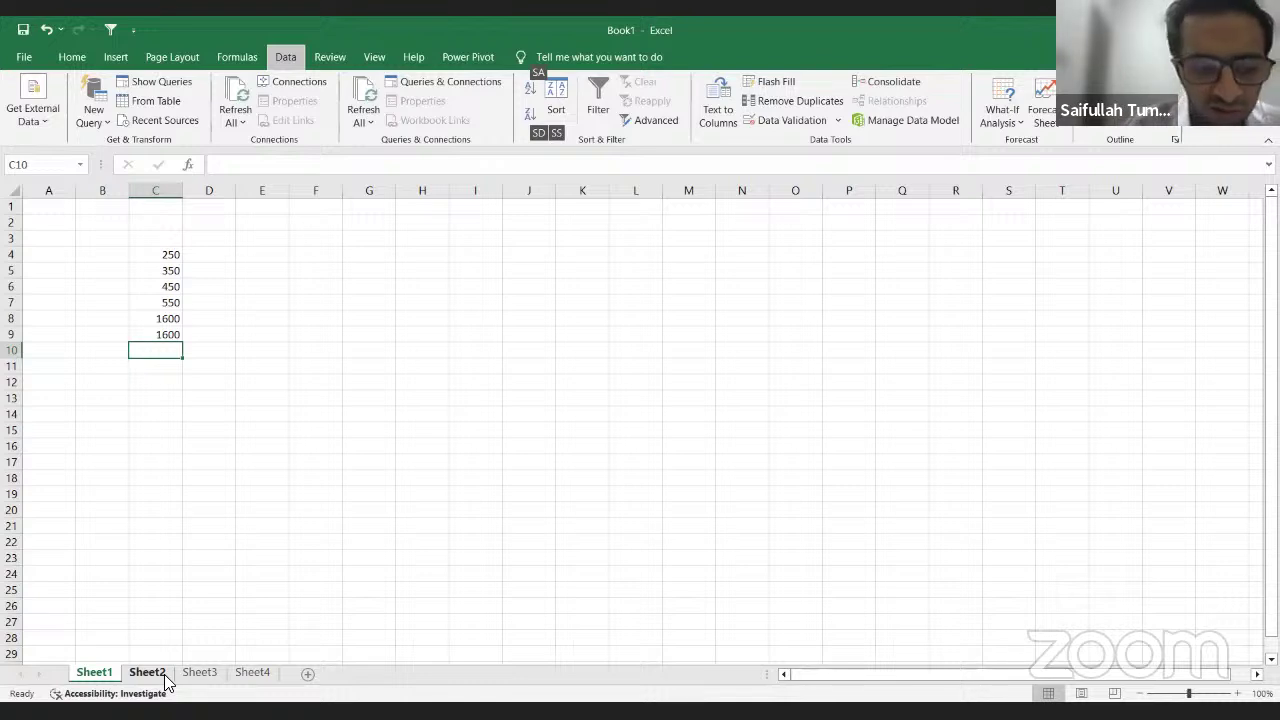
click(371, 515)
Step: Insert a new blank worksheet, Sheet5, using Alt, H, I, S
key(alt)
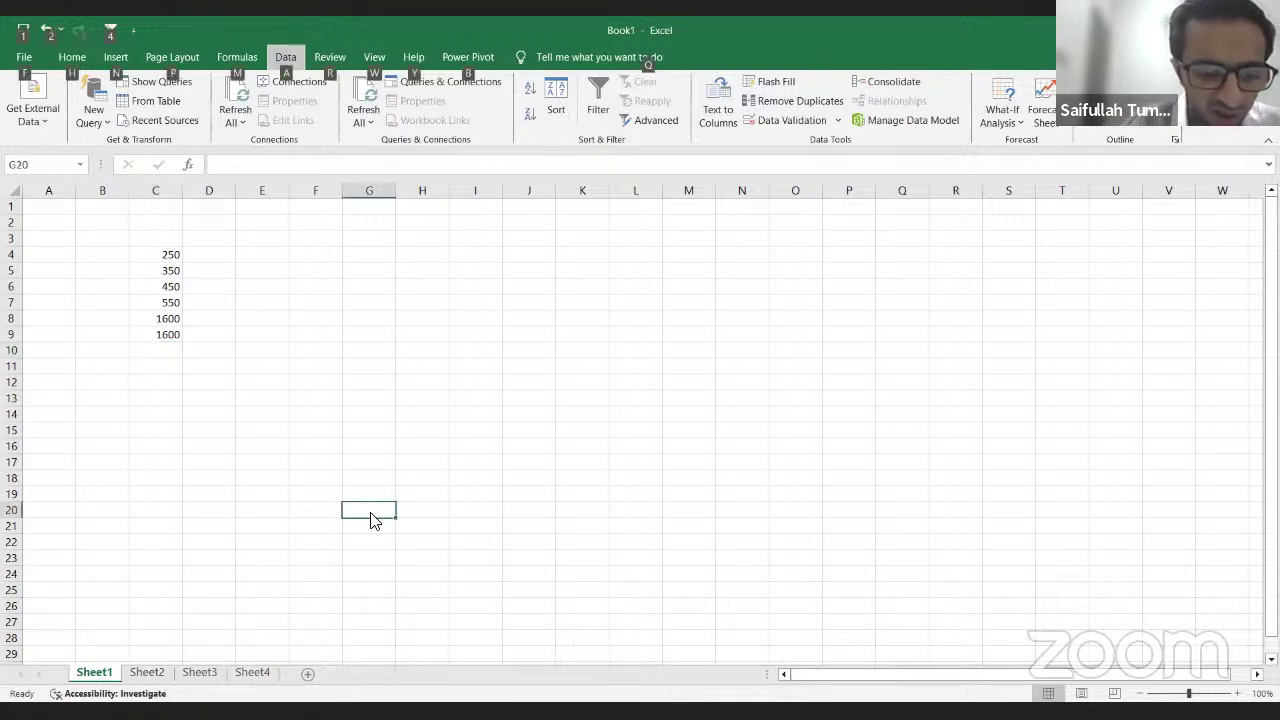
key(h)
key(i)
key(s)
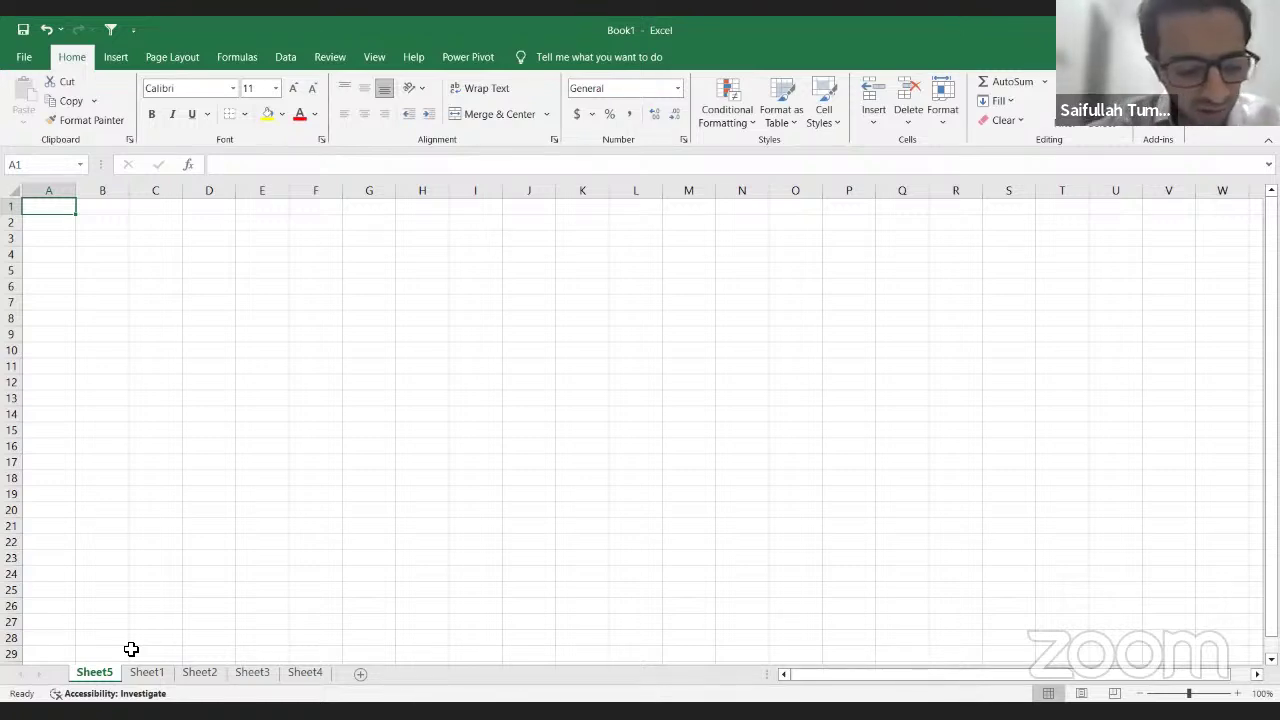
Step: Insert another blank worksheet, Sheet6, then view Sheet1 and switch back to Sheet6
key(alt)
key(h)
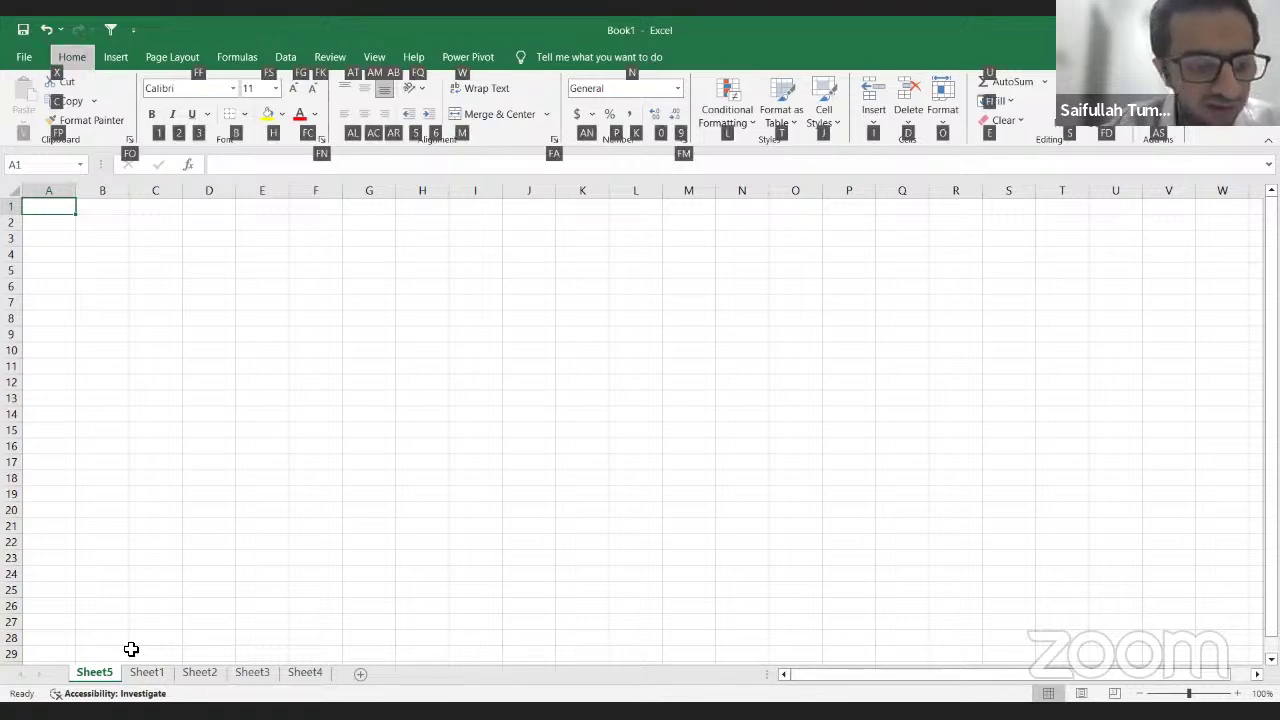
key(i)
key(s)
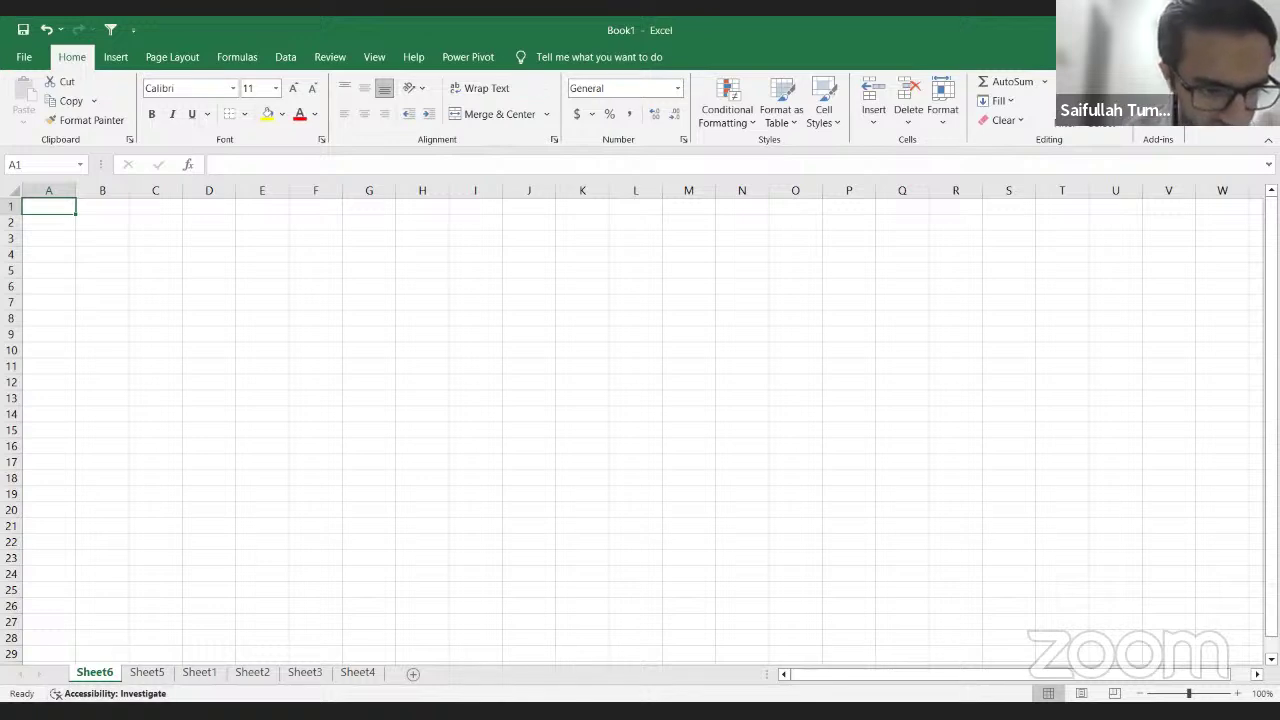
click(196, 673)
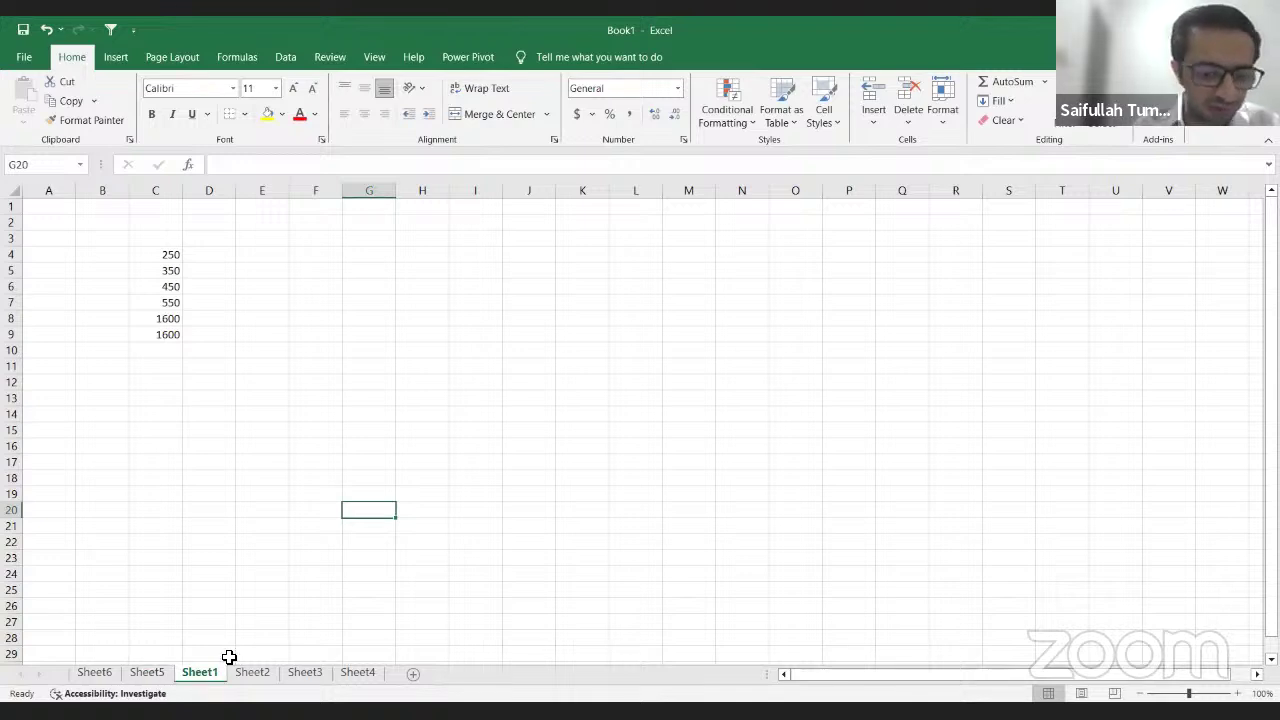
click(104, 675)
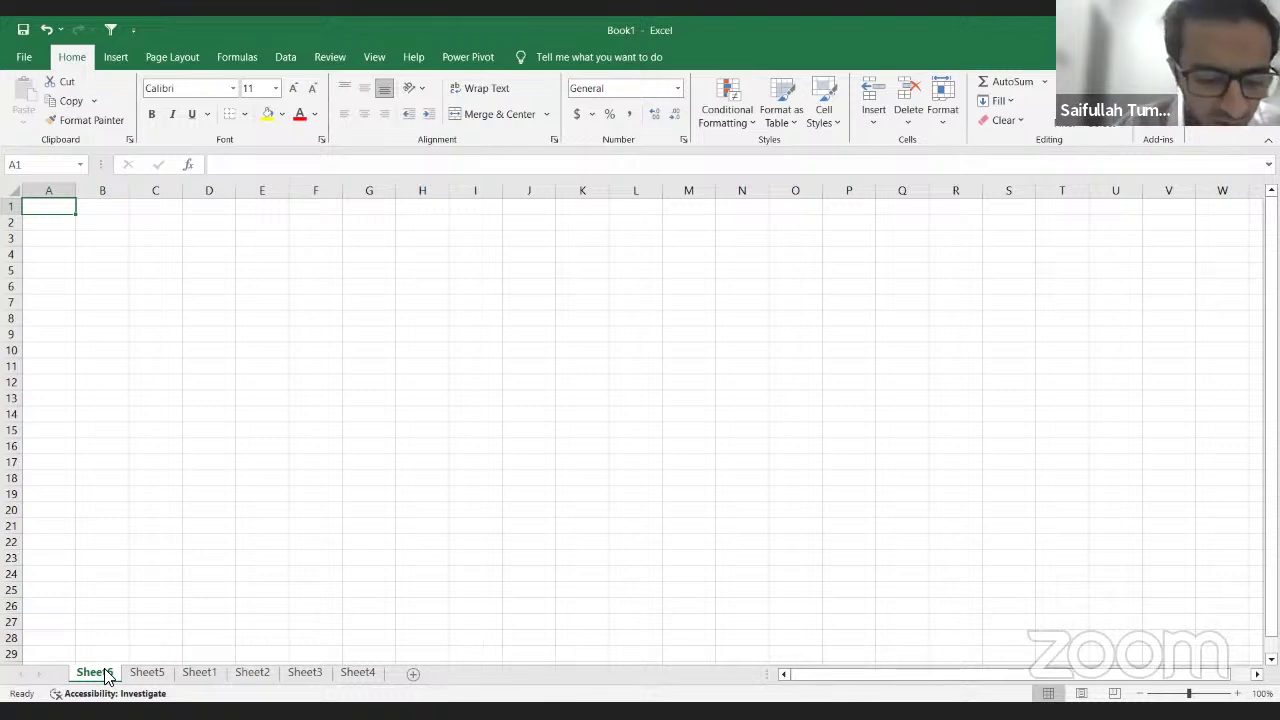
Step: Open and close the Sort & Filter options, then enter 'hds' in cell A1
key(alt+h)
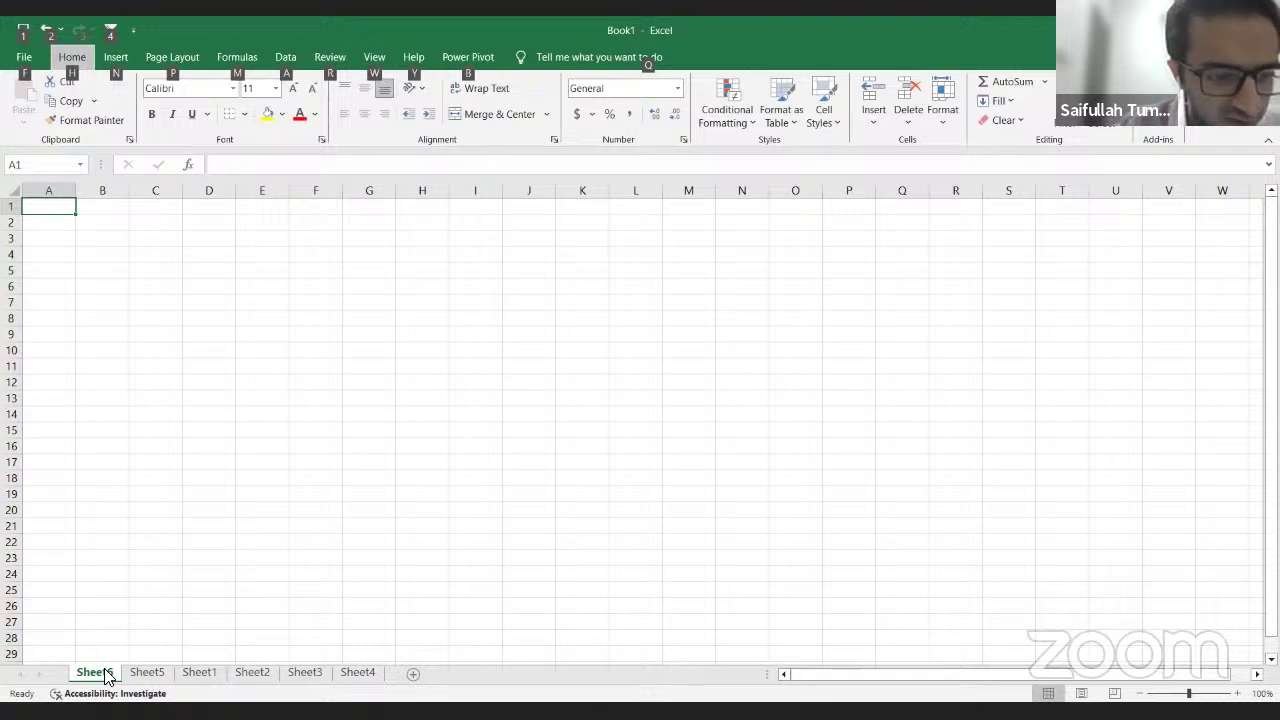
key(s)
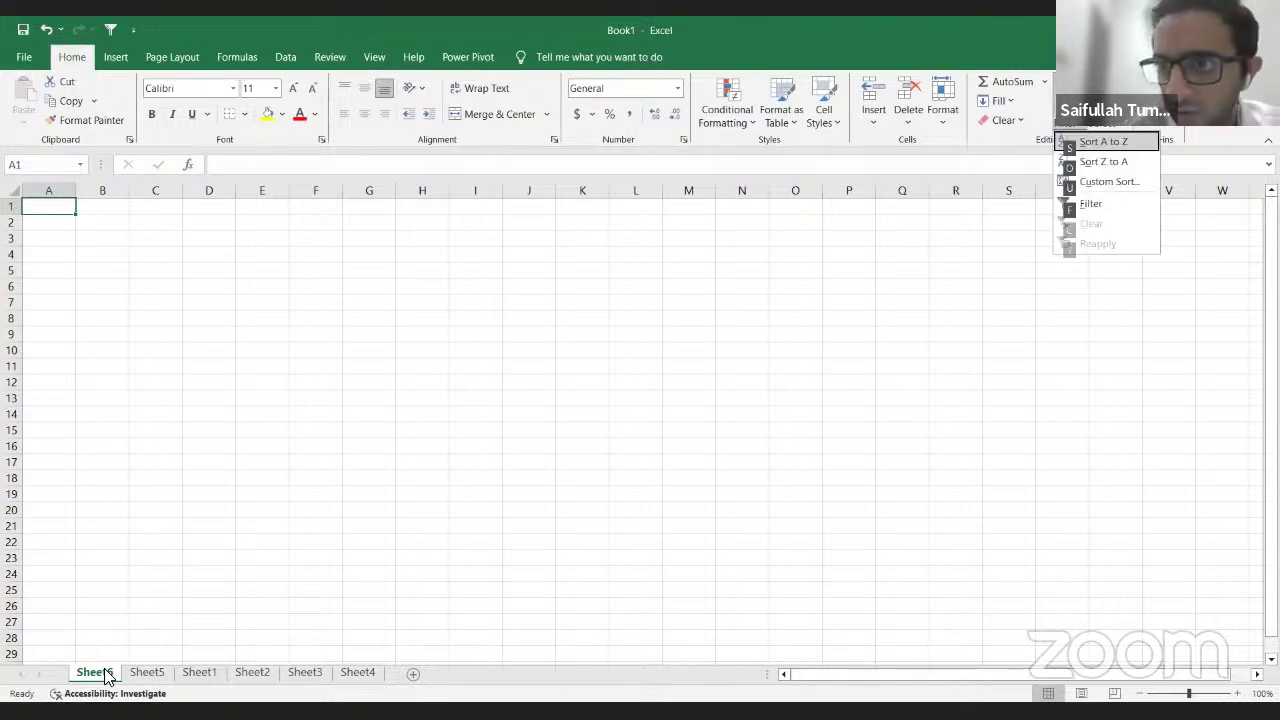
key(Escape)
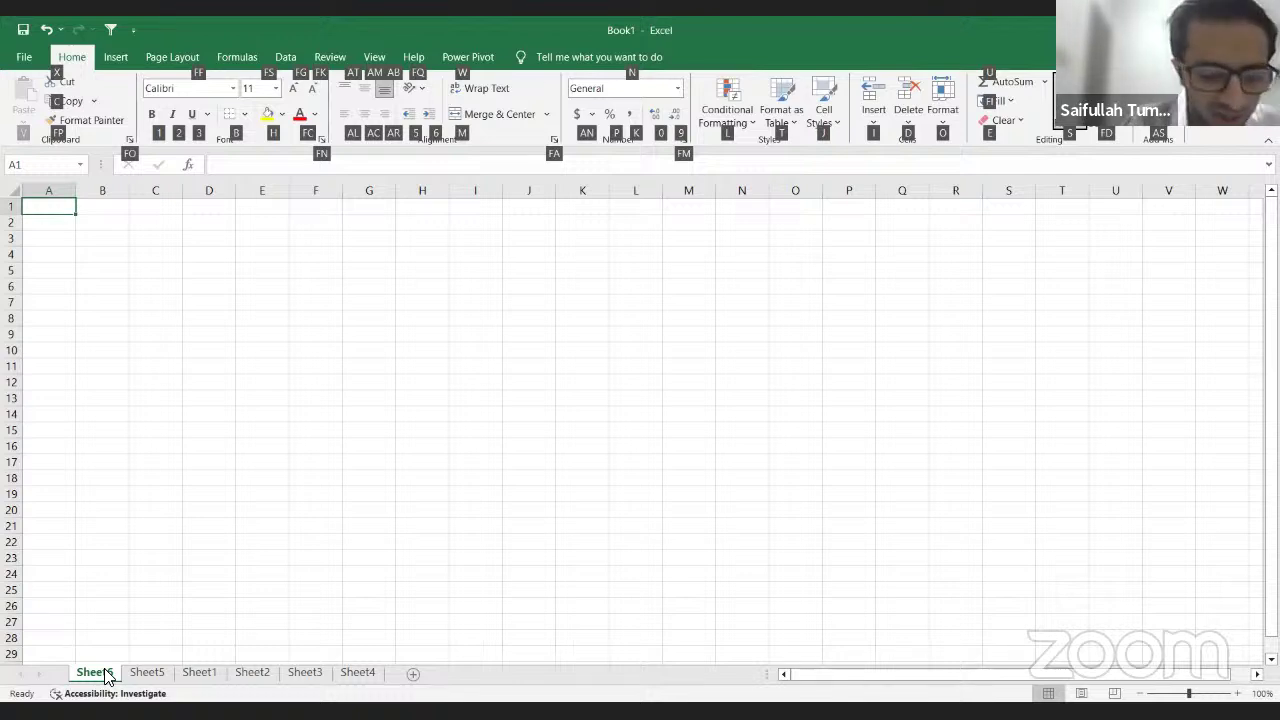
text(hds)
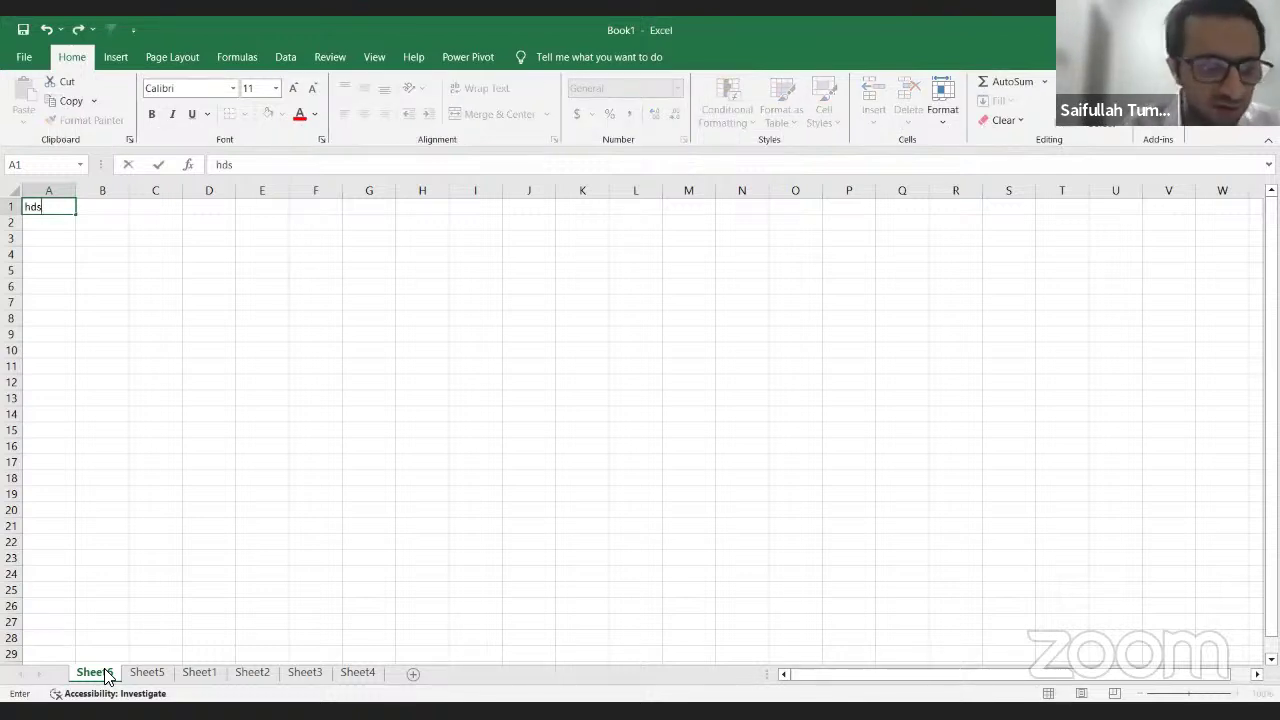
click(163, 495)
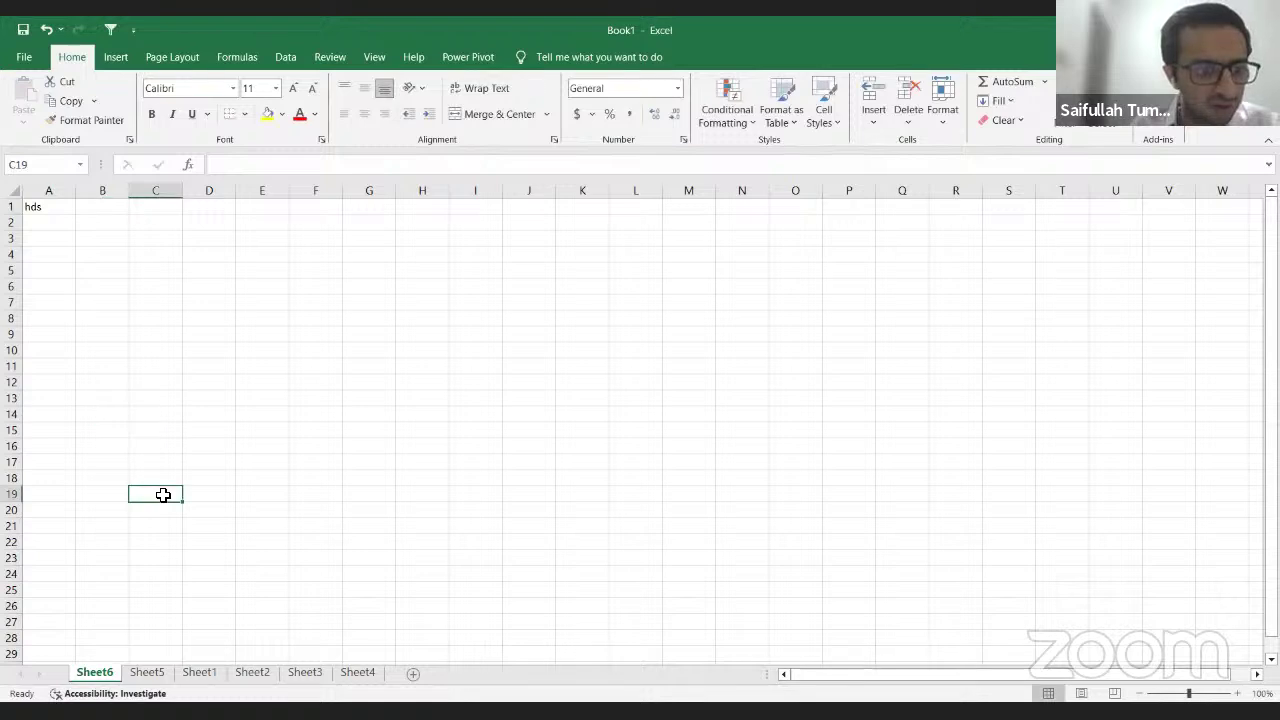
Step: Delete Sheet6 using Alt, H, D, S, bringing up the confirmation prompt
key(alt+h)
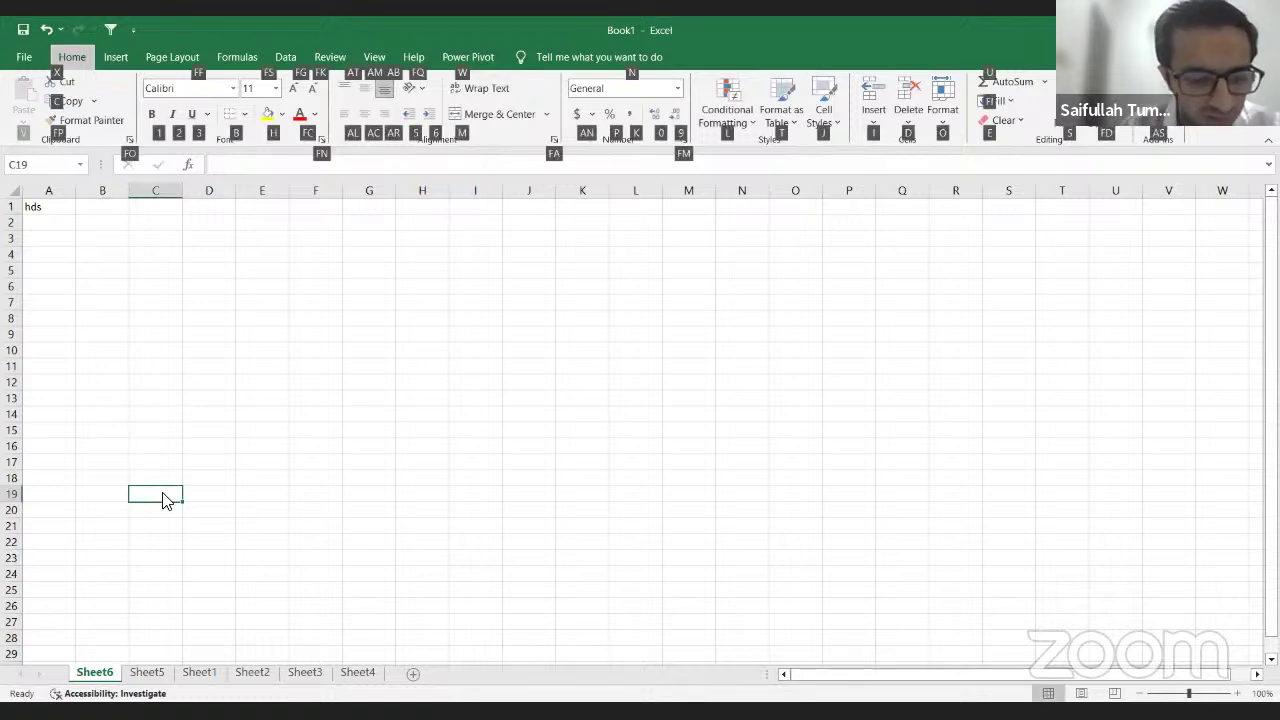
key(d)
key(s)
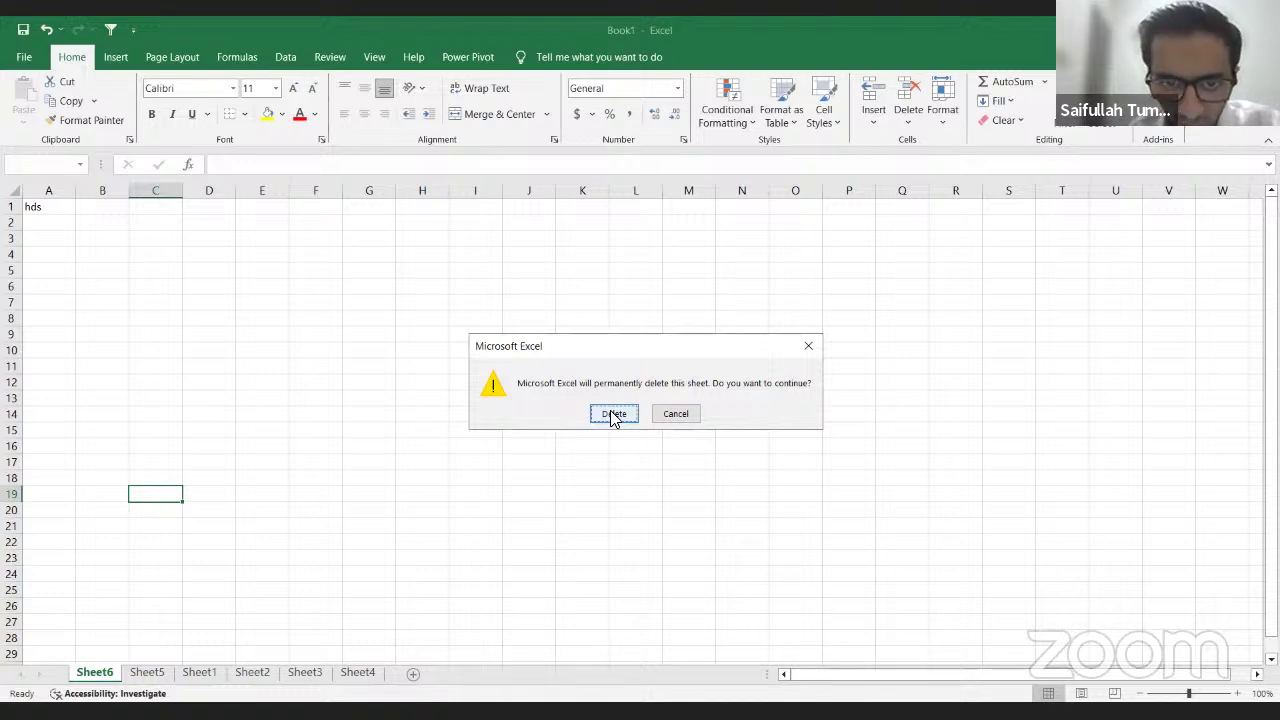
Step: Confirm permanently deleting Sheet6, then delete the blank Sheet5 with Alt, H, D, S
click(614, 415)
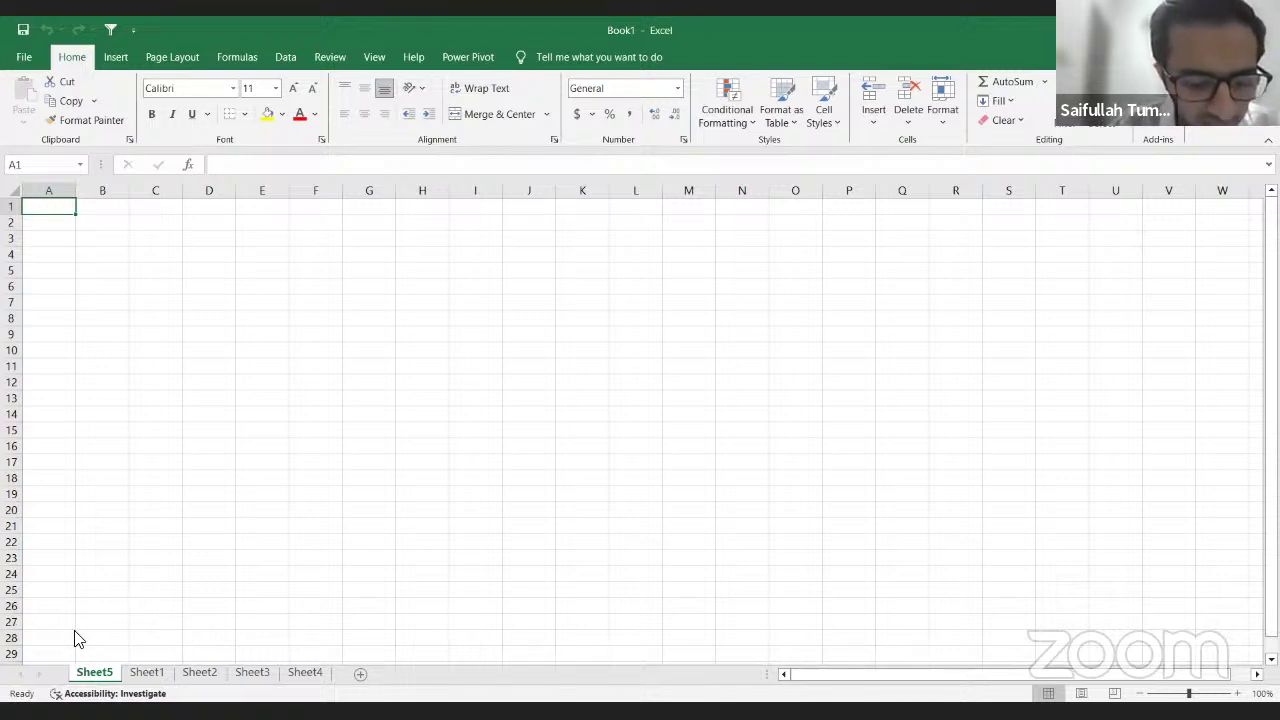
key(alt+h)
key(d)
key(s)
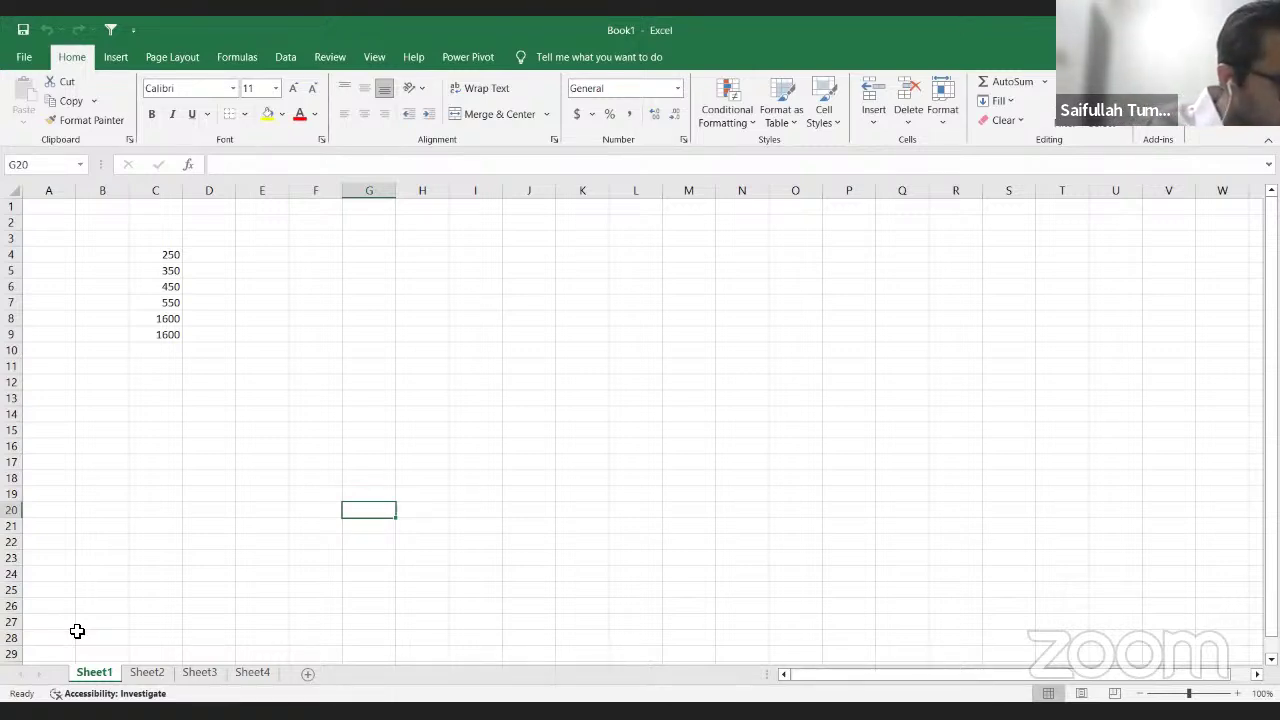
Step: Type the person's full name into cell F7, beside the 1600-total figures, and reselect F7
key(Up)
key(Up)
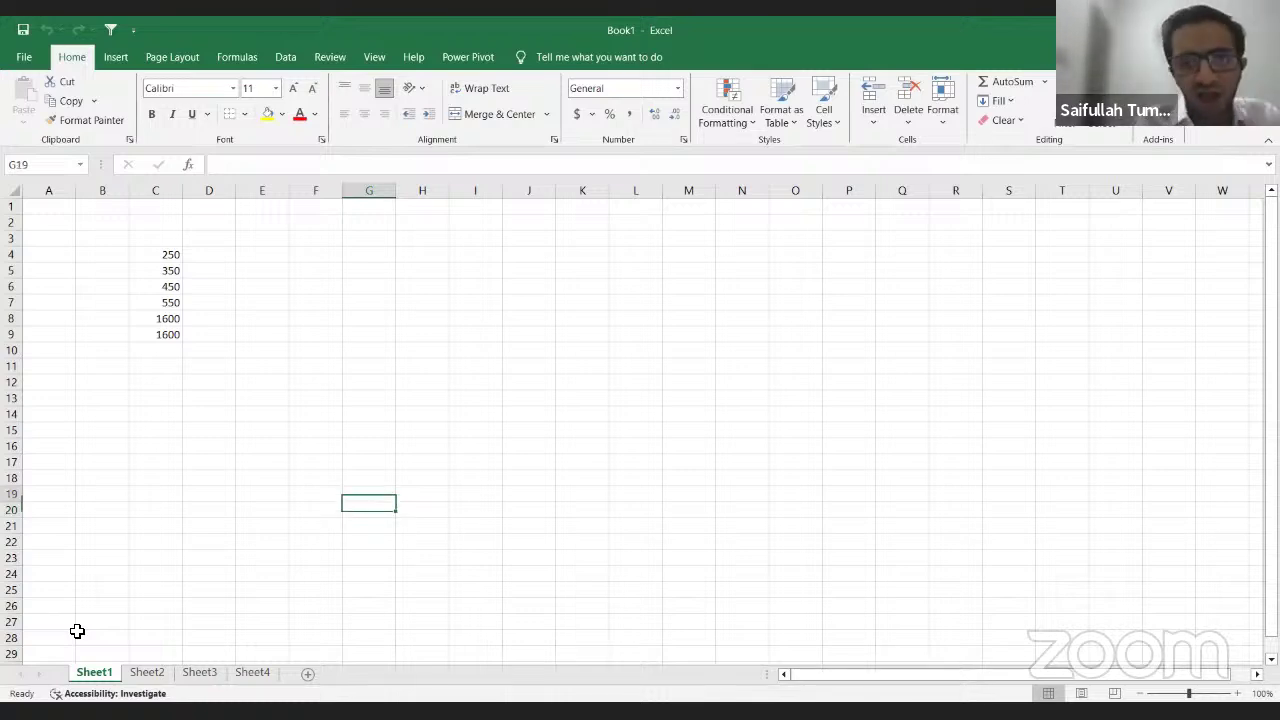
key(Up)
key(Up)
key(Up)
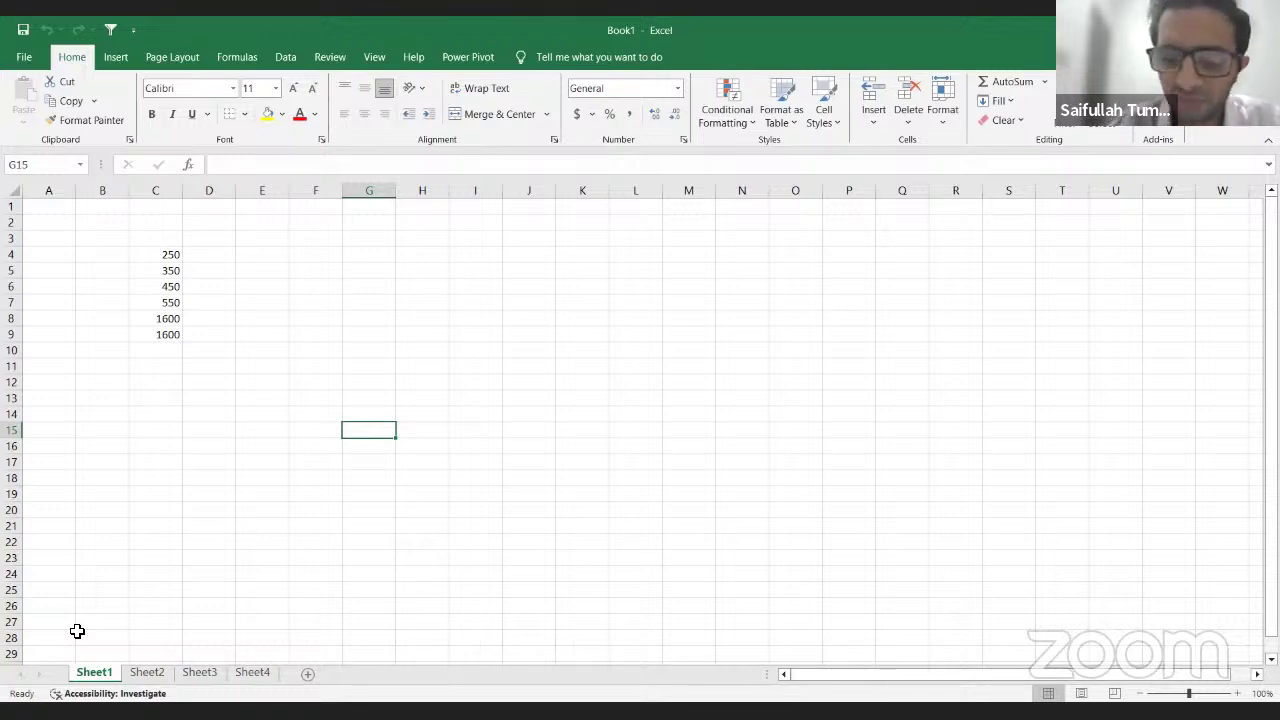
key(Up)
key(Up)
key(Up)
key(Up)
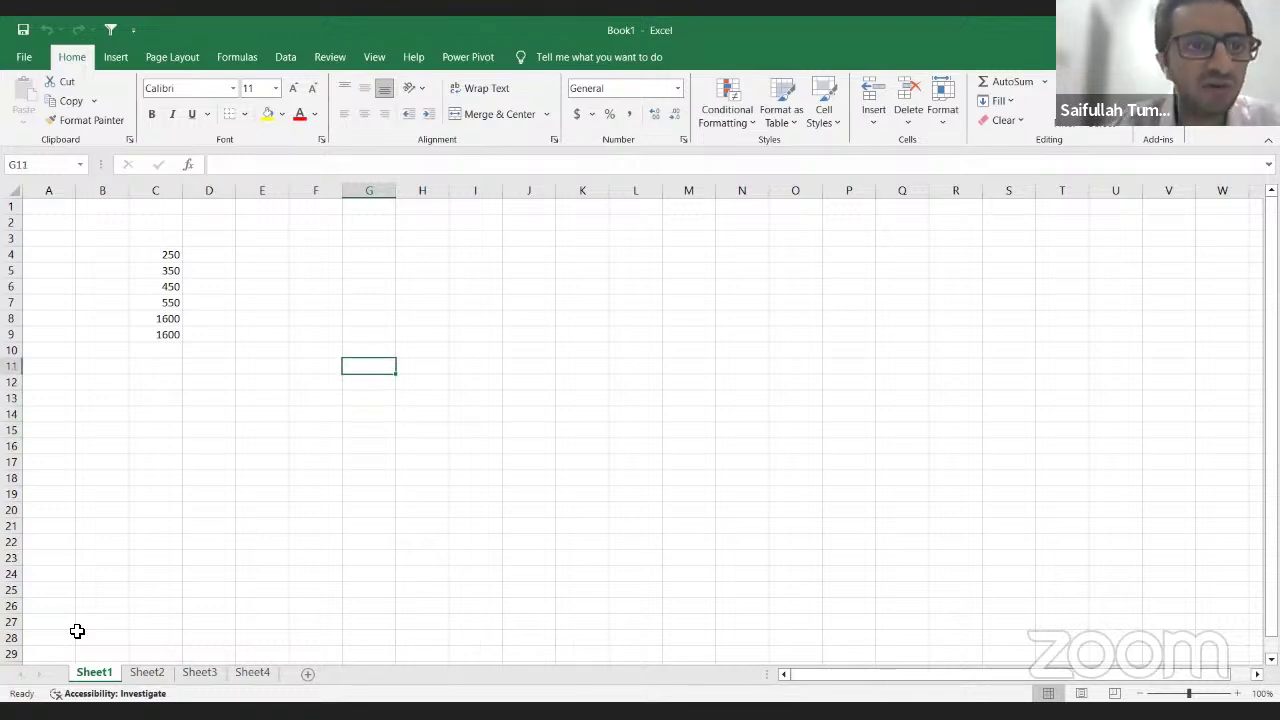
key(Up)
key(Up)
key(Up)
key(Up)
key(Left)
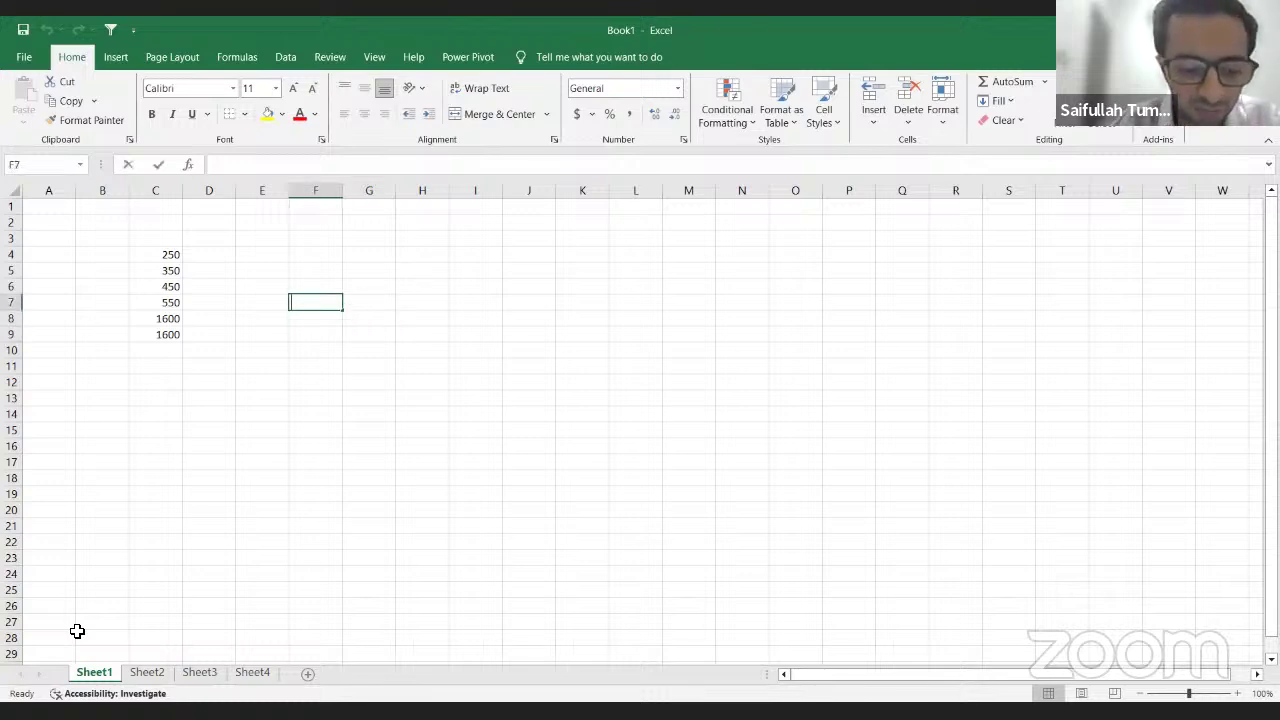
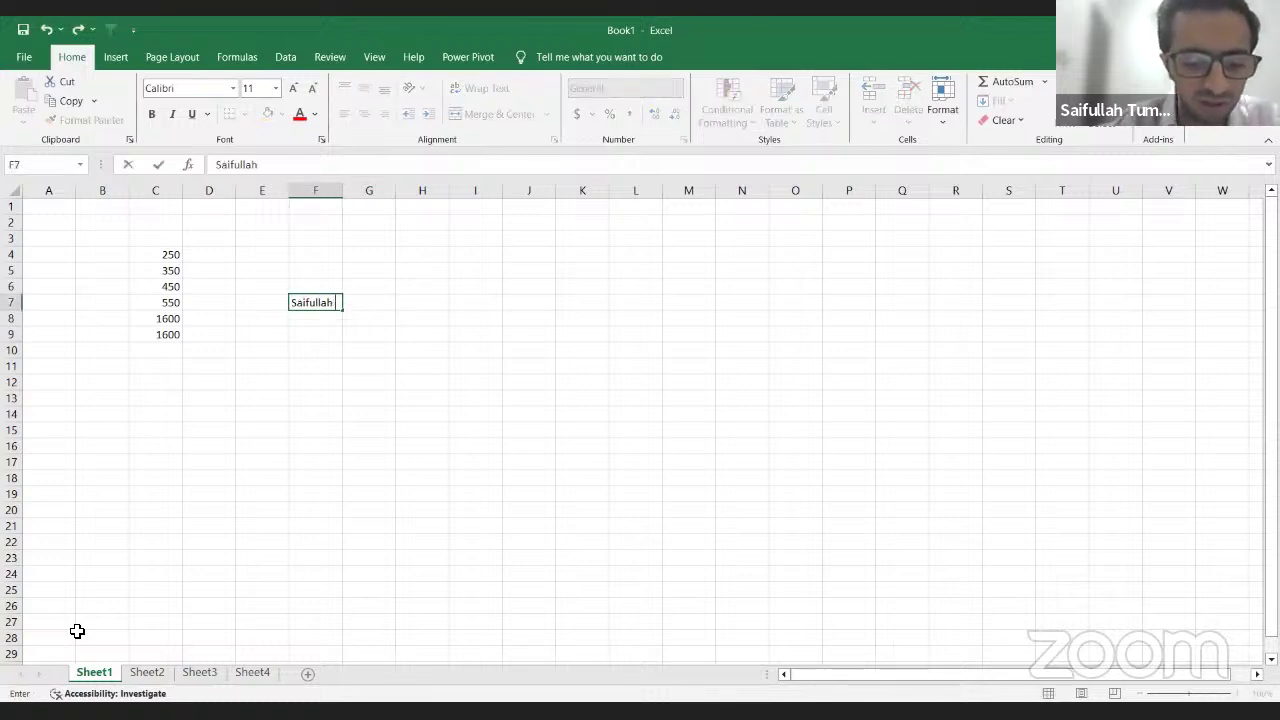
key(Return)
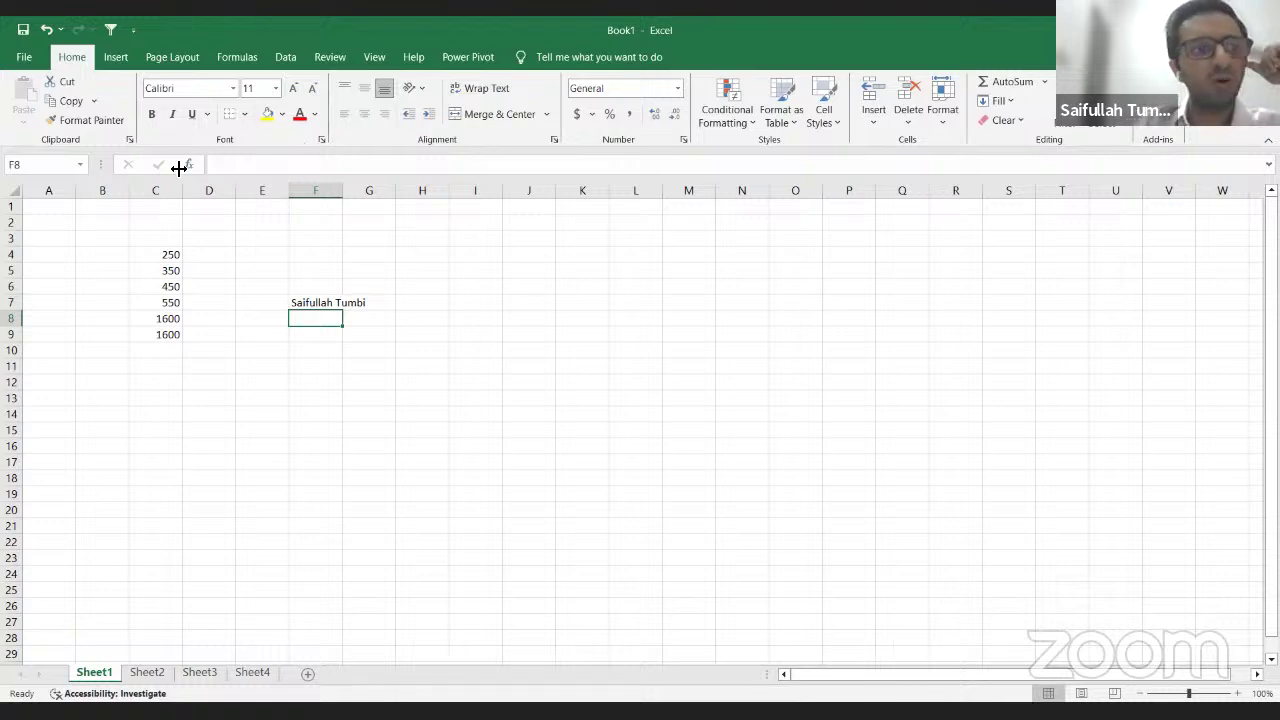
click(308, 302)
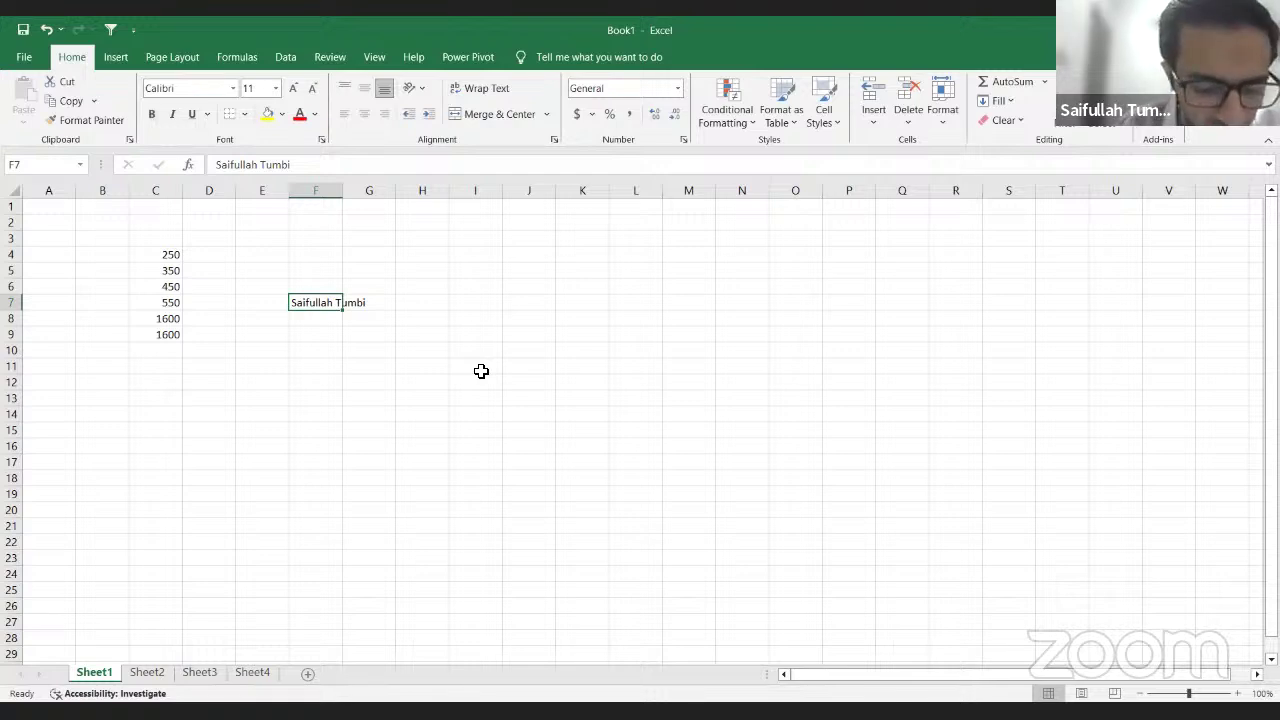
key(ctrl+b)
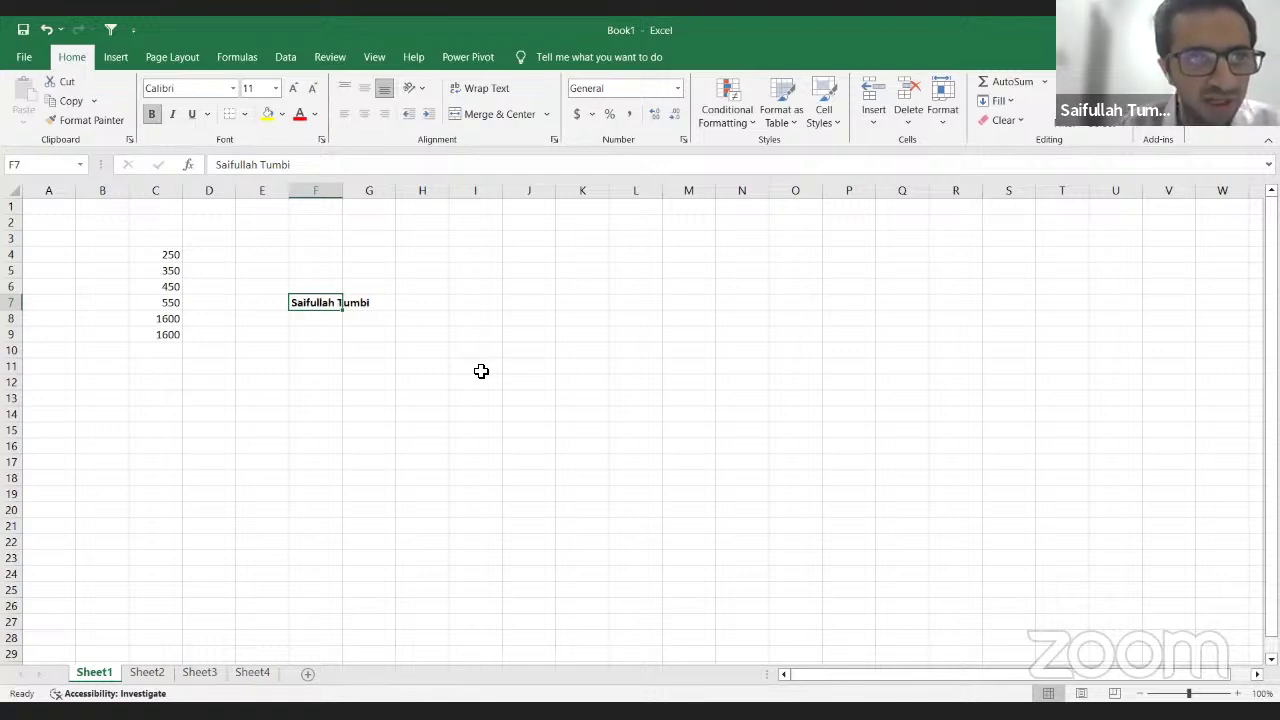
key(ctrl+i)
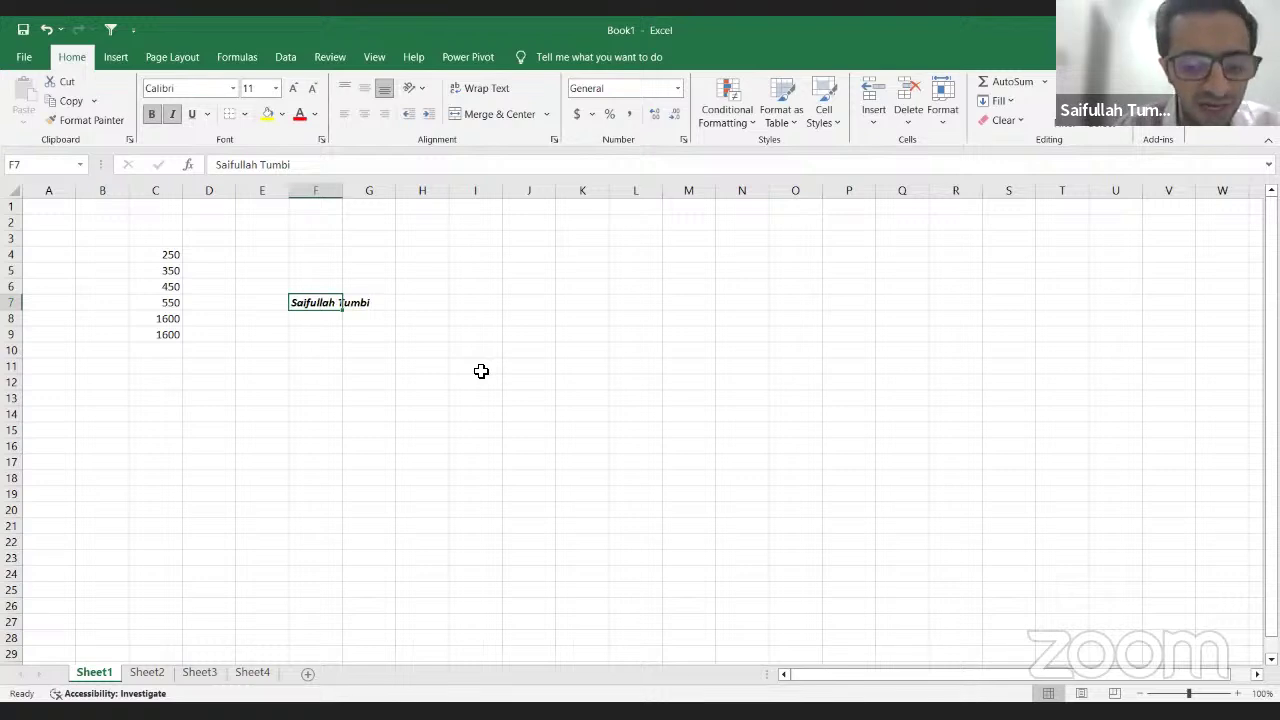
key(ctrl+u)
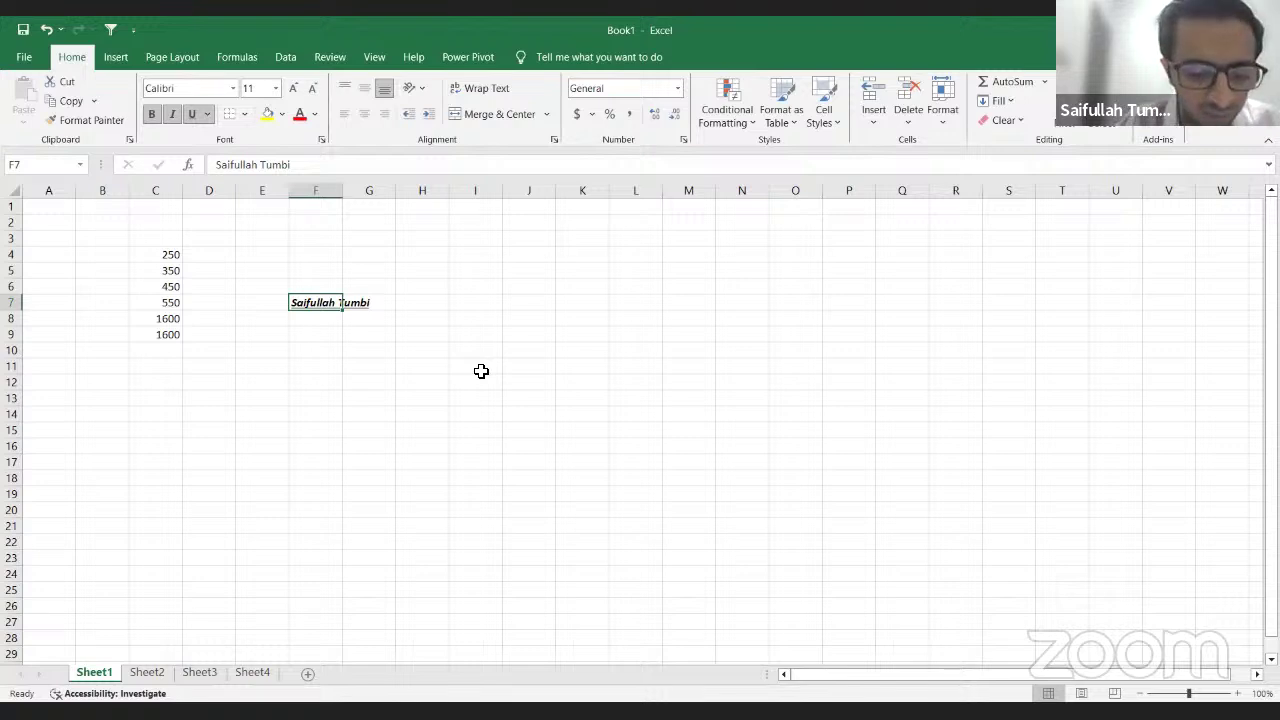
key(ctrl+b)
key(ctrl+i)
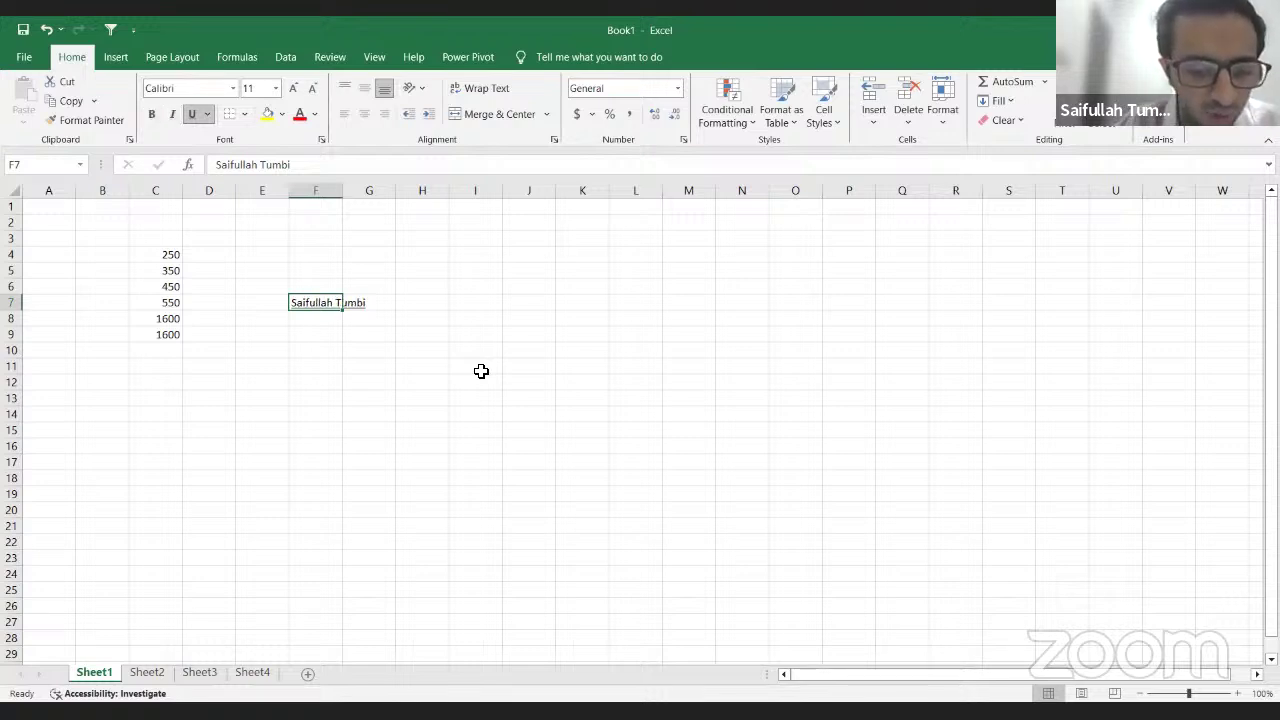
key(ctrl+u)
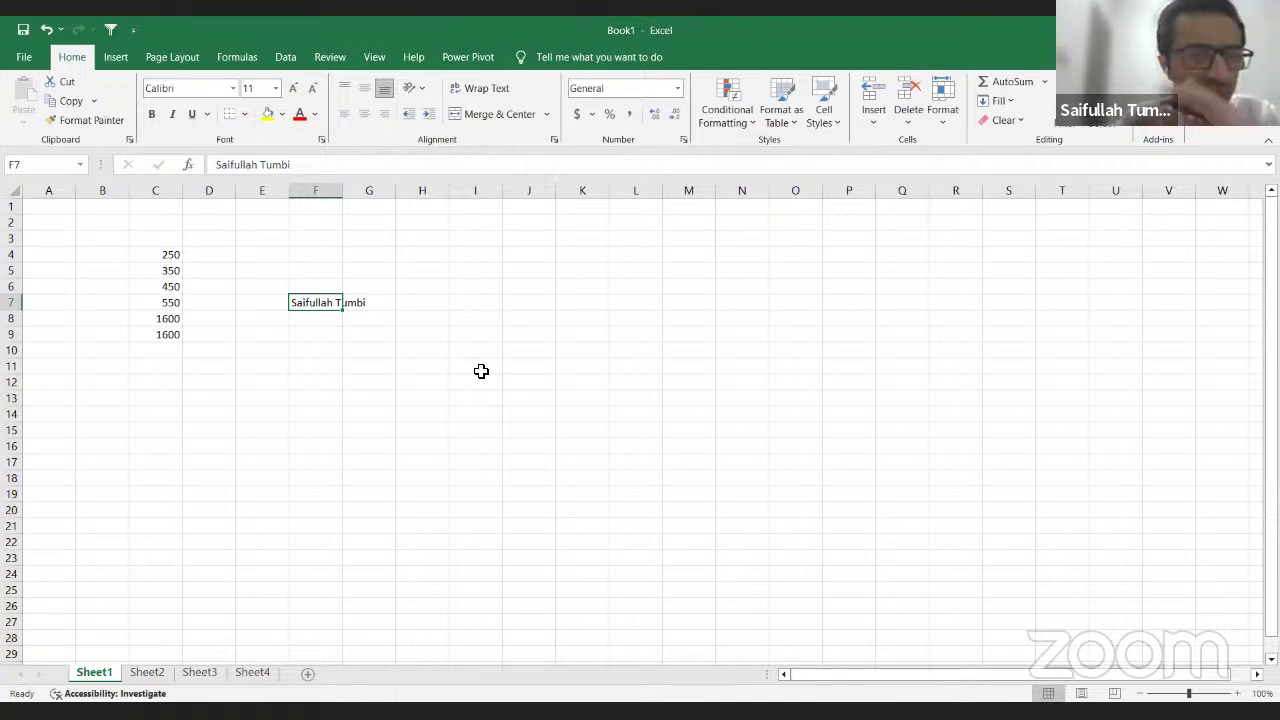
key(Return)
key(Return)
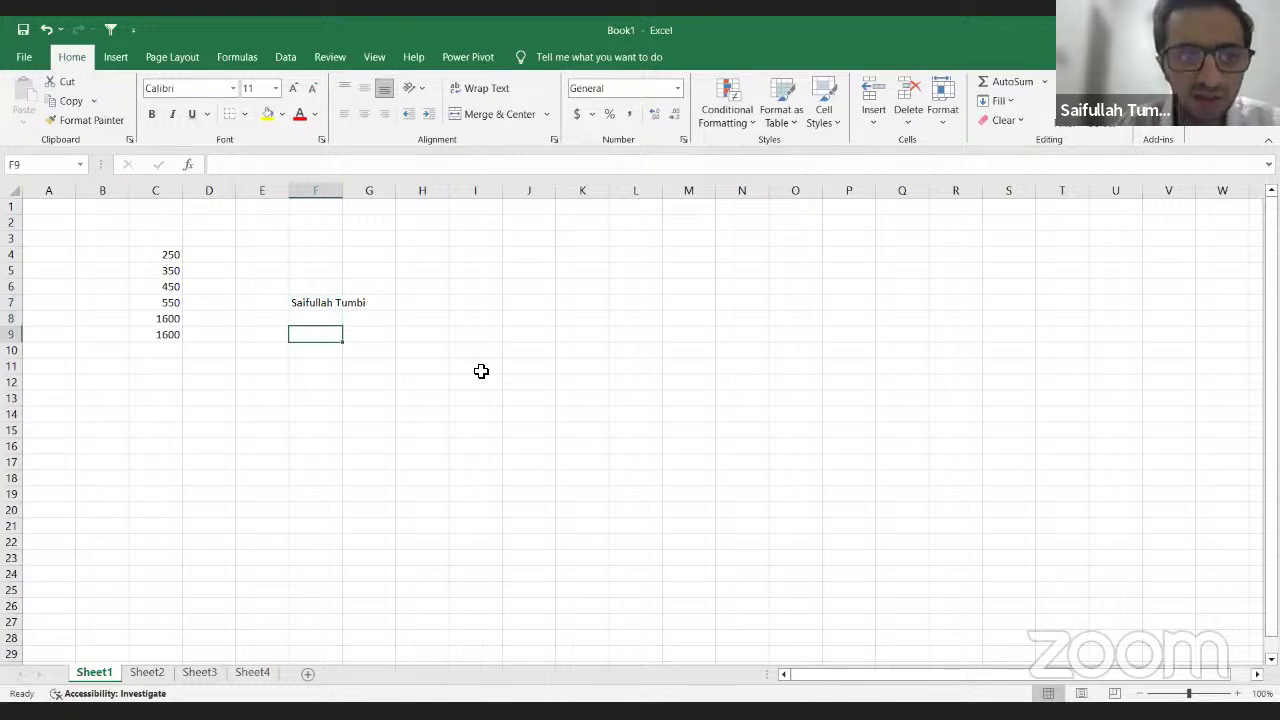
click(481, 371)
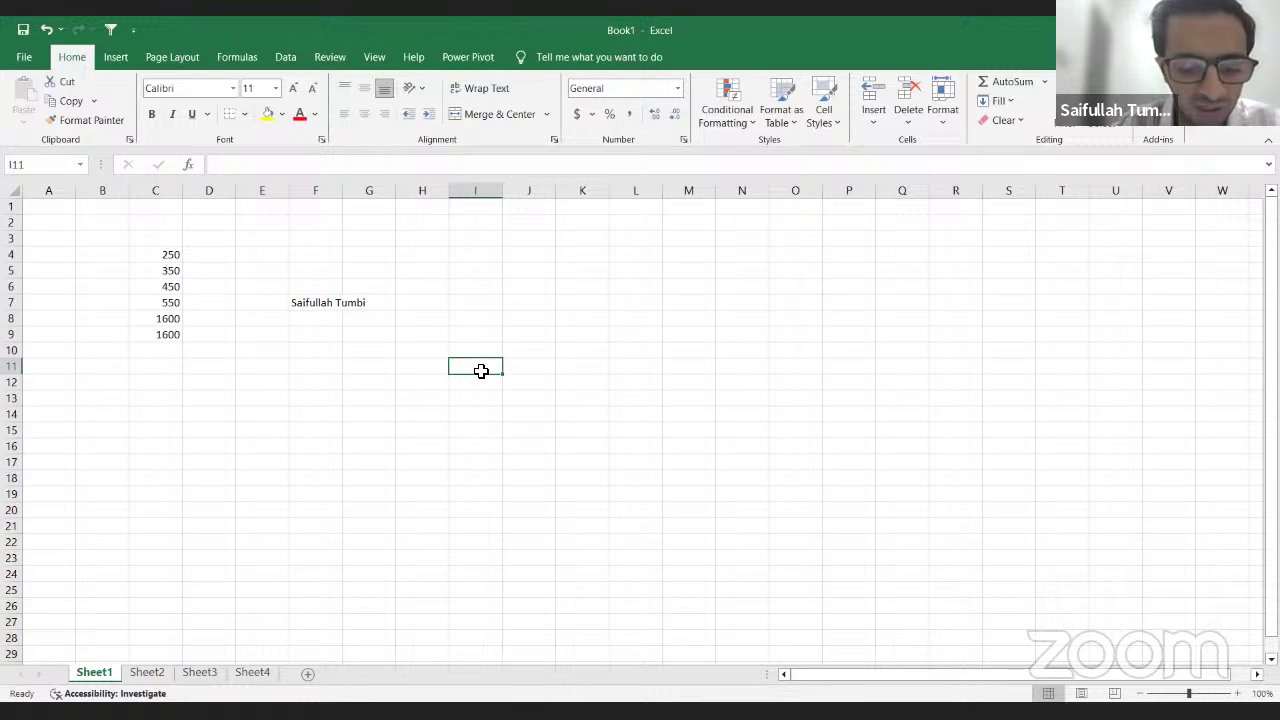
text(I)
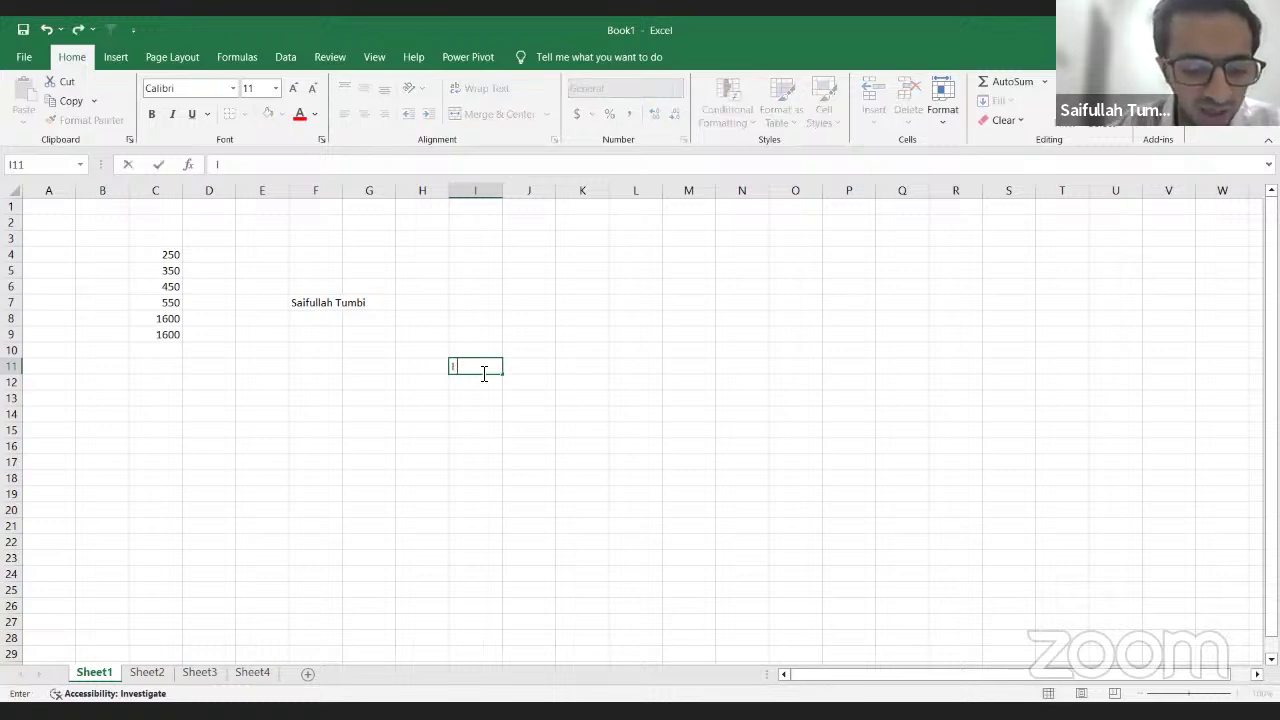
text( work a)
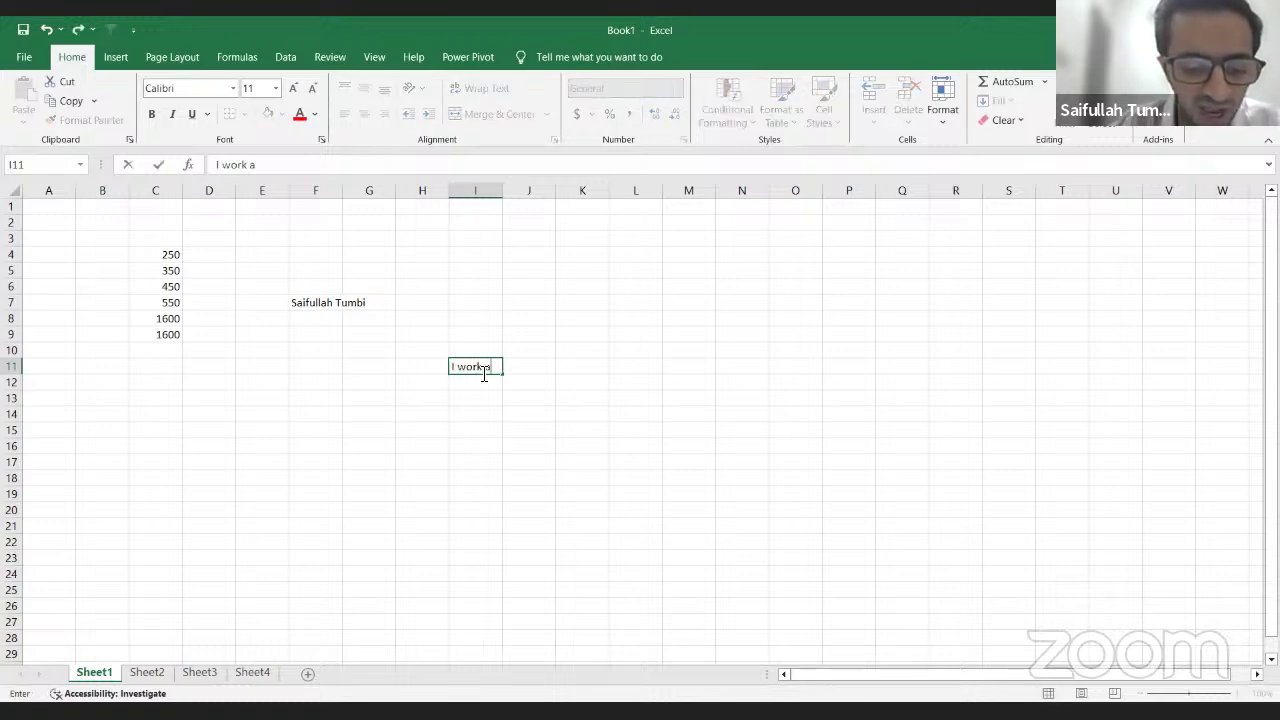
text(s a finance prod)
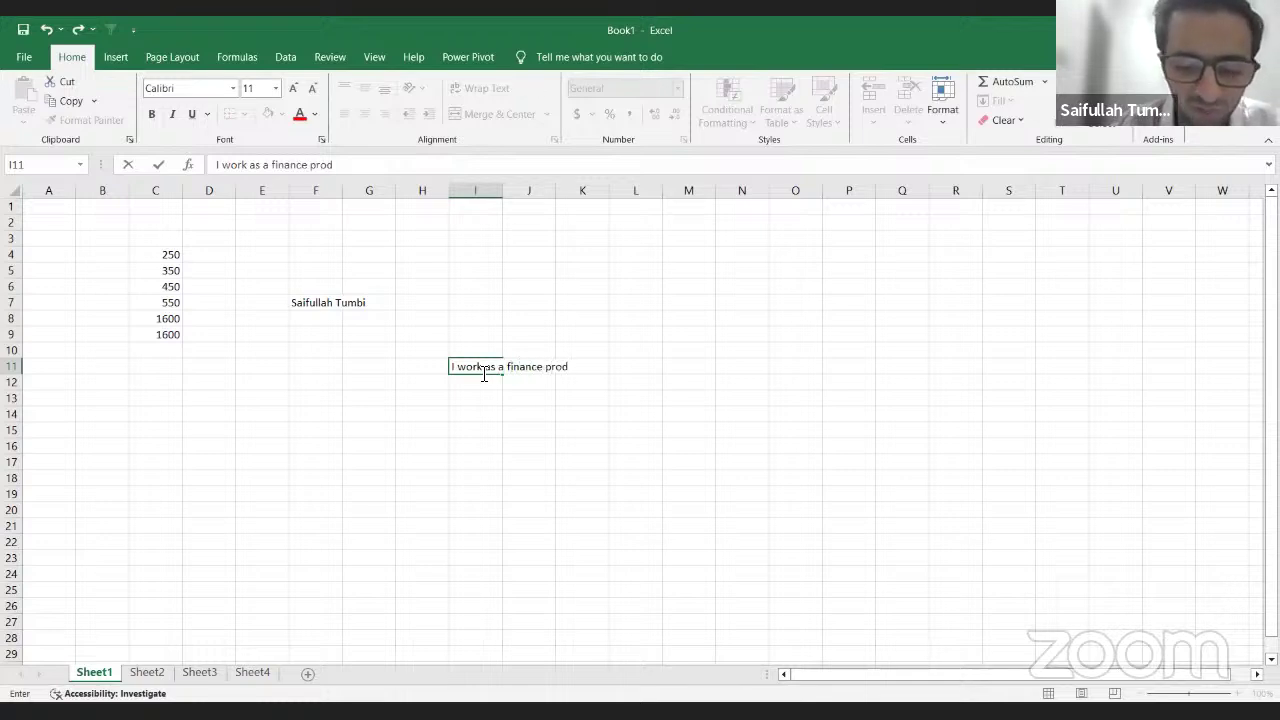
key(BackSpace)
text(fessional)
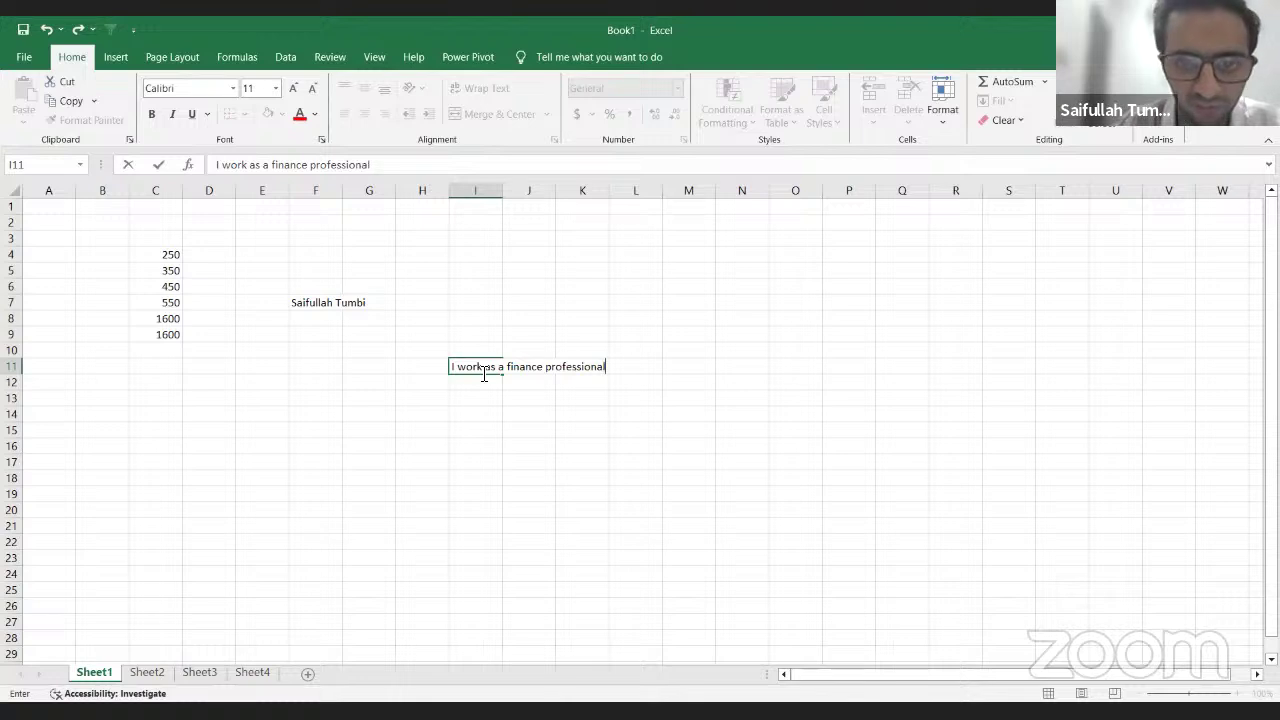
key(Return)
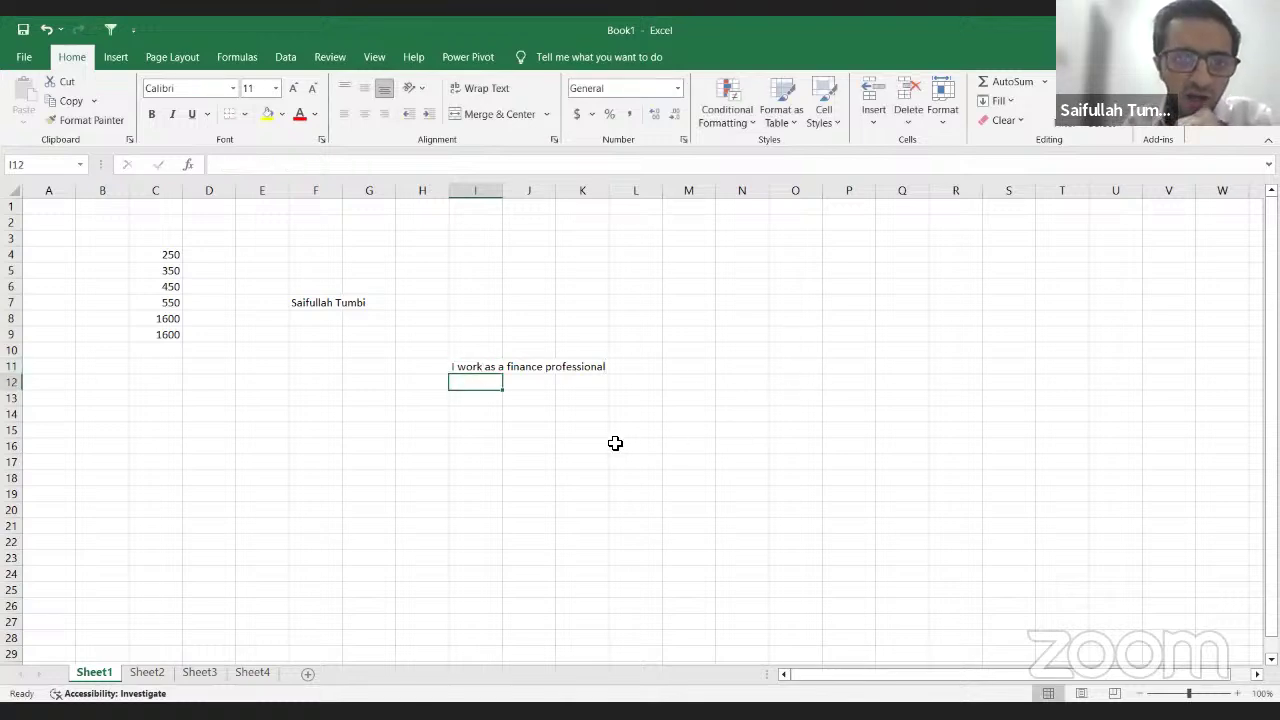
key(Up)
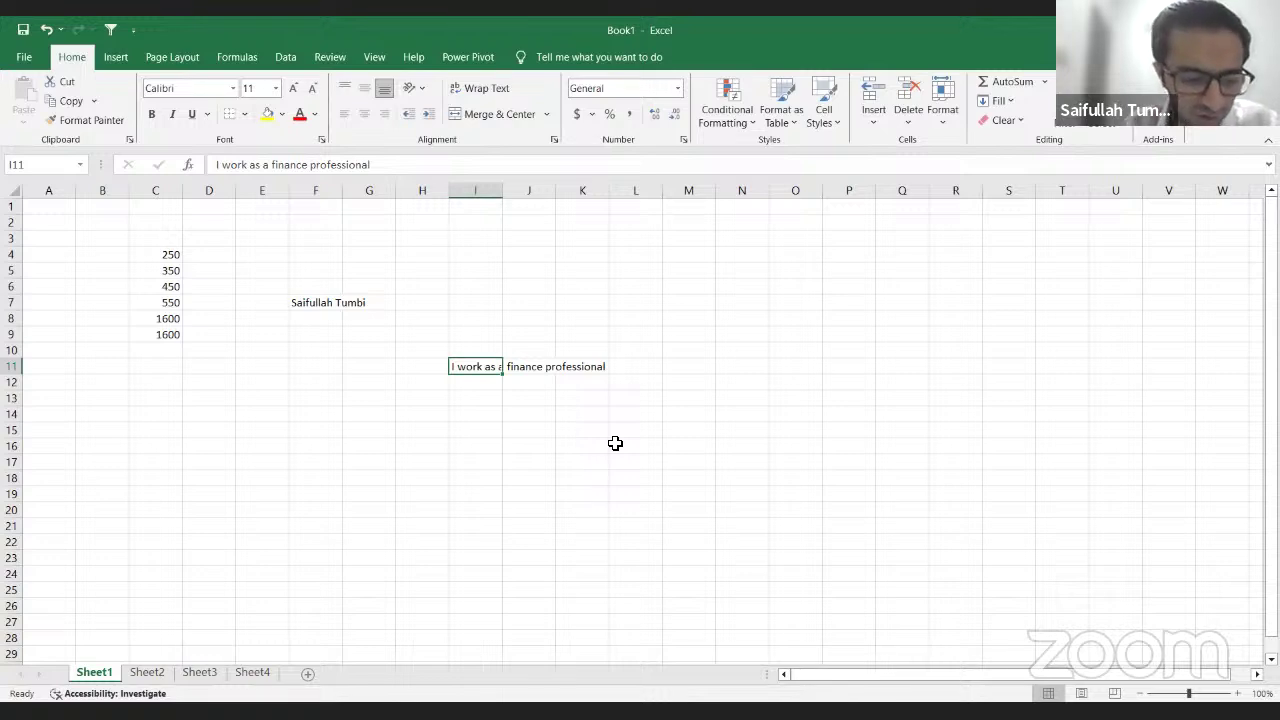
key(Down)
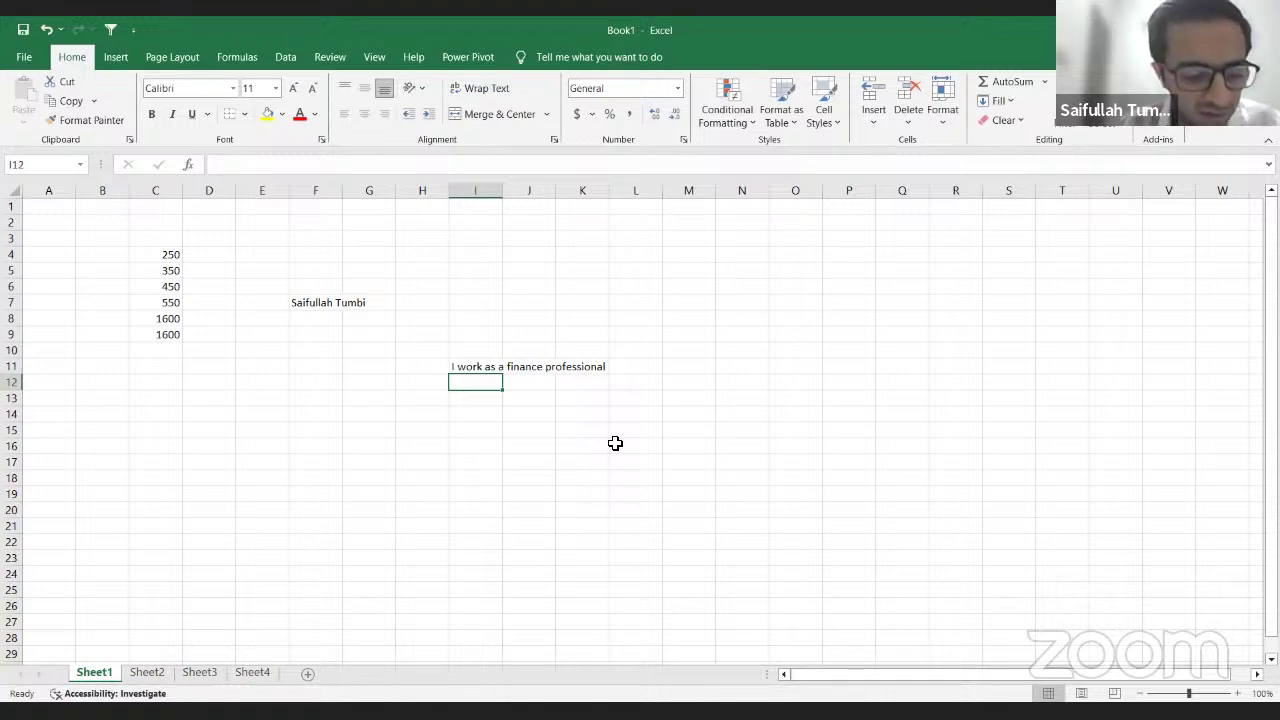
key(ctrl+z)
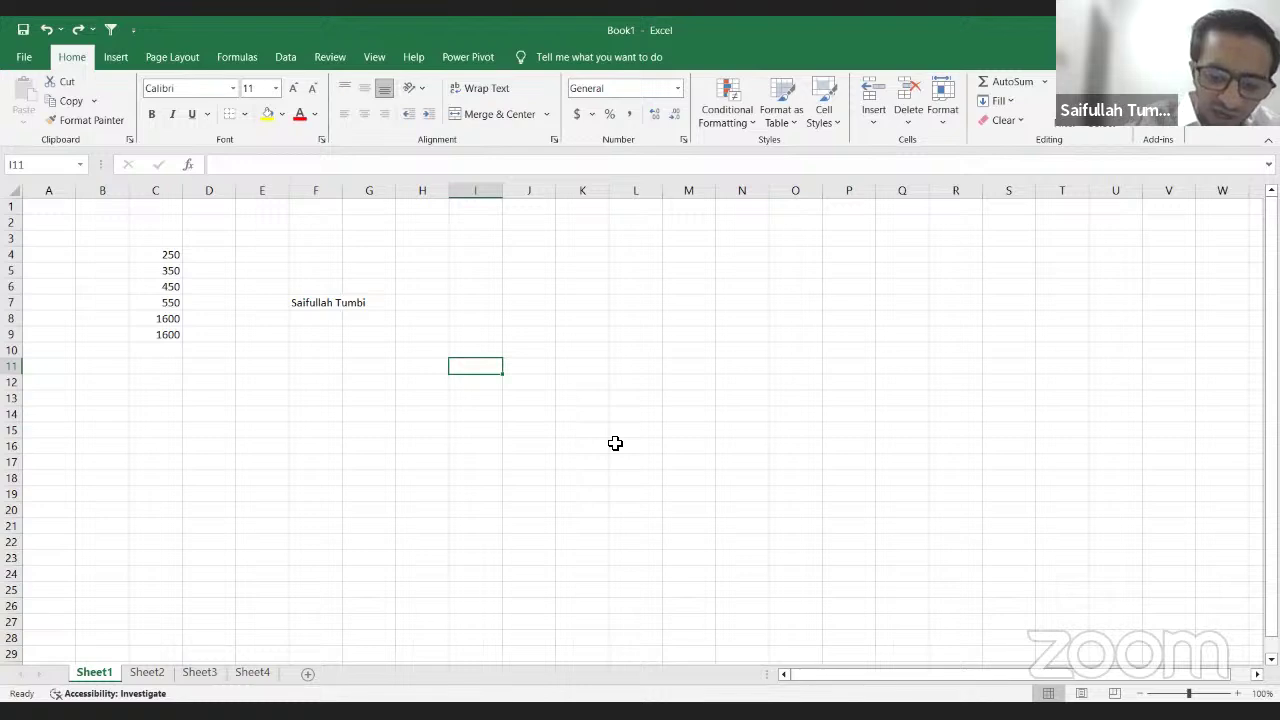
Step: Edit F7 to erase the surname, leaving only the first name
key(Up)
key(Left)
key(Up)
key(Left)
key(Up)
key(Left)
key(Up)
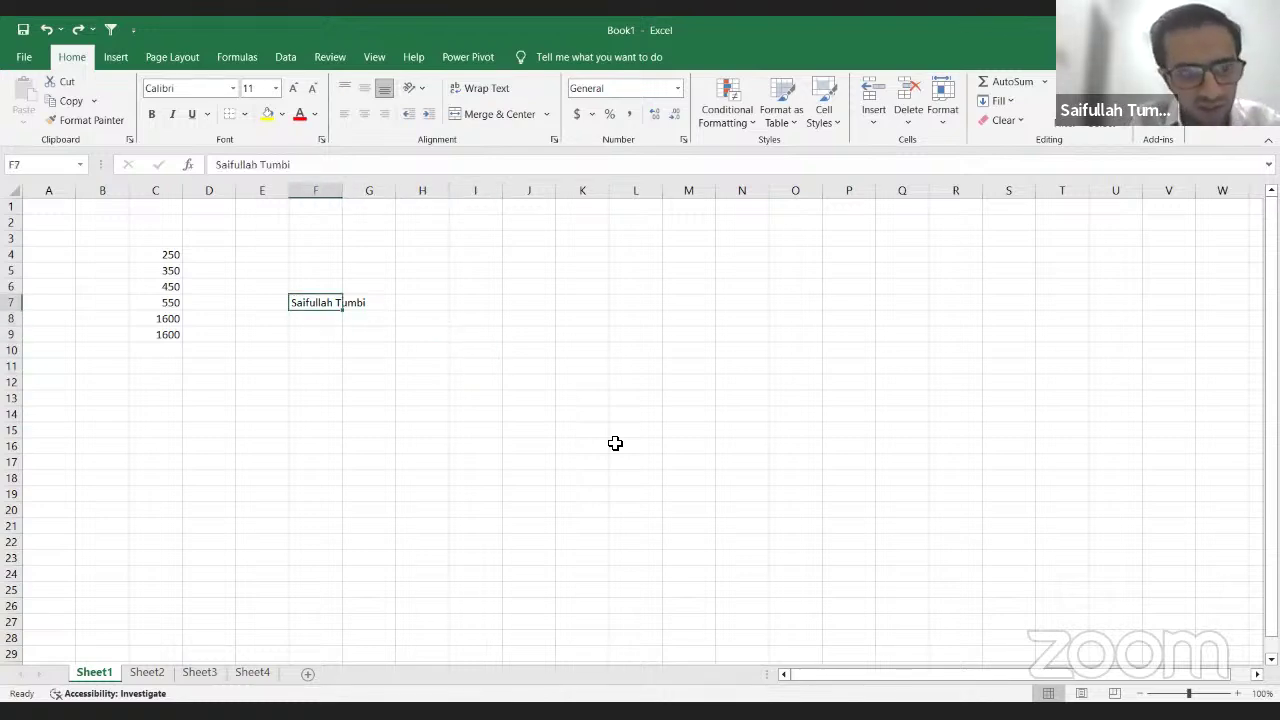
key(F2)
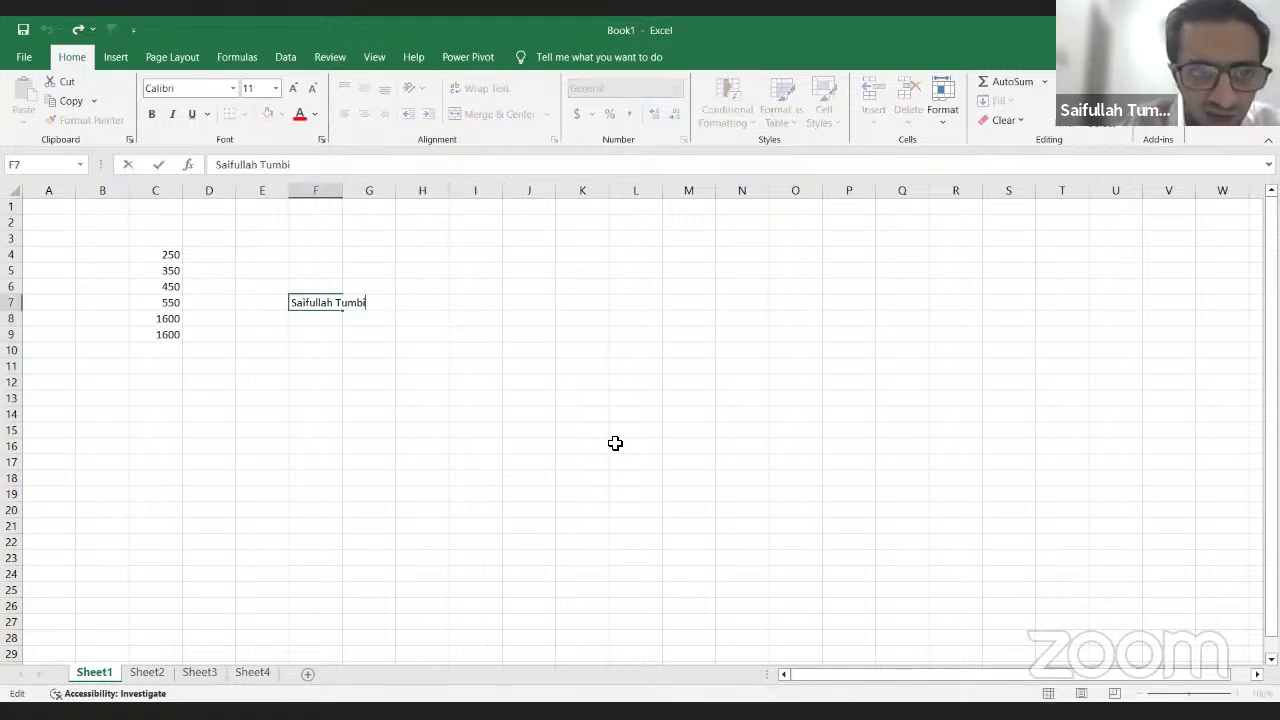
key(BackSpace)
key(BackSpace)
key(BackSpace)
key(BackSpace)
key(BackSpace)
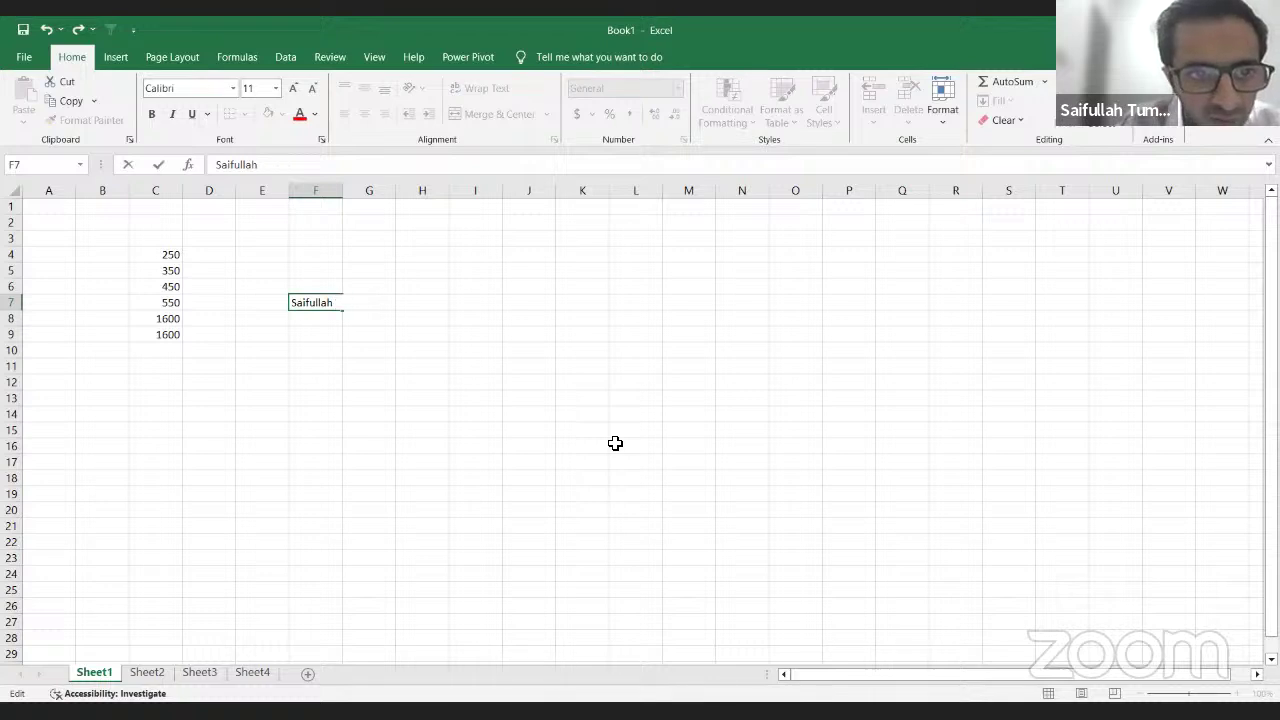
key(Return)
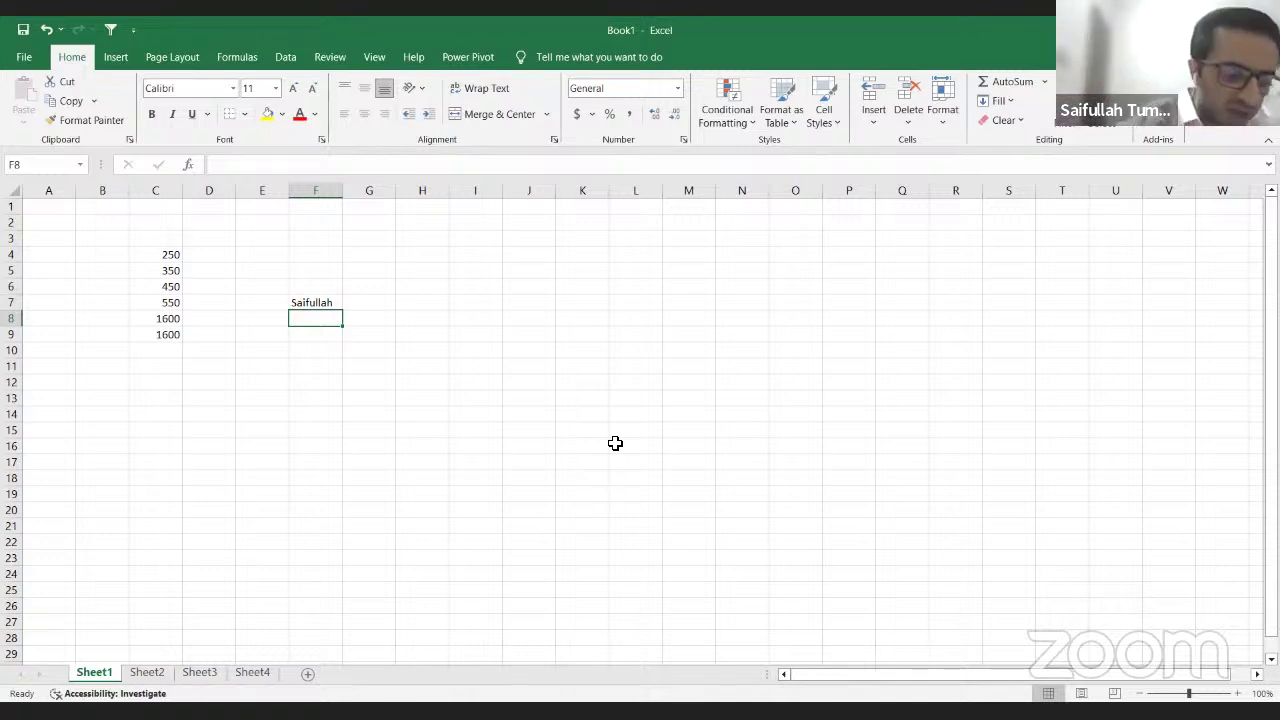
Step: Undo, then redo, the edit so F7 ends up holding only the first name
key(ctrl+z)
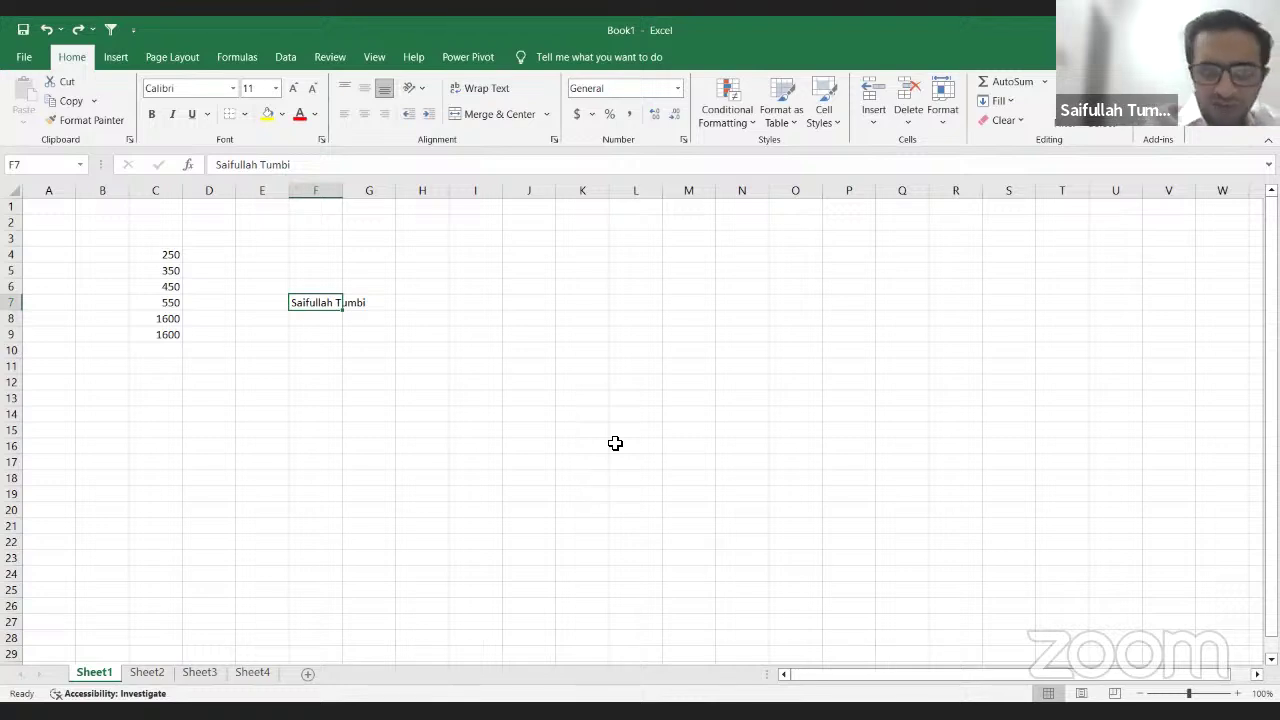
key(Return)
key(Up)
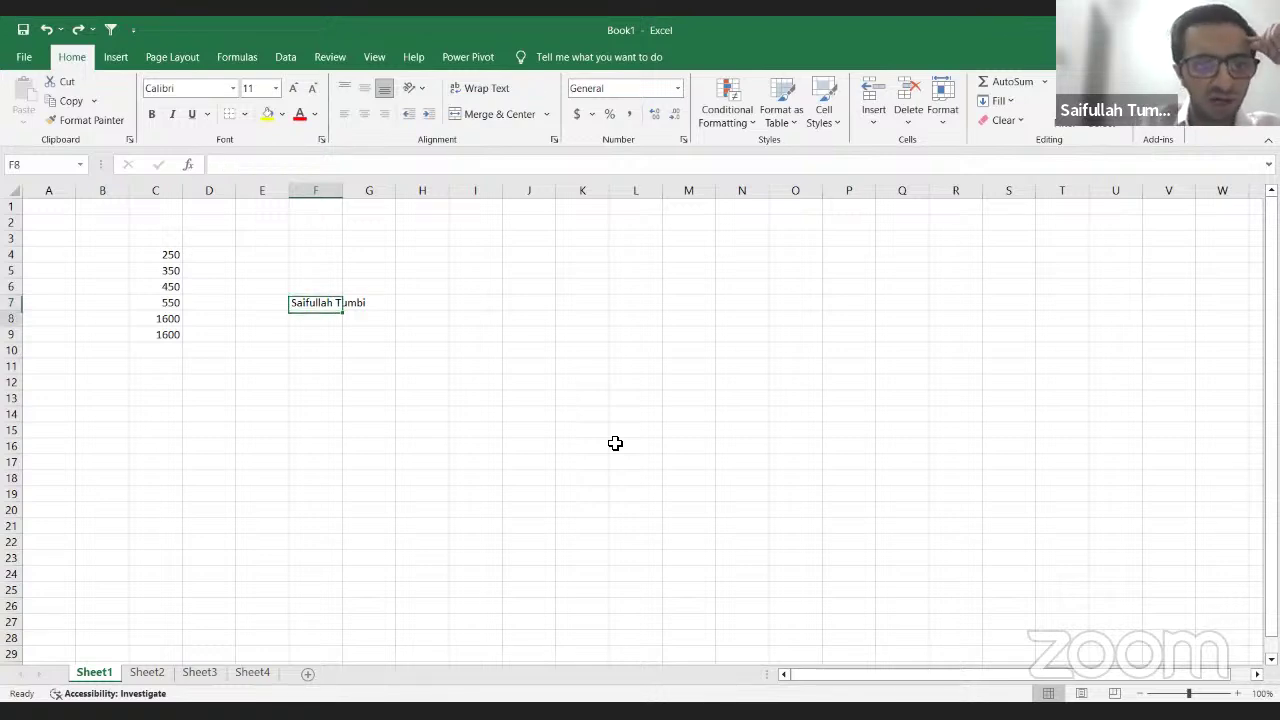
key(Down)
key(Down)
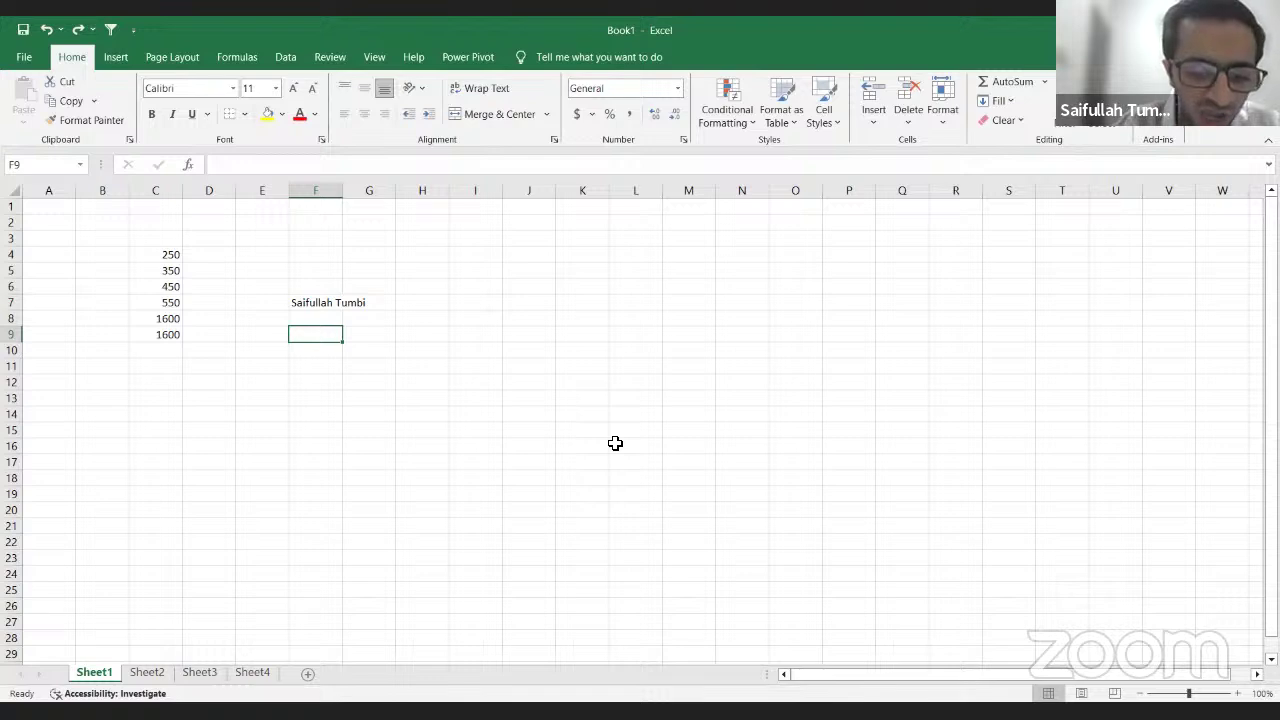
key(ctrl+y)
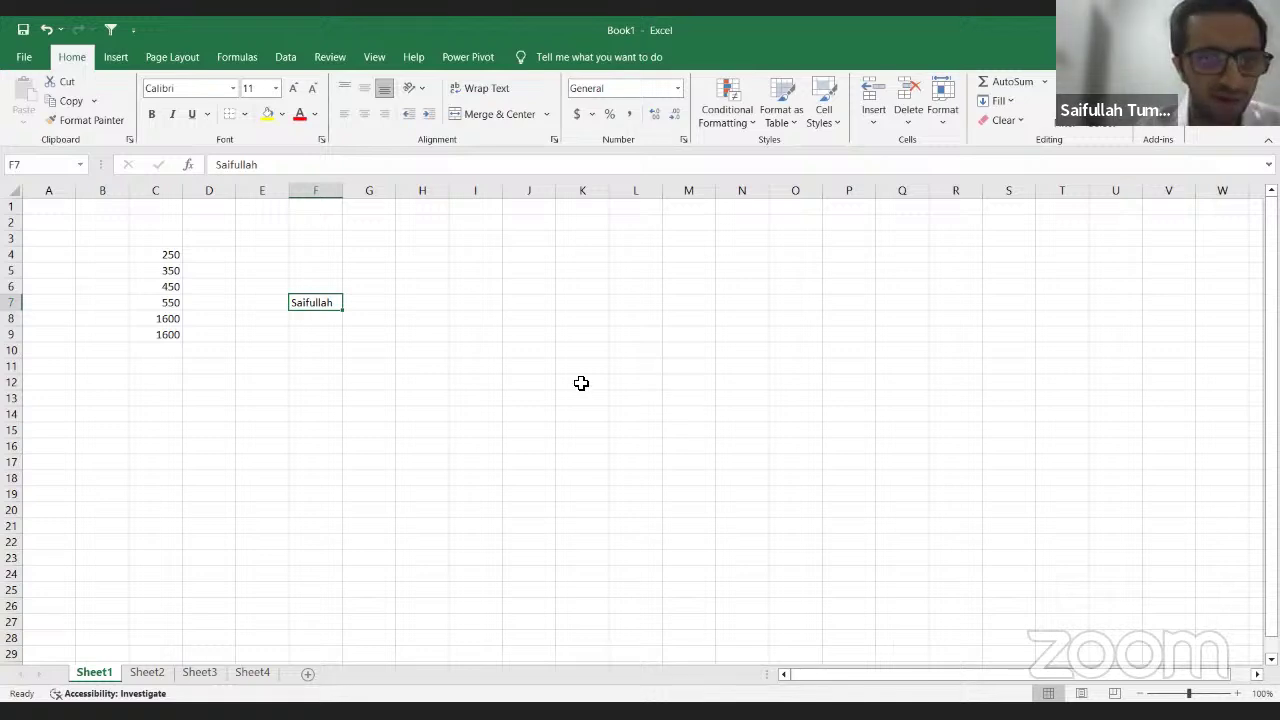
Step: Select H2:J20, pick H10, and bring up the View ribbon's gridline and heading settings with Alt, W
click(440, 224)
mouse_move(422, 222)
mouse_down()
mouse_move(506, 511)
mouse_move(540, 512)
mouse_up()
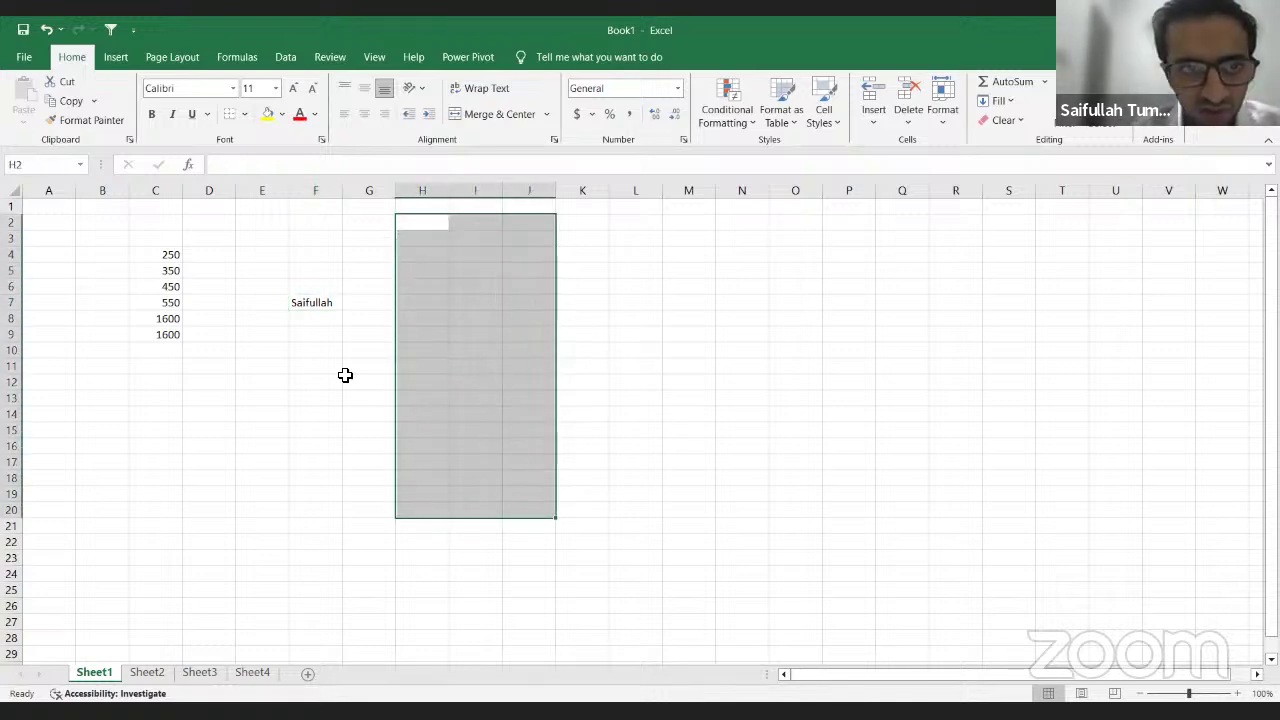
click(411, 352)
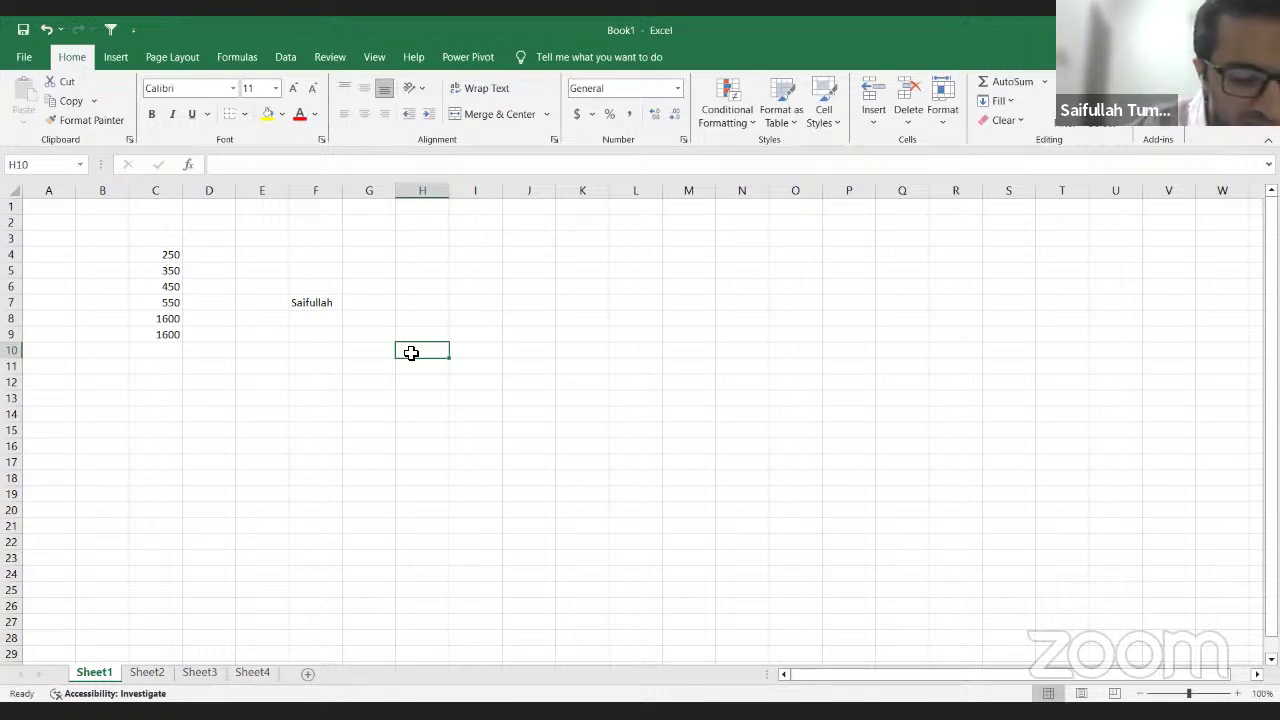
key(alt)
key(w)
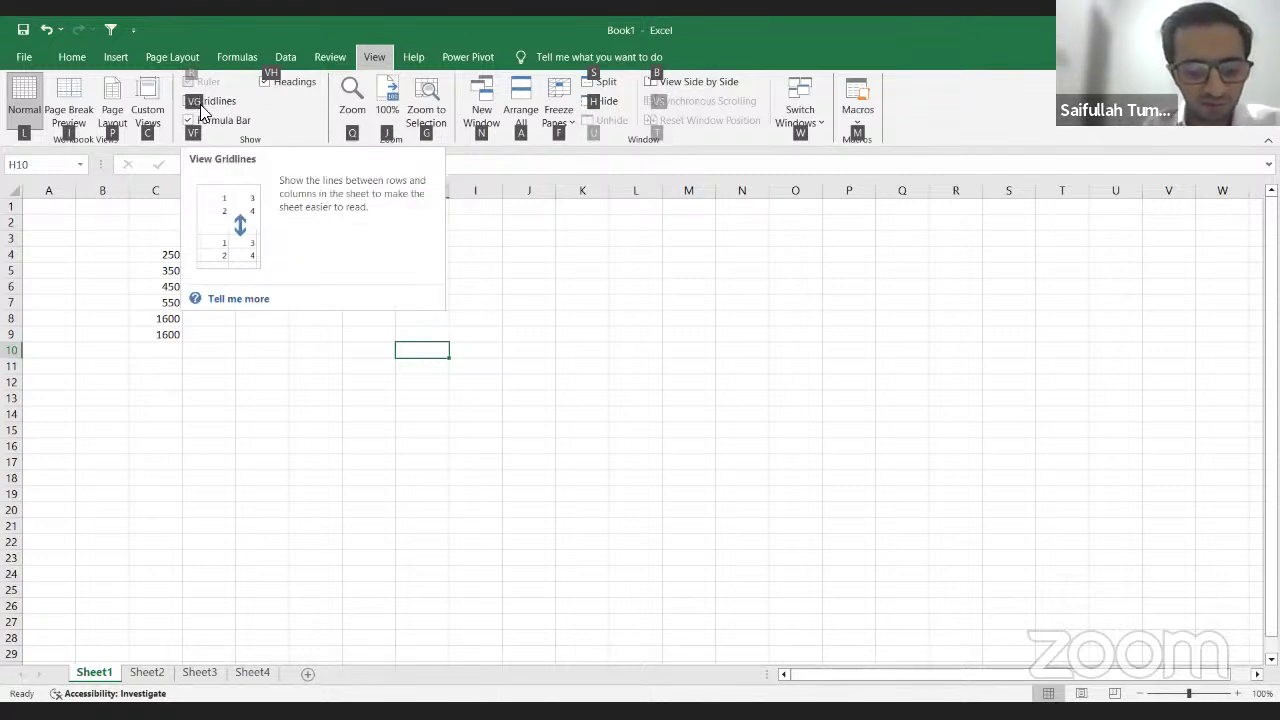
click(201, 106)
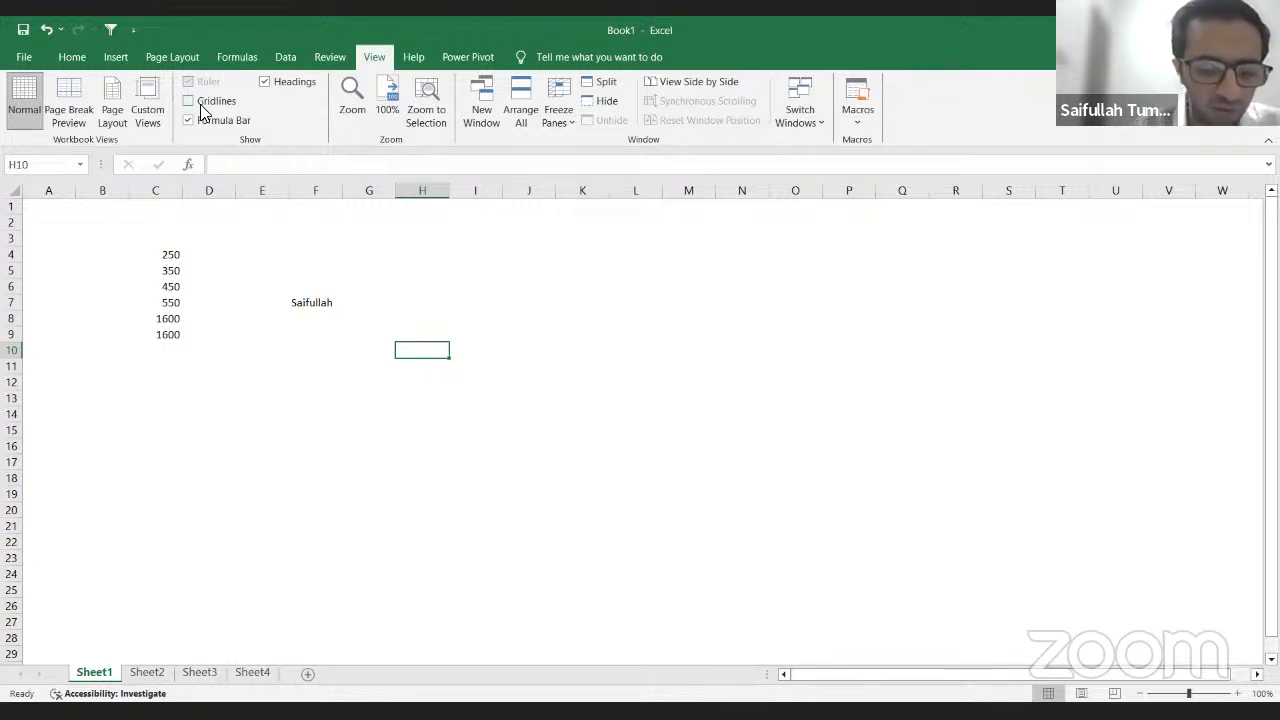
key(alt+w)
key(v)
key(g)
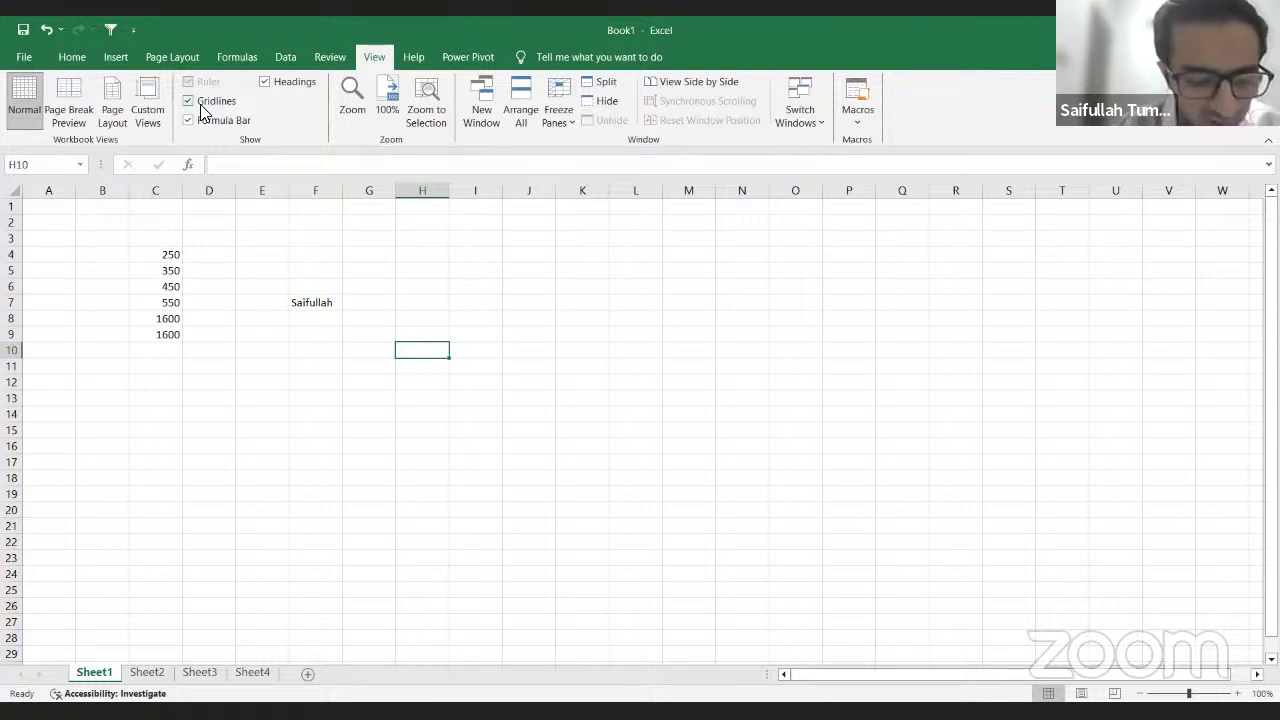
key(alt+w)
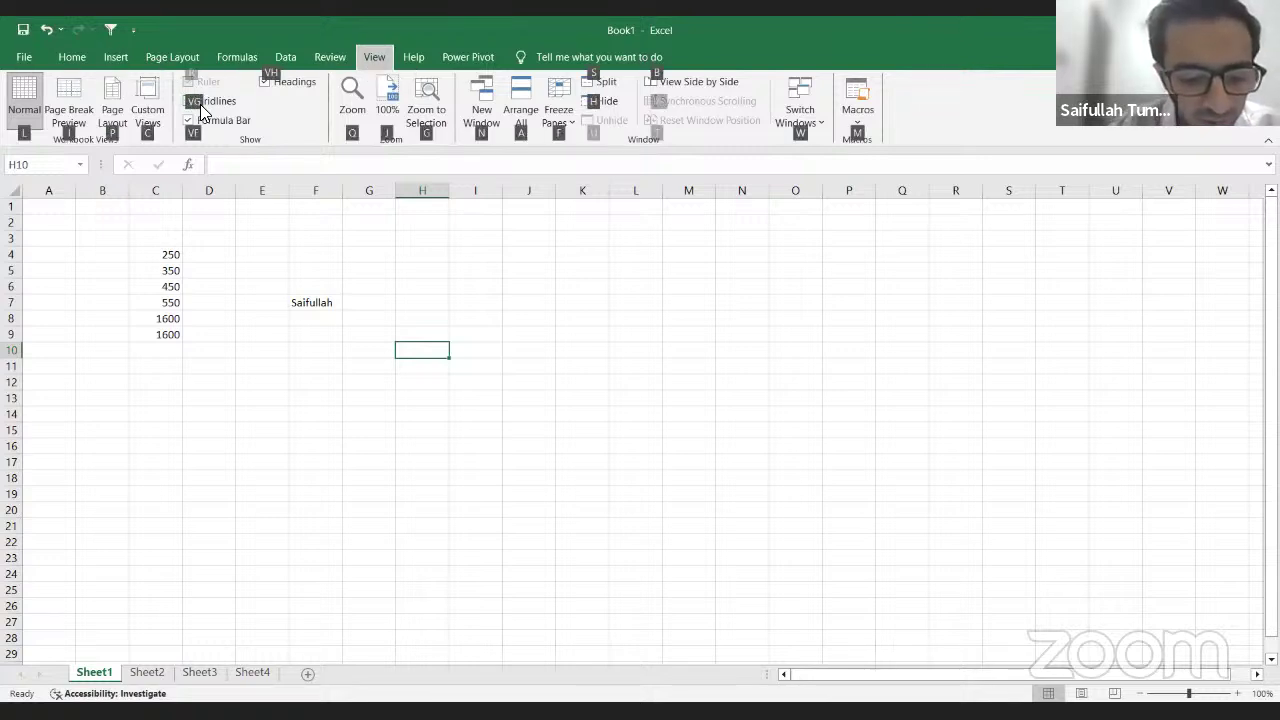
key(v)
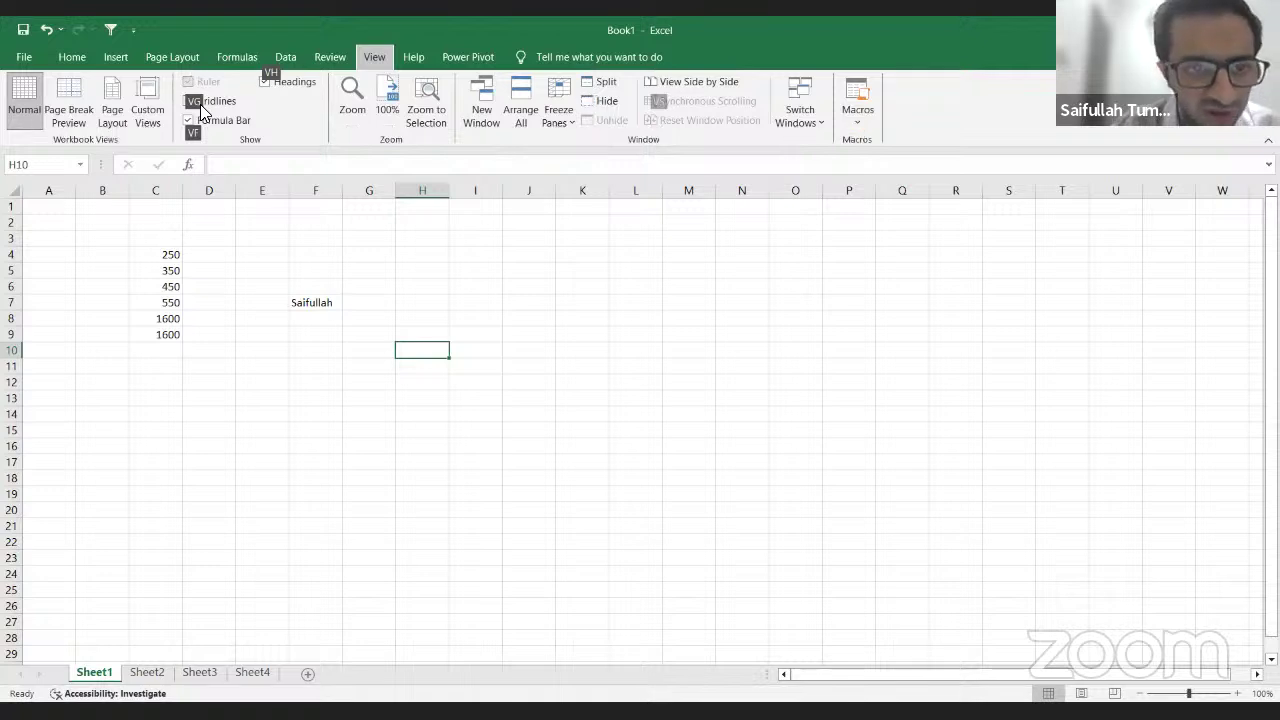
key(g)
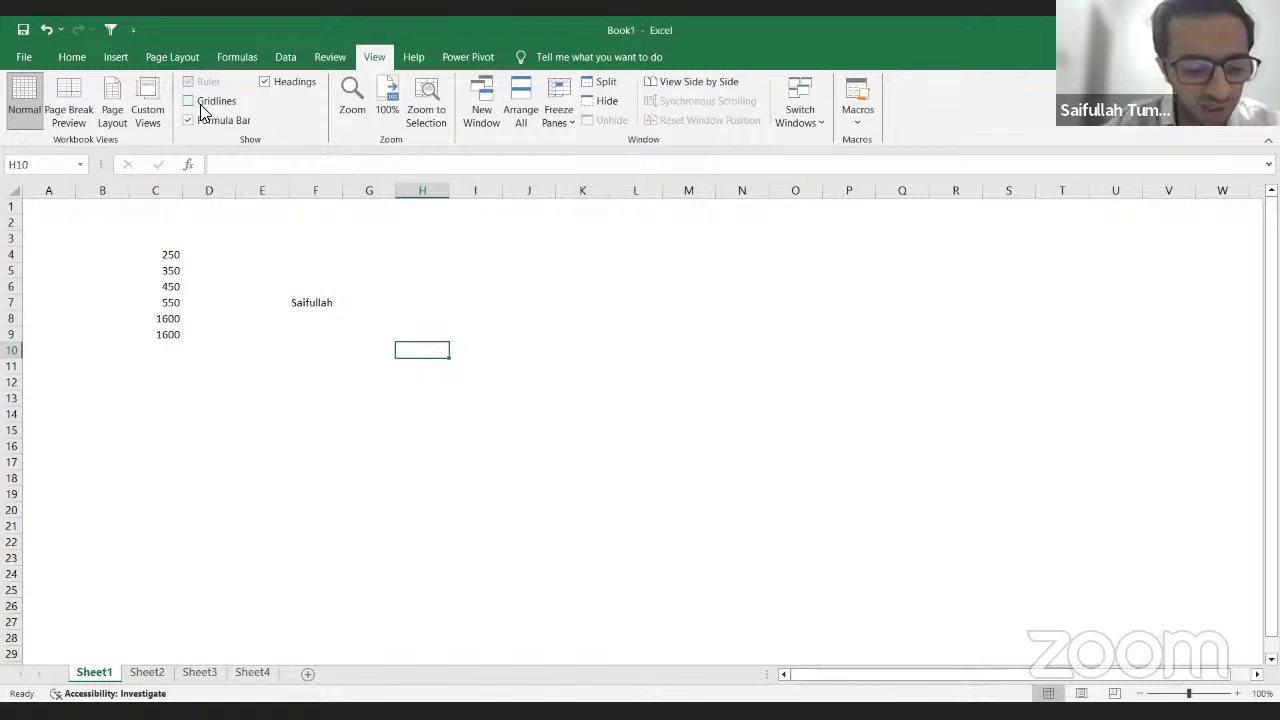
key(alt)
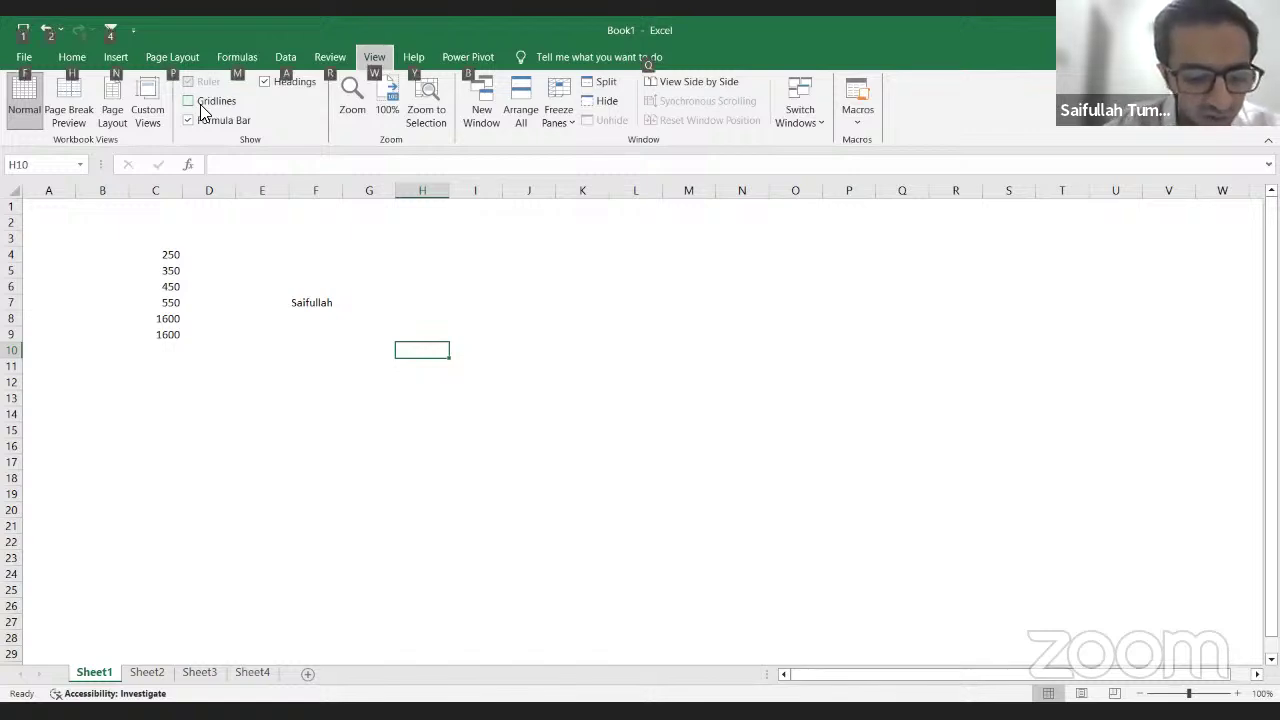
key(v)
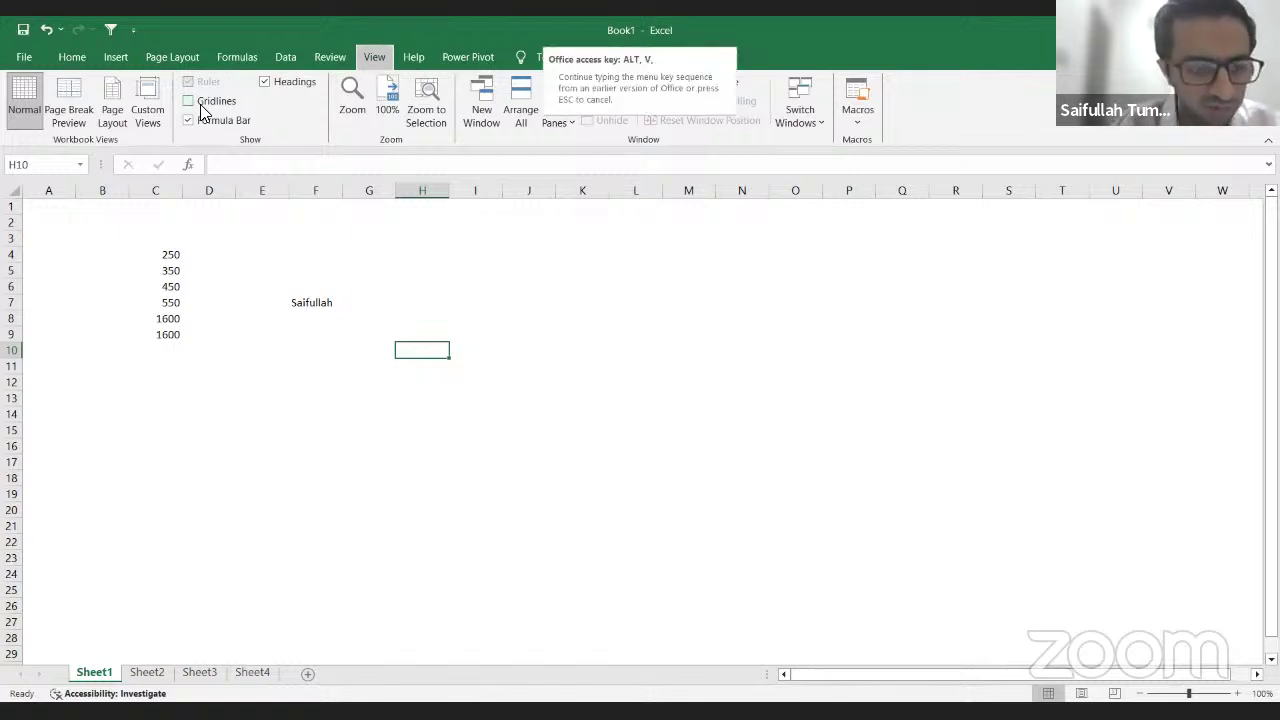
key(Escape)
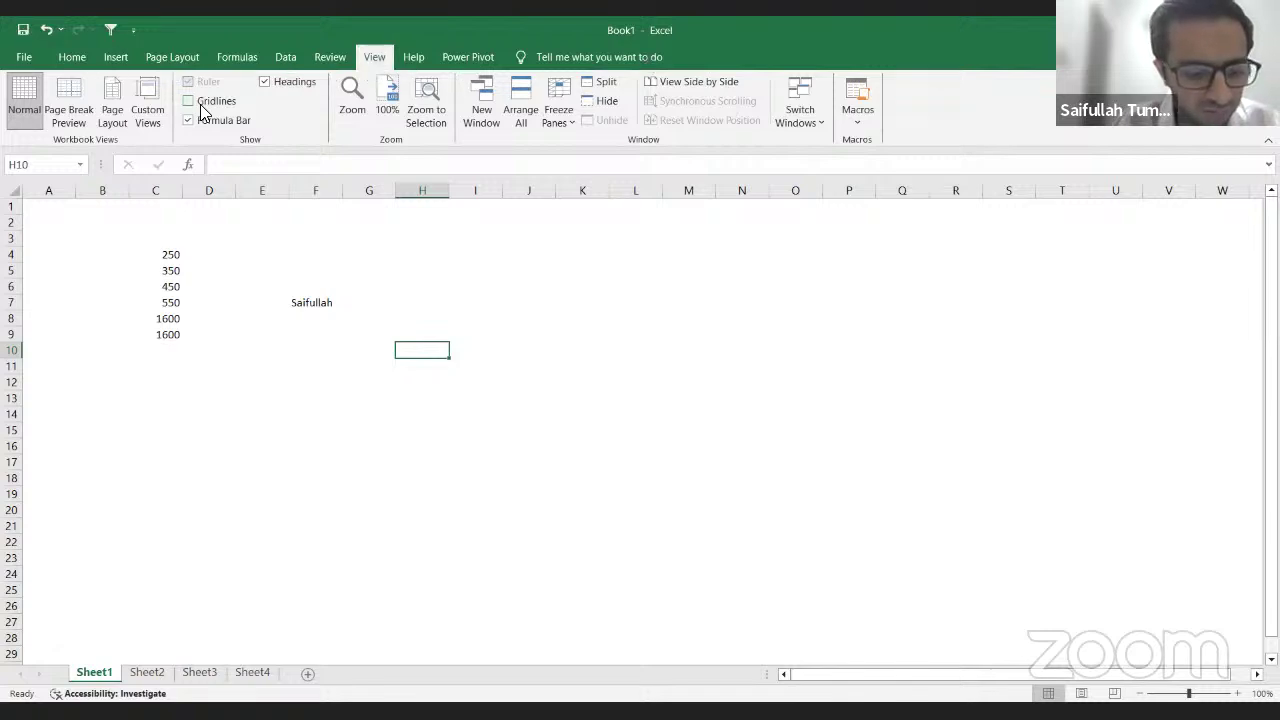
key(alt+w)
key(v)
key(g)
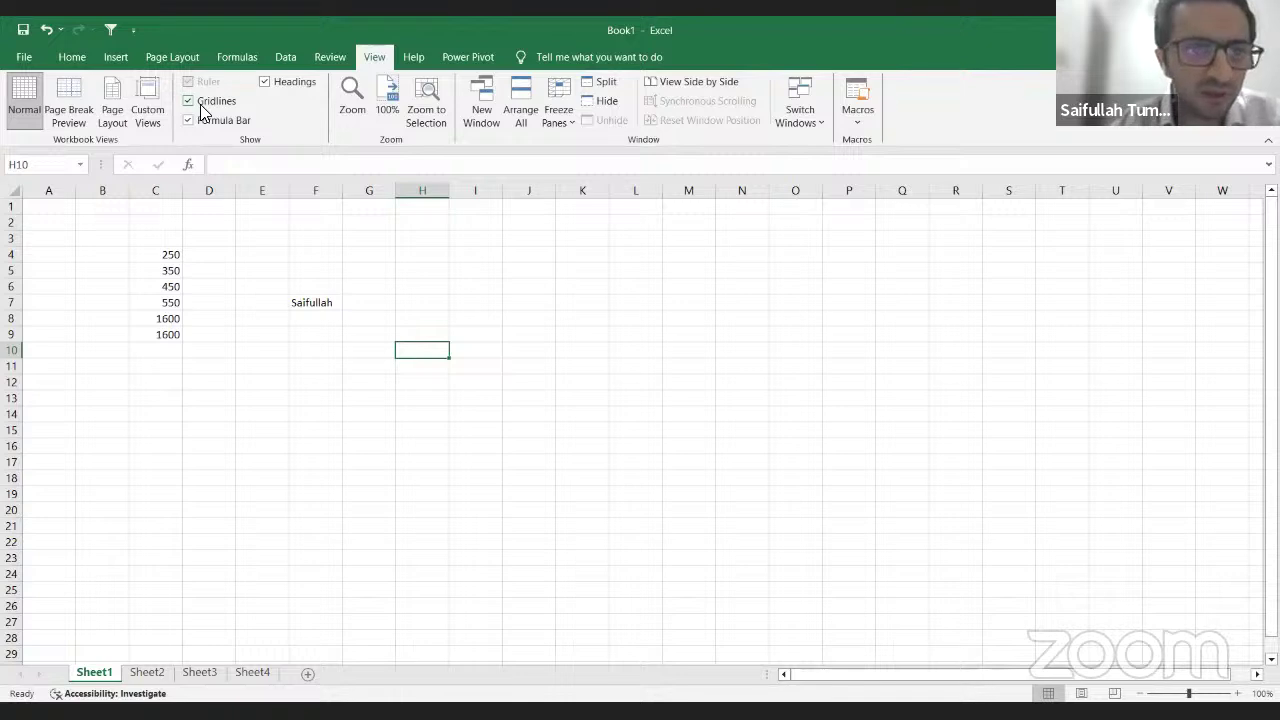
Step: From the Home tab, apply All Borders to G3:J18, then undo the borders
click(71, 57)
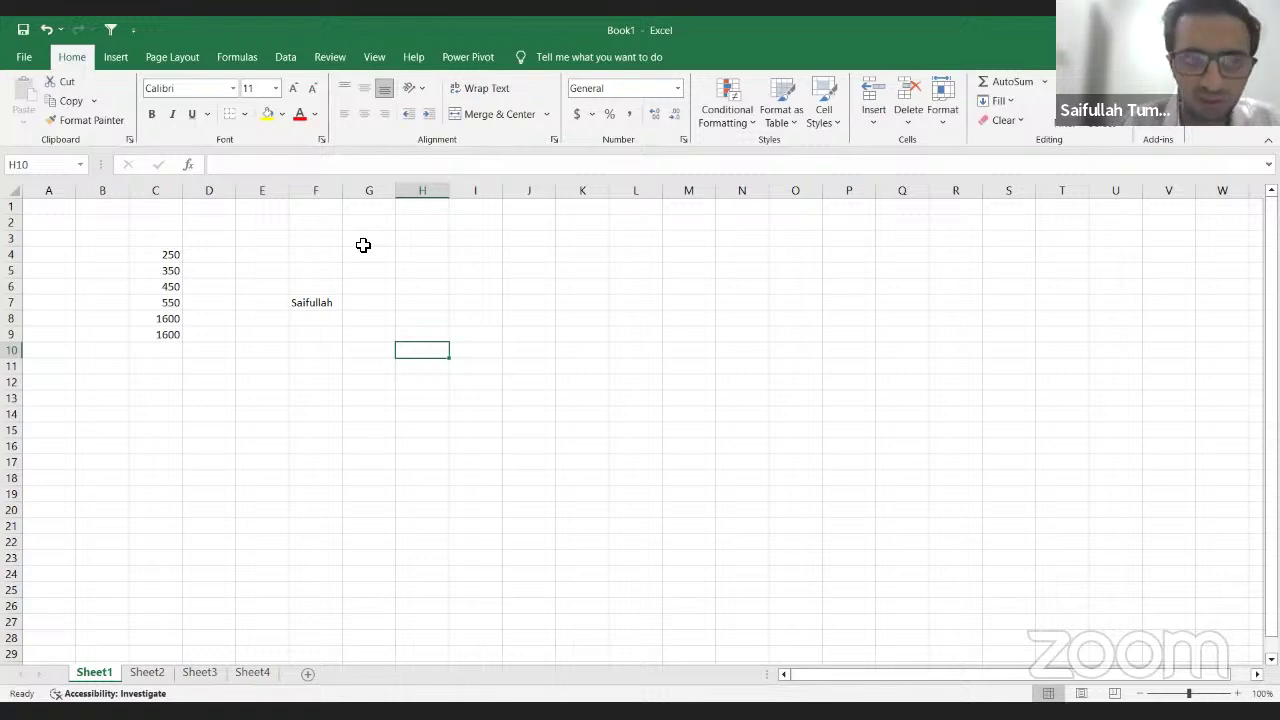
drag(368, 242, 549, 479)
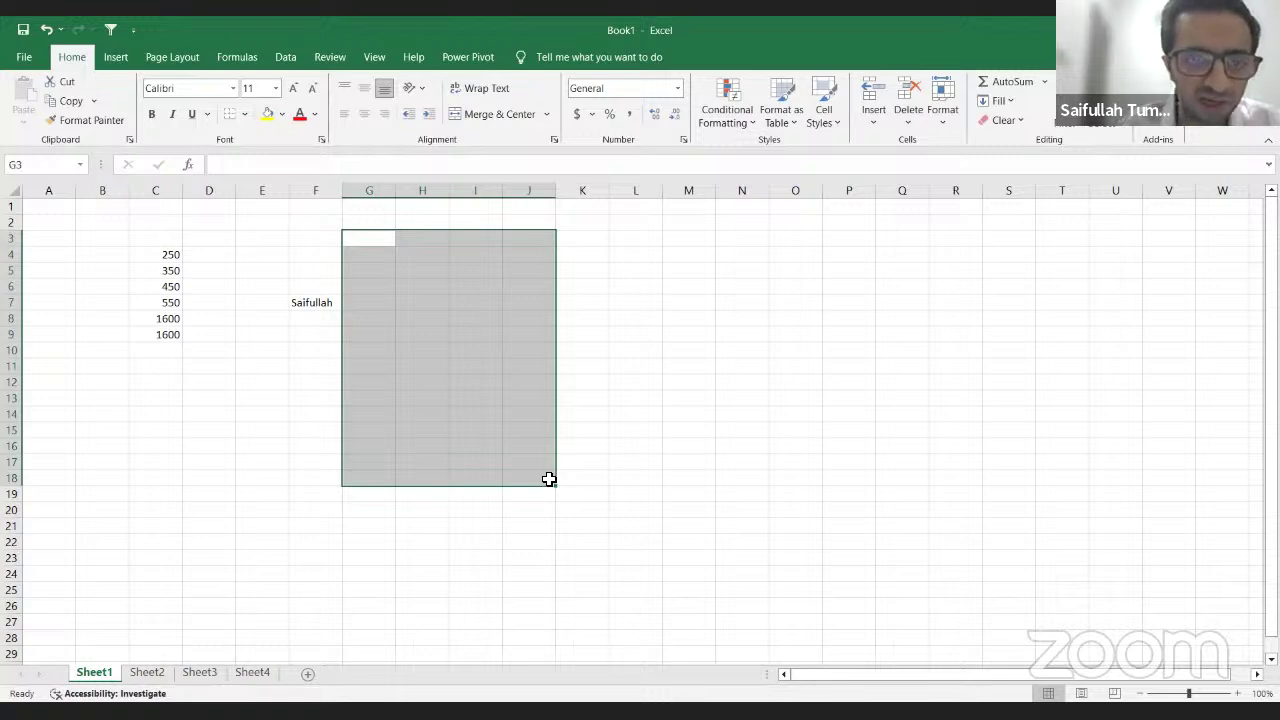
click(246, 116)
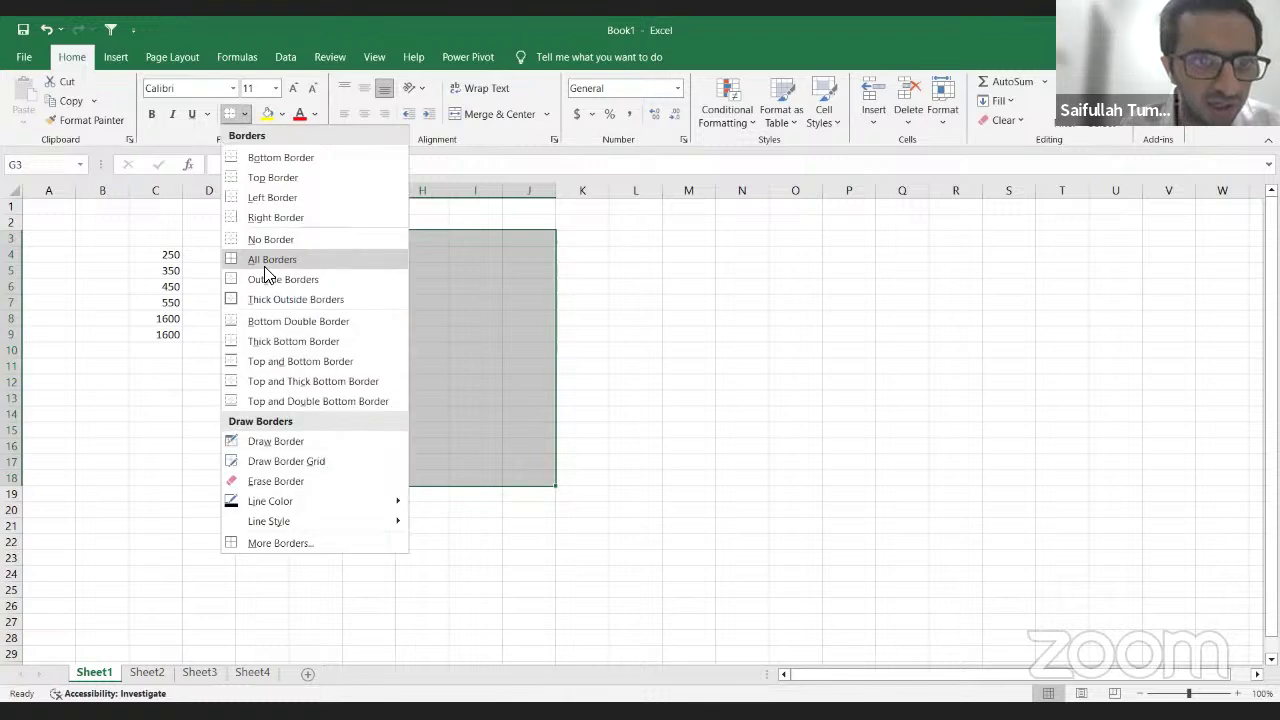
click(266, 261)
click(519, 290)
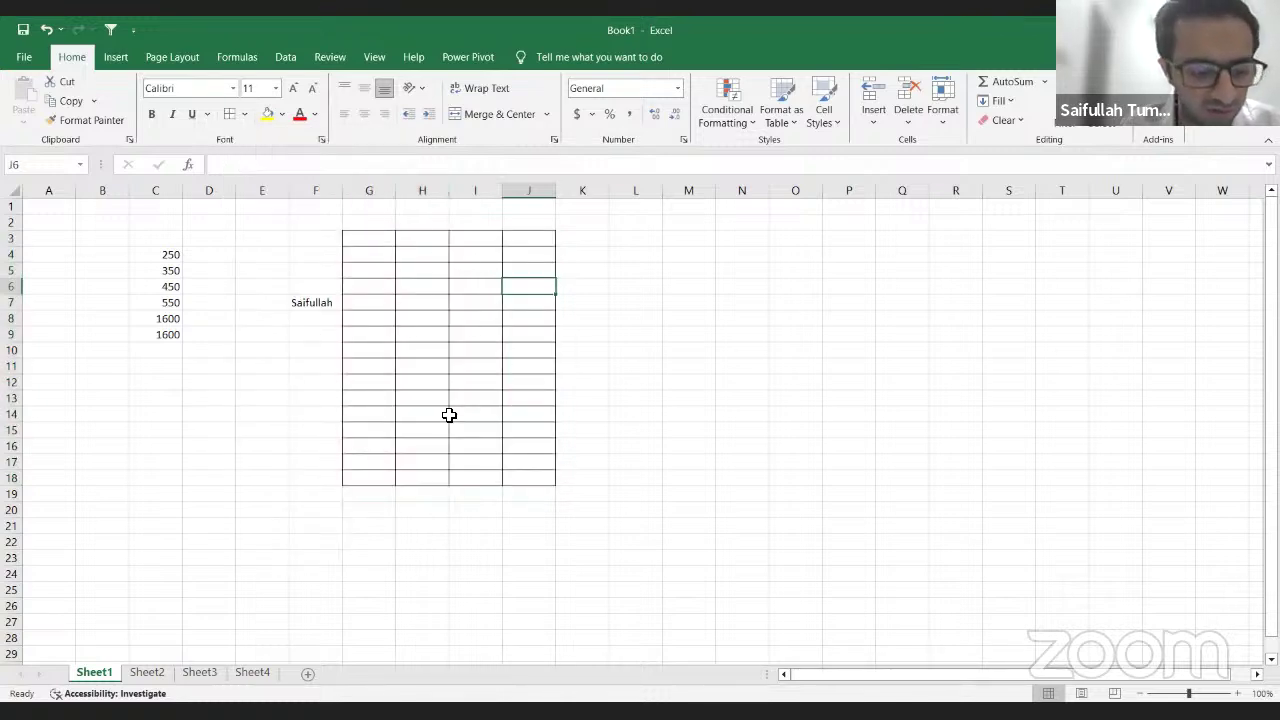
key(ctrl+z)
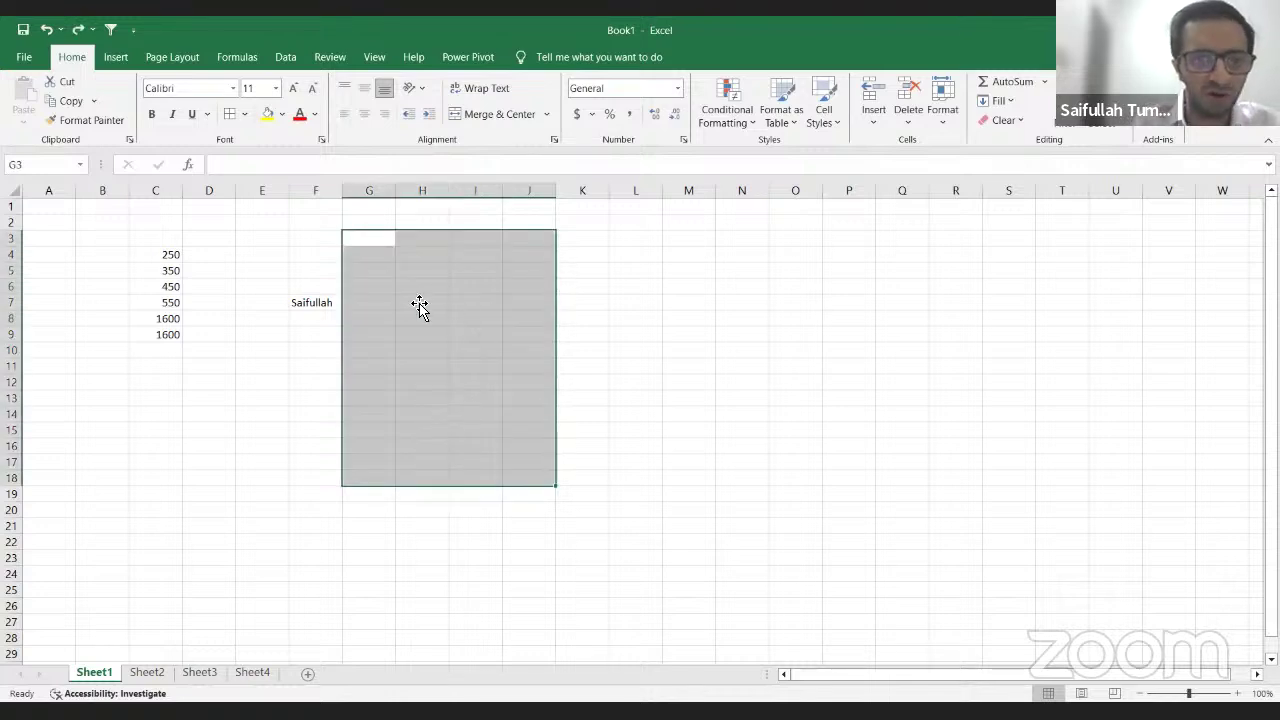
Step: Select G3:J14 with Shift+arrows and bring up the Borders dropdown via Alt, H, B
click(365, 241)
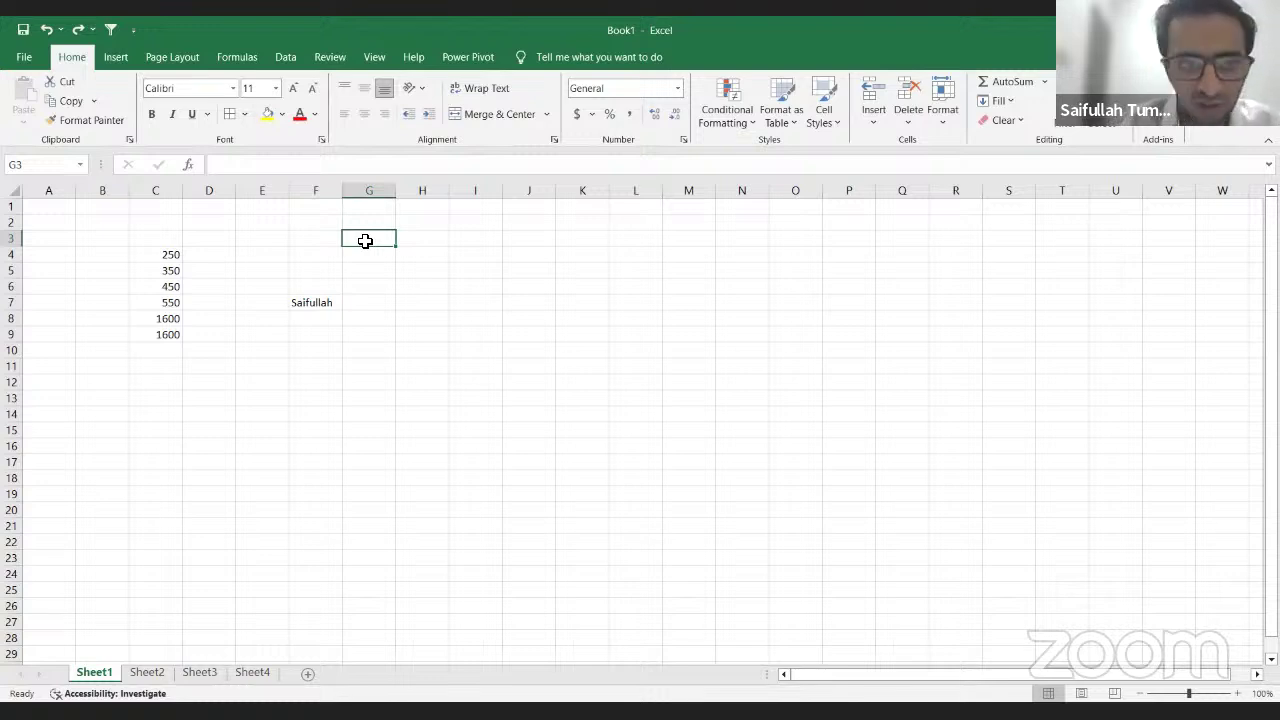
key(shift+Right)
key(shift+Right)
key(shift+Right)
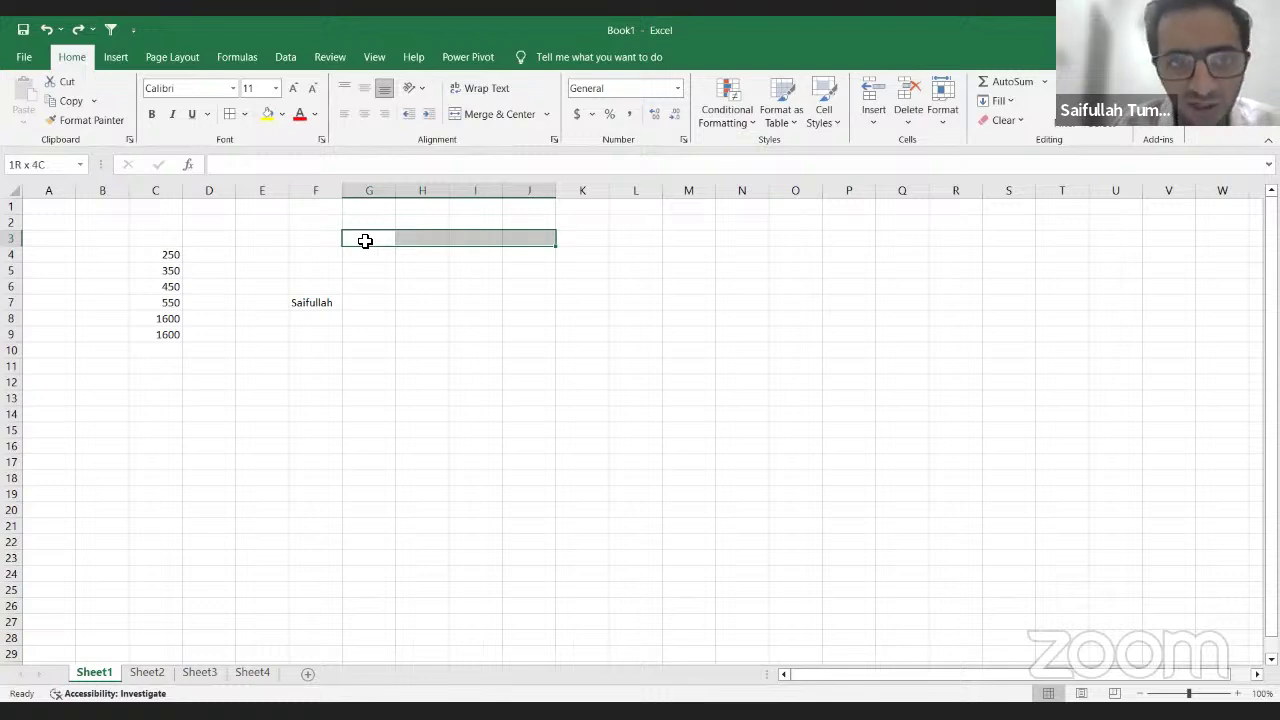
key(shift+Down)
key(shift+Down)
key(shift+Down)
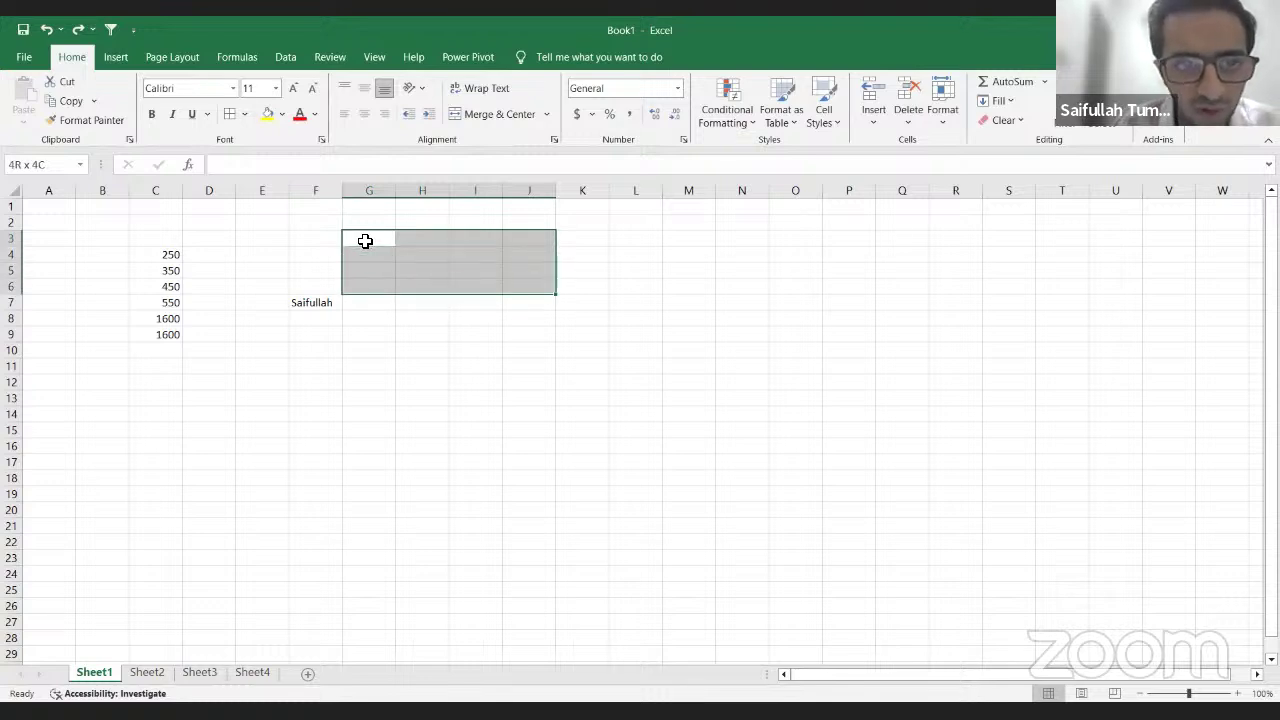
key(shift+Up)
key(shift+Up)
key(shift+Up)
key(shift+Down)
key(shift+Down)
key(shift+Down)
key(shift+Down)
key(shift+Down)
key(shift+Down)
key(shift+Down)
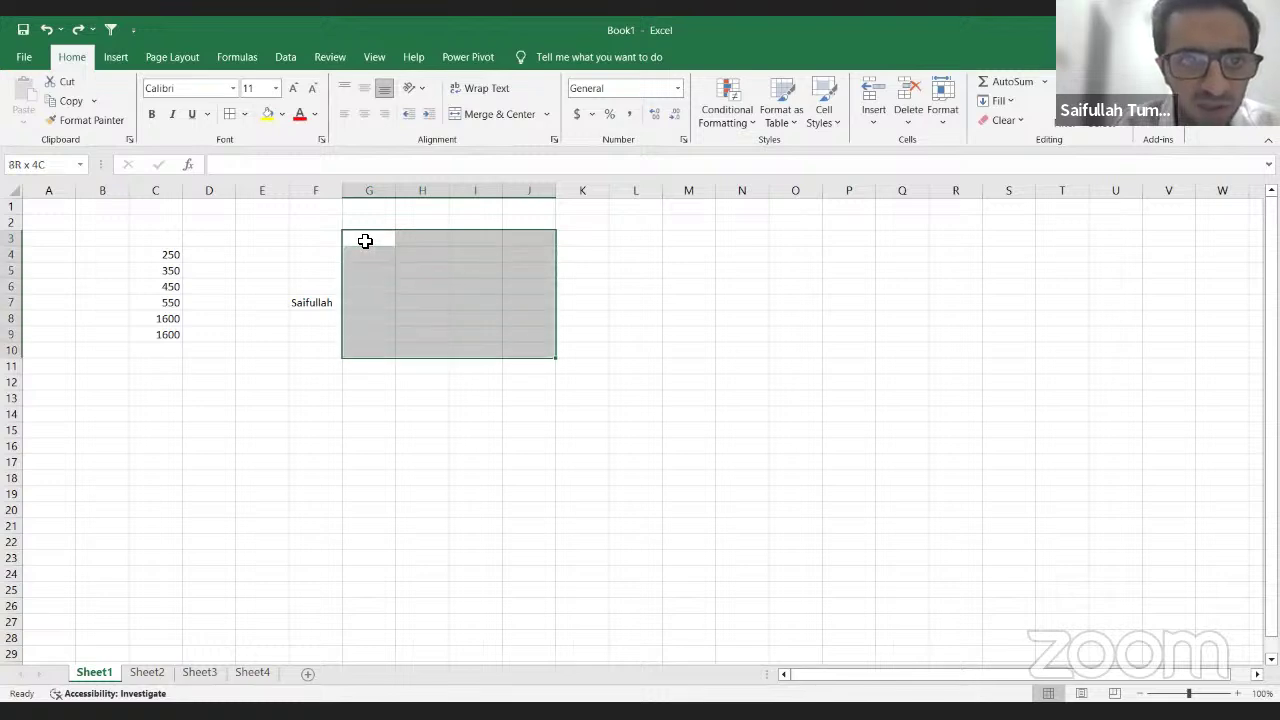
key(shift+Down)
key(shift+Down)
key(shift+Down)
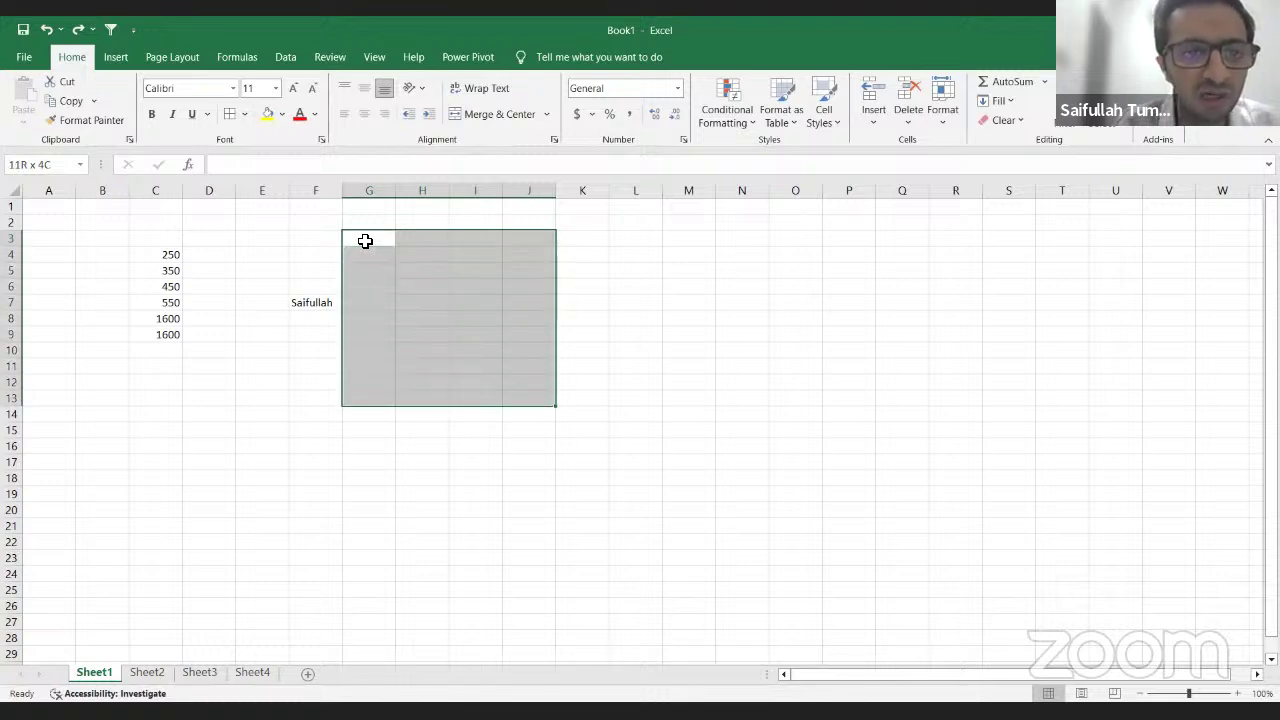
key(shift+Down)
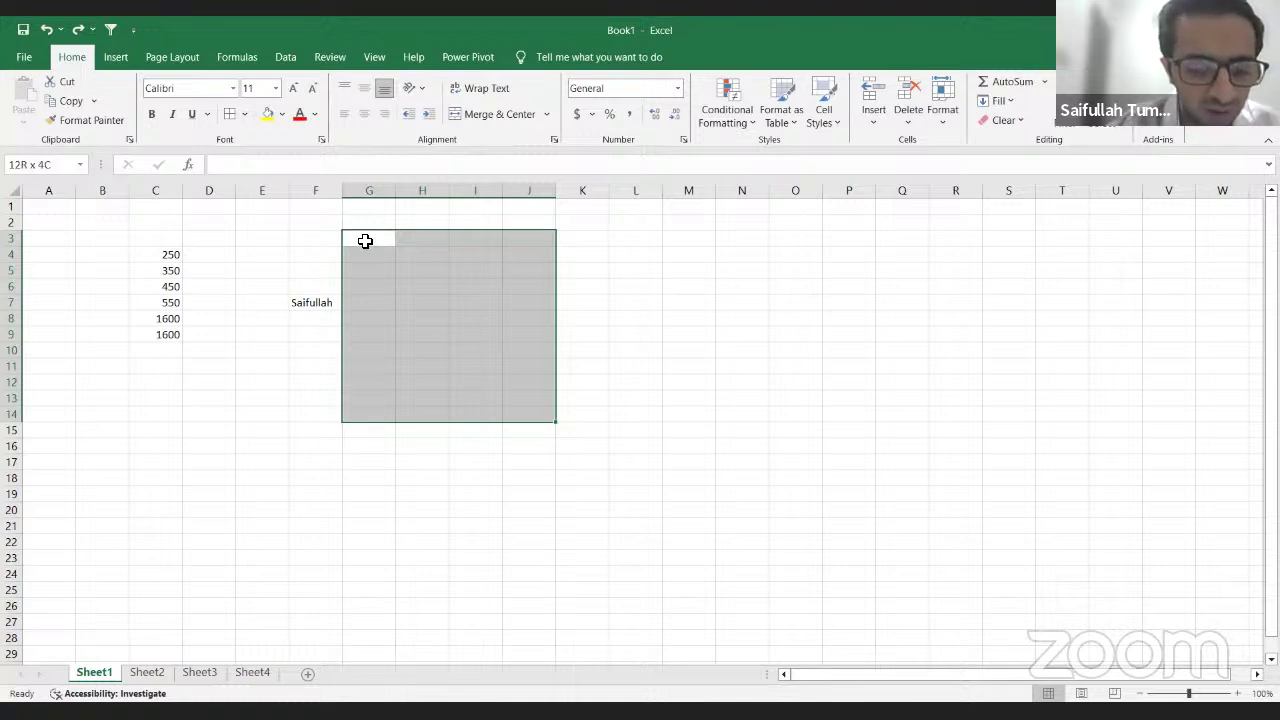
key(alt)
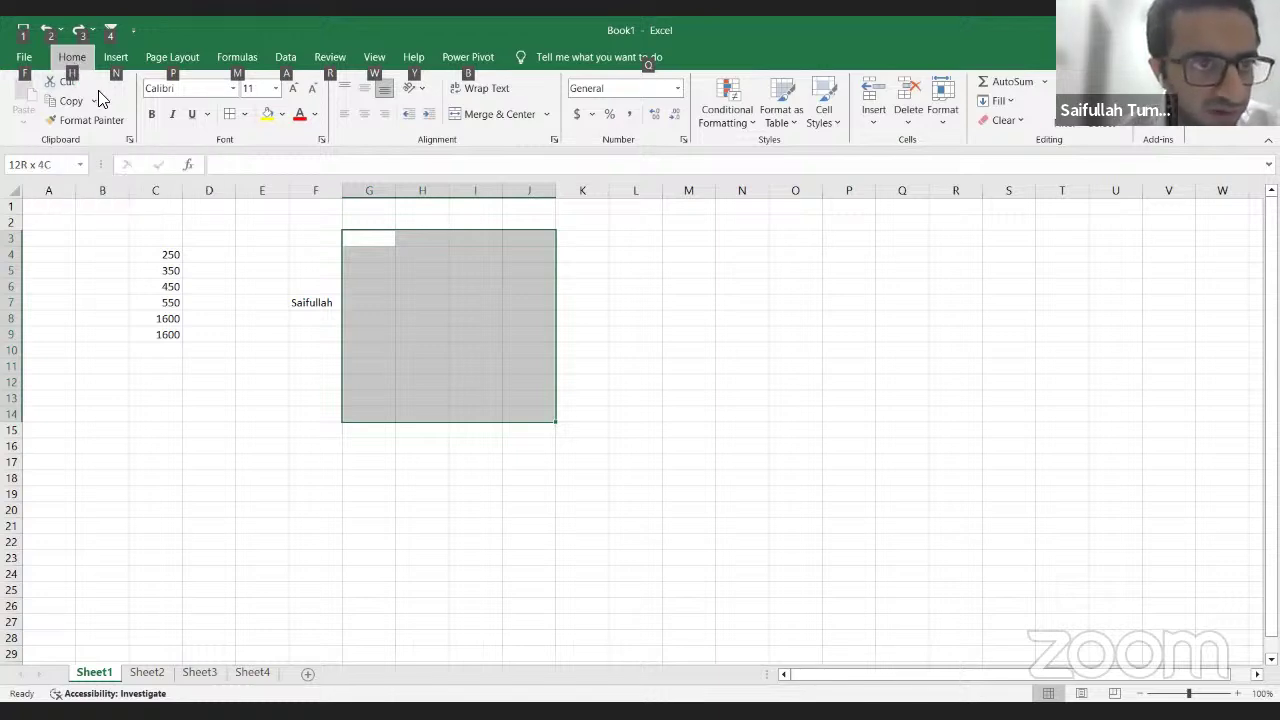
key(h)
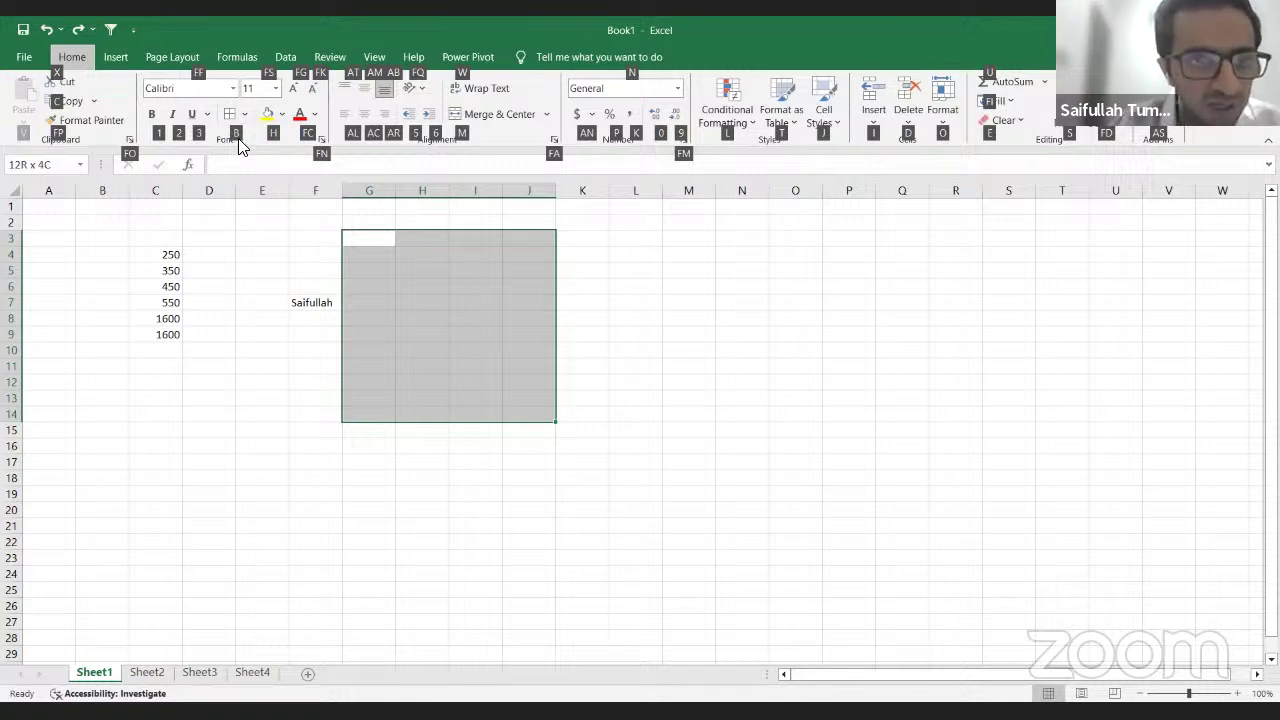
key(b)
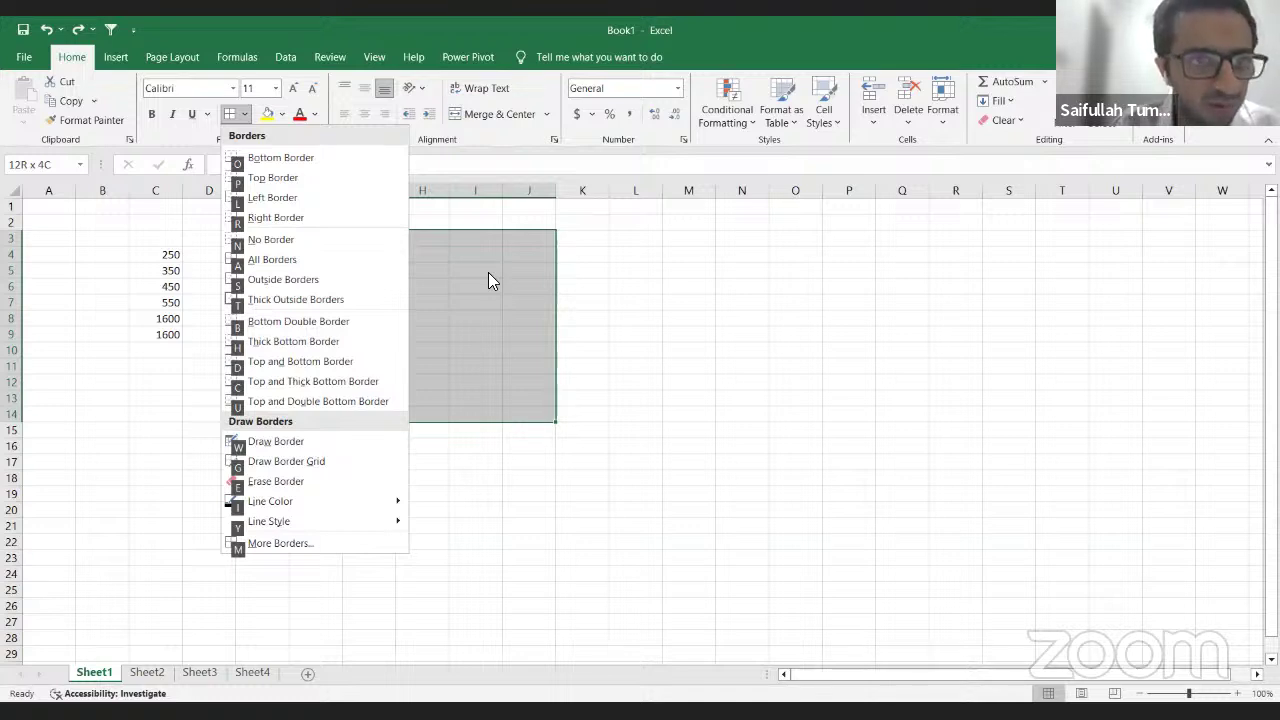
Step: Apply All Borders to every cell of G3:J14
key(a)
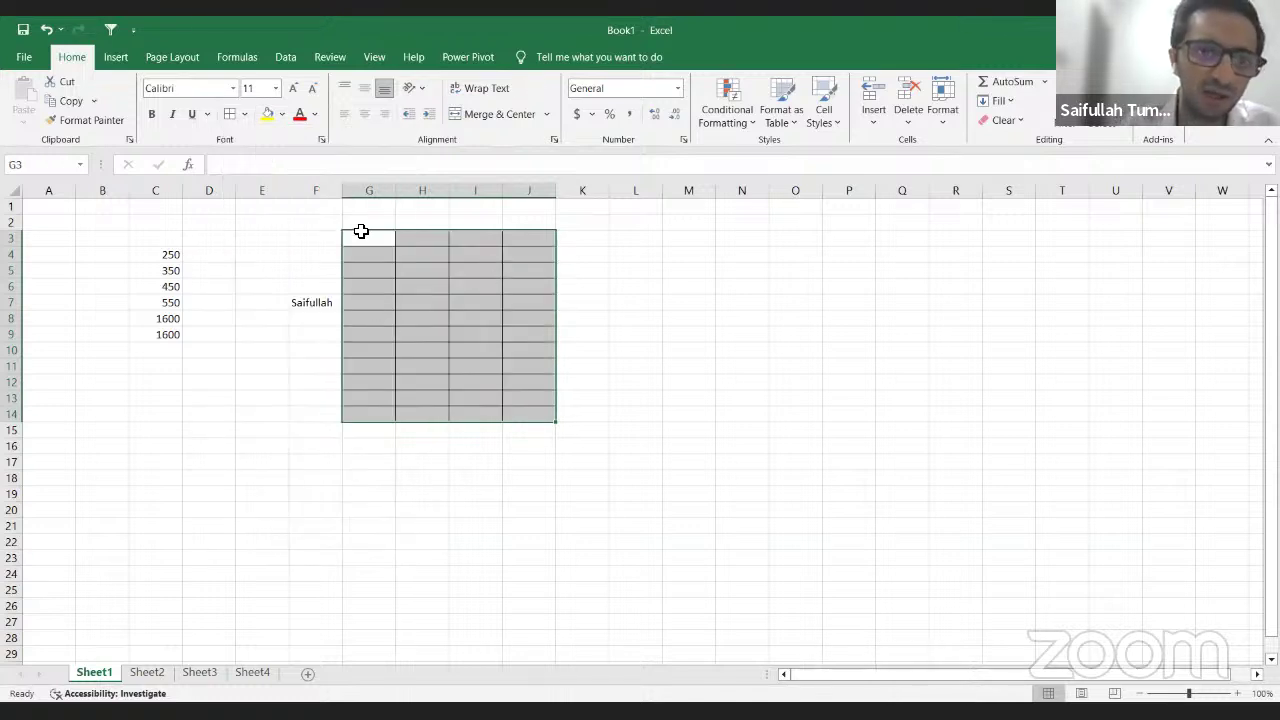
drag(364, 238, 539, 426)
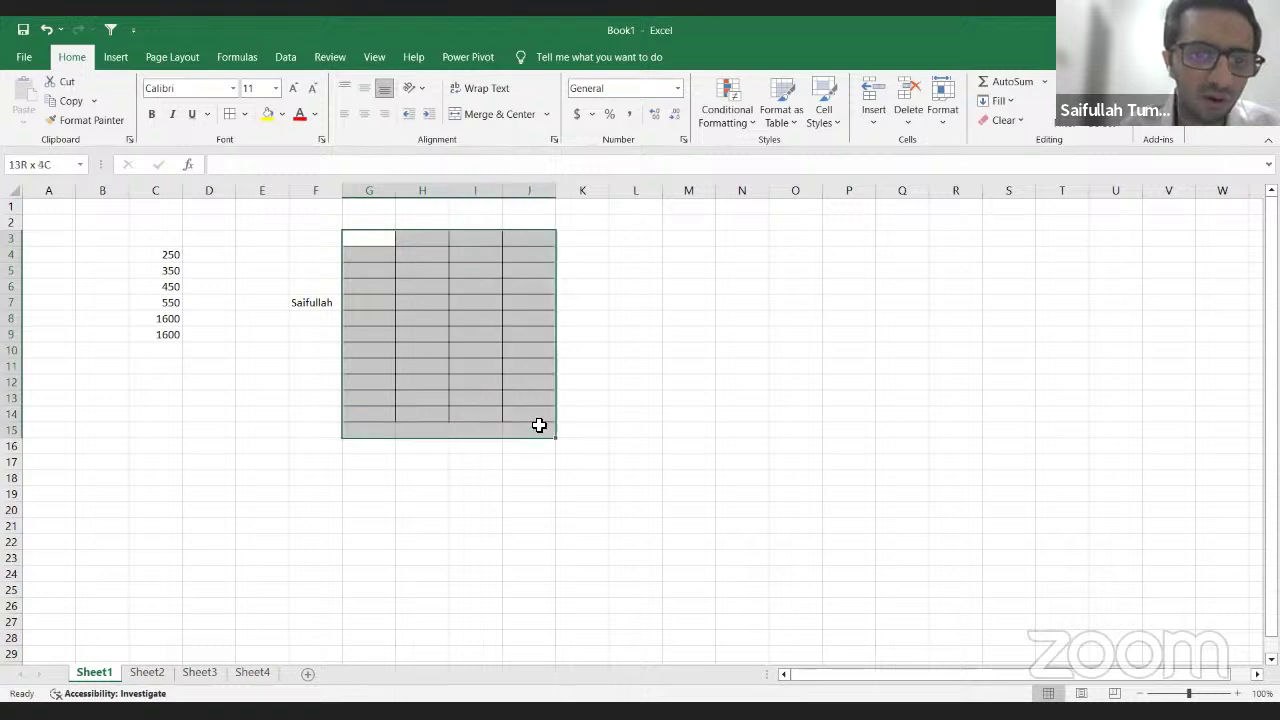
click(591, 365)
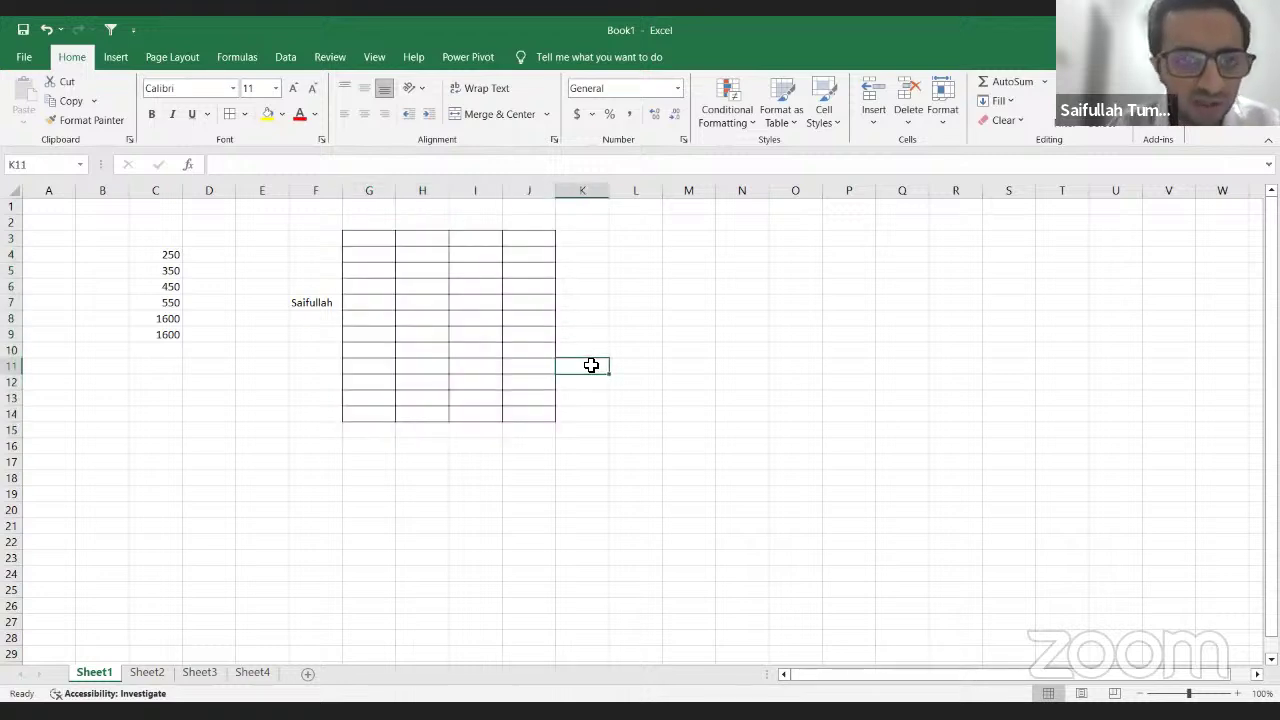
Step: Select M4:P9 and frame it with an Outside Borders outline
key(Right)
key(Right)
key(Down)
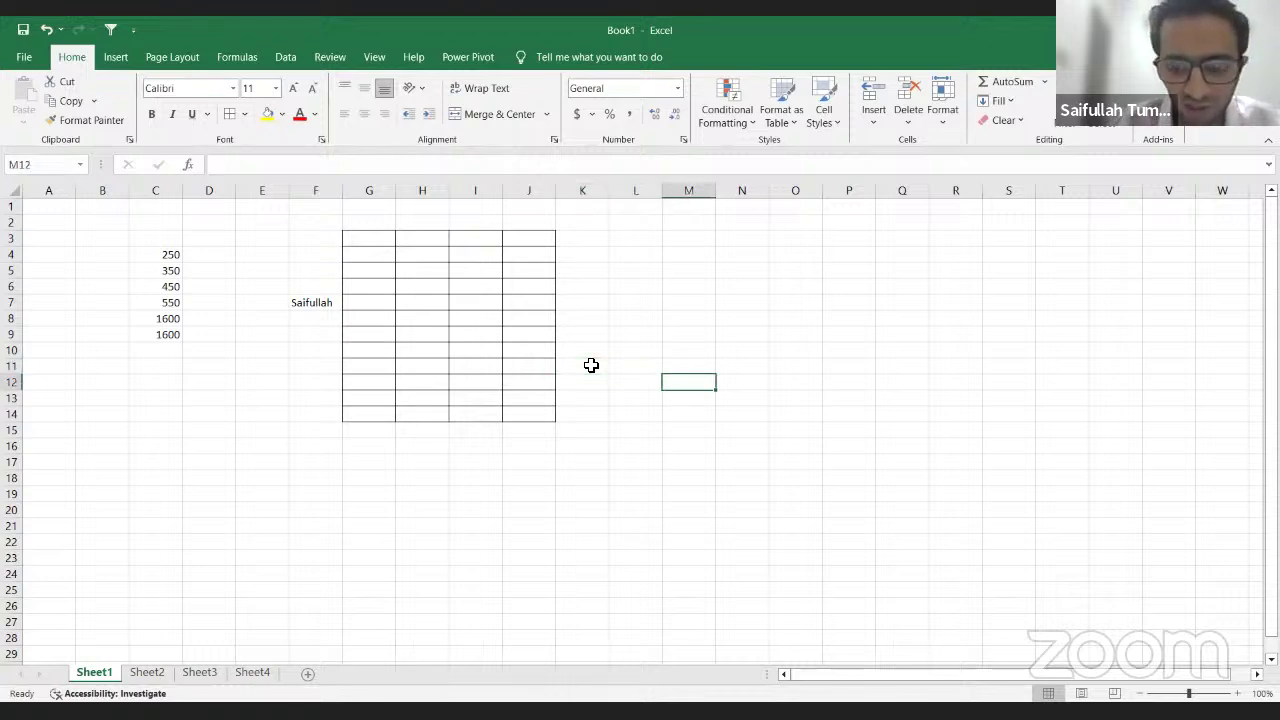
key(Up)
key(Up)
key(Up)
key(Up)
key(Up)
key(Up)
key(Up)
key(Up)
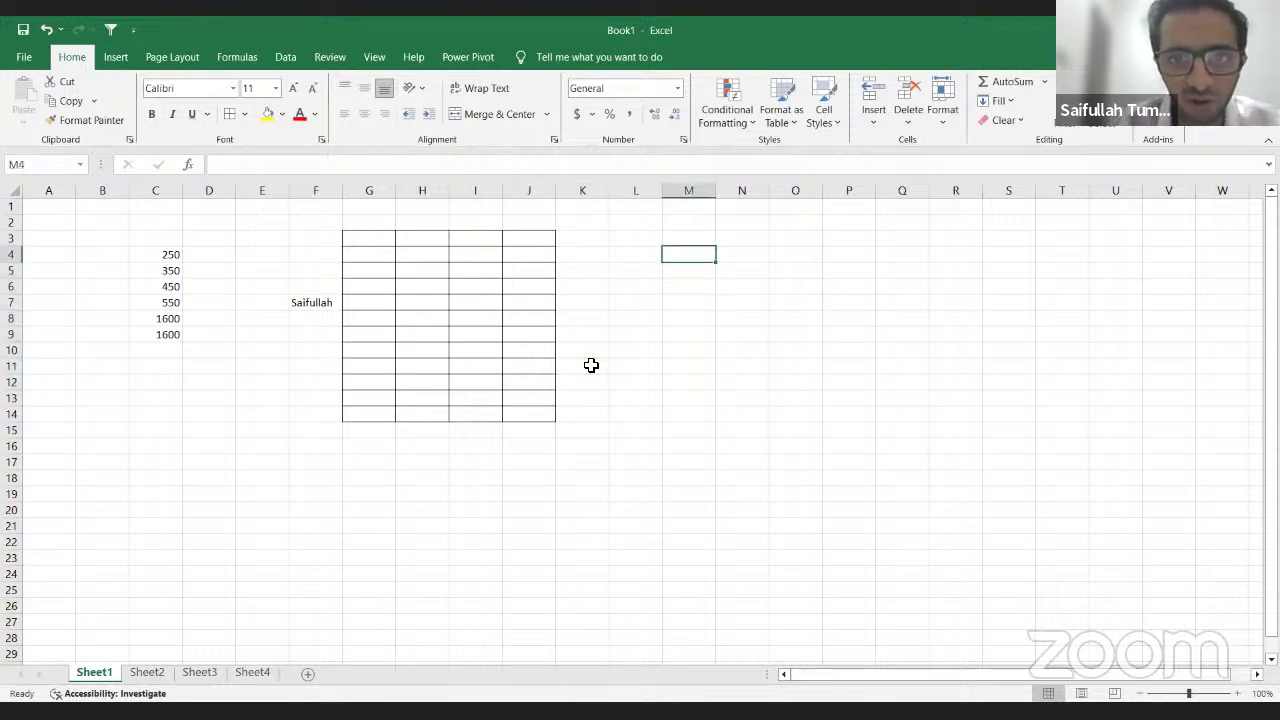
key(shift+Right)
key(shift+Down)
key(shift+Down)
key(shift+Down)
key(shift+Right)
key(shift+Down)
key(shift+Right)
key(shift+Down)
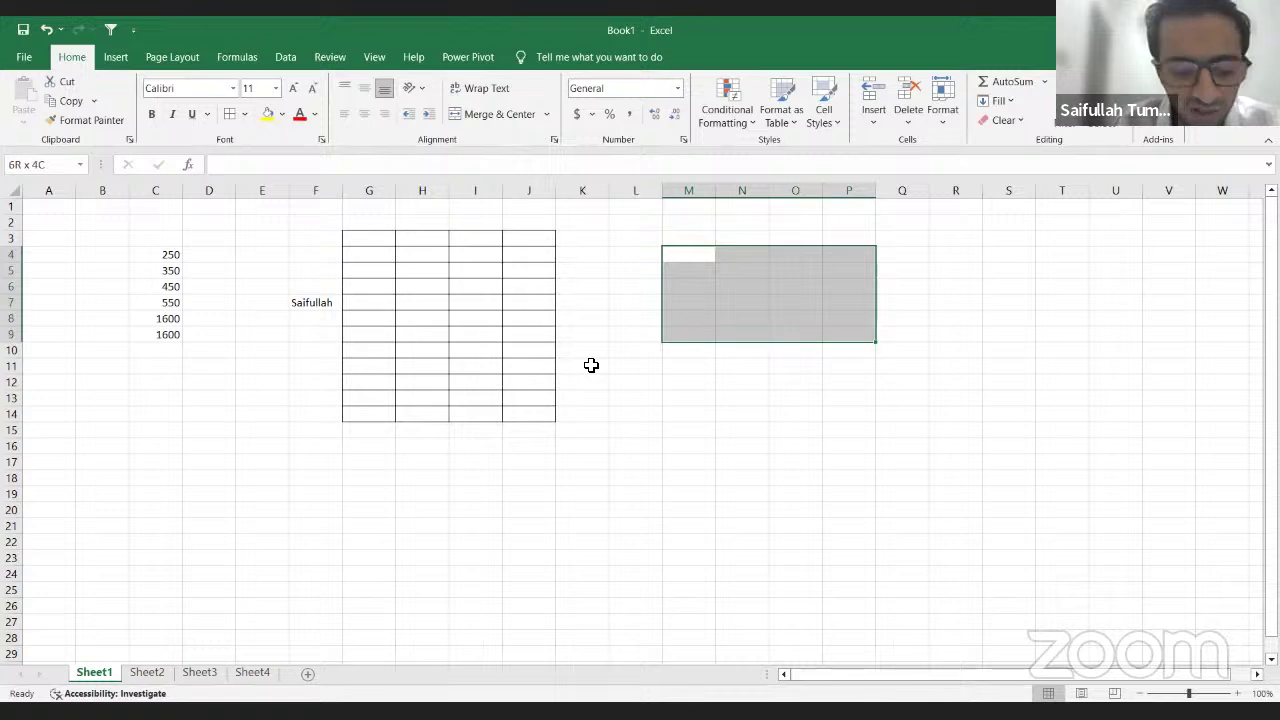
key(alt)
key(h)
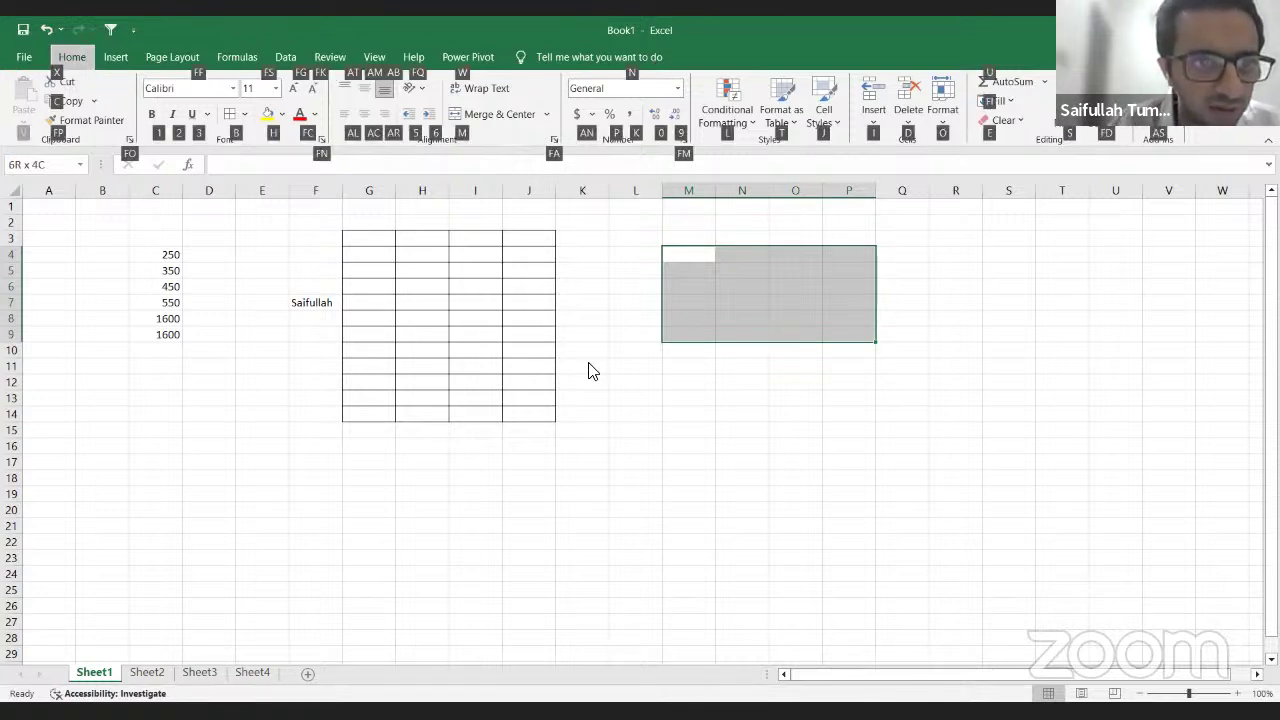
key(b)
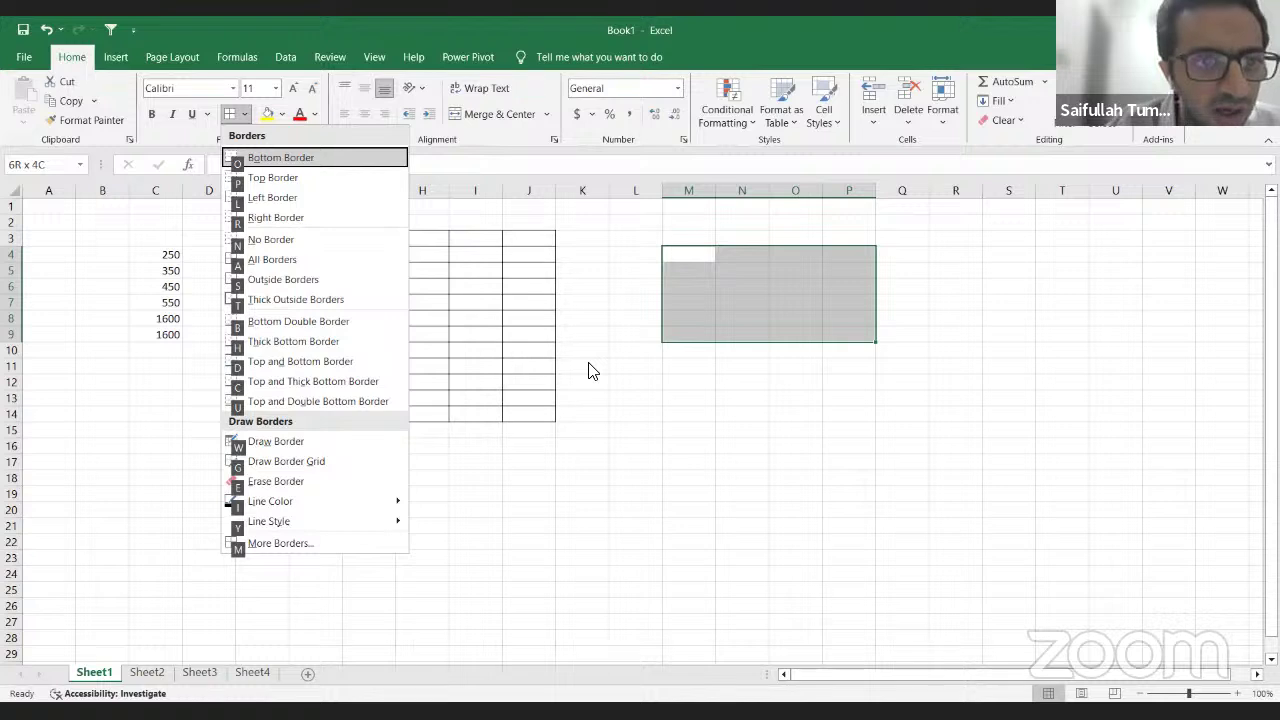
key(s)
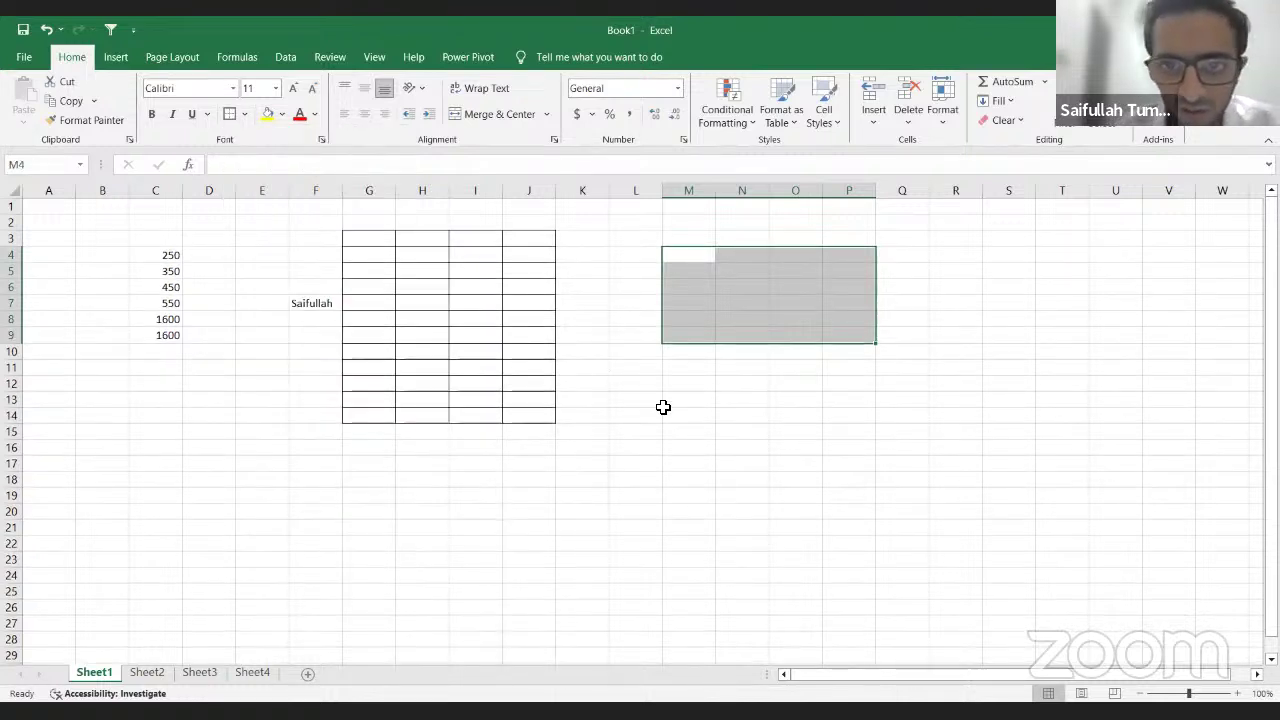
click(727, 404)
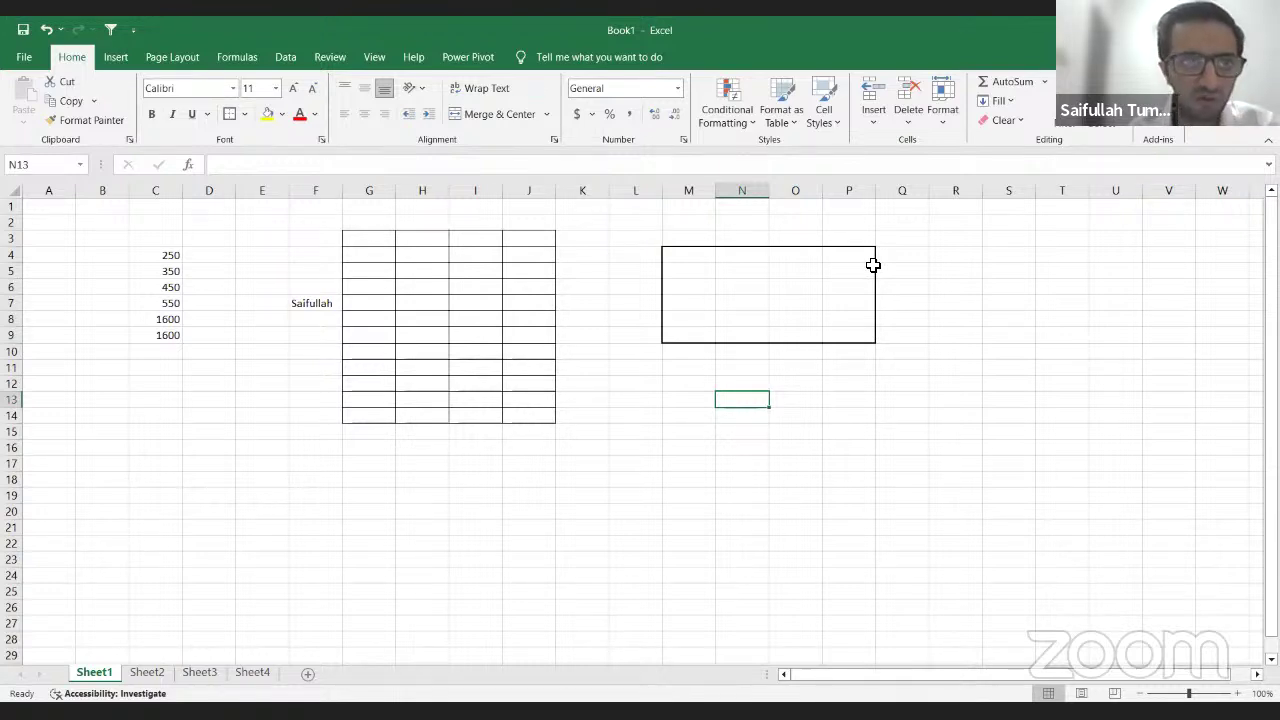
Step: Move the active cell back to G5 in the bordered table
key(Up)
key(Up)
key(Up)
key(Up)
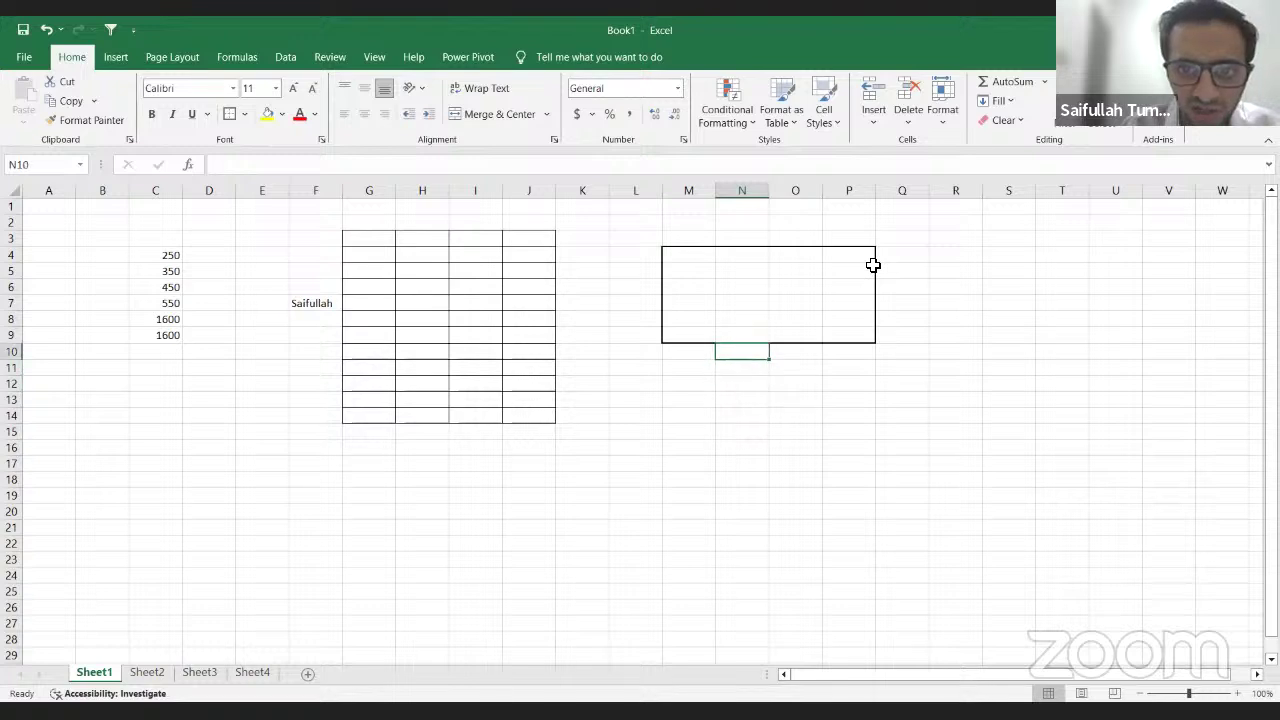
key(Up)
key(Left)
key(Left)
key(Left)
key(Left)
key(Left)
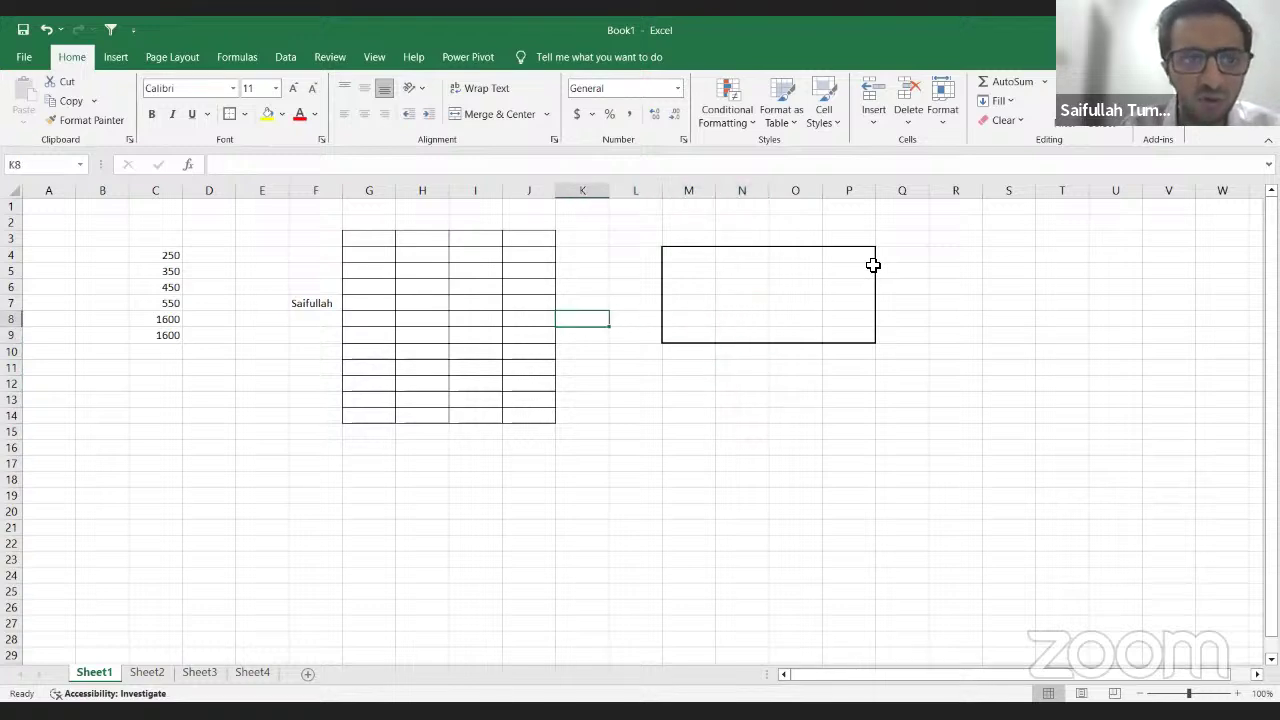
key(Left)
key(Up)
key(Left)
key(Up)
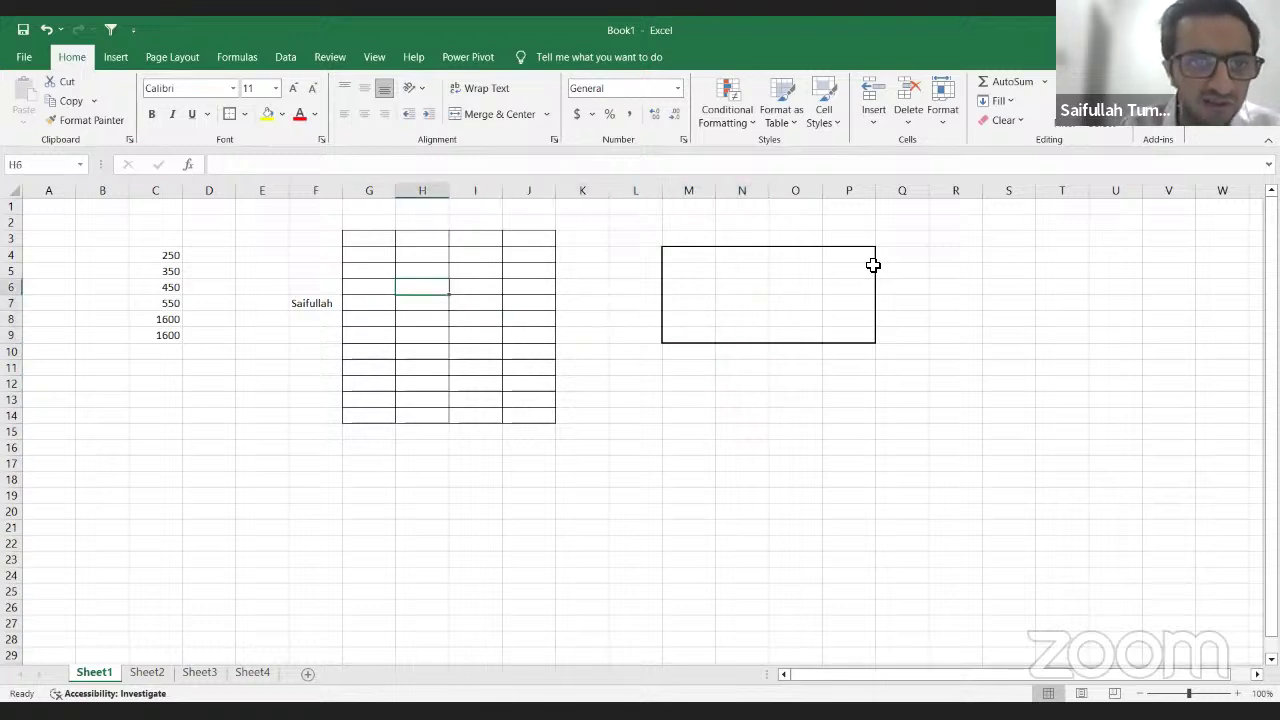
key(Up)
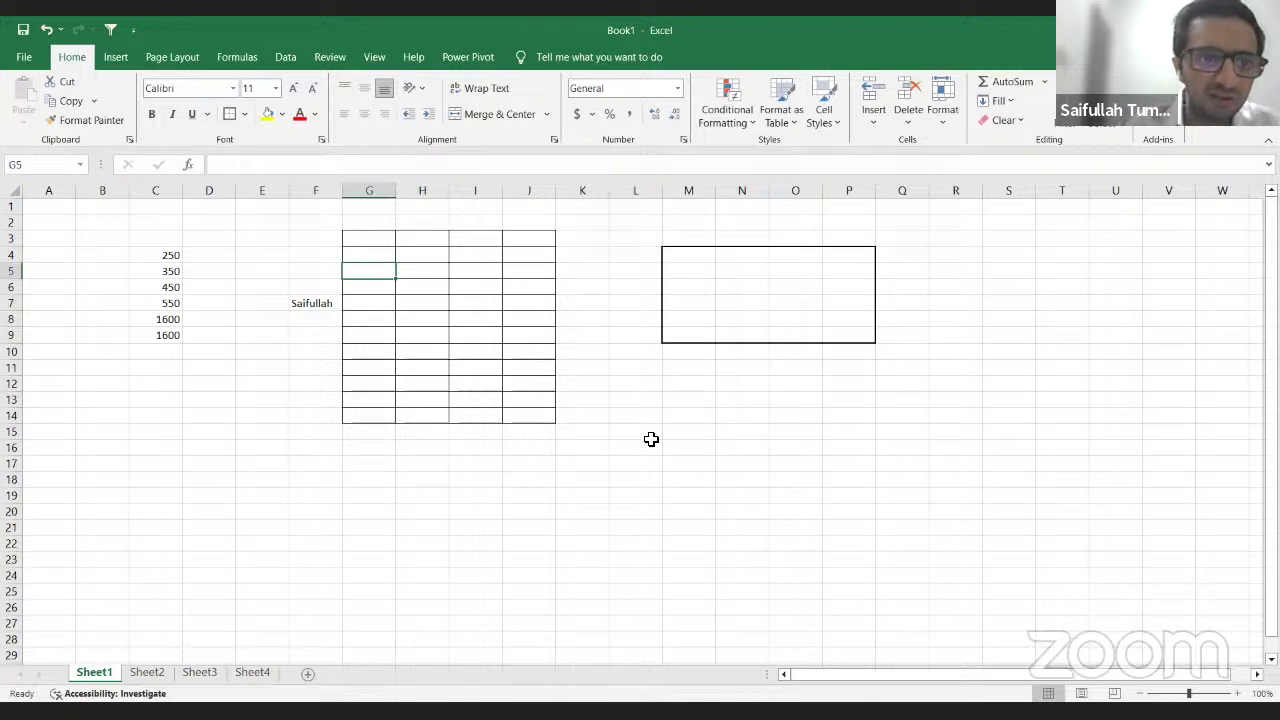
Step: Try green, then light blue fill on G3:I6, and undo the fills
mouse_move(377, 240)
mouse_down()
mouse_move(414, 294)
mouse_move(461, 295)
mouse_up()
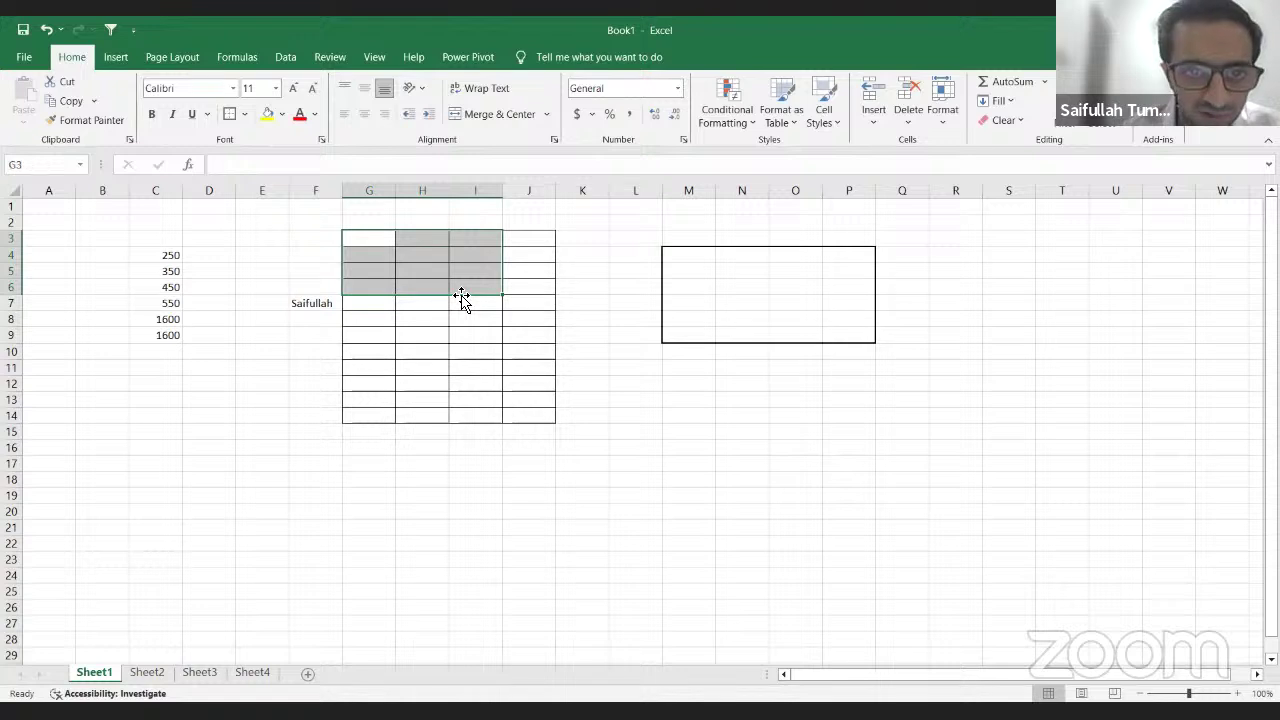
click(283, 114)
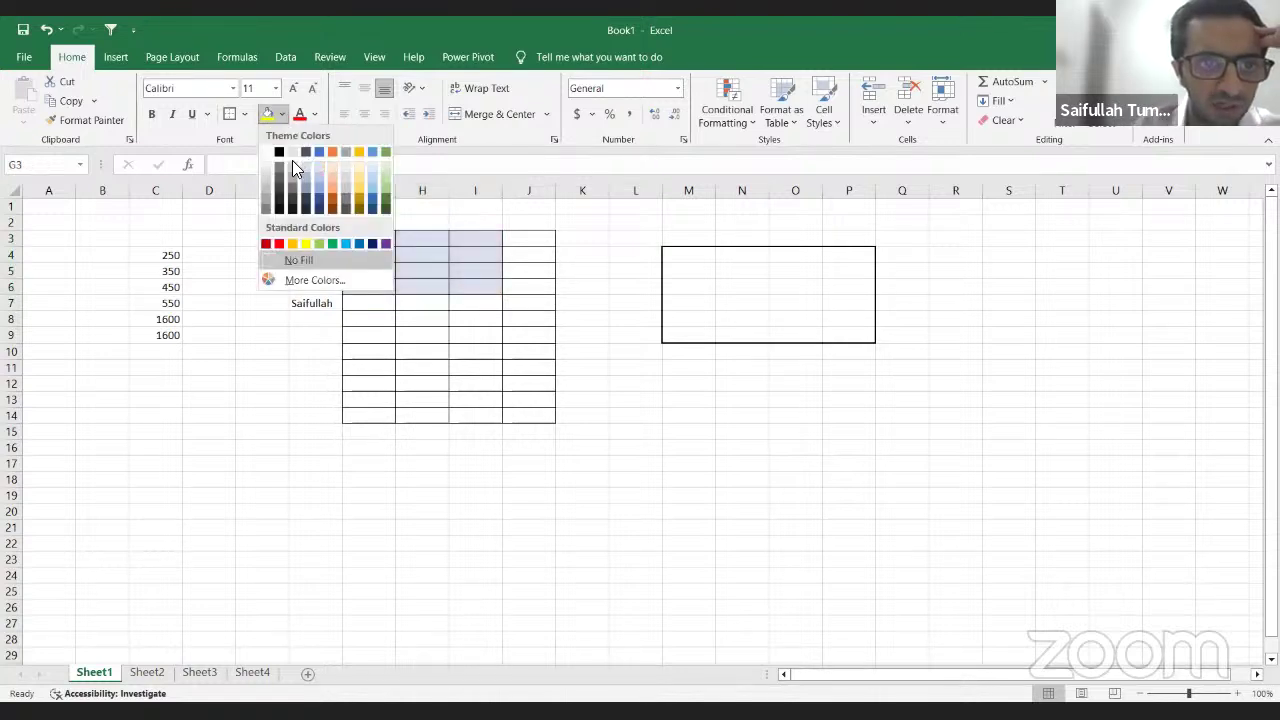
click(318, 244)
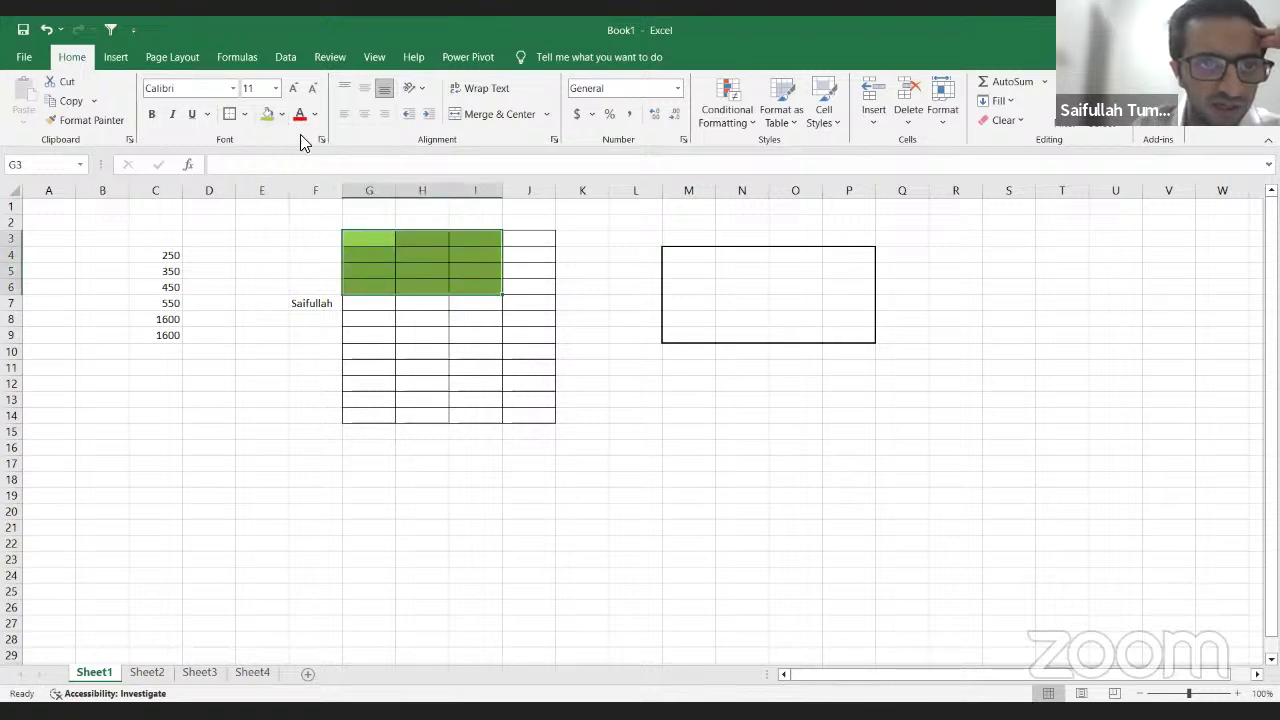
click(281, 114)
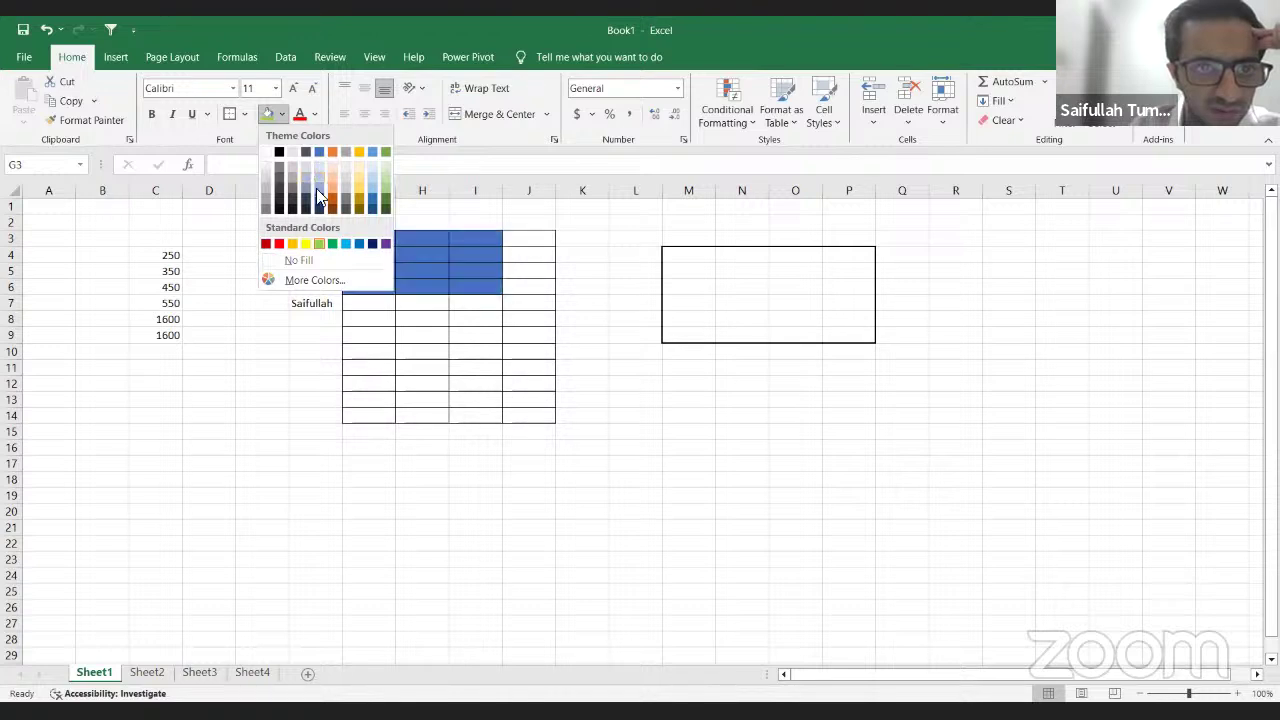
click(344, 245)
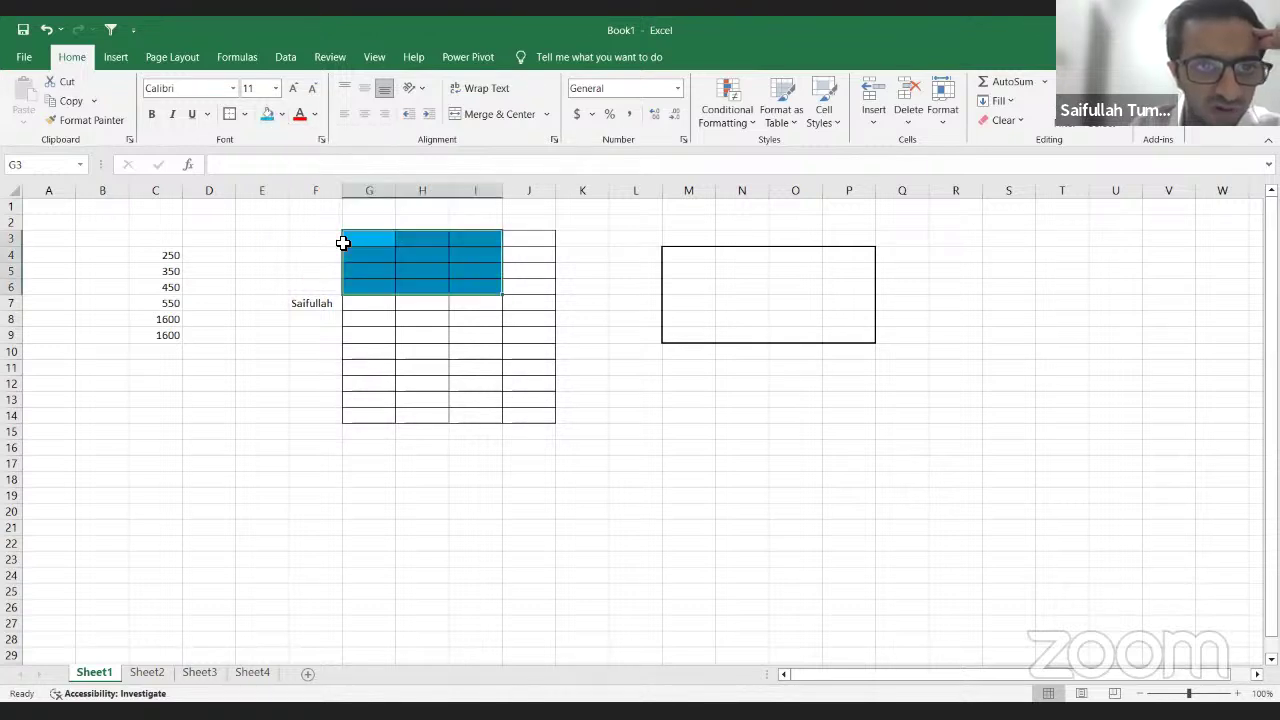
key(ctrl+z)
key(ctrl+z)
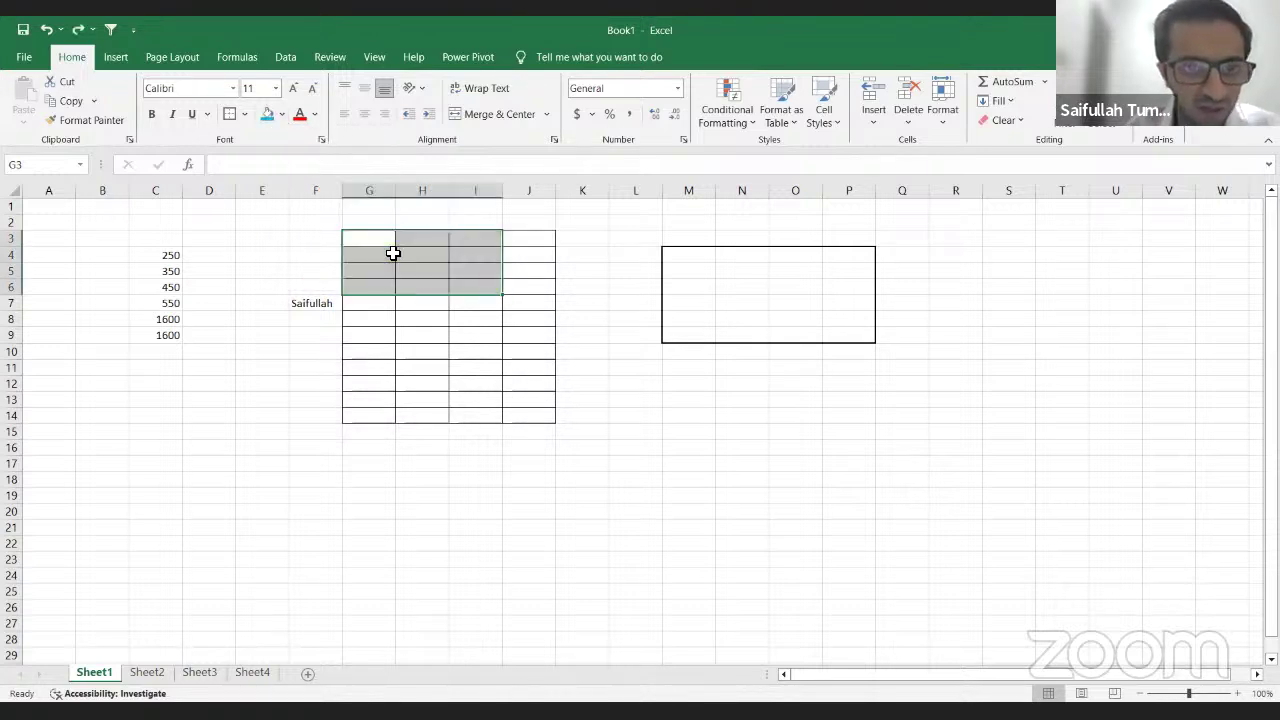
Step: Reselect the table's top rows G3:J5
key(Up)
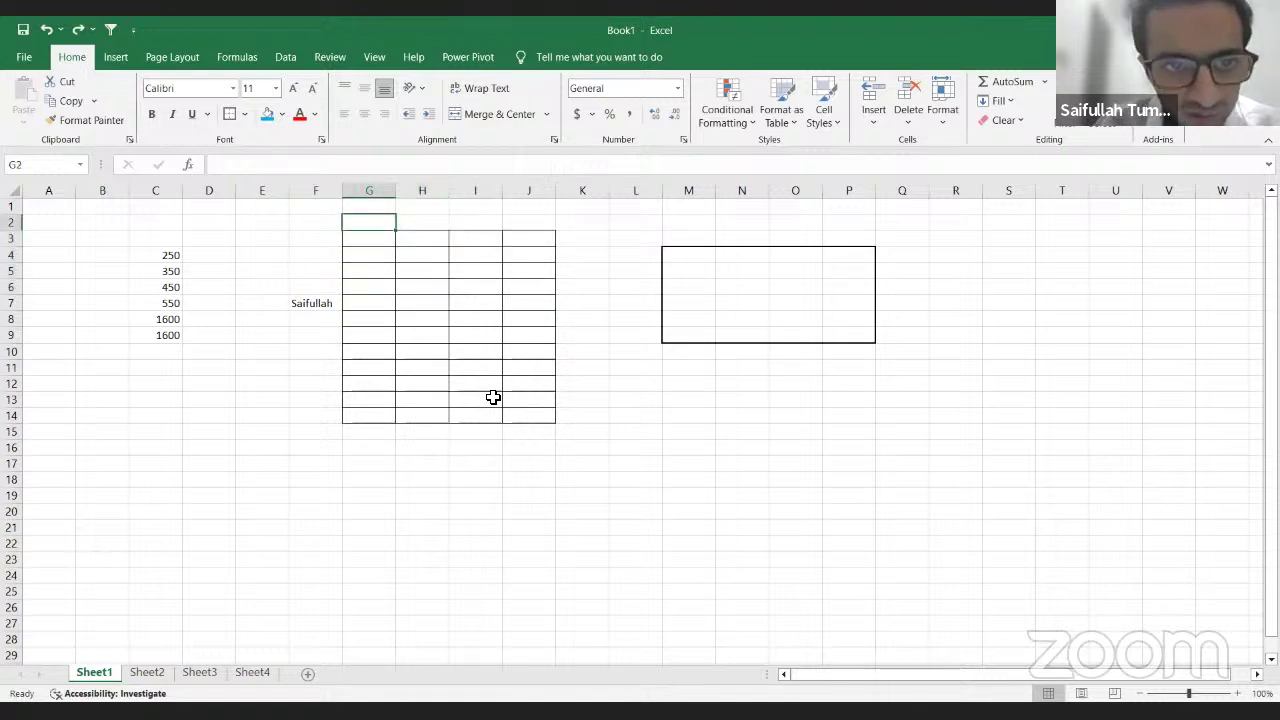
key(Down)
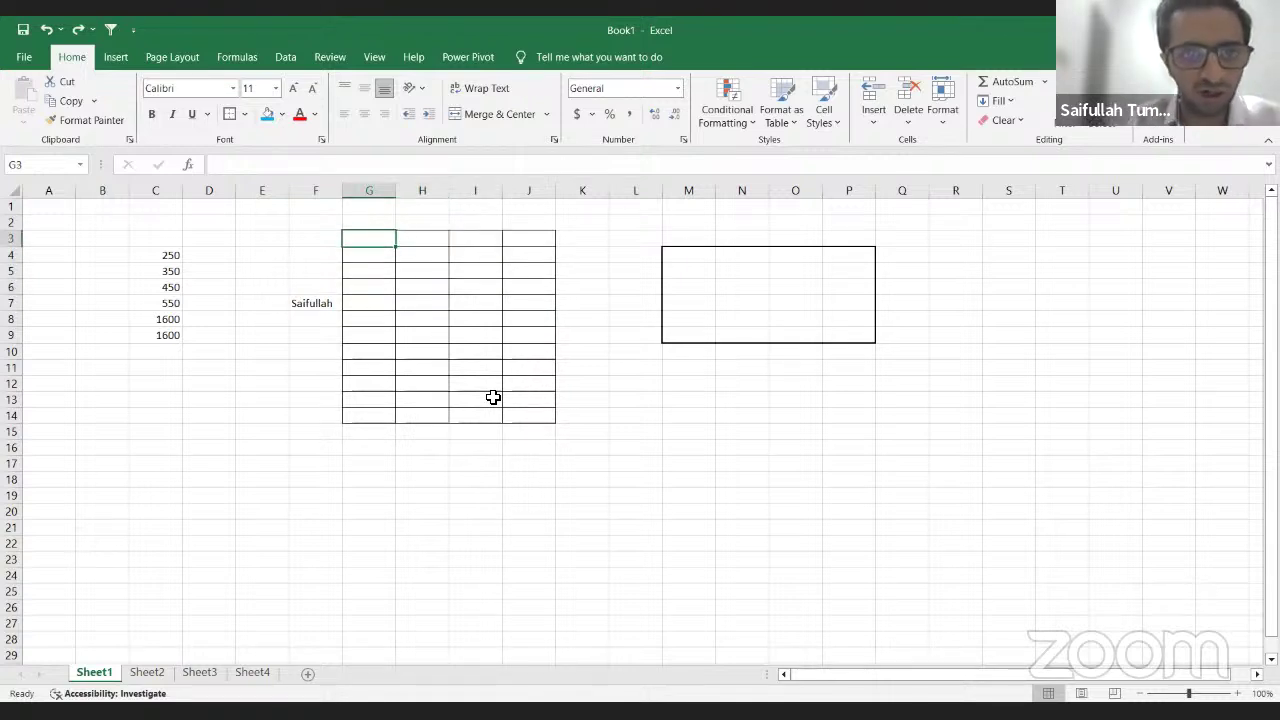
key(shift+Right)
key(shift+Down)
key(shift+Right)
key(shift+Down)
key(shift+Right)
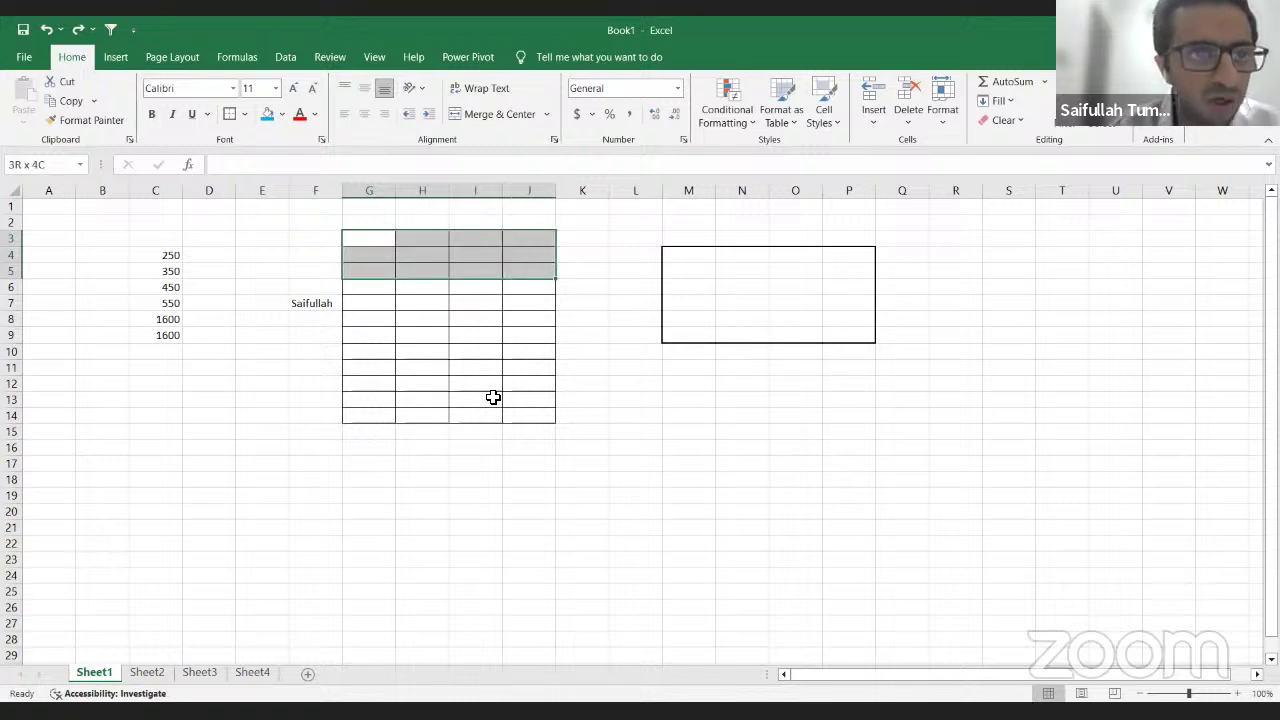
Step: Preview grey, orange, blue and purple fills on G3:J5, then apply gold
key(alt+h)
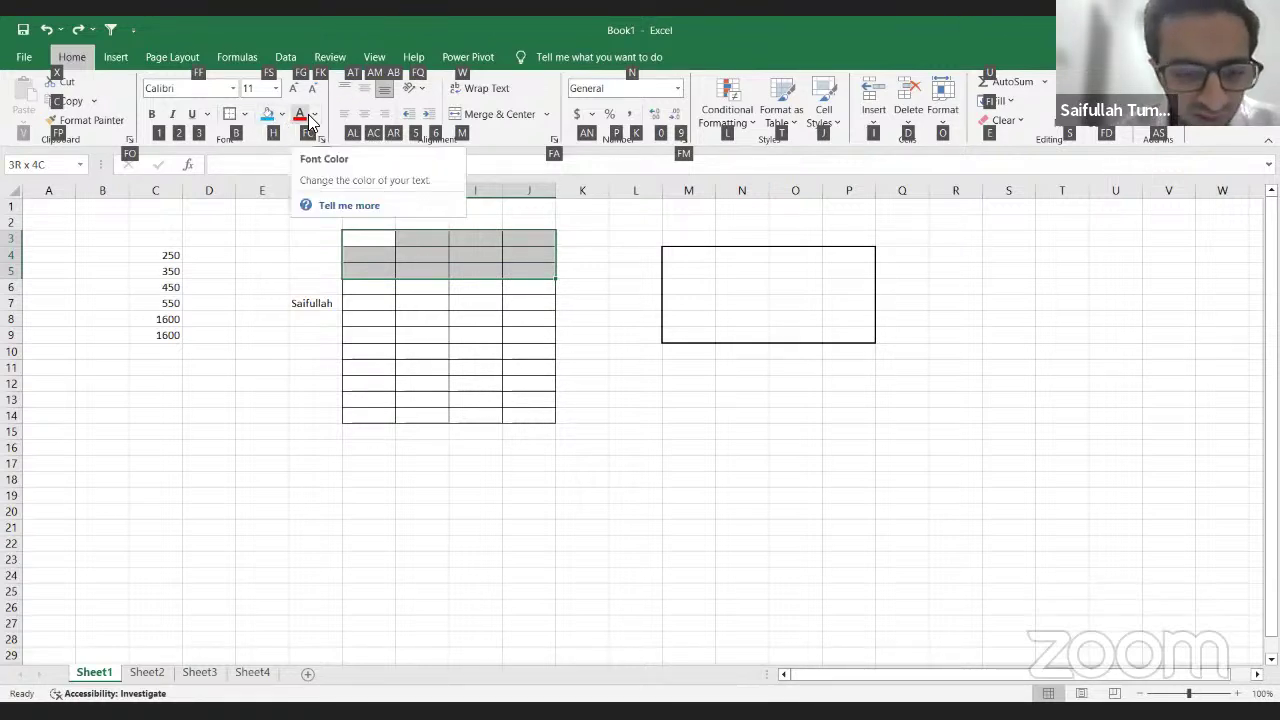
key(h)
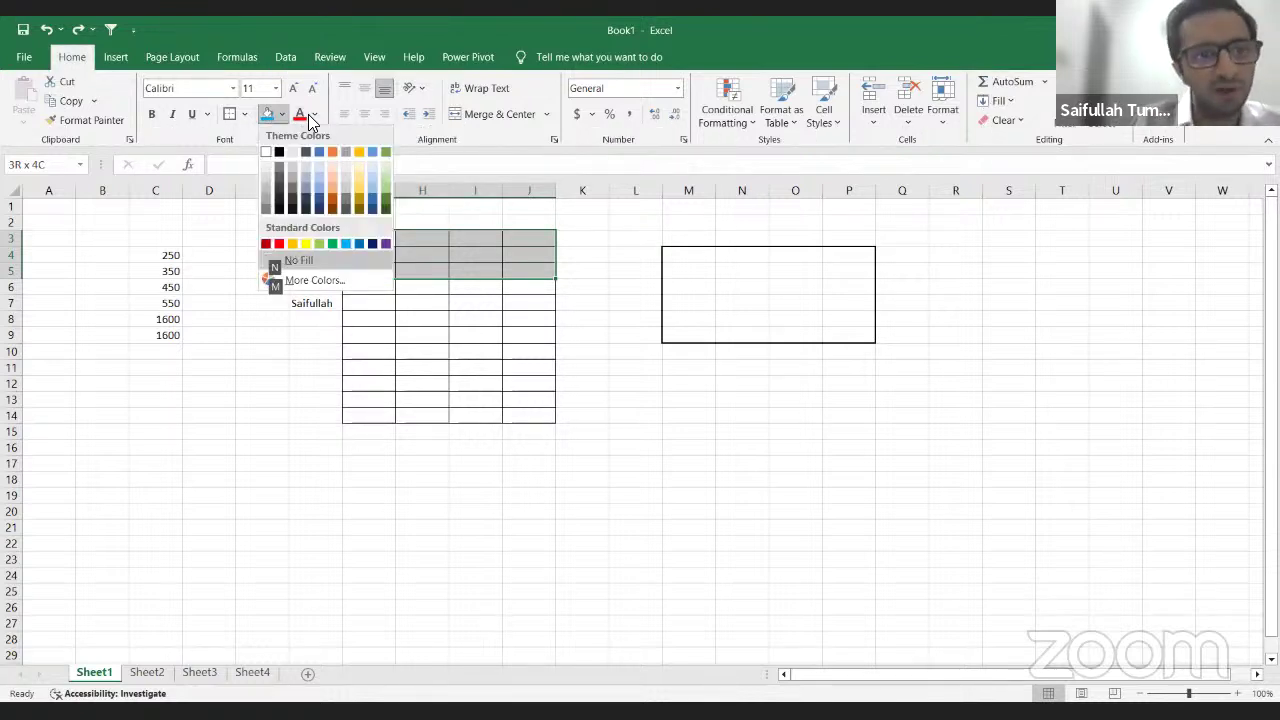
key(Down)
key(Right)
key(Down)
key(Right)
key(Down)
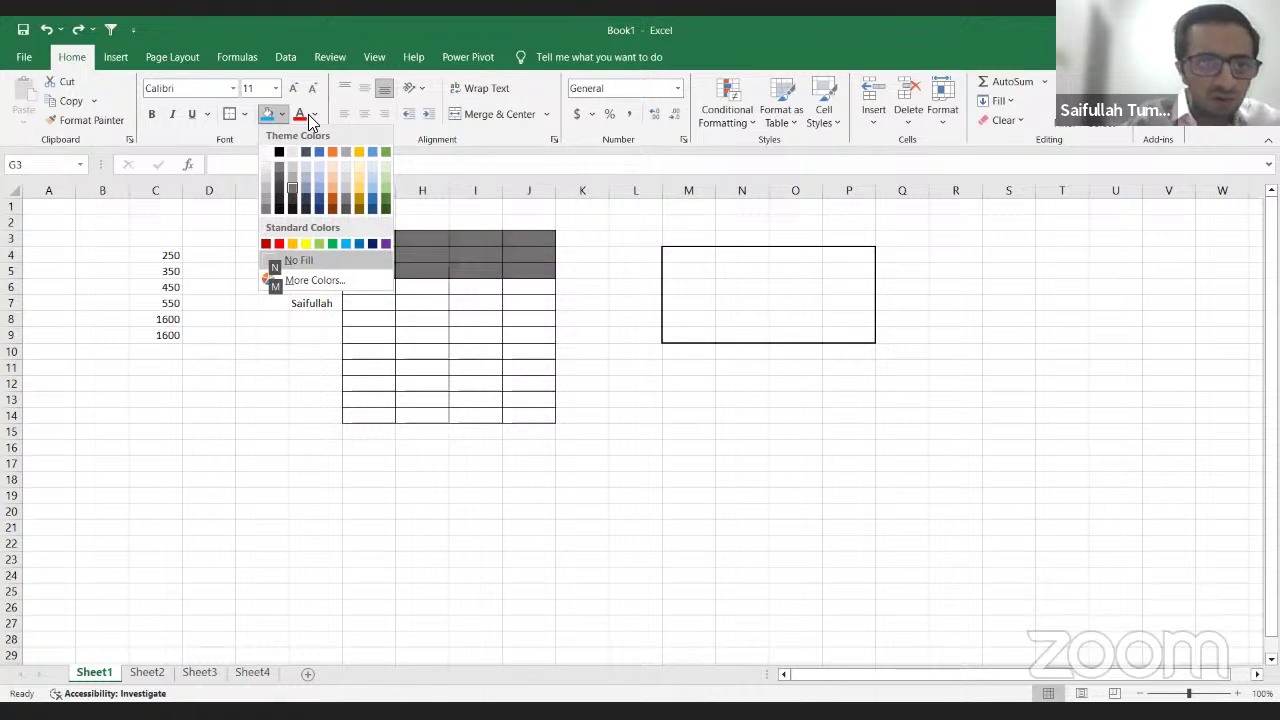
key(Right)
key(Down)
key(Right)
key(Right)
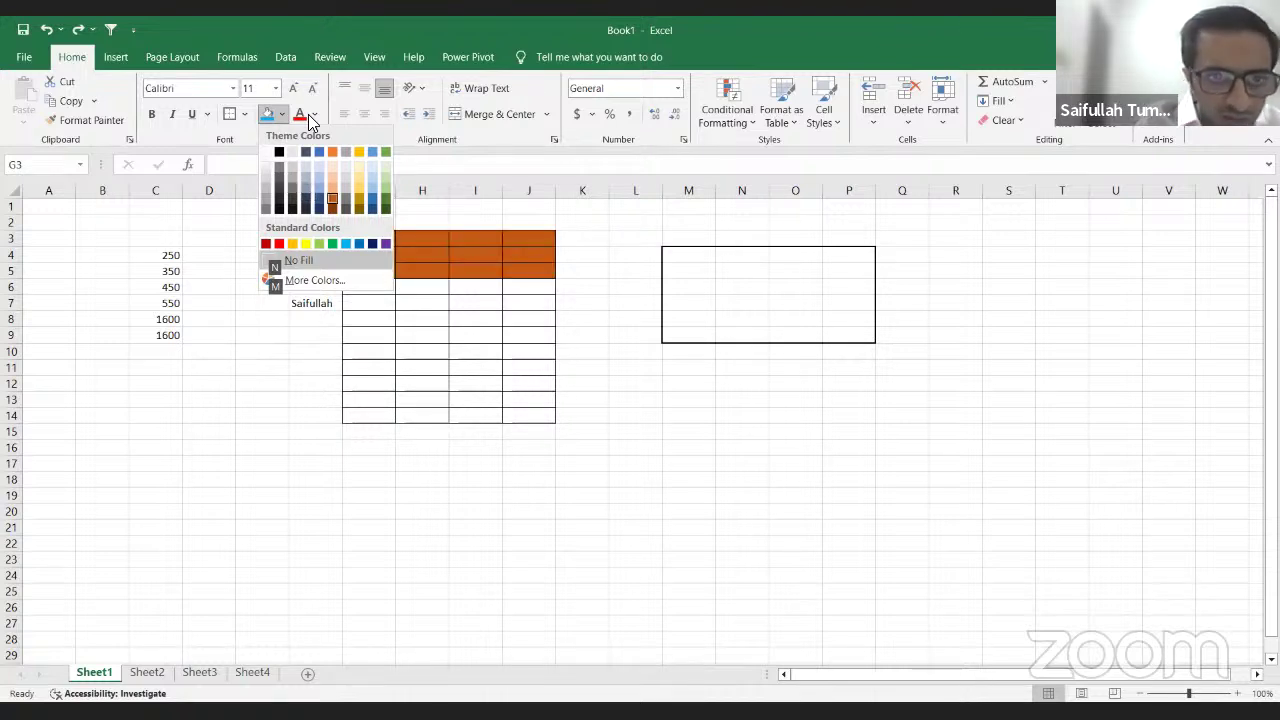
key(Up)
key(Left)
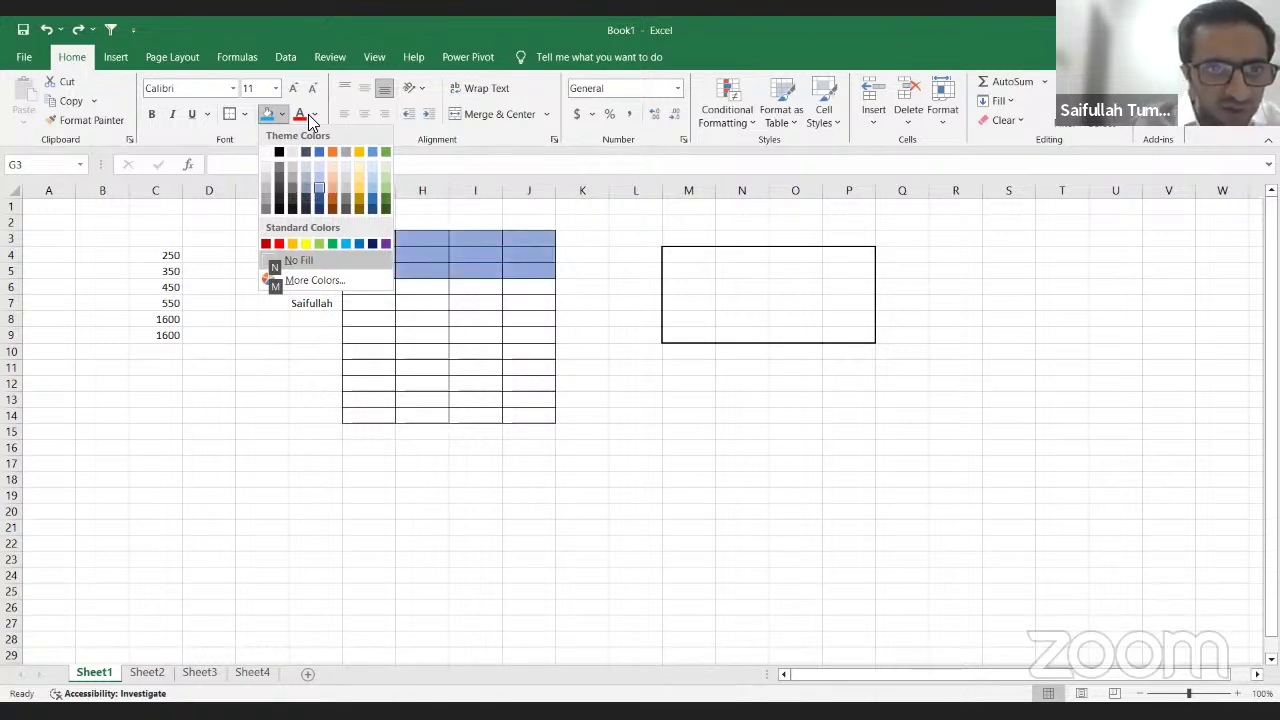
key(Right)
key(Up)
key(Down)
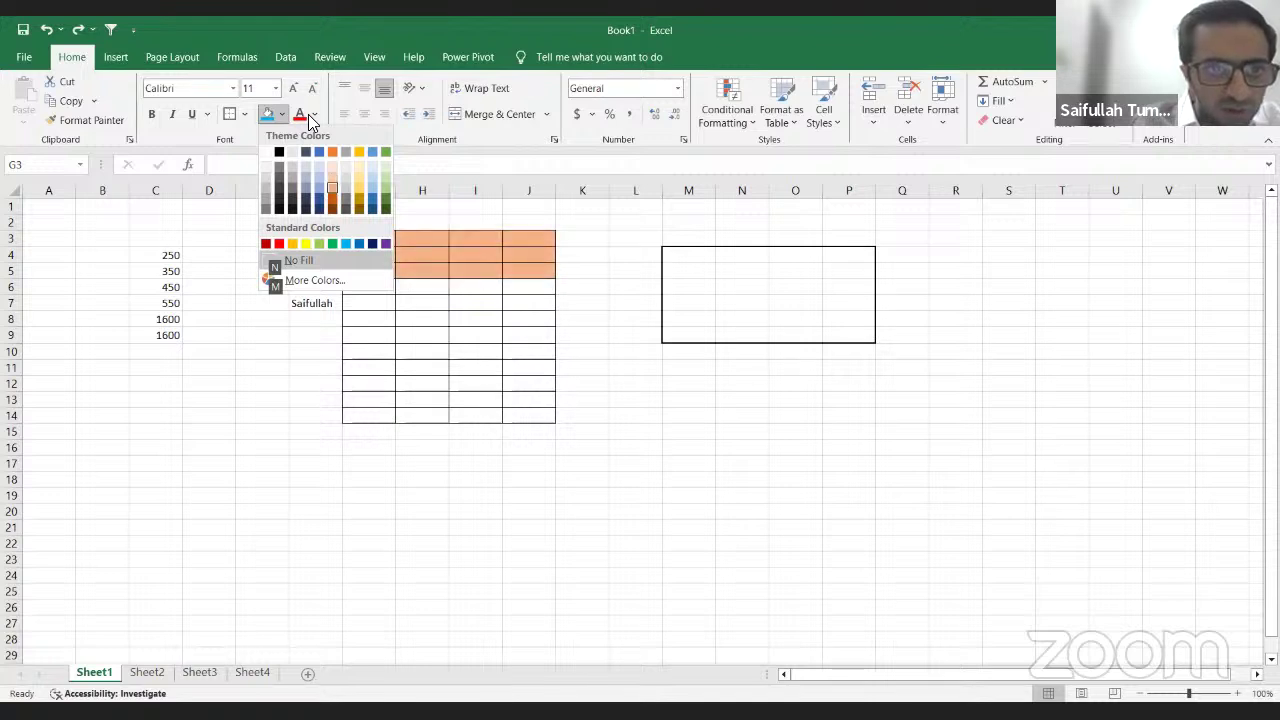
key(Down)
key(Down)
key(Down)
key(Down)
key(Up)
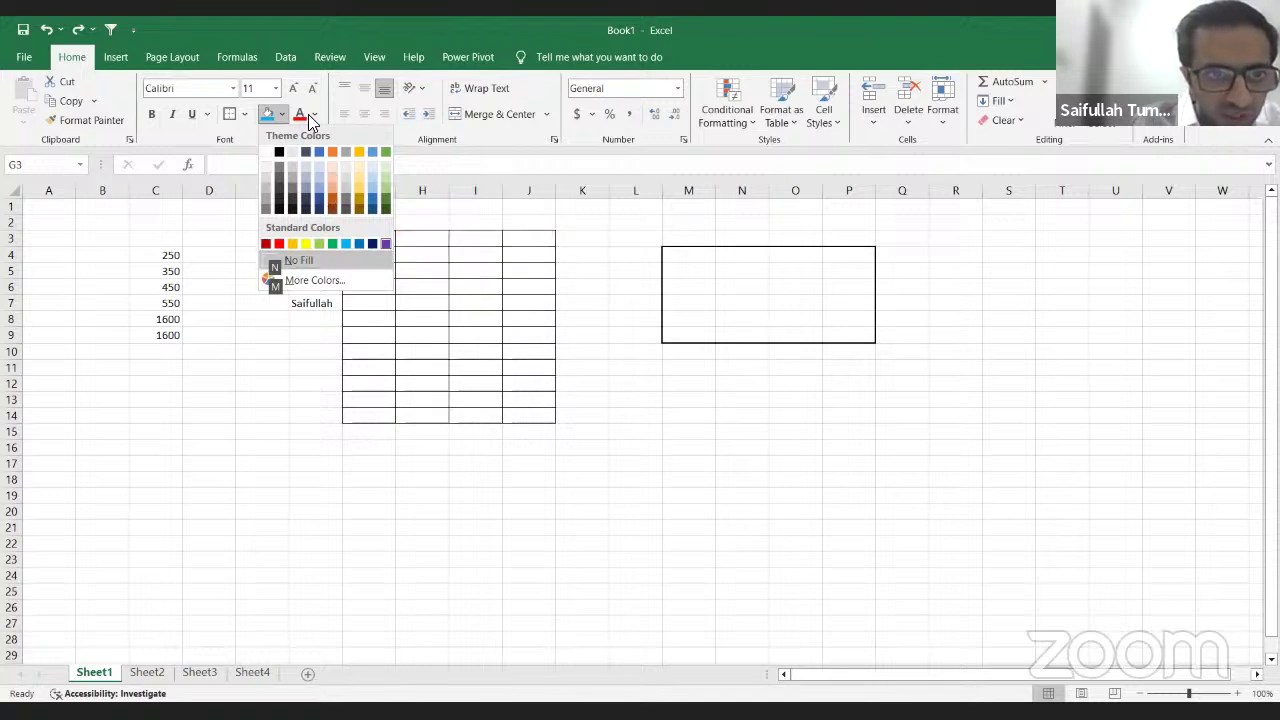
key(Up)
key(Left)
key(Up)
key(Up)
key(Left)
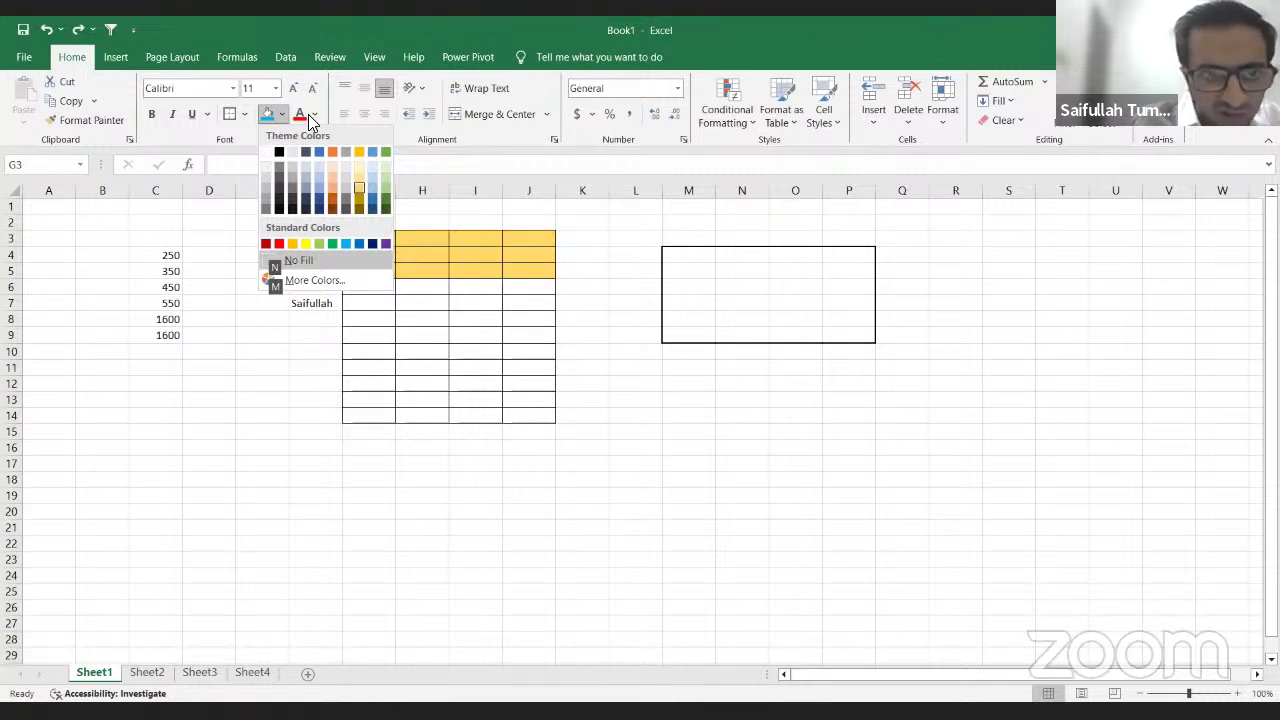
key(Return)
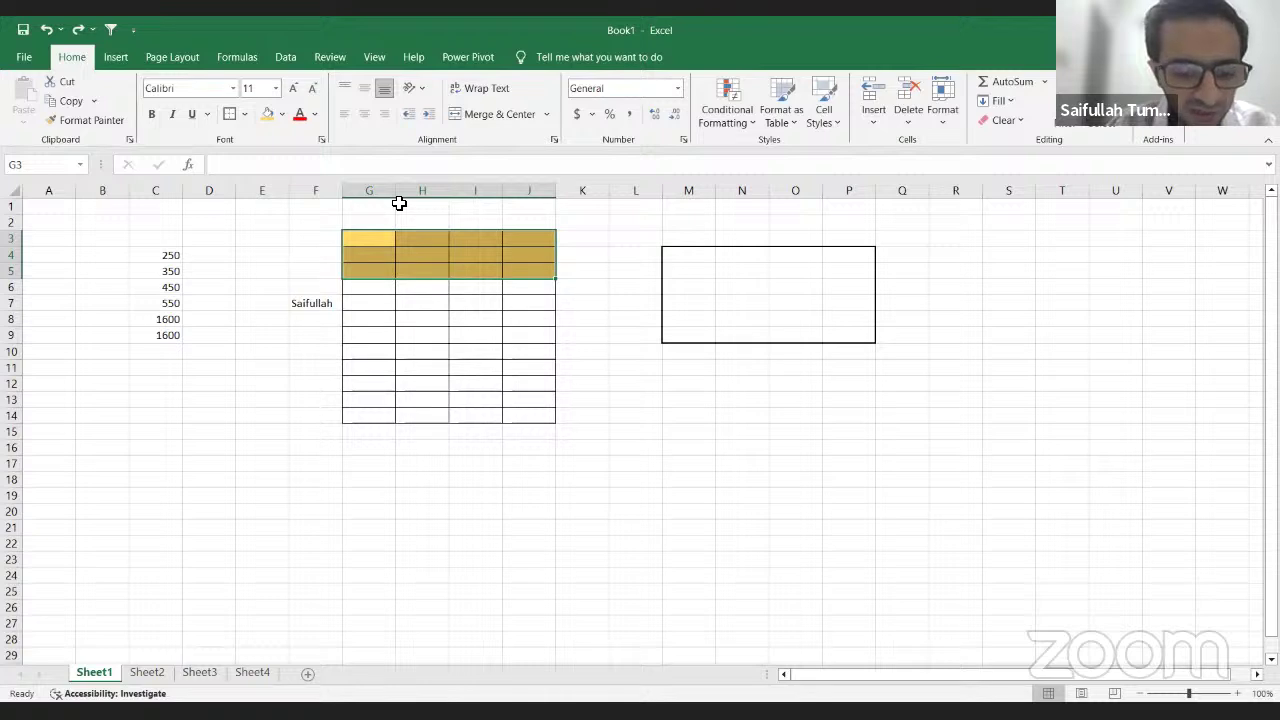
Step: Set G3:J5 to No Fill and pick cell G7
key(alt)
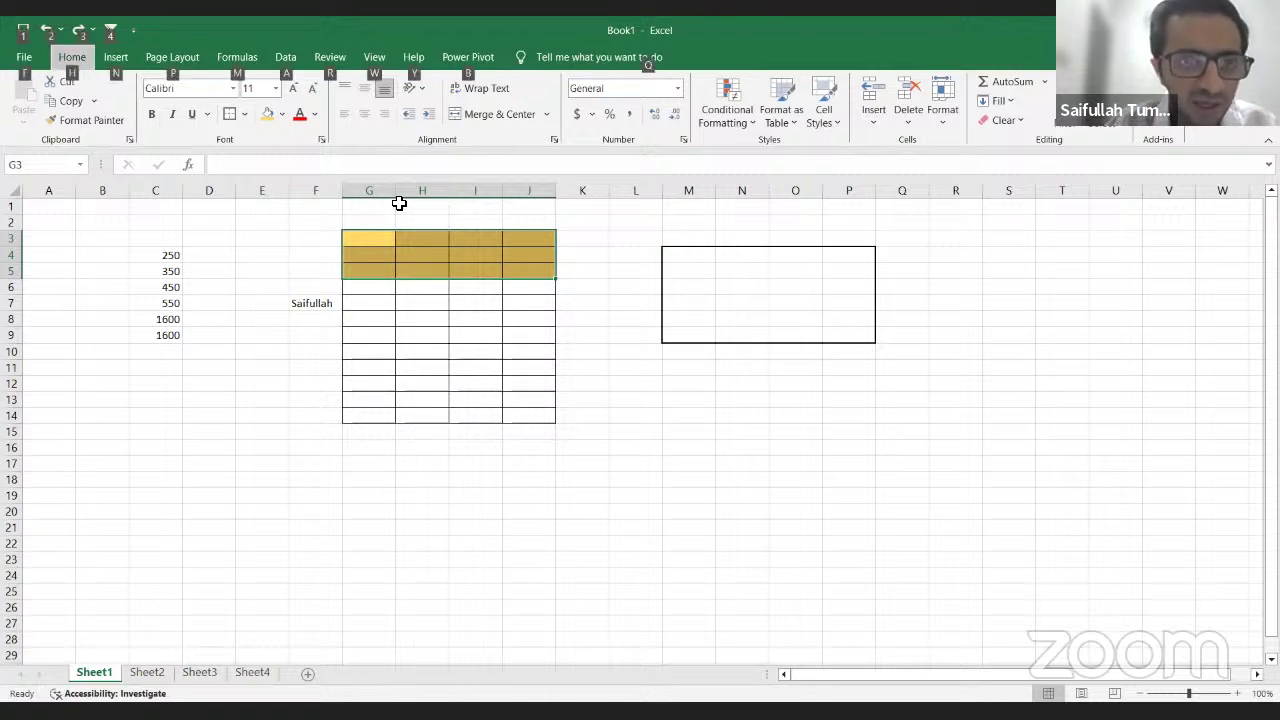
key(h)
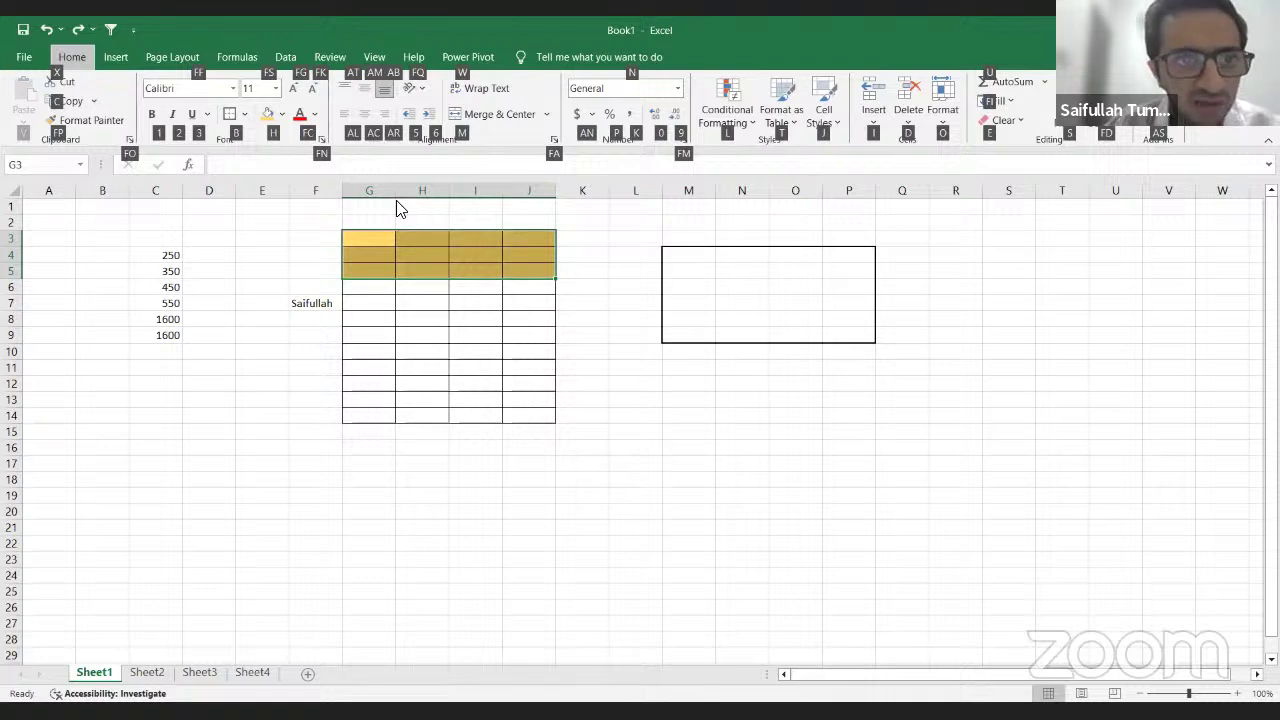
key(h)
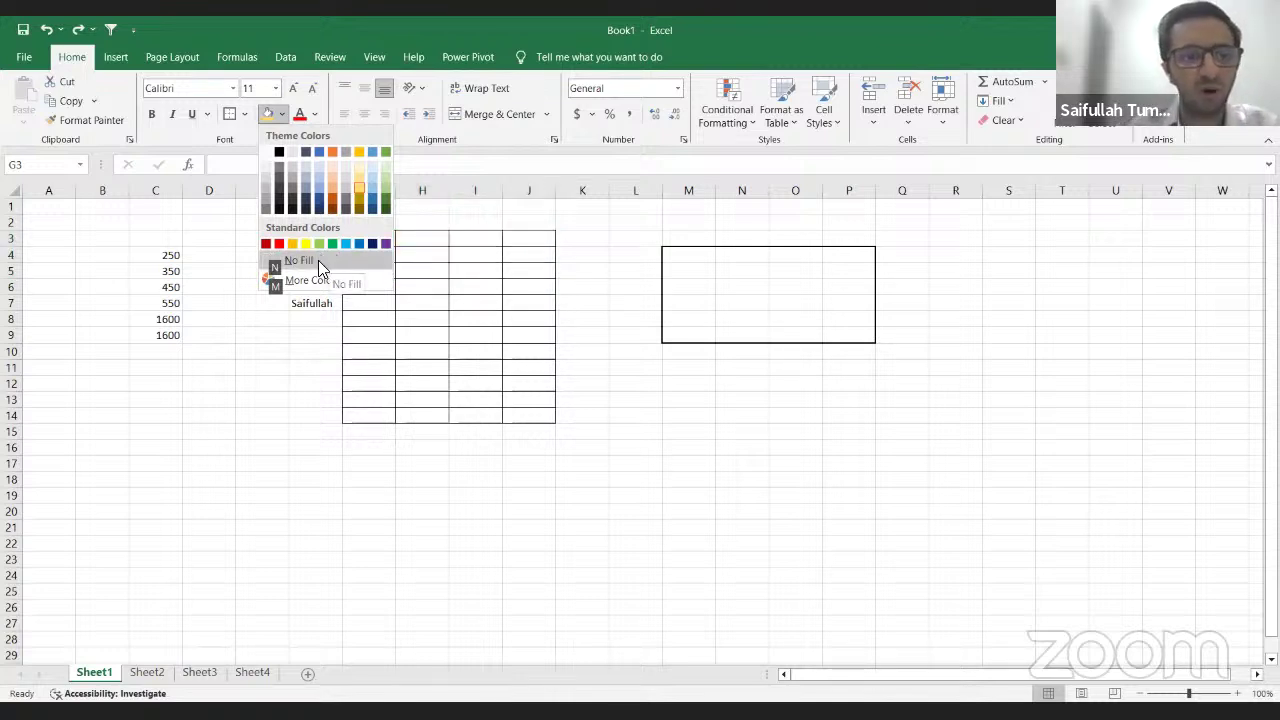
click(367, 206)
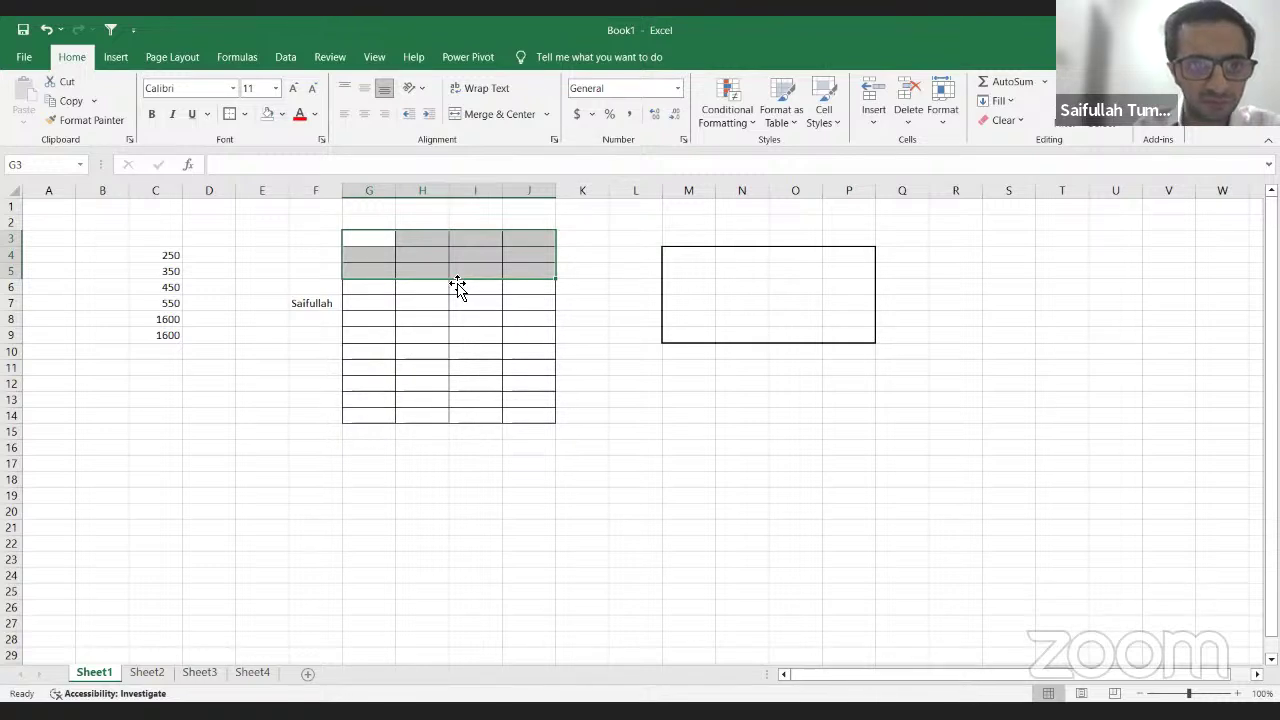
click(365, 311)
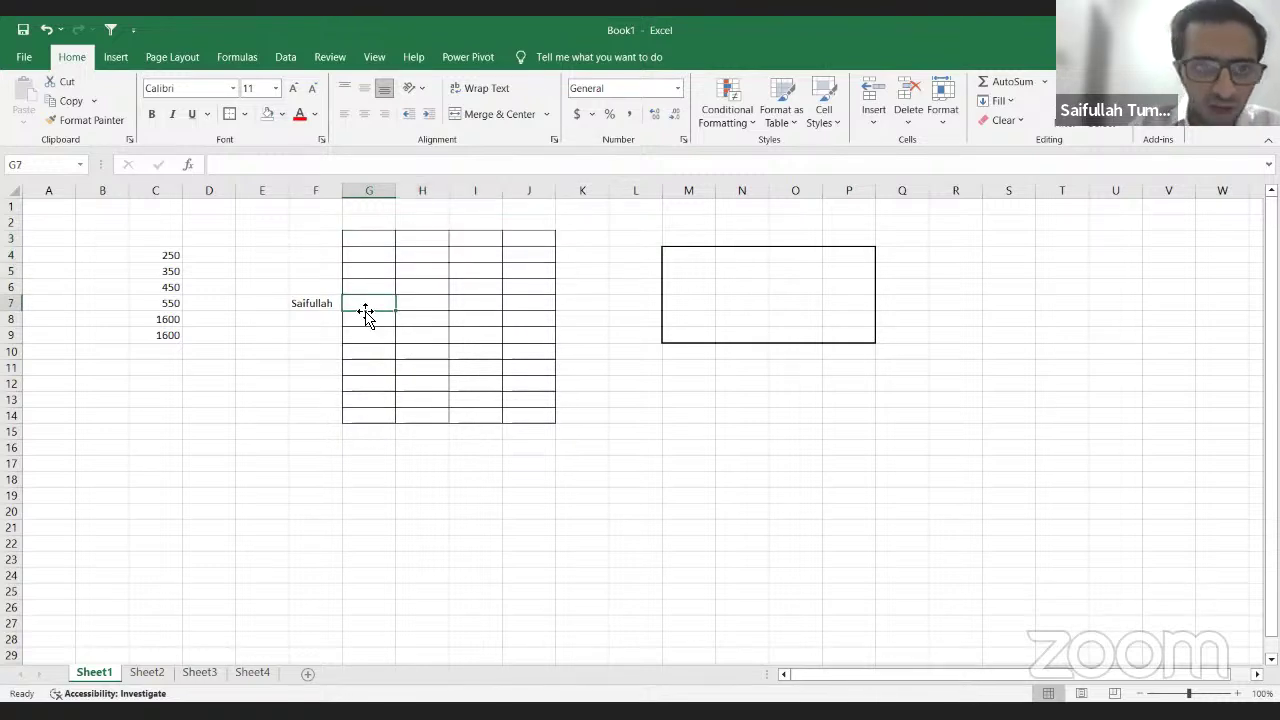
Step: Try a light gold text colour on the name in F7, then undo it
key(Left)
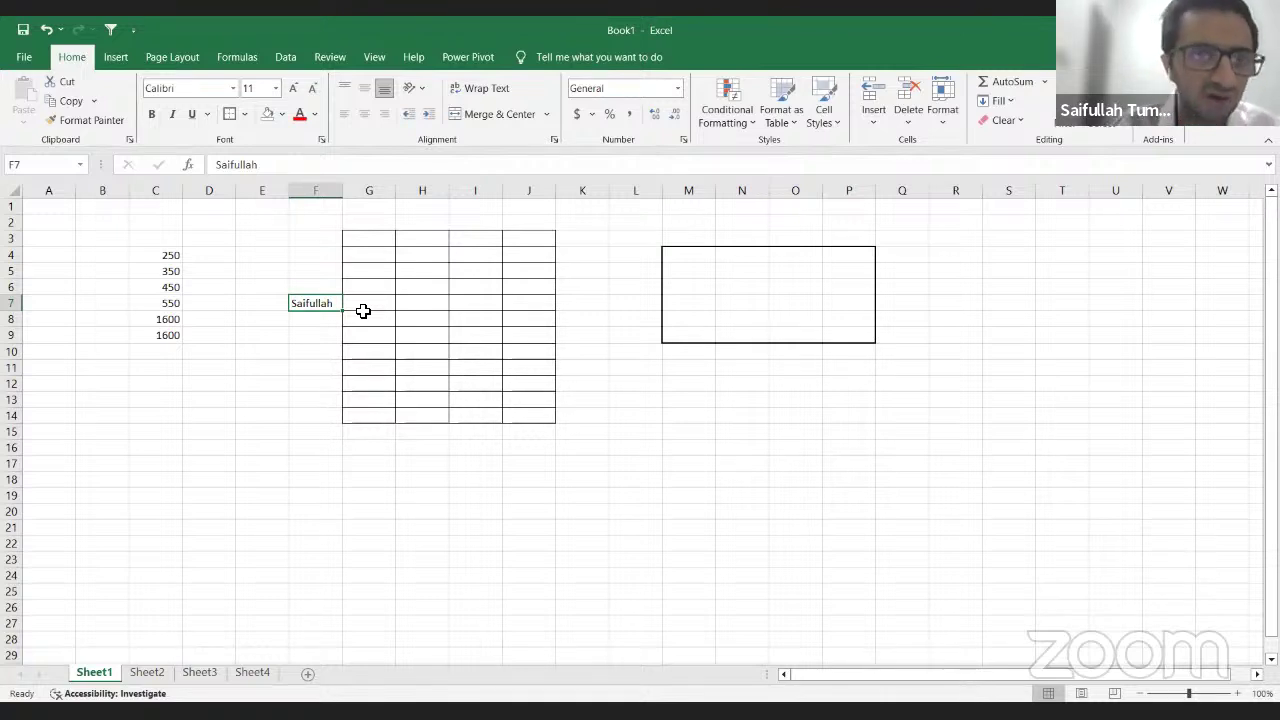
click(316, 114)
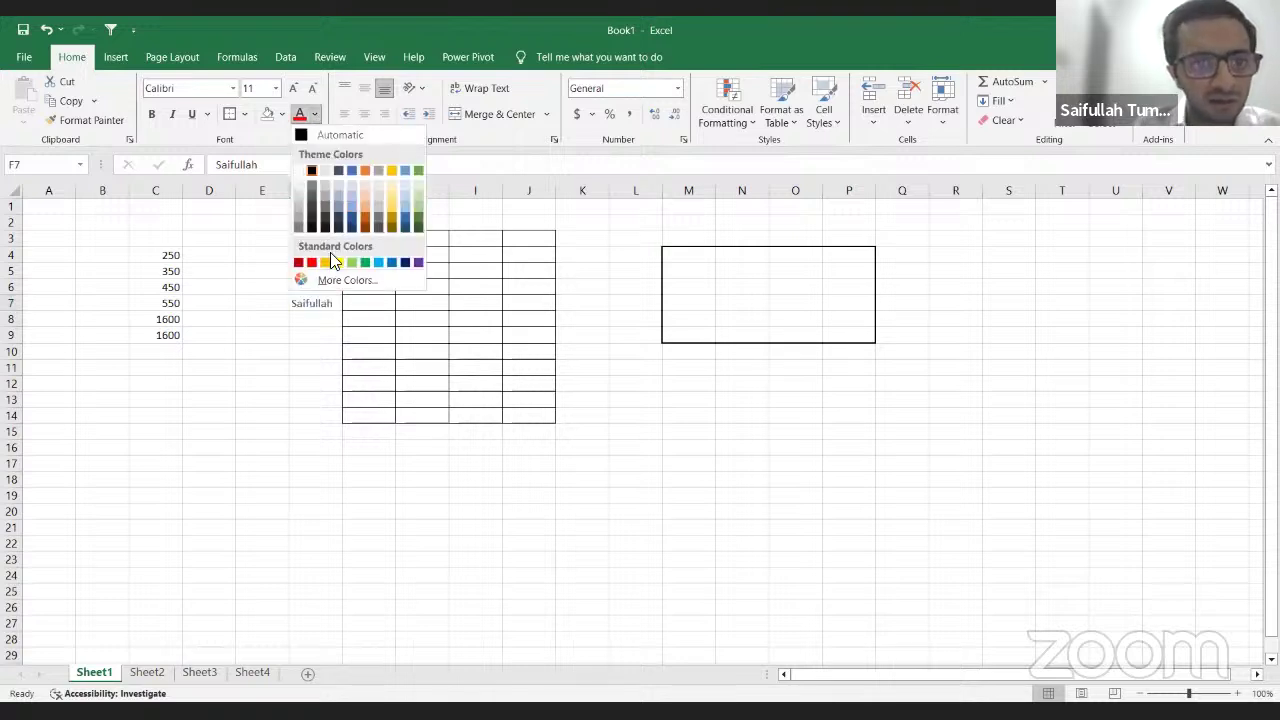
click(388, 204)
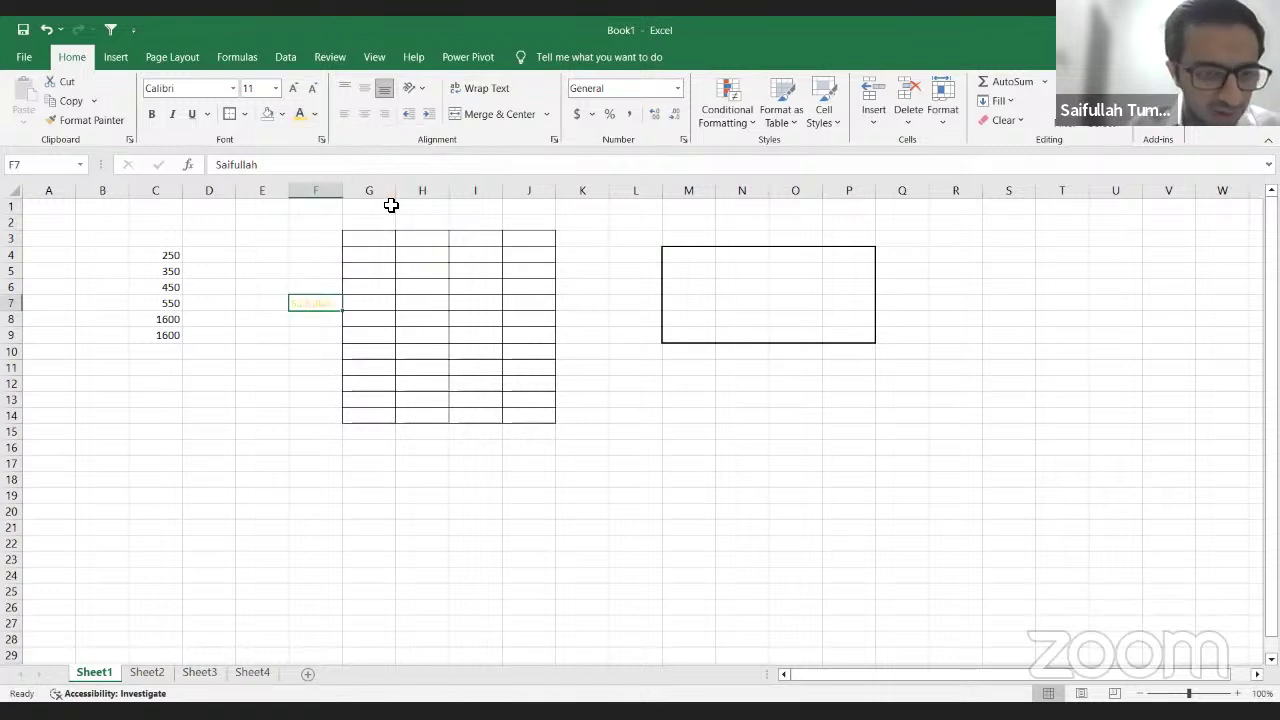
key(ctrl+z)
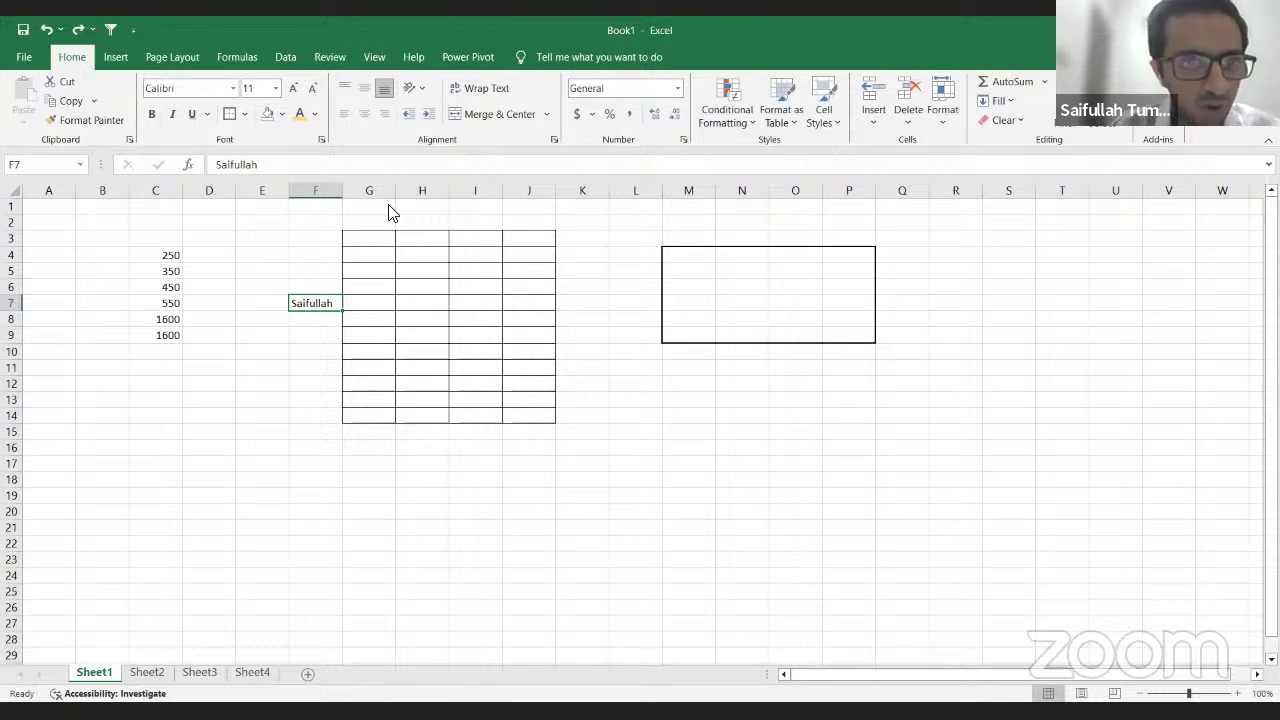
Step: Colour the name in F7 orange using Alt, H, FC, after previewing grey and gold
key(alt)
key(h)
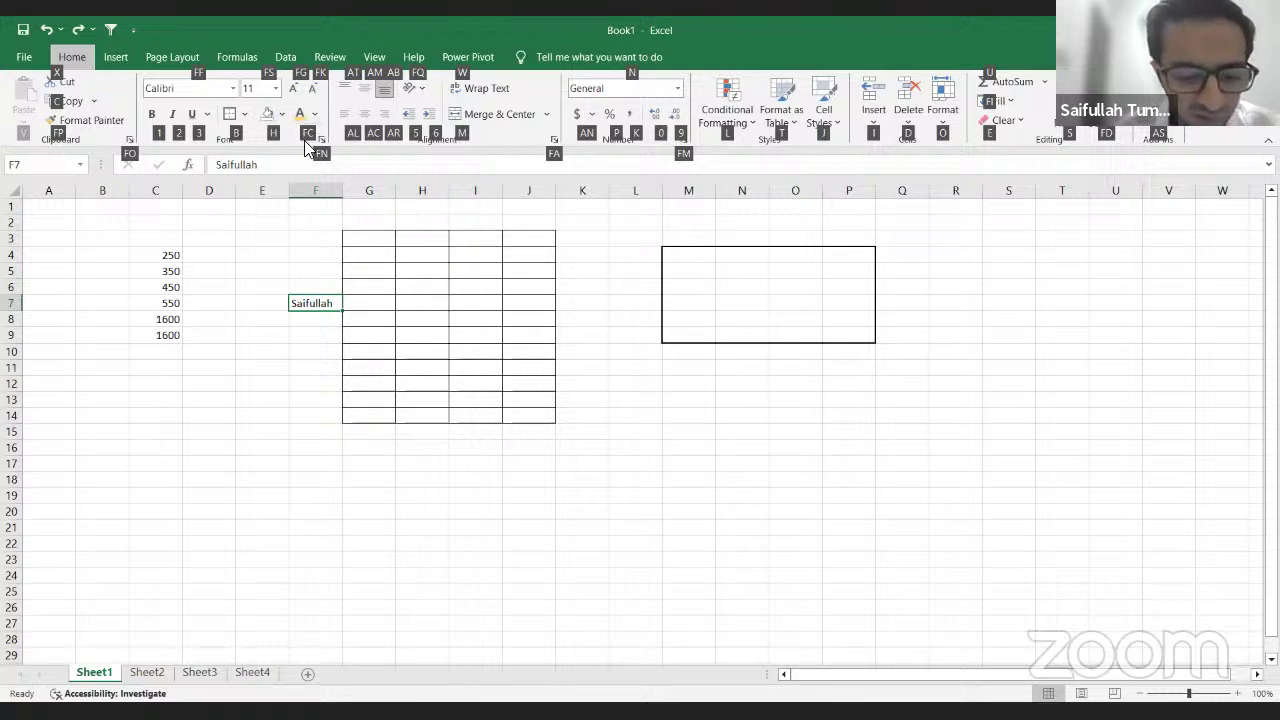
key(f)
key(c)
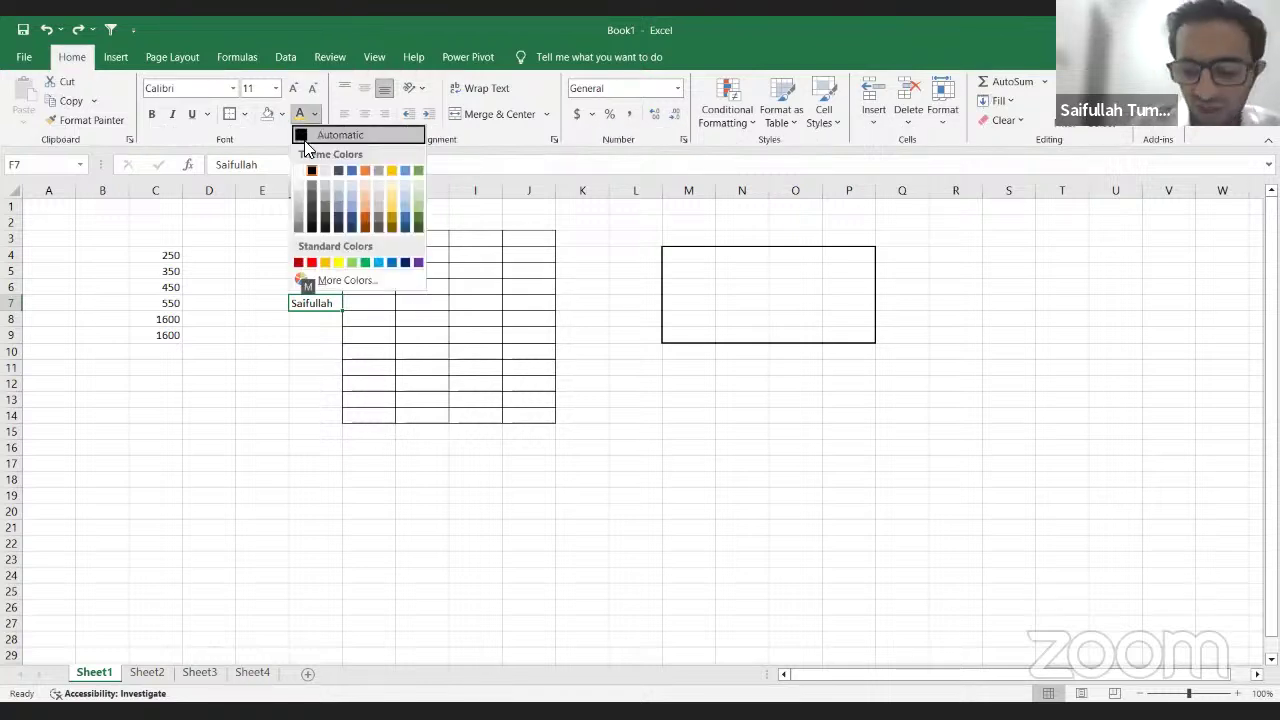
key(Down)
key(Down)
key(Down)
key(Down)
key(Down)
key(Down)
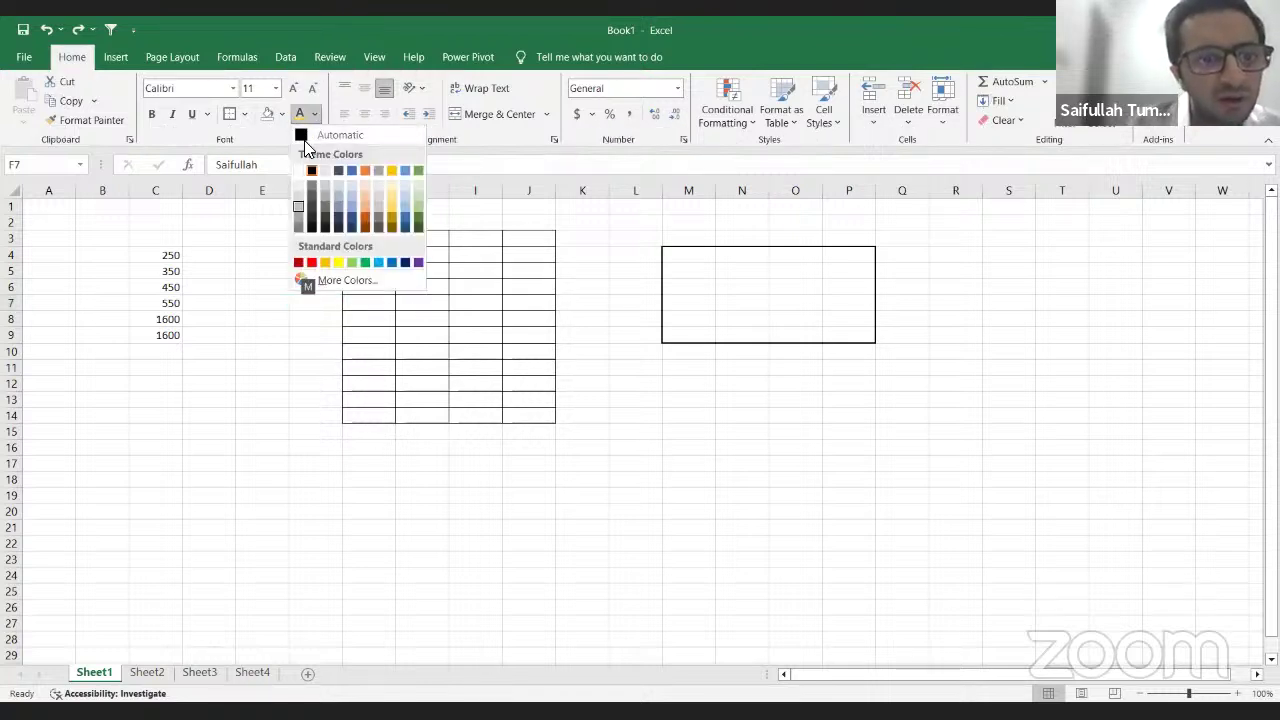
key(Right)
key(Right)
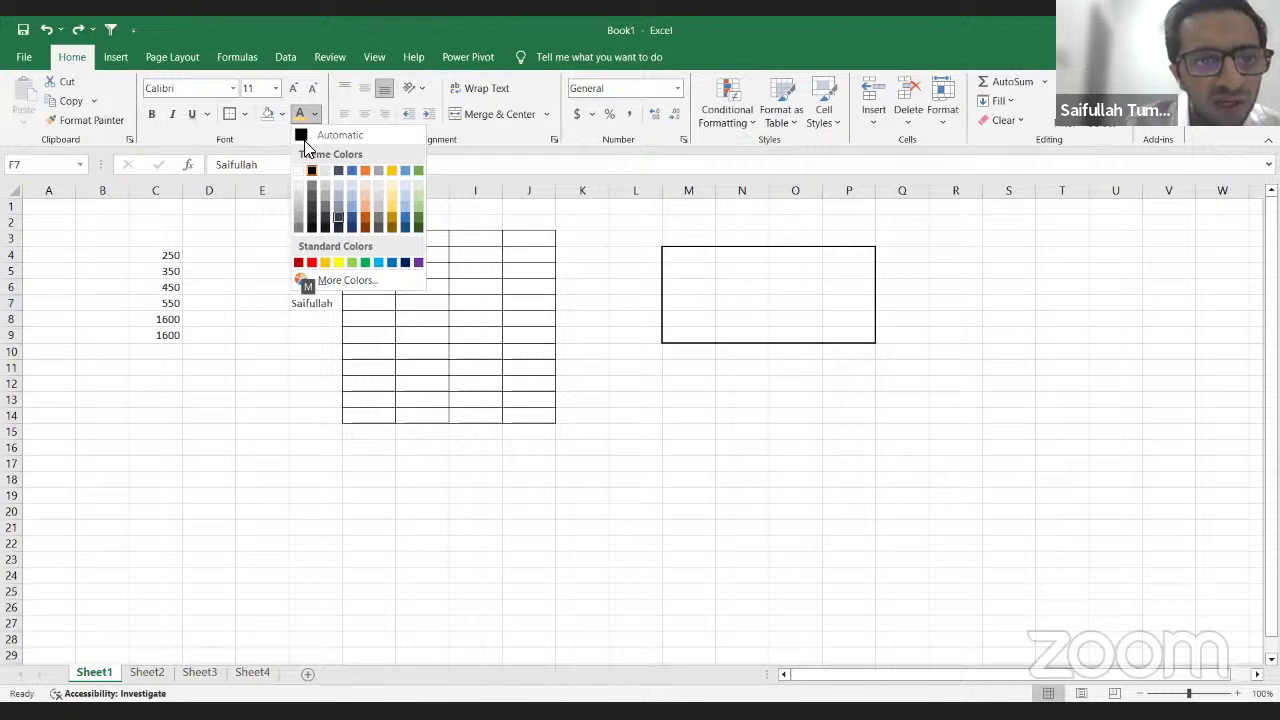
key(Down)
key(Right)
key(Right)
key(Right)
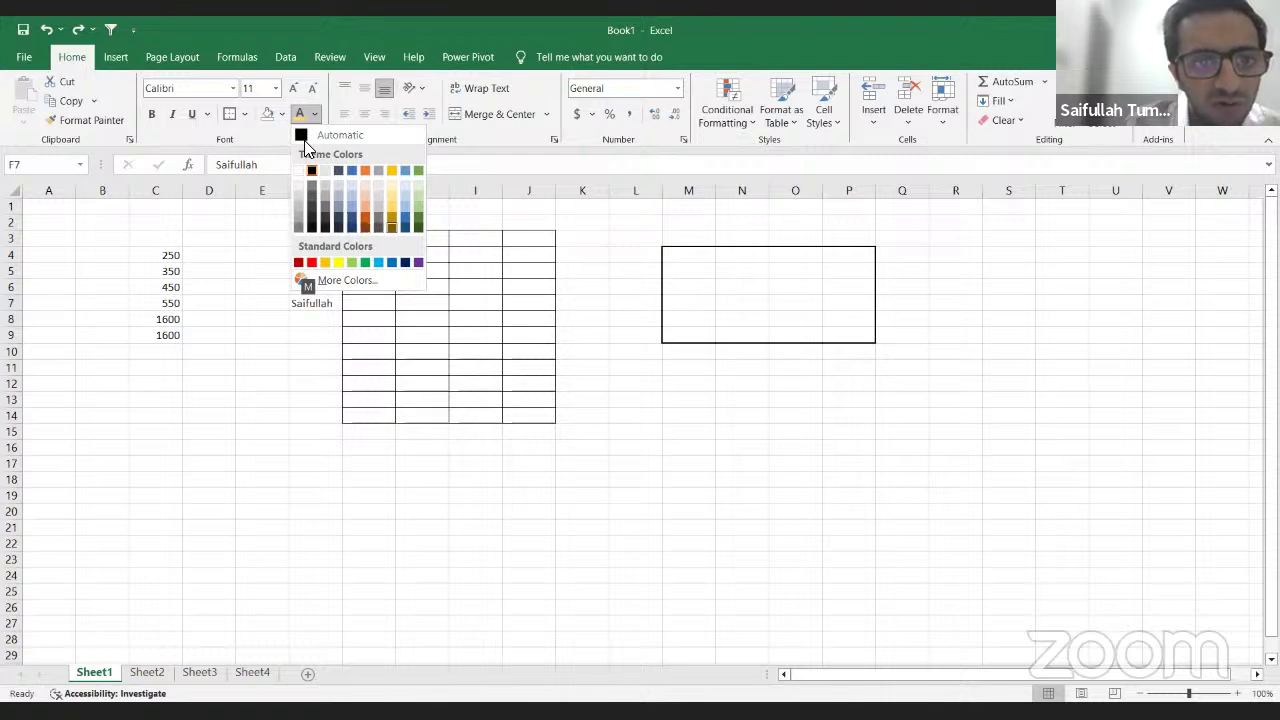
key(Up)
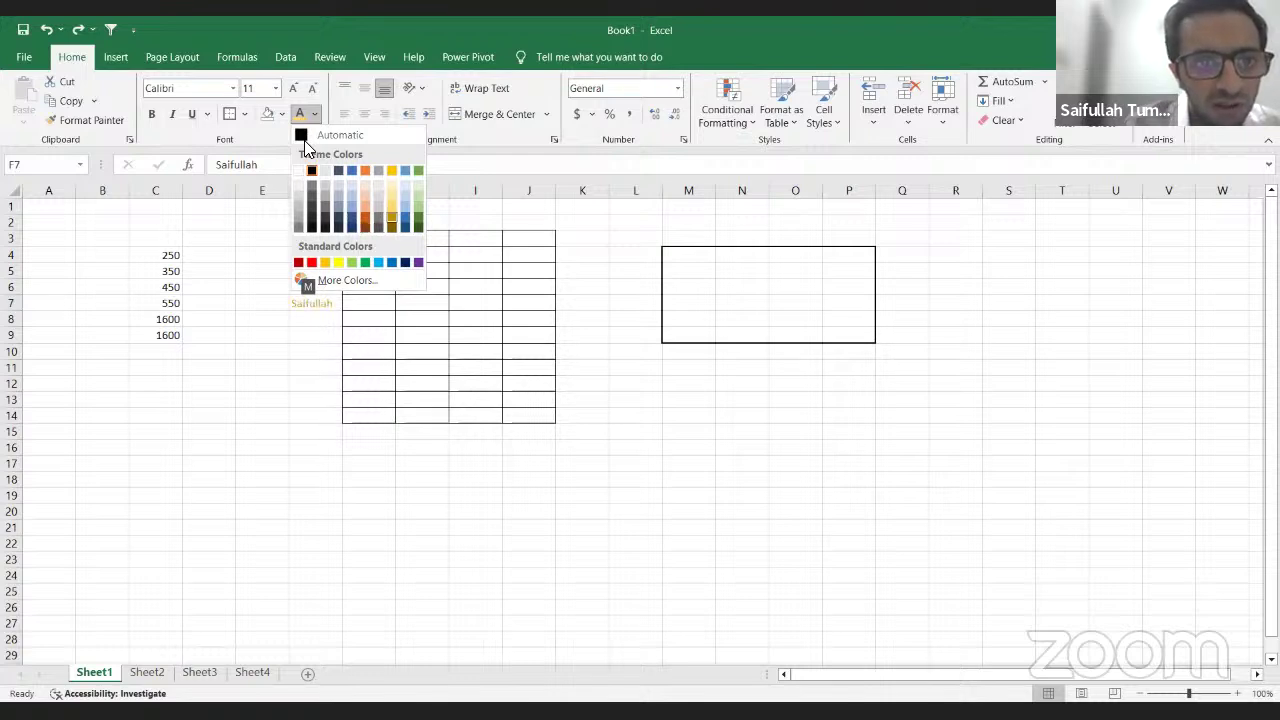
key(Left)
key(Left)
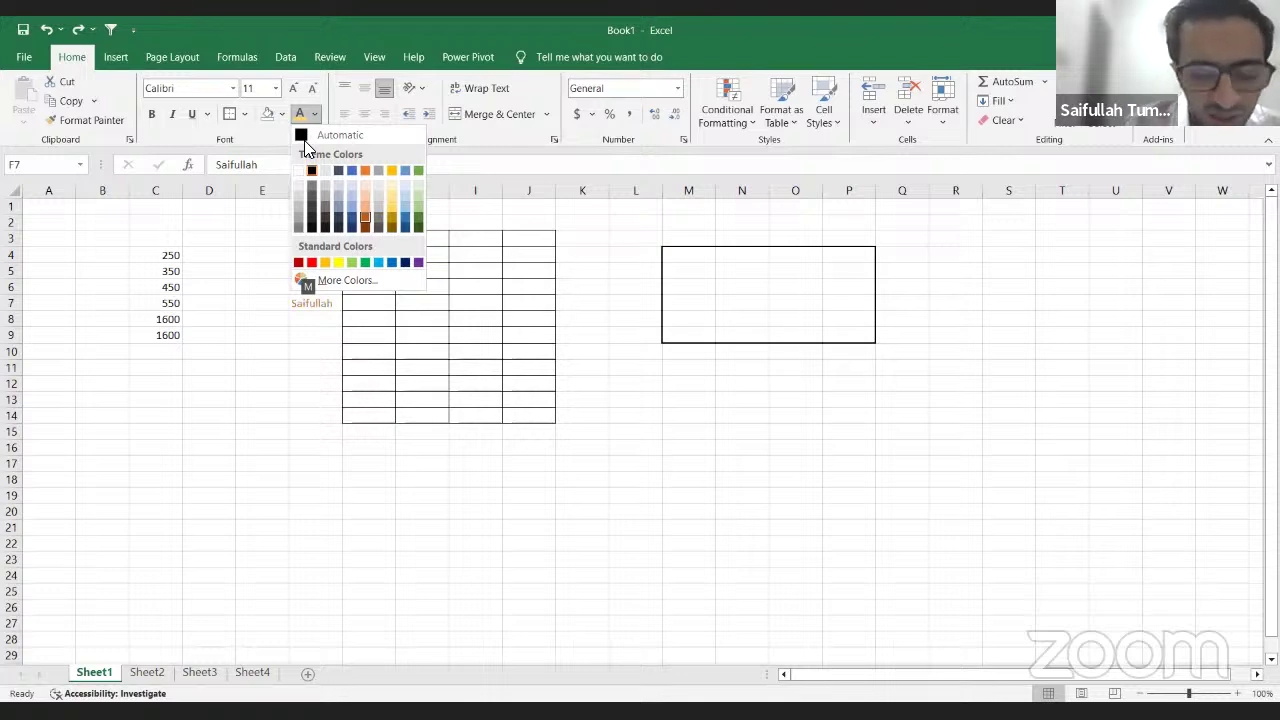
key(Return)
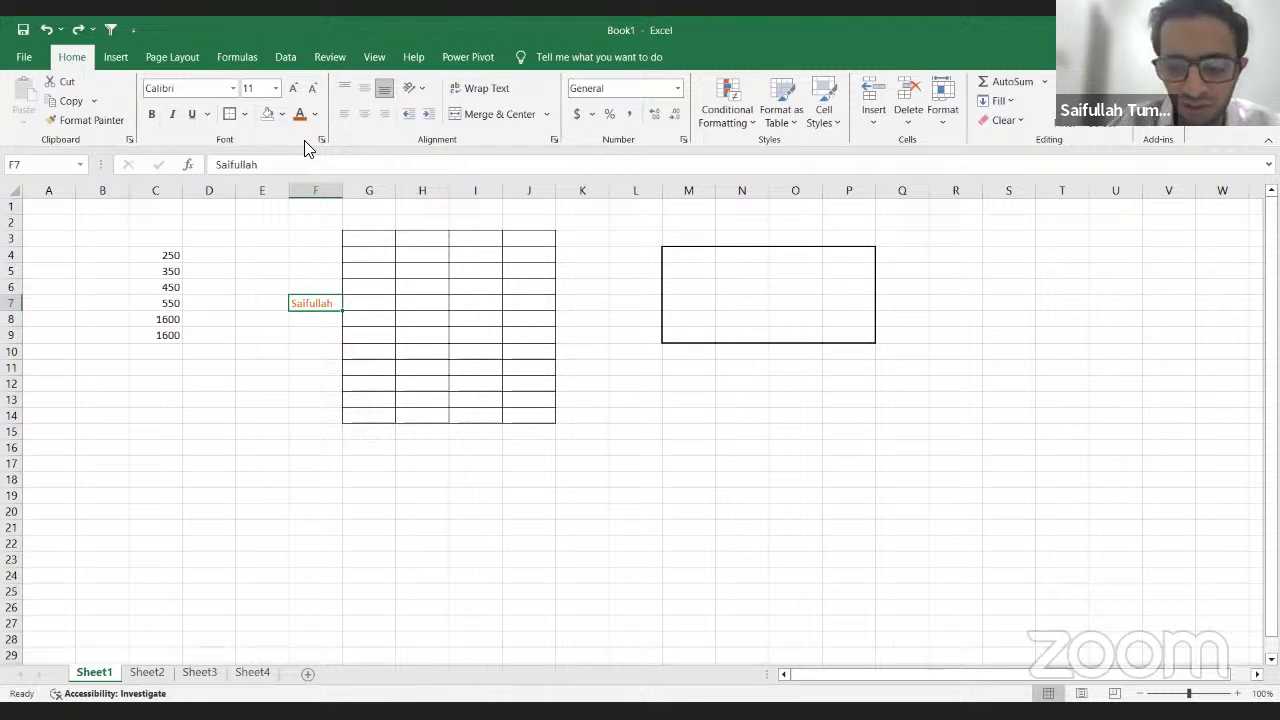
Step: Move through columns D and C to check the SUM formula in C9
key(Left)
key(Left)
key(Up)
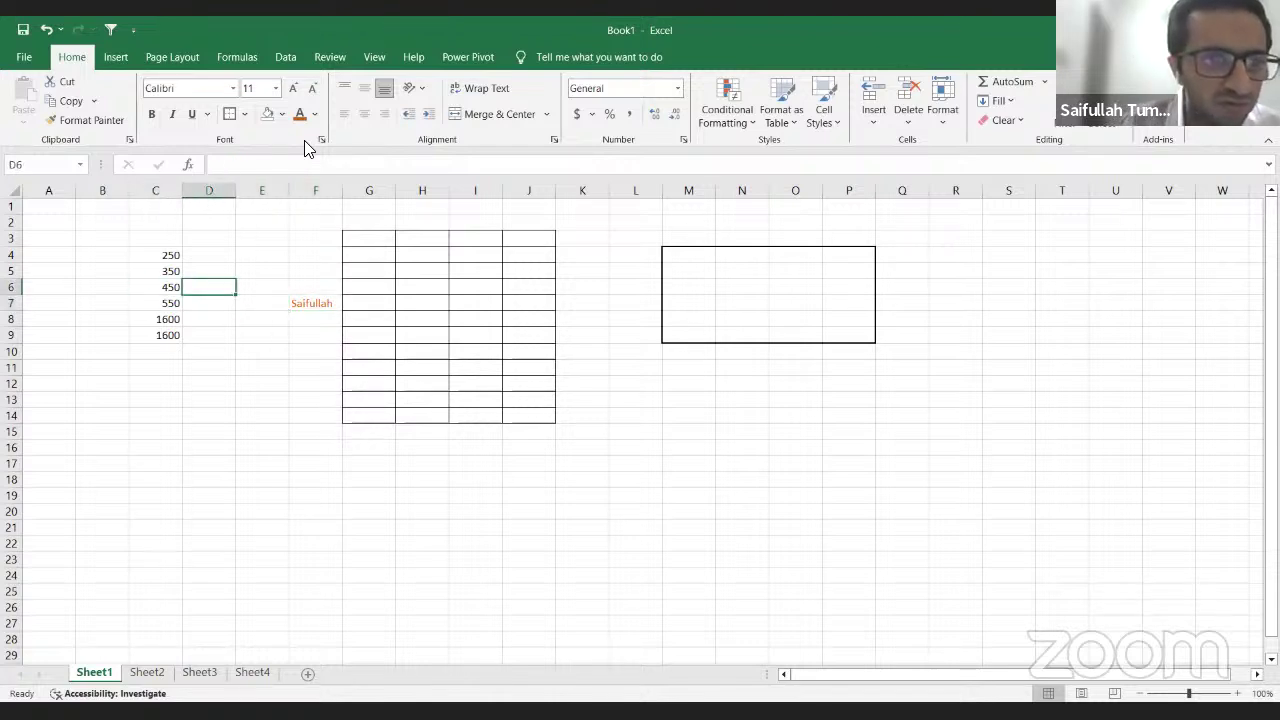
key(Down)
key(Down)
key(Down)
key(Left)
key(Up)
key(Down)
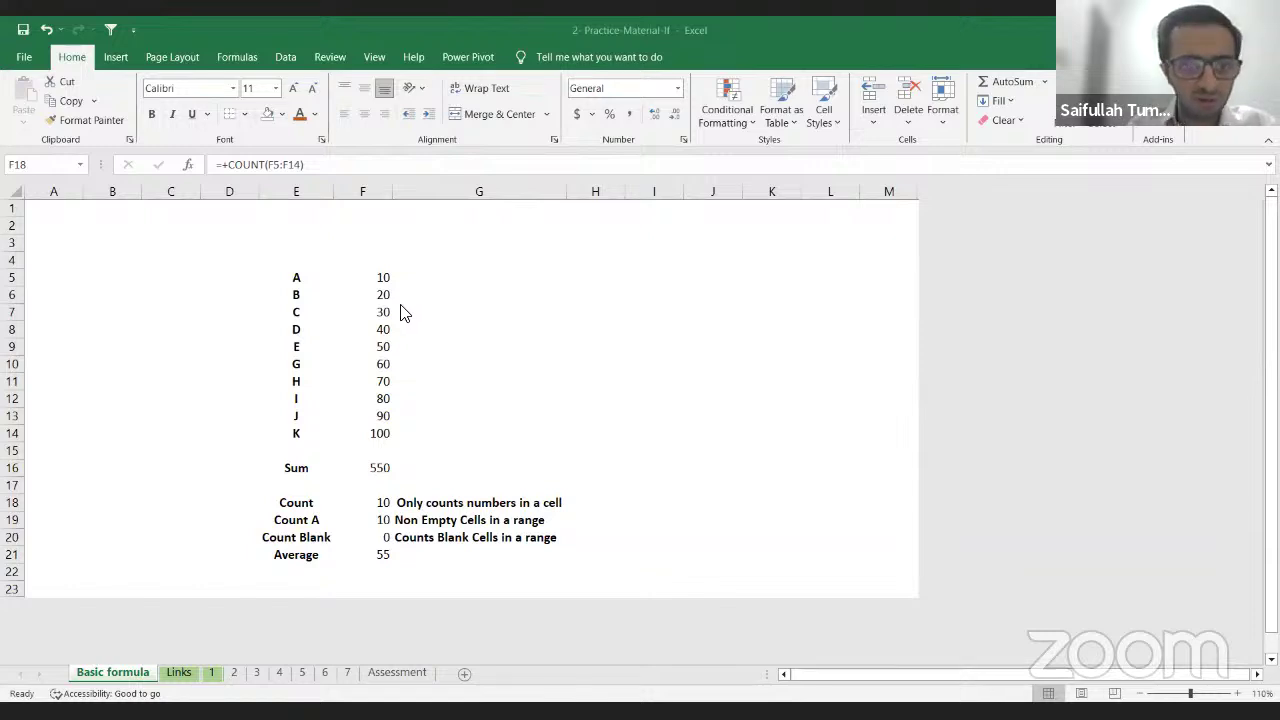
Step: Clear the SUM total in F16 and the Count and Average results in F18:F21
click(385, 507)
key(Up)
key(Up)
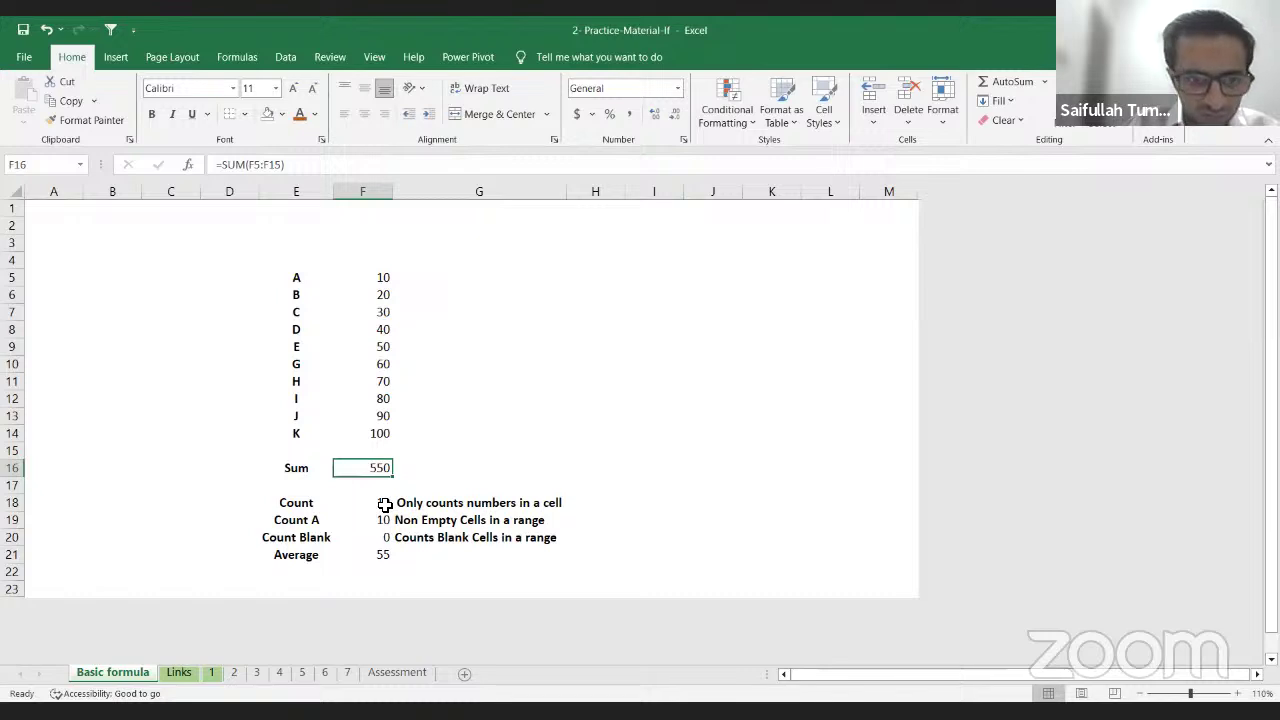
key(Delete)
key(Down)
key(Down)
key(ctrl+shift+Down)
key(Delete)
Step: Enter the heading 'Name' in cell E4
key(Up)
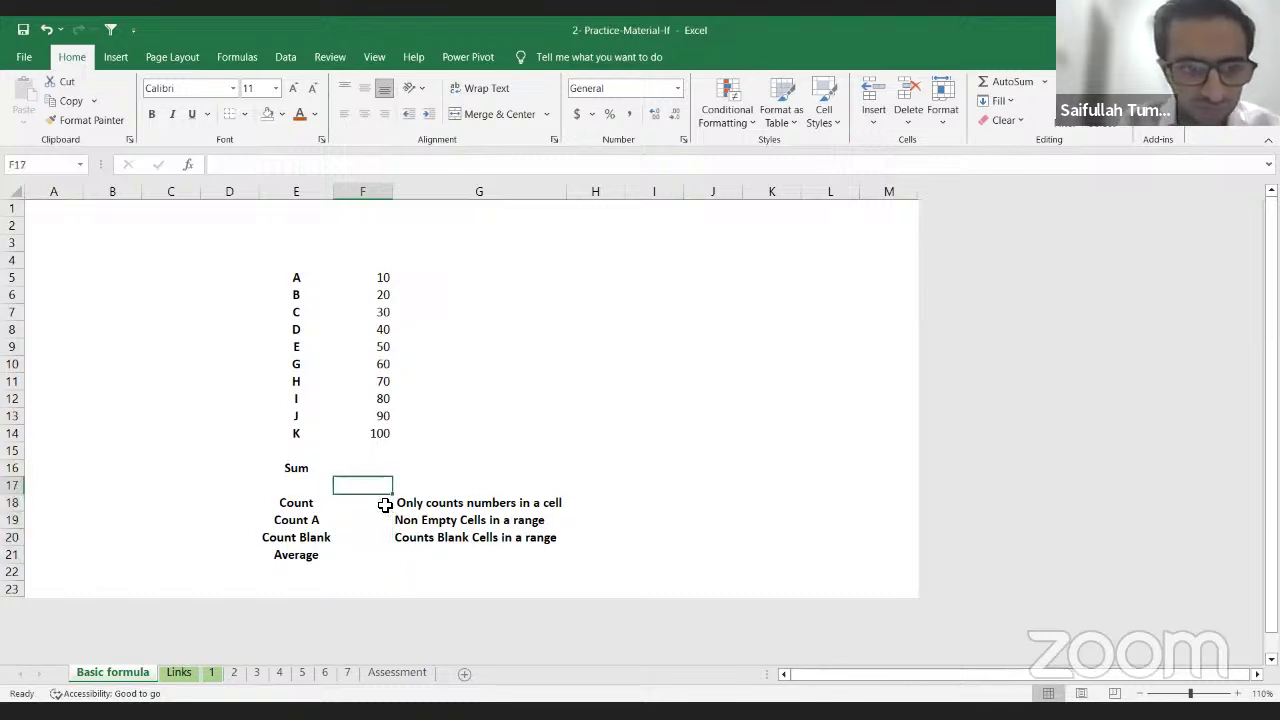
key(Up)
key(Up)
key(Down)
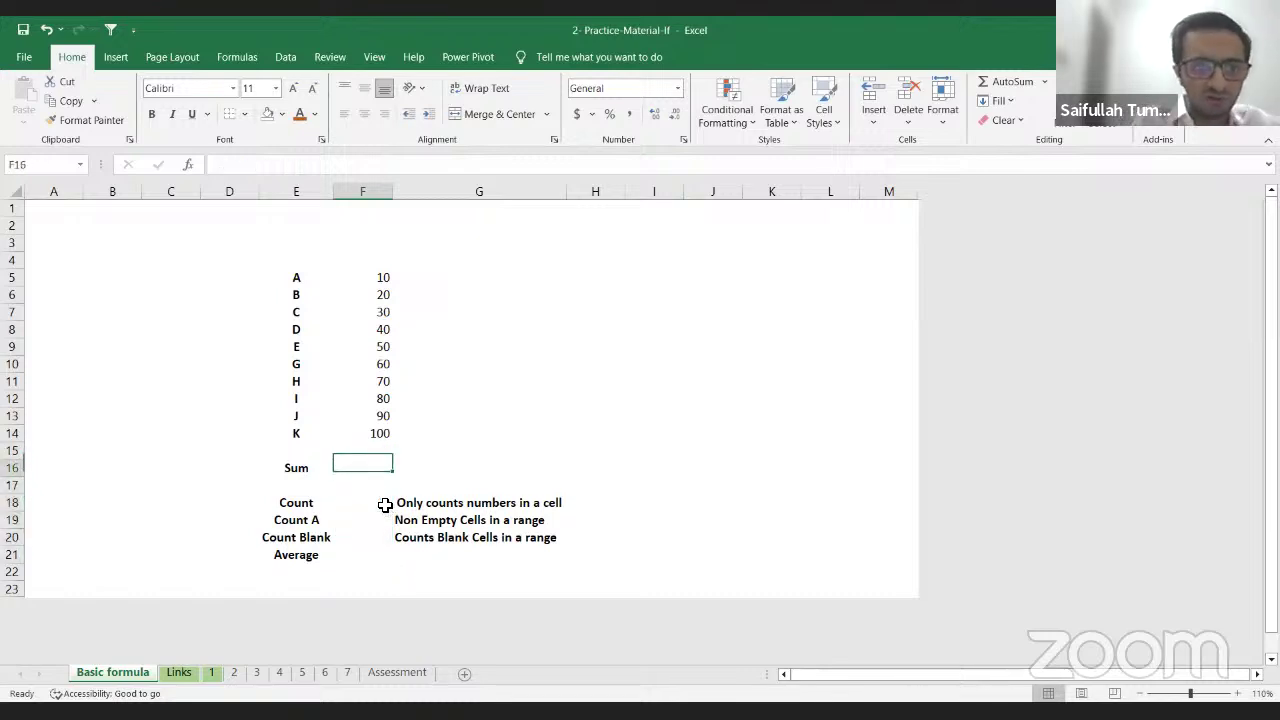
key(Up)
key(Up)
key(Up)
key(Up)
key(Up)
key(Up)
key(Up)
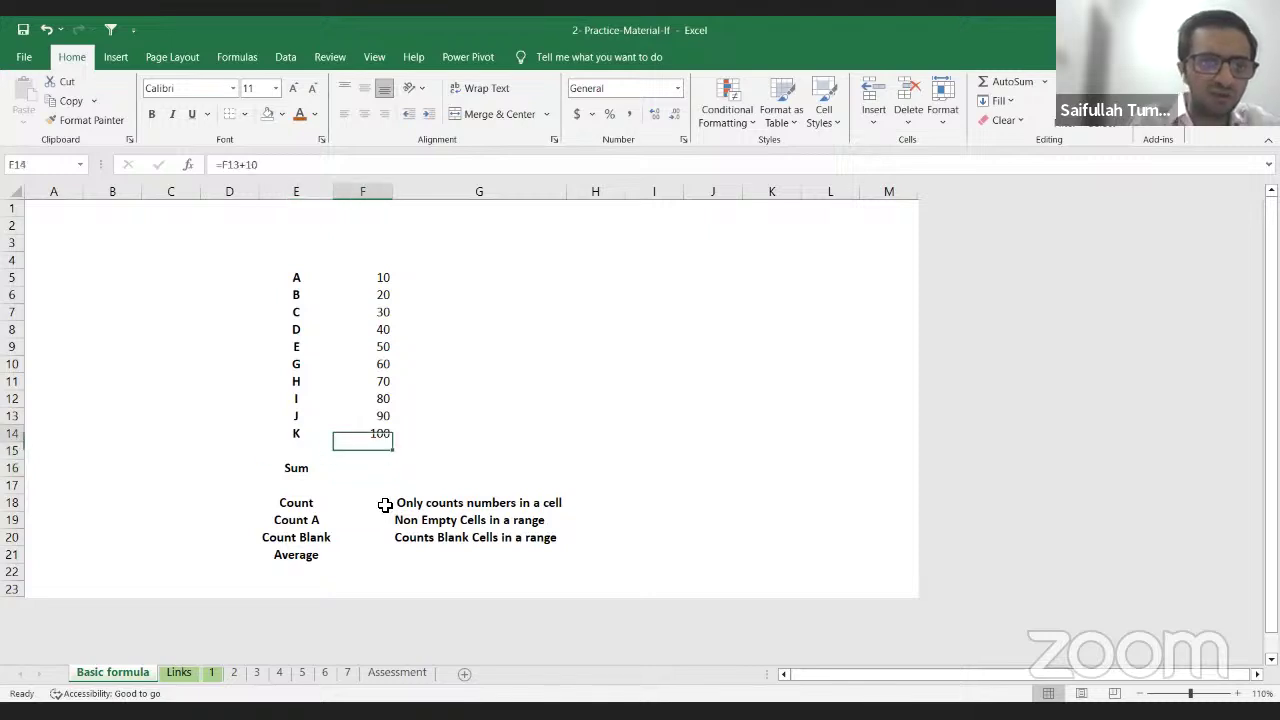
key(Up)
key(Up)
key(Up)
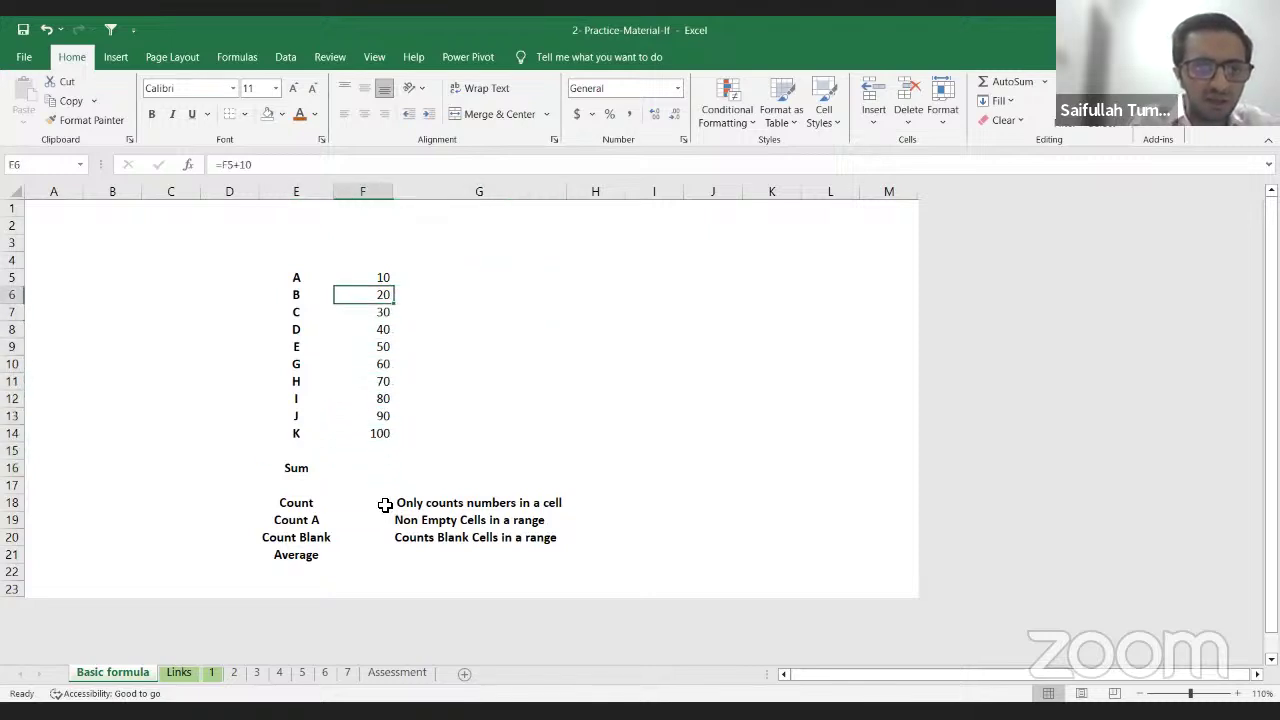
key(Left)
key(Up)
key(Right)
key(Left)
key(Up)
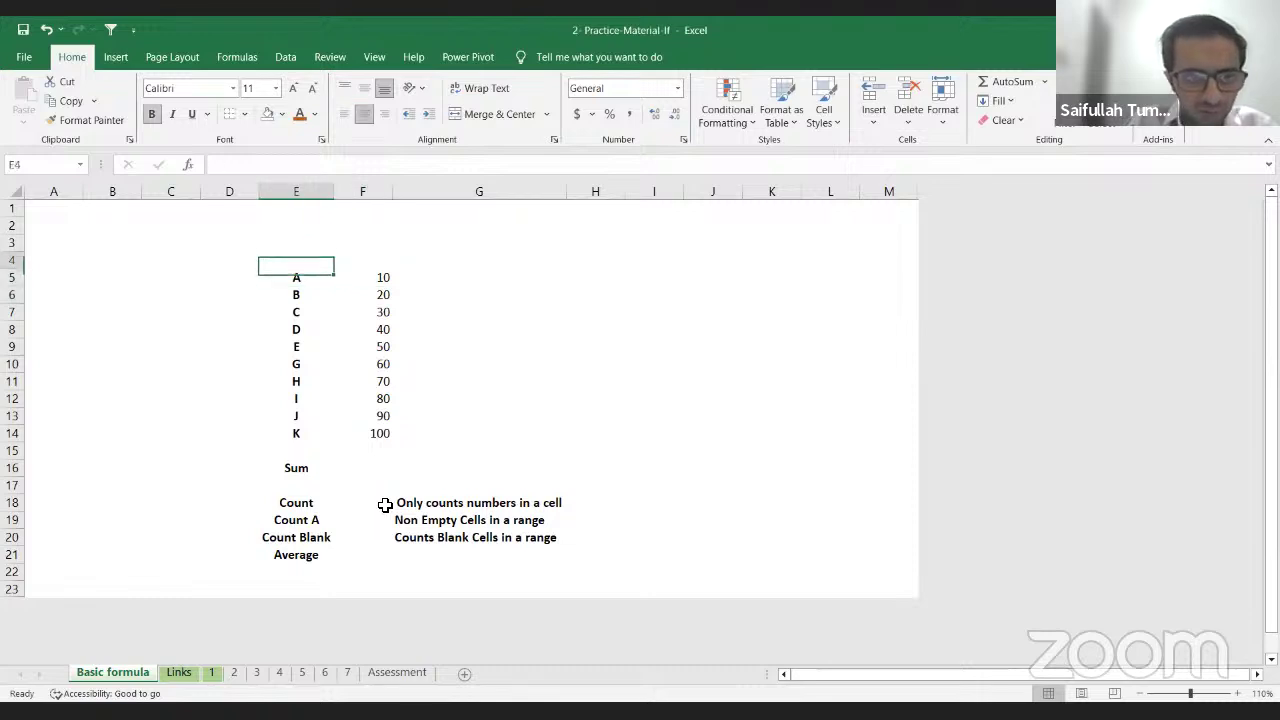
text(Name)
key(Return)
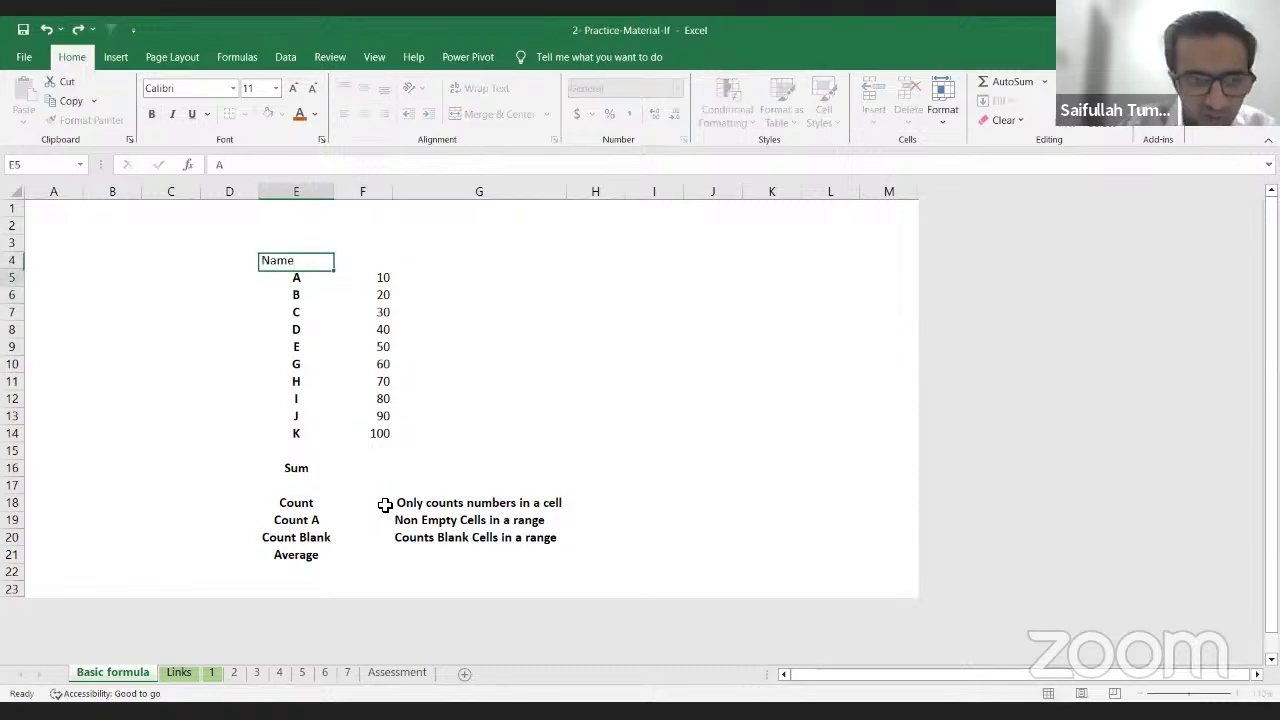
Step: Enter the heading 'Amount' in F4 and select the amounts F5:F14
key(Right)
key(Up)
text(Amount)
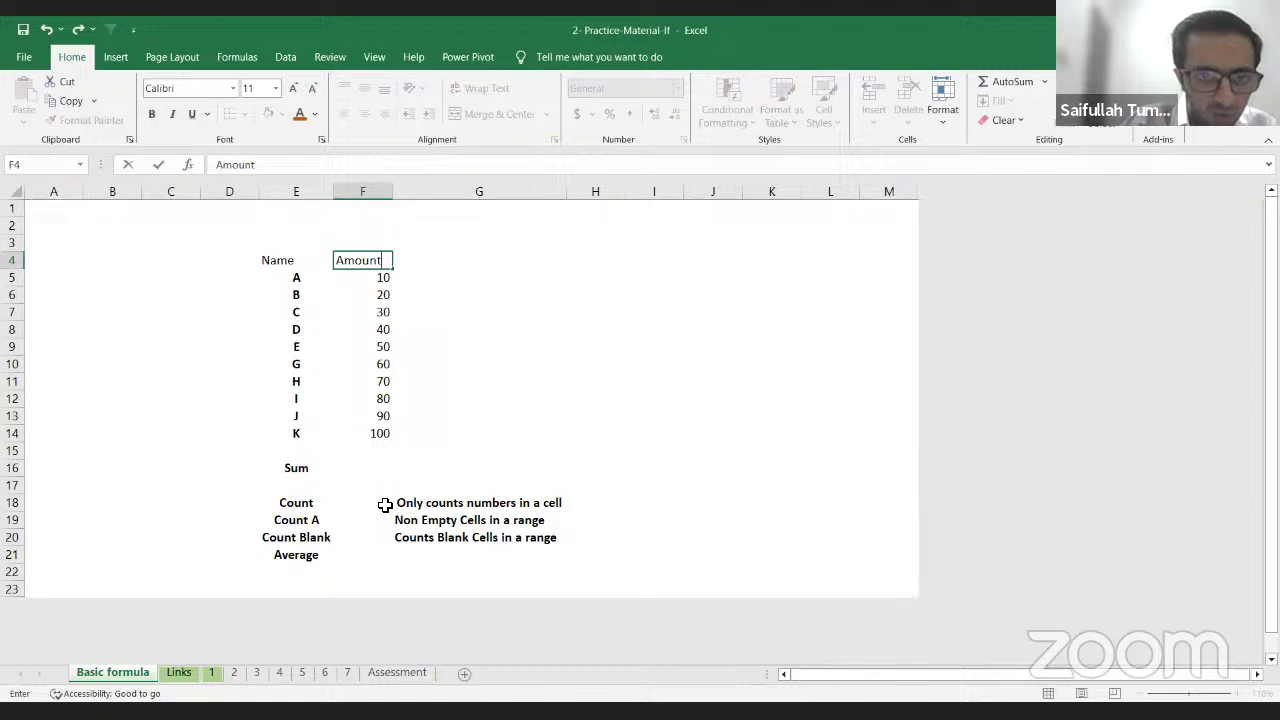
key(Return)
key(Down)
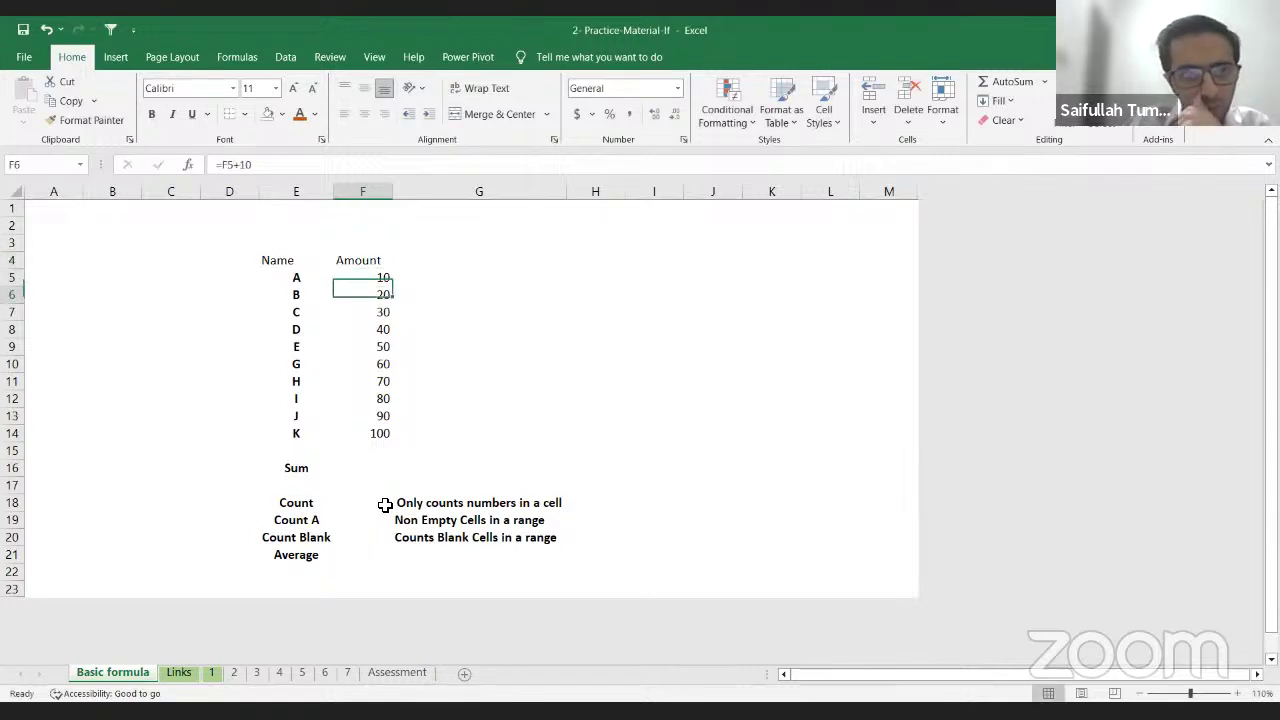
key(Up)
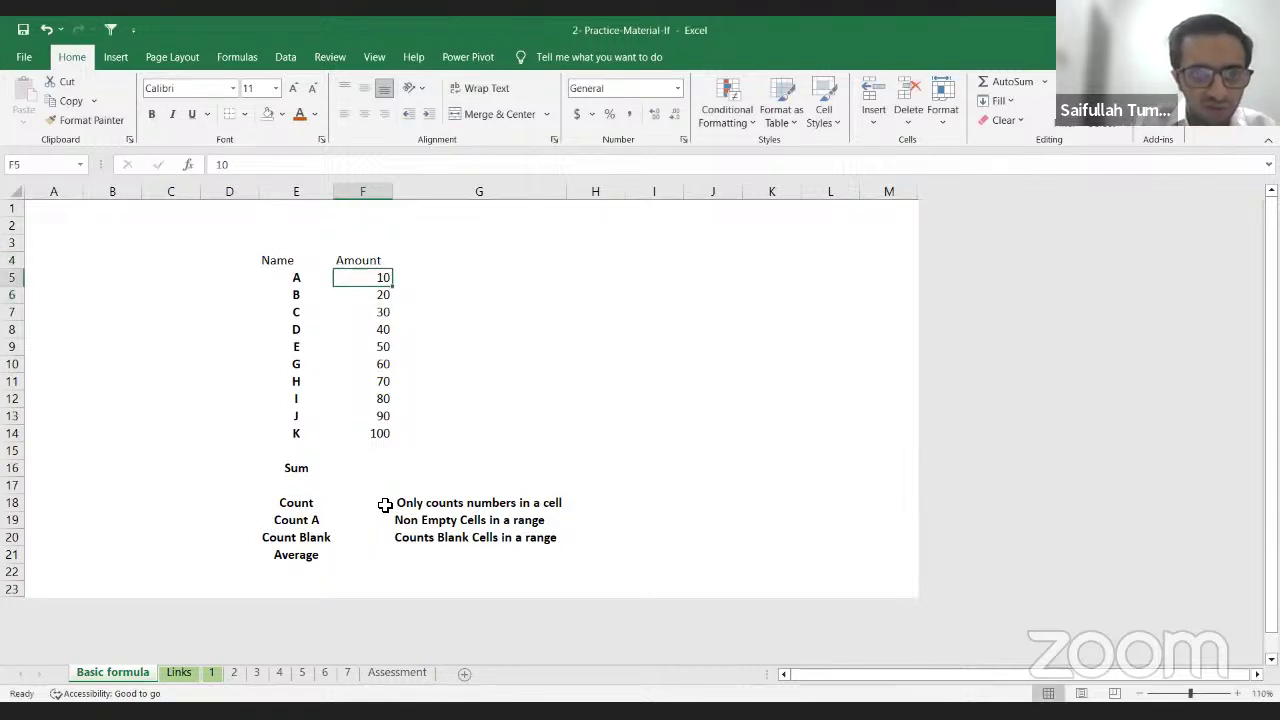
key(ctrl+shift+Down)
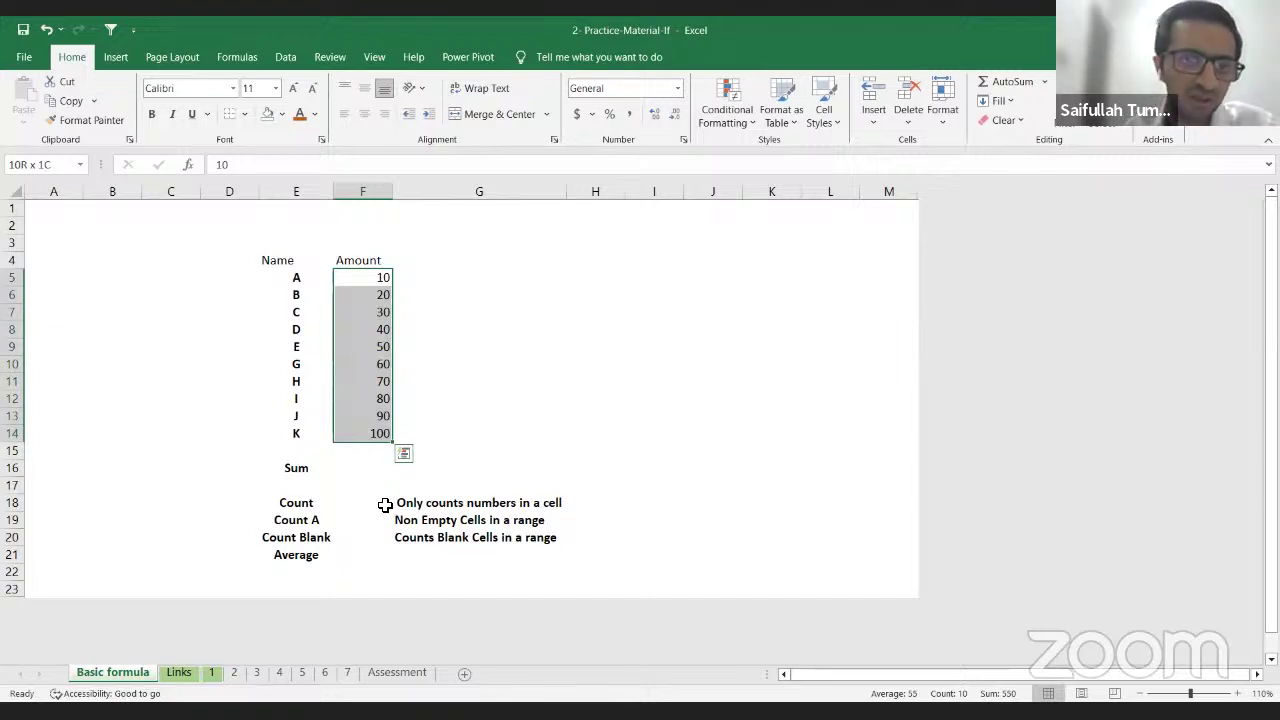
key(Up)
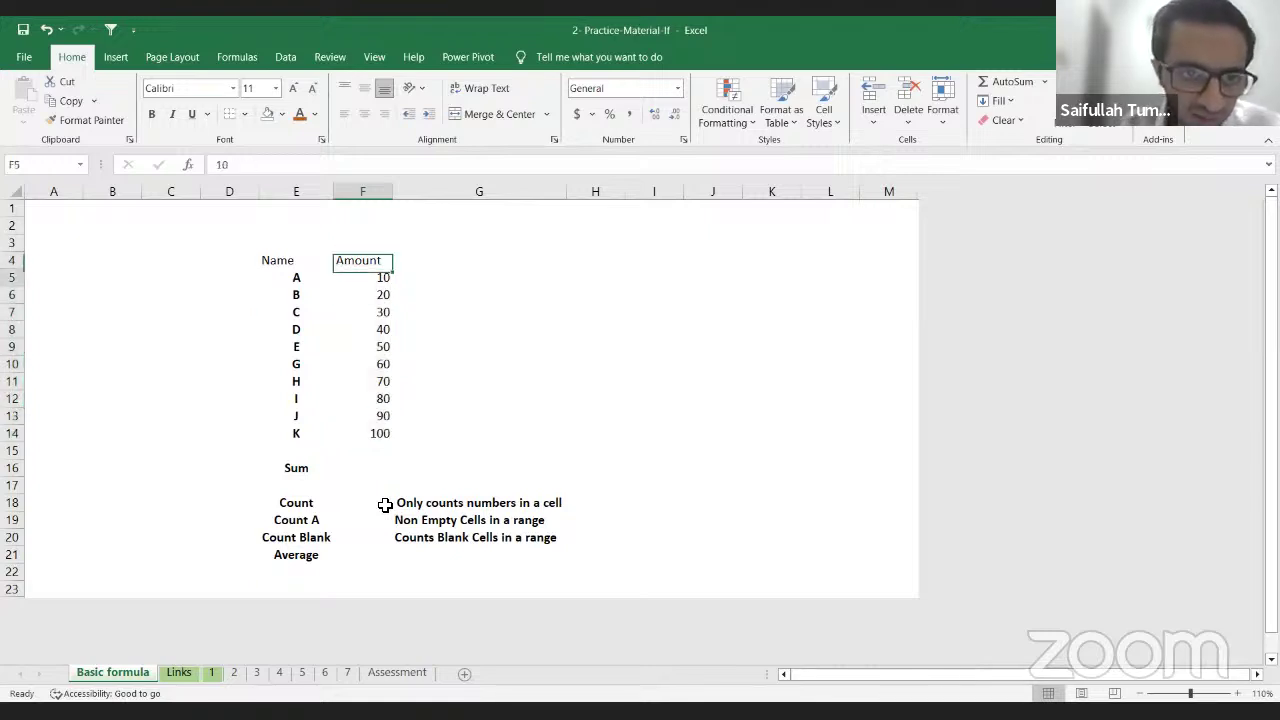
key(Down)
key(shift+Down)
key(shift+Down)
key(shift+Down)
key(shift+Down)
key(shift+Down)
key(shift+Down)
key(shift+Down)
key(shift+Down)
key(shift+Down)
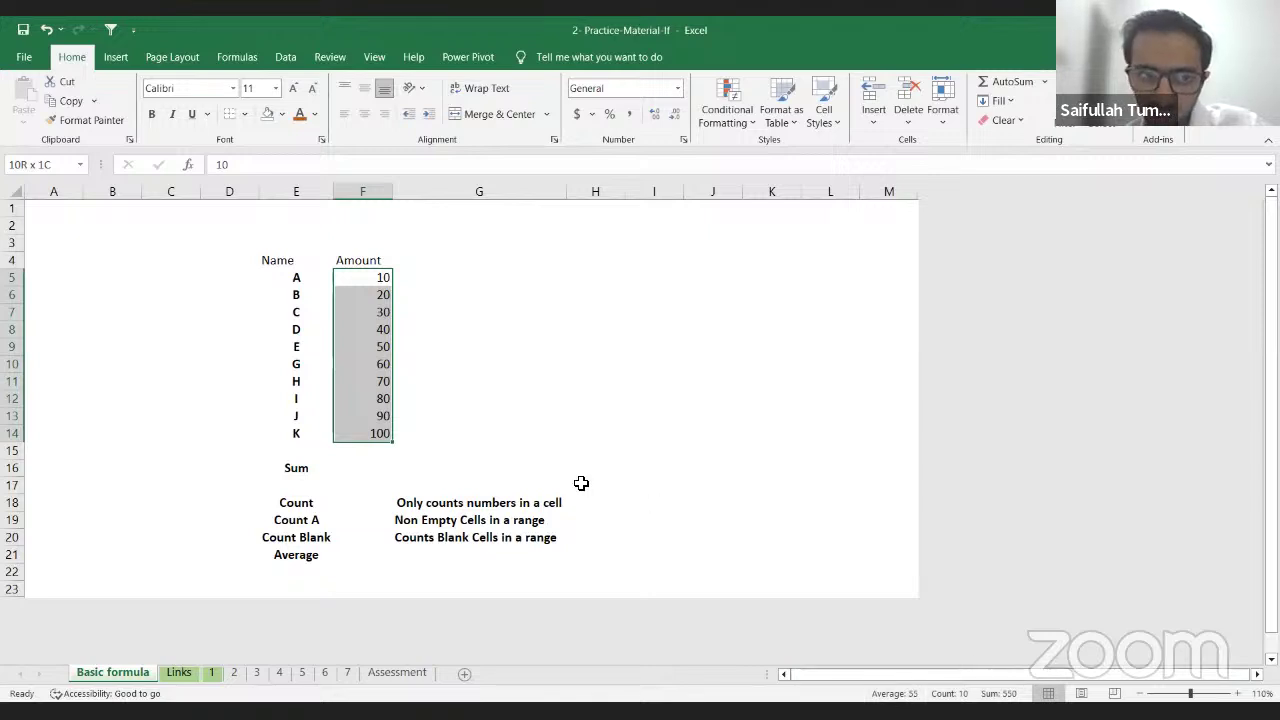
click(368, 467)
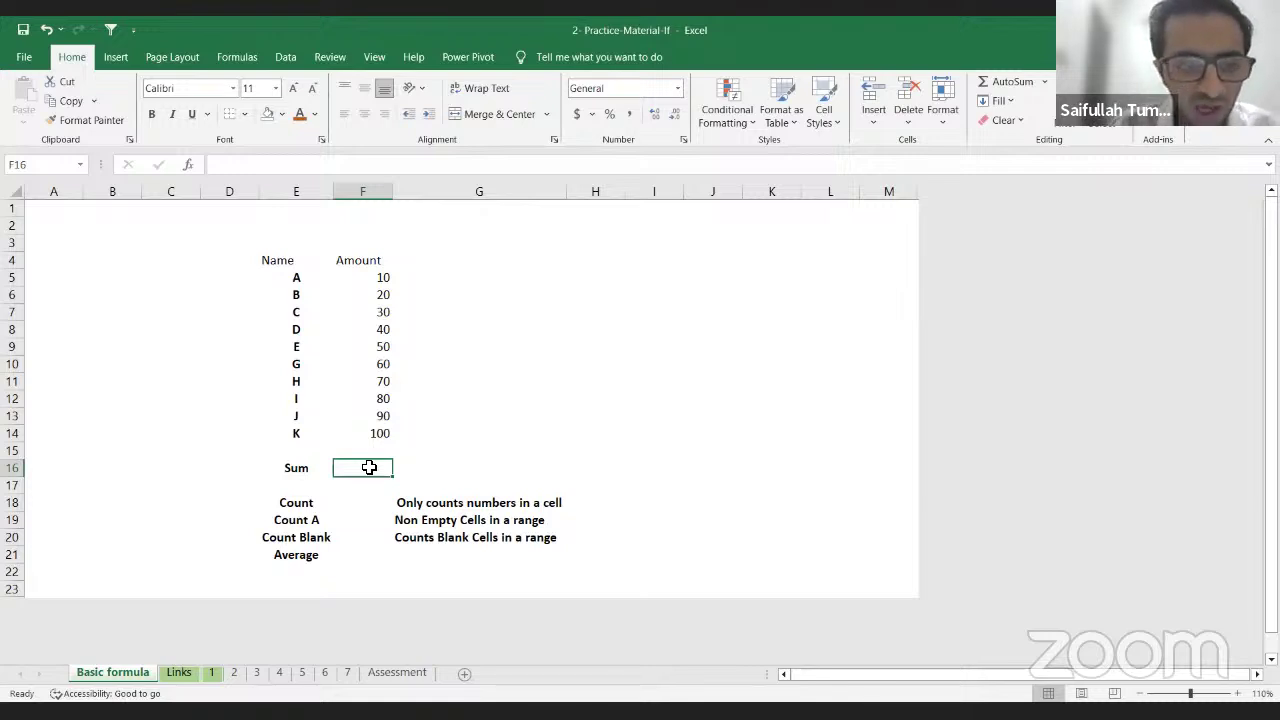
Step: Start a SUM formula in F16 by accepting the SUM suggestion for '=su'
text(=)
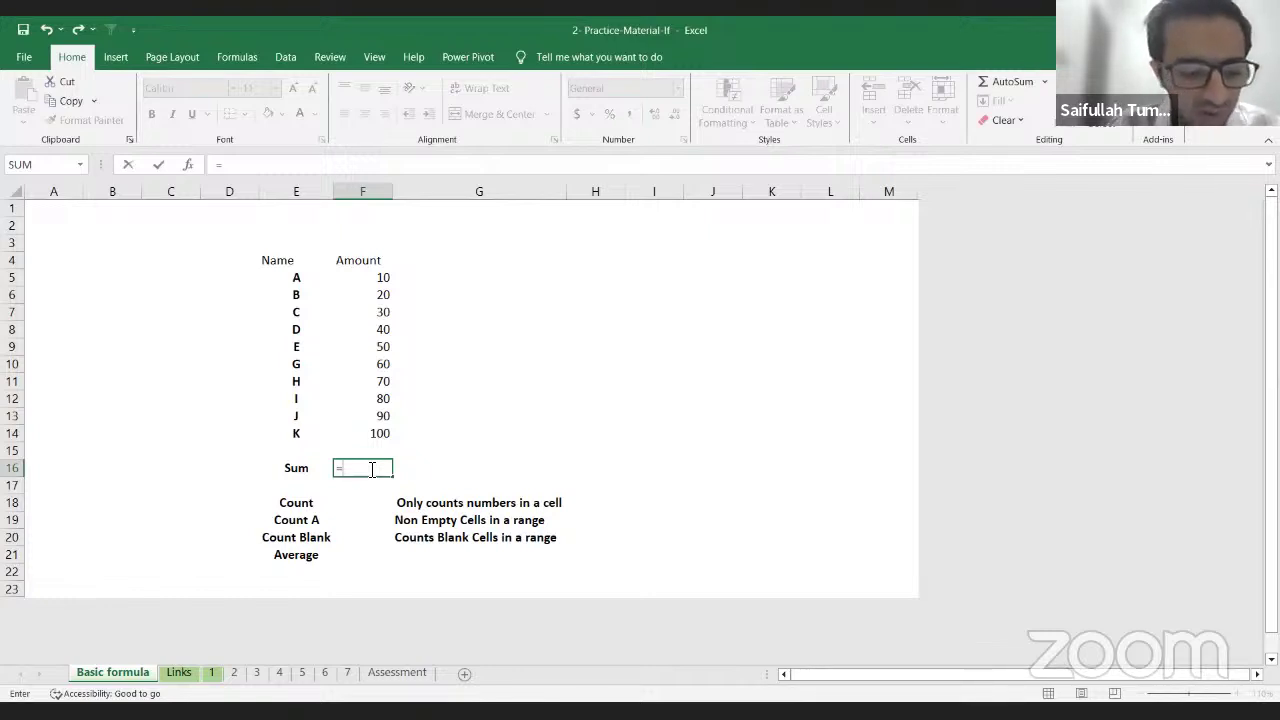
text(su)
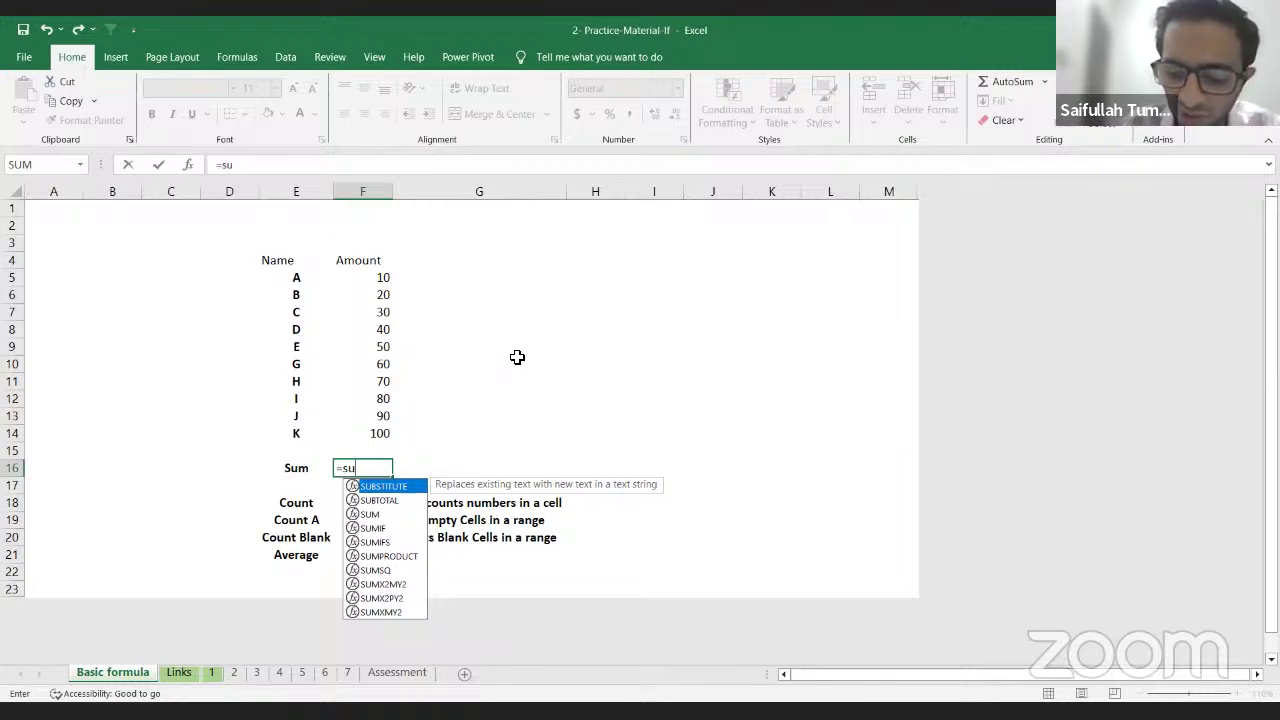
key(Down)
key(Down)
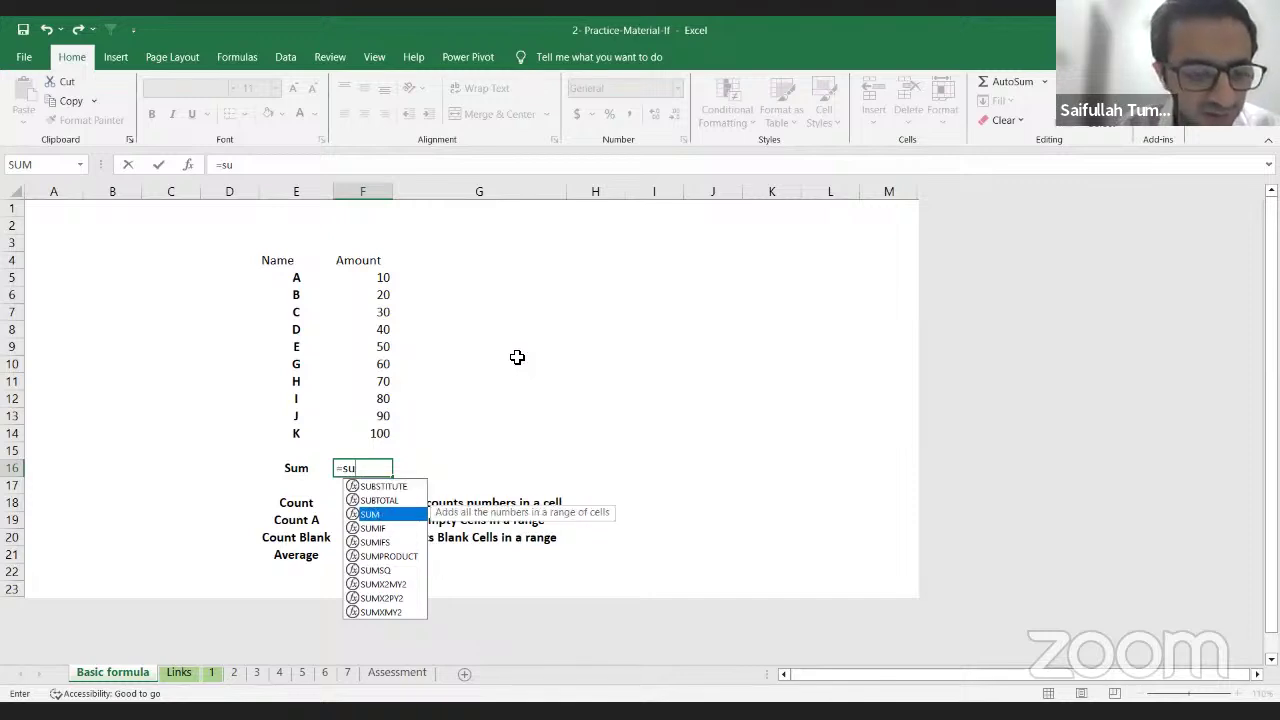
key(Tab)
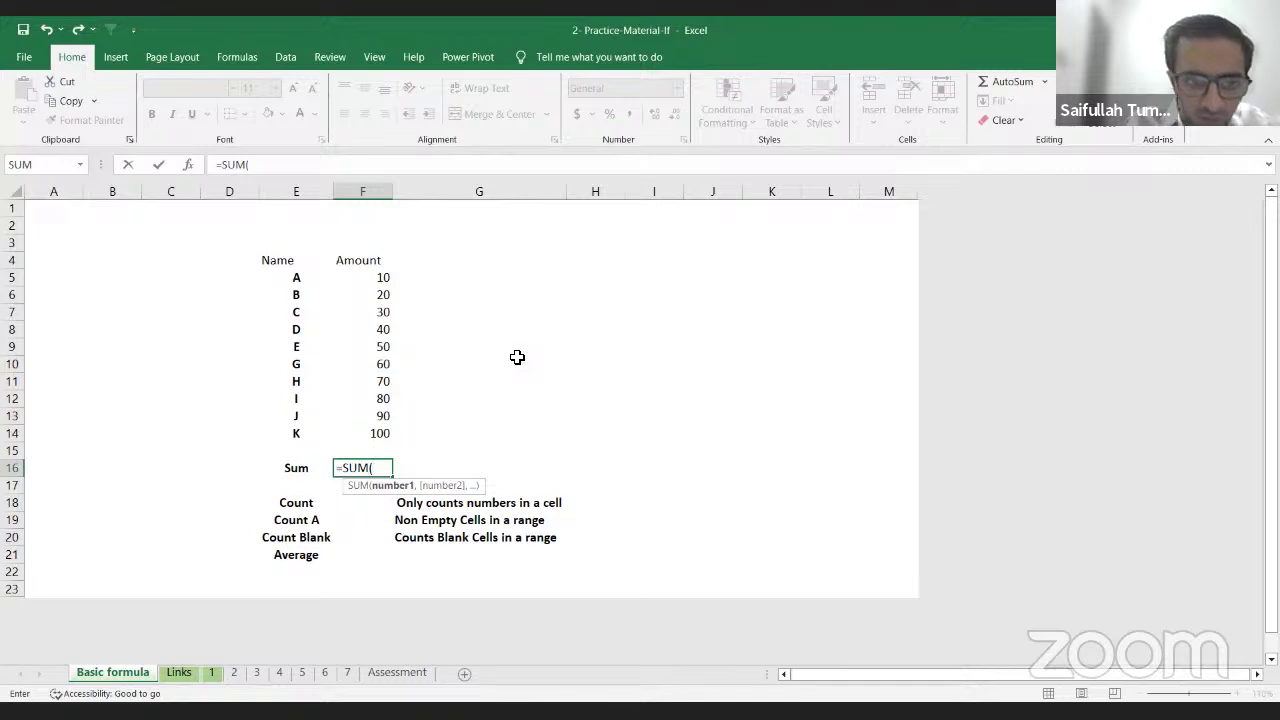
Step: Set the SUM range to F5:F14, close the bracket and commit, giving 550
key(Up)
key(Up)
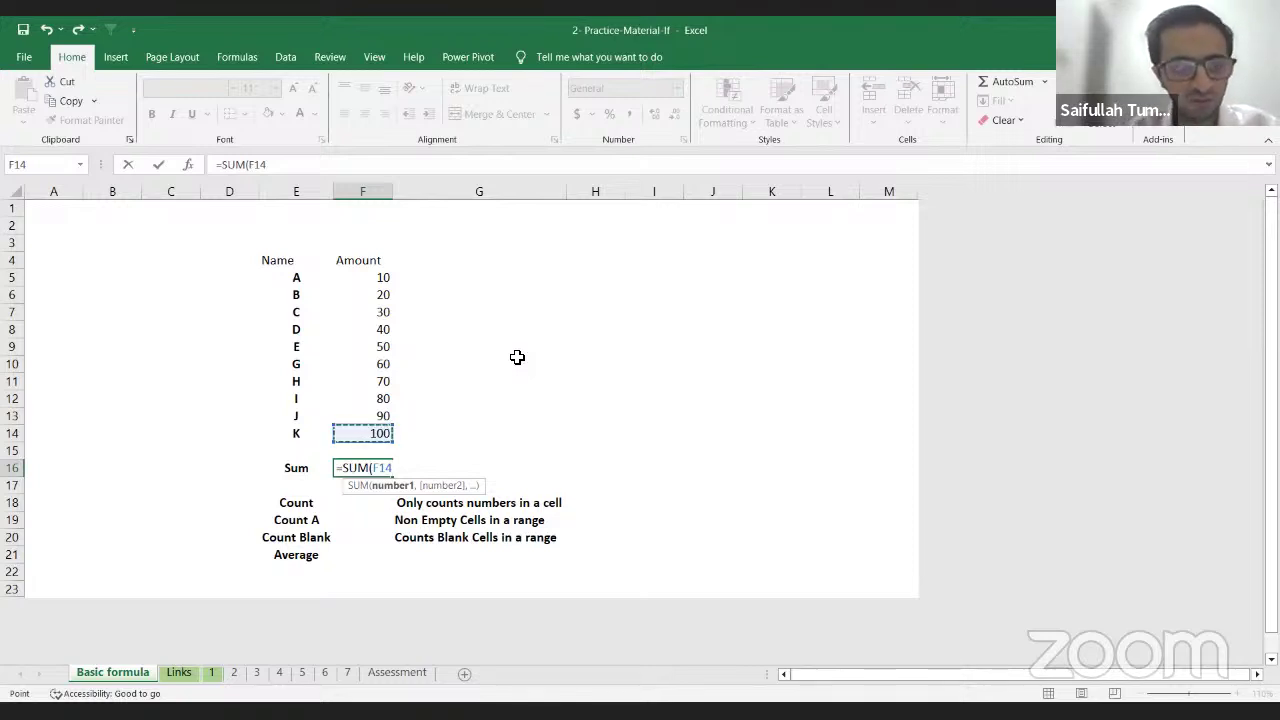
key(Up)
key(Up)
key(Up)
key(Up)
key(Up)
key(Up)
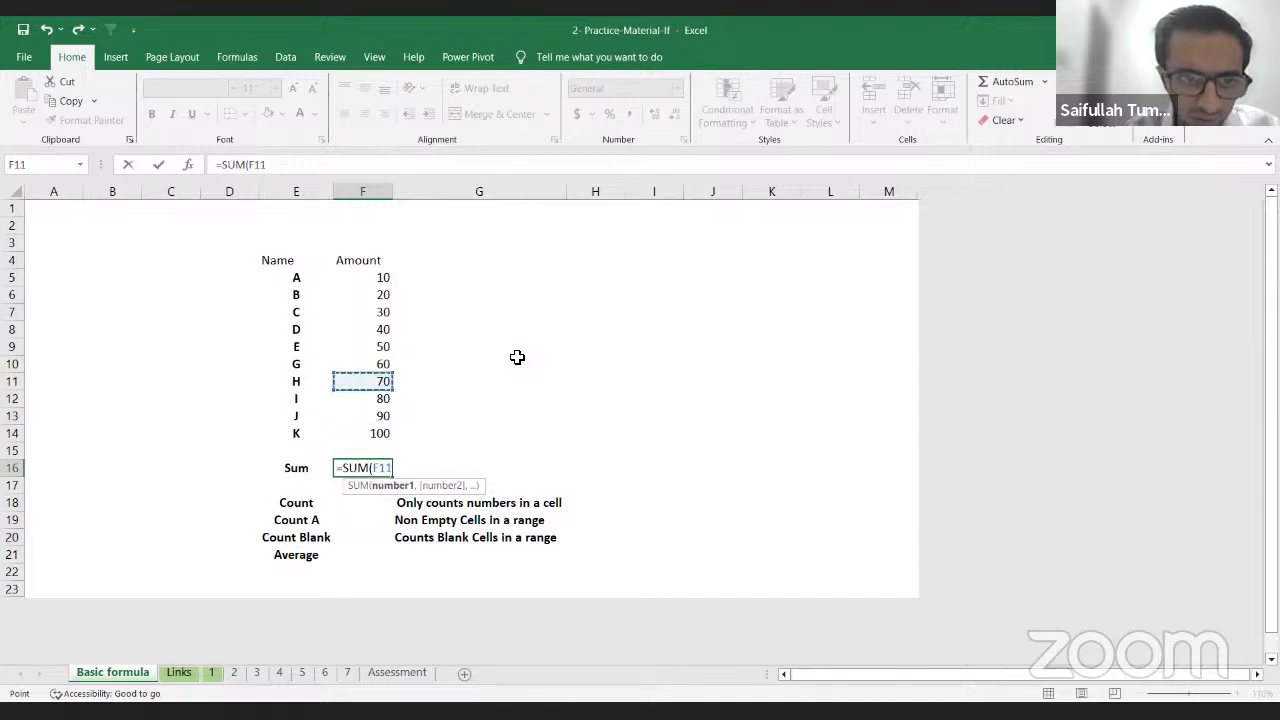
key(Up)
key(Up)
key(Up)
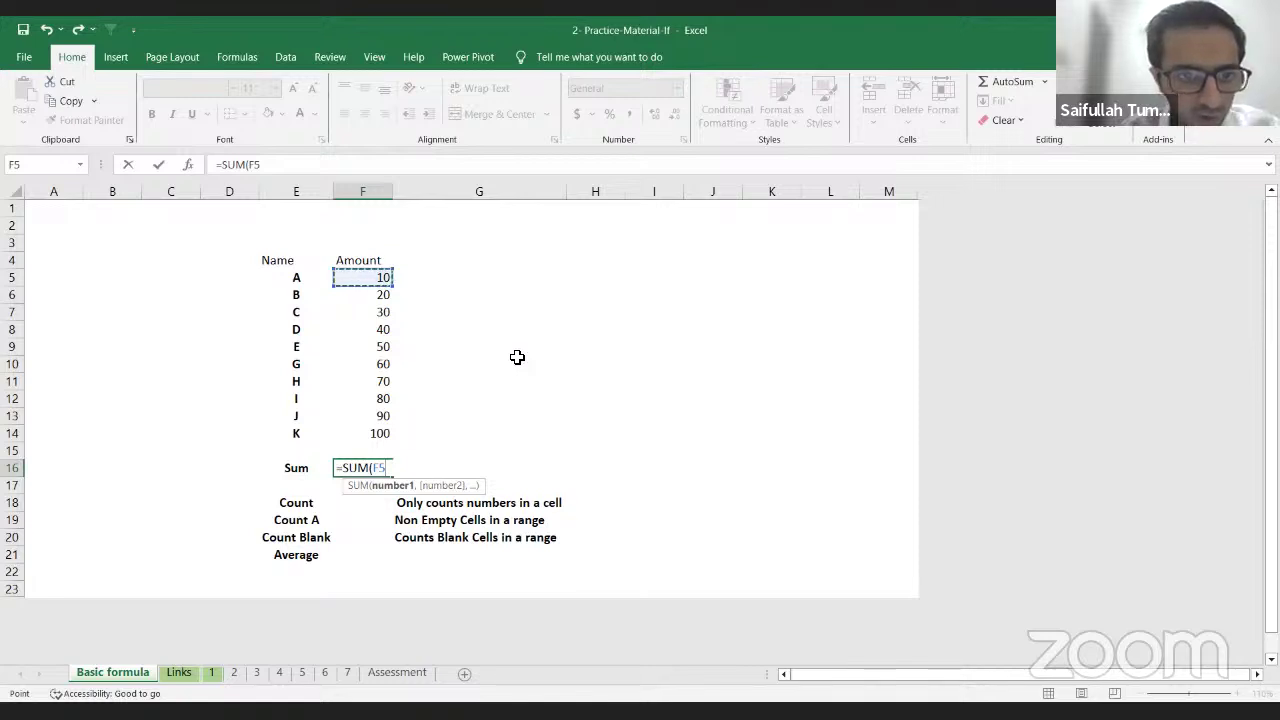
key(ctrl+shift+Down)
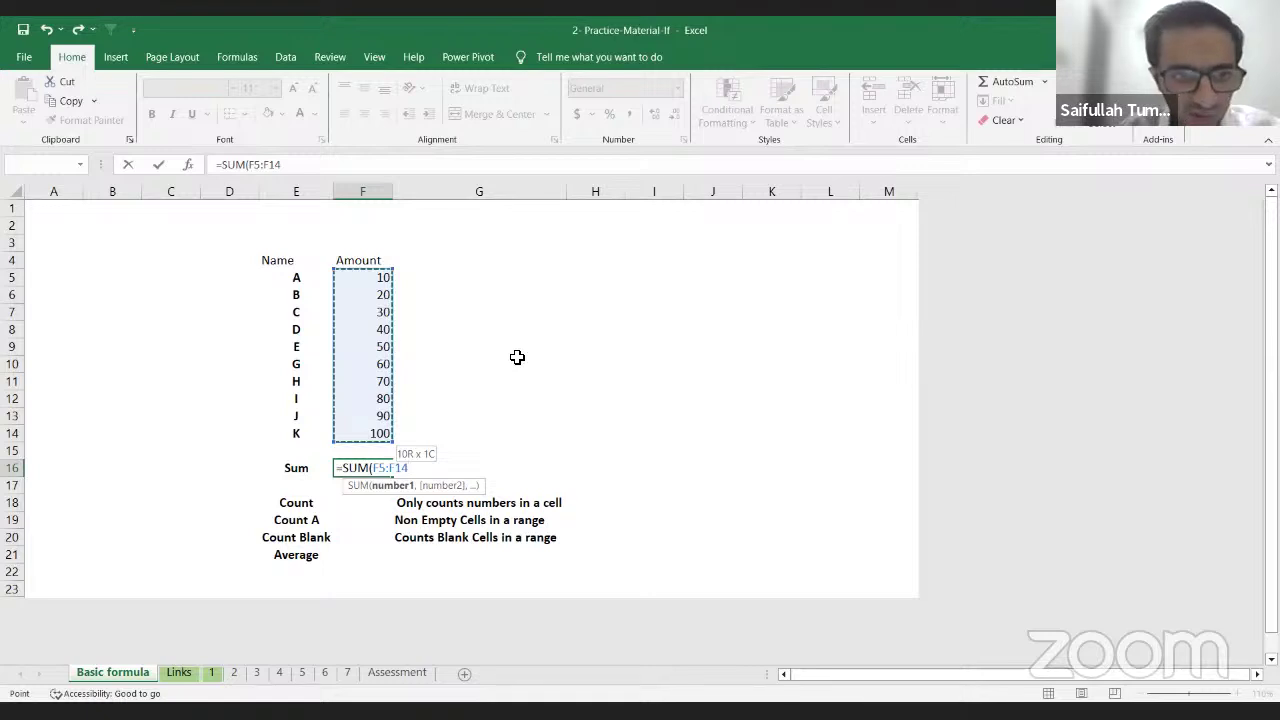
key(shift+Up)
key(shift+Up)
key(shift+Up)
key(shift+Up)
key(shift+Up)
key(shift+Up)
key(shift+Up)
key(shift+Up)
key(shift+Up)
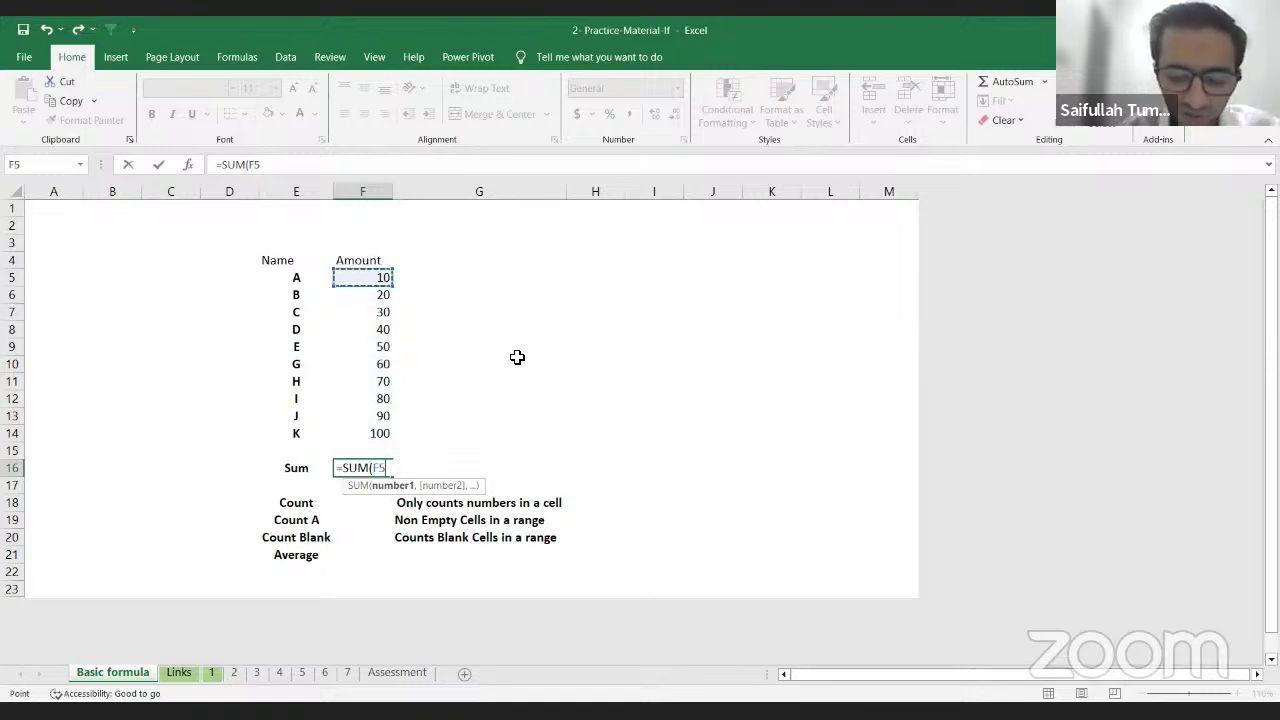
key(ctrl+Down)
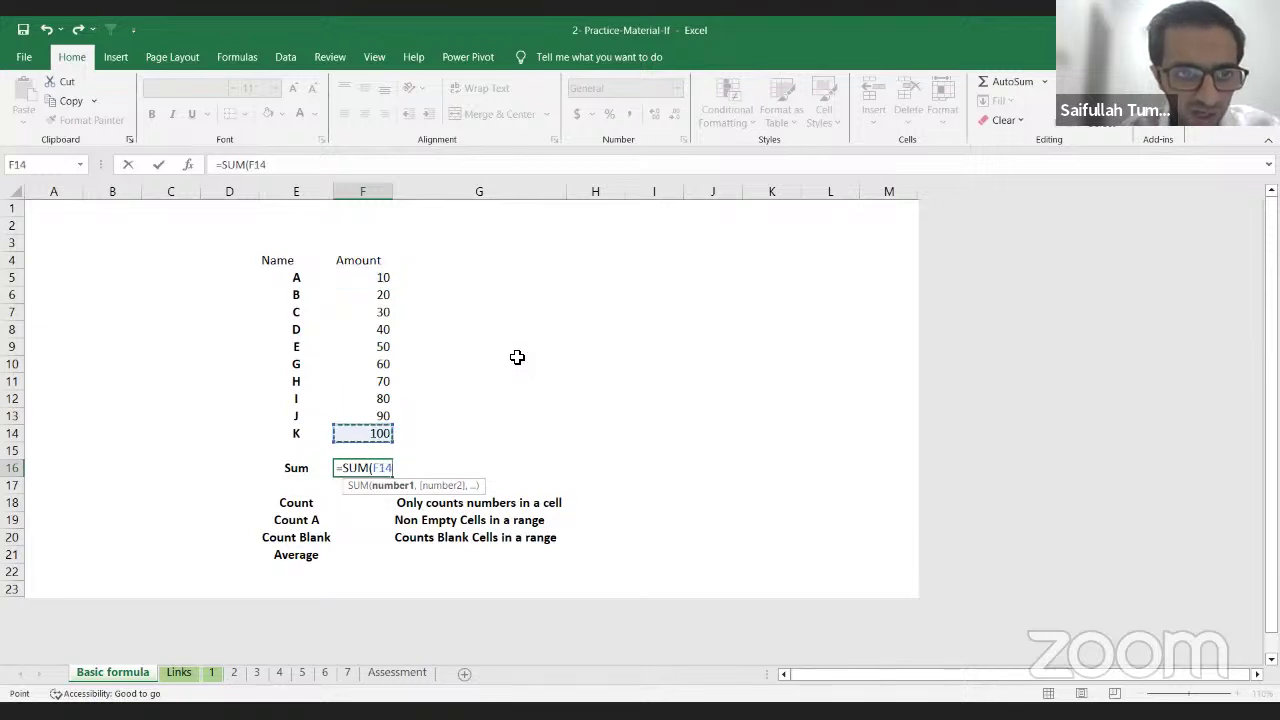
key(Up)
key(Up)
key(Up)
key(Up)
key(Up)
key(Up)
key(Up)
key(Up)
key(Up)
key(Up)
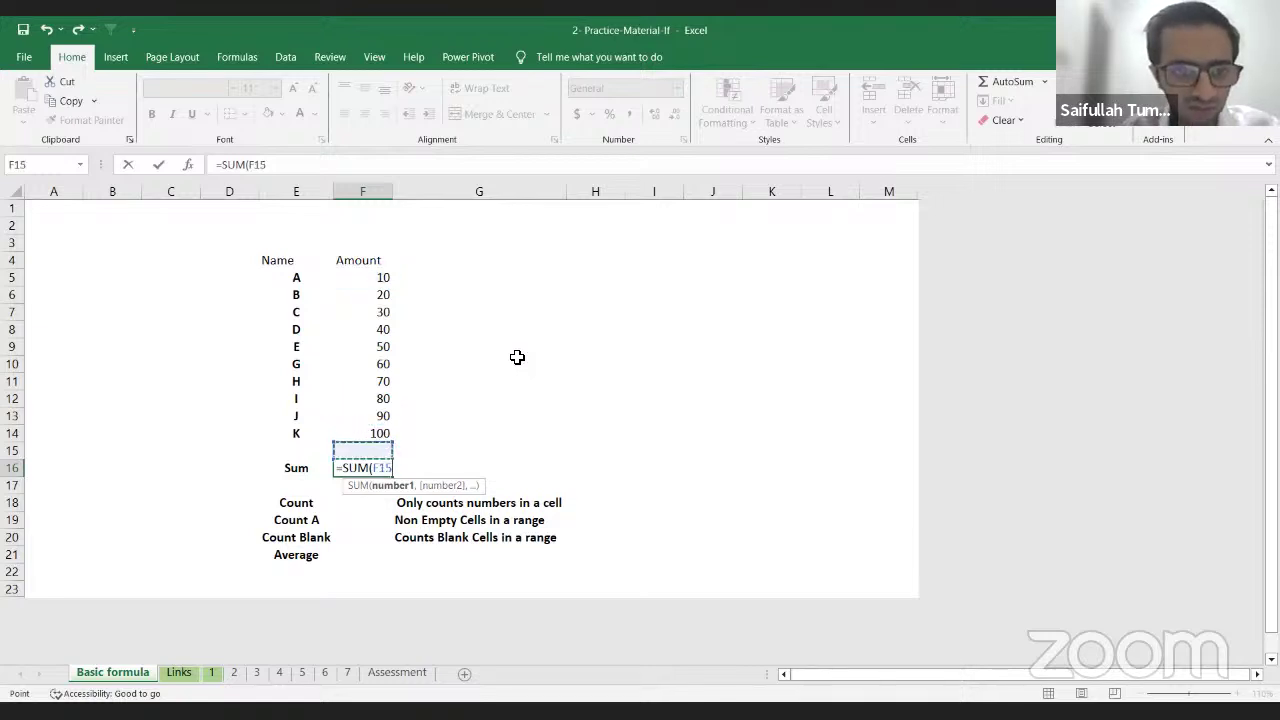
key(Down)
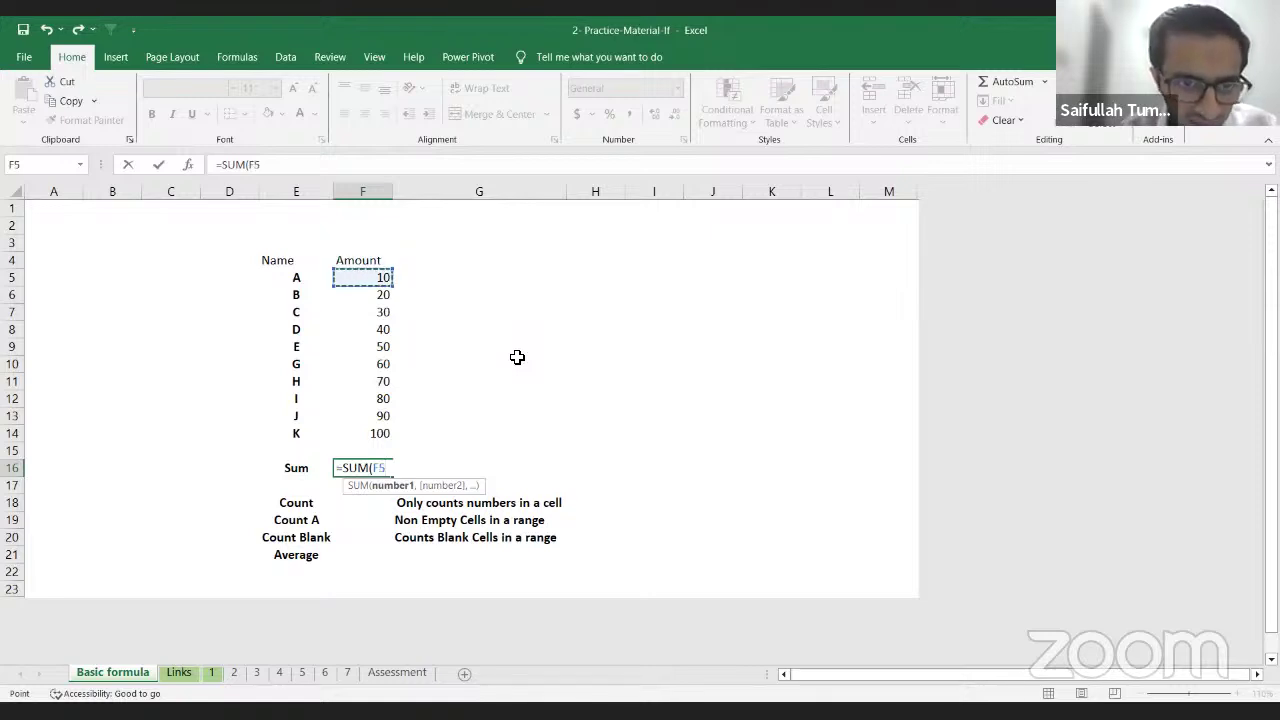
key(ctrl+shift+Down)
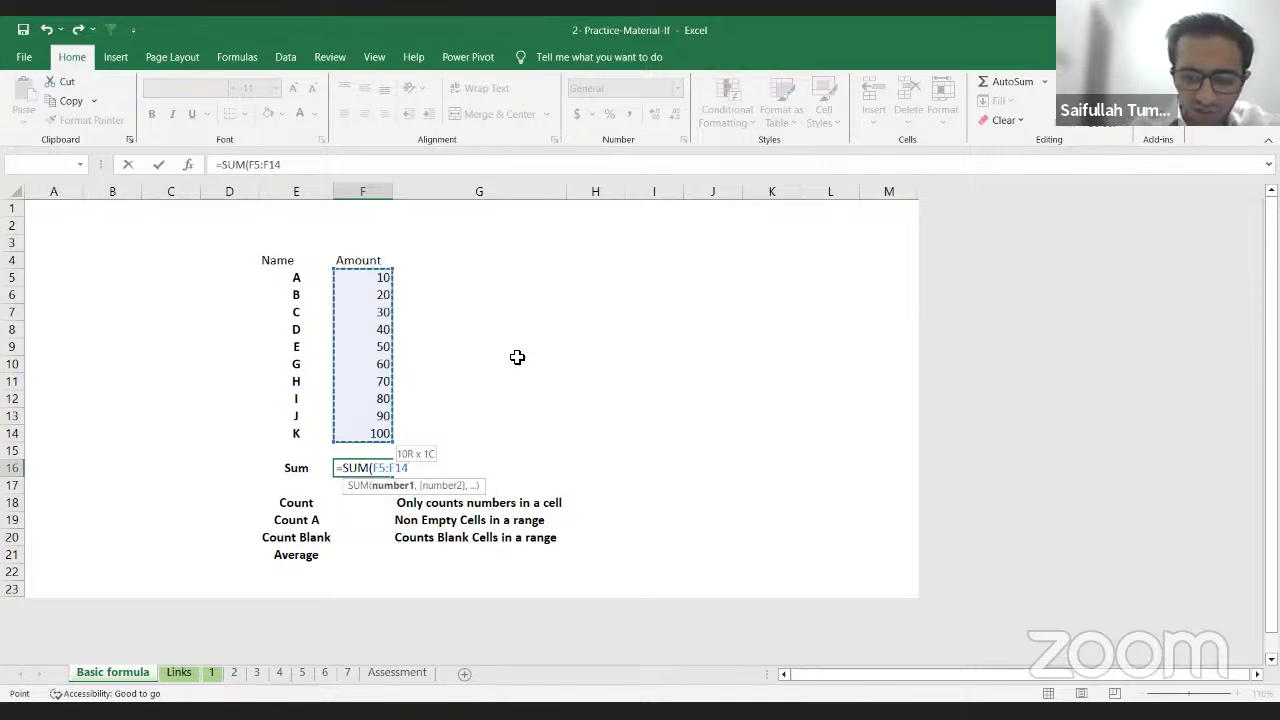
text())
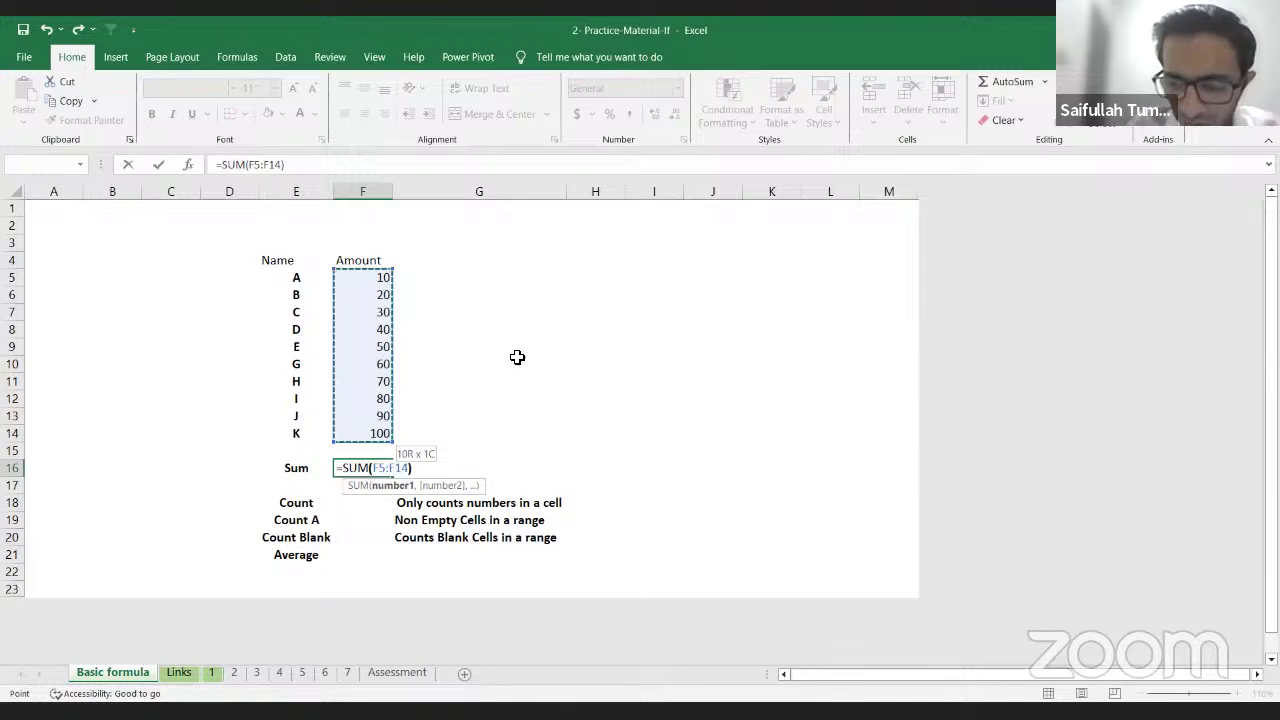
key(Return)
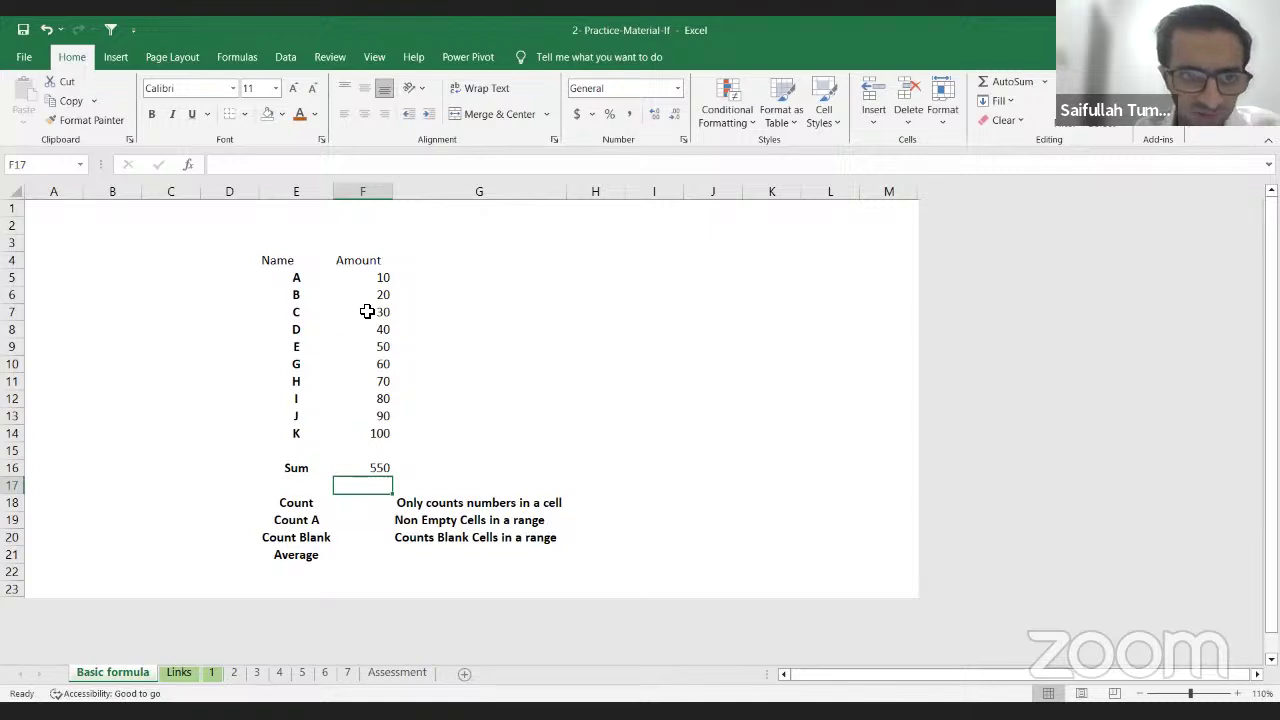
Step: Select the amounts F5:F13 and inspect the total's formula in F16
drag(380, 277, 380, 433)
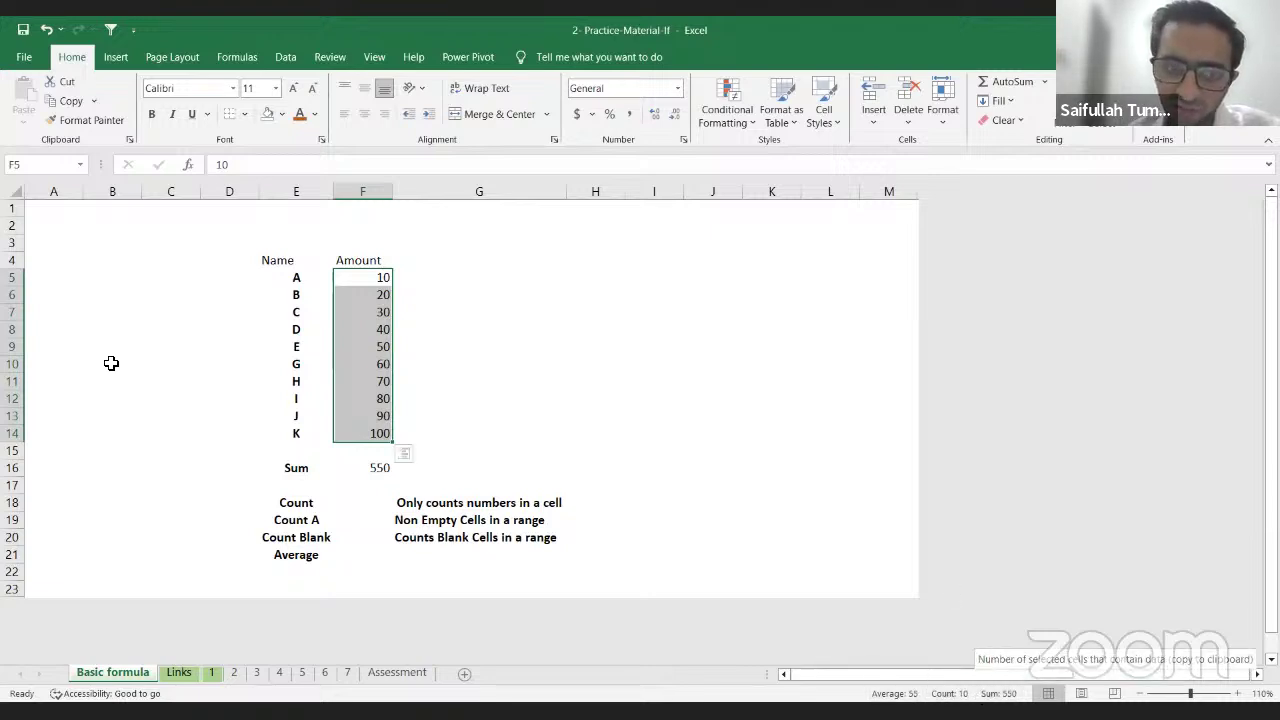
click(371, 476)
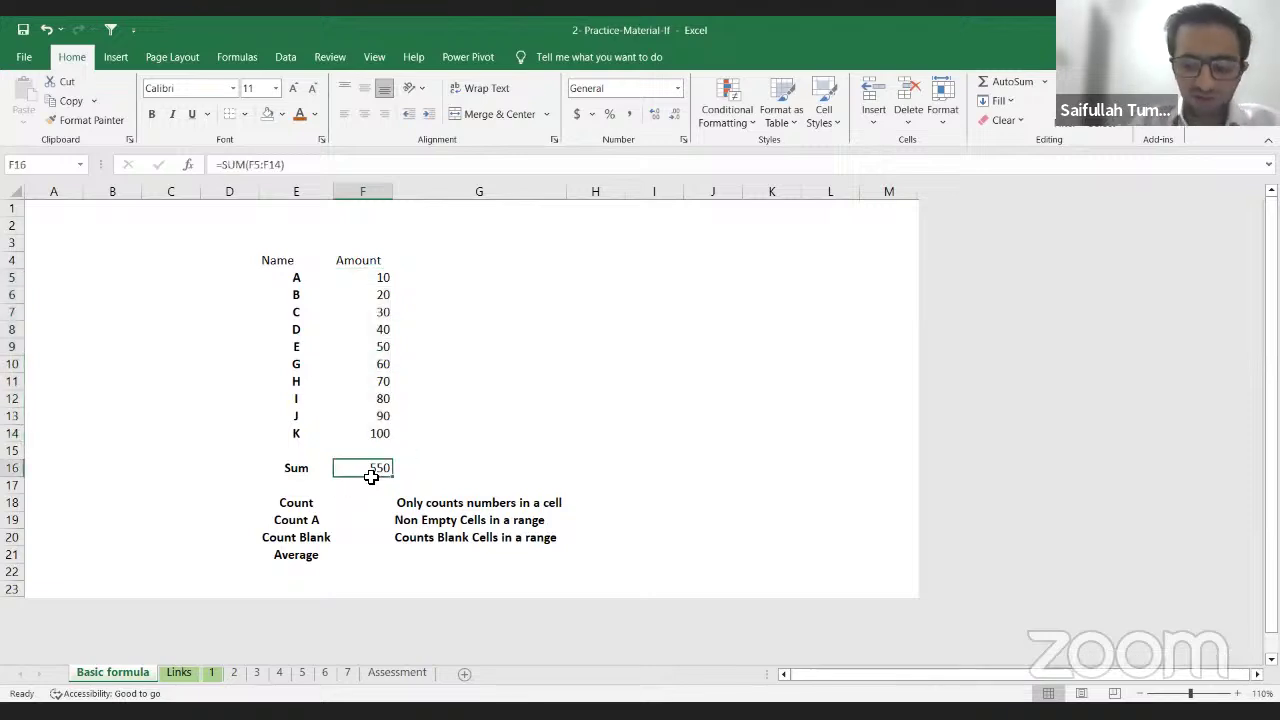
key(Right)
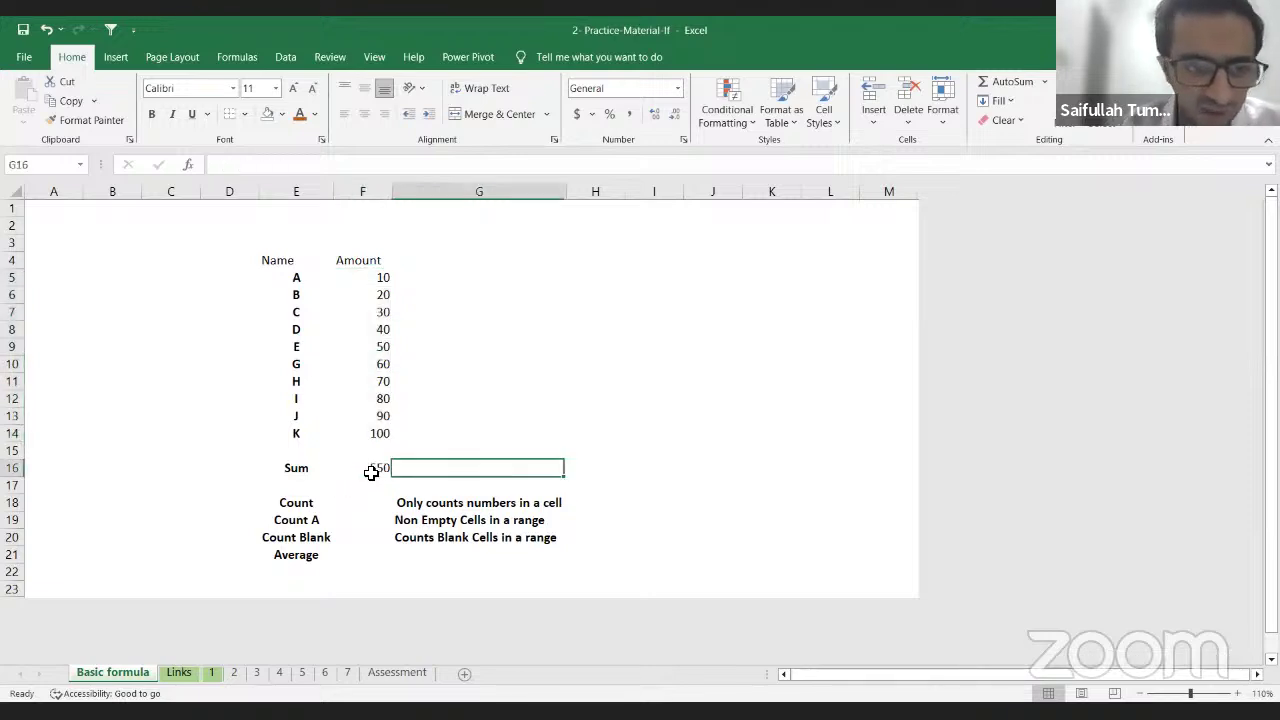
key(Left)
key(Left)
Step: Move from the Sum row to cell F18 beside the Count label
key(Right)
key(Right)
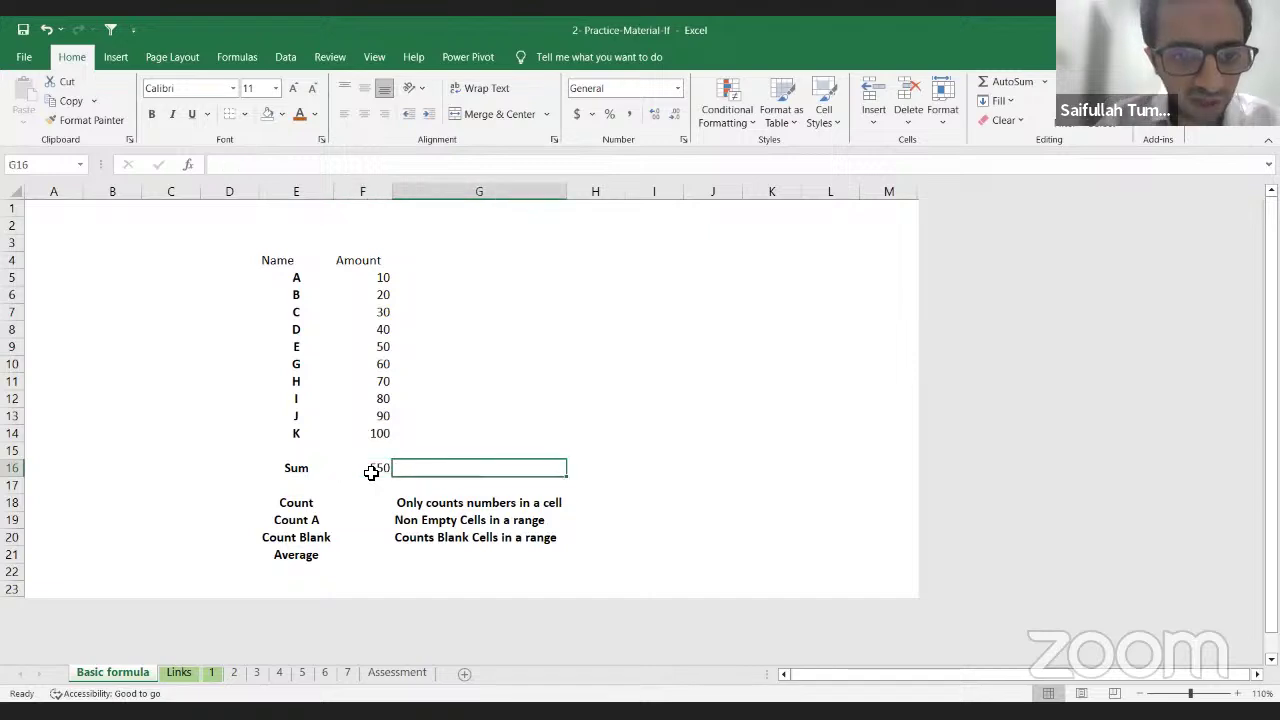
key(Down)
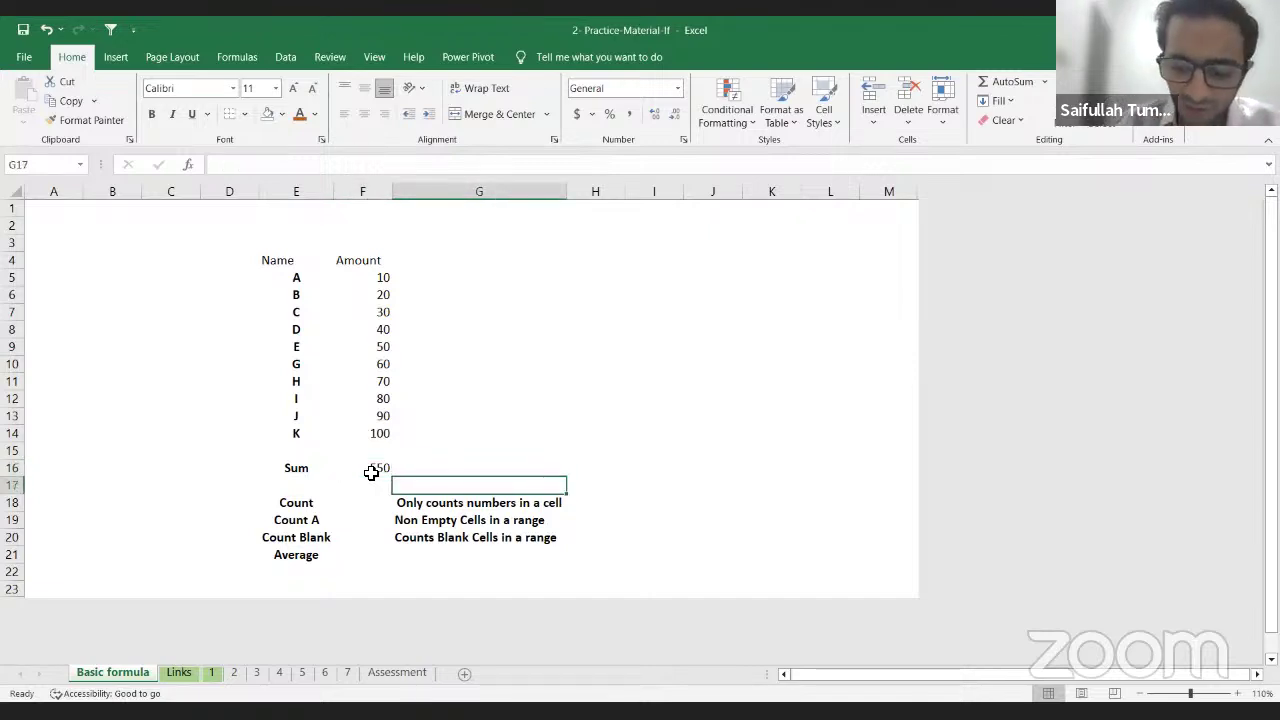
key(Down)
key(Left)
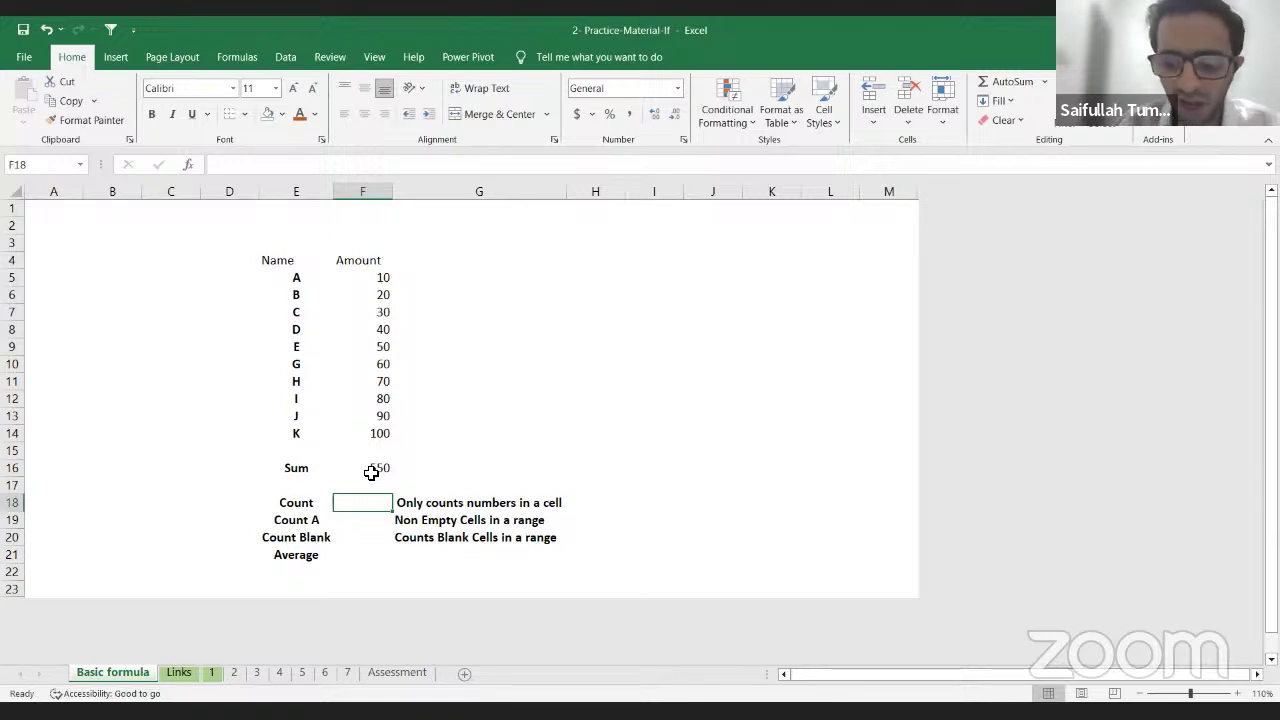
key(Right)
key(Right)
key(Up)
key(Up)
key(Up)
key(Up)
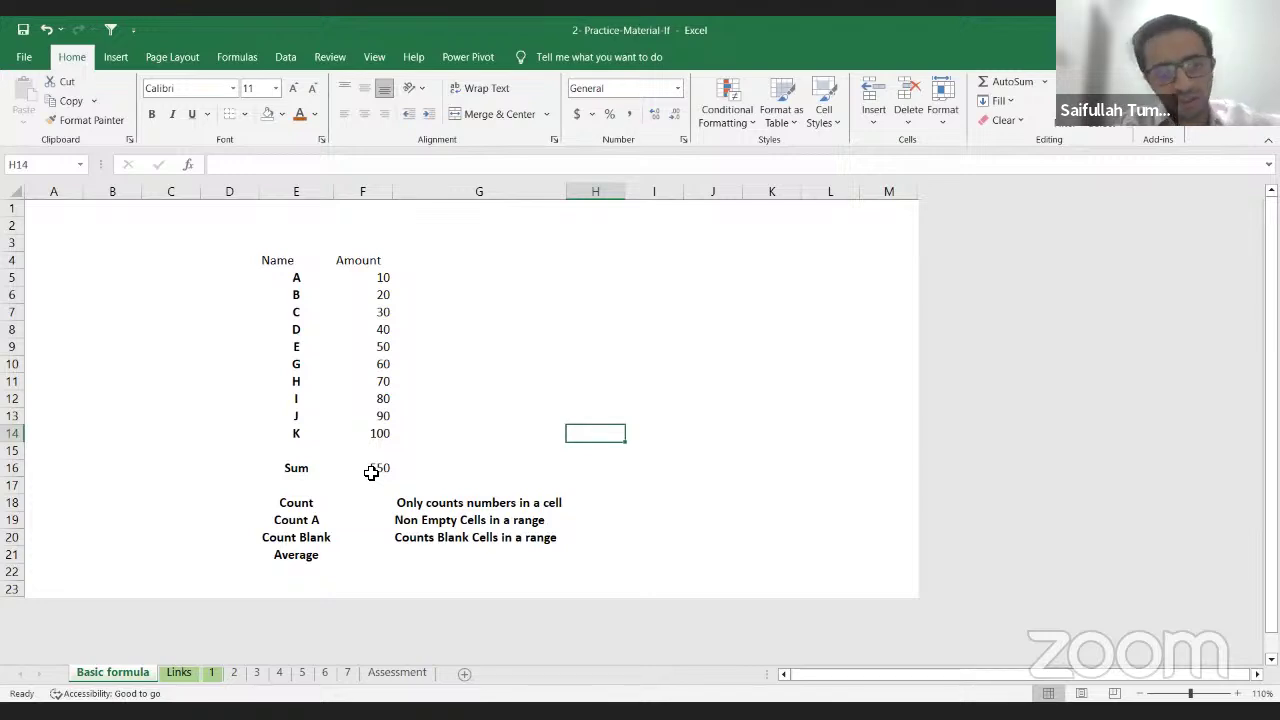
key(Down)
key(Left)
key(Left)
key(Left)
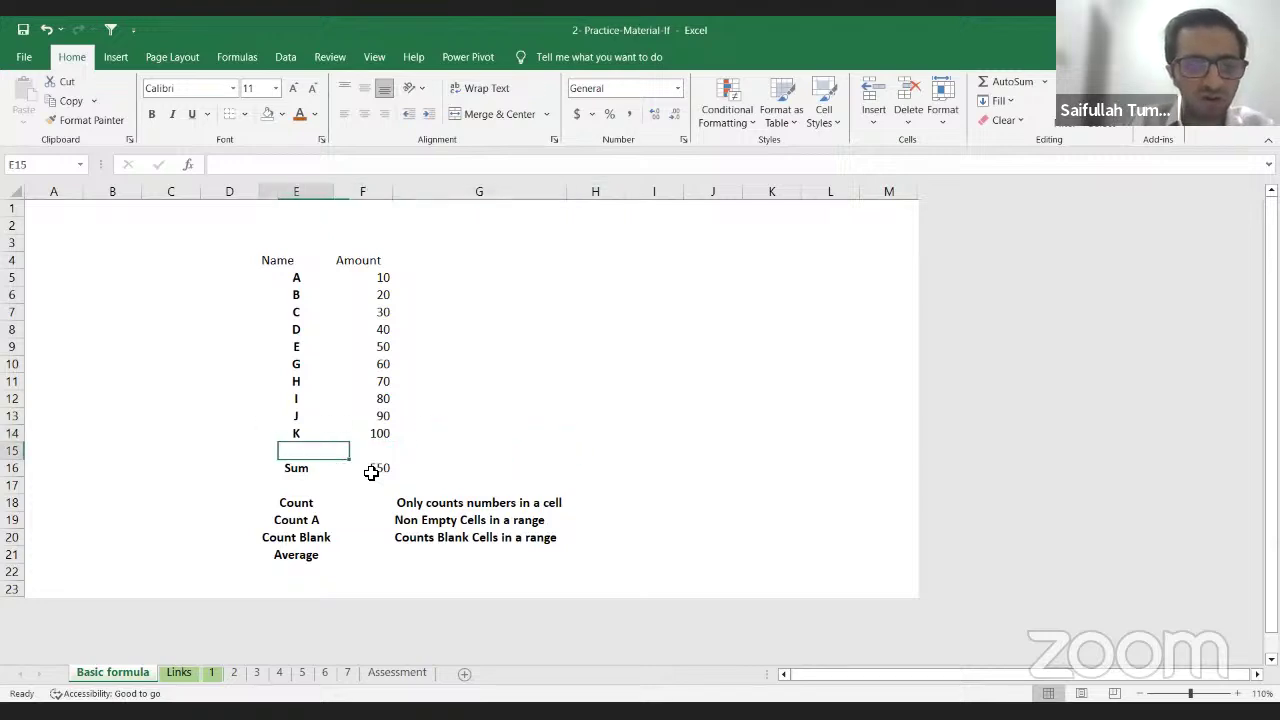
key(Down)
key(Right)
key(Down)
key(Down)
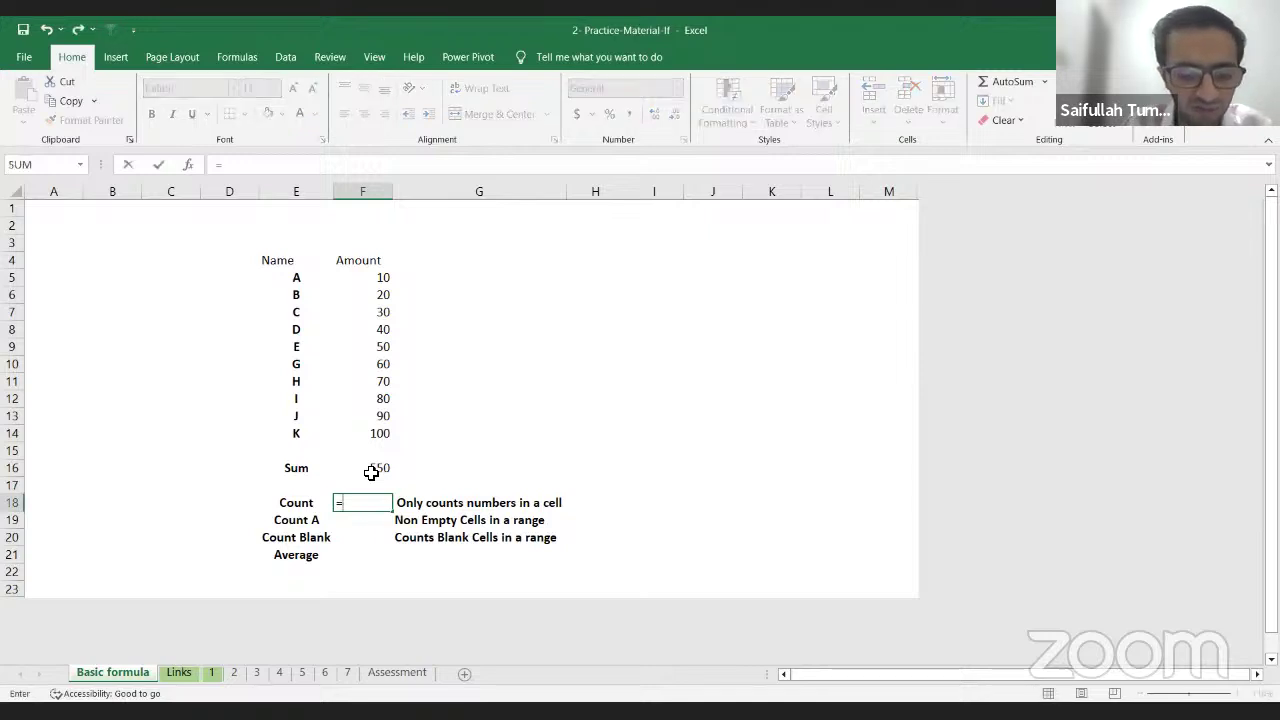
Step: Enter '=cou', accept COUNT, and point the first argument at F5 rather than F5:F14
text(=co)
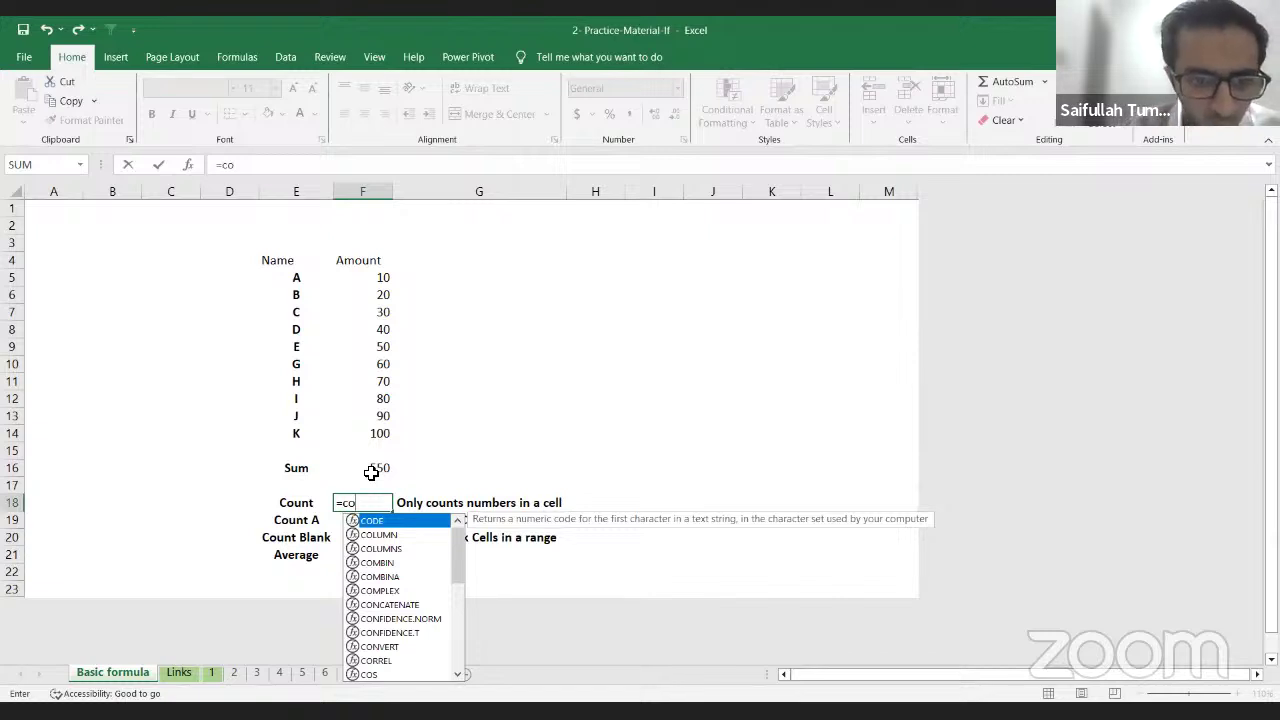
text(u)
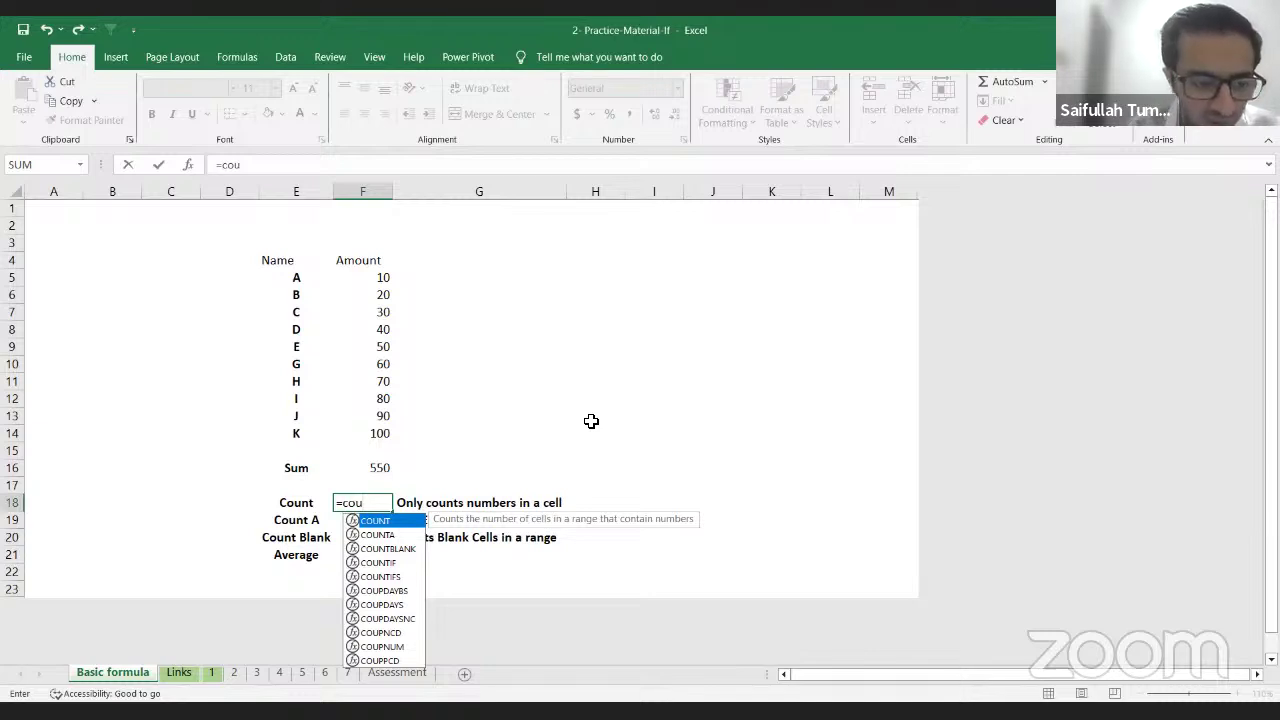
key(Tab)
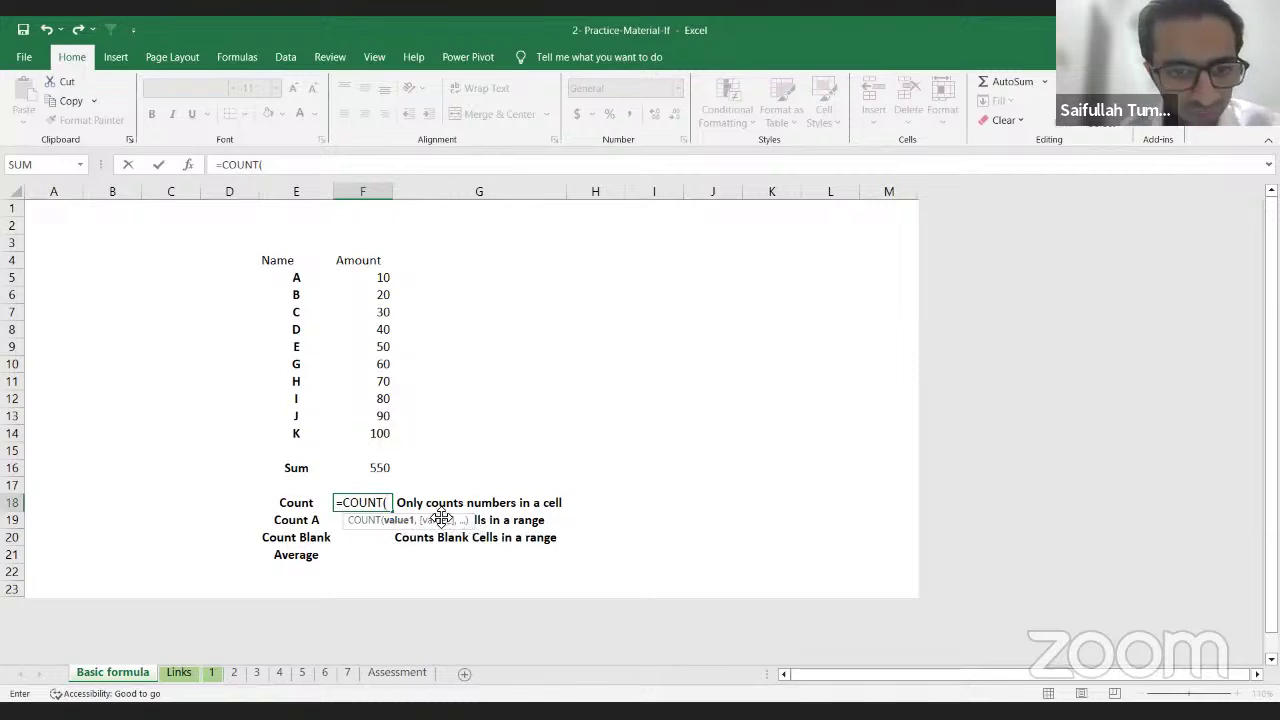
key(Up)
key(Up)
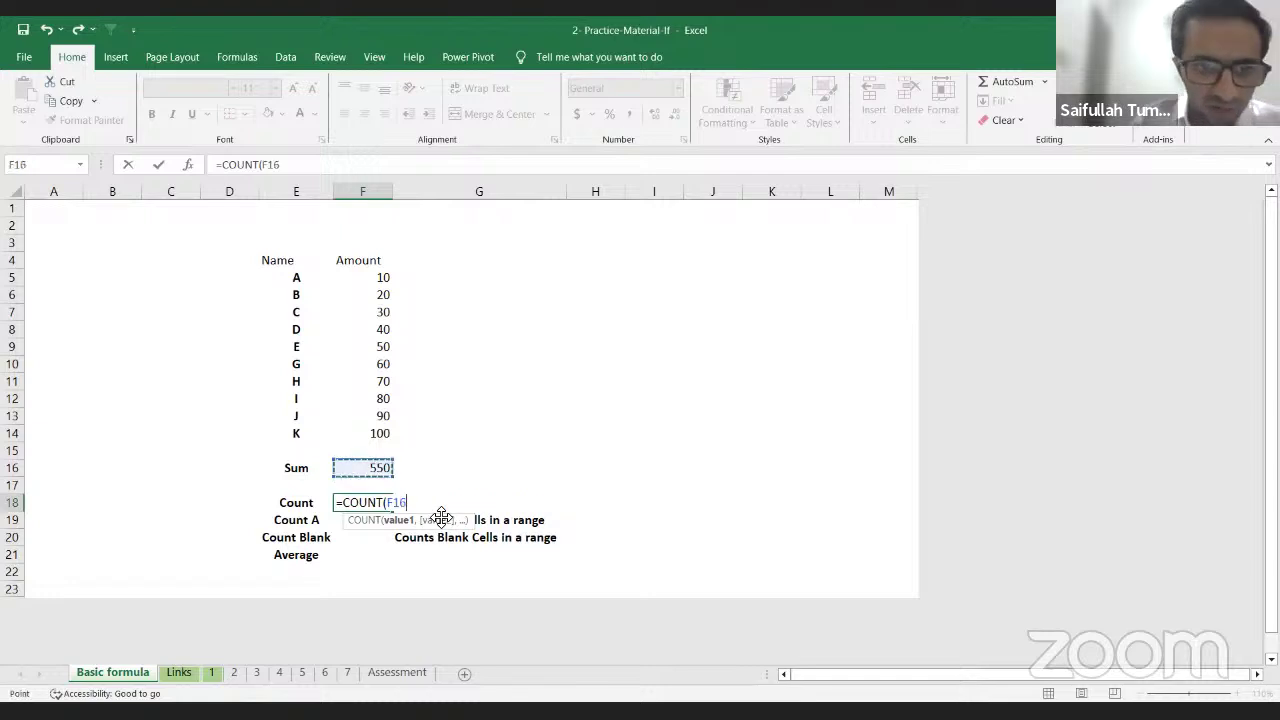
key(Up)
key(Up)
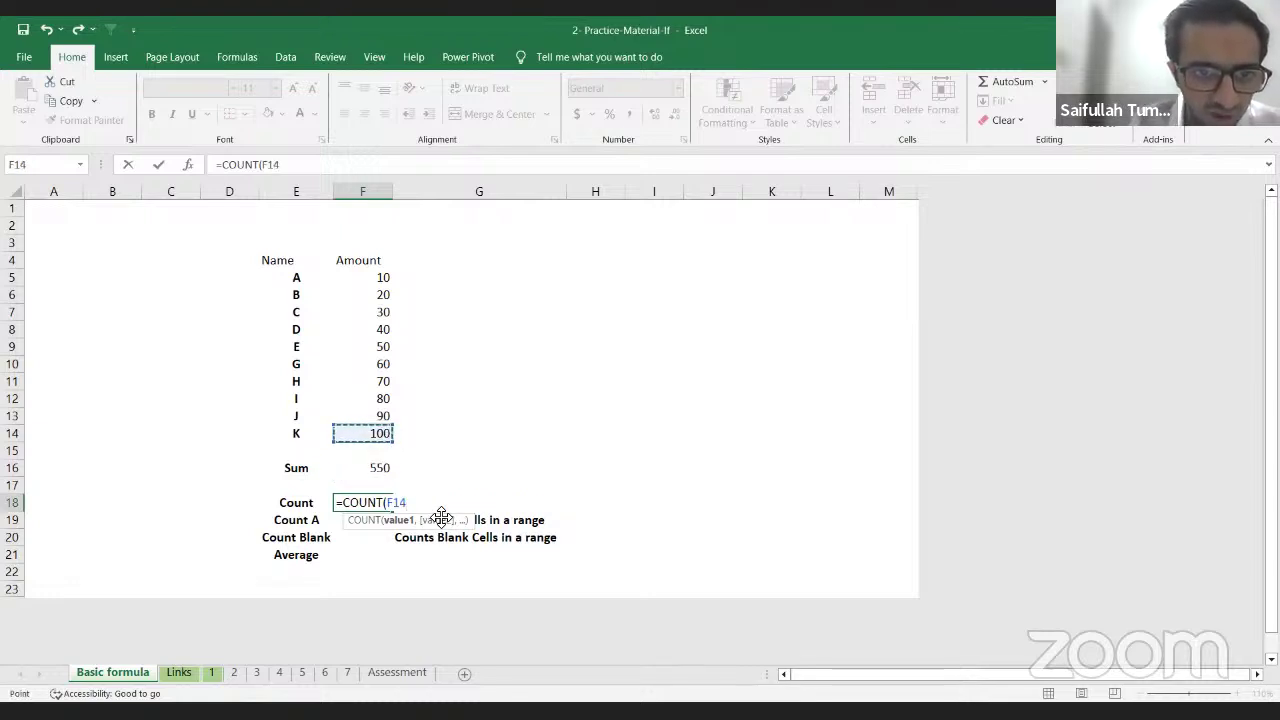
key(shift+Up)
key(shift+Up)
key(shift+Up)
key(shift+Up)
key(shift+Up)
key(shift+Up)
key(shift+Up)
key(shift+Up)
key(shift+Up)
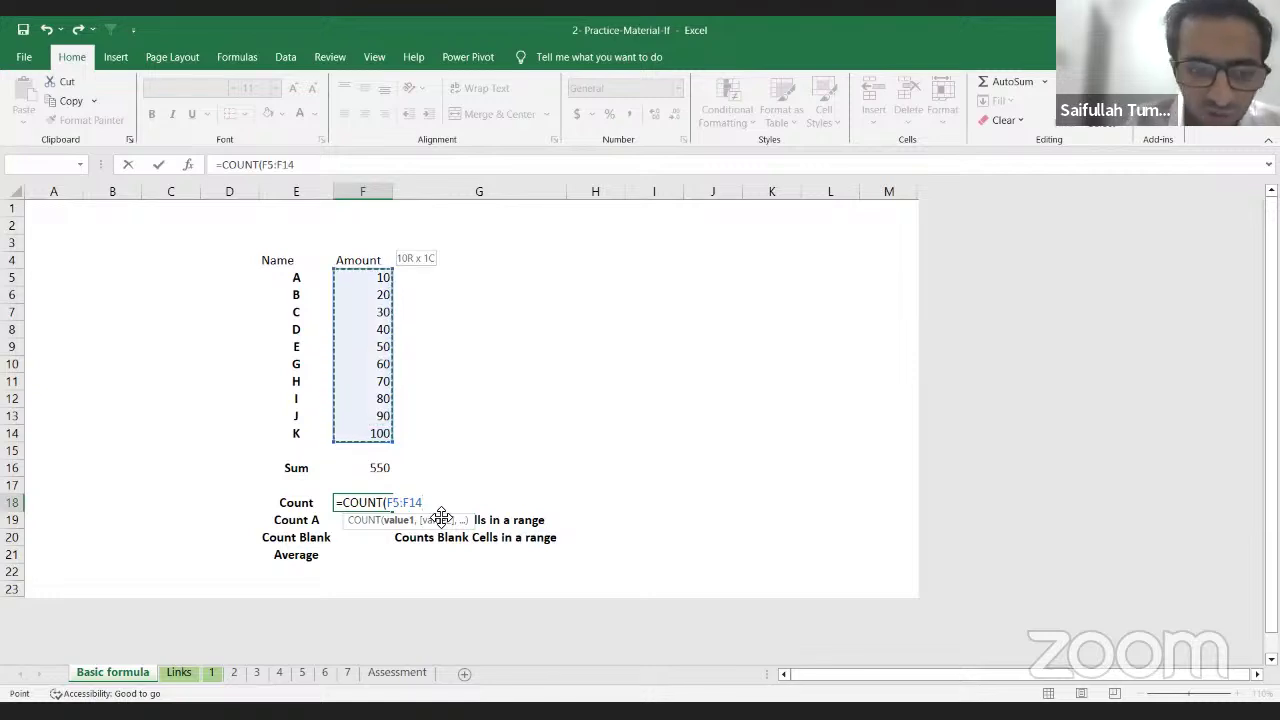
key(BackSpace)
key(BackSpace)
key(BackSpace)
key(BackSpace)
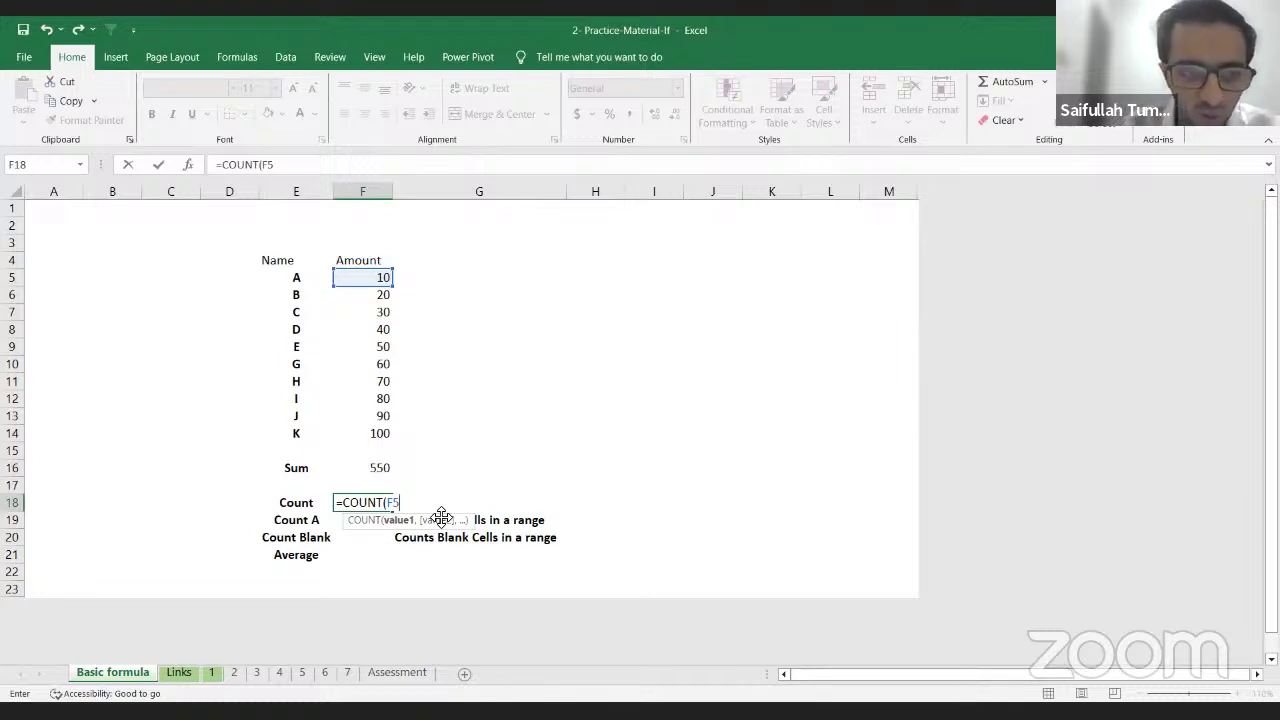
Step: Add F6 and F7 as arguments, drop the trailing comma, and commit =COUNT(F5,F6,F7)
text(,)
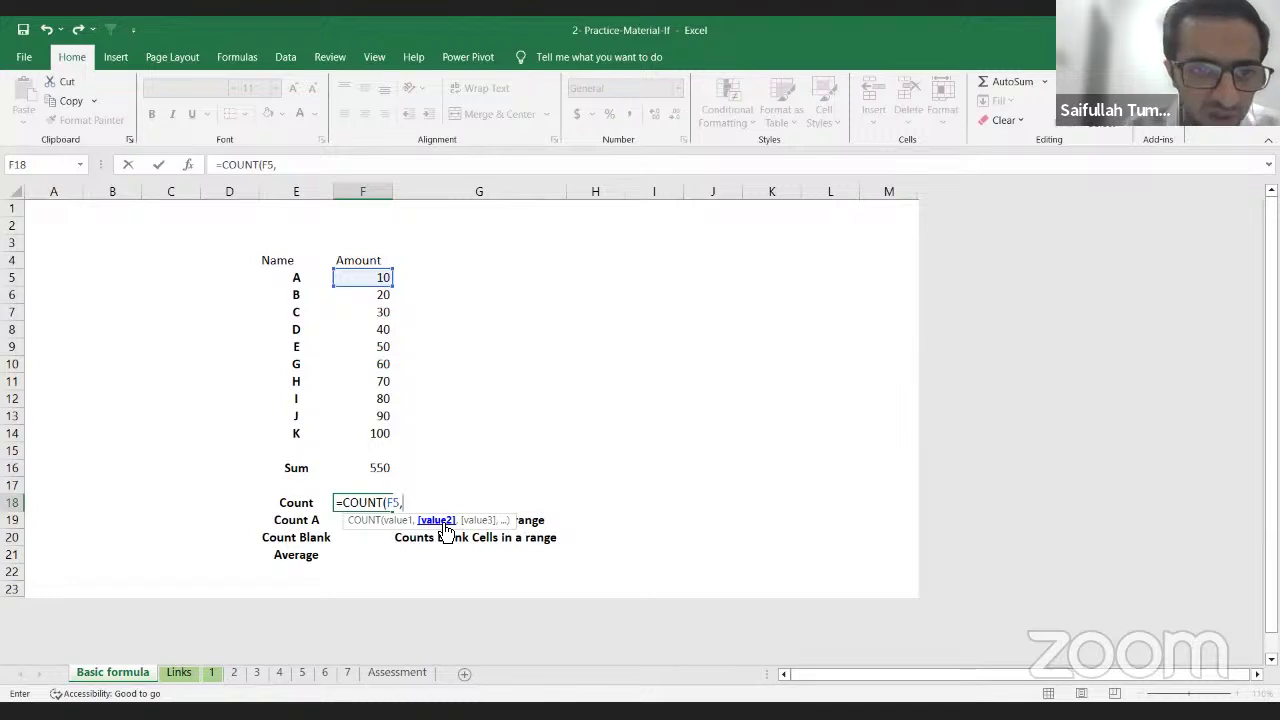
key(Up)
key(Up)
key(Up)
key(Up)
key(Up)
key(Up)
key(Up)
key(Up)
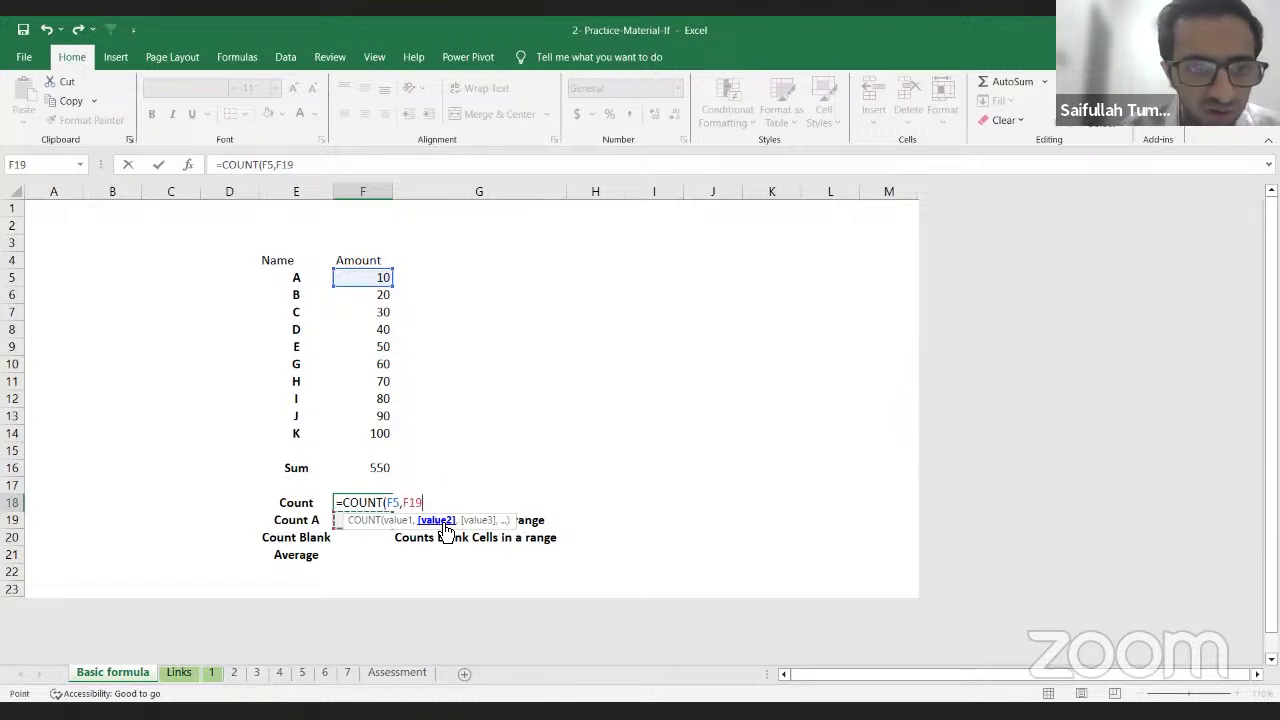
key(Up)
key(Up)
key(Up)
key(Up)
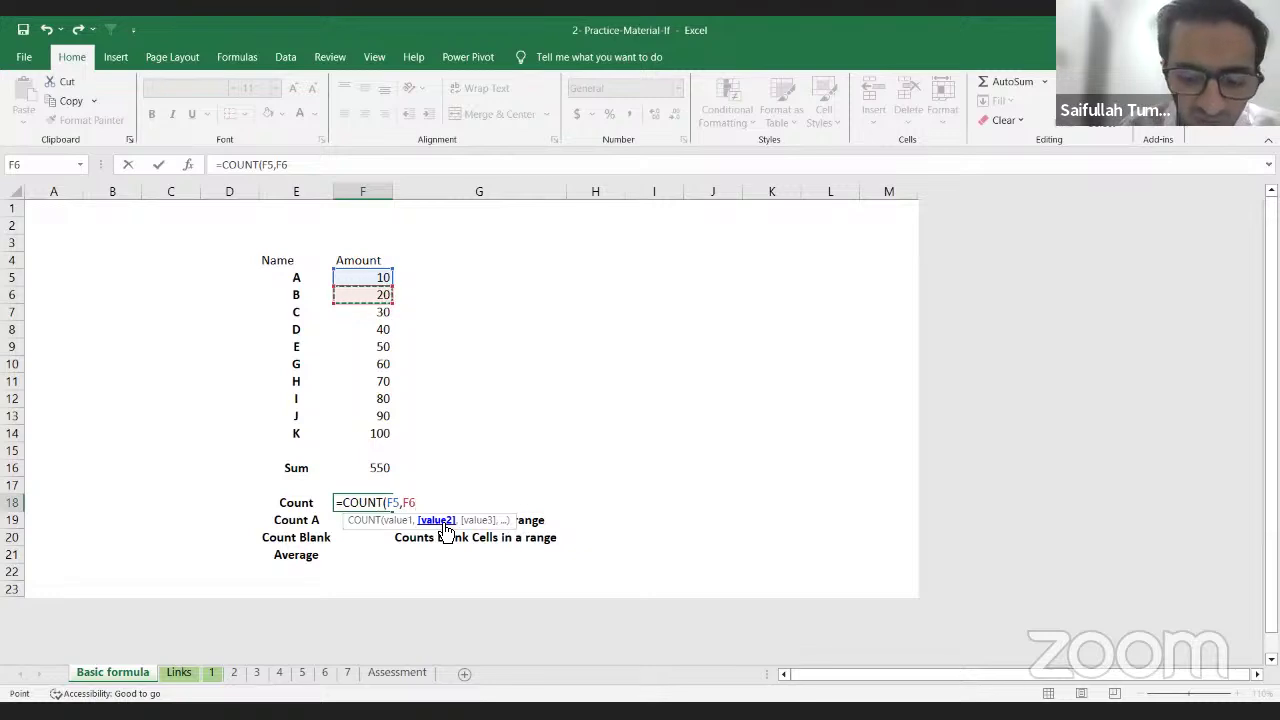
text(,)
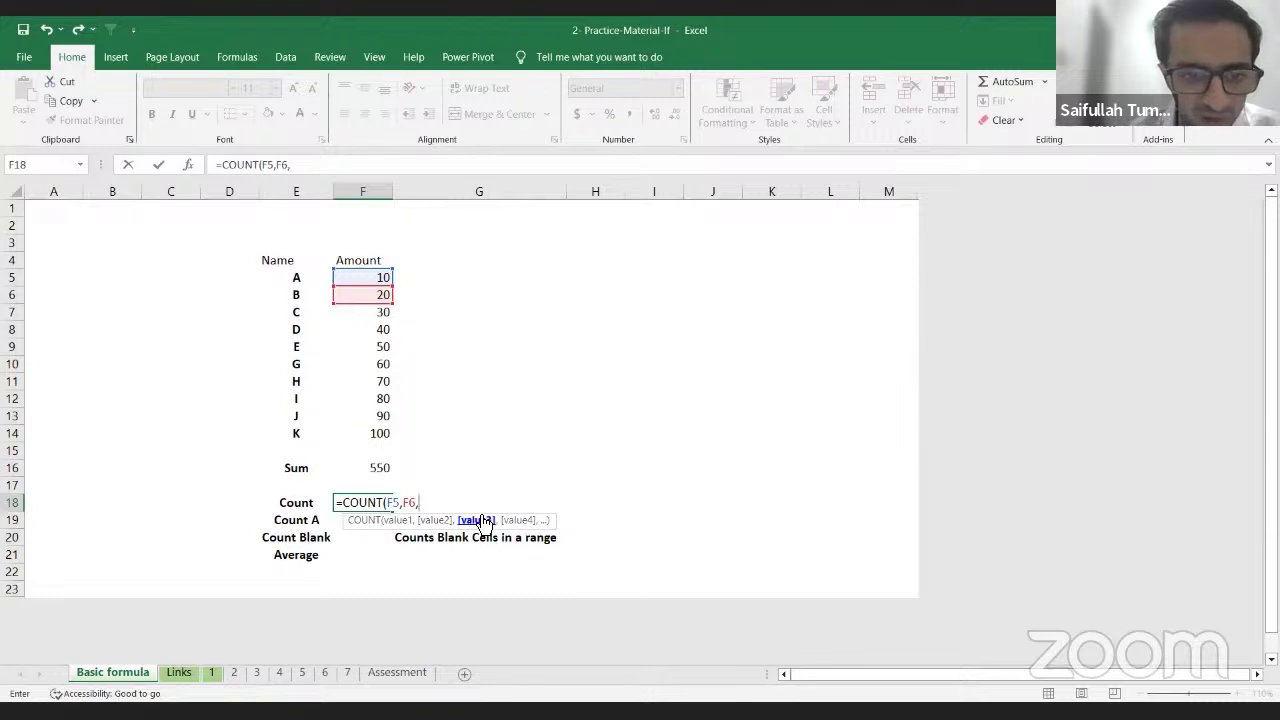
key(Up)
key(Up)
key(Up)
key(Up)
key(Up)
key(Up)
key(Up)
key(Up)
key(Up)
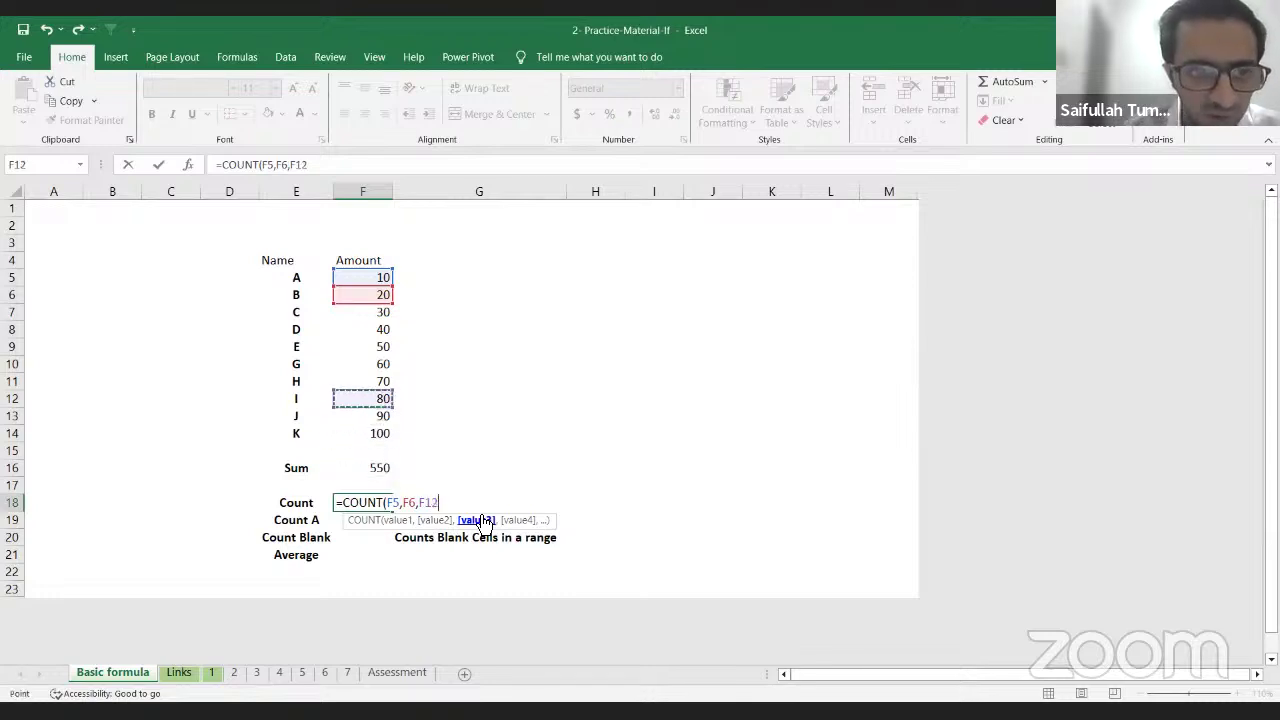
key(Up)
key(Up)
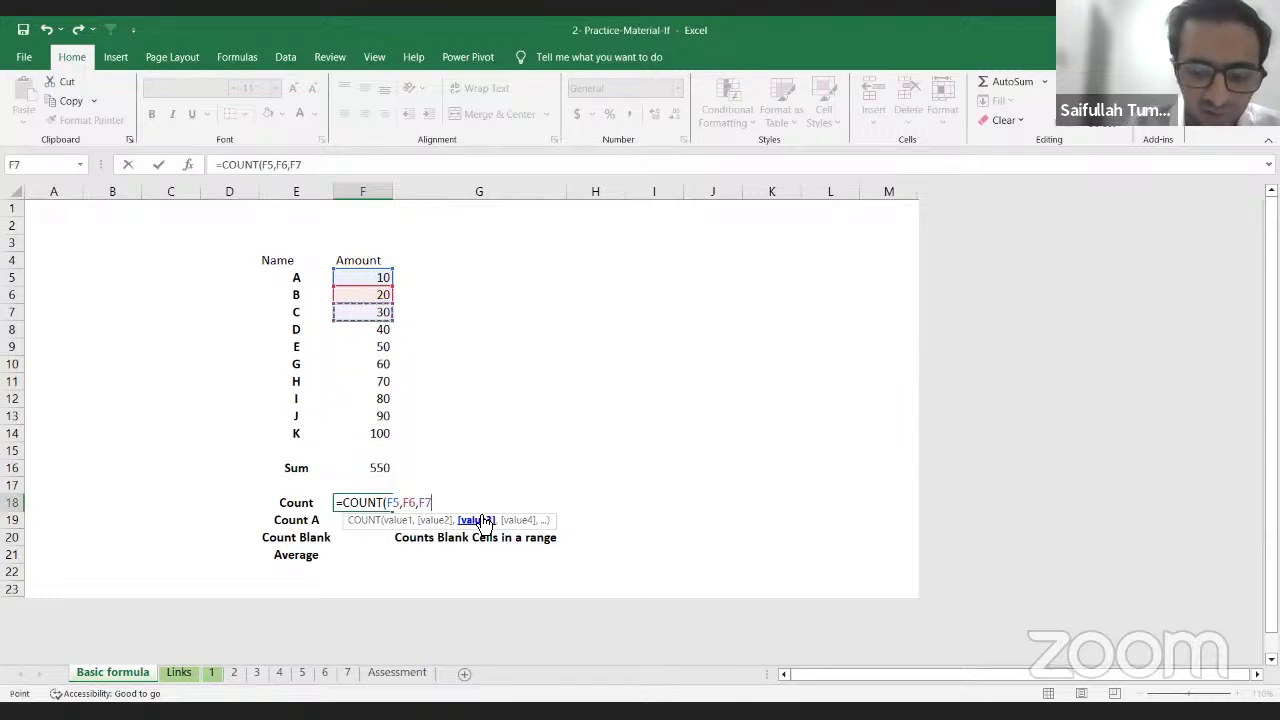
text(,)
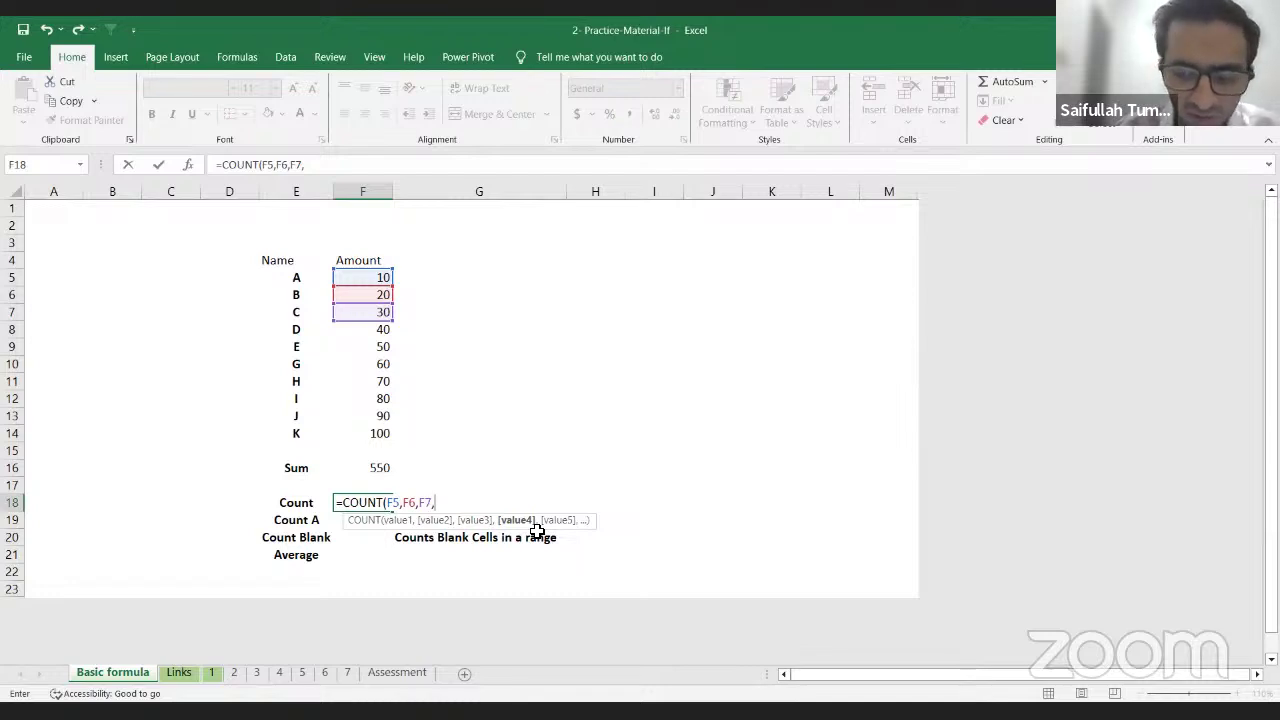
key(BackSpace)
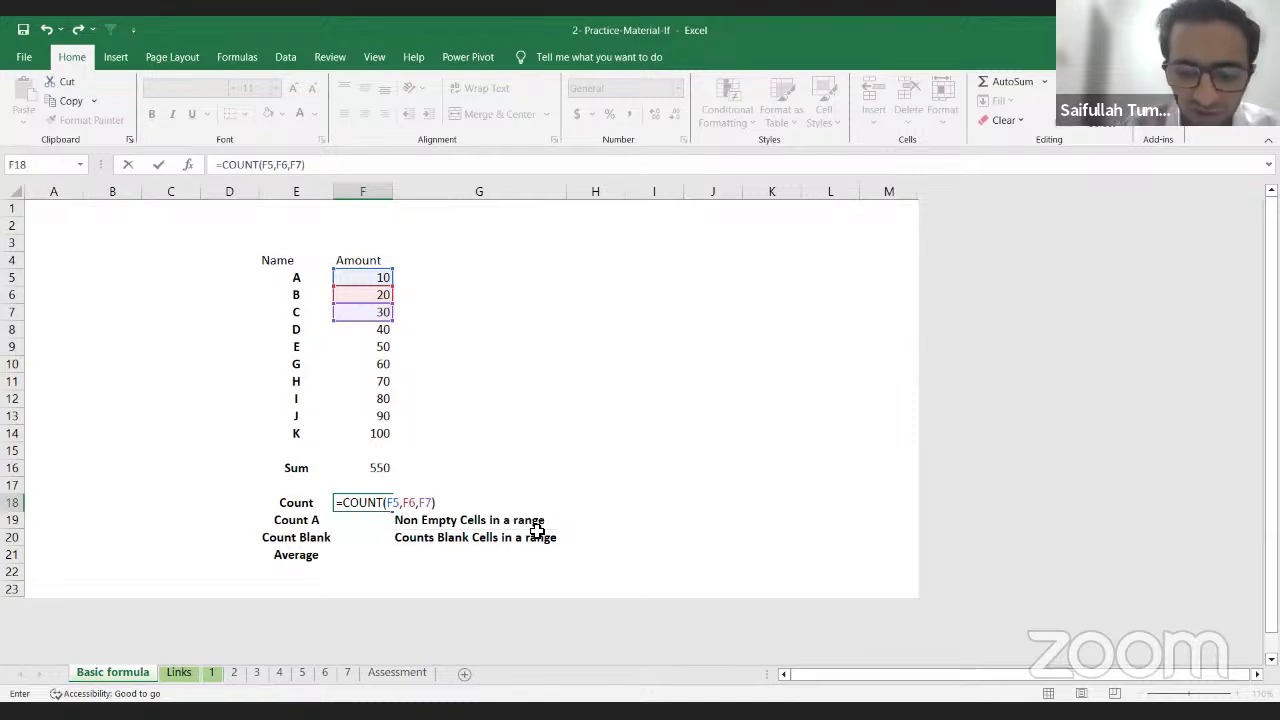
key(Return)
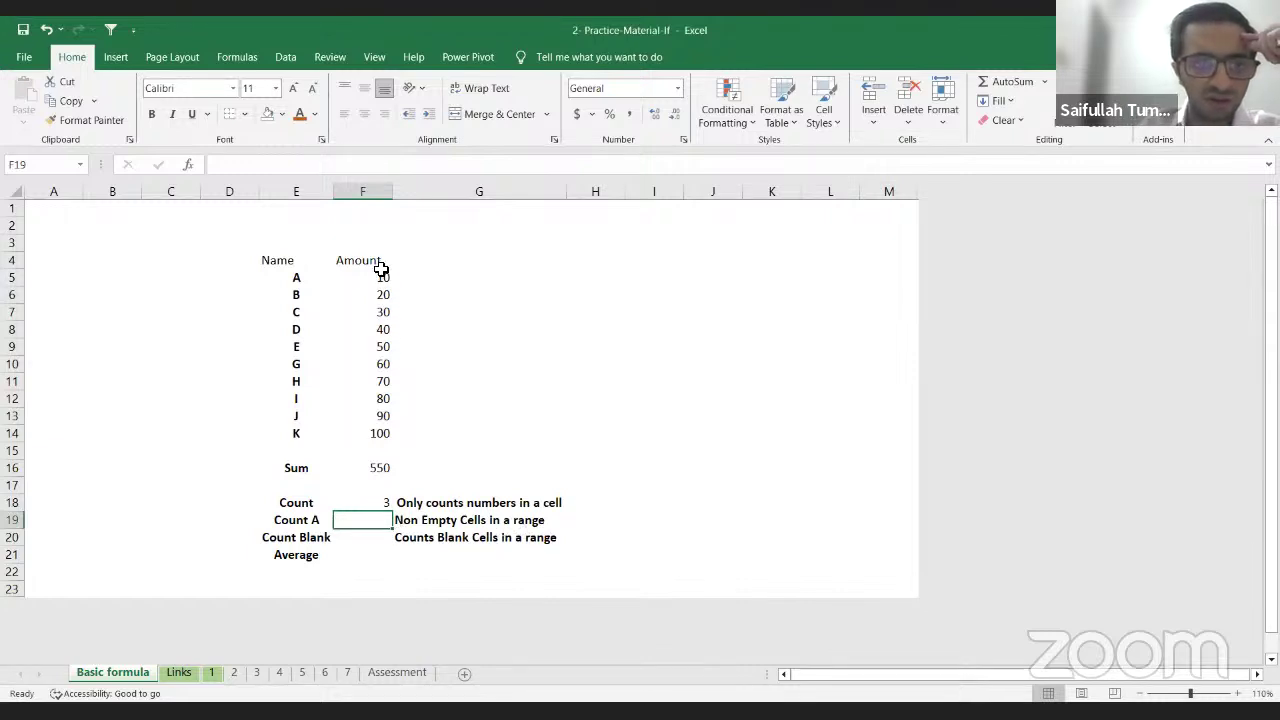
Step: Check F5:F7, then retype F18 as =COUNT(F5:F14 covering all ten amounts
drag(383, 280, 383, 313)
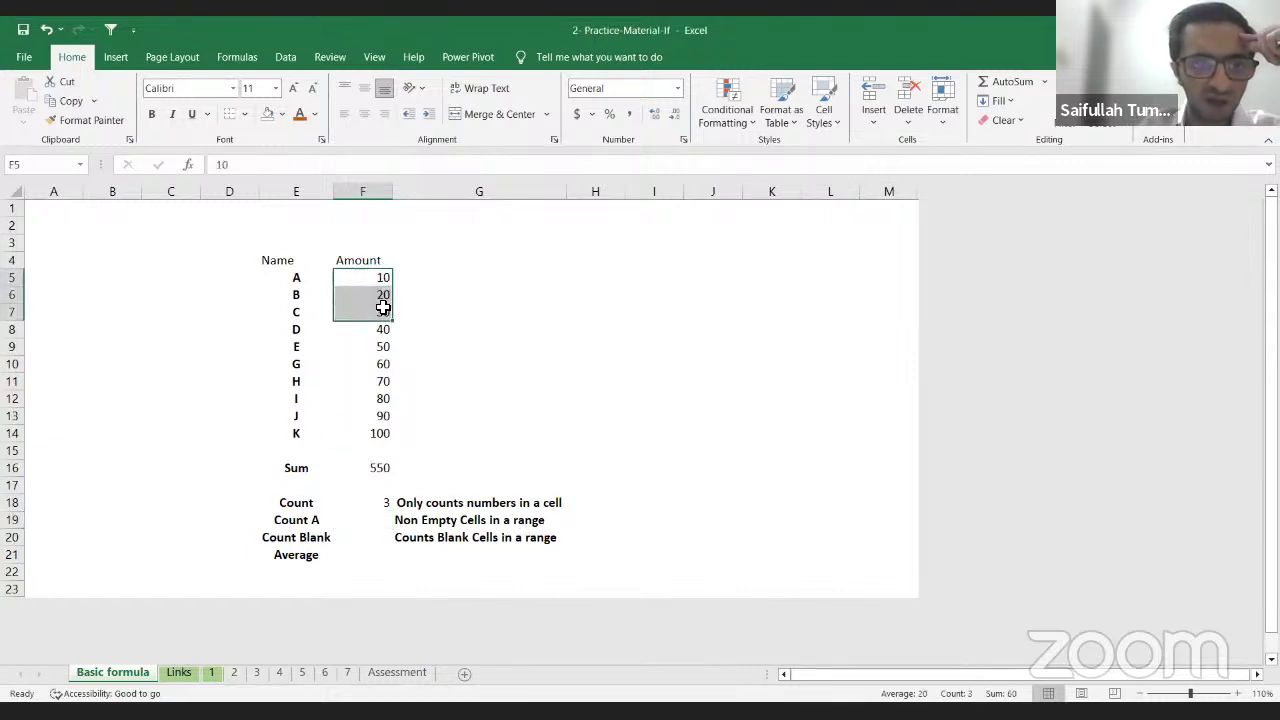
click(381, 502)
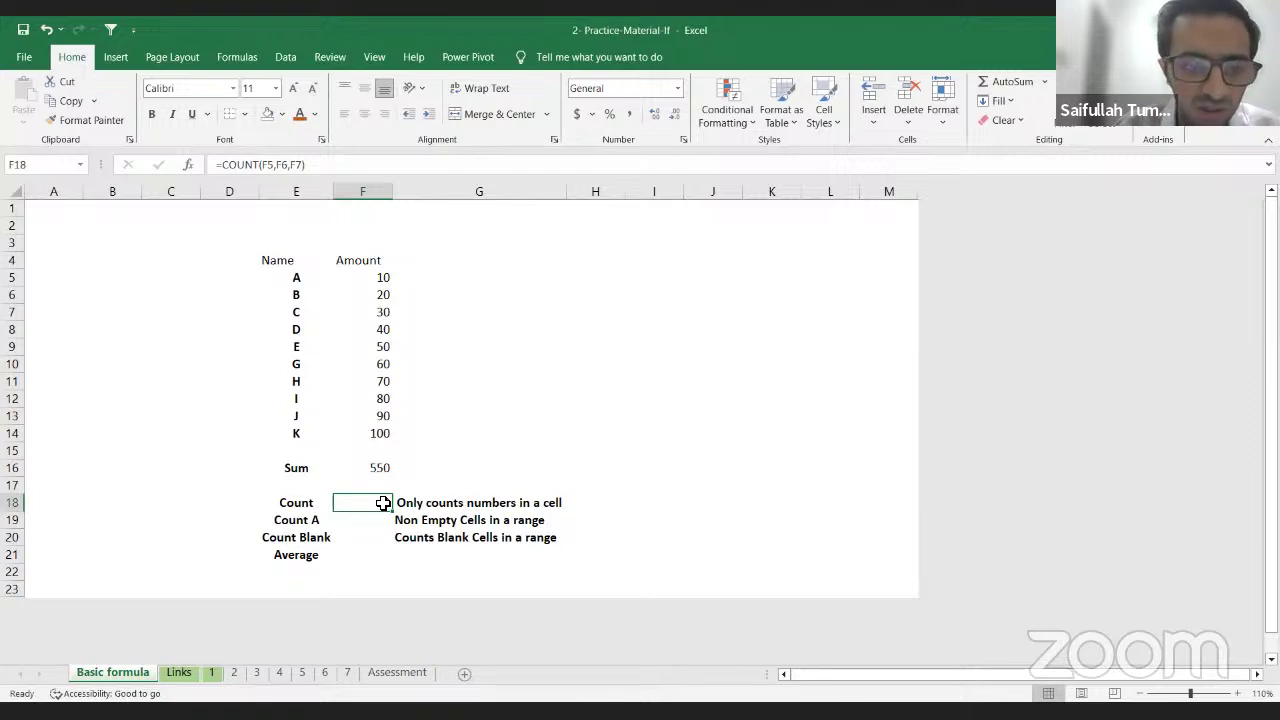
text(=)
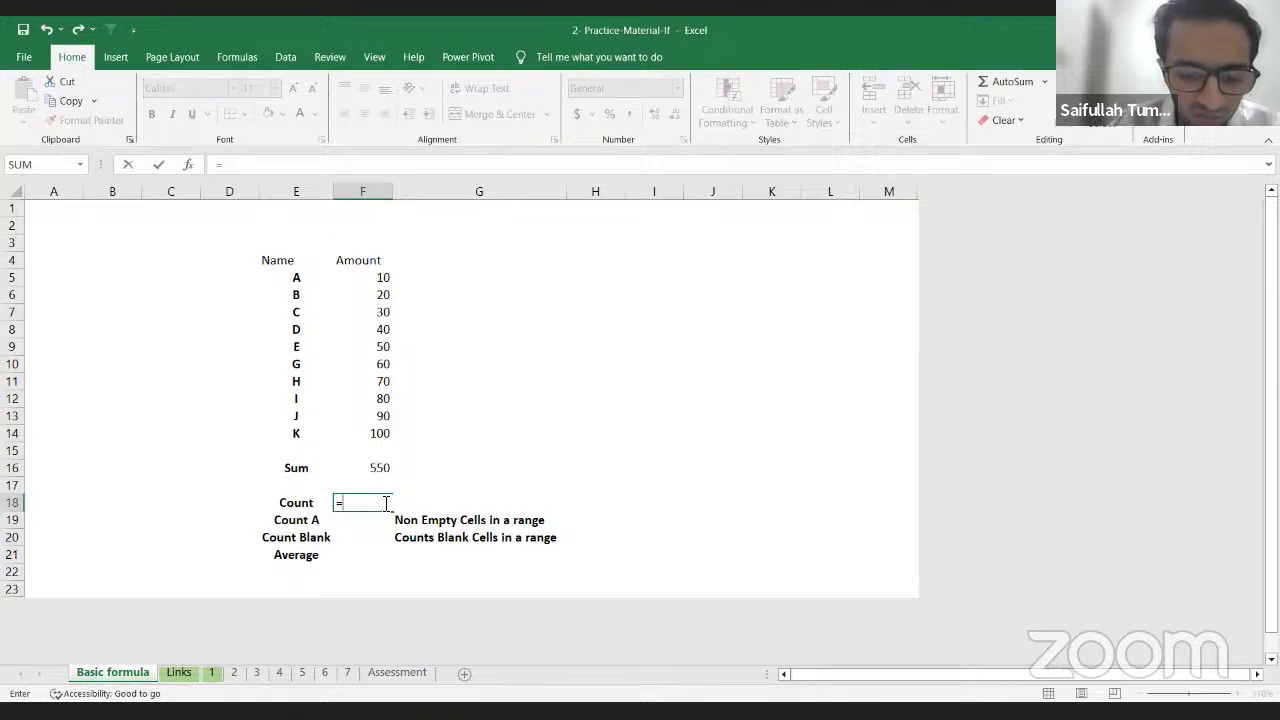
text(cou)
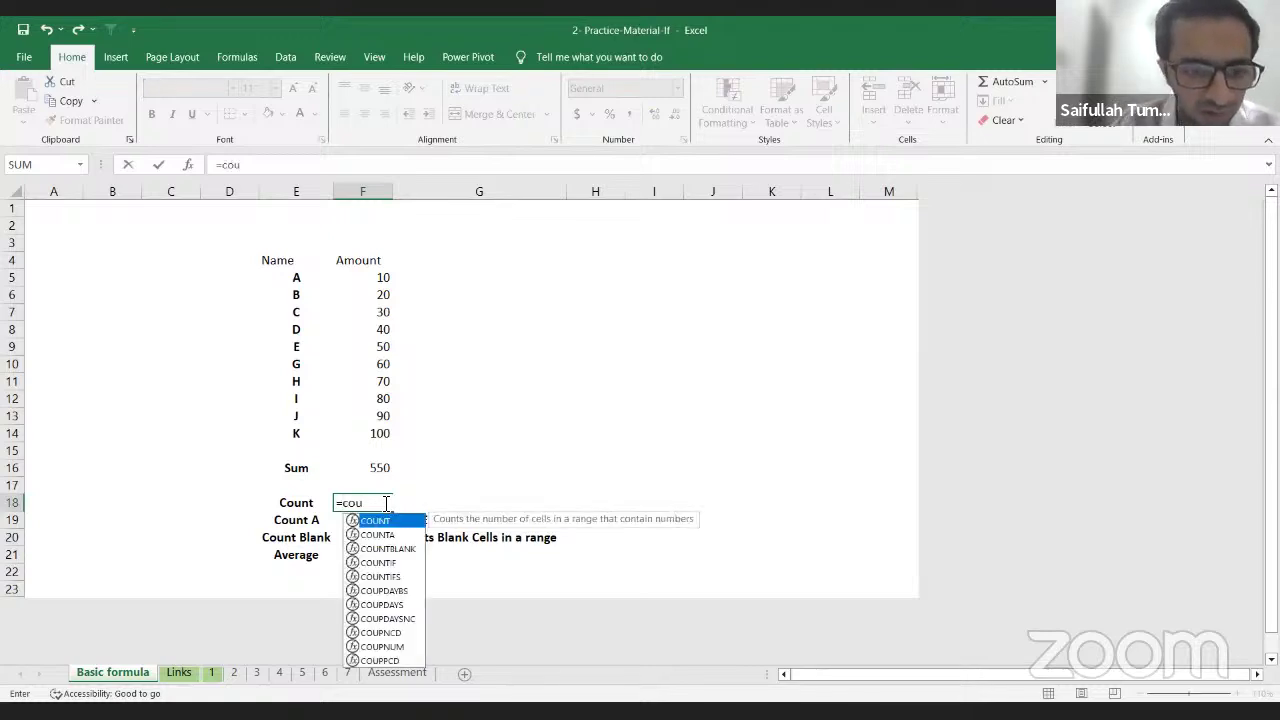
key(Tab)
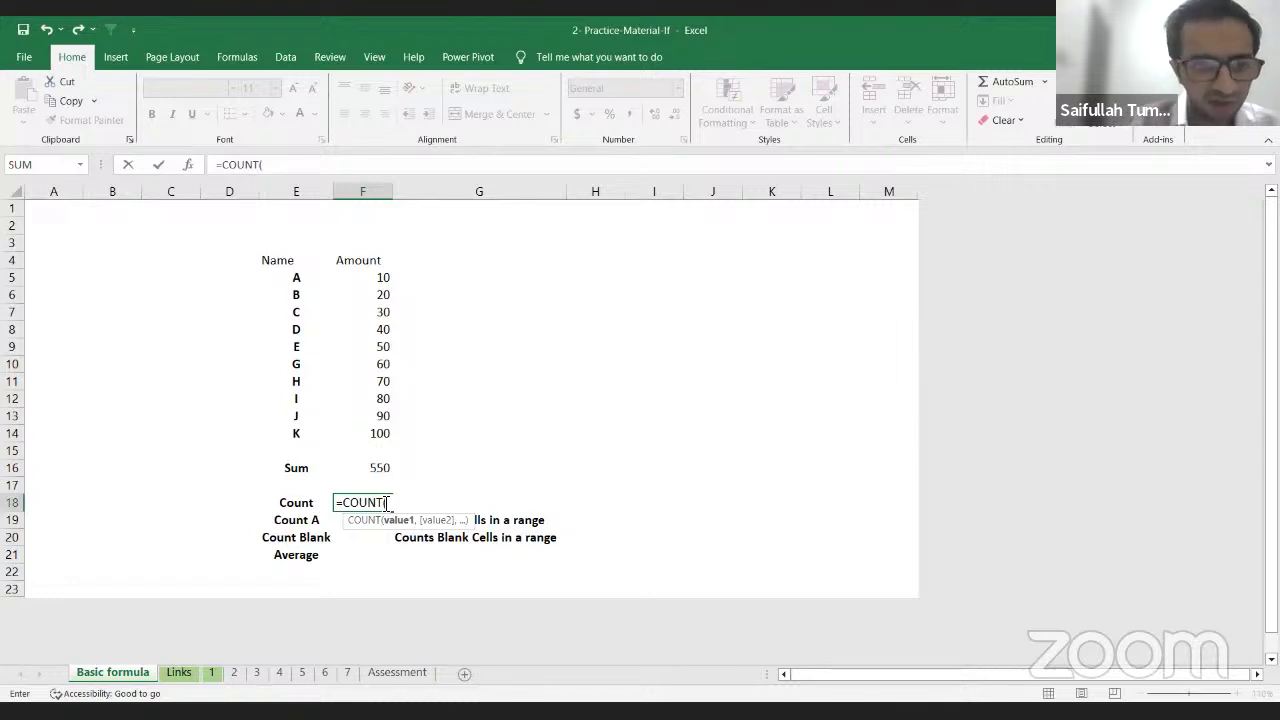
key(Up)
key(Up)
key(Up)
key(Up)
key(Up)
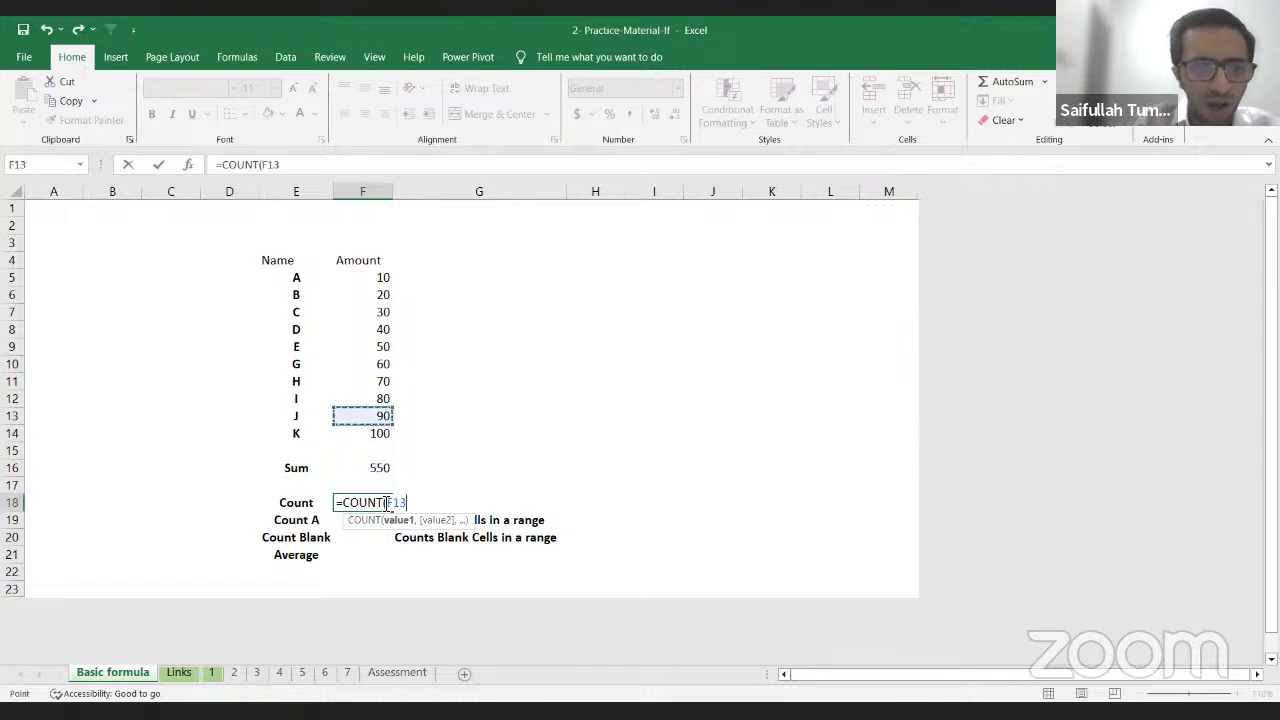
key(Down)
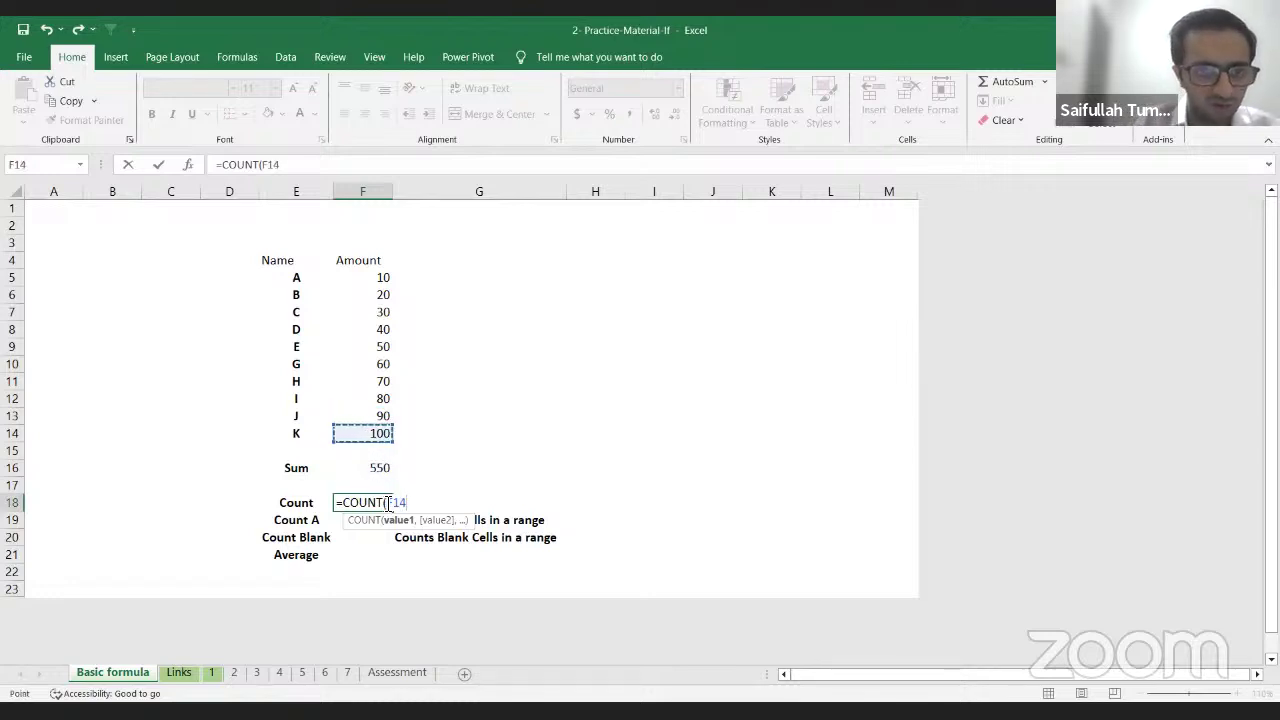
key(shift+Up)
key(shift+Up)
key(shift+Up)
key(shift+Up)
key(shift+Up)
key(shift+Up)
key(shift+Up)
key(shift+Up)
key(shift+Up)
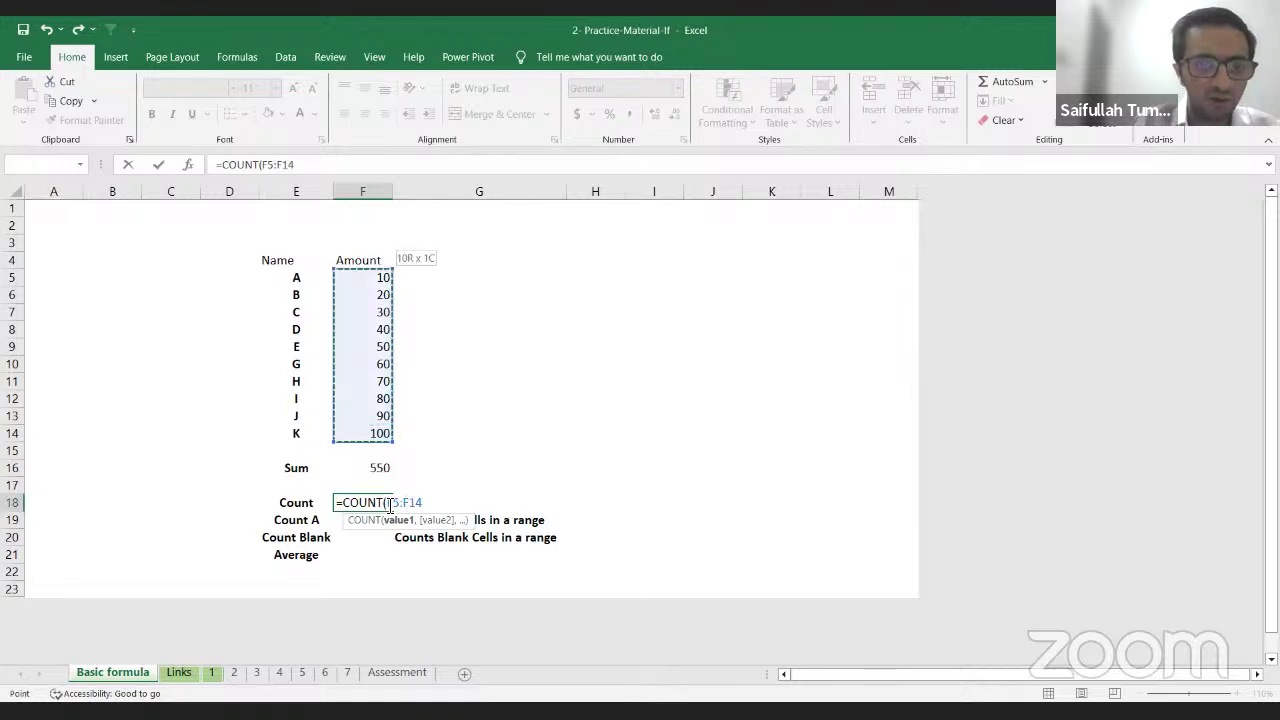
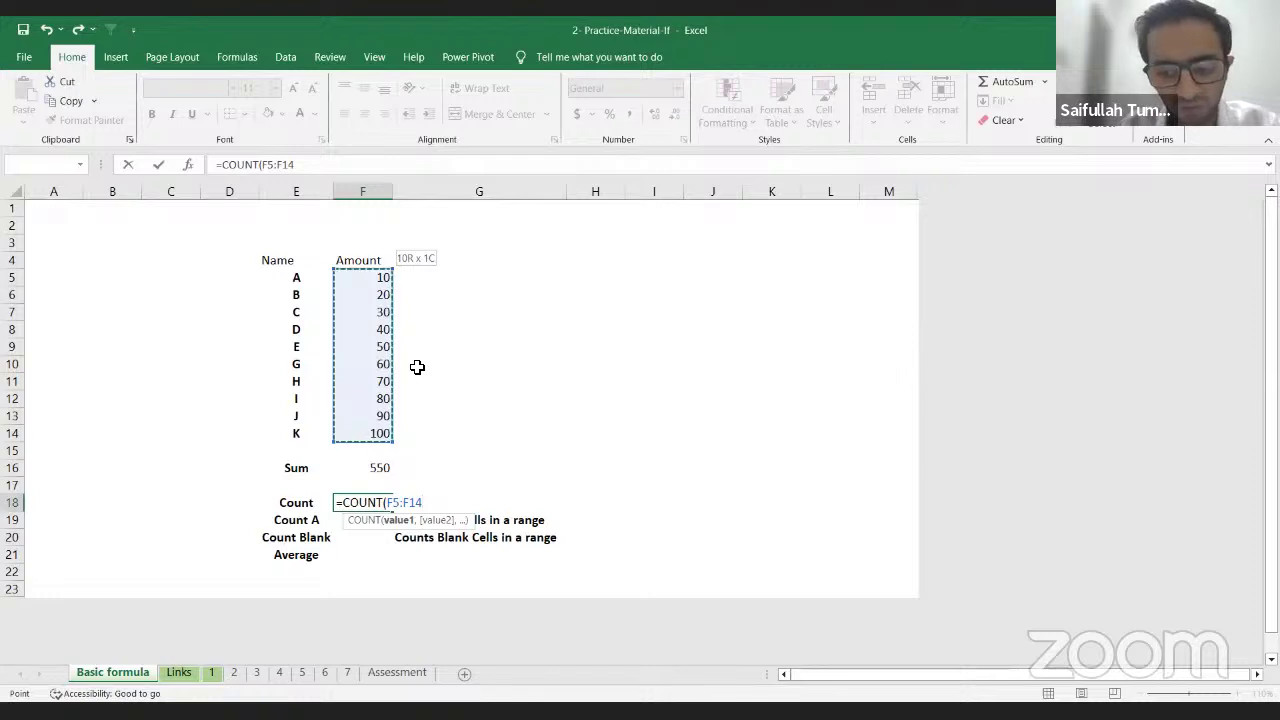
Step: Finish F18 as =COUNT(F5:F14), returning 10, and select C's amount in F7
text())
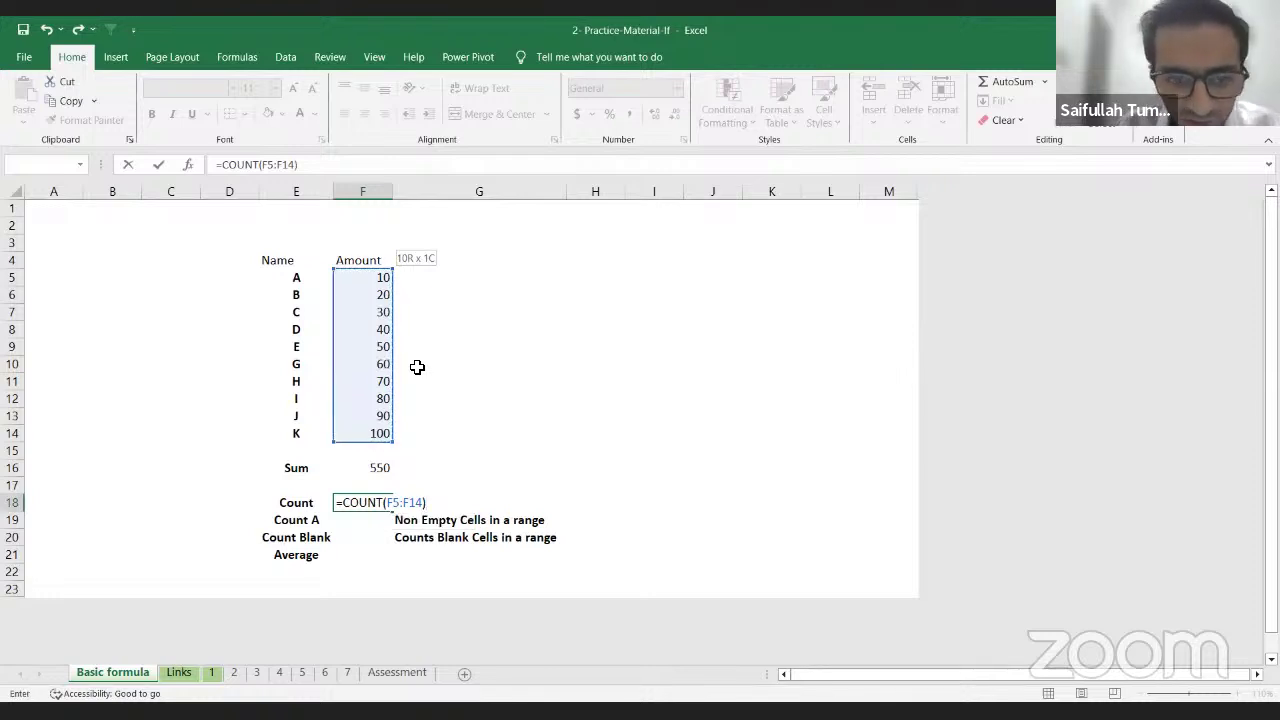
key(Return)
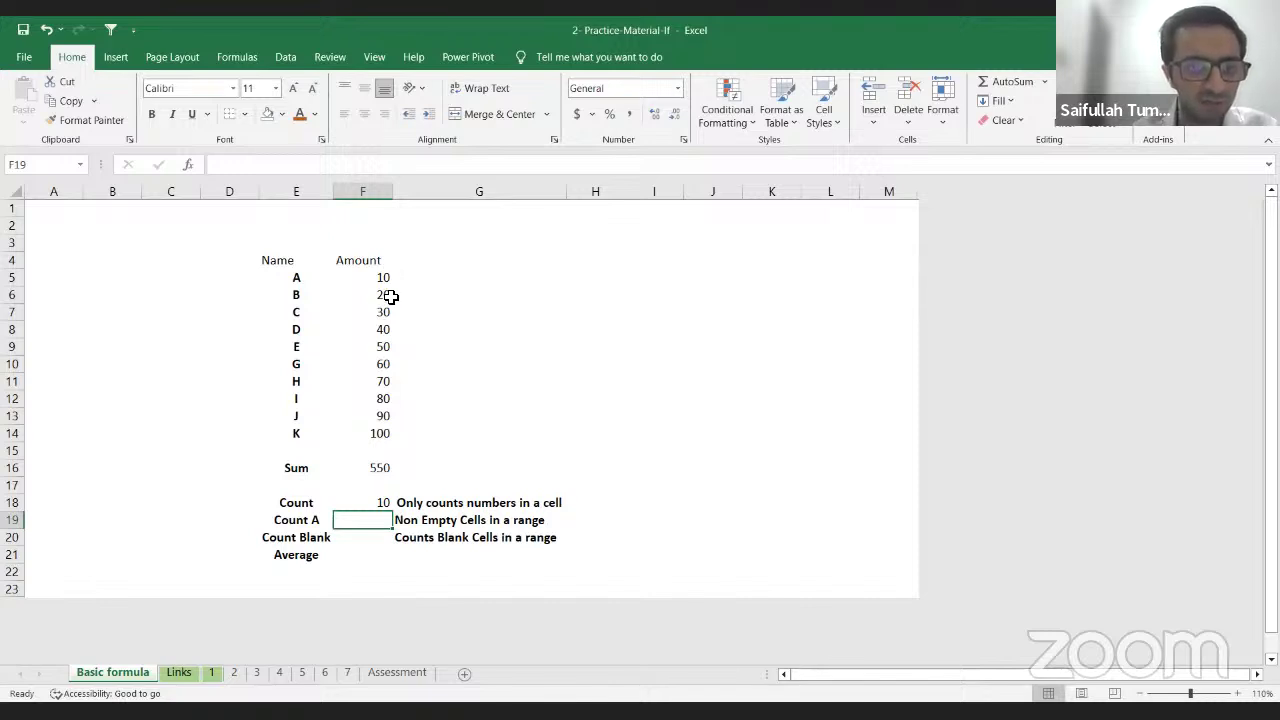
click(377, 313)
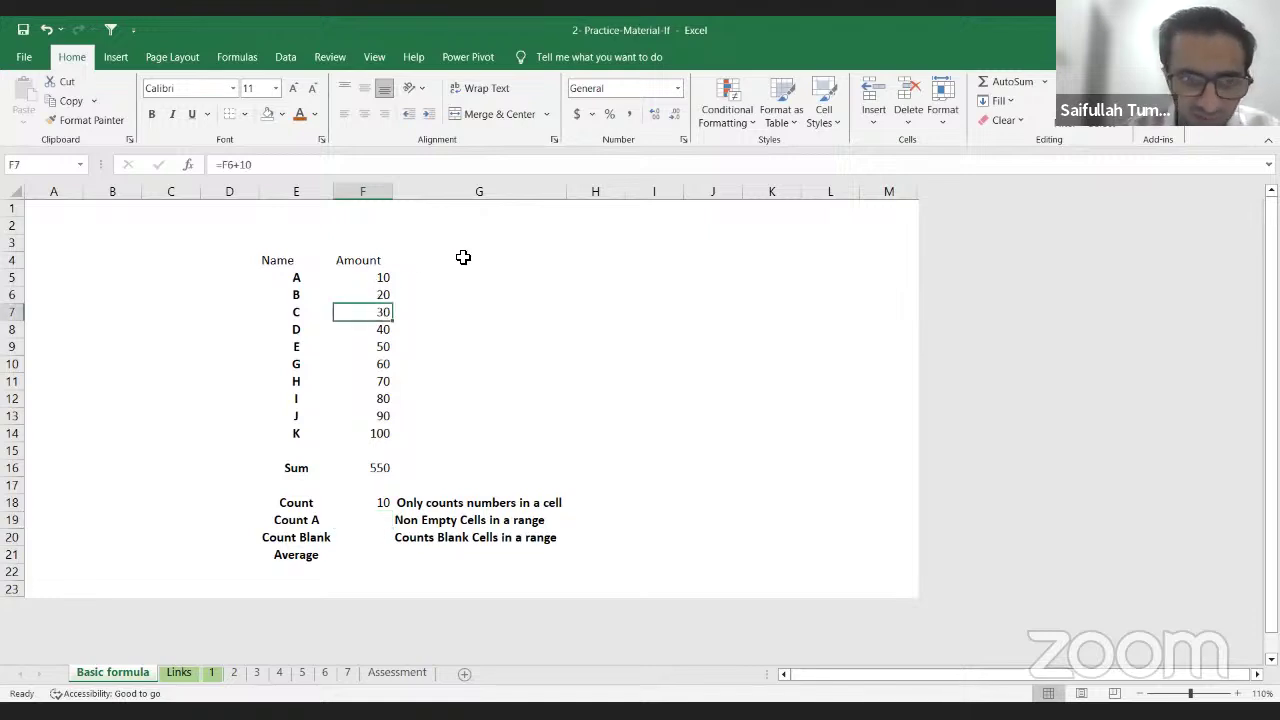
Step: Clear C's amount in F7 and re-enter the unchanged Count formula, now giving 9
key(Delete)
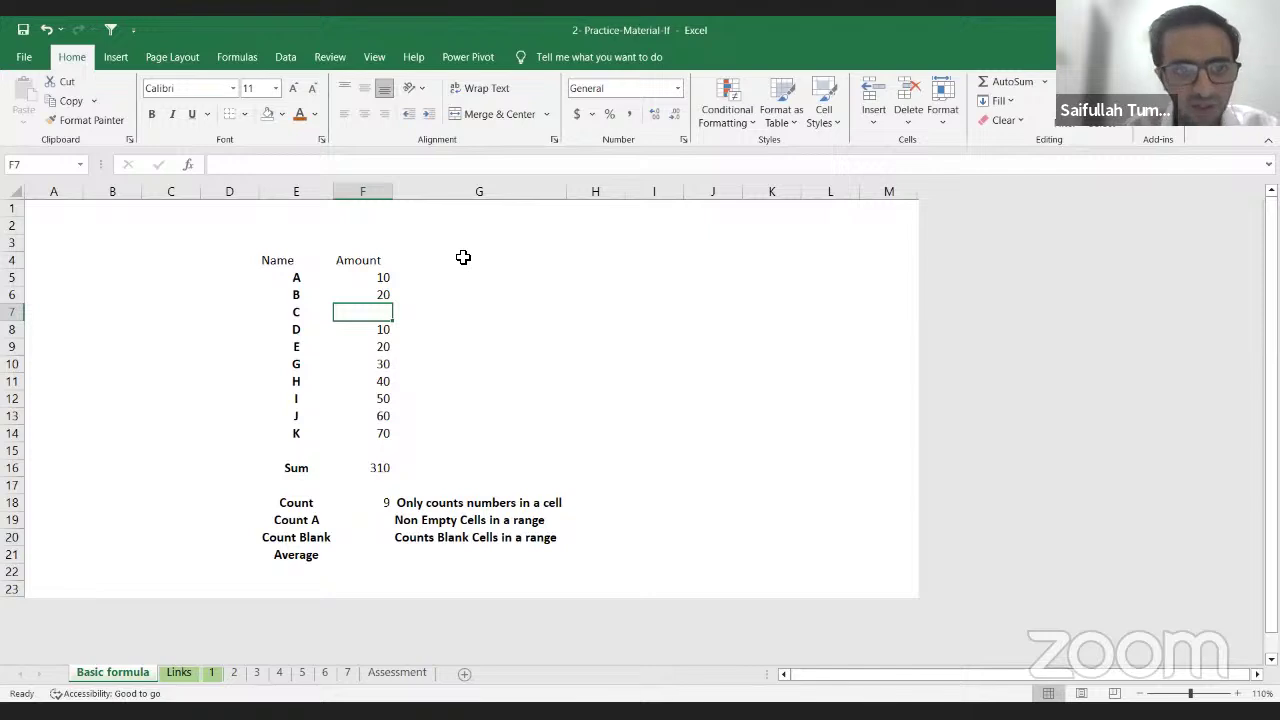
click(372, 502)
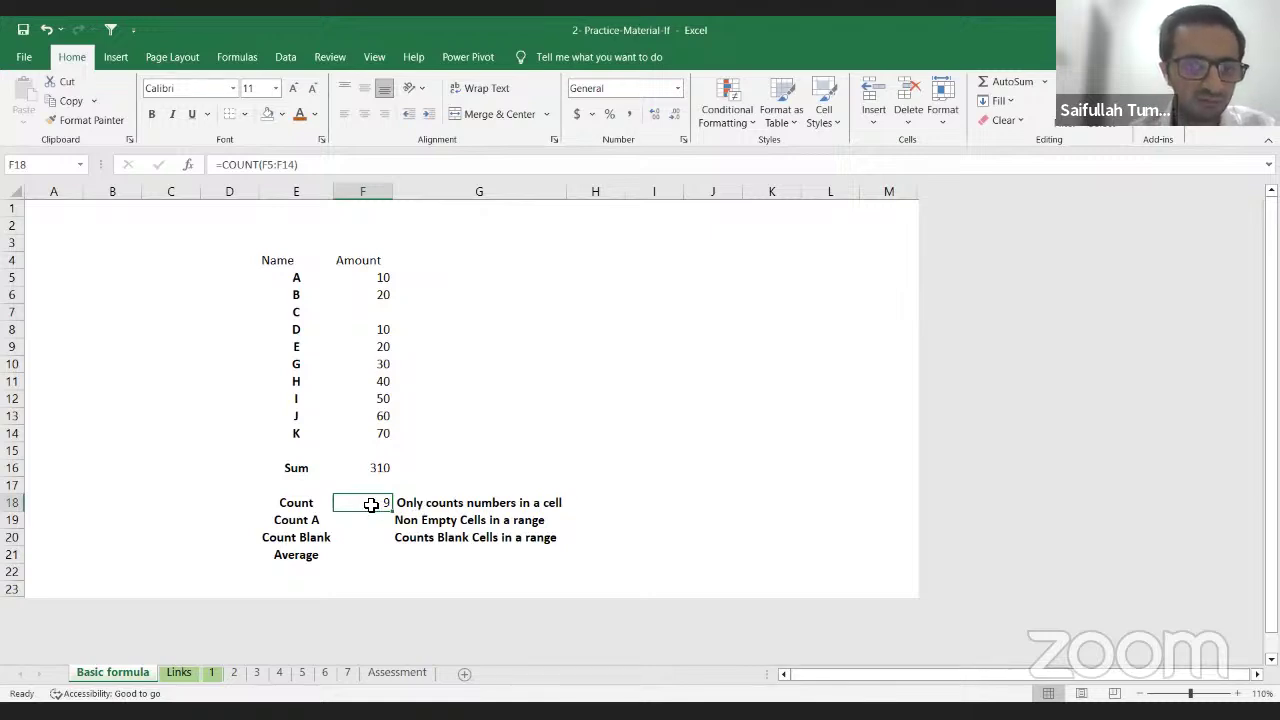
double_click(371, 504)
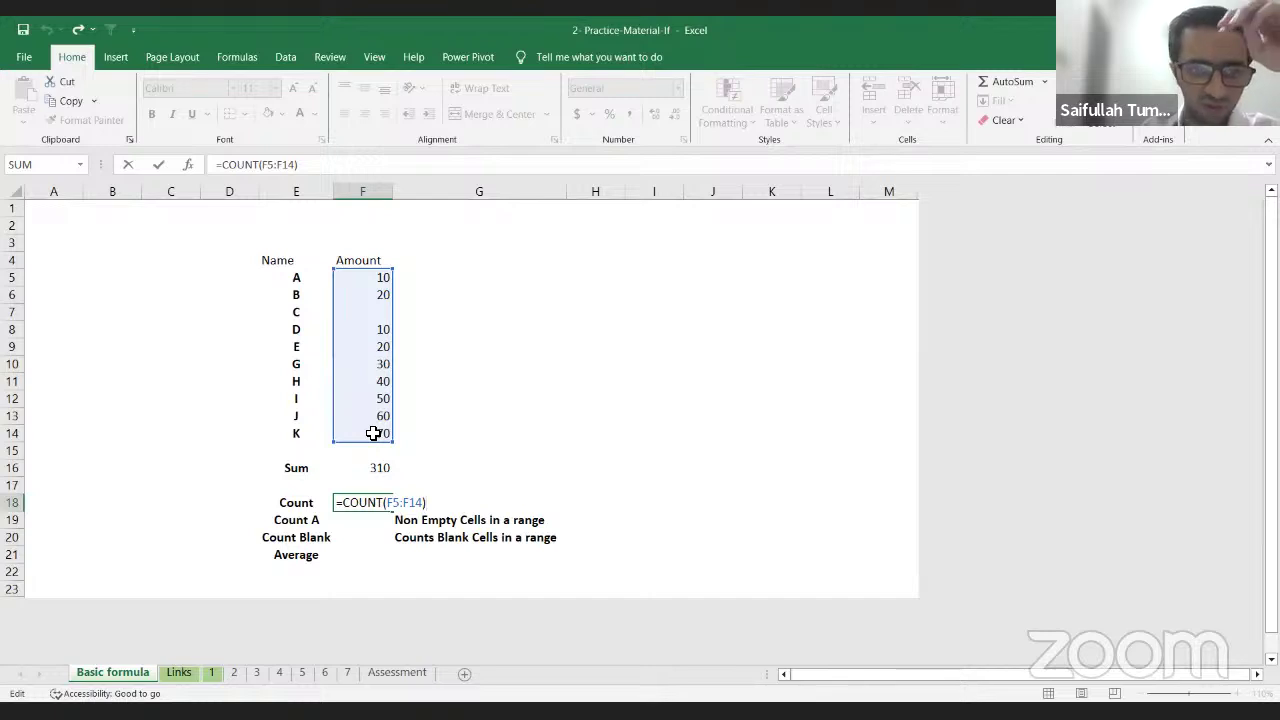
key(Return)
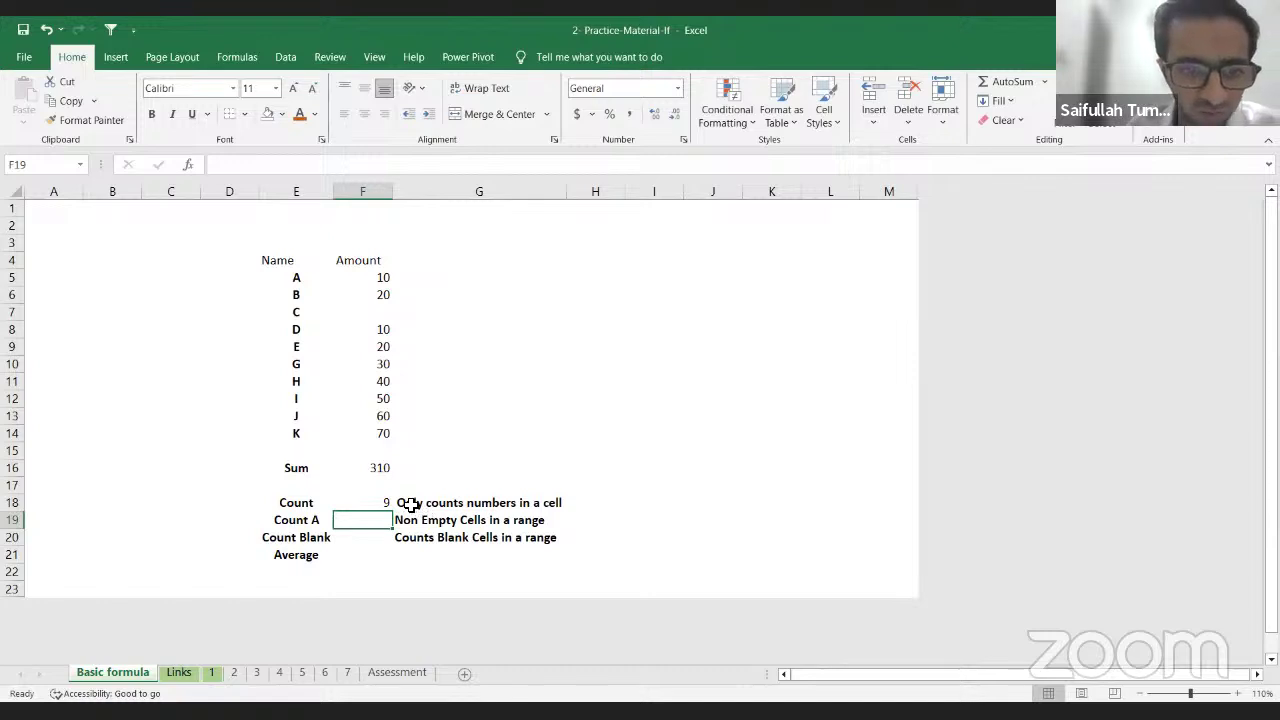
Step: Review the Count note, then move to the Count A and Count Blank result cells
click(411, 505)
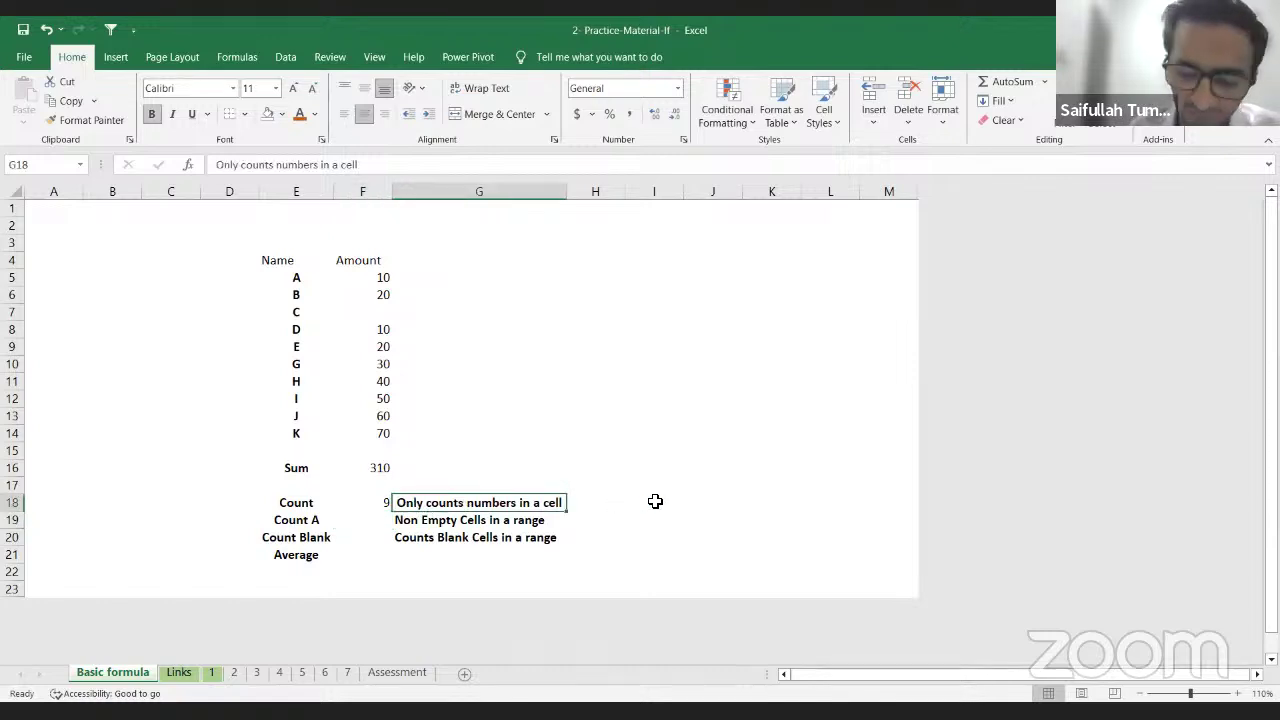
key(Down)
key(Left)
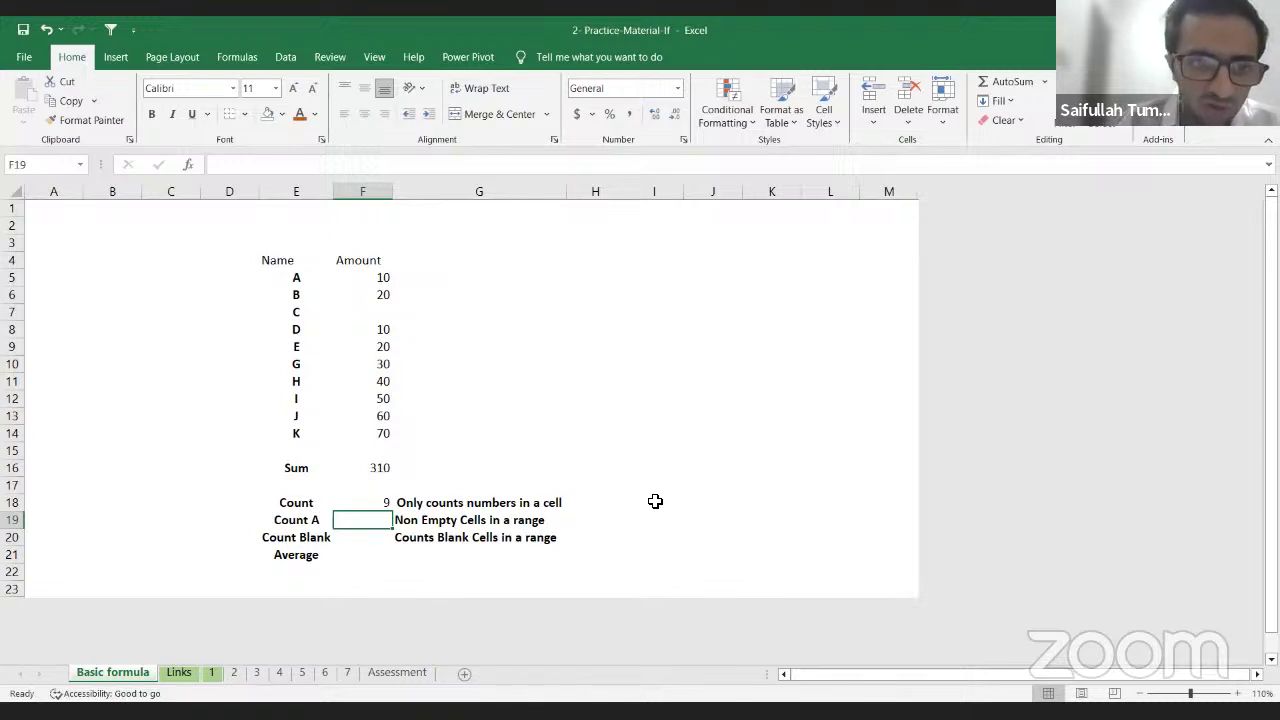
key(Down)
key(Up)
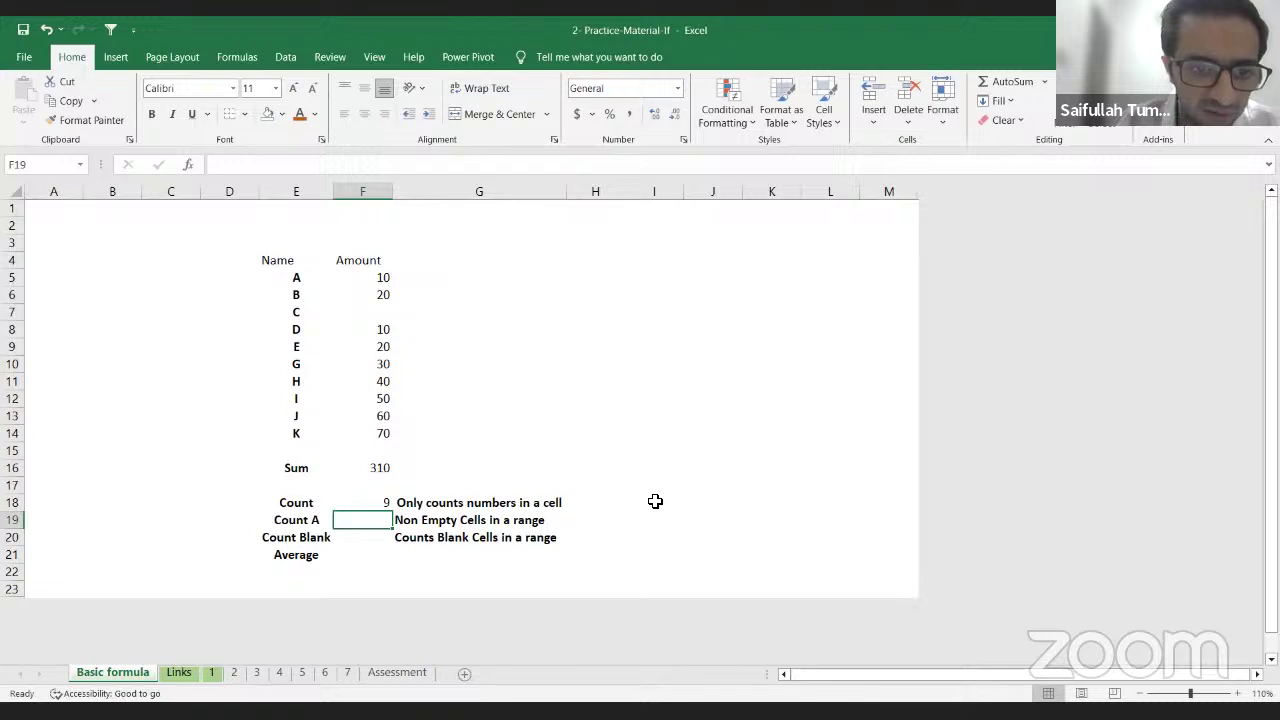
key(Down)
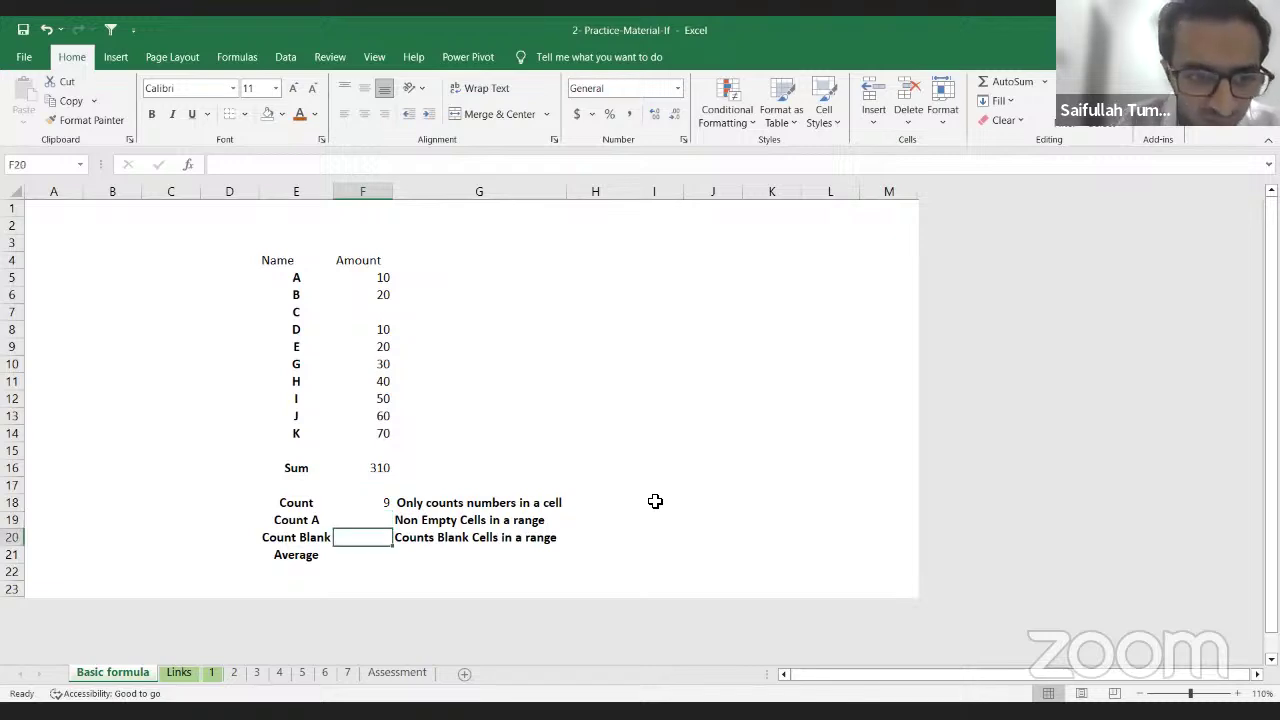
Step: Enter =COUNTBLANK(F5:F14) in F20, returning 1
text(=)
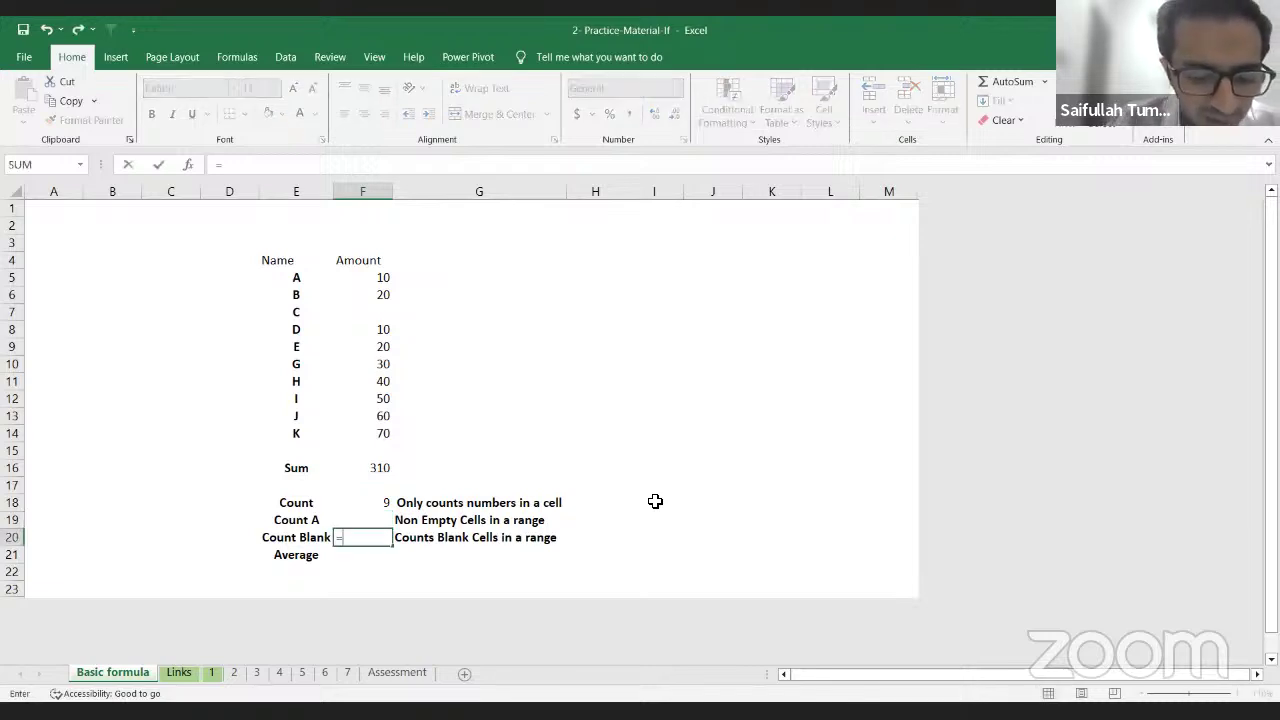
text(cou)
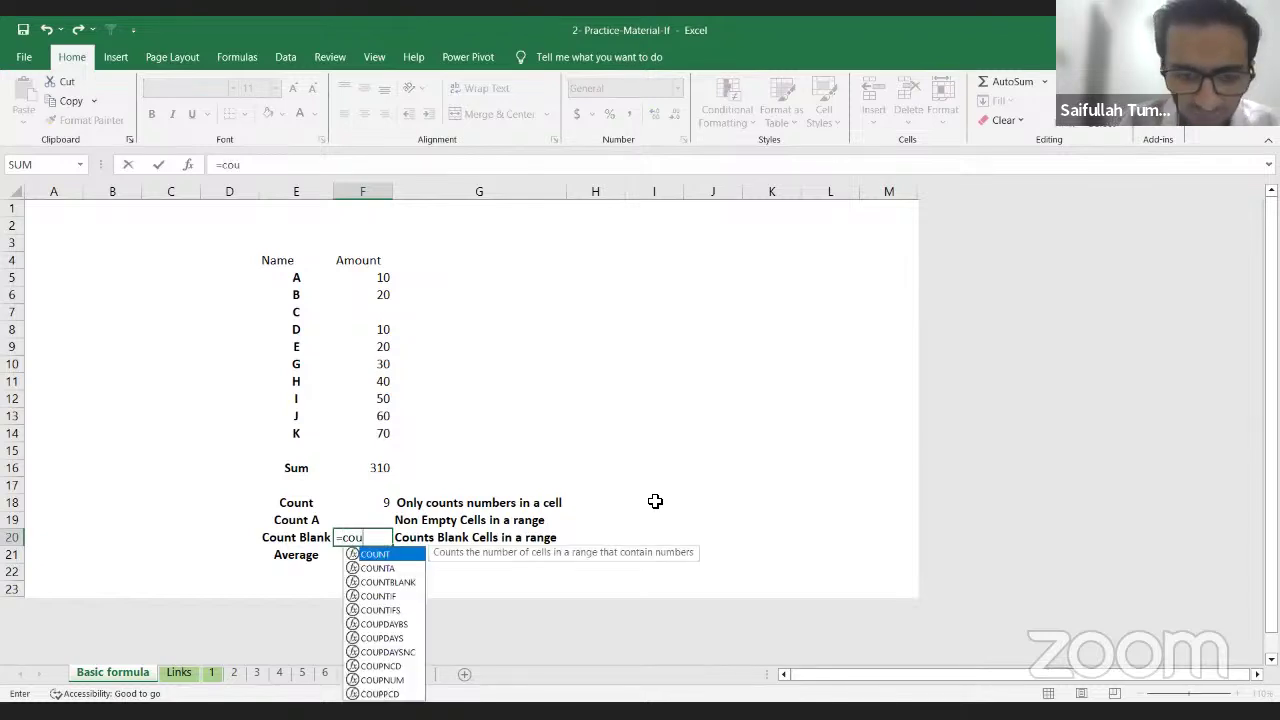
key(Down)
key(Down)
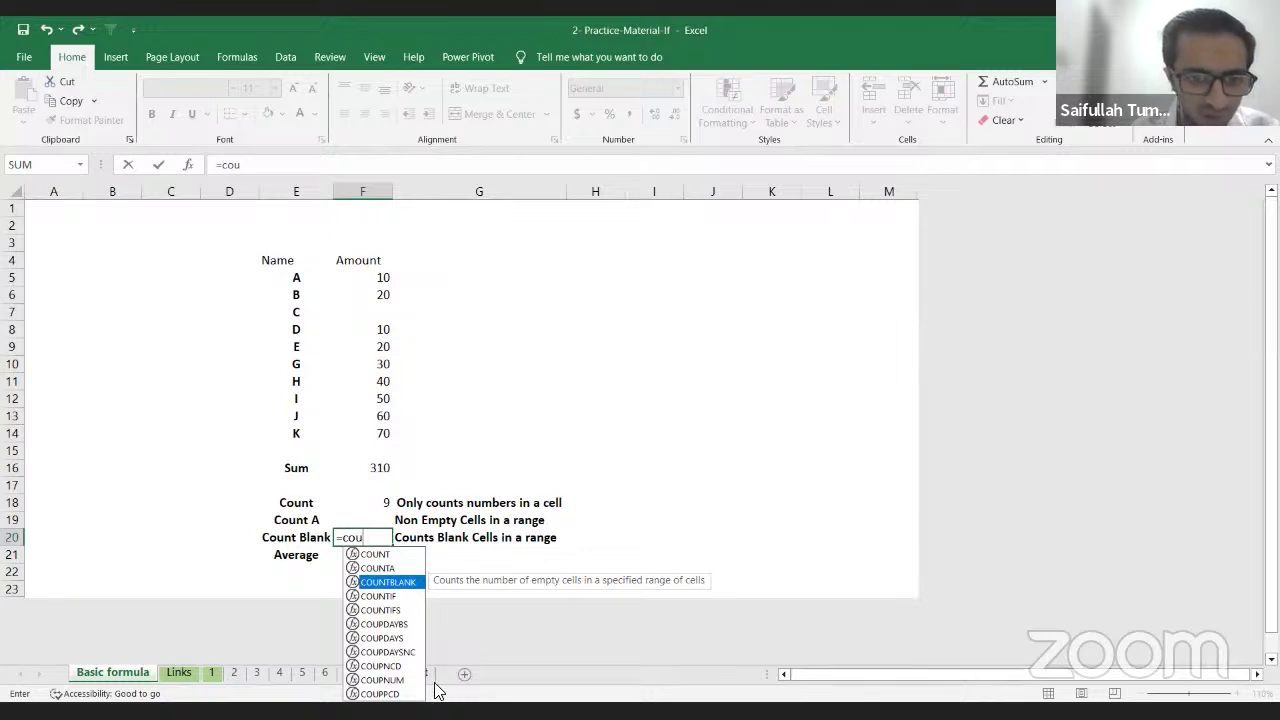
key(Tab)
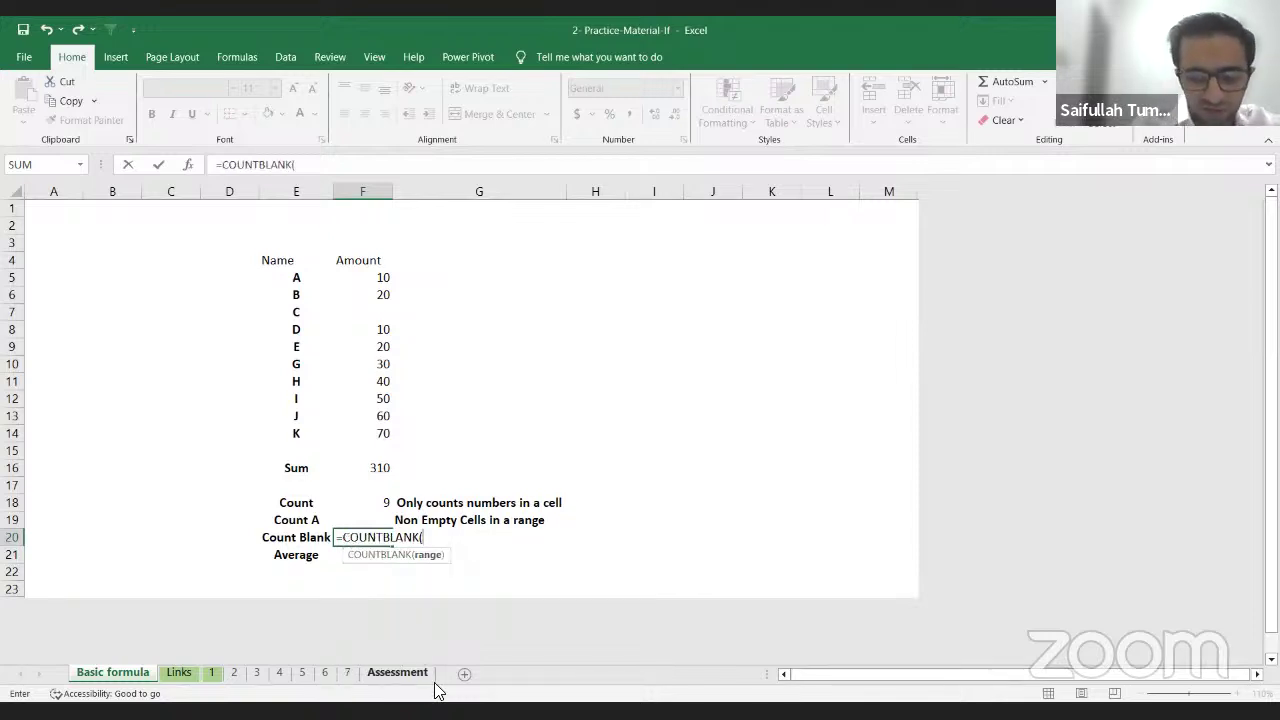
key(Up)
key(Up)
key(Up)
key(Up)
key(Up)
key(Up)
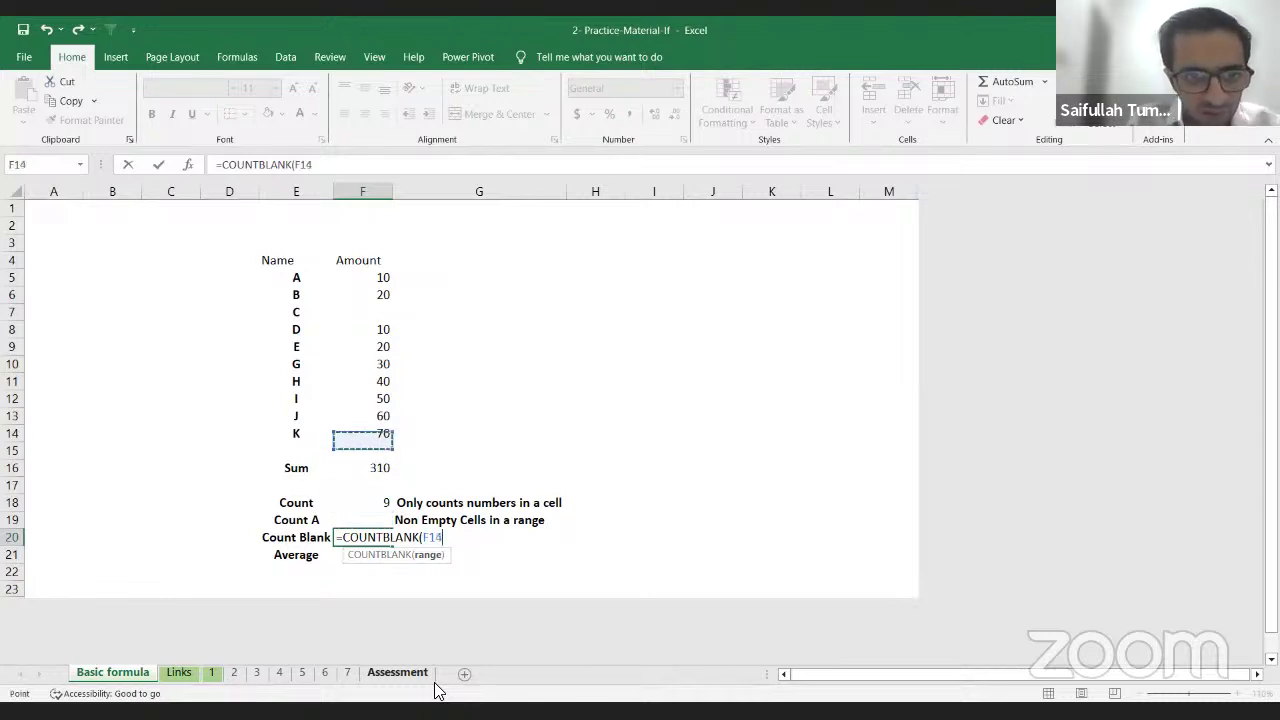
key(shift+Up)
key(shift+Up)
key(shift+Up)
key(shift+Up)
key(shift+Up)
key(shift+Up)
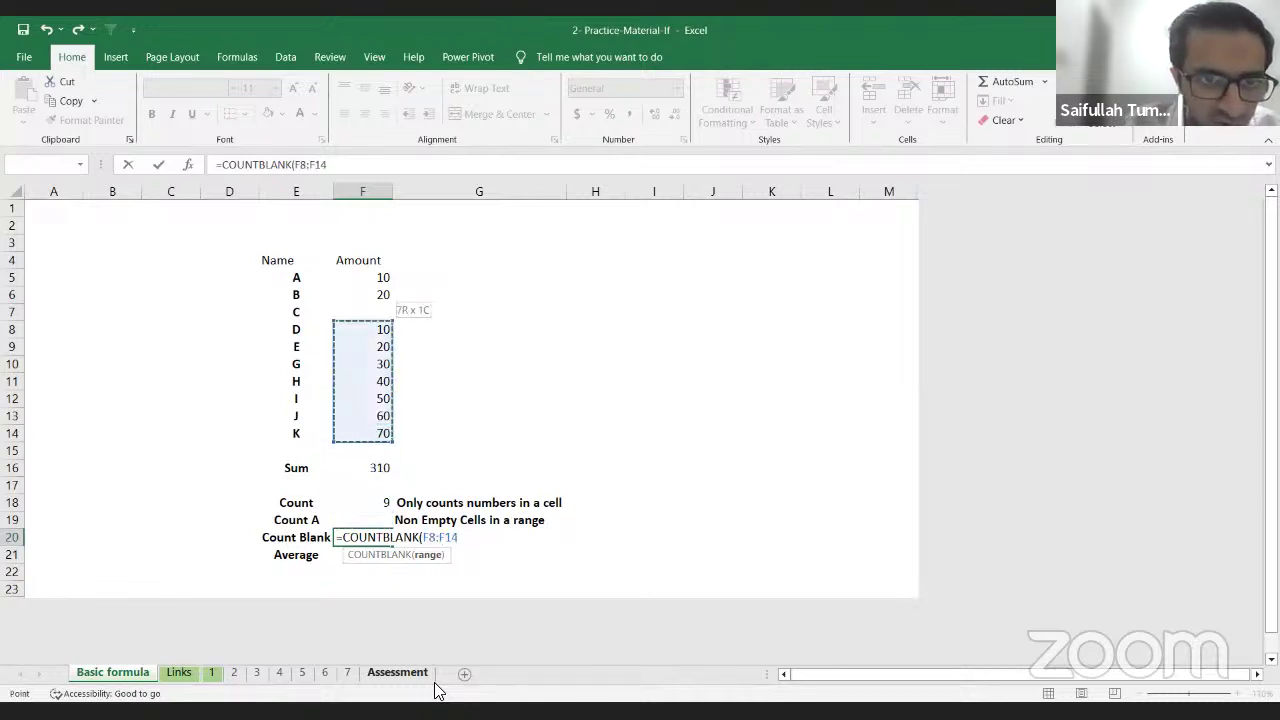
key(shift+Up)
key(shift+Up)
key(shift+Up)
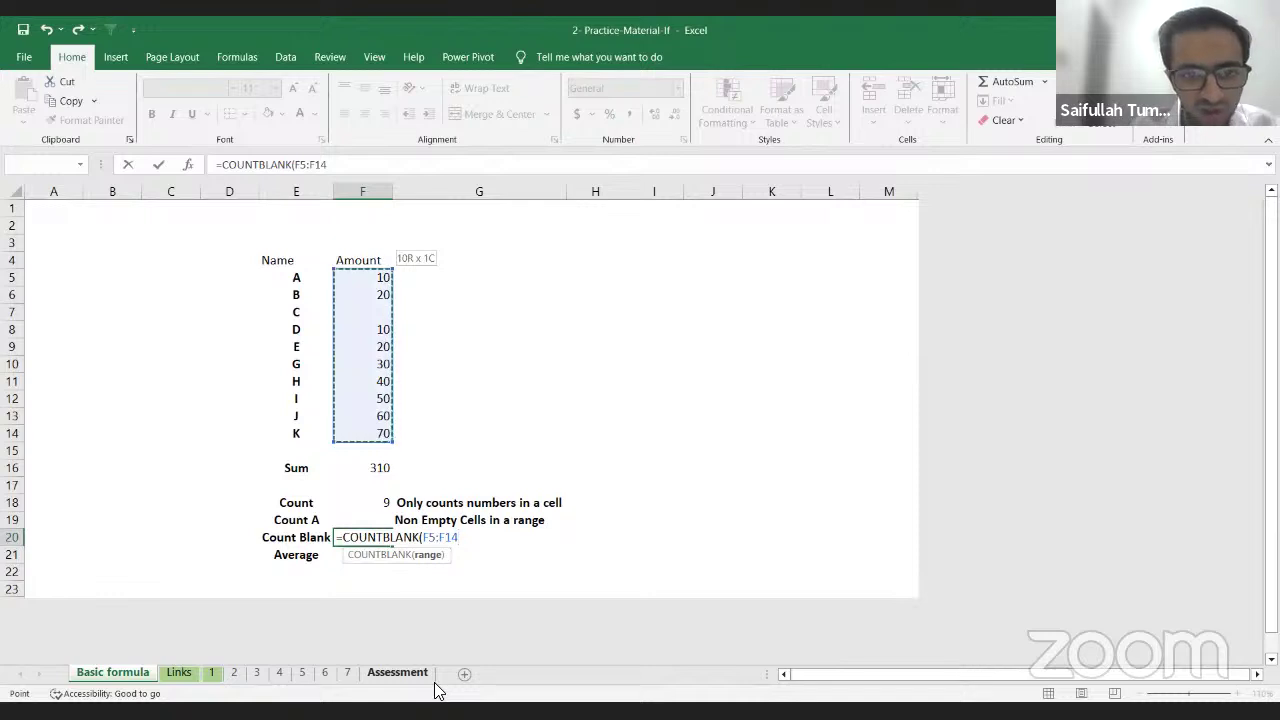
text())
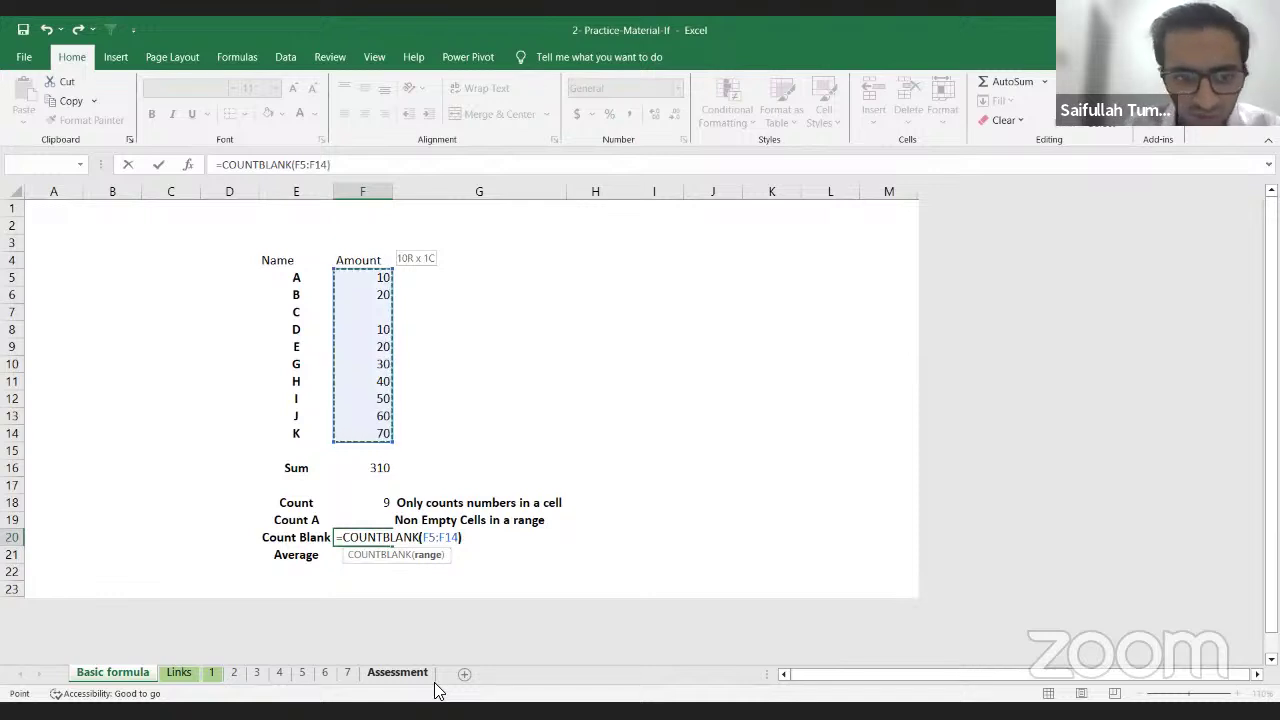
key(Return)
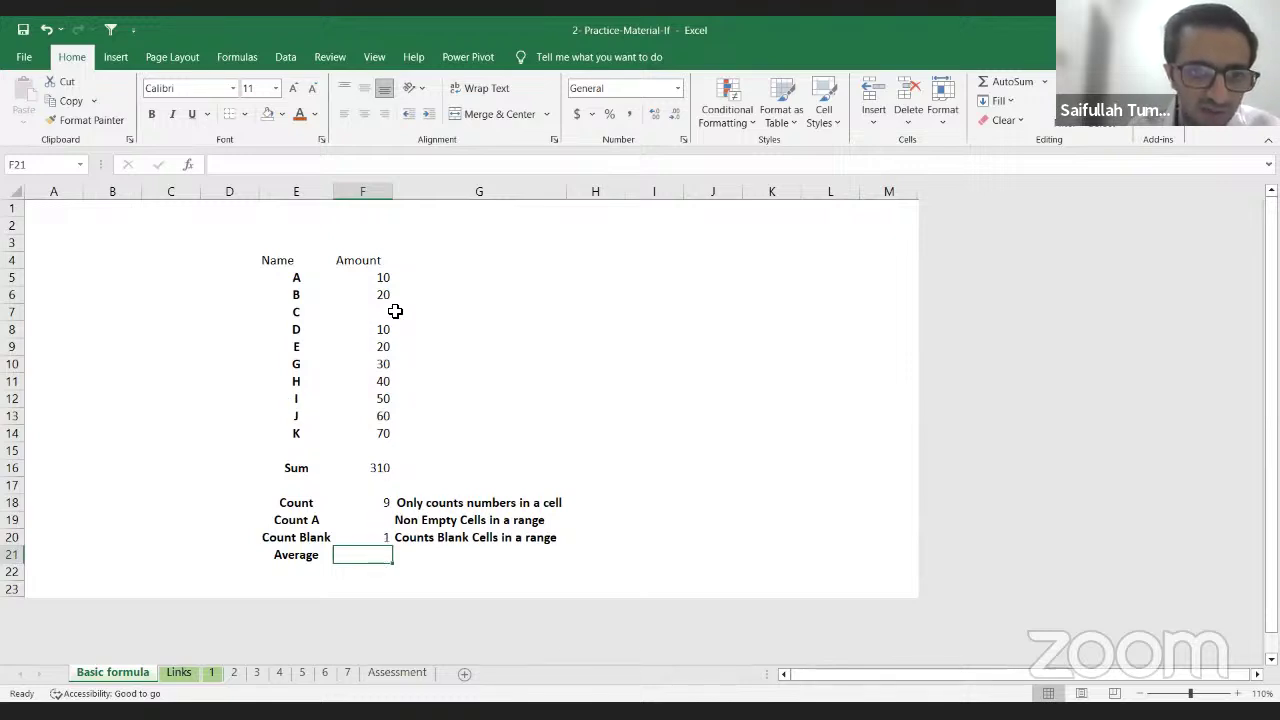
Step: Review the COUNTBLANK formula, C's empty amount, and the Count A result
click(371, 547)
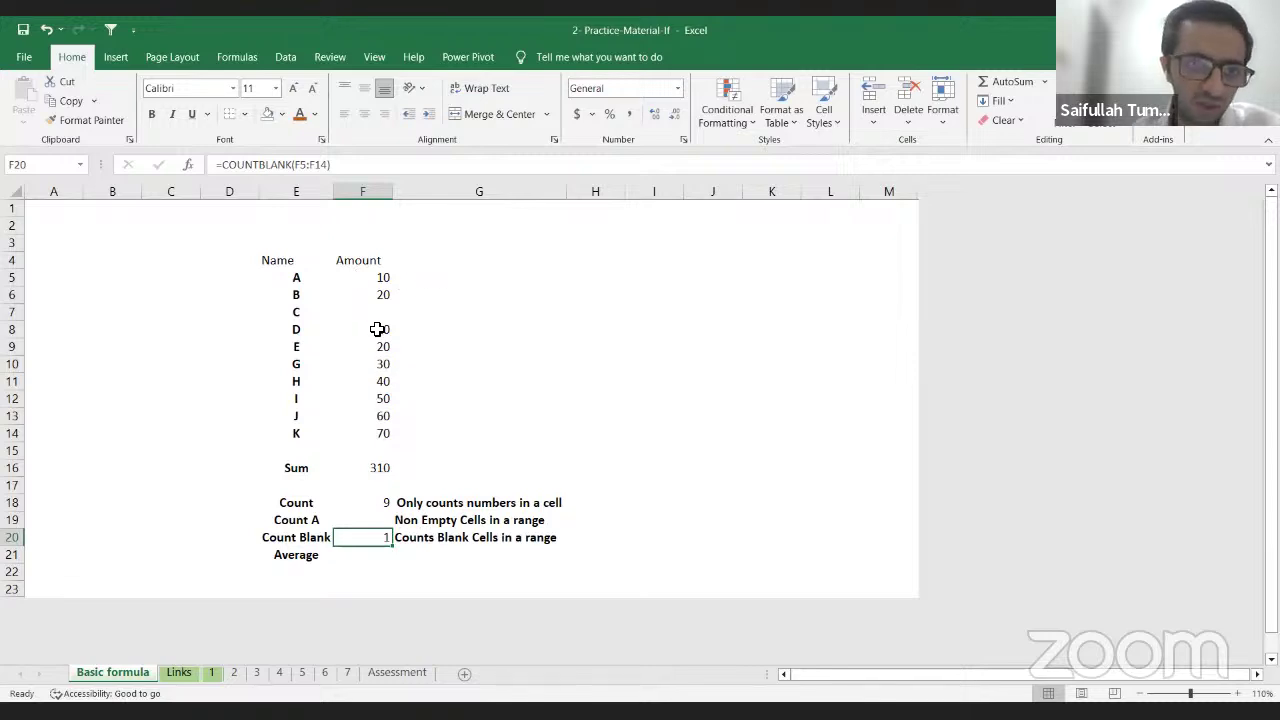
click(377, 314)
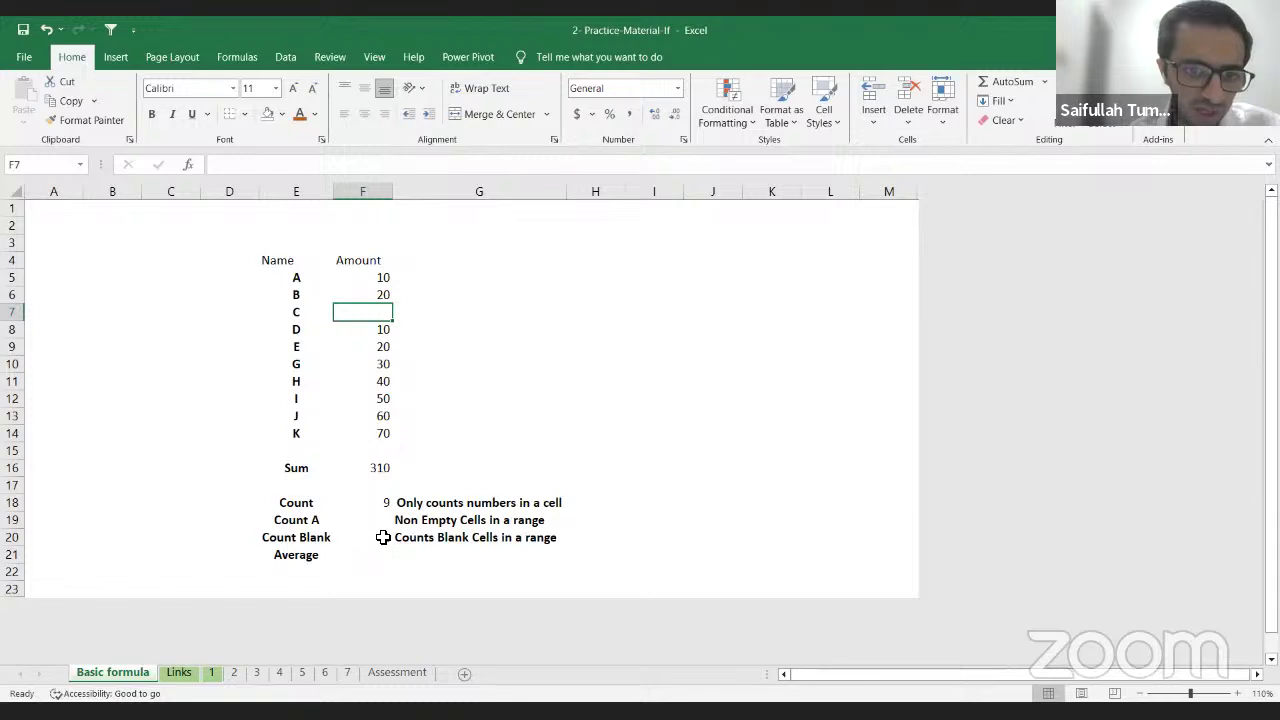
click(377, 521)
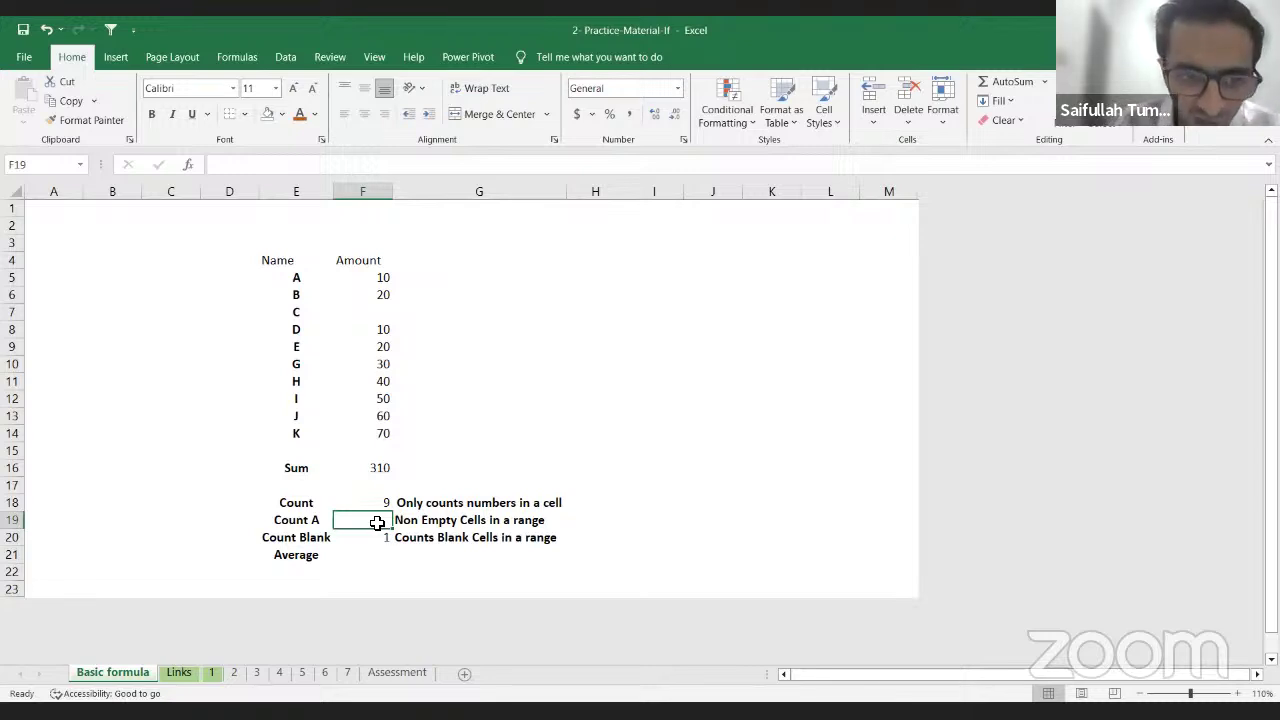
text(=)
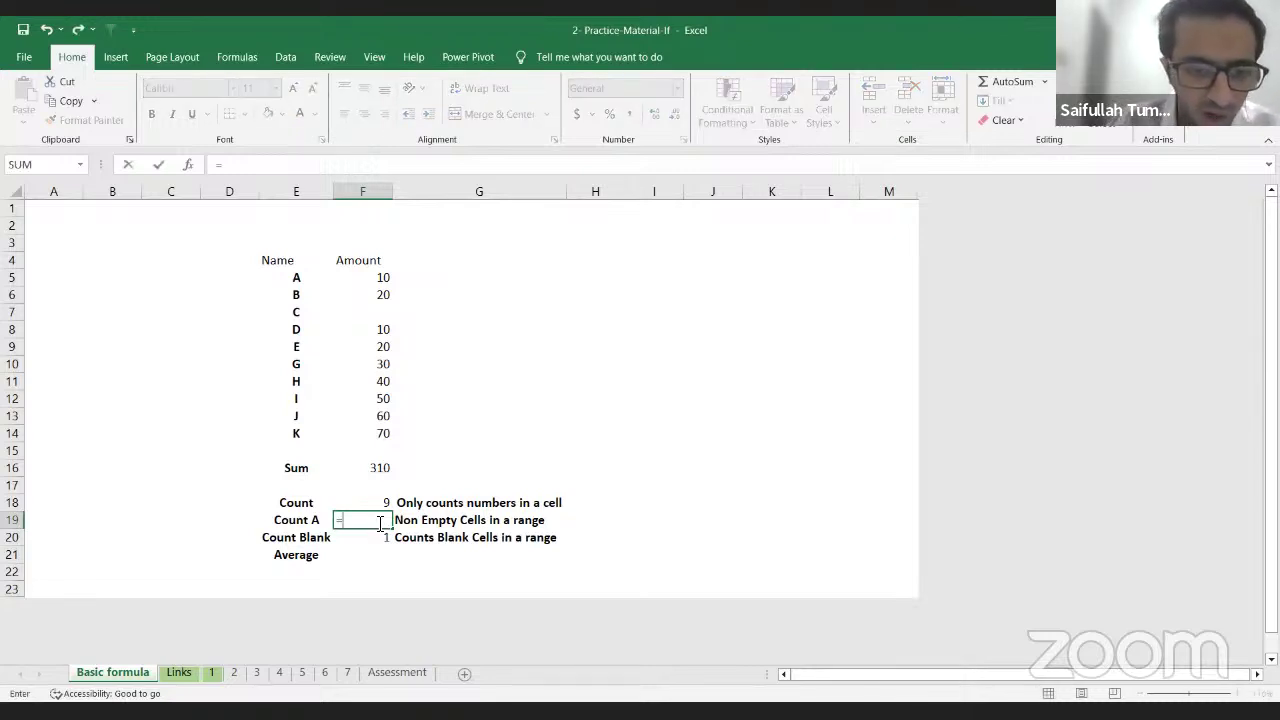
text(cou)
key(Down)
key(Tab)
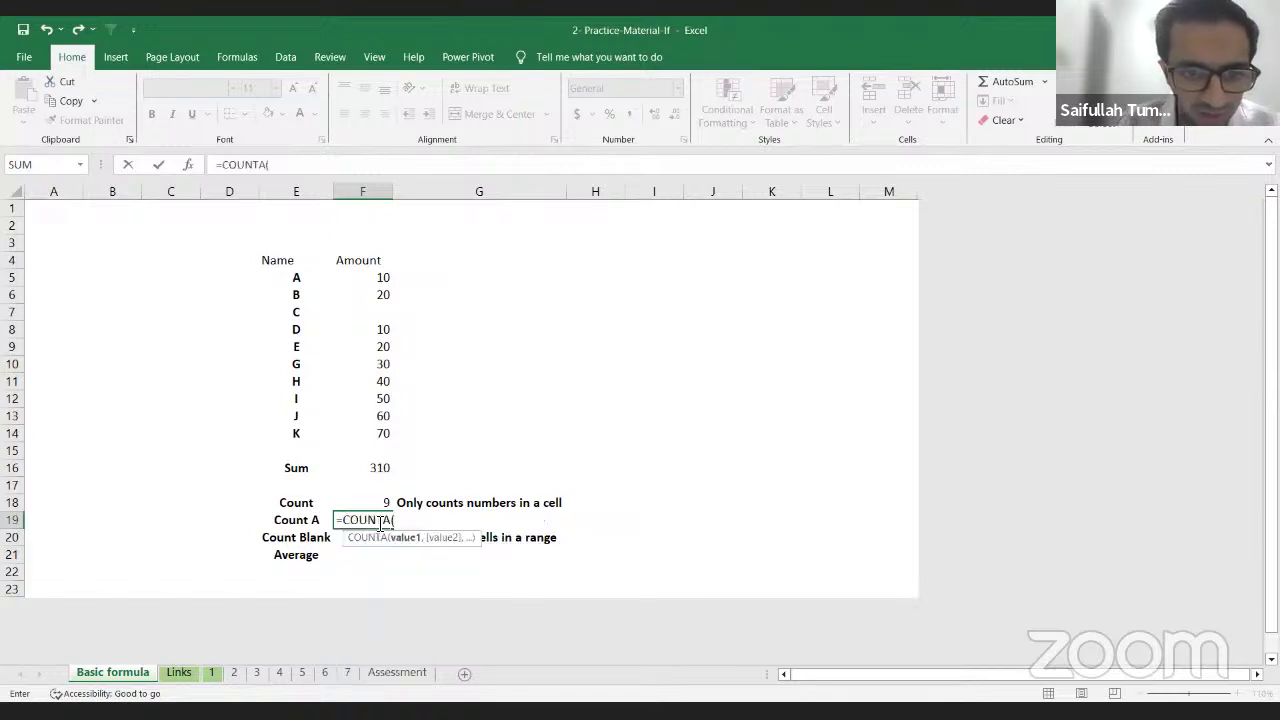
key(Up)
key(Up)
key(Up)
key(Up)
key(Up)
key(Left)
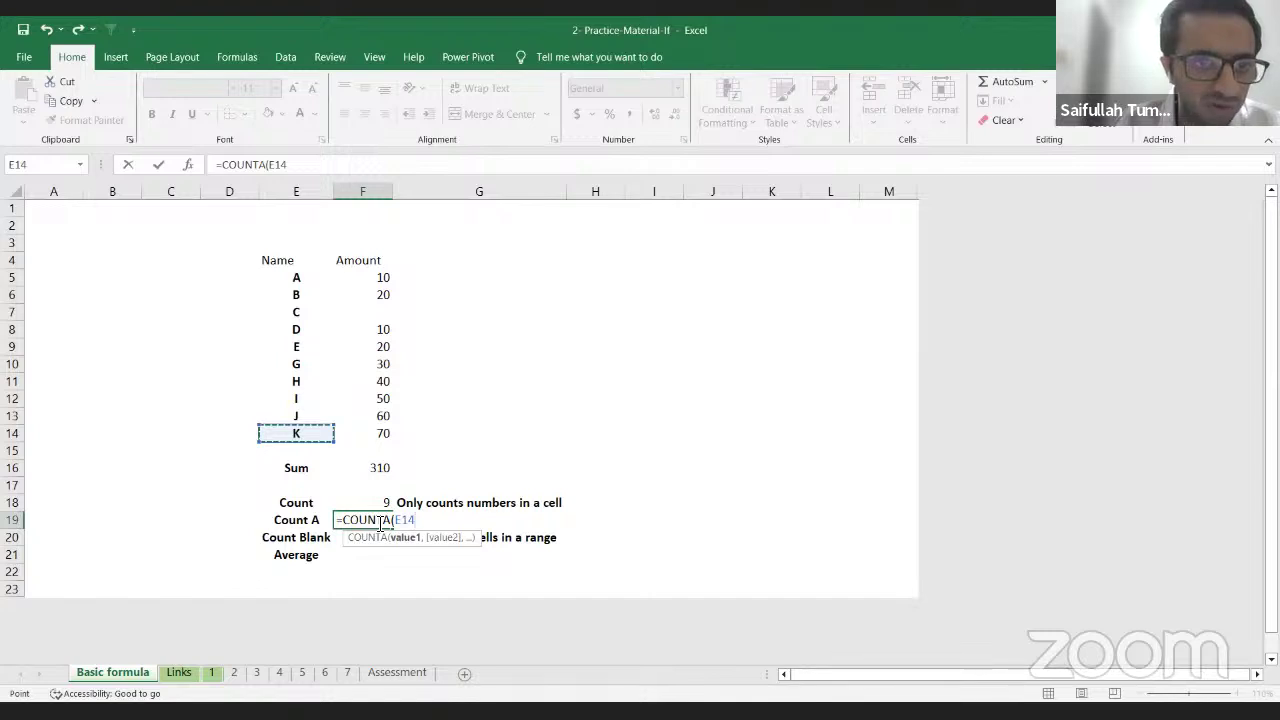
key(shift+Up)
key(shift+Up)
key(shift+Up)
key(shift+Up)
key(shift+Up)
key(shift+Up)
key(shift+Up)
key(shift+Up)
key(shift+Up)
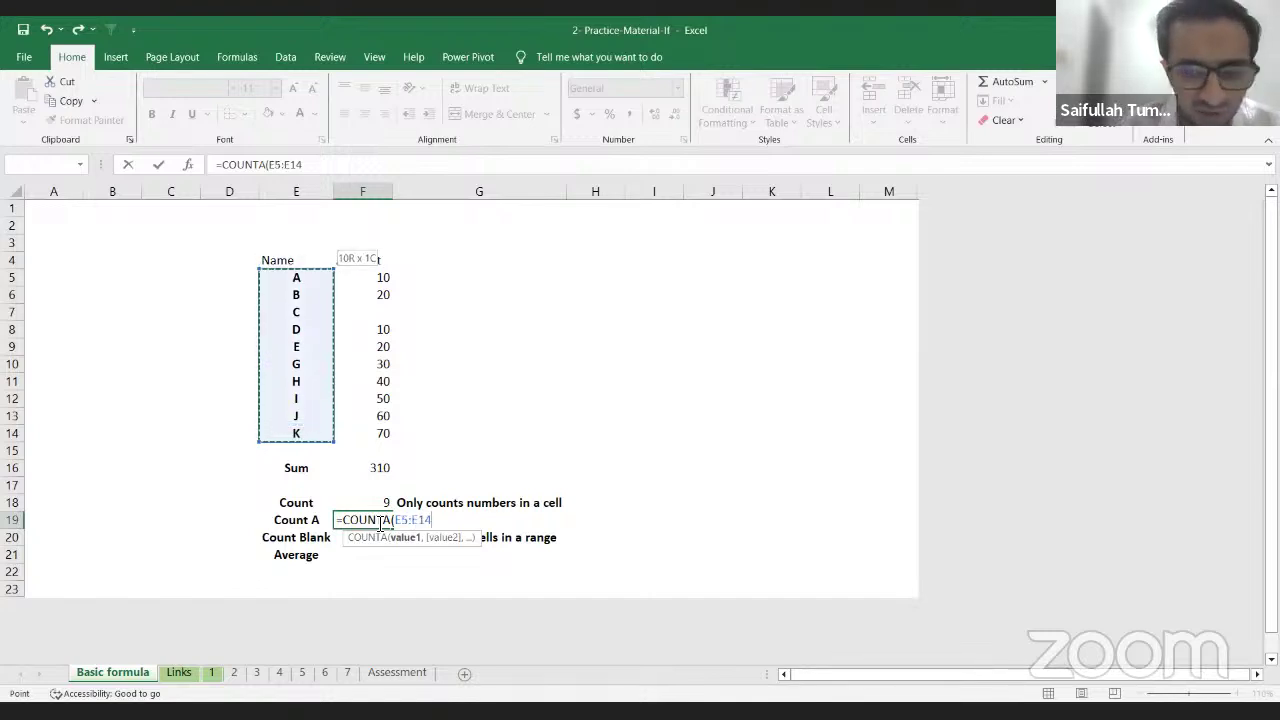
key(Return)
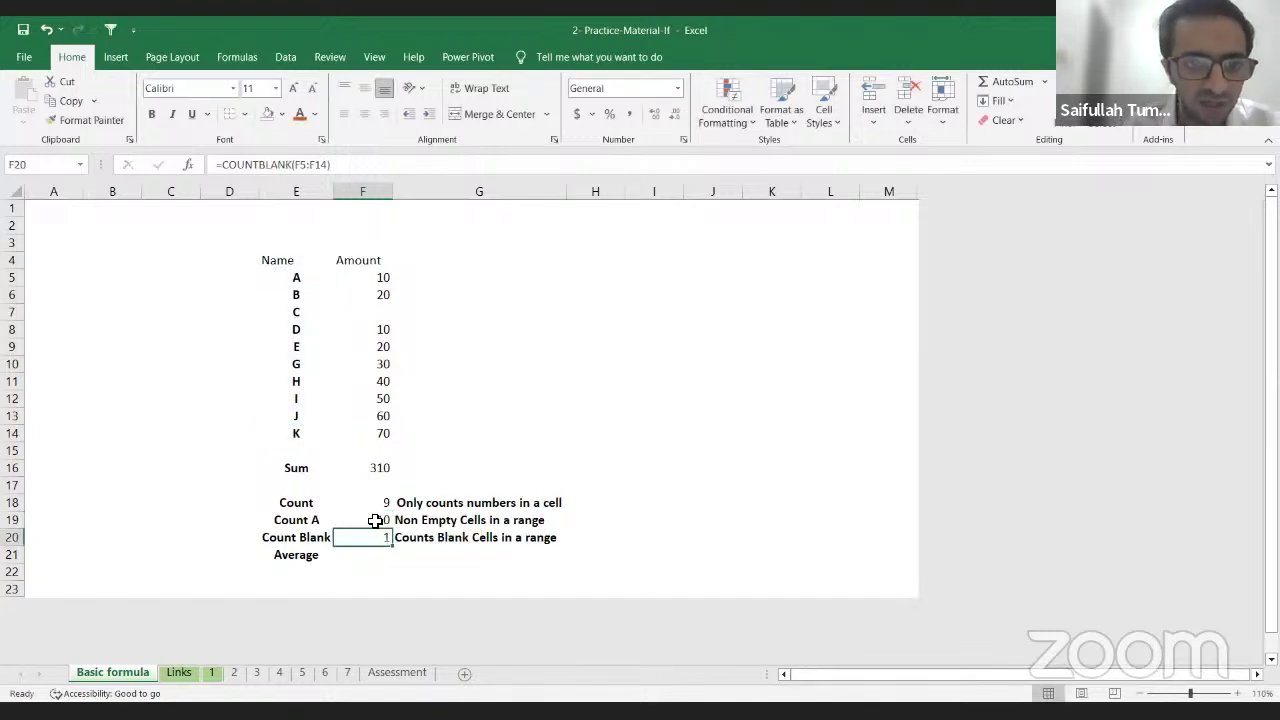
click(377, 520)
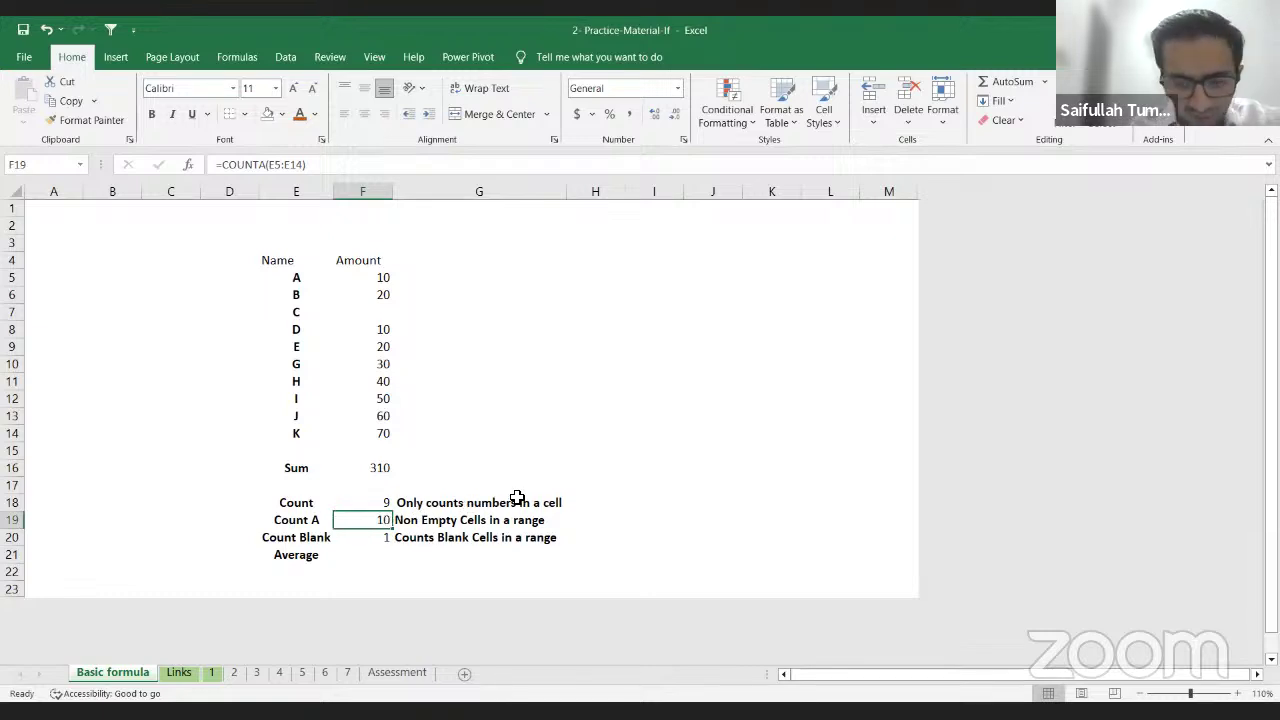
text(=)
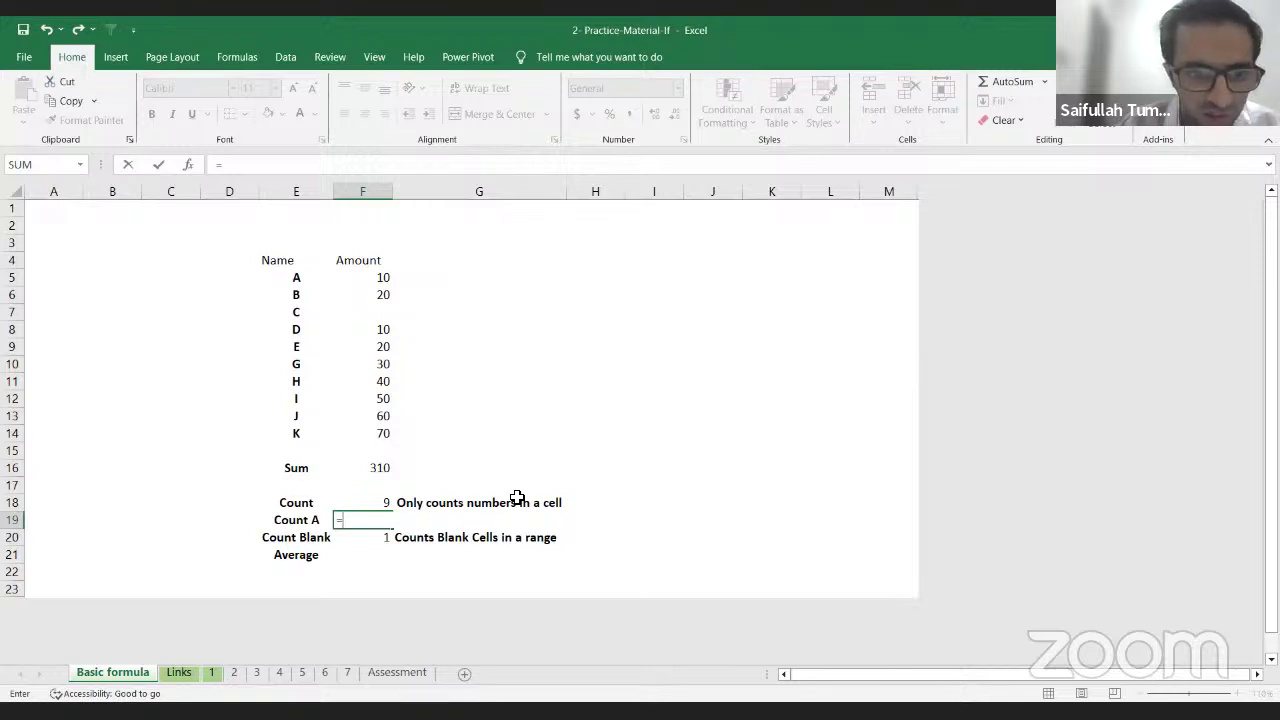
text(COUNTA()
key(Up)
key(Up)
key(Up)
key(Up)
key(Up)
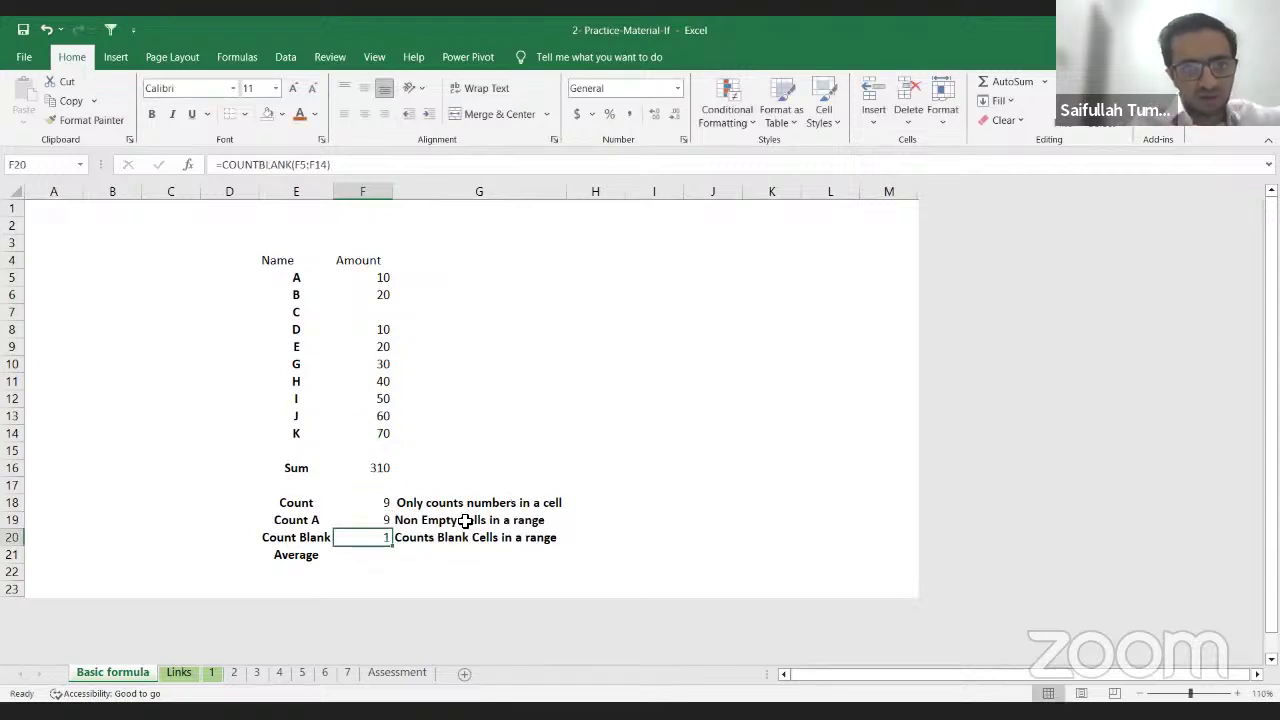
click(352, 519)
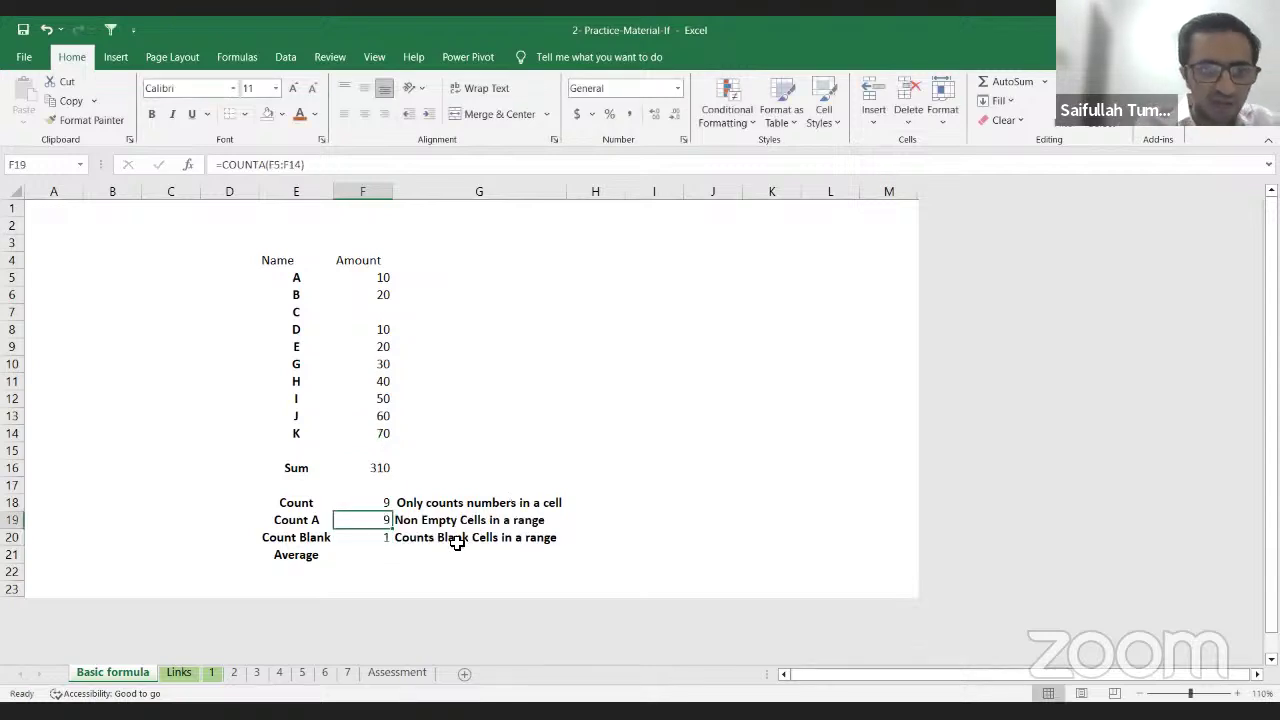
click(380, 502)
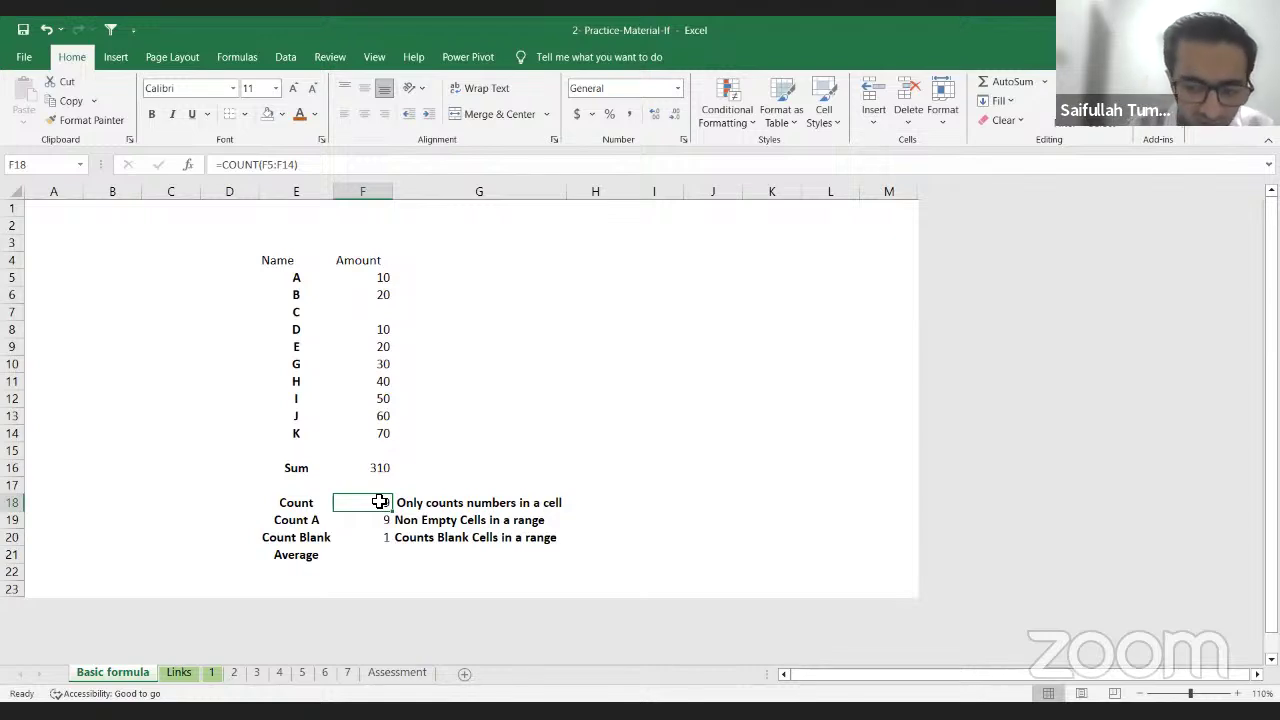
Step: Try counting the Name column E5:E14 in F18, then restore =COUNT(F5:F14)
text(=)
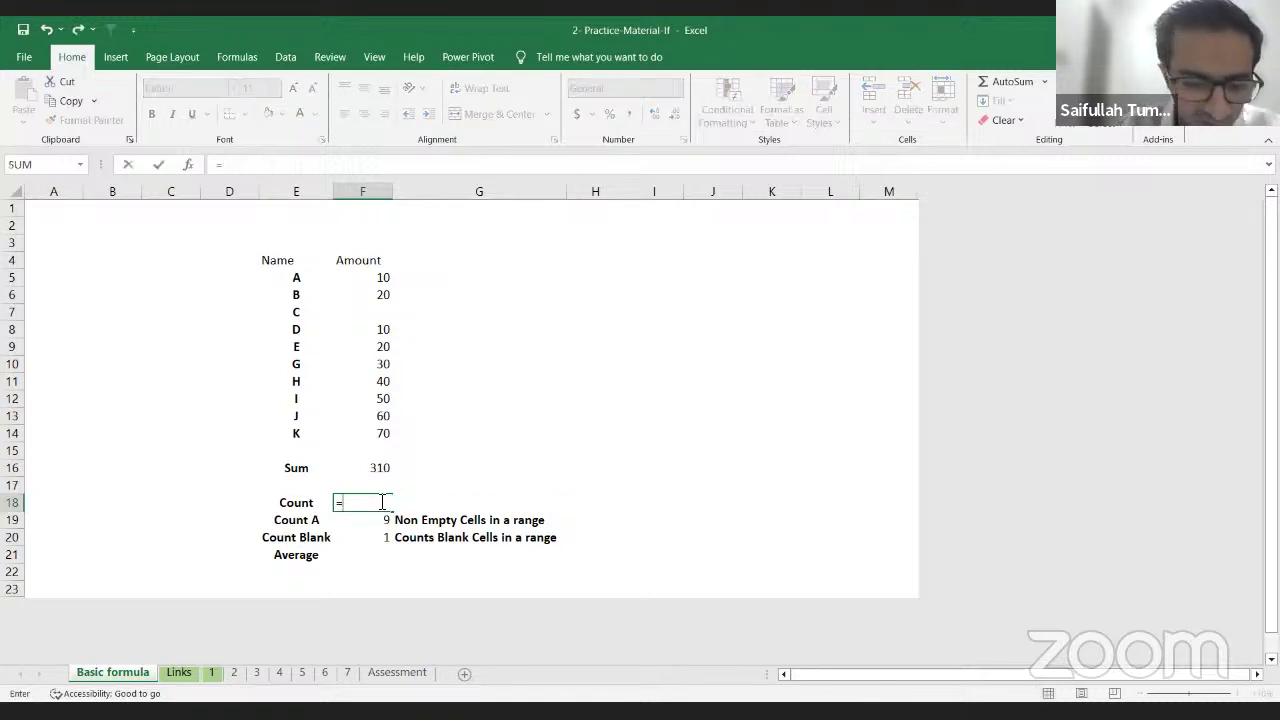
text(COUNT()
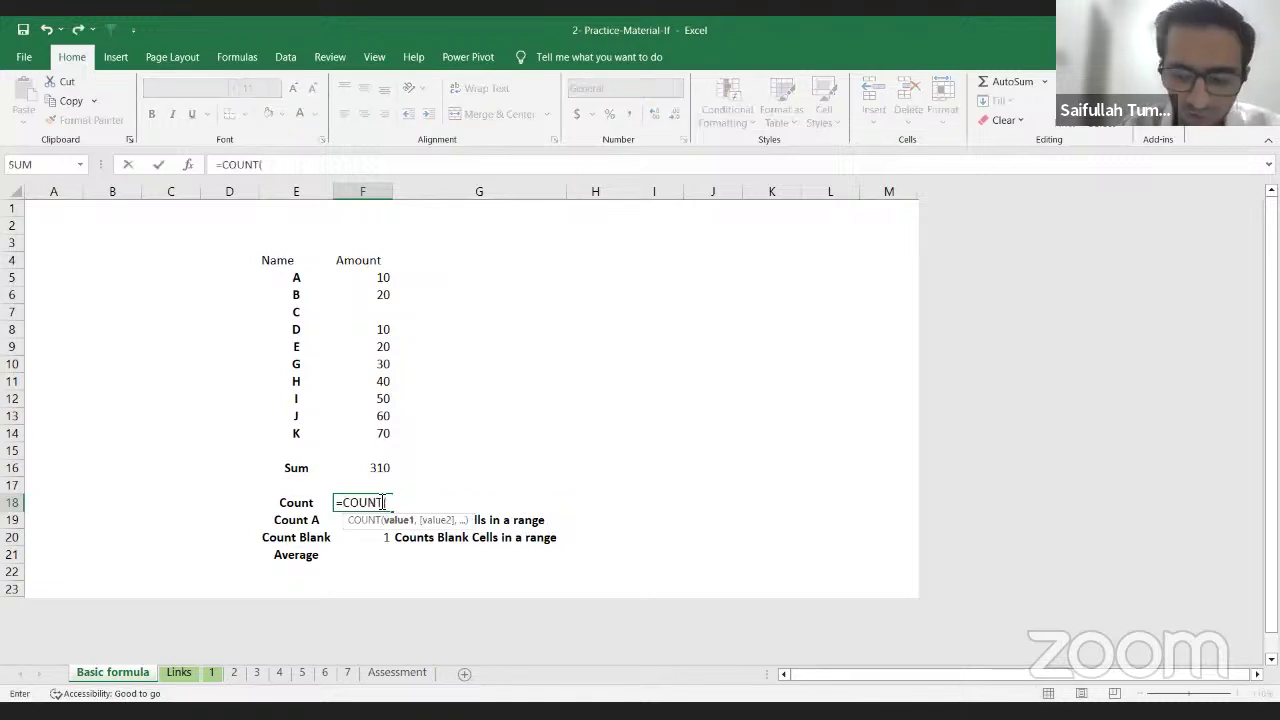
key(Up)
key(Left)
key(Up)
key(Up)
key(Up)
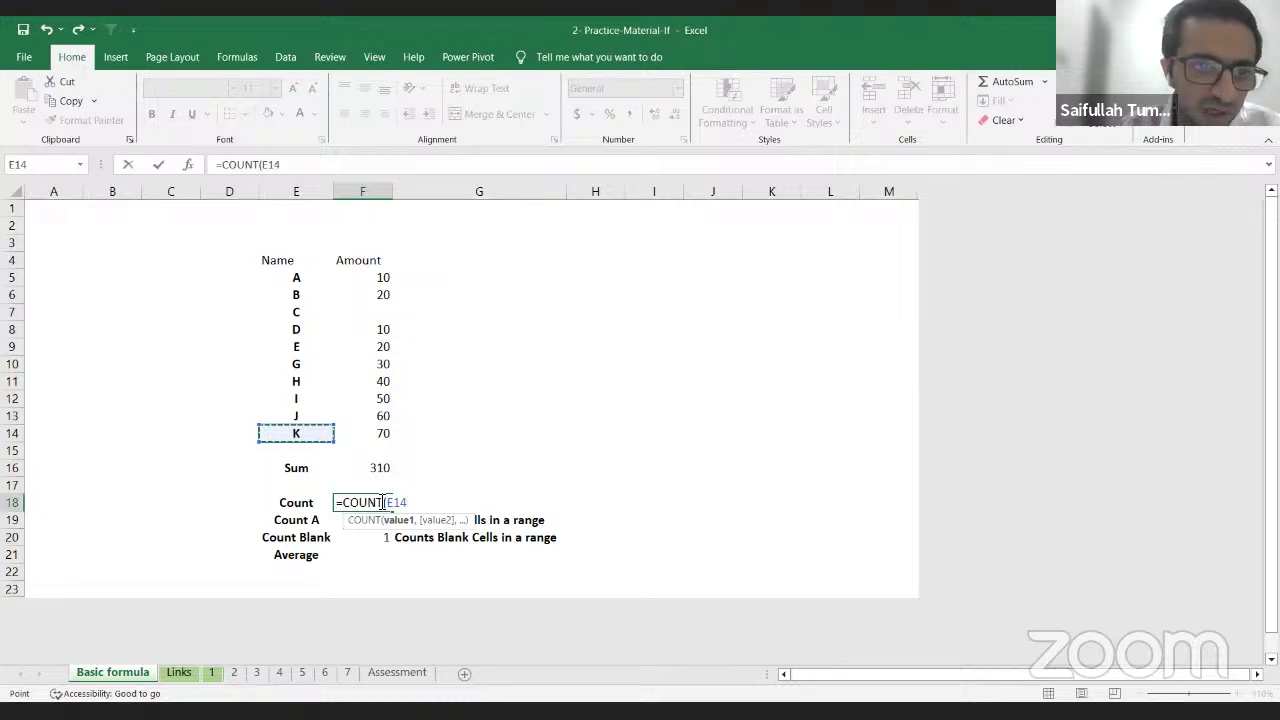
key(shift+Up)
key(shift+Up)
key(shift+Up)
key(shift+Up)
key(shift+Up)
key(shift+Up)
key(shift+Up)
key(shift+Up)
key(shift+Up)
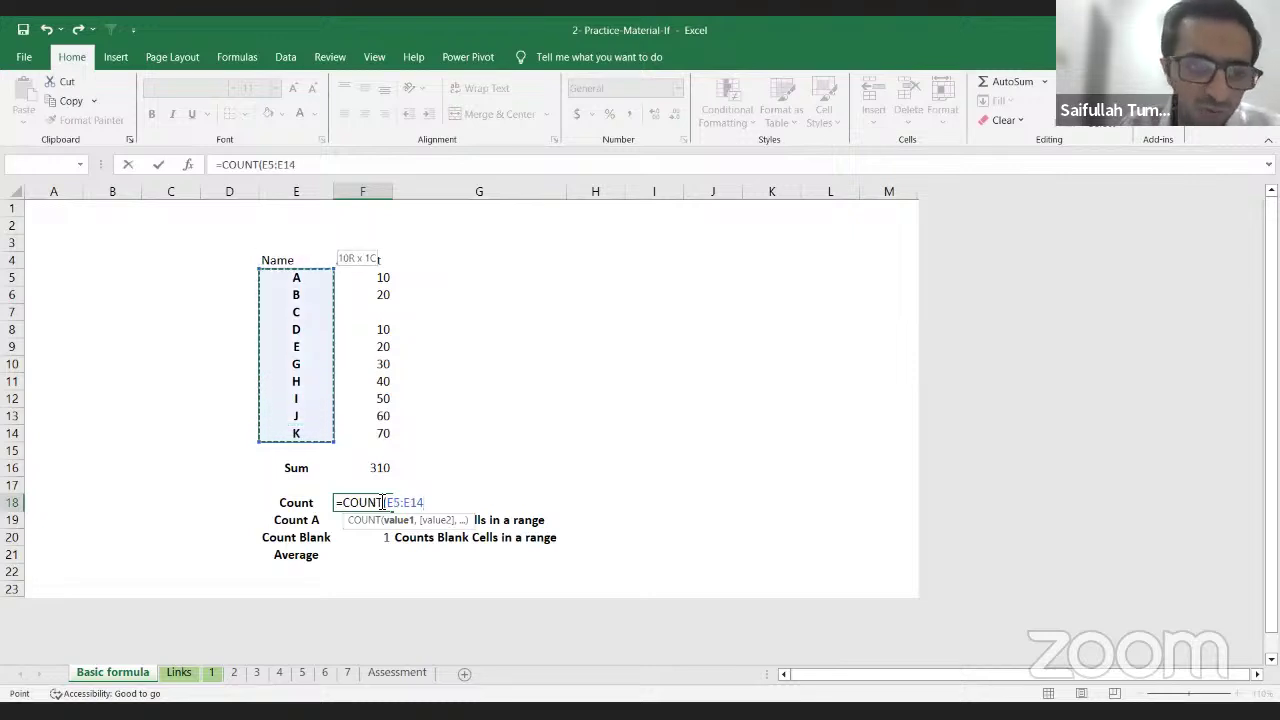
key(Return)
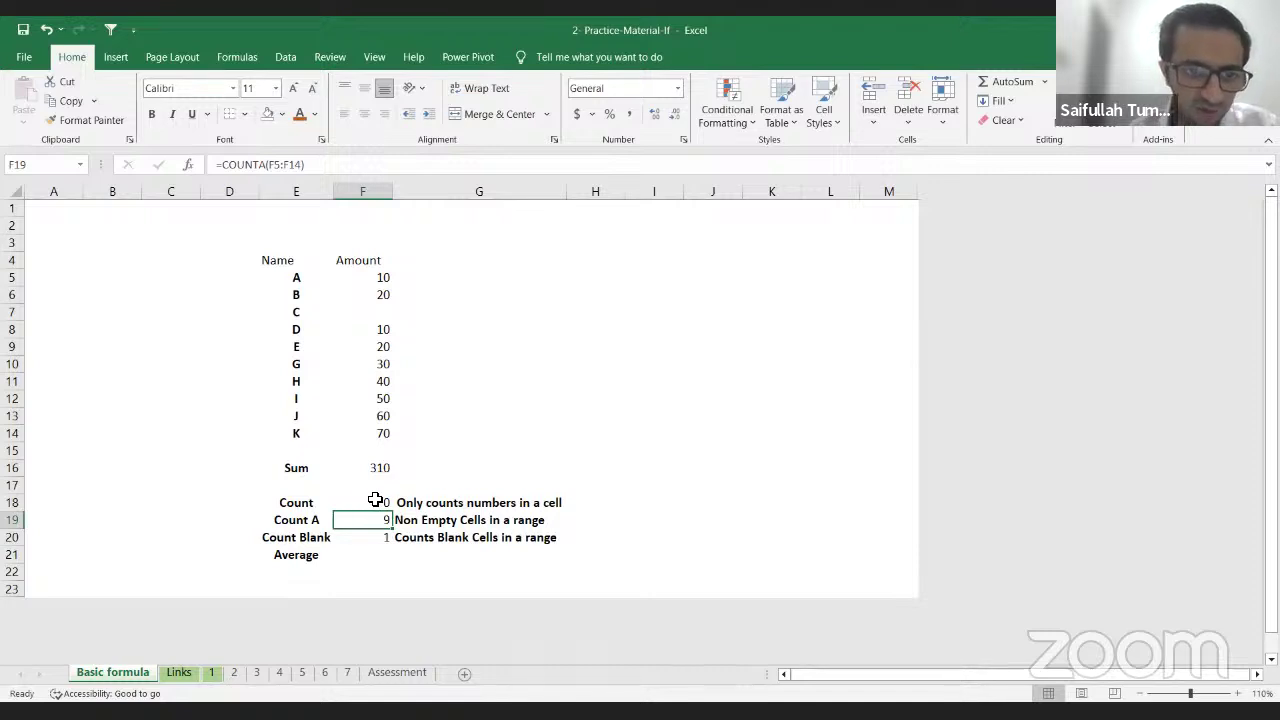
click(363, 502)
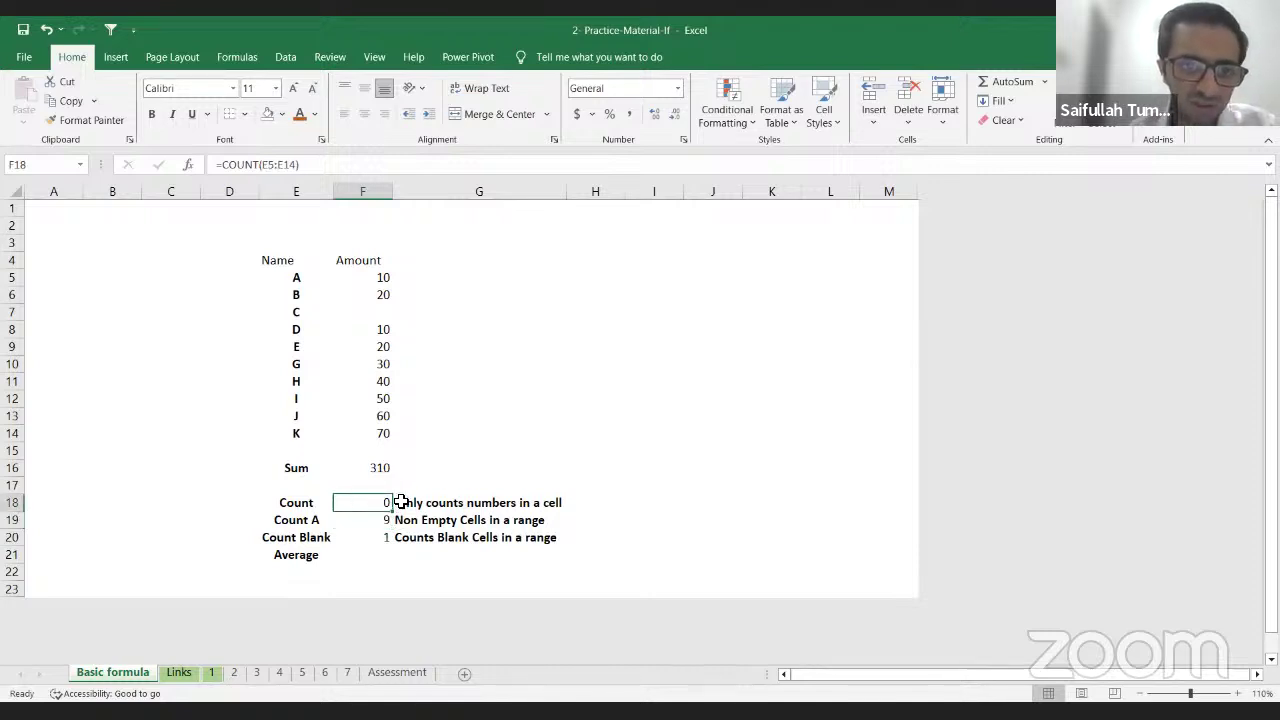
text(=COUNT(F5:F14))
key(ctrl+Return)
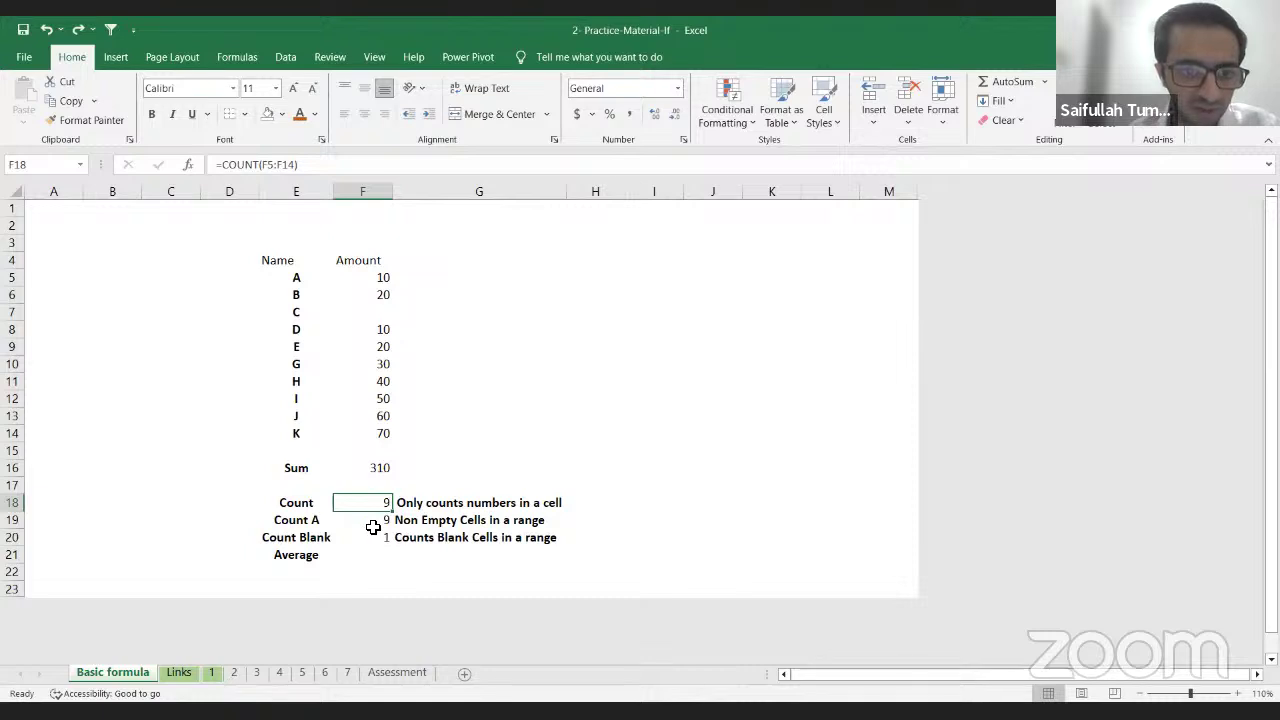
Step: Enter 30 as C's amount and check Count A 10, Count Blank 0, Count 10
click(374, 520)
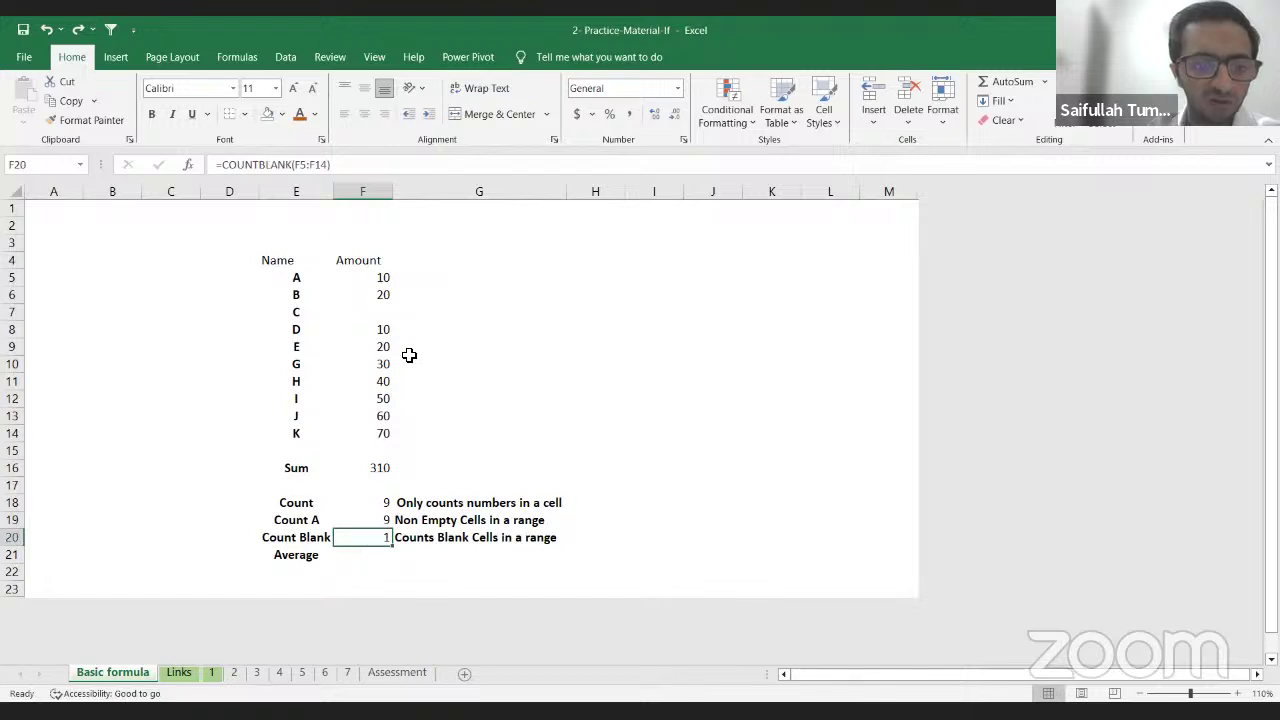
click(365, 312)
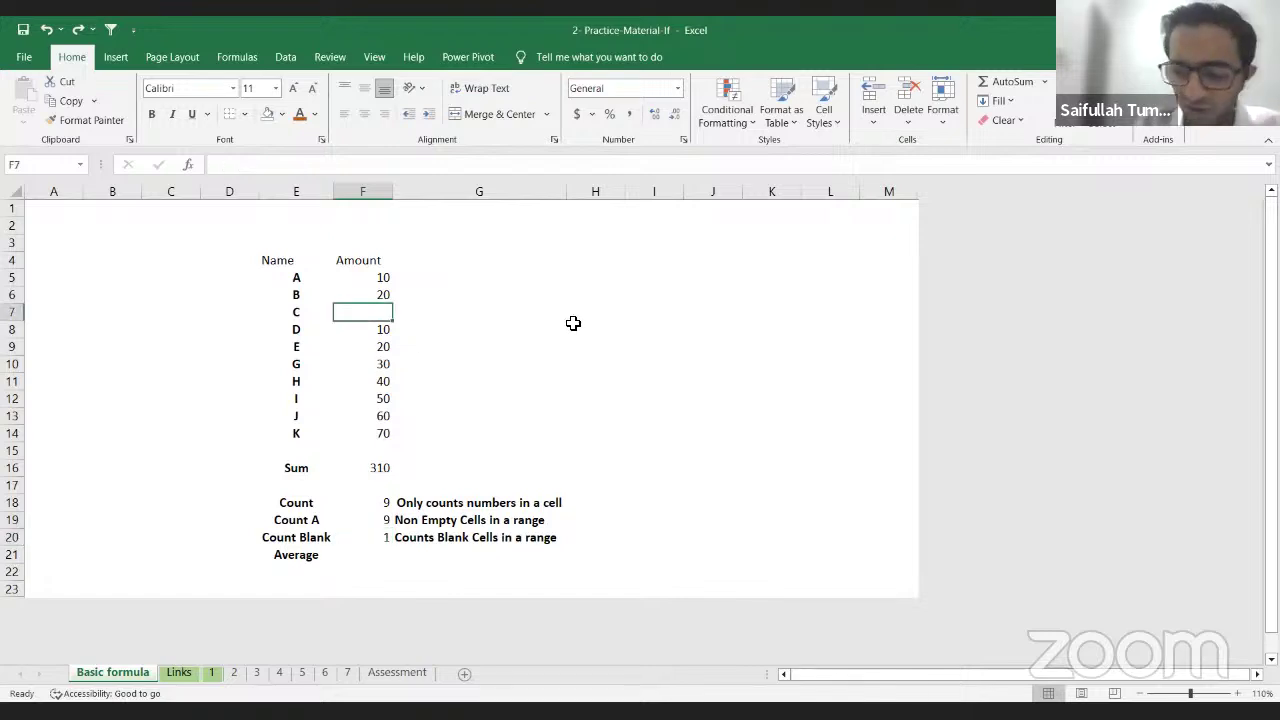
text(30)
key(Return)
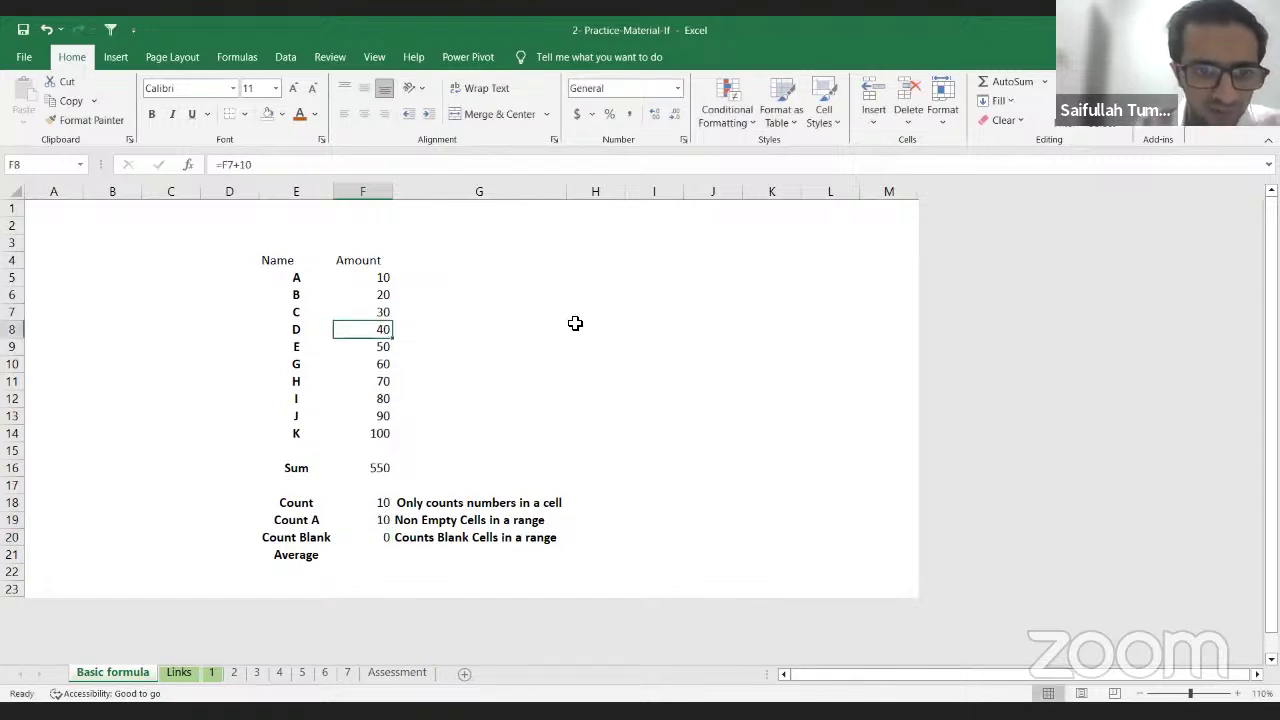
click(384, 519)
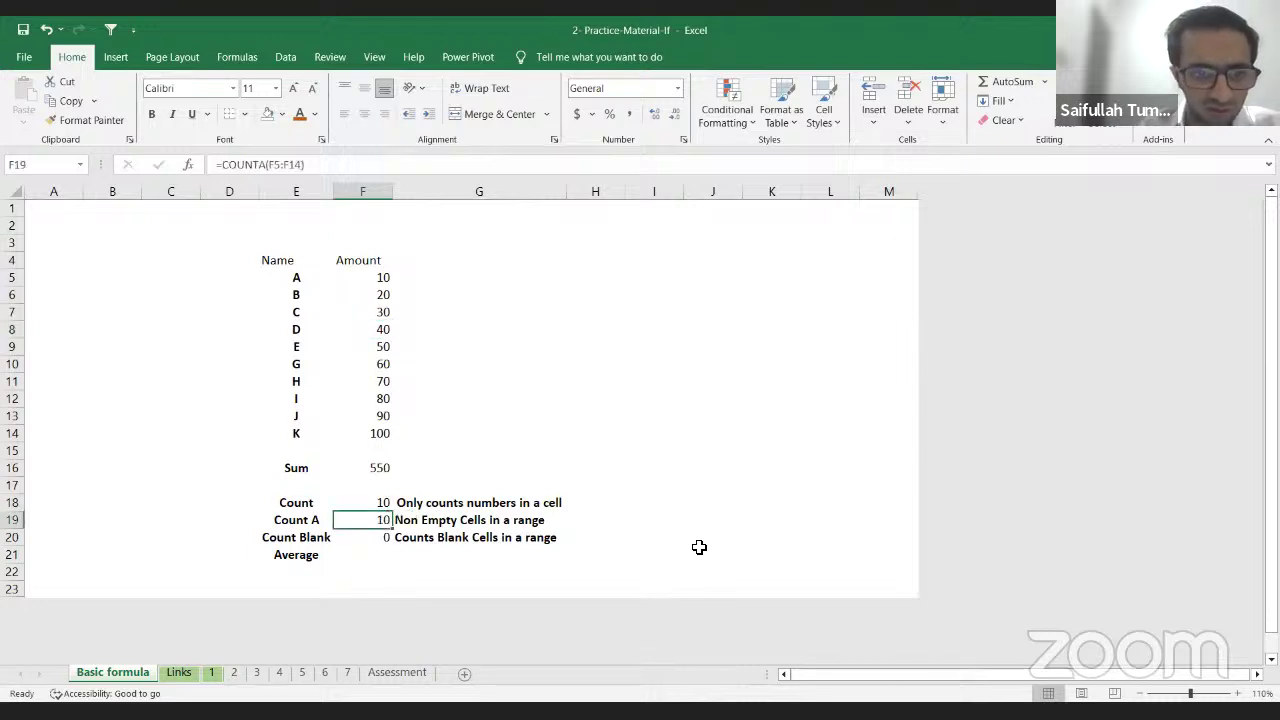
click(381, 537)
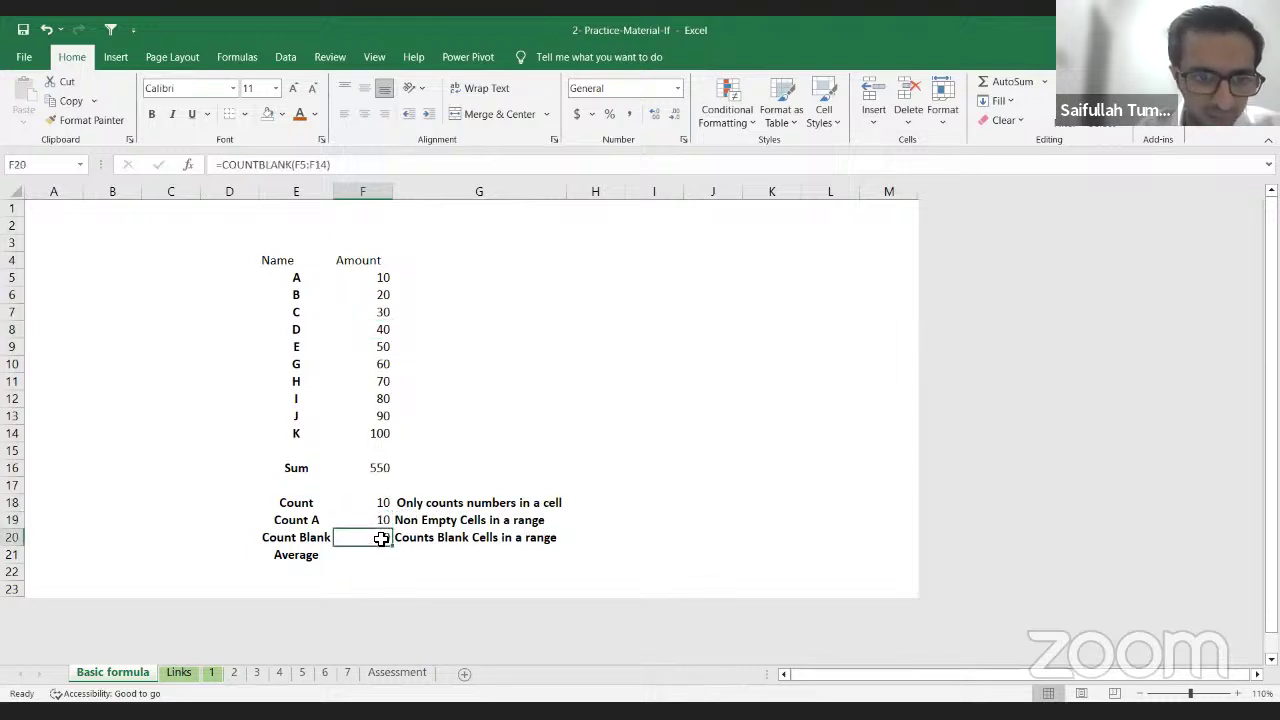
click(369, 521)
click(382, 502)
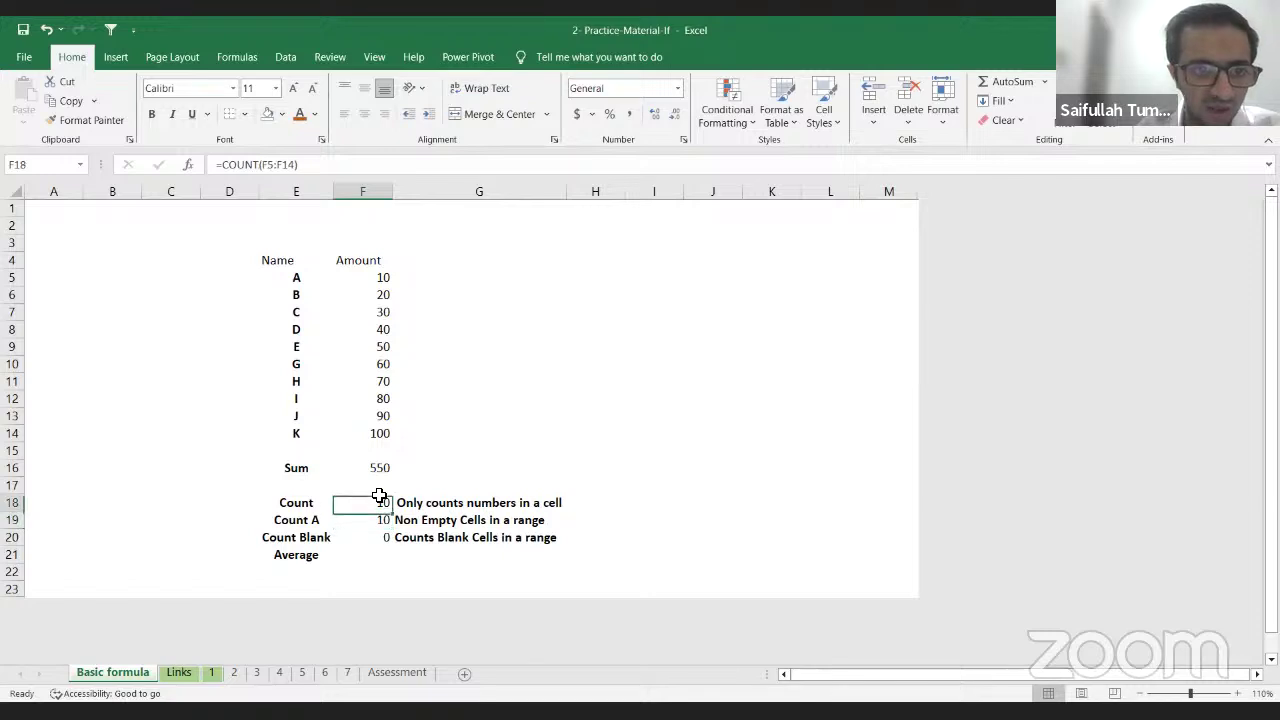
Step: Enter =AVERAGE(F5:F14) in F21, returning 55, and select F5:F14 to compare with the status bar
click(383, 553)
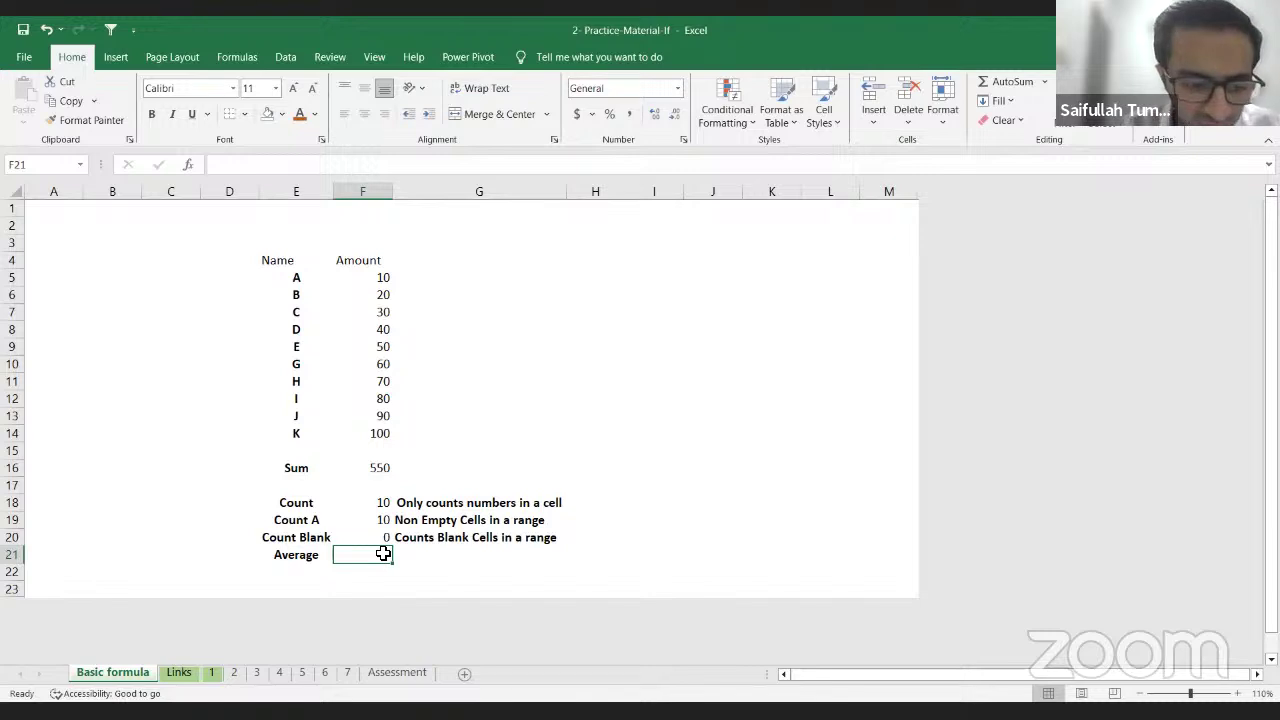
text(=)
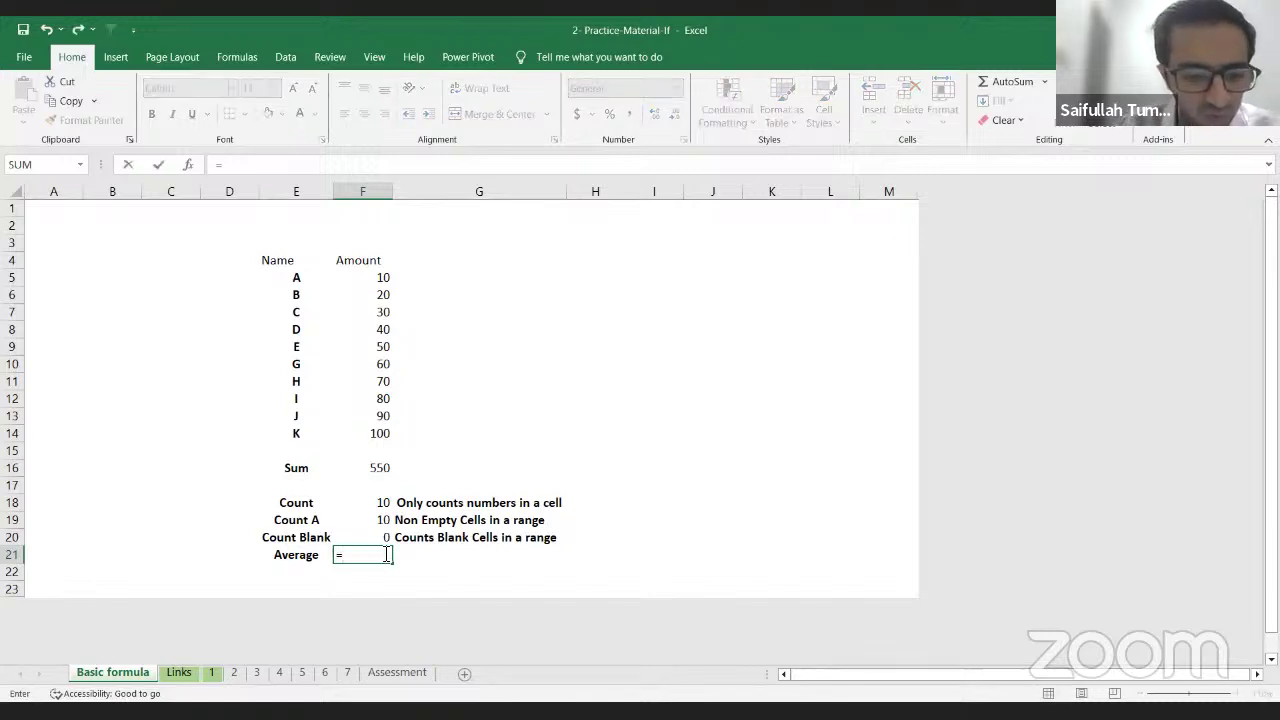
text(av)
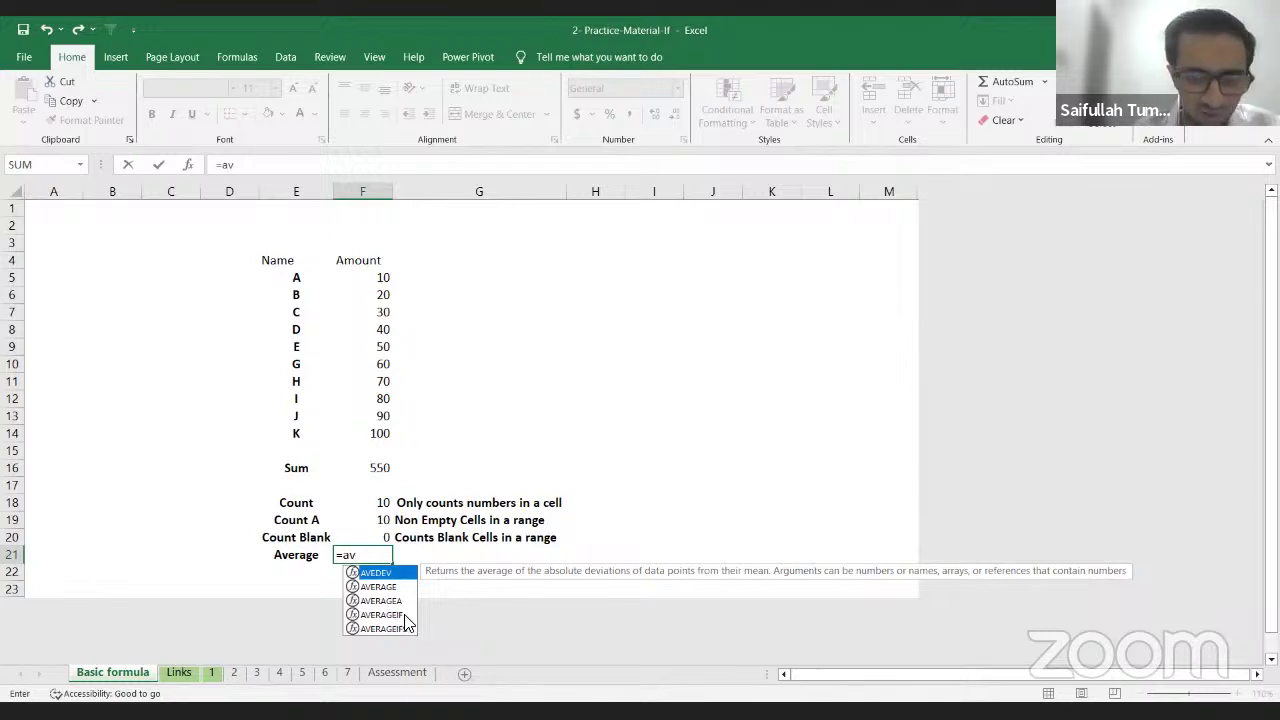
key(Down)
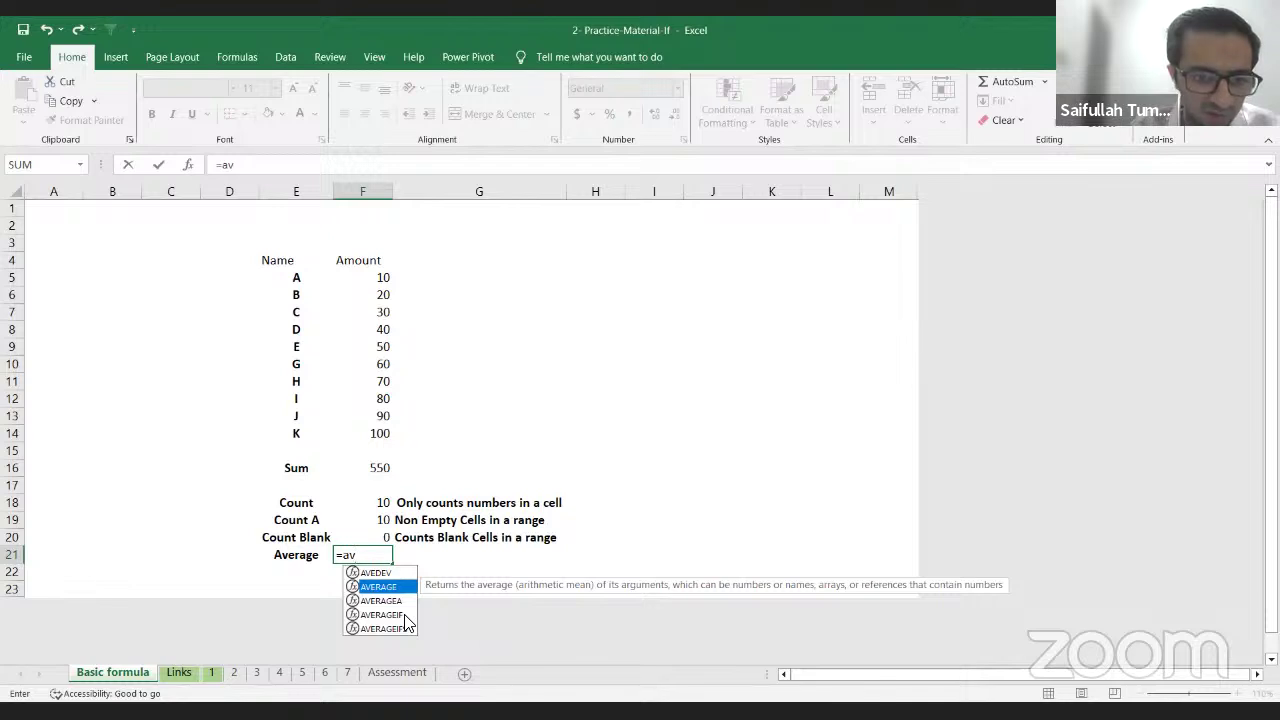
key(Tab)
key(Up)
key(Up)
key(Up)
key(Up)
key(Up)
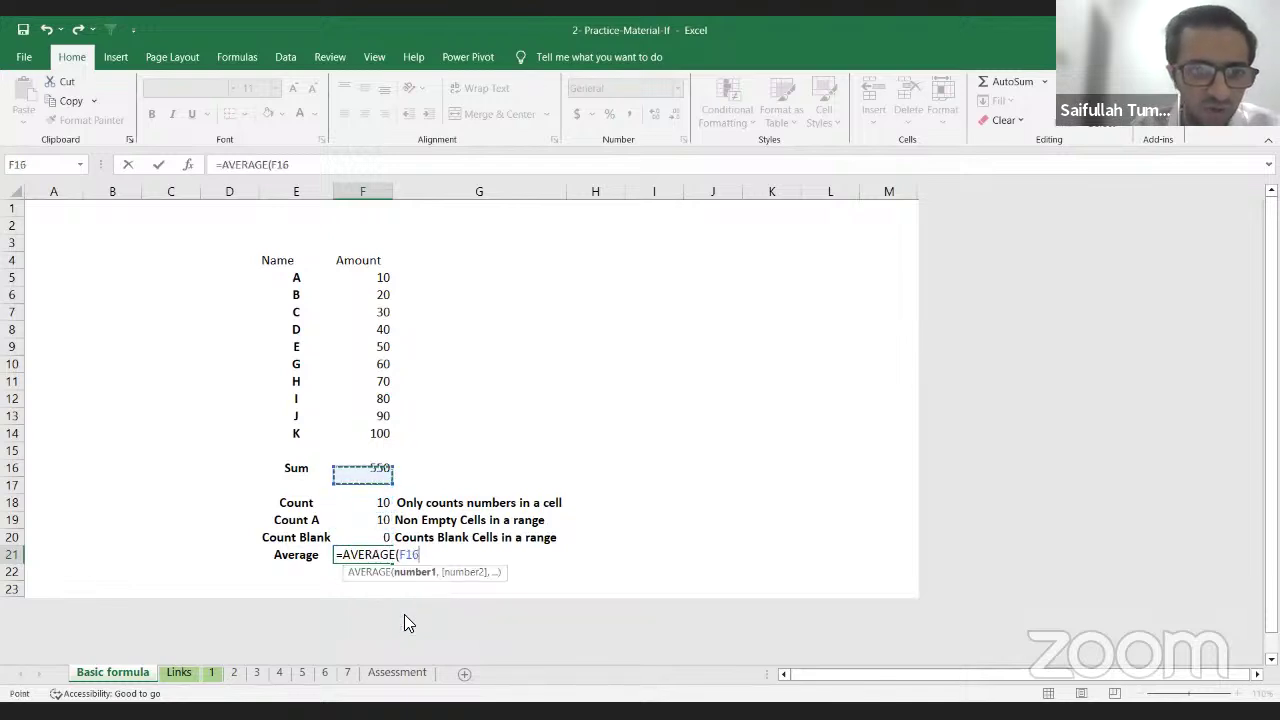
key(Up)
key(Up)
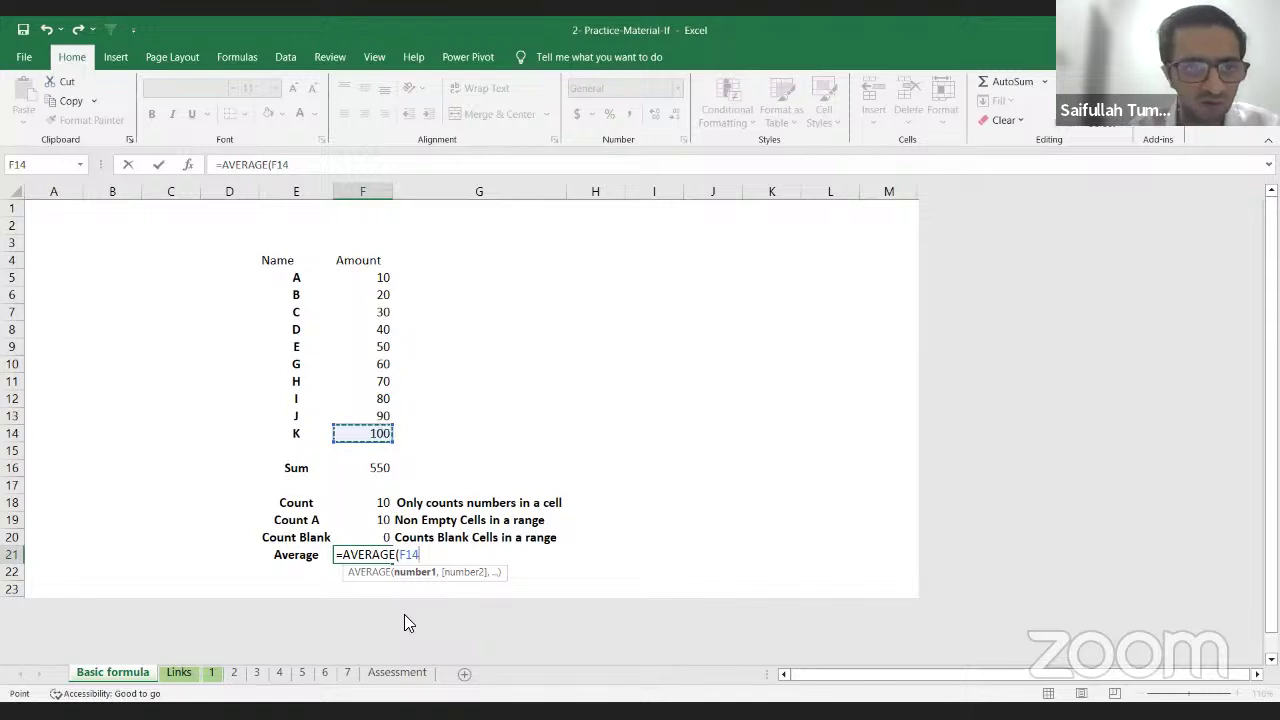
key(ctrl+shift+Up)
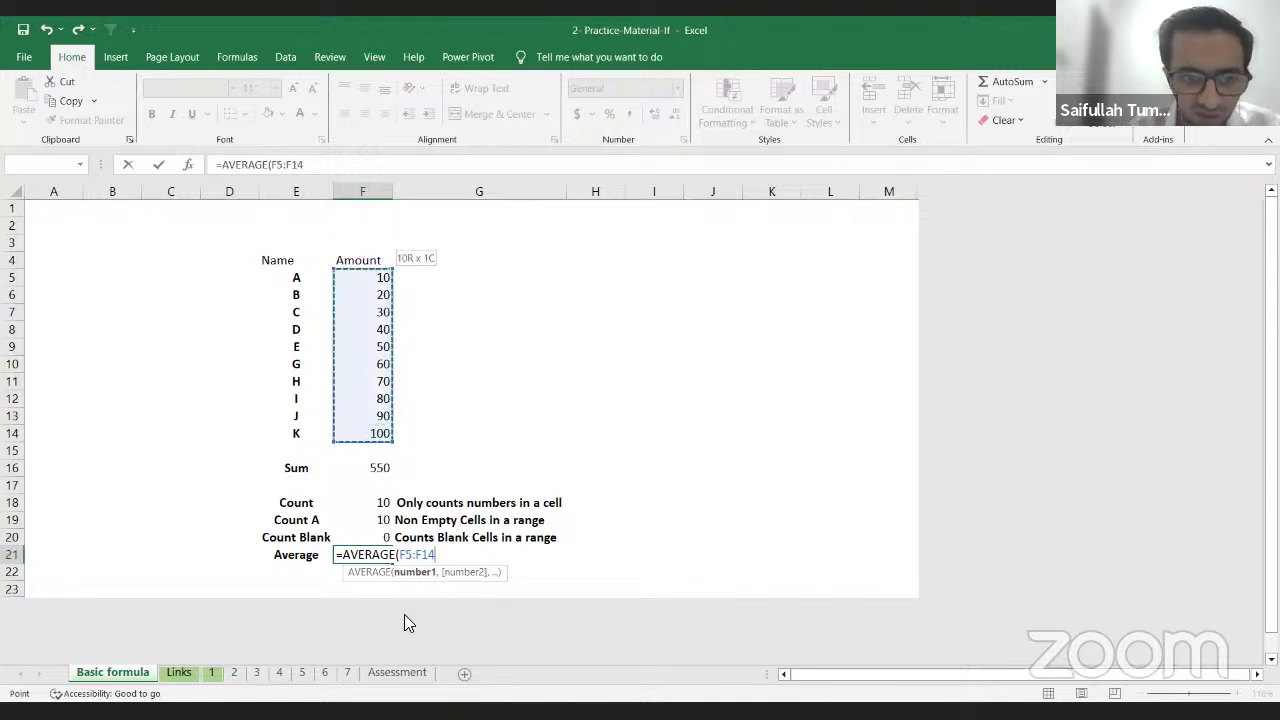
key(Return)
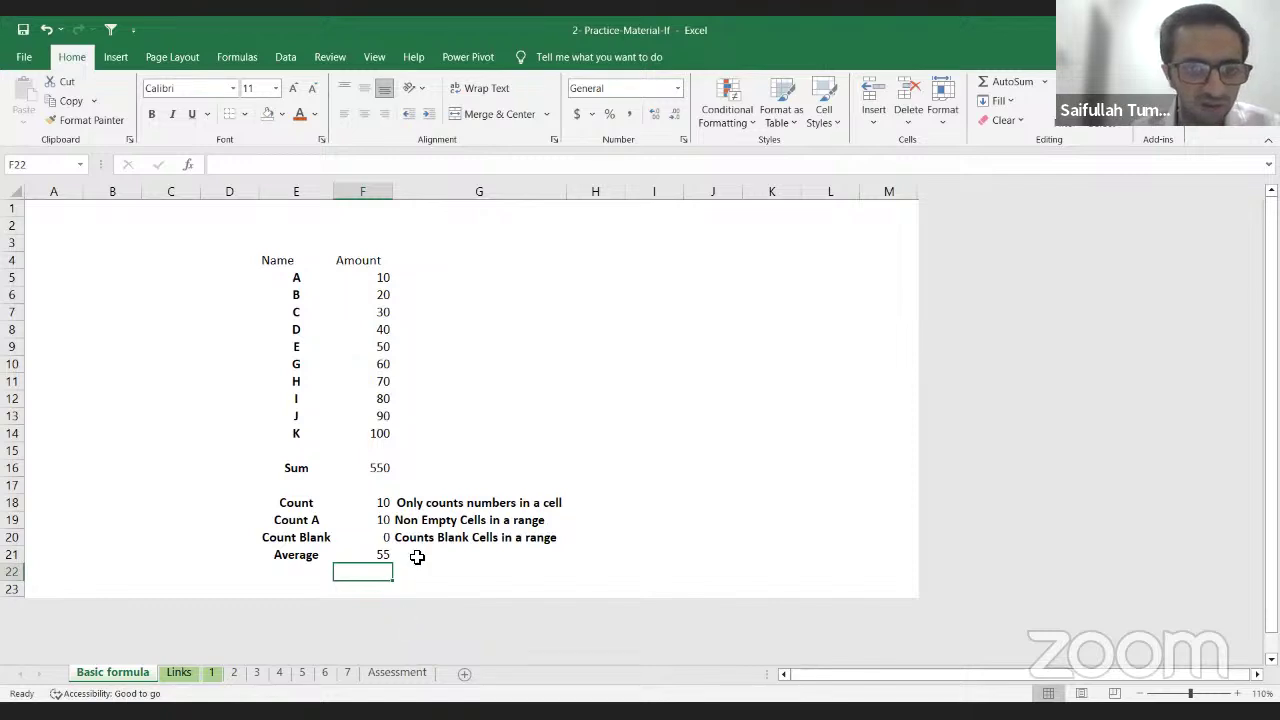
click(391, 553)
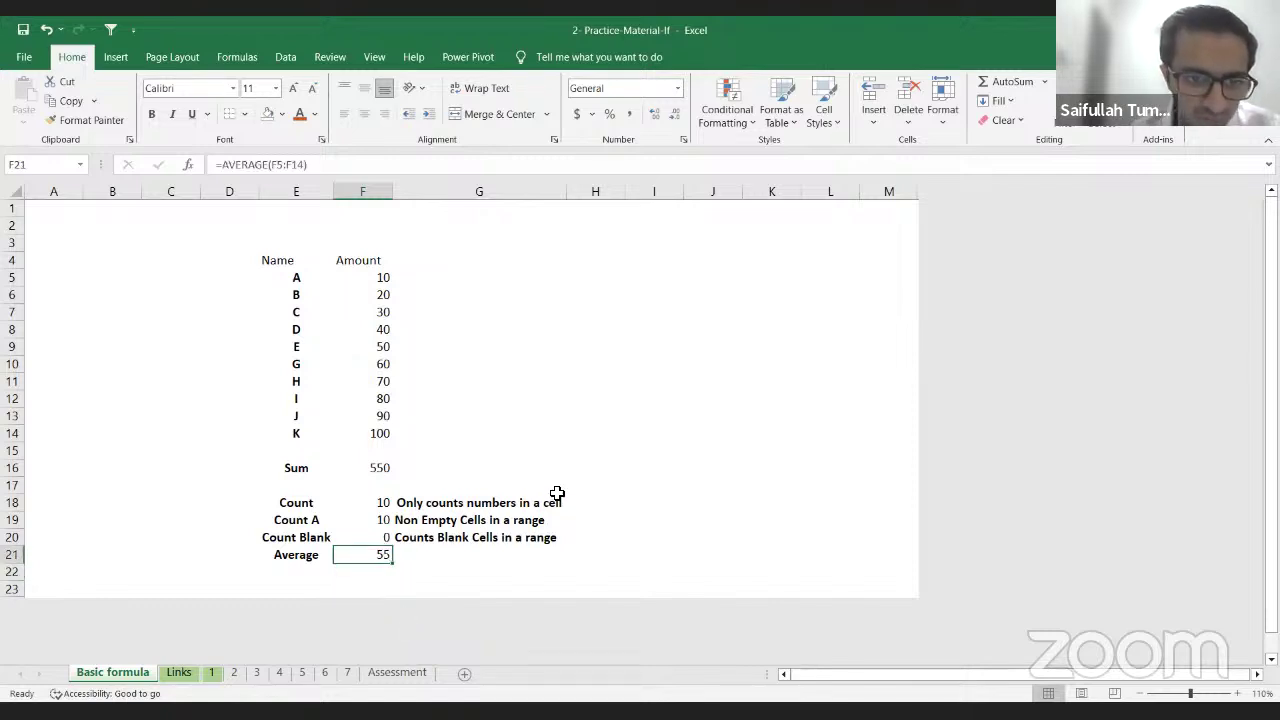
drag(377, 283, 380, 434)
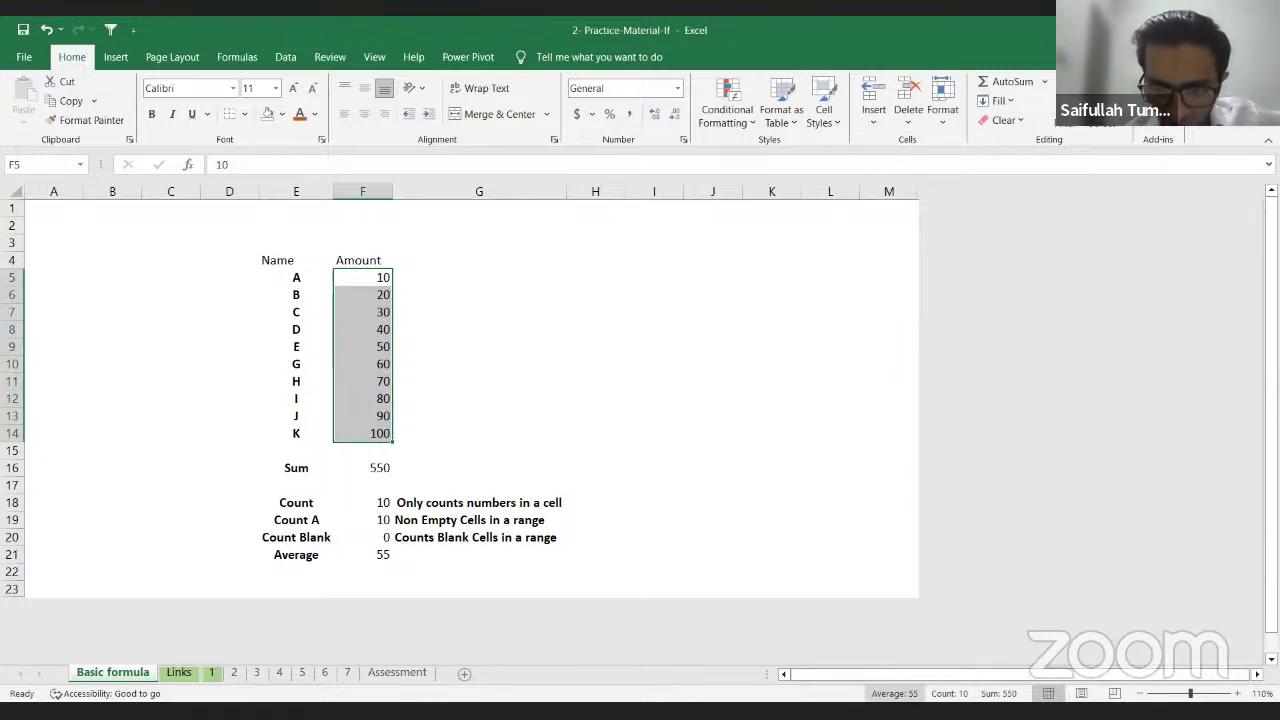
Step: Switch to the Links sheet and browse the cells around the animal list
click(180, 673)
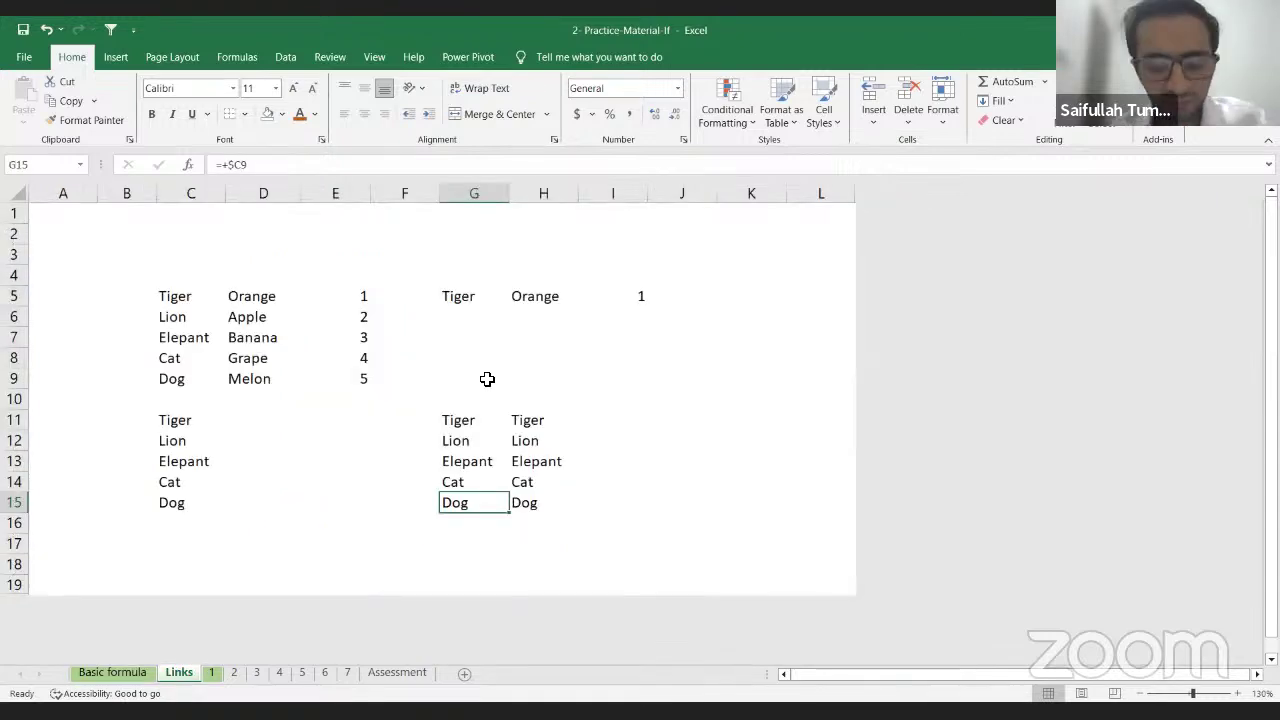
key(Up)
key(Up)
key(Up)
key(Left)
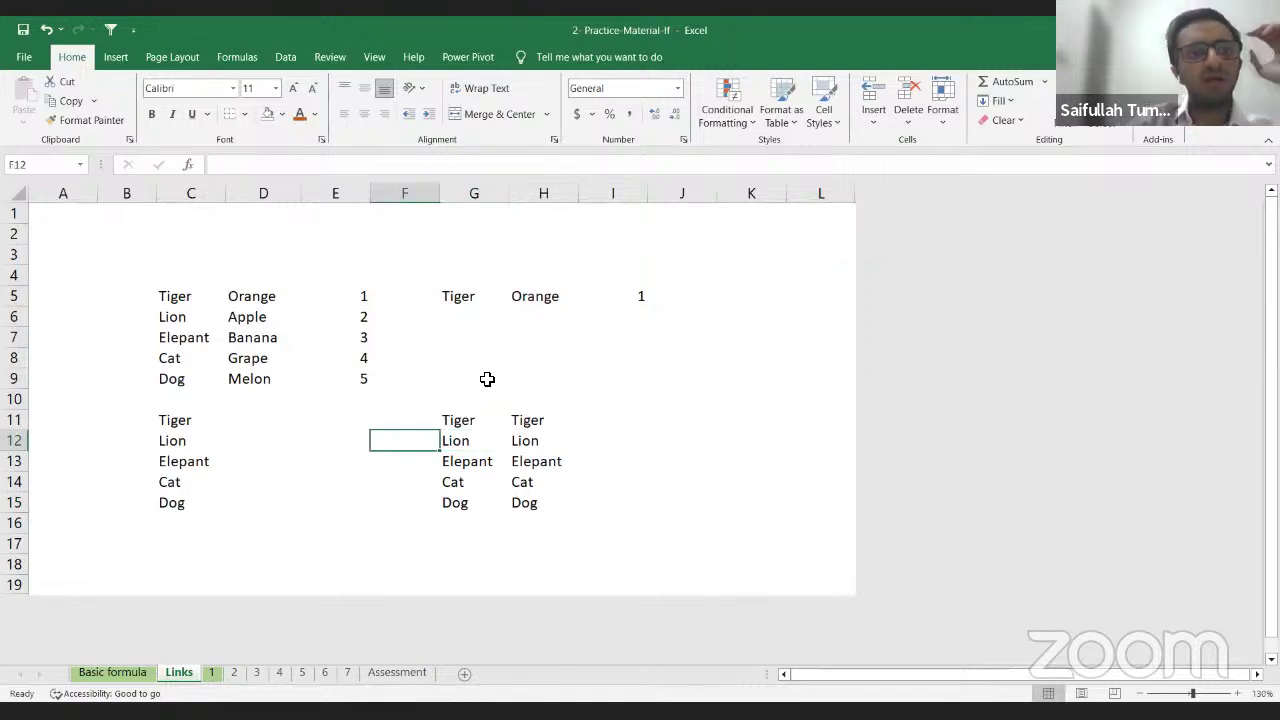
key(Left)
key(Up)
key(Up)
key(Up)
key(Up)
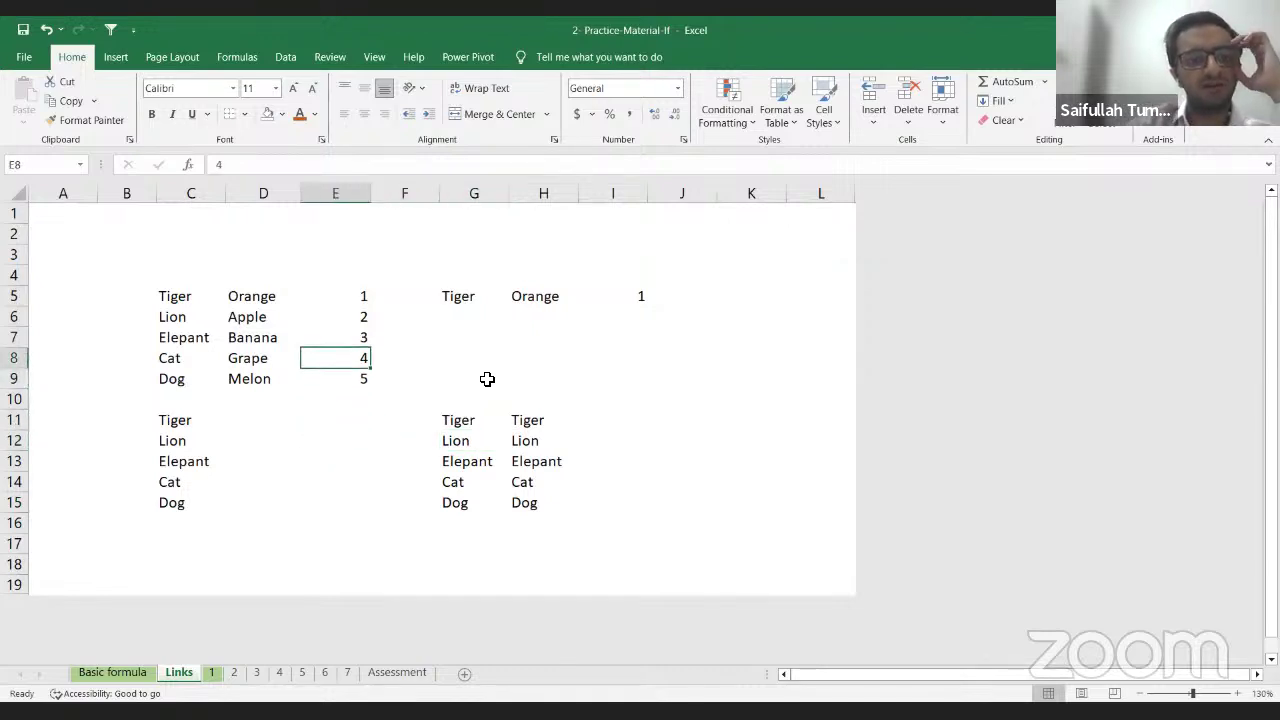
key(Down)
key(Down)
key(Left)
key(Left)
key(Right)
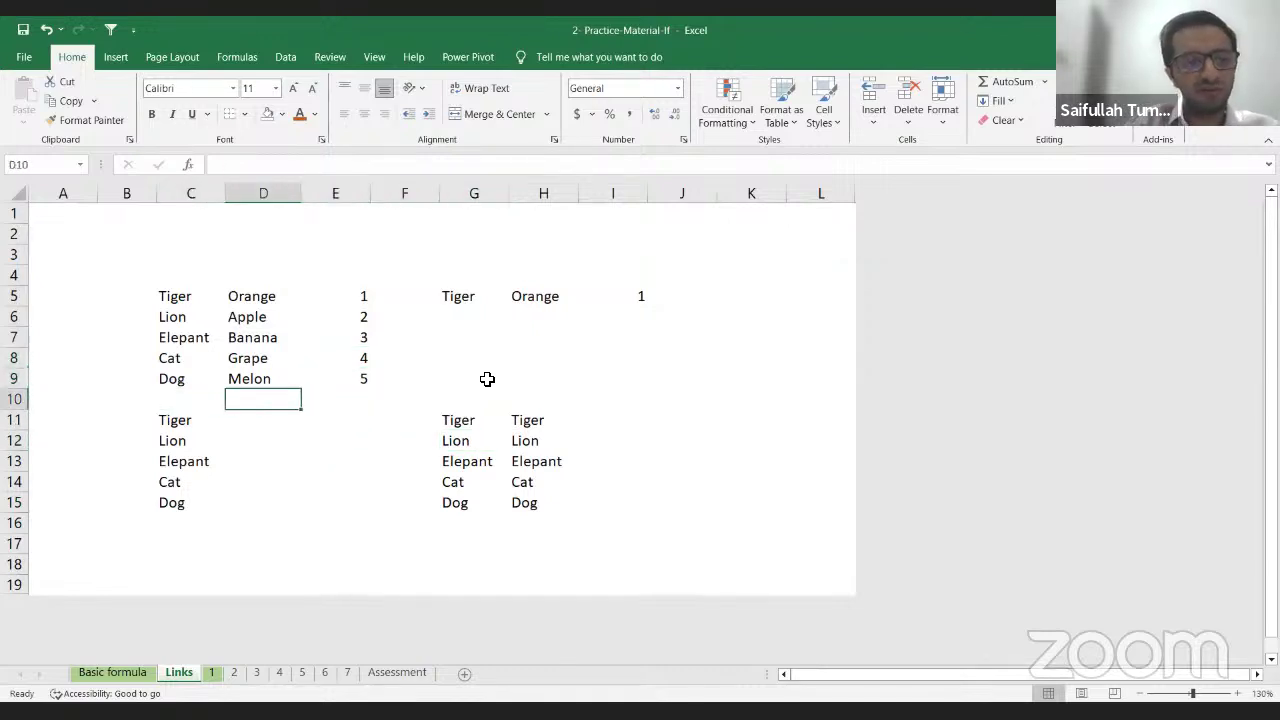
key(Down)
key(Left)
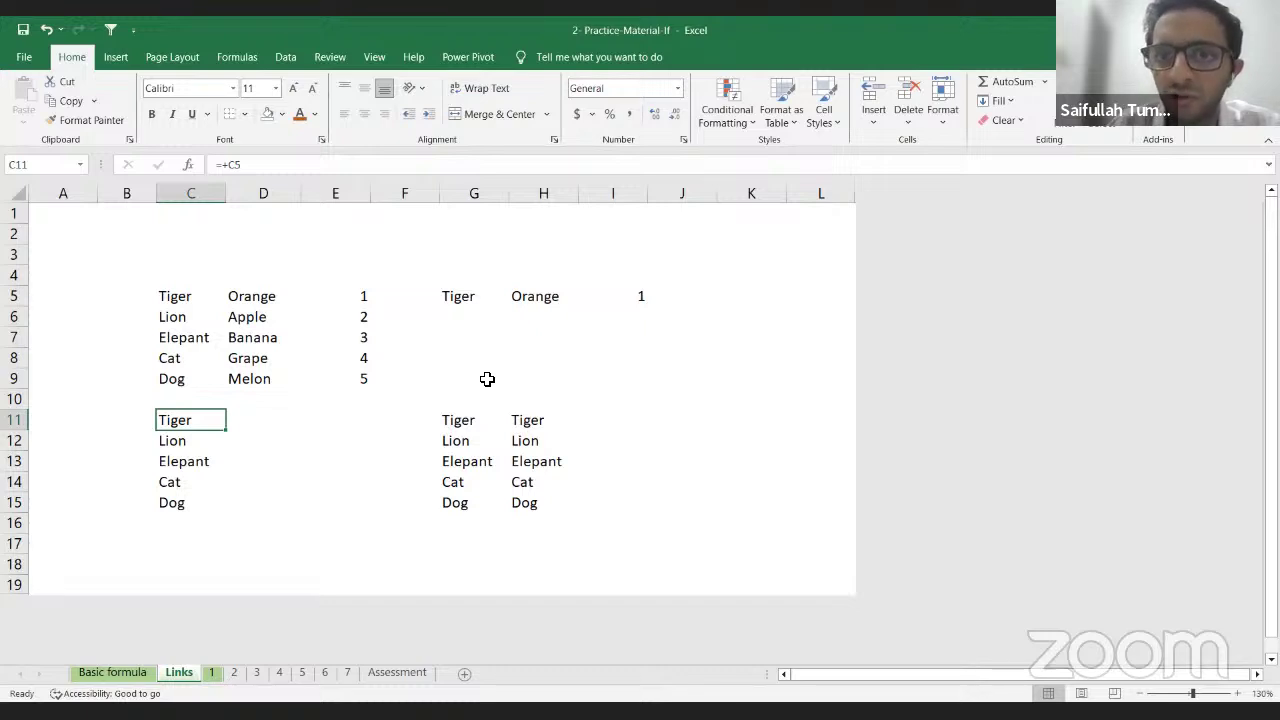
key(Right)
key(Right)
key(Up)
key(Right)
key(Right)
key(Down)
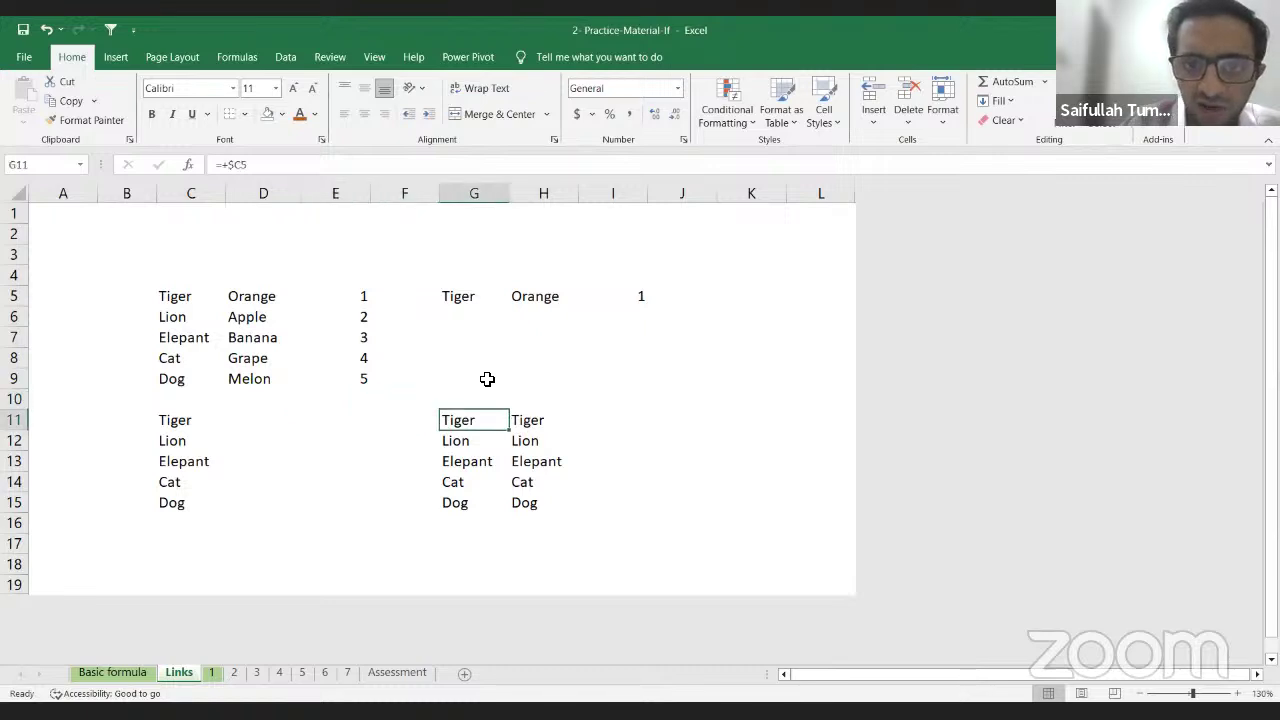
key(Right)
key(Right)
key(Right)
key(Up)
key(Up)
key(Up)
key(Left)
key(Left)
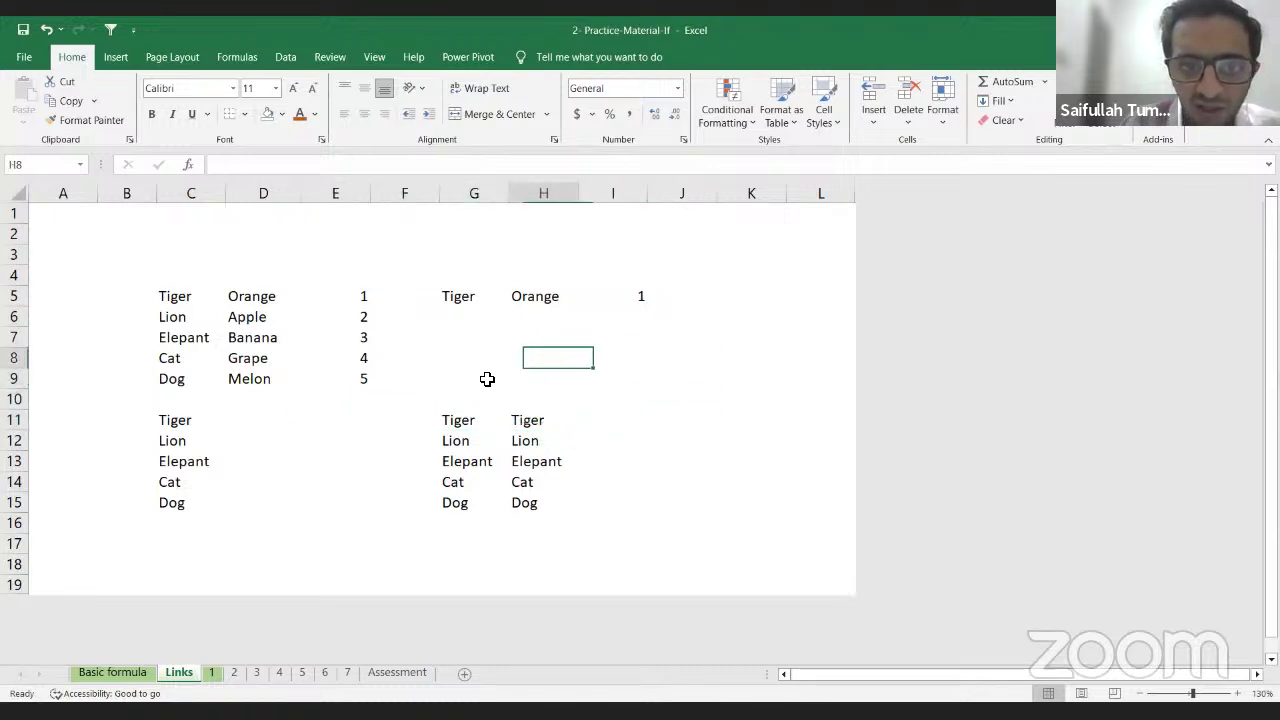
key(Left)
key(Left)
key(Up)
key(Left)
key(Left)
key(Up)
key(Left)
key(Up)
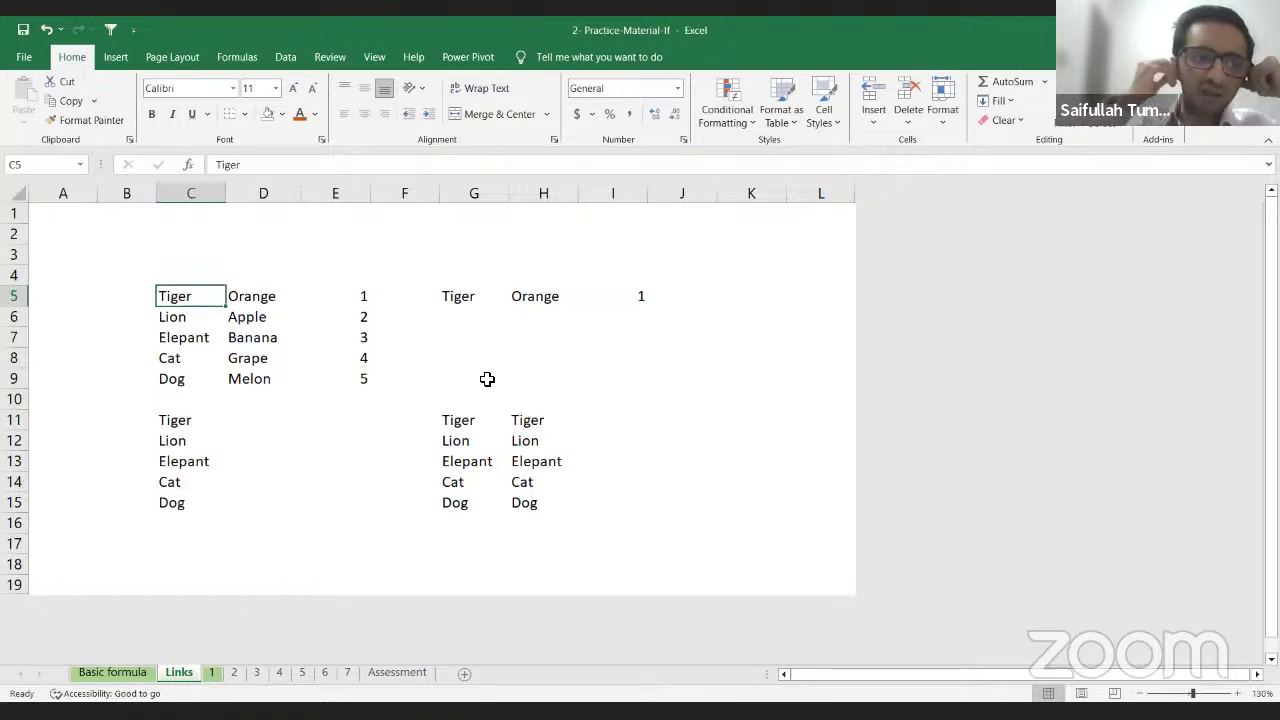
Step: Clear the linked animal names from C11:C15
key(Right)
key(Right)
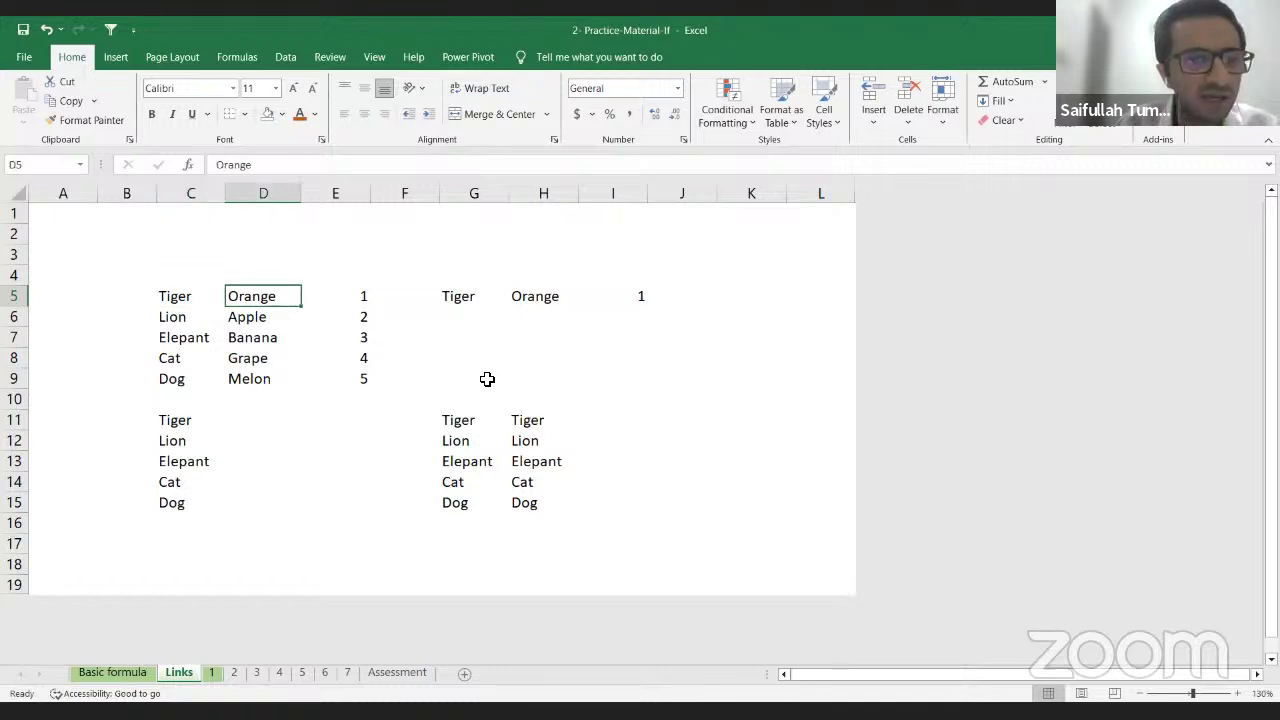
key(Left)
key(Left)
key(Down)
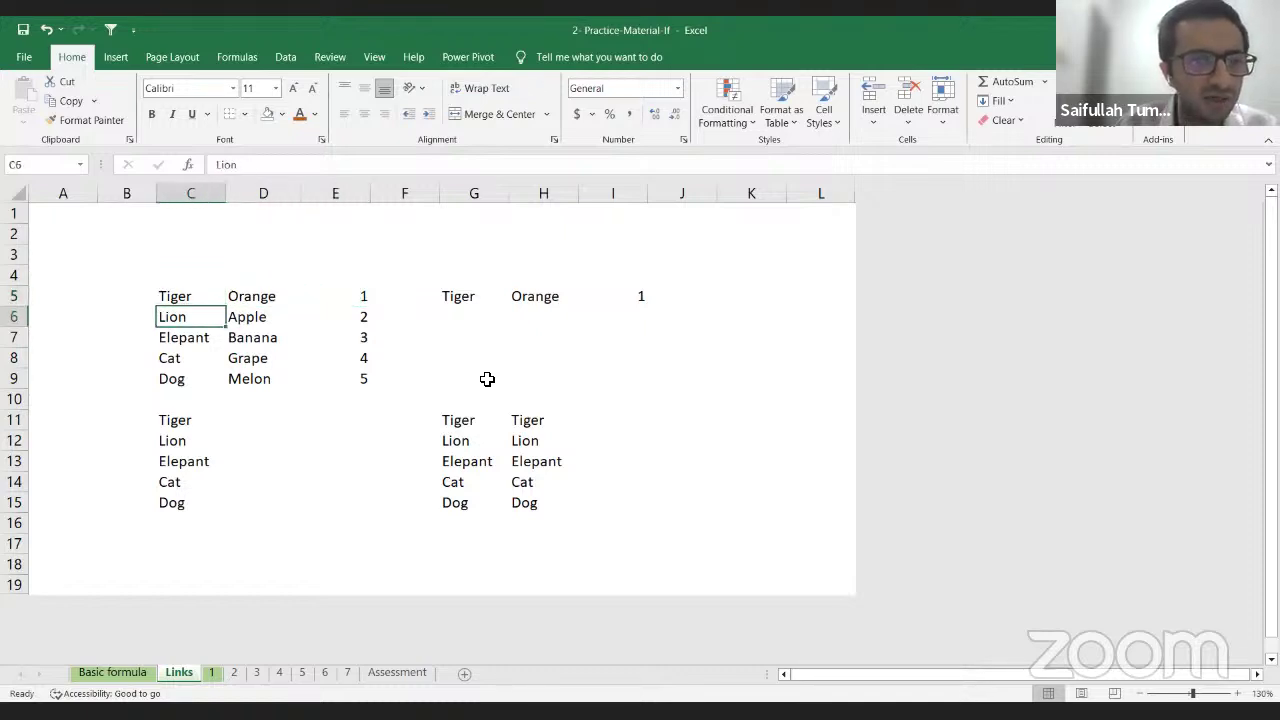
key(Right)
key(Right)
key(Right)
key(Left)
key(Left)
key(Left)
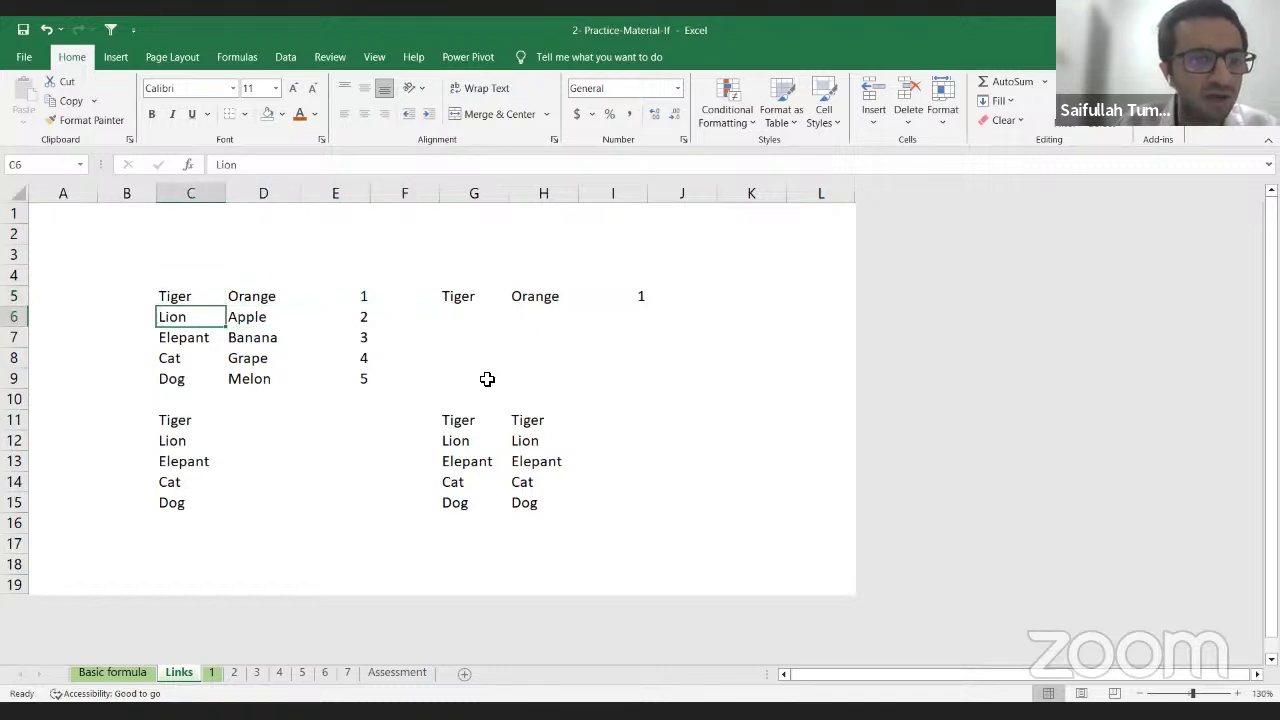
key(Down)
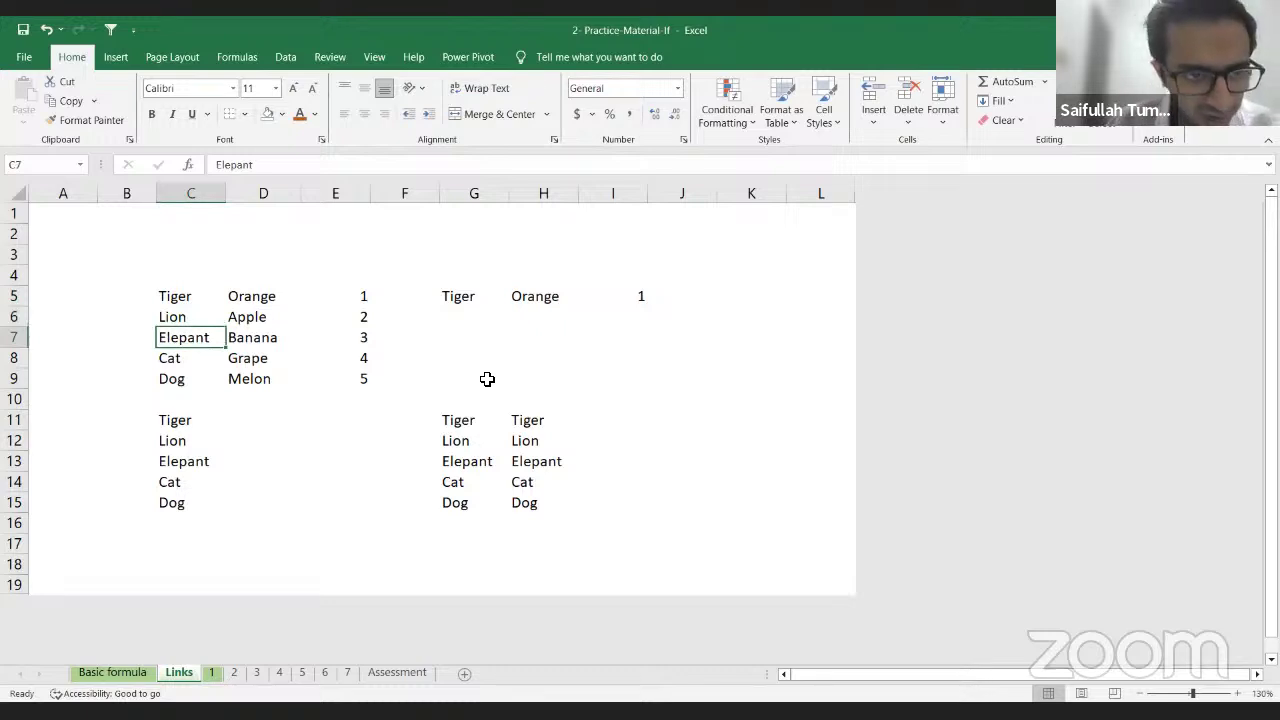
key(Down)
key(Down)
key(Down)
key(Down)
key(shift+Down)
key(shift+Down)
key(shift+Down)
key(shift+Down)
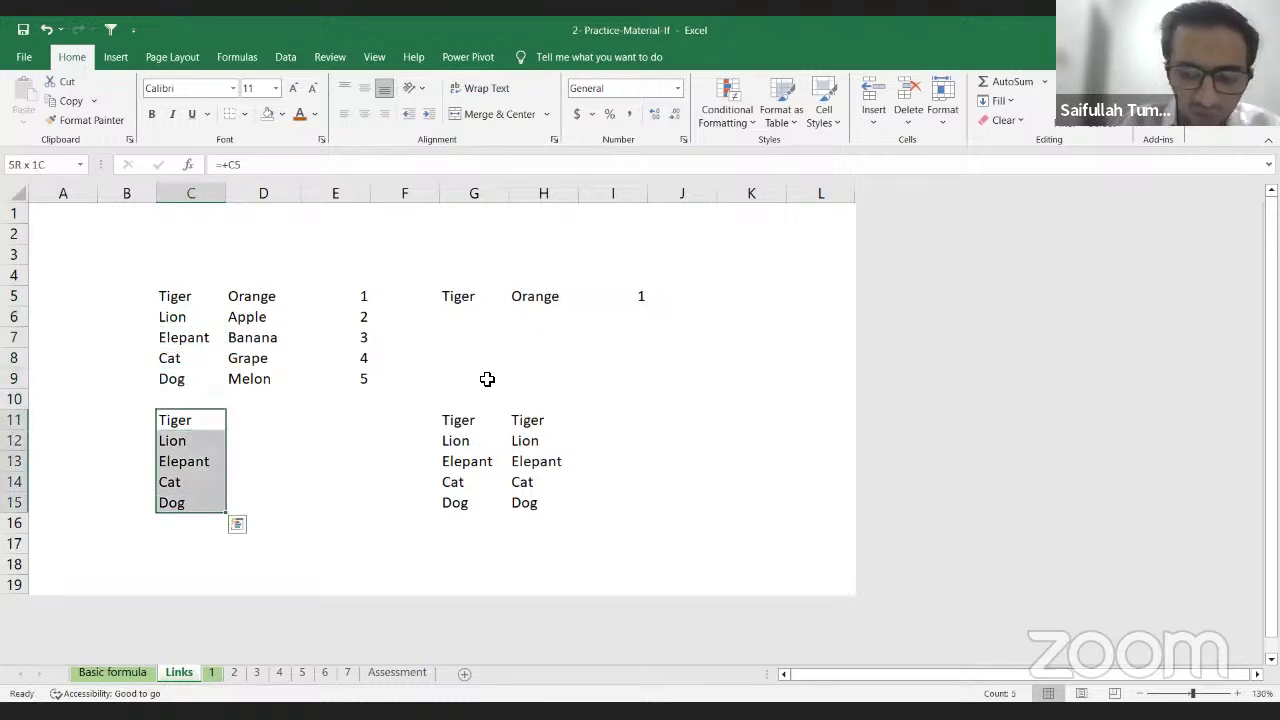
key(Delete)
Step: Copy the animal names Tiger through Dog in C5:C9
key(Up)
key(Up)
key(Up)
key(Up)
key(Up)
key(Up)
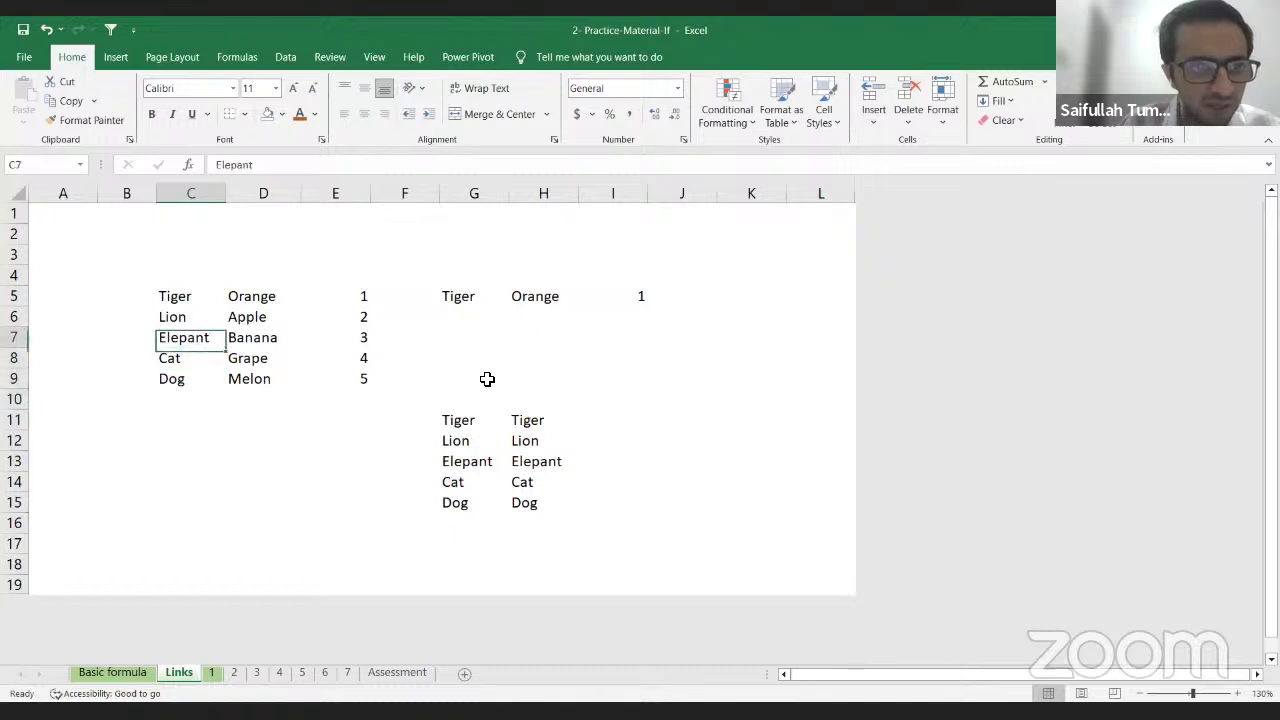
key(shift+Down)
key(shift+Down)
key(shift+Down)
key(shift+Down)
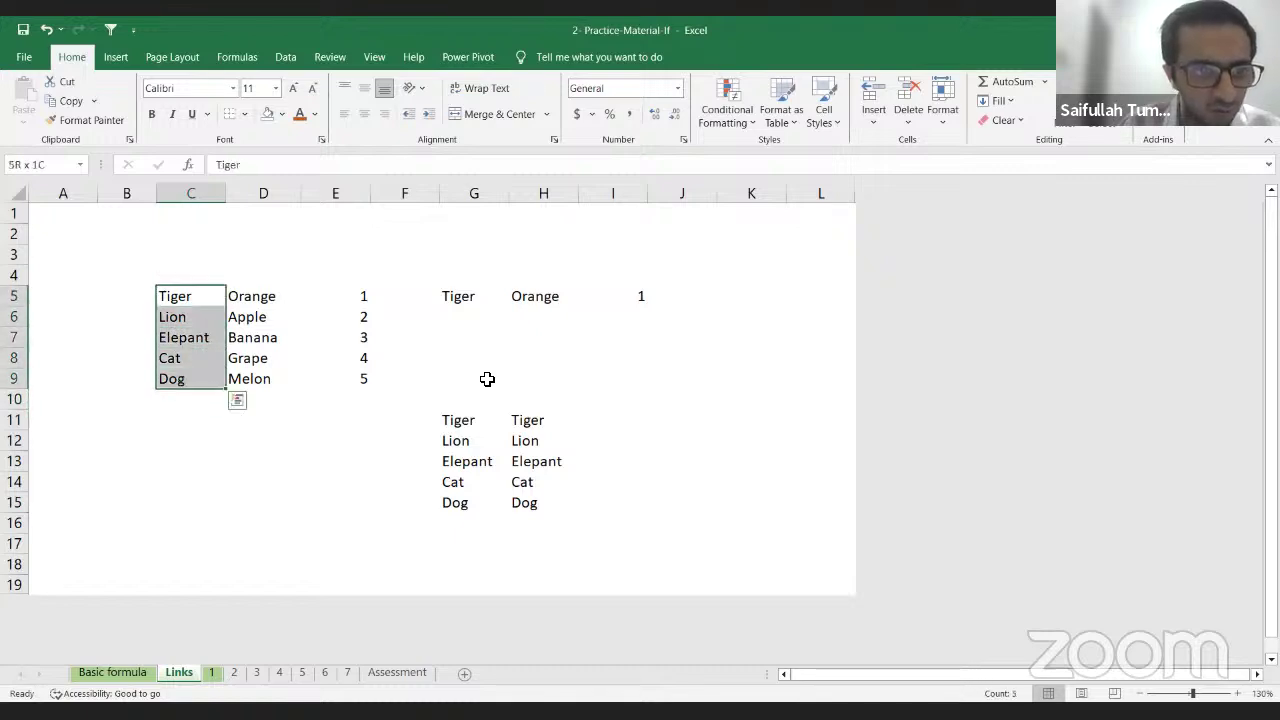
key(ctrl+c)
key(Down)
key(Down)
key(Down)
key(Down)
key(Down)
key(Down)
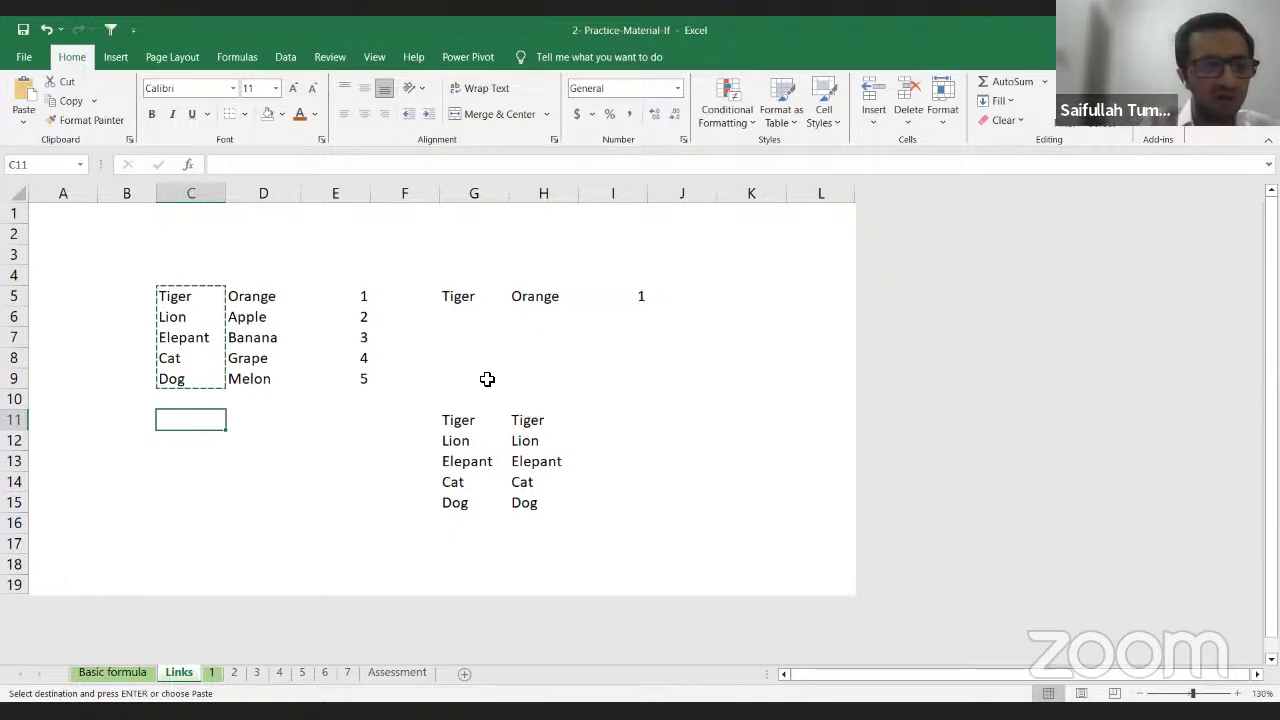
key(Up)
key(Down)
key(Down)
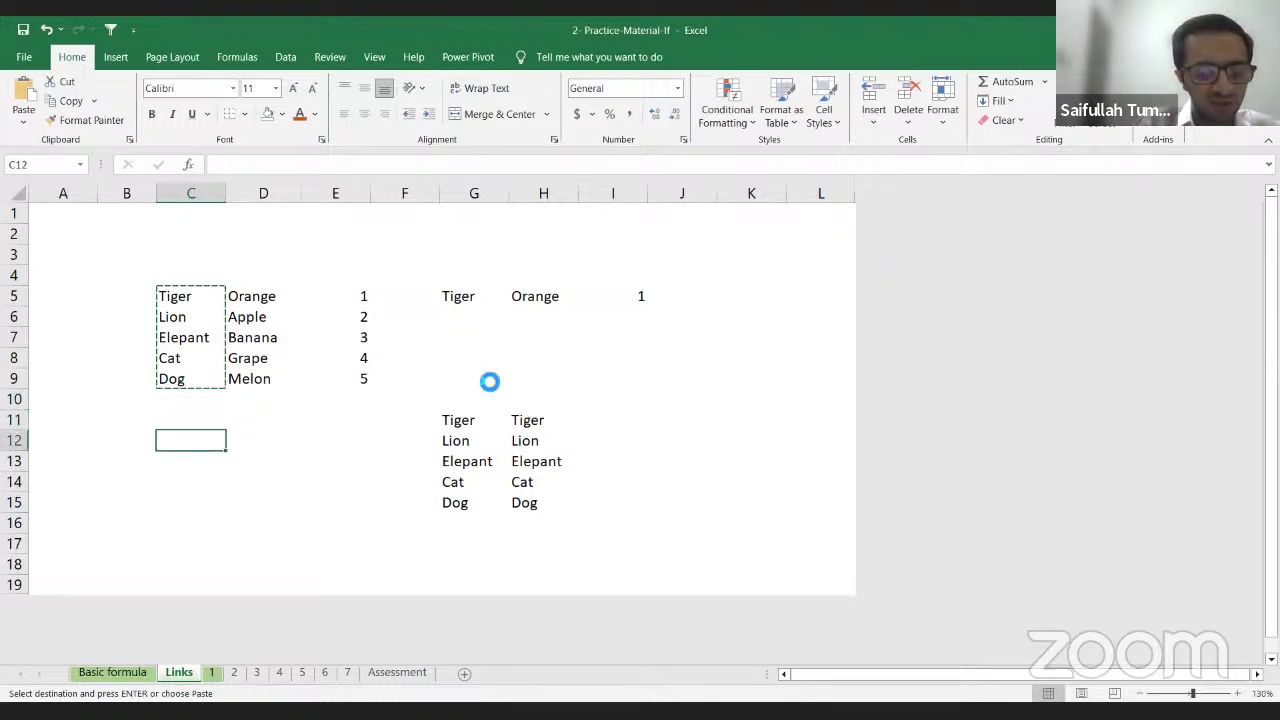
key(ctrl+v)
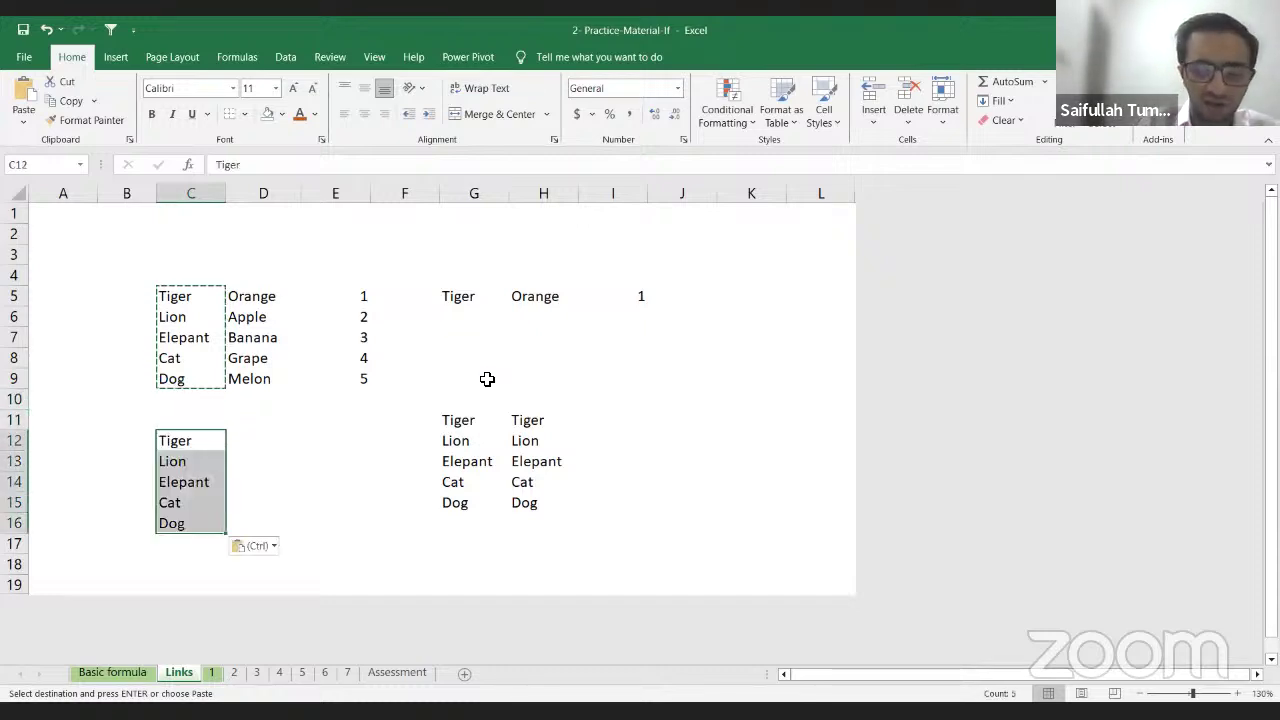
key(ctrl+z)
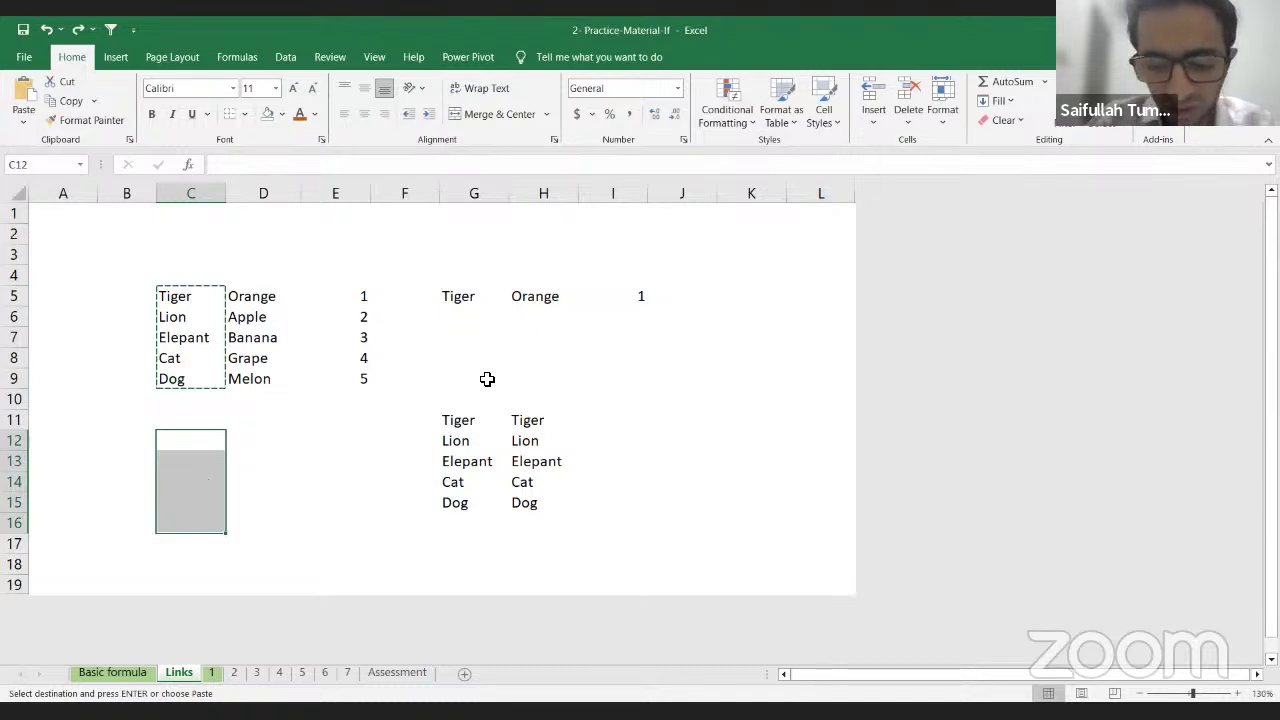
key(Up)
key(shift+Down)
key(shift+Down)
key(Down)
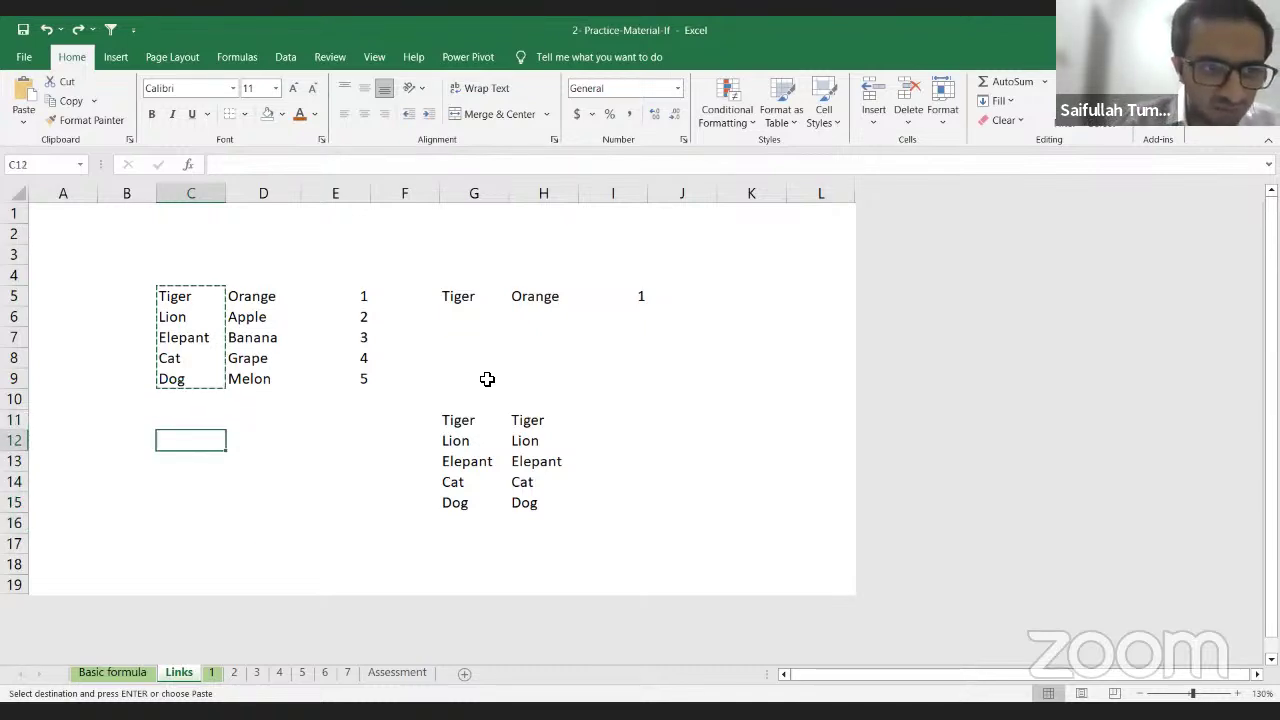
key(Up)
key(Up)
key(Down)
key(Down)
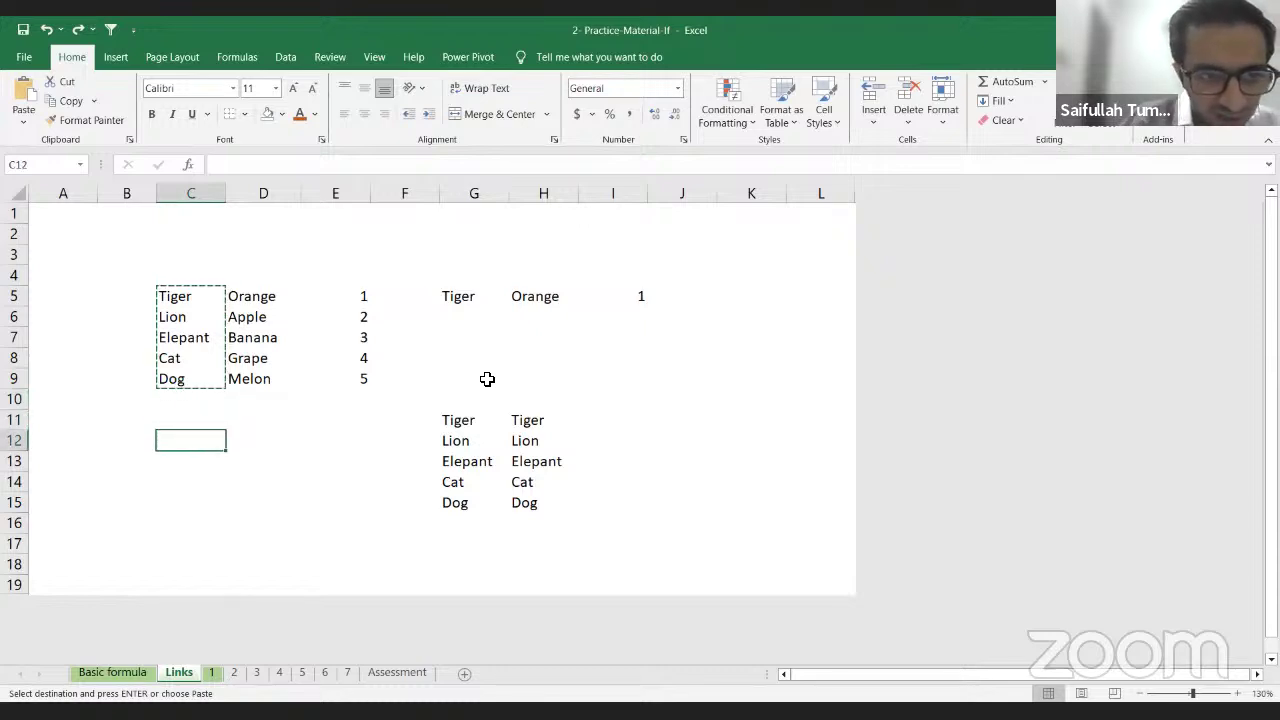
Step: Link C12 to C5 with =C5 so it shows Tiger
text(=)
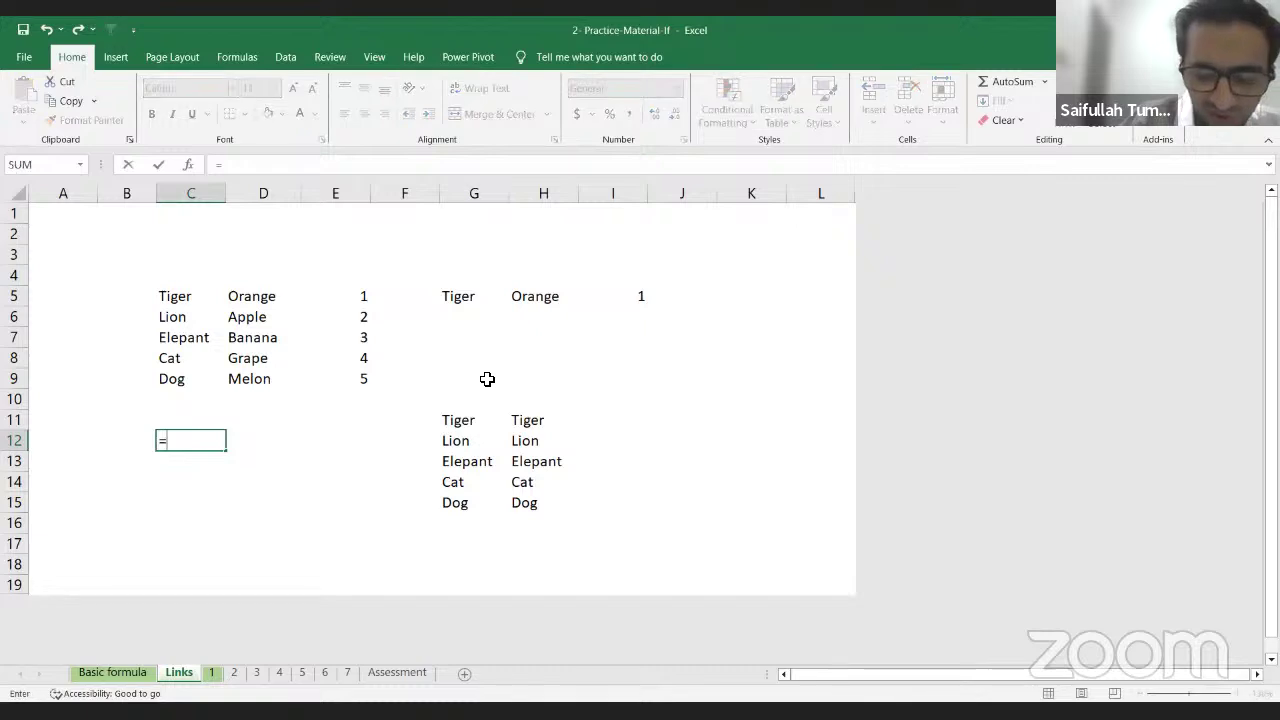
key(Up)
key(Up)
key(Up)
key(Up)
key(Up)
key(Up)
key(Up)
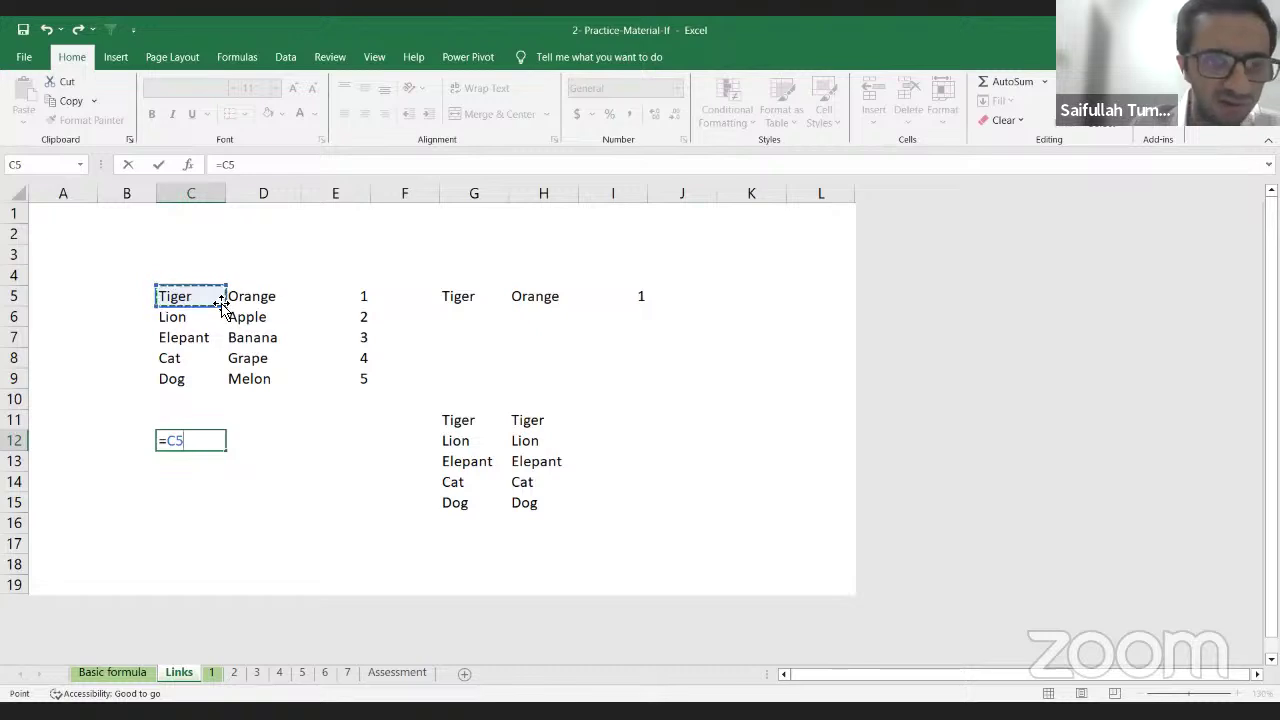
key(Return)
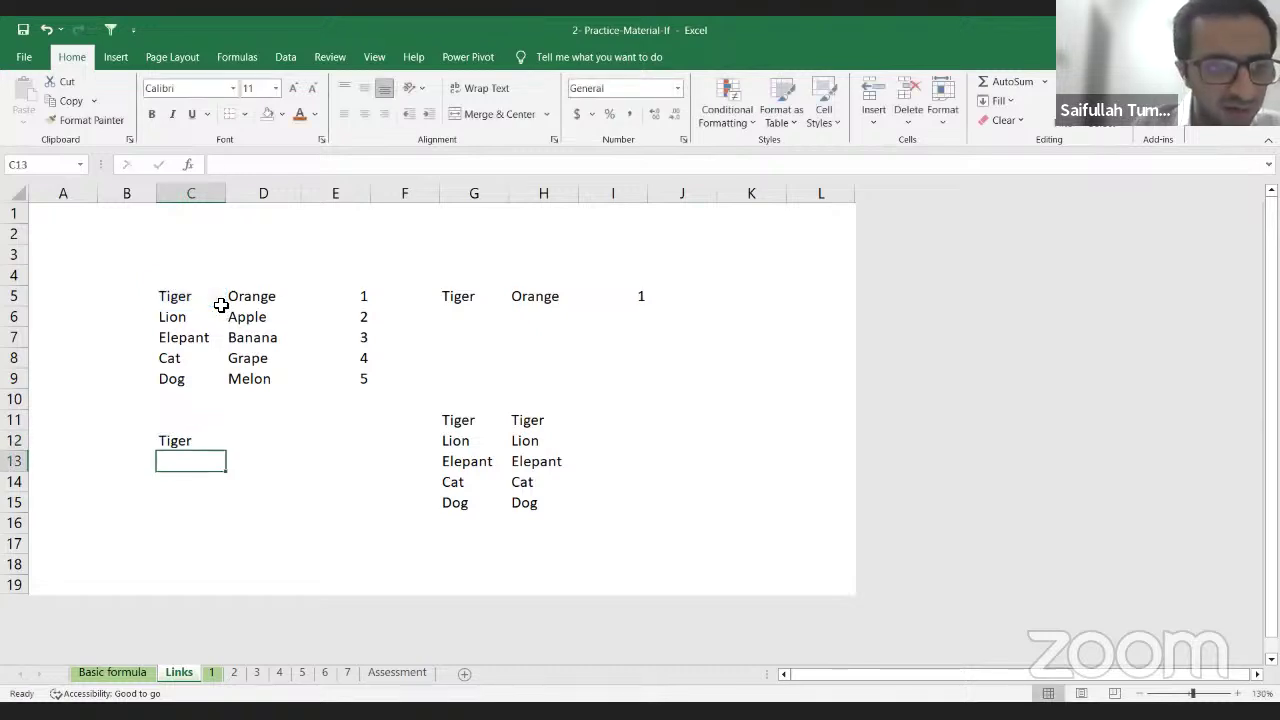
key(Up)
key(Up)
key(Up)
key(Up)
key(Up)
key(Up)
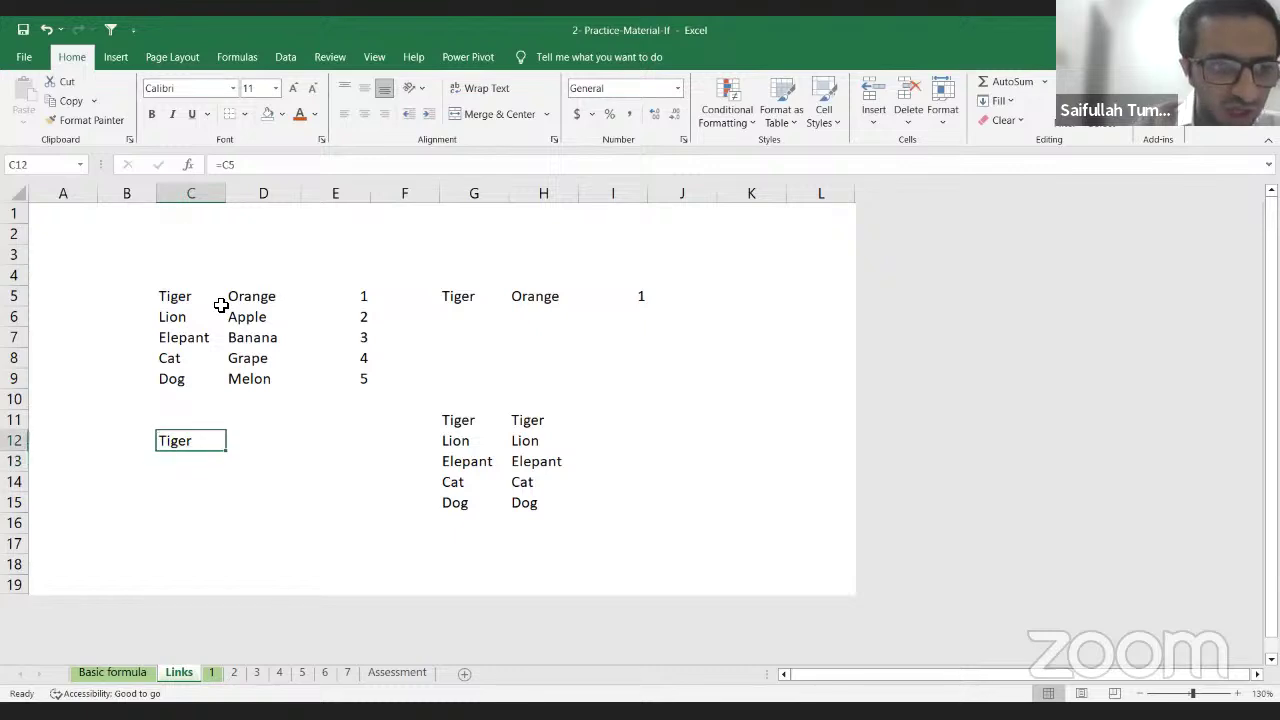
key(Up)
key(Up)
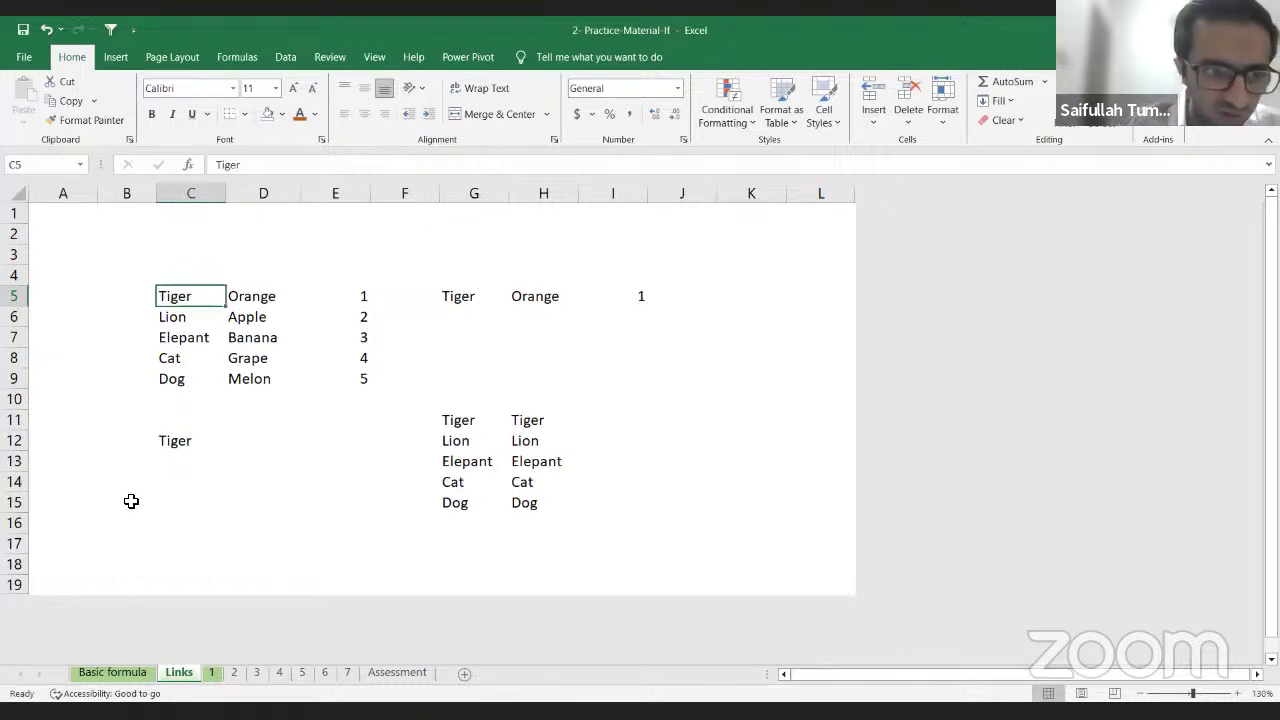
click(174, 441)
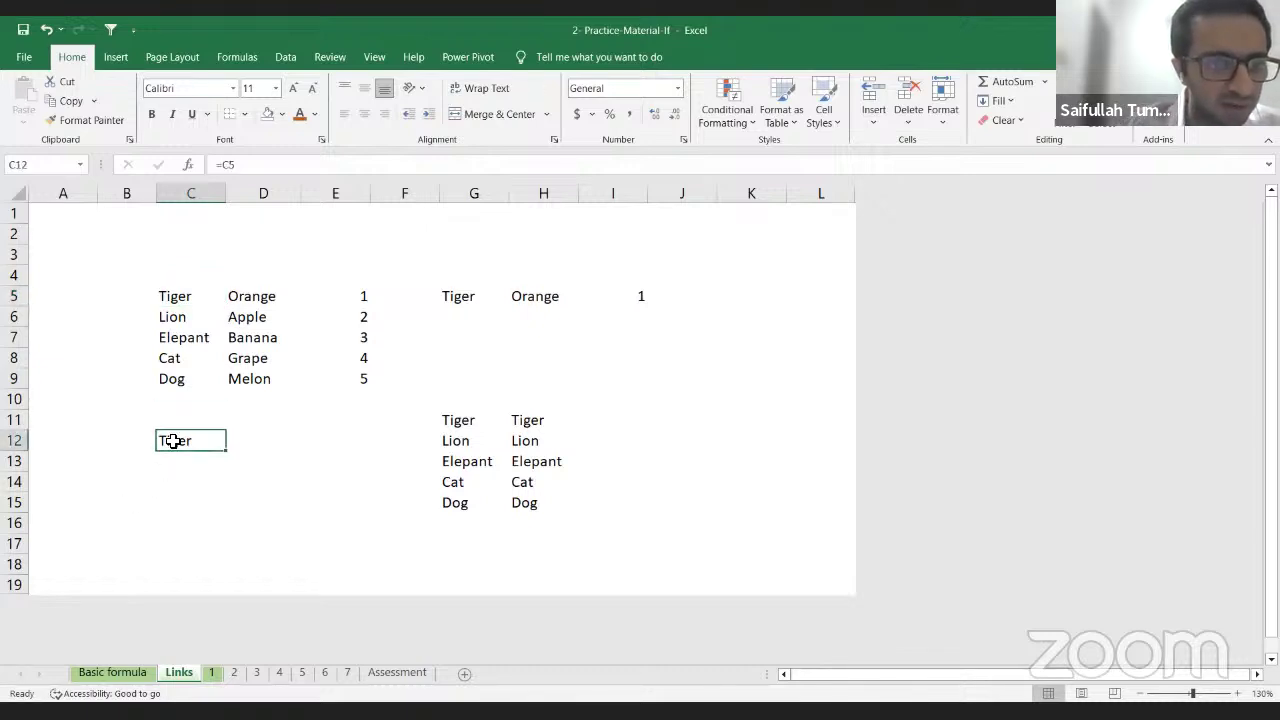
Step: Test the link by changing C5 to Cow, undo it, and copy C12
click(170, 295)
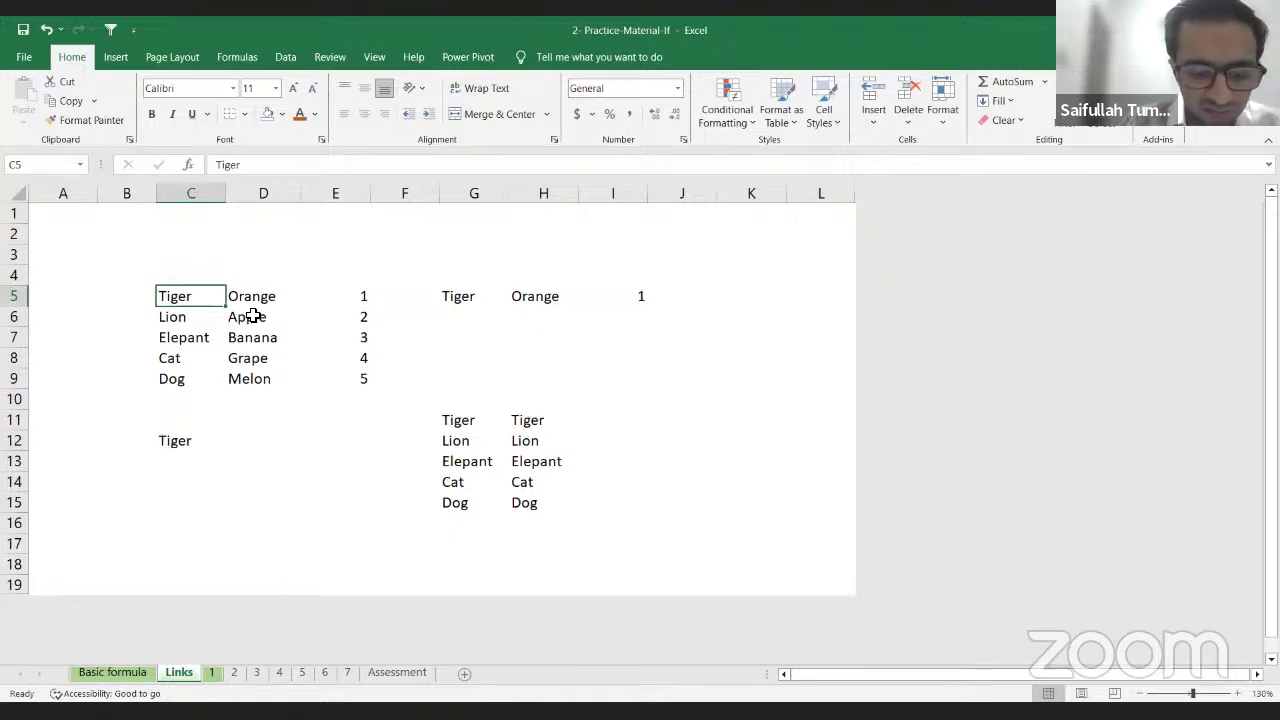
text(Cow)
key(Return)
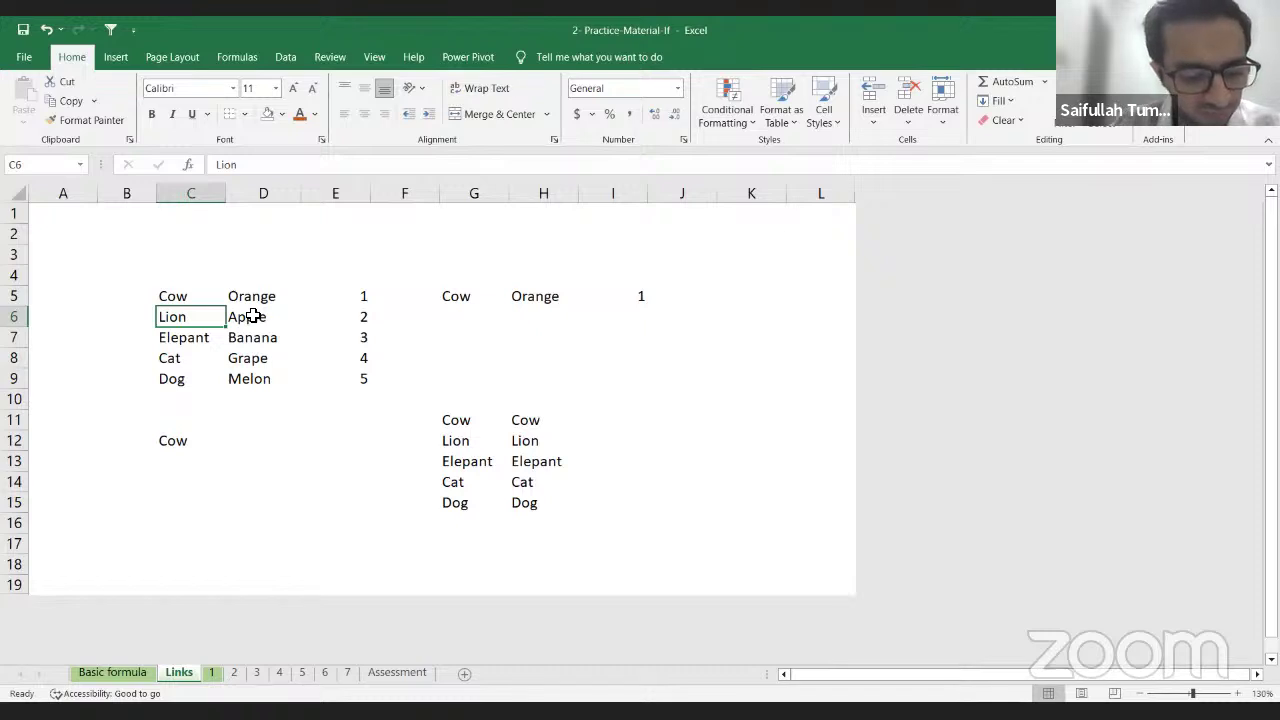
key(ctrl+z)
key(Down)
key(Down)
key(Down)
key(Down)
key(Down)
key(Down)
key(Down)
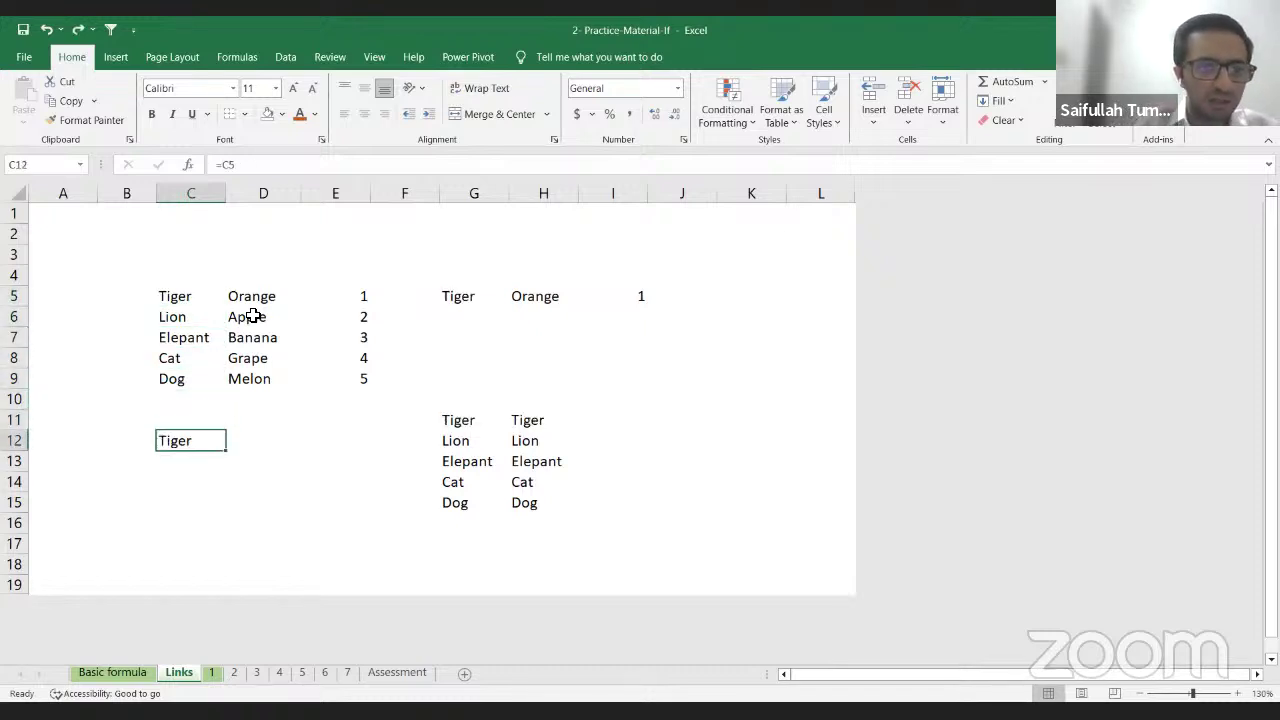
key(ctrl+c)
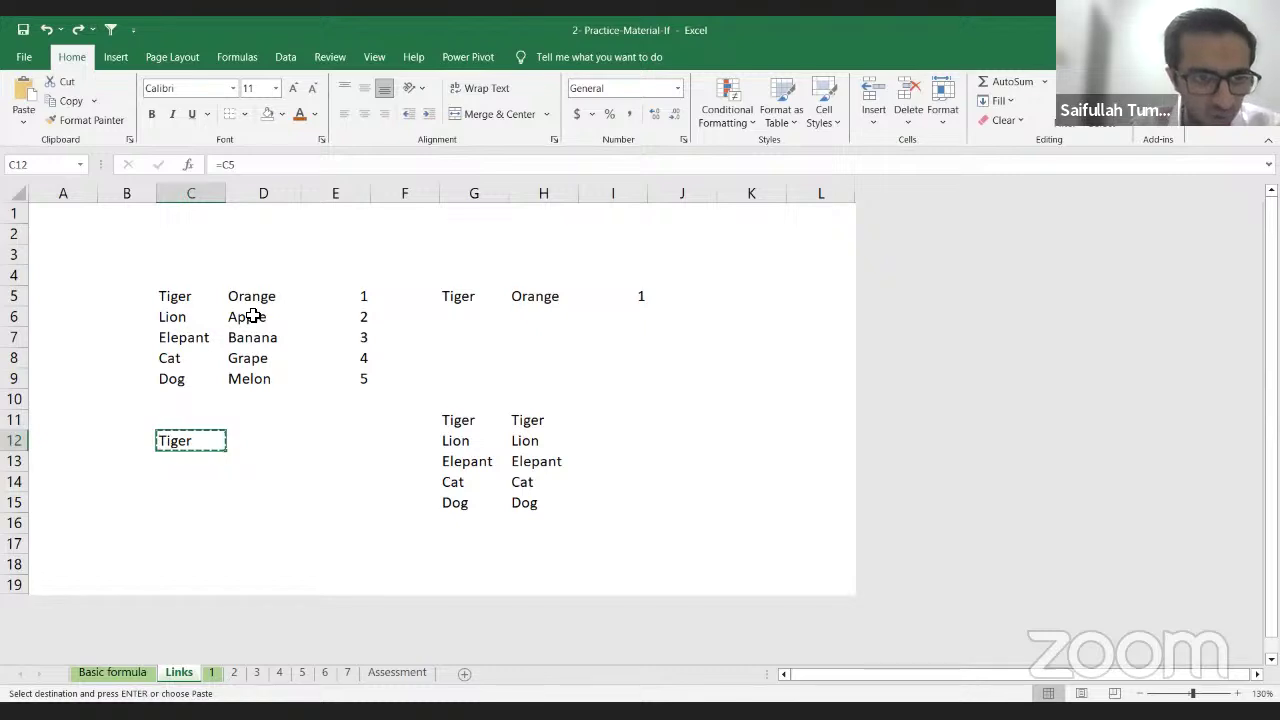
key(shift+Down)
key(shift+Down)
key(shift+Down)
key(shift+Down)
key(shift+Down)
key(shift+Down)
key(shift+Down)
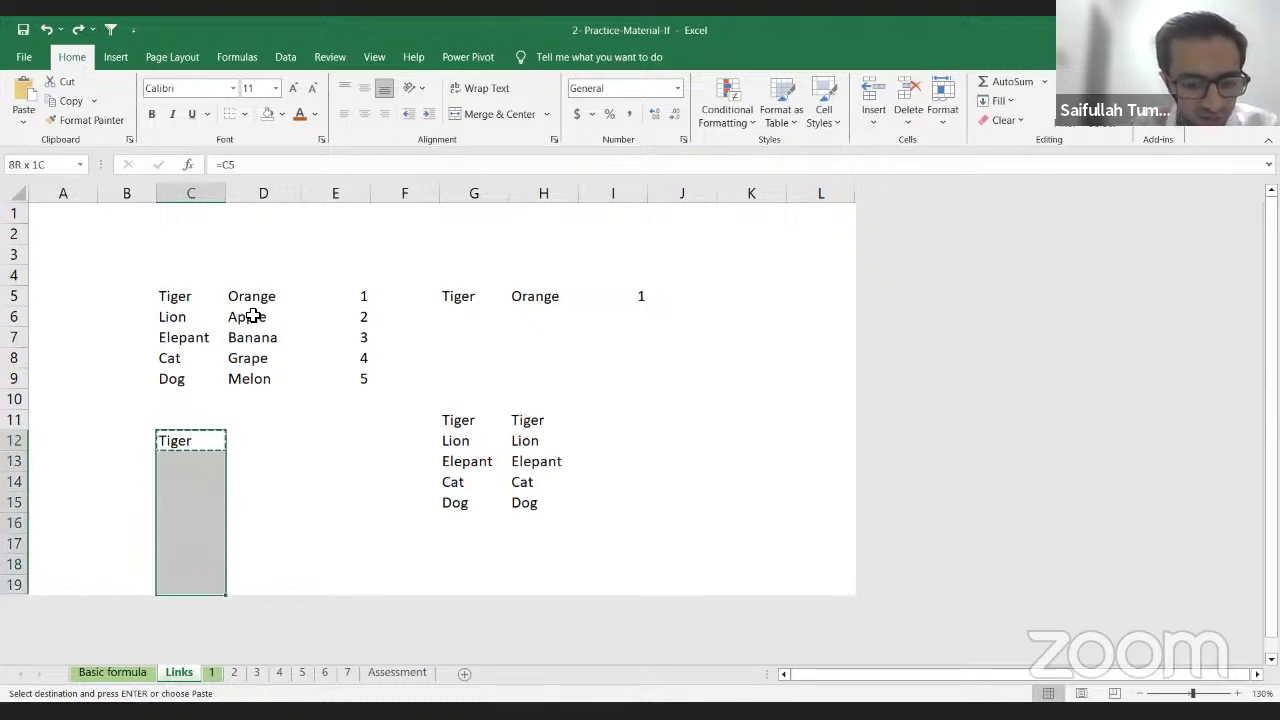
key(ctrl+v)
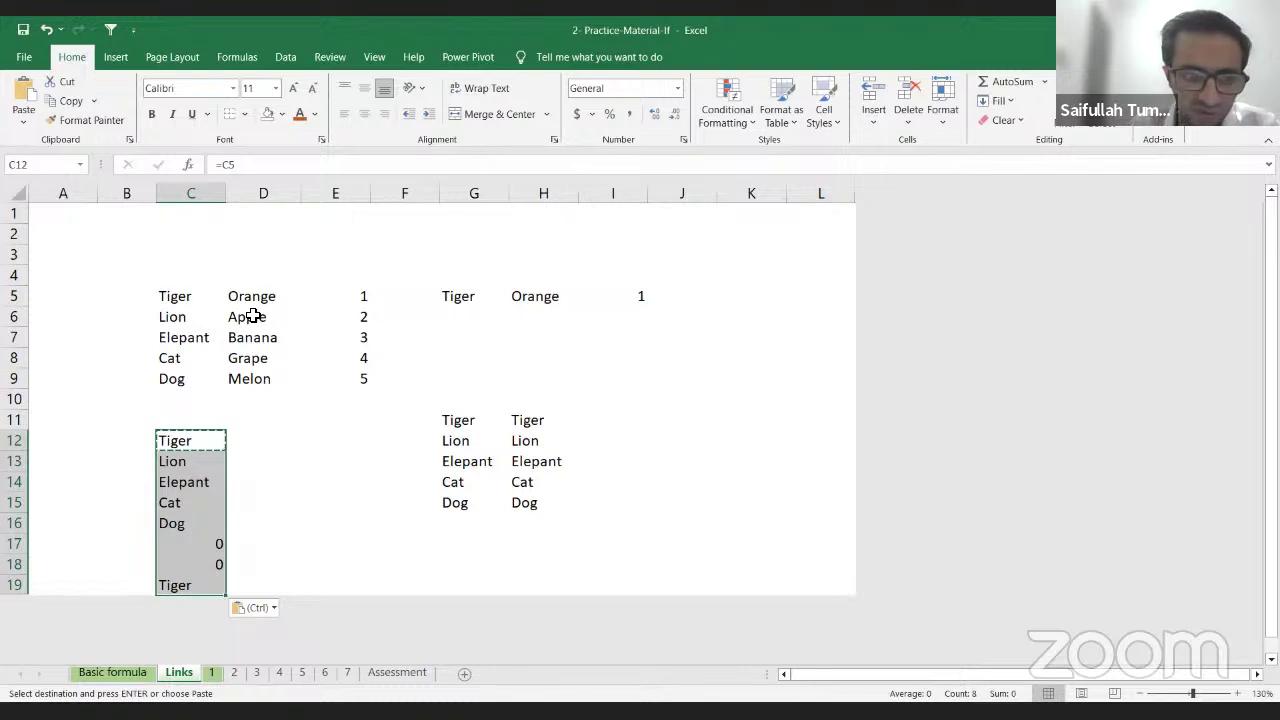
key(Down)
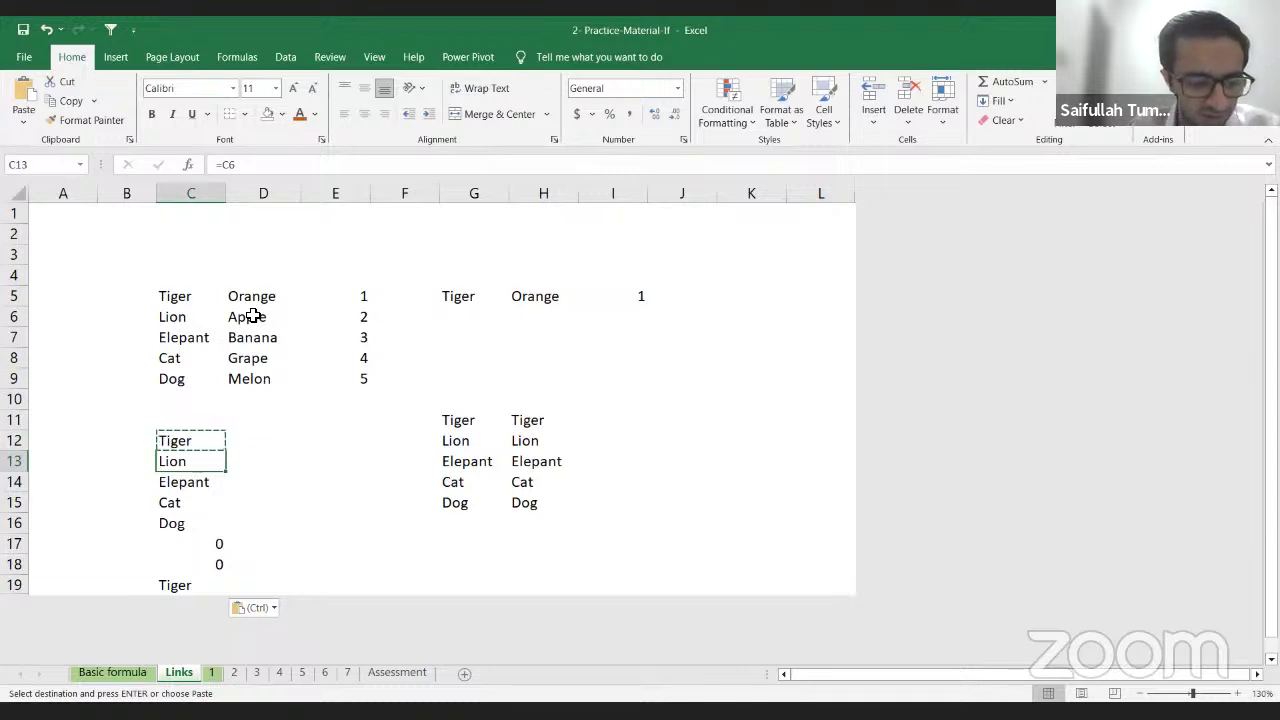
key(ctrl+z)
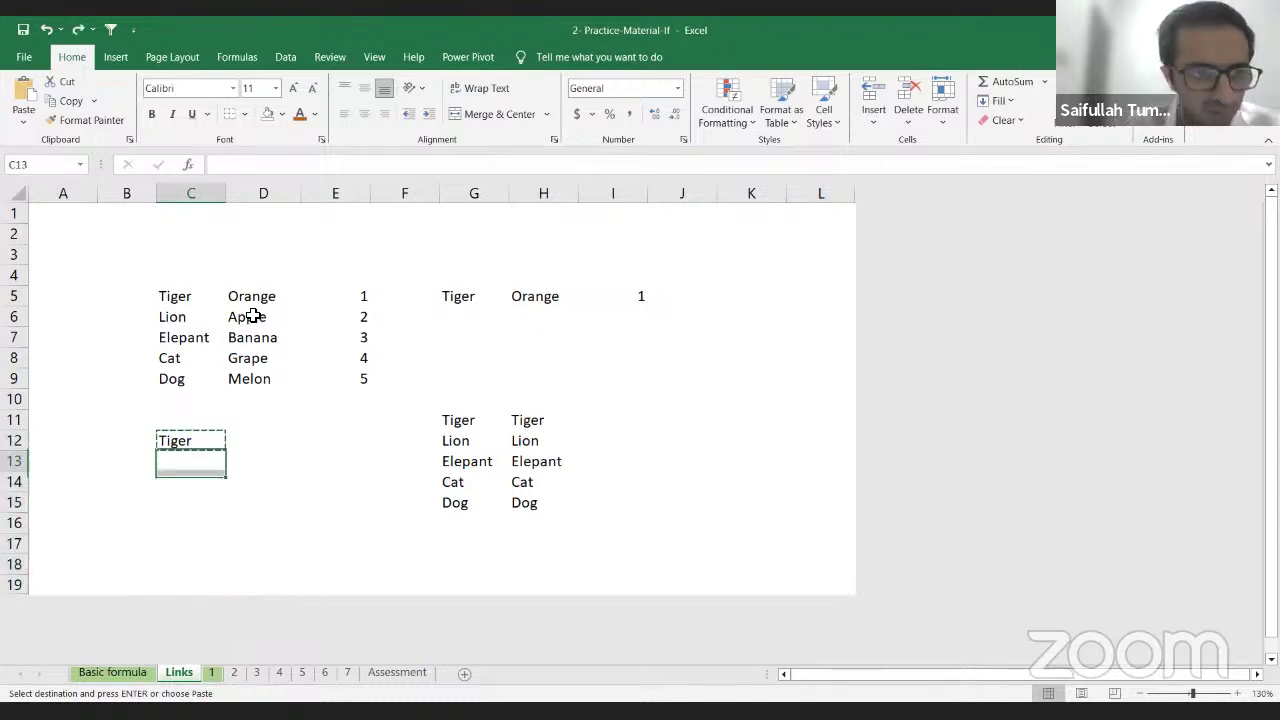
key(Up)
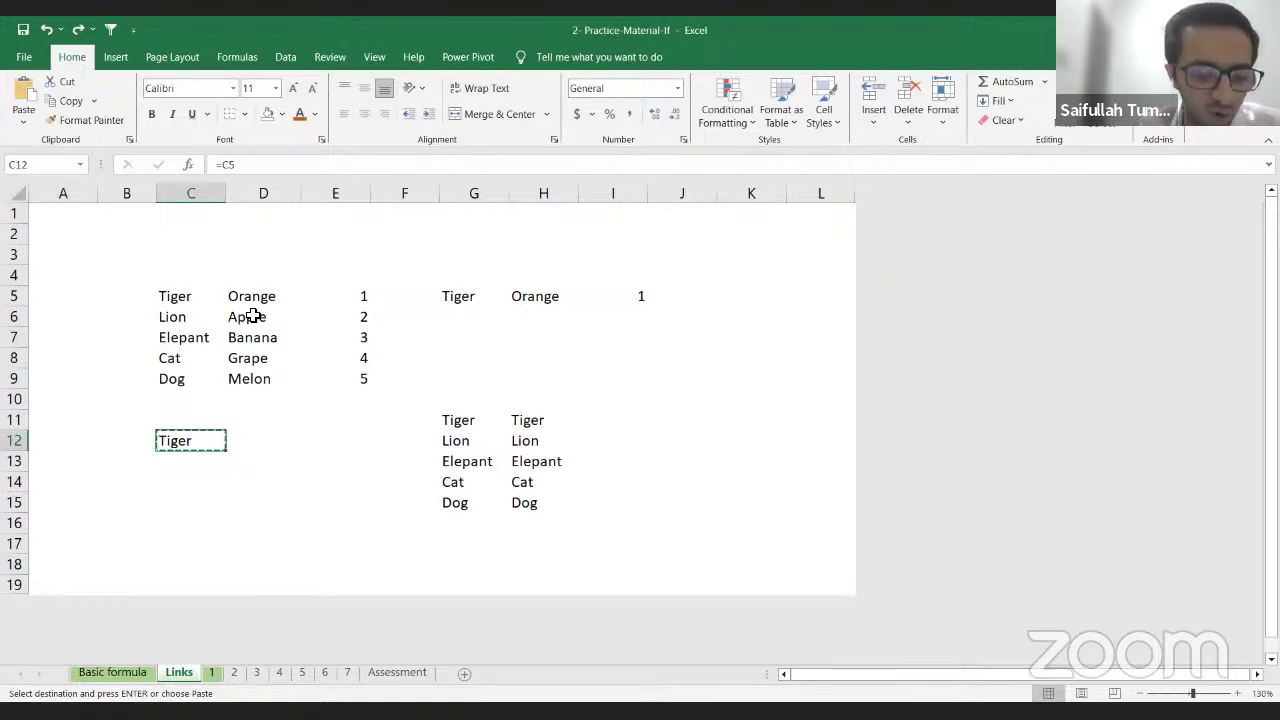
click(230, 165)
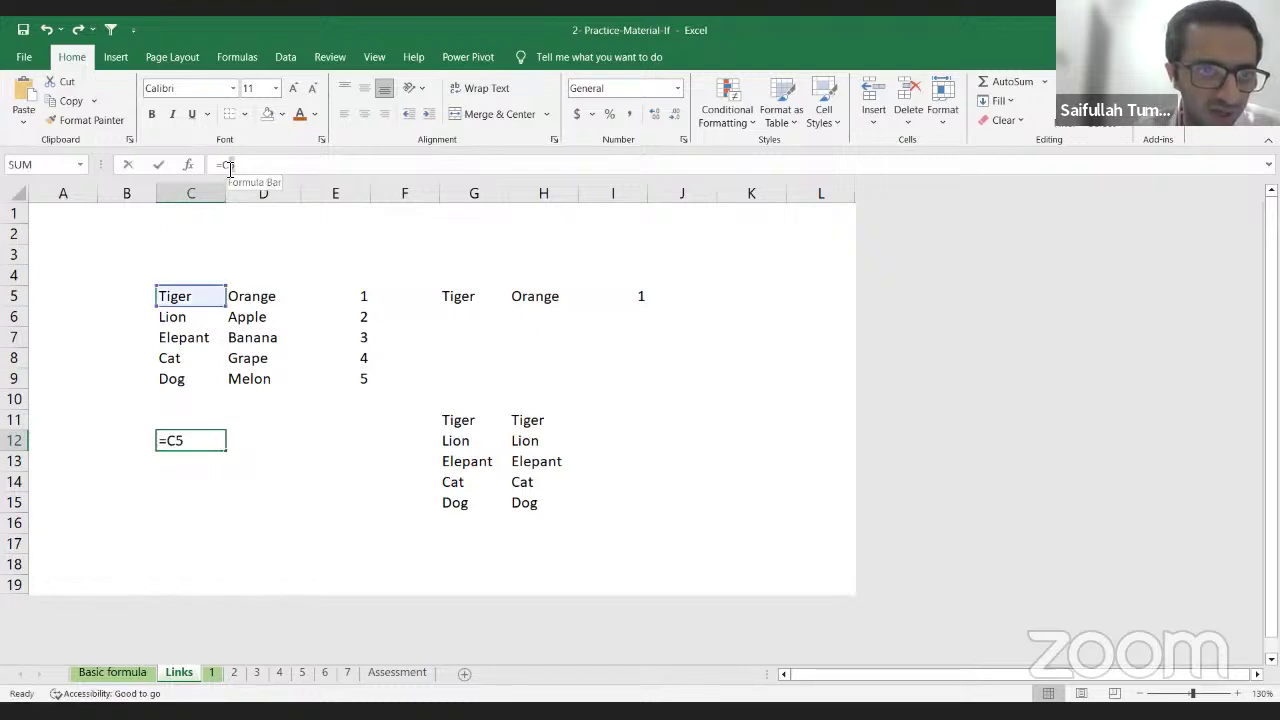
double_click(229, 164)
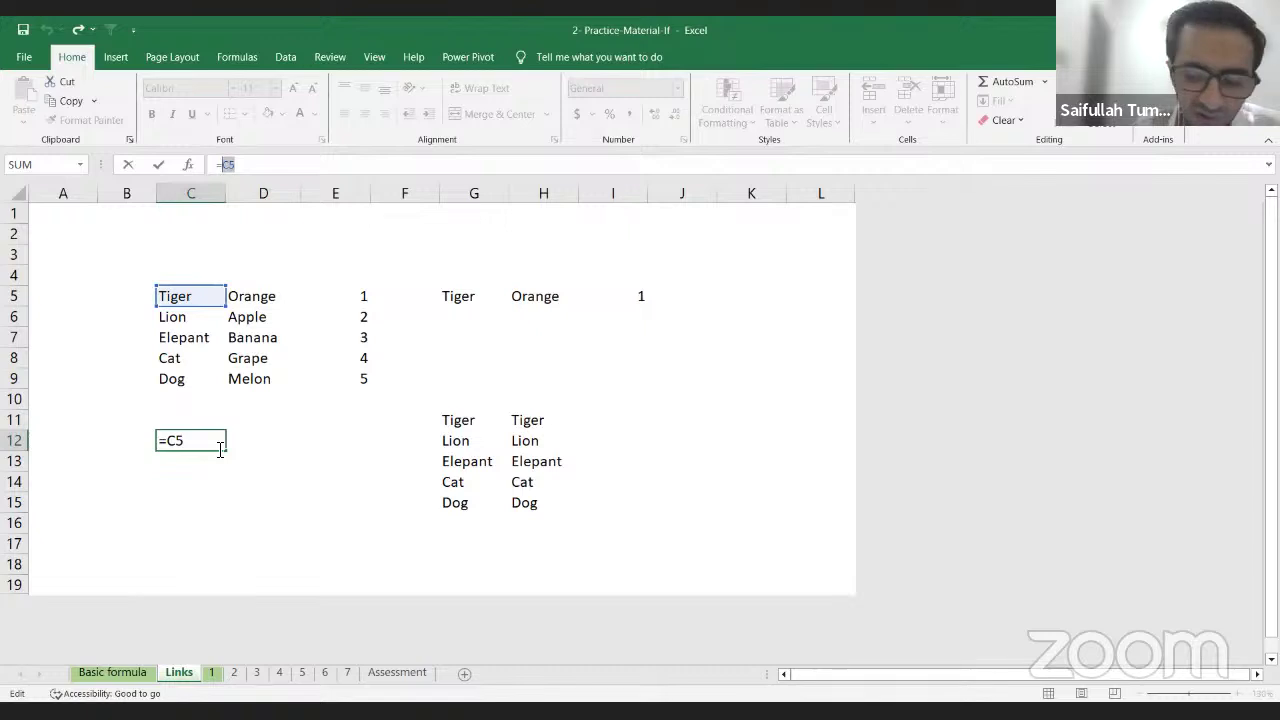
key(Return)
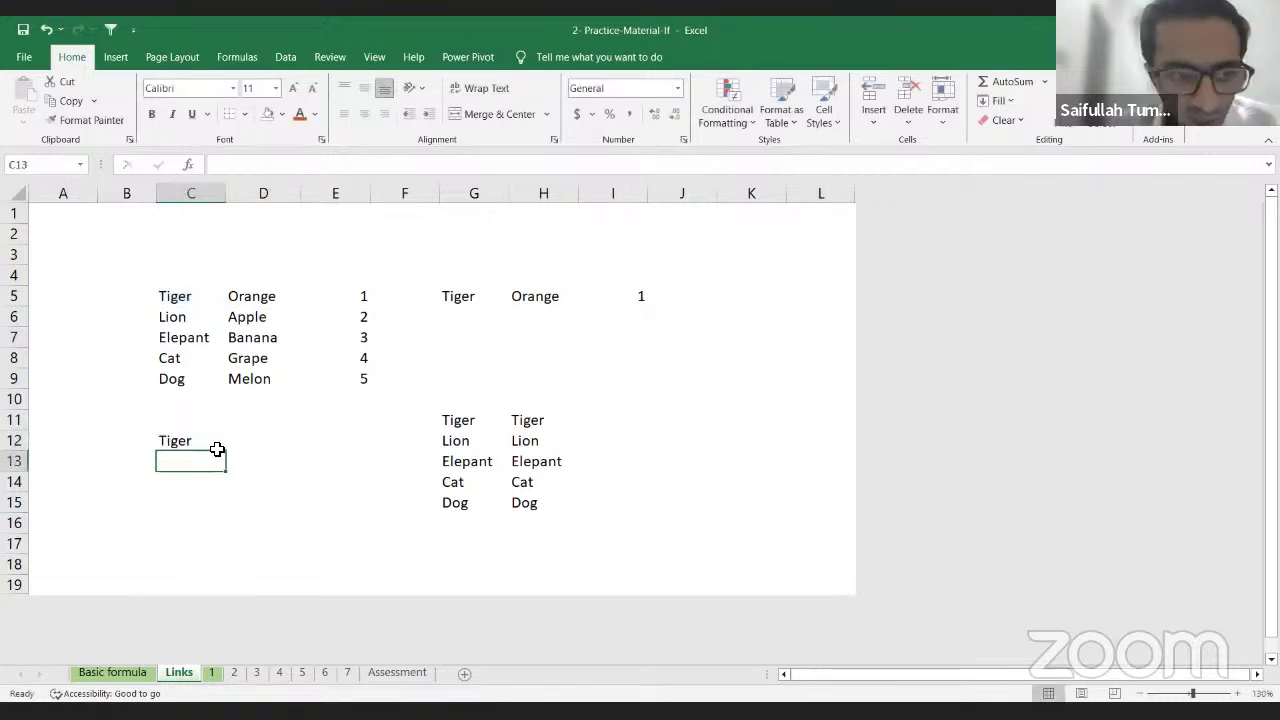
click(217, 449)
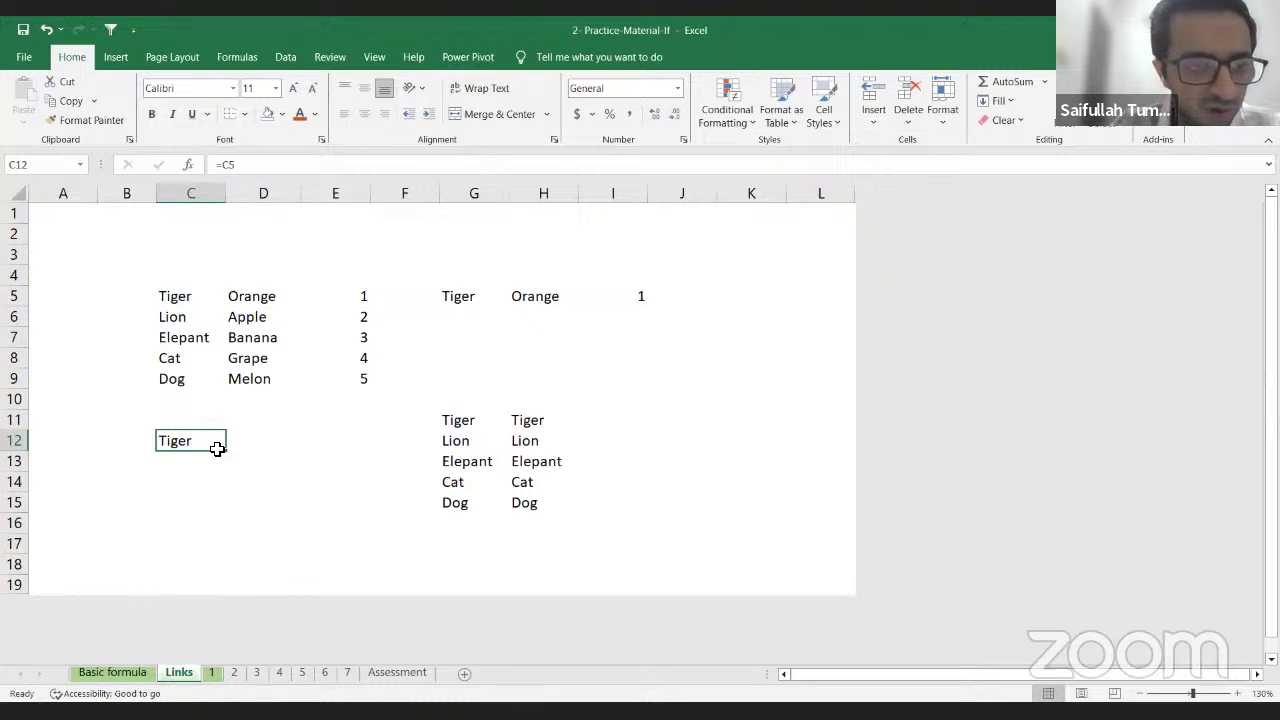
key(Return)
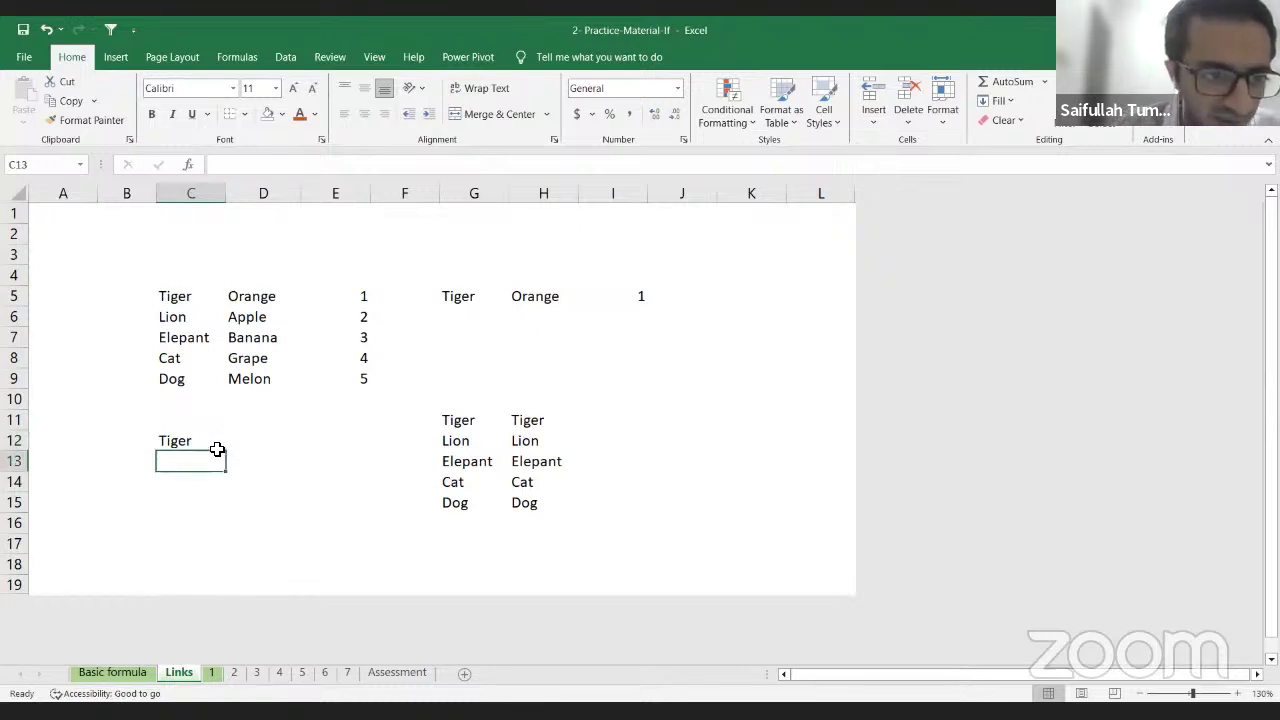
key(Return)
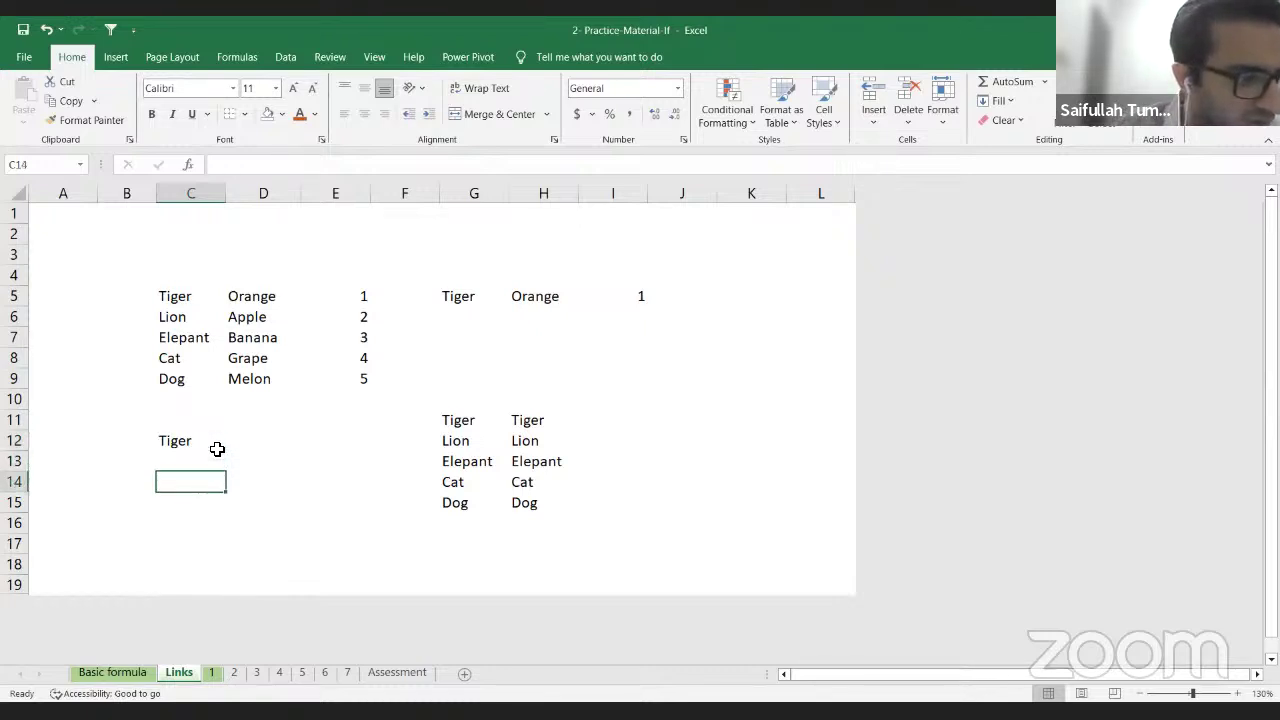
key(Return)
key(Return)
key(Up)
key(Up)
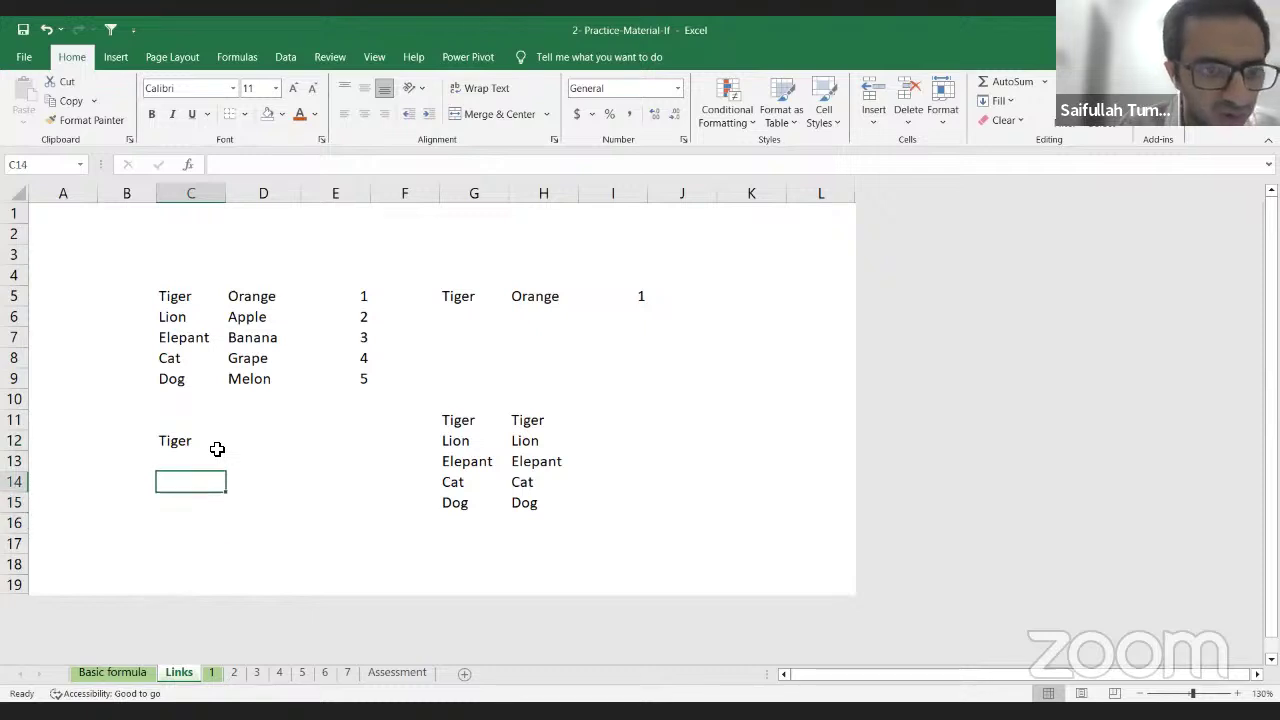
key(Up)
key(Up)
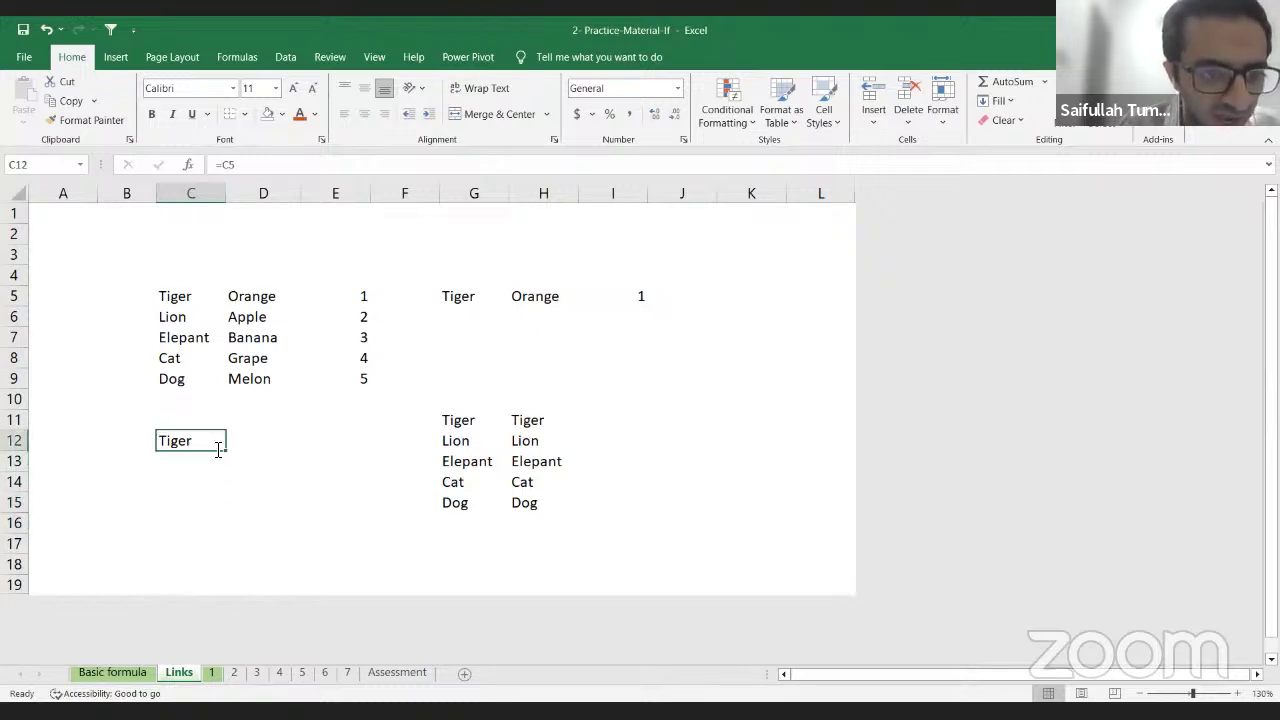
key(F2)
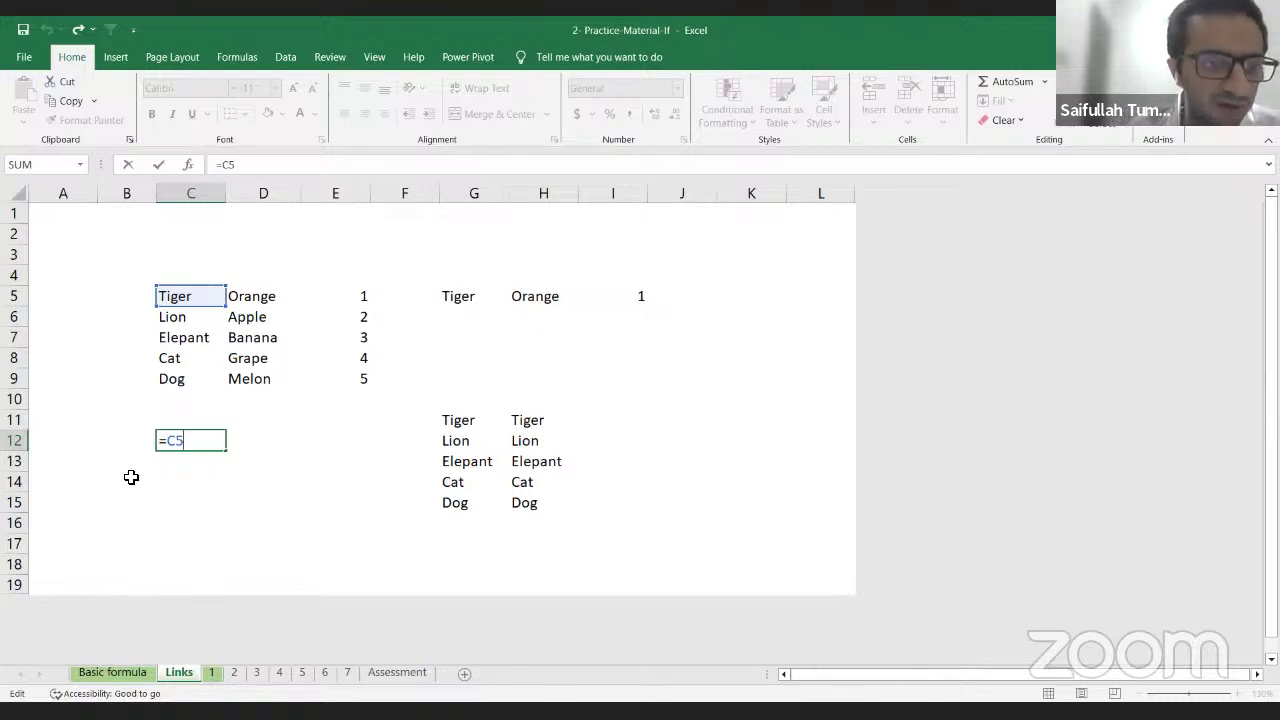
Step: Make C12's link absolute as =$C$5 and paste it into C13:C17
key(F4)
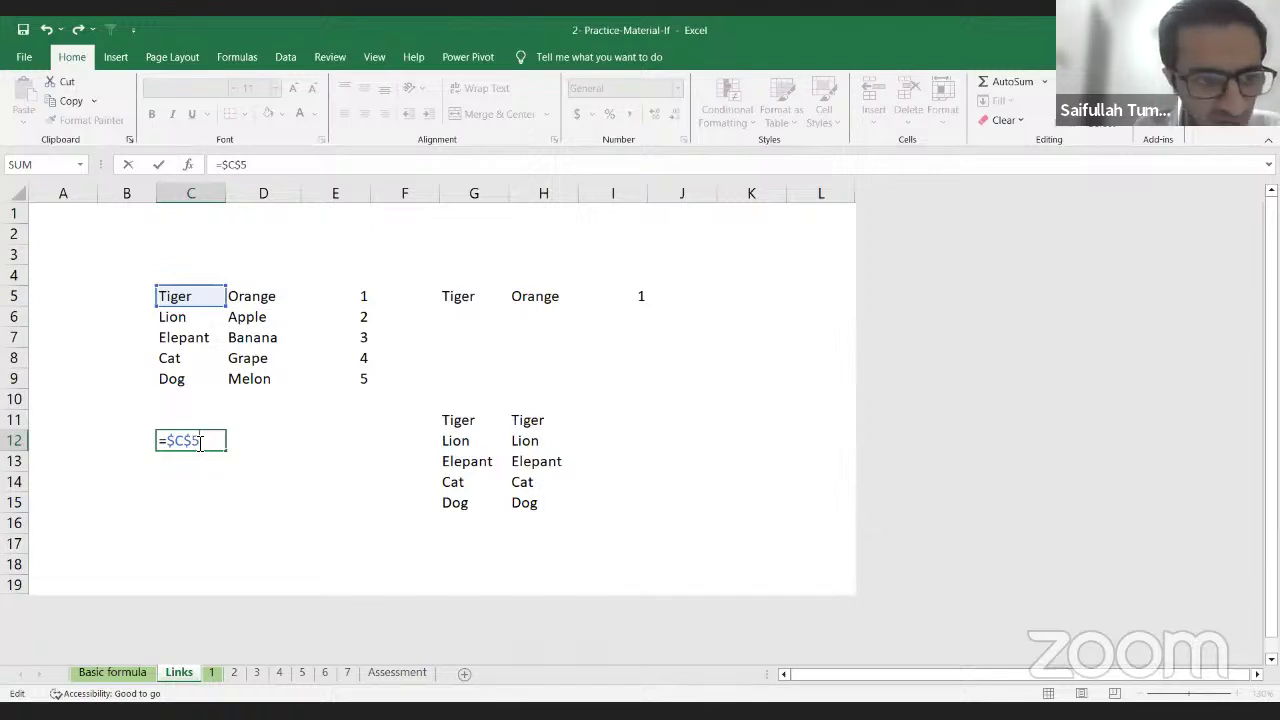
key(Return)
click(200, 443)
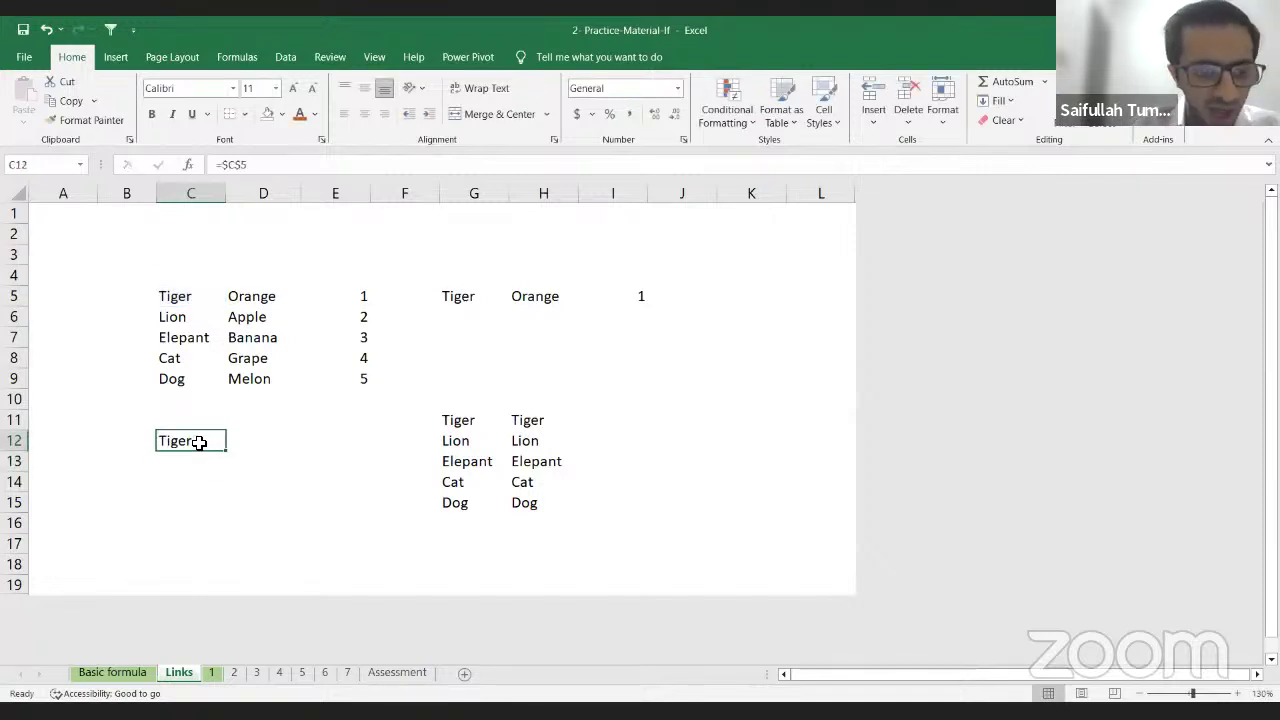
key(ctrl+c)
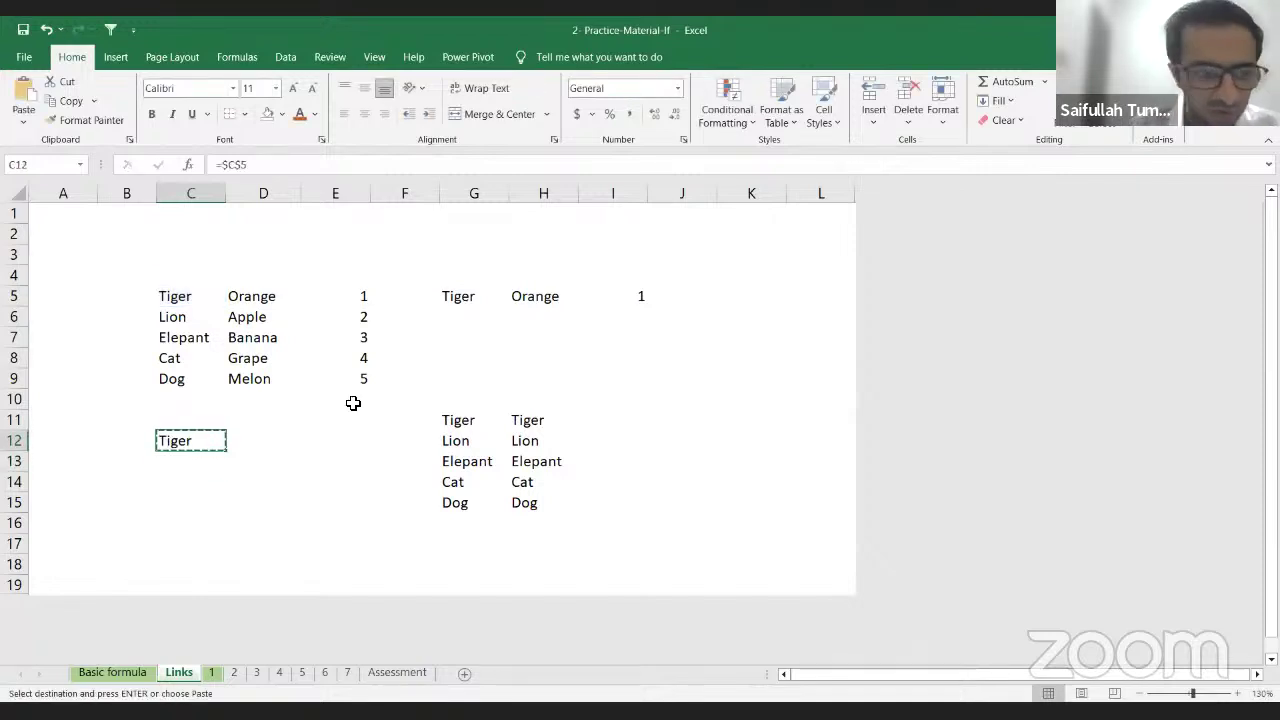
key(Down)
key(shift+Down)
key(shift+Down)
key(shift+Down)
key(shift+Down)
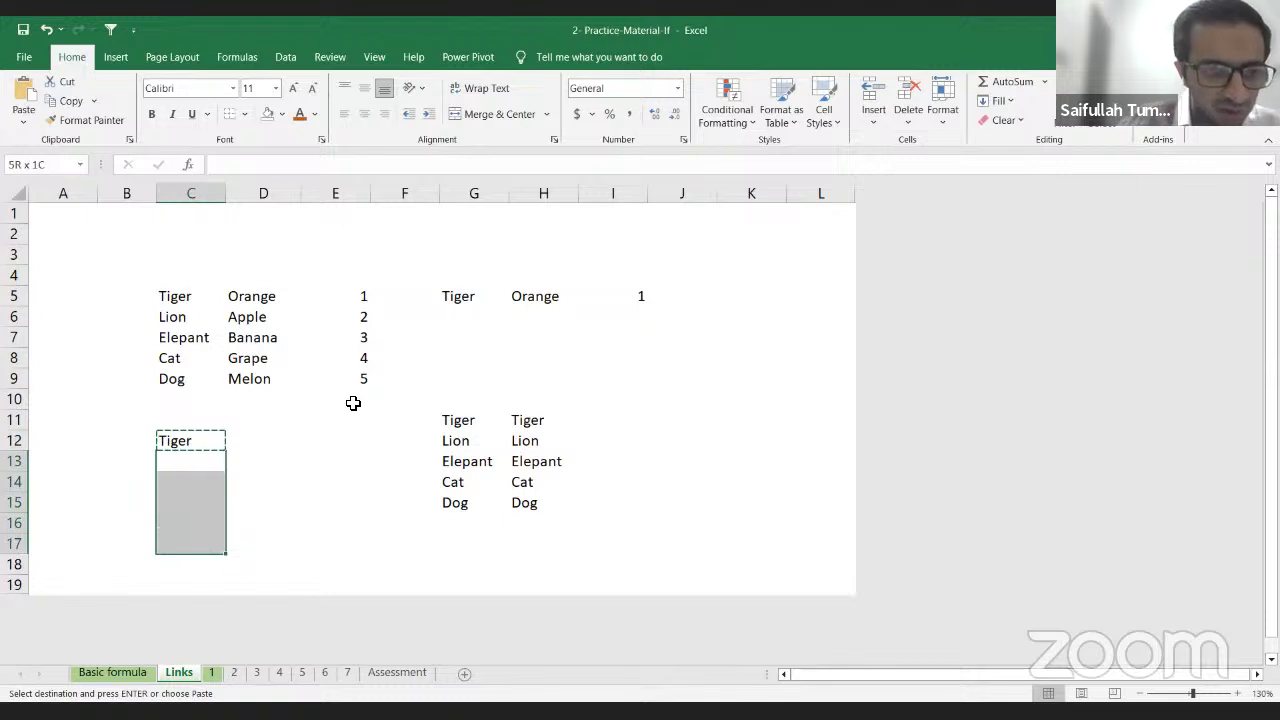
key(ctrl+v)
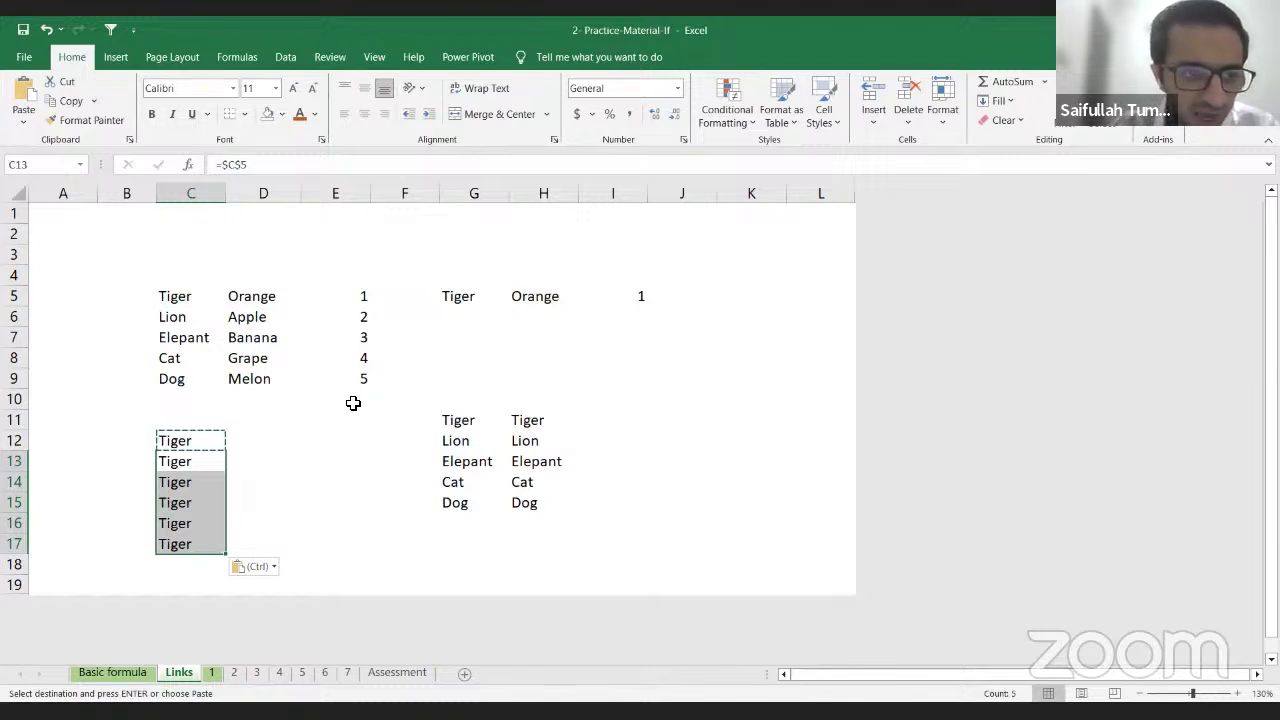
Step: Paste the =$C$5 formula into D12 and E12
key(Up)
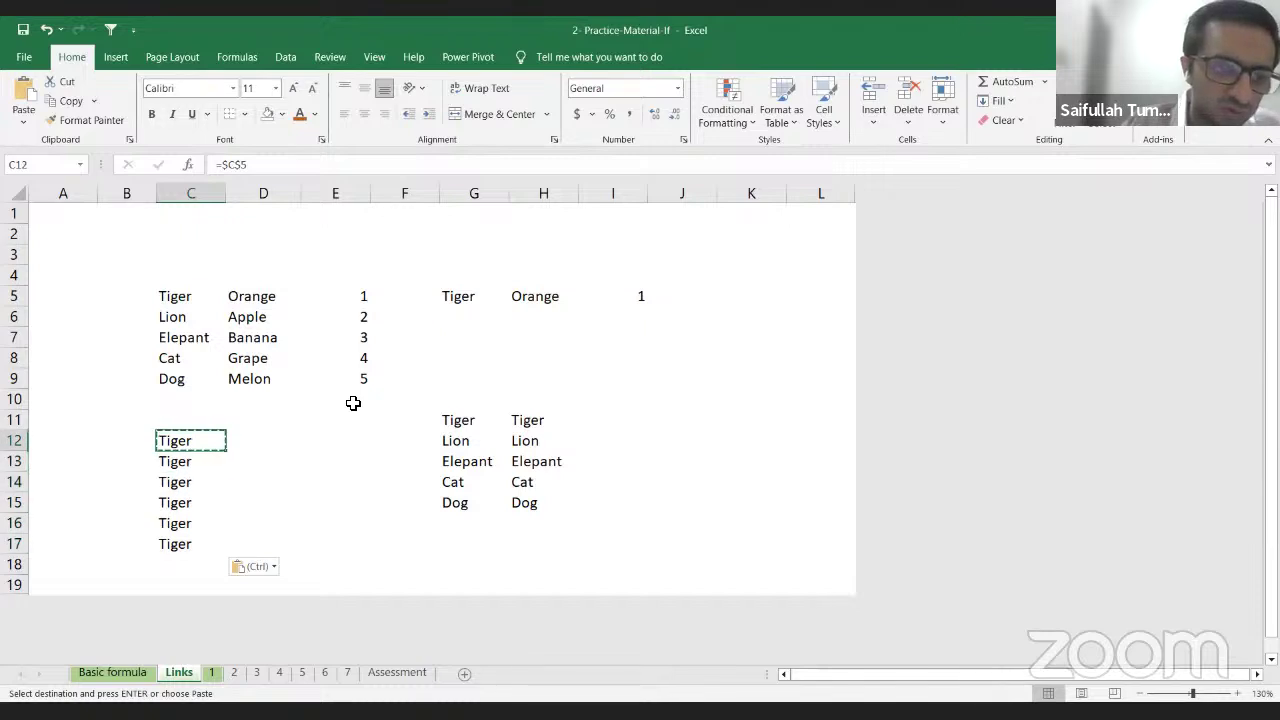
key(shift+Right)
key(shift+Right)
key(shift+Right)
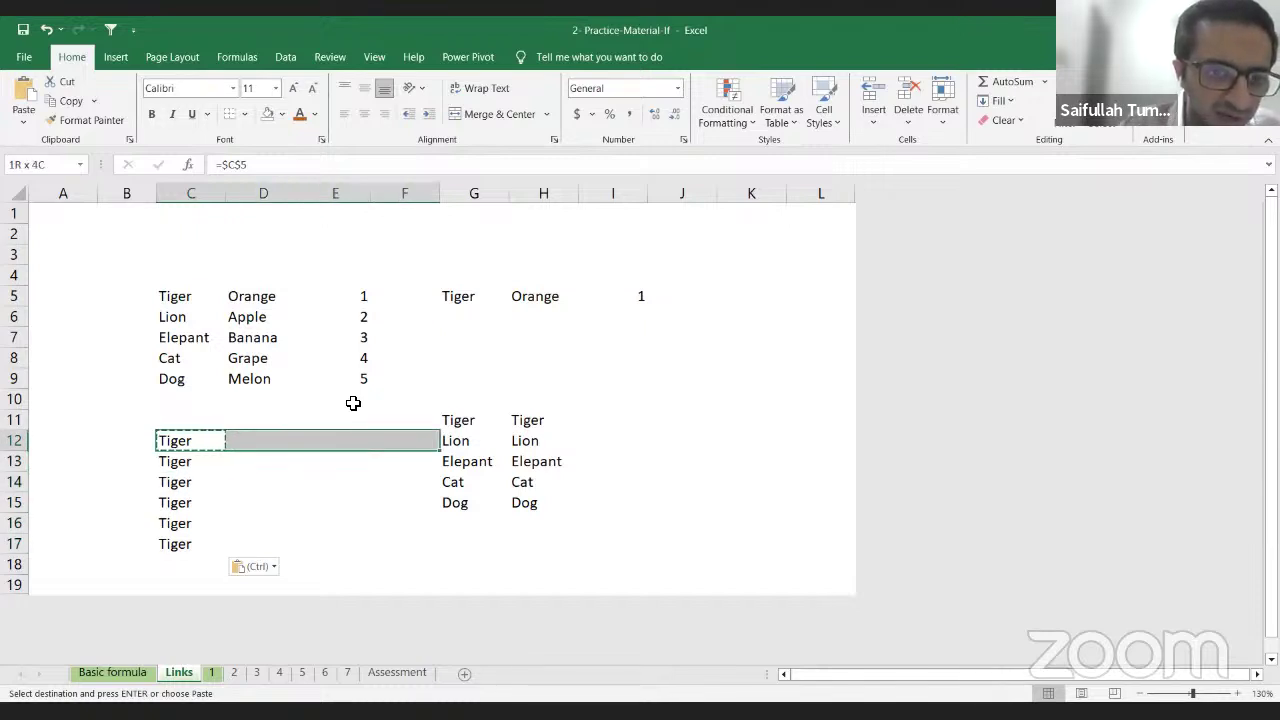
key(shift+Left)
key(Right)
key(ctrl+v)
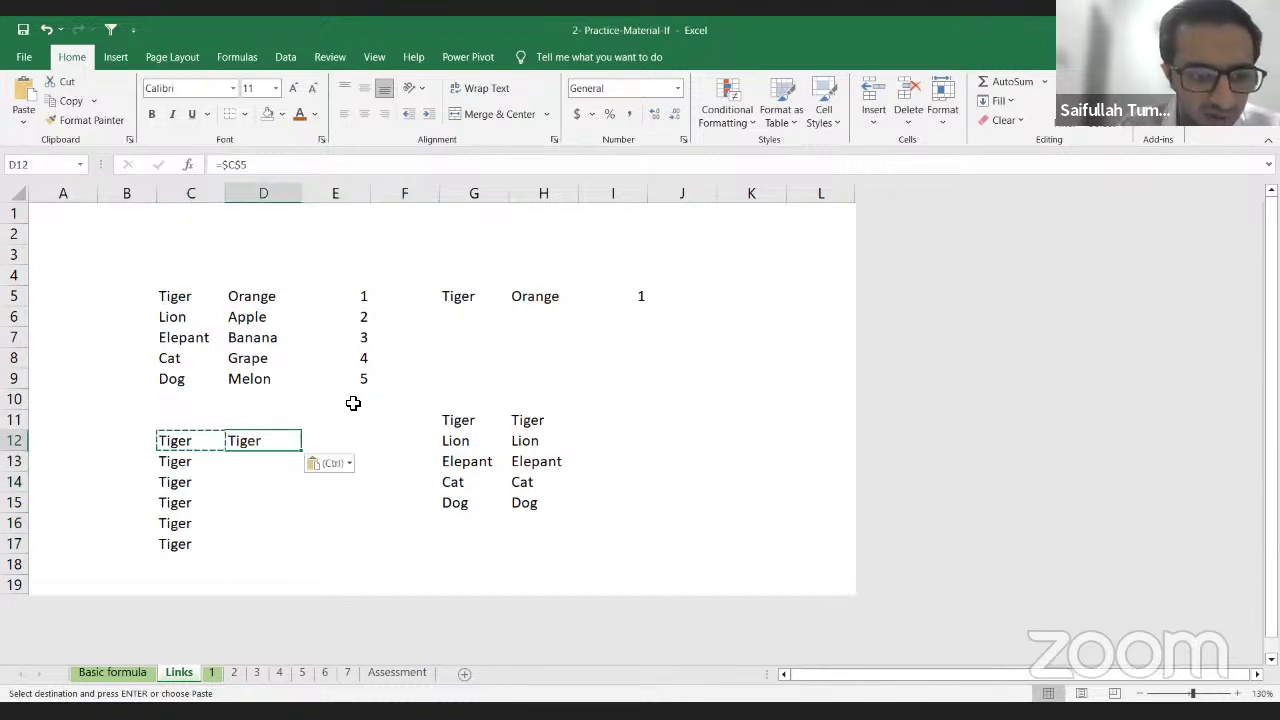
key(Right)
key(ctrl+v)
key(Right)
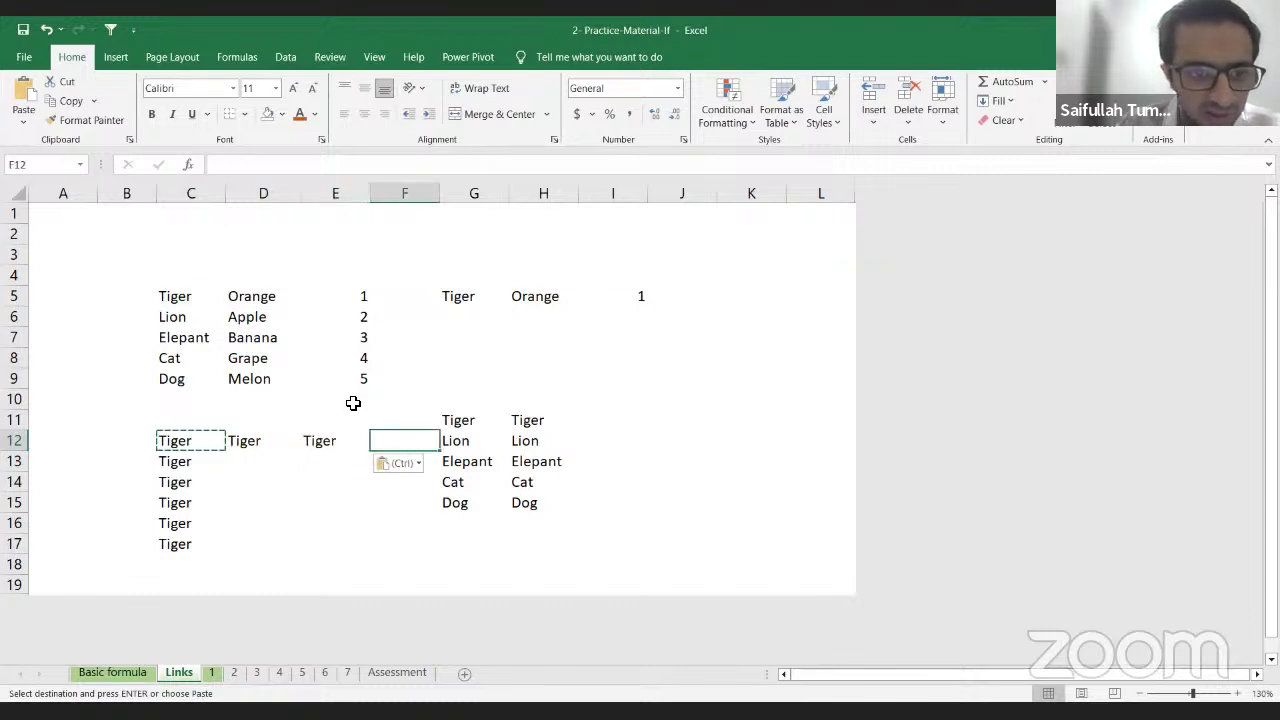
key(Left)
key(Left)
Step: Look over the pasted cells, then select C5:F5 in the source table
key(Up)
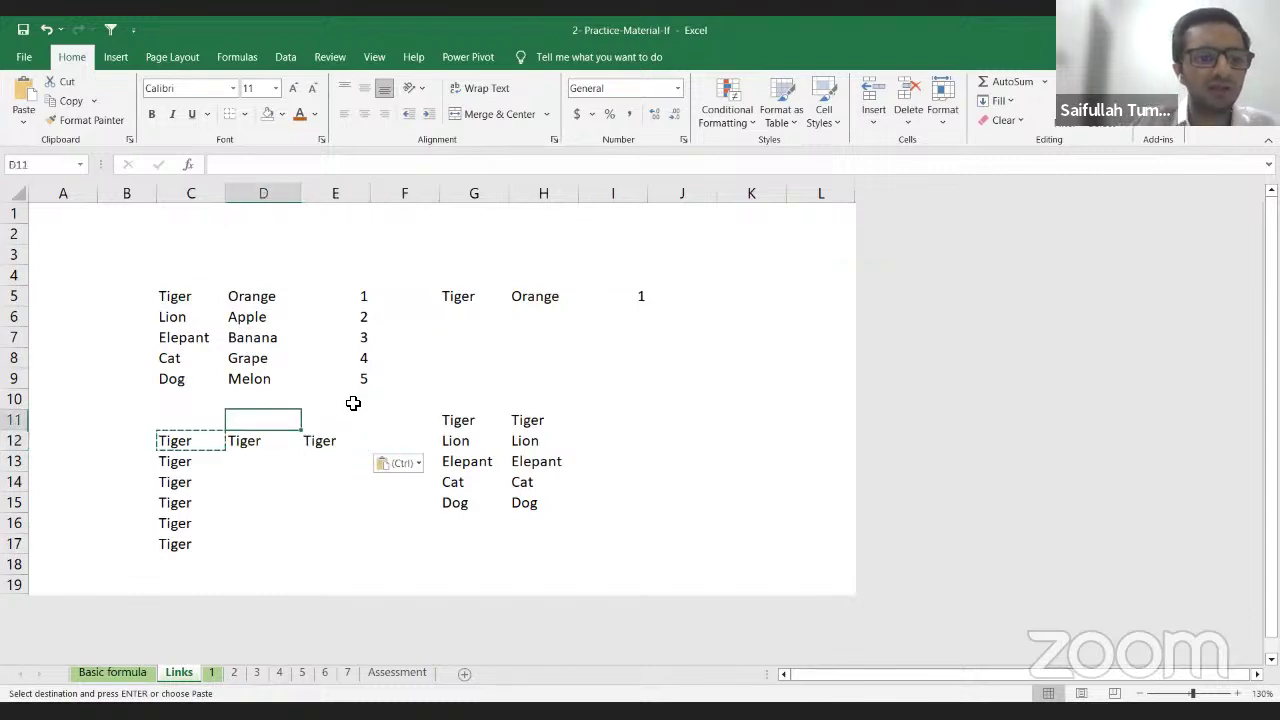
key(Down)
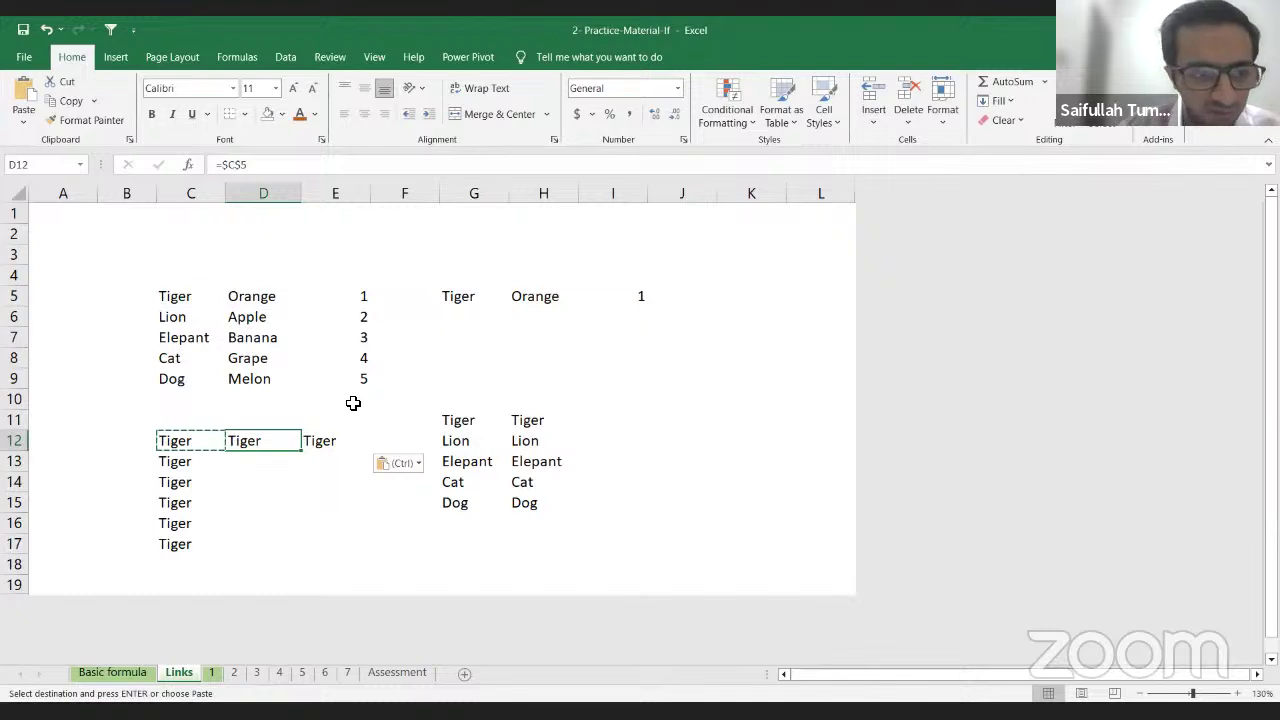
key(Left)
key(shift+Down)
key(shift+Down)
key(shift+Down)
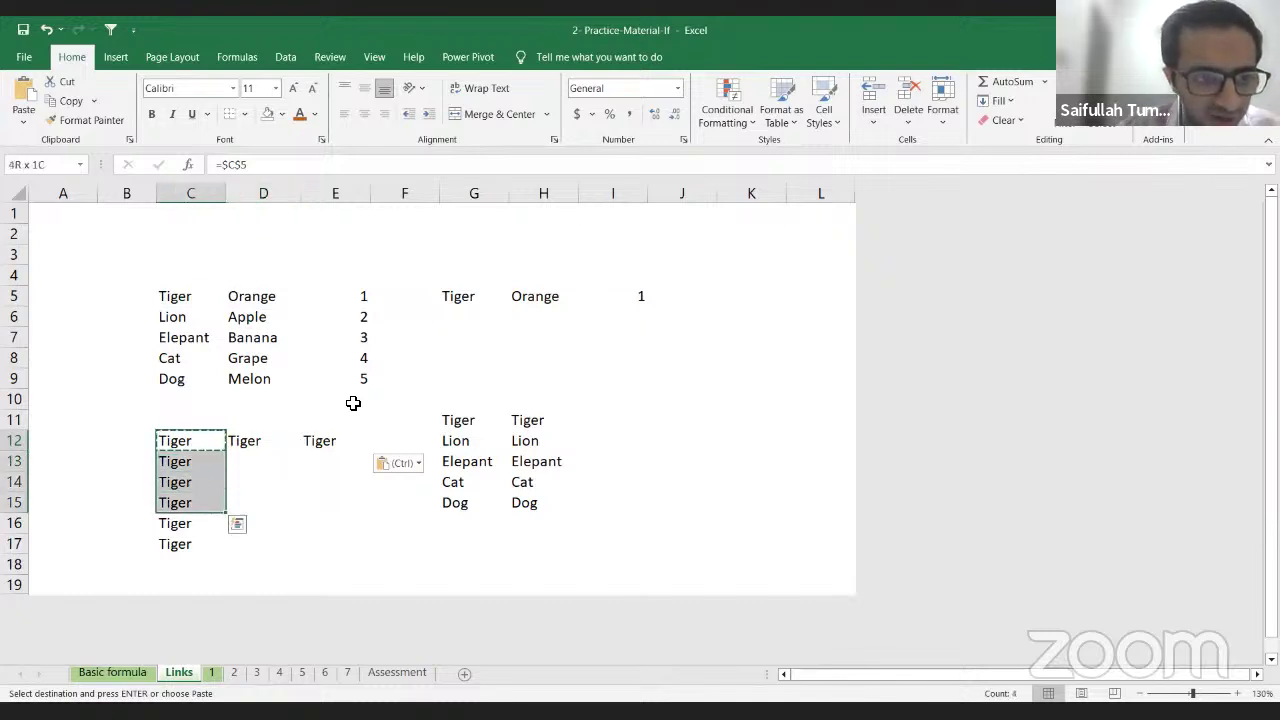
key(Right)
key(Up)
key(Left)
key(Left)
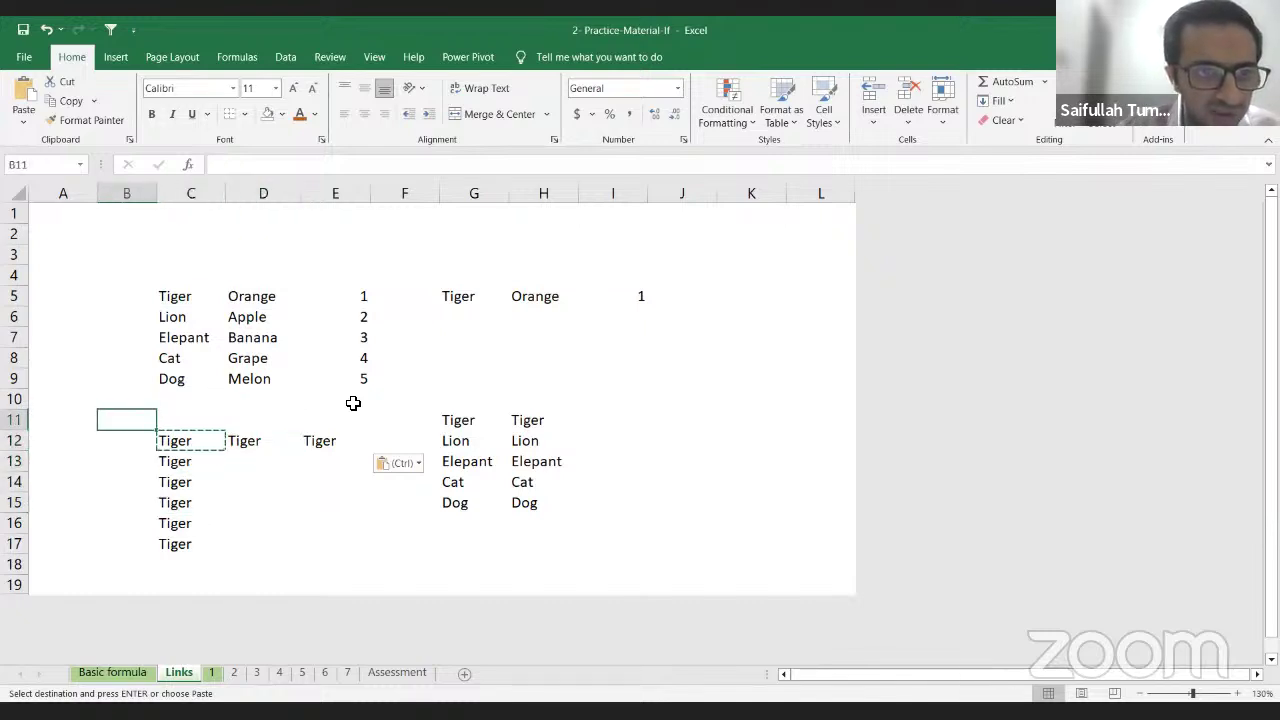
key(Right)
key(Up)
key(Up)
key(Up)
key(Up)
key(Up)
key(Up)
key(shift+Right)
key(shift+Right)
key(shift+Right)
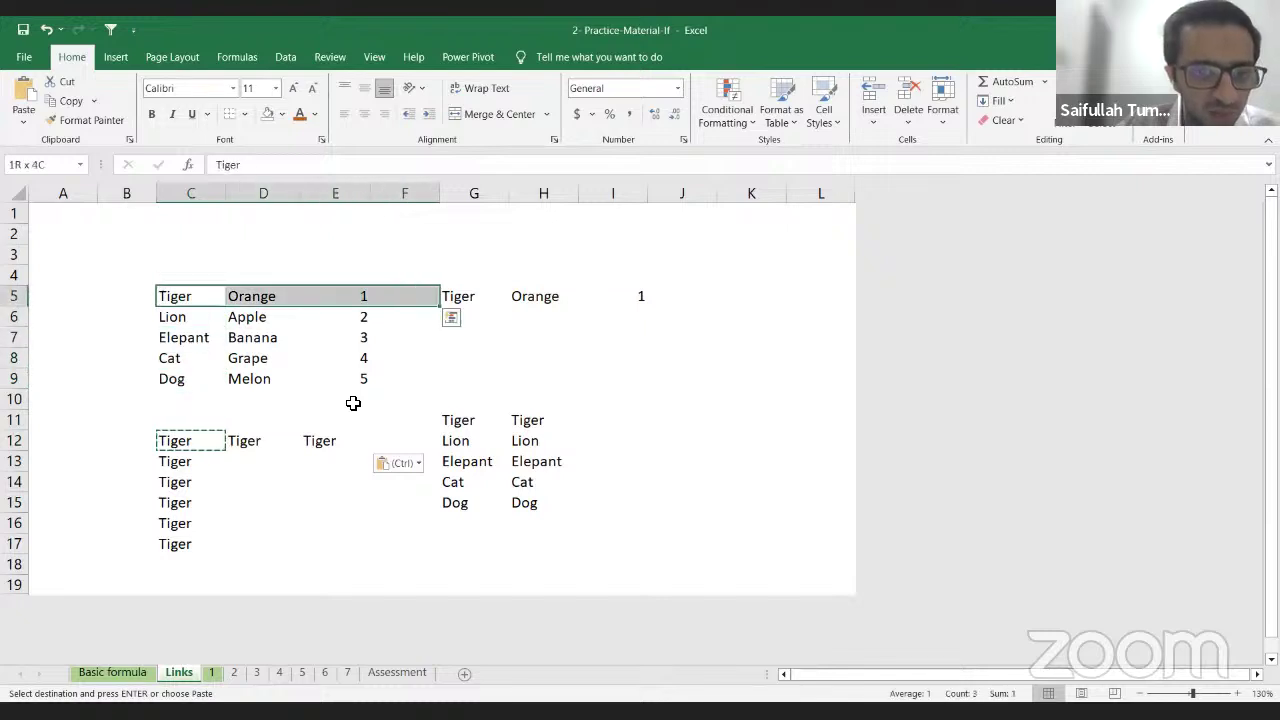
Step: Copy row 5's Tiger, Orange and 1 and paste them into rows 12 to 17
key(ctrl+c)
key(Down)
key(Down)
key(Down)
key(Down)
key(Down)
key(Down)
key(Down)
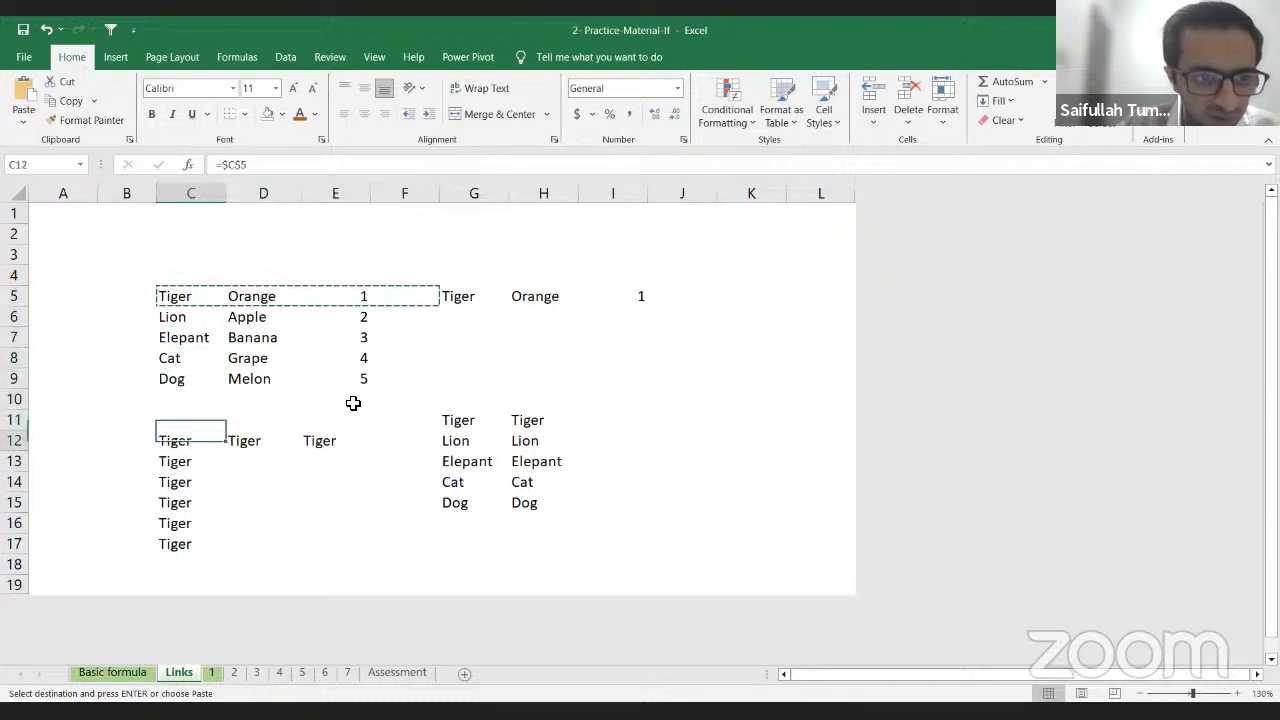
key(ctrl+v)
key(shift+Down)
key(shift+Down)
key(shift+Down)
key(shift+Down)
key(shift+Down)
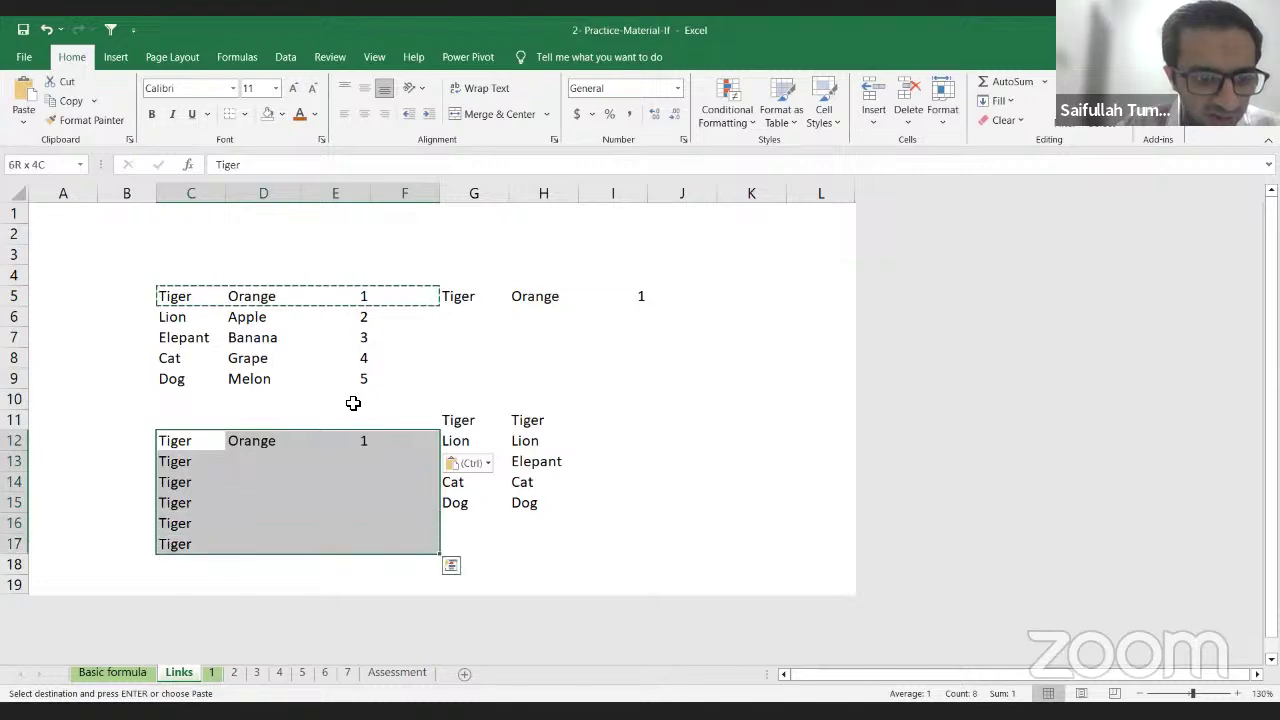
key(Return)
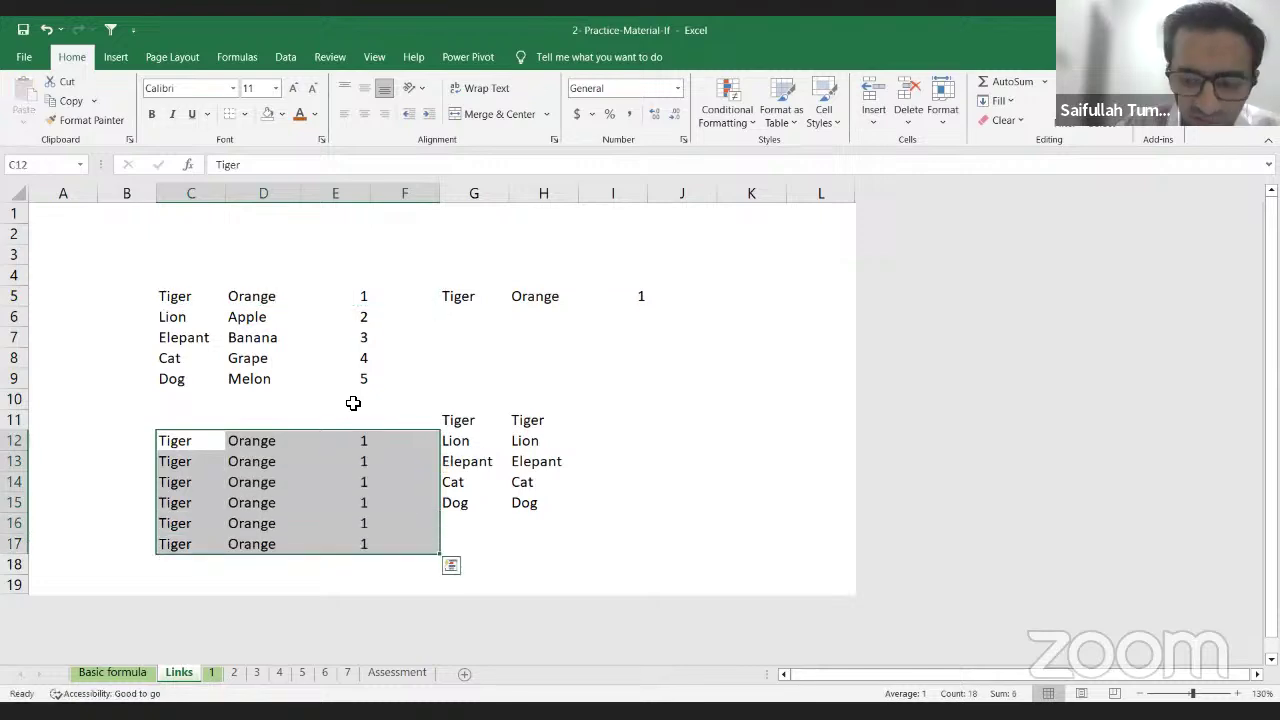
Step: Clear the extra pasted values from C13:E17 so only row 12 keeps them
key(Down)
key(Right)
key(Up)
key(Left)
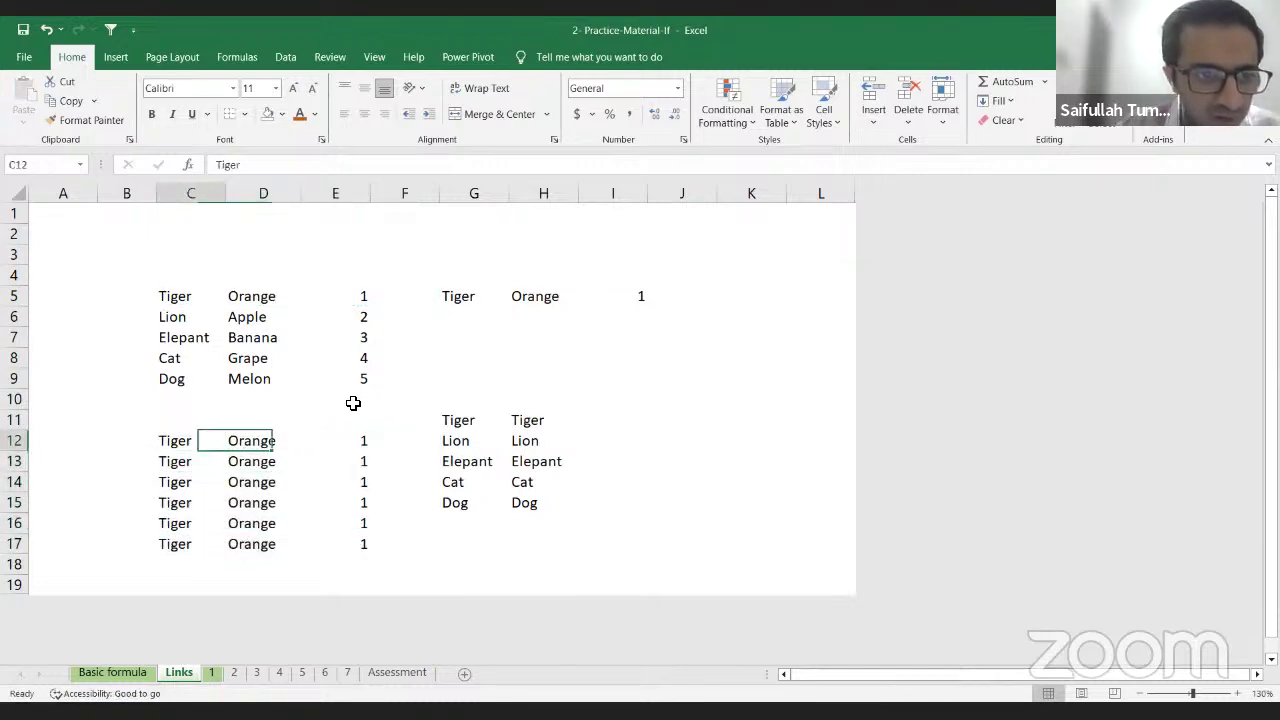
key(Down)
key(ctrl+shift+Right)
key(ctrl+shift+Down)
key(ctrl+v)
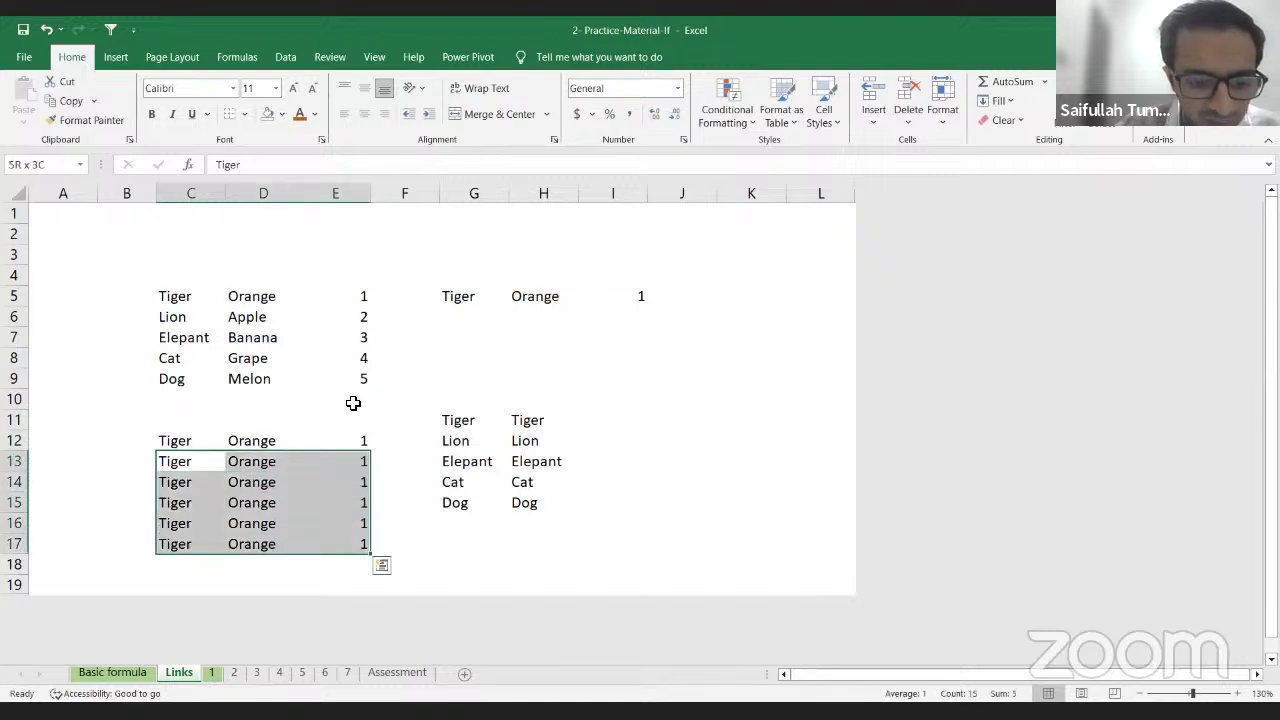
key(ctrl+q)
key(ctrl+z)
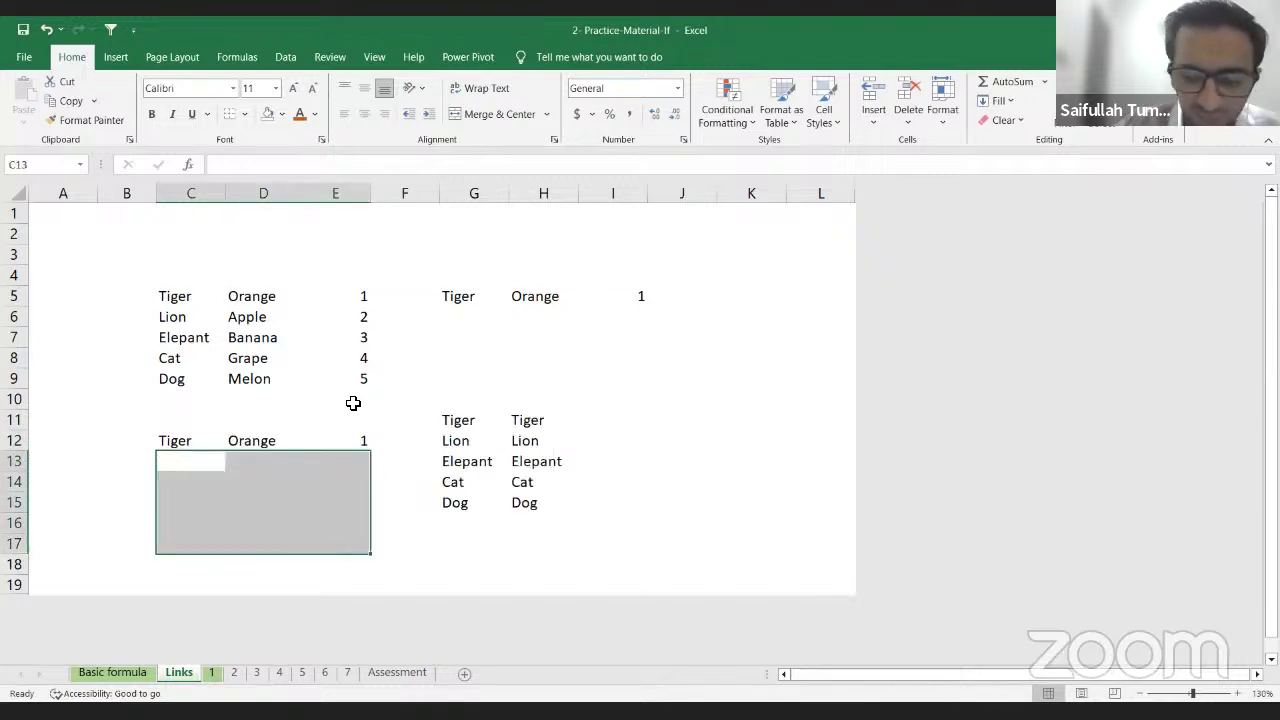
key(Up)
Step: Replace C12's Tiger text with the column-locked link =$C5
key(F2)
key(BackSpace)
key(BackSpace)
key(BackSpace)
key(BackSpace)
key(BackSpace)
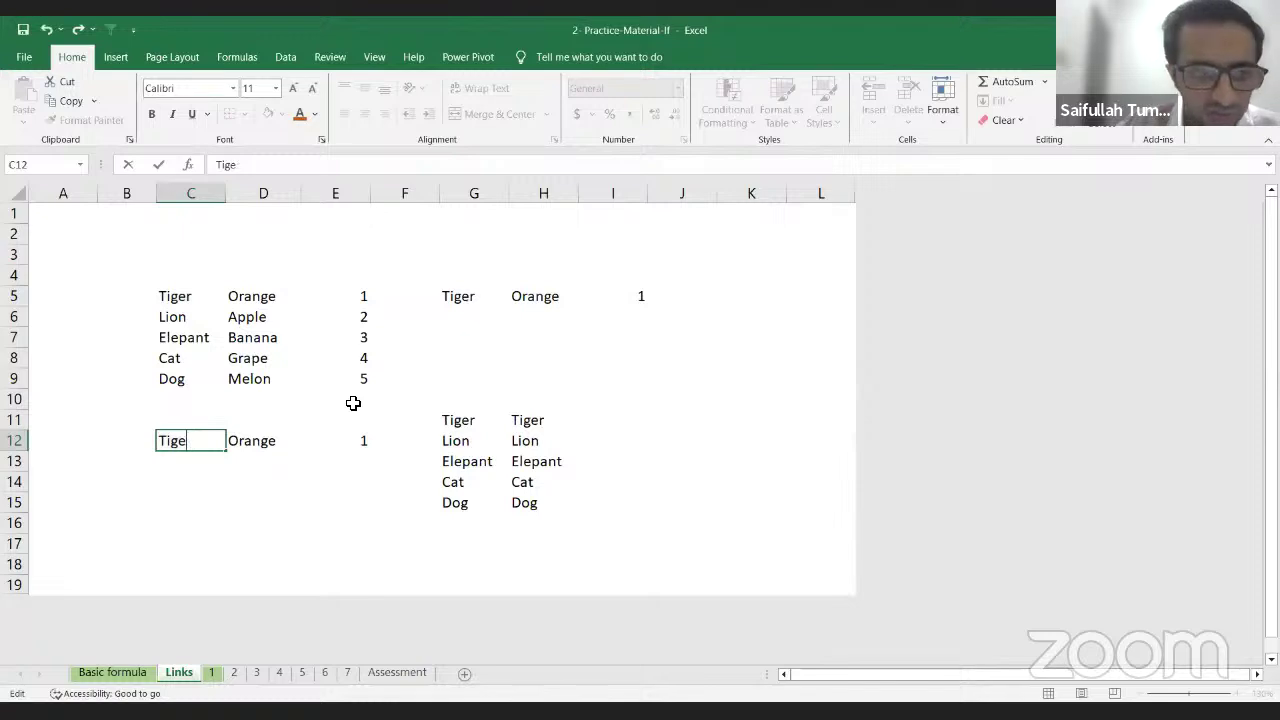
text(=)
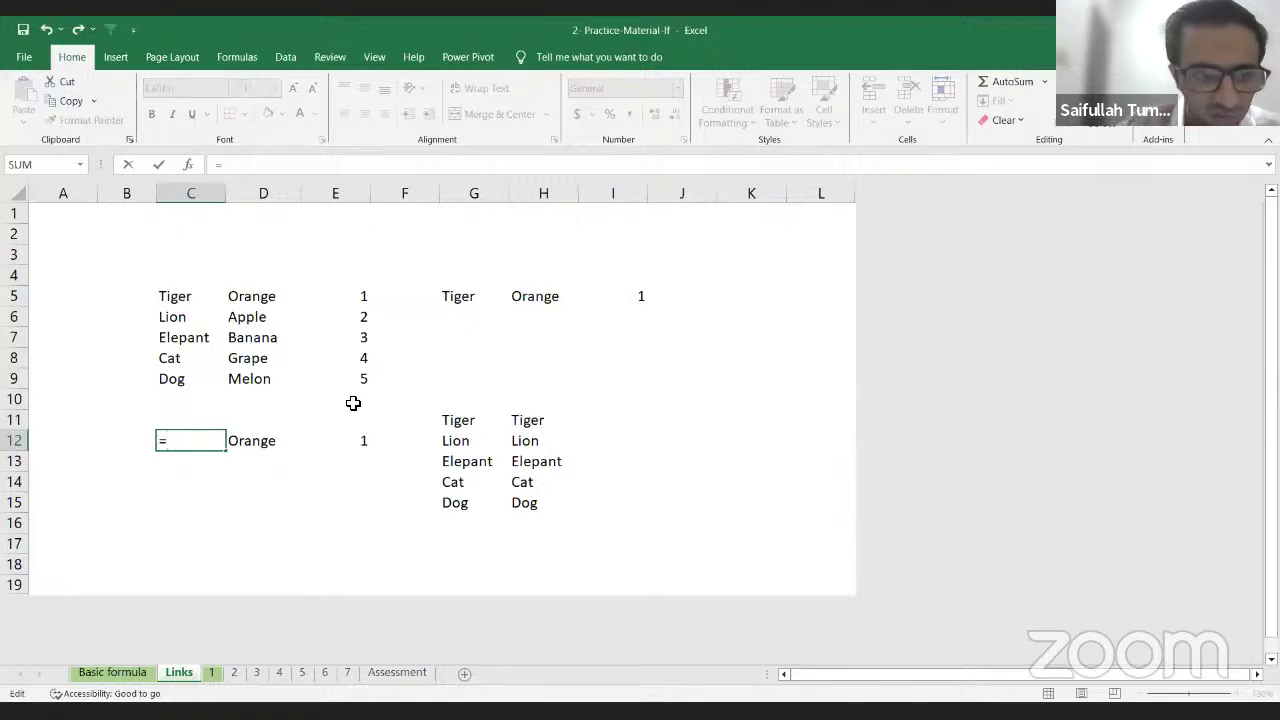
key(Up)
key(Up)
key(Up)
key(Up)
key(Up)
key(Up)
key(Up)
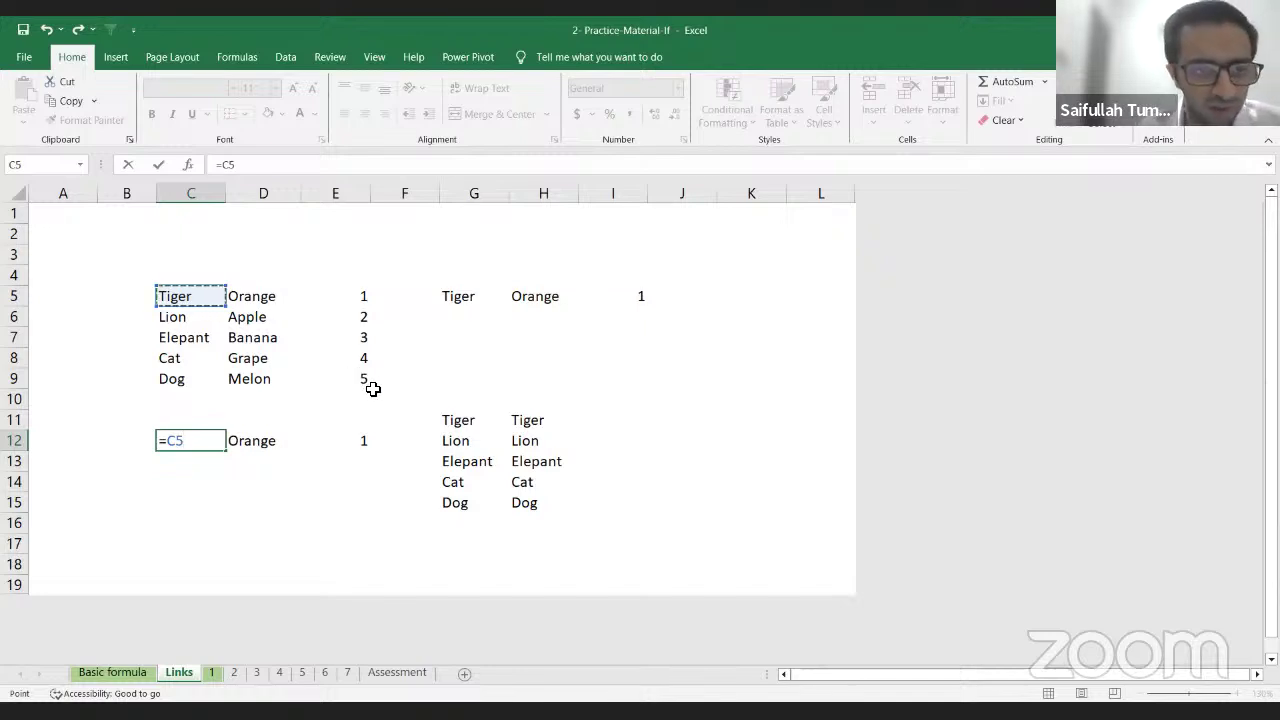
key(F4)
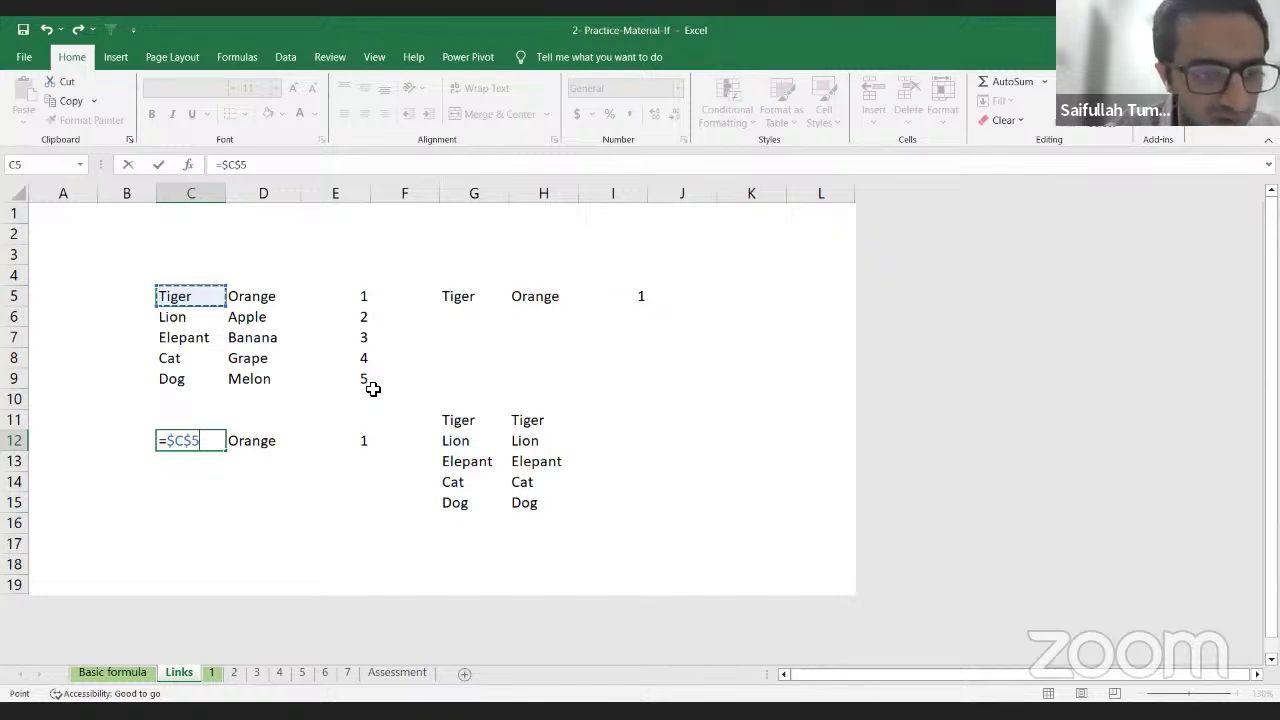
key(F4)
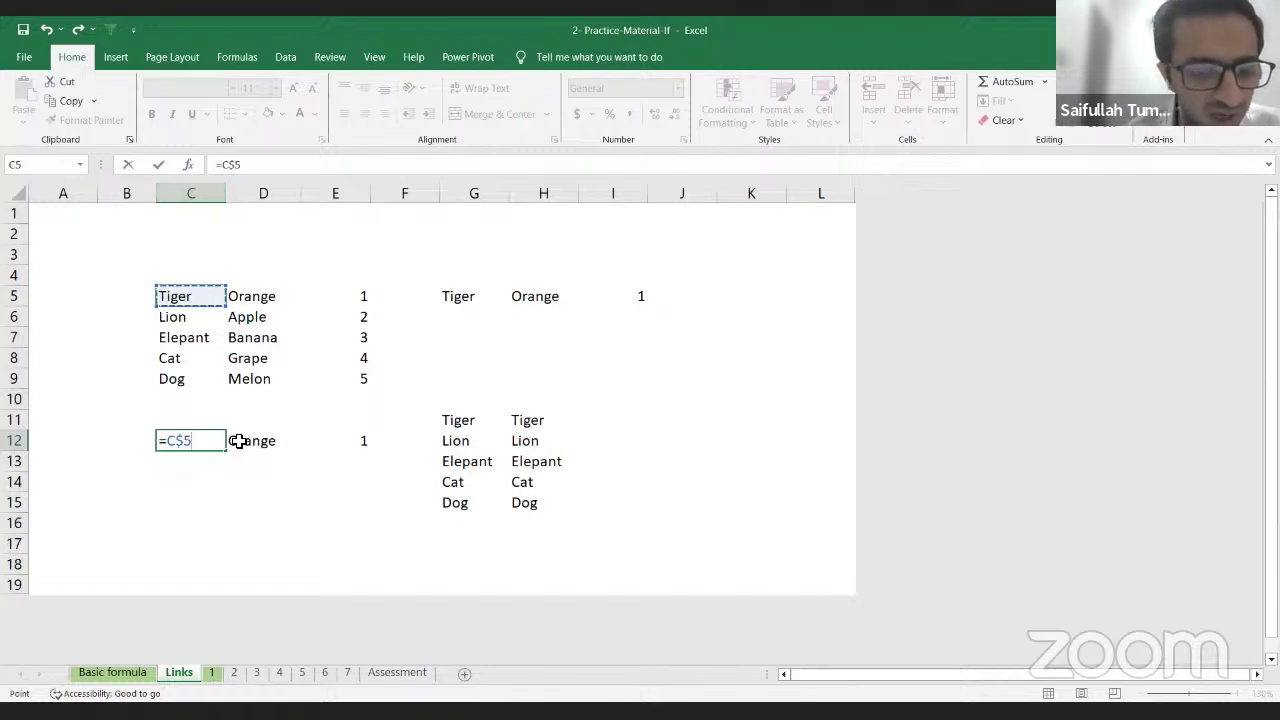
key(F4)
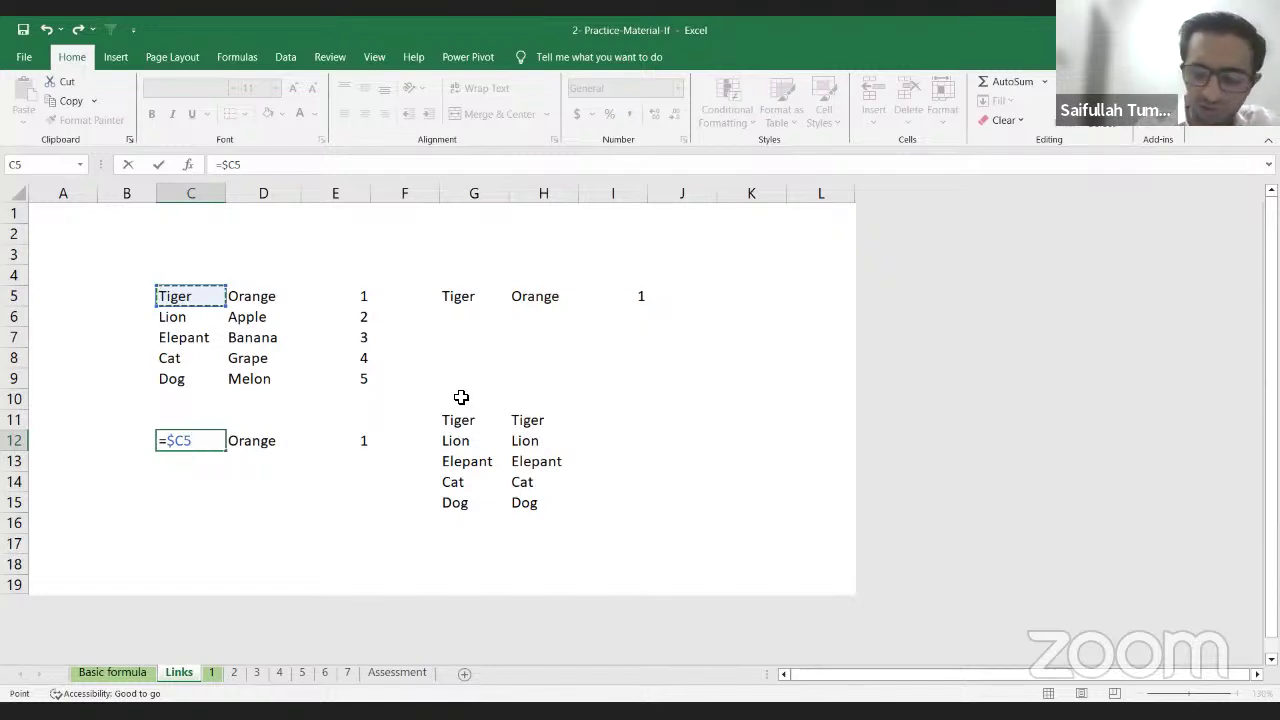
key(ctrl+Return)
Step: Copy C12's =$C5 link into C13:C16 so they show Lion, Elepant, Cat and Dog
key(Return)
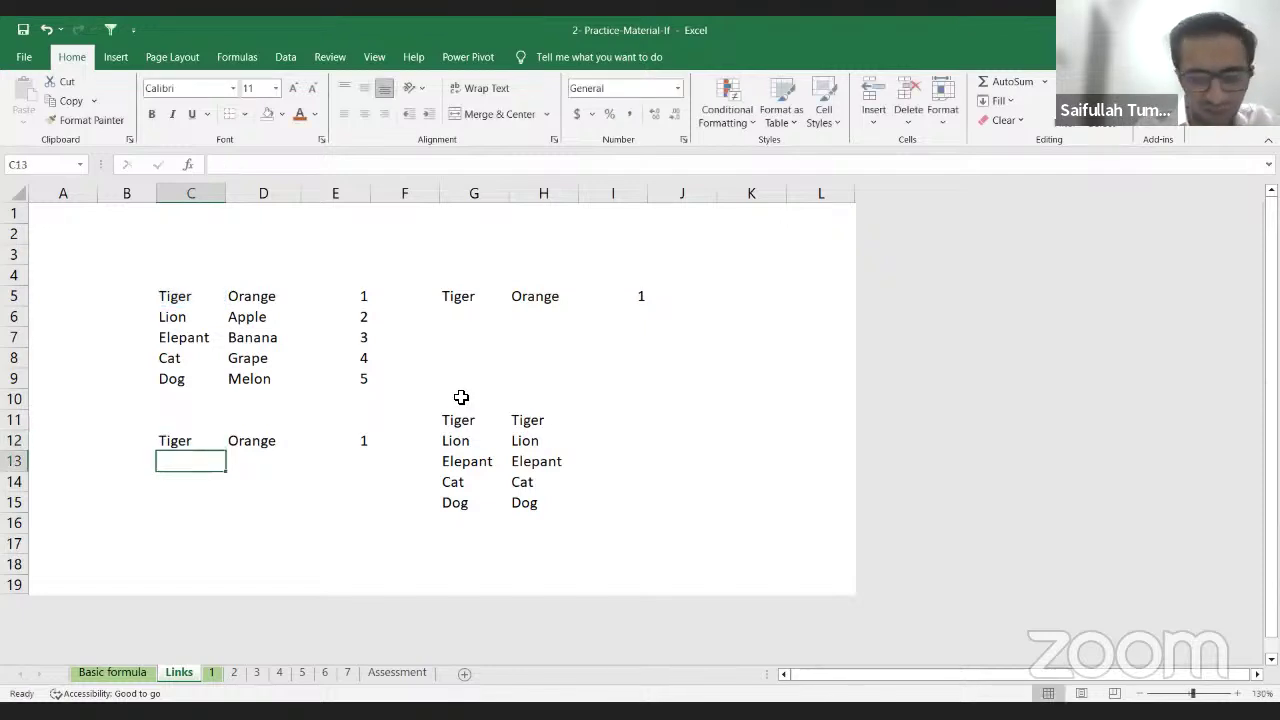
key(Up)
key(shift+Down)
key(shift+Down)
key(shift+Down)
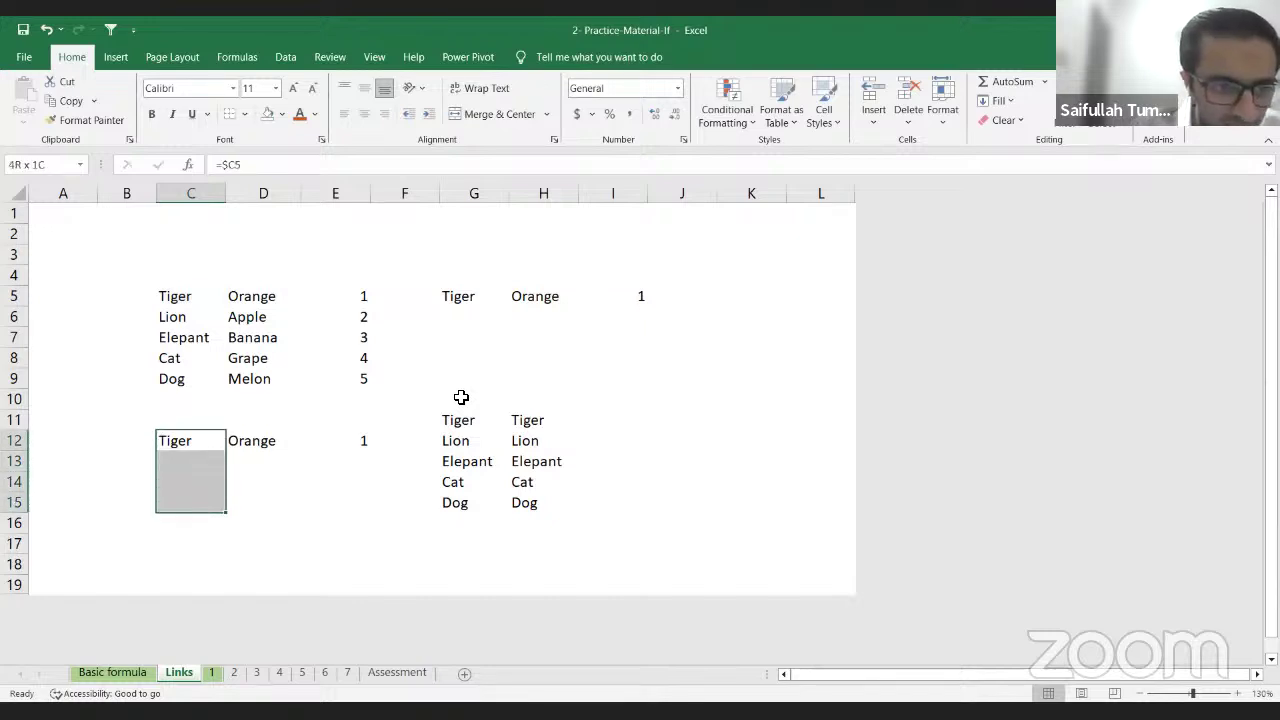
key(shift+Down)
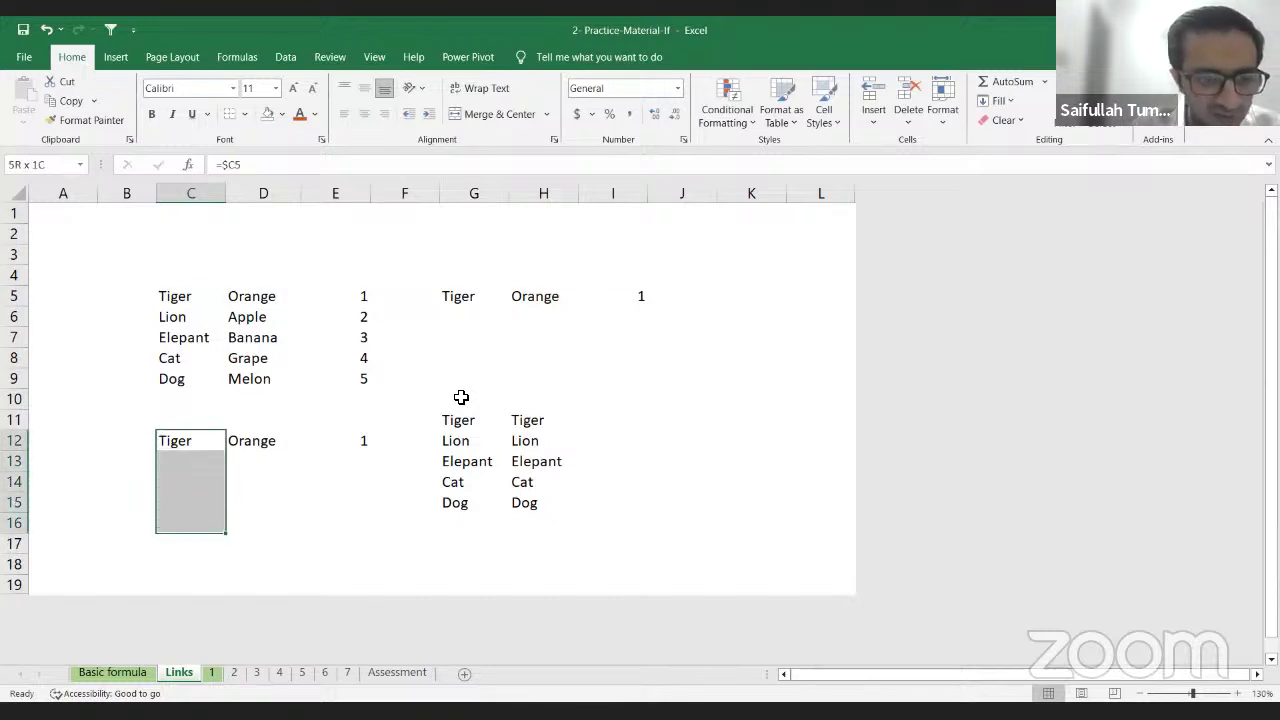
key(shift+Up)
key(shift+Up)
key(shift+Up)
key(shift+Up)
key(ctrl+c)
key(Down)
key(shift+Down)
key(shift+Down)
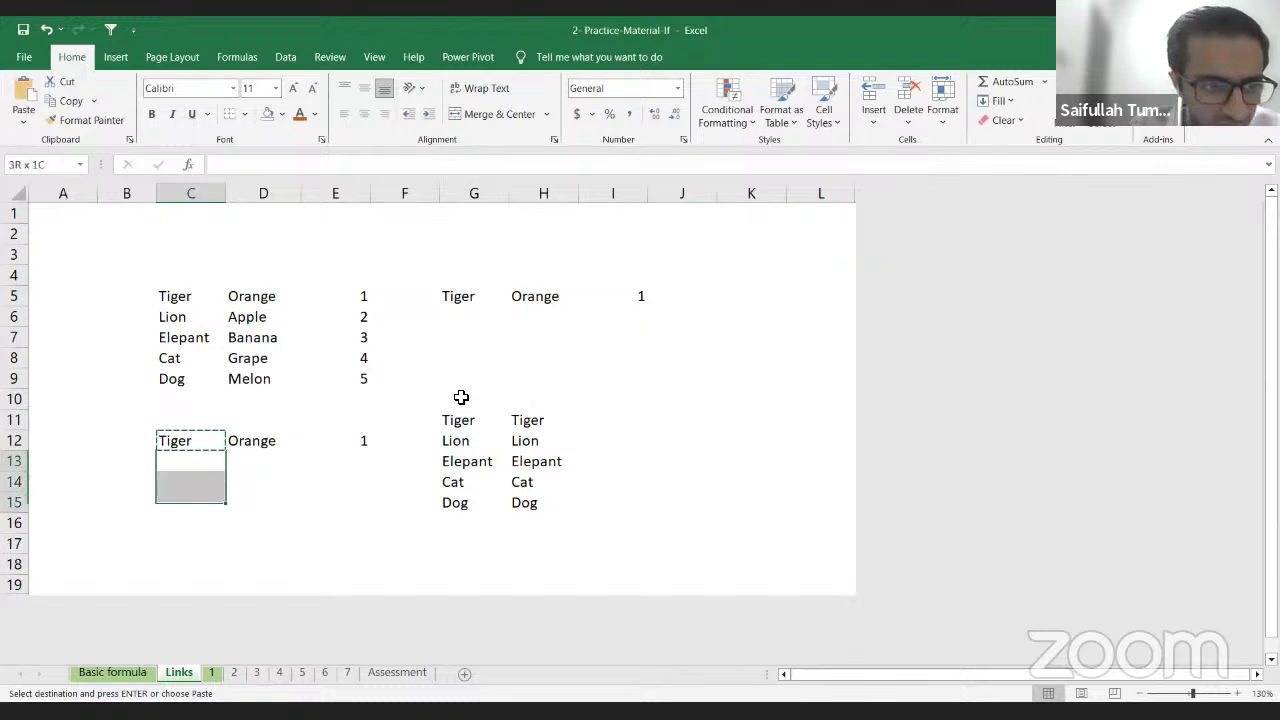
key(shift+Down)
key(ctrl+v)
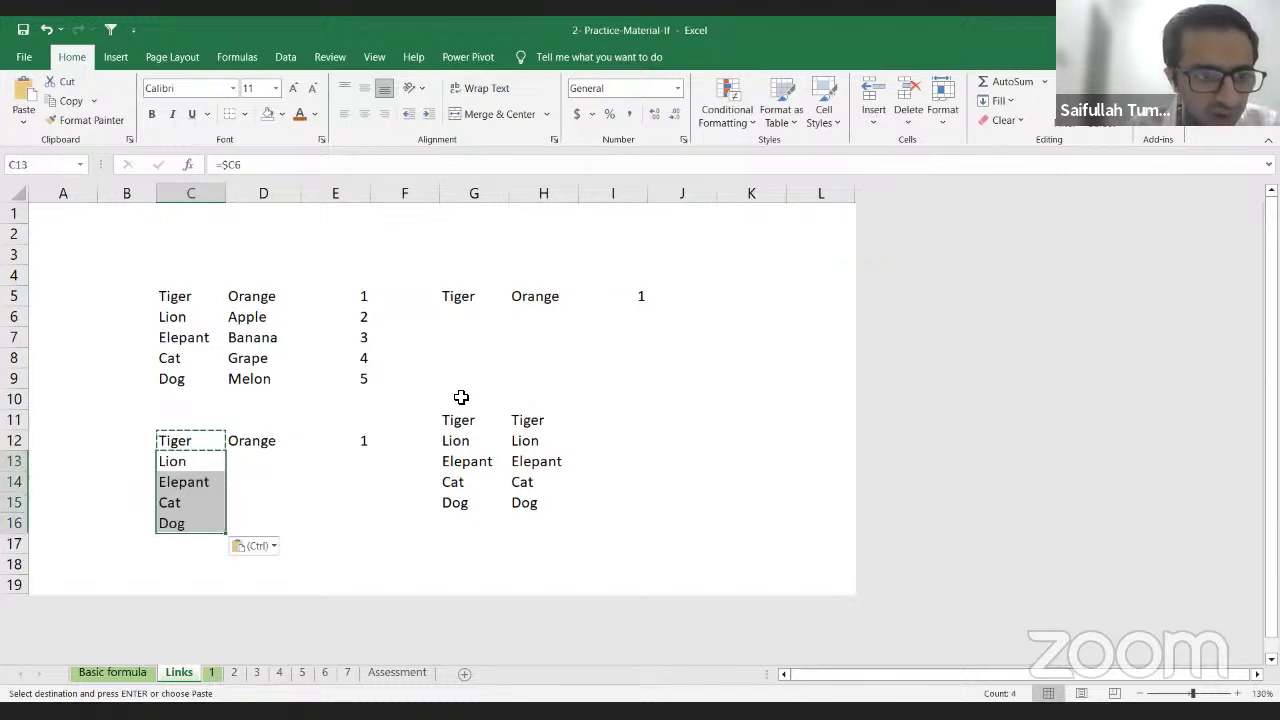
key(shift+Up)
key(shift+Up)
key(shift+Up)
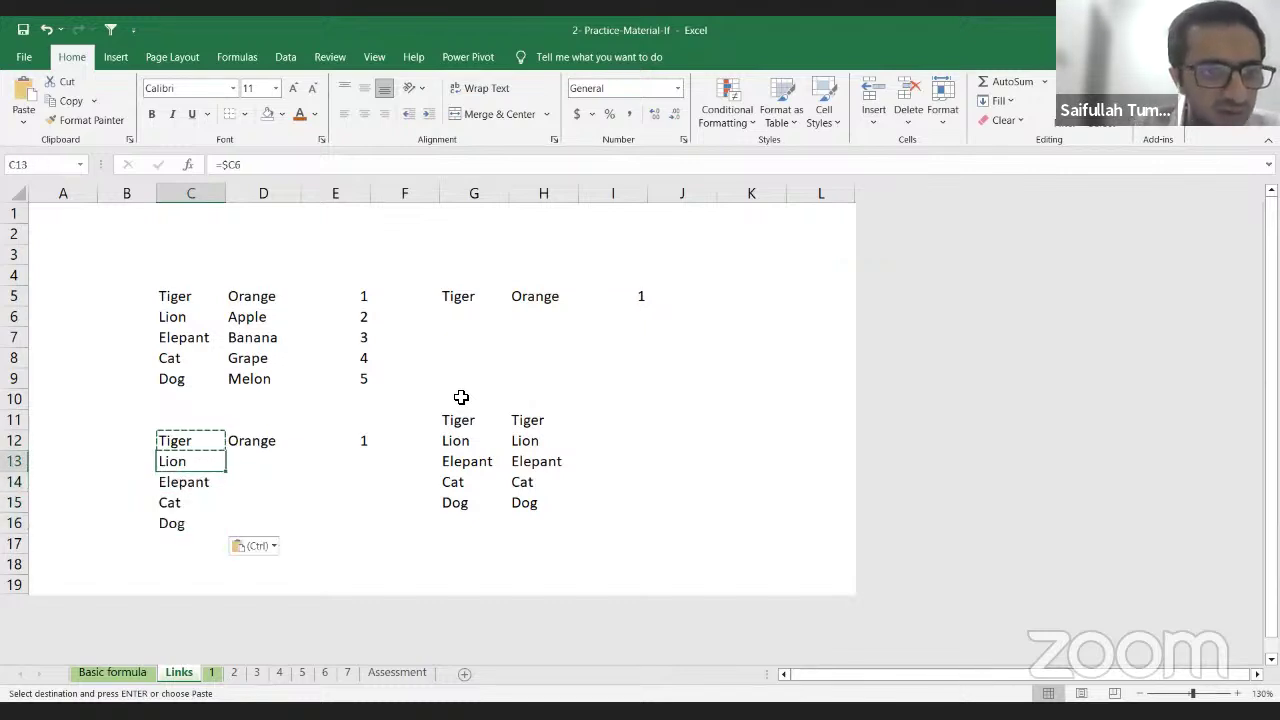
key(Up)
key(Up)
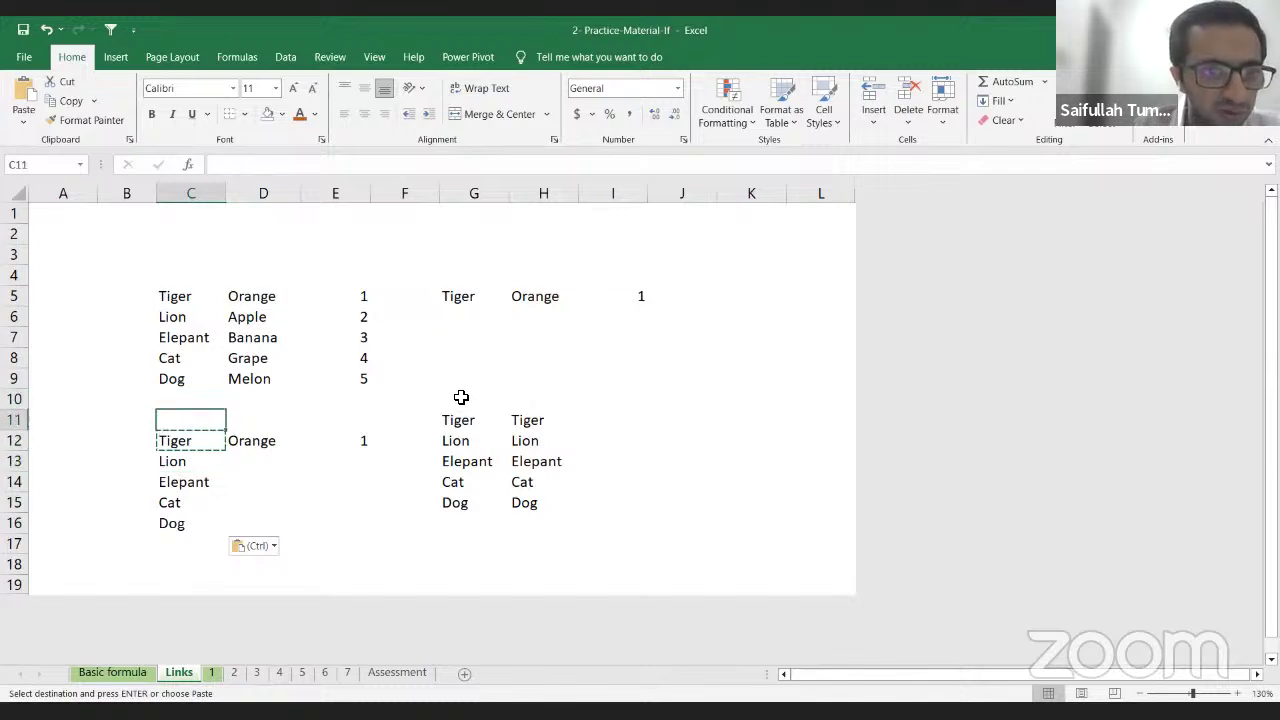
key(Down)
key(Down)
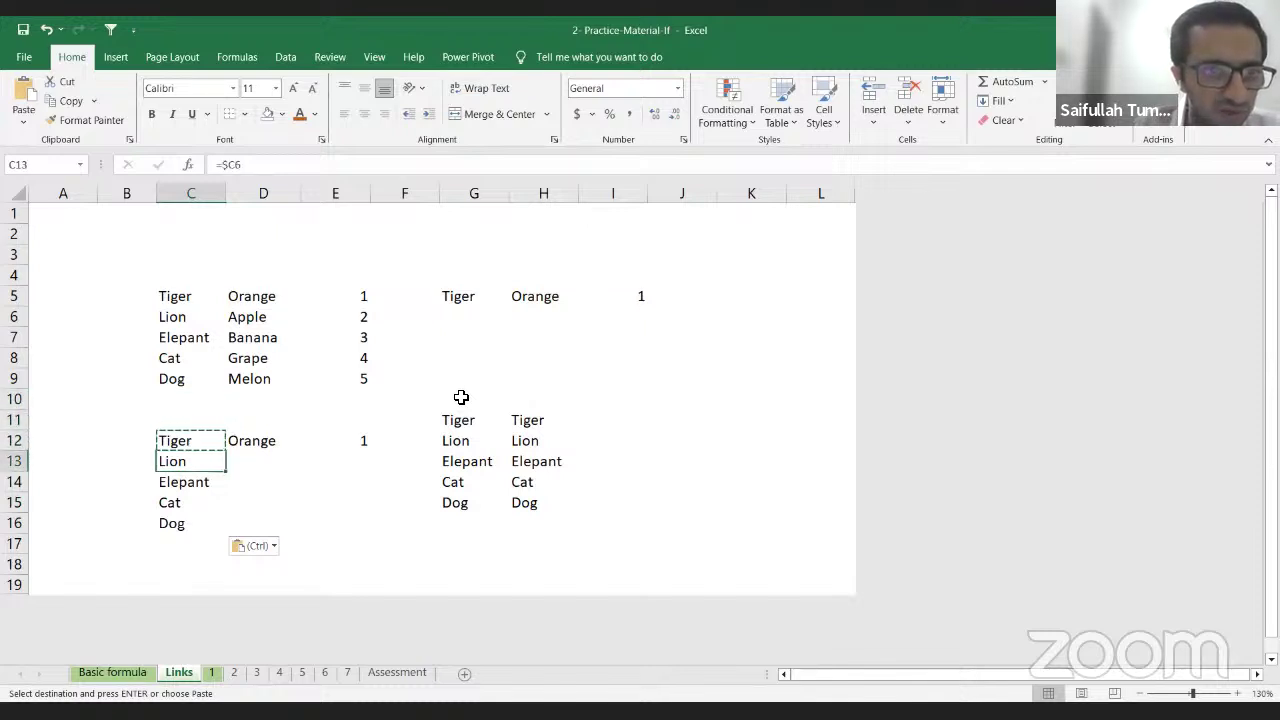
key(Down)
key(Down)
key(Down)
key(Up)
key(Up)
key(Up)
key(Up)
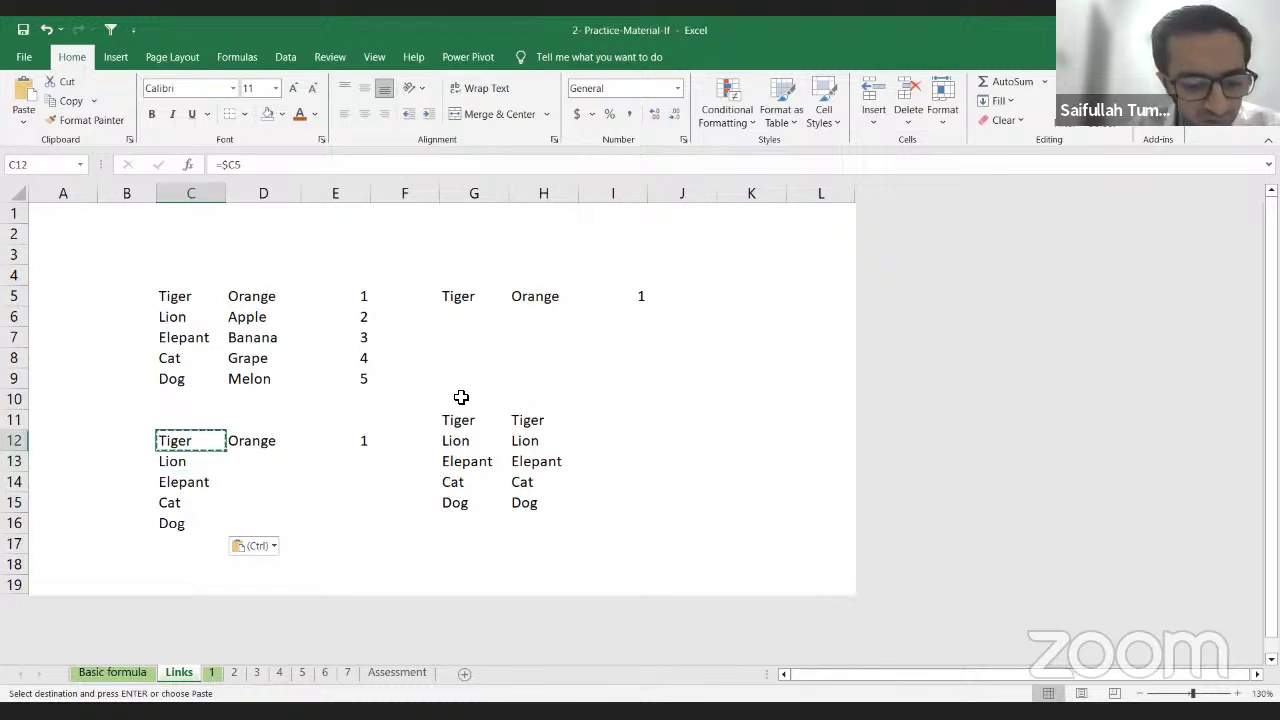
Step: Test pasting the C12 link into D12:D16, then undo so D12 shows Orange again
key(Right)
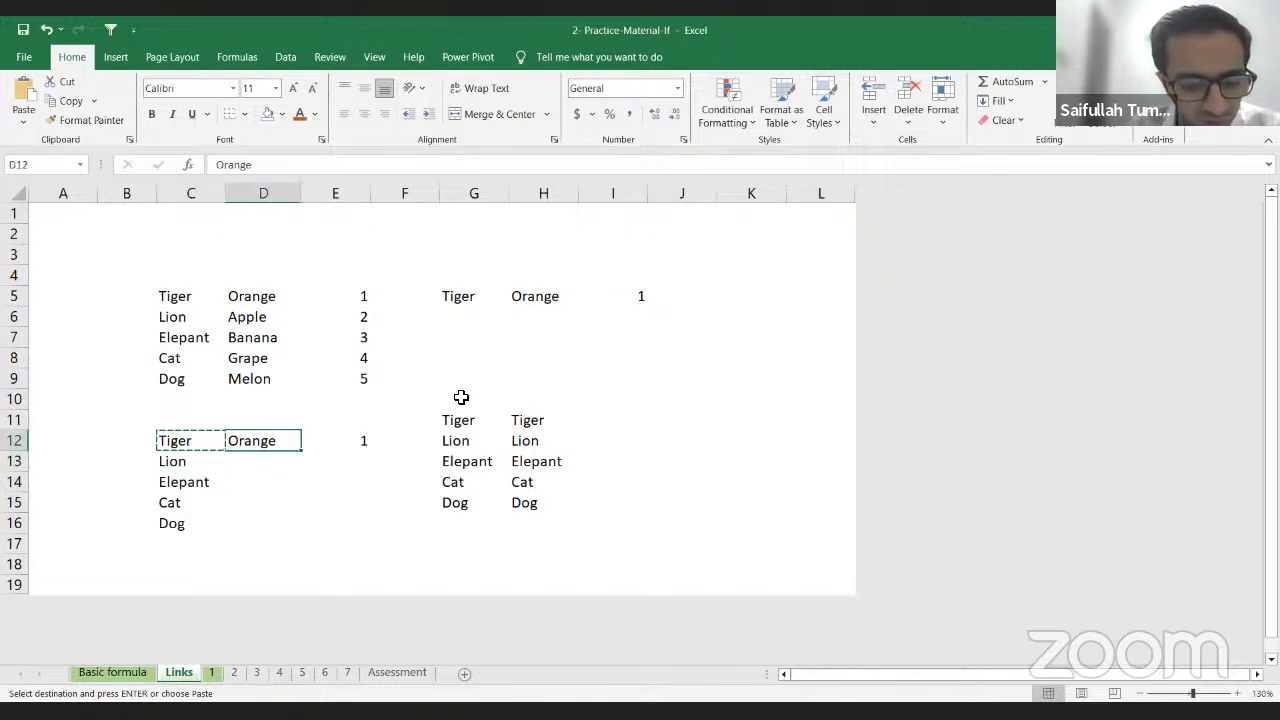
key(ctrl+v)
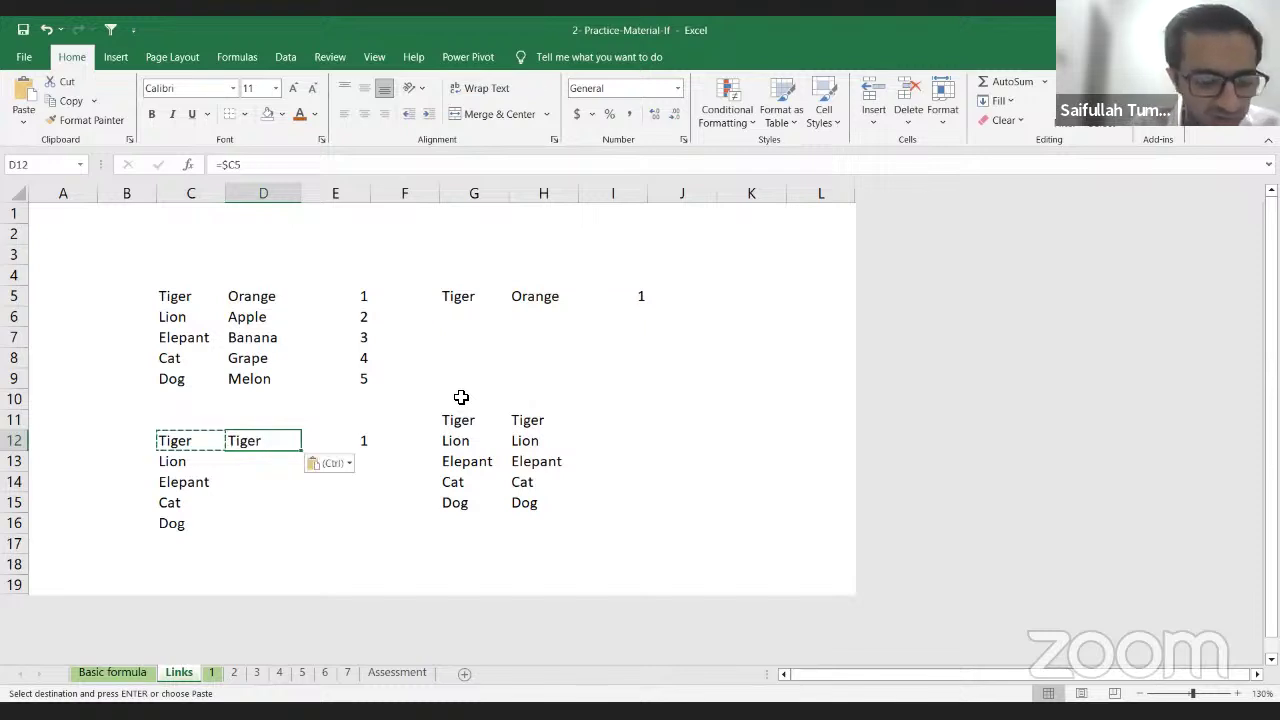
key(shift+Down)
key(shift+Down)
key(shift+Down)
key(shift+Down)
key(Return)
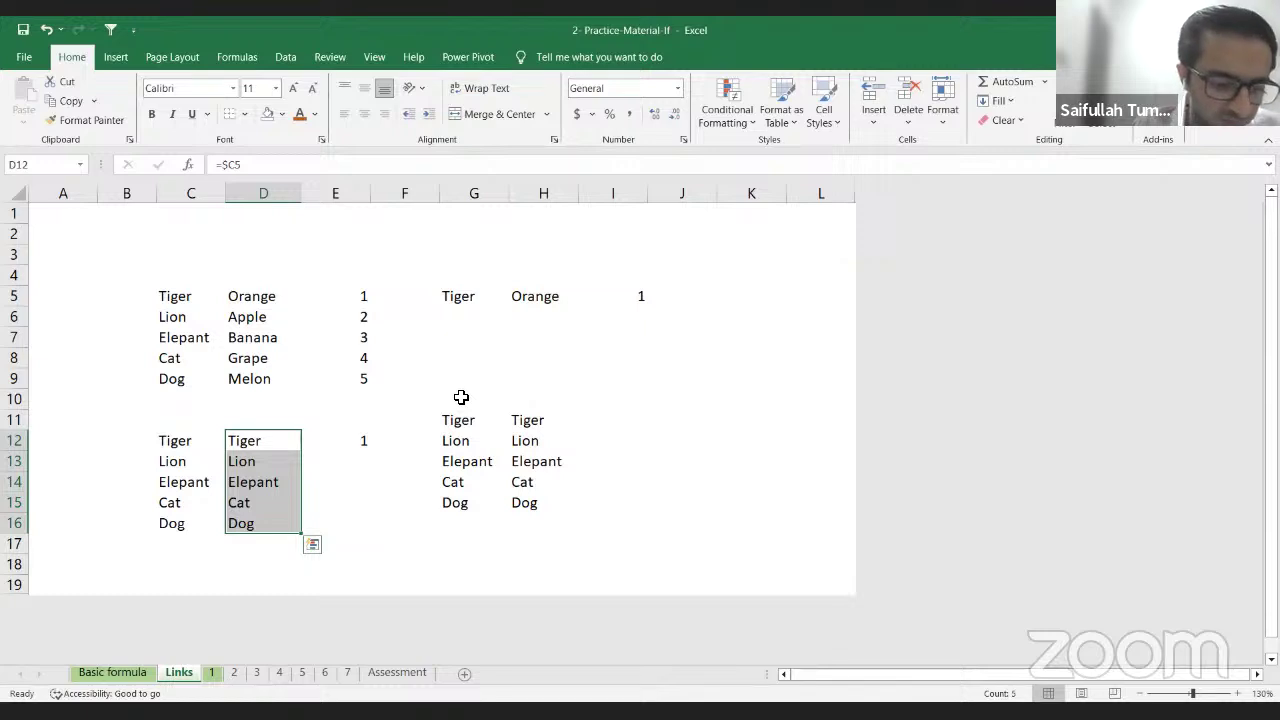
key(ctrl+z)
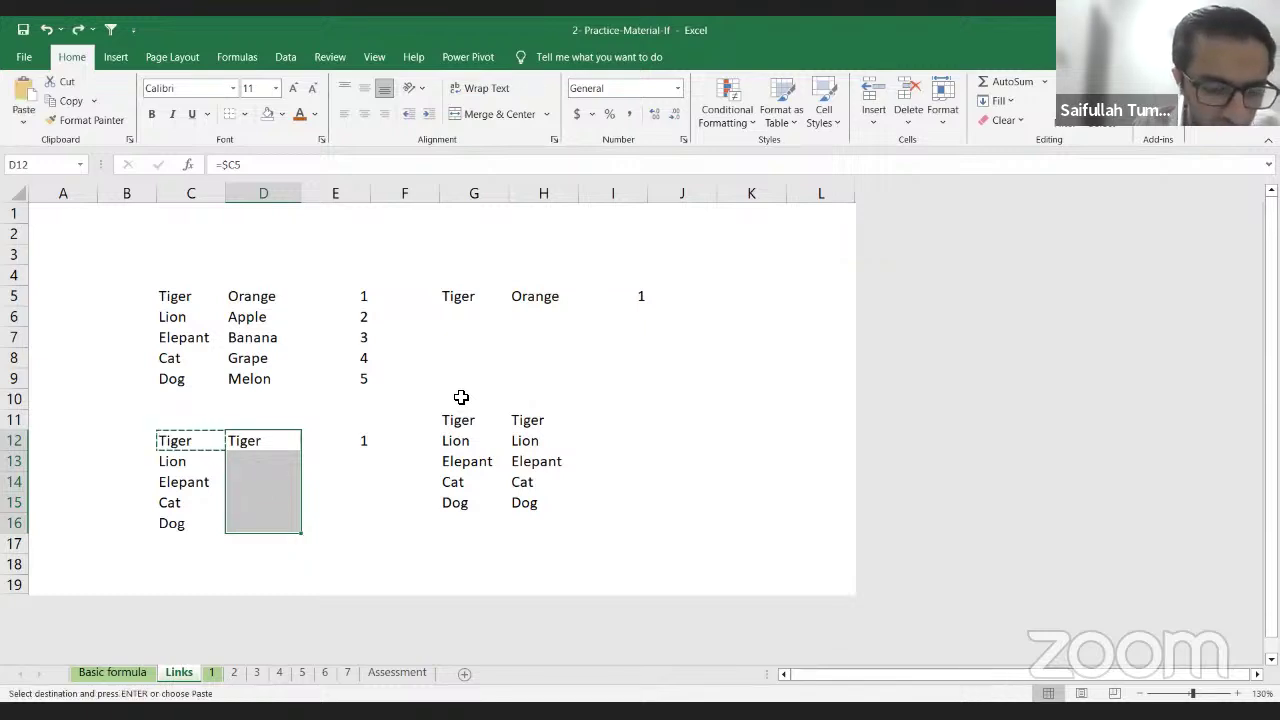
key(ctrl+z)
Step: Start a new formula in D12 that points at D5
key(Down)
key(Up)
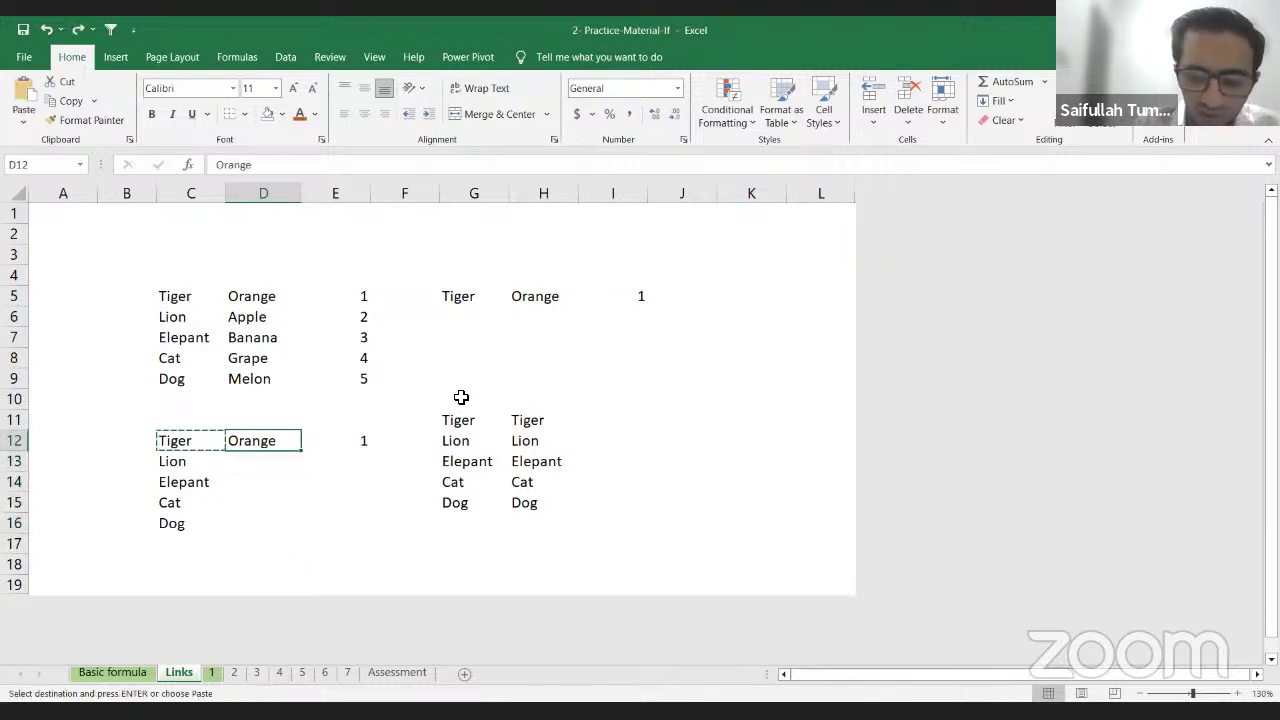
text(=)
key(Up)
key(Up)
key(Up)
key(Up)
key(Up)
key(Up)
key(Up)
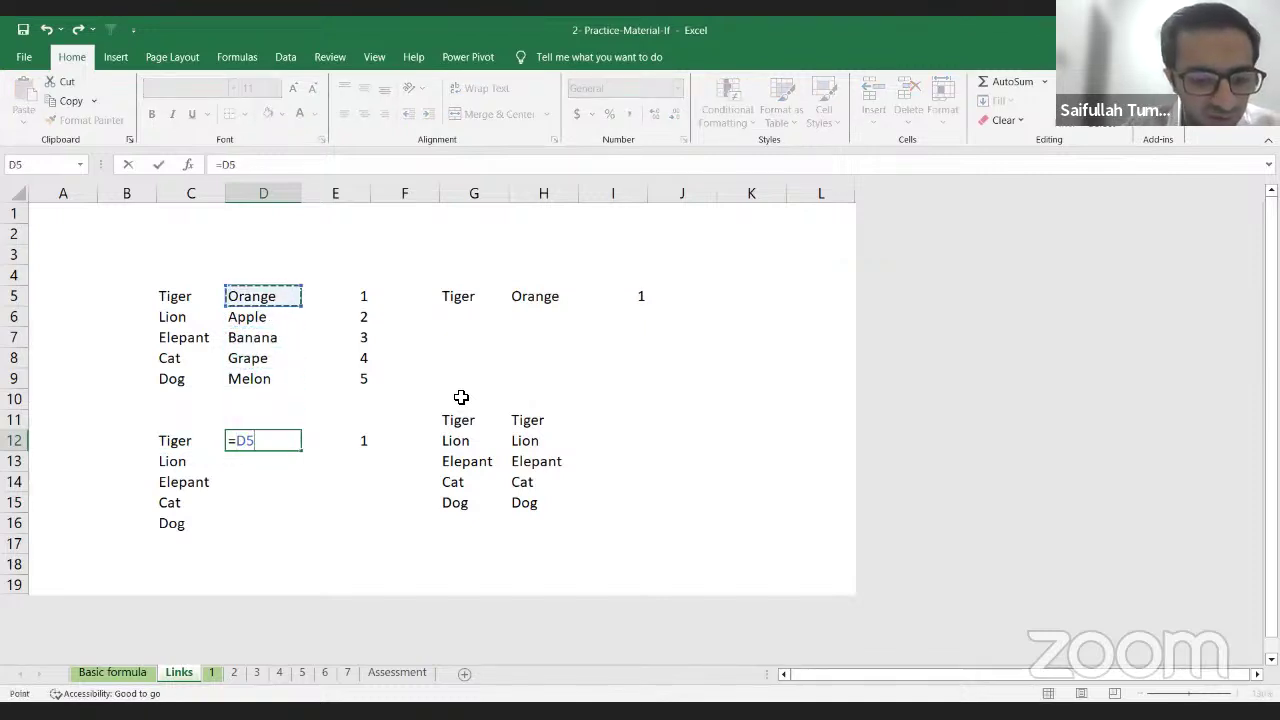
Step: Lock D12's link as =$D5 and fill it down to D16 (Orange, Apple, Banana, Grape, Melon)
key(F4)
key(F4)
key(F4)
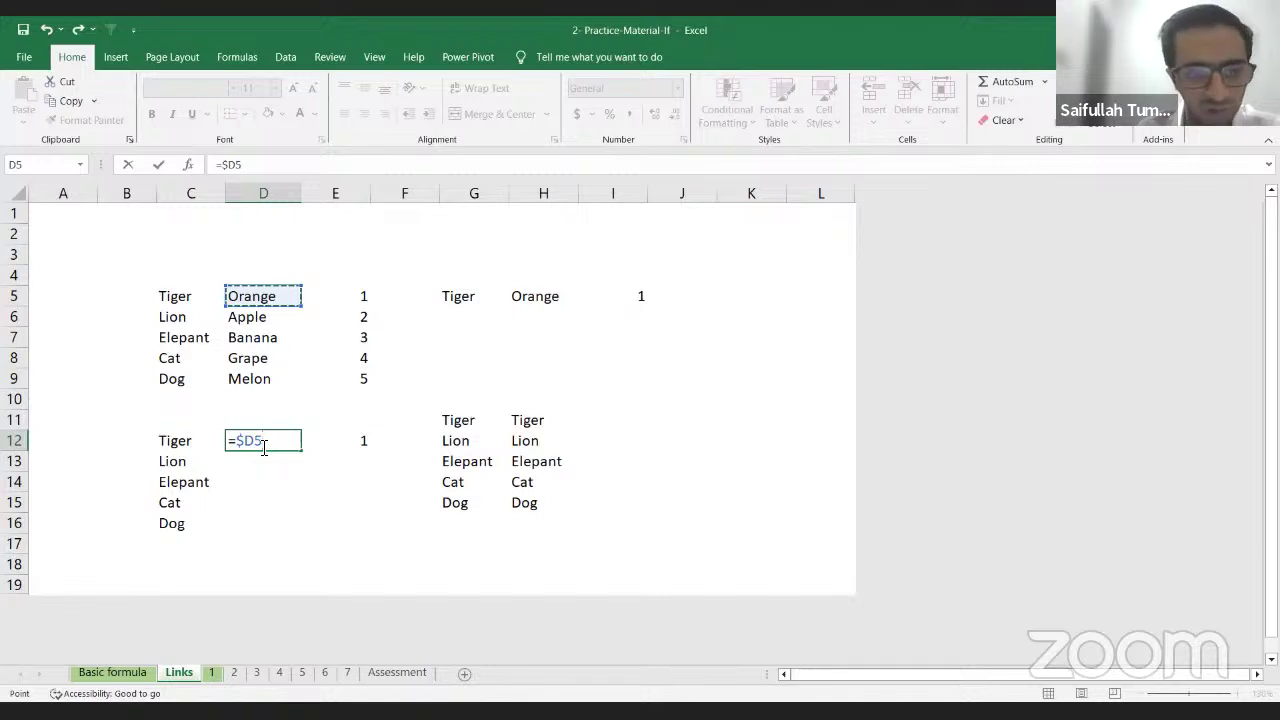
key(Return)
key(Up)
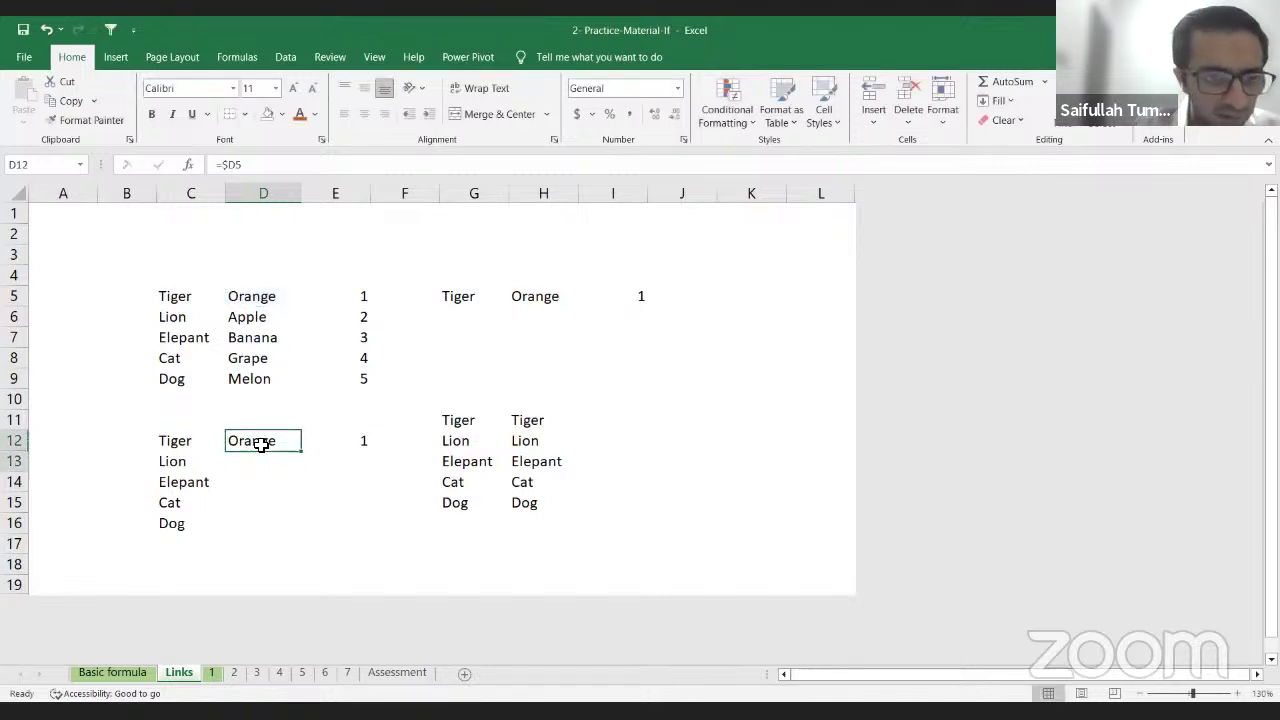
key(shift+Down)
key(shift+Down)
key(shift+Down)
key(shift+Down)
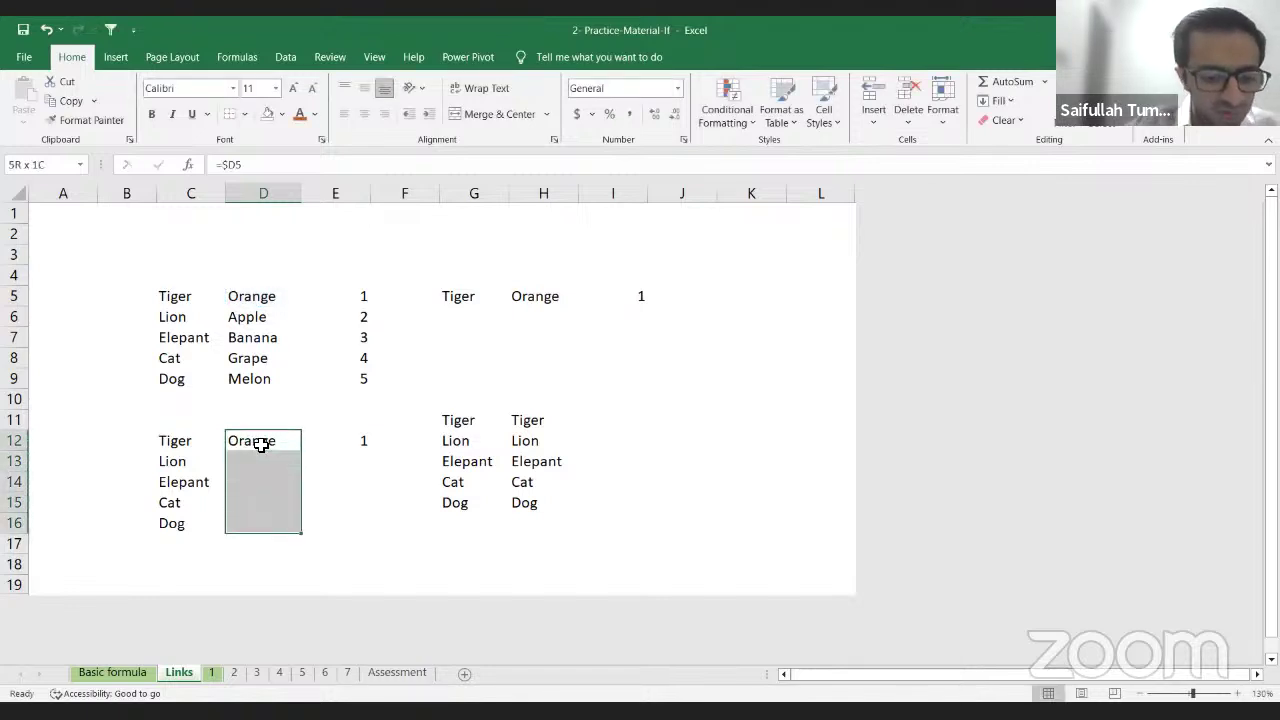
key(ctrl+d)
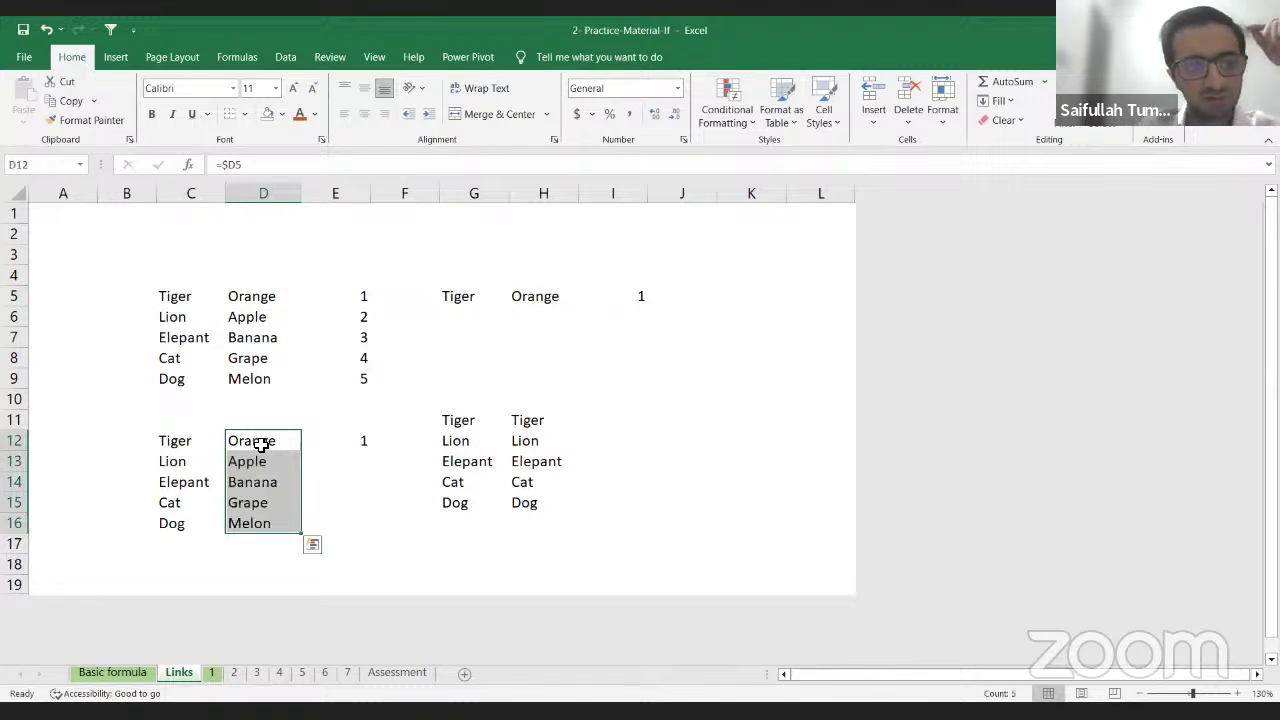
click(258, 460)
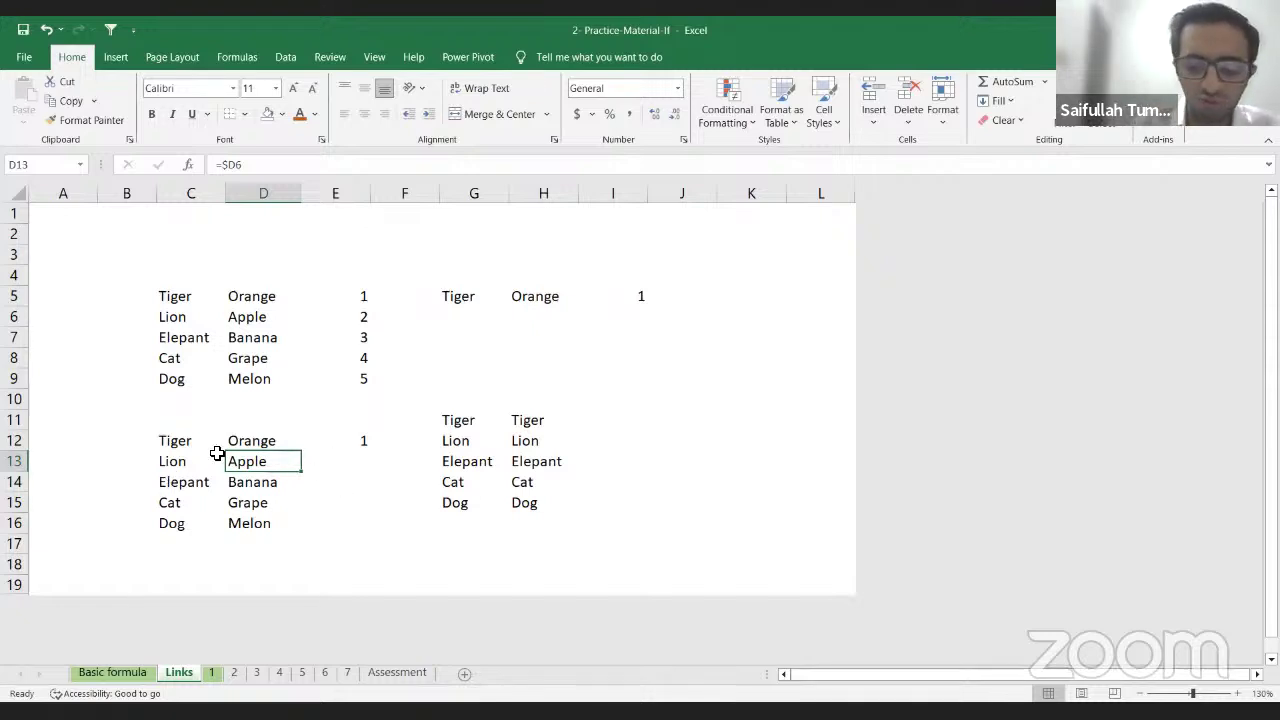
Step: Review the existing links in row 12 and C13 before editing C12
key(Up)
key(Left)
key(Down)
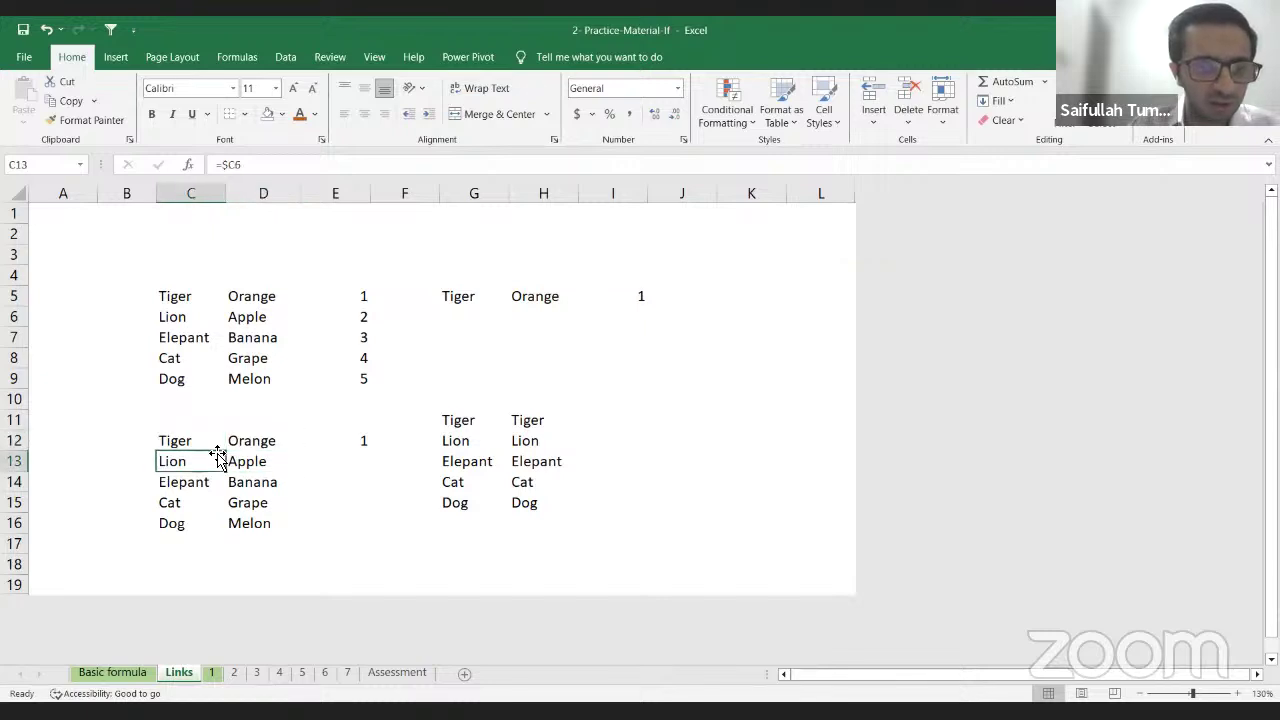
key(Up)
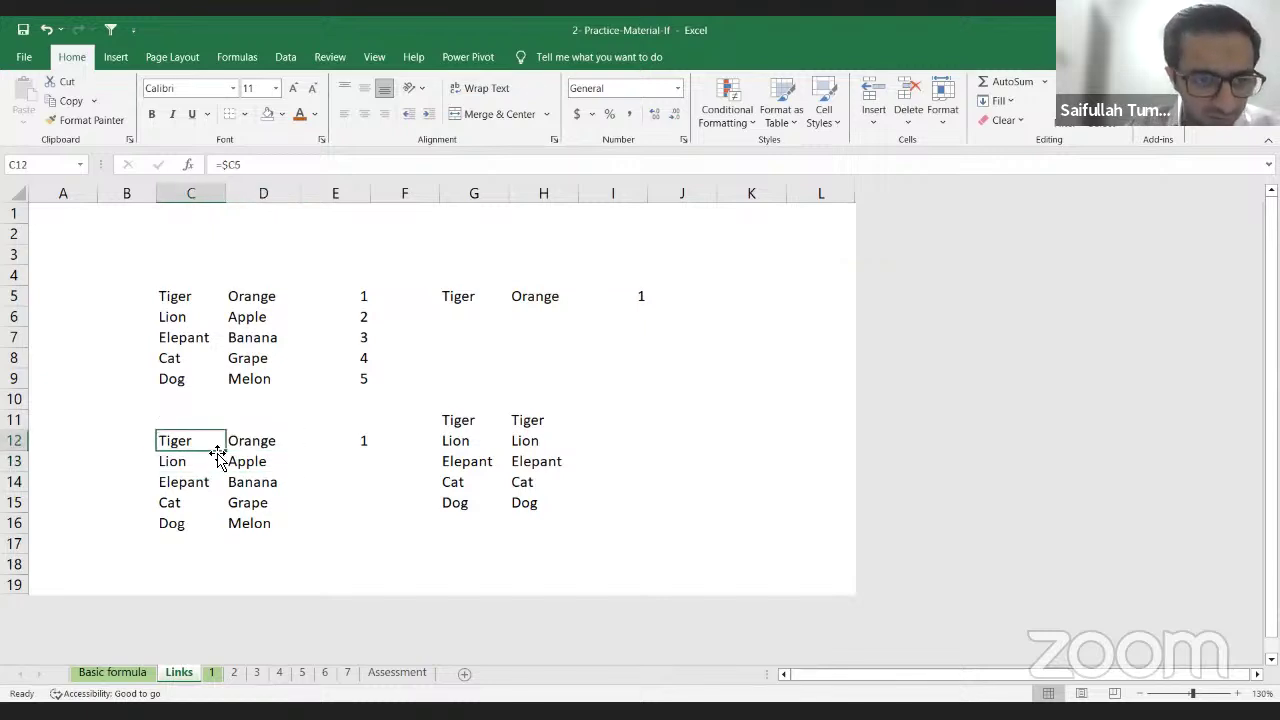
key(Right)
key(Right)
key(Right)
key(Right)
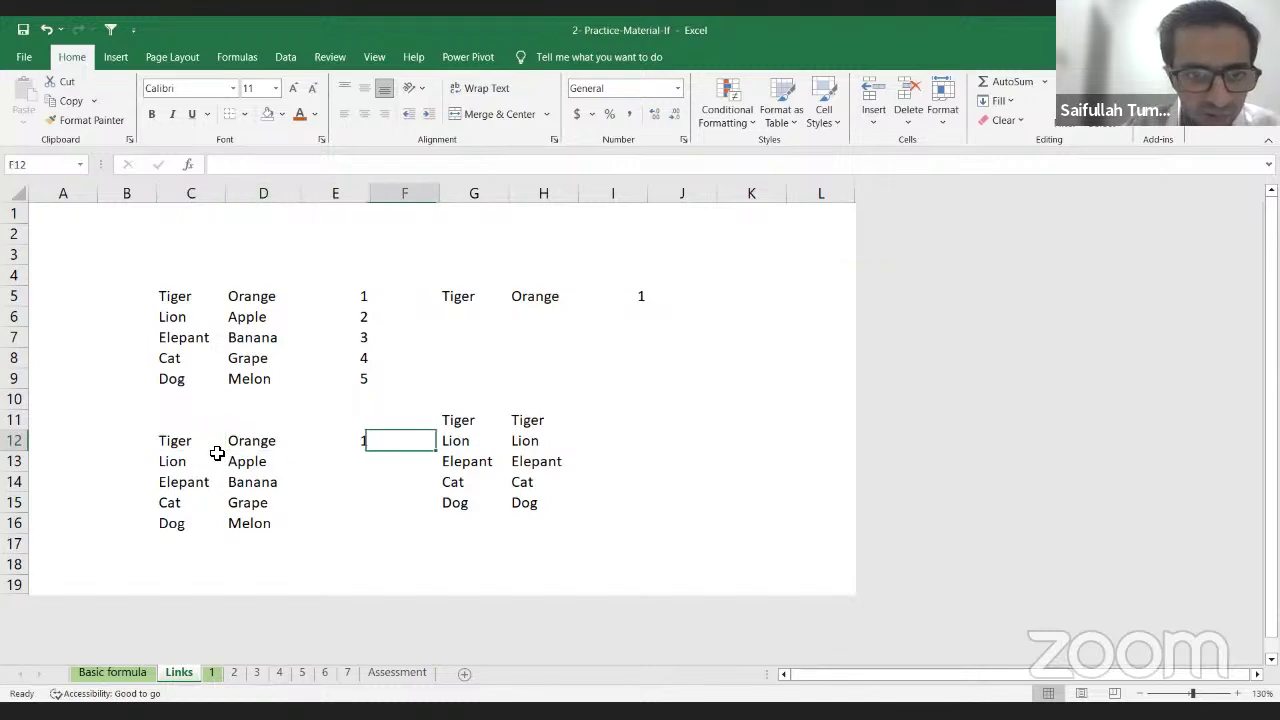
key(Up)
key(Left)
key(Left)
key(Down)
key(Left)
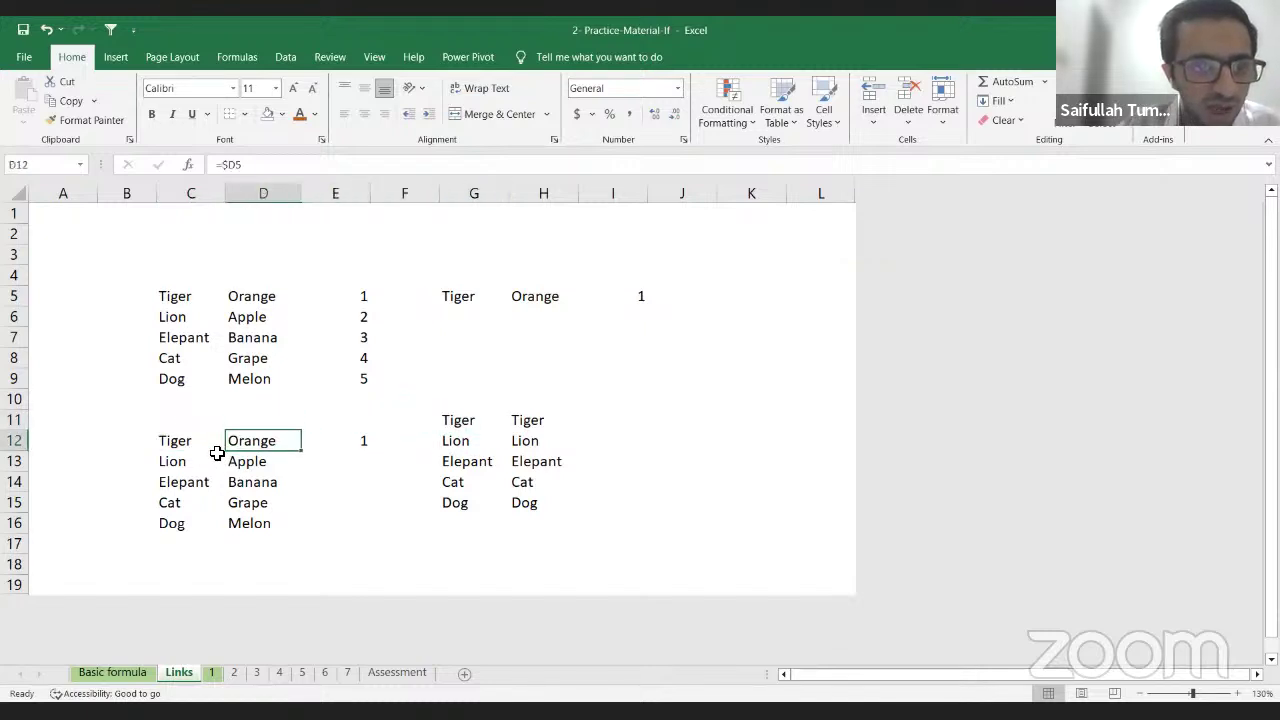
key(Left)
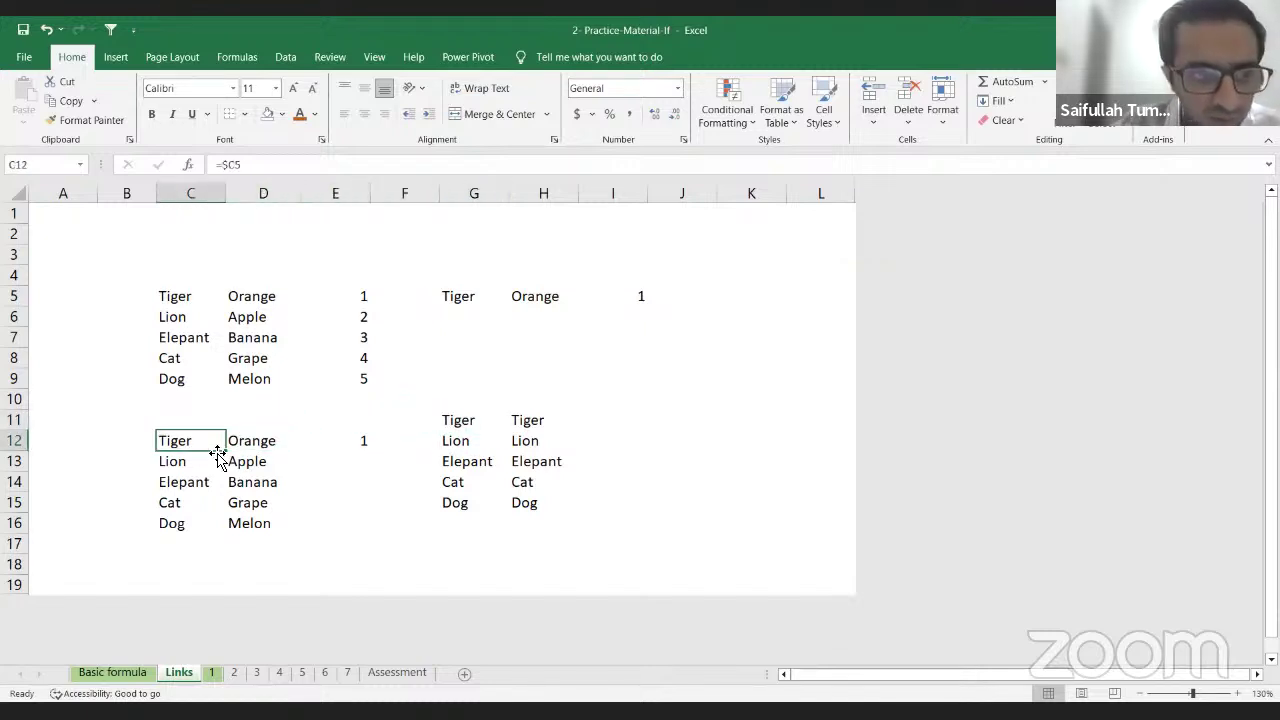
Step: Re-enter C12 as =C$5, locking only the row so it still shows Tiger
text(=)
key(Up)
key(Up)
key(Up)
key(Up)
key(Up)
key(Up)
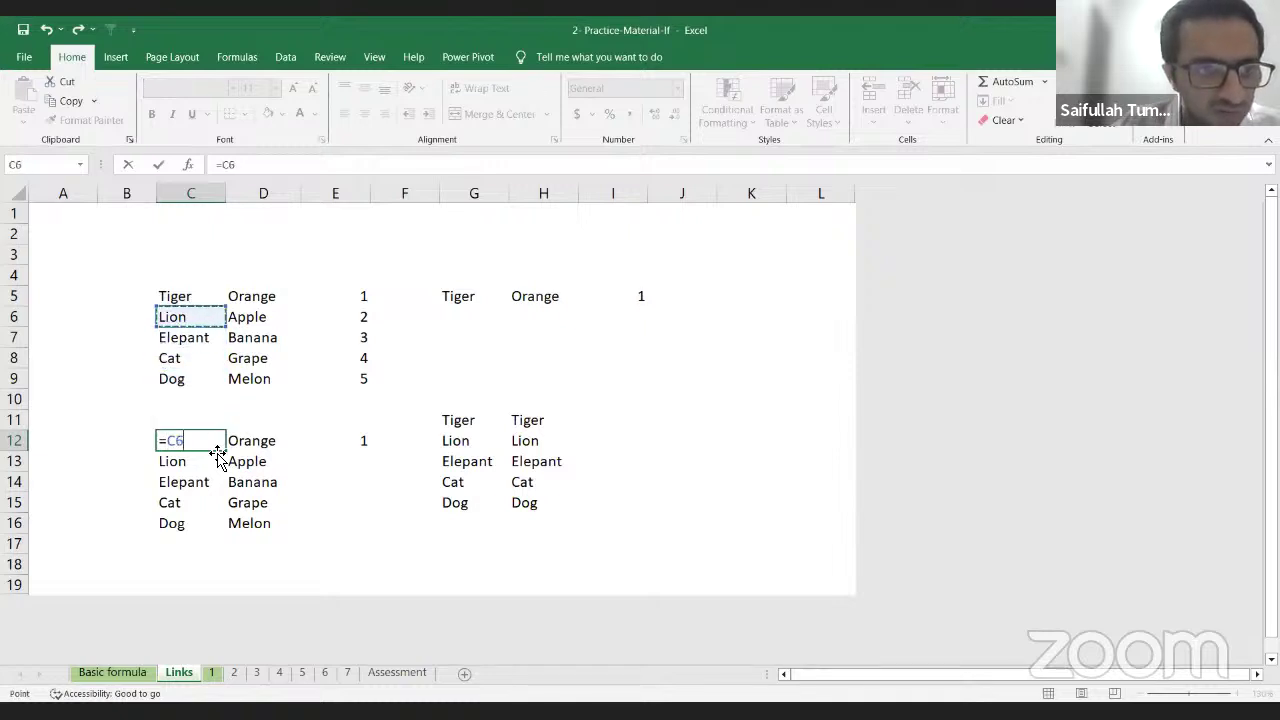
key(Up)
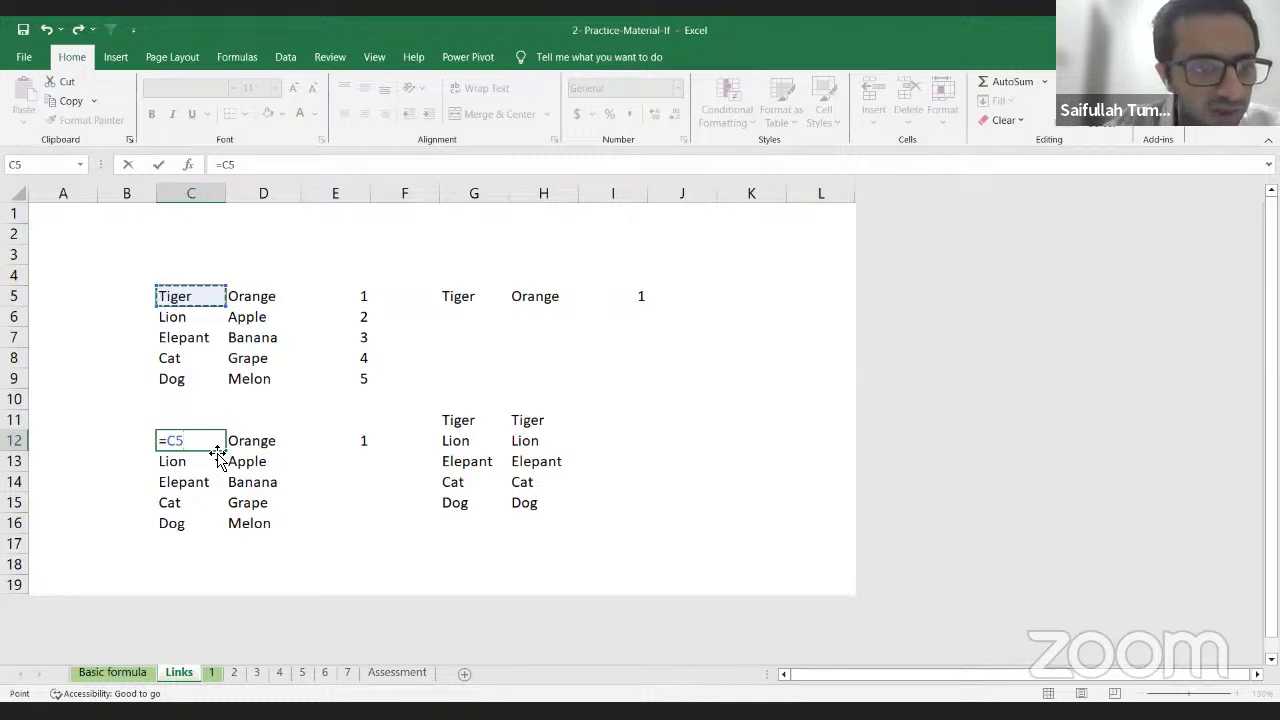
key(F4)
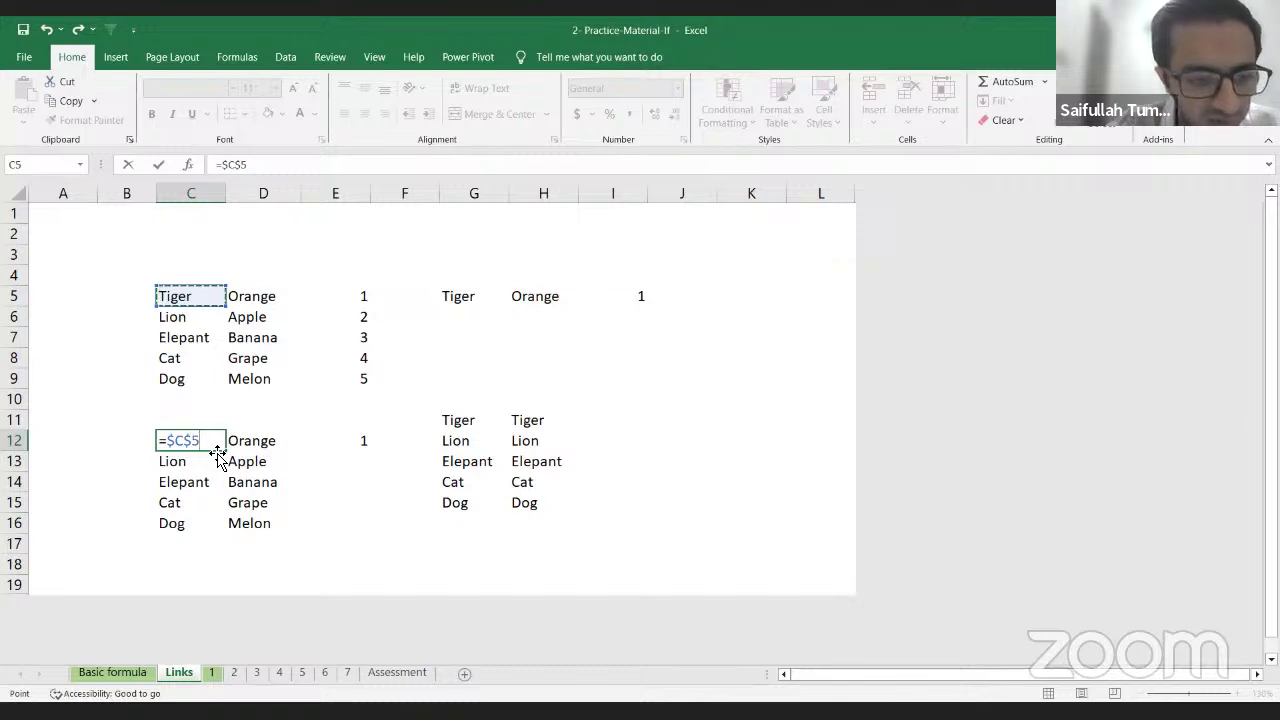
key(F4)
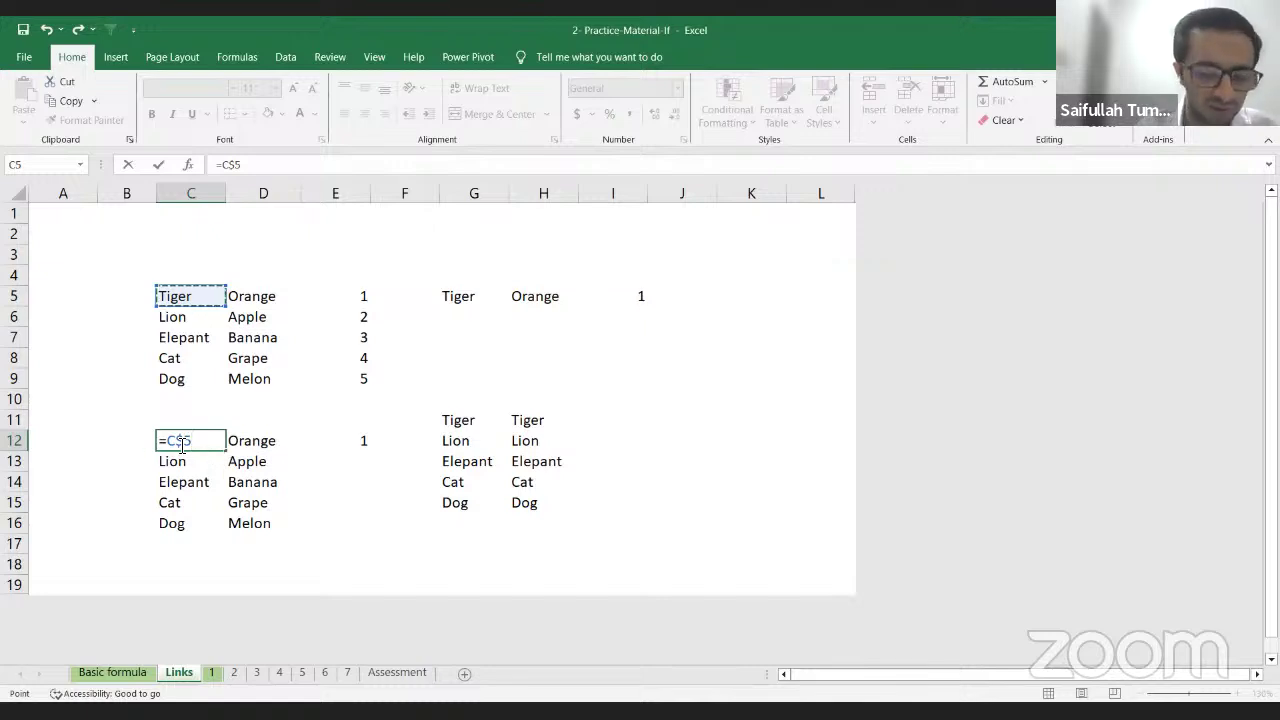
key(Return)
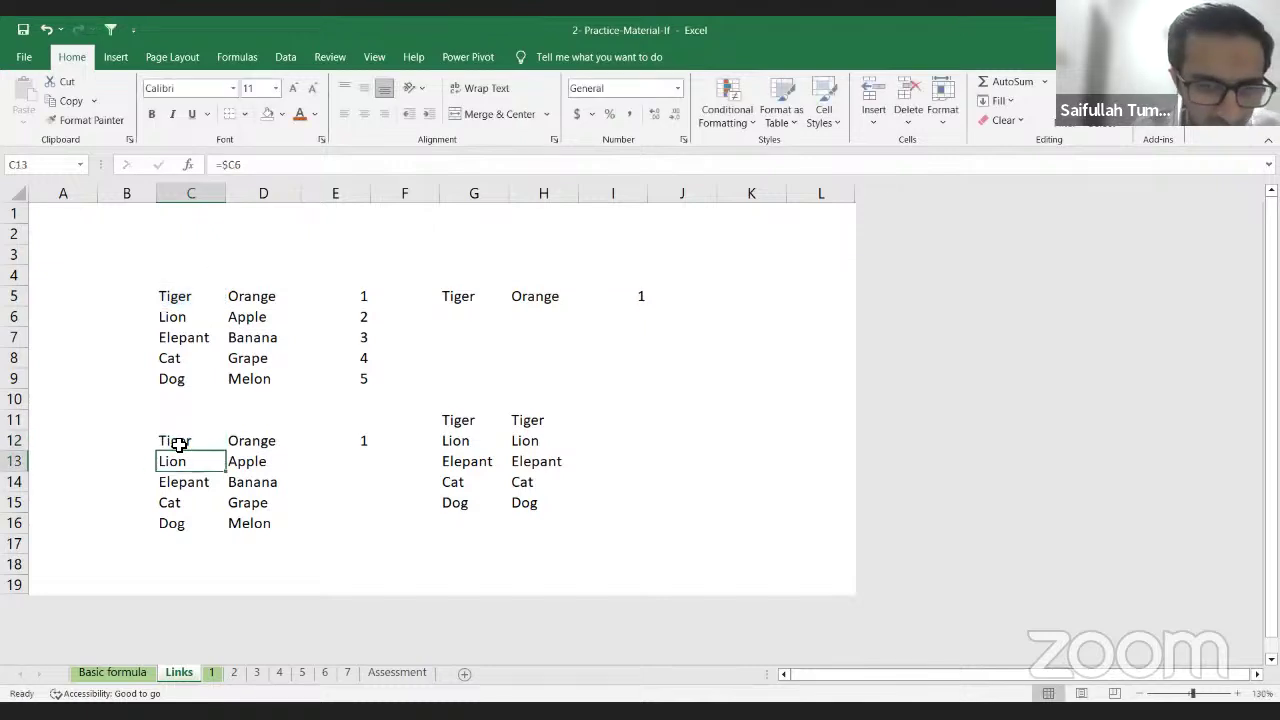
Step: Change D12's link to lock only the row, =D$5
click(174, 441)
key(Right)
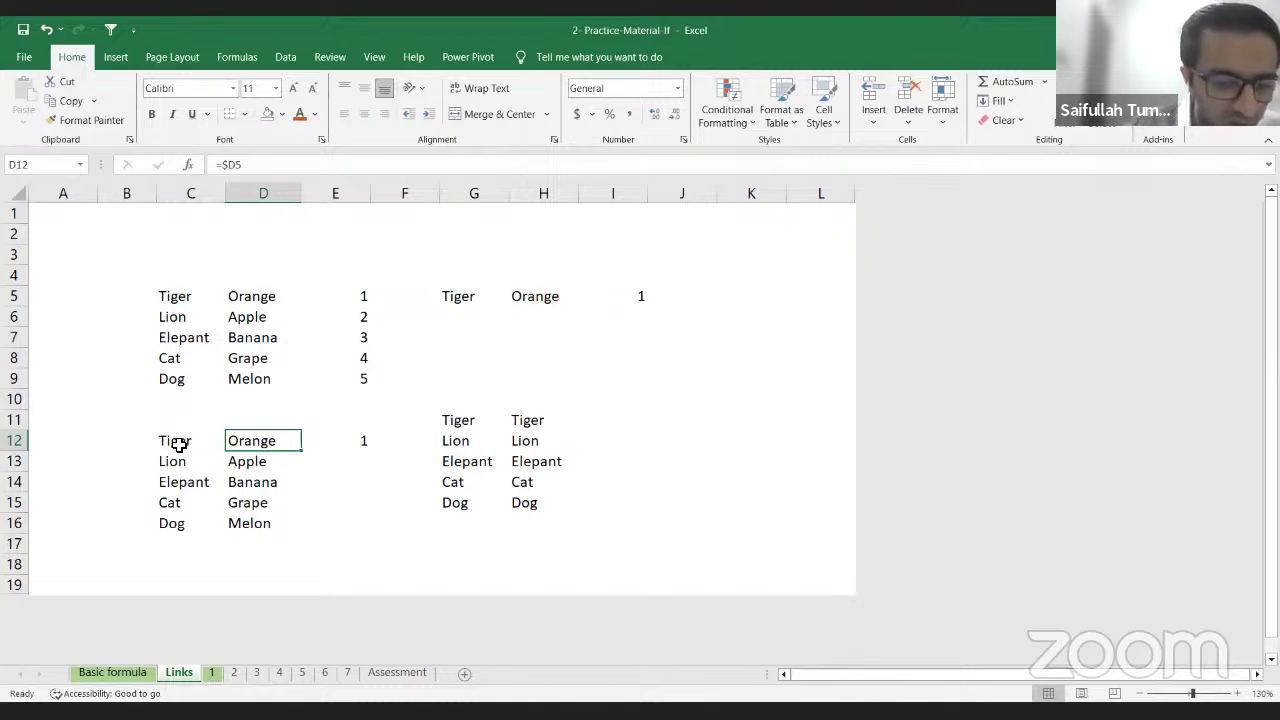
key(ctrl+r)
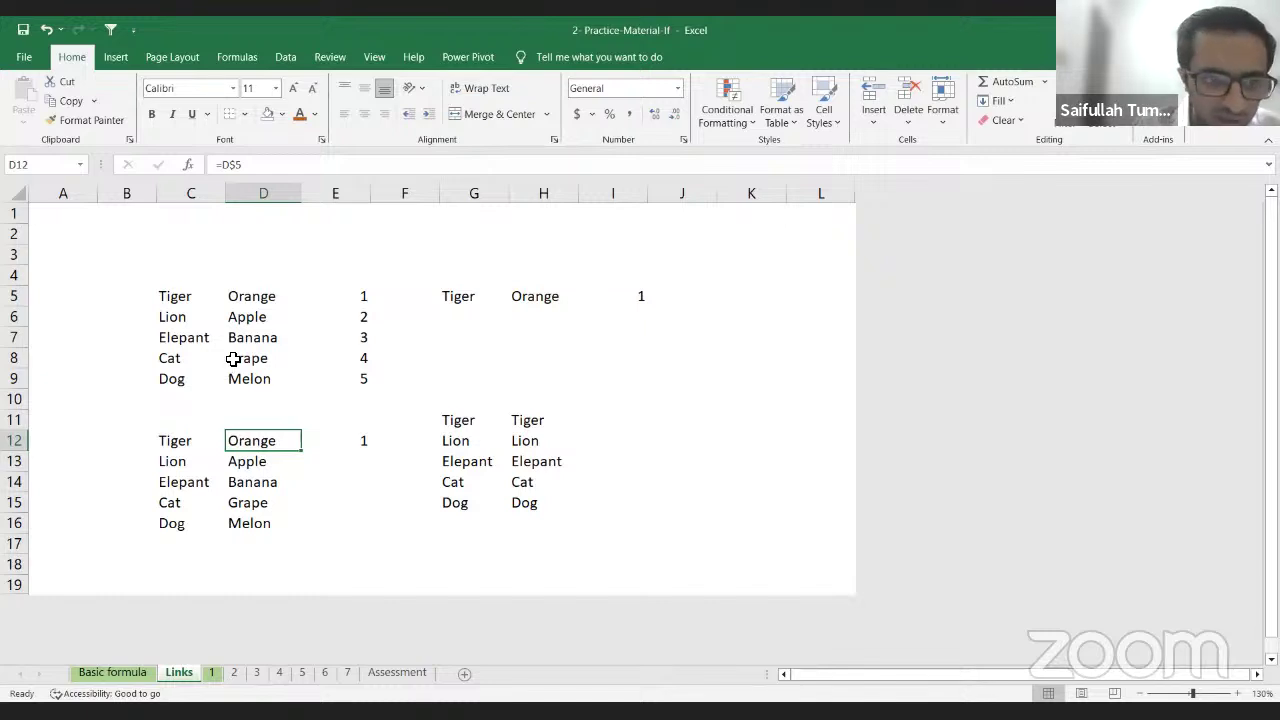
Step: Fill D12:E16 right so E13:E16 list Apple, Banana, Grape and Melon
key(shift+Right)
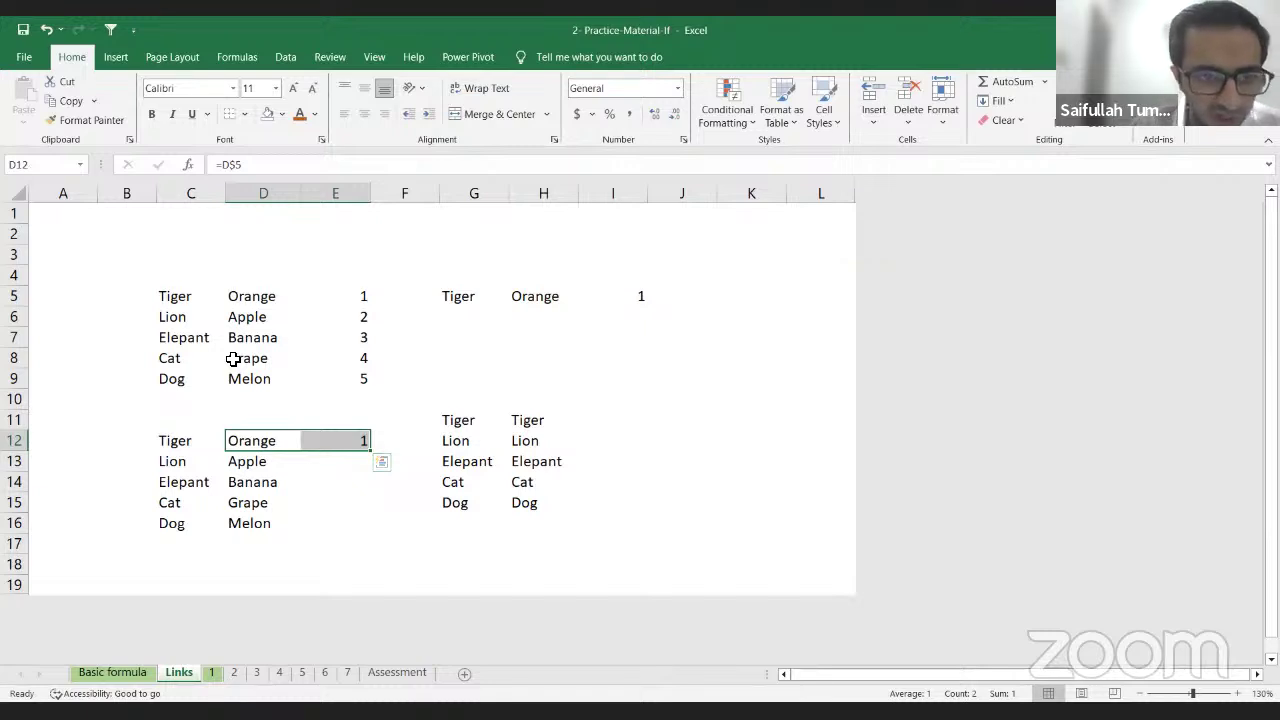
key(shift+Down)
key(shift+Down)
key(shift+Down)
key(shift+Down)
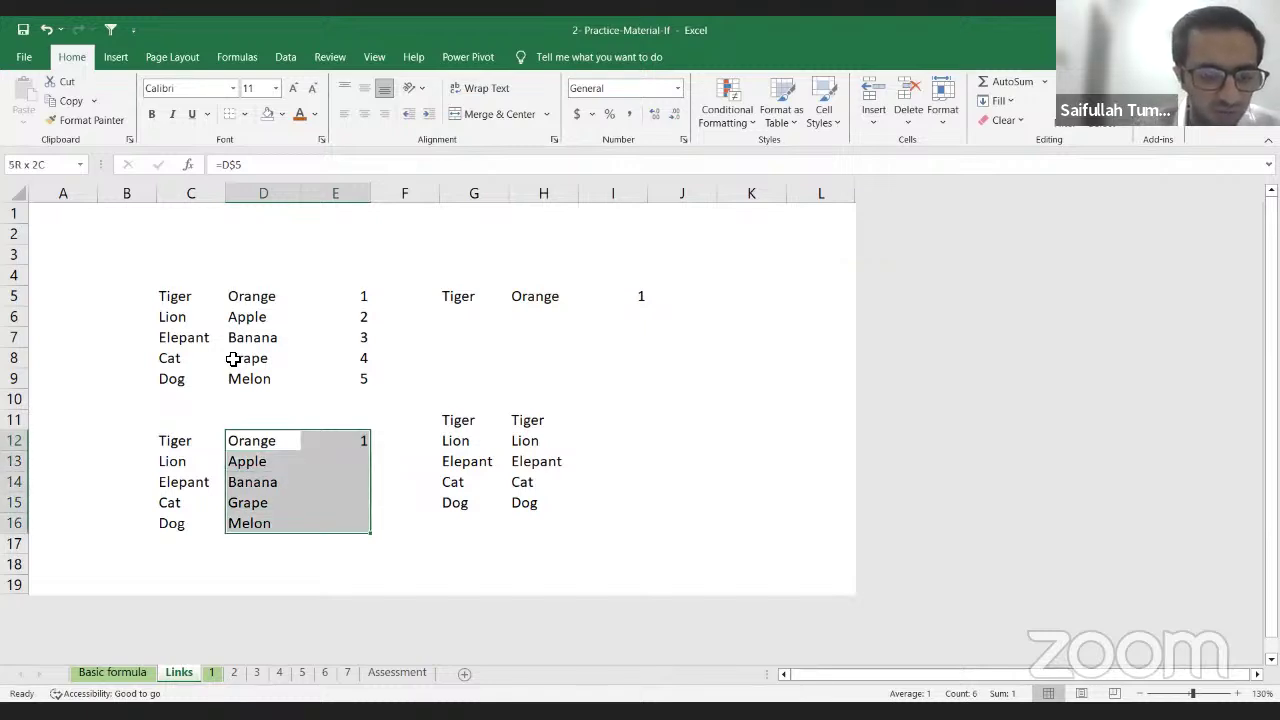
key(ctrl+r)
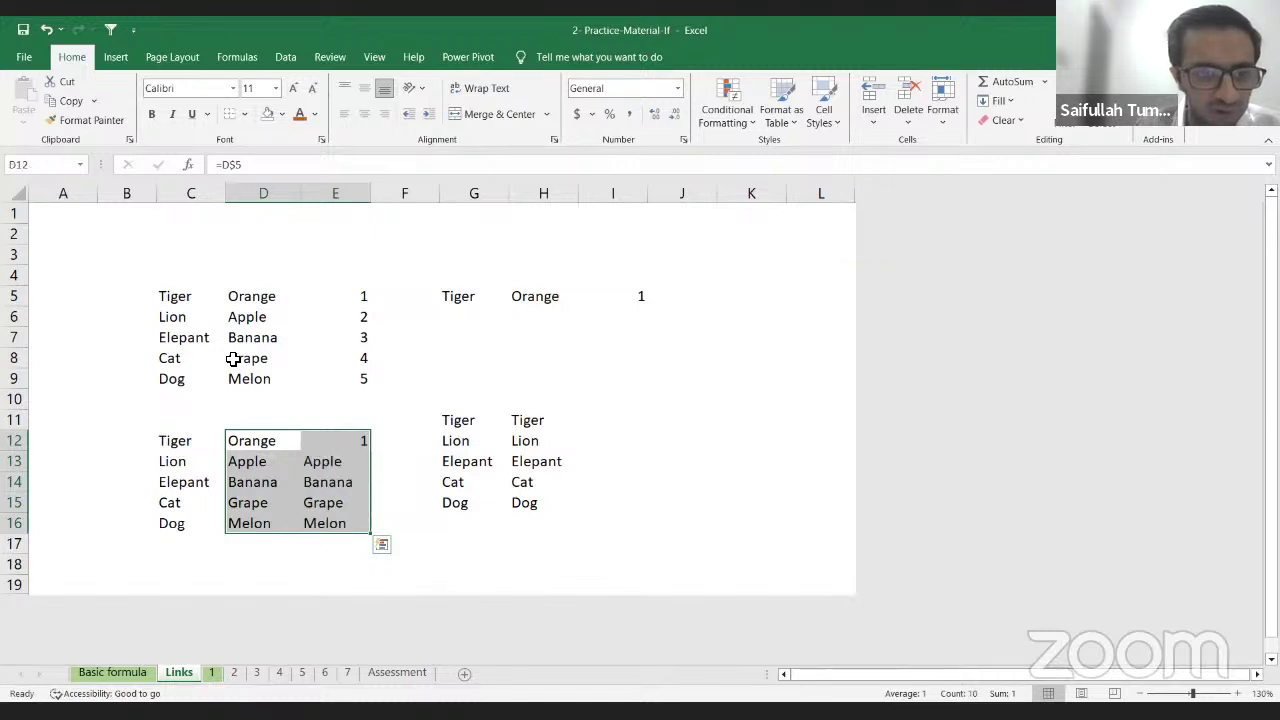
key(Down)
key(Right)
key(Up)
key(Down)
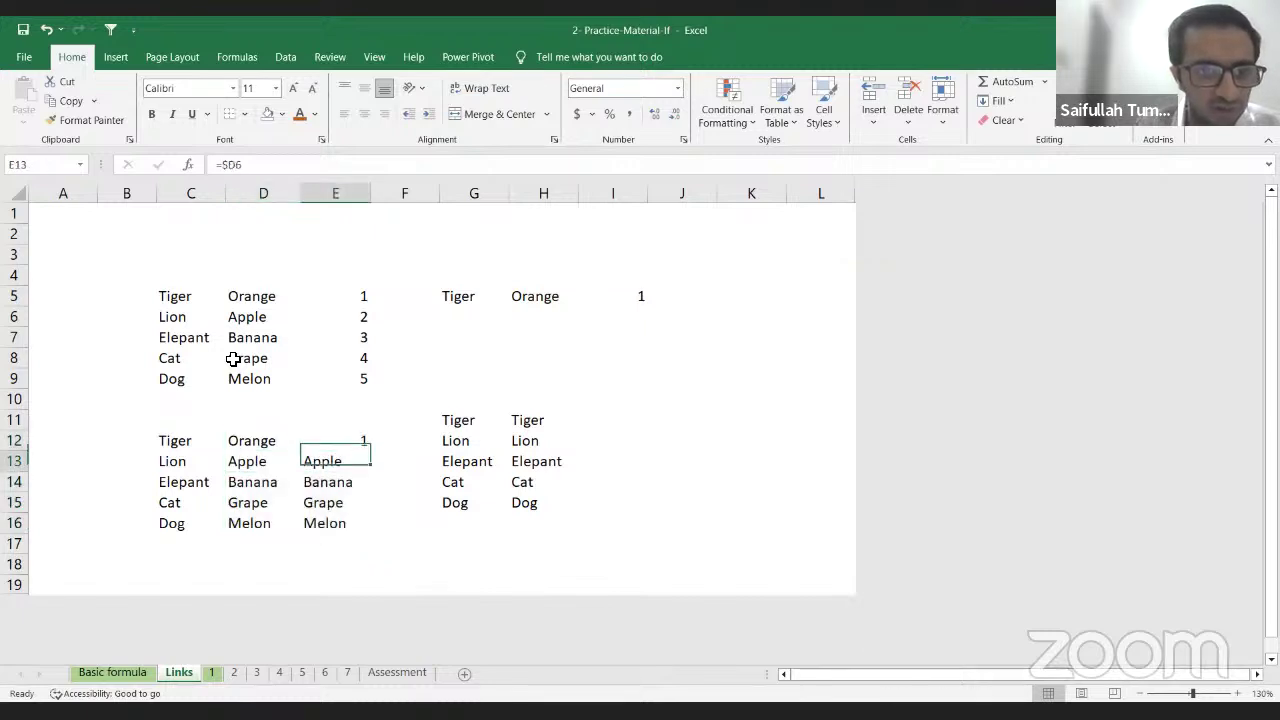
Step: Fill C12:E16 right so D13:E16 repeat Lion, Elepant, Cat and Dog
key(Left)
key(Left)
key(Left)
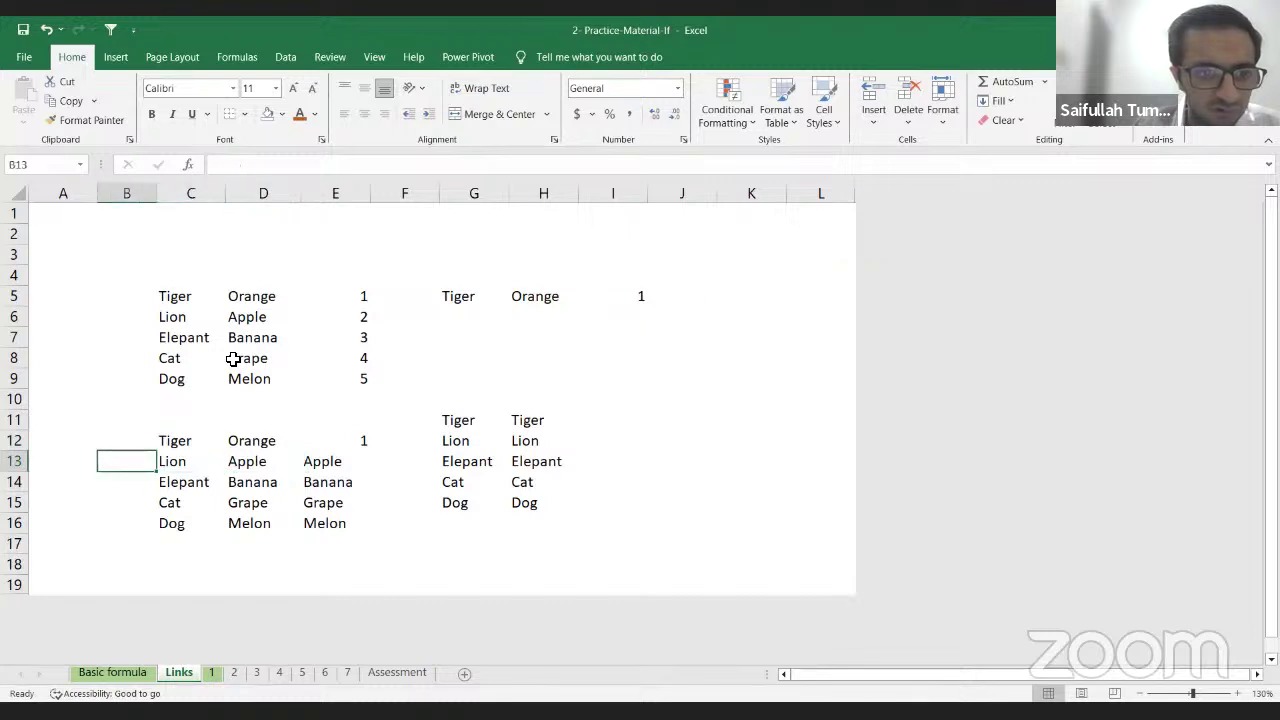
key(Right)
key(Up)
key(shift+Right)
key(shift+Down)
key(shift+Right)
key(shift+Right)
key(shift+Down)
key(shift+Down)
key(shift+Left)
key(shift+Down)
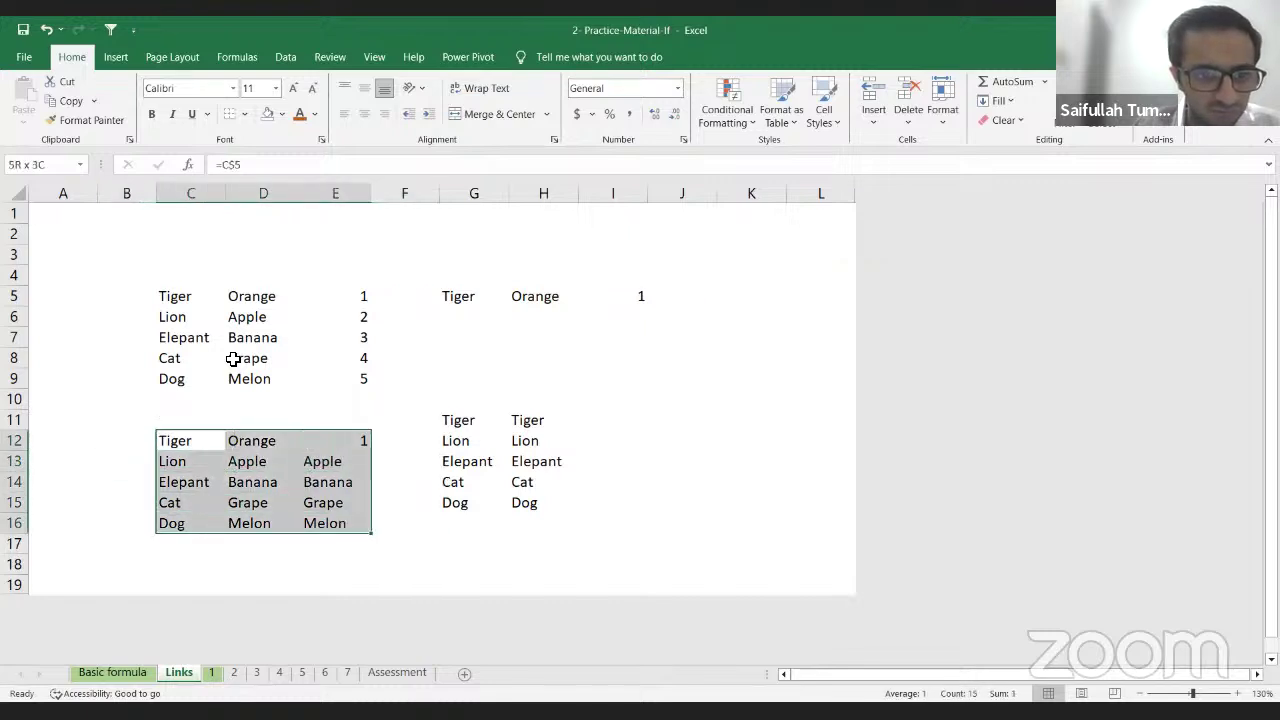
key(ctrl+r)
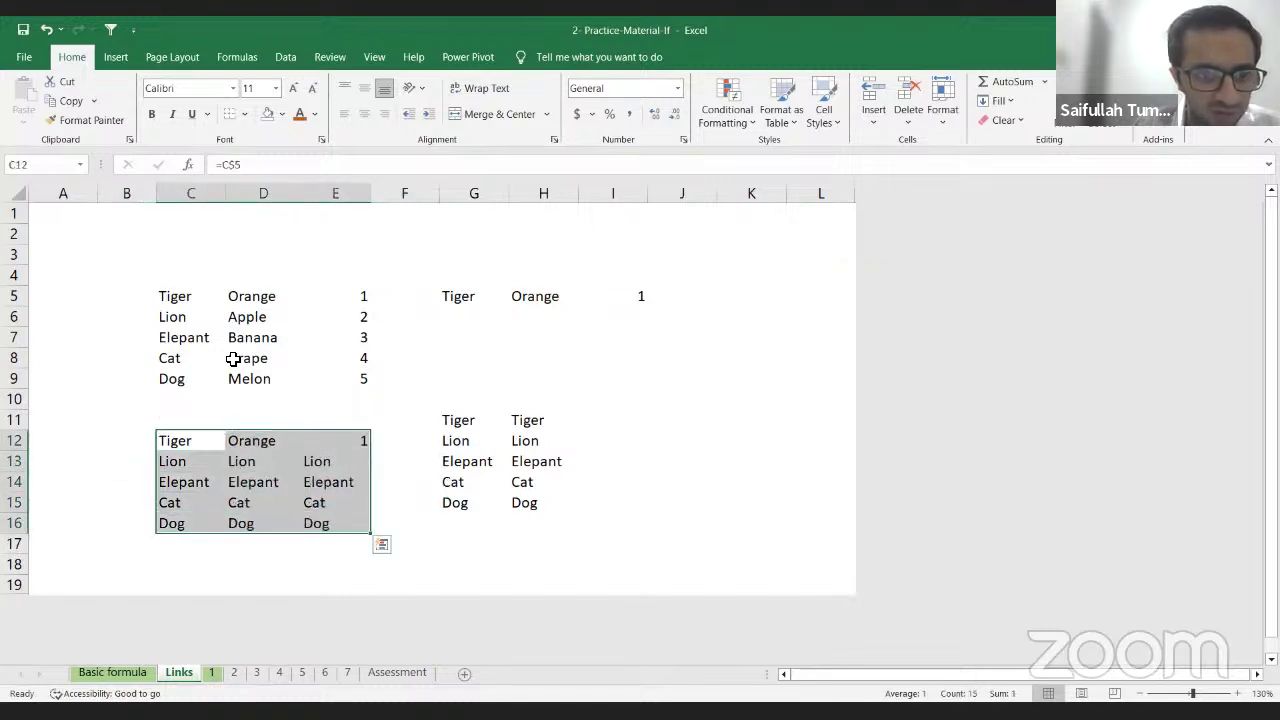
key(Down)
key(Right)
key(Right)
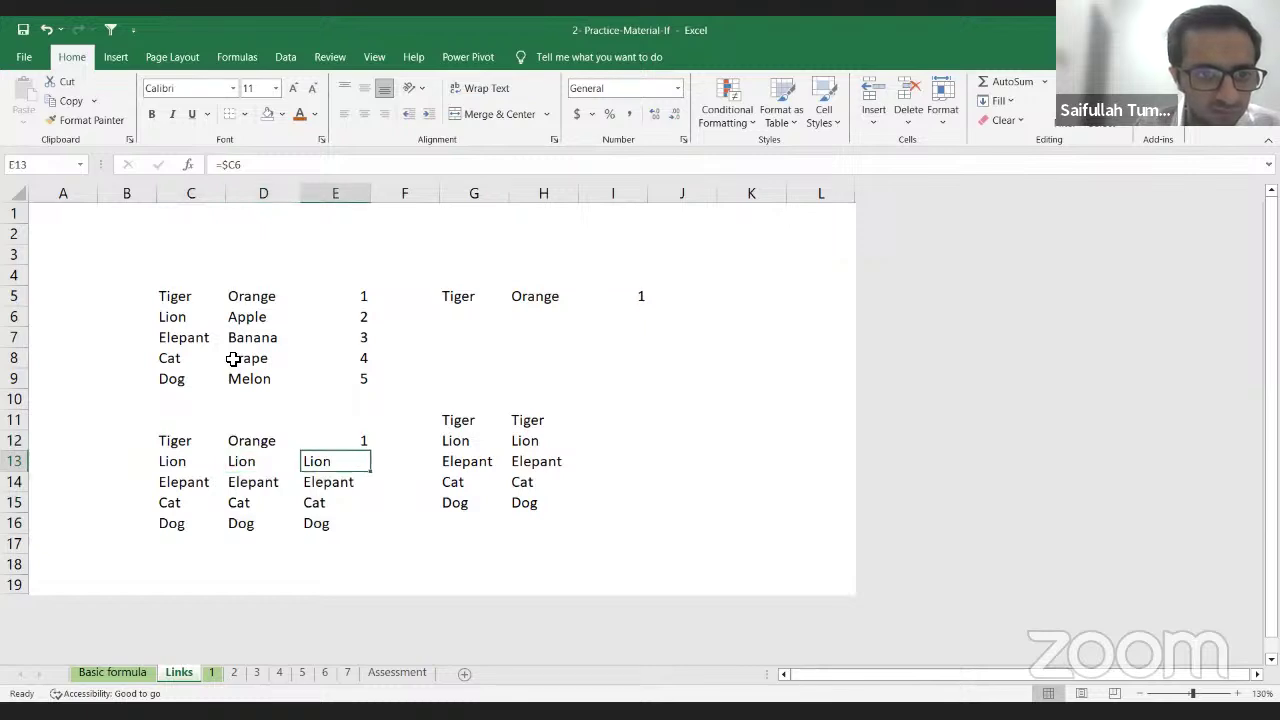
key(Left)
key(Left)
Step: Try filling the Orange link down D12:D16, then undo it
key(Up)
key(Right)
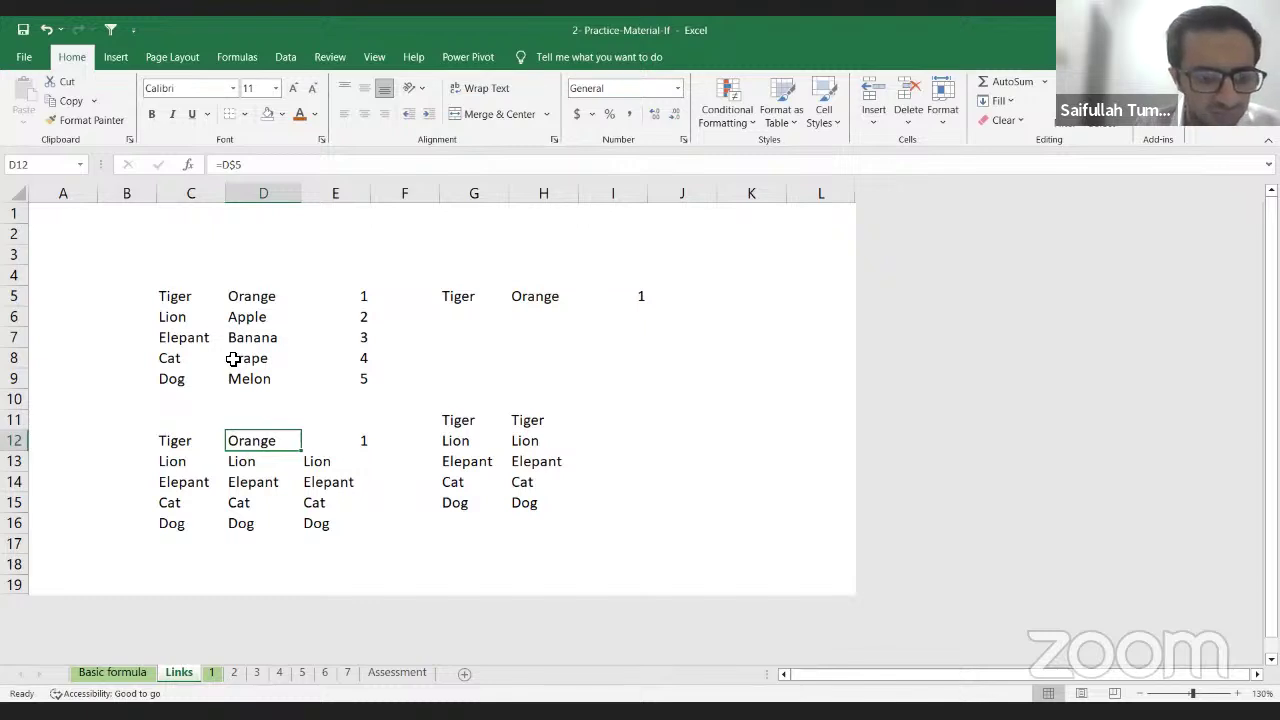
key(Down)
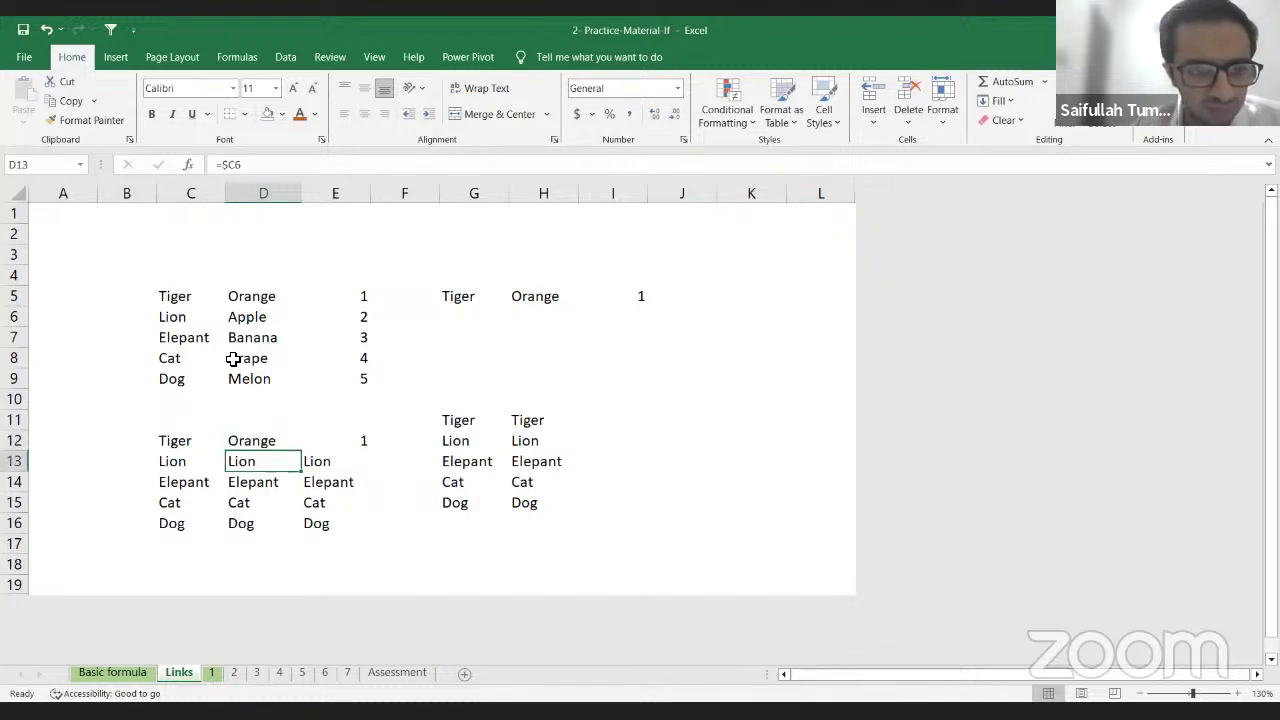
key(Up)
key(shift+Down)
key(shift+Down)
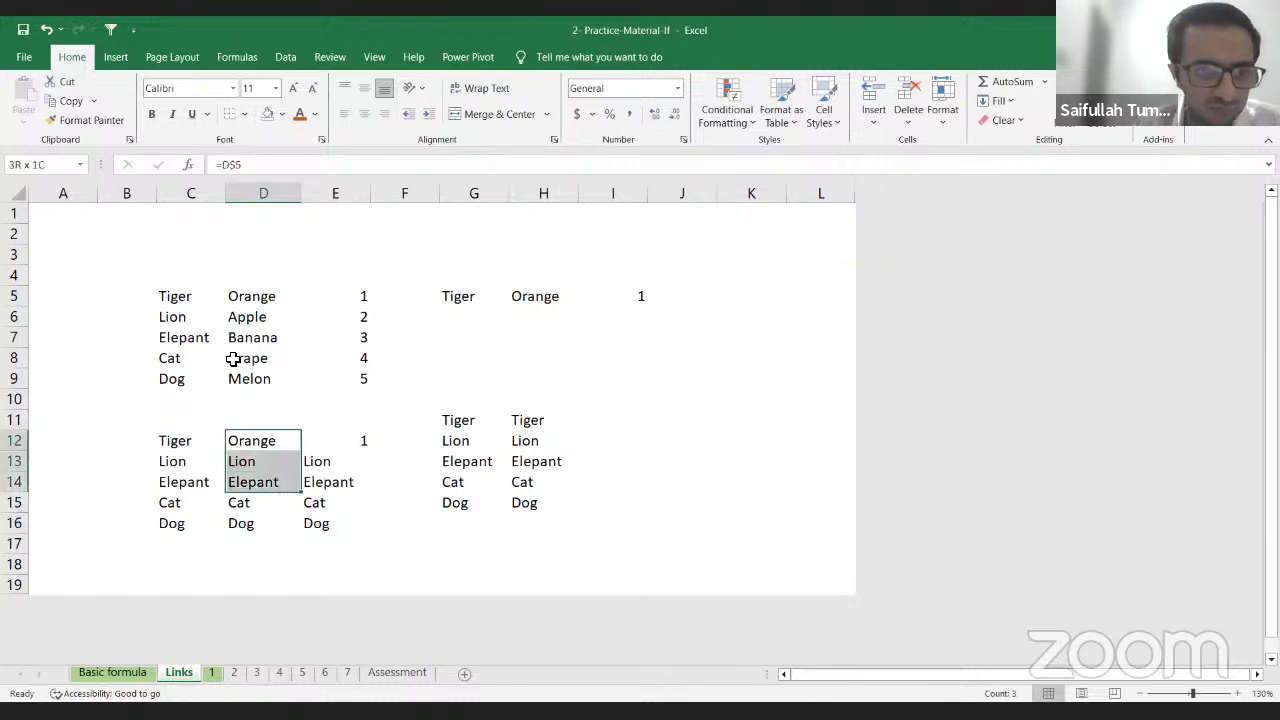
key(shift+Down)
key(shift+Down)
key(ctrl+d)
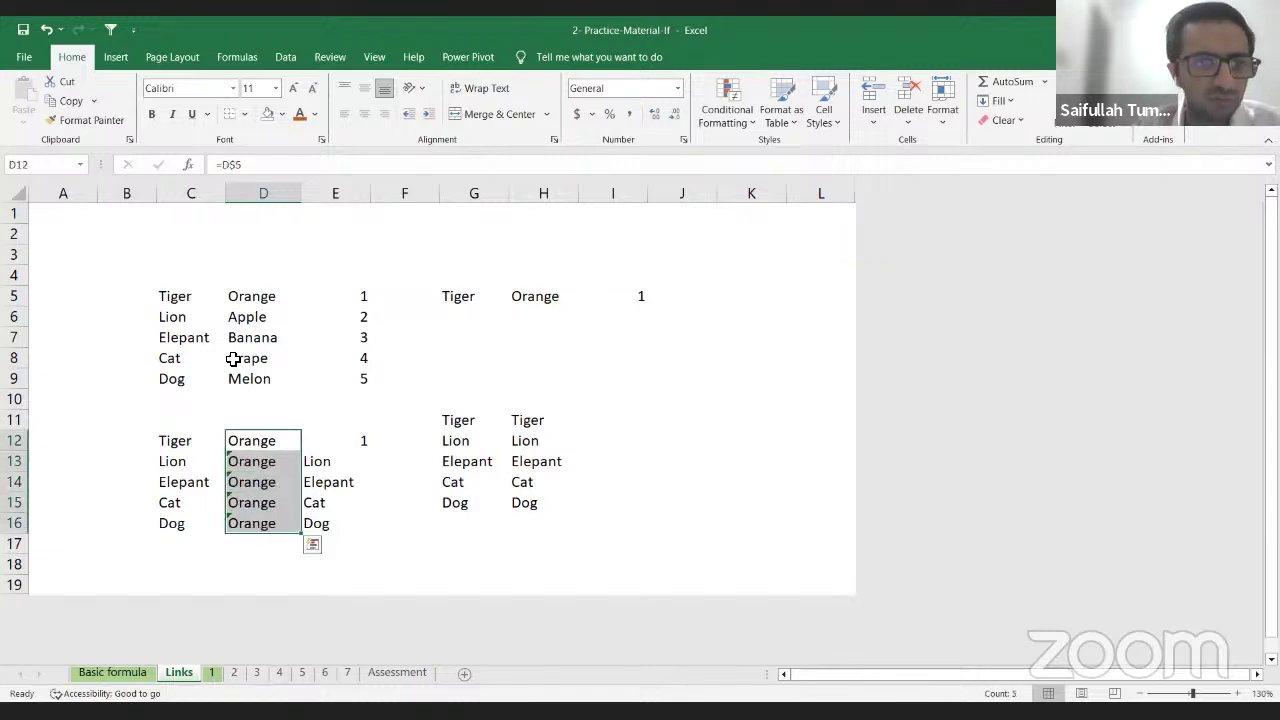
key(Down)
key(ctrl+z)
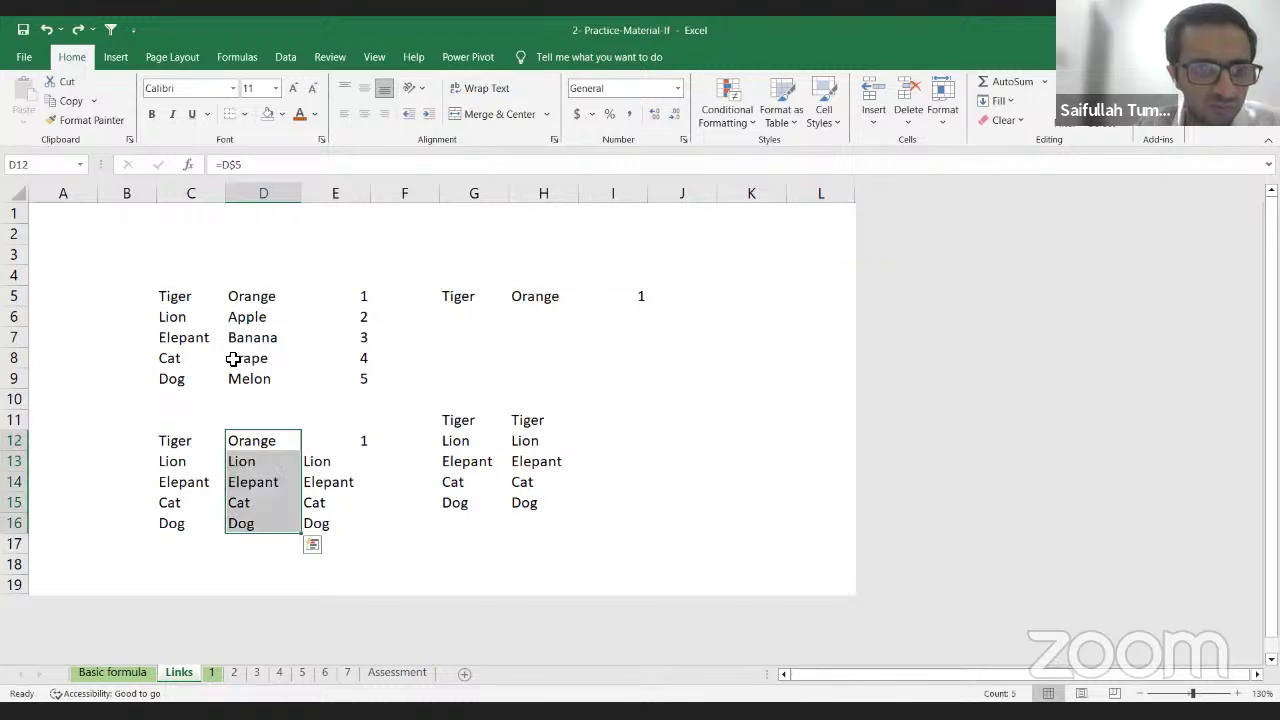
key(Down)
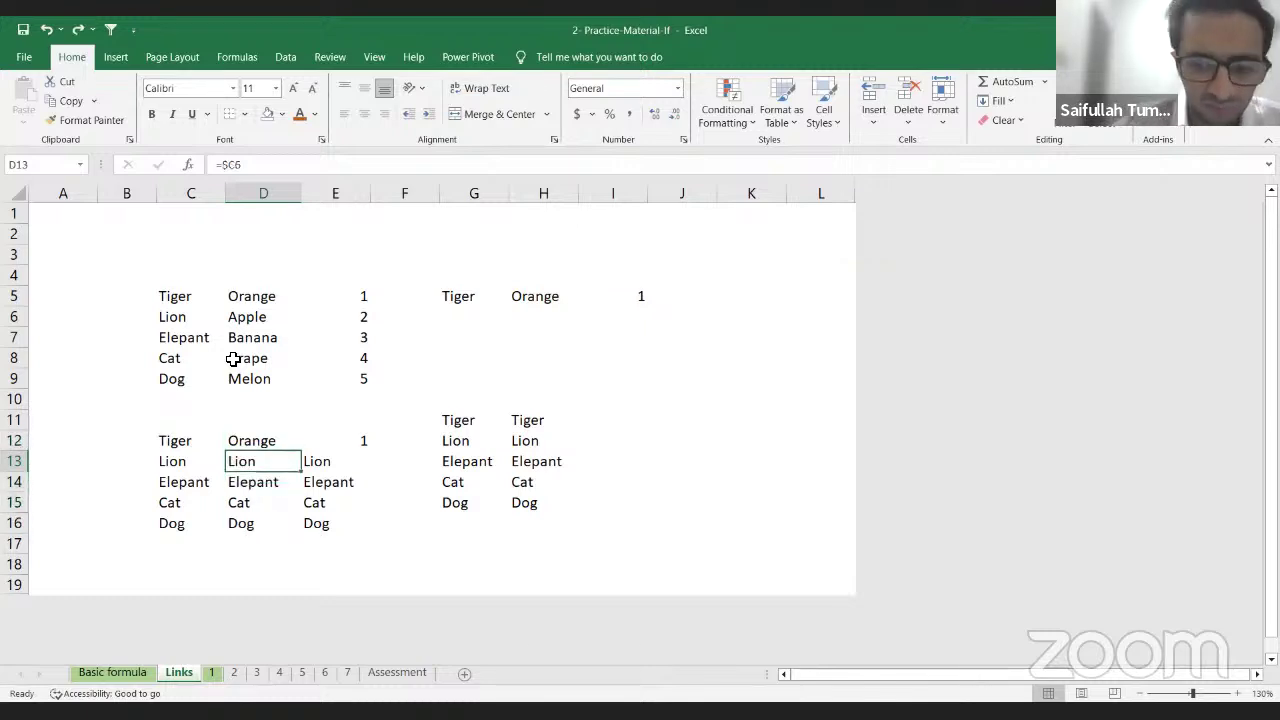
Step: Re-enter D13 as =$C6 and check the neighbouring links
text(=)
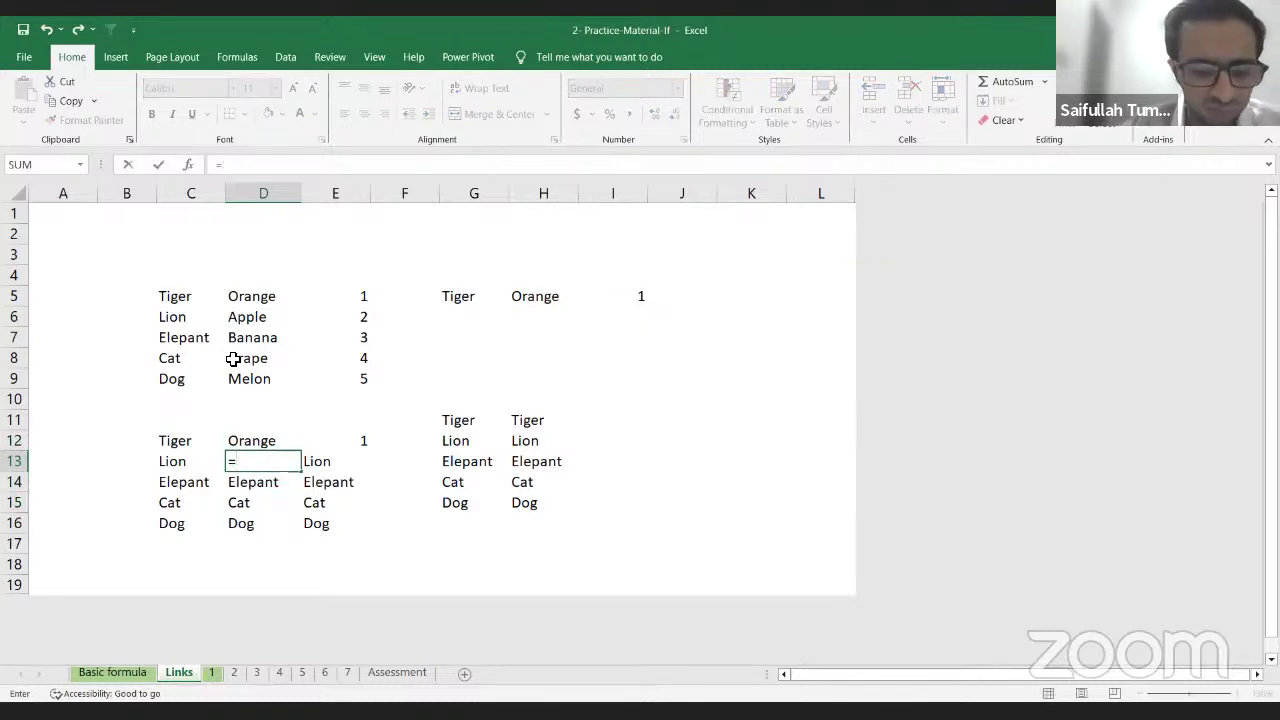
text($C6)
key(ctrl+Return)
key(Up)
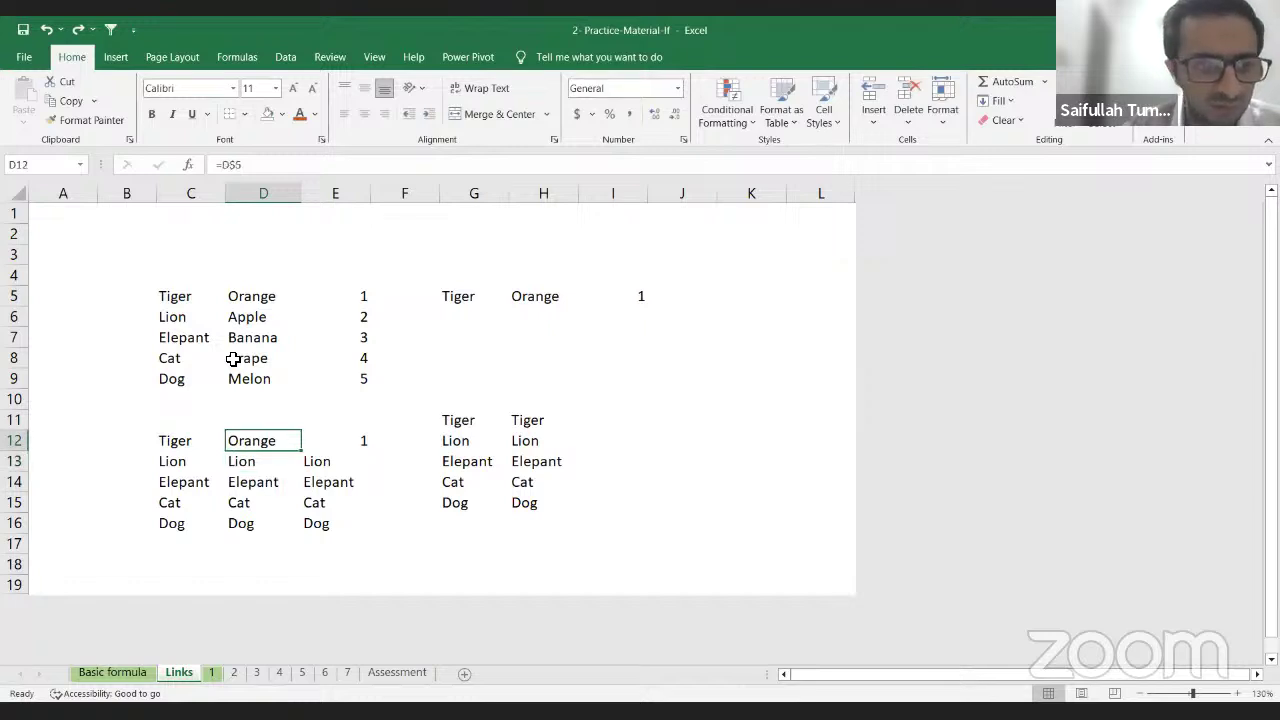
key(Right)
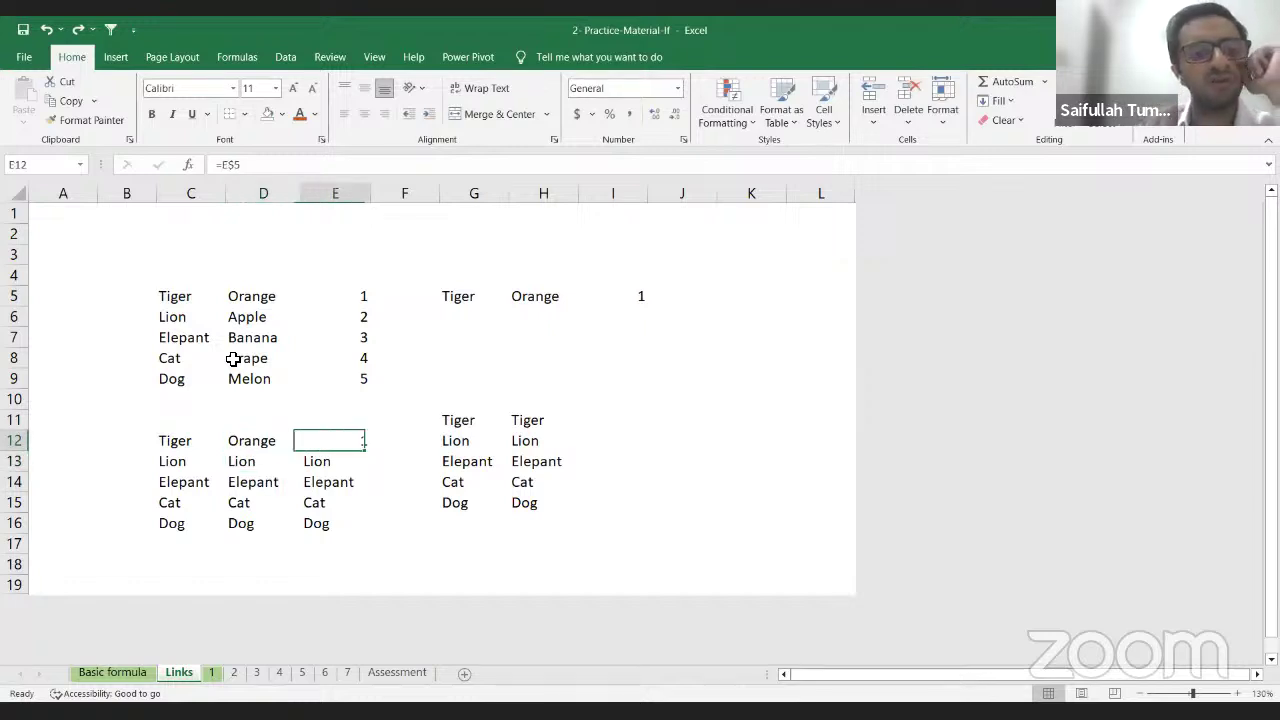
key(Down)
key(Left)
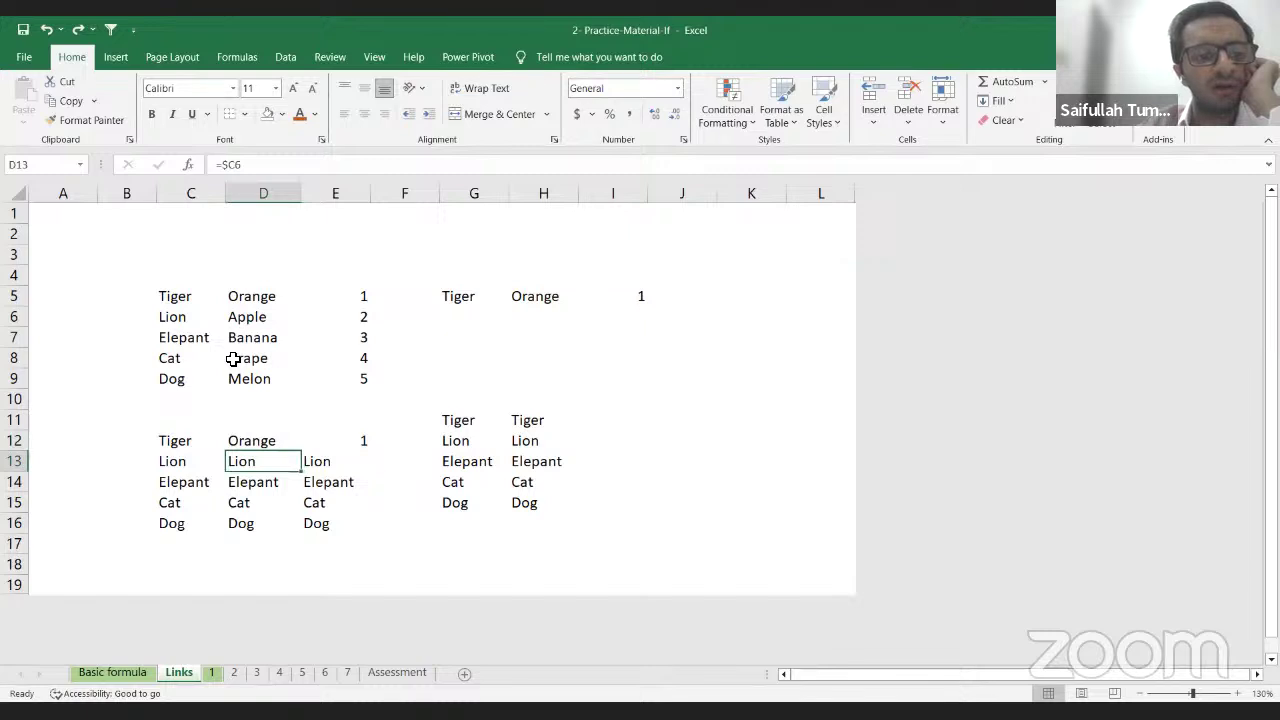
key(Up)
Step: Fill row 12's links down C12:E16 so rows 13–16 repeat Tiger, Orange and 1
key(Left)
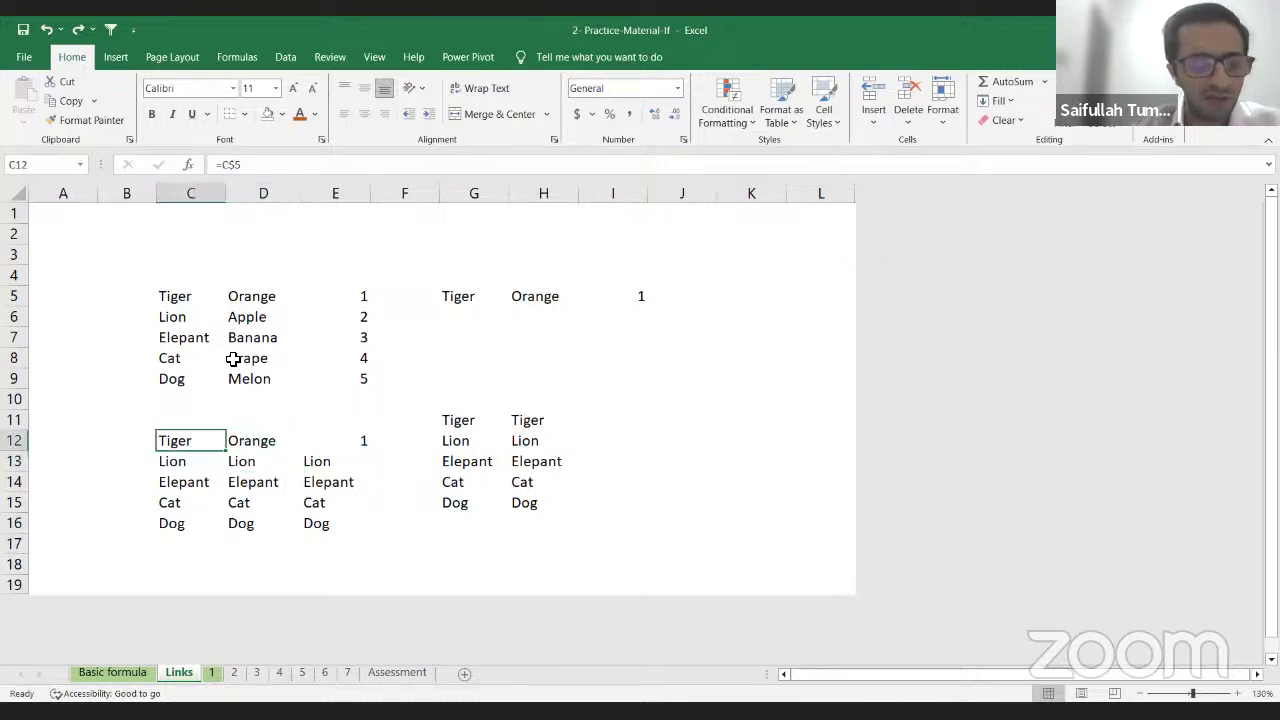
key(shift+Right)
key(shift+Down)
key(shift+Down)
key(shift+Right)
key(shift+Down)
key(shift+Down)
key(ctrl+d)
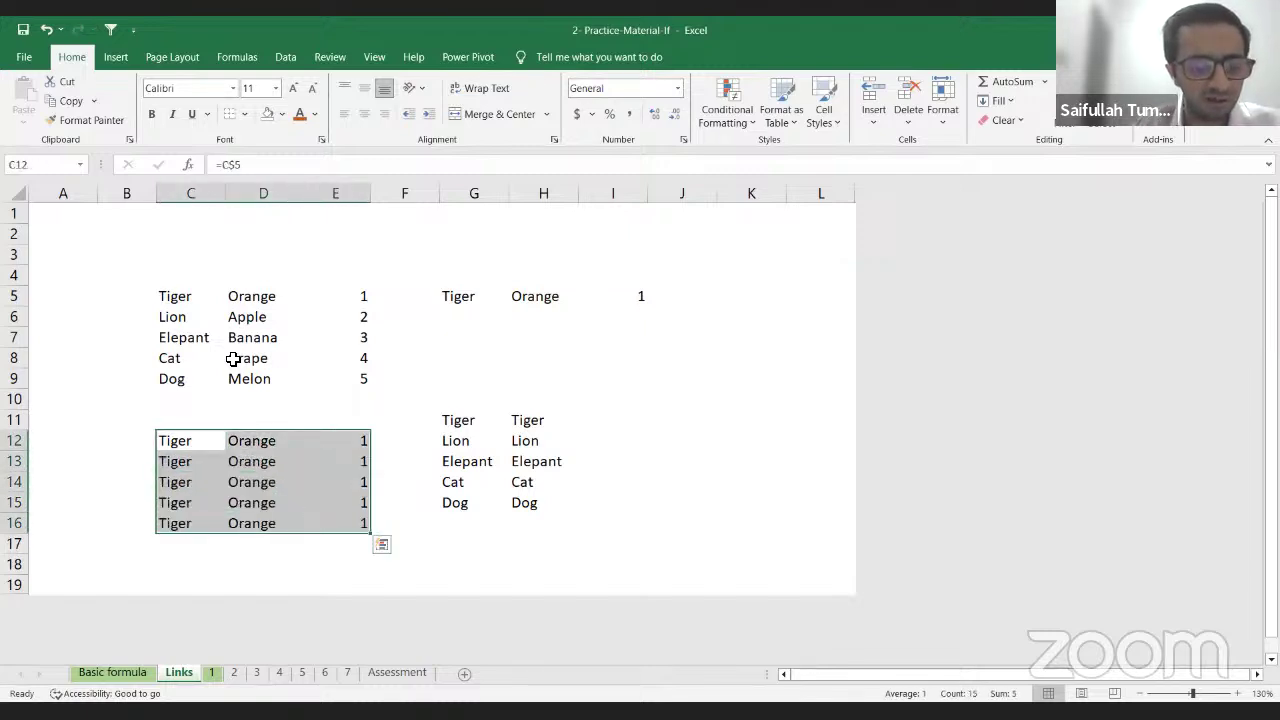
key(Down)
key(Right)
key(Down)
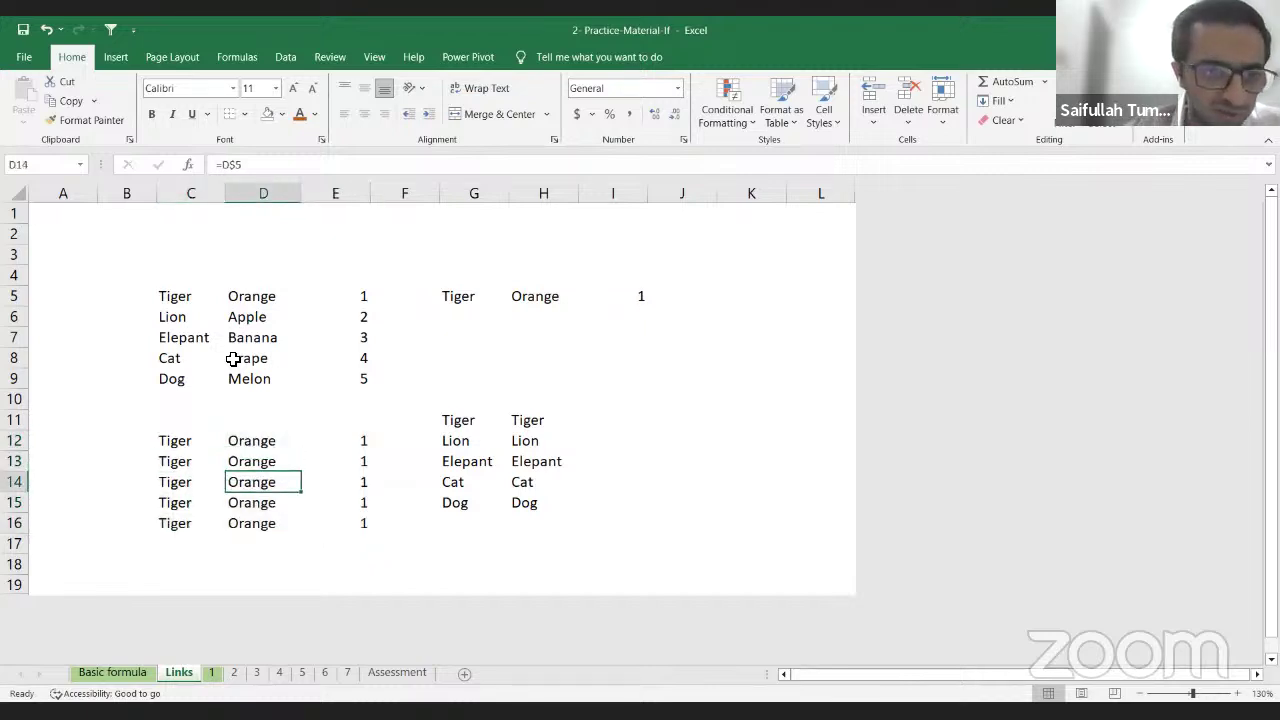
key(Up)
key(Left)
key(Right)
key(Left)
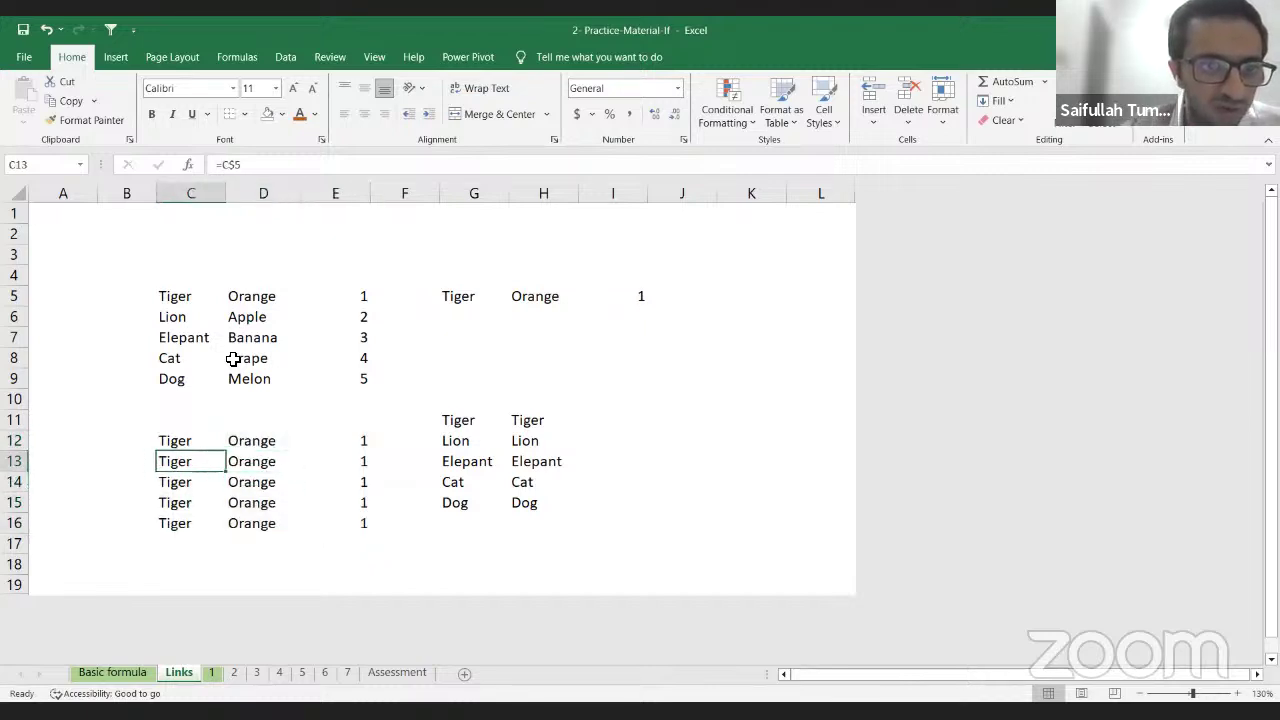
key(Right)
key(Left)
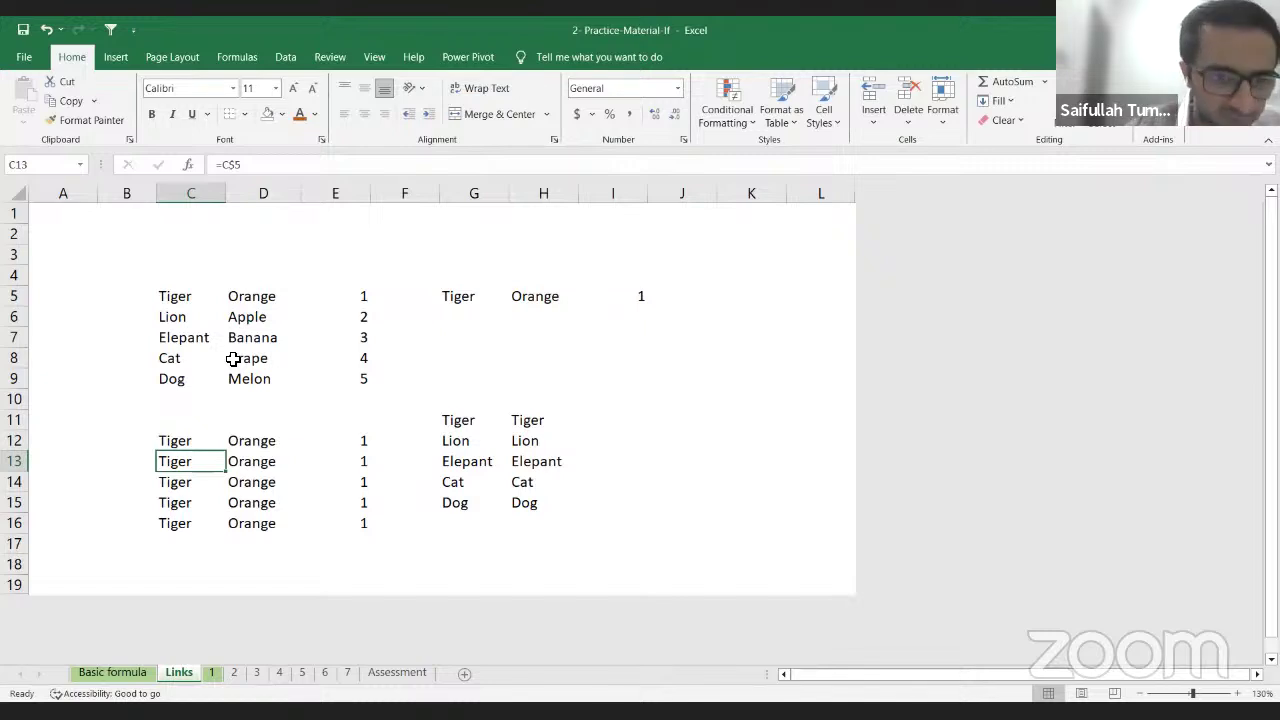
Step: Copy row 12's Tiger, Orange and 1 cells (C12:E12) and move down to C16
key(Up)
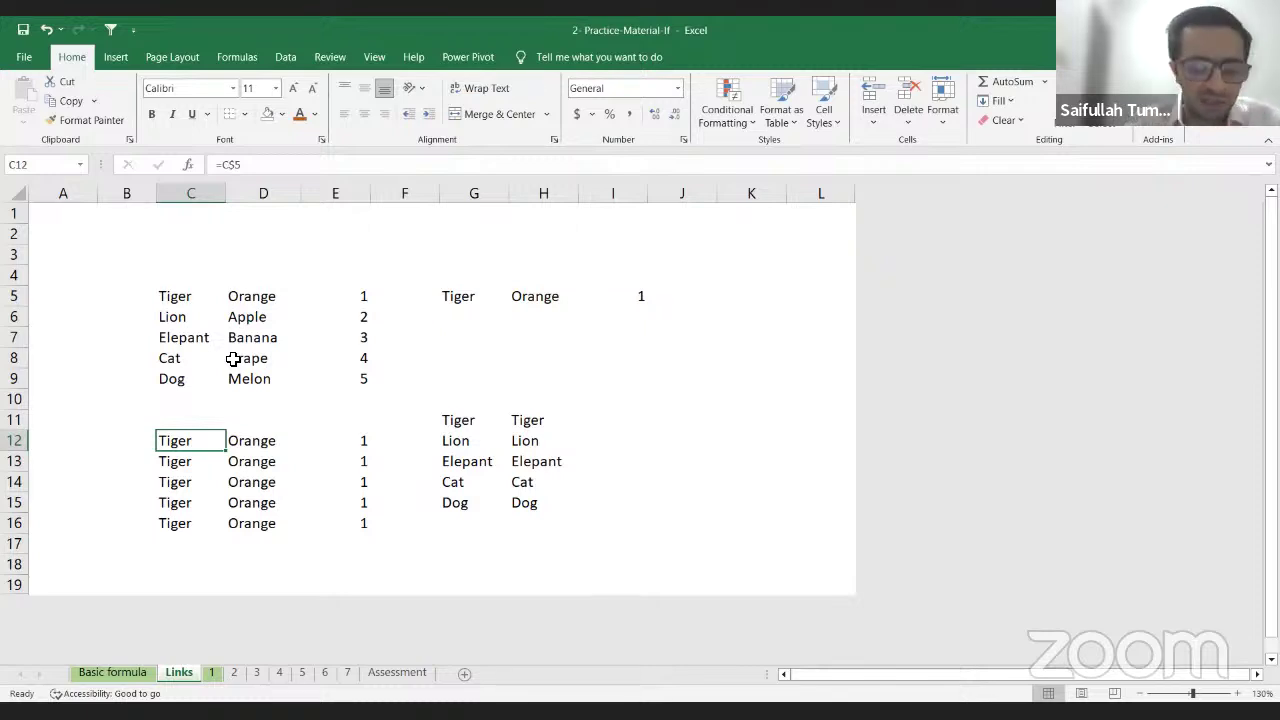
key(shift+Down)
key(Up)
key(Up)
key(Up)
key(Up)
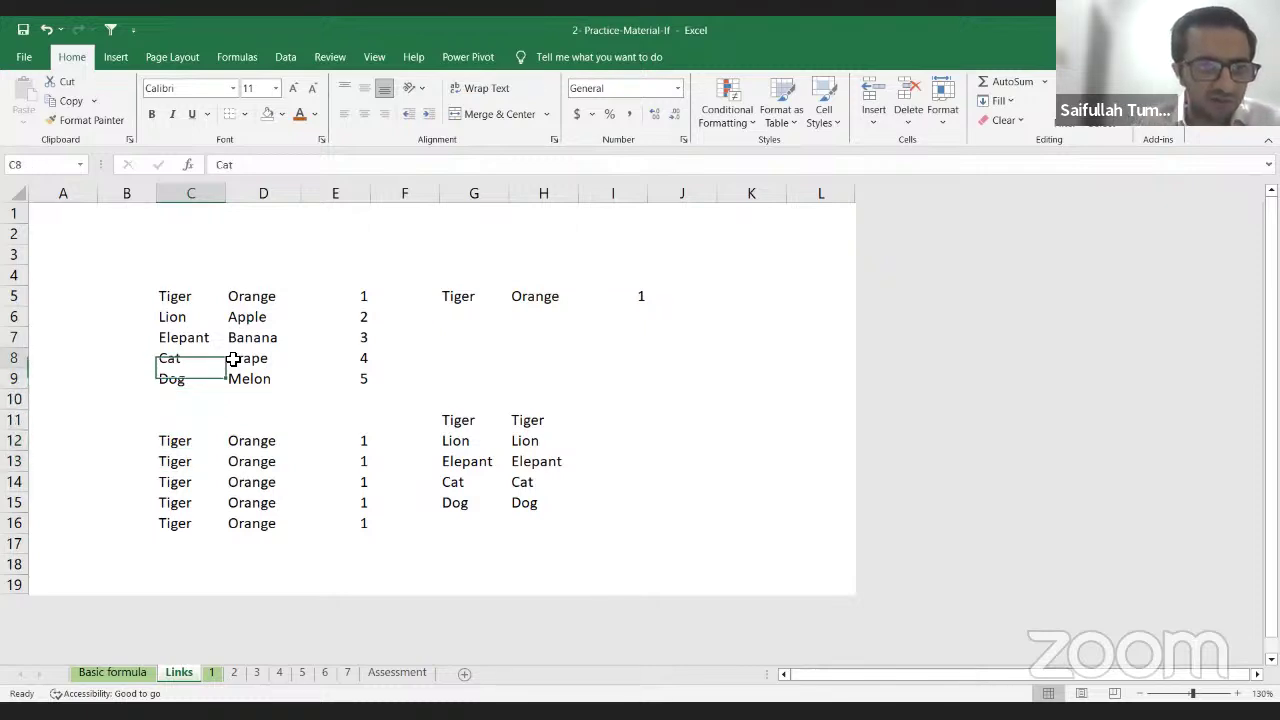
key(Down)
key(Down)
key(Down)
key(Down)
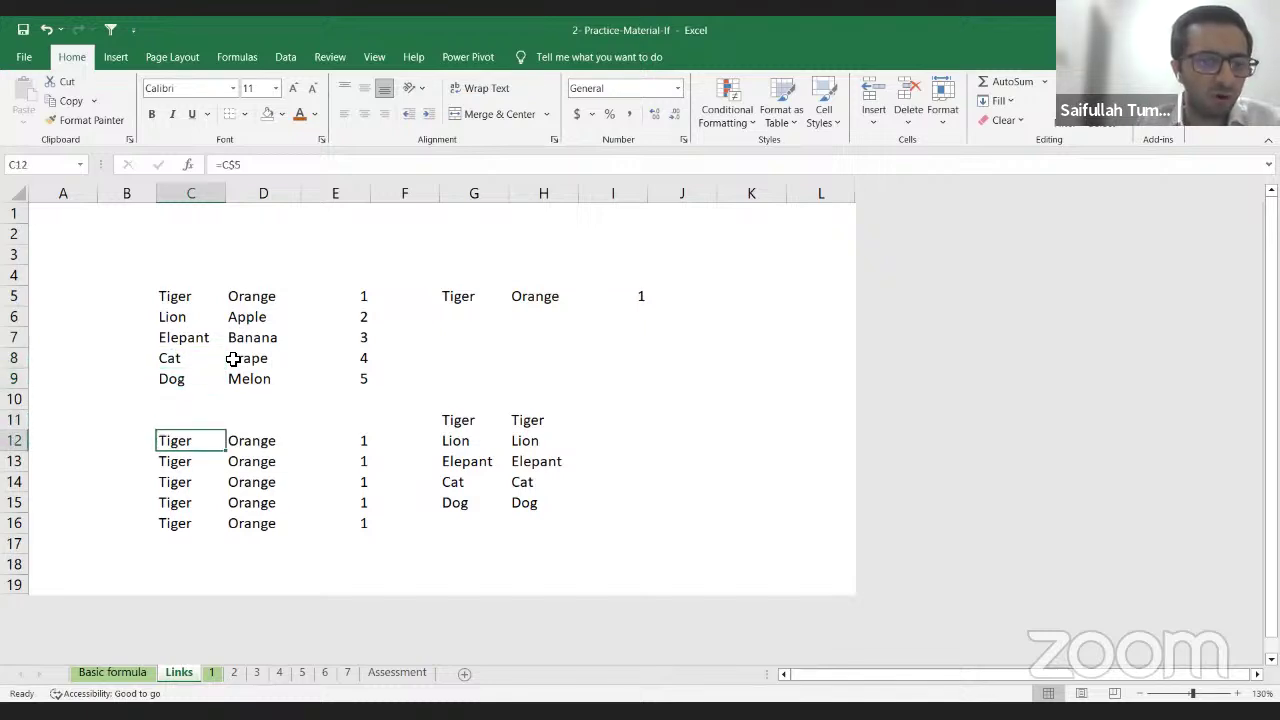
key(shift+Down)
key(shift+Down)
key(shift+Right)
key(shift+Up)
key(shift+Up)
key(shift+Left)
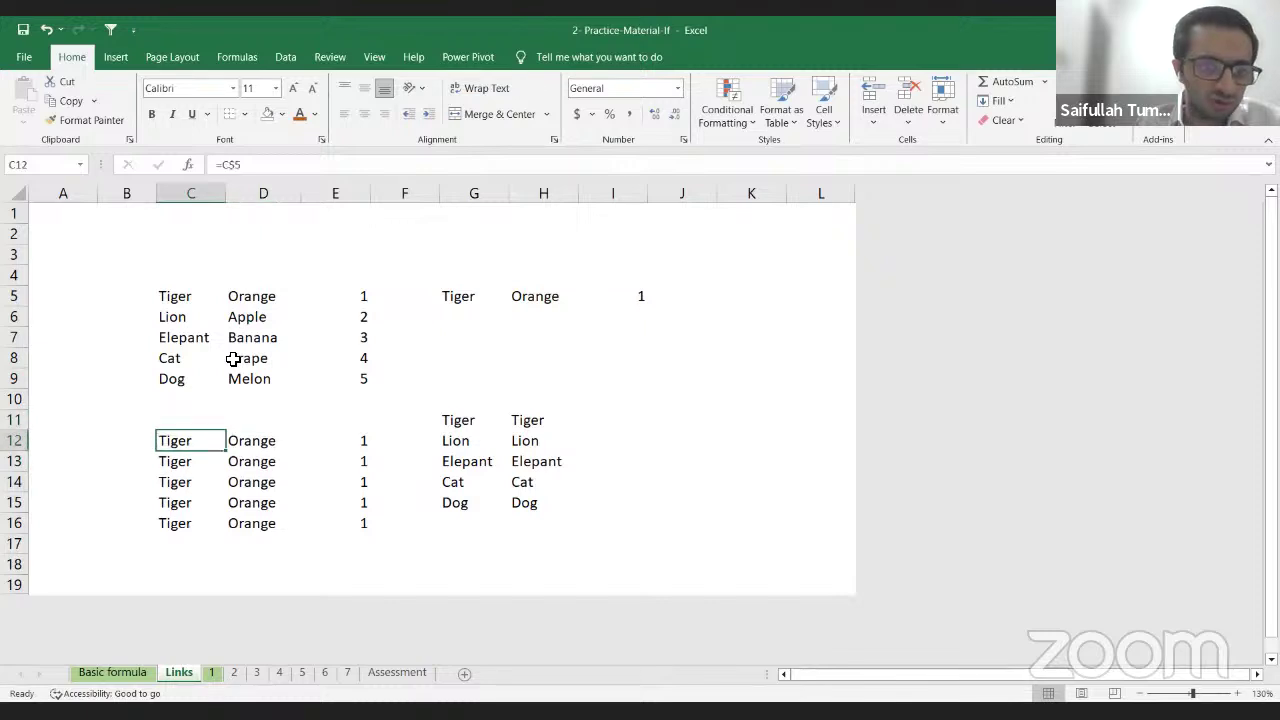
key(shift+Right)
key(shift+Right)
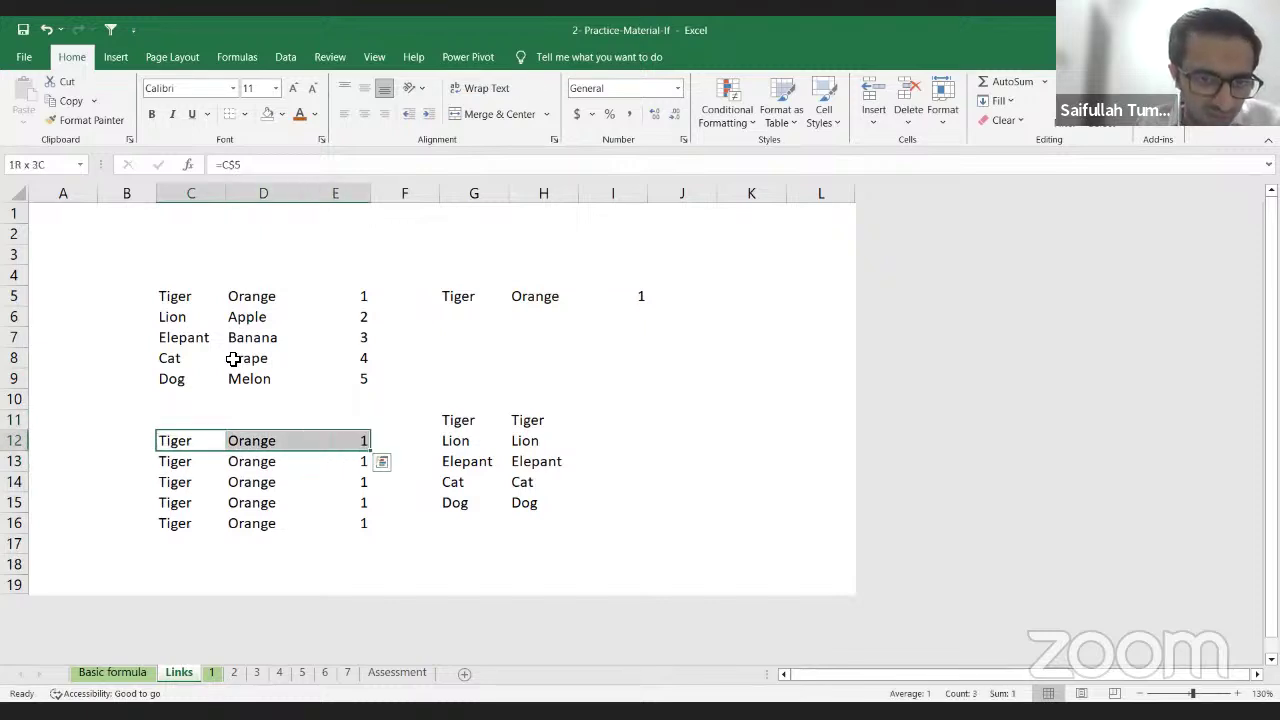
key(ctrl+c)
key(Down)
key(Down)
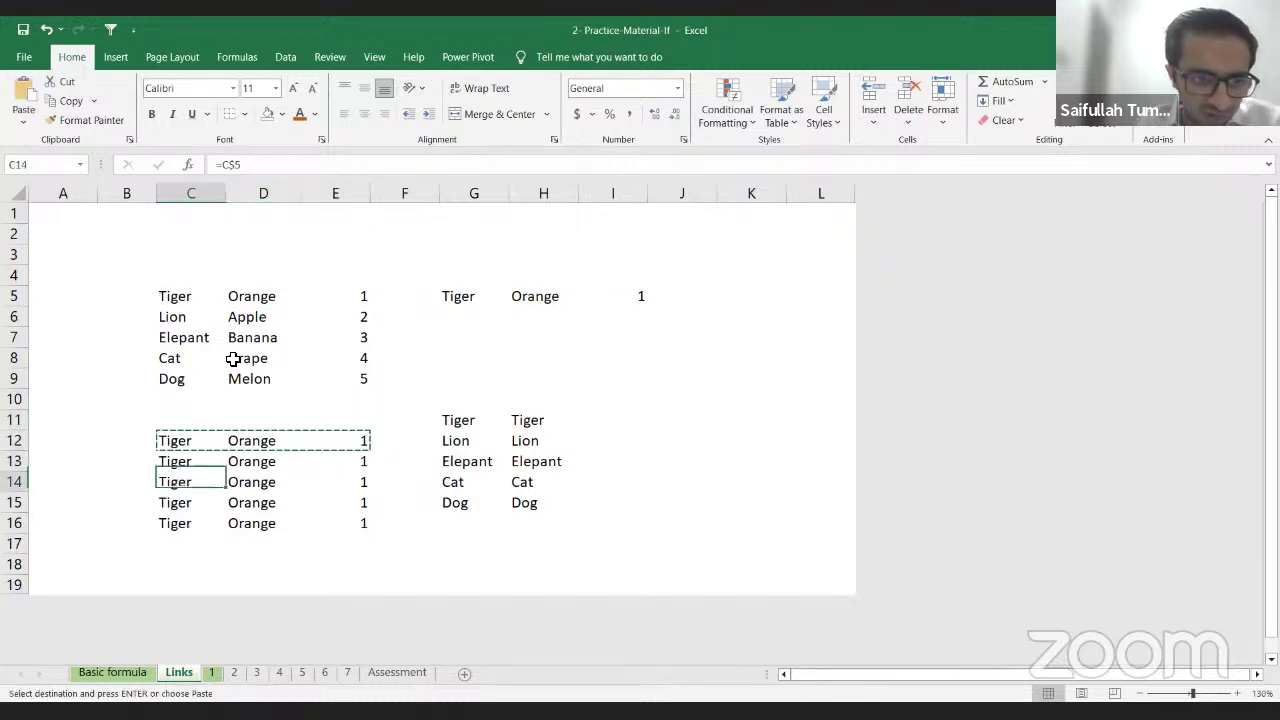
key(Down)
key(Down)
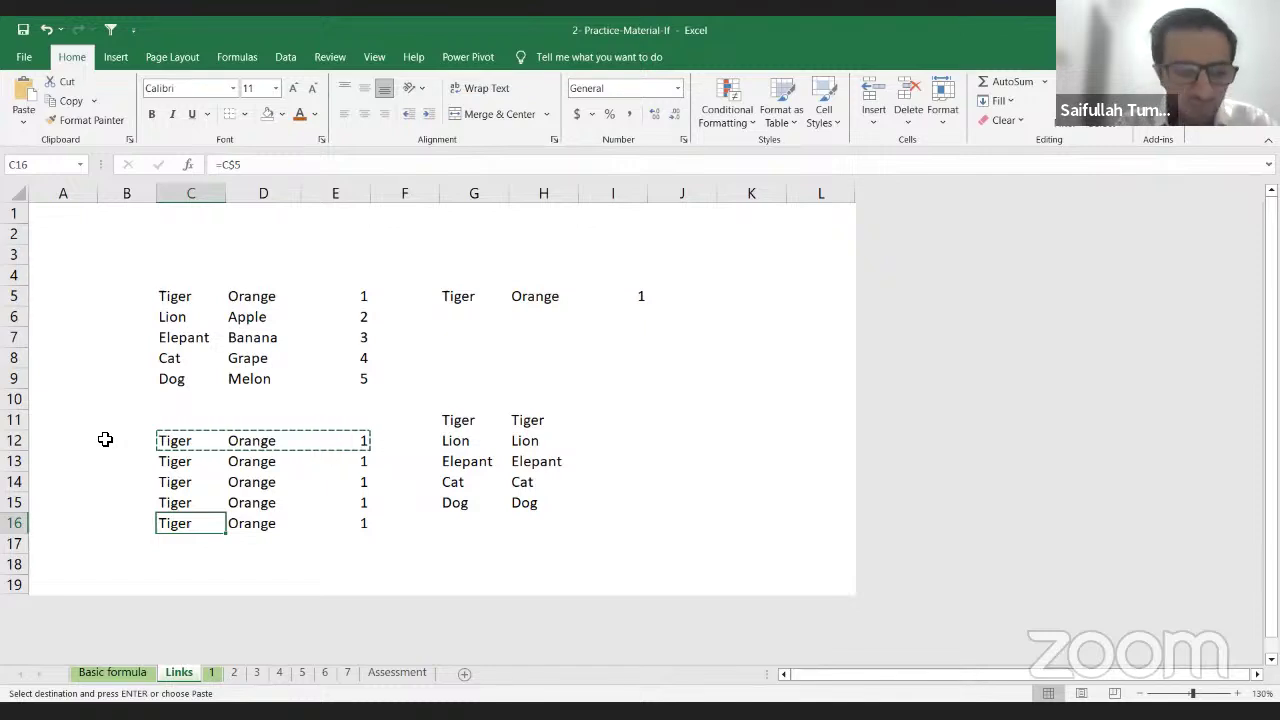
Step: On sheet 1, delete the old =C5=D5 result from cell F5
click(211, 673)
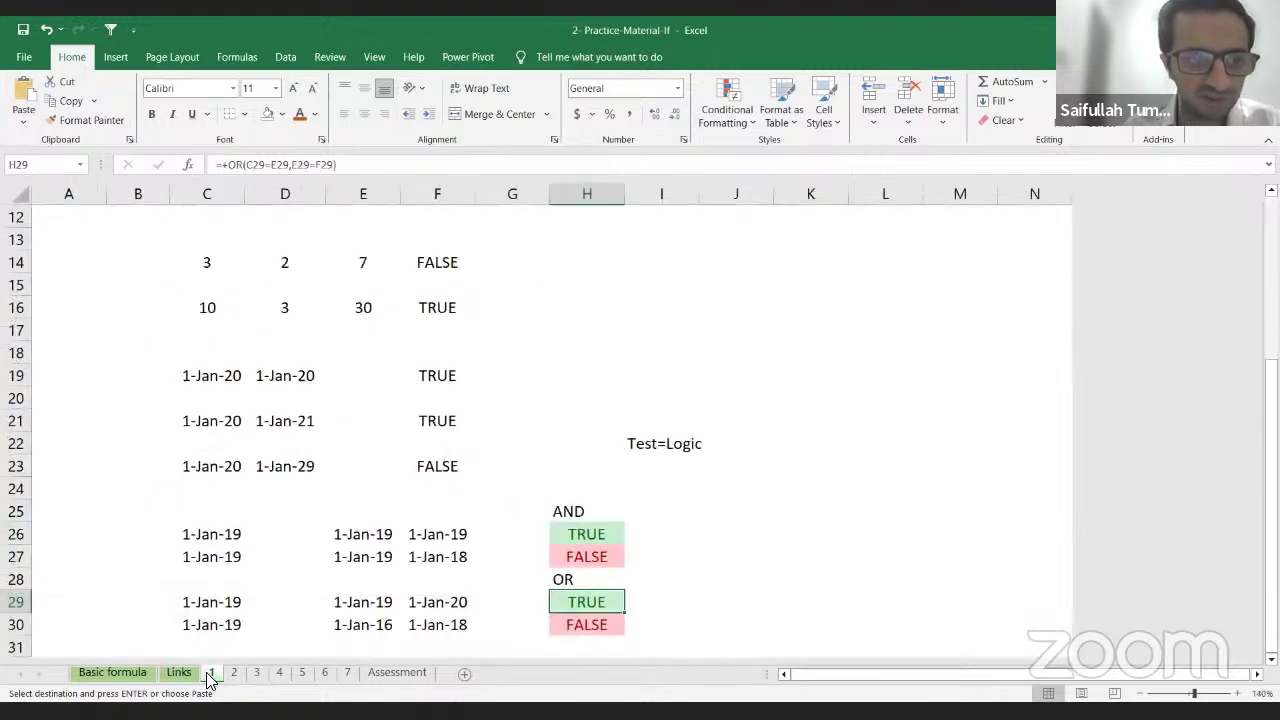
scroll(586, 451, up, 4)
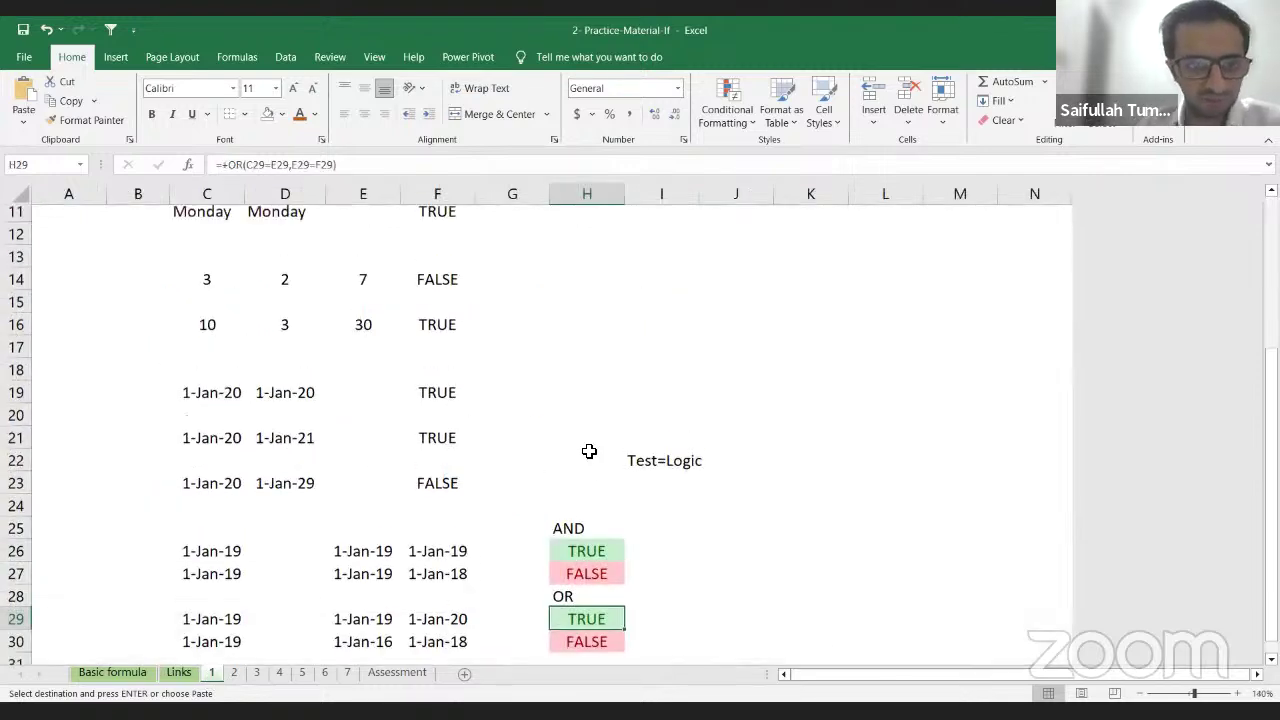
click(427, 307)
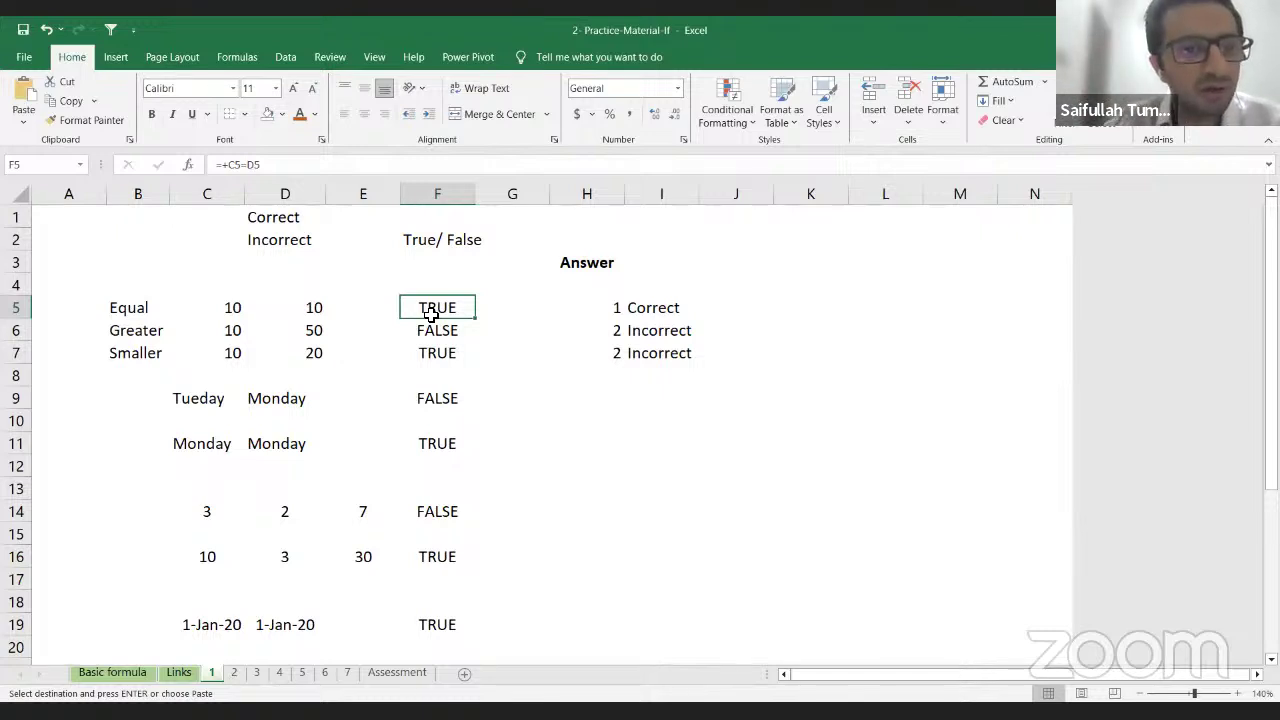
key(Delete)
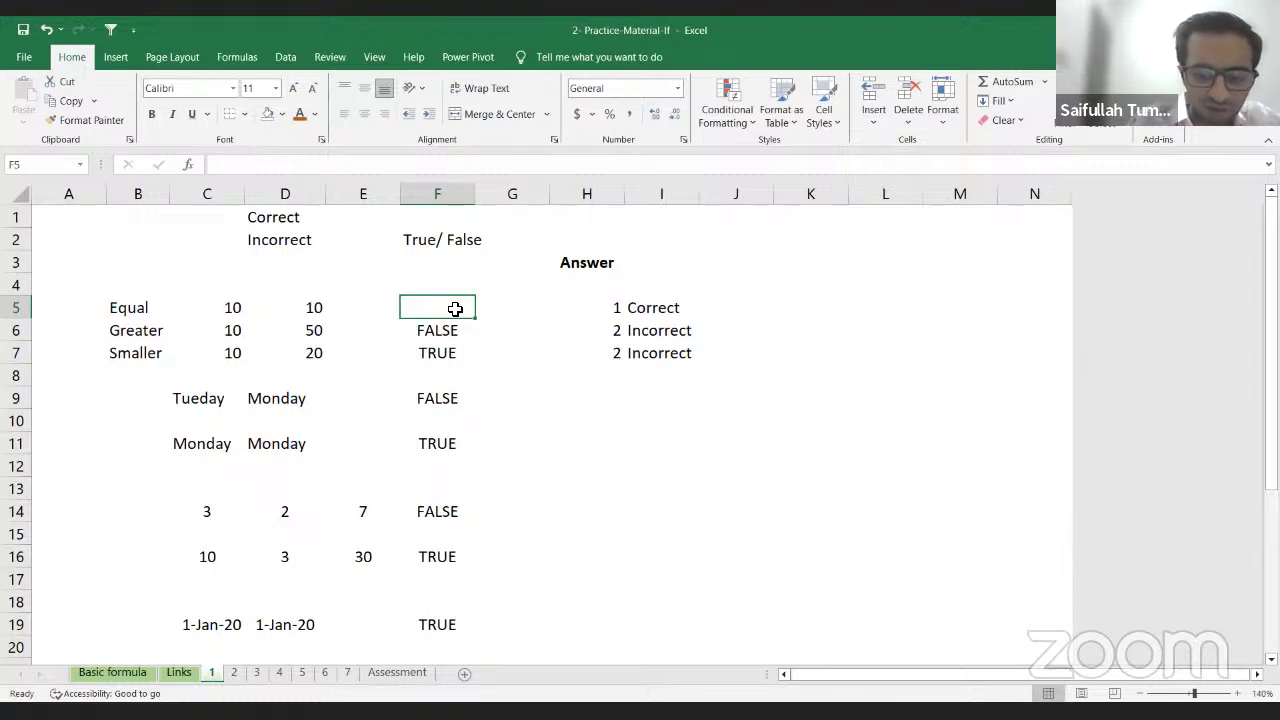
Step: Enter =C5=D5 in F5 so it returns TRUE
text(=)
key(Left)
key(Left)
key(Left)
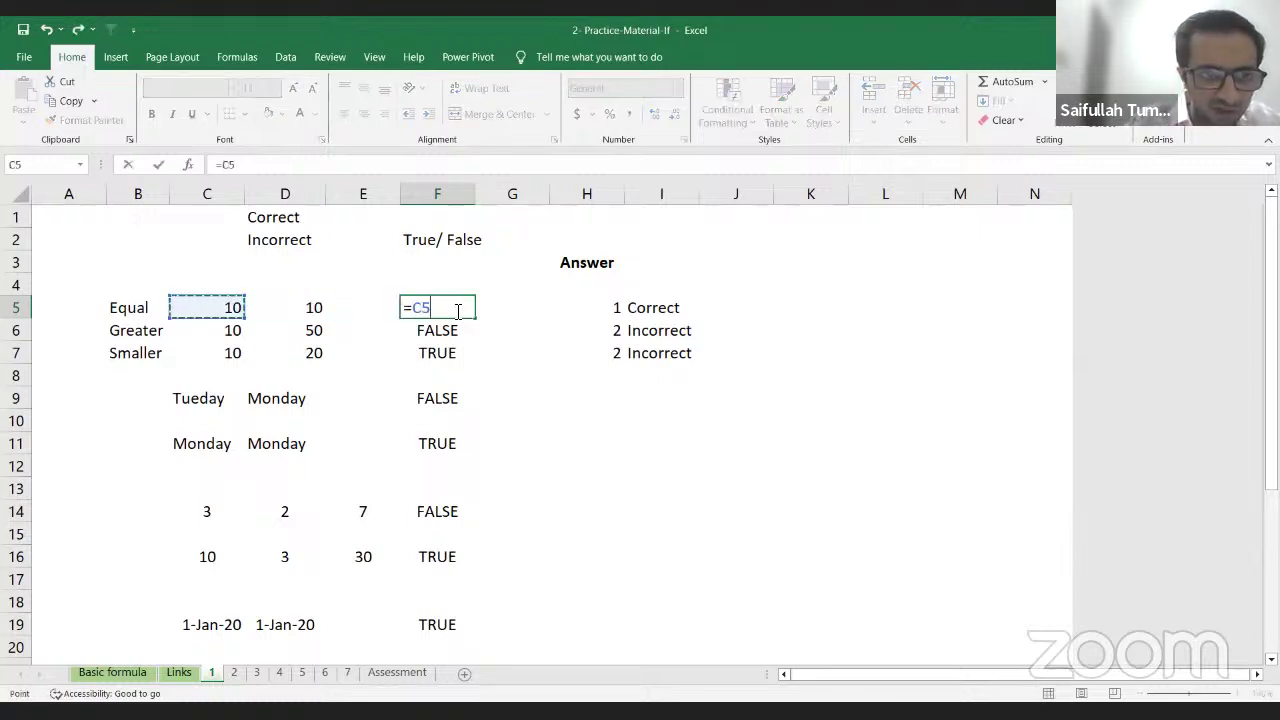
text(=)
key(Left)
key(Left)
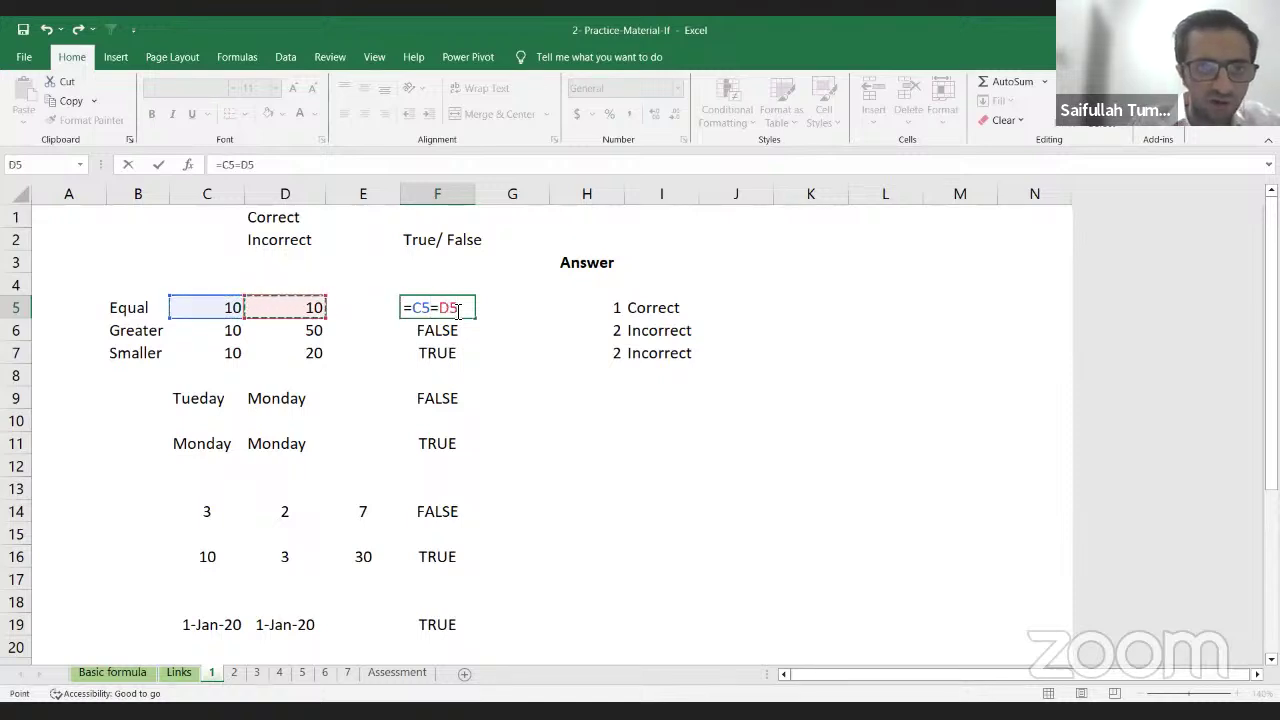
key(Return)
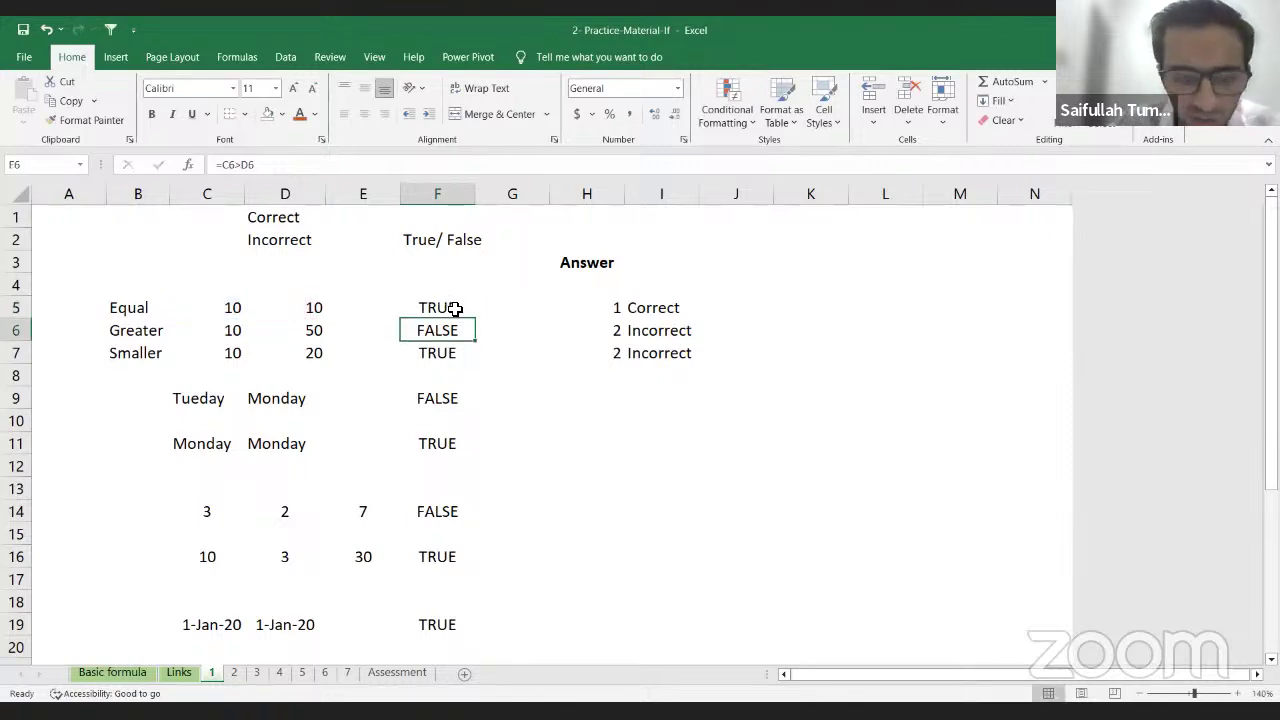
Step: Clear the old comparison results in F6 through F11
key(shift+Down)
key(shift+Down)
key(shift+Down)
key(shift+Down)
key(shift+Down)
key(Delete)
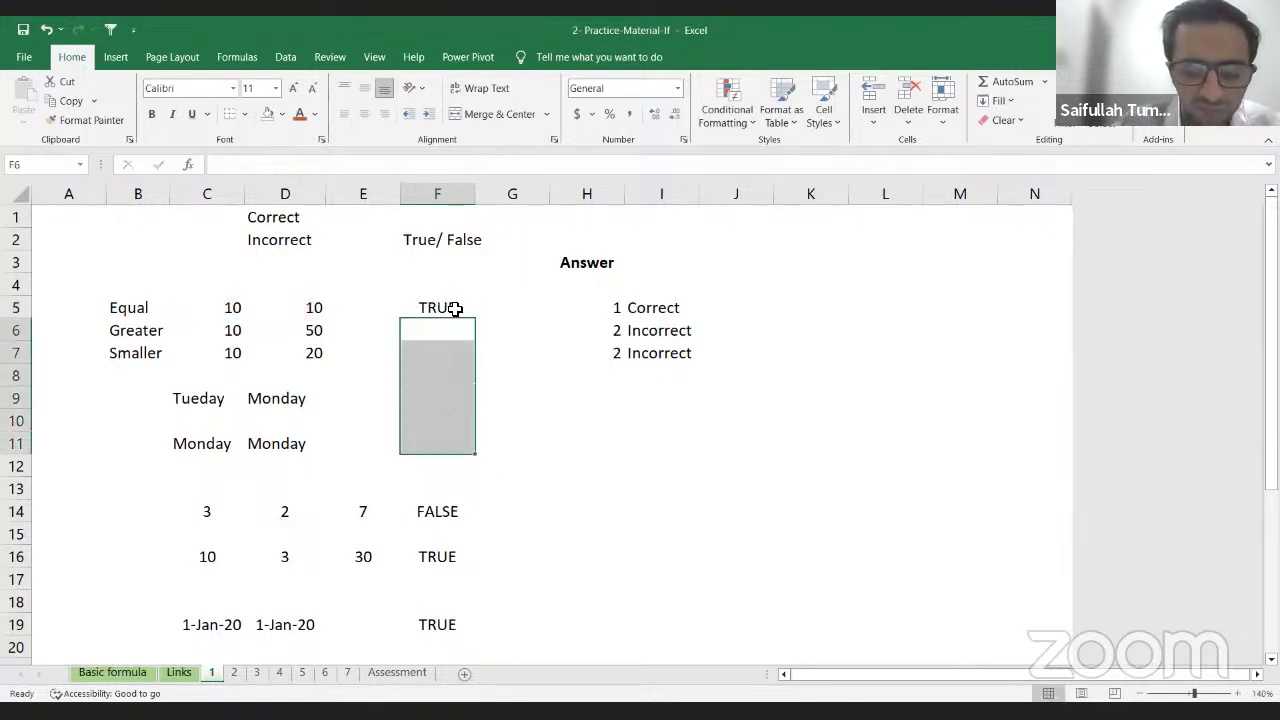
key(Up)
key(Up)
key(Down)
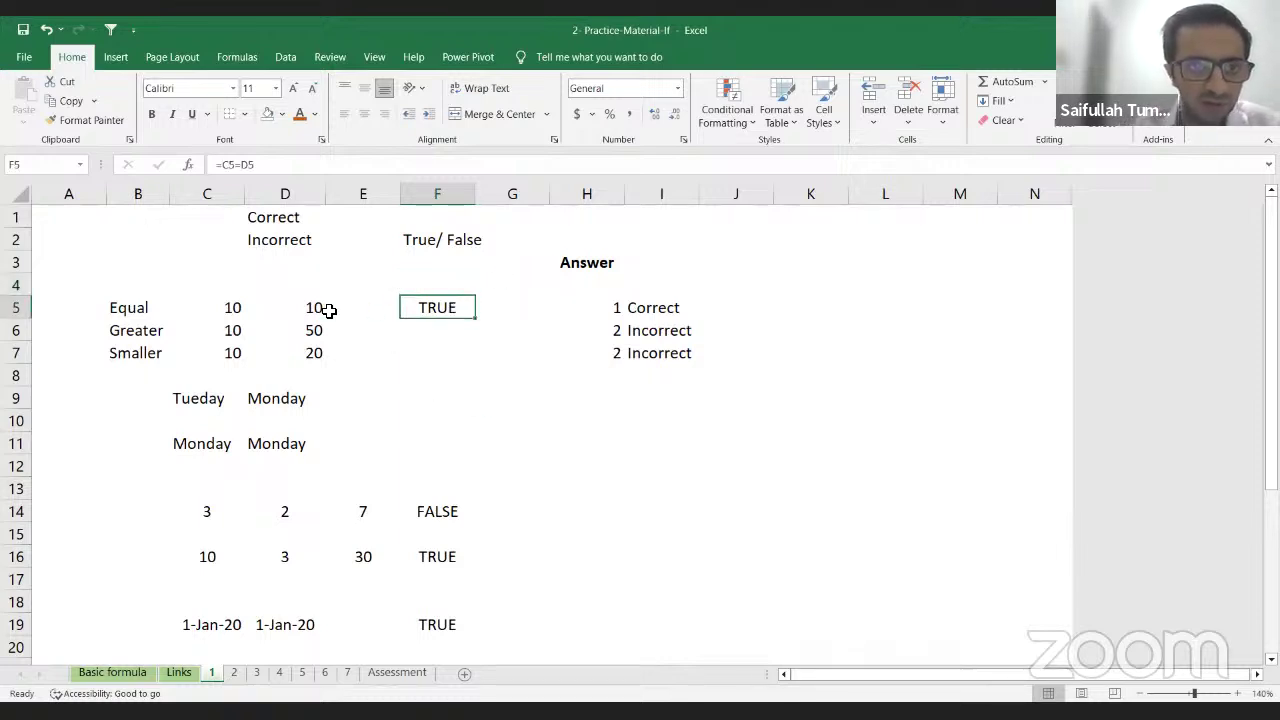
drag(229, 309, 284, 311)
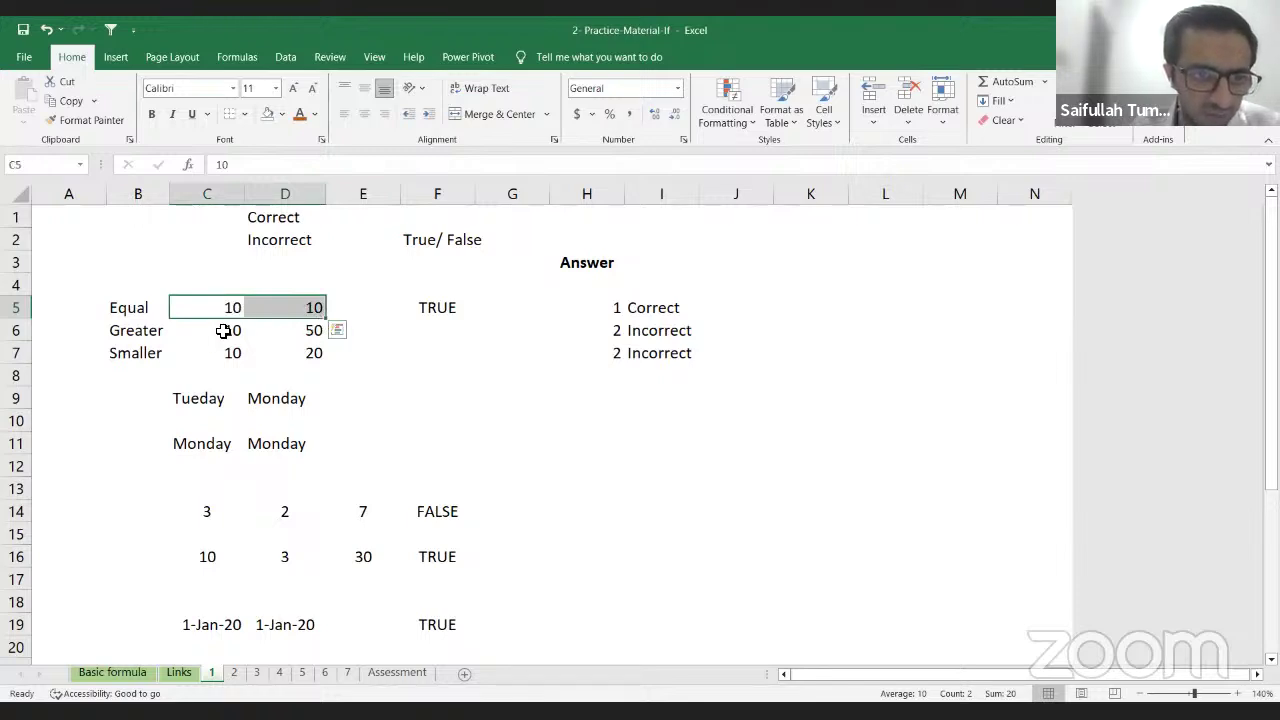
Step: Check the values in C6 and D6, then enter a first =C6=D6 comparison in F6
click(224, 331)
click(316, 333)
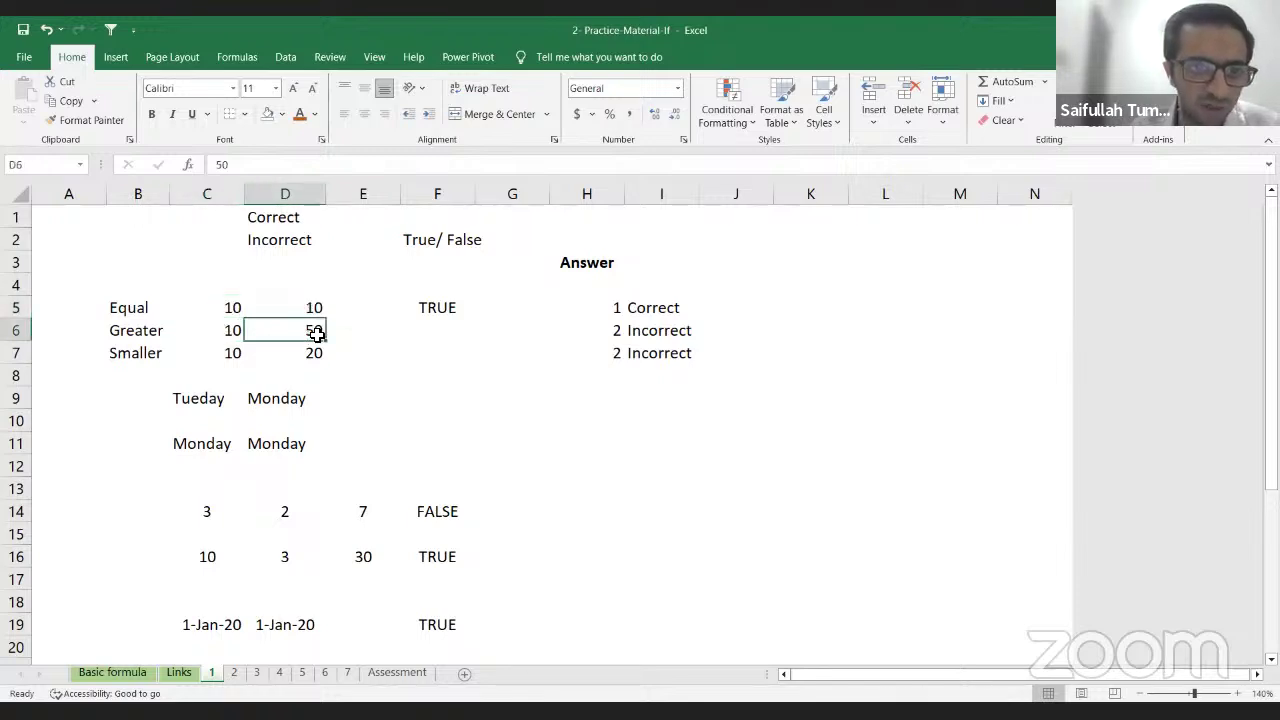
click(439, 328)
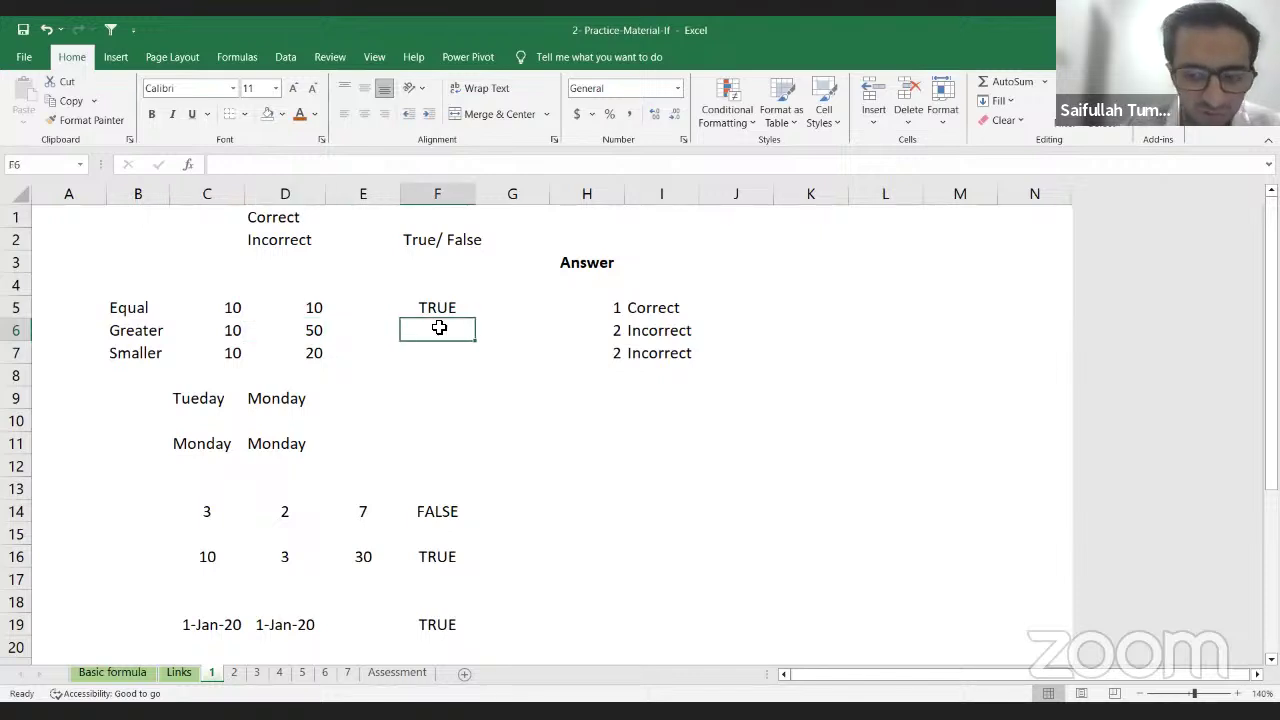
text(=)
key(Left)
key(Left)
key(Left)
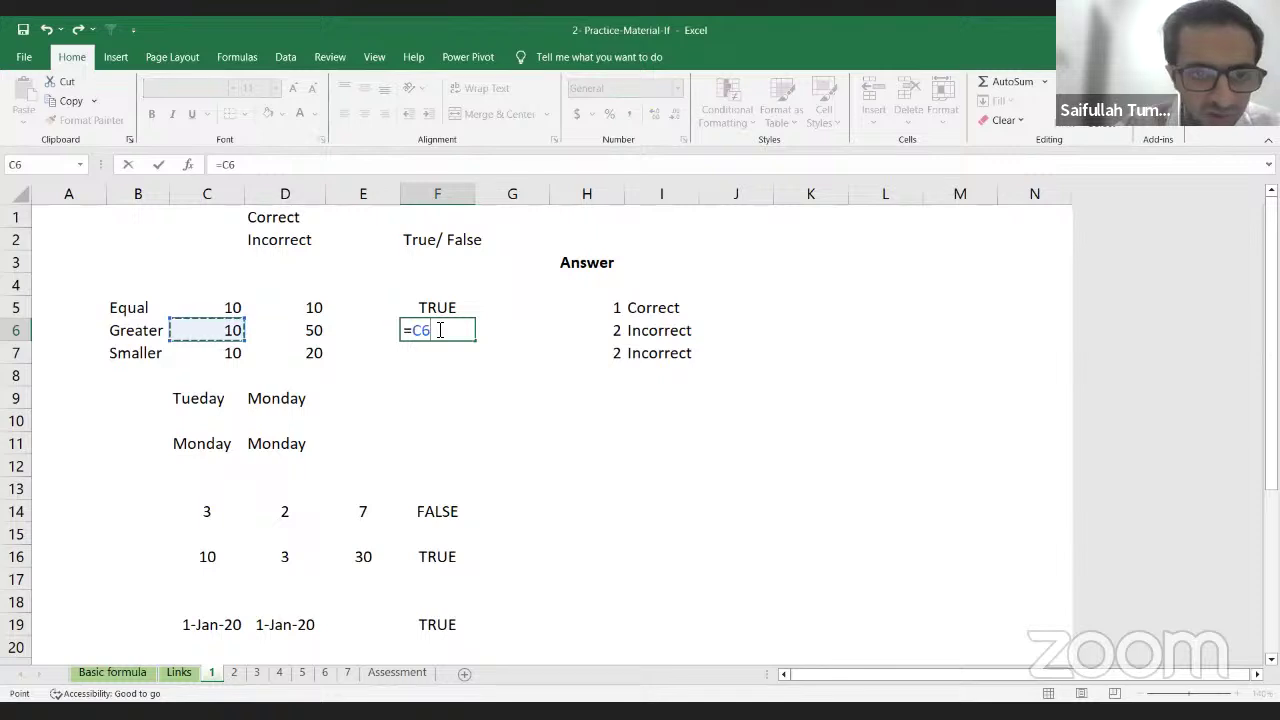
text(=)
key(Left)
key(Left)
key(Return)
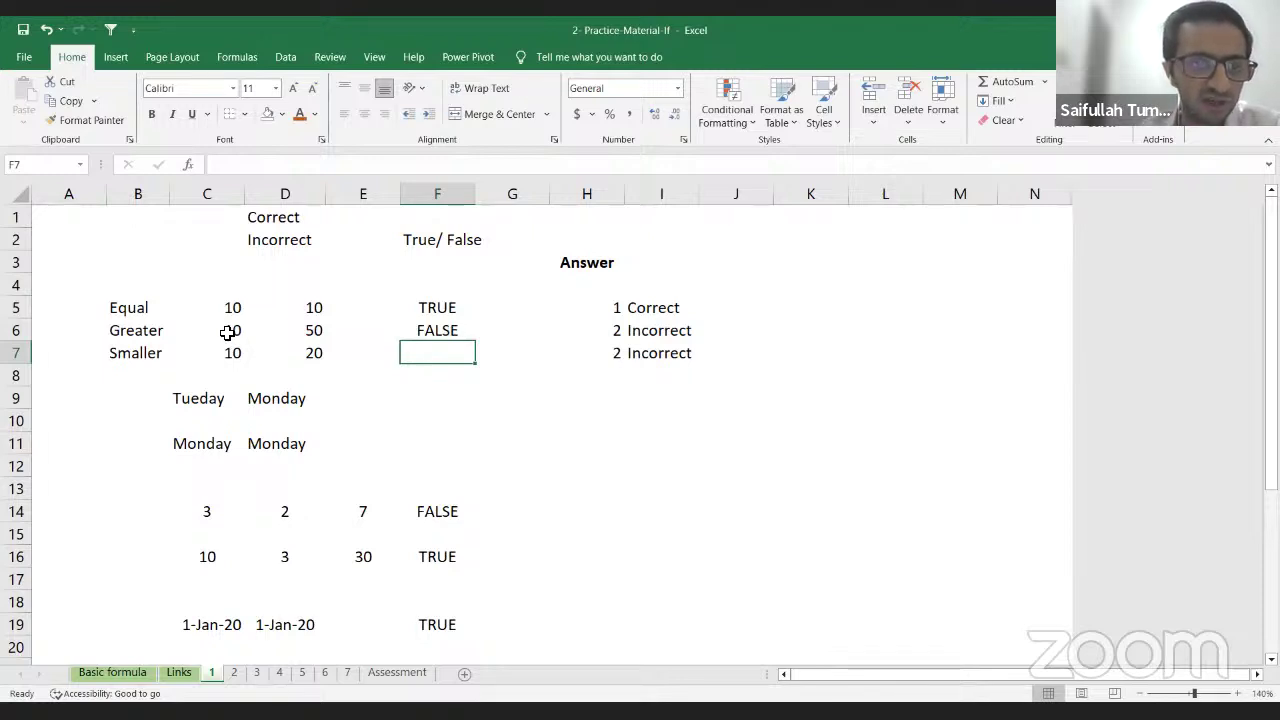
Step: Replace F6's formula with =C6<D6 so it returns TRUE
click(437, 331)
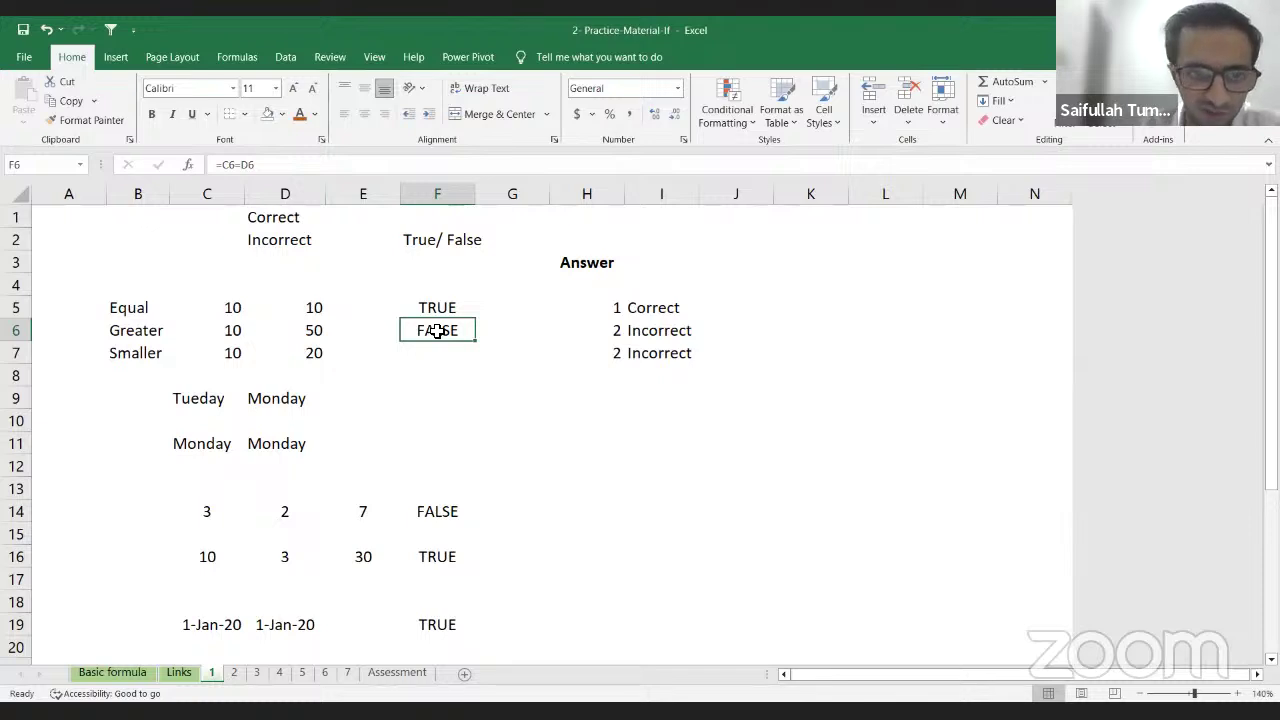
text(=)
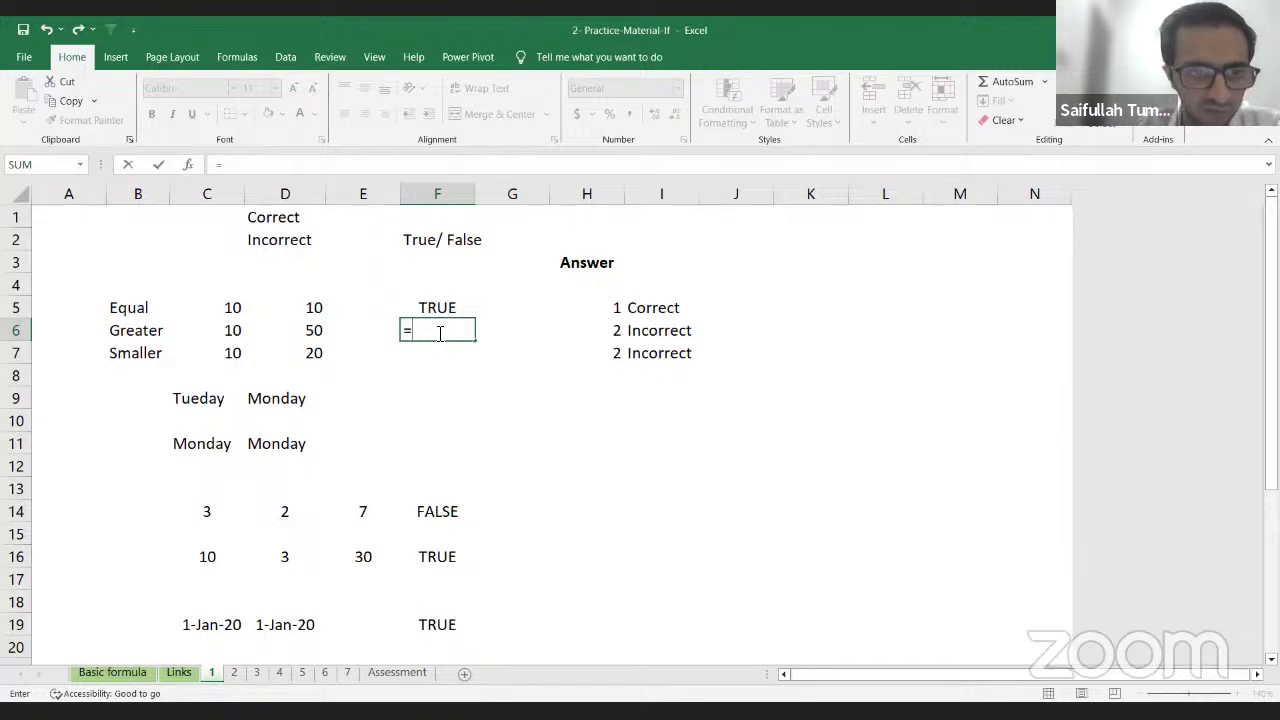
key(Left)
key(Left)
key(Left)
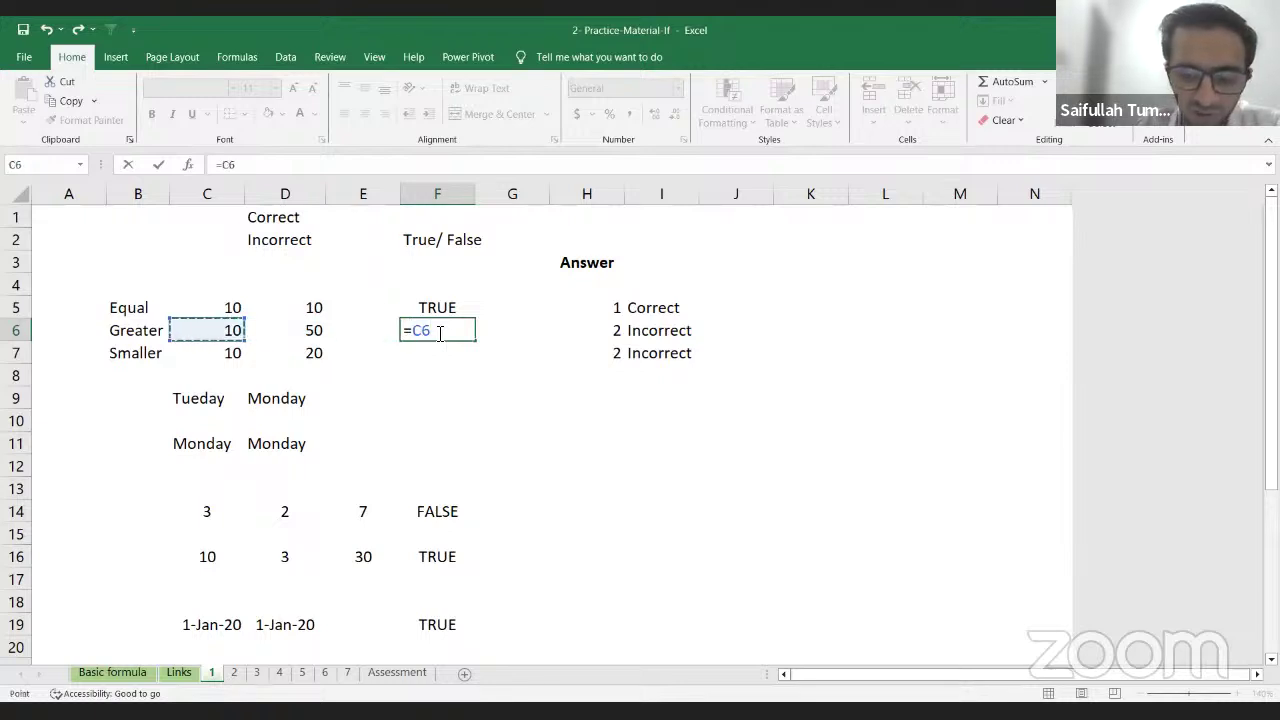
text(<)
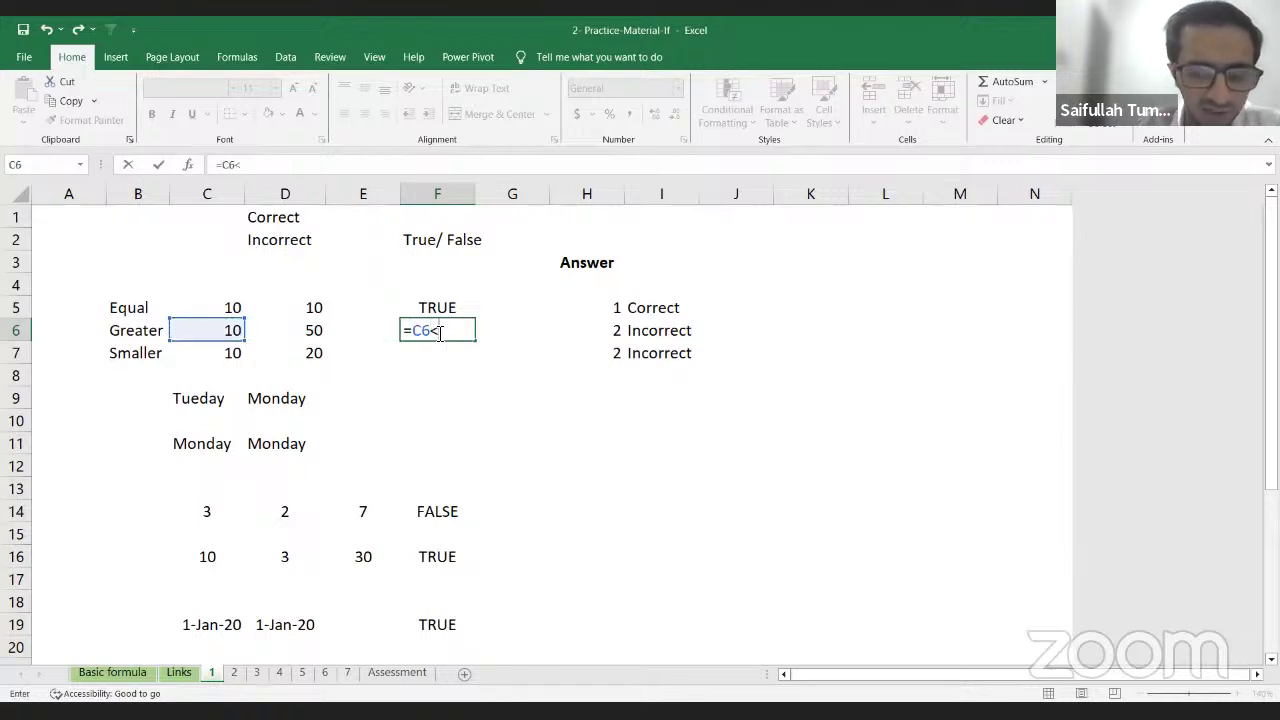
key(Left)
key(Left)
key(Return)
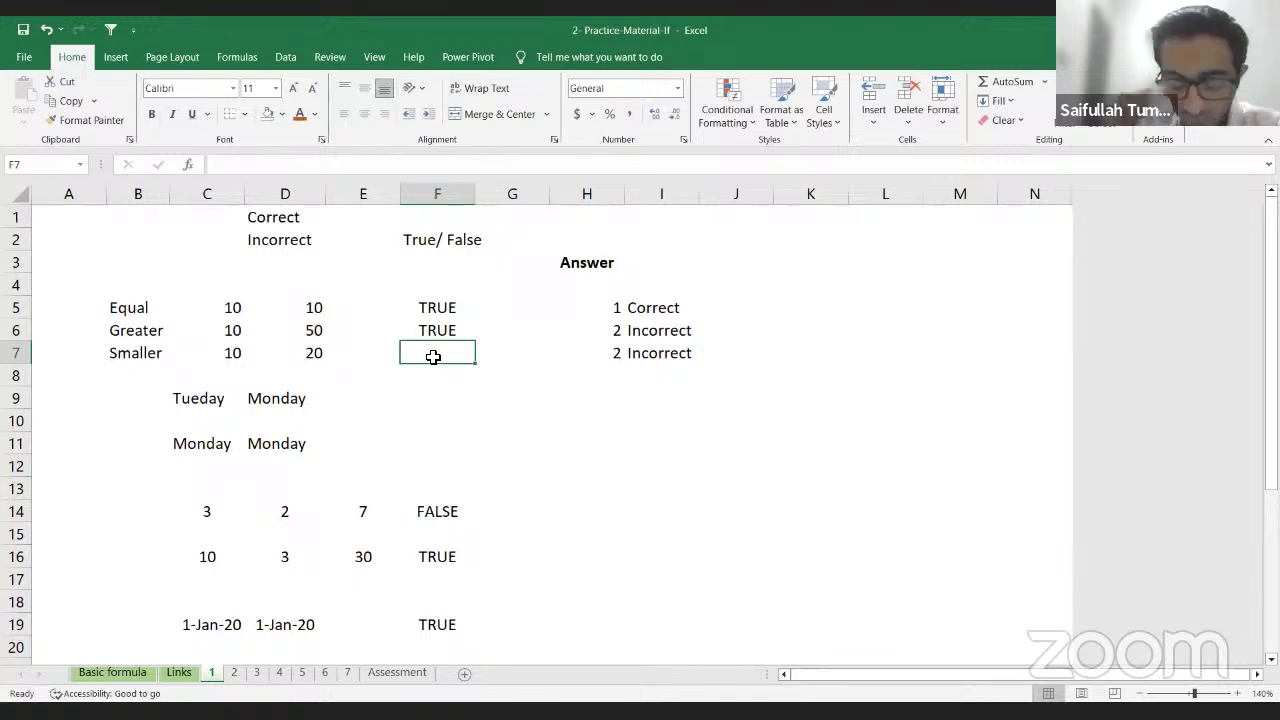
text(=)
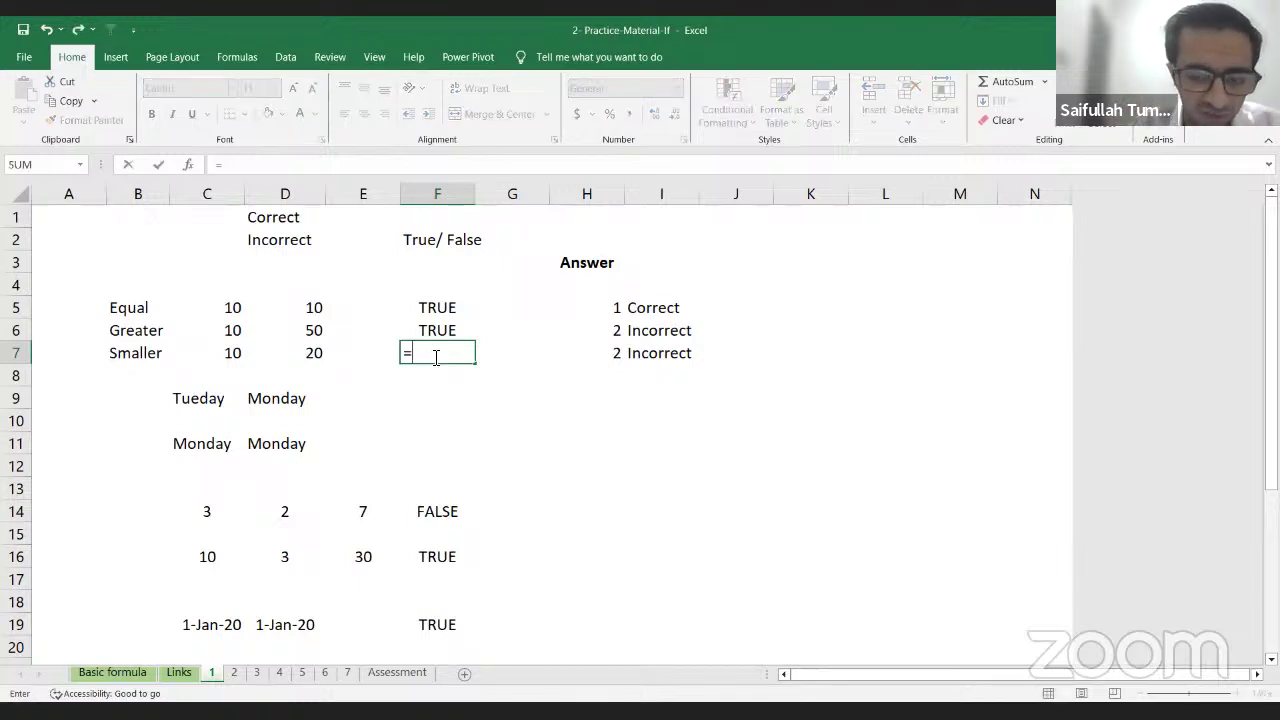
key(Left)
key(Left)
key(Left)
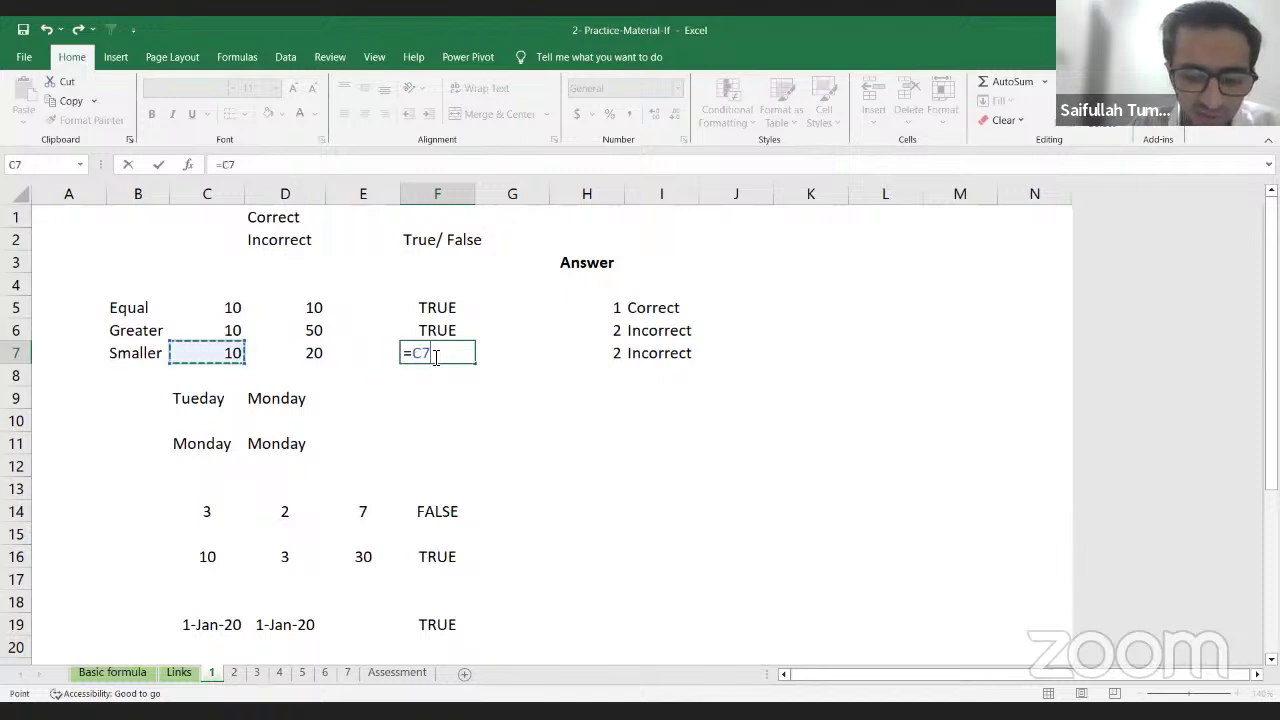
text(<)
key(Left)
key(Left)
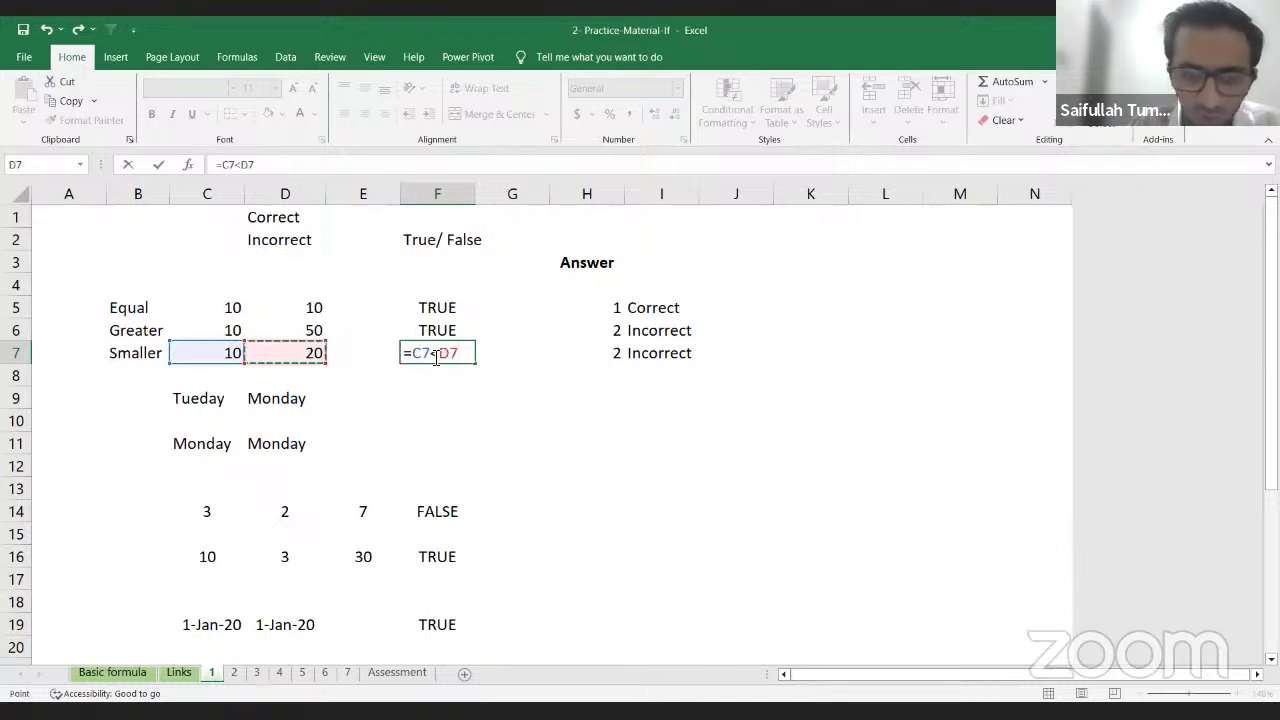
key(Return)
click(432, 357)
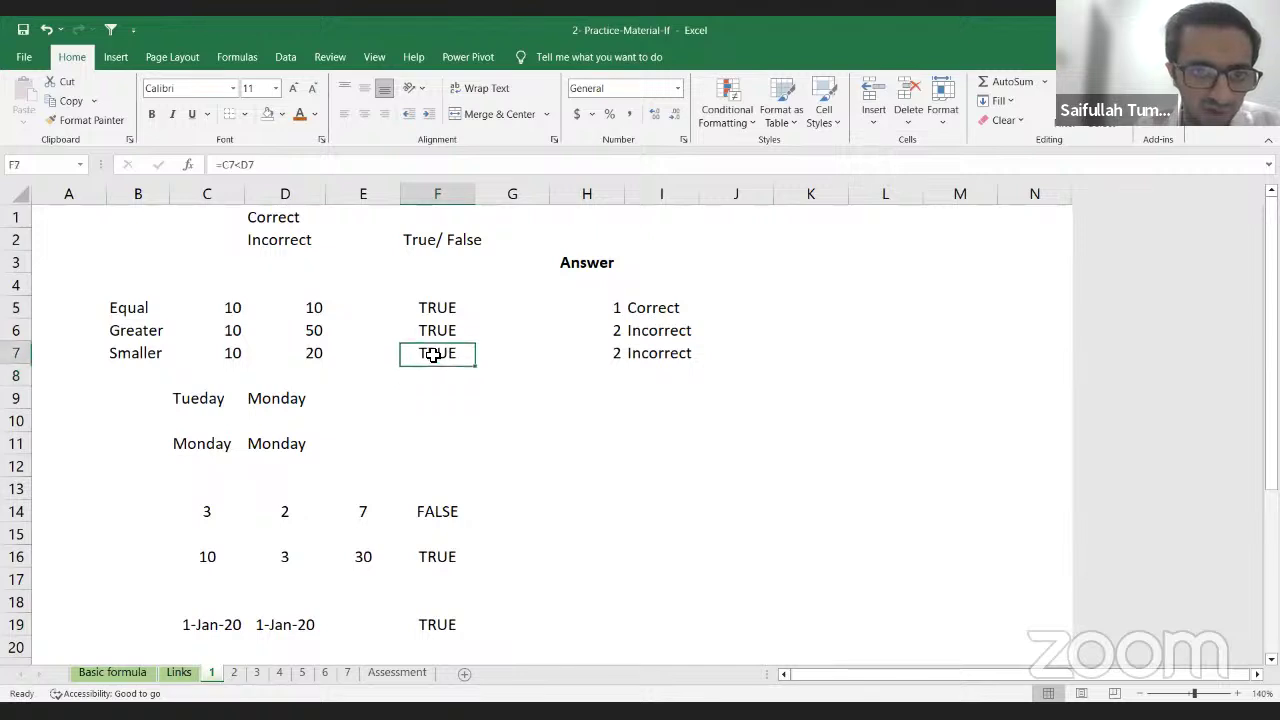
text(=)
key(Left)
key(Left)
key(Left)
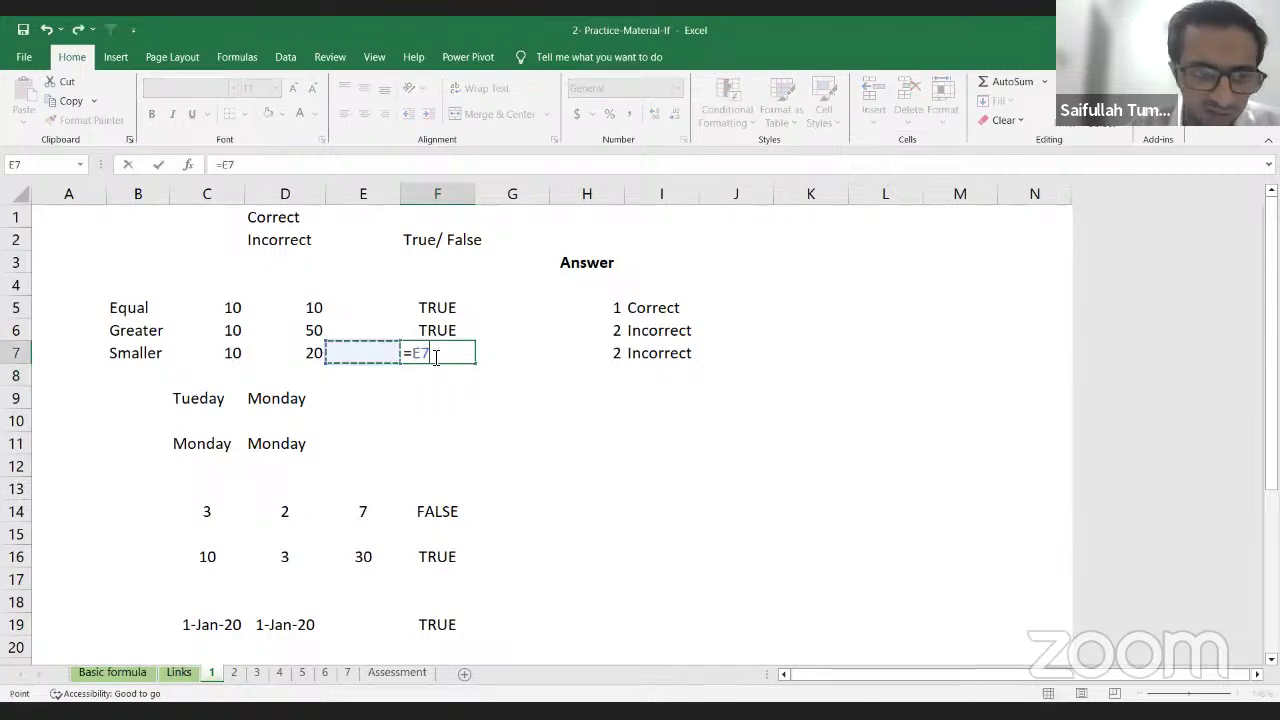
text(>)
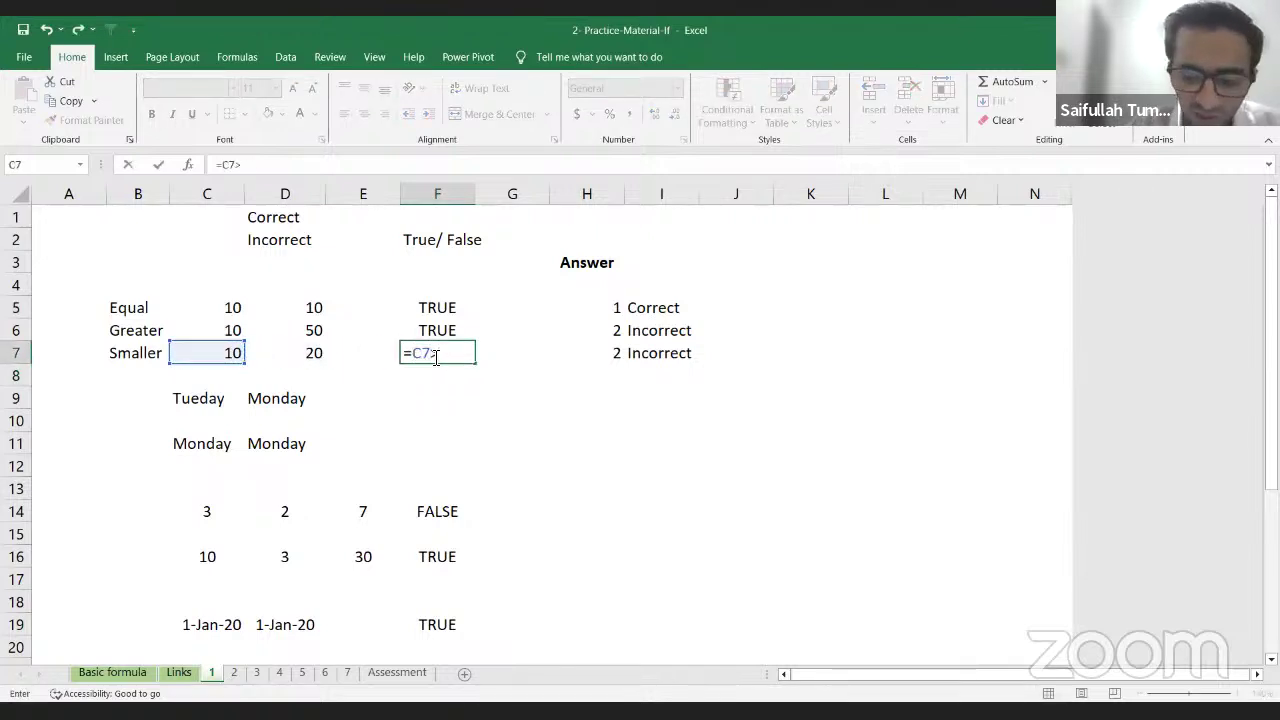
key(Left)
key(Left)
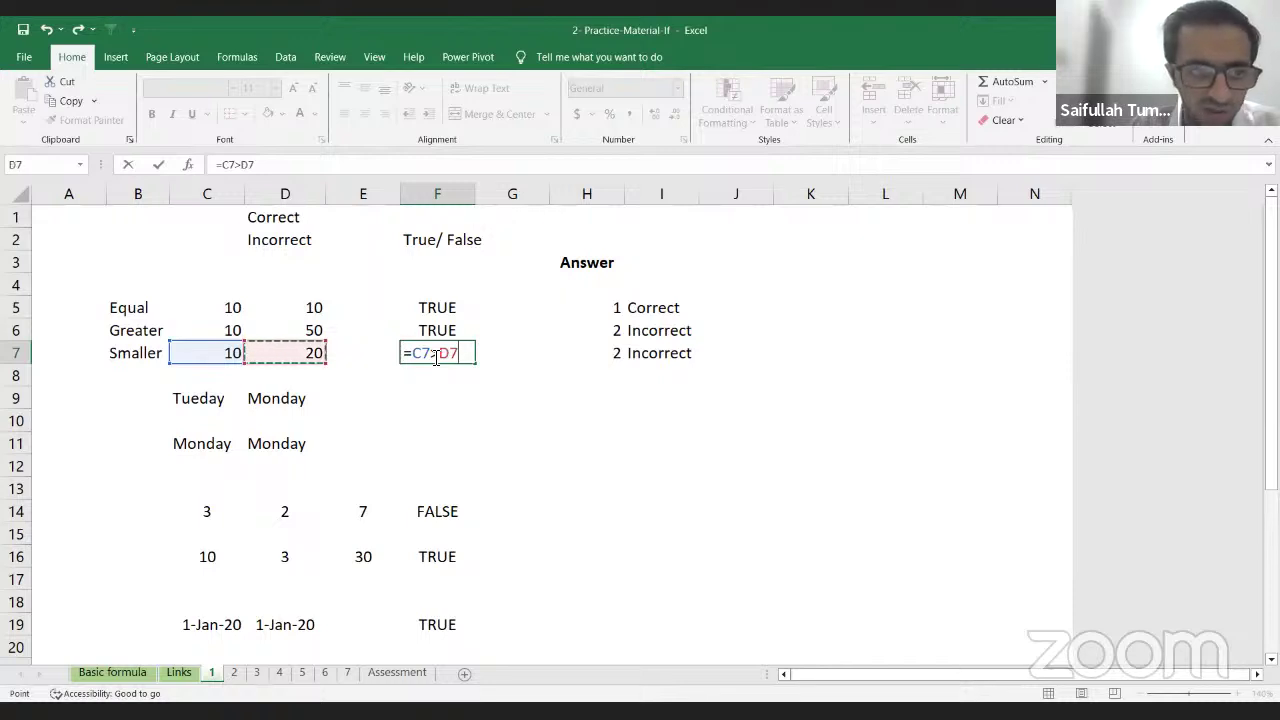
key(Return)
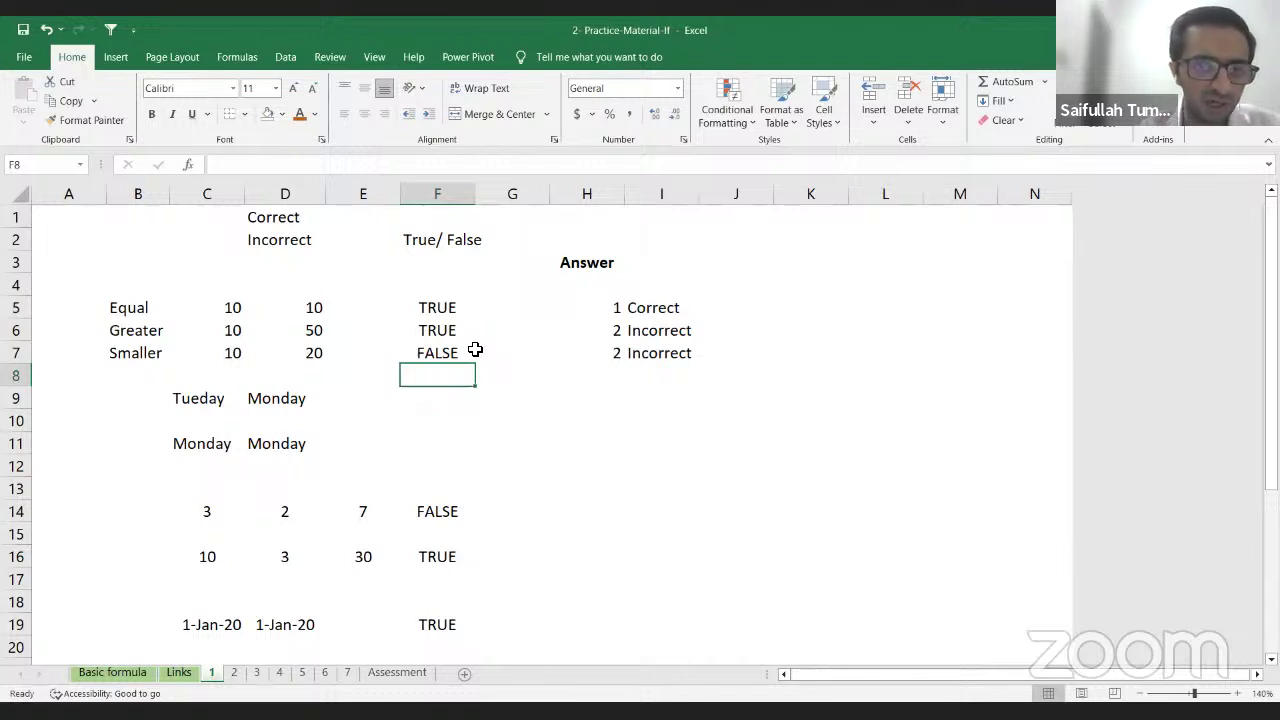
click(461, 362)
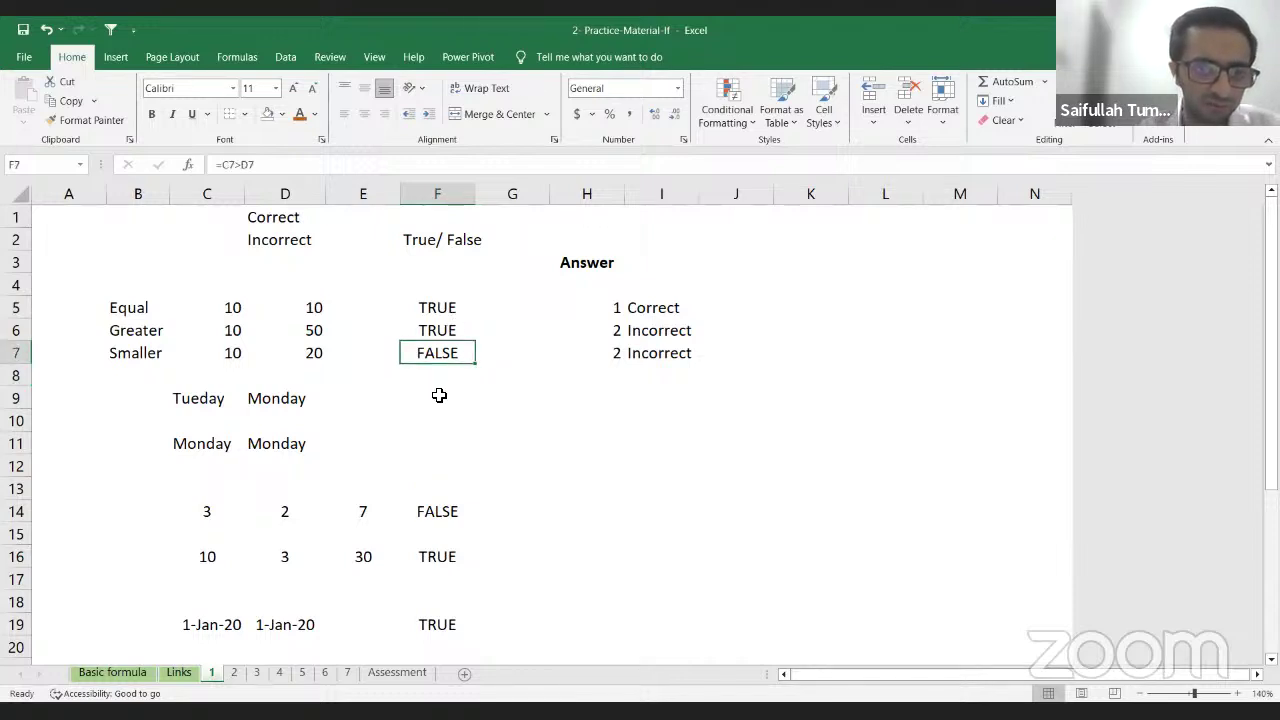
click(431, 400)
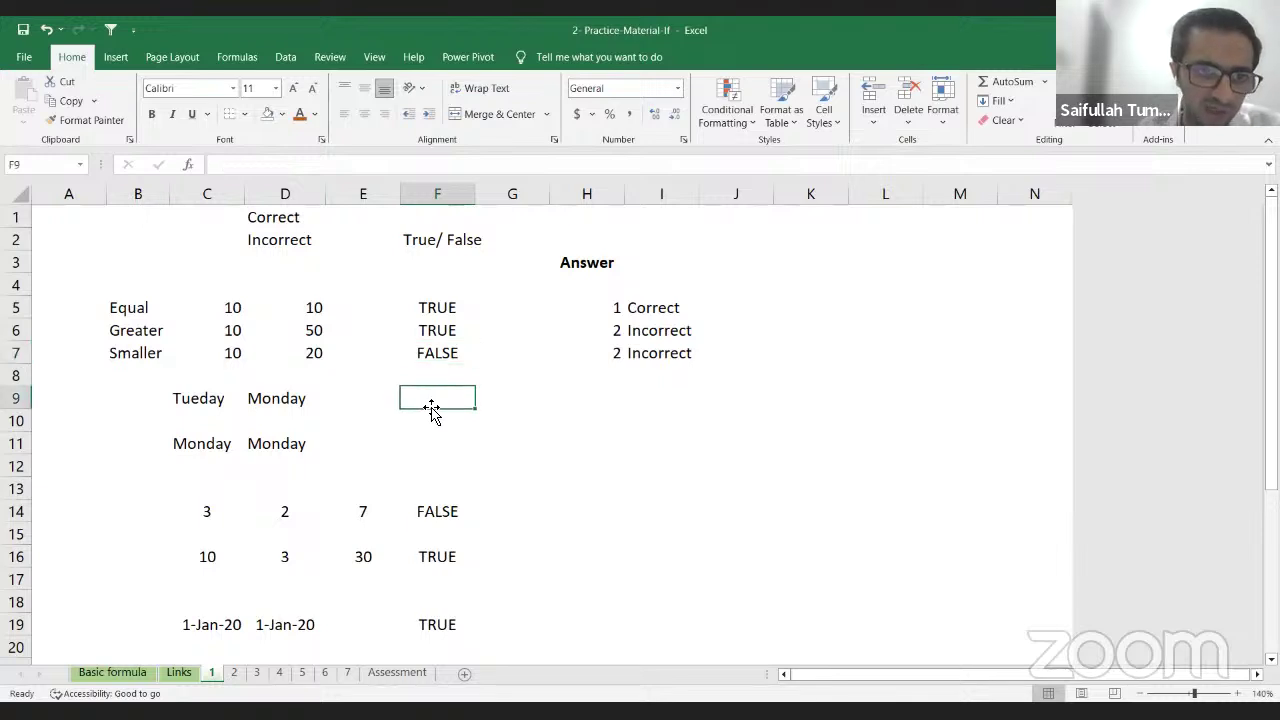
Step: Enter day-name comparisons =C9=D9 in F9 (FALSE) and =C11=D11 in F11 (TRUE)
text(=)
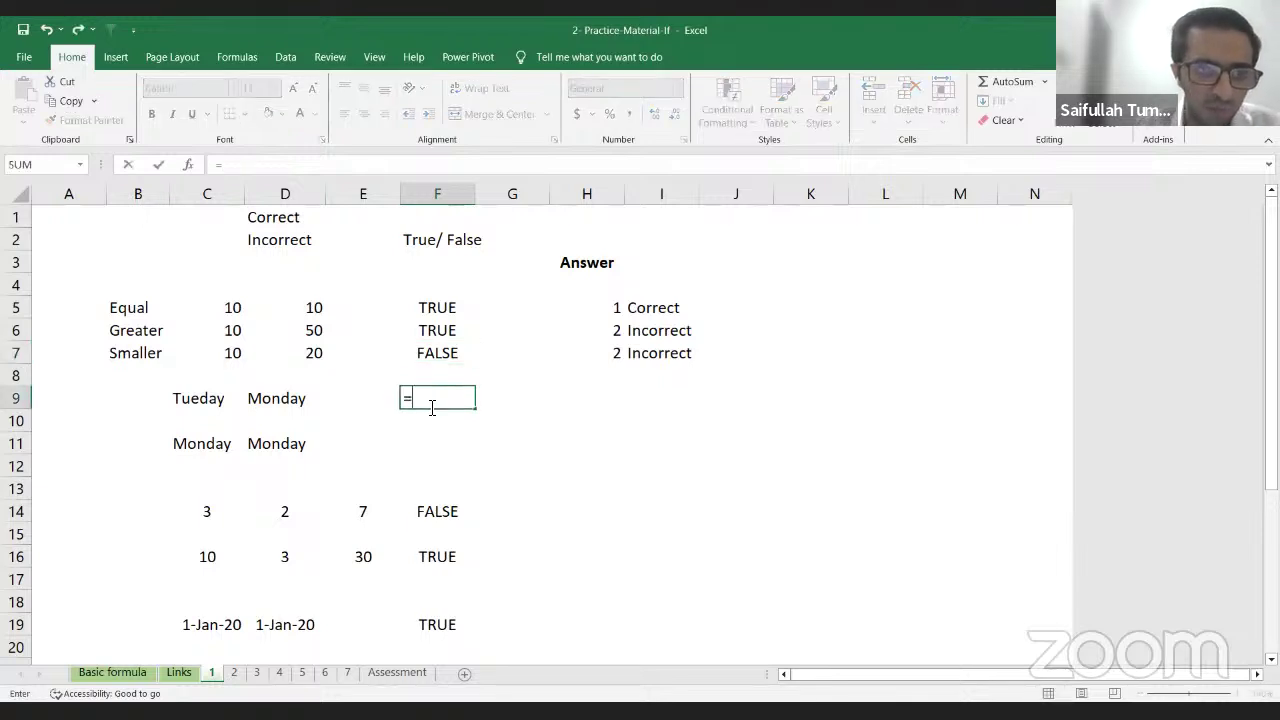
key(Left)
key(Left)
key(Left)
text(=)
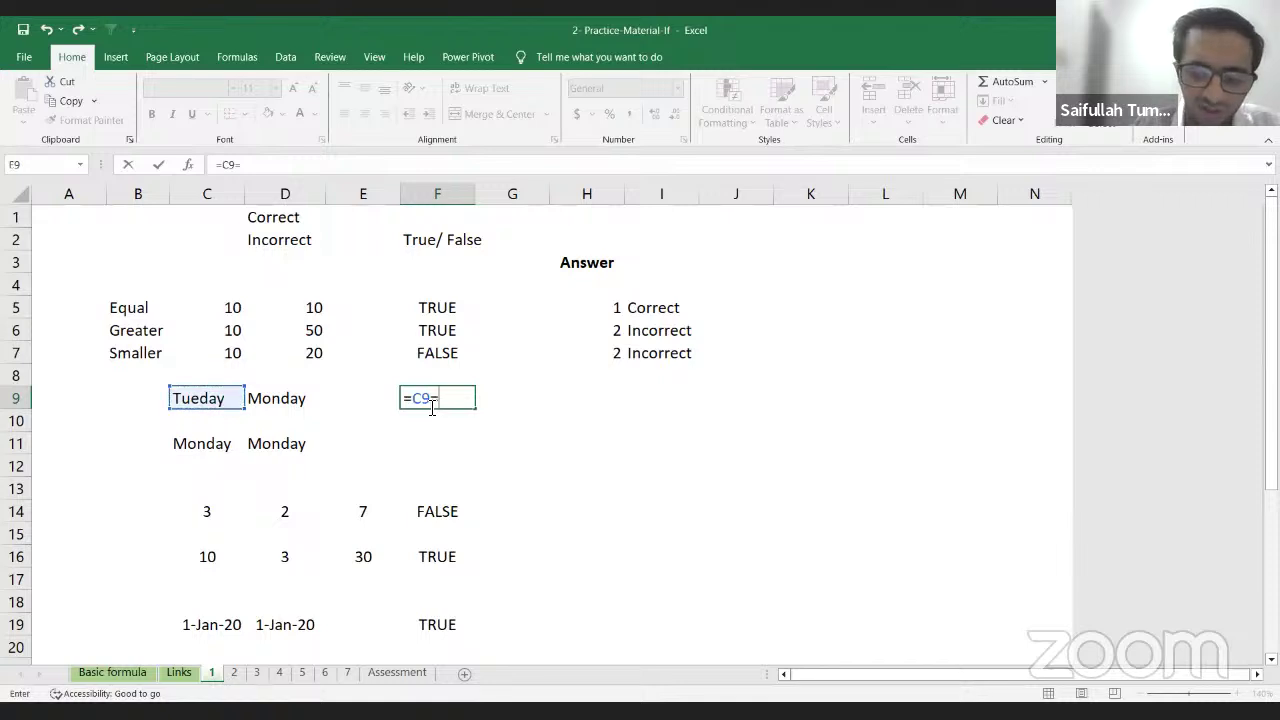
key(Left)
key(Left)
key(Return)
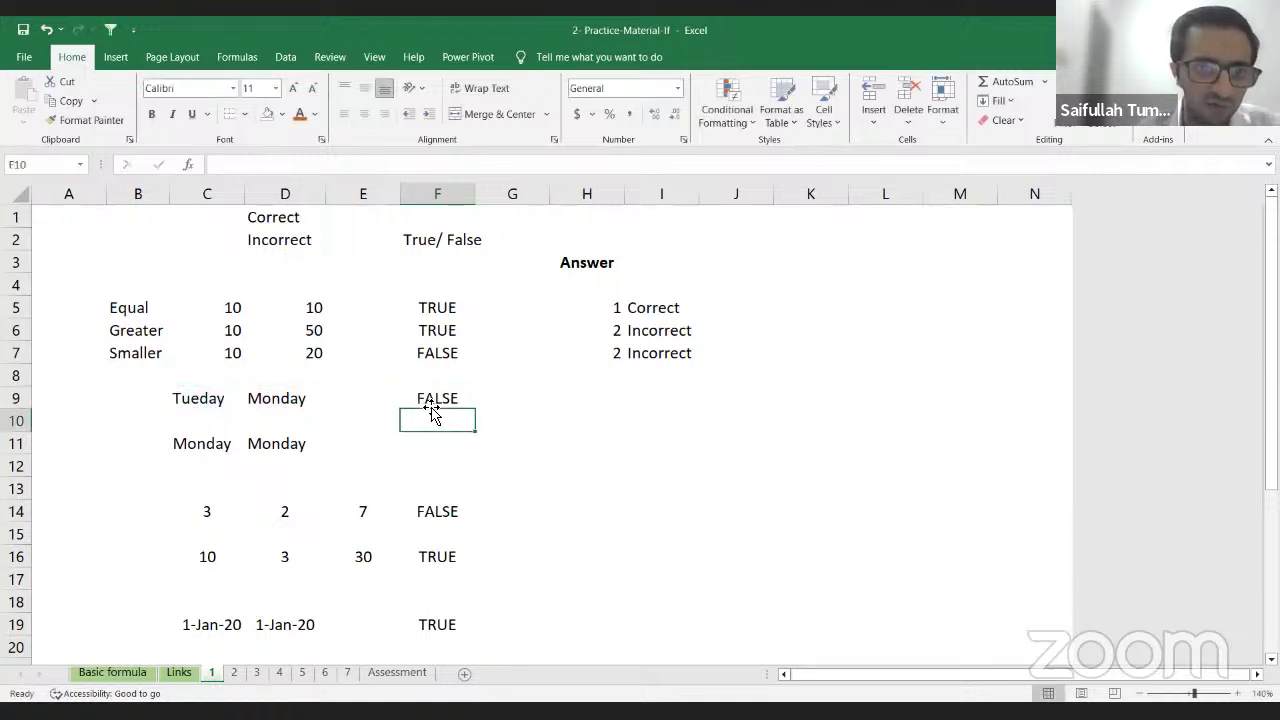
click(439, 447)
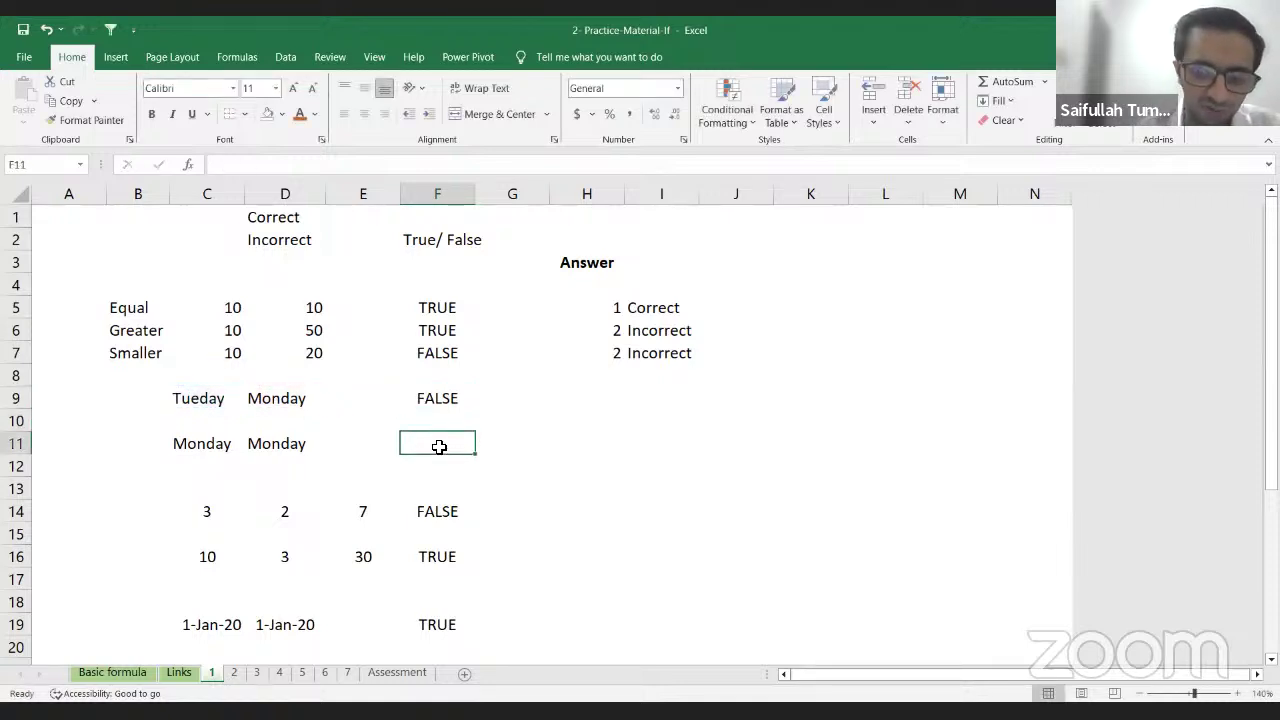
text(=)
key(Left)
key(Left)
key(Left)
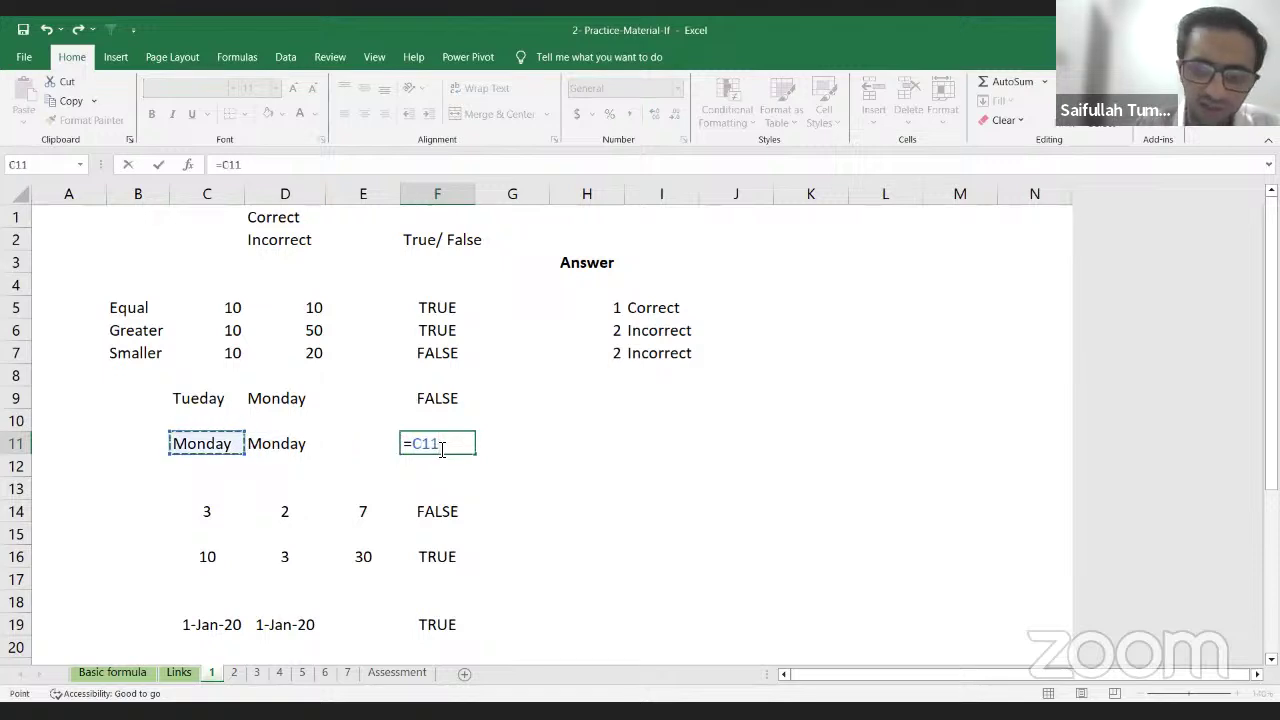
text(=)
key(Left)
key(Left)
key(Return)
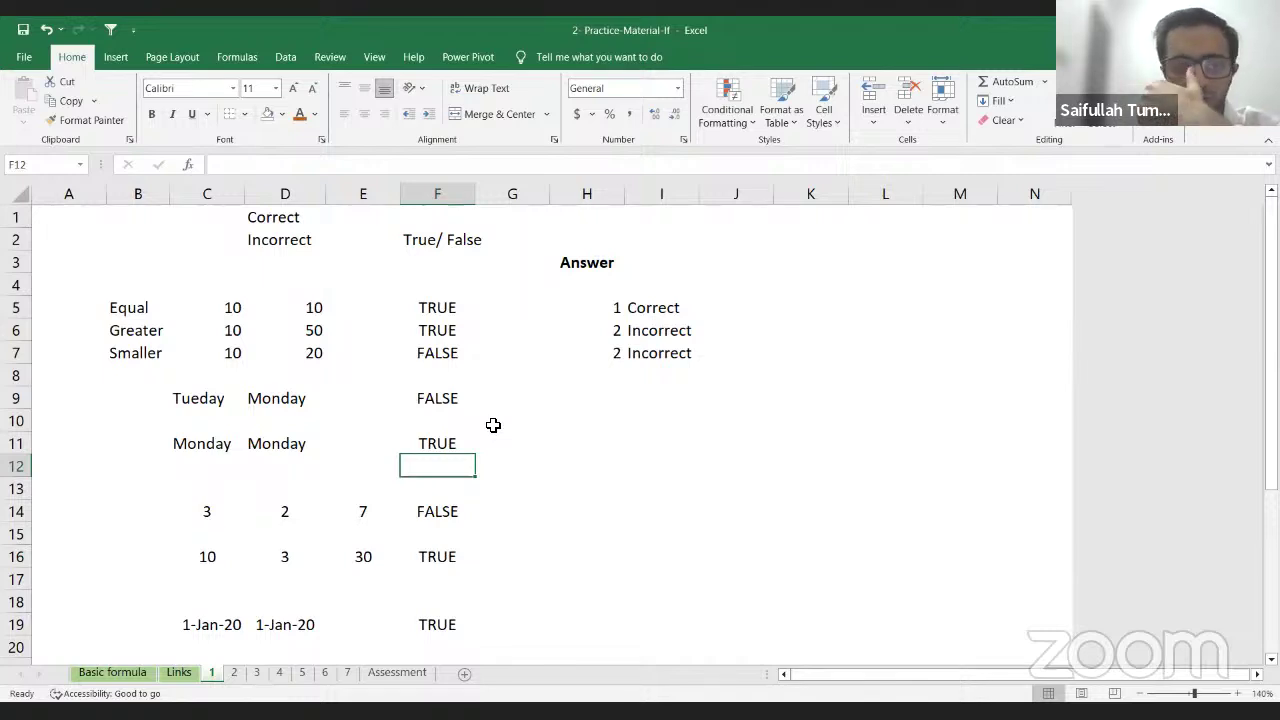
Step: Clear F14's old formula and review its row values 3, 2 and 7
scroll(455, 480, down, 1)
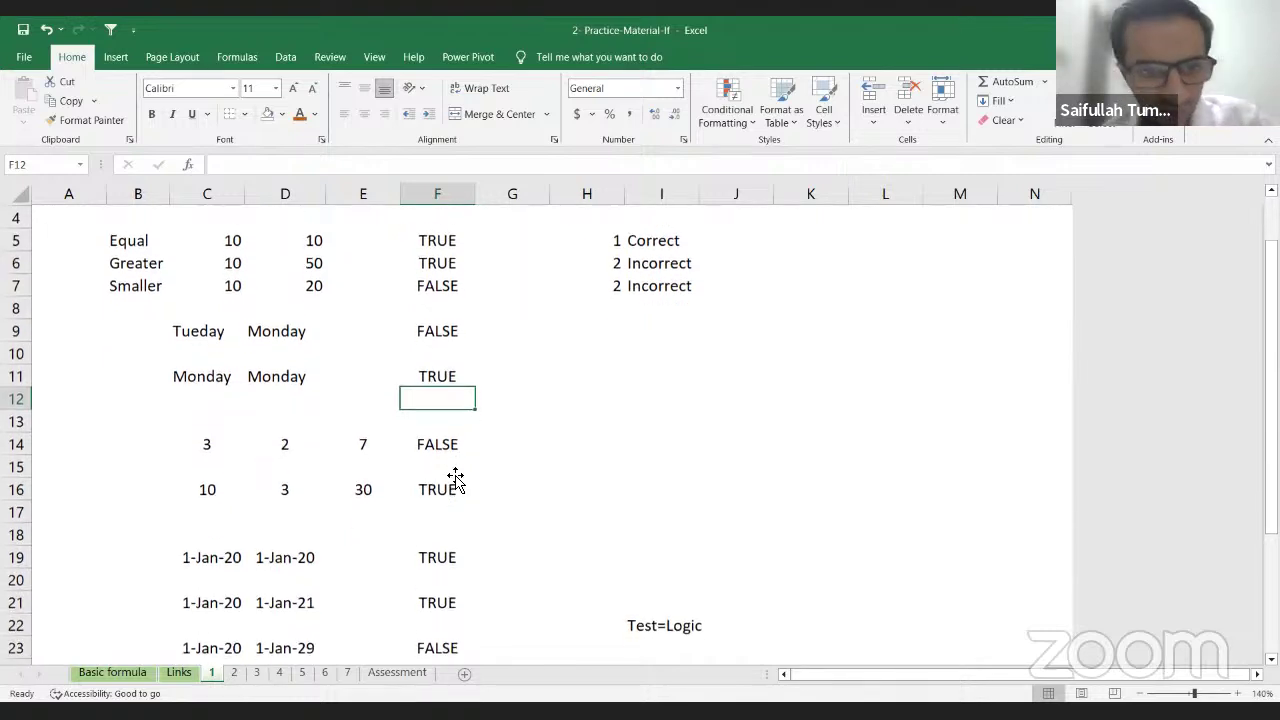
click(450, 445)
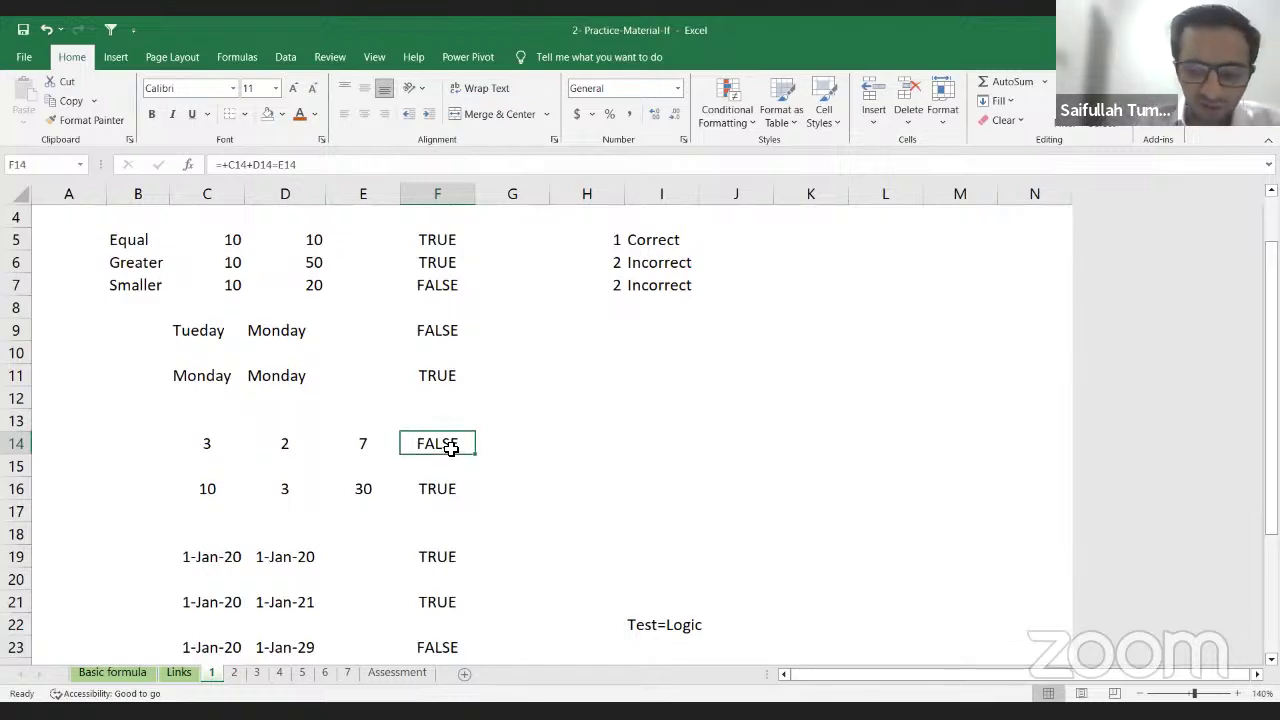
key(Delete)
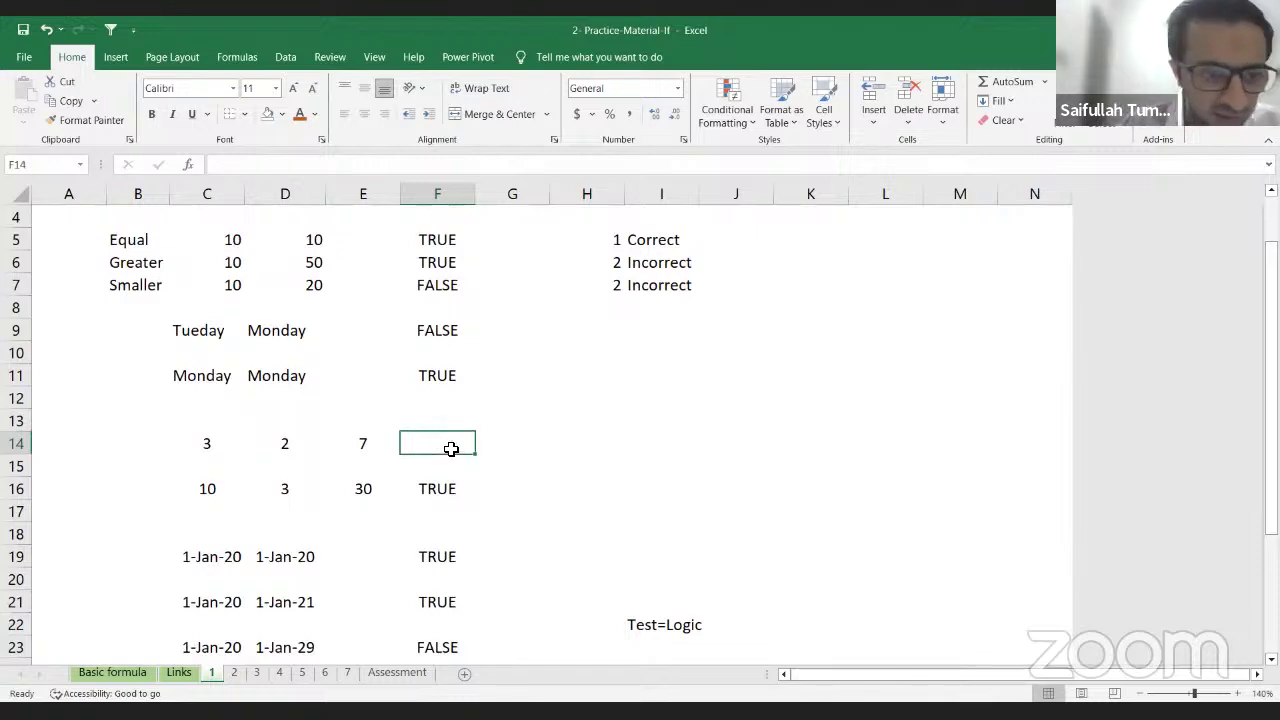
click(210, 440)
click(297, 445)
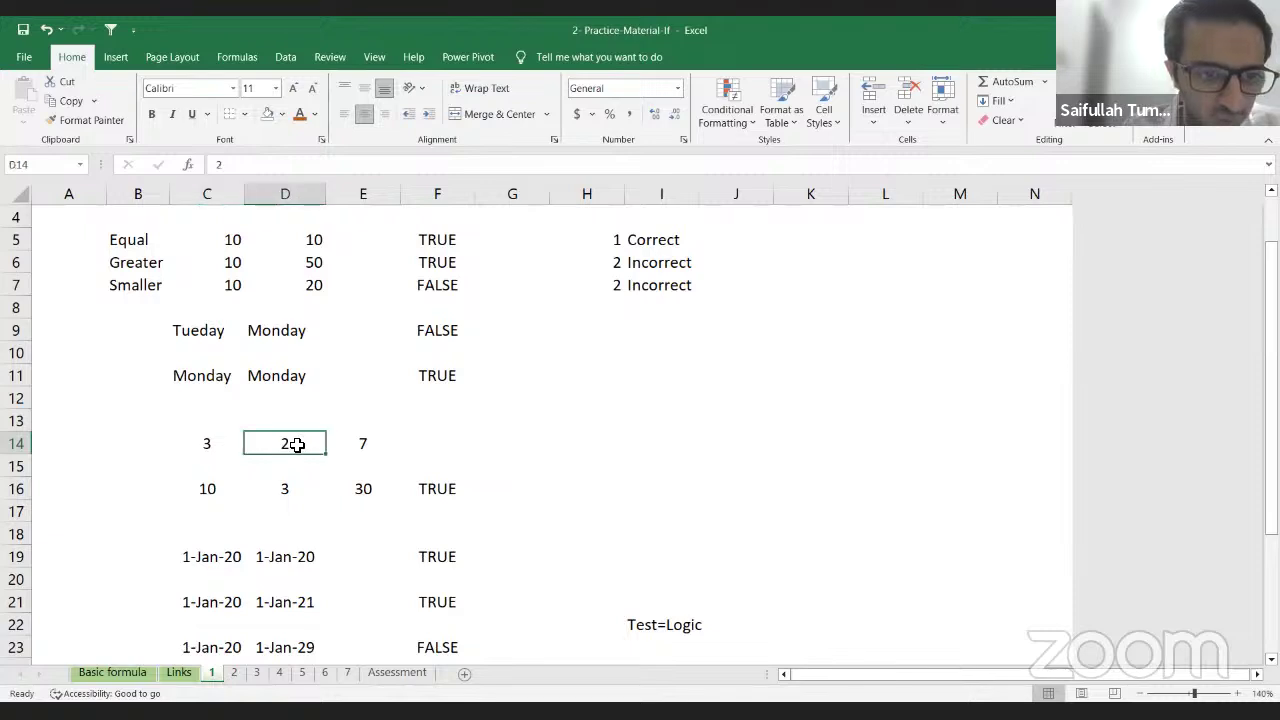
click(365, 441)
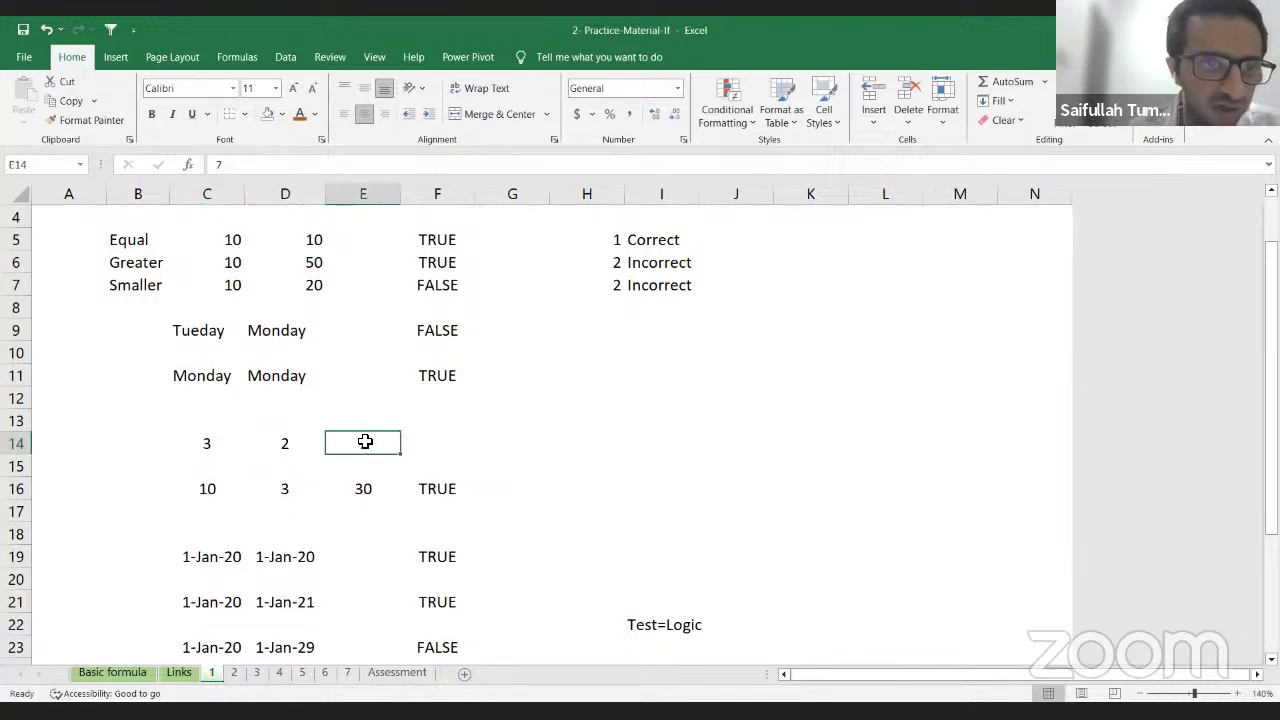
click(441, 444)
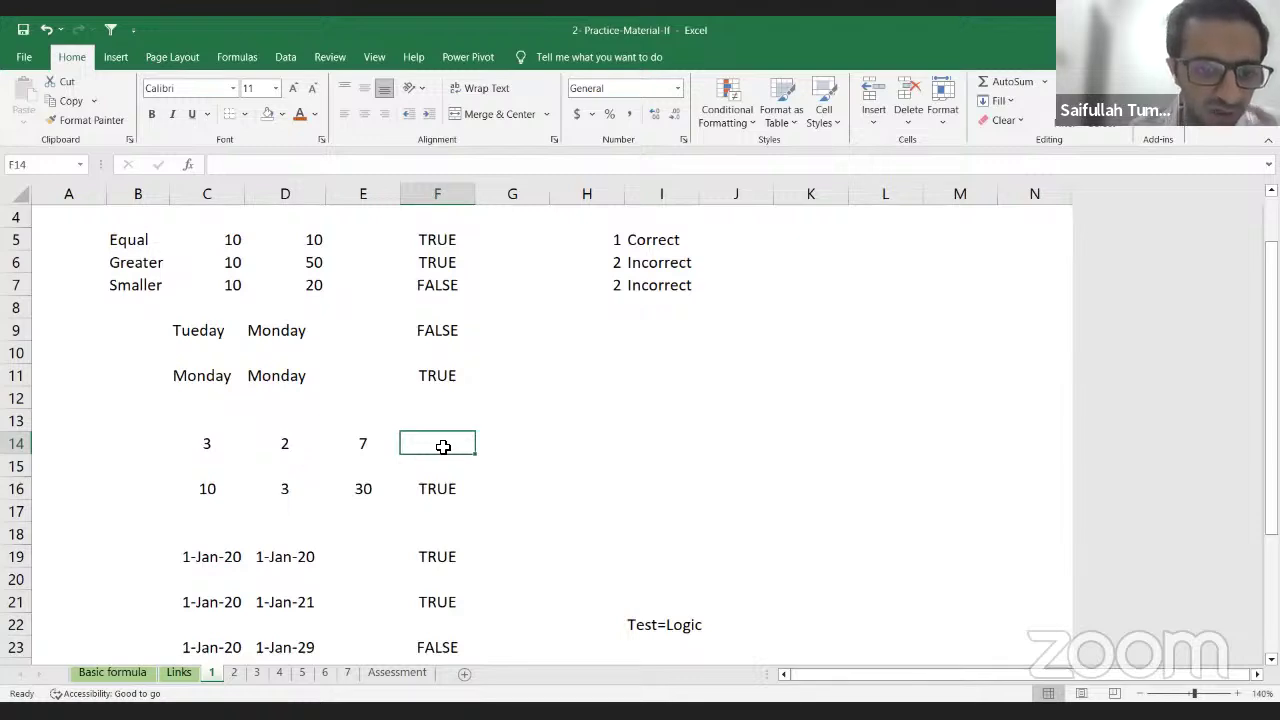
Step: Enter =C14+D14=E14 in F14, returning FALSE
text(=)
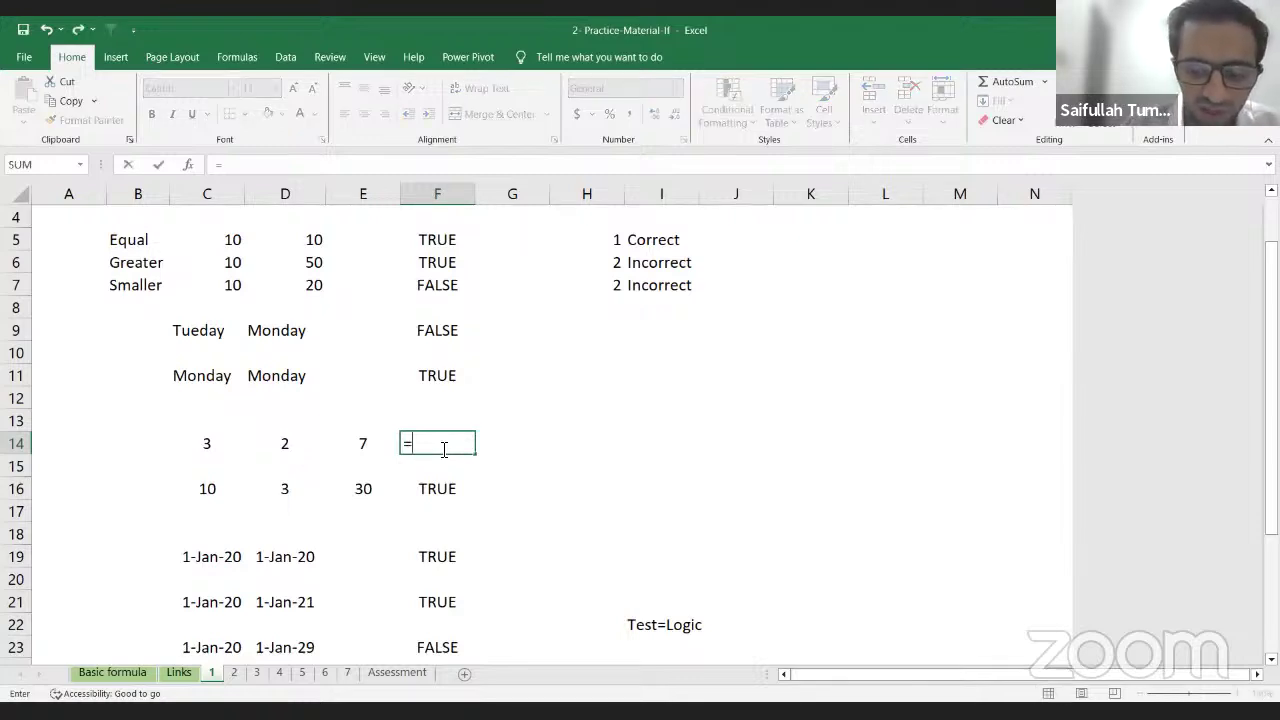
key(Left)
key(Left)
key(Left)
text(+)
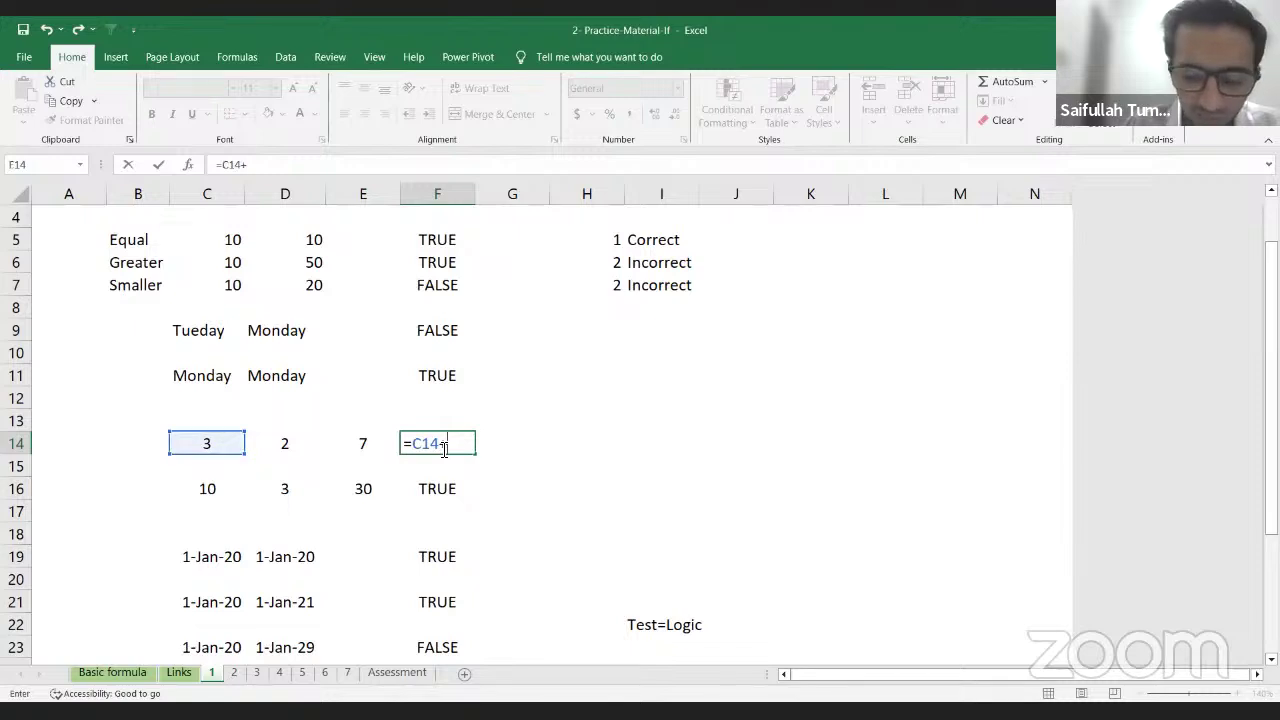
key(Left)
key(Left)
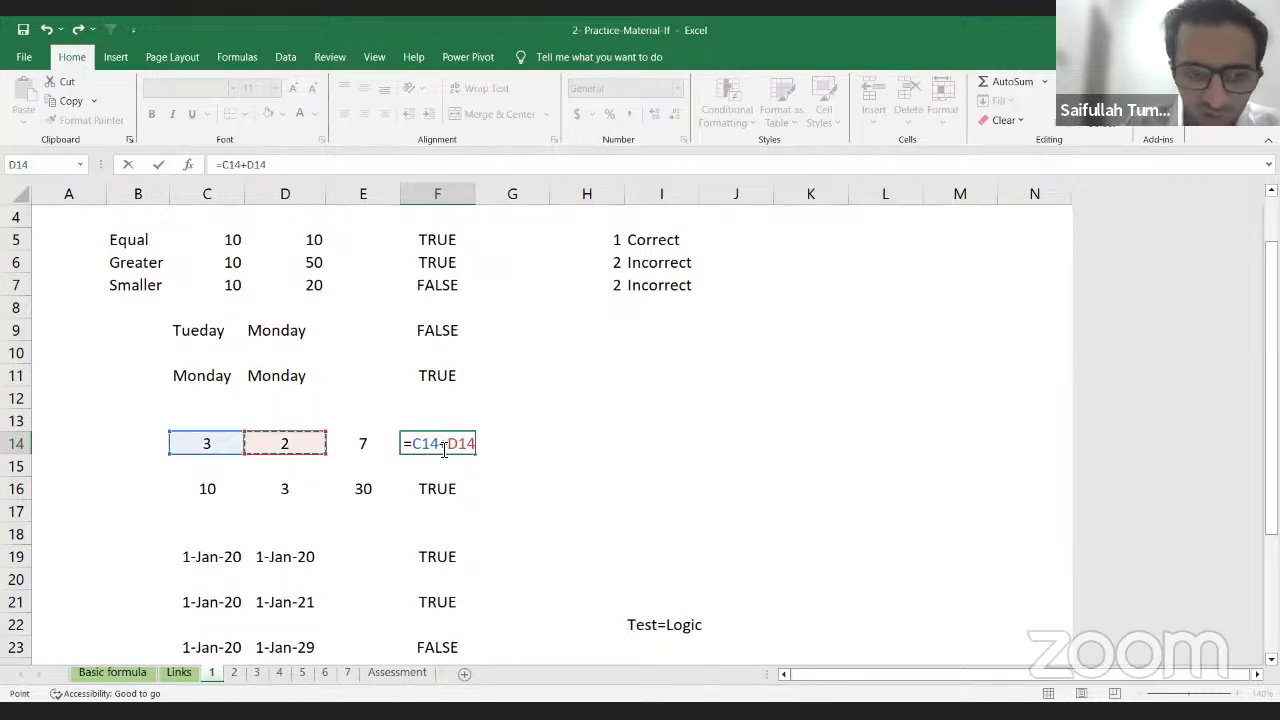
text(=)
key(Left)
key(Left)
key(Right)
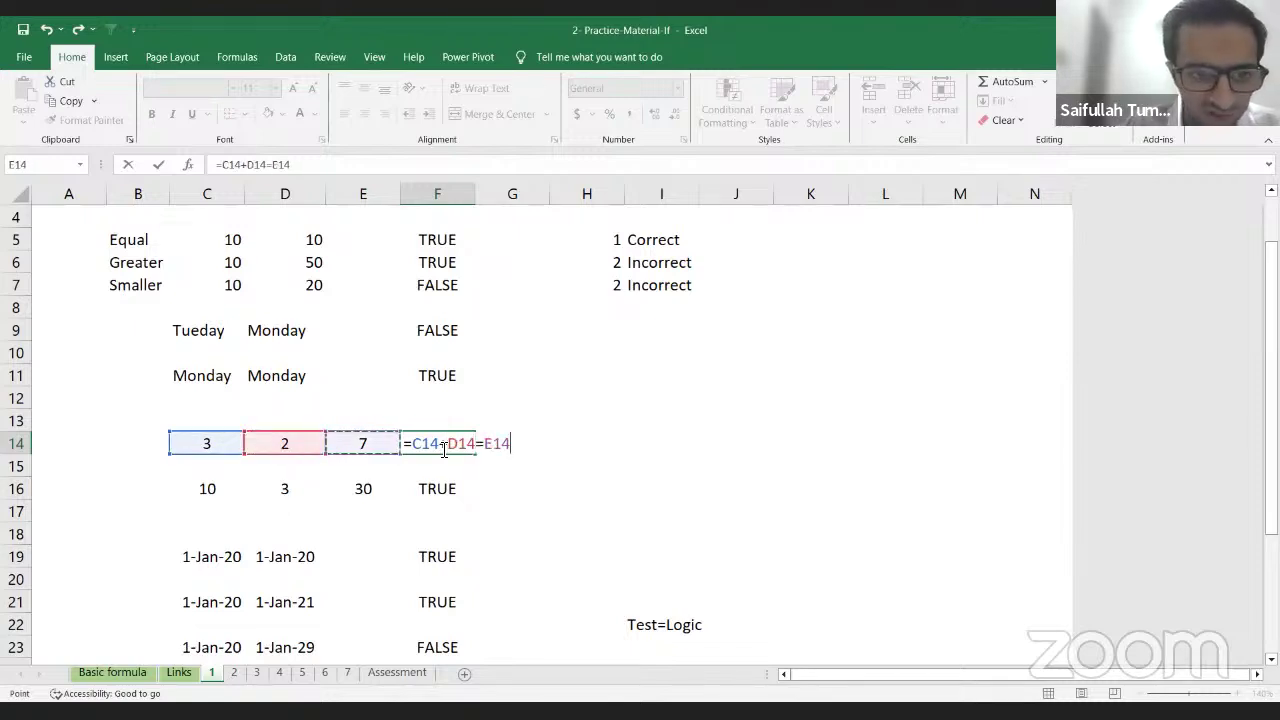
key(Return)
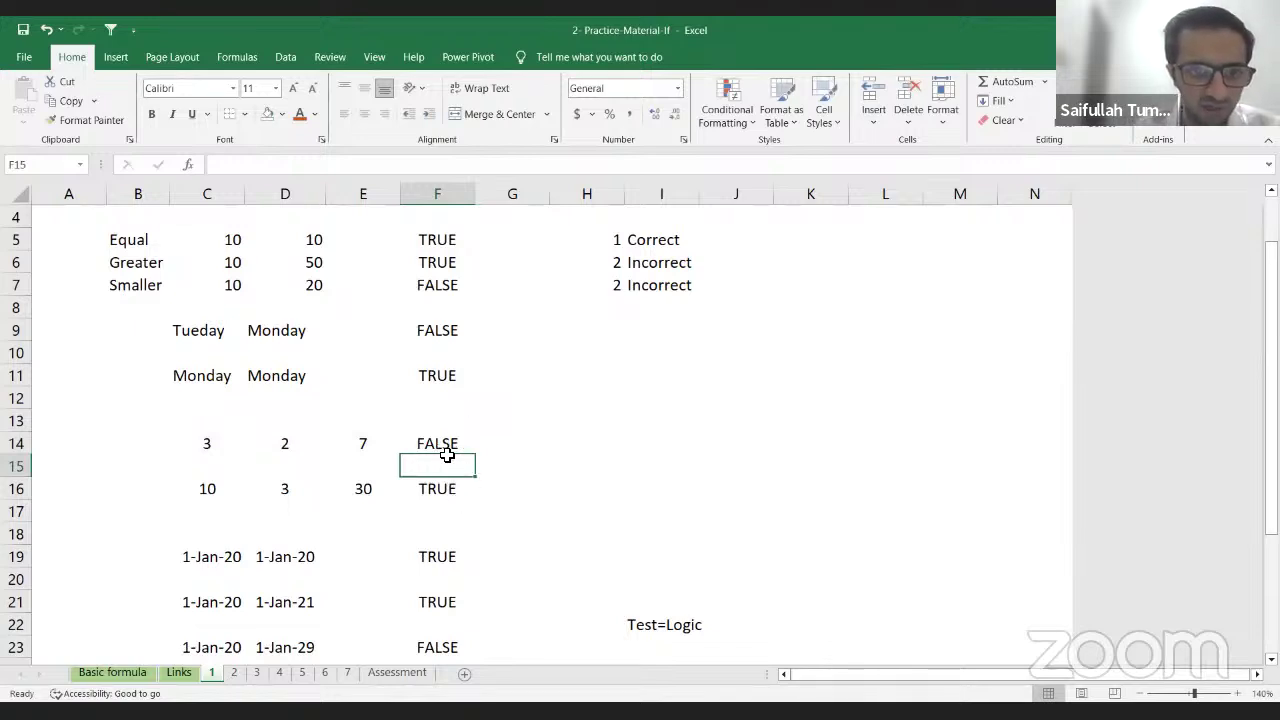
Step: Copy the F14 formula into F16
key(Down)
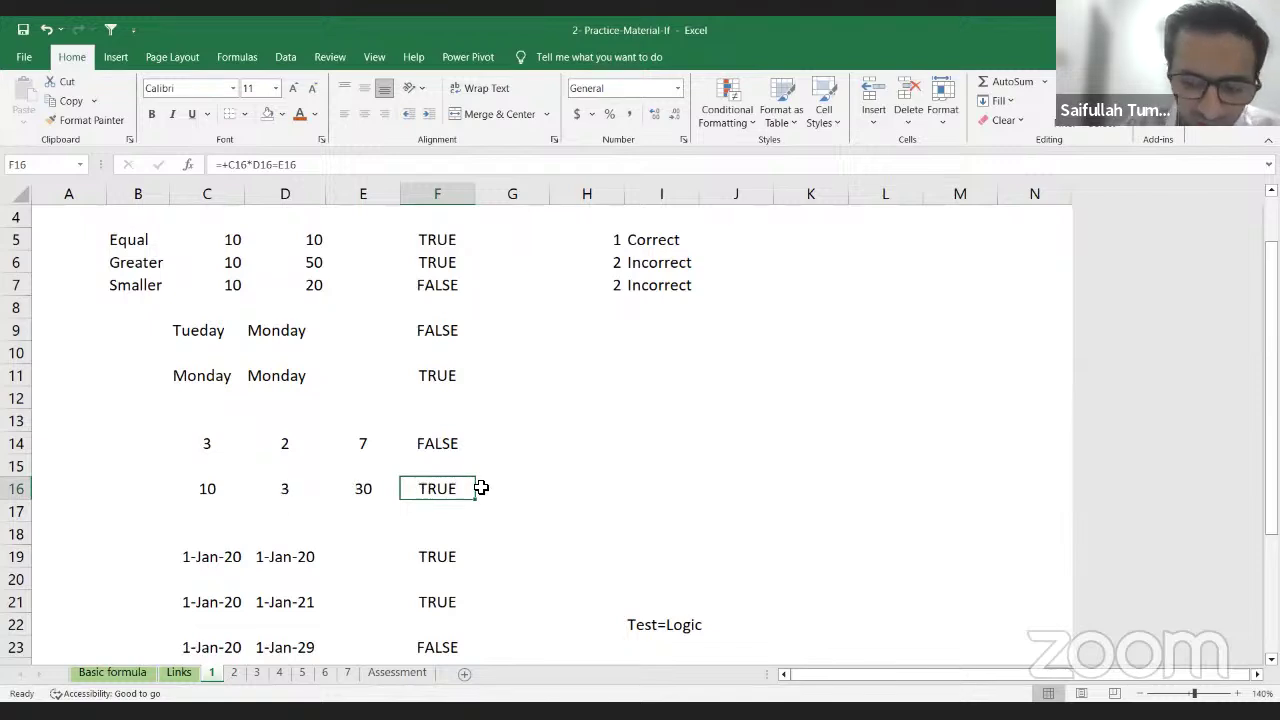
key(Up)
key(Up)
key(ctrl+c)
key(Down)
key(Down)
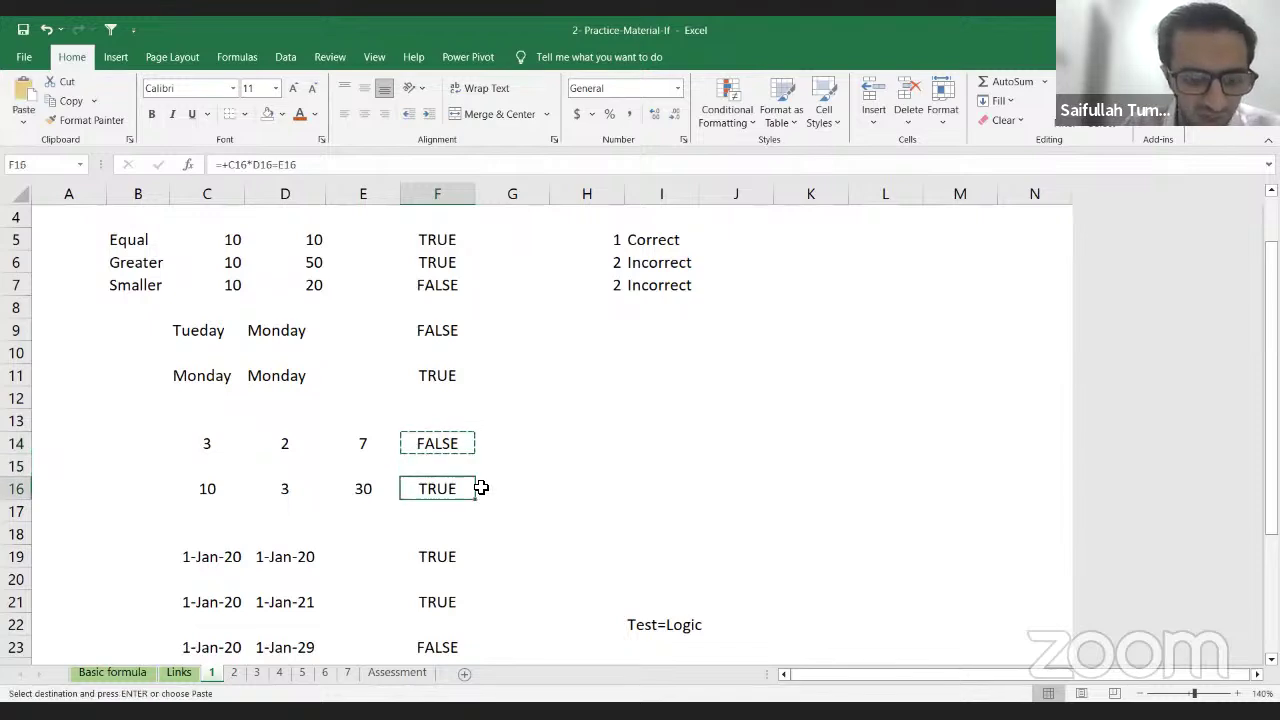
key(ctrl+v)
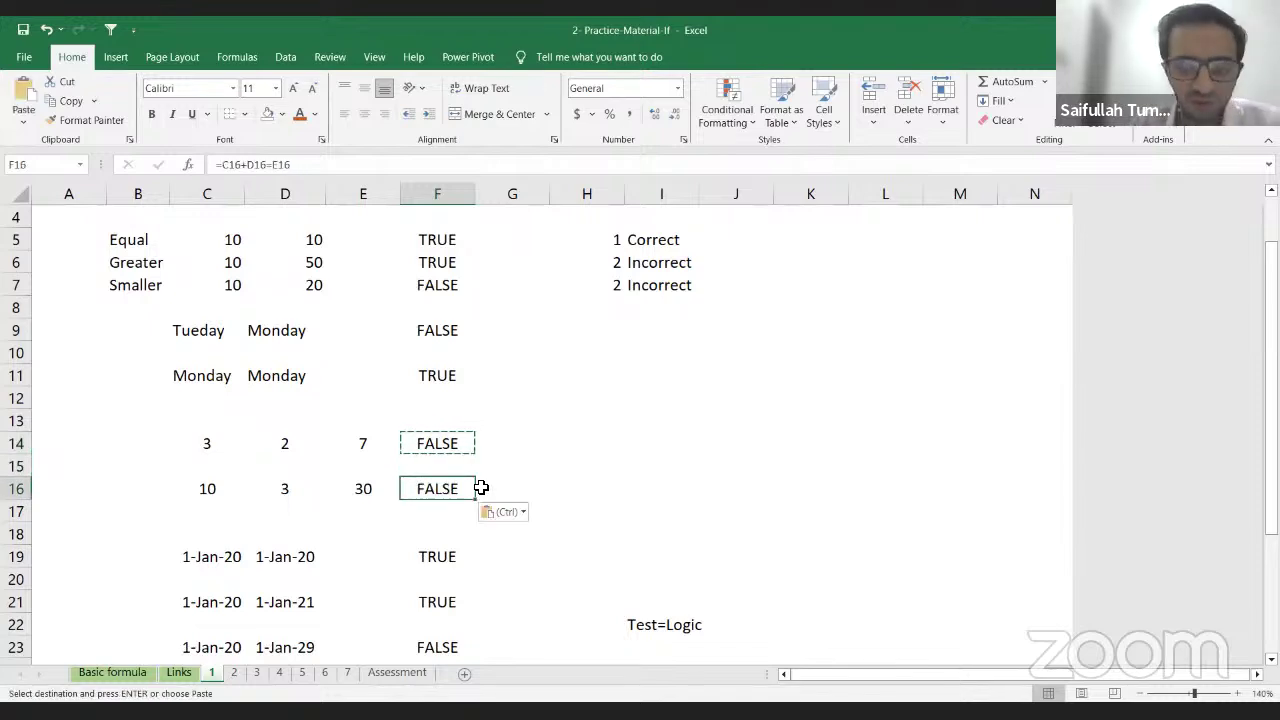
key(F2)
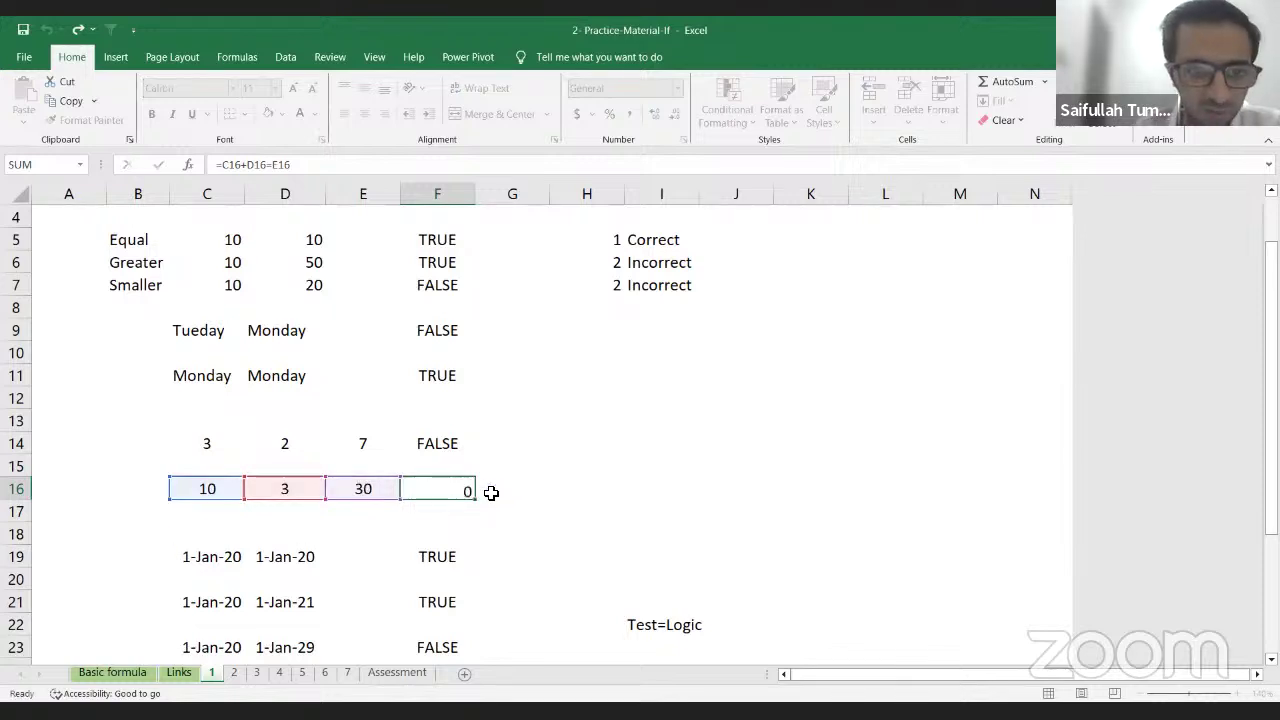
key(Return)
Step: Rewrite F16 as =C16*D16=E16 so it returns TRUE
key(Up)
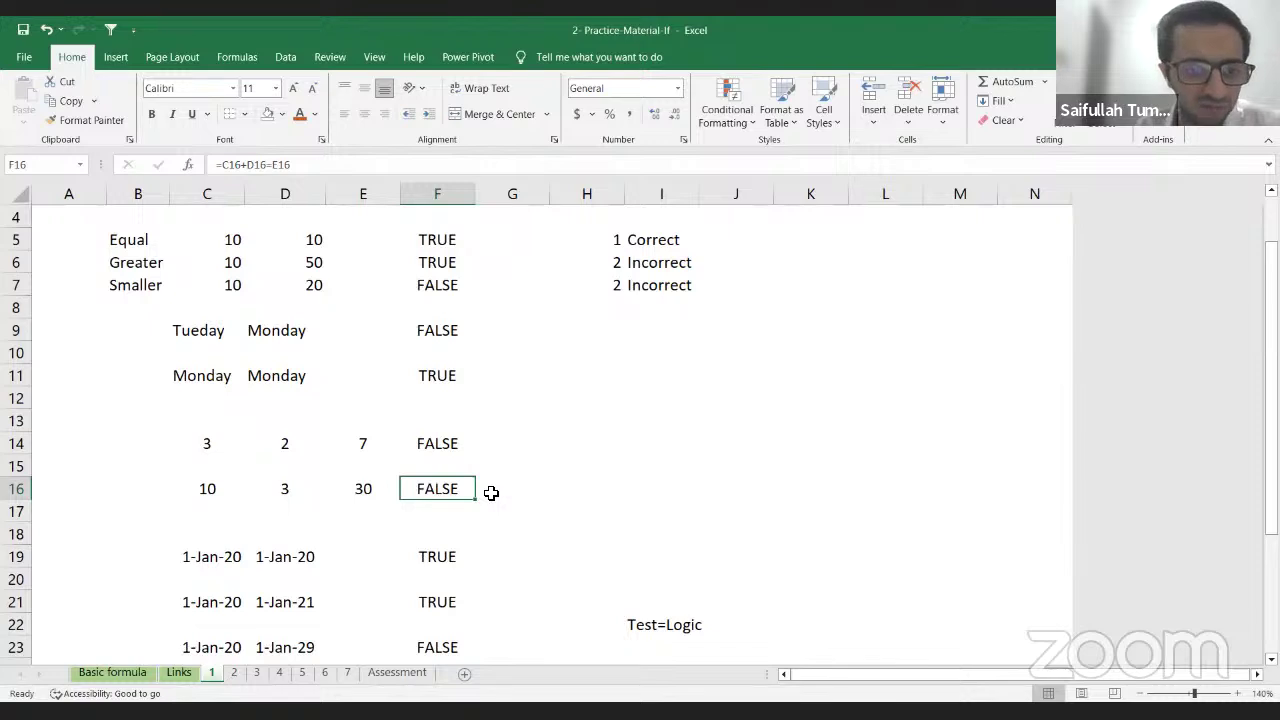
text(=)
key(Left)
key(Left)
key(Left)
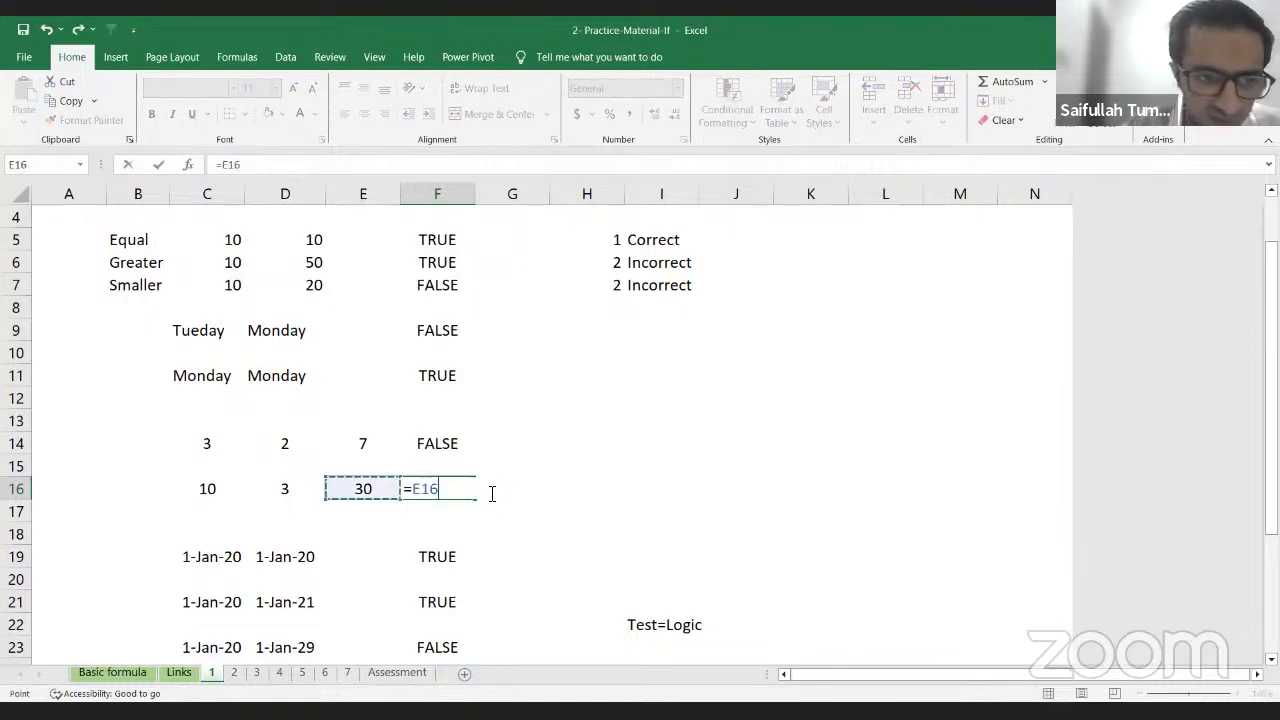
text(*)
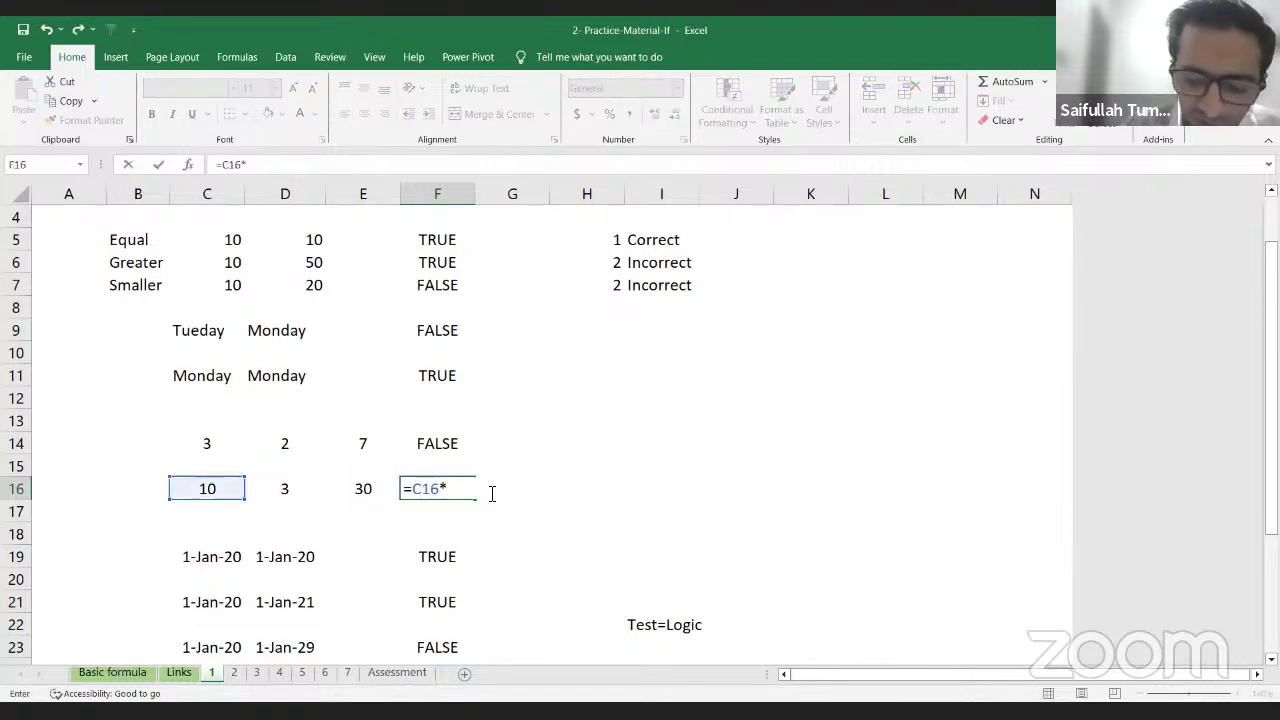
key(Left)
key(Left)
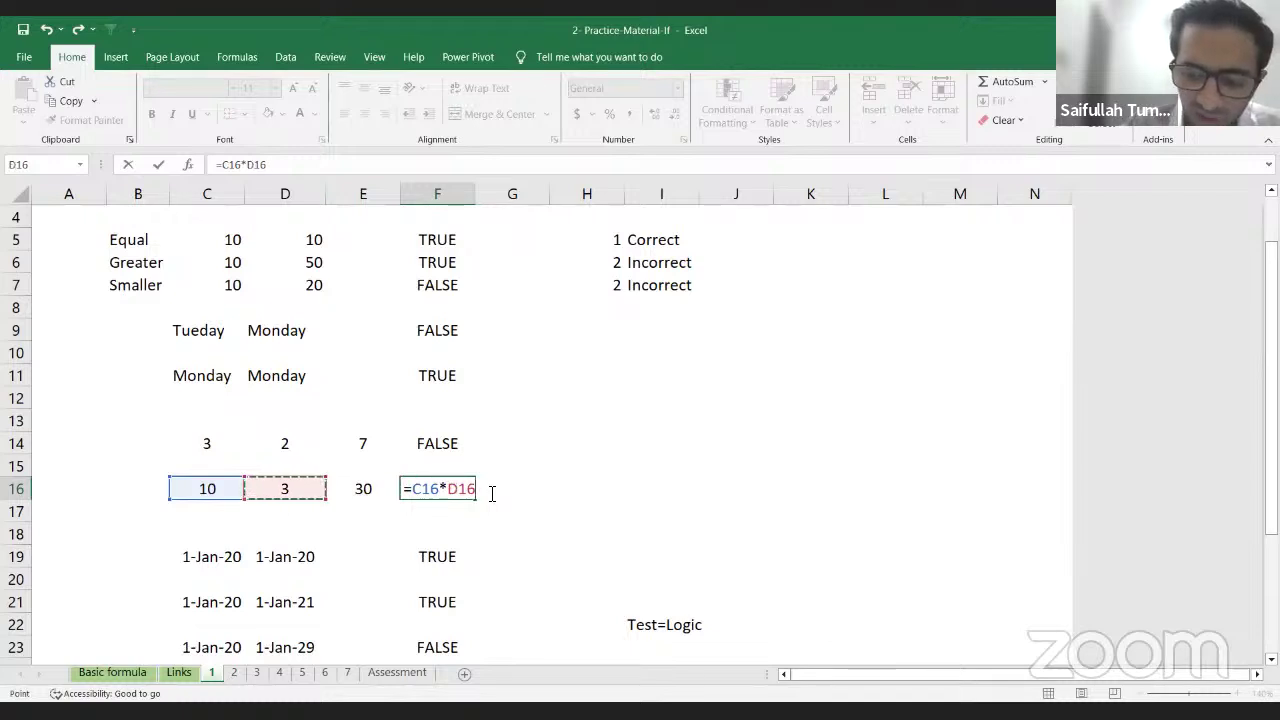
text(=)
key(Left)
key(Return)
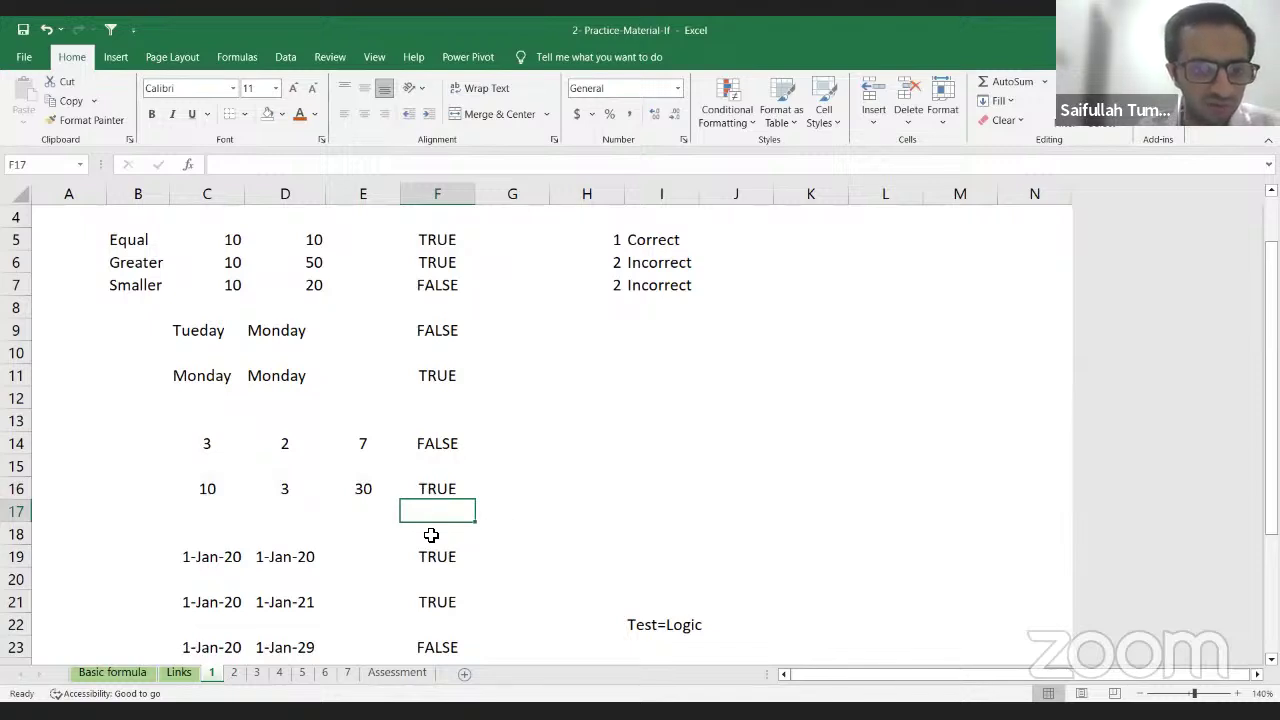
key(Down)
key(Down)
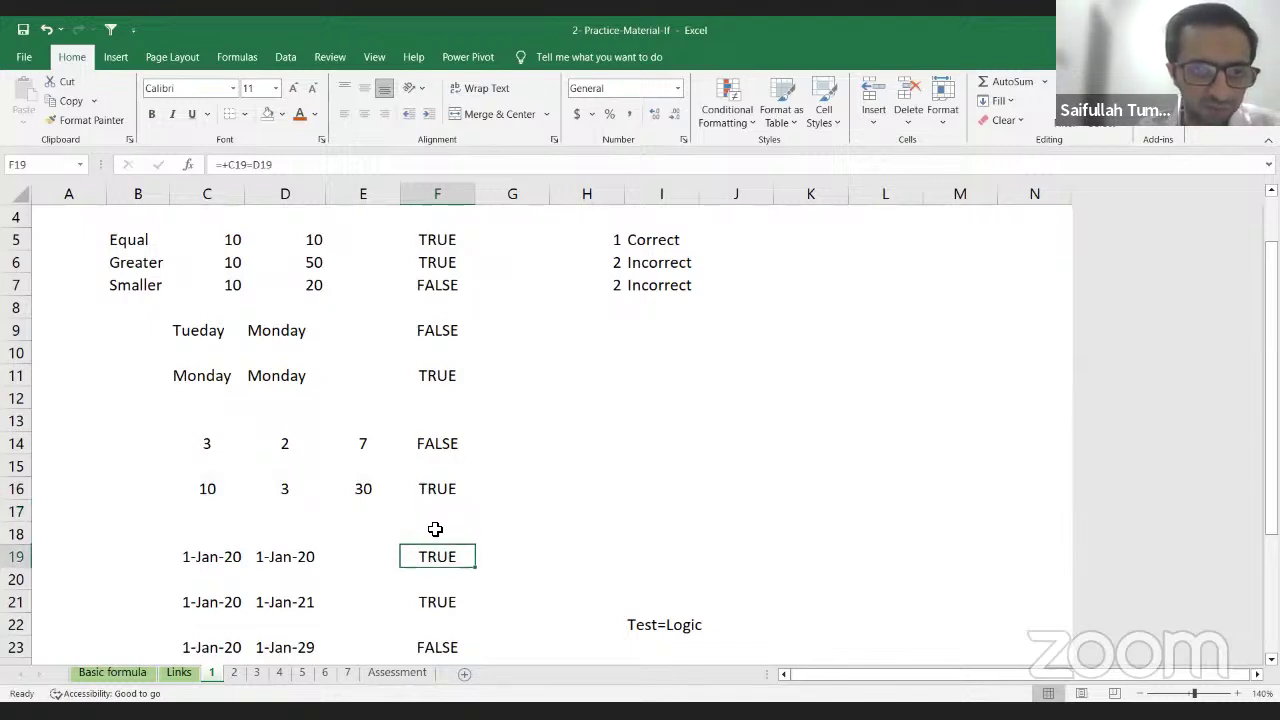
Step: Enter =C19=D19 in F19 to compare the two dates
scroll(429, 529, down, 3)
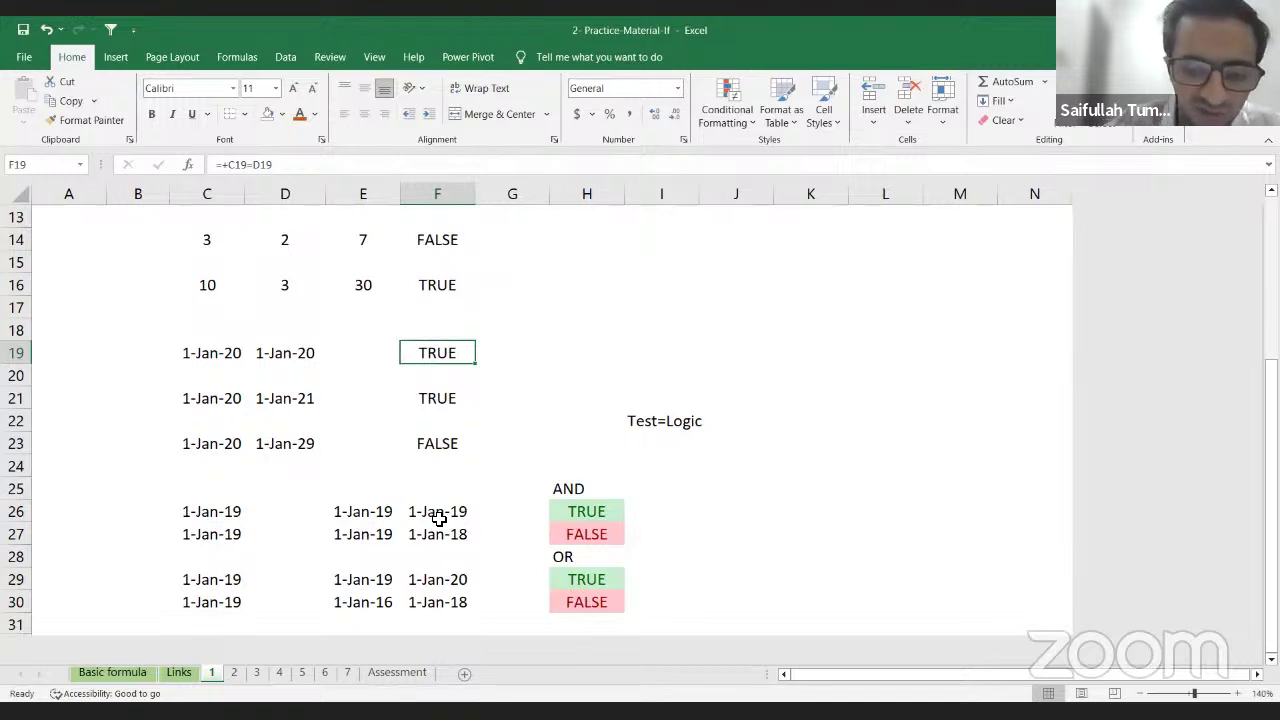
text(=)
key(Left)
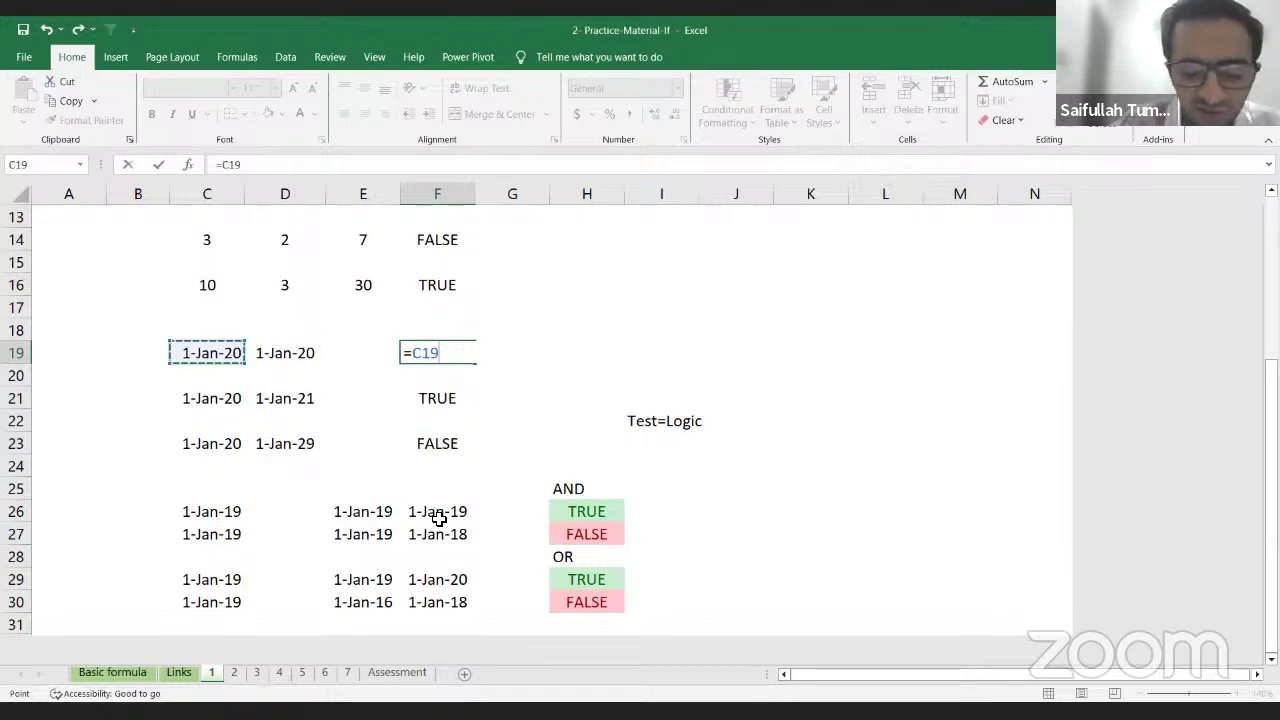
text(=)
key(Left)
key(Left)
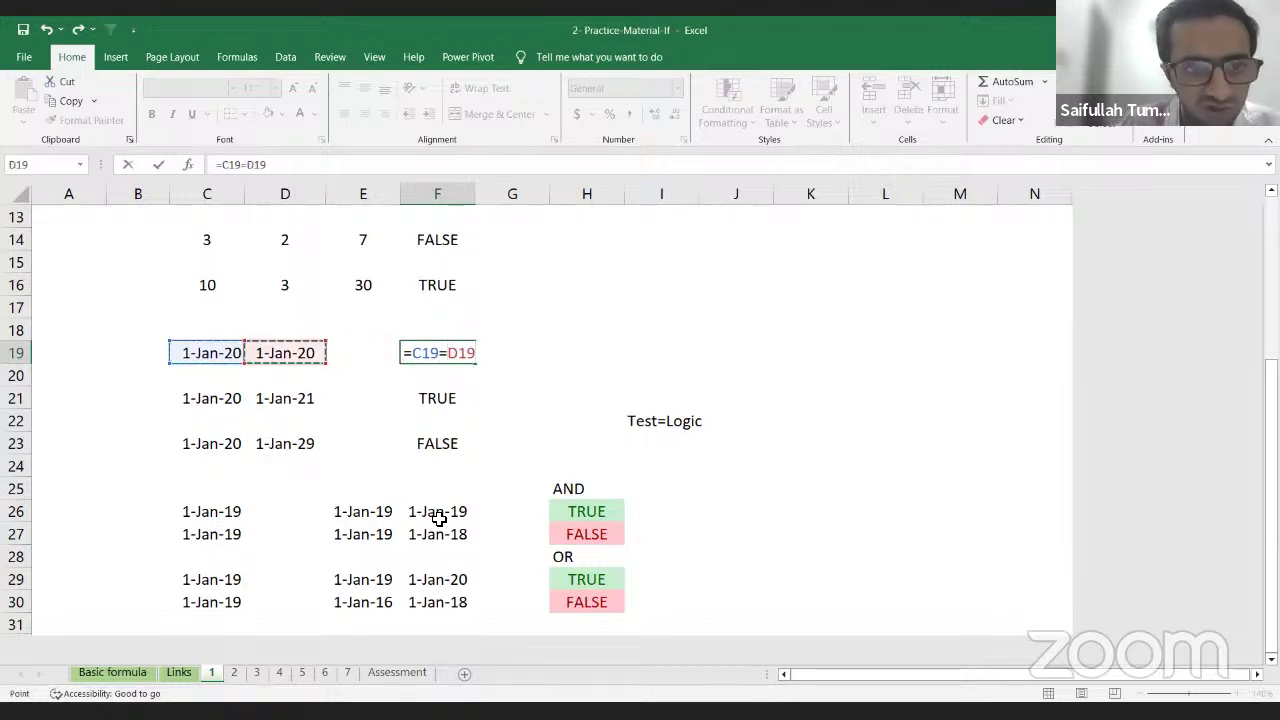
key(Return)
Step: Enter a first =C21=D21 comparison in F21, giving FALSE
key(Down)
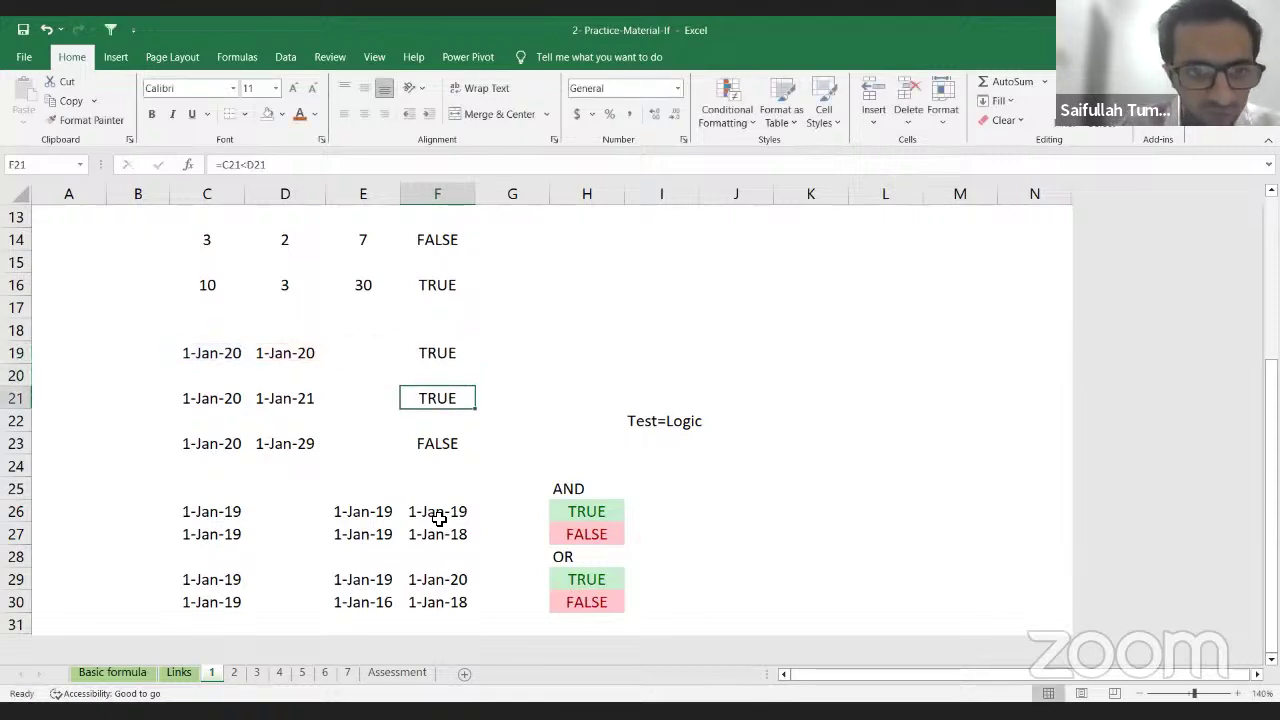
text(=)
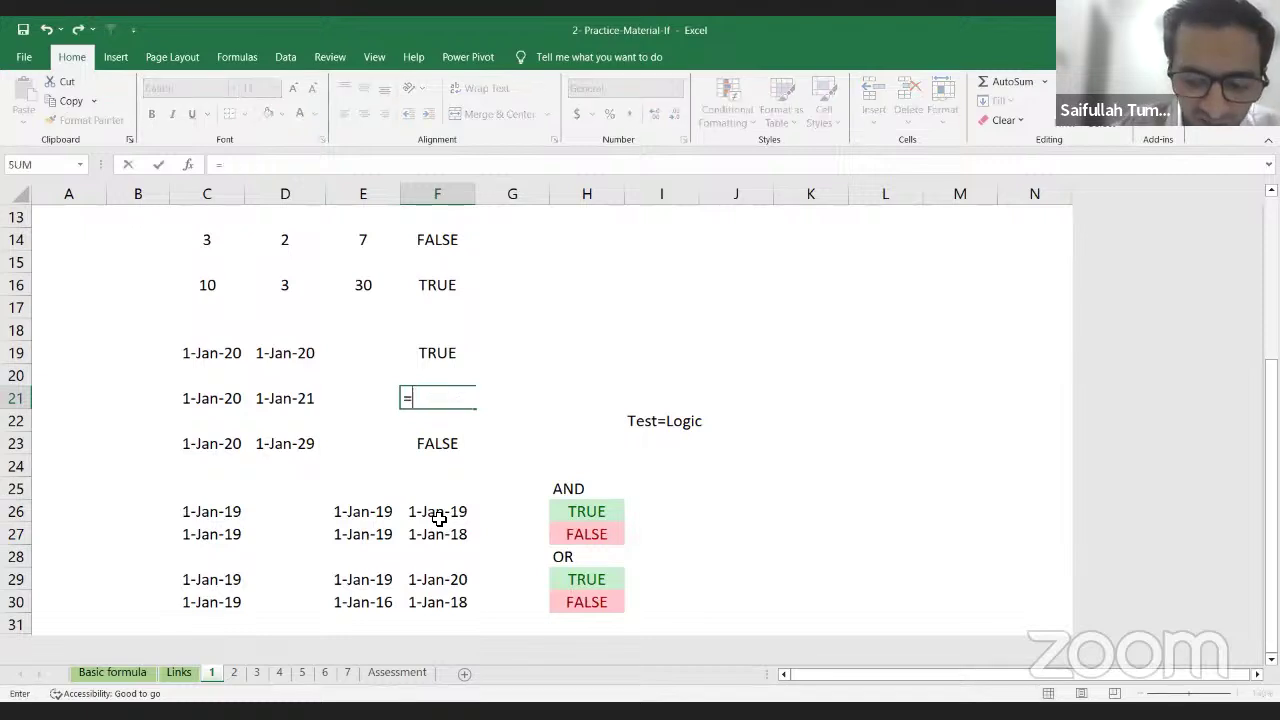
key(Left)
key(Left)
key(Left)
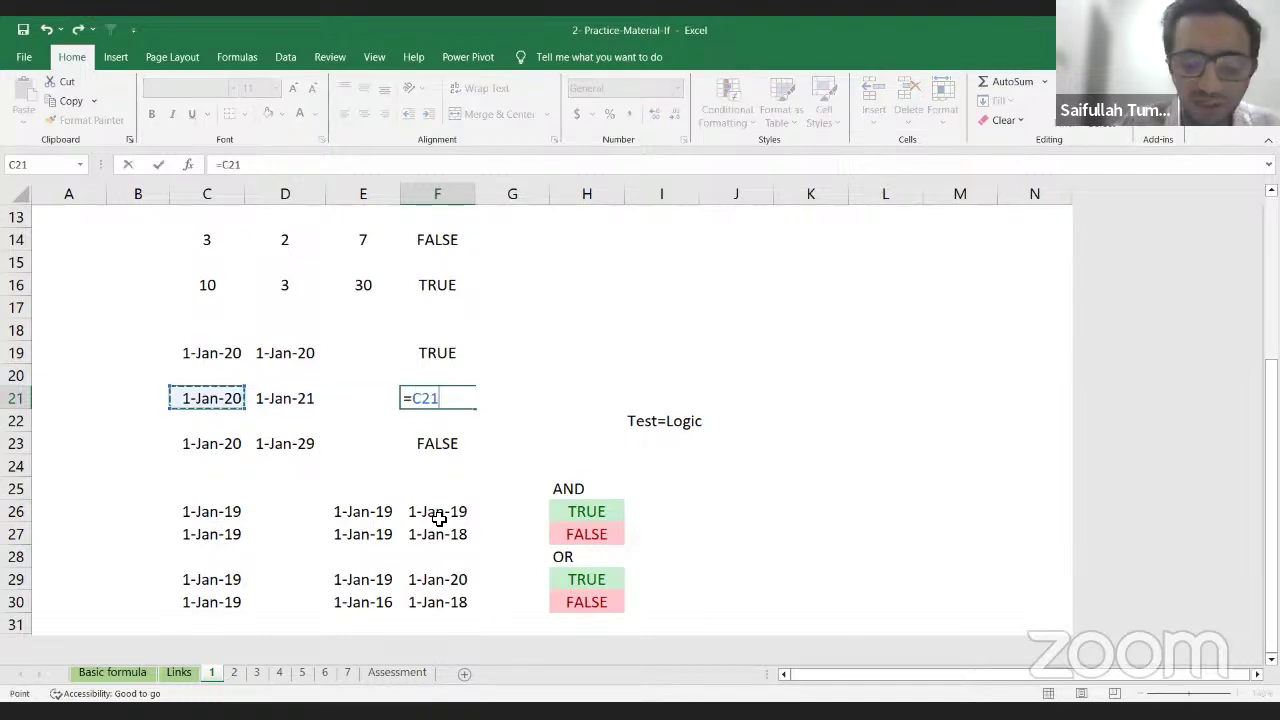
text(=)
key(Left)
key(Left)
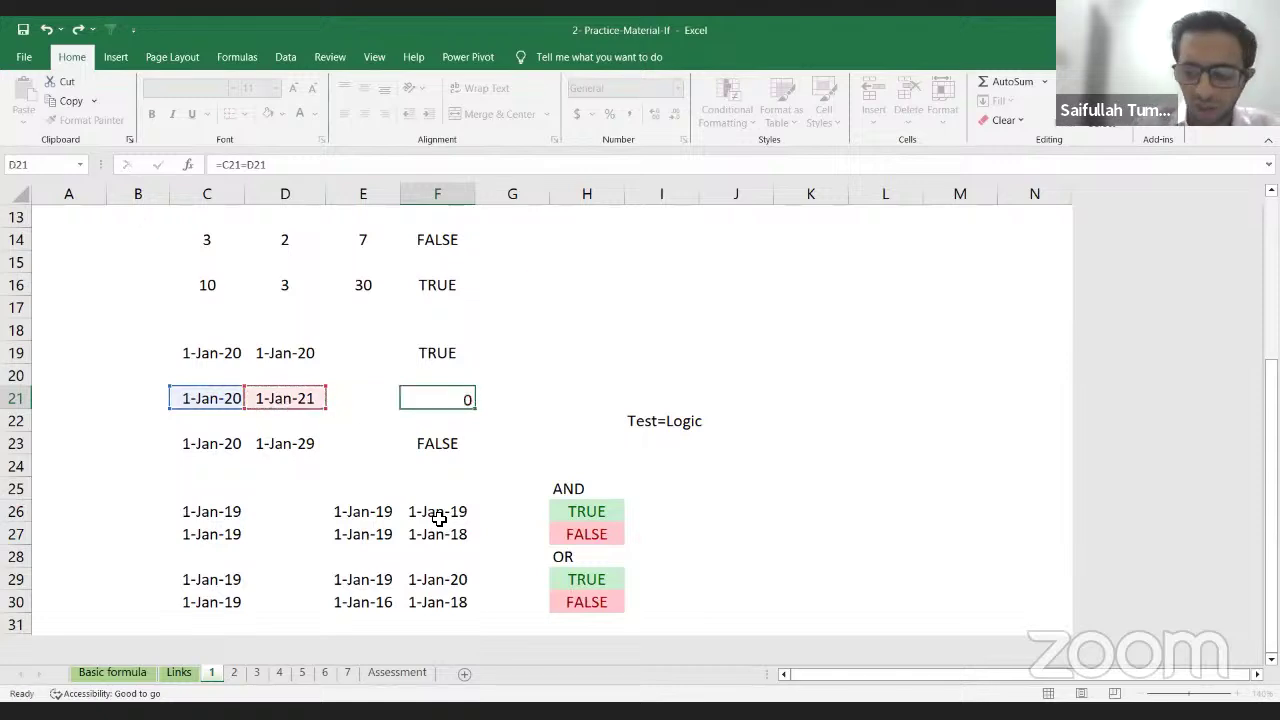
key(Return)
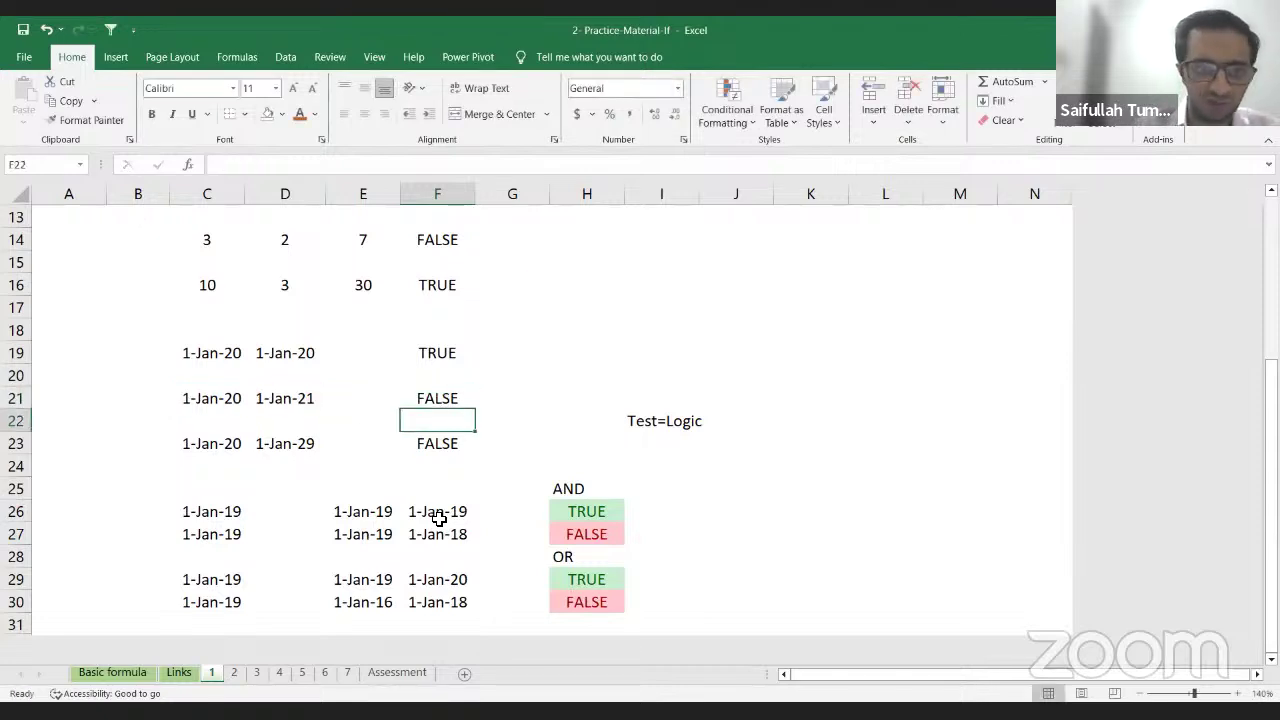
Step: Replace F21's formula with =C21<D21 so it returns TRUE
key(Down)
key(Up)
key(Up)
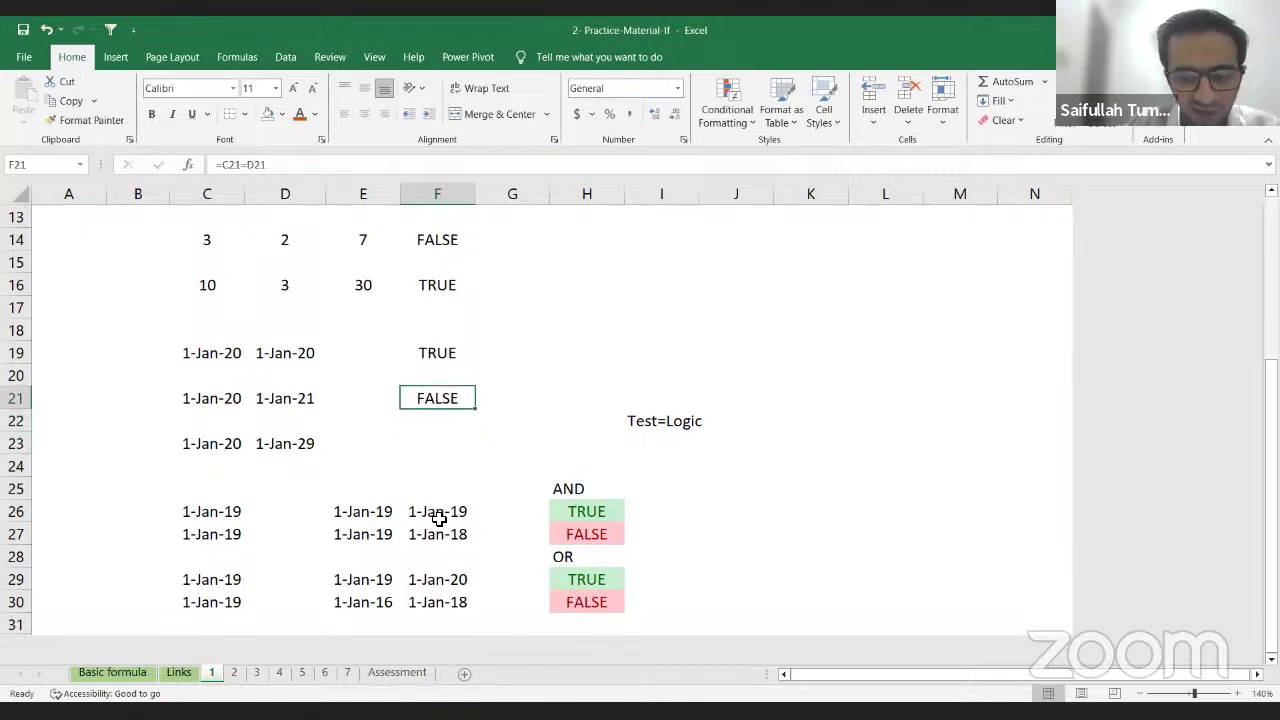
text(=)
key(Left)
key(Left)
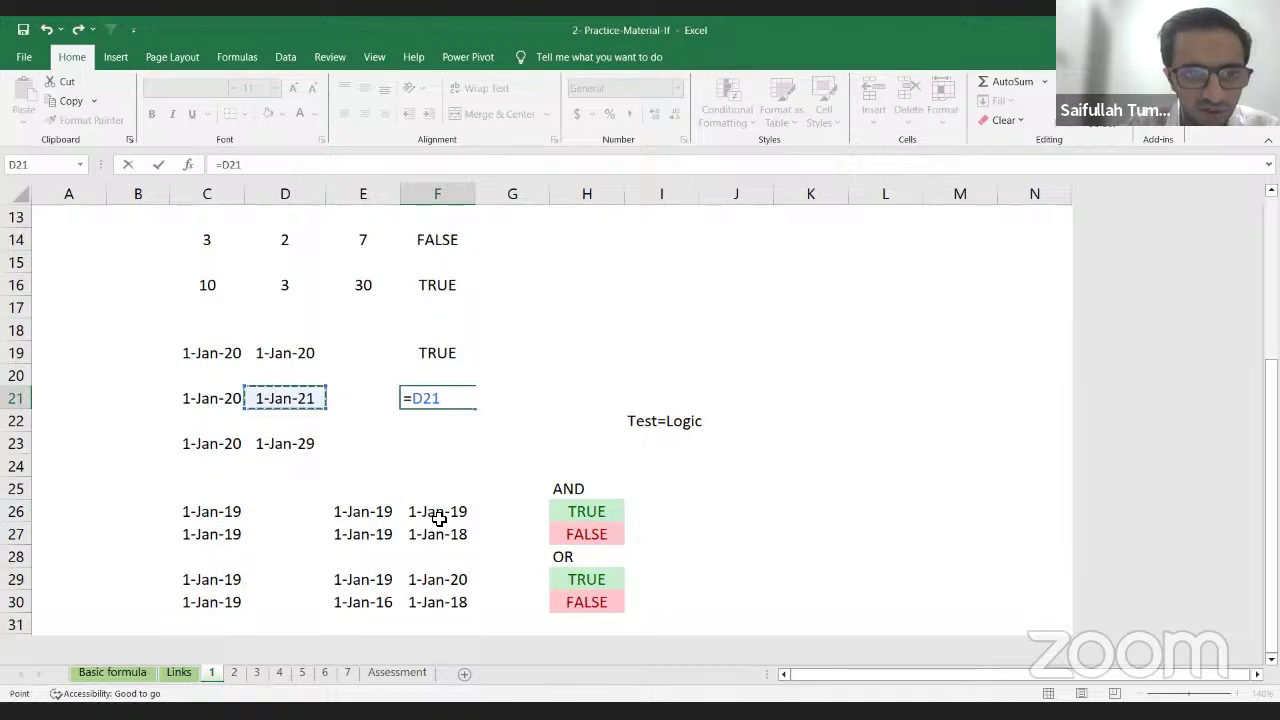
key(Left)
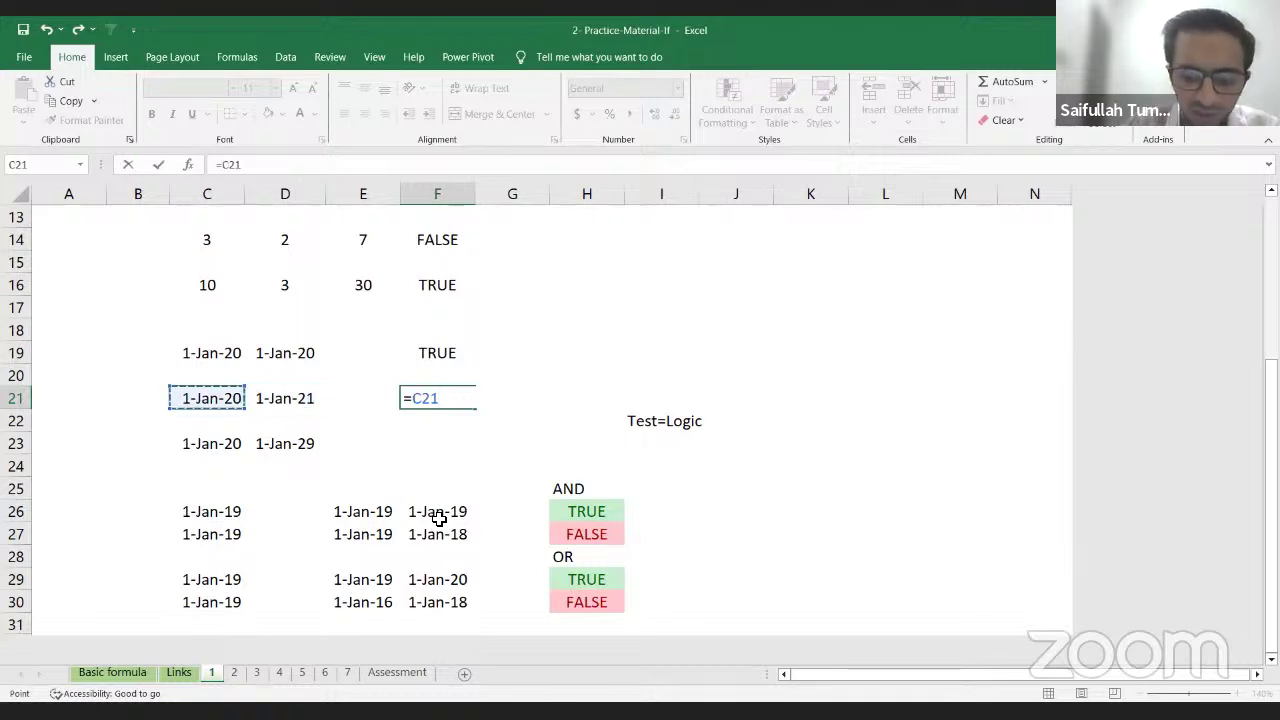
text(<)
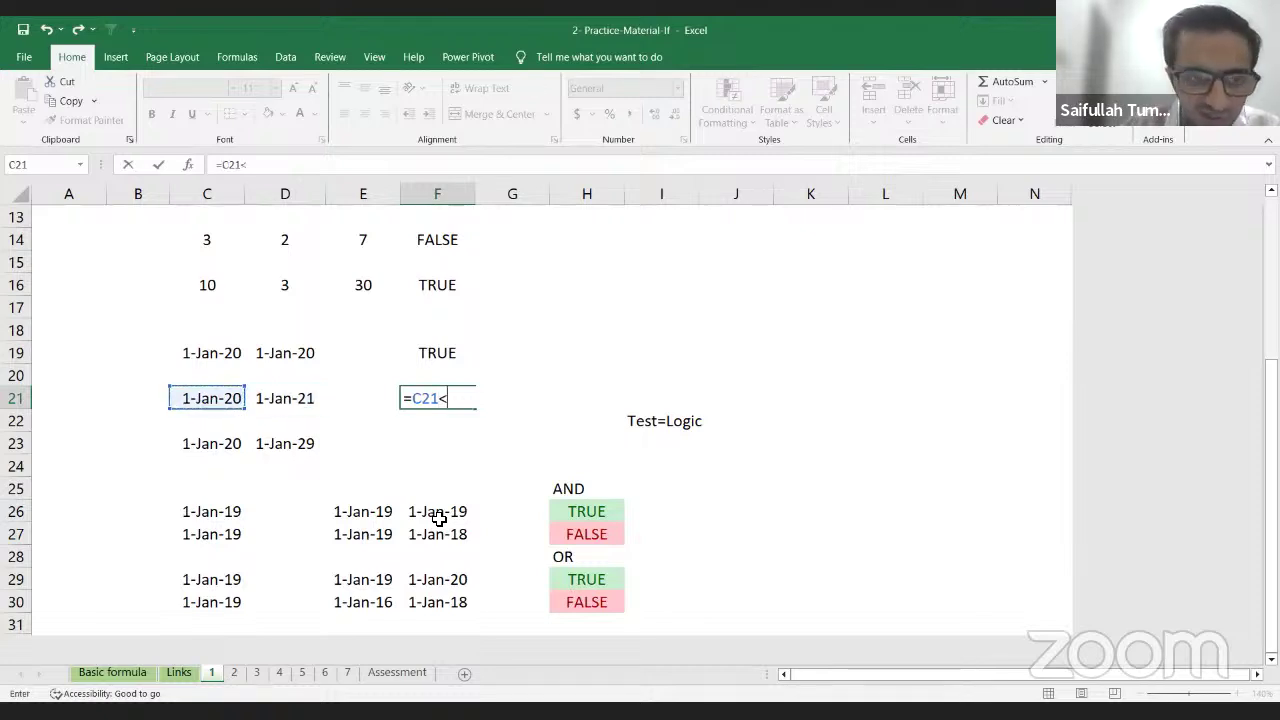
key(Left)
key(Left)
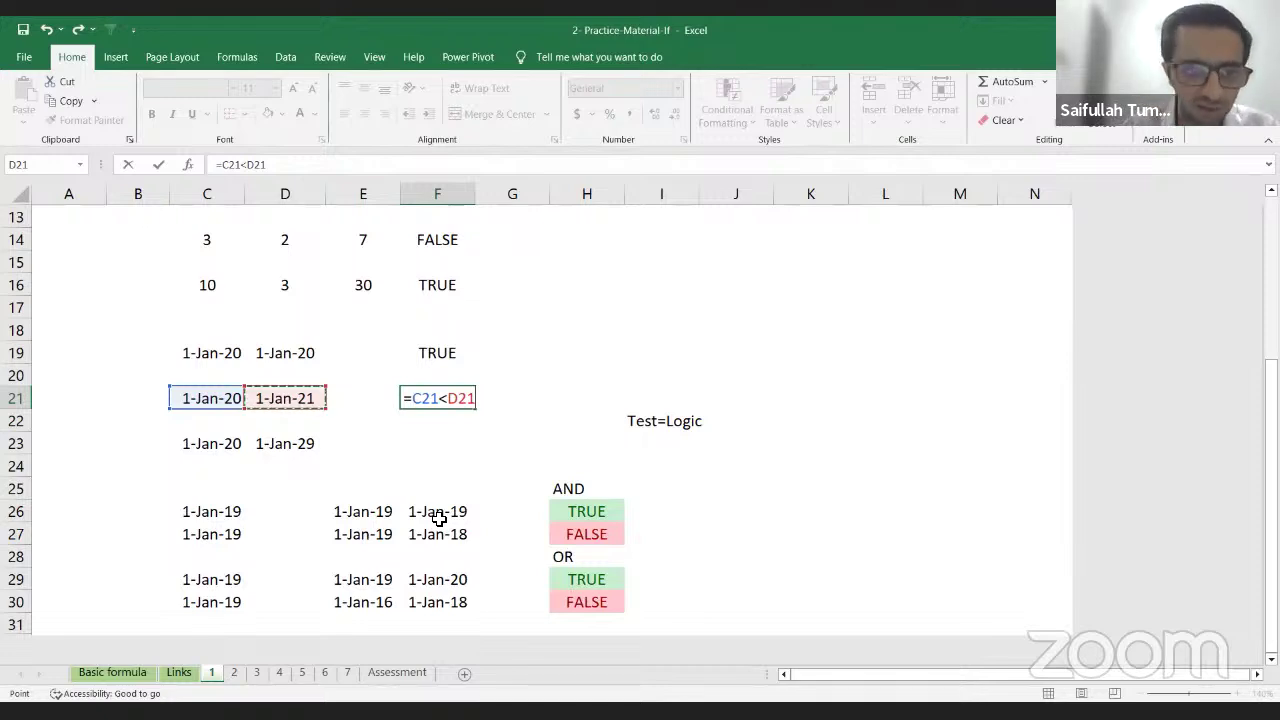
key(Return)
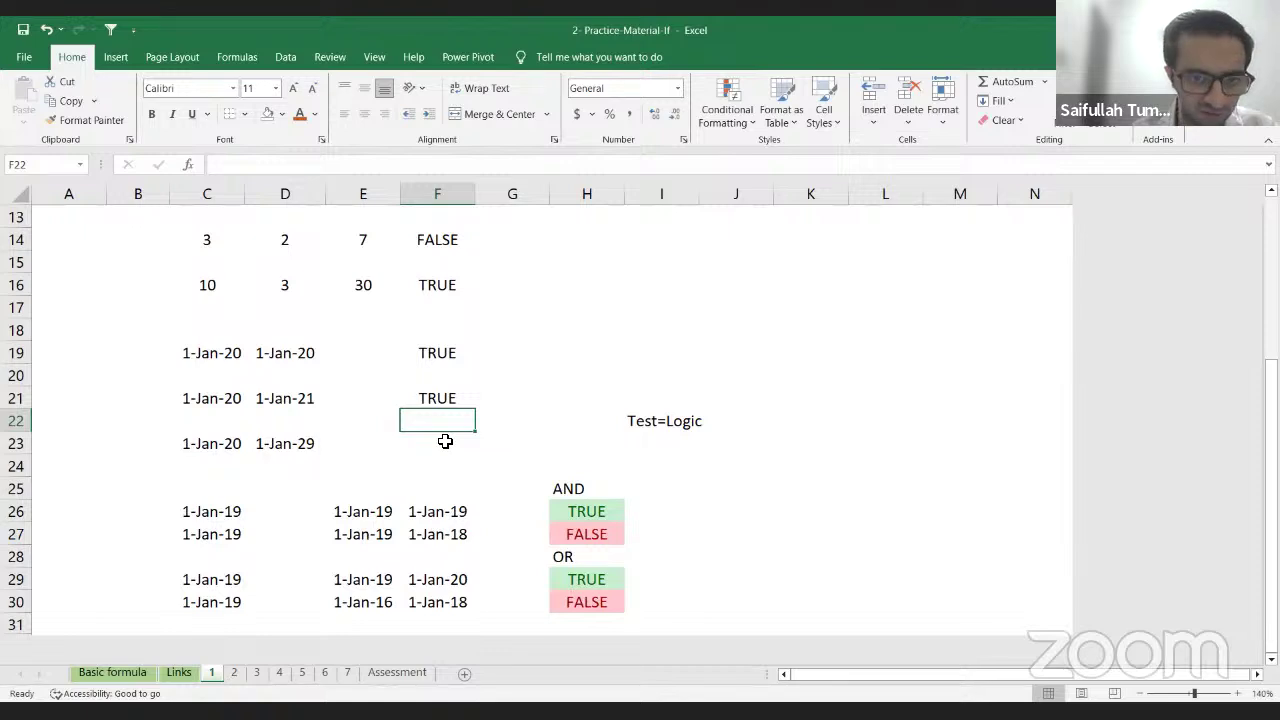
Step: Enter =C23<D23 in F23, returning TRUE
click(445, 441)
double_click(448, 442)
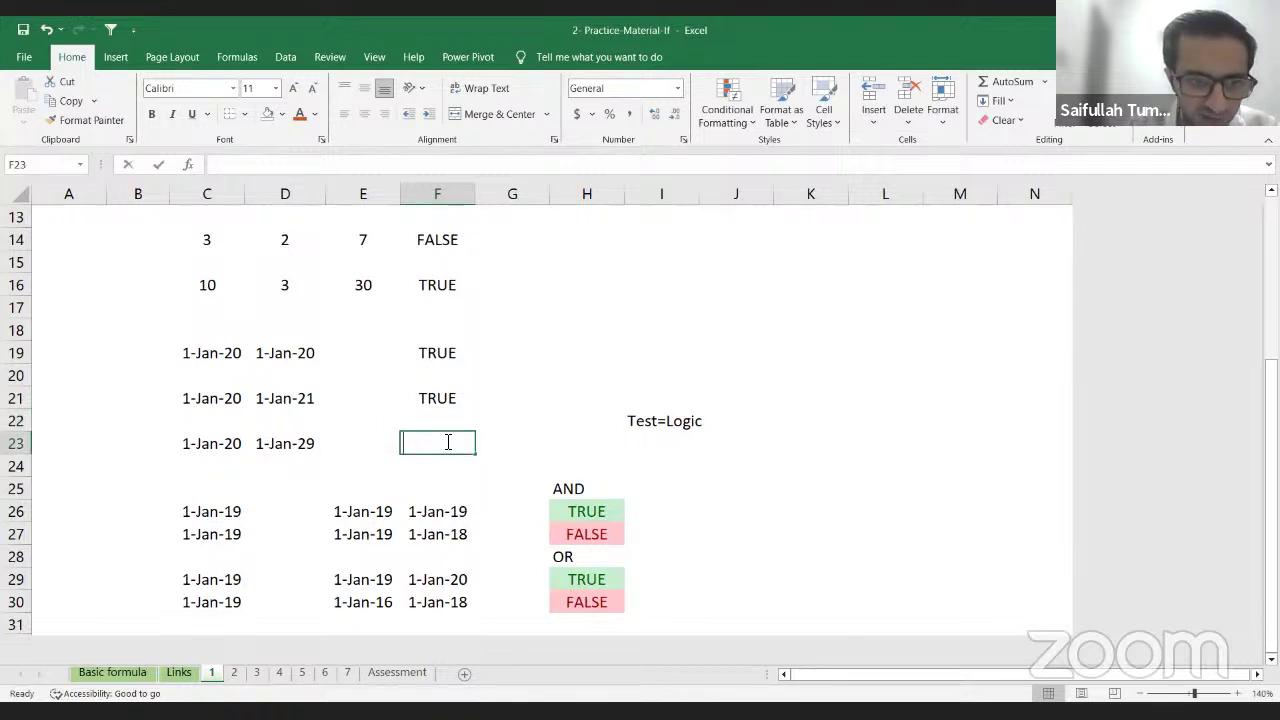
text(=)
key(Left)
key(Left)
key(Left)
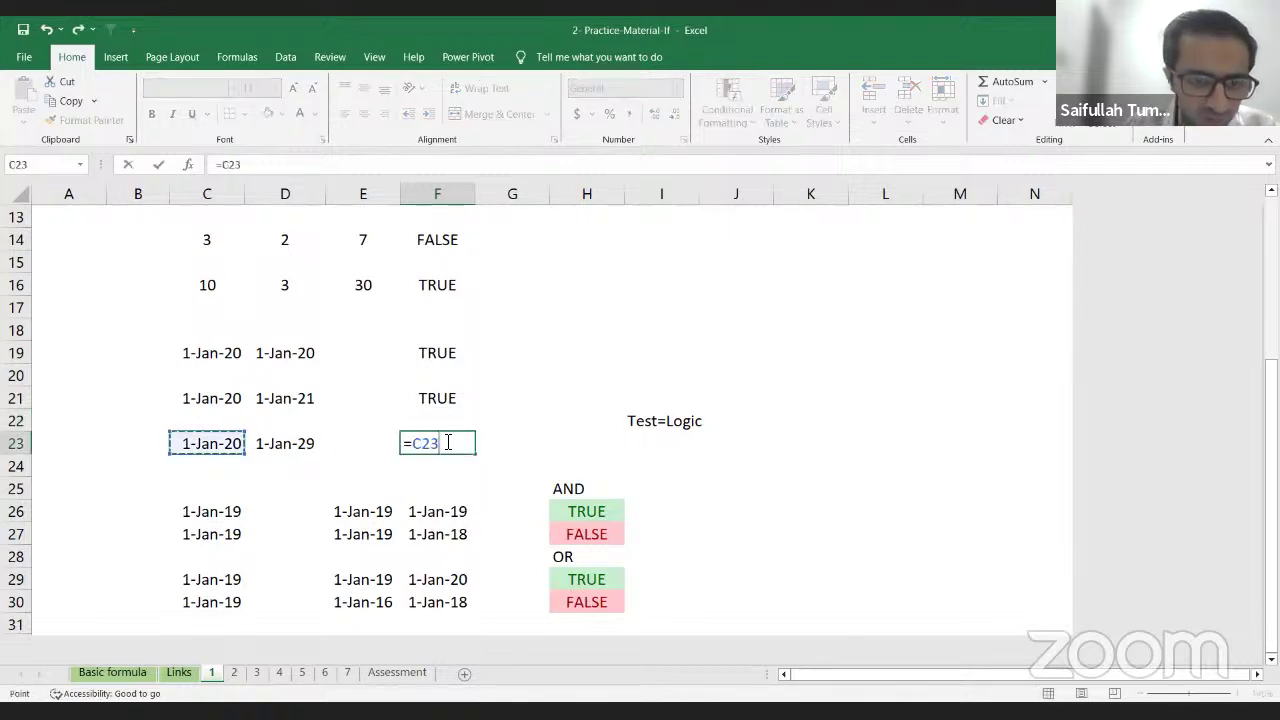
text(<)
key(Left)
key(Left)
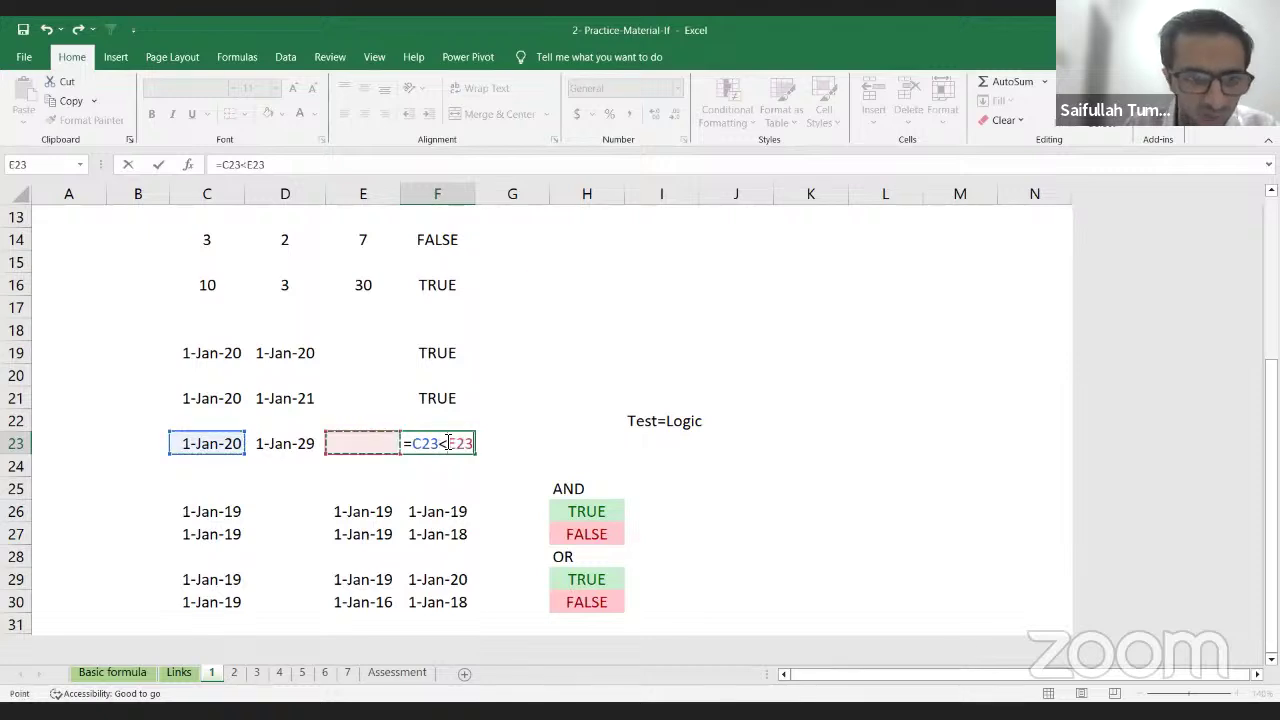
key(Return)
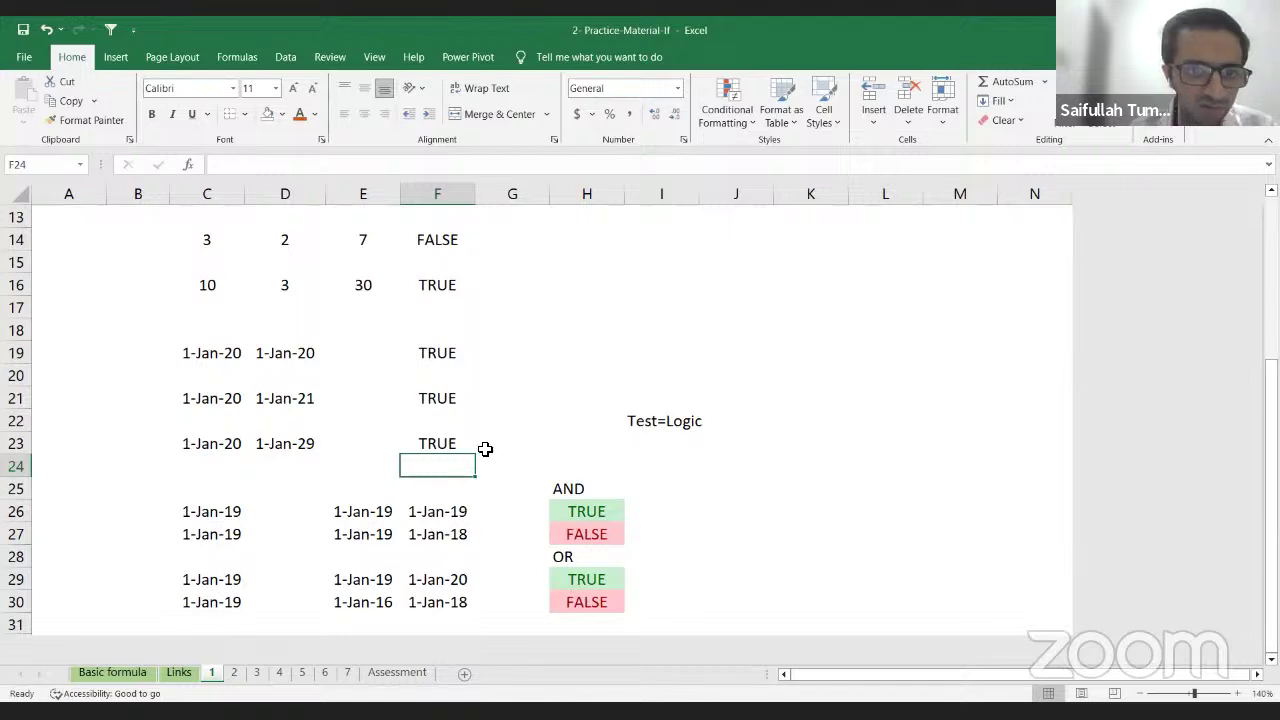
Step: Try =C23>D23 in F23 instead, which gives FALSE
click(430, 443)
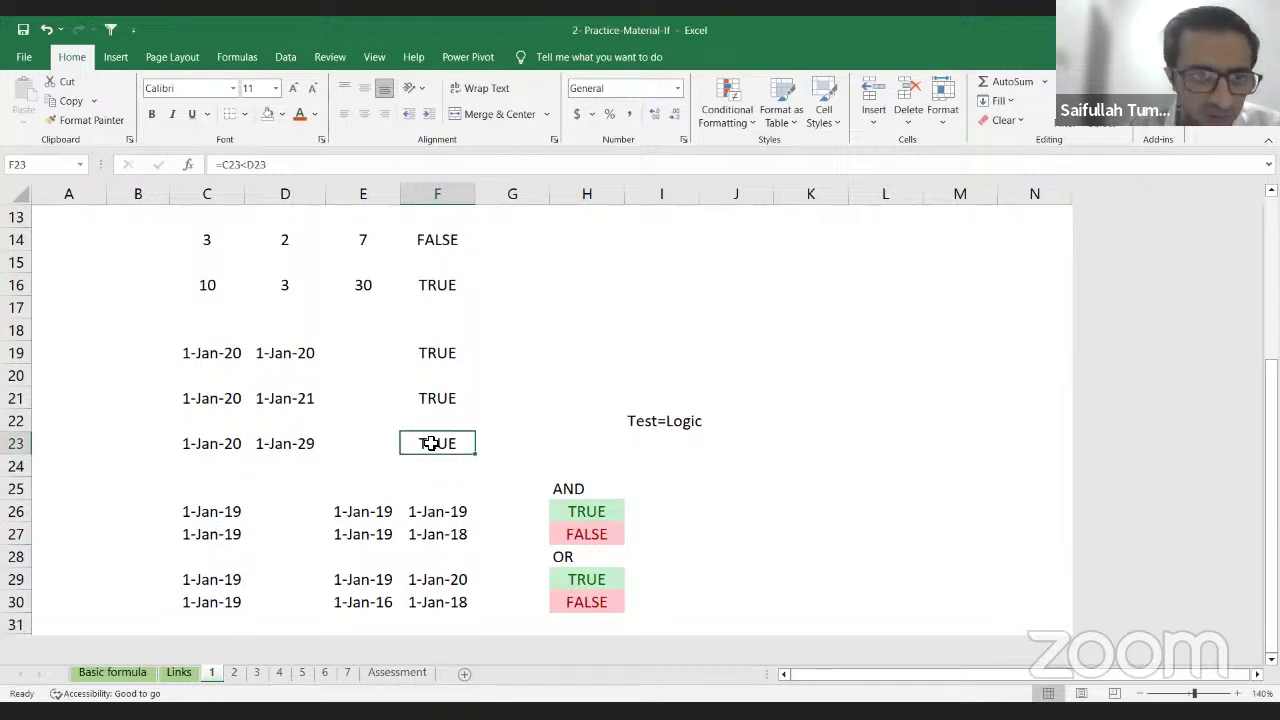
text(=)
key(Left)
key(Left)
key(Left)
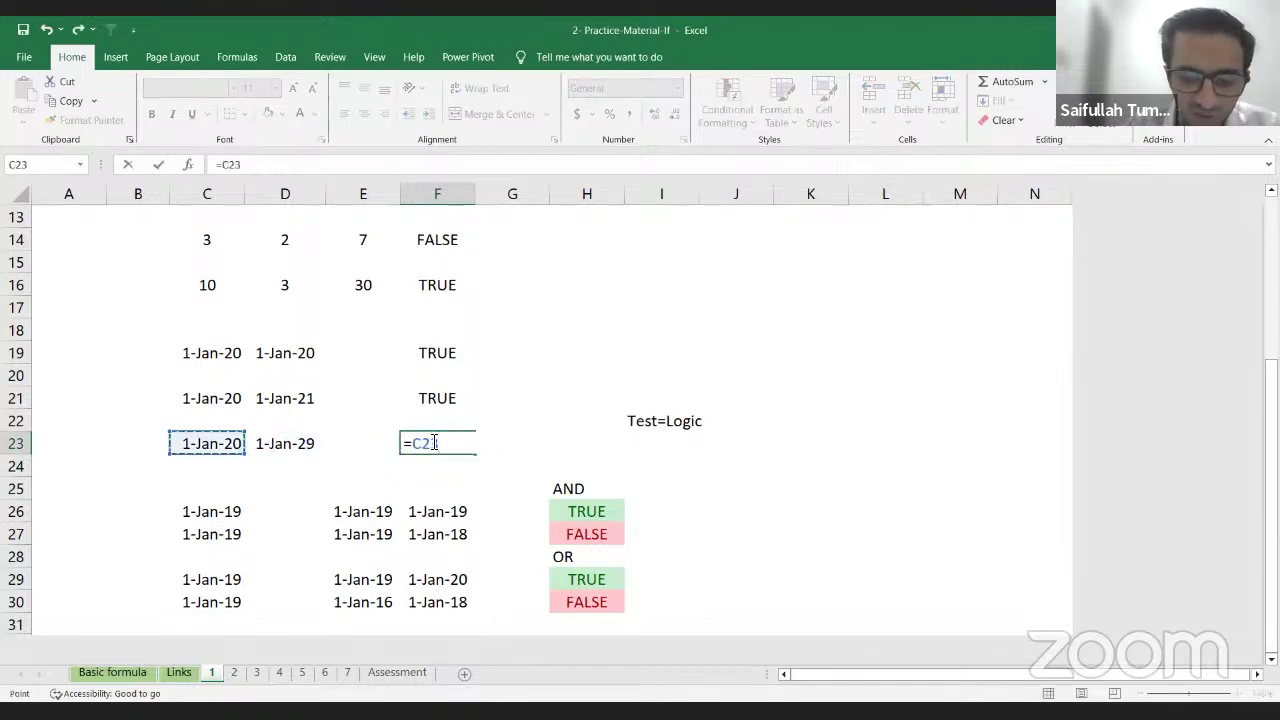
text(>)
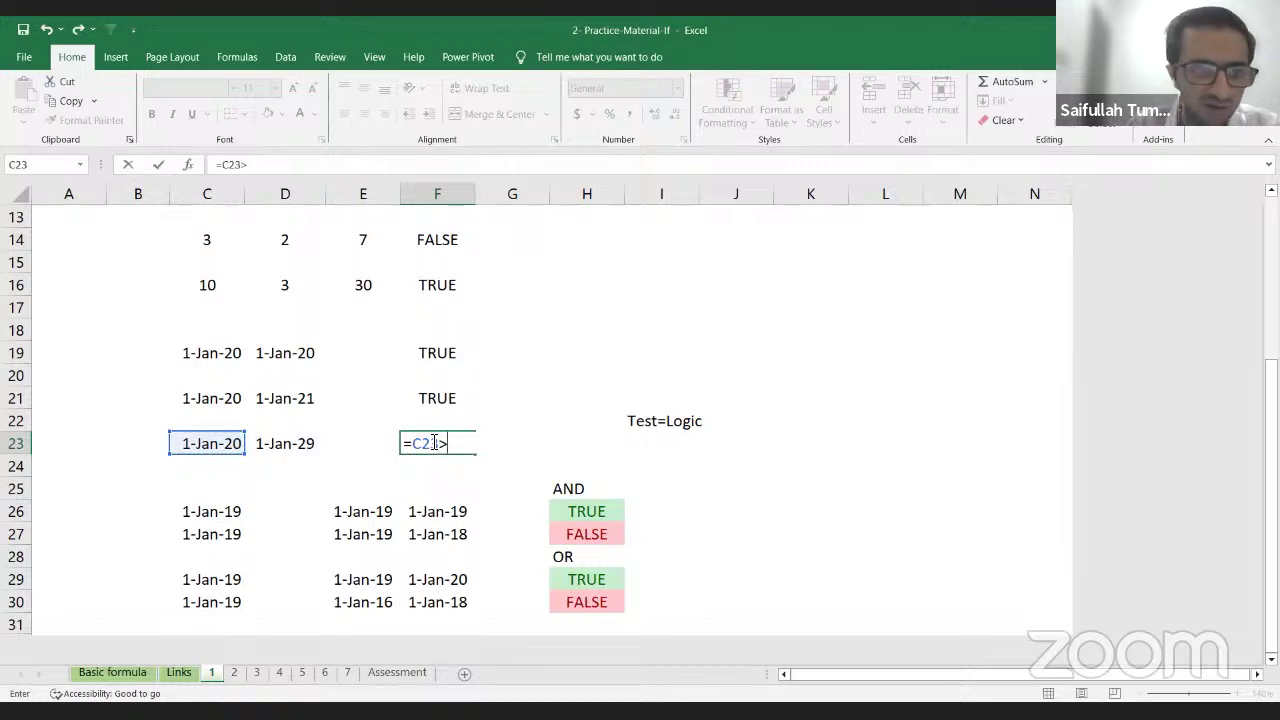
key(Left)
key(Left)
key(Return)
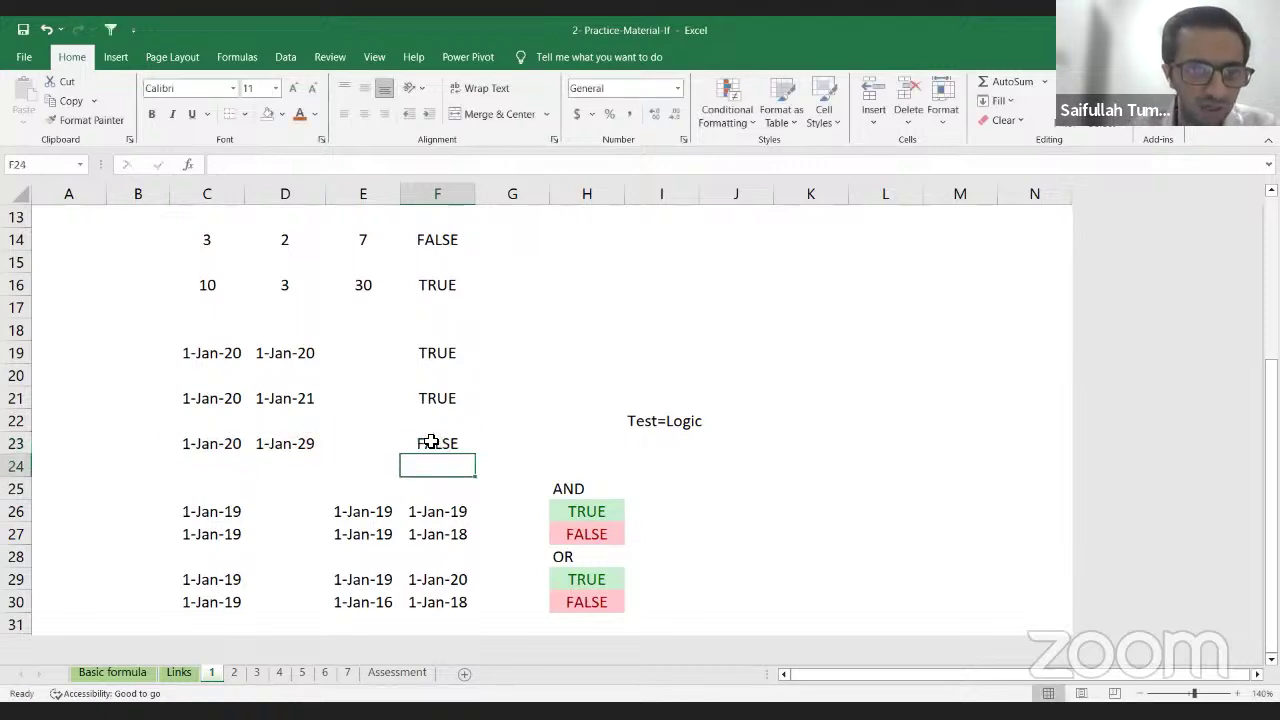
Step: Edit F23 back to =C23<D23 for TRUE, then select H26 to view its AND formula
click(450, 443)
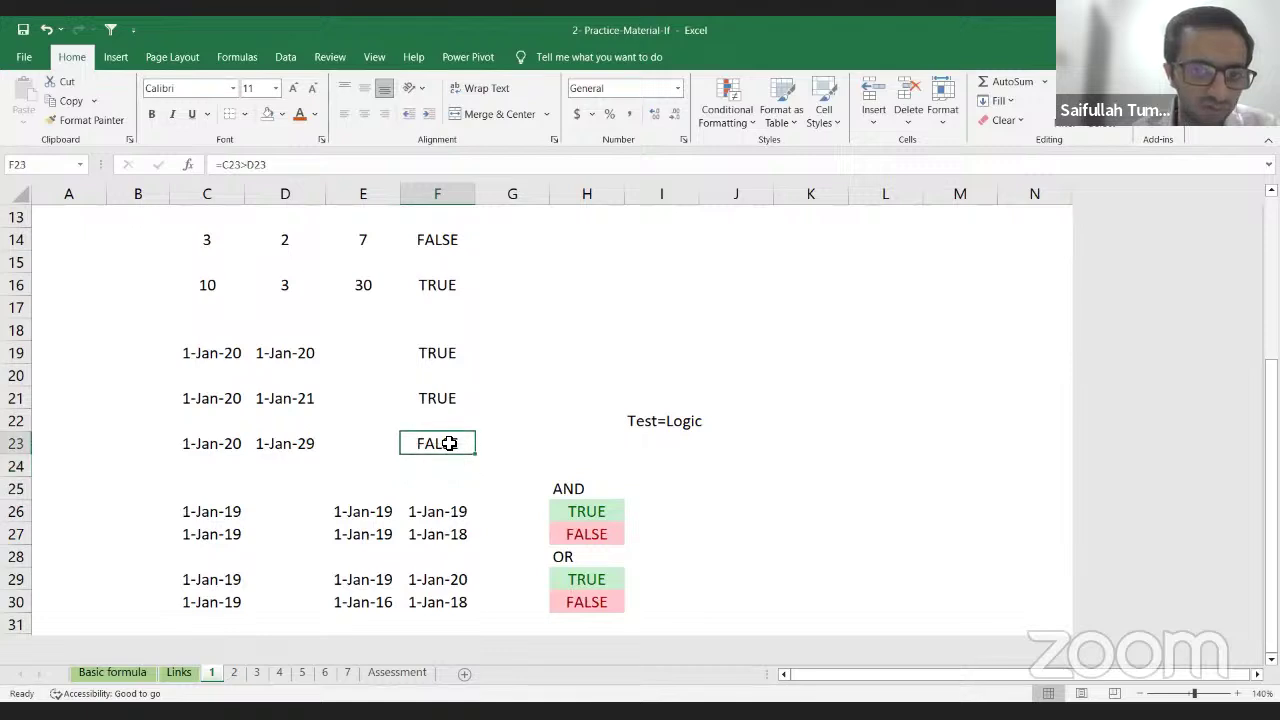
key(F2)
key(Left)
key(Left)
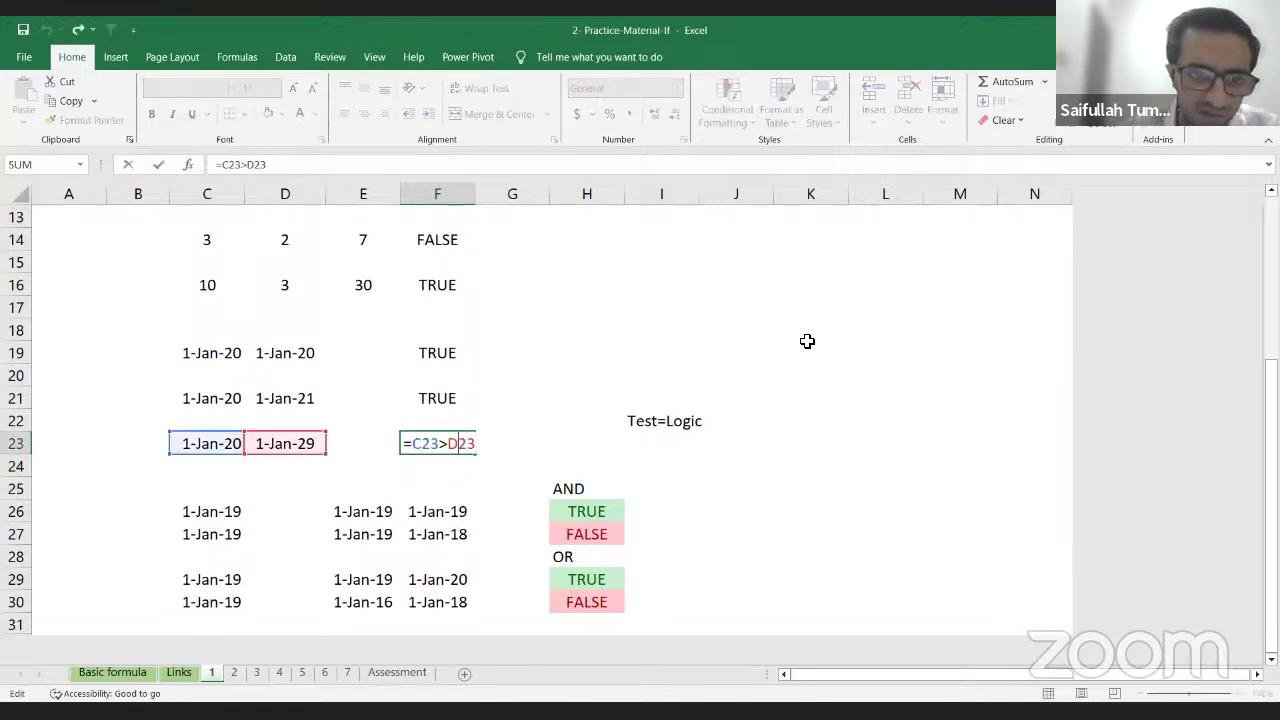
key(BackSpace)
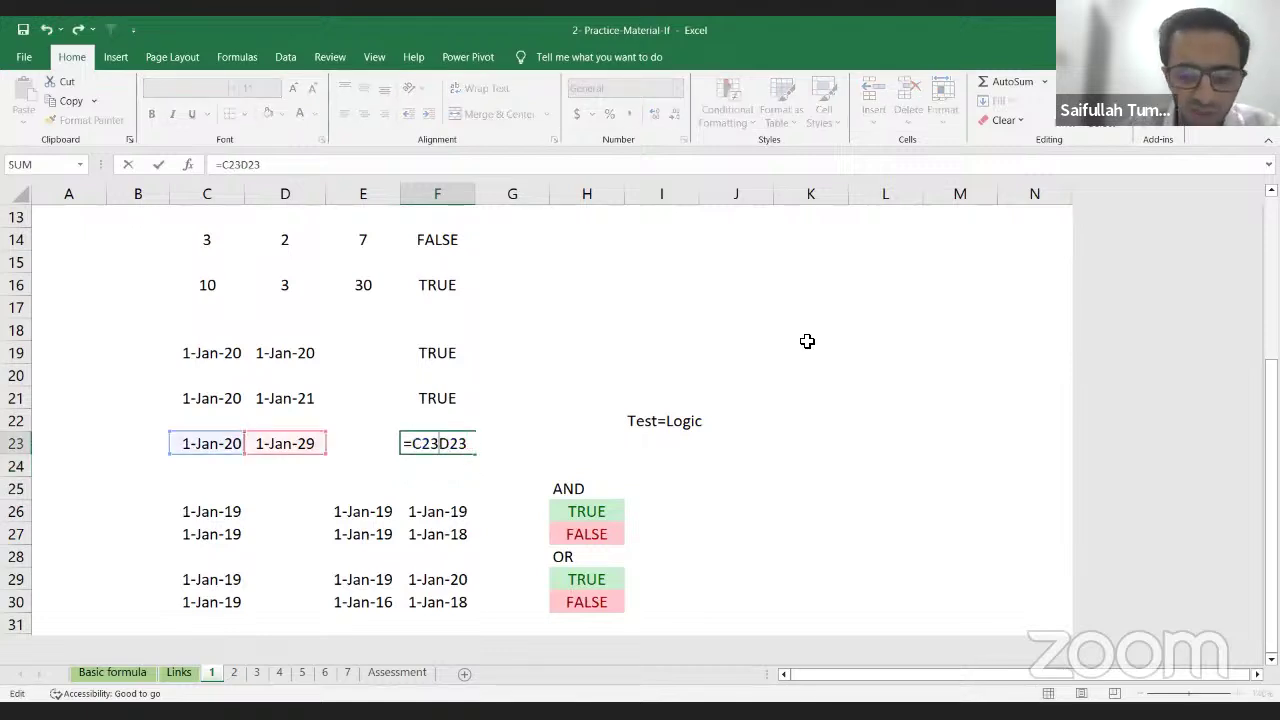
text(<)
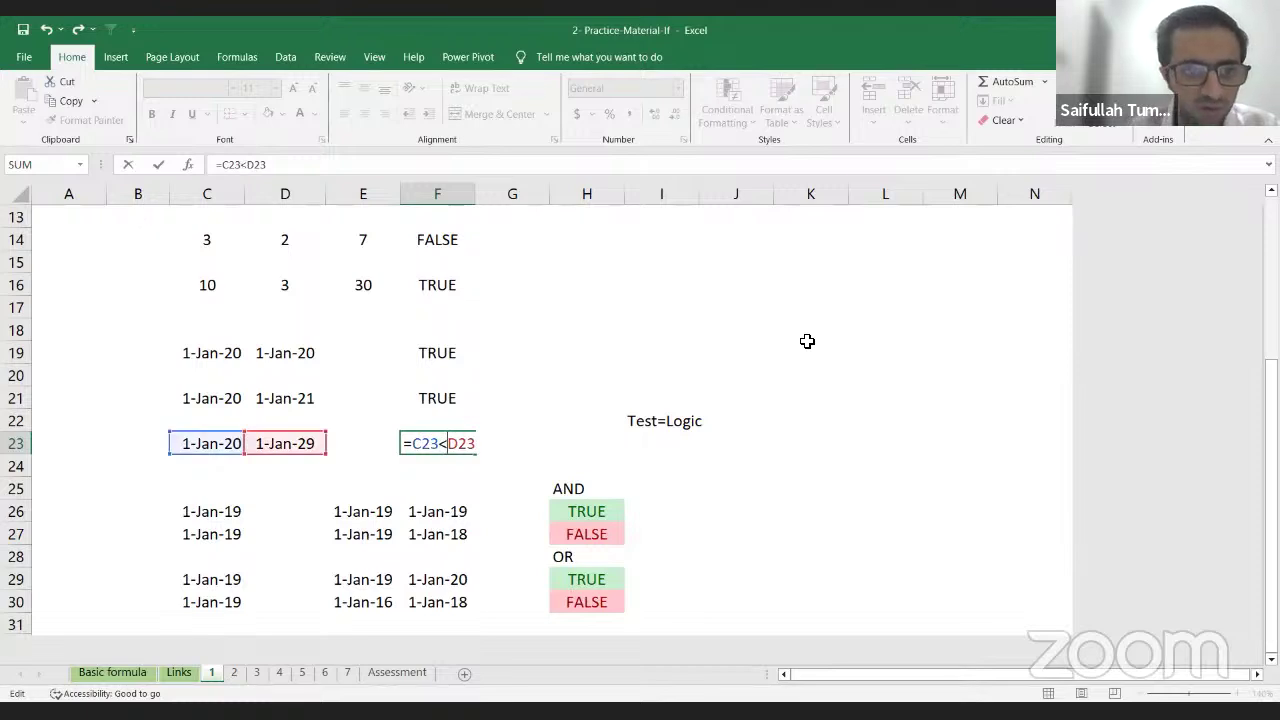
key(Return)
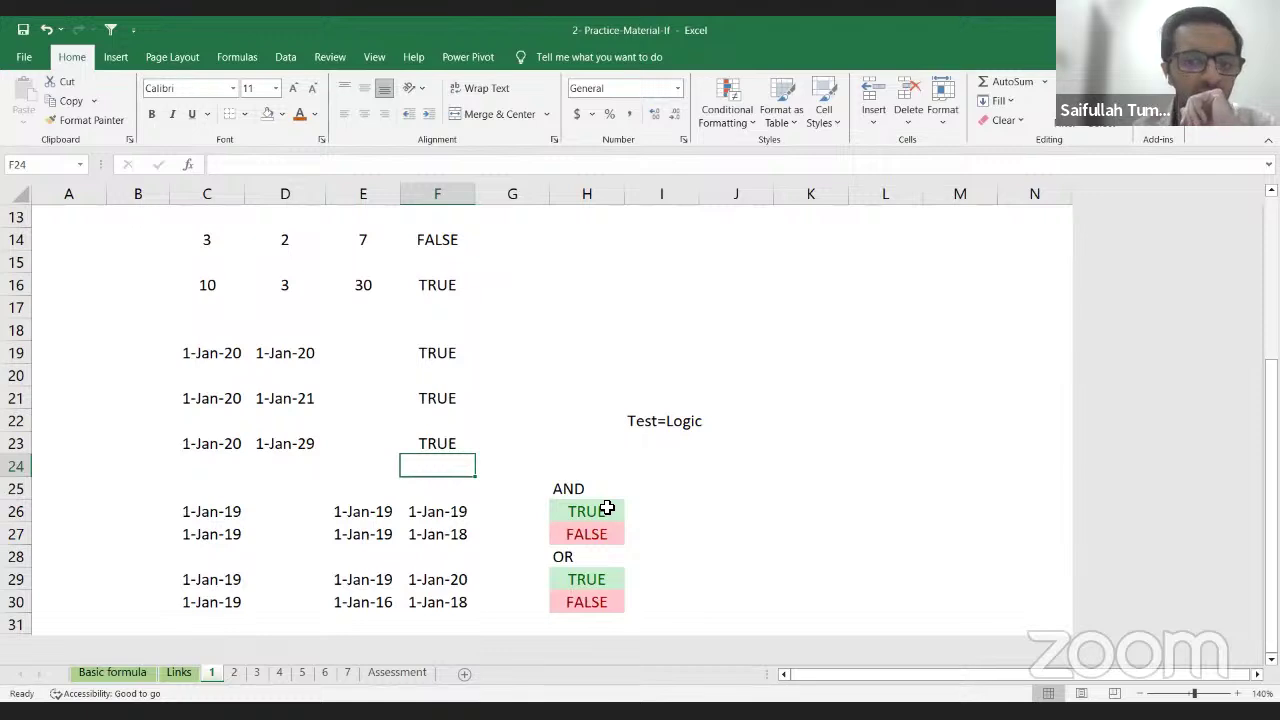
scroll(607, 508, up, 4)
scroll(607, 508, down, 4)
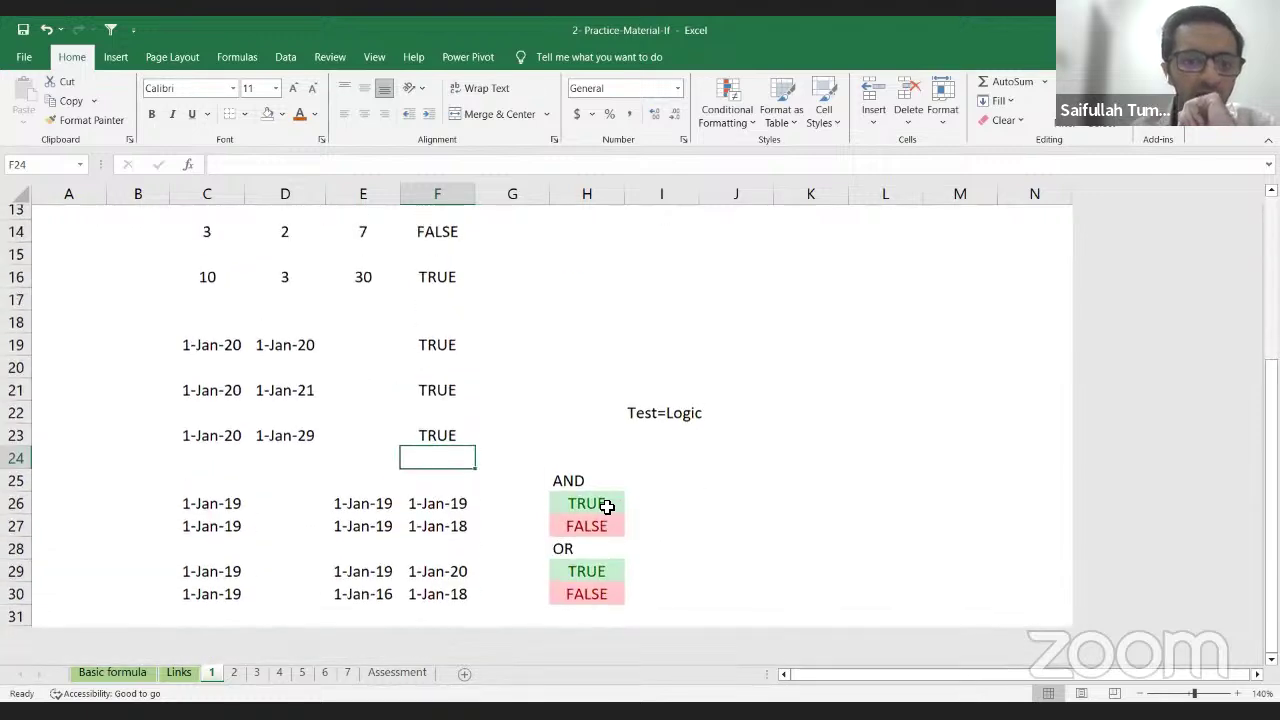
click(608, 510)
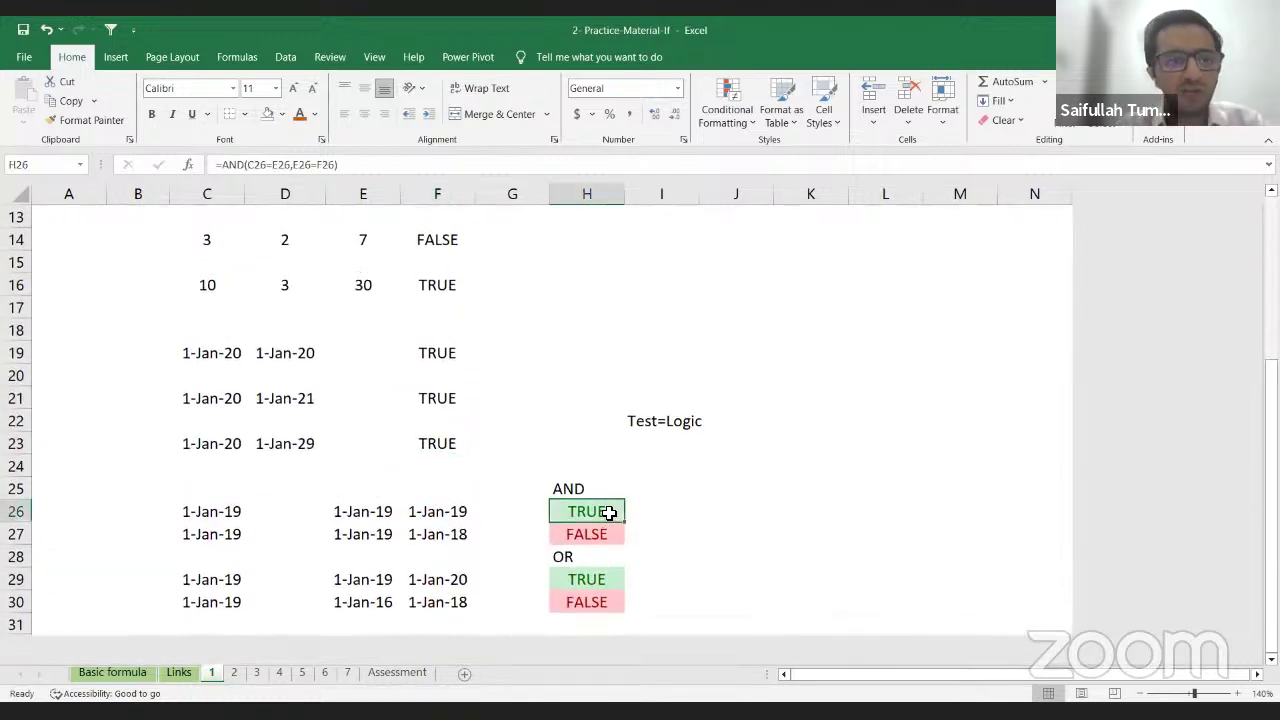
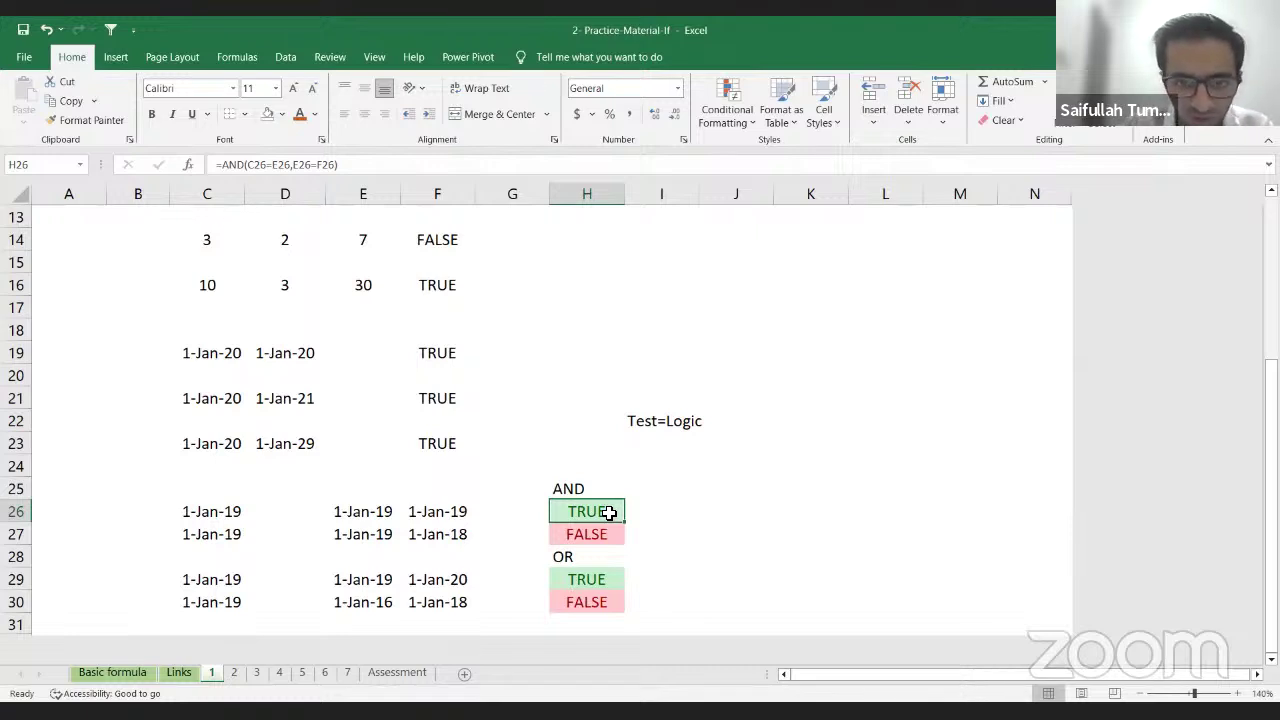
Step: Clear the AND results in H26 and H27, then look over the row 26 dates
key(Delete)
key(Down)
key(Delete)
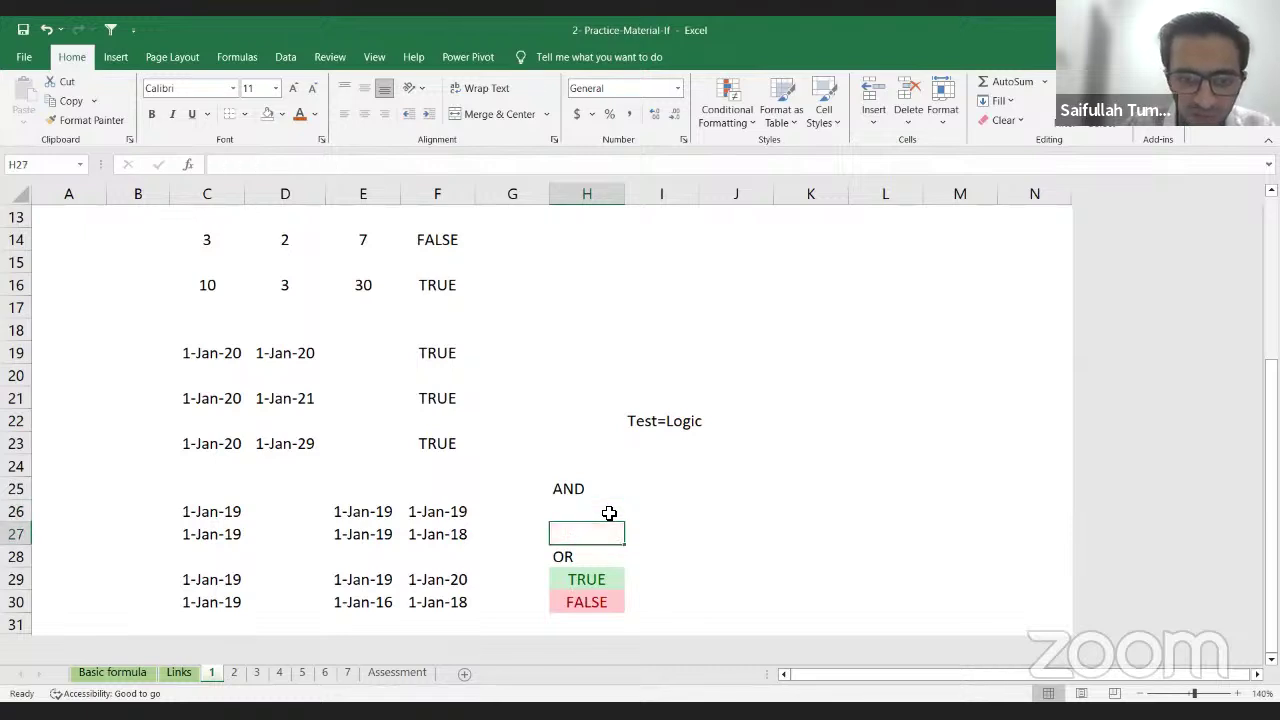
key(Left)
key(Left)
key(Left)
key(Left)
key(Left)
key(Up)
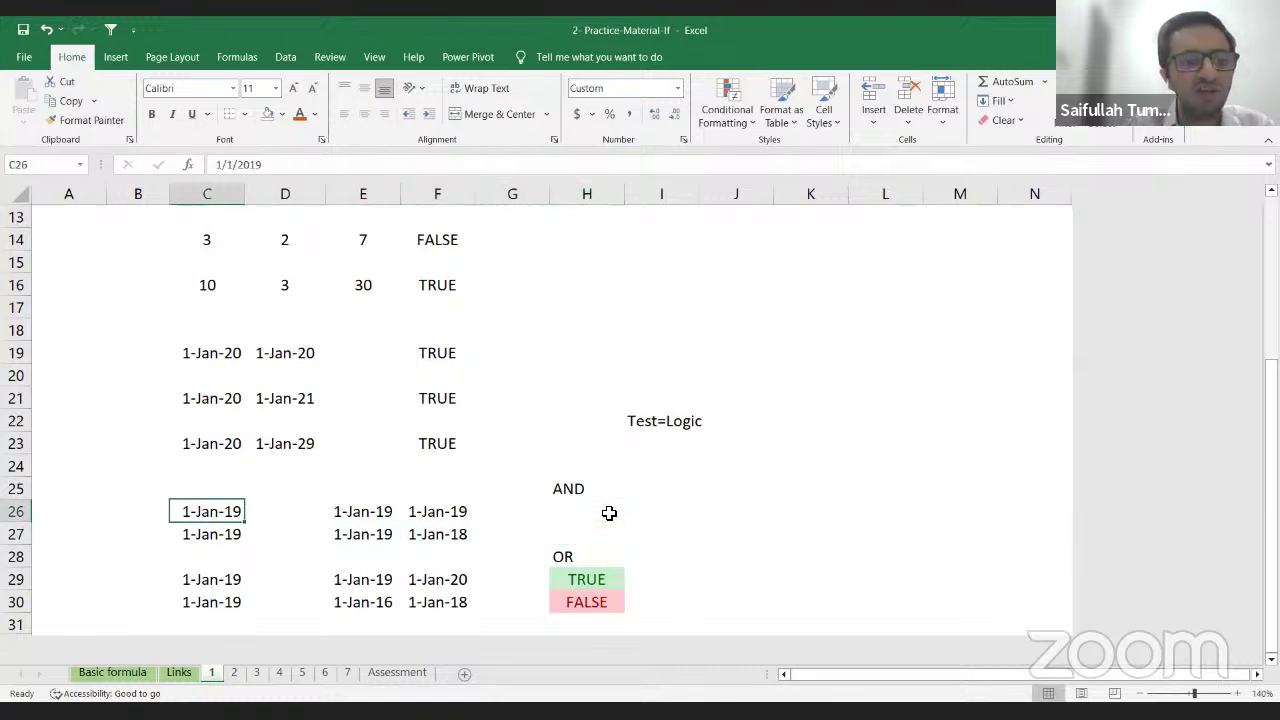
key(Right)
key(Right)
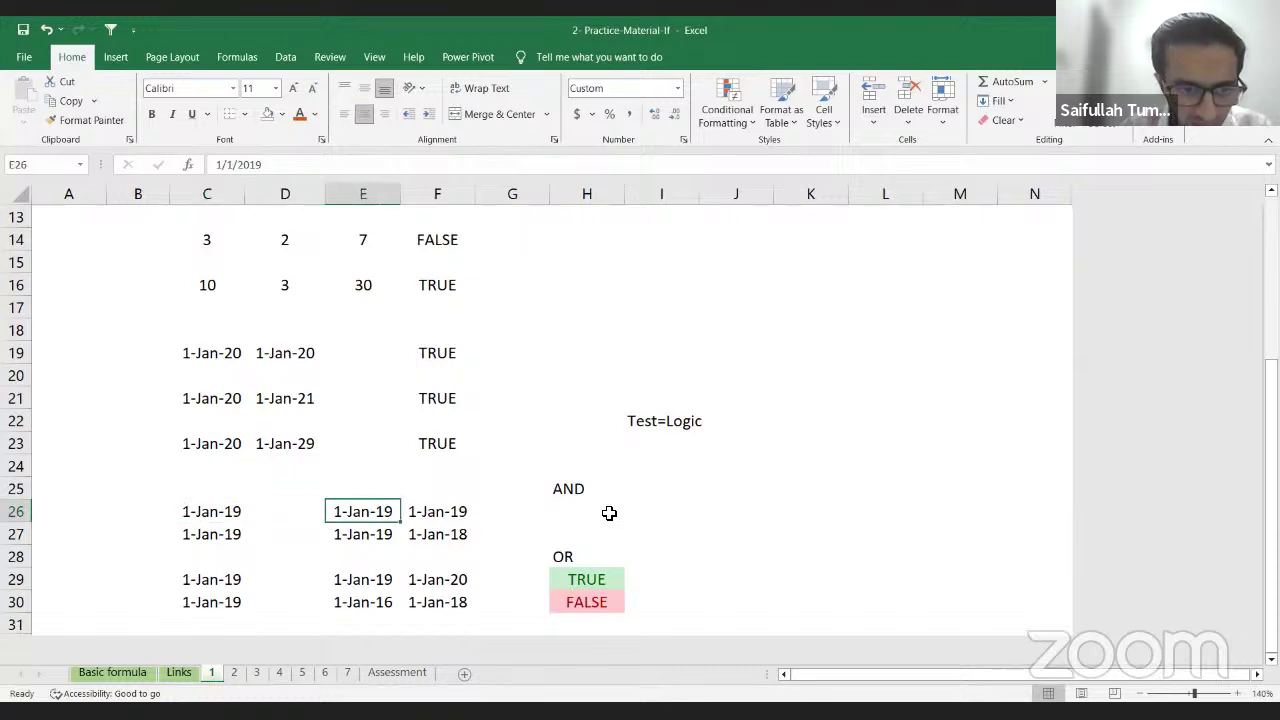
key(Left)
key(Right)
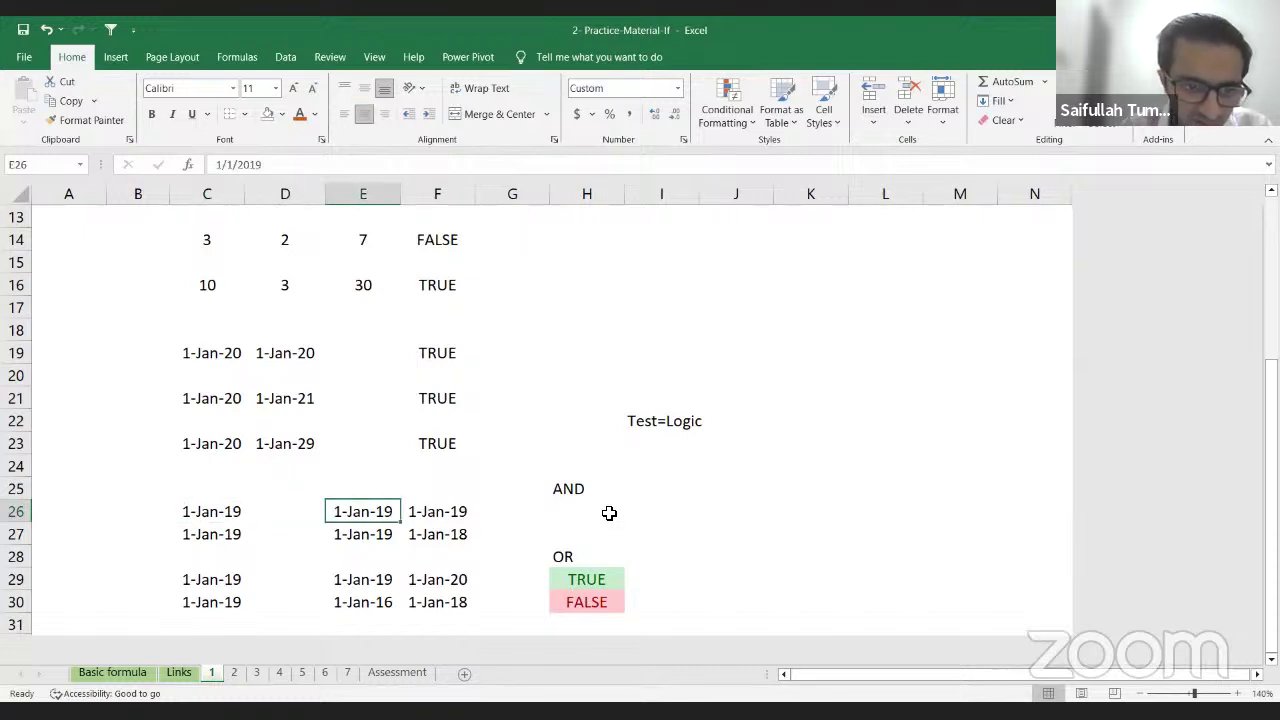
key(Right)
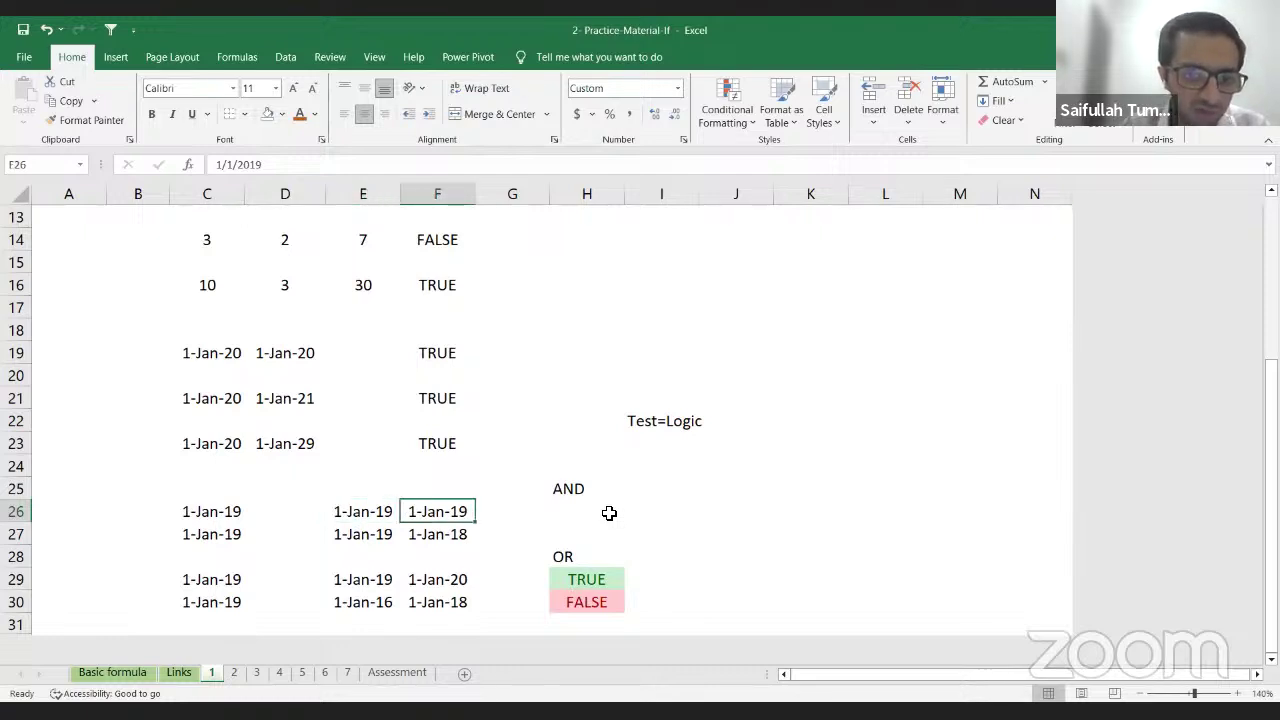
key(Right)
key(Right)
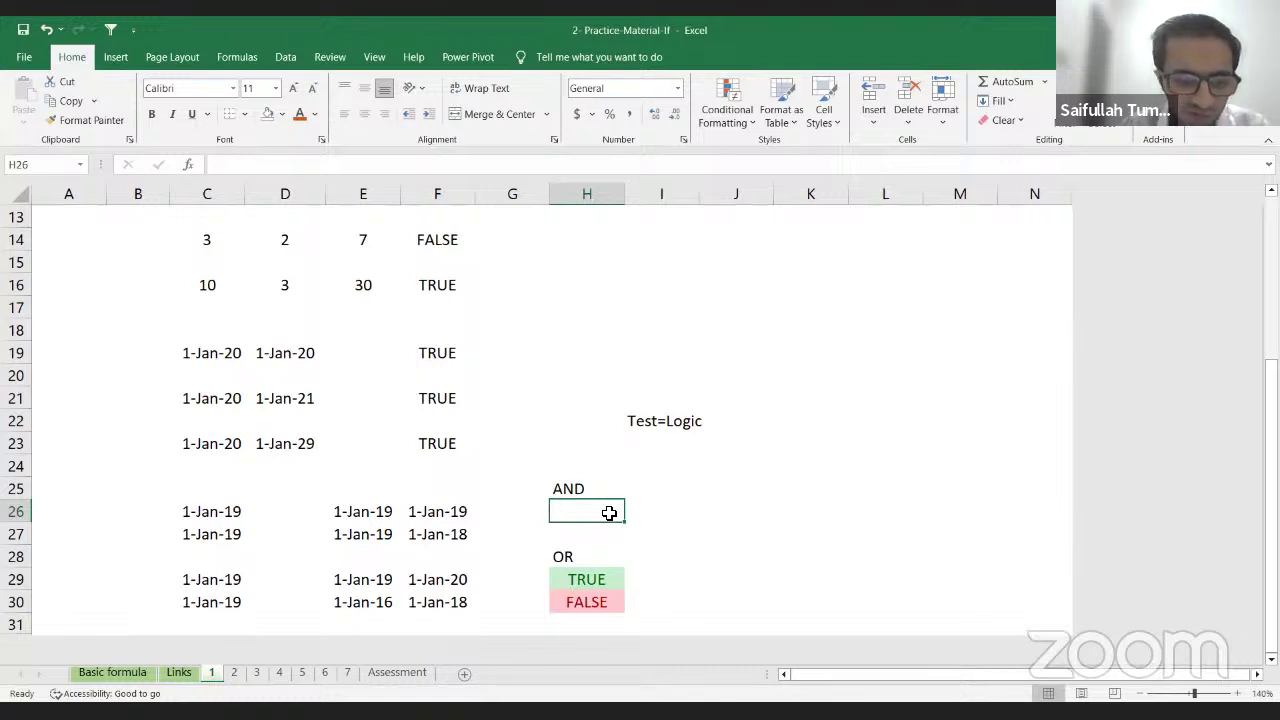
Step: Enter =AND(C26=E26,E26=F26) in H26
text(=an)
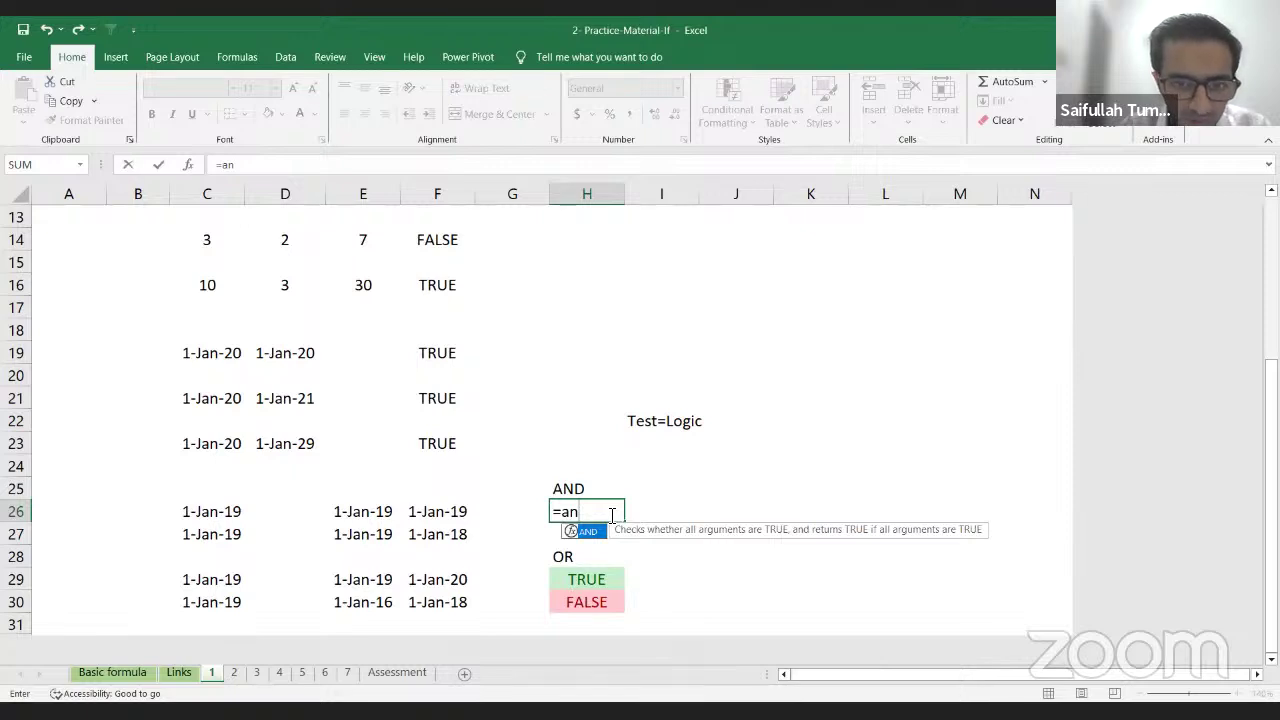
key(Tab)
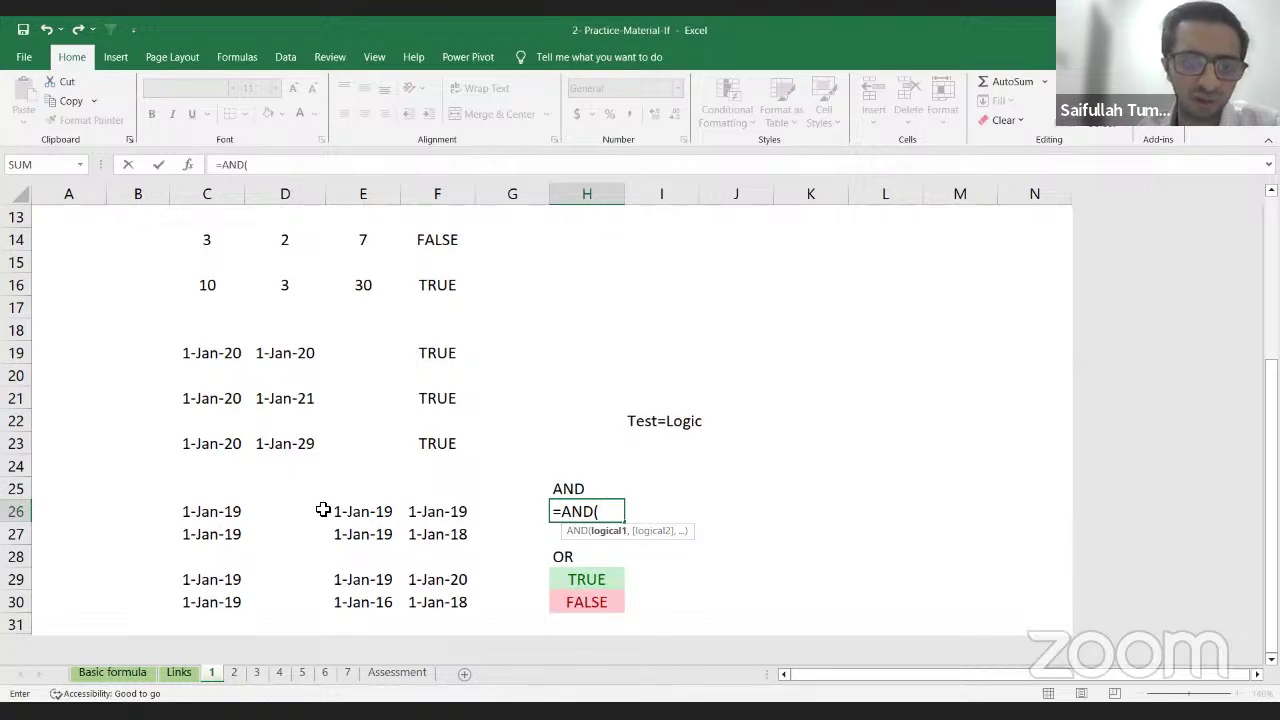
click(213, 514)
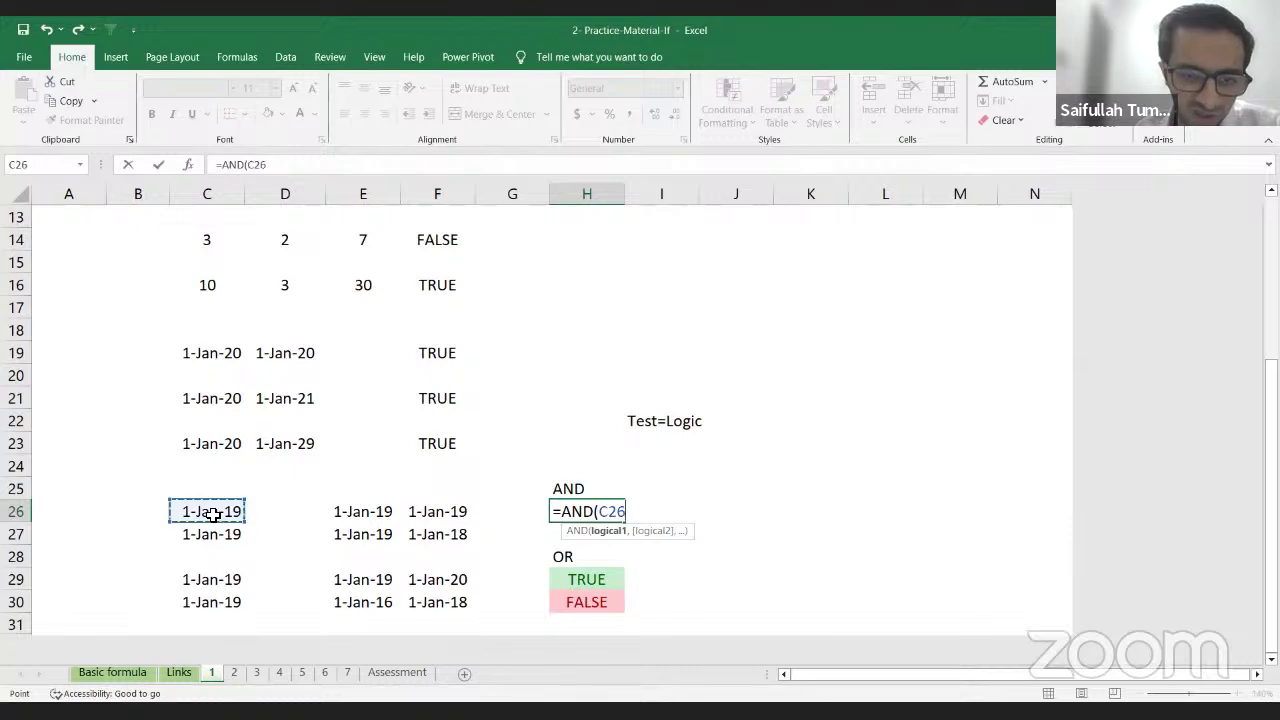
text(=)
key(Left)
key(Left)
key(Left)
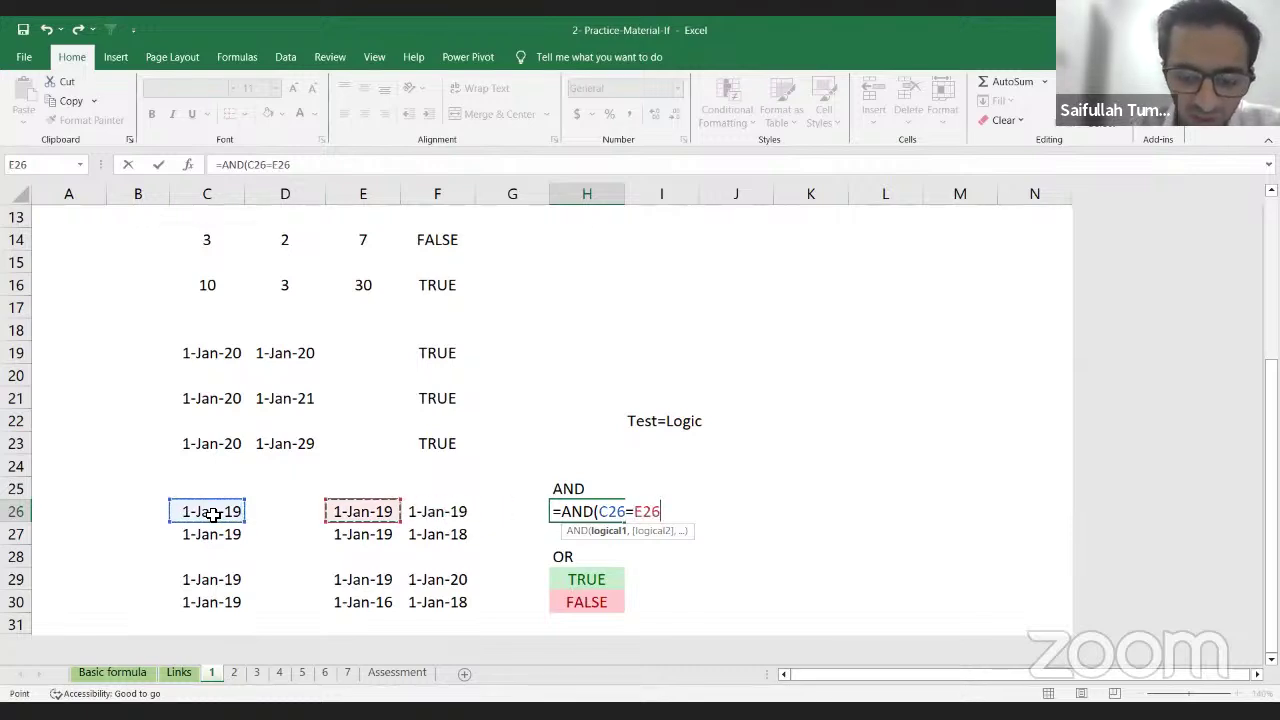
text(,)
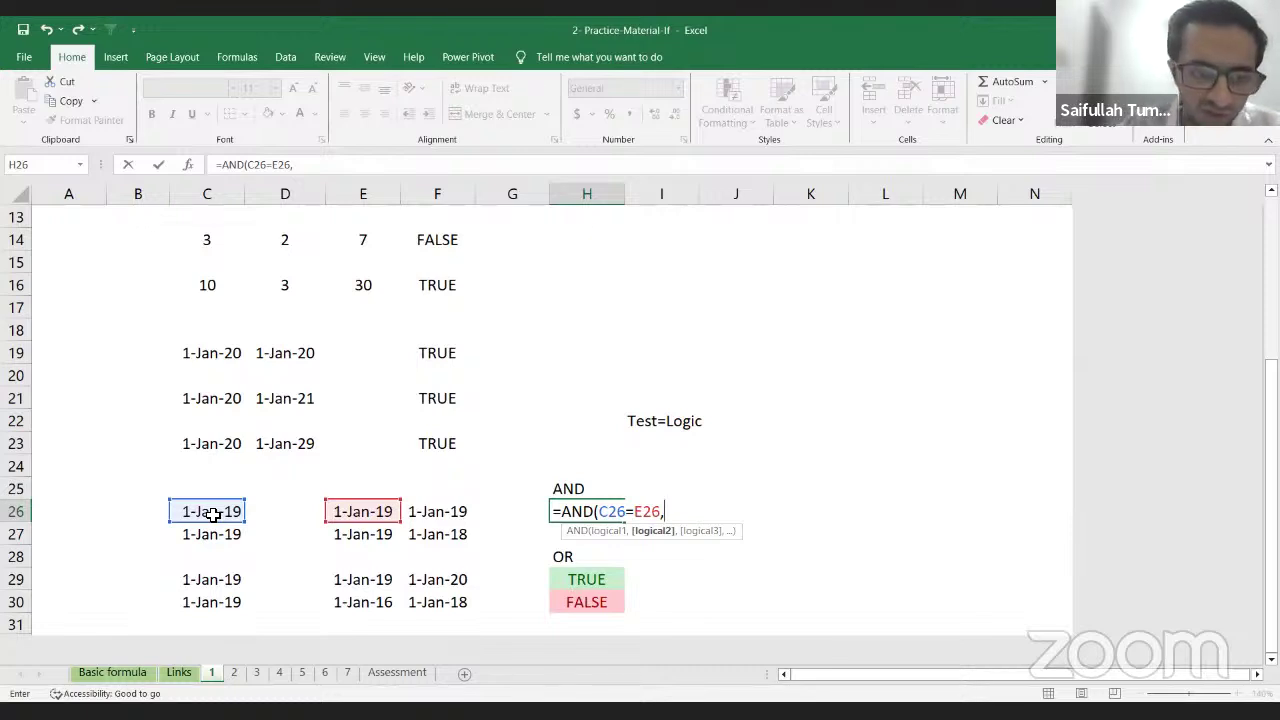
key(Left)
key(Left)
key(Left)
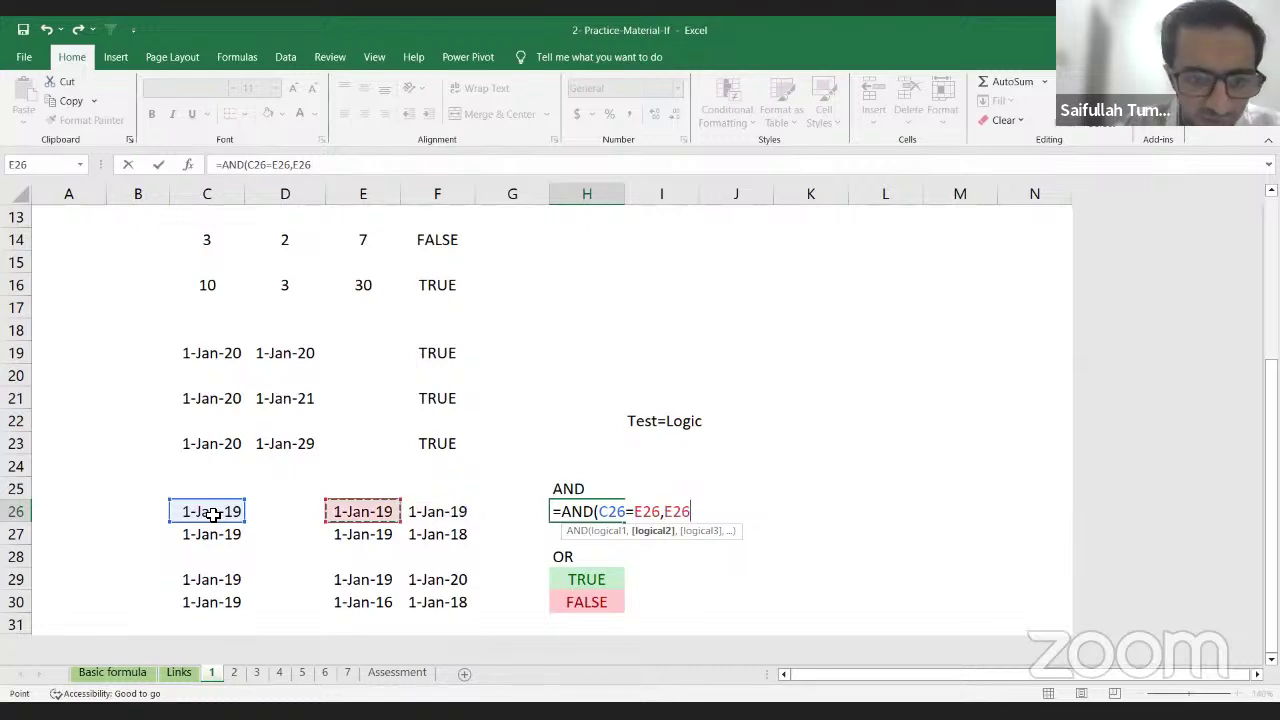
text(=)
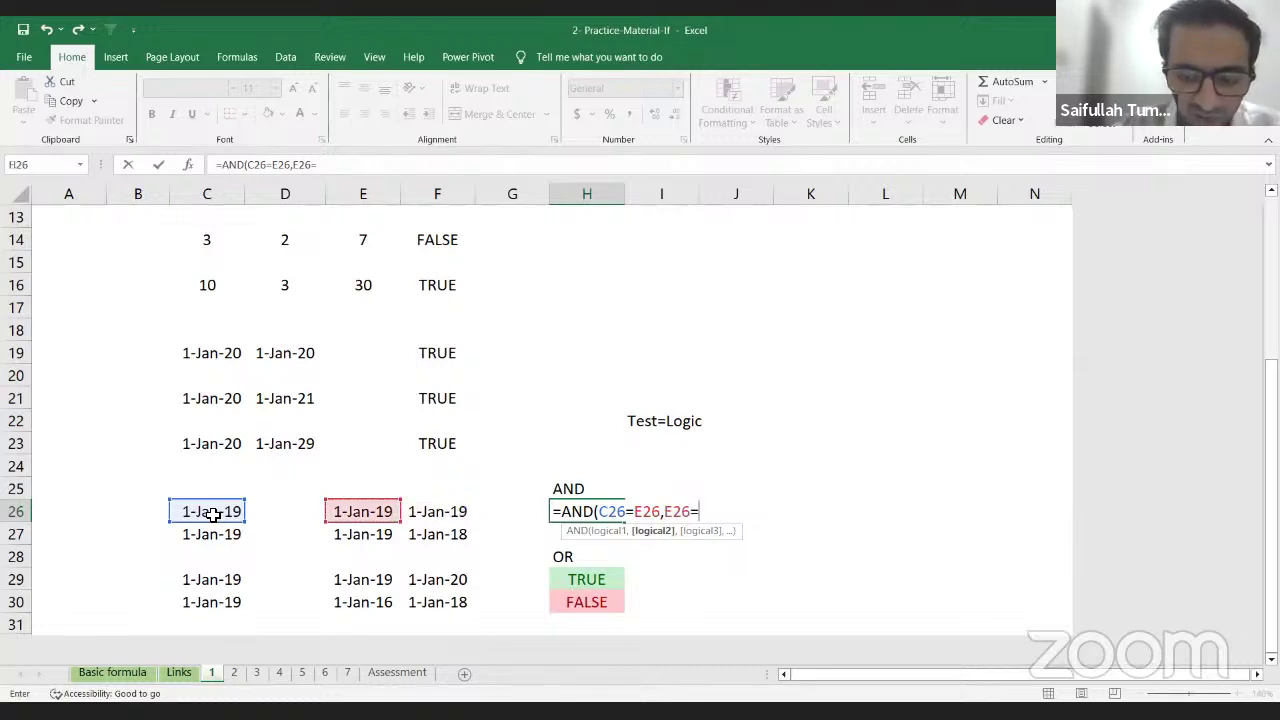
key(Left)
key(Left)
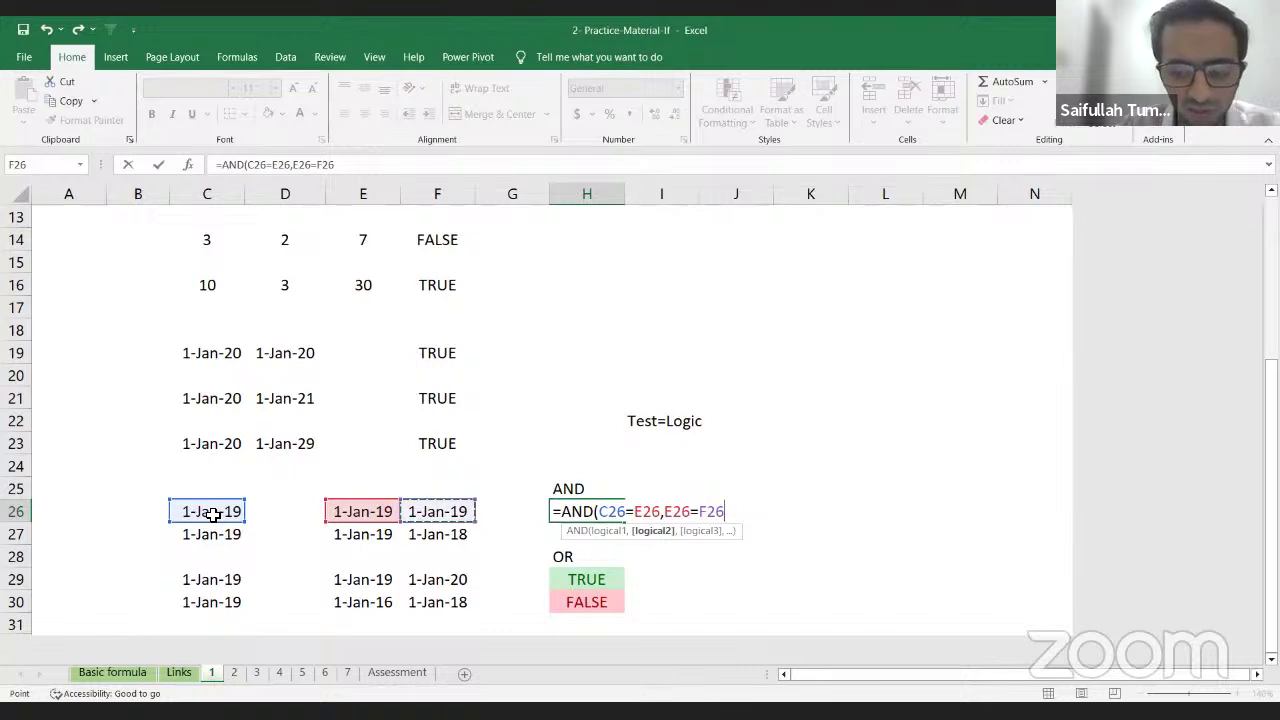
text())
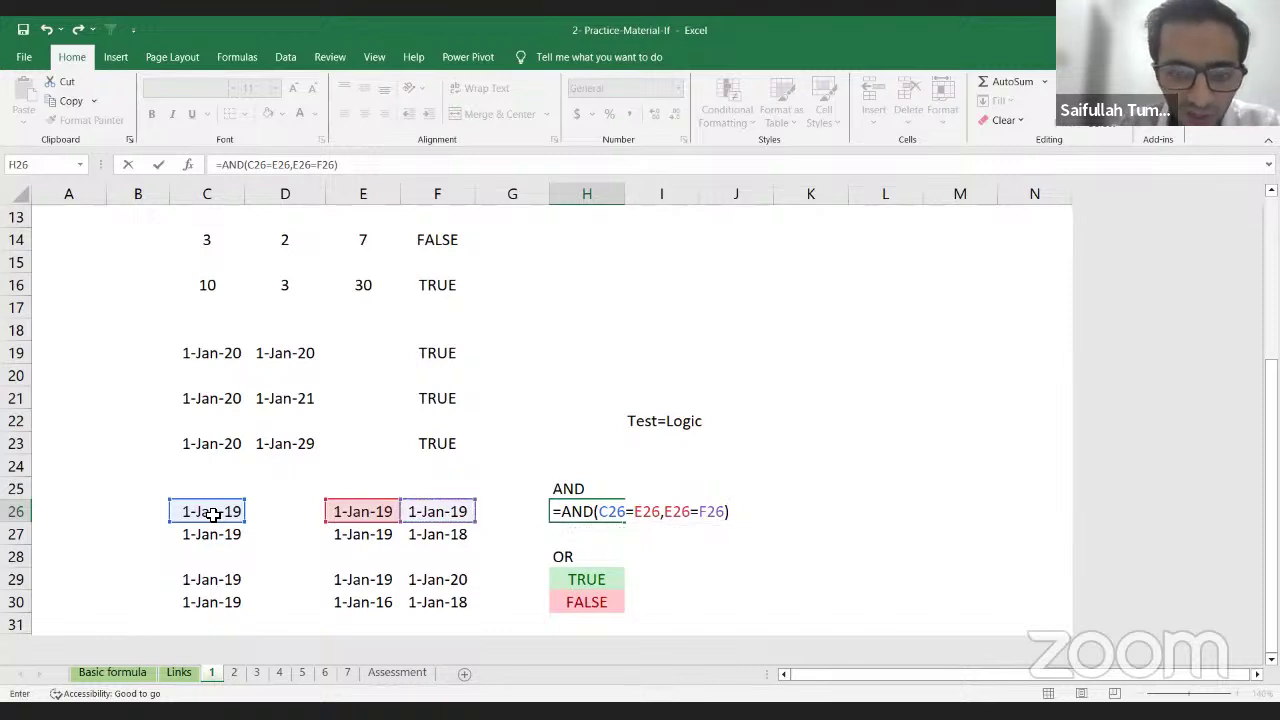
key(Return)
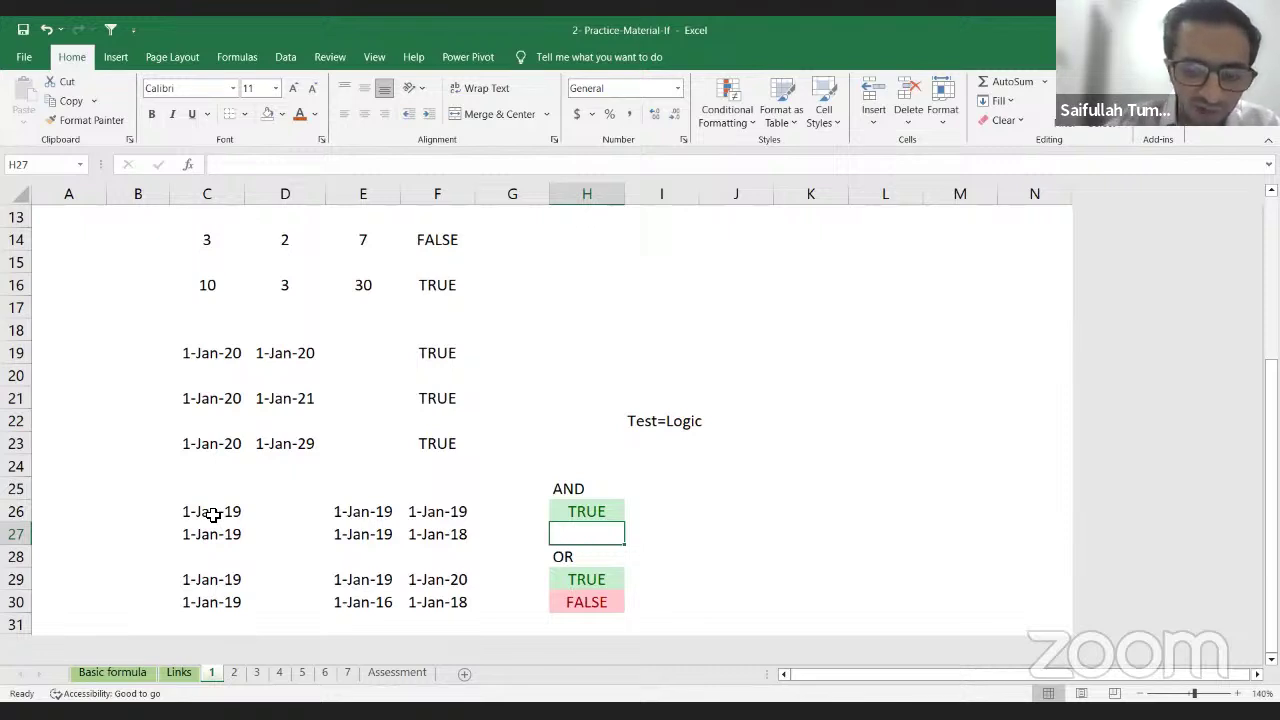
Step: Enter =AND(C27=E27,E27=F27) in H27, which returns FALSE
text(=)
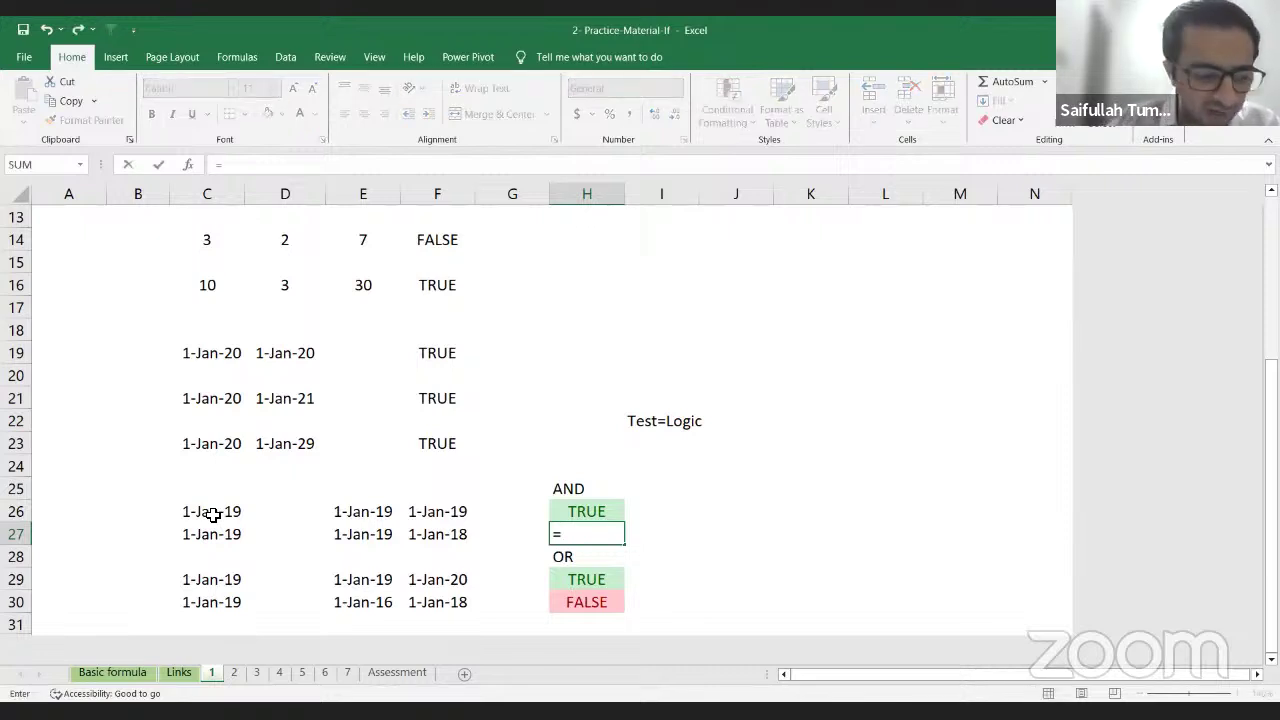
text(AND()
key(Left)
key(Left)
key(Left)
key(Left)
key(Left)
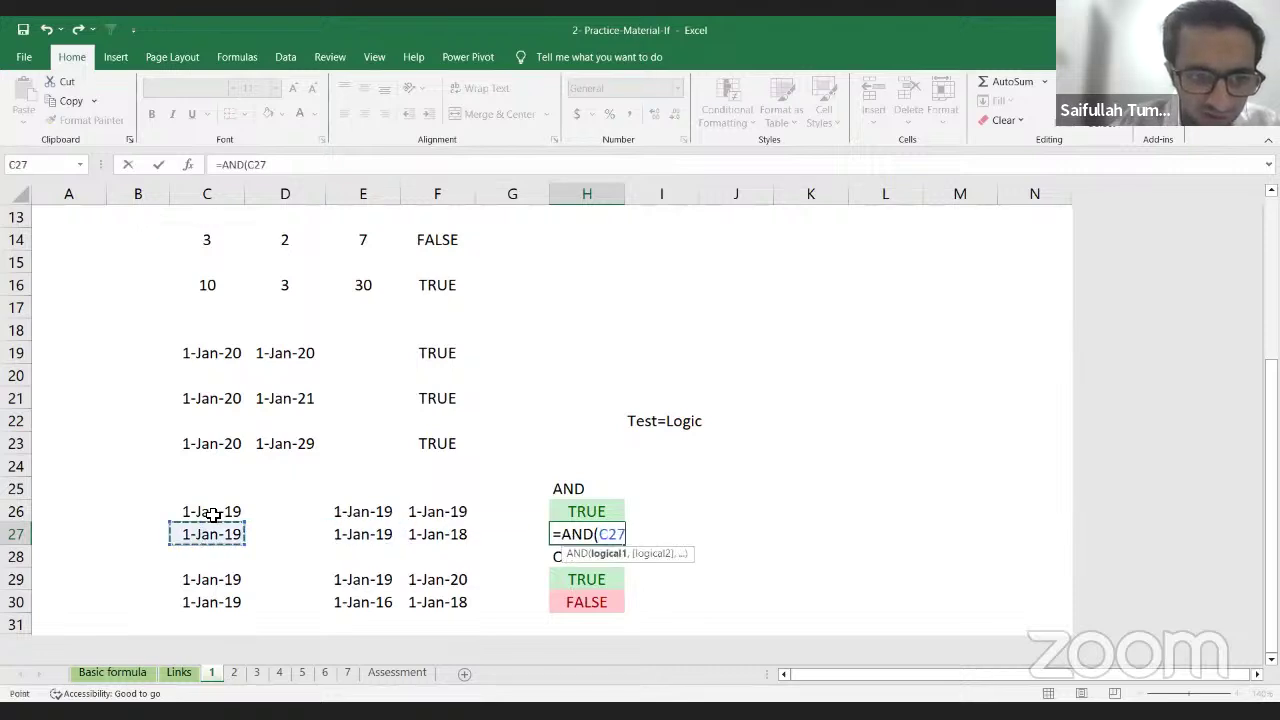
text(=)
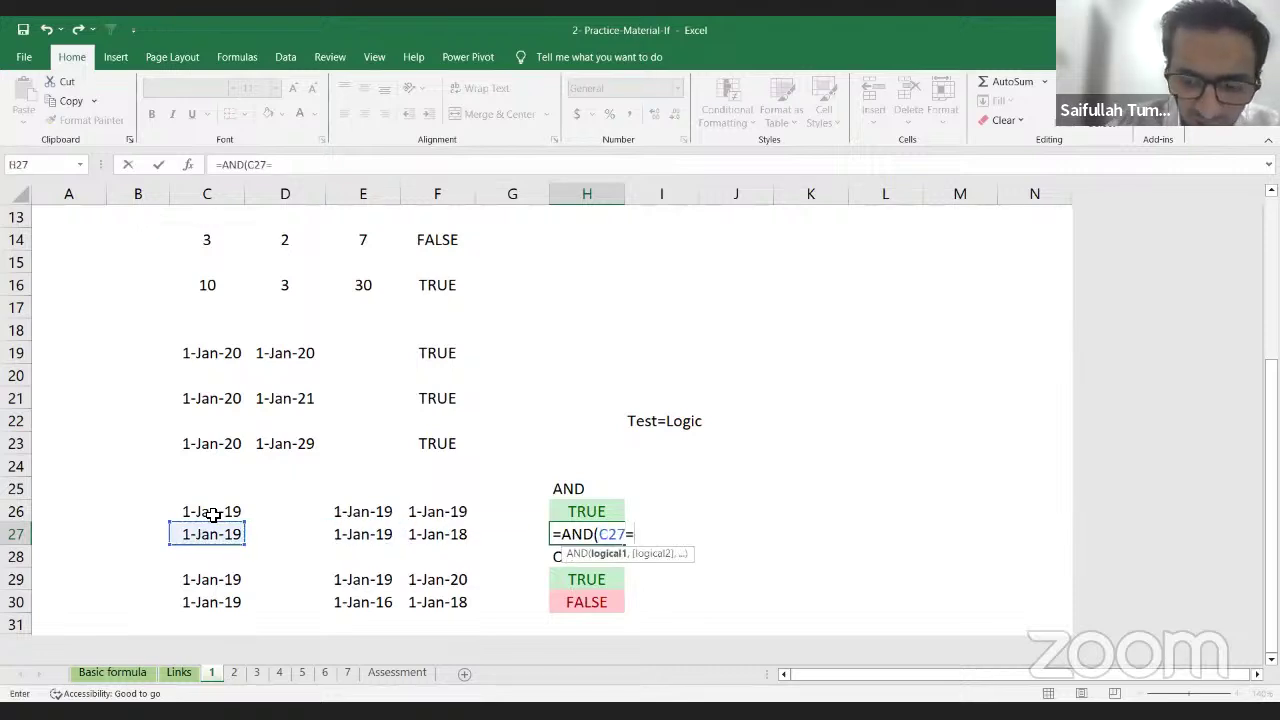
key(Left)
key(Left)
key(Left)
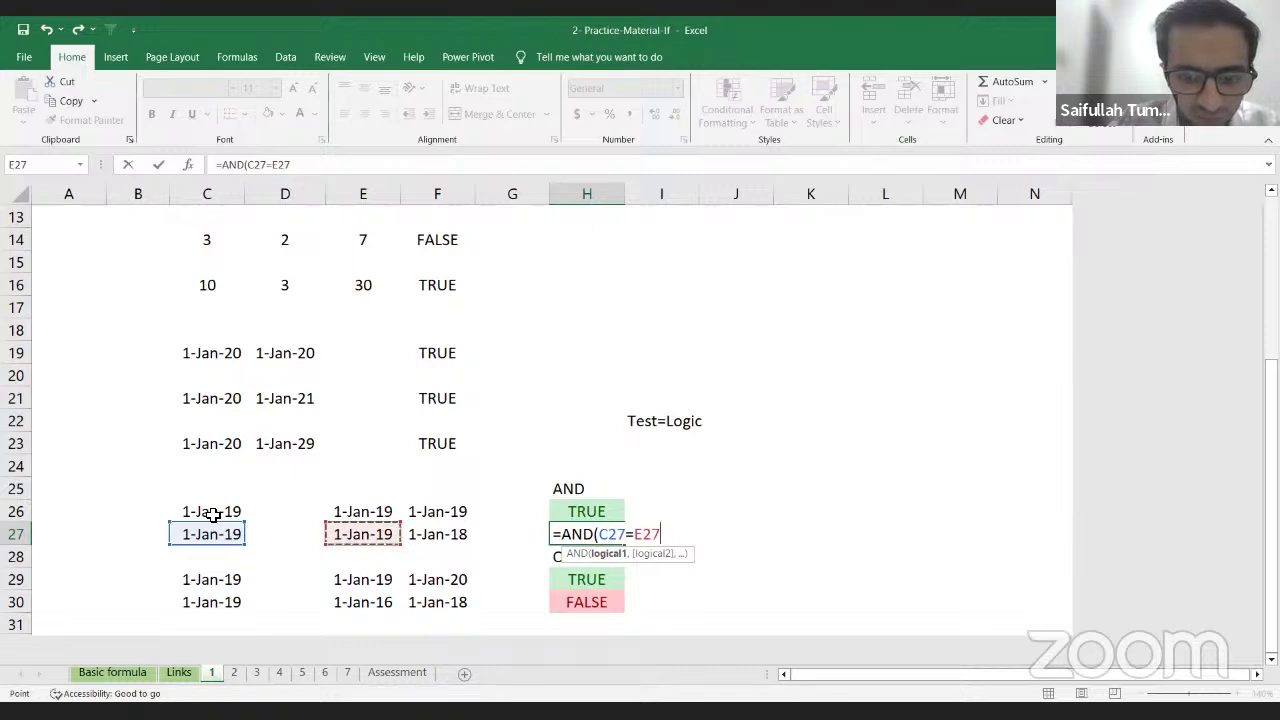
text(,)
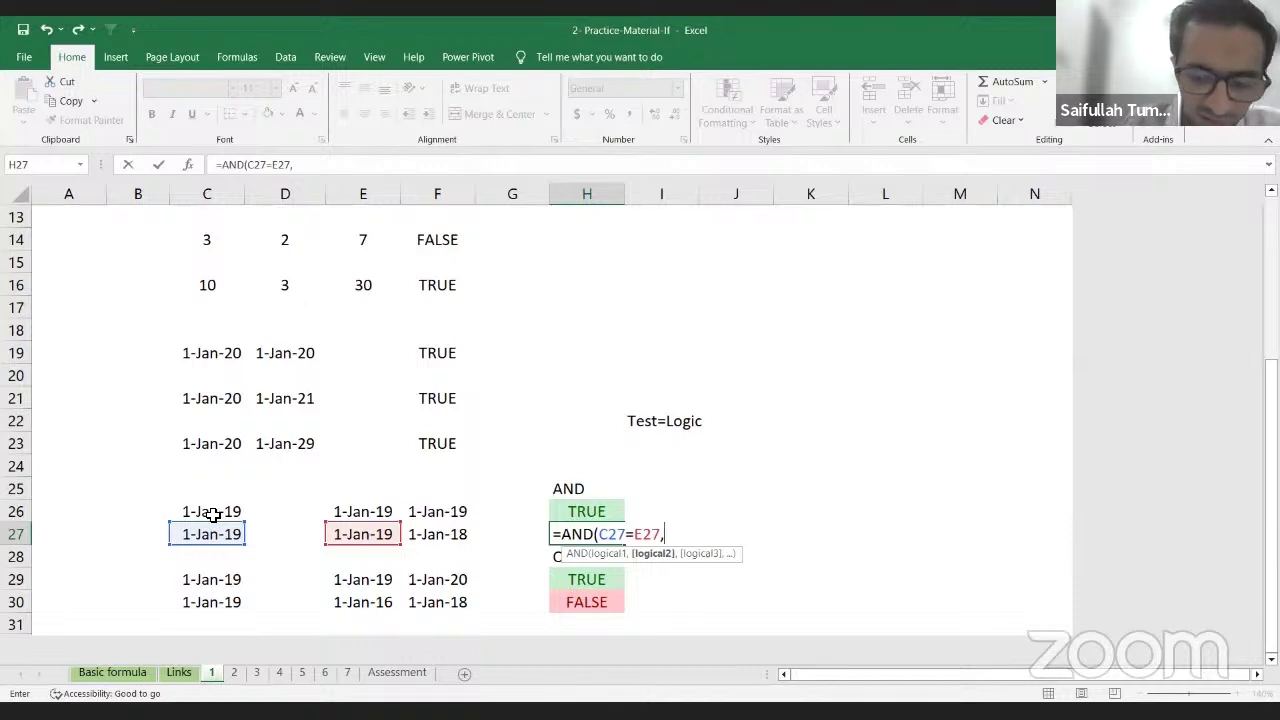
key(Left)
key(Left)
key(Left)
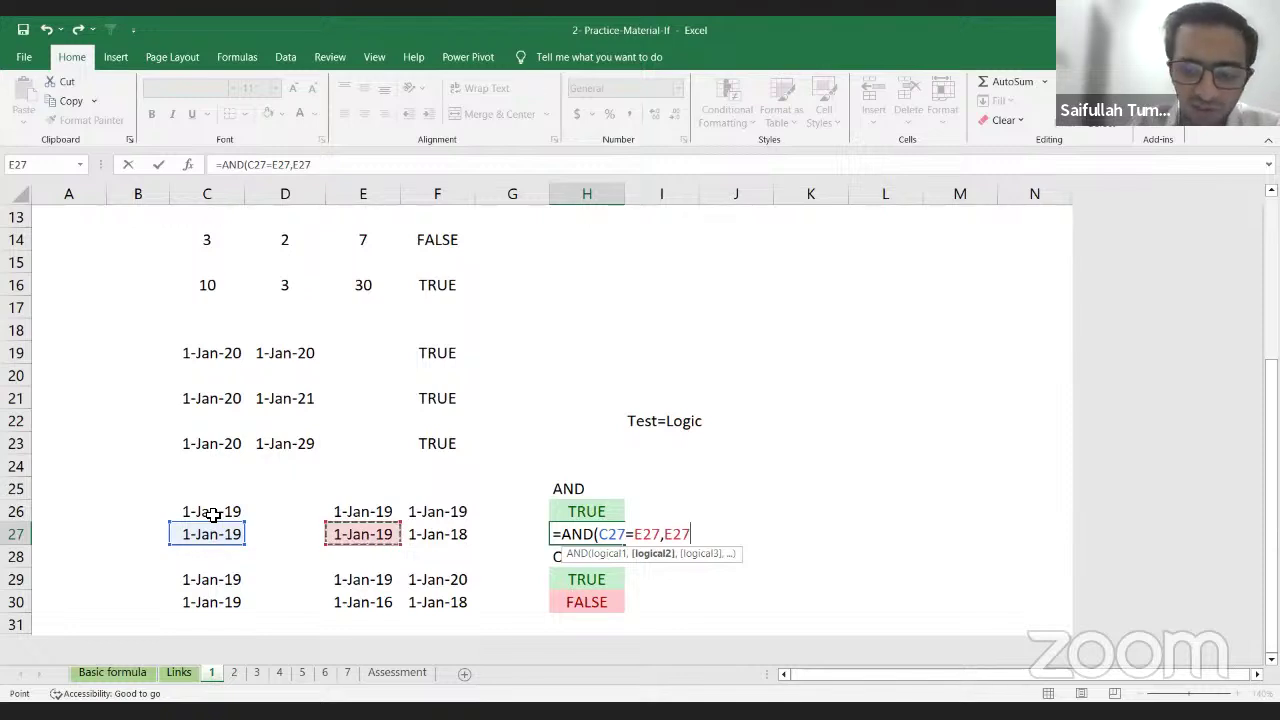
text(=)
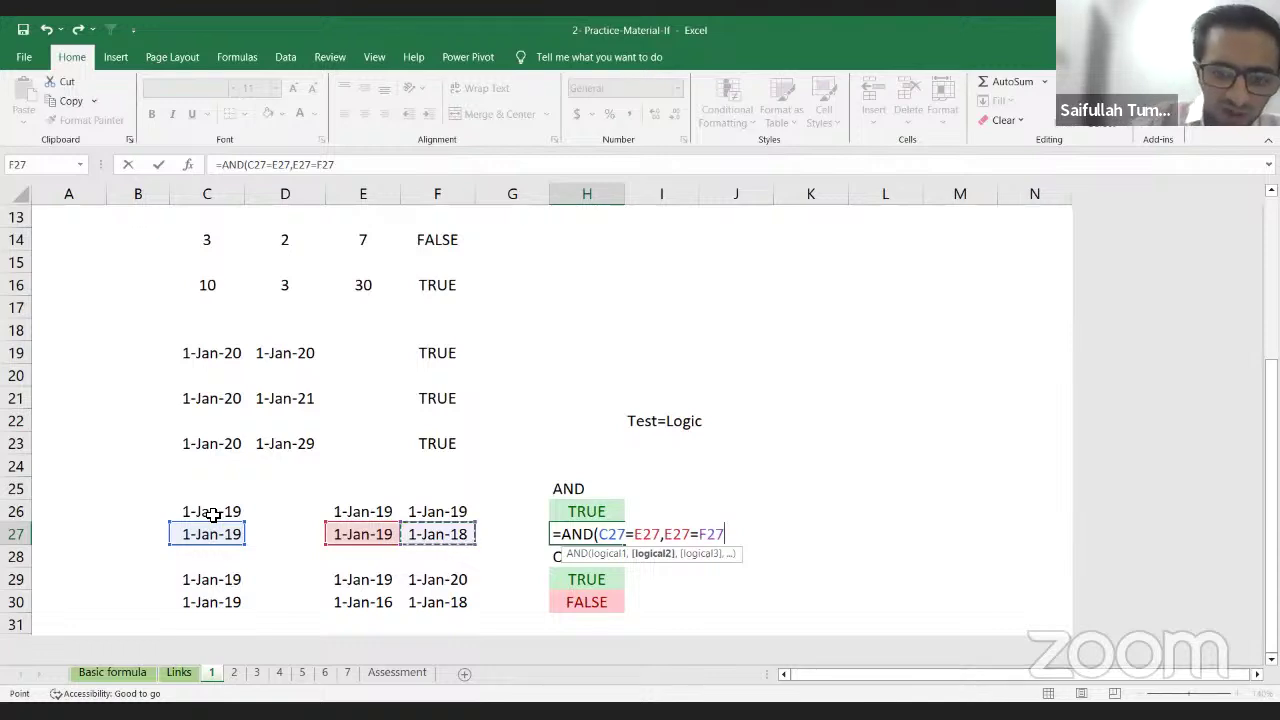
text())
key(Return)
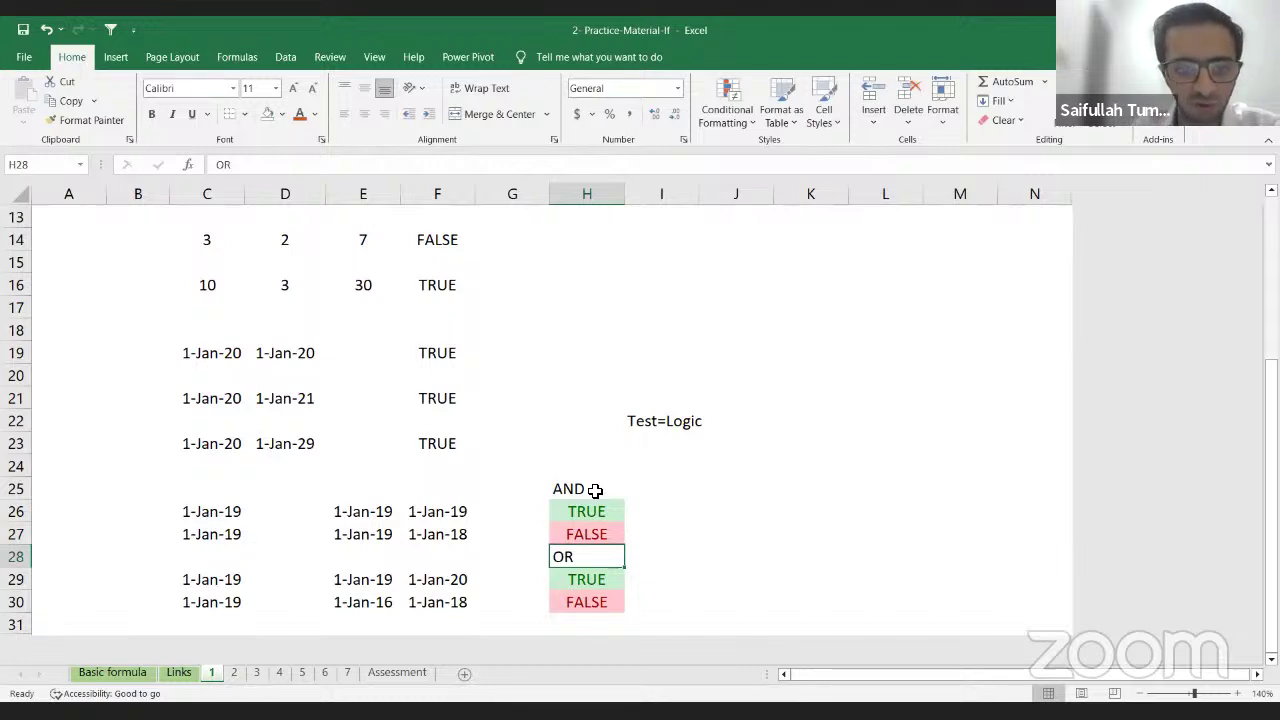
Step: Review the C27, E27 and F27 dates and the AND formula in H27
click(227, 537)
drag(227, 537, 416, 536)
shift+click(420, 536)
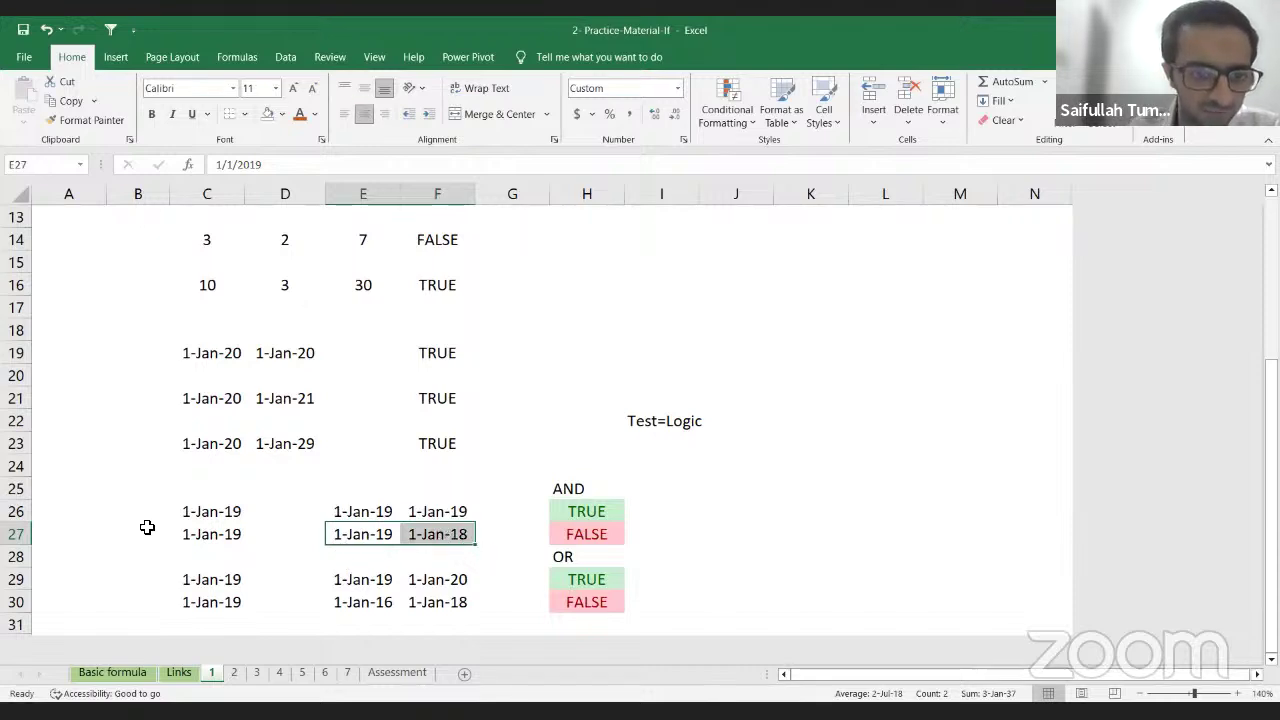
click(565, 534)
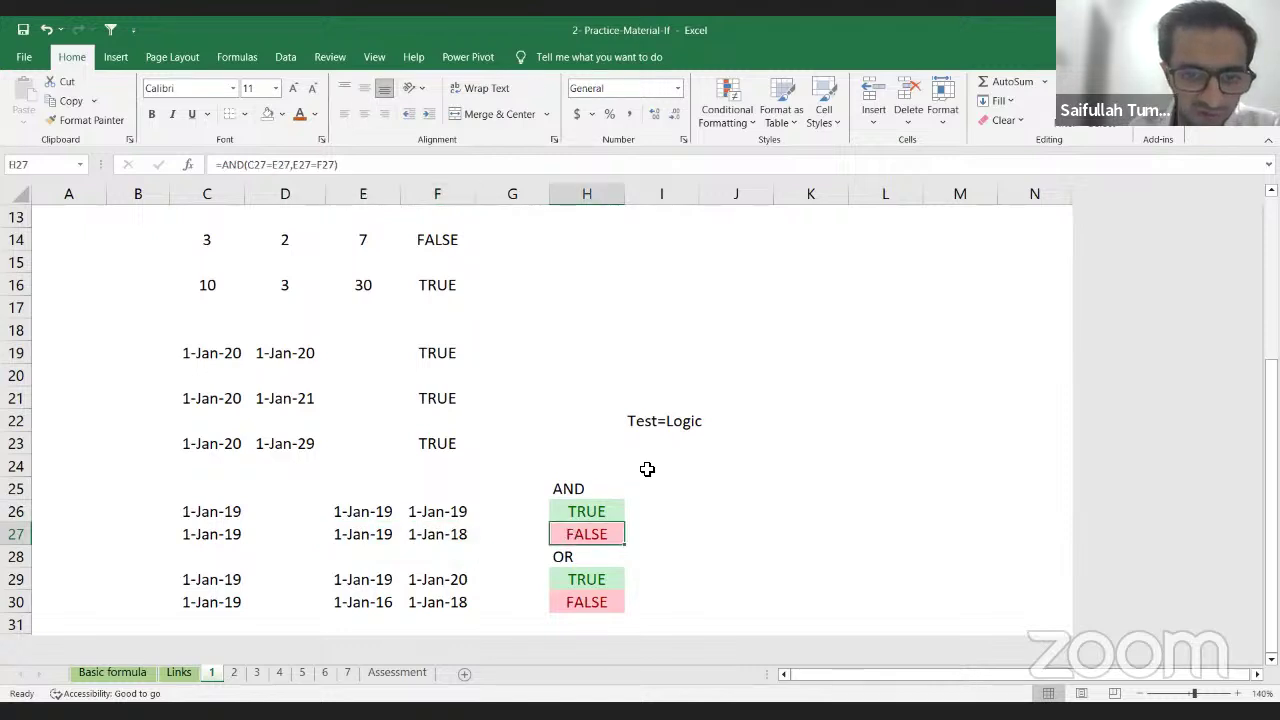
Step: Clear the two OR results in H29 and H30
scroll(657, 497, down, 1)
key(Down)
key(Down)
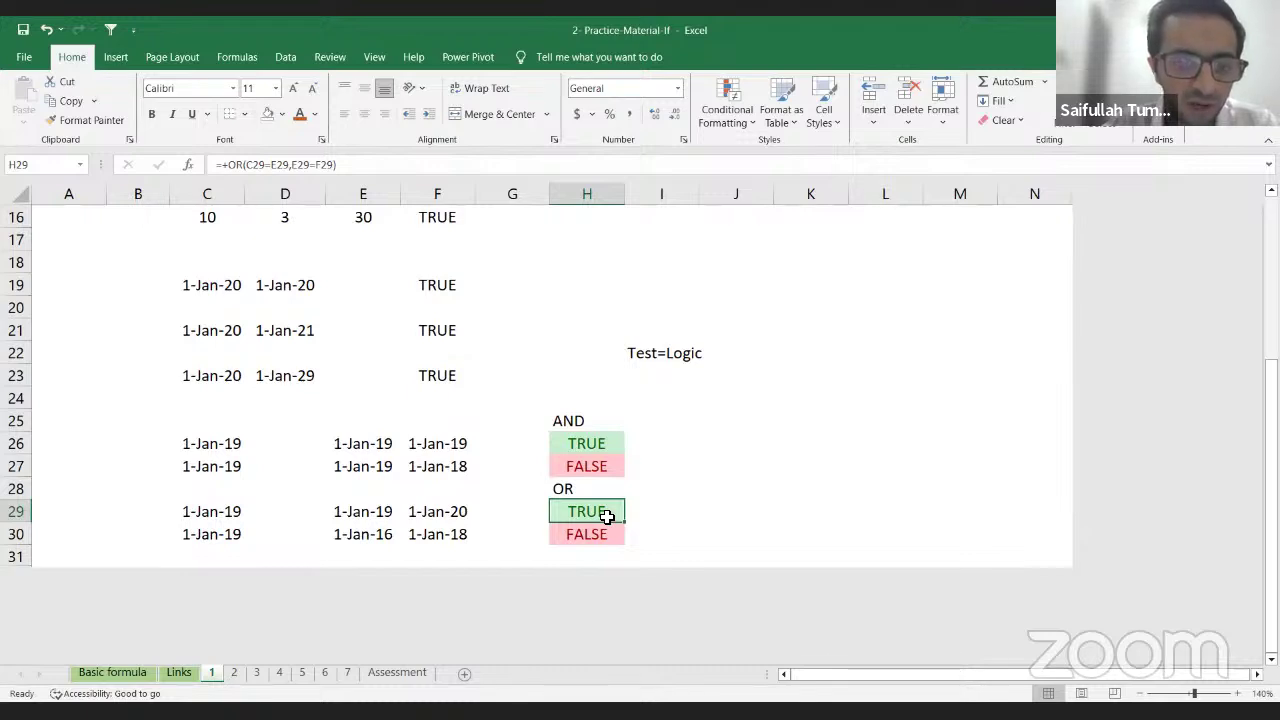
key(shift+Down)
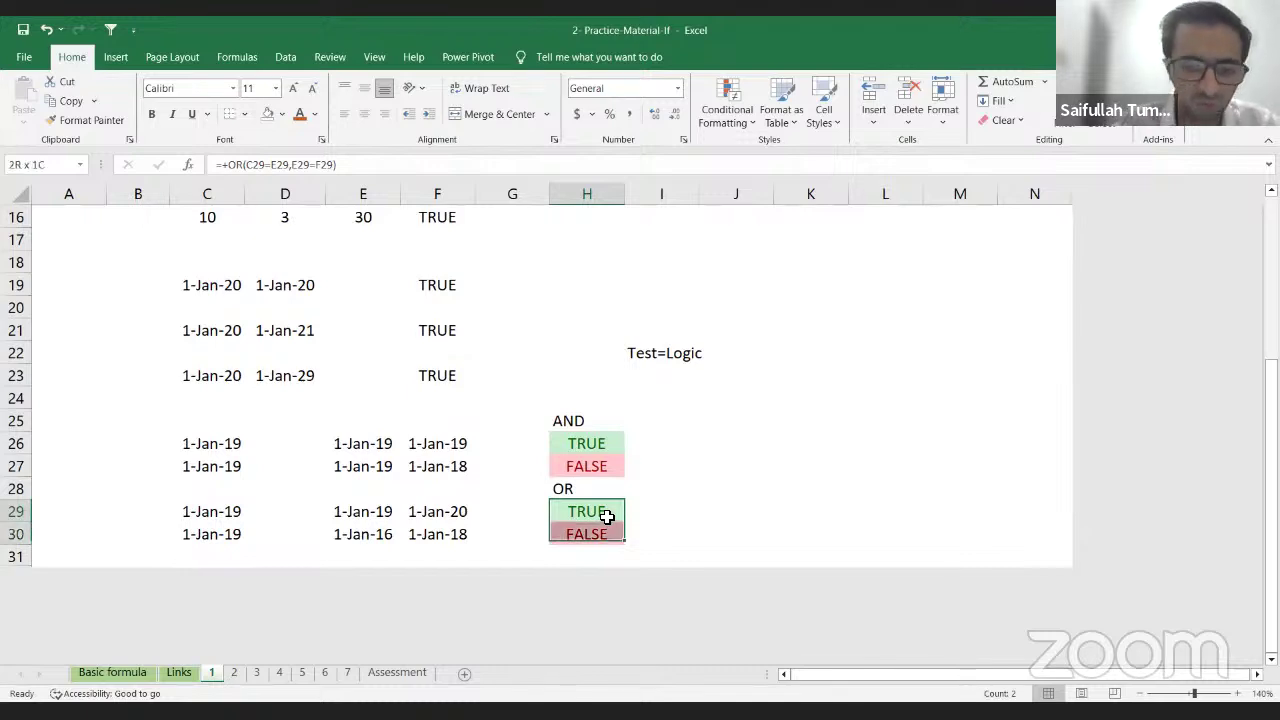
key(Delete)
key(Up)
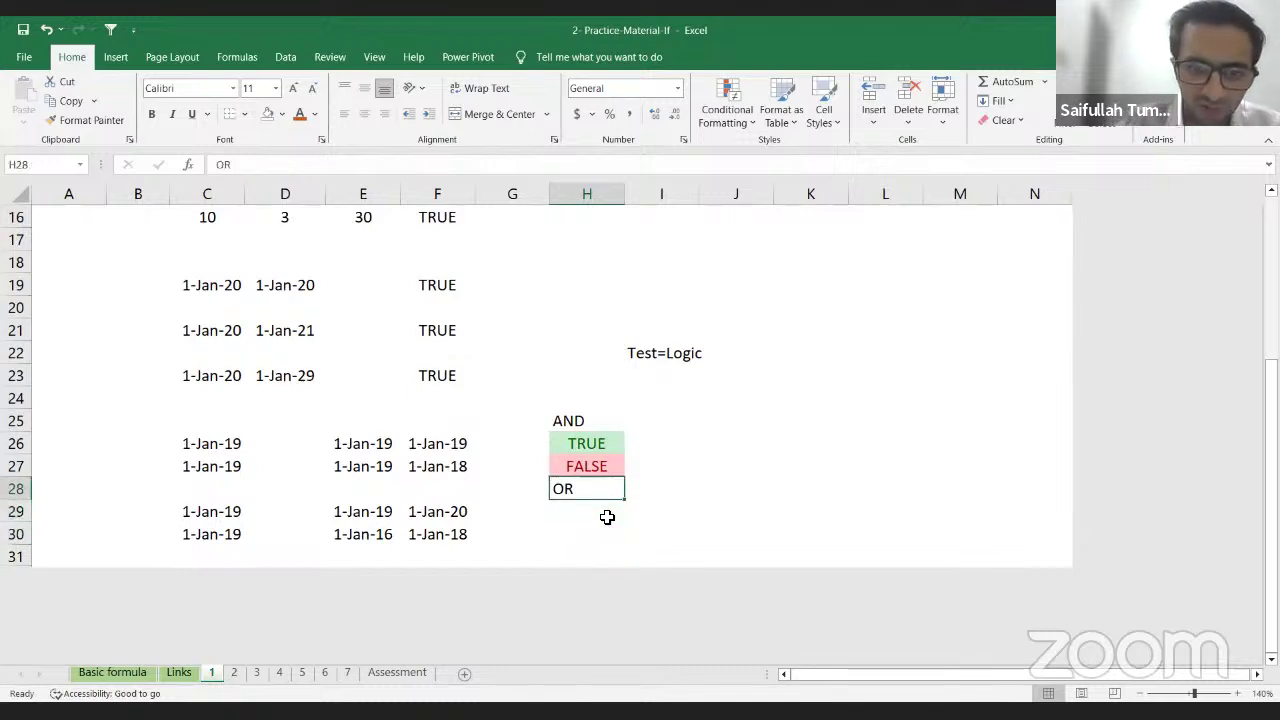
key(Down)
key(Up)
key(Up)
key(Up)
key(Up)
key(Down)
key(Down)
key(Down)
key(Down)
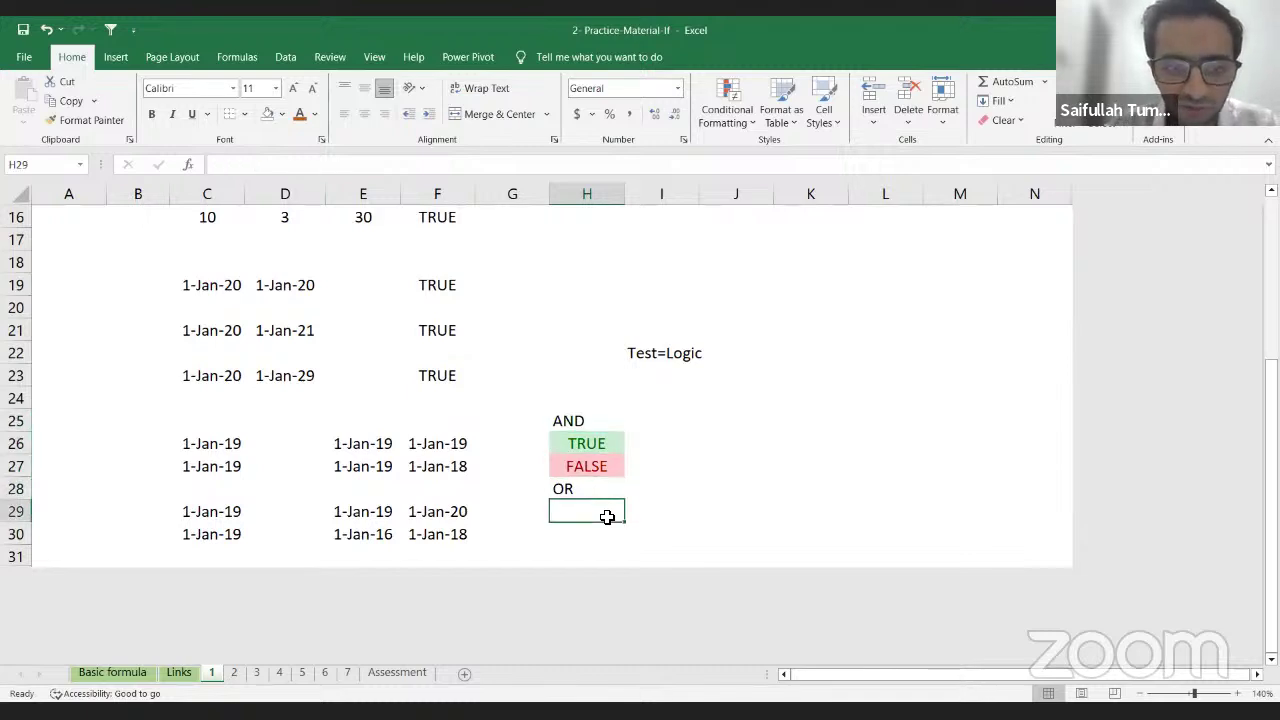
Step: Look over the row 29 dates in C29, E29 and F29
key(Left)
key(Left)
key(Left)
key(Left)
key(Left)
key(Right)
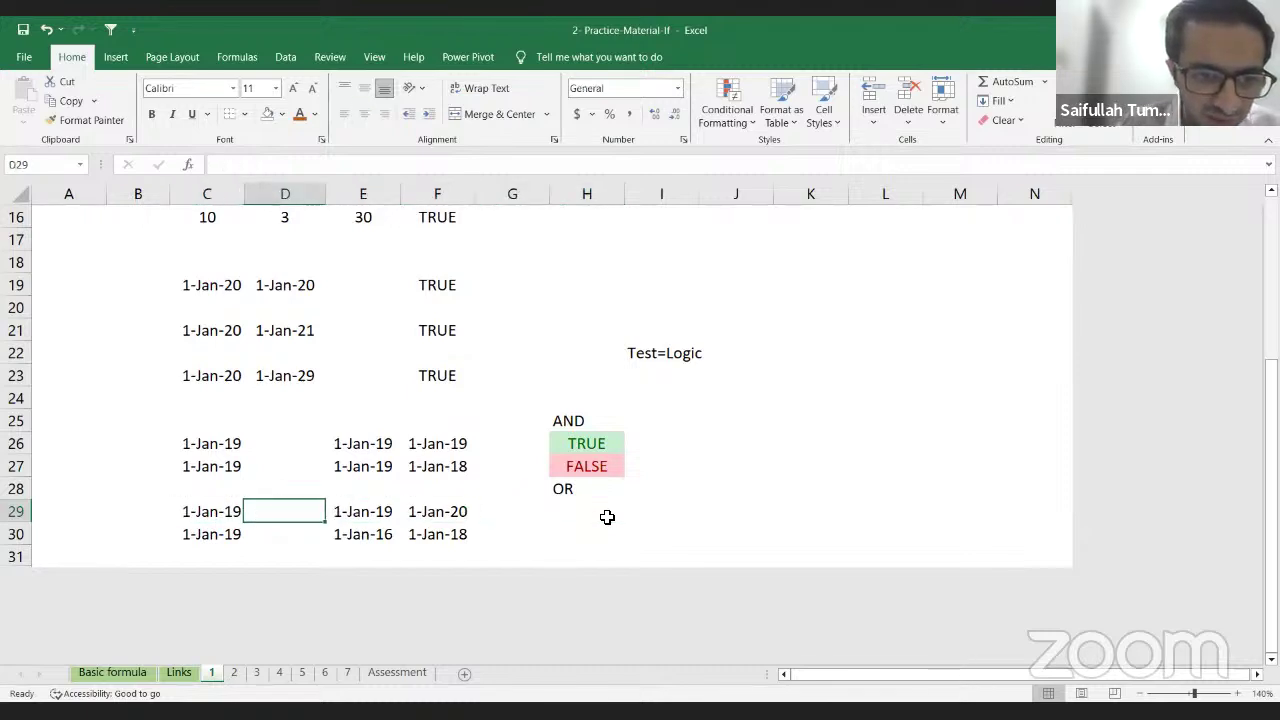
key(Right)
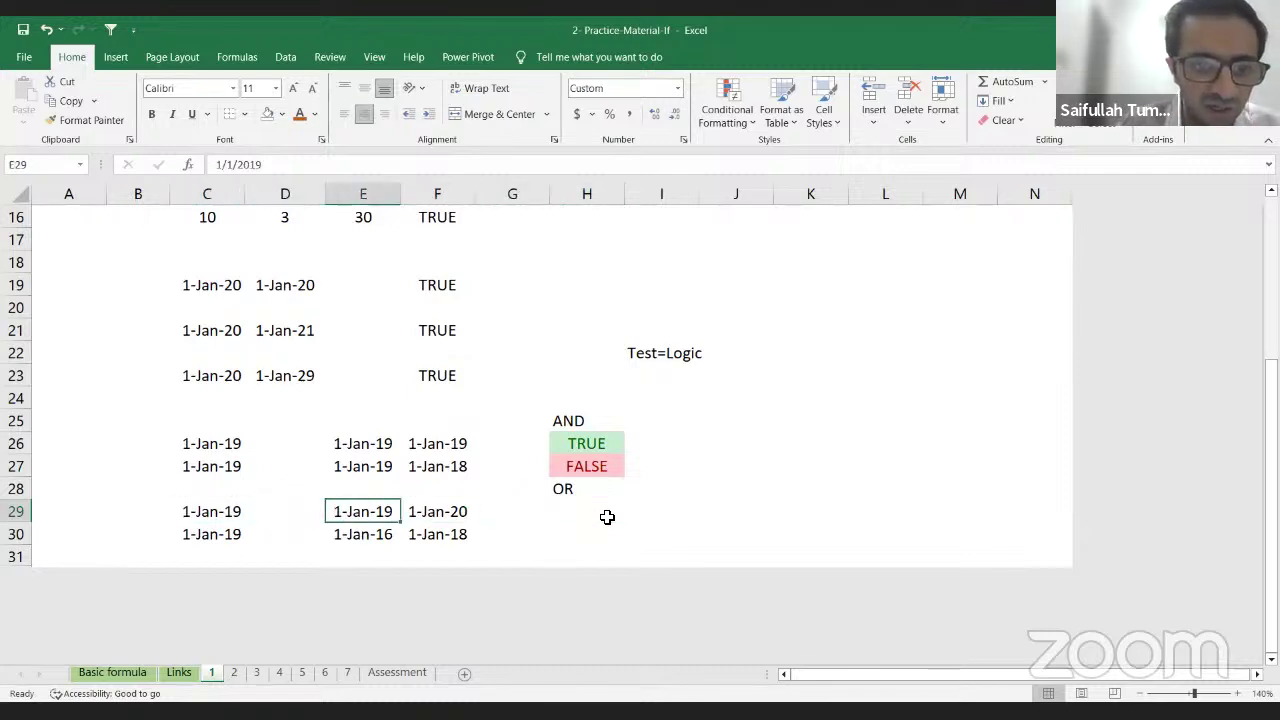
key(Right)
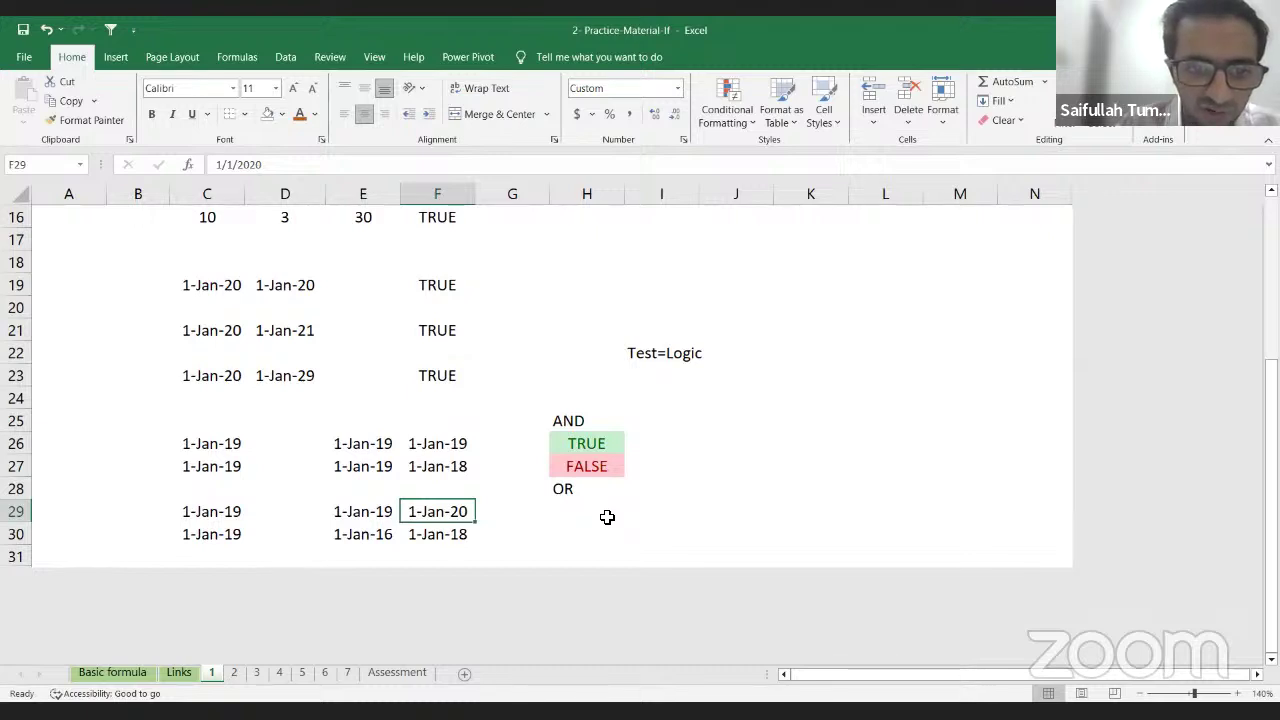
key(Left)
key(Left)
key(Left)
key(shift+Right)
key(shift+Right)
key(shift+Right)
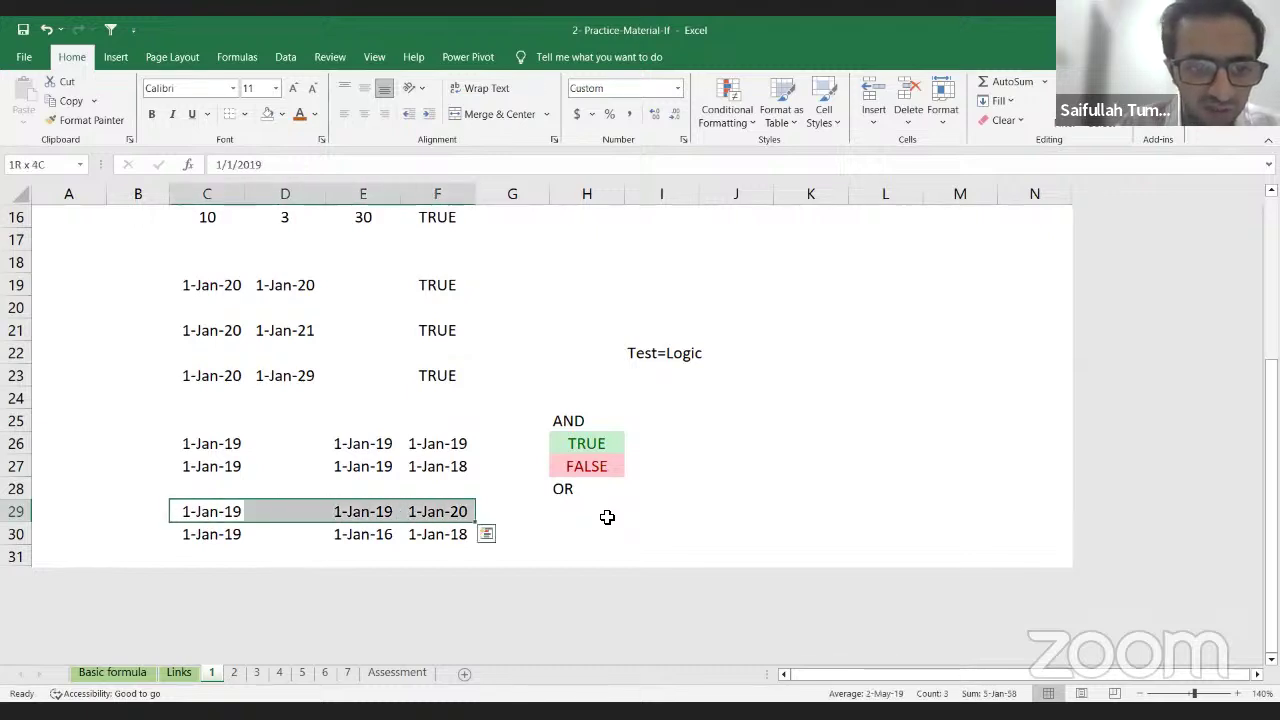
key(Left)
key(Right)
key(Right)
key(Right)
key(Right)
key(Left)
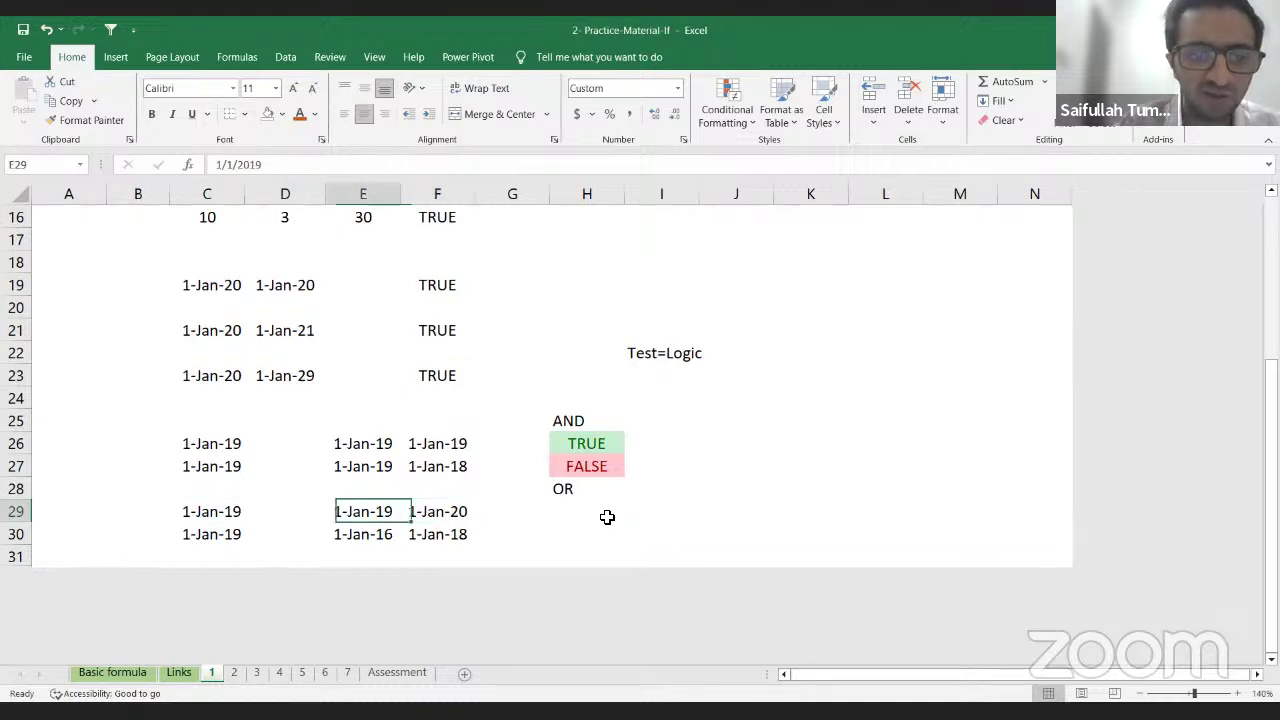
key(Left)
key(Left)
key(Right)
key(Right)
key(Right)
key(Right)
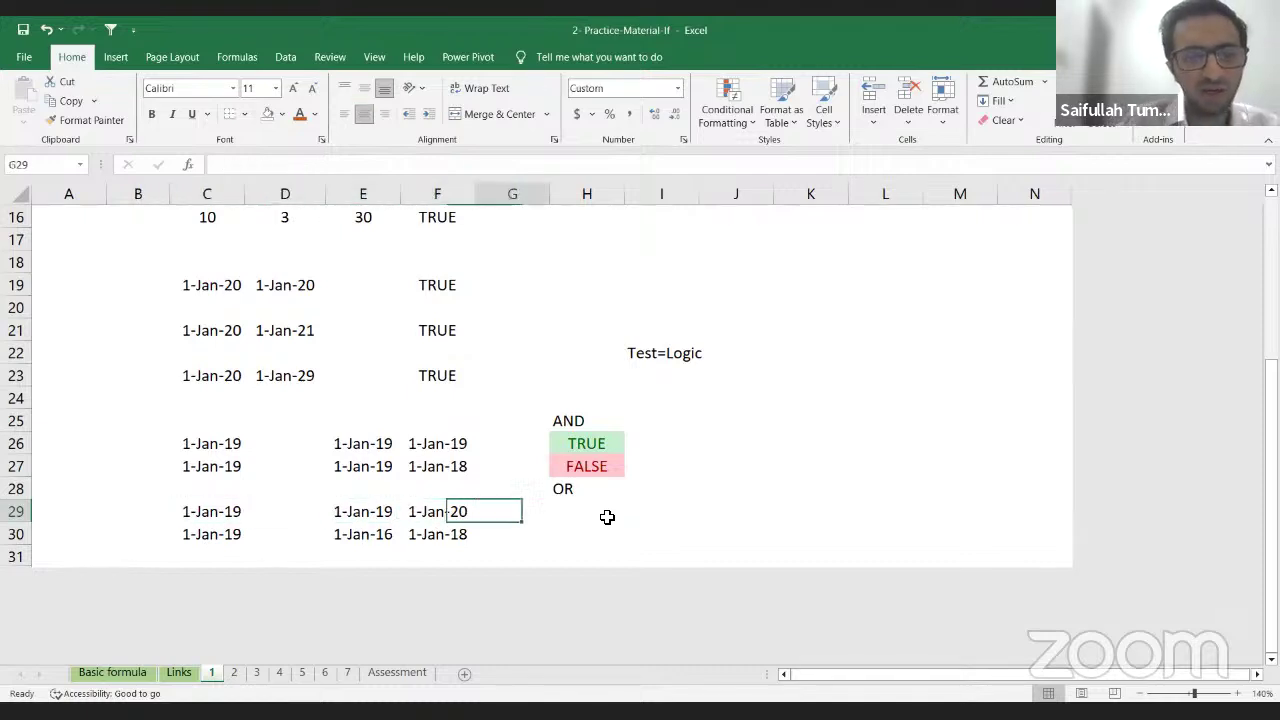
key(Right)
Step: Enter =OR(C29=E29,E29=F29) in H29, showing TRUE
text(=)
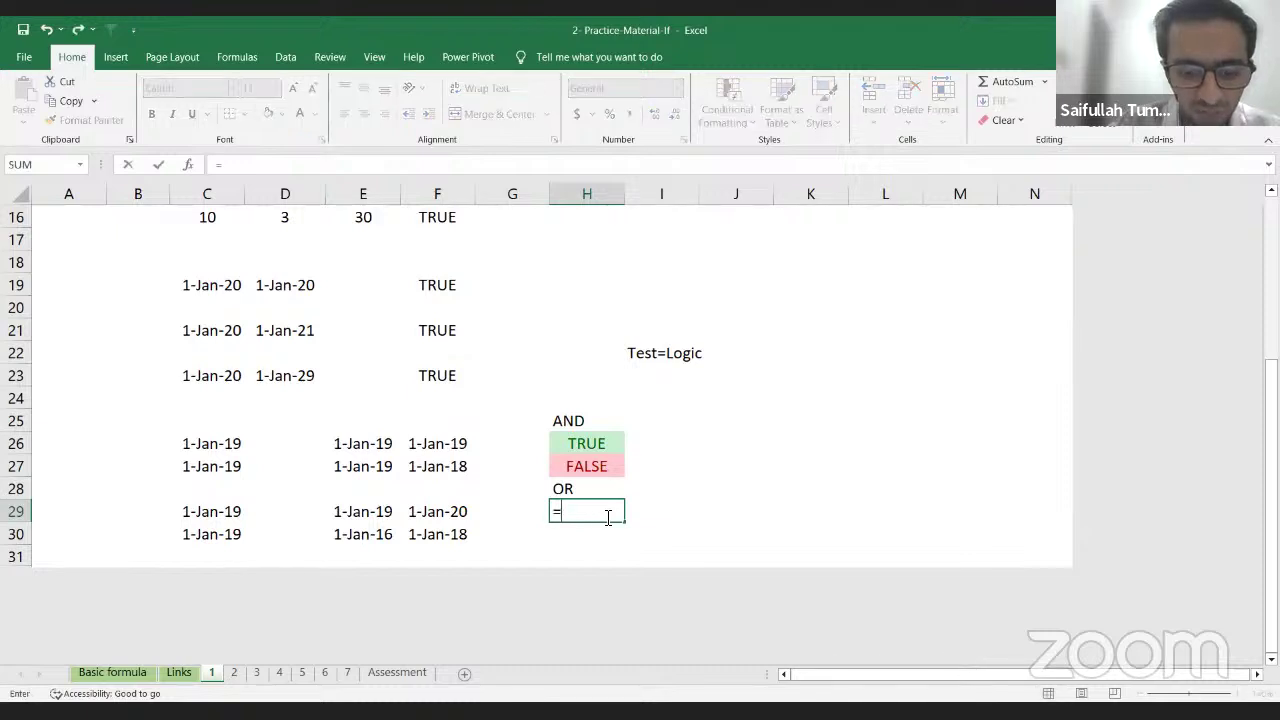
text(or)
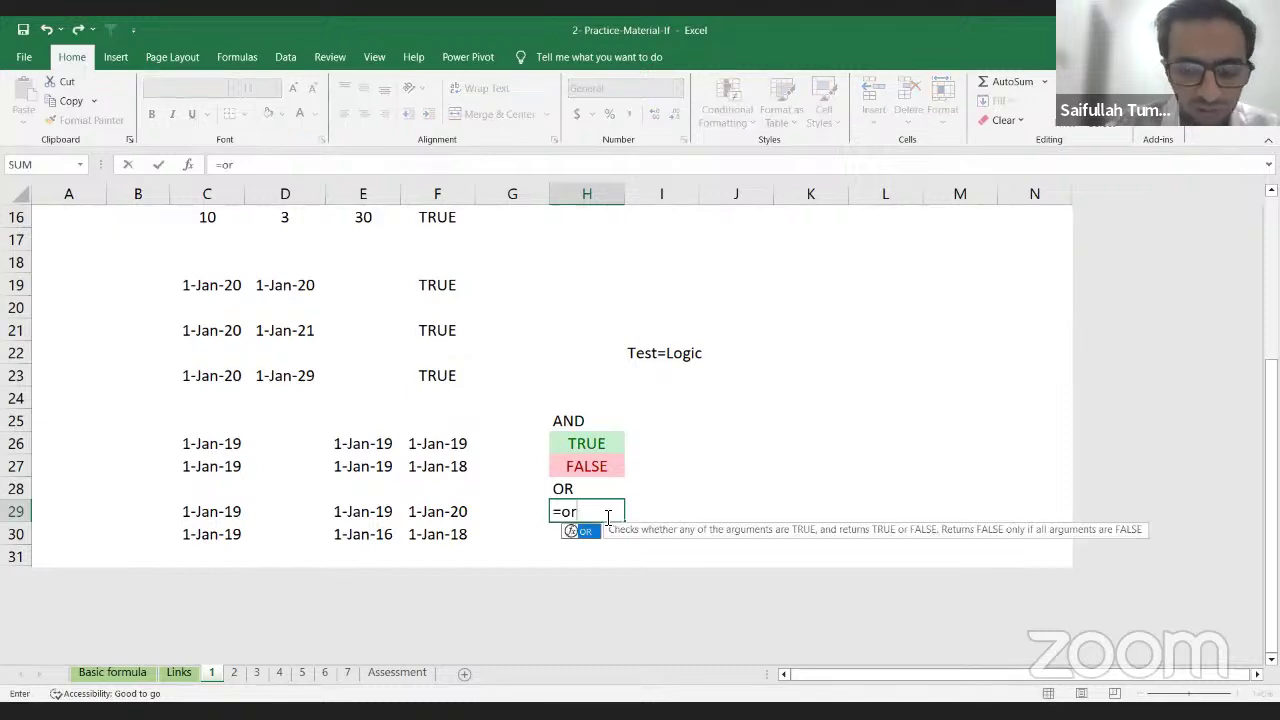
key(Tab)
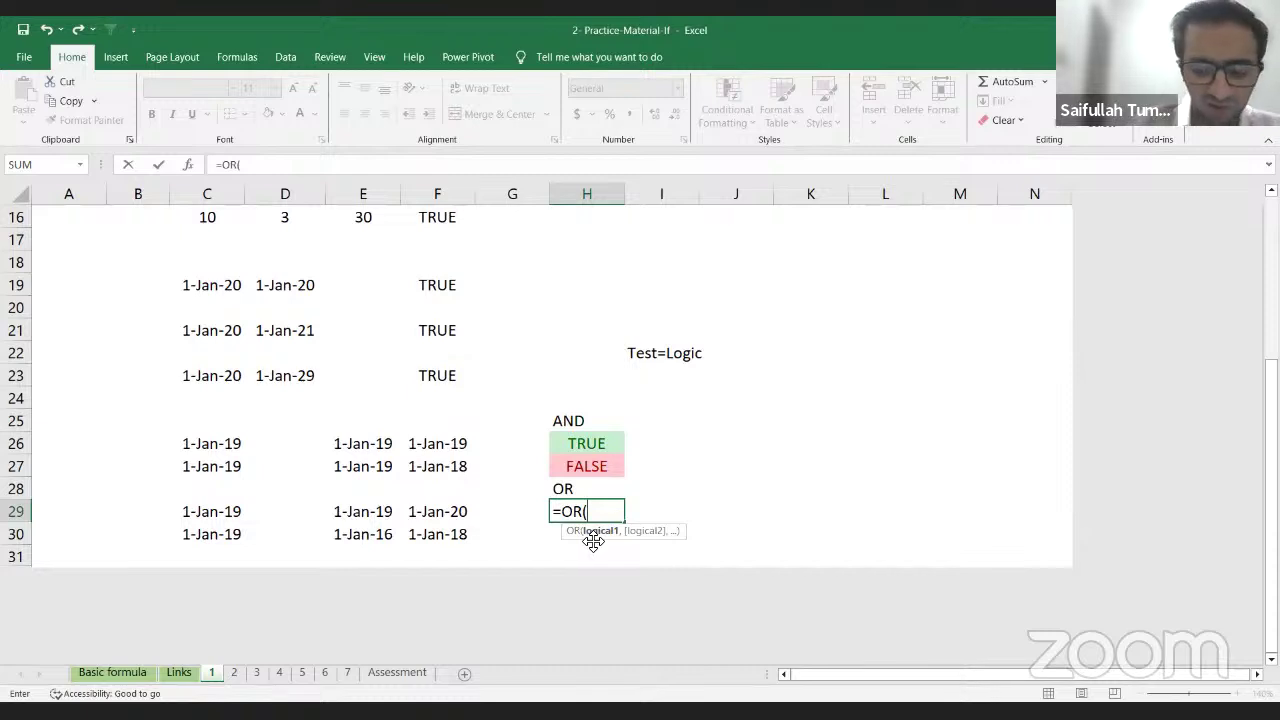
key(Left)
key(Left)
key(Left)
key(Left)
key(Left)
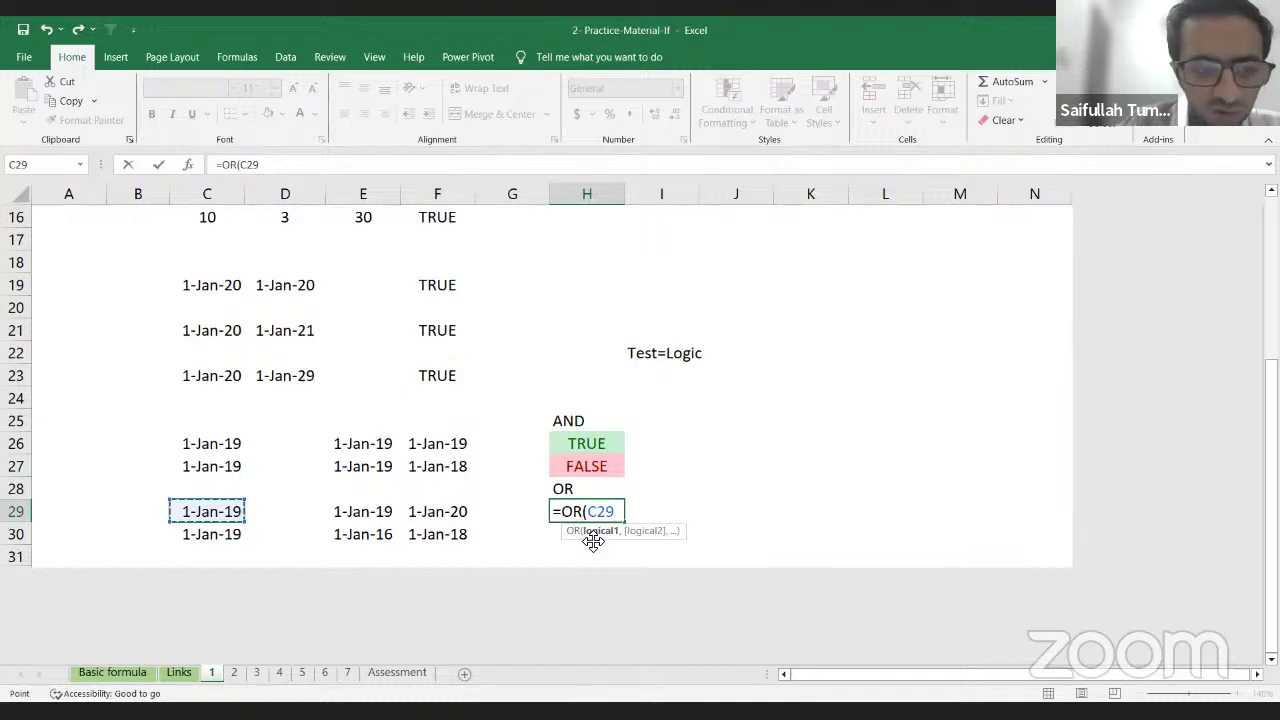
text(=)
key(Left)
key(Left)
key(Left)
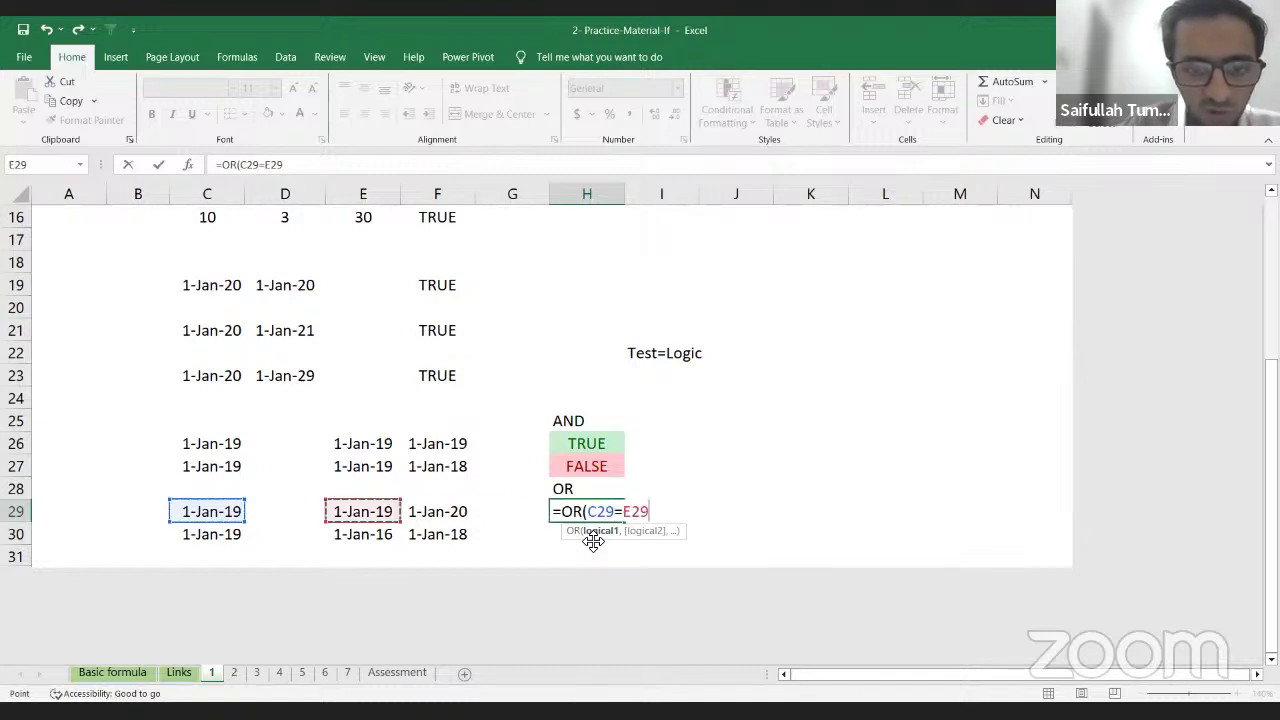
text(,)
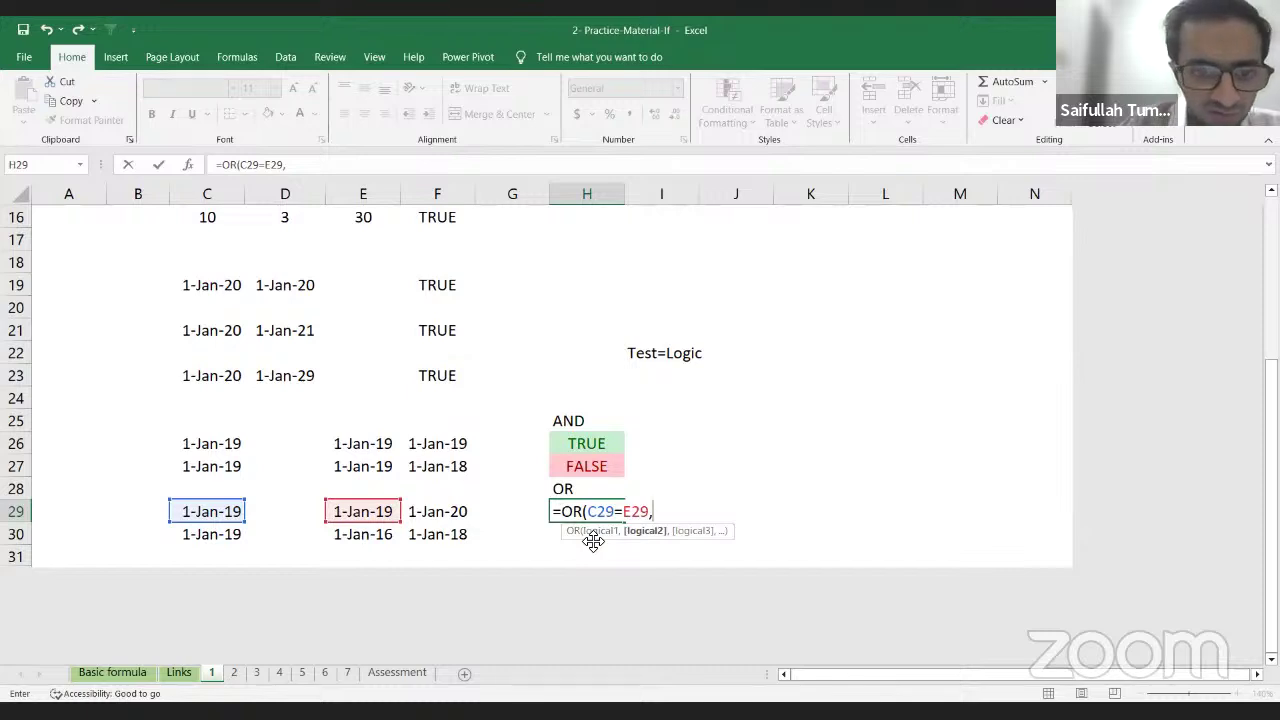
key(Left)
key(Left)
key(Left)
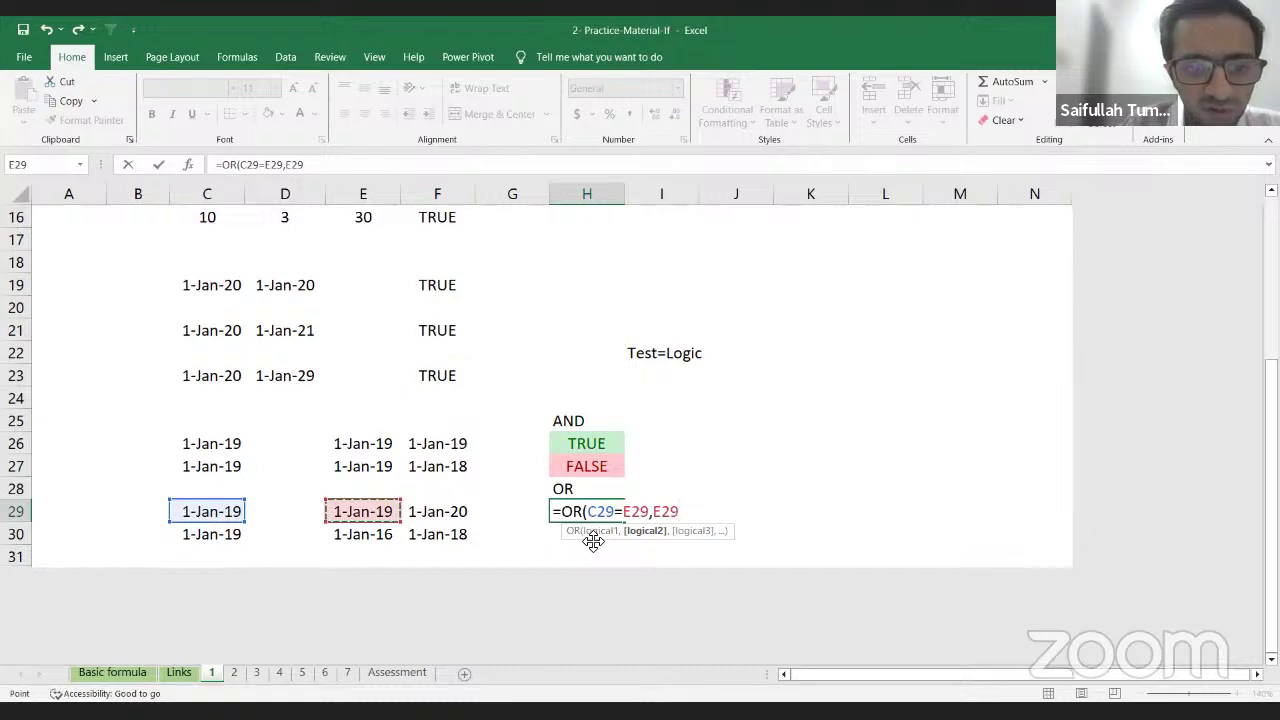
text(=)
key(Left)
key(Left)
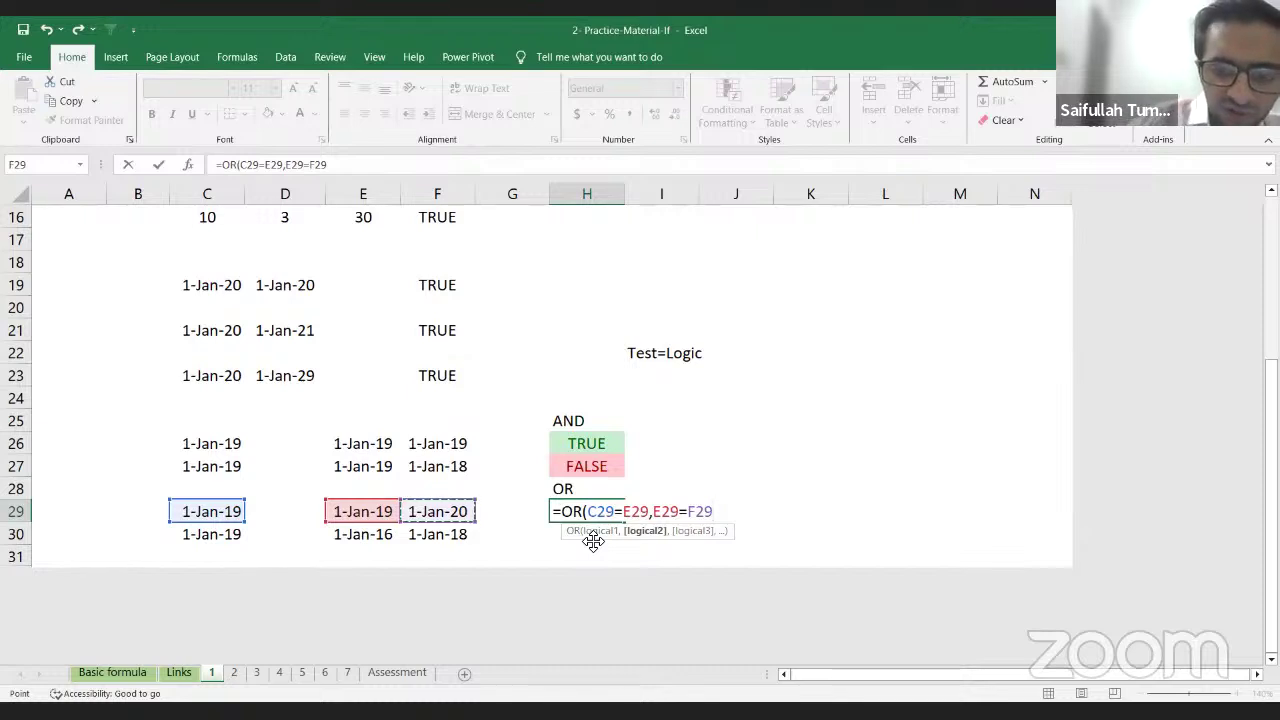
text())
key(Return)
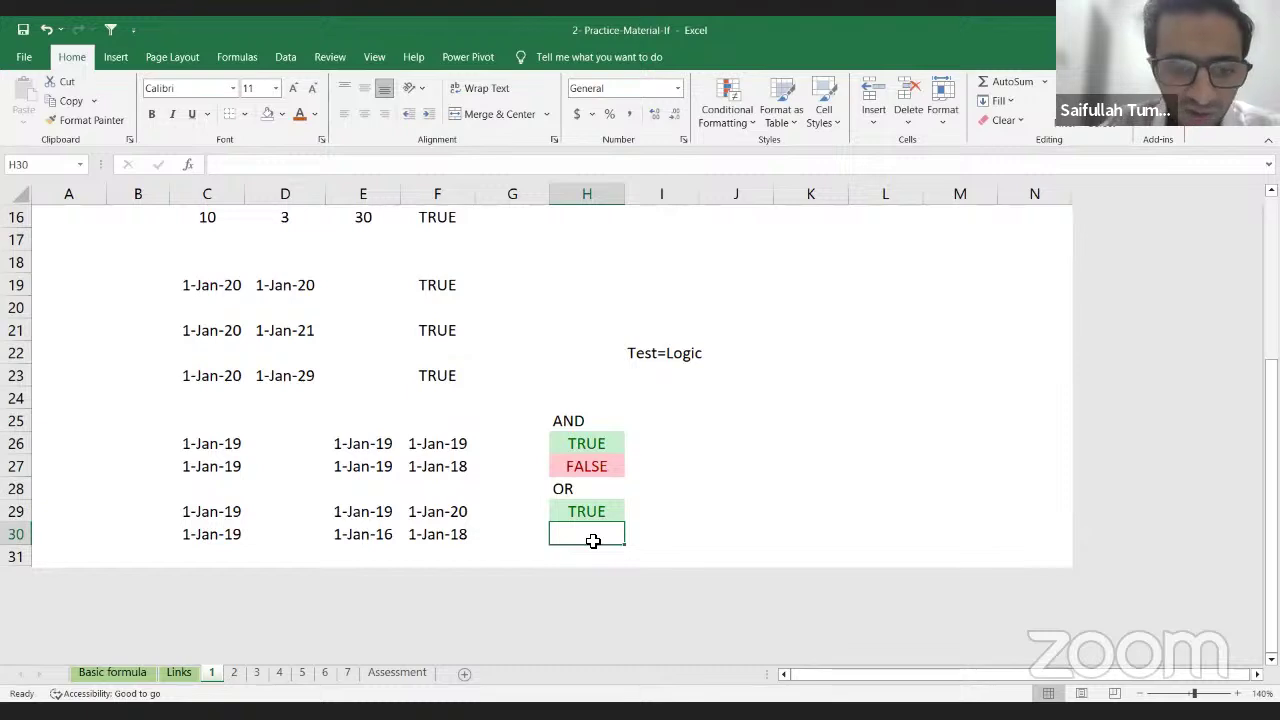
Step: Enter =OR(C30=E30,E30=F30) in H30, returning FALSE
text(=)
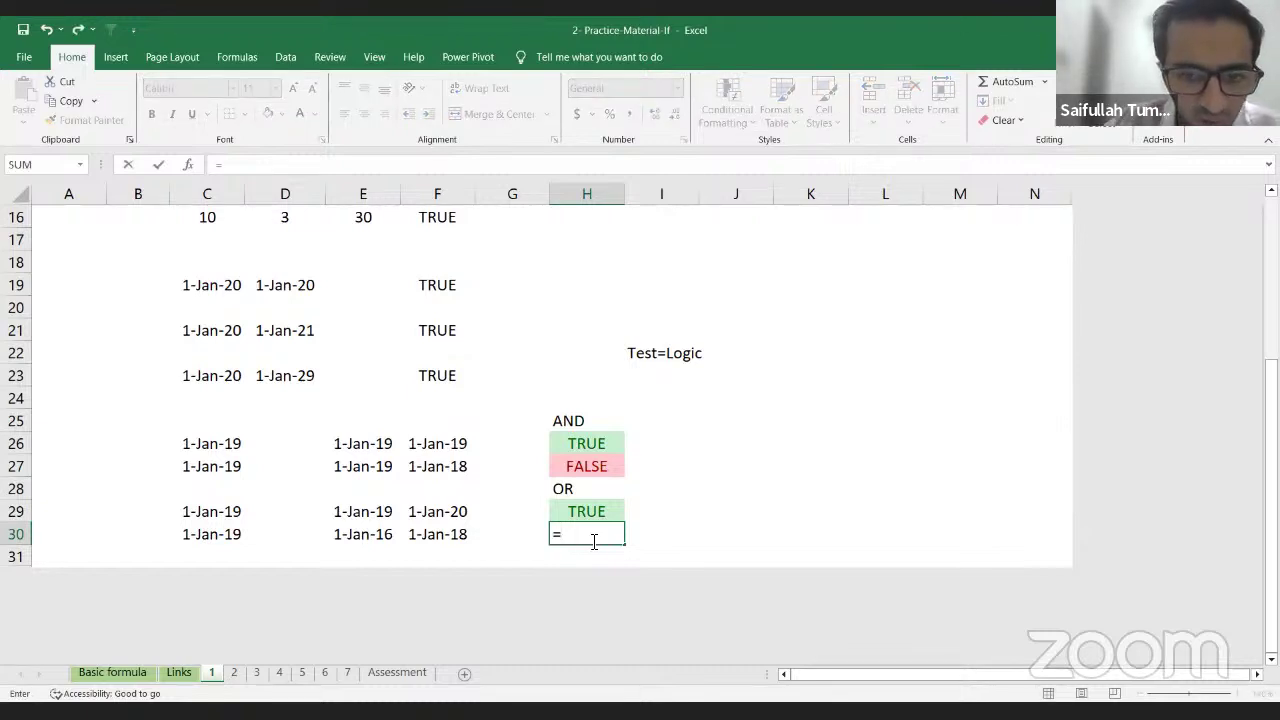
text(or)
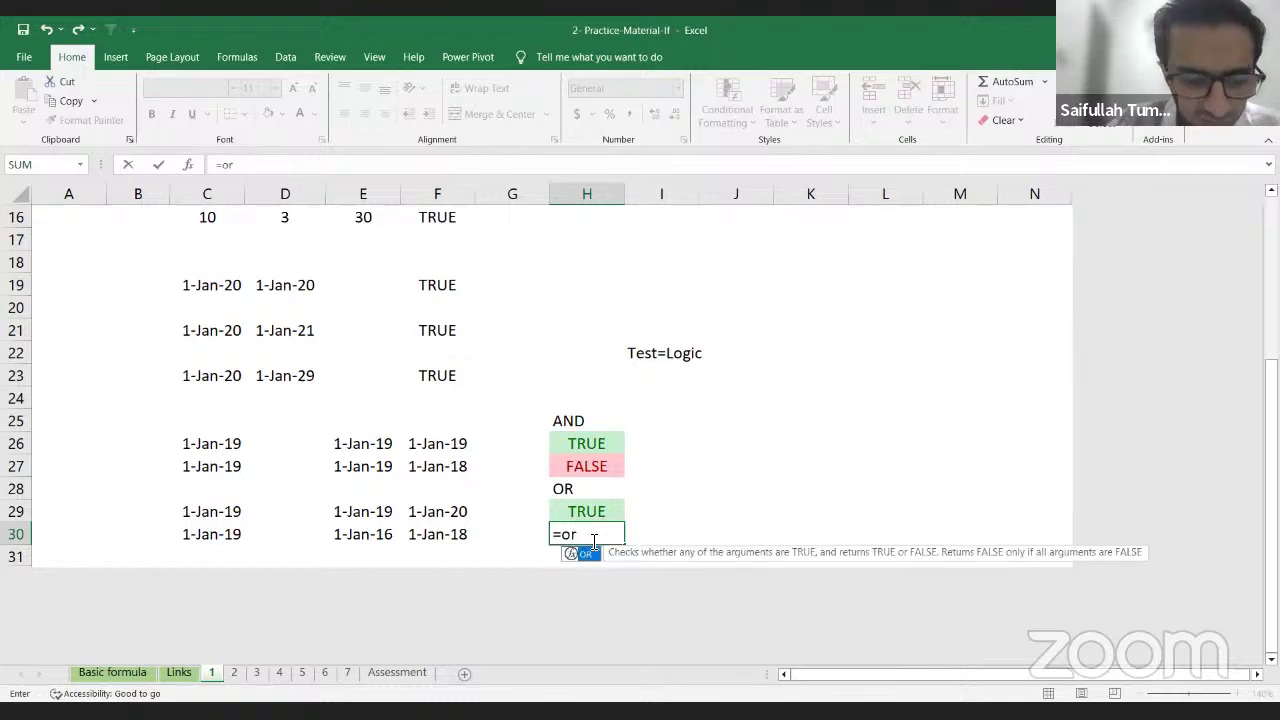
key(Tab)
key(Left)
key(Left)
key(Left)
key(Left)
key(Left)
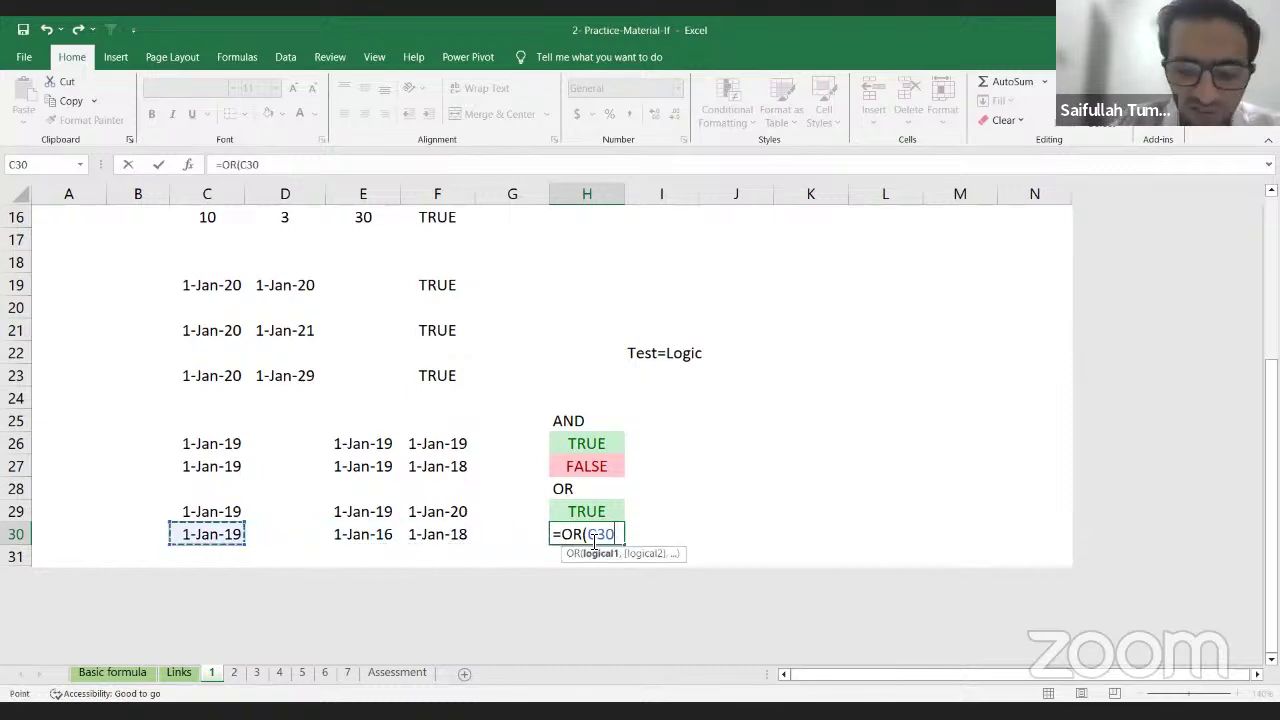
text(=)
key(Left)
key(Left)
key(Left)
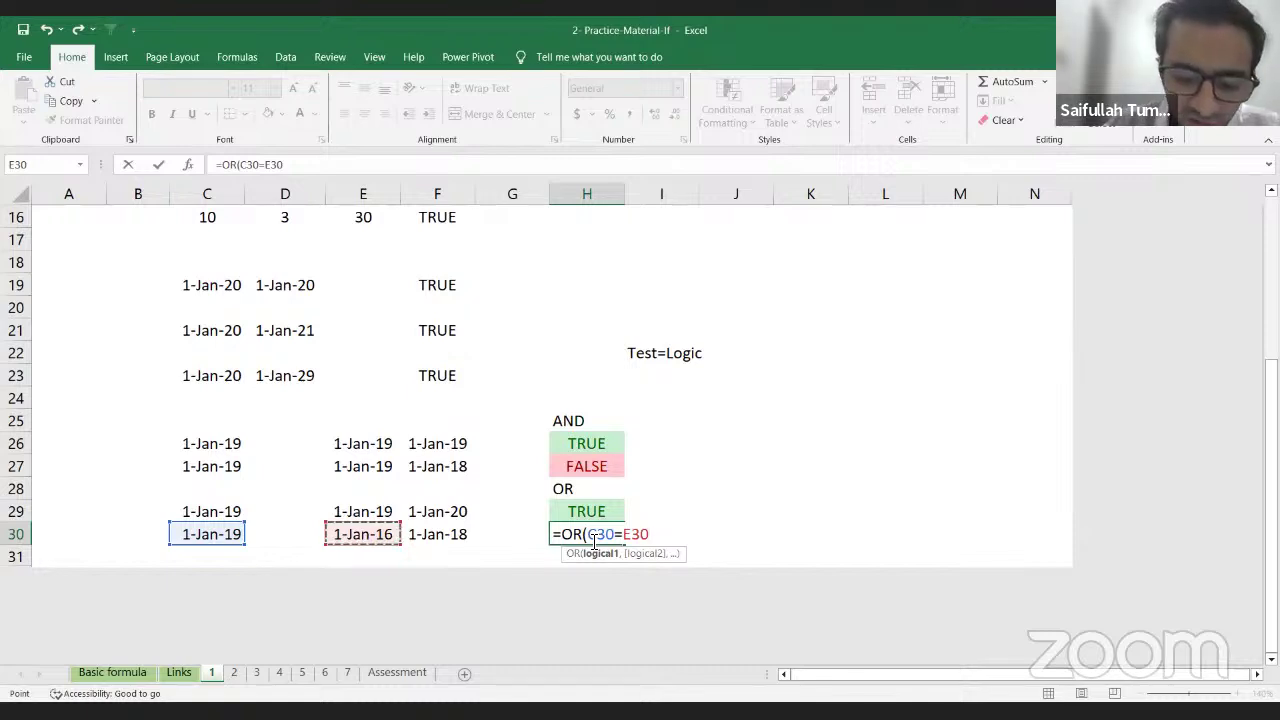
text(,)
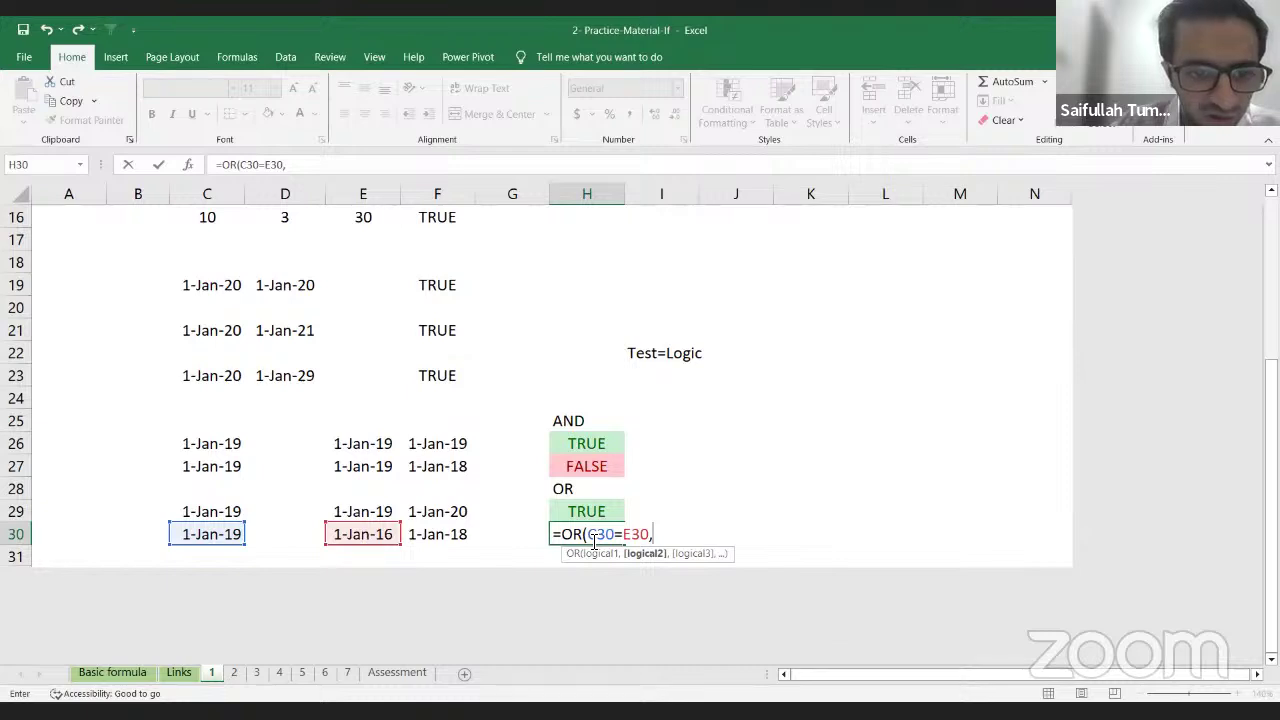
key(Left)
key(Left)
key(Left)
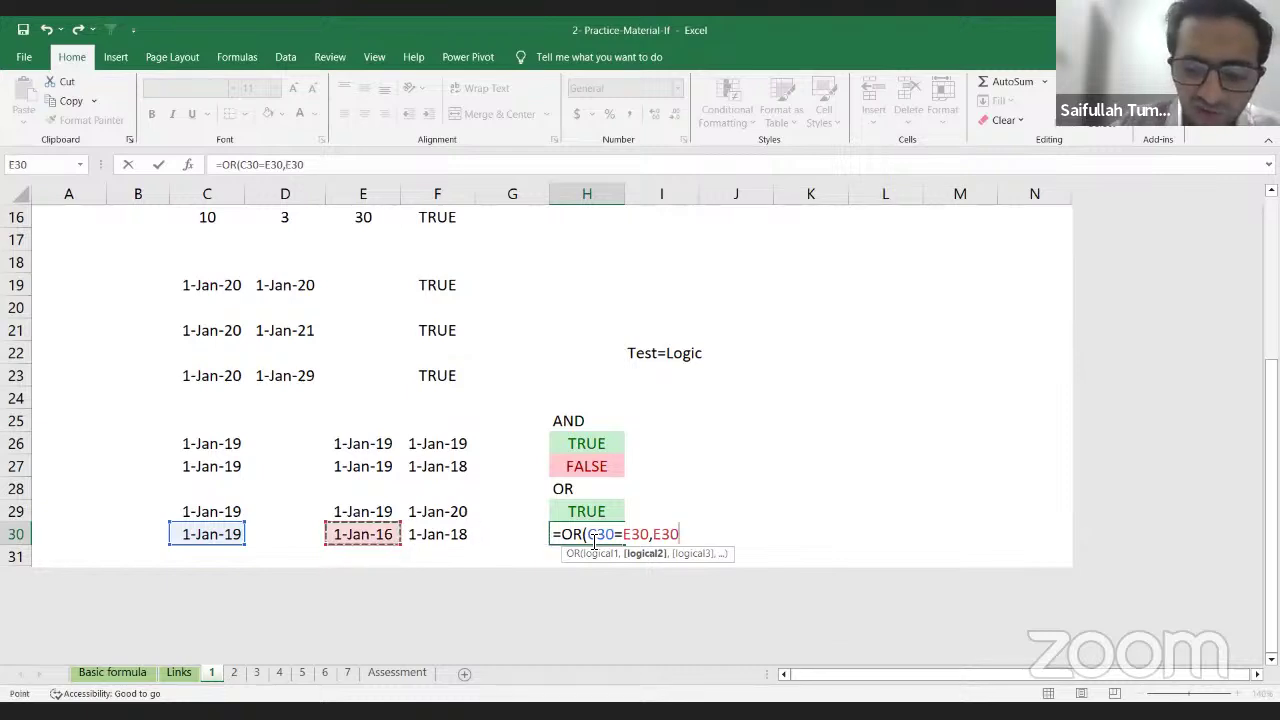
text(=)
key(Left)
key(Left)
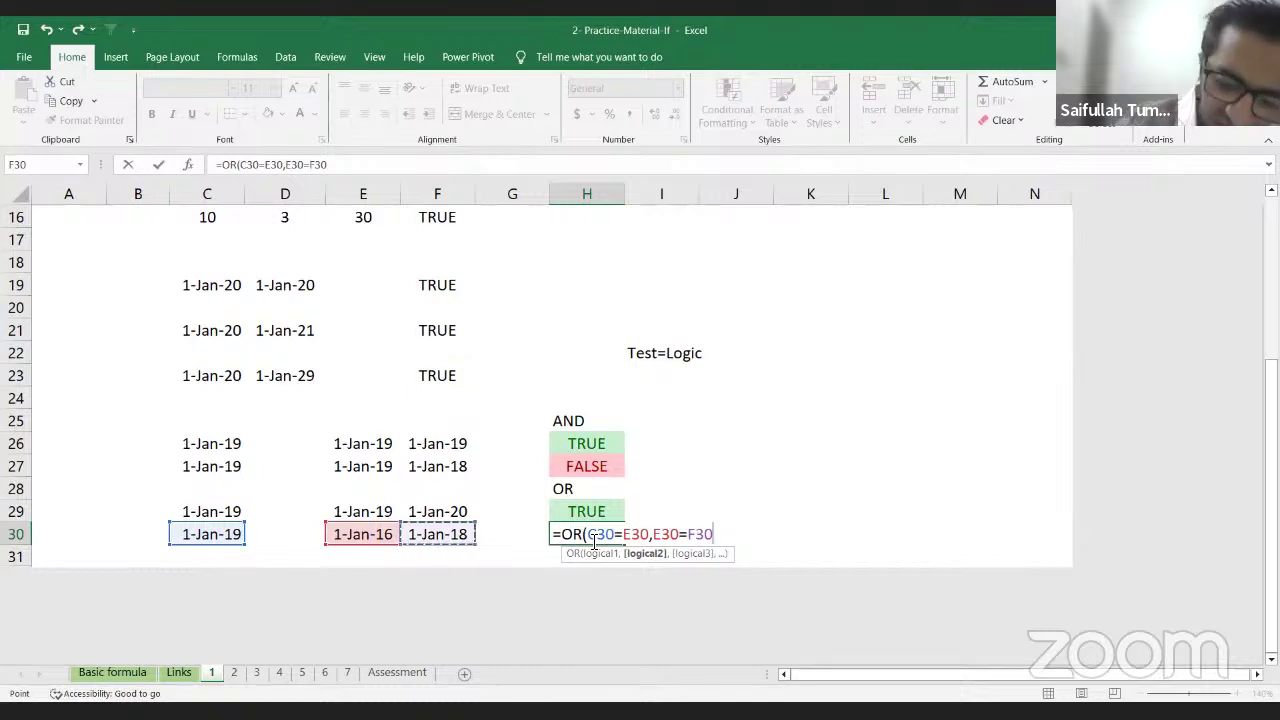
text())
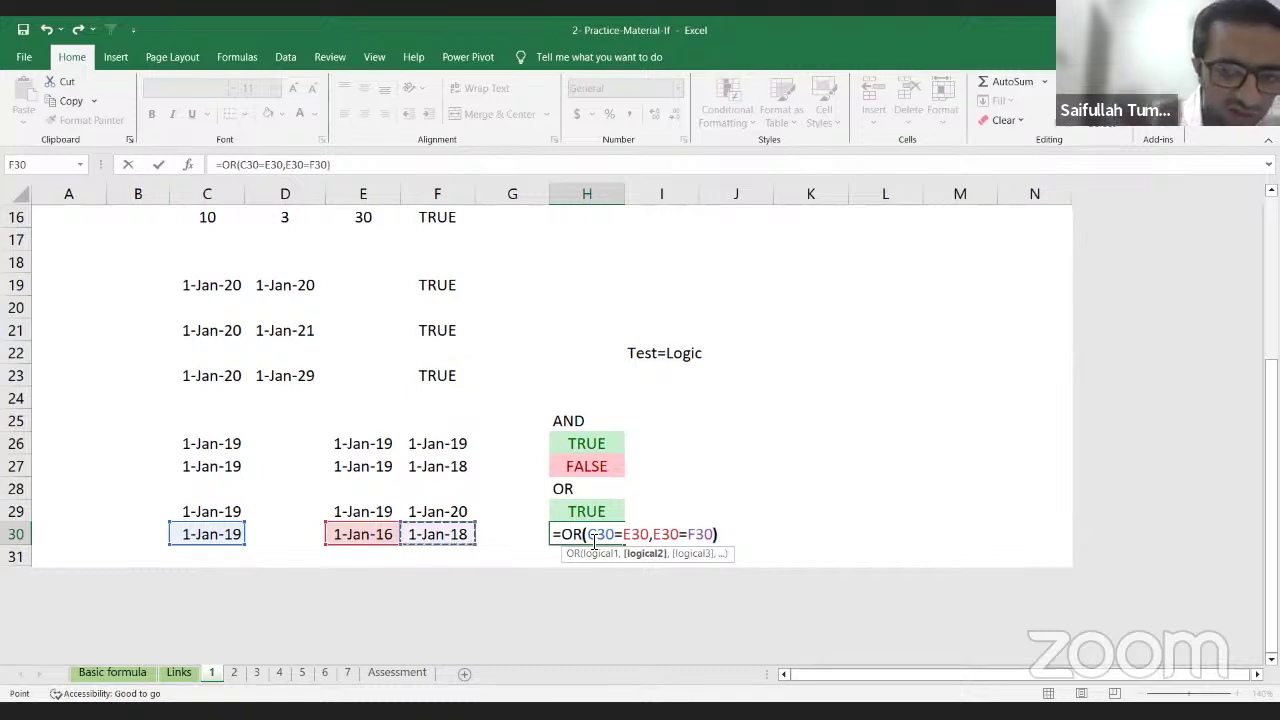
key(Return)
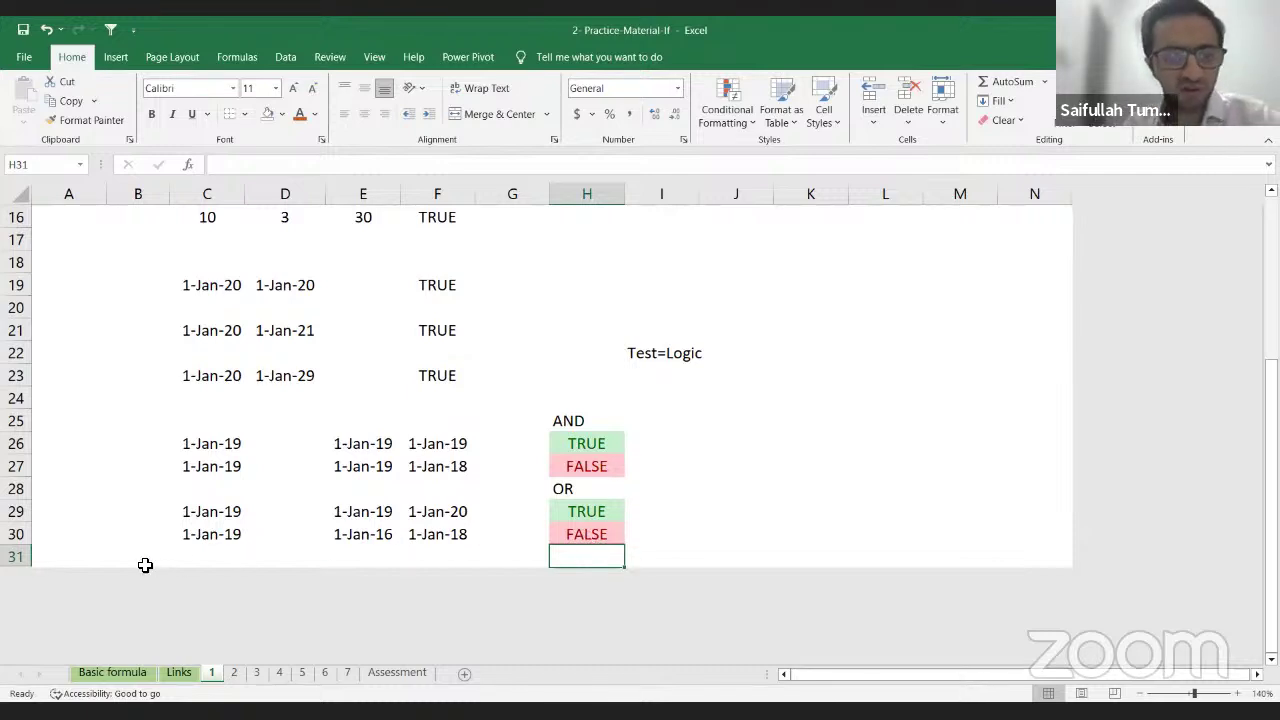
Step: Check the C30 and E30 dates against the OR formula in H30
click(232, 537)
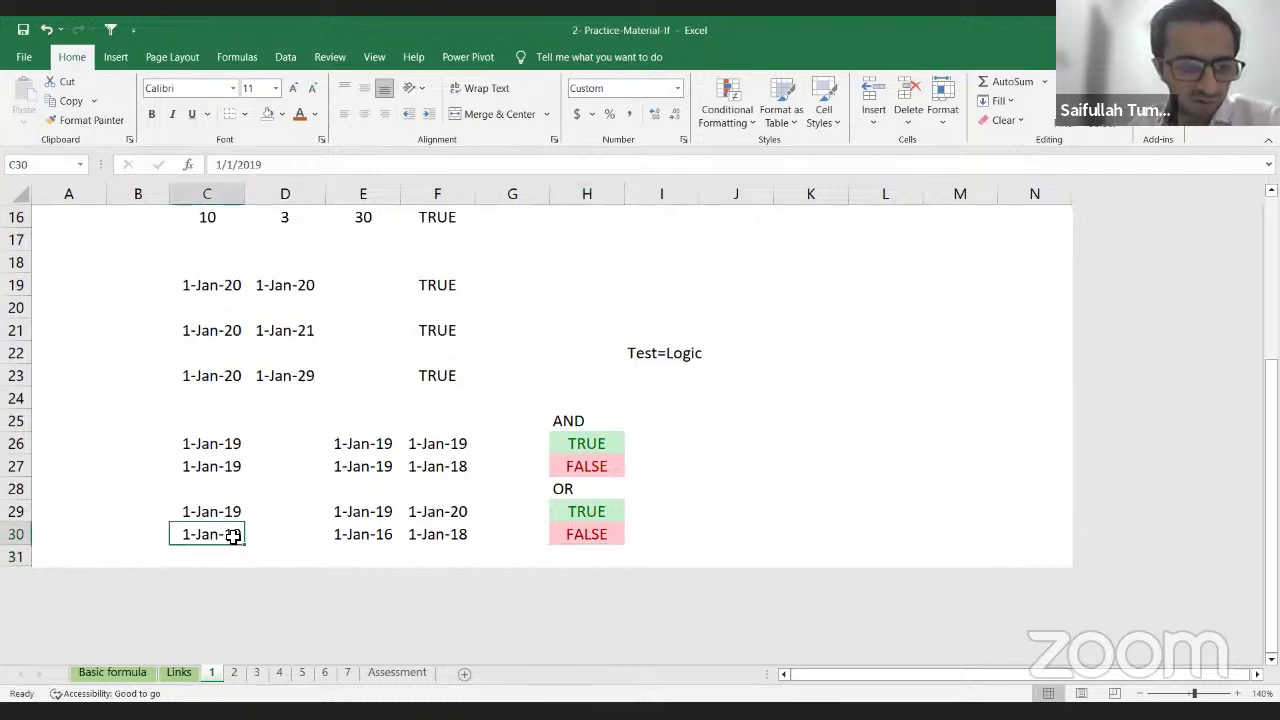
click(366, 537)
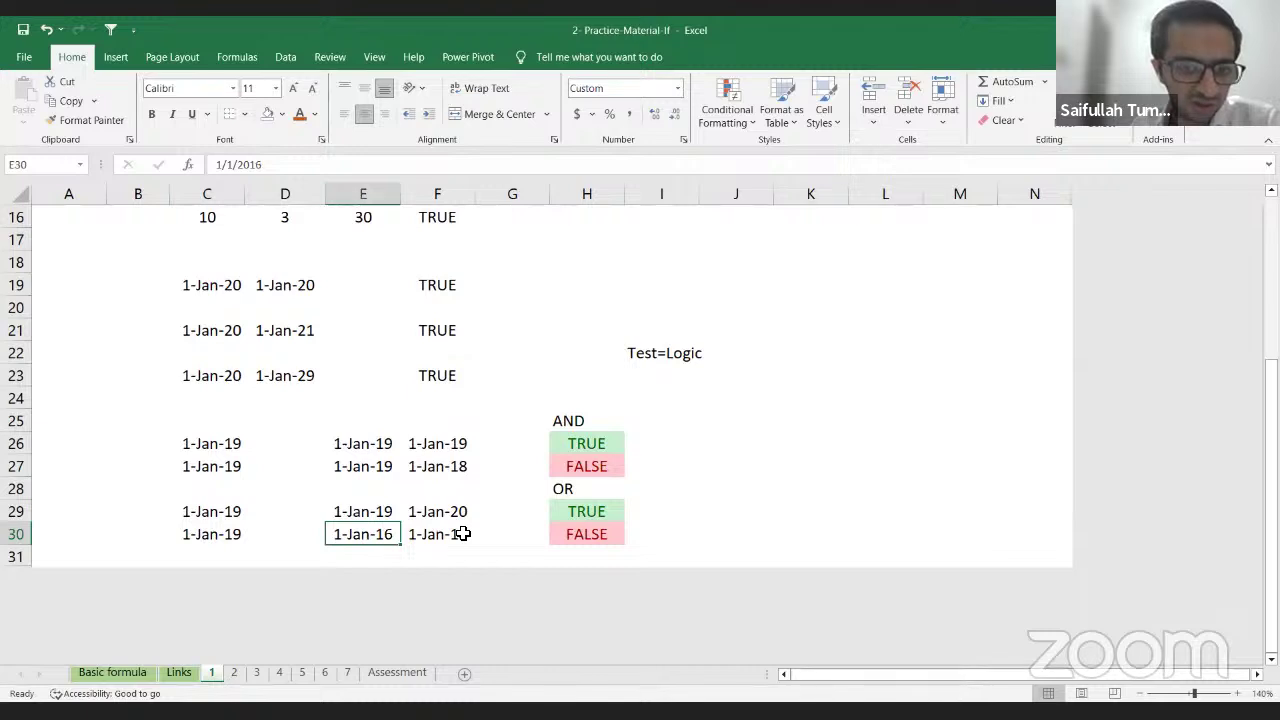
click(222, 535)
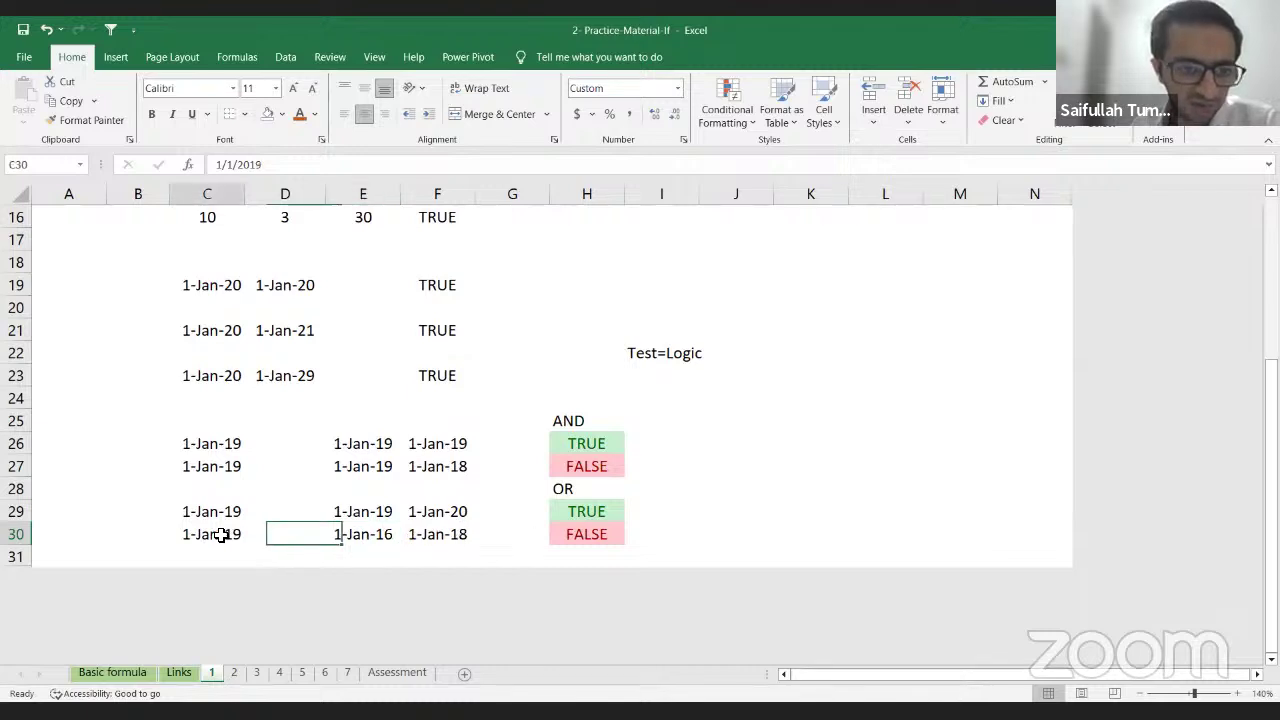
click(388, 540)
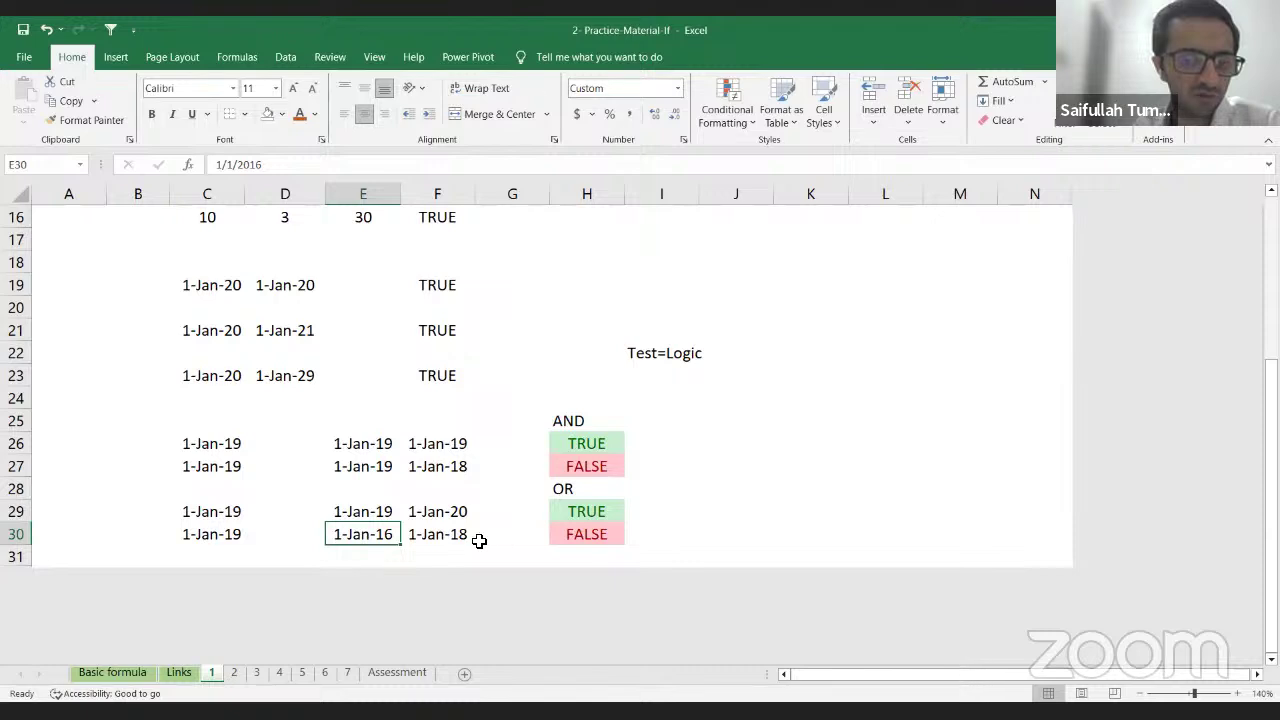
click(590, 535)
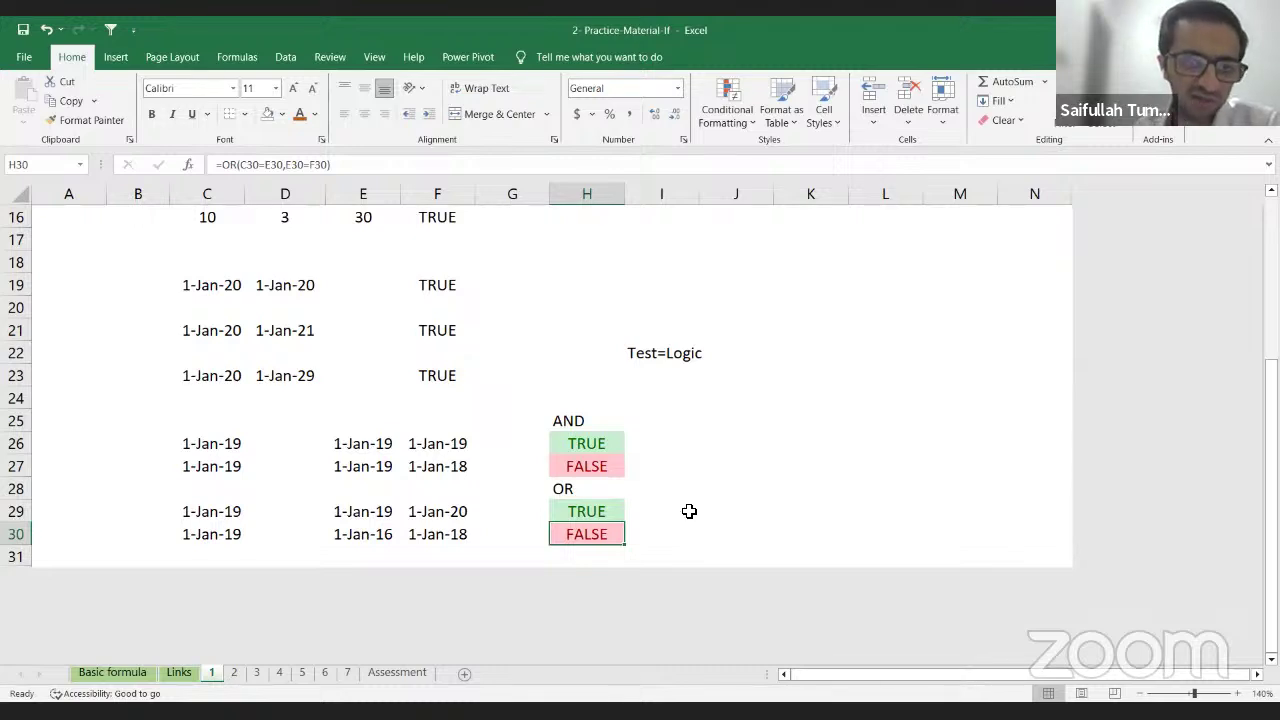
scroll(689, 511, up, 5)
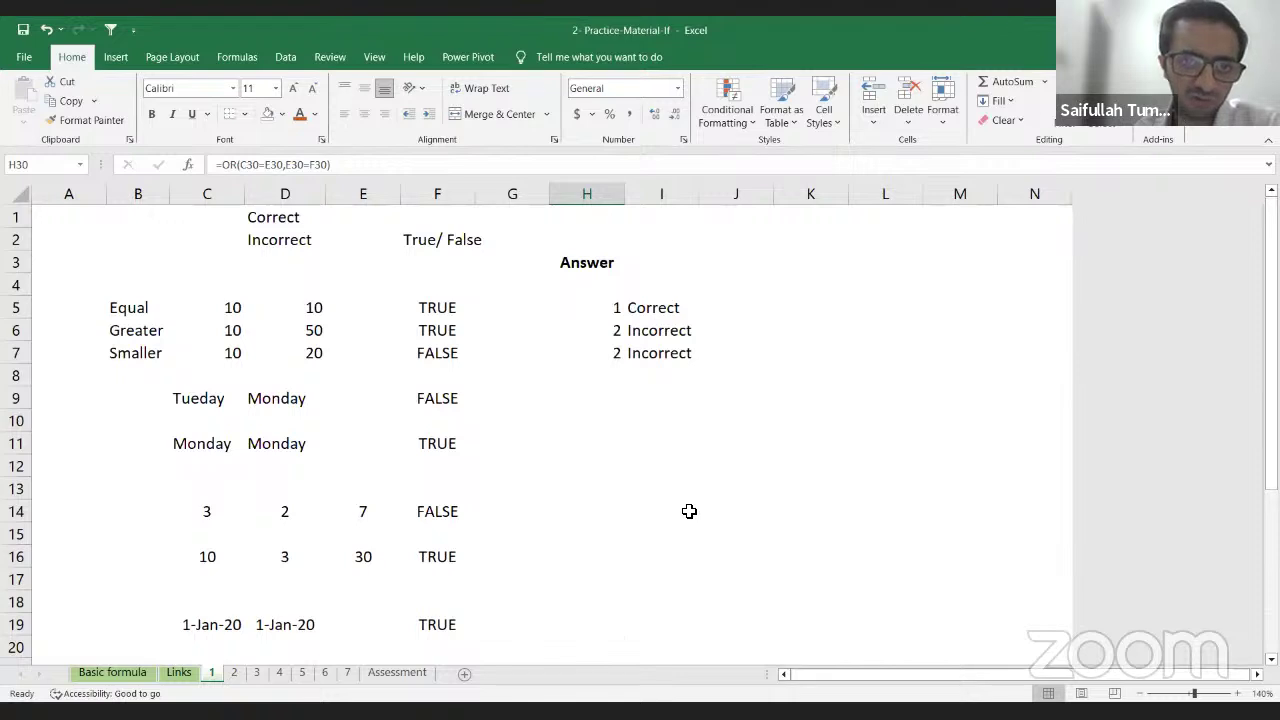
Step: Type the label IF in cell J2
click(609, 313)
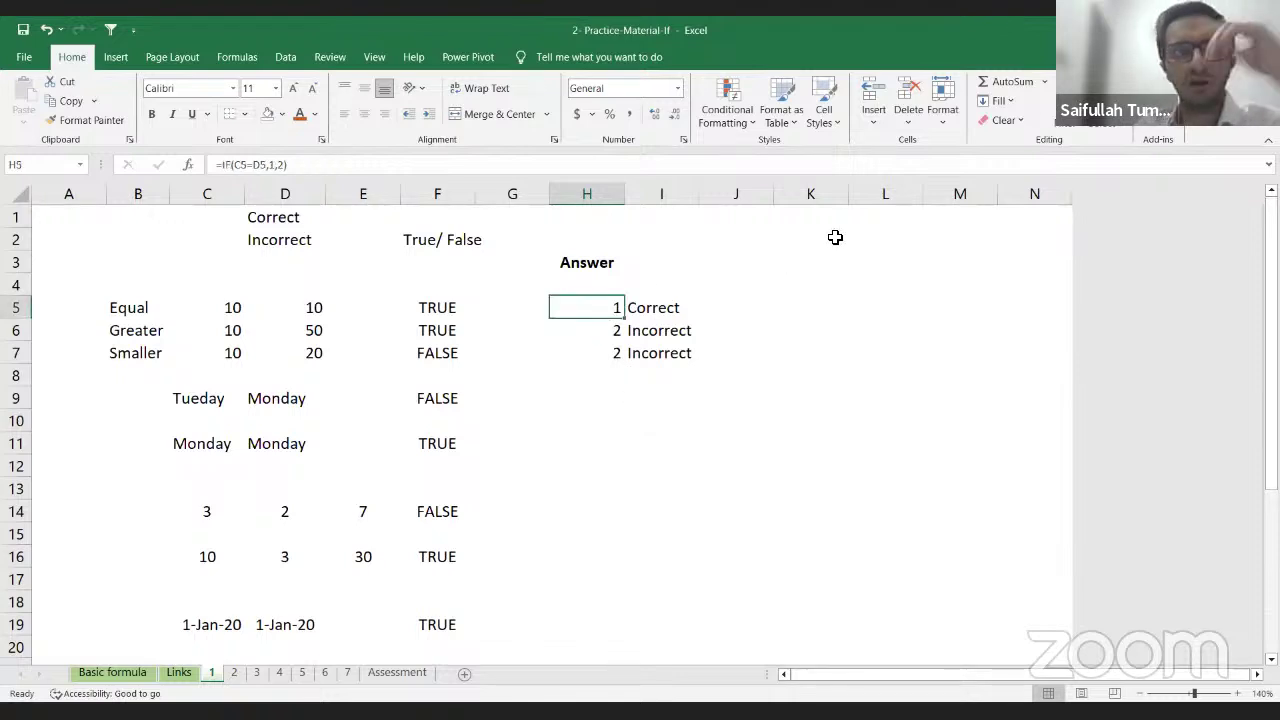
key(Right)
key(Right)
key(Up)
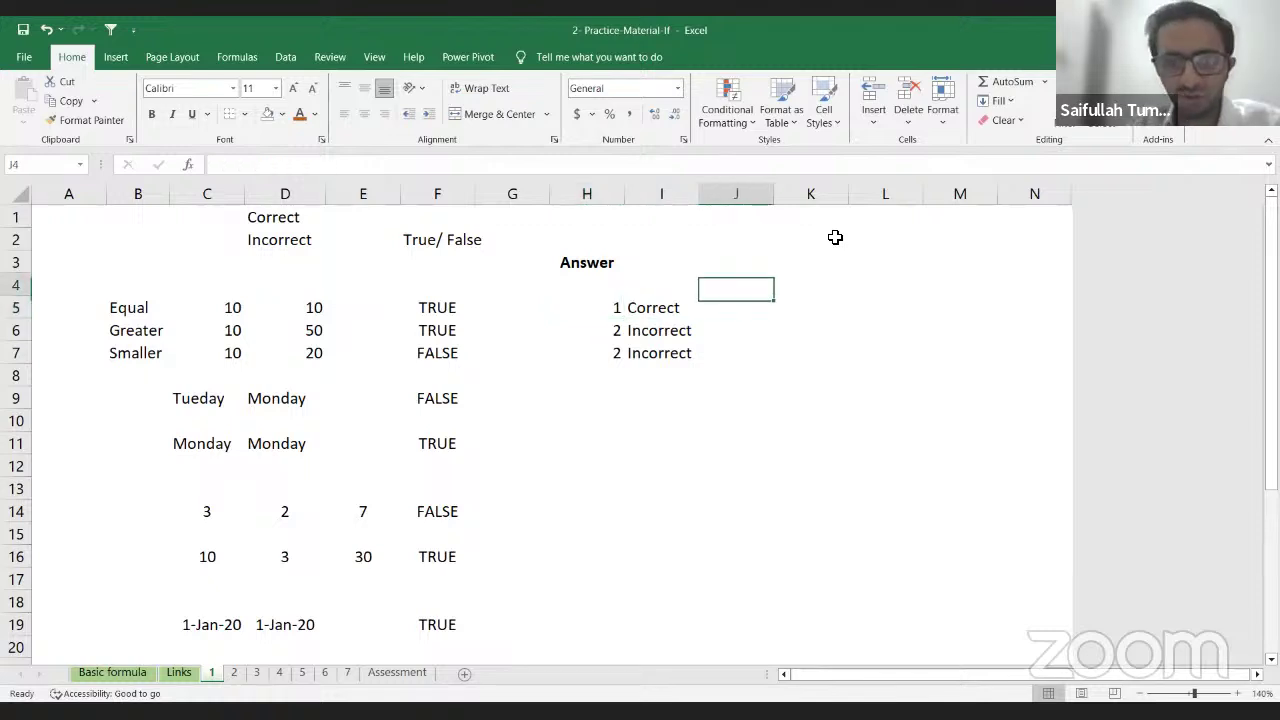
key(Up)
key(Up)
text(=)
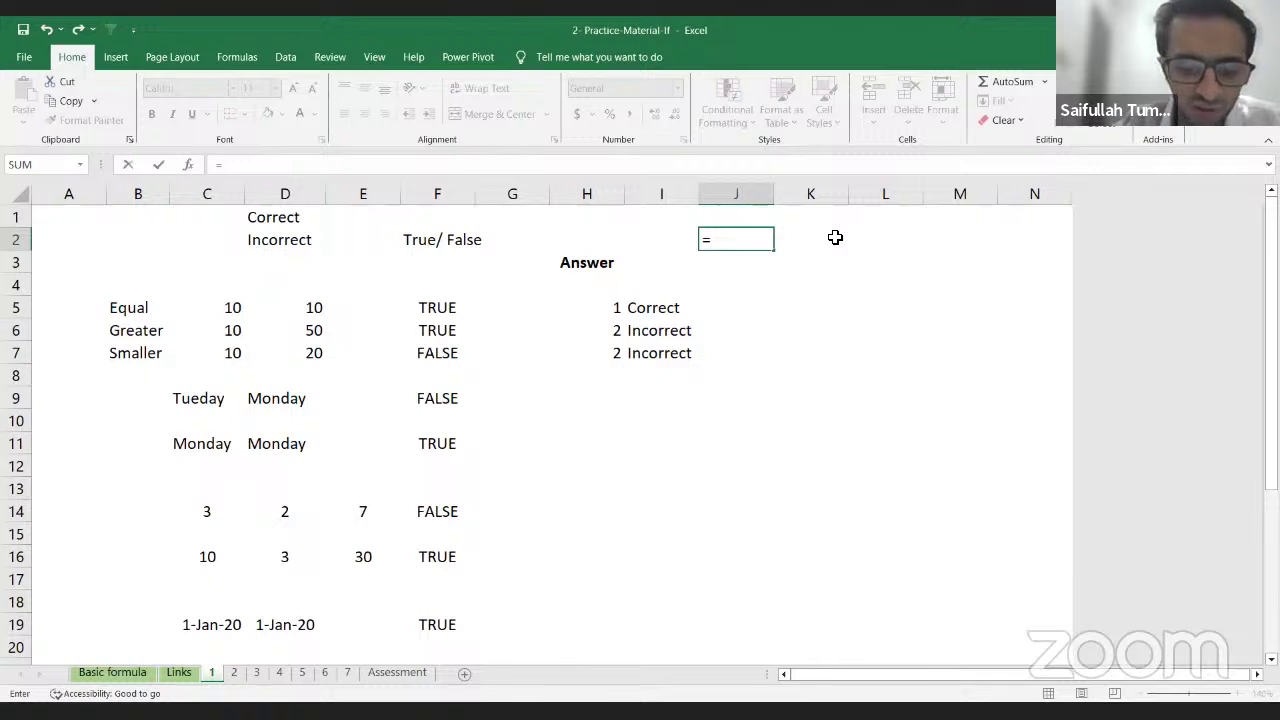
key(BackSpace)
text(O)
key(BackSpace)
text(IG)
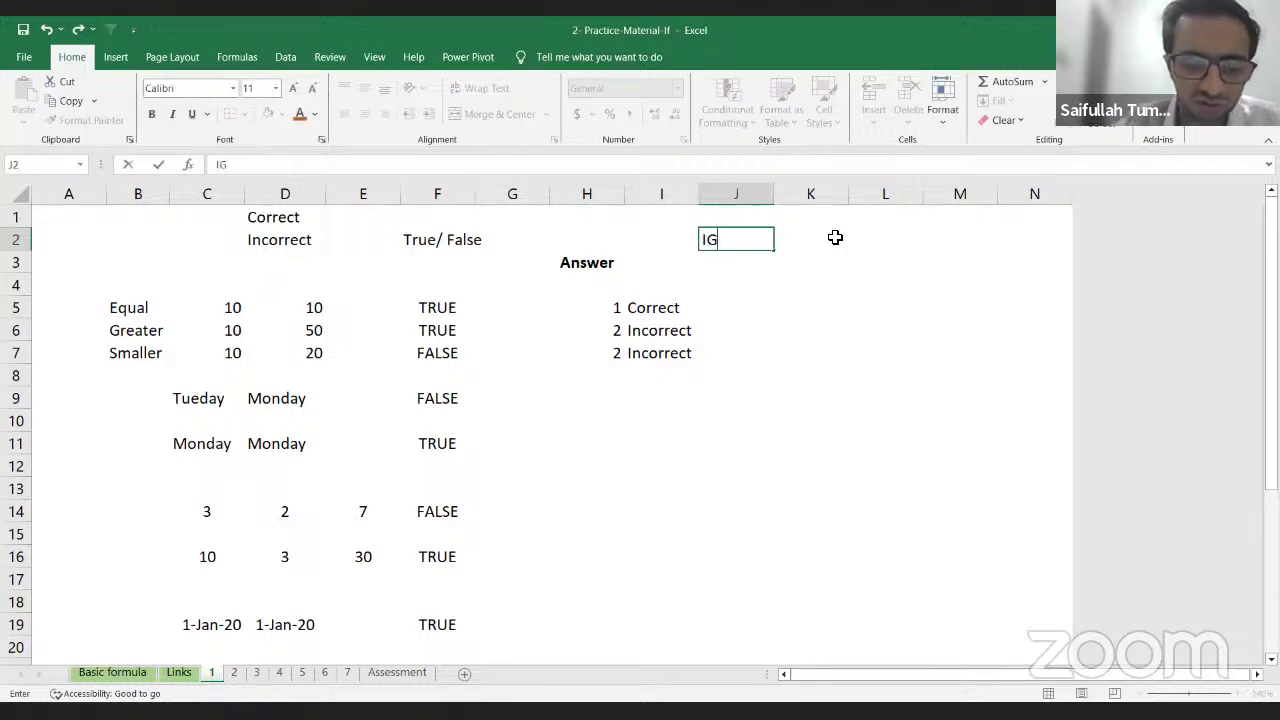
key(BackSpace)
text(F)
key(Return)
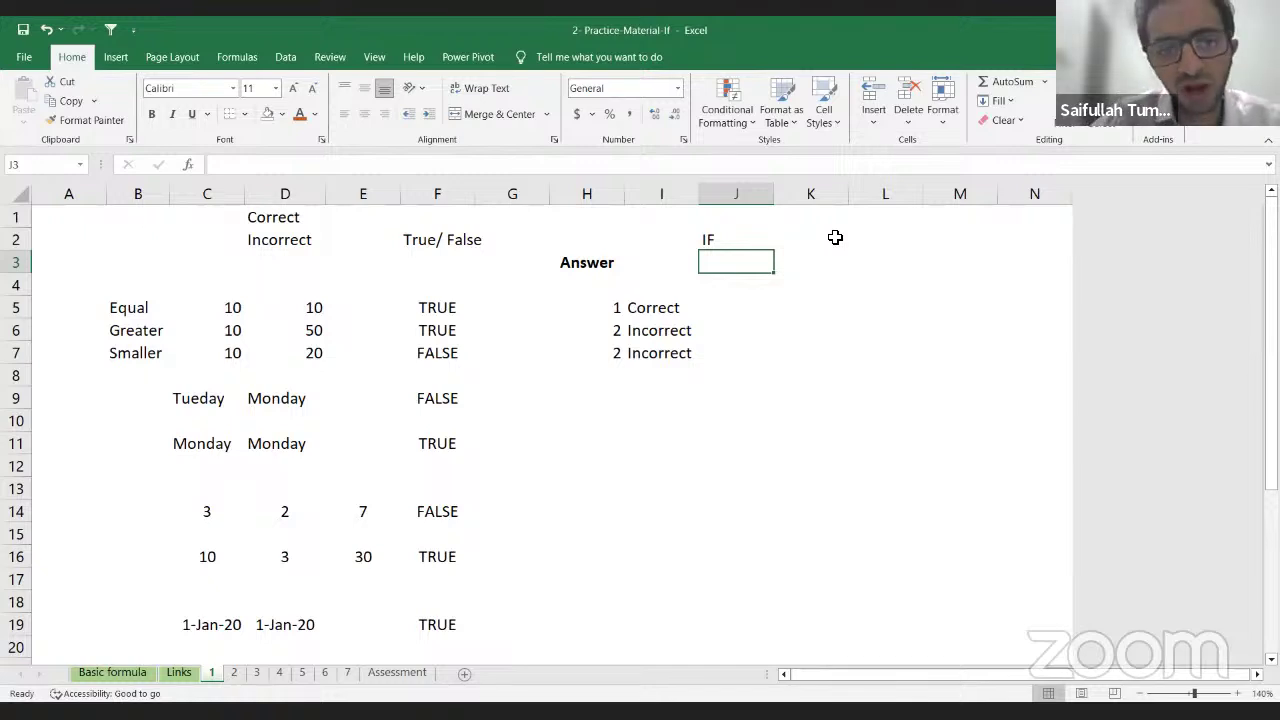
Step: Clear the old 1, 2, 2 answers from H5:H7
key(Left)
key(Down)
key(Left)
key(Down)
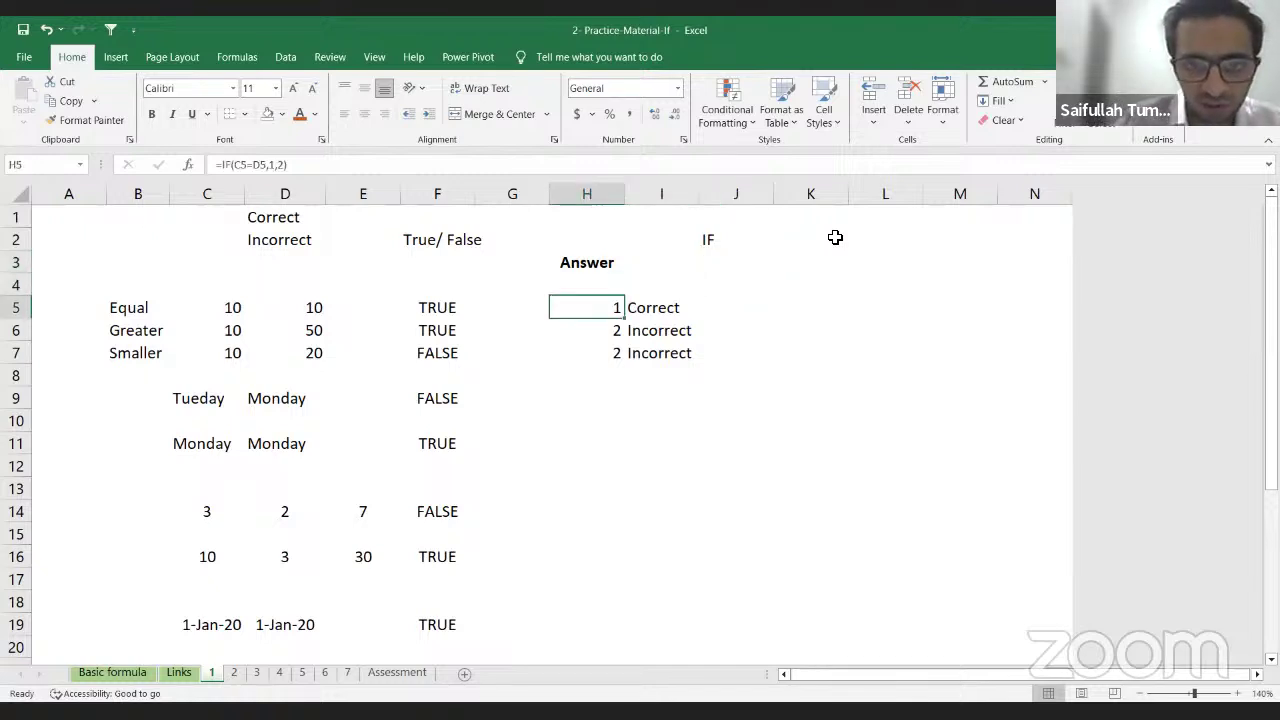
key(shift+Down)
key(shift+Down)
key(Delete)
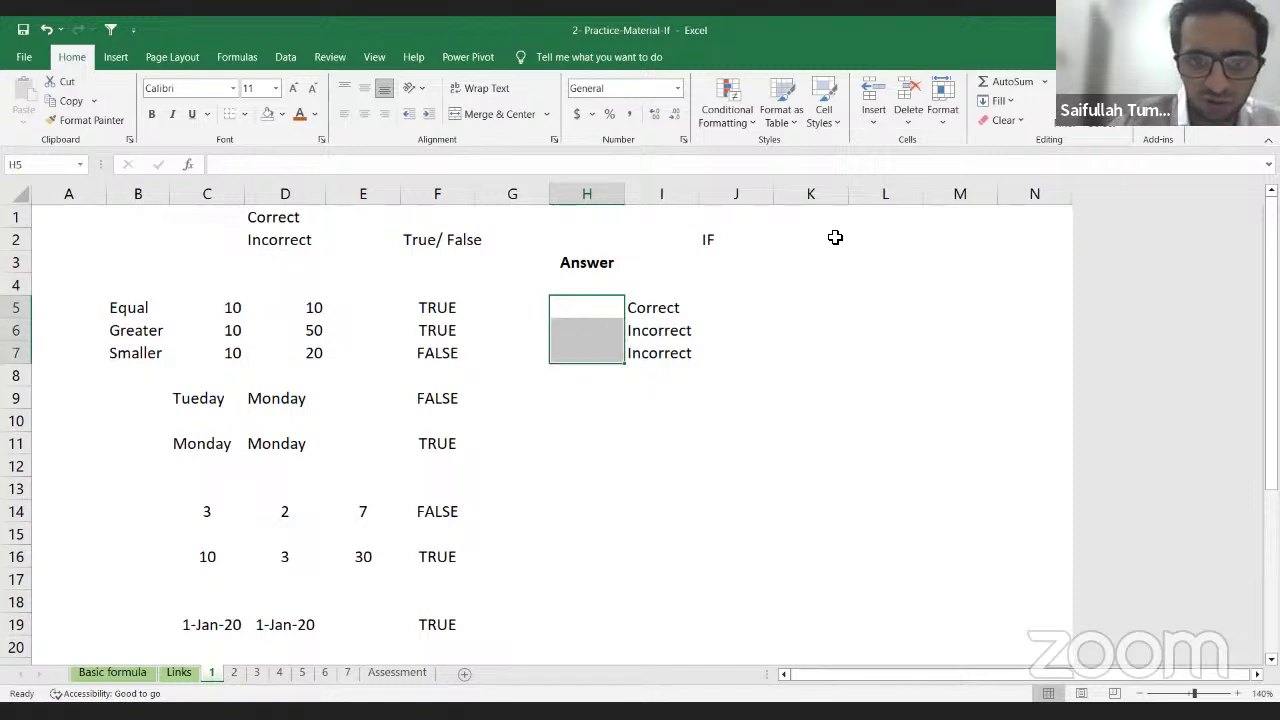
key(shift+Up)
key(shift+Up)
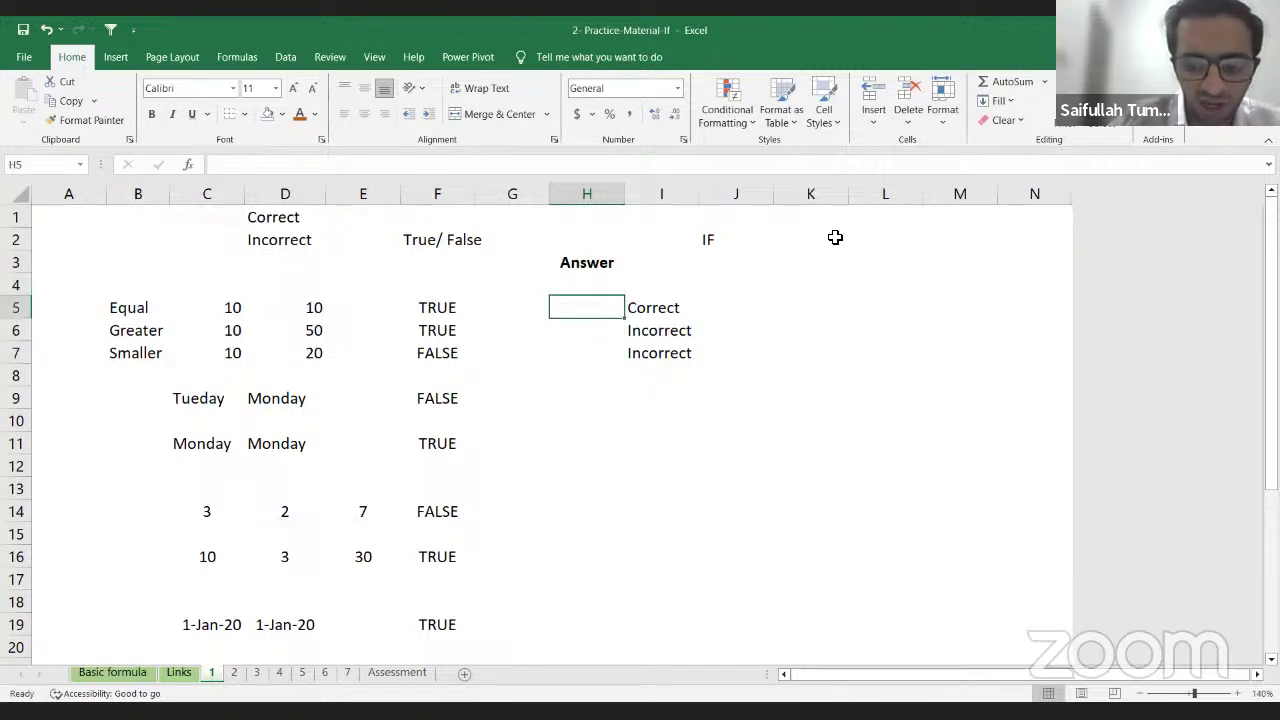
Step: Type =IF(C5=D5, in H5 as the condition comparing the two 10s
text(=f)
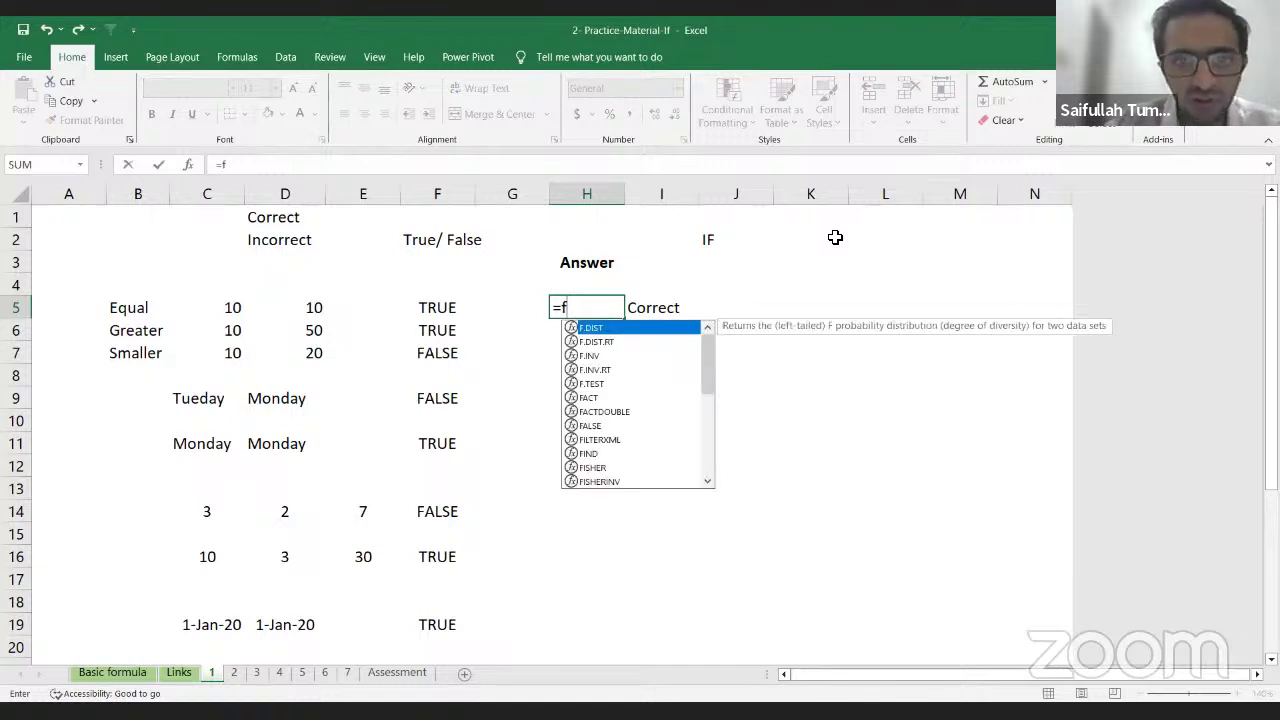
text(i)
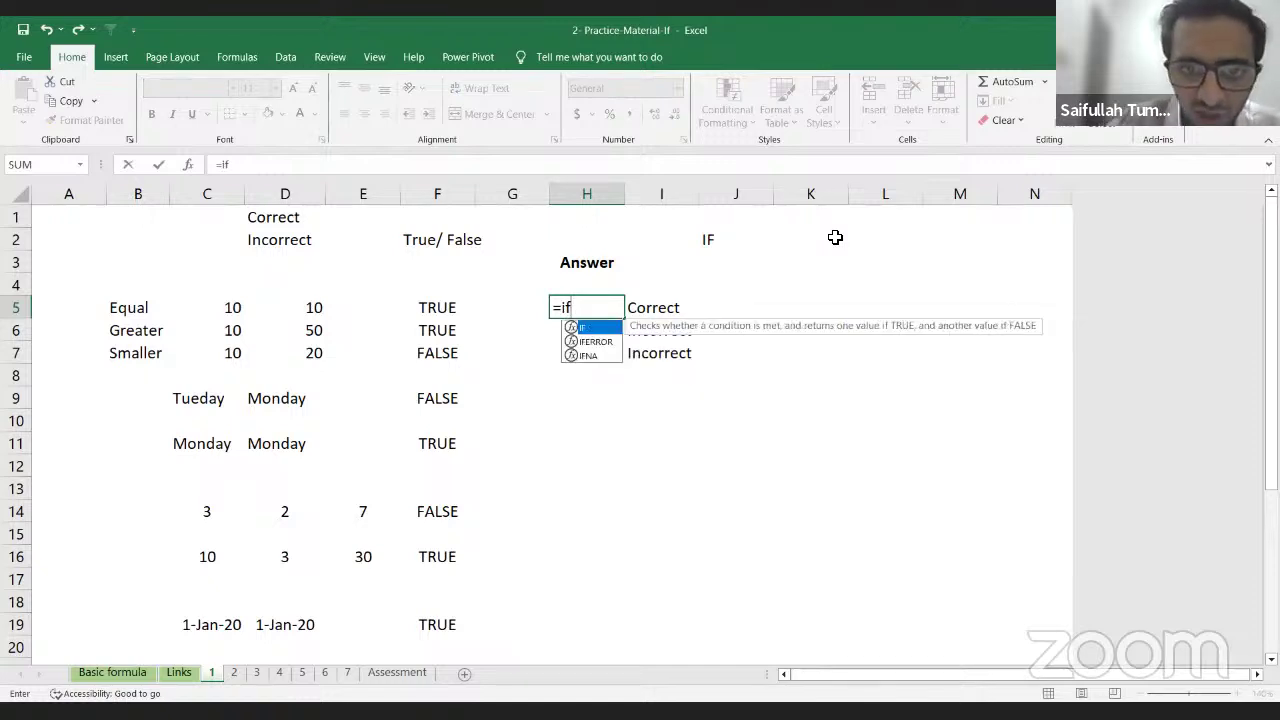
key(Down)
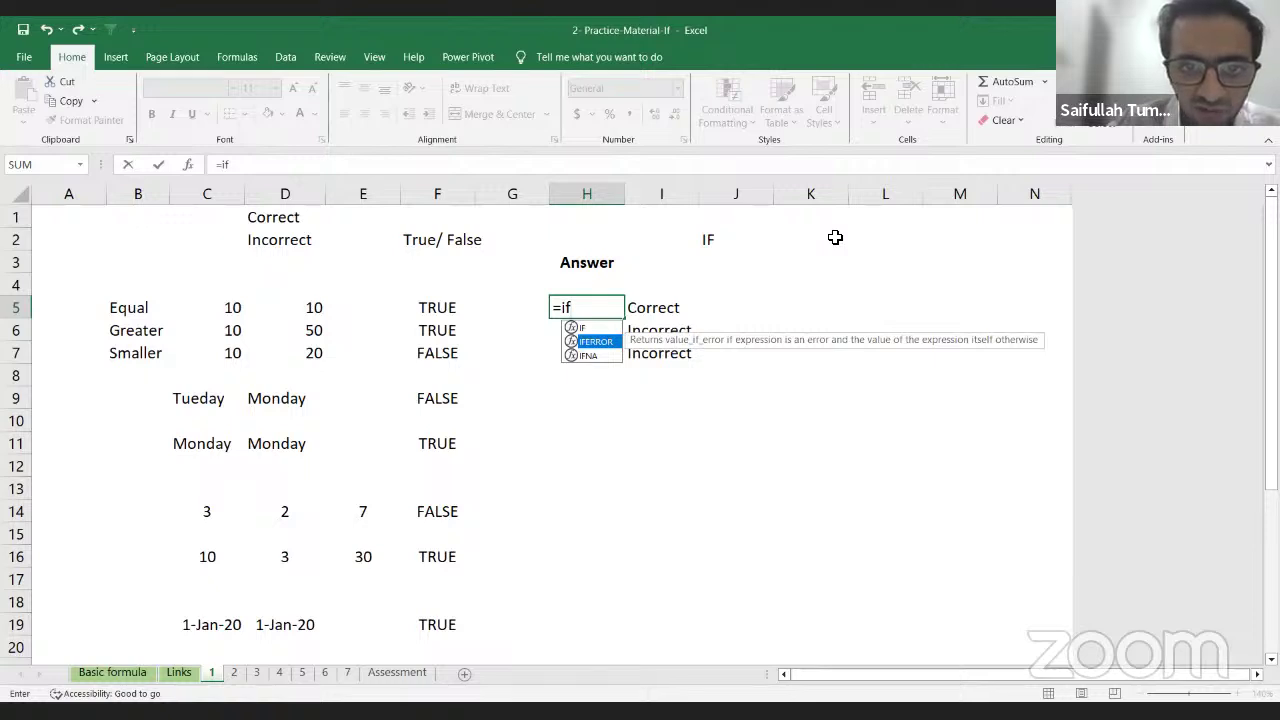
key(Down)
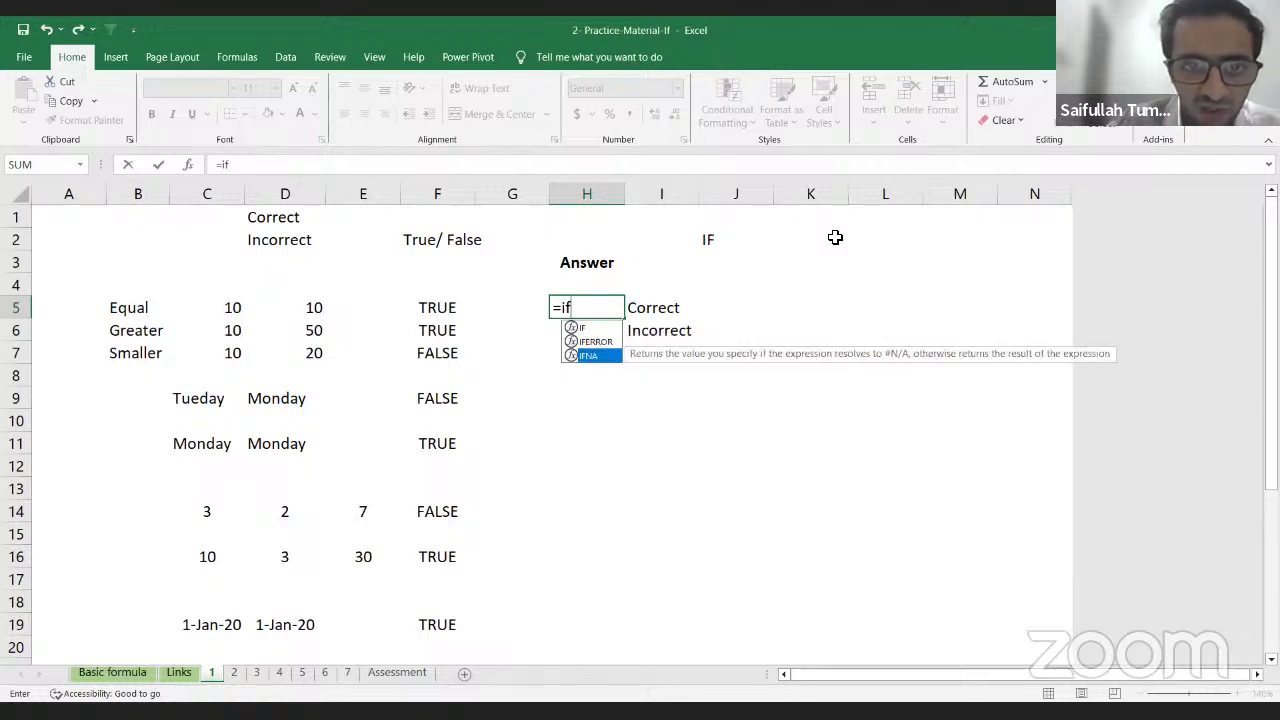
key(Up)
key(Up)
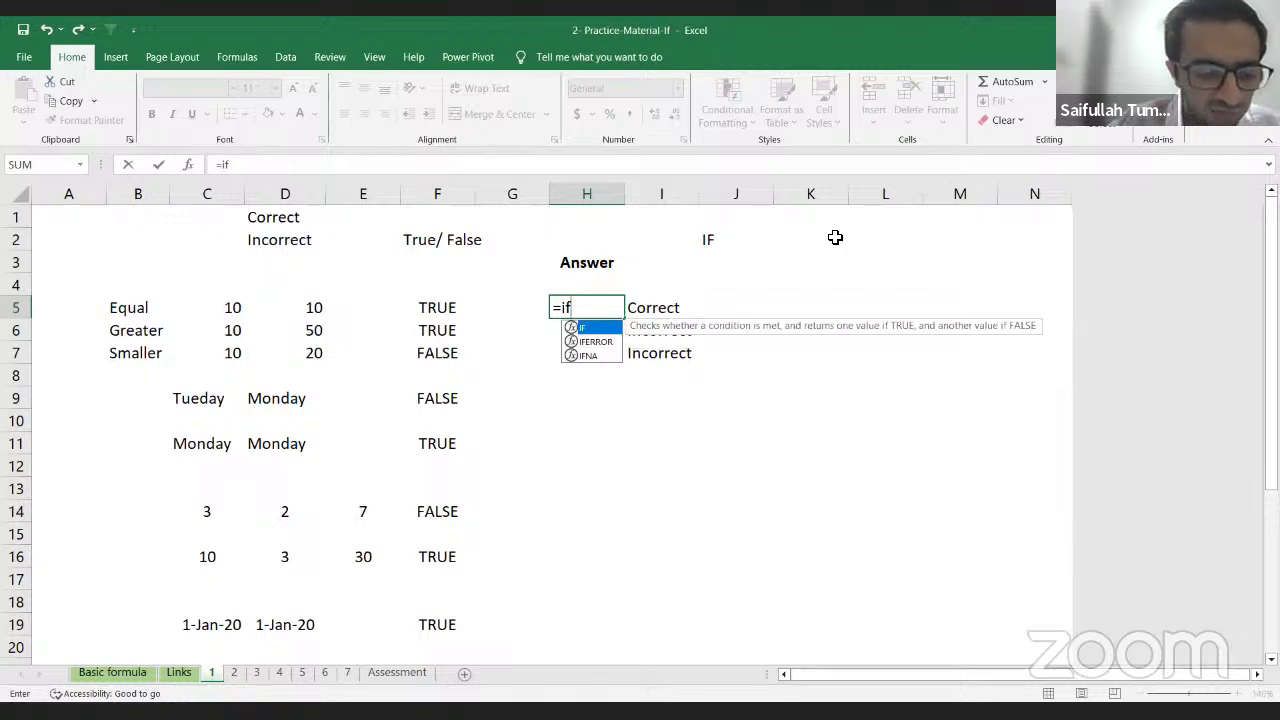
key(Tab)
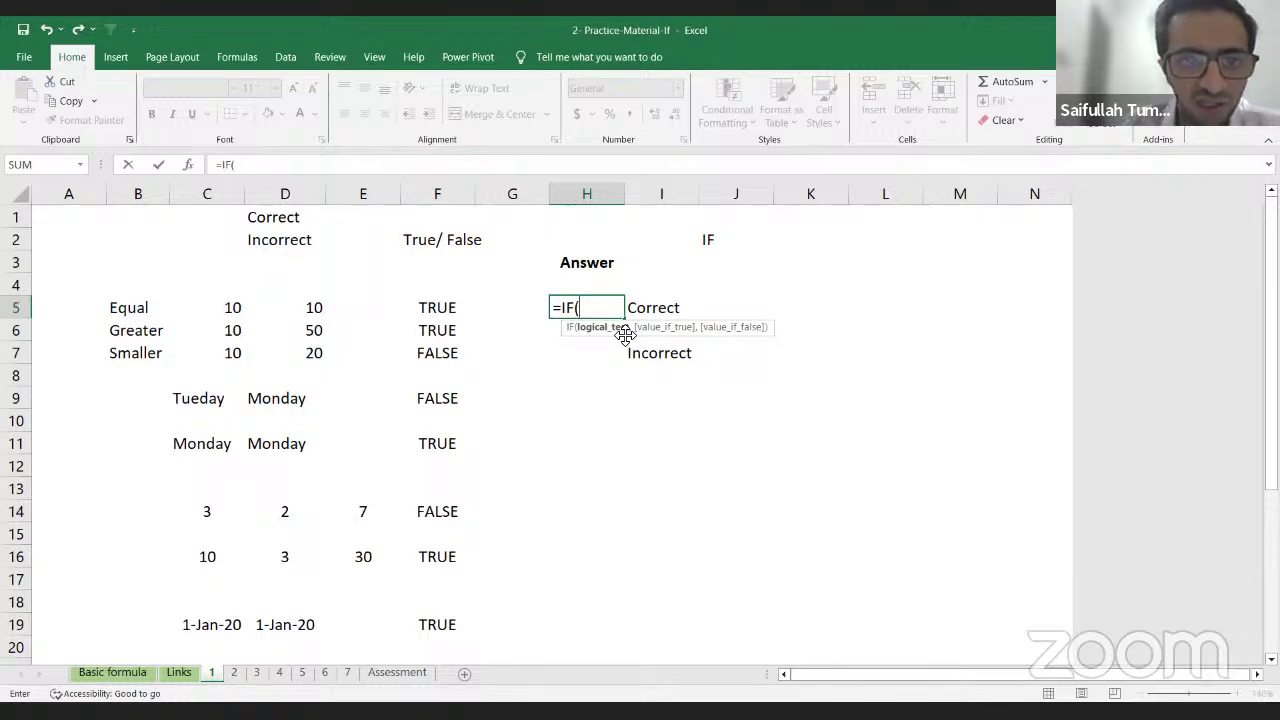
key(Left)
key(Left)
key(Left)
key(Left)
key(Left)
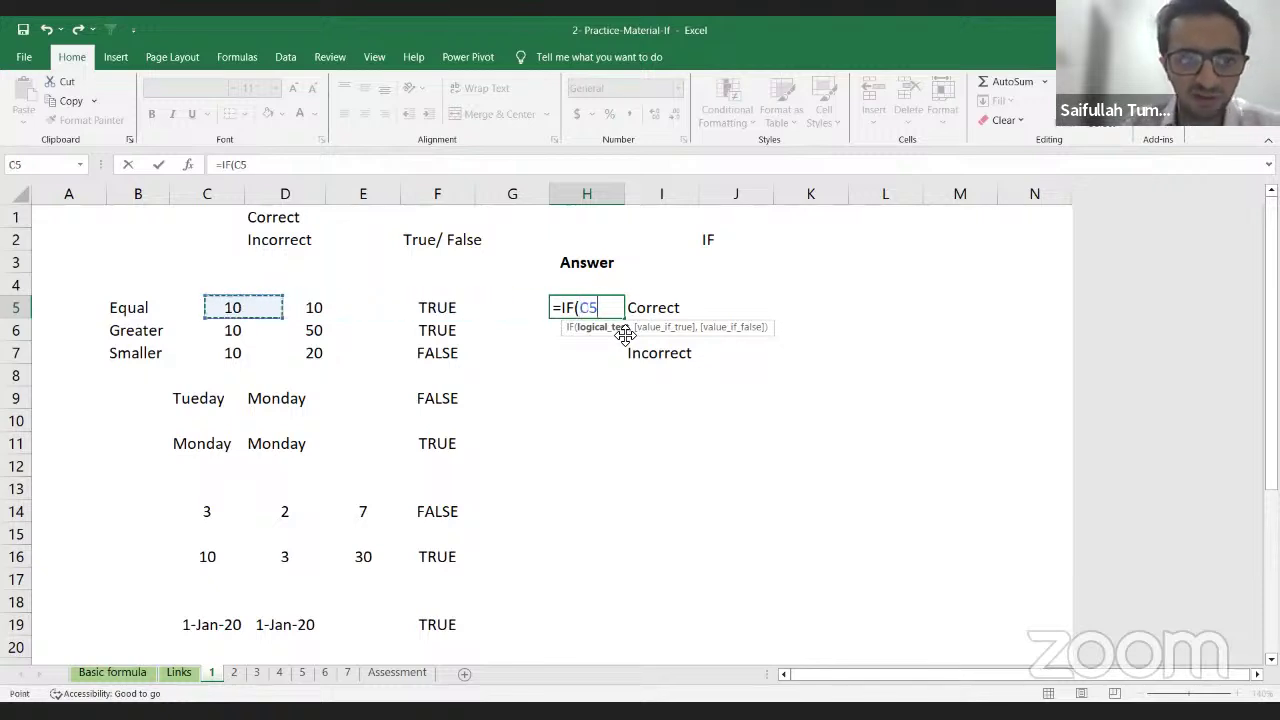
text(=)
key(Left)
key(Left)
key(Left)
key(Left)
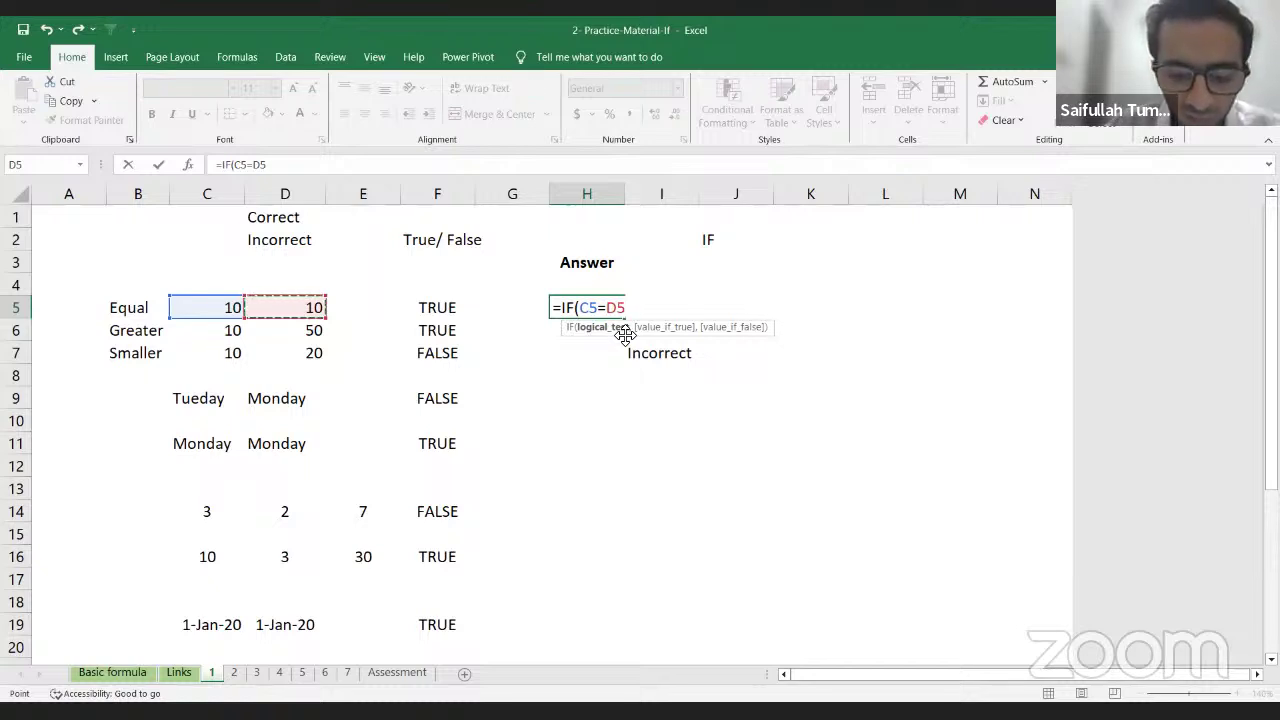
text(,)
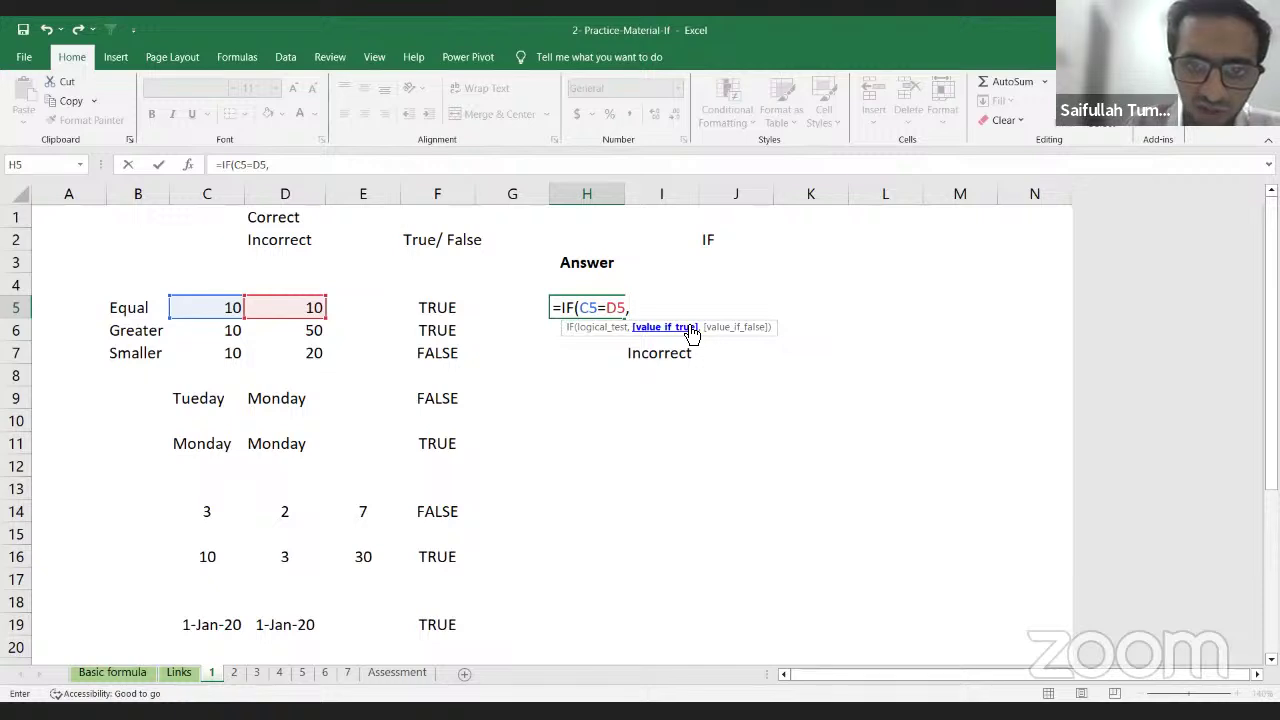
text(,)
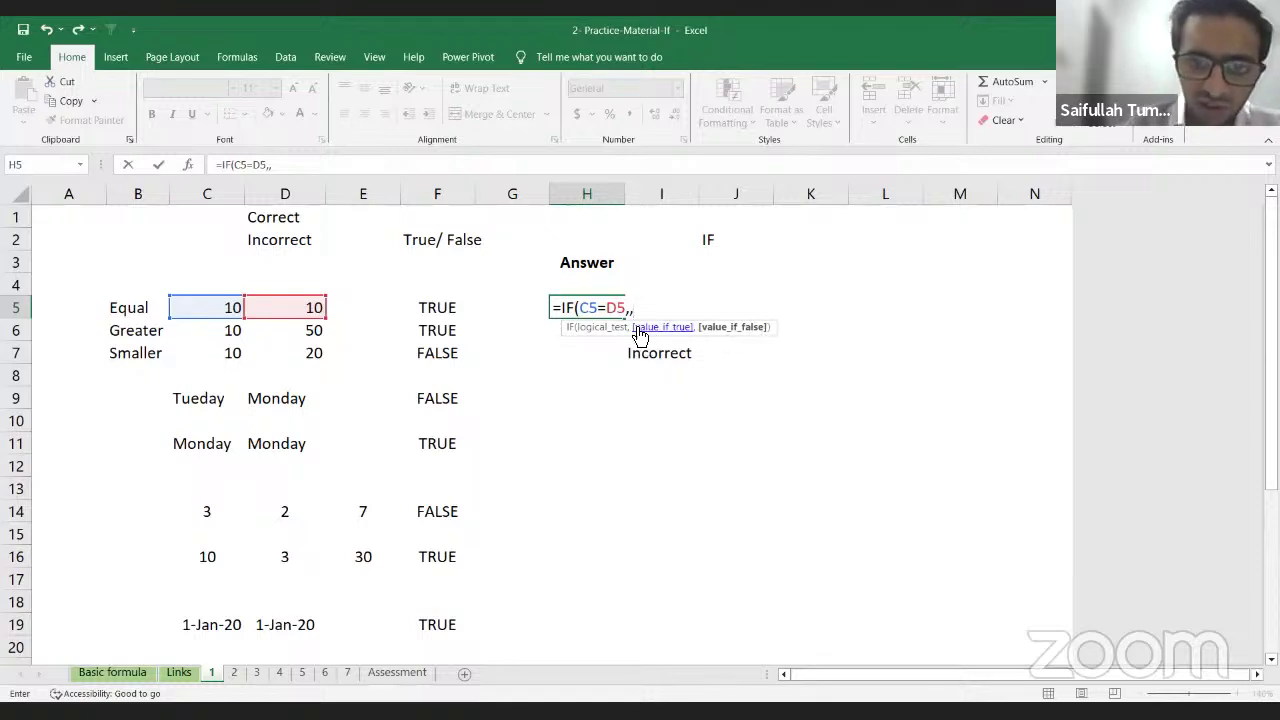
key(BackSpace)
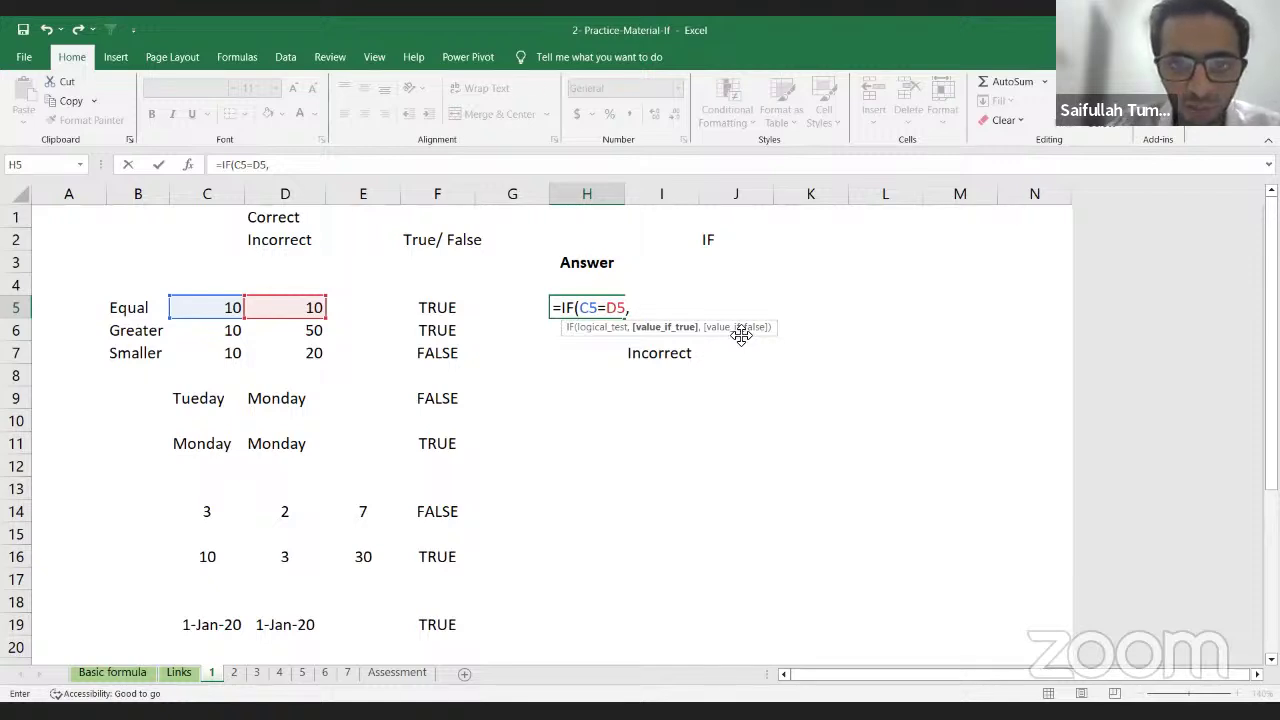
Step: Complete H5 as =IF(C5=D5,"Correct","Incorrect"), which displays Correct
text(Core)
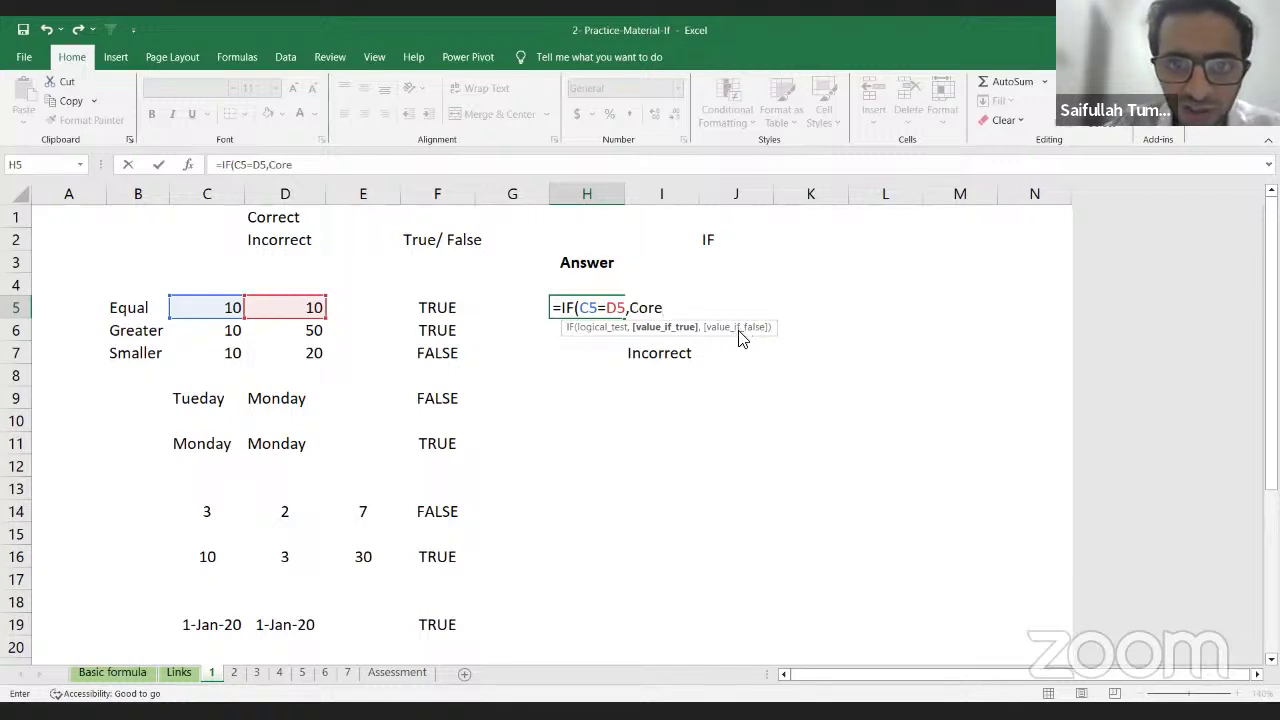
key(BackSpace)
key(BackSpace)
key(BackSpace)
key(BackSpace)
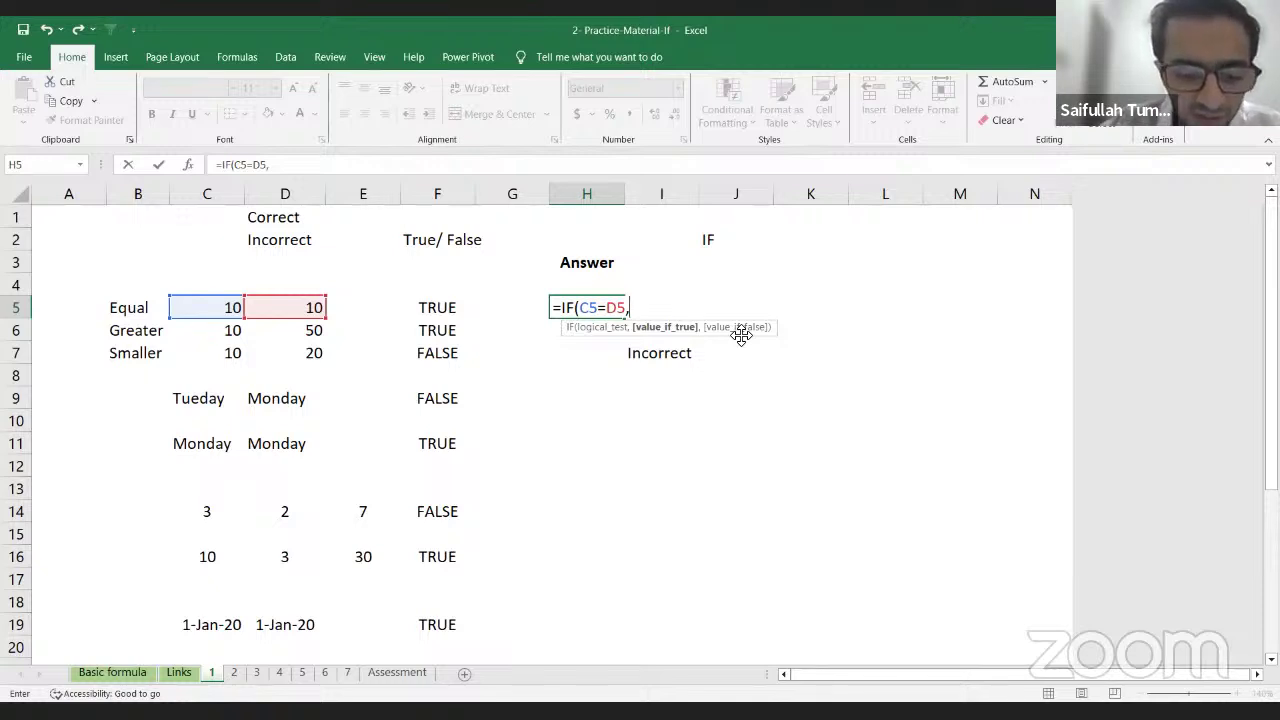
text(core)
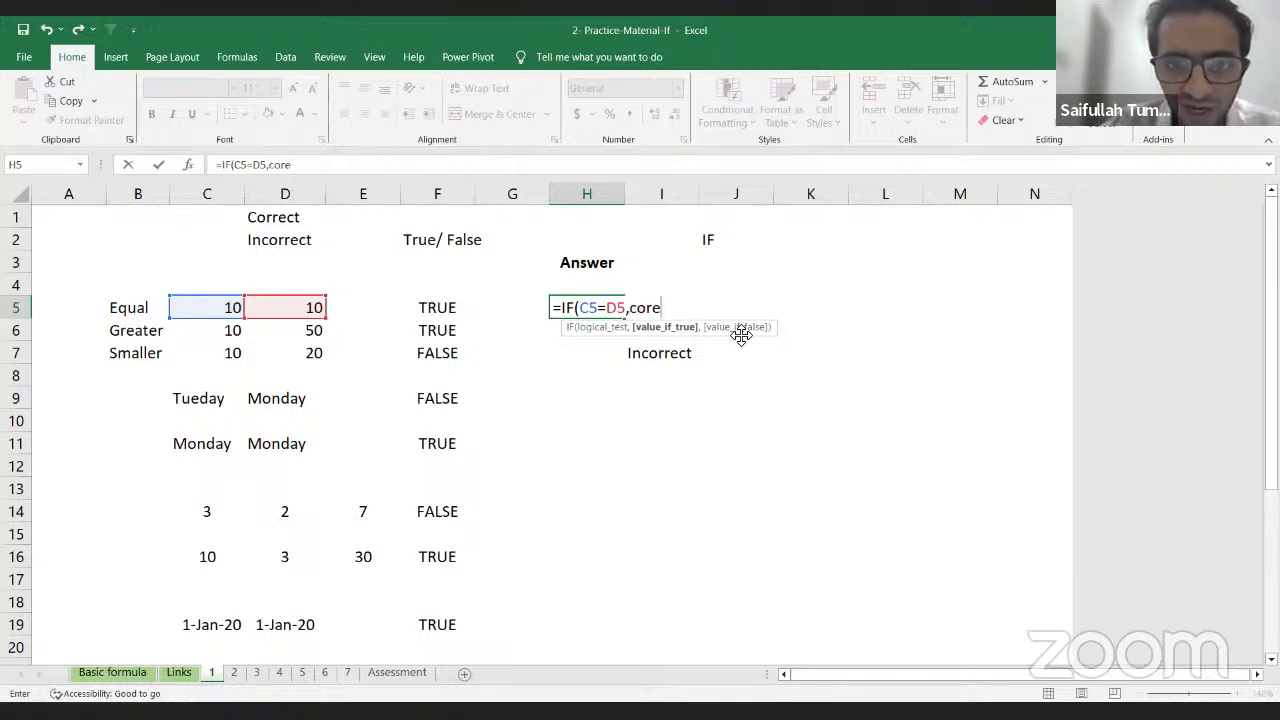
key(BackSpace)
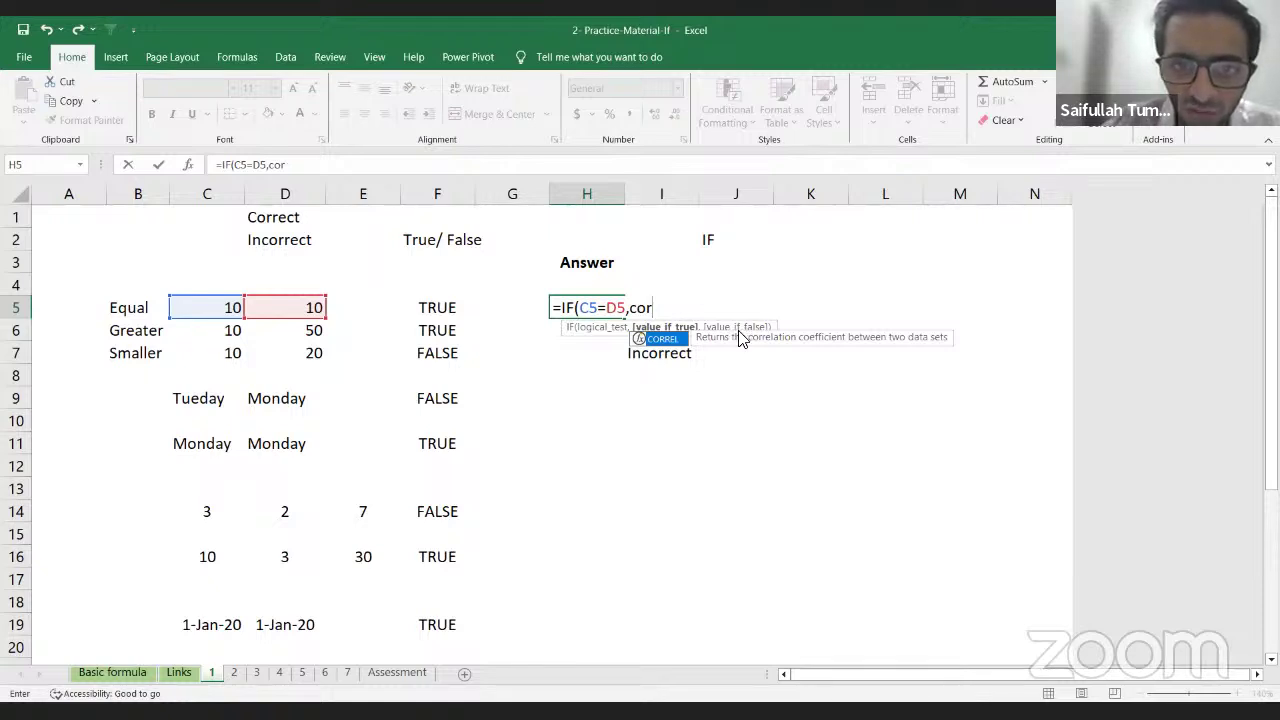
key(BackSpace)
key(BackSpace)
key(BackSpace)
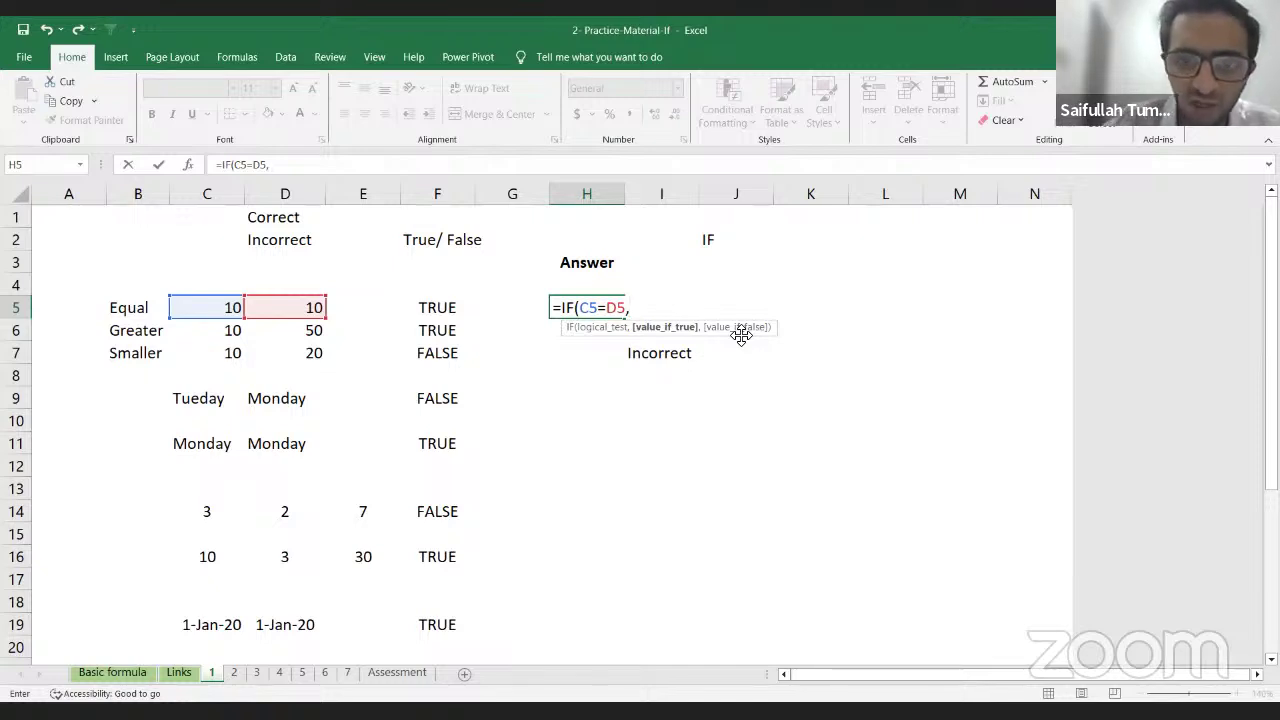
text(")
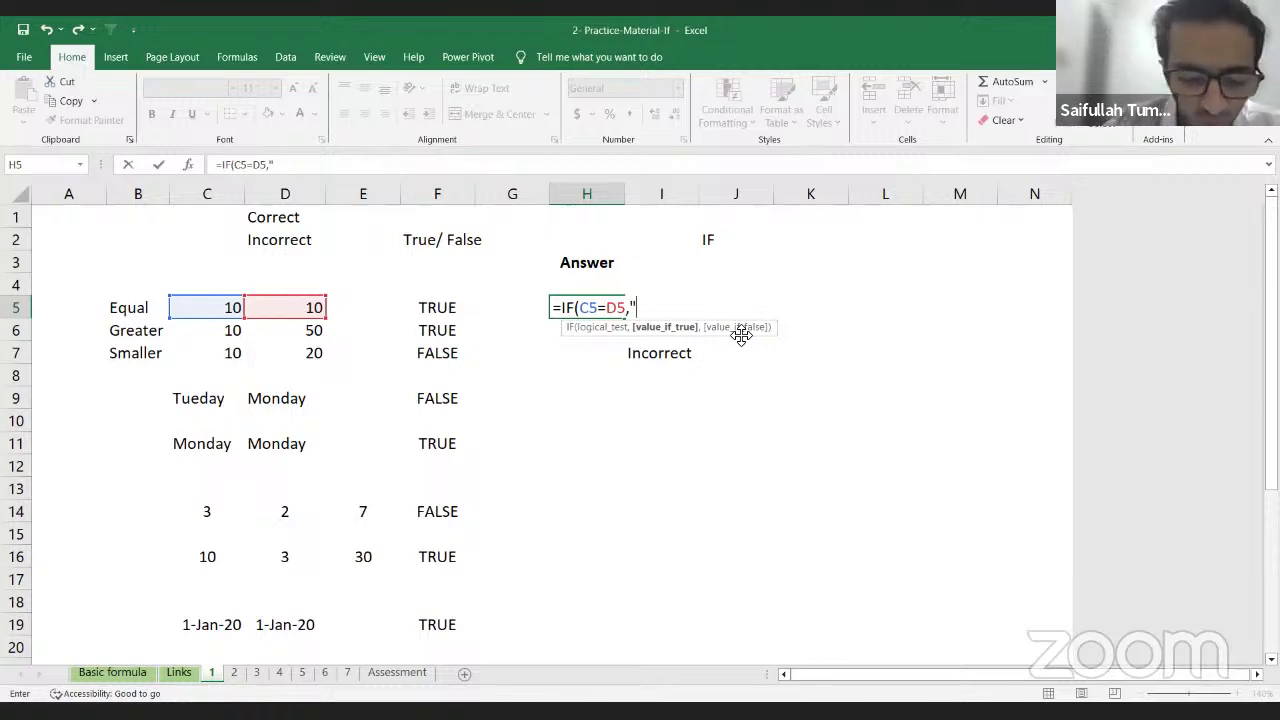
text(Co)
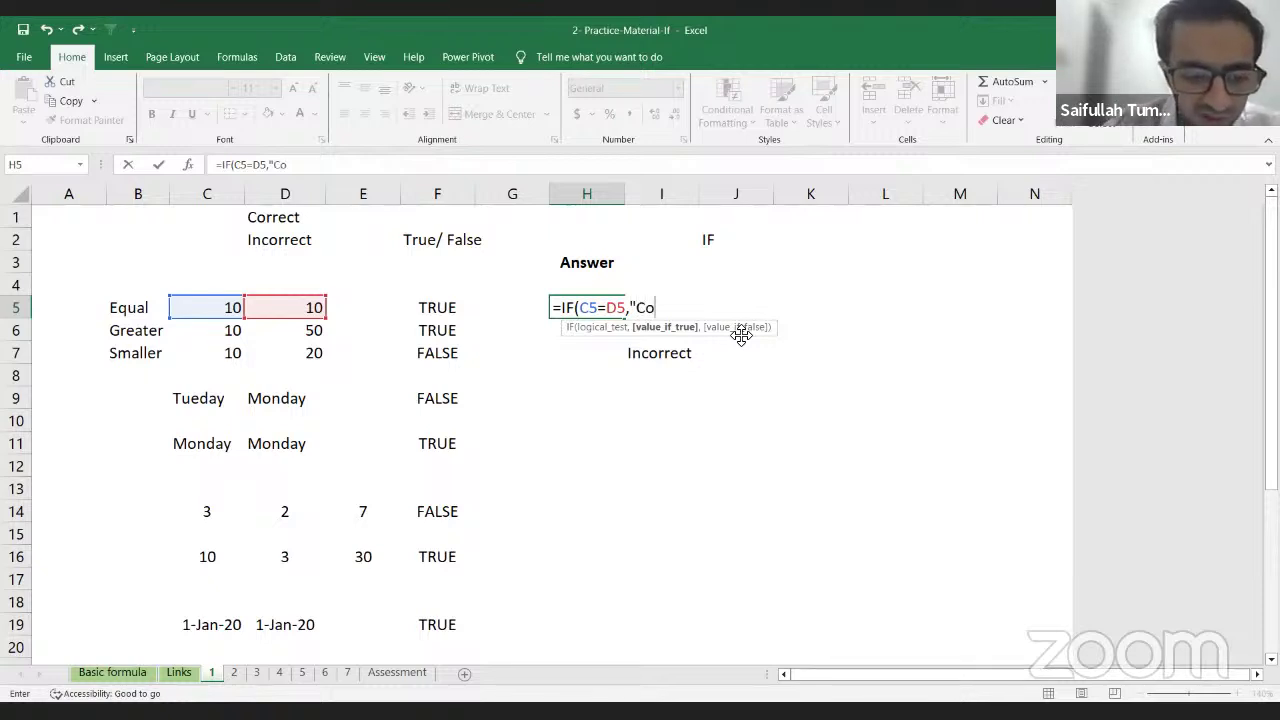
text(rrec)
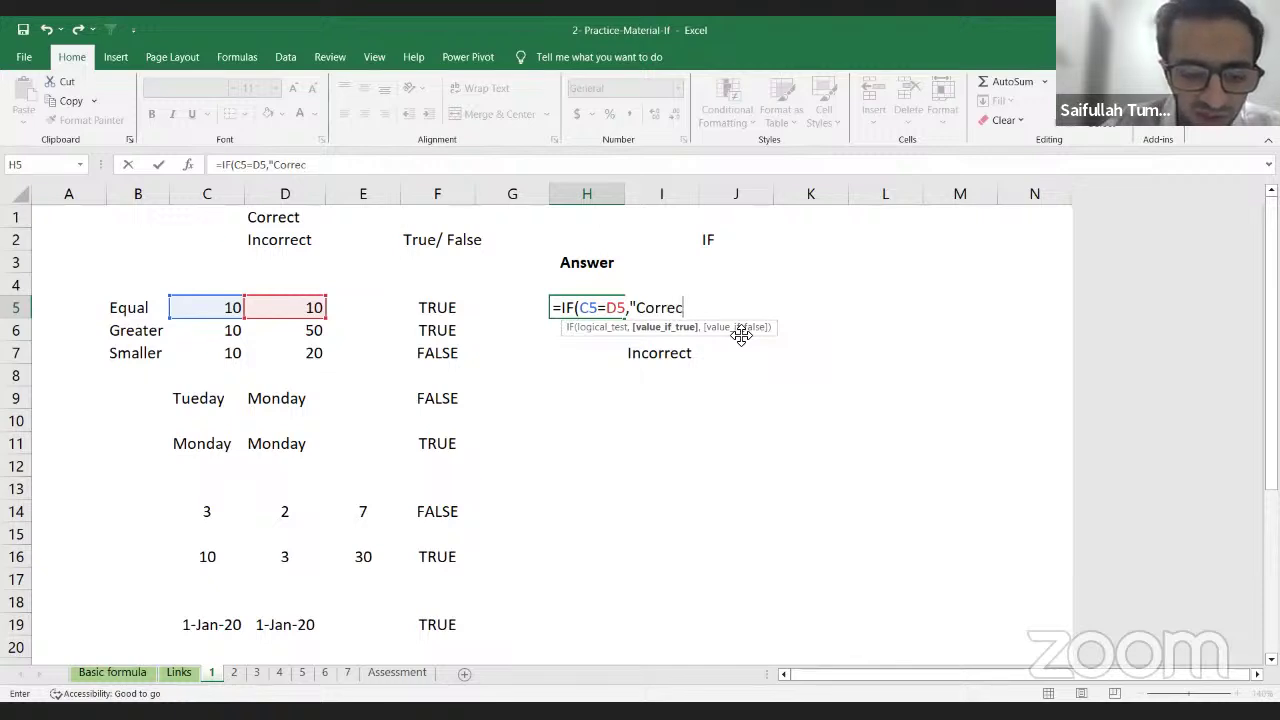
text(t")
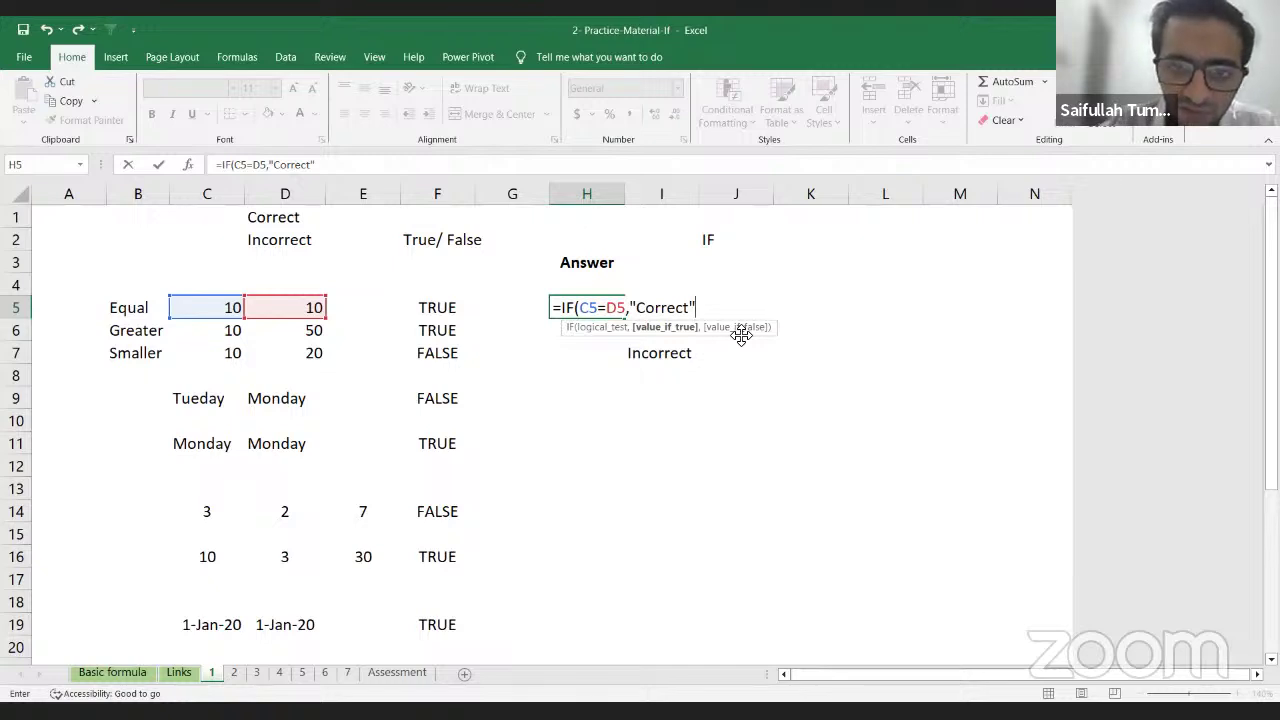
text(,)
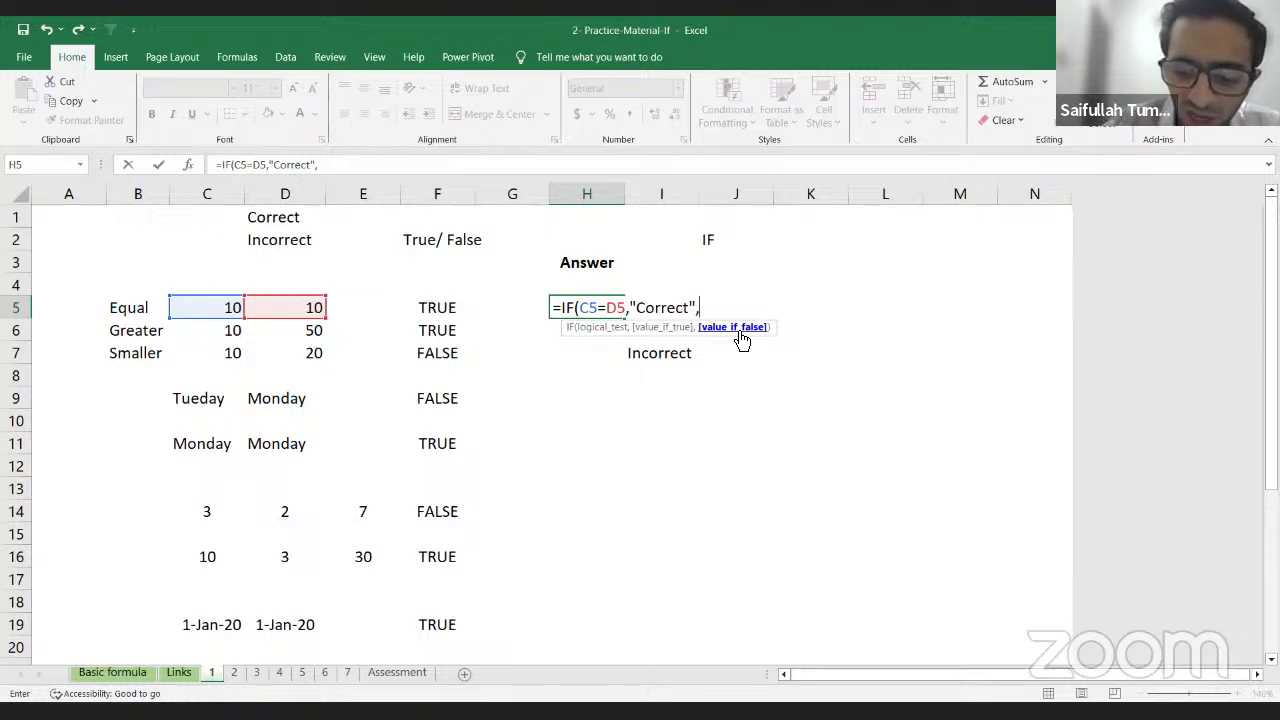
text(")
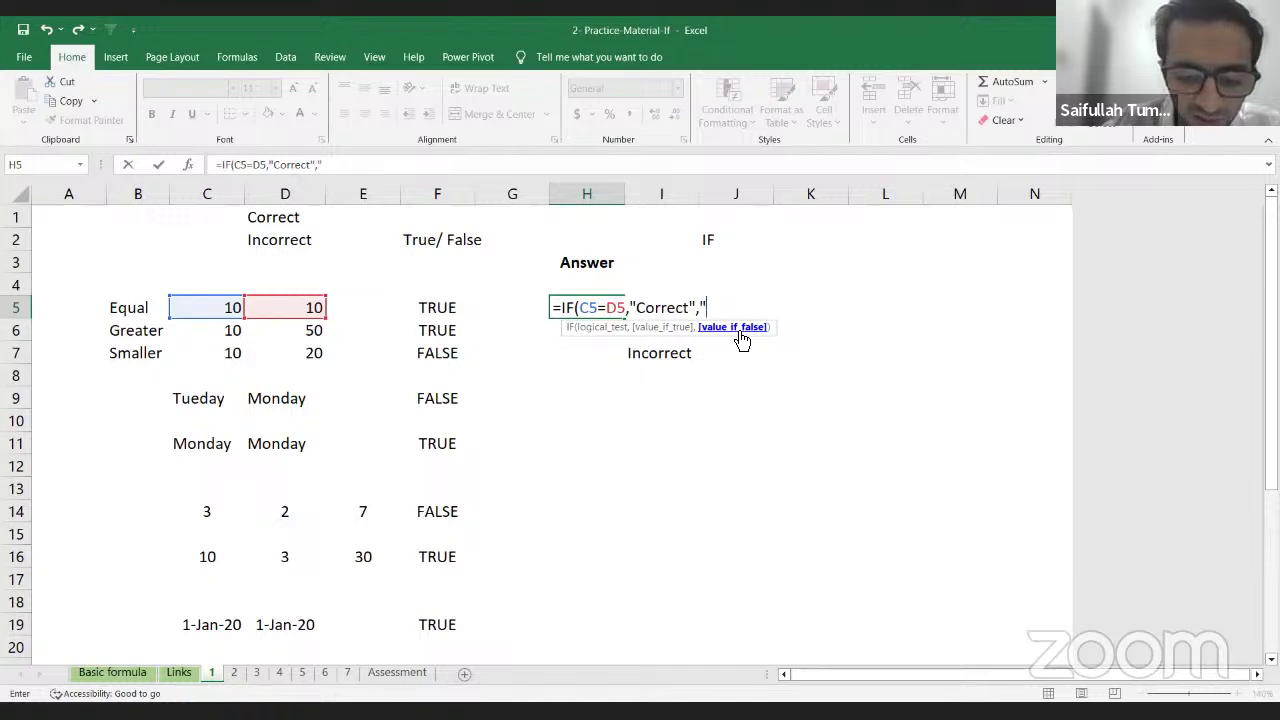
text(In)
text(cor)
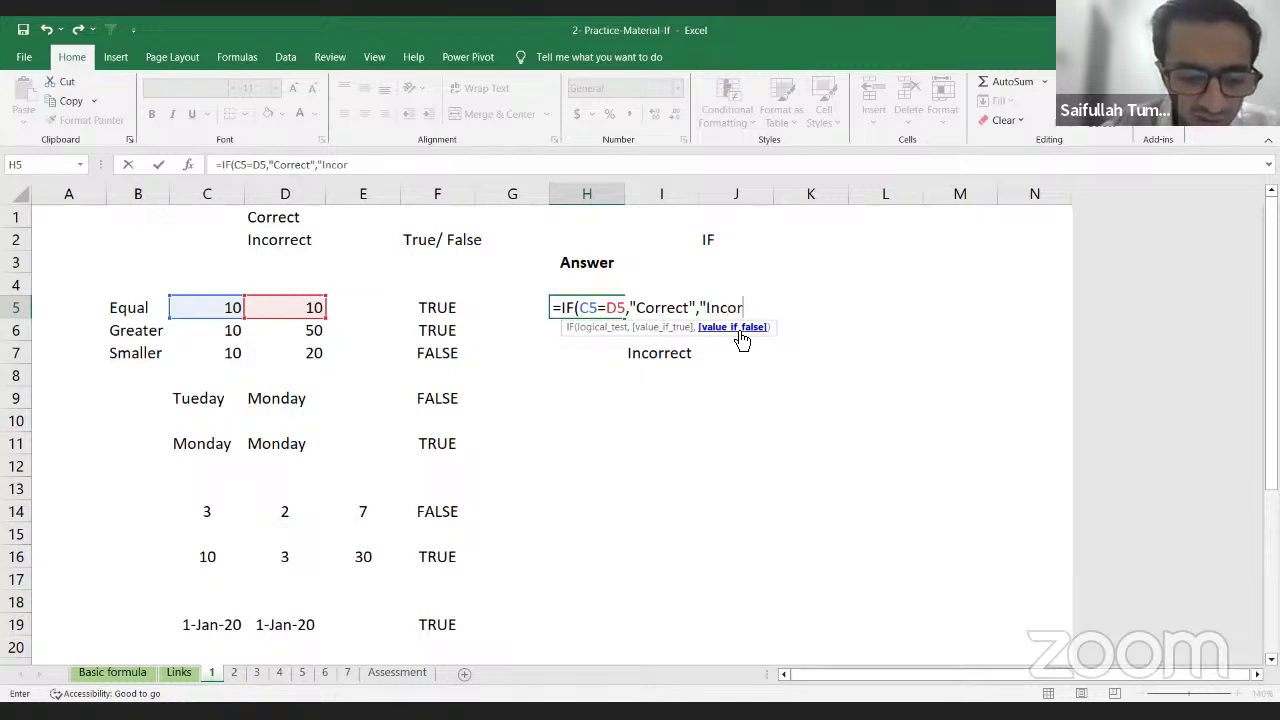
text(rect")
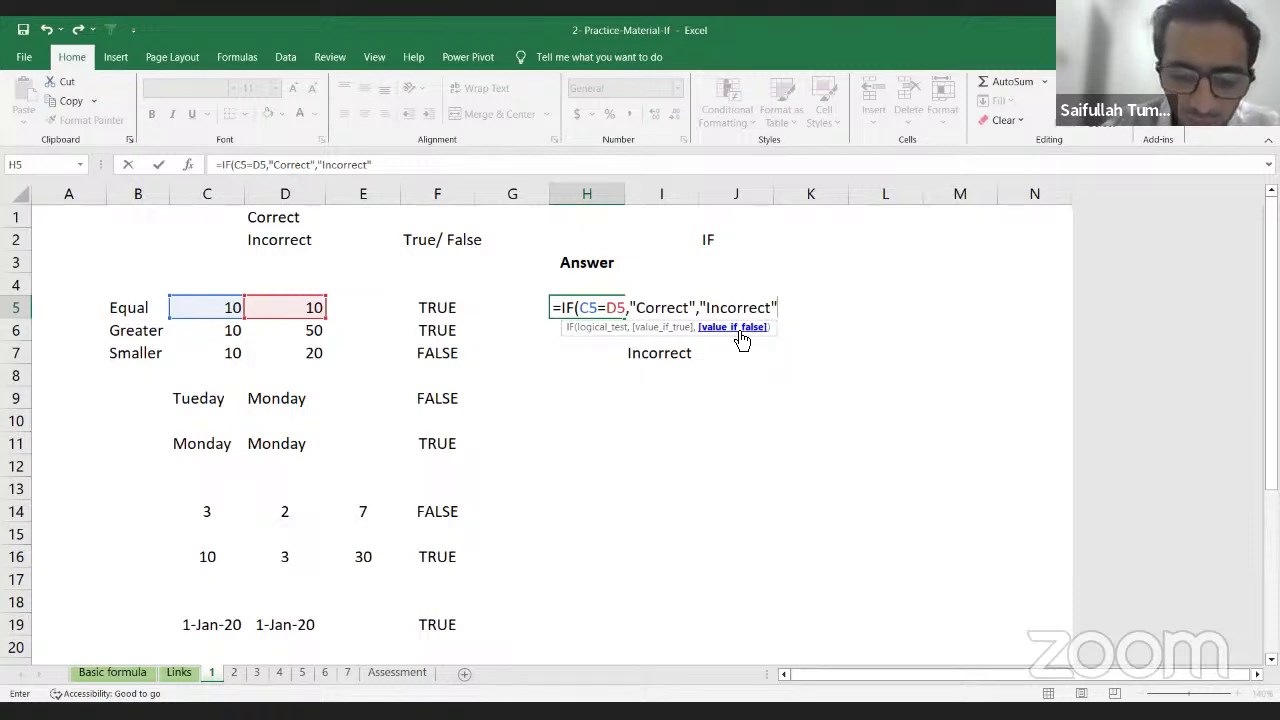
text())
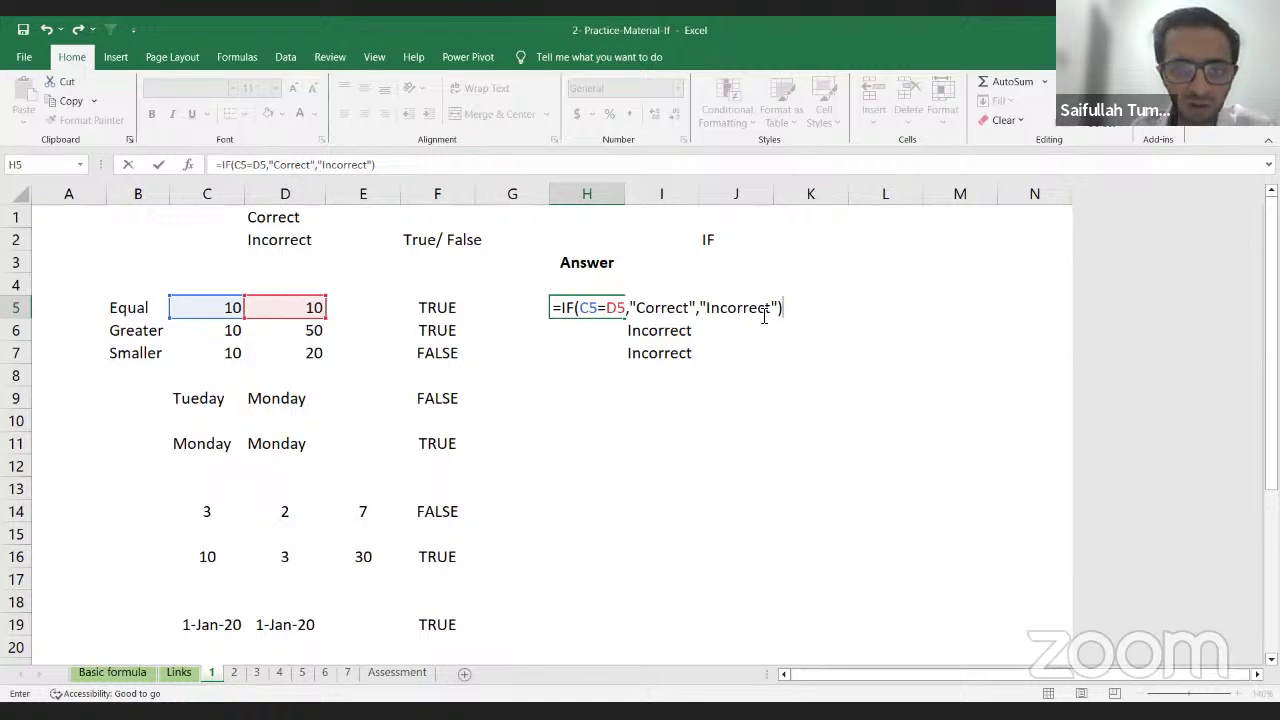
key(Return)
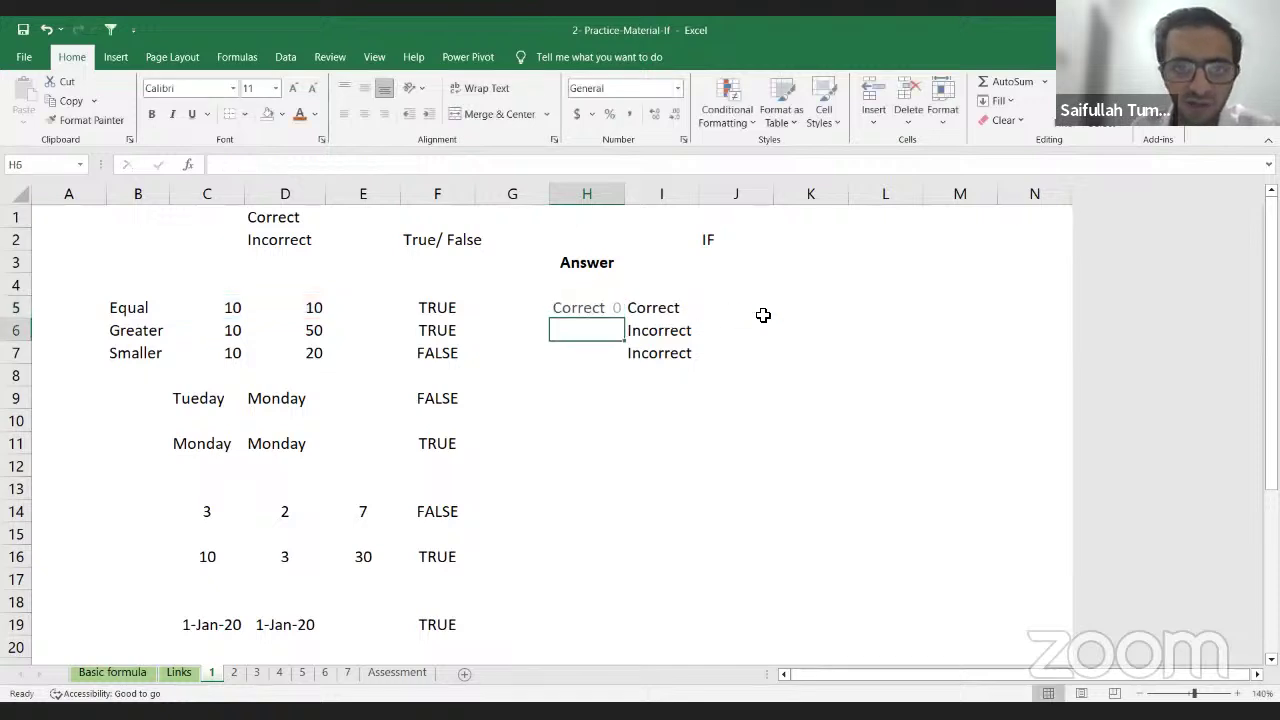
Step: Change D5 to 20 to test the H5 result
click(575, 311)
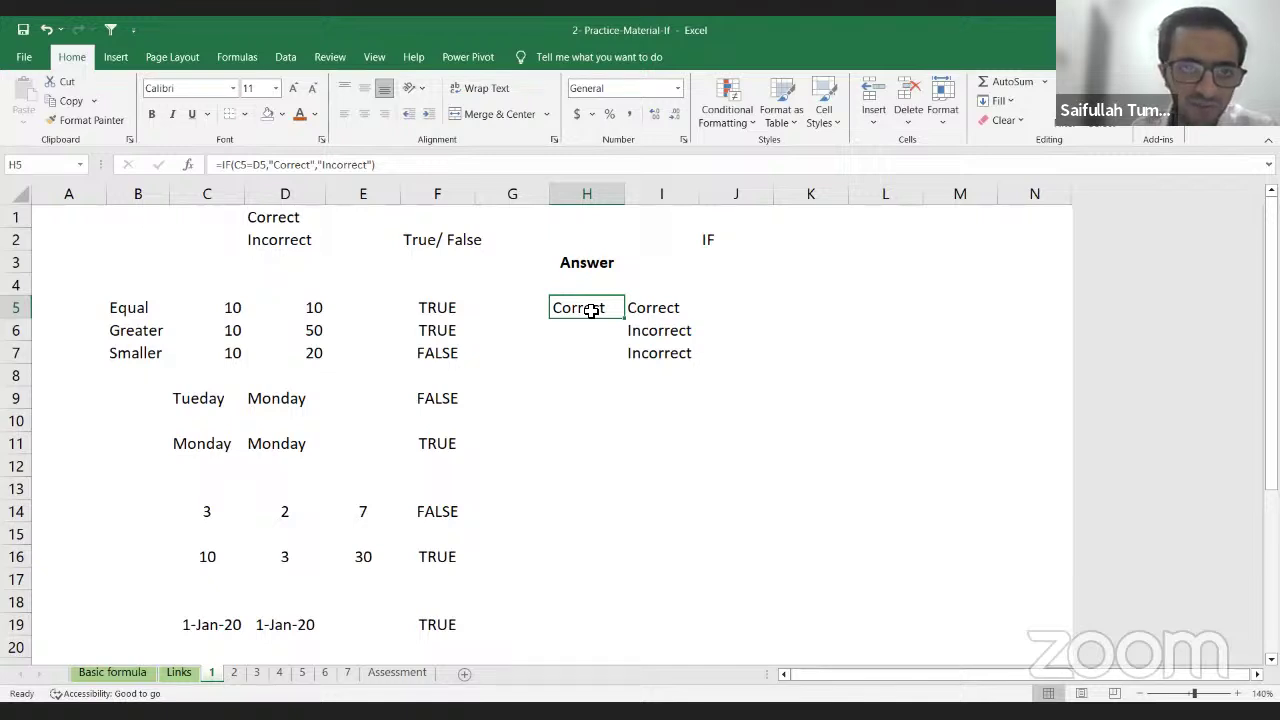
click(321, 306)
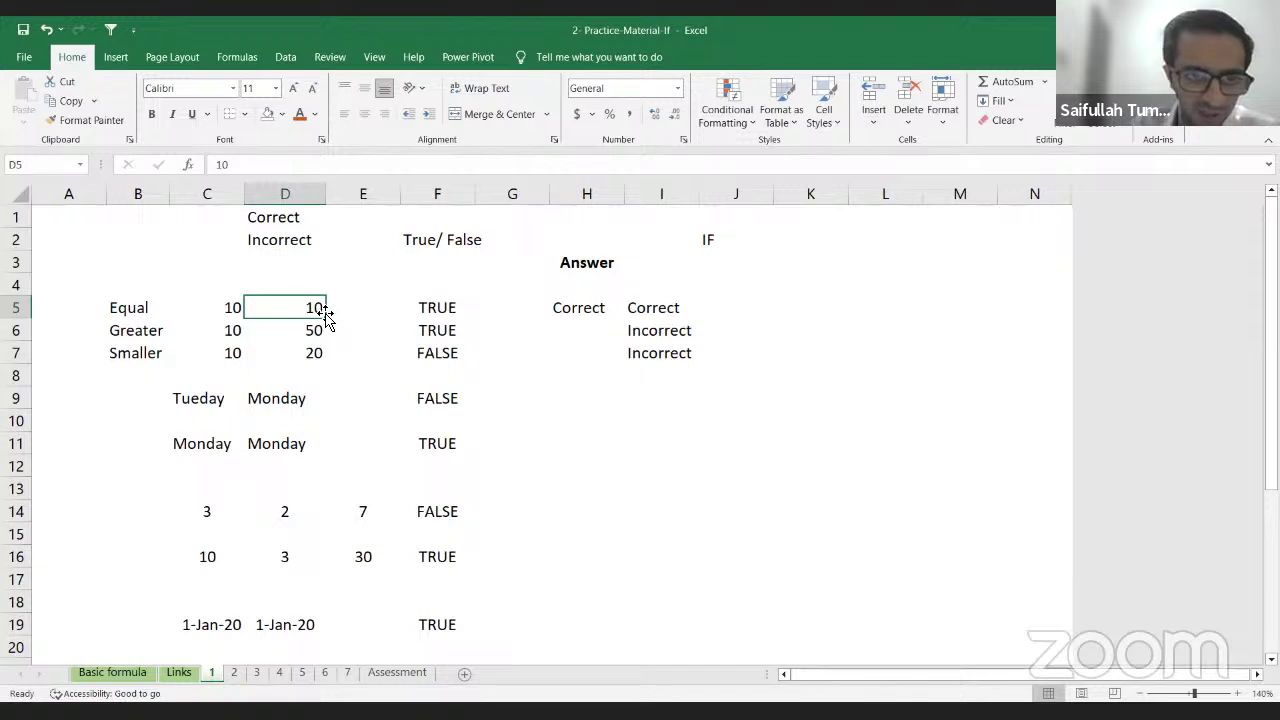
text(20)
key(Return)
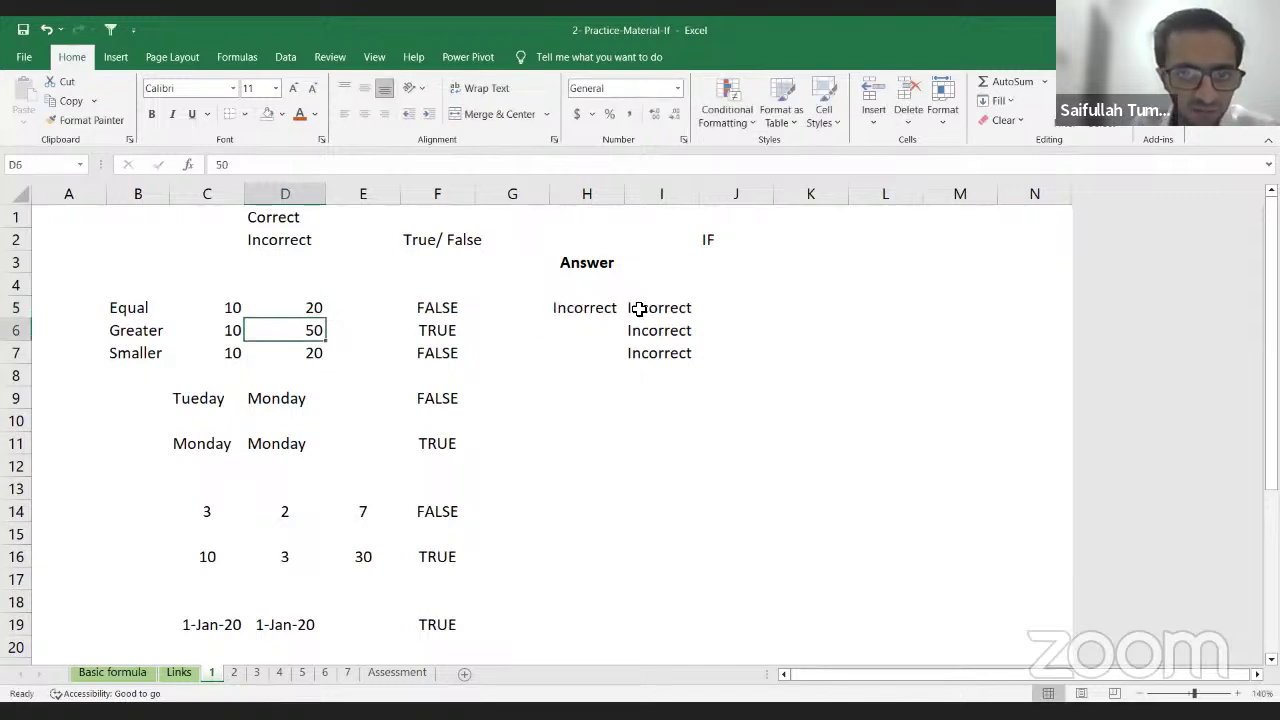
Step: Clear the old answers in I5:I7, then try filling H5 down to H7 and undo it
drag(638, 309, 638, 352)
key(Delete)
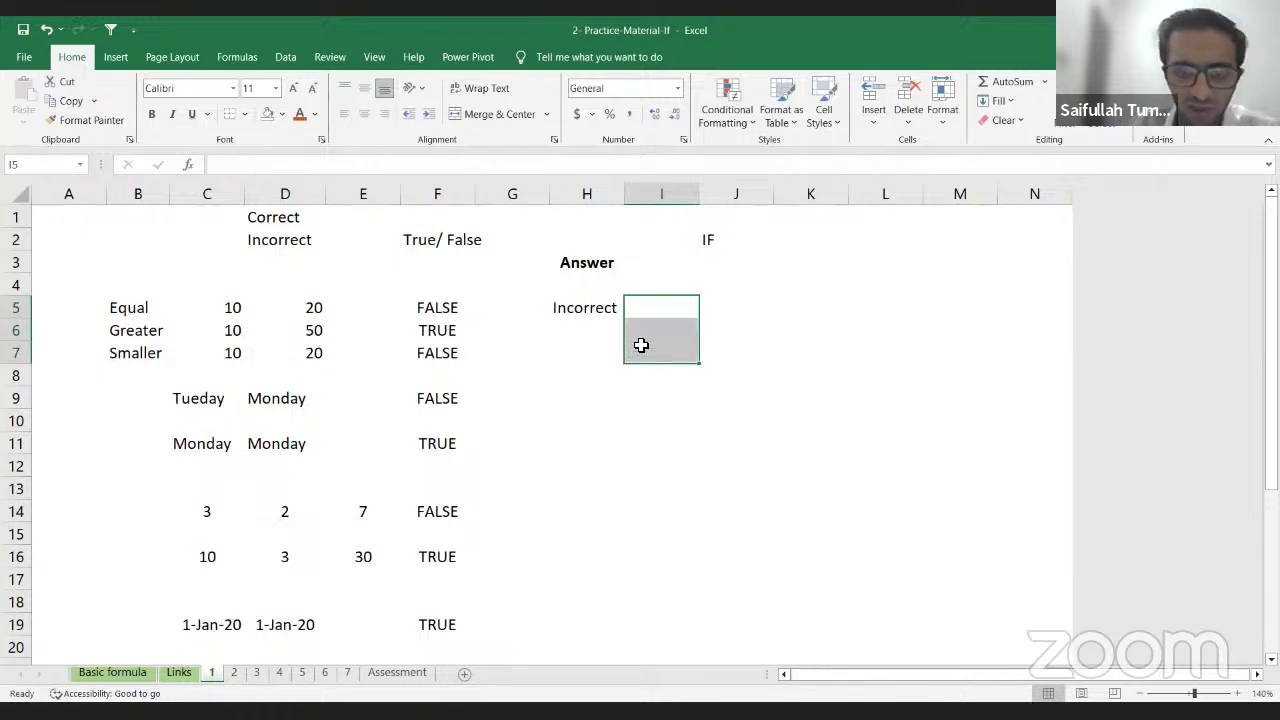
key(Left)
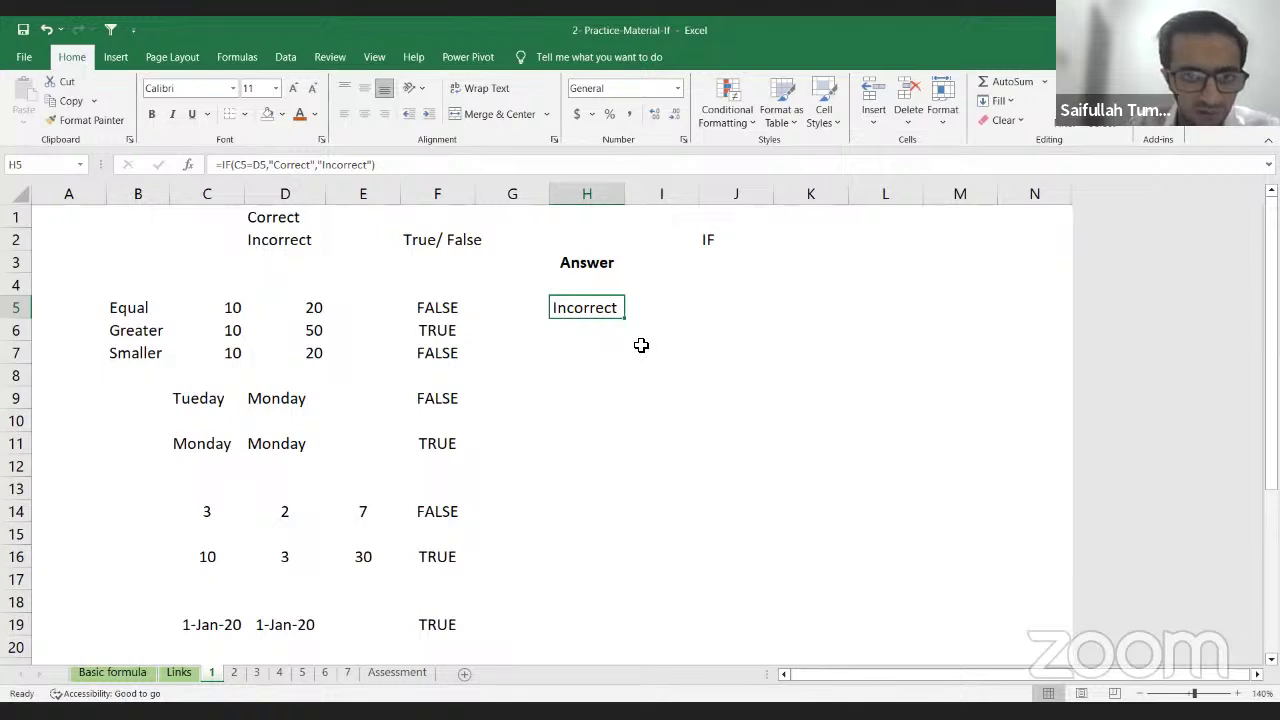
key(shift+Down)
key(shift+Down)
key(ctrl+d)
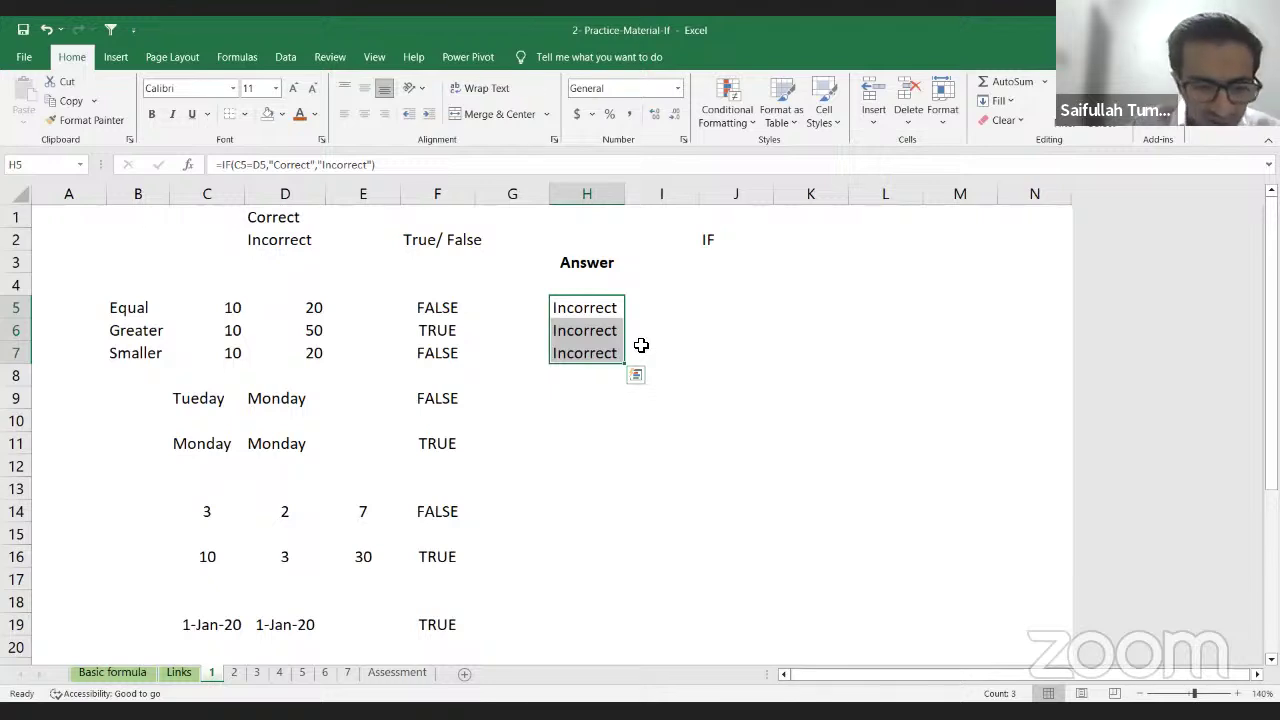
key(ctrl+z)
key(ctrl+z)
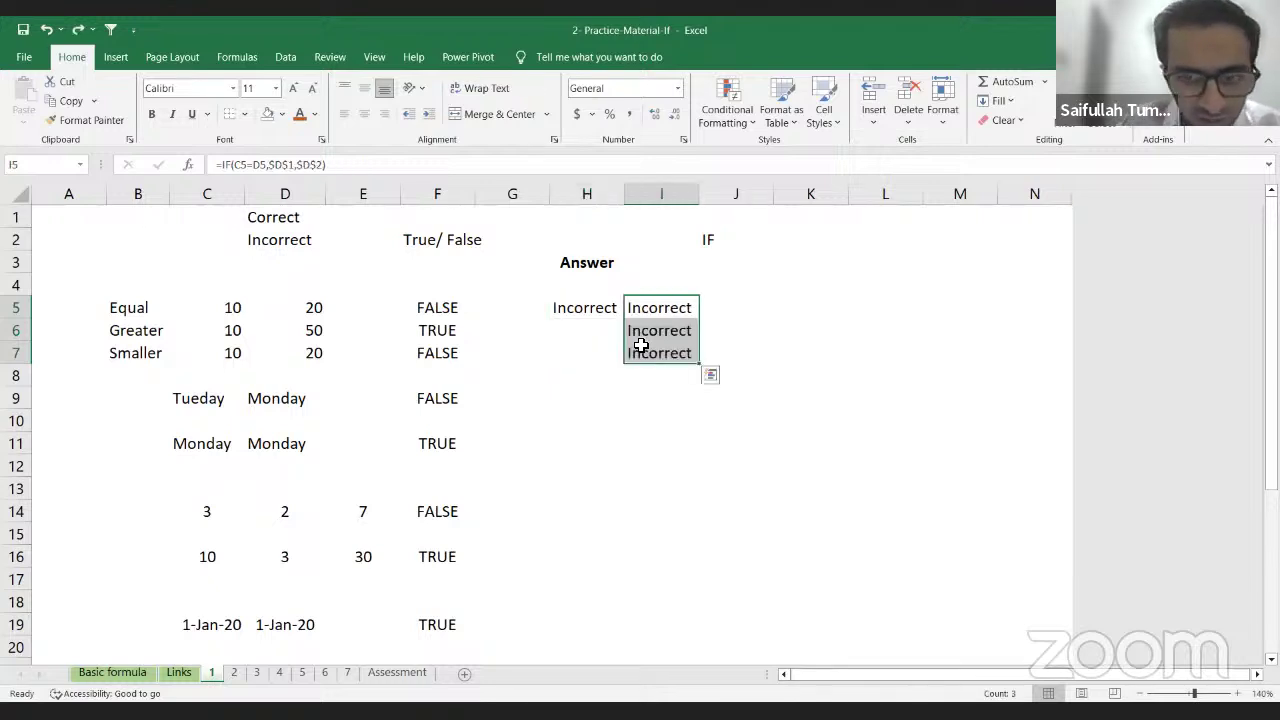
key(ctrl+z)
key(ctrl+z)
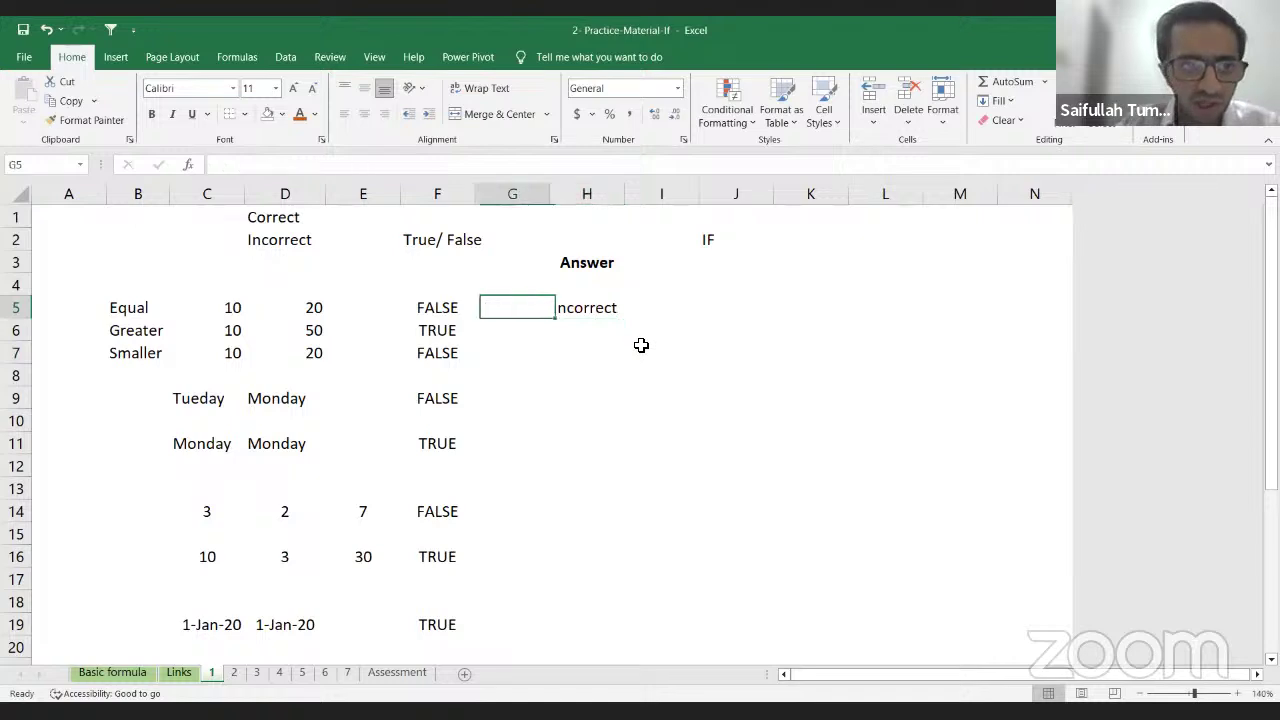
Step: Restore D5 to 10 so H5 reads Correct again
key(Left)
key(Left)
key(Left)
text(10)
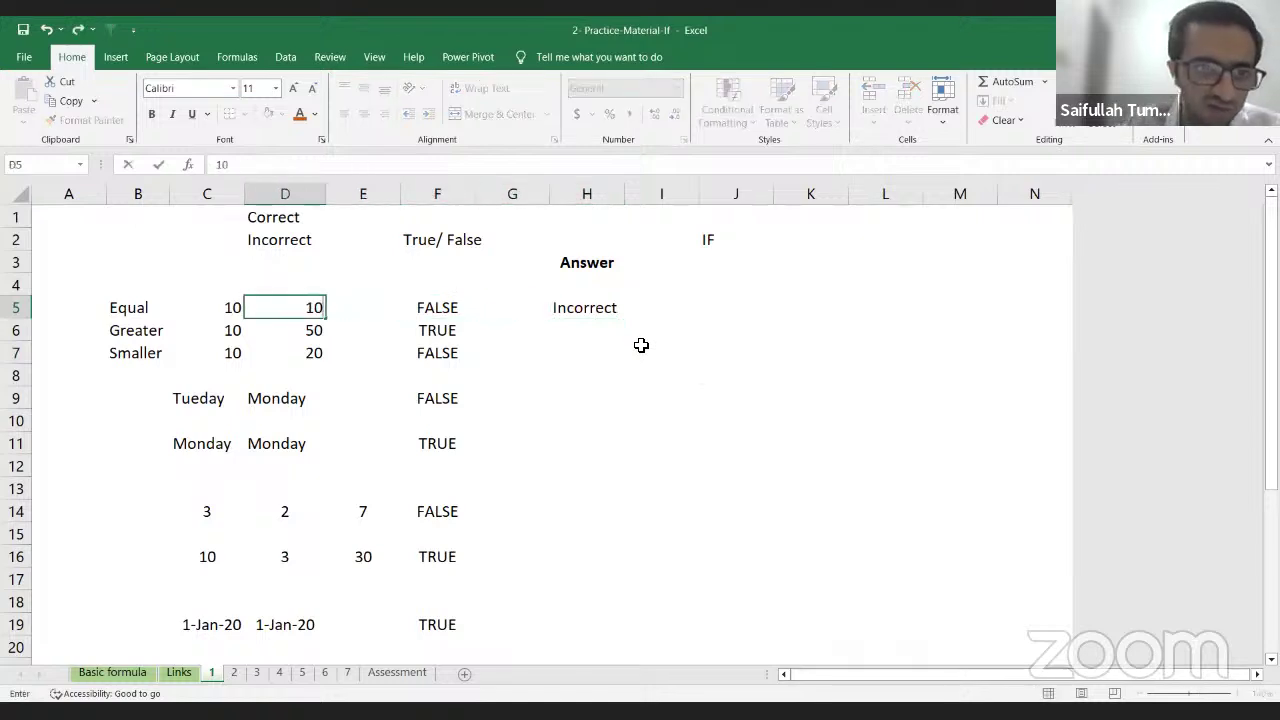
key(Return)
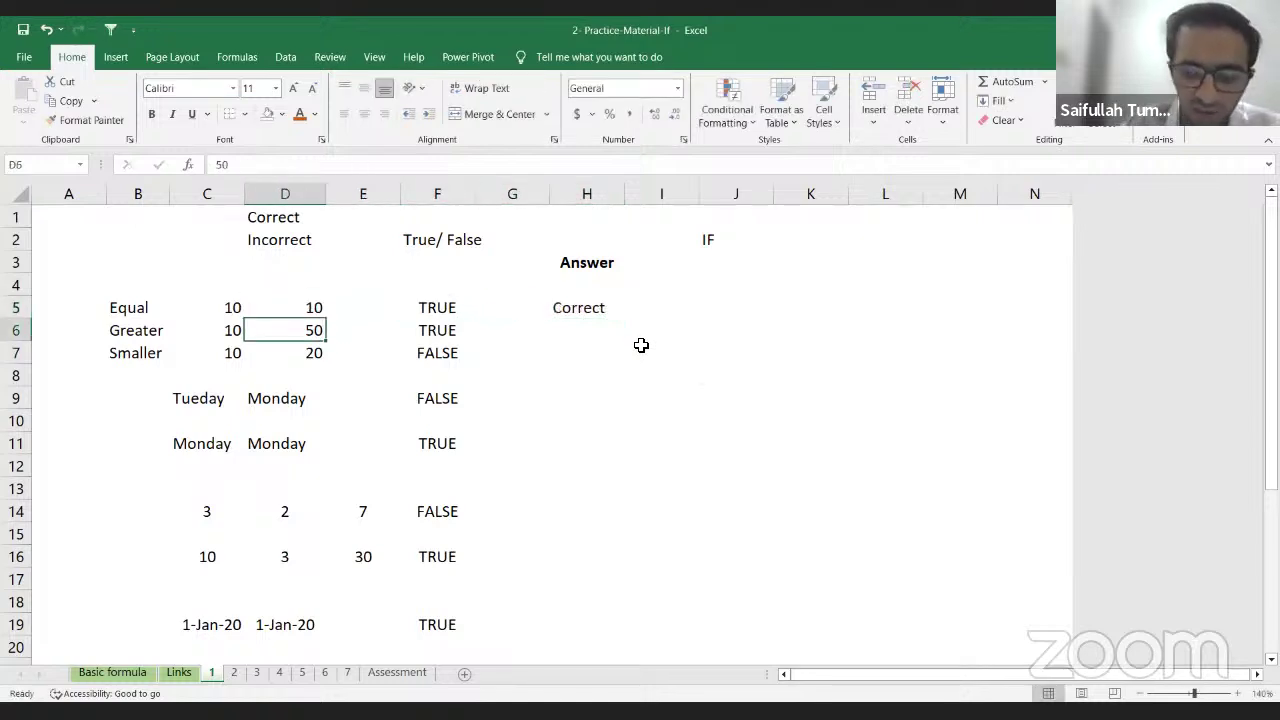
key(Right)
key(Right)
key(Up)
key(Right)
key(Right)
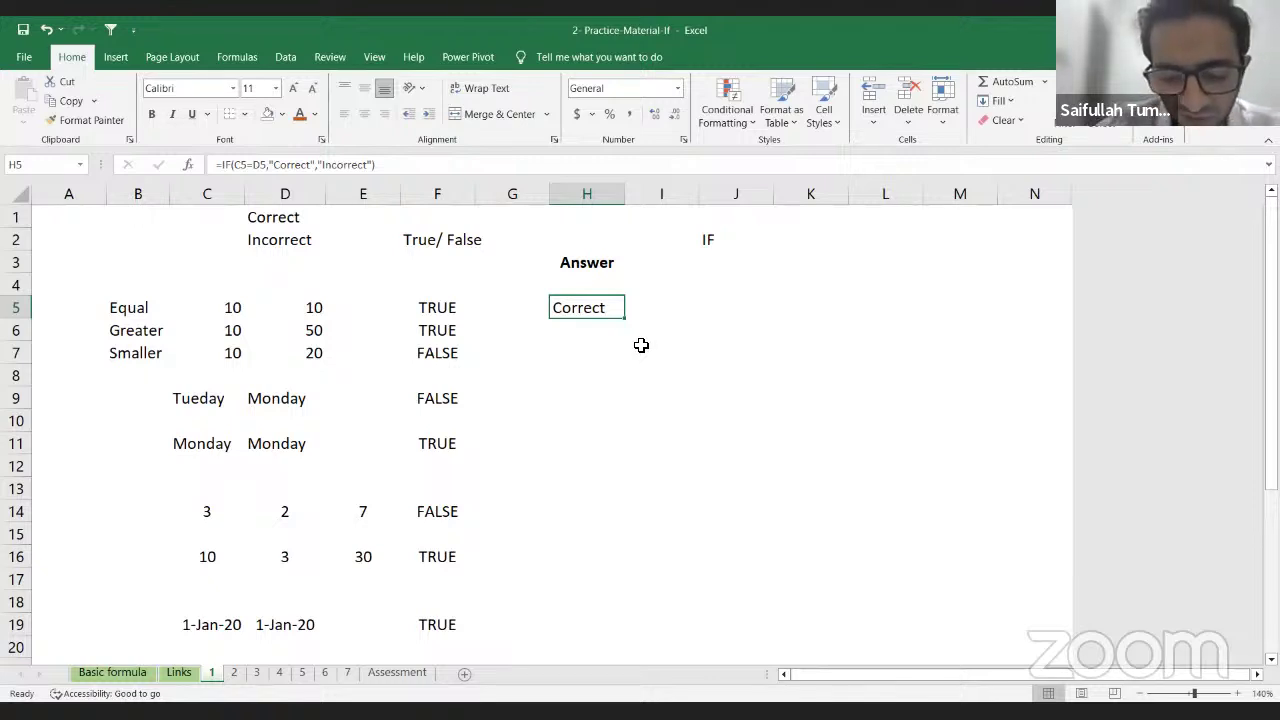
Step: Begin H5's formula as =IF(C5=D5, comparing the two cells by arrow-pointing
text(=)
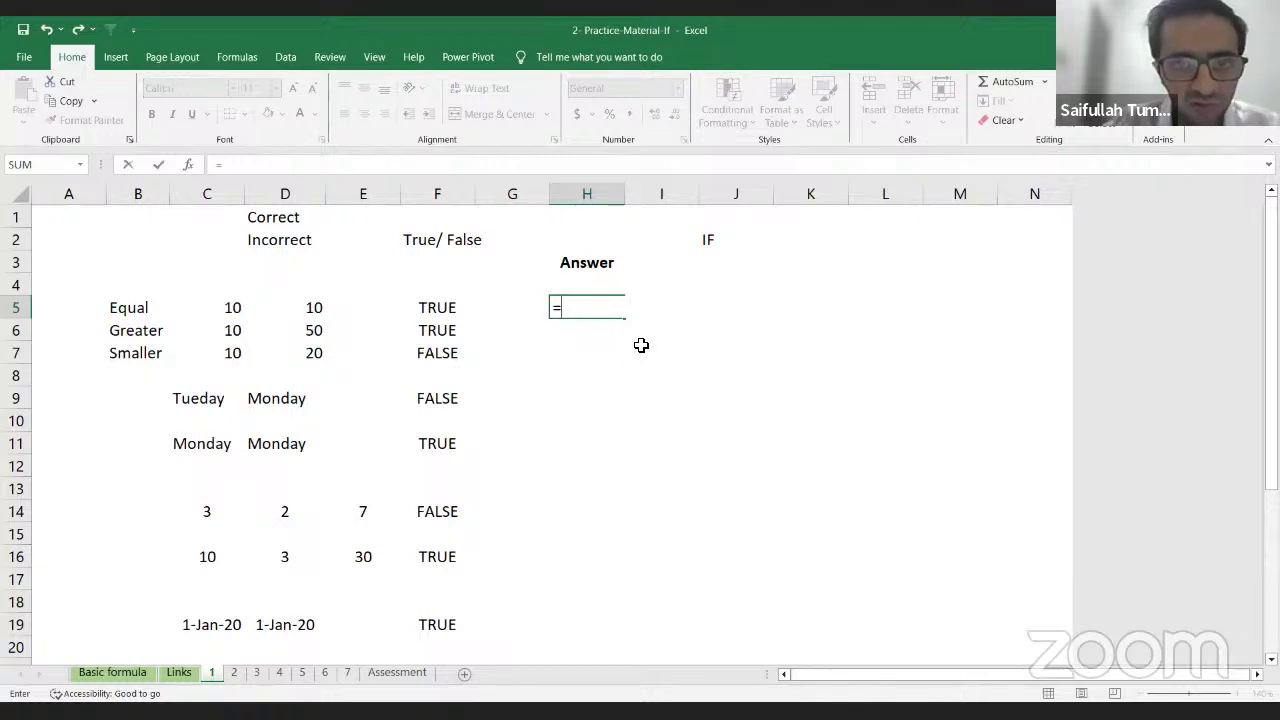
text(IF()
key(Left)
key(Left)
key(Left)
key(Left)
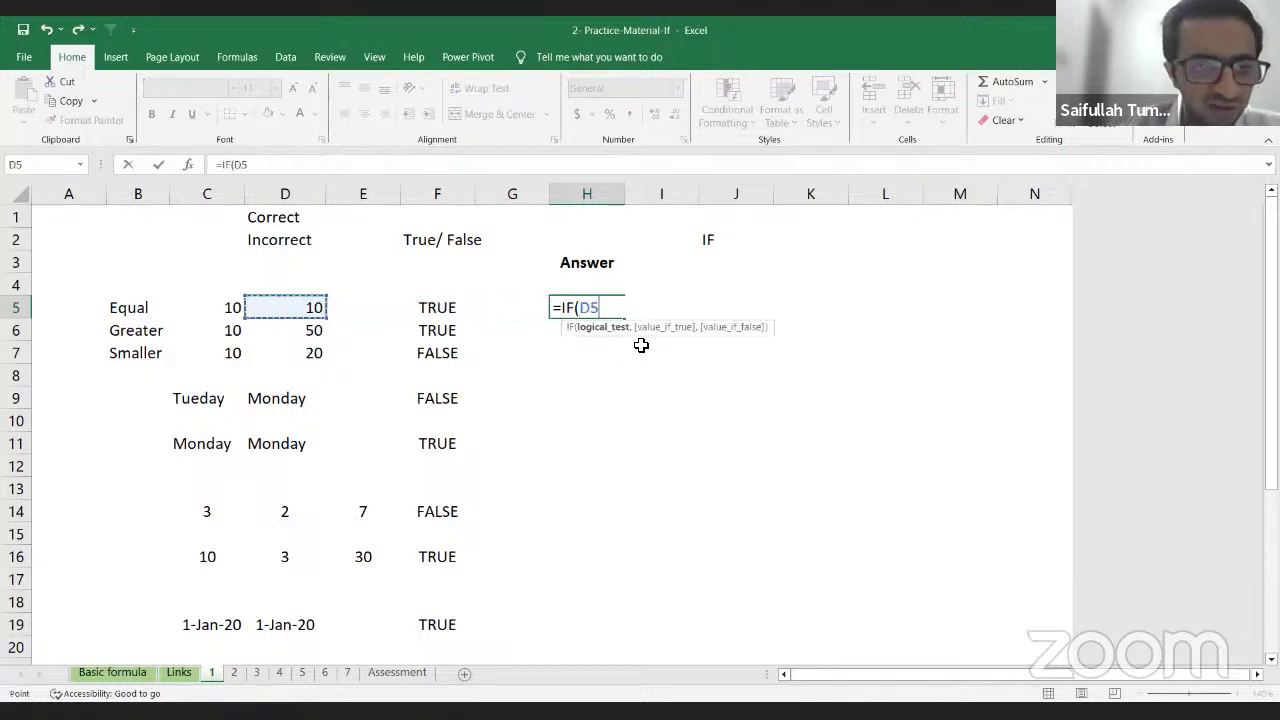
key(Left)
text(=)
key(Left)
key(Left)
key(Left)
key(Left)
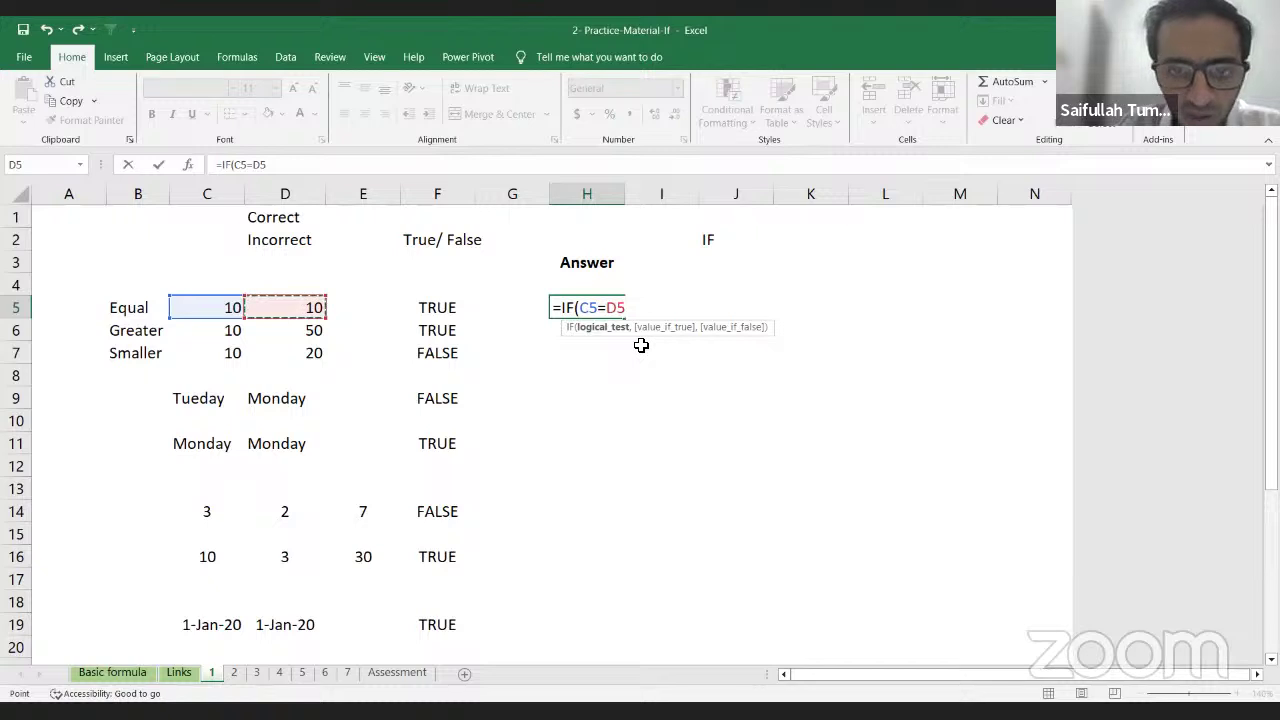
text(,)
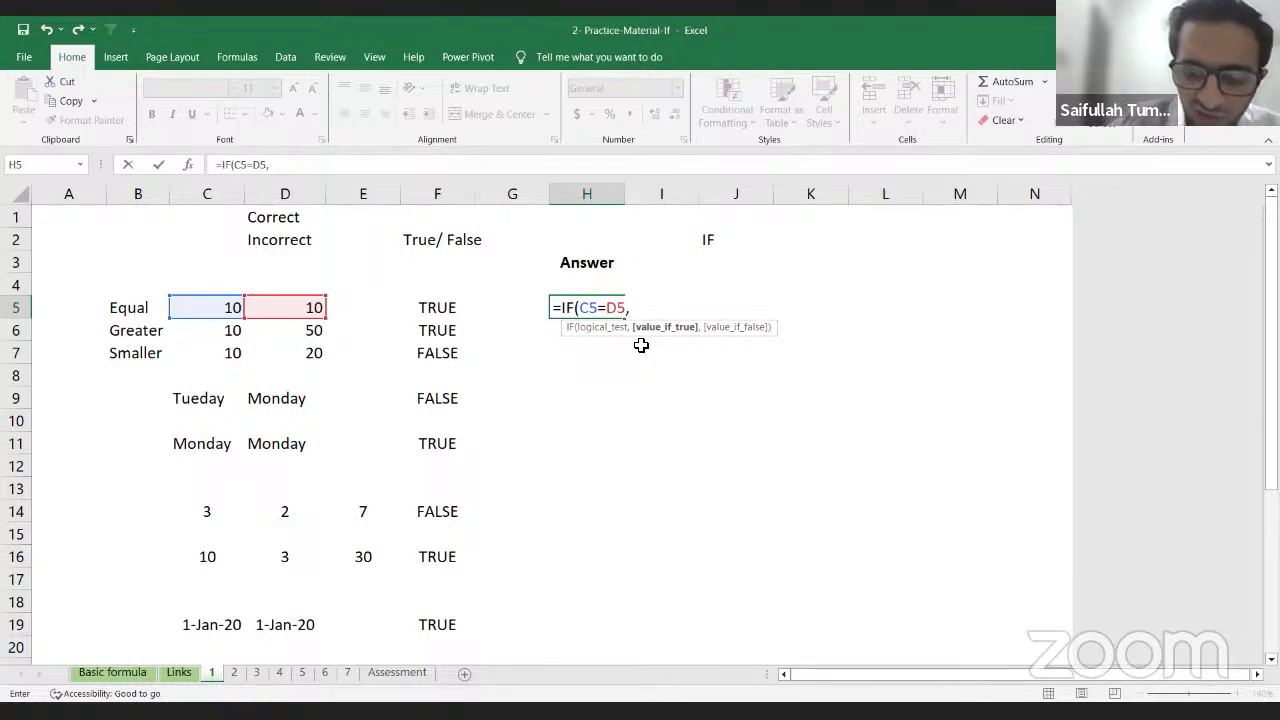
Step: Point the IF's true value at the Correct label in D1
key(Up)
key(Left)
key(Left)
key(Left)
key(Up)
key(Left)
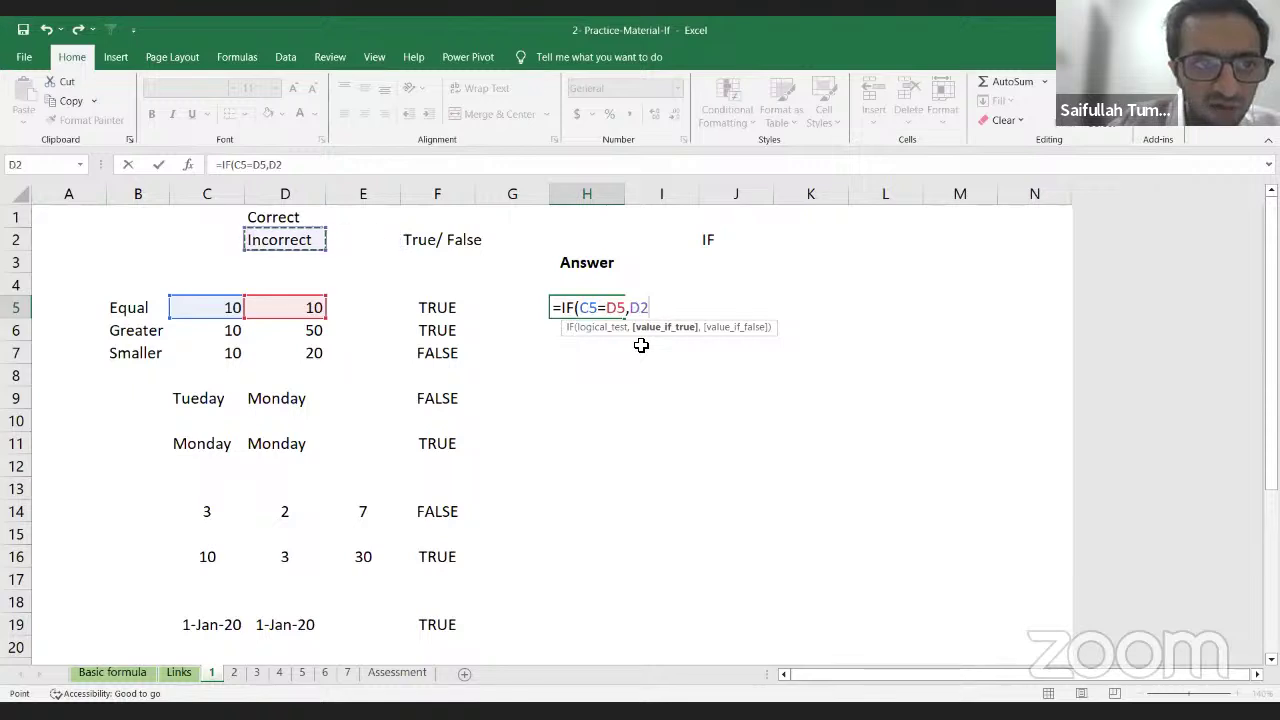
key(Up)
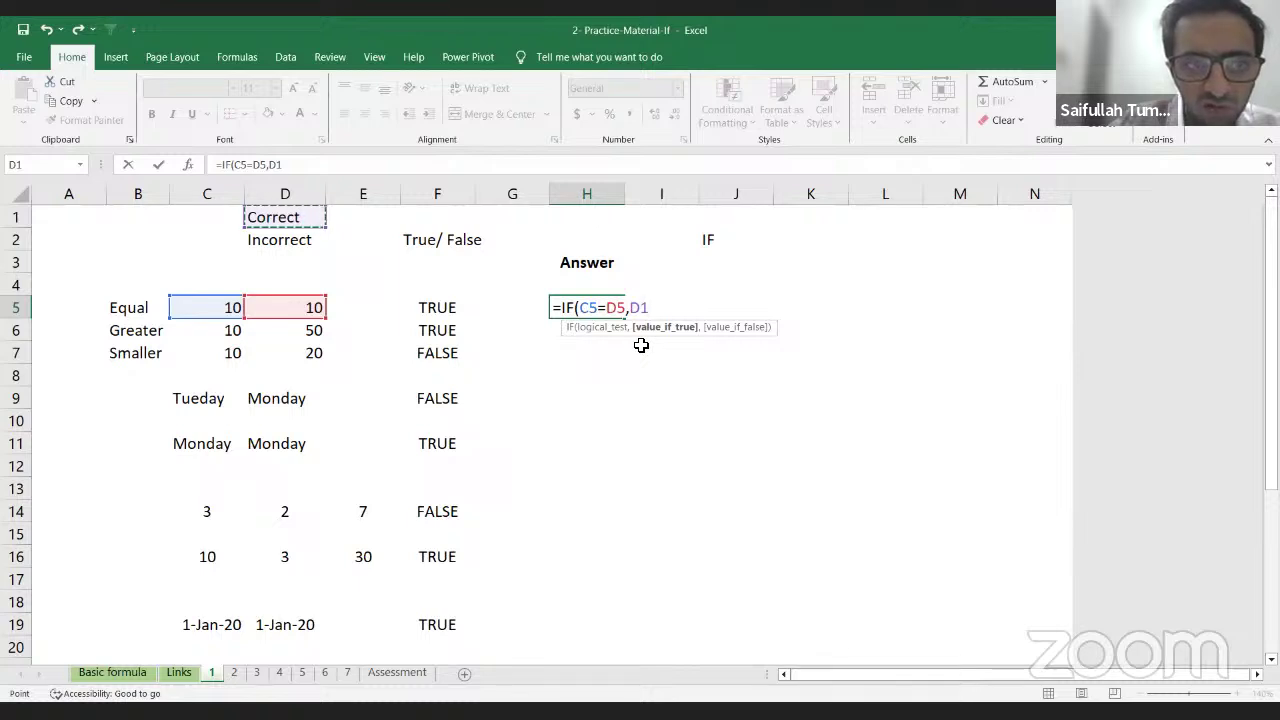
key(Down)
key(Up)
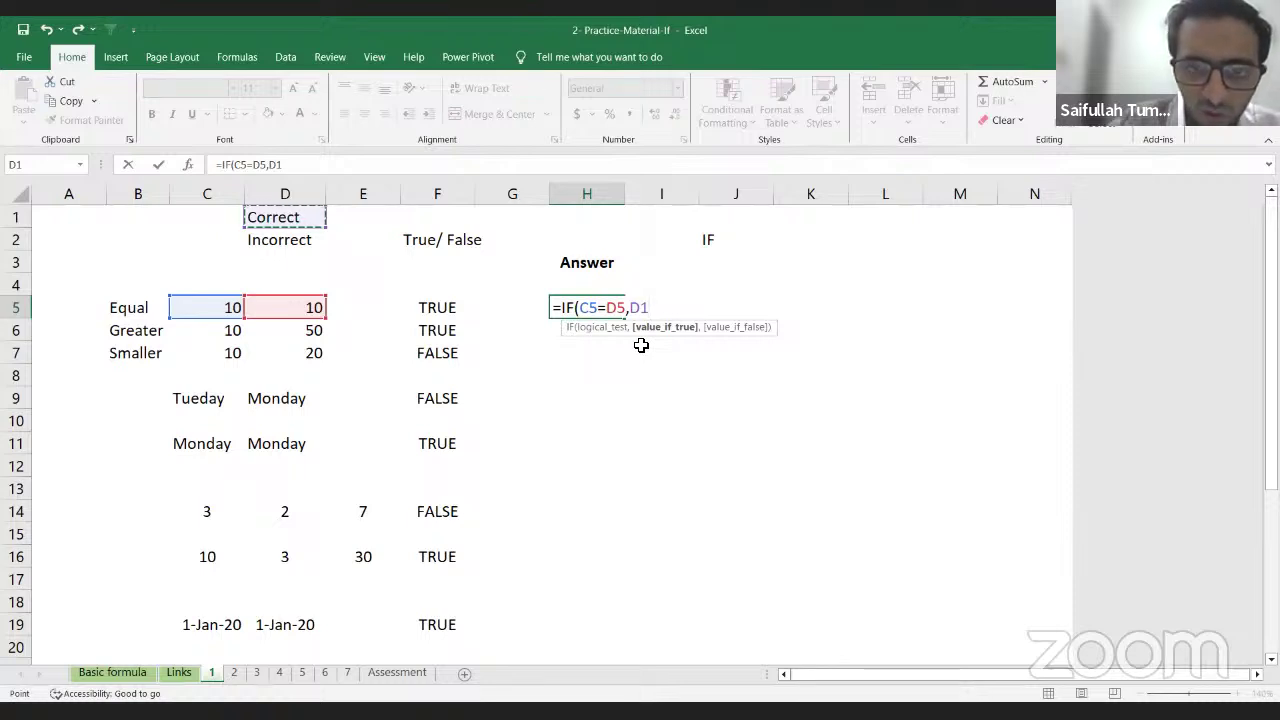
text(,)
Step: Point the false value at Incorrect in D2 and enter =IF(C5=D5,D1,D2)
key(Up)
key(Left)
key(Left)
key(Left)
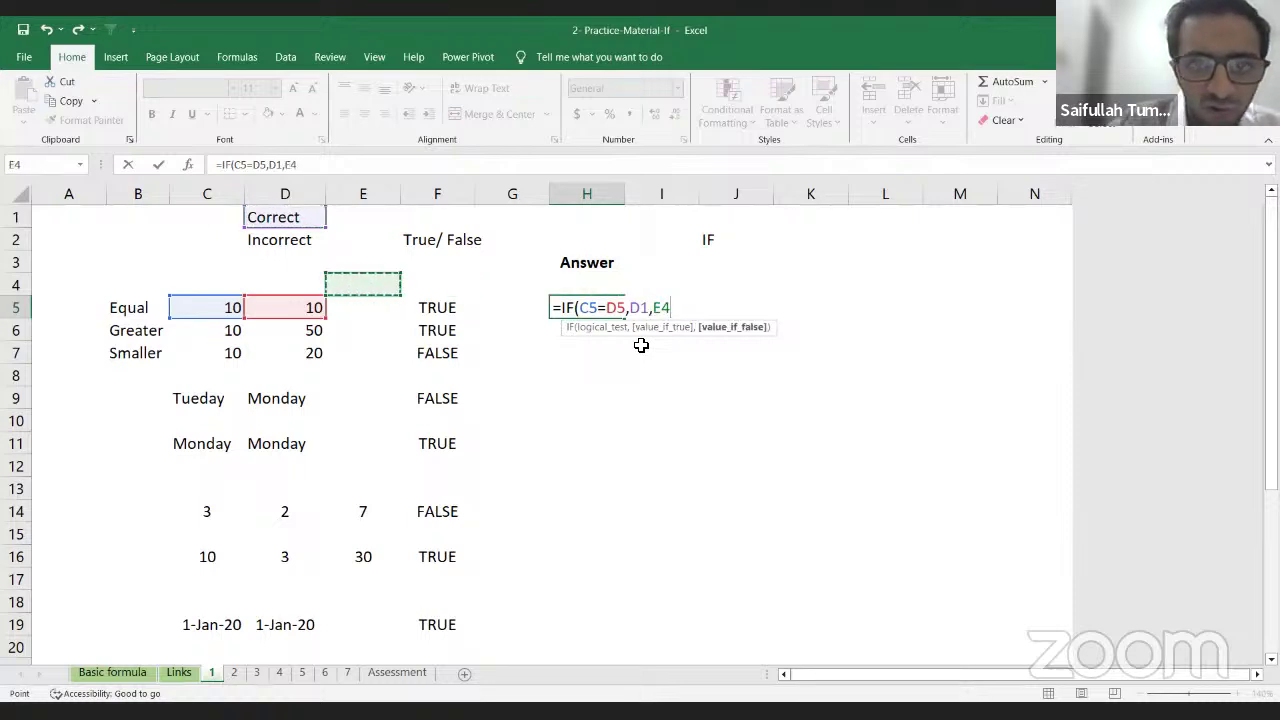
key(Up)
key(Left)
key(Up)
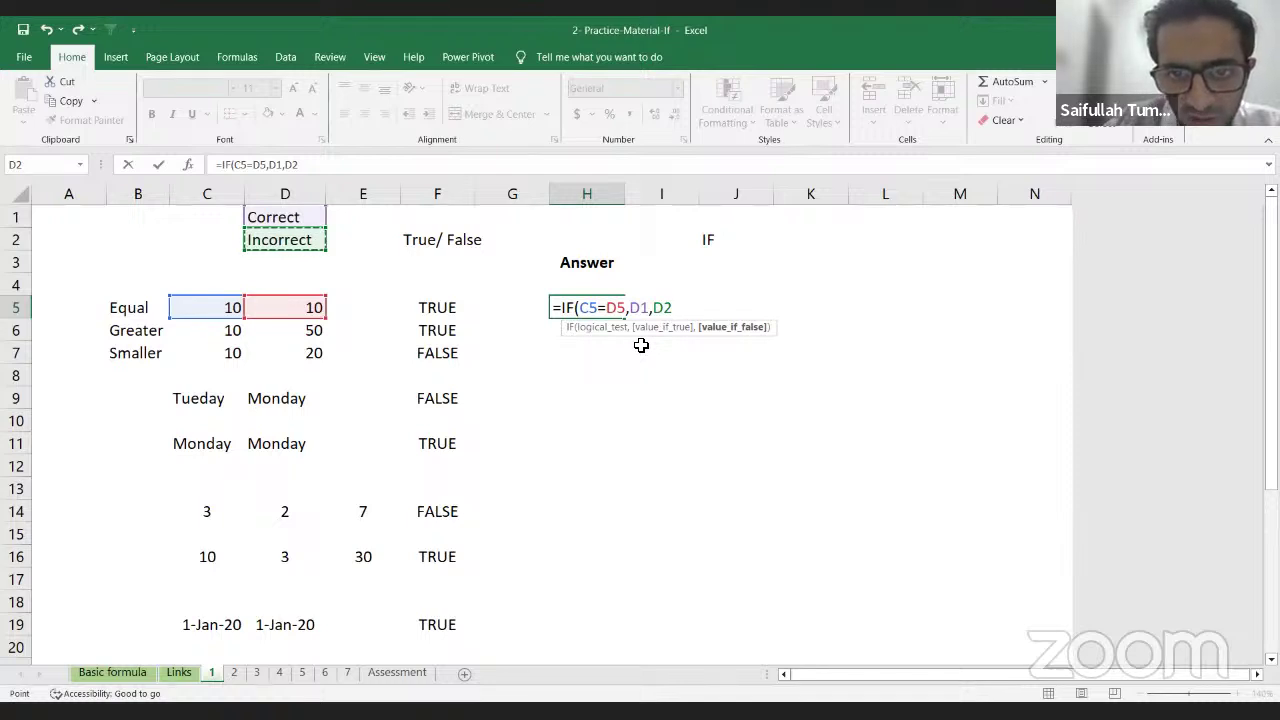
text())
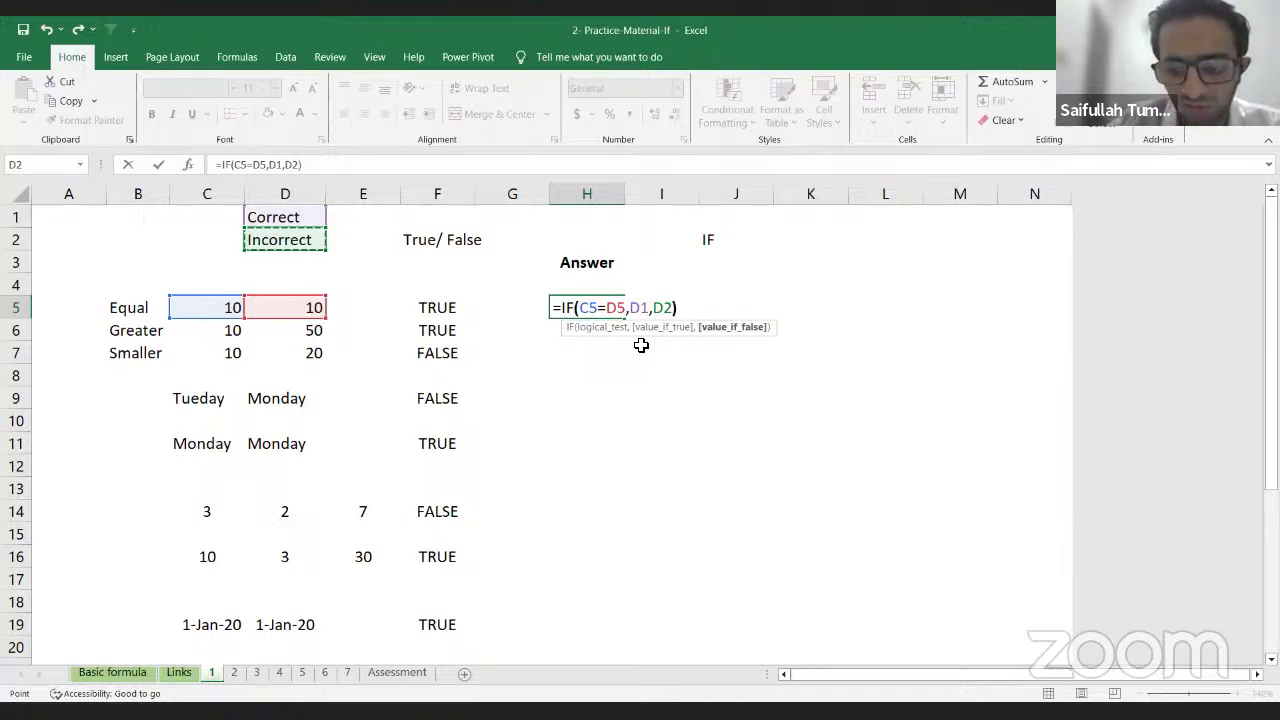
key(Return)
Step: Fill H5's IF formula down to H7 and look over the copied results
key(Up)
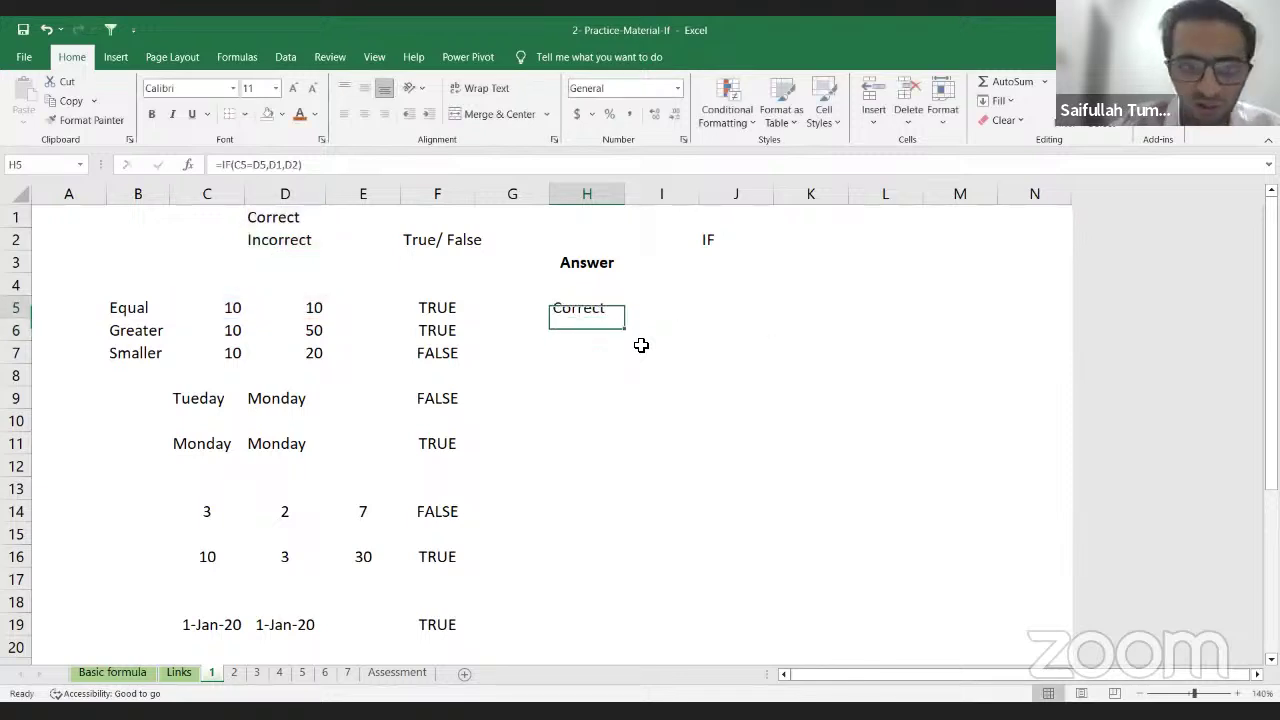
key(shift+Down)
key(shift+Down)
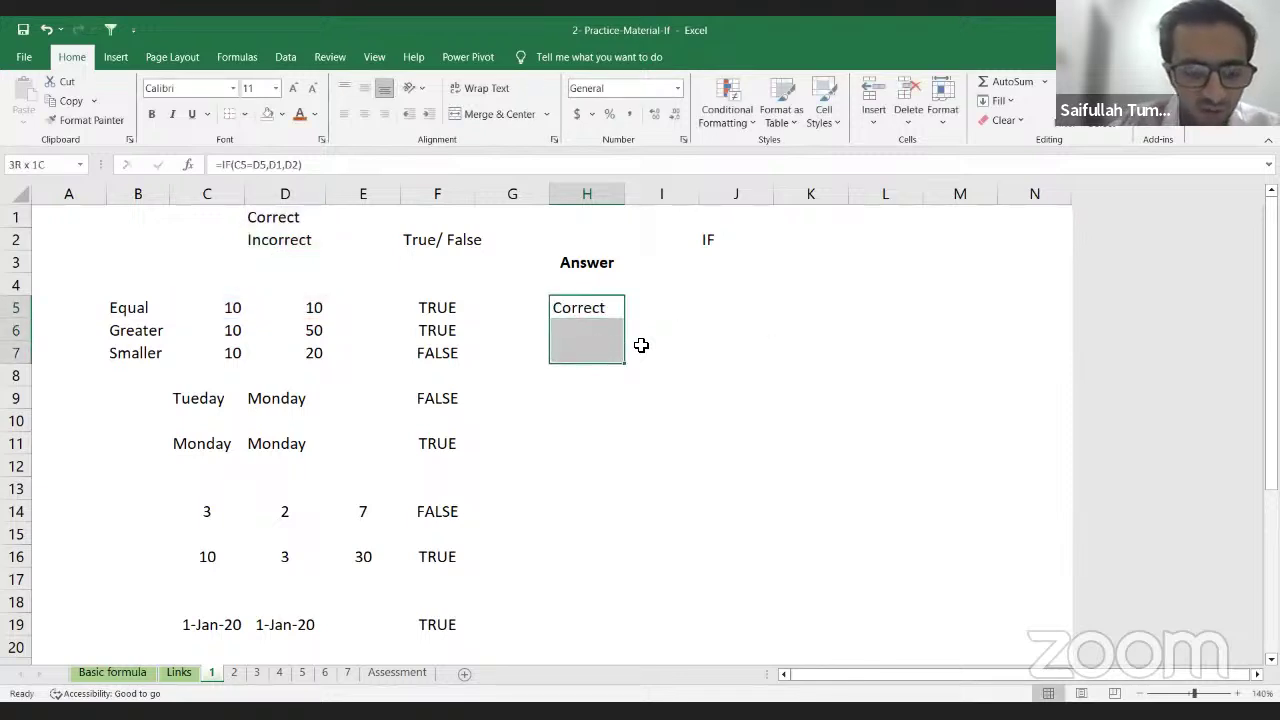
key(ctrl+d)
key(Down)
key(Down)
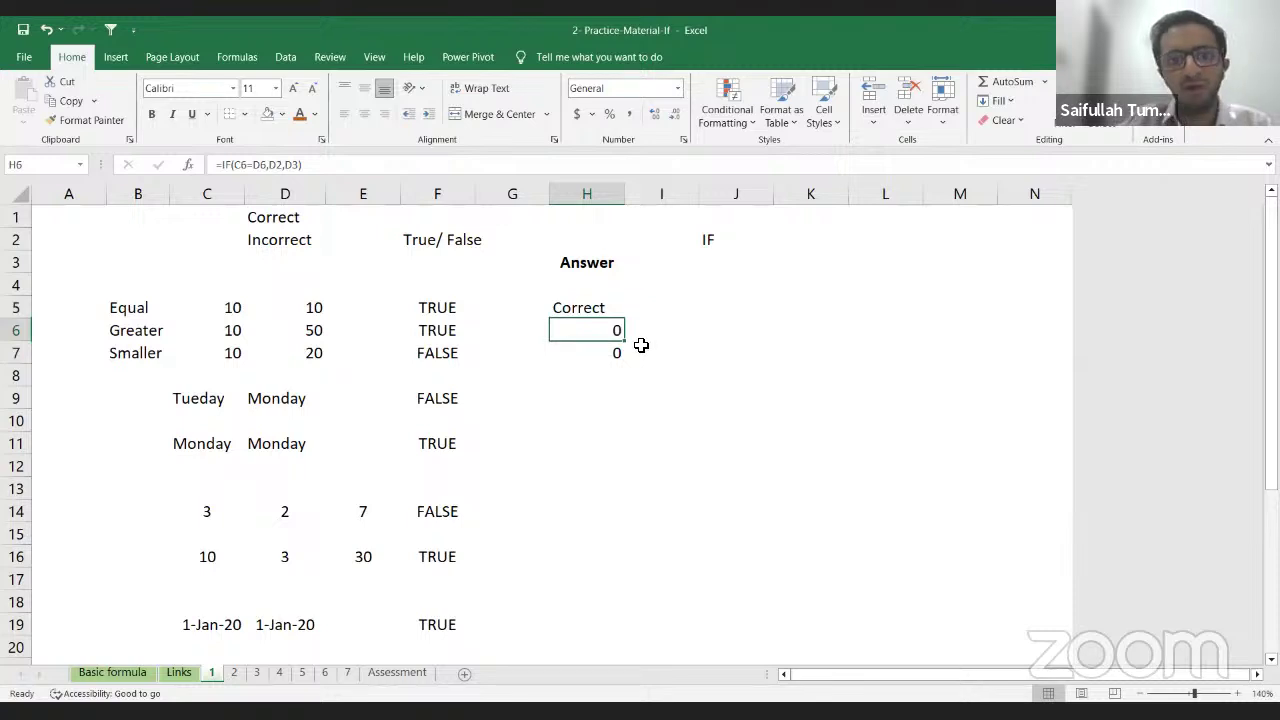
key(Up)
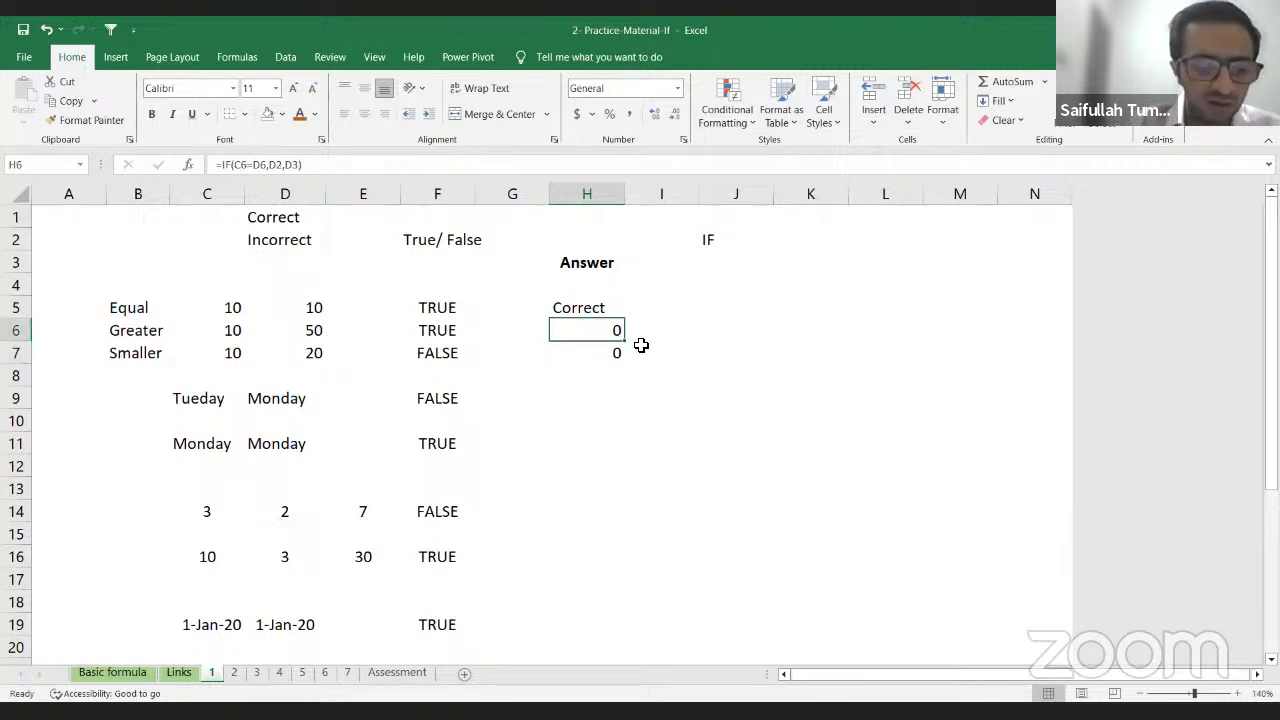
key(Up)
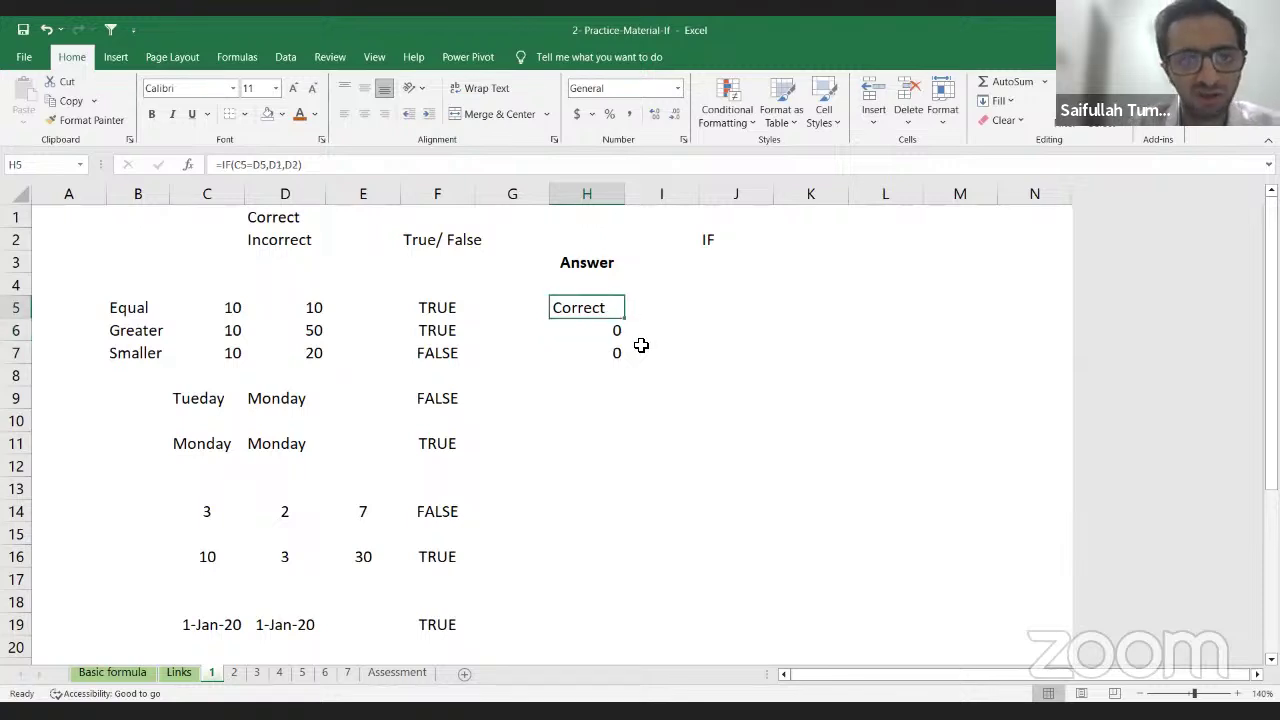
key(Down)
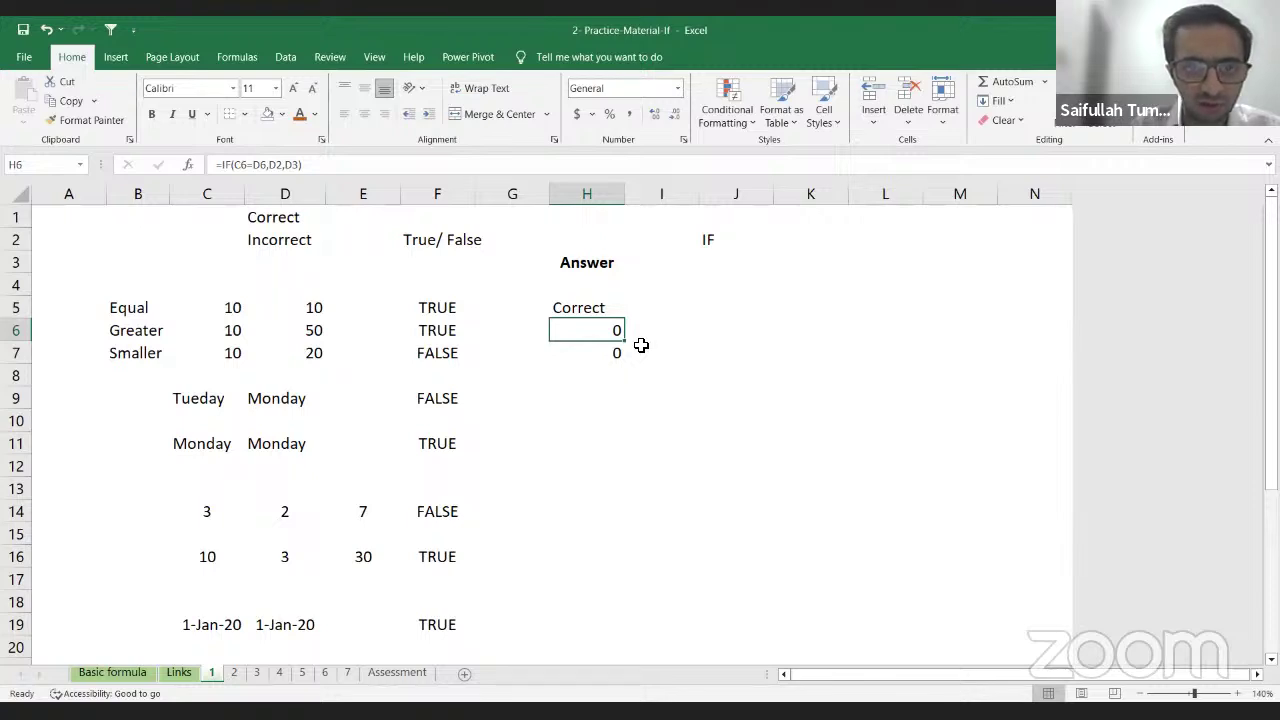
Step: Inspect the H5, H6 and H7 formulas to see their shifted D1/D2 references
key(F2)
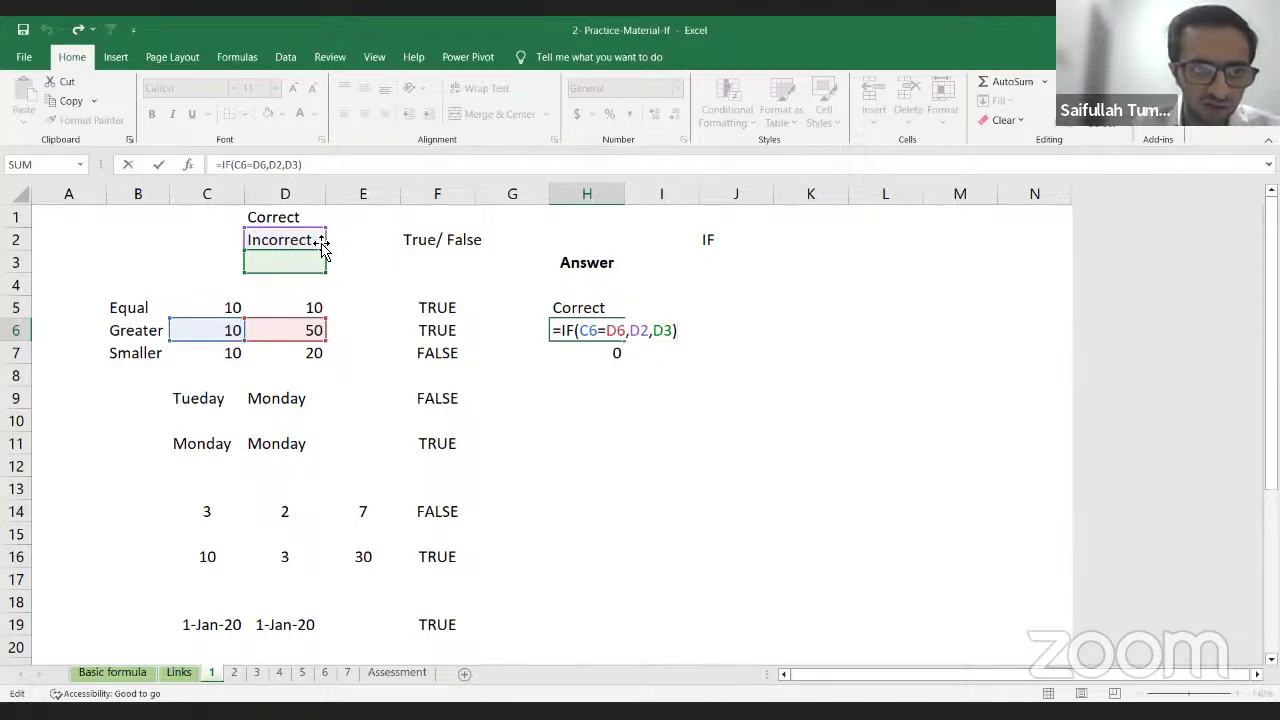
key(Escape)
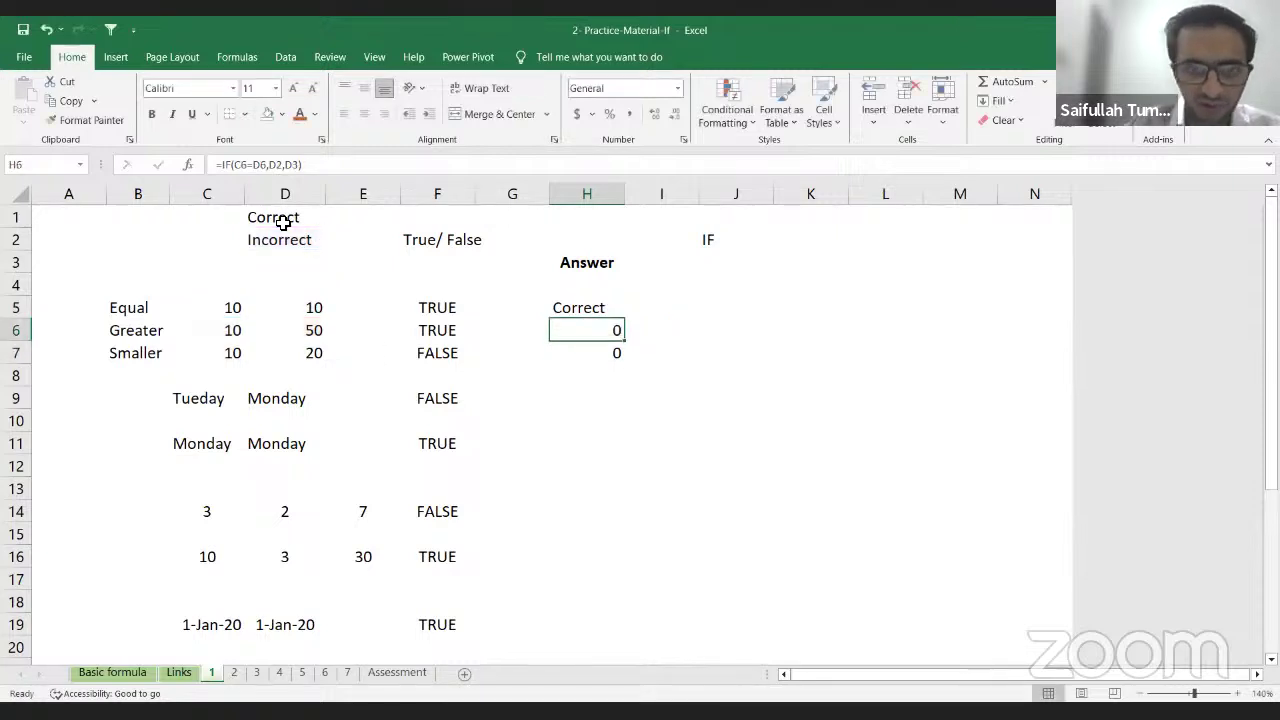
key(Up)
key(F2)
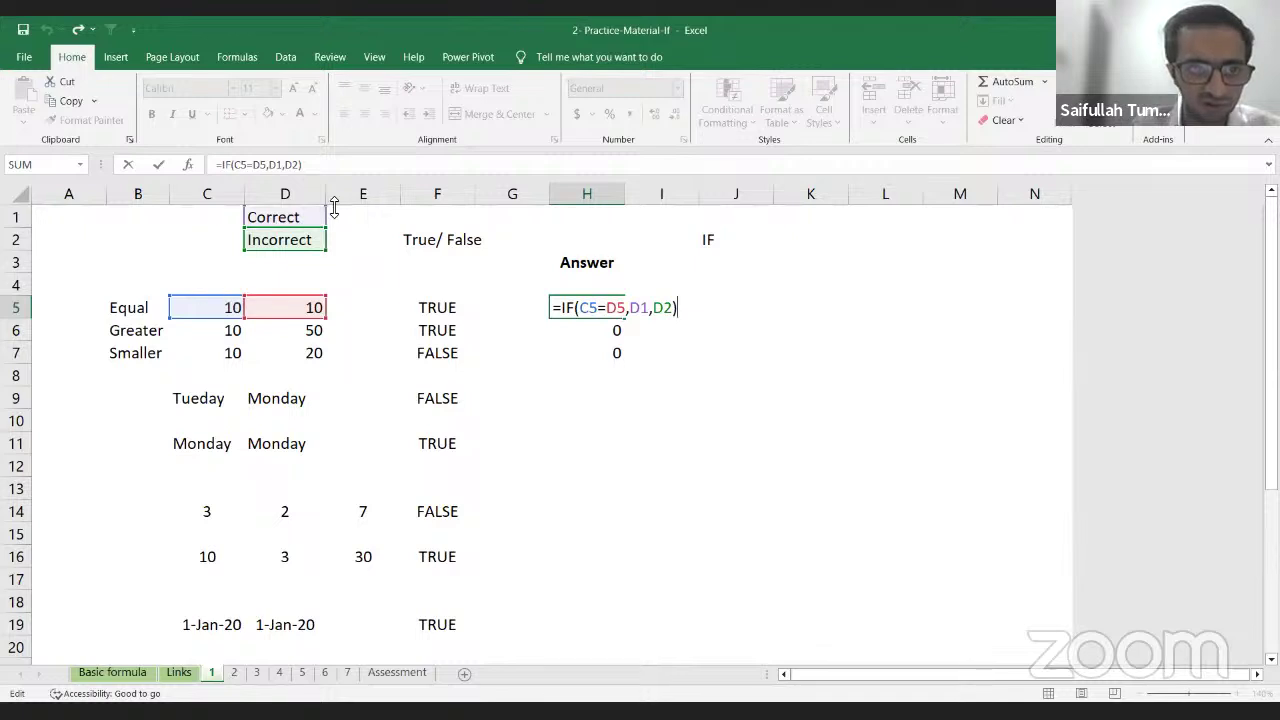
key(ctrl+Return)
key(Down)
key(Down)
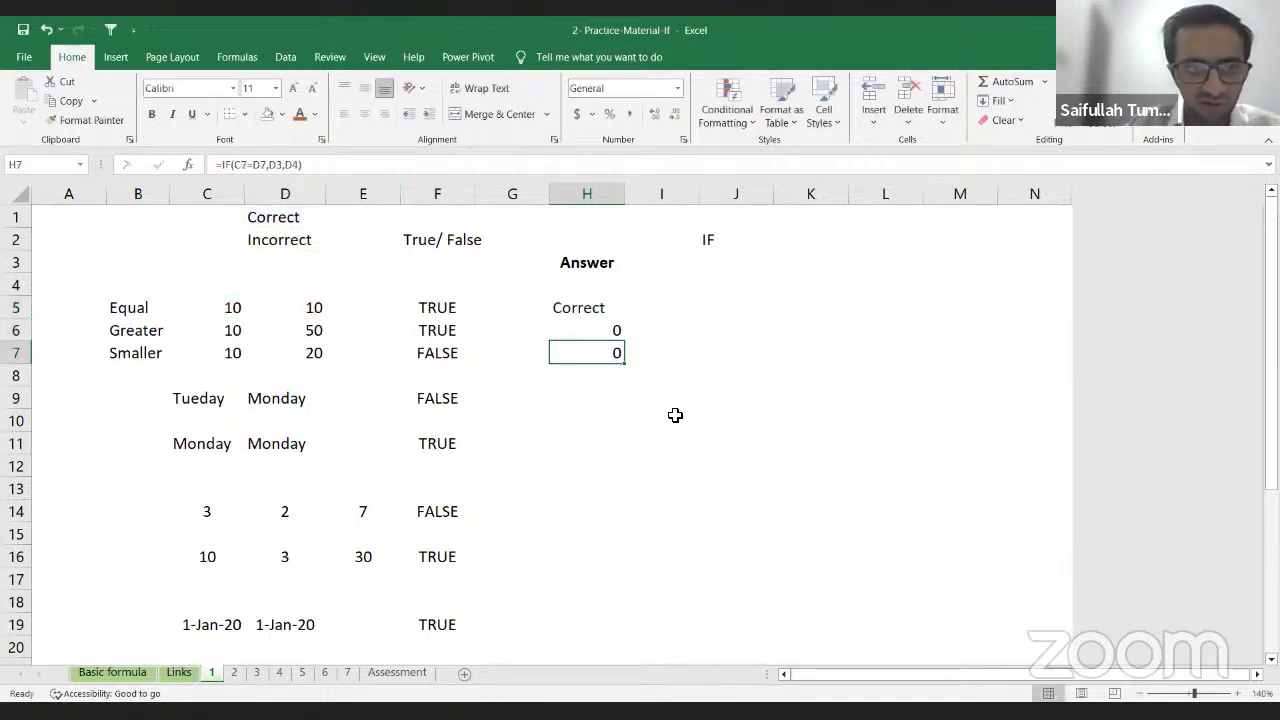
key(Up)
key(F2)
key(Return)
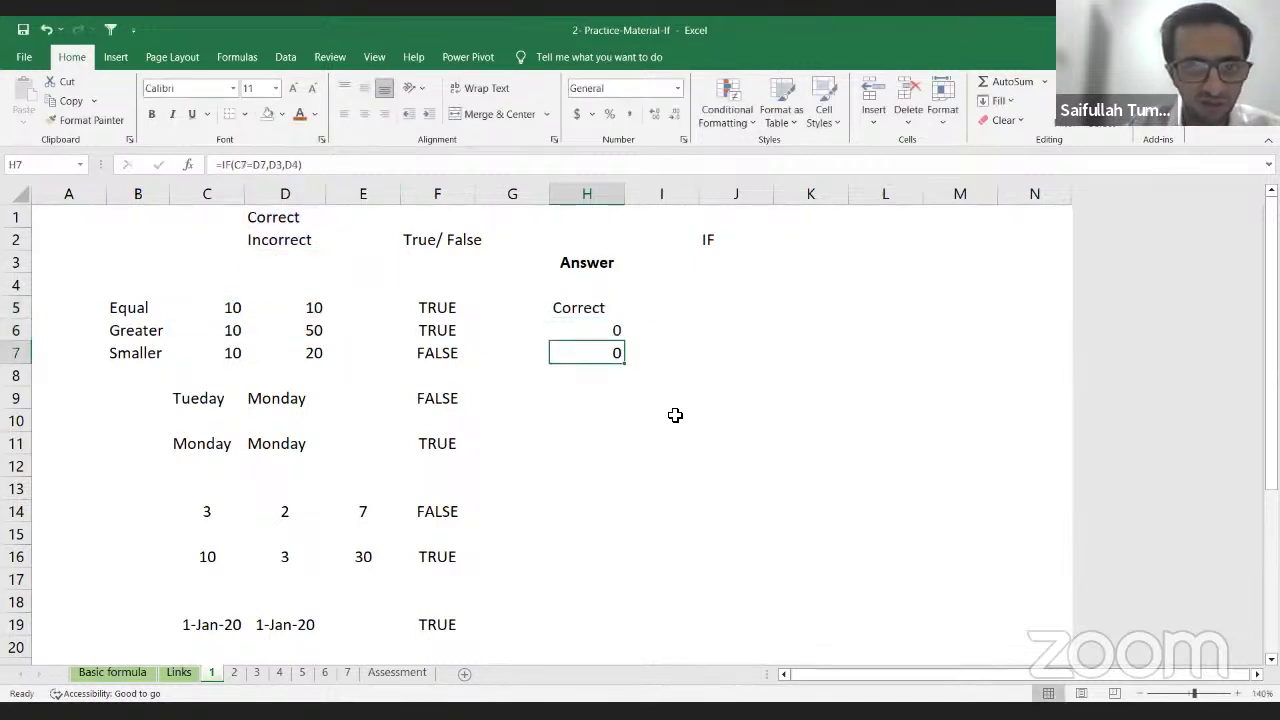
key(F2)
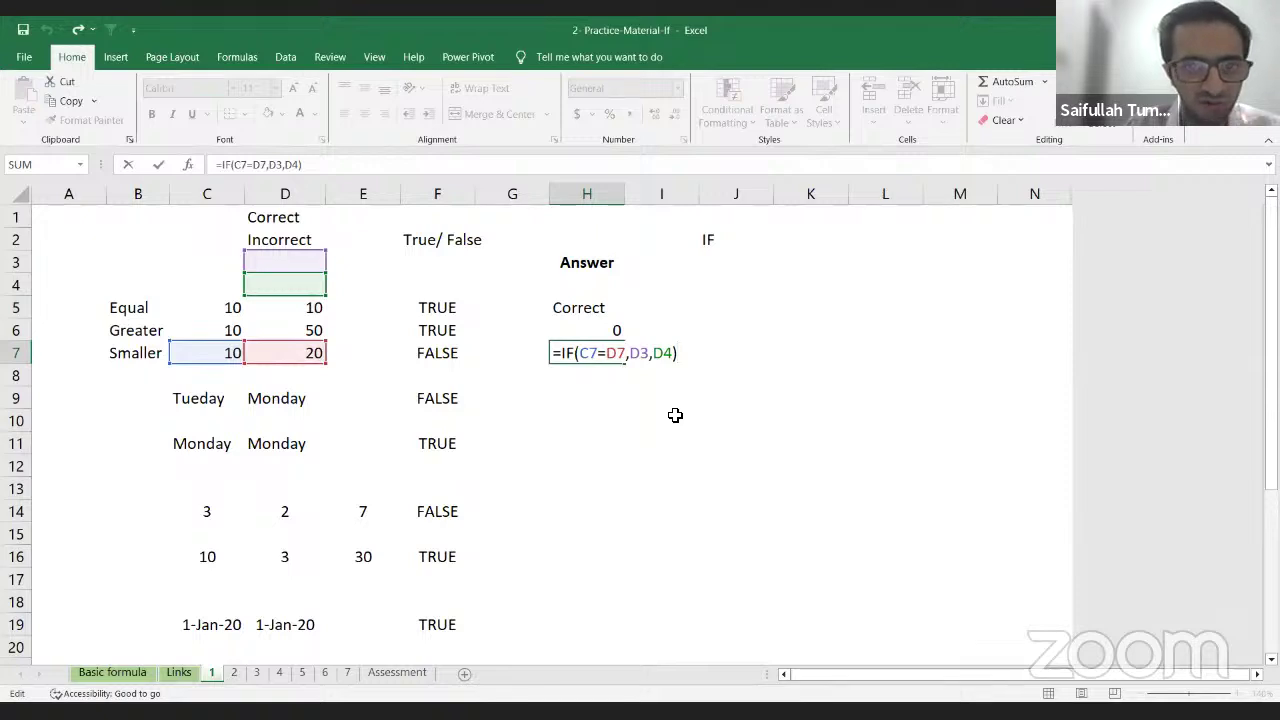
key(Return)
key(Up)
key(Up)
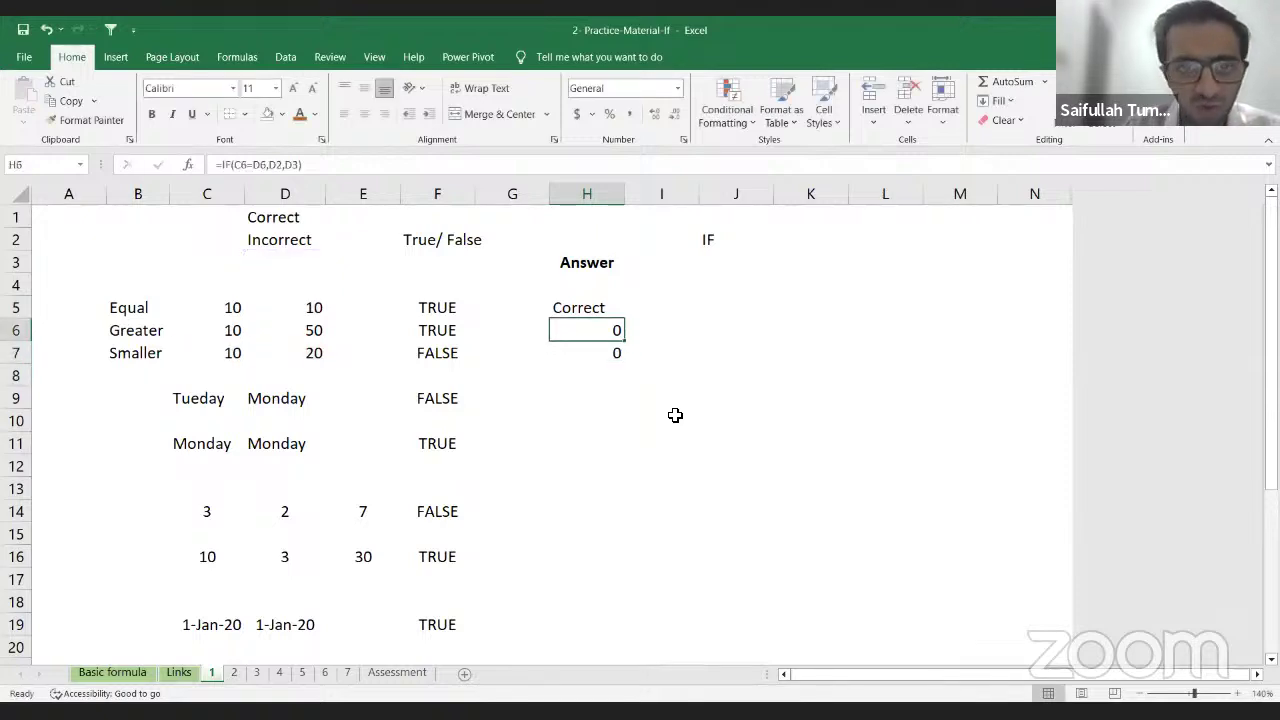
key(F2)
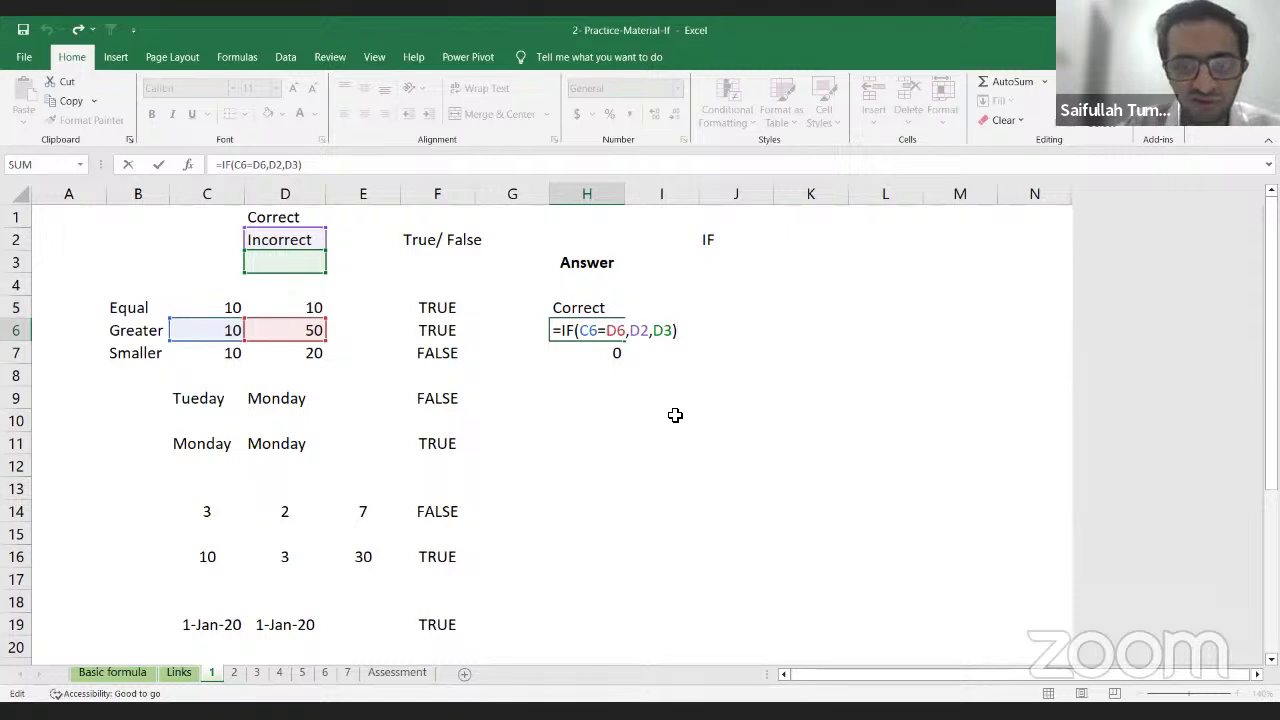
Step: Delete the faulty 0 results below H5 and reopen H5's formula for editing
key(Return)
key(Up)
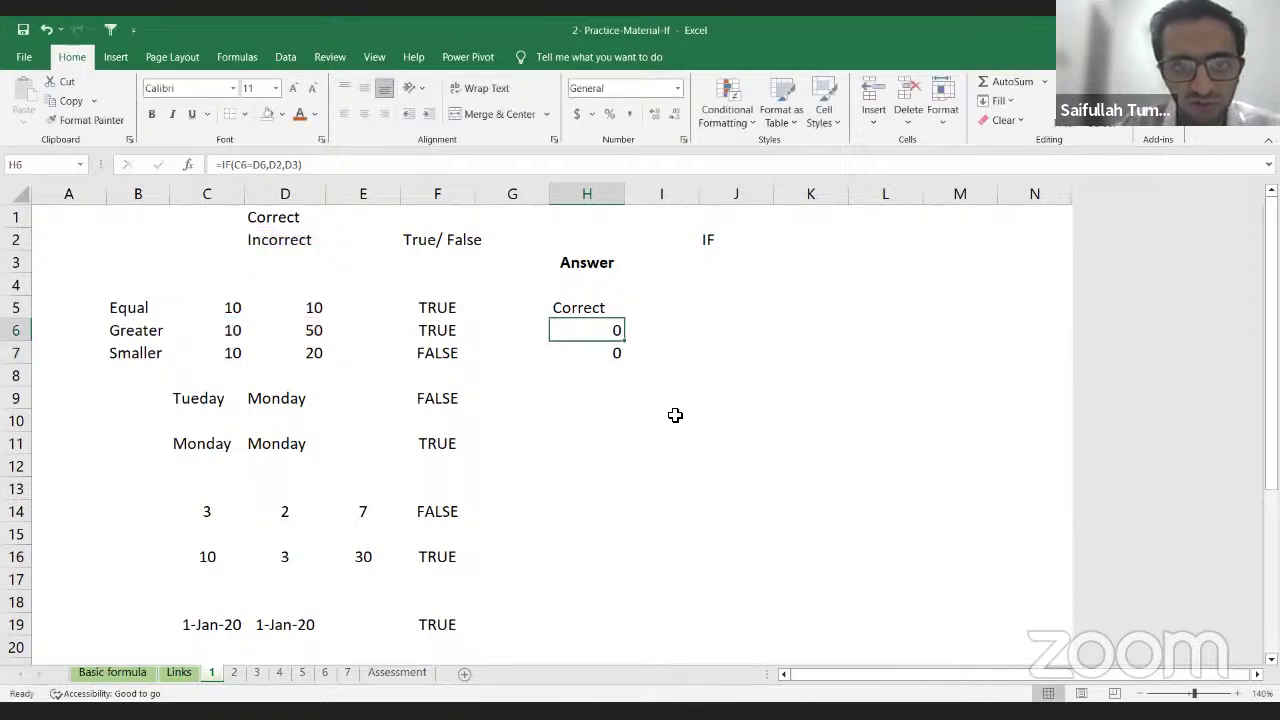
key(shift+Down)
key(shift+Down)
key(Delete)
key(Up)
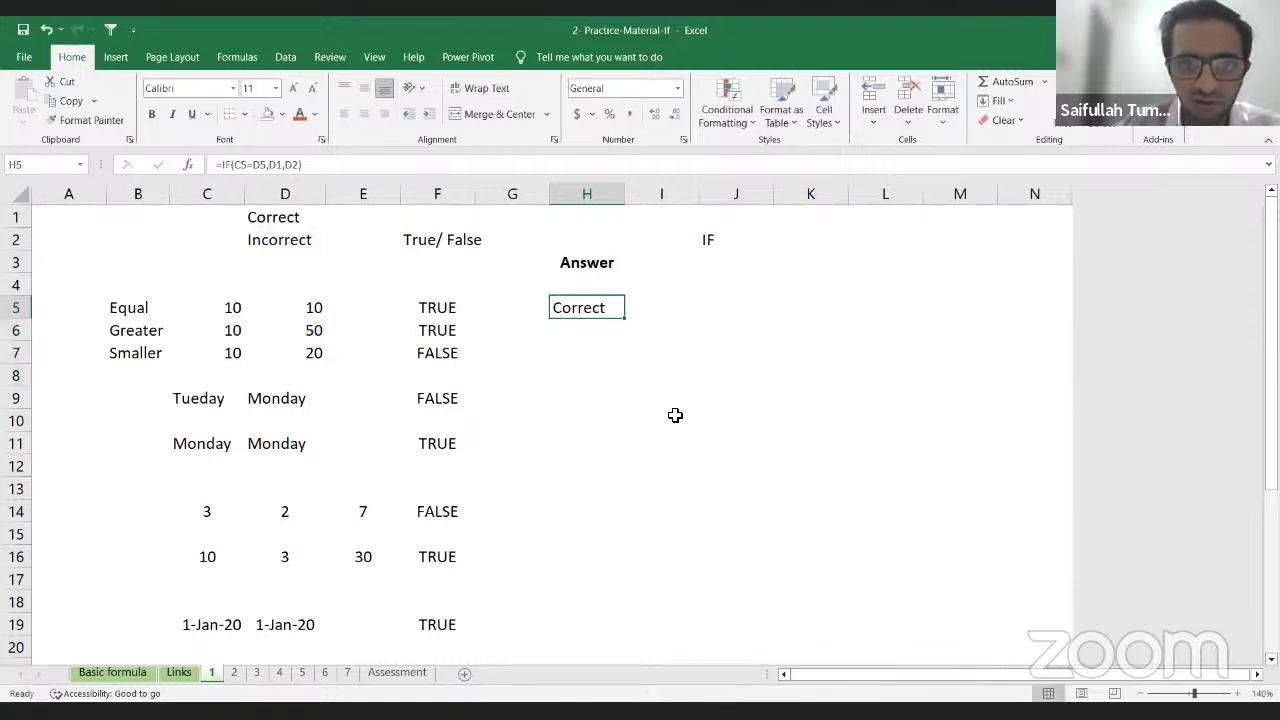
key(F2)
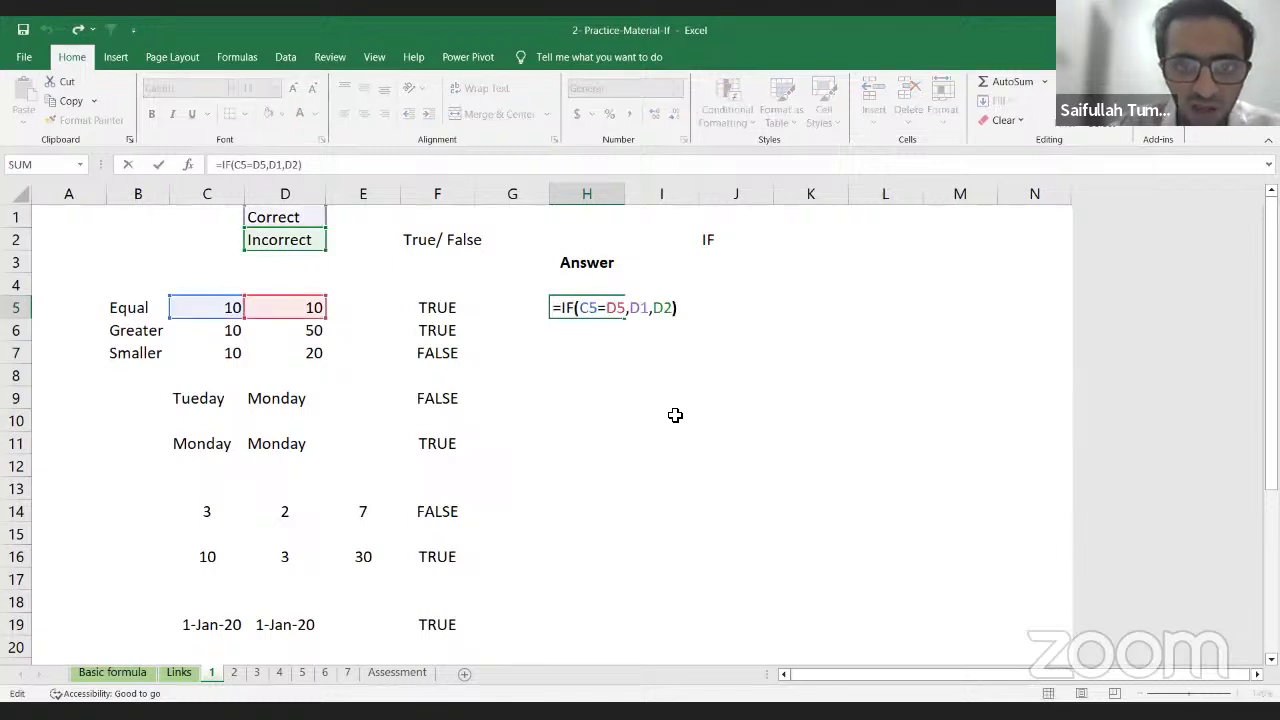
Step: Change D1 and D2 to absolute $D$1 and $D$2 in H5's formula
key(Left)
key(Left)
key(Left)
key(Left)
key(Left)
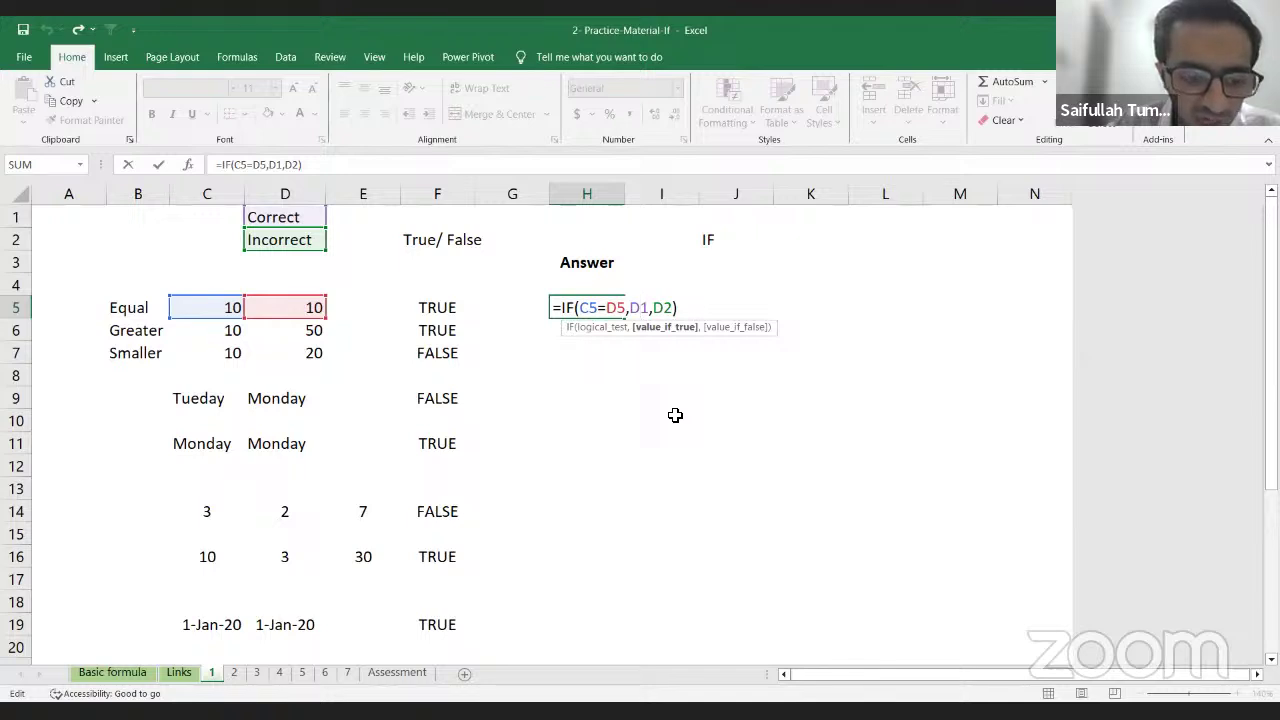
key(F4)
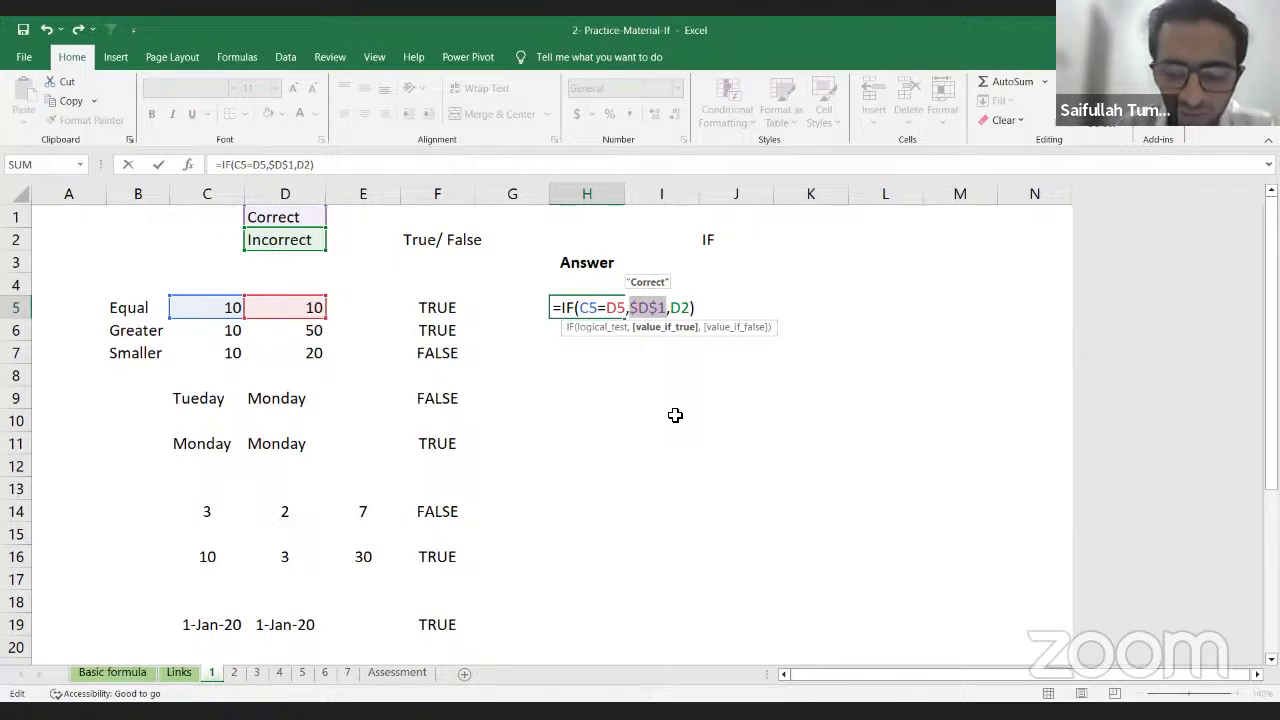
key(Right)
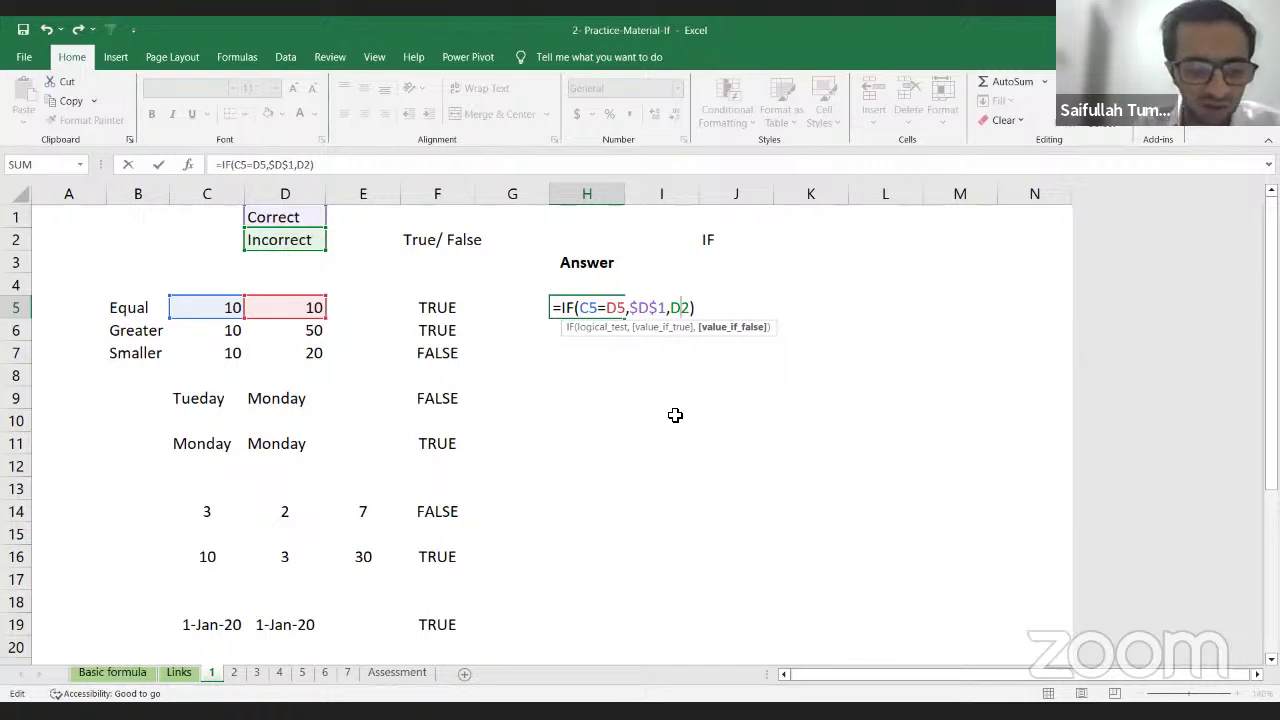
key(F4)
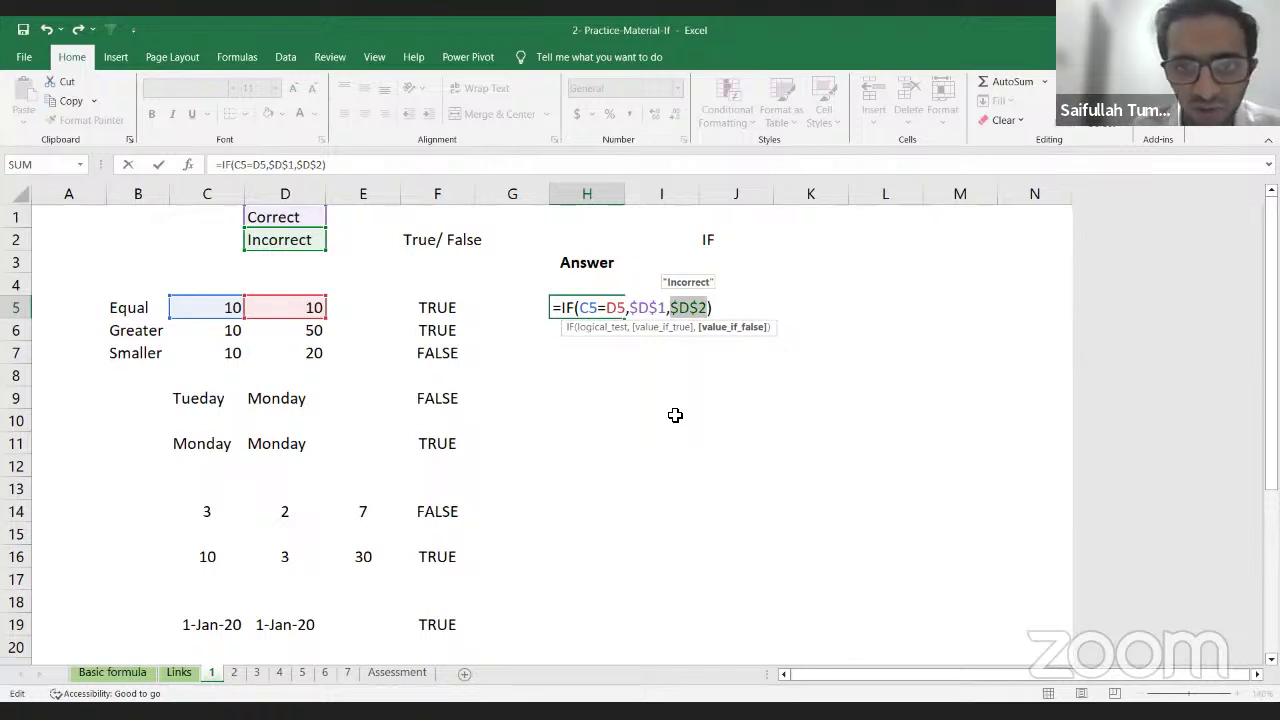
key(Return)
Step: Copy the locked formula down into H6:H7 and review the copied formulas
key(Up)
key(shift+Down)
key(shift+Down)
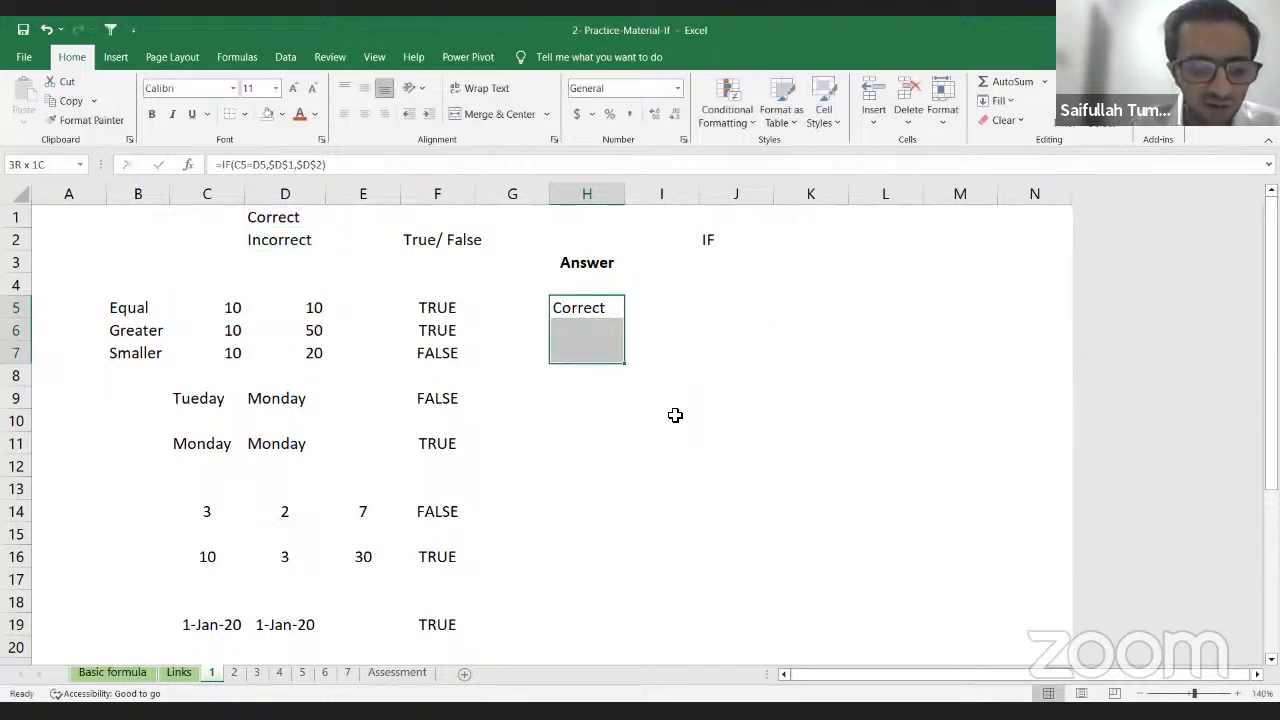
key(ctrl+d)
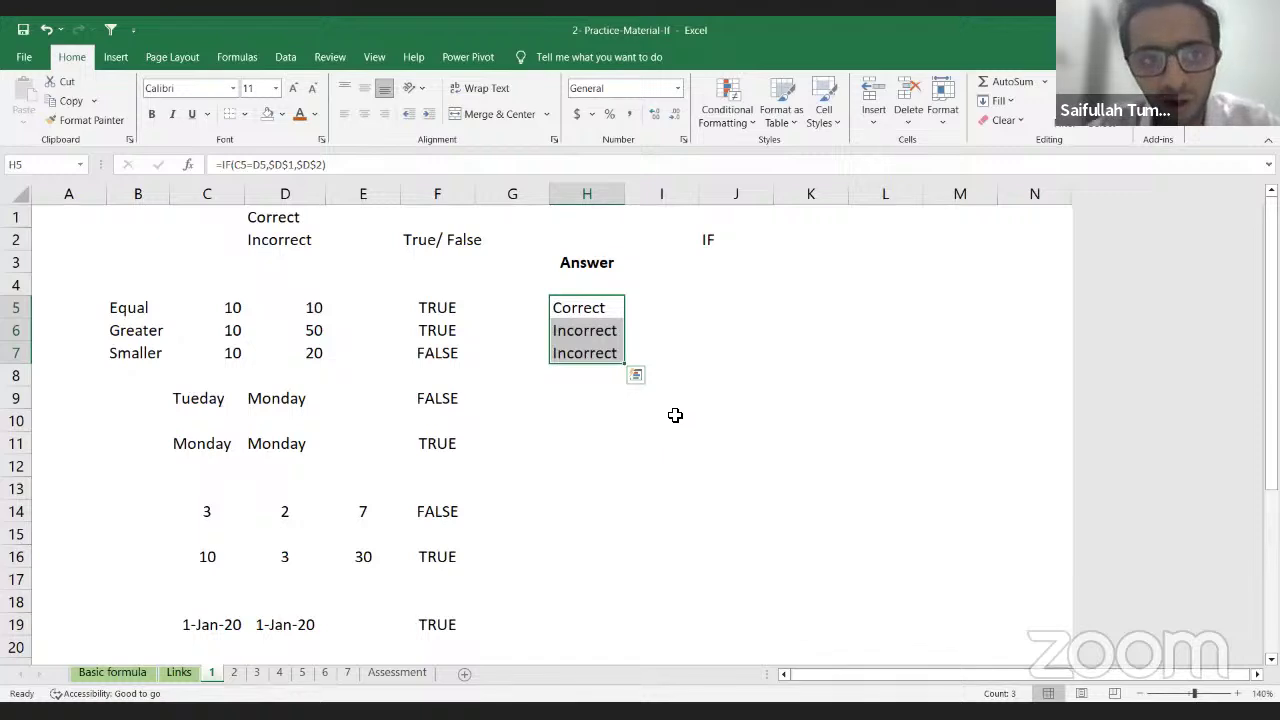
key(Down)
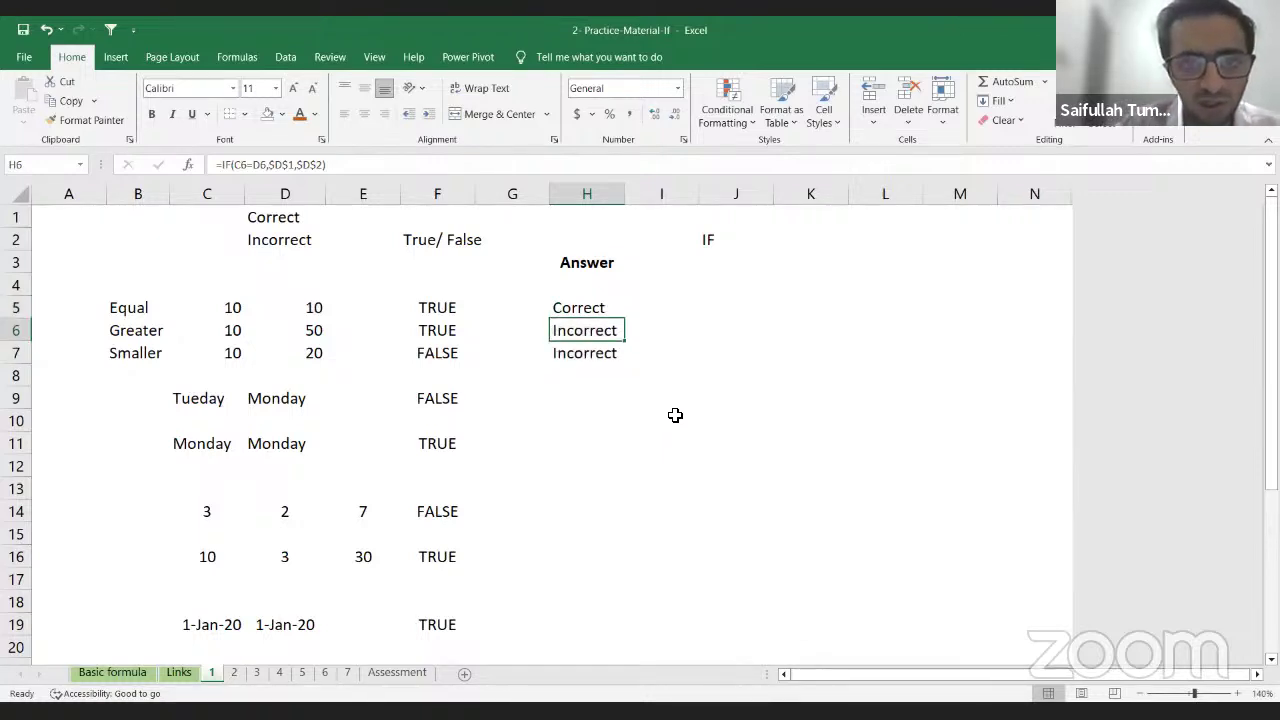
key(F2)
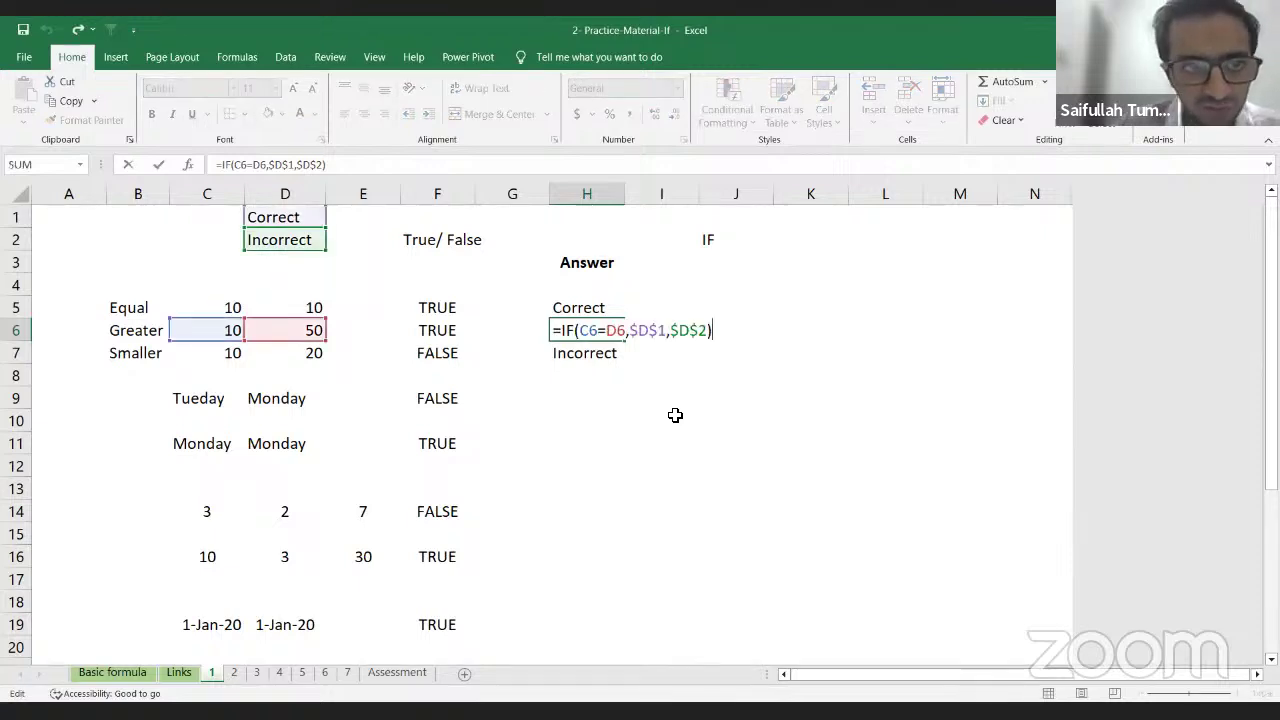
key(Return)
key(F2)
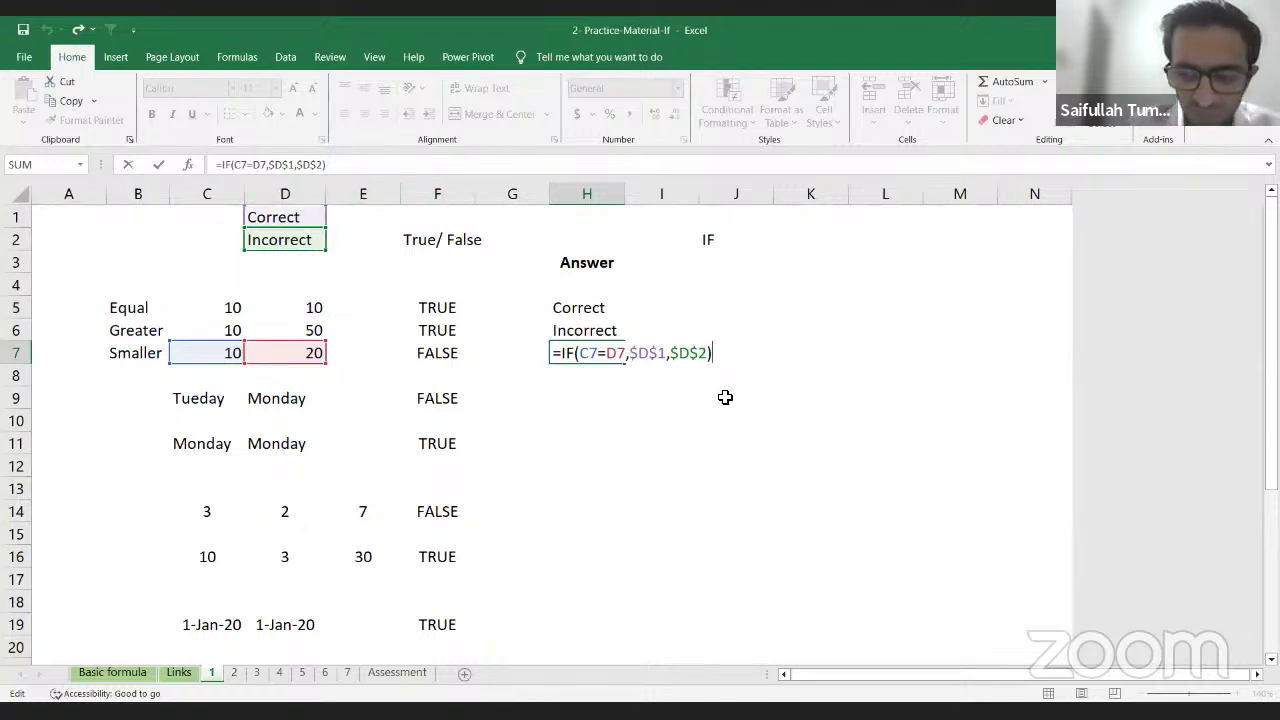
key(Return)
Step: Compare the values in C6:D7 with the Incorrect answers in H6 and H7
key(Up)
key(Up)
key(Up)
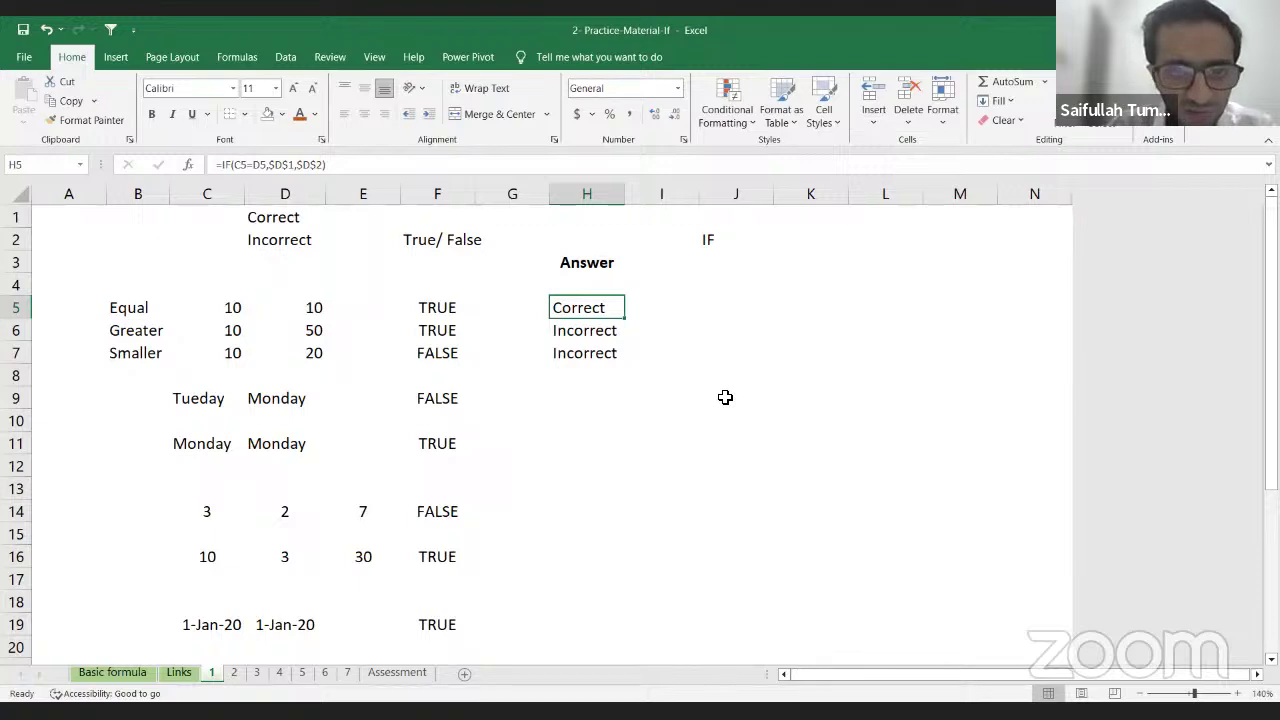
key(Down)
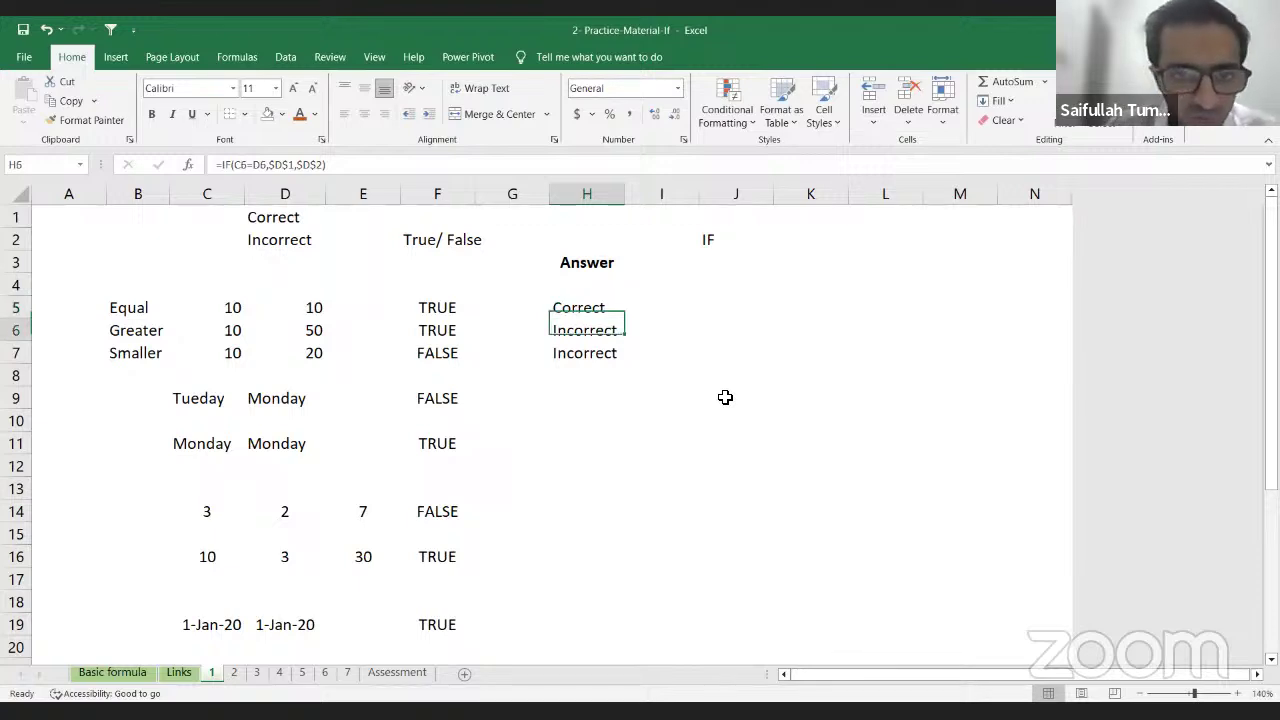
key(Left)
key(Left)
key(Left)
key(Left)
key(Left)
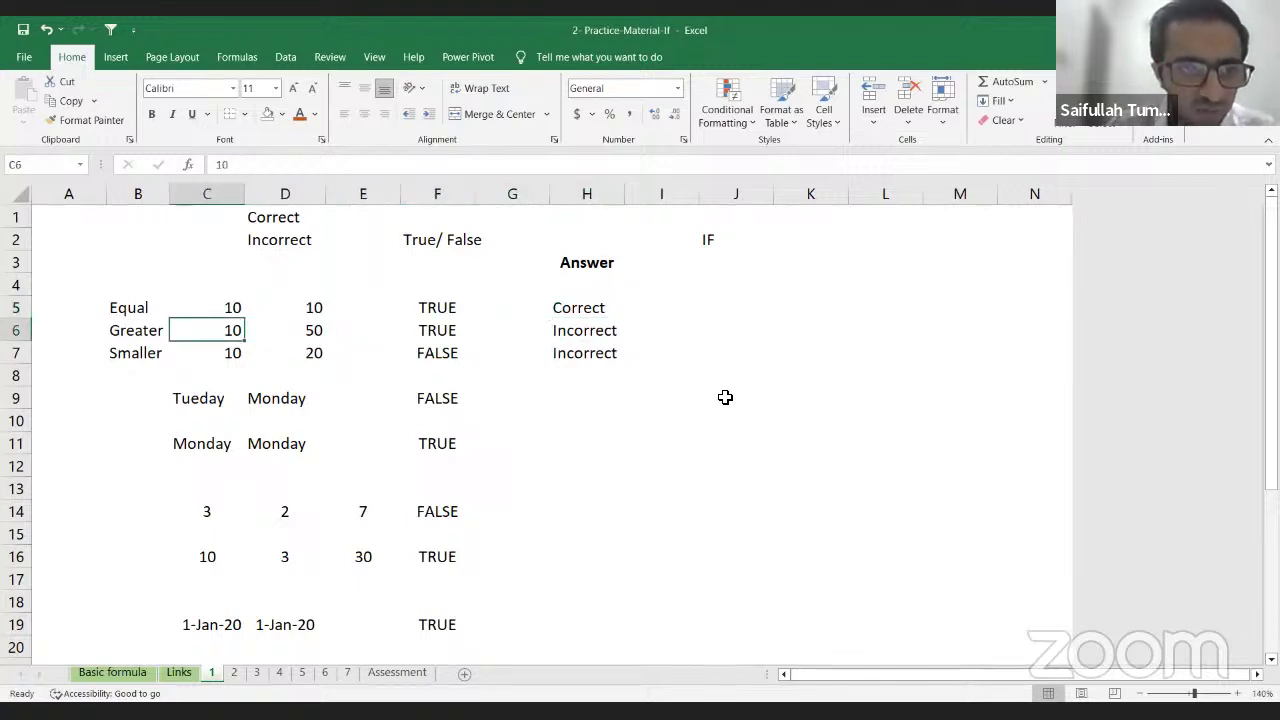
key(Down)
key(Right)
key(Left)
key(Right)
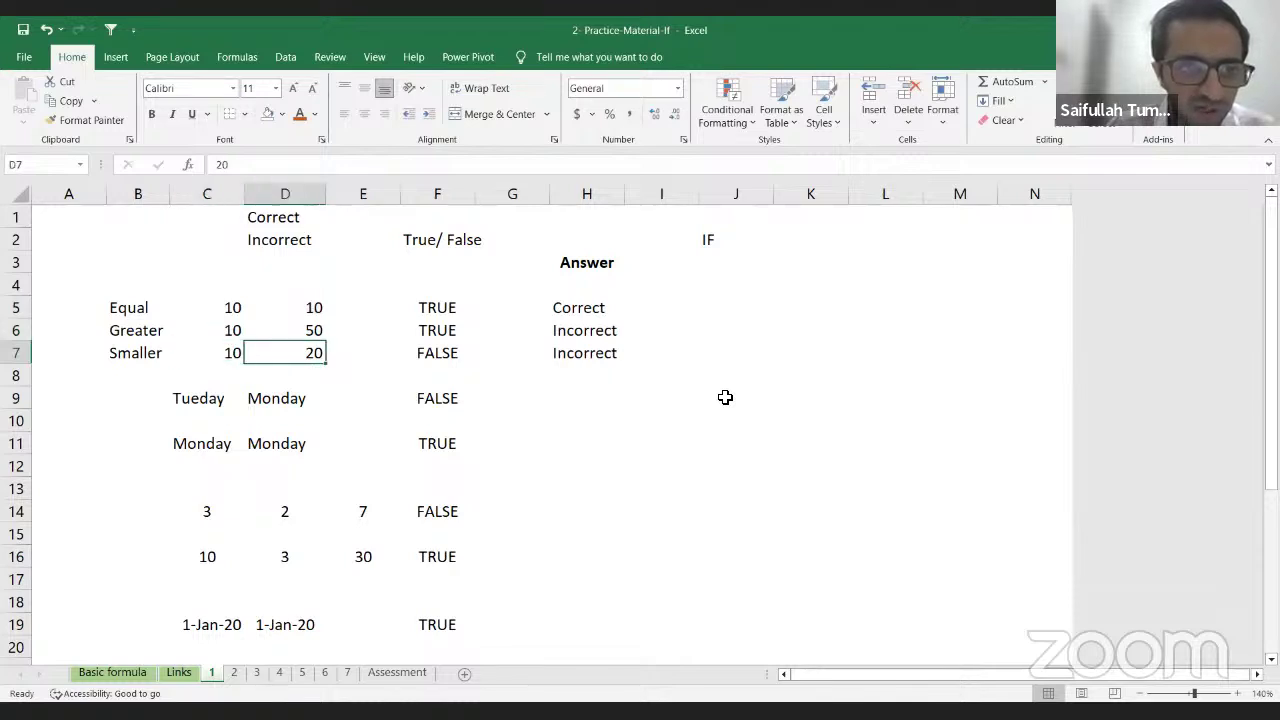
key(Left)
key(Right)
key(Right)
key(Right)
key(Right)
key(Up)
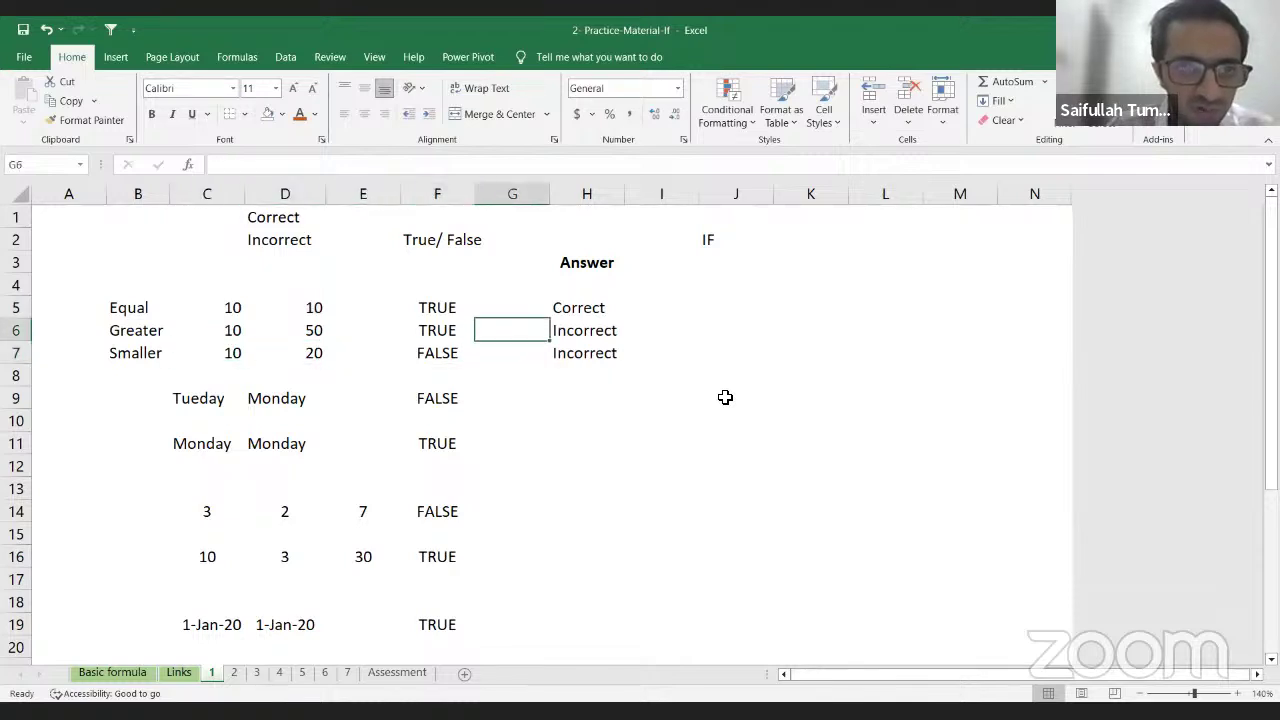
key(Right)
key(Up)
key(Down)
key(Down)
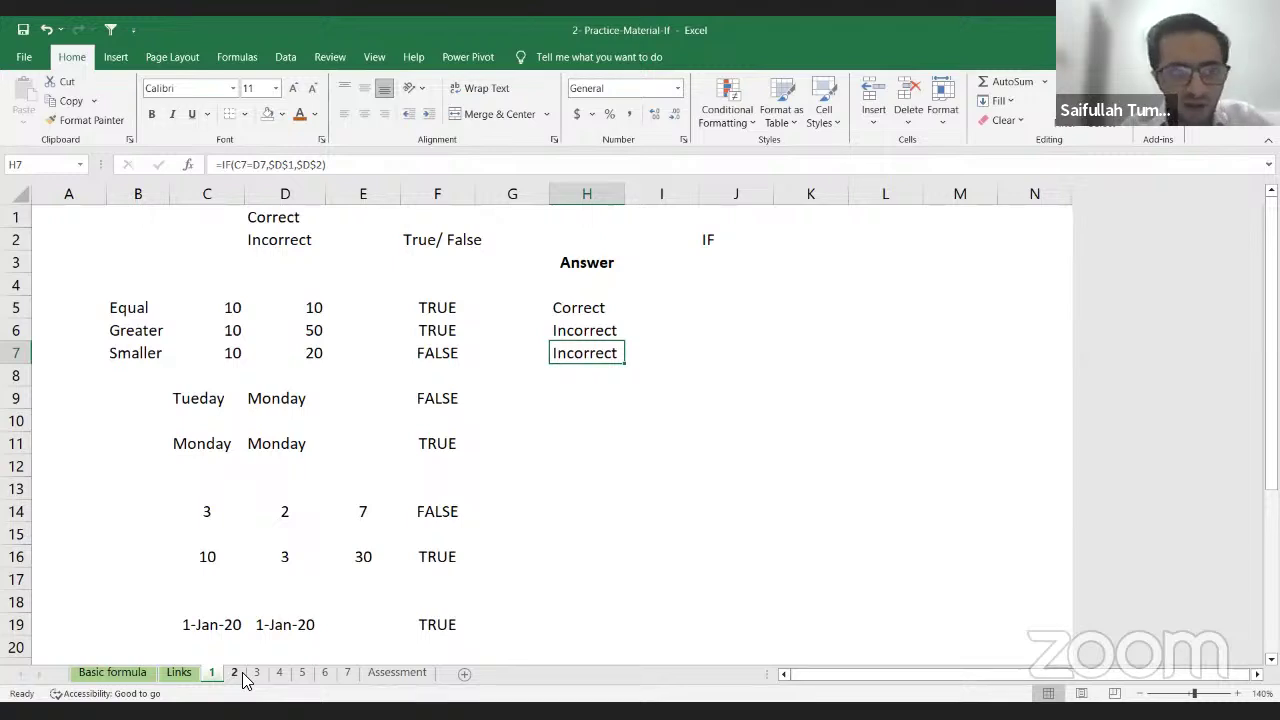
click(238, 673)
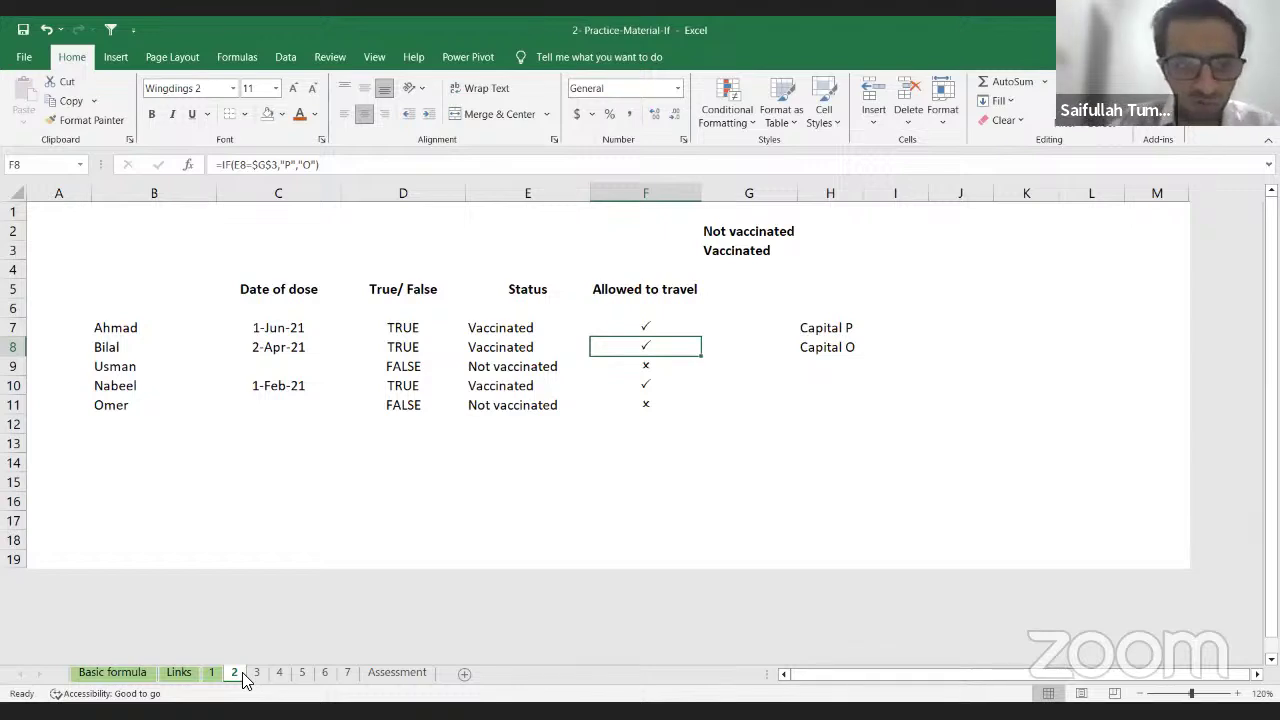
key(Left)
key(Left)
key(Left)
key(Right)
key(Up)
key(Left)
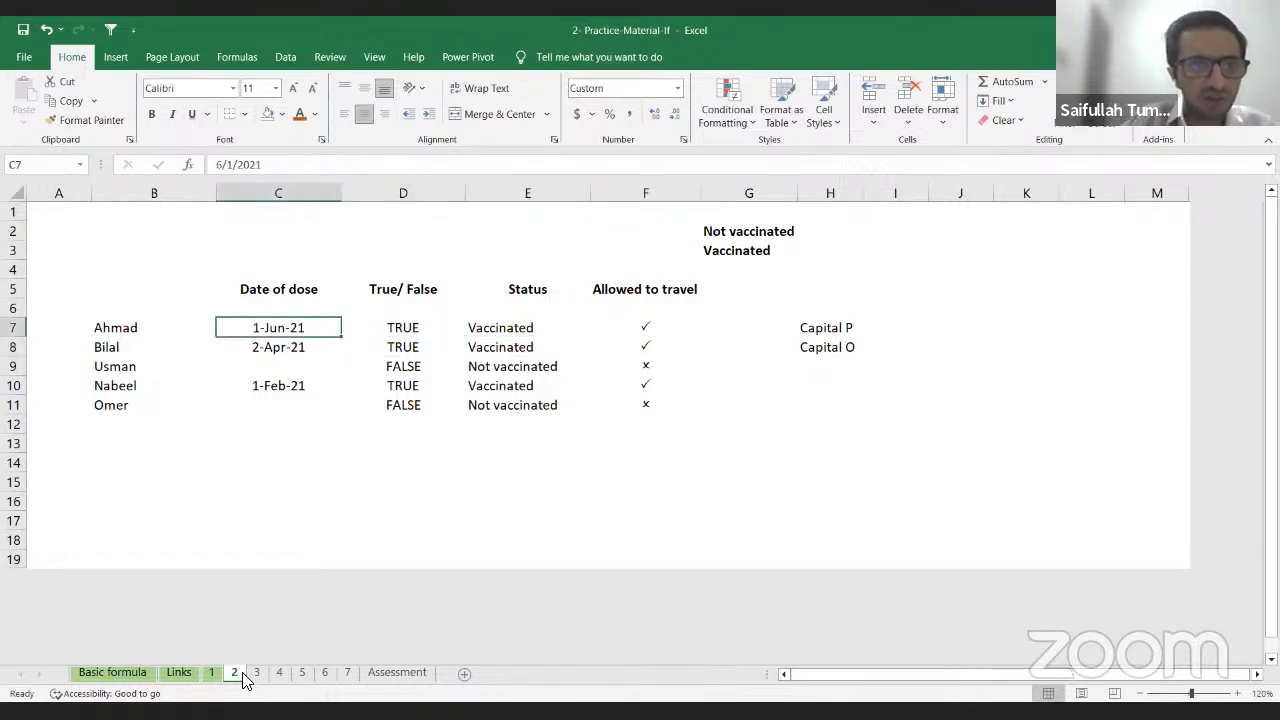
key(Right)
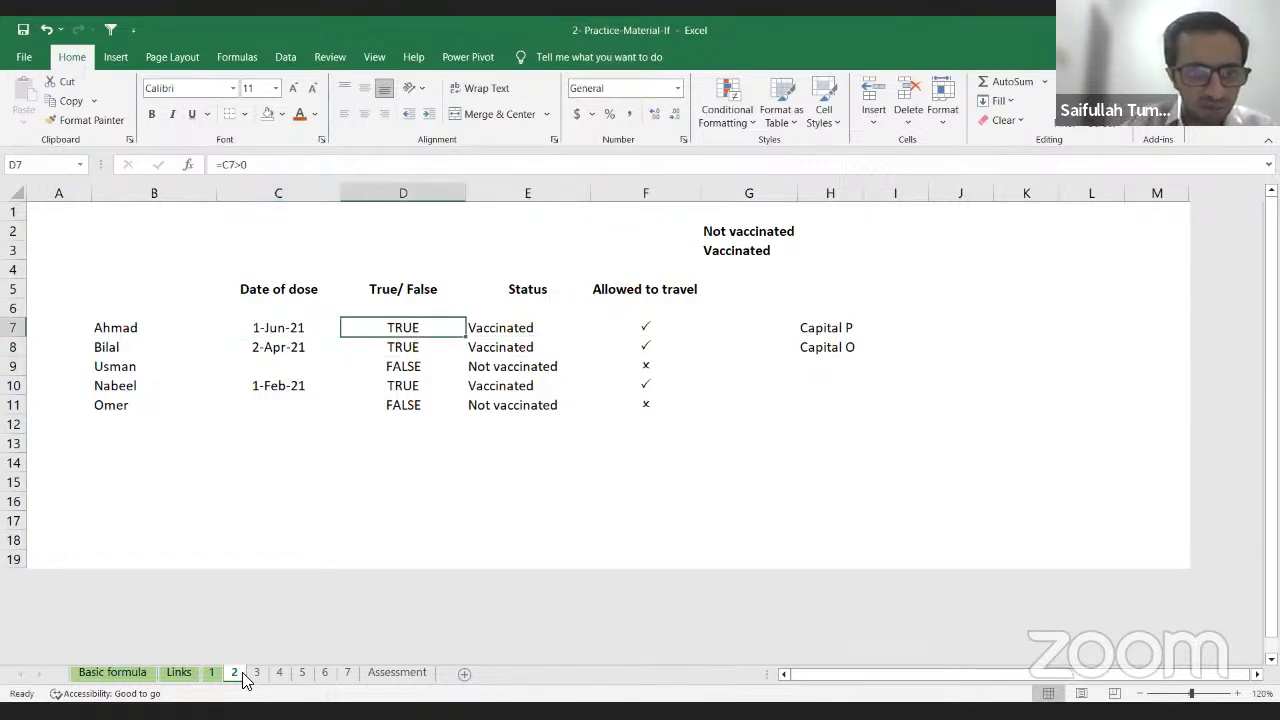
key(shift+Down)
key(shift+Right)
key(shift+Down)
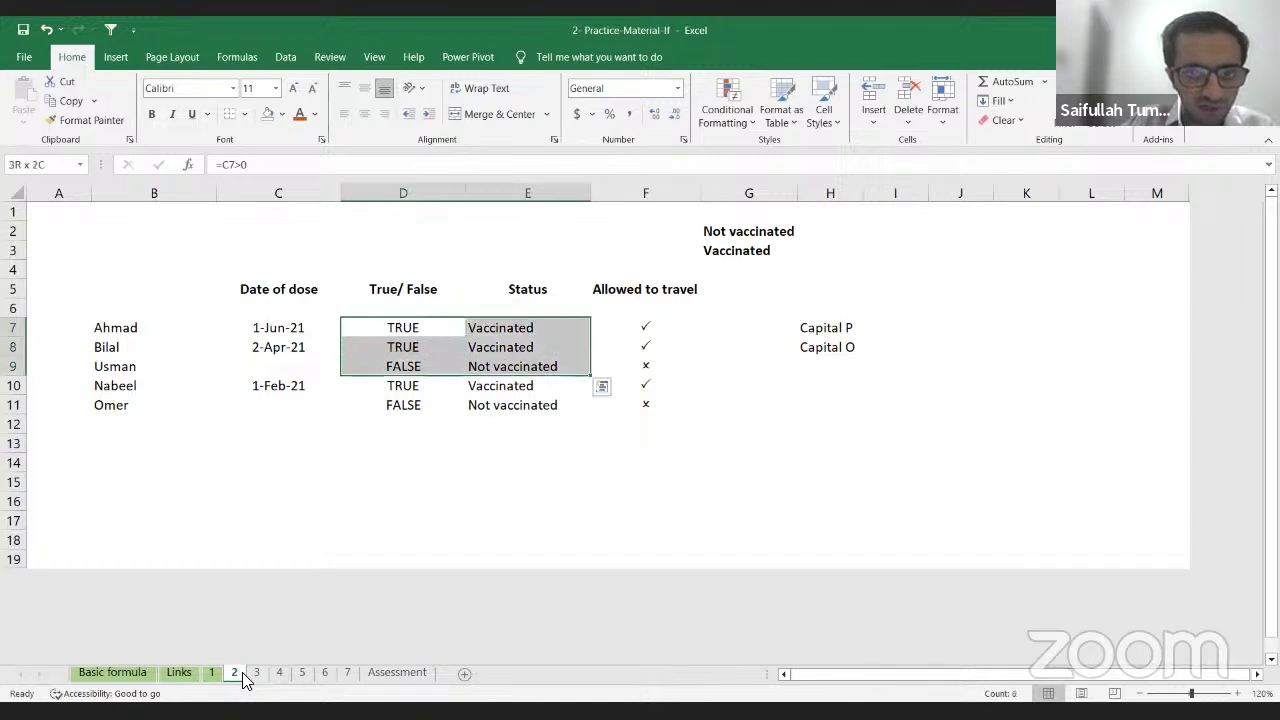
key(shift+Right)
key(shift+Down)
key(shift+Down)
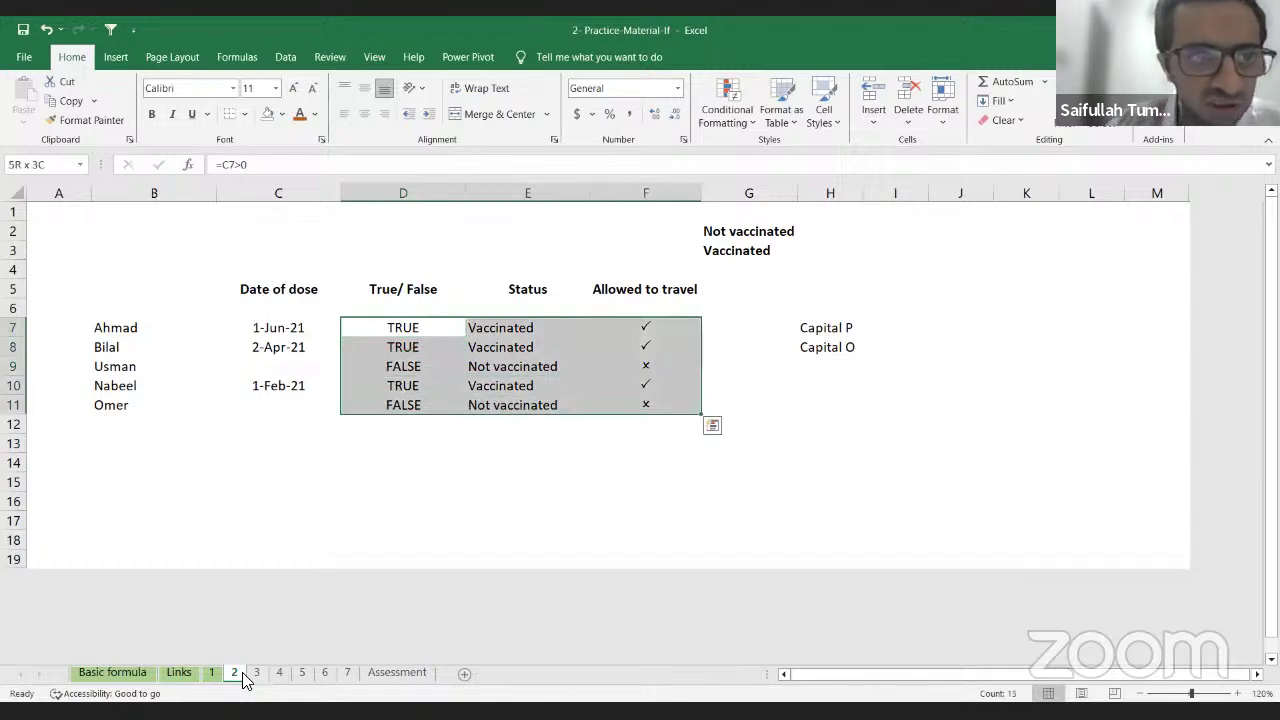
key(Up)
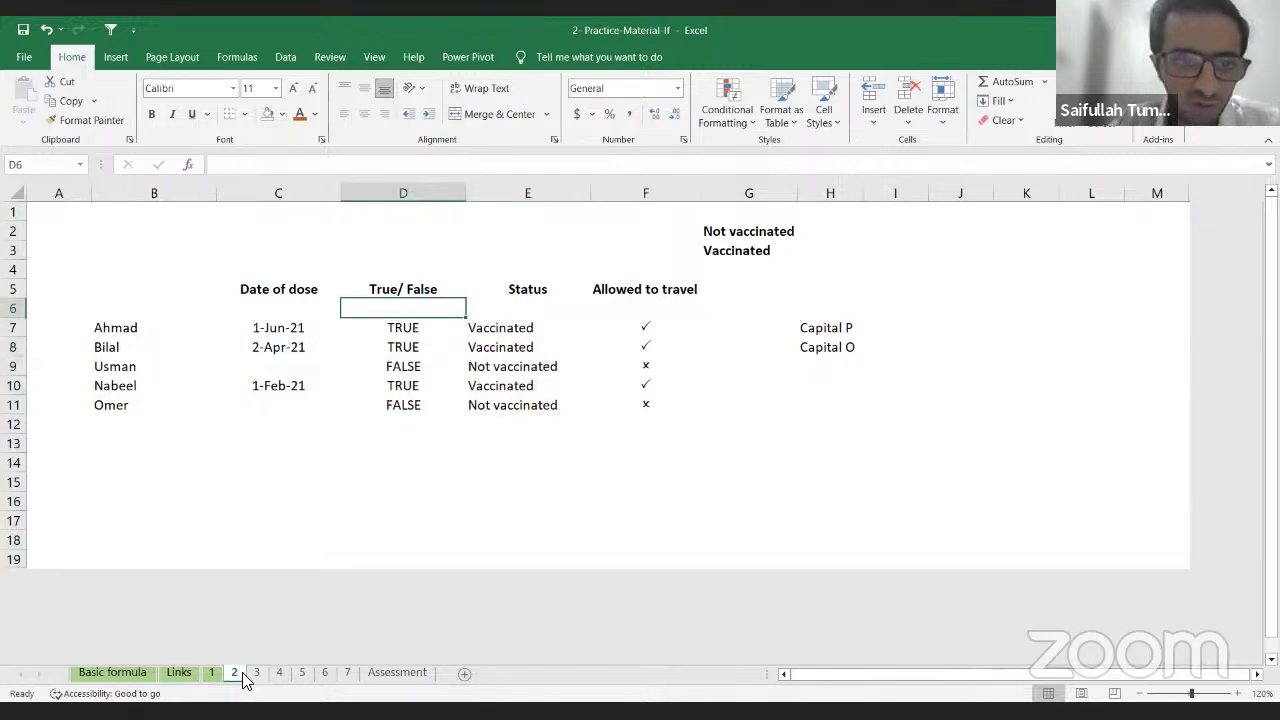
key(Down)
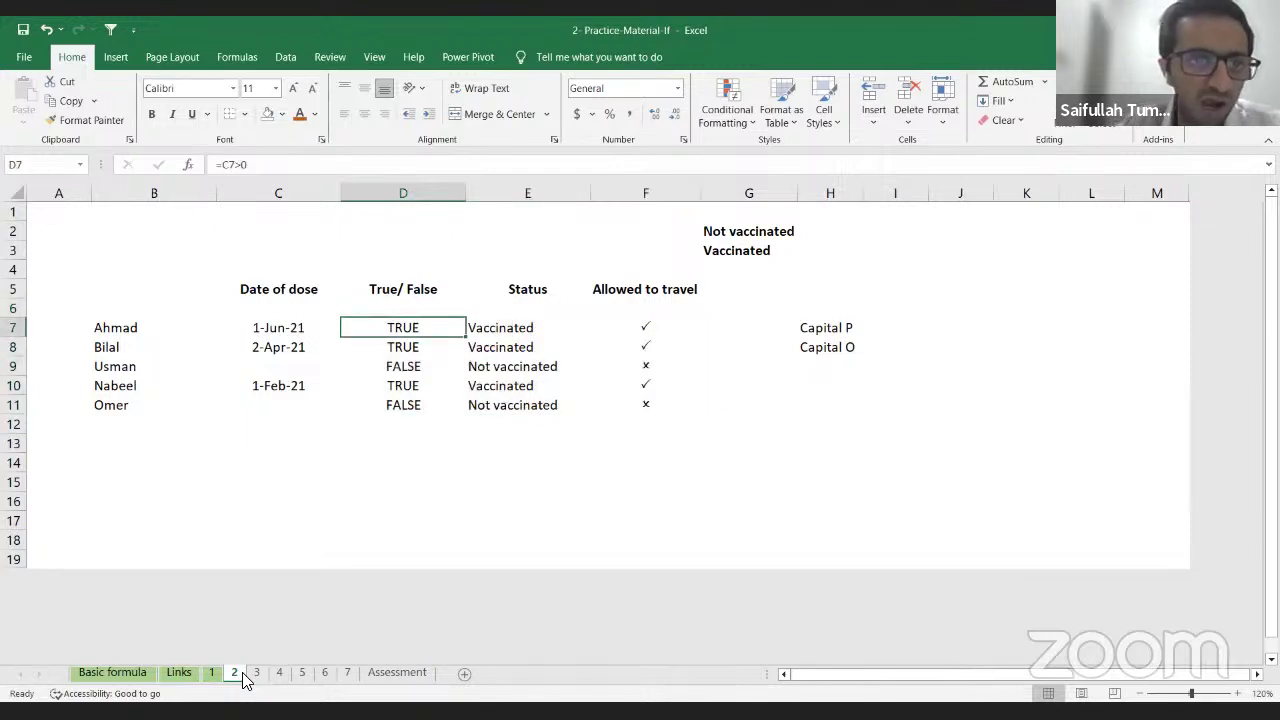
key(Down)
key(Down)
key(Down)
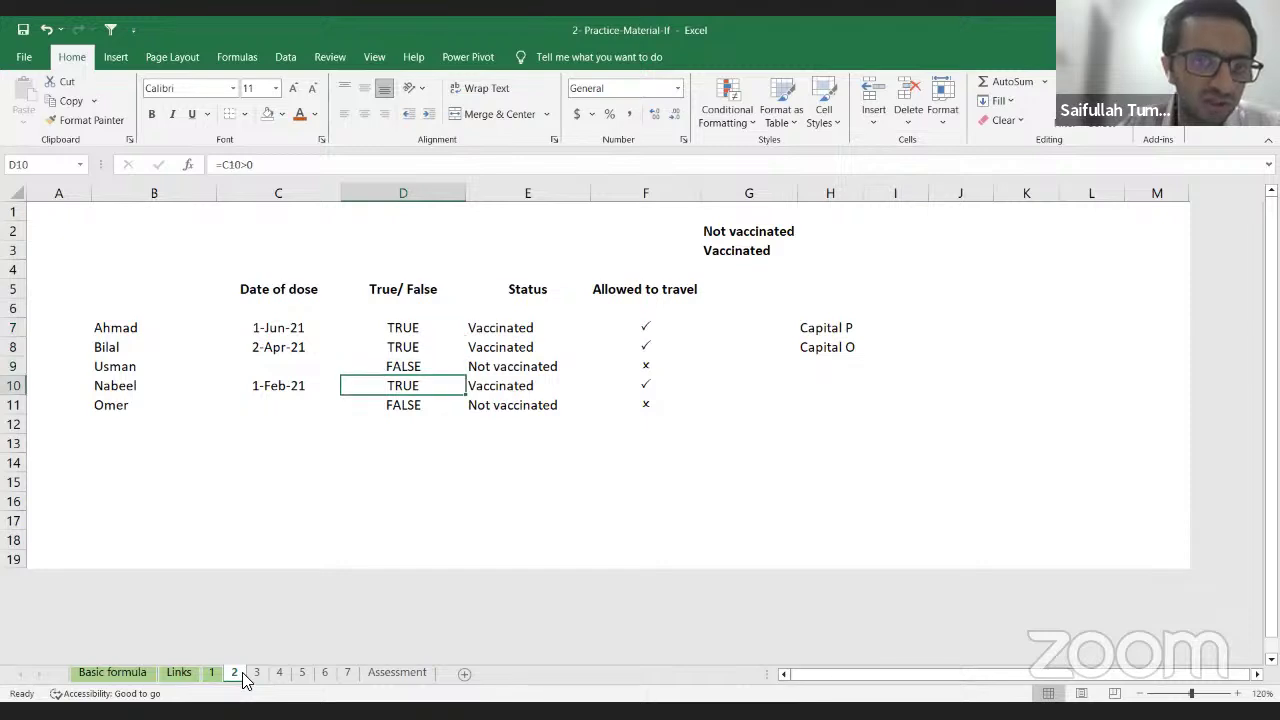
key(Down)
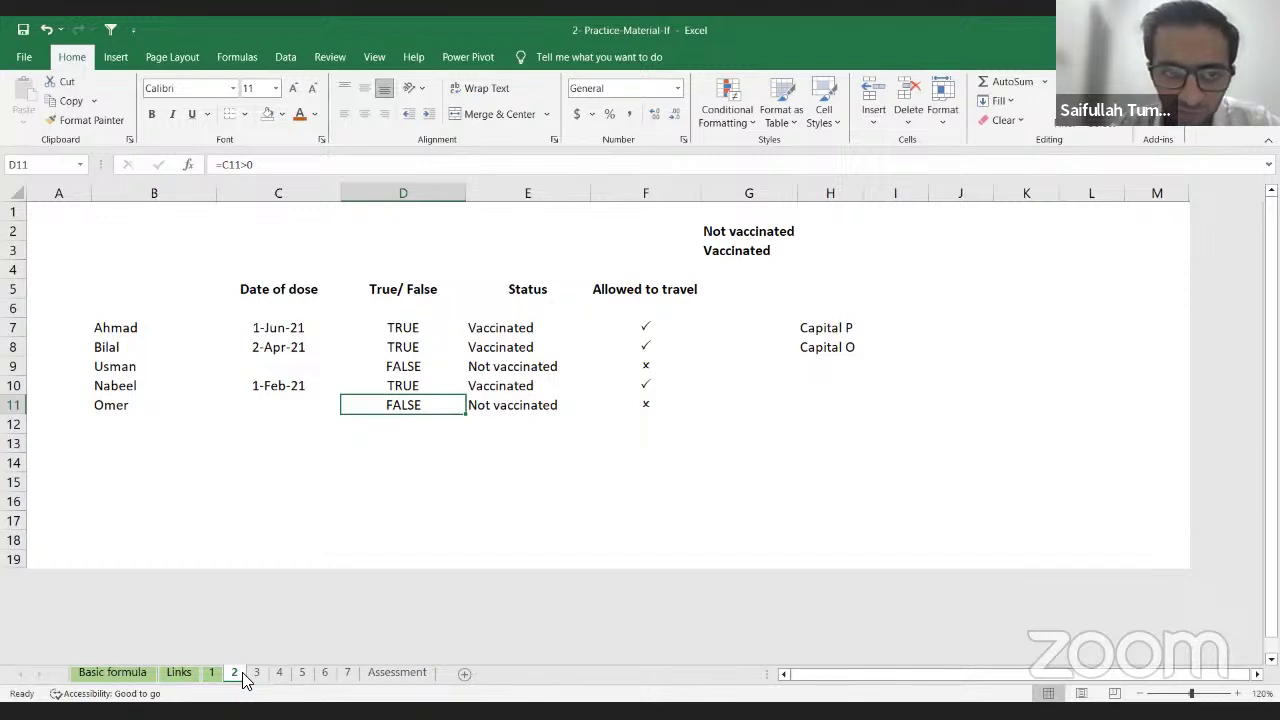
key(shift+Up)
key(shift+Up)
key(shift+Up)
key(shift+Up)
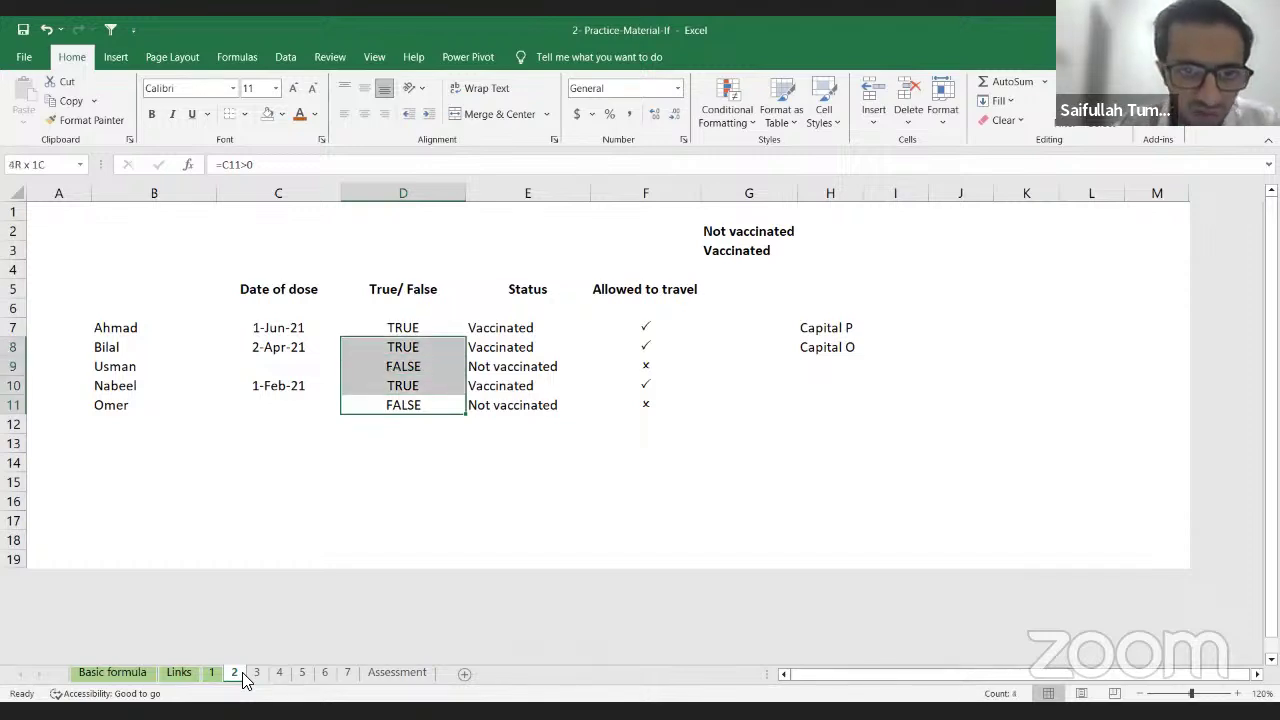
key(shift+Right)
key(shift+Right)
Step: Clear the True/False, Status and travel results and enter =C7>0 in D7
key(Delete)
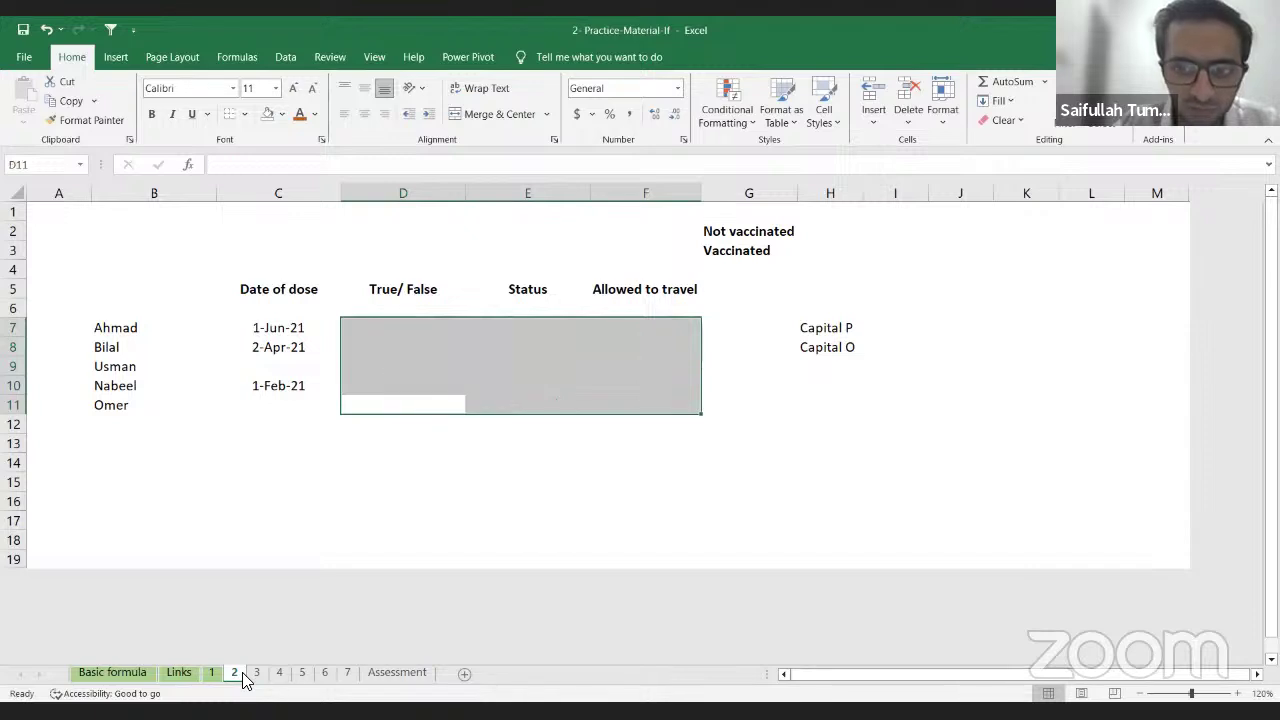
key(Up)
key(Up)
key(Up)
key(Up)
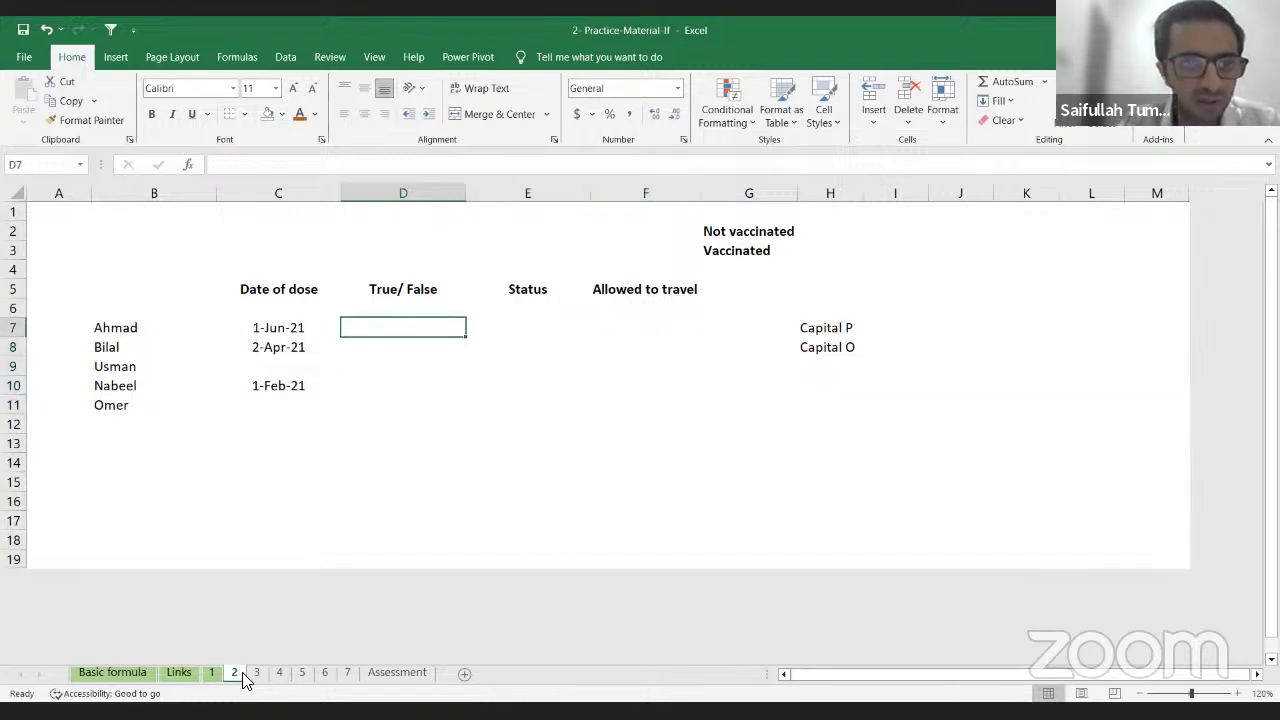
text(=)
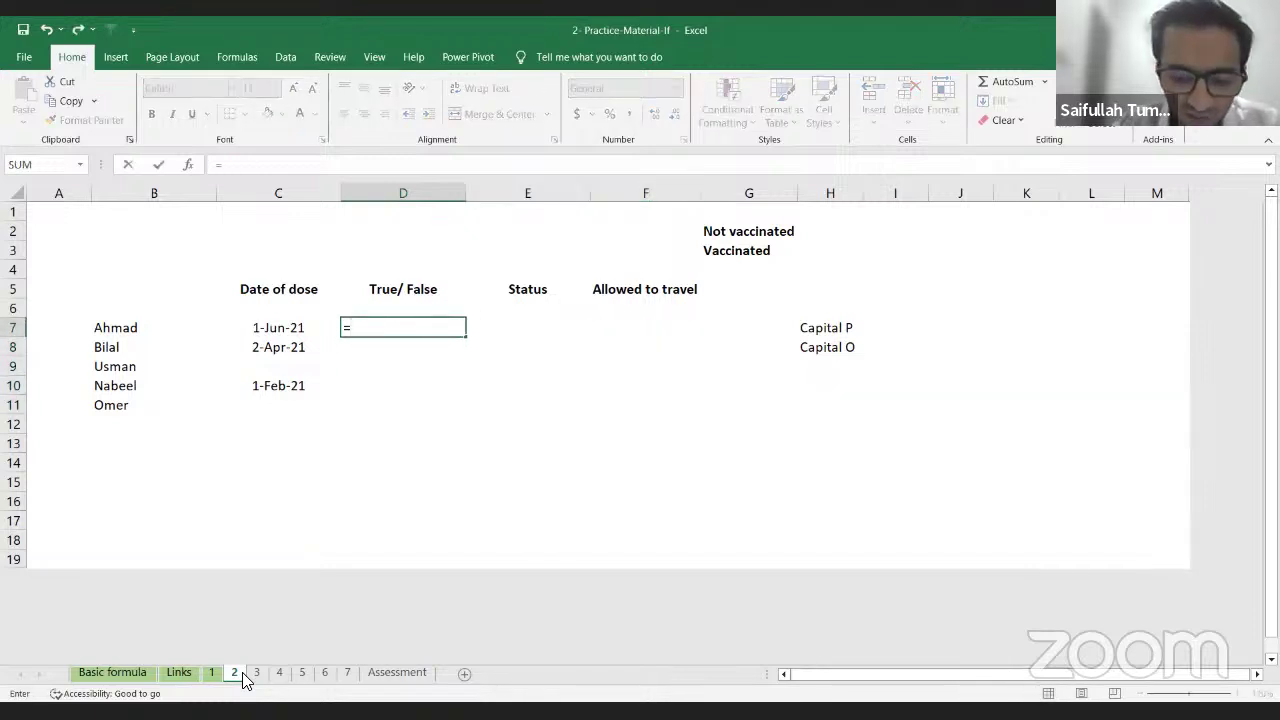
key(Left)
key(Left)
key(Right)
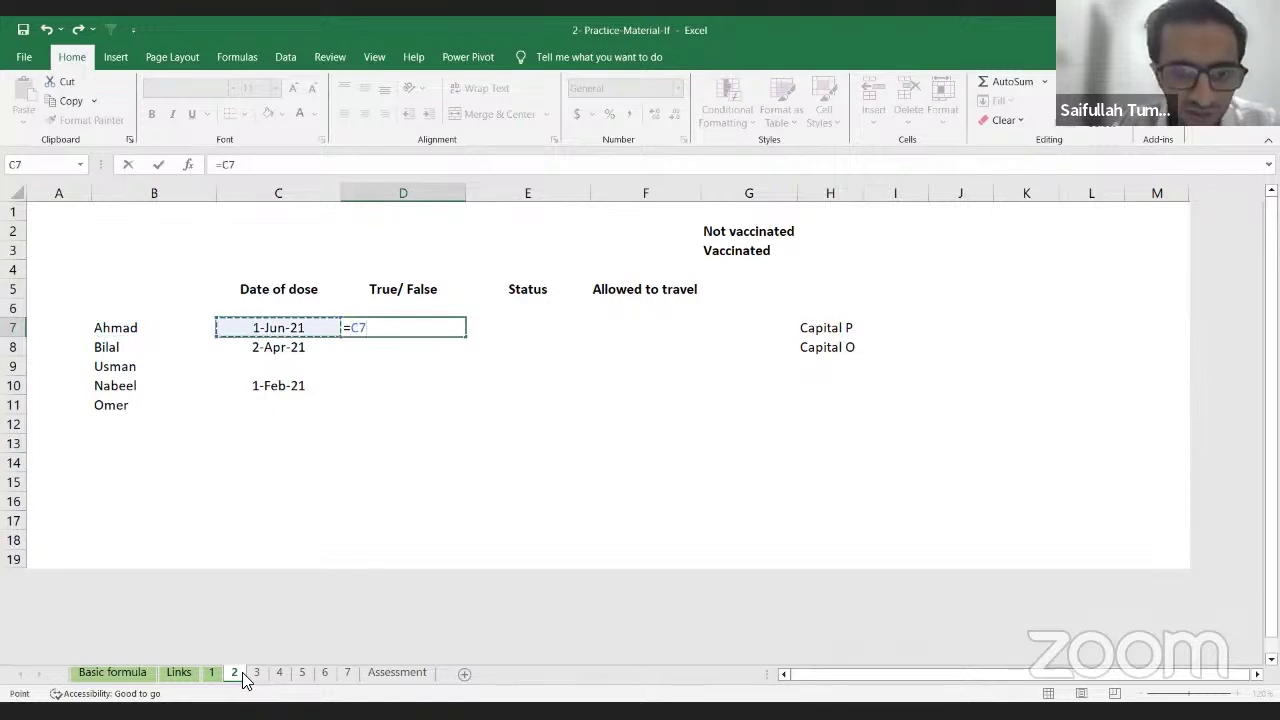
text(>0)
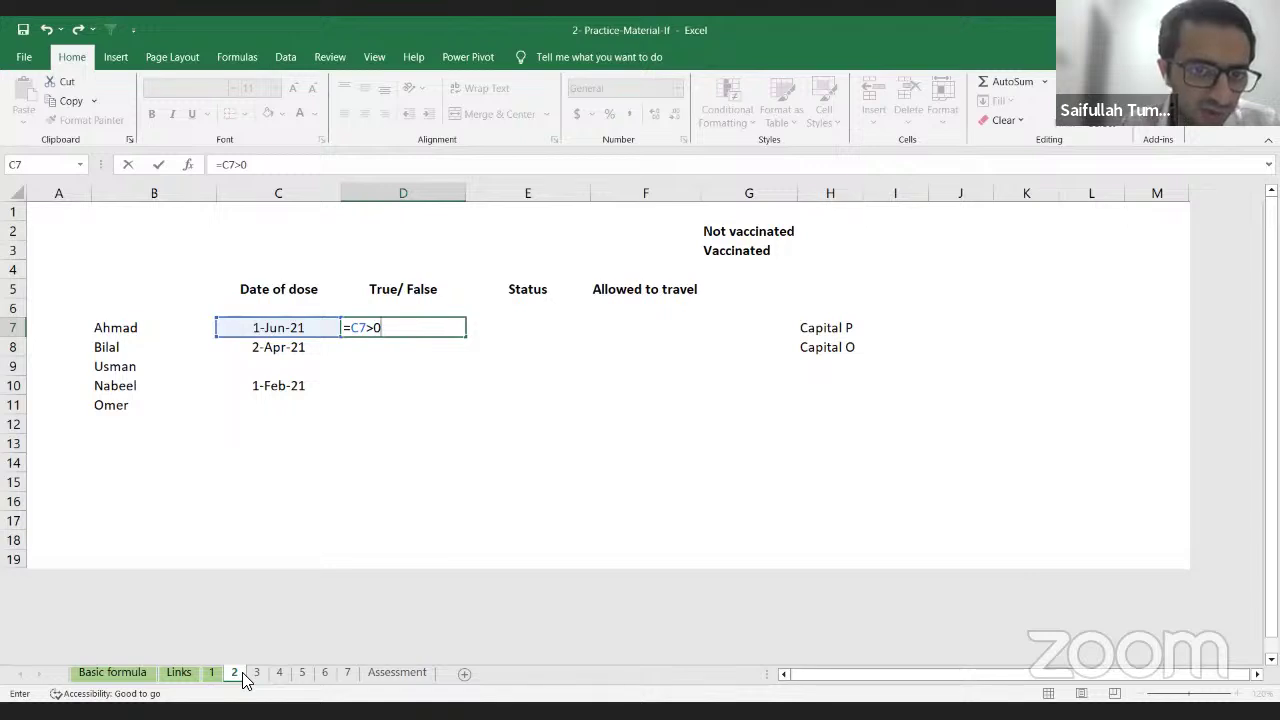
key(Return)
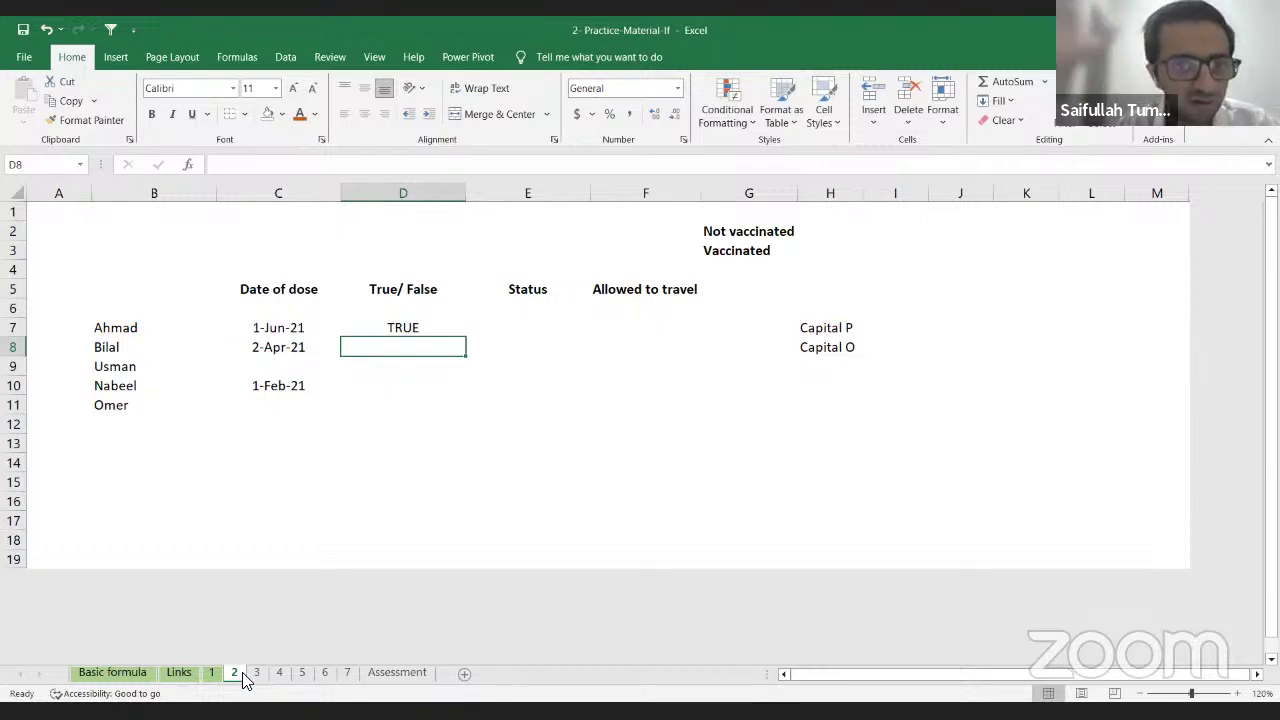
Step: Fill the dose-date test down to D11 for Bilal, Usman, Nabeel and Omer
key(ctrl+d)
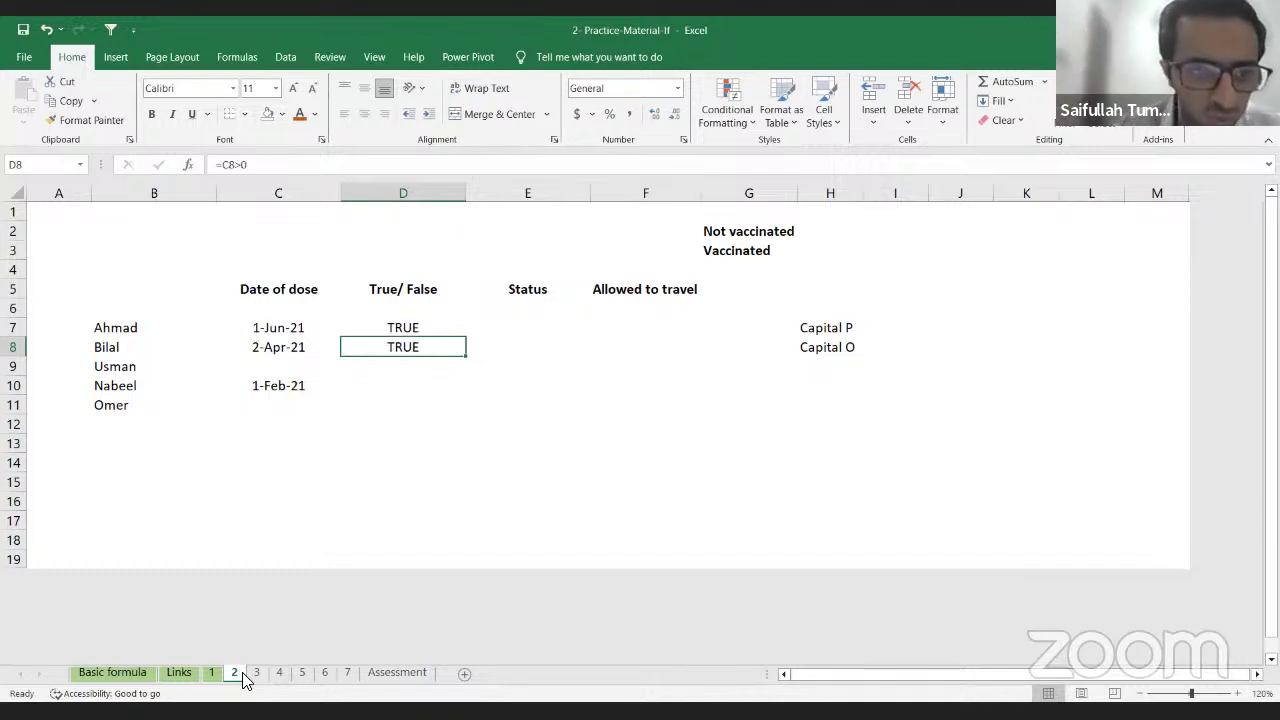
key(Down)
key(ctrl+d)
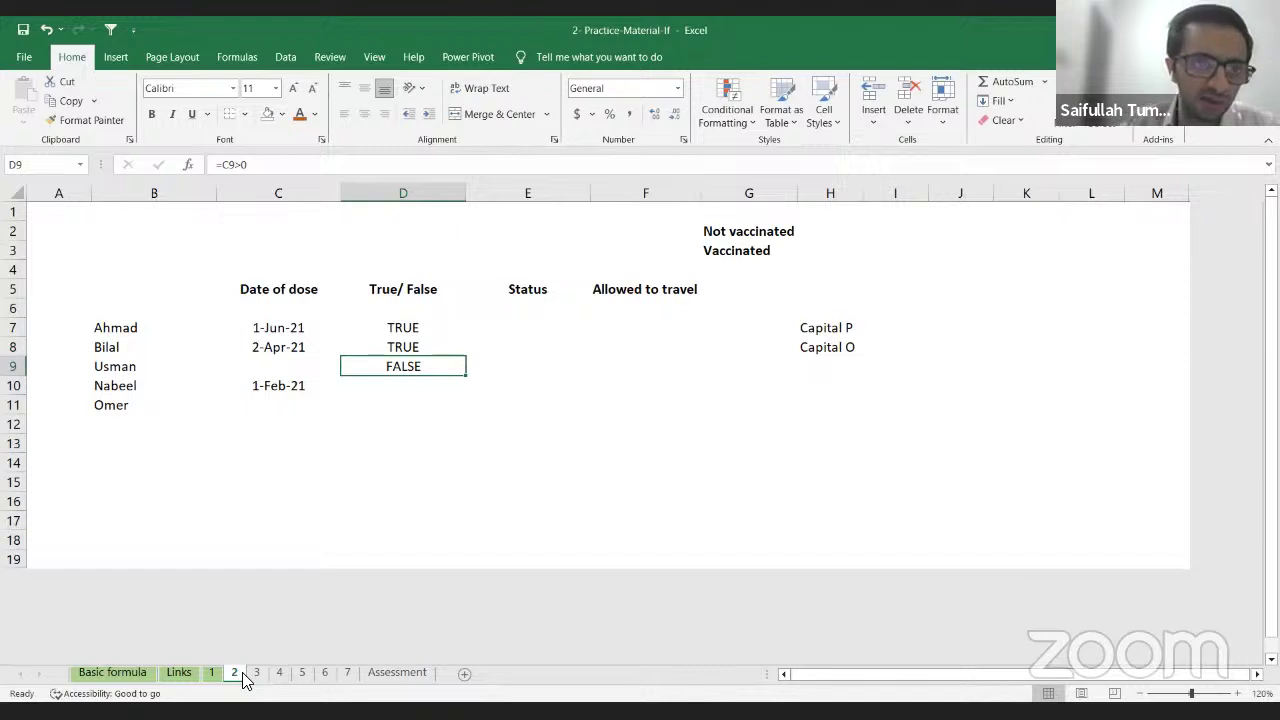
key(Down)
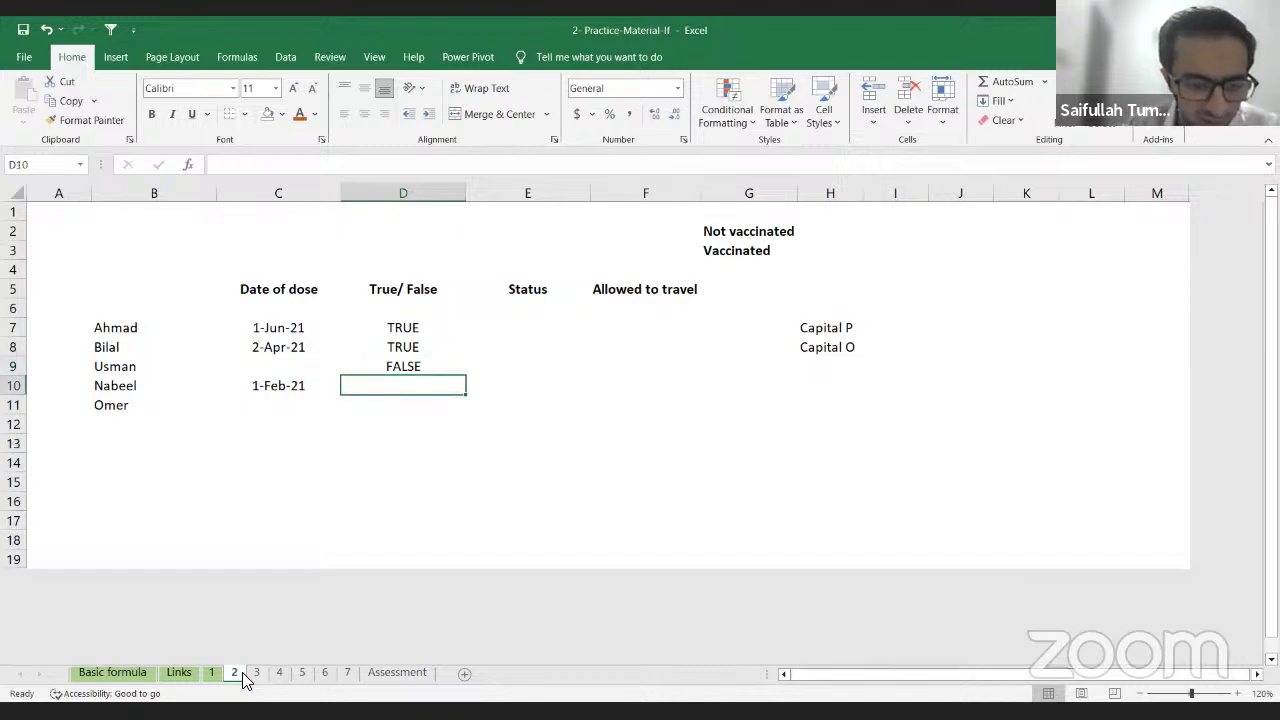
key(ctrl+d)
key(Down)
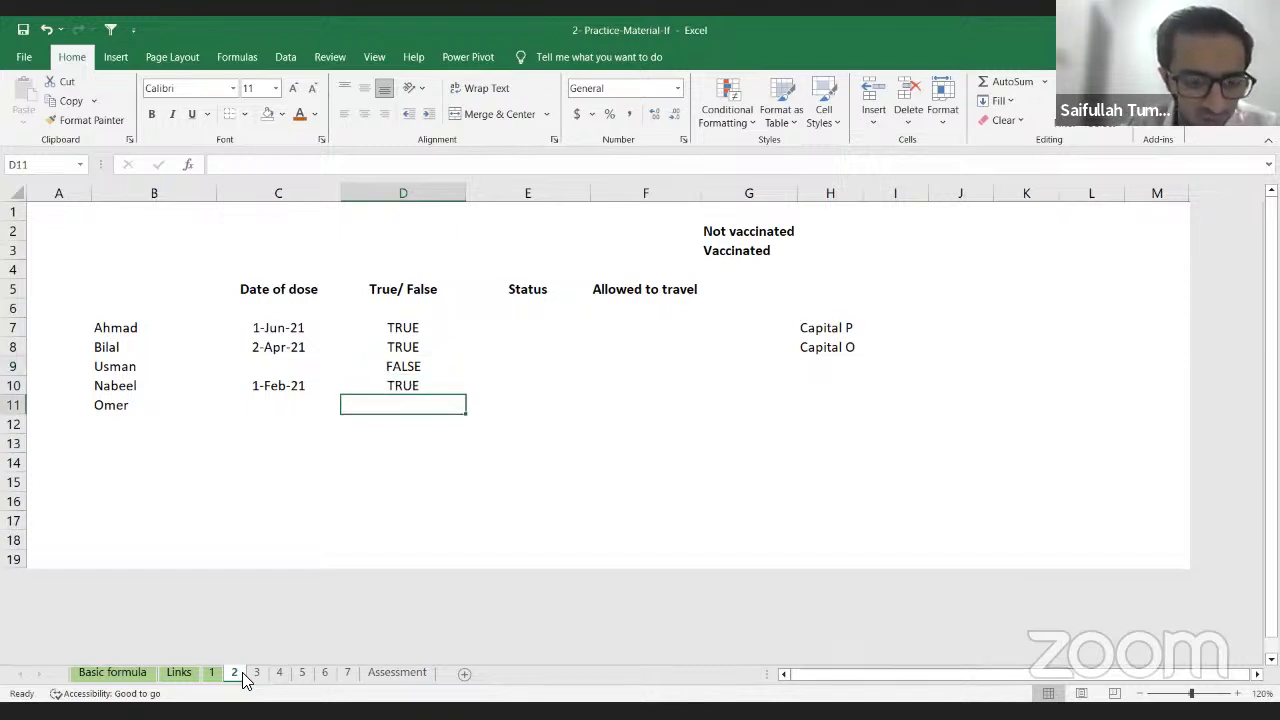
key(ctrl+d)
key(Right)
key(Up)
key(Up)
key(Up)
key(Up)
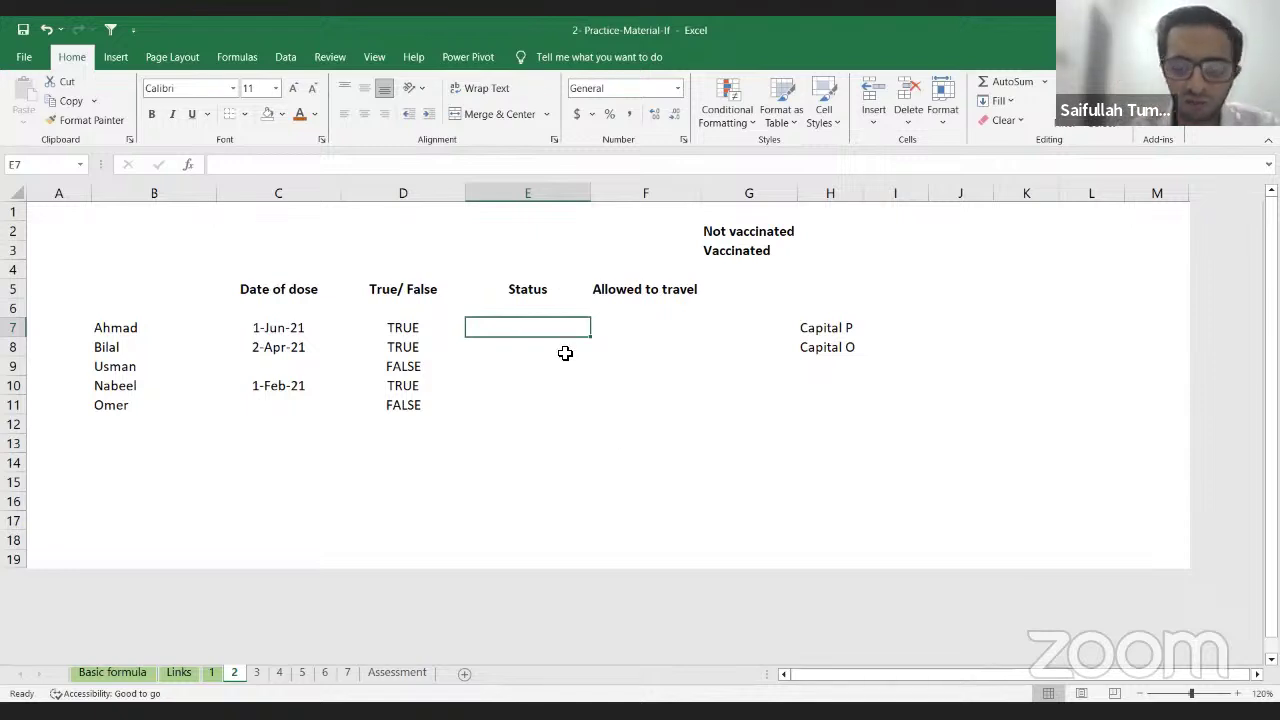
Step: Start Ahmad's Status formula in E7 as =IF(C7>0,
drag(565, 330, 565, 405)
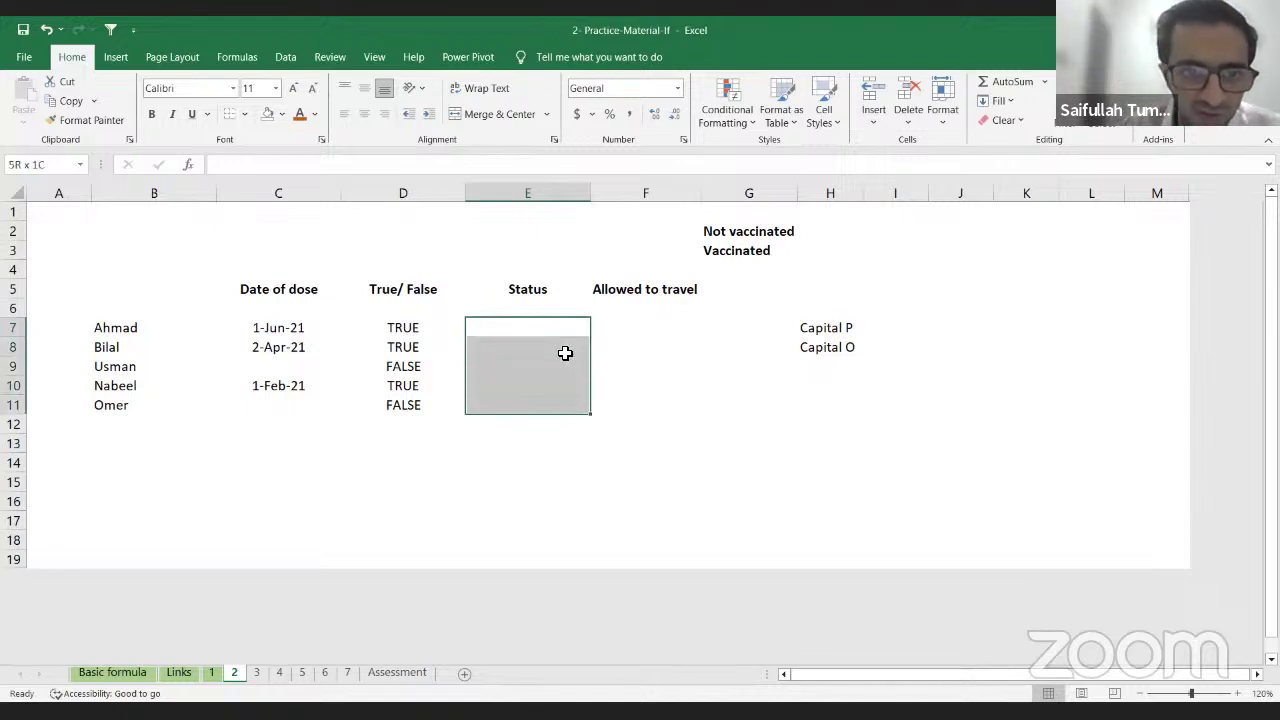
key(Up)
key(Down)
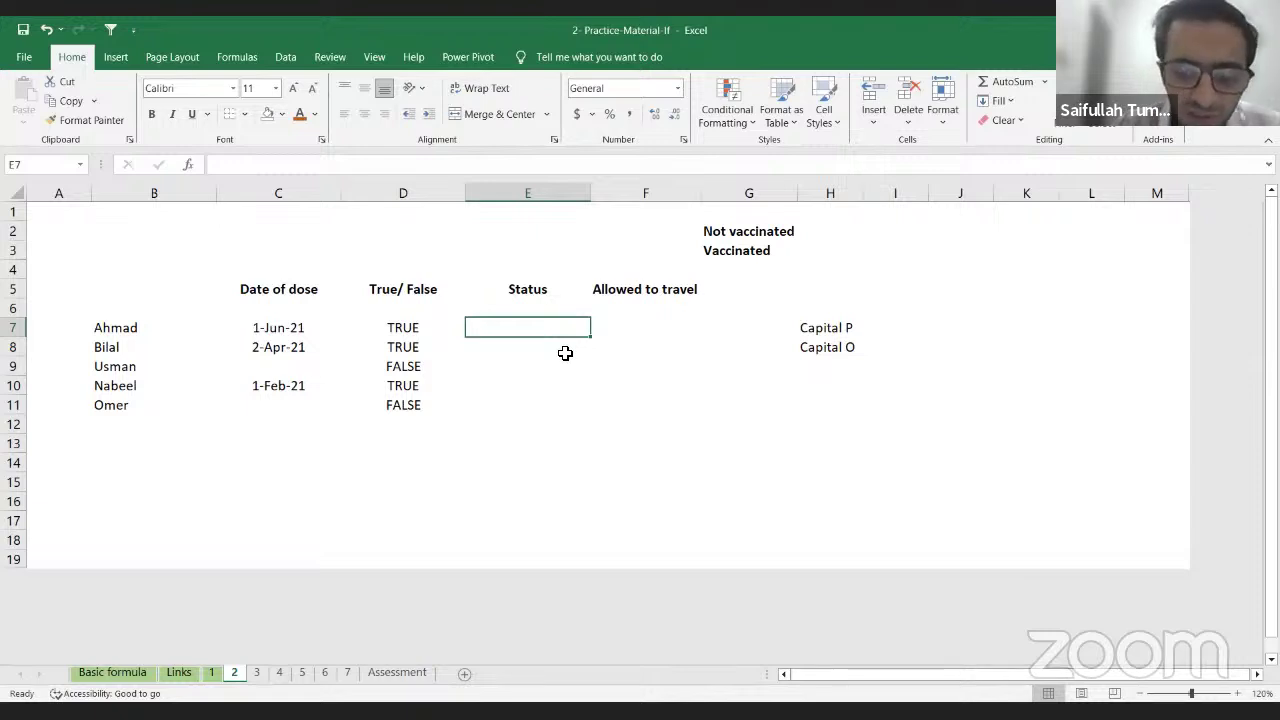
text(=)
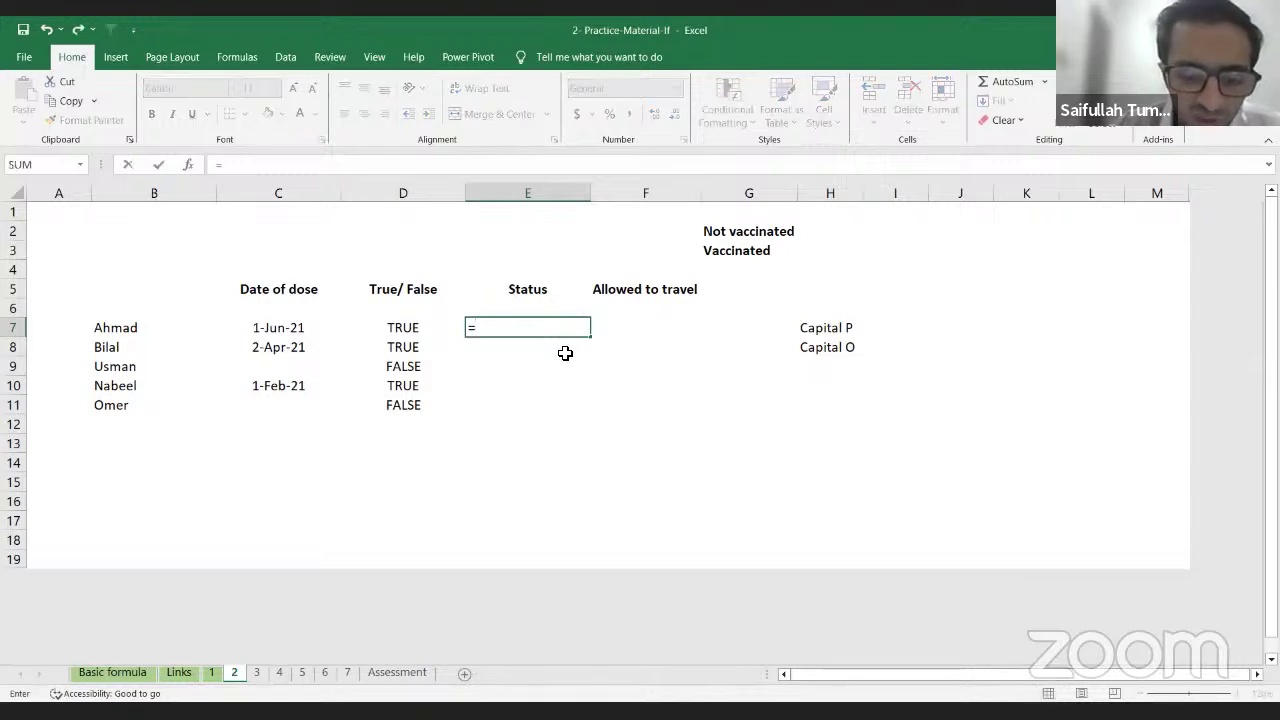
text(if)
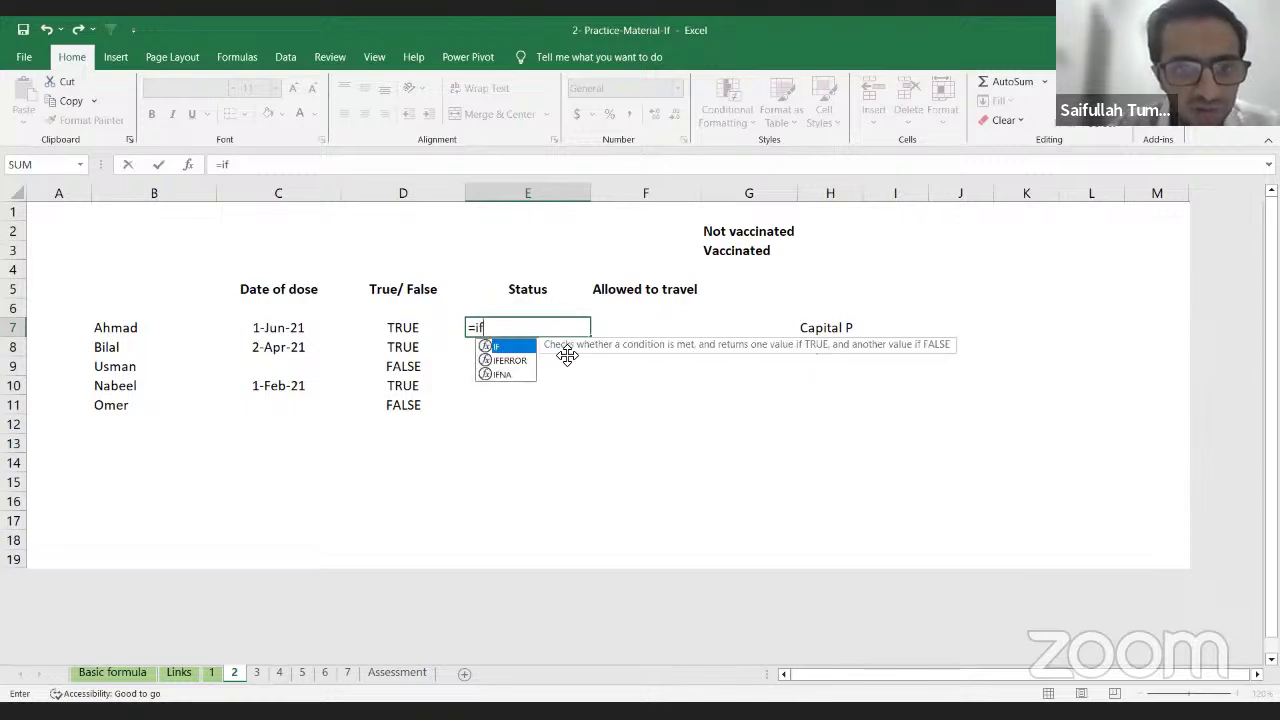
key(Tab)
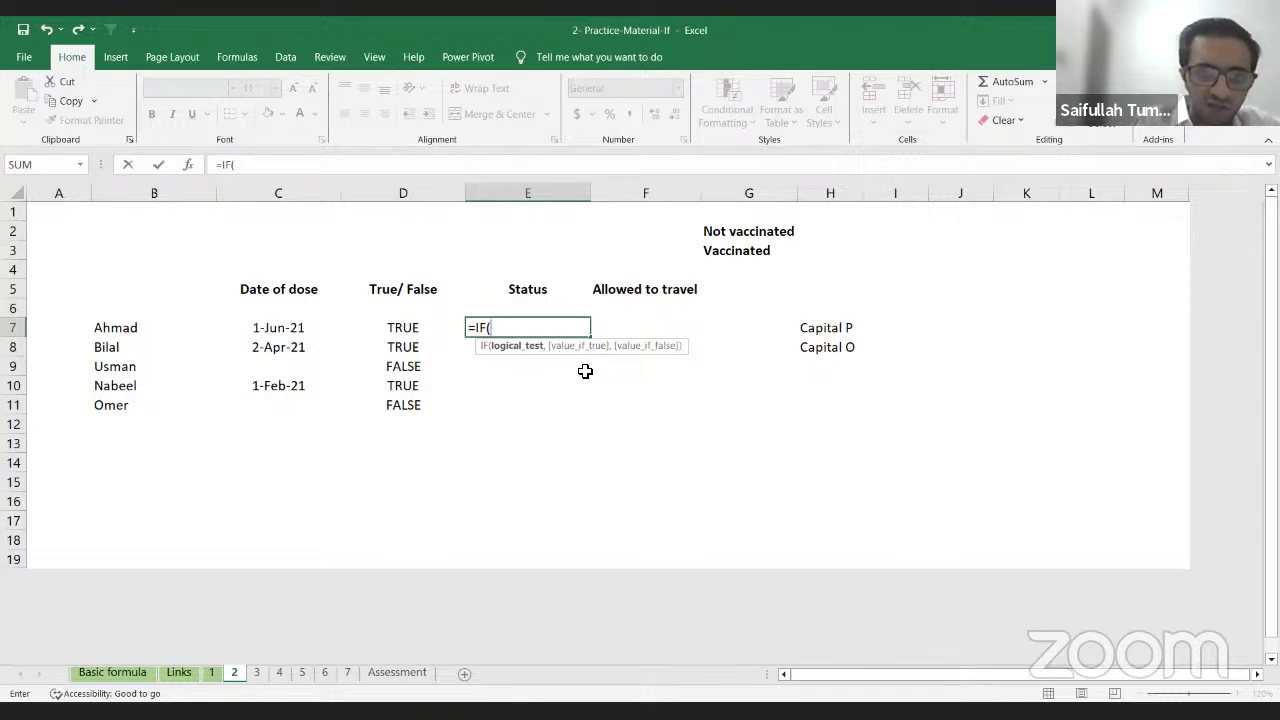
key(Left)
key(Left)
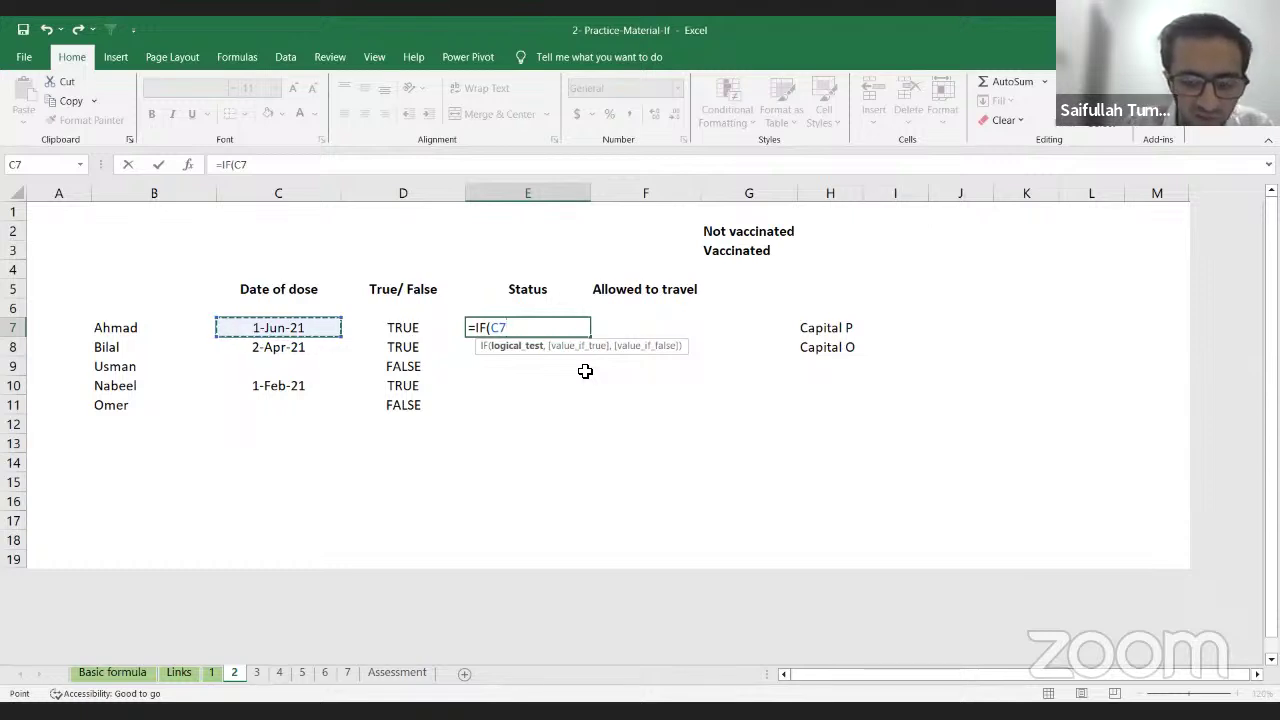
text(>0)
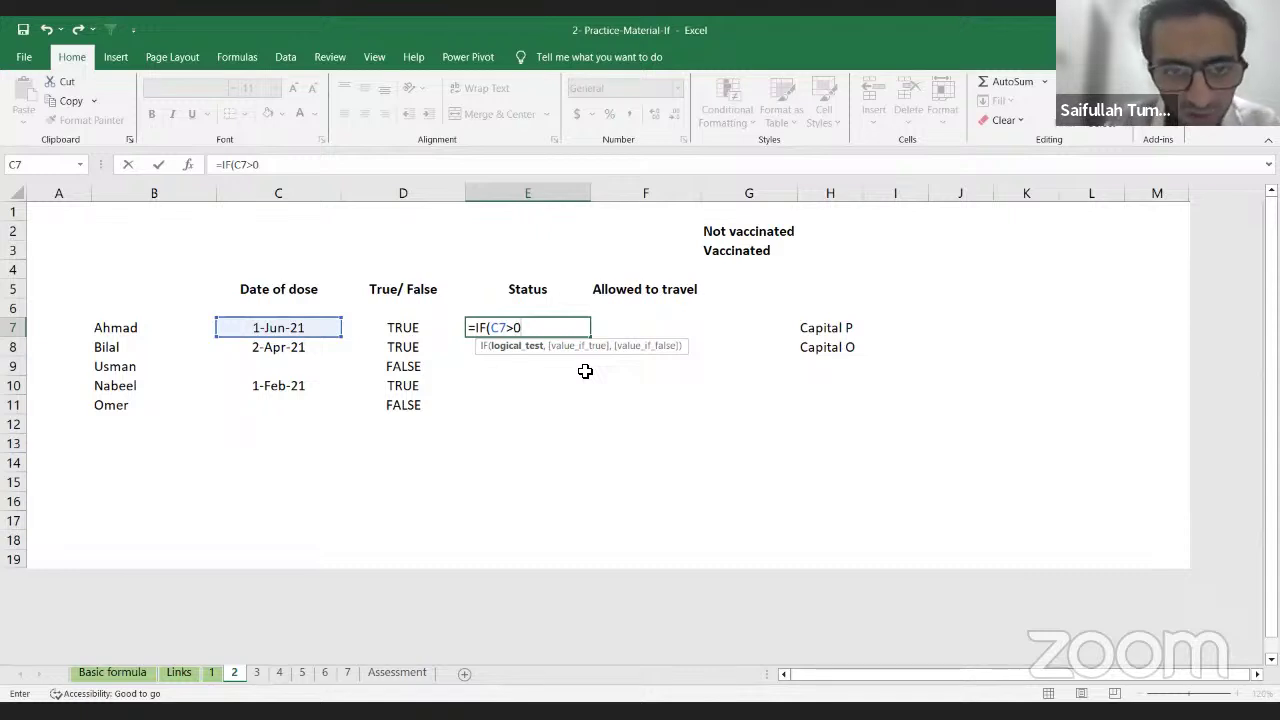
text(,)
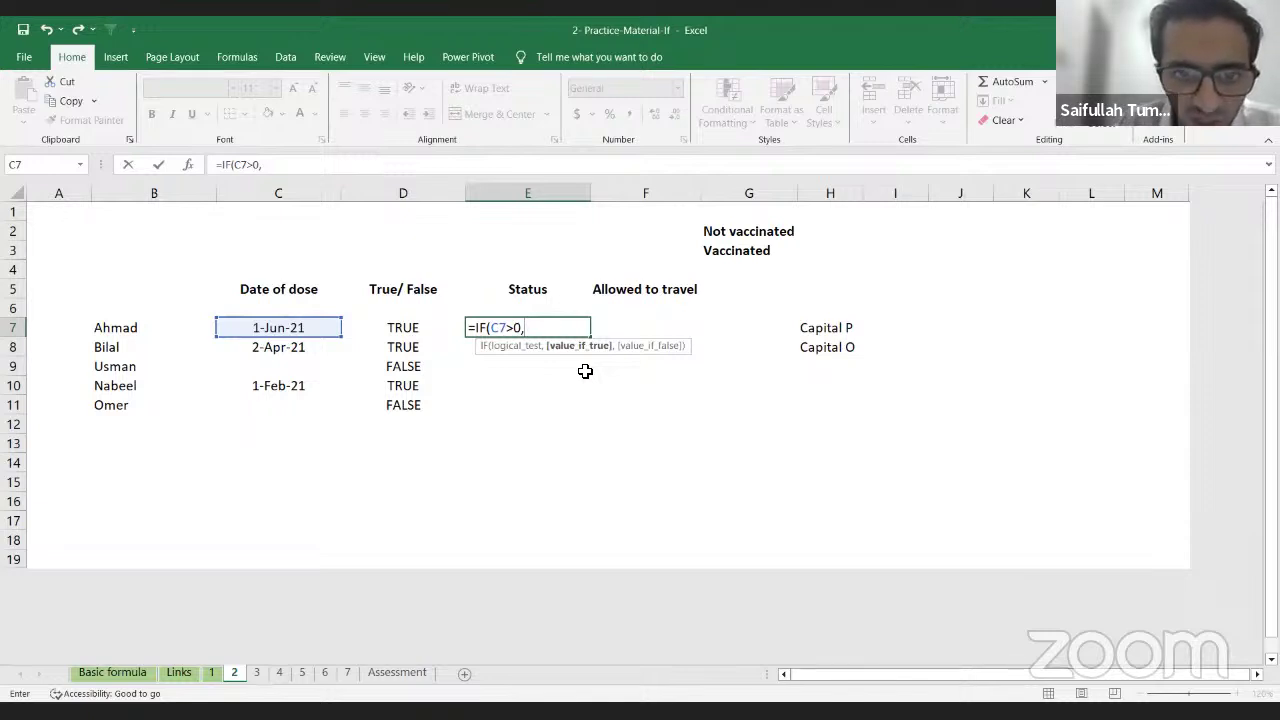
Step: Complete E7 as =IF(C7>0,$G$3,$G$2) with absolute label references
key(Up)
key(Up)
key(Right)
key(Up)
key(Up)
key(Right)
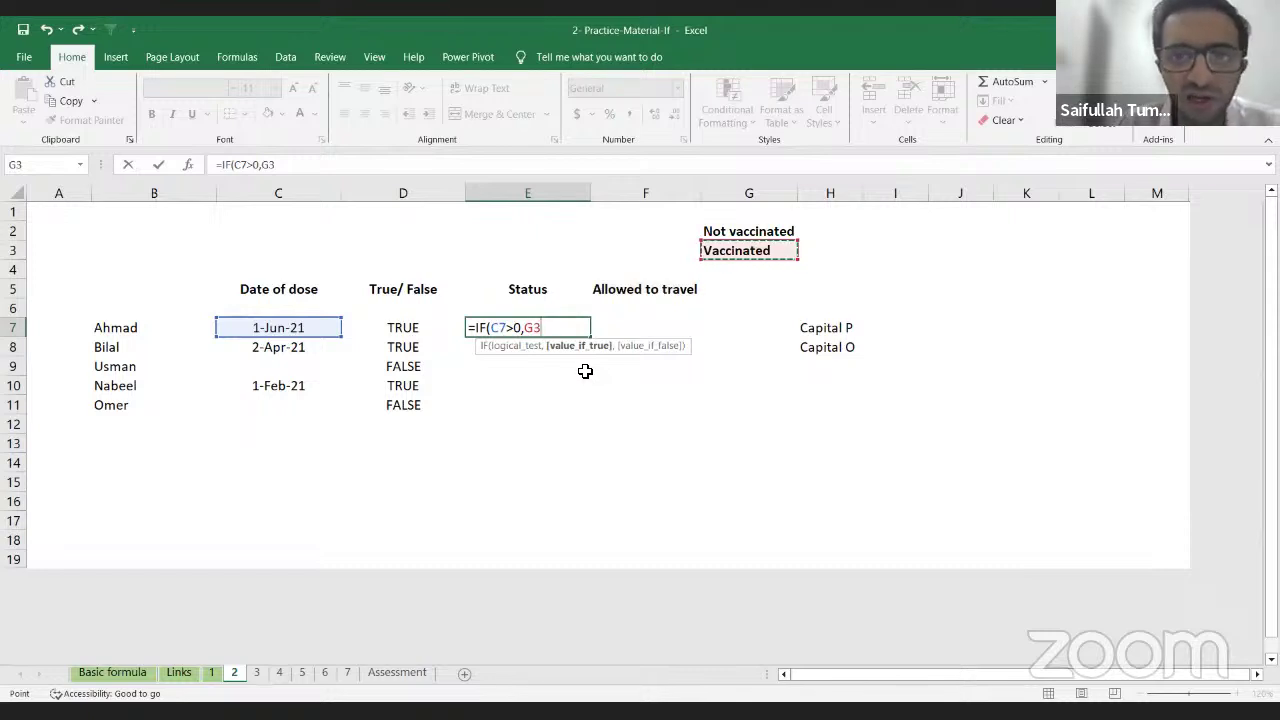
key(F4)
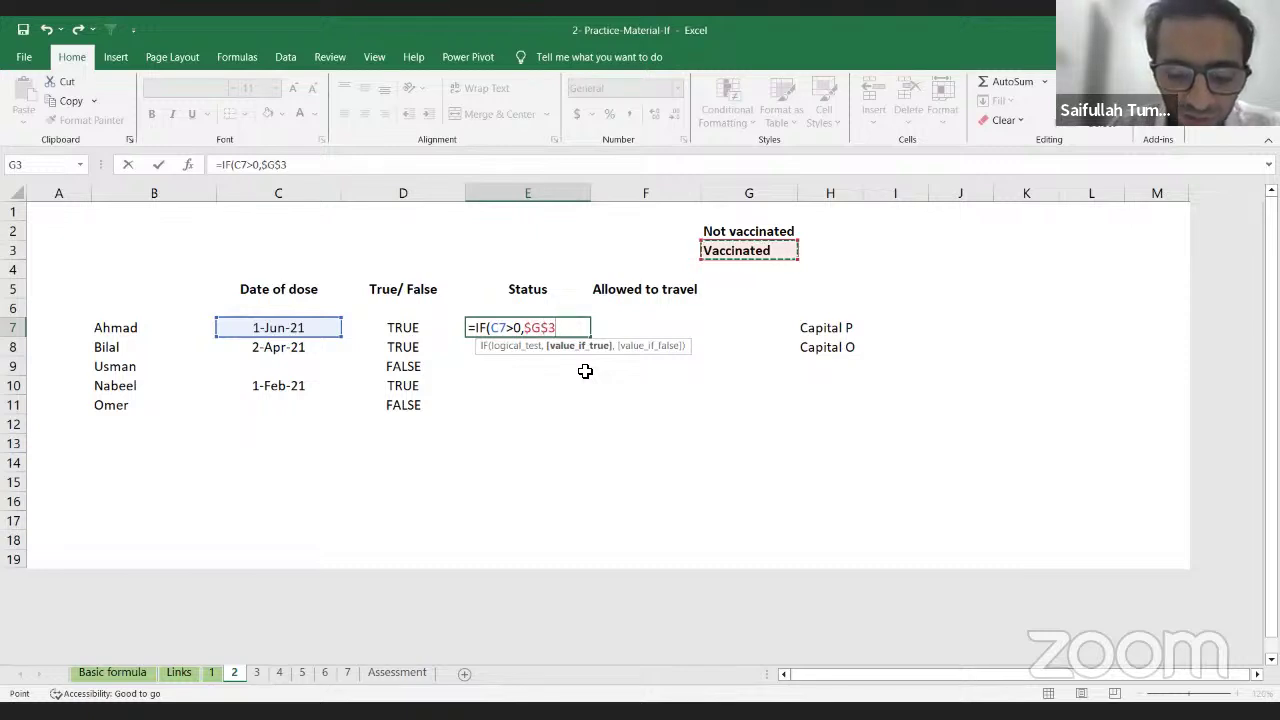
text(,)
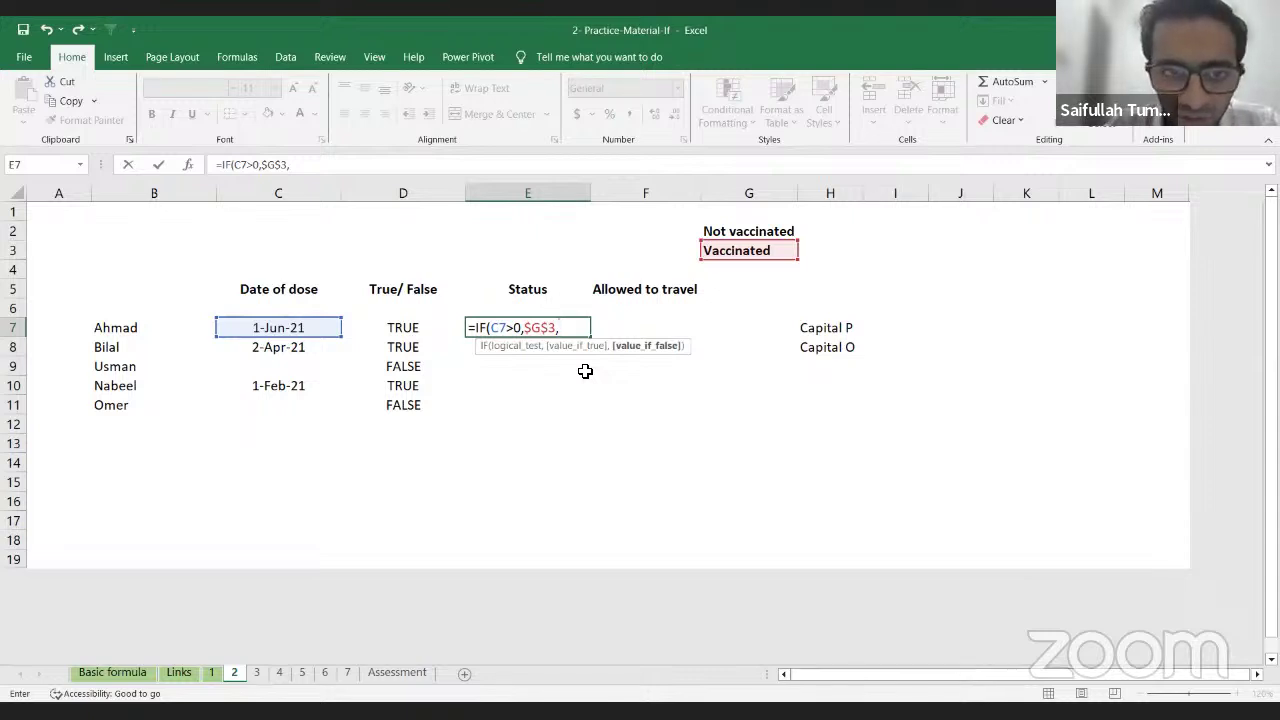
key(Right)
key(Up)
key(Up)
key(Up)
key(Right)
key(Up)
key(Up)
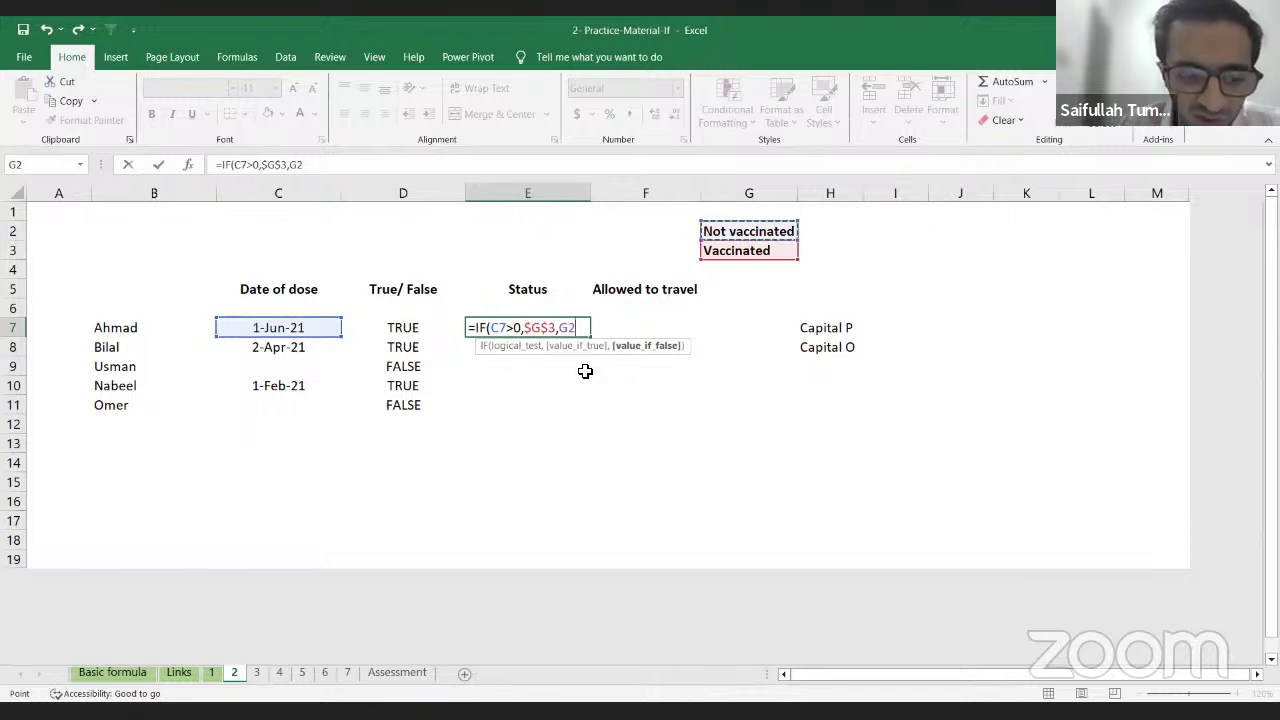
key(F4)
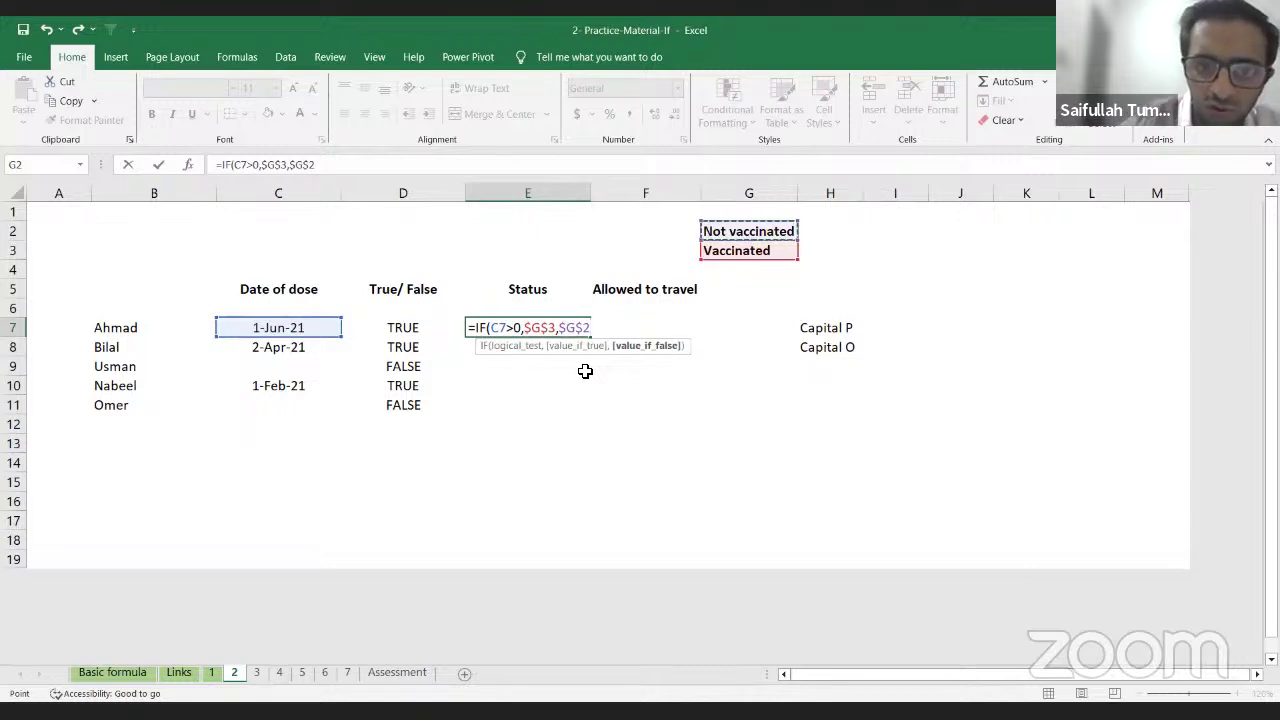
text())
key(Return)
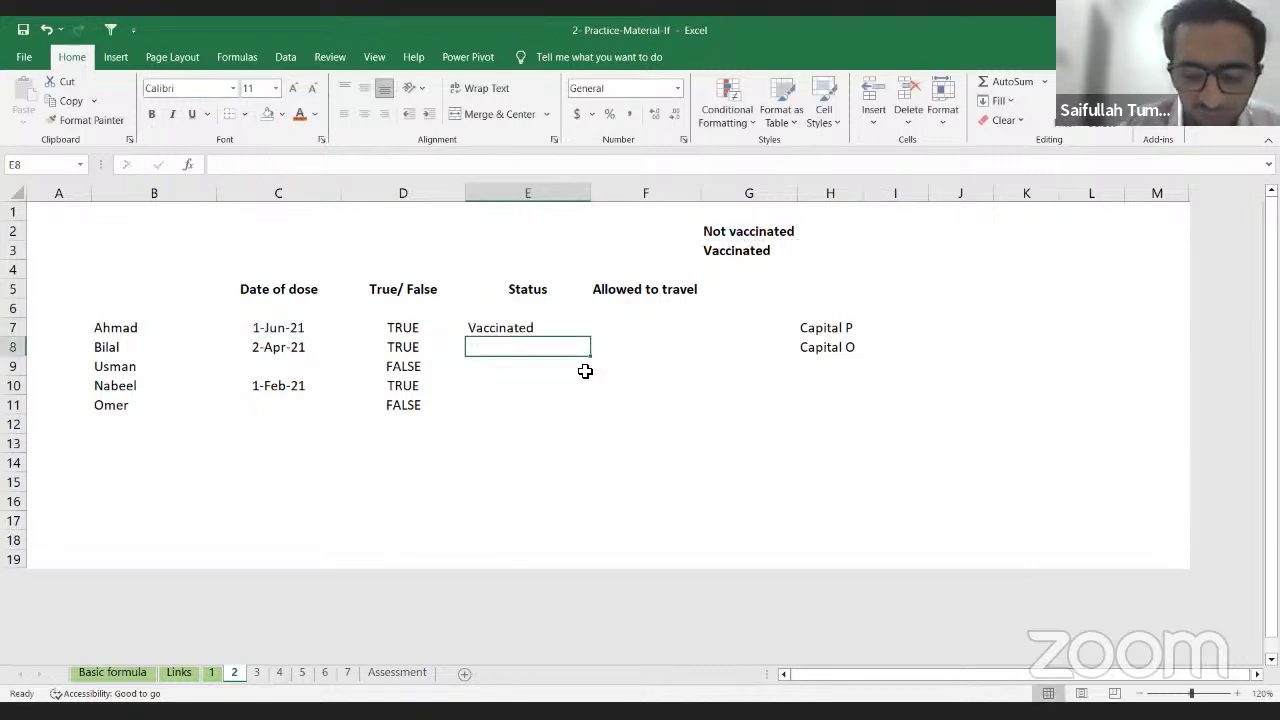
Step: Compare E7's Vaccinated result with Ahmad's dose date in C7
key(Up)
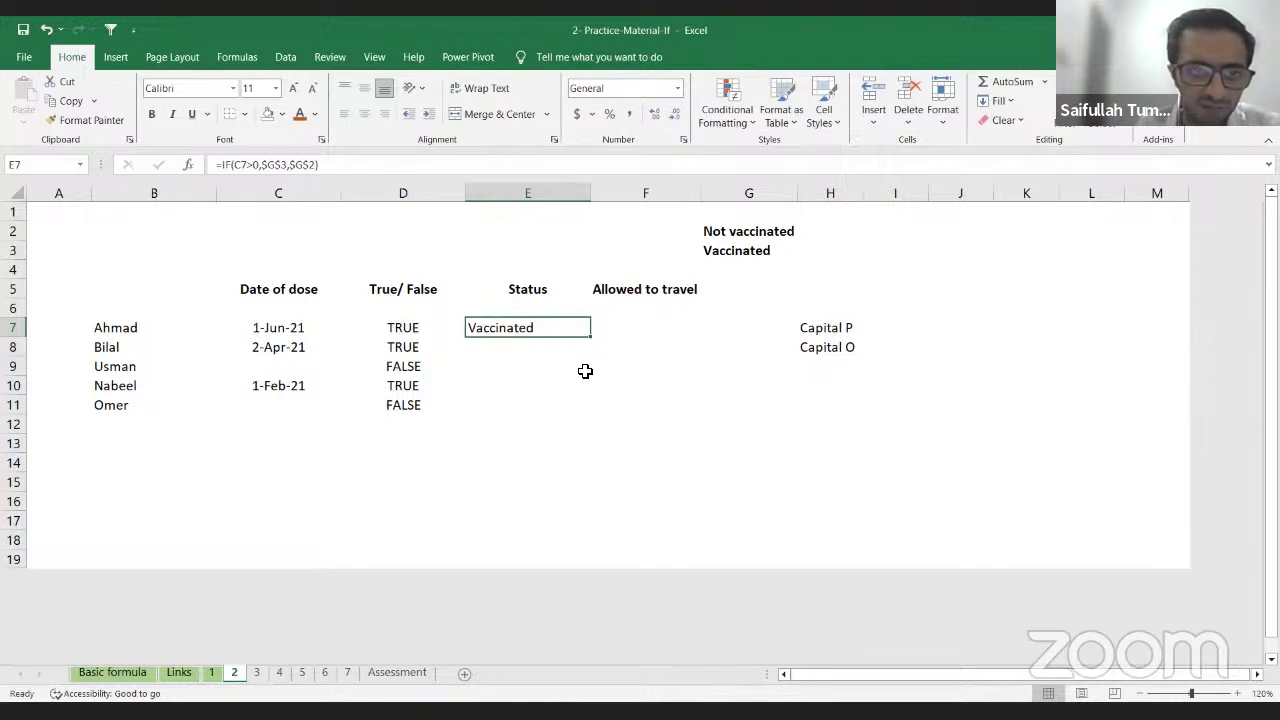
key(Left)
key(Left)
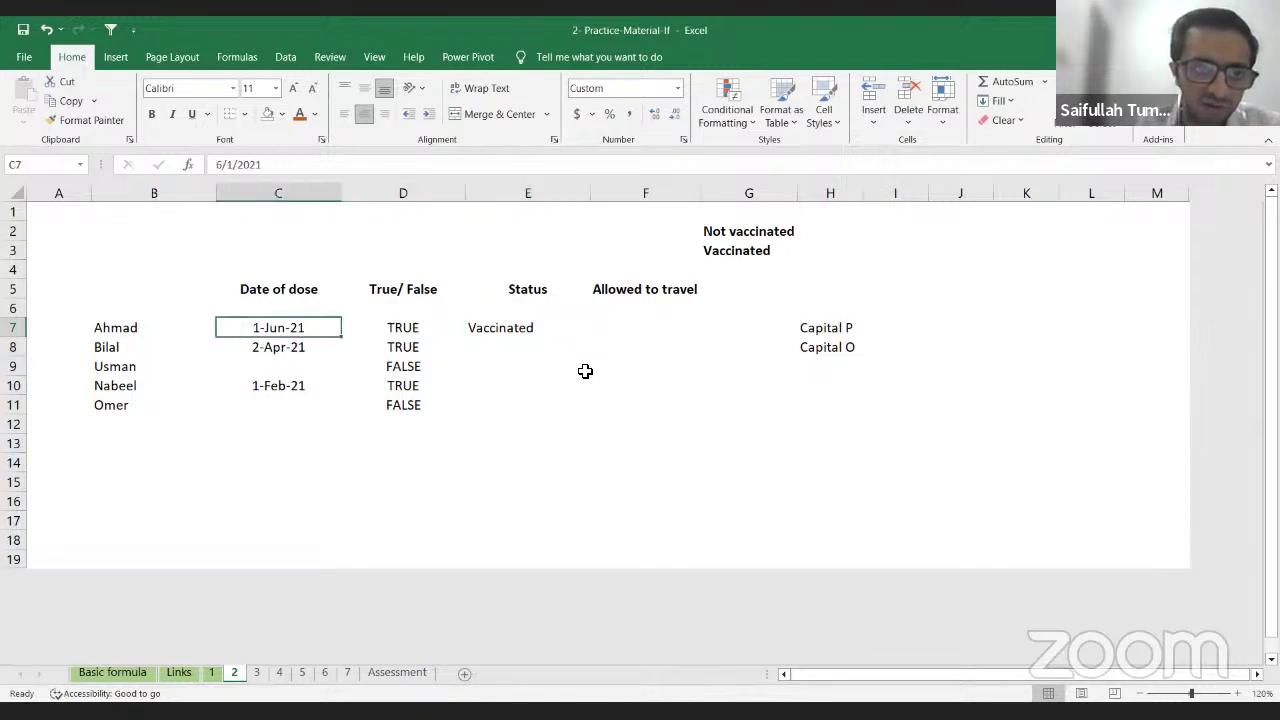
key(Right)
key(Right)
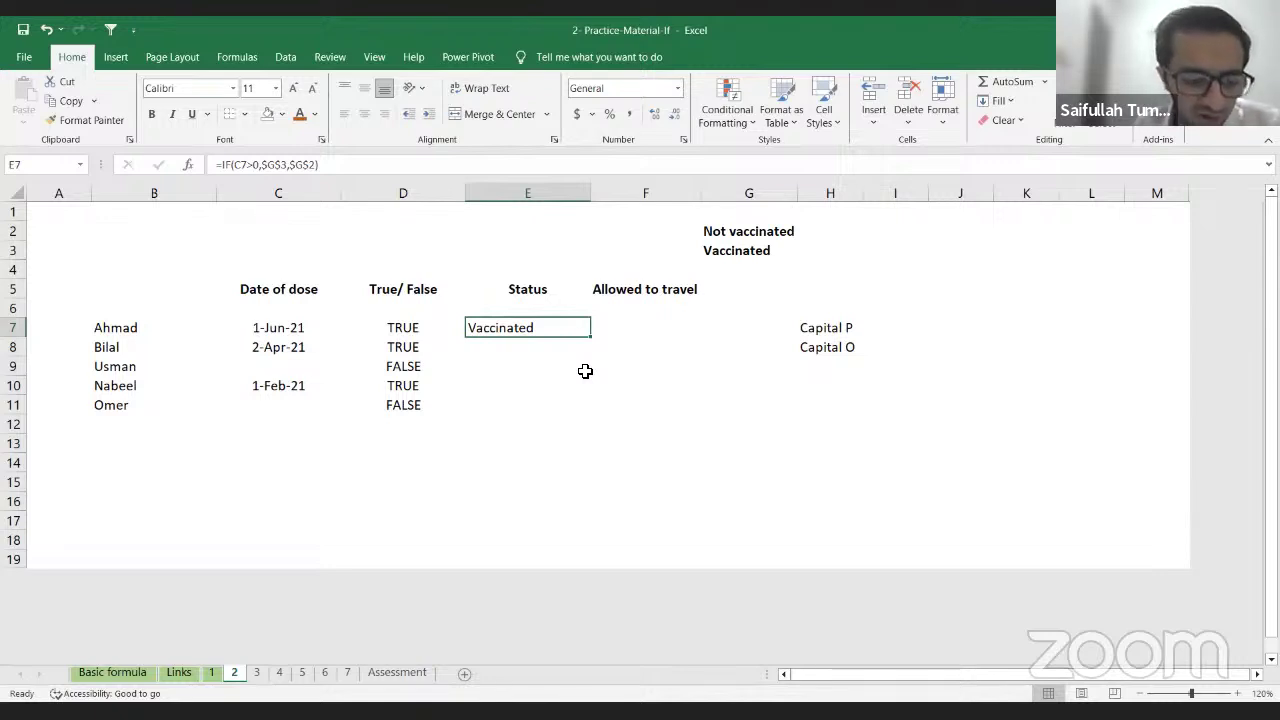
Step: Copy E7's status formula and paste it into E8:E11
key(ctrl+c)
key(Down)
key(shift+Down)
key(shift+Down)
key(shift+Down)
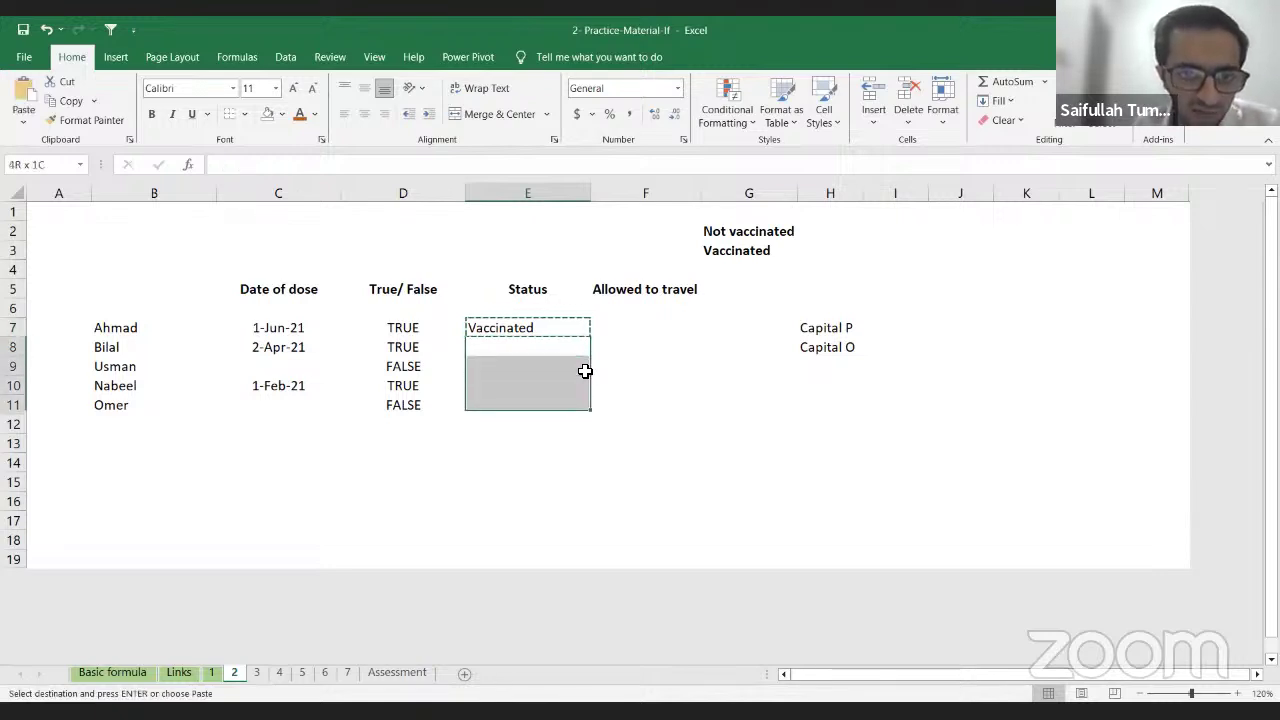
key(ctrl+v)
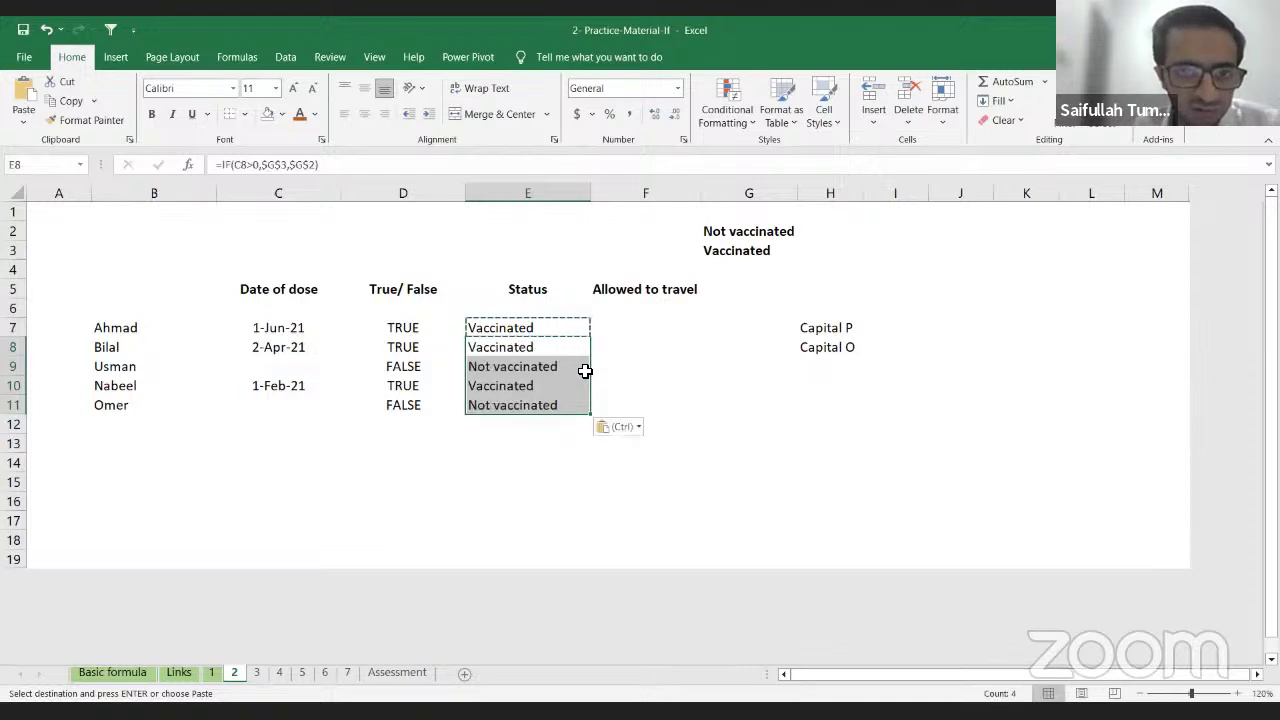
Step: Check the E9 and E10 results against the dose dates in C9 and C10
click(585, 371)
key(Down)
key(Up)
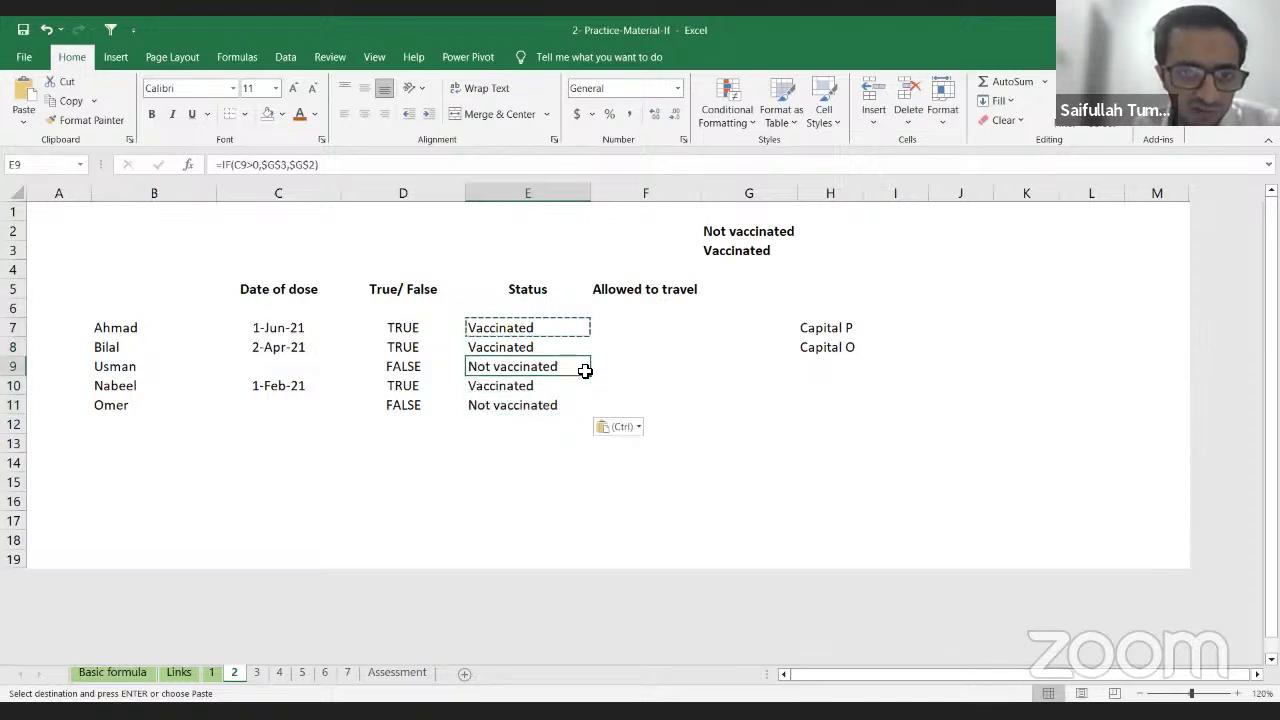
key(Left)
key(Left)
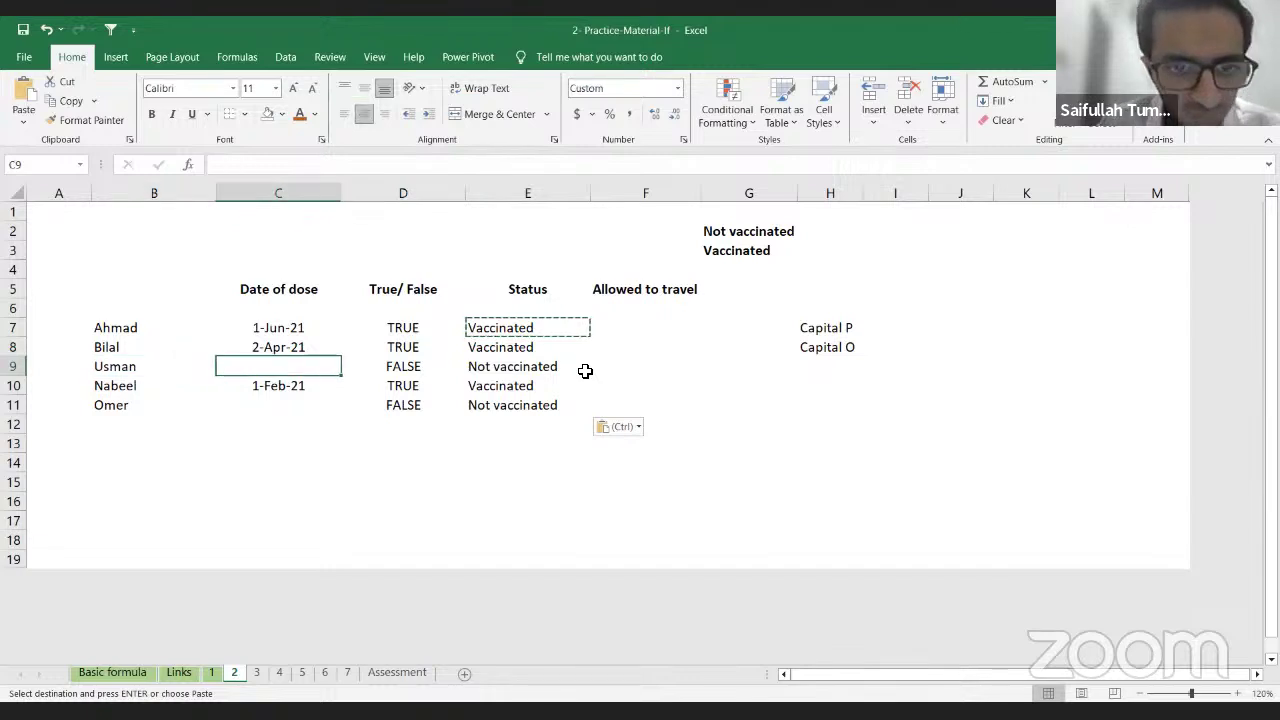
key(Right)
key(Right)
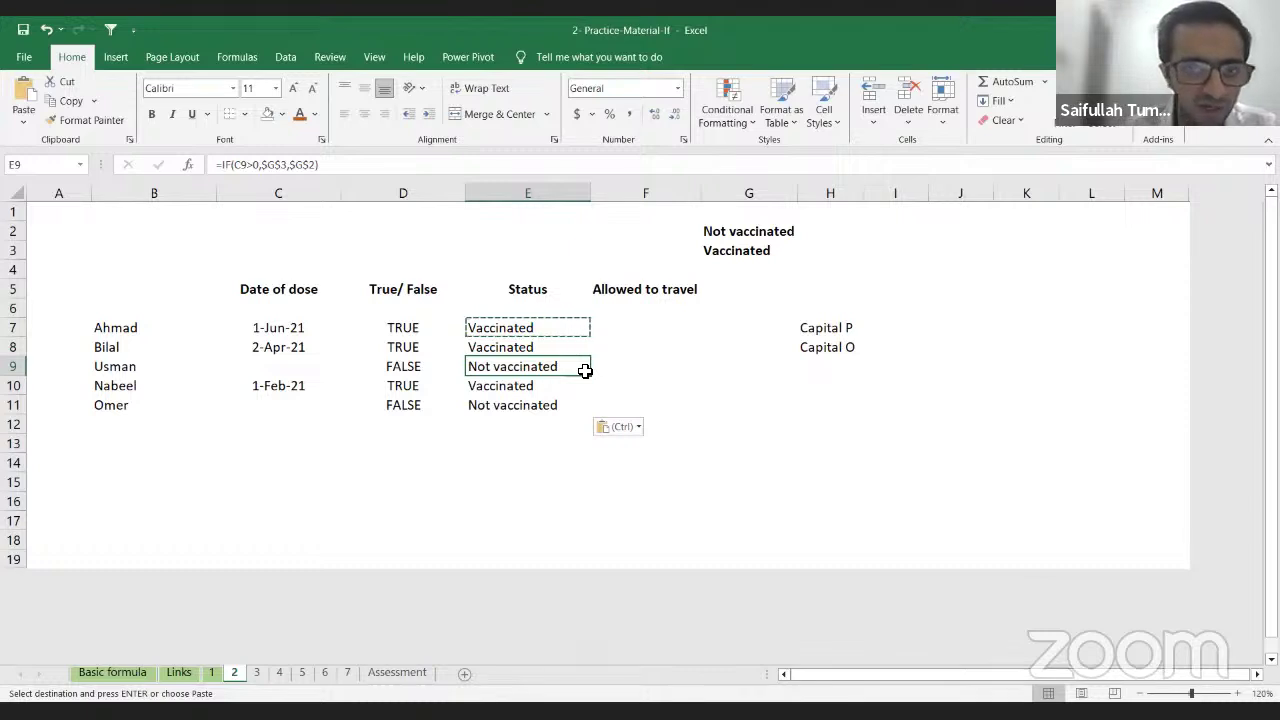
key(Down)
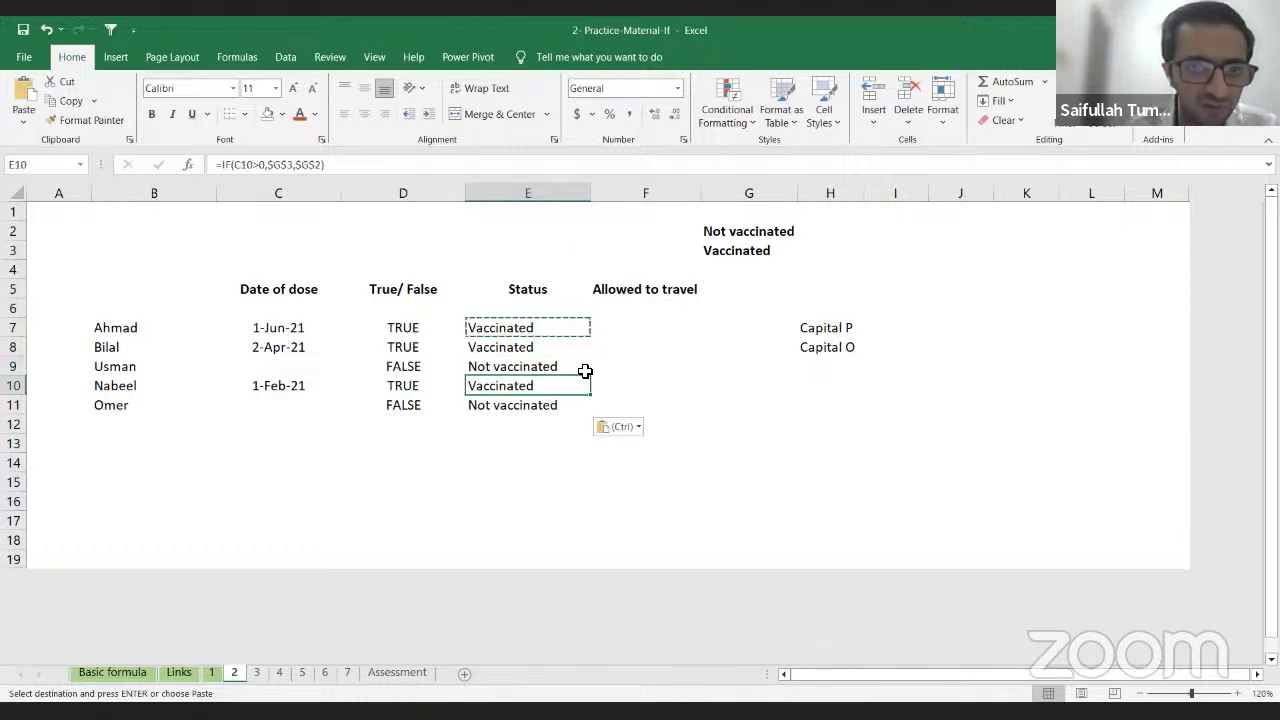
key(Left)
key(Left)
key(Right)
key(Right)
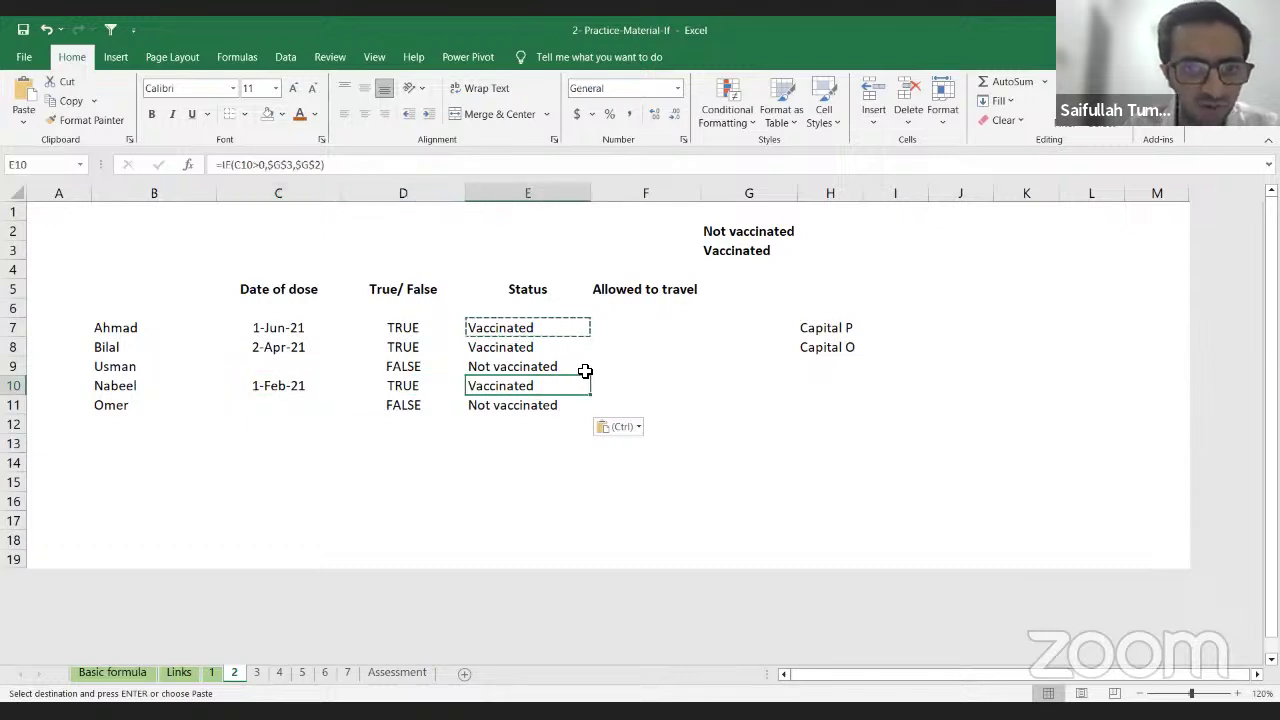
key(Left)
key(Right)
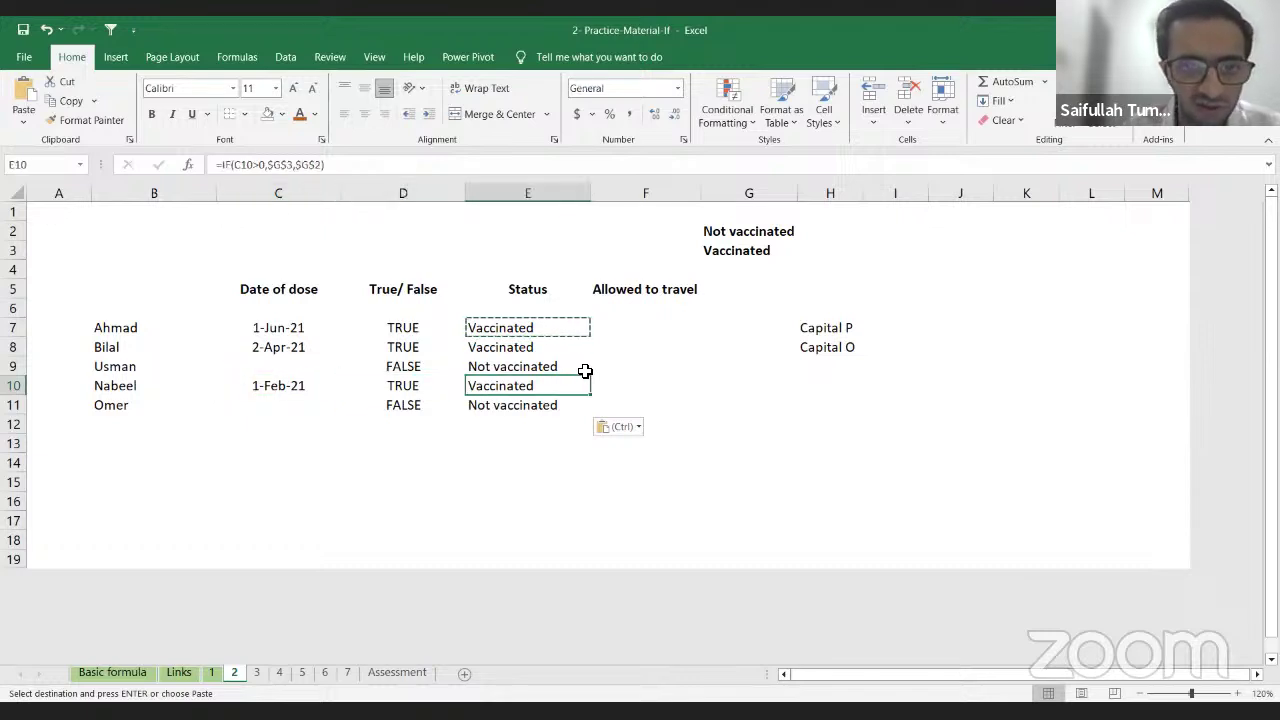
key(Up)
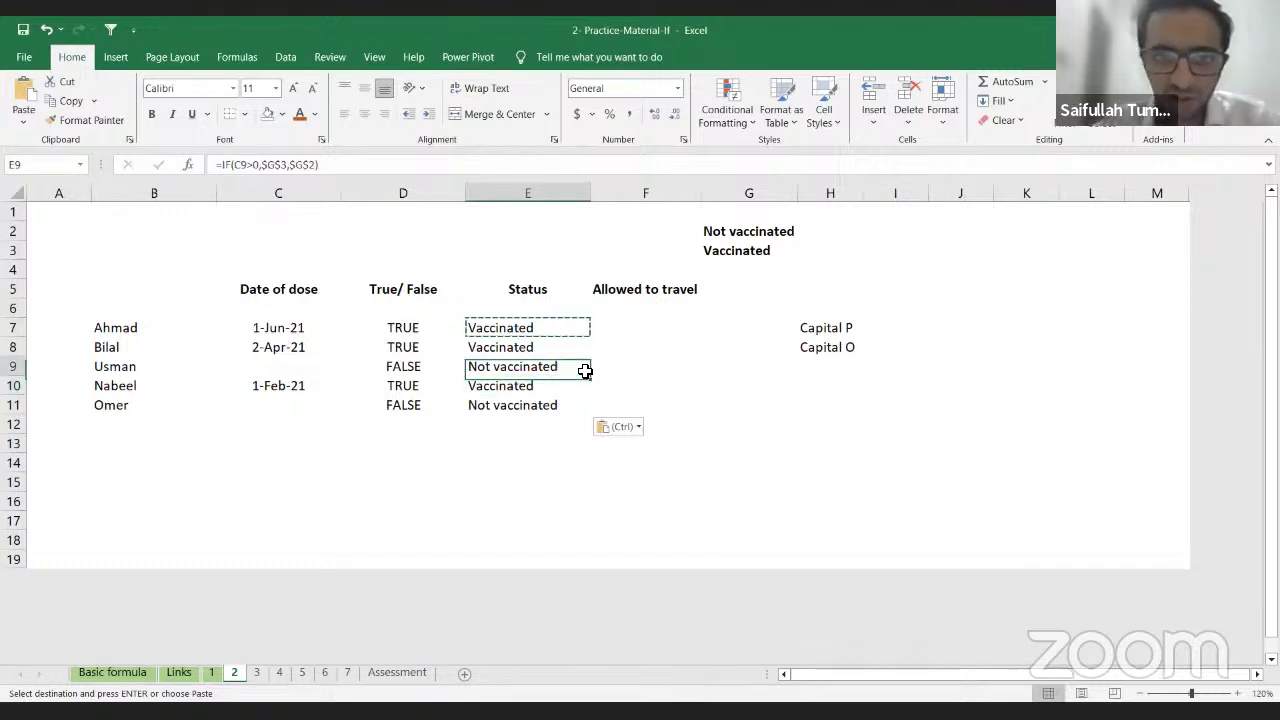
key(Right)
key(Up)
key(Up)
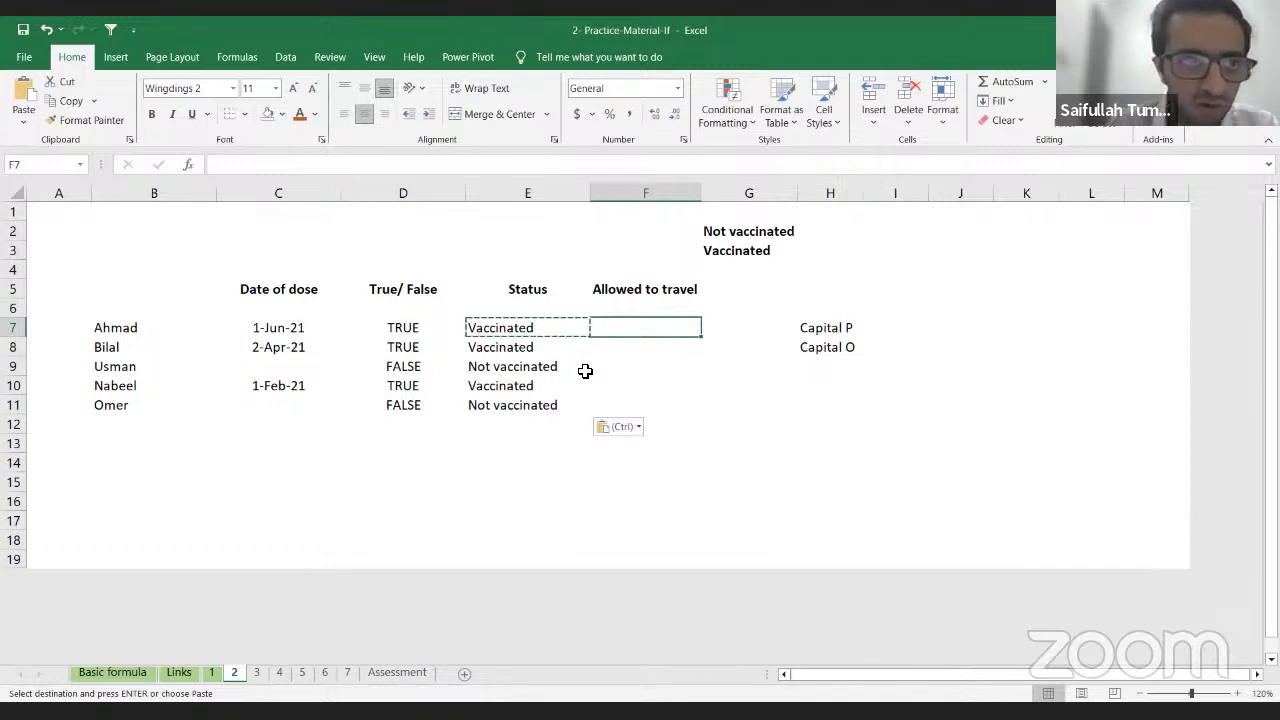
Step: Switch the font of F7:F11 from Wingdings 2 to Calibri
key(shift+Down)
key(shift+Down)
key(shift+Down)
key(shift+Down)
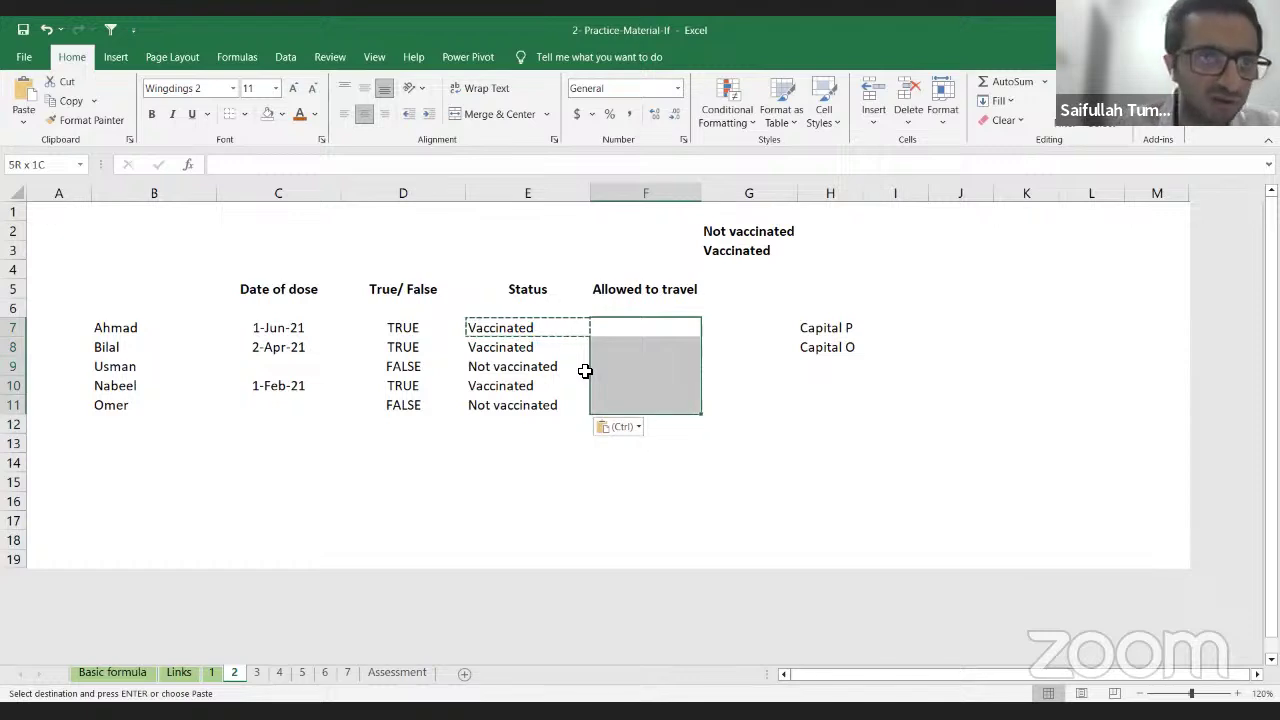
click(232, 89)
scroll(208, 149, up, 20)
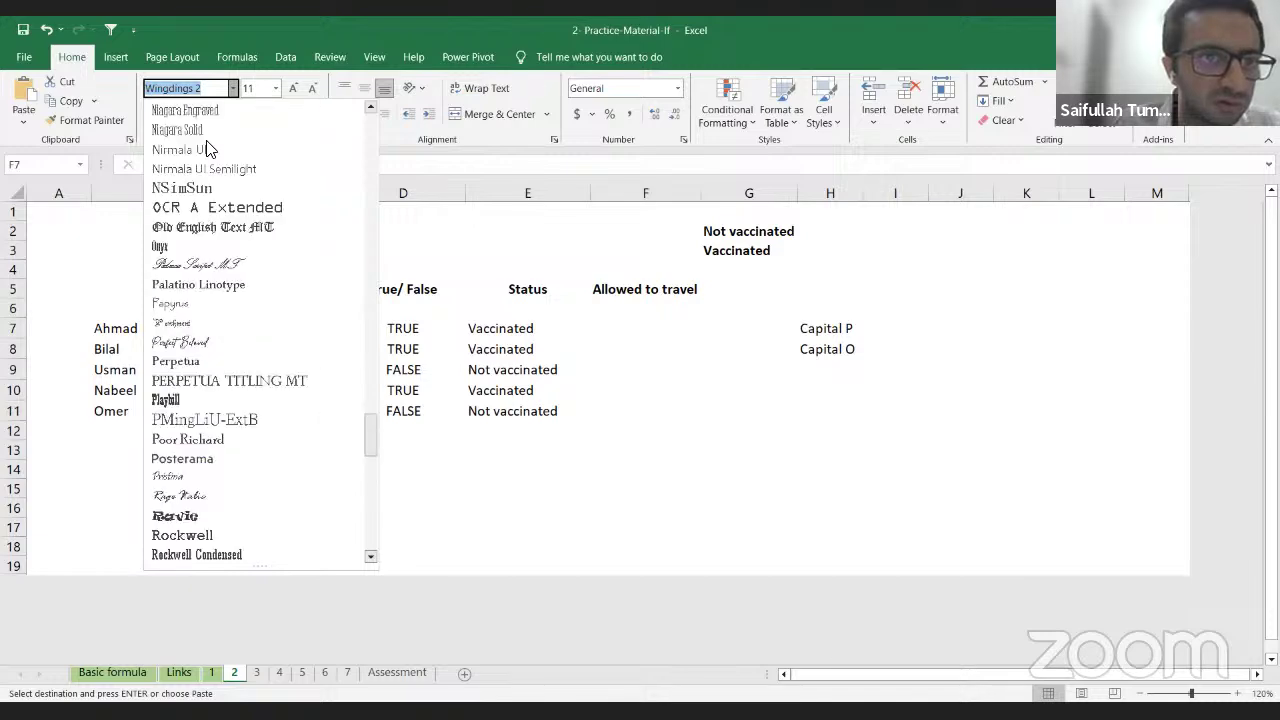
scroll(208, 149, up, 15)
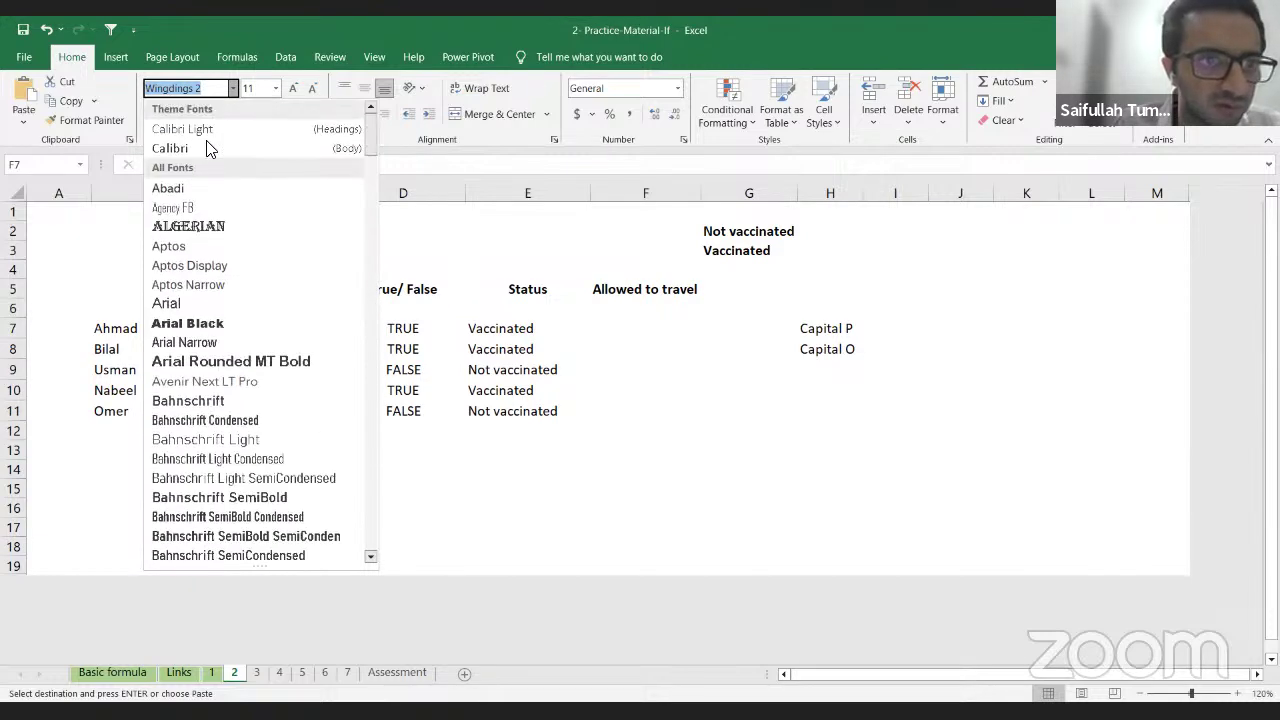
click(206, 150)
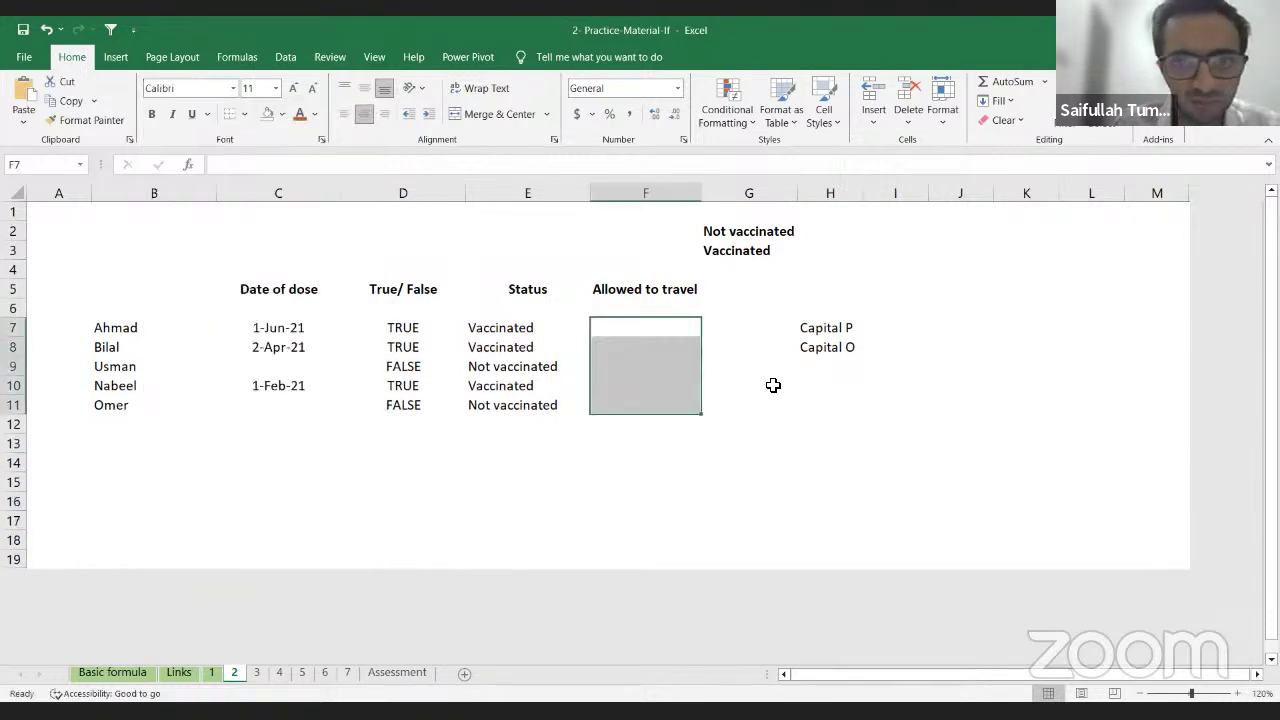
click(650, 333)
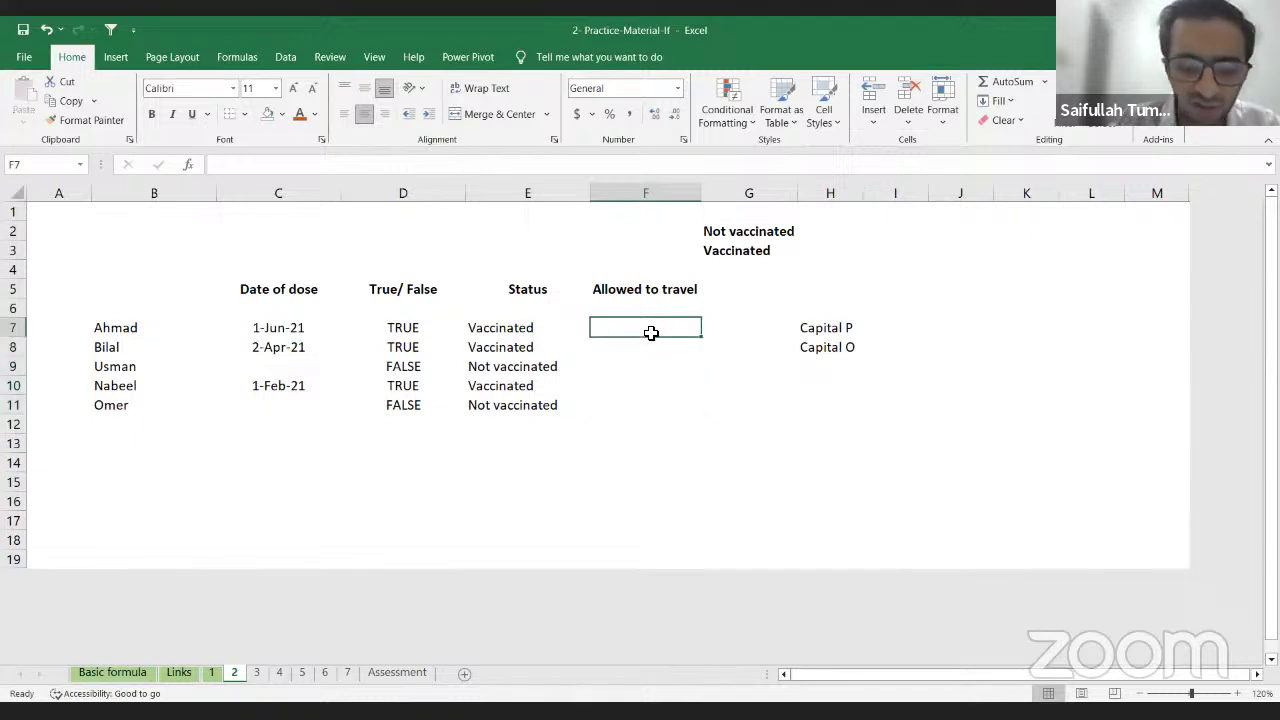
Step: Begin F7's formula as =IF(E7=$G$3, testing Ahmad's status against the absolute Vaccinated label
text(=f)
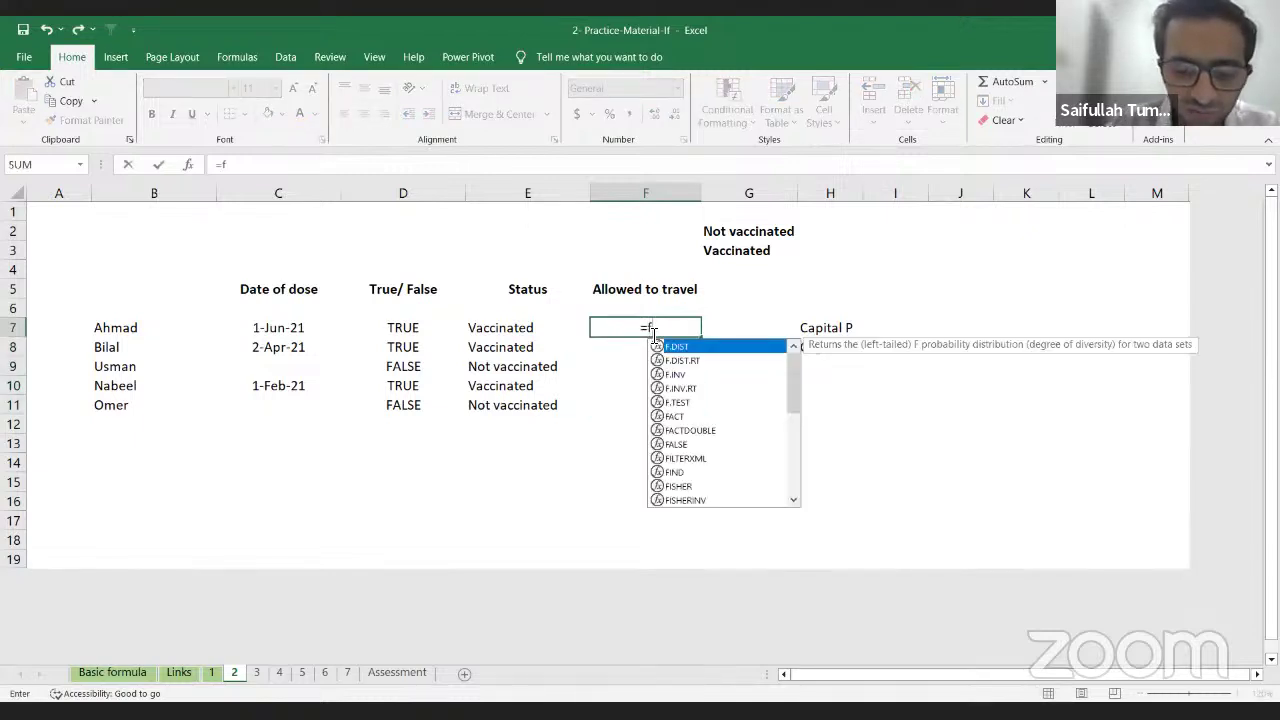
key(BackSpace)
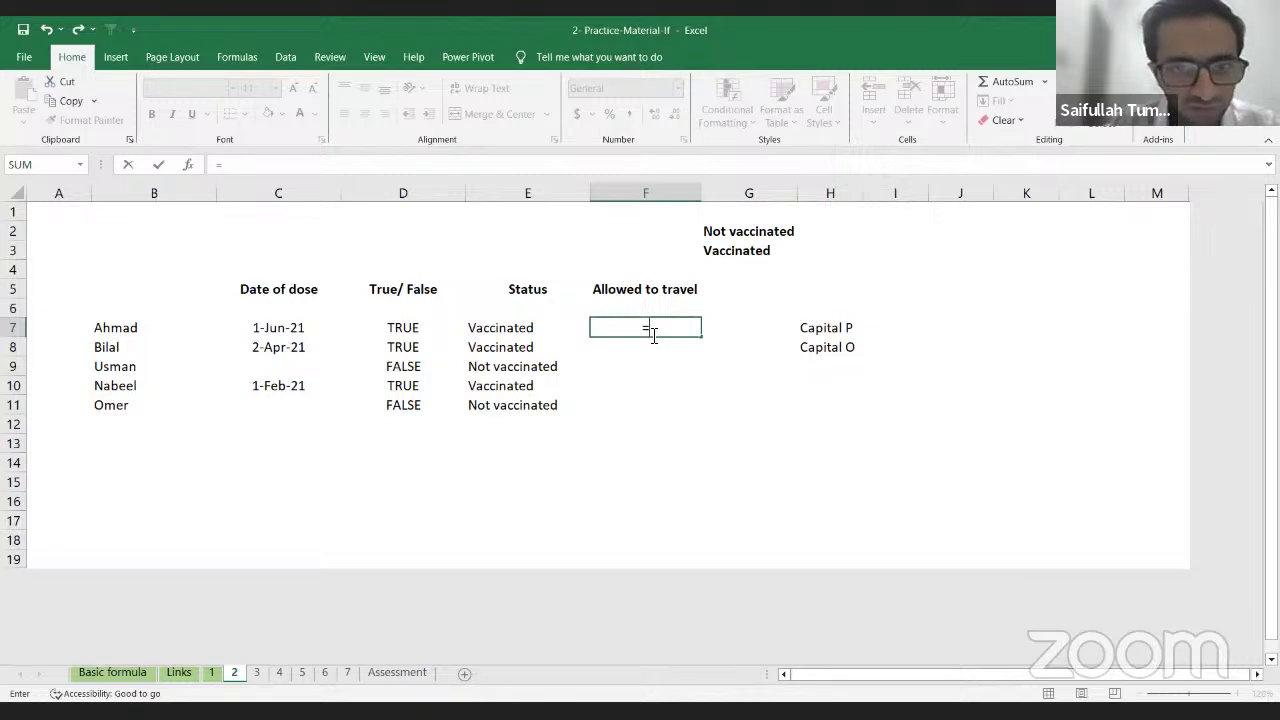
text(if)
key(Tab)
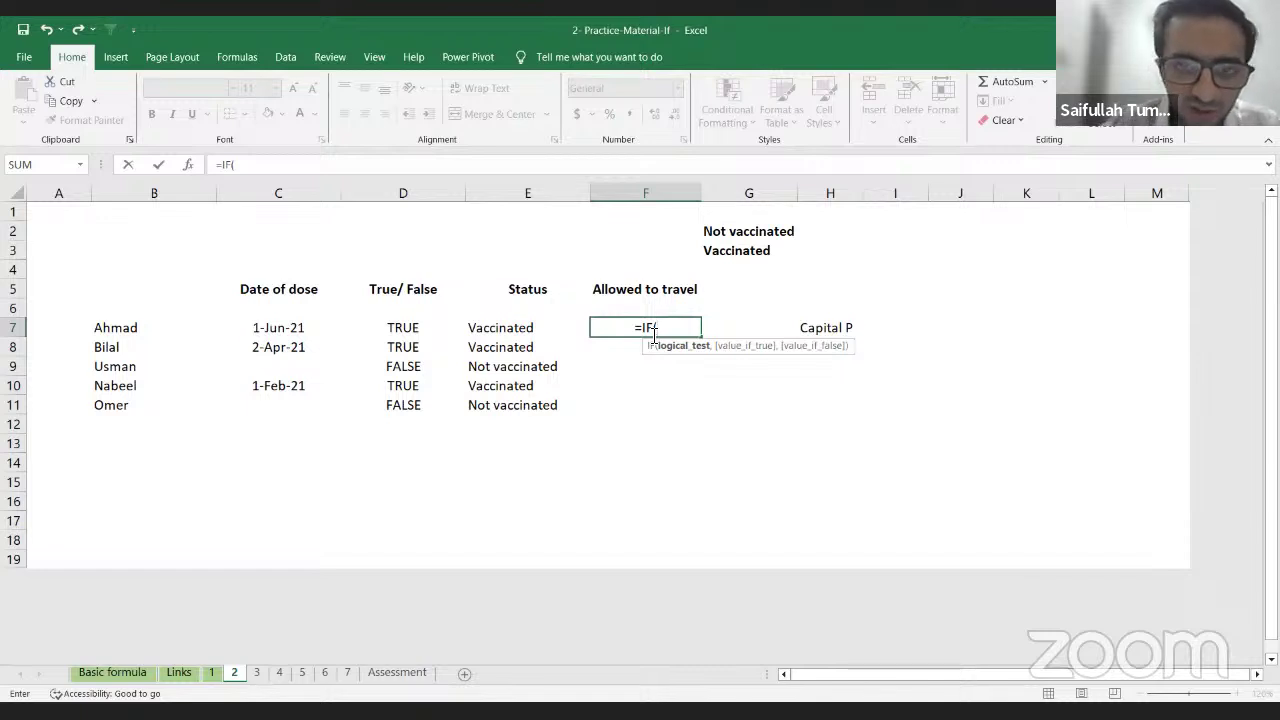
key(Left)
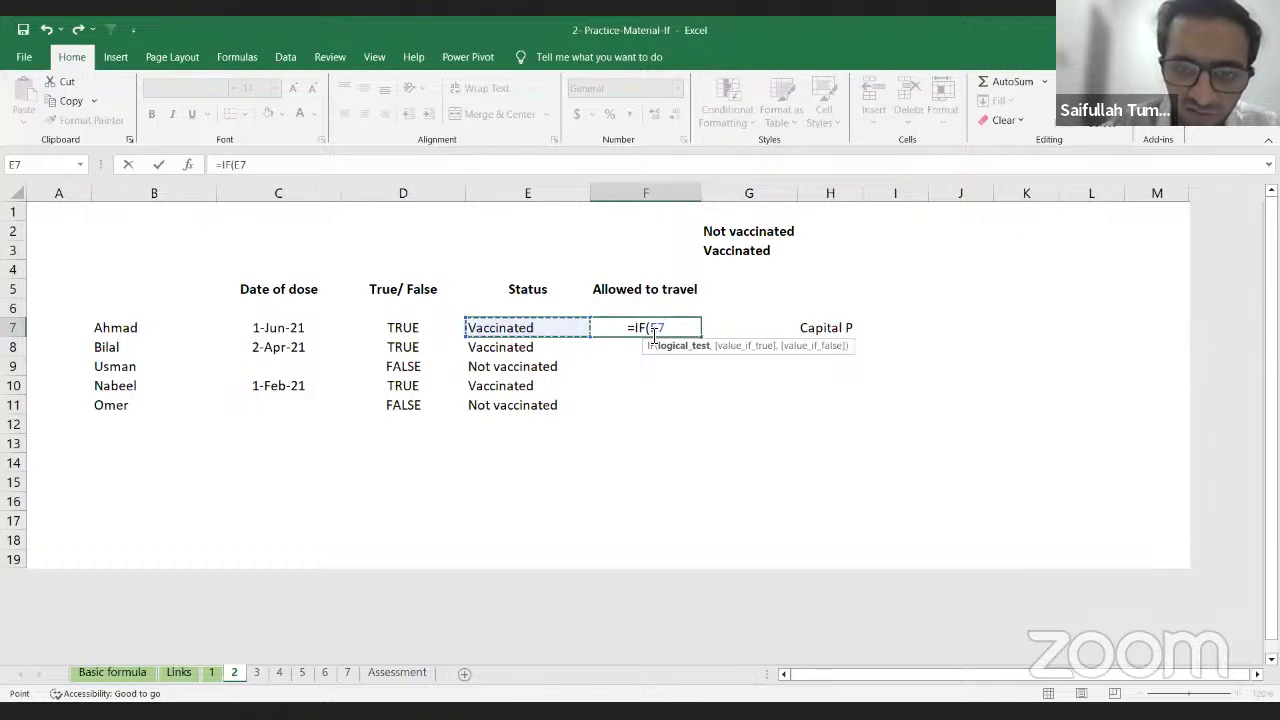
text(=)
key(Right)
key(Up)
key(Up)
key(Up)
key(Up)
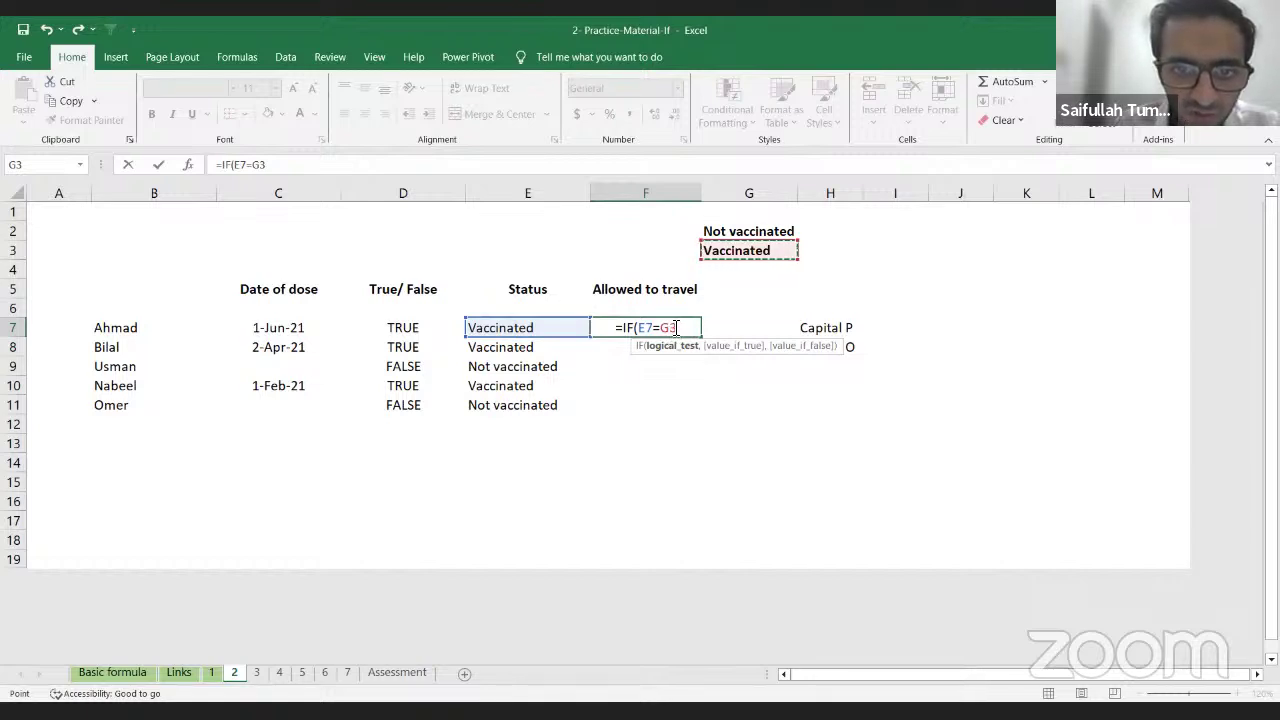
click(677, 328)
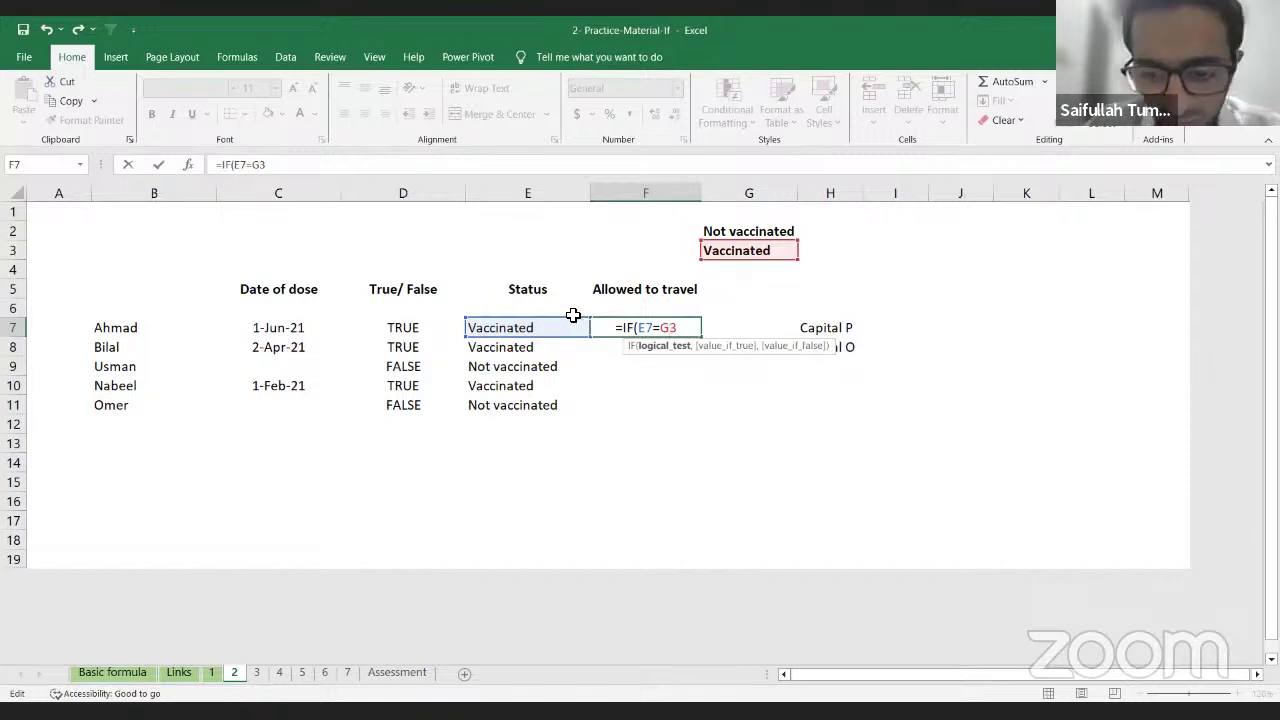
key(F4)
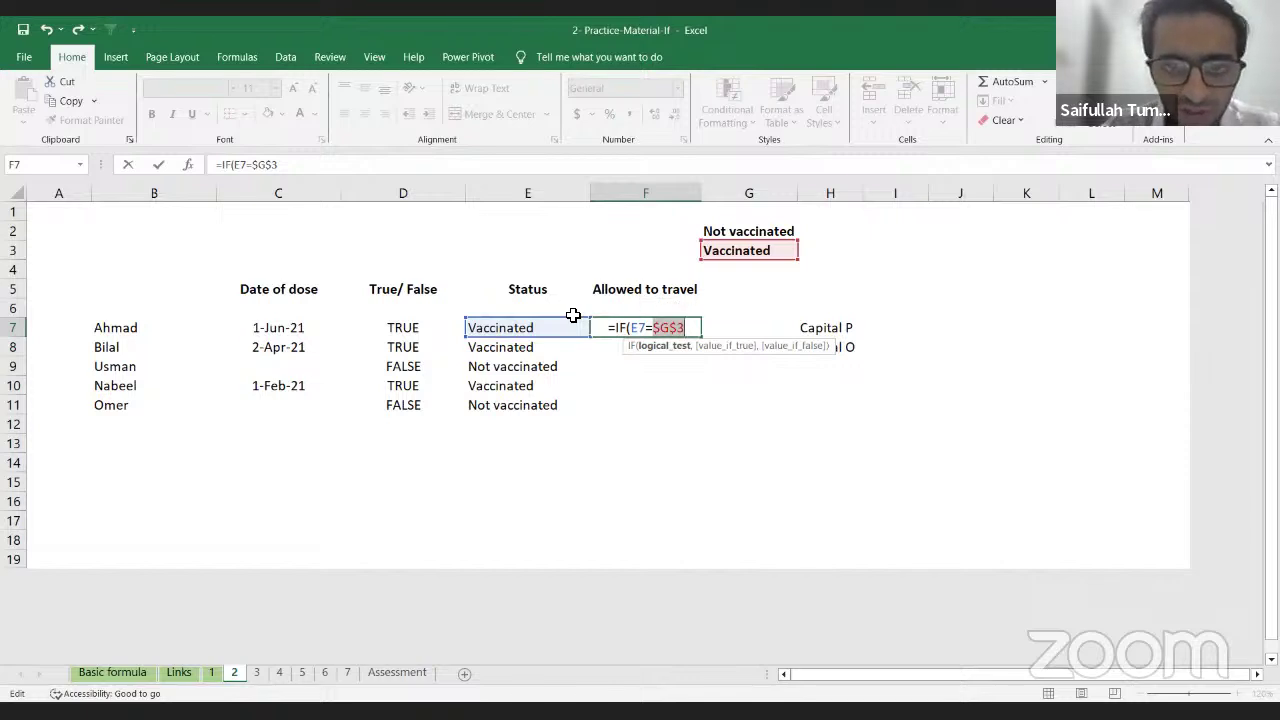
Step: Complete F7 as =IF(E7=$G$3,"P","O") so Ahmad's result shows P
text(,)
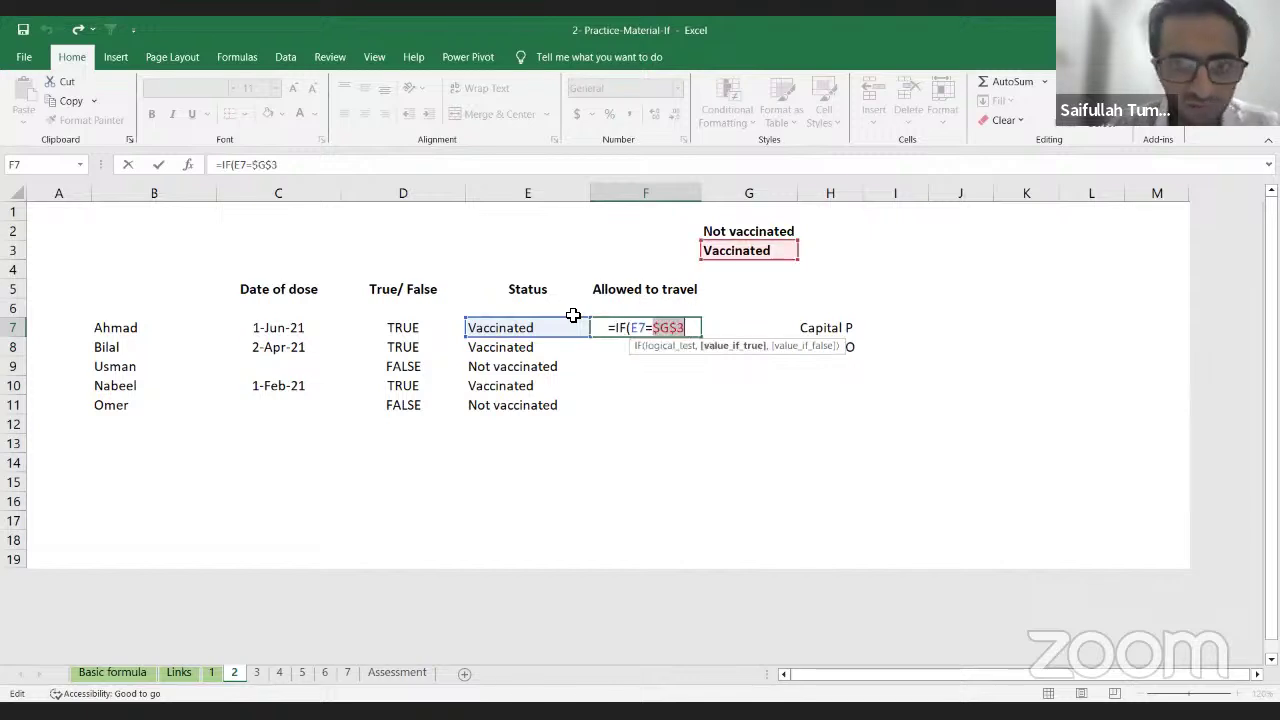
text(,)
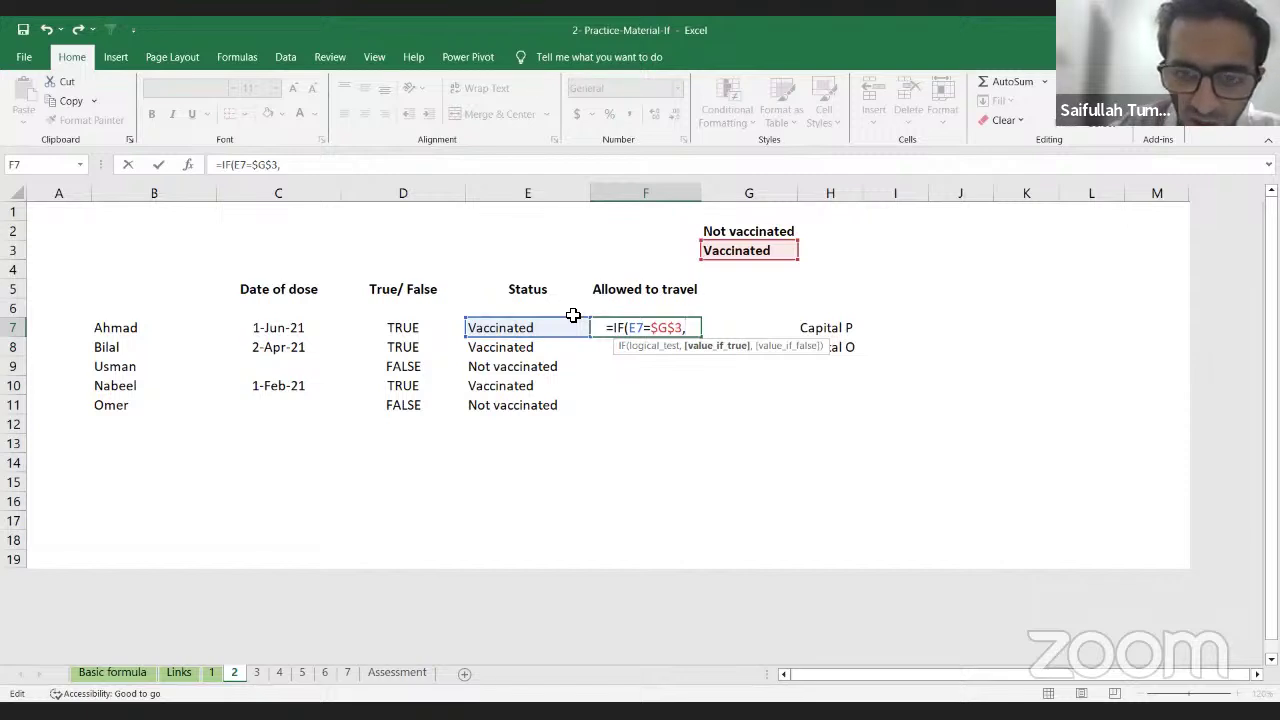
text(")
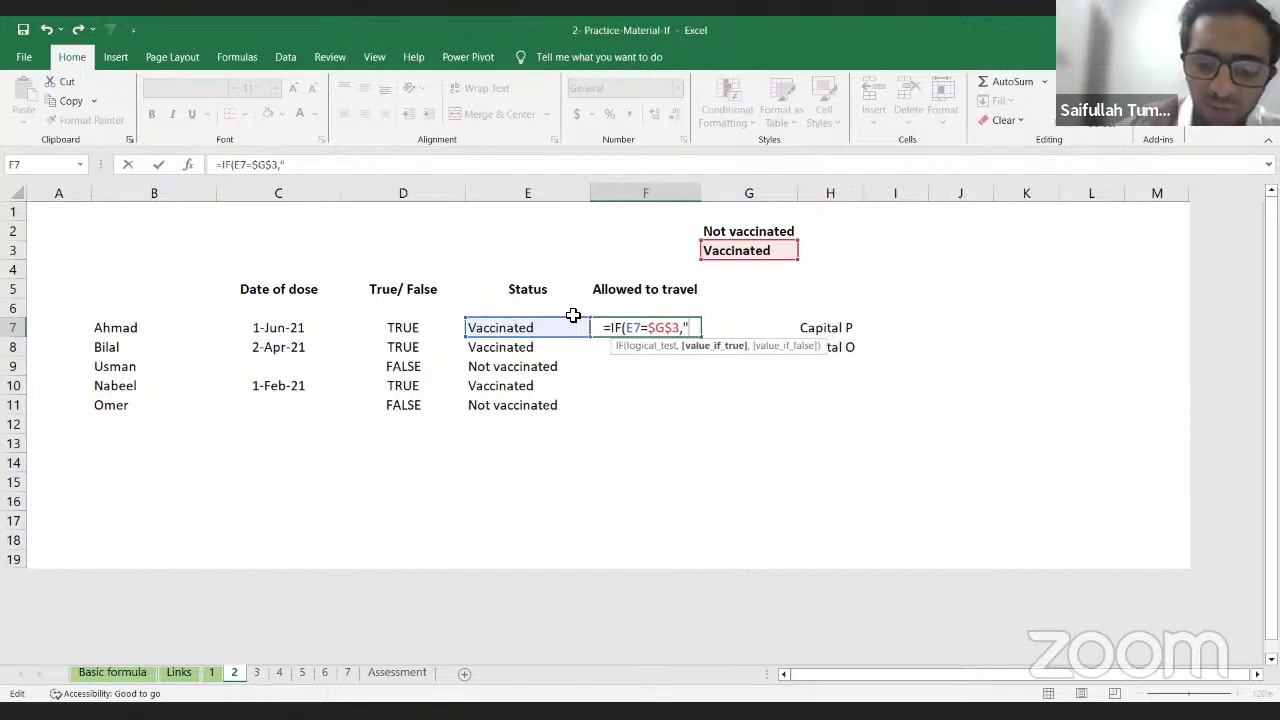
text(P)
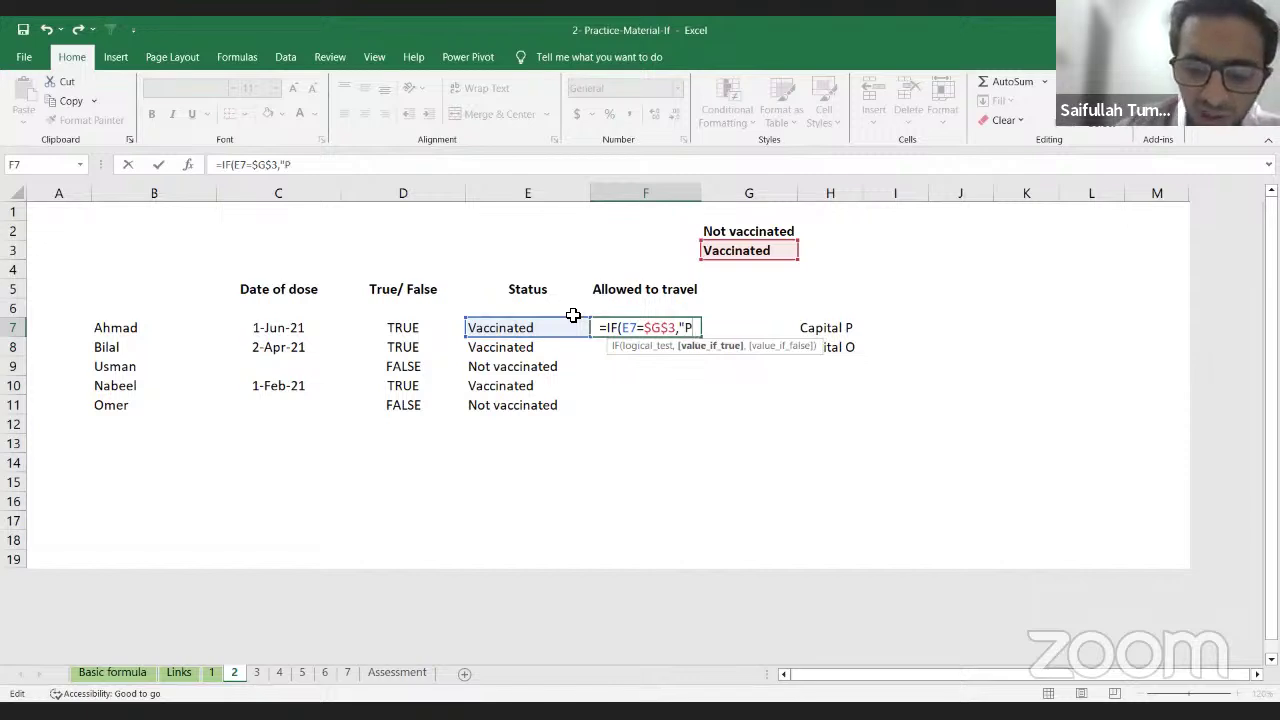
text(")
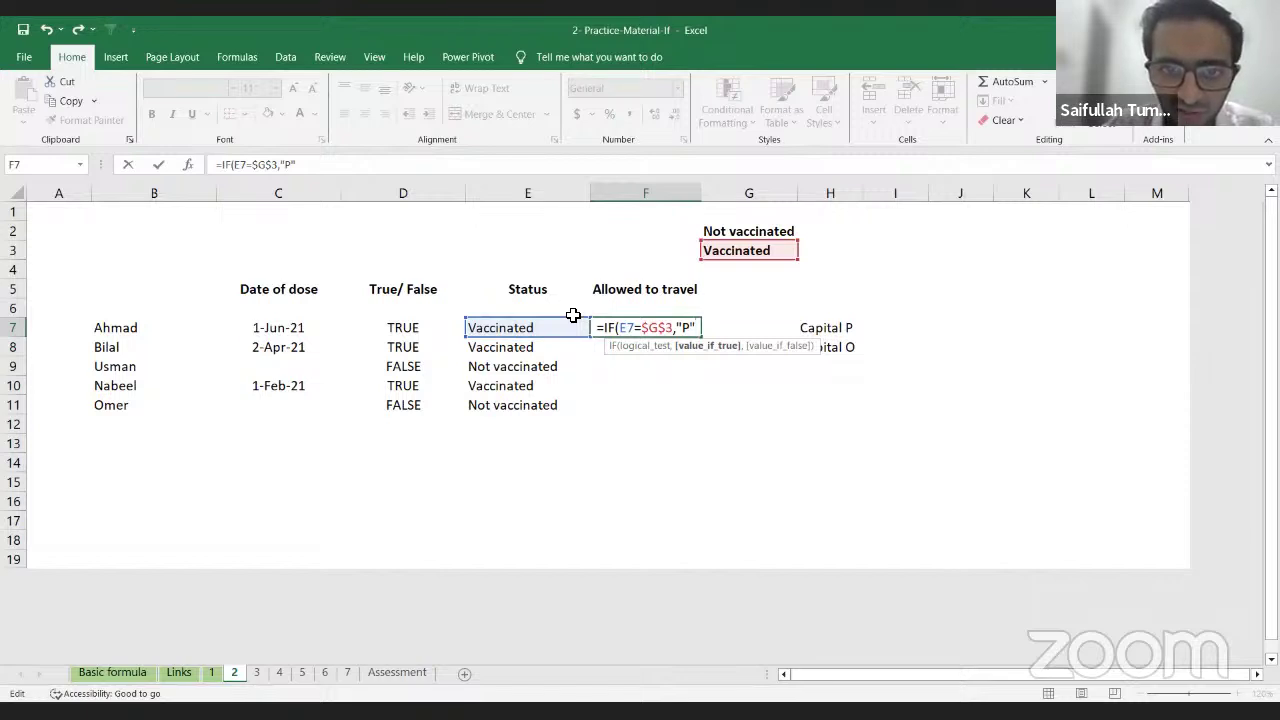
text(,)
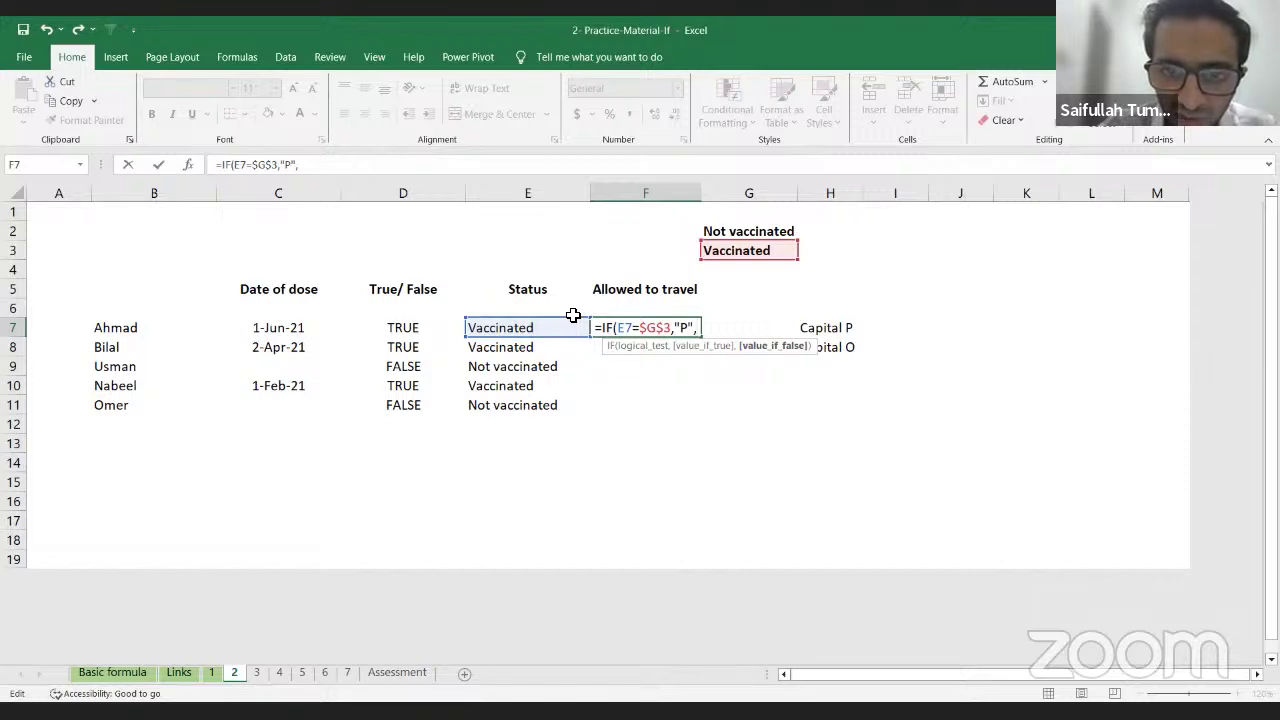
text(")
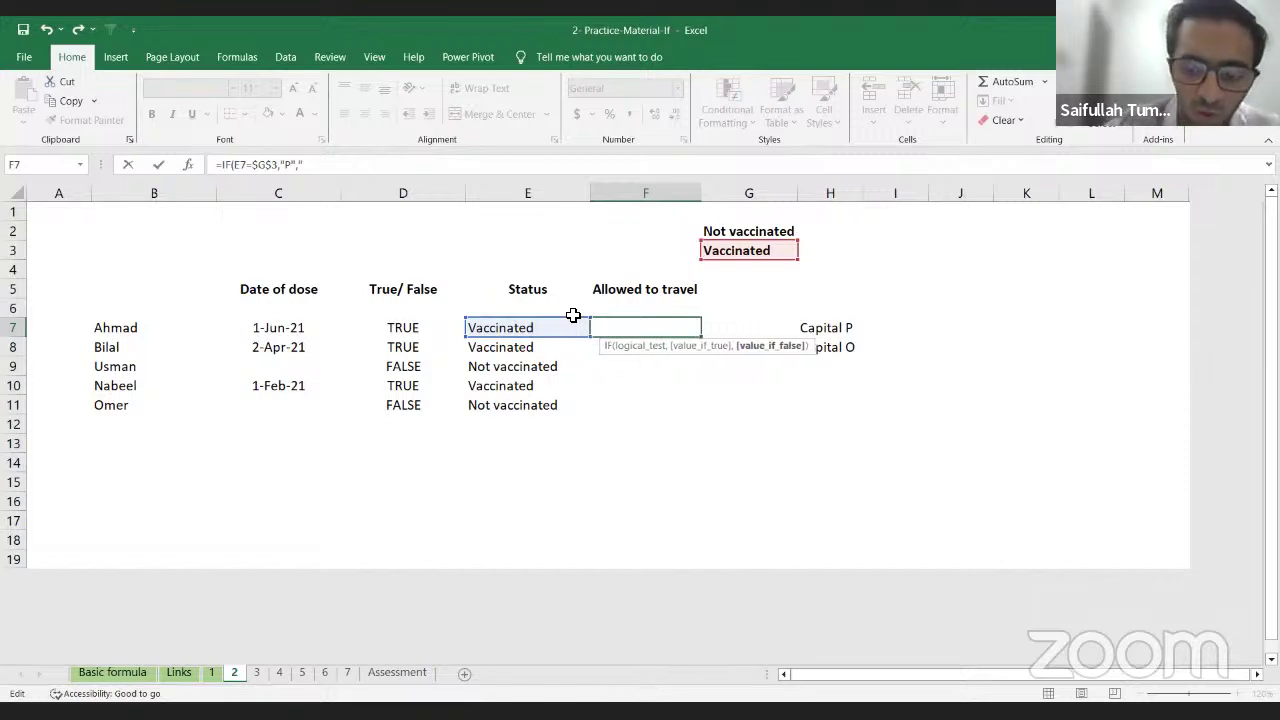
text(O)
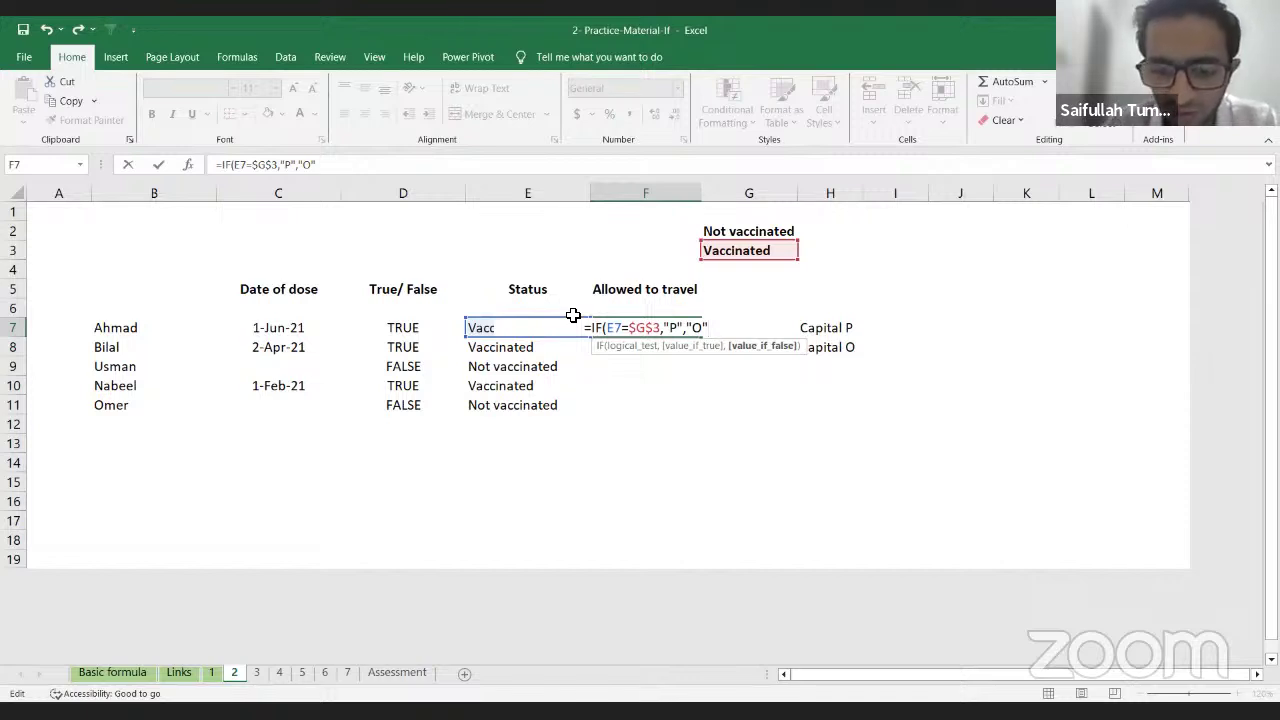
text())
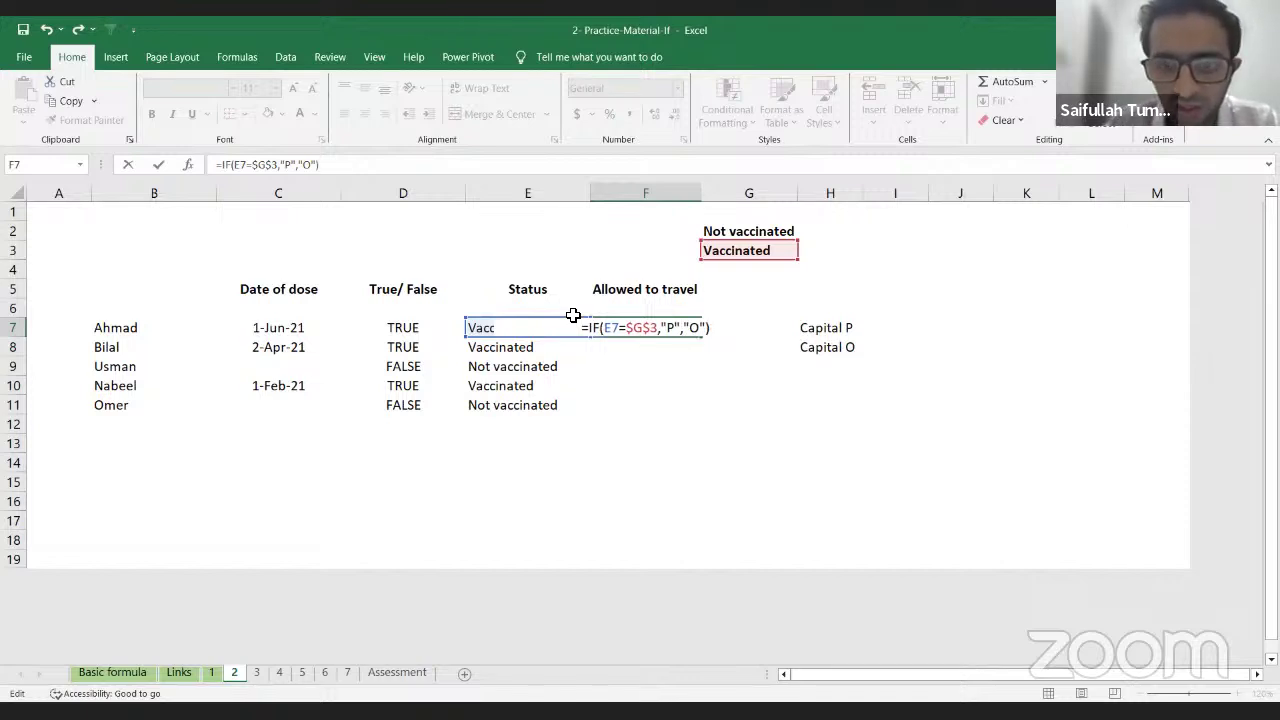
key(Return)
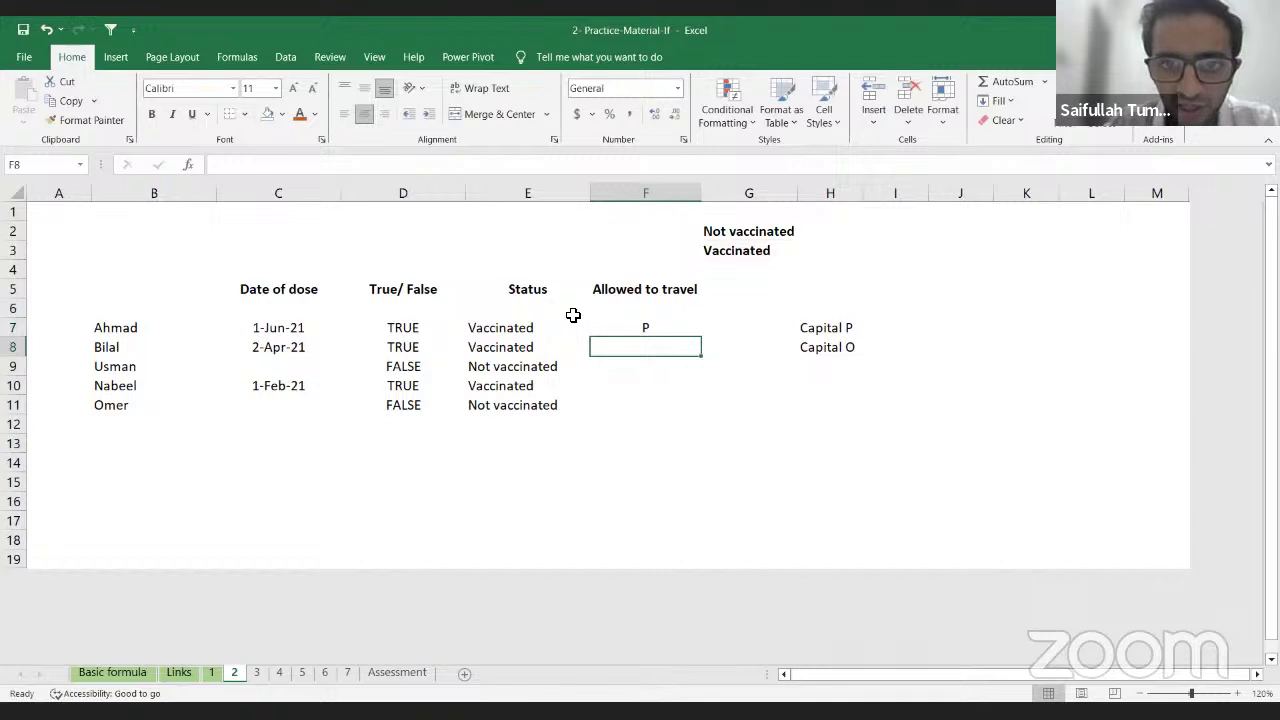
Step: Fill the F7 travel formula down through F11 with Ctrl+D
key(Up)
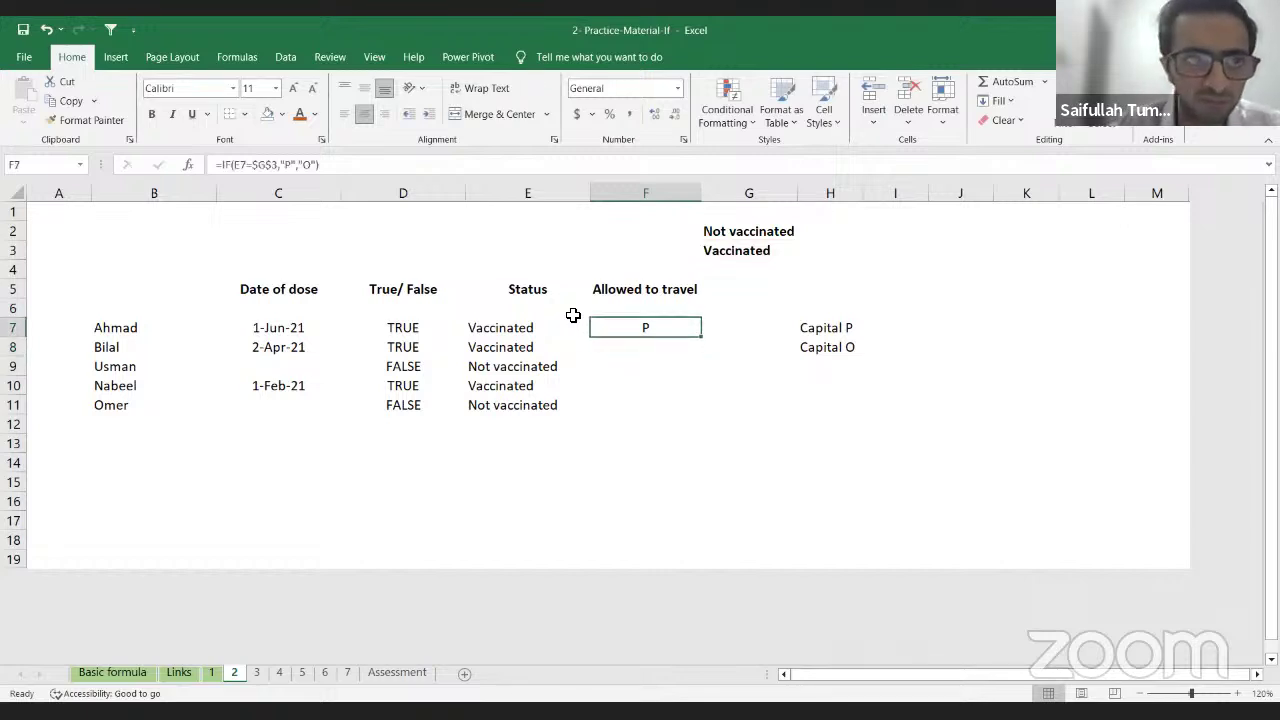
key(shift+Down)
key(shift+Down)
key(shift+Down)
key(shift+Down)
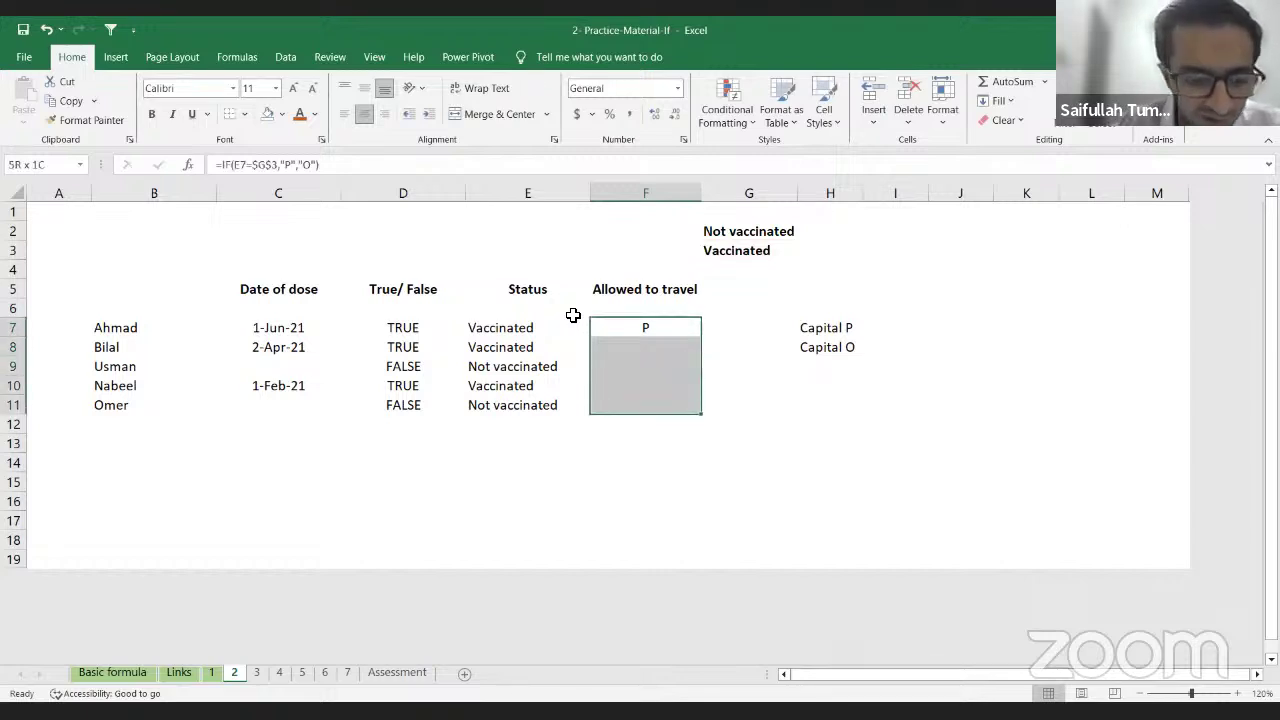
key(ctrl+d)
Step: Check the copied IF formulas in F8 and F9, then return to F7
key(Down)
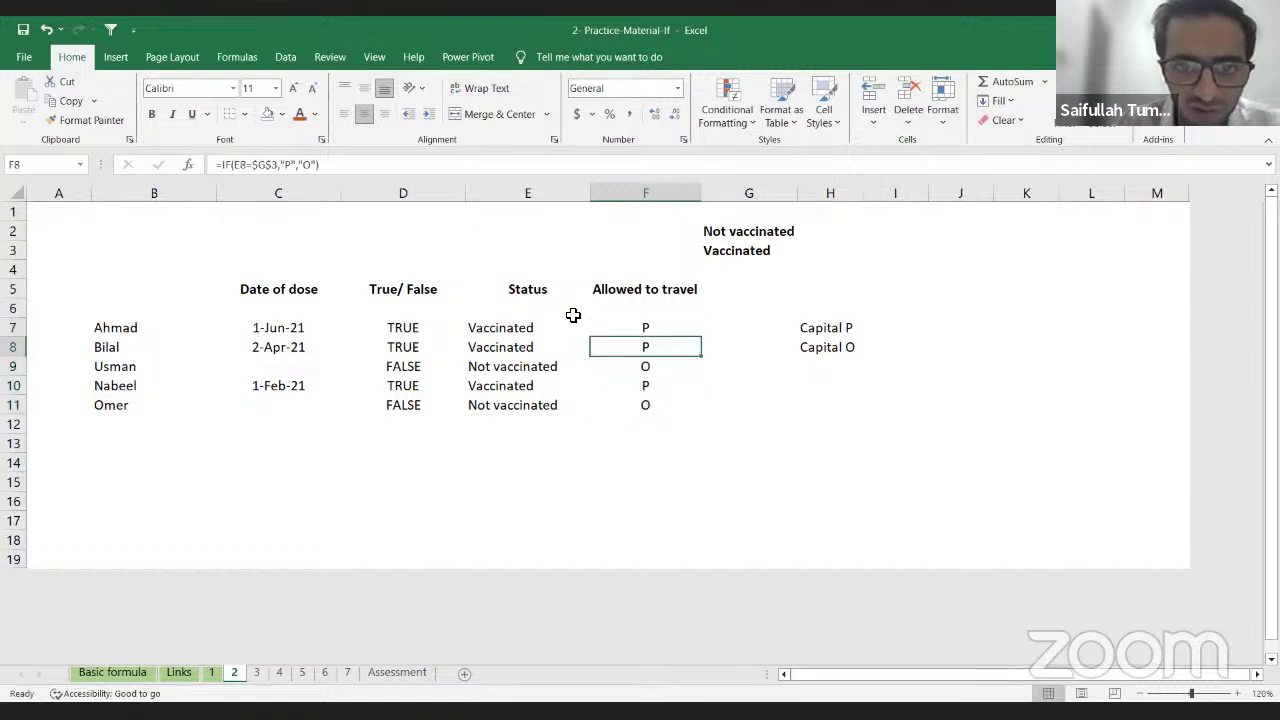
key(F2)
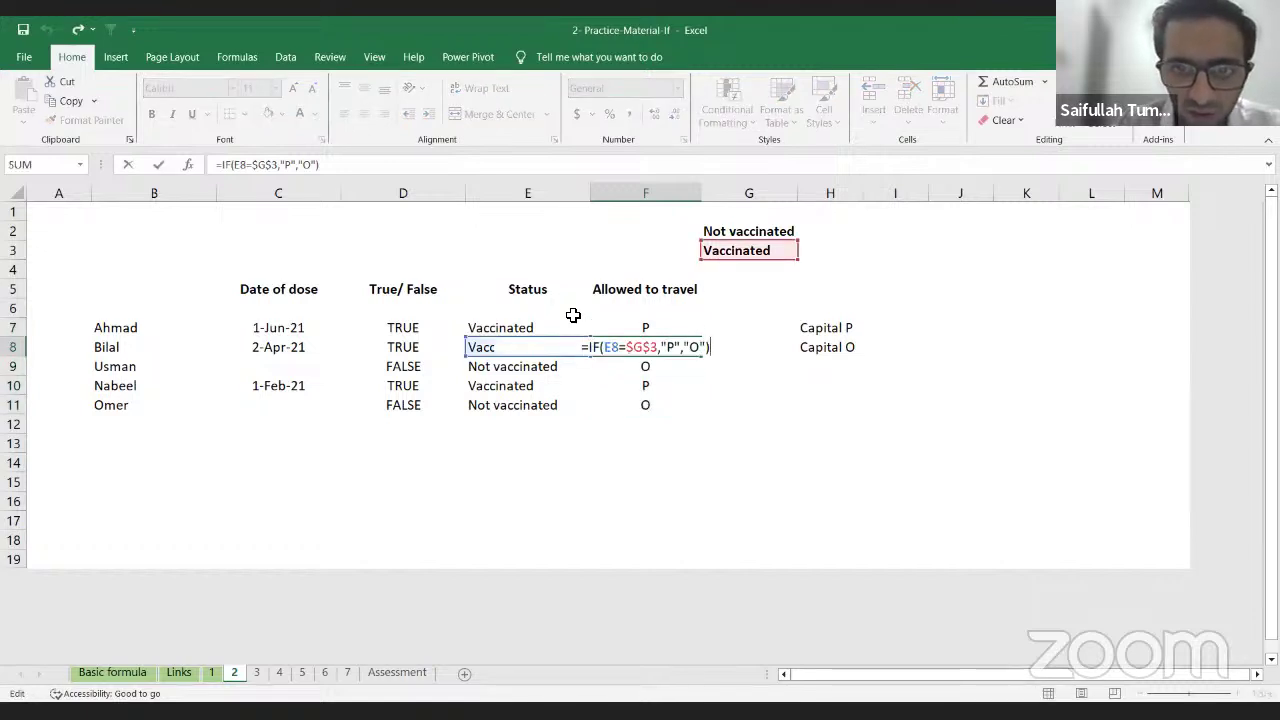
key(Return)
key(F2)
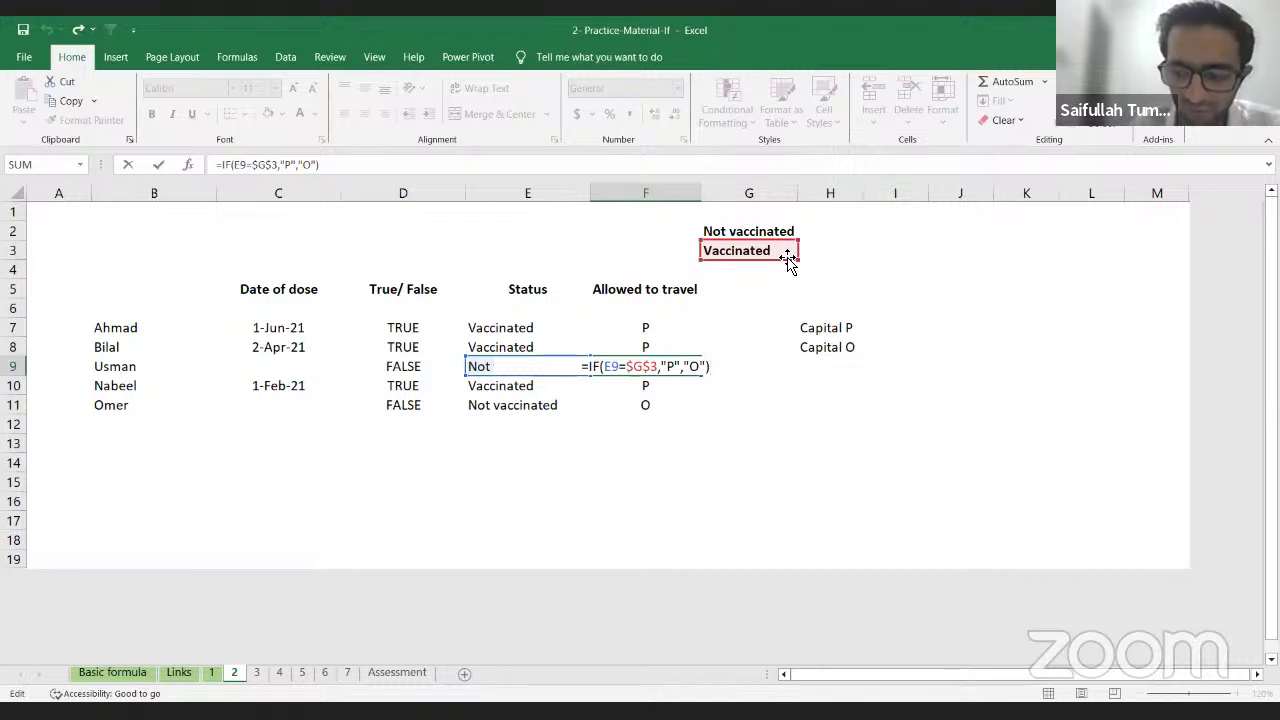
key(Return)
key(Up)
key(Up)
key(Up)
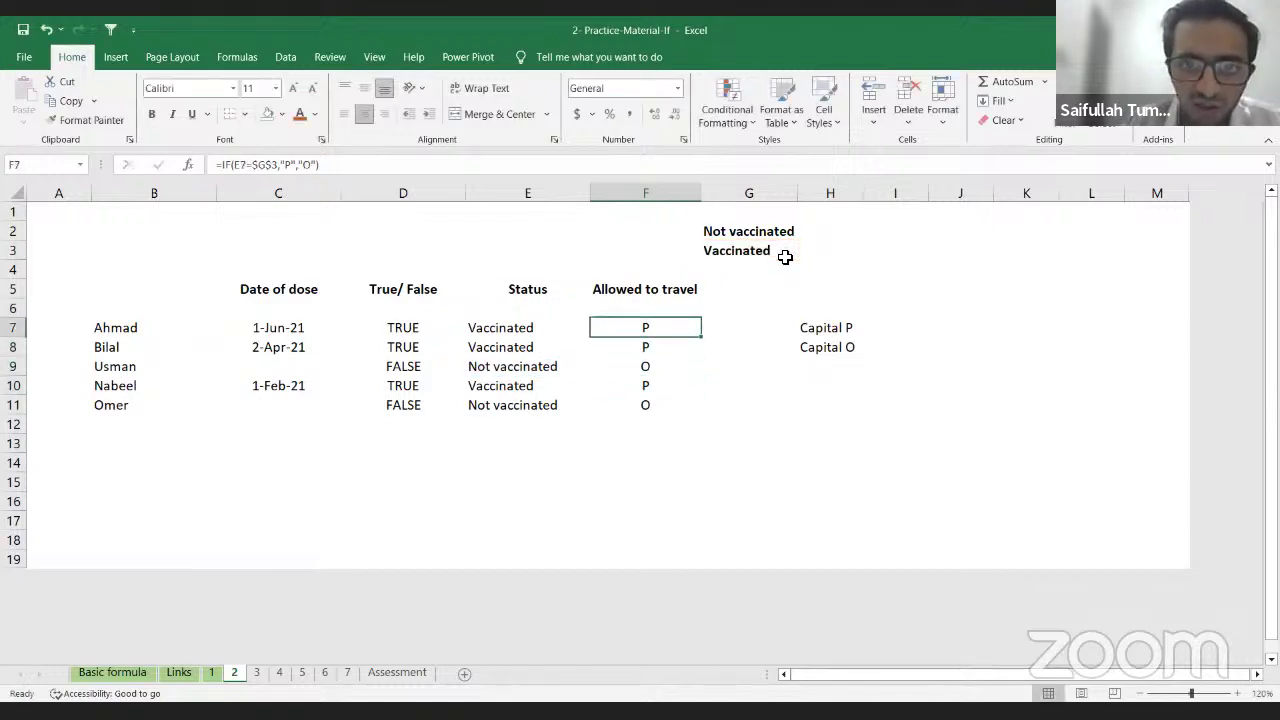
key(Down)
key(Down)
key(Down)
key(Up)
key(Up)
key(Up)
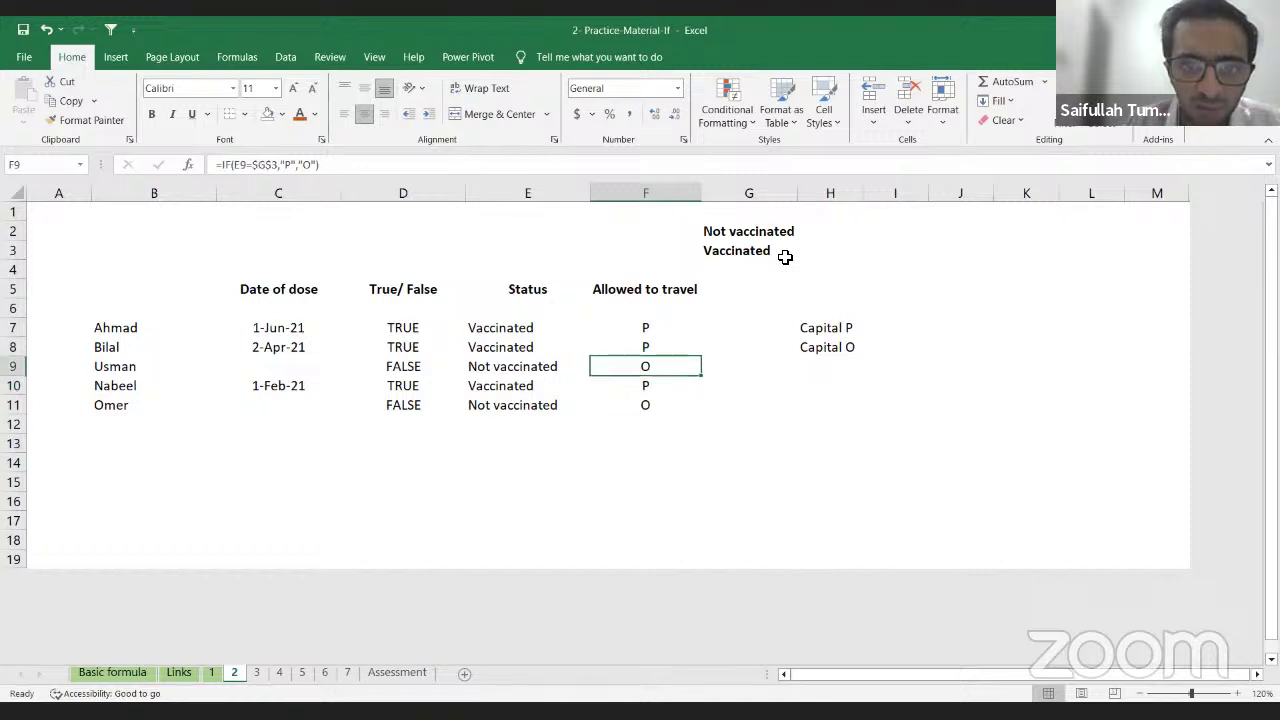
Step: Apply the Wingdings 2 font to the travel results in F7:F11
key(shift+Down)
key(shift+Down)
key(shift+Down)
key(shift+Down)
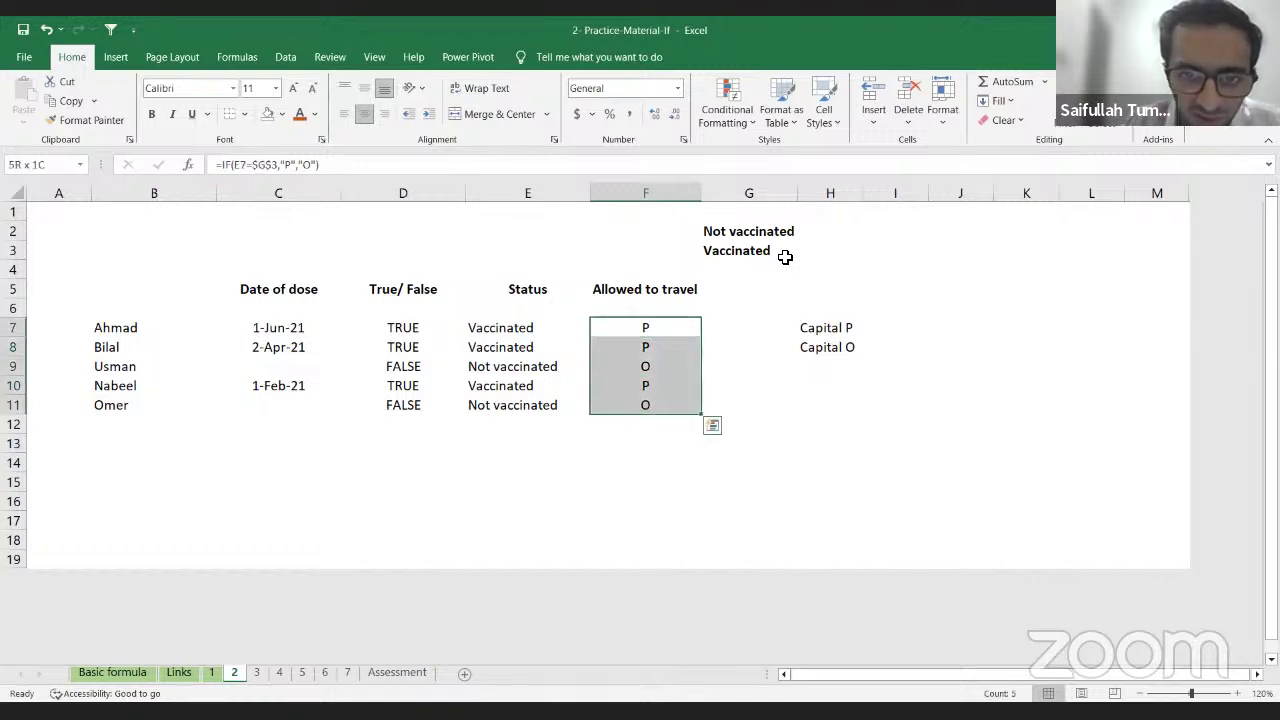
click(234, 89)
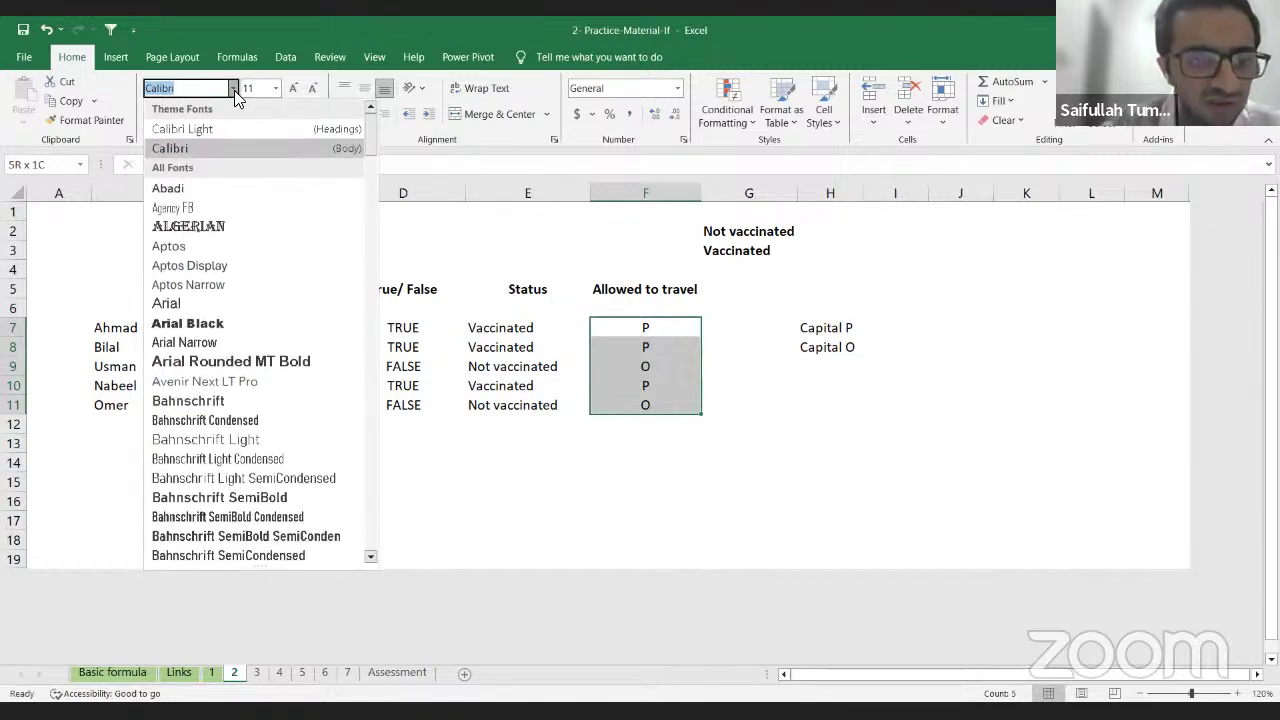
text(Wingdings)
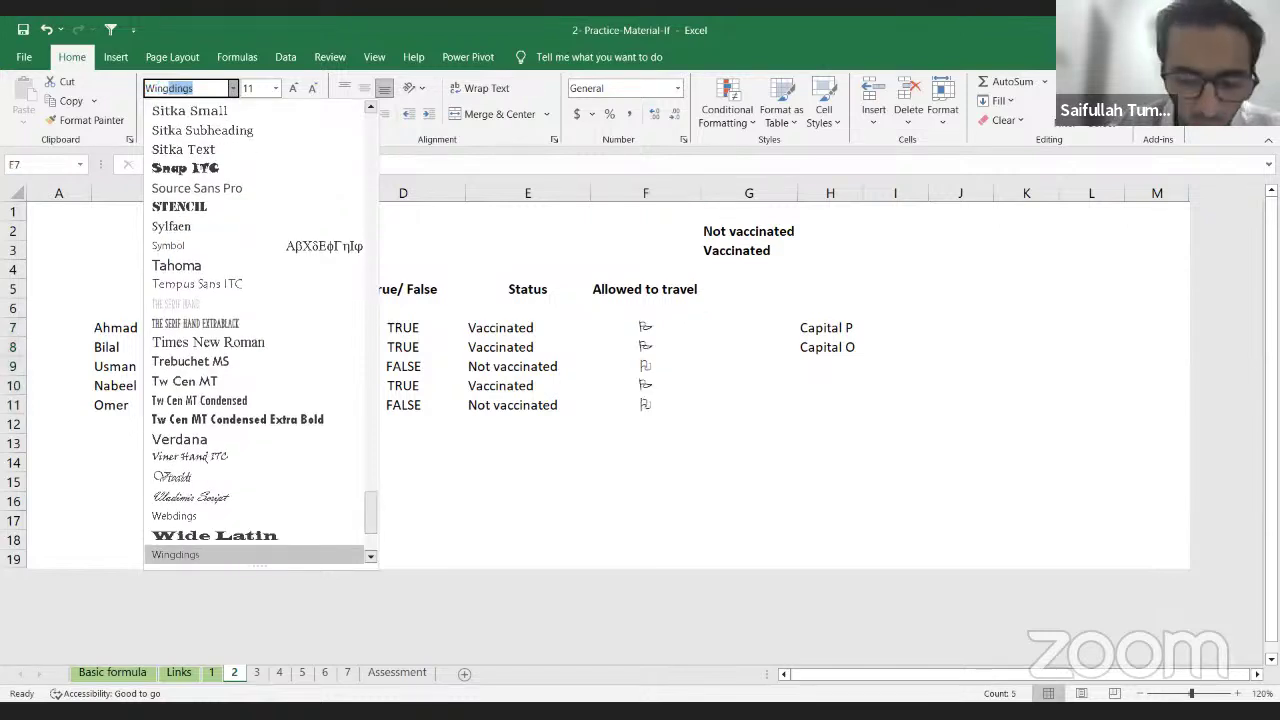
key(Down)
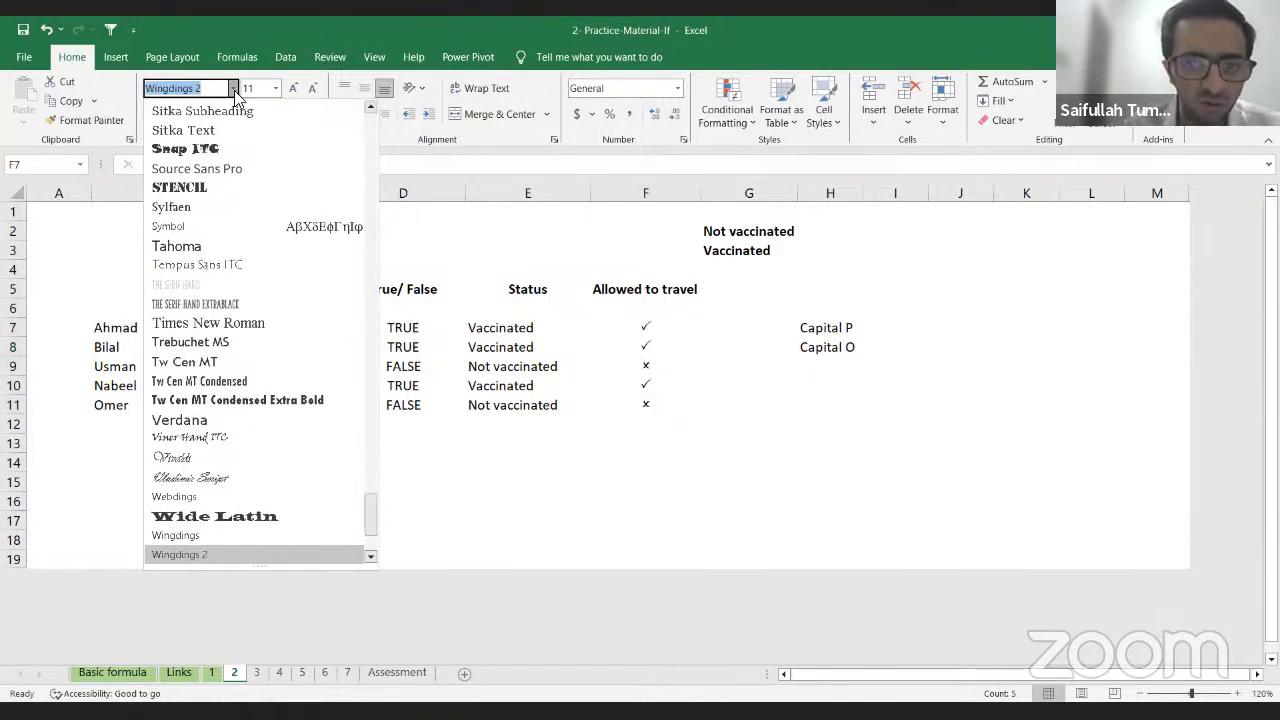
key(Return)
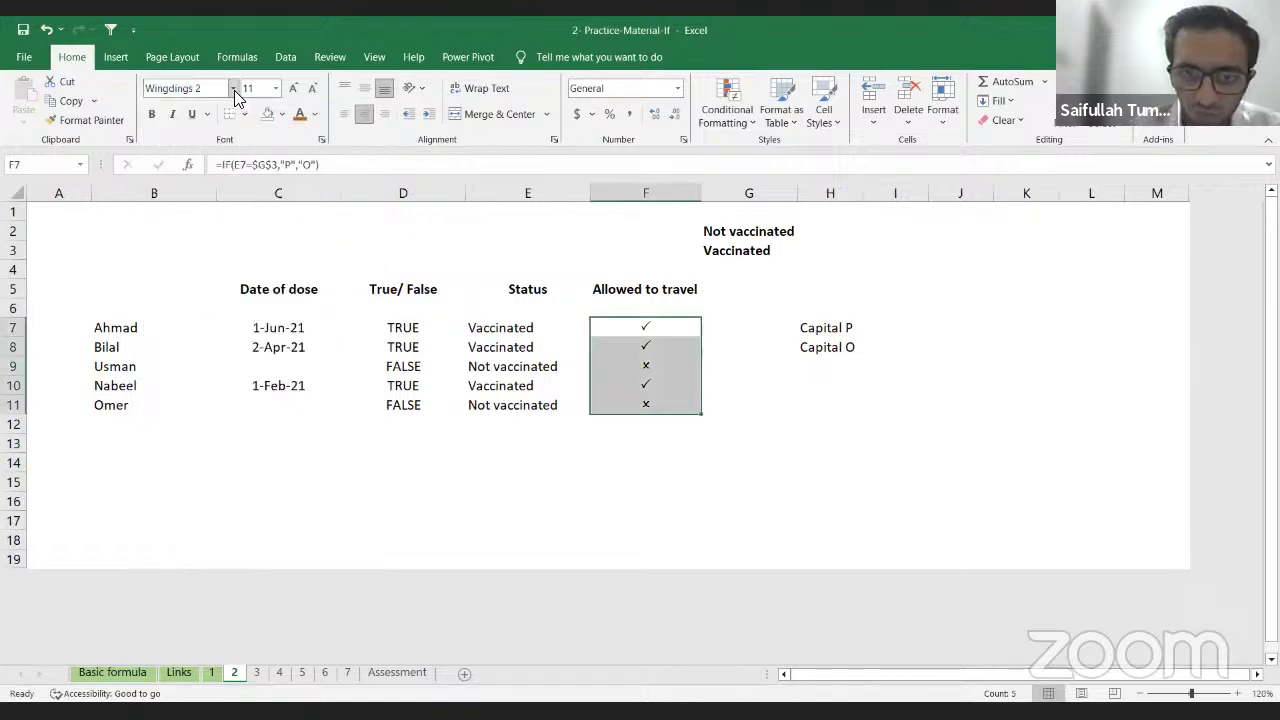
Step: Inspect the tick in F7, the Capital P note in H7 and the cross in F9
click(677, 333)
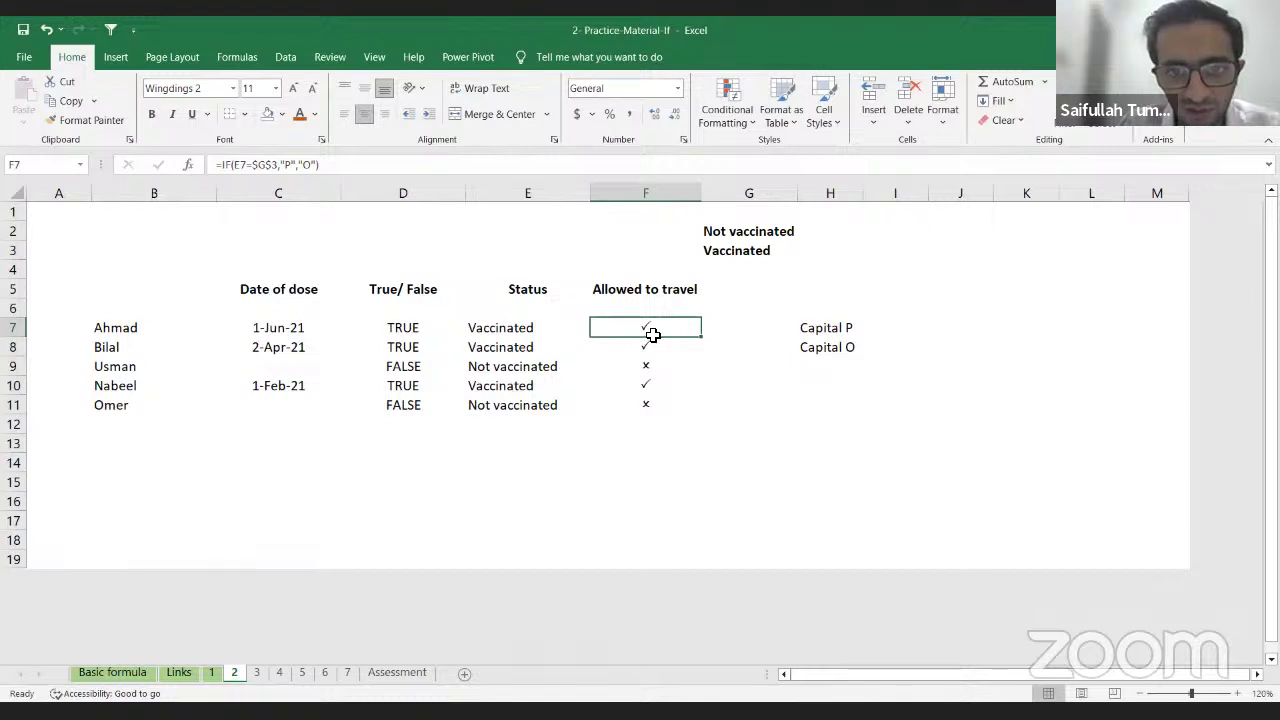
click(846, 334)
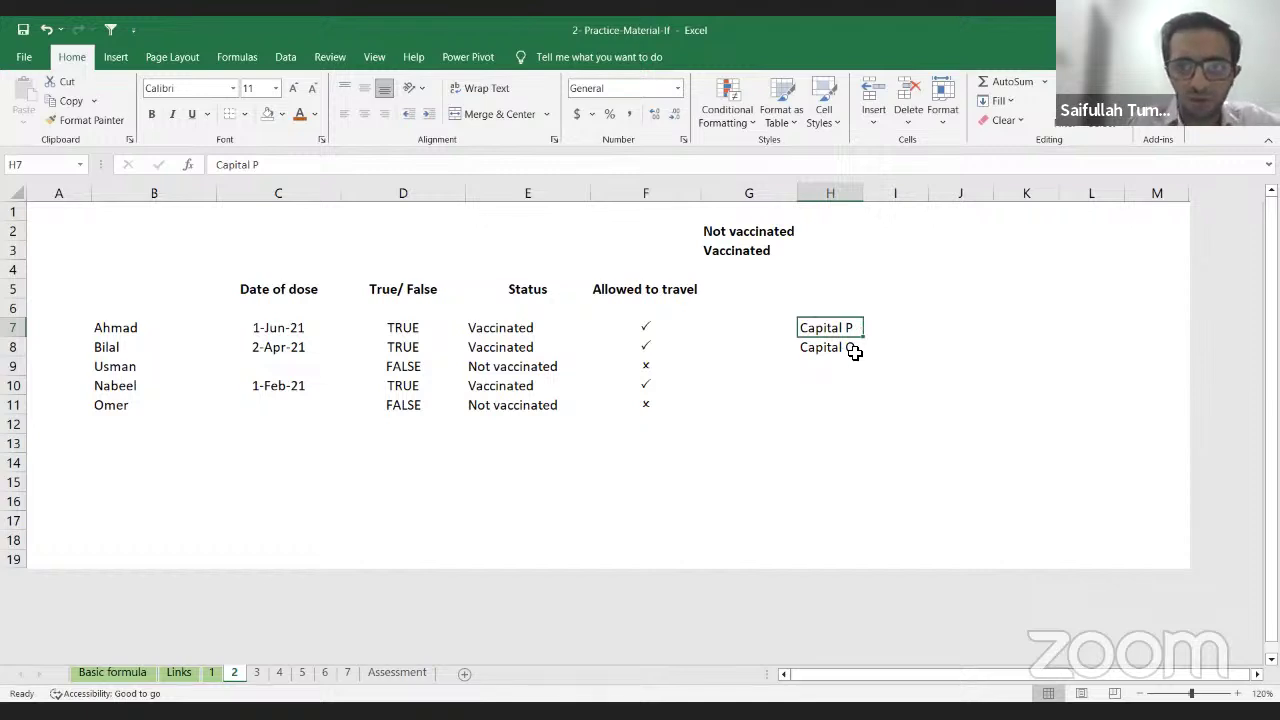
click(643, 367)
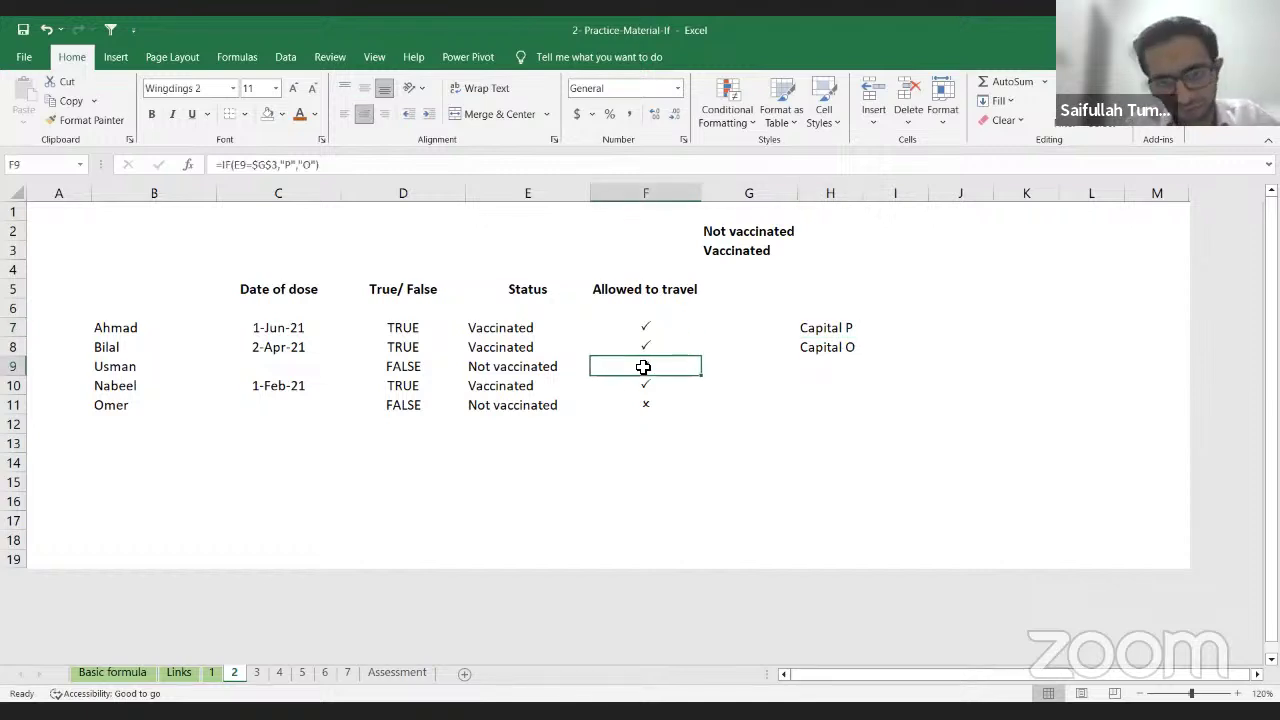
click(652, 327)
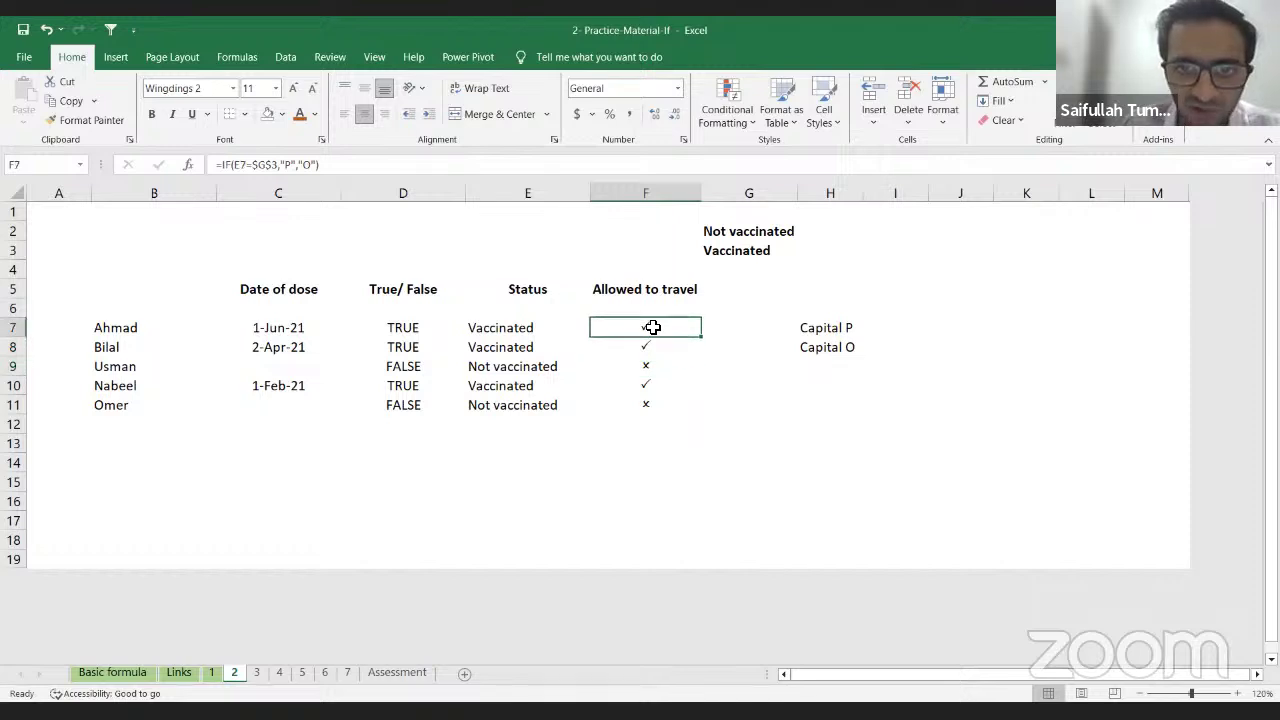
Step: Label G7:G9 as P, P and O, then switch to sheet 3
click(715, 372)
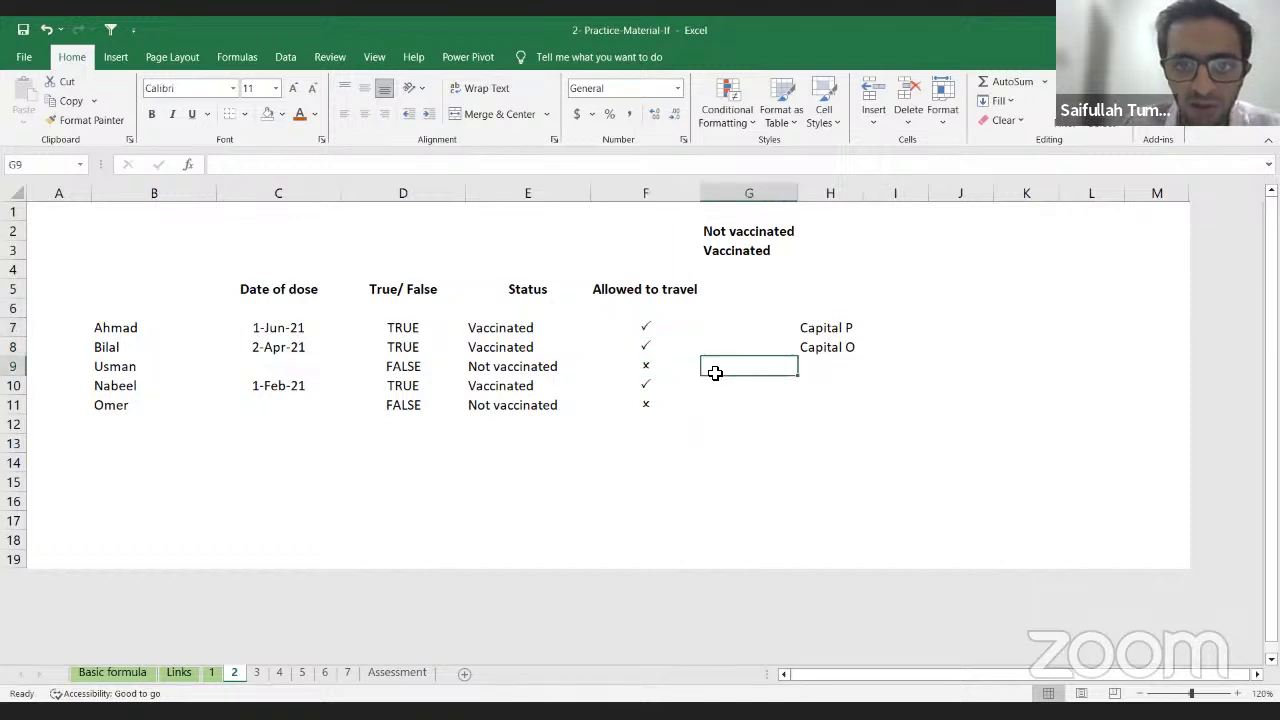
text(O)
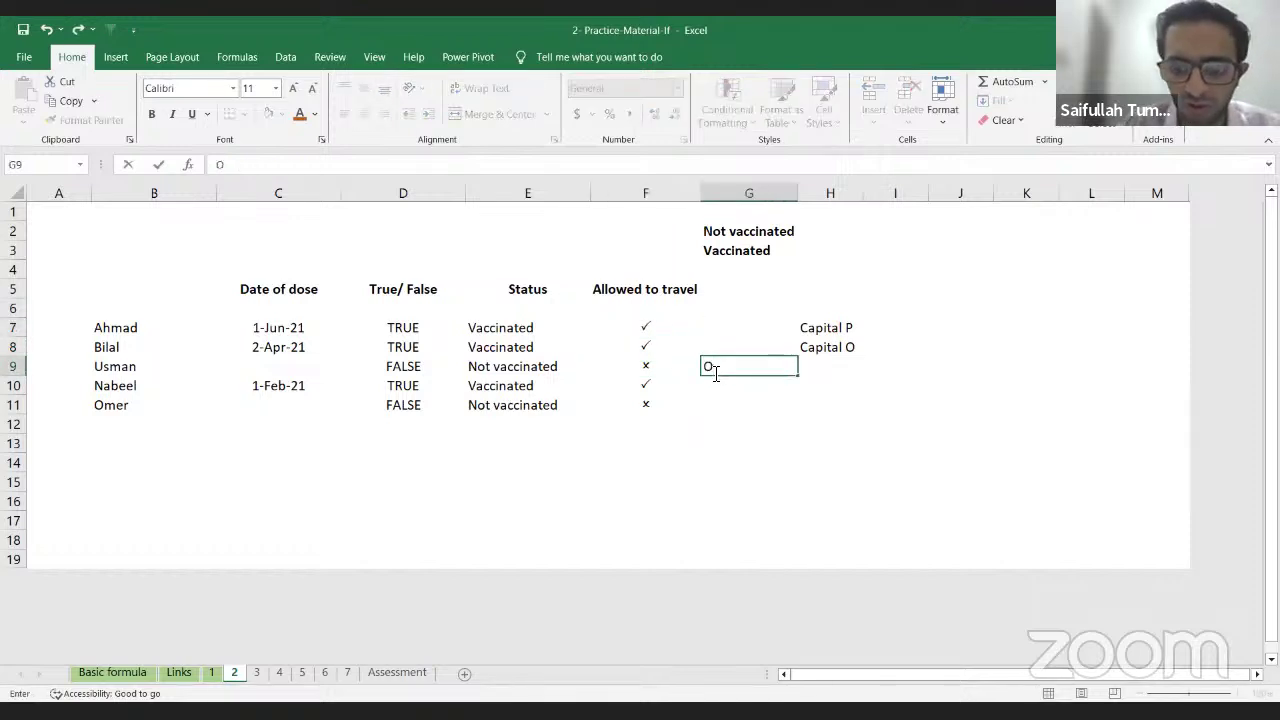
key(Up)
key(Up)
text(P)
key(ctrl+Return)
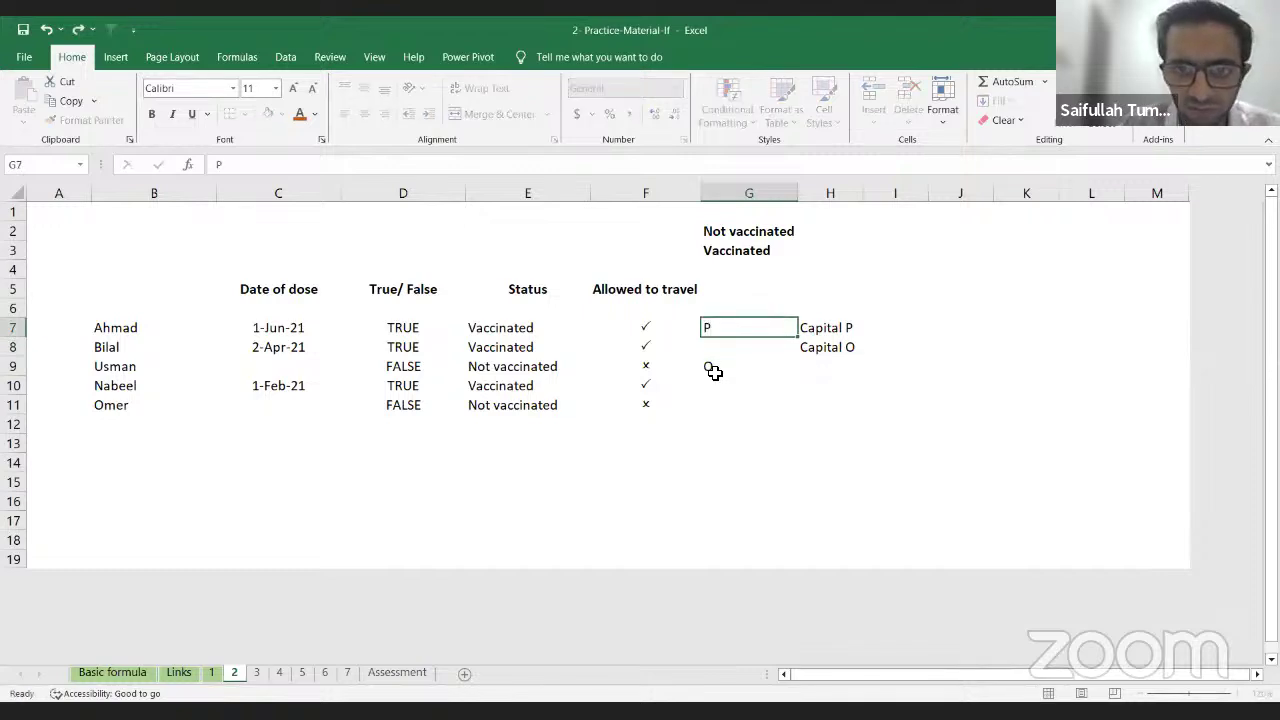
key(shift+Down)
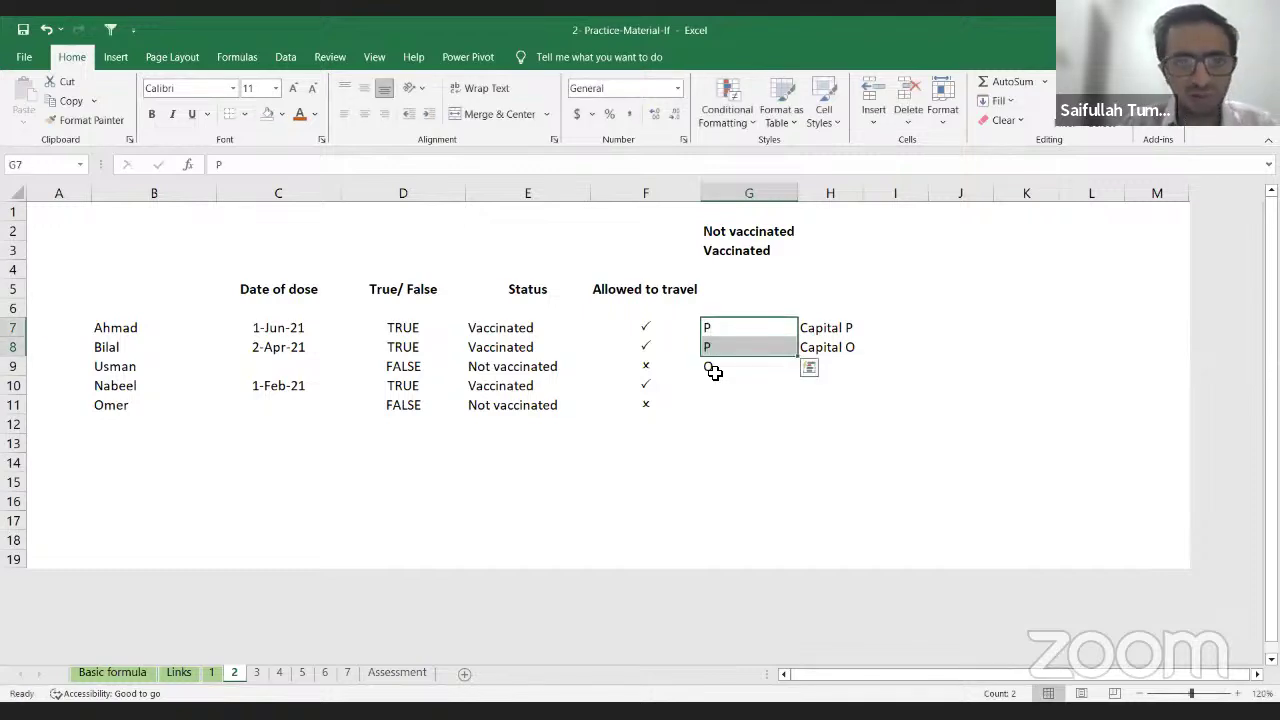
key(Down)
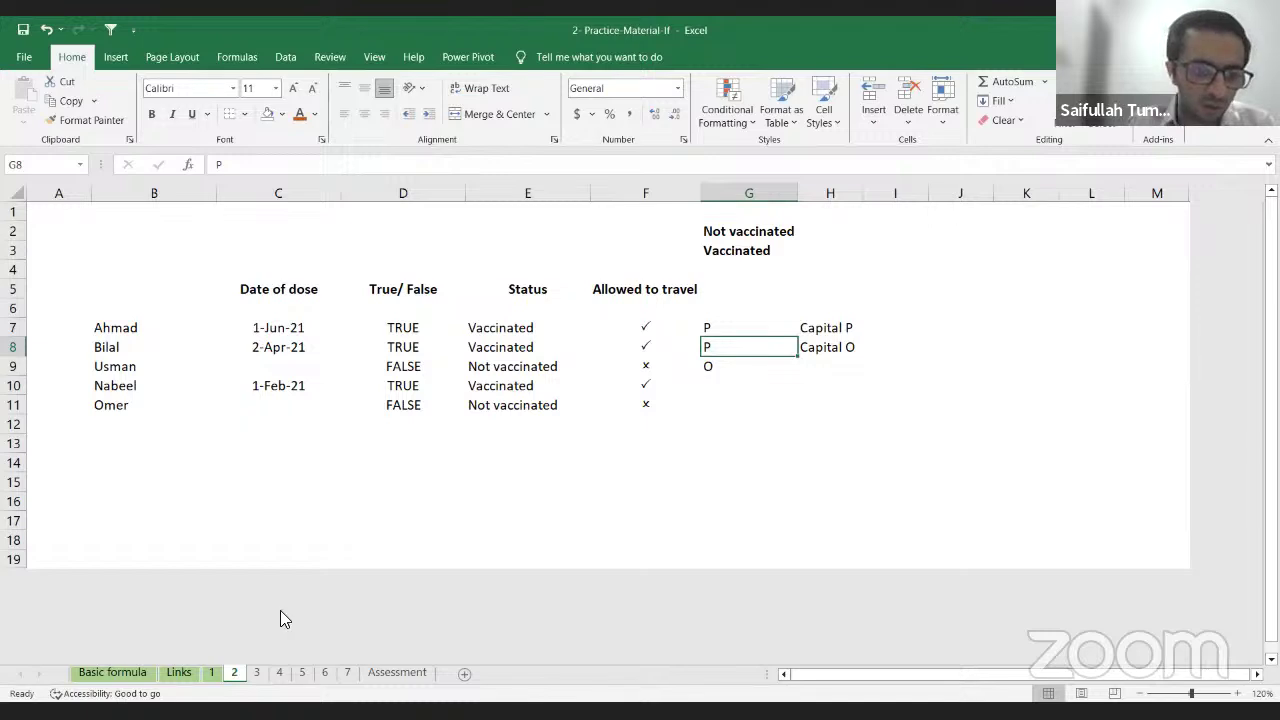
click(254, 673)
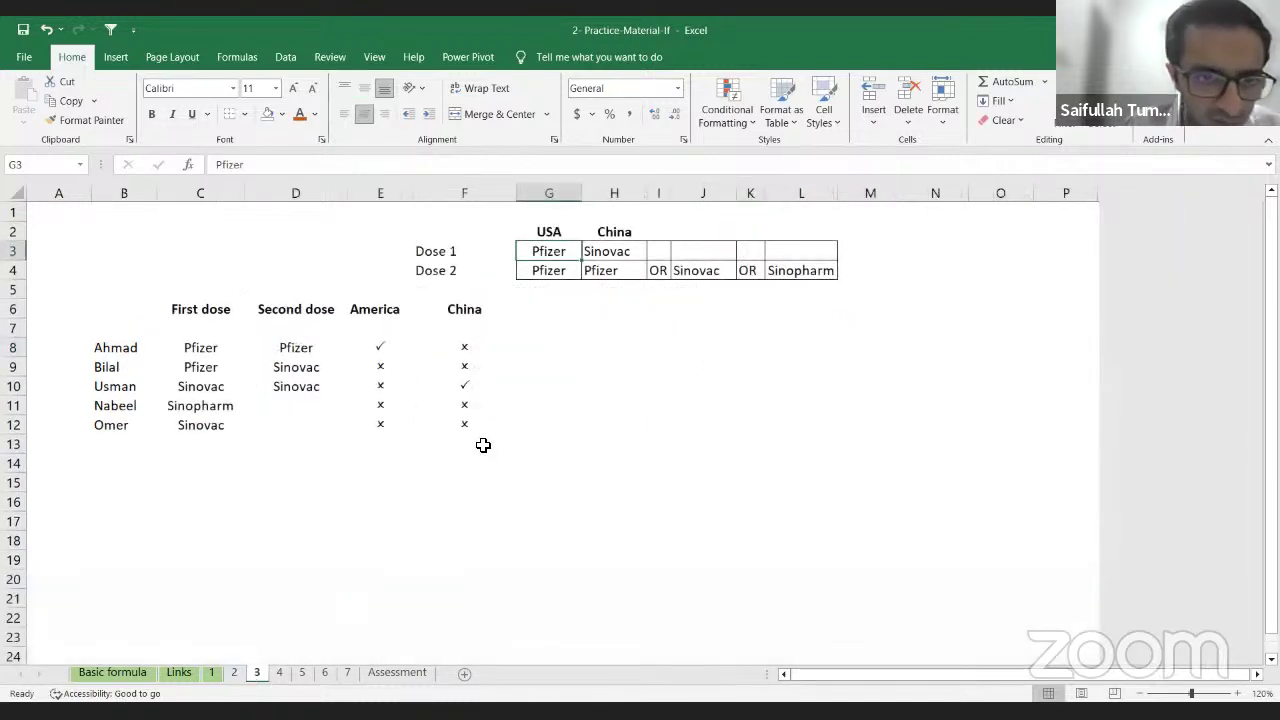
Step: Reset E8:F12 to Calibri and clear the America and China results
click(380, 349)
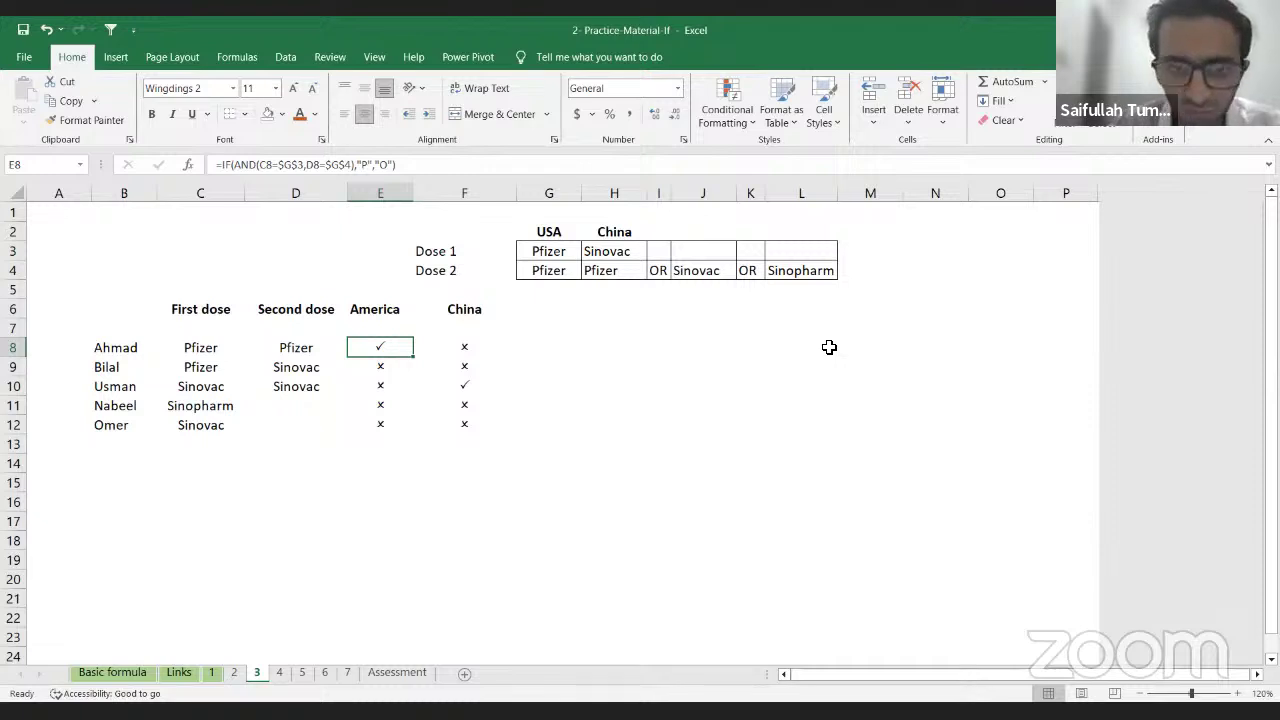
key(shift+Down)
key(shift+Right)
key(shift+Down)
key(shift+Down)
key(shift+Down)
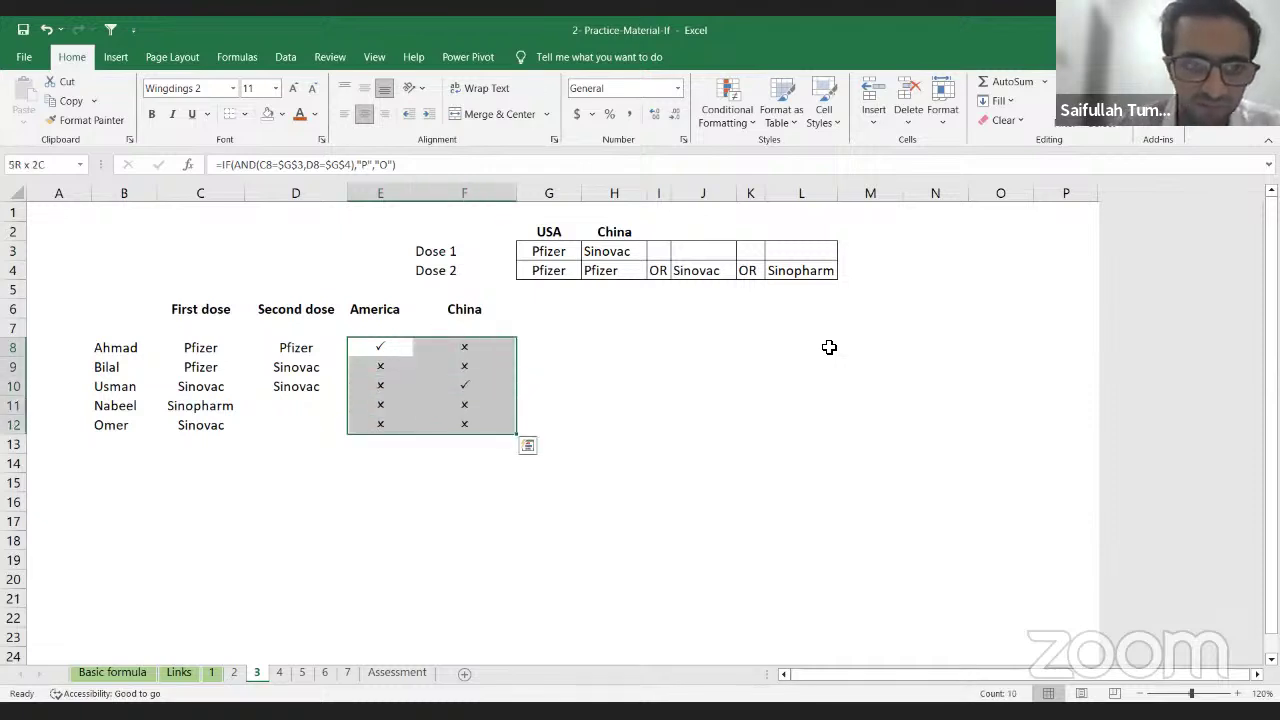
click(232, 92)
scroll(236, 190, up, 20)
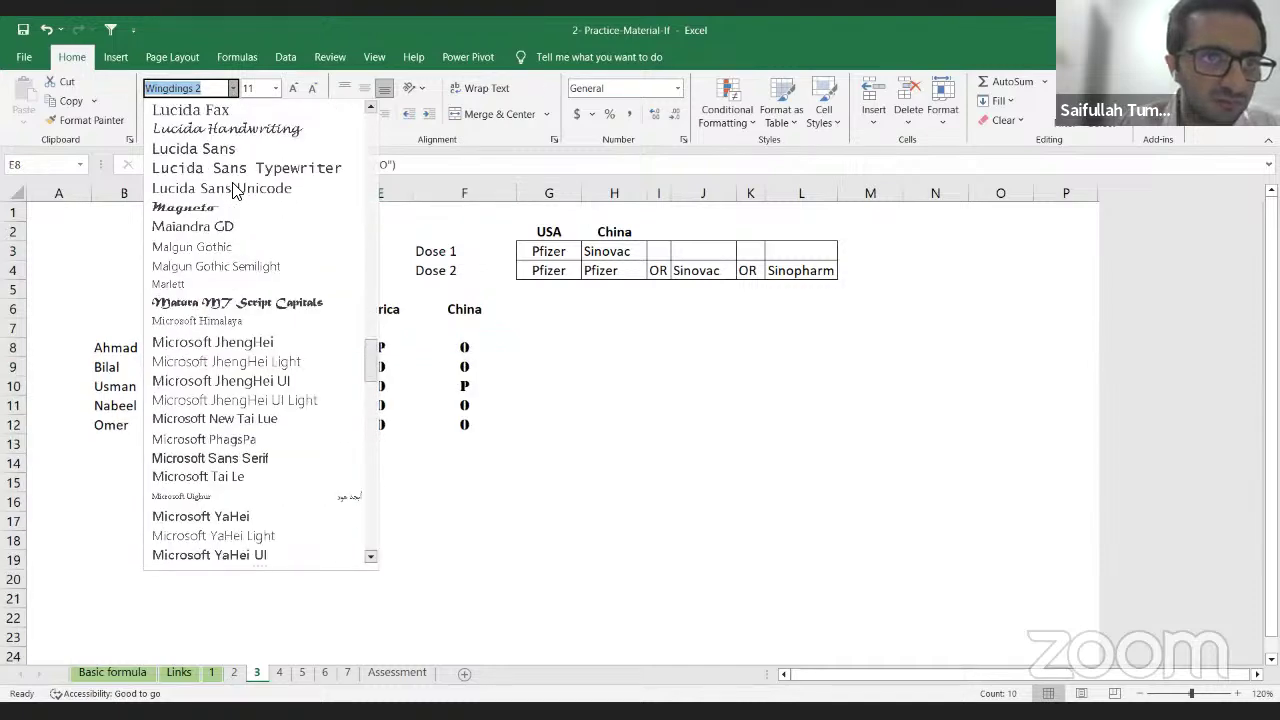
scroll(236, 190, up, 20)
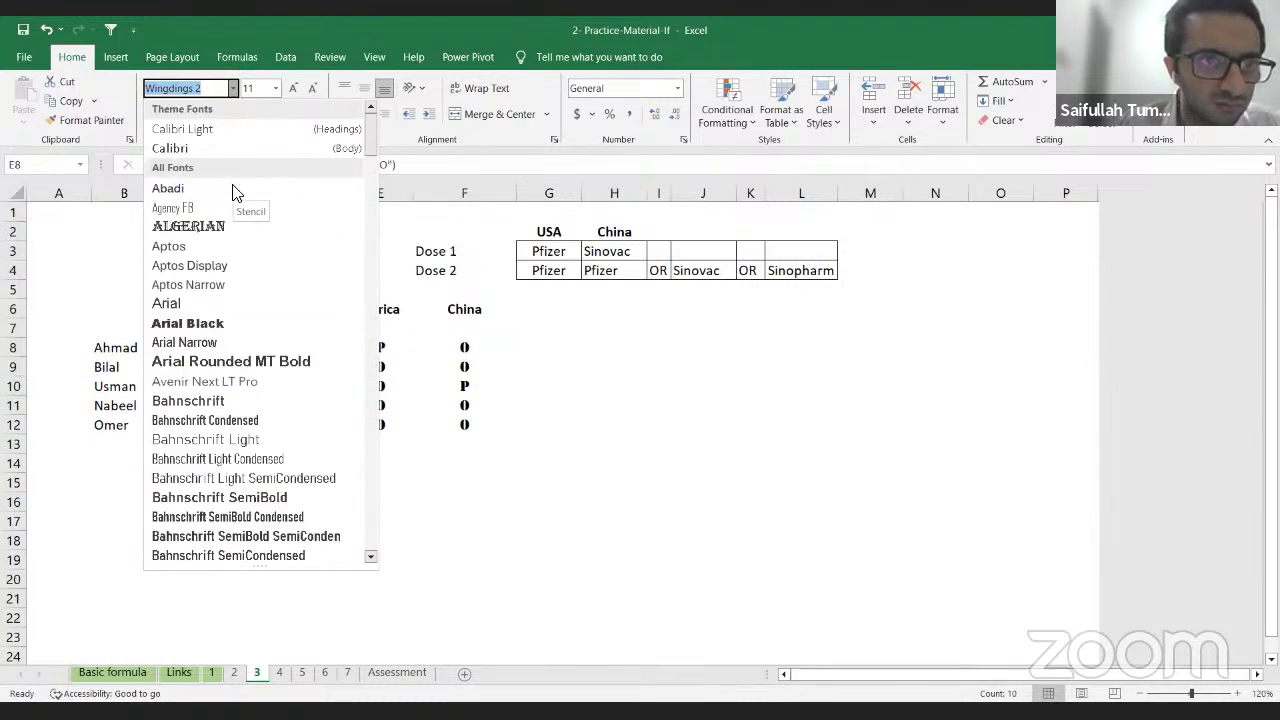
click(242, 152)
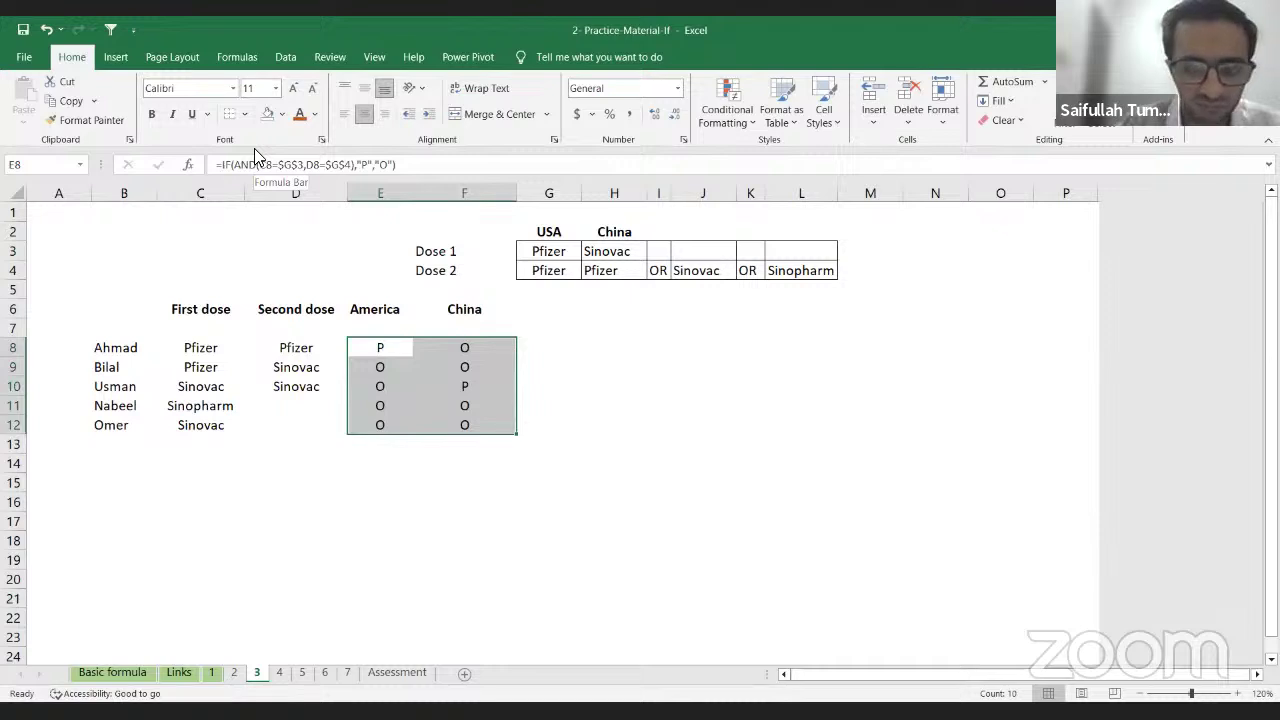
key(Delete)
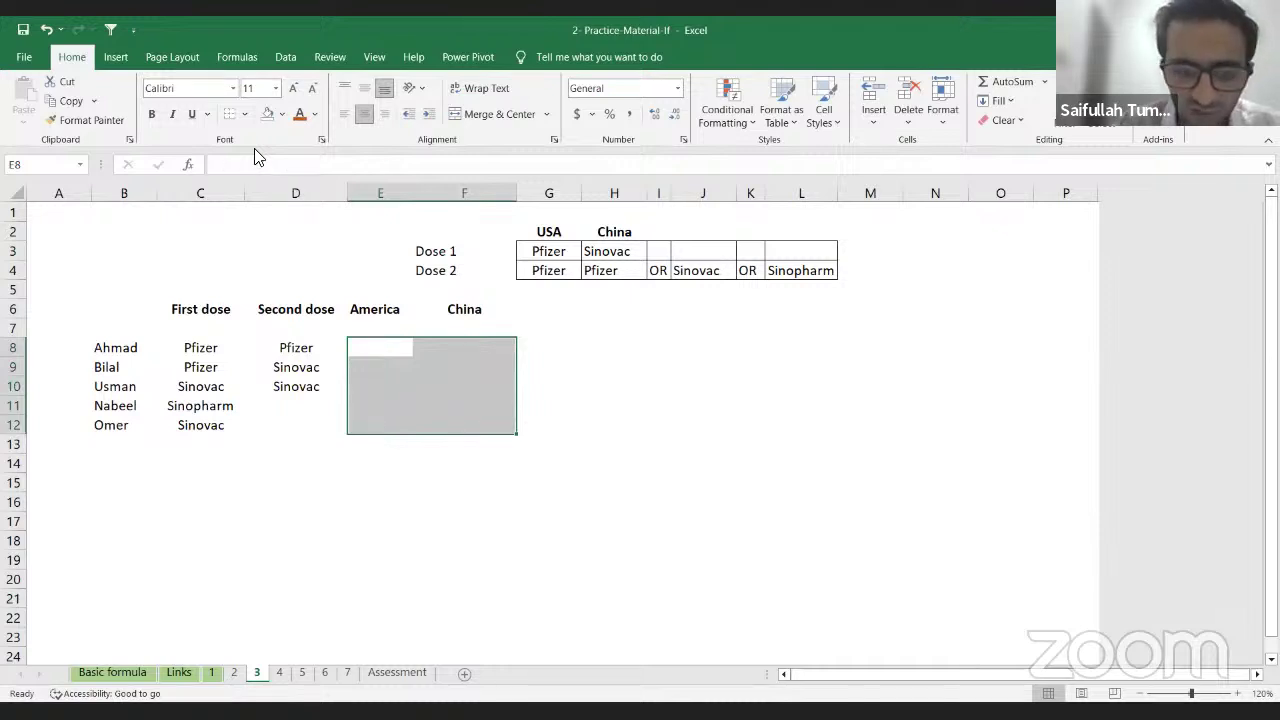
Step: Review the names in column B and the USA and China dose vaccines, ending on E8
key(Left)
key(Left)
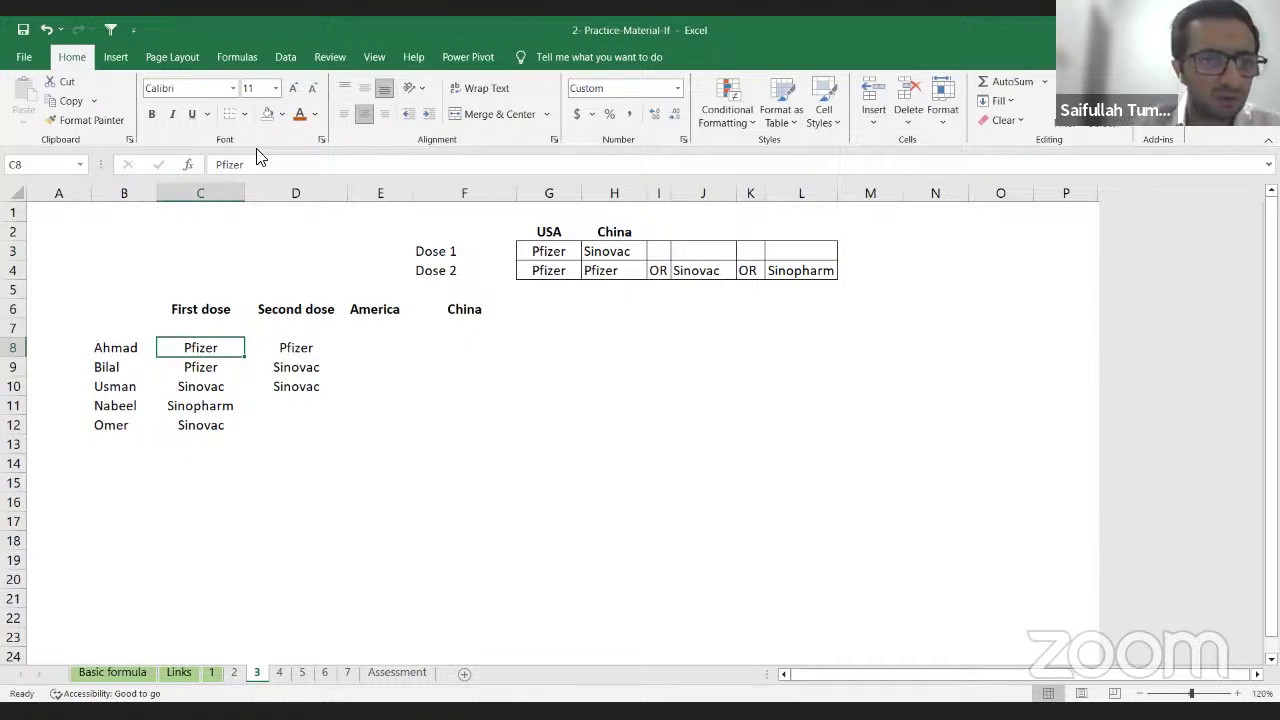
drag(103, 347, 106, 457)
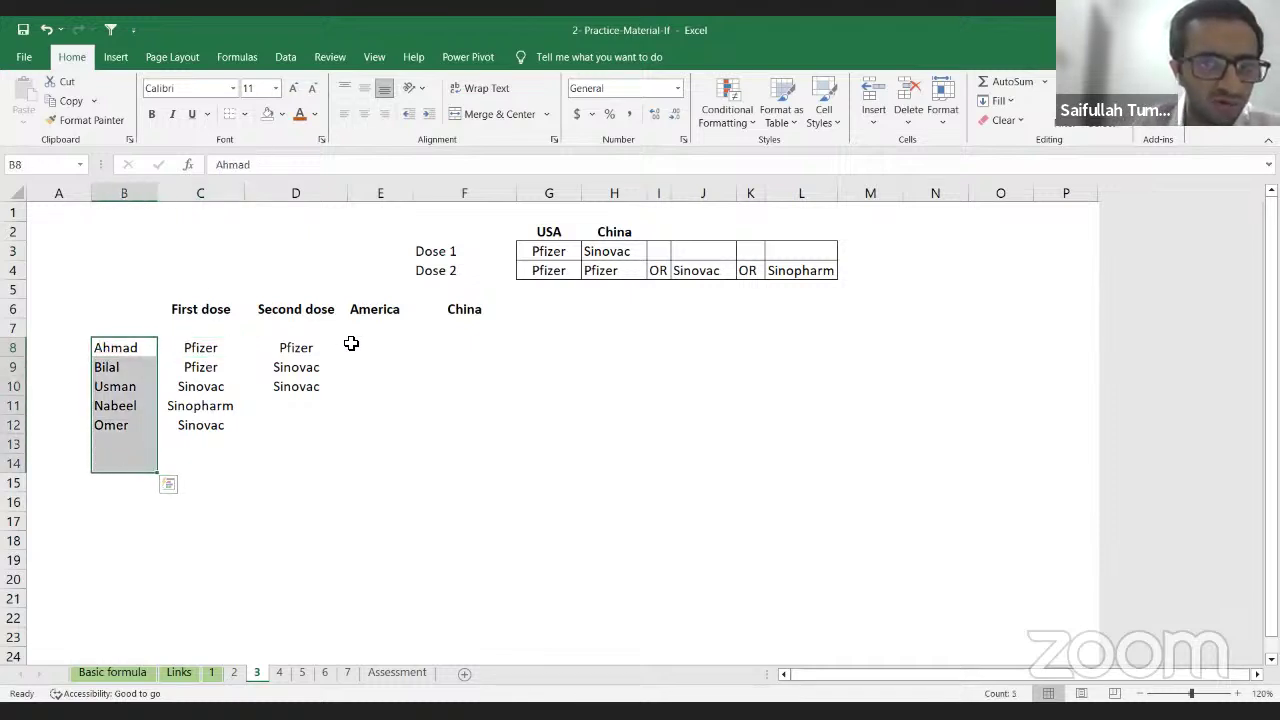
click(567, 247)
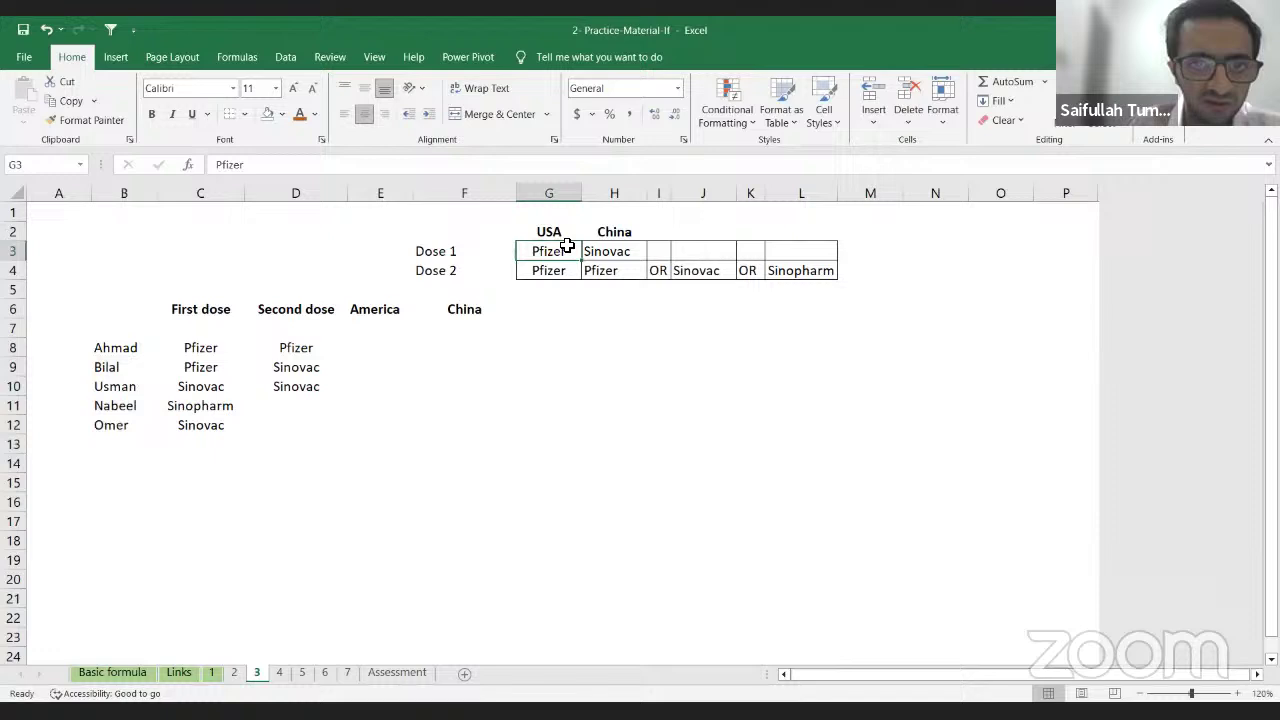
click(627, 257)
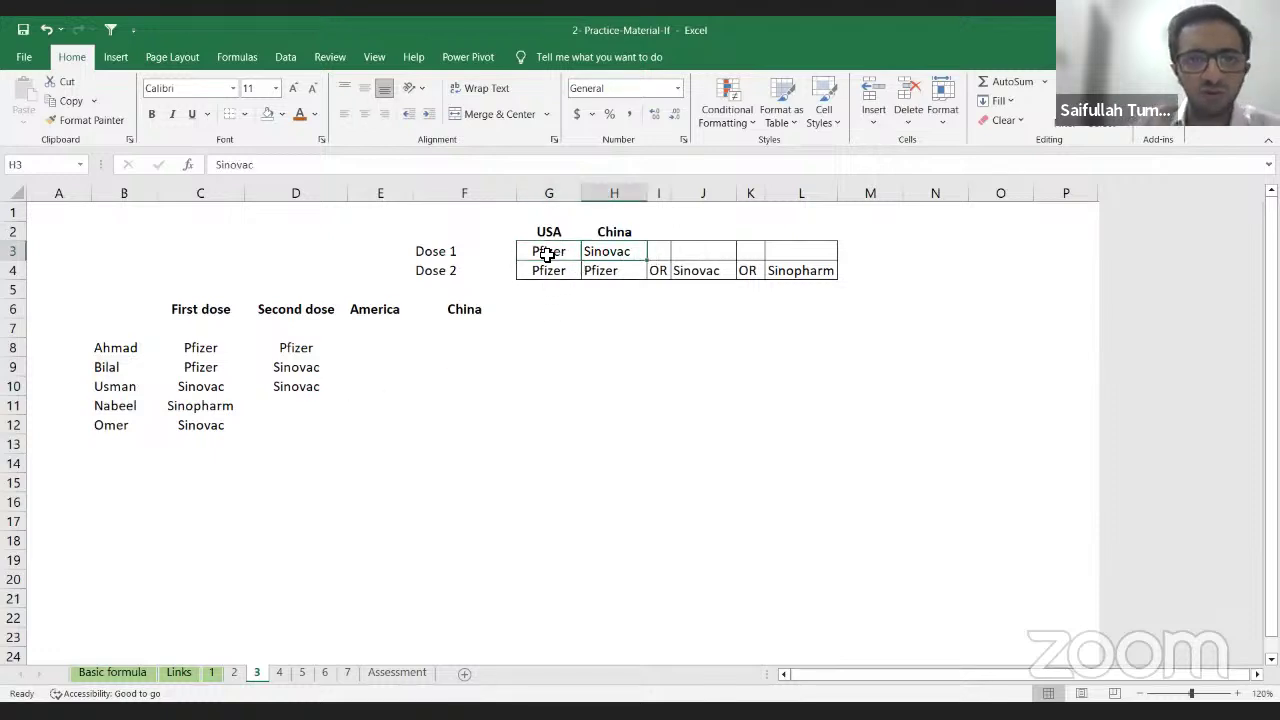
click(548, 254)
click(575, 272)
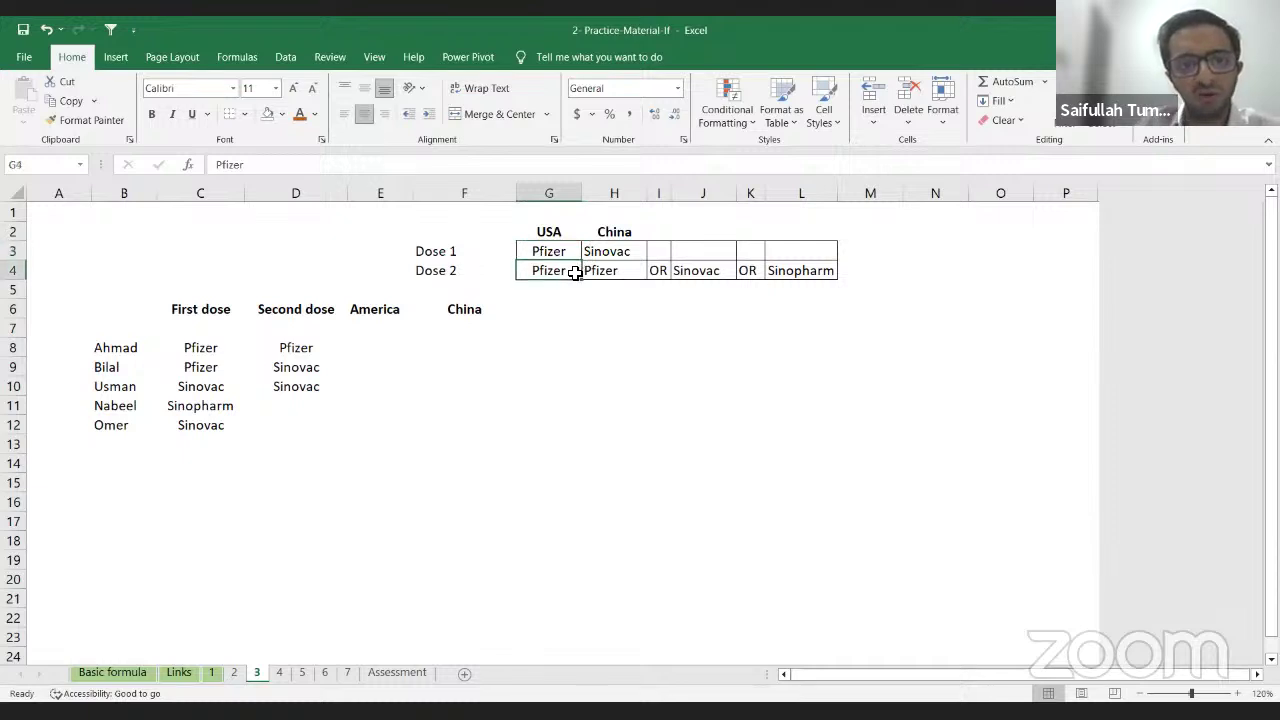
click(383, 345)
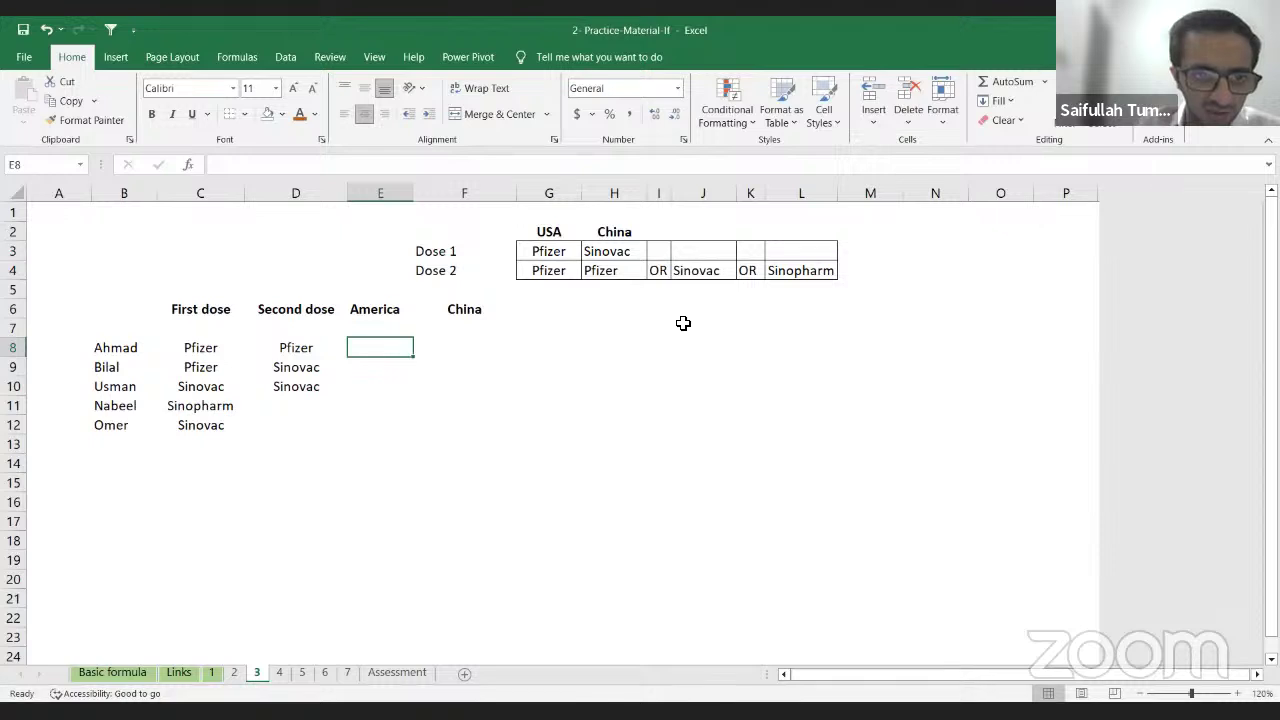
click(562, 274)
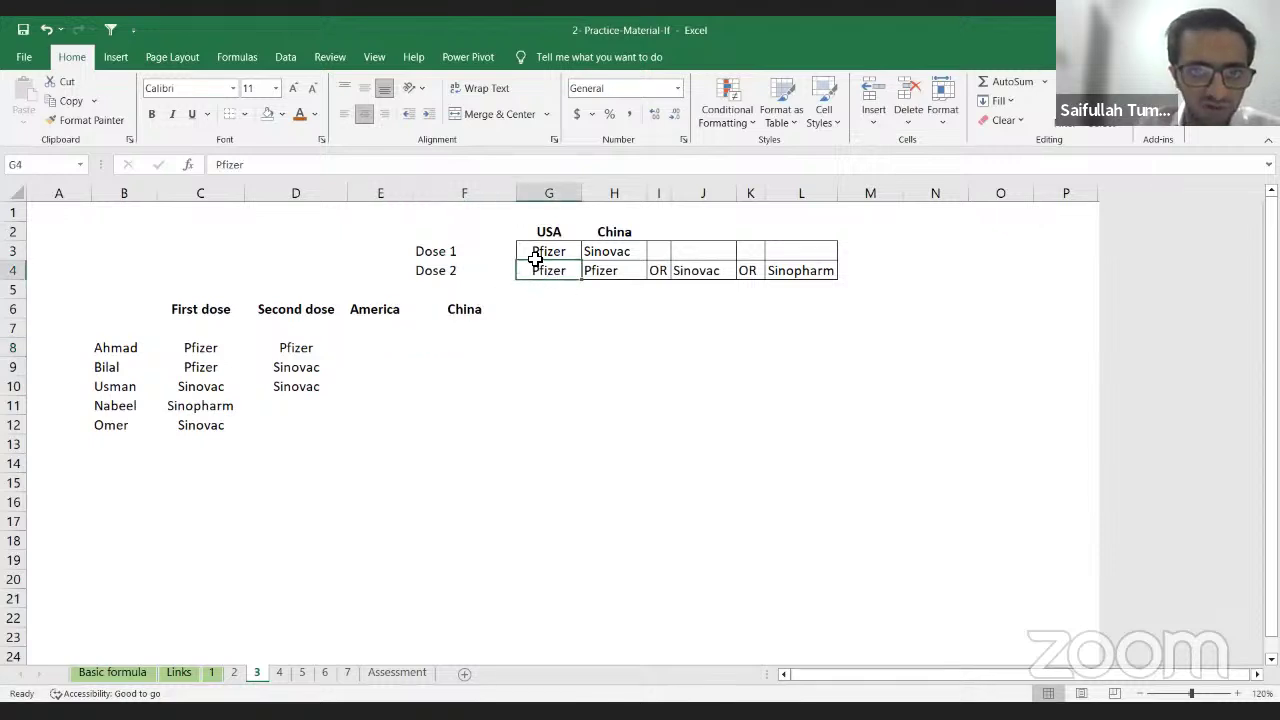
click(367, 367)
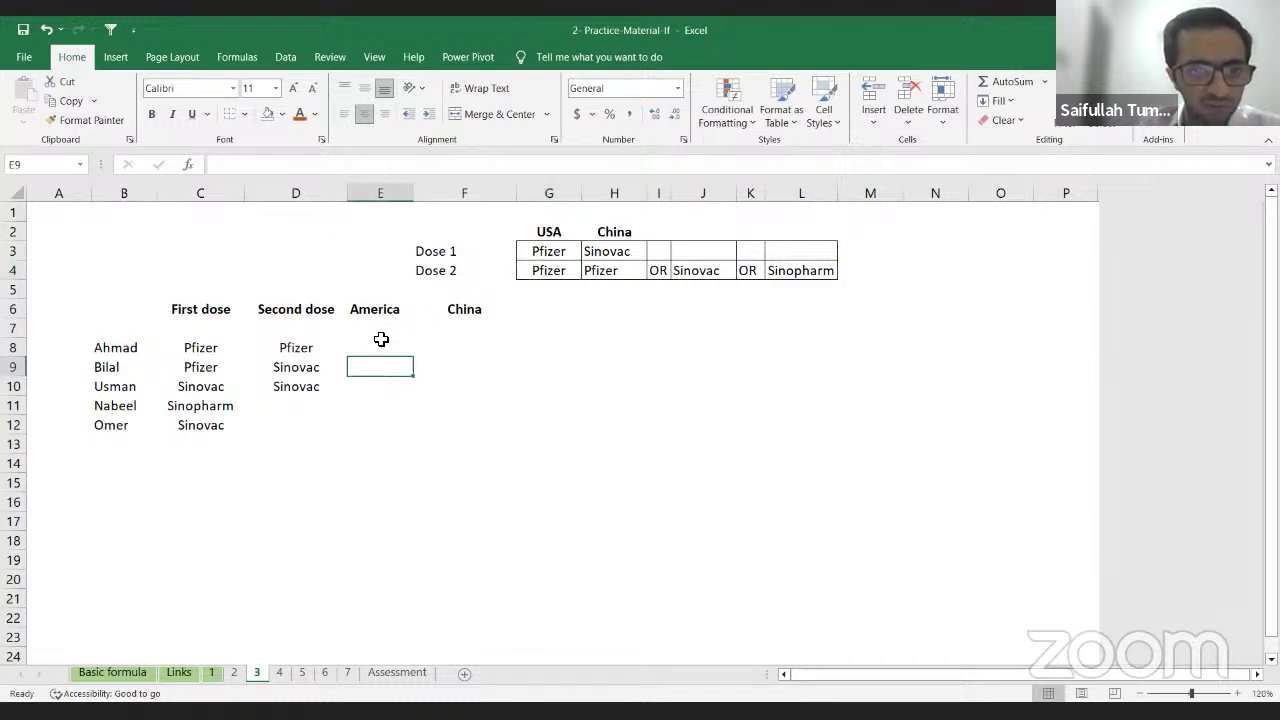
click(381, 354)
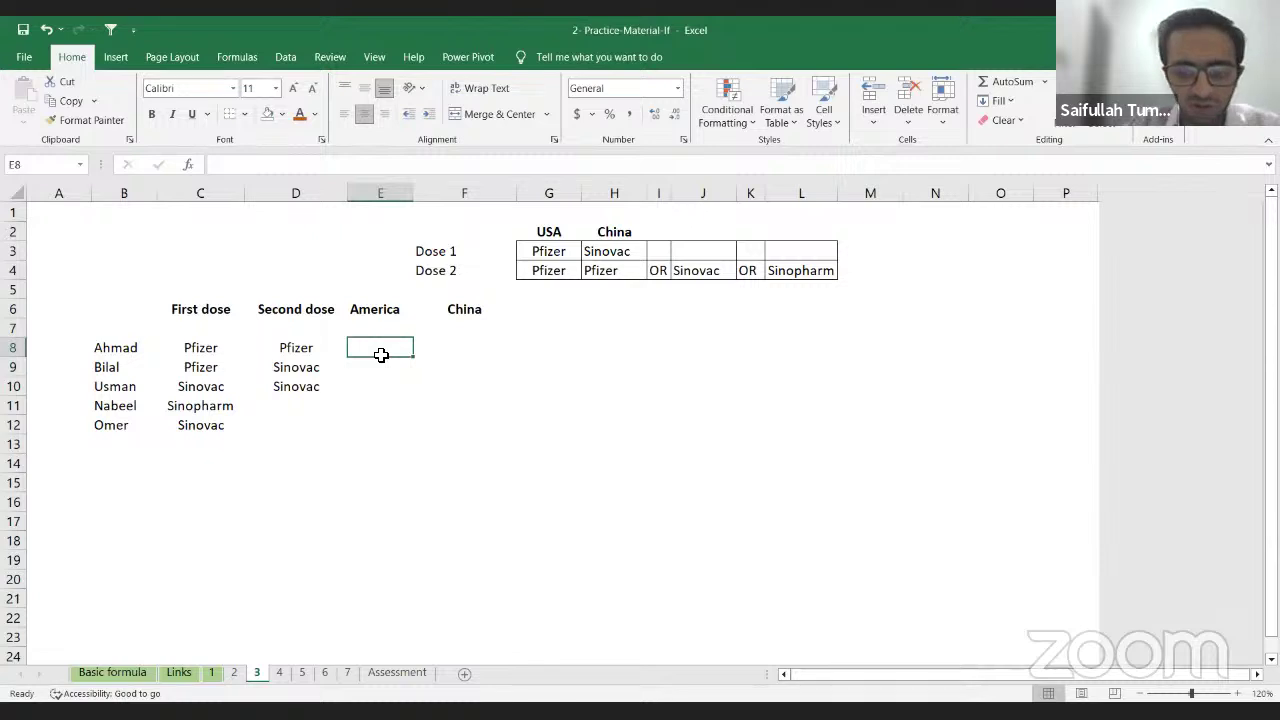
Step: Restart E8 as =IF(C8=G3, comparing Ahmad's first dose with the USA Pfizer vaccine
text(=)
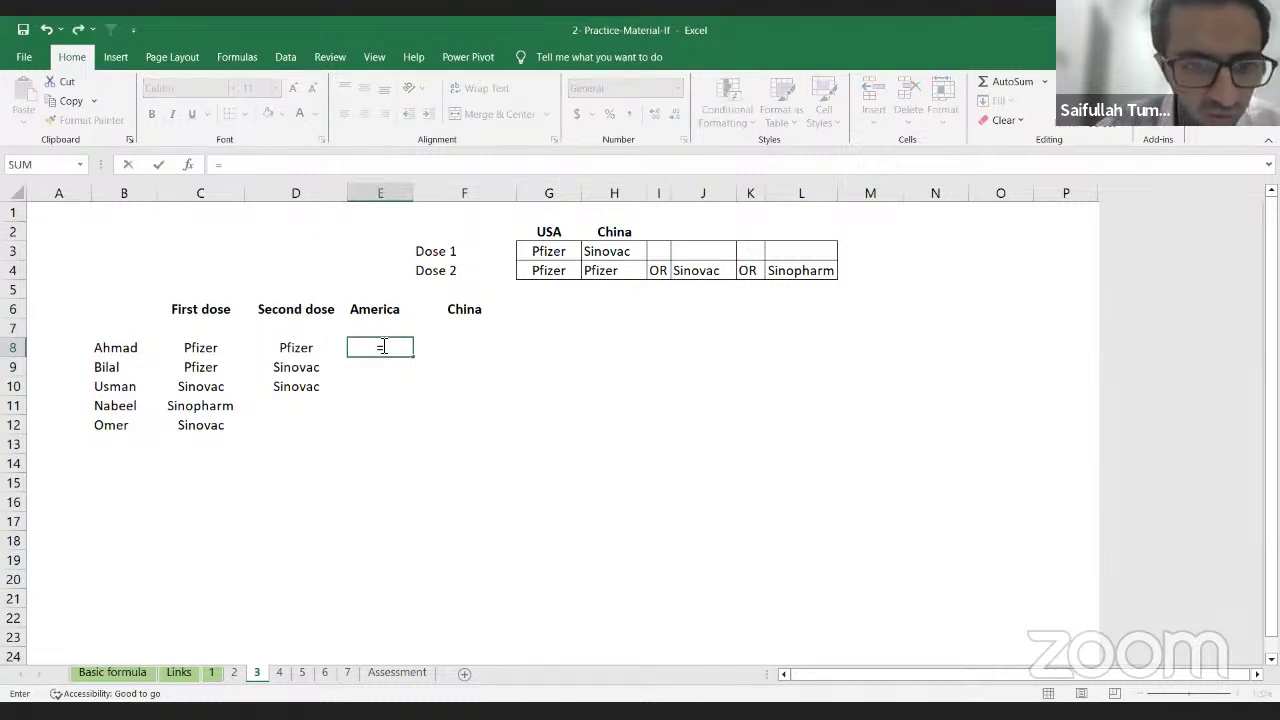
text(if)
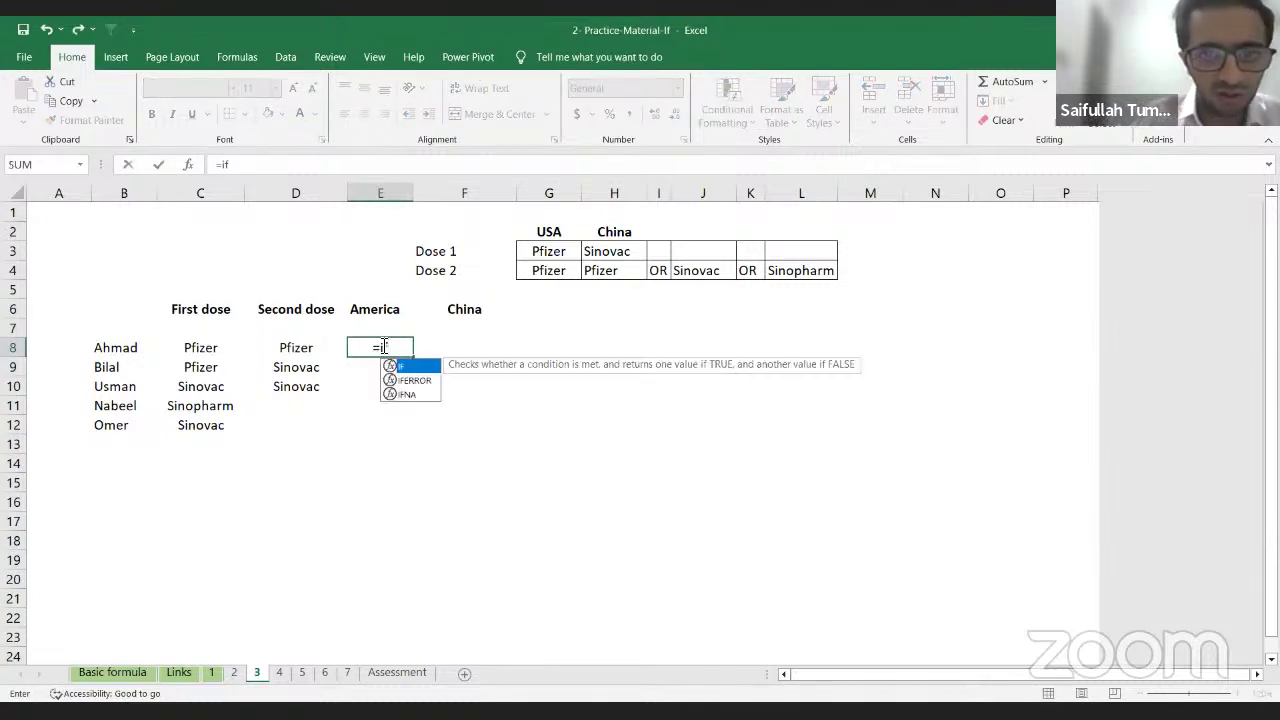
key(Left)
key(Left)
key(Right)
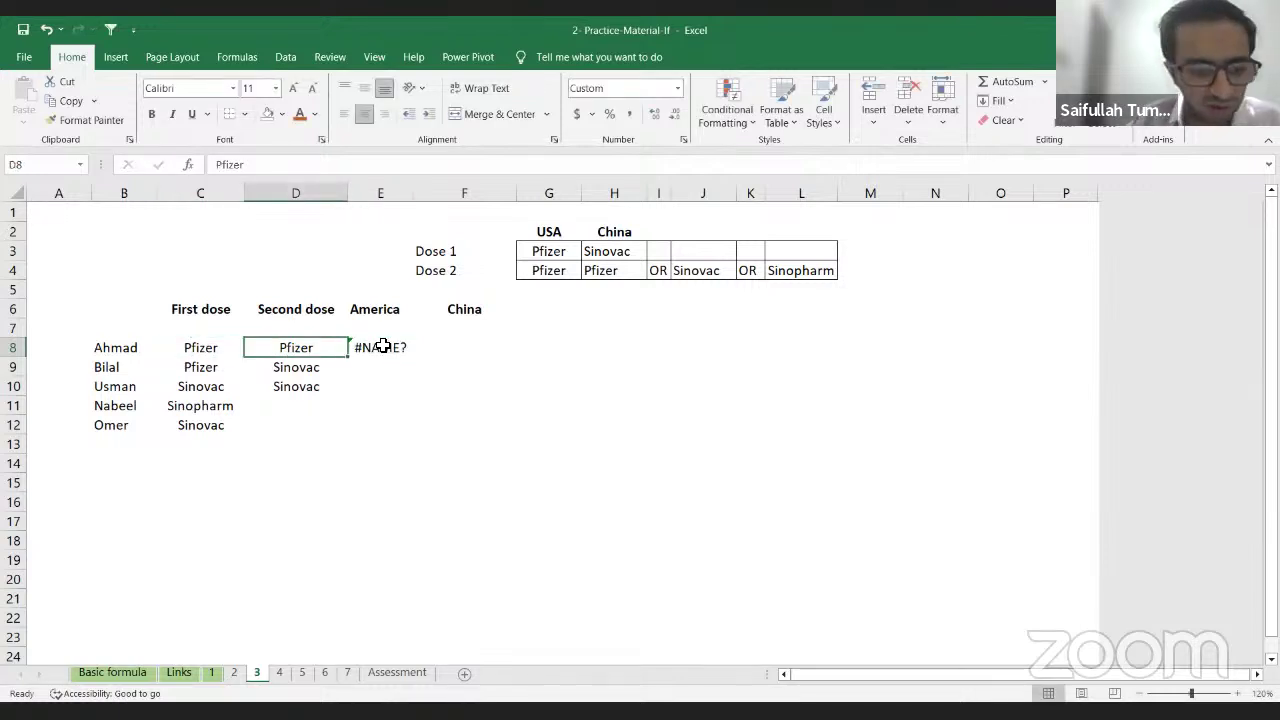
click(383, 346)
text(=)
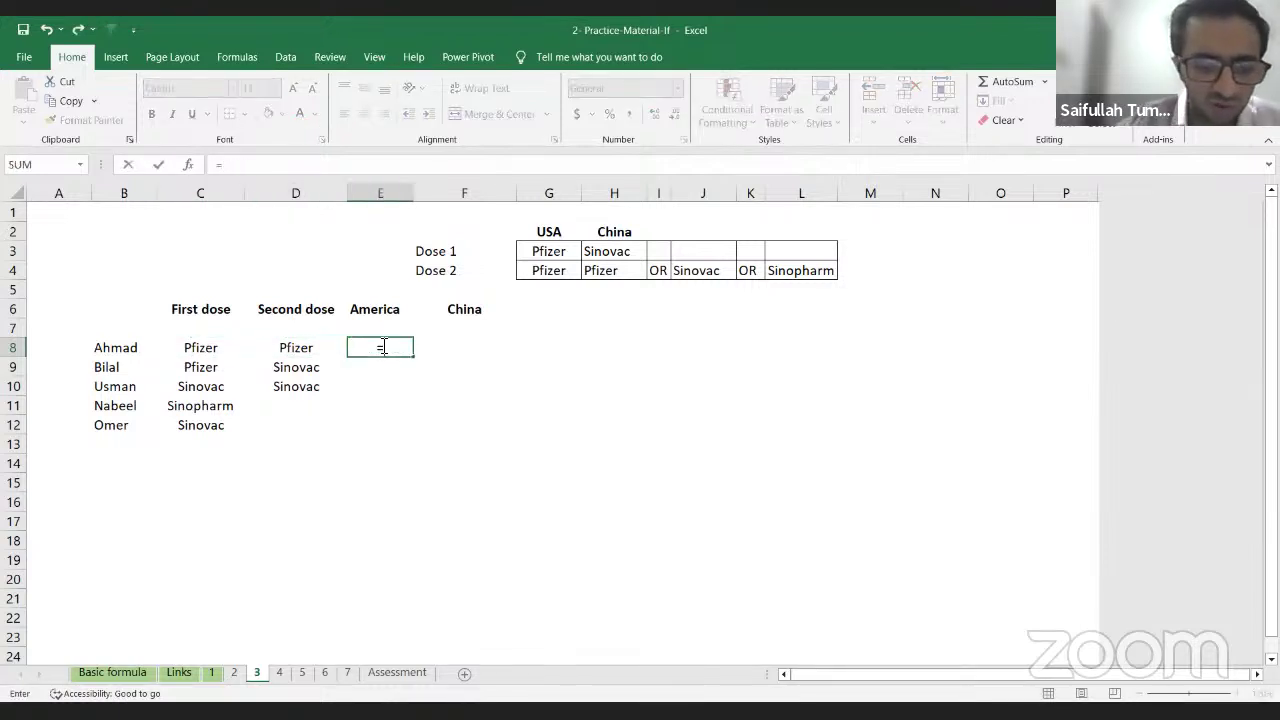
text(IF()
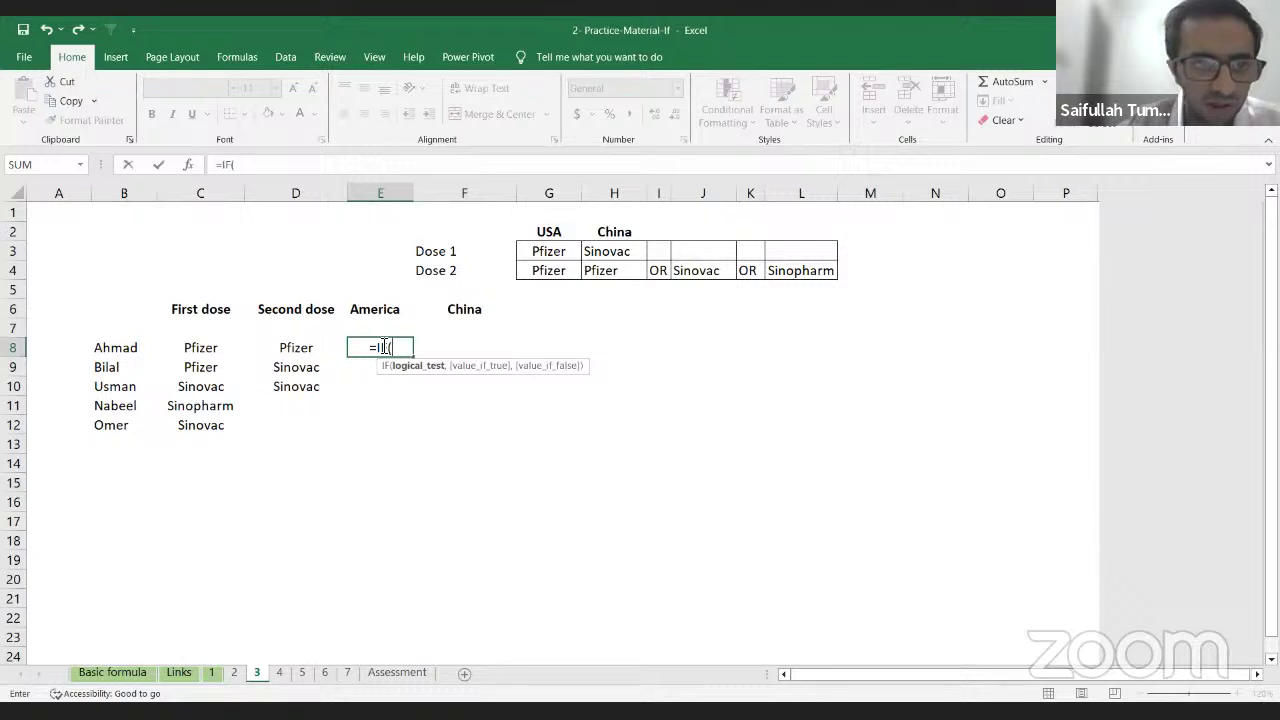
key(Left)
key(Left)
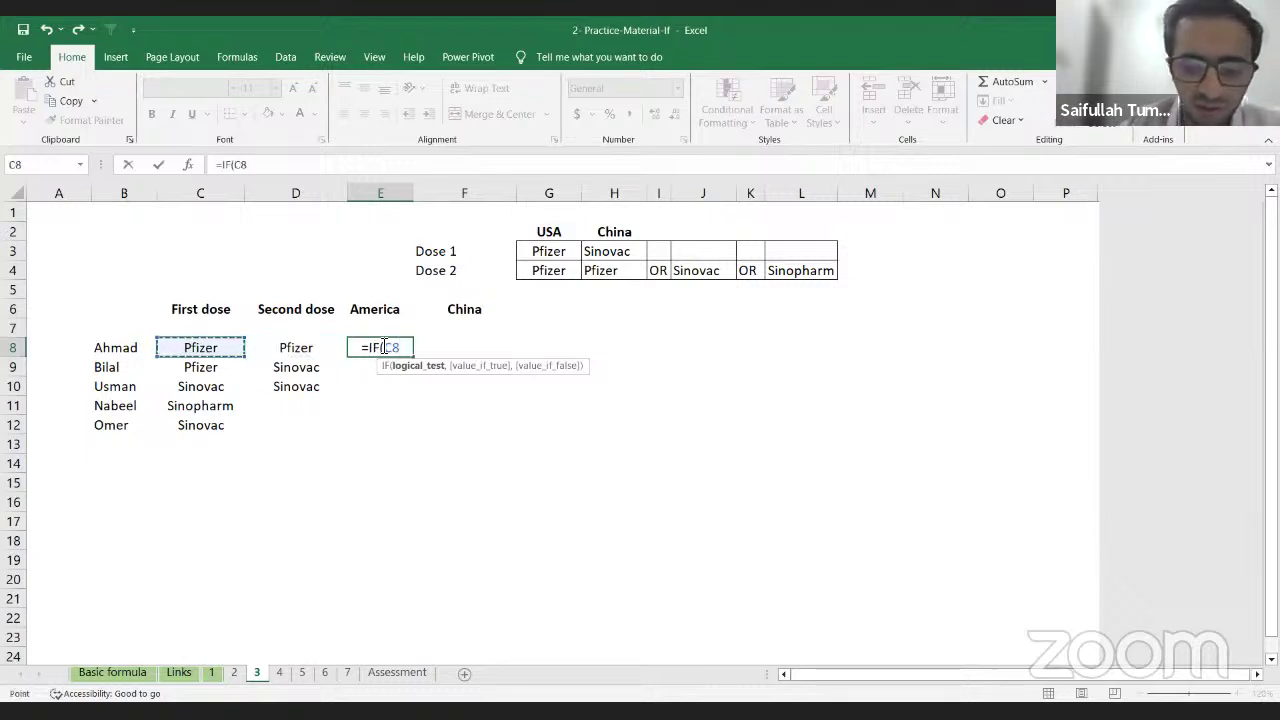
text(=)
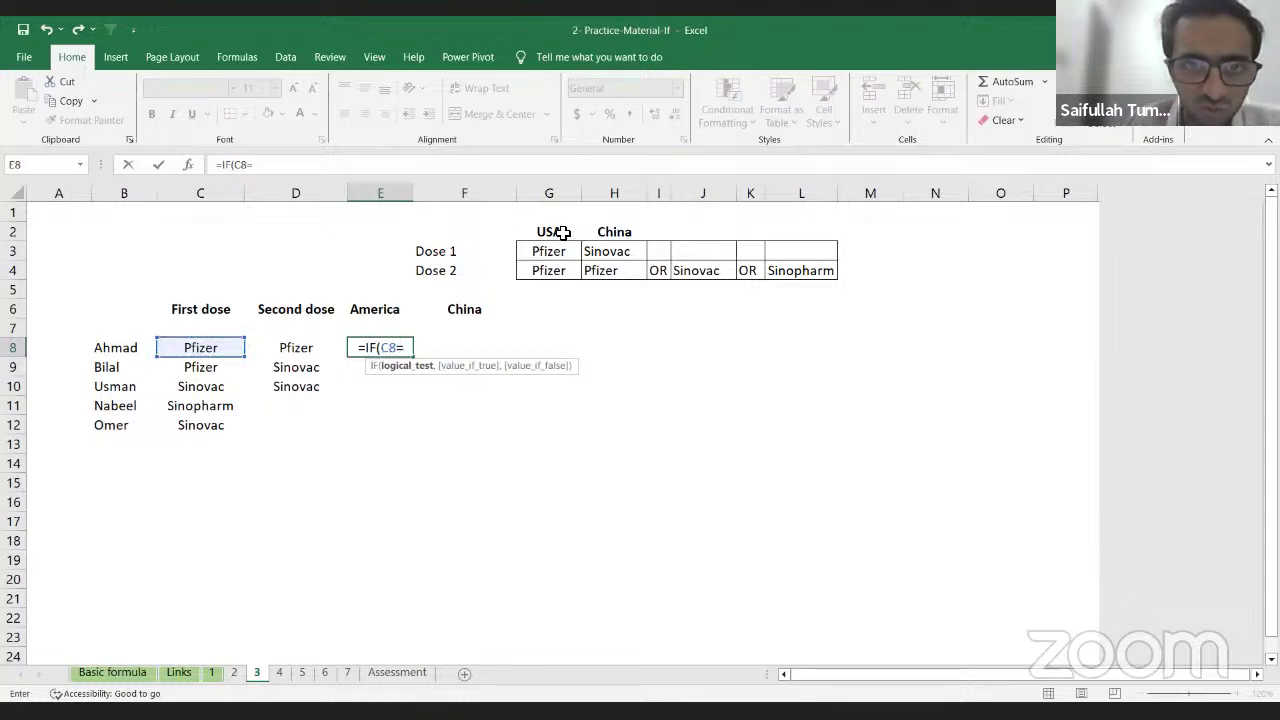
click(553, 251)
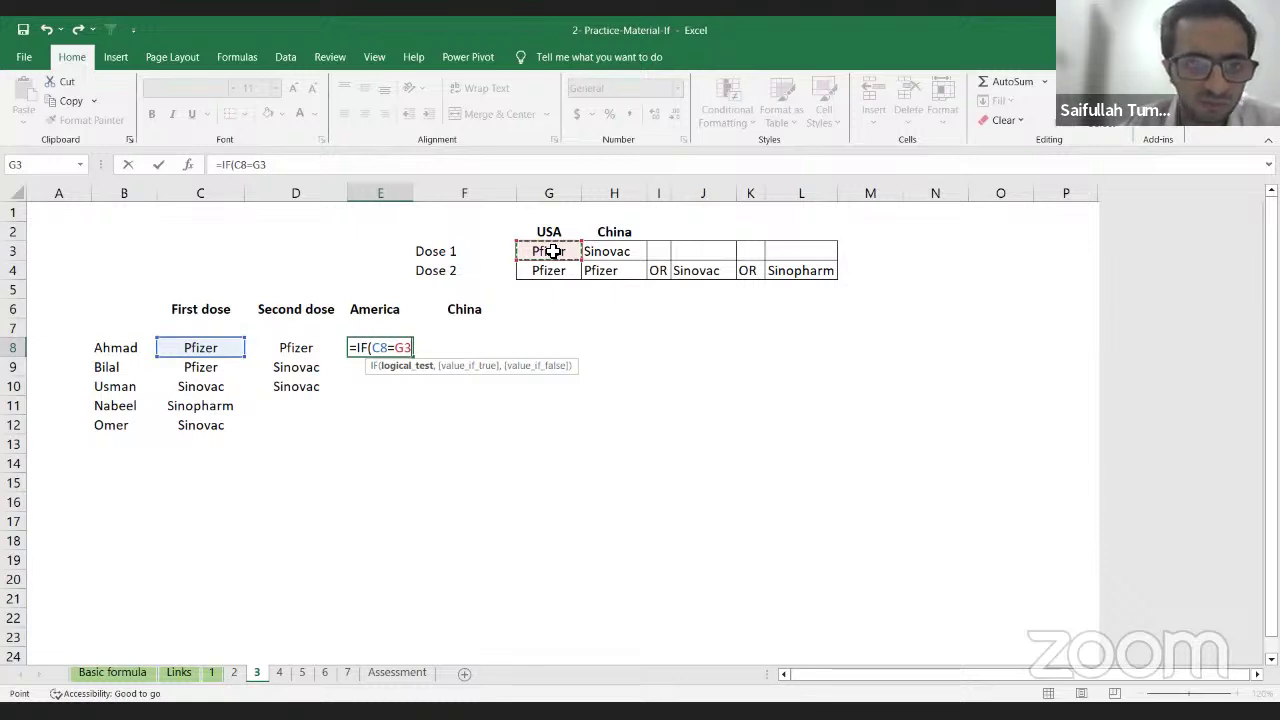
text(=)
key(Left)
key(Left)
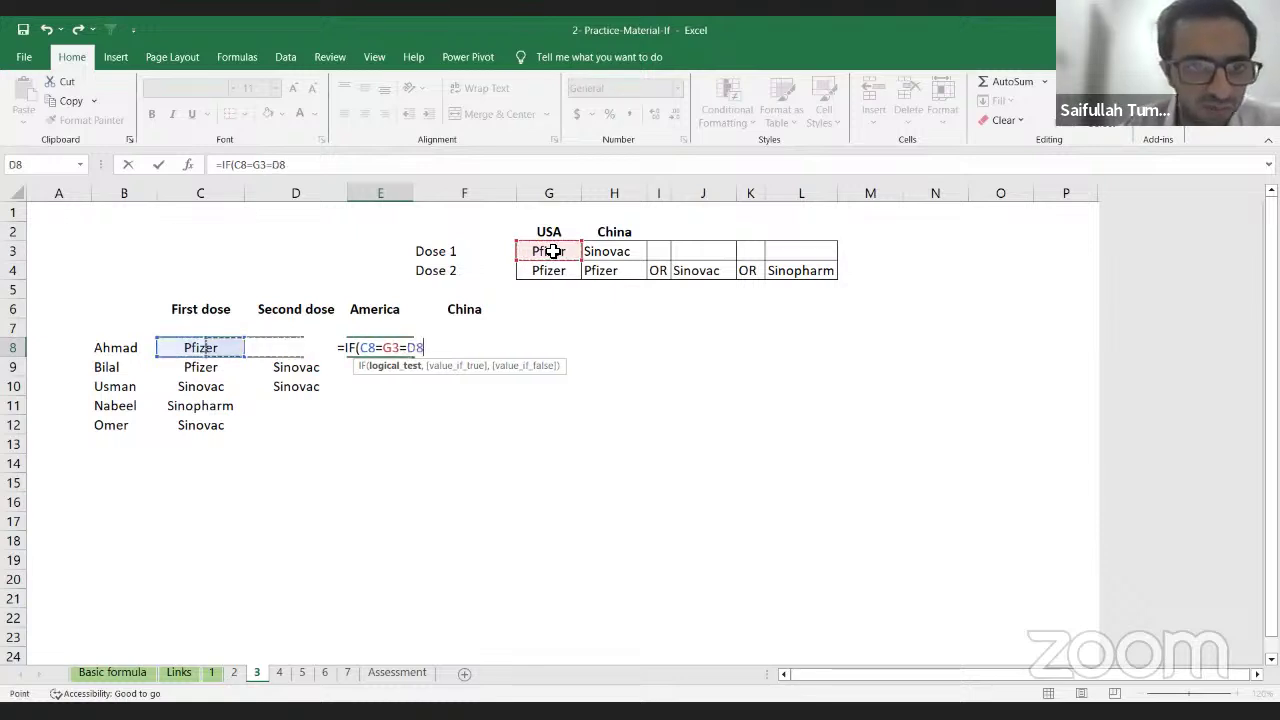
key(Right)
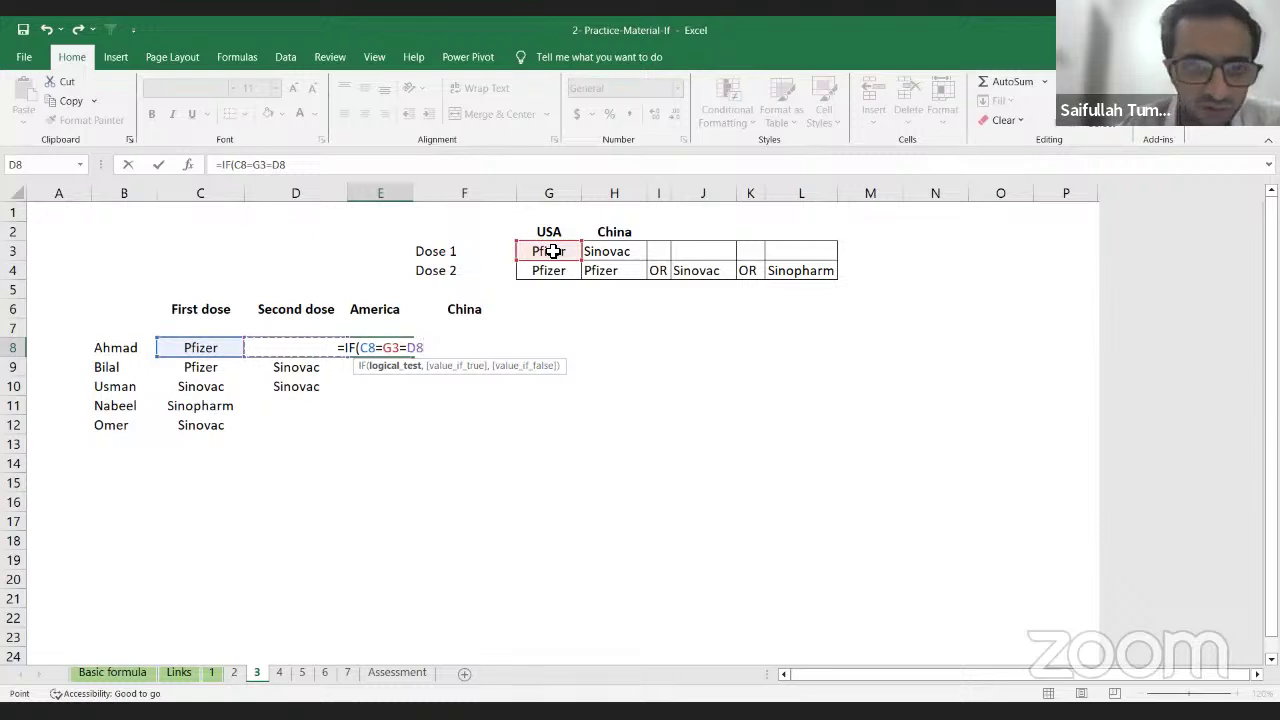
key(BackSpace)
key(BackSpace)
key(BackSpace)
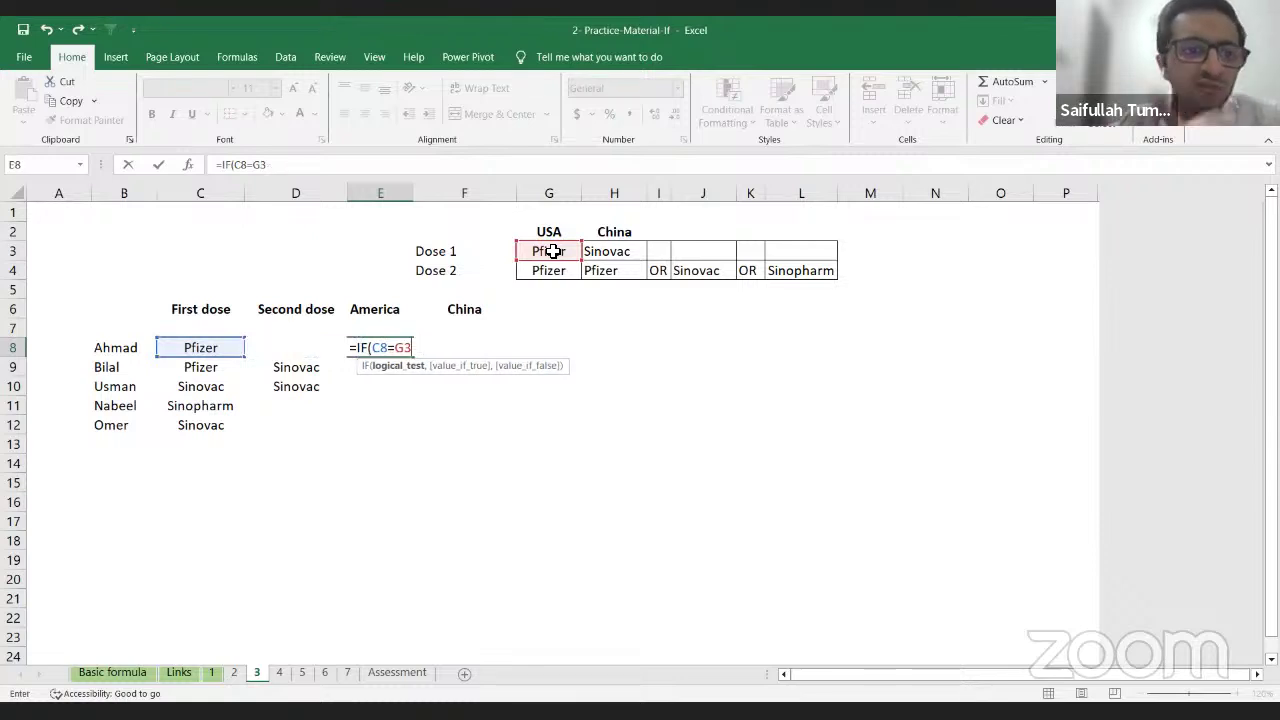
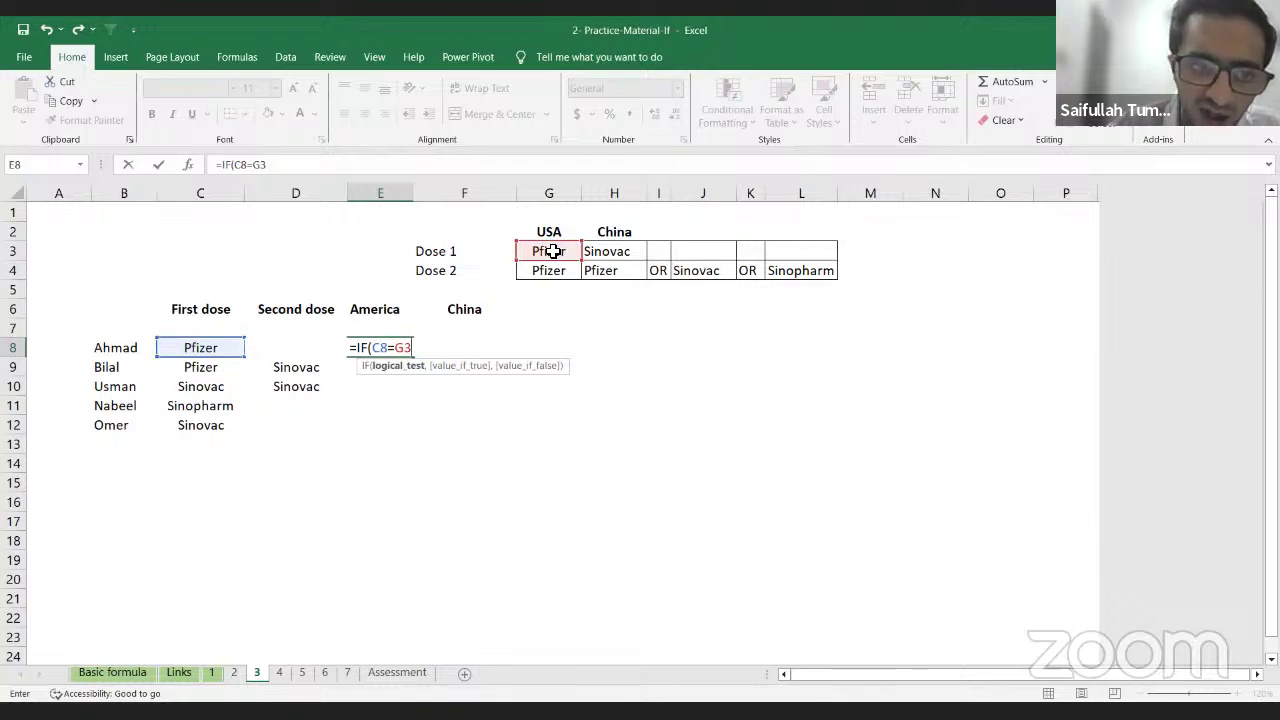
Step: Replace E8's test with AND and add the first condition C8=$G$3
key(BackSpace)
key(BackSpace)
key(BackSpace)
key(BackSpace)
key(BackSpace)
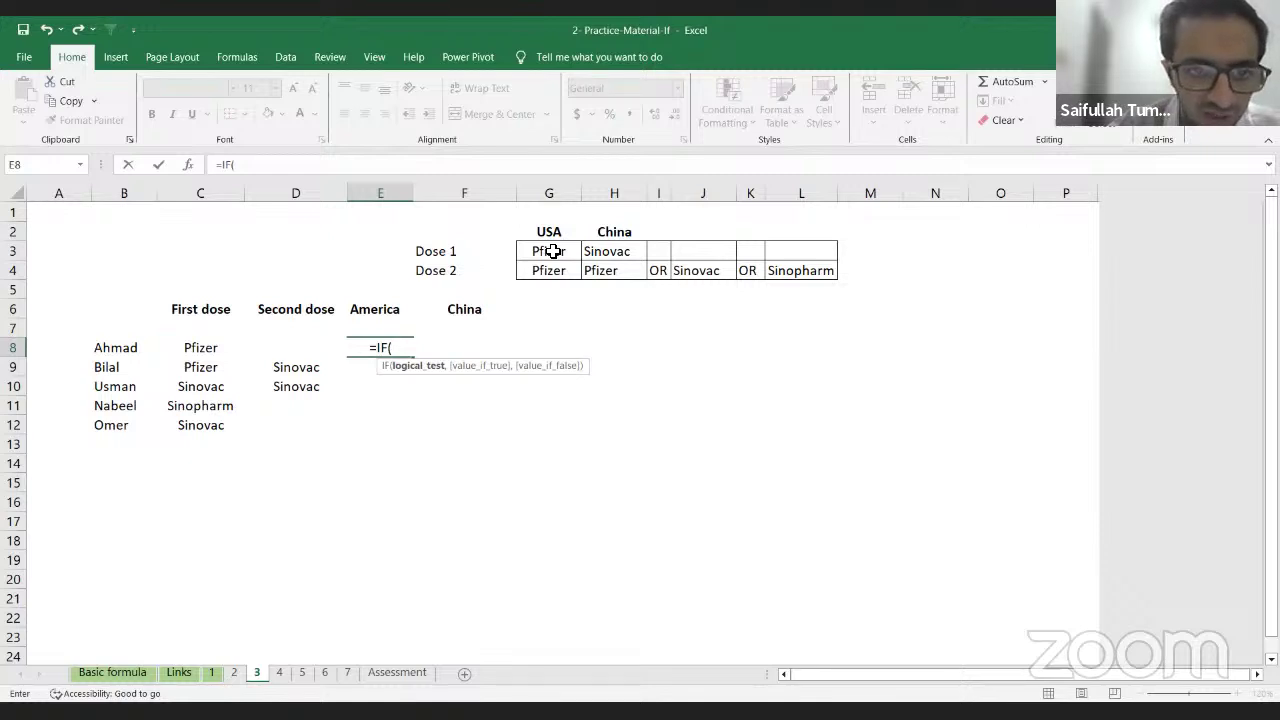
text(And)
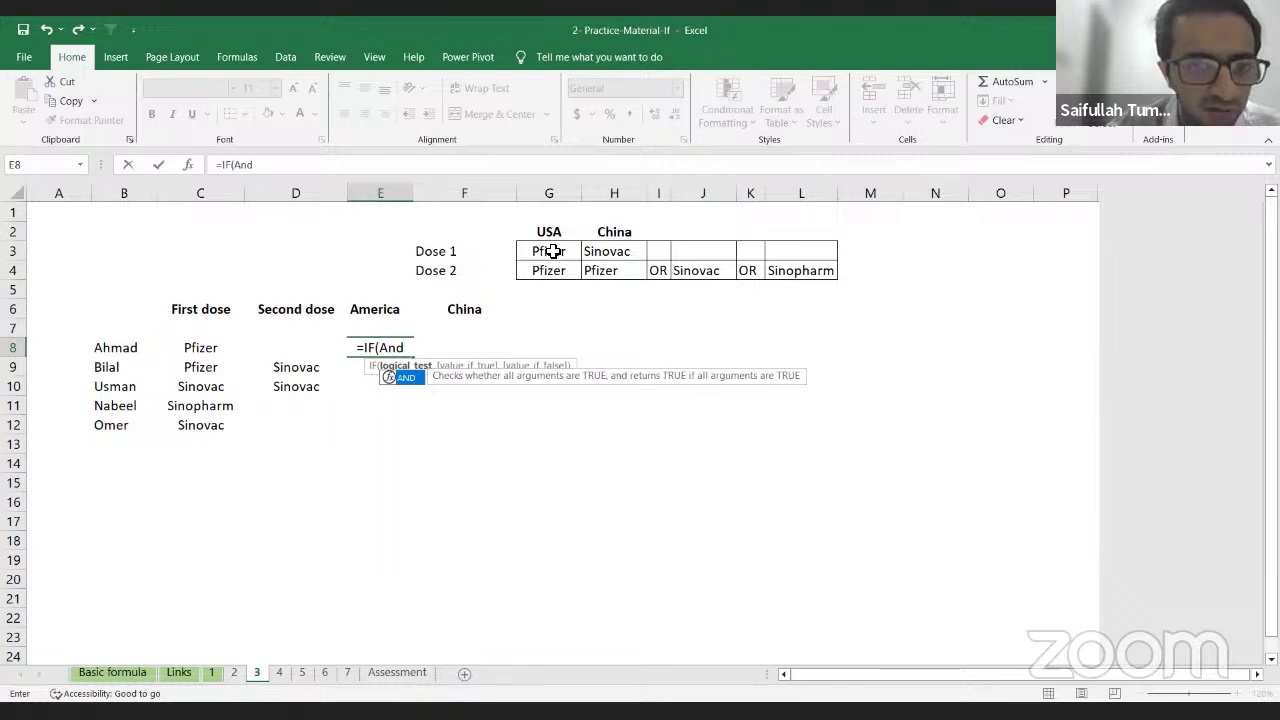
key(Tab)
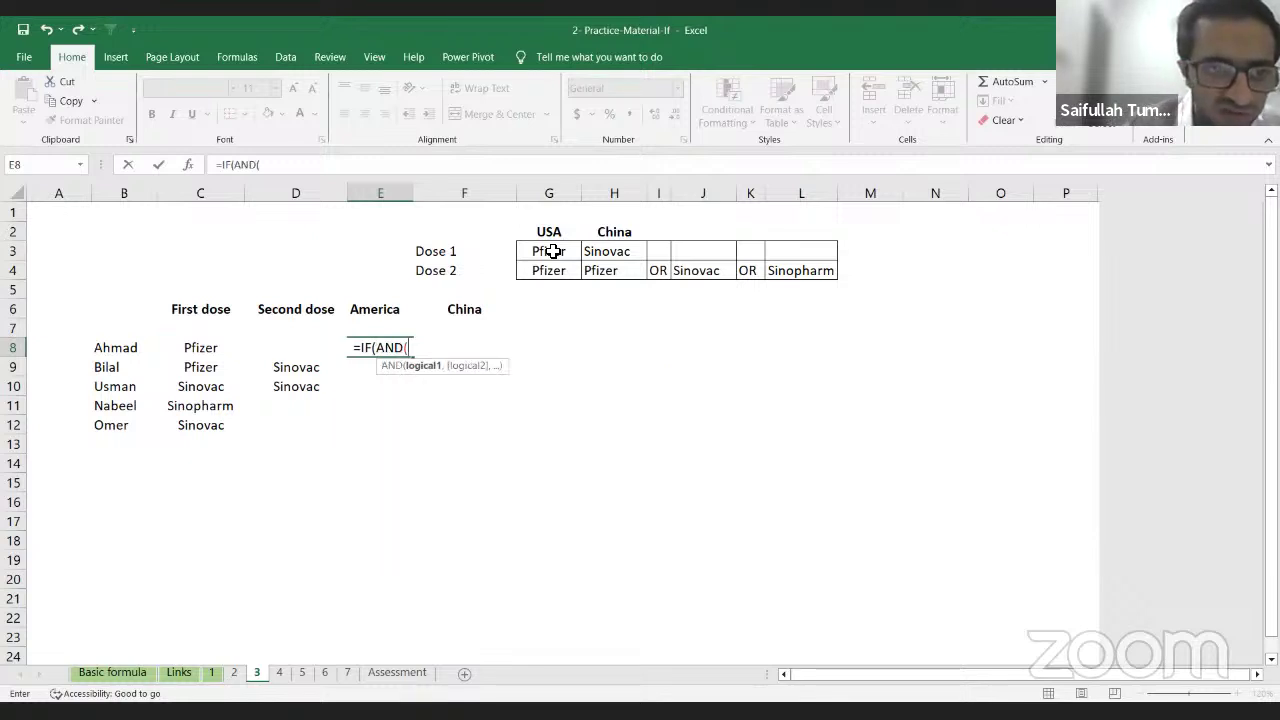
key(Left)
key(Left)
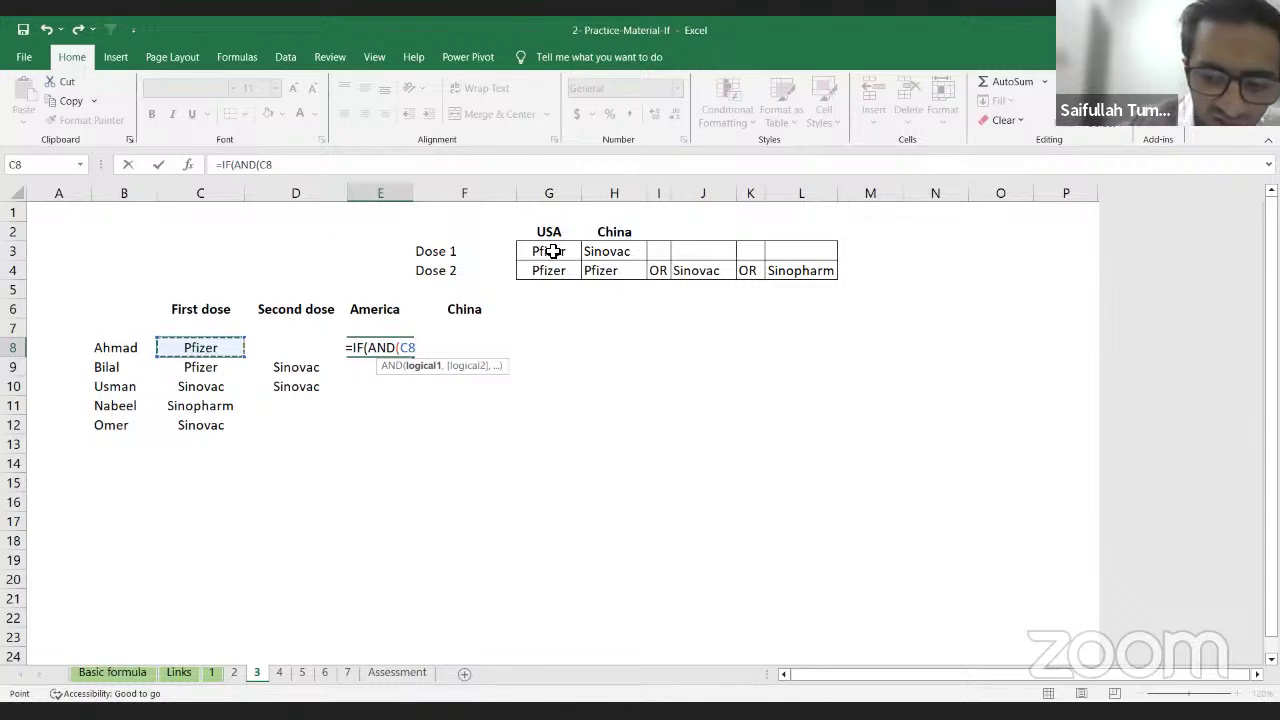
text(=)
key(Up)
key(Right)
key(Up)
key(Up)
key(Right)
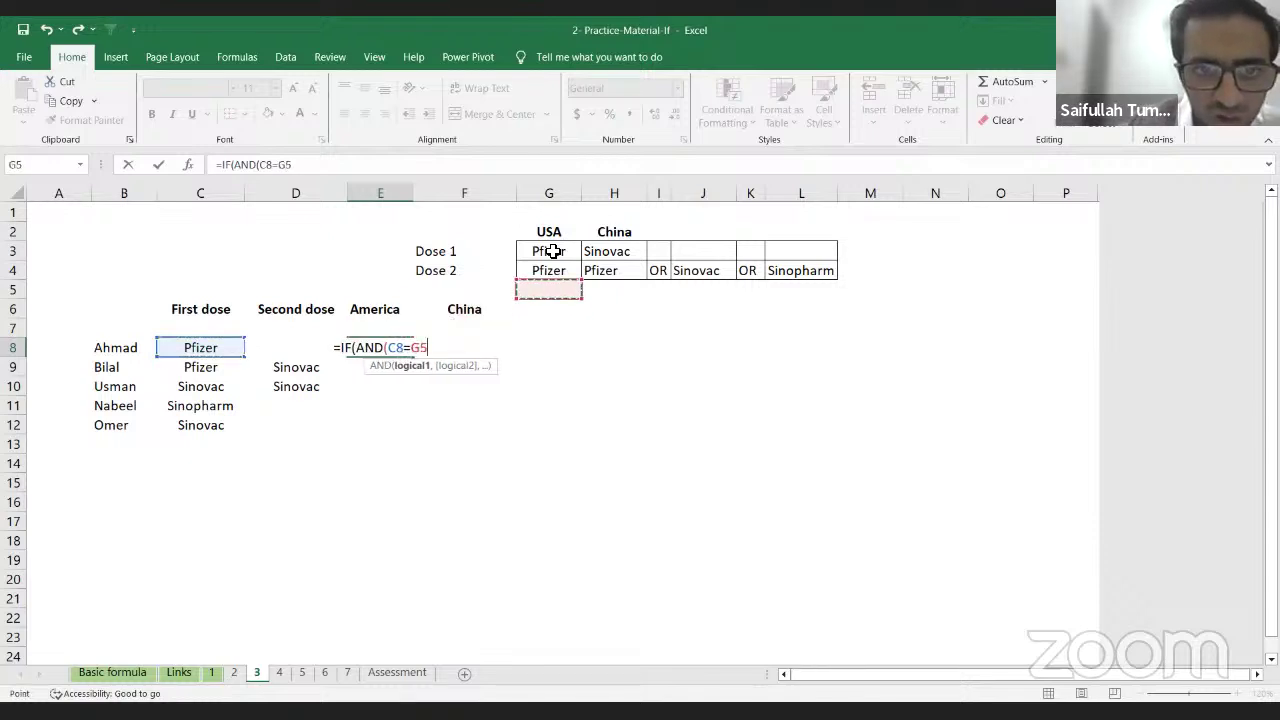
key(Up)
key(Up)
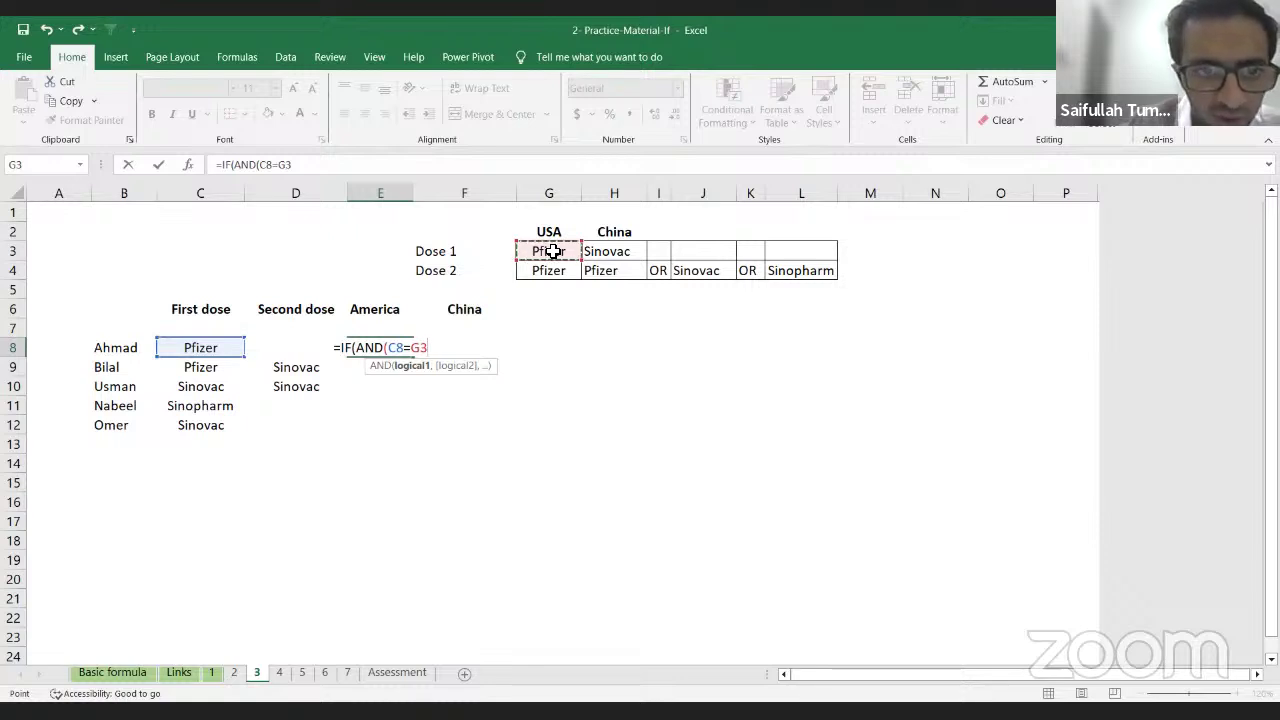
key(F4)
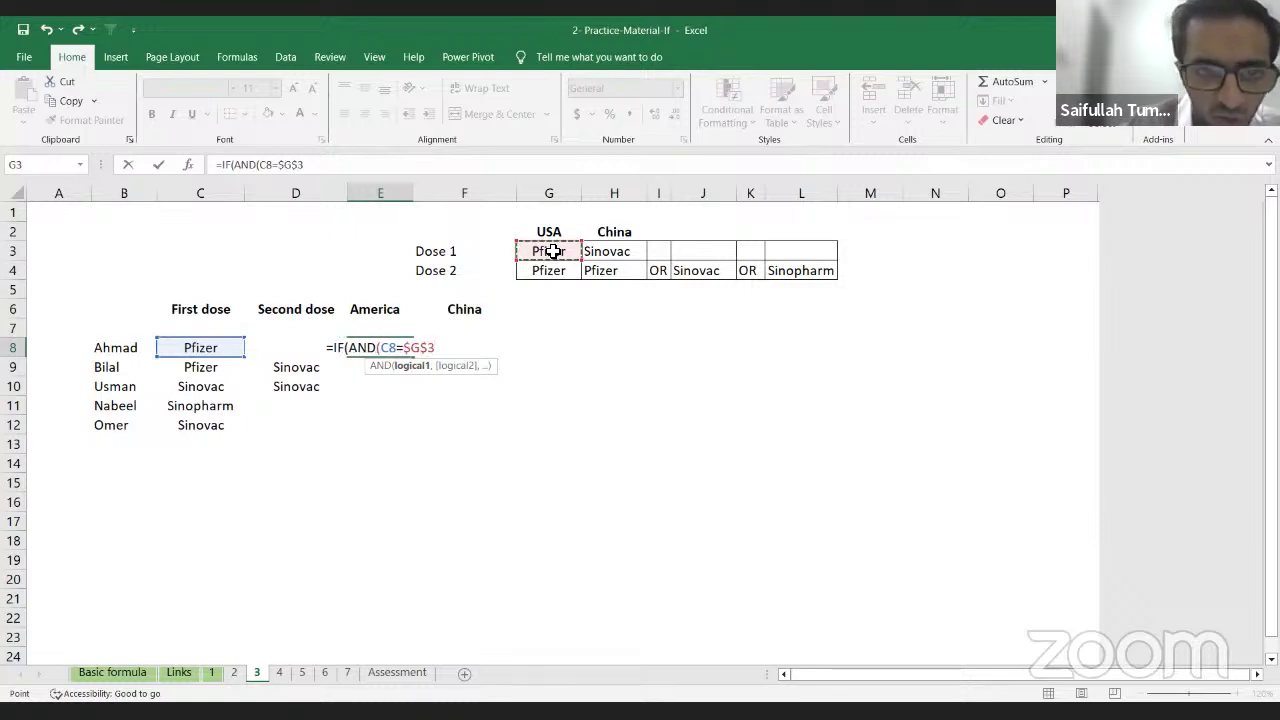
text(,)
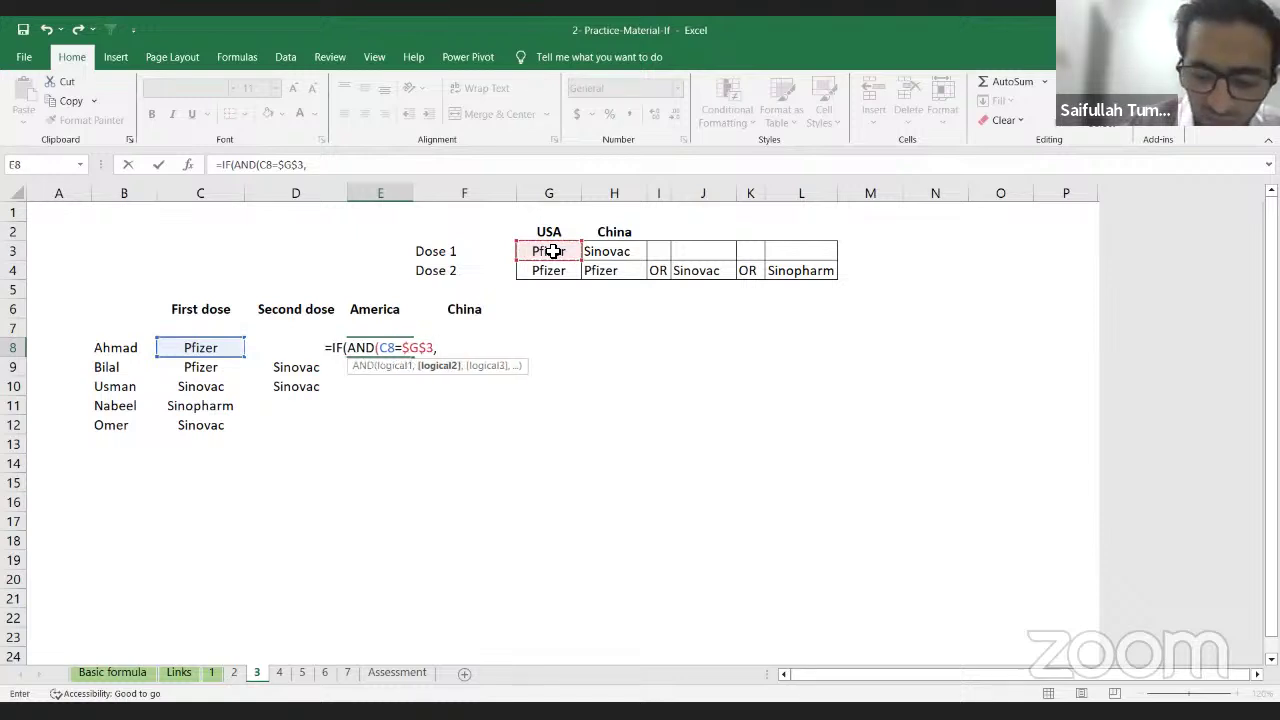
Step: Add the second condition D8=$G$4 and close the AND
key(Left)
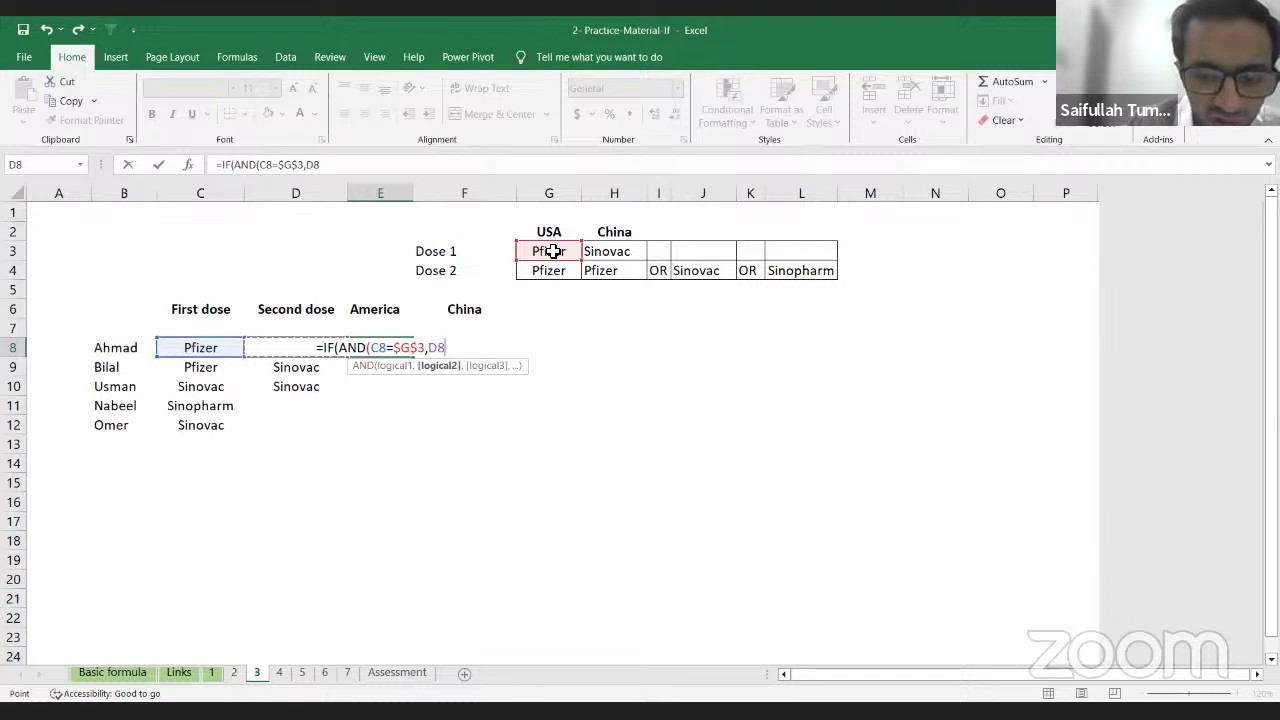
text(=)
key(Up)
key(Right)
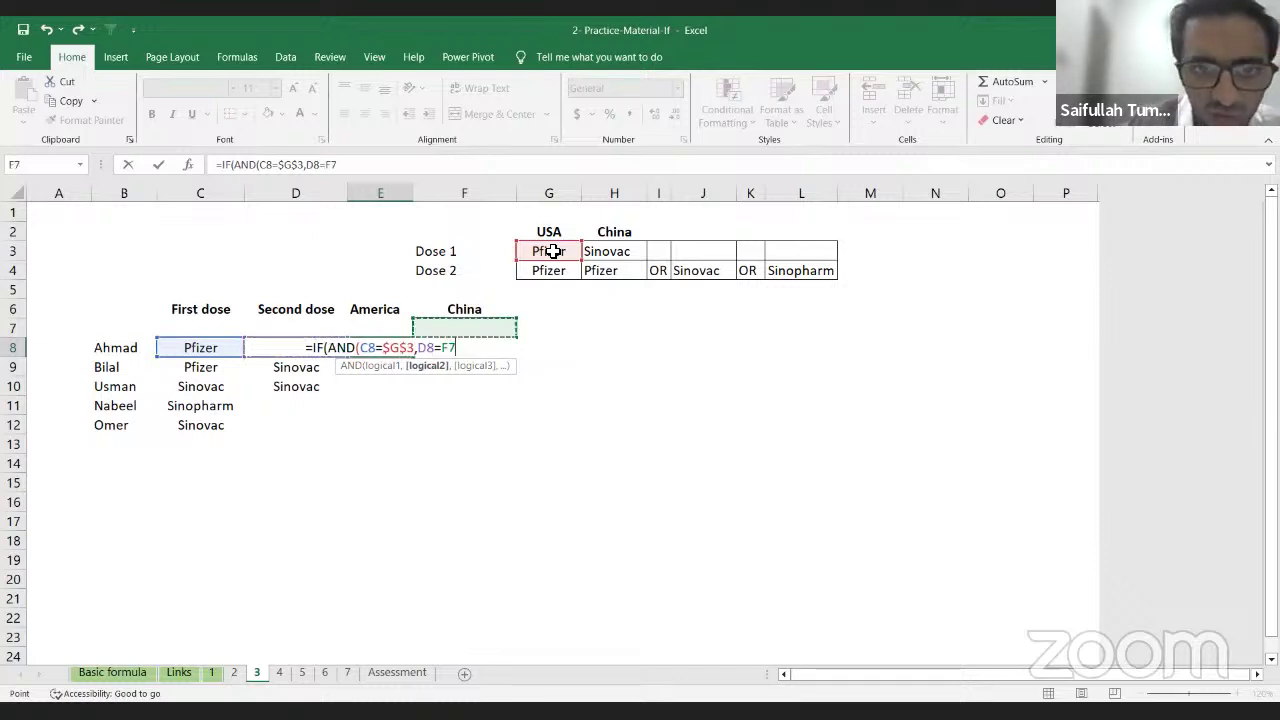
key(Right)
key(Up)
key(Up)
key(Up)
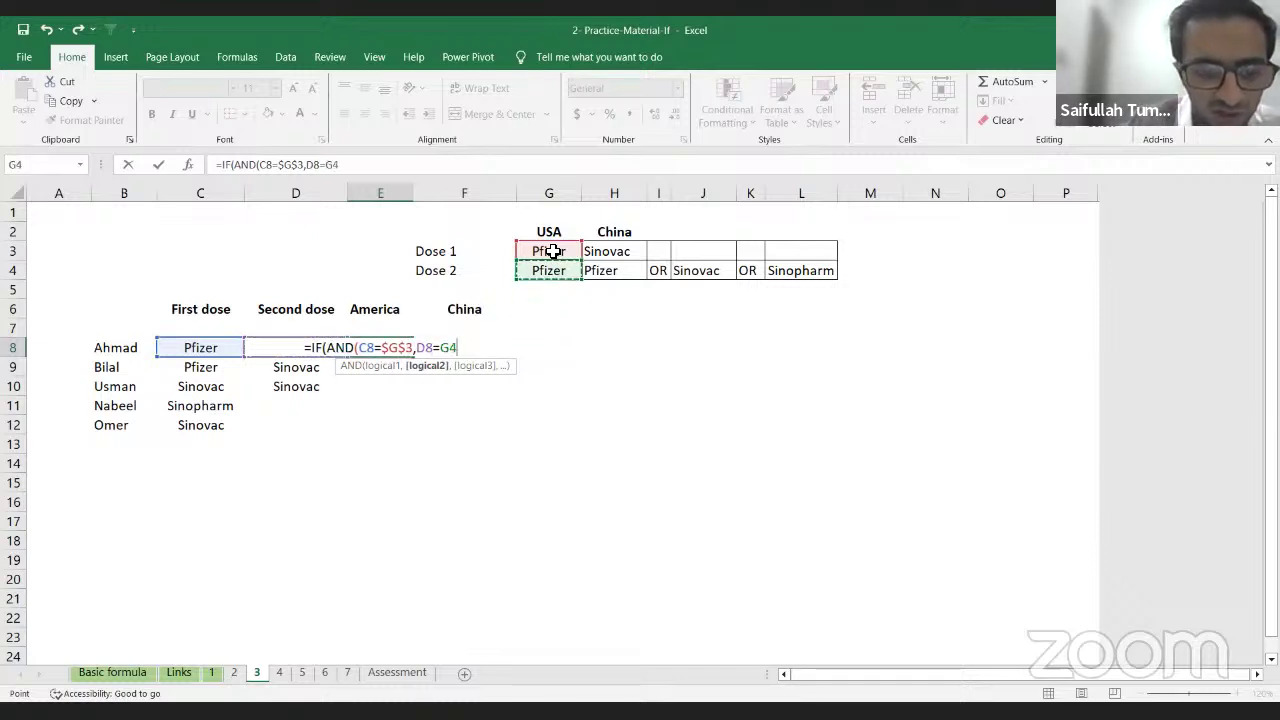
key(F4)
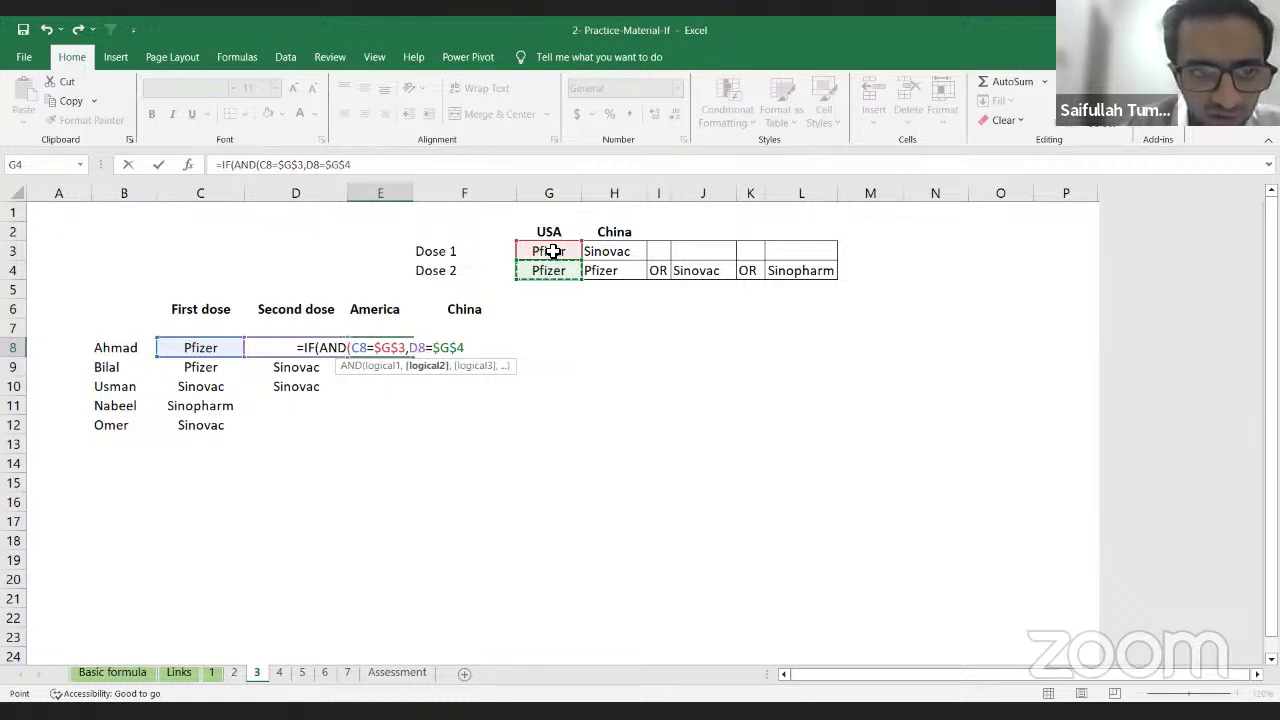
text())
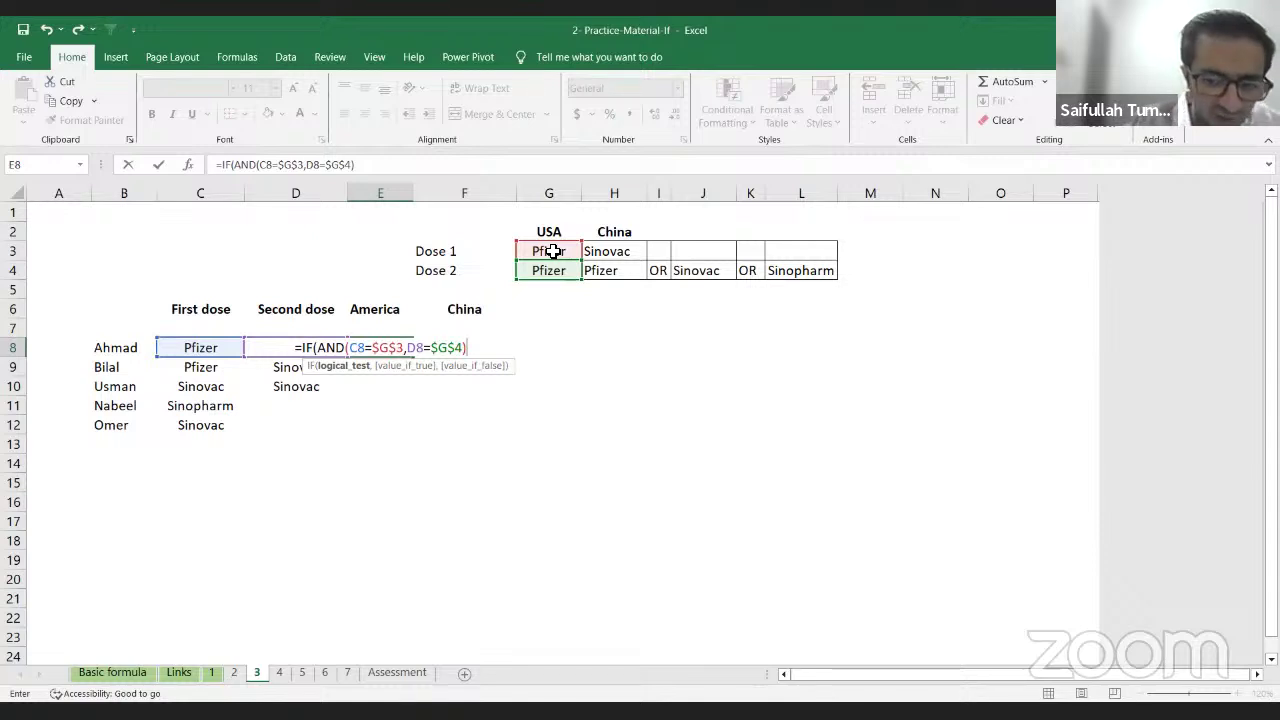
Step: Finish E8 as =IF(AND(C8=$G$3,D8=$G$4),"P","O") and enter it
text(,)
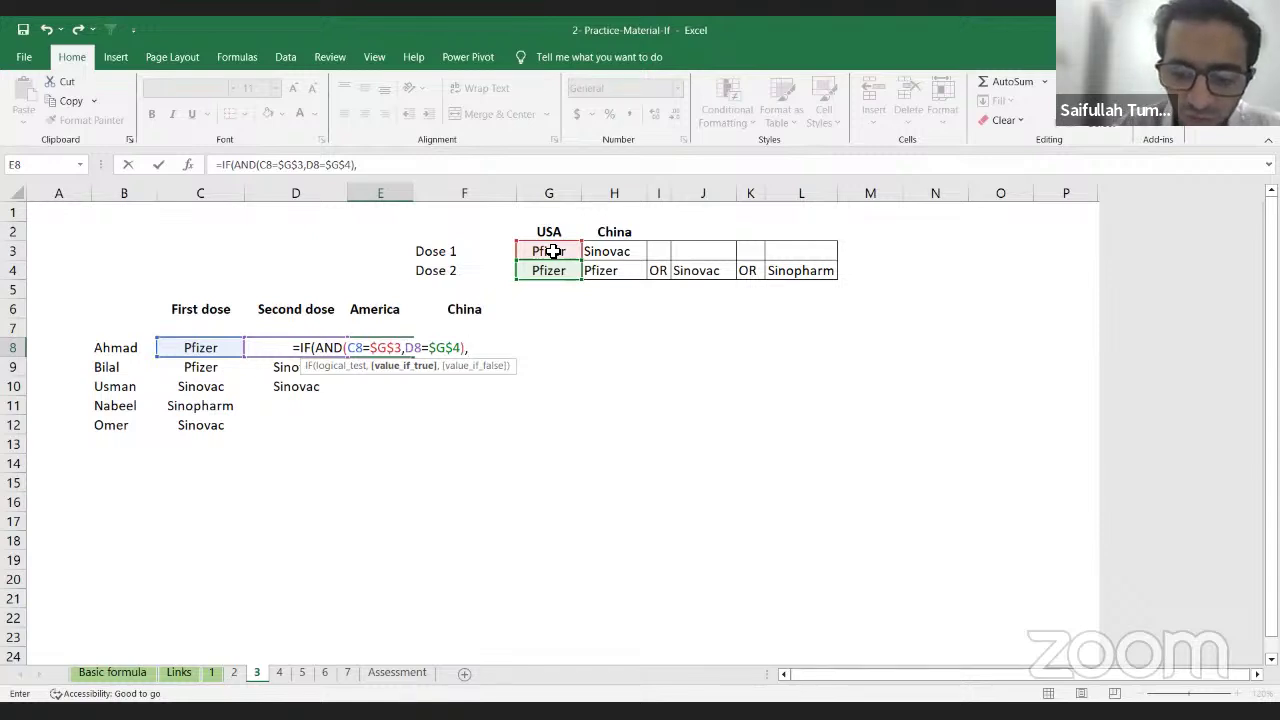
text("P)
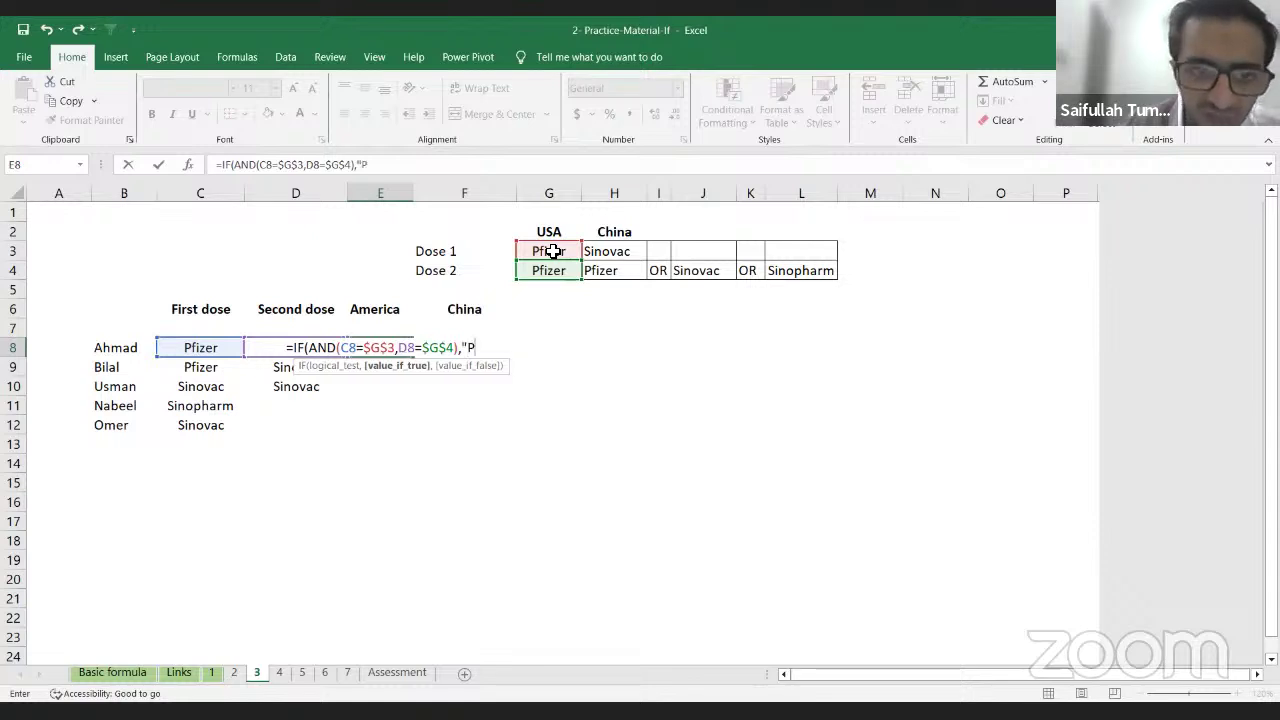
text(")
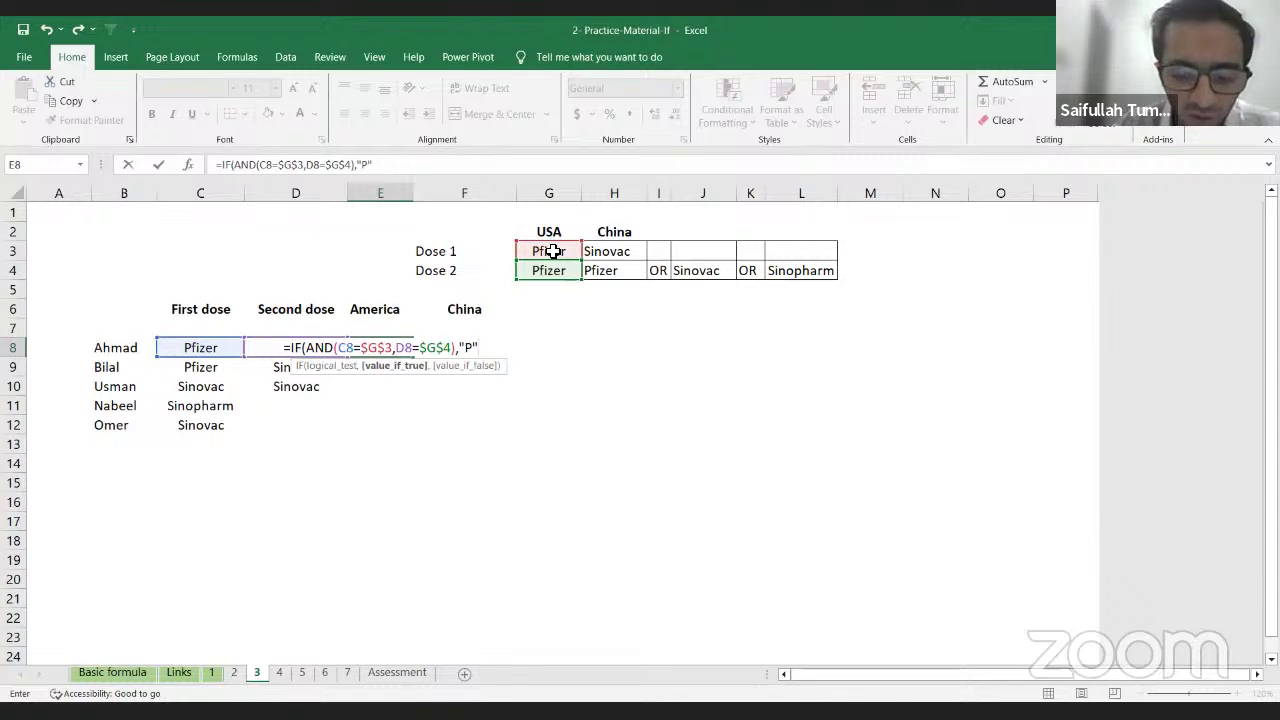
text(,)
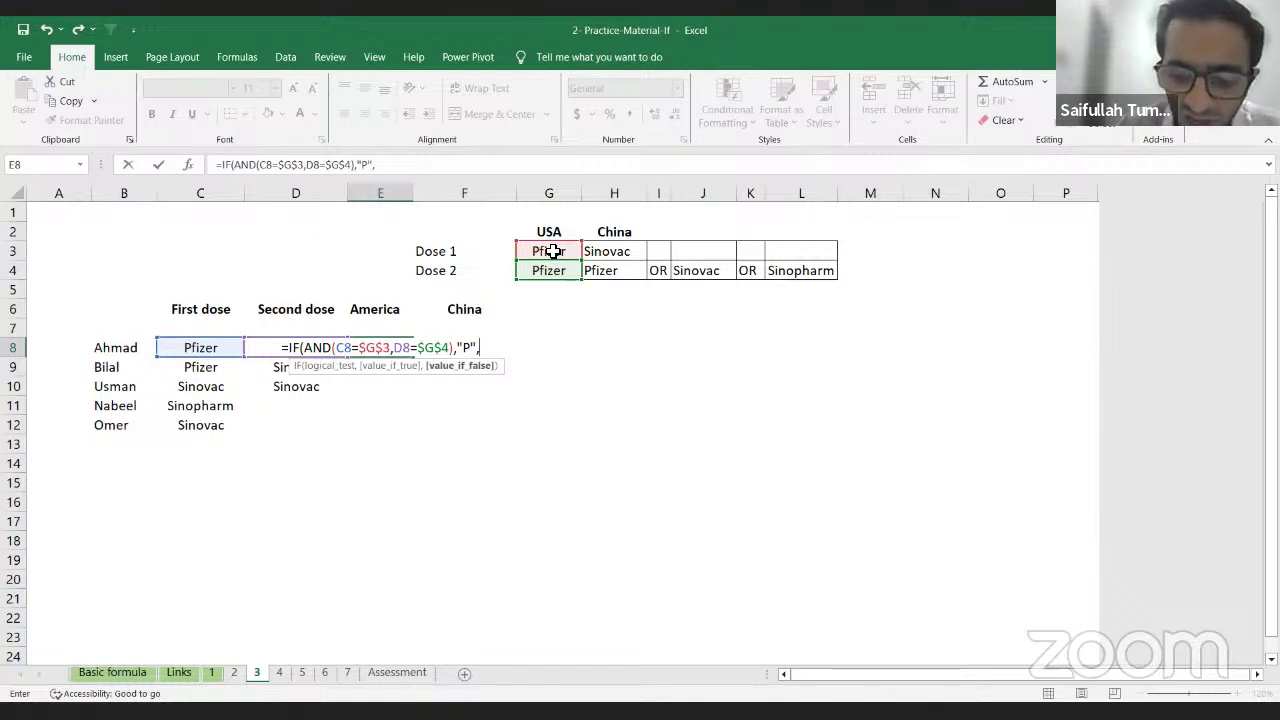
text("O)
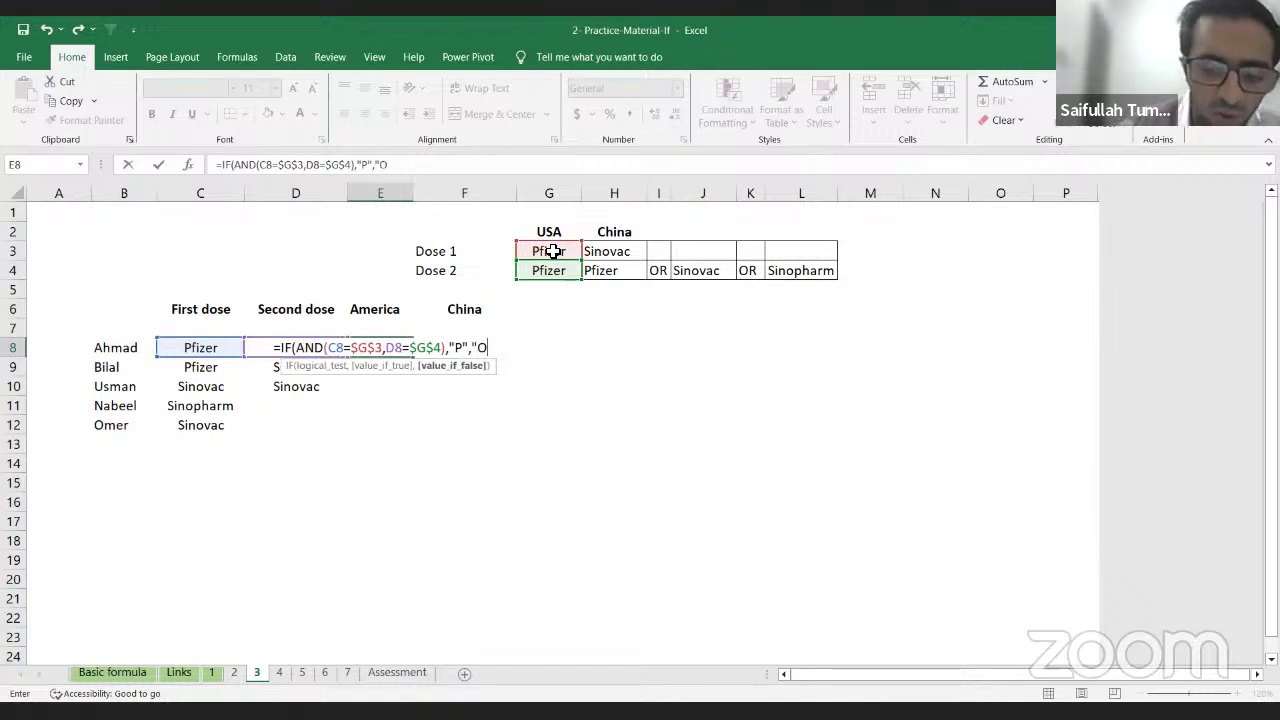
text(")
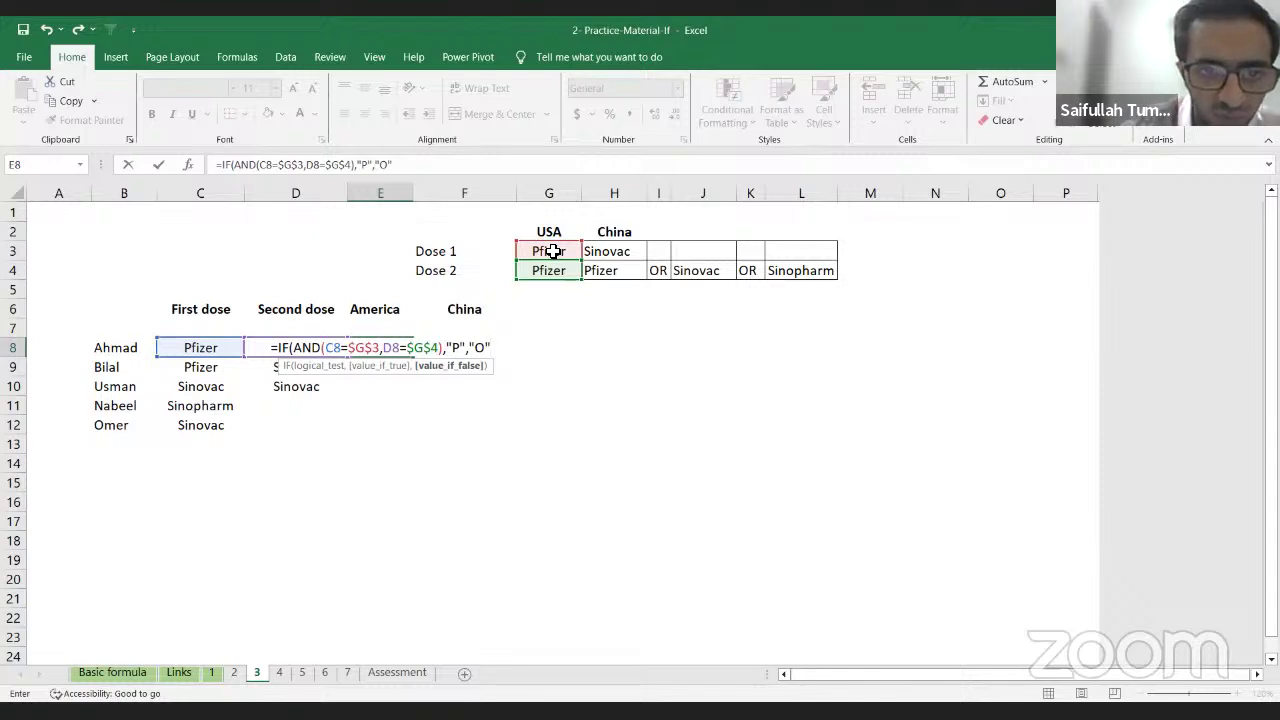
text())
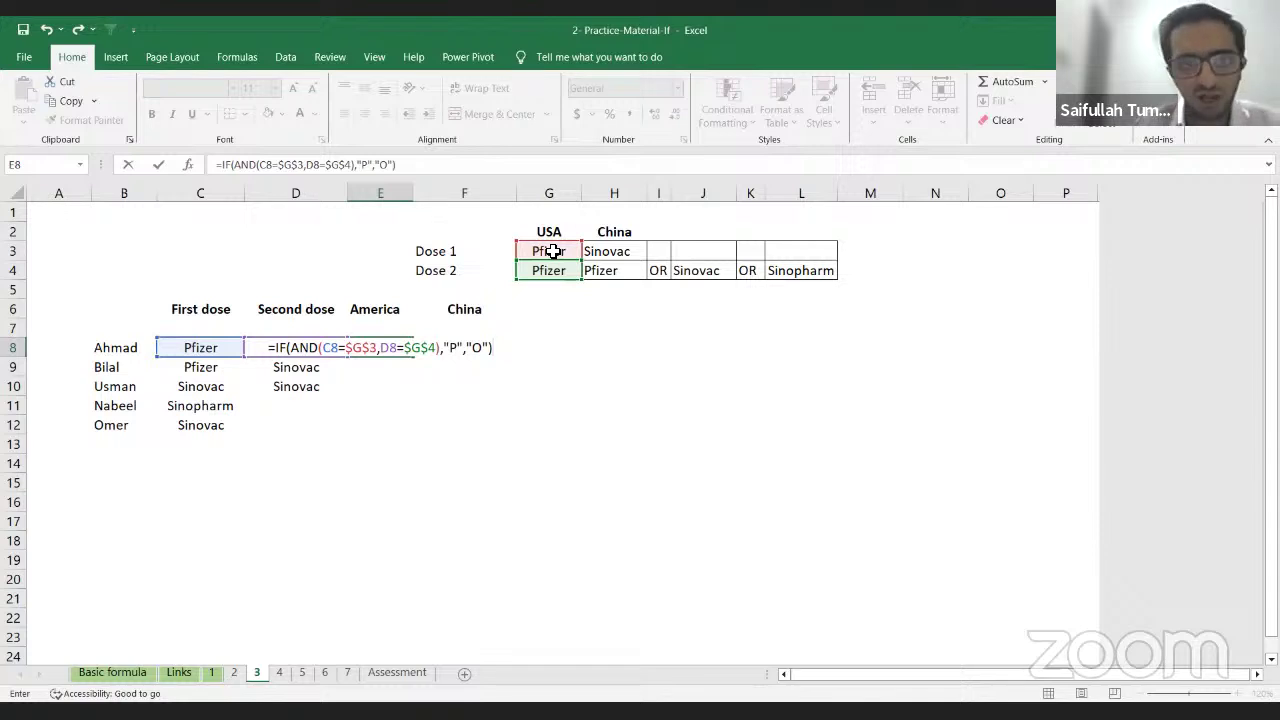
key(Return)
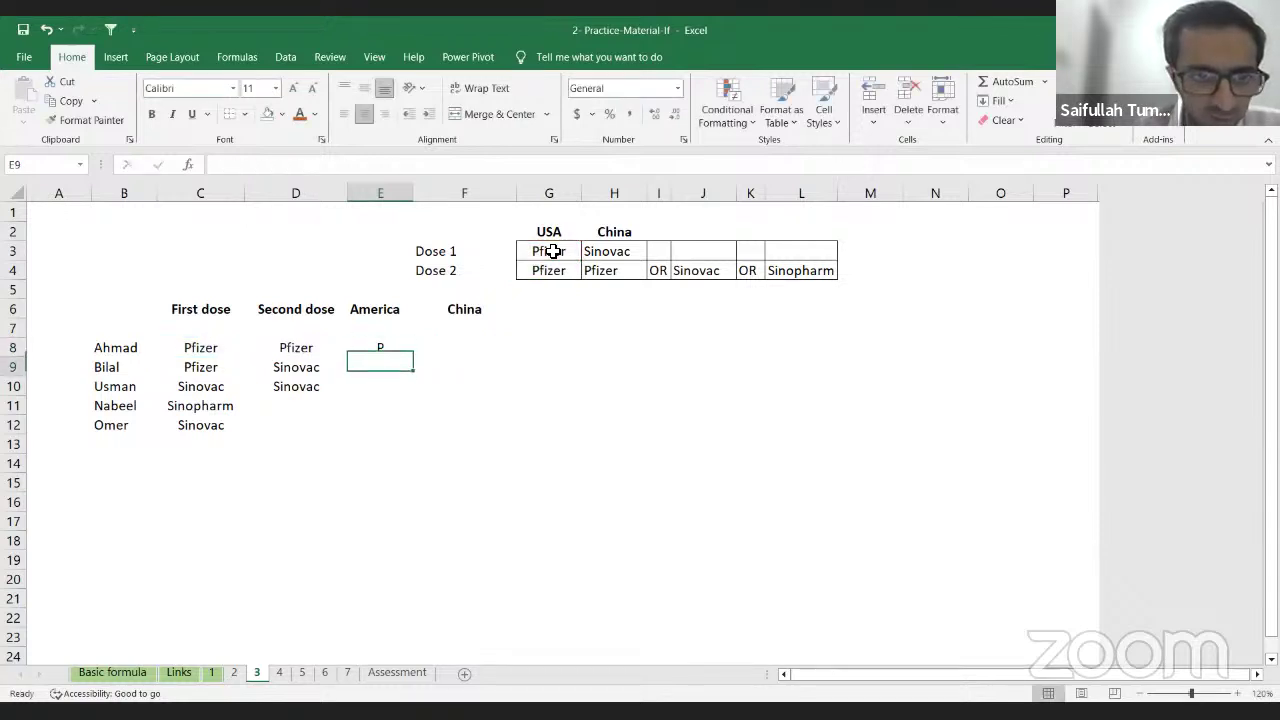
Step: Copy E8's formula into E8:E12
key(Up)
key(Down)
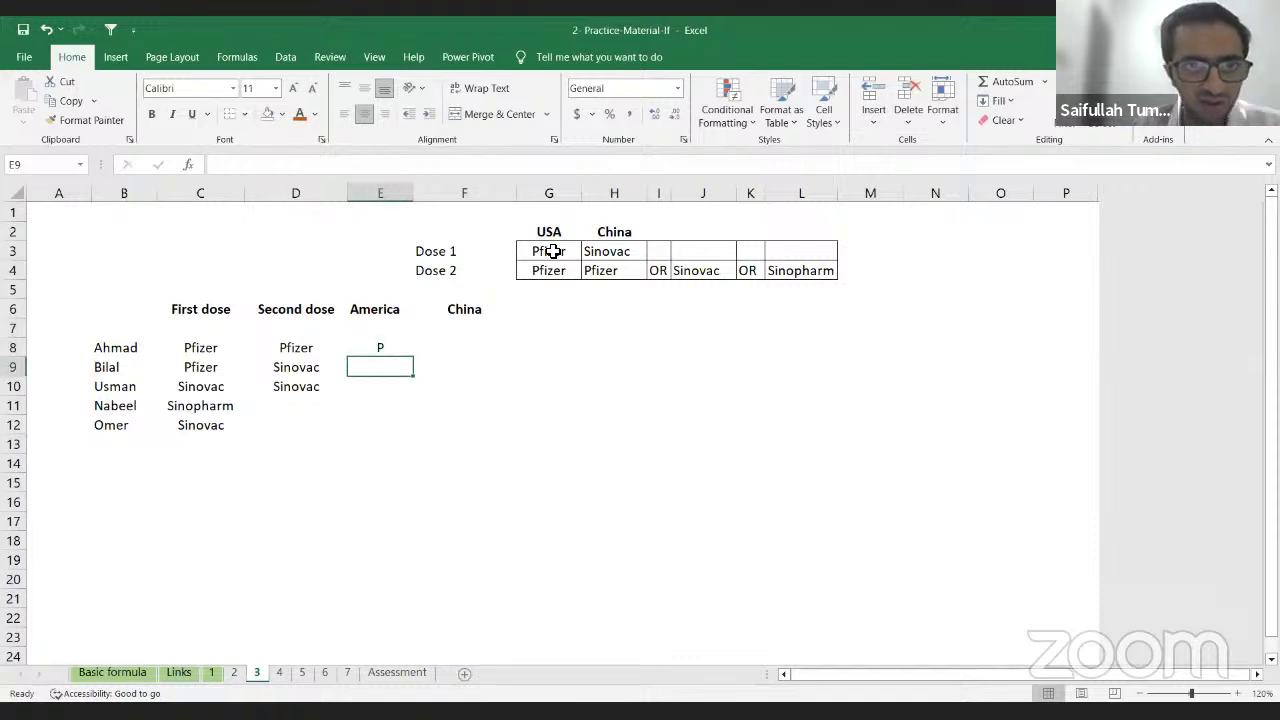
key(Up)
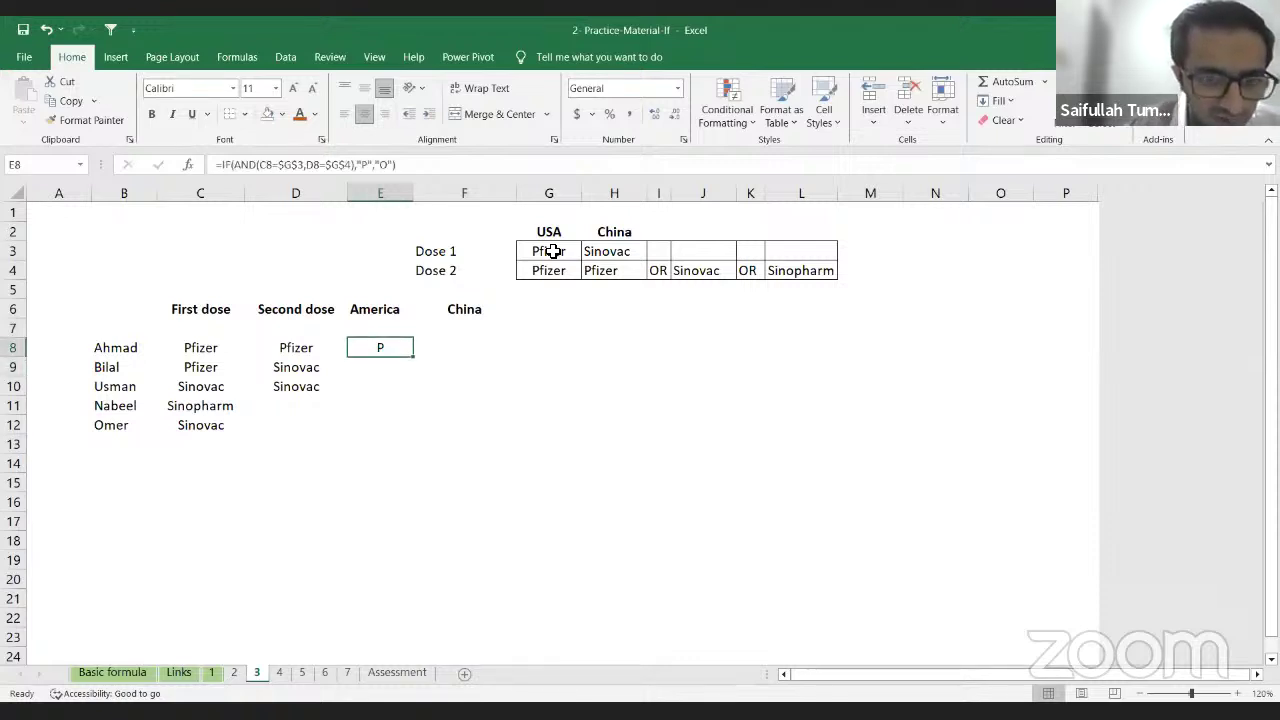
key(ctrl+c)
key(shift+Down)
key(shift+Down)
key(shift+Down)
key(shift+Down)
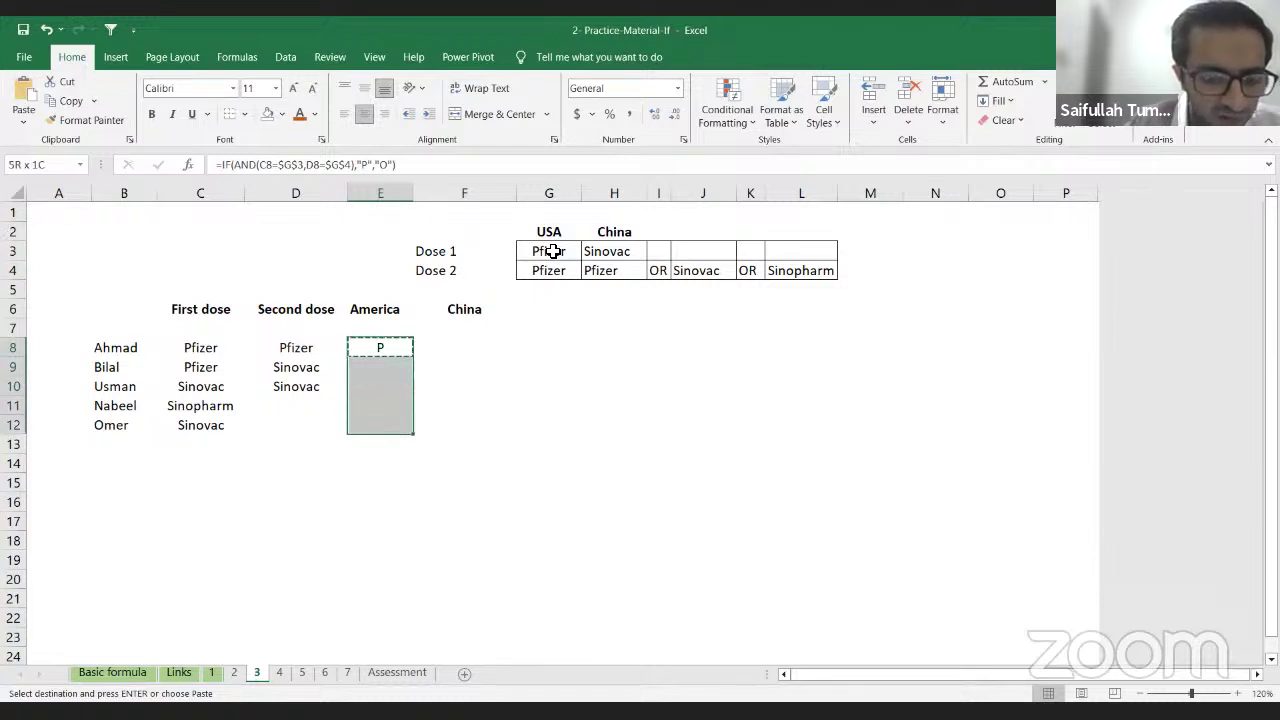
key(ctrl+v)
Step: Check the copied results against the dose values in rows 8 and 9, then select E8:E12
key(Down)
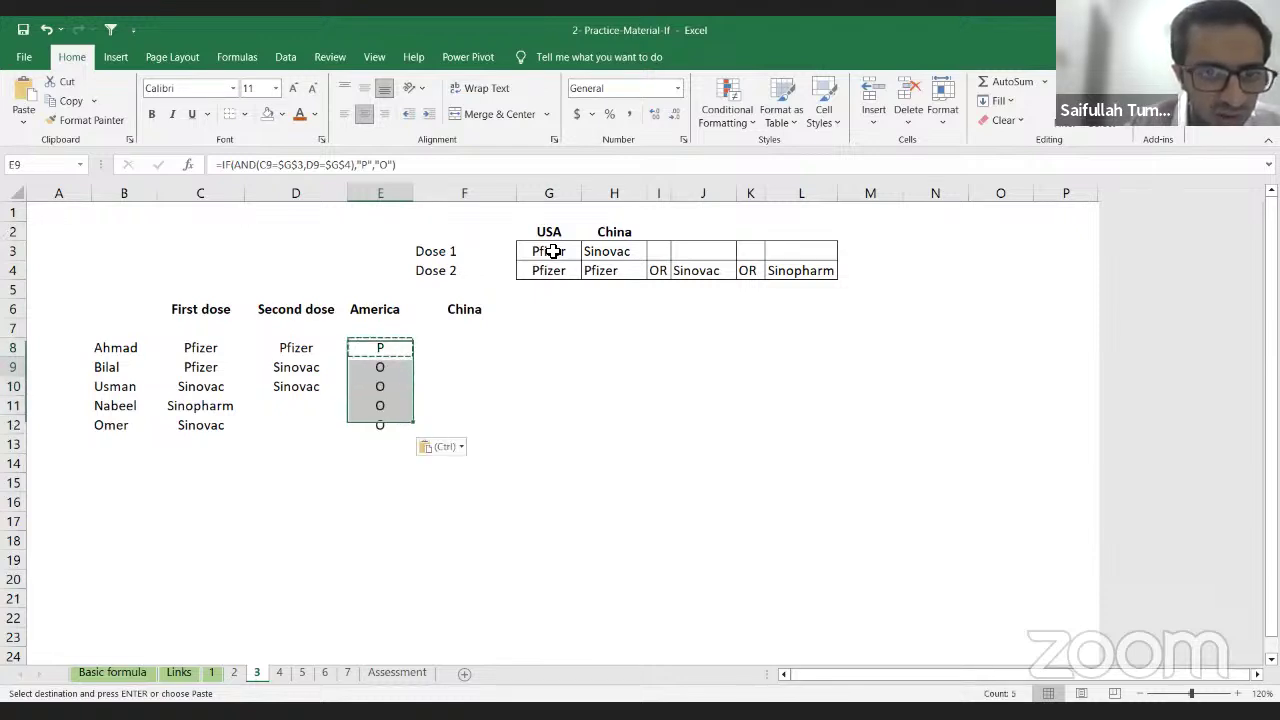
key(Left)
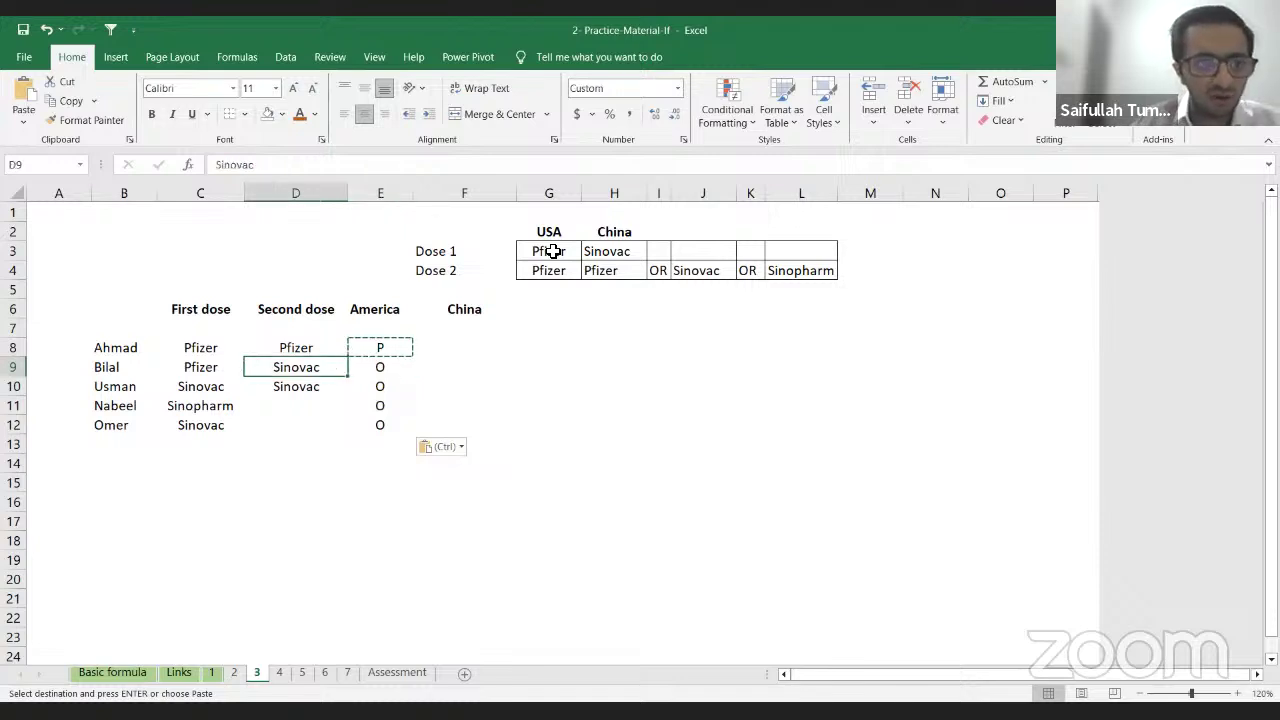
key(Right)
key(Up)
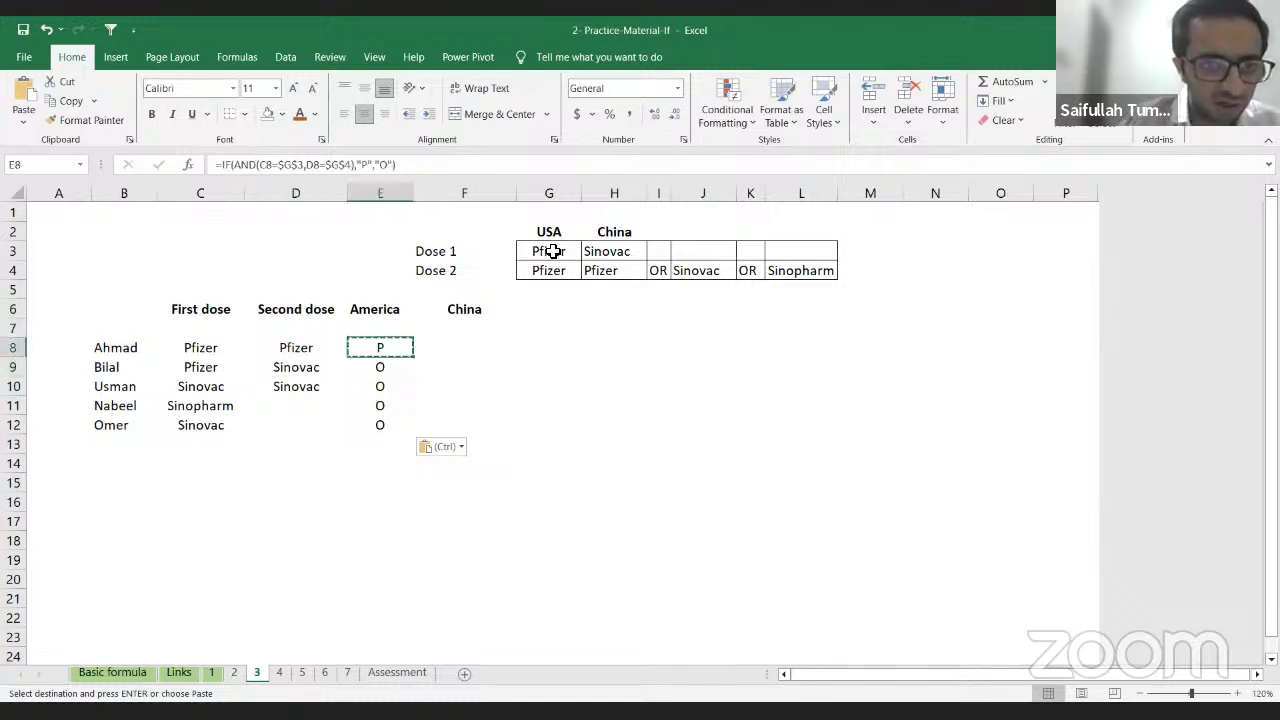
key(Left)
key(Left)
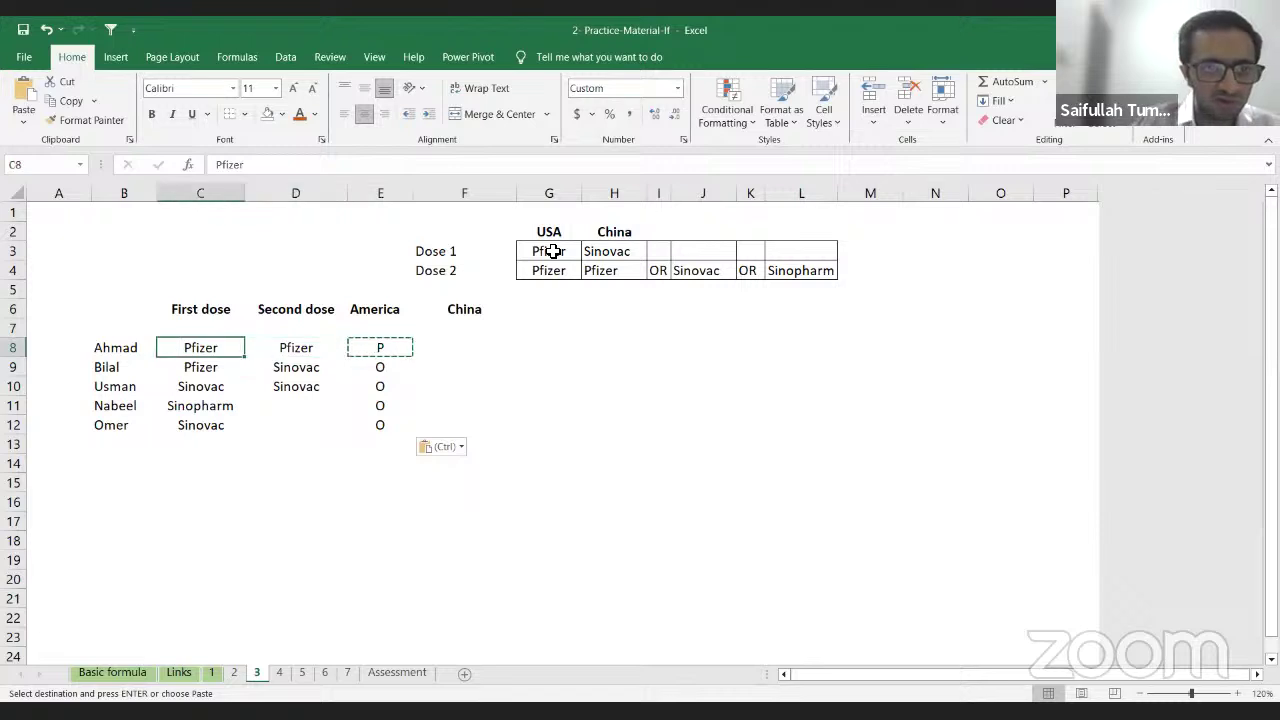
key(Right)
key(Right)
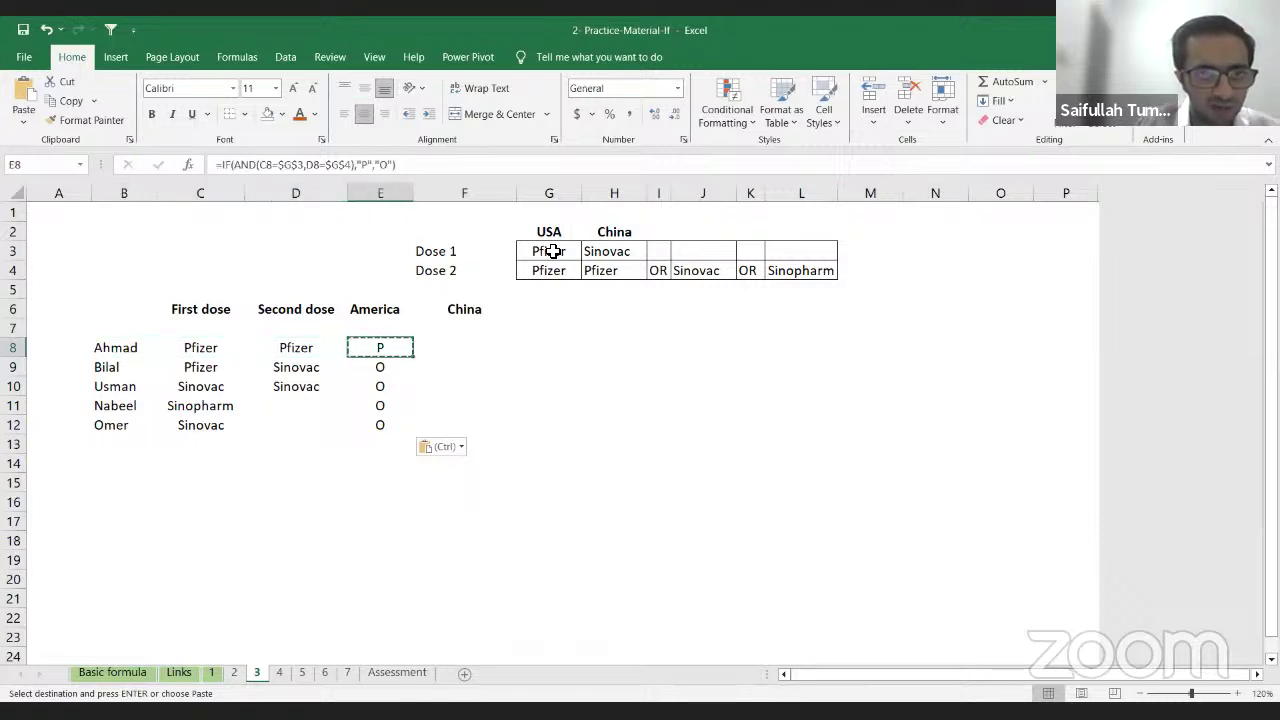
key(Left)
key(Left)
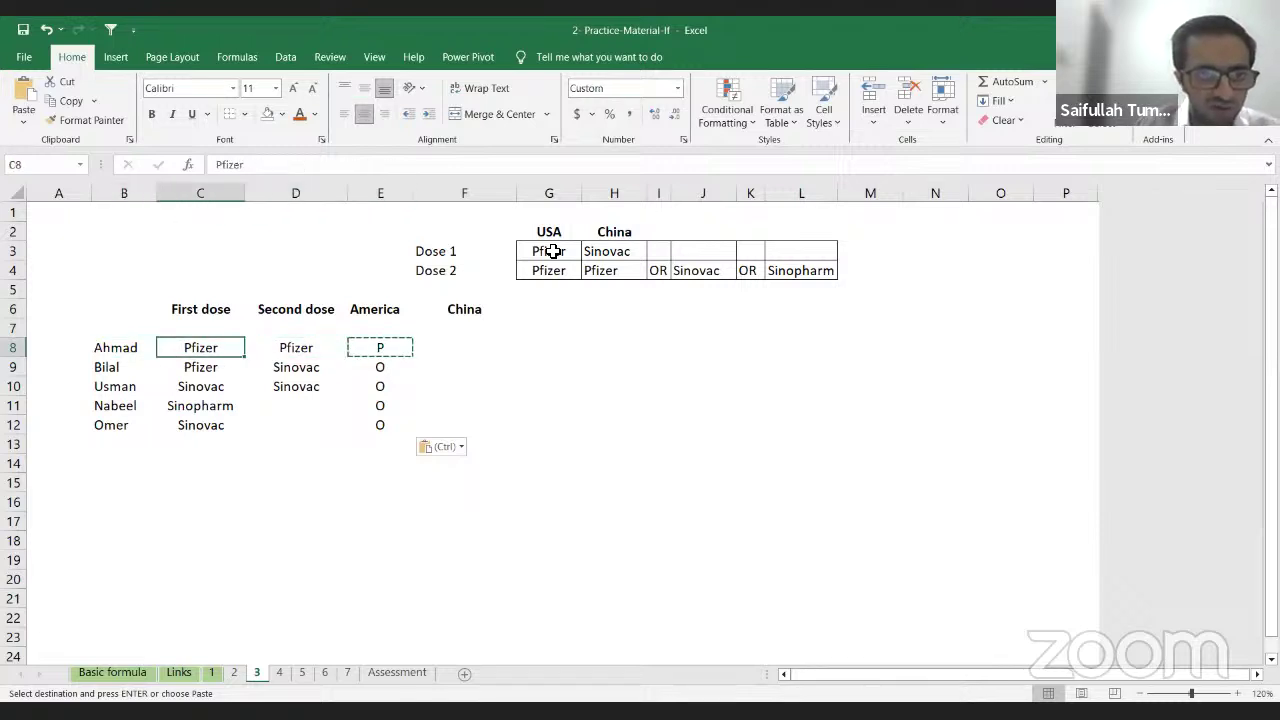
key(Right)
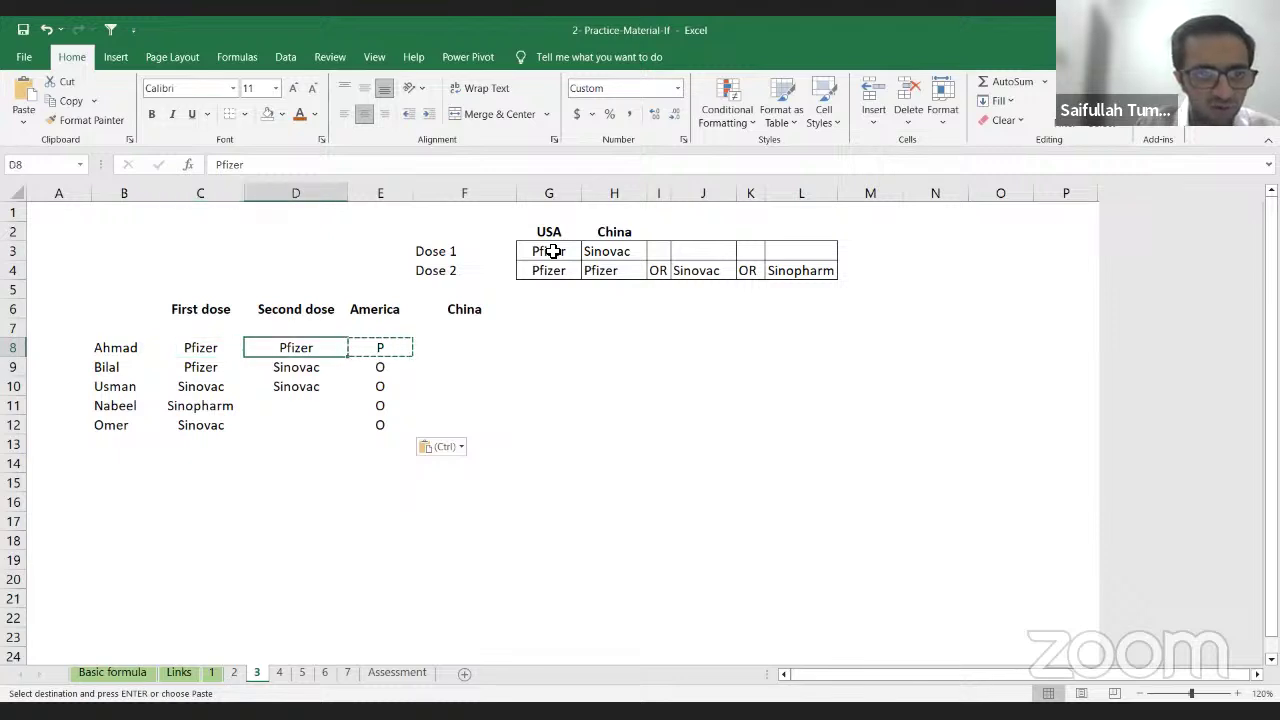
key(Right)
key(Down)
key(Left)
key(Up)
key(Right)
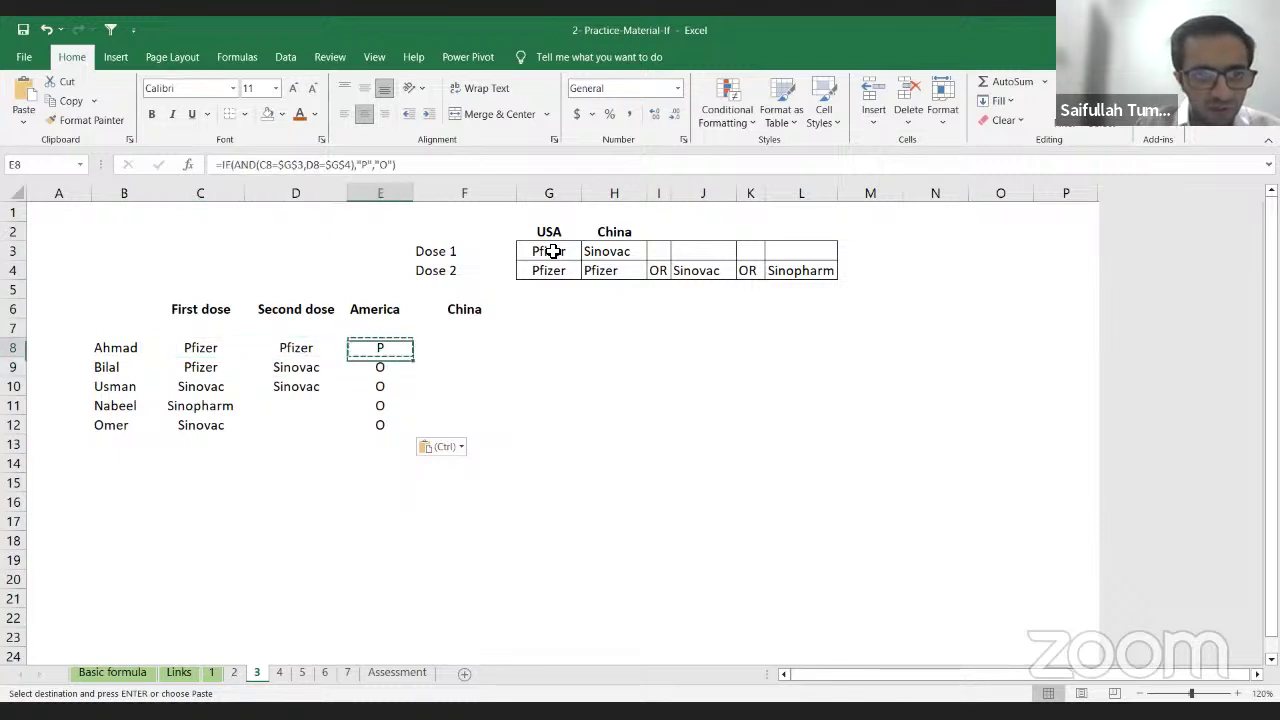
key(ctrl+shift+Down)
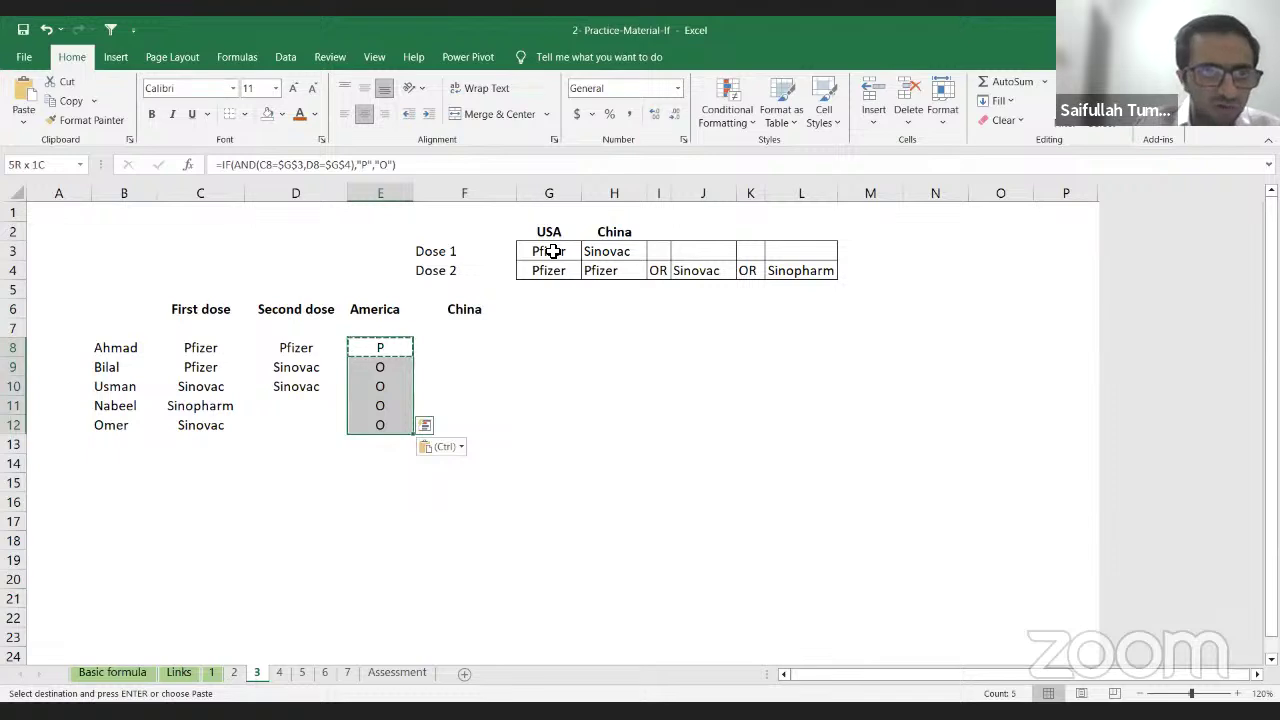
Step: Apply the Wingdings 2 font to E8:E12 so the results show a tick and crosses
click(233, 88)
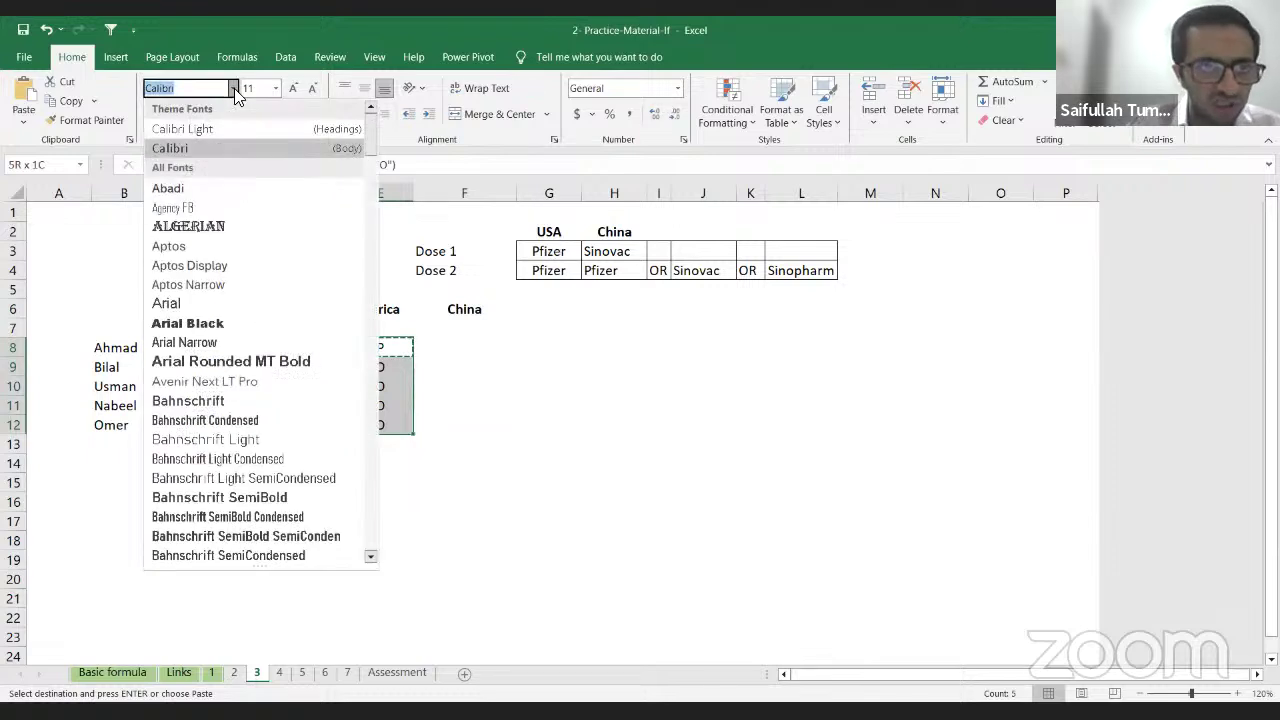
key(End)
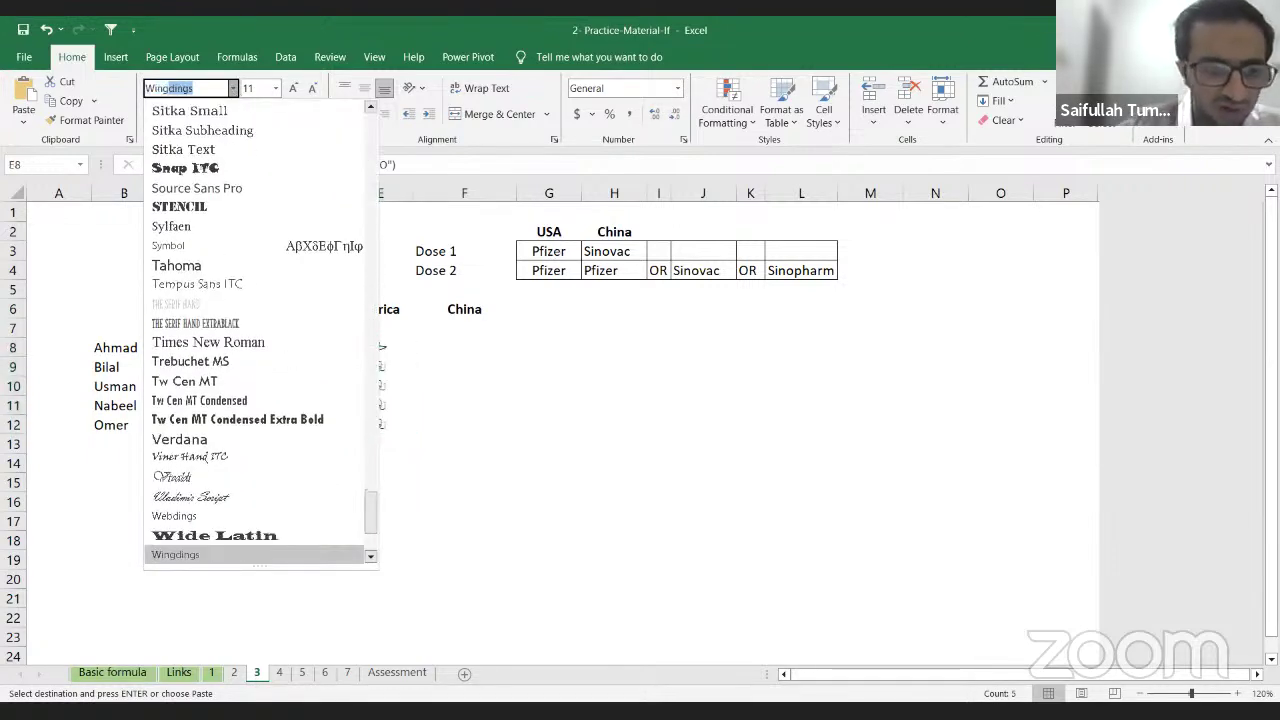
key(Return)
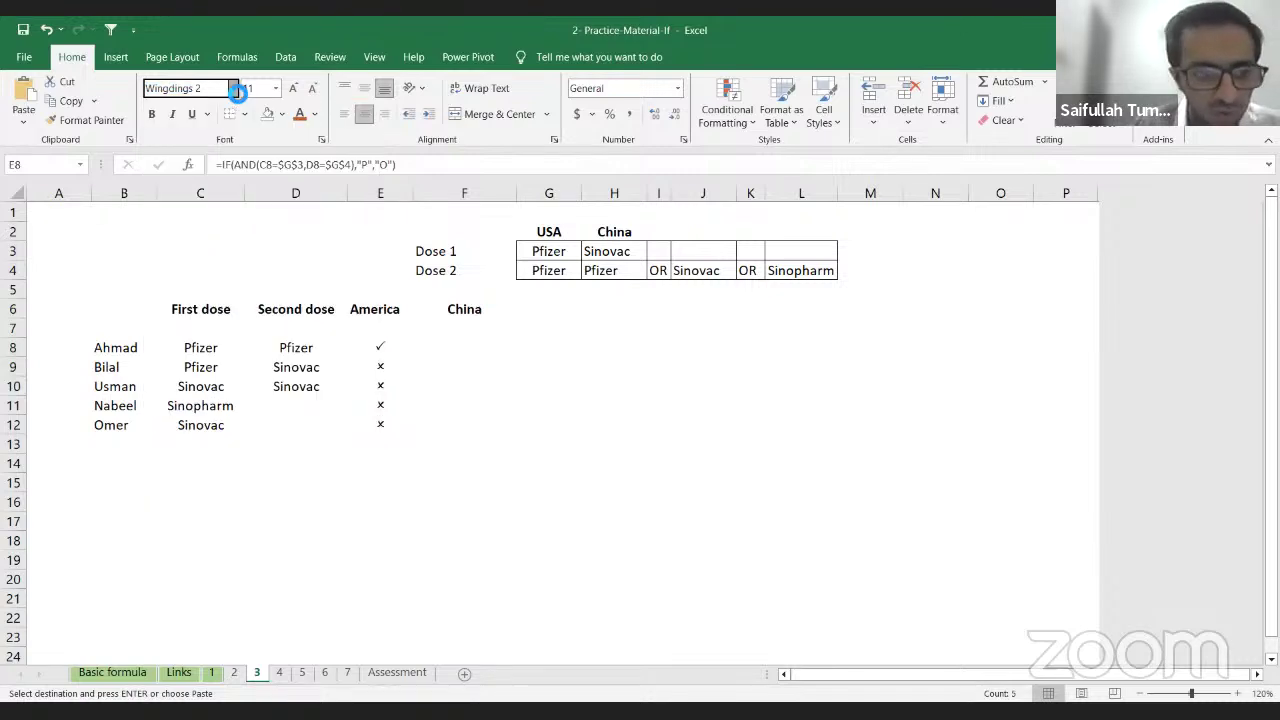
click(386, 351)
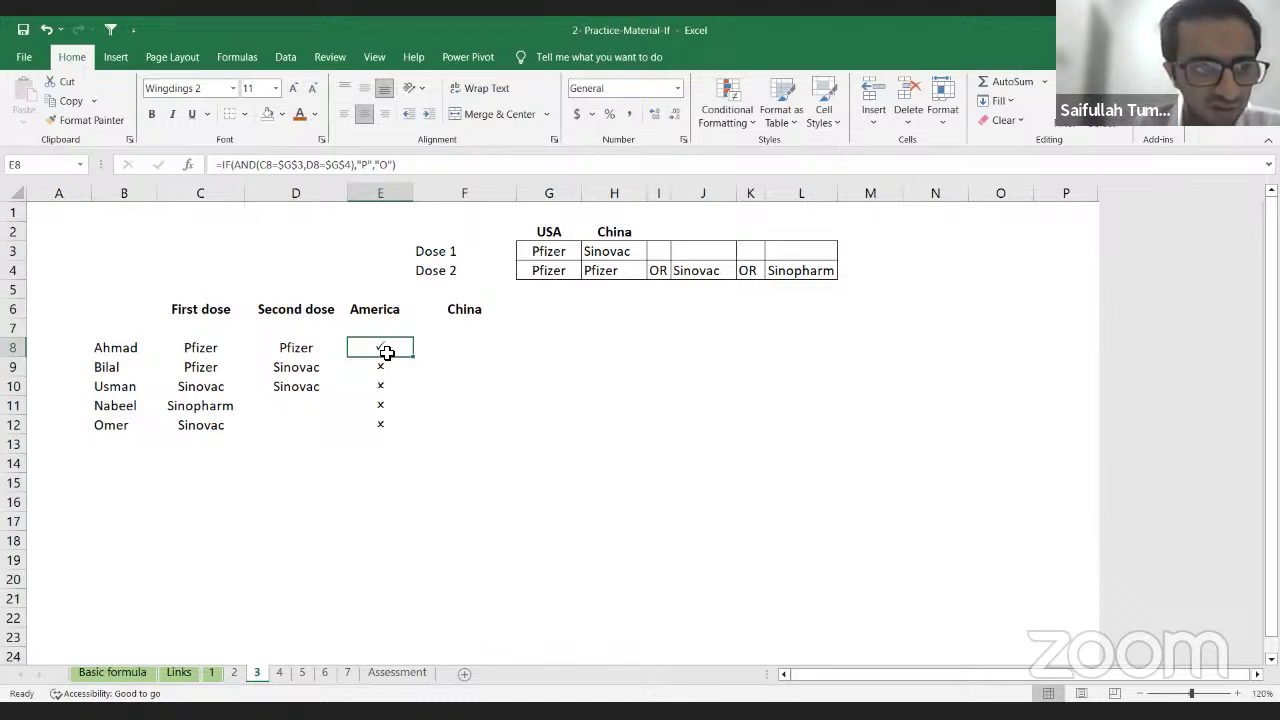
Step: Review the America formulas in E8:E12 and Bilal's doses, ending on F8
key(Left)
key(Left)
key(Left)
key(Right)
key(Right)
key(Right)
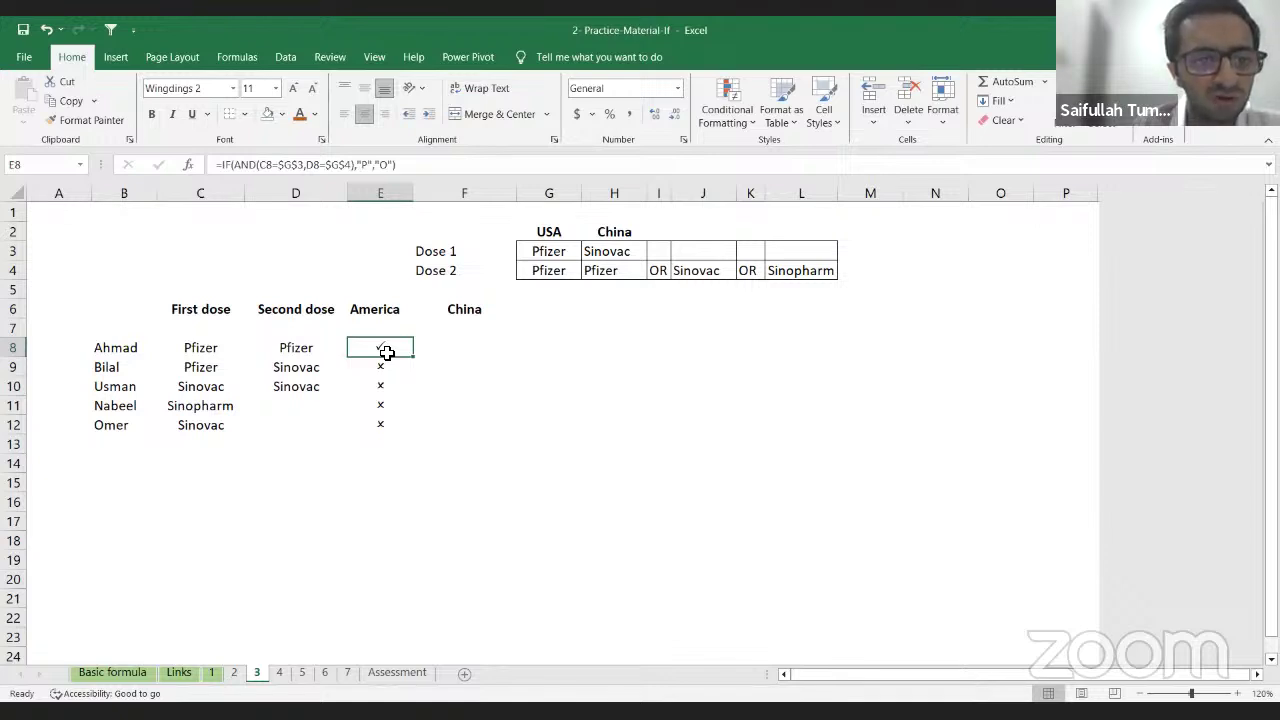
key(Down)
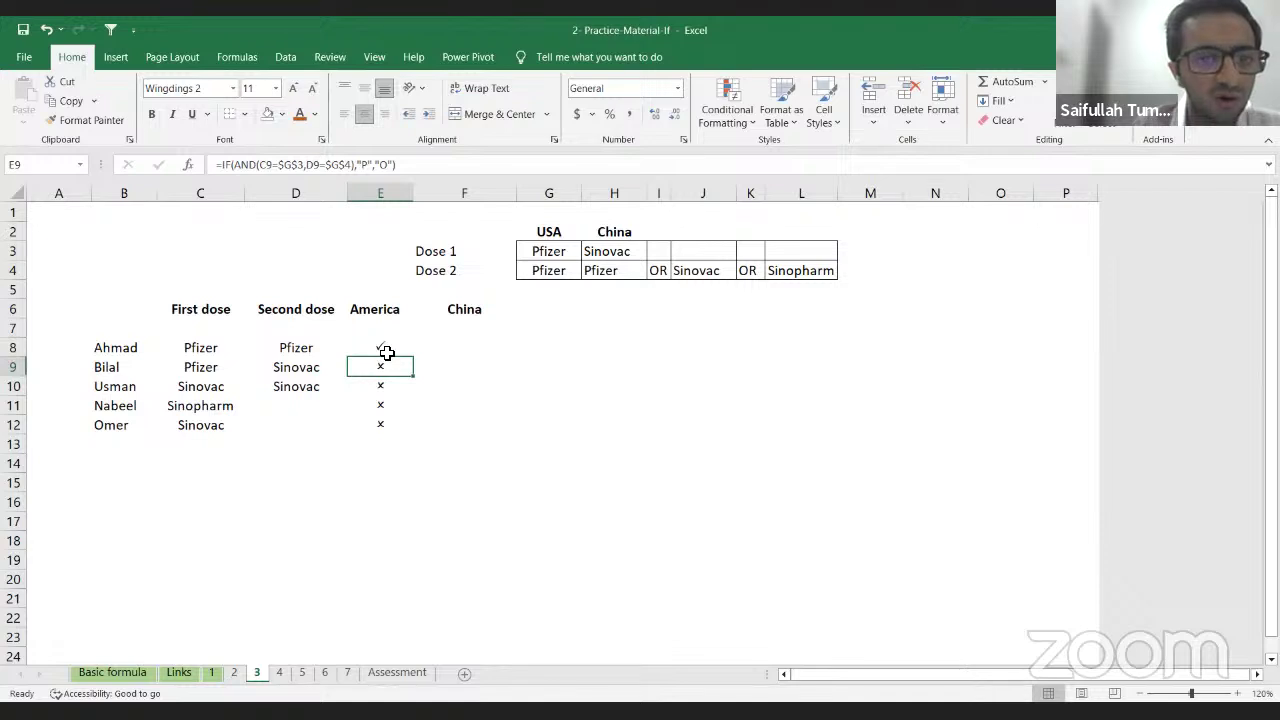
key(Down)
key(Down)
key(Down)
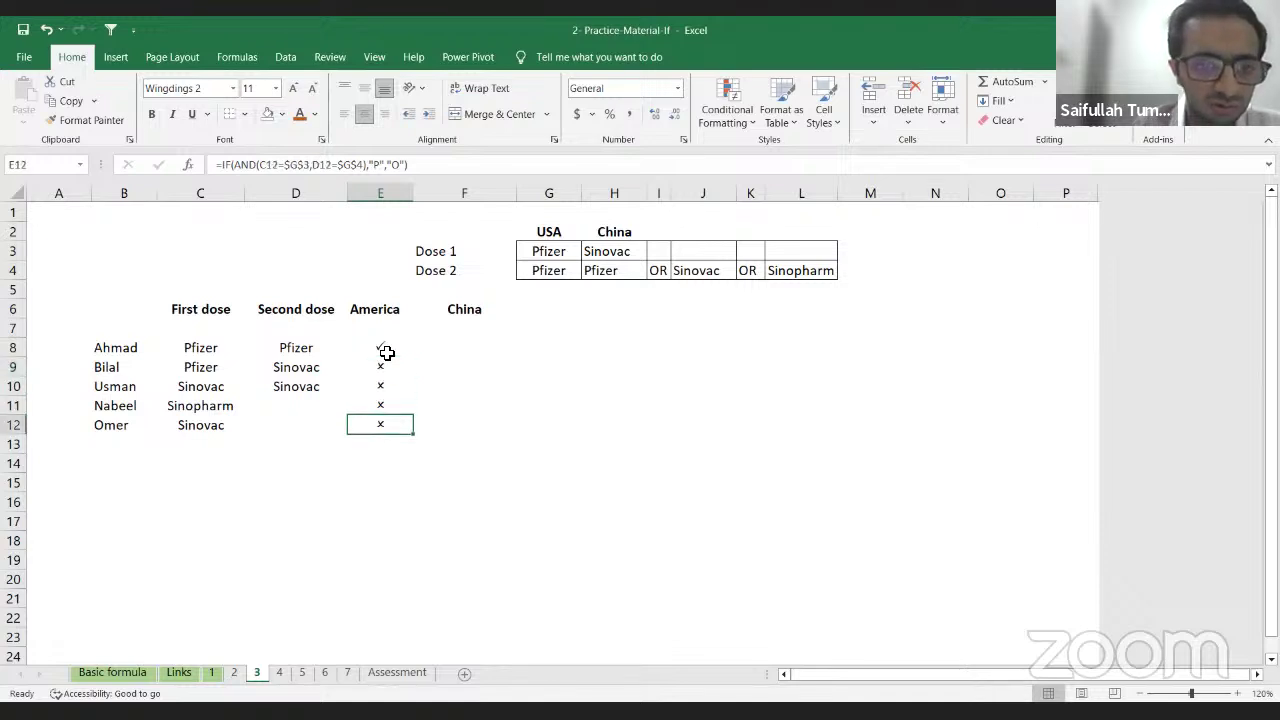
key(Up)
key(Up)
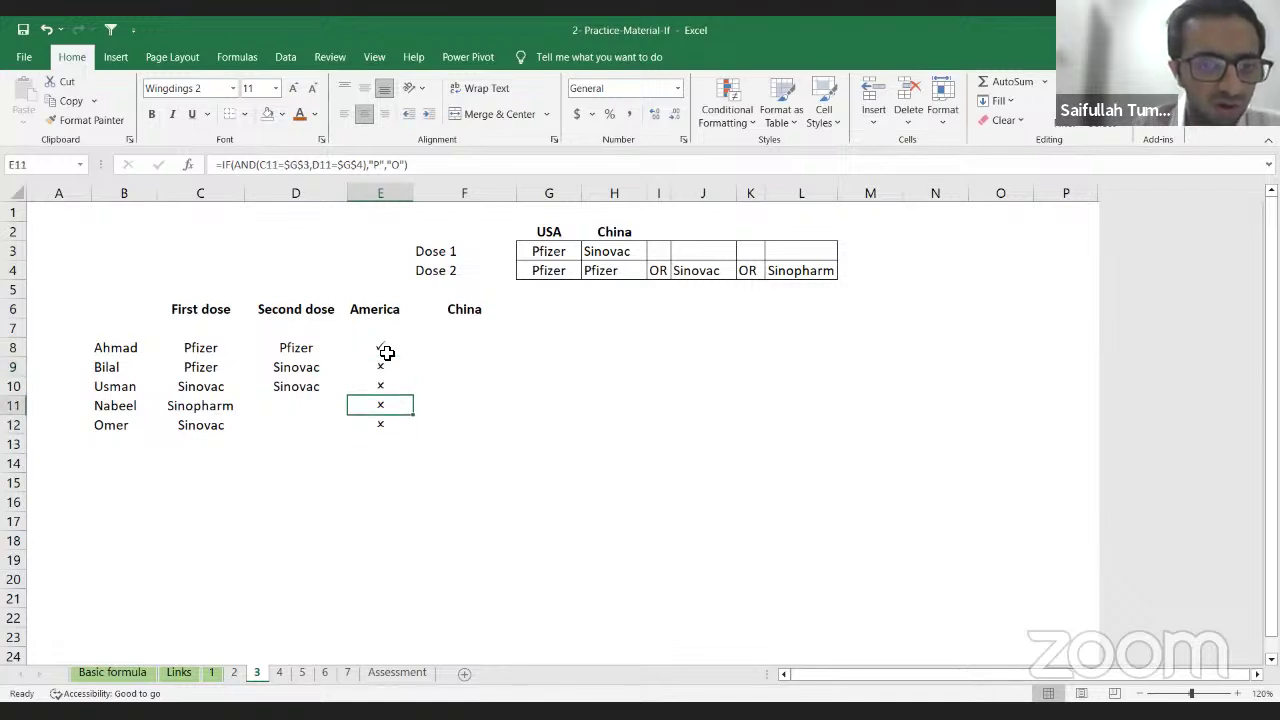
key(Left)
key(Up)
key(Left)
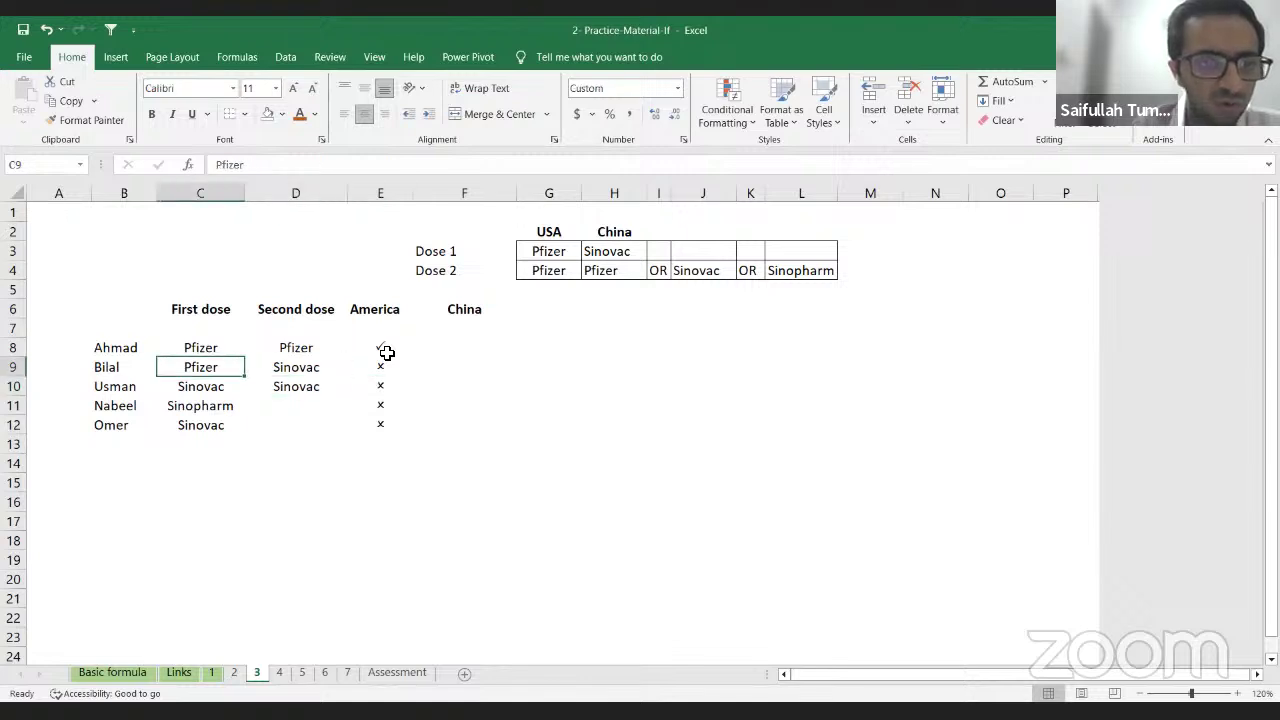
key(Right)
key(Right)
key(Right)
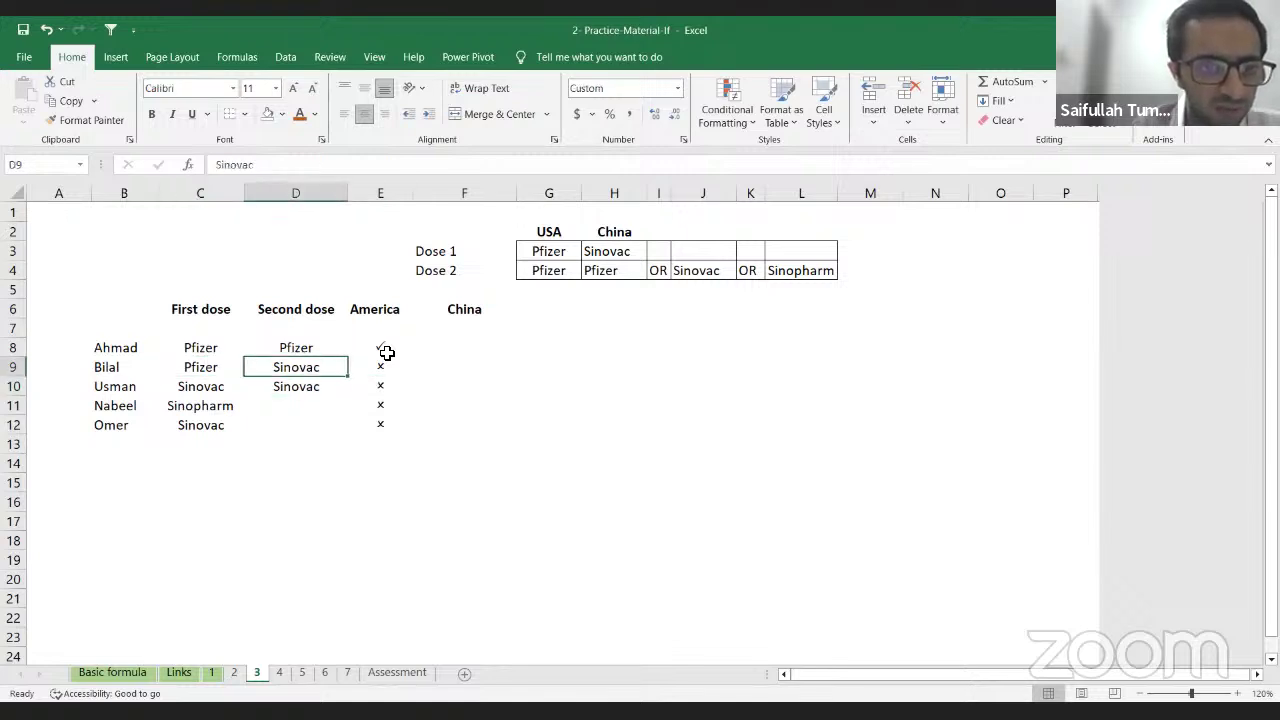
key(Up)
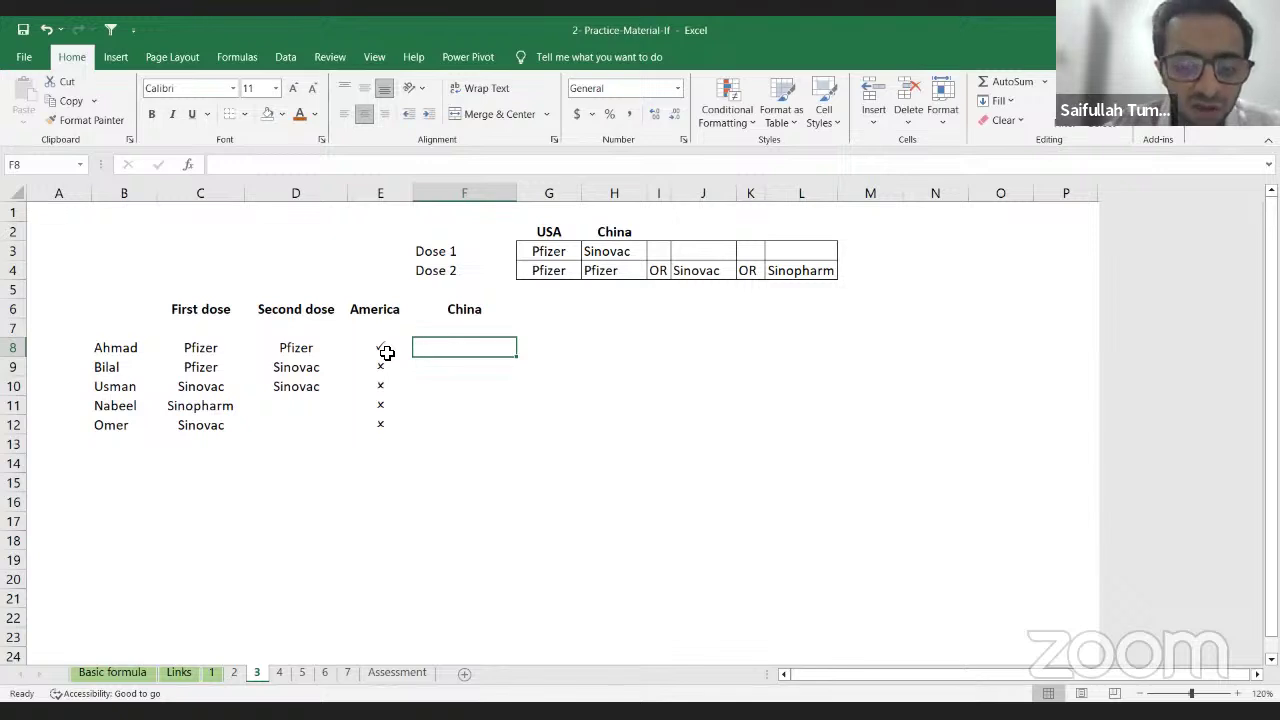
Step: Start F8 as =IF(OR(C8=$H$3,D8, then back out the OR condition to =IF(
text(=)
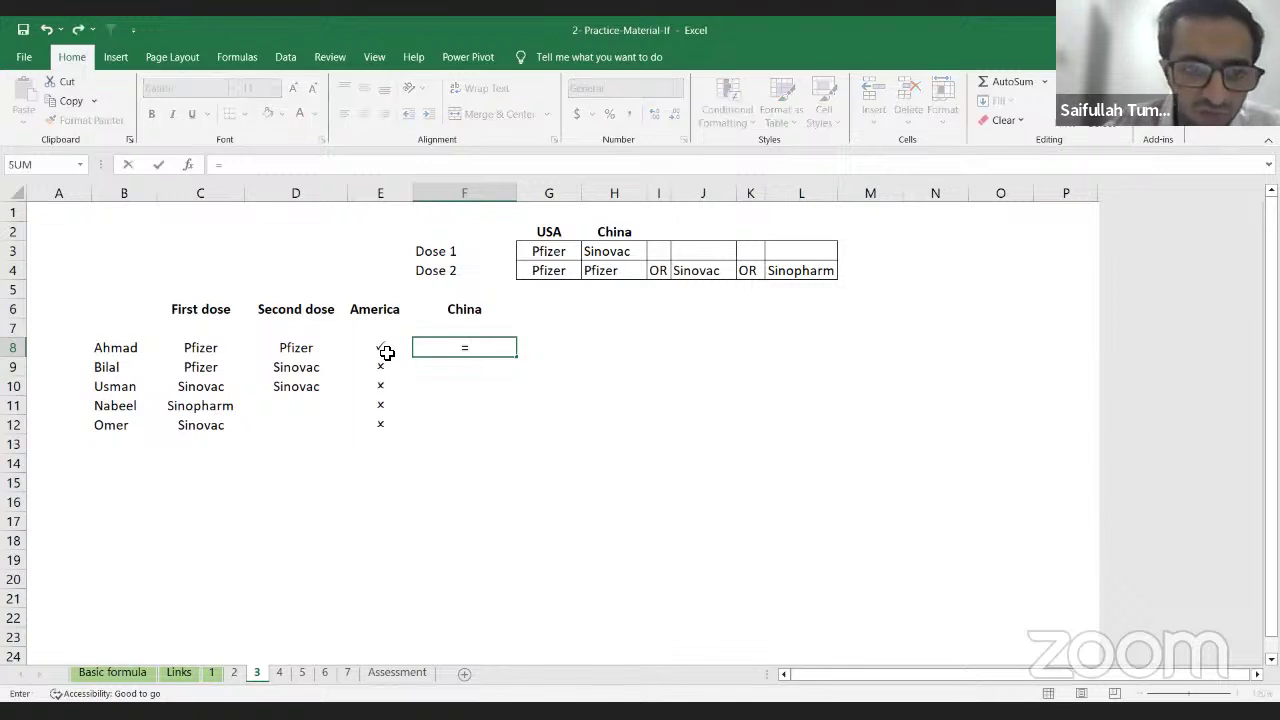
text(if)
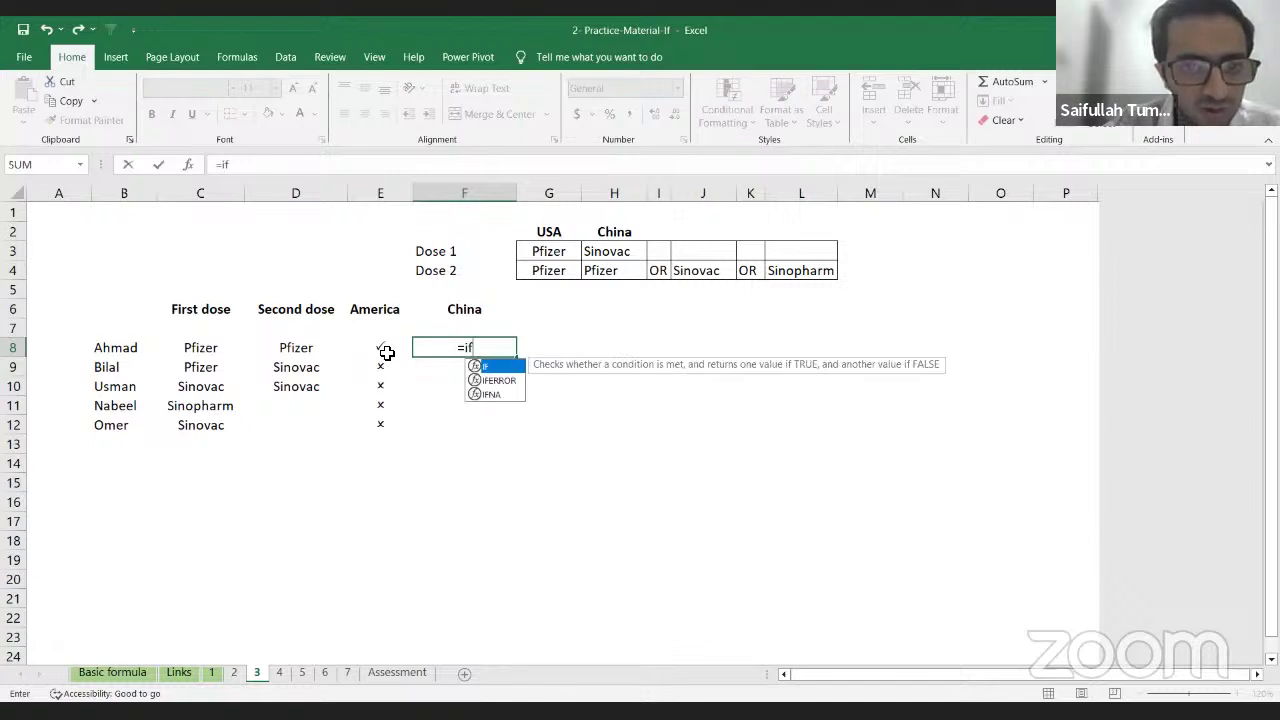
key(Tab)
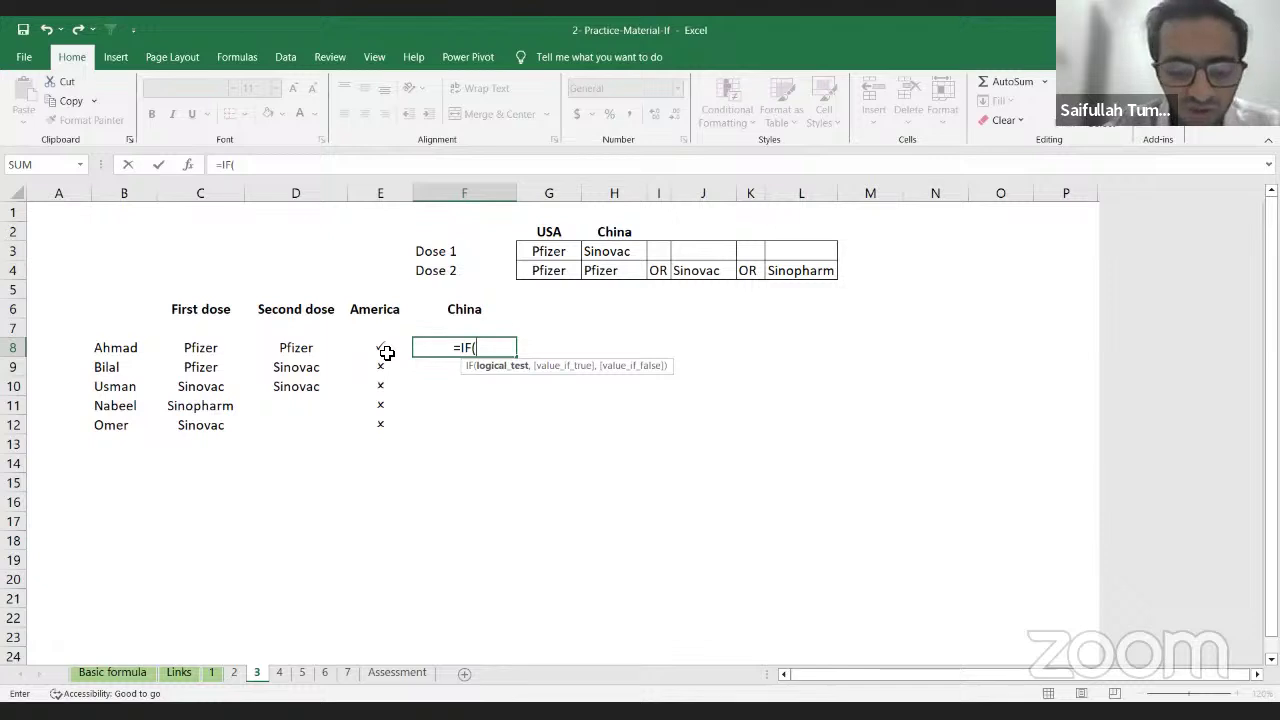
text(Or)
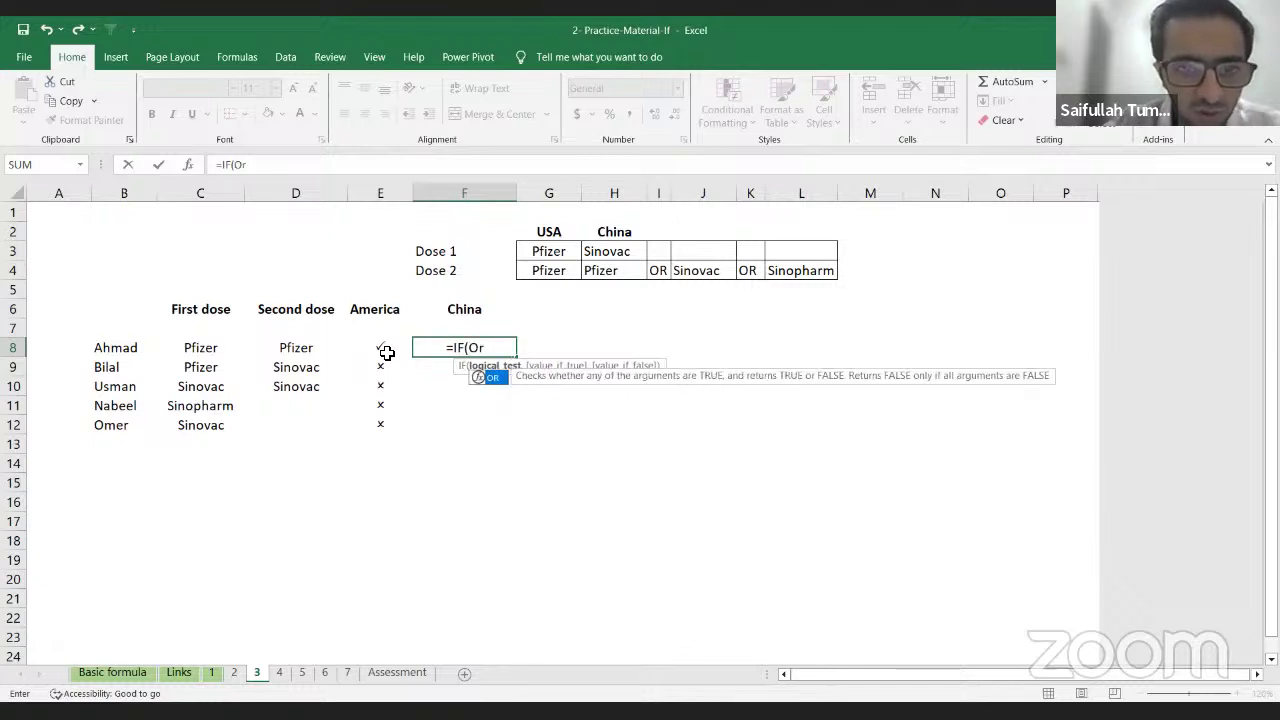
key(Tab)
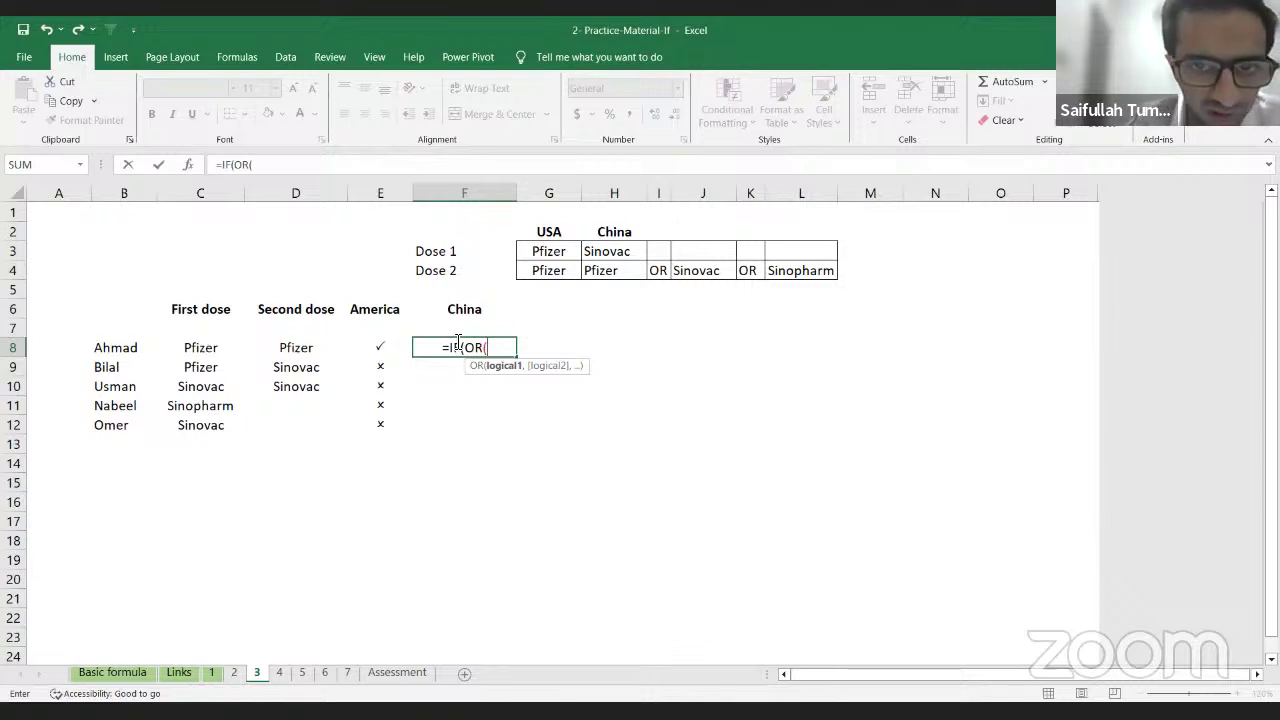
click(208, 347)
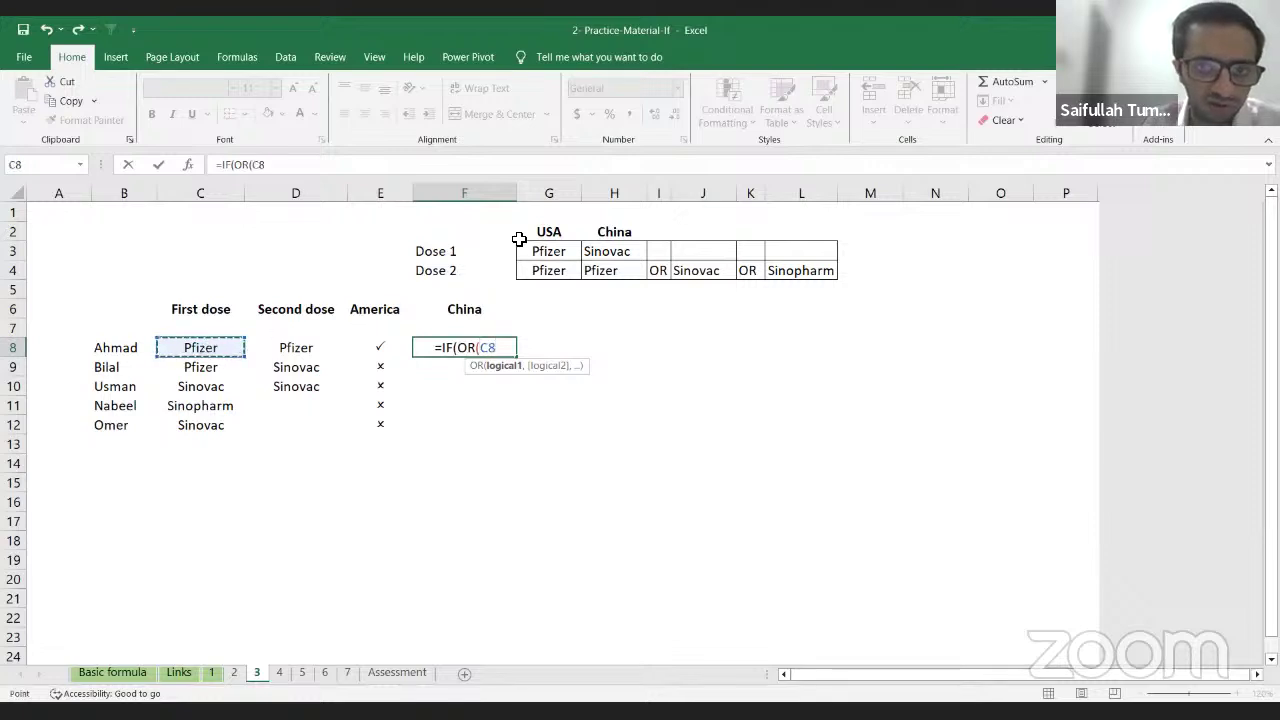
text(=)
click(593, 255)
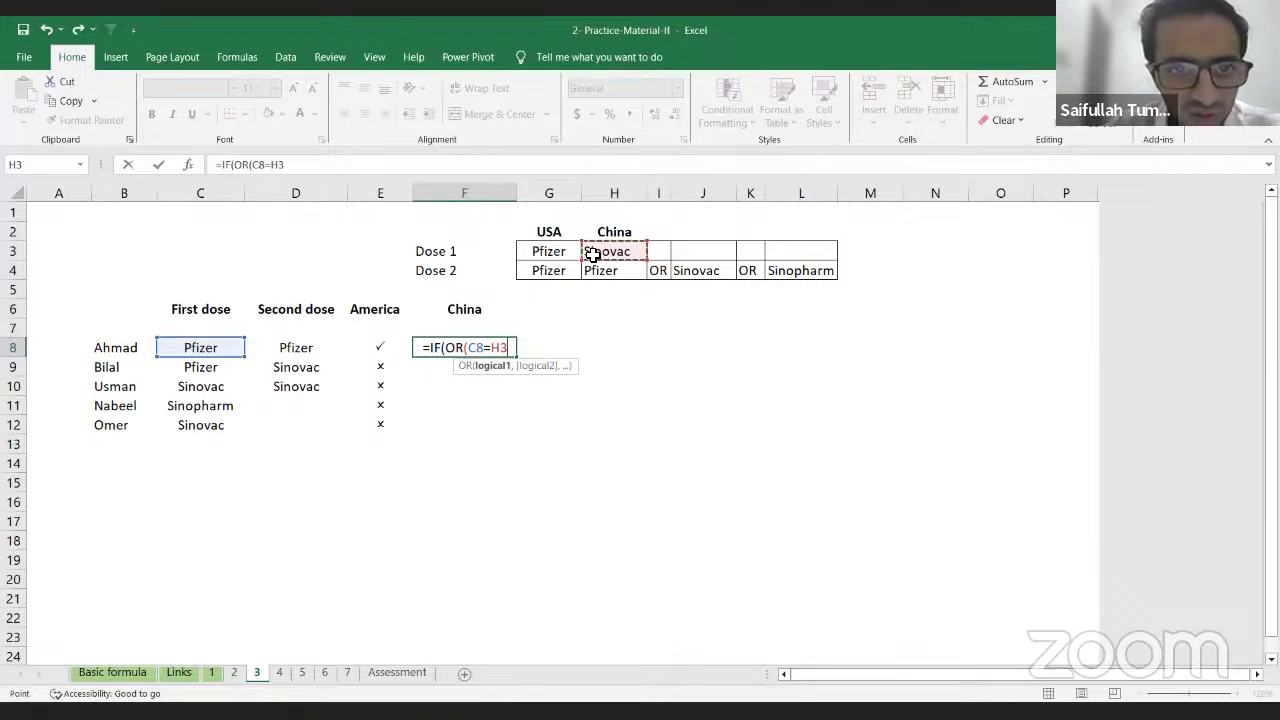
key(F4)
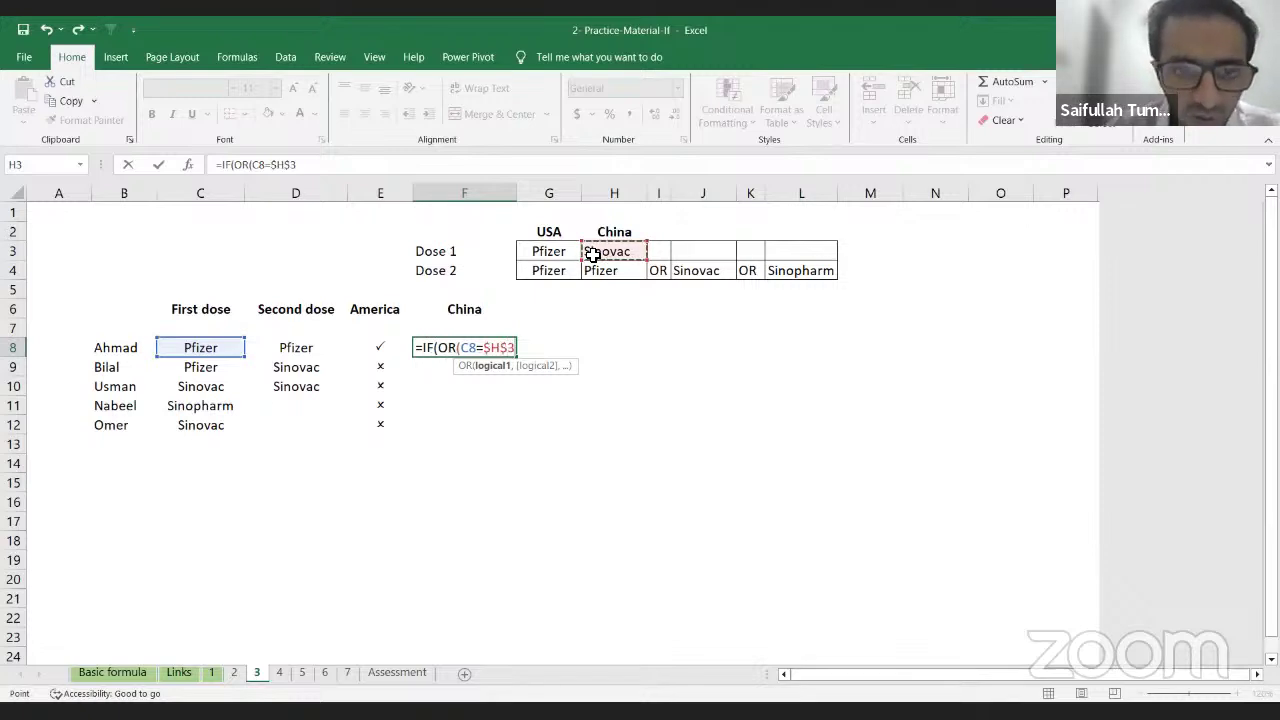
text(,)
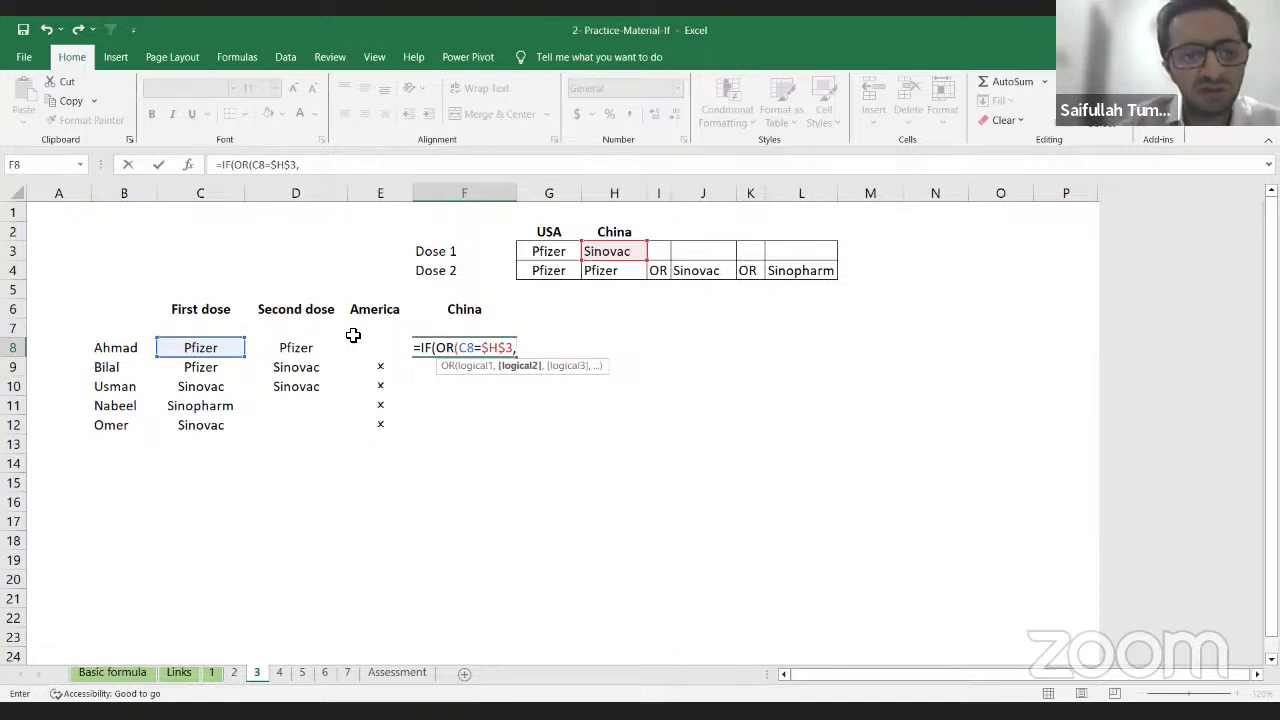
click(312, 347)
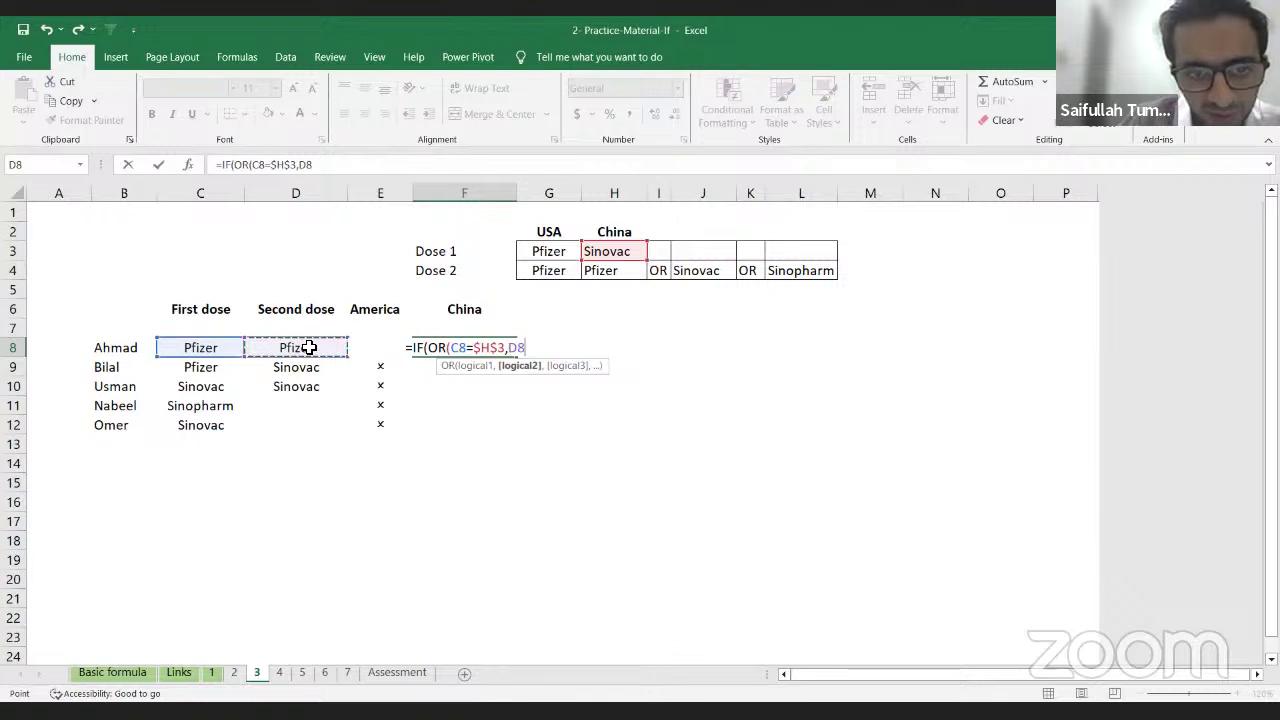
key(BackSpace)
key(BackSpace)
key(BackSpace)
key(BackSpace)
key(BackSpace)
key(BackSpace)
key(BackSpace)
key(BackSpace)
key(BackSpace)
key(BackSpace)
key(BackSpace)
key(BackSpace)
key(BackSpace)
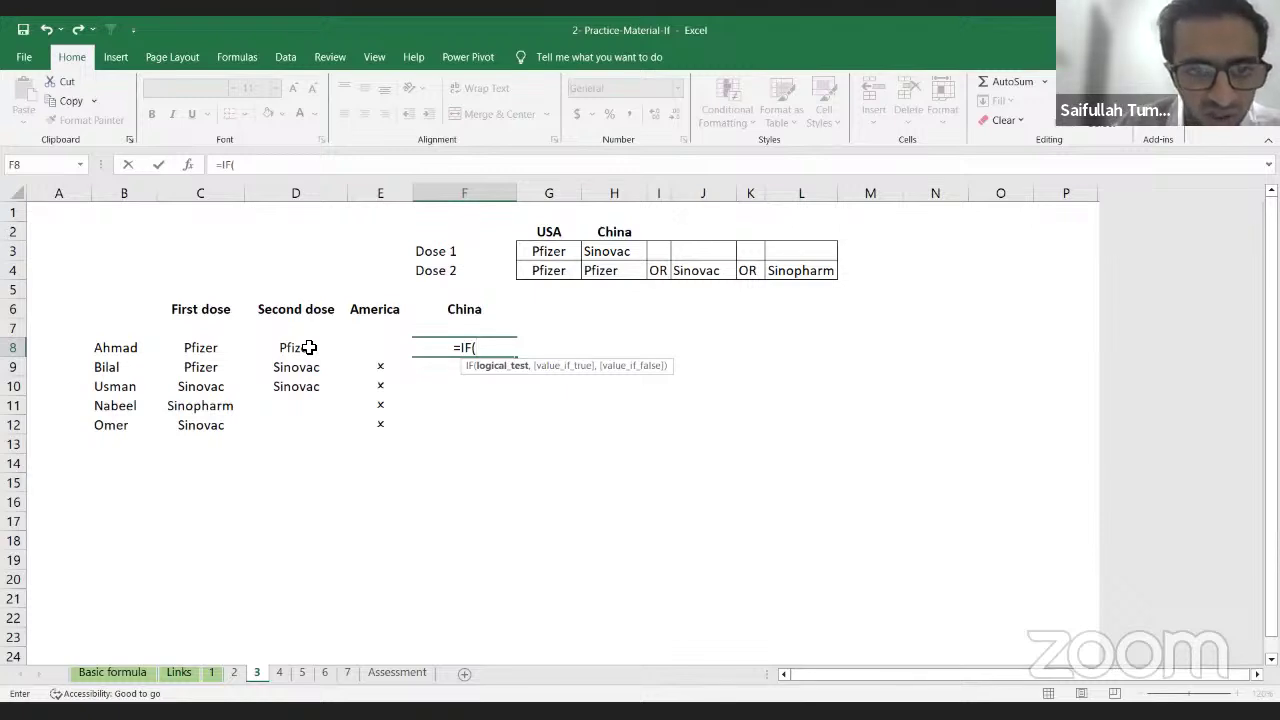
Step: Add AND(C8=$H$3, to F8 and open an OR test
text(A)
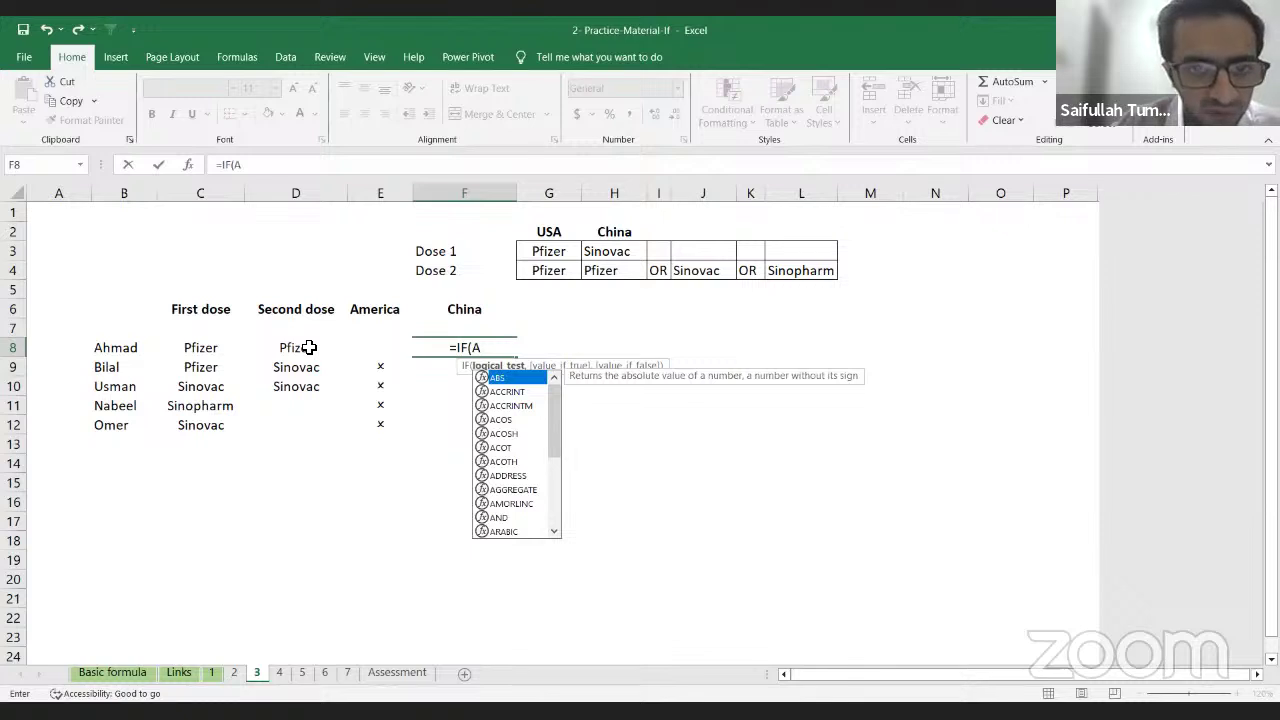
text(ND()
key(Left)
key(Left)
key(Left)
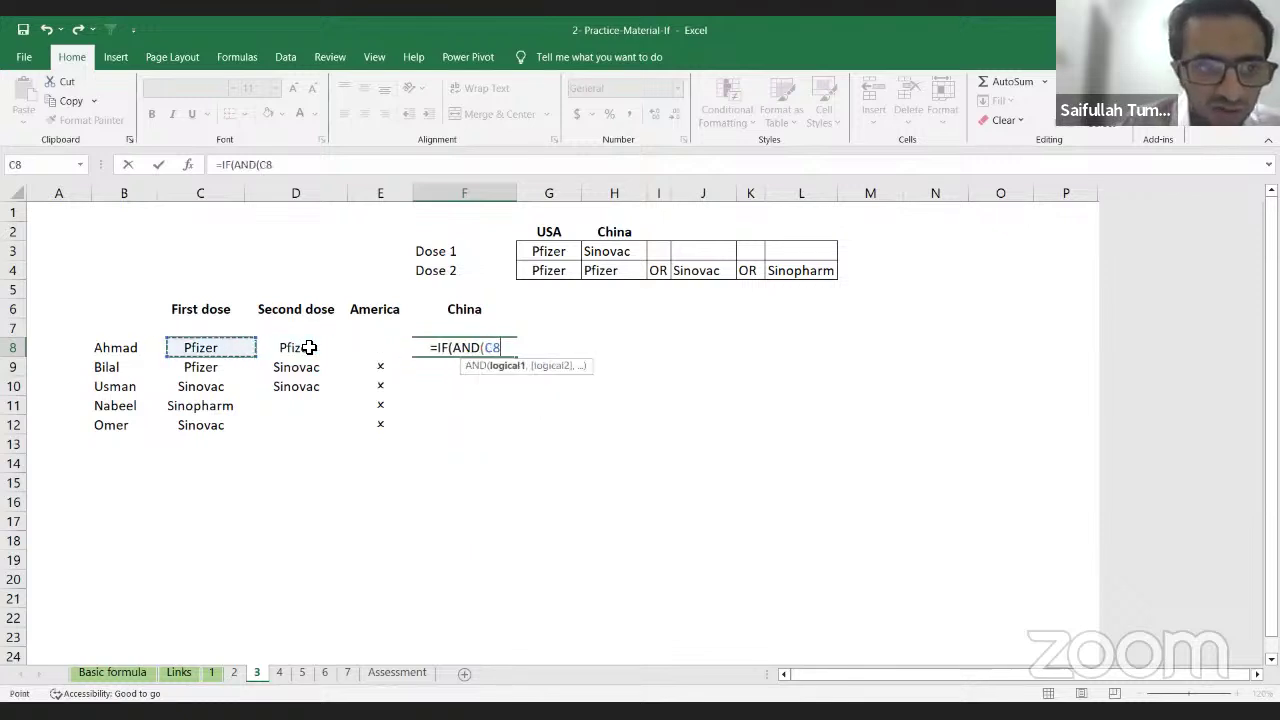
text(=)
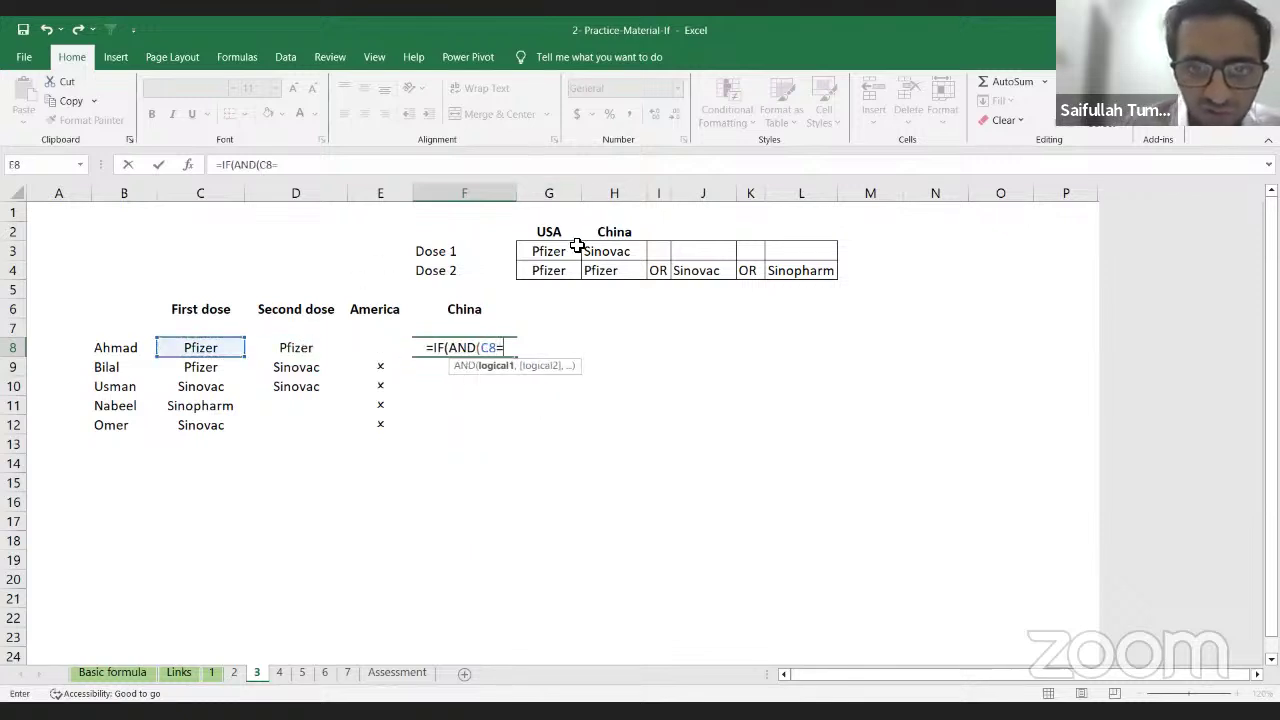
click(598, 251)
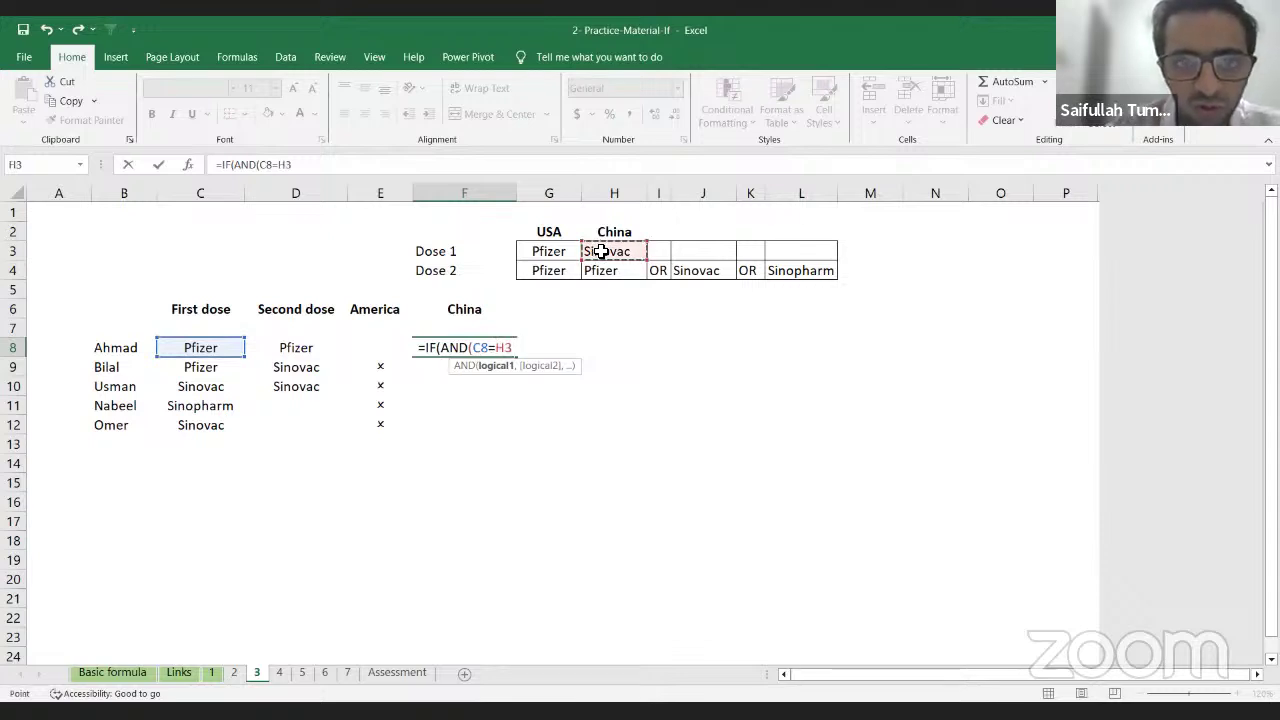
key(F4)
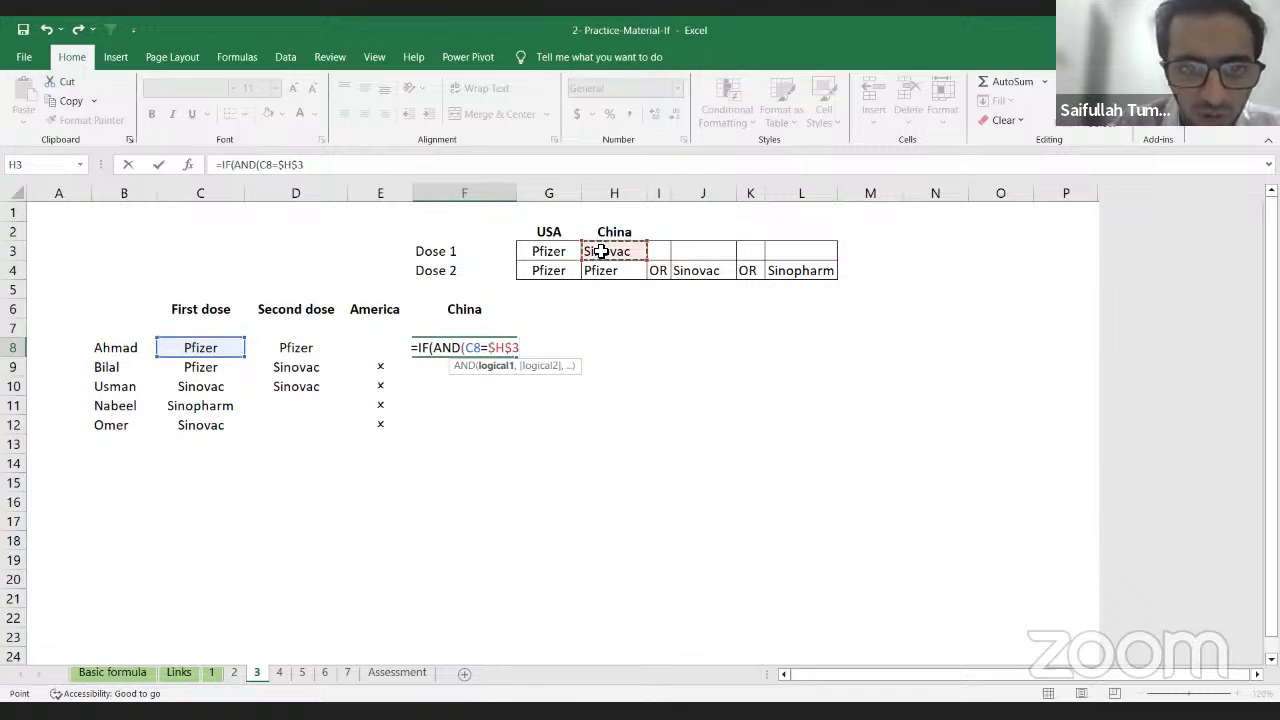
text(,)
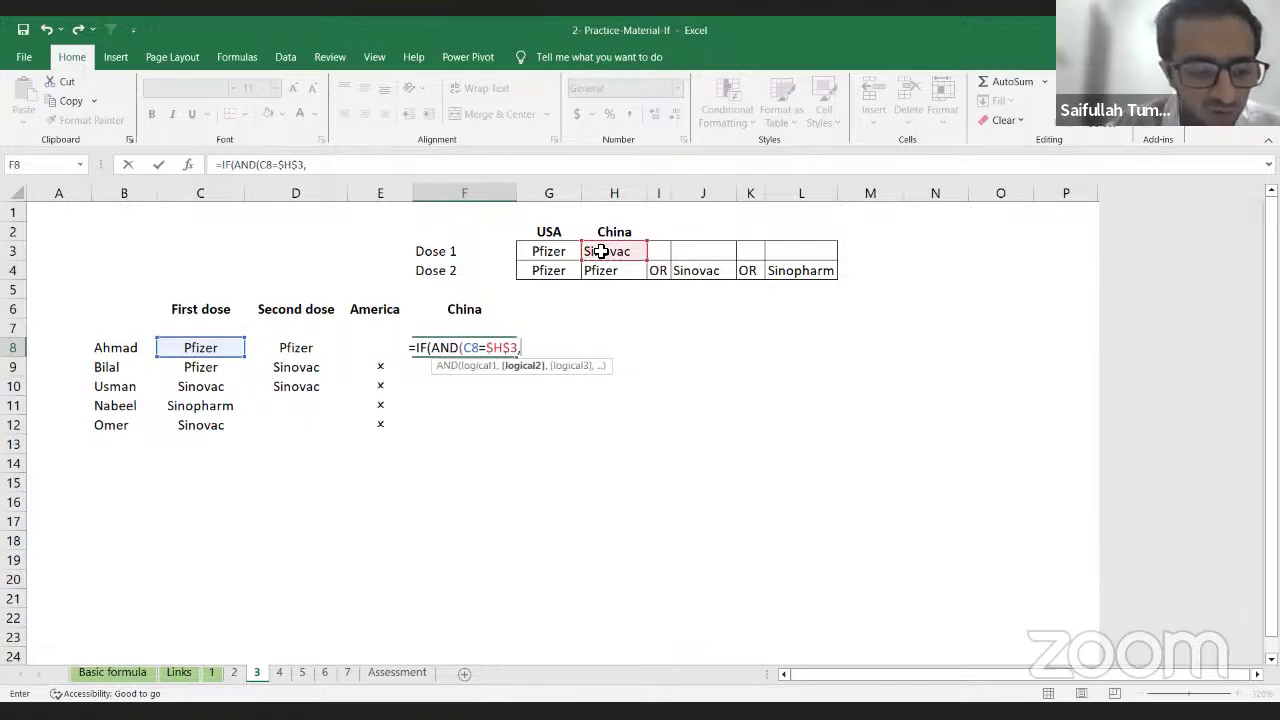
text(OR()
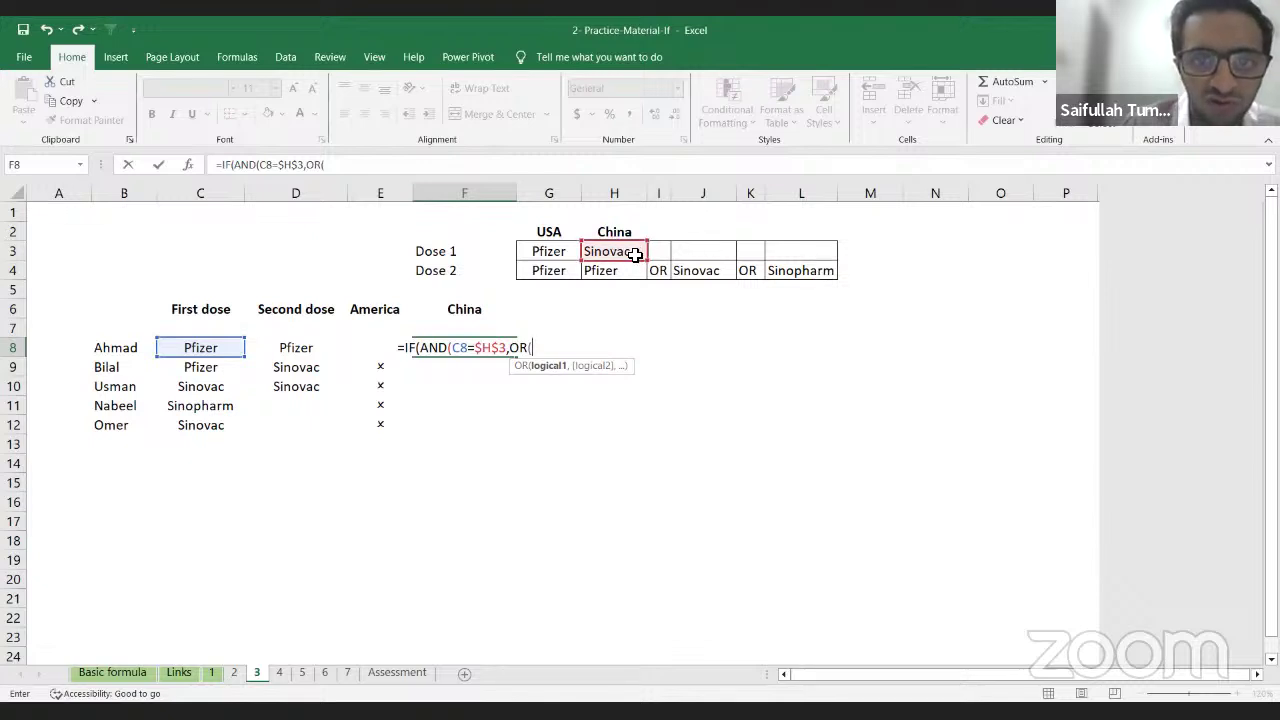
Step: Add the OR conditions D8=$H$4 and D8=$J$4 for the second dose
click(308, 354)
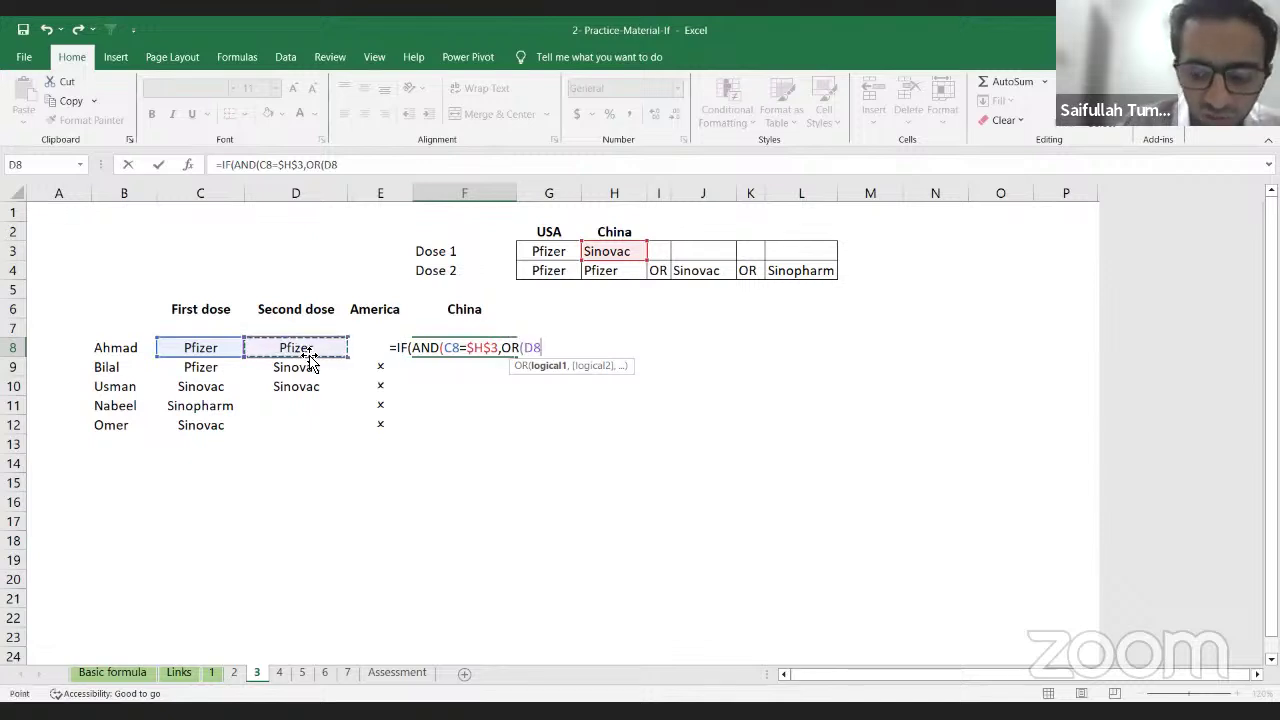
text(=)
key(Up)
key(Up)
key(Right)
key(Right)
key(Up)
key(Up)
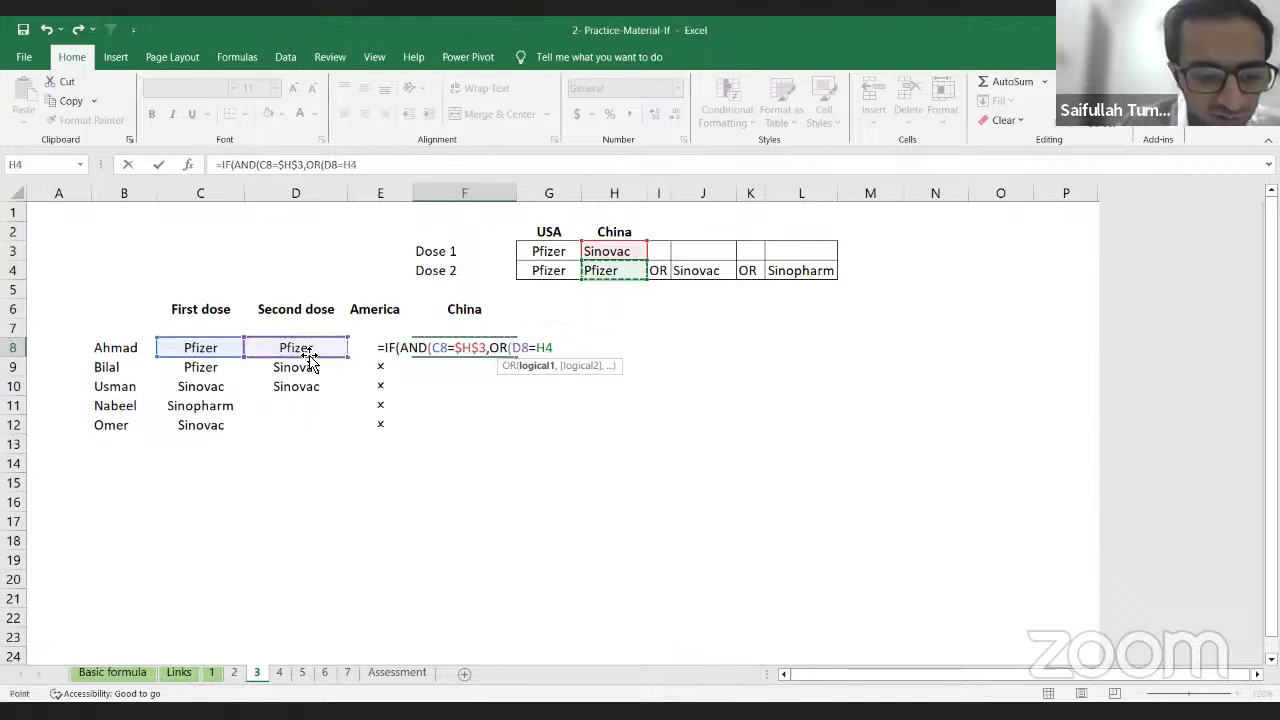
key(F4)
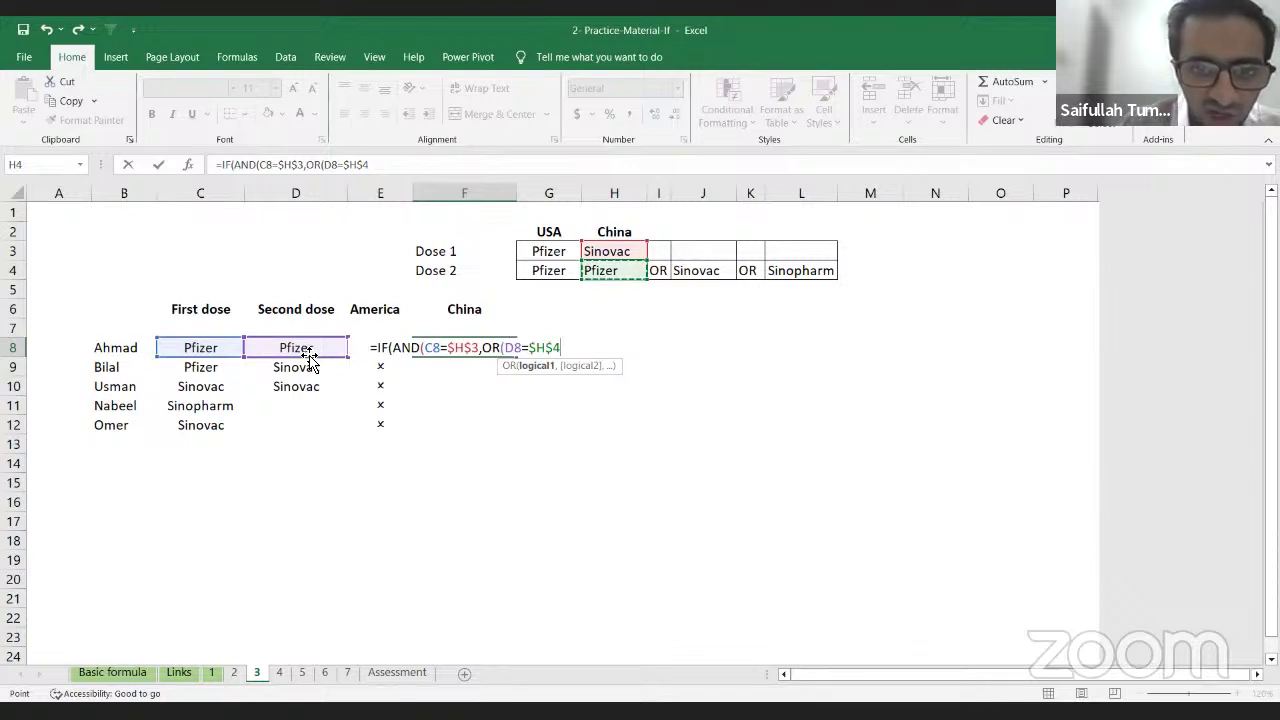
text(,)
click(308, 357)
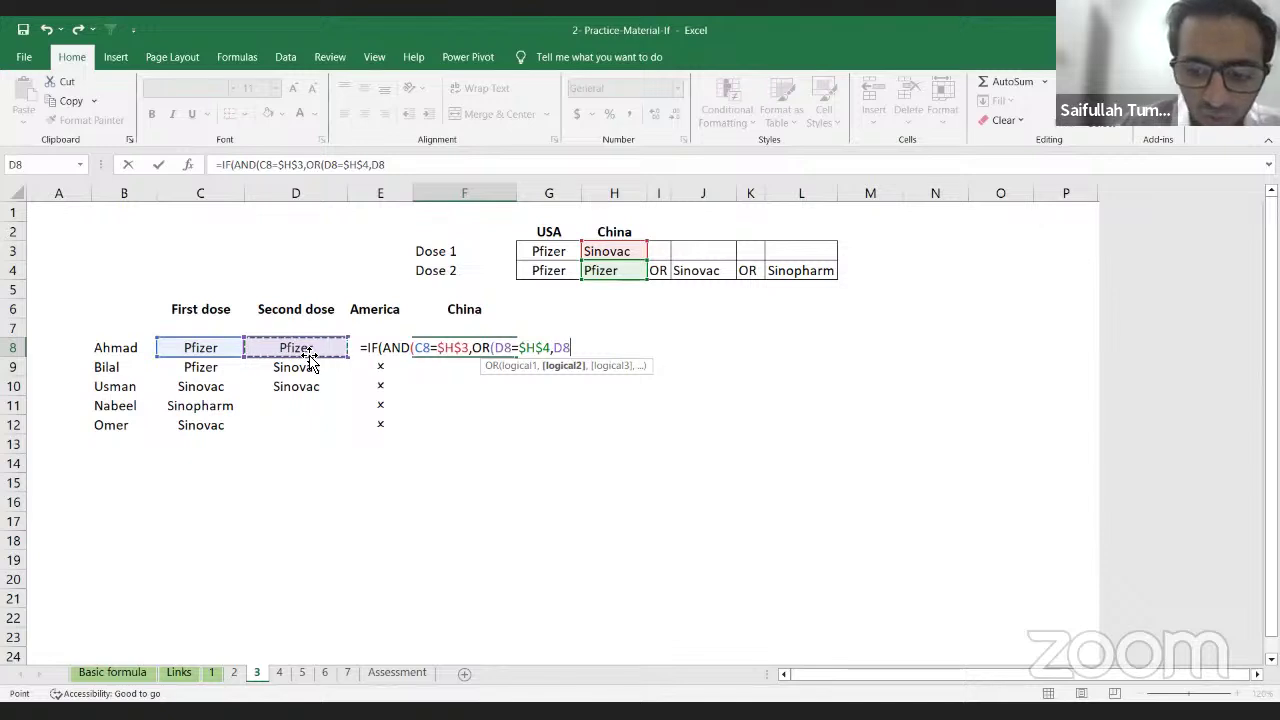
text(=I4)
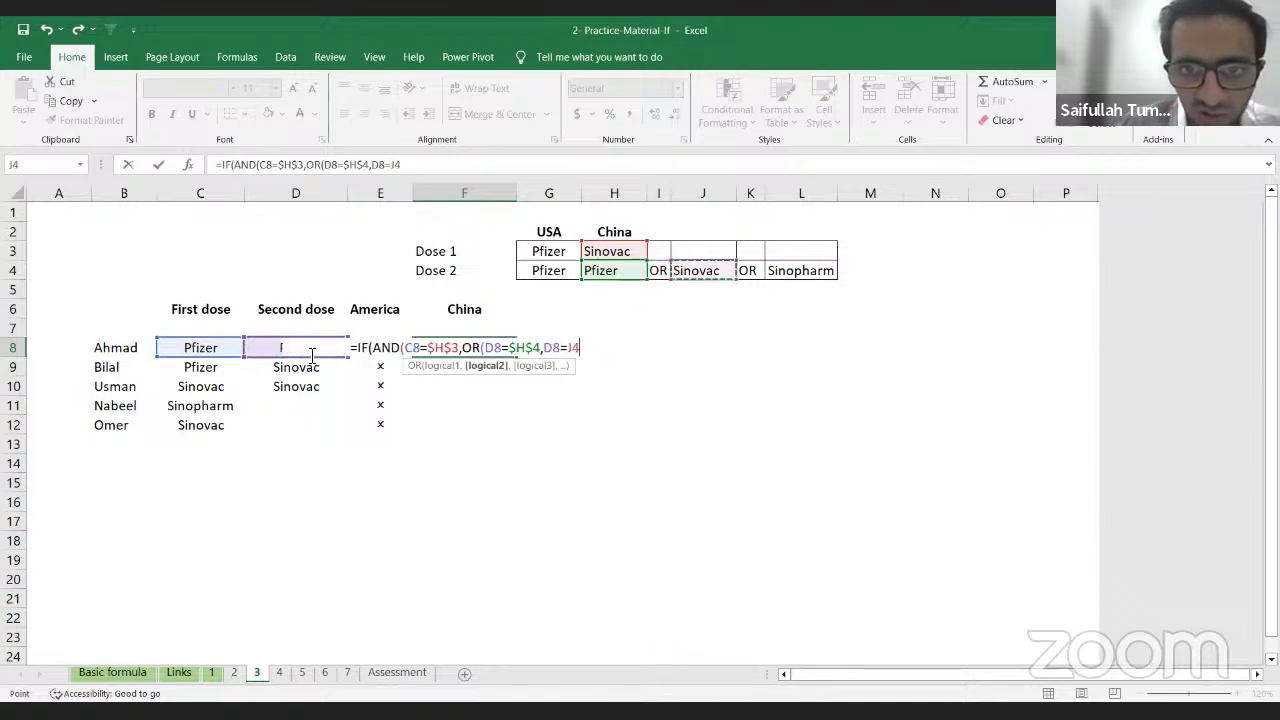
key(F4)
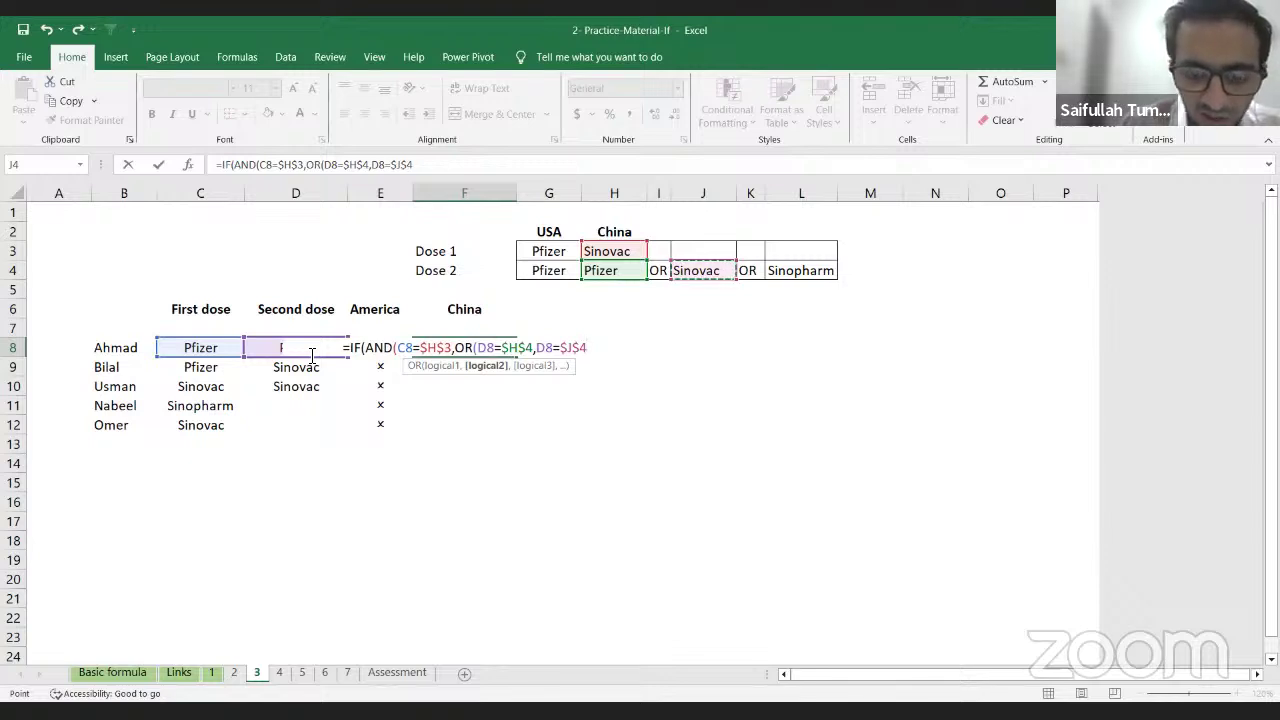
text(,)
Step: Add the third condition E8=L4 and close the OR and AND brackets
key(Left)
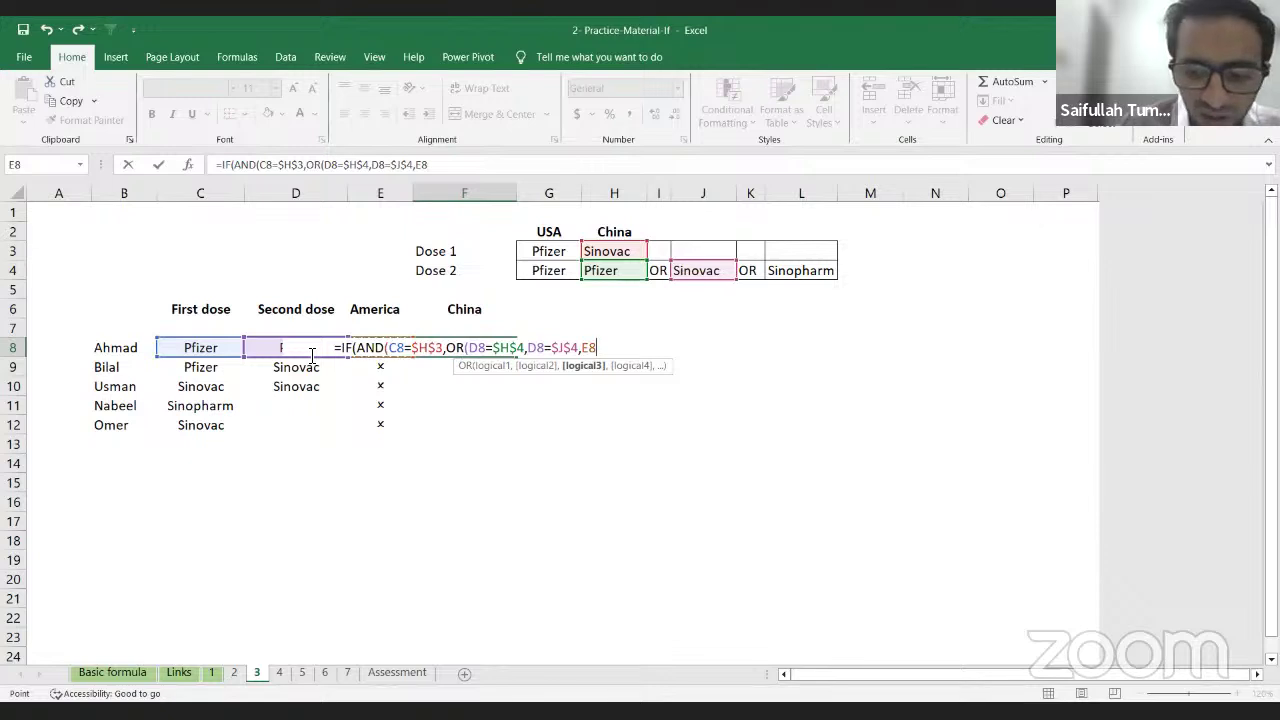
text(=)
key(Up)
key(Up)
key(Right)
key(Right)
key(Right)
key(Right)
key(Right)
key(Right)
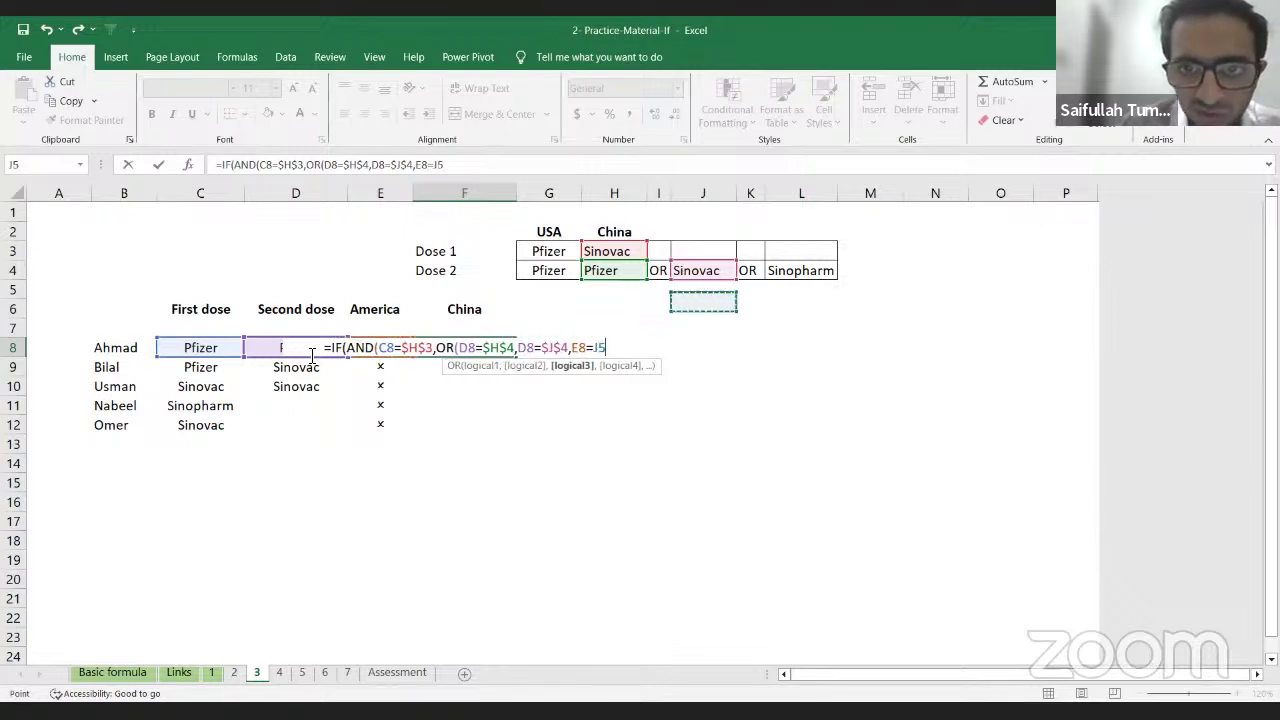
key(Up)
key(Up)
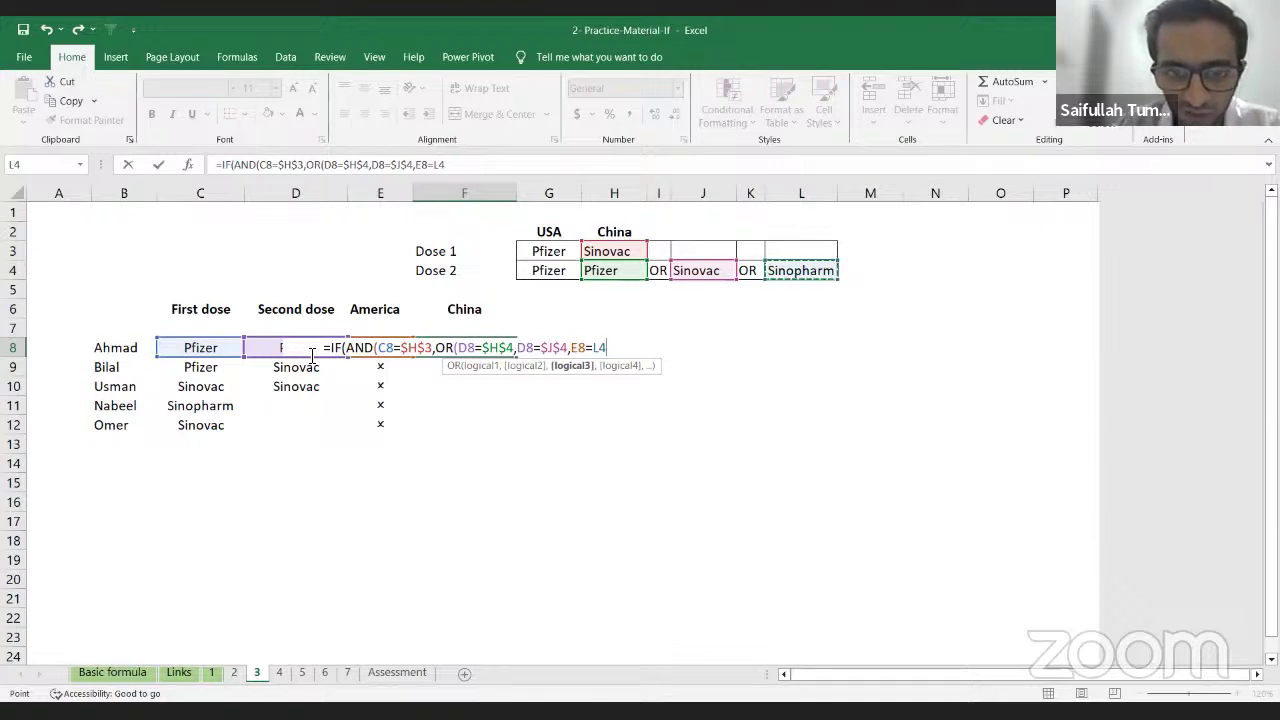
text())
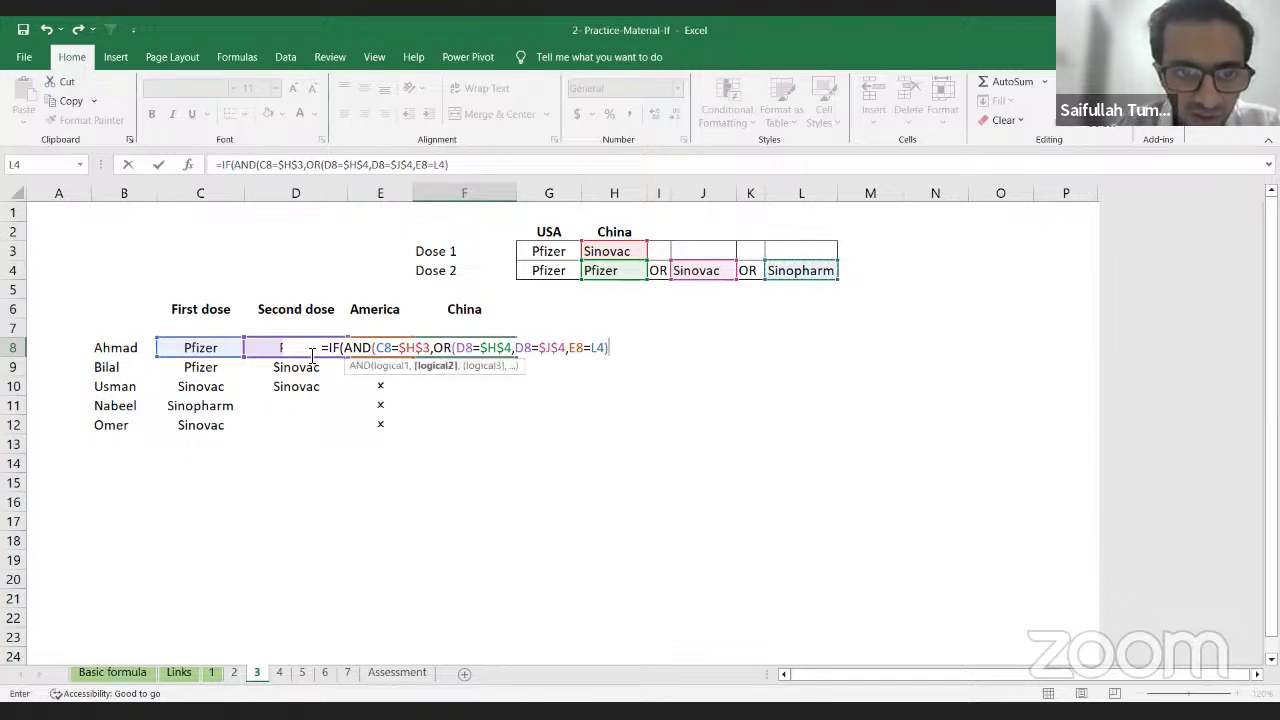
text())
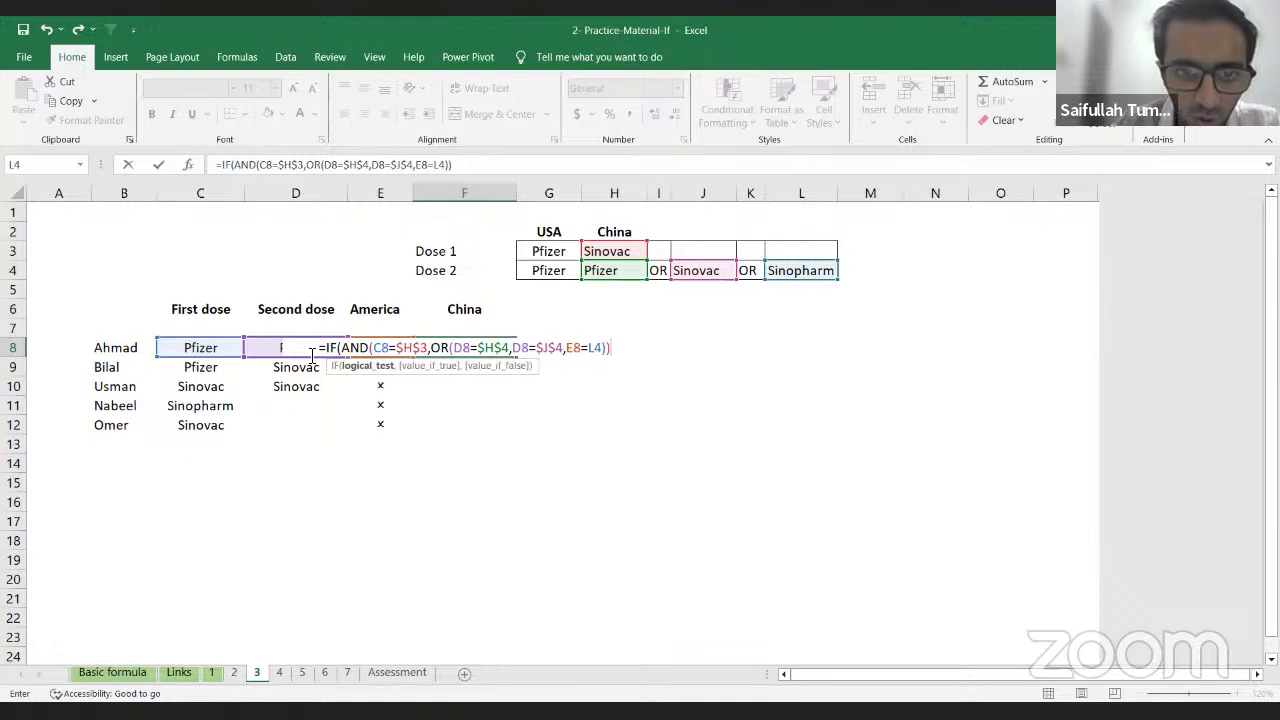
Step: Finish F8 with the results "P" and "O" and enter the formula
text(,)
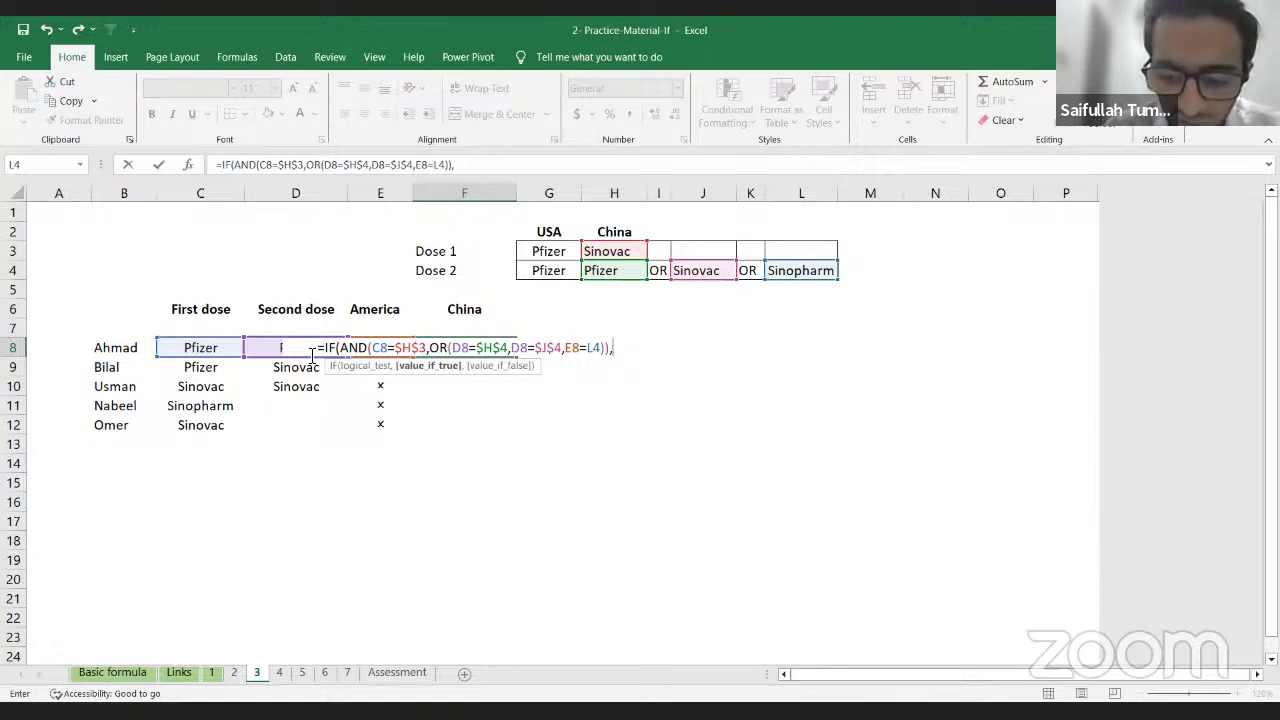
text(")
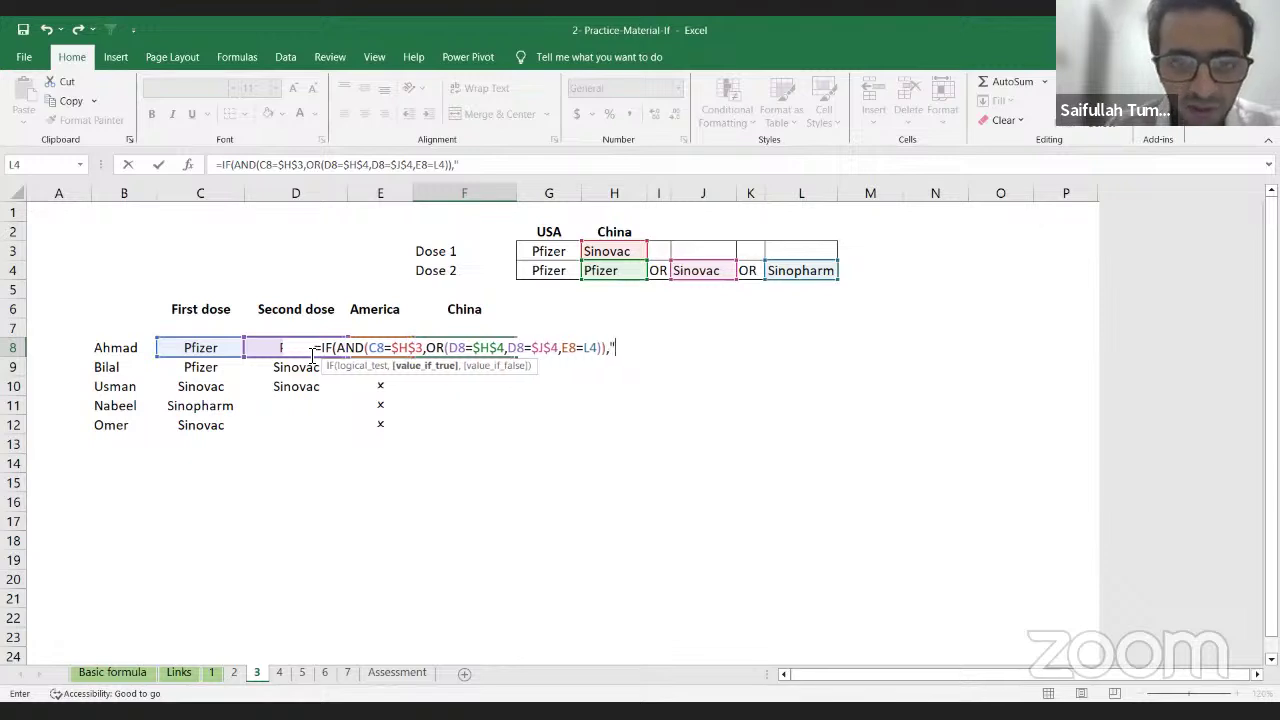
text(P)
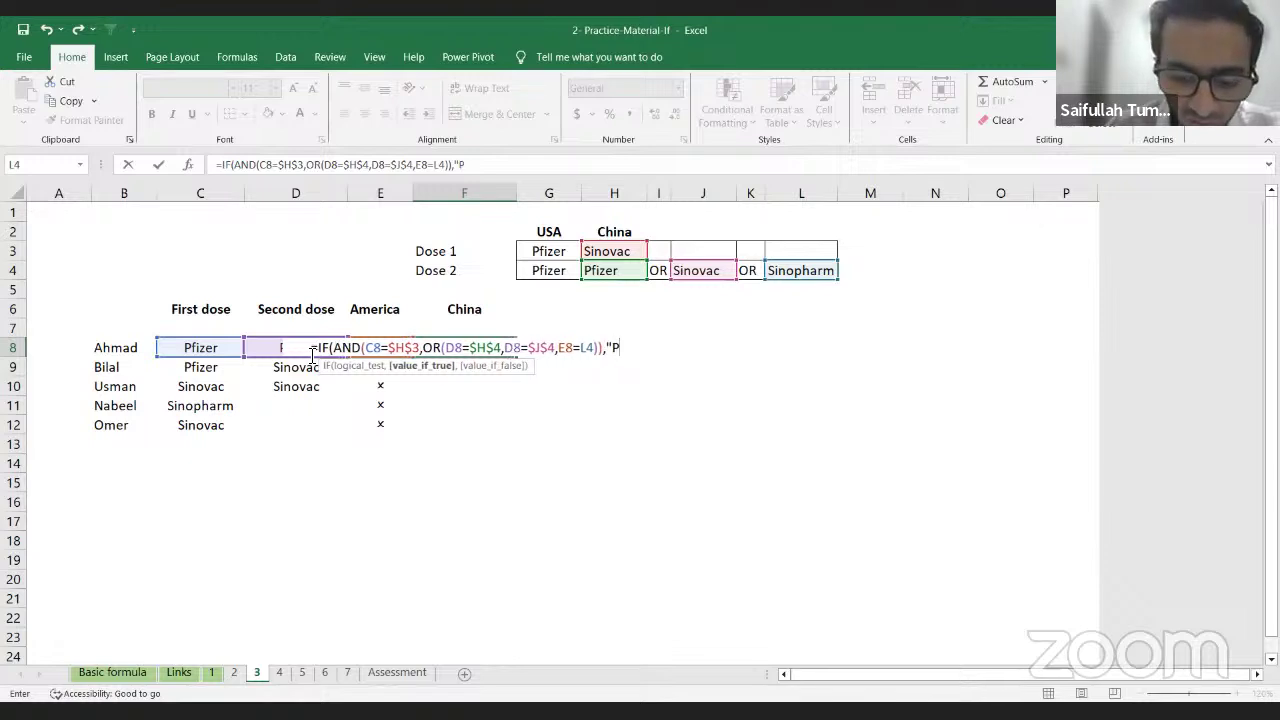
text(",)
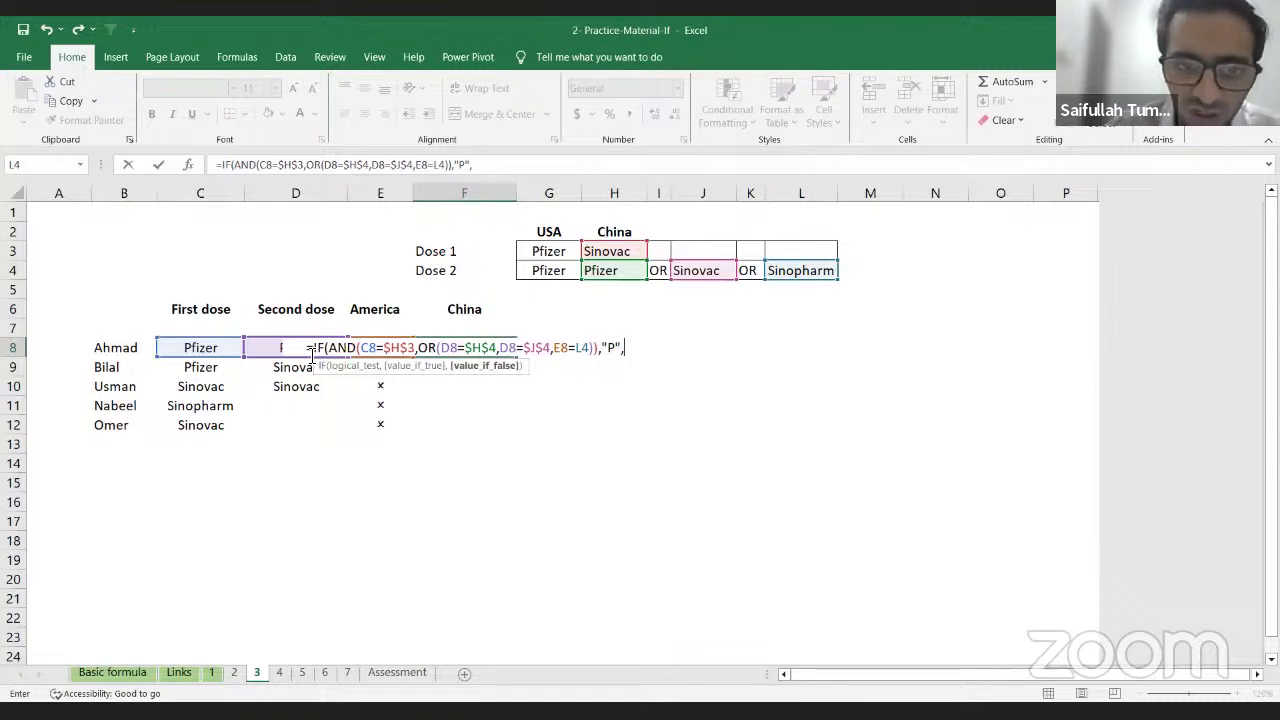
text("O)
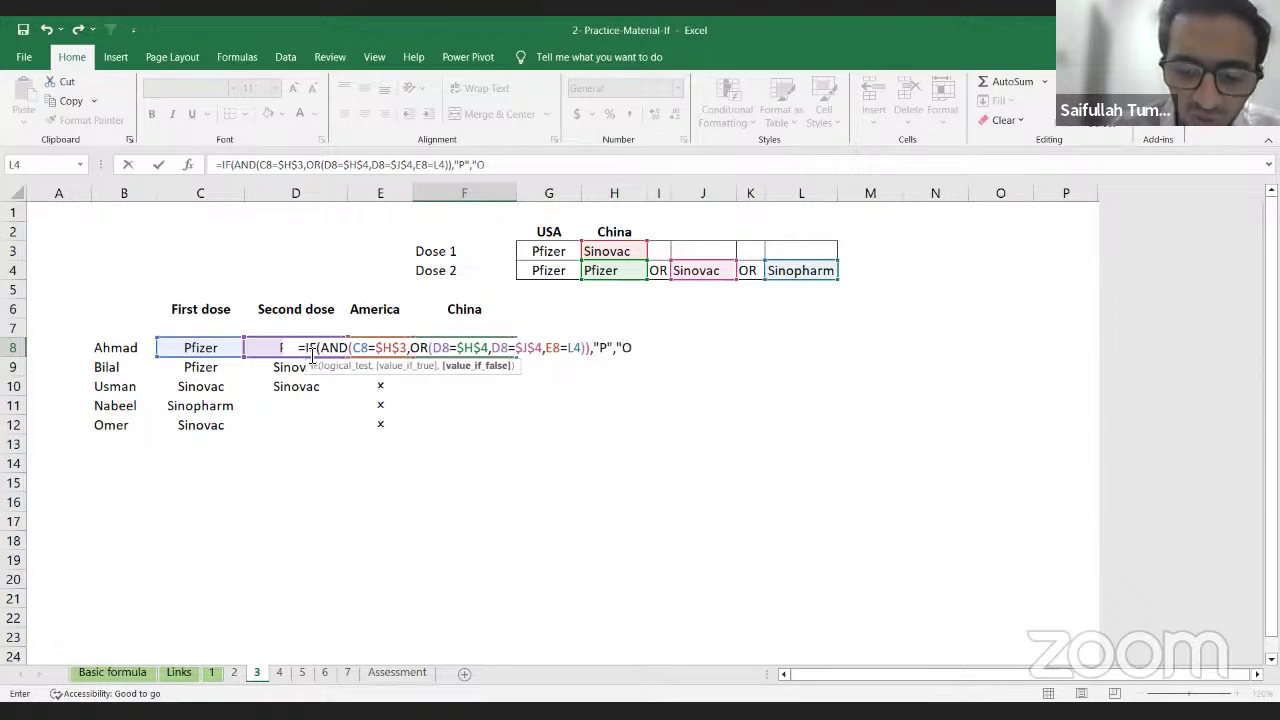
text("))
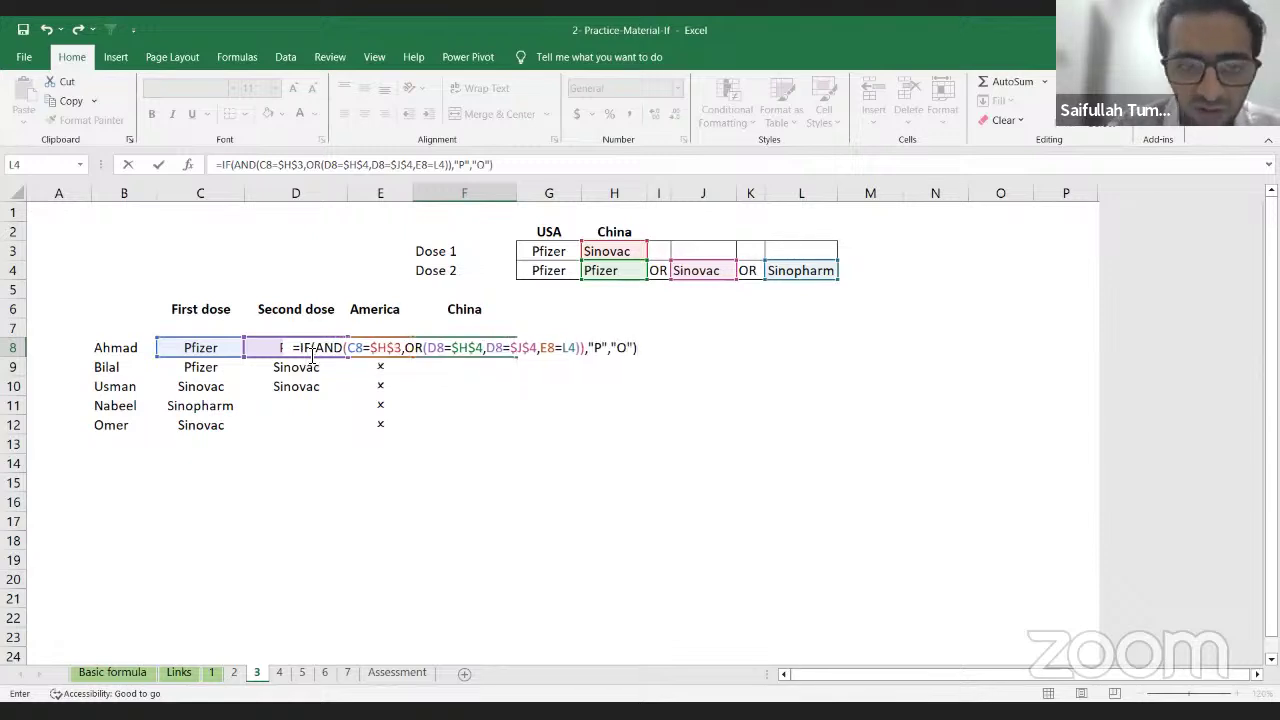
key(Return)
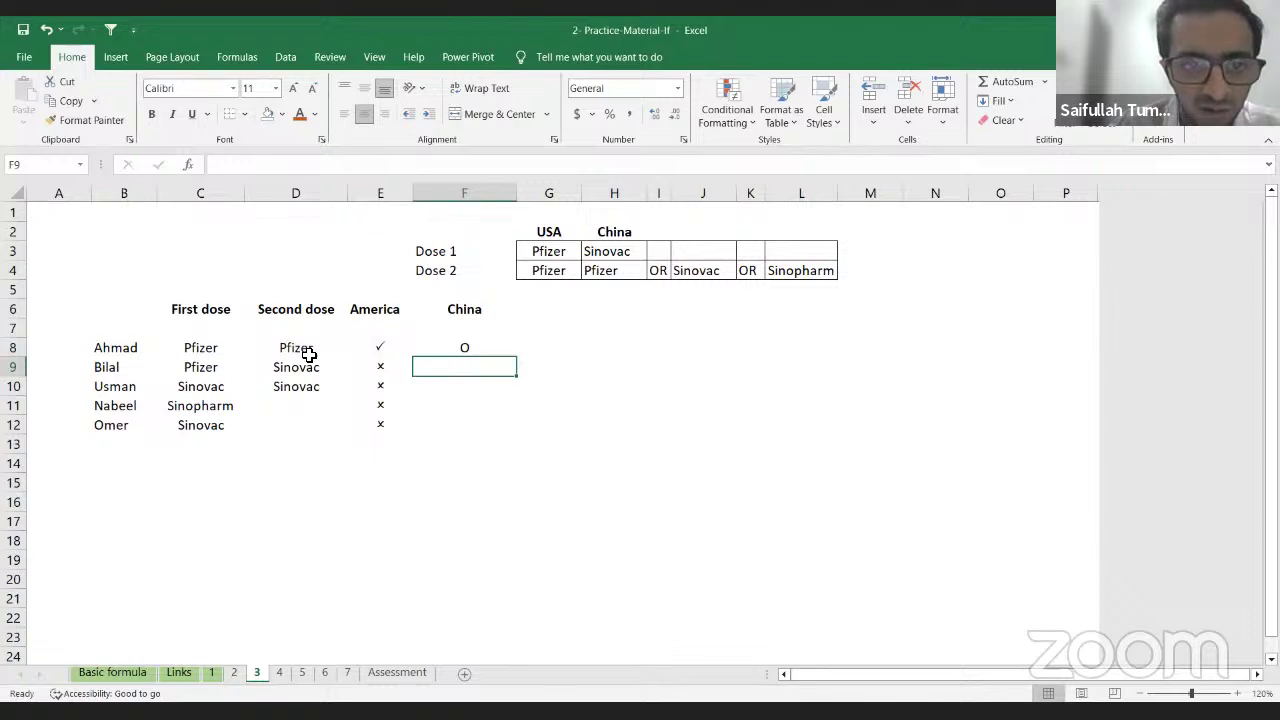
Step: Check F8 against the doses in C8 and D8, then fill it down to F12
click(460, 351)
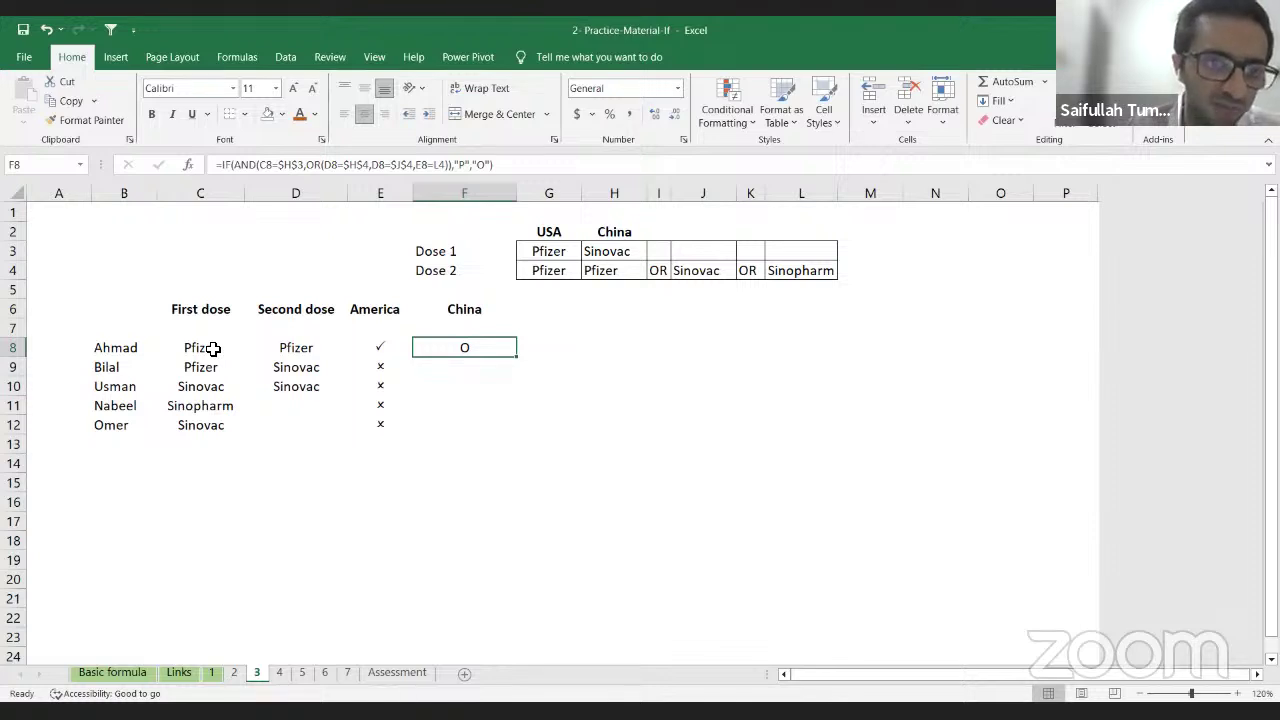
click(213, 348)
click(473, 349)
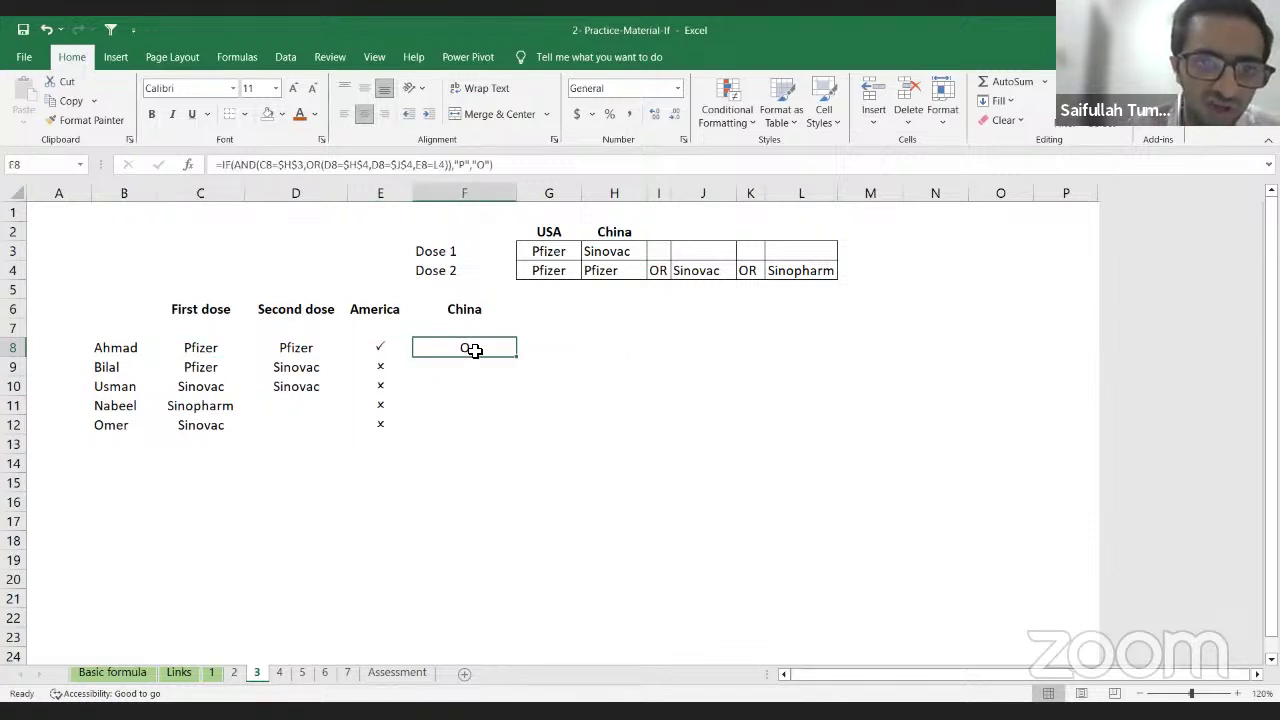
click(311, 350)
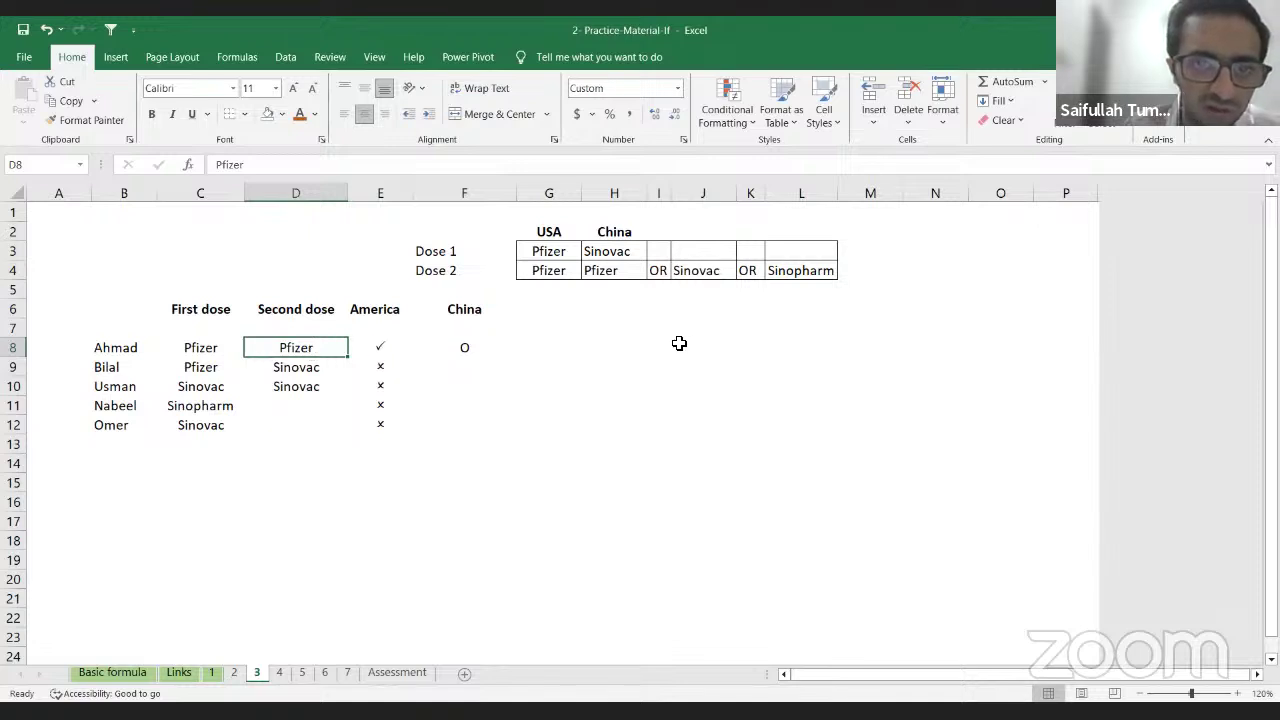
click(481, 347)
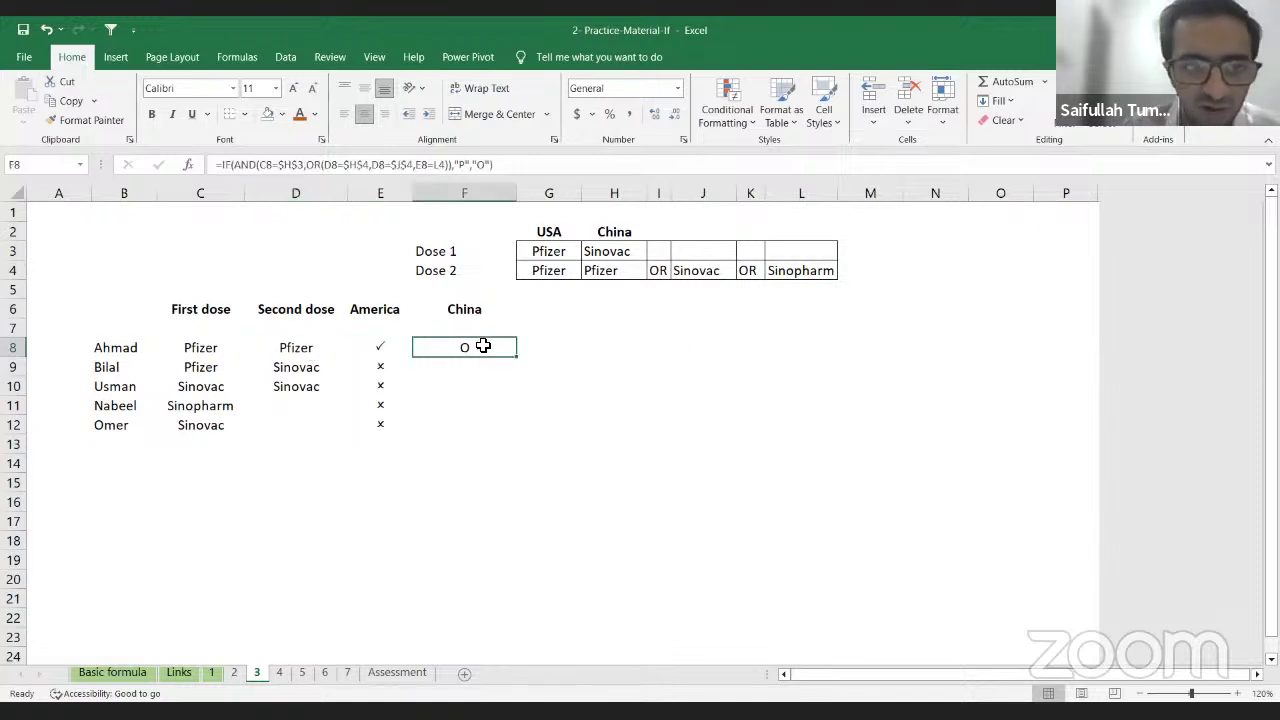
key(shift+Down)
key(shift+Down)
key(shift+Down)
key(shift+Down)
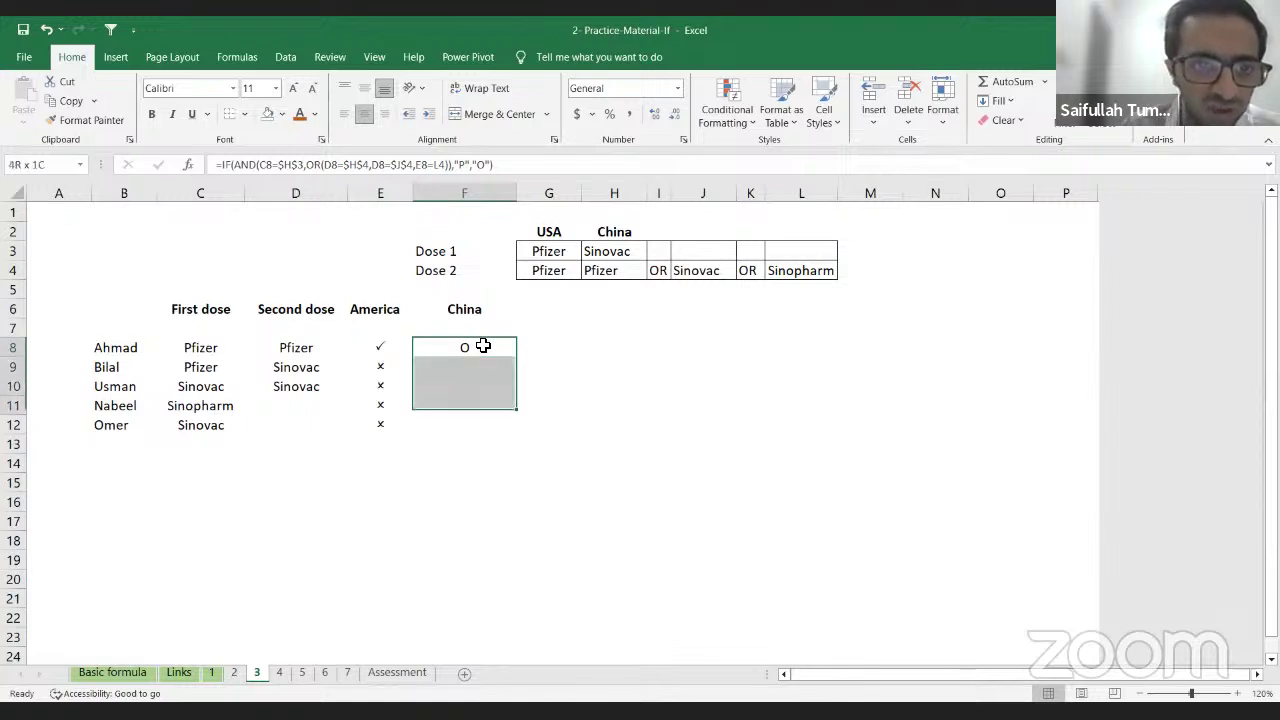
key(ctrl+d)
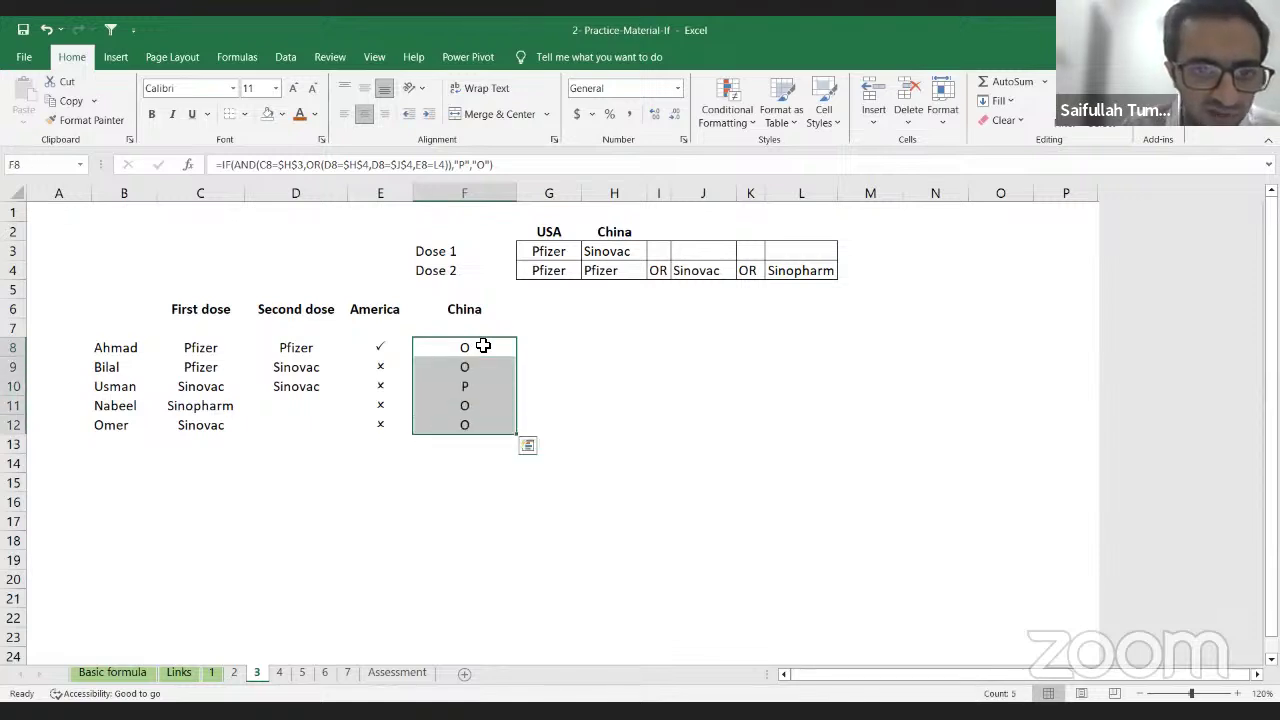
Step: Set F8:F12 to Wingdings 2 so Usman gets a tick and the others crosses
click(227, 88)
text(Wingdings)
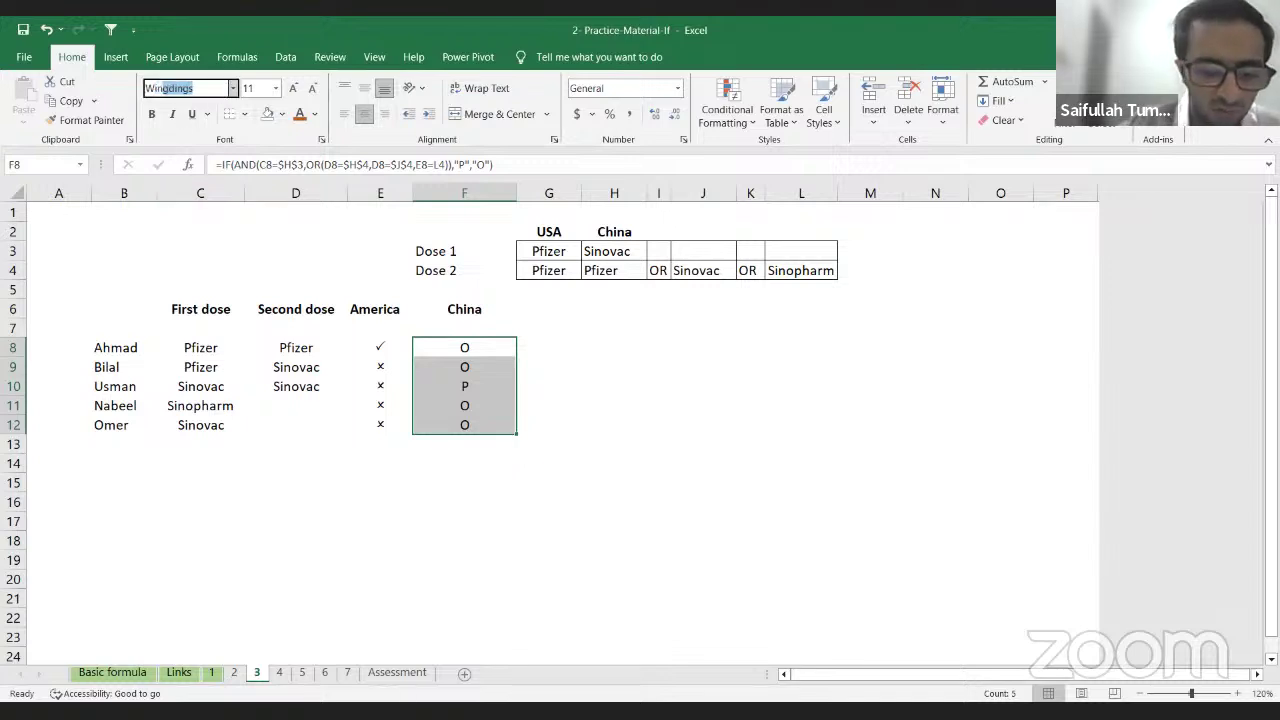
key(Down)
key(Down)
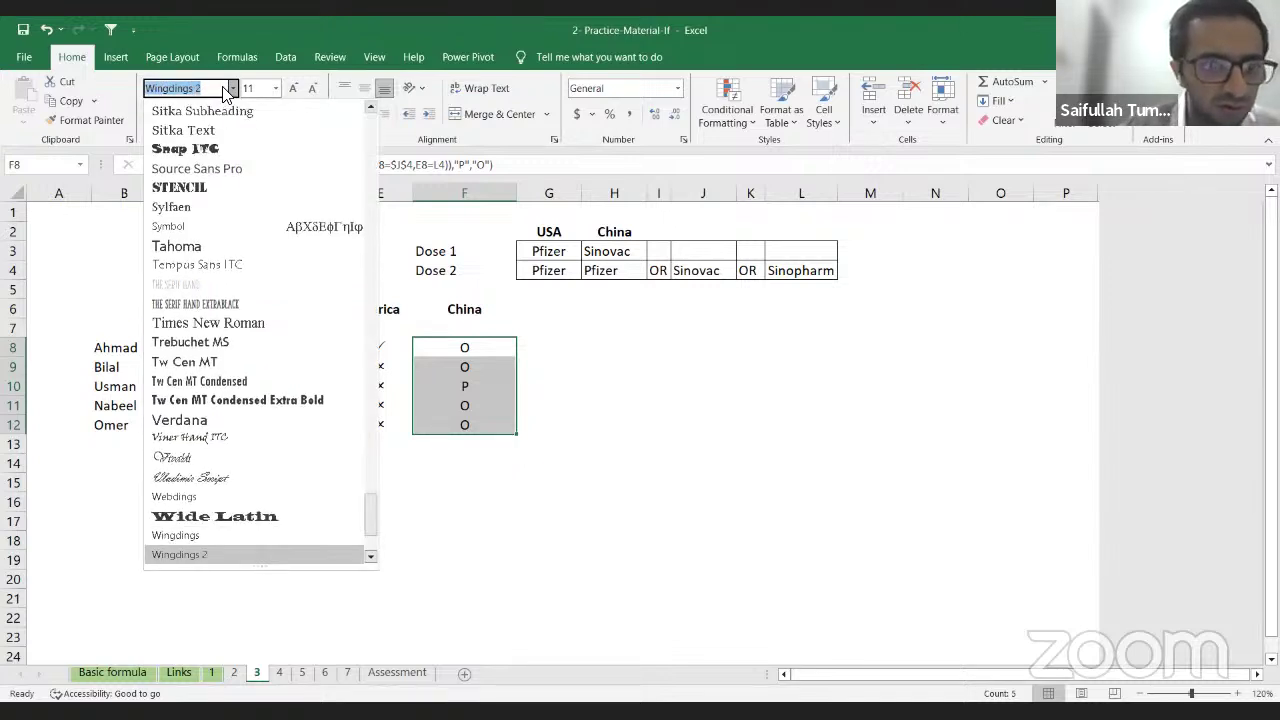
key(Return)
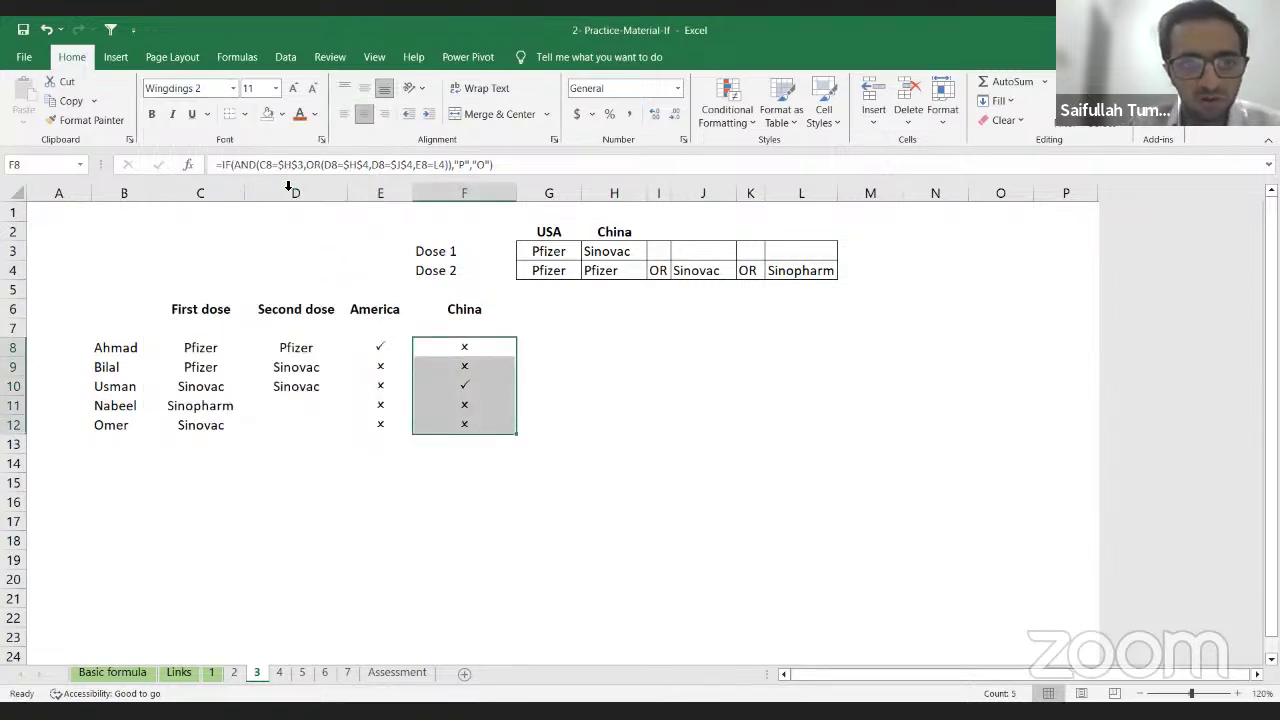
click(472, 347)
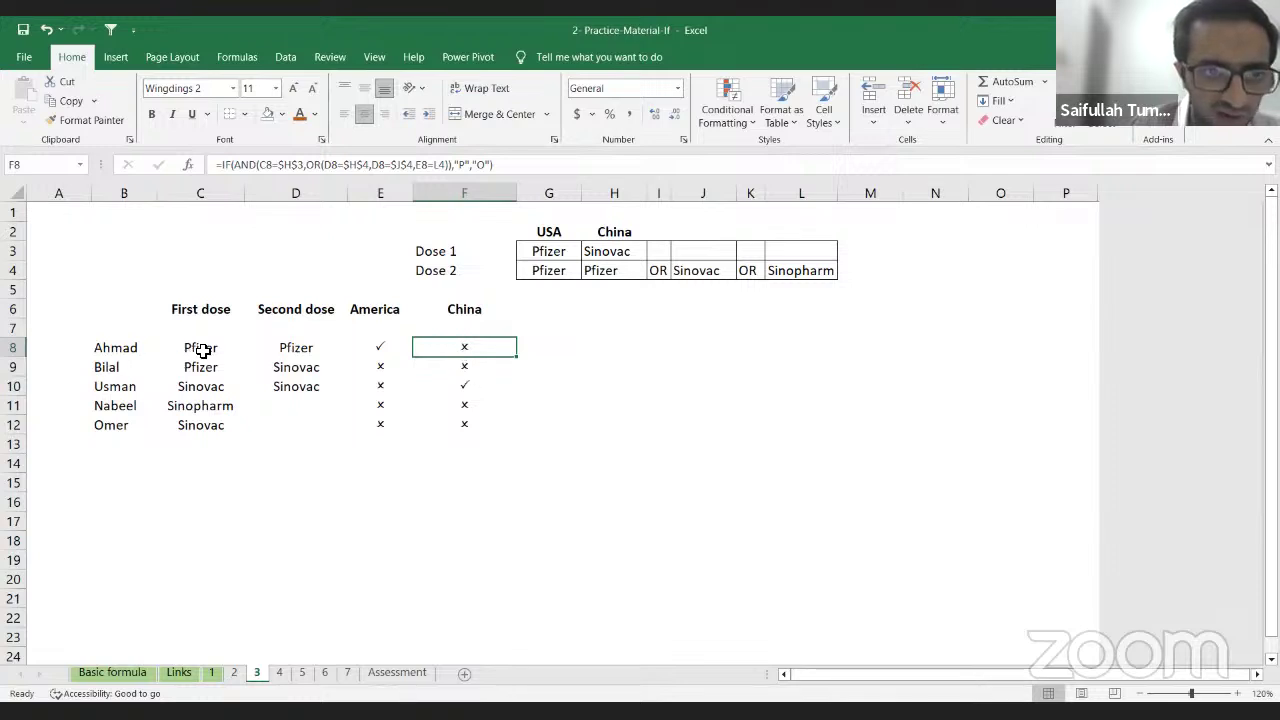
click(288, 348)
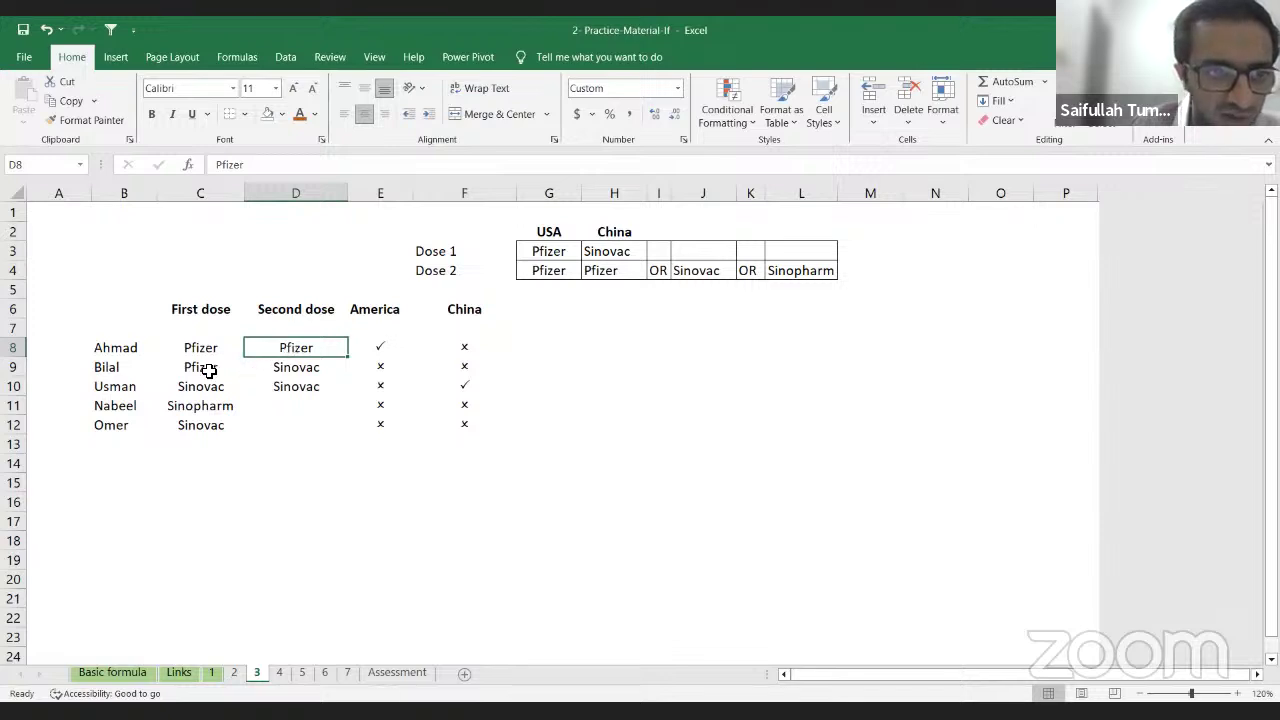
click(469, 367)
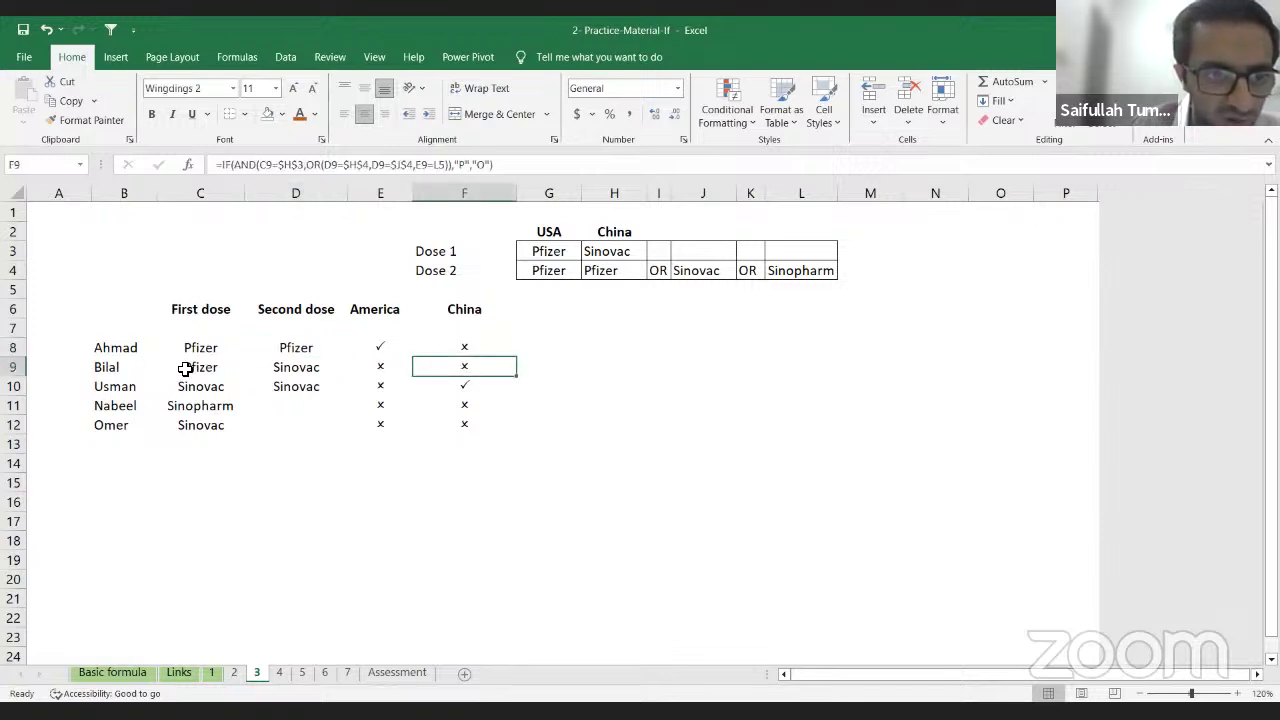
click(13, 367)
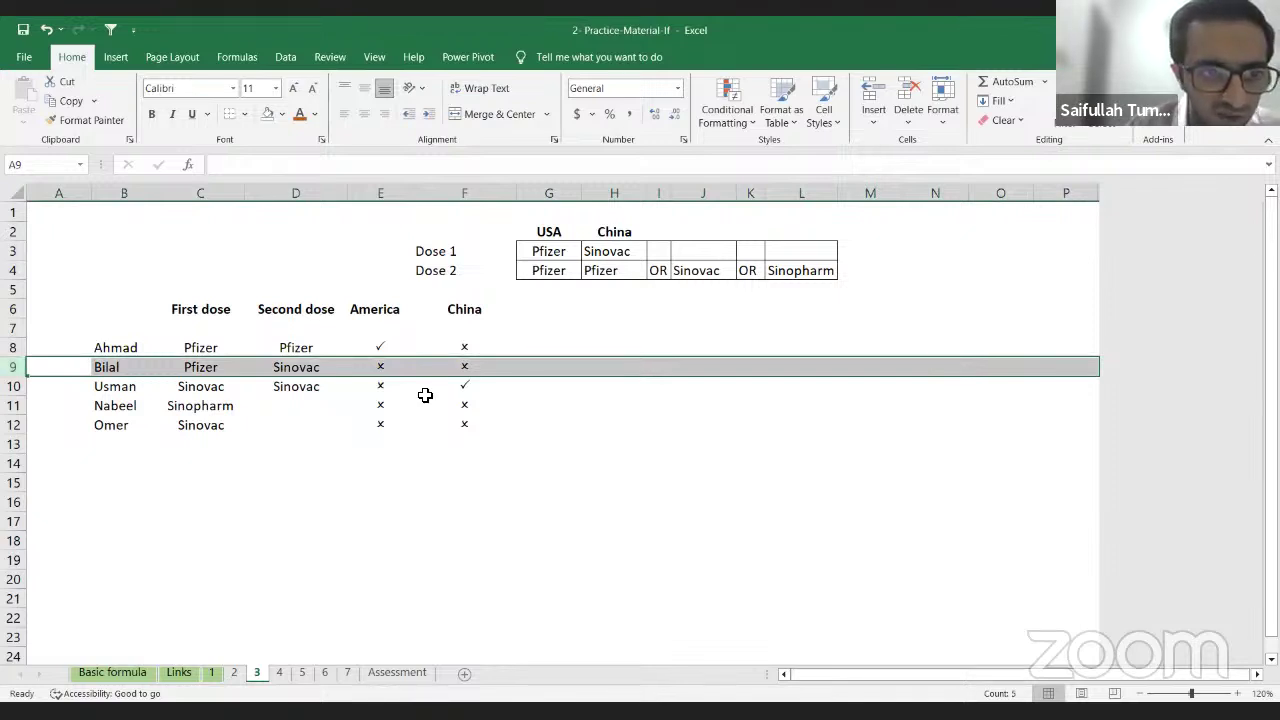
key(Down)
key(shift+space)
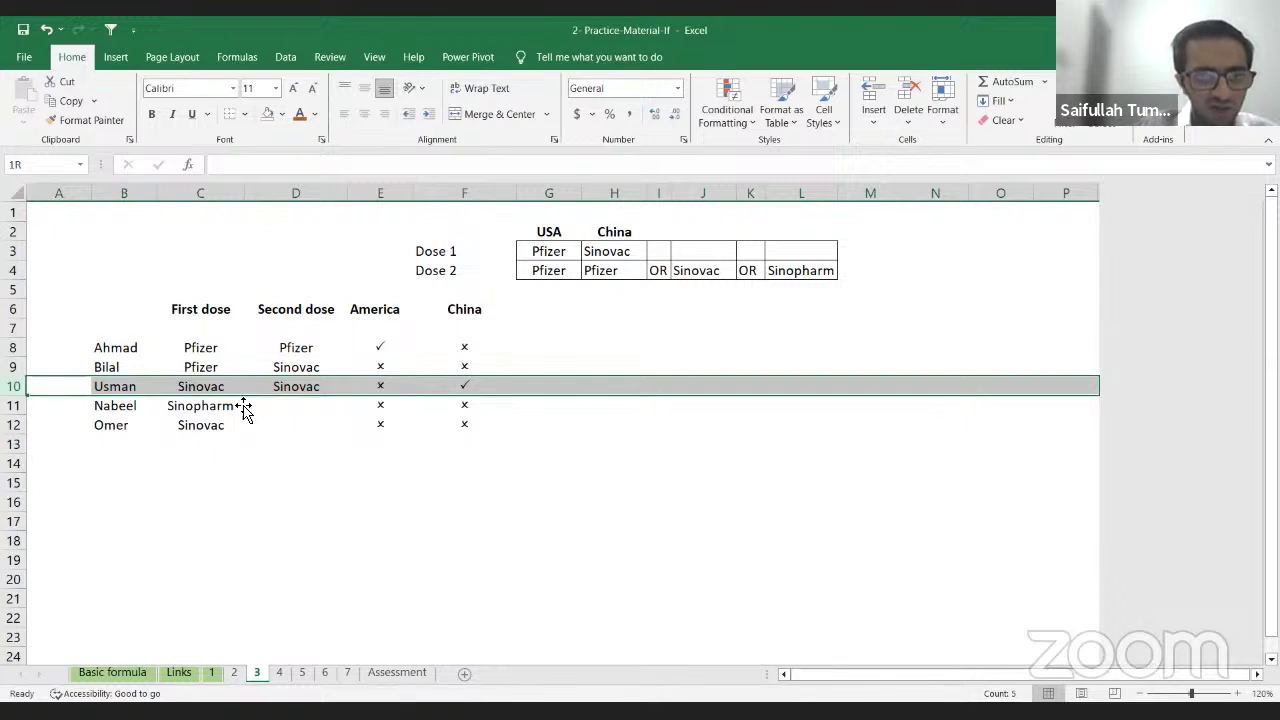
click(465, 407)
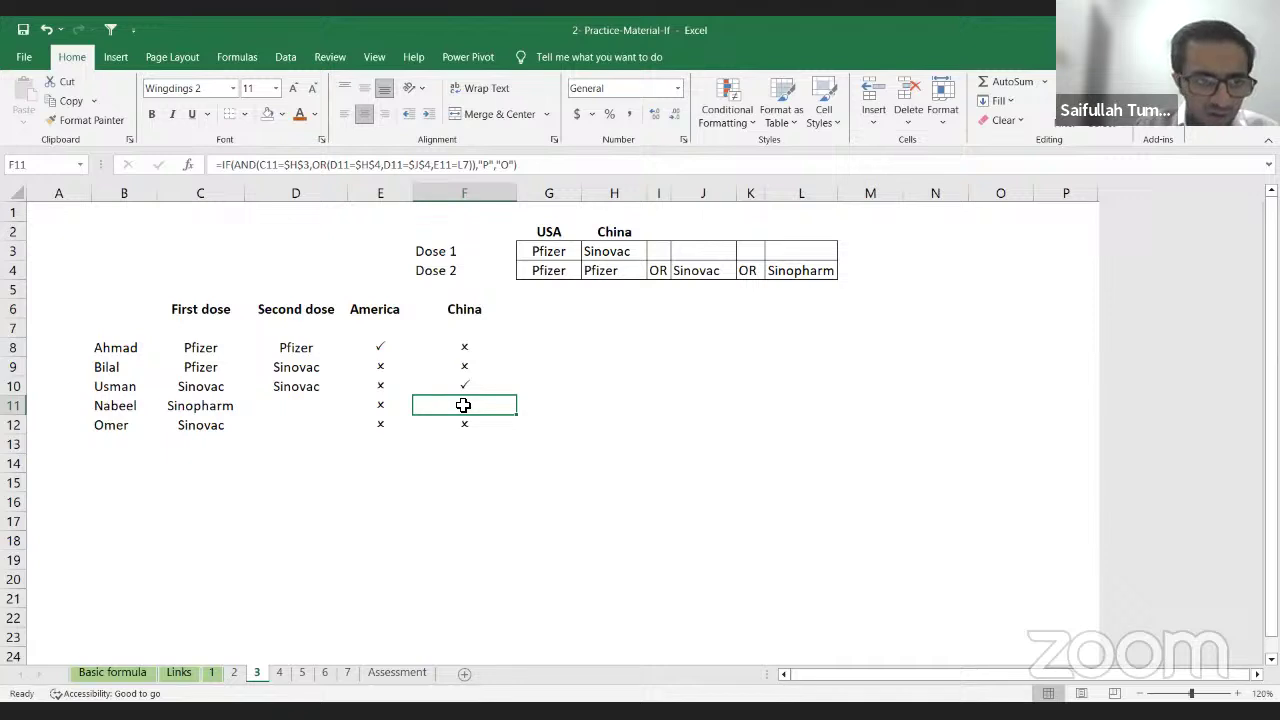
key(shift+space)
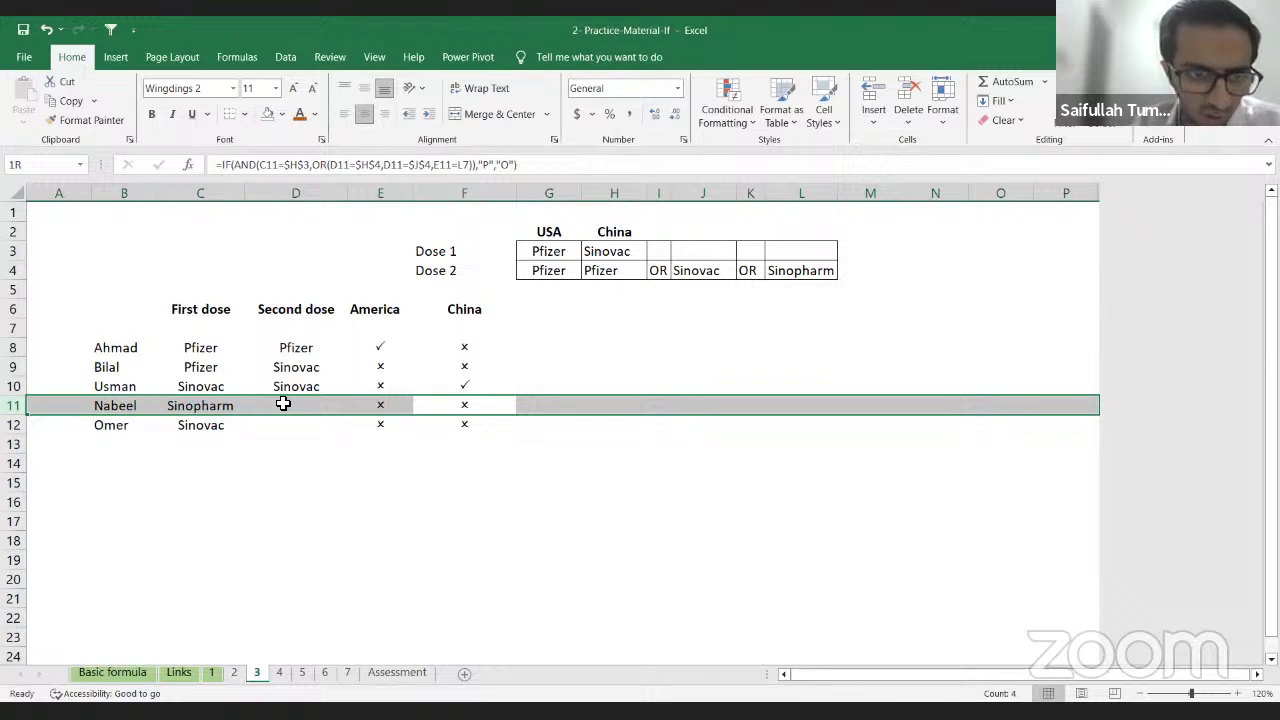
click(468, 426)
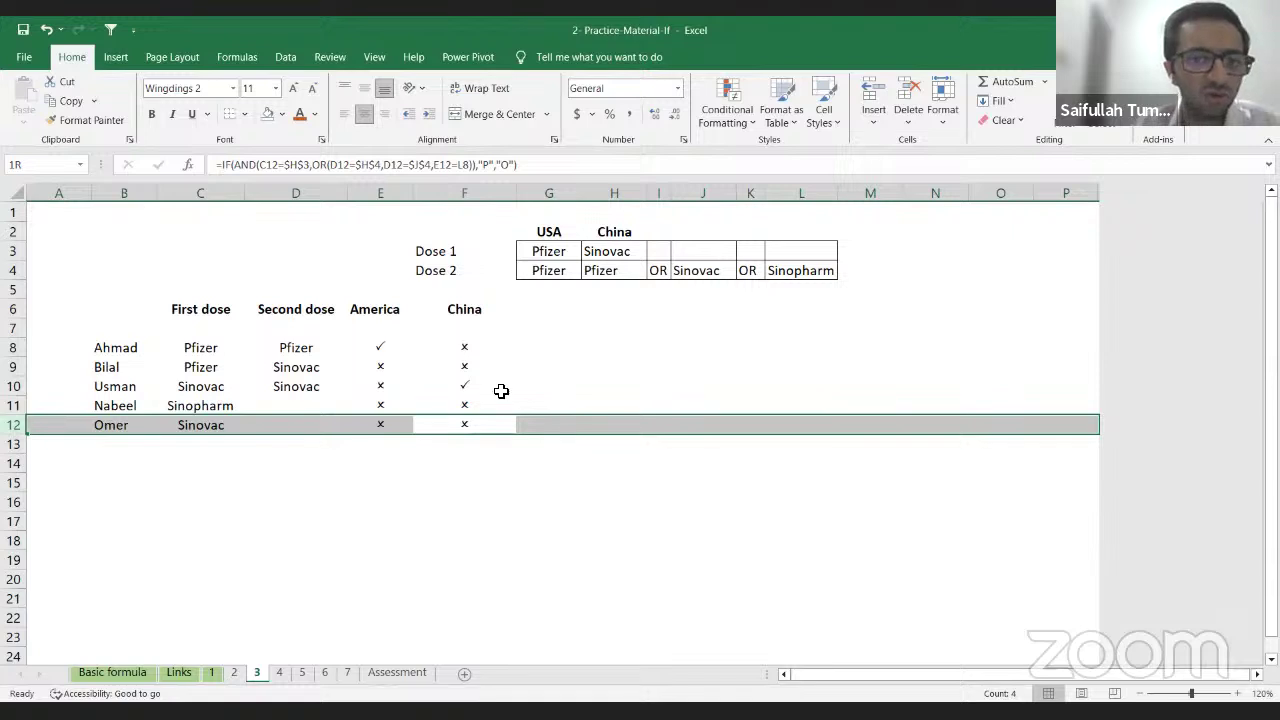
click(543, 352)
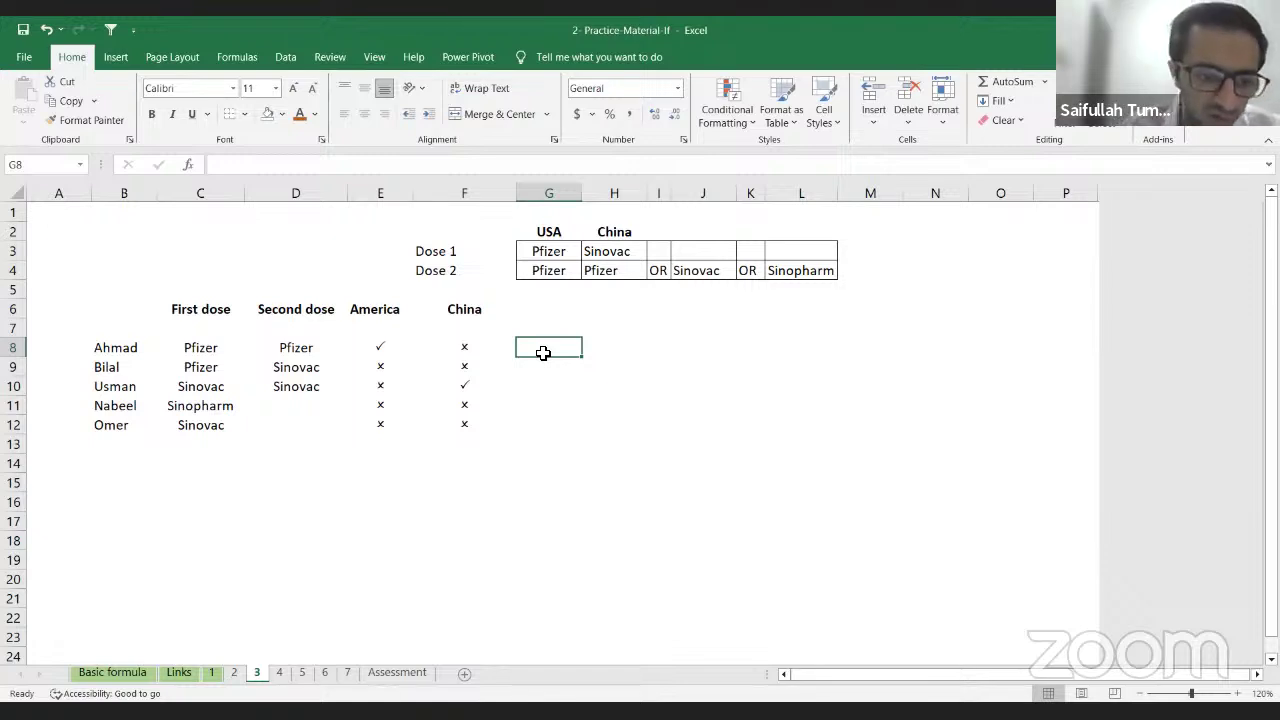
Step: Switch to sheet 4 and clear the commission values in D7:D17
click(280, 674)
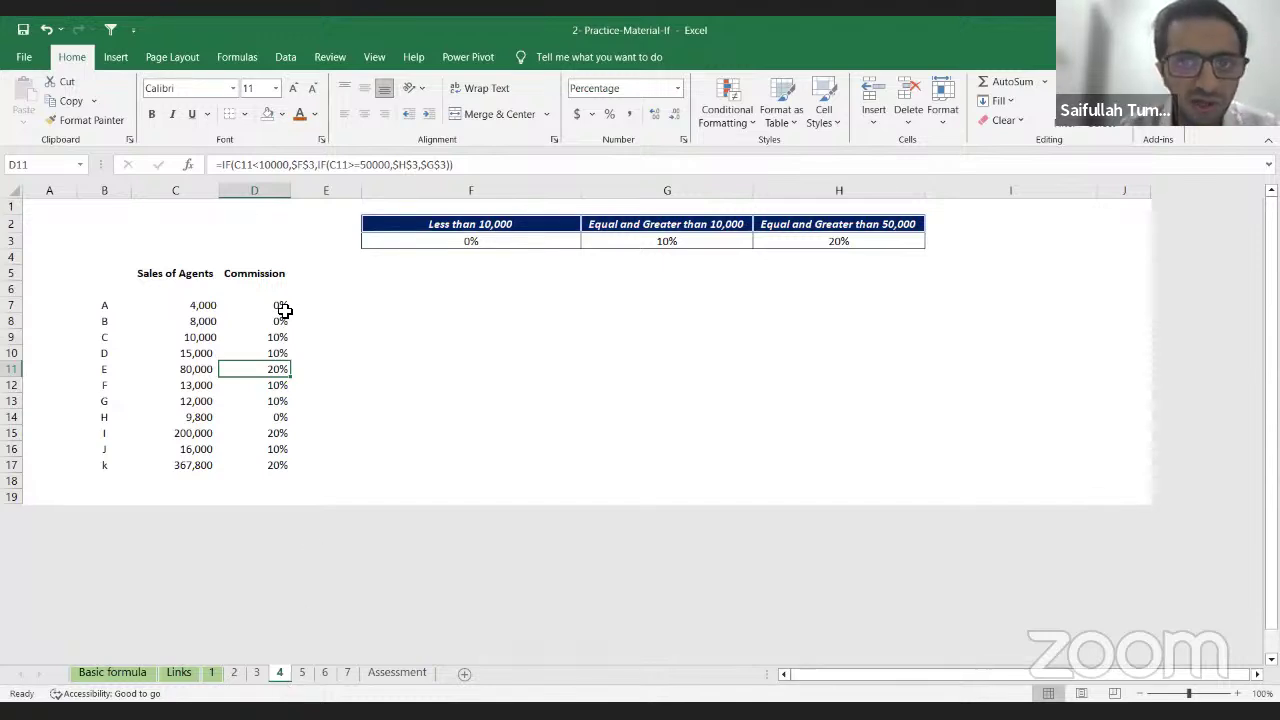
key(Down)
key(Up)
key(Up)
key(Up)
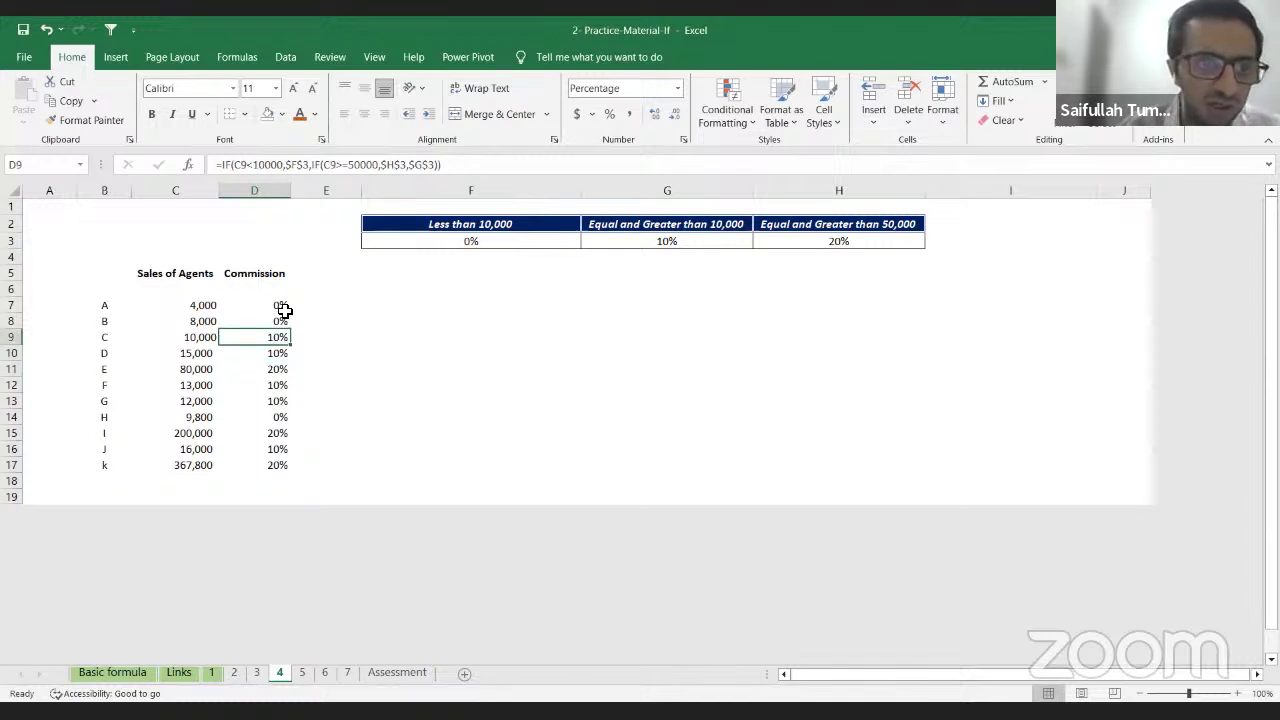
key(Up)
key(Up)
key(ctrl+shift+Down)
key(Delete)
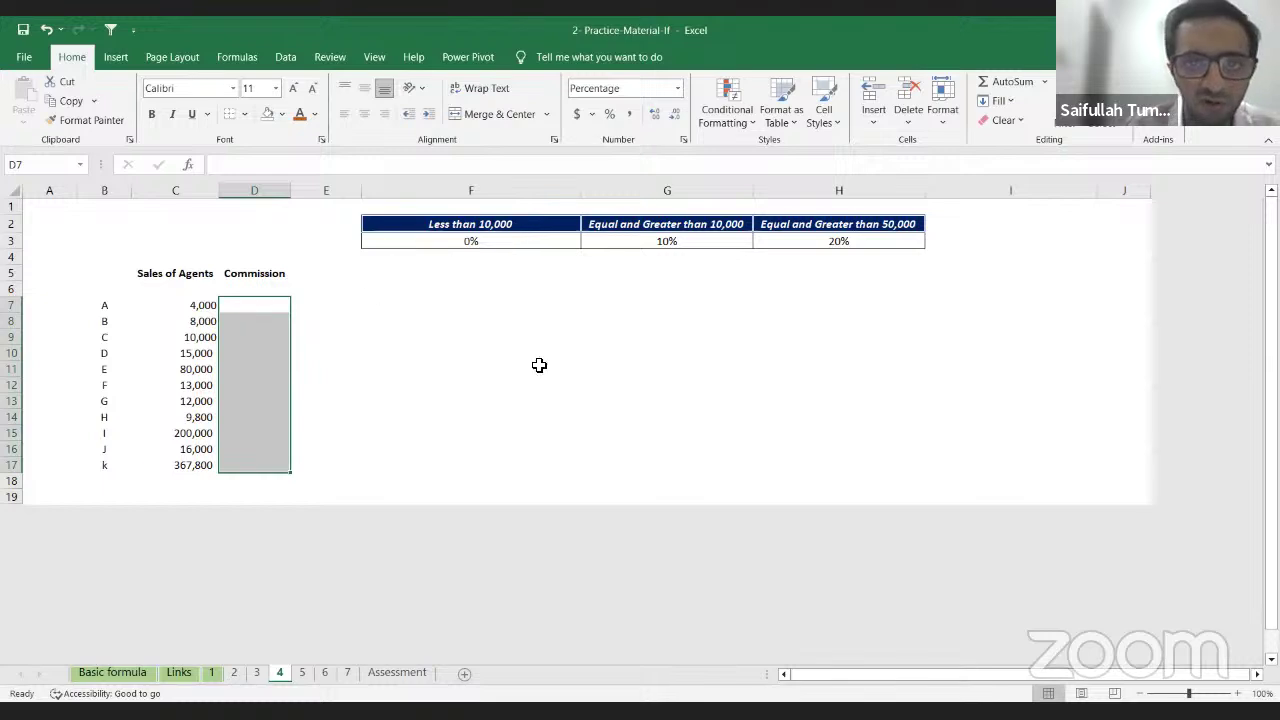
click(254, 304)
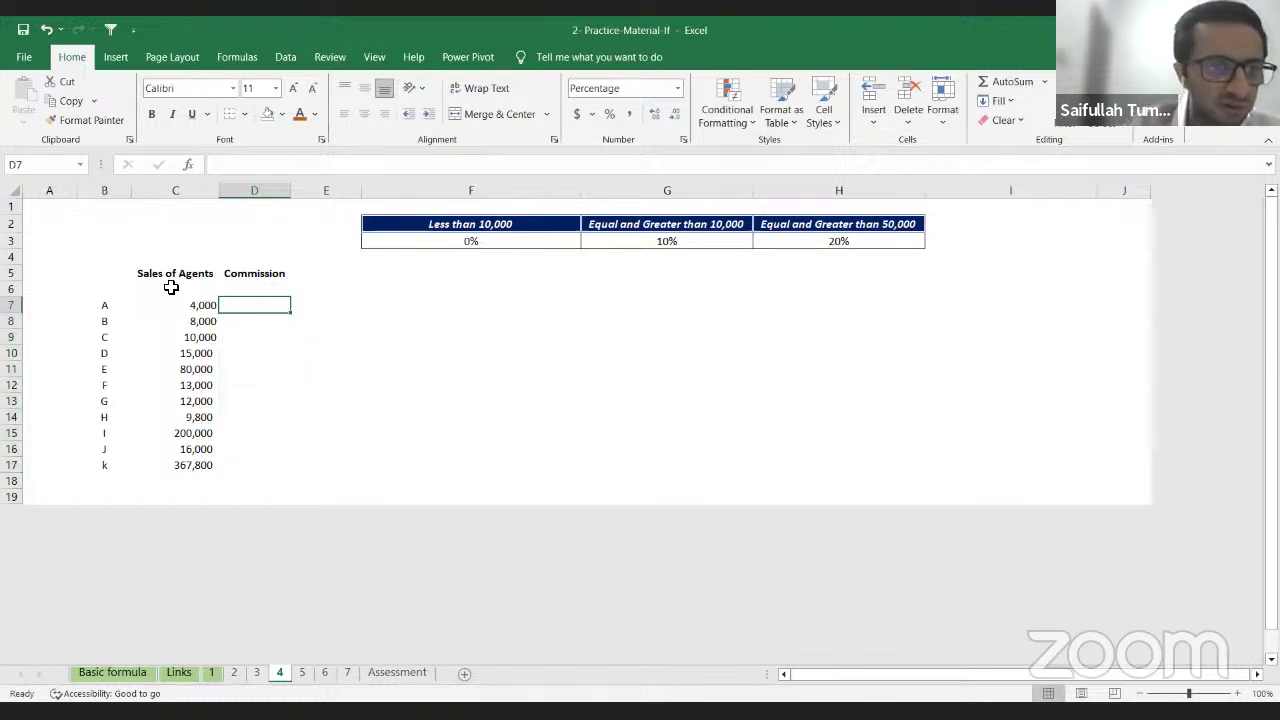
Step: Review the agents' sales and the 0%, 10% (from 10,000) and 20% (from 50,000) commission tiers
drag(189, 278, 184, 481)
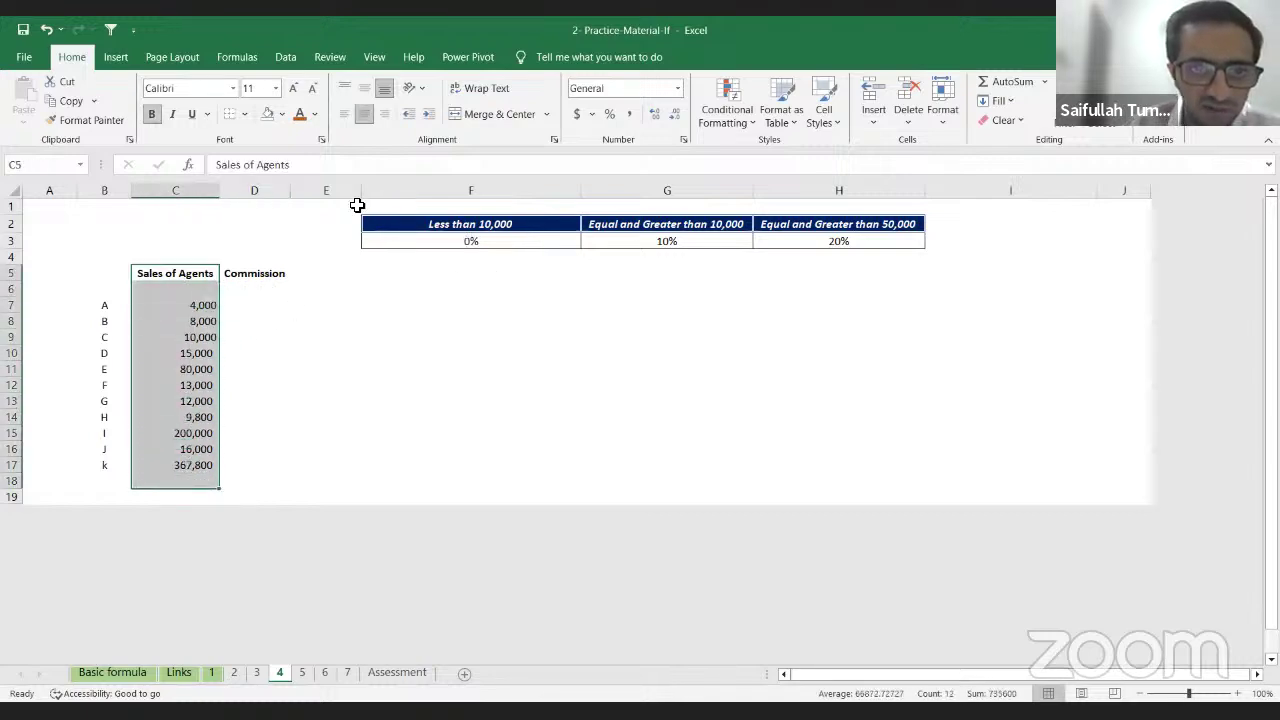
drag(357, 203, 894, 260)
click(507, 263)
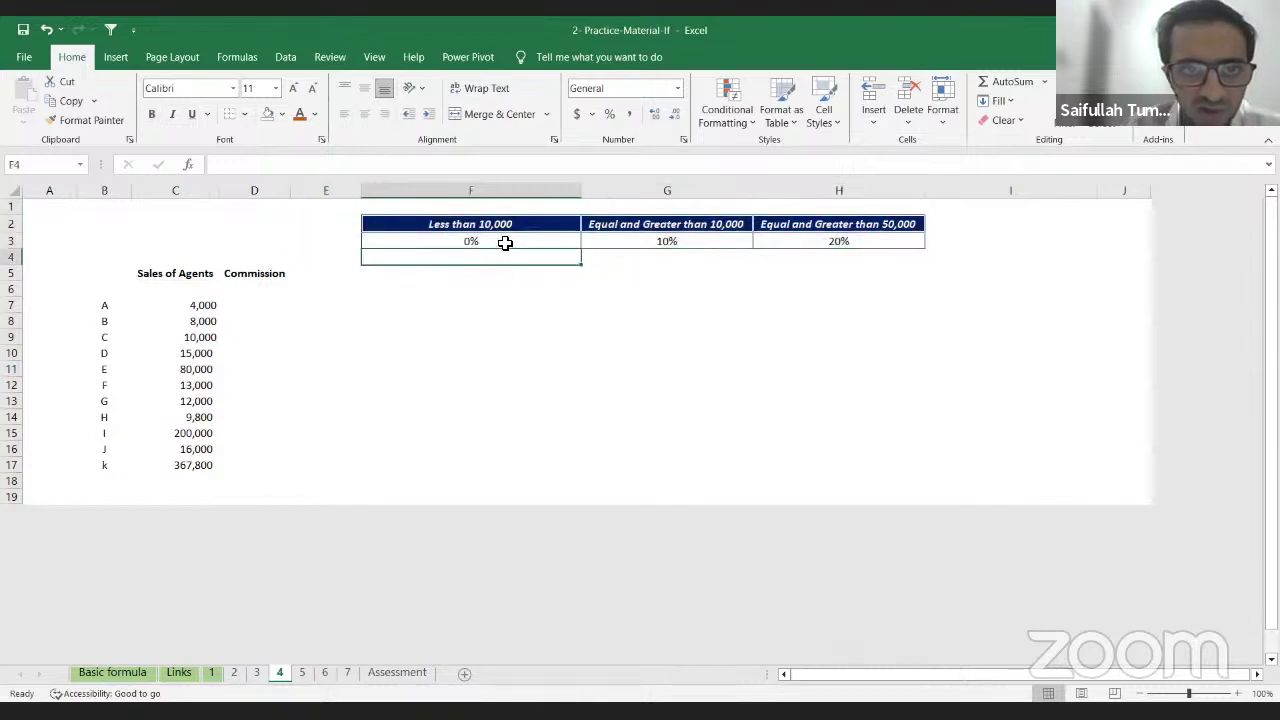
click(505, 243)
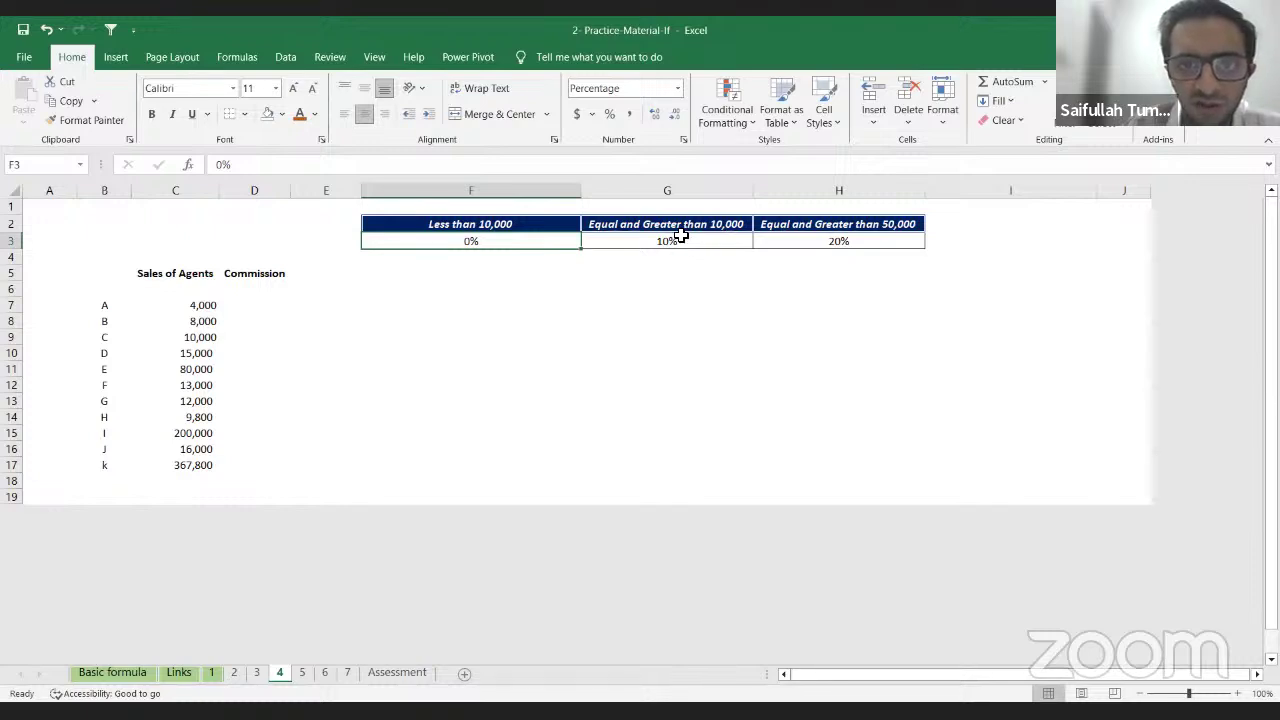
click(678, 241)
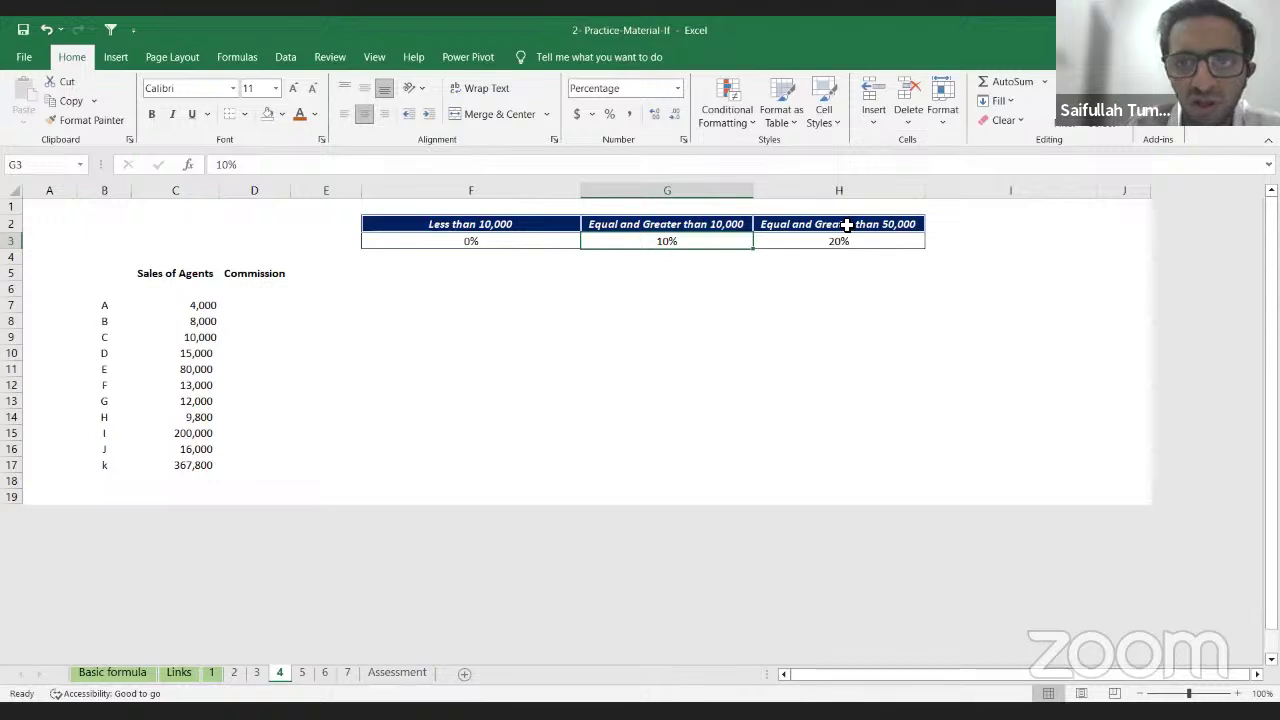
click(829, 224)
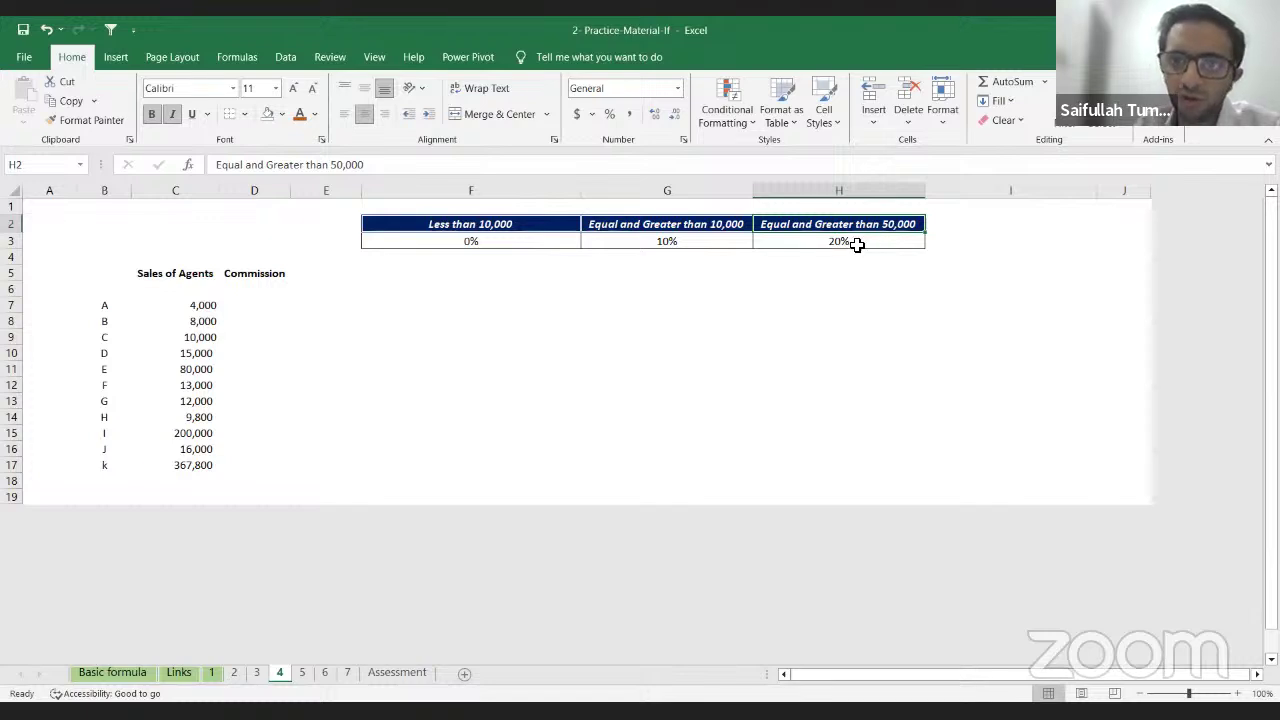
click(857, 245)
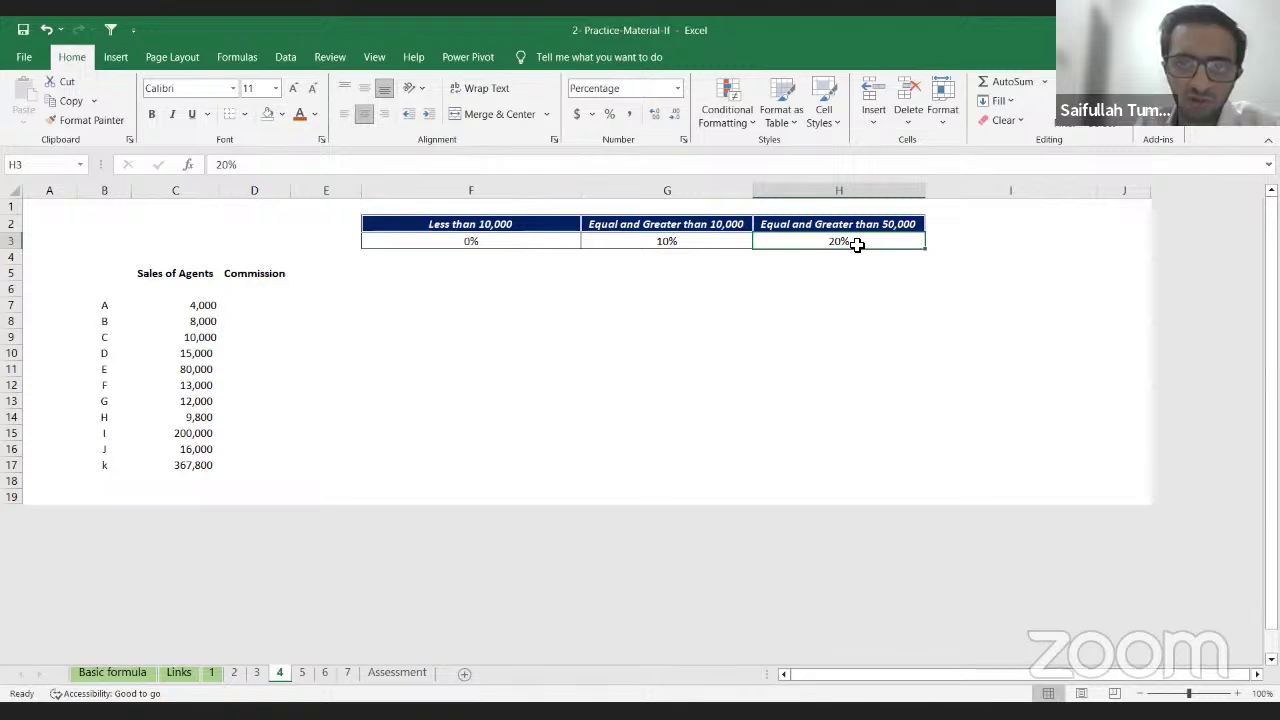
click(267, 303)
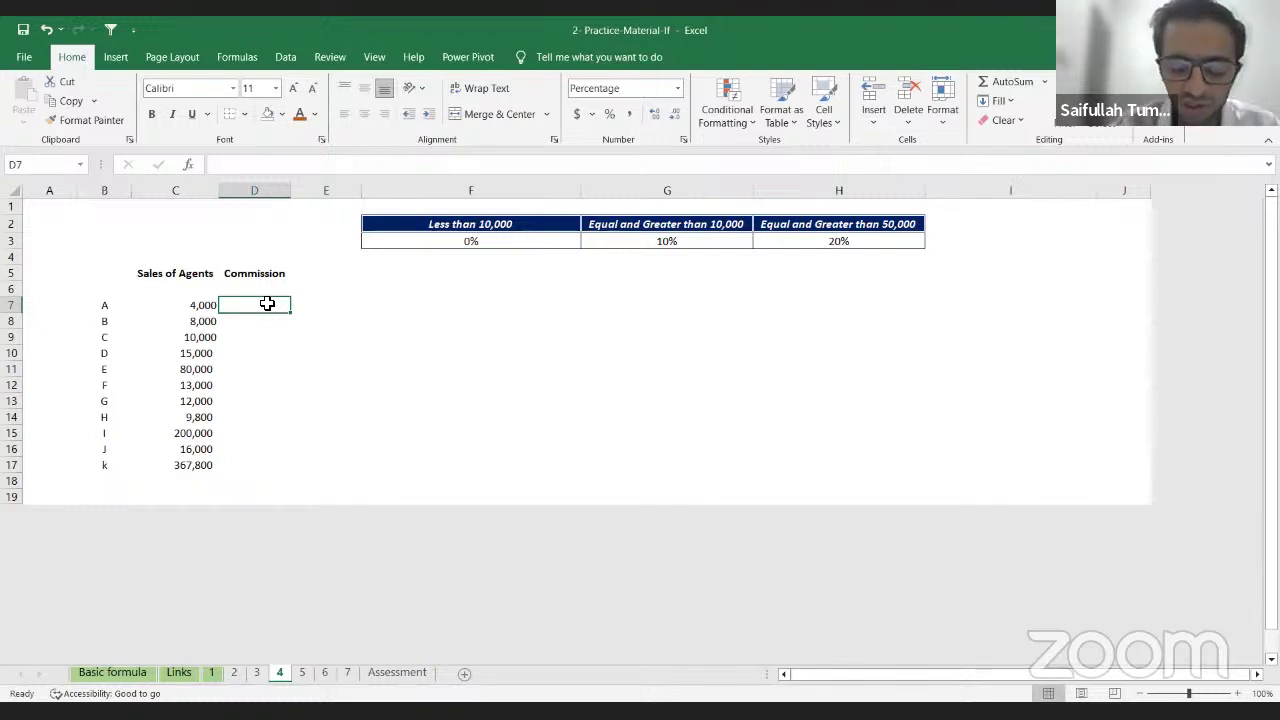
Step: Type the label NESTEDIF into G5, correcting its typos, and return to D7
key(Right)
key(Up)
key(Right)
key(Up)
key(Right)
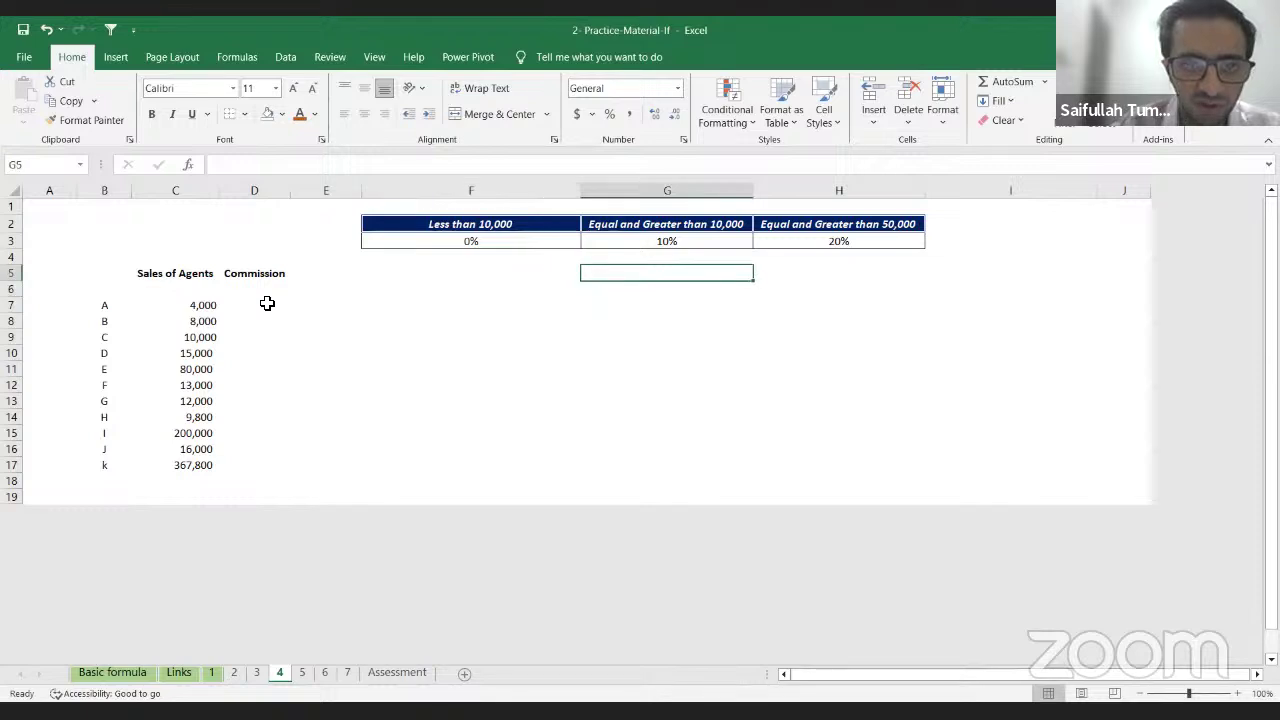
text(NEDST)
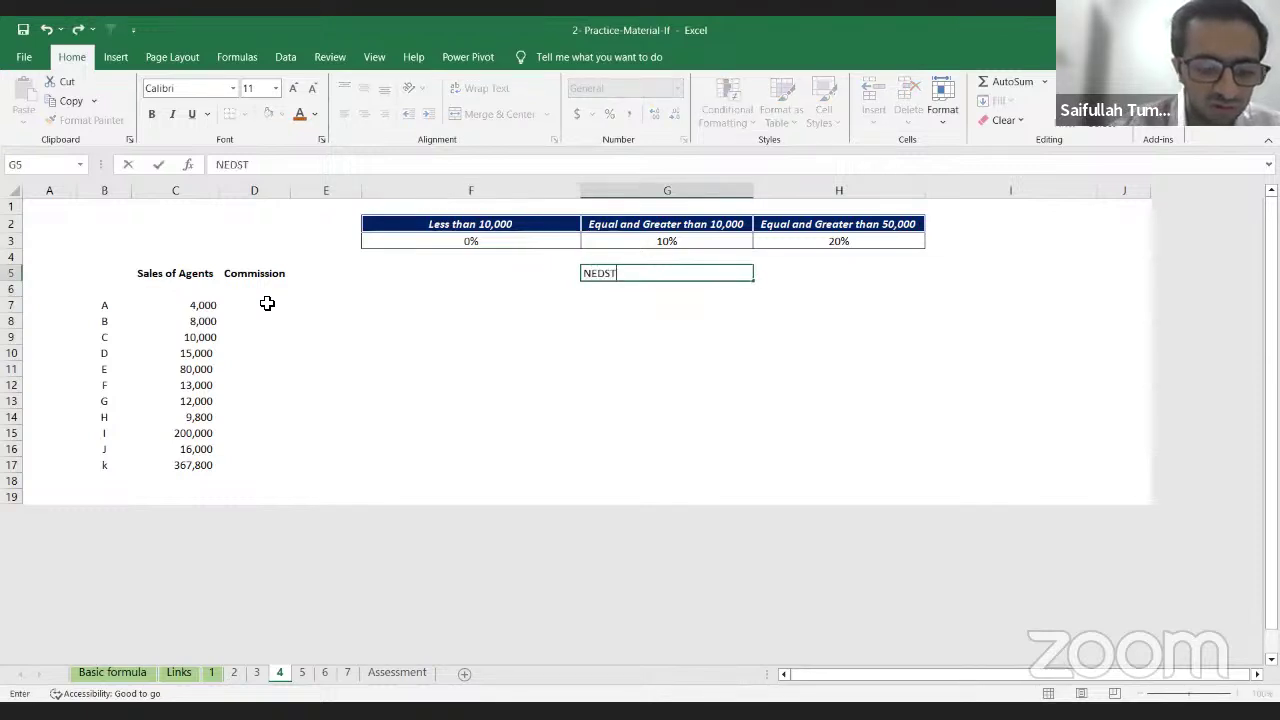
text(EDif)
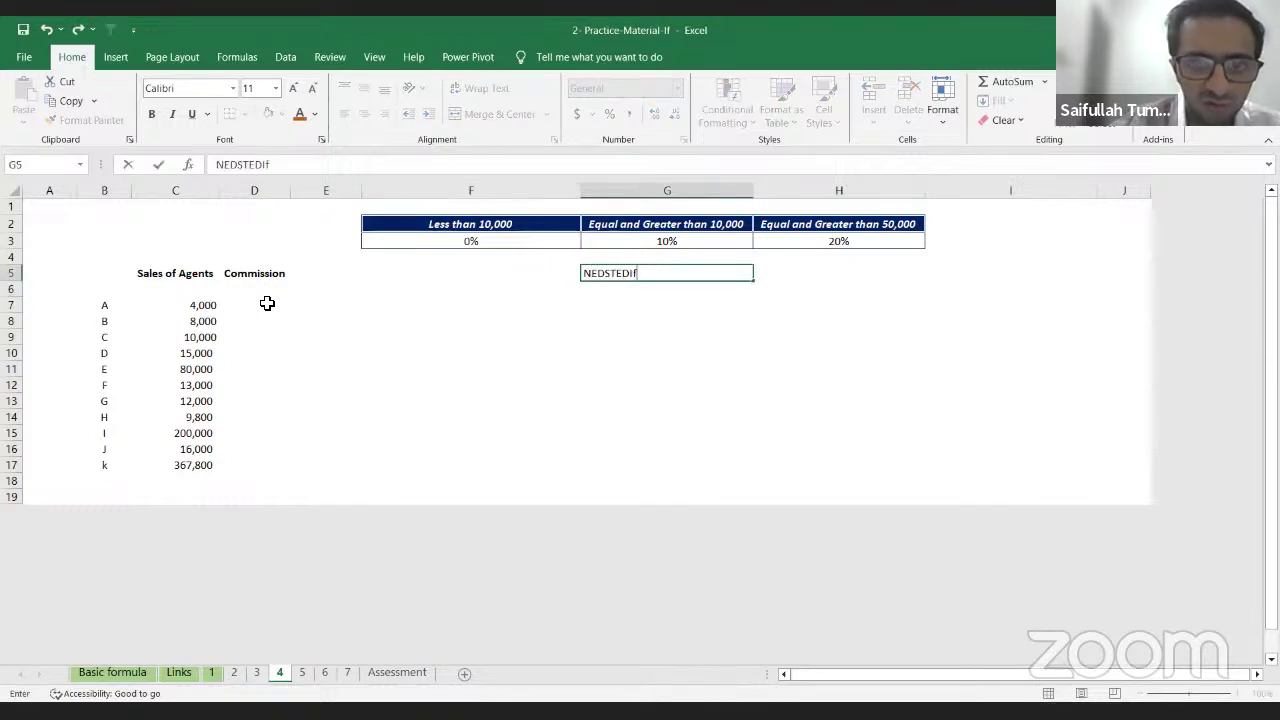
key(BackSpace)
text(F)
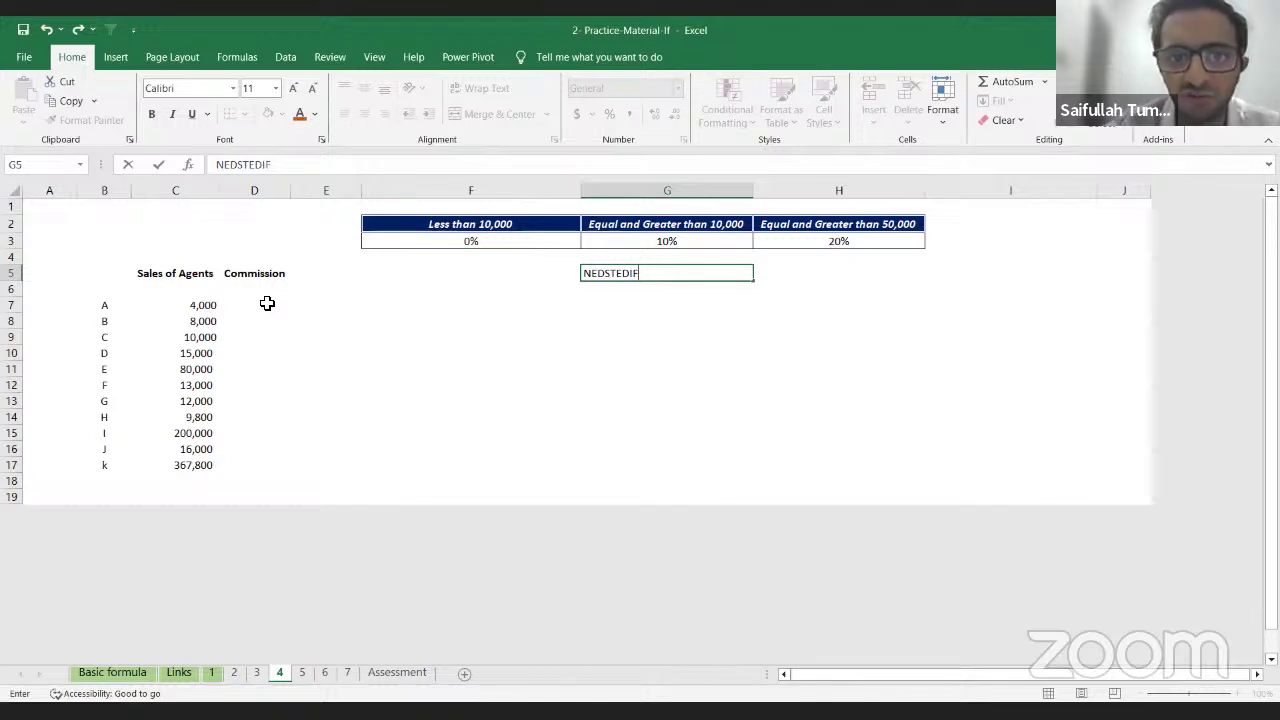
key(F2)
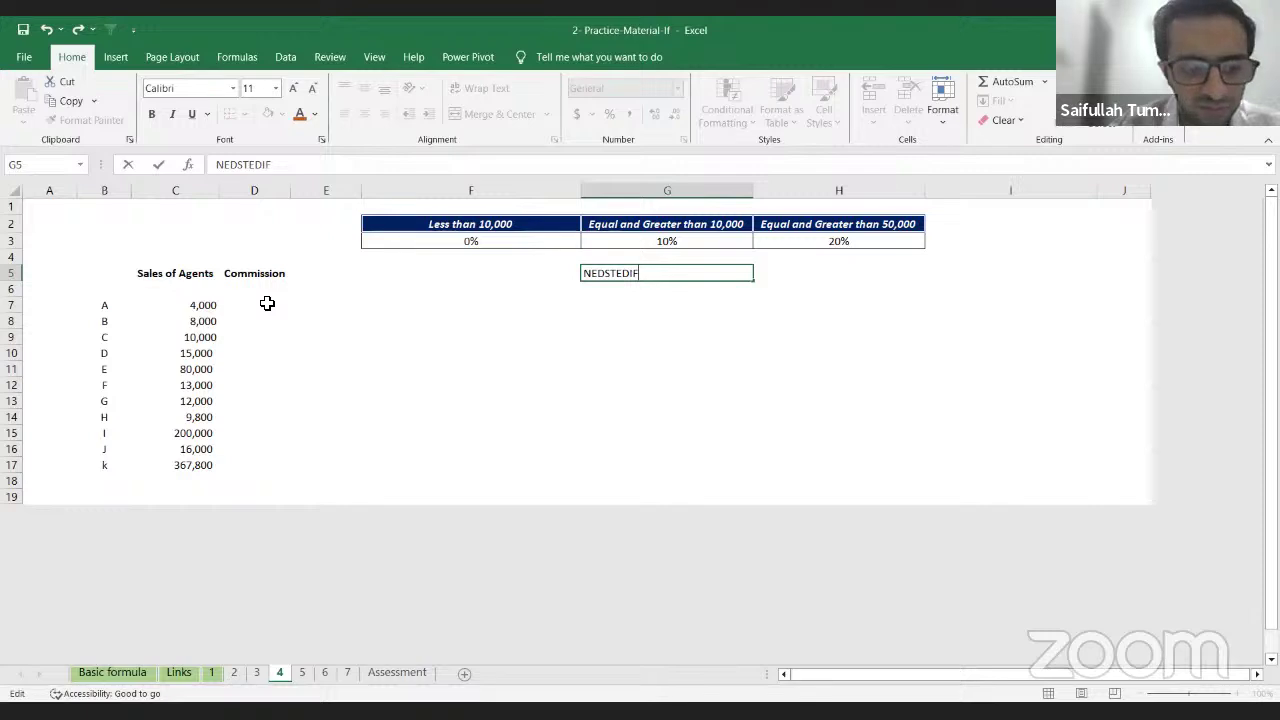
key(Left)
key(Left)
key(Left)
key(BackSpace)
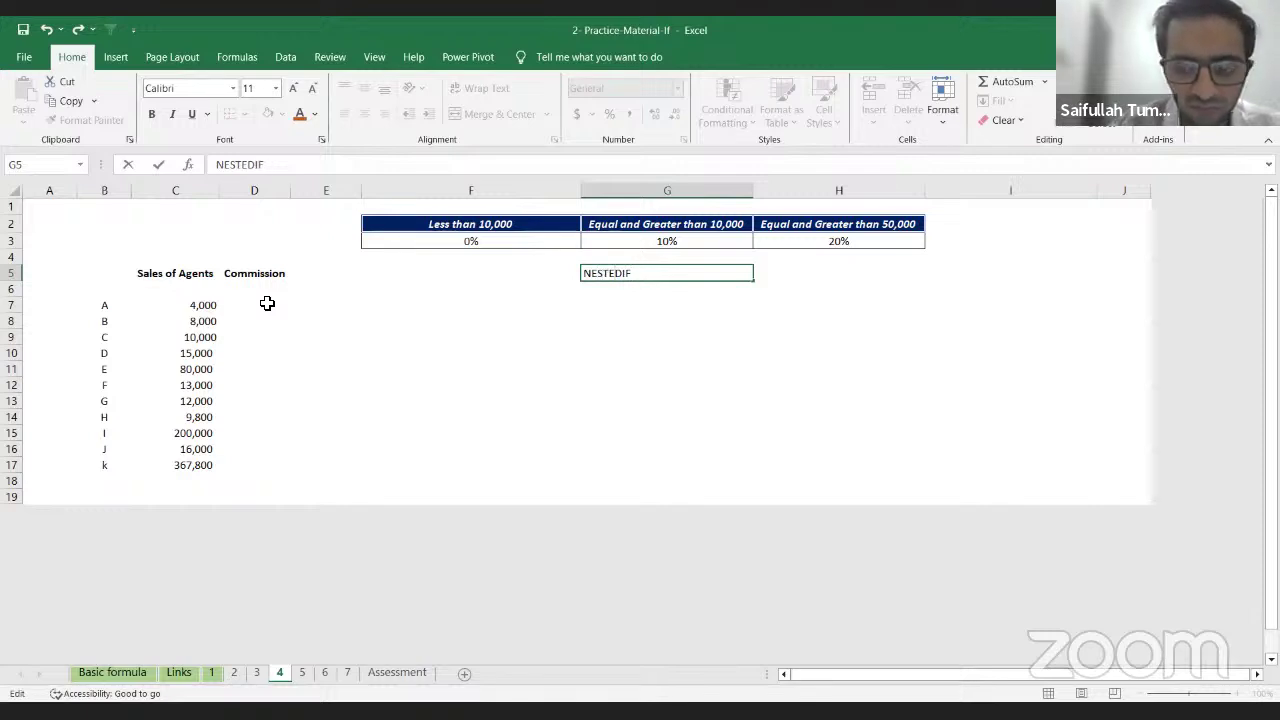
click(267, 303)
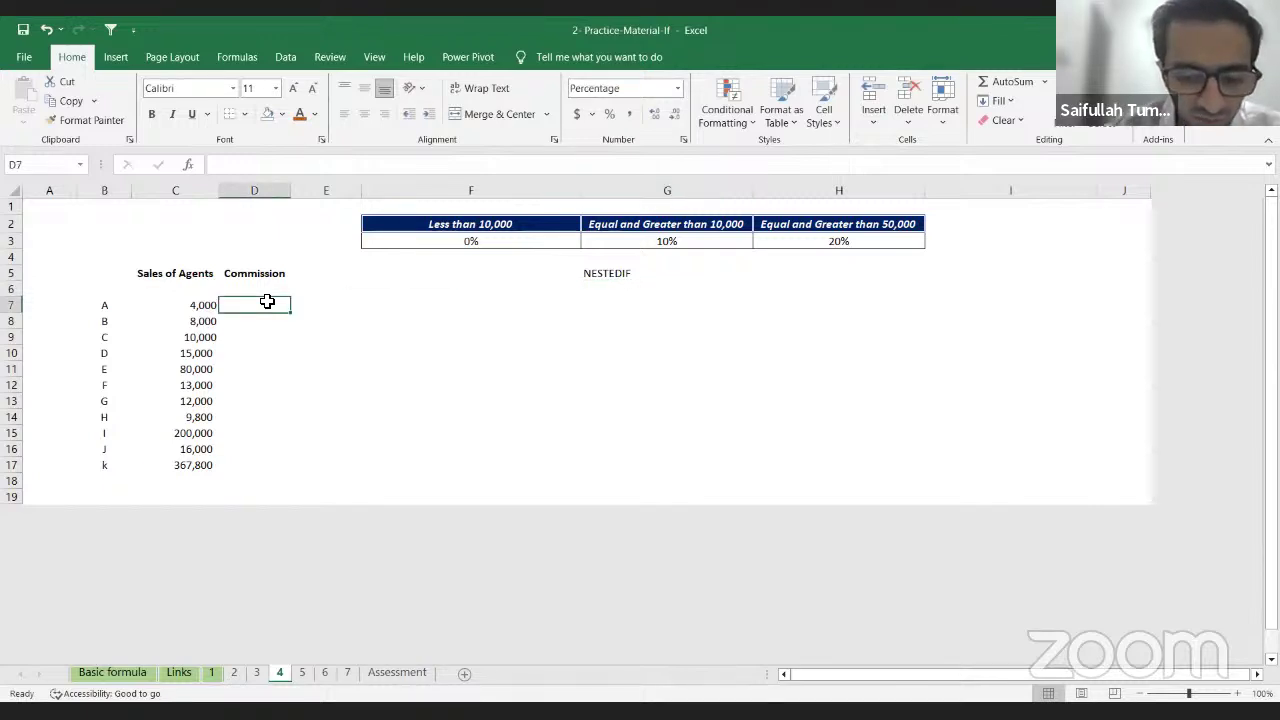
Step: Begin D7's formula as =IF(C7>10000 using the IF autocomplete
text(=f)
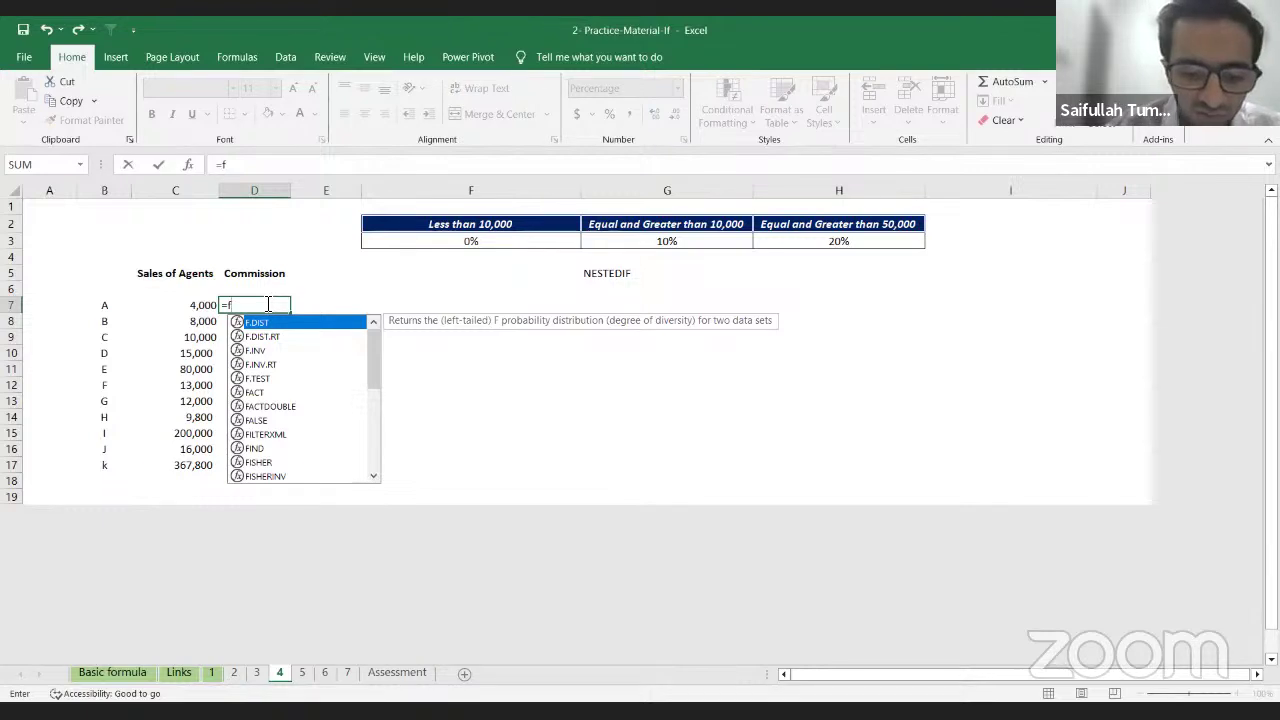
key(BackSpace)
text(i)
key(Tab)
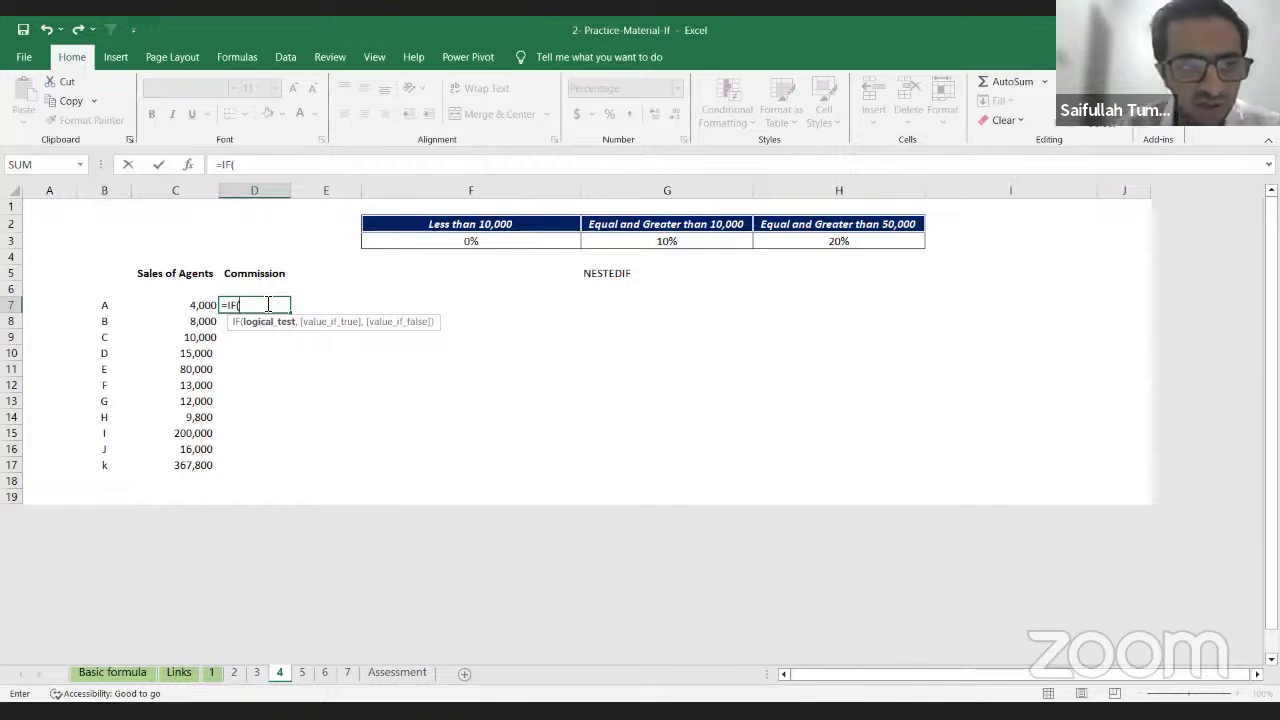
key(Left)
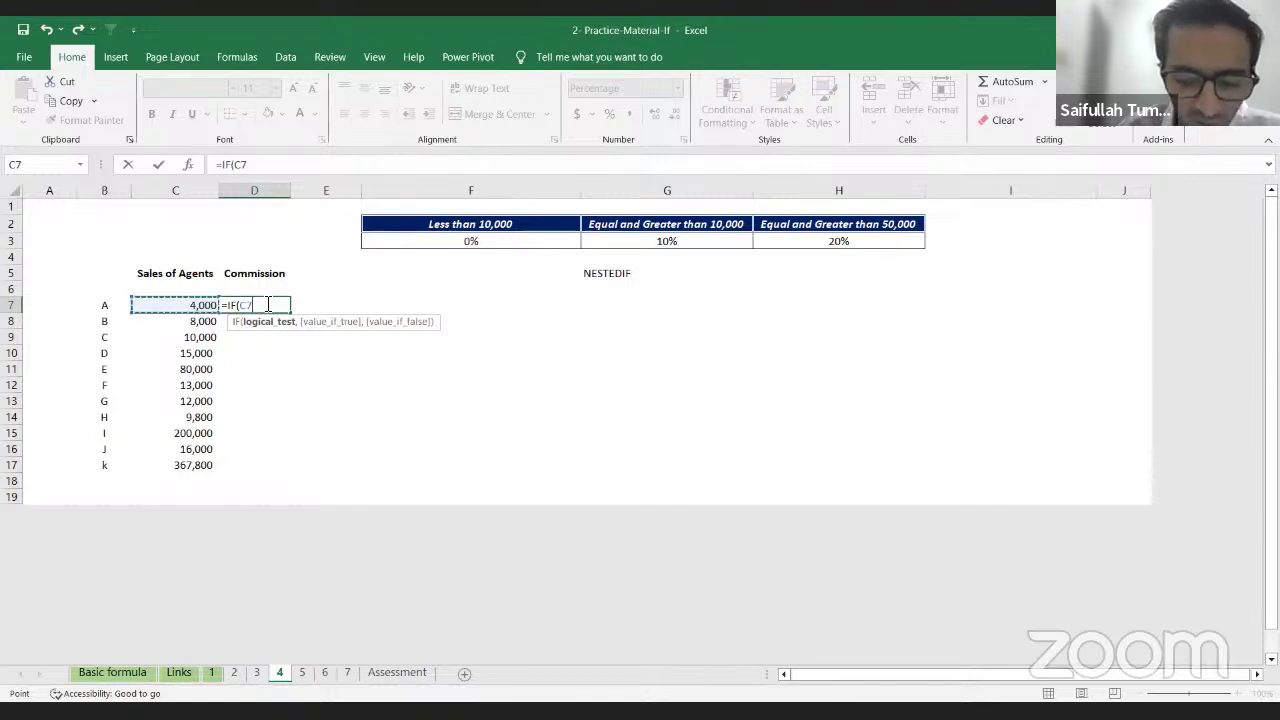
text(>)
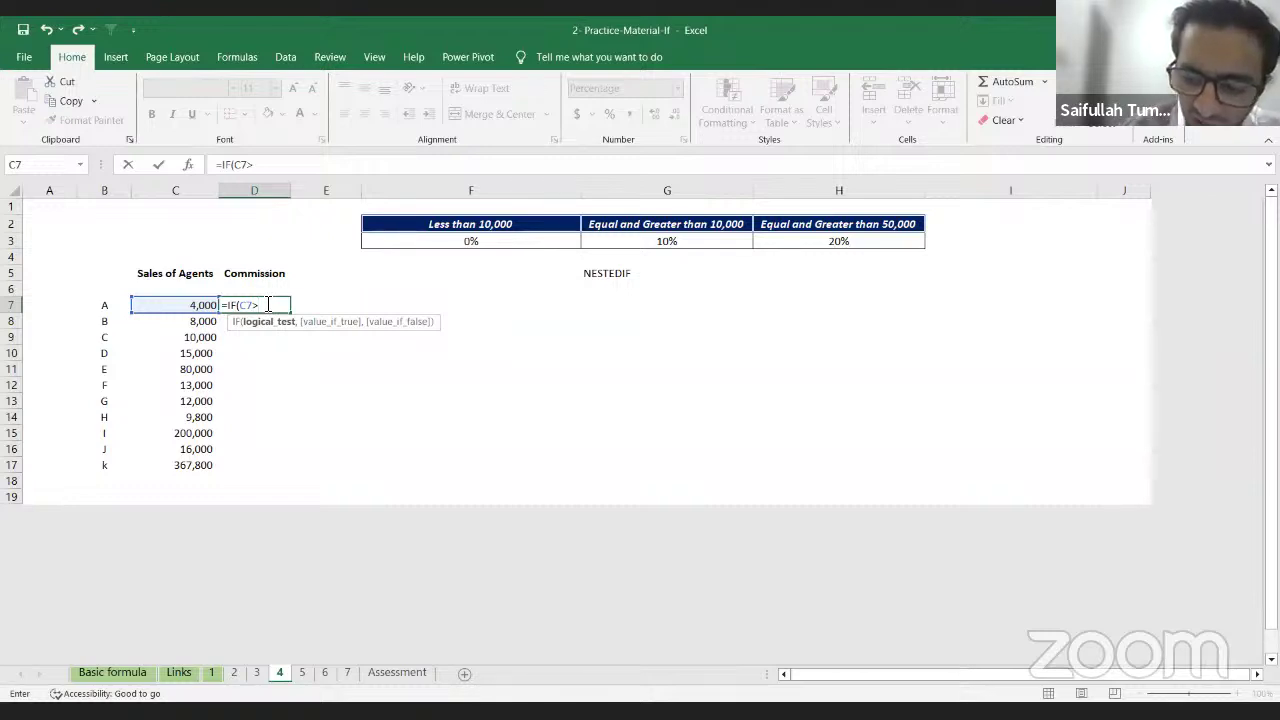
text(10000)
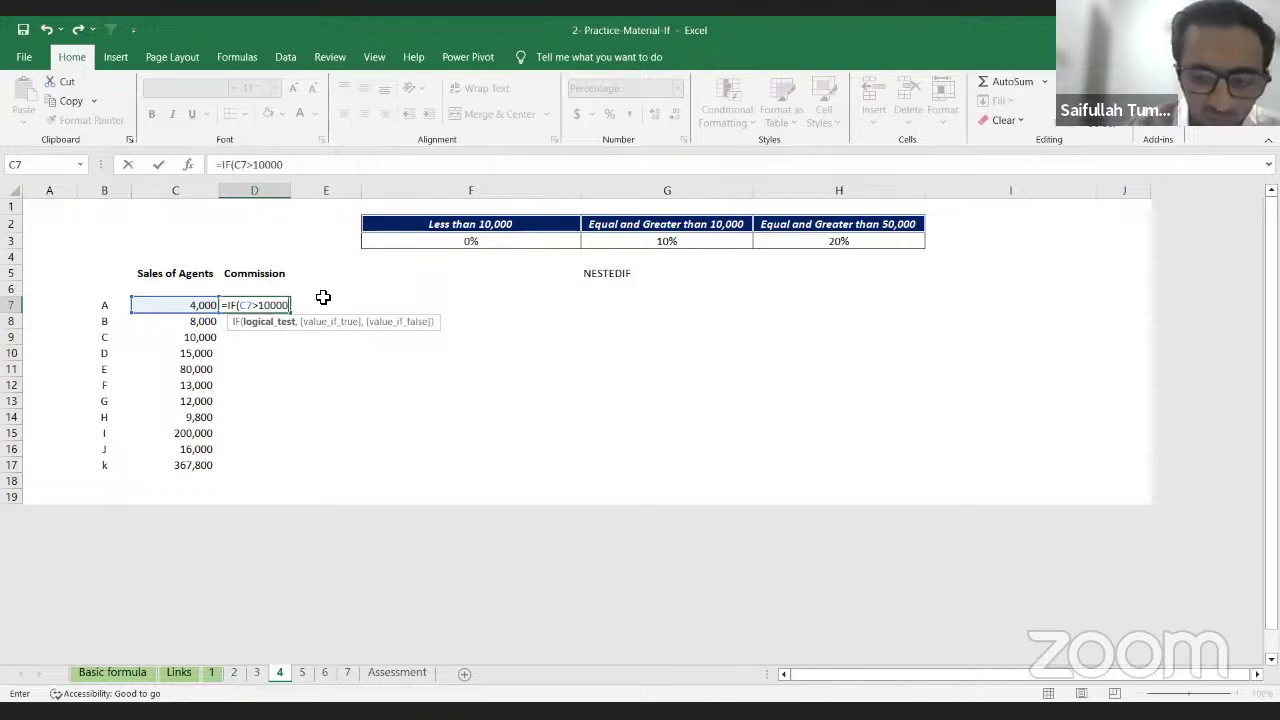
Step: Retype the 10000 threshold with a comma and point toward the rate cells
key(BackSpace)
key(BackSpace)
key(BackSpace)
text(,)
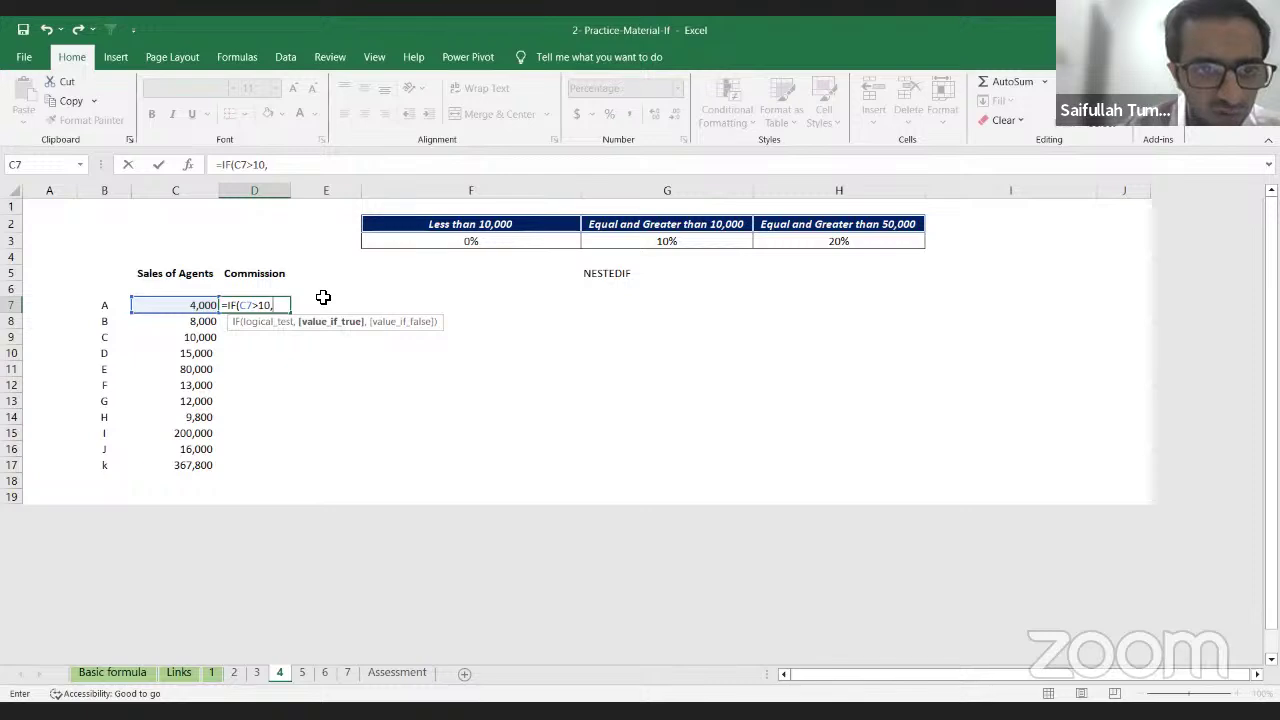
text(000)
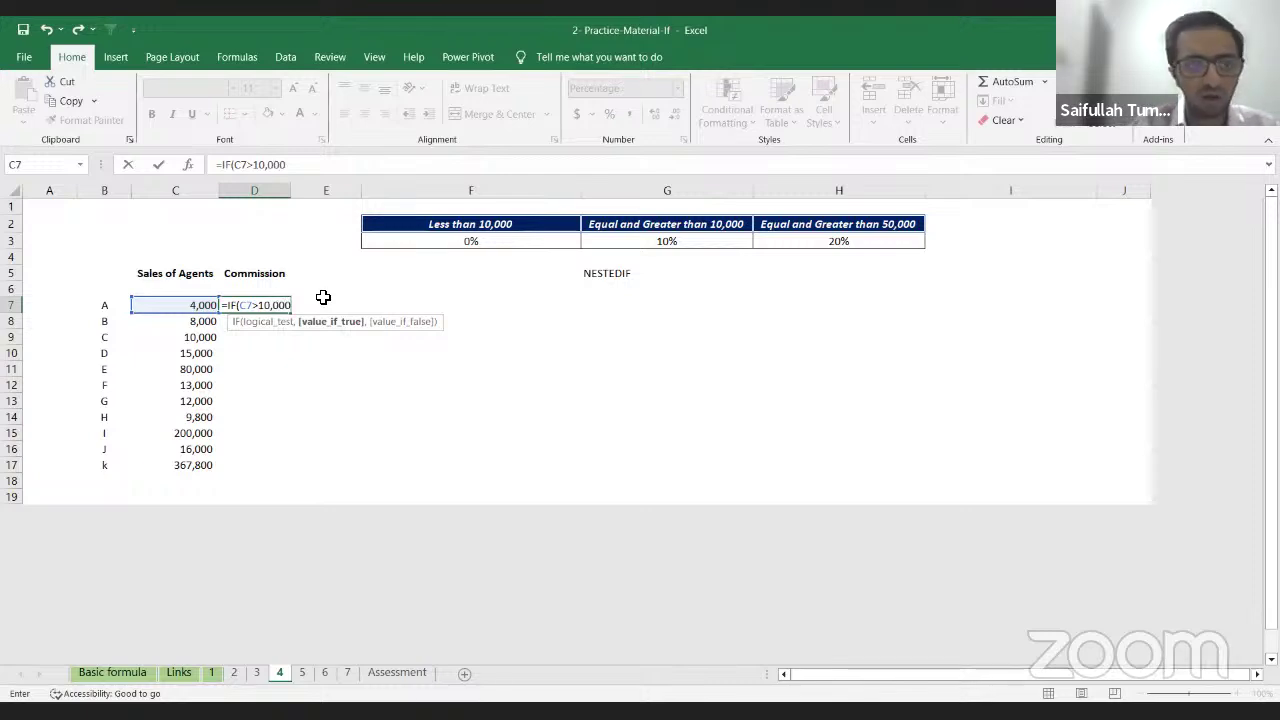
key(BackSpace)
key(BackSpace)
key(BackSpace)
key(BackSpace)
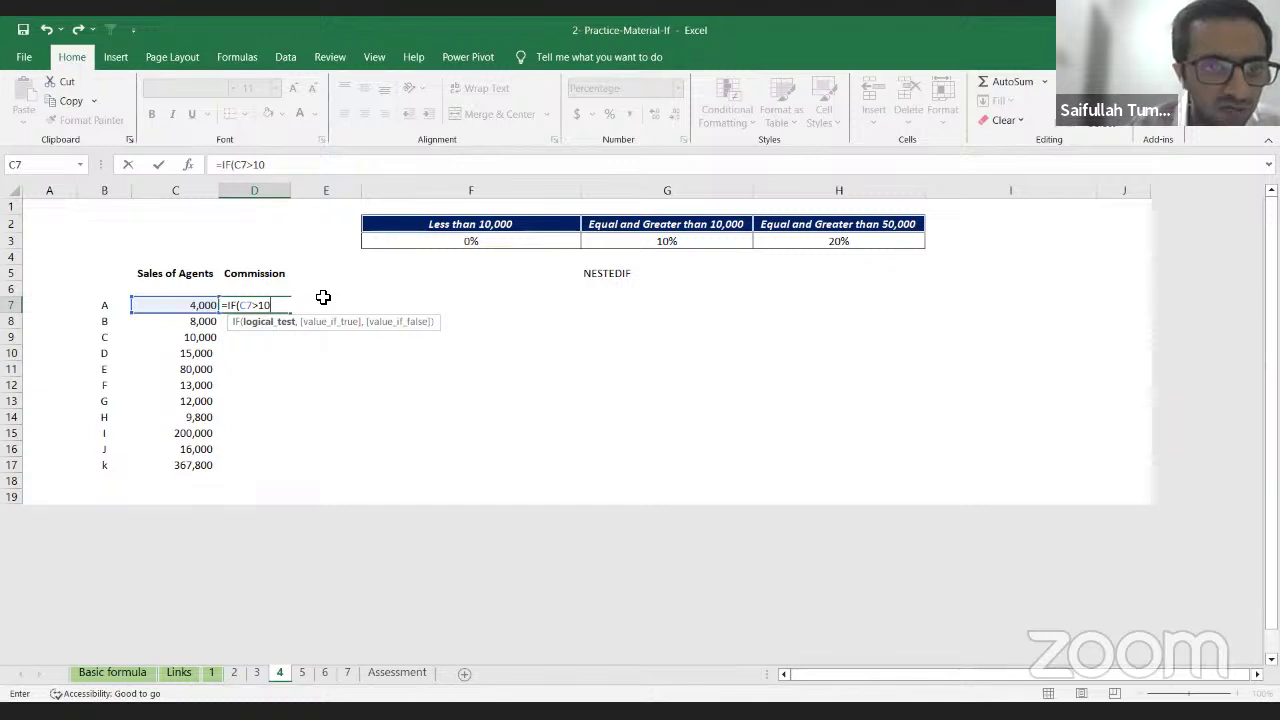
text(000)
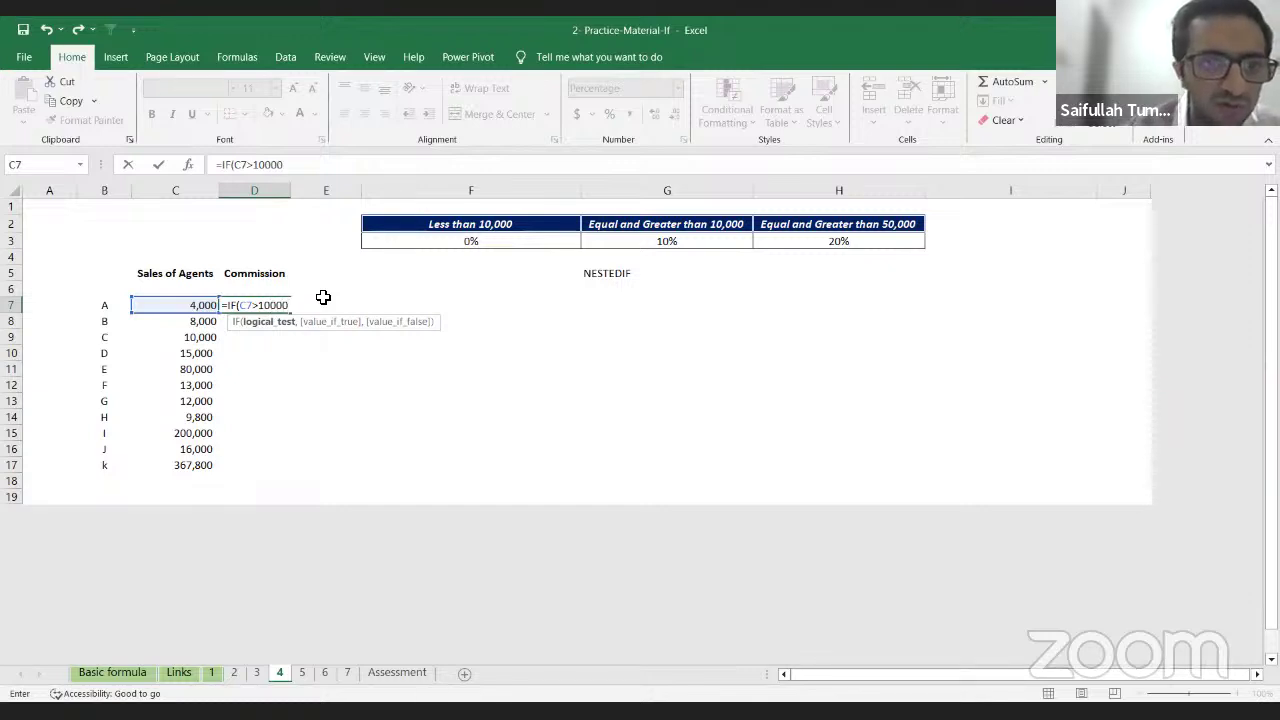
text(,)
key(Right)
key(Up)
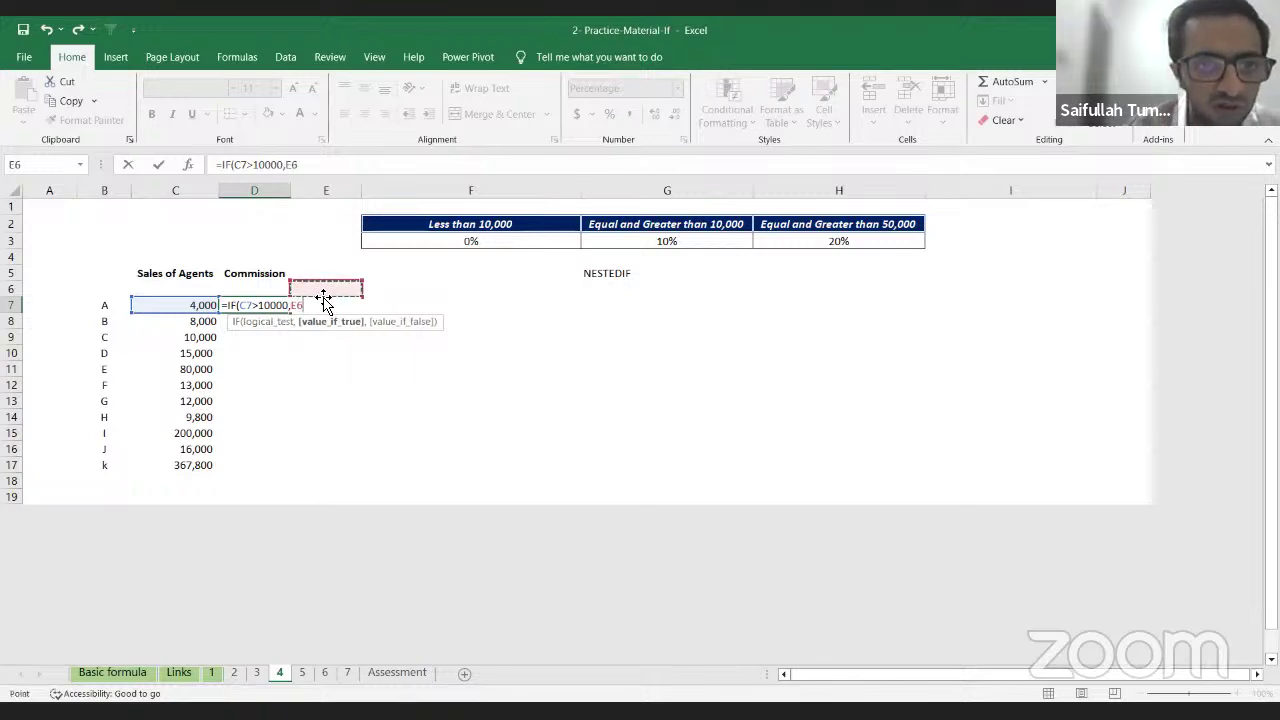
key(Up)
key(Right)
key(Up)
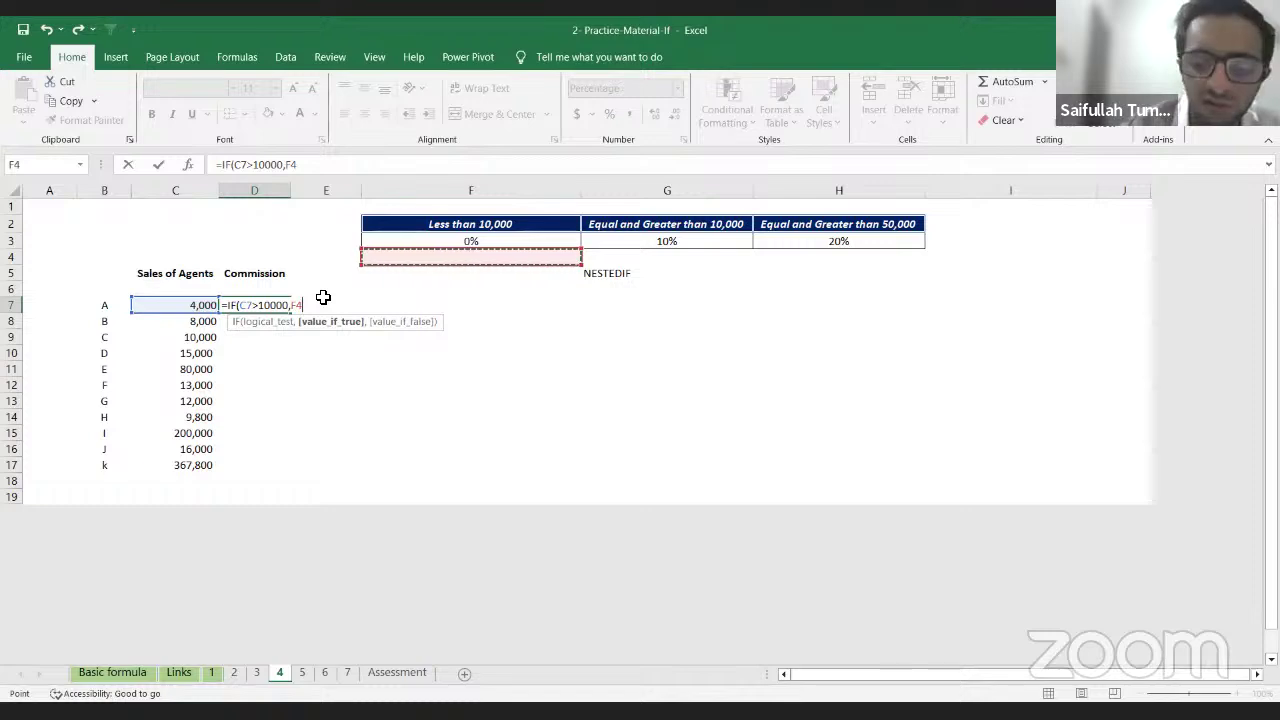
Step: Change the test to C7<10000 and return the 0% rate in F3
key(BackSpace)
key(BackSpace)
key(BackSpace)
key(BackSpace)
key(BackSpace)
key(BackSpace)
key(BackSpace)
key(BackSpace)
key(BackSpace)
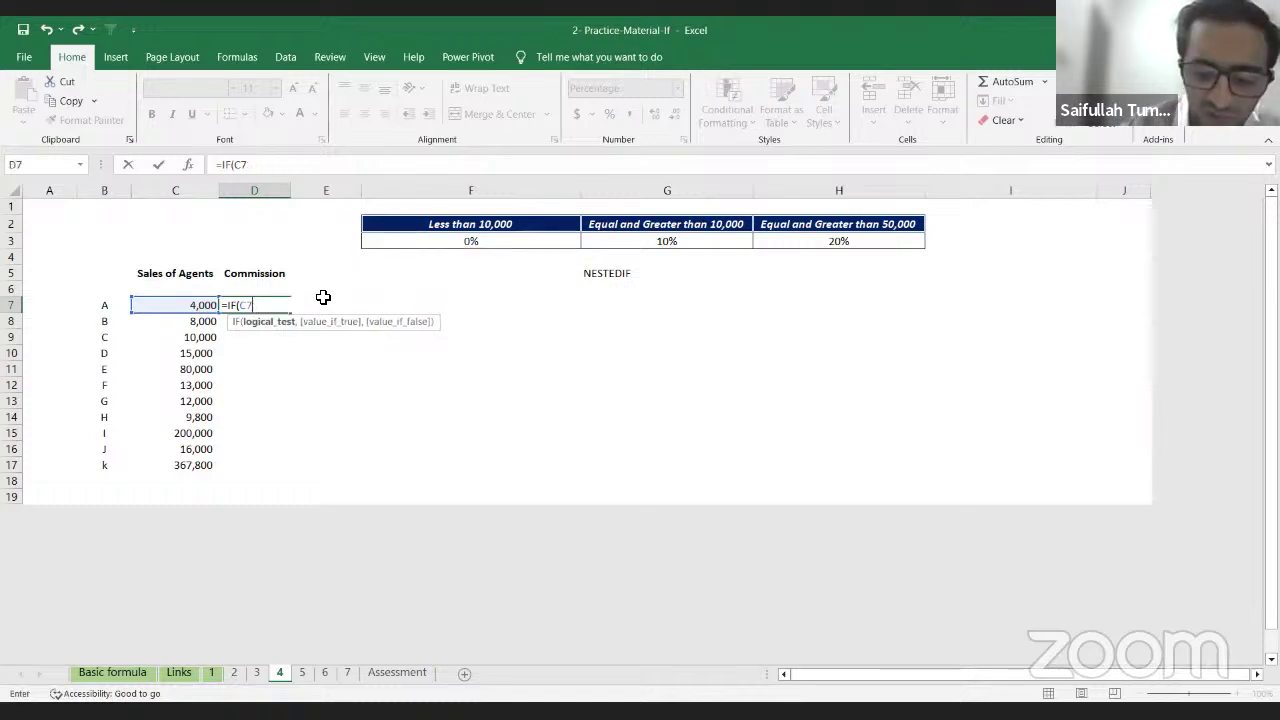
text(<)
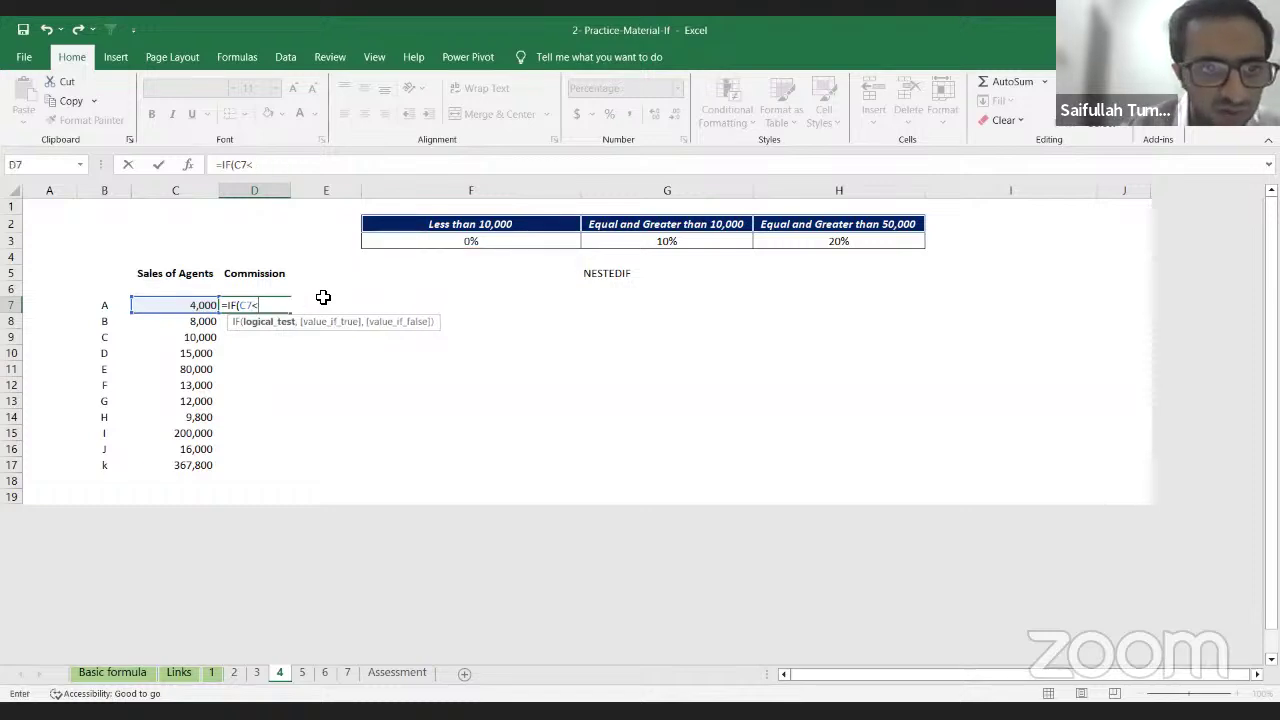
key(Up)
key(Up)
key(Right)
key(Right)
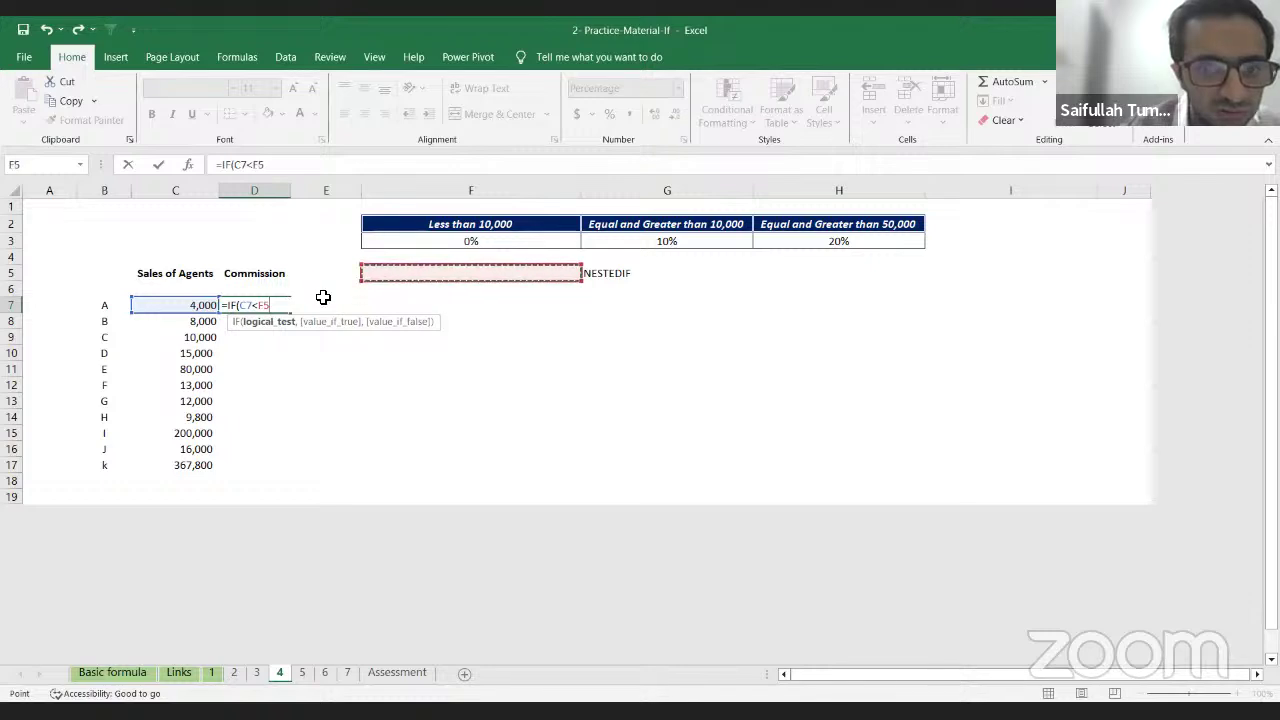
key(BackSpace)
key(BackSpace)
text(1000)
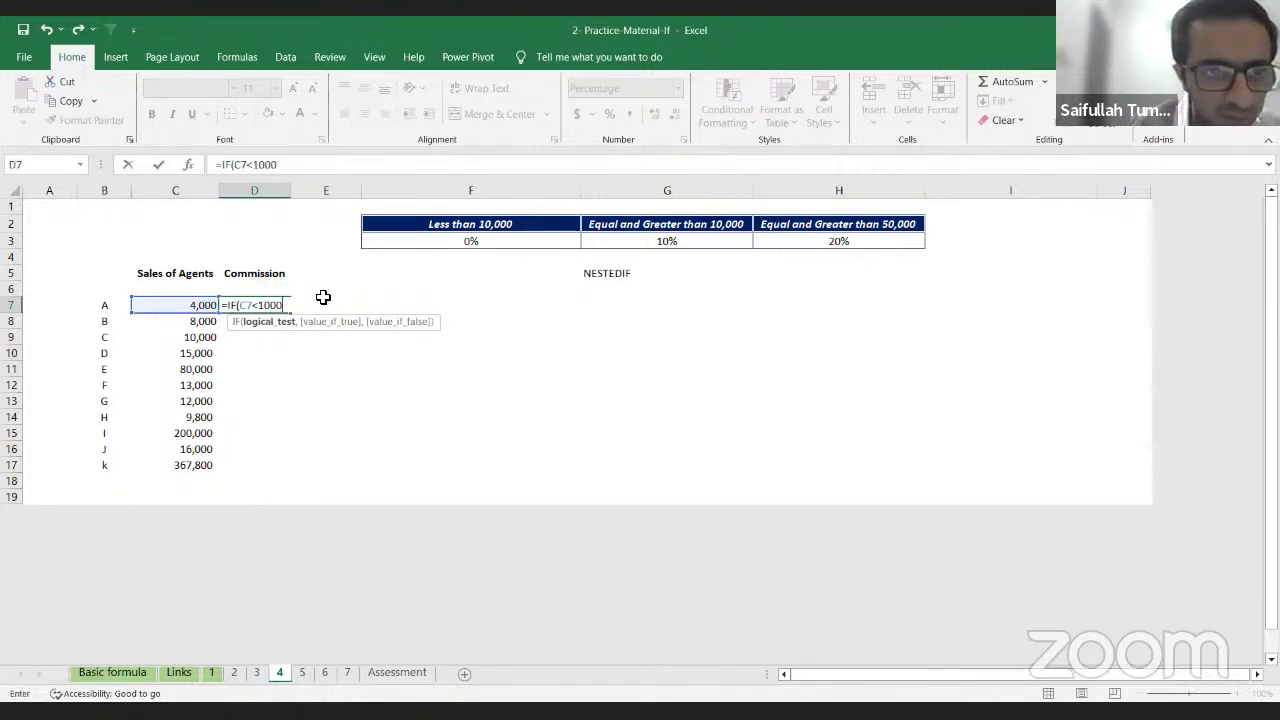
text(0,)
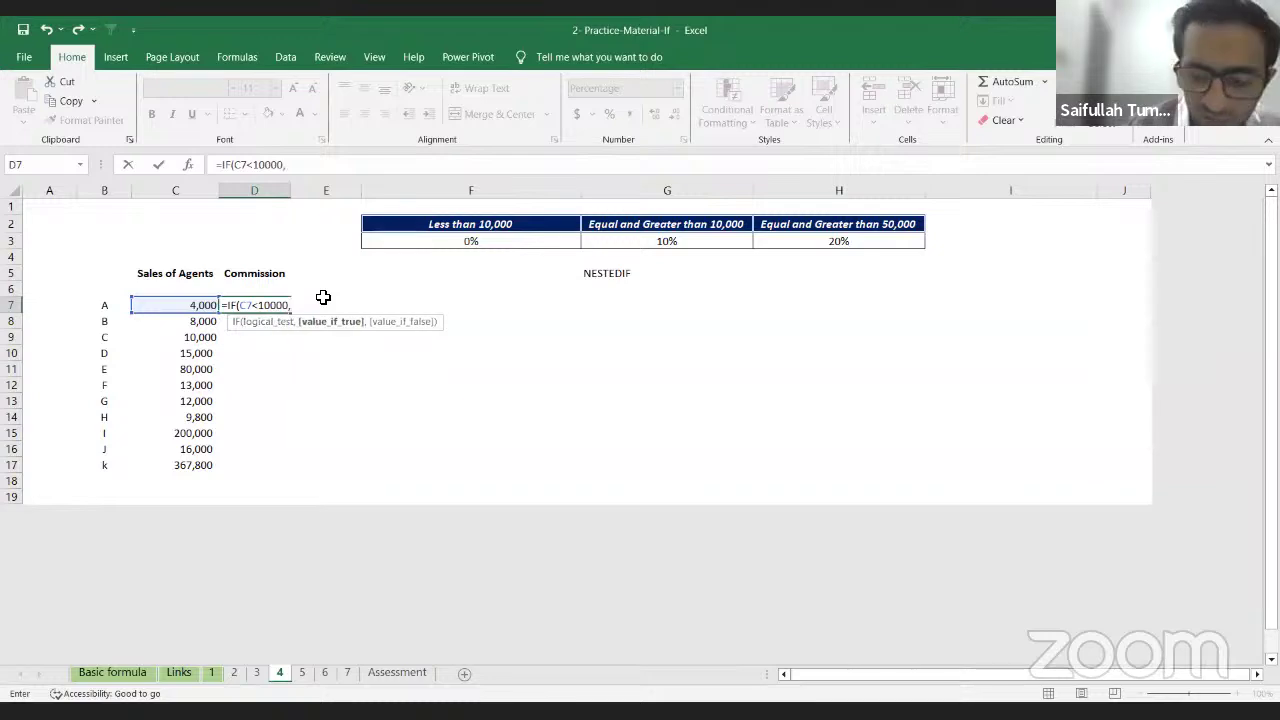
key(Up)
key(Up)
key(Right)
key(Up)
key(Up)
key(Right)
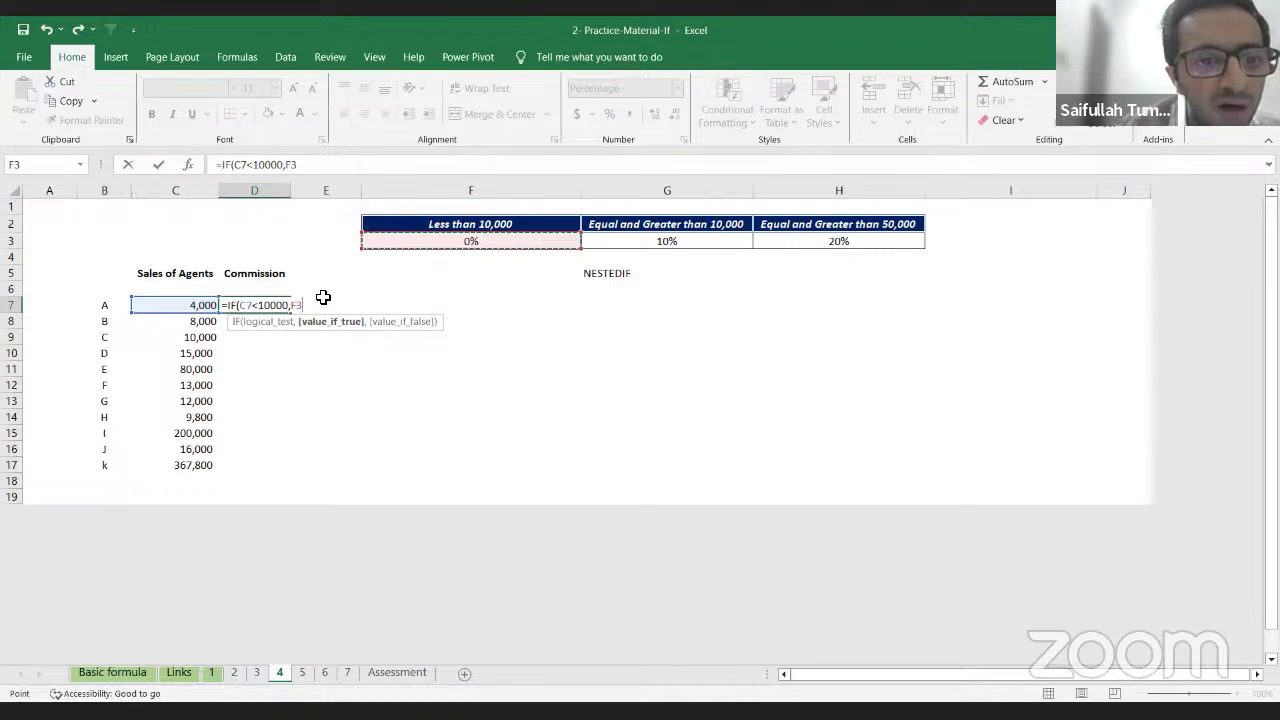
Step: Add a nested IF testing C7>50000 that returns the 20% rate in H3
text(,)
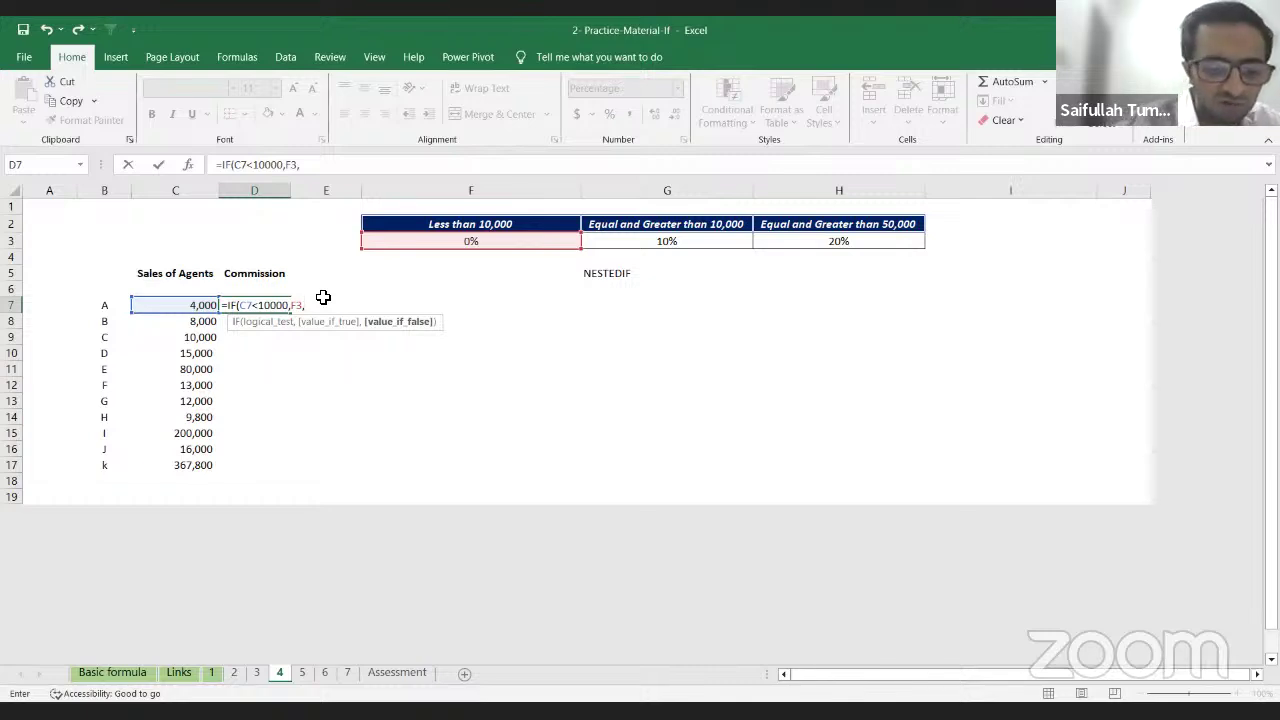
text(if)
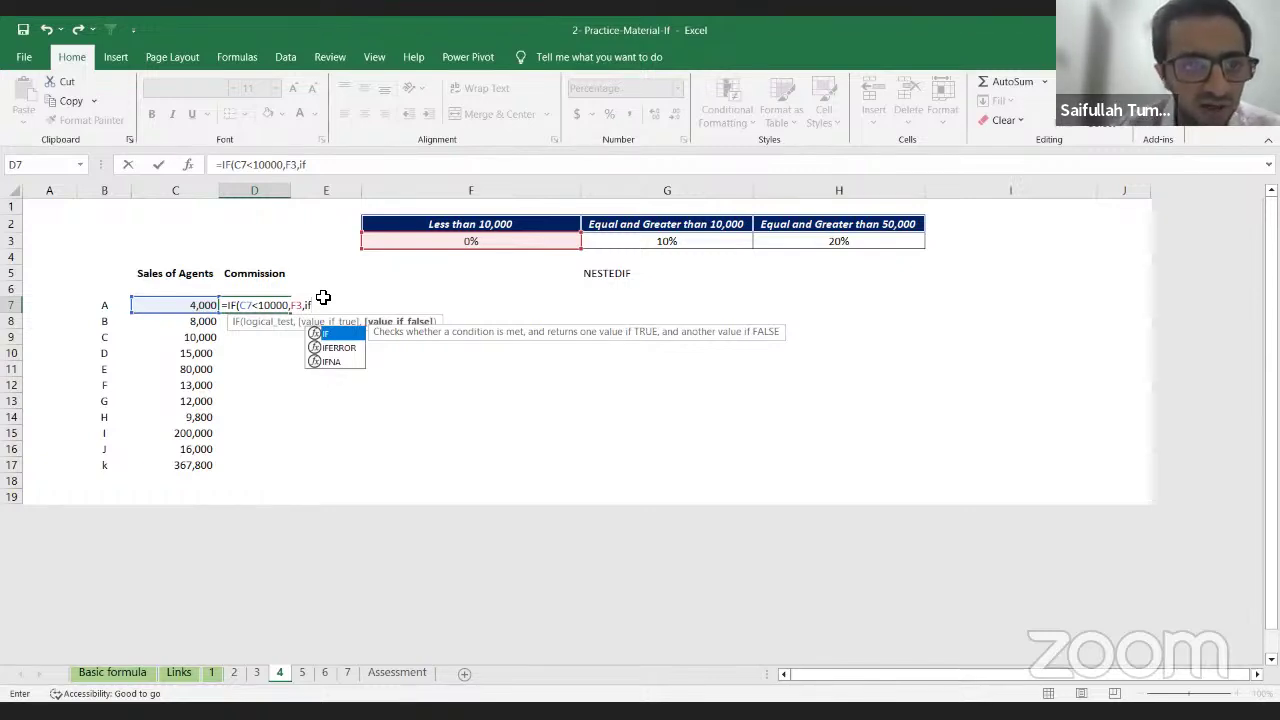
key(Tab)
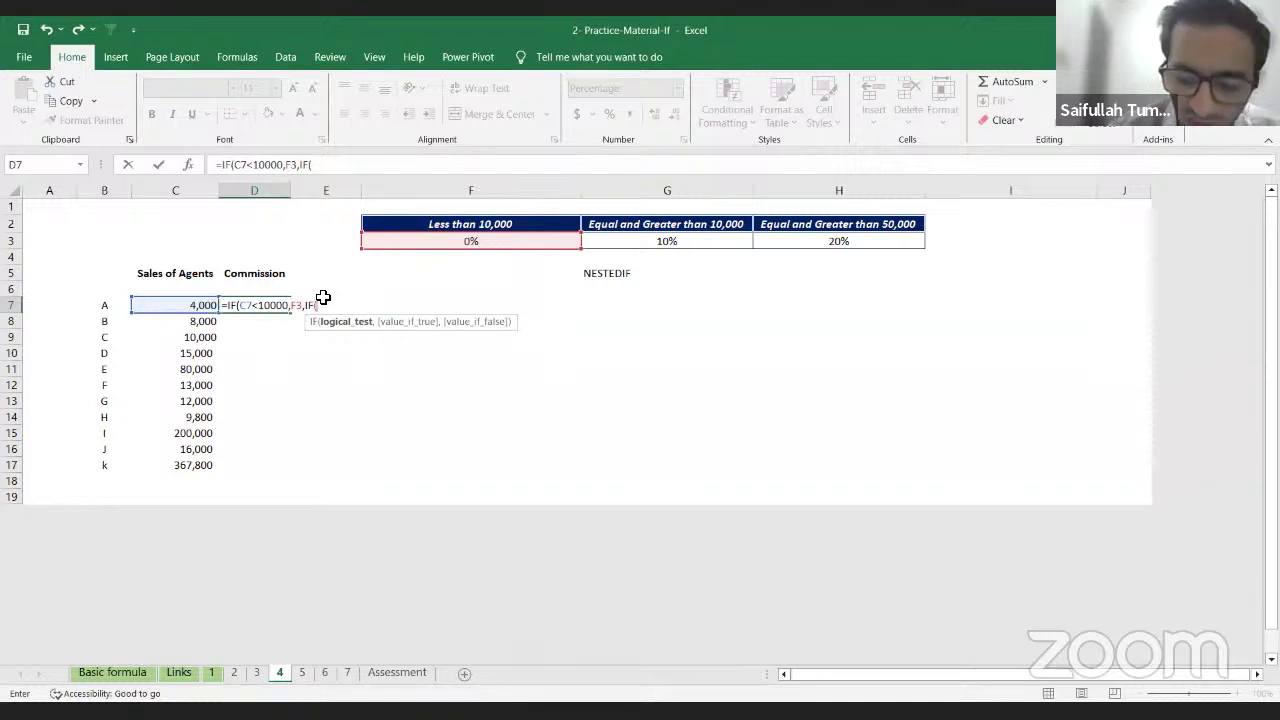
key(Left)
key(Left)
key(Right)
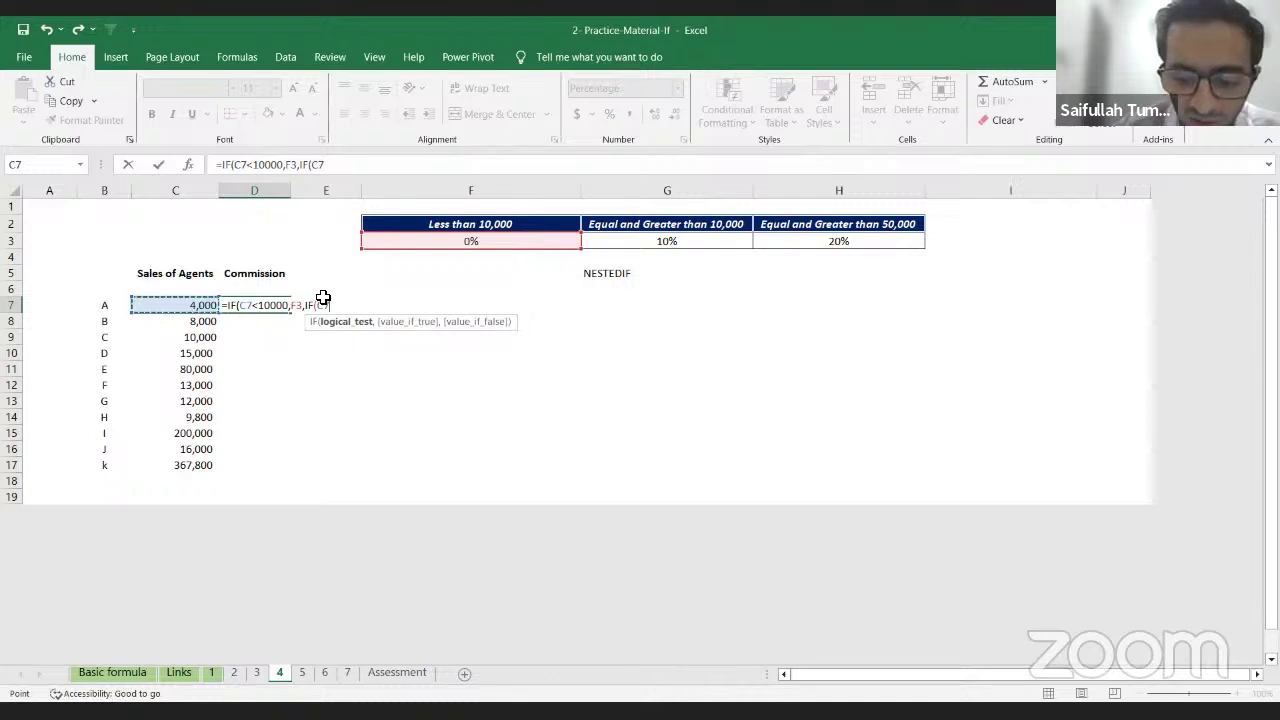
text(>)
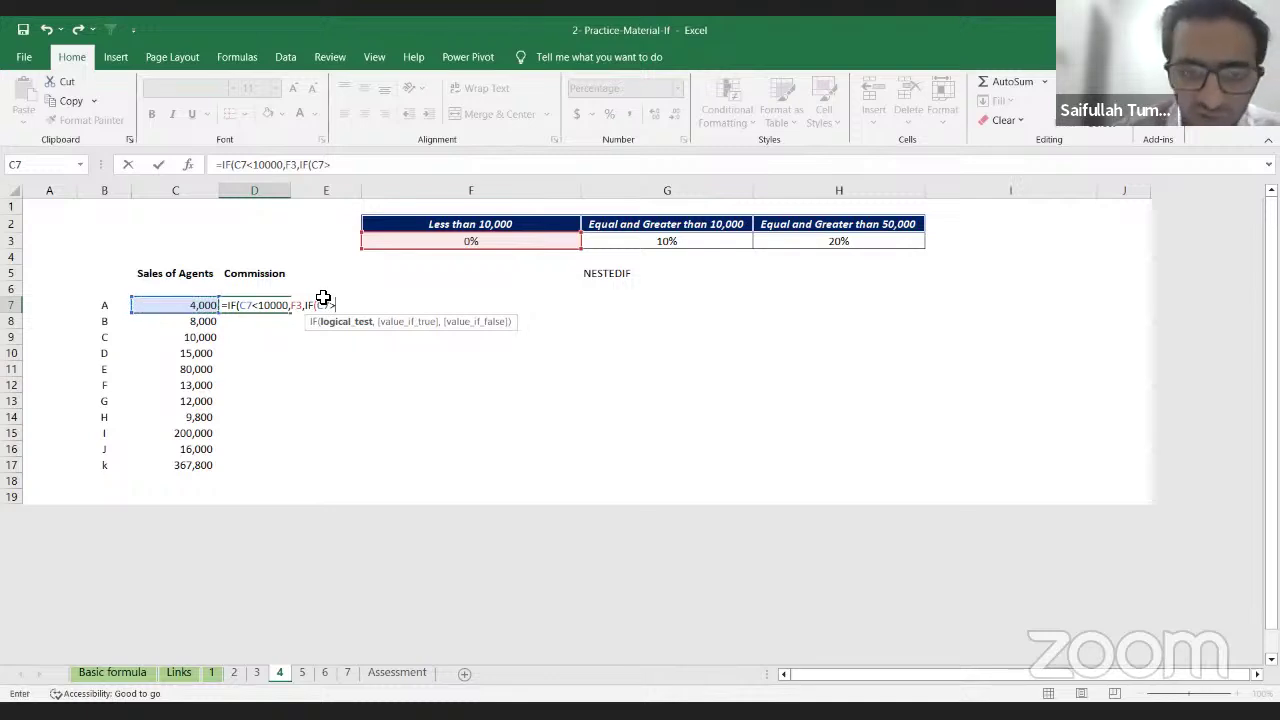
text(50000)
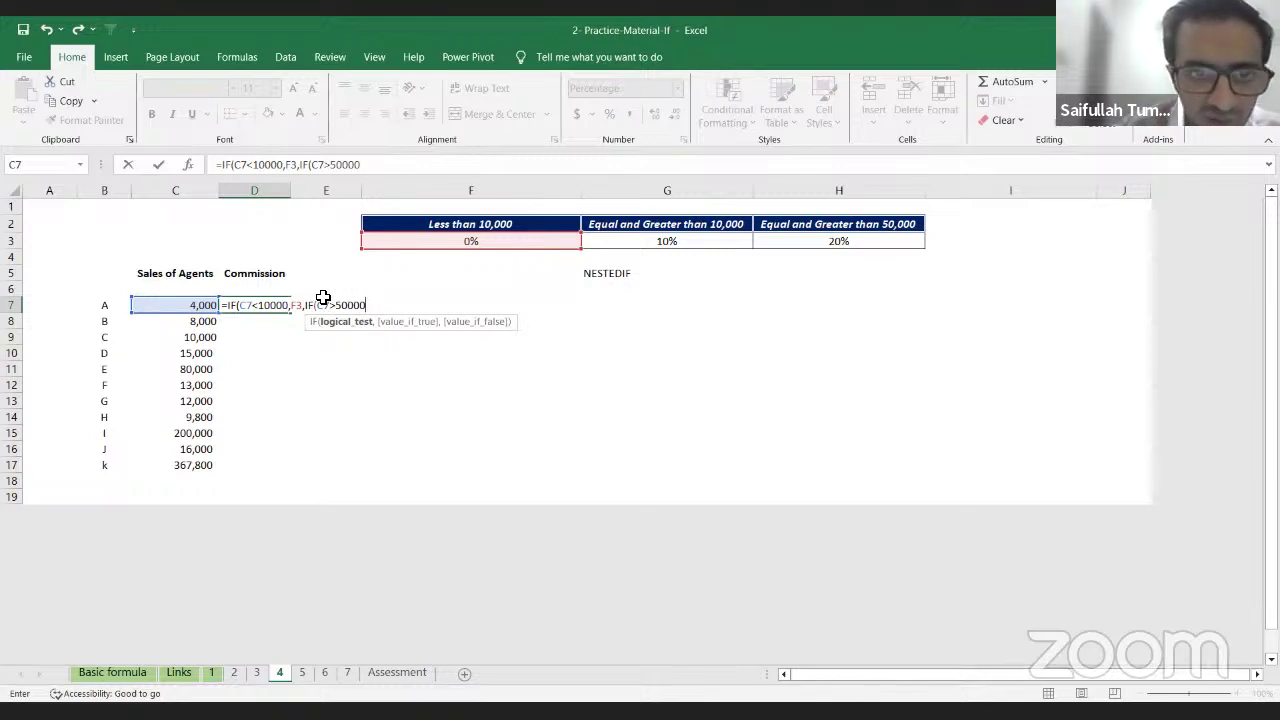
text(,)
key(Up)
key(Up)
key(Right)
key(Right)
key(Up)
key(Right)
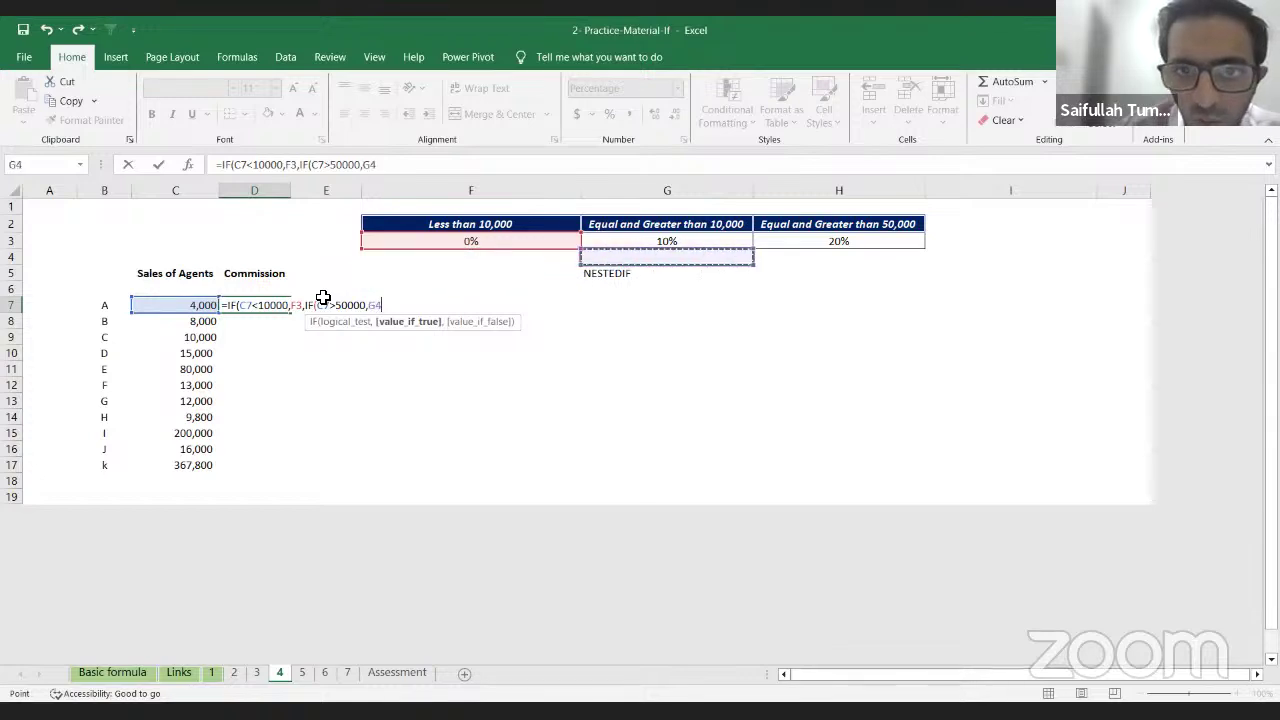
key(Right)
key(Up)
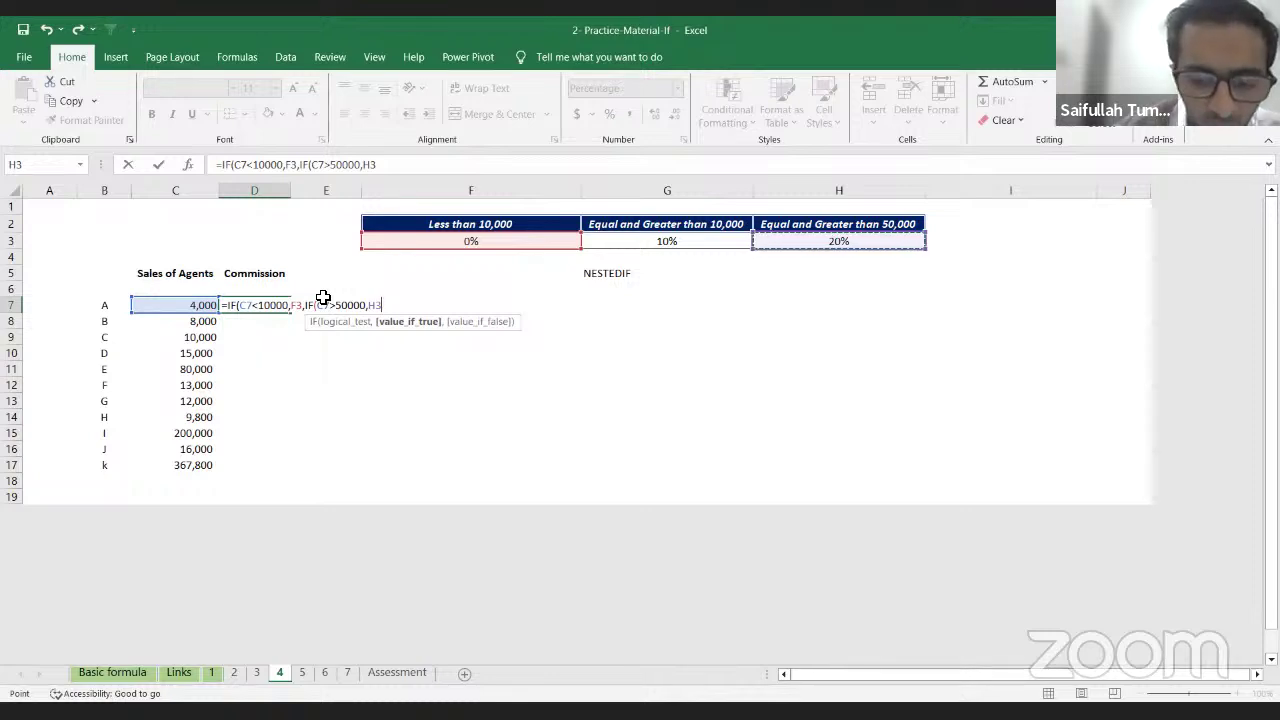
Step: Start the nested IF's false result, then cancel the half-built D7 formula
text(,)
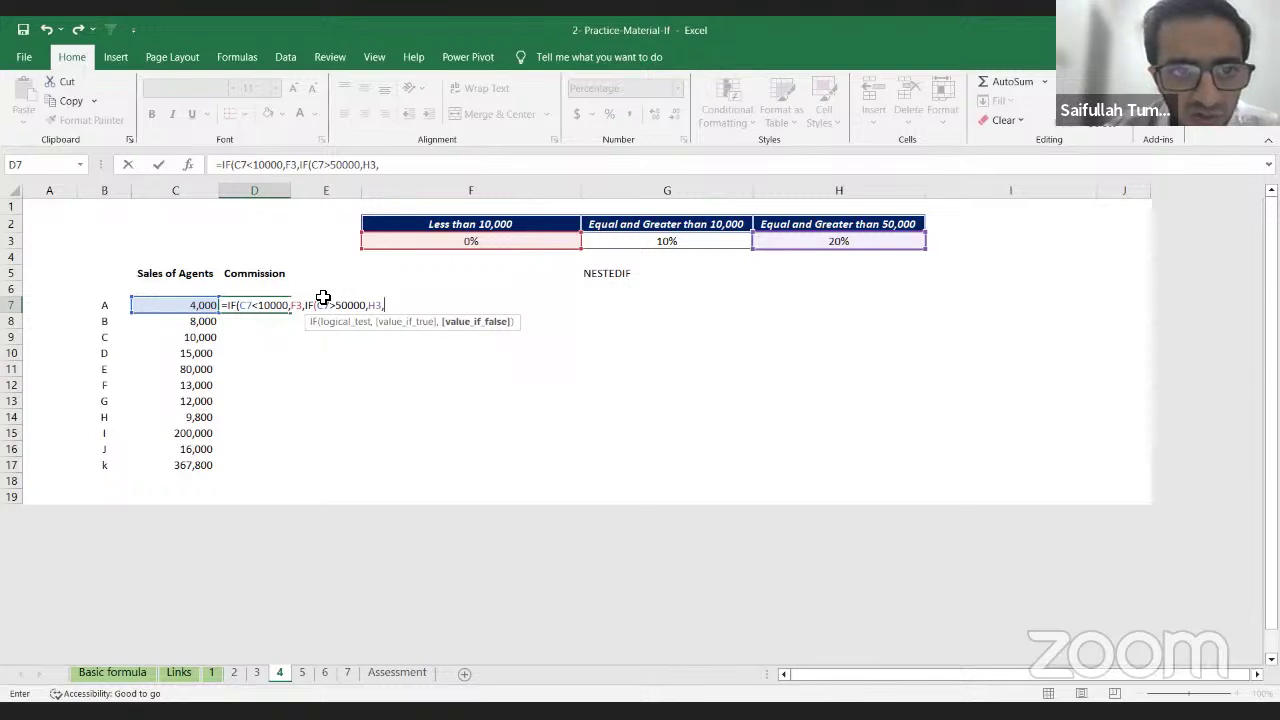
key(BackSpace)
key(Down)
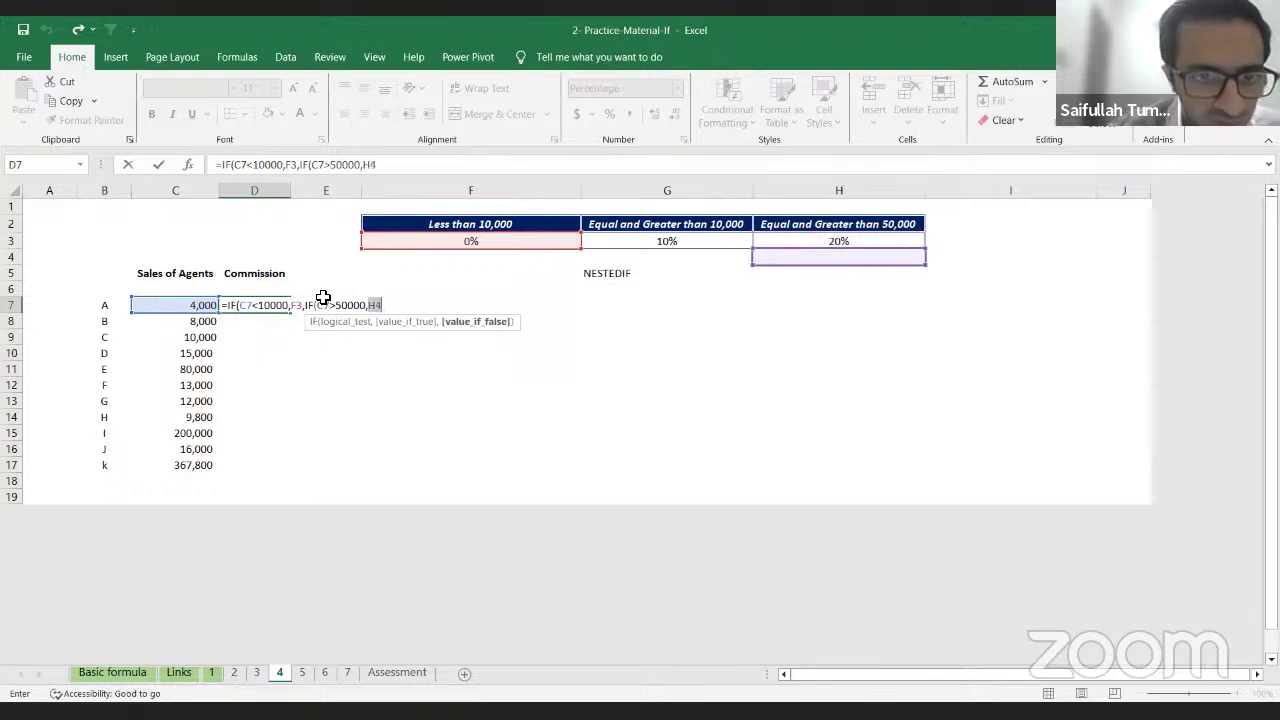
key(Escape)
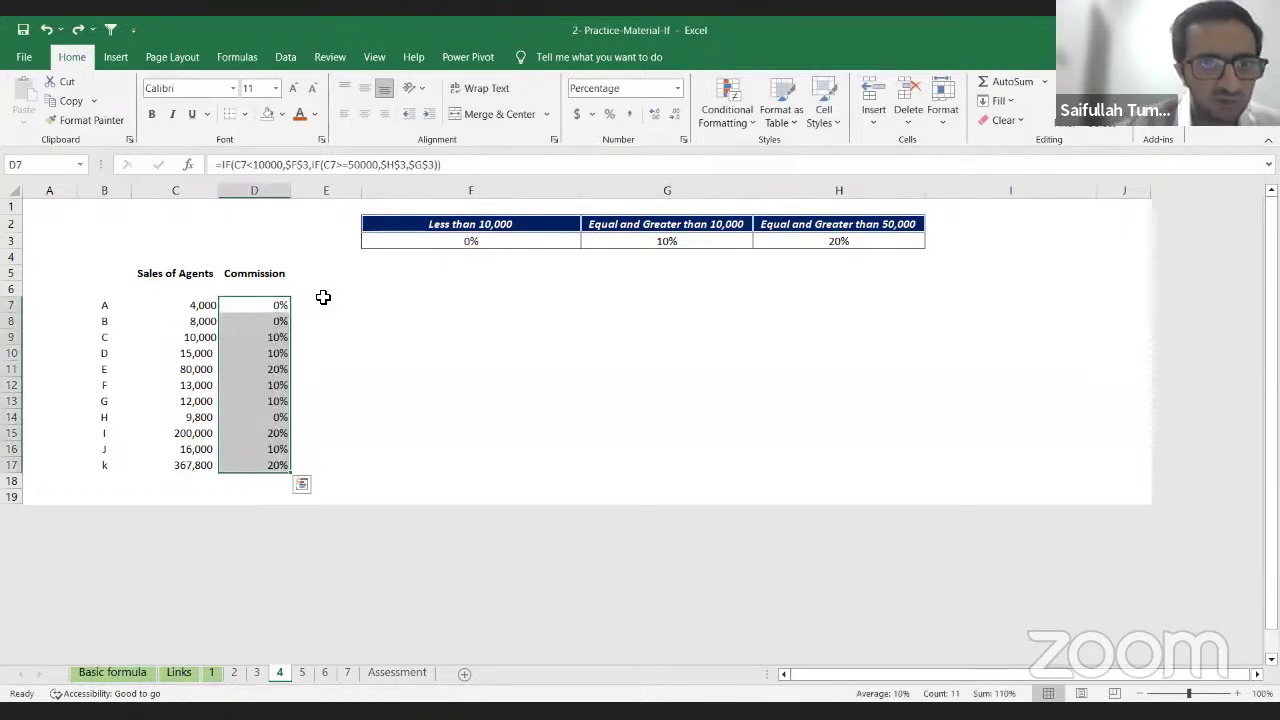
Step: Clear D7:D17 and start typing =IF(C7<10000,IF( in D7
key(Up)
key(Down)
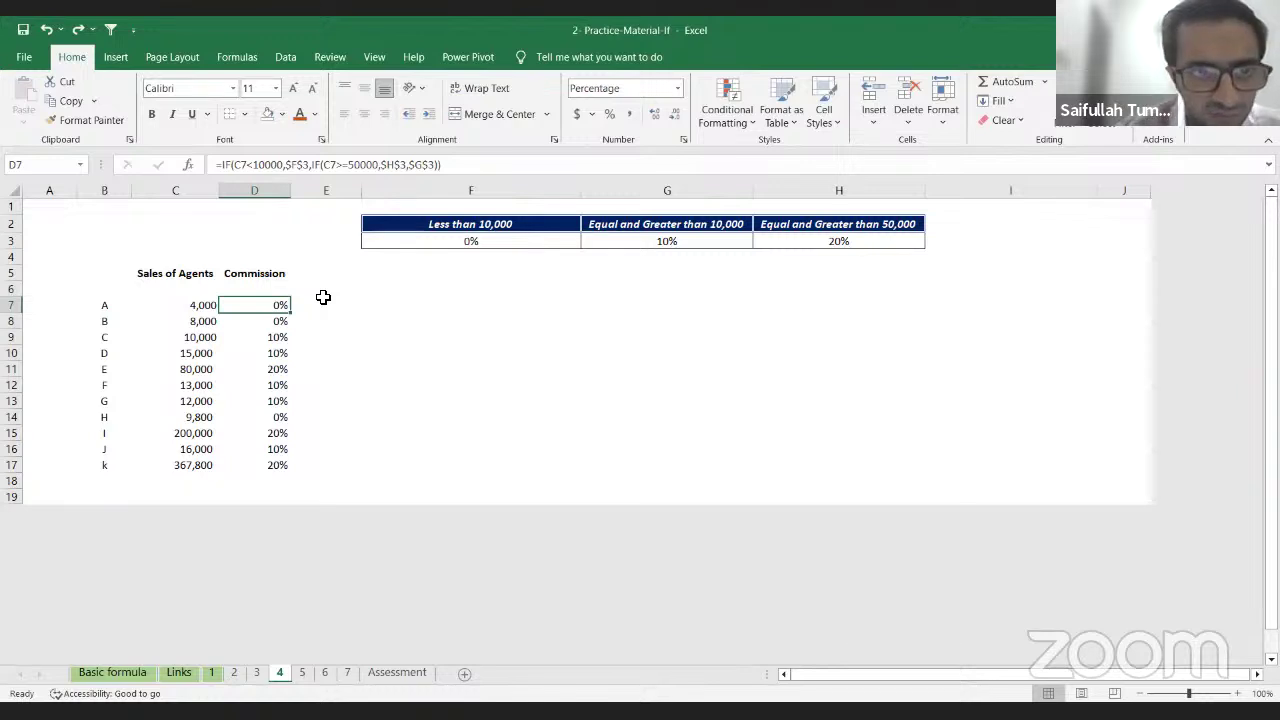
key(ctrl+shift+Down)
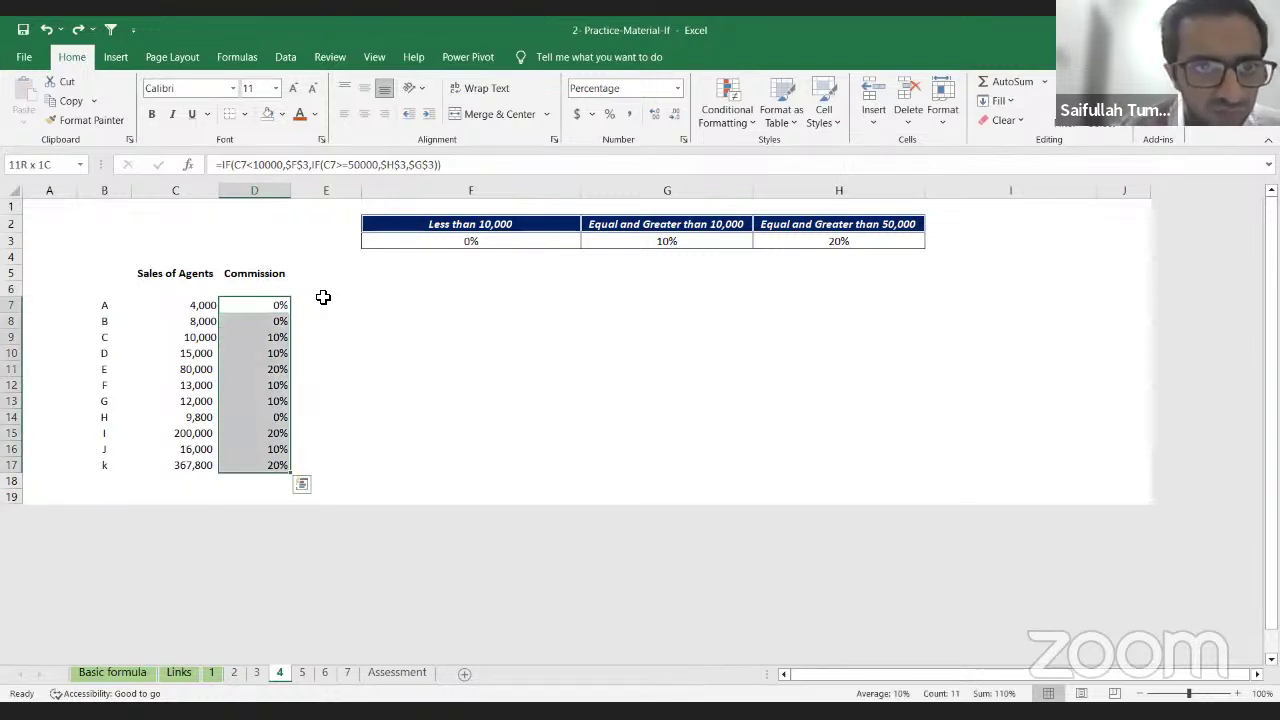
key(Delete)
key(shift+Up)
key(shift+Up)
key(shift+Up)
key(shift+Up)
key(shift+Up)
key(shift+Up)
key(shift+Up)
key(shift+Up)
key(shift+Up)
key(shift+Up)
text(=)
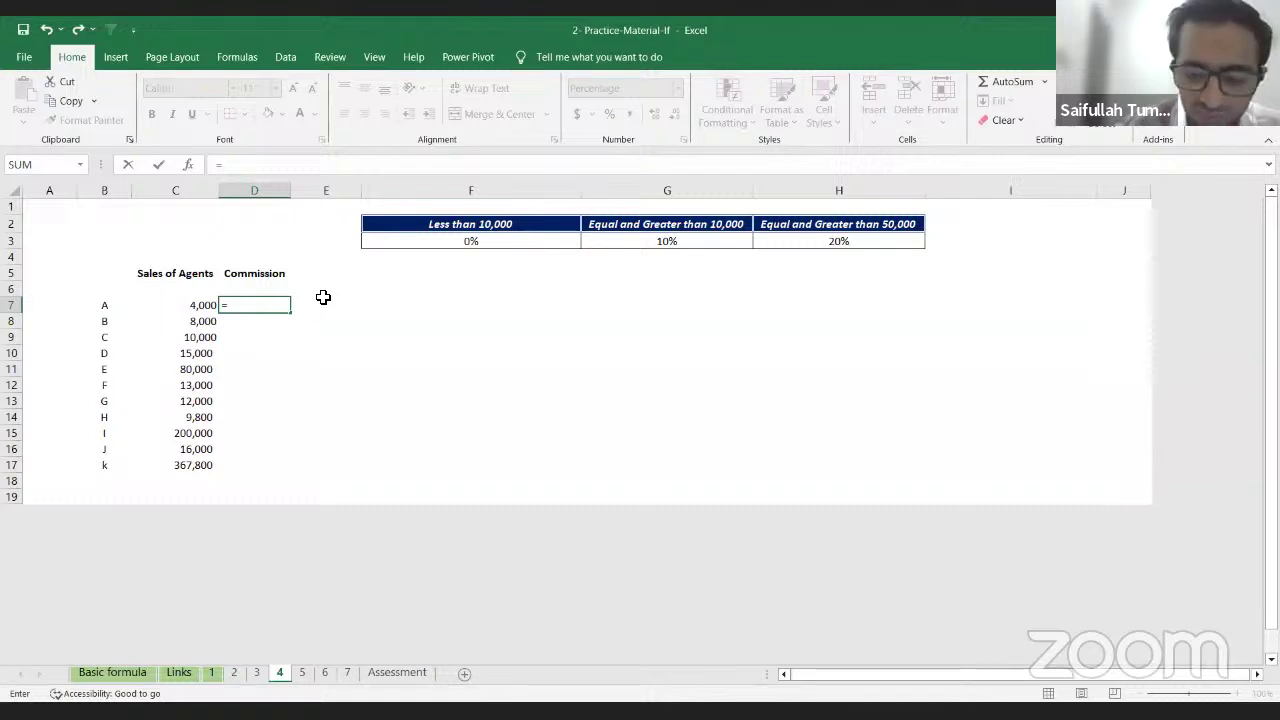
text(IF(C7<)
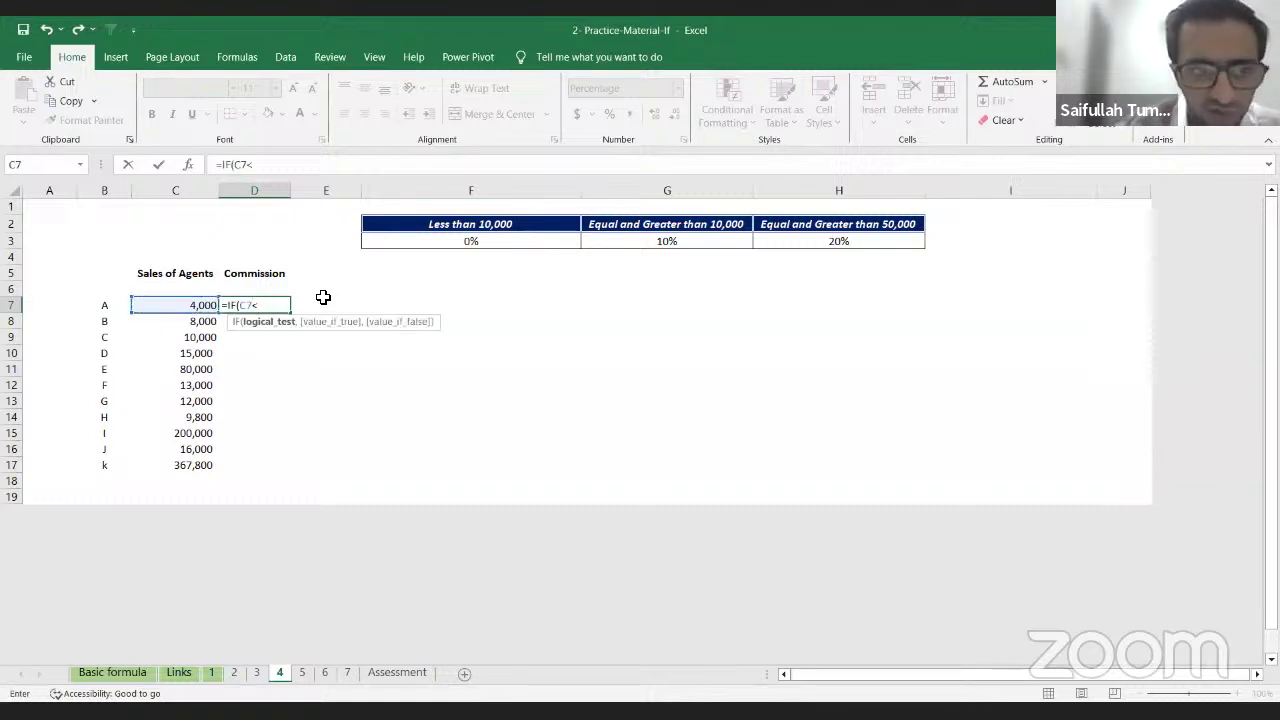
text(10000)
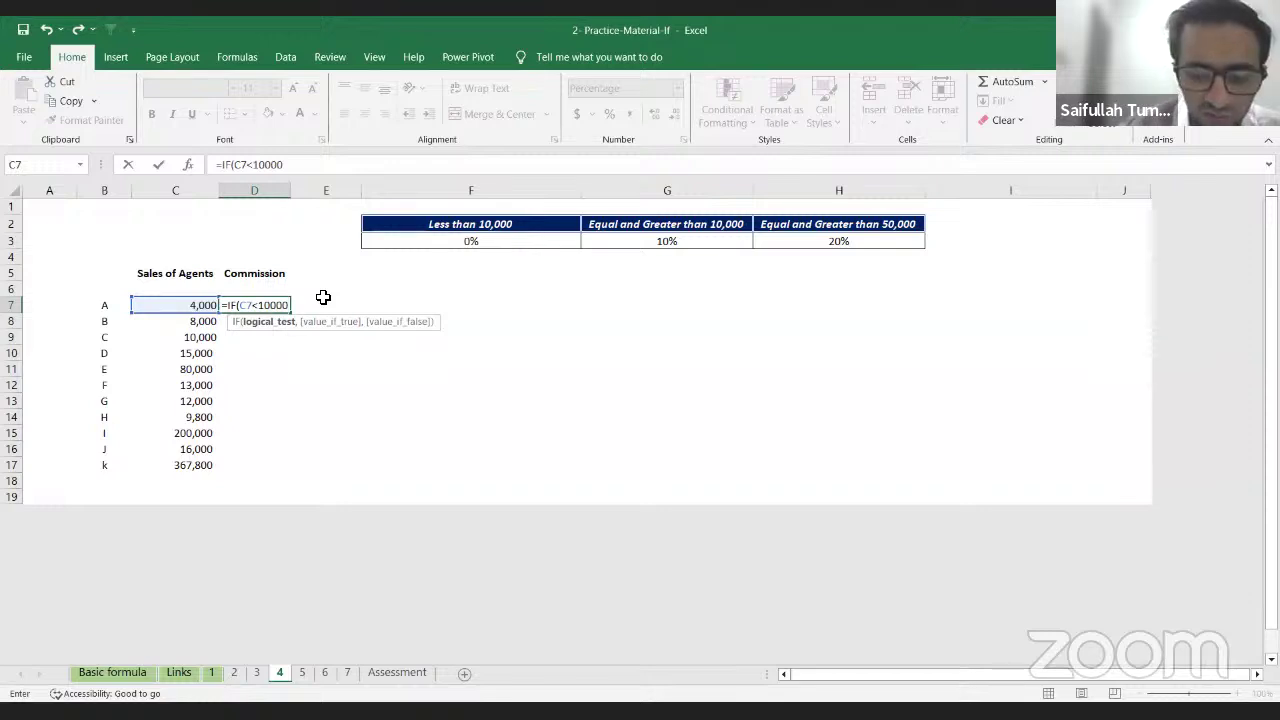
text(,)
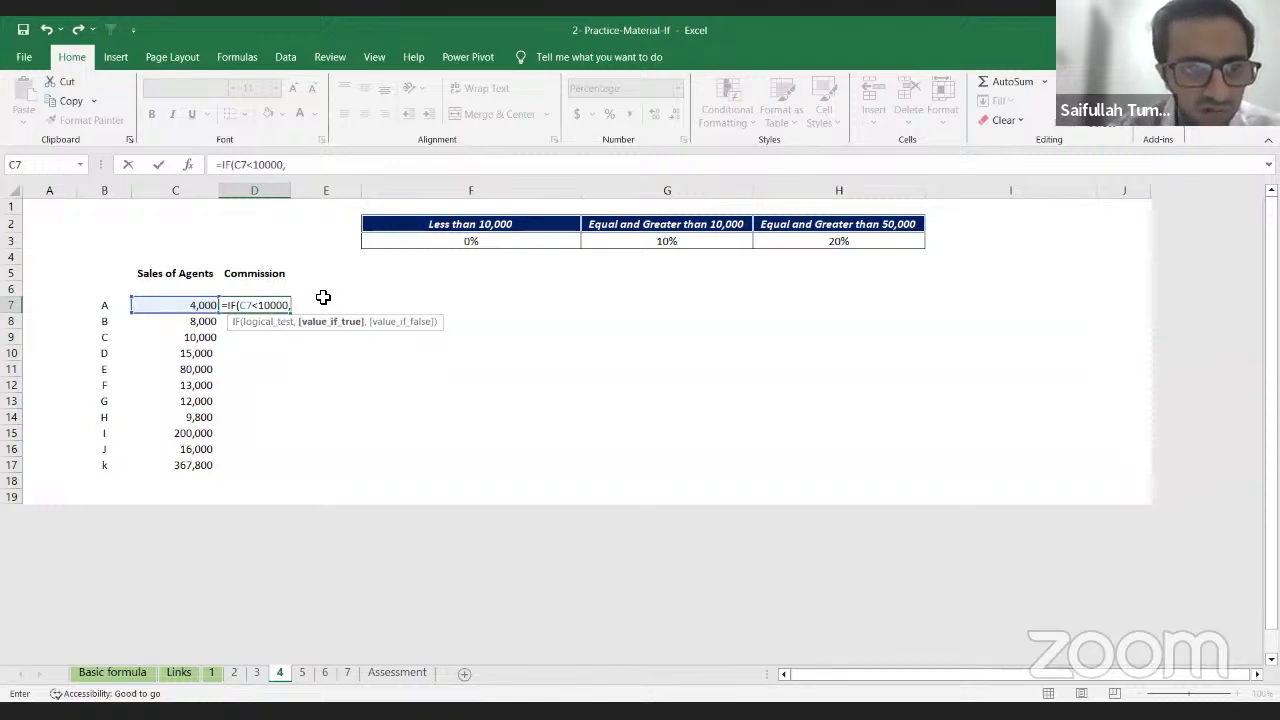
text(IF()
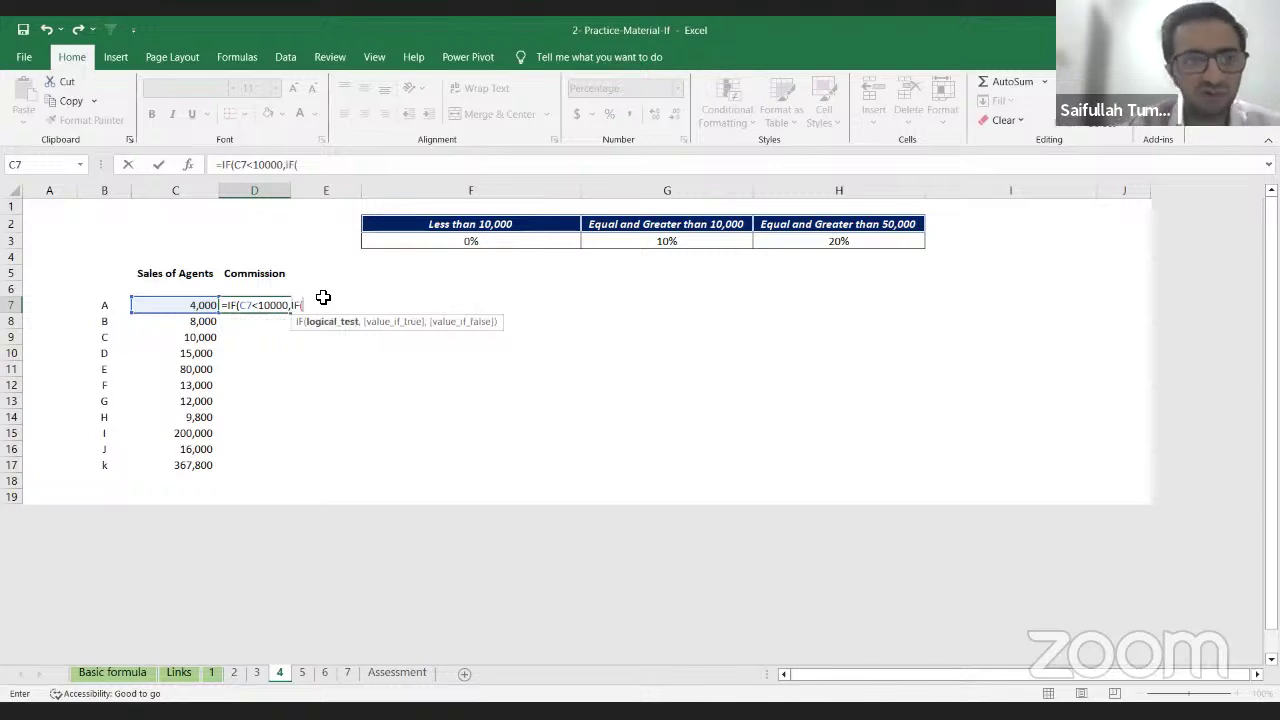
Step: Extend D7's formula with a C7>50000 test and the 0% rate in F3
key(Left)
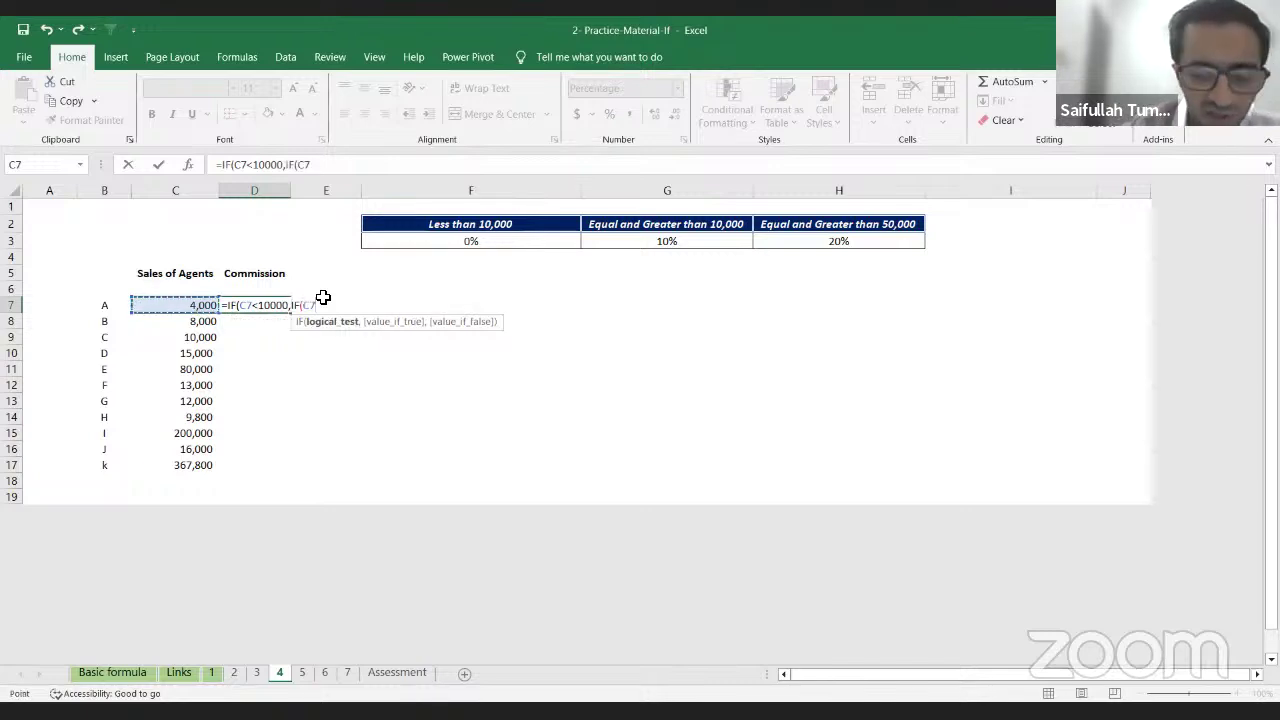
text(>=)
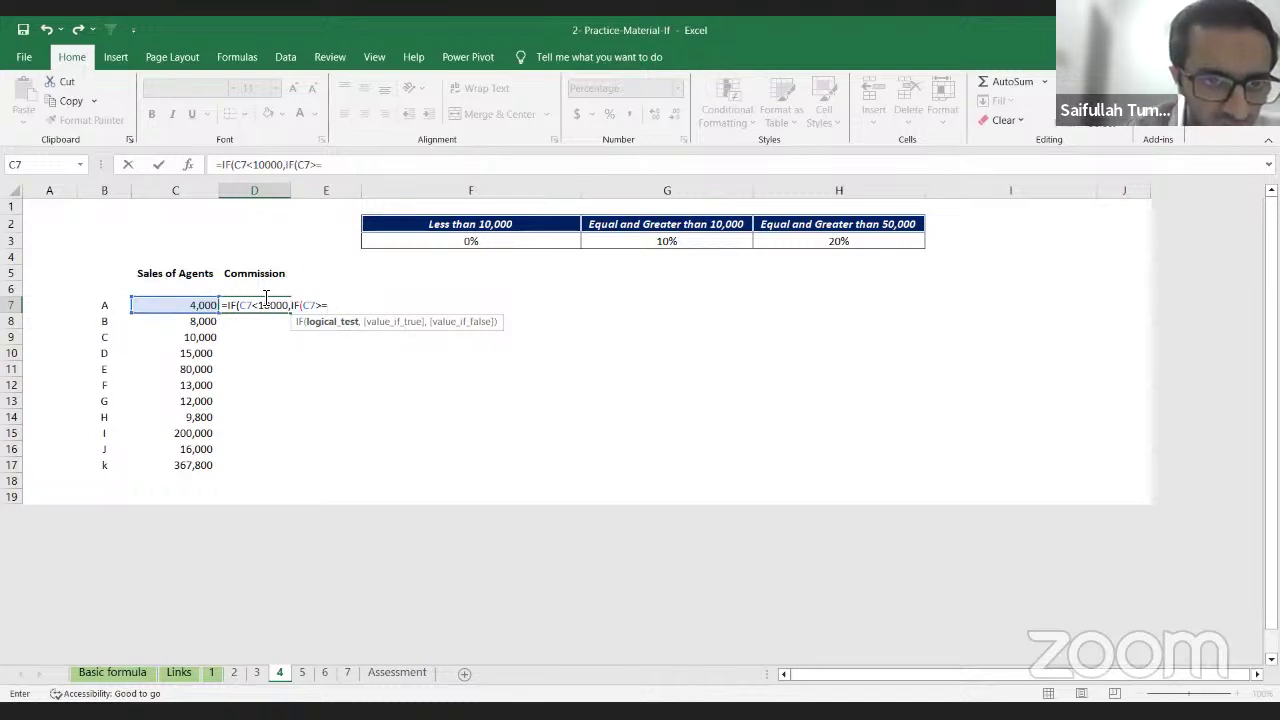
text(50000)
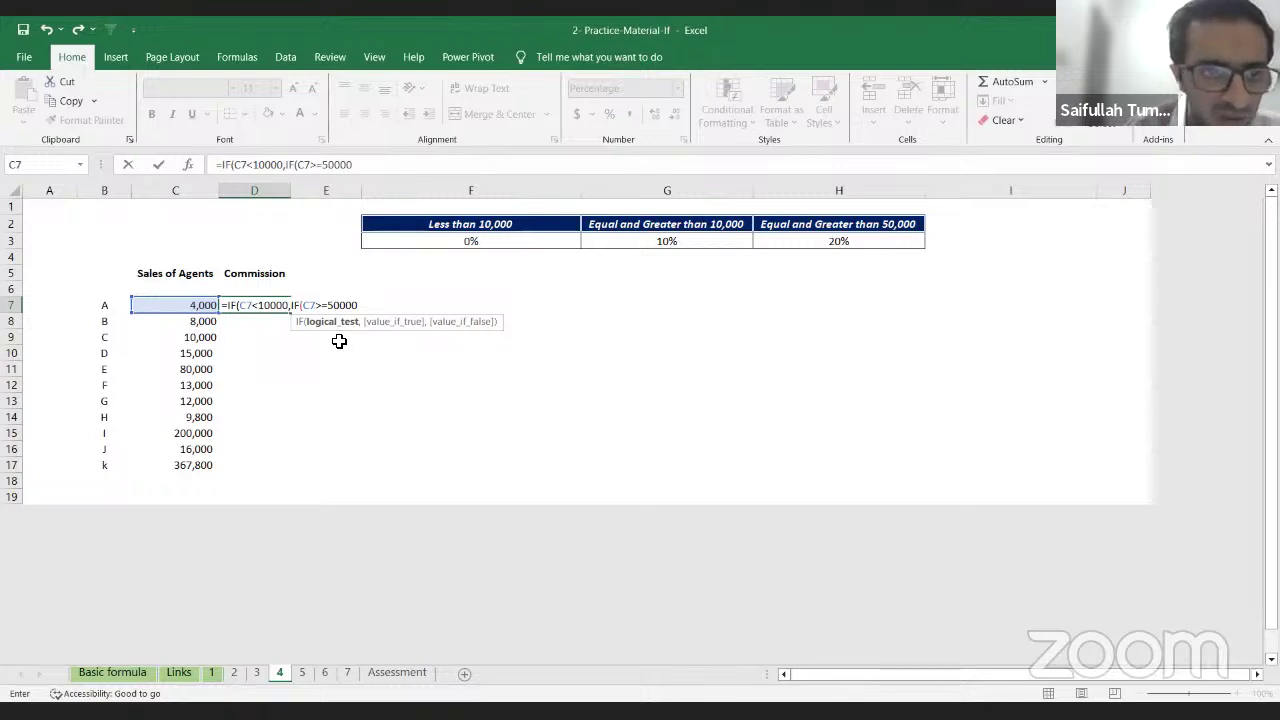
text(,)
key(F2)
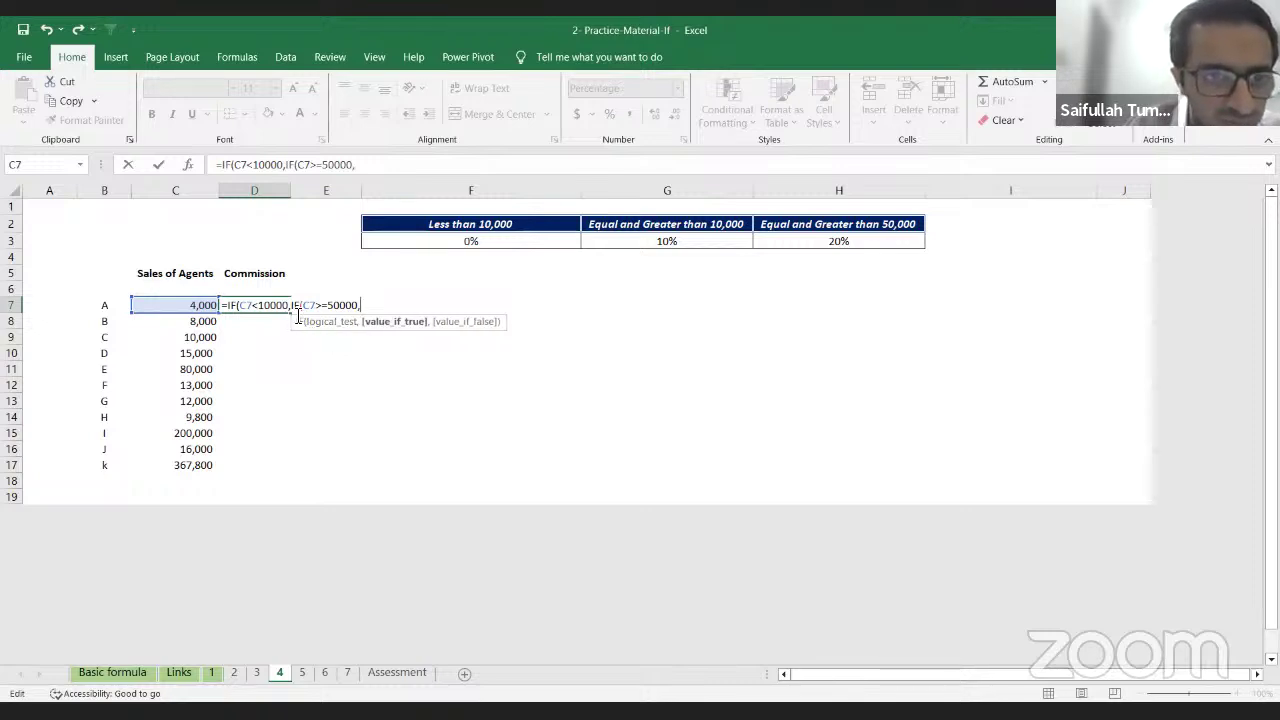
click(290, 308)
click(467, 243)
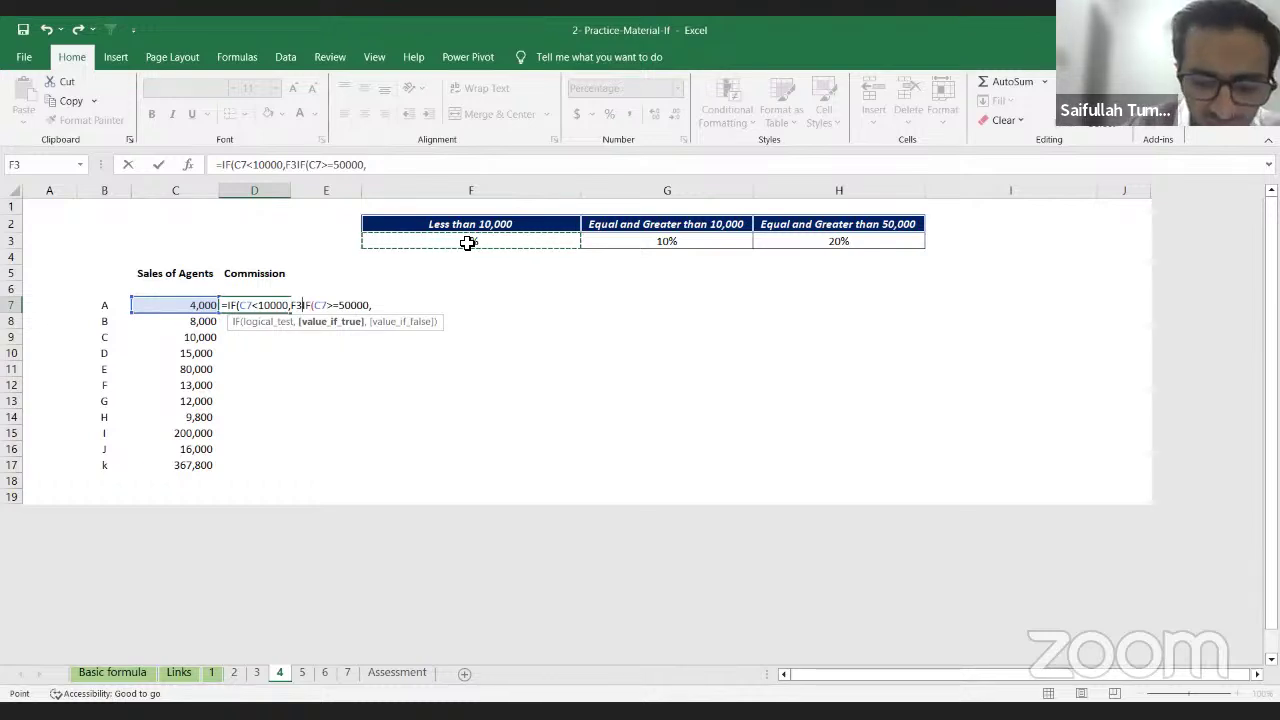
text(,)
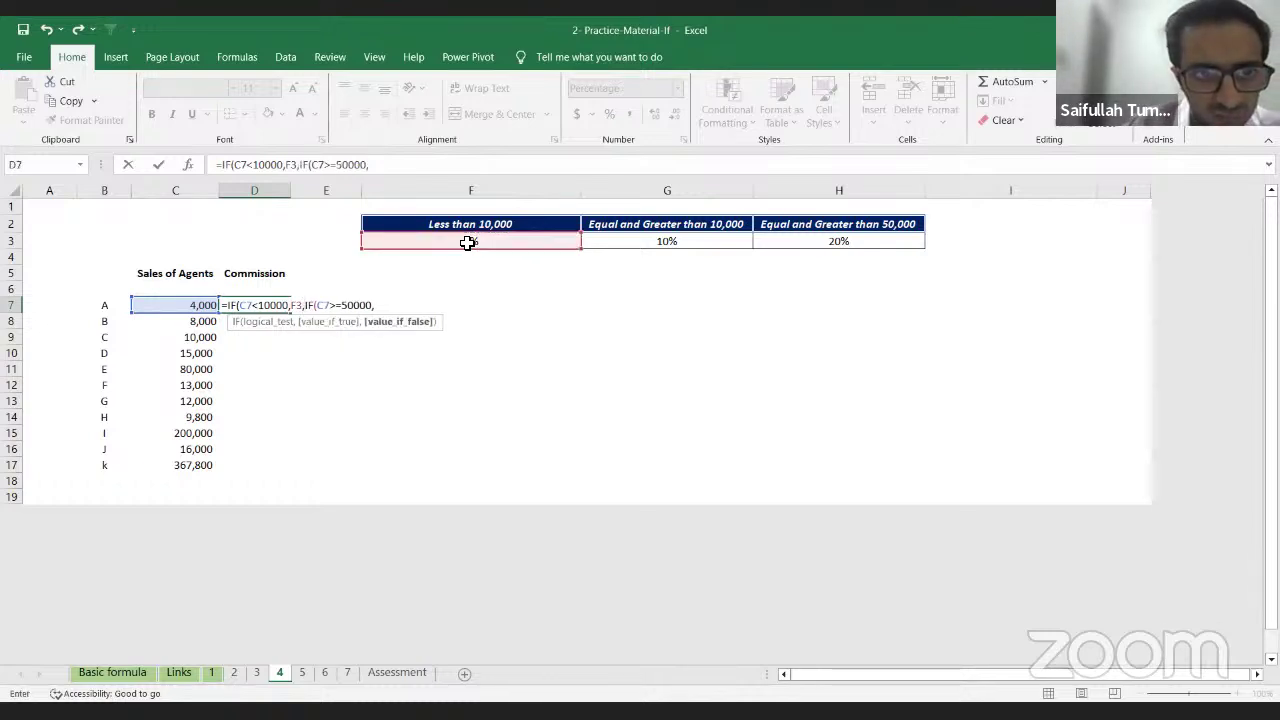
key(Right)
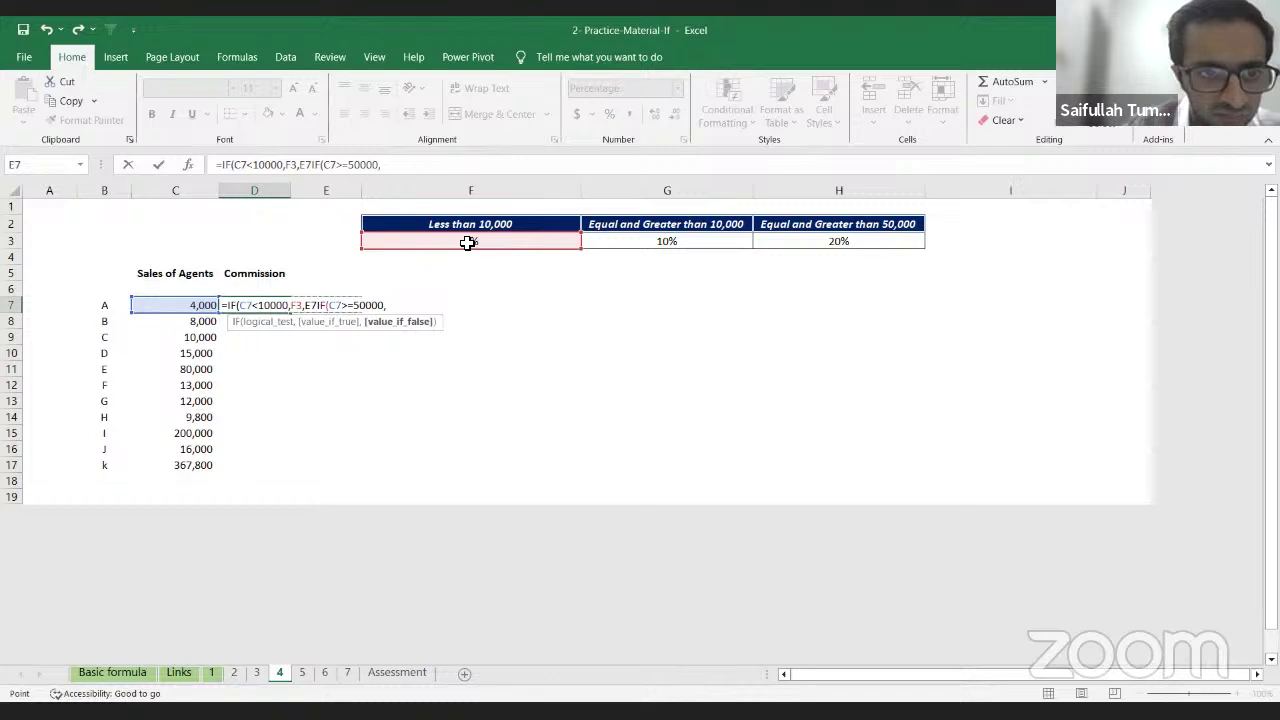
key(Left)
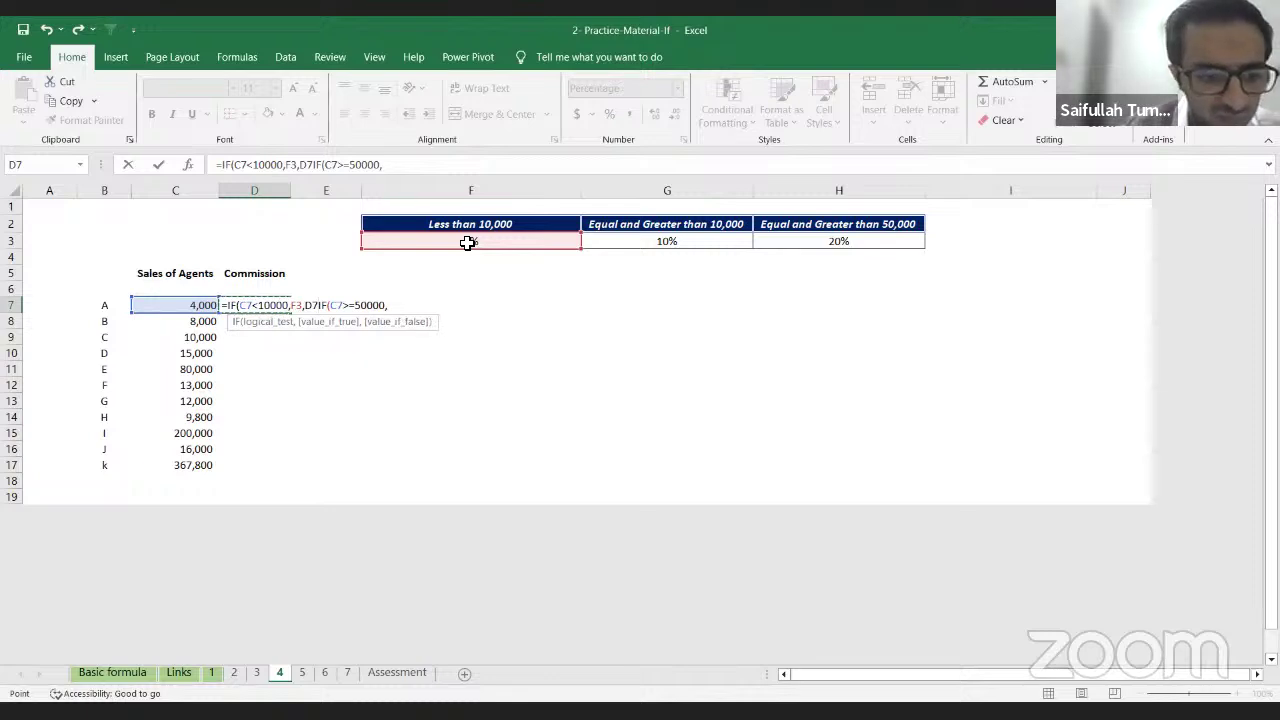
text(,)
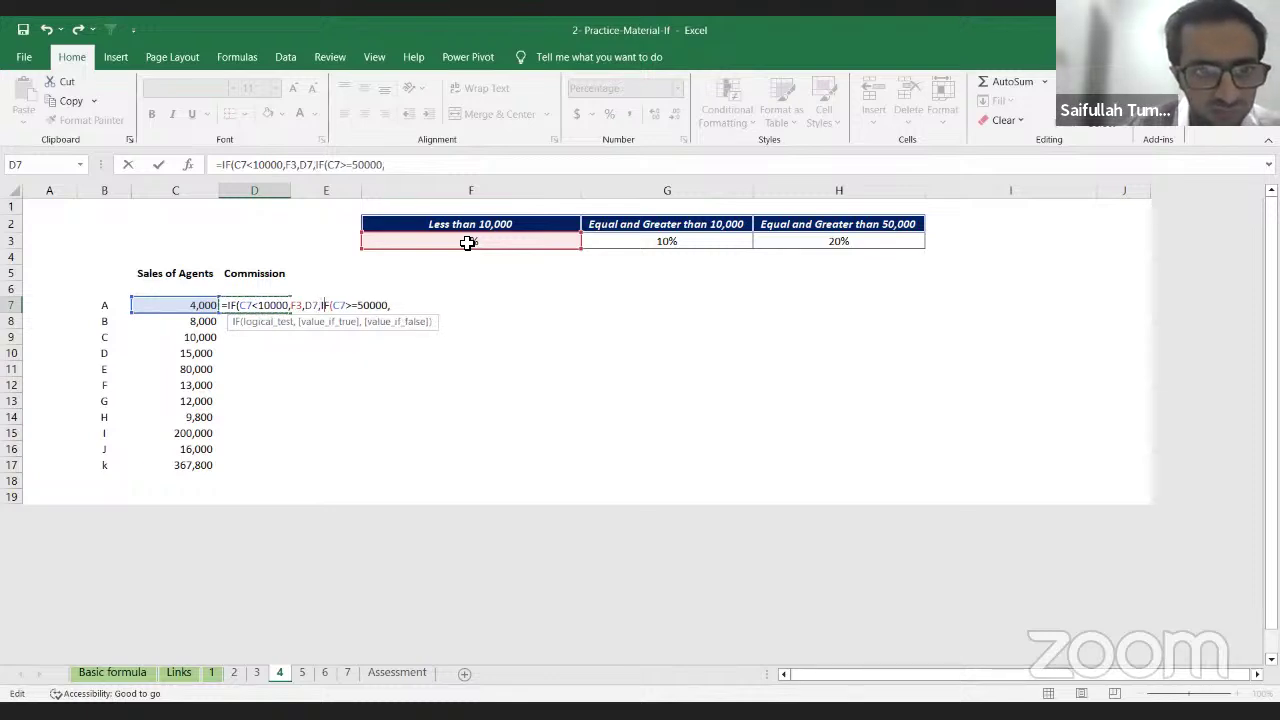
Step: Add the 20% rate H3 and 10% rate G3, then close the brackets
key(End)
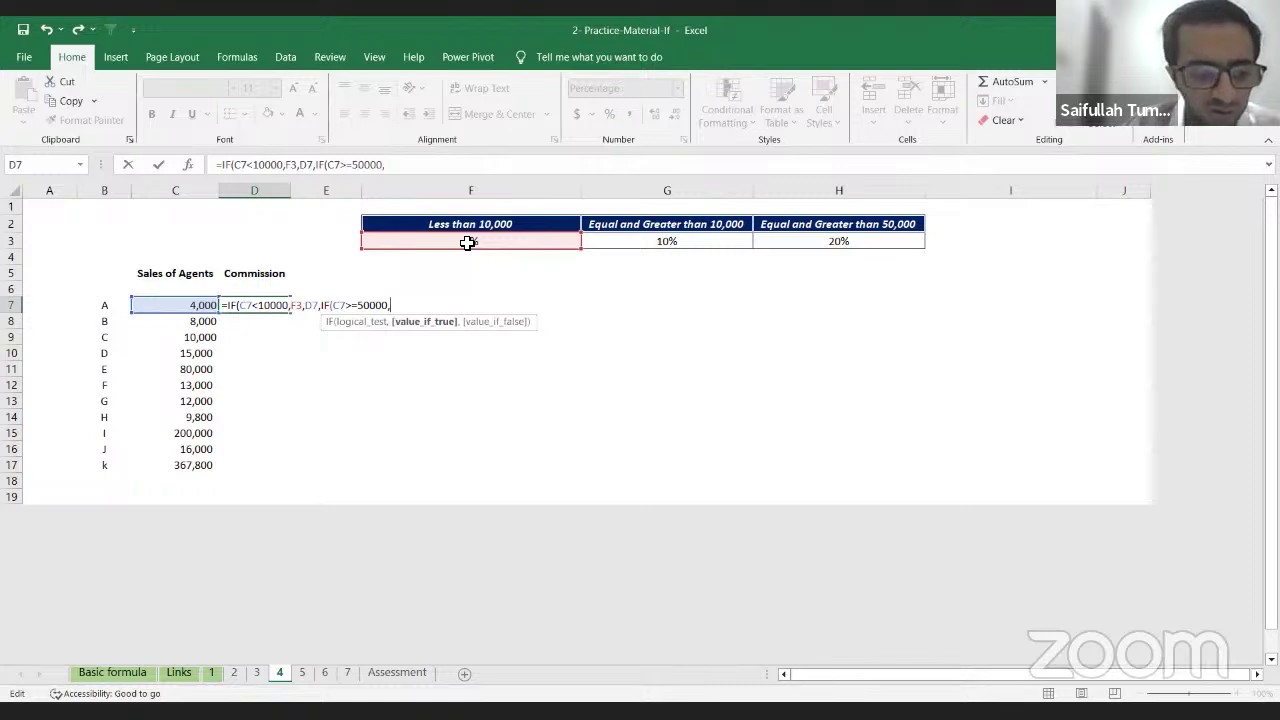
key(Up)
key(Right)
key(Up)
key(Right)
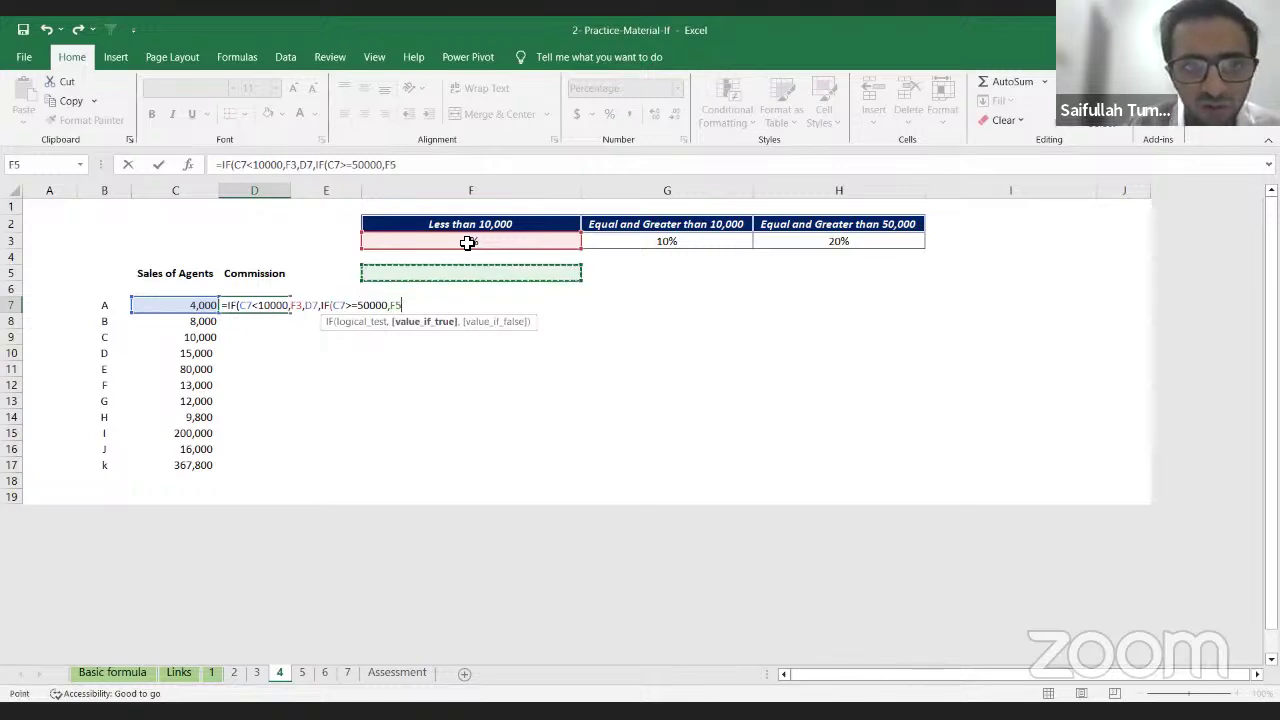
key(Up)
key(Right)
key(Right)
key(Up)
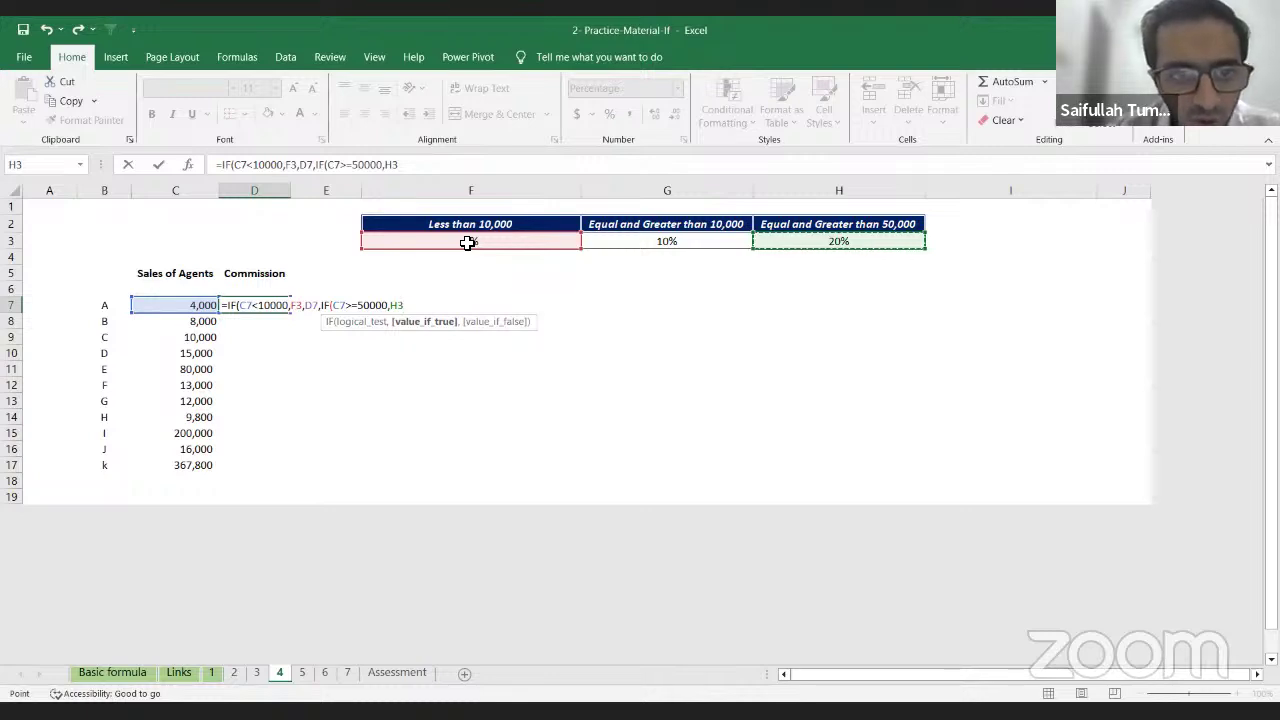
text(,)
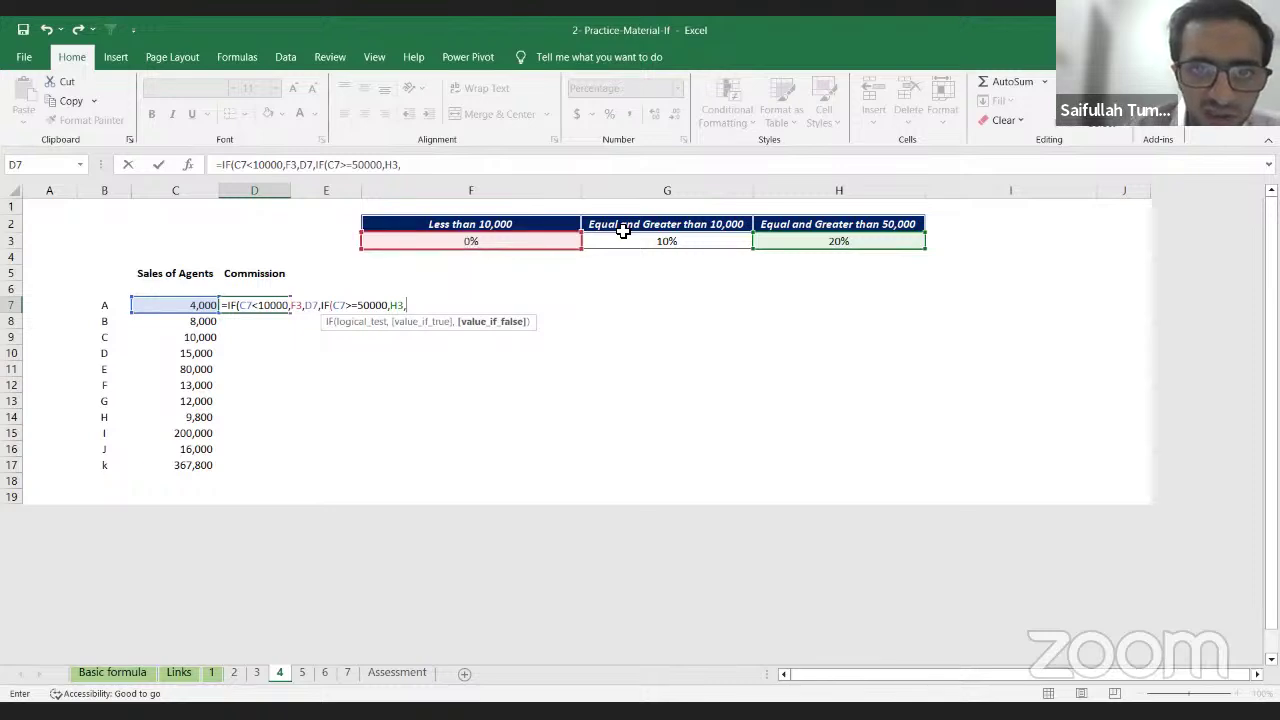
click(651, 246)
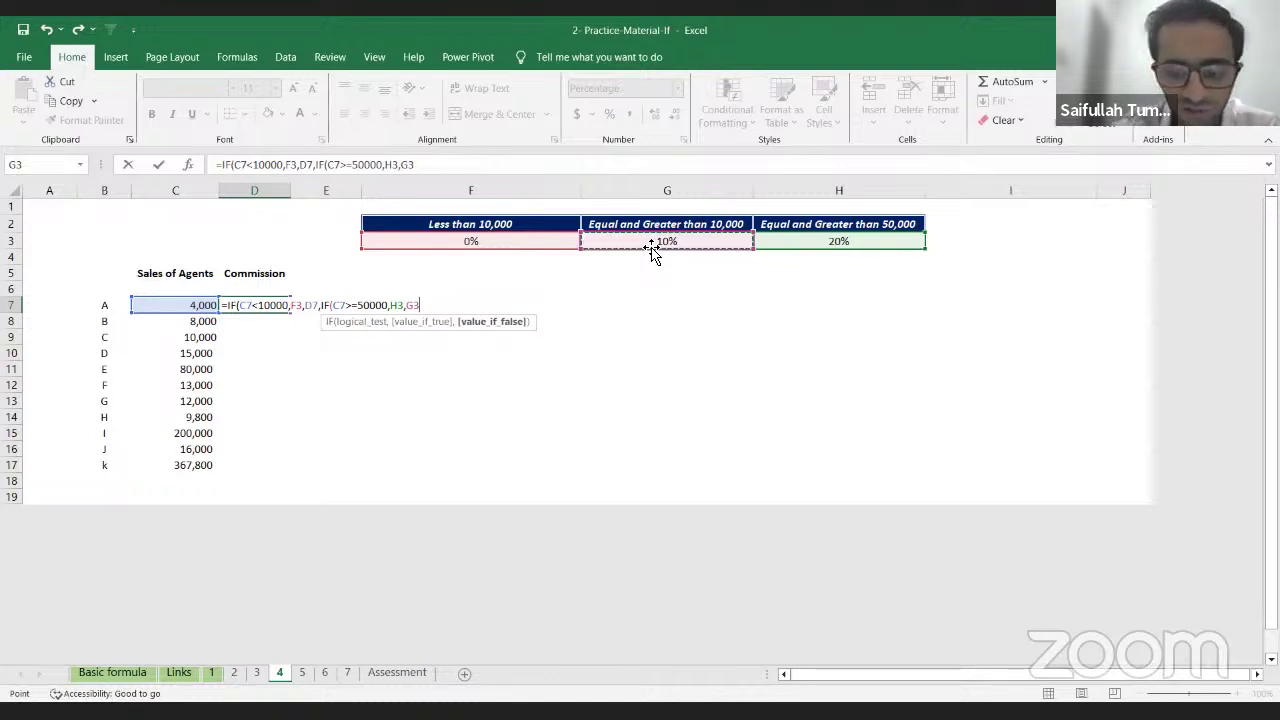
text())
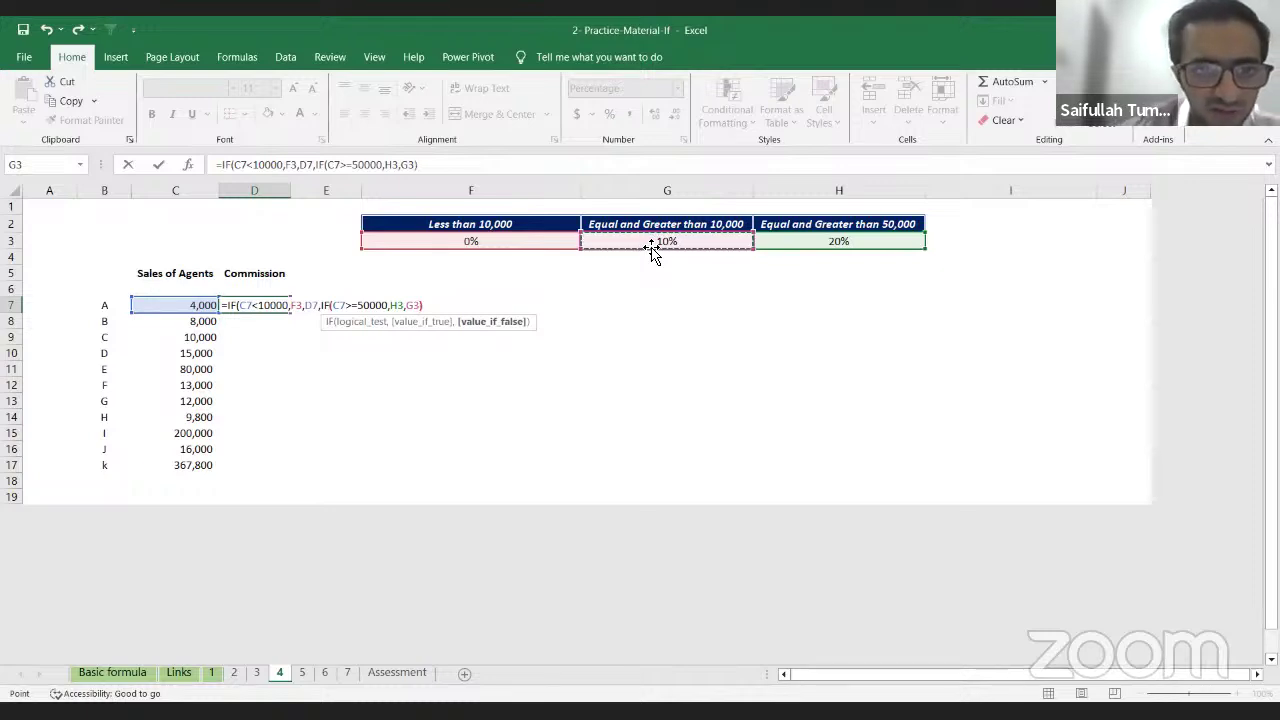
text())
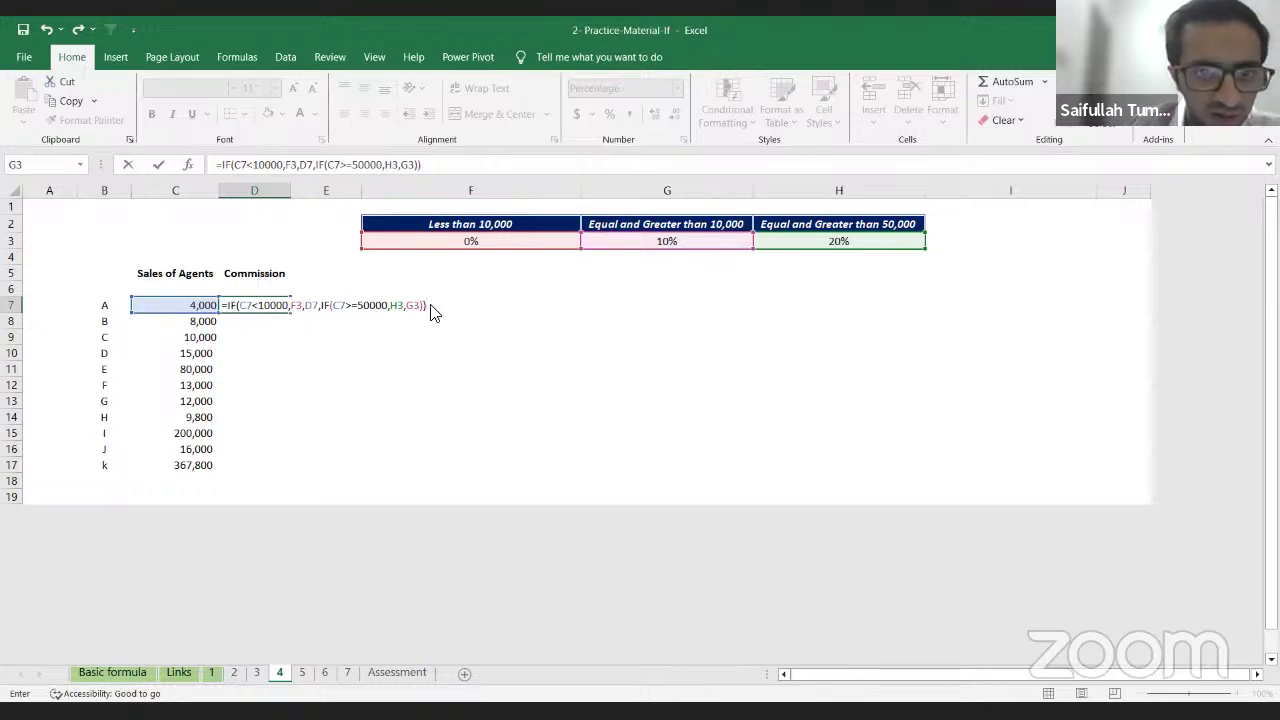
Step: Dismiss the missing-parenthesis warning and clear the commission cells D7:D17
key(Return)
key(Return)
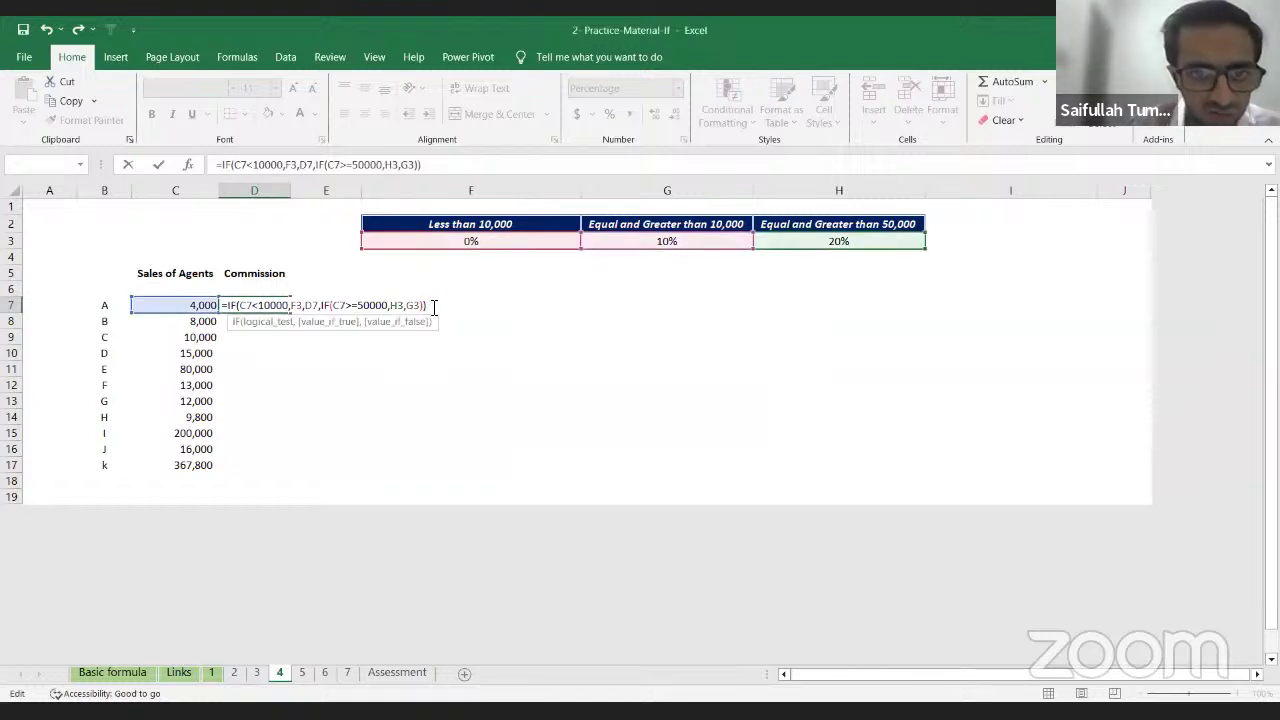
key(BackSpace)
key(BackSpace)
key(BackSpace)
key(BackSpace)
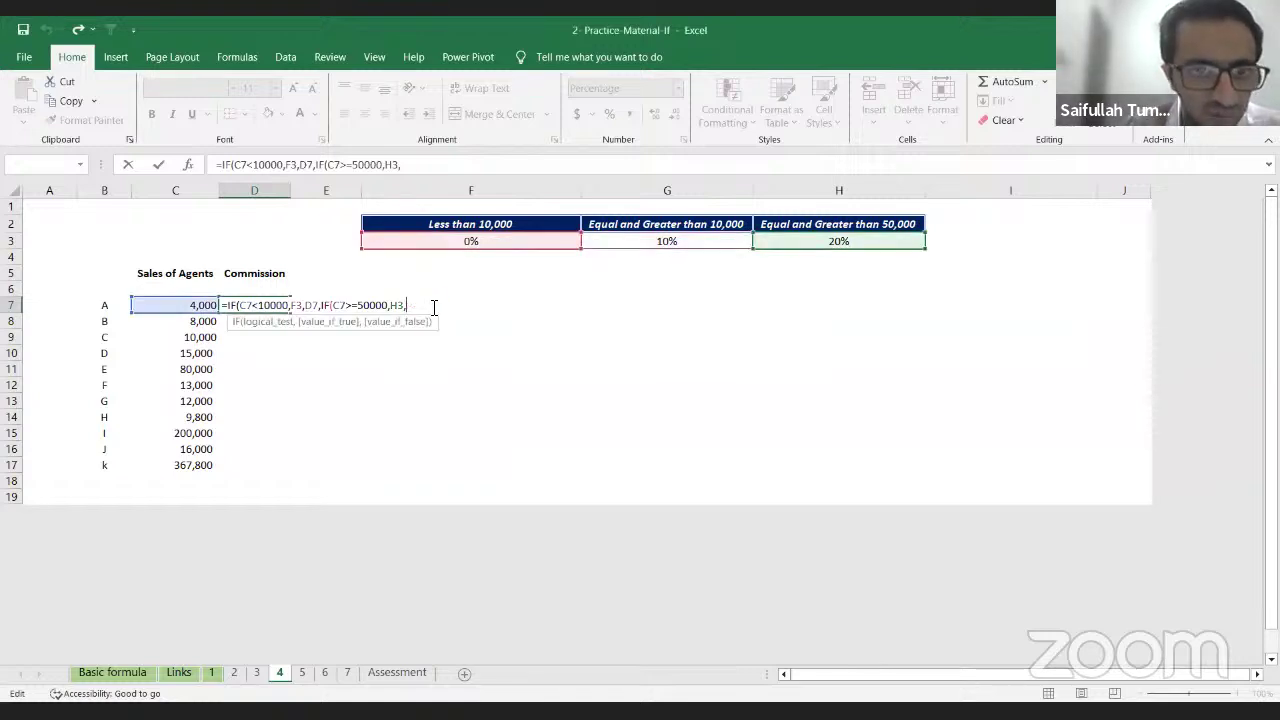
key(Return)
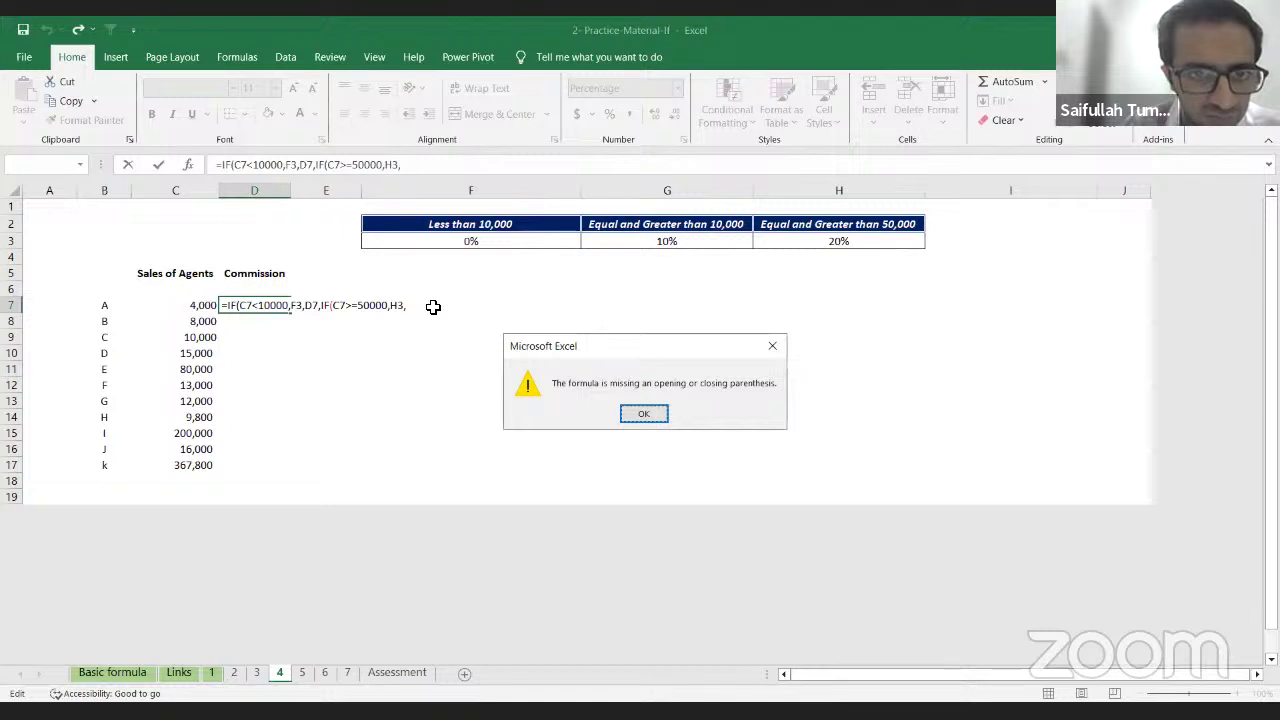
key(Escape)
key(Escape)
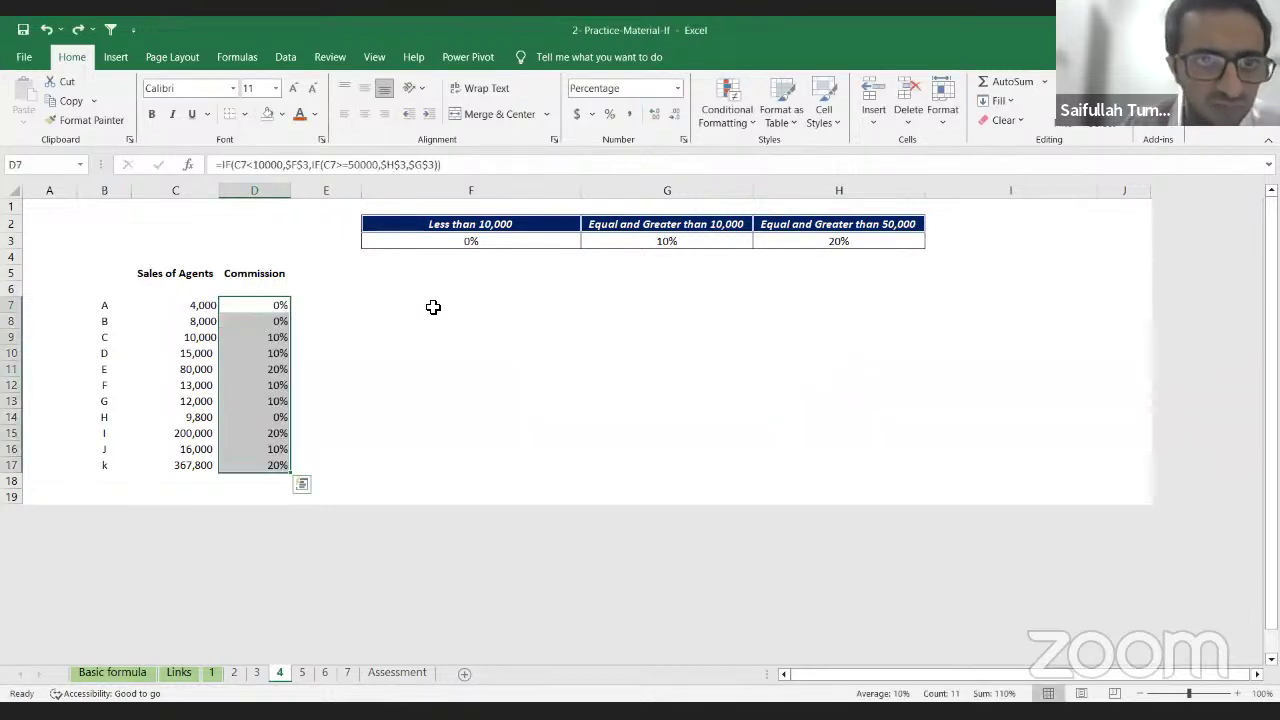
key(Up)
key(Down)
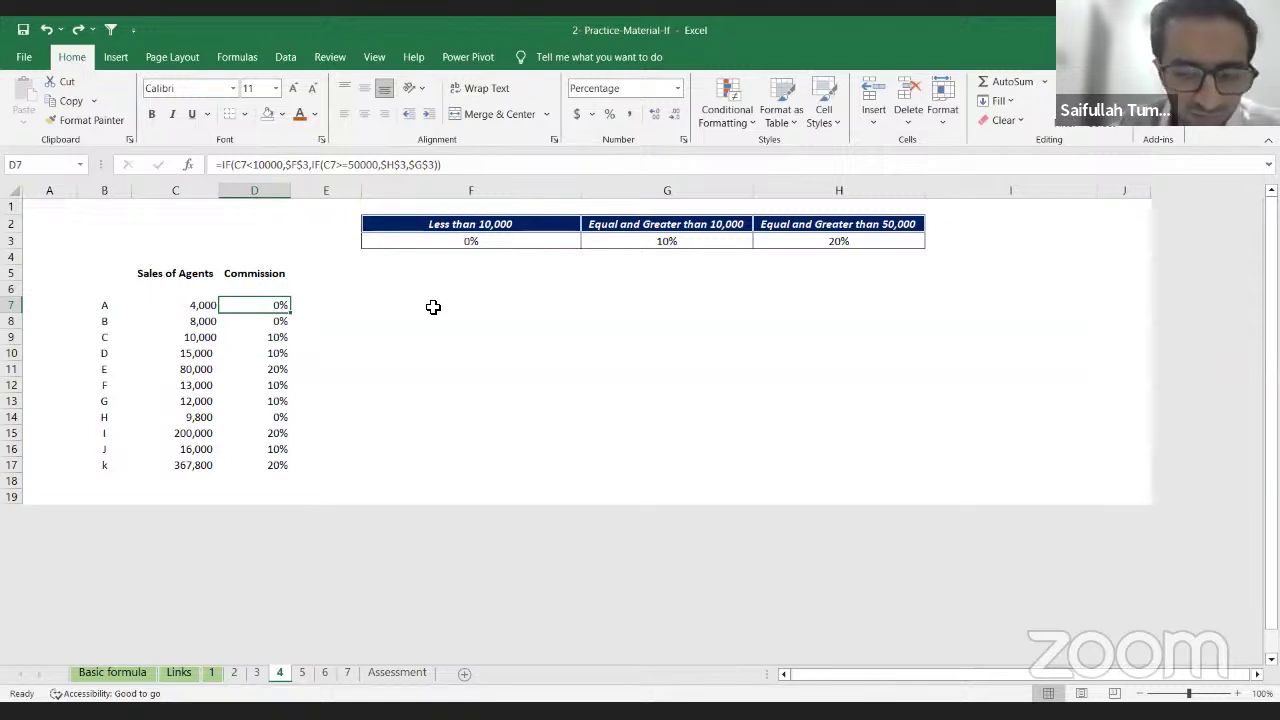
key(shift+Down)
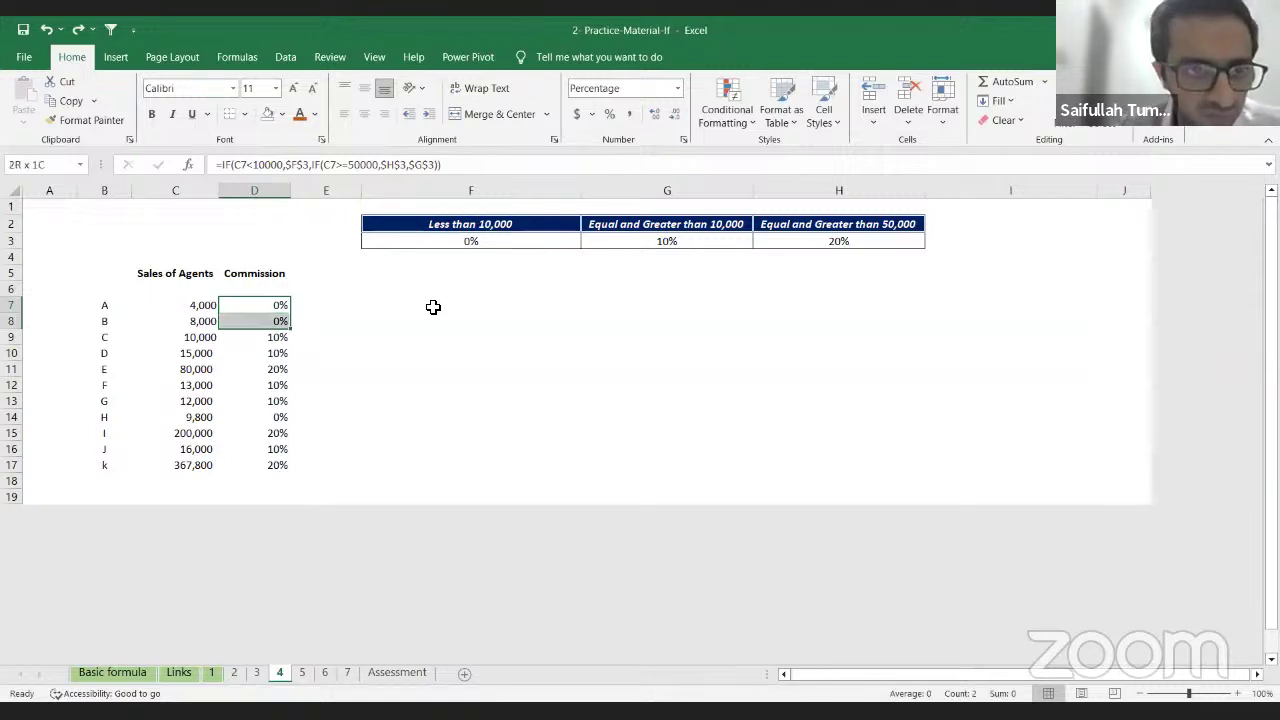
key(ctrl+shift+Down)
key(Delete)
key(Up)
key(Down)
key(Down)
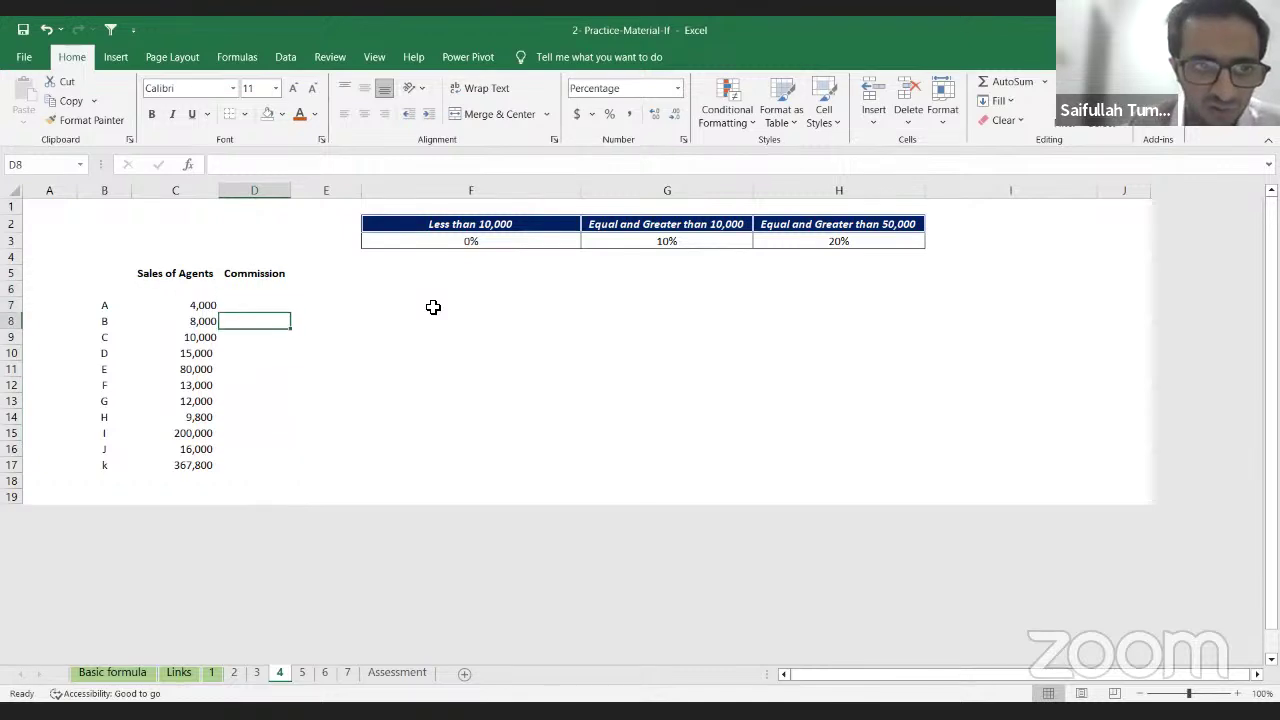
Step: Enter =IF(C7<10000,$F$3, in D7, including a stray 'if'
key(Up)
text(=)
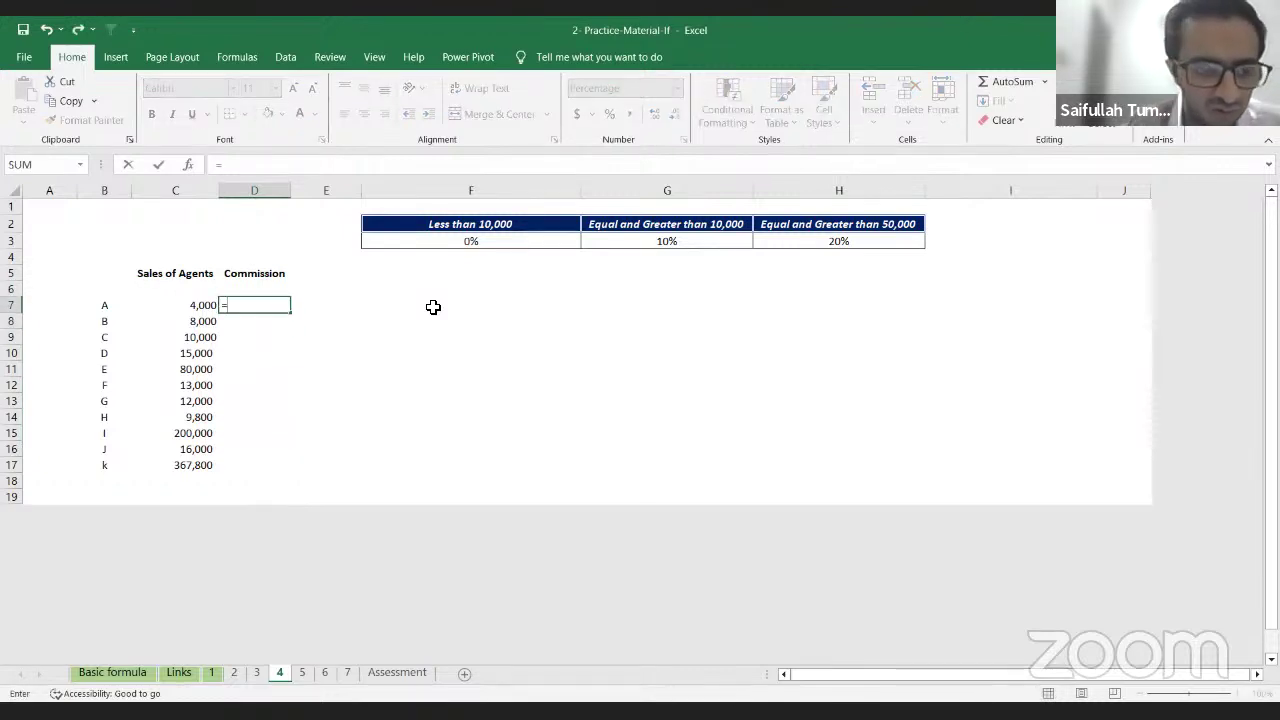
text(IF()
key(Left)
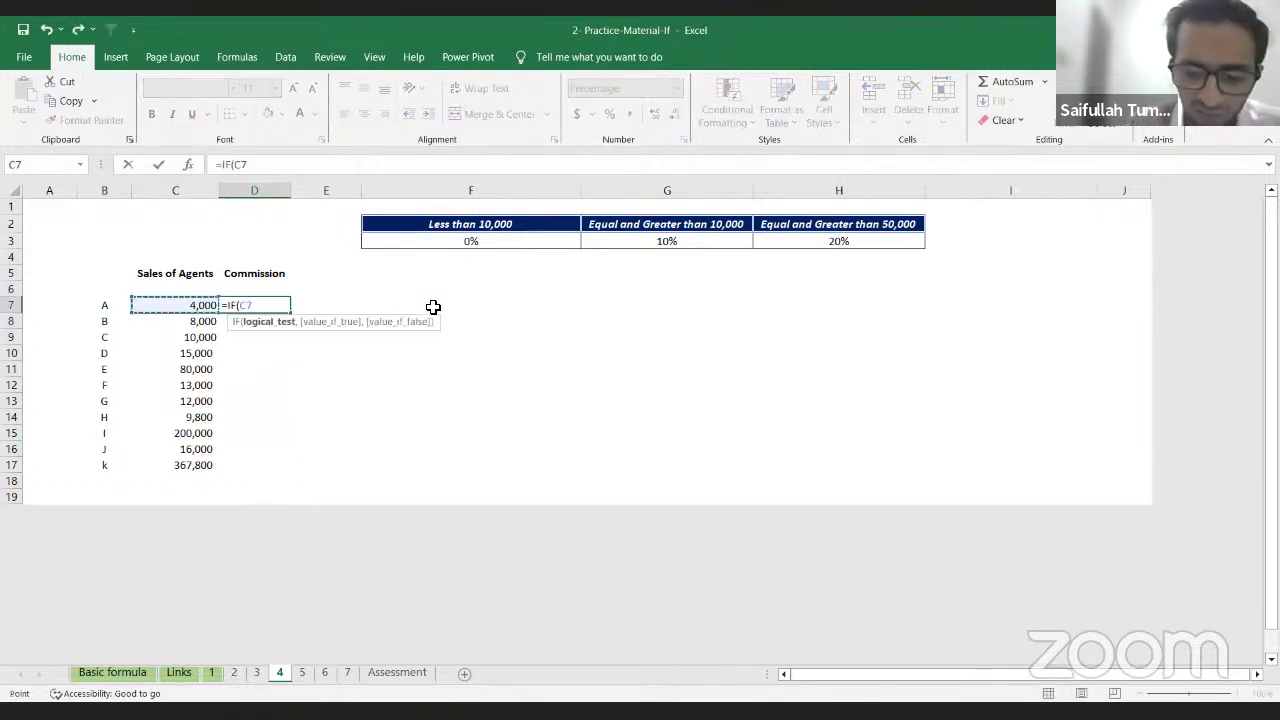
text(>)
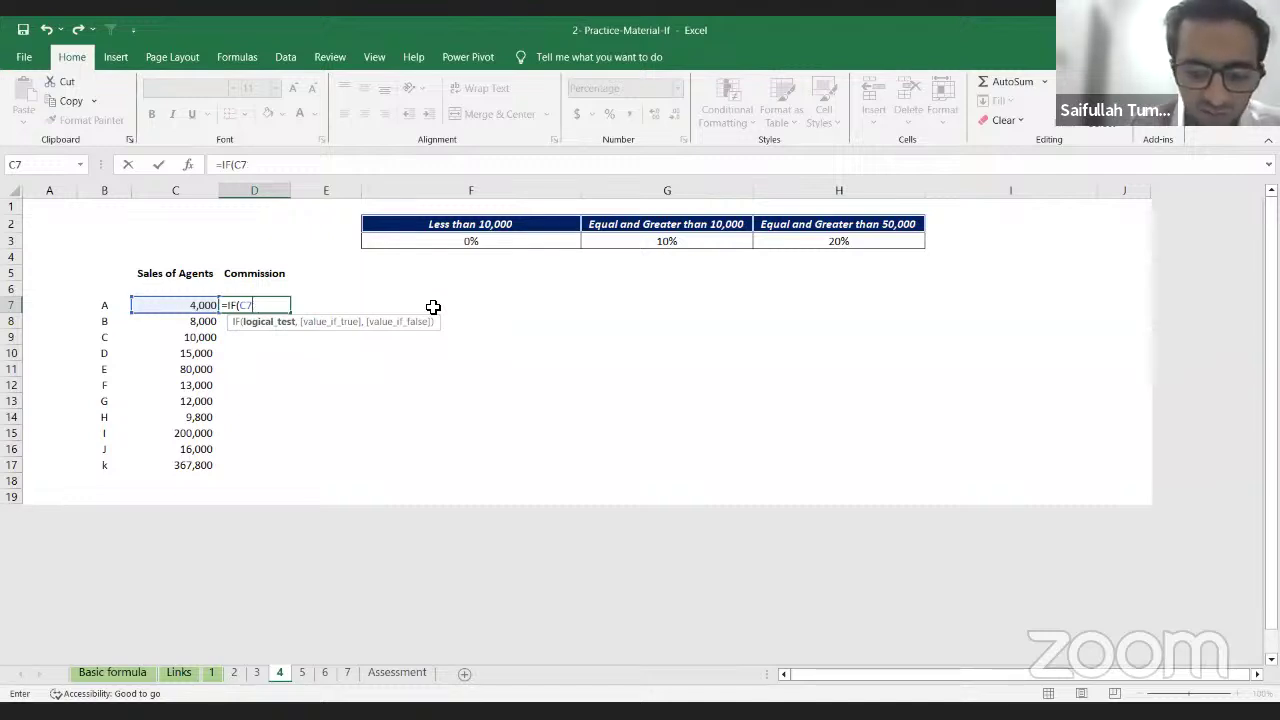
text(<10000)
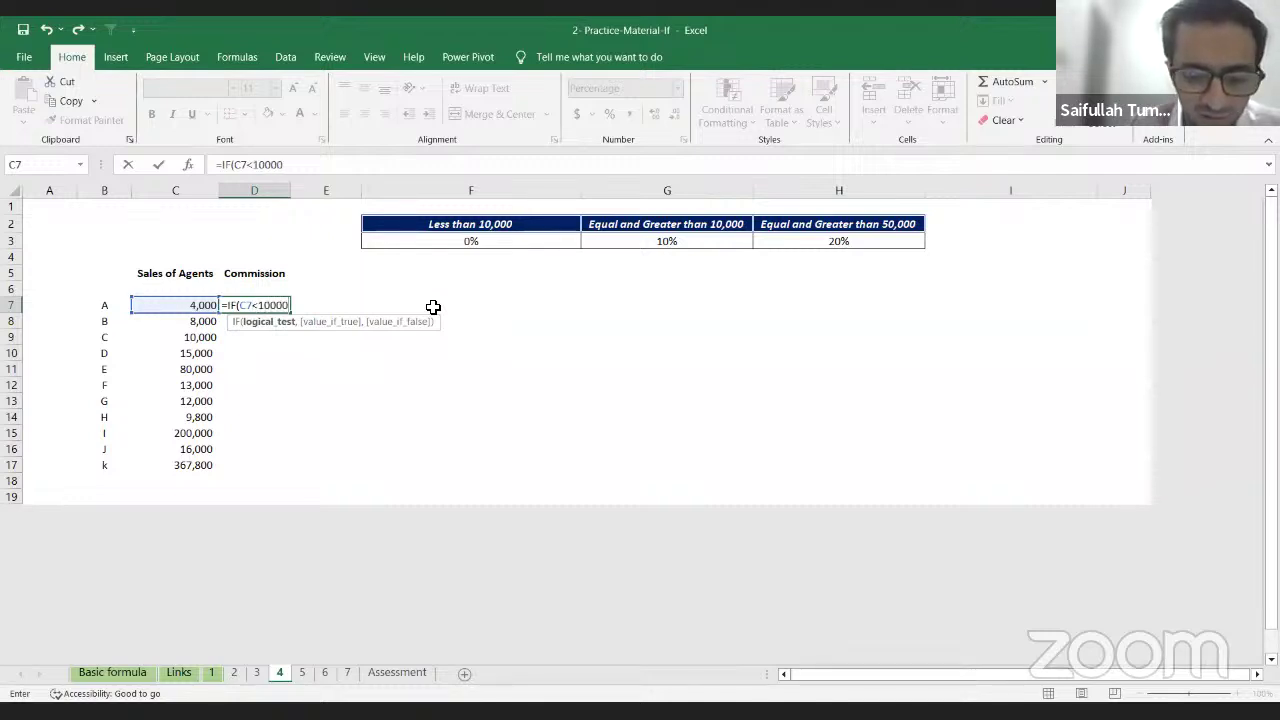
text(,)
key(Right)
key(Right)
key(Up)
key(Up)
key(Up)
key(Up)
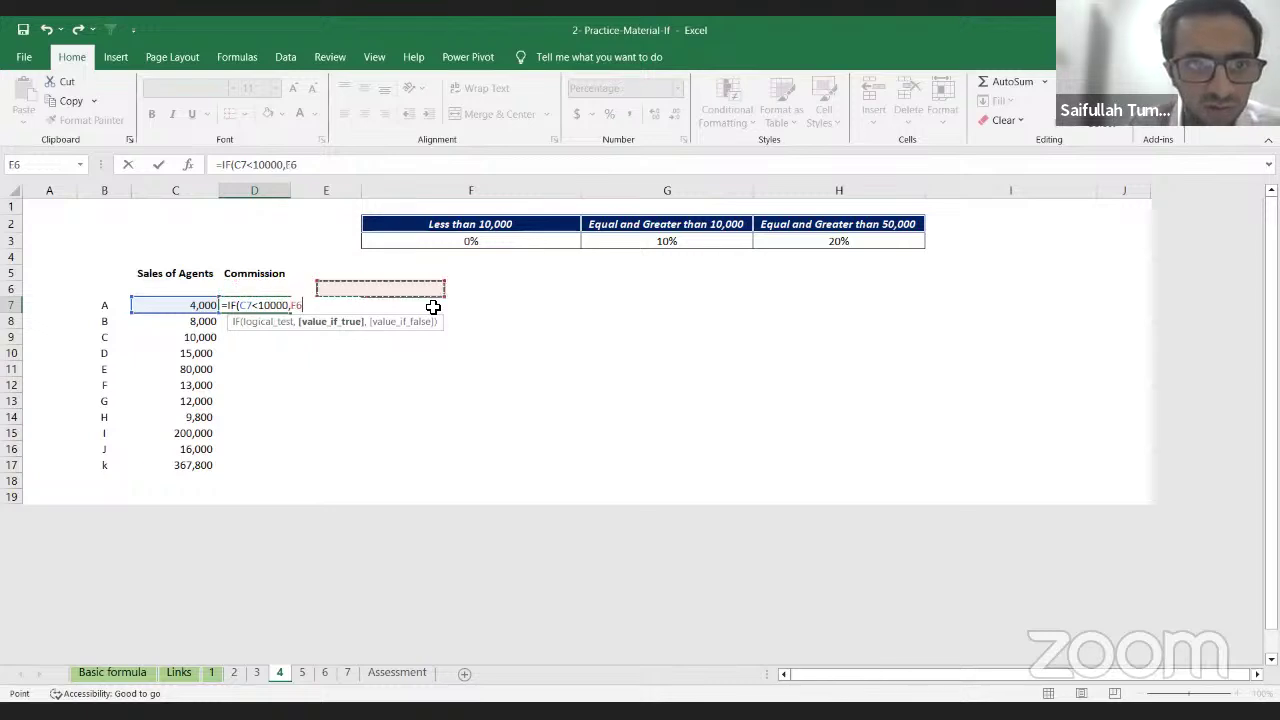
key(F4)
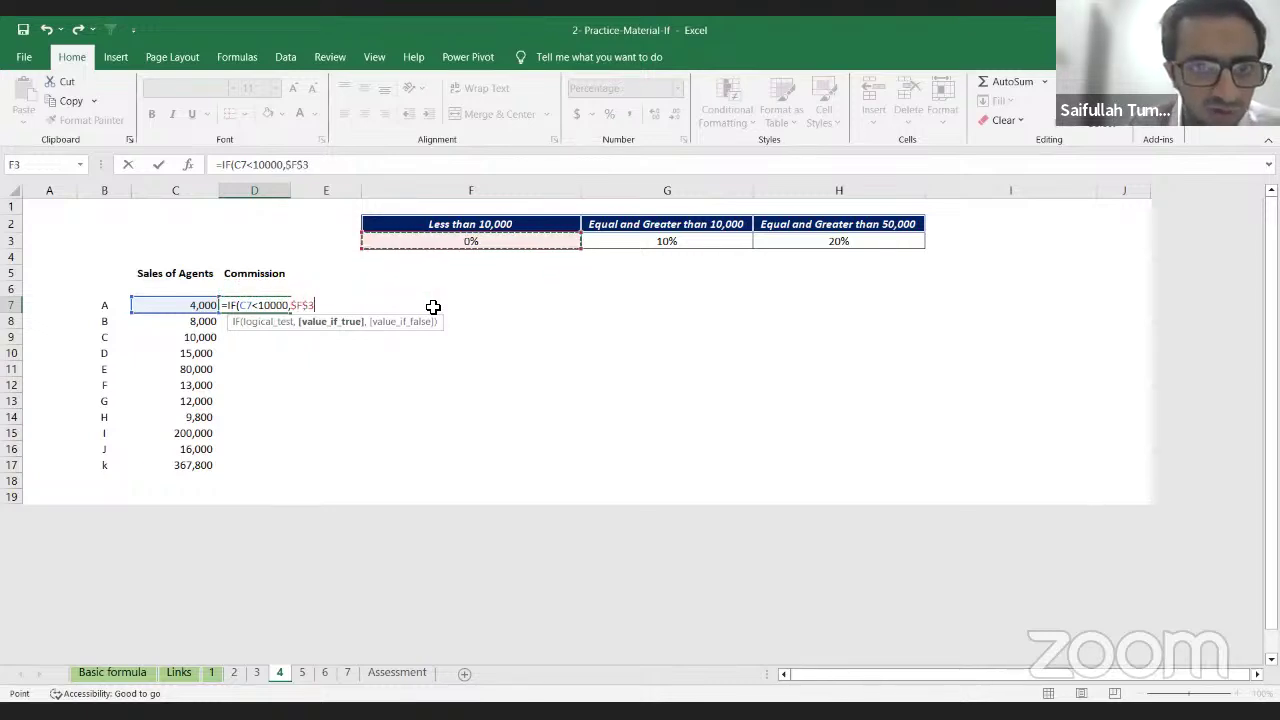
text(,)
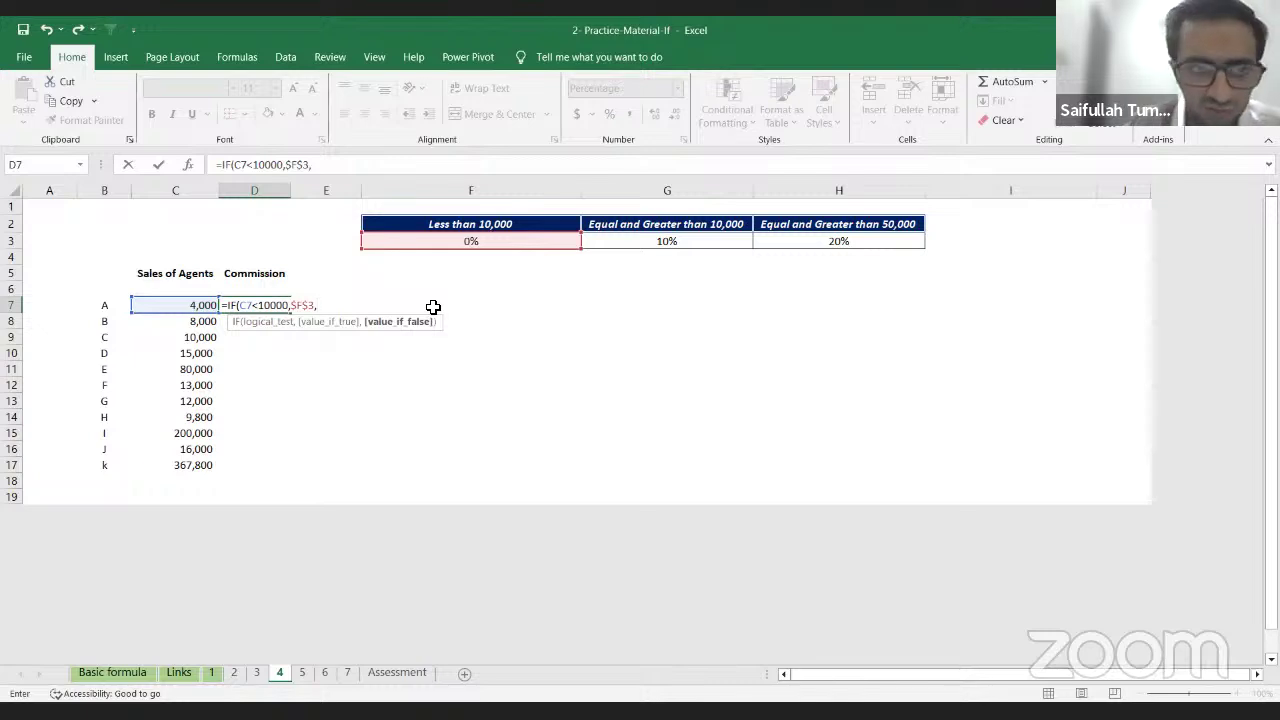
text(if)
key(Return)
Step: Remove the stray text from D7 and insert a nested IF function
key(Up)
key(F2)
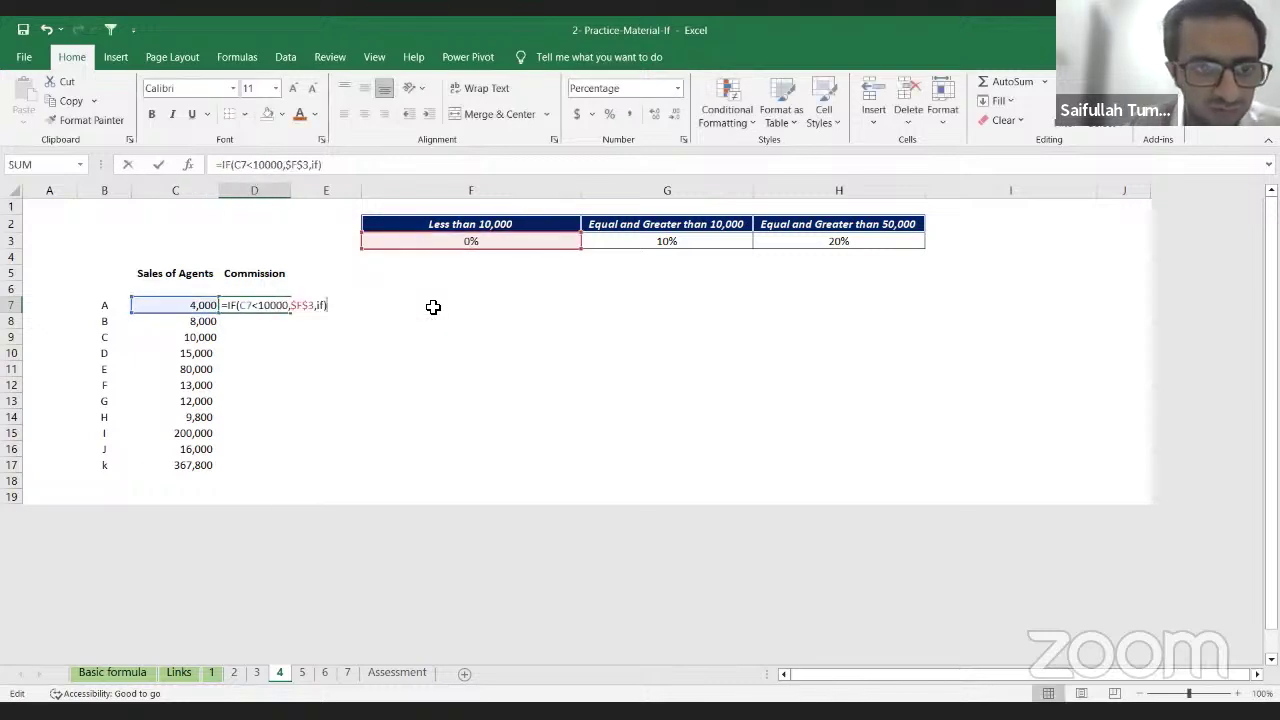
key(Left)
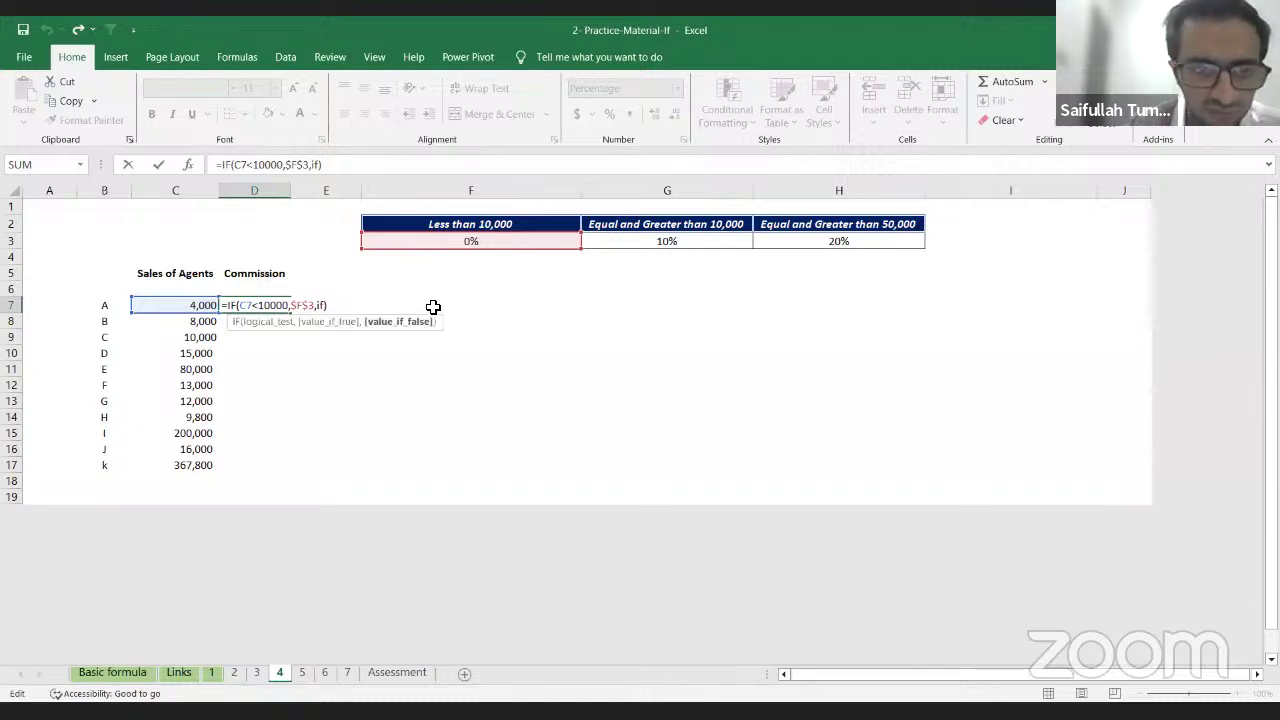
key(BackSpace)
key(BackSpace)
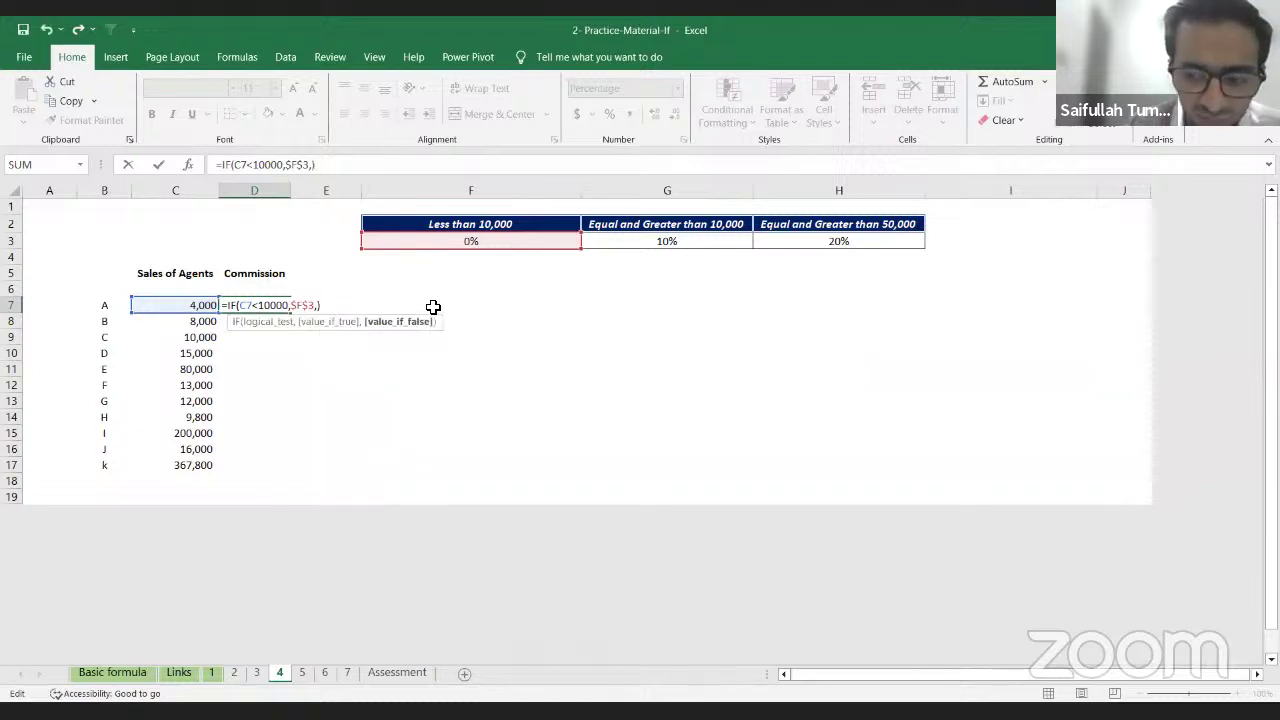
key(F2)
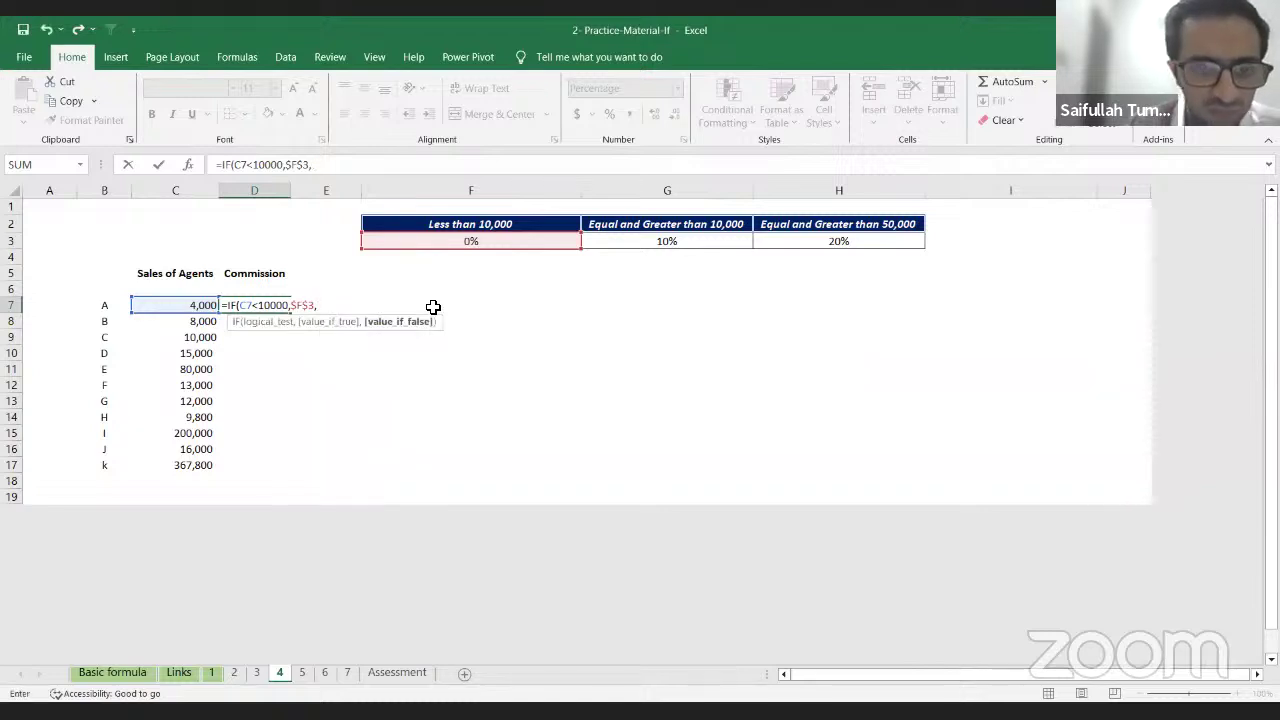
text(i)
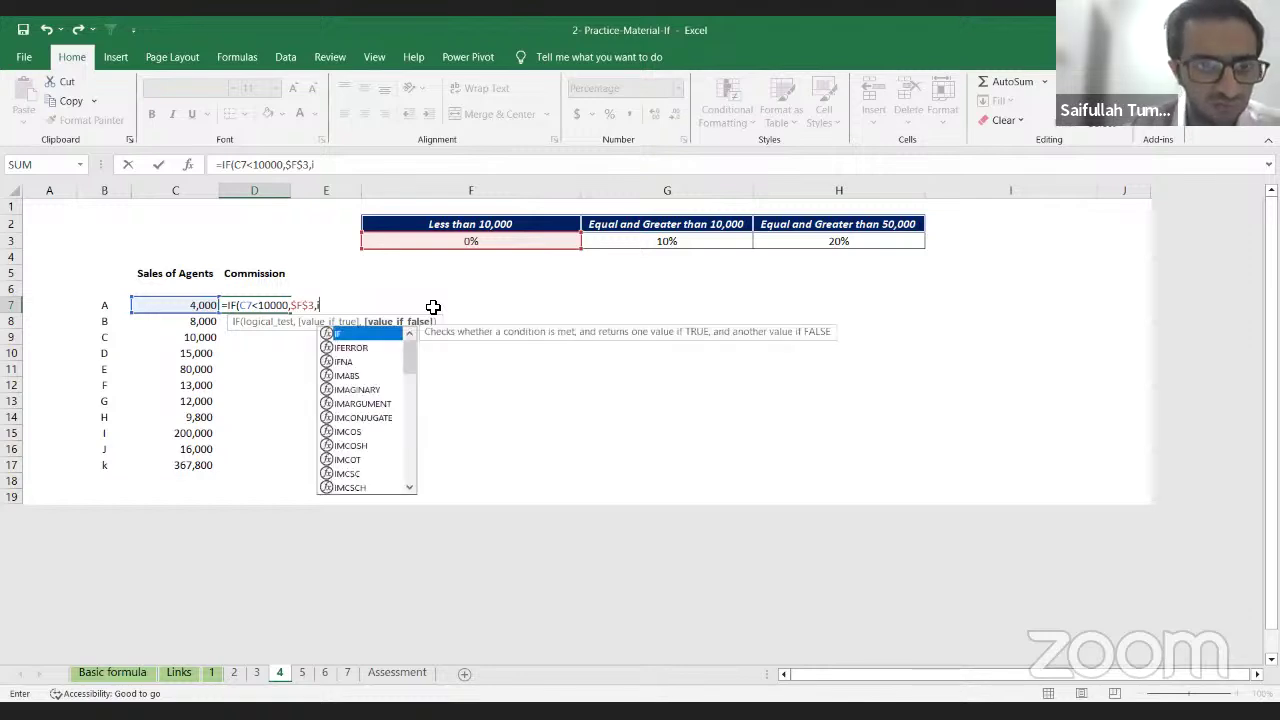
key(Tab)
Step: Give the nested IF the test C7>=50000 returning the absolute $H$3 rate
text(C7>)
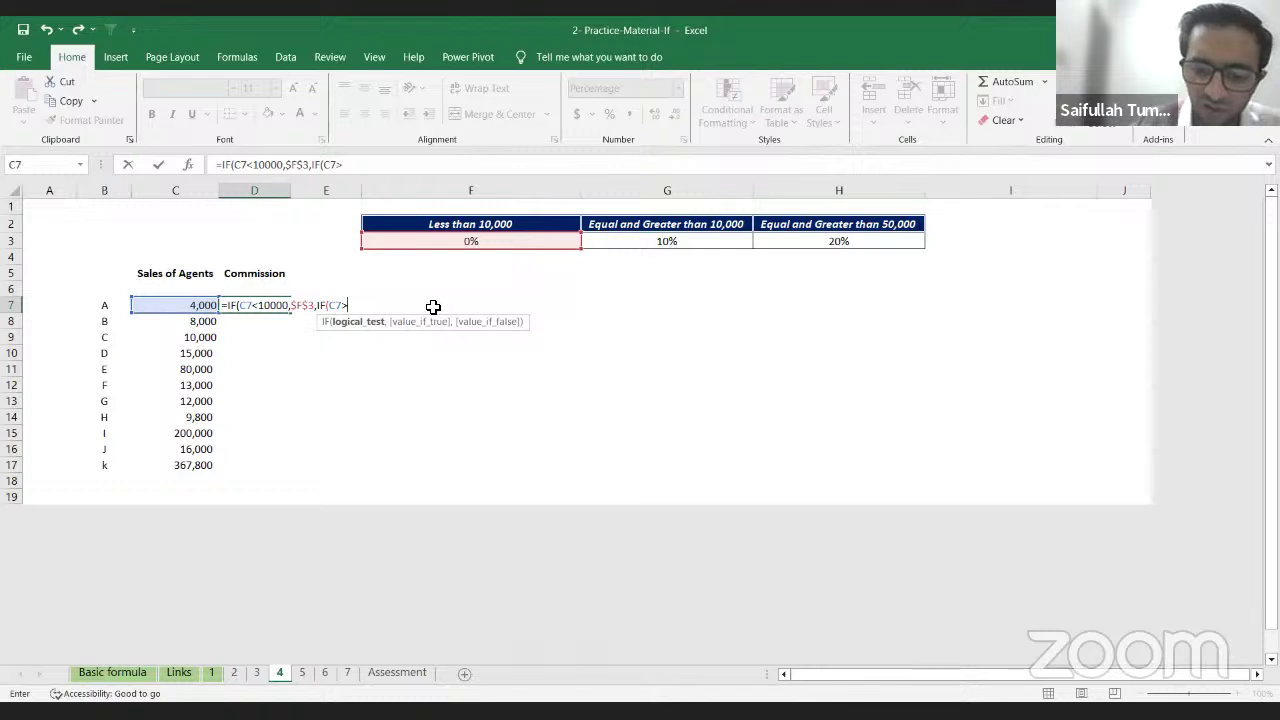
text(=50000)
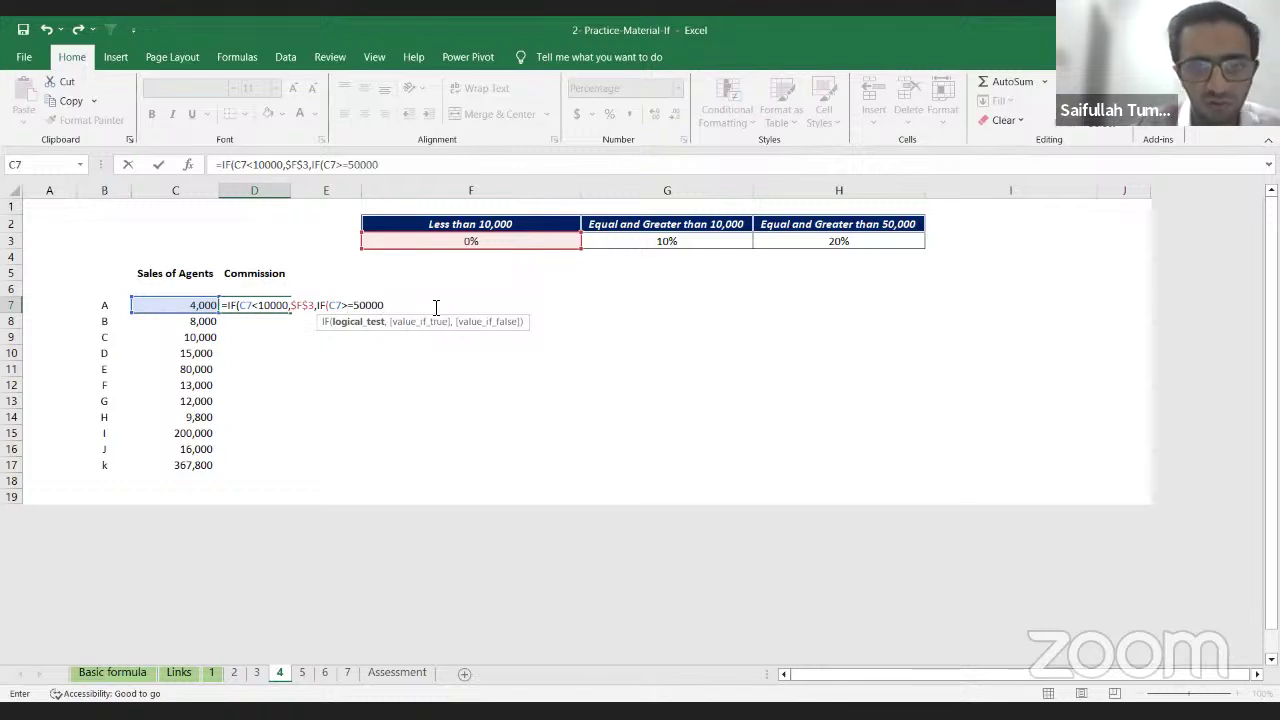
text(,)
key(Up)
key(Right)
key(Up)
key(Right)
key(Up)
key(Right)
key(Right)
key(Up)
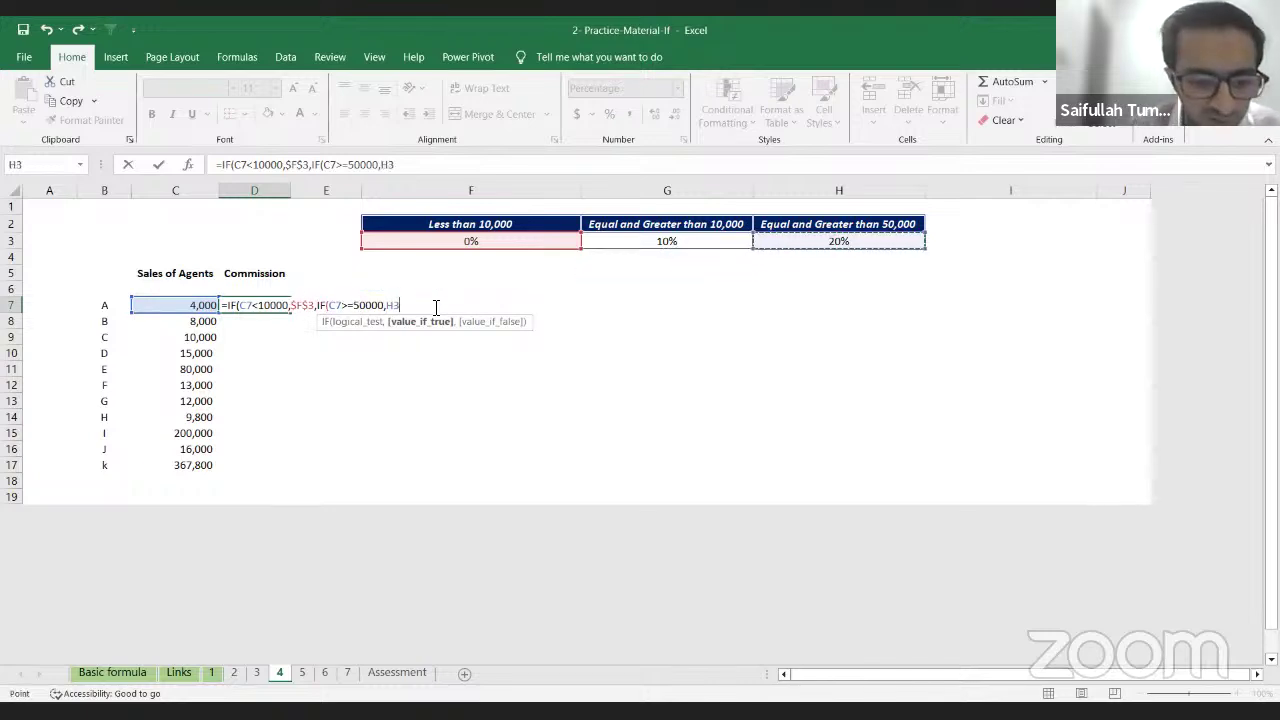
key(F4)
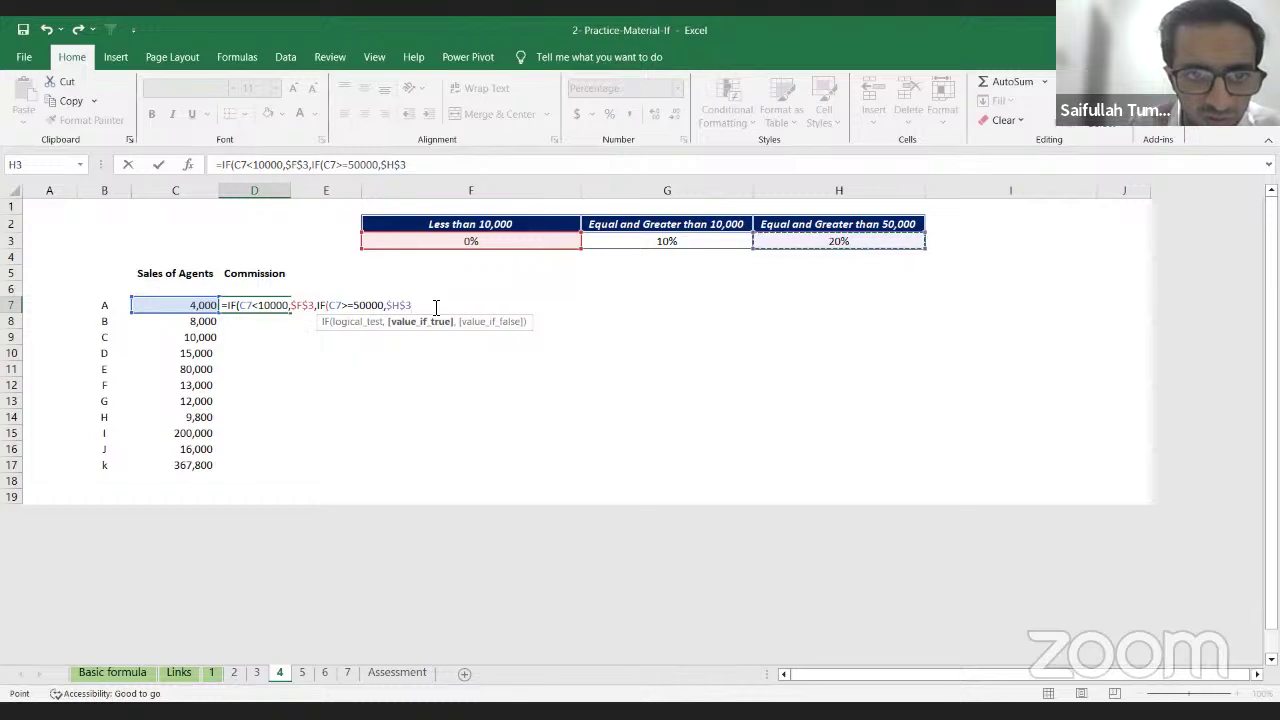
text(,)
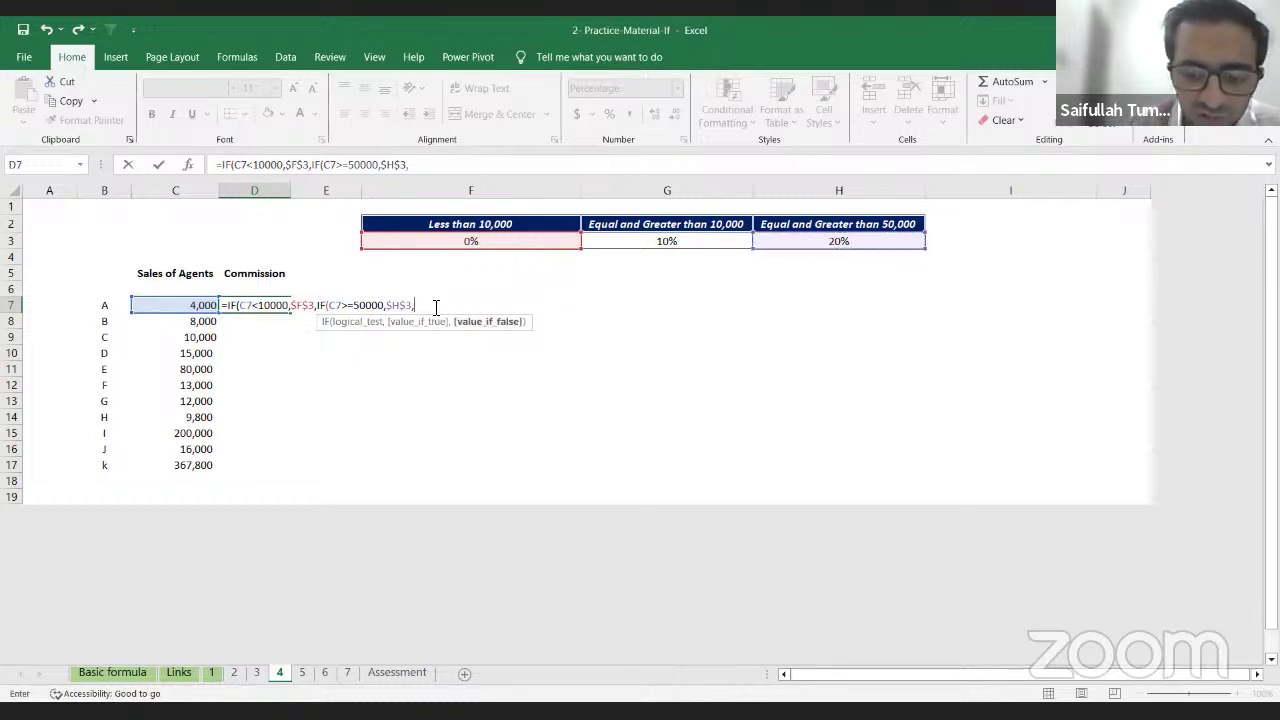
Step: Finish with the 10% rate G3 as the false result; D7 shows 0%
key(Left)
key(Right)
key(Up)
key(Up)
key(Right)
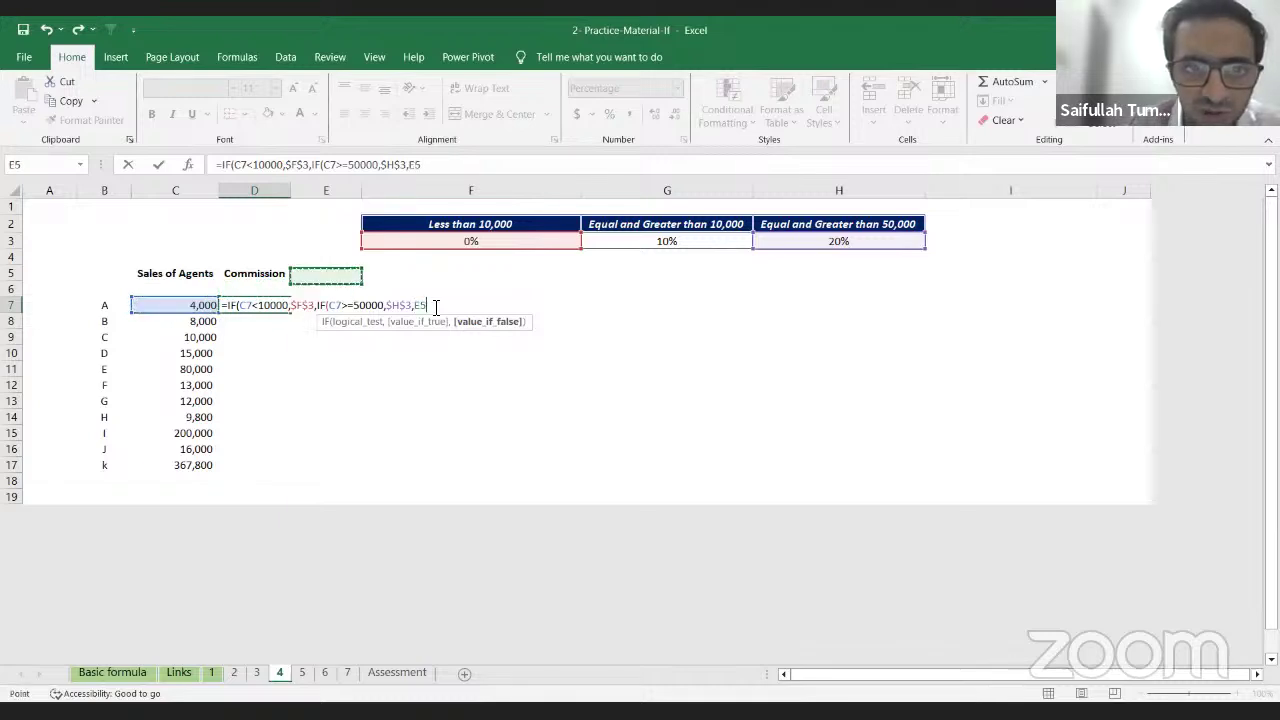
key(Up)
key(Right)
key(Right)
key(Up)
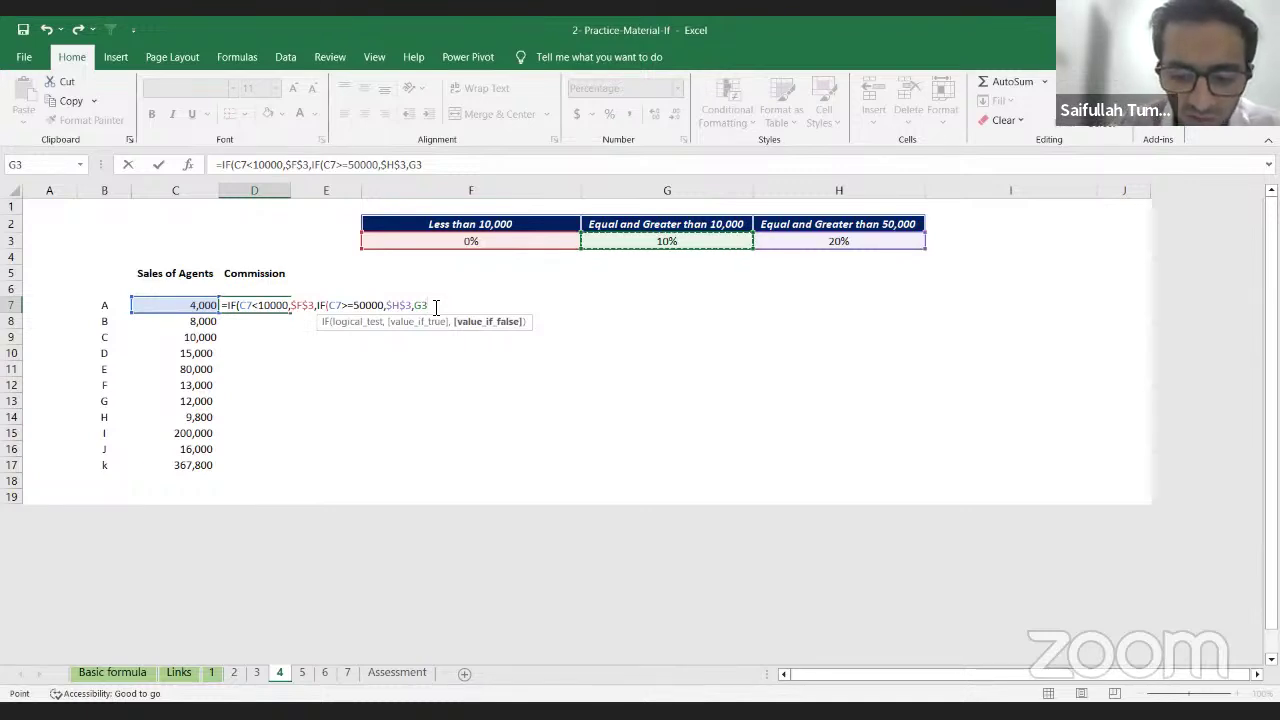
text()))
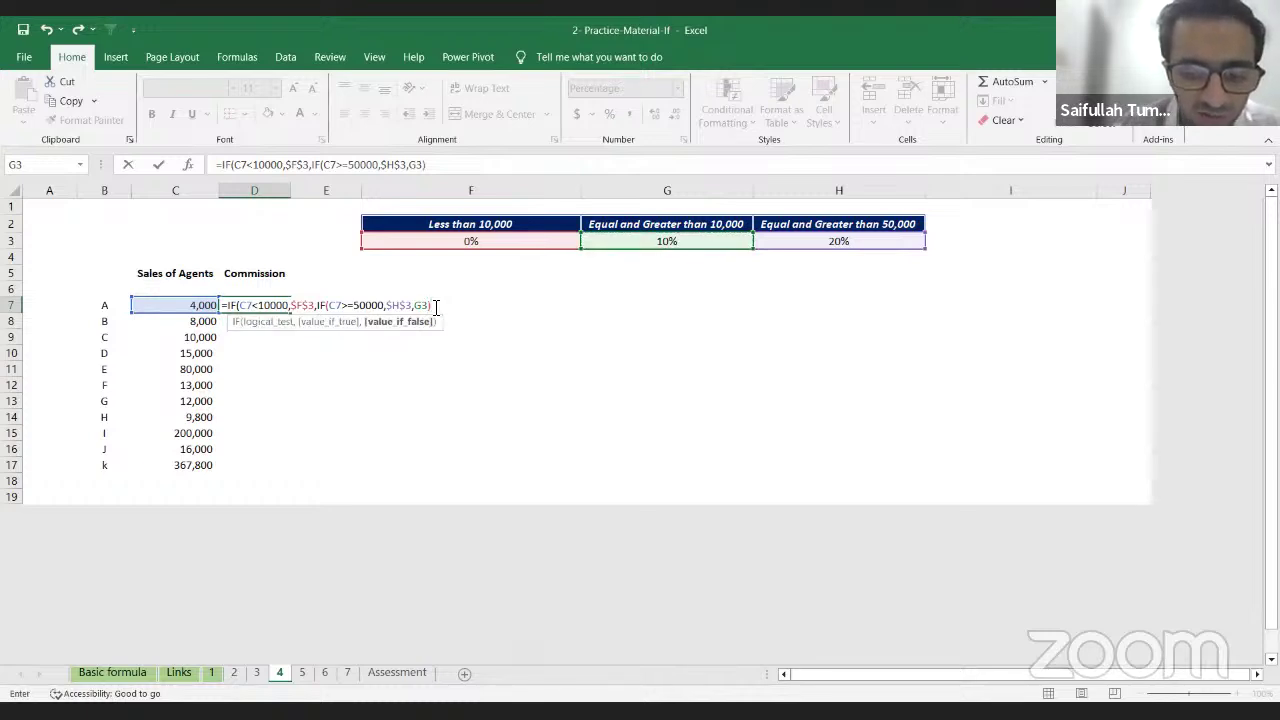
text())
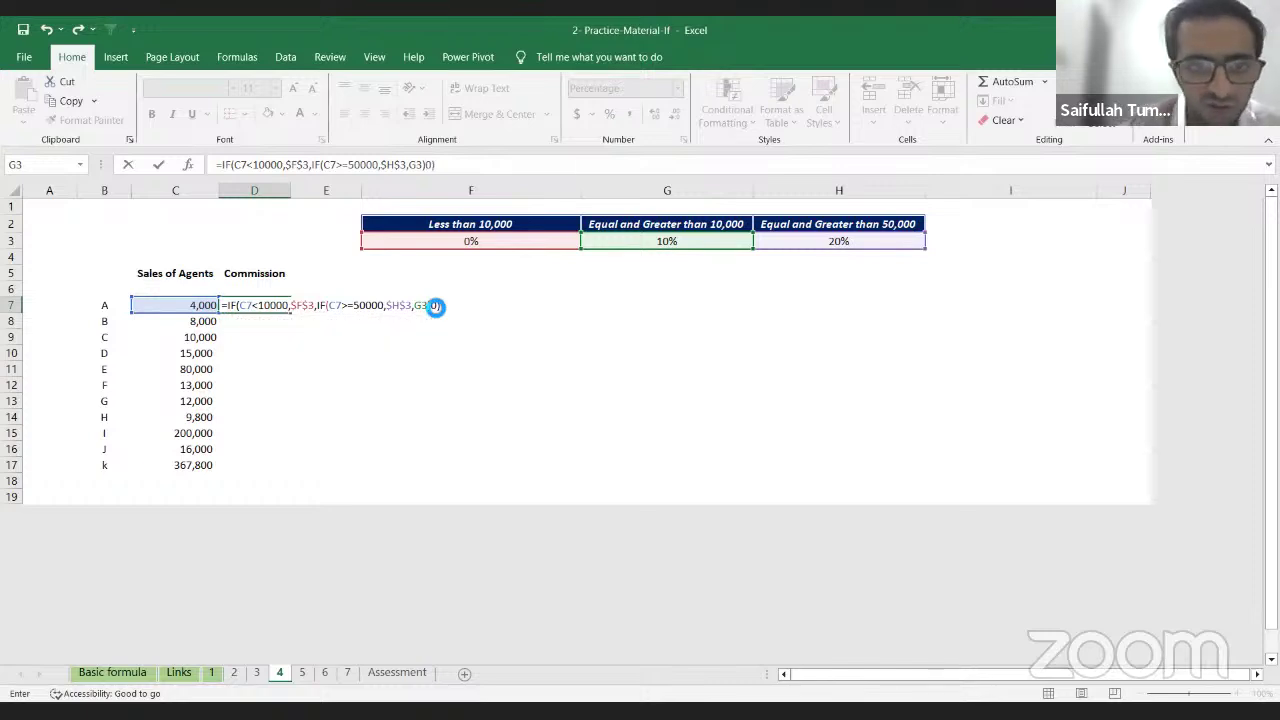
key(Return)
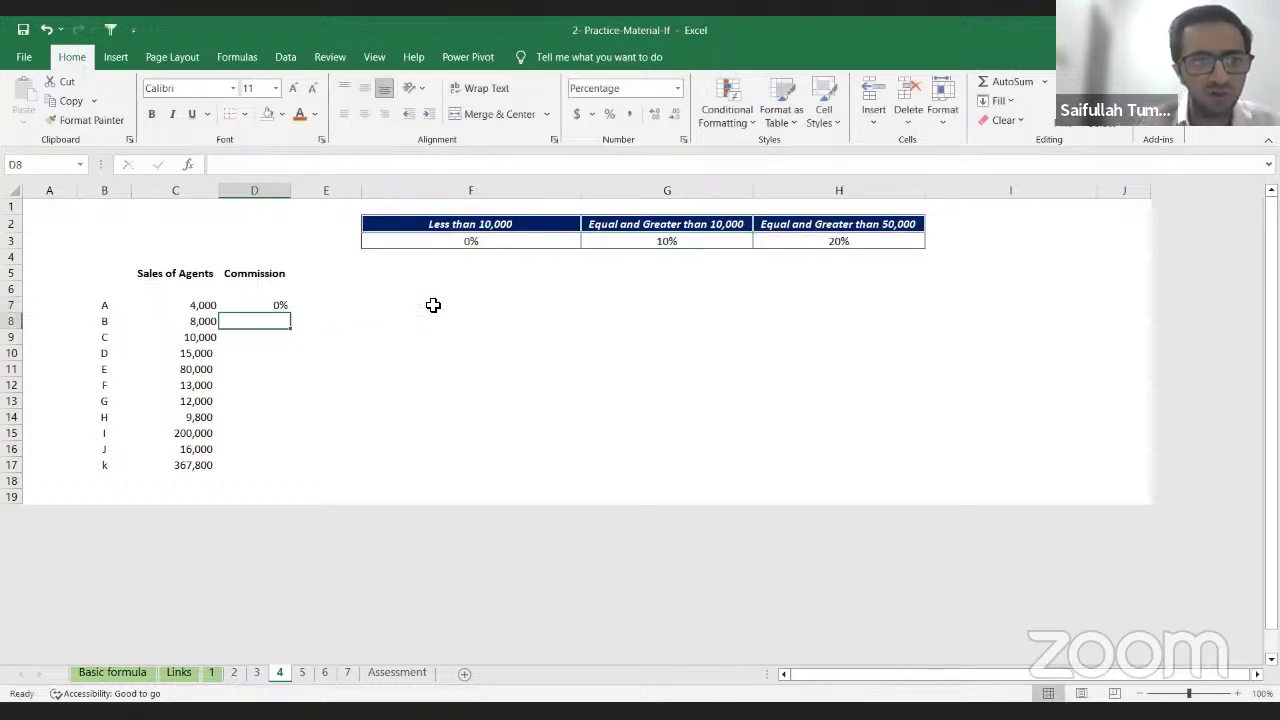
Step: Correct D7's commission formula and re-enter it
click(266, 304)
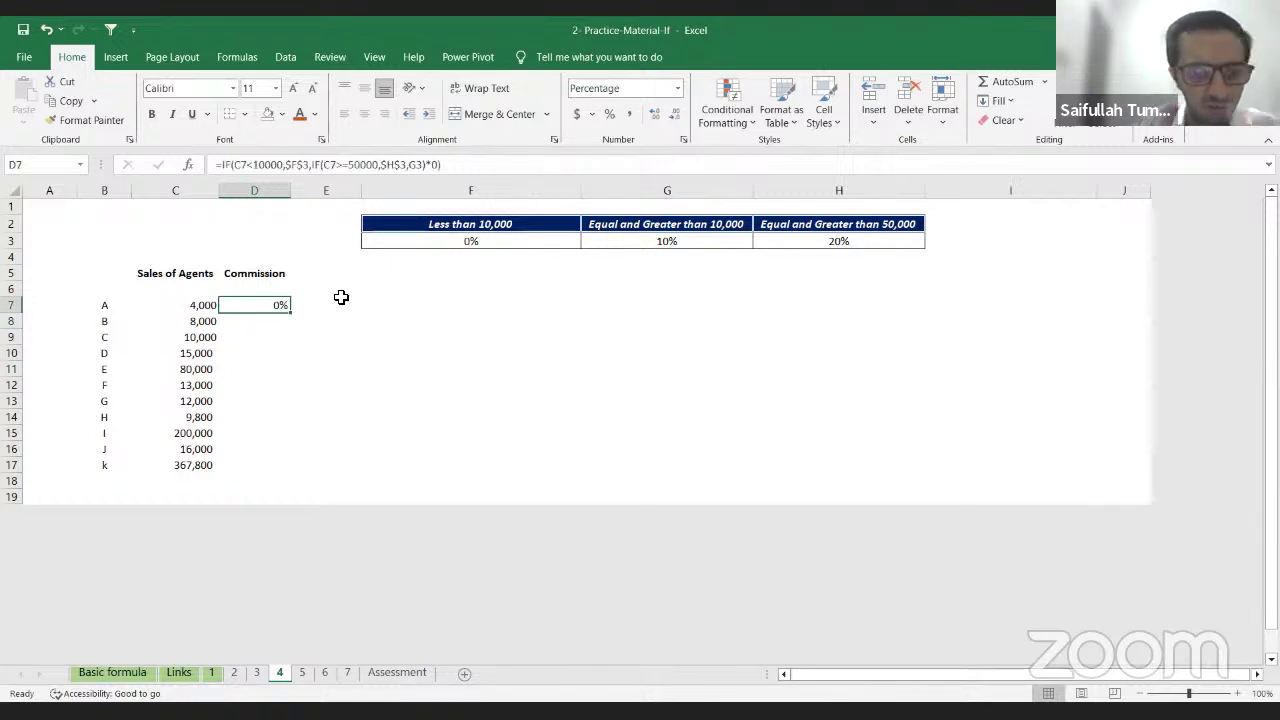
key(F2)
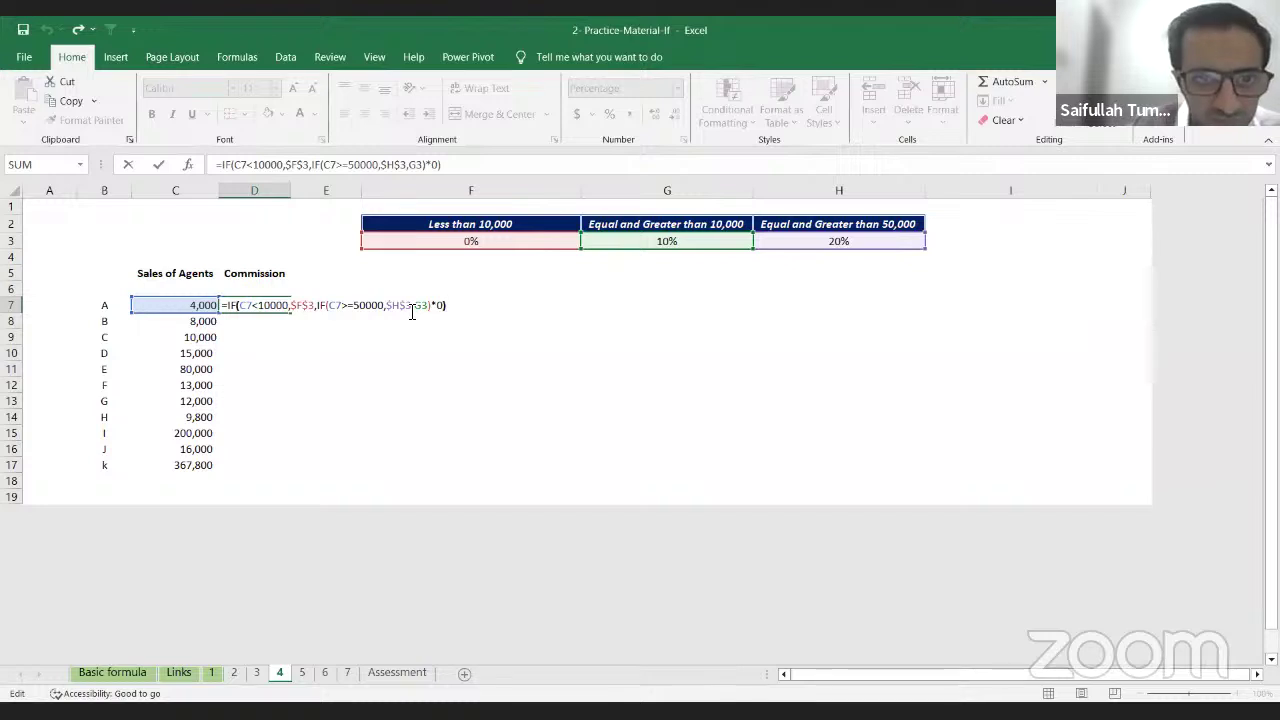
key(BackSpace)
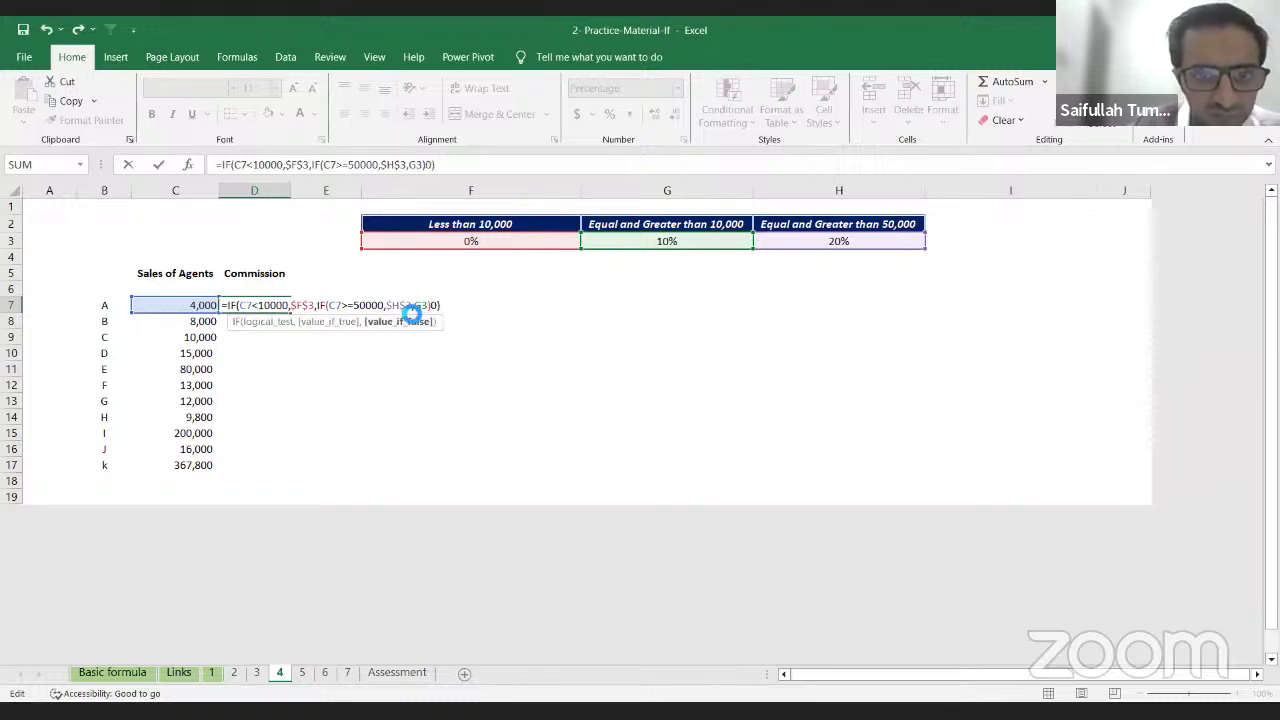
text(*)
key(Return)
Step: Fill D7's formula down the Commission column with Ctrl+D, then undo the fill
key(Up)
key(shift+Down)
key(shift+Down)
key(shift+Down)
key(shift+Down)
key(shift+Down)
key(shift+Down)
key(shift+Down)
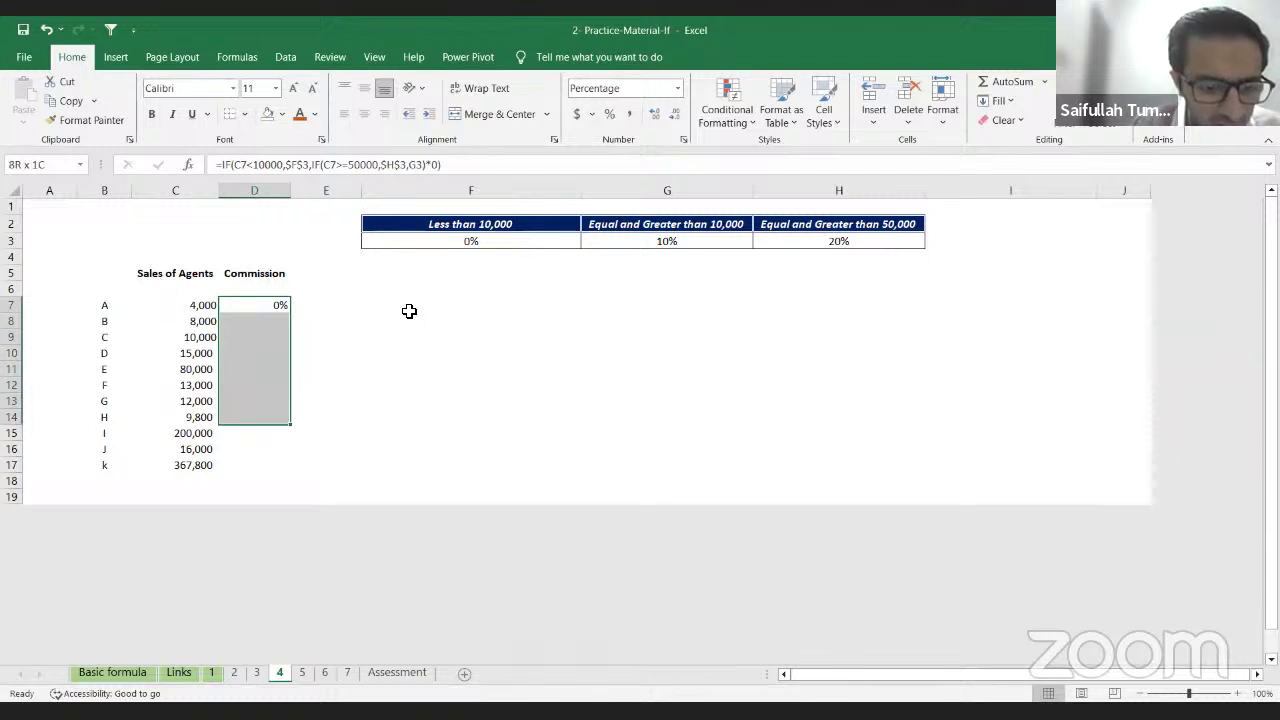
key(ctrl+d)
key(Down)
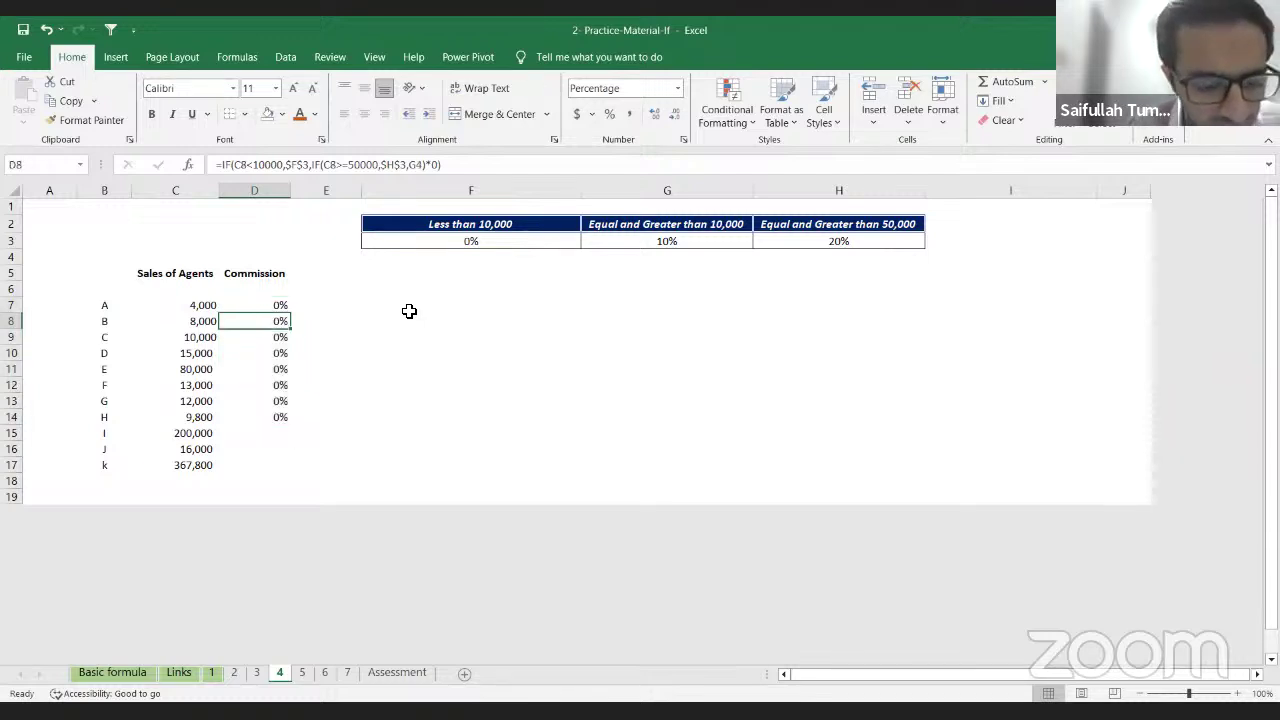
key(ctrl+z)
key(ctrl+z)
key(ctrl+z)
key(ctrl+z)
key(ctrl+z)
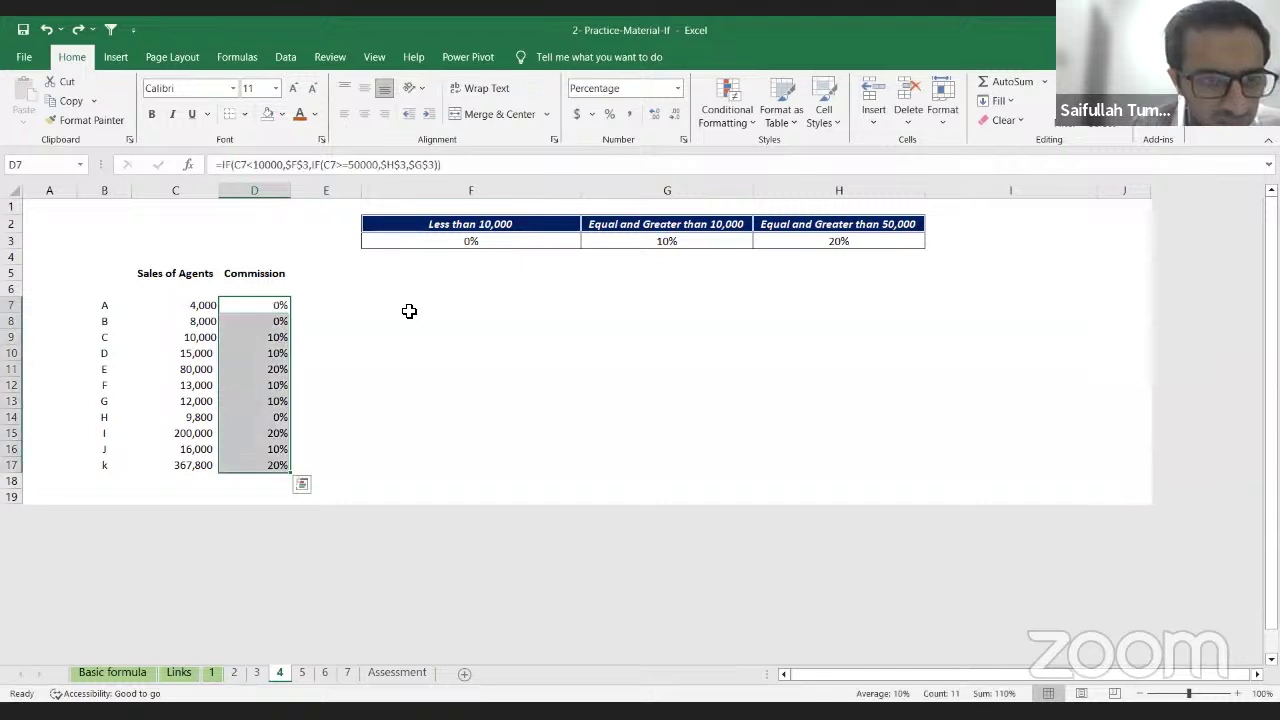
Step: Check the agents' commission results and inspect agent B's formula in D8
key(Down)
key(Down)
key(Down)
key(Up)
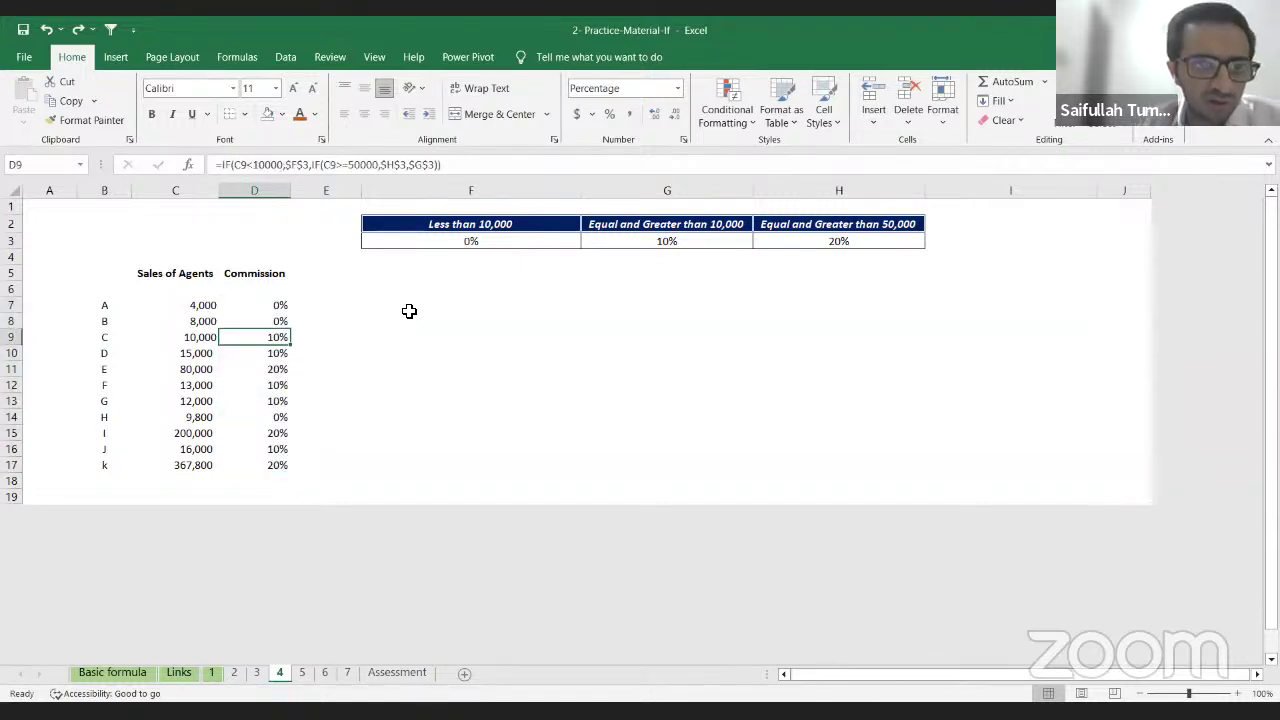
key(Up)
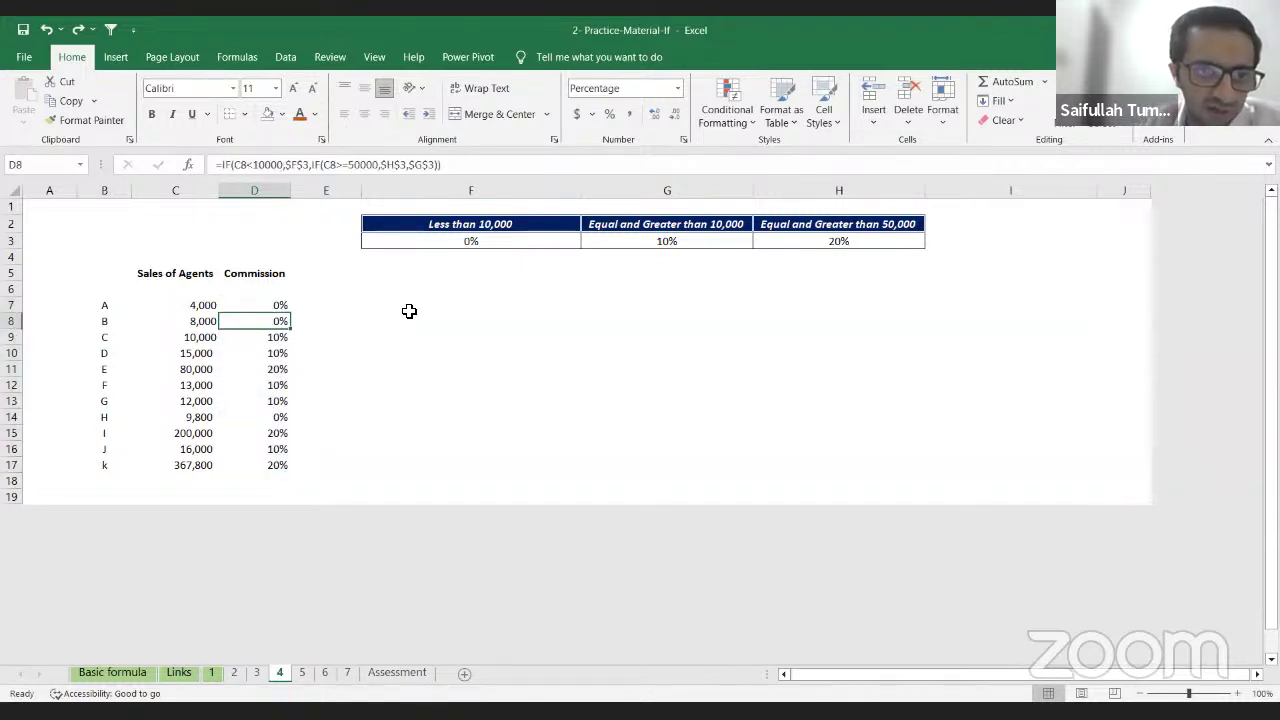
key(F2)
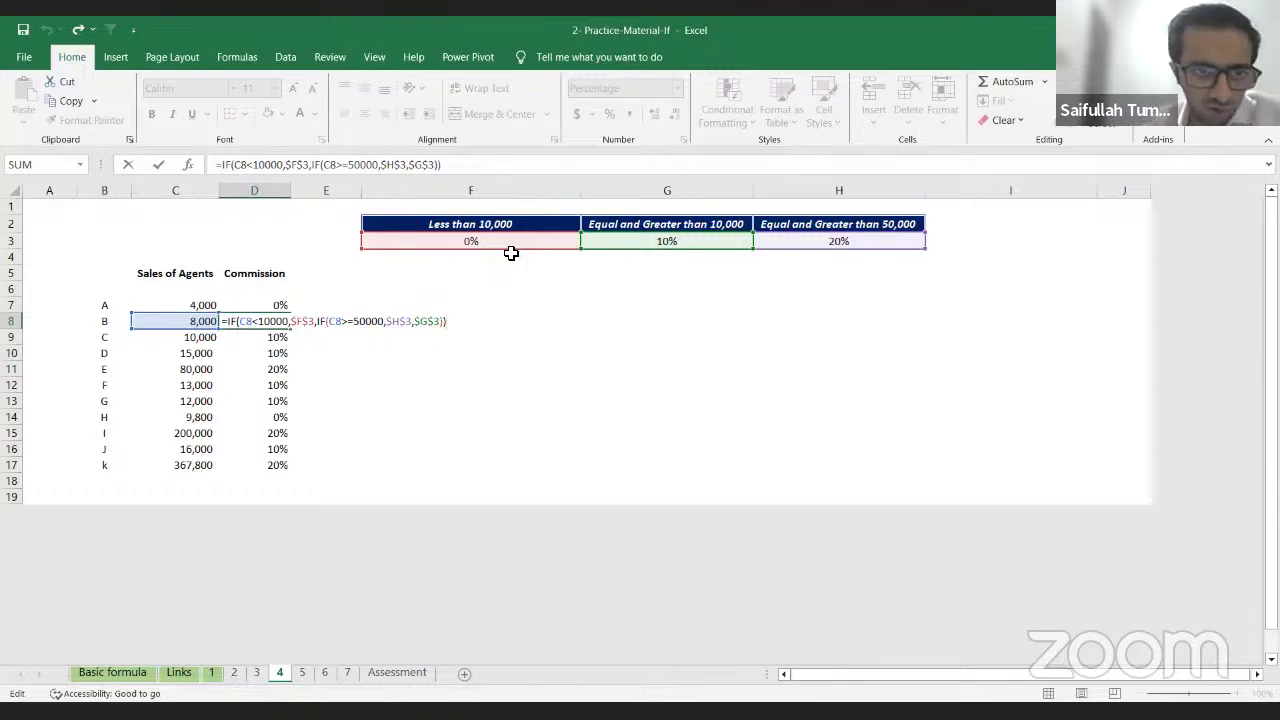
key(Return)
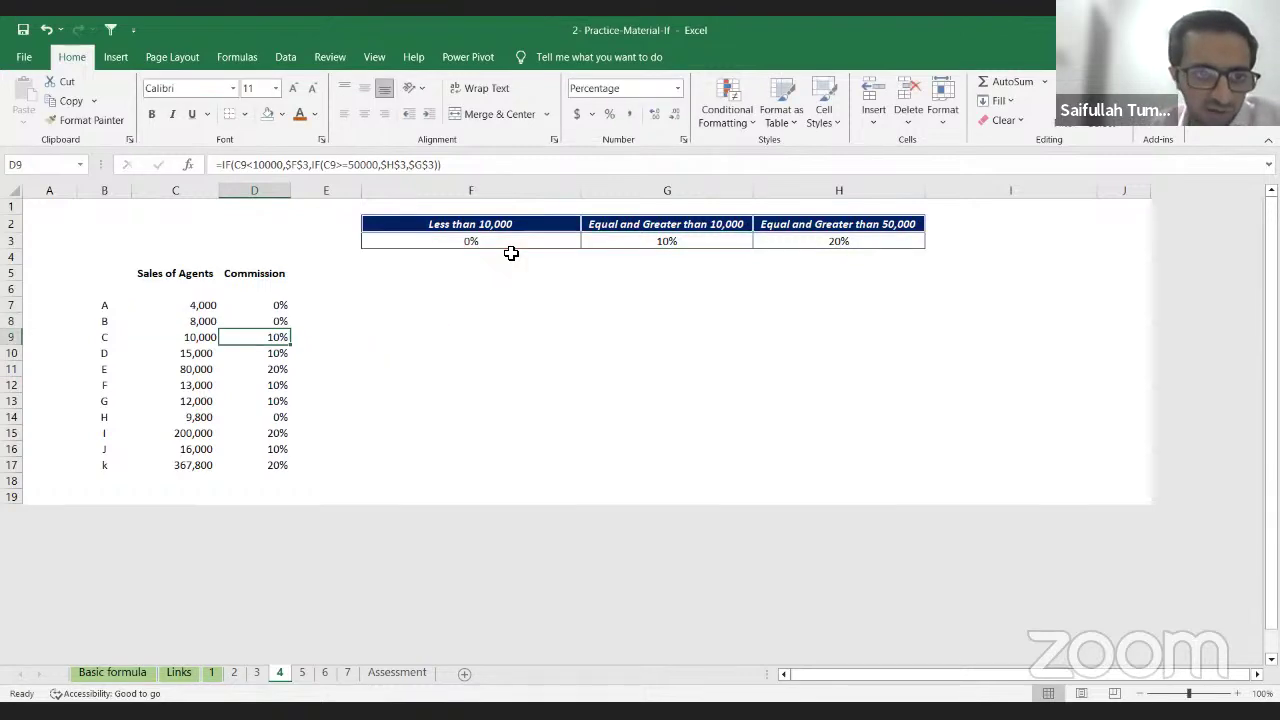
Step: Compare agent B's sales with the 10% and 20% tiers and 50,000 heading, ending at D7
key(Up)
key(Left)
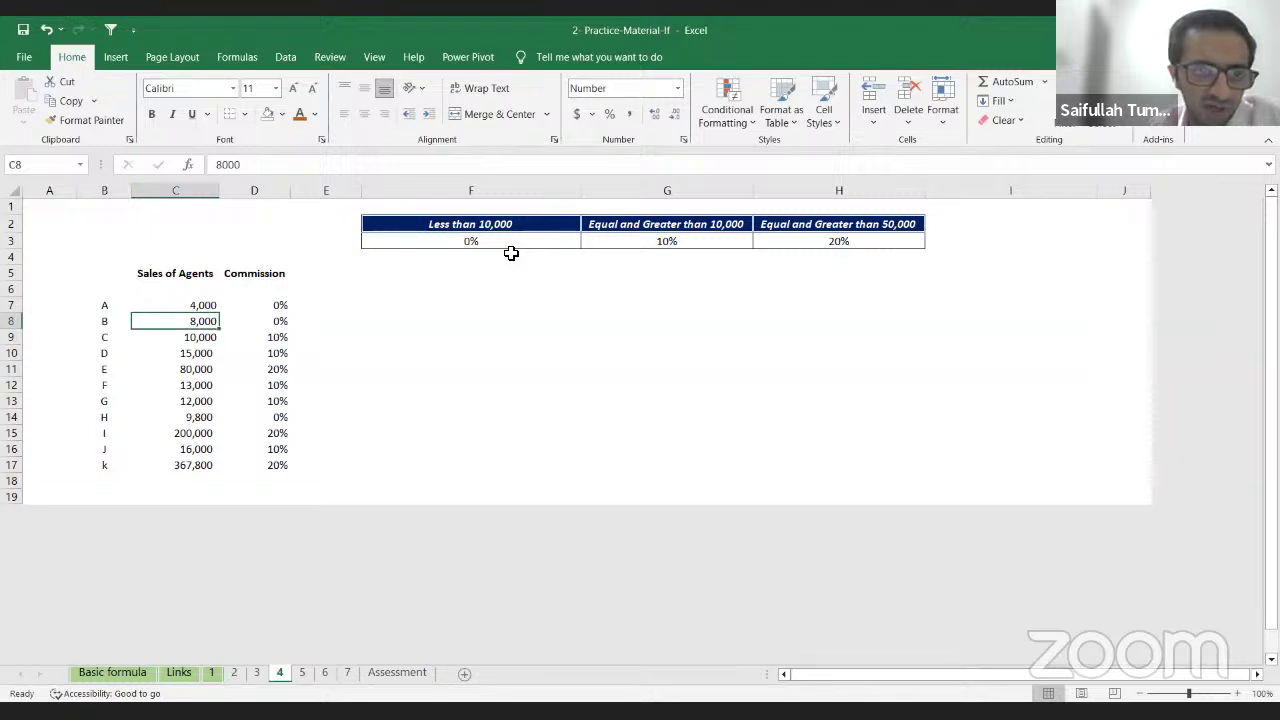
key(Up)
key(Right)
key(Down)
key(Left)
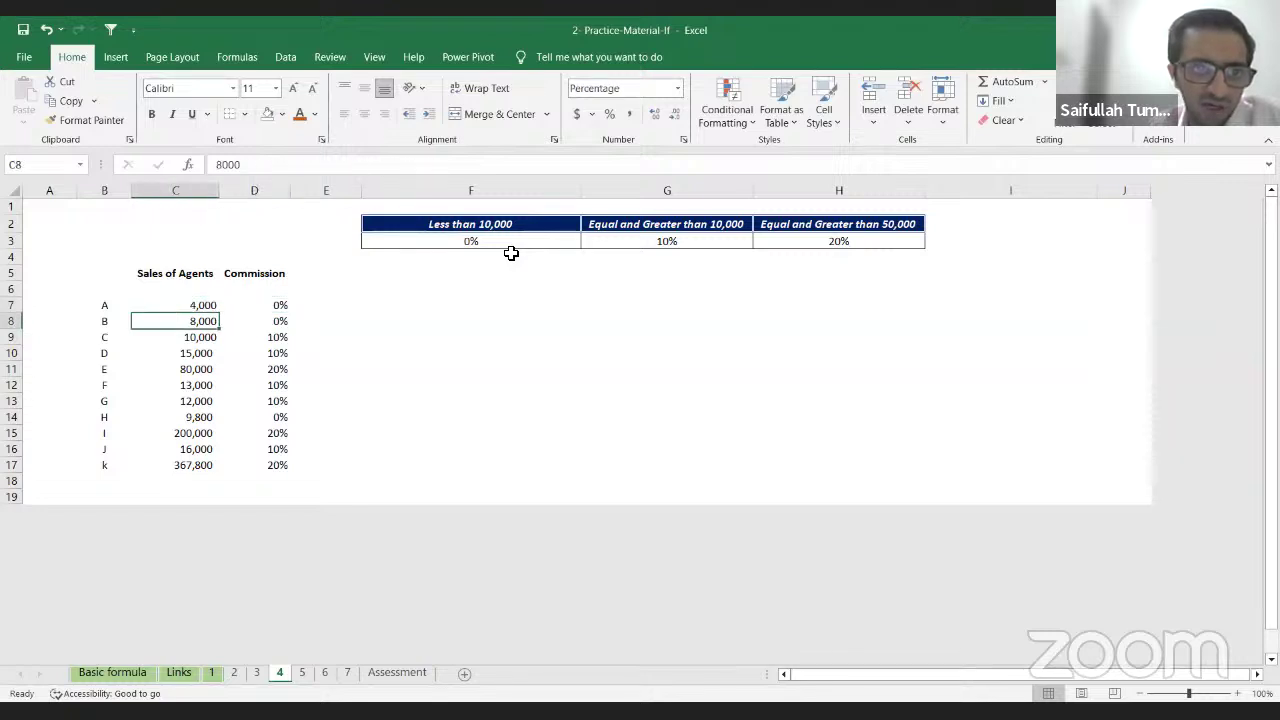
key(Up)
key(Right)
key(Right)
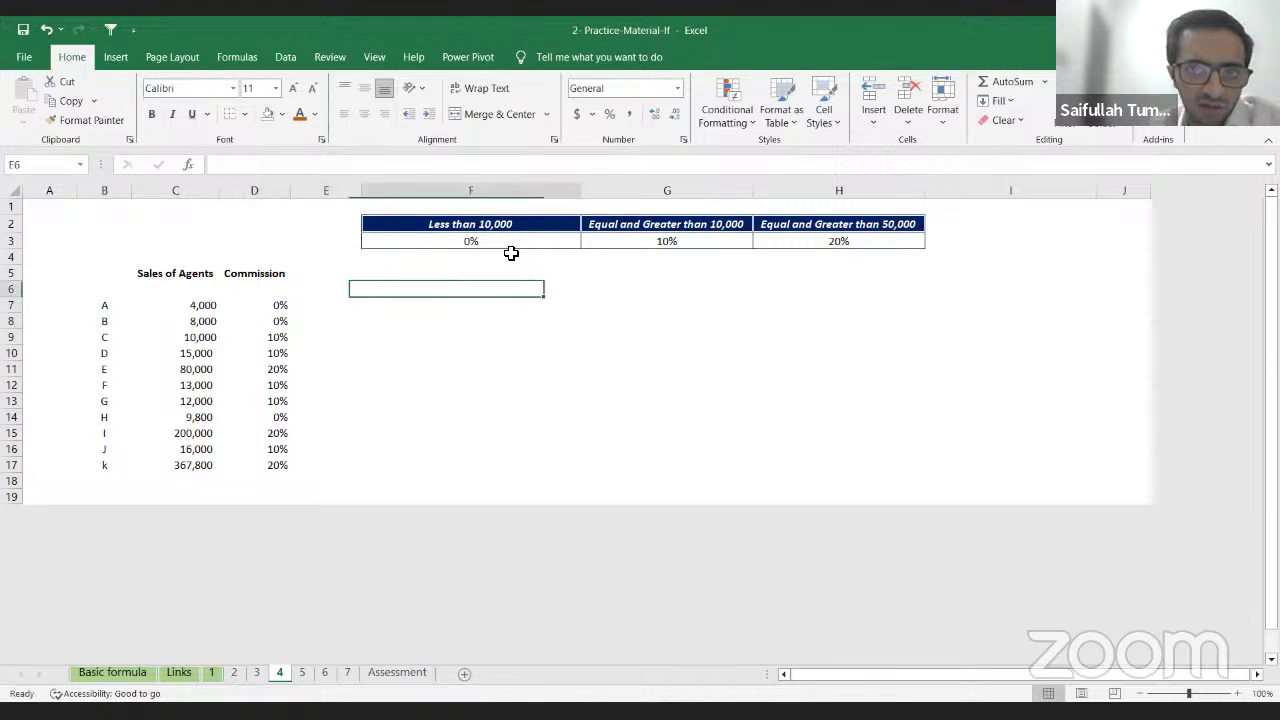
key(Right)
key(Up)
key(Up)
key(Up)
key(Right)
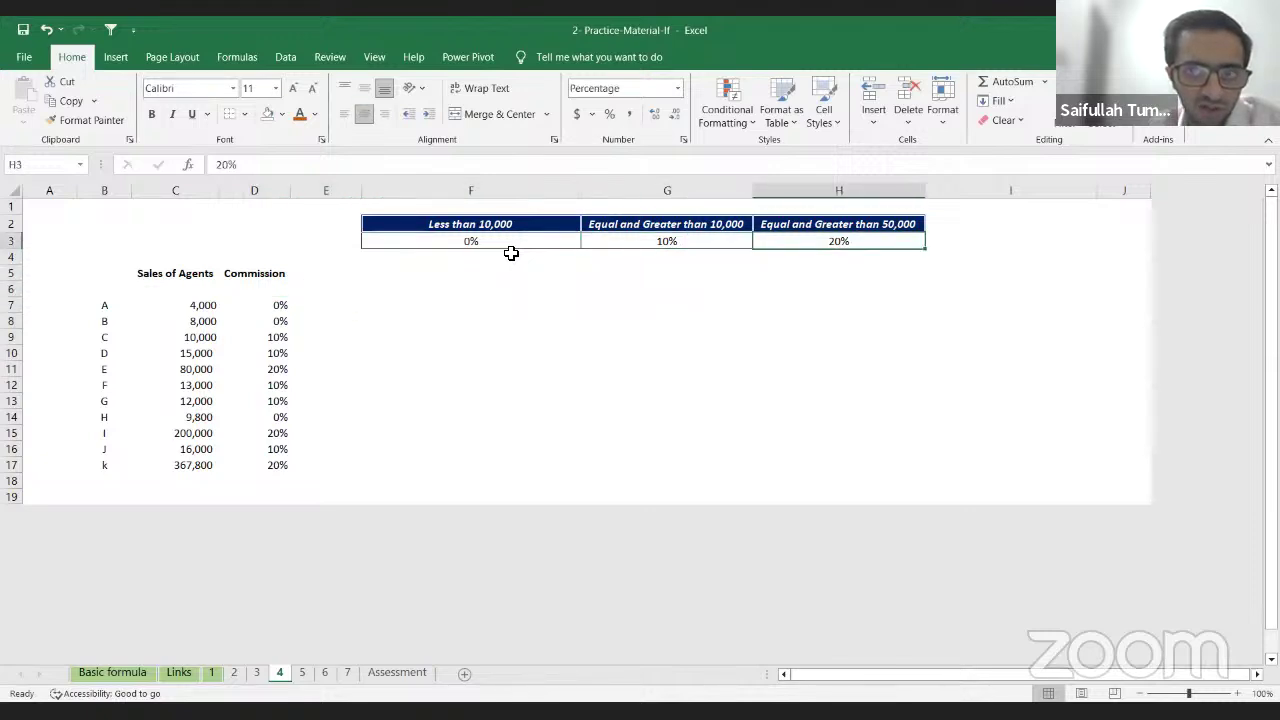
key(Up)
key(Down)
key(Left)
key(Left)
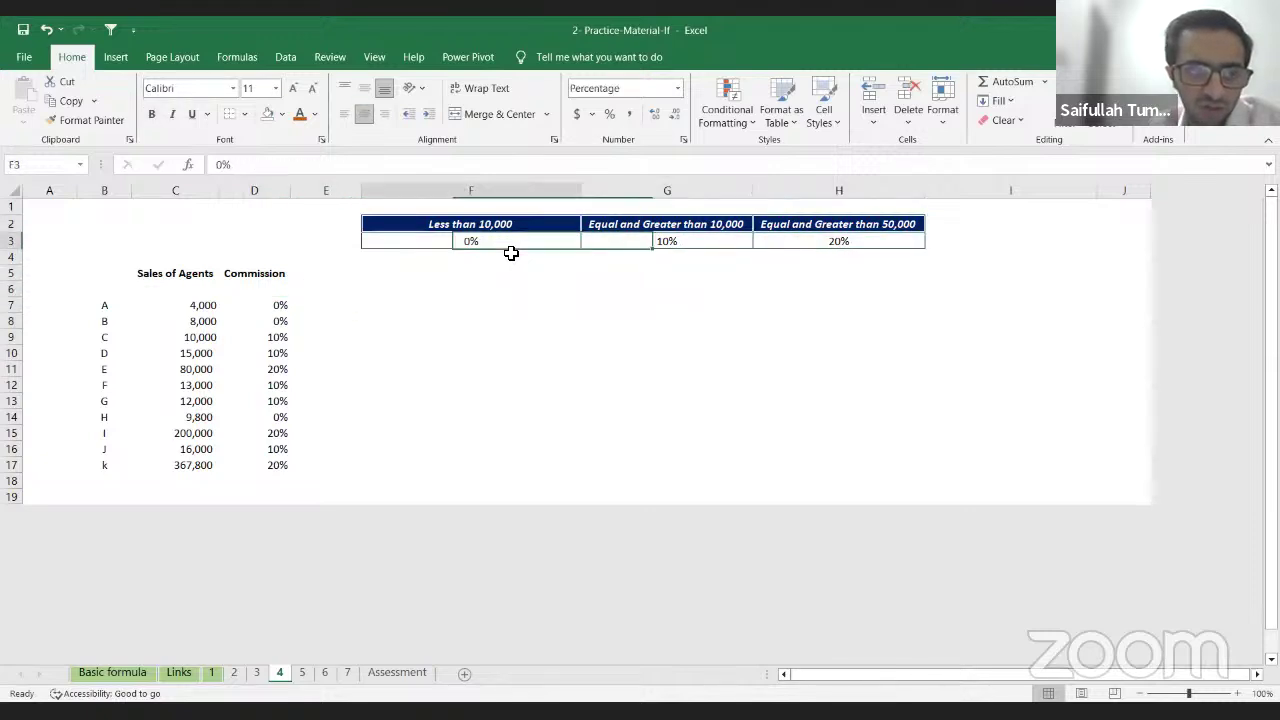
key(Left)
key(Left)
key(Down)
key(Down)
key(Down)
key(Down)
key(Down)
key(Down)
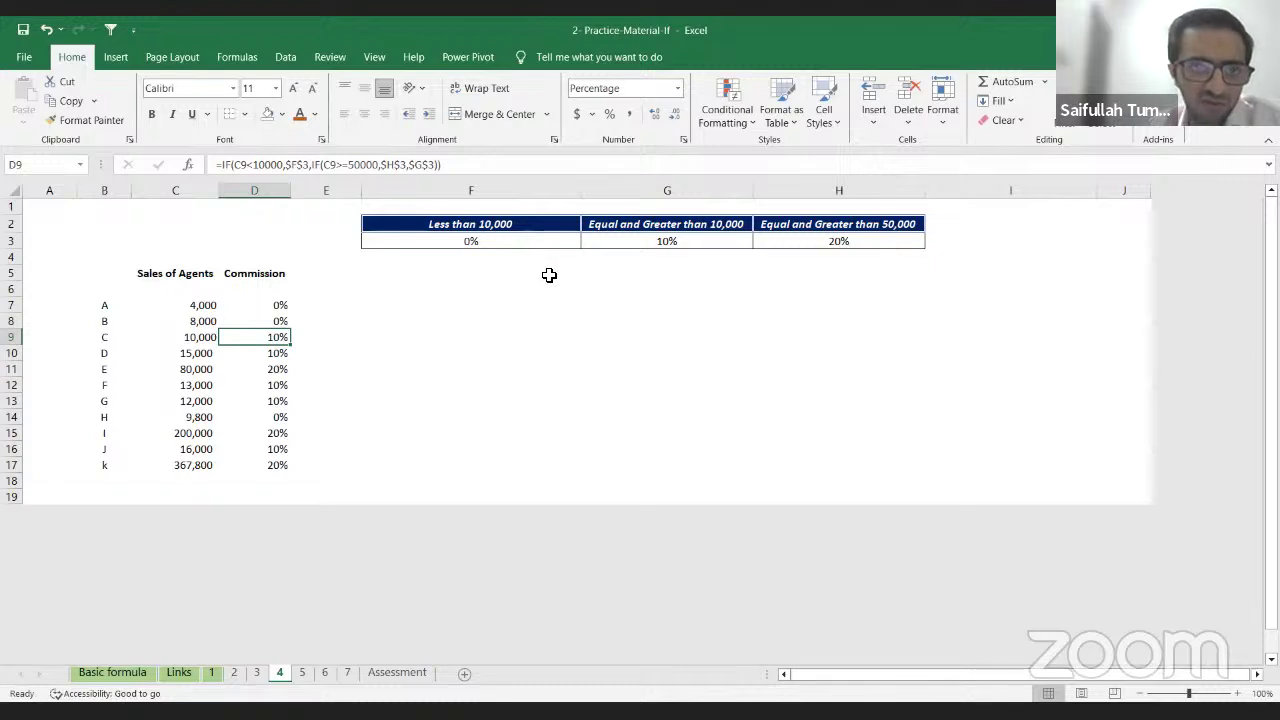
Step: Go to sheet 6 and select the Total Allowance cells H8:H11
click(303, 673)
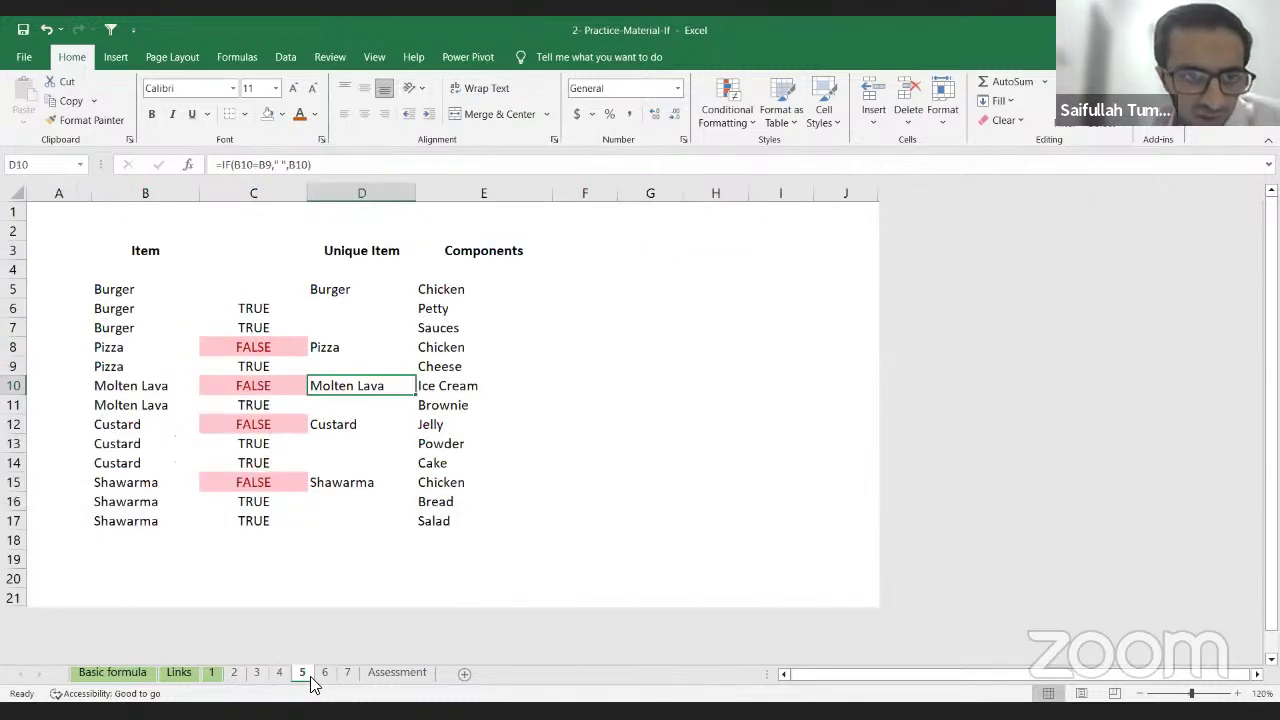
click(325, 673)
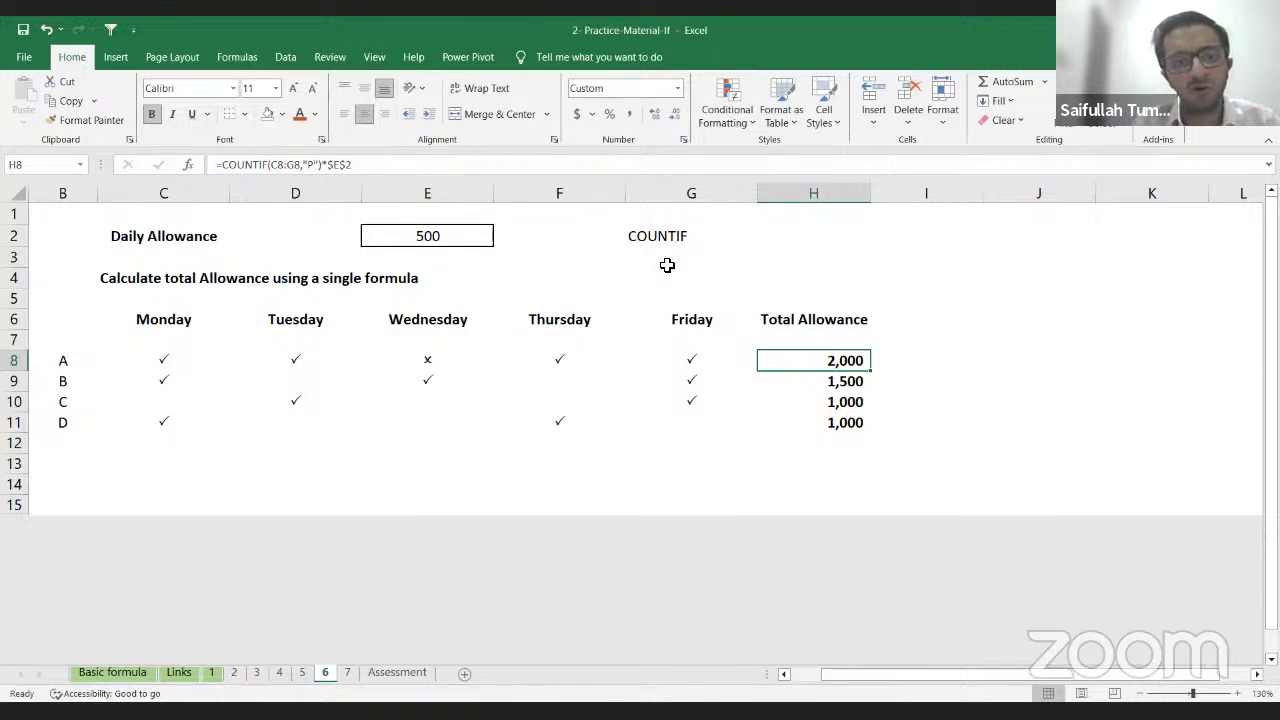
click(667, 265)
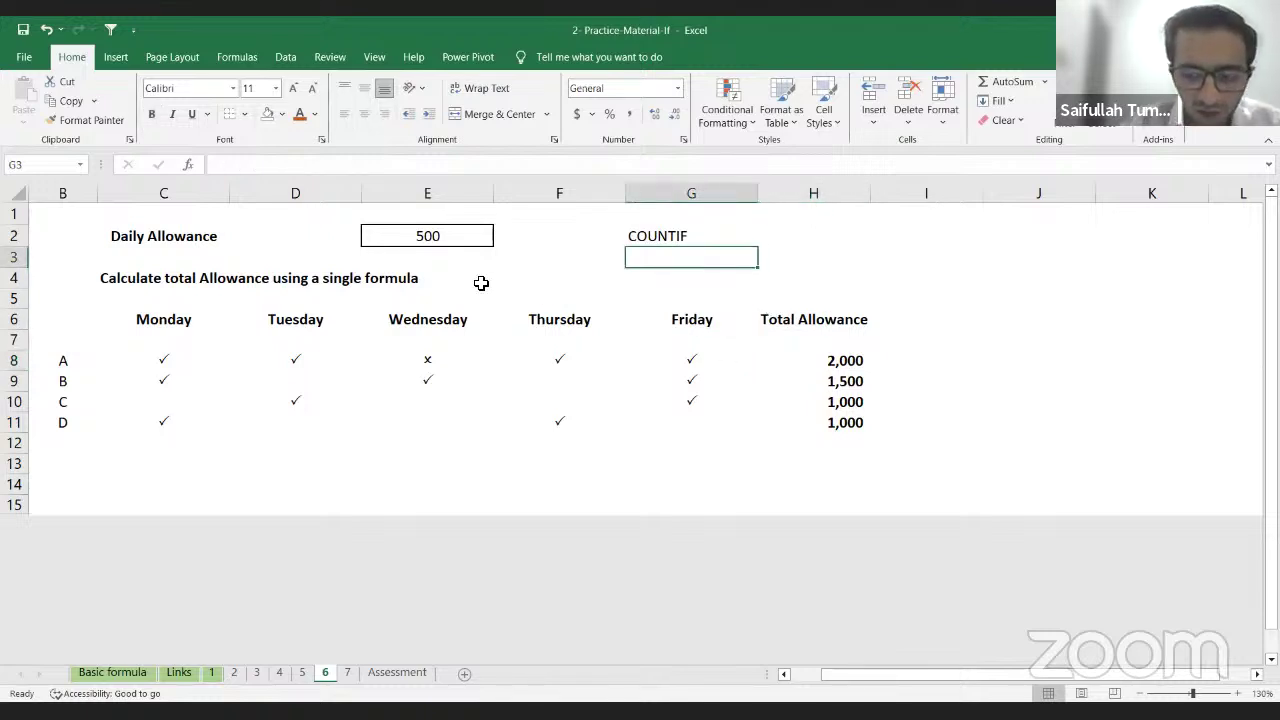
key(Down)
key(Down)
key(Down)
key(Down)
key(Right)
key(Down)
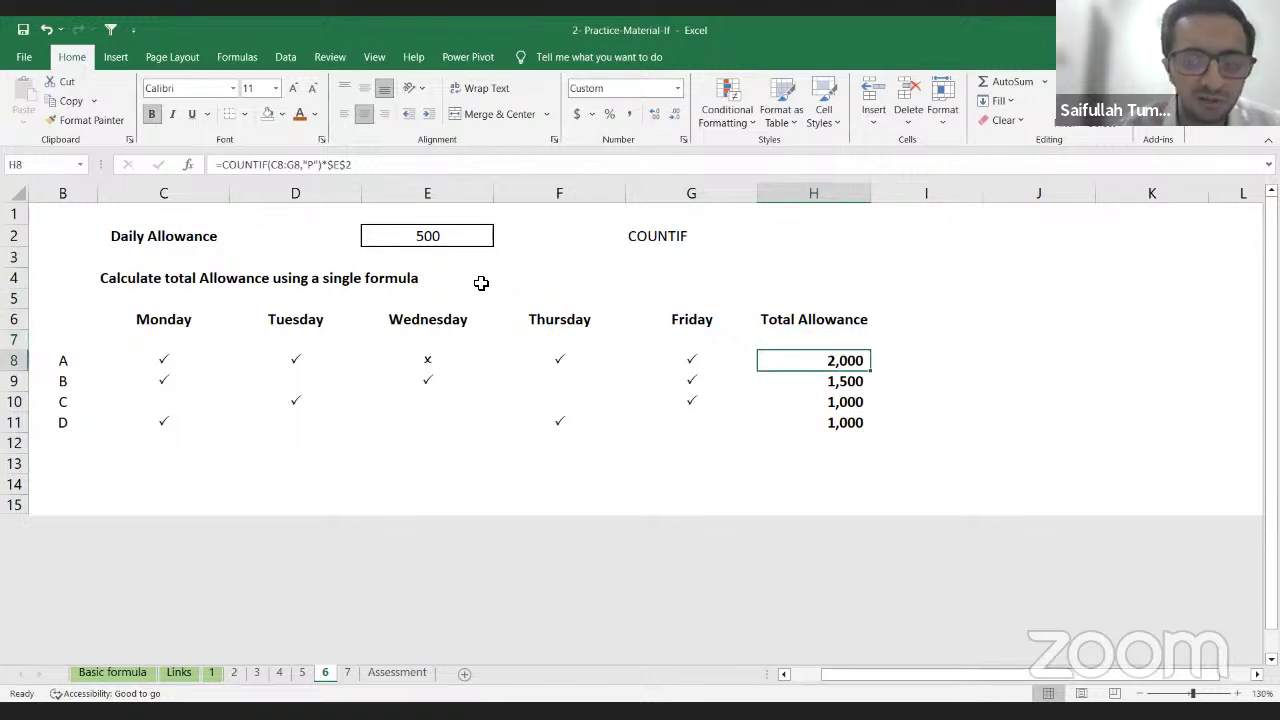
key(Left)
key(Left)
key(Right)
key(Right)
key(shift+Down)
key(shift+Down)
key(shift+Down)
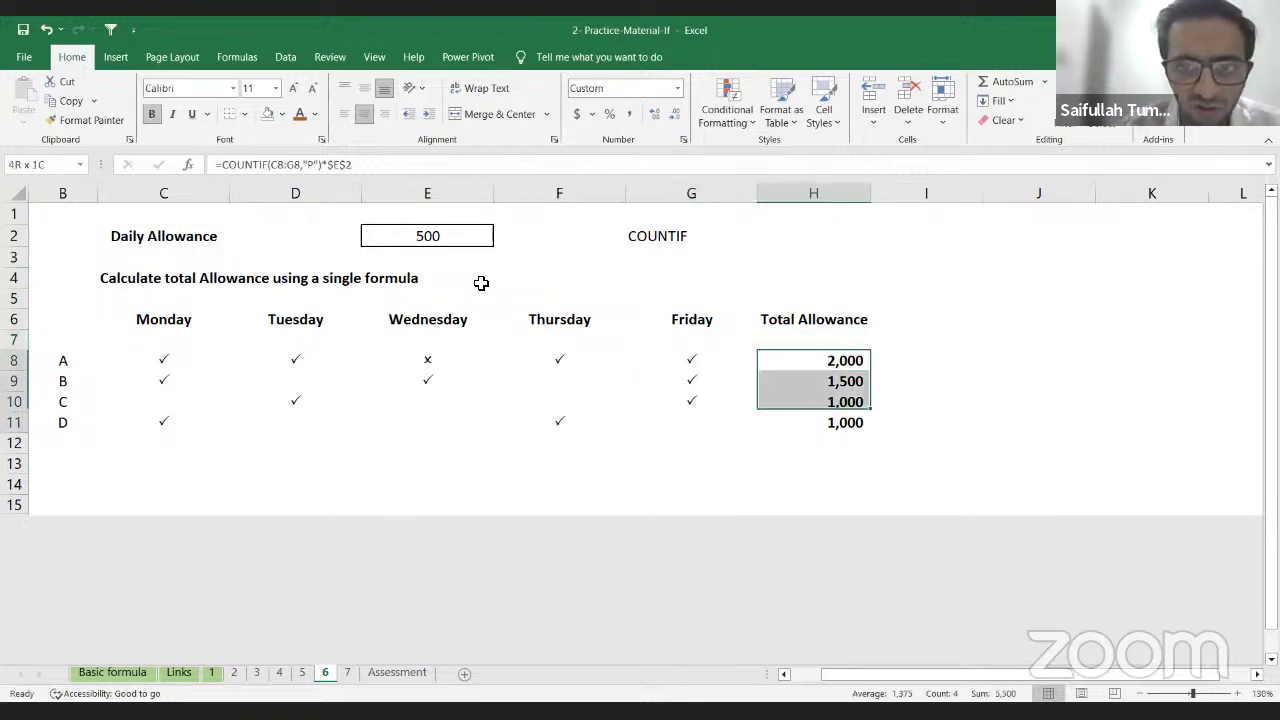
Step: Clear H8:H11, undo to restore the values, then clear them again
key(Delete)
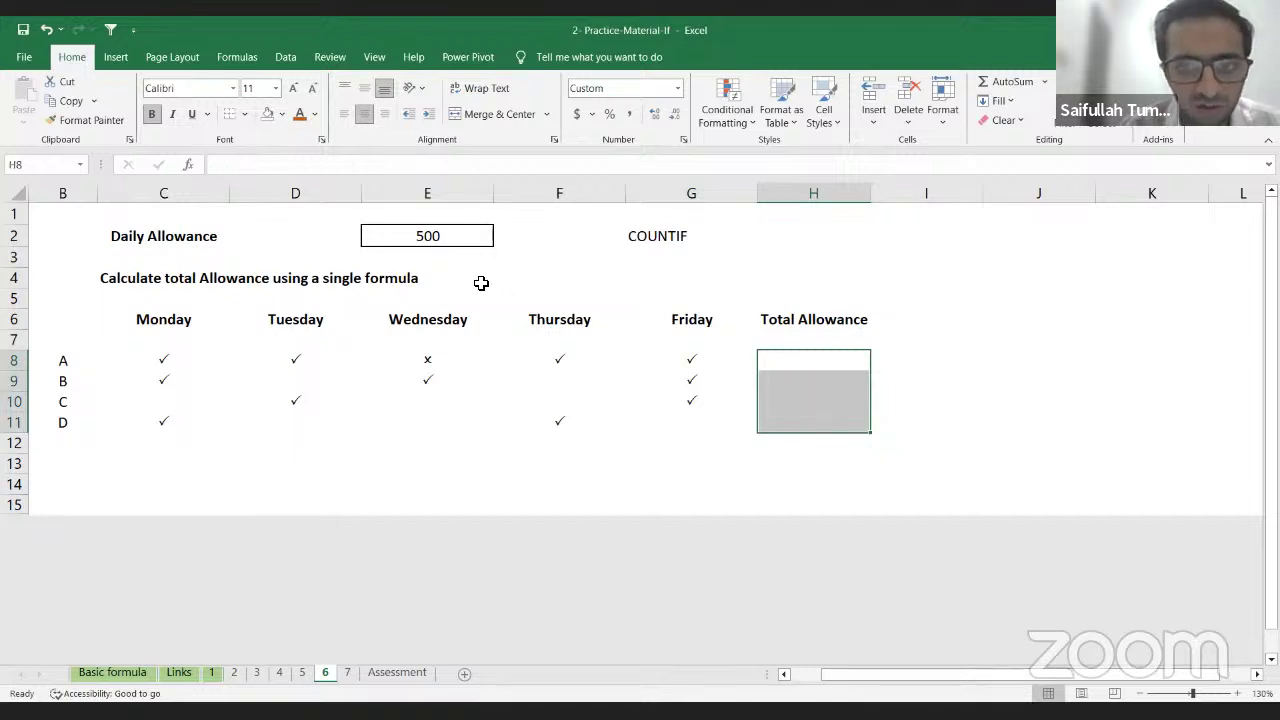
key(ctrl+z)
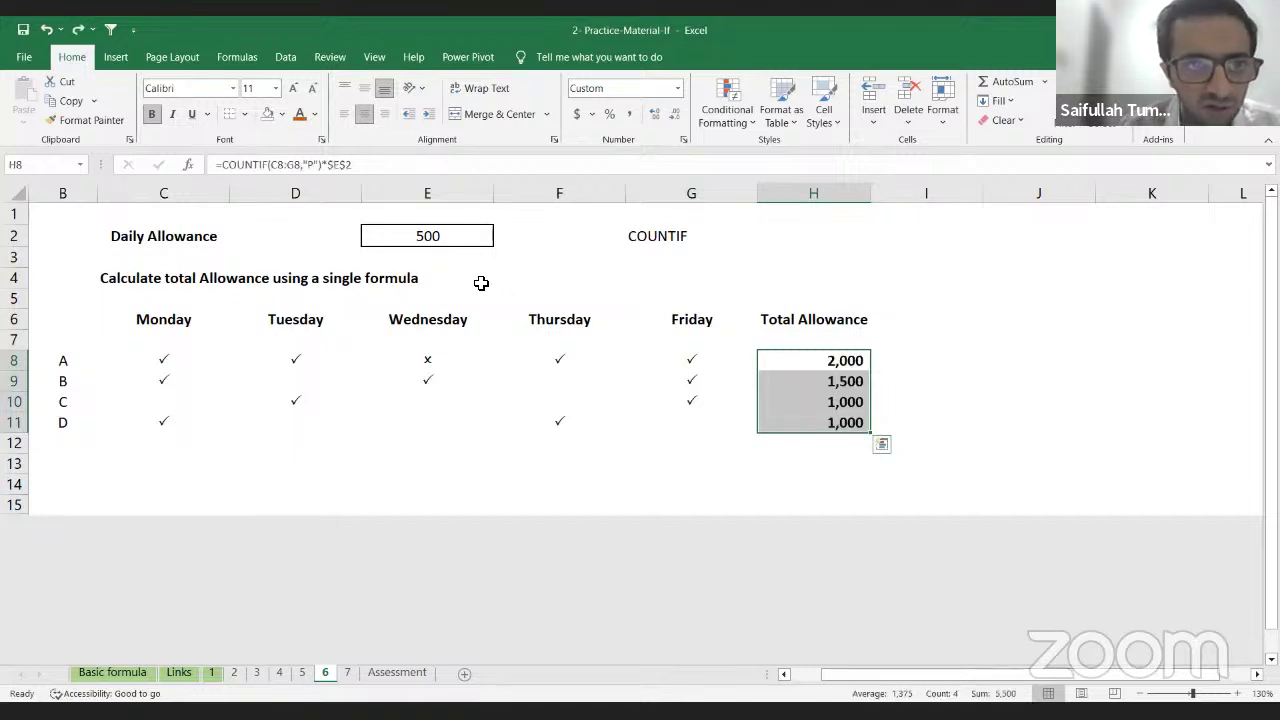
key(Delete)
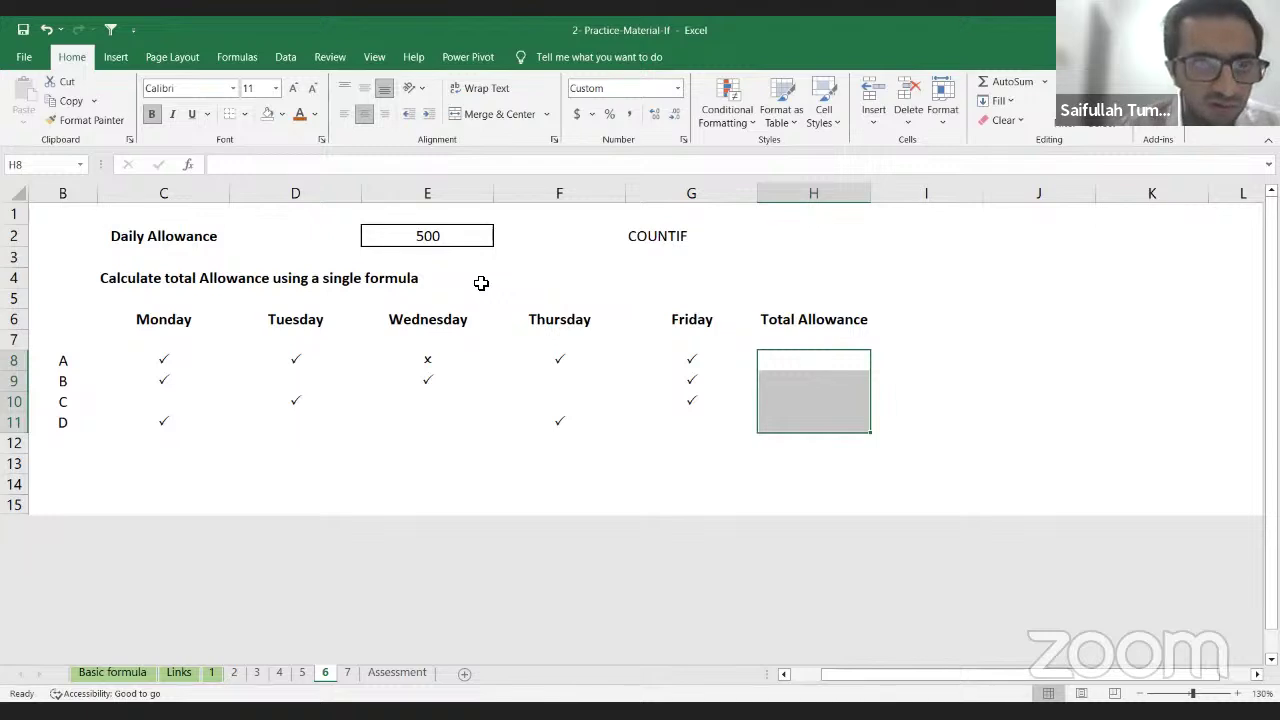
click(805, 361)
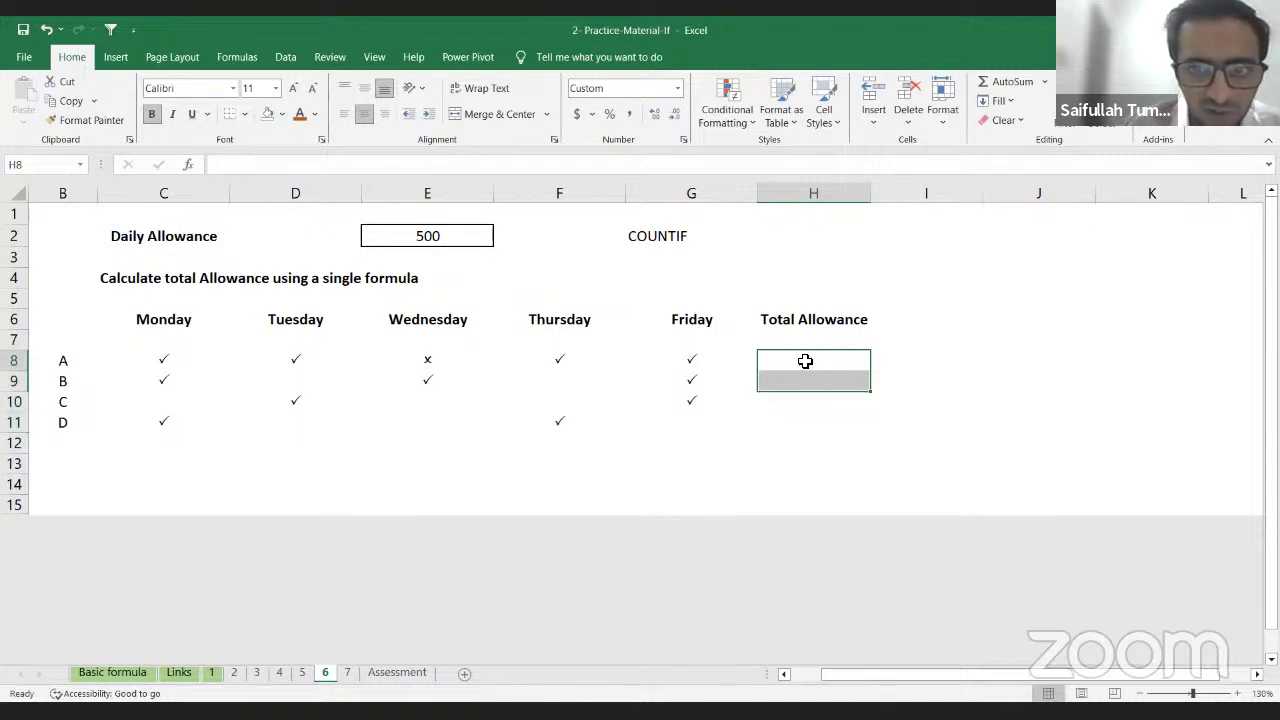
click(161, 355)
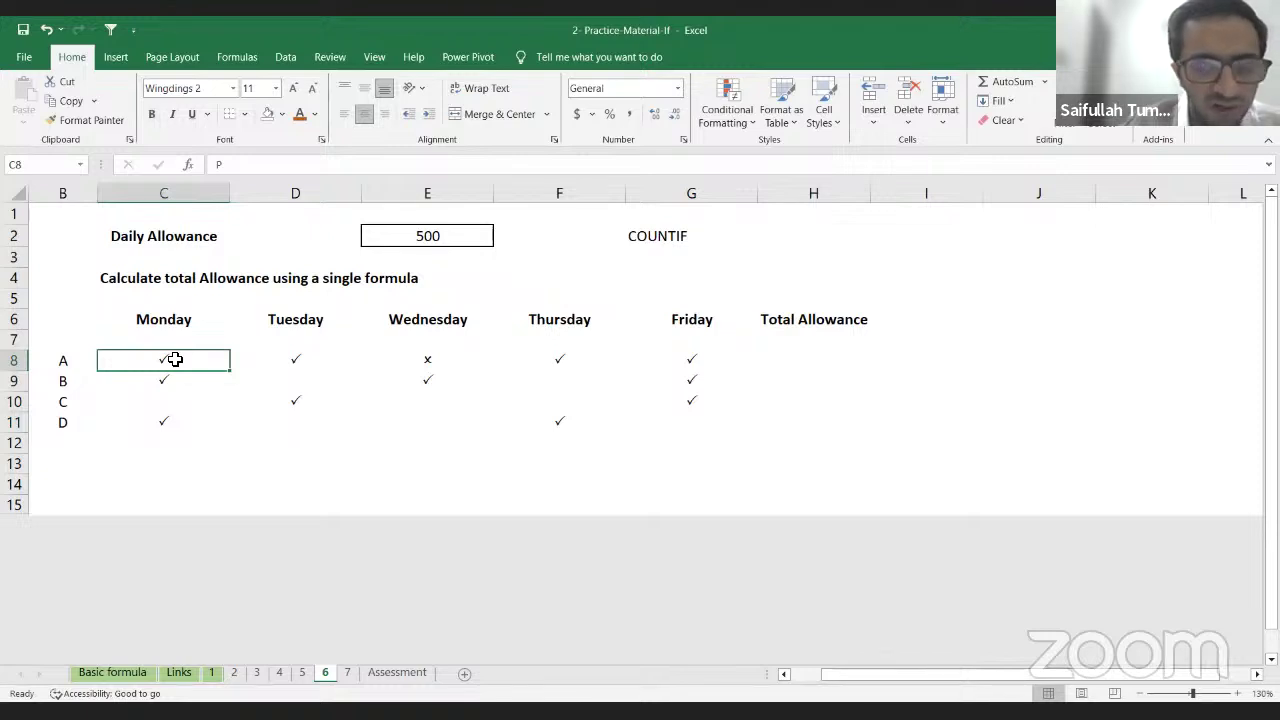
key(Right)
key(Right)
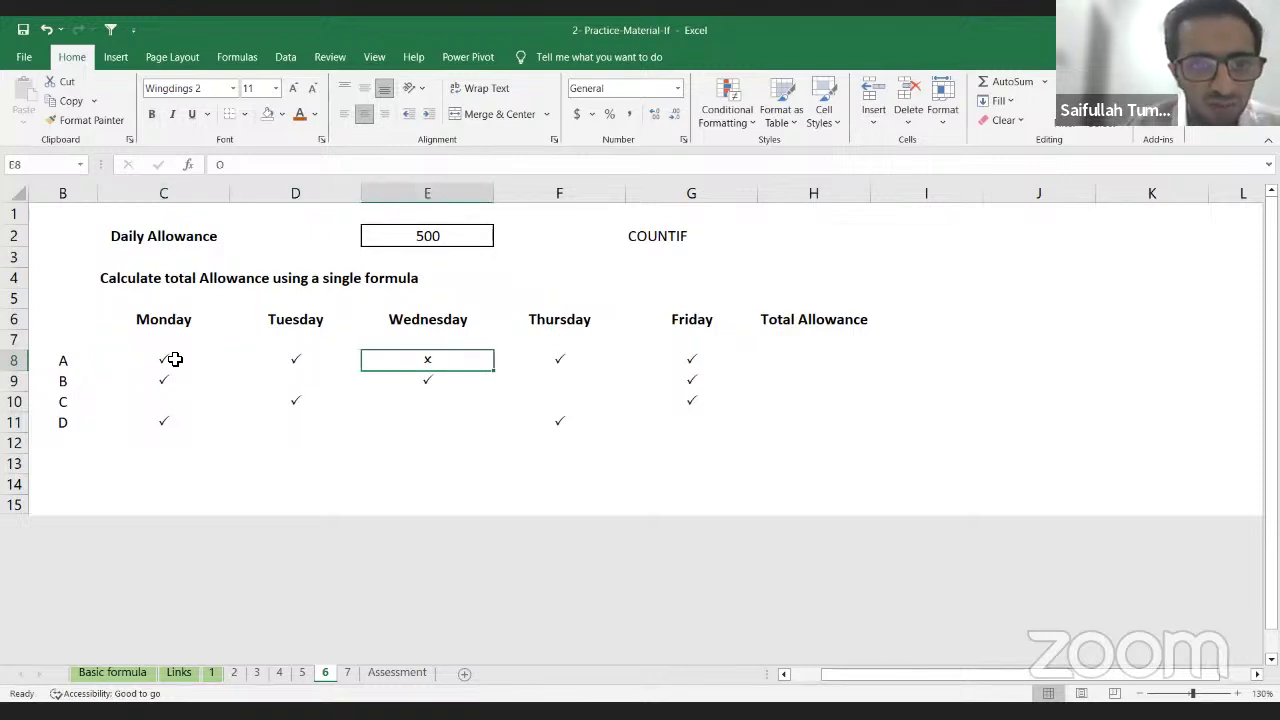
key(Right)
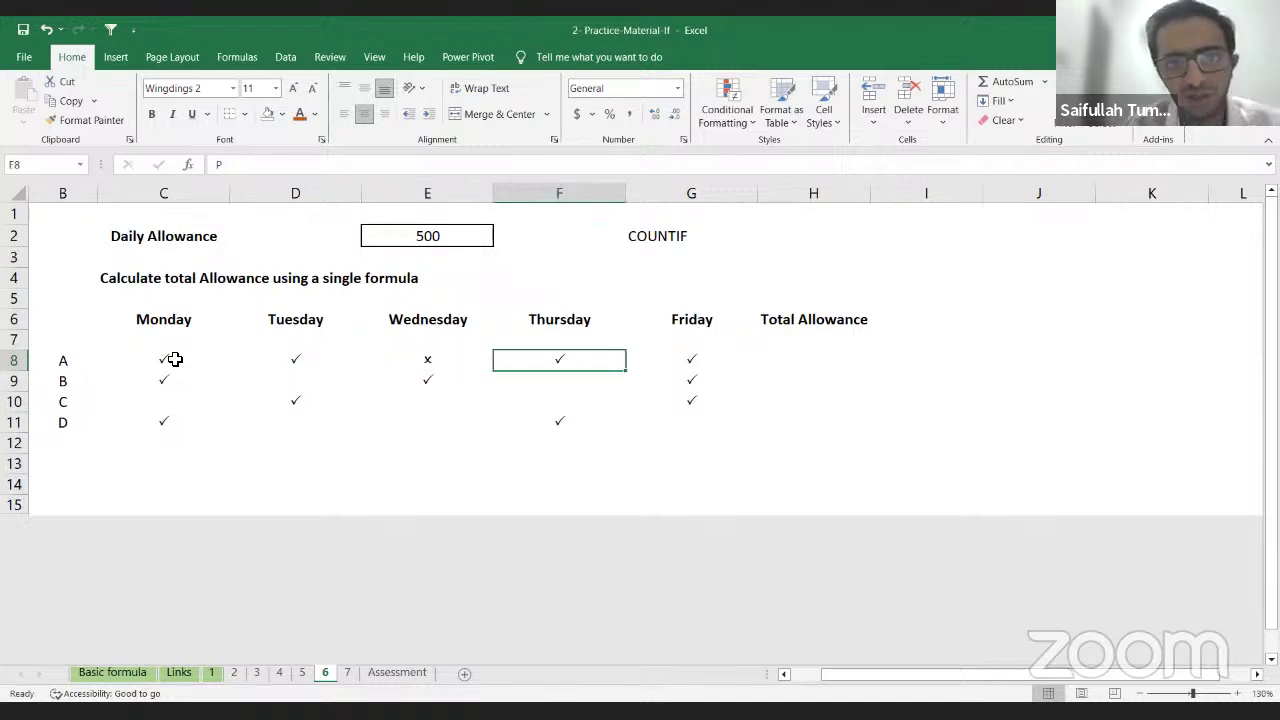
key(Right)
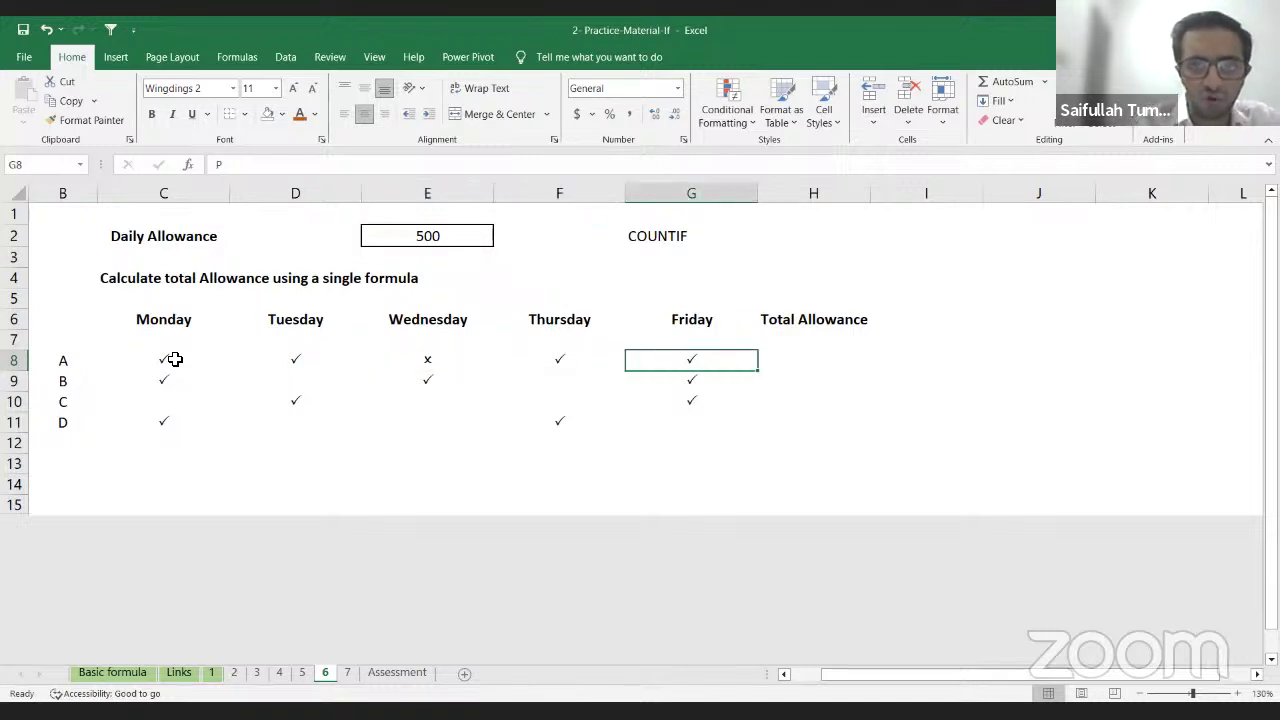
key(Up)
key(Left)
key(Left)
key(Up)
key(Up)
key(Up)
key(Up)
key(Up)
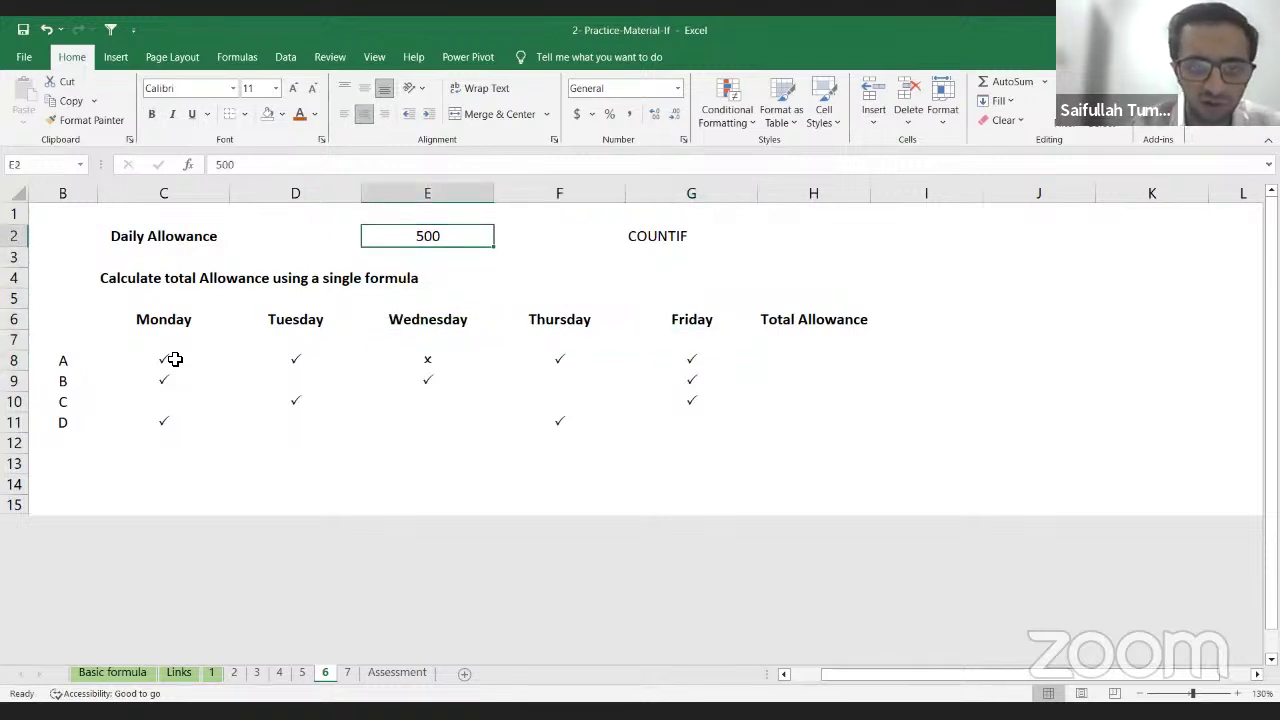
key(Right)
key(Right)
key(Down)
key(Right)
key(Down)
key(Down)
key(Down)
key(Down)
key(Down)
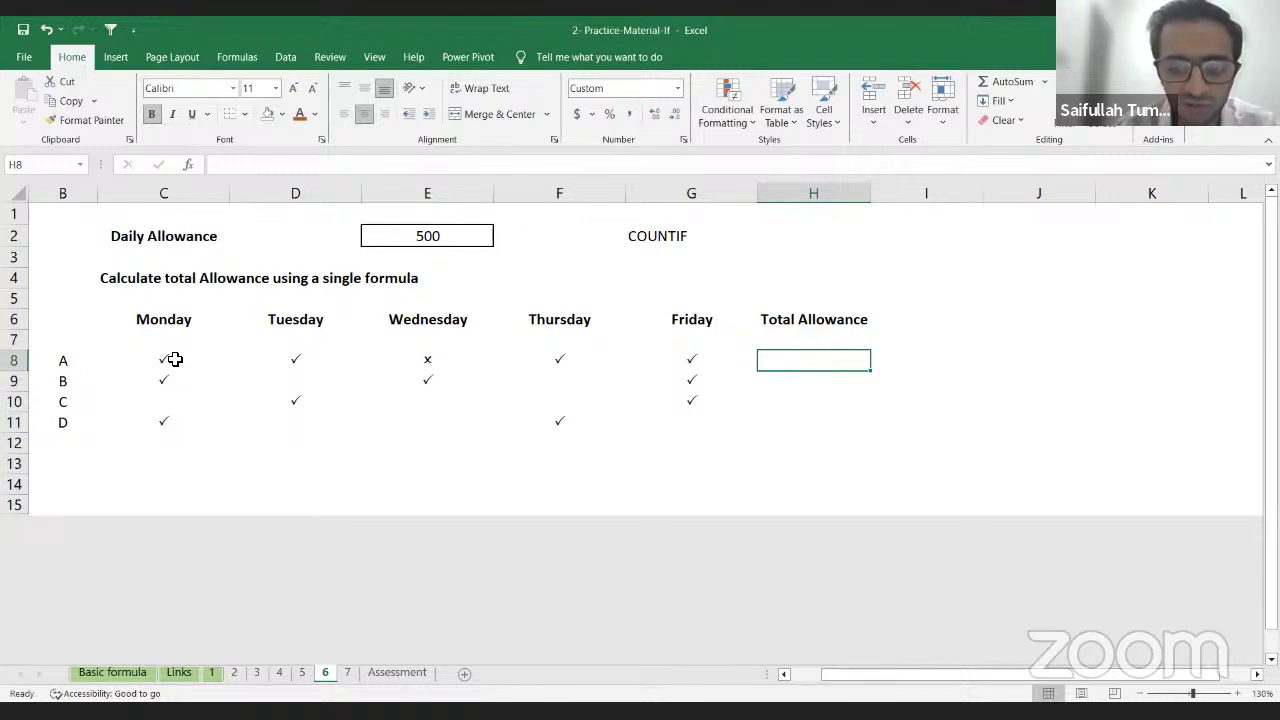
Step: Enter =COUNTIF(C8:G8,"P") in H8 so person A's Total Allowance shows 4
text(=)
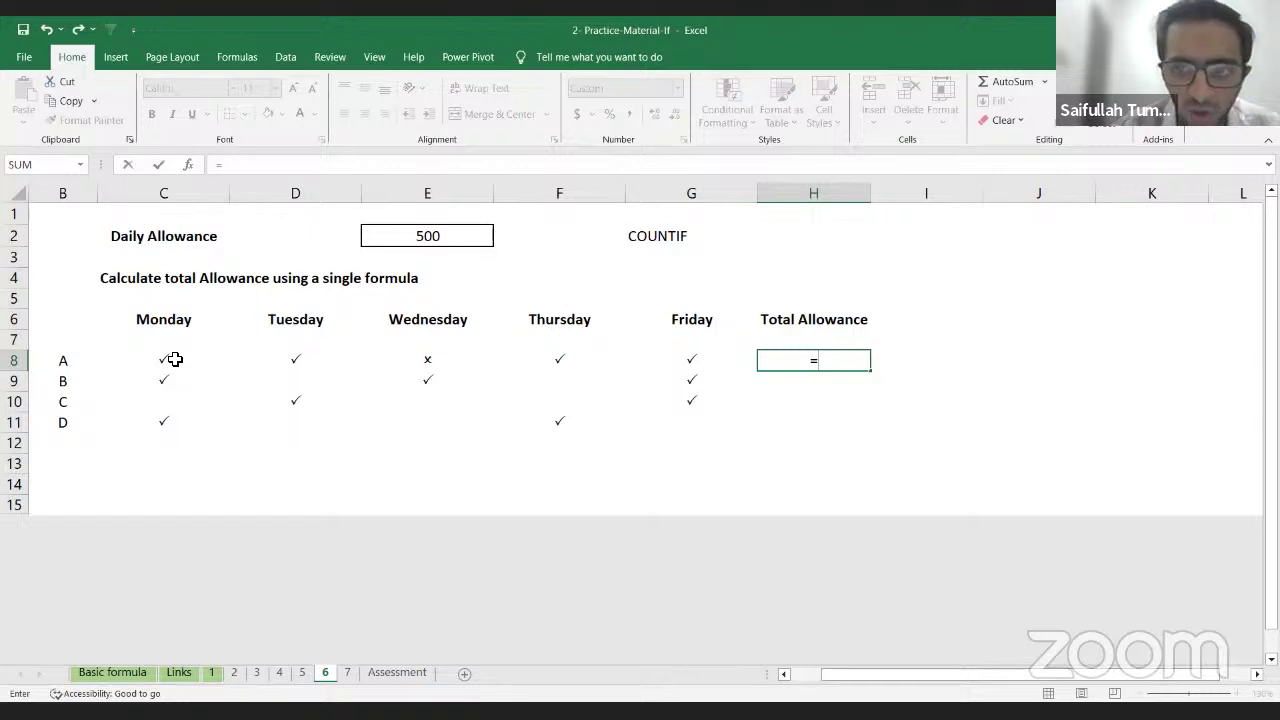
text(cou)
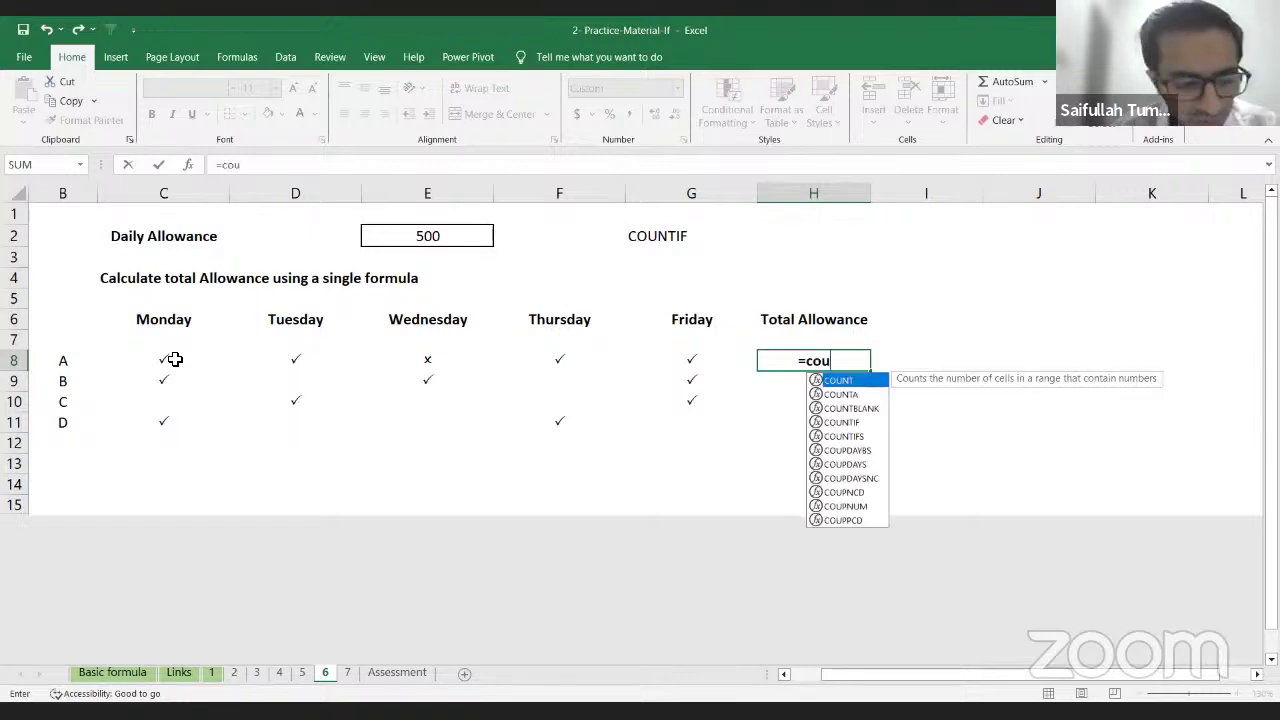
key(Down)
key(Down)
key(Down)
key(Tab)
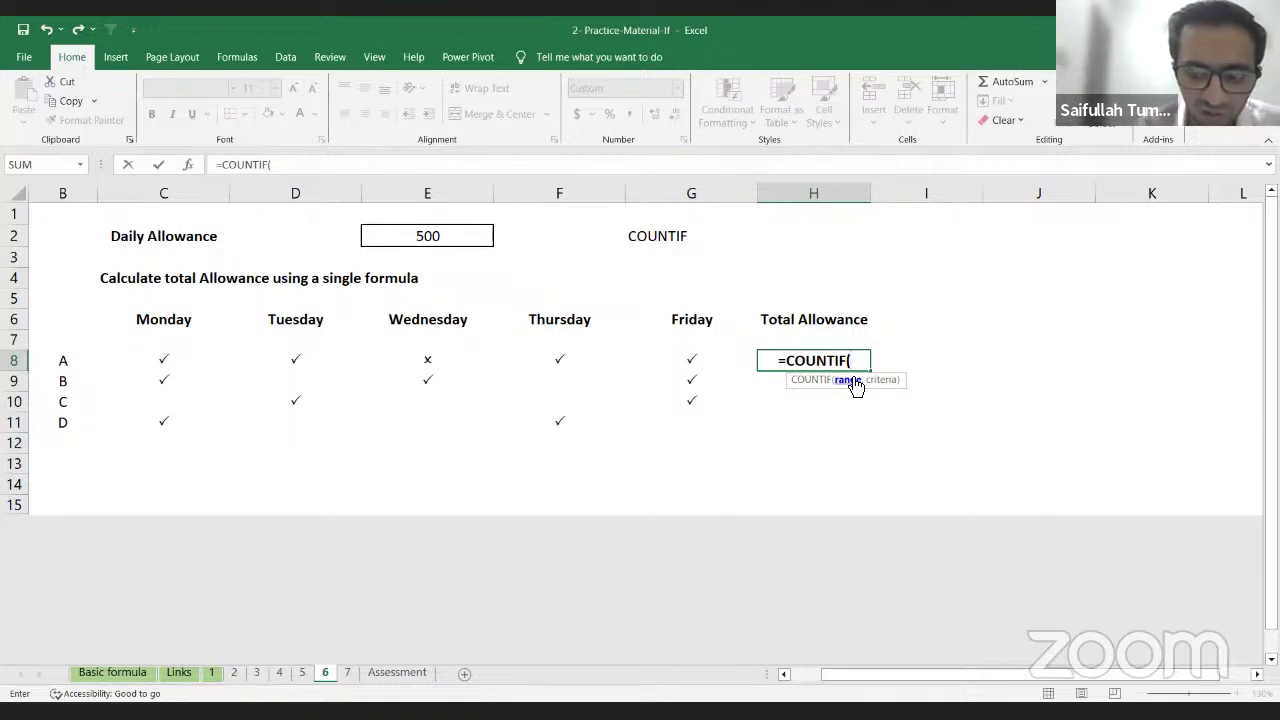
key(Left)
key(Left)
key(Left)
key(Left)
key(Left)
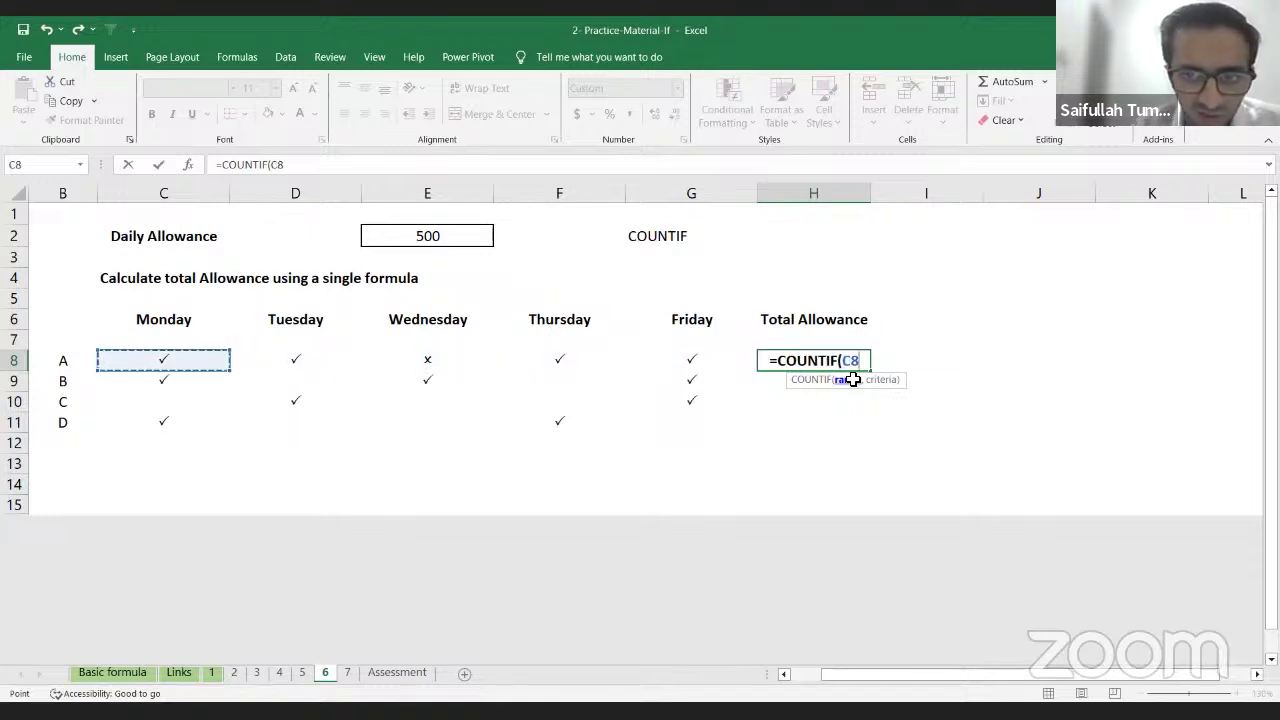
key(shift+Right)
key(shift+Right)
key(shift+Right)
key(shift+Right)
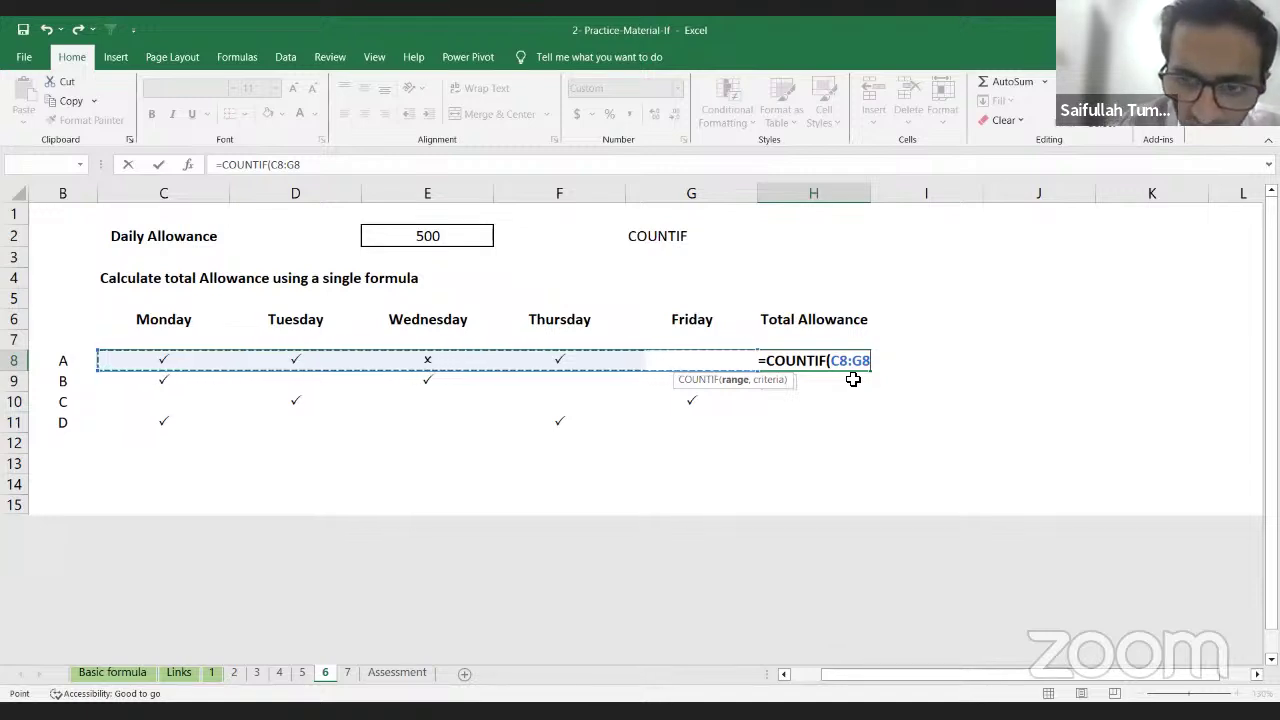
text(,)
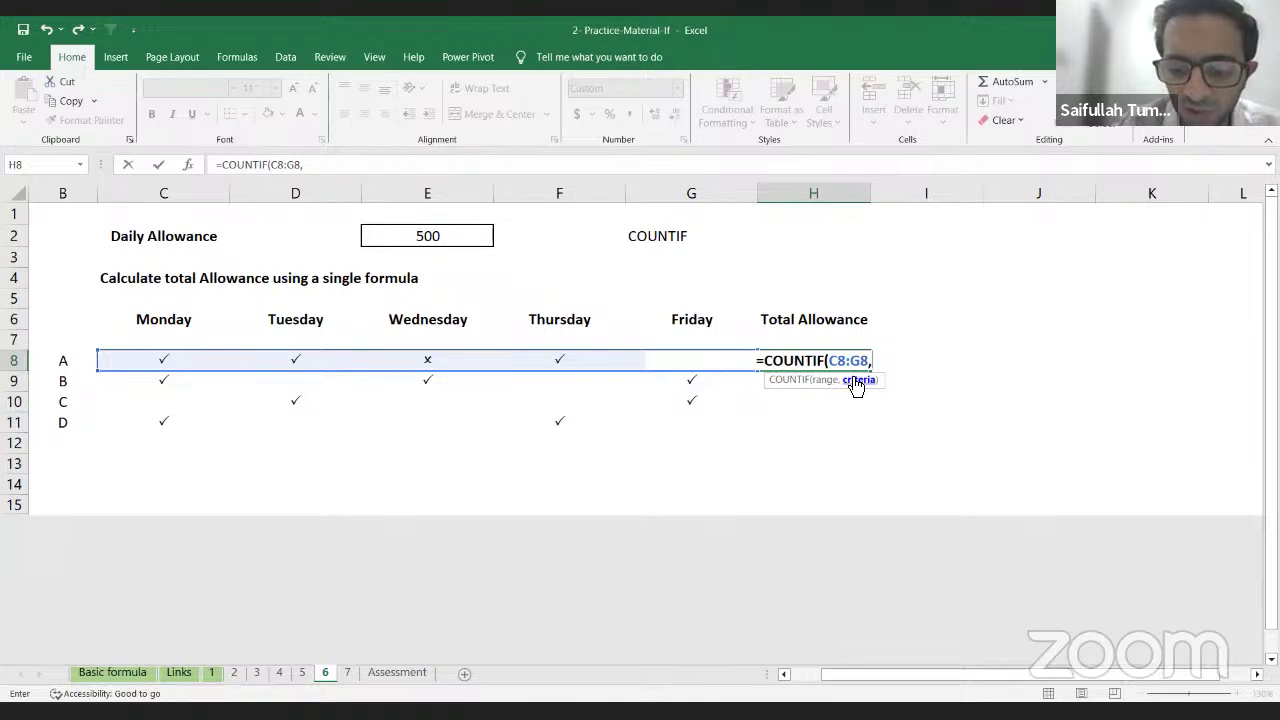
text(")
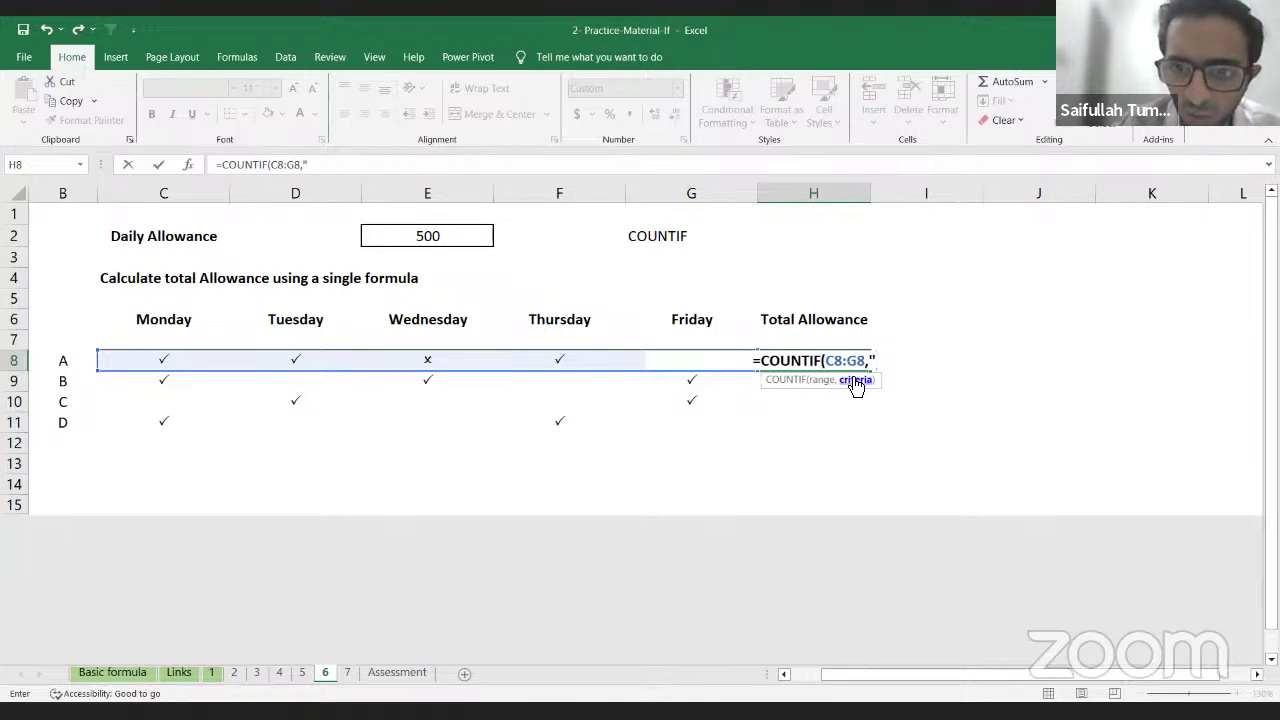
text(P)
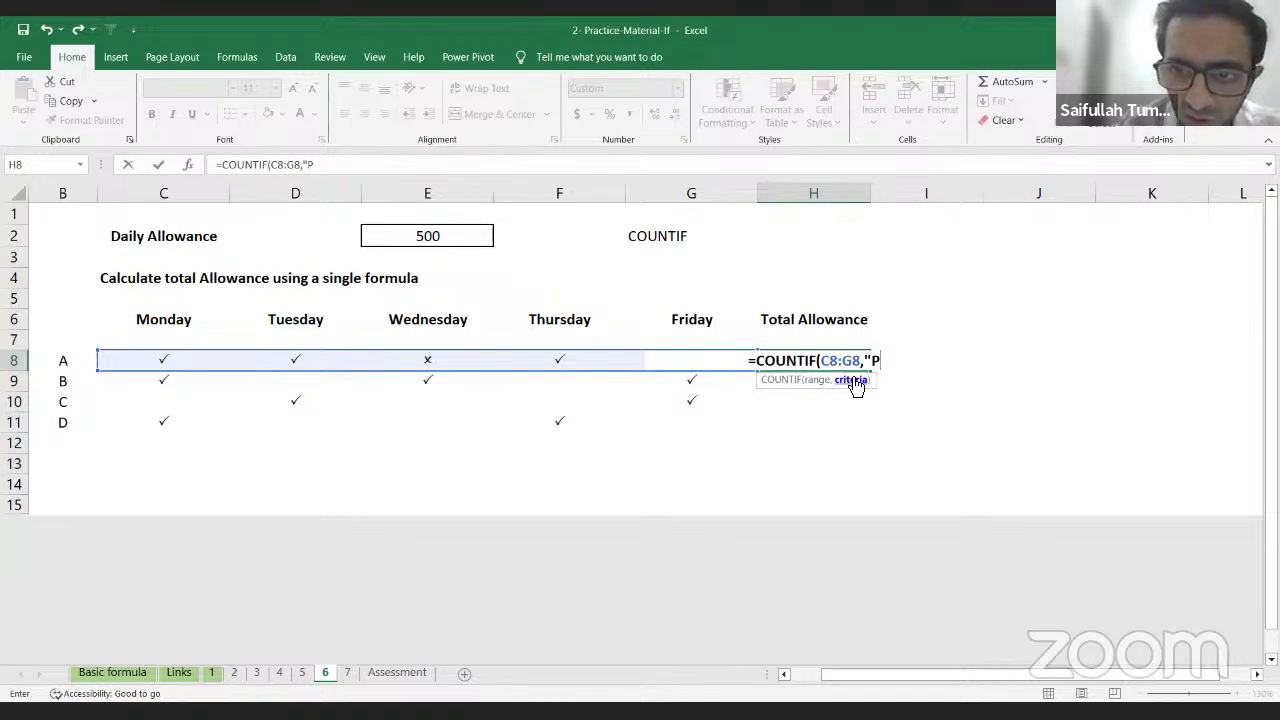
text("))
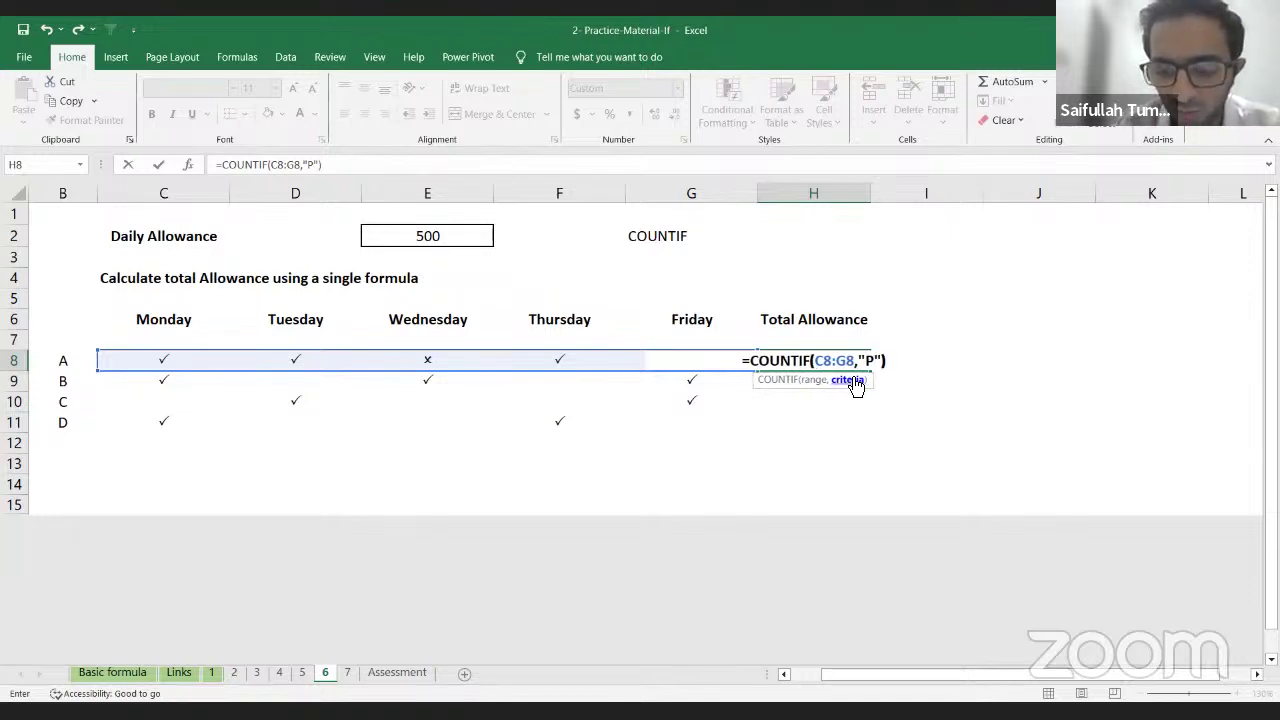
key(Return)
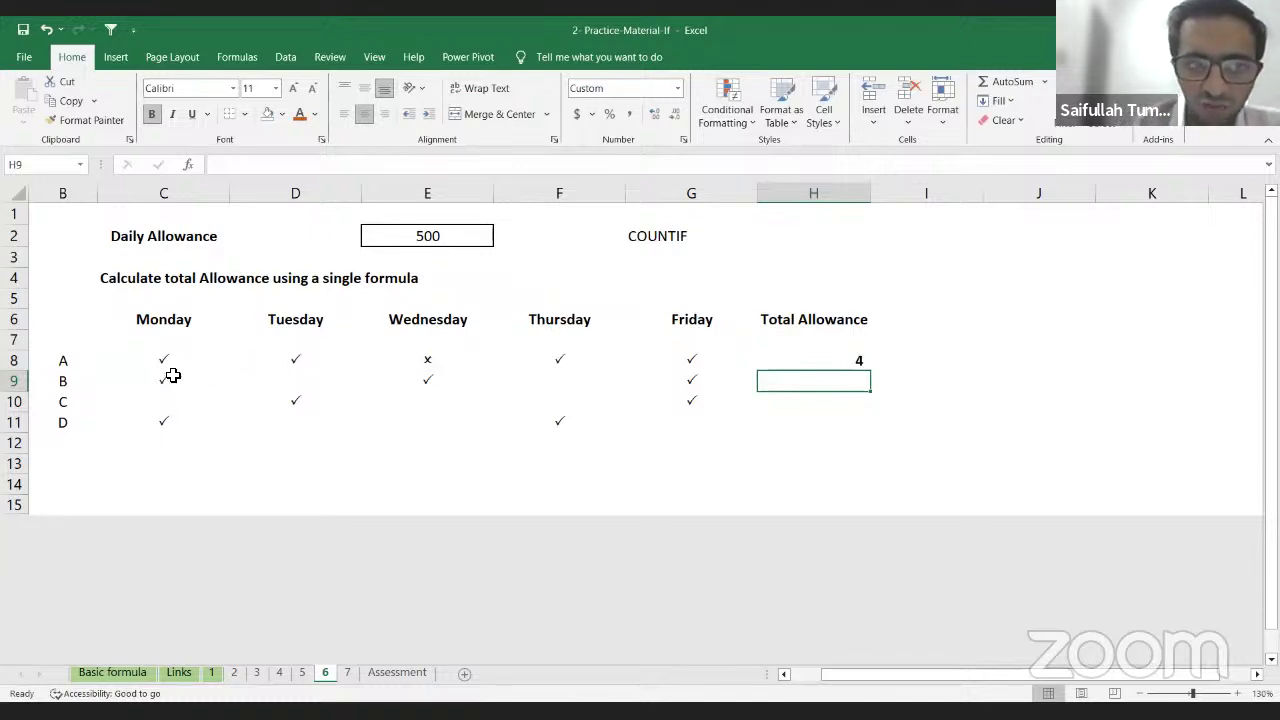
click(795, 361)
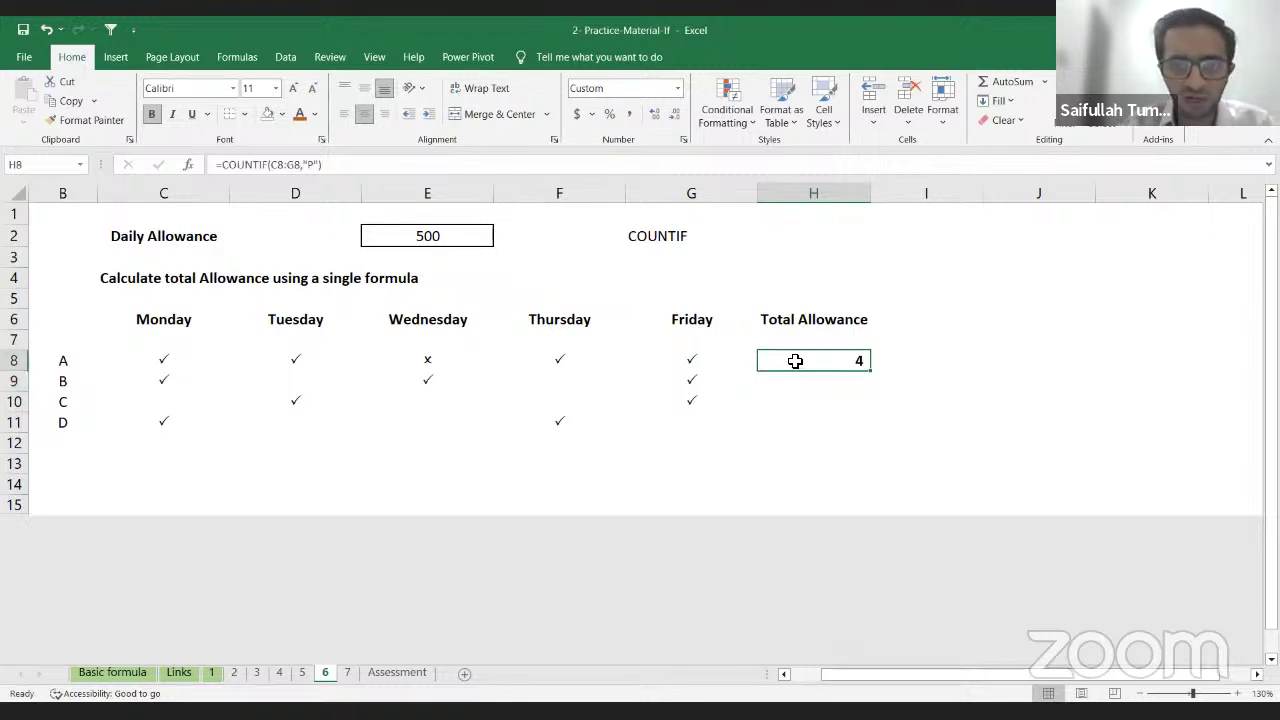
Step: Fill the H8 COUNTIF formula down to H11 and verify counts 4, 3, 2 and 2
key(shift+Down)
key(shift+Down)
key(shift+Down)
key(ctrl+d)
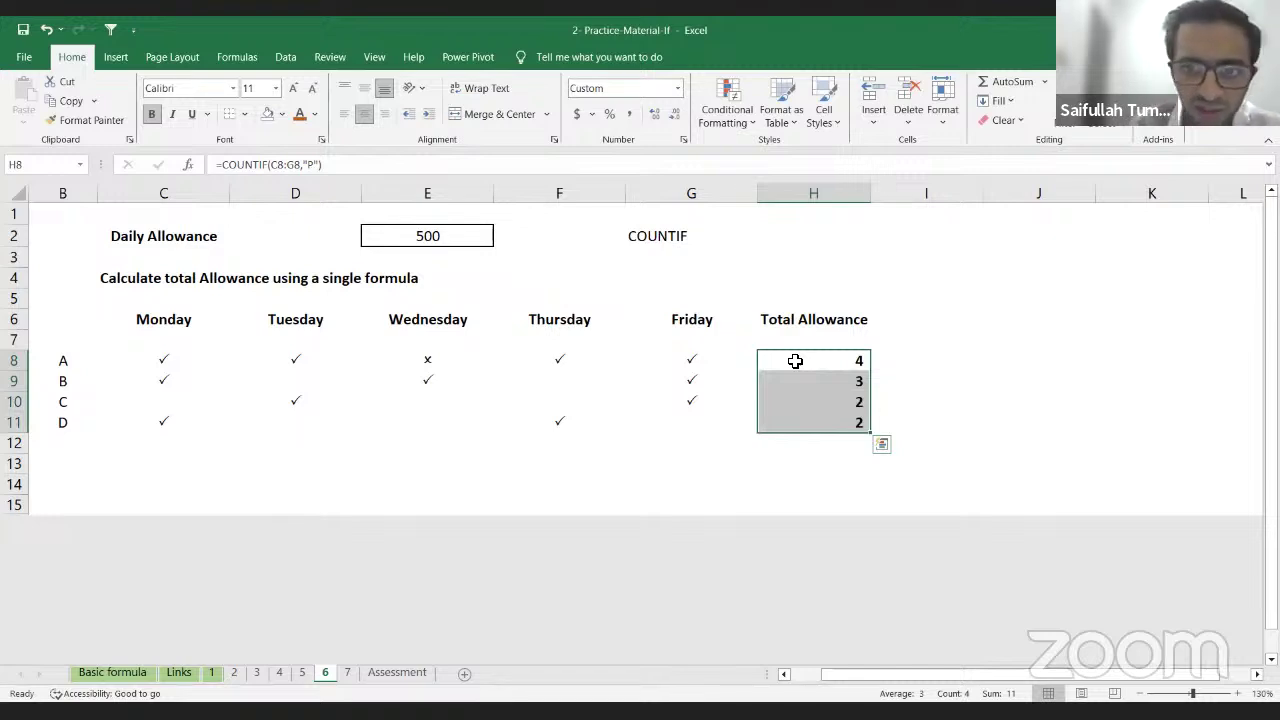
click(829, 377)
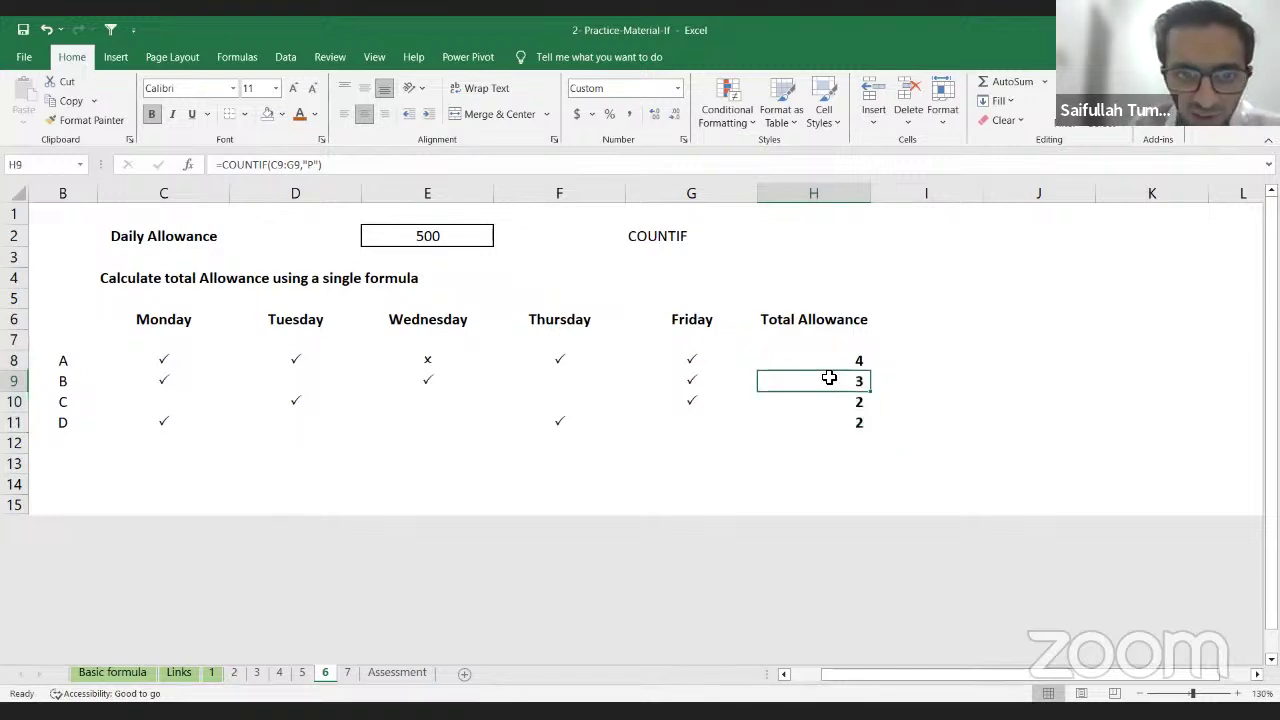
key(F2)
key(Return)
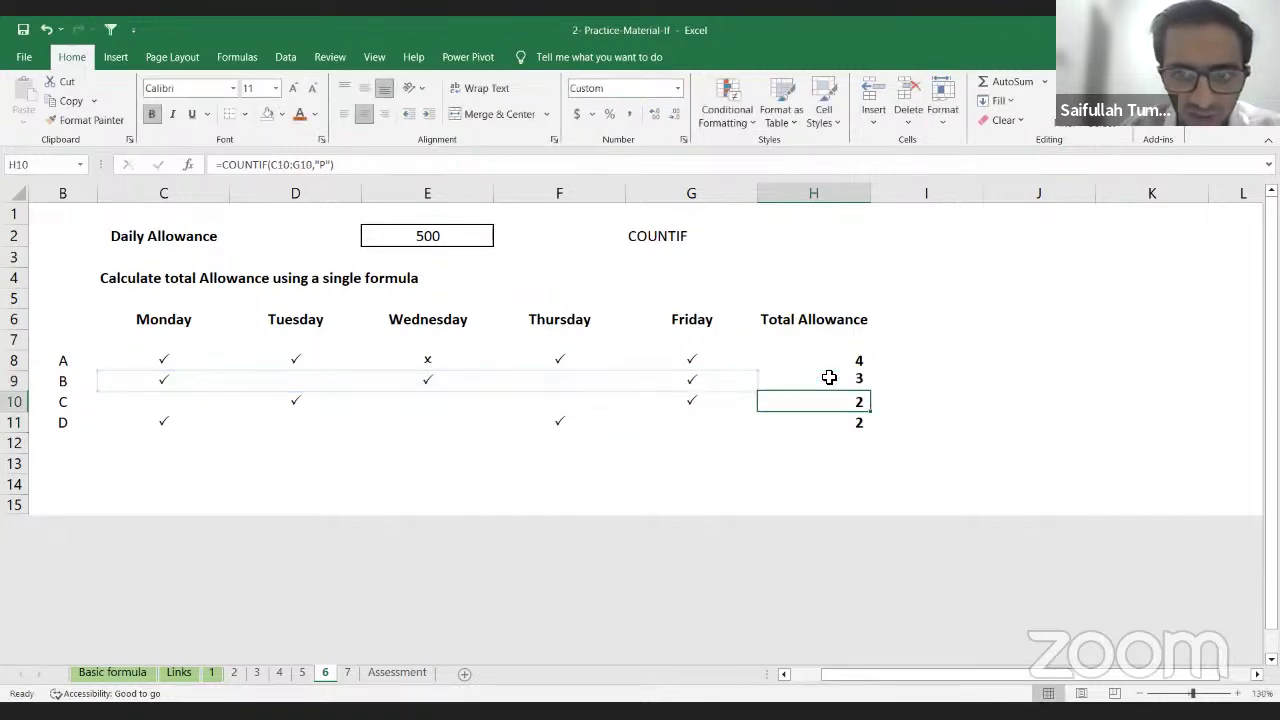
key(F2)
key(Return)
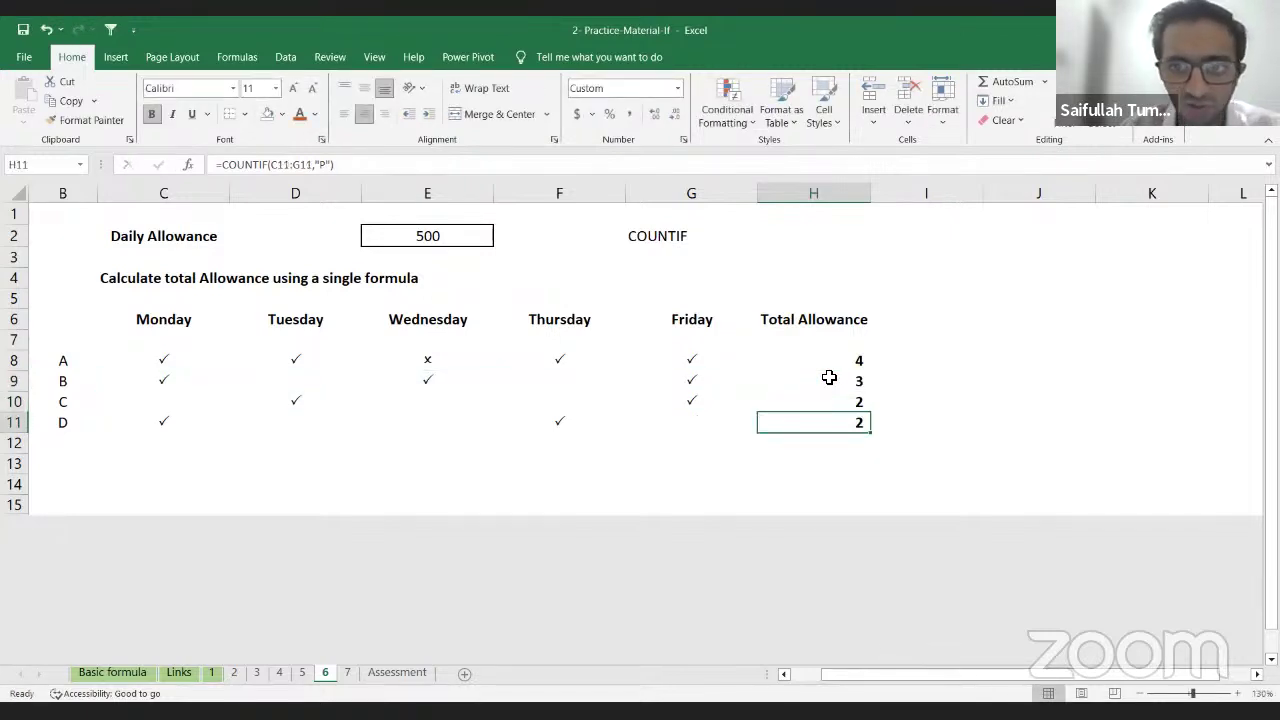
key(Up)
key(Up)
key(Up)
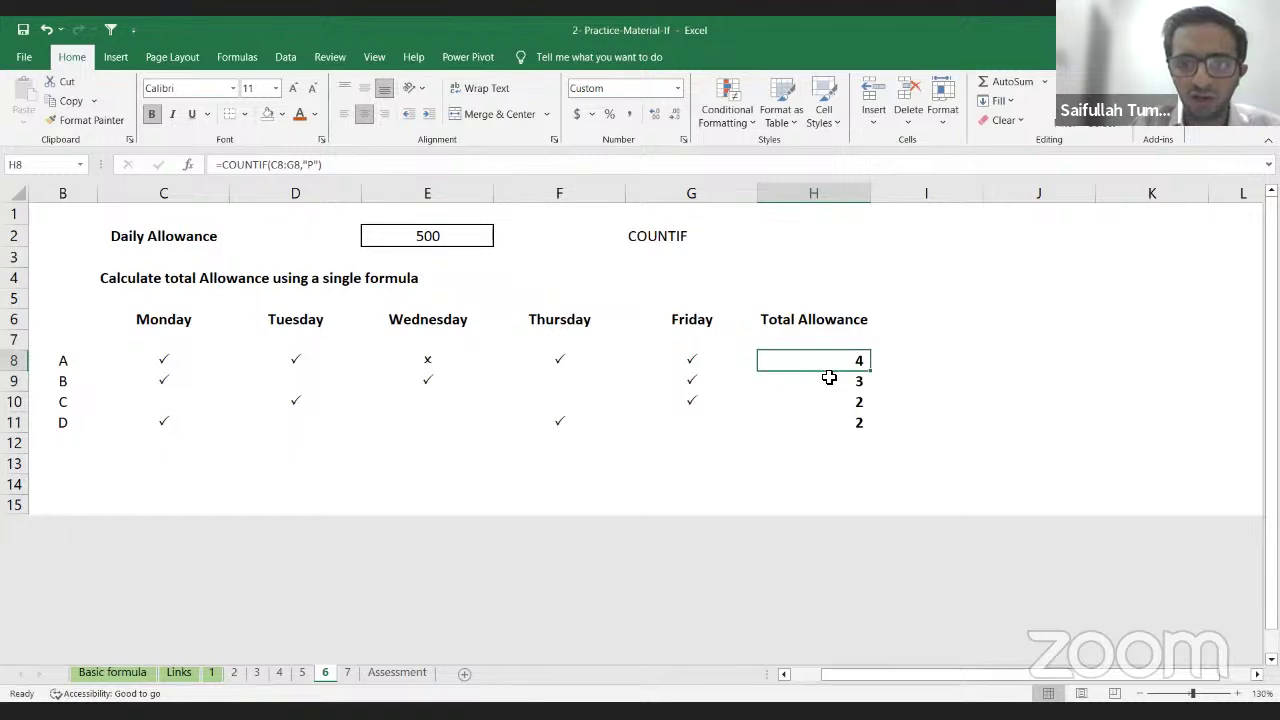
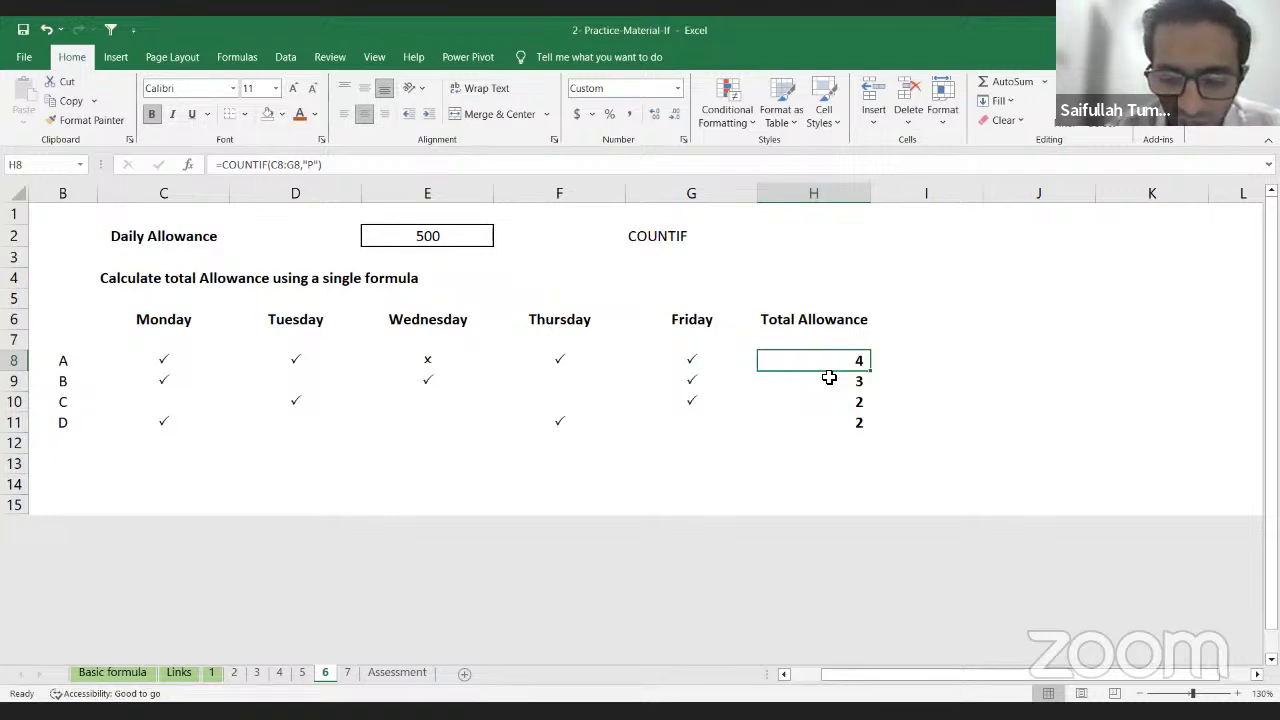
Step: Clear the four Total Allowance counts in H8:H11
key(ctrl+shift+Down)
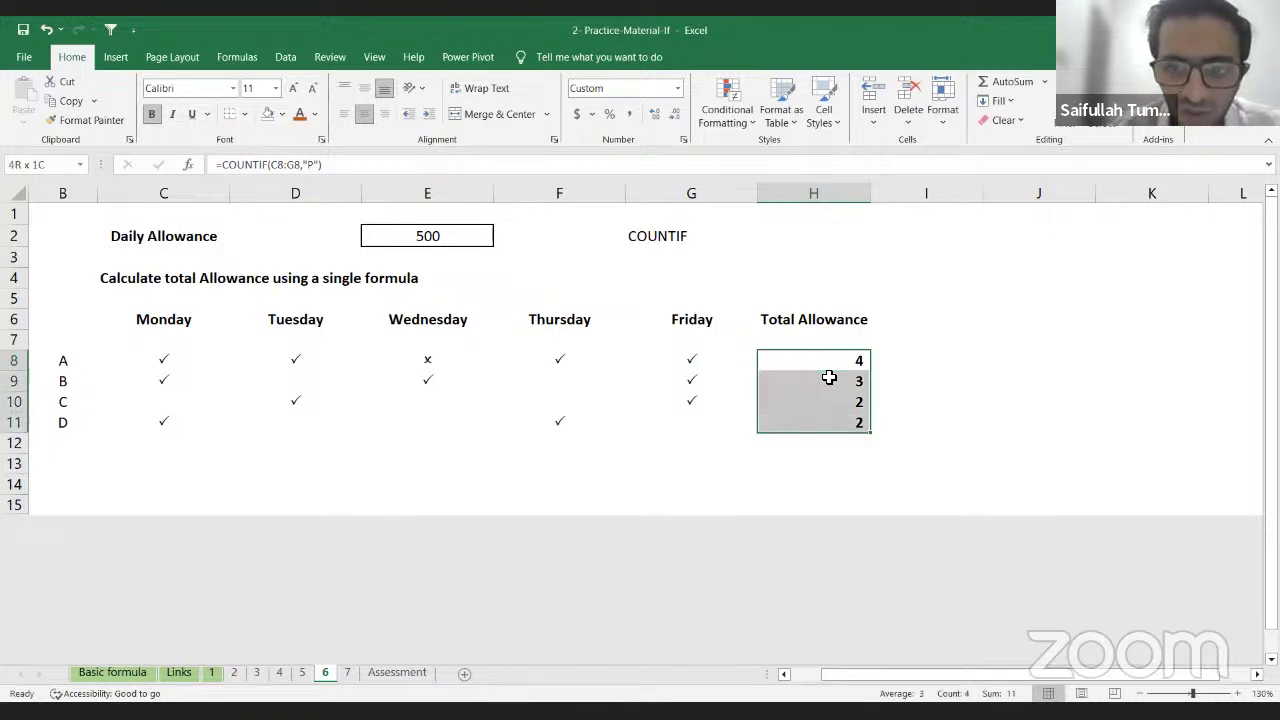
key(Delete)
Step: Rewrite H8 as =COUNTIF(C8:G8,"P"), switching from COUNT to COUNTIF
key(Up)
key(Down)
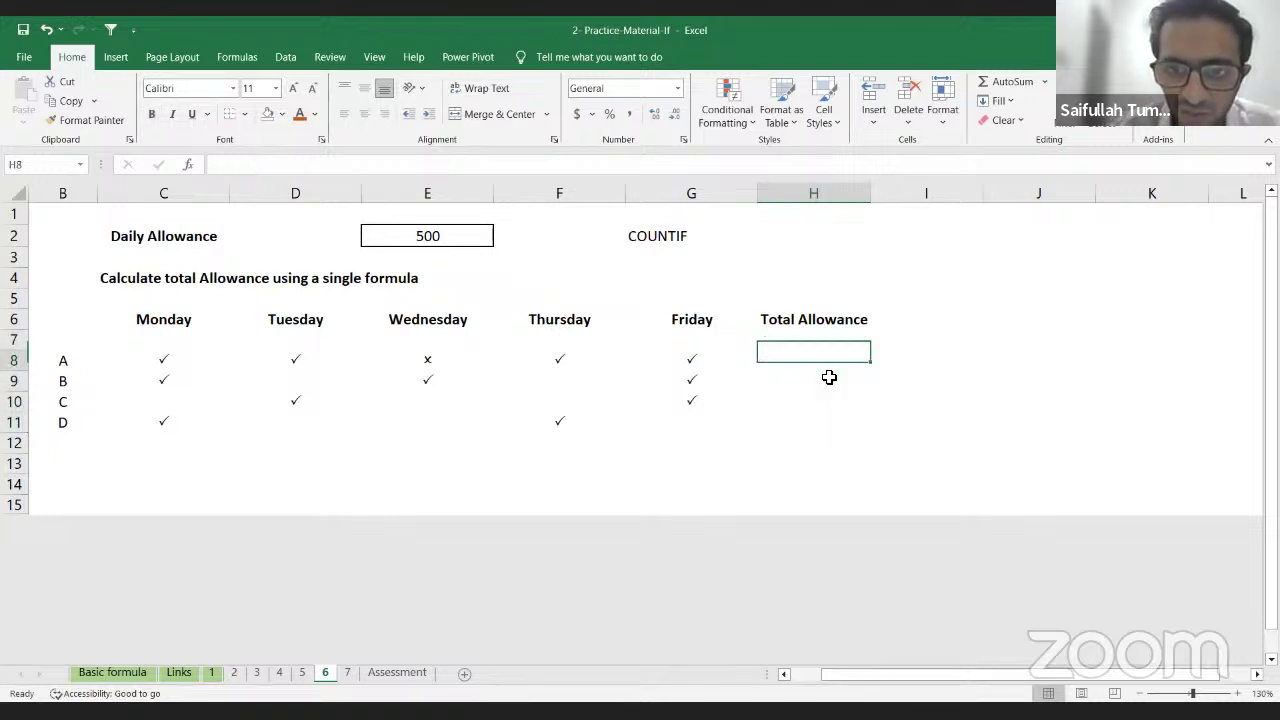
text(=)
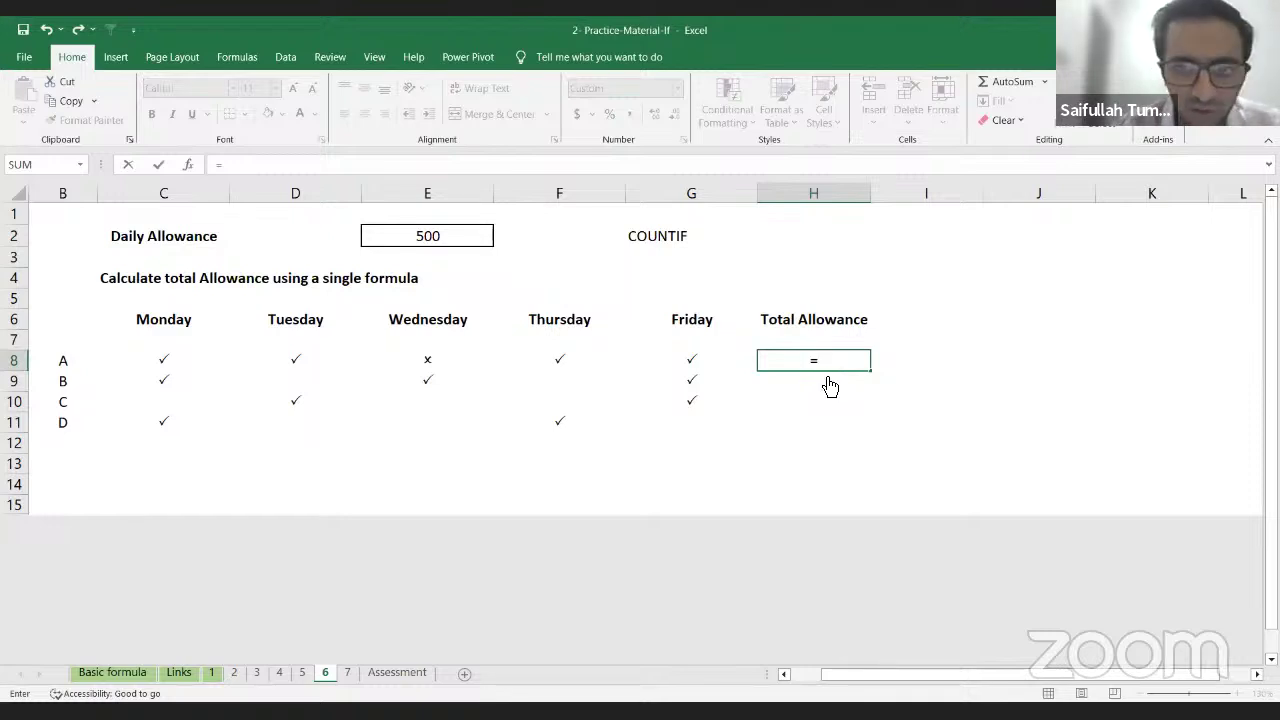
text(COUNT()
key(Left)
key(Left)
key(Left)
key(Left)
key(Left)
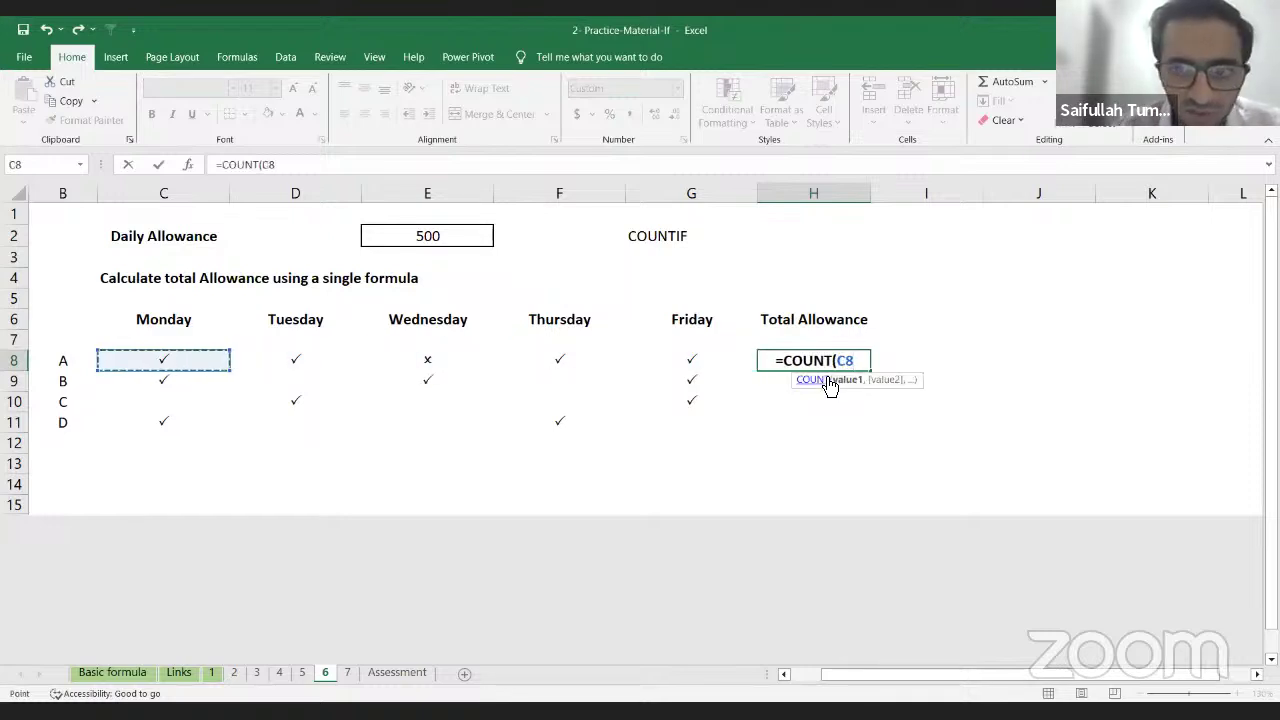
key(shift+Right)
key(shift+Right)
key(shift+Right)
key(shift+Right)
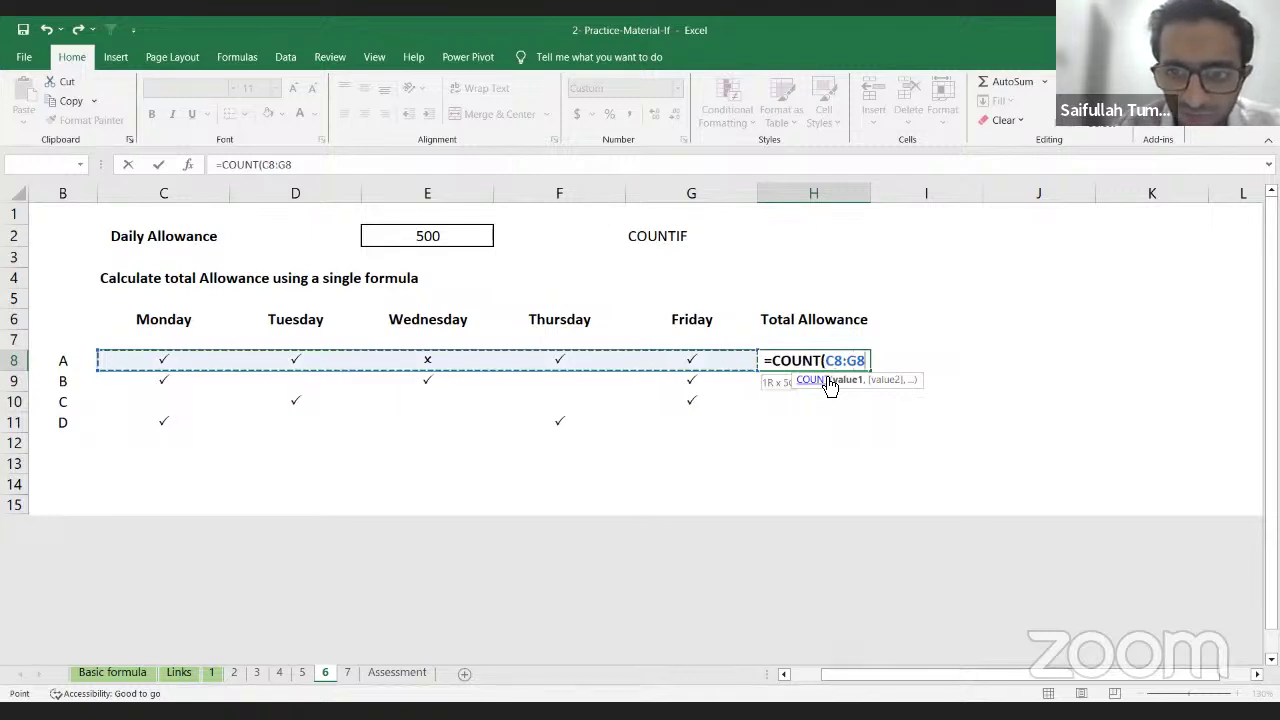
key(BackSpace)
key(BackSpace)
key(BackSpace)
key(BackSpace)
key(BackSpace)
key(BackSpace)
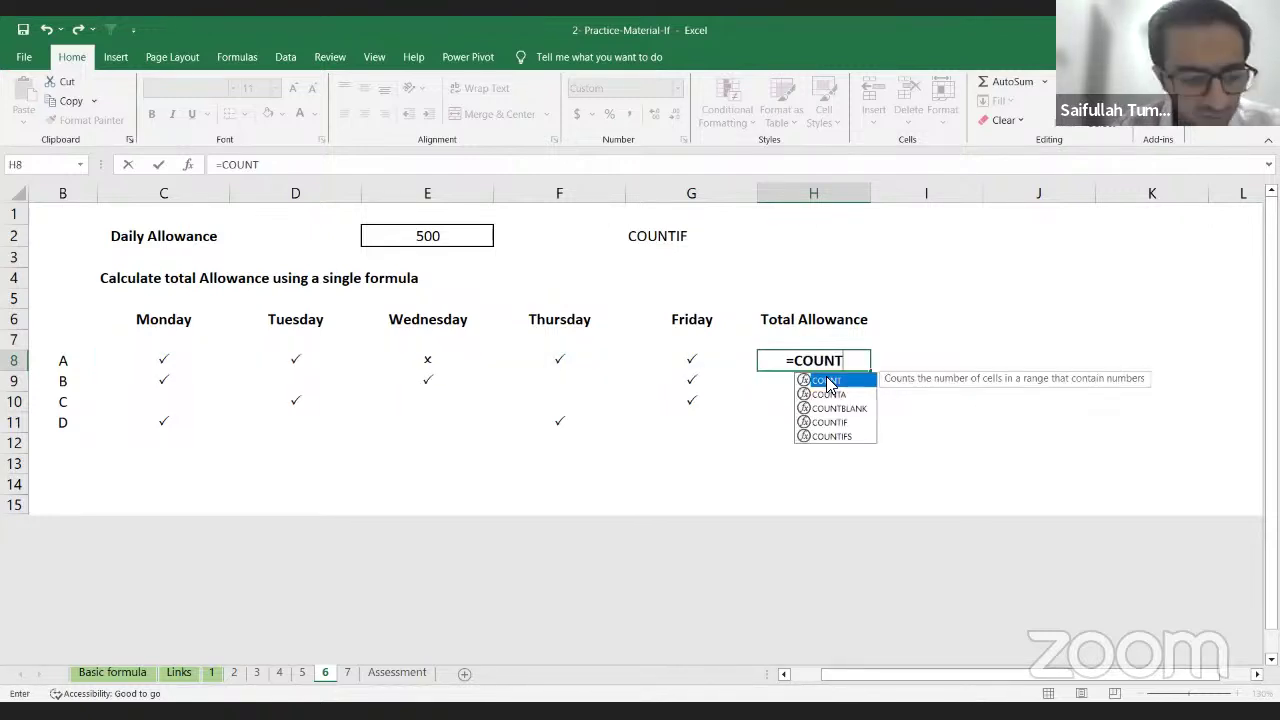
text(IF()
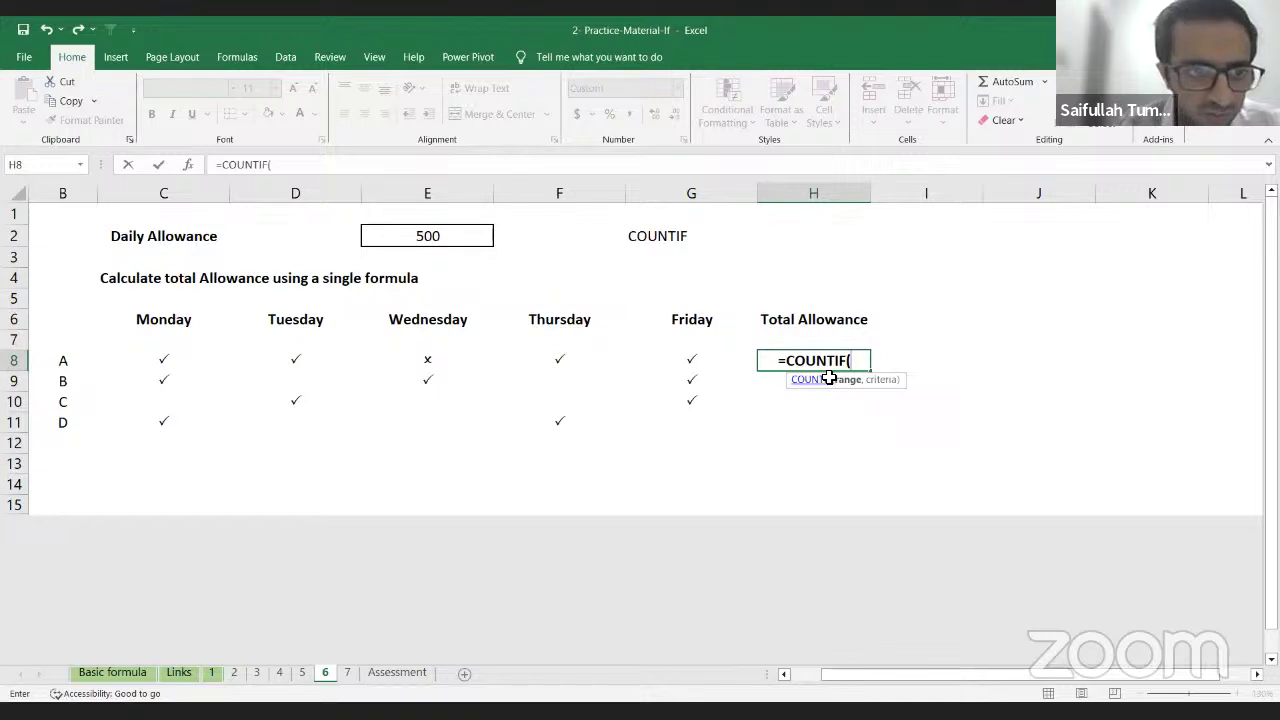
key(Left)
key(Left)
key(Left)
key(Left)
key(Left)
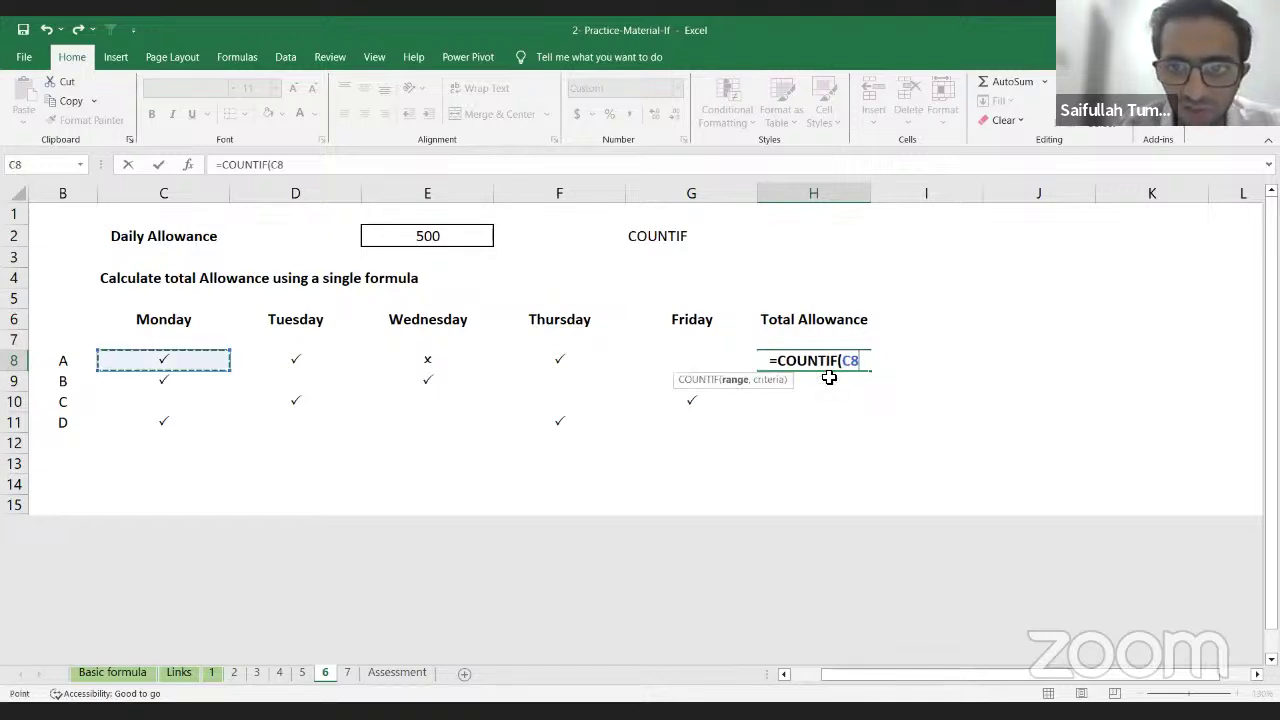
key(shift+Right)
key(shift+Right)
key(shift+Right)
key(shift+Right)
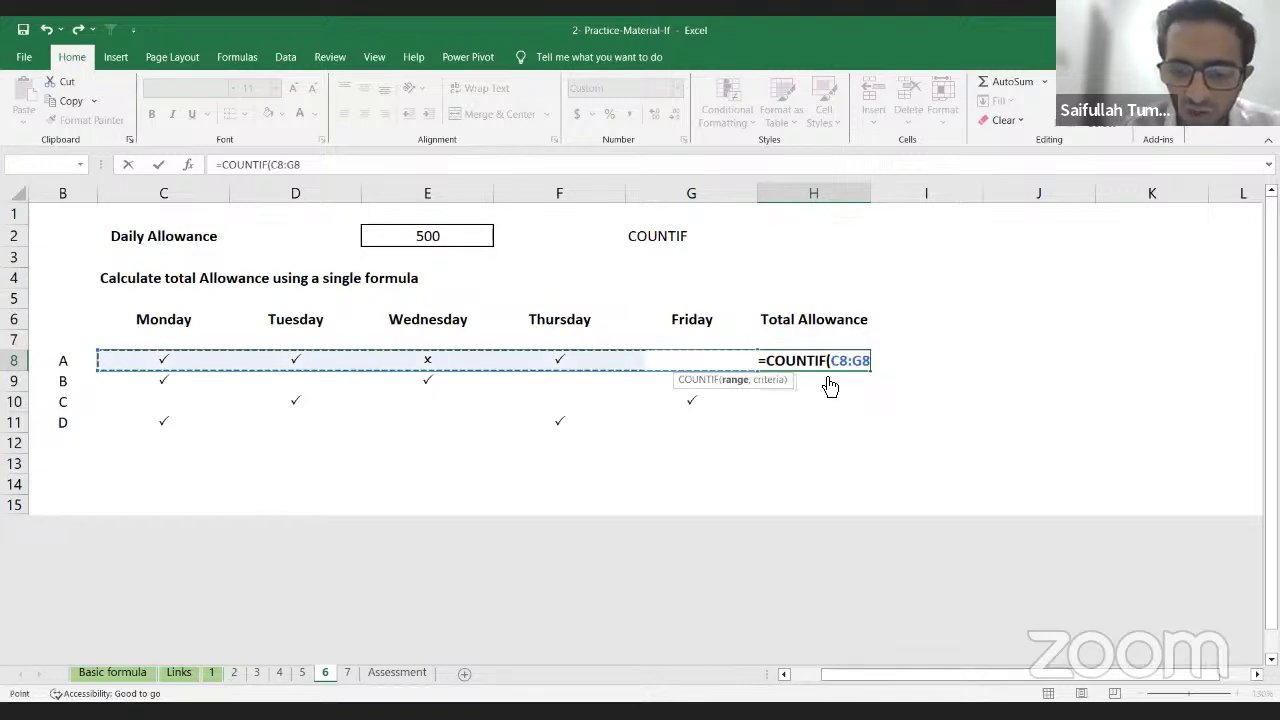
text(,)
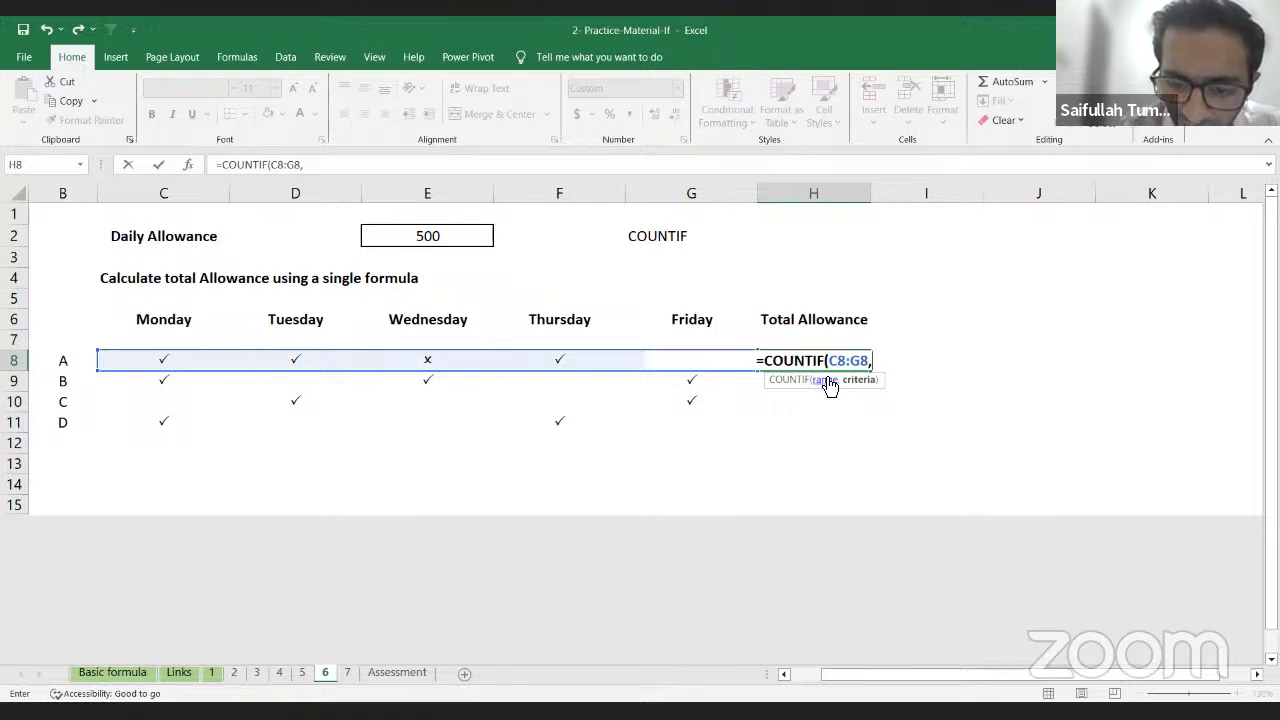
text(")
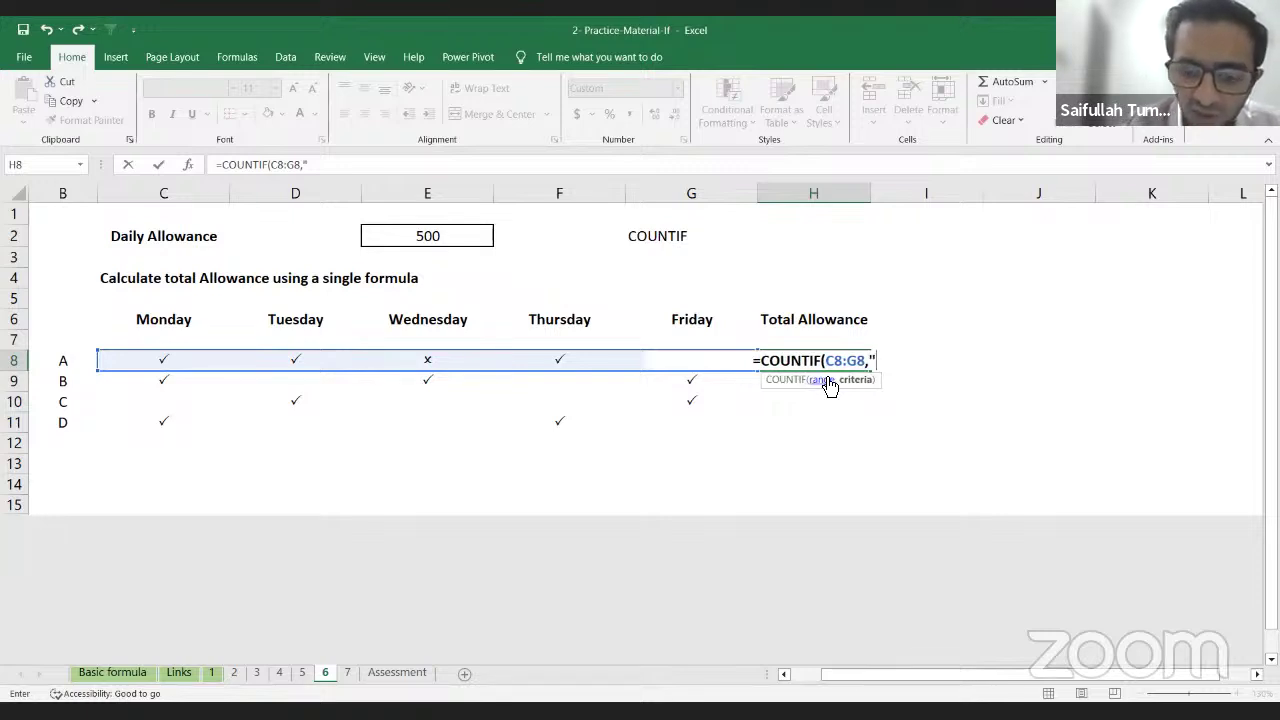
text(P")
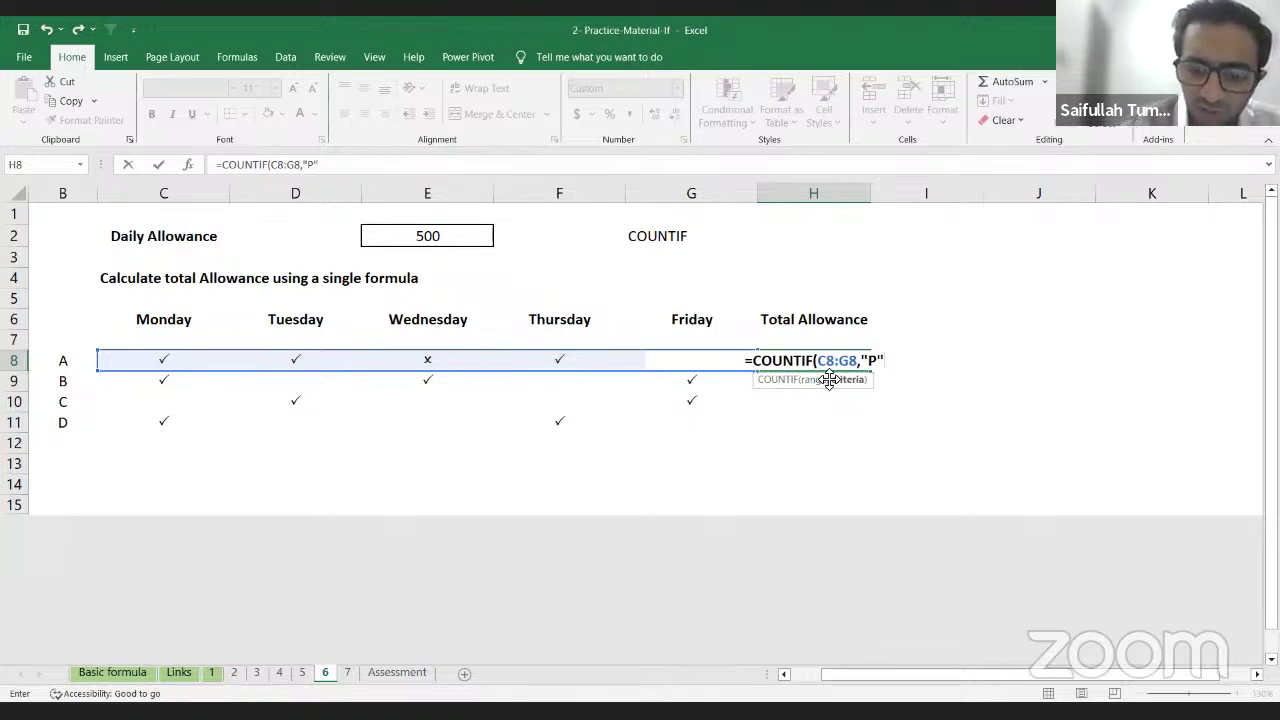
text())
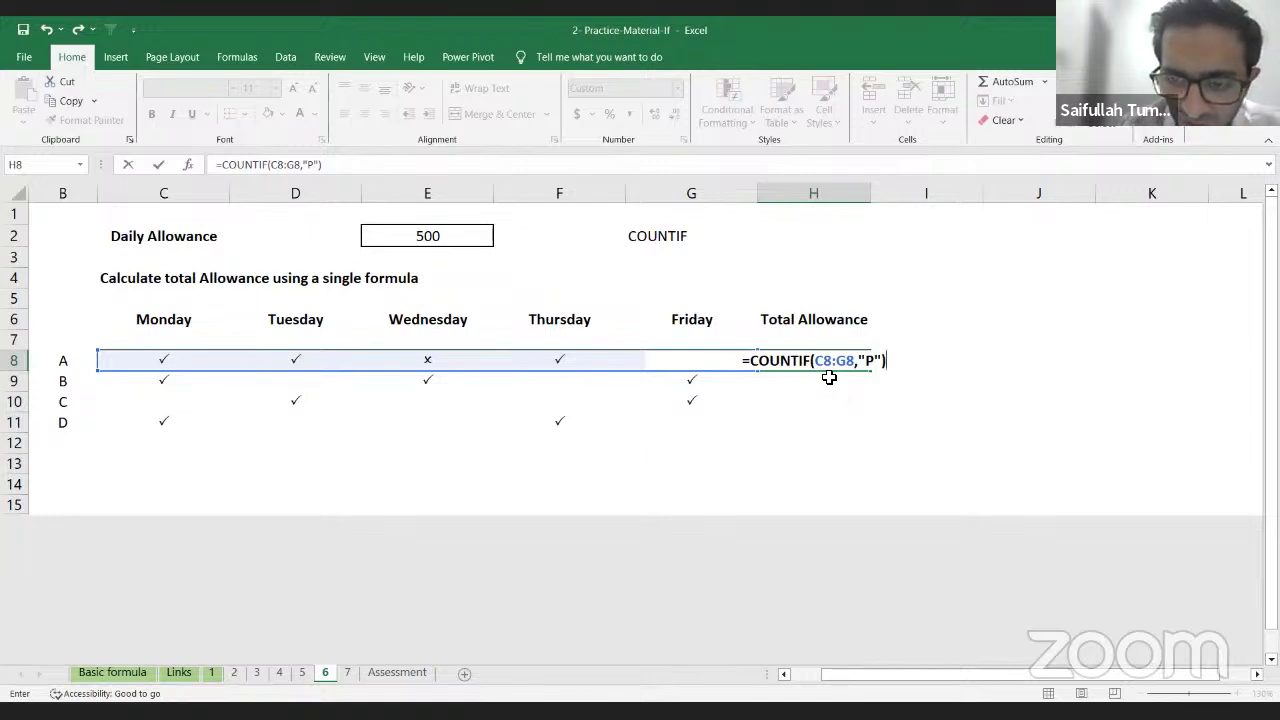
Step: Multiply the count by the absolute Daily Allowance $E$2 so A's total shows 2,000
text(*)
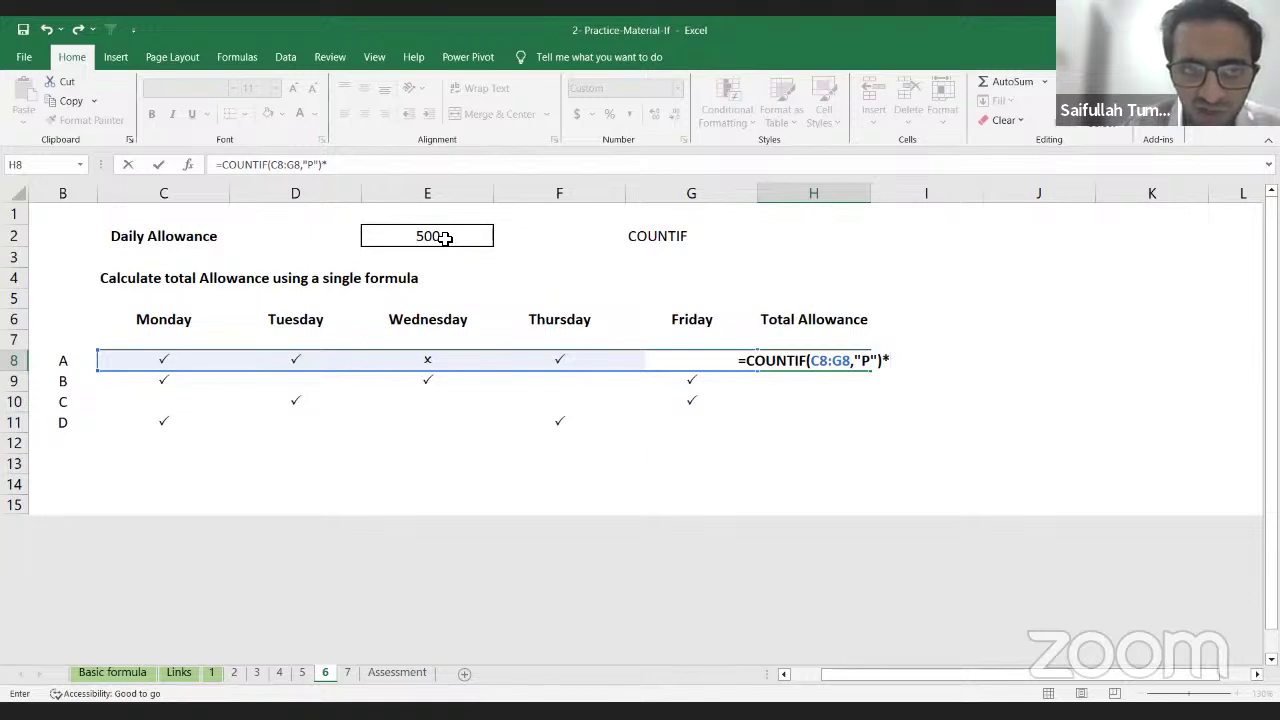
click(444, 237)
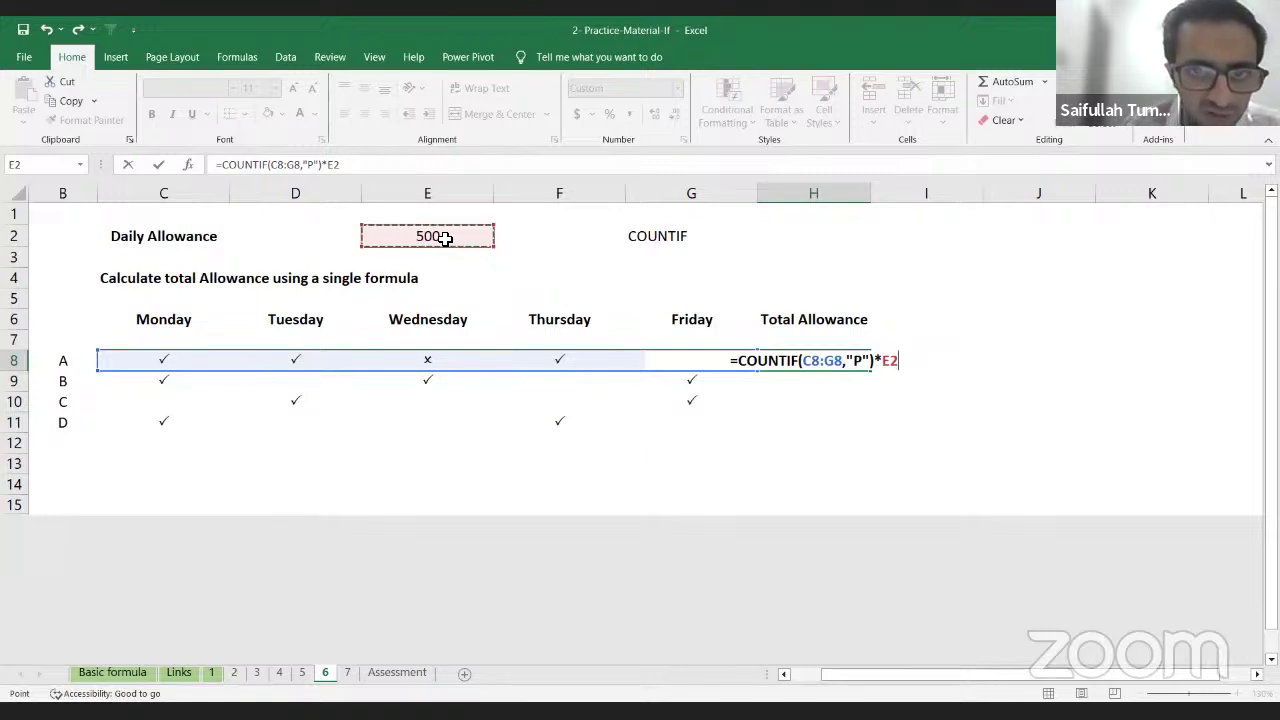
key(F4)
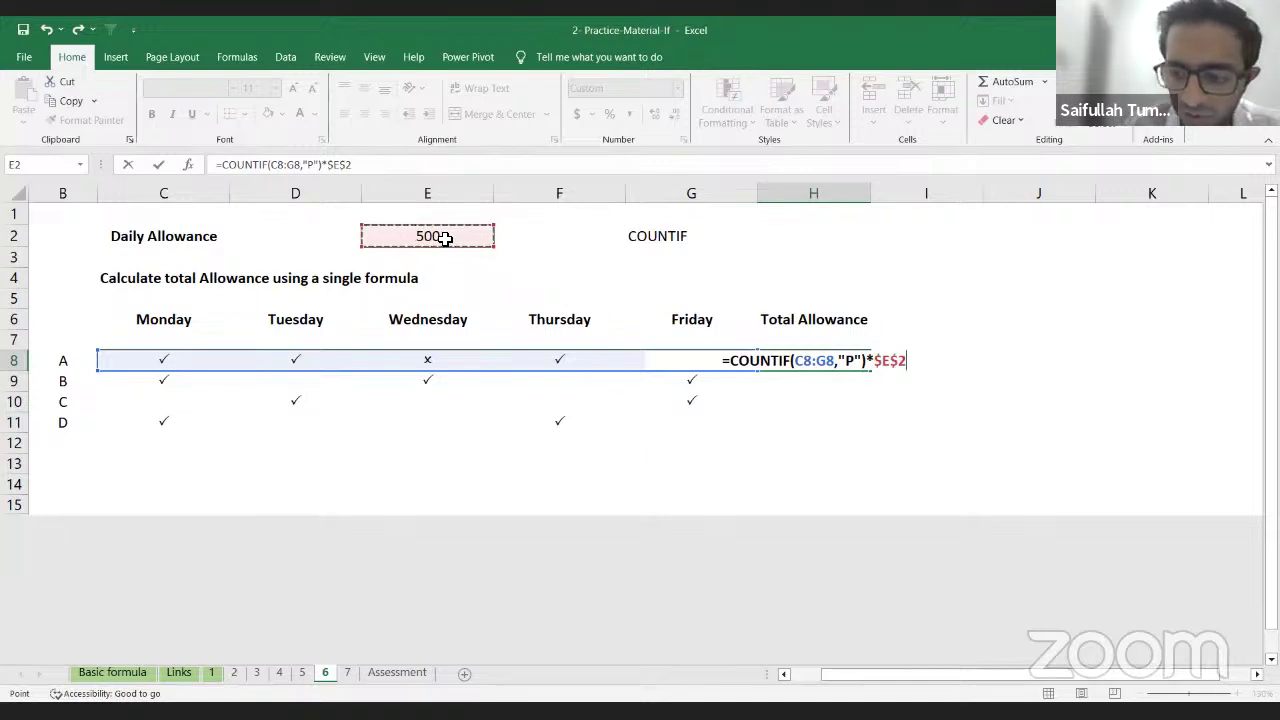
key(Return)
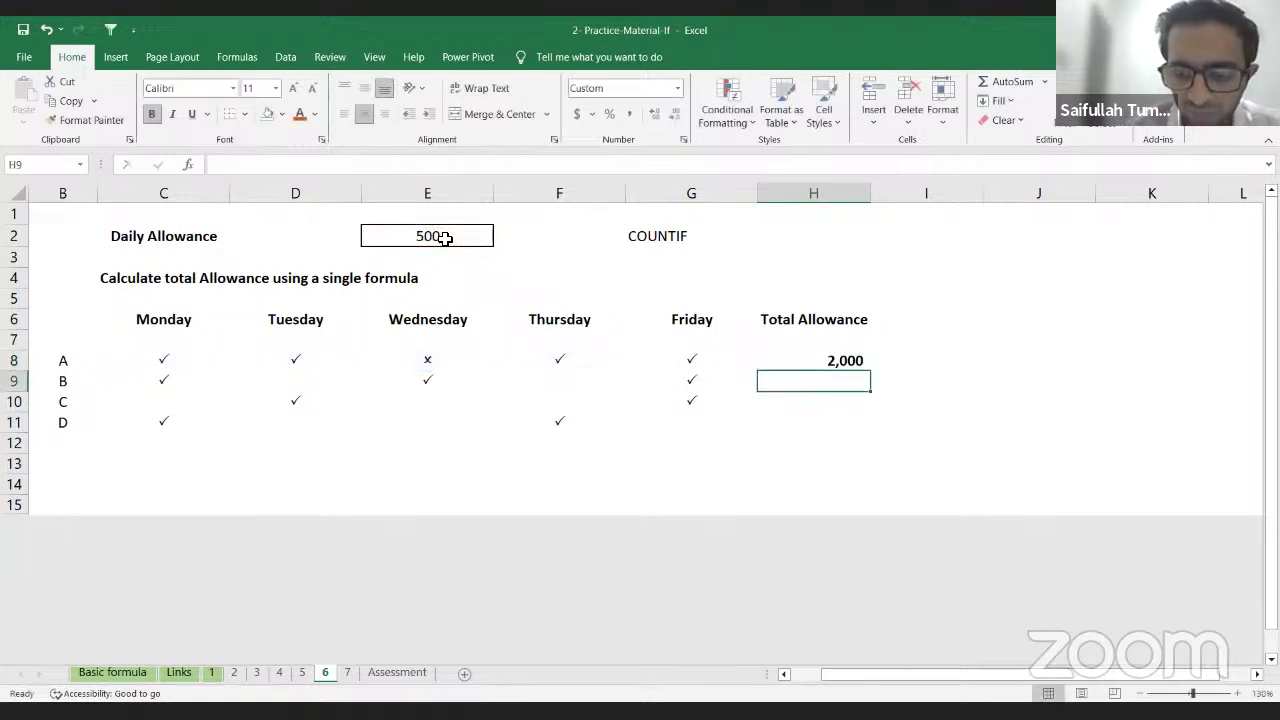
Step: Fill the H8 allowance formula down to H11 and check 1,500, 1,000 and 1,000
key(Up)
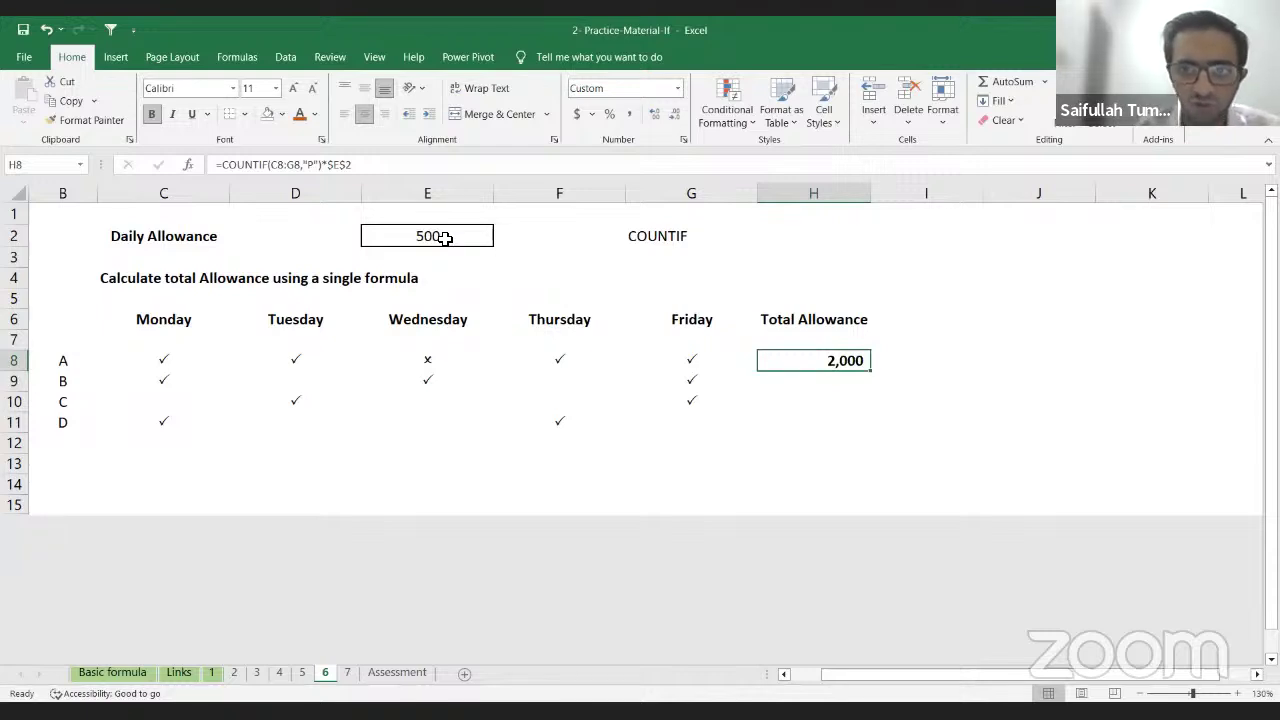
key(shift+Down)
key(shift+Down)
key(shift+Down)
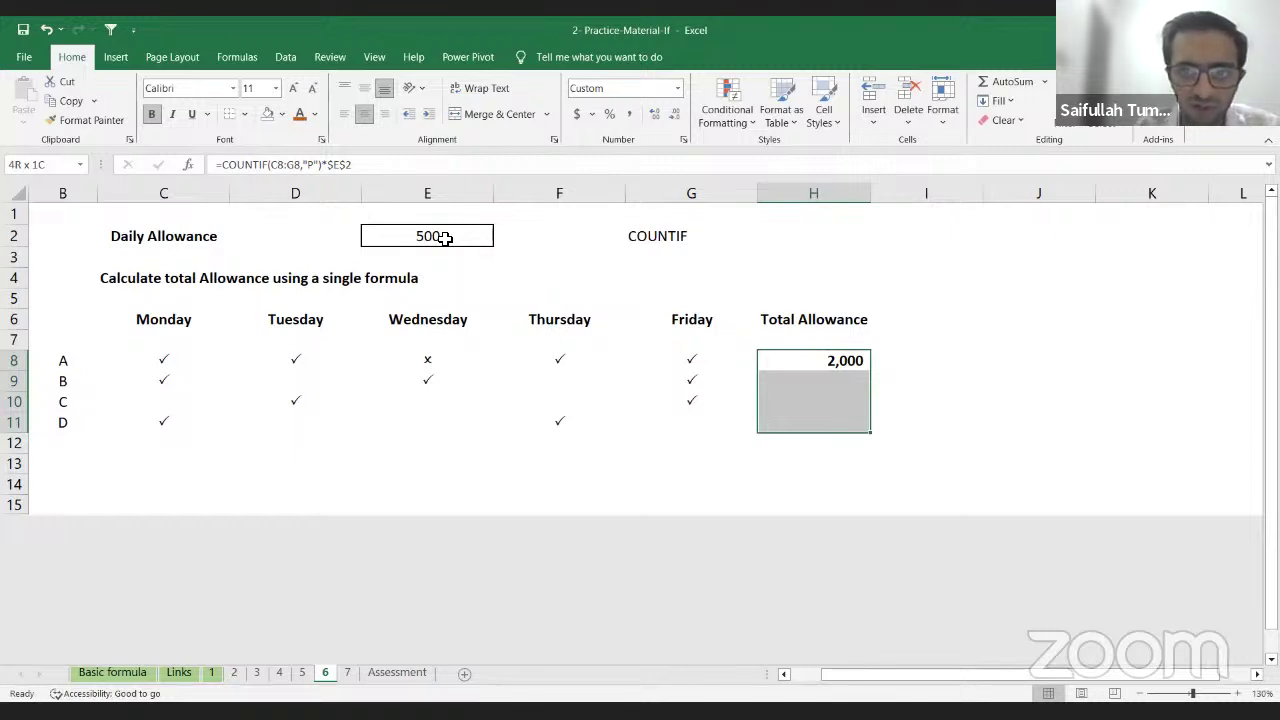
key(ctrl+d)
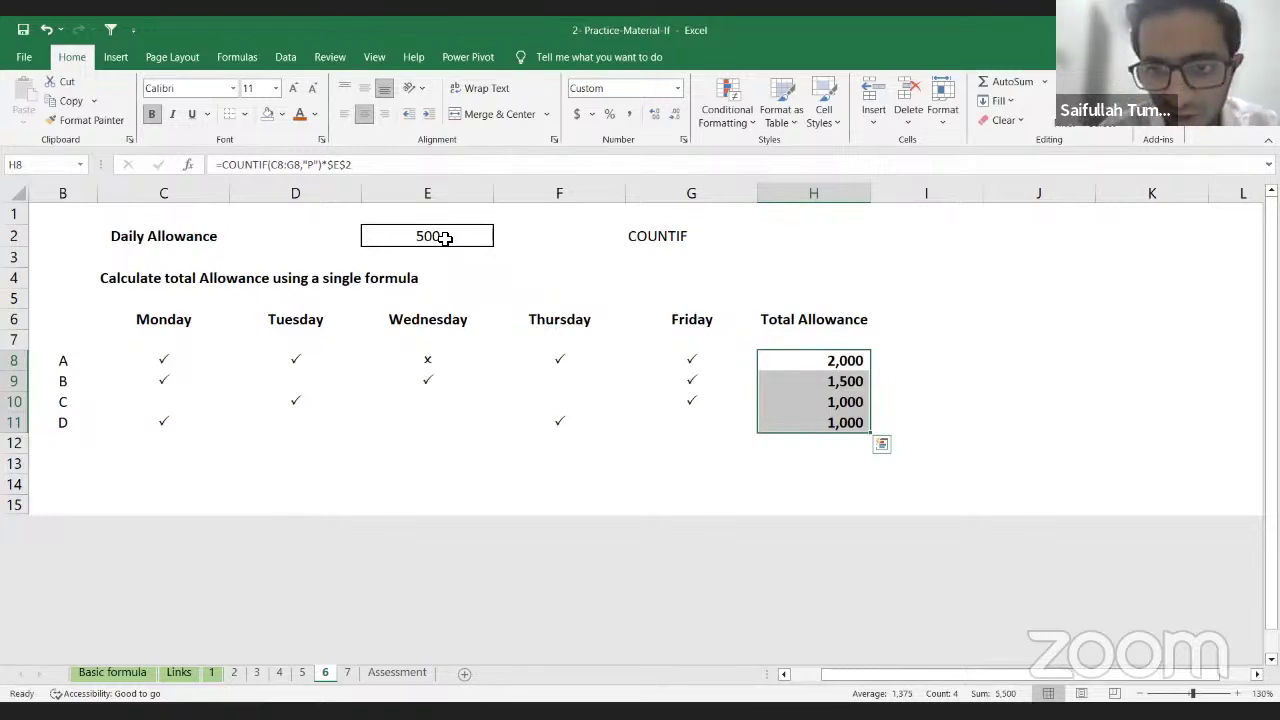
key(Down)
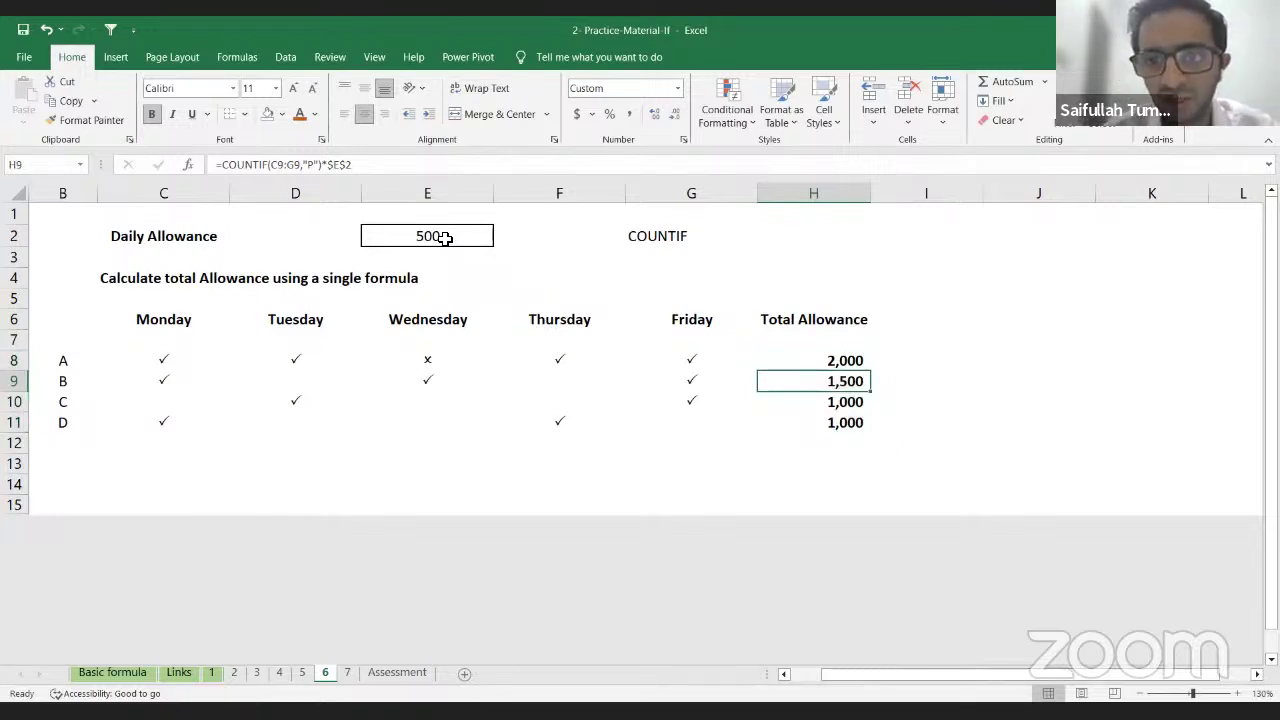
key(Down)
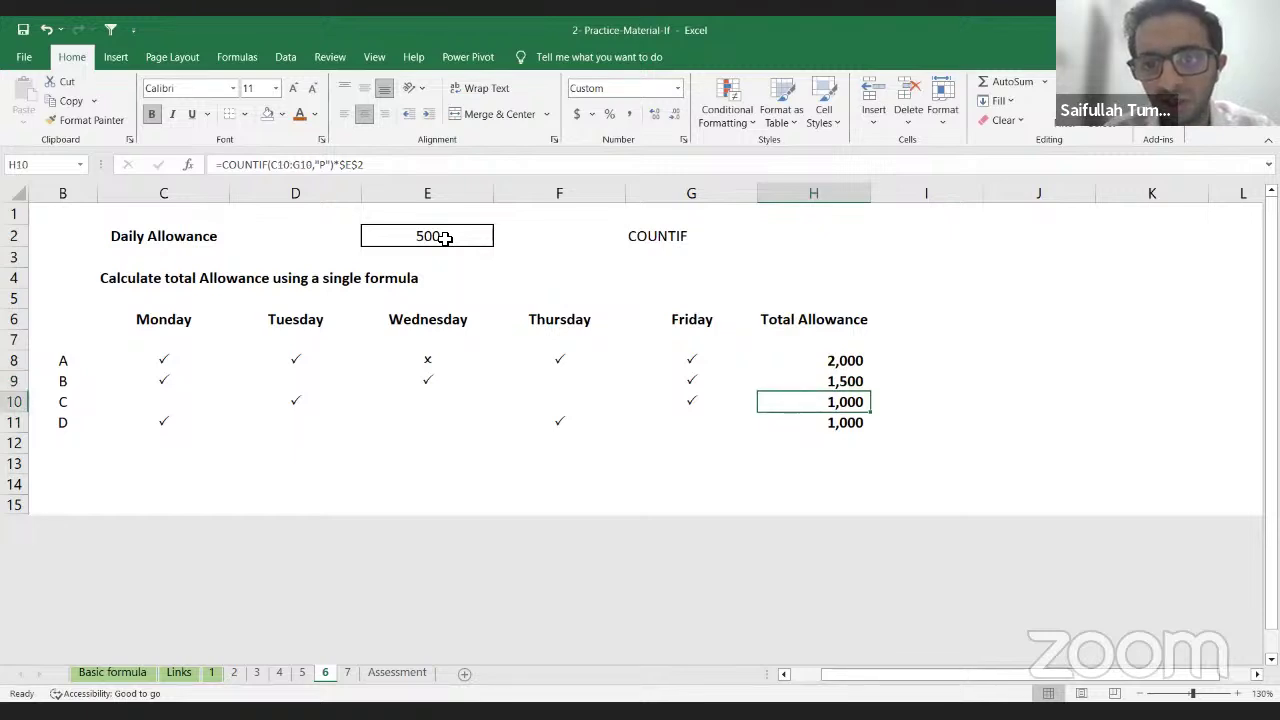
key(Down)
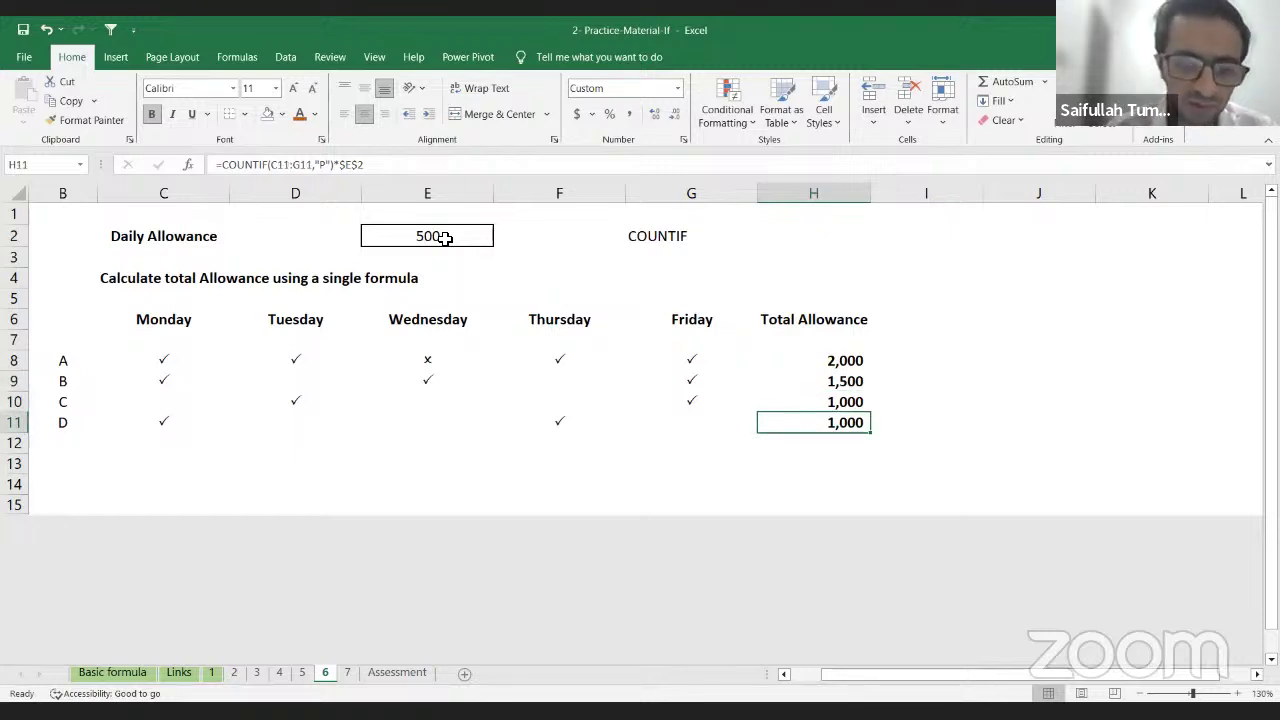
click(346, 673)
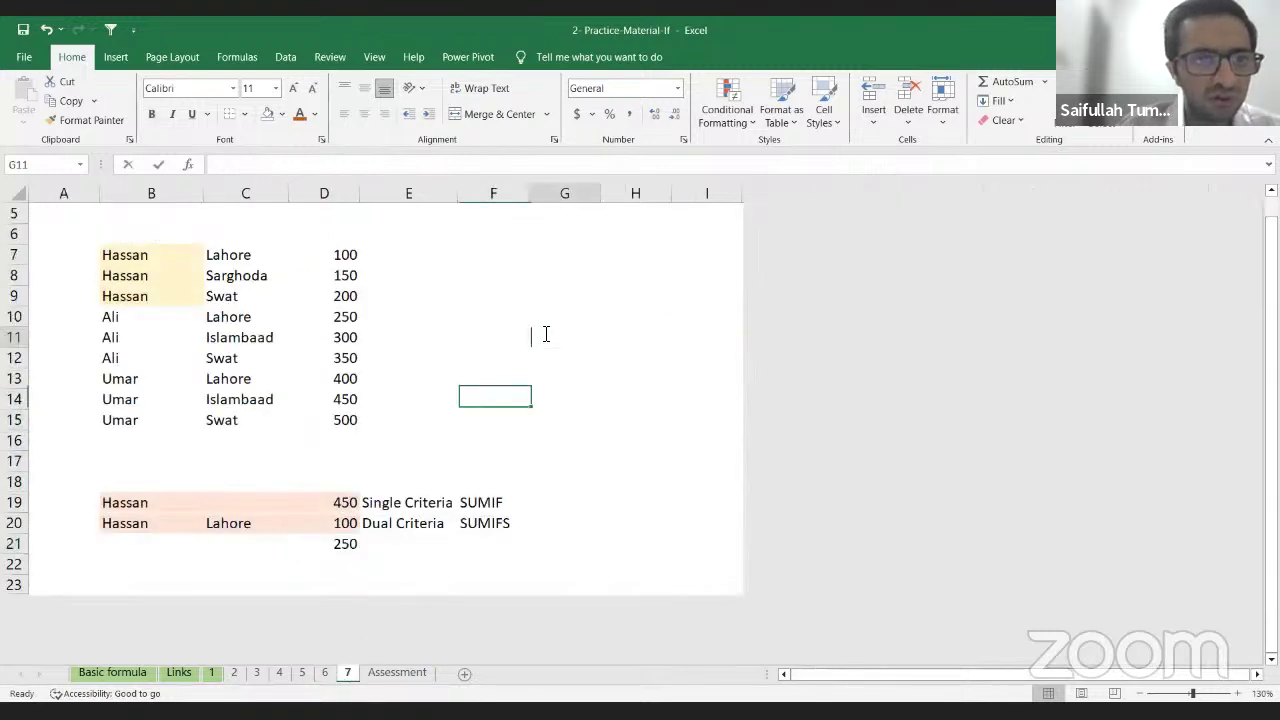
Step: On sheet 7, inspect D19's SUMIF formula, then clear its 450 result
double_click(546, 334)
key(Left)
key(Left)
key(Left)
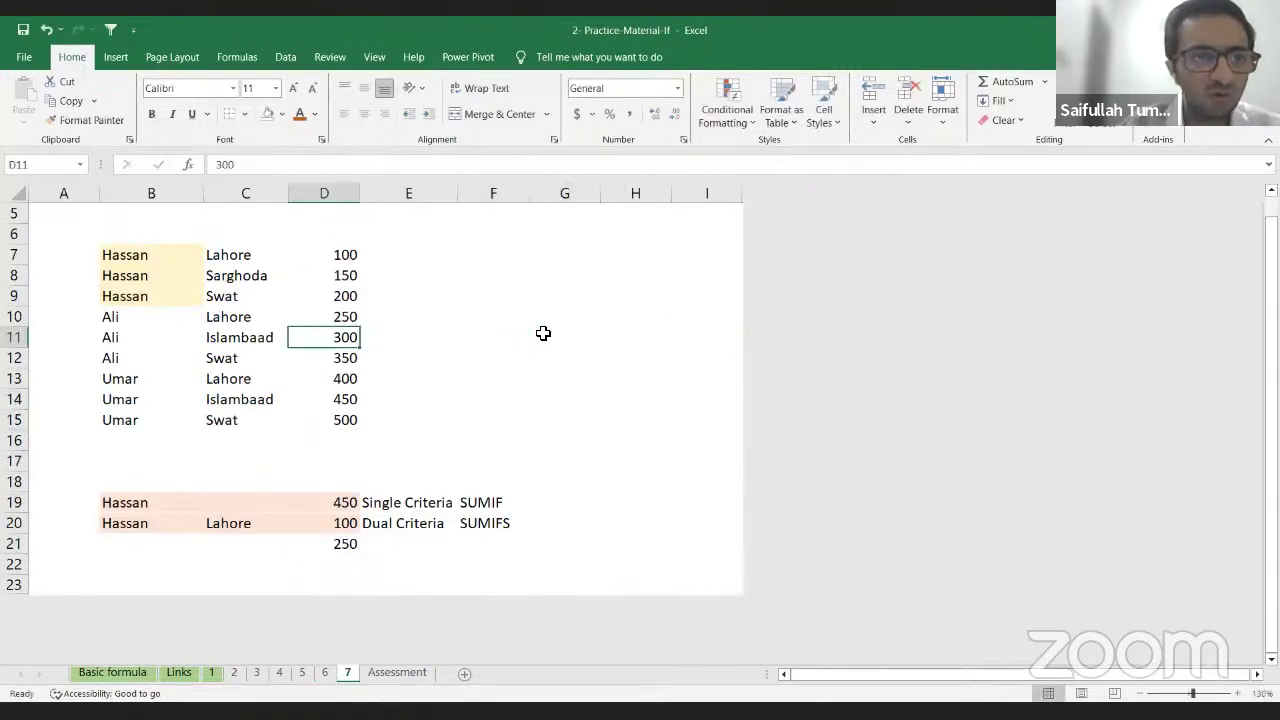
key(Down)
key(Down)
key(Down)
key(Down)
key(Down)
key(Down)
key(Down)
key(Down)
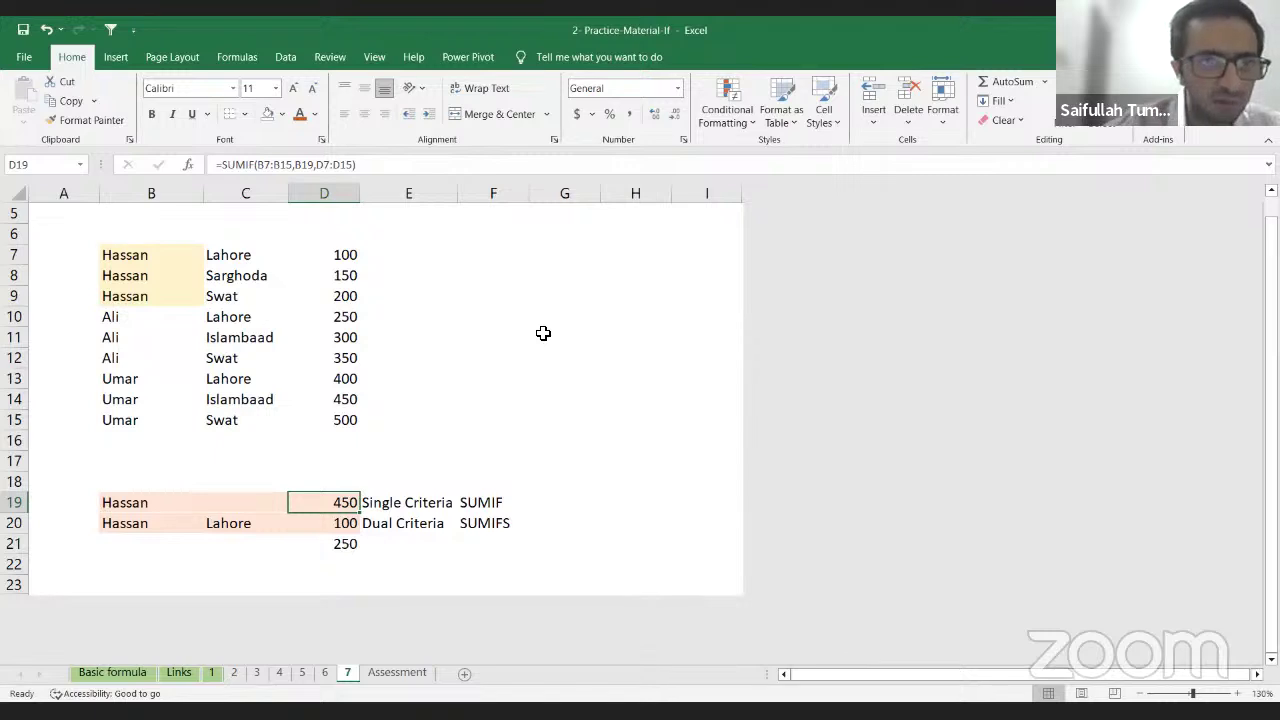
key(F2)
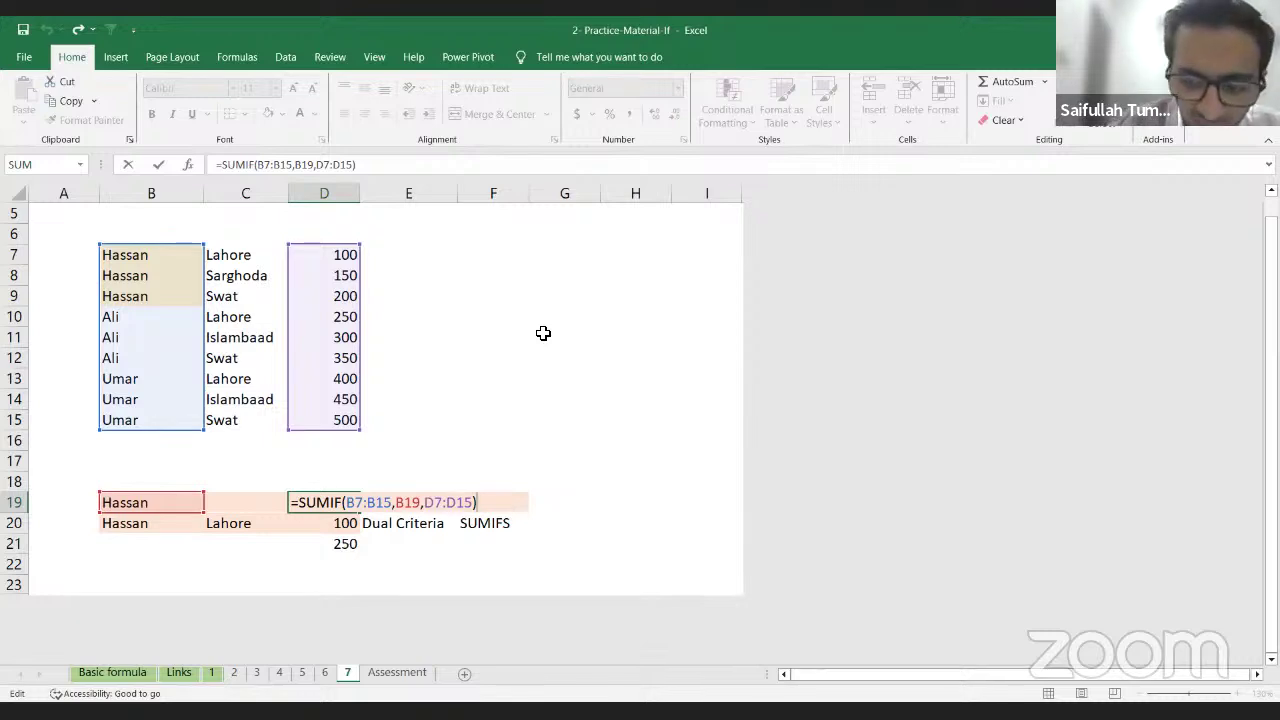
key(Return)
key(Up)
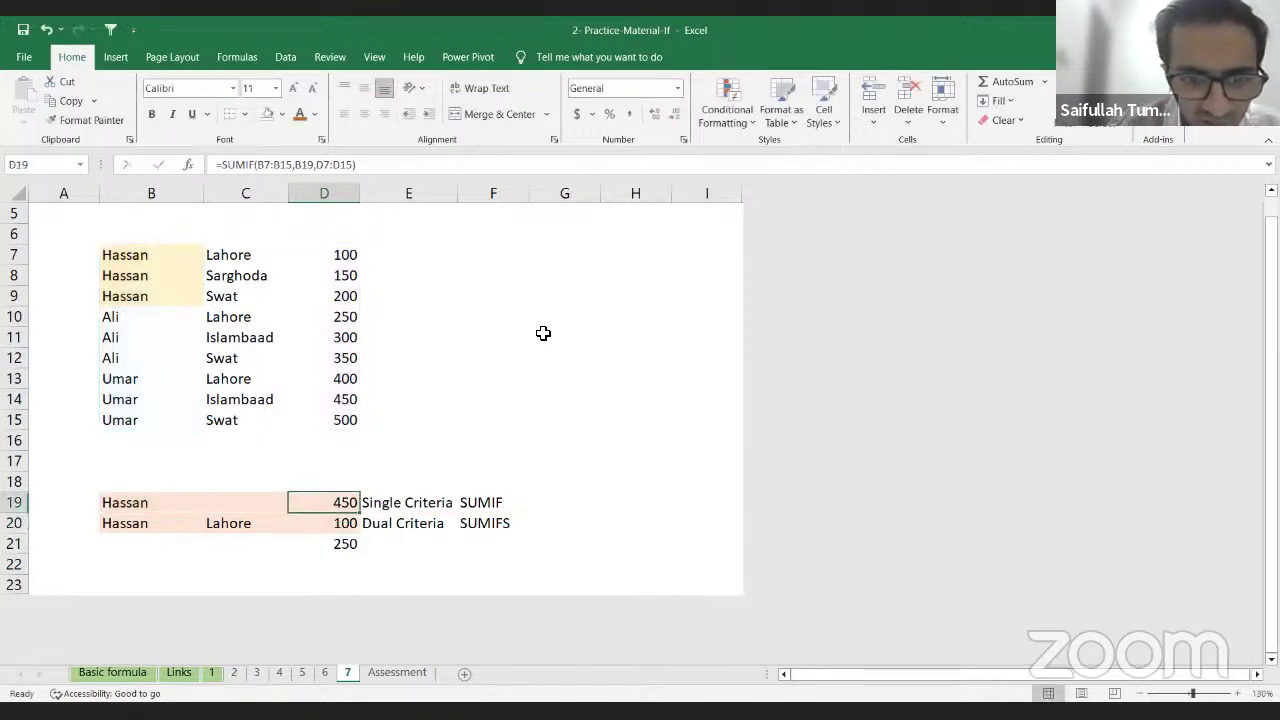
key(Delete)
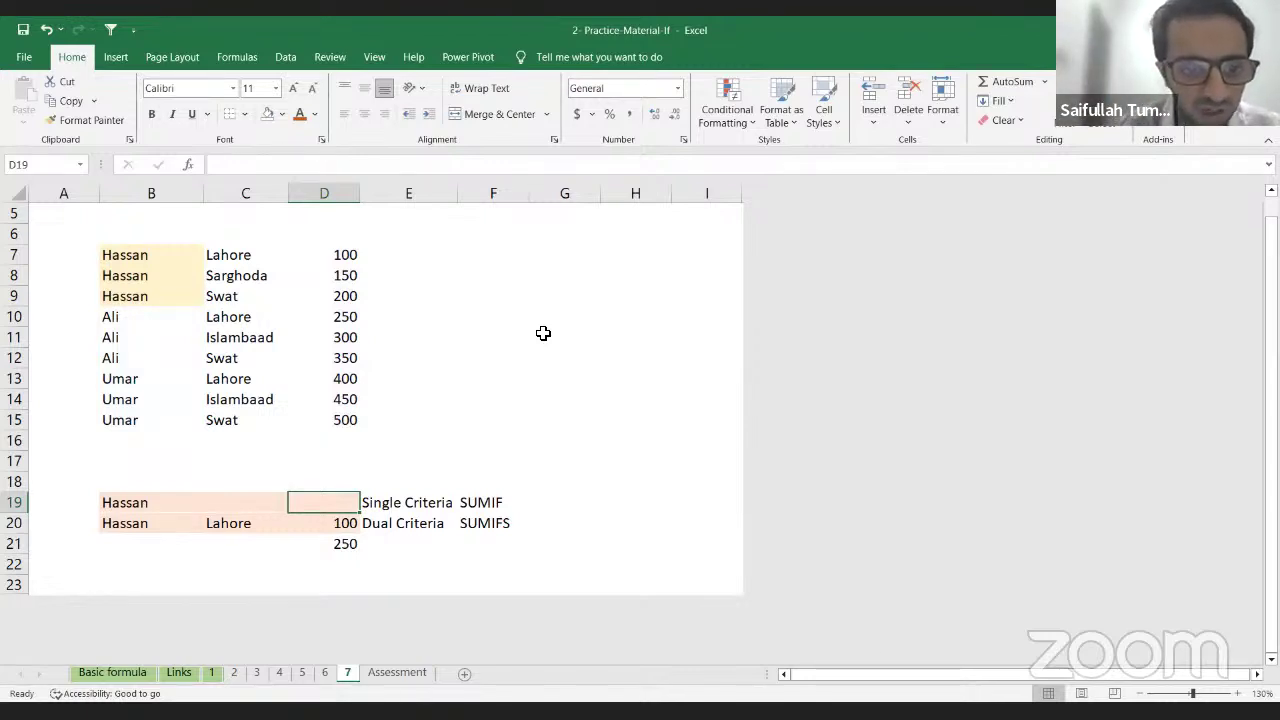
Step: Start D19 as =SUMIF with the names range B7:B15
text(=)
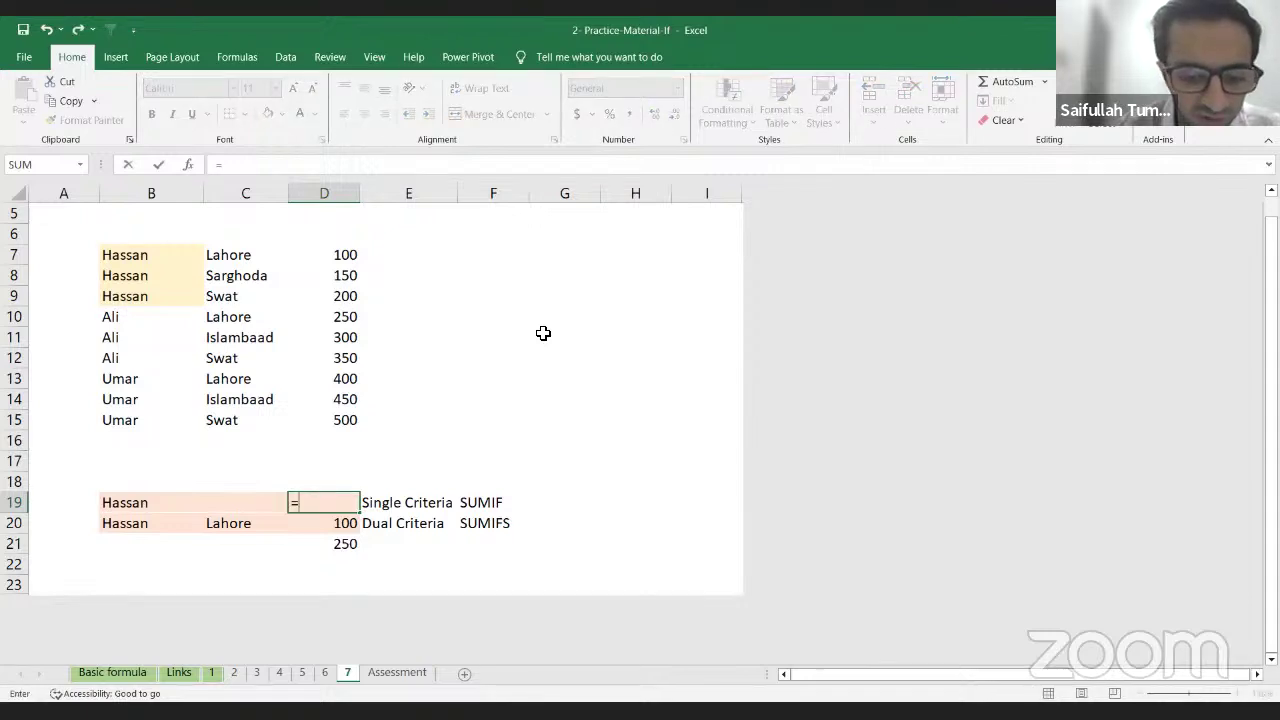
text(sum)
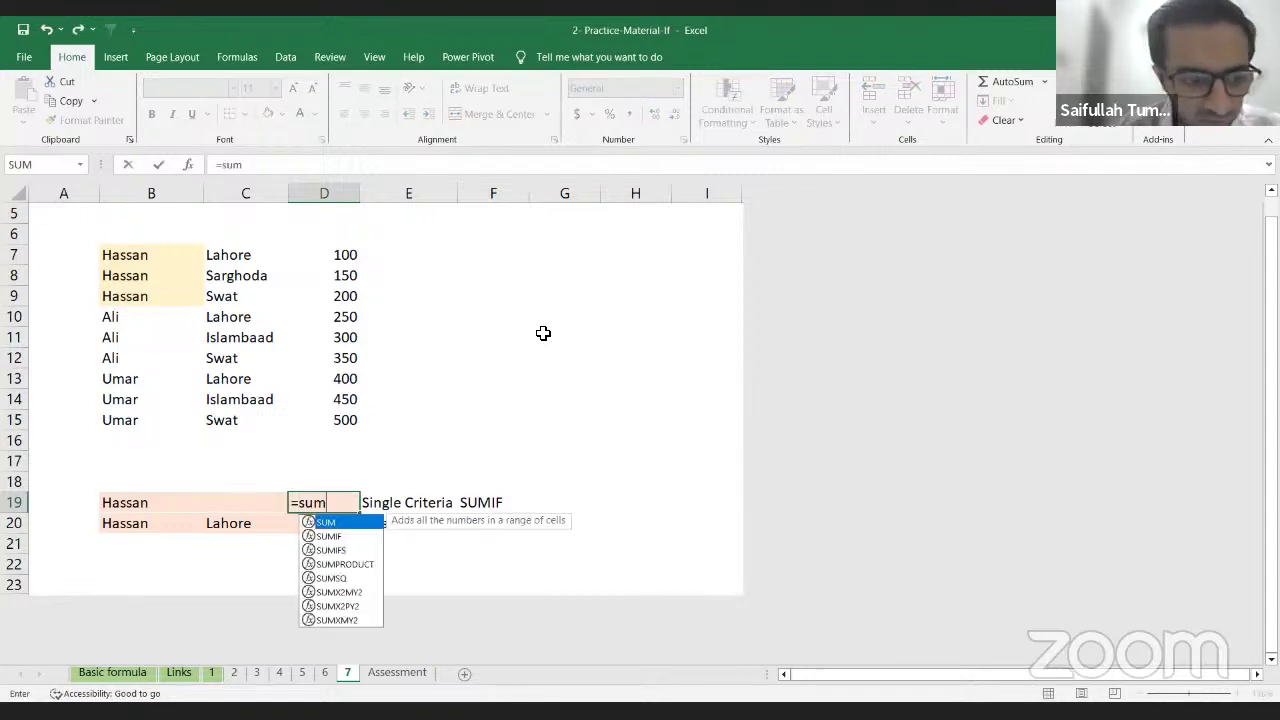
key(Down)
key(Tab)
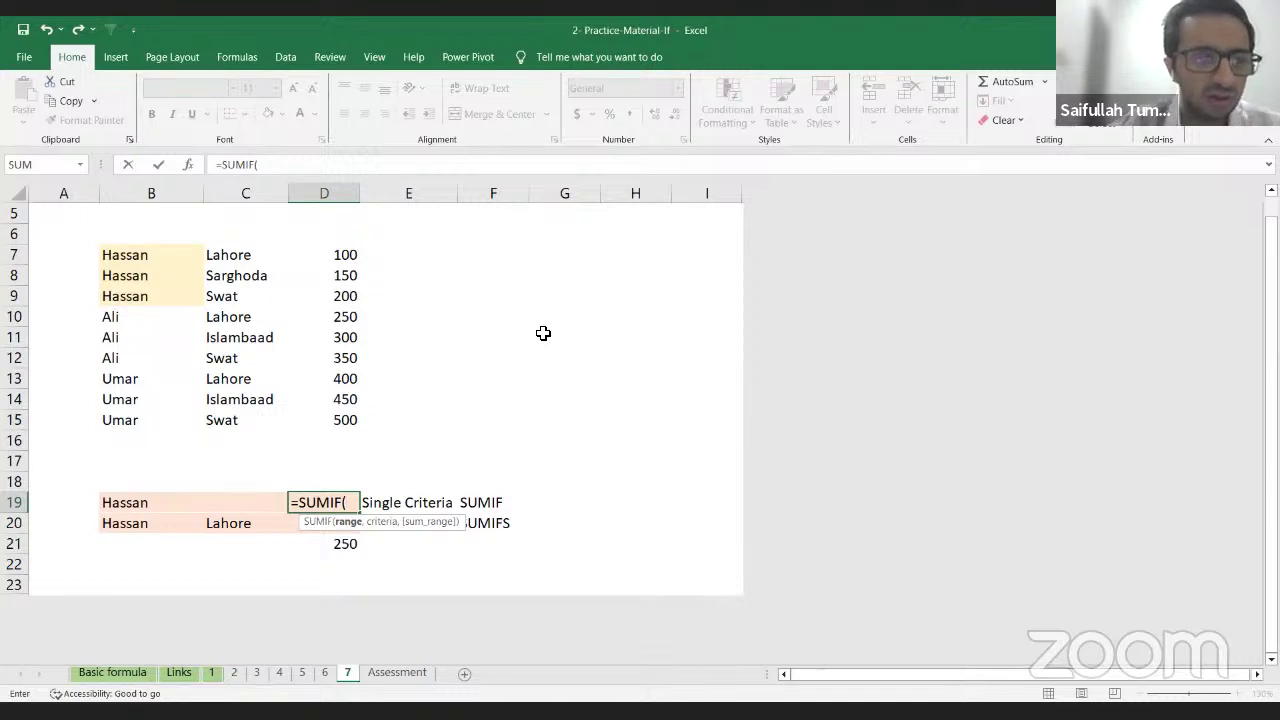
key(Left)
key(Left)
key(Up)
key(Up)
key(Up)
key(Up)
key(Up)
key(Up)
key(Up)
key(Up)
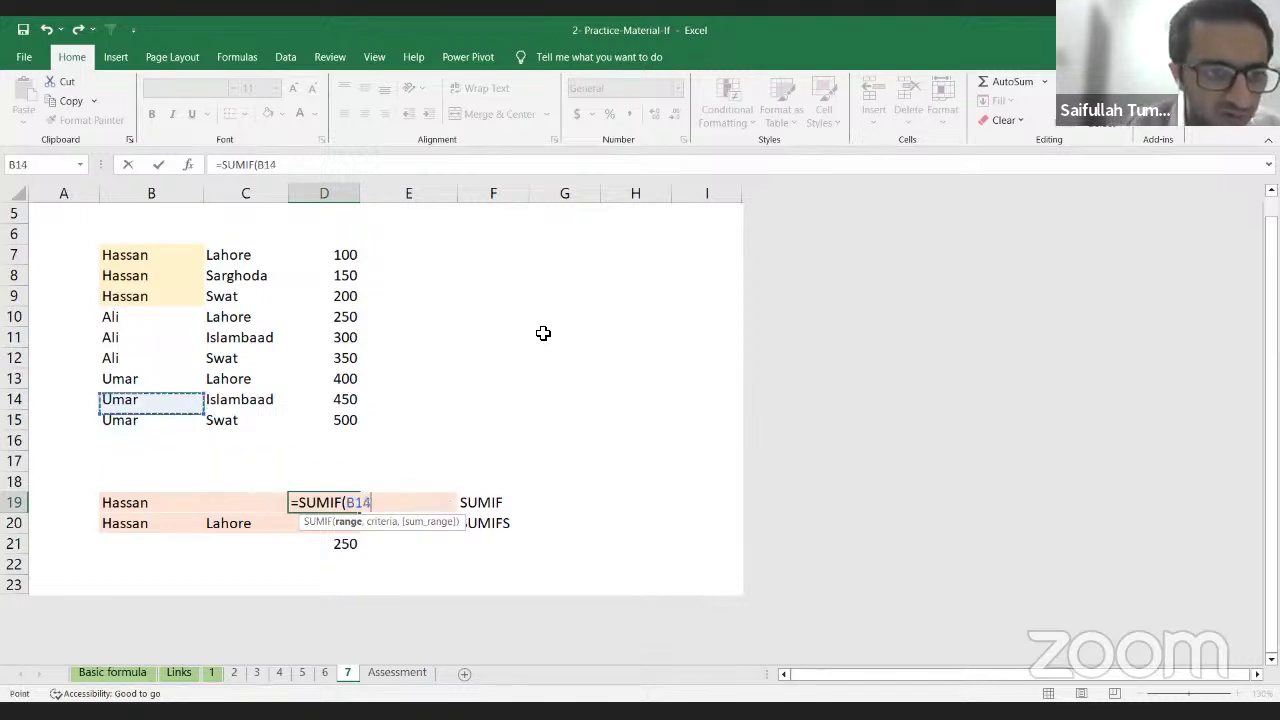
key(Up)
key(Up)
key(Up)
key(Up)
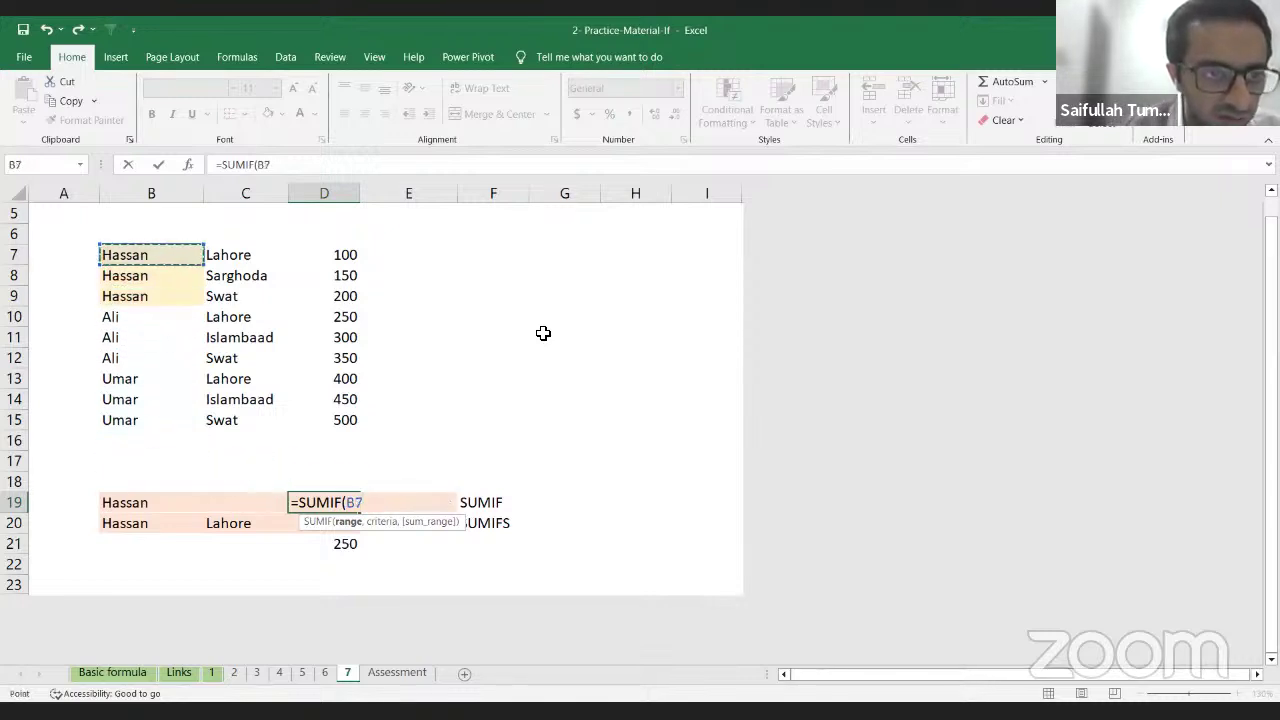
key(ctrl+shift+Down)
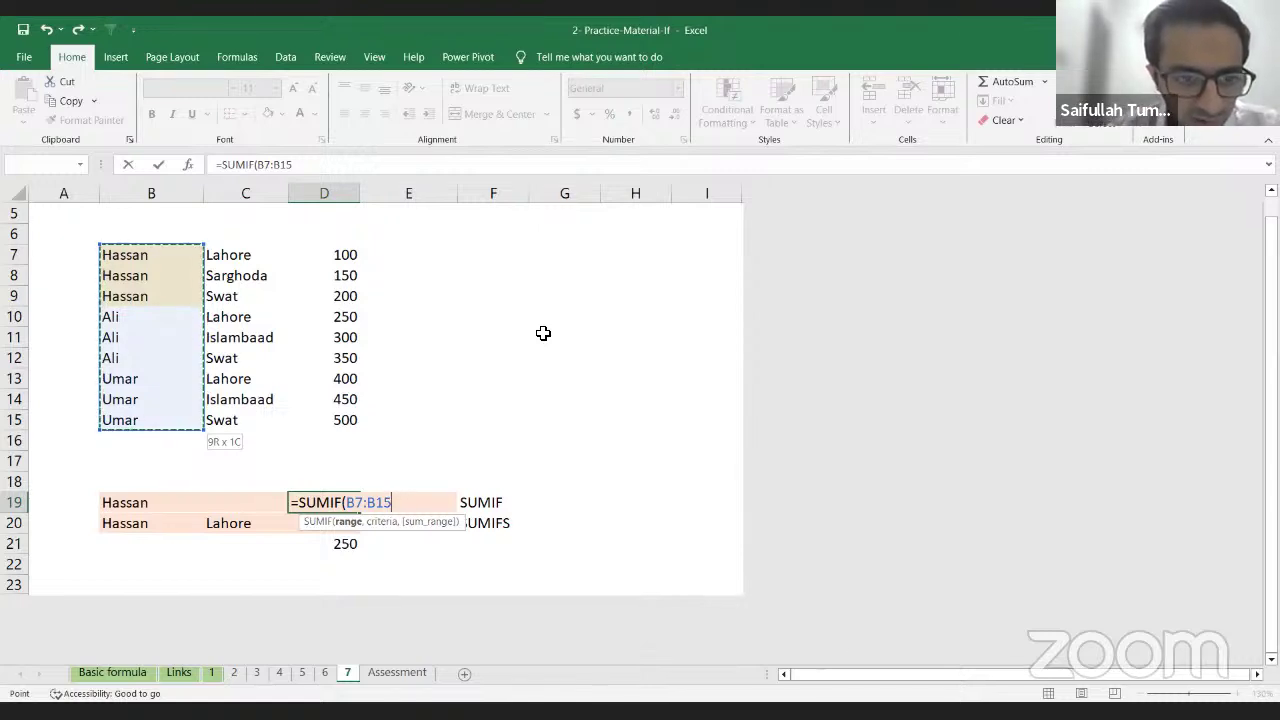
text(,)
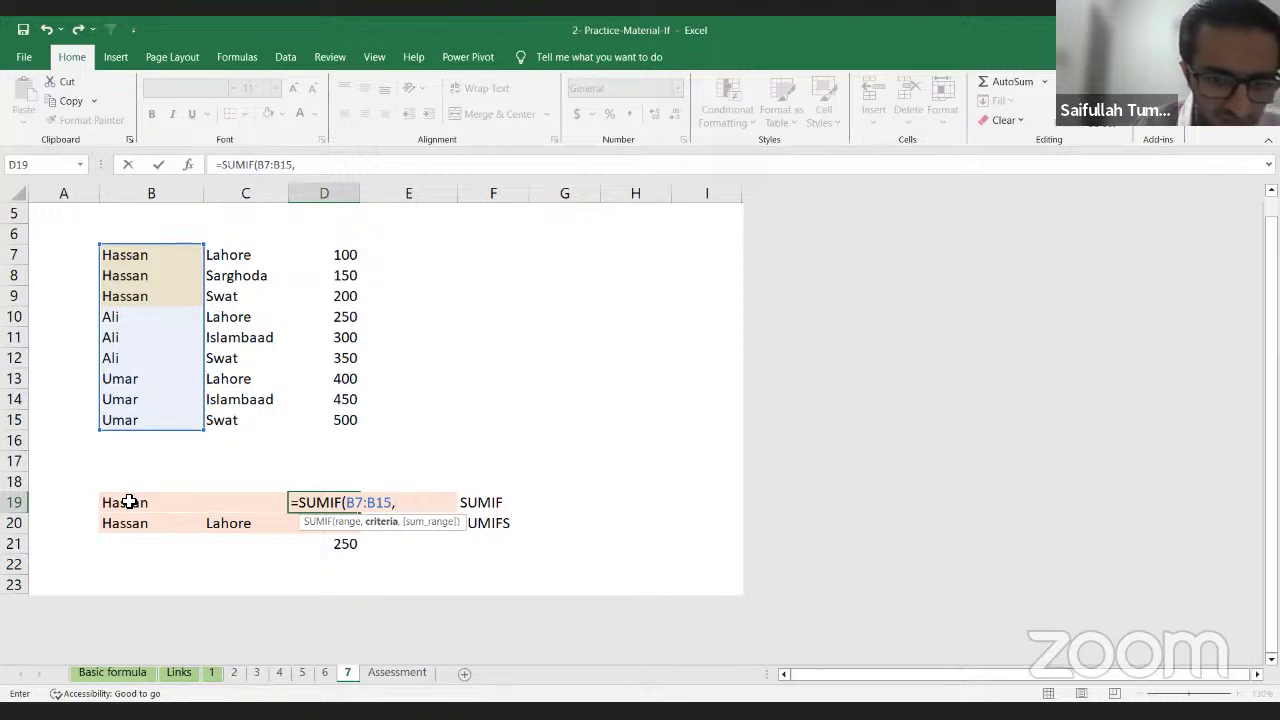
Step: Add criterion B19 and sum range D7:D15 so Hassan's total shows 450
key(Left)
key(Left)
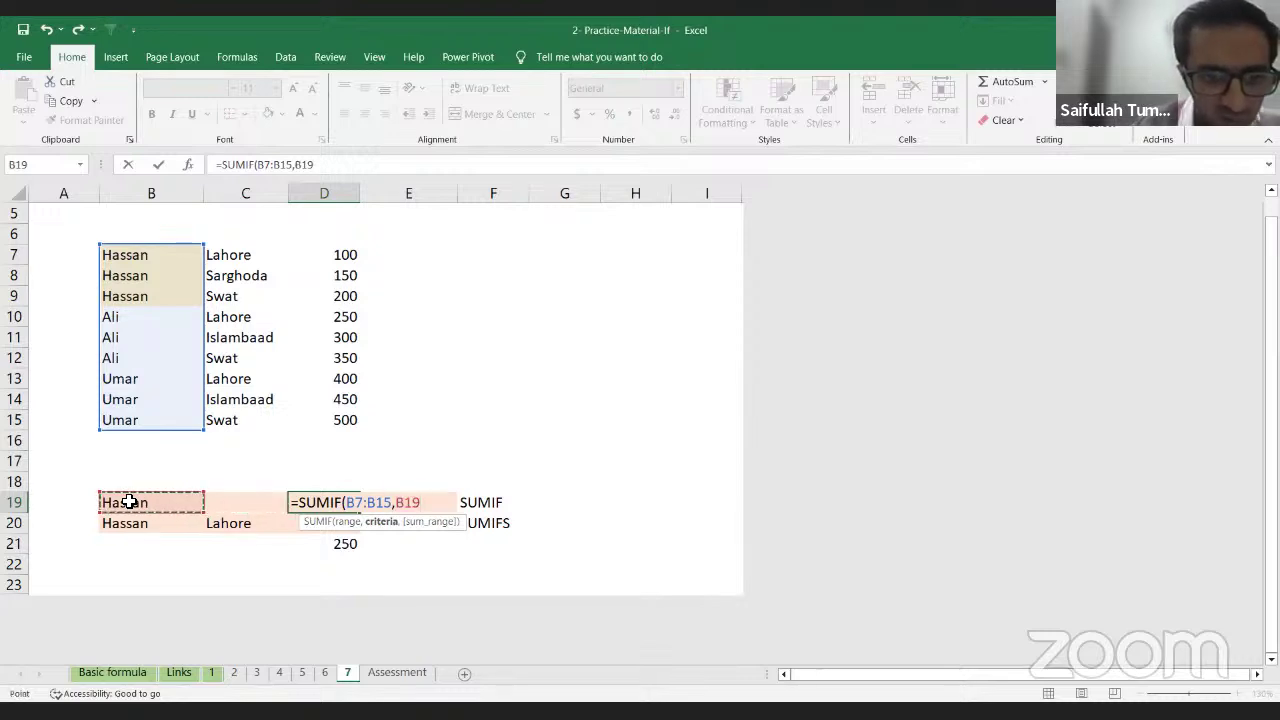
text(,)
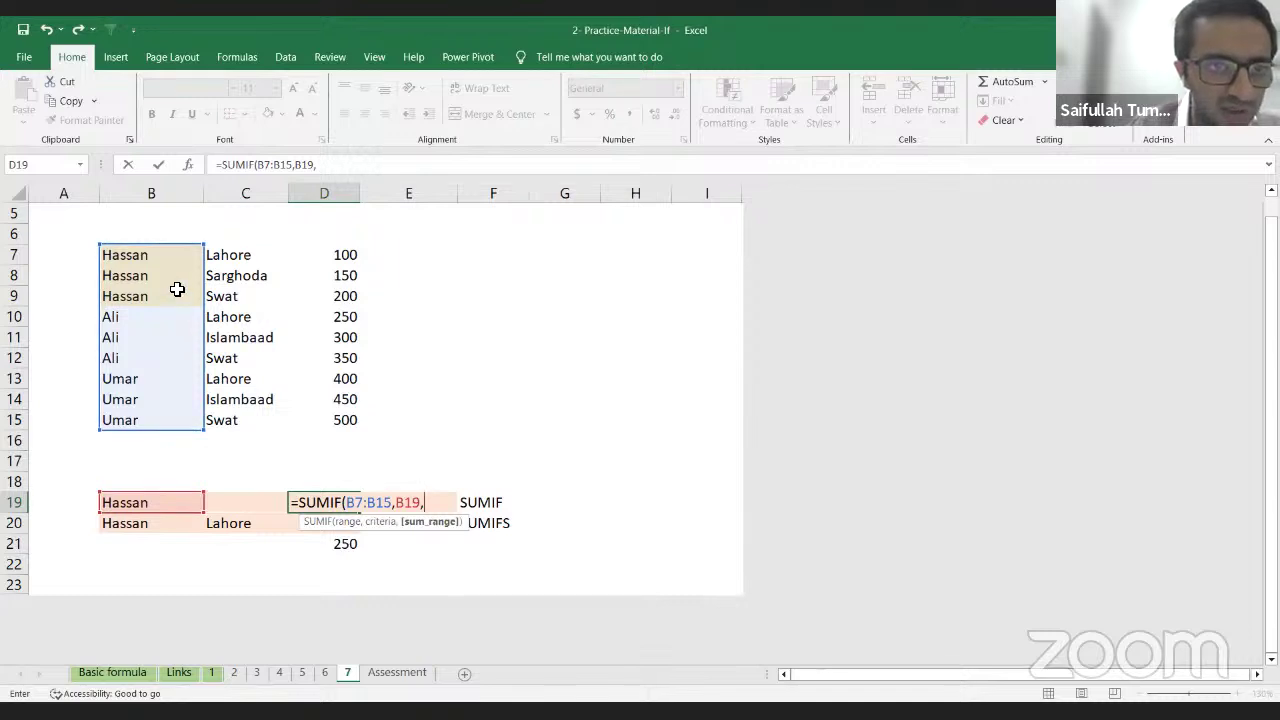
click(341, 255)
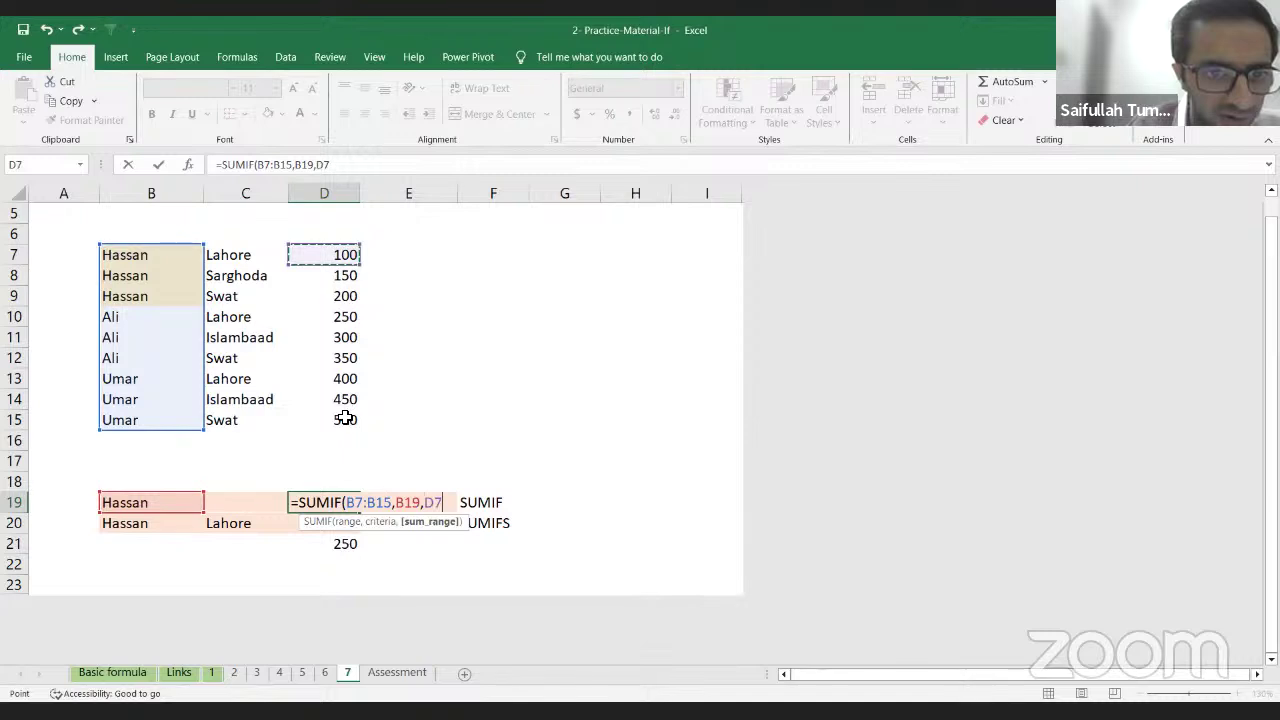
drag(344, 418, 345, 420)
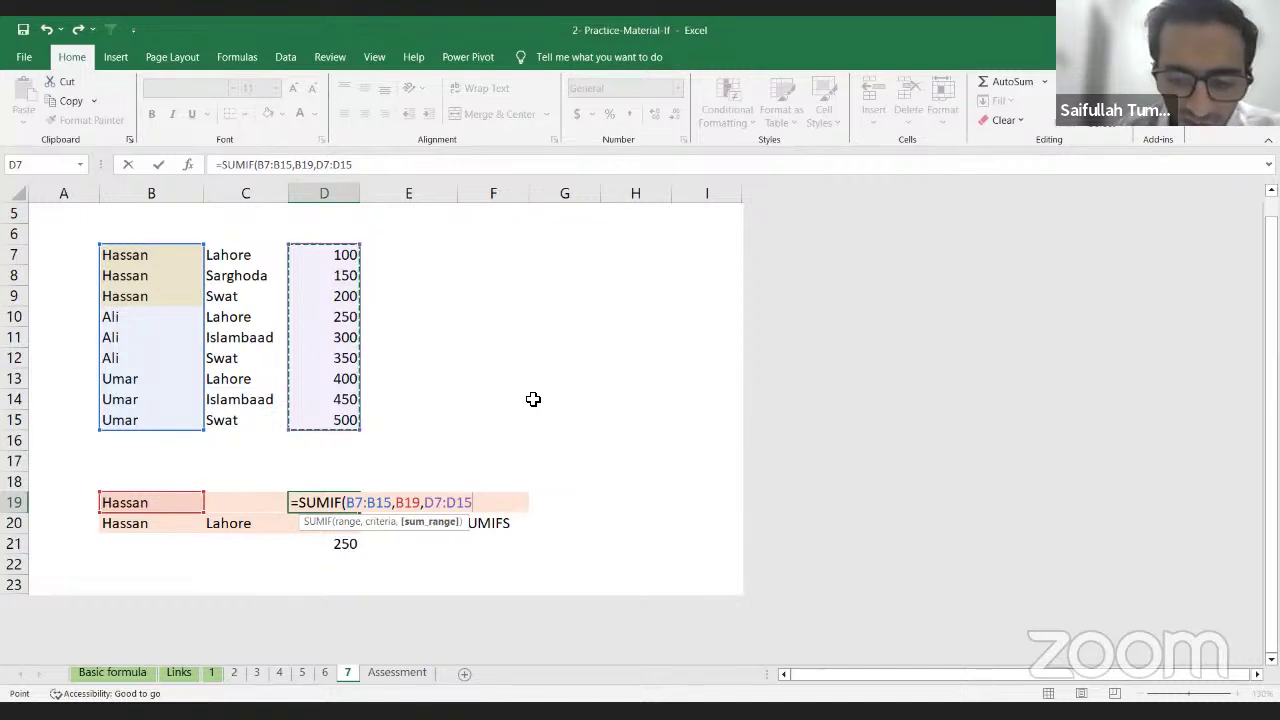
text())
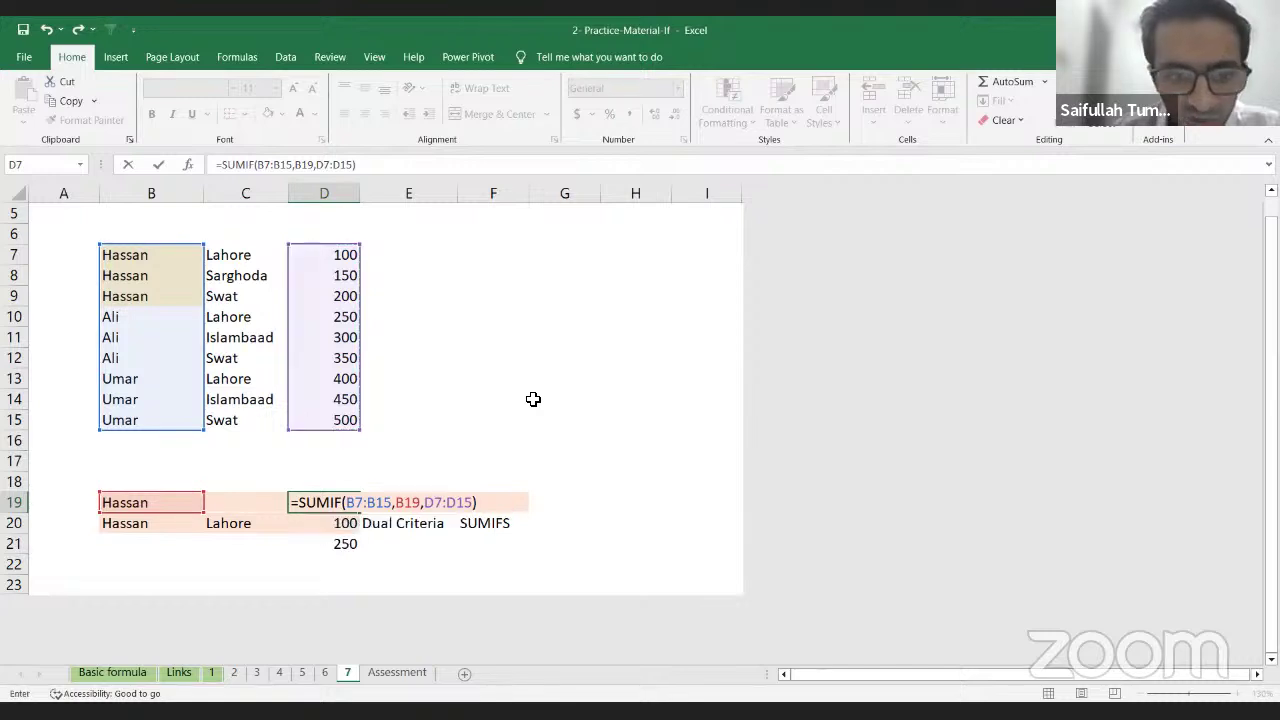
key(Return)
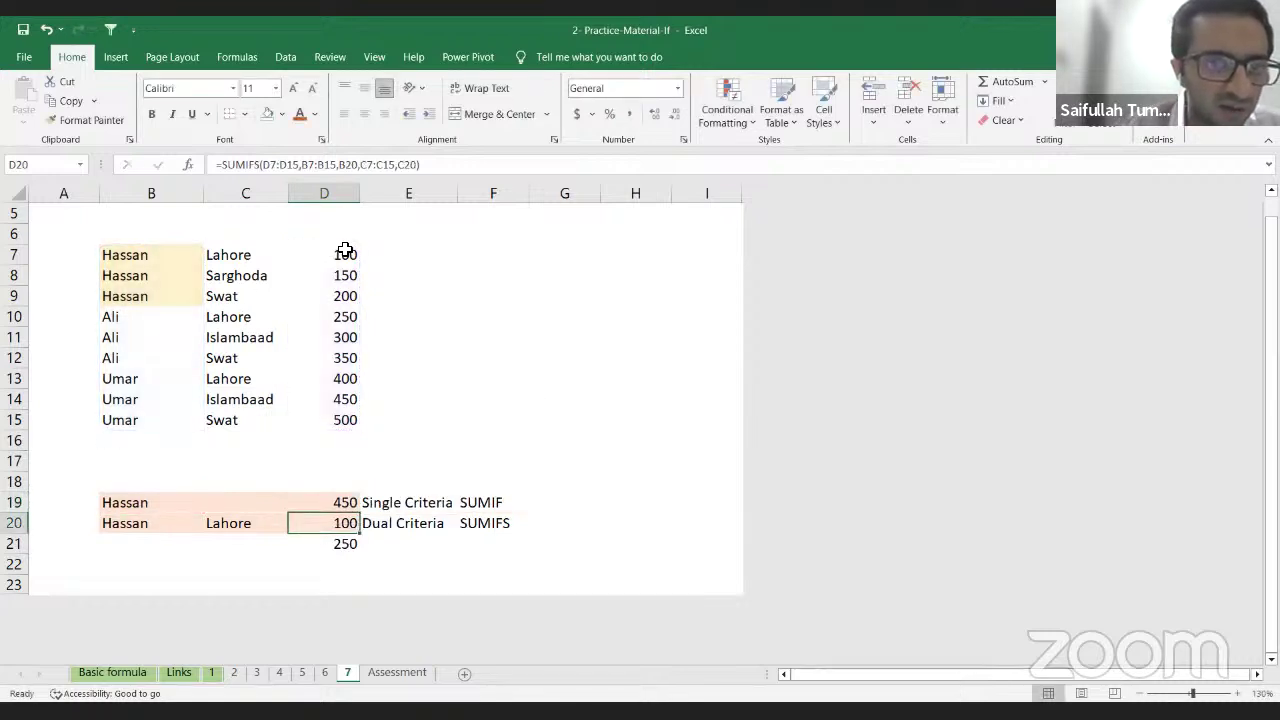
drag(344, 255, 345, 292)
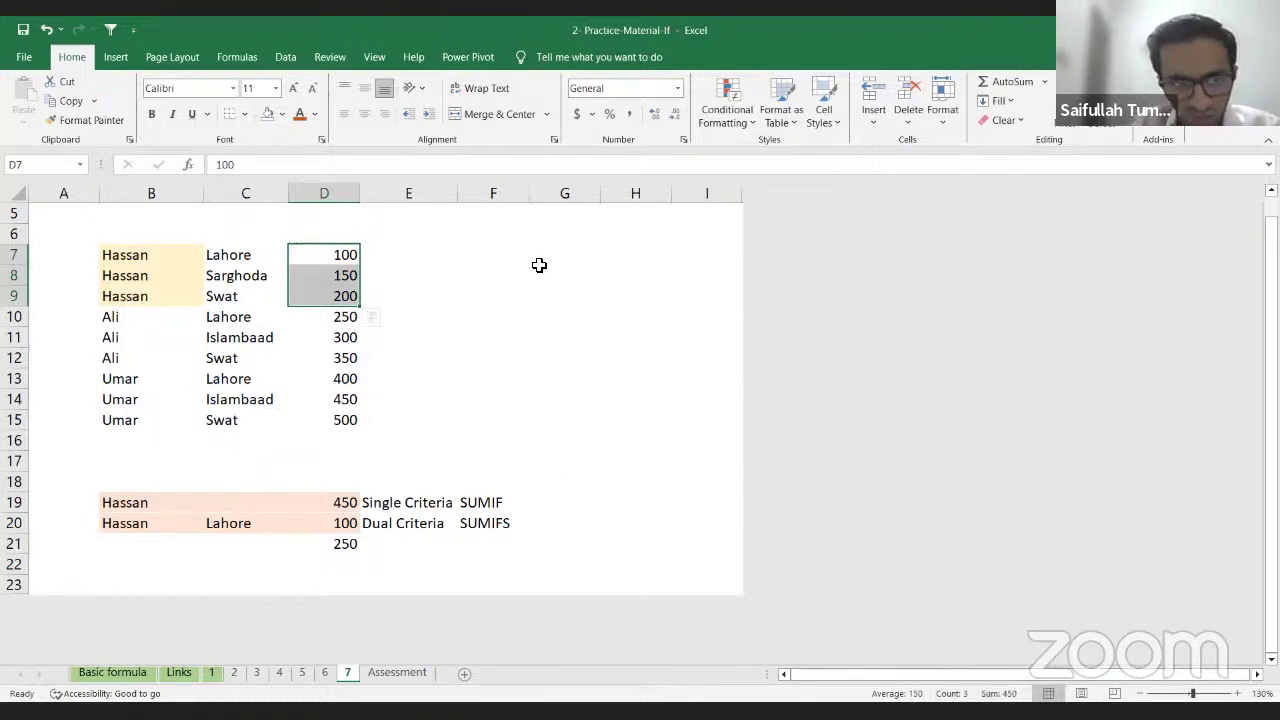
key(shift+Up)
key(shift+Up)
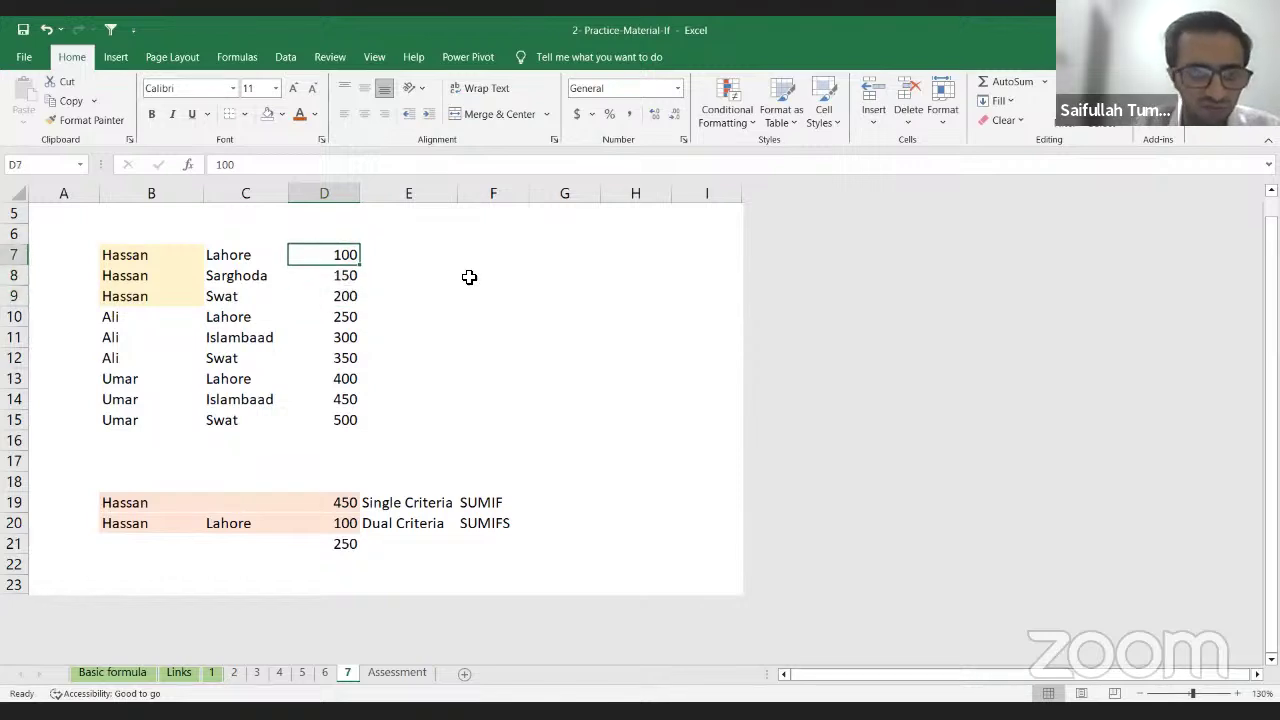
key(shift+Down)
key(shift+Down)
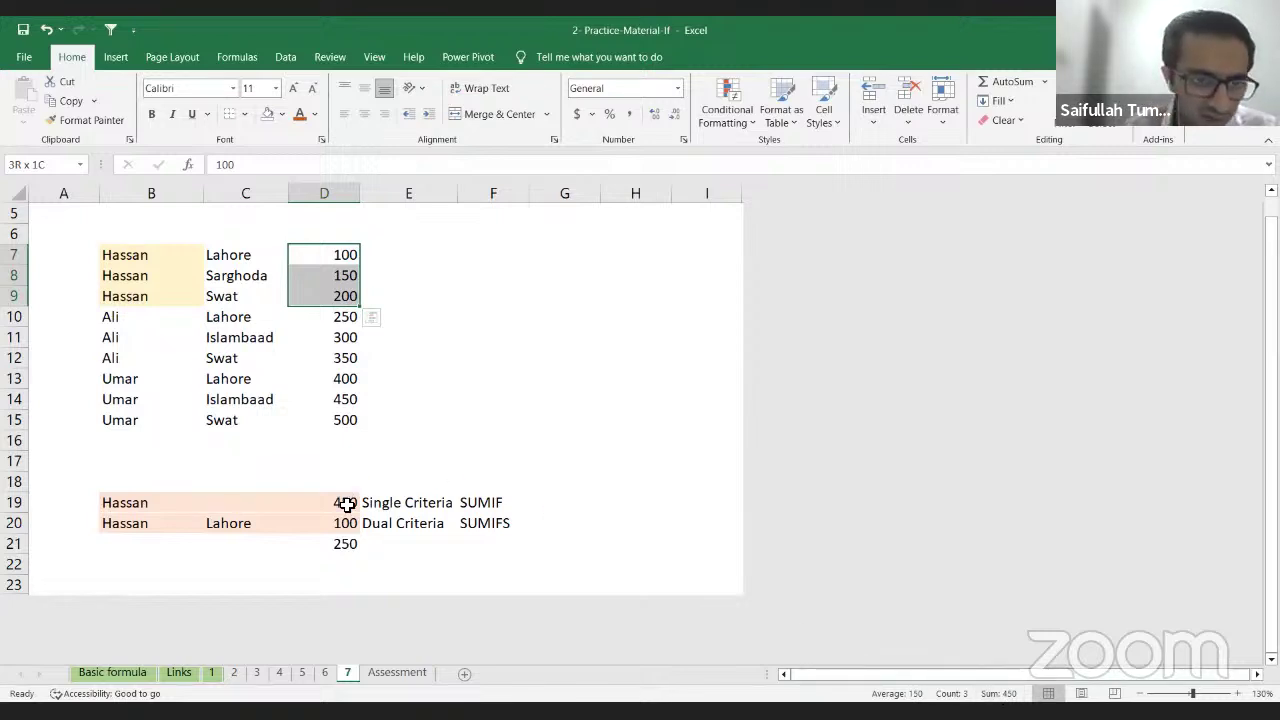
click(344, 500)
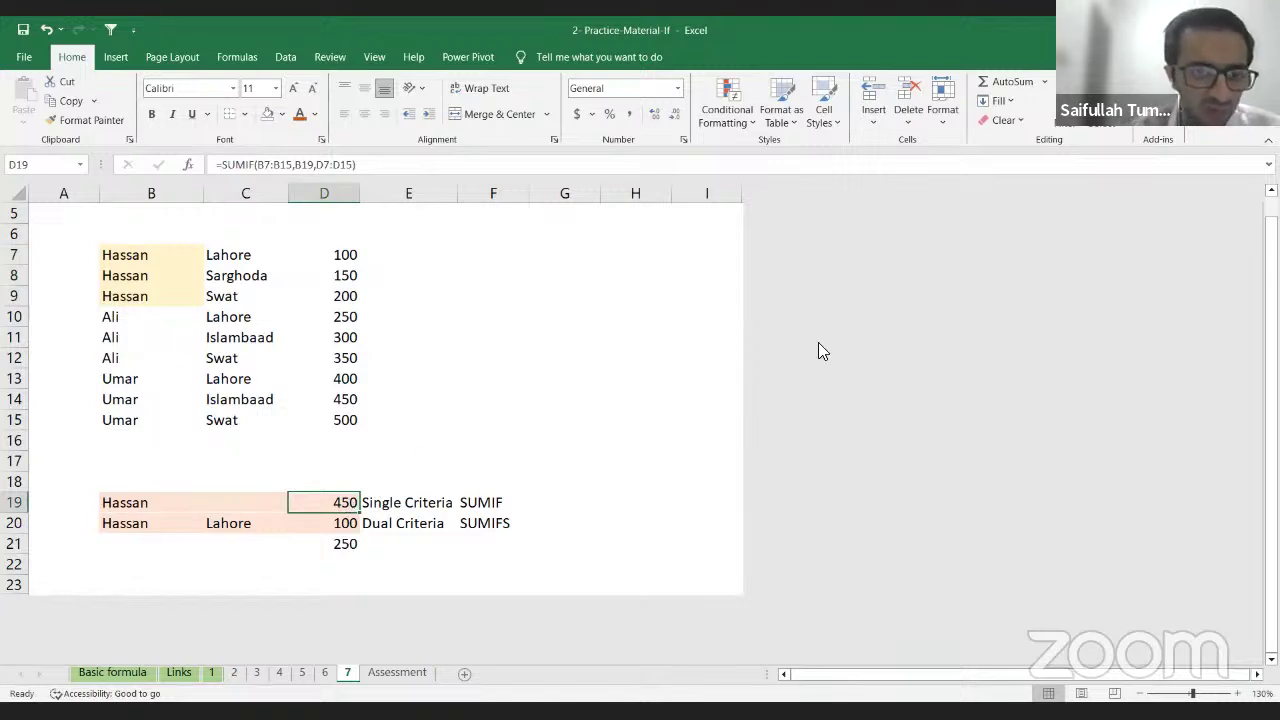
Step: Change the B19 name criterion to Ali
key(Down)
key(Up)
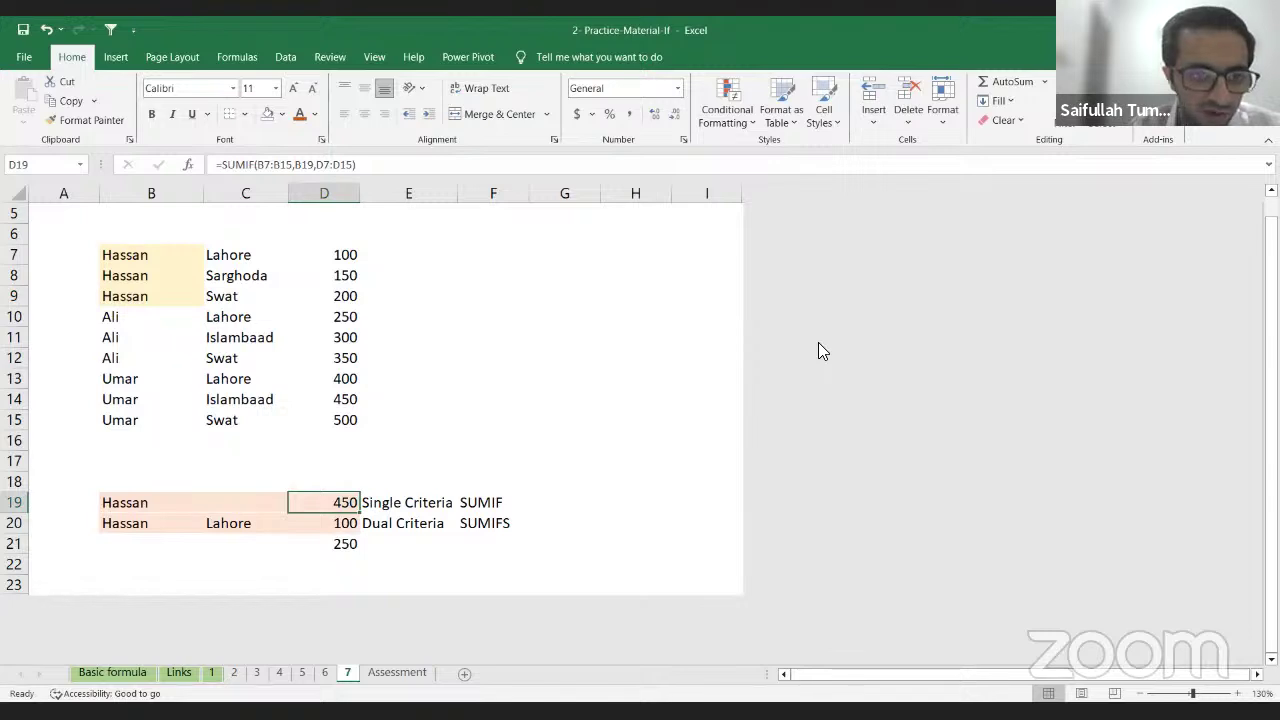
key(Left)
key(Left)
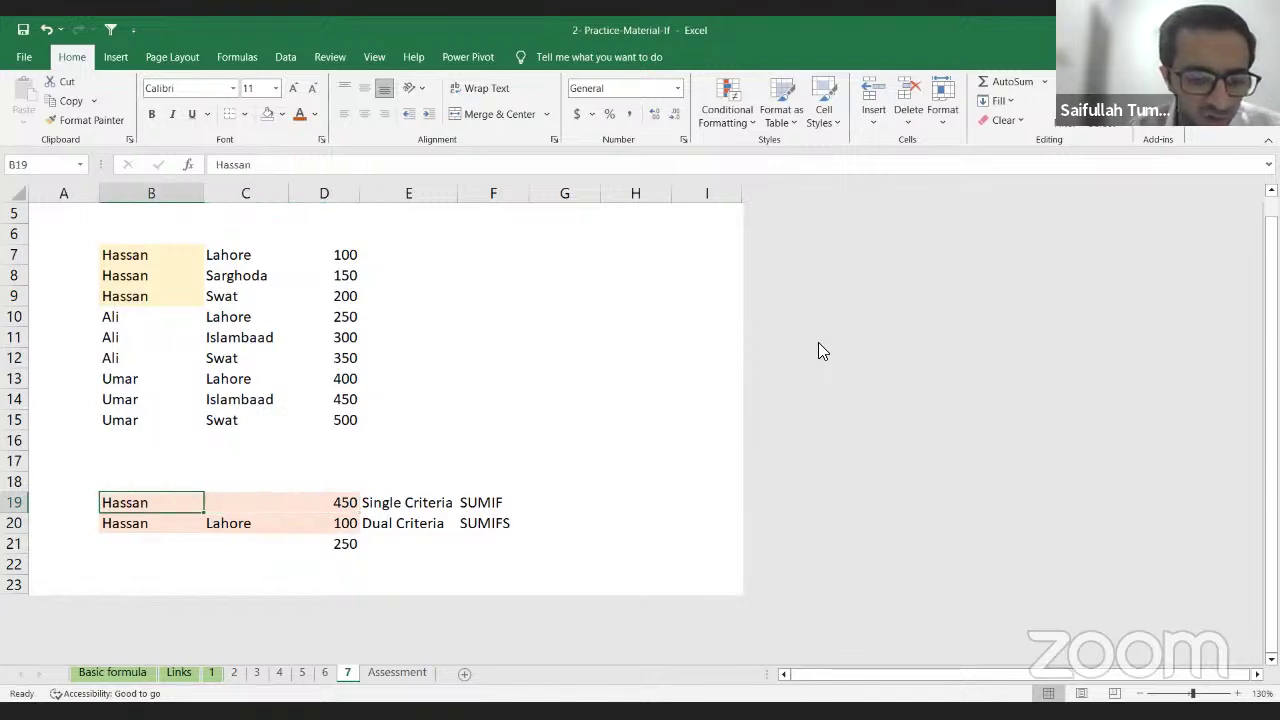
text(ALI)
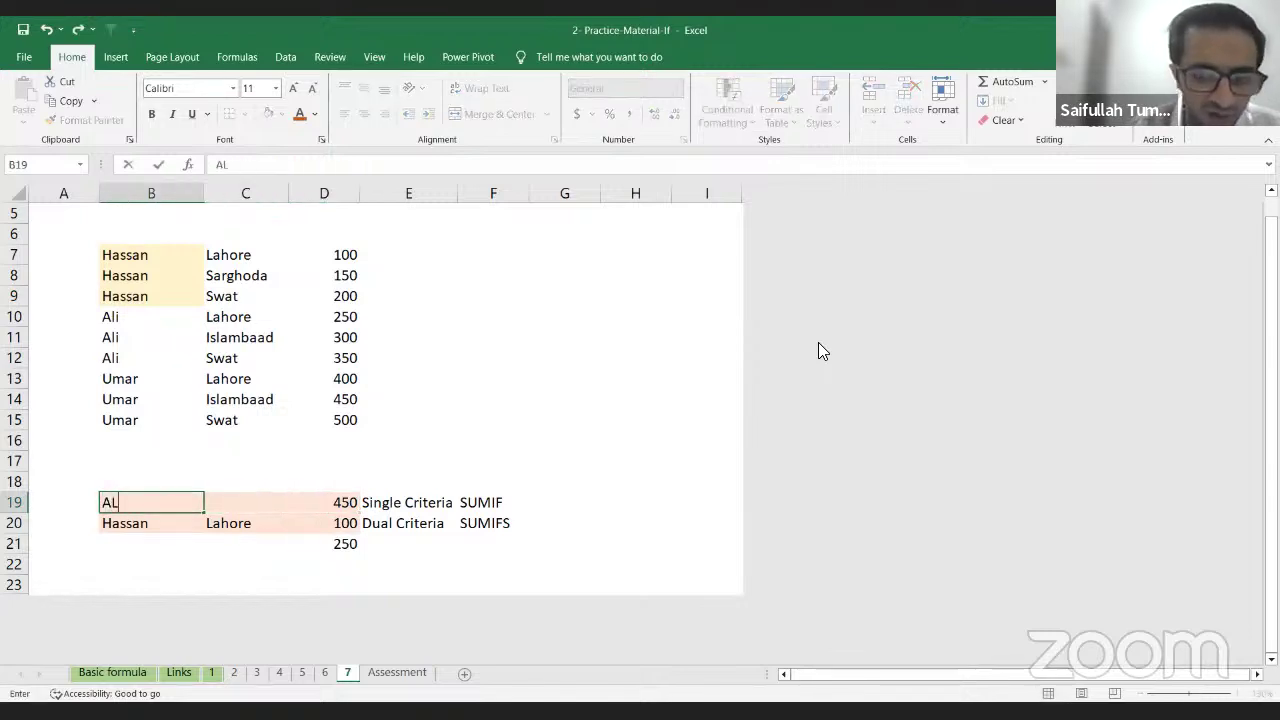
key(BackSpace)
key(BackSpace)
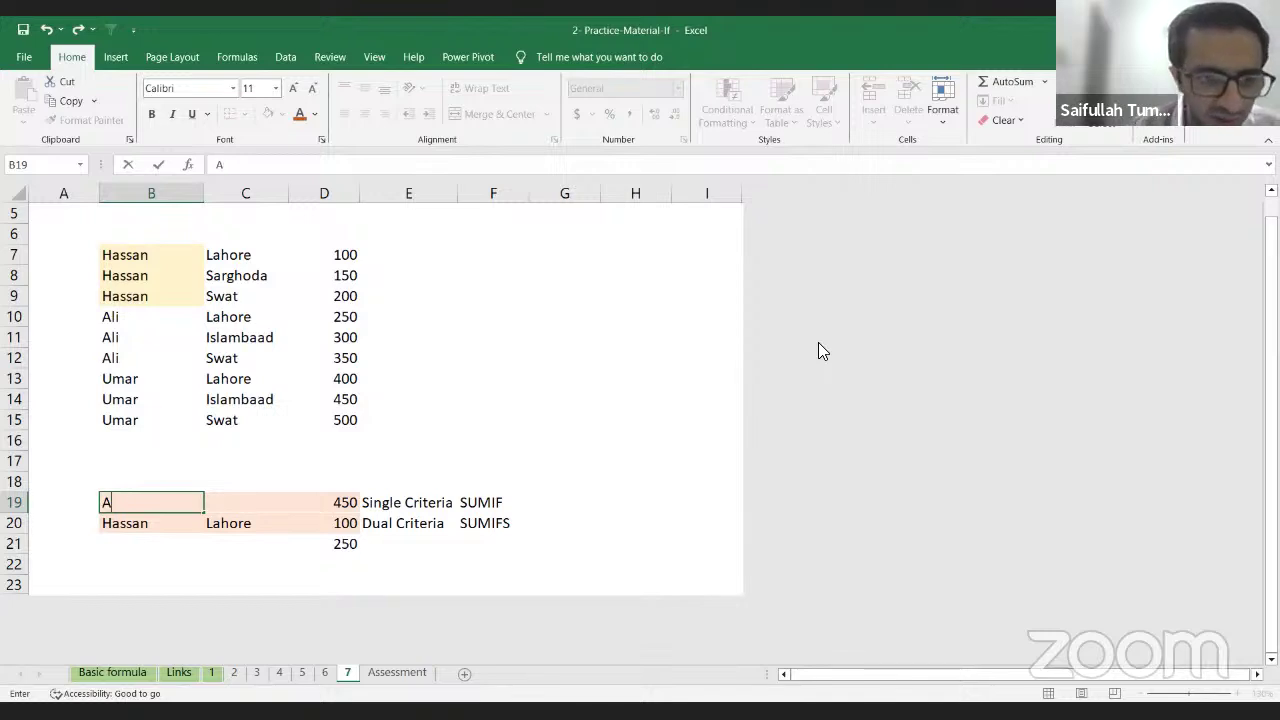
text(li)
key(Return)
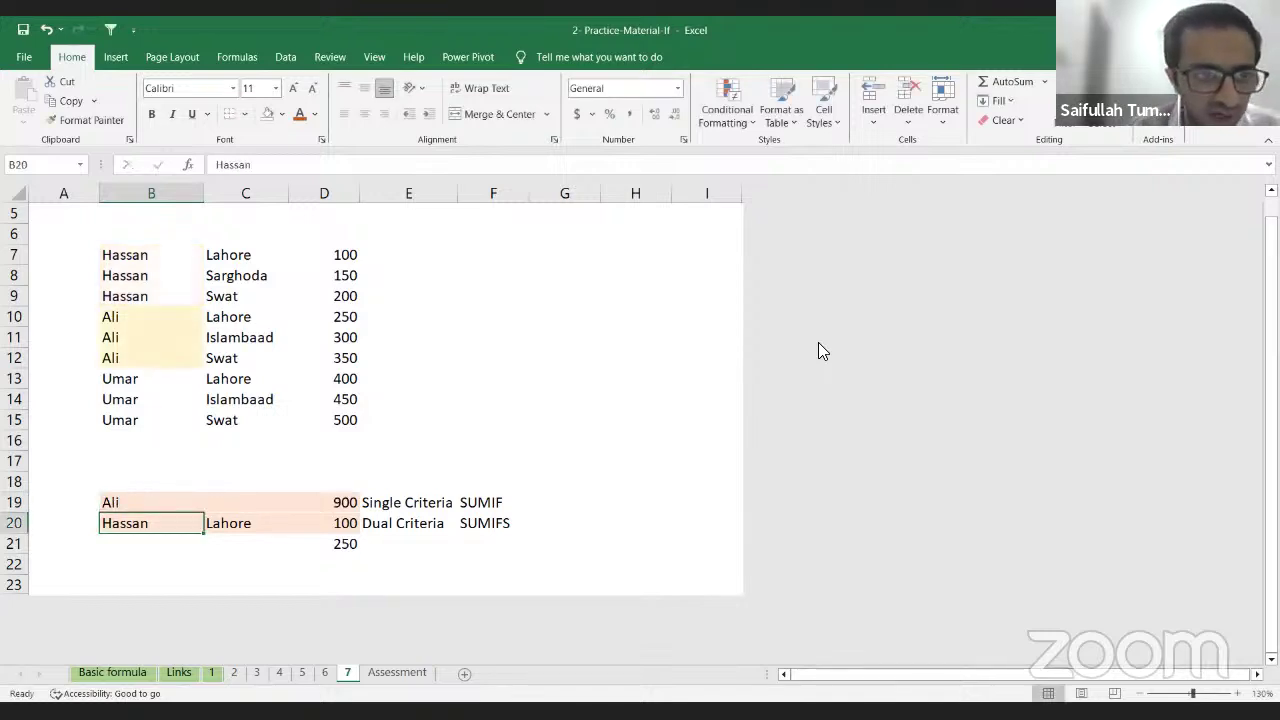
Step: Review the SUMIFS in D20, then open D19's SUMIF formula to show its ranges
key(Right)
key(Up)
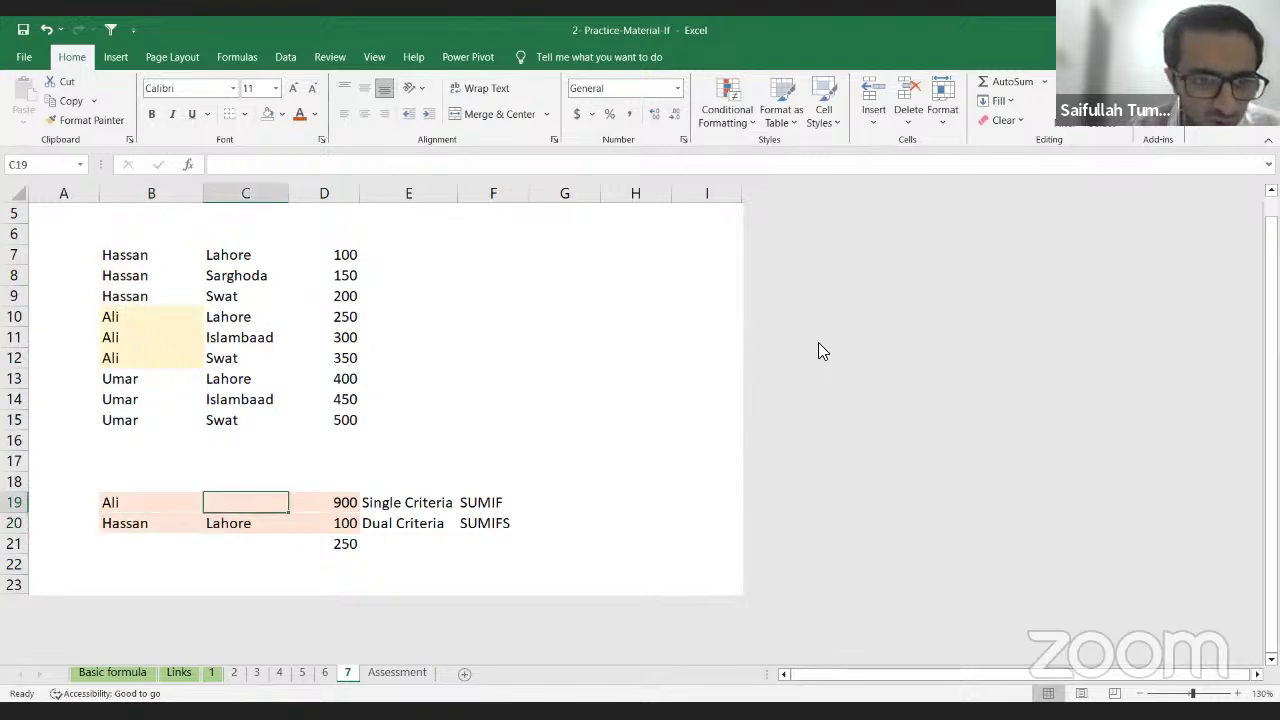
key(Right)
key(Up)
key(Down)
key(Down)
key(Left)
key(Up)
key(Right)
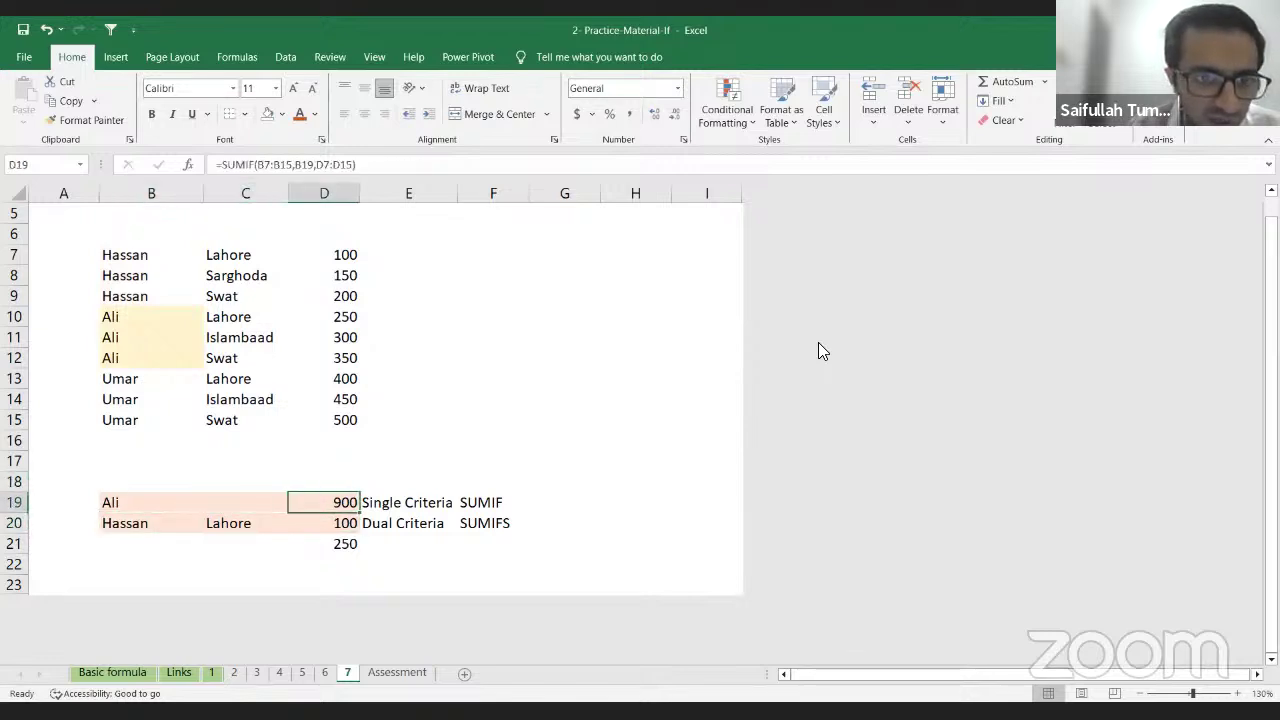
key(Up)
key(Down)
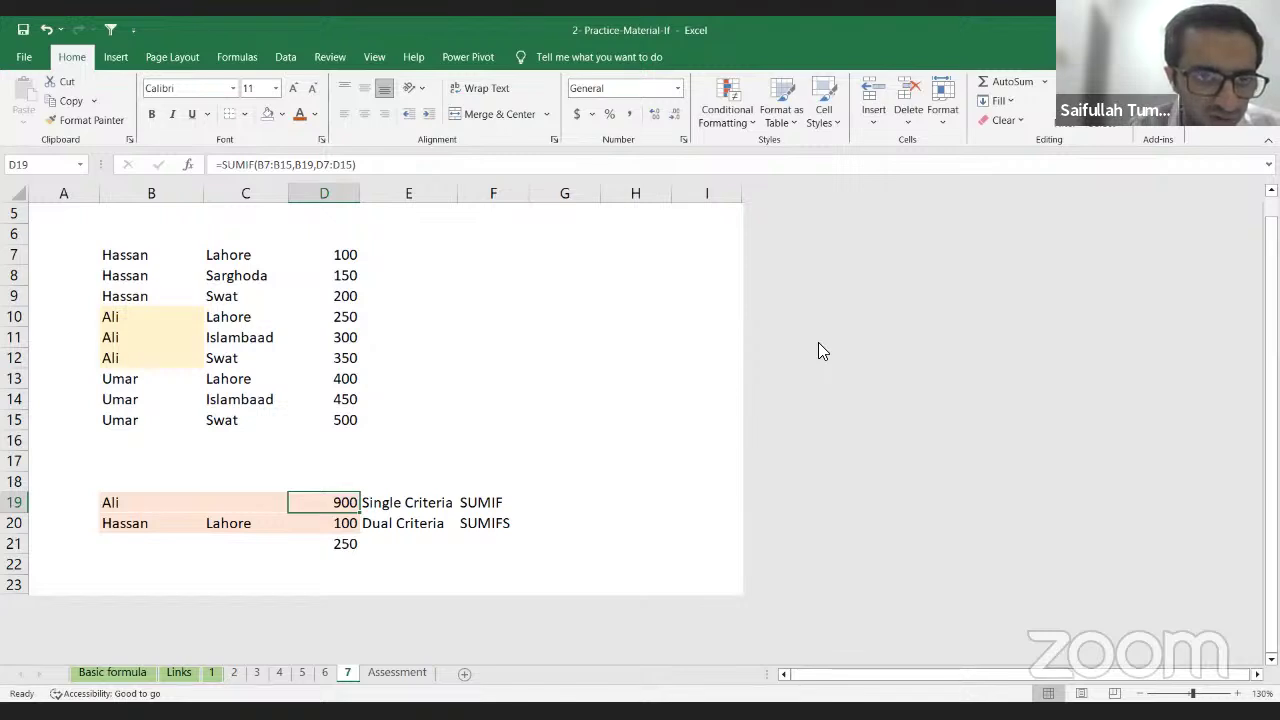
key(Up)
key(Left)
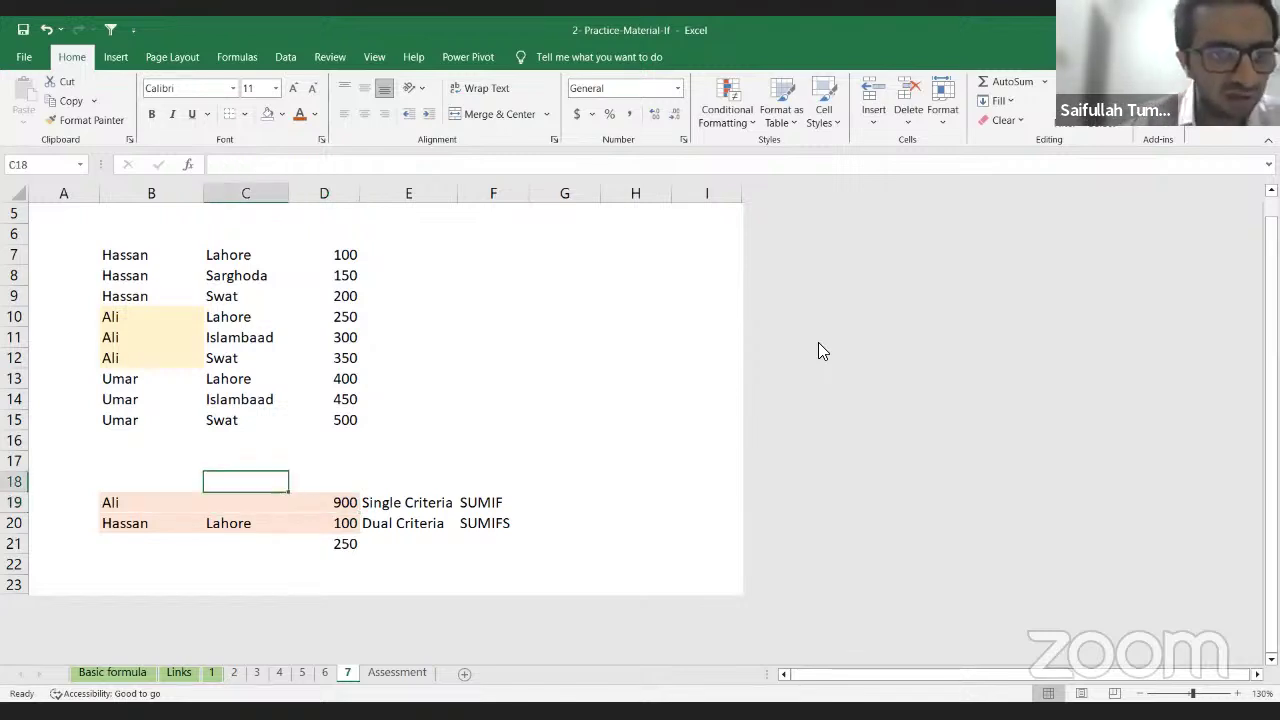
key(Left)
key(Up)
key(Up)
key(Right)
key(Down)
key(Down)
key(Right)
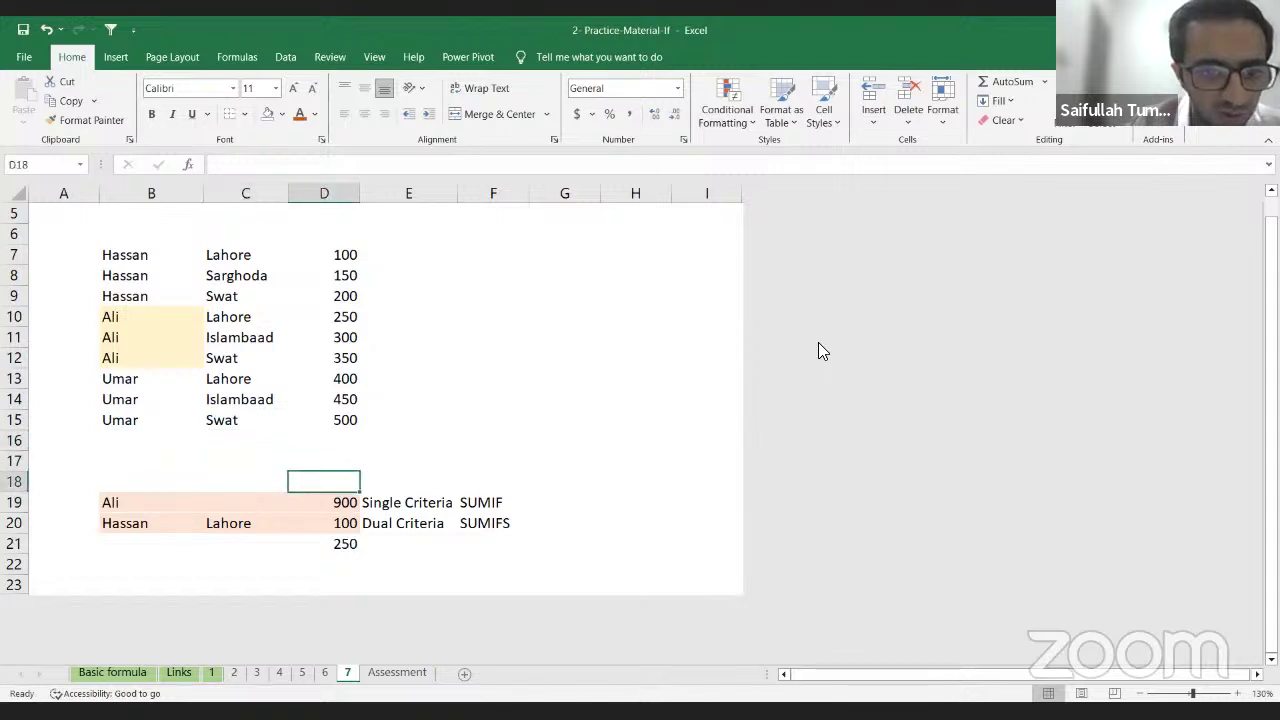
key(Down)
key(F2)
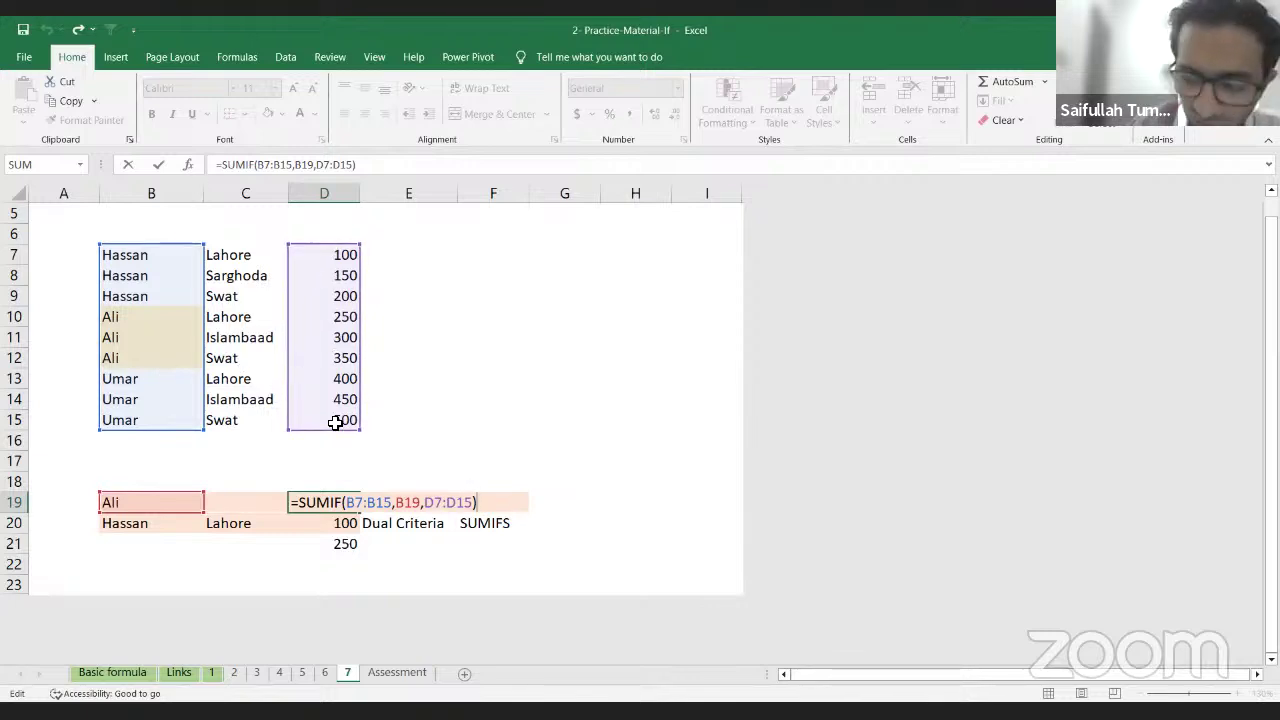
Step: Check Ali's amounts D10:D12 against D19's 900 total, review both formulas, and undo the last edit
key(Return)
key(Up)
key(Up)
key(Up)
key(Up)
key(Up)
key(Up)
key(Up)
key(Up)
key(Up)
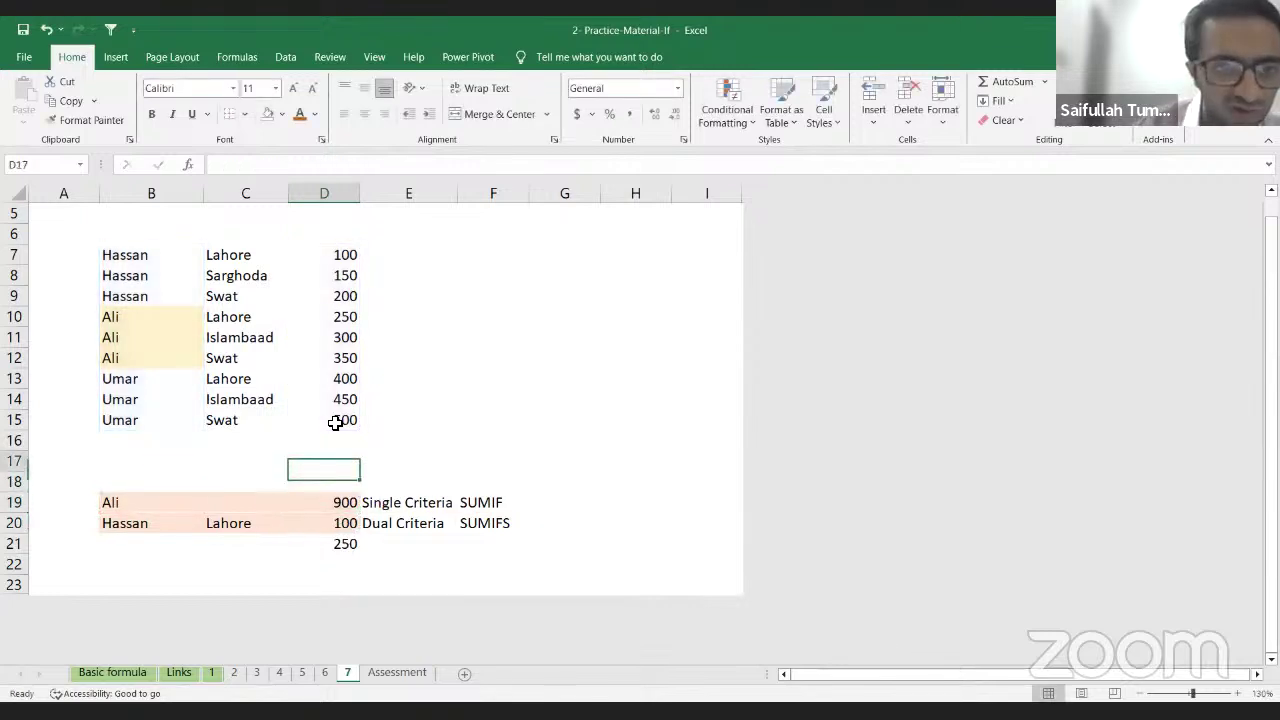
key(Up)
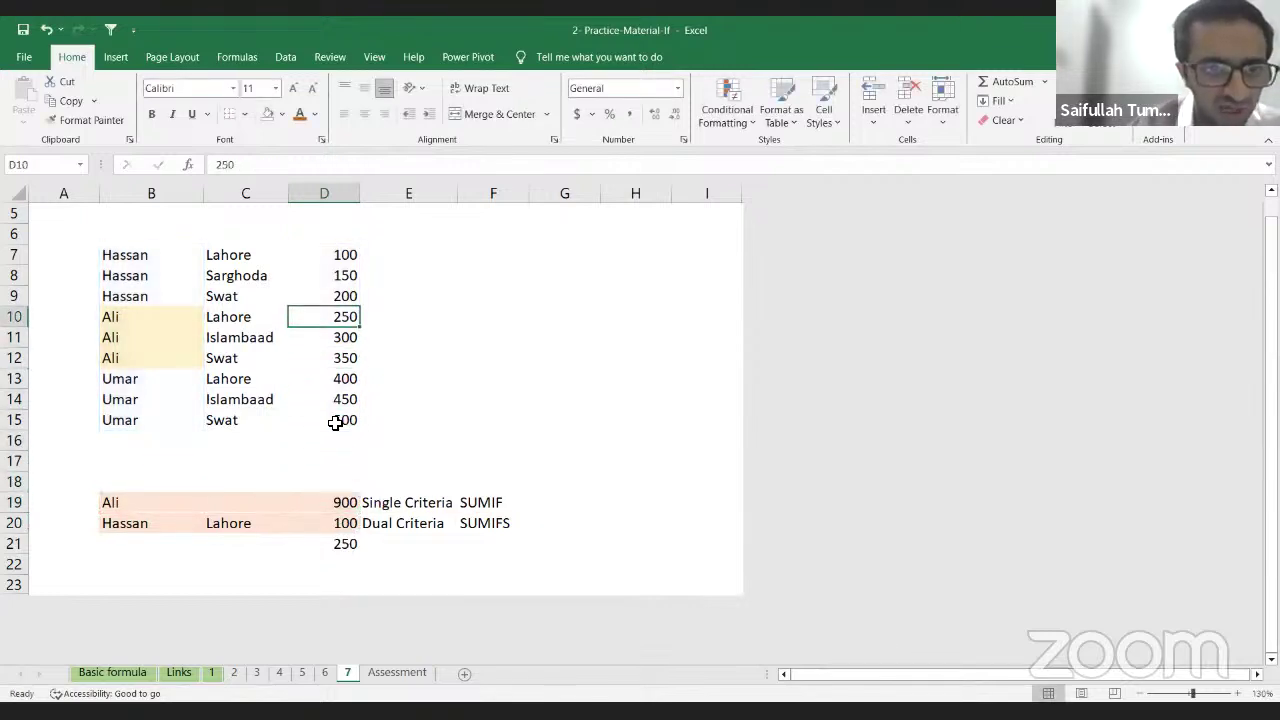
key(shift+Down)
key(shift+Down)
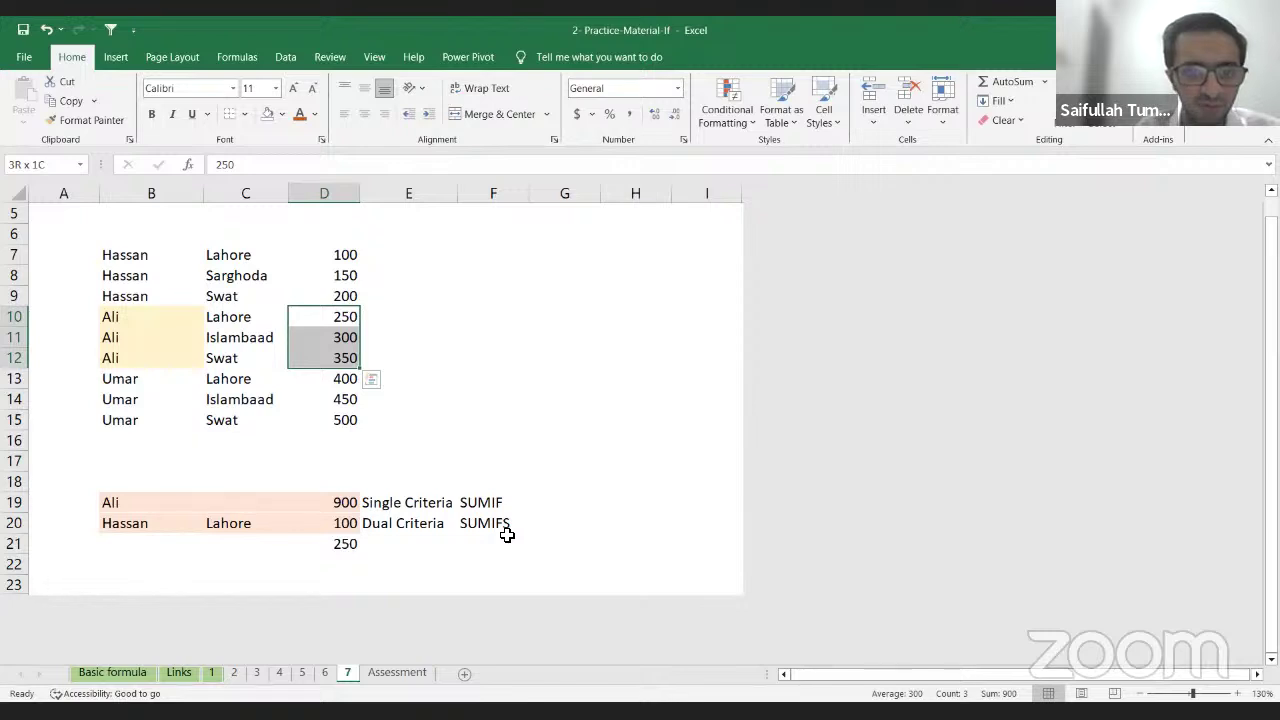
click(343, 526)
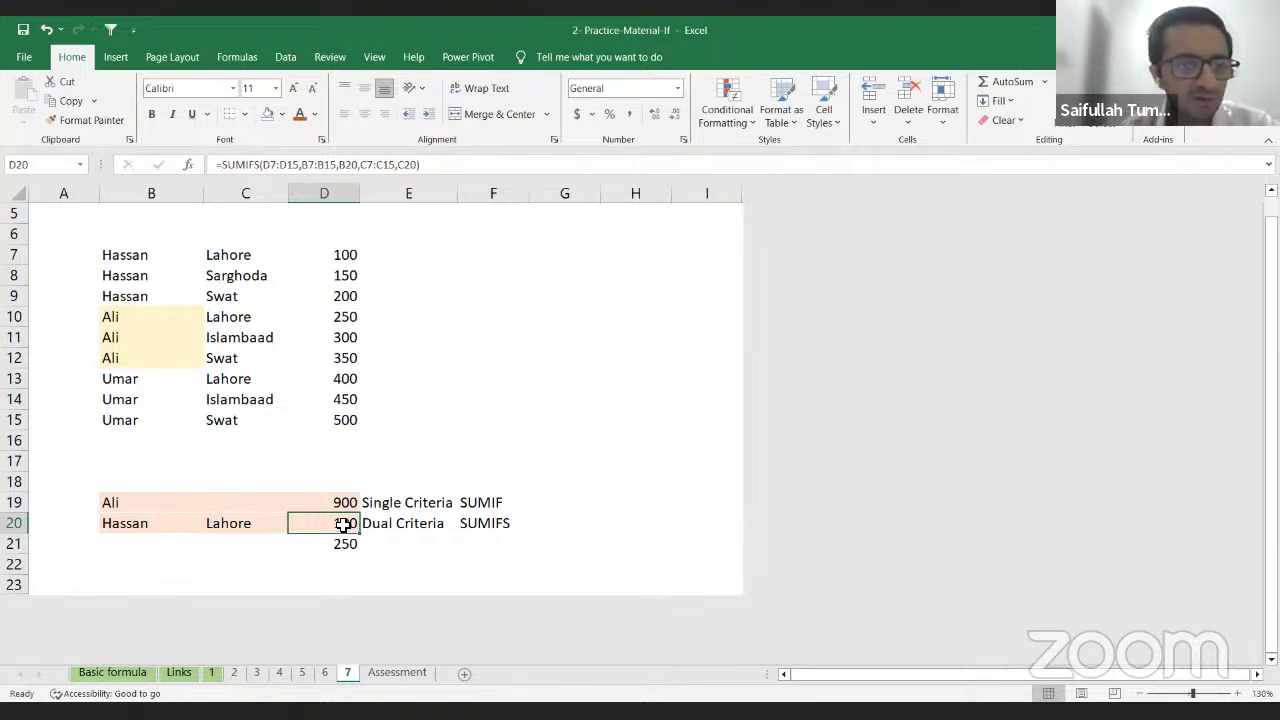
key(Up)
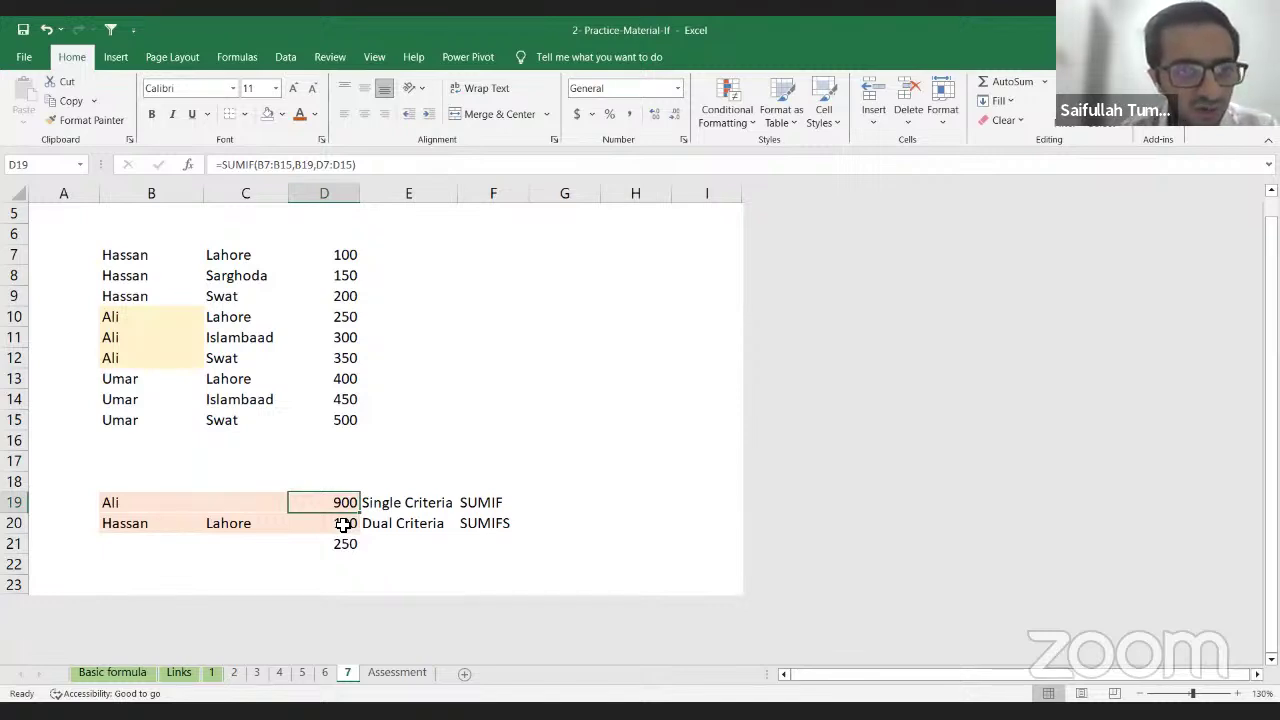
key(ctrl+z)
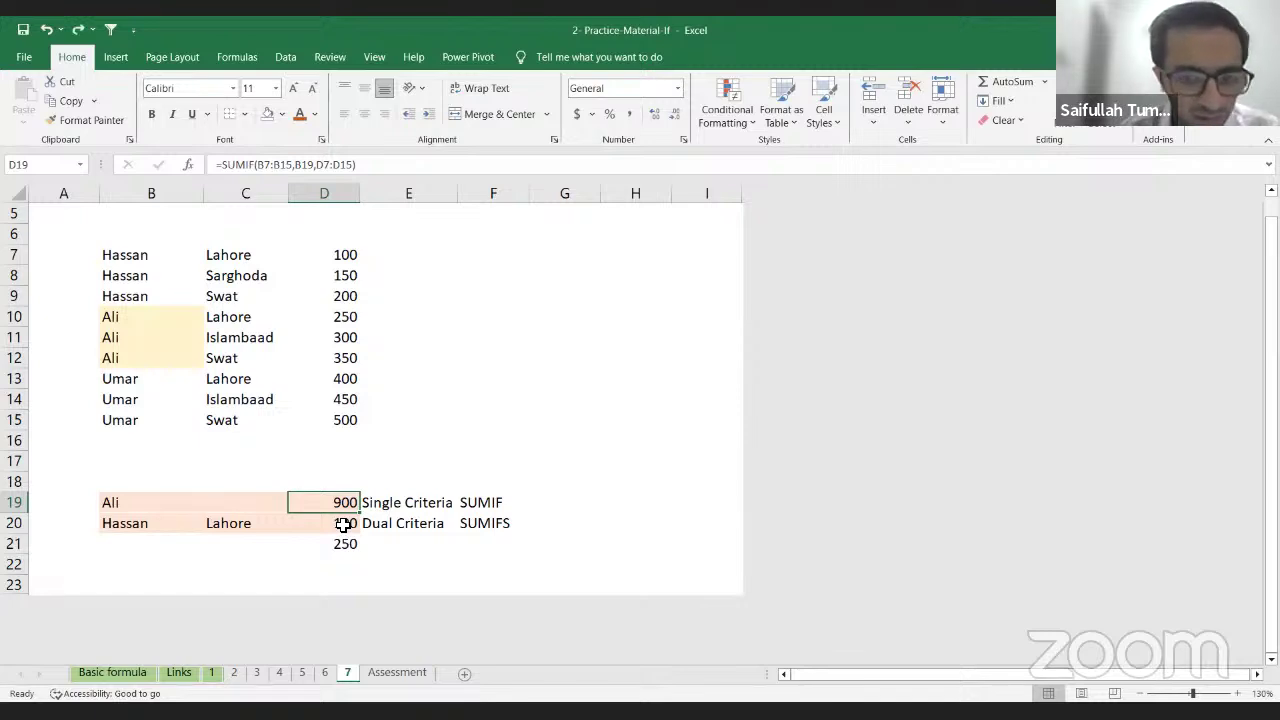
Step: Set B19's criterion back to Hassan so D19 totals 450
key(Left)
key(Left)
text(Has)
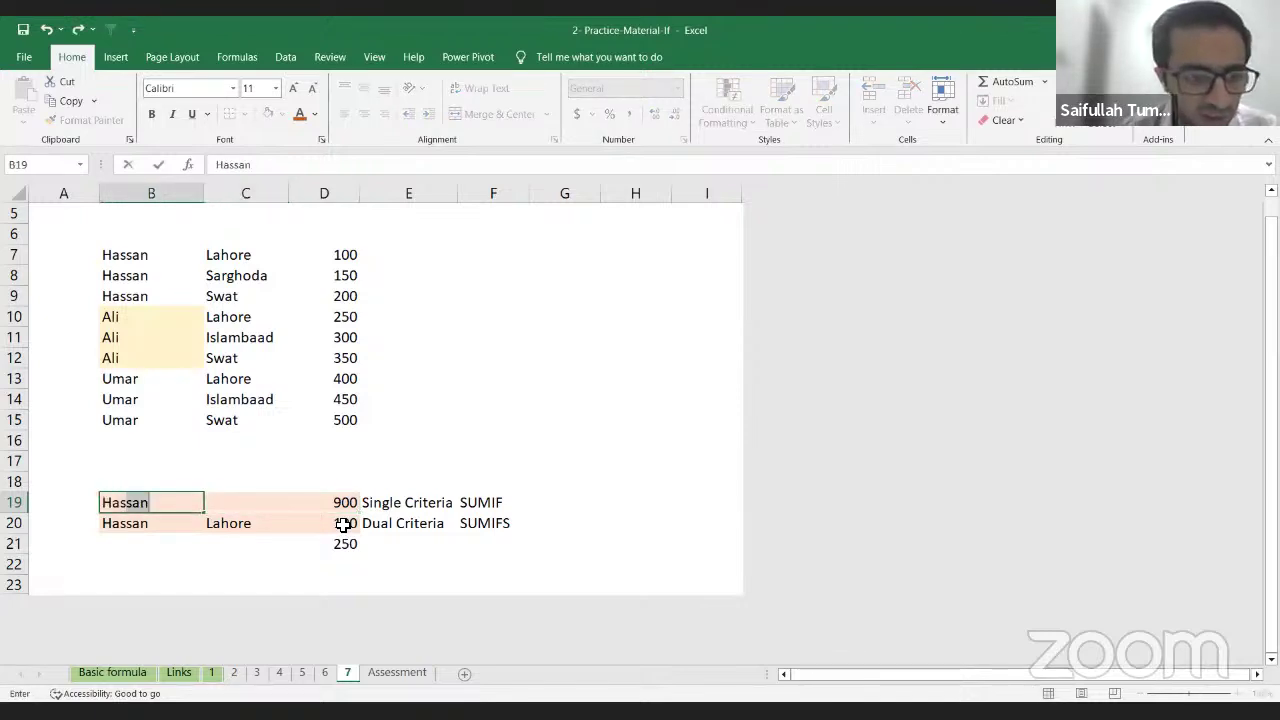
key(Return)
Step: Review the B20 name and C20 Lahore criteria, ending on D20's SUMIFS result
key(Up)
key(Right)
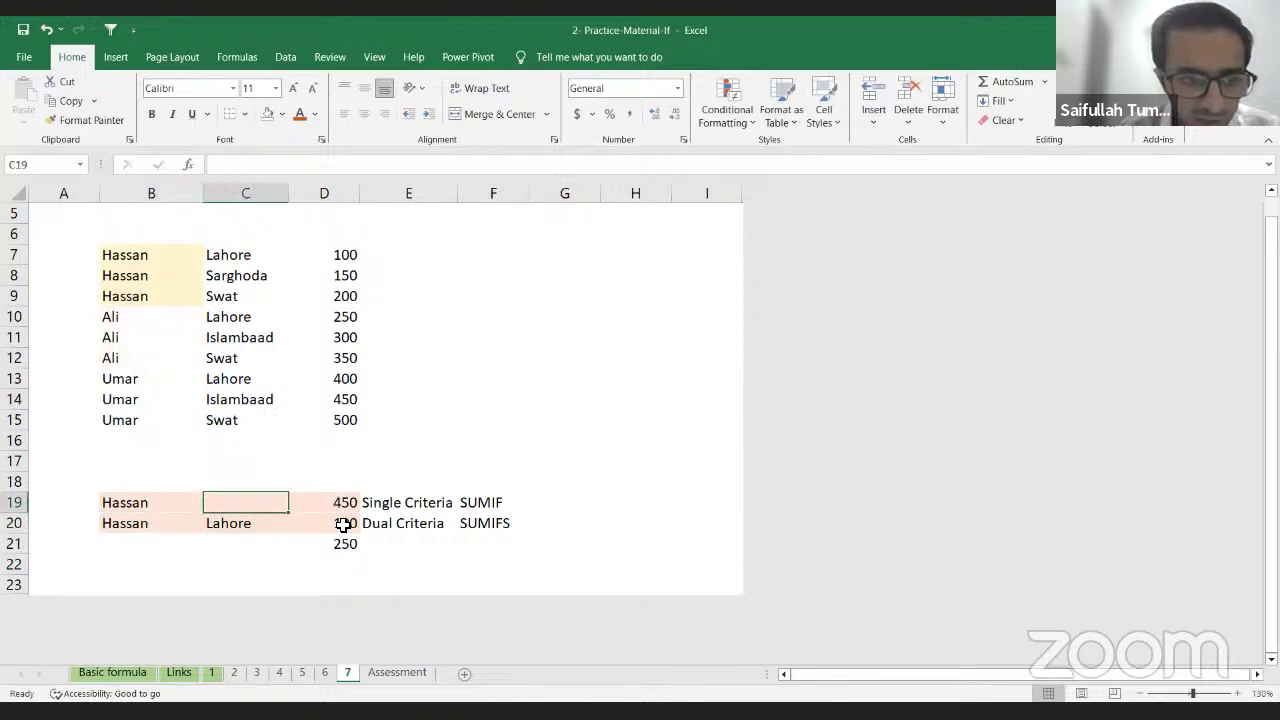
key(Down)
key(Right)
key(Down)
key(Up)
key(Left)
key(Left)
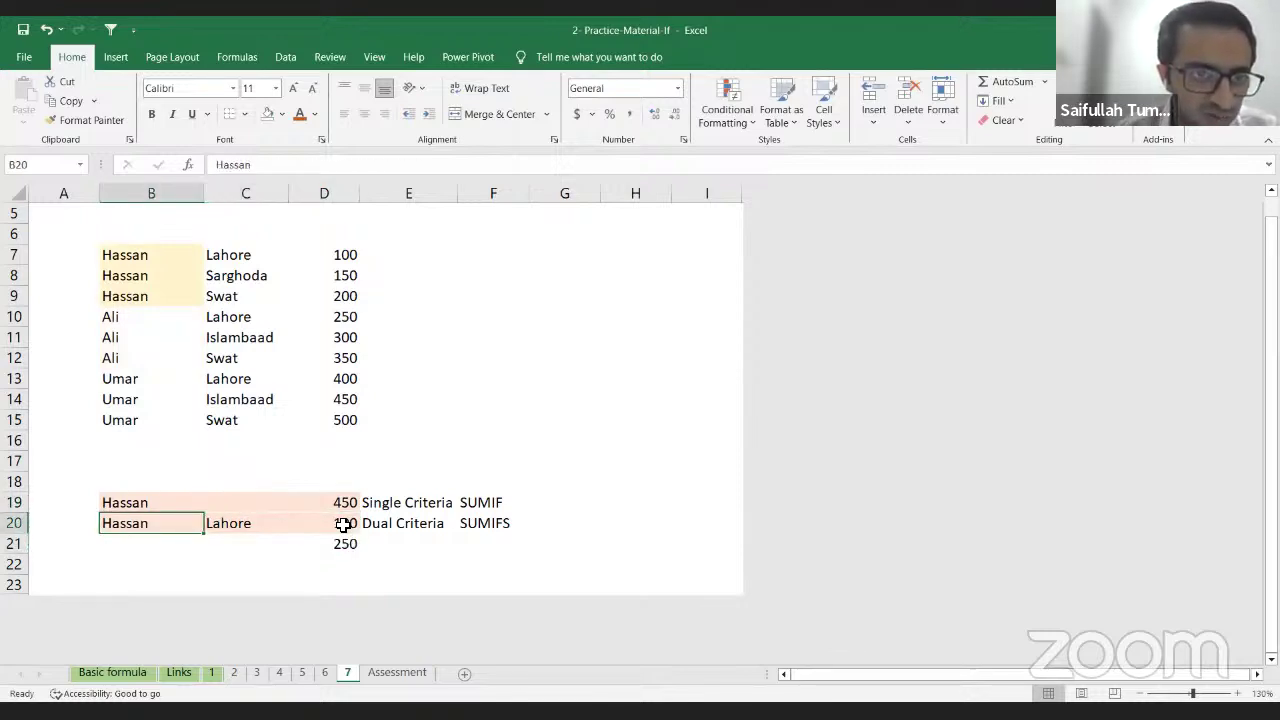
key(Right)
key(Up)
key(Up)
key(Up)
key(Up)
key(Up)
key(Up)
key(Up)
key(Up)
key(Up)
key(Up)
key(Up)
key(Up)
key(Up)
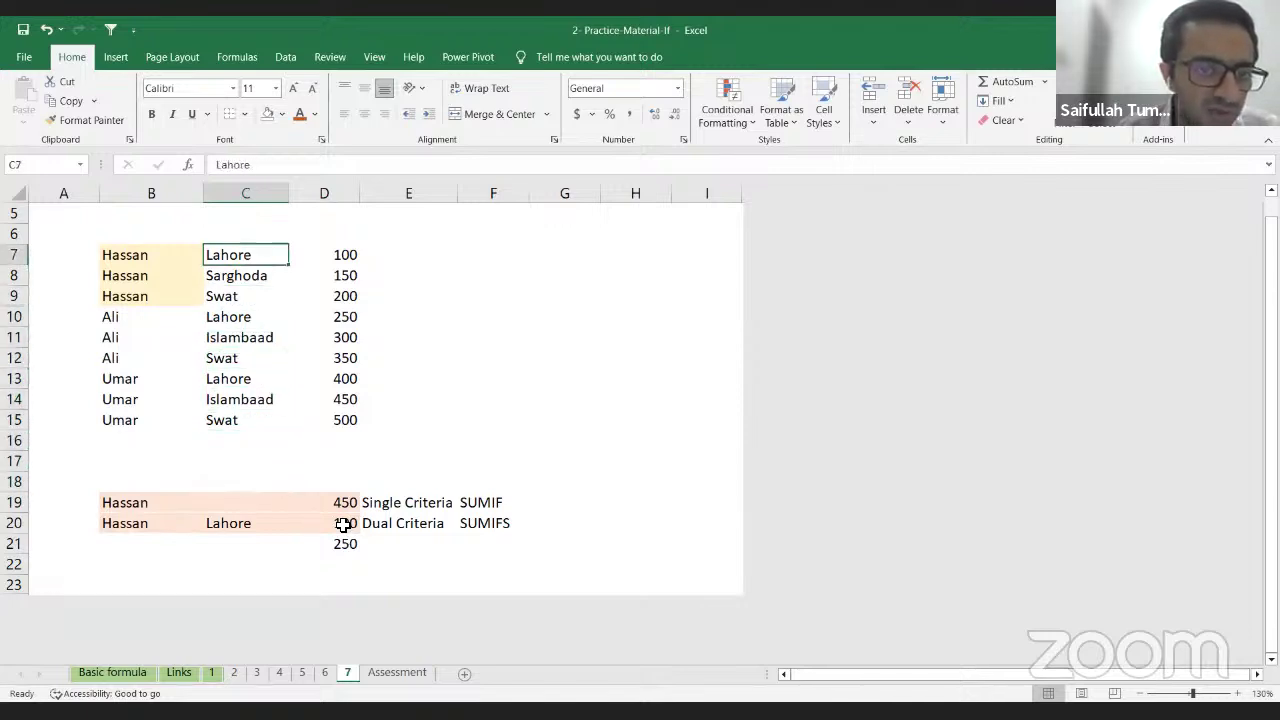
key(Down)
key(Down)
key(Down)
key(Down)
key(Down)
key(Down)
key(Down)
key(Down)
key(Down)
key(Down)
key(Down)
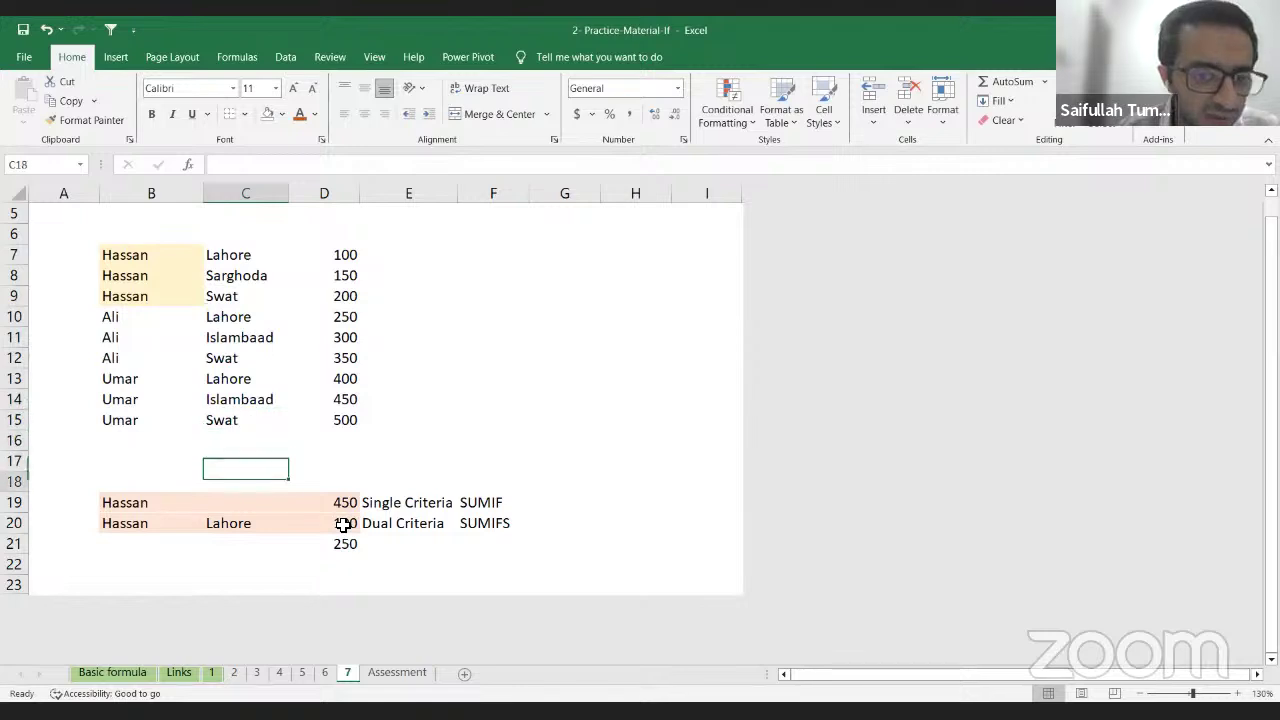
key(Down)
key(Down)
key(Right)
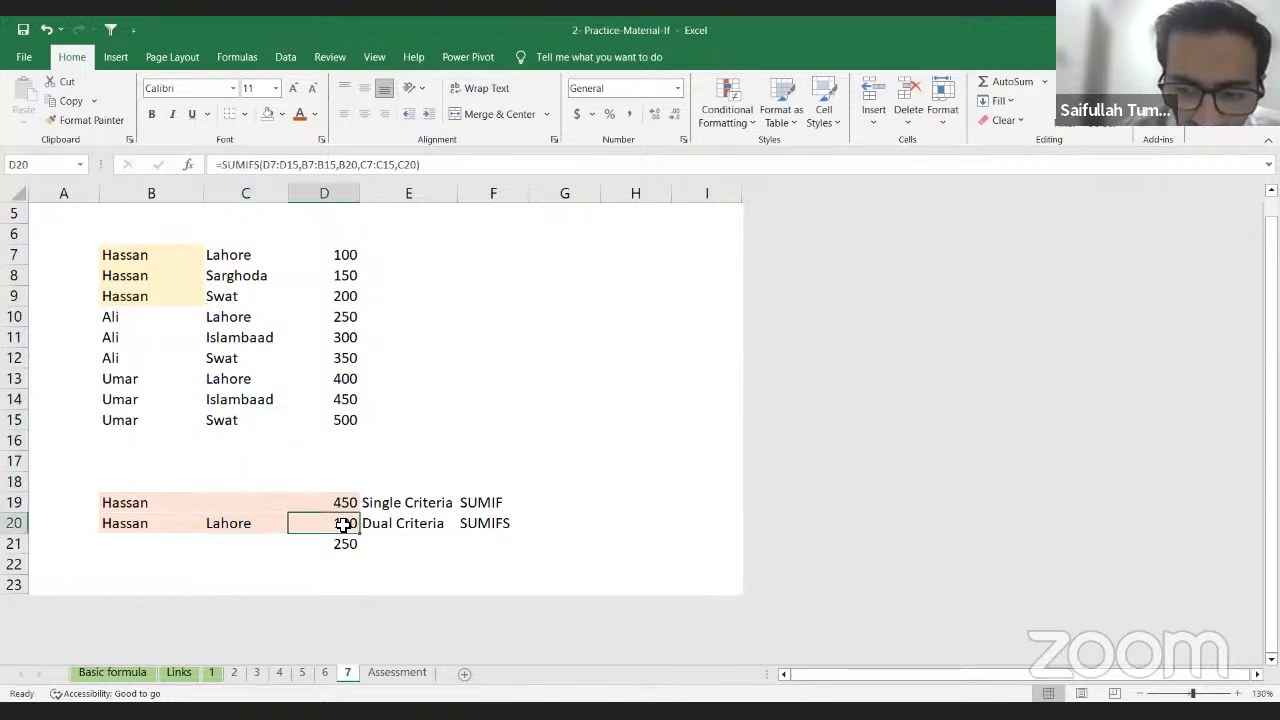
Step: Start D20 as =SUMIFS with the amounts D7:D15 as sum range
text(=)
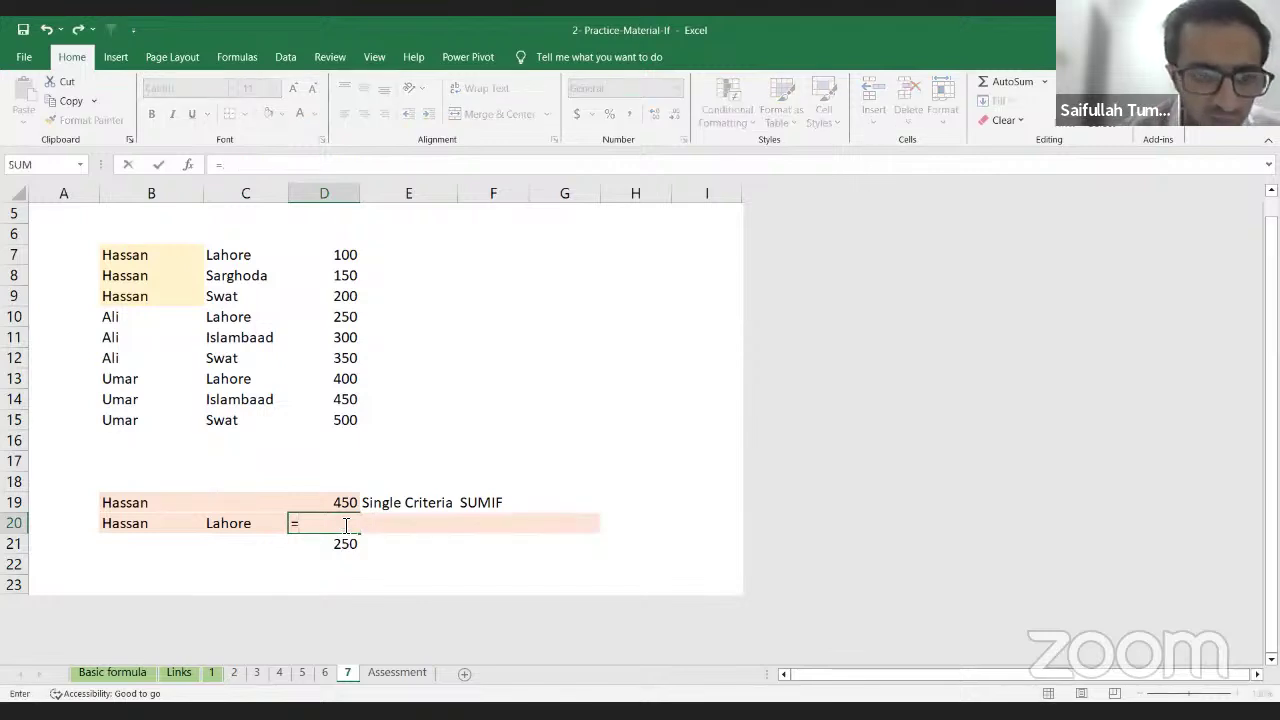
text(sum)
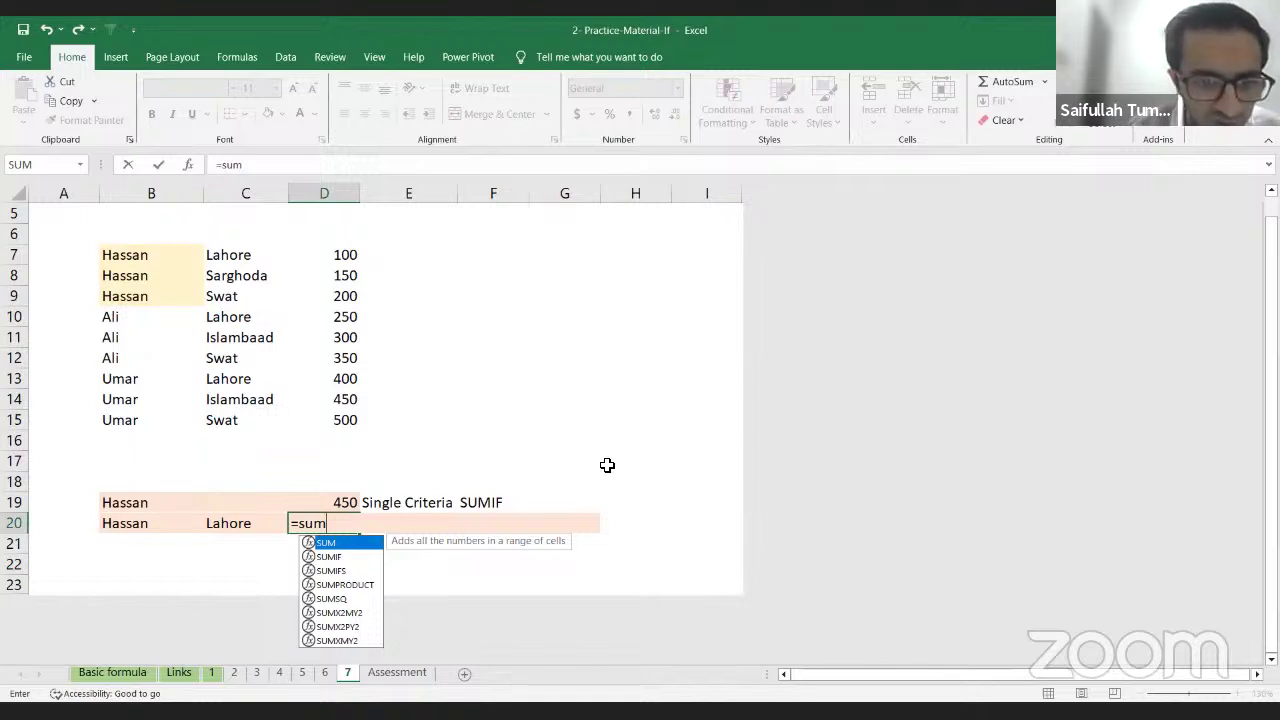
key(Down)
key(Down)
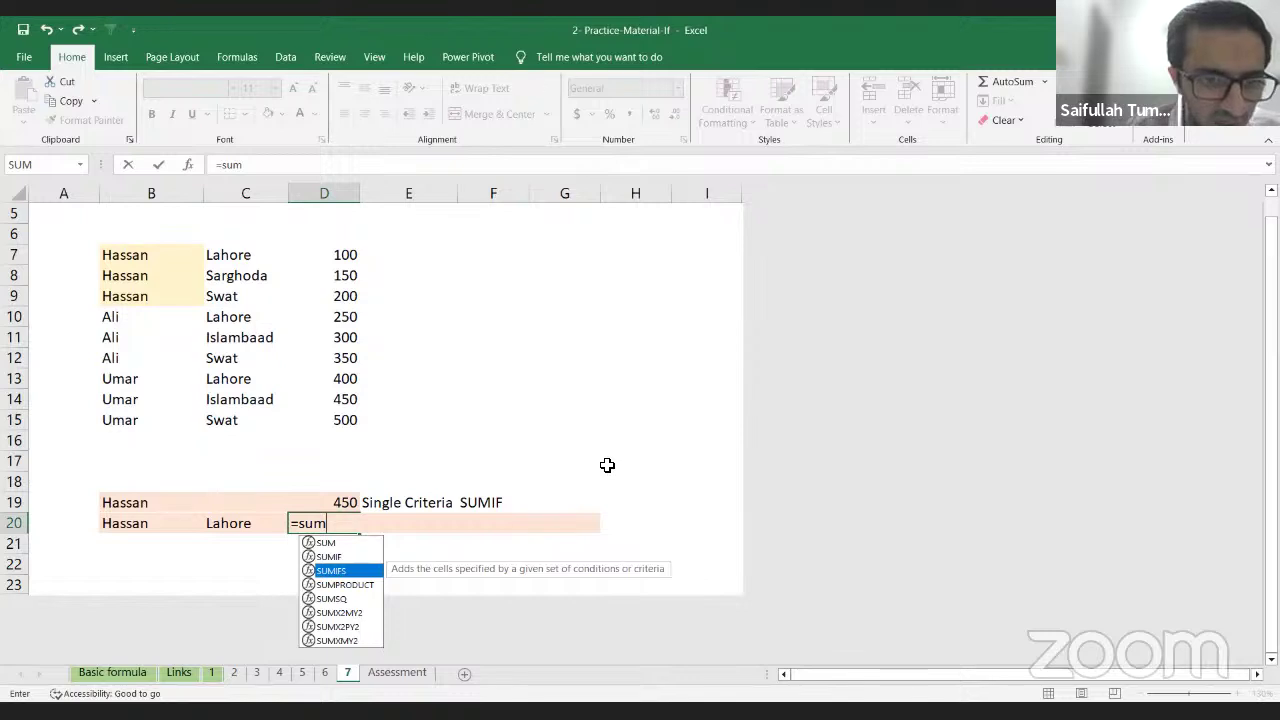
key(Tab)
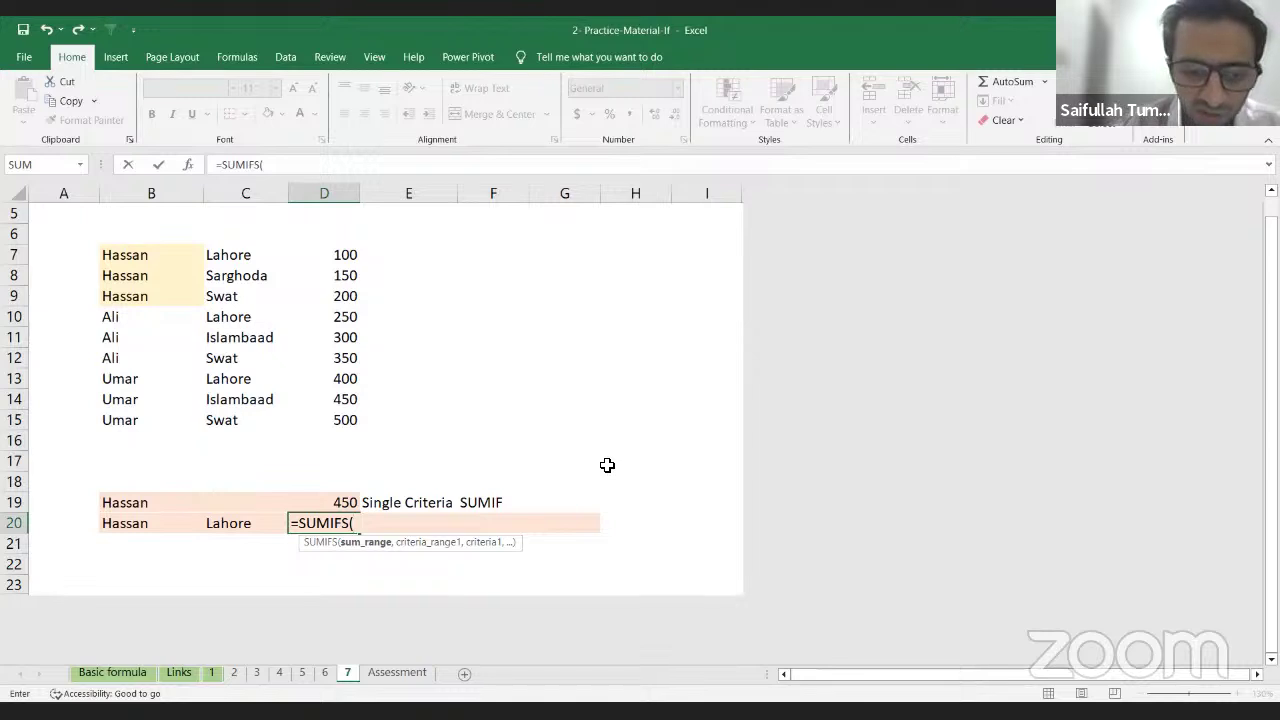
key(Up)
key(Up)
key(Up)
key(Up)
key(Up)
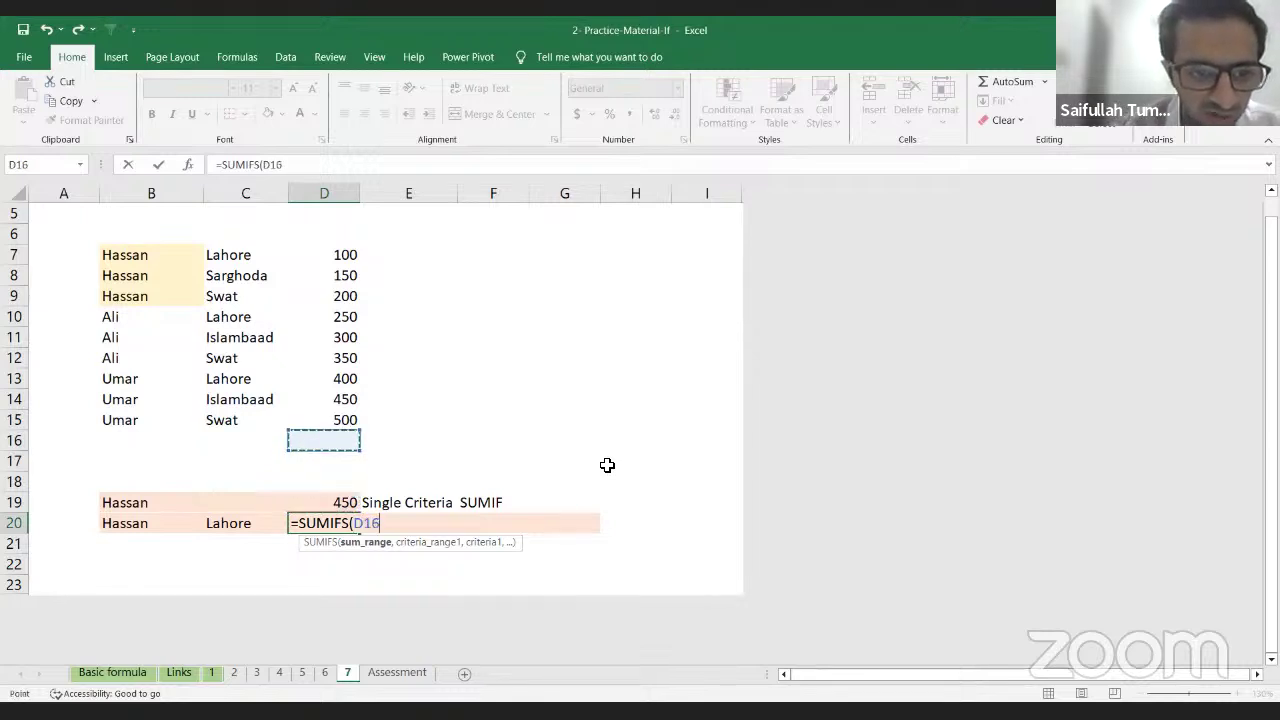
key(ctrl+Up)
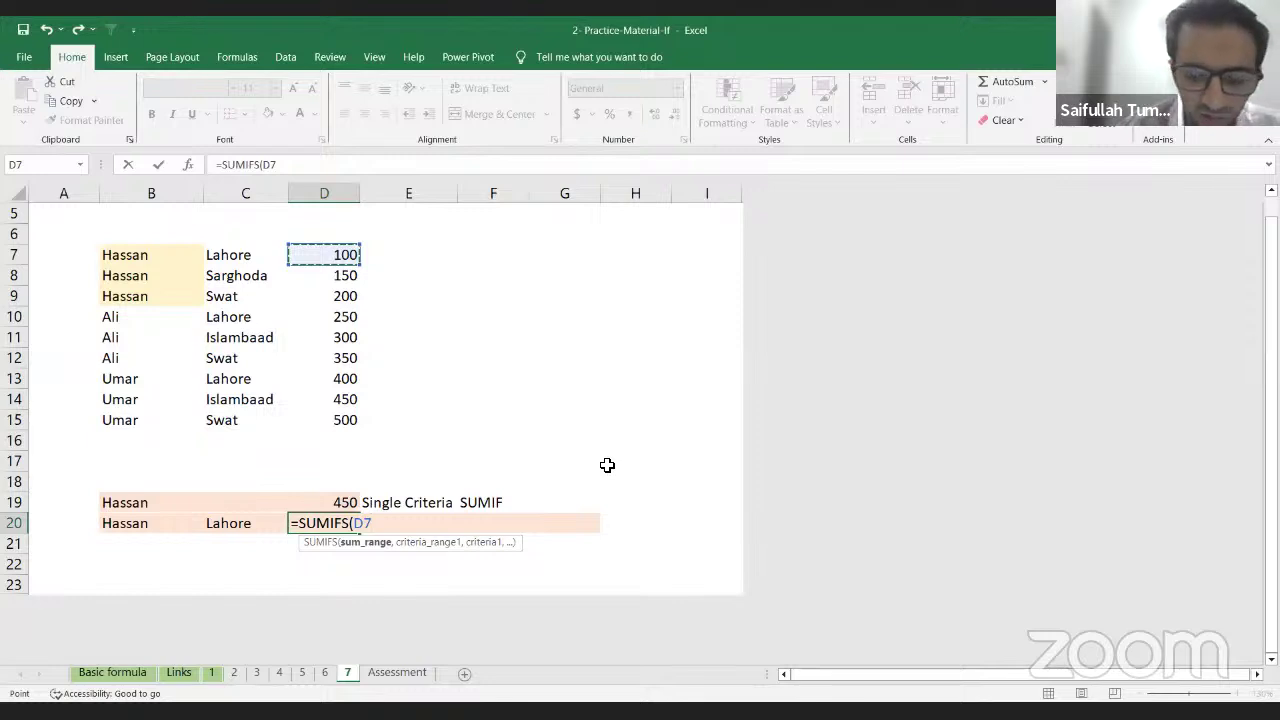
key(ctrl+shift+Down)
text(,)
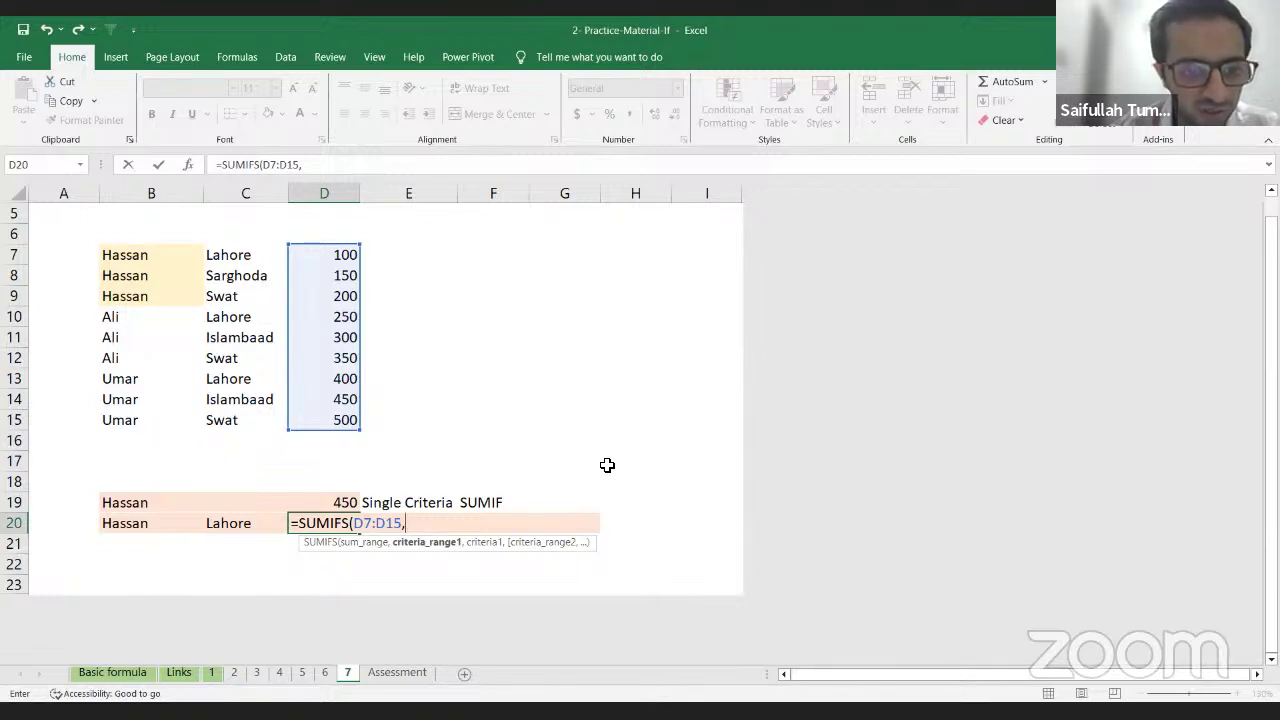
Step: Add the names range B7:B15 with criterion B20 to the SUMIFS
key(Left)
key(Left)
key(Up)
key(Up)
key(Up)
key(Up)
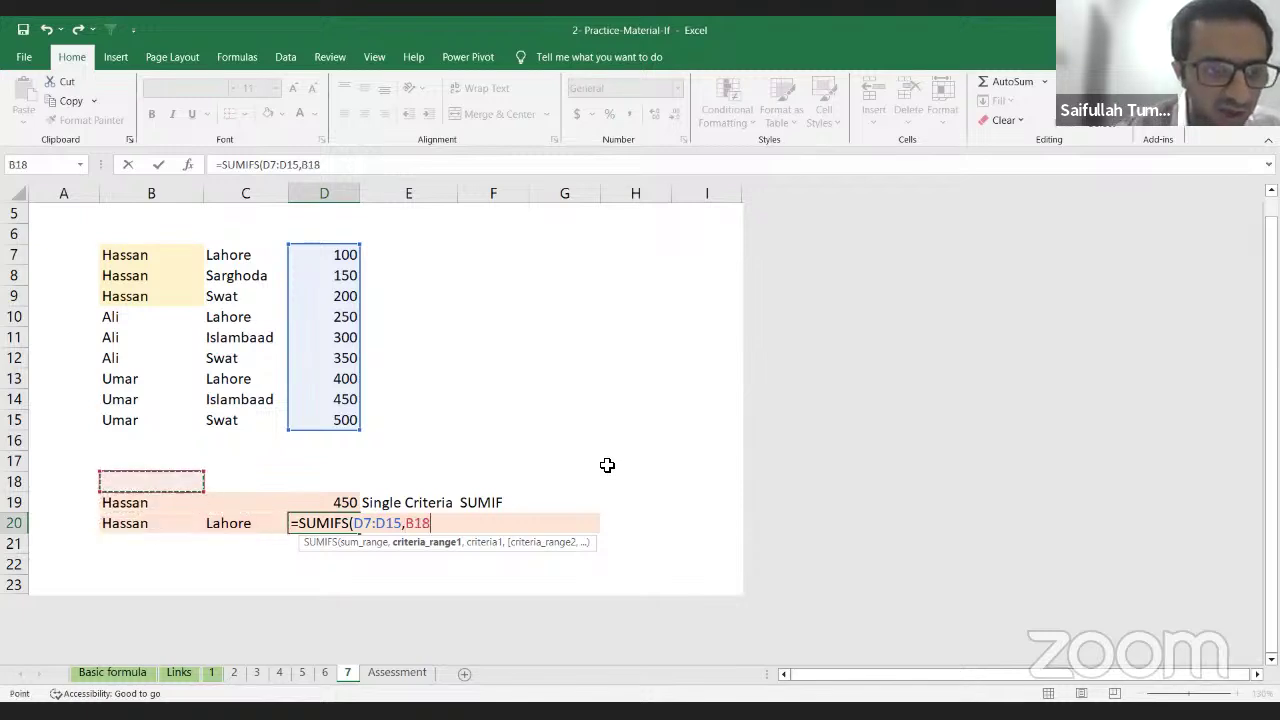
key(Up)
key(Up)
key(Up)
key(Up)
key(Up)
key(Up)
key(Up)
key(Up)
key(Up)
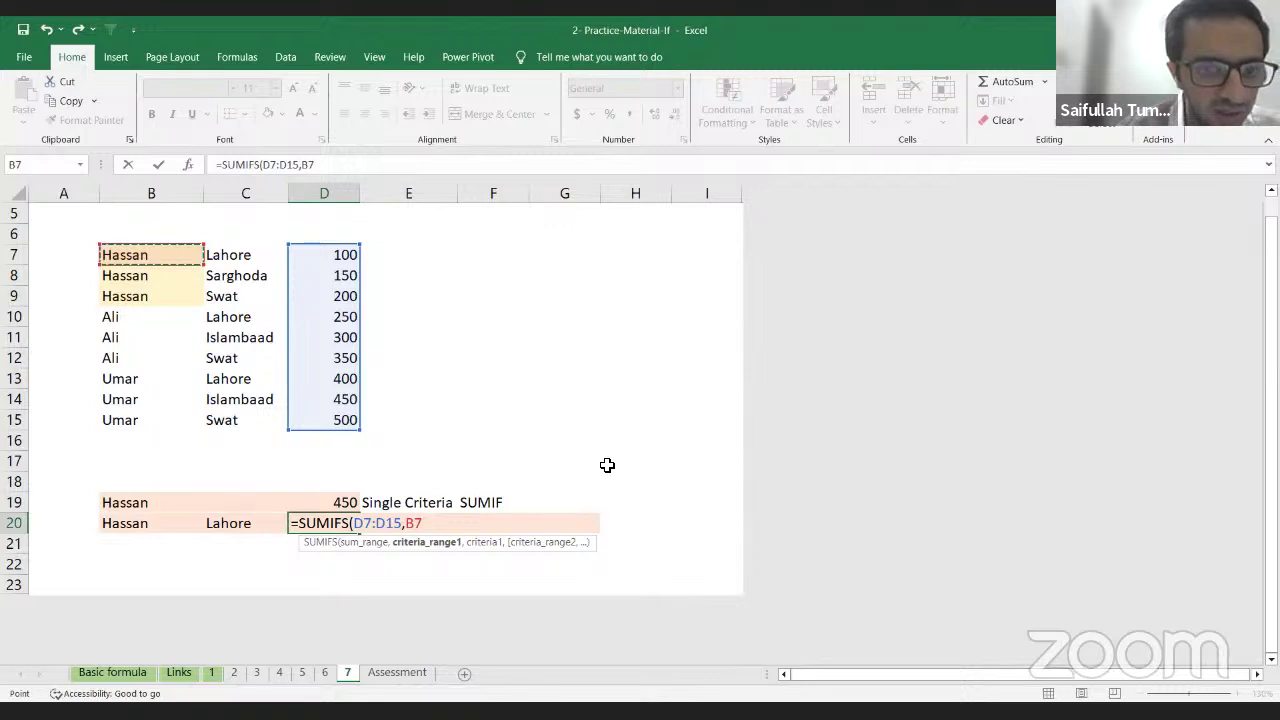
key(ctrl+shift+Down)
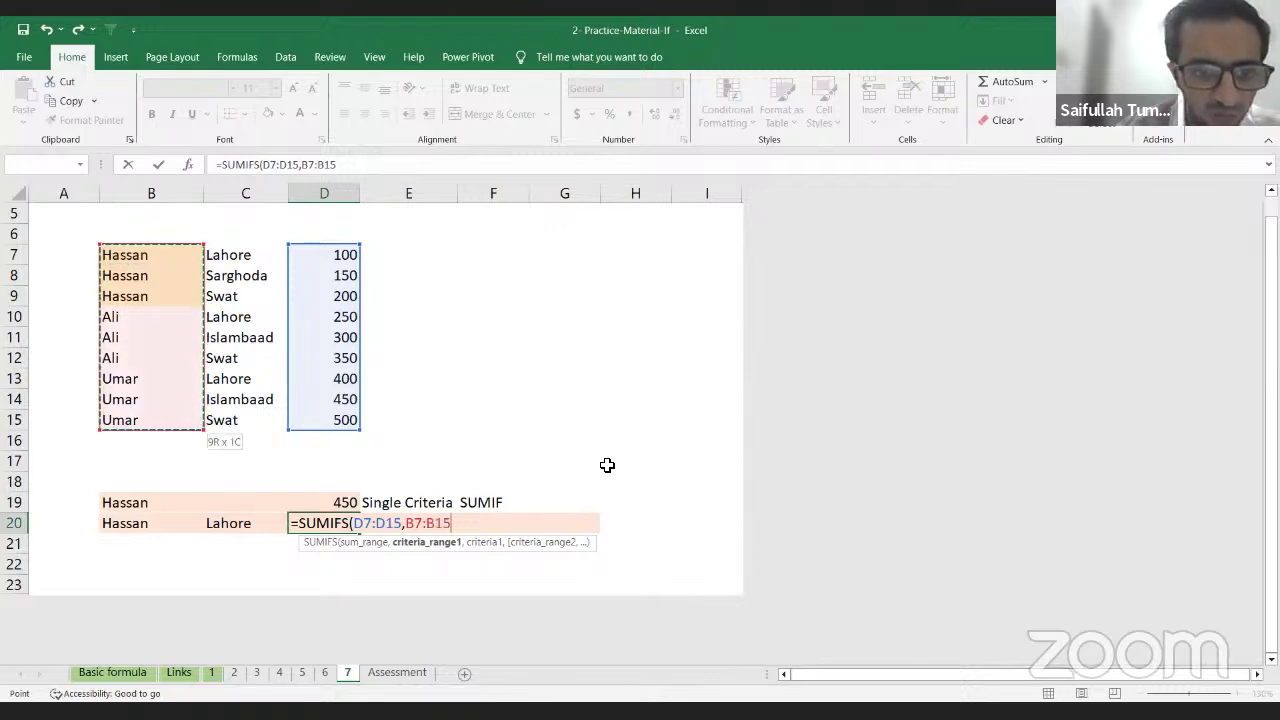
text(,)
key(Left)
key(Left)
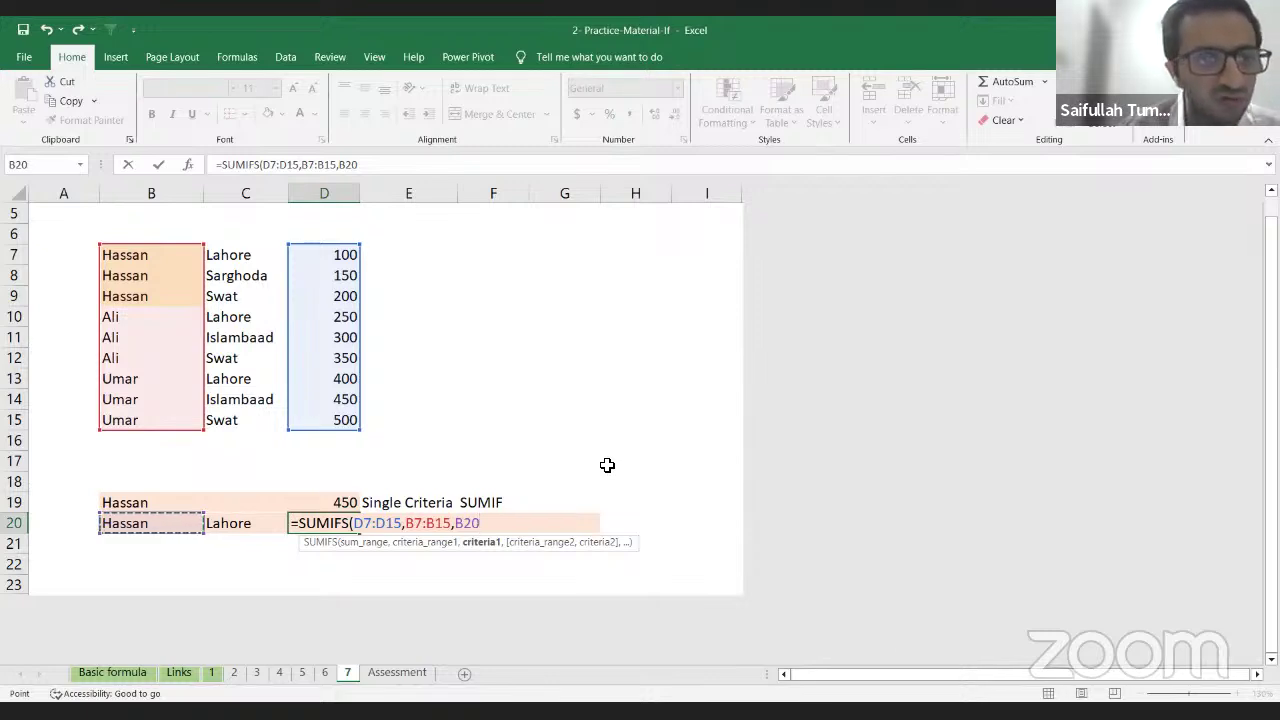
text(,)
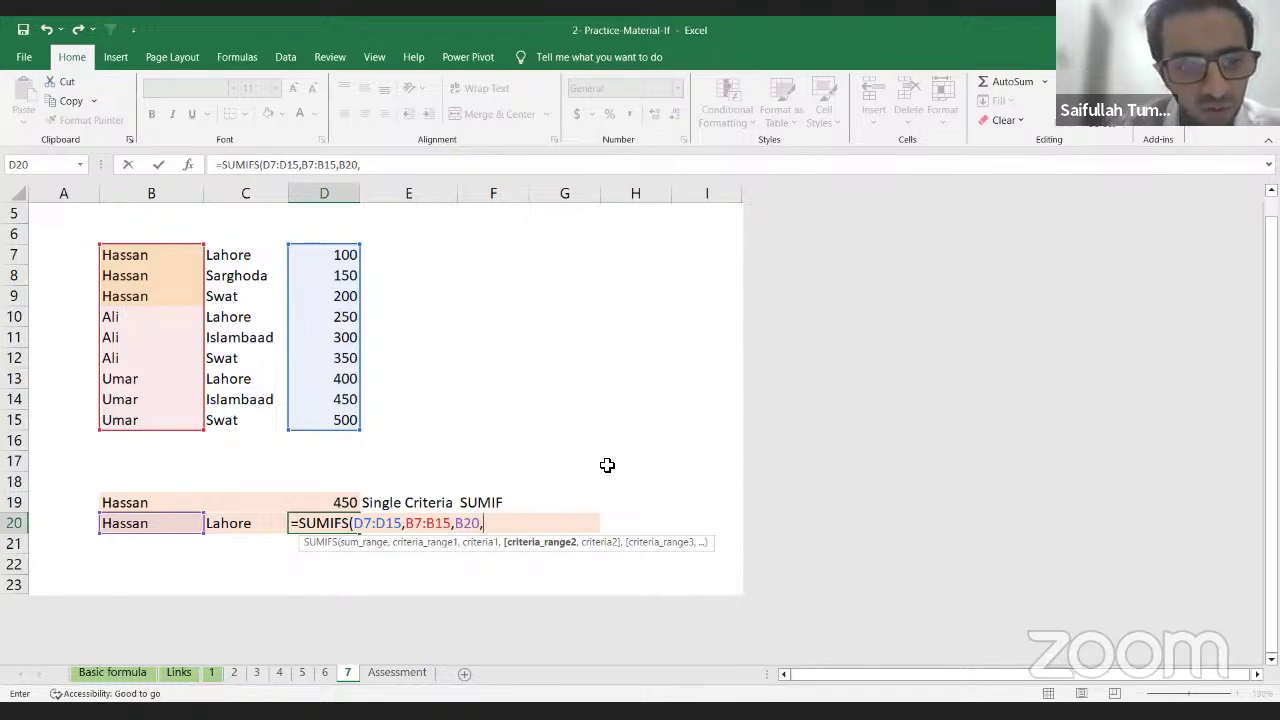
Step: Add city range C7:C15 with criterion C20, returning 100 for Hassan in Lahore
key(Left)
key(Up)
key(Up)
key(Up)
key(Up)
key(Up)
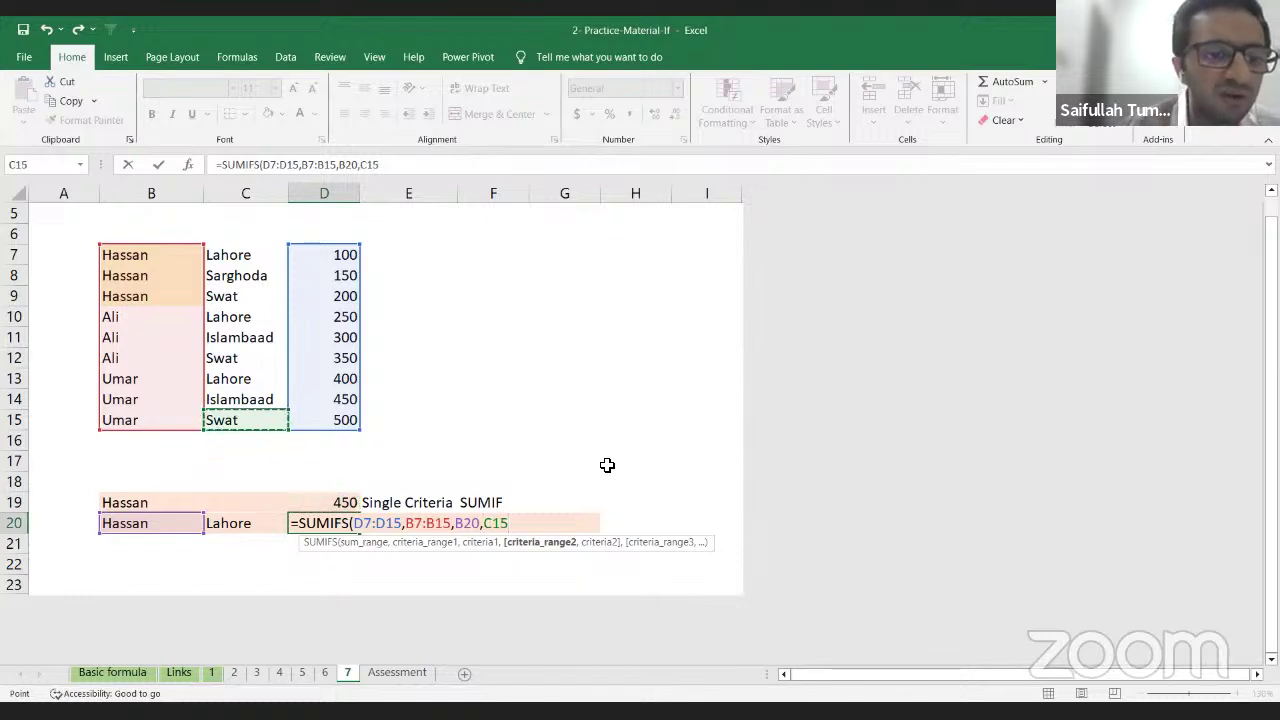
key(ctrl+shift+Up)
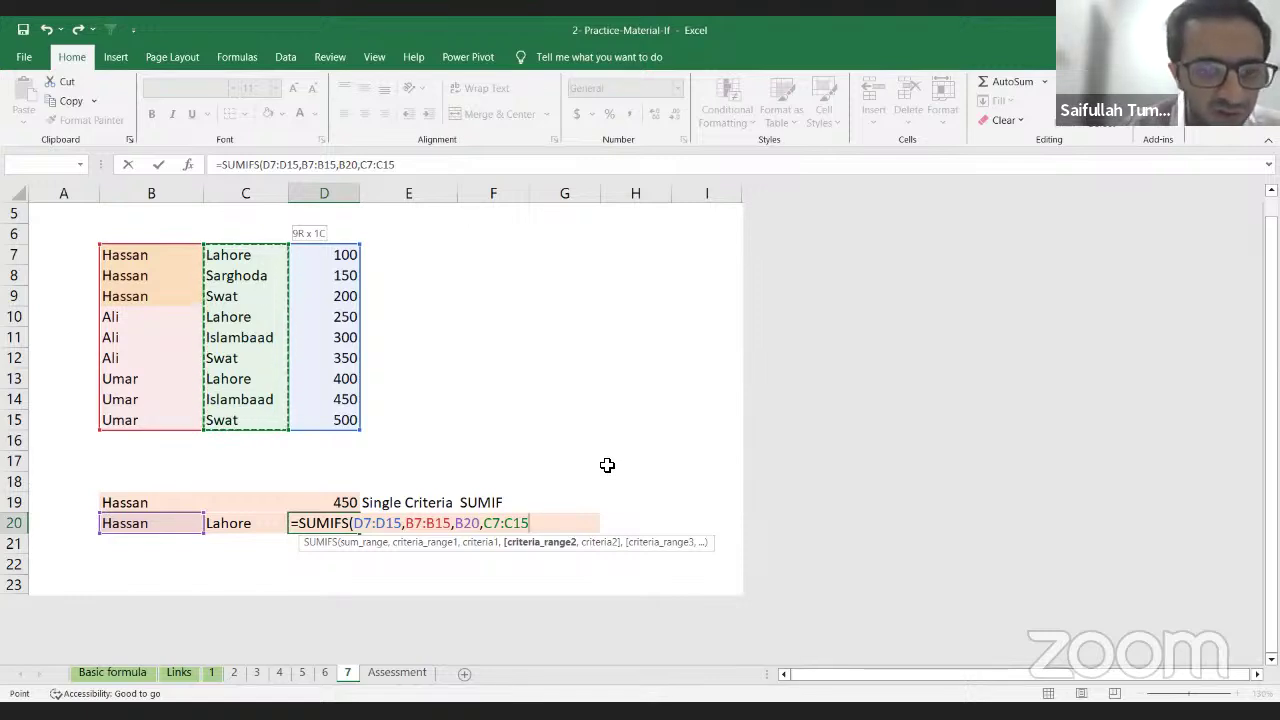
text(,)
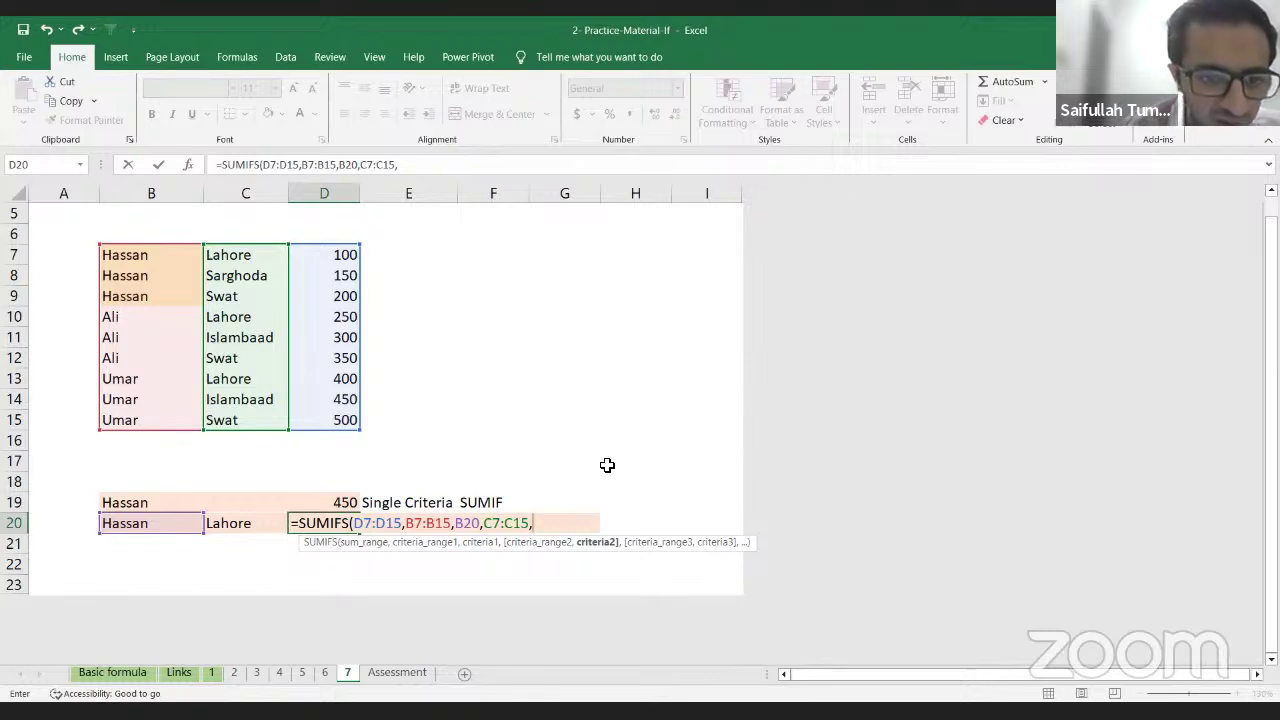
key(Left)
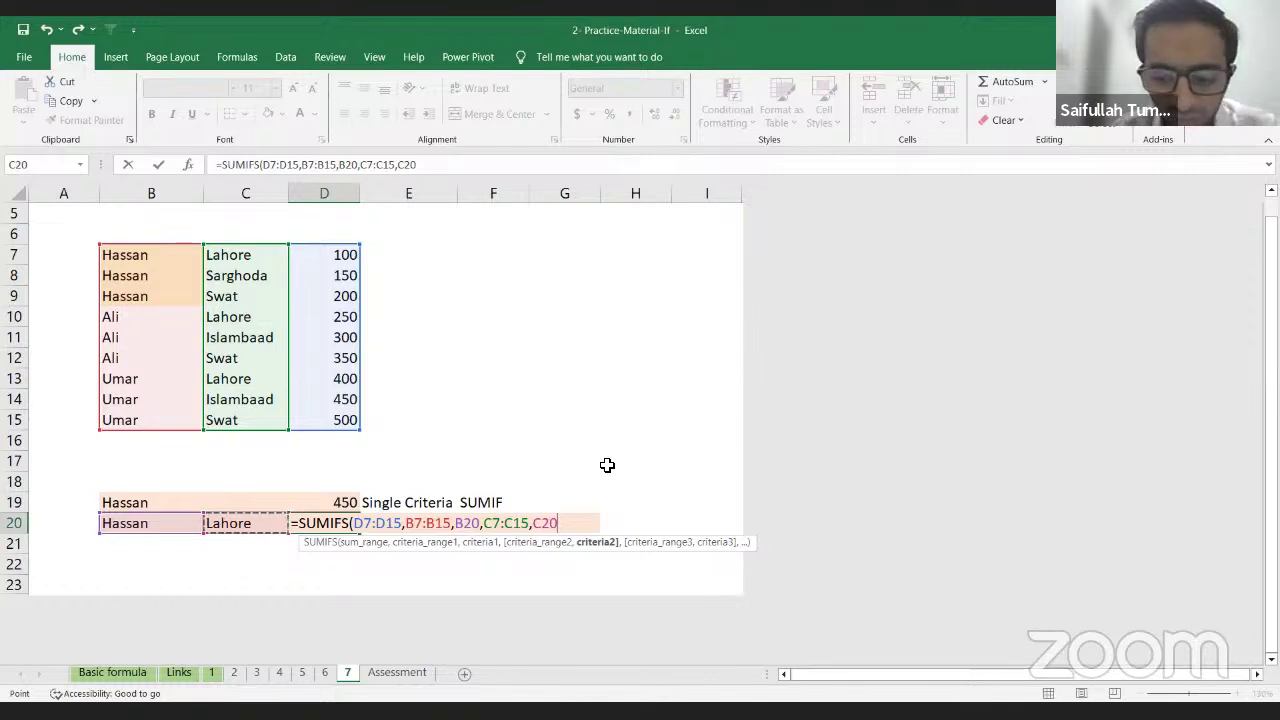
text())
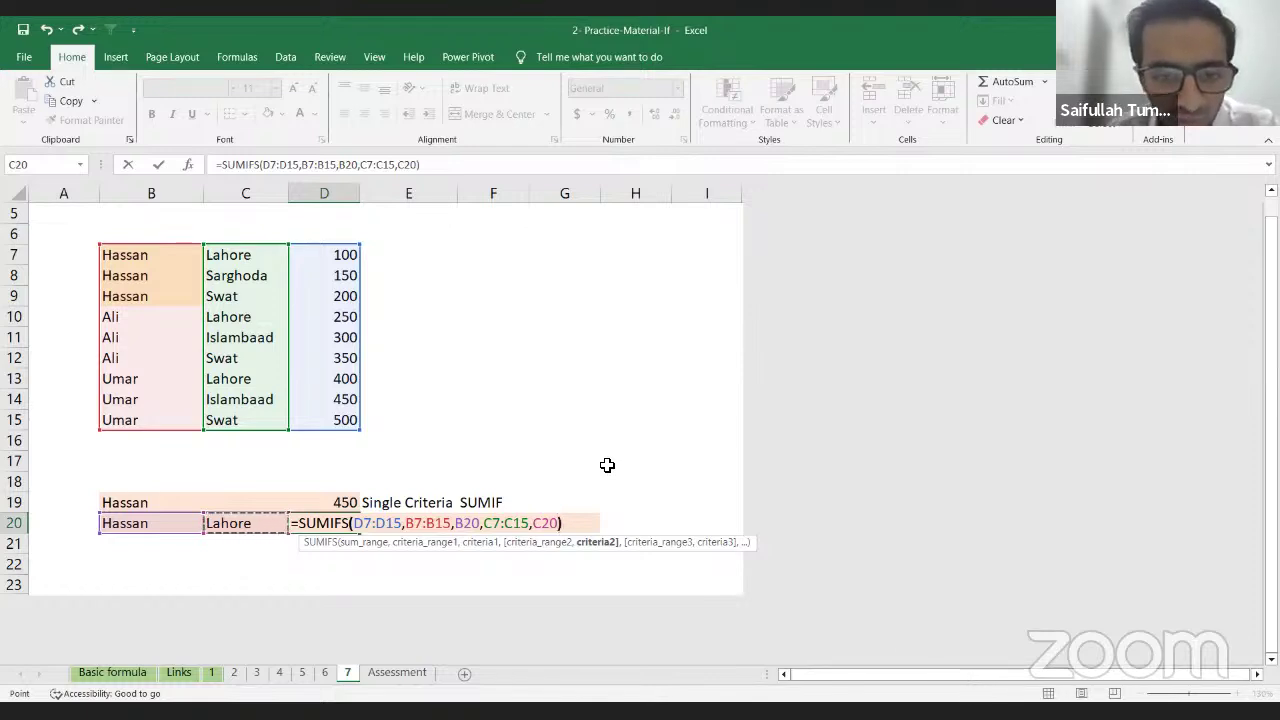
key(Return)
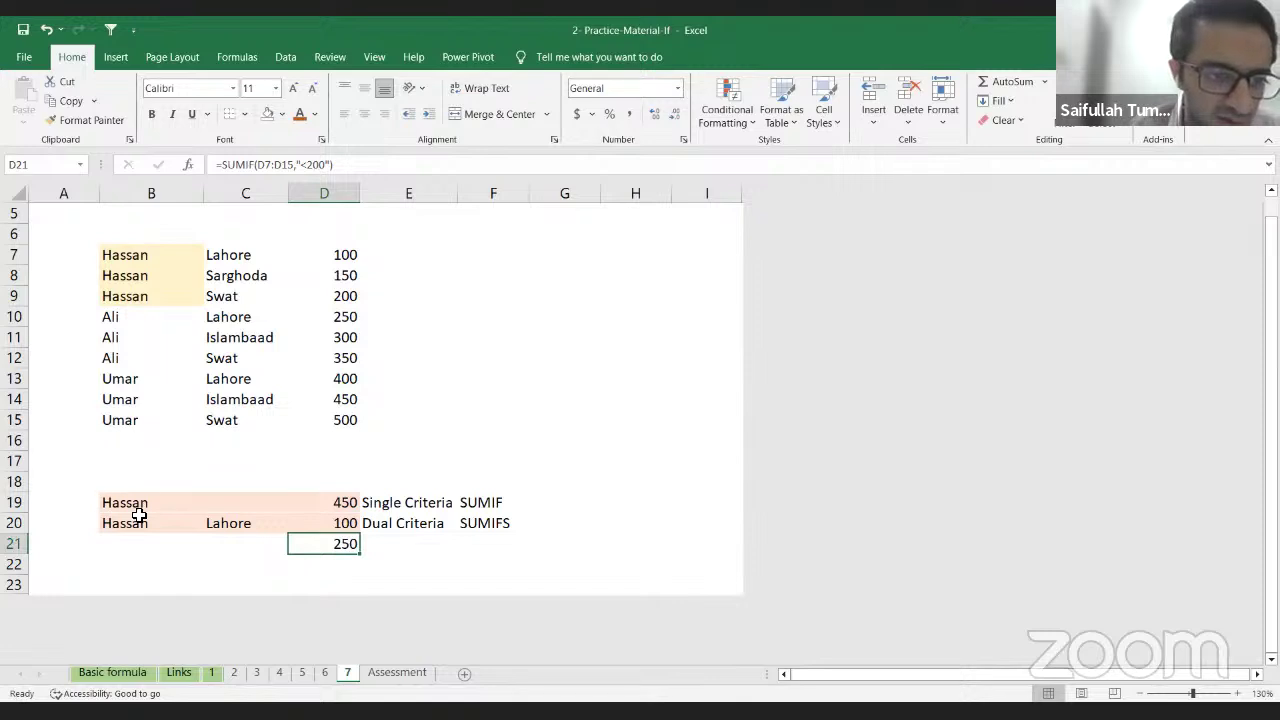
Step: Change the SUMIFS name criterion in B20 from Hassan to Ali
drag(196, 252, 337, 252)
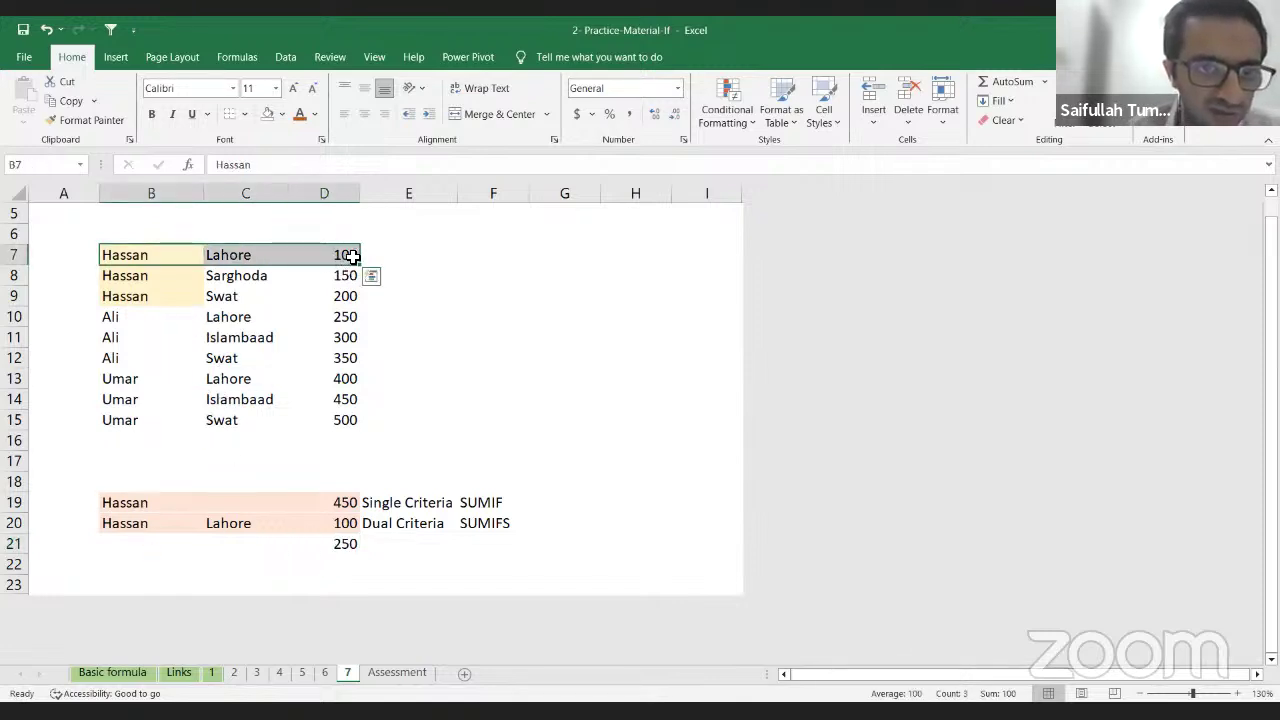
click(343, 254)
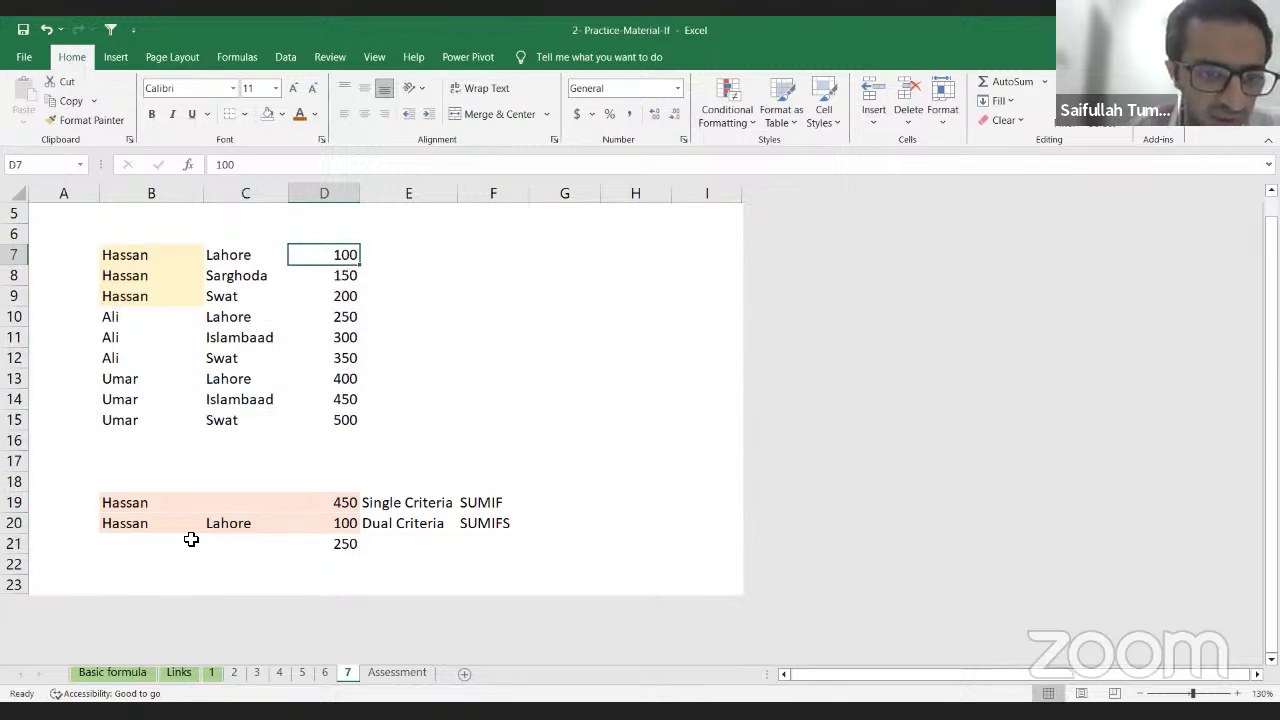
click(234, 525)
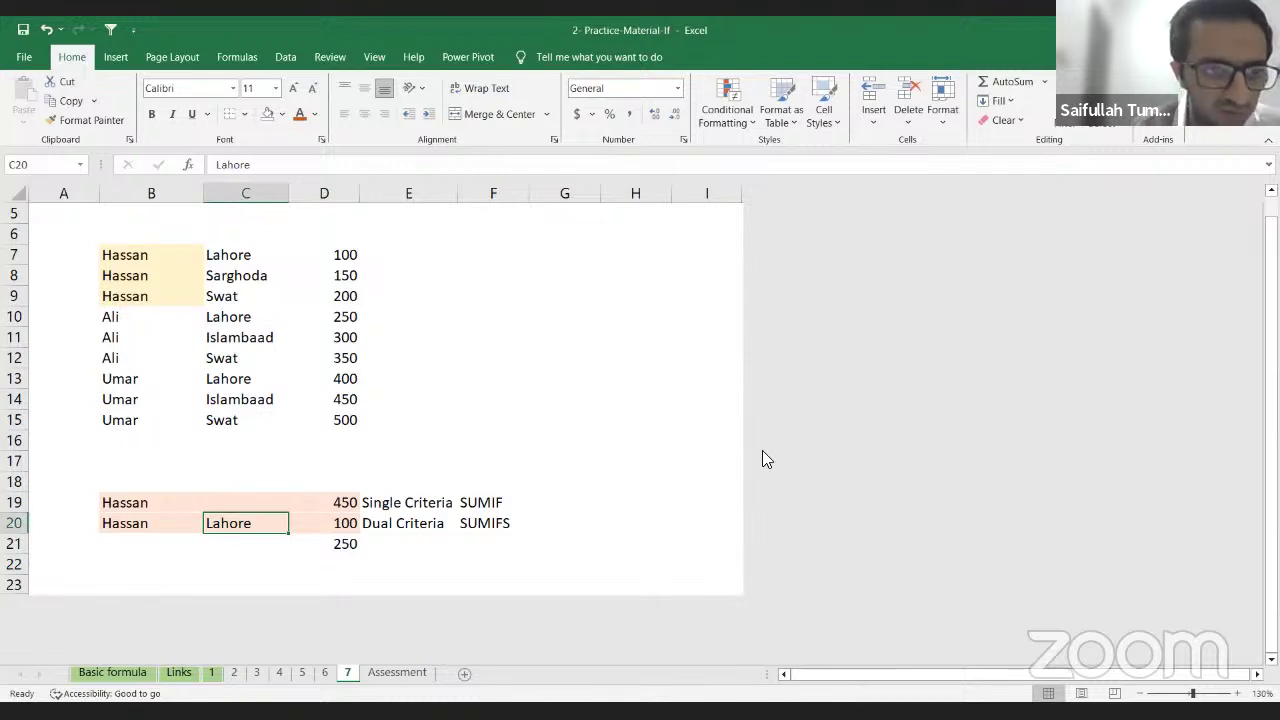
key(Left)
text(A)
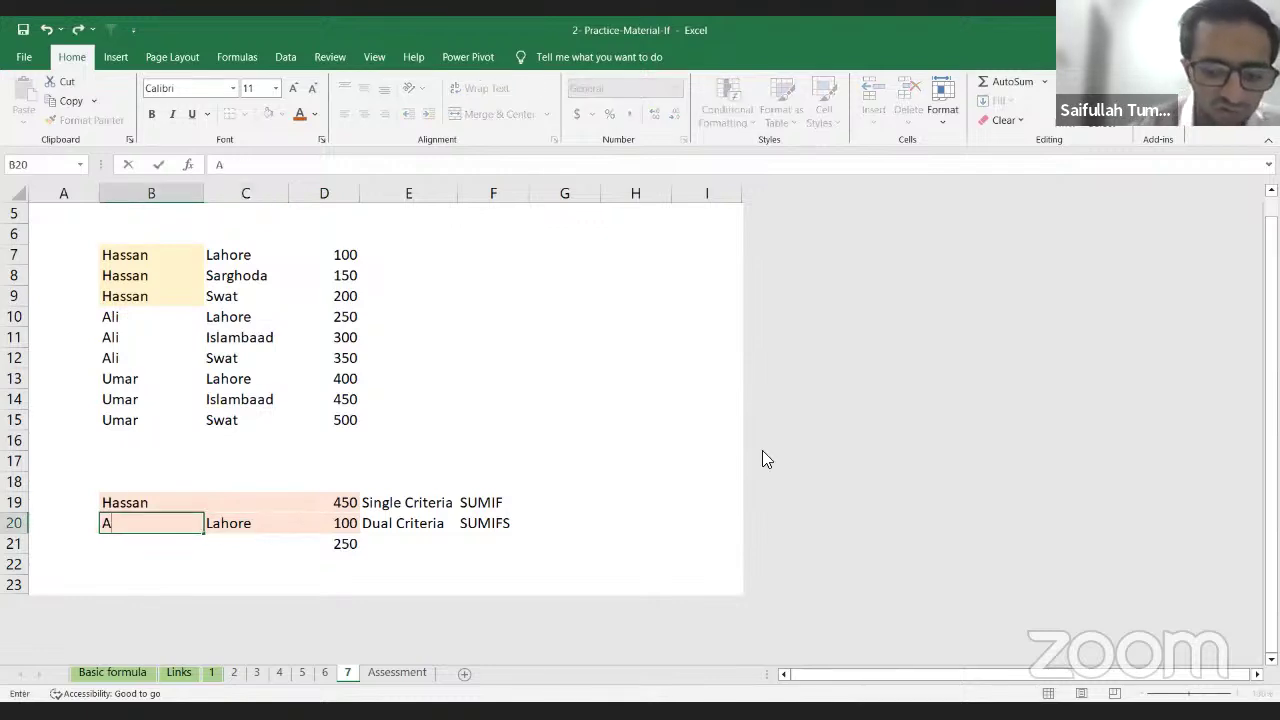
text(li)
key(Return)
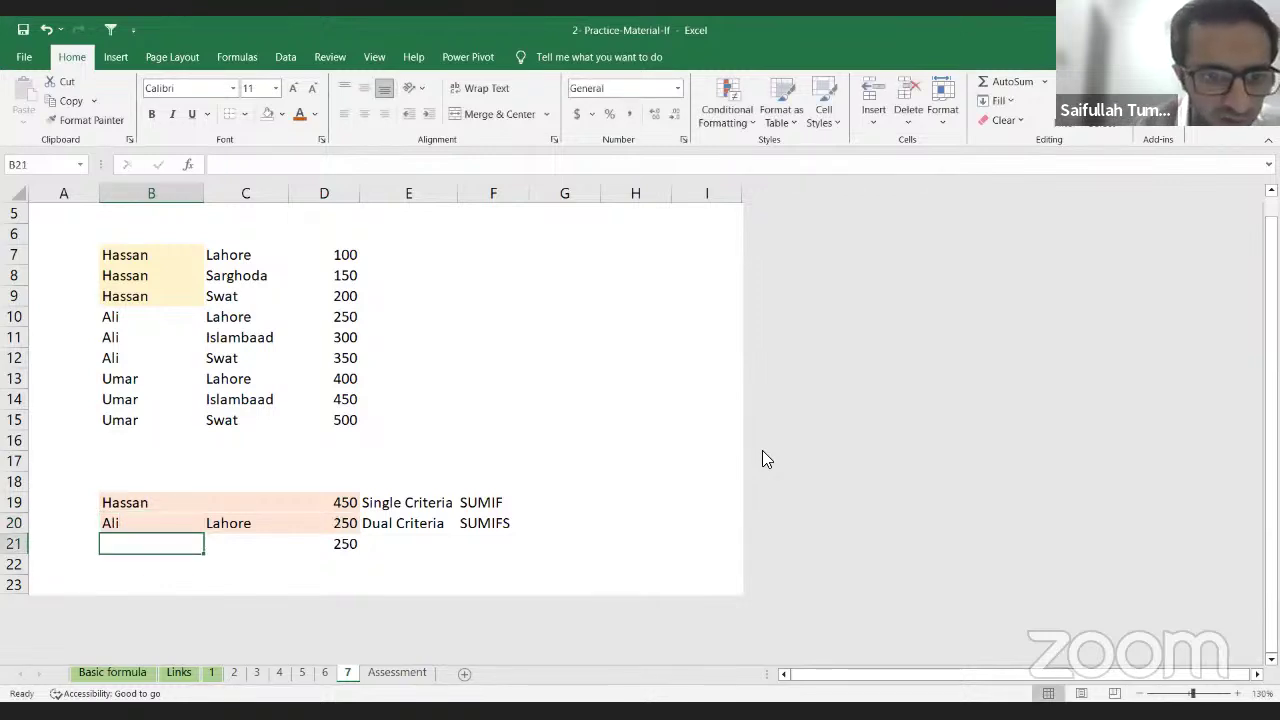
Step: Review the SUMIF and SUMIFS results and Ali's Lahore row with amount 250
key(Up)
key(Right)
key(Right)
key(Up)
key(Up)
key(Down)
key(Down)
key(Up)
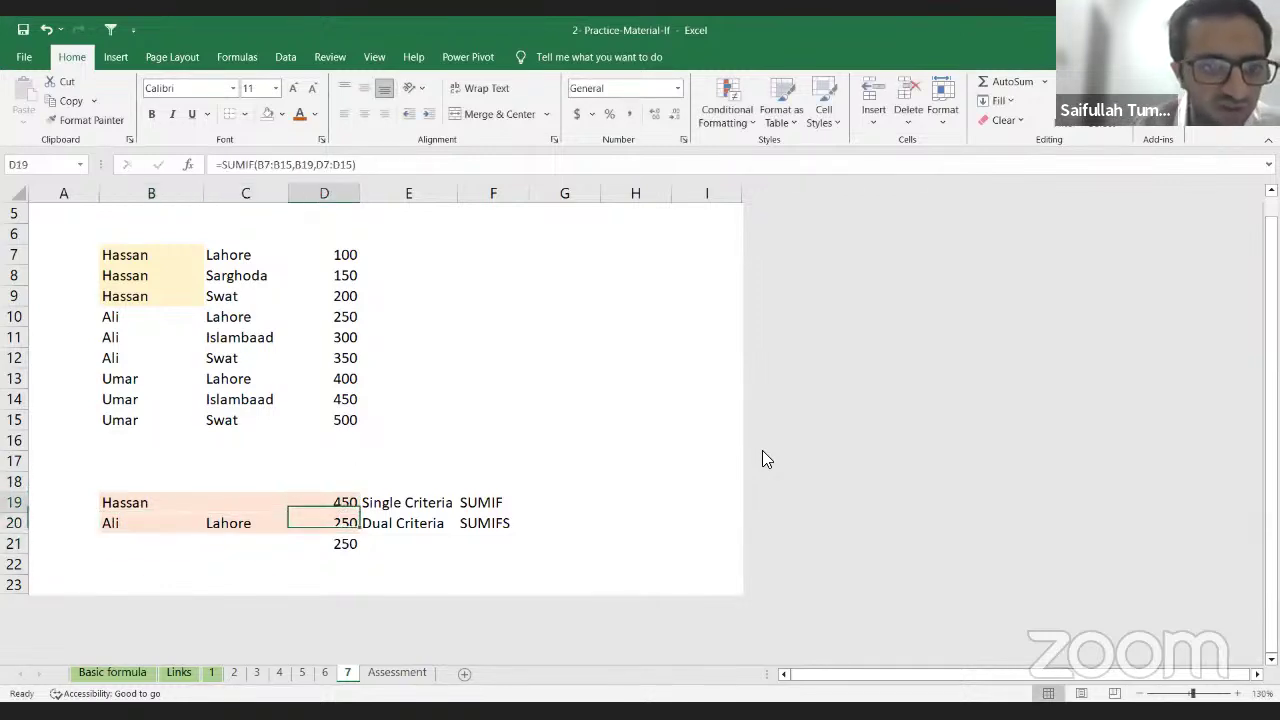
key(Up)
key(Up)
key(Up)
key(Left)
key(Up)
key(Up)
key(Left)
key(Up)
key(Up)
key(Up)
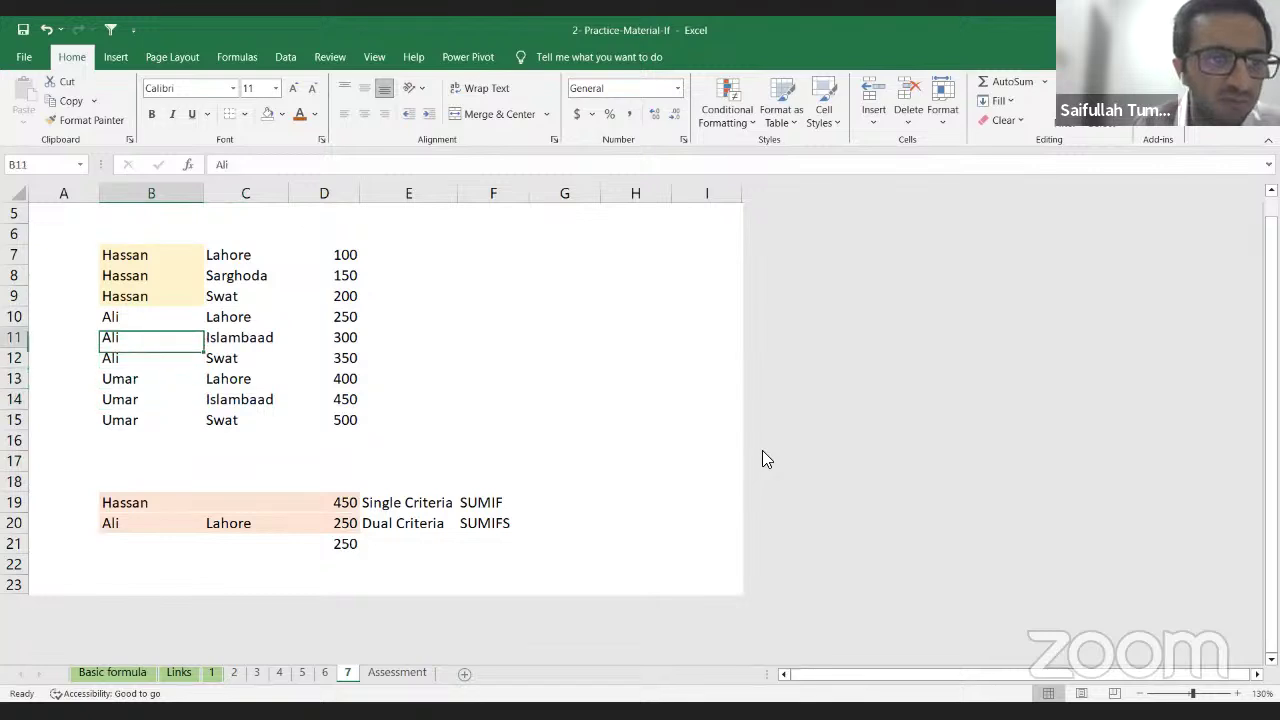
key(Up)
key(shift+Right)
key(shift+Right)
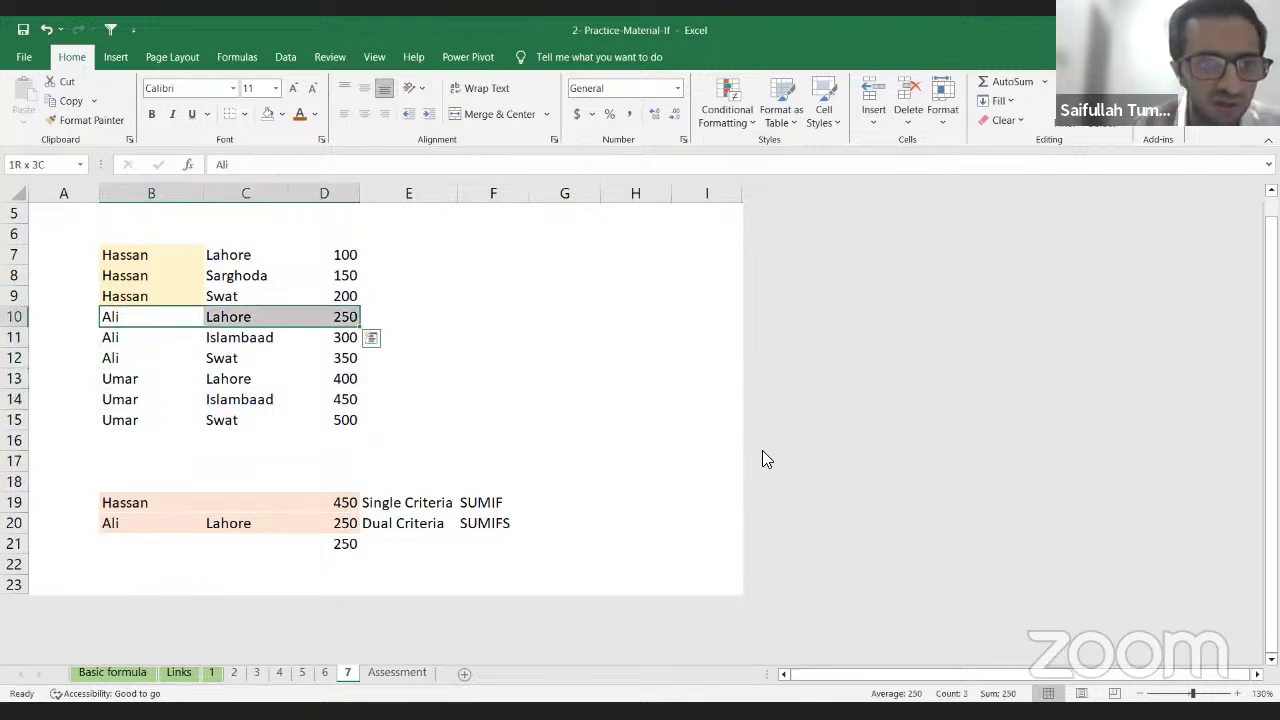
key(Right)
key(Right)
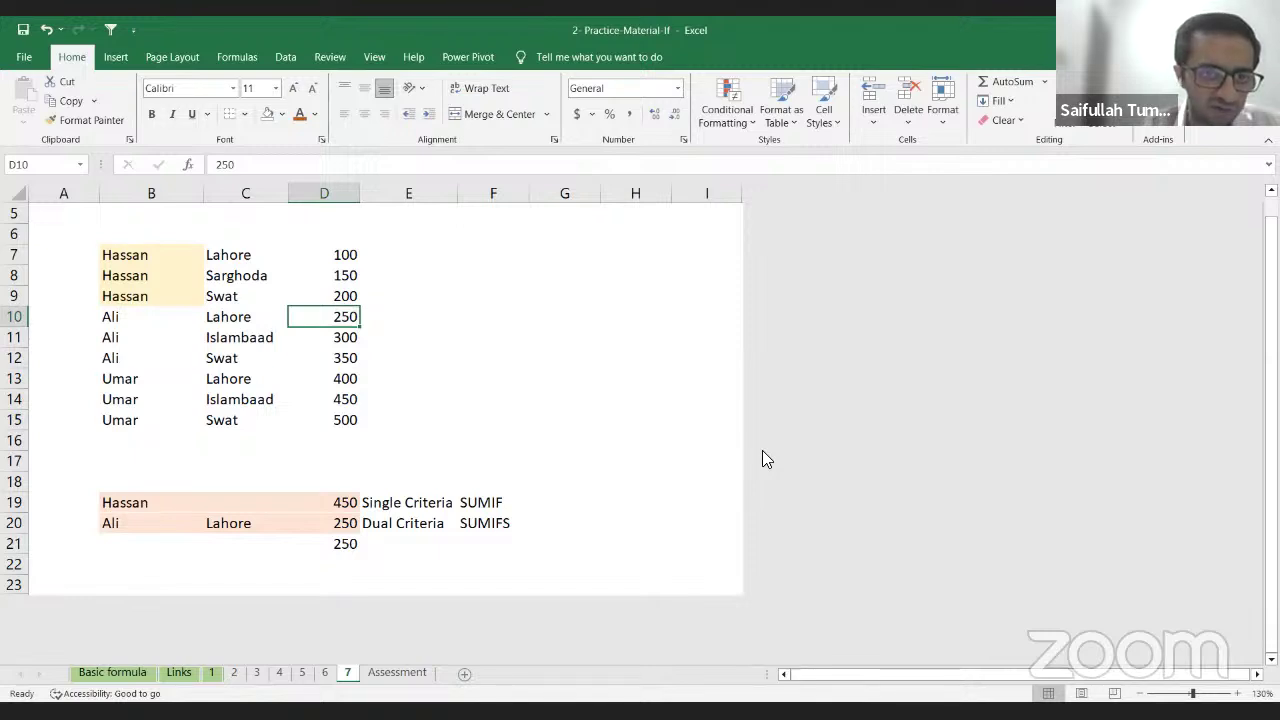
key(Left)
key(Left)
key(Right)
key(Right)
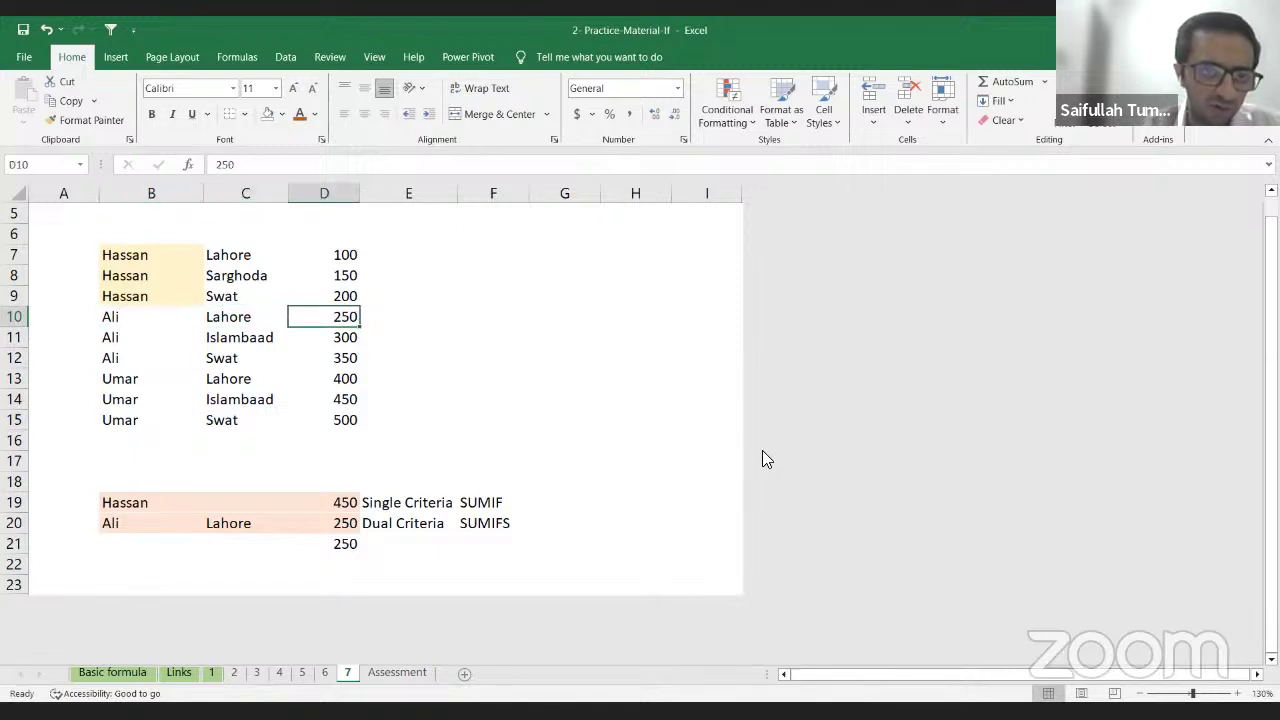
key(Right)
key(Left)
Step: Fill Lahore down into C11, replacing Islambaad
key(Down)
key(Down)
key(Down)
key(Down)
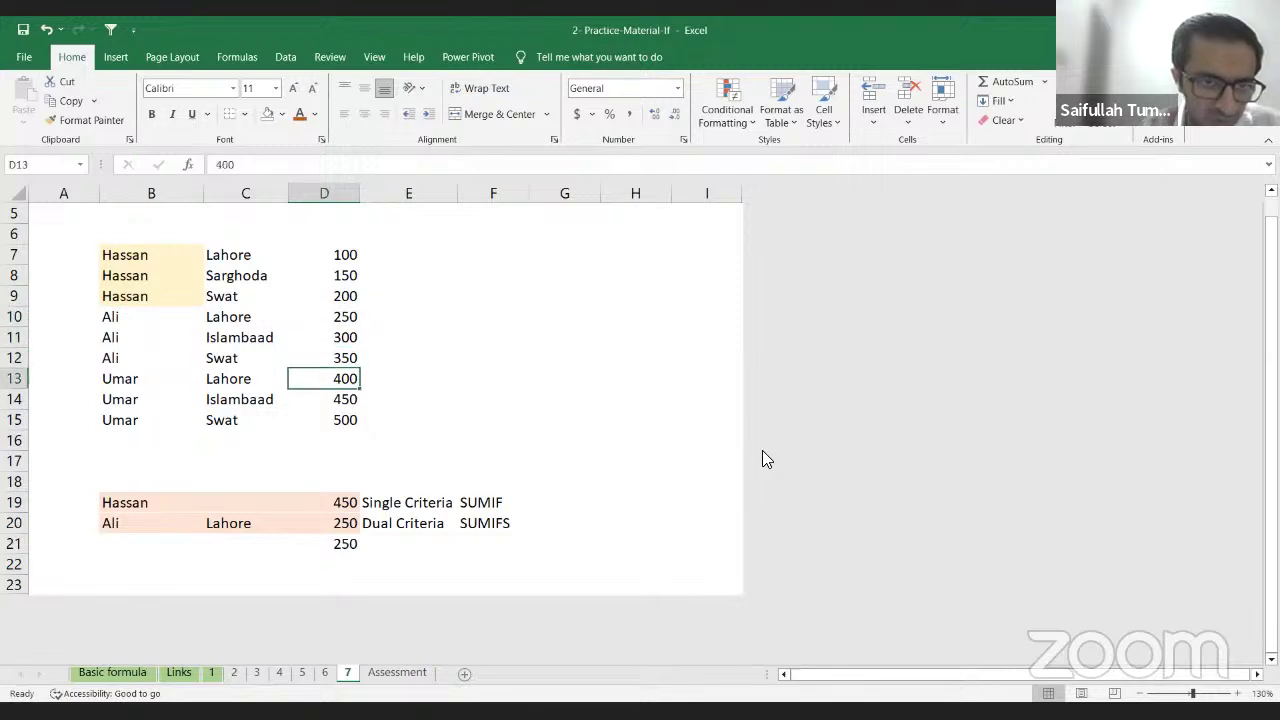
key(Left)
key(Down)
key(Down)
key(Down)
key(Up)
key(Up)
key(Up)
key(Up)
key(Up)
key(Up)
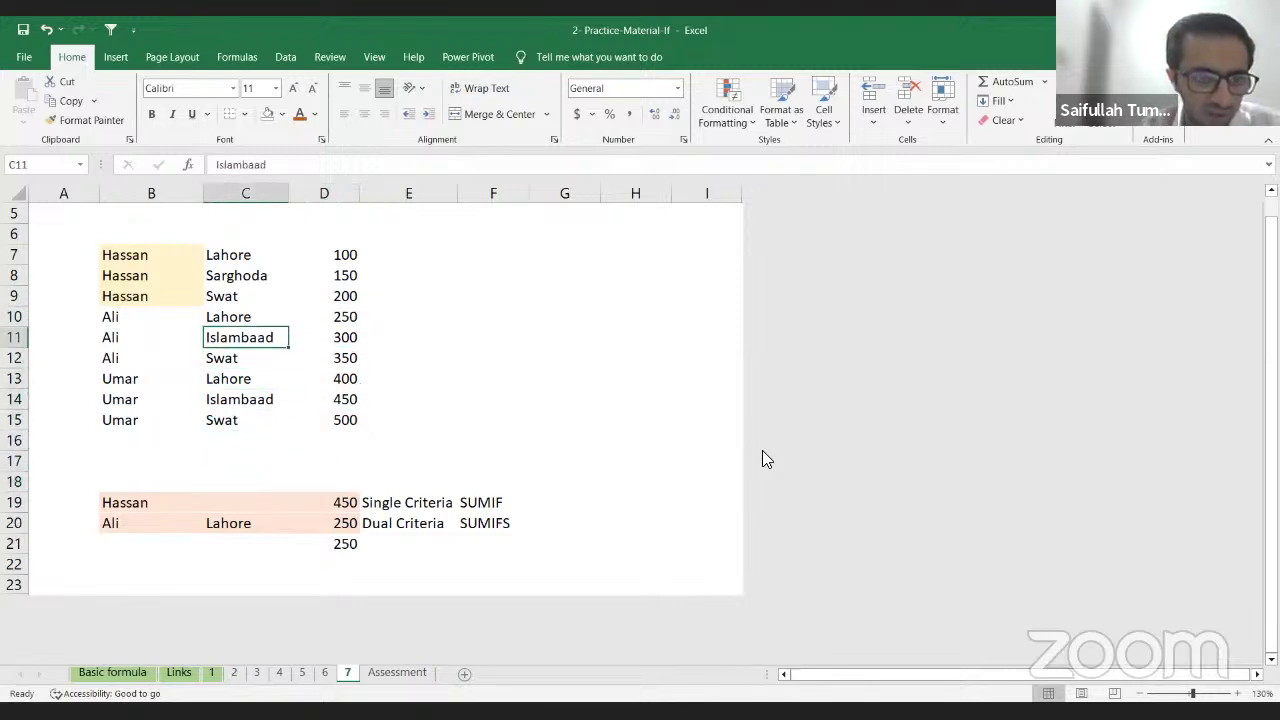
key(ctrl+d)
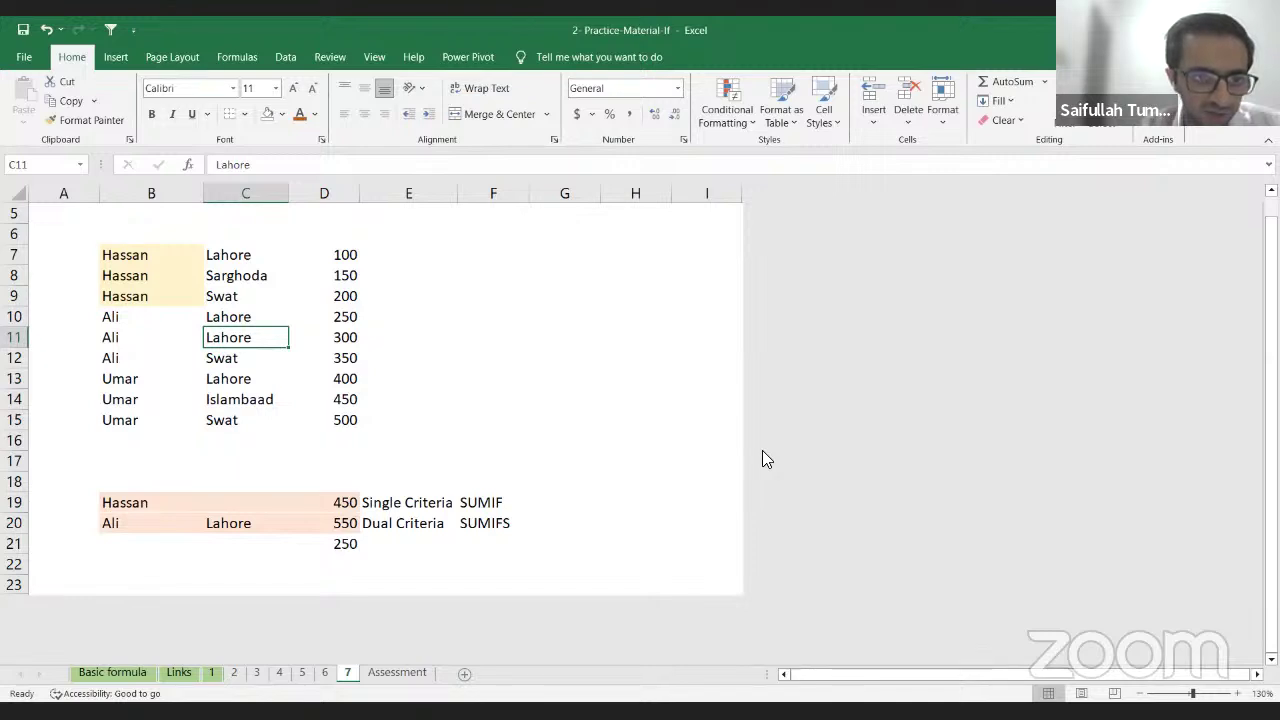
Step: Try filling Lahore into C12 too, check D10:D12, then undo so C12 reads Swat
key(Down)
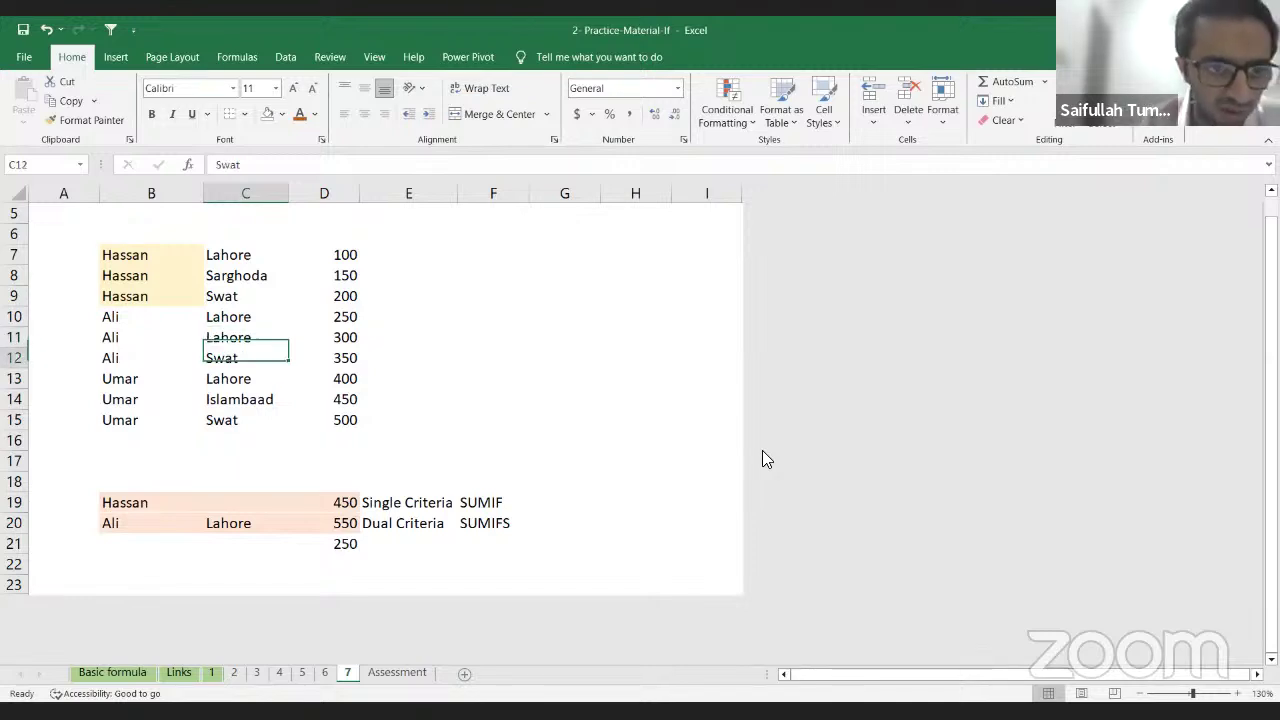
key(ctrl+d)
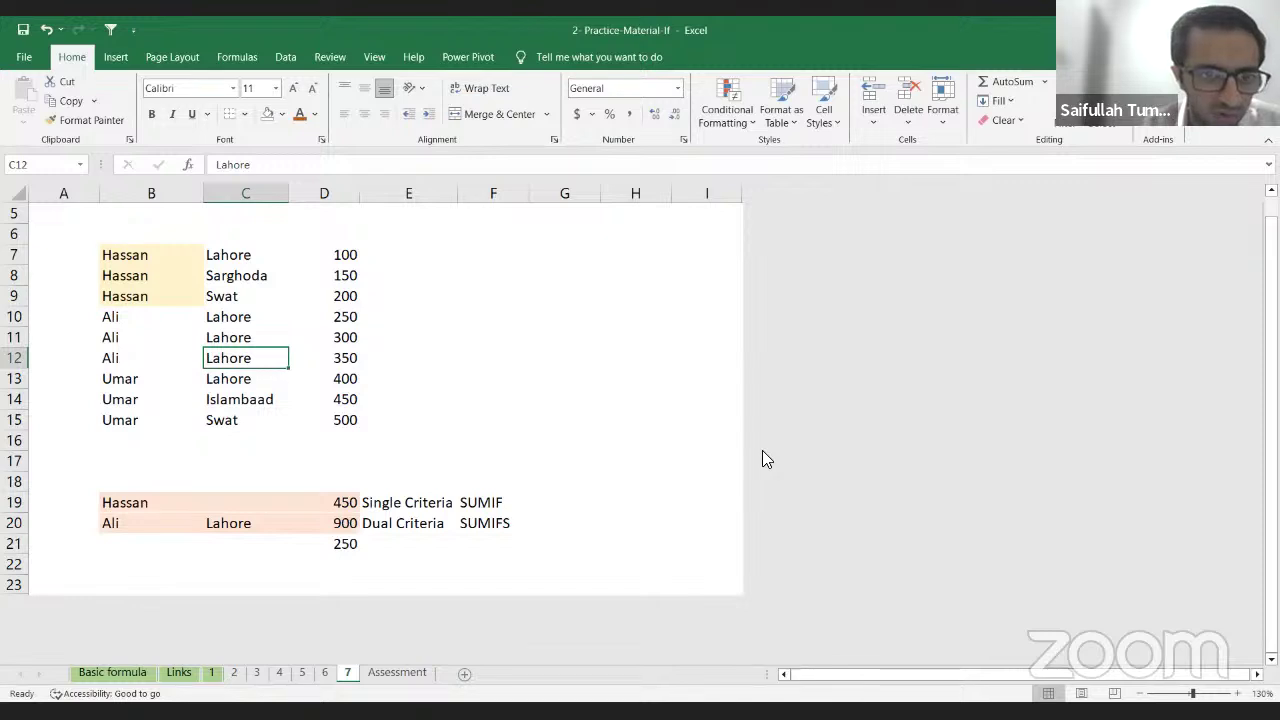
key(Right)
key(Up)
key(Up)
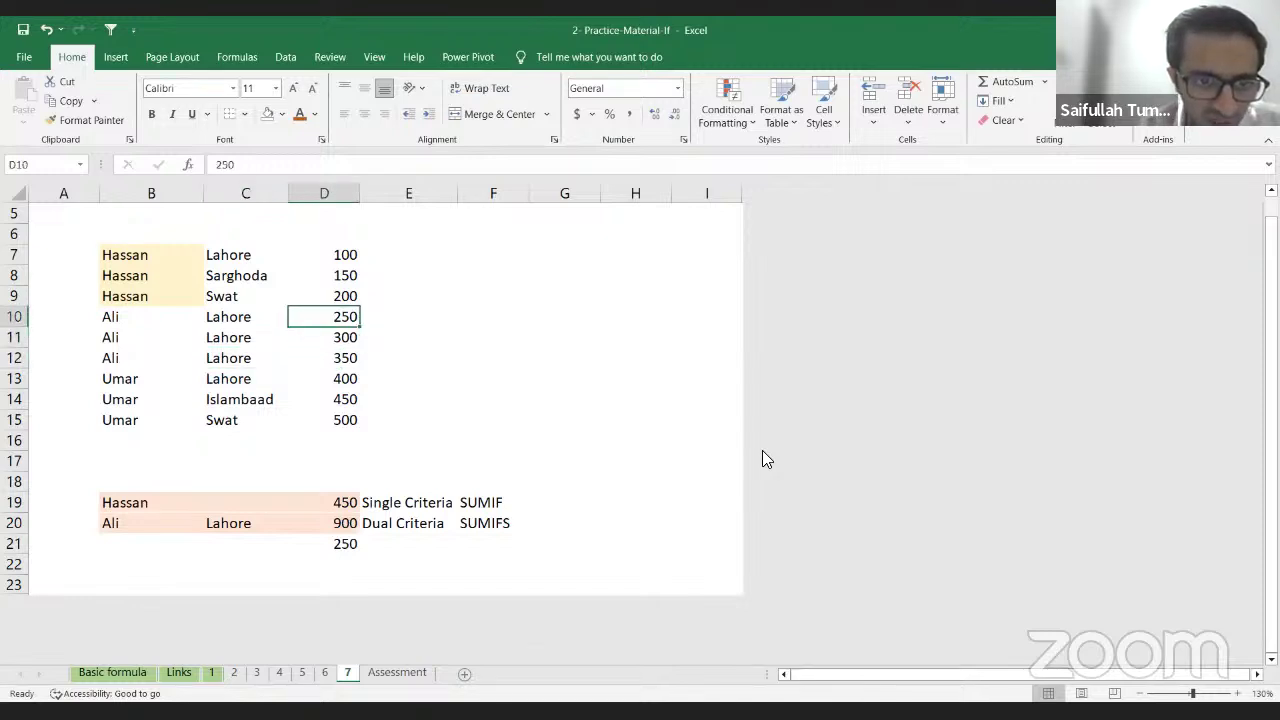
key(shift+Down)
key(shift+Down)
key(shift+Down)
key(shift+Up)
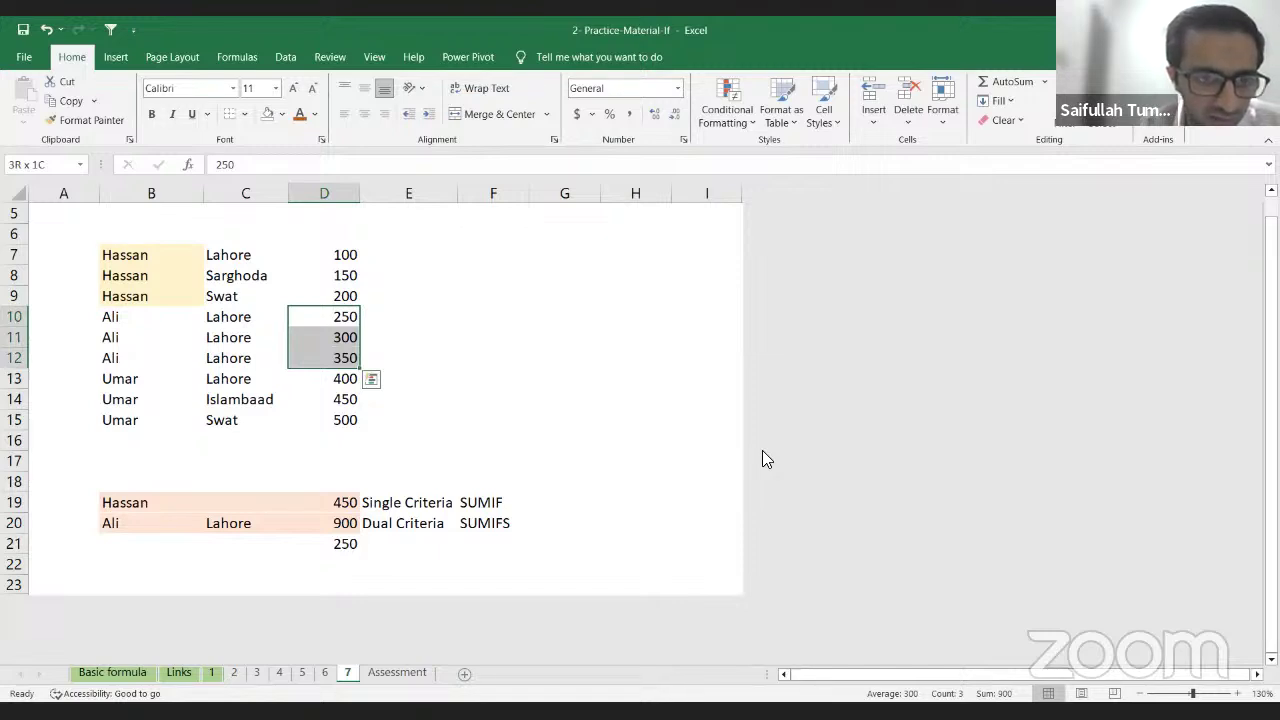
key(ctrl+z)
Step: Confirm Ali's Lahore amounts 250 and 300 total 550, matching the SUMIFS result in D20
key(Up)
key(Right)
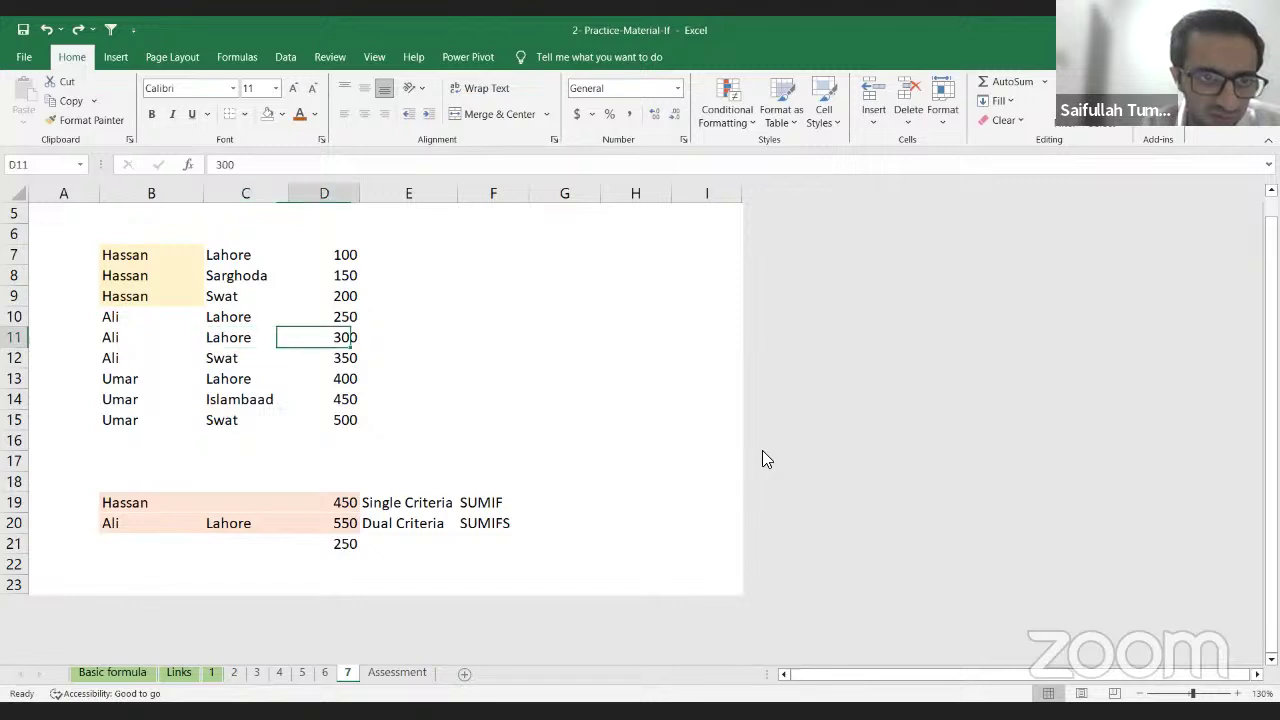
key(shift+Up)
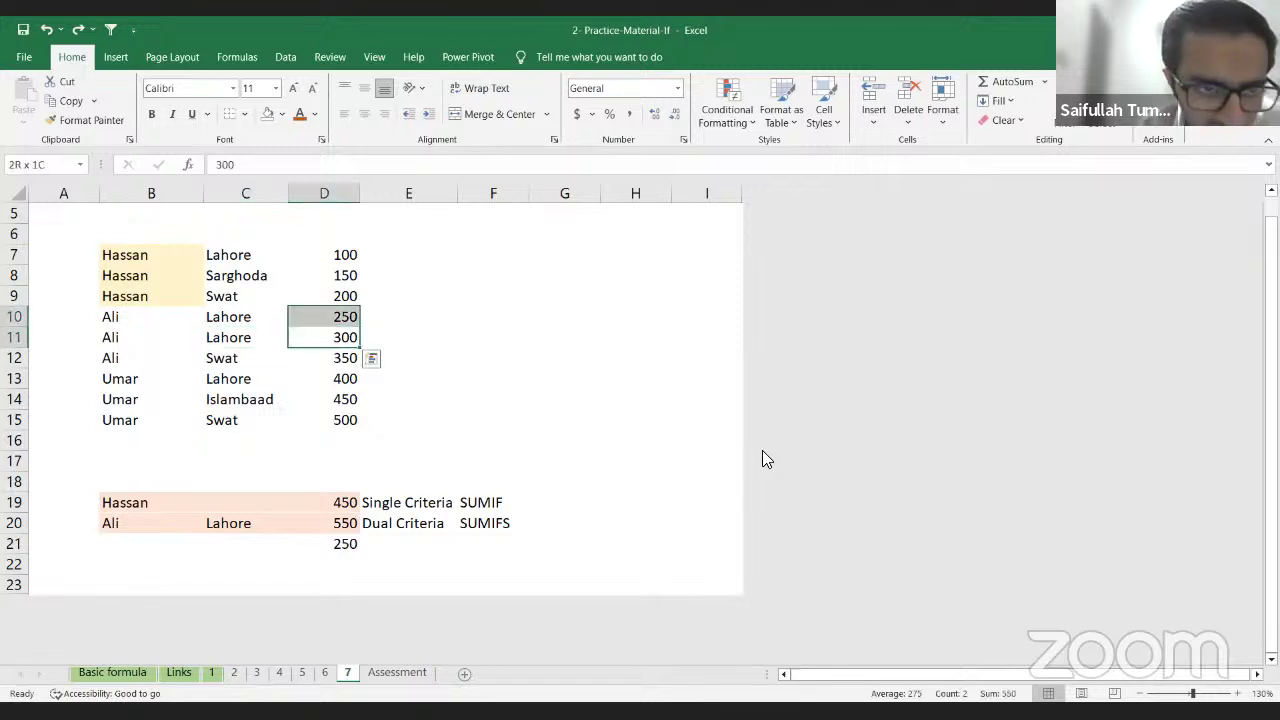
key(Down)
key(Left)
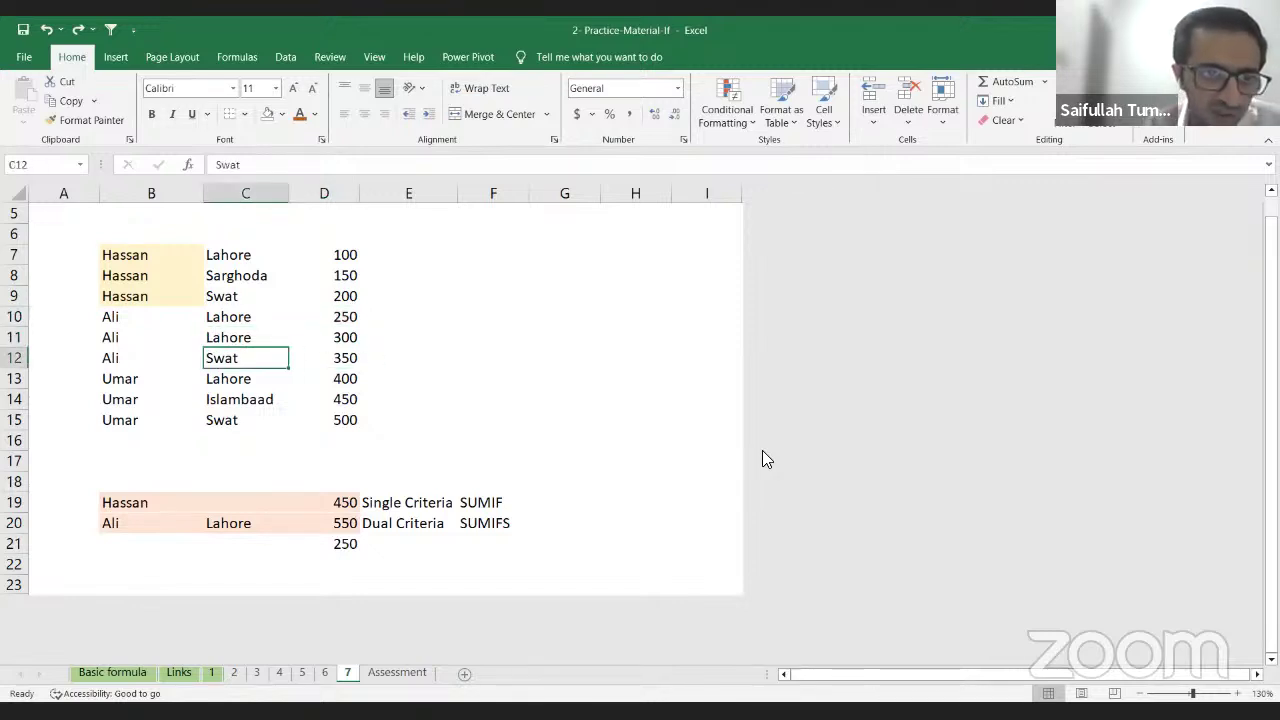
key(Left)
key(Up)
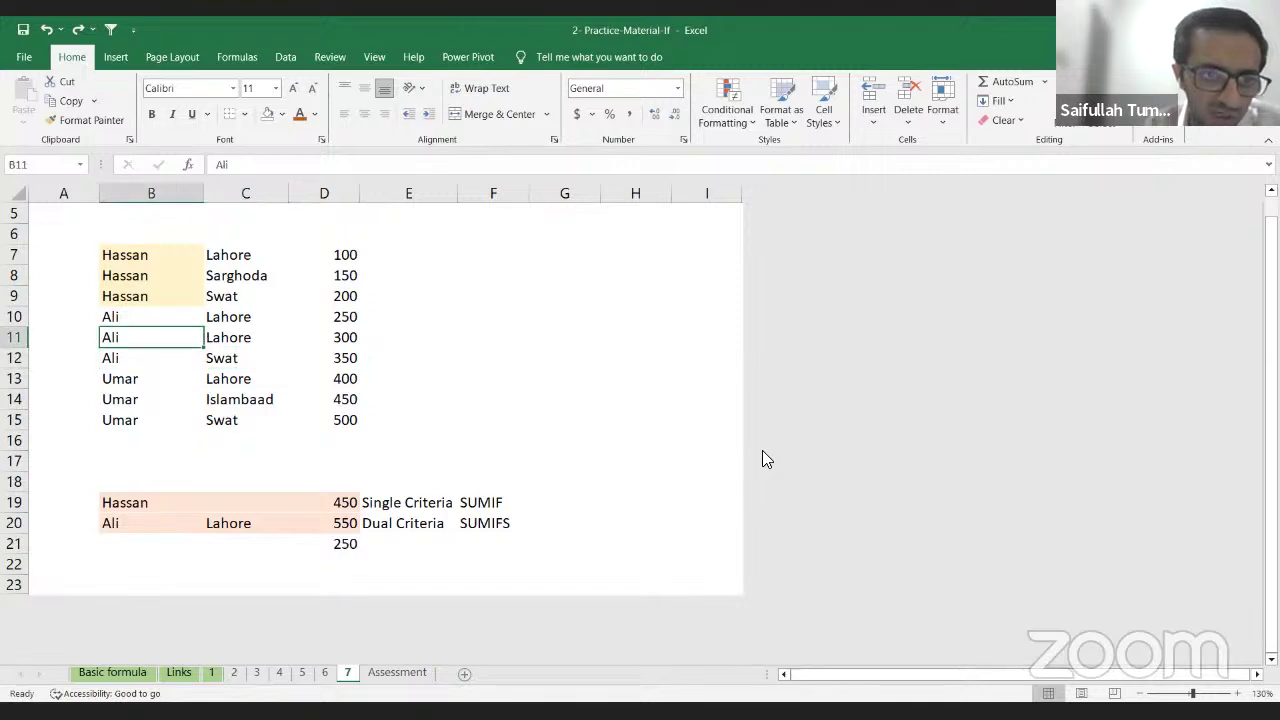
key(Right)
key(Up)
key(Right)
key(Down)
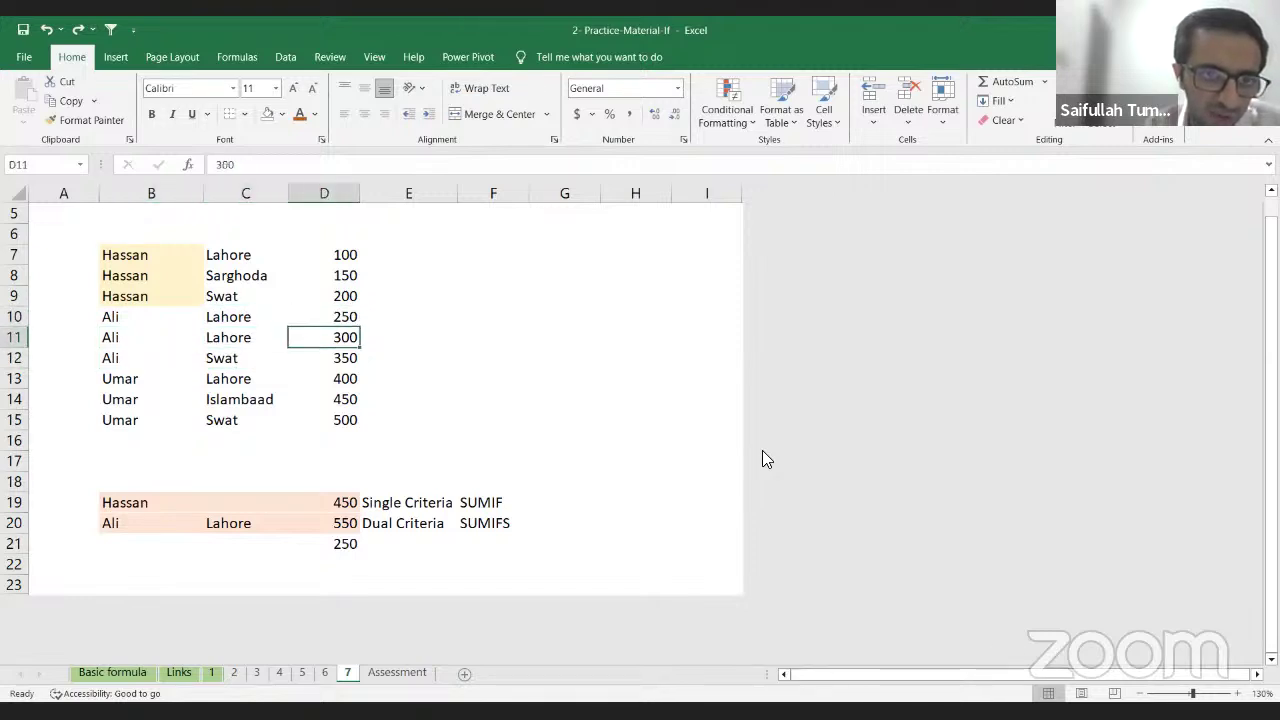
key(Up)
key(shift+Down)
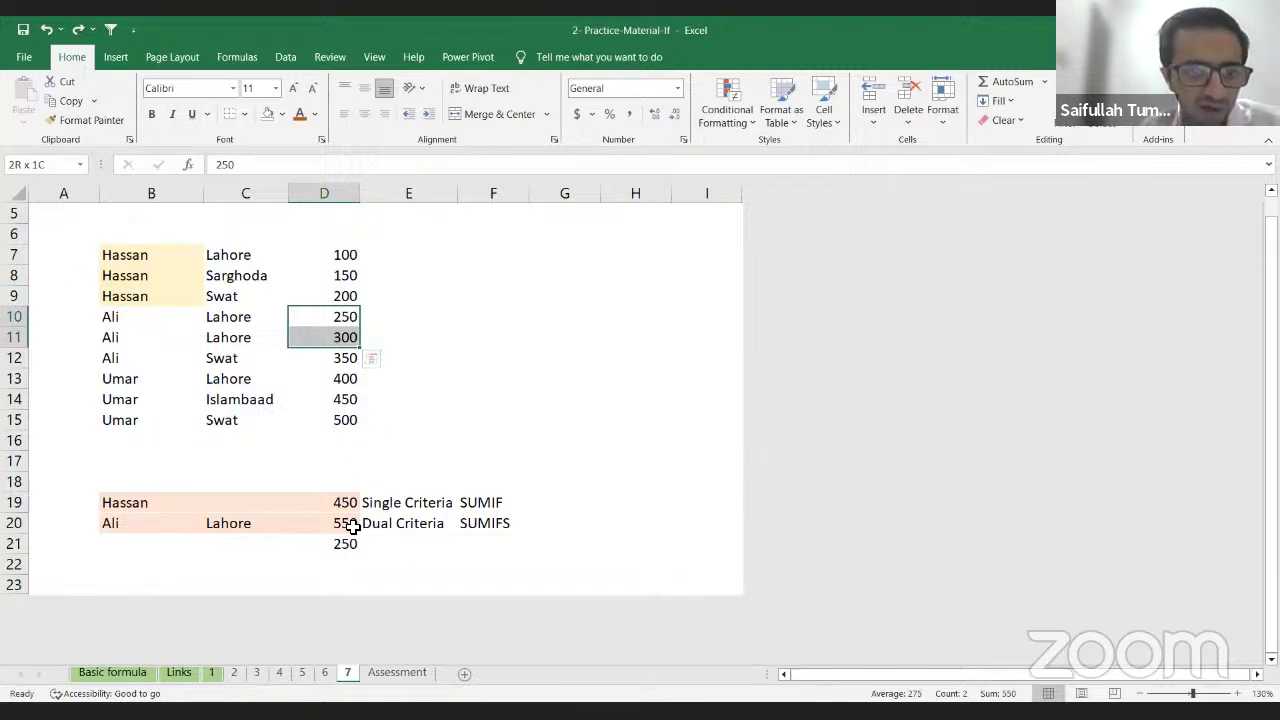
click(350, 524)
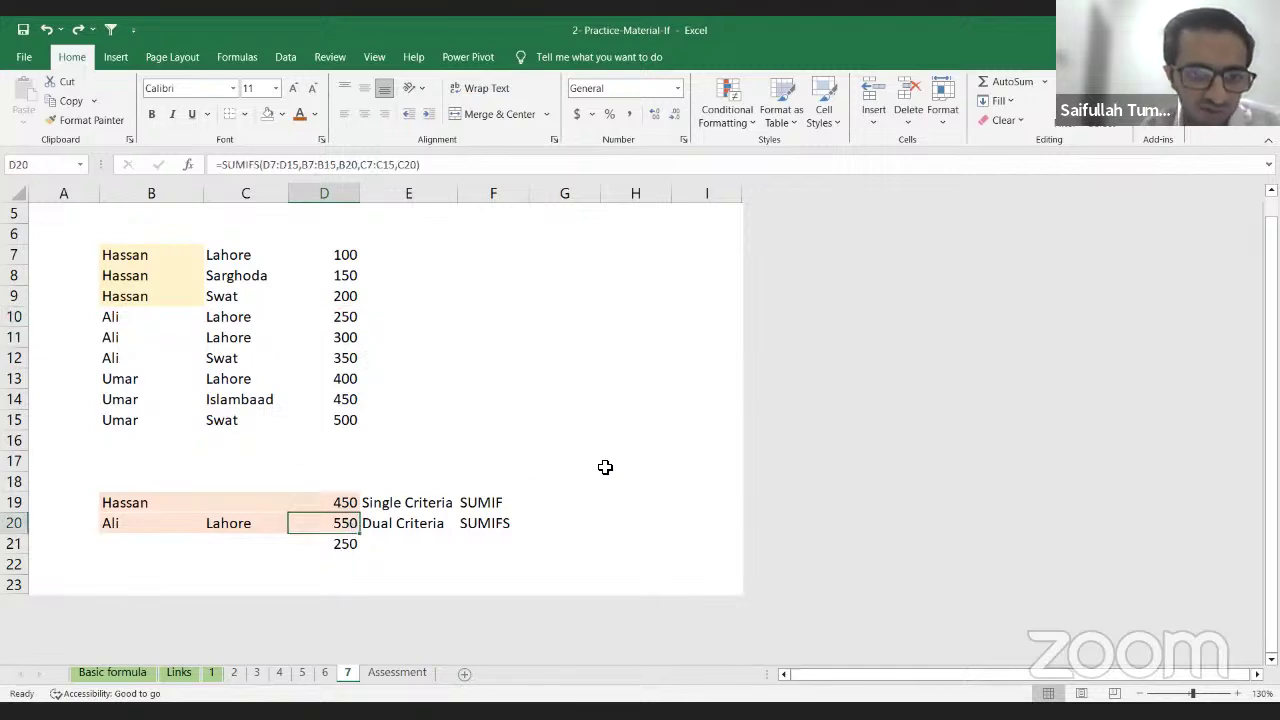
key(shift+space)
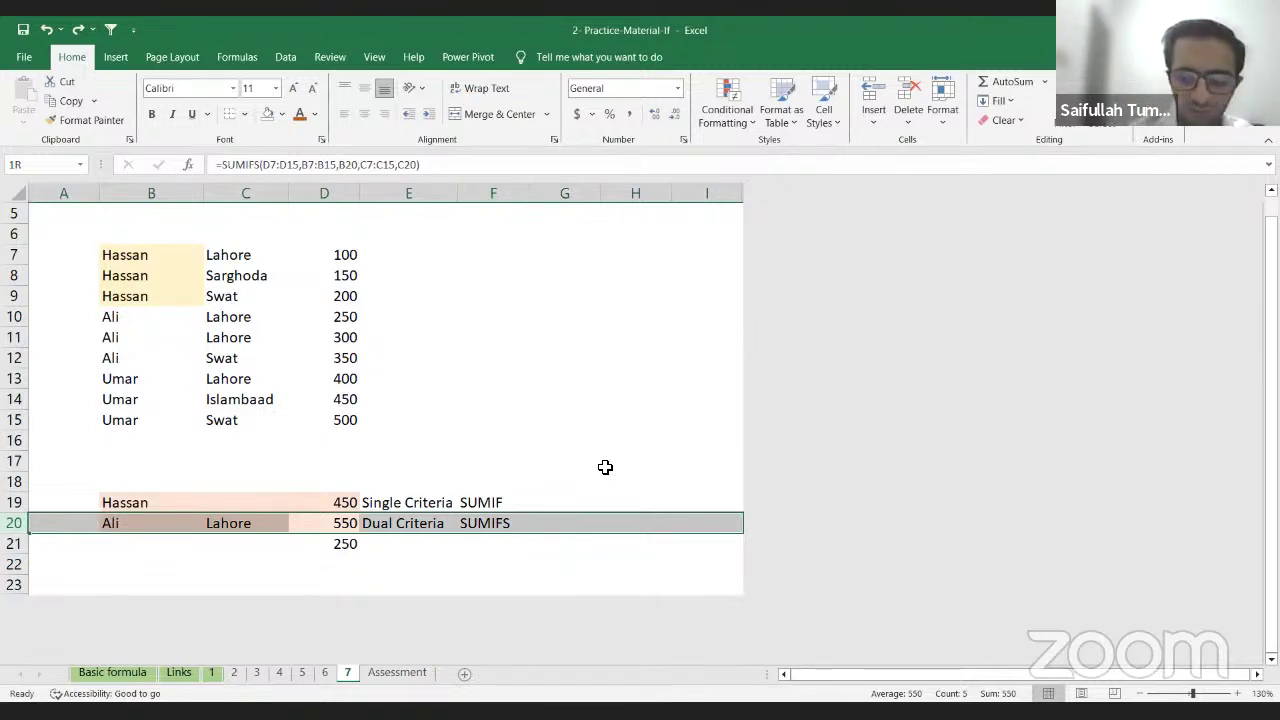
key(Up)
key(Up)
key(Down)
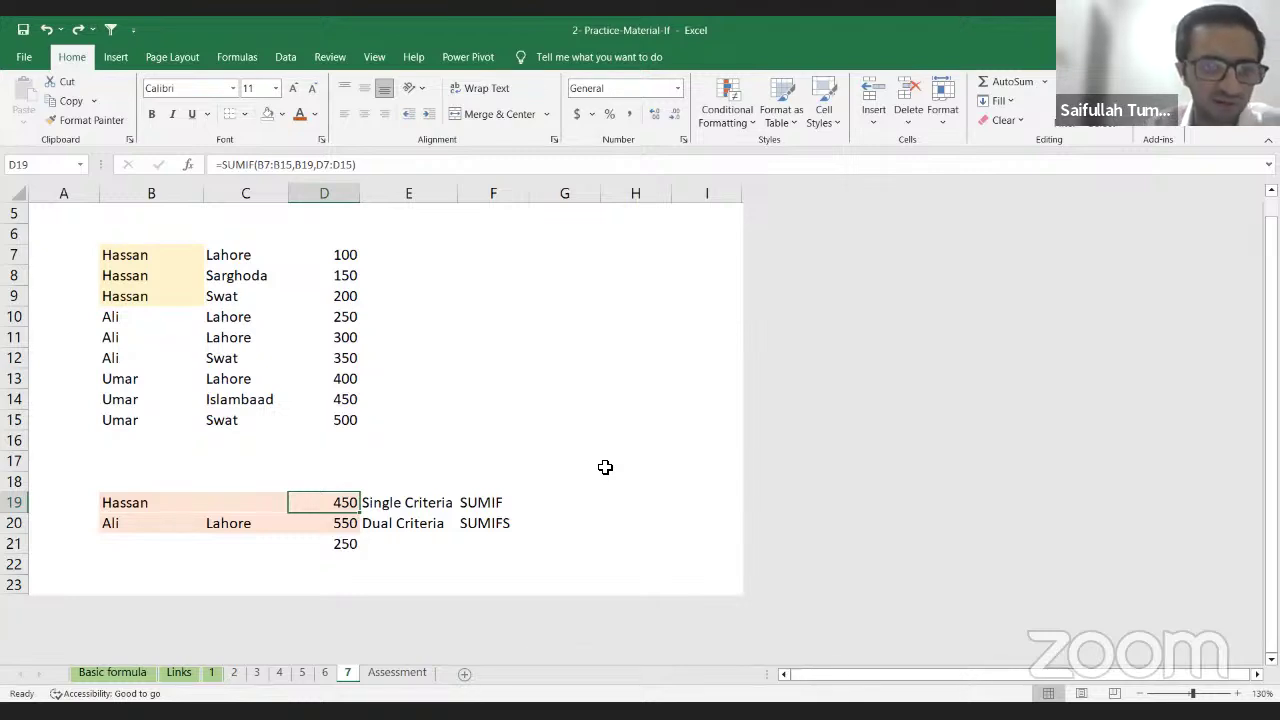
key(Down)
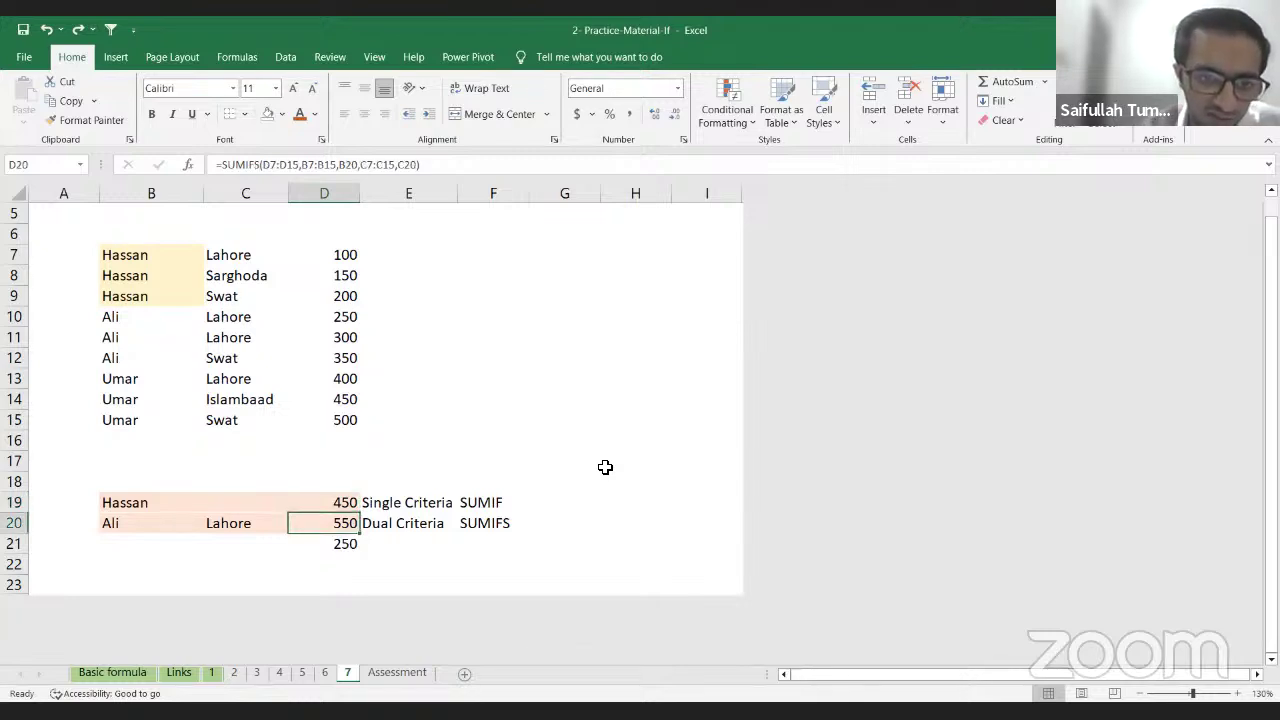
key(Left)
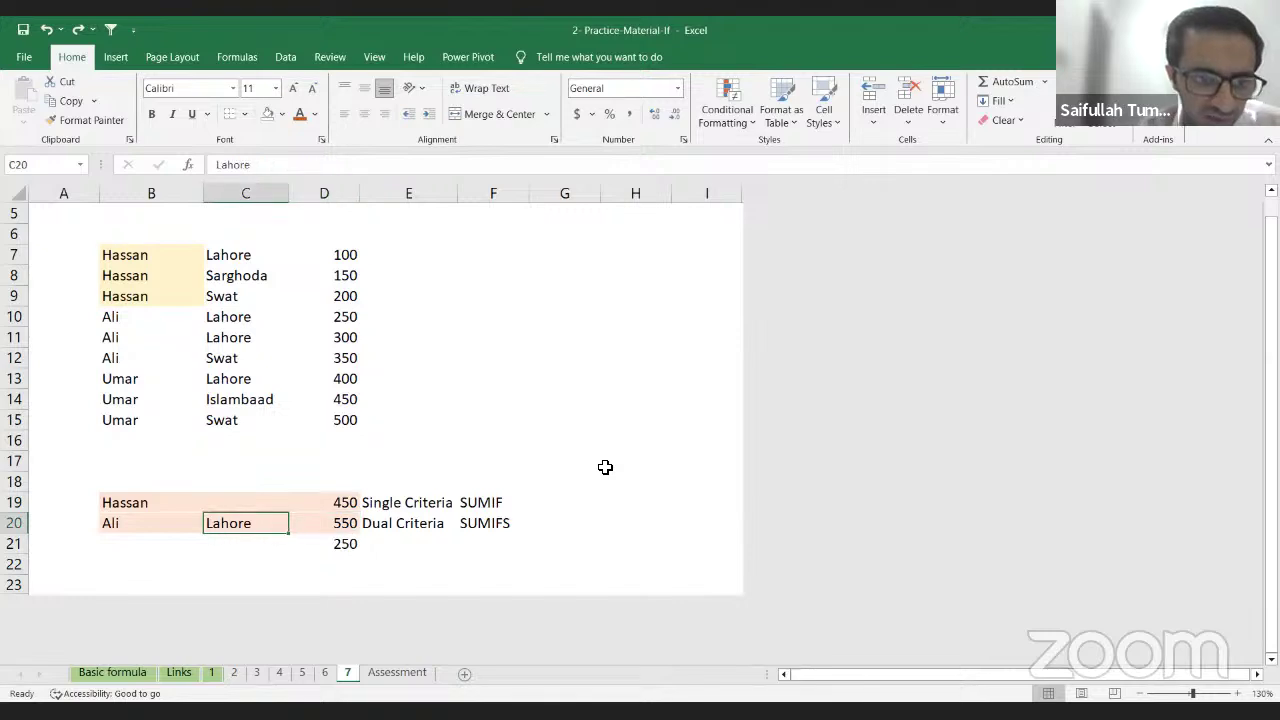
key(Right)
key(Right)
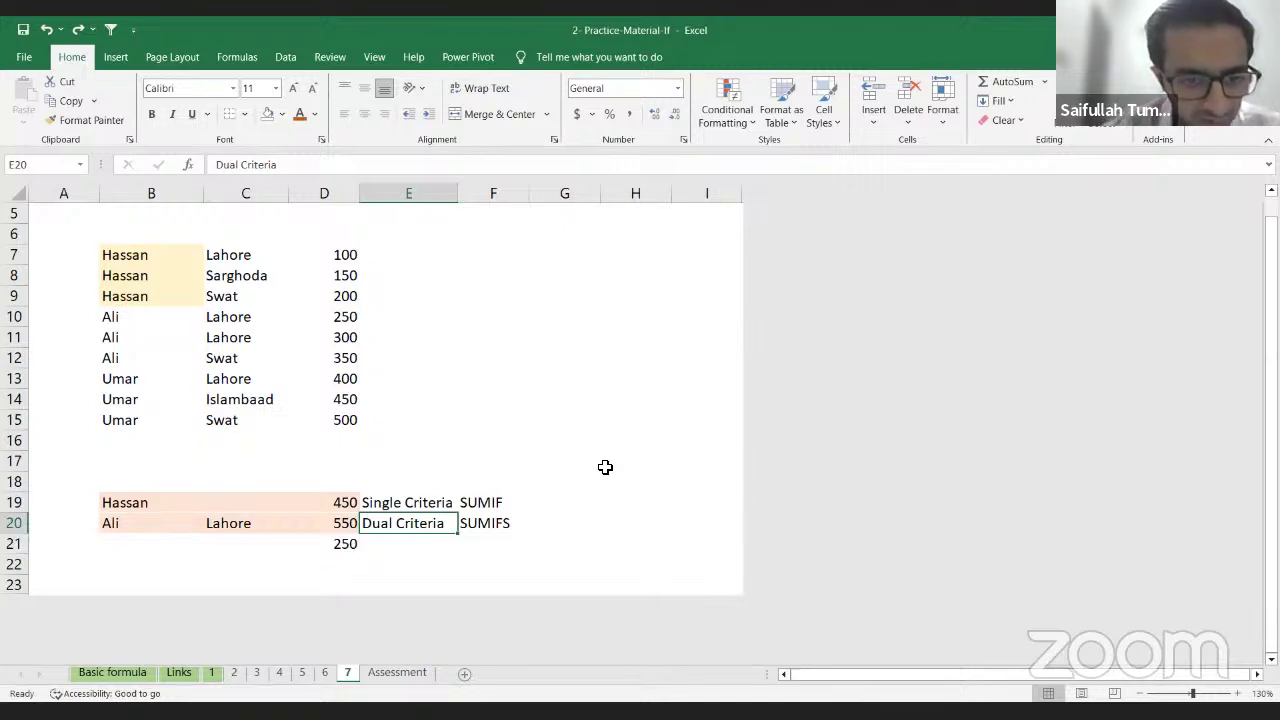
key(Left)
key(Left)
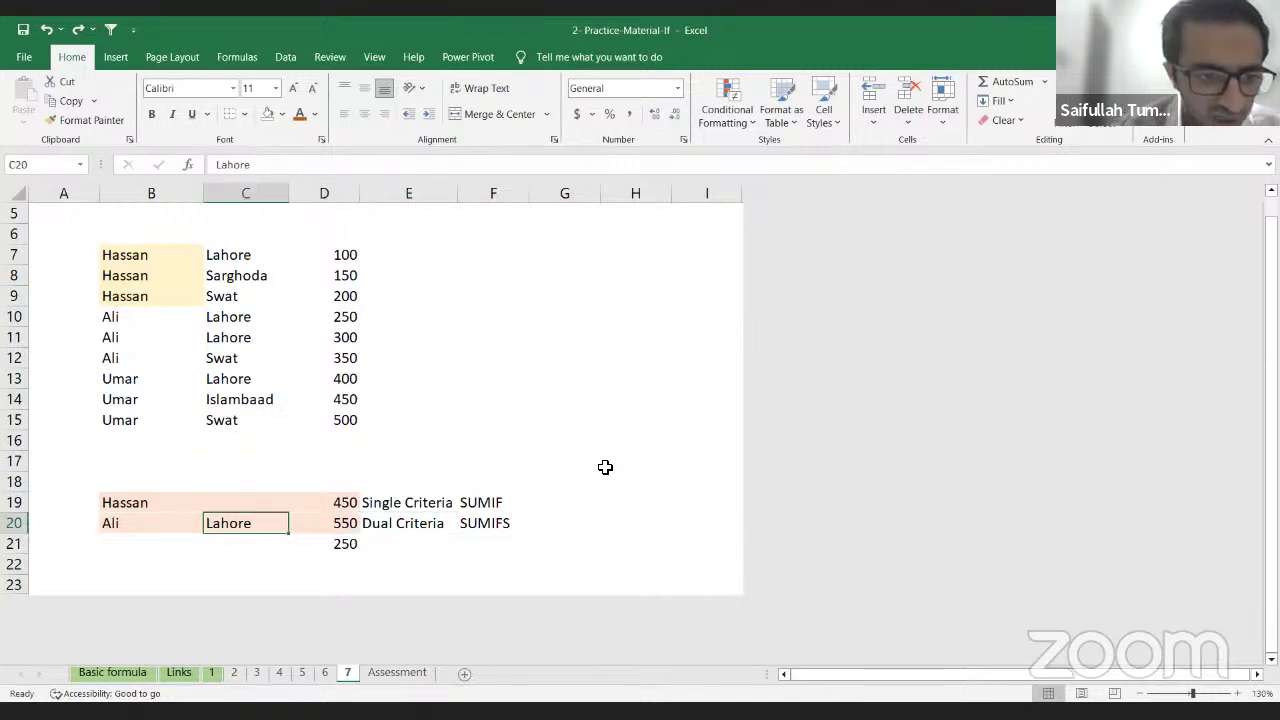
key(Left)
key(Right)
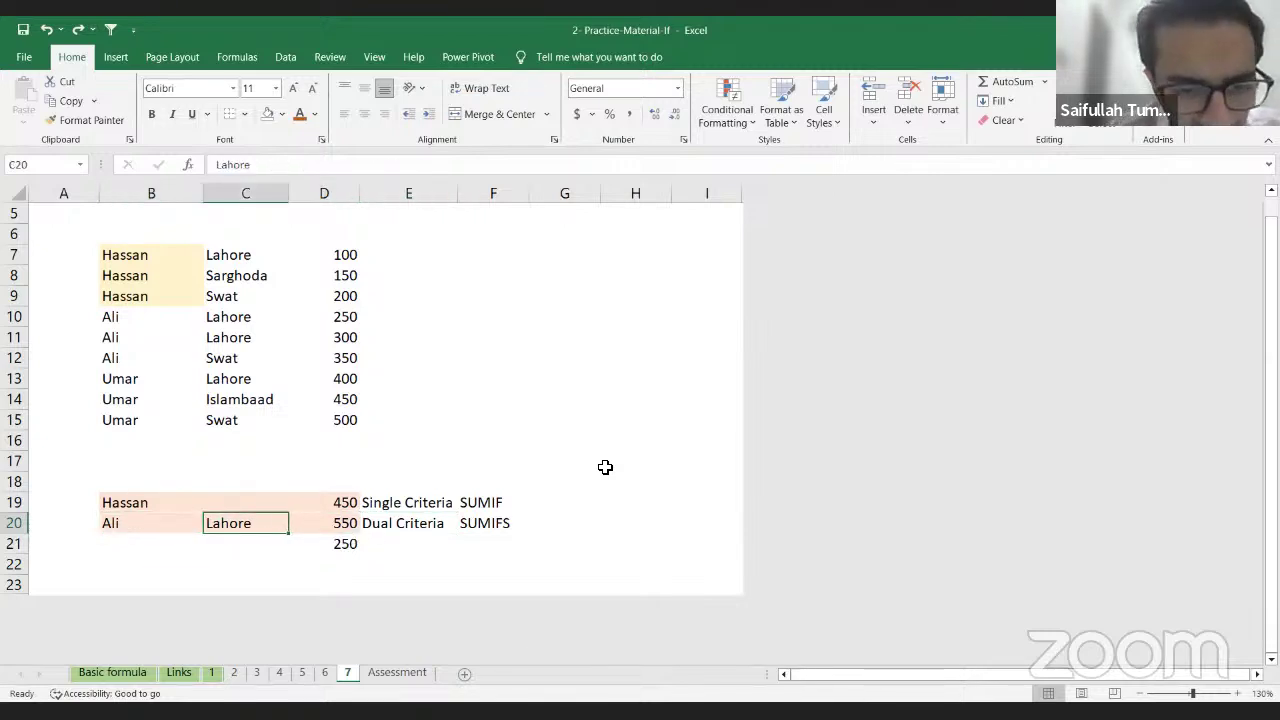
key(Right)
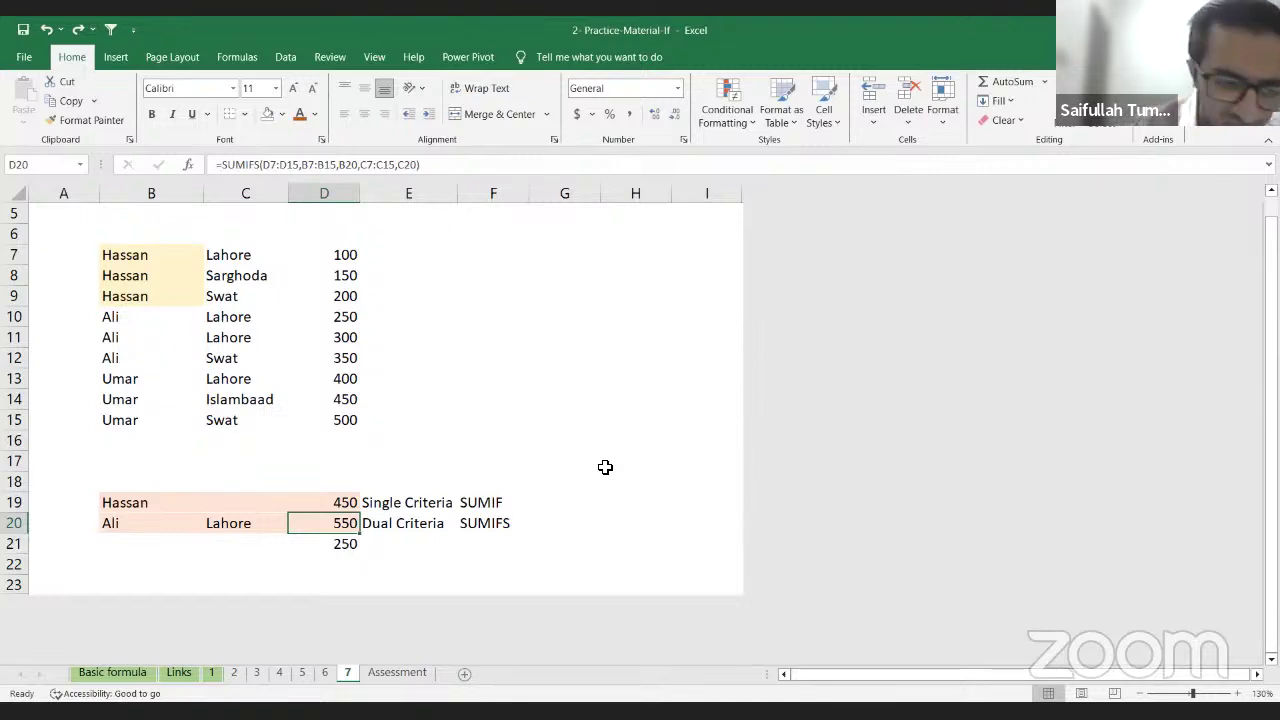
key(Left)
key(Left)
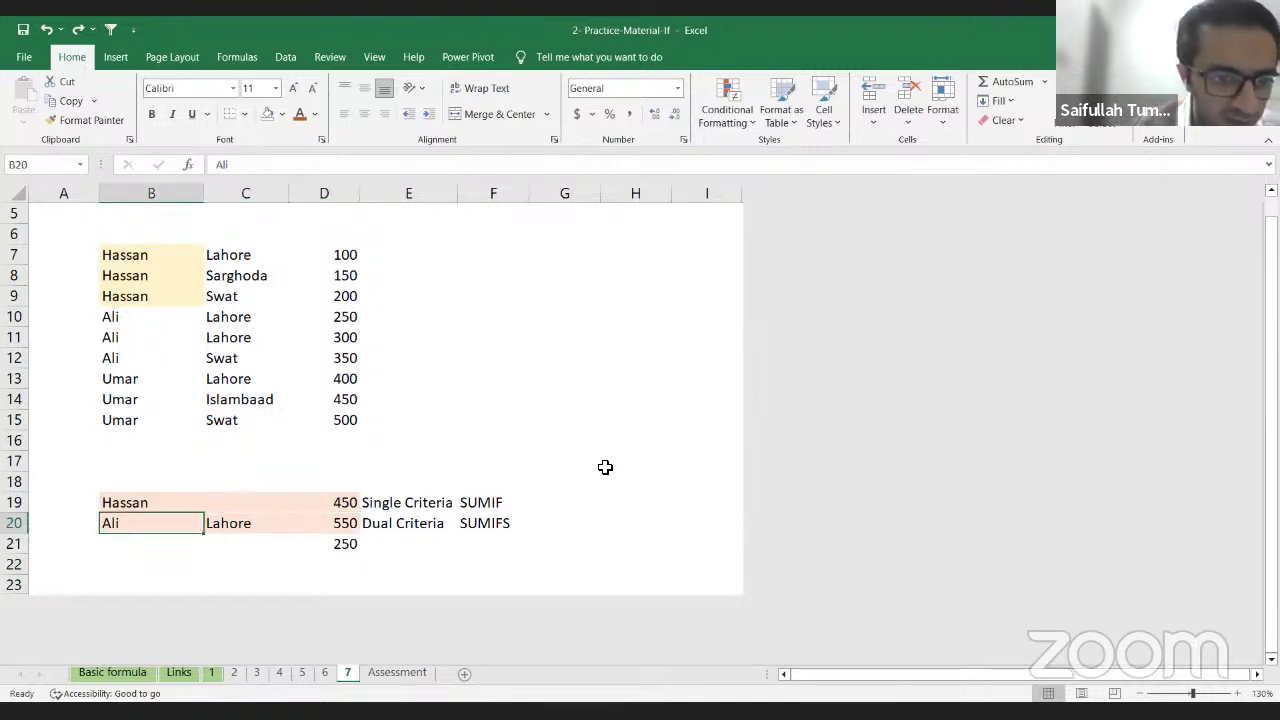
key(Right)
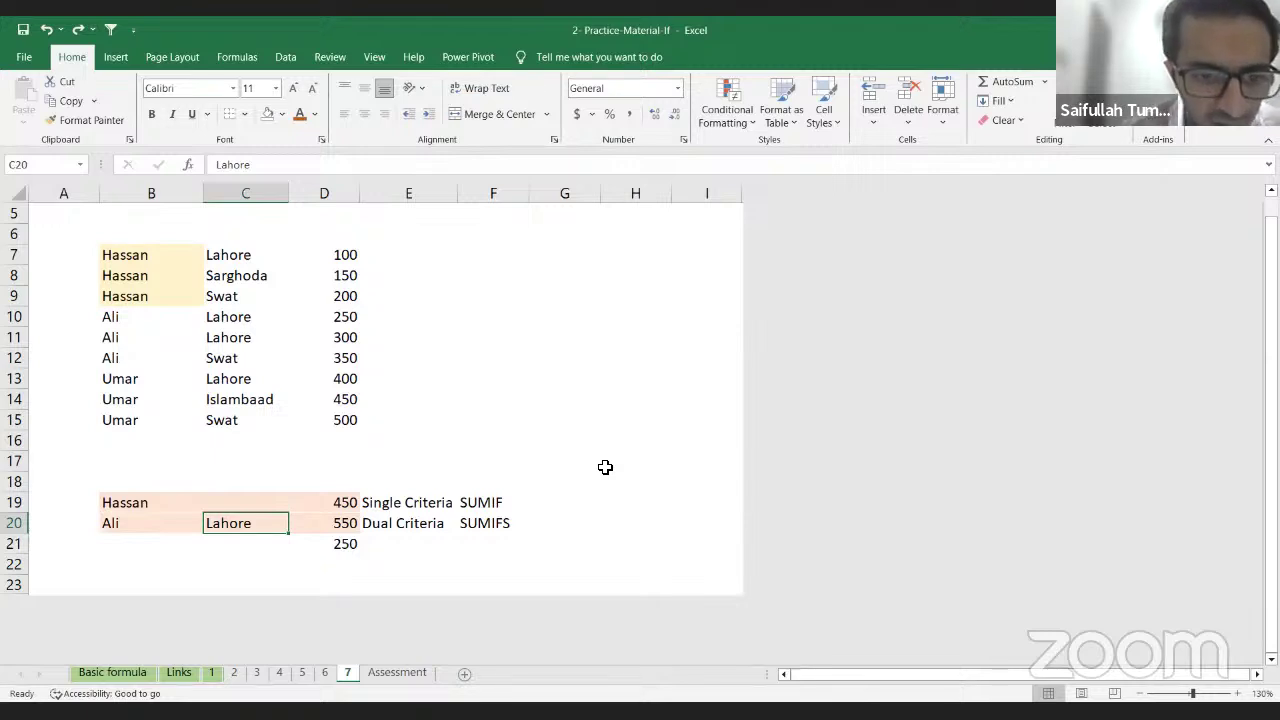
key(Up)
key(Up)
key(Right)
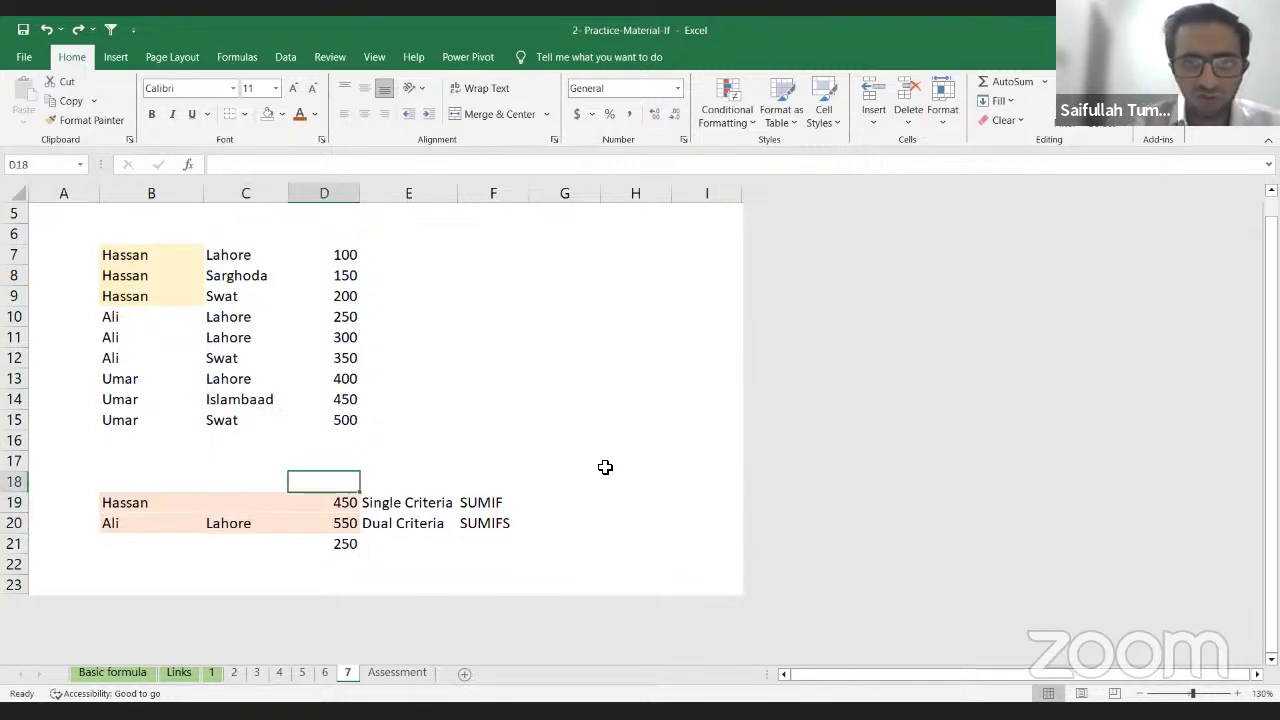
key(Up)
key(Up)
key(Right)
key(Right)
key(Up)
key(Up)
key(Up)
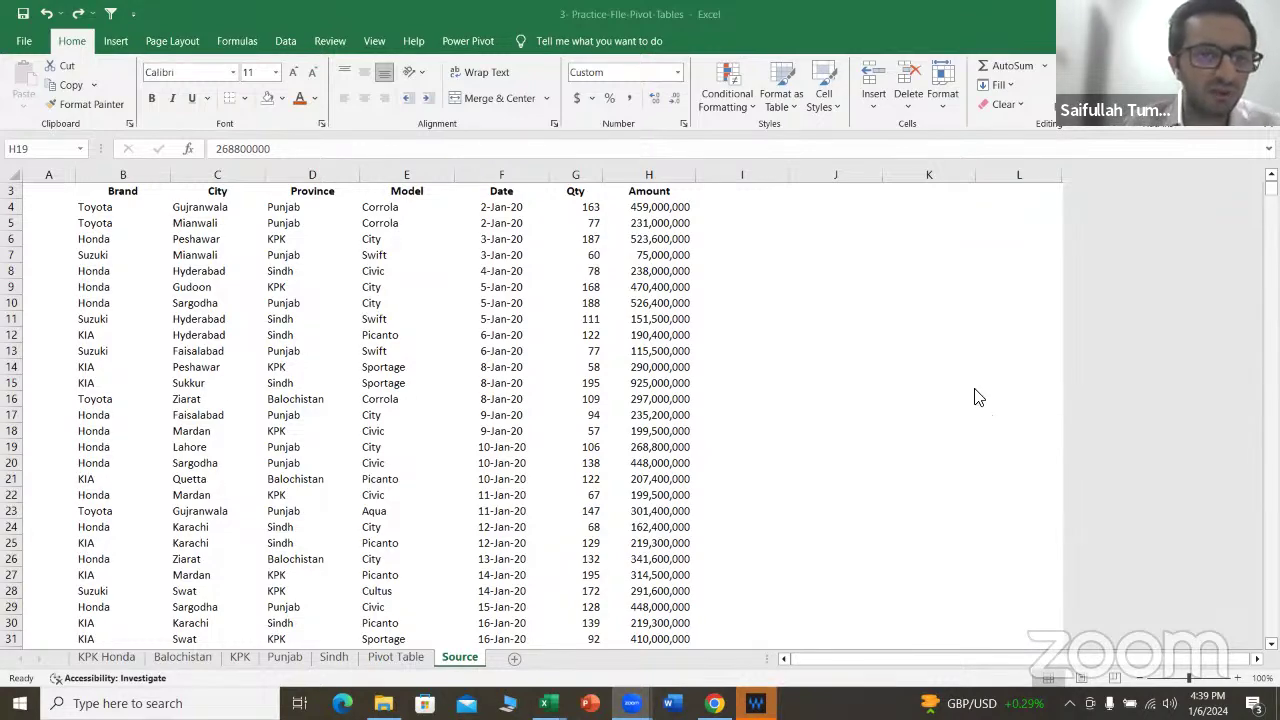
scroll(297, 340, up, 1)
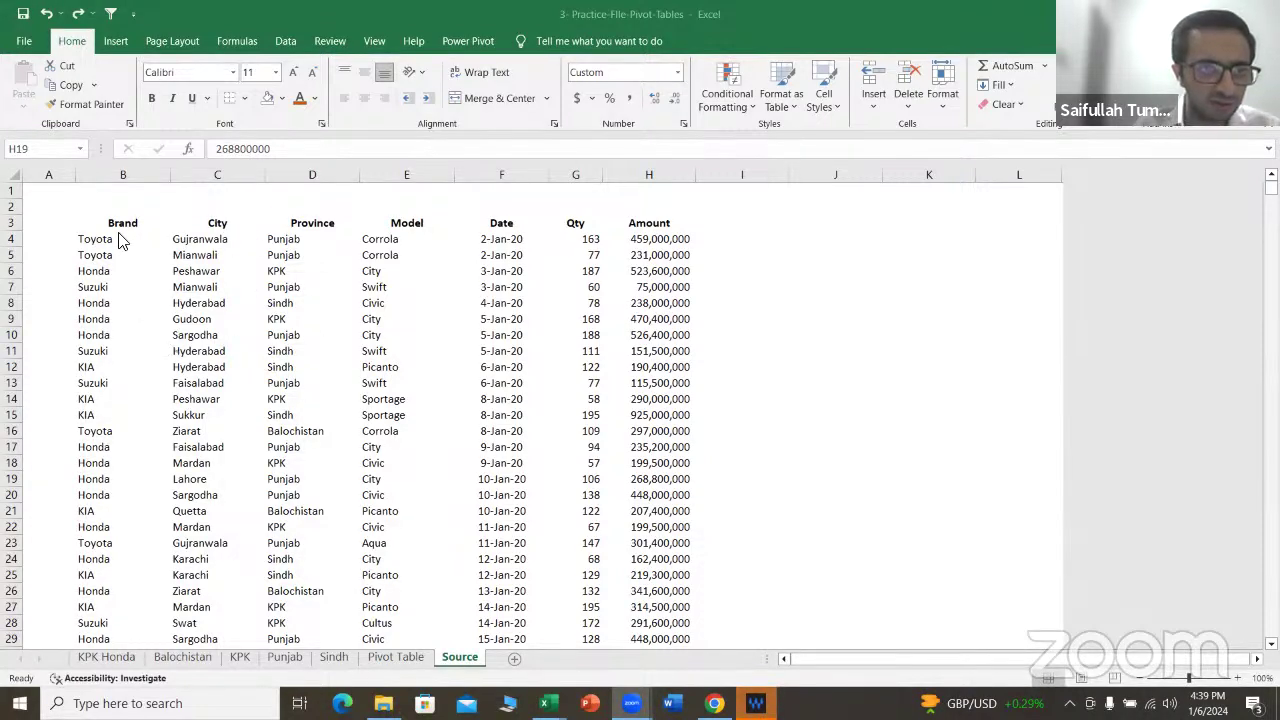
key(F2)
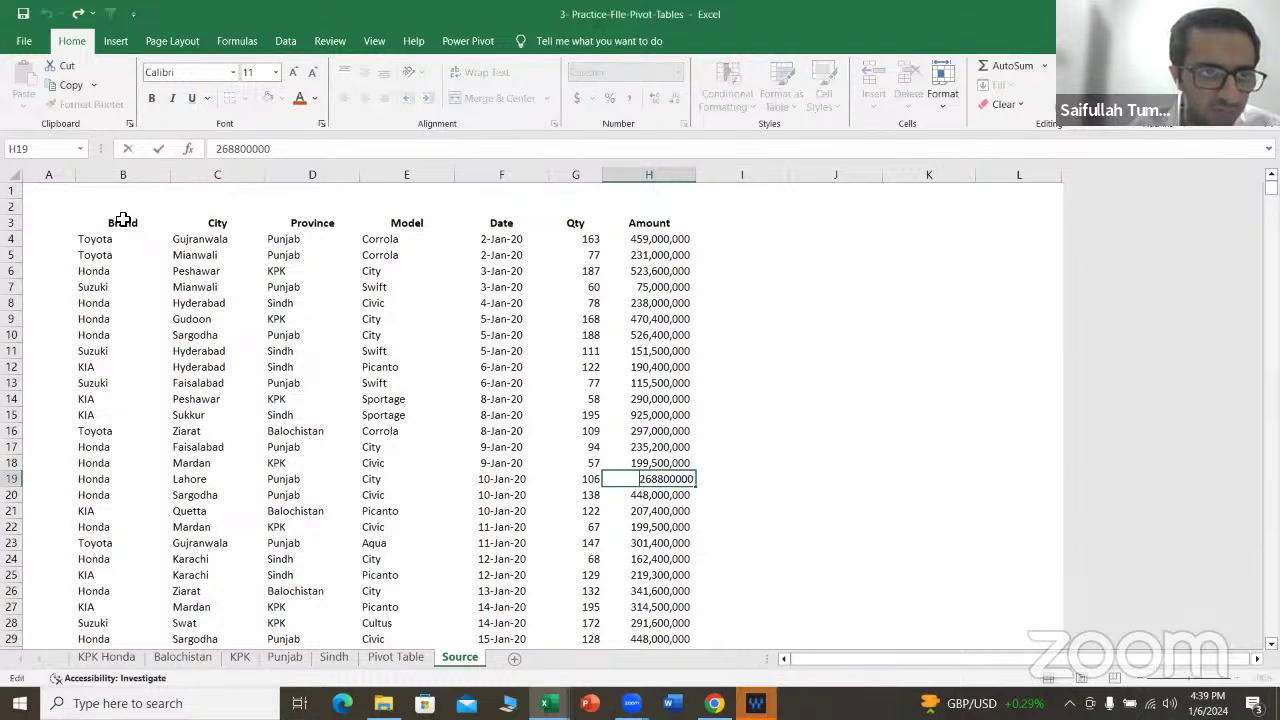
click(132, 226)
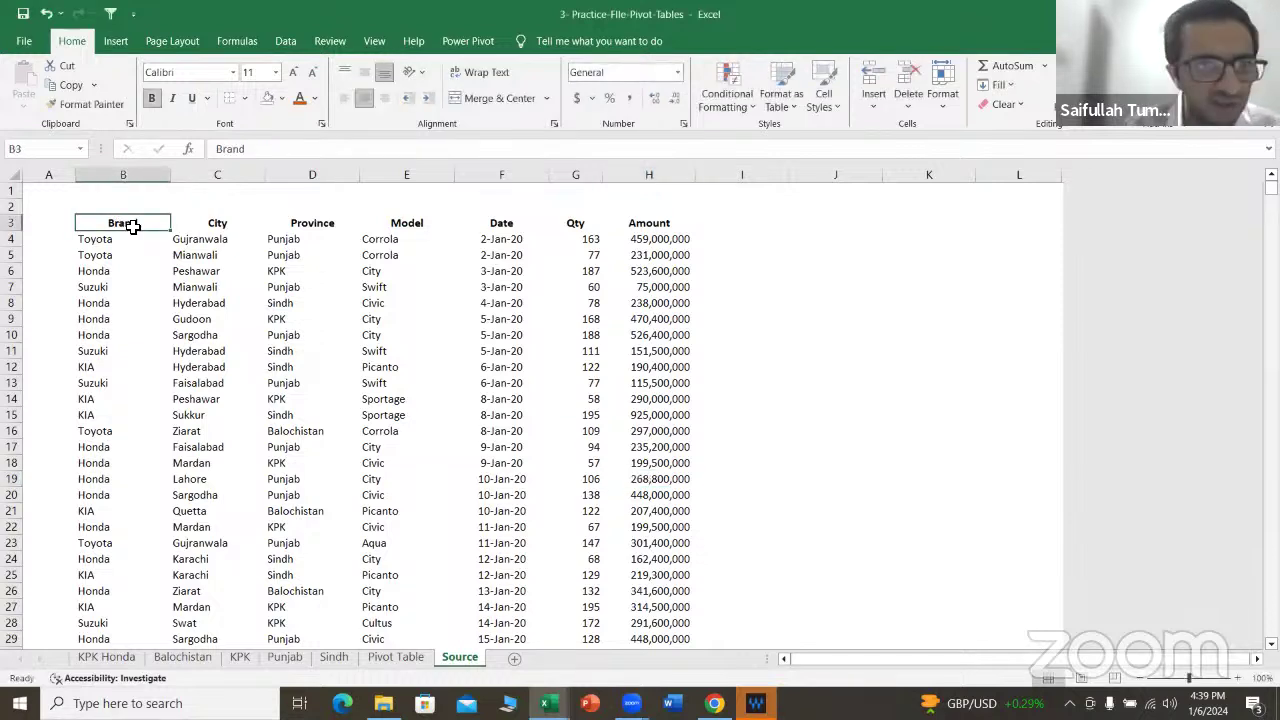
key(Right)
key(Right)
key(Right)
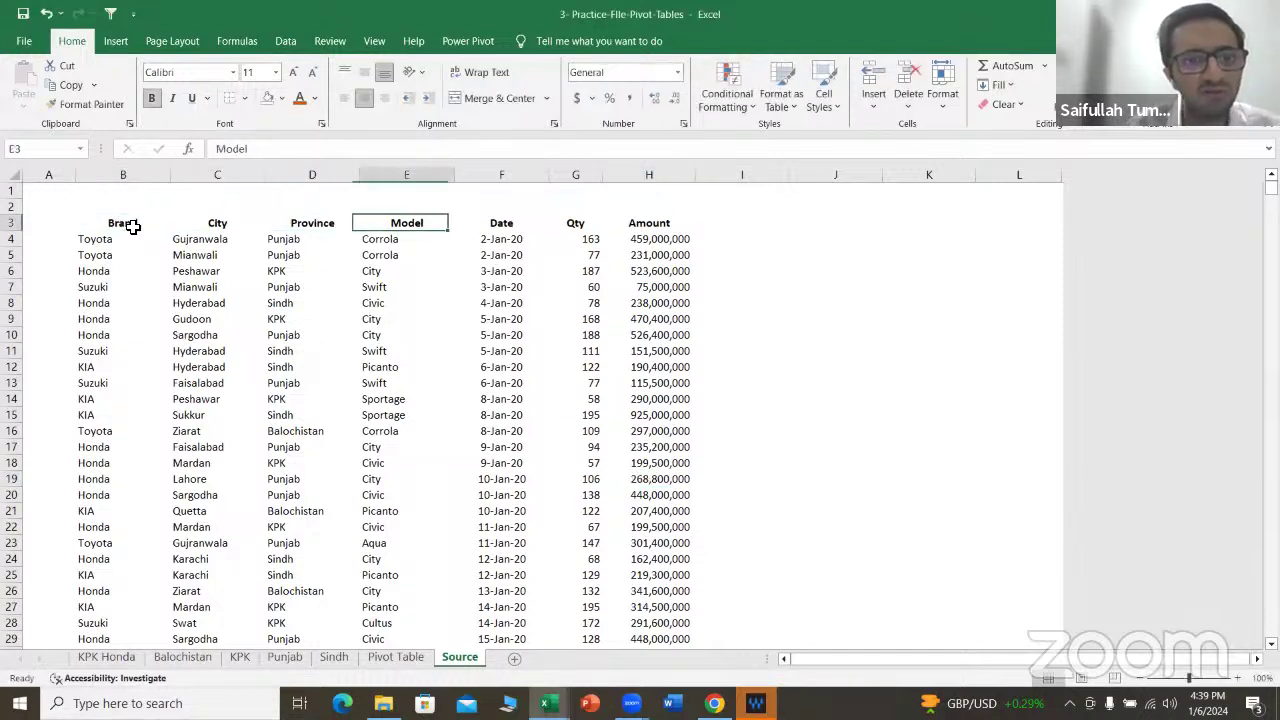
key(Right)
key(Right)
key(Right)
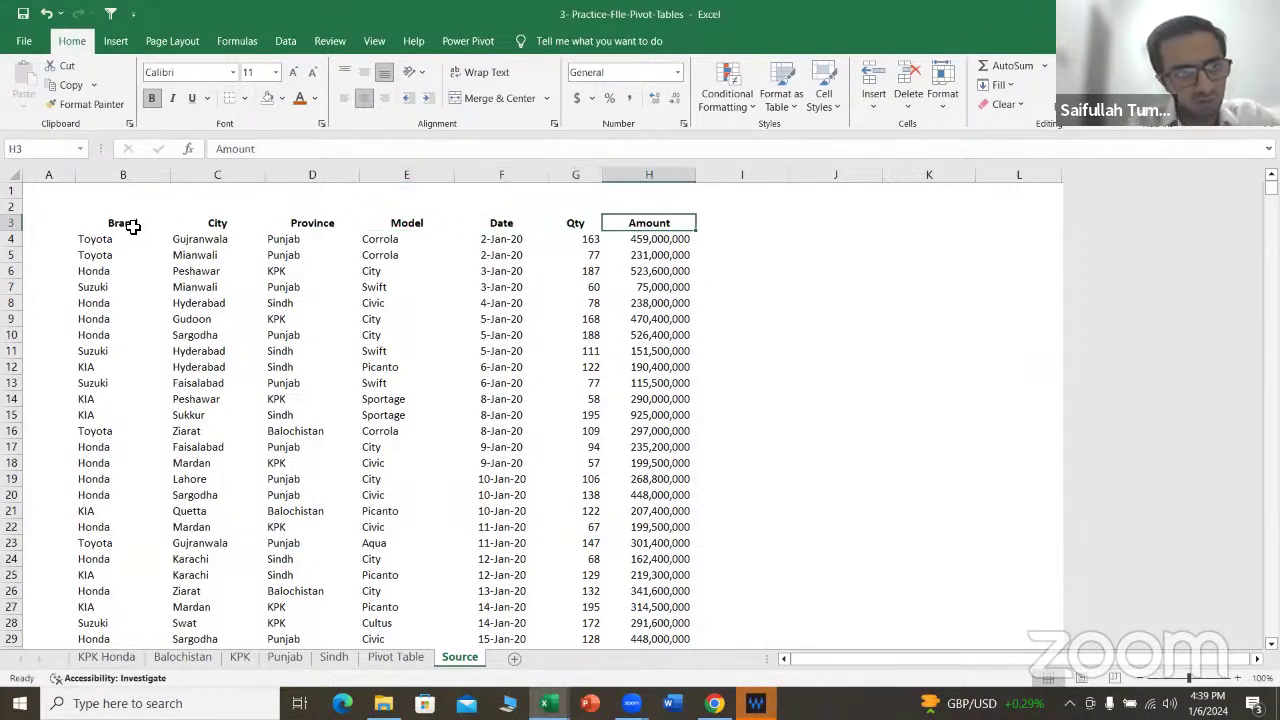
key(Left)
key(Left)
key(Left)
key(Left)
key(Left)
key(Left)
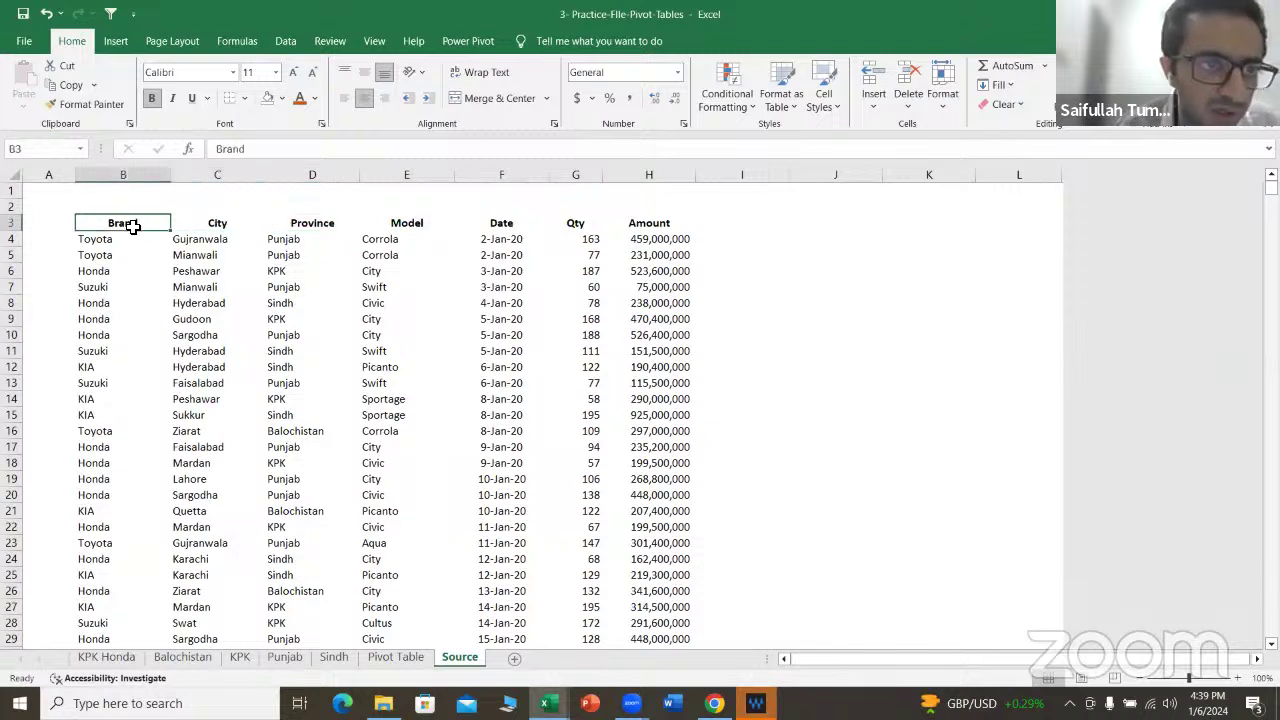
key(Down)
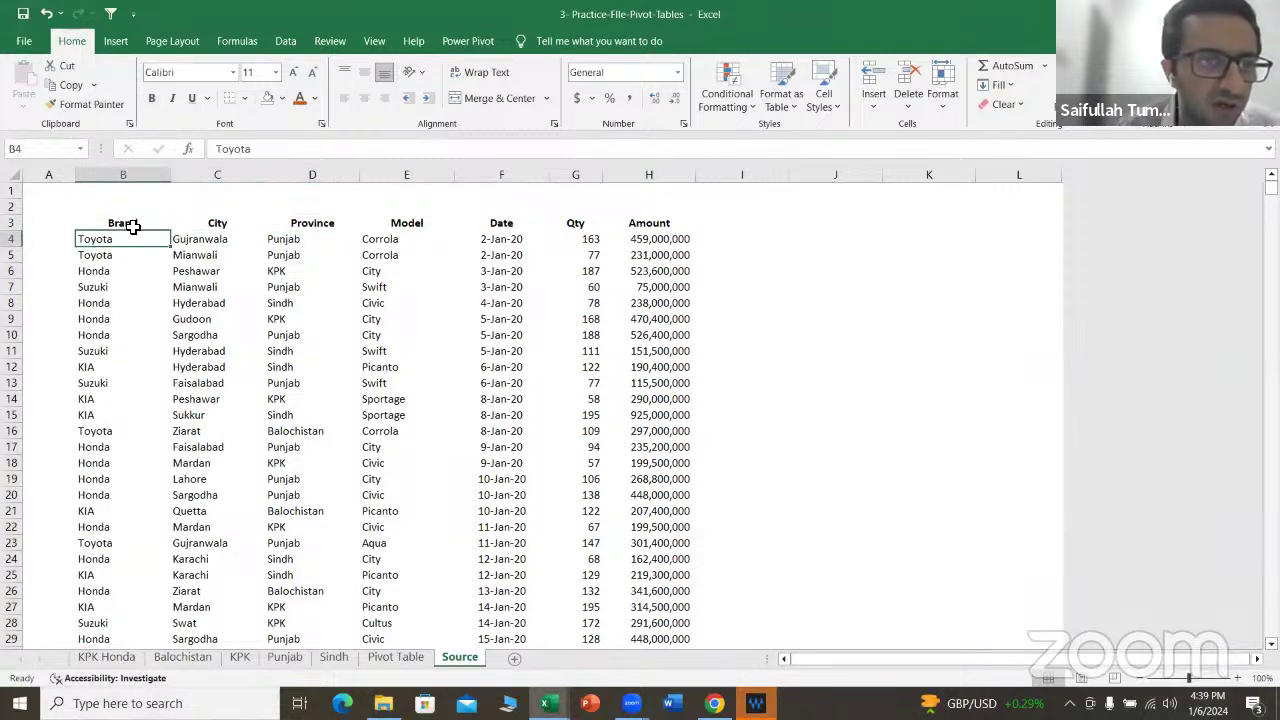
key(Right)
key(Right)
key(Right)
key(Right)
key(Right)
key(Right)
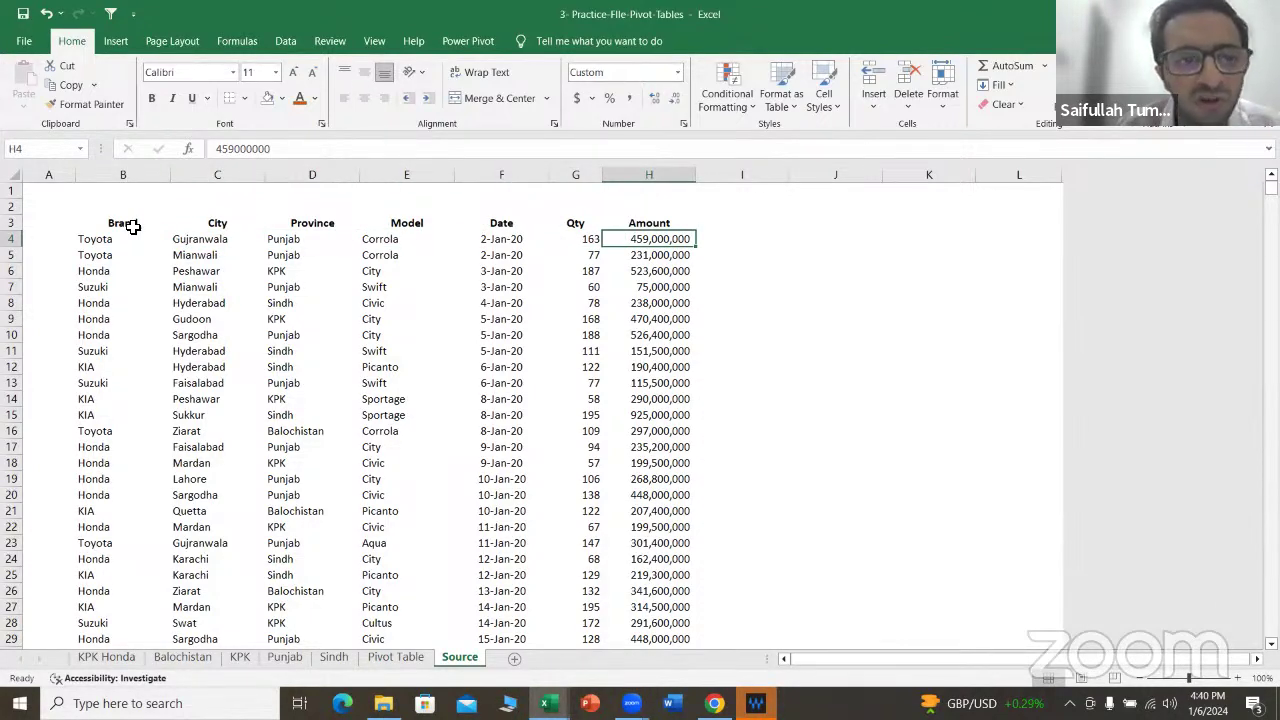
key(Left)
key(Left)
key(Left)
key(Left)
key(Left)
key(Left)
key(Right)
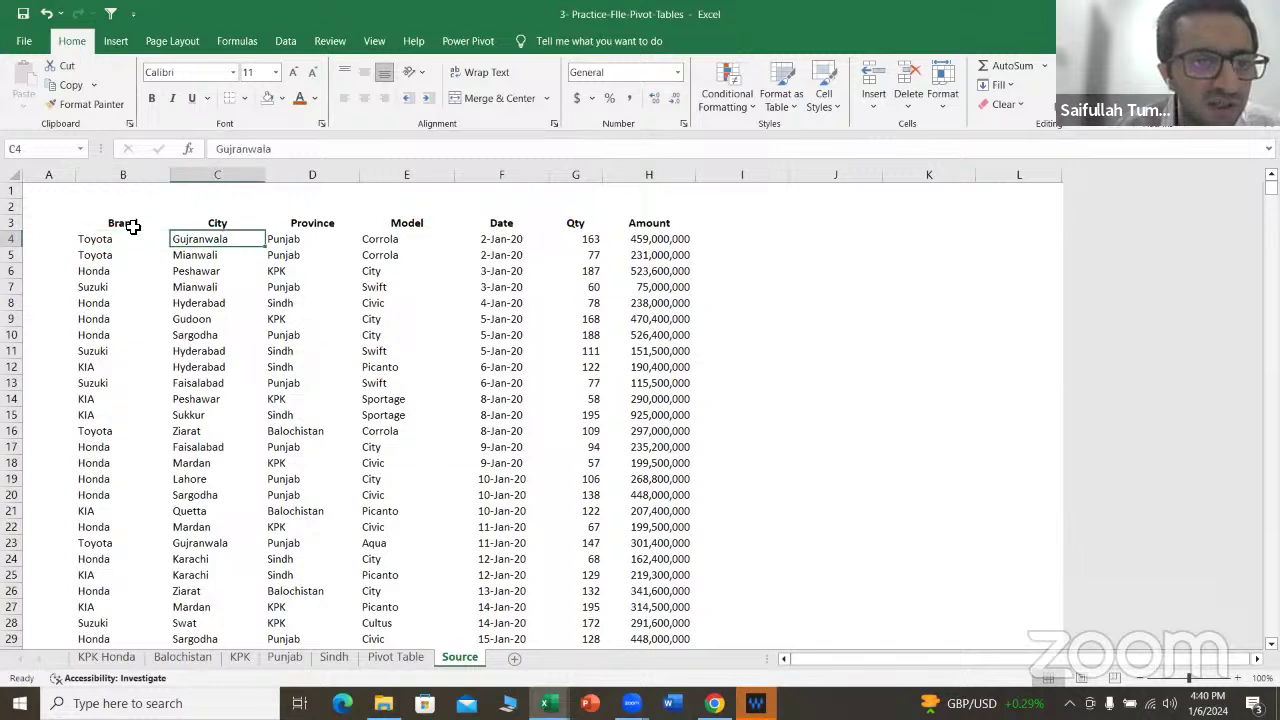
key(Right)
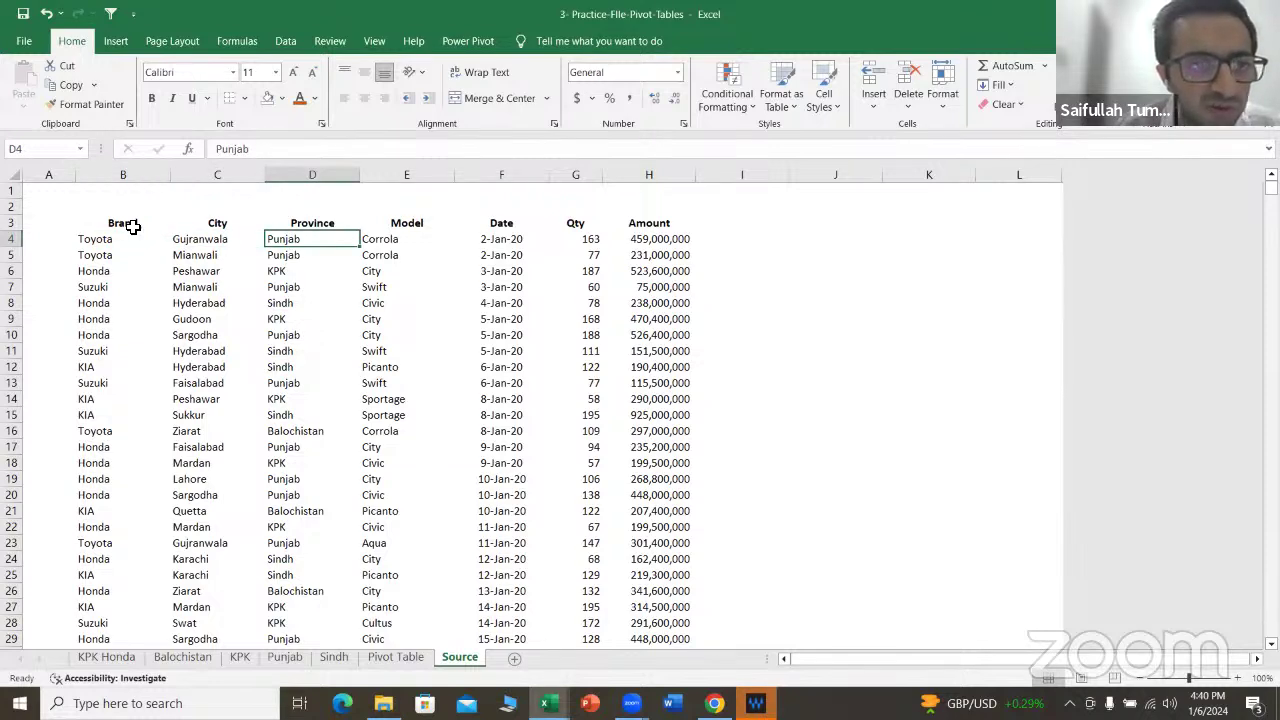
key(Right)
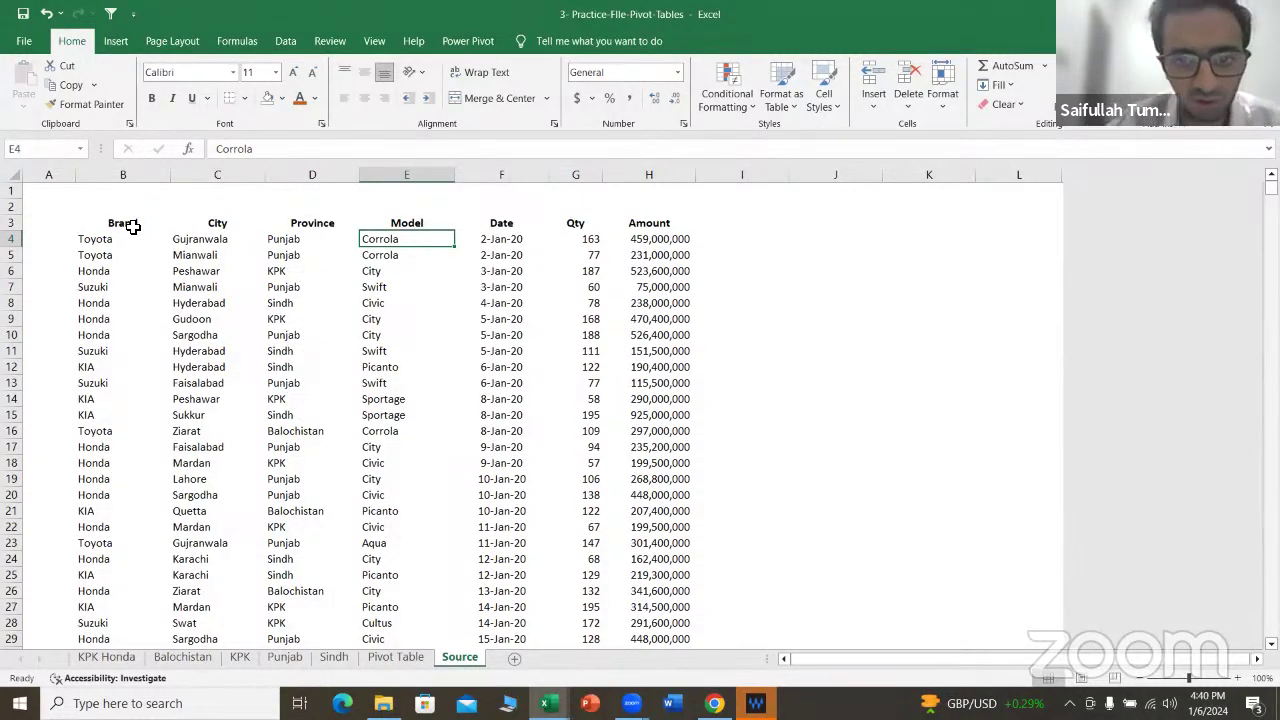
key(Down)
key(Down)
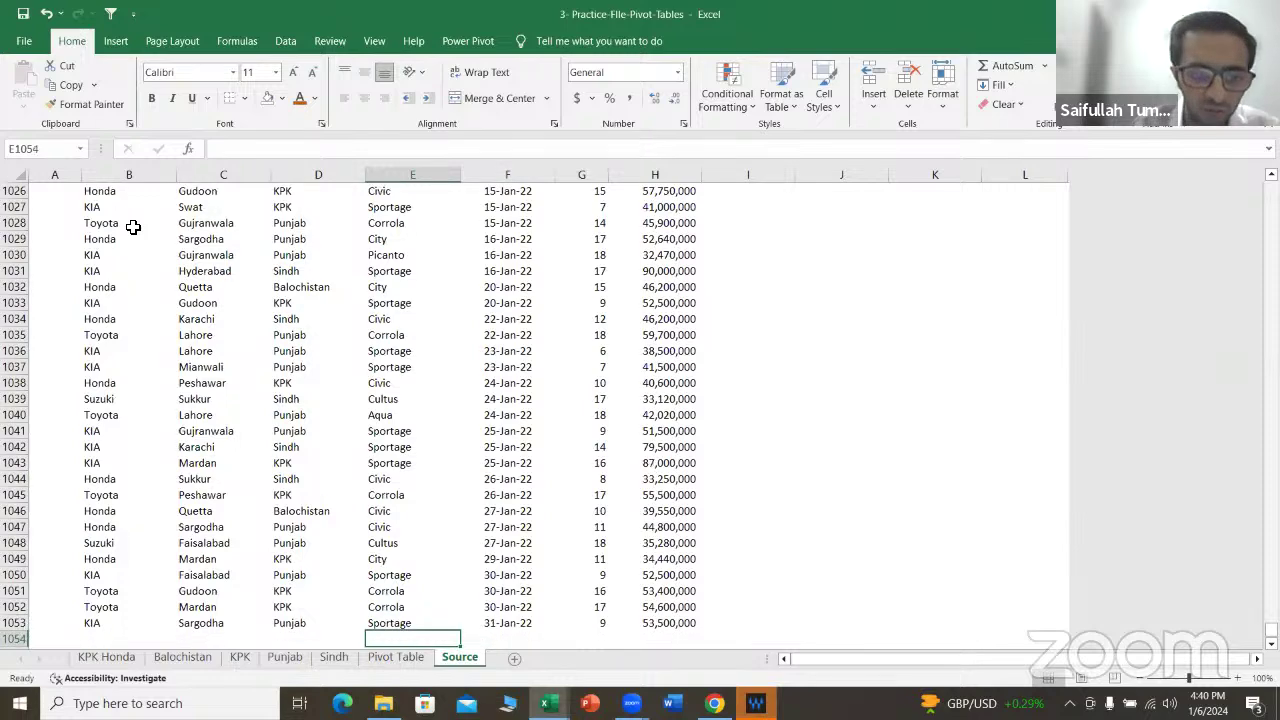
key(Up)
key(Up)
key(Up)
key(Up)
key(Up)
key(Down)
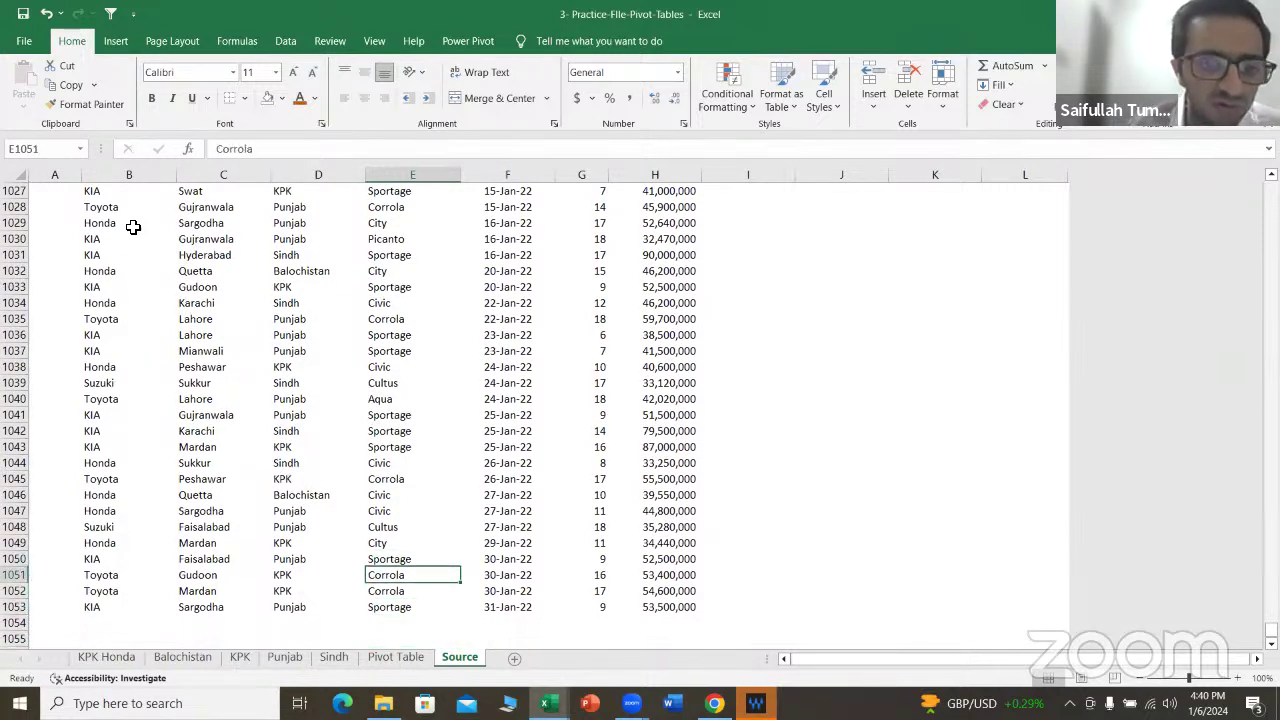
key(Down)
key(Down)
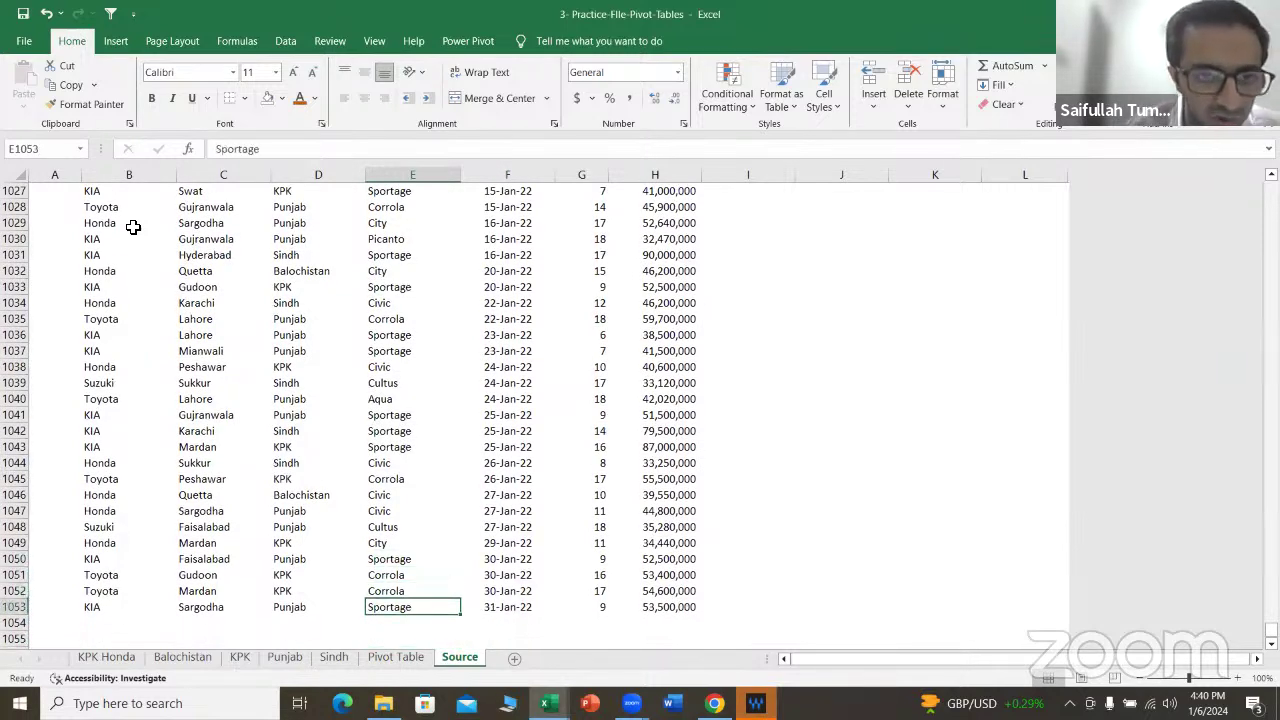
key(ctrl+Up)
key(Up)
key(Left)
key(Left)
key(Left)
key(Left)
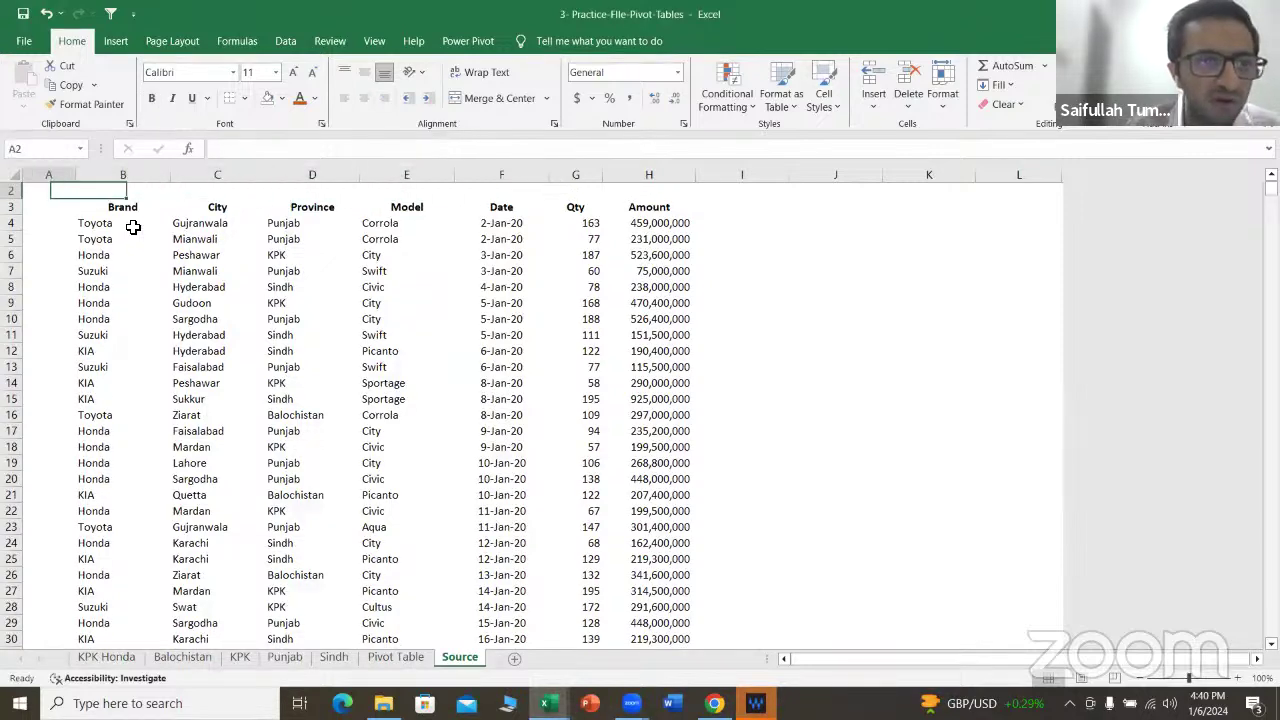
Step: Select the whole car-sales range B3:H1053, from the Brand header to the last record
key(Right)
key(Down)
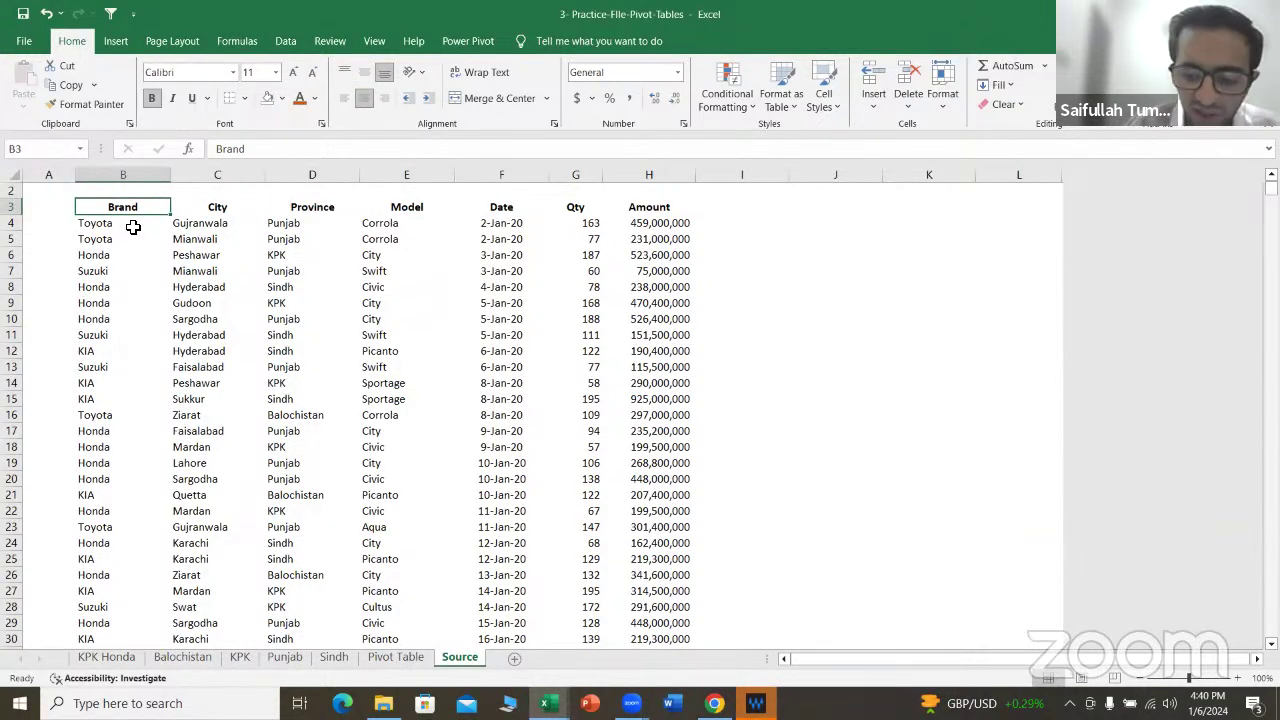
key(ctrl+shift+Right)
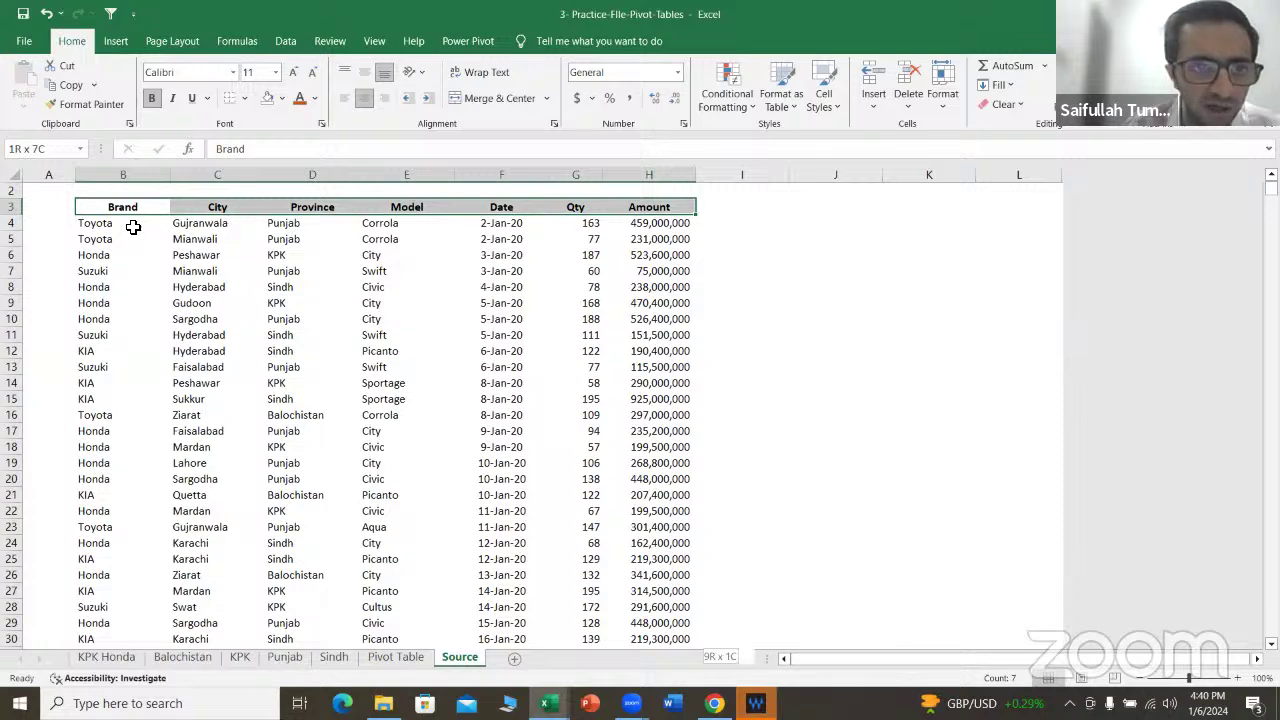
key(ctrl+shift+Down)
key(Up)
key(Down)
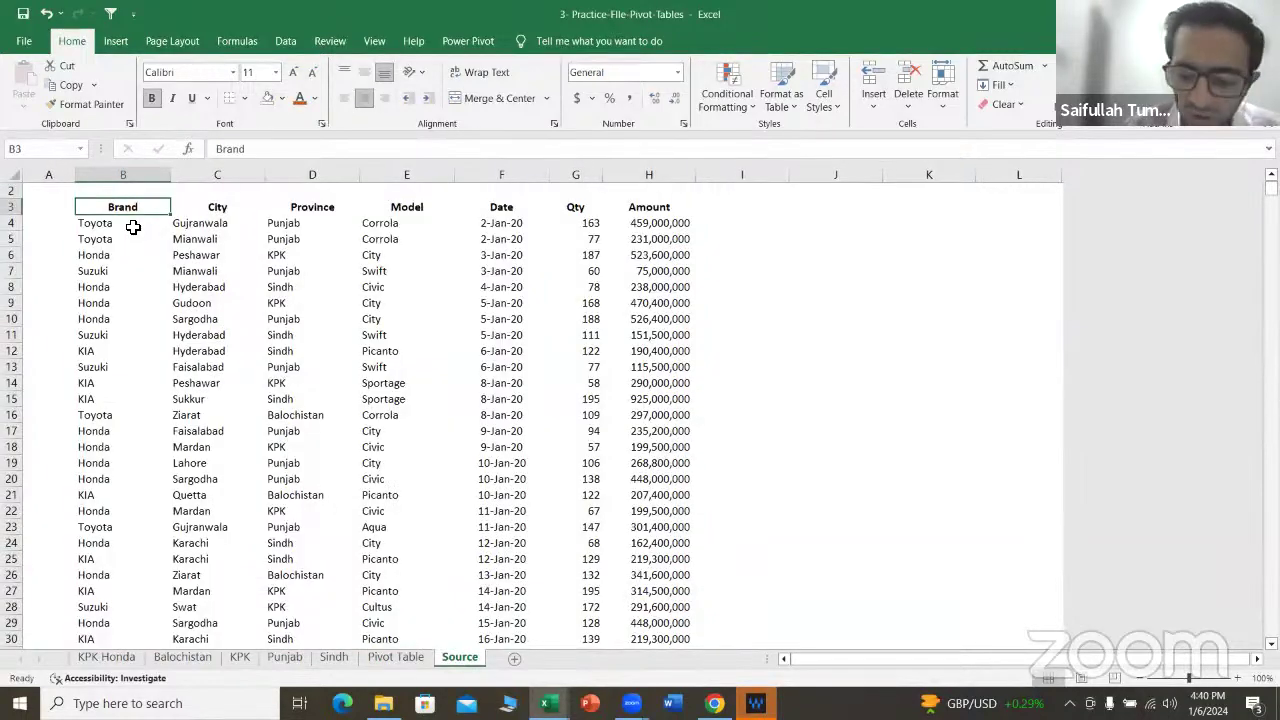
key(ctrl+shift+Right)
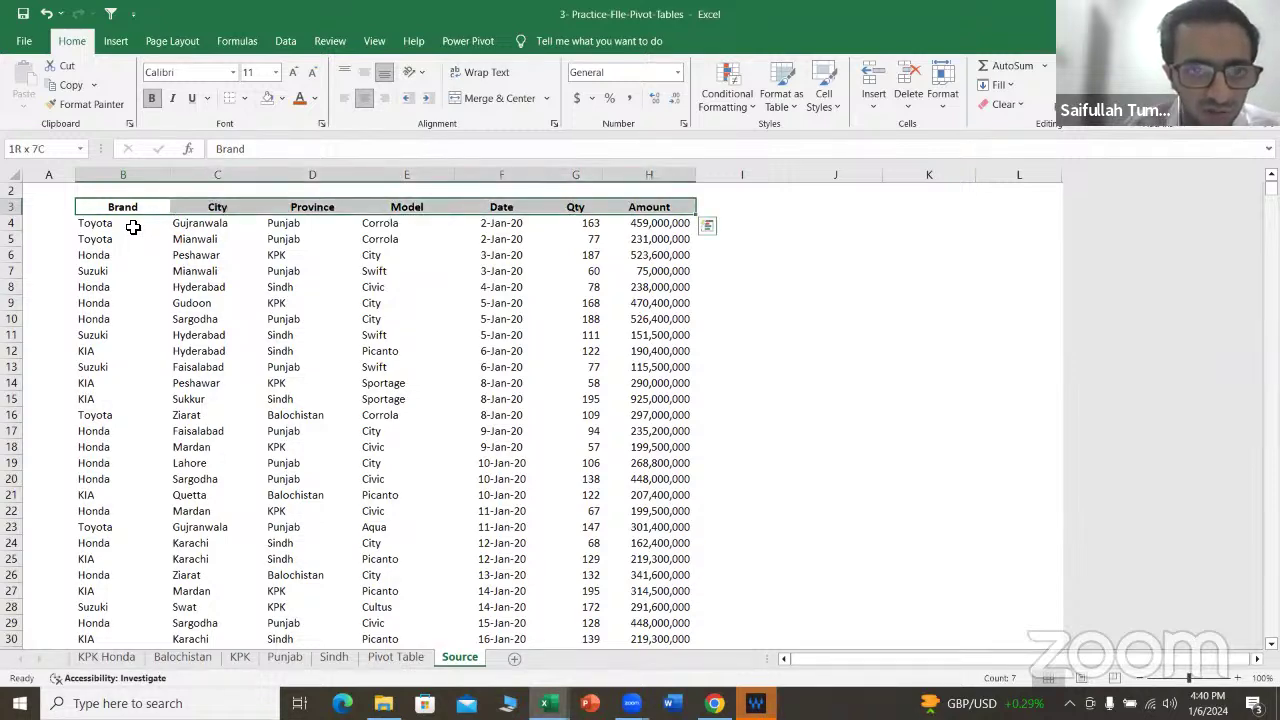
key(ctrl+shift+Down)
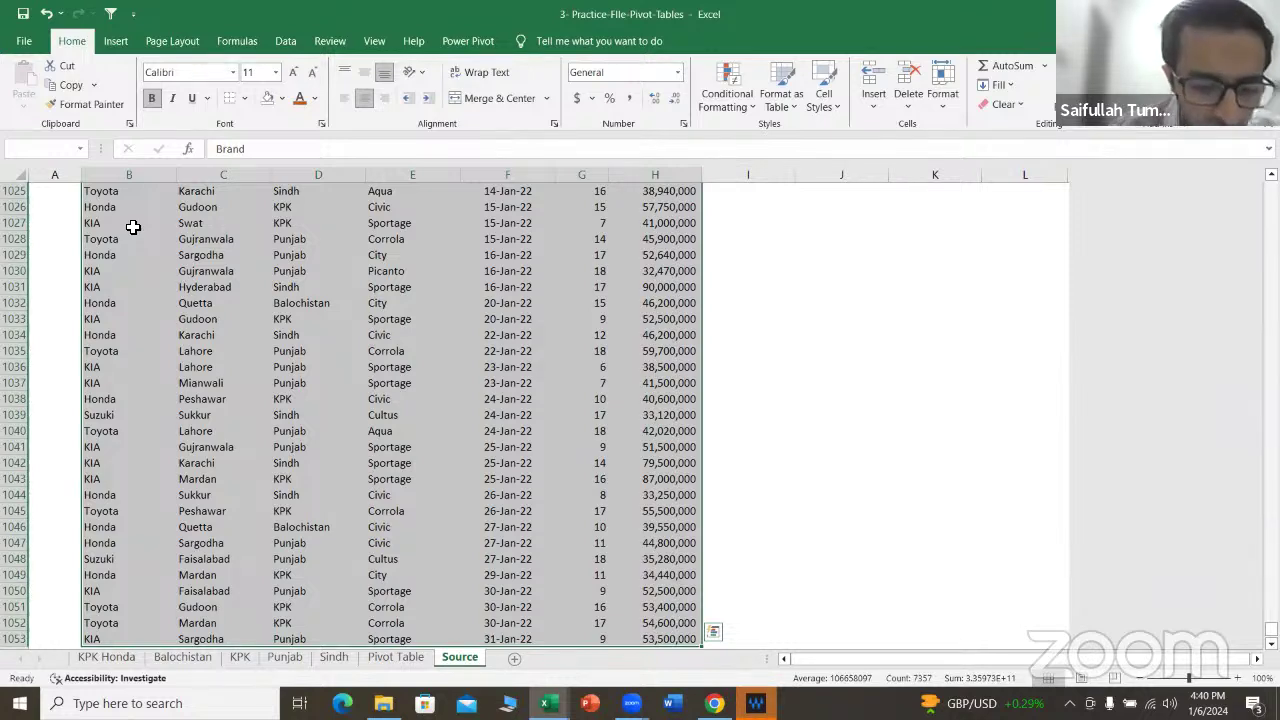
key(alt)
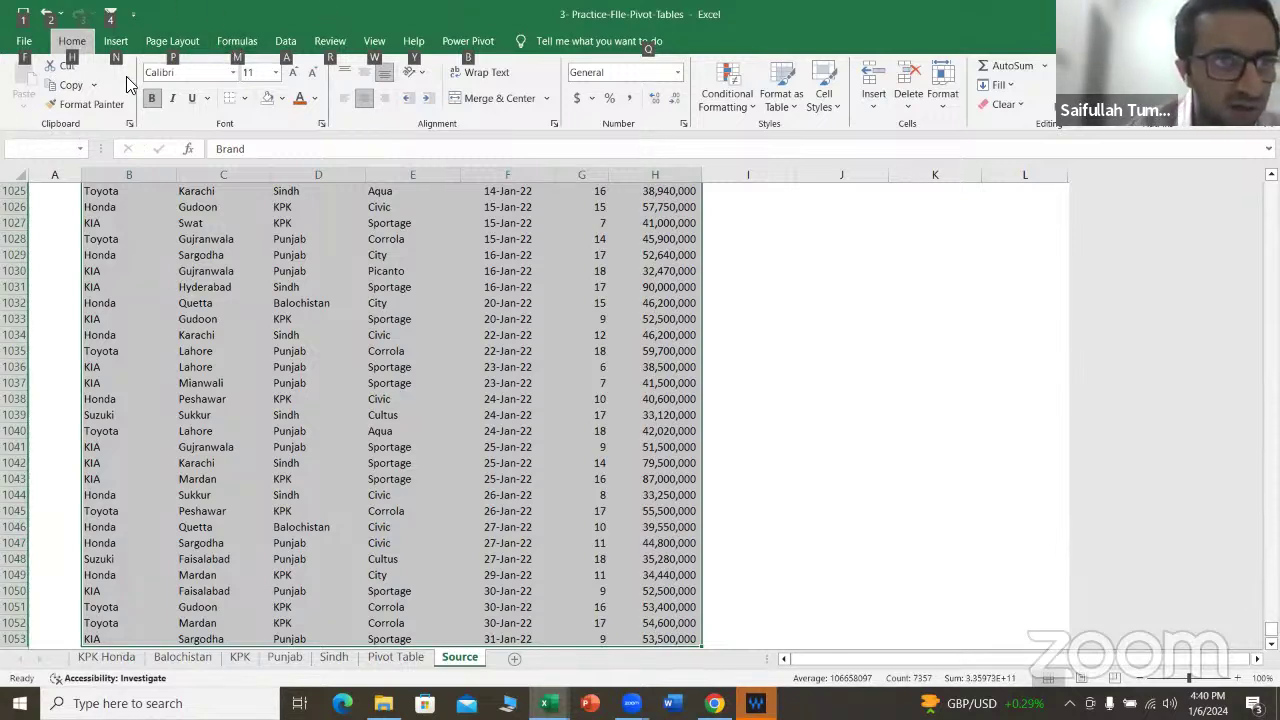
key(n)
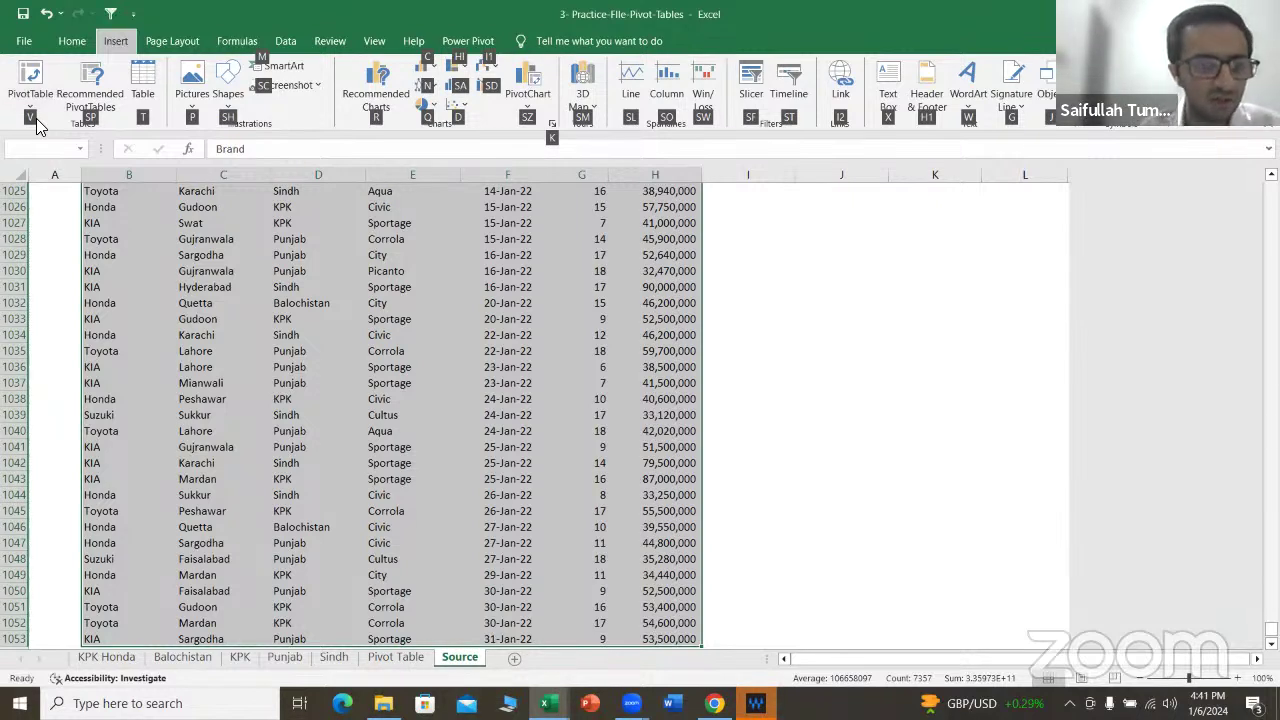
Step: Insert a PivotTable from Source!B3:H1053 onto a new worksheet
key(v)
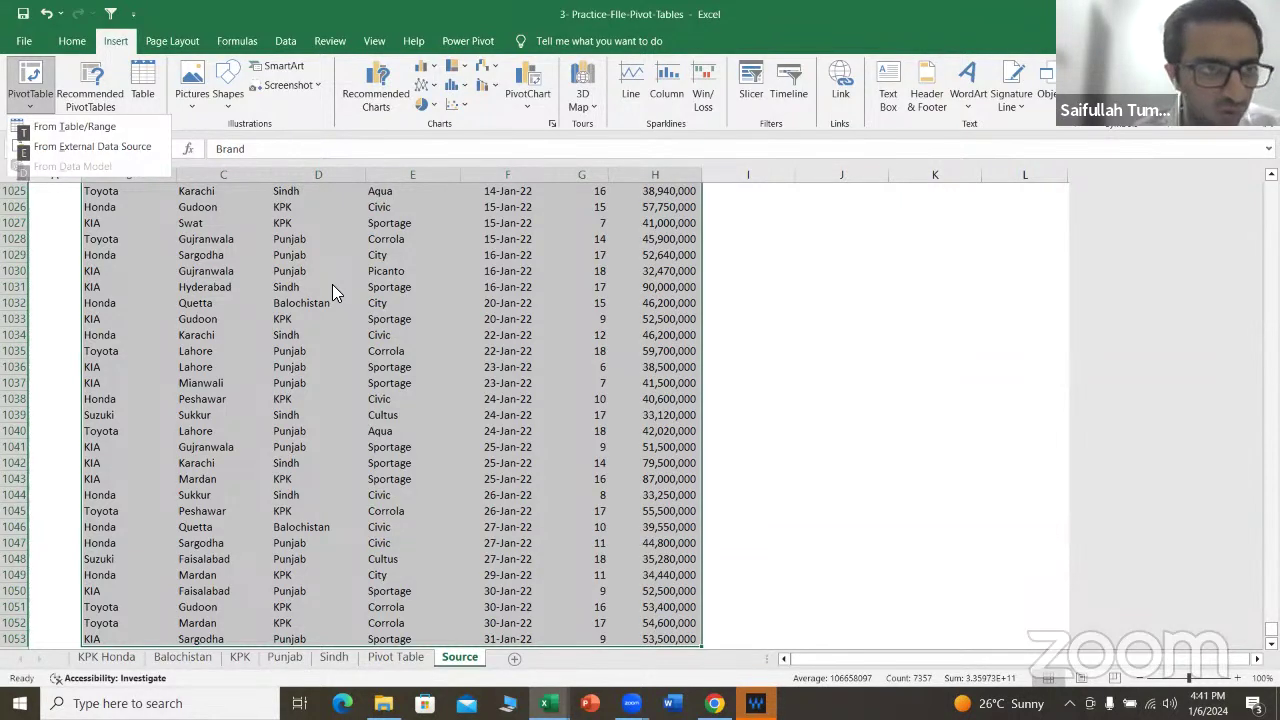
key(t)
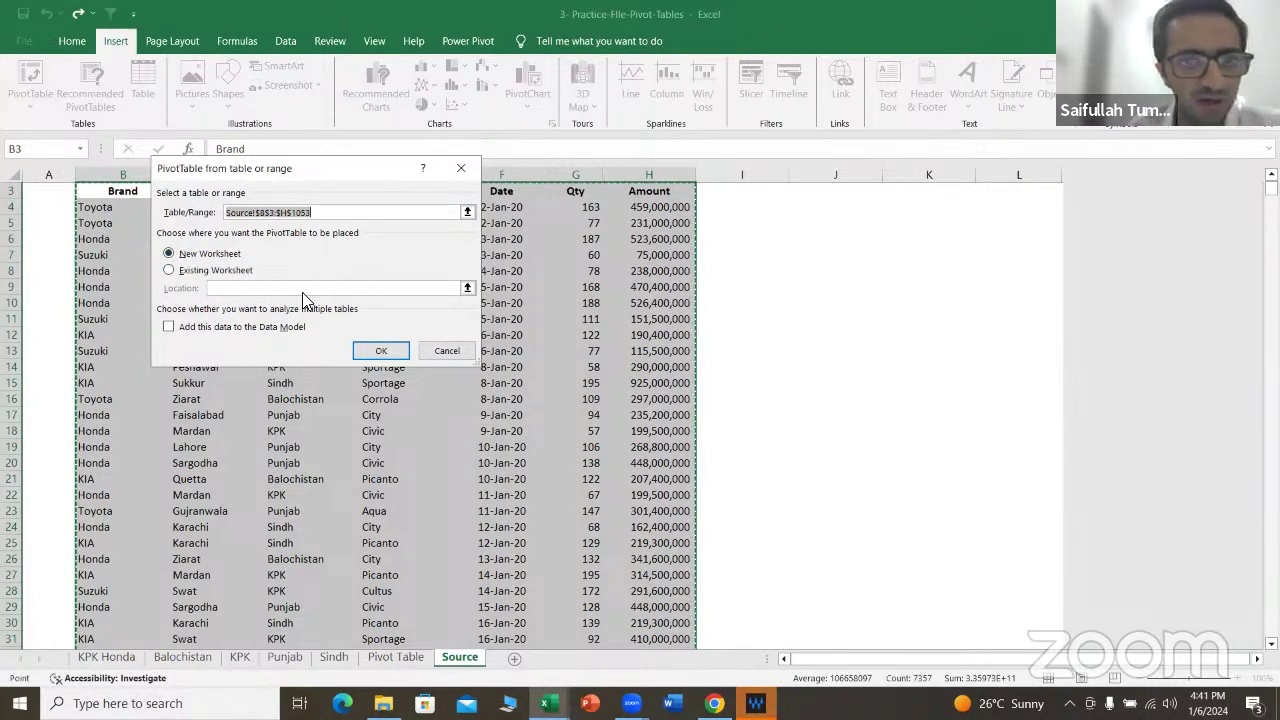
click(377, 353)
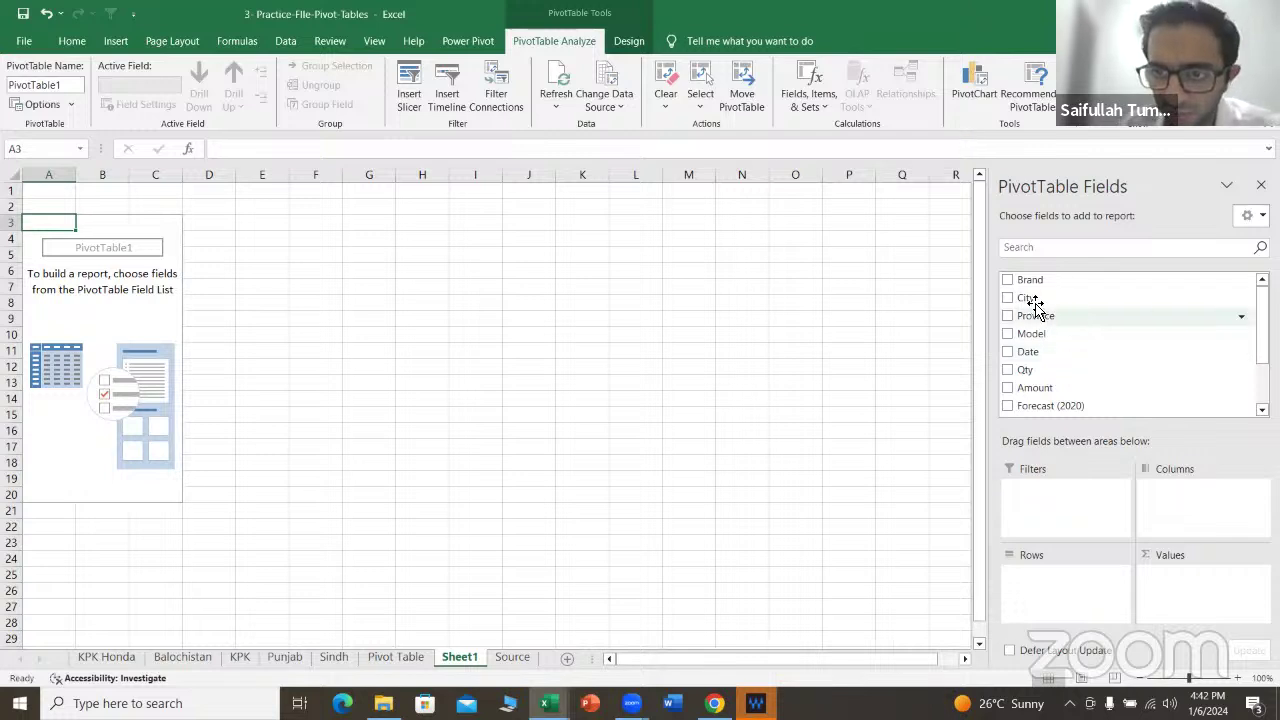
Step: Place Brand and City in Rows and Sum of Amount in Values, removing Model
drag(1030, 282, 1064, 590)
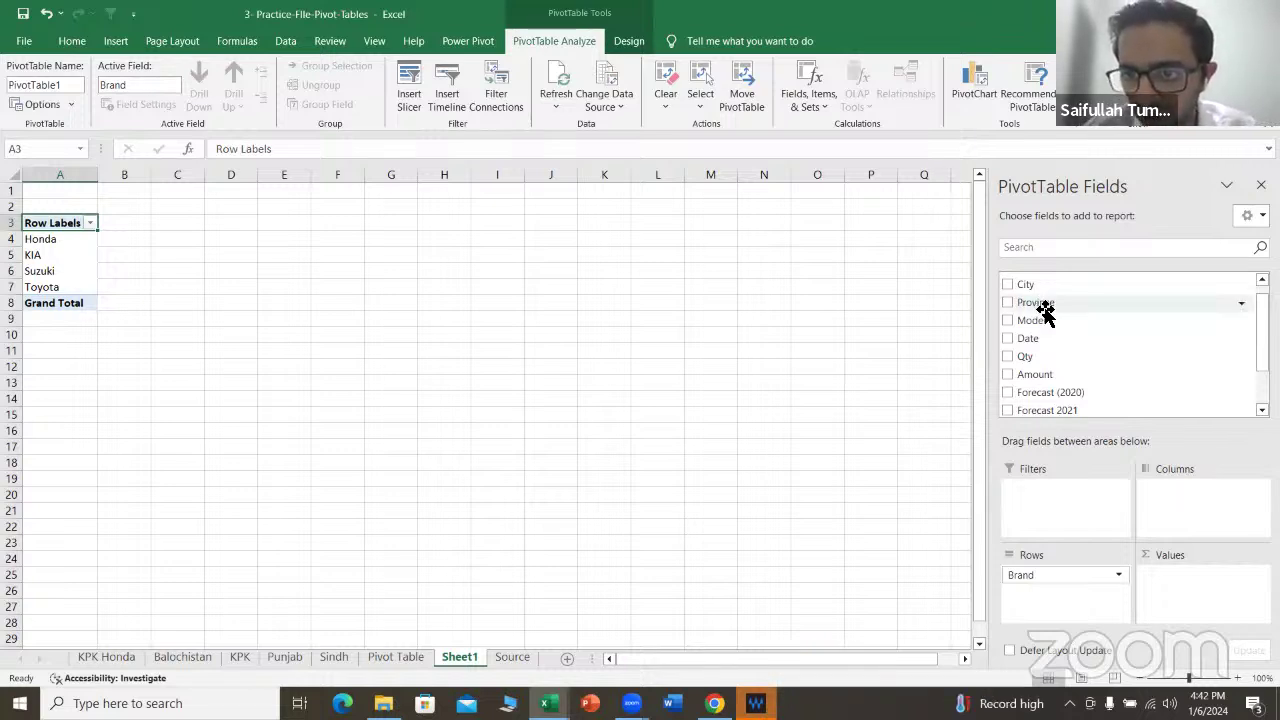
drag(1049, 321, 1068, 599)
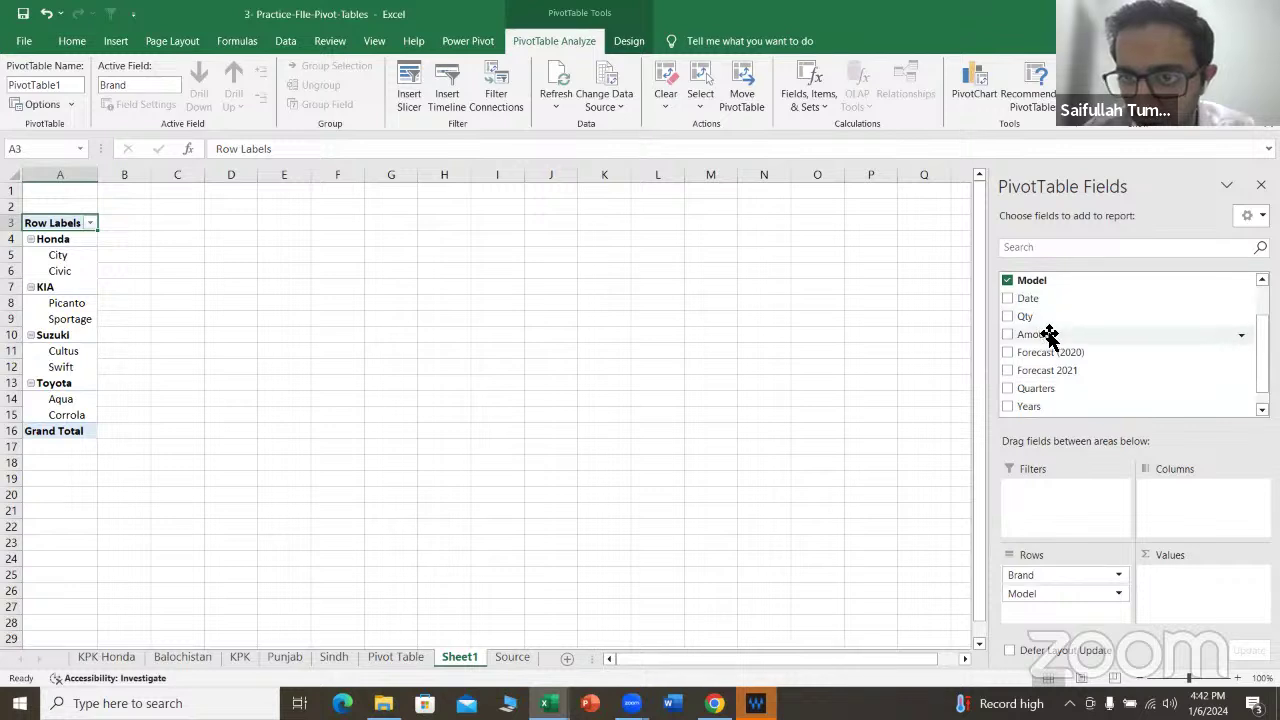
drag(1049, 334, 1203, 592)
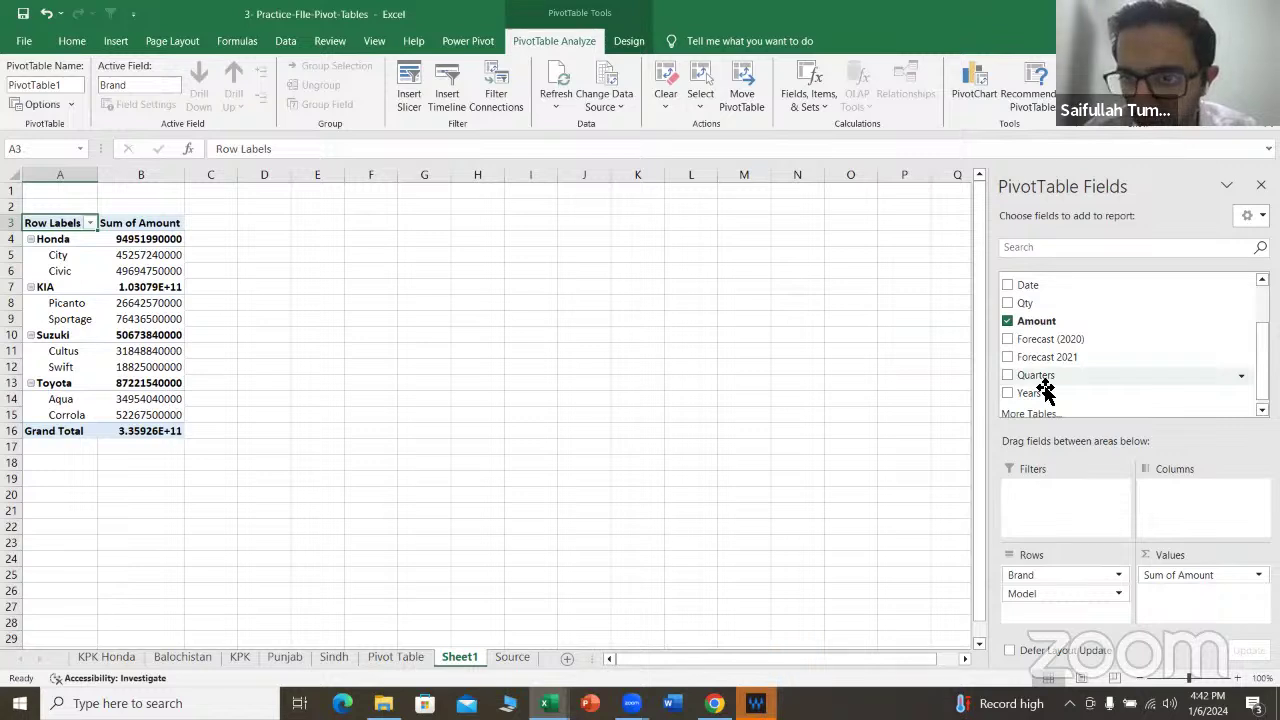
scroll(1042, 298, up, 3)
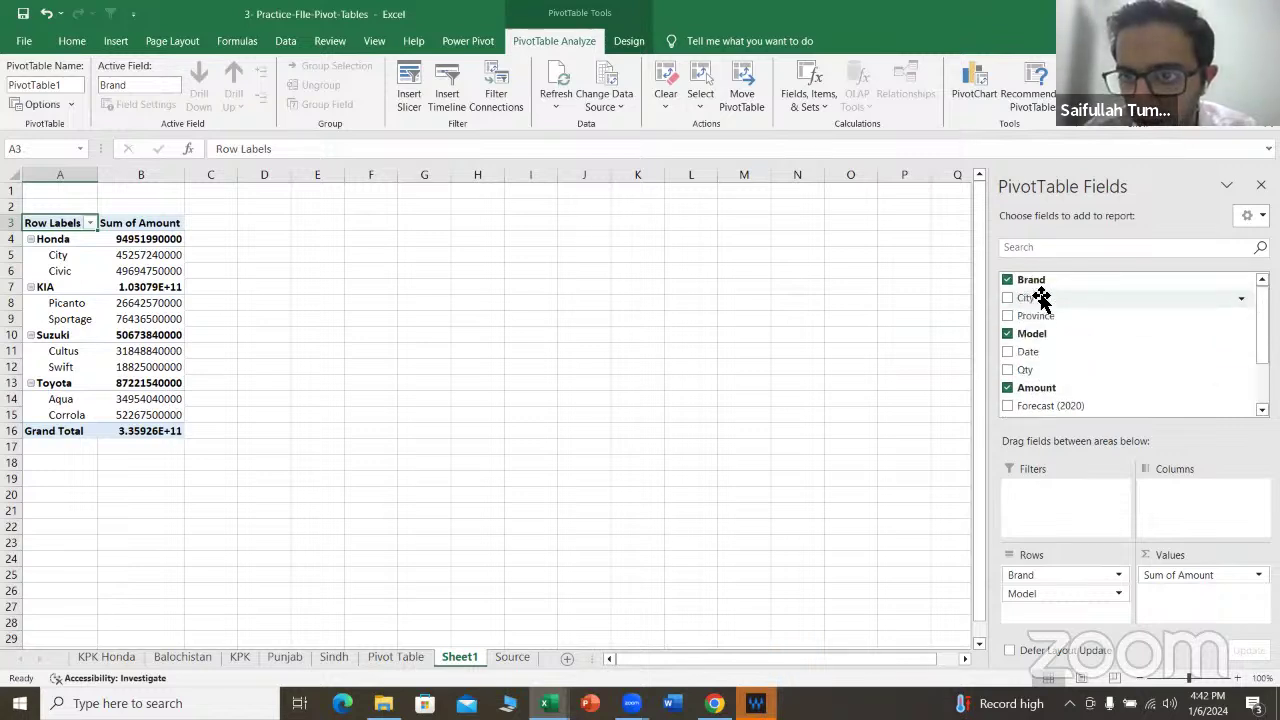
mouse_move(1042, 298)
mouse_down()
mouse_move(1068, 608)
mouse_move(1052, 592)
mouse_up()
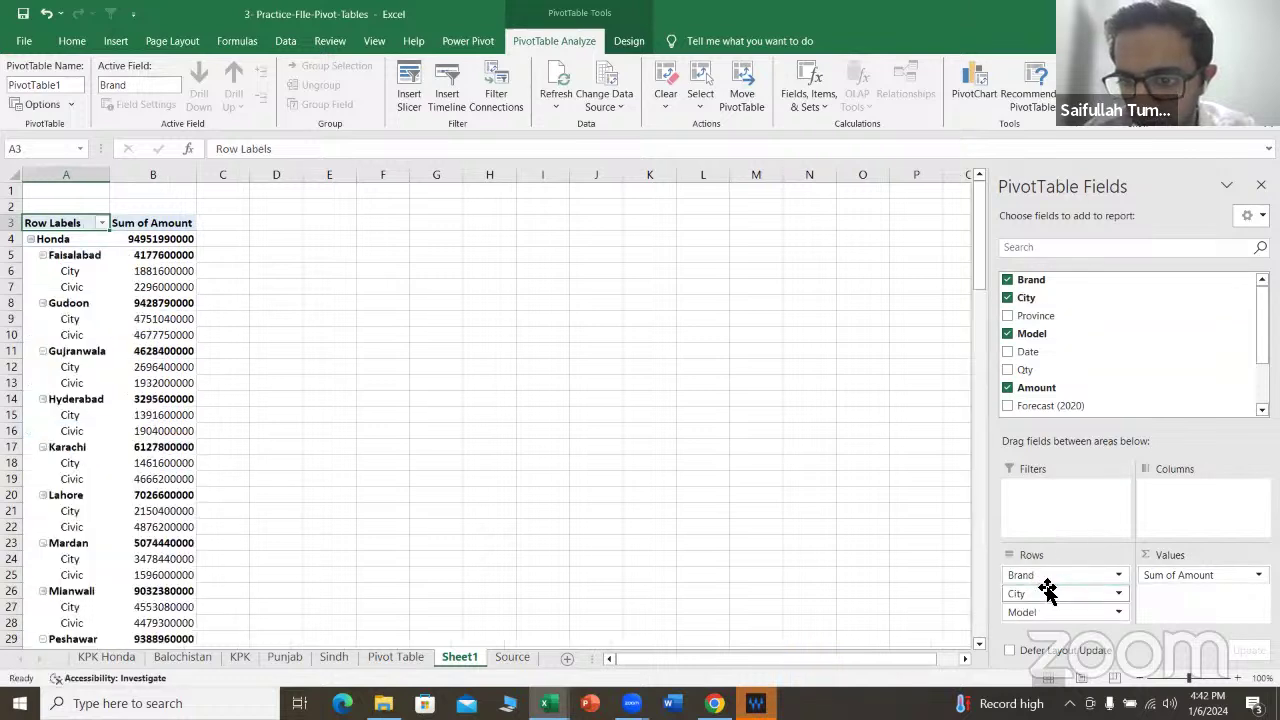
click(1116, 612)
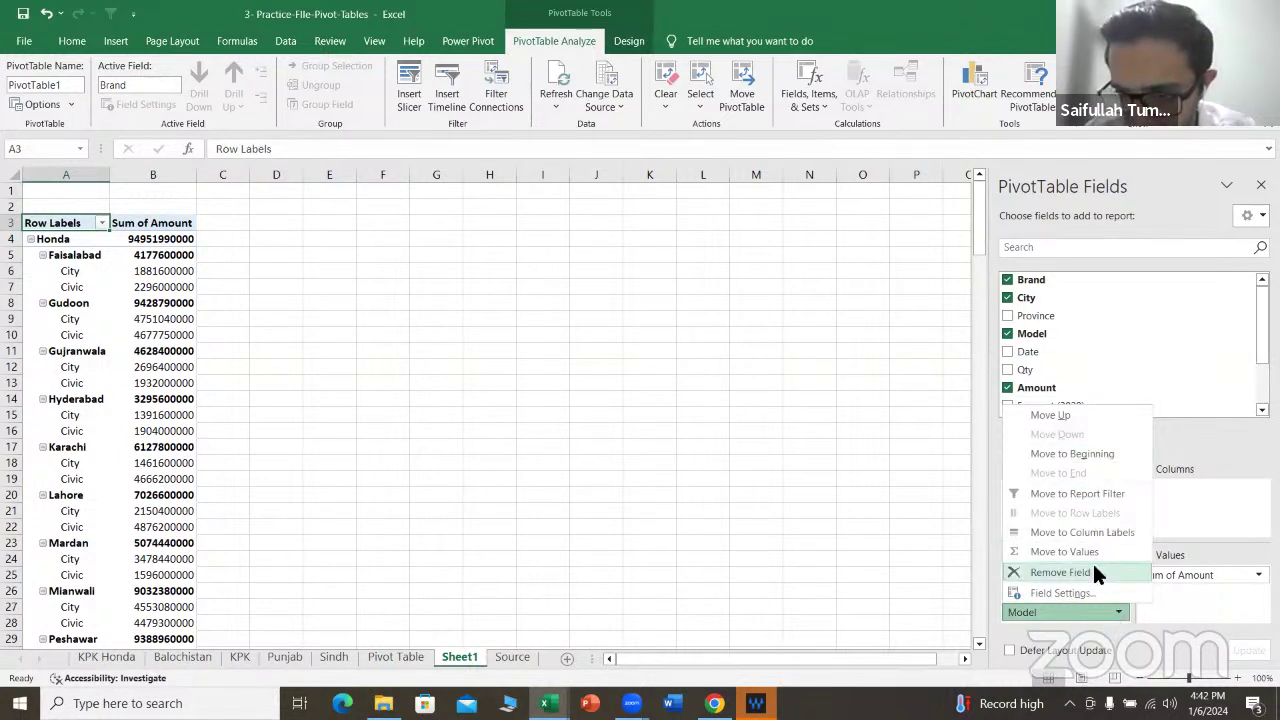
click(1098, 574)
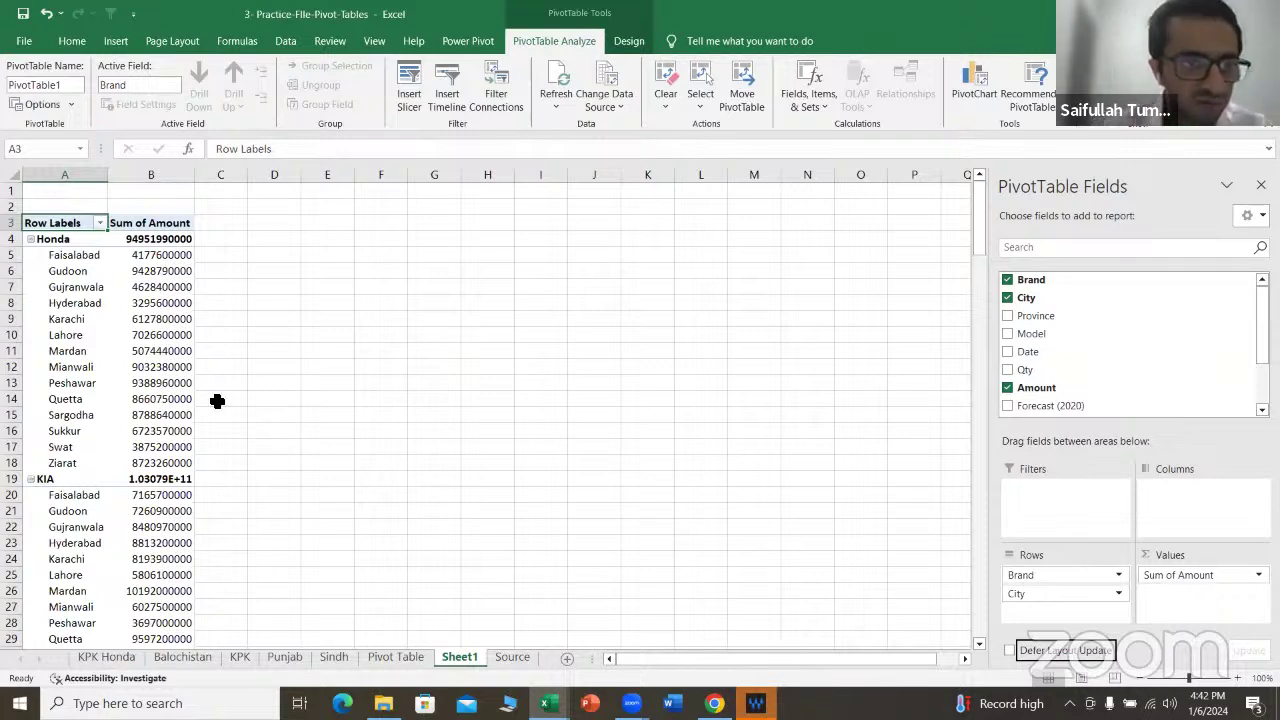
click(166, 181)
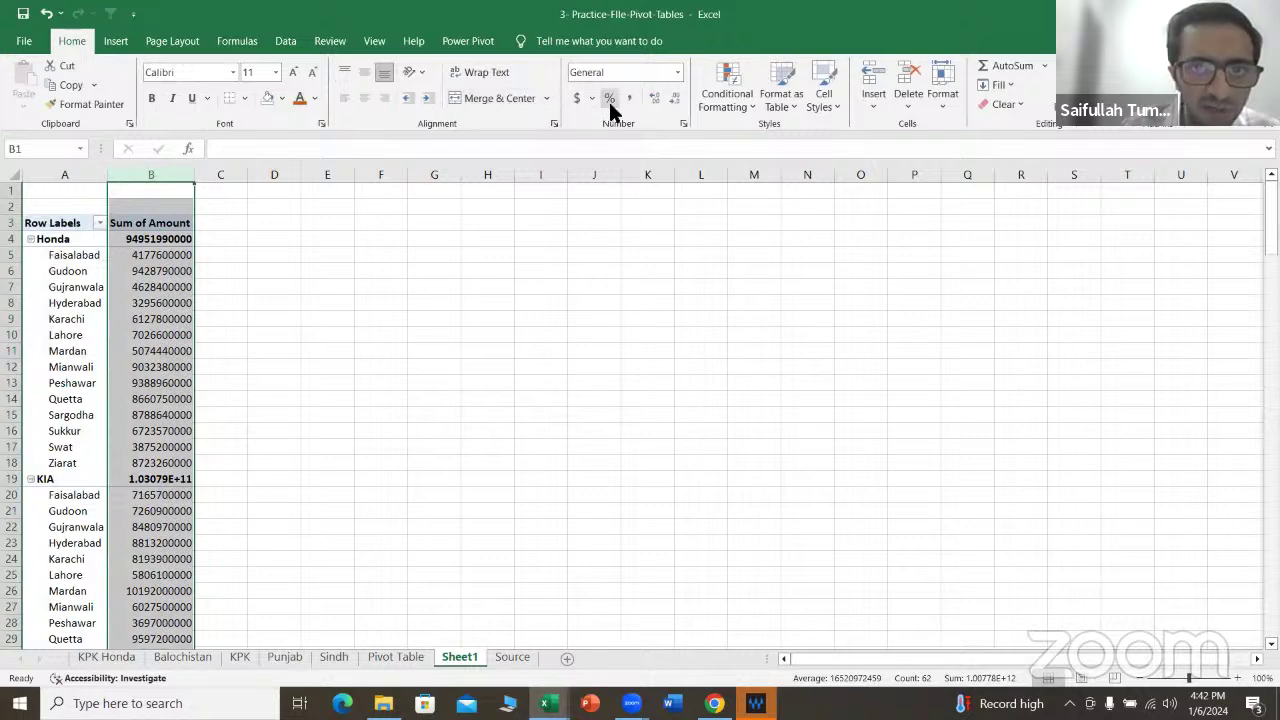
Step: Apply Accounting format with two decimals to the Sum of Amount values in column B
click(629, 97)
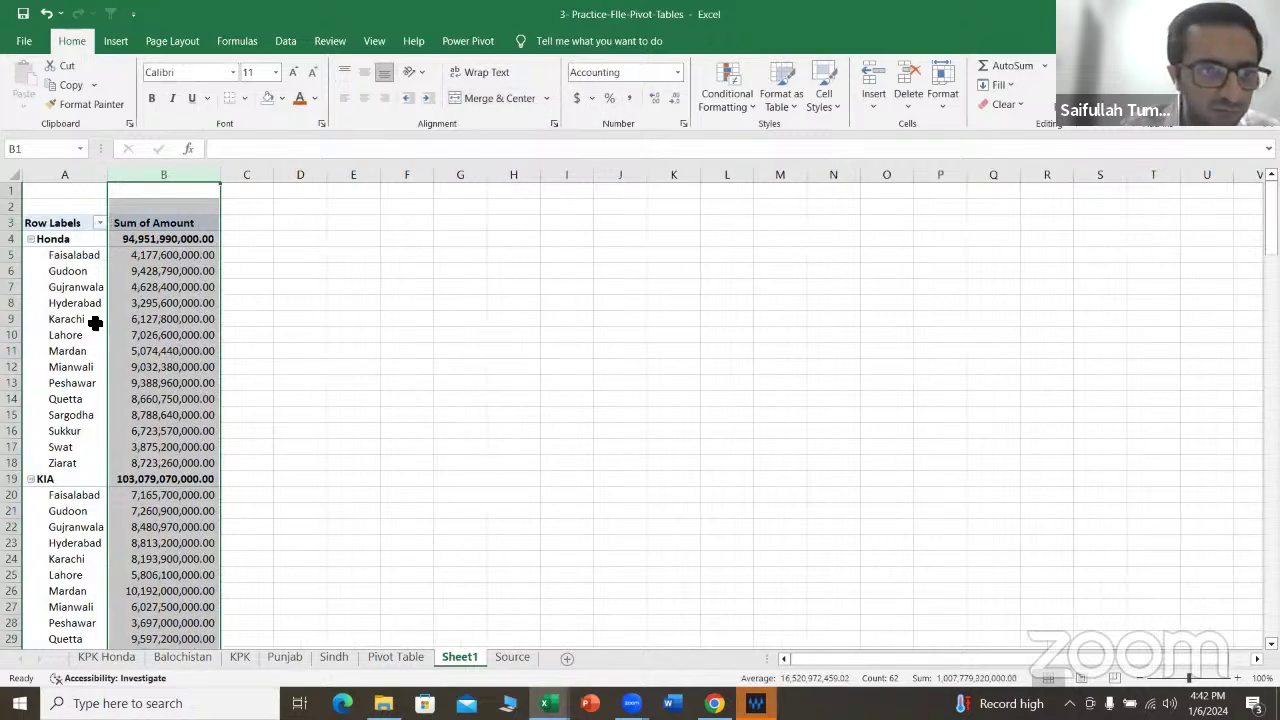
click(94, 322)
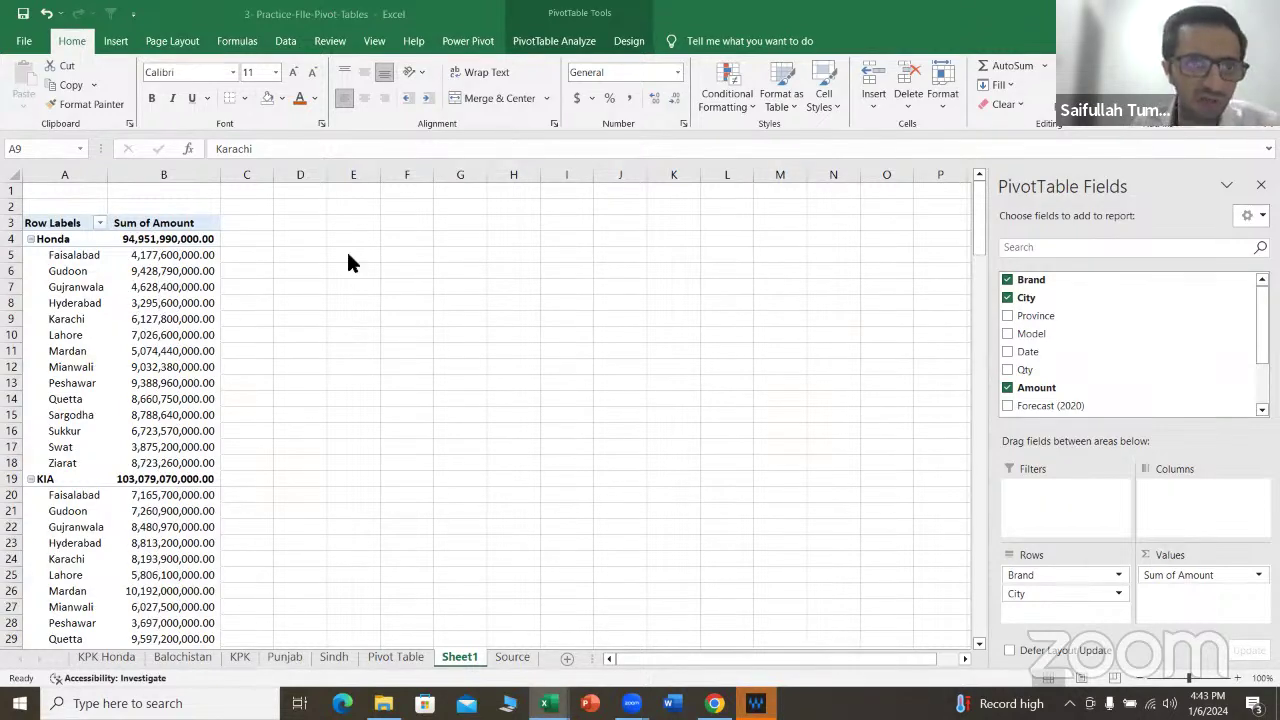
click(137, 301)
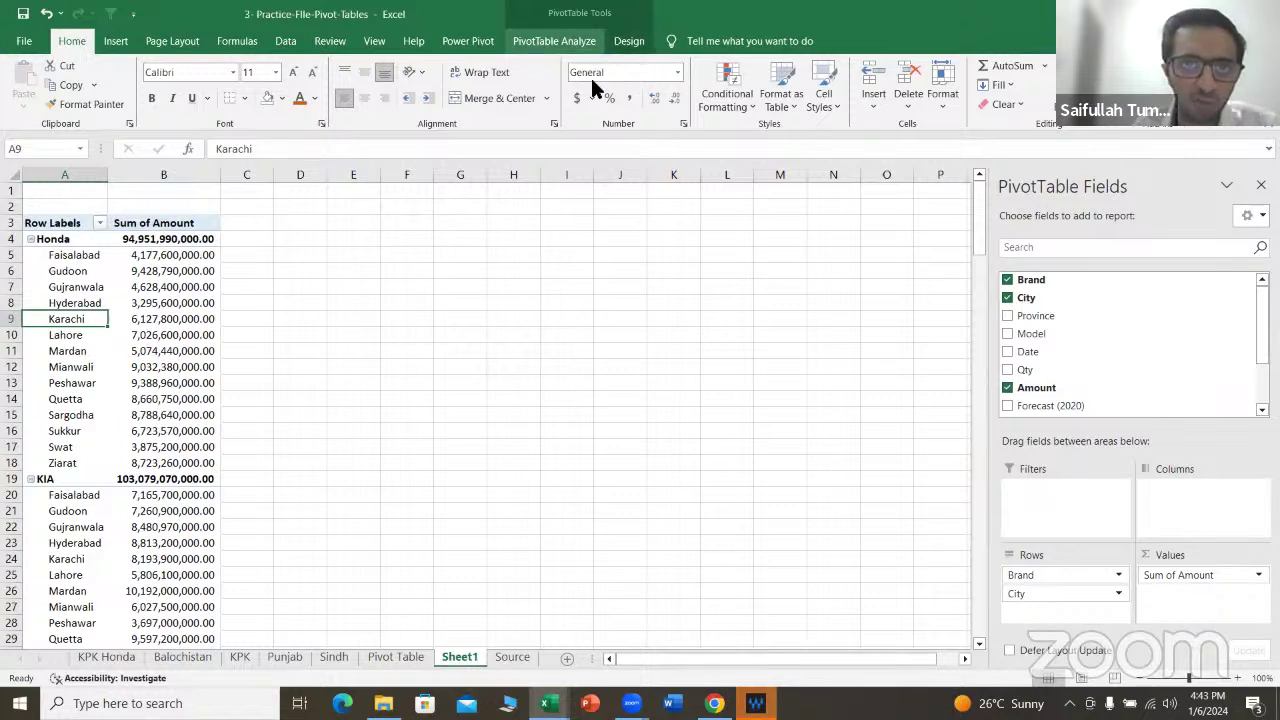
click(554, 41)
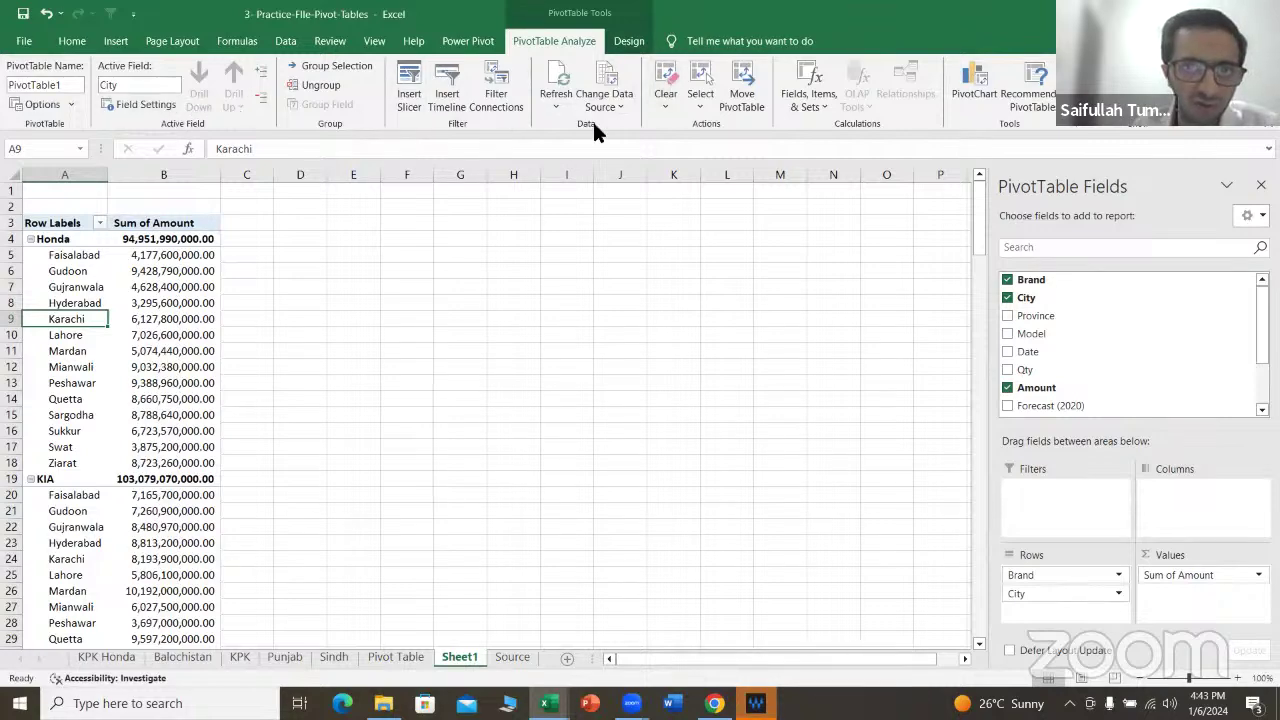
click(629, 41)
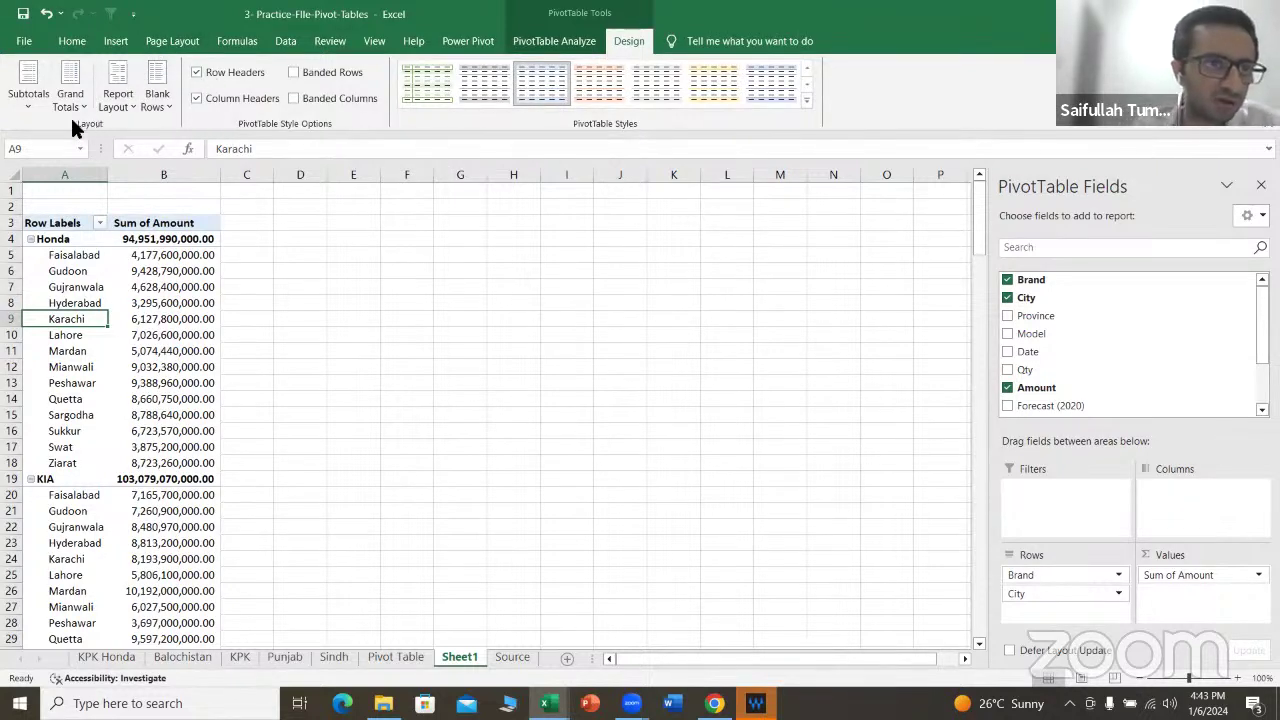
Step: Show the pivot in Tabular Form and review Honda's Faisalabad brand, city and amount cells
click(118, 106)
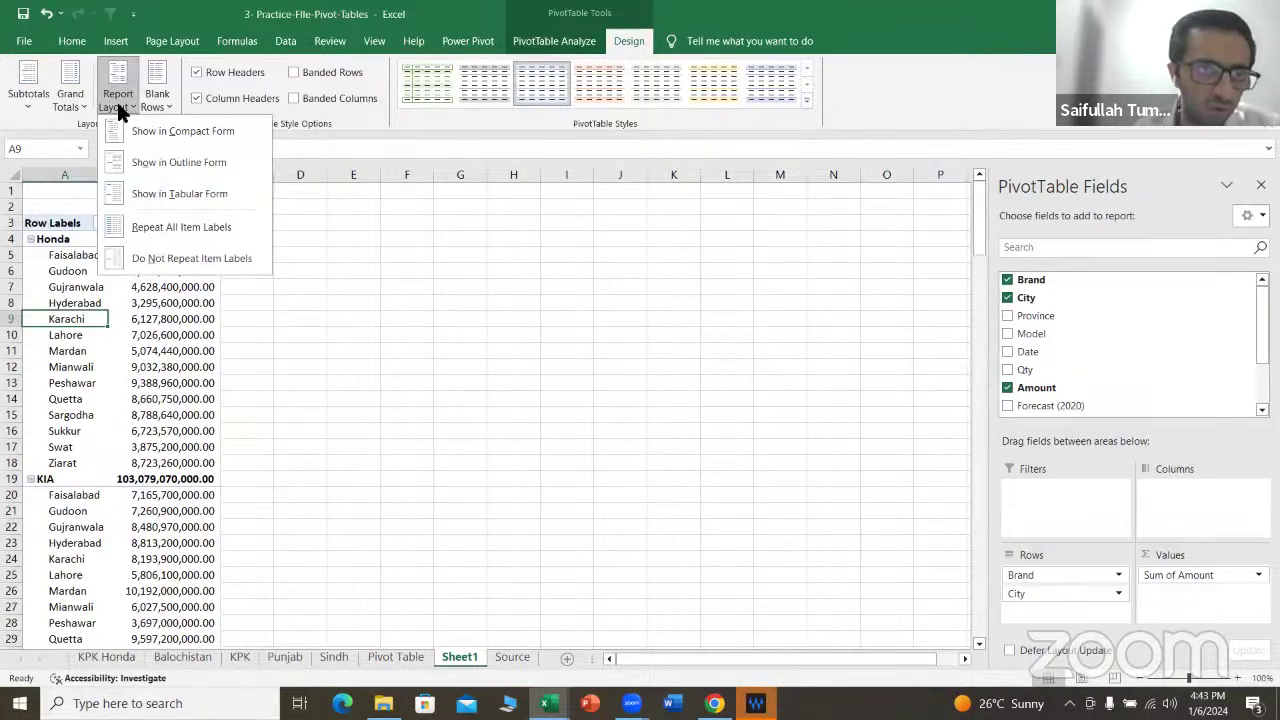
click(173, 193)
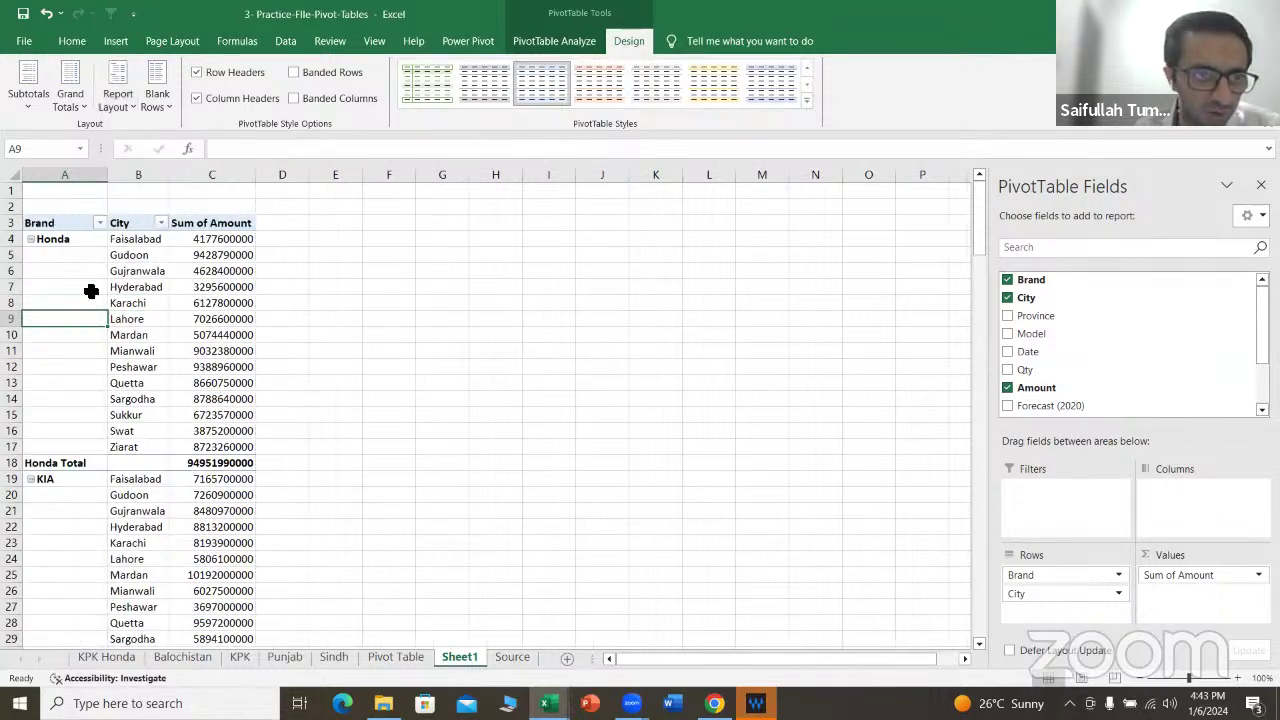
drag(71, 259, 77, 384)
click(135, 238)
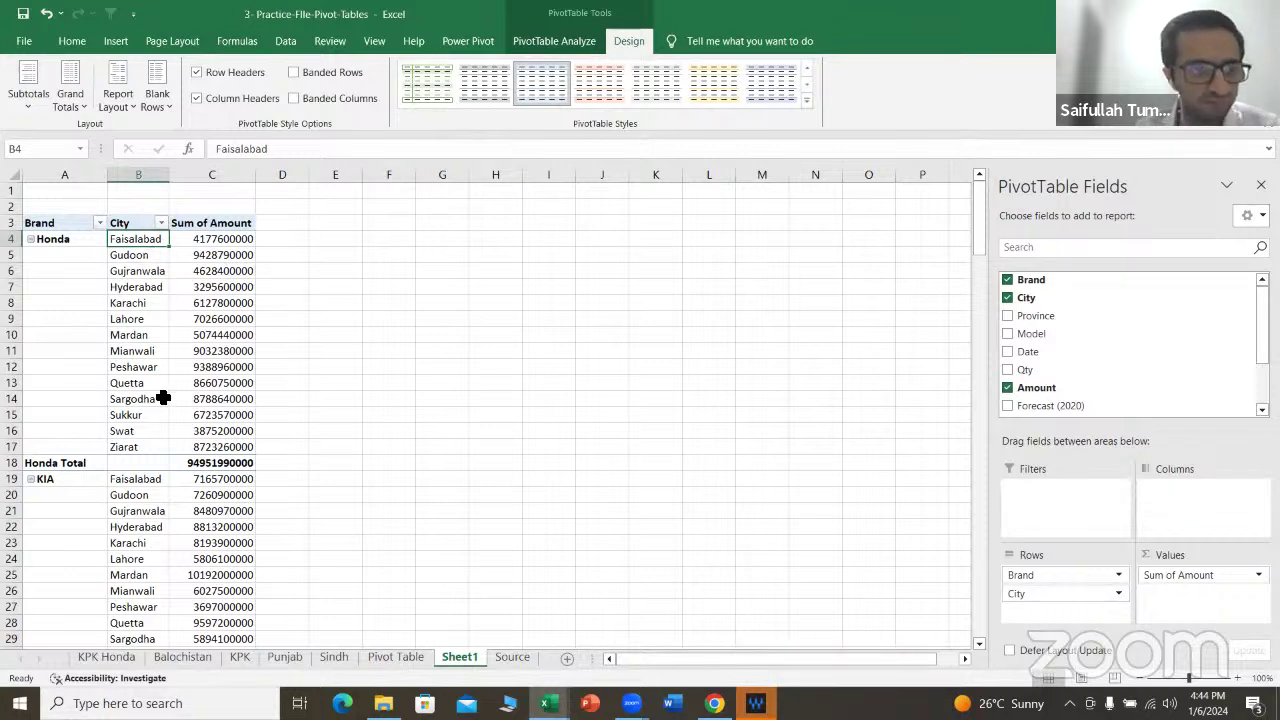
click(220, 245)
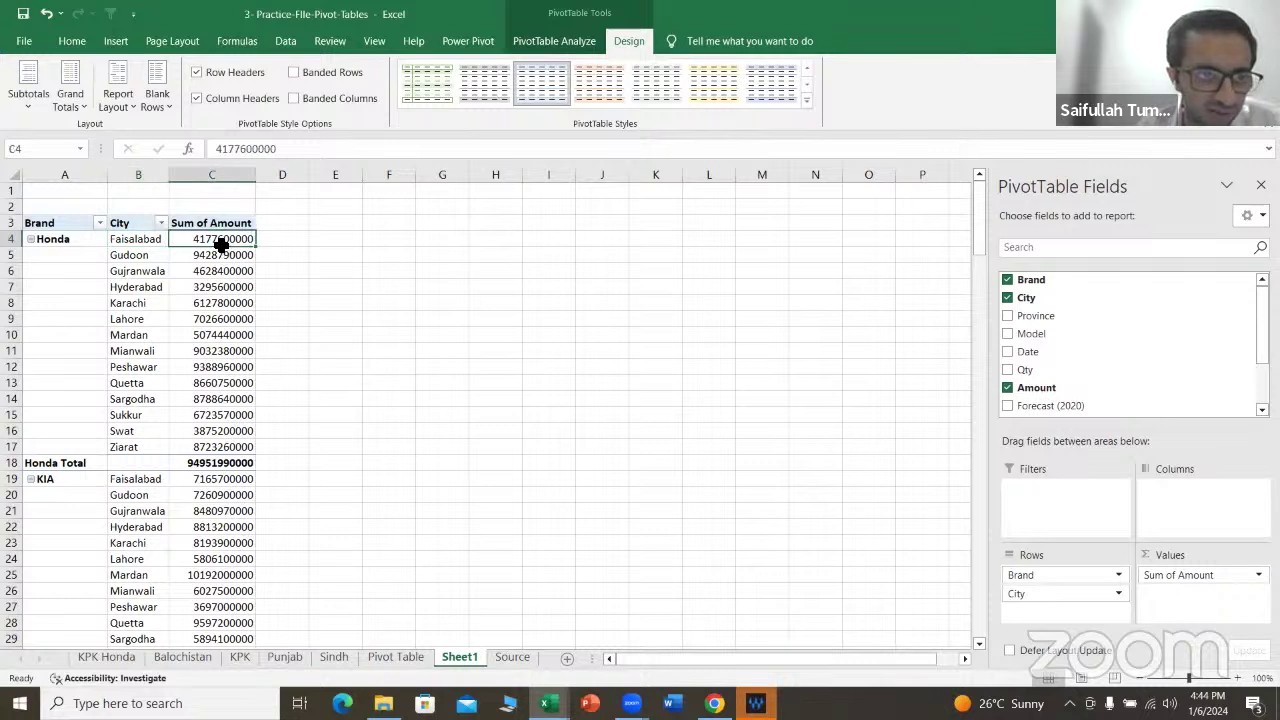
click(78, 240)
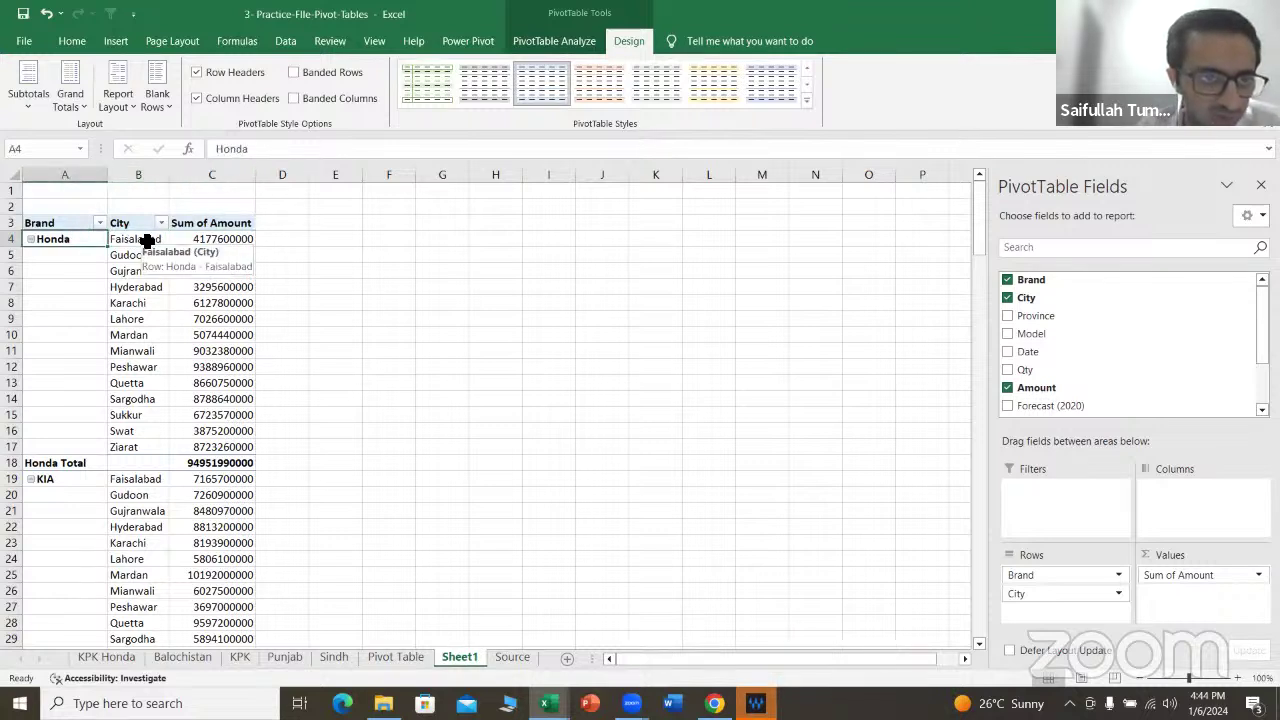
click(147, 241)
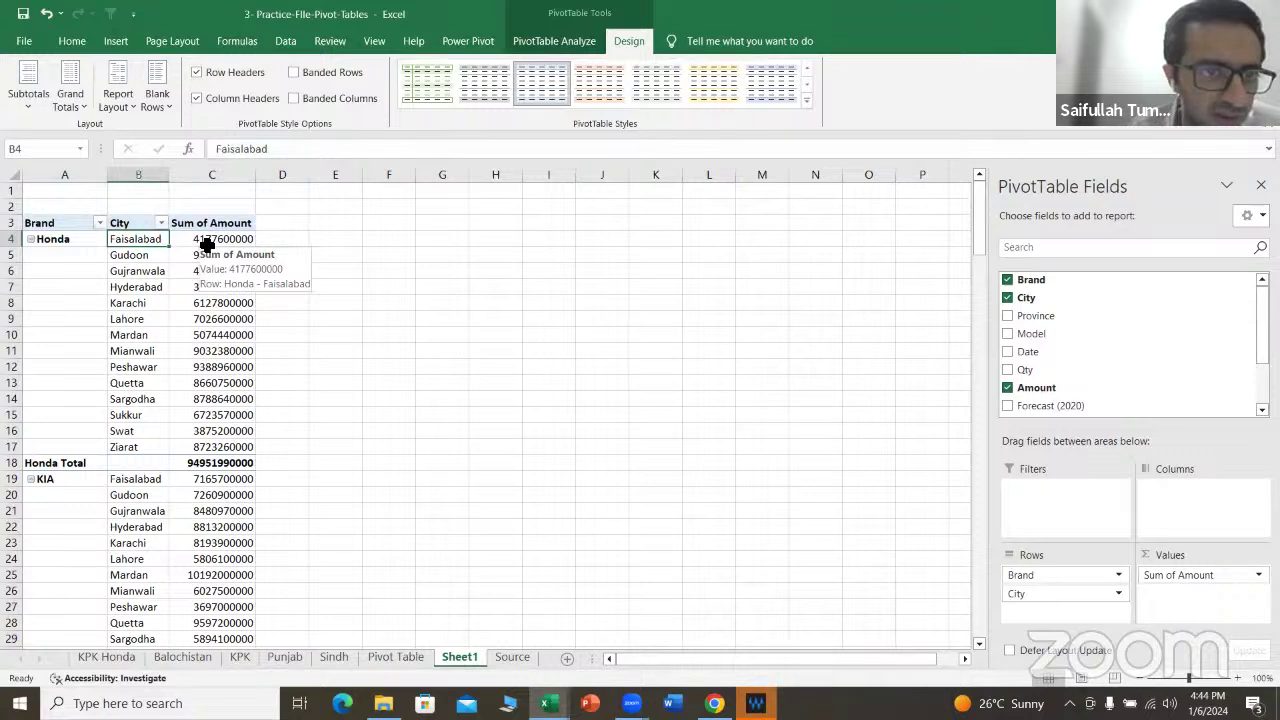
key(alt+Tab)
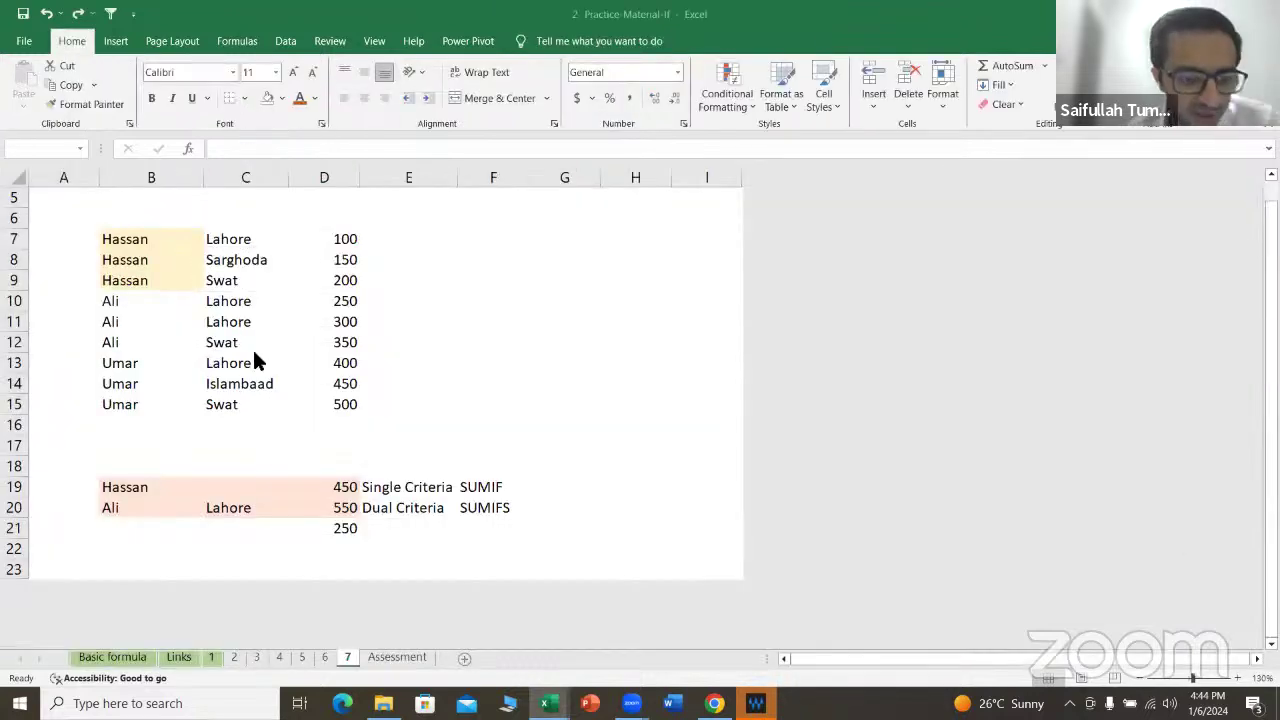
Step: Note Honda's Faisalabad pivot amount and turn on filters for the Source sheet headers
key(alt+Tab)
click(230, 245)
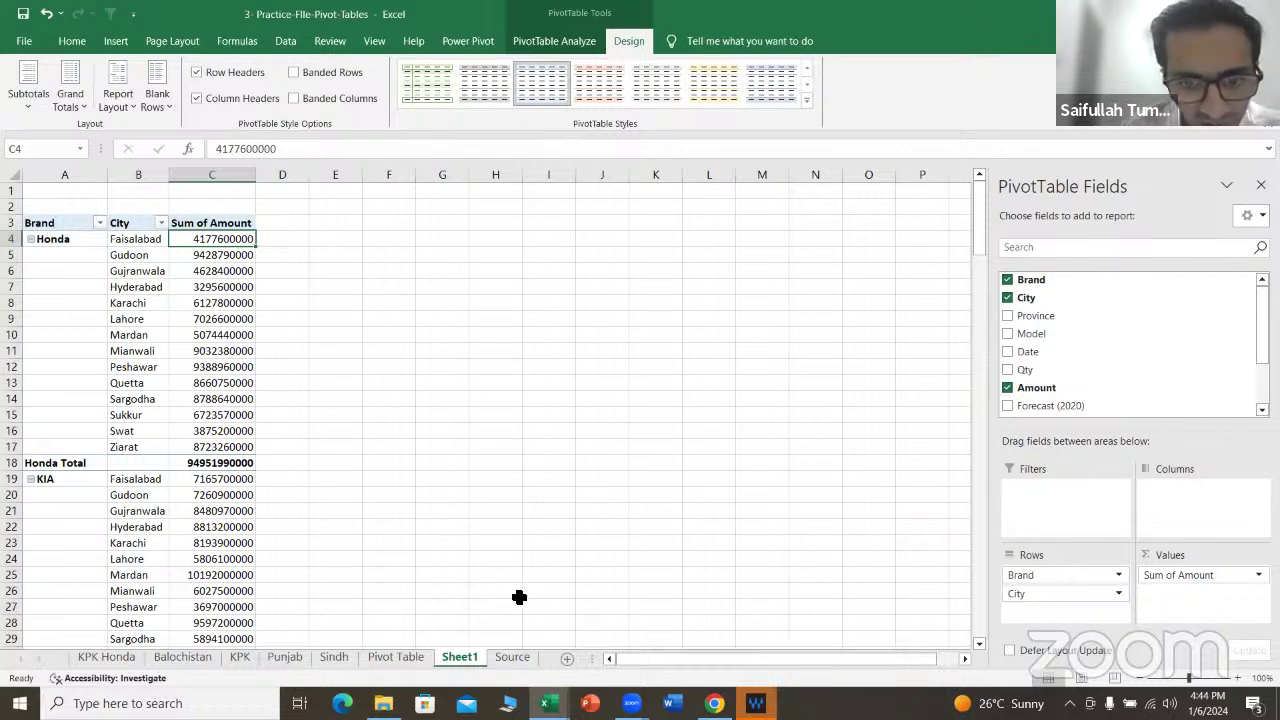
click(513, 657)
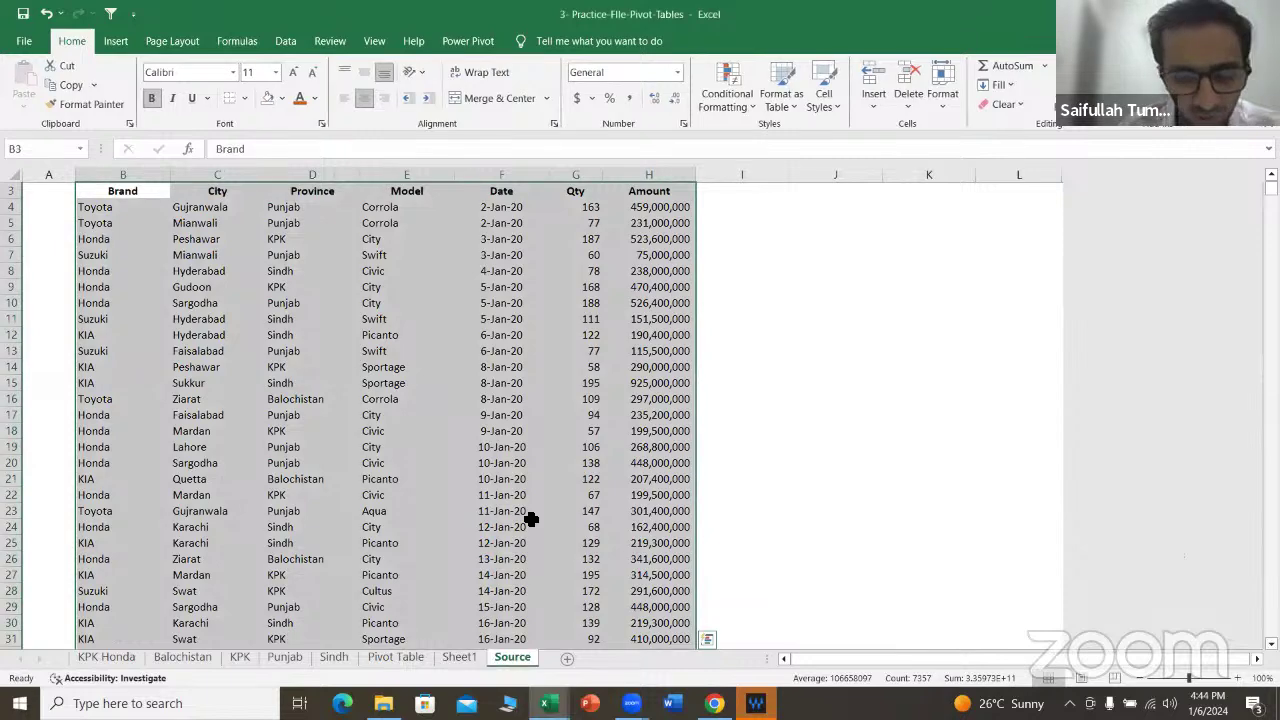
key(ctrl+shift+l)
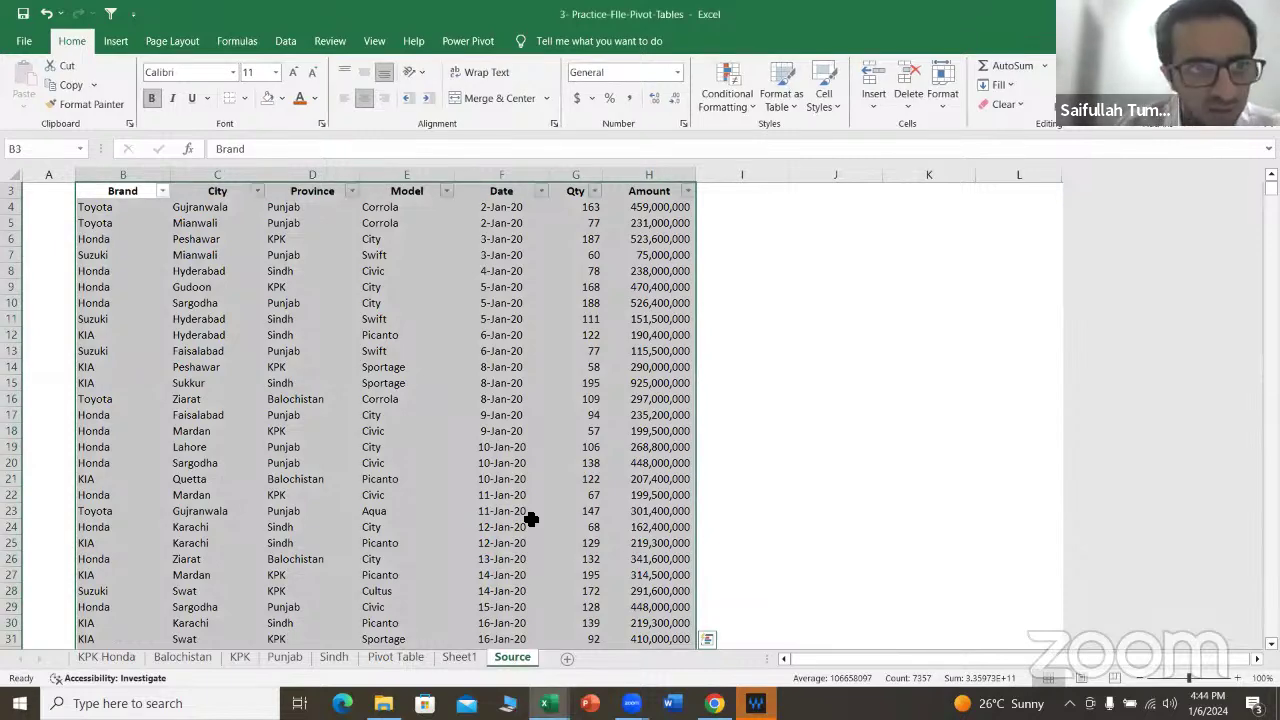
key(Right)
Step: Filter the Source data to City Faisalabad and Brand Honda
key(alt+Down)
key(Down)
key(Down)
key(Down)
key(Down)
key(Down)
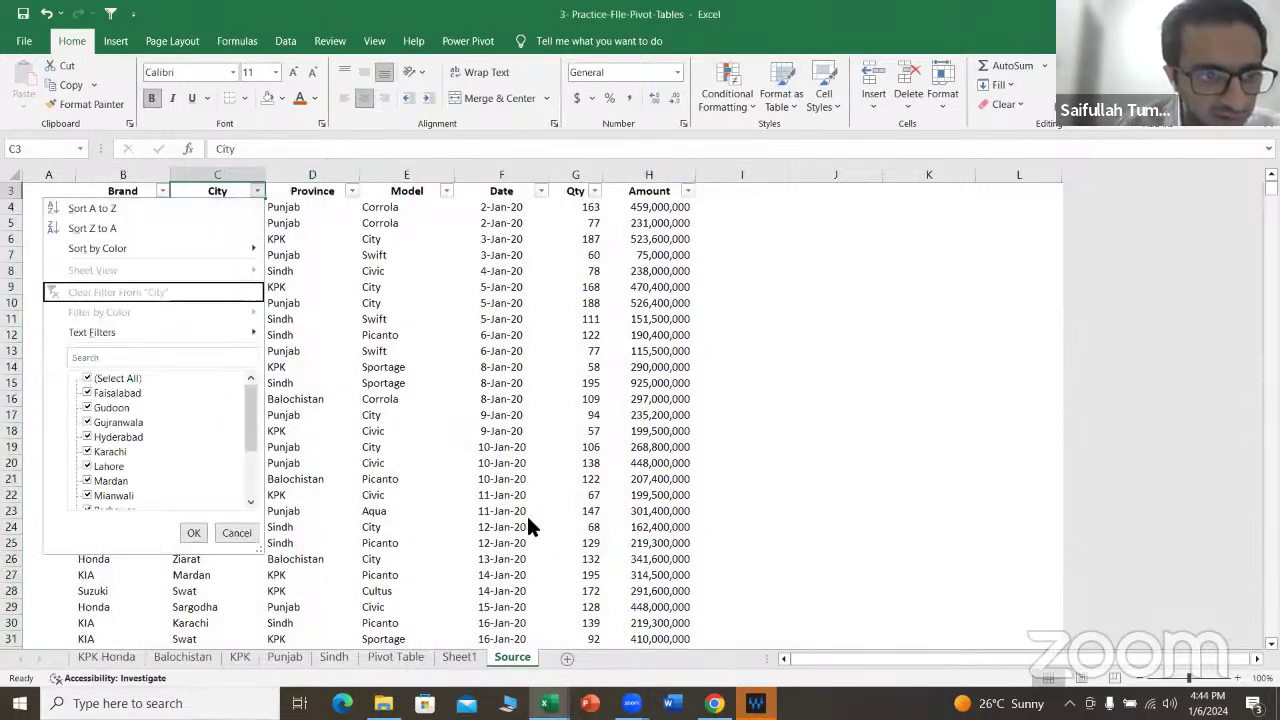
key(space)
key(Down)
key(space)
key(Return)
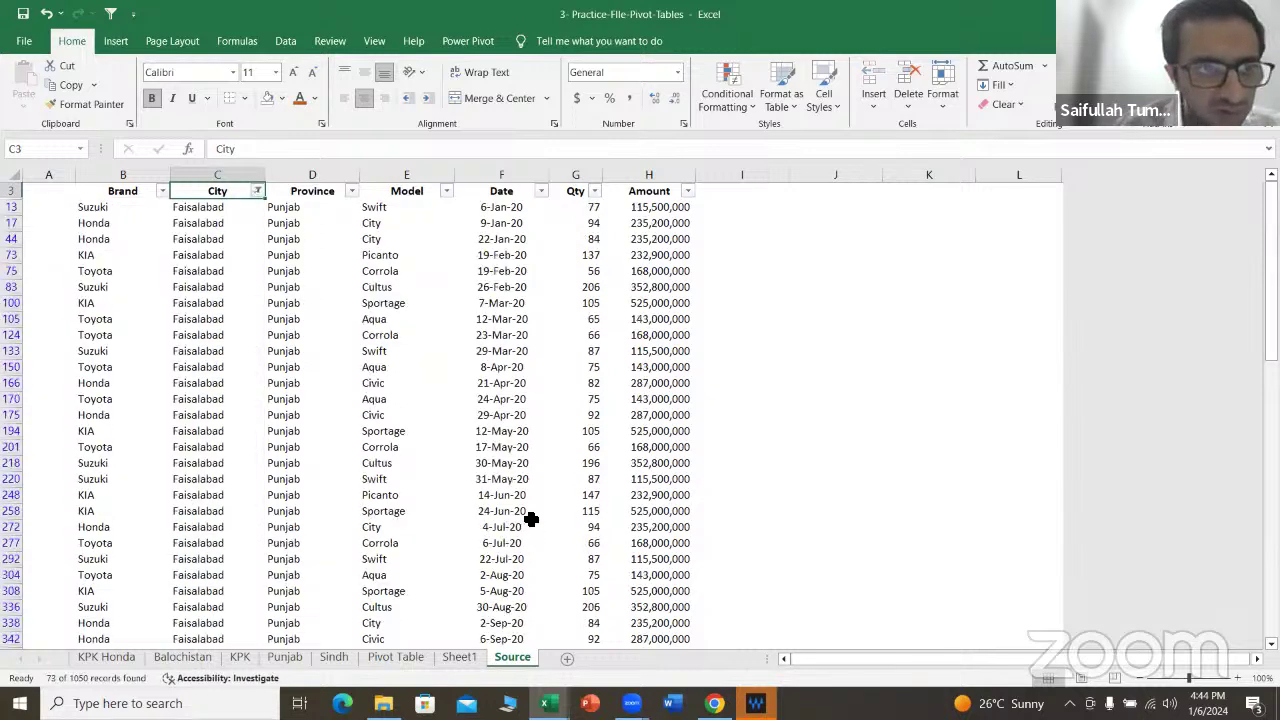
key(Left)
key(alt+Down)
key(Down)
key(Down)
key(Down)
key(Down)
key(Down)
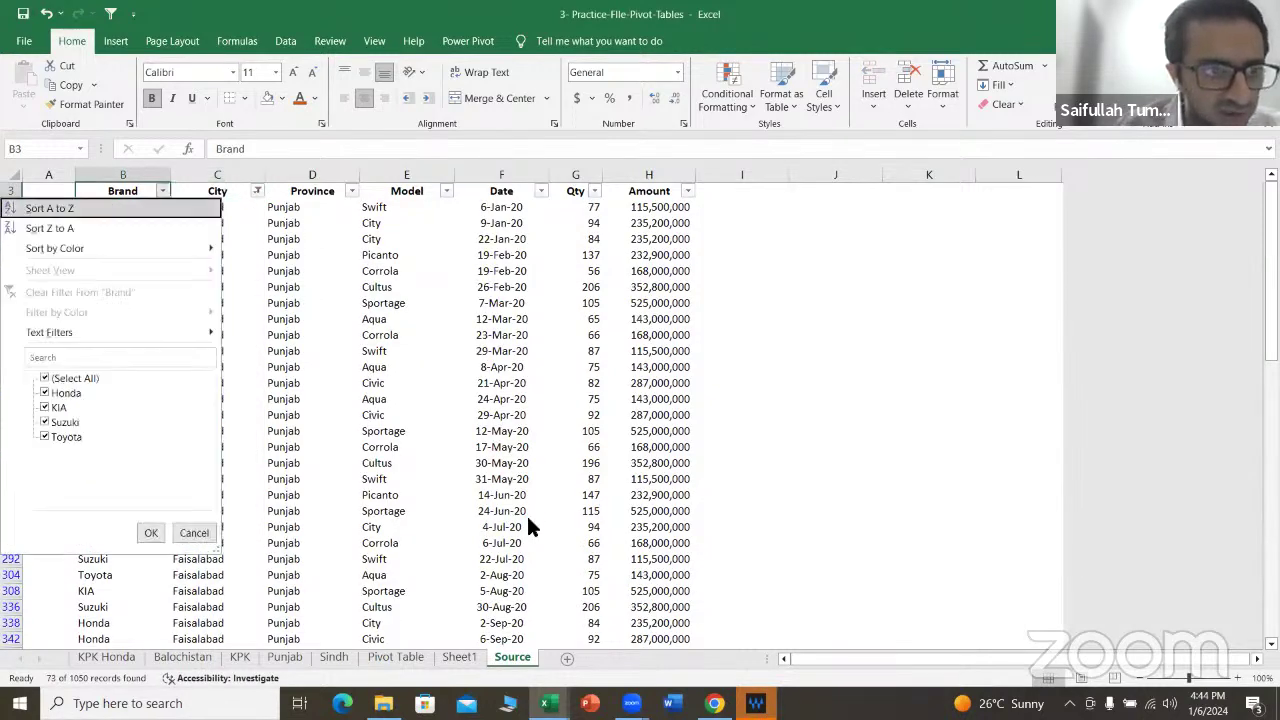
key(space)
key(Down)
key(space)
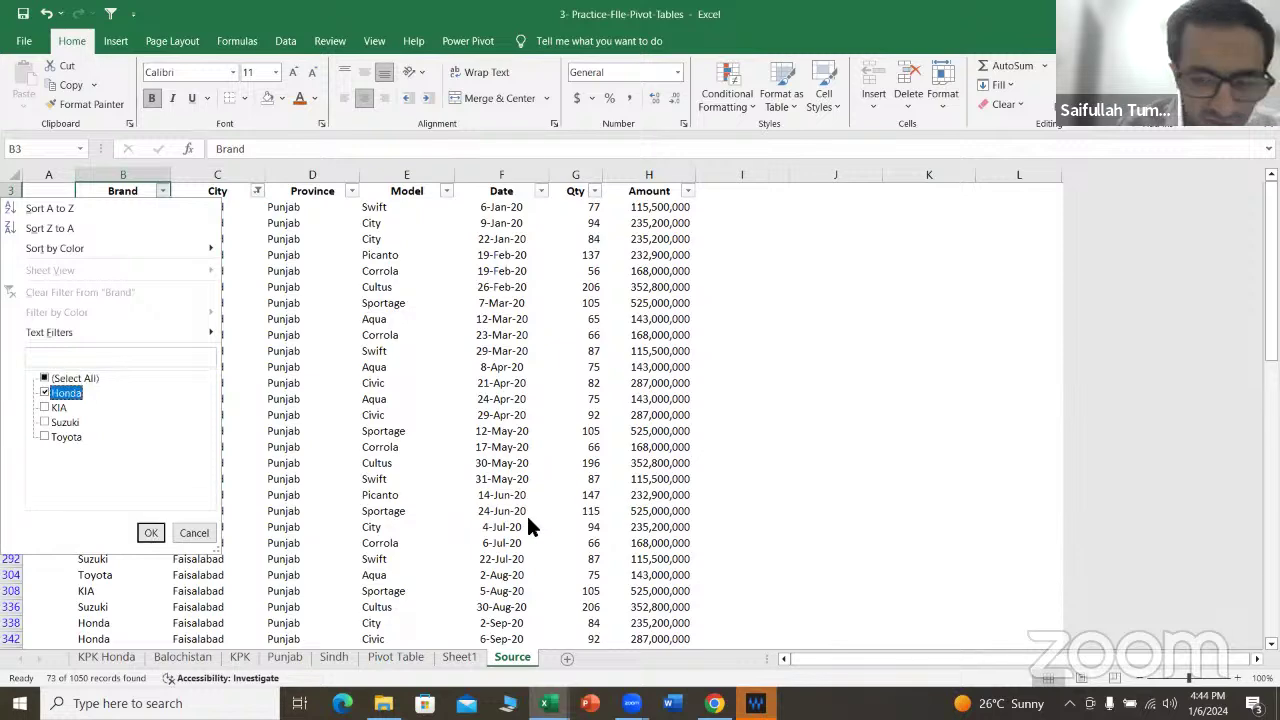
key(Return)
Step: Select the 16 visible Amount values to confirm they sum to 4,177,600,000, then return to the pivot
key(Right)
key(Right)
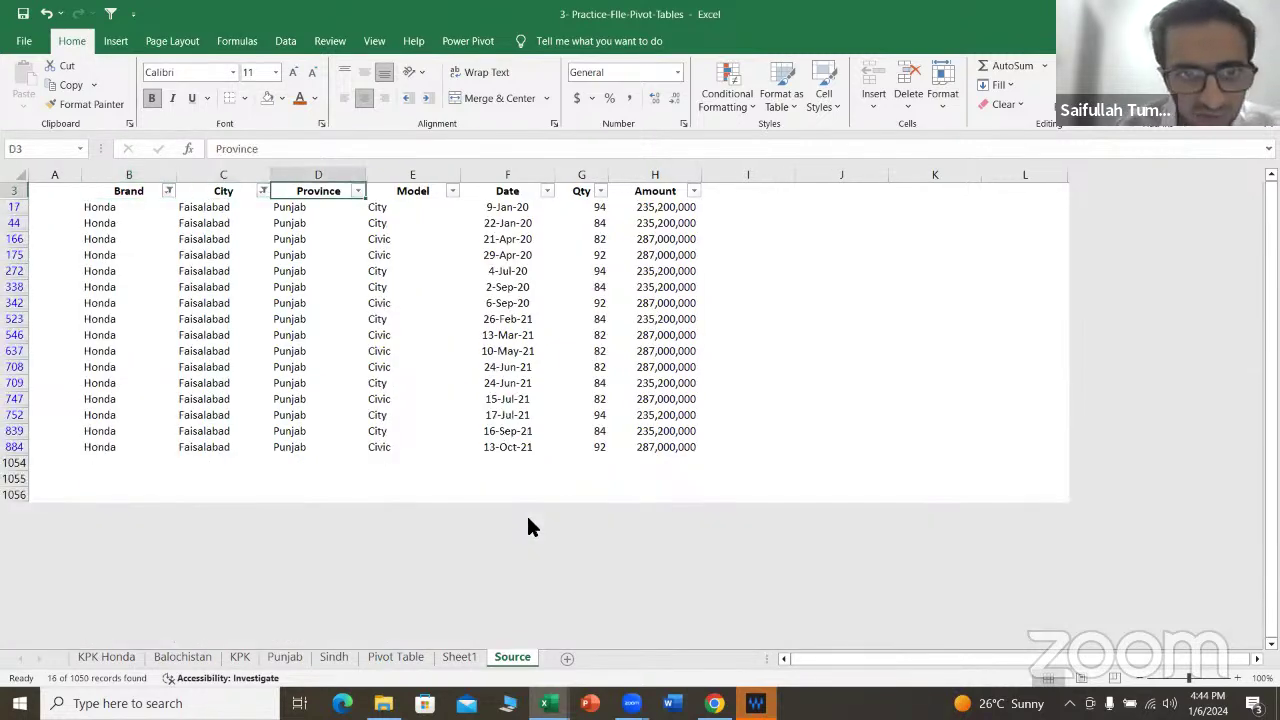
key(Down)
key(Right)
key(Right)
key(Right)
key(Down)
key(Right)
key(Up)
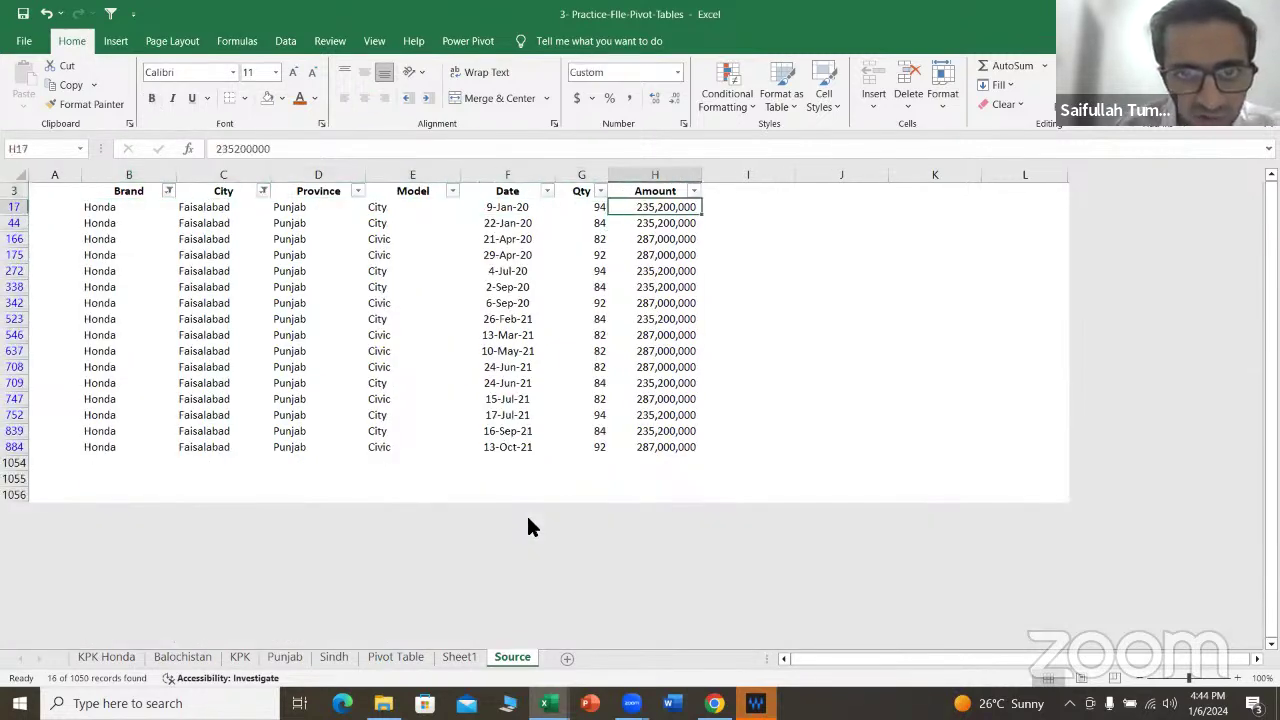
key(ctrl+shift+Down)
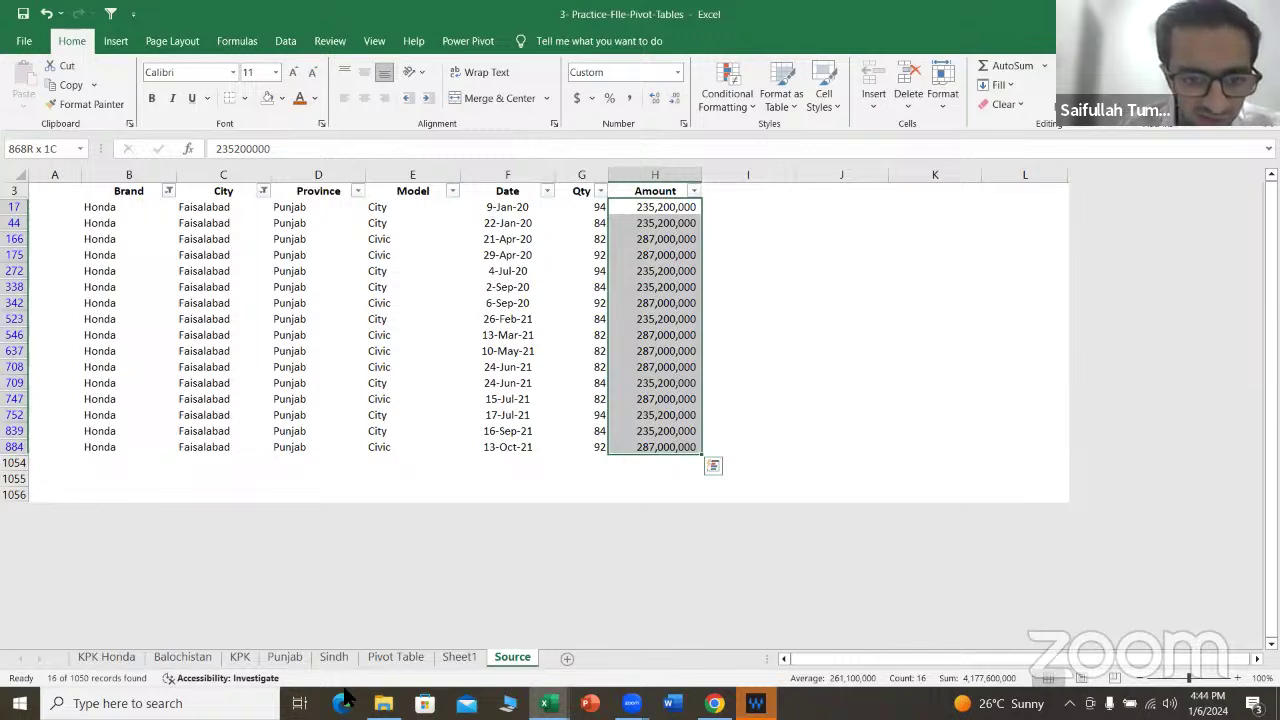
click(459, 657)
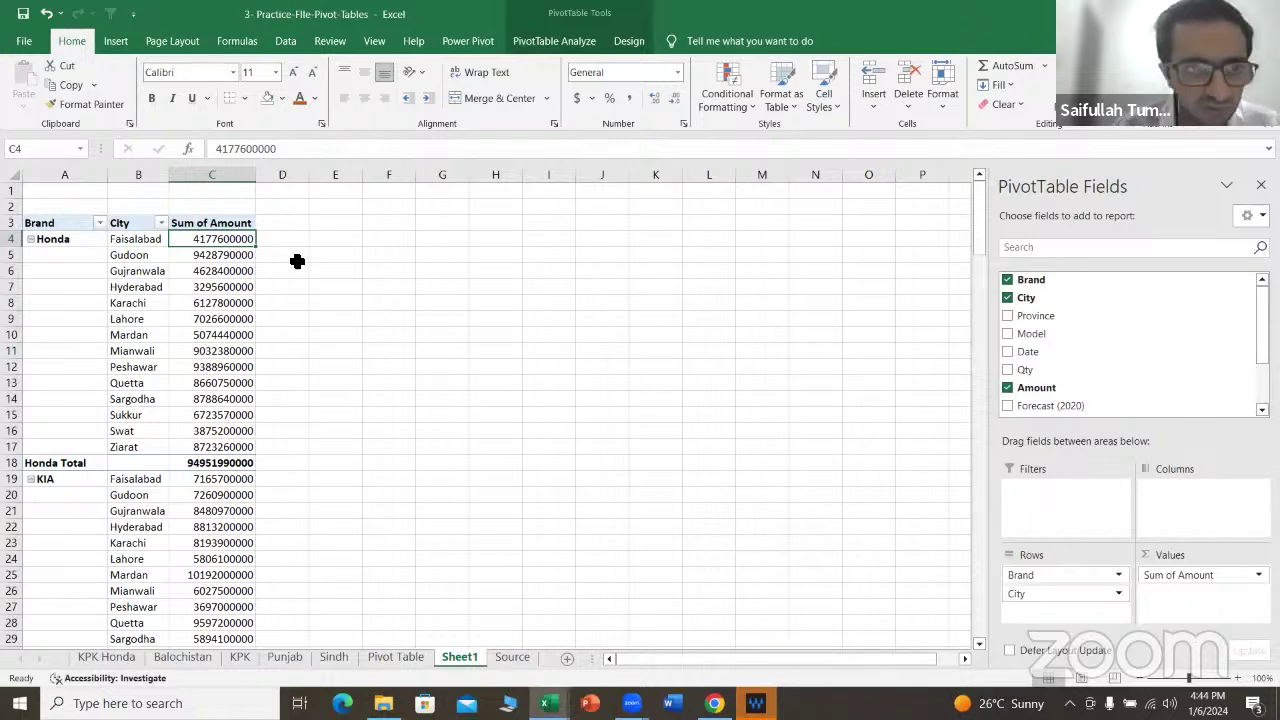
Step: Format the pivot's Sum of Amount values in column C as comma style with no decimals
key(ctrl+shift+Down)
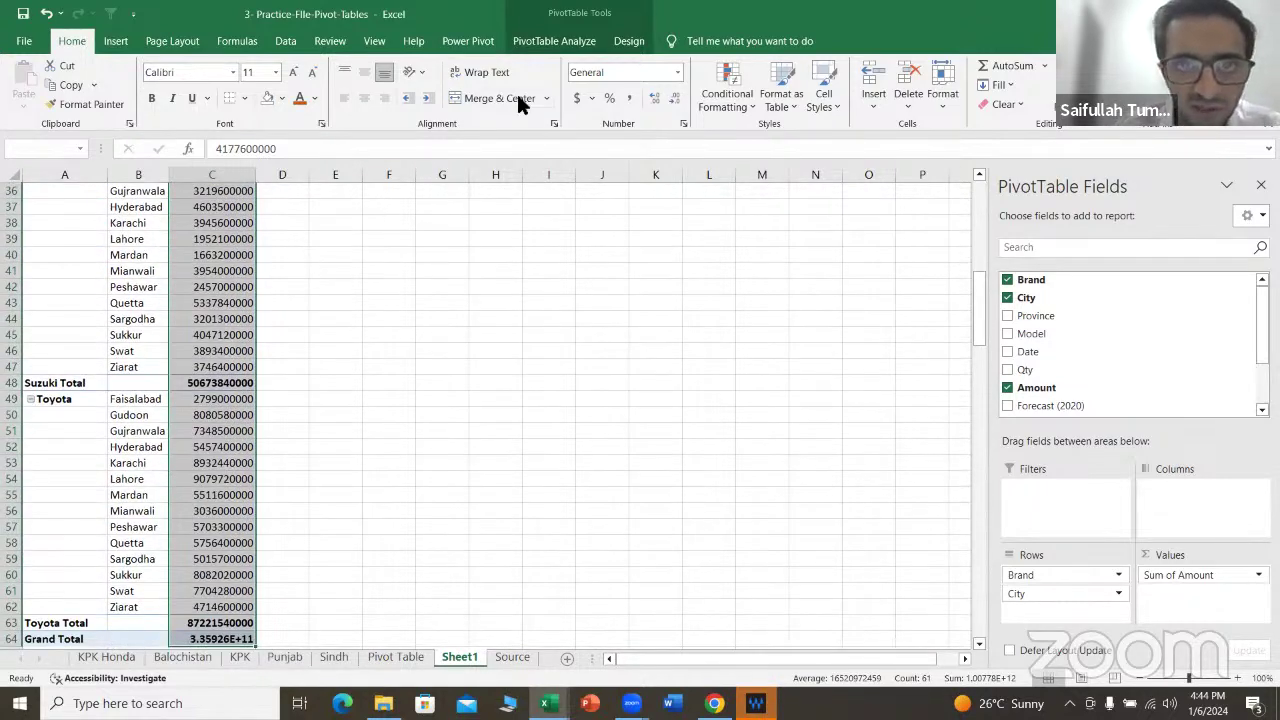
click(622, 98)
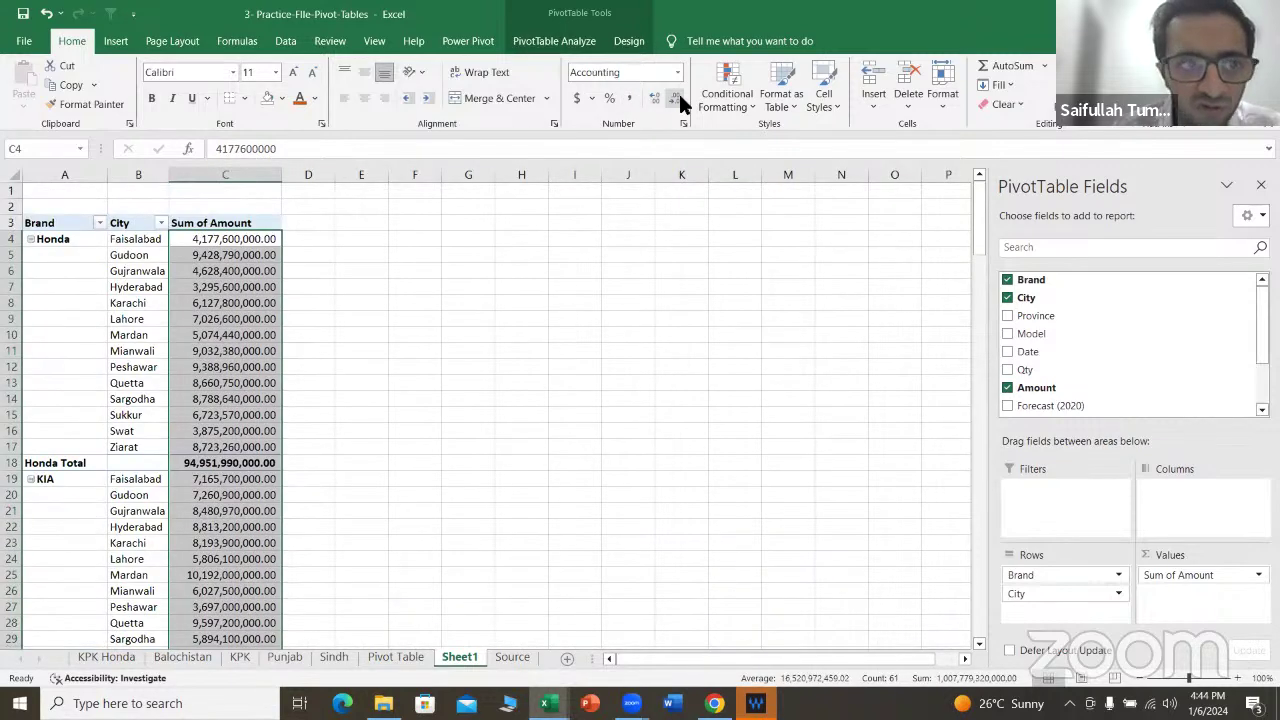
click(678, 95)
click(680, 96)
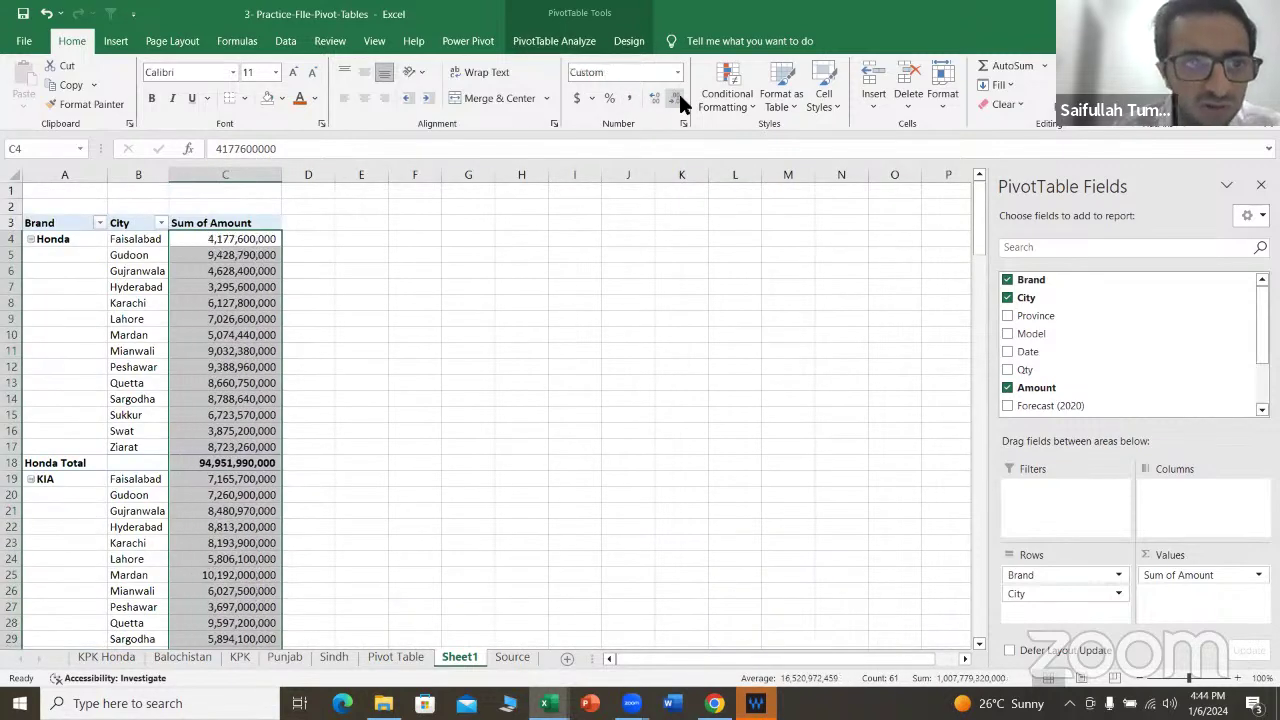
click(195, 245)
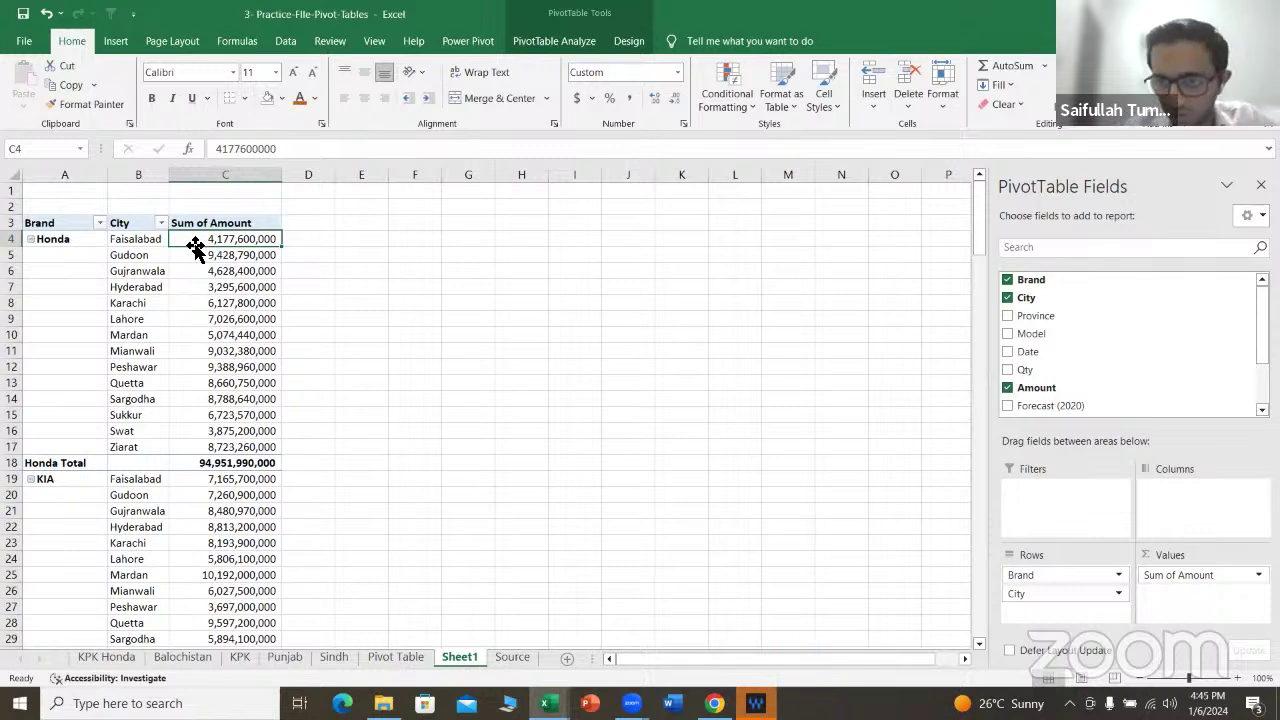
Step: Remove City from the pivot rows so only Brand totals remain
click(1007, 298)
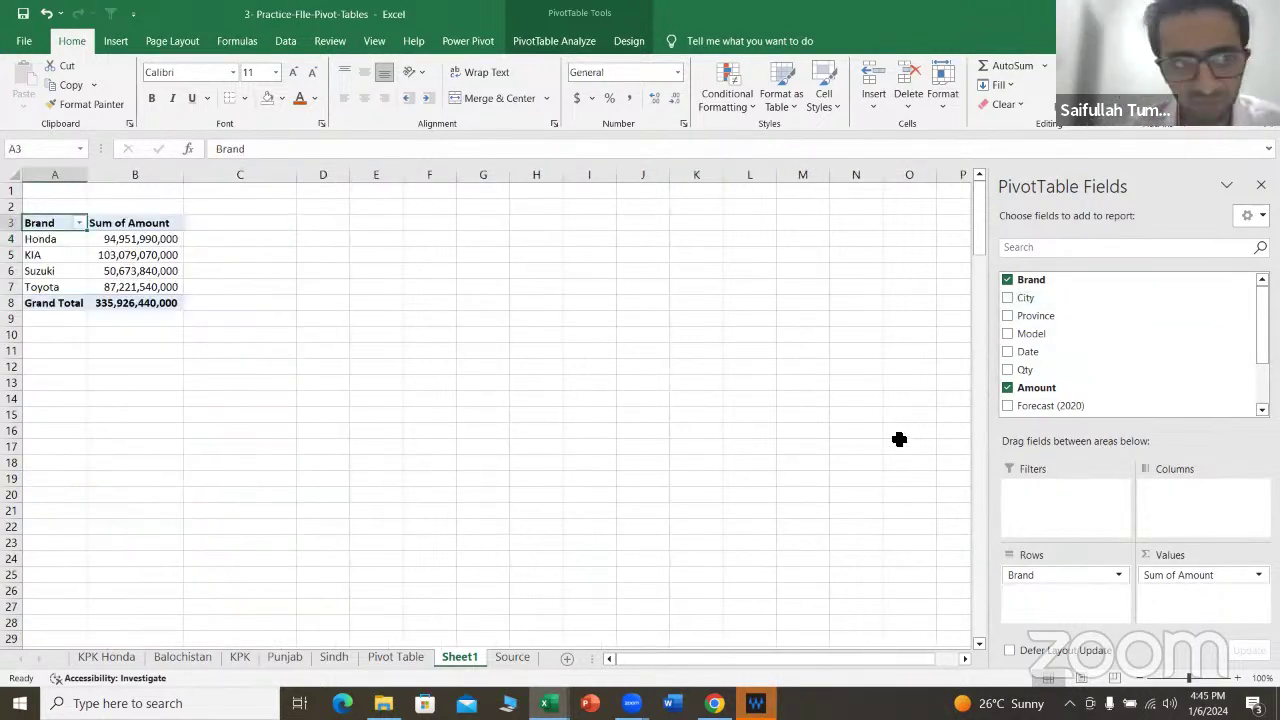
mouse_move(155, 238)
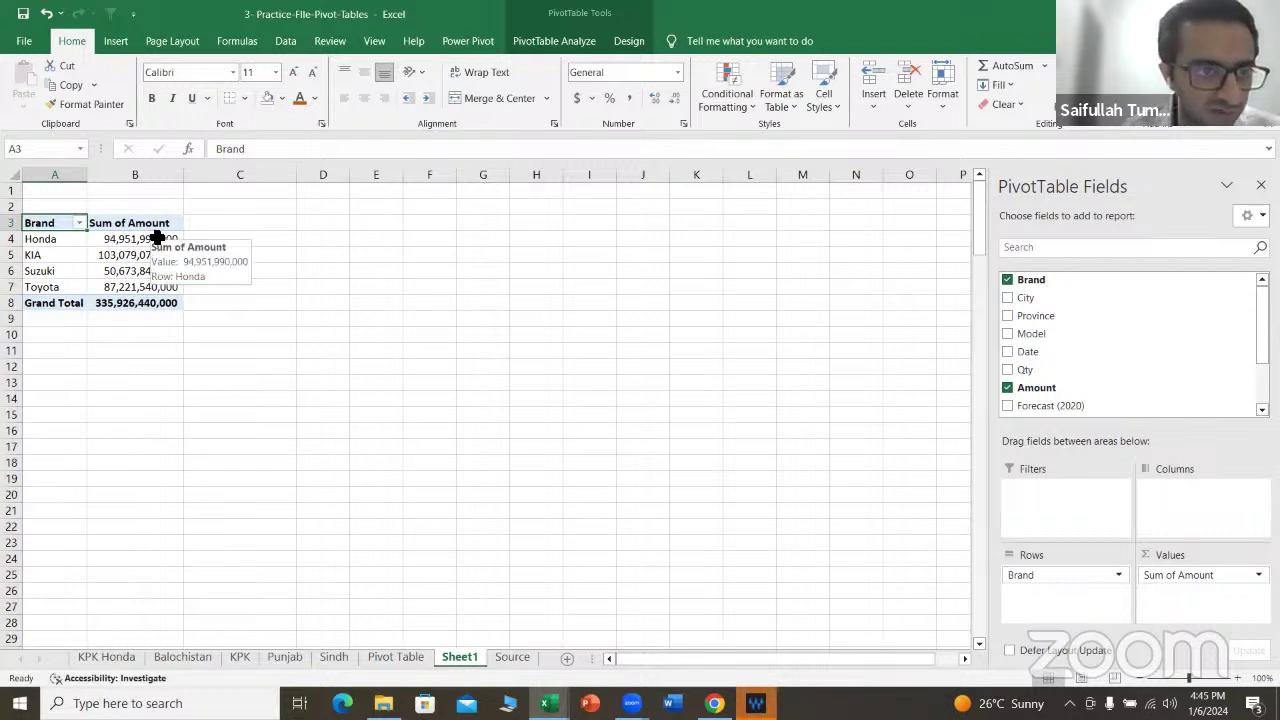
mouse_move(175, 258)
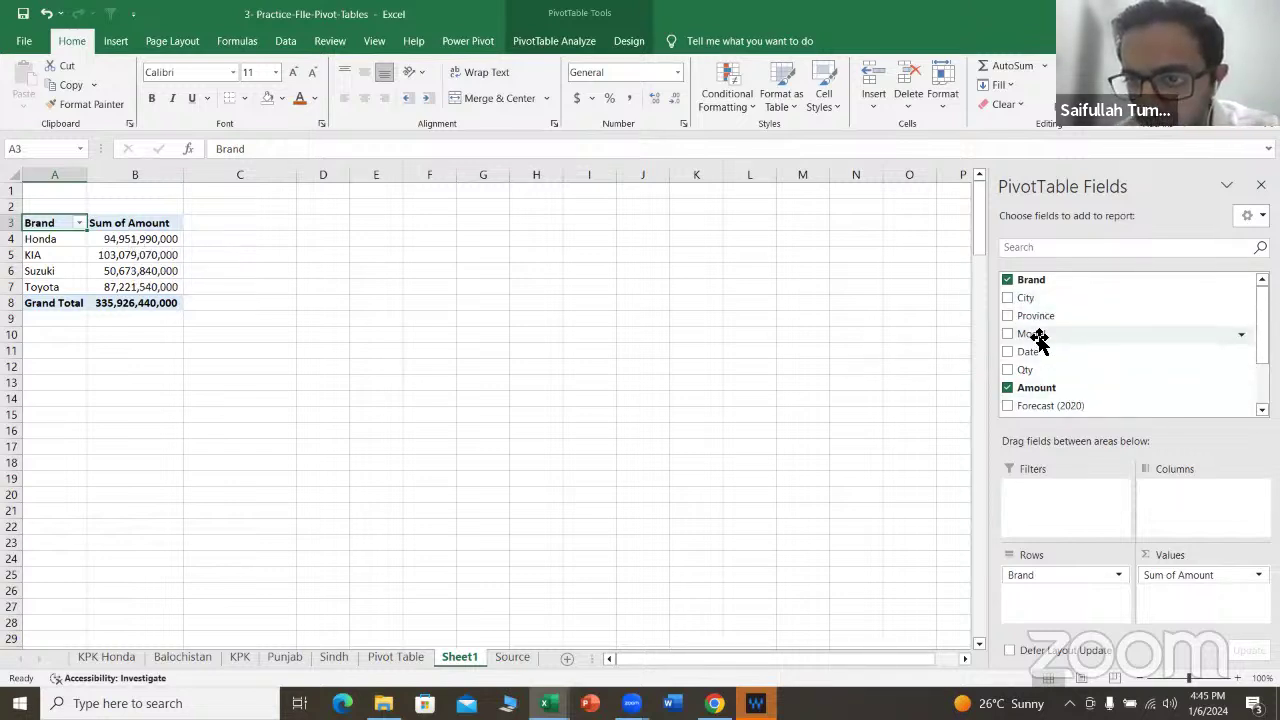
Step: Add Model under Brand and drill into the Honda City total to list its source rows
drag(1053, 337, 1057, 594)
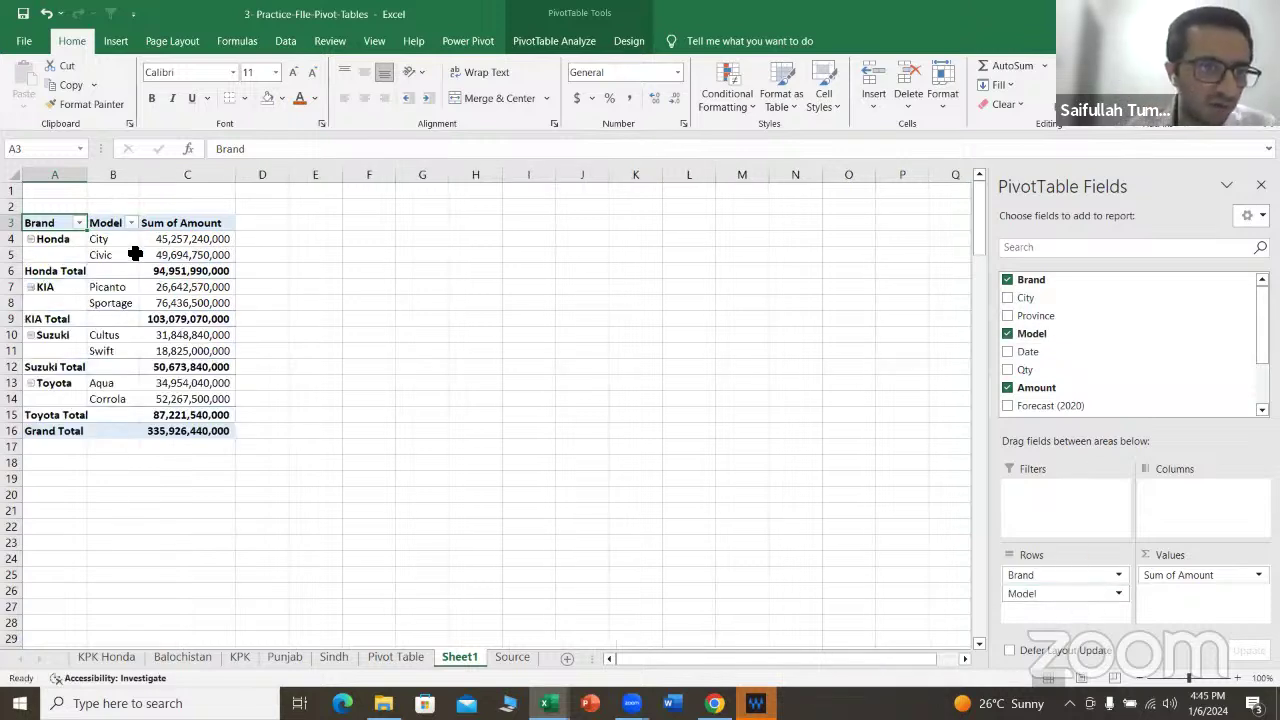
click(205, 240)
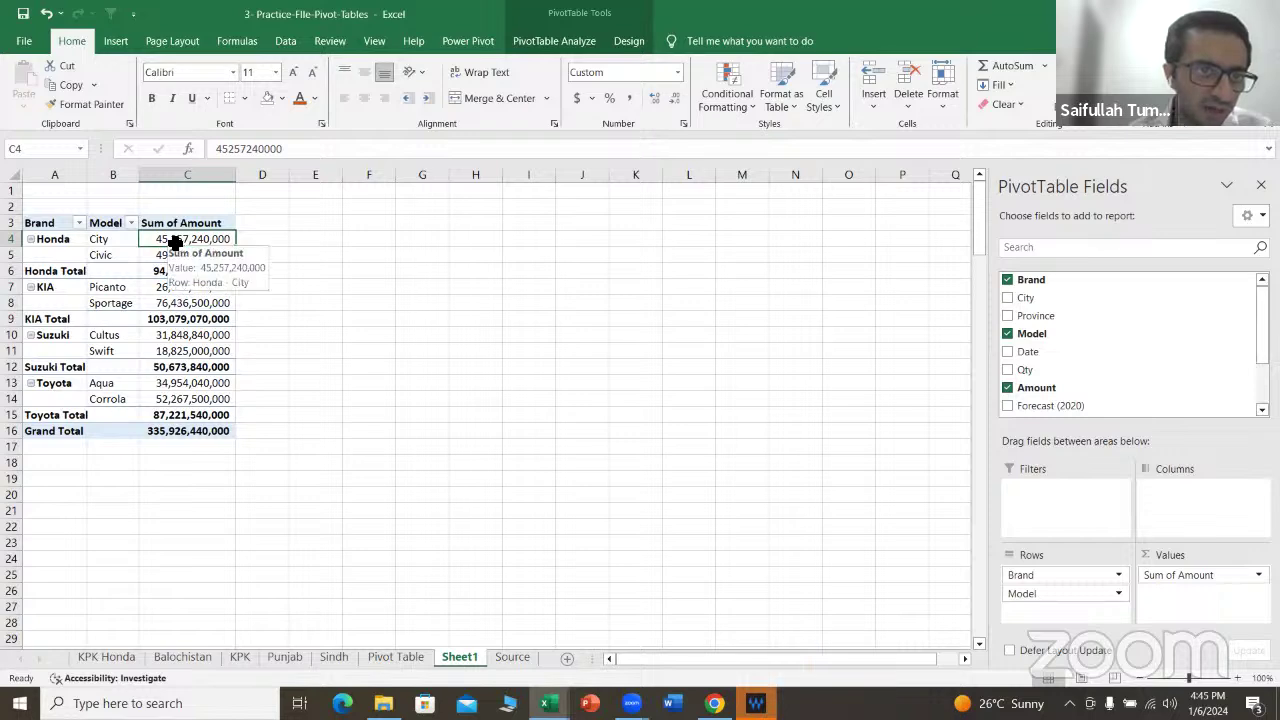
double_click(175, 242)
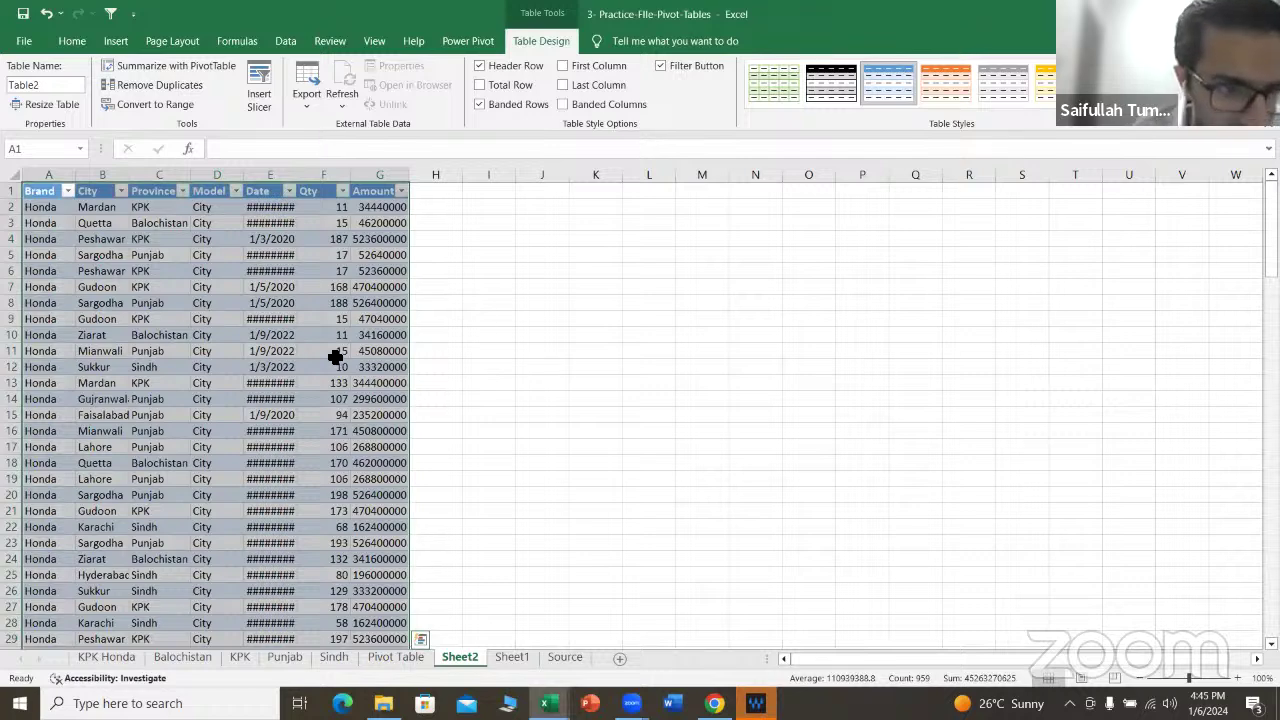
Step: AutoFit the Date and Amount columns of the Honda City detail table, then go back to Sheet1
double_click(295, 176)
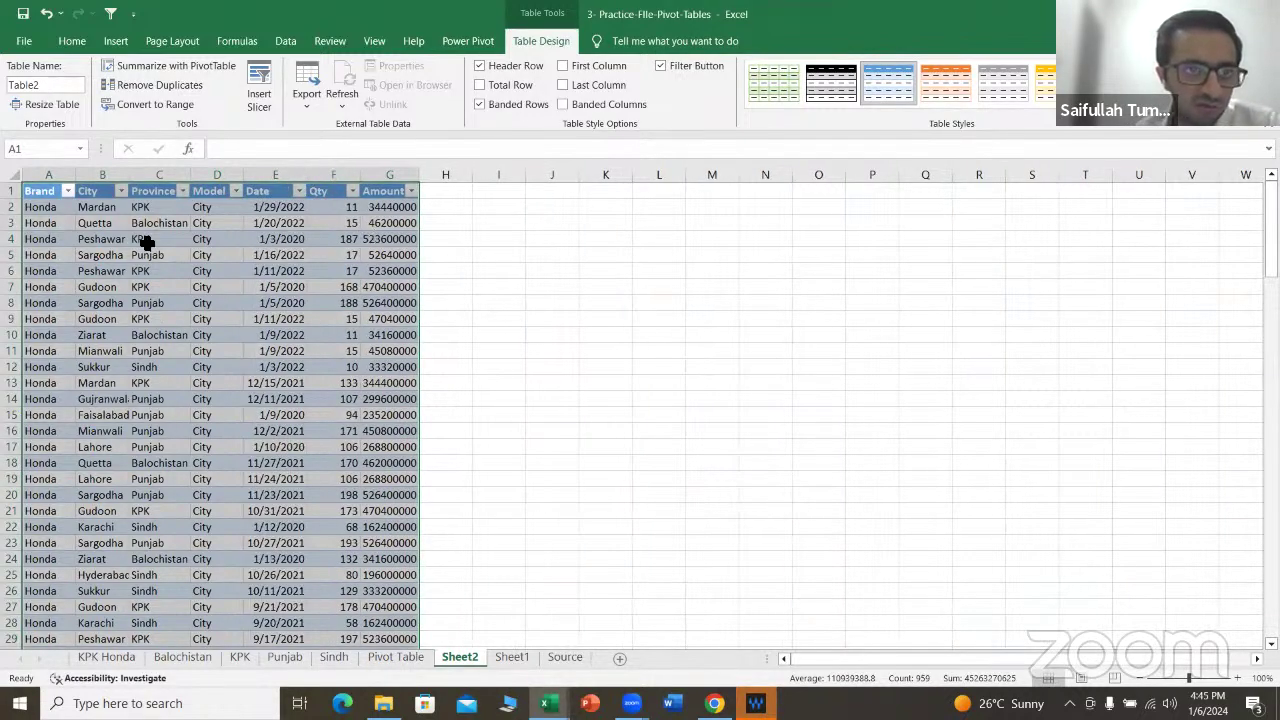
double_click(419, 174)
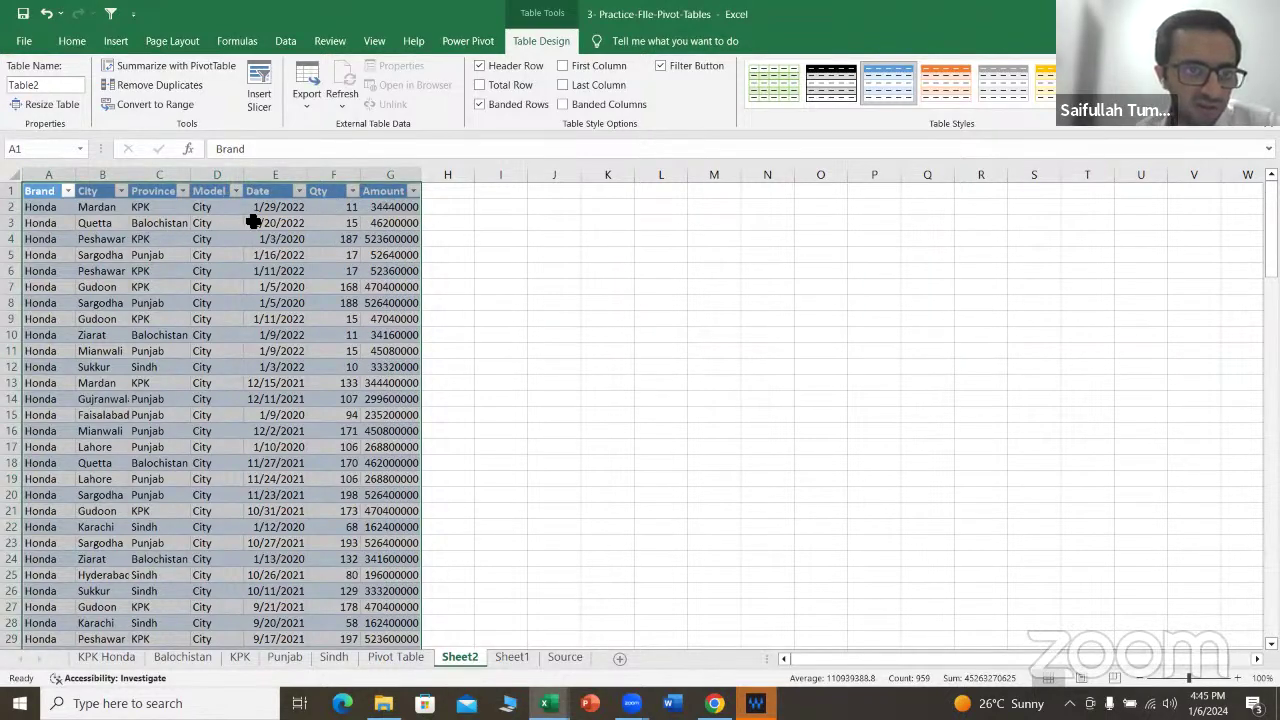
click(57, 209)
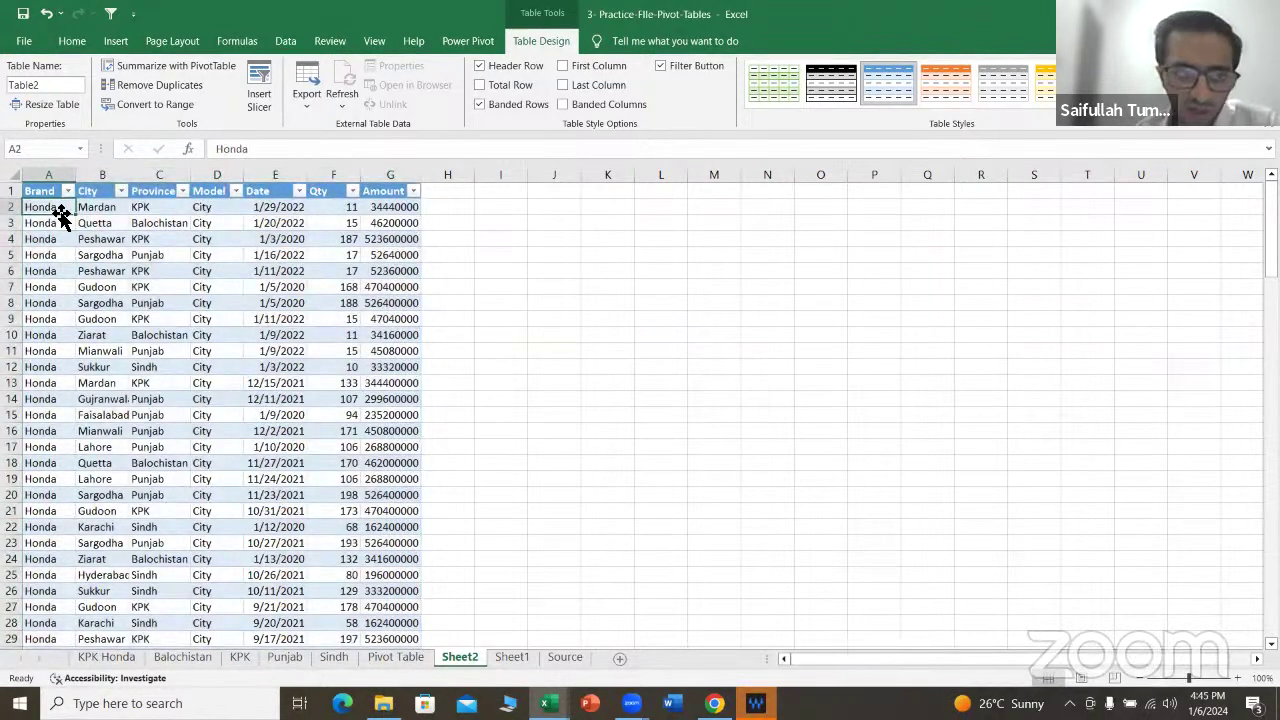
key(Right)
key(Right)
key(Right)
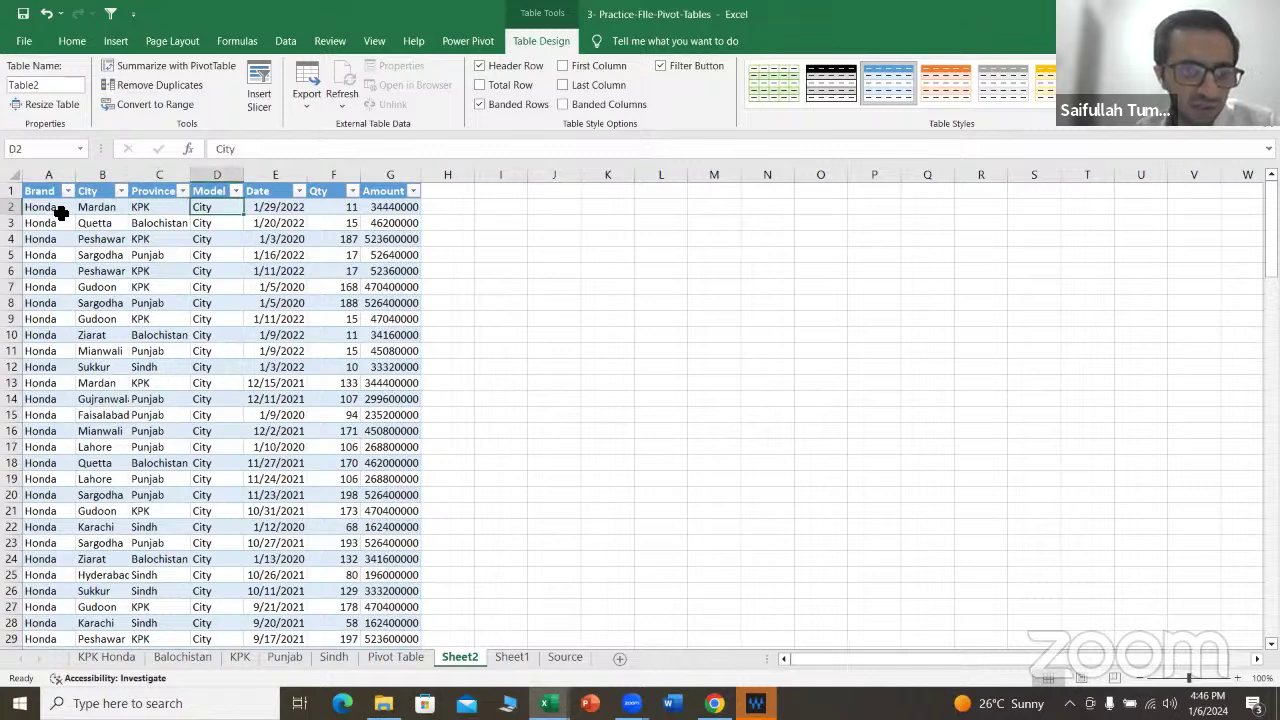
click(512, 657)
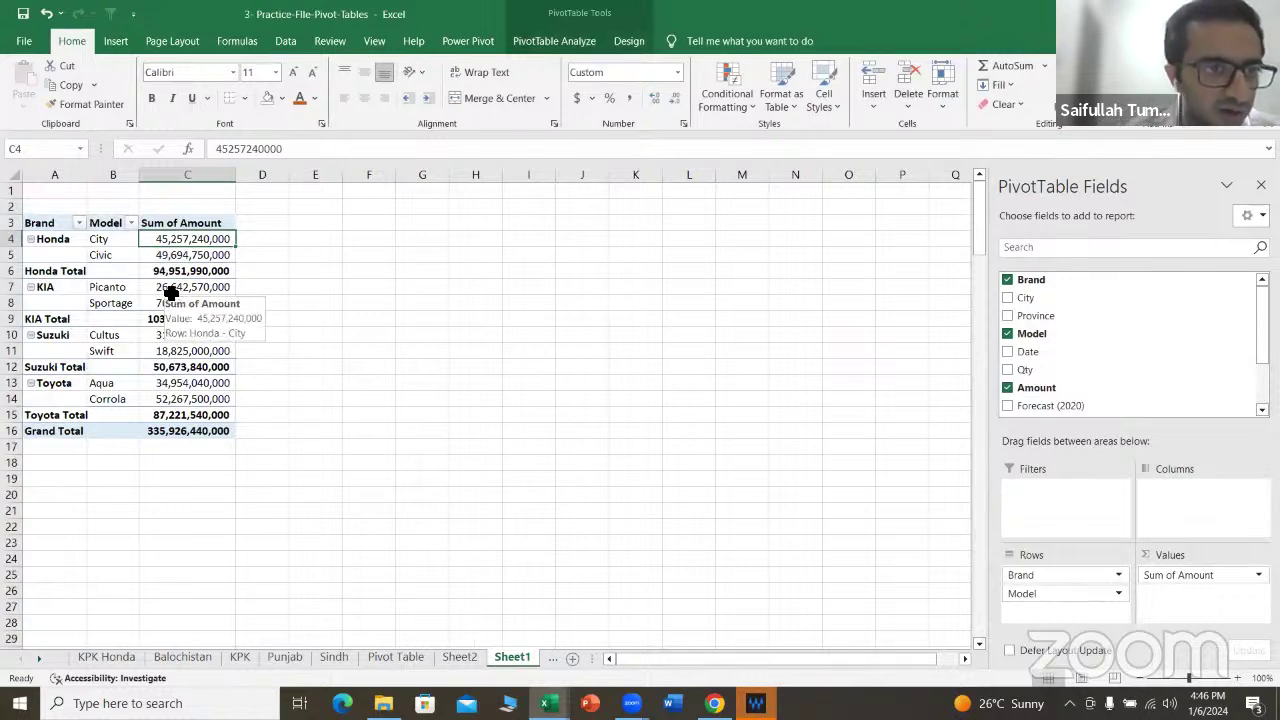
Step: Drill into the Toyota Corrola total to list its source rows on Sheet3, widening the Date column
click(197, 401)
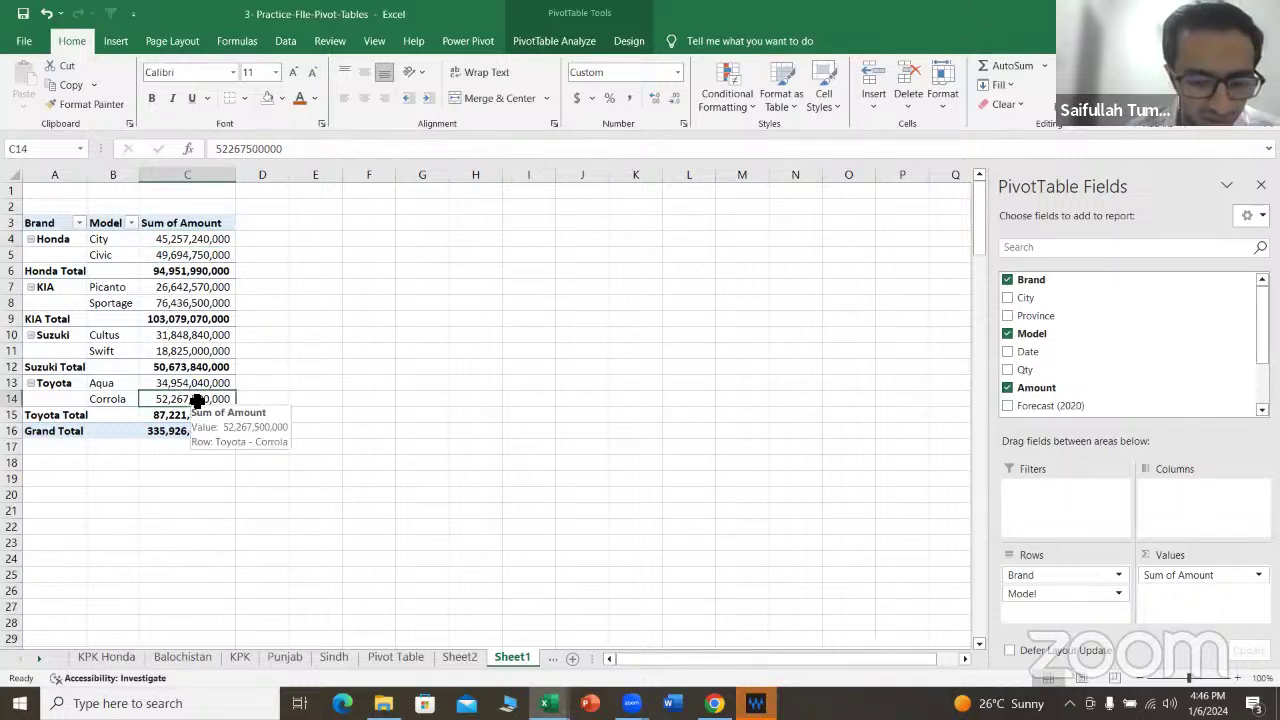
key(shift+space)
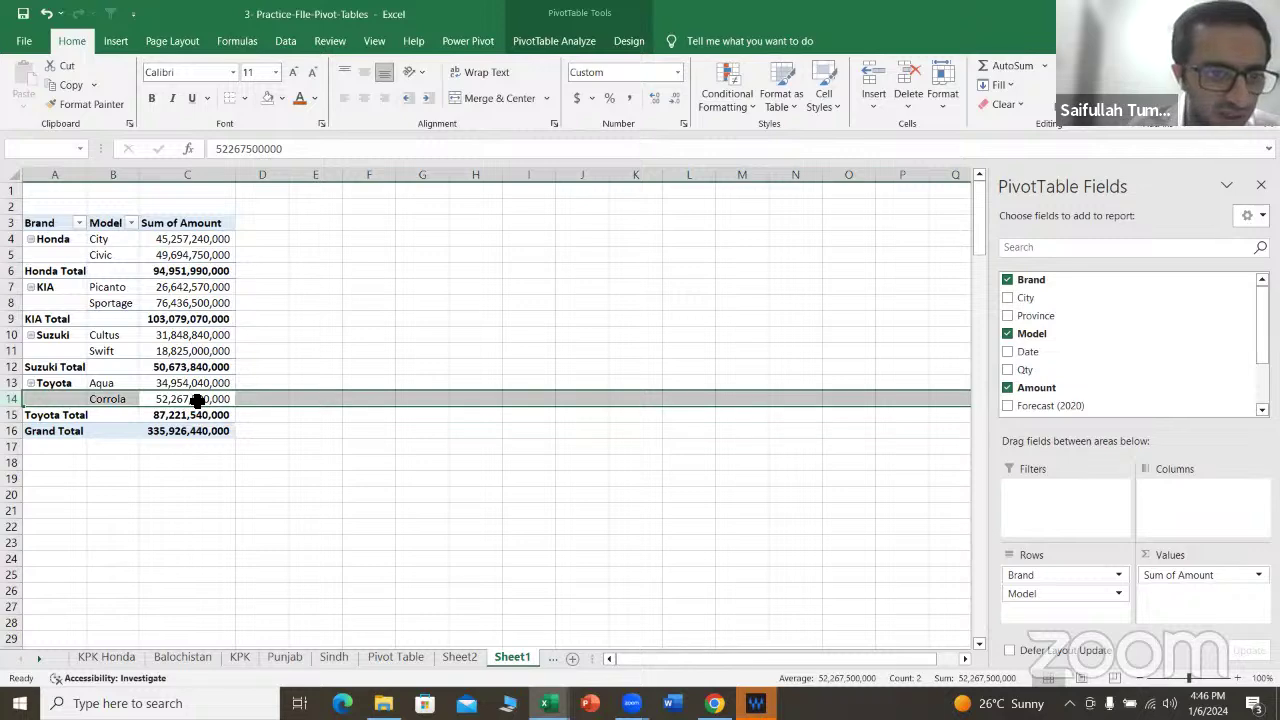
double_click(197, 399)
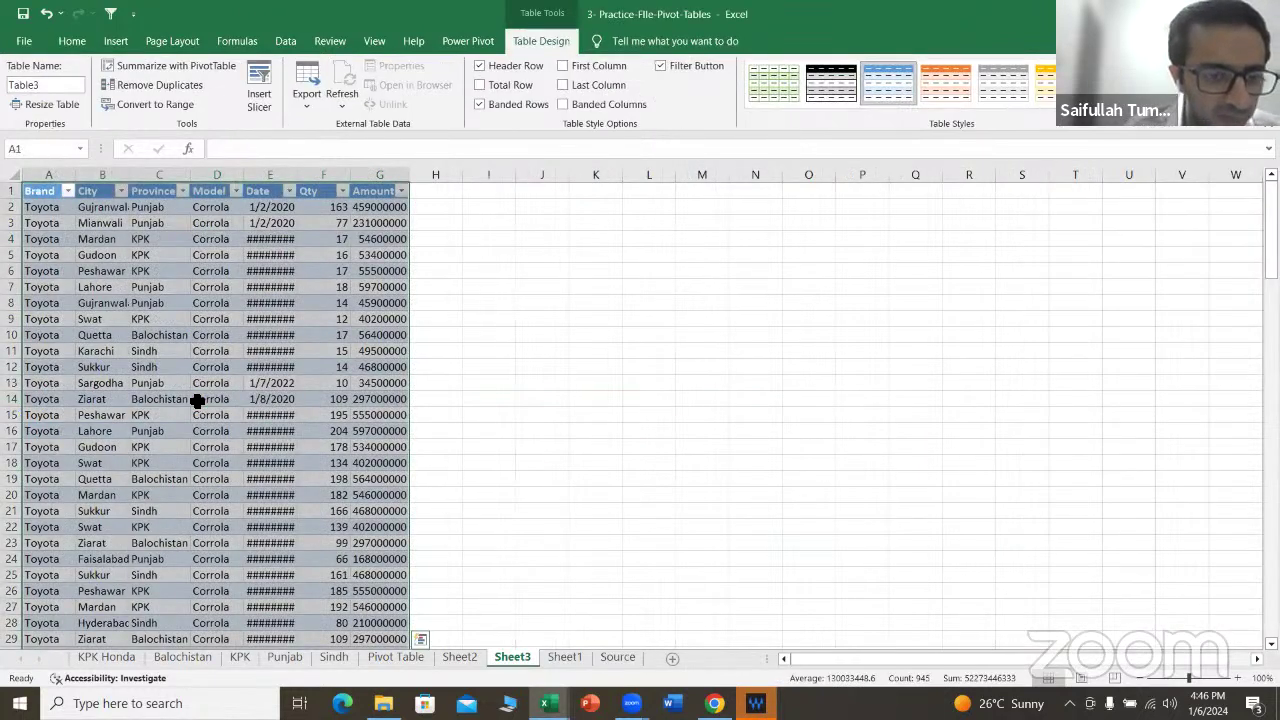
drag(297, 167, 307, 167)
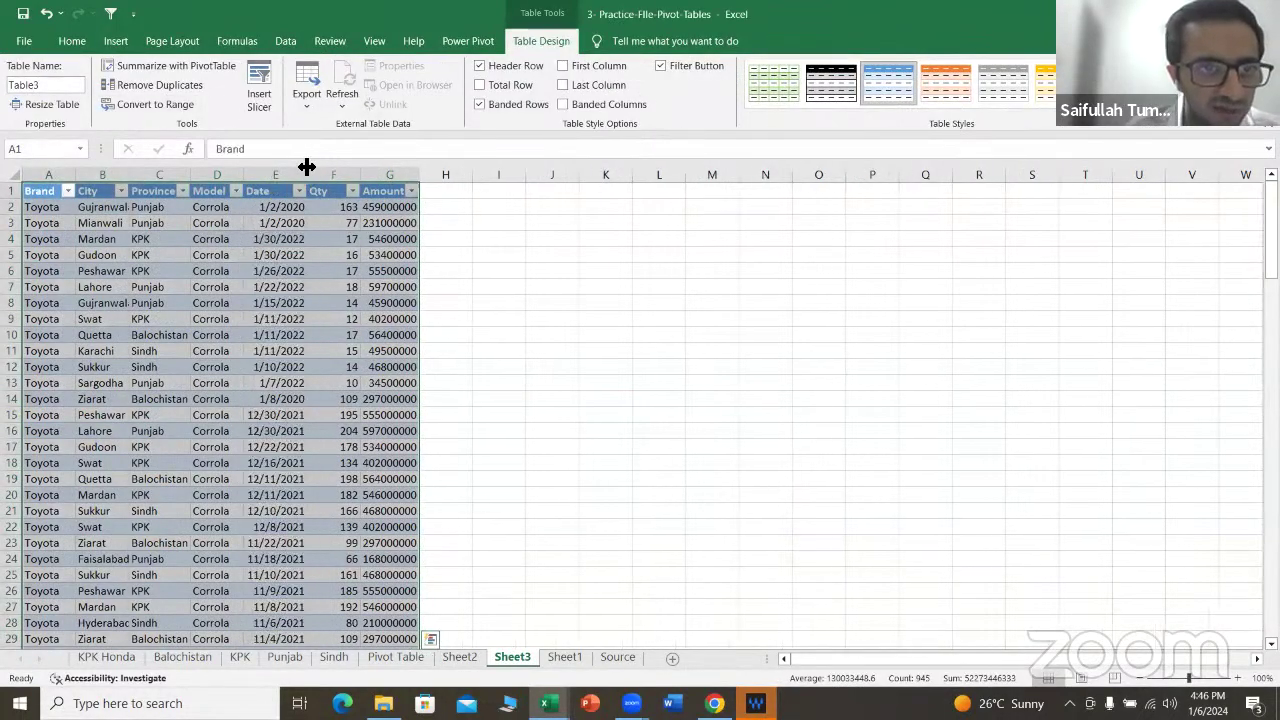
Step: Select the Amount values down to the last row, then return to the Sheet1 pivot
click(413, 205)
key(ctrl+shift+Down)
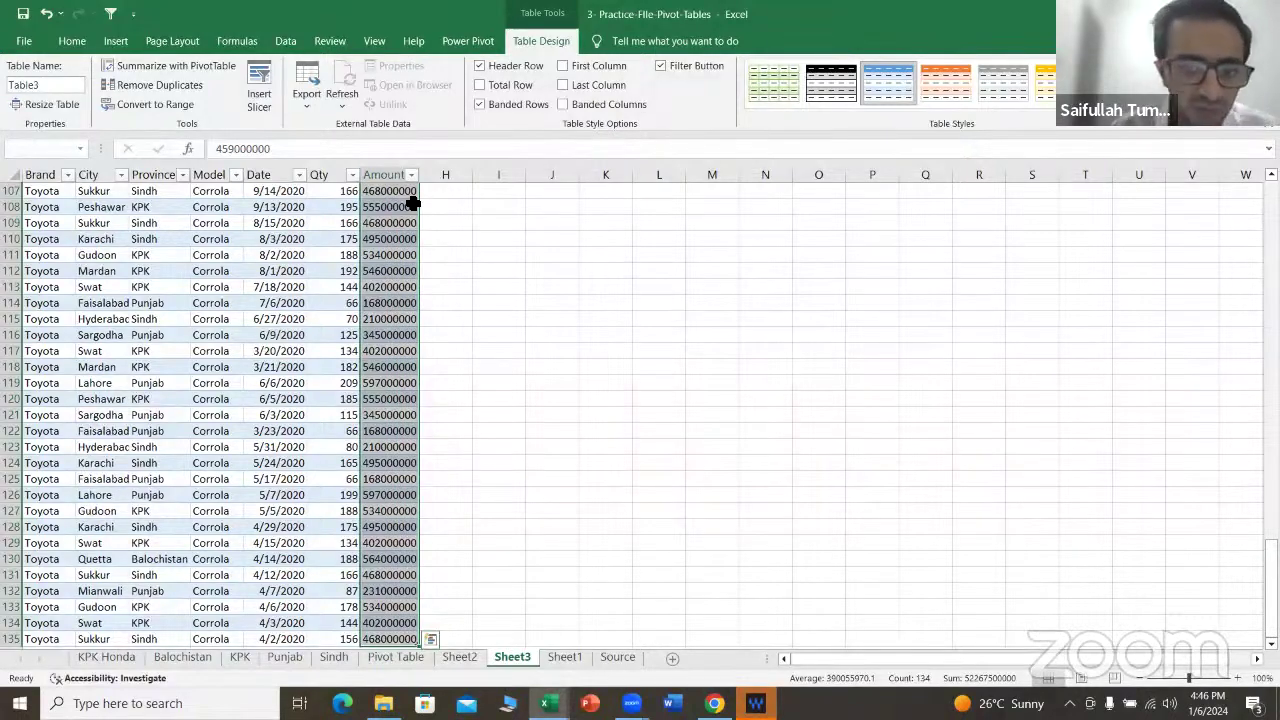
click(564, 658)
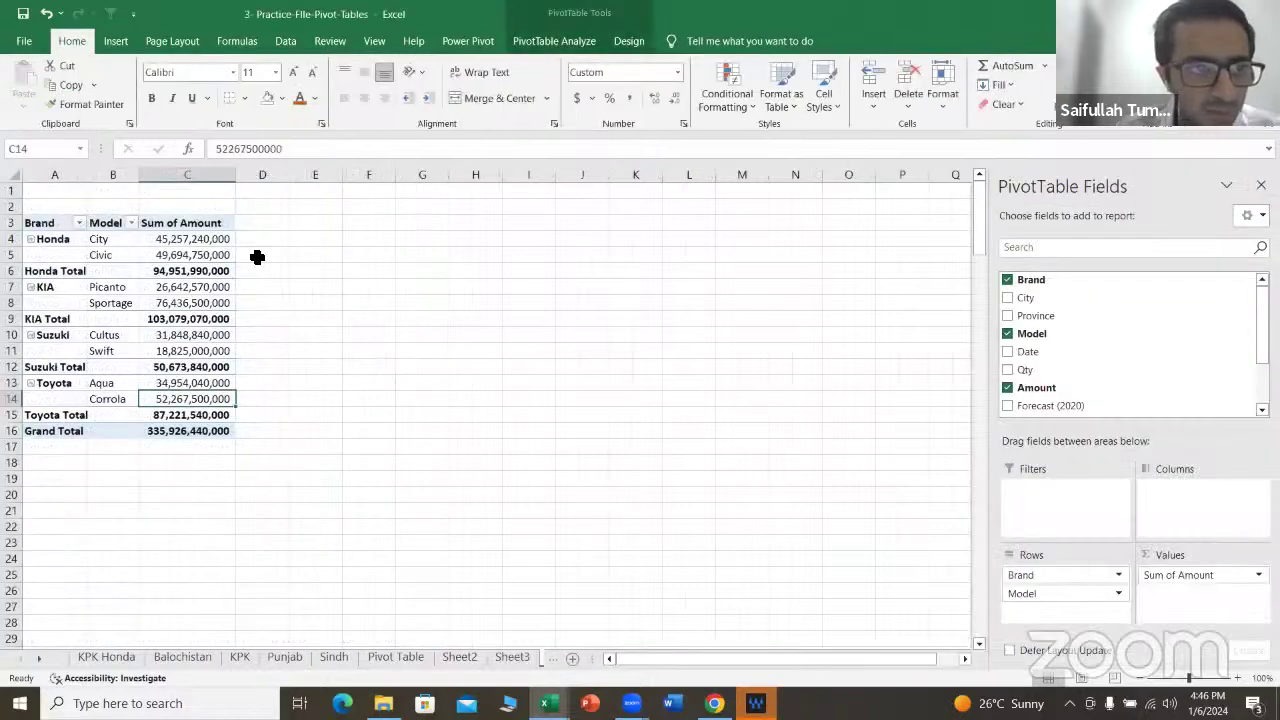
click(175, 316)
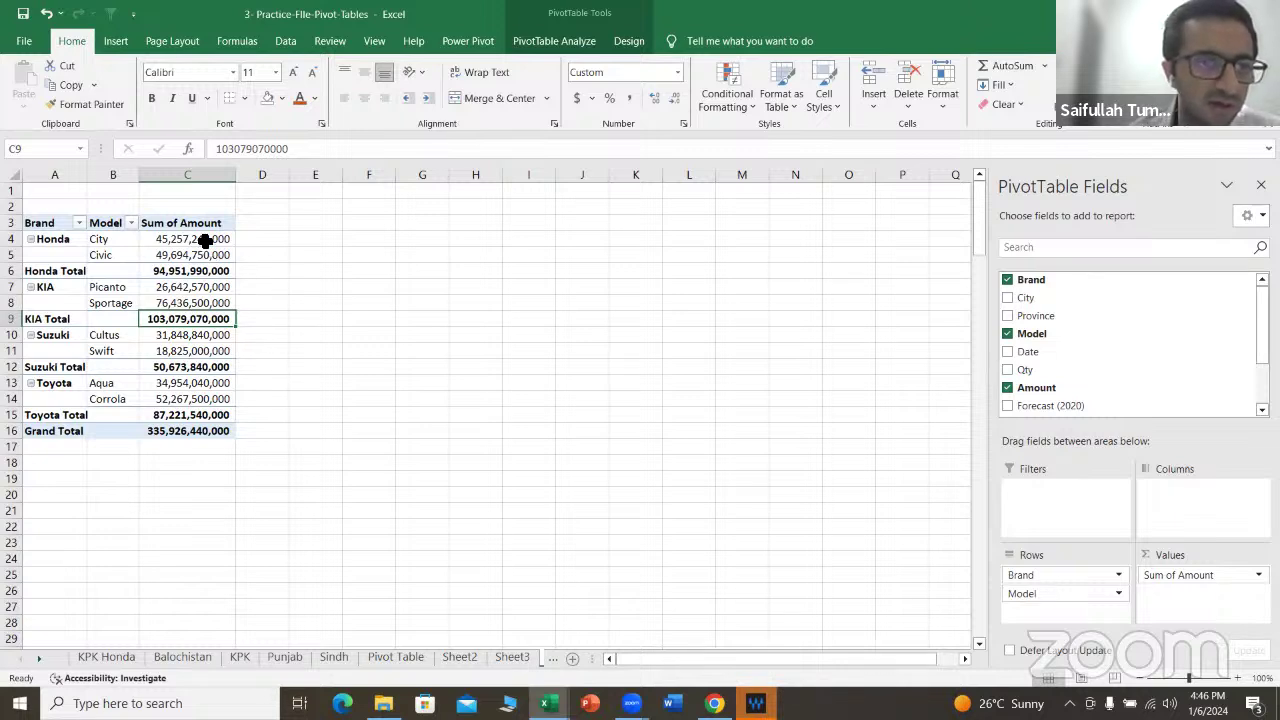
mouse_move(205, 241)
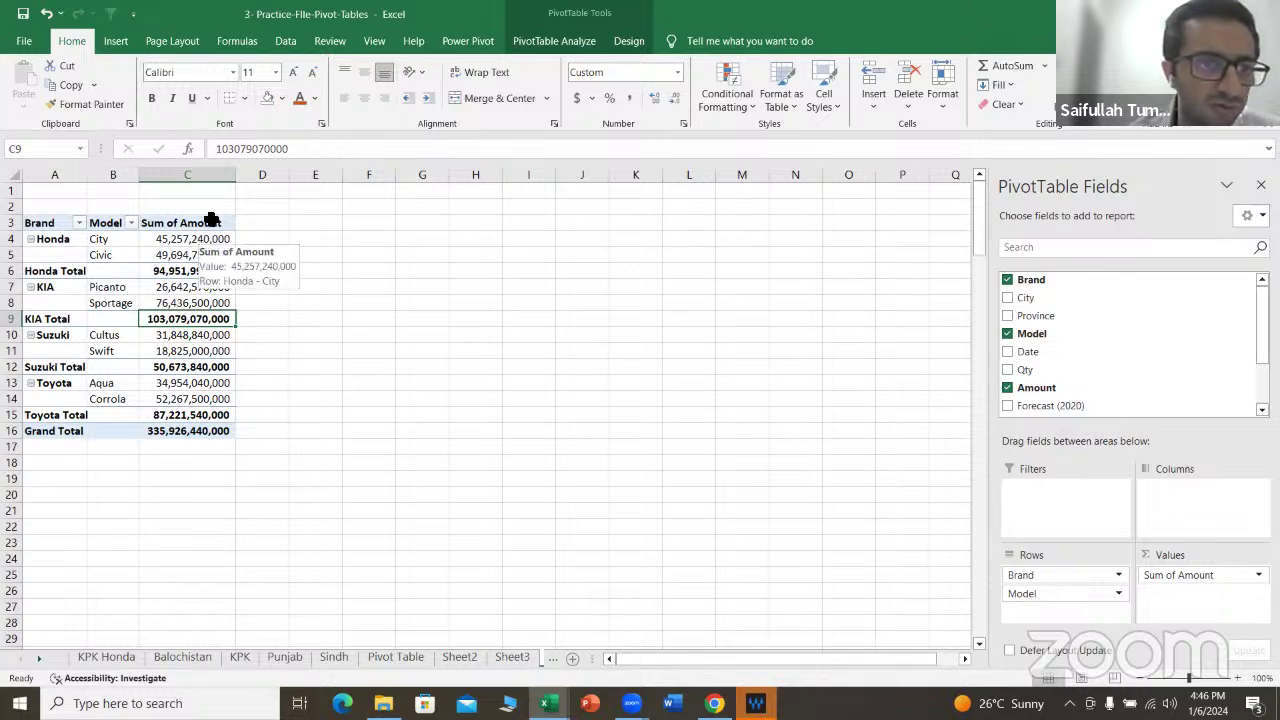
click(204, 226)
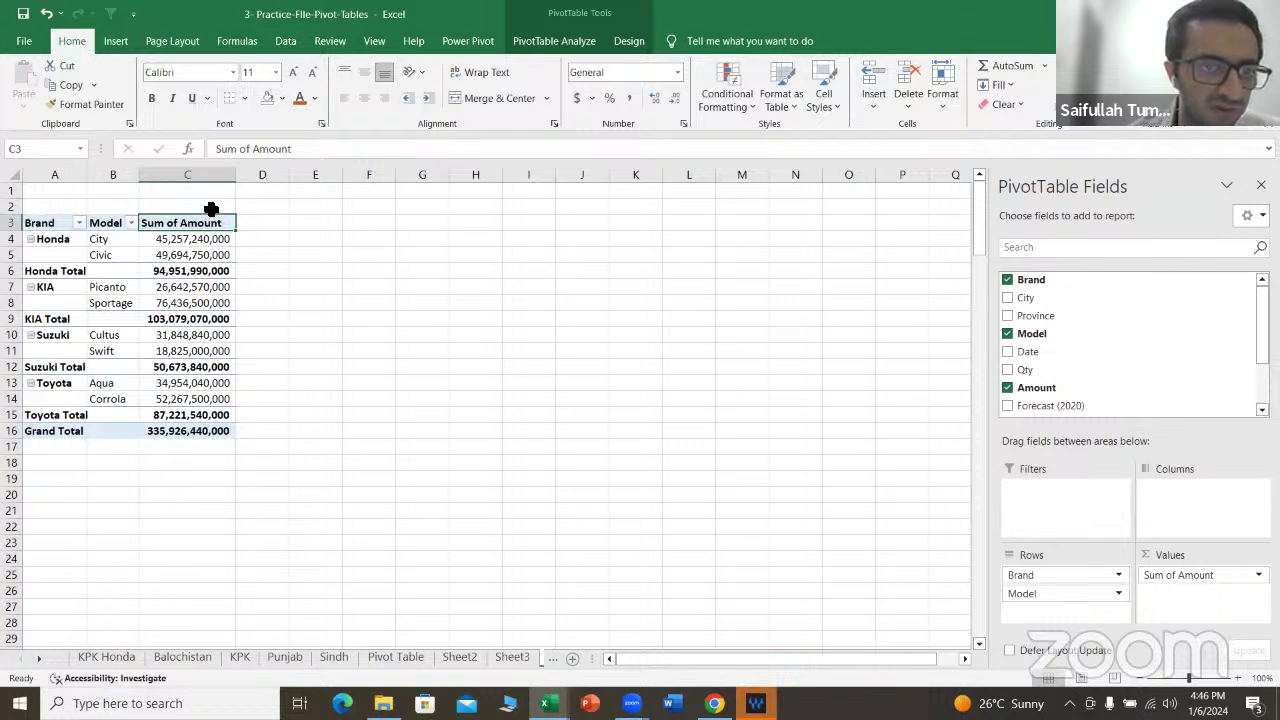
click(211, 209)
click(220, 225)
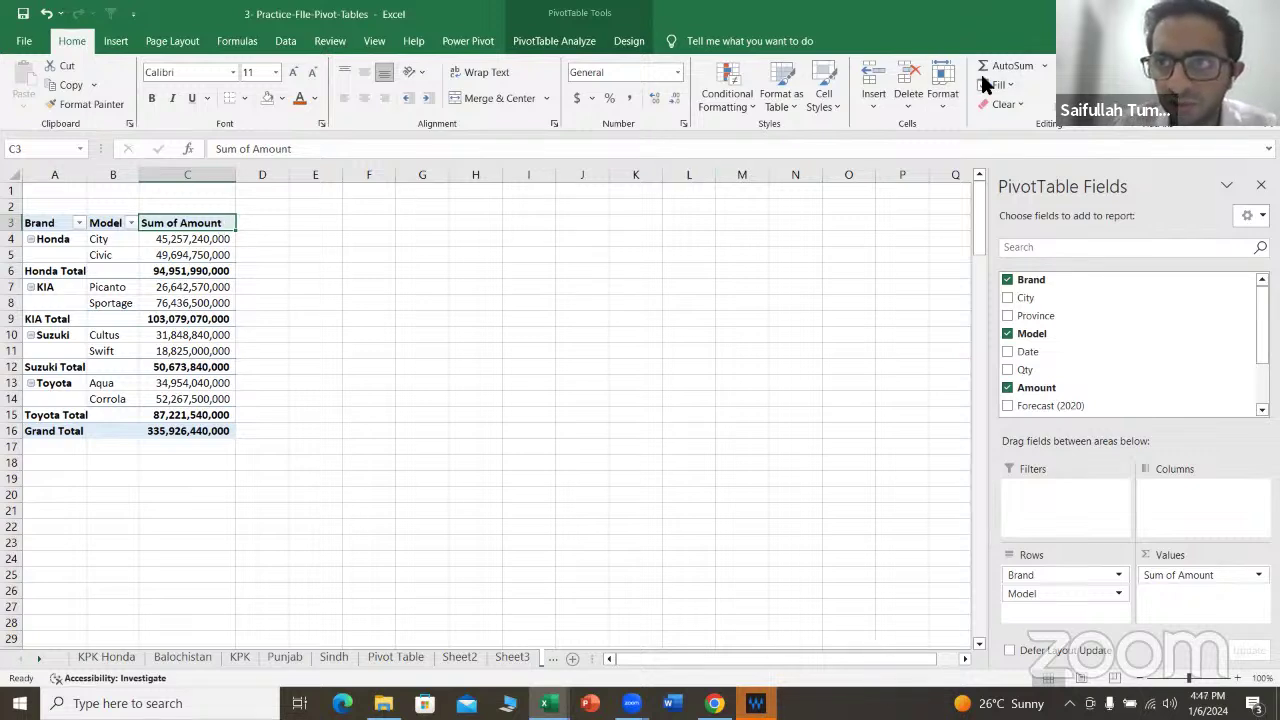
click(197, 241)
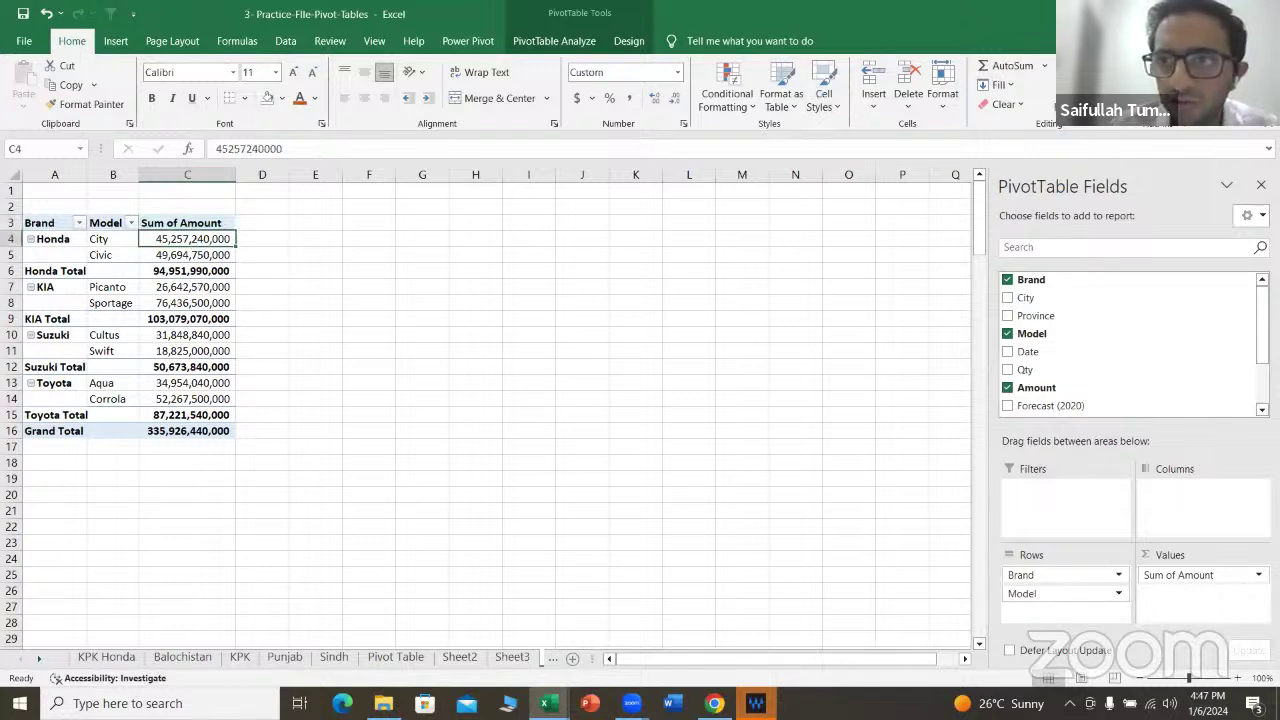
click(1130, 90)
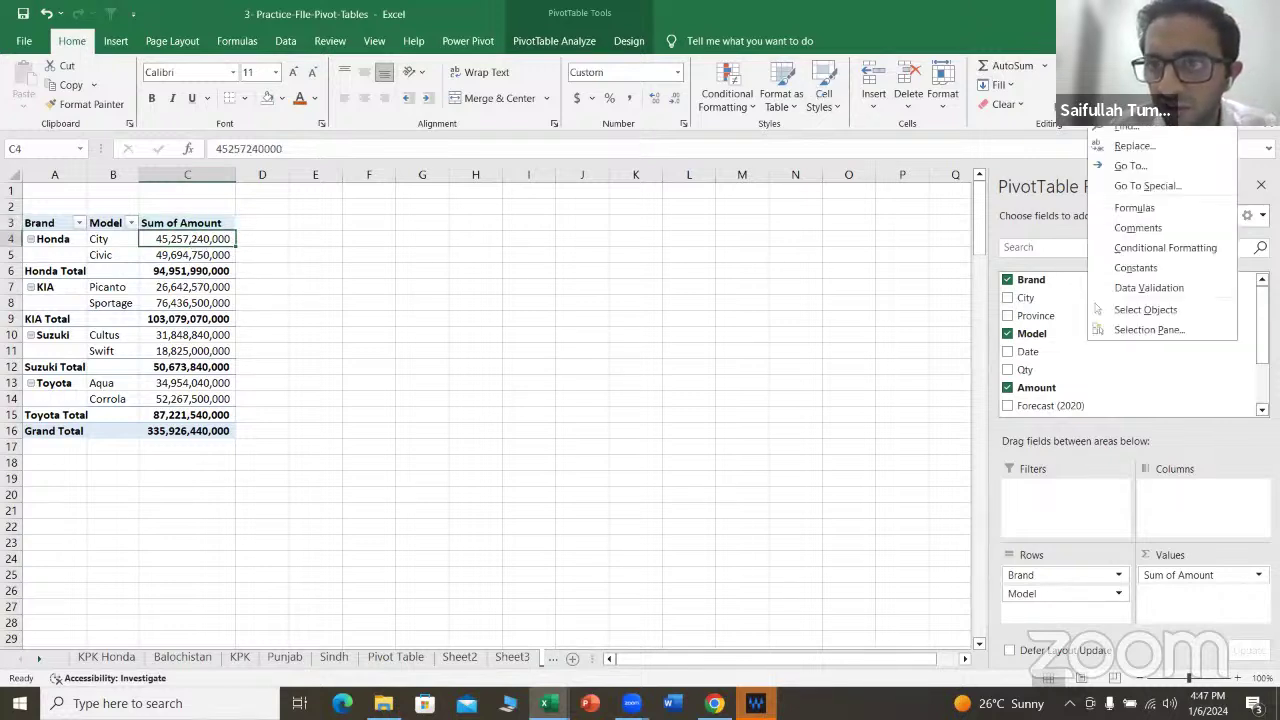
Step: Show the pivot's Insert options, review Sheet3 and the Source sheet, then return to Sheet1
click(858, 95)
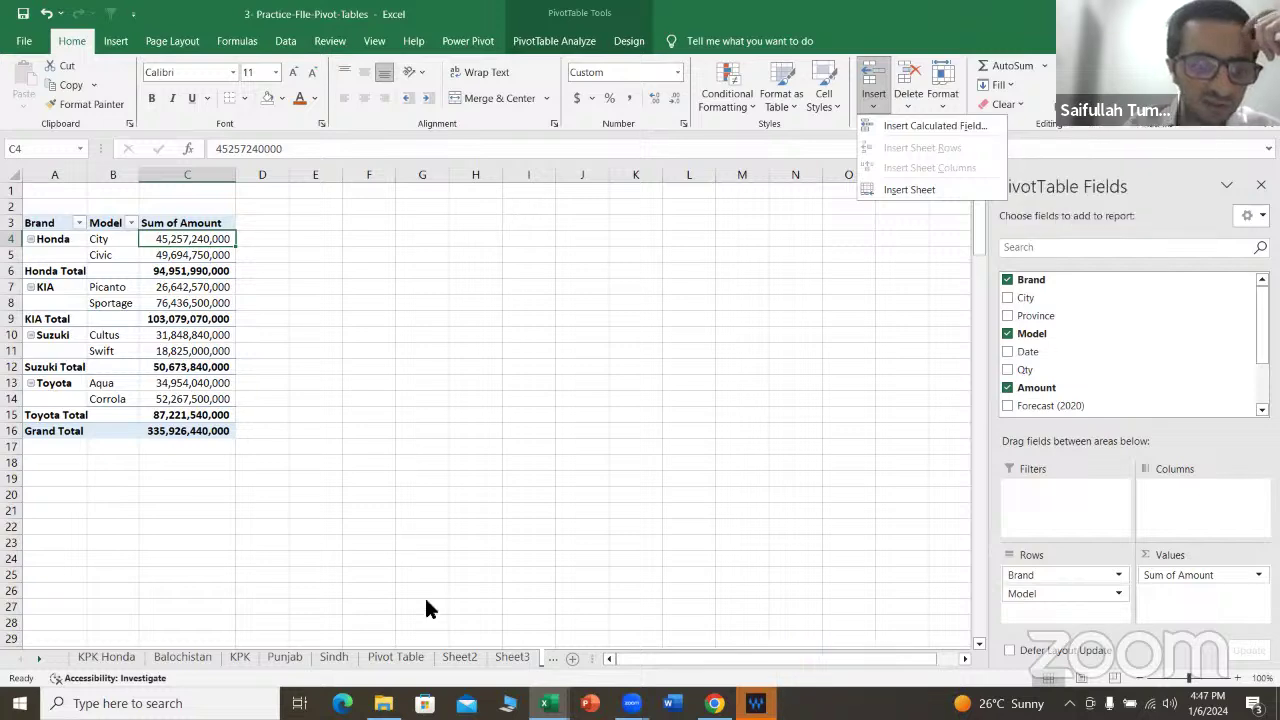
click(526, 659)
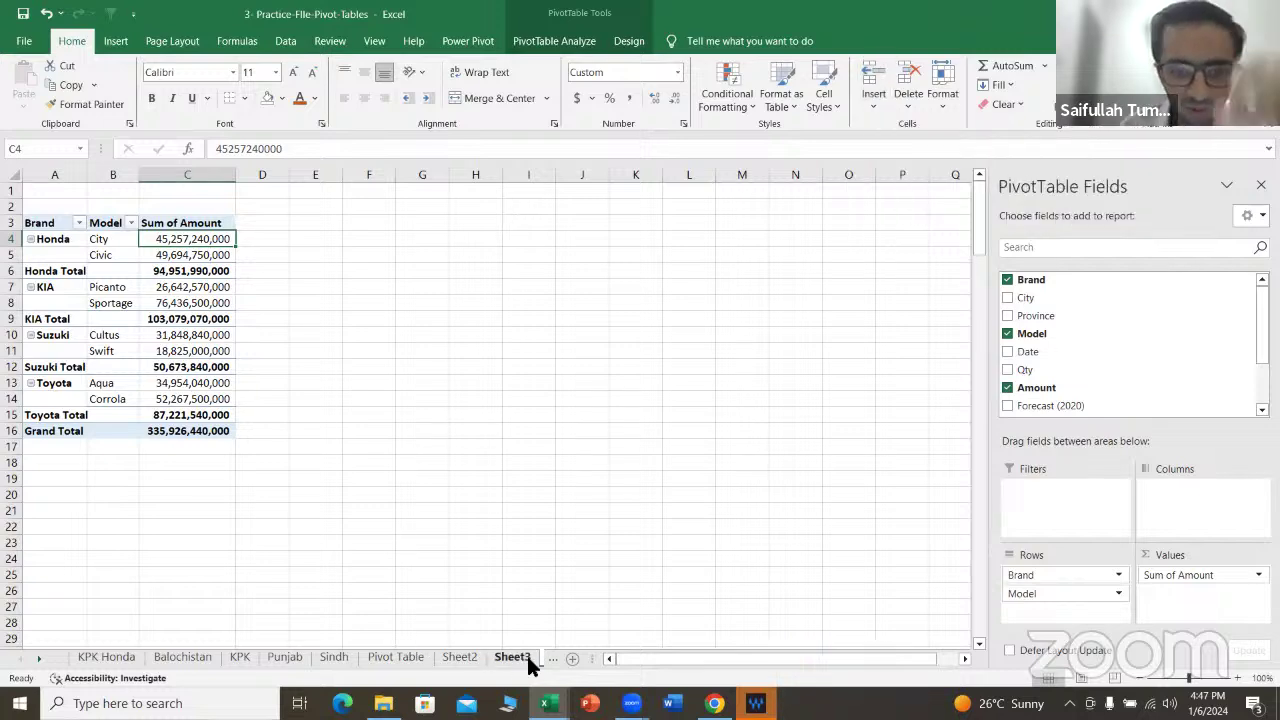
click(552, 657)
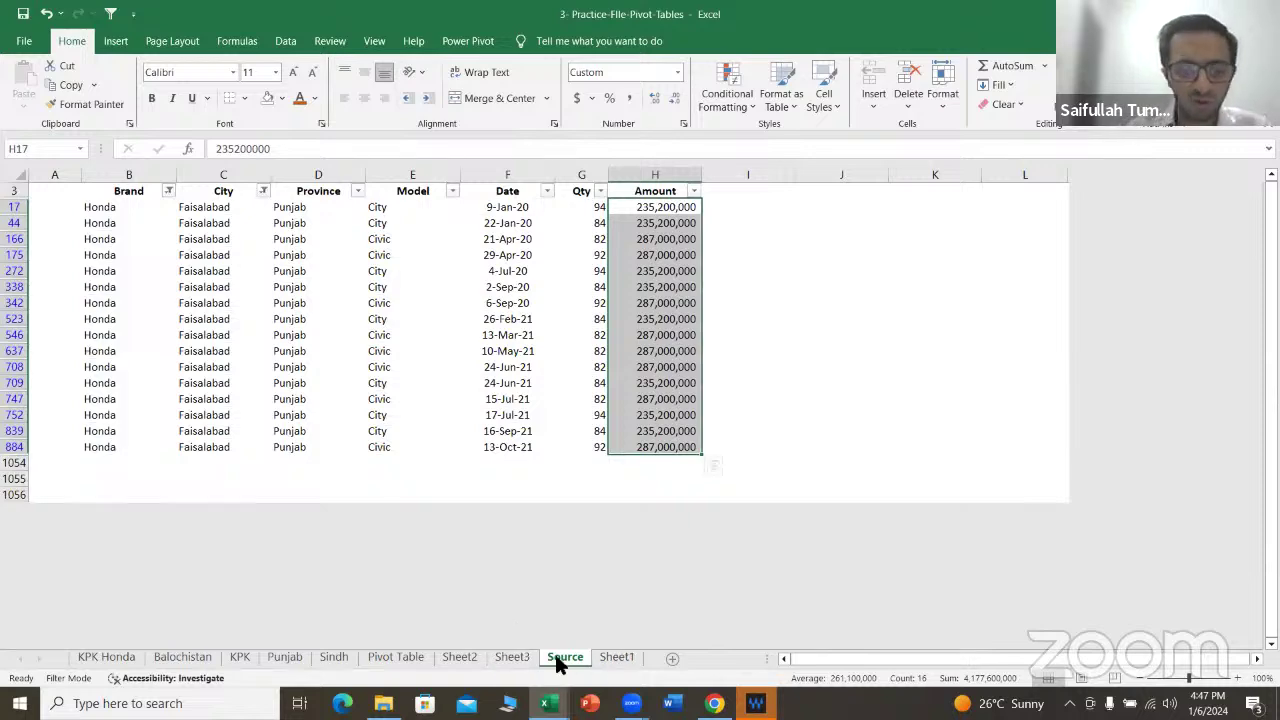
click(602, 657)
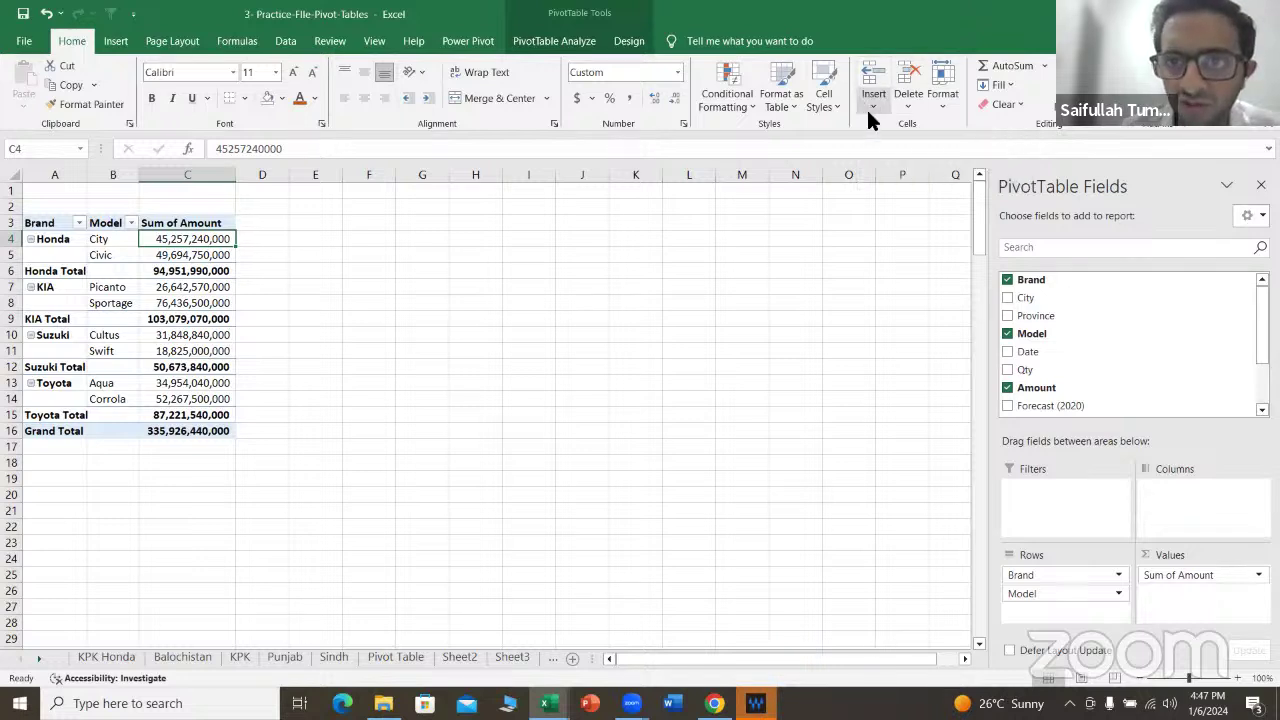
Step: Start a new calculated field with the formula =Amount*1.10
click(869, 114)
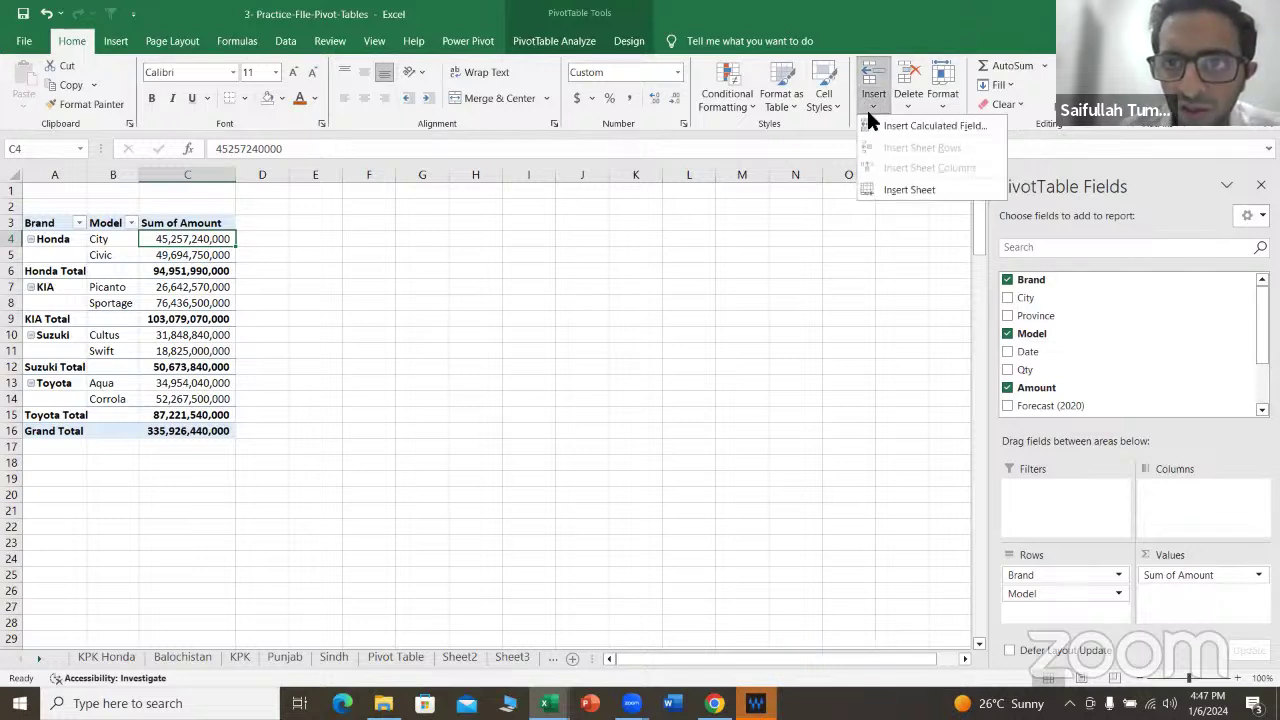
click(951, 128)
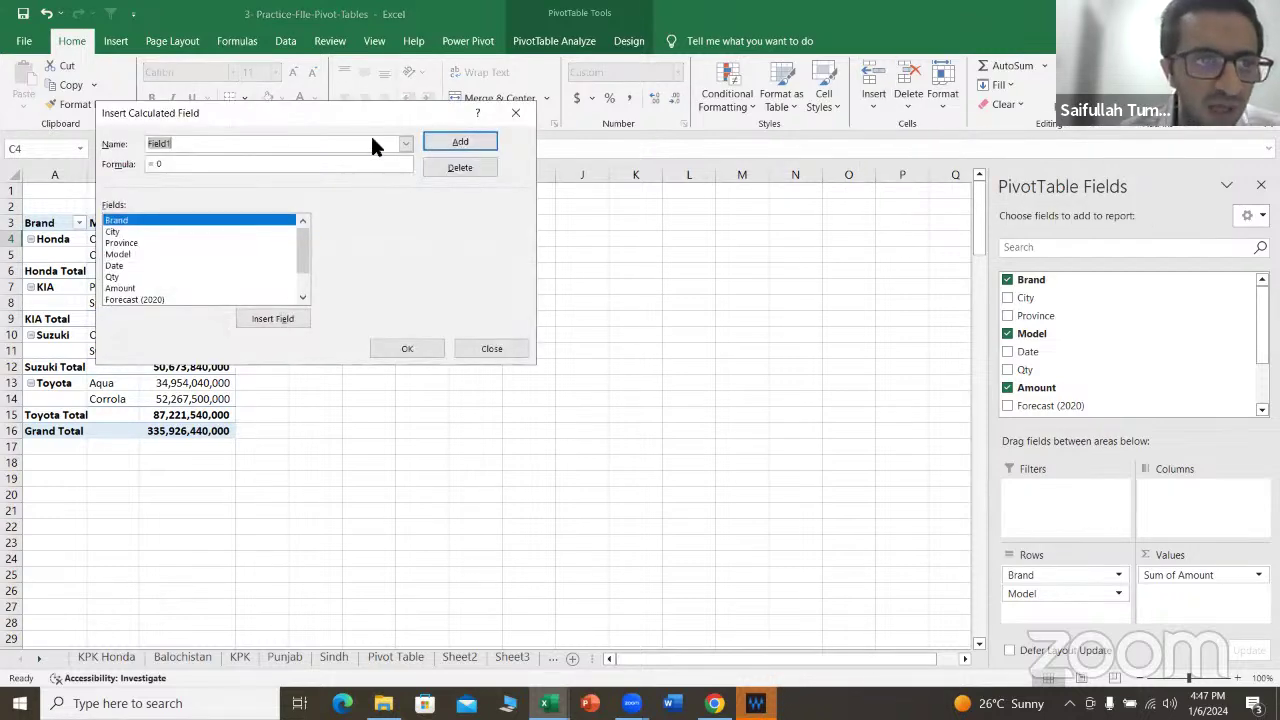
drag(366, 114, 588, 168)
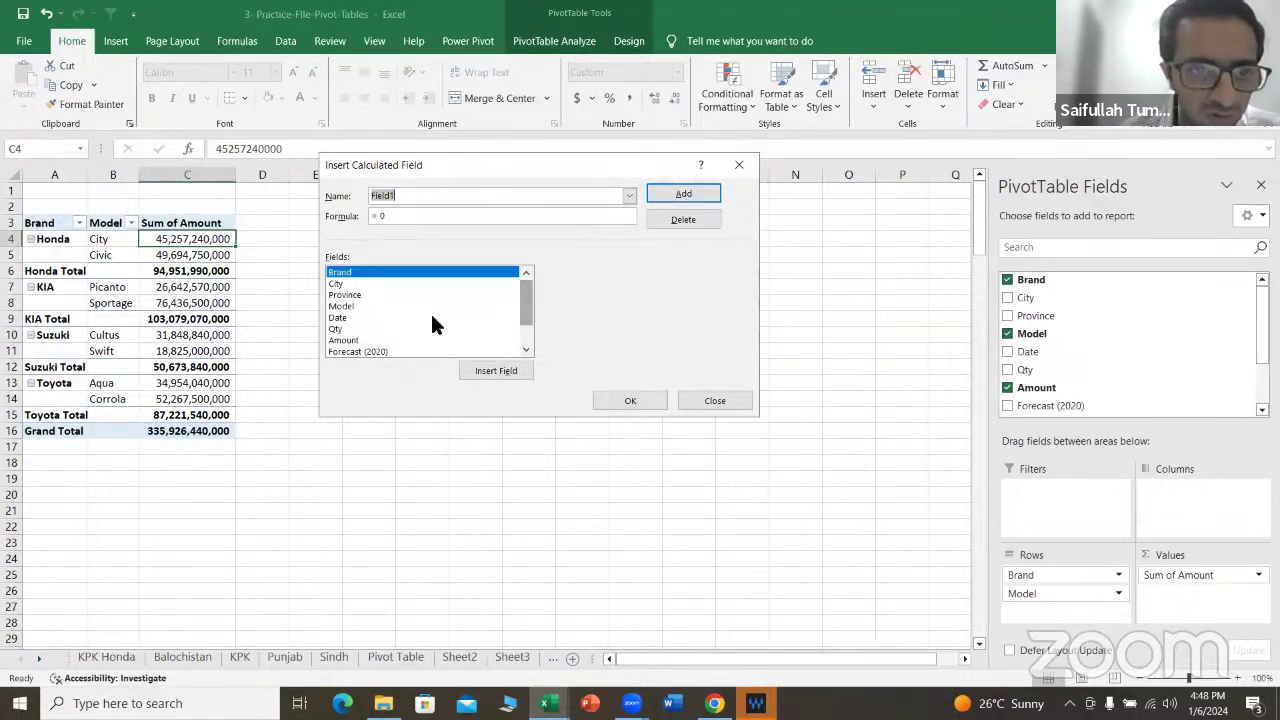
click(526, 348)
click(345, 328)
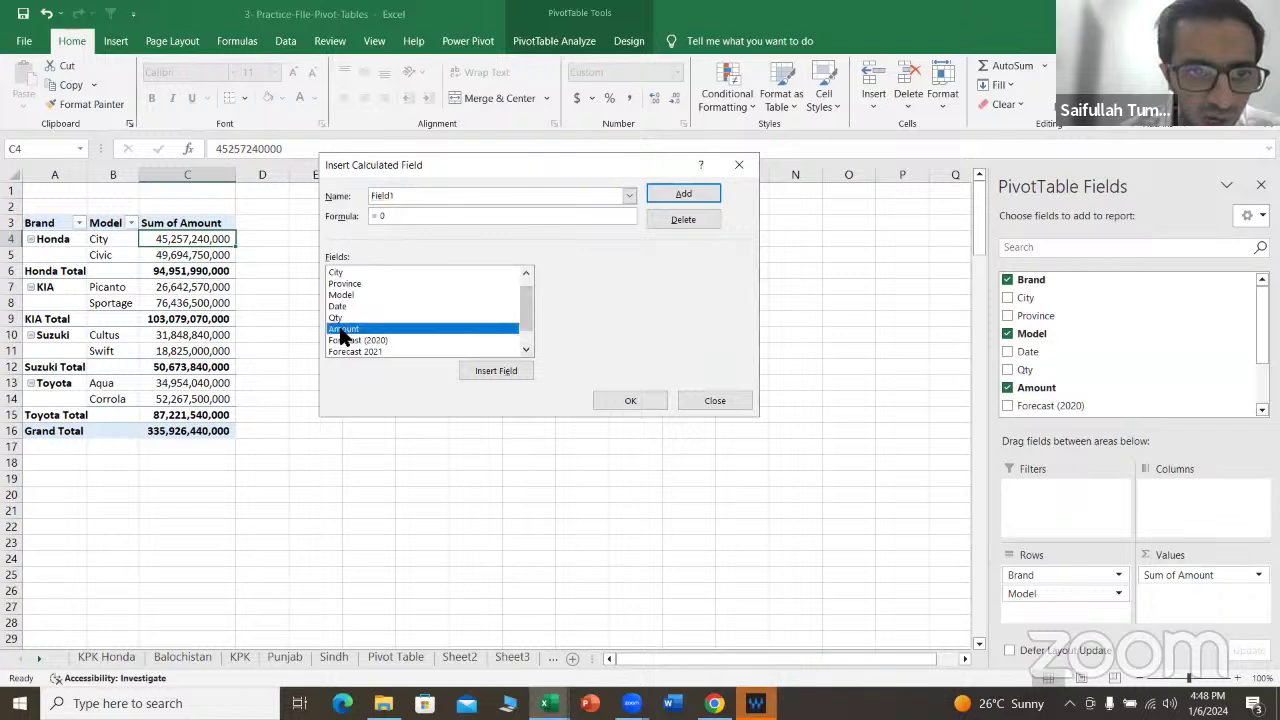
double_click(376, 330)
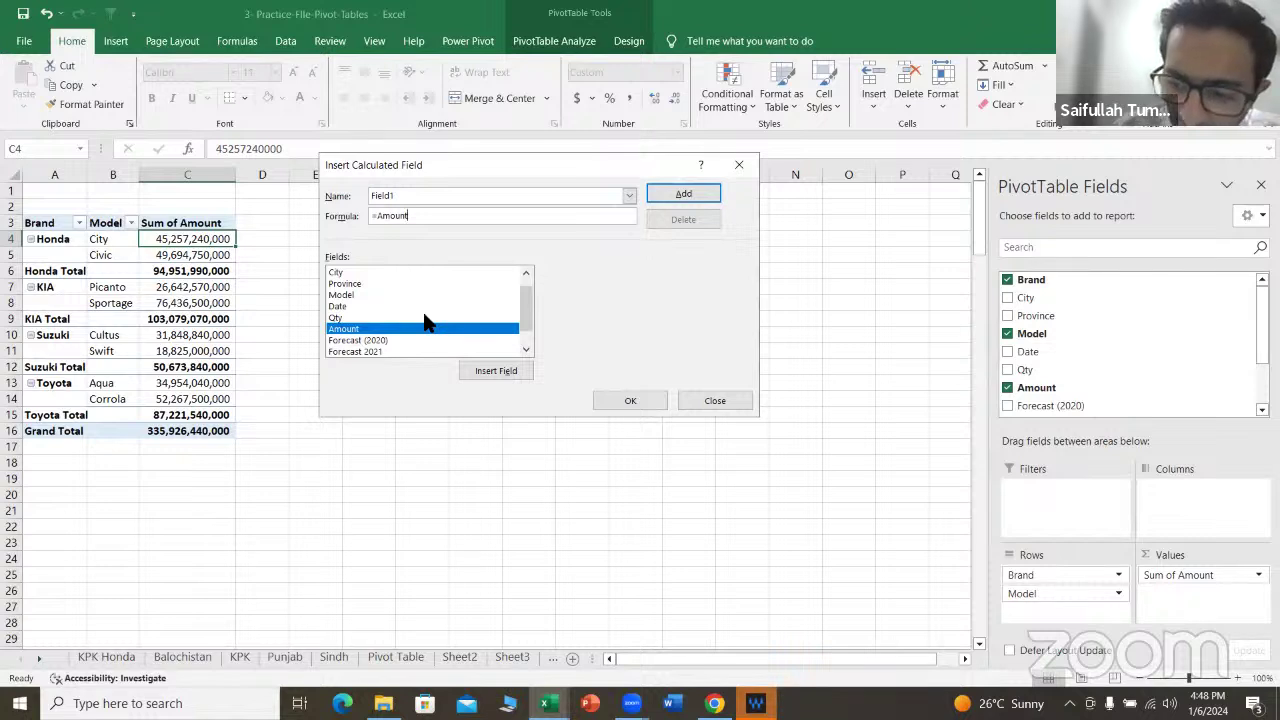
text(*10)
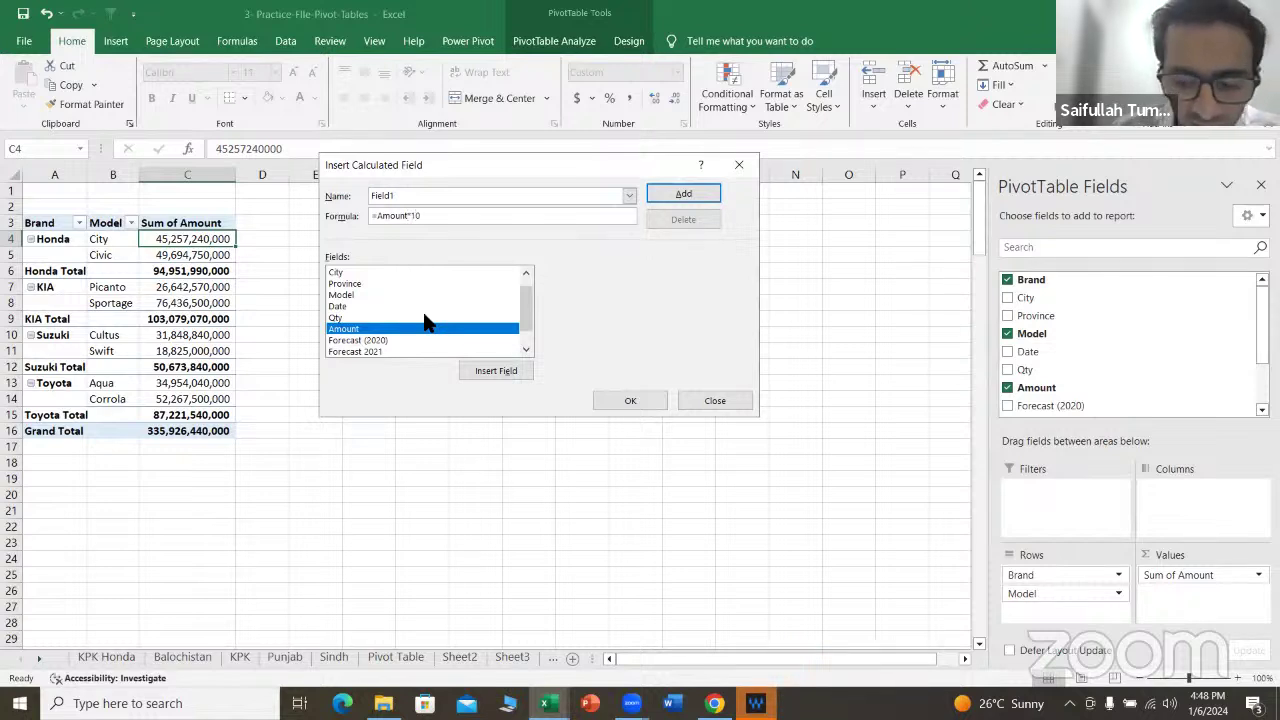
key(BackSpace)
text(.10)
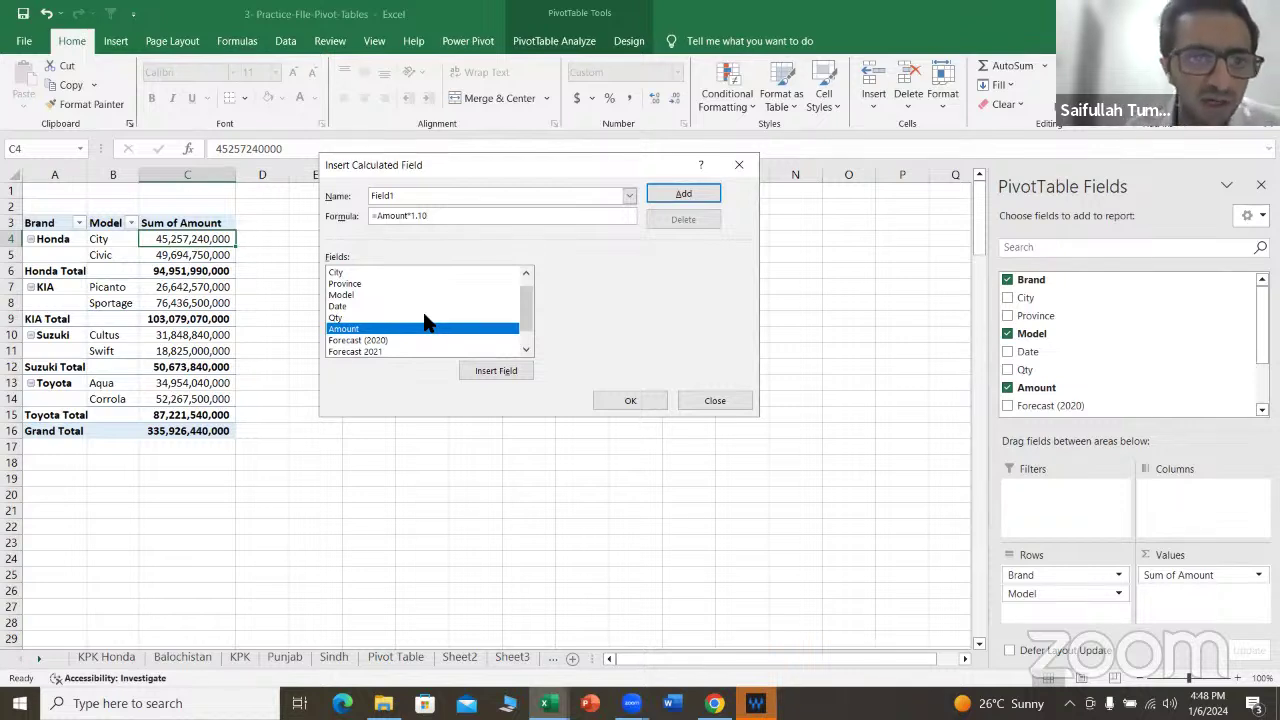
Step: Name the calculated field 'Expected sales for 2024' and add it
click(426, 196)
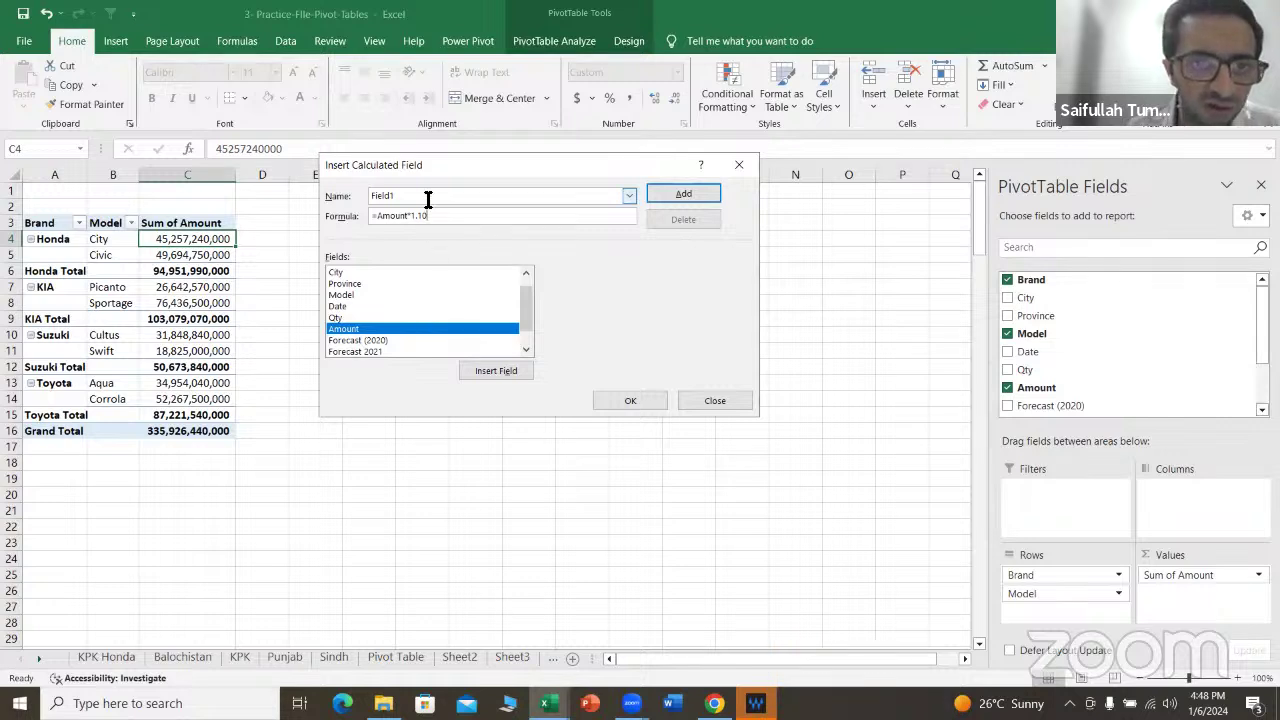
key(BackSpace)
key(BackSpace)
key(BackSpace)
key(BackSpace)
key(BackSpace)
key(BackSpace)
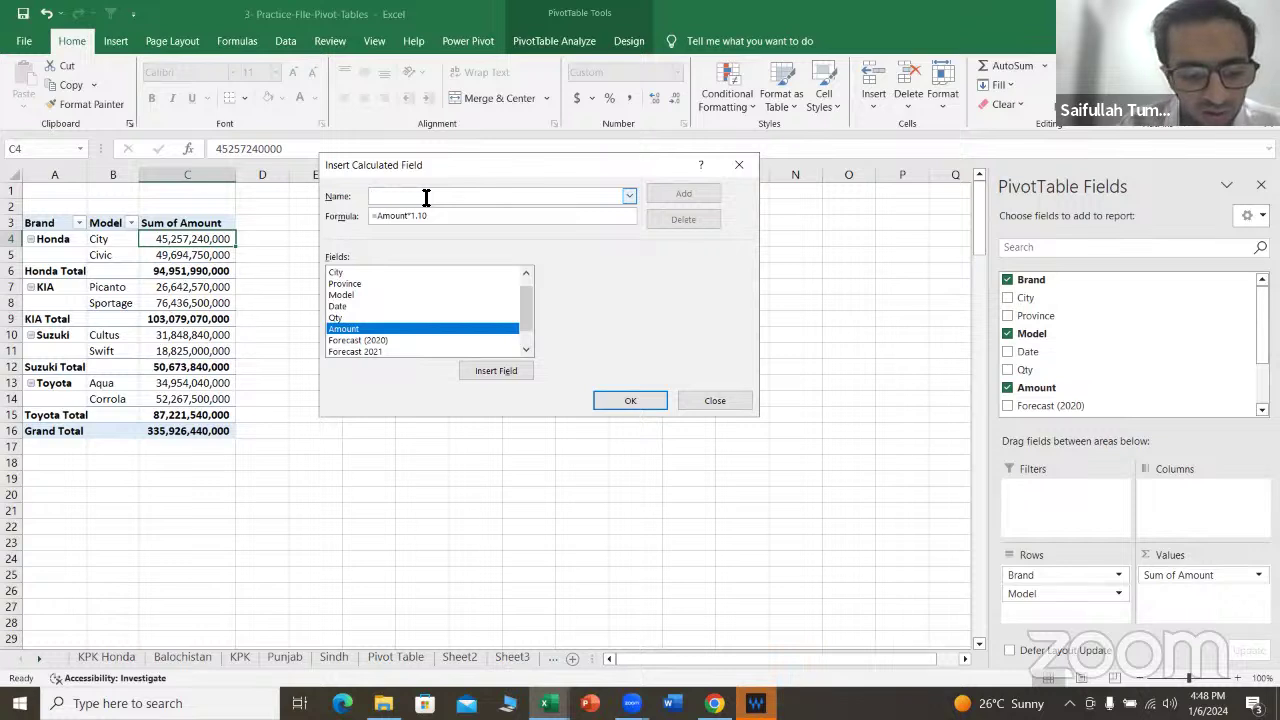
text(Sales)
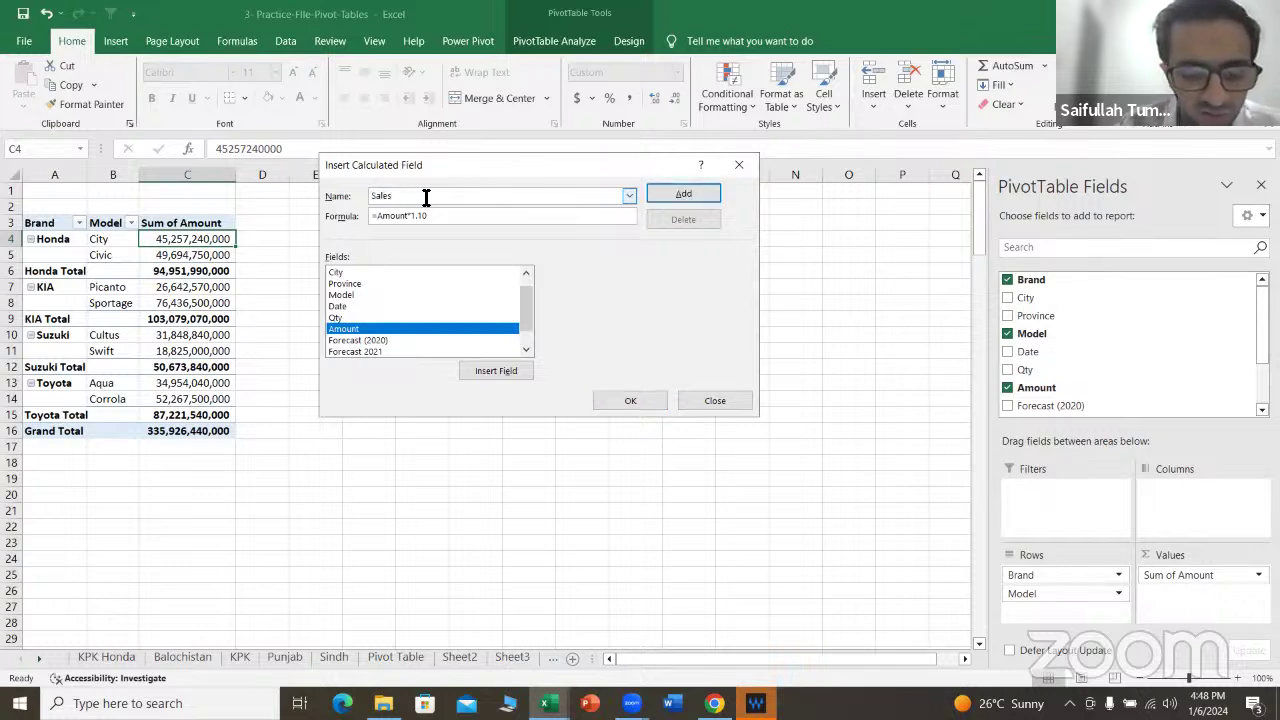
key(BackSpace)
key(BackSpace)
key(BackSpace)
key(BackSpace)
key(BackSpace)
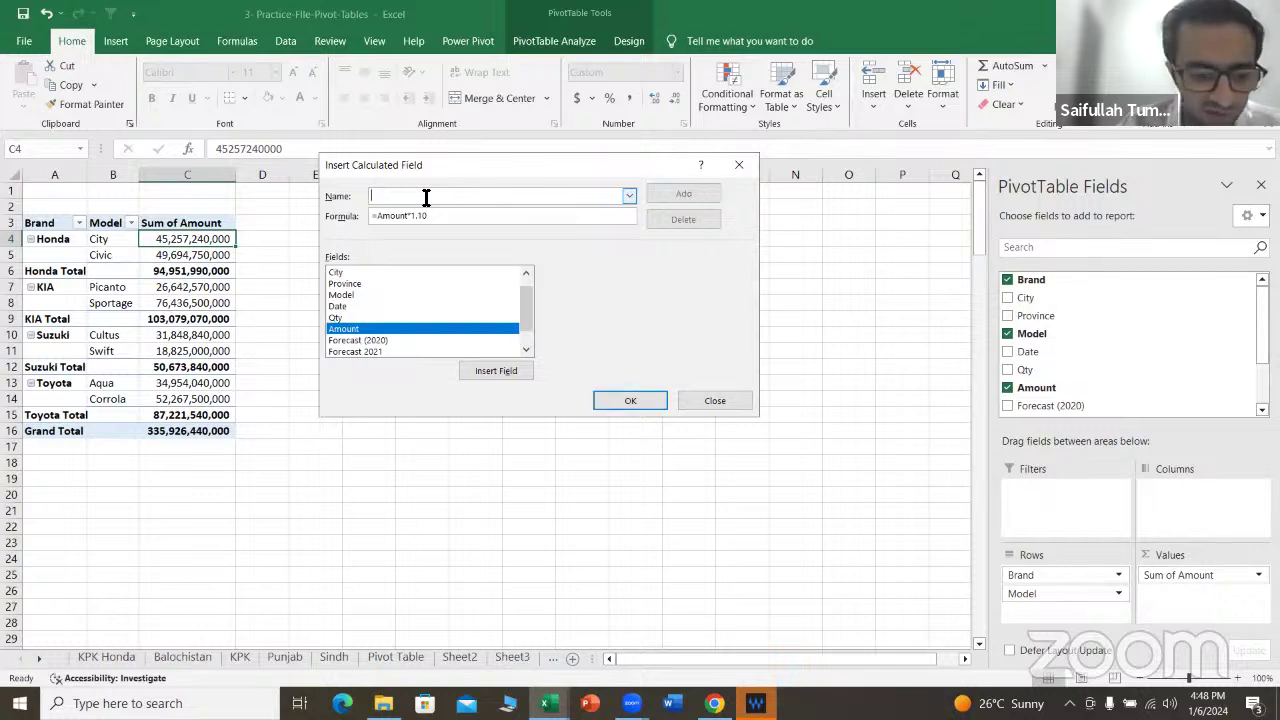
text(Expected sa)
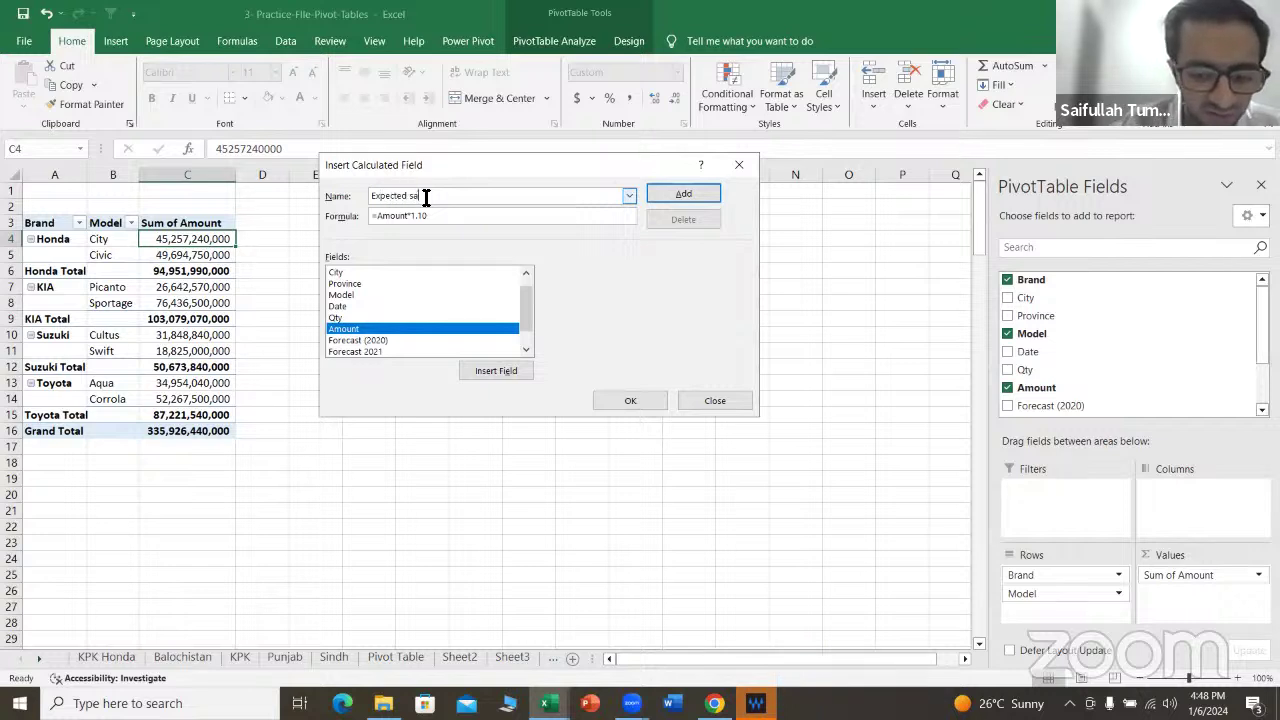
text(les for )
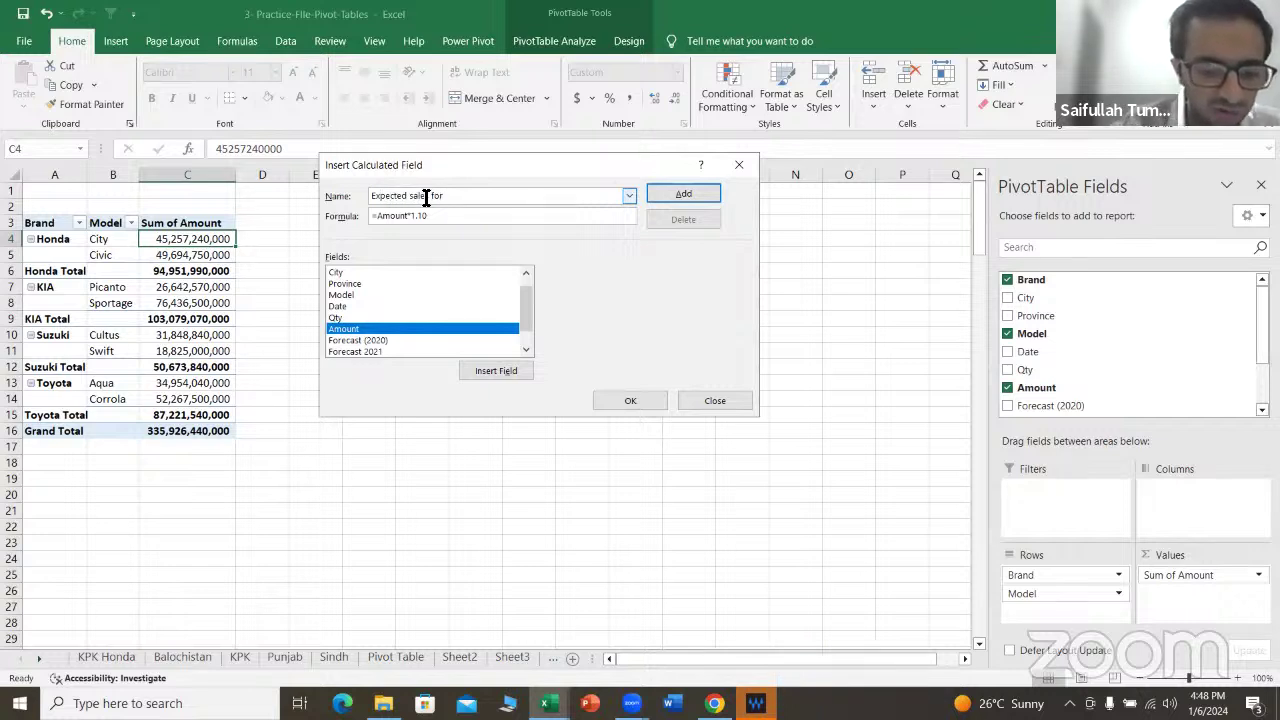
text(2024)
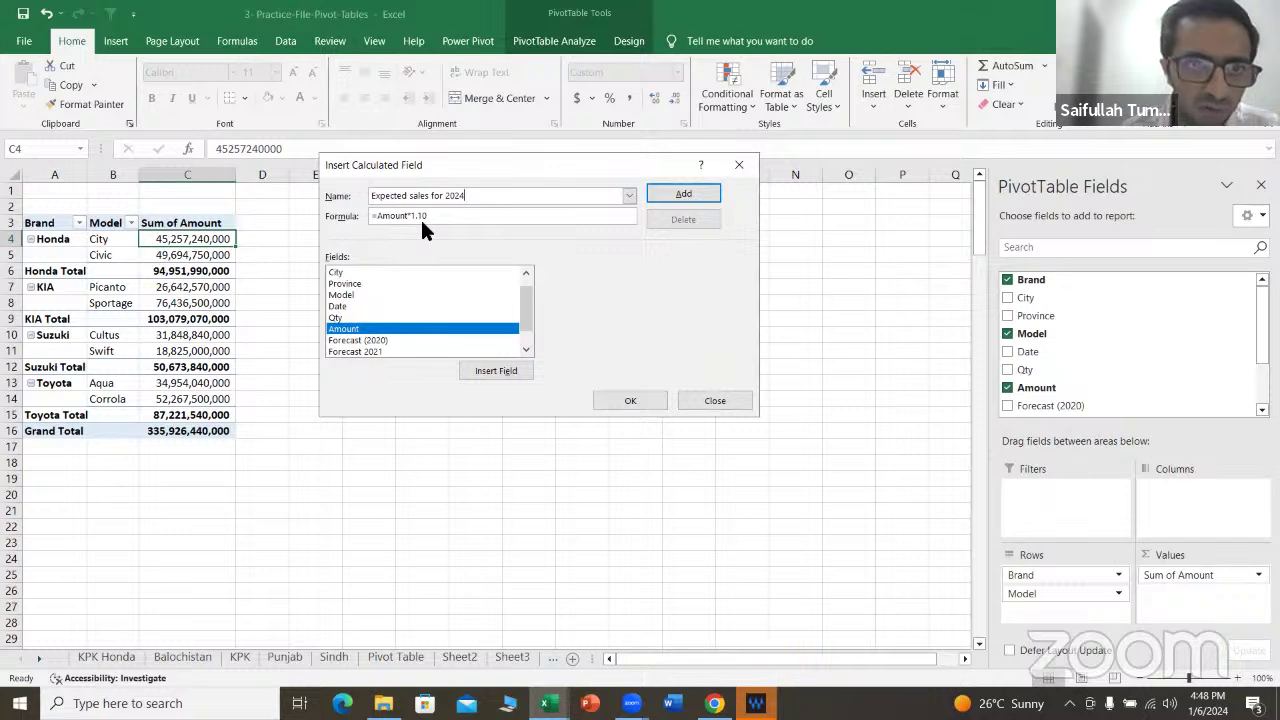
click(693, 195)
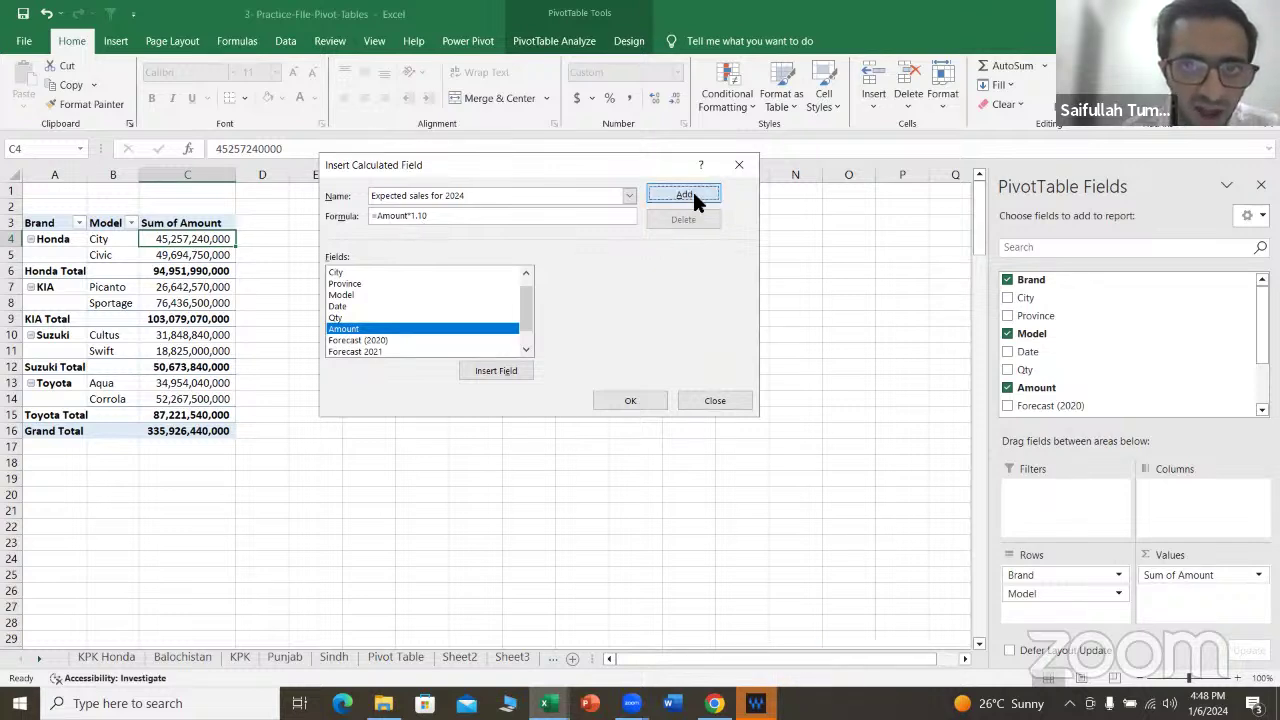
Step: Show Sum of Expected sales for 2024 in the pivot, check D4, then bring up Sheet3's tab menu
click(631, 401)
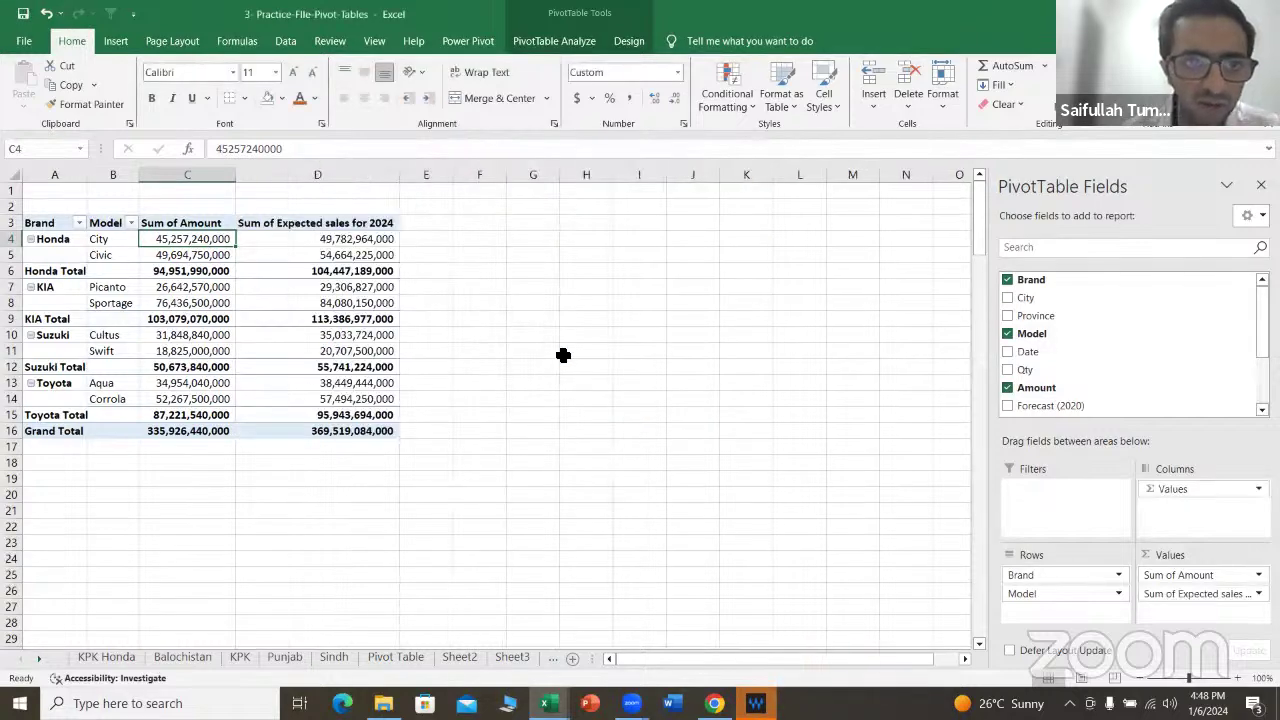
click(326, 243)
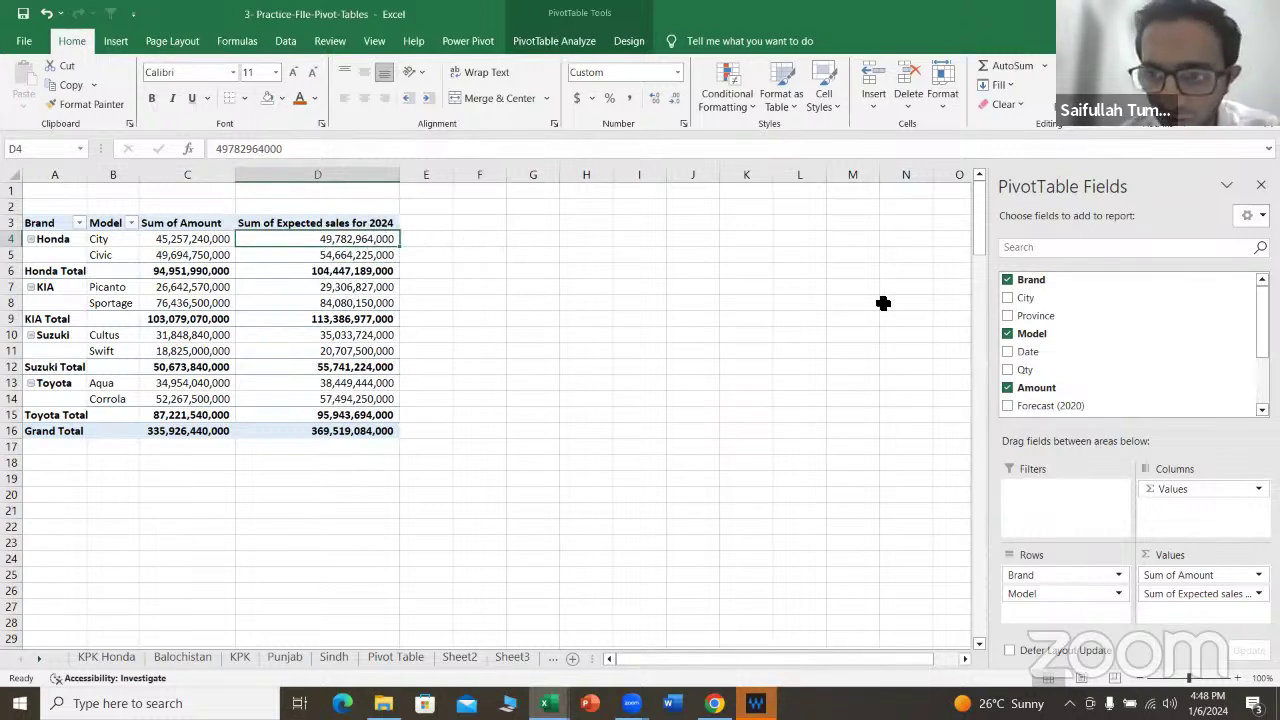
scroll(1072, 352, down, 1)
scroll(1086, 398, down, 1)
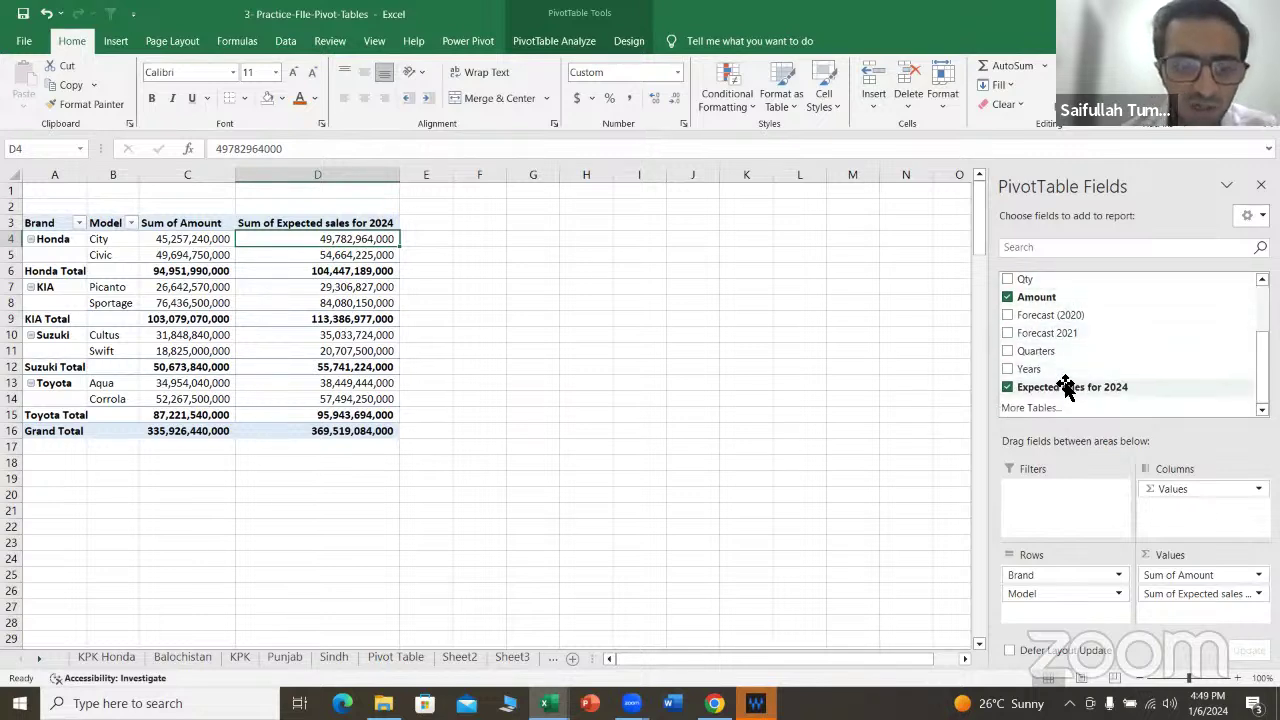
click(530, 660)
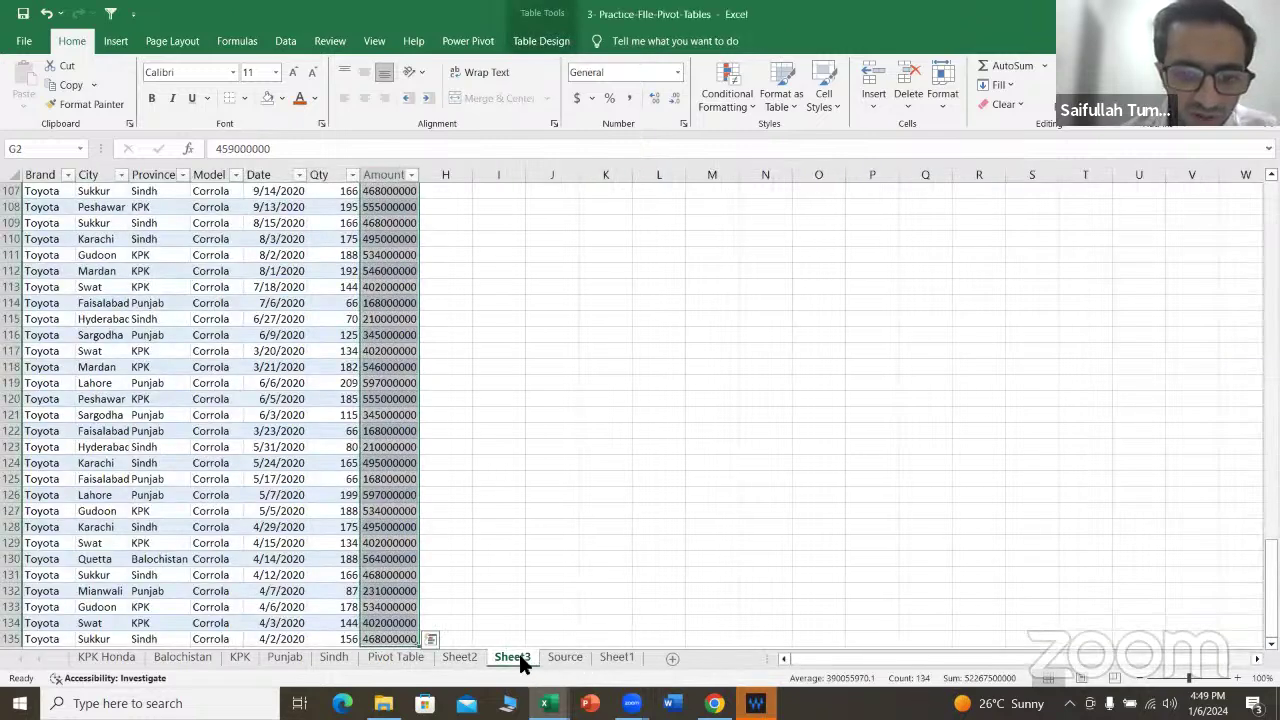
right_click(519, 657)
Step: Delete Sheet3 and switch to the Source data sheet
click(614, 490)
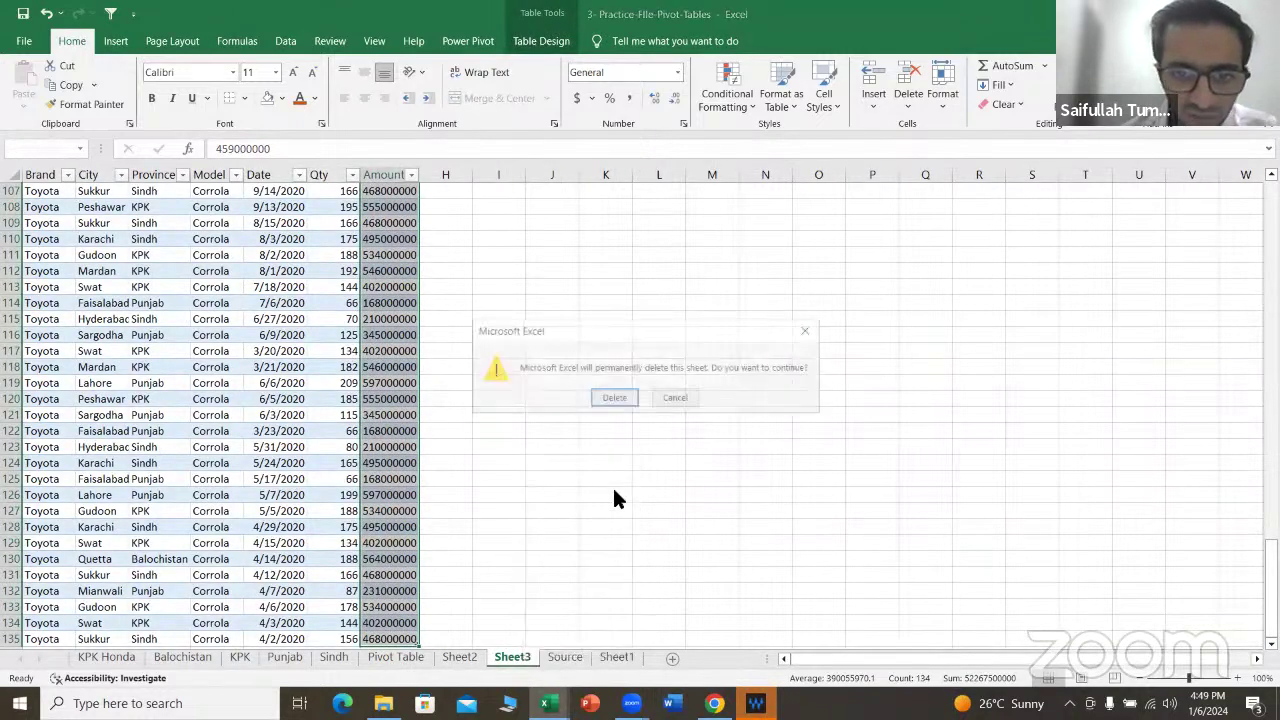
key(Return)
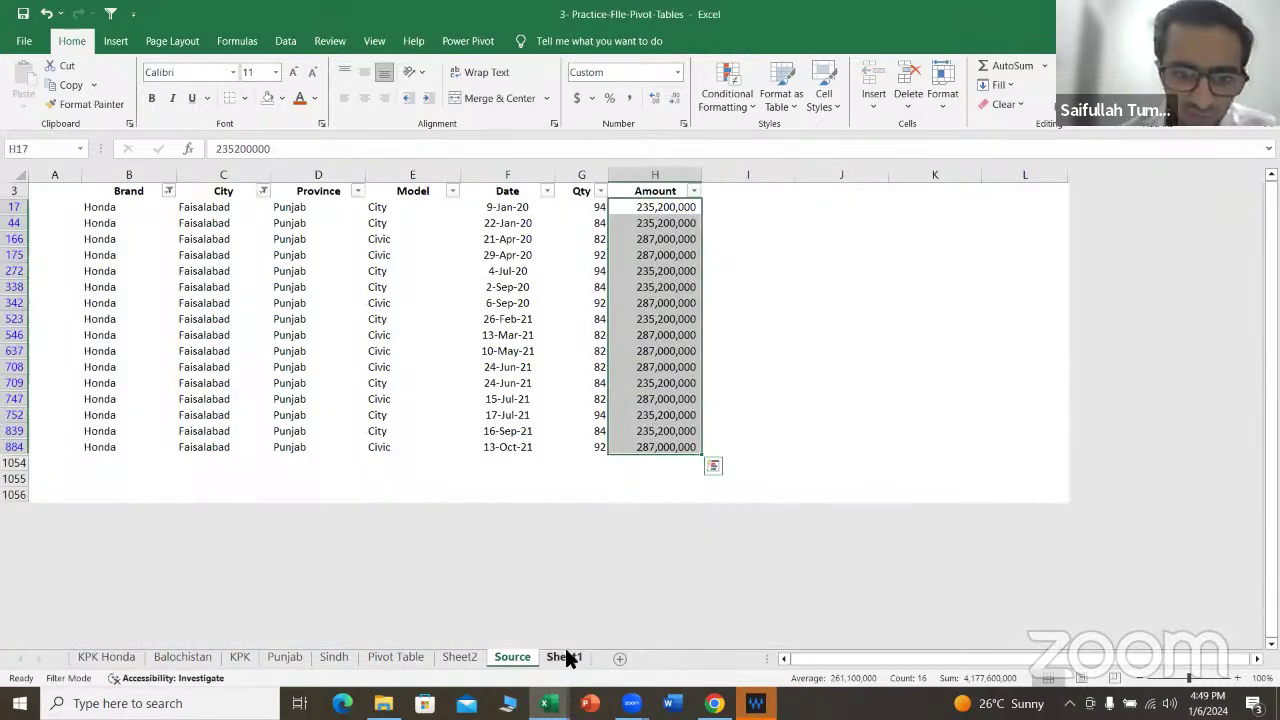
click(565, 655)
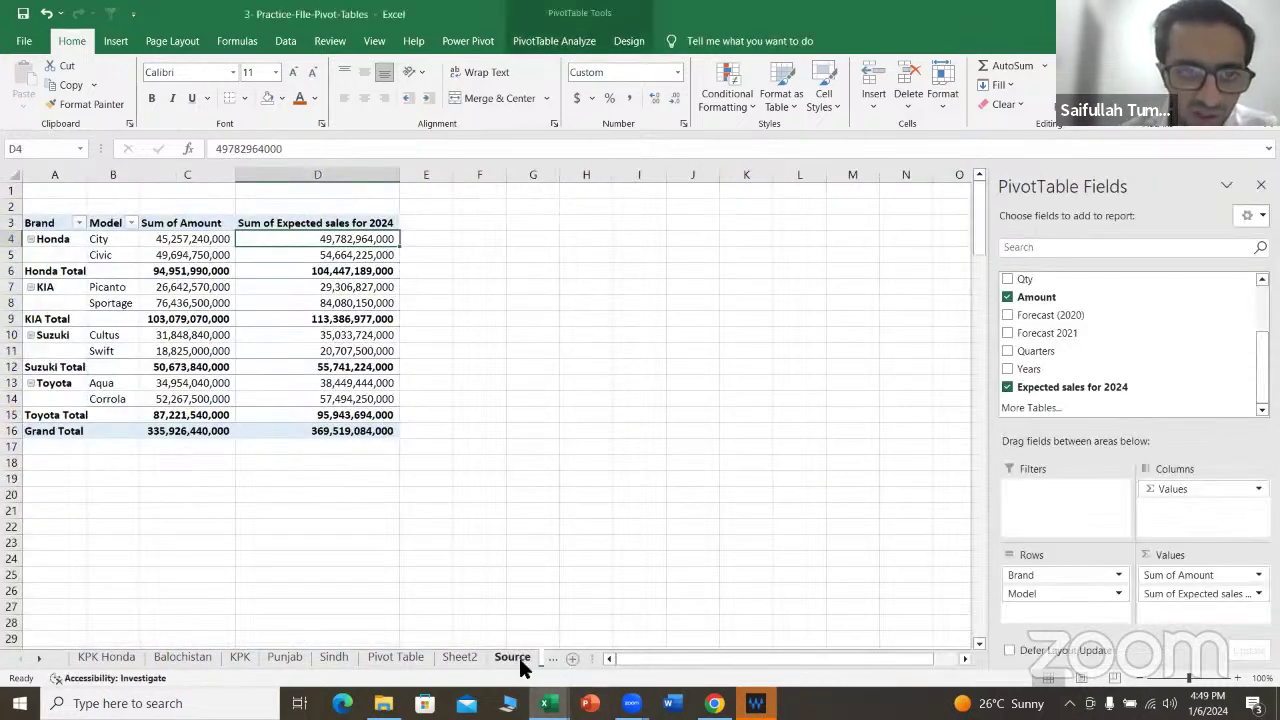
click(512, 657)
Step: Try the formula =H17*1.1 in I17 to check the 10% increase, then clear it
scroll(650, 300, up, 1)
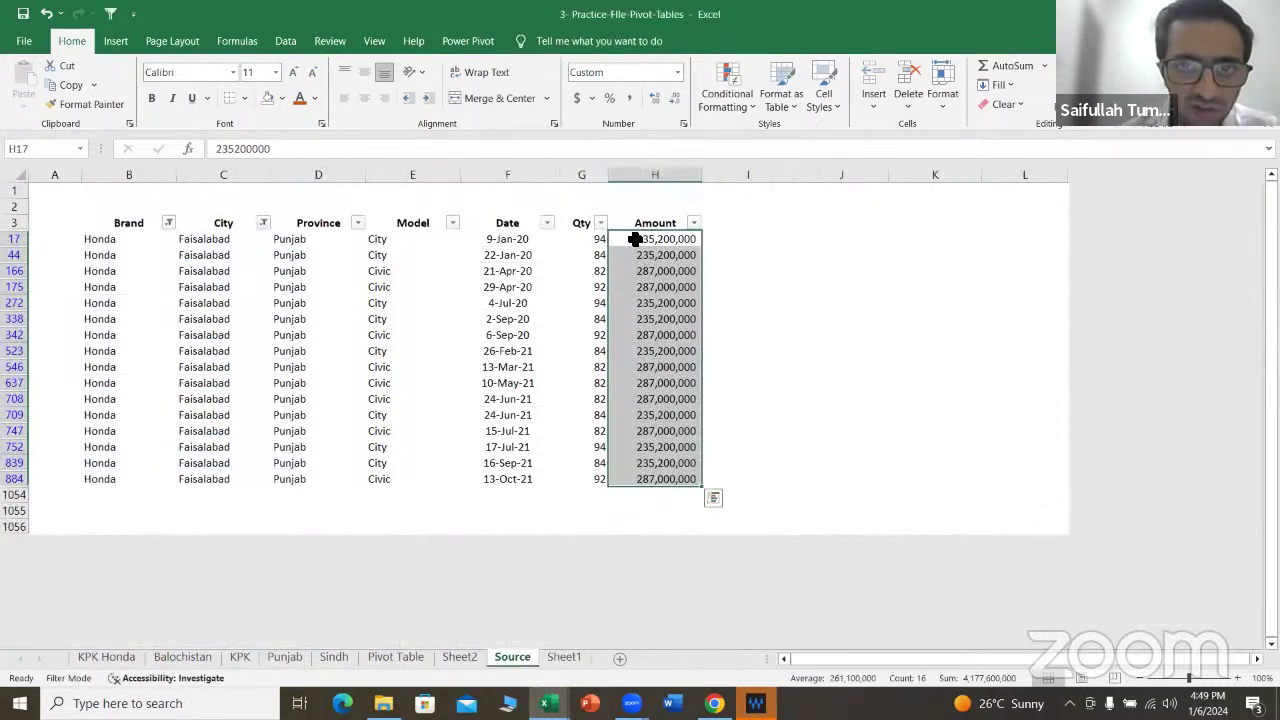
click(729, 237)
text(=)
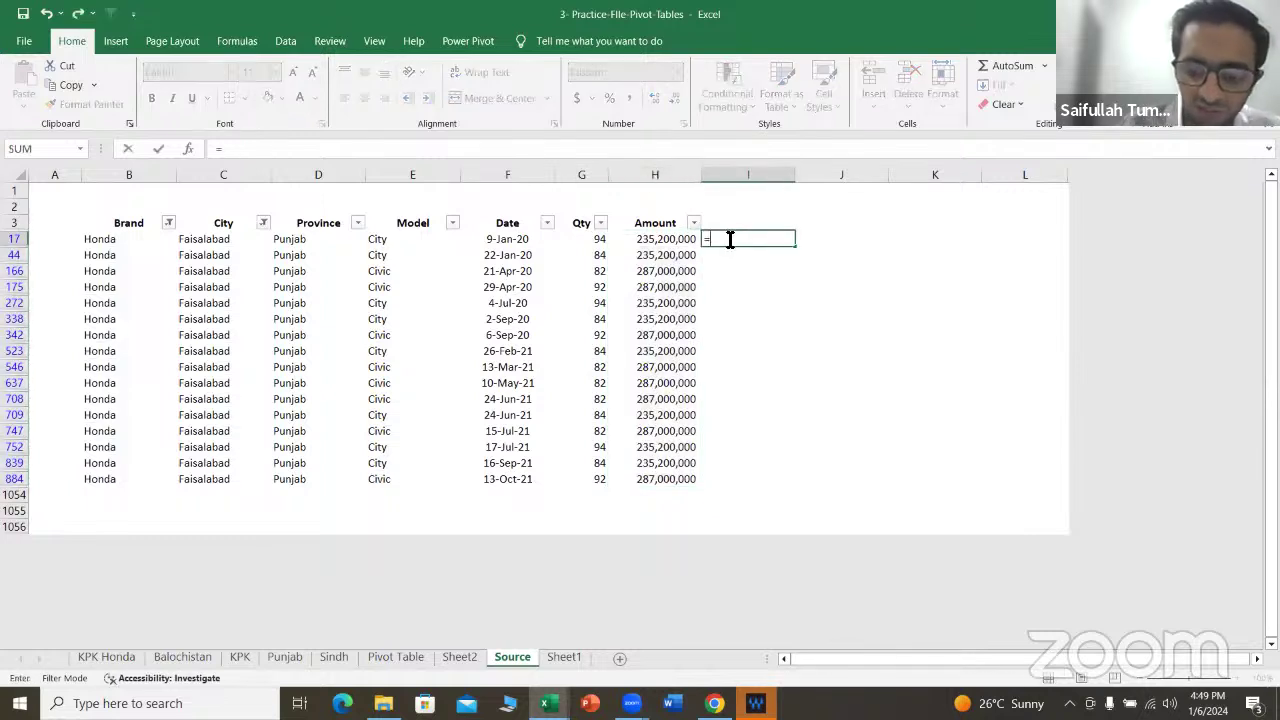
key(Left)
text(*1)
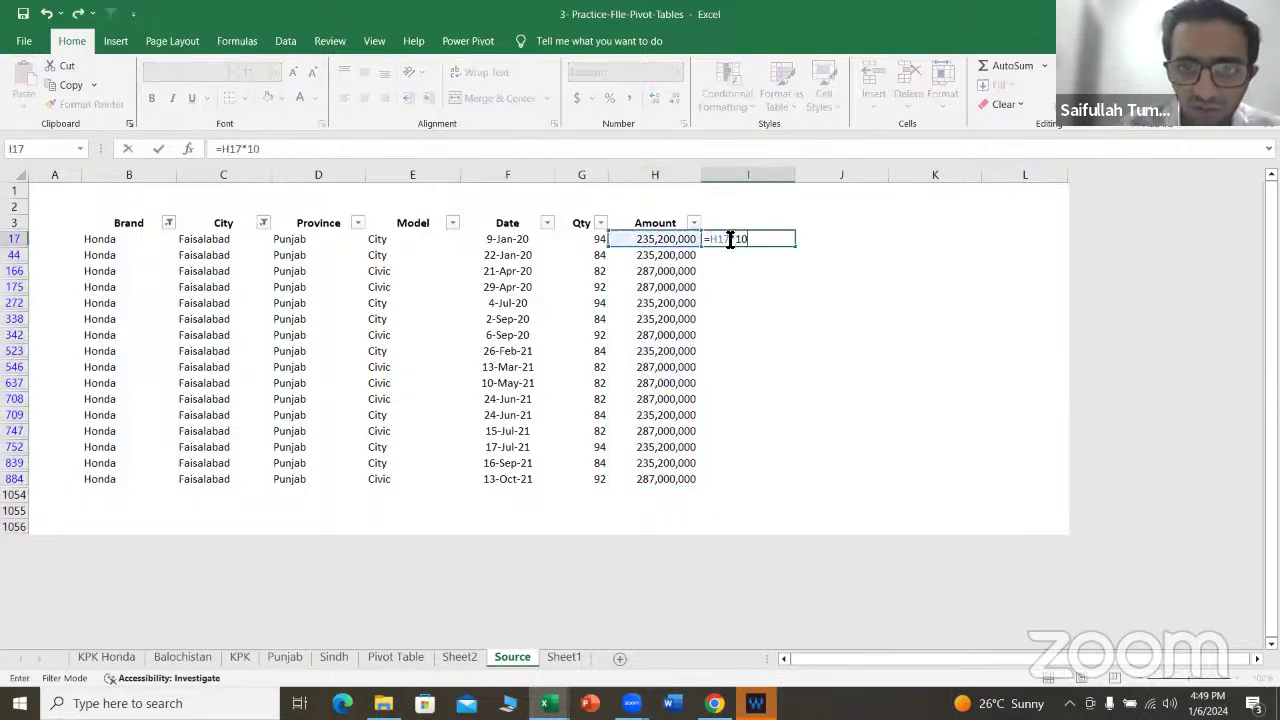
text(10)
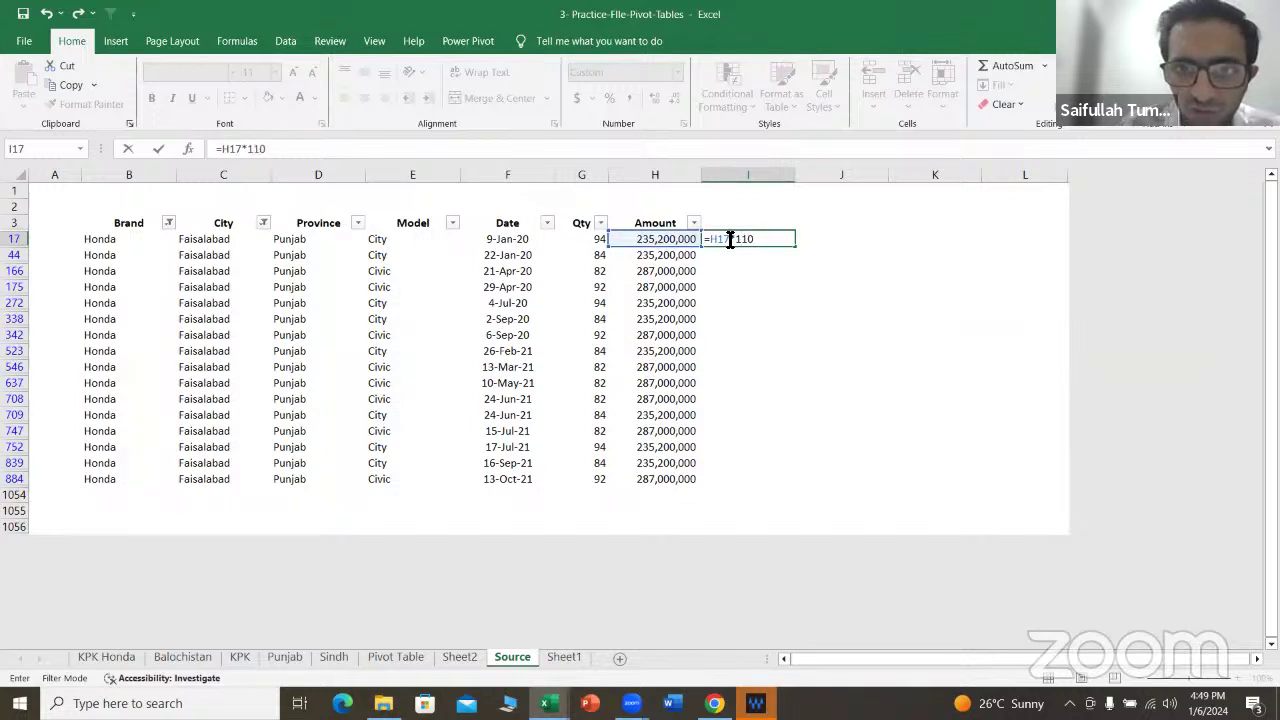
key(BackSpace)
key(BackSpace)
text(.1)
key(Return)
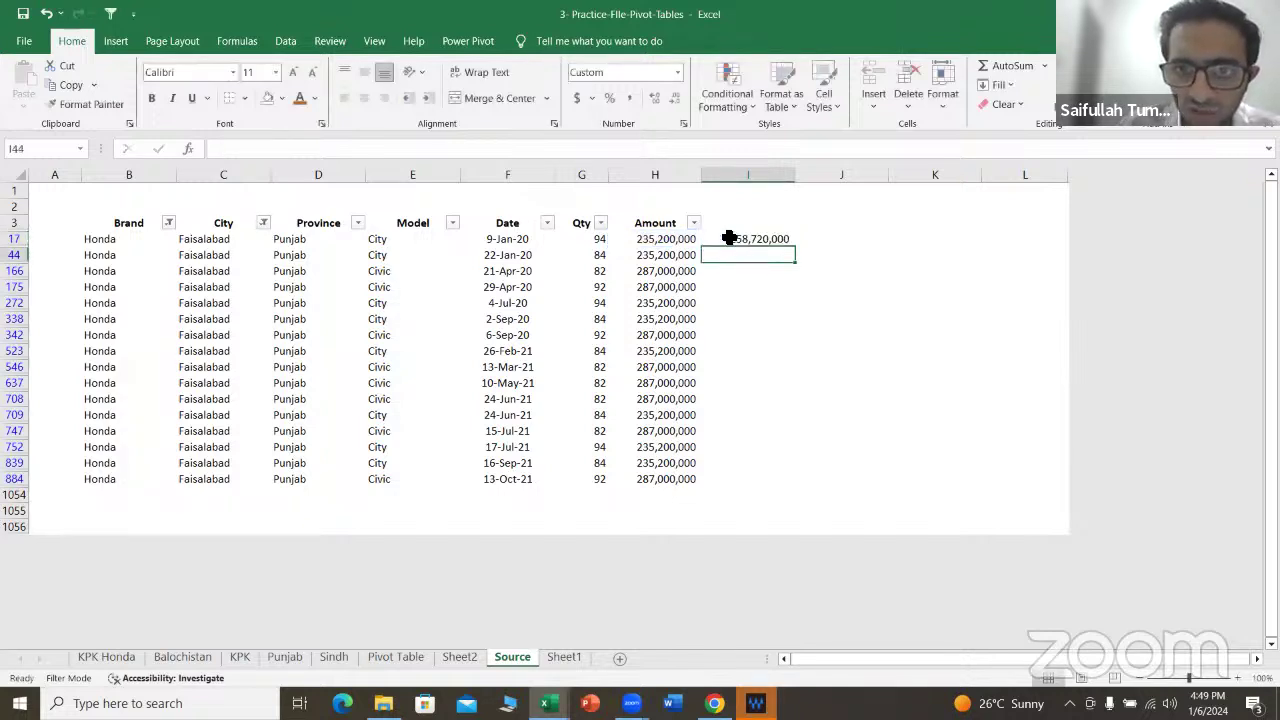
click(730, 238)
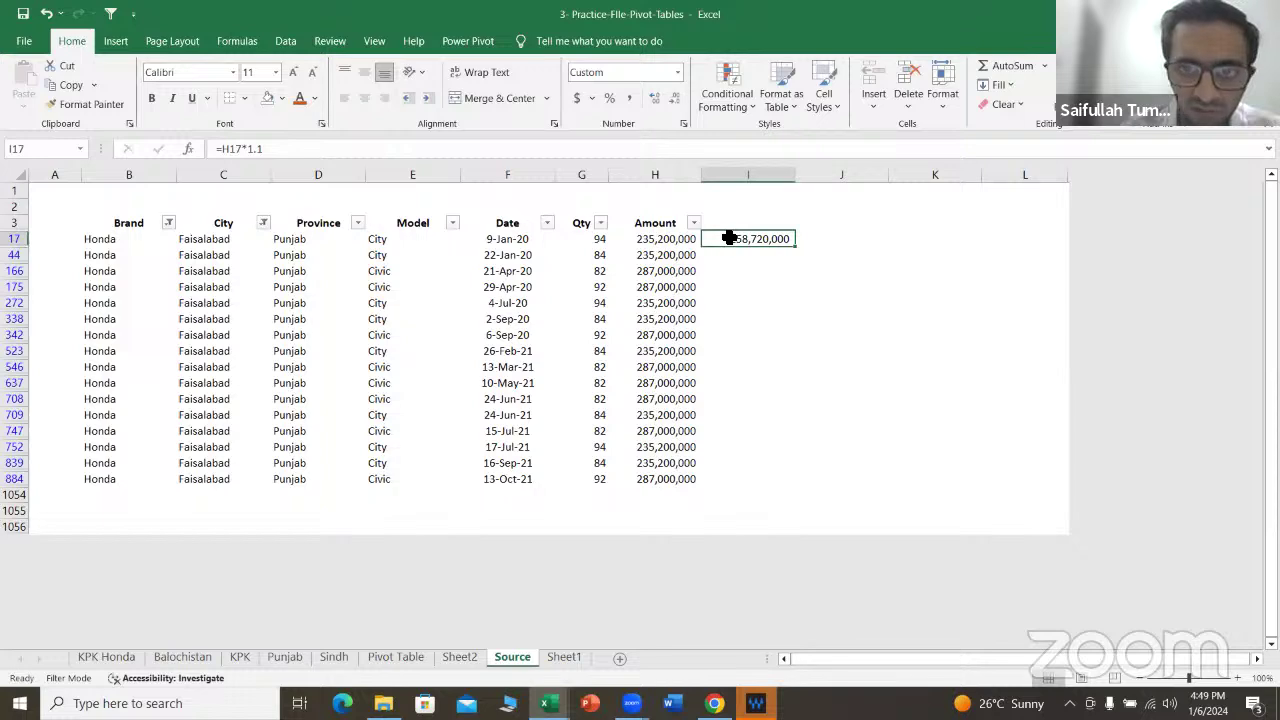
key(Delete)
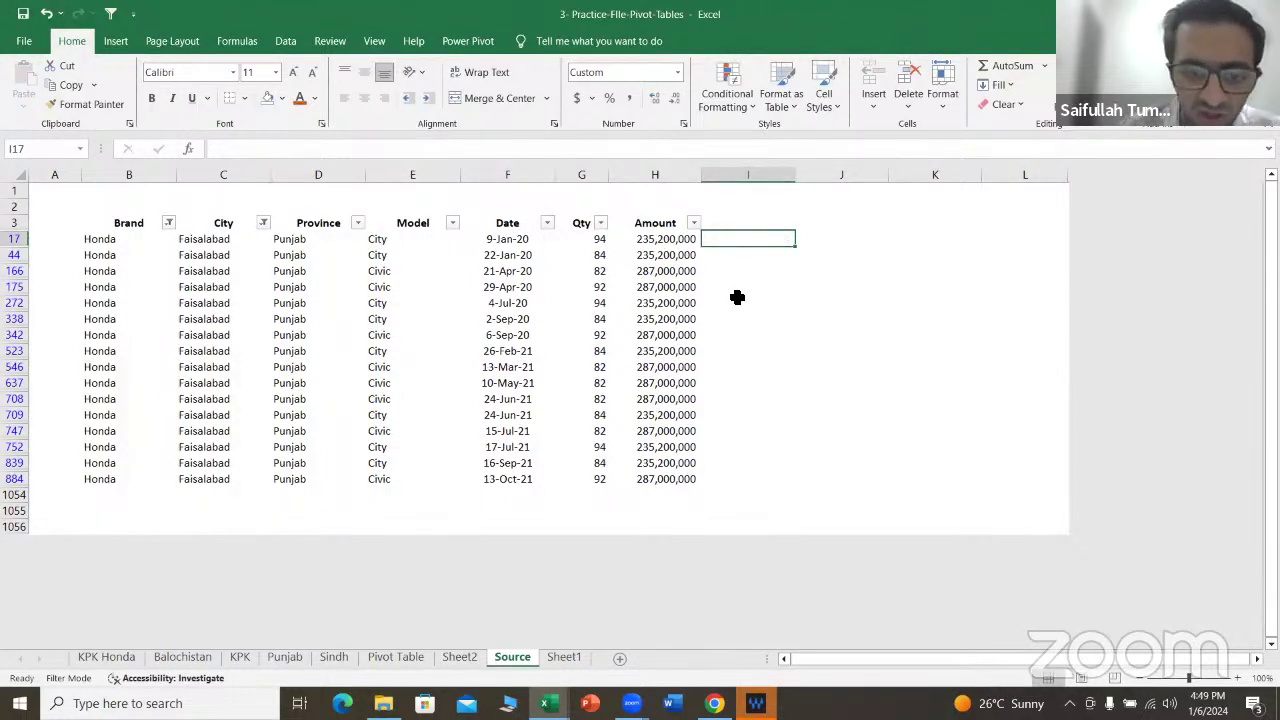
Step: Add Quarters, then Years, to the pivot rows under Model, e.g. Honda City 2020 Qtr1
click(565, 659)
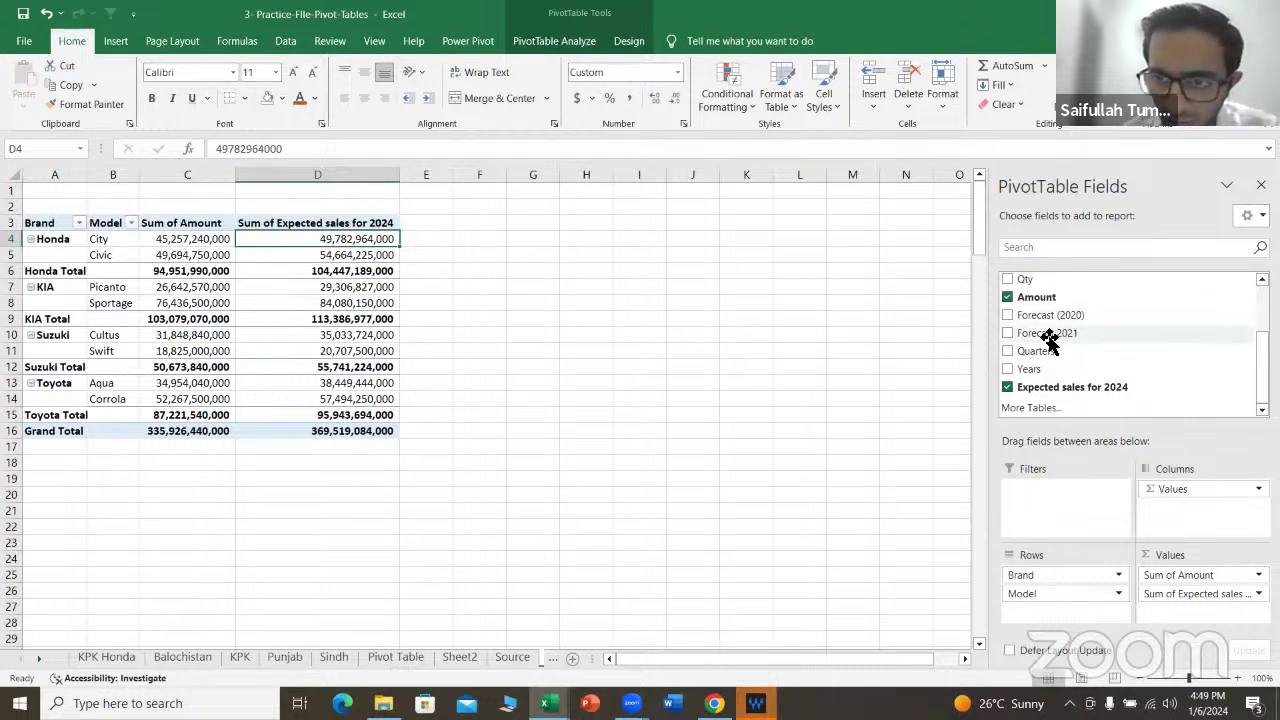
drag(1050, 350, 1064, 595)
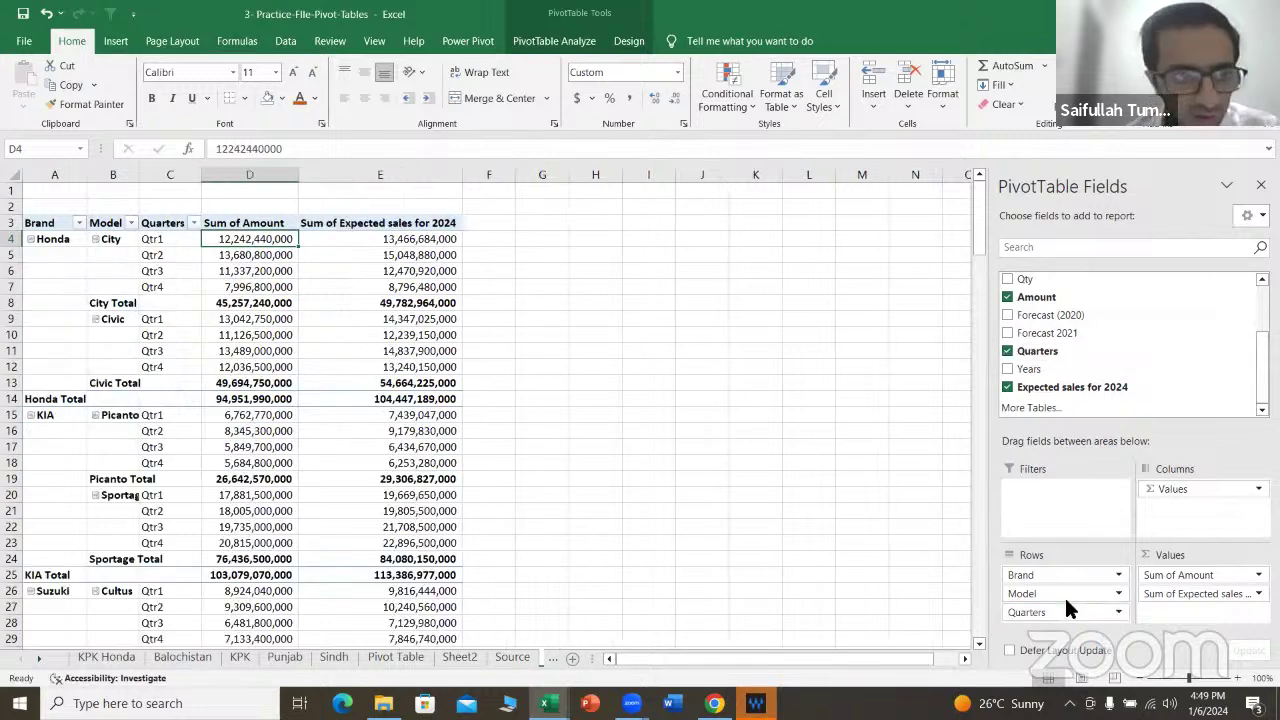
drag(1050, 368, 1055, 615)
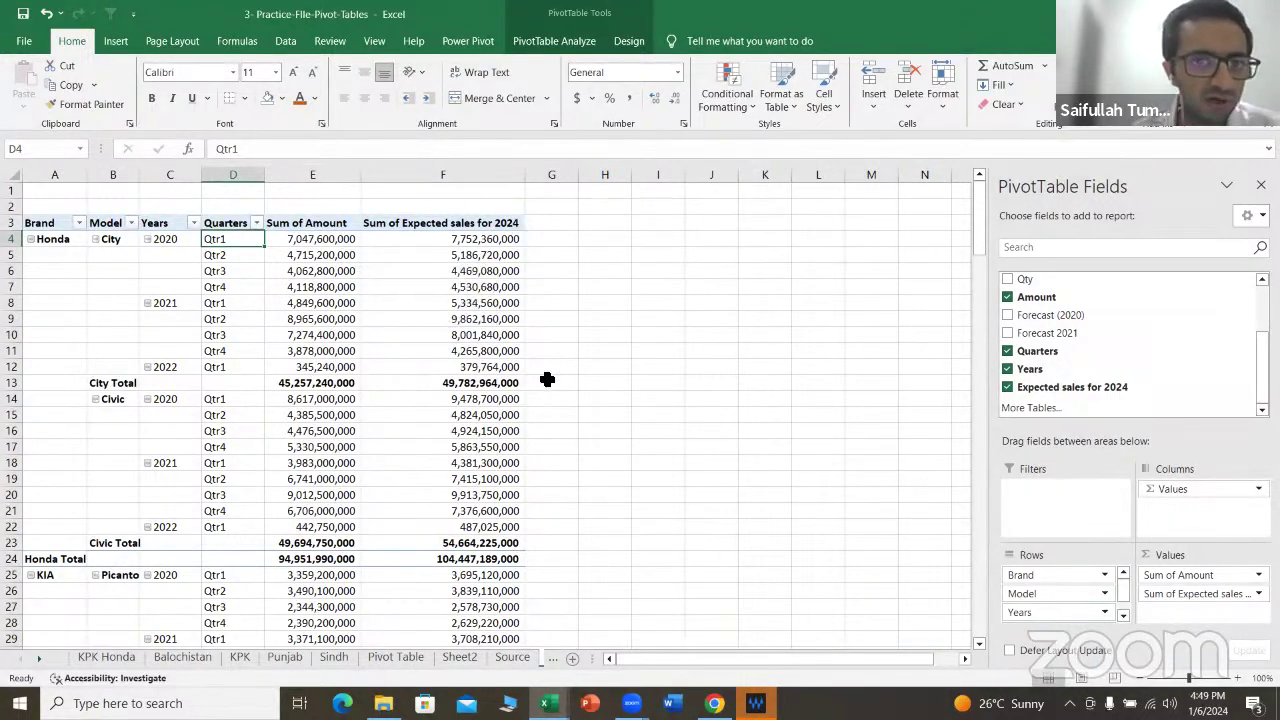
scroll(478, 364, down, 5)
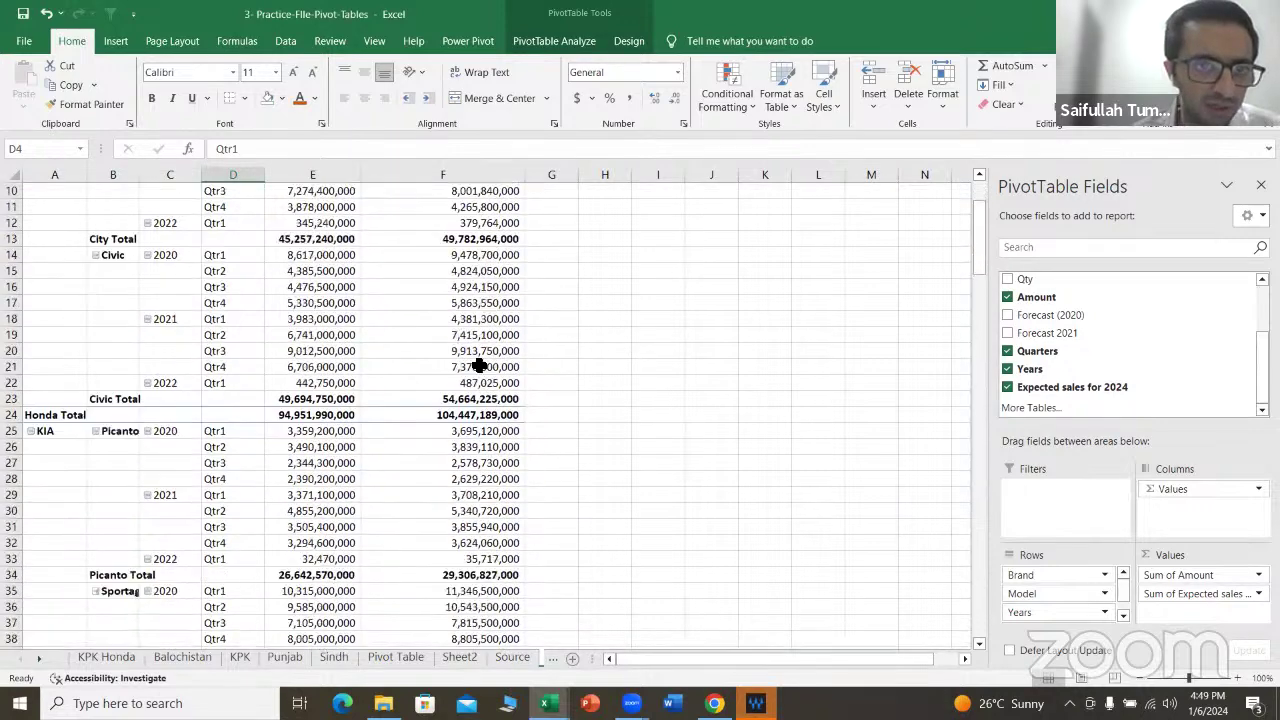
scroll(478, 364, up, 5)
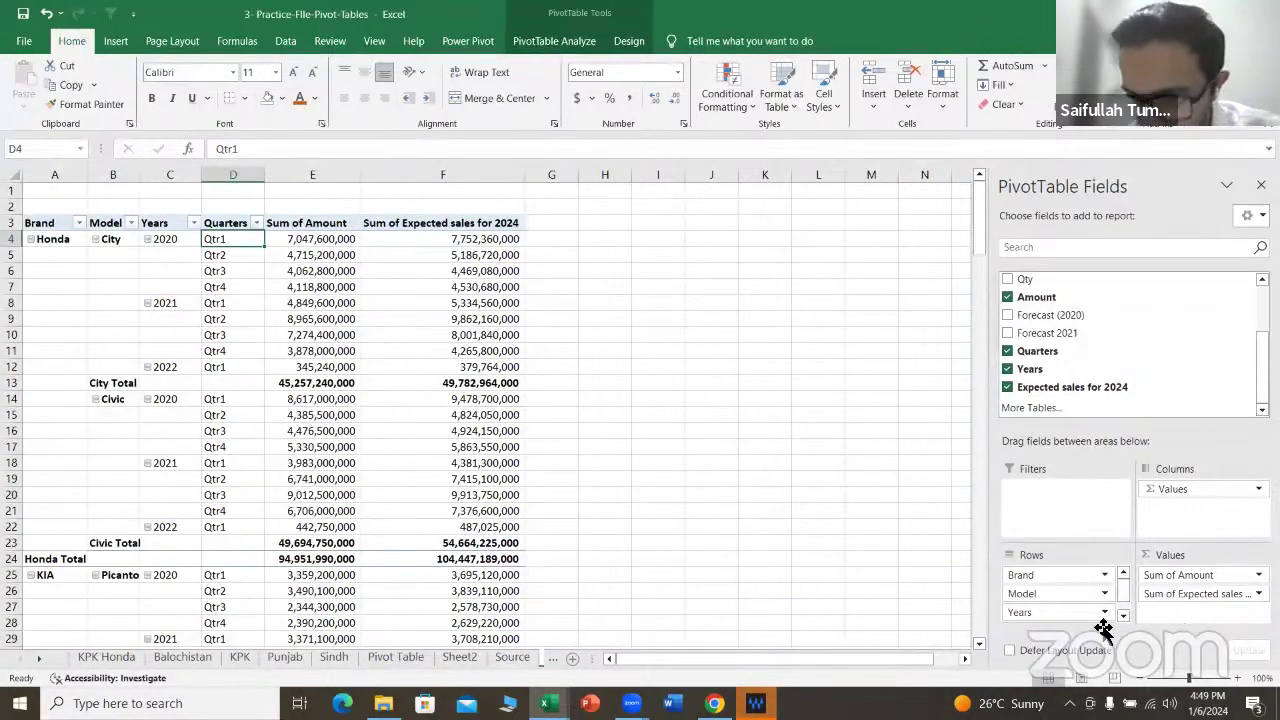
scroll(1090, 597, down, 1)
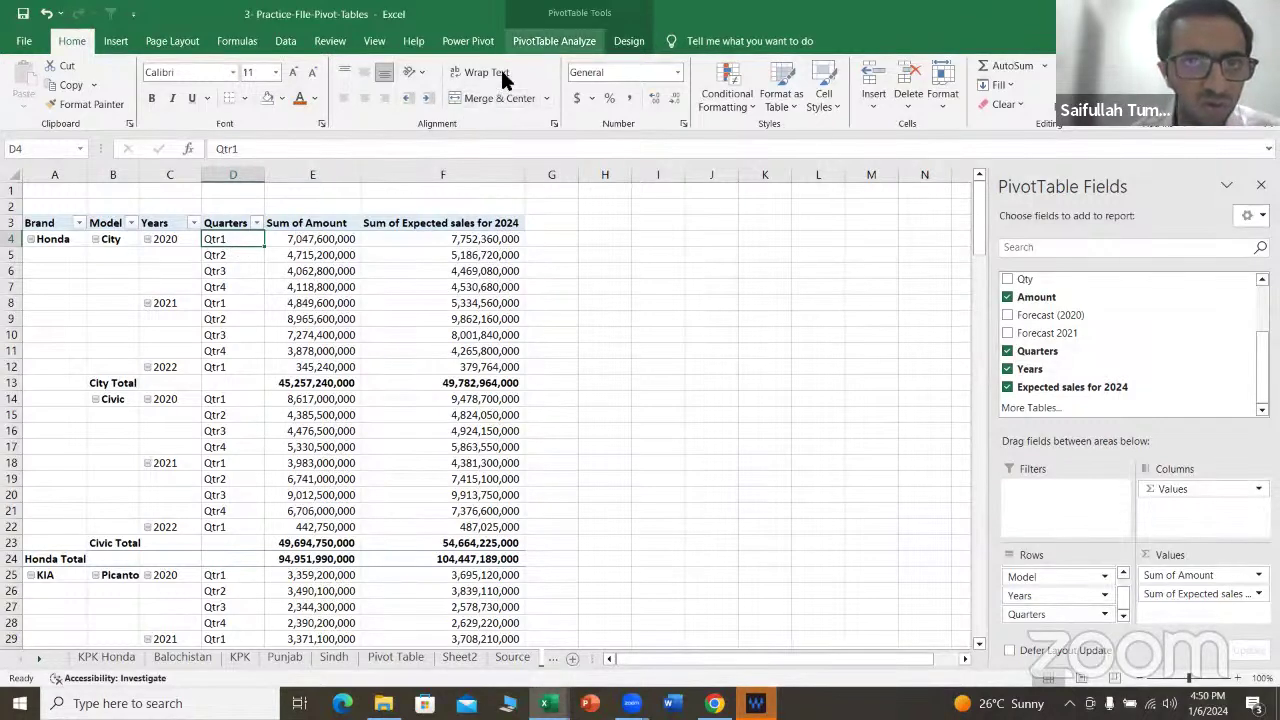
click(79, 223)
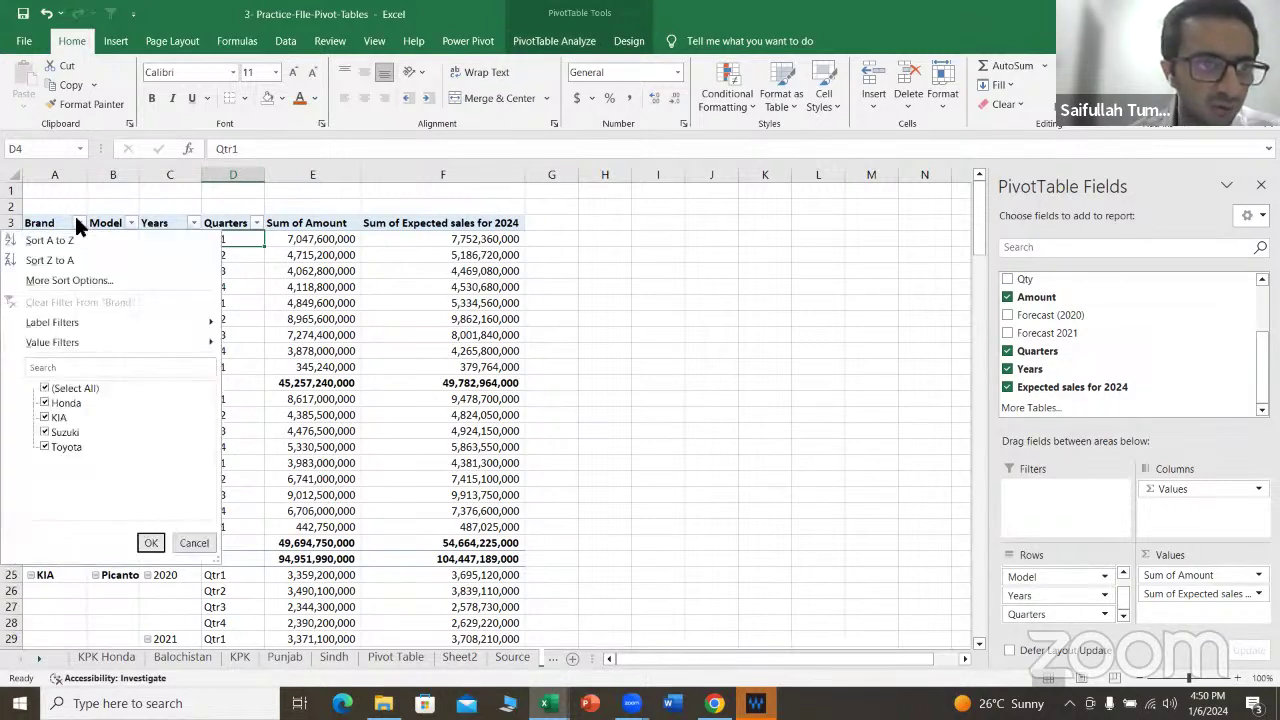
click(77, 390)
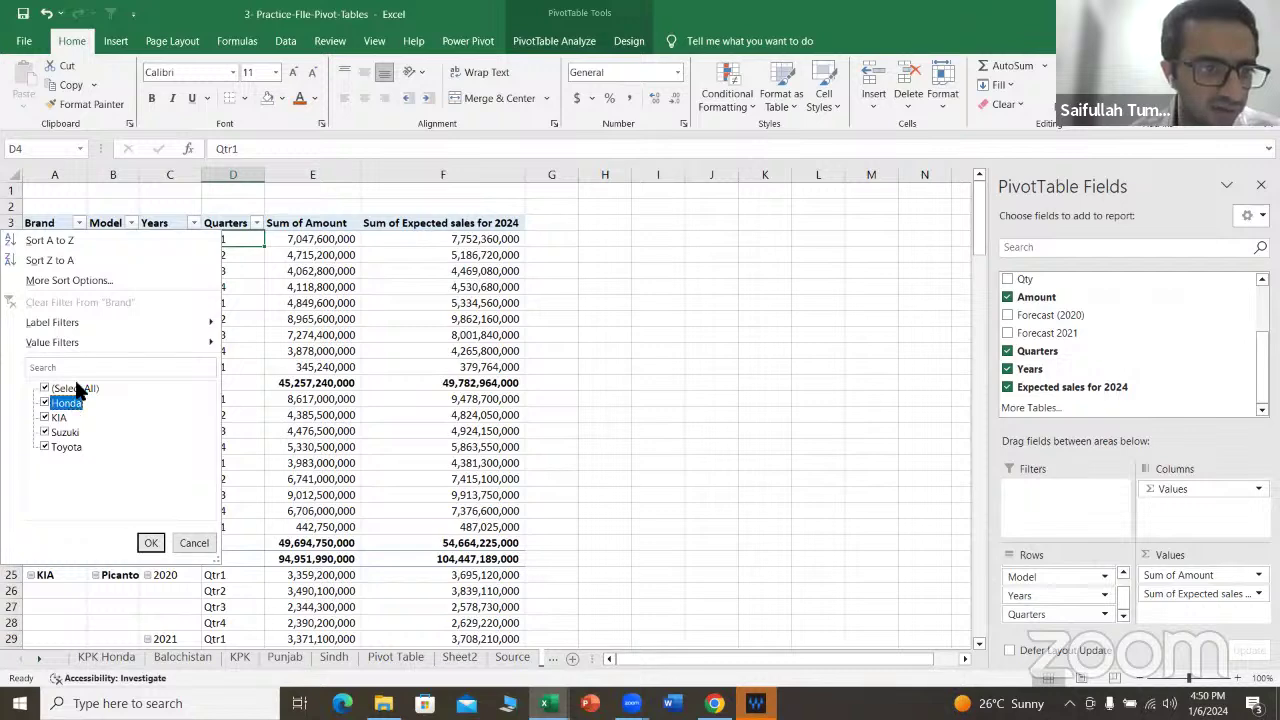
click(78, 388)
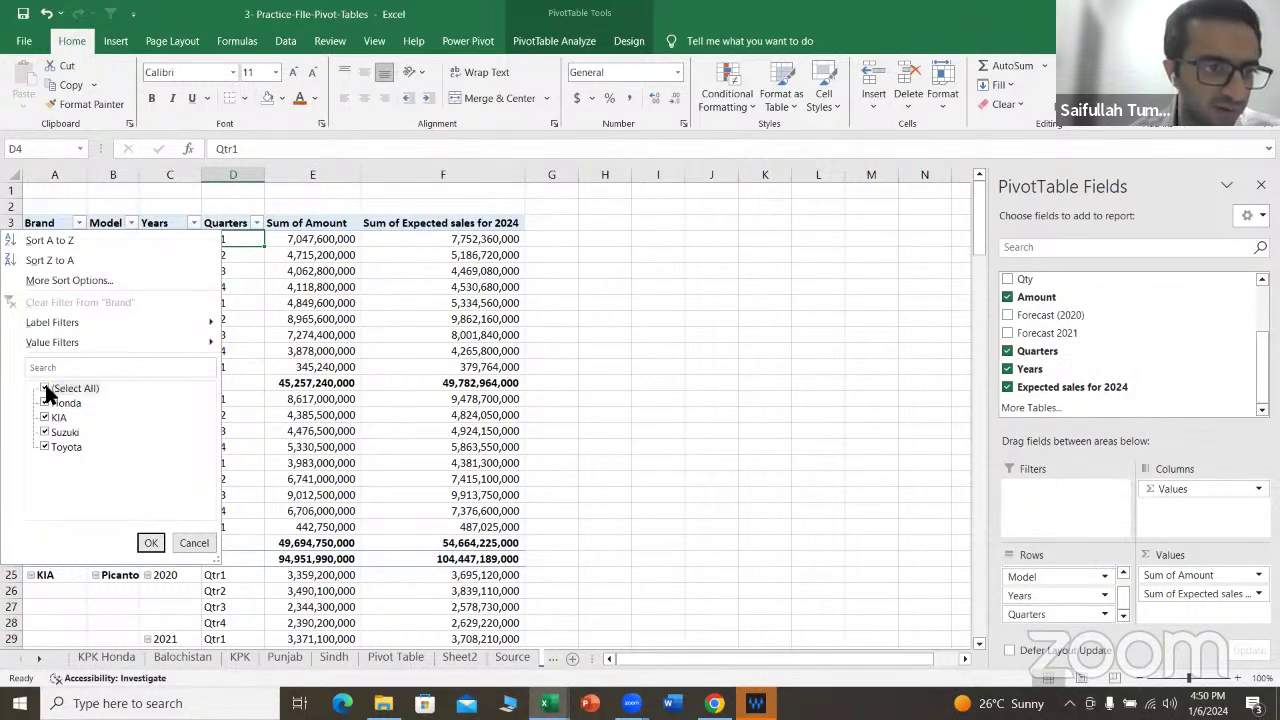
click(60, 388)
click(58, 403)
click(151, 542)
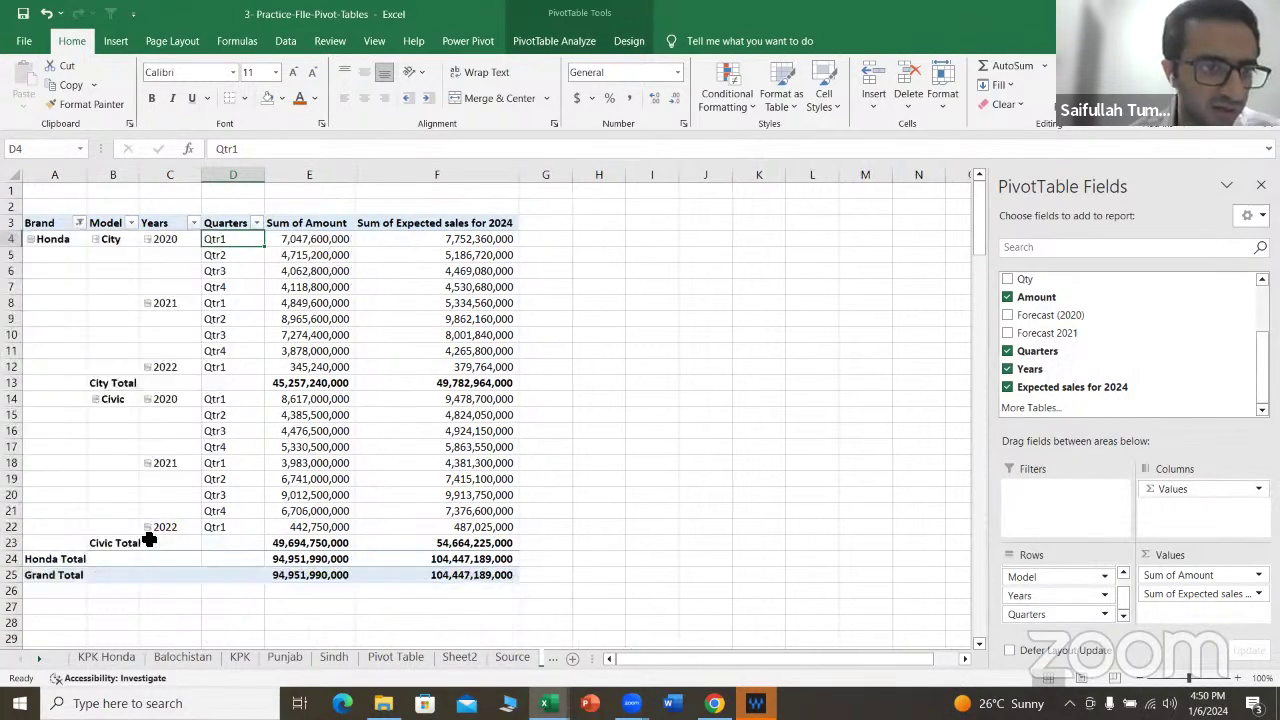
click(193, 222)
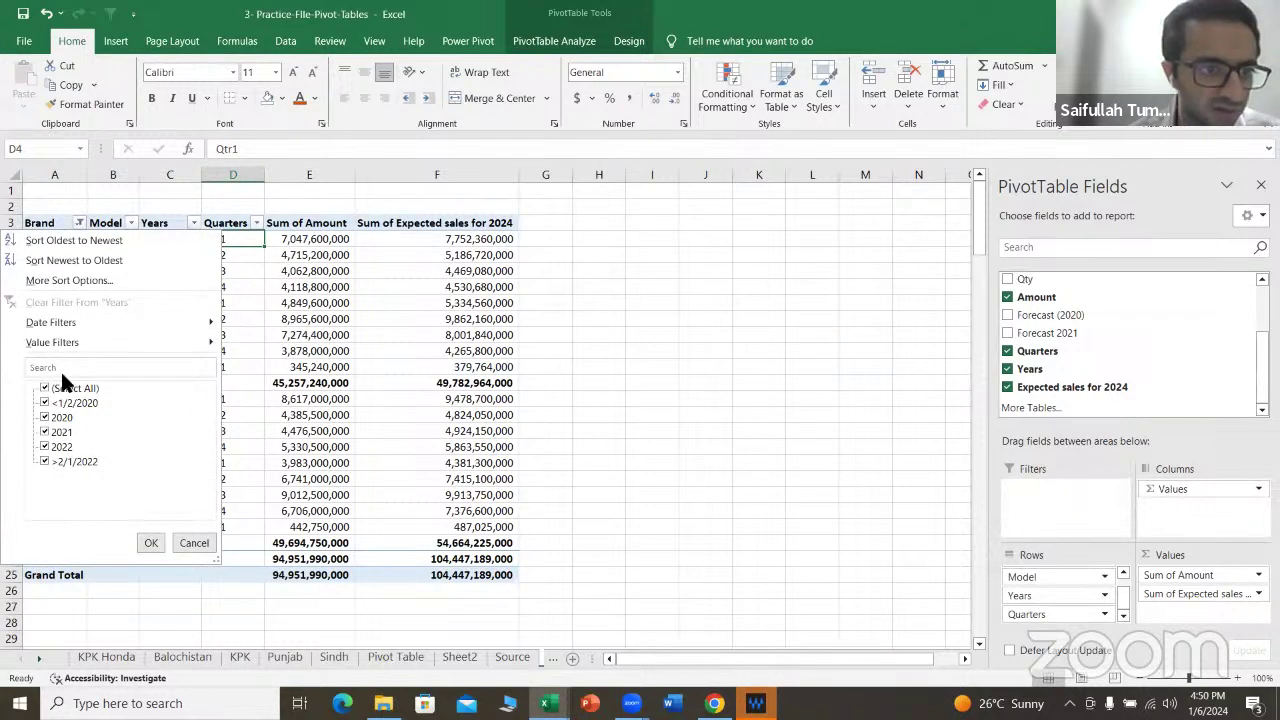
key(Escape)
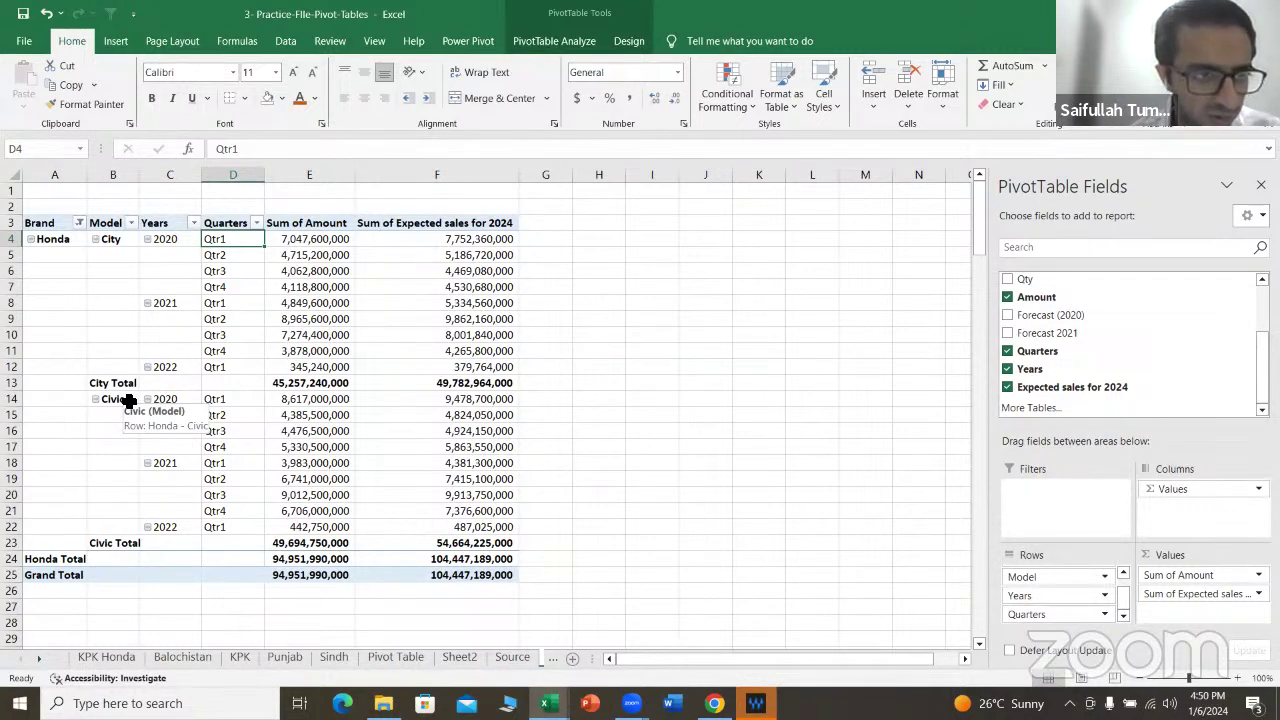
key(ctrl+z)
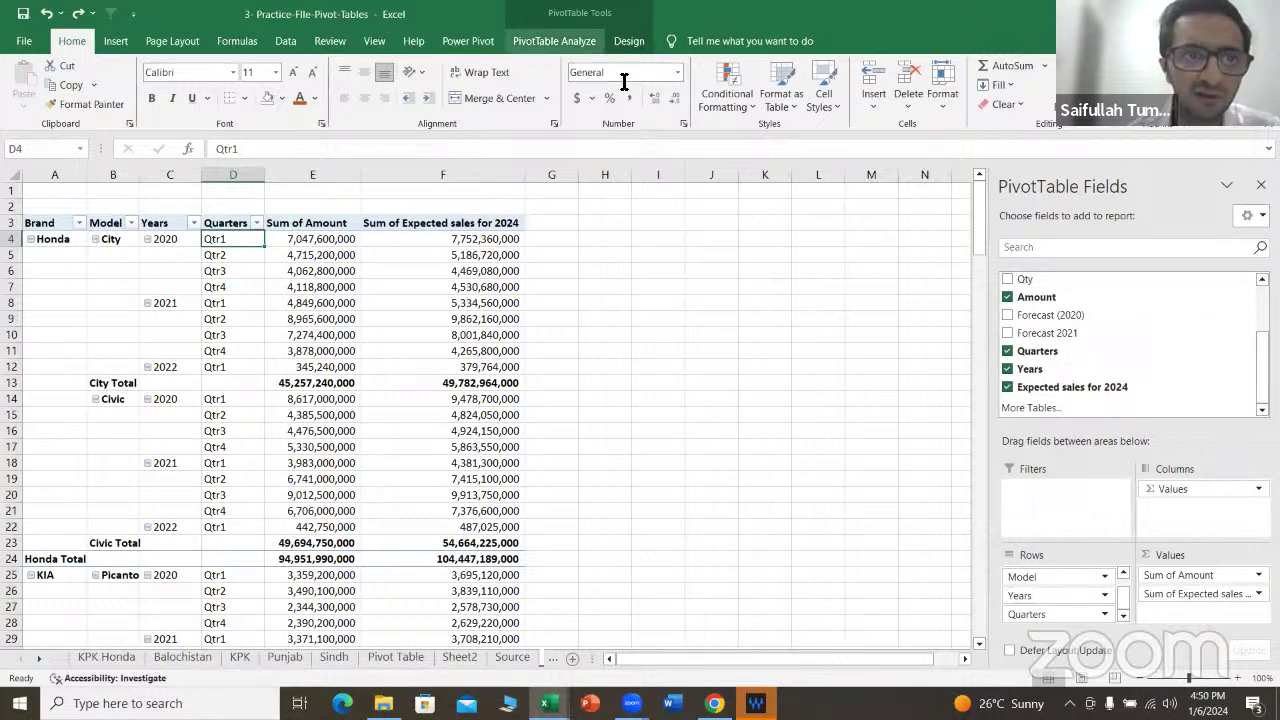
Step: Insert a Brand slicer for the pivot and place it over columns H–K
click(555, 41)
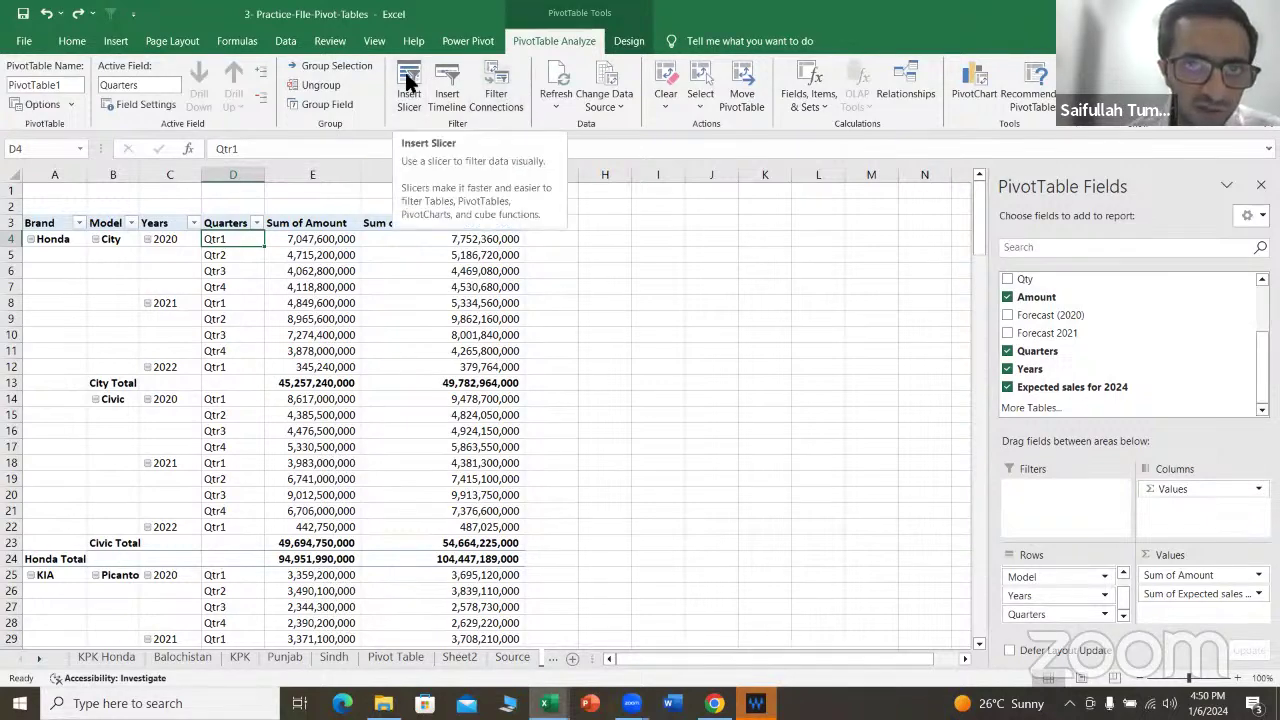
click(233, 318)
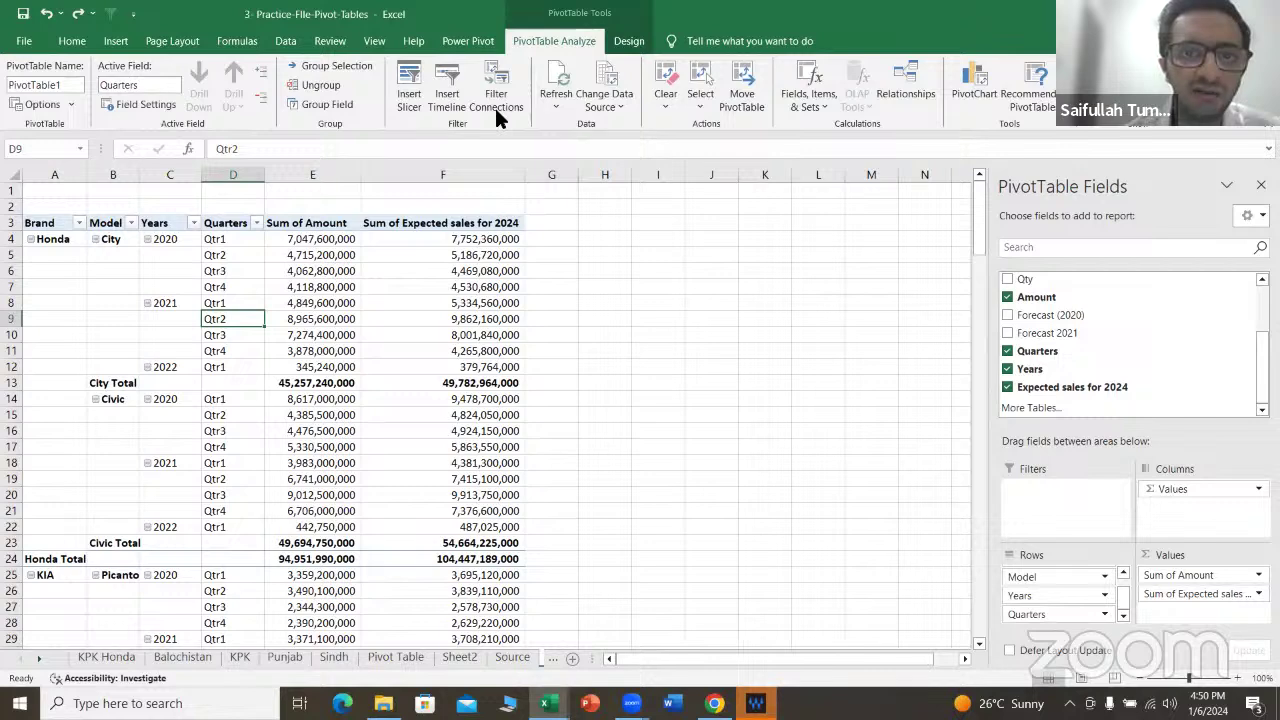
click(416, 91)
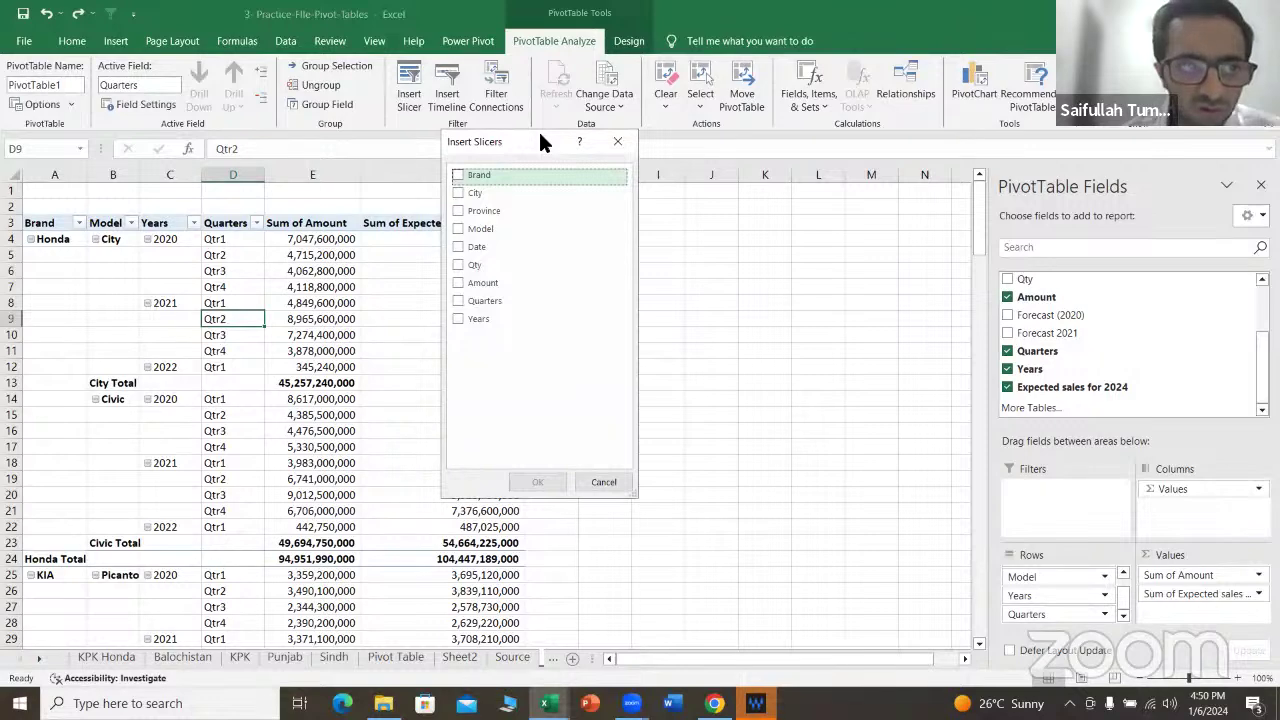
drag(539, 133, 675, 129)
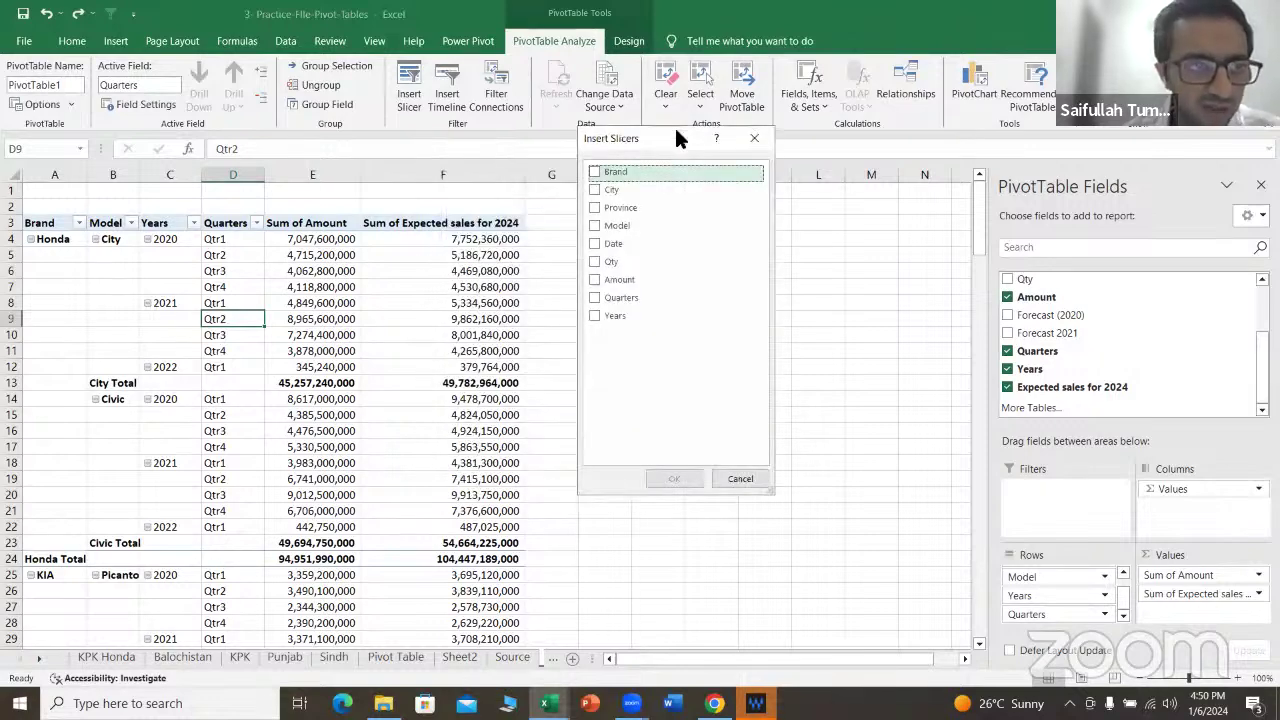
click(594, 172)
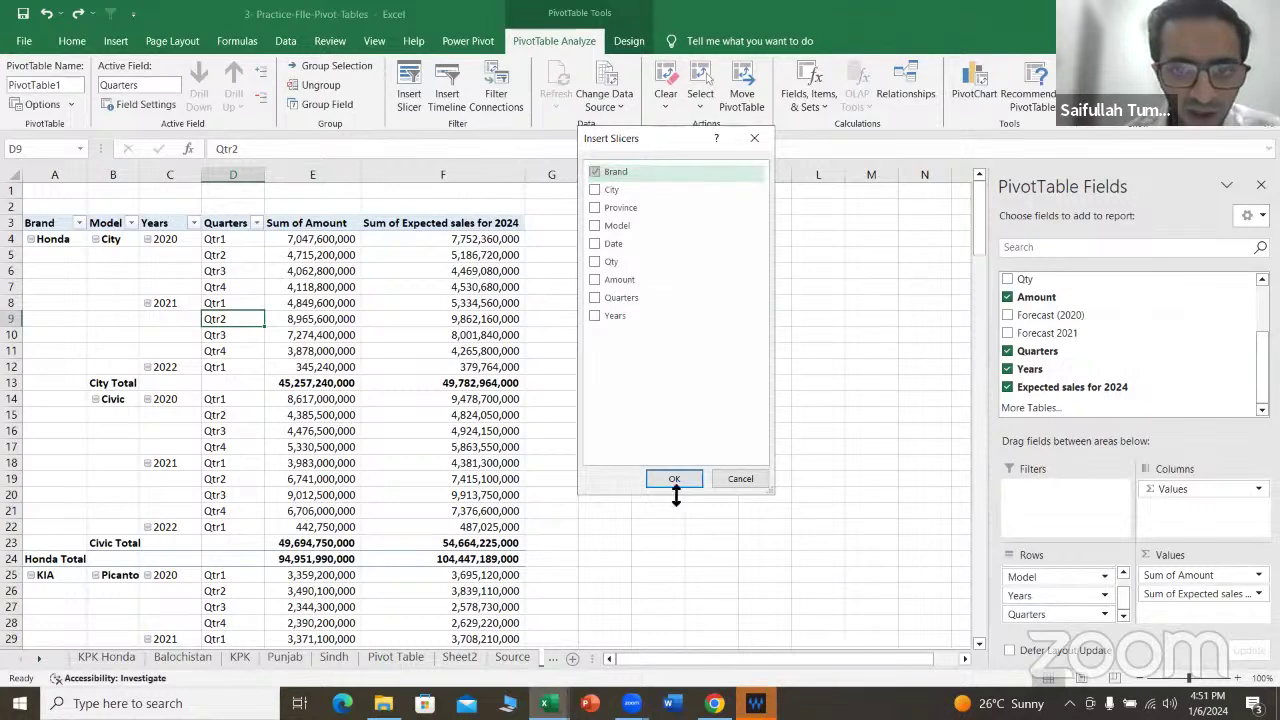
click(674, 479)
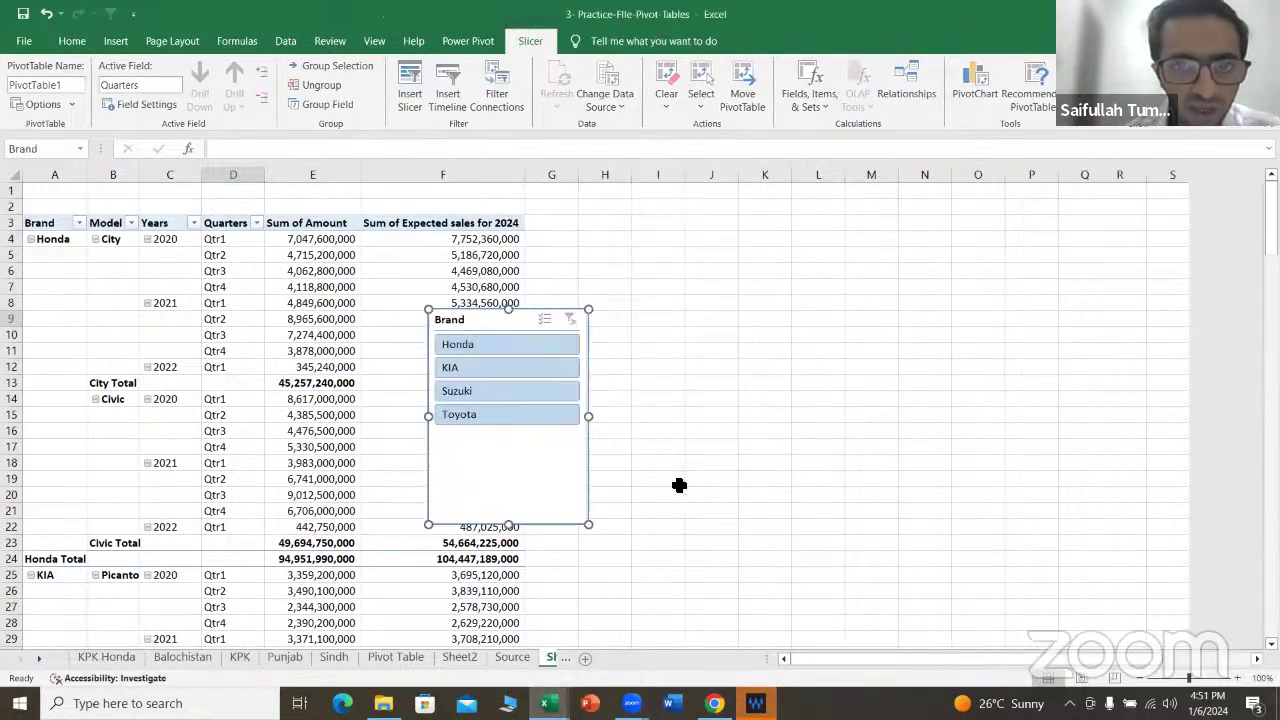
drag(524, 325, 701, 247)
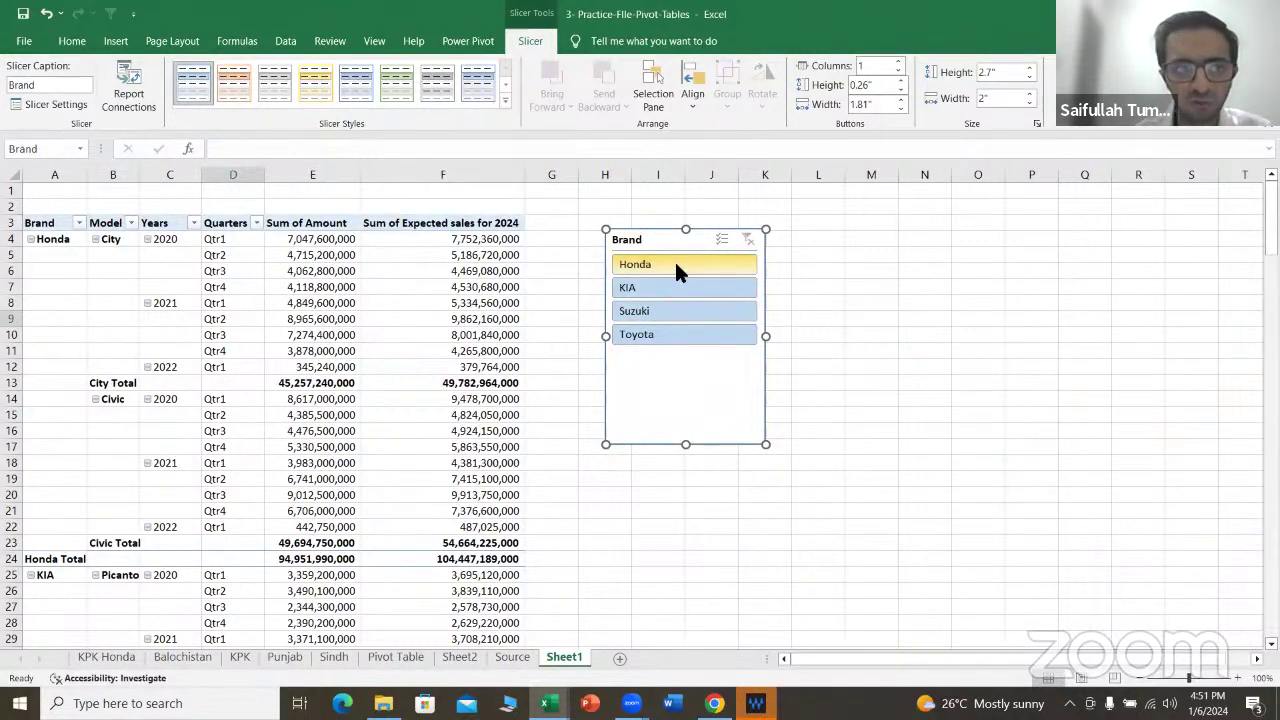
Step: Filter the slicer to Honda, KIA, Suzuki, then Toyota, then clear the filter and reselect the pivot
click(676, 268)
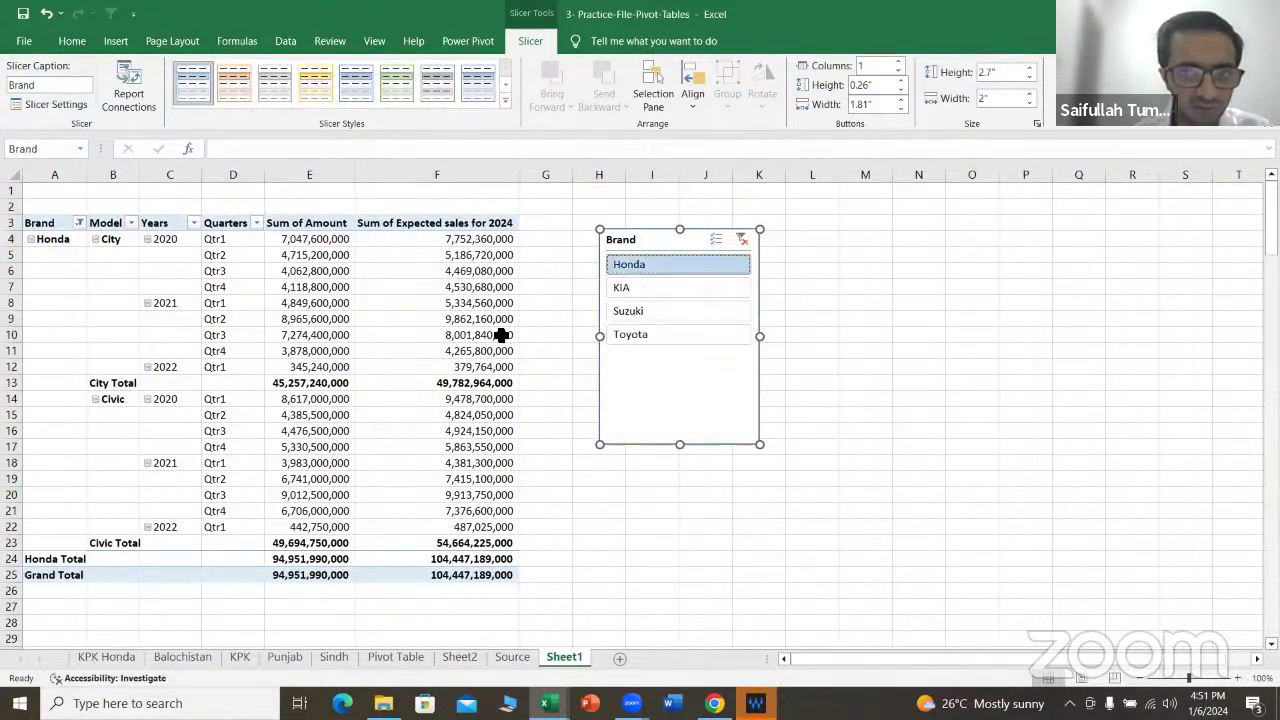
click(632, 292)
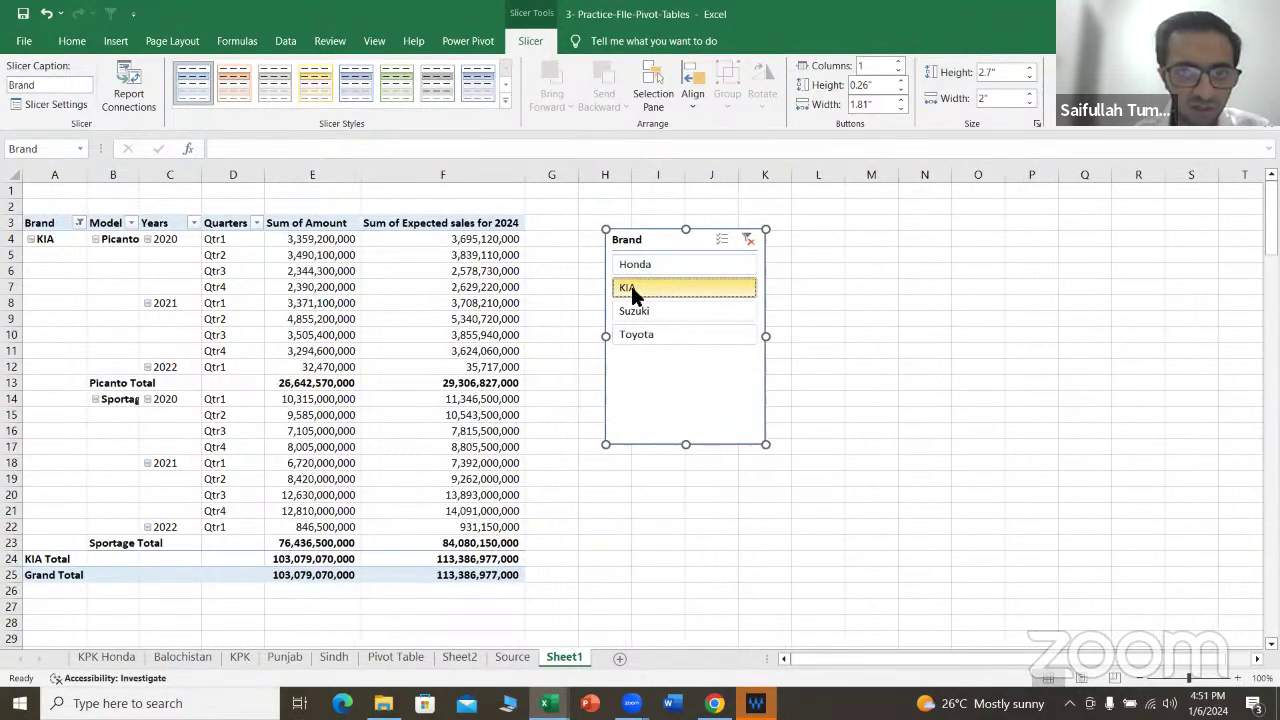
click(656, 312)
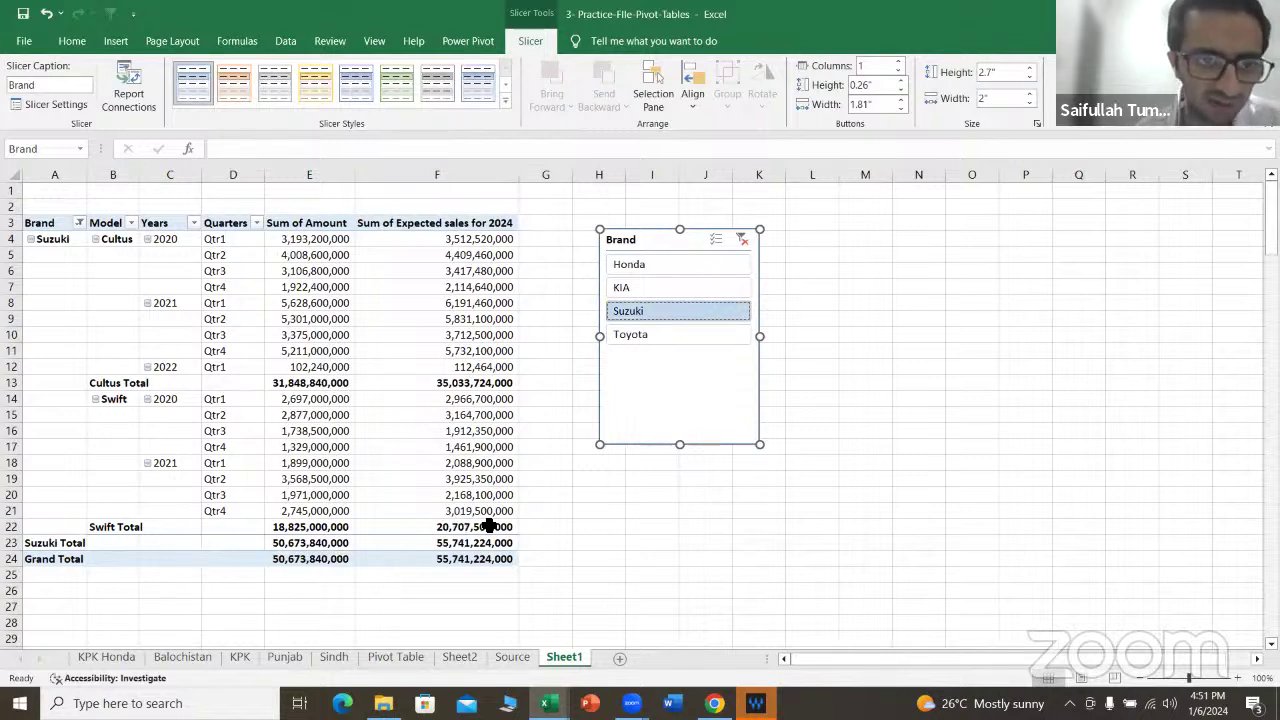
click(626, 336)
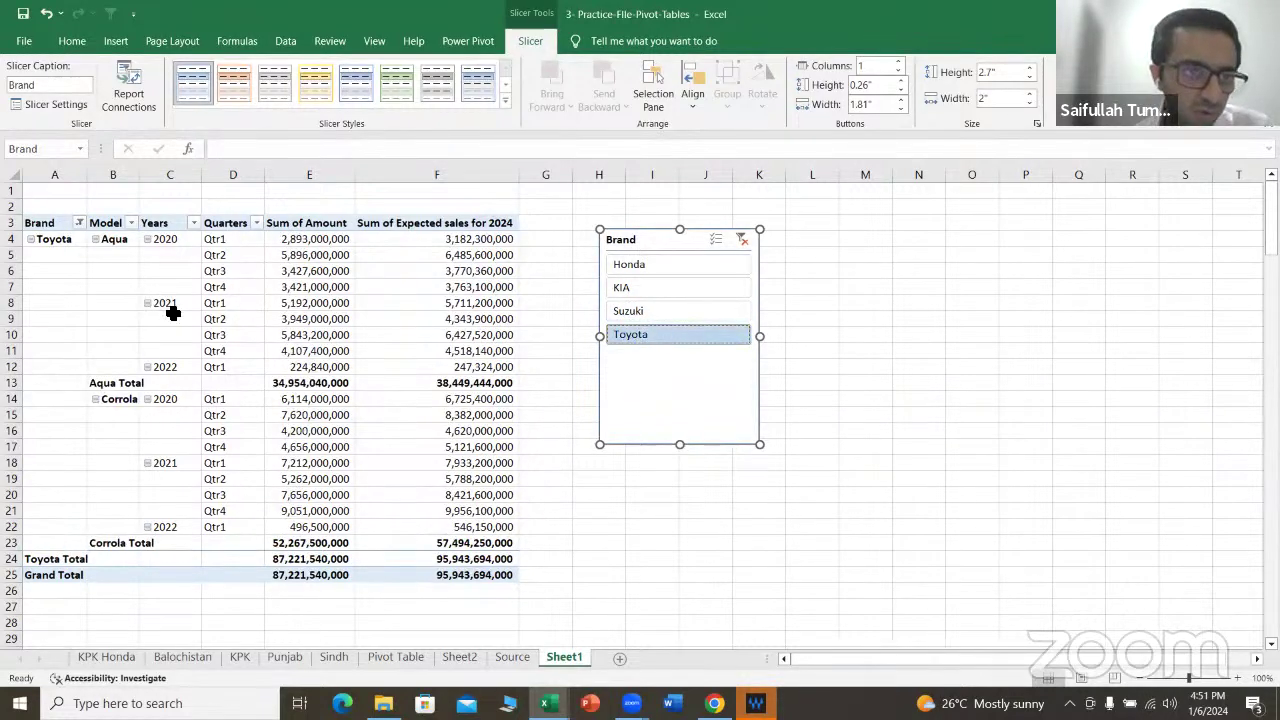
click(742, 241)
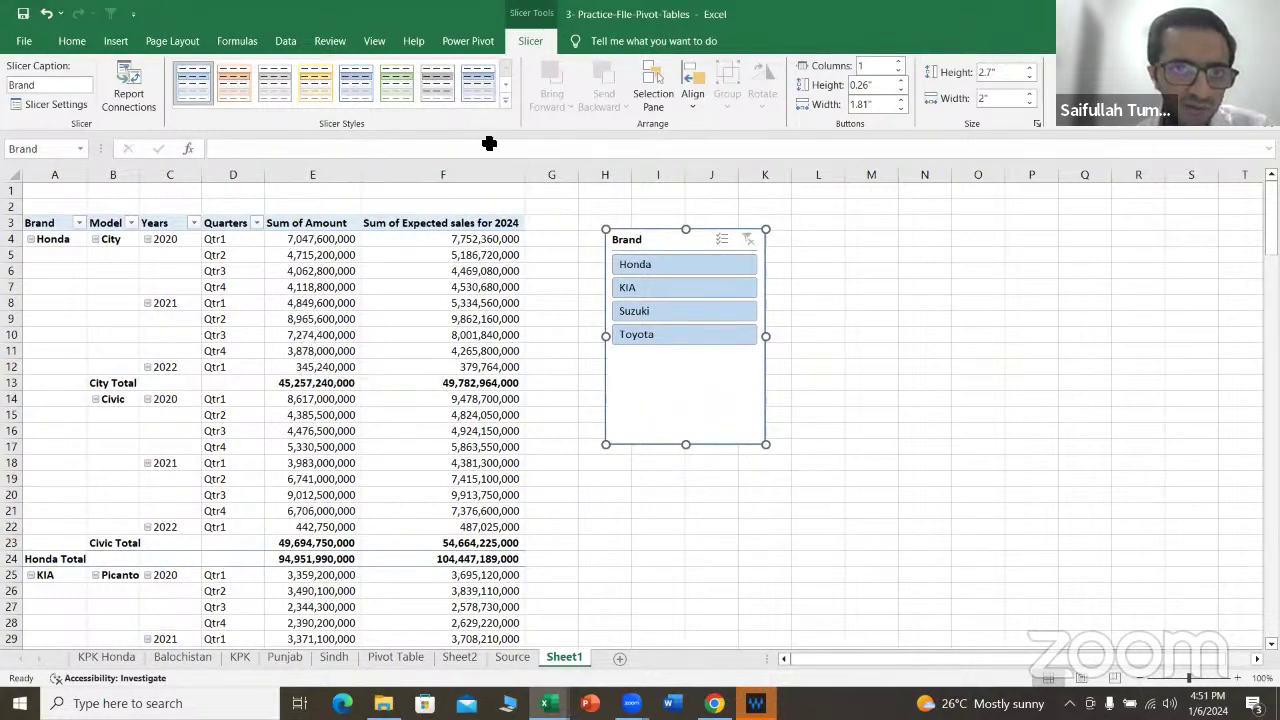
click(298, 462)
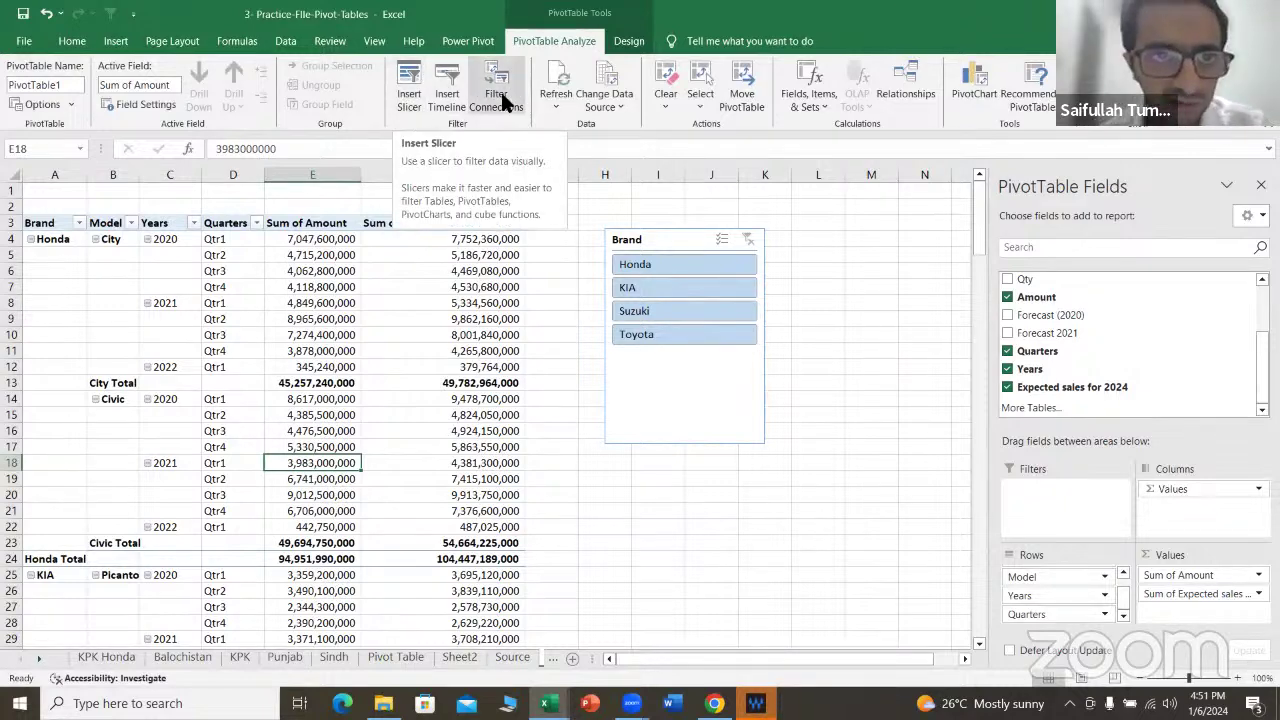
Step: Insert a Date timeline and place it beneath the shortened Brand slicer
click(447, 100)
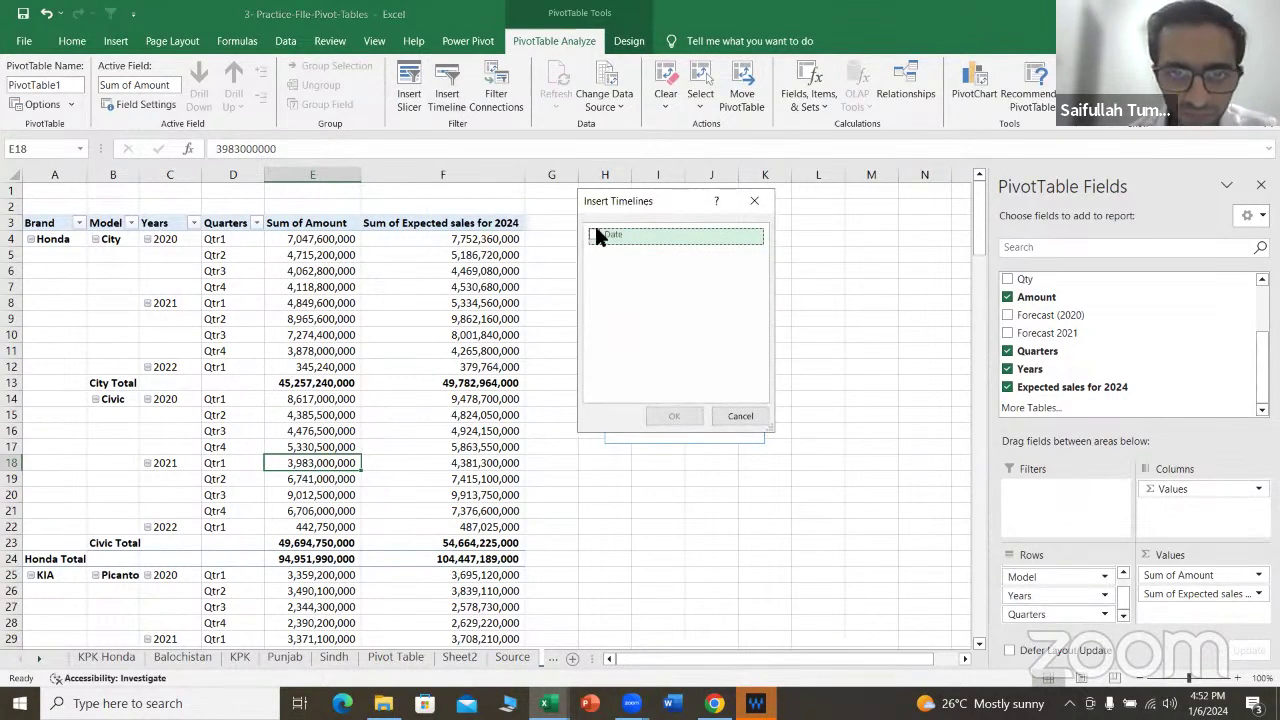
click(596, 236)
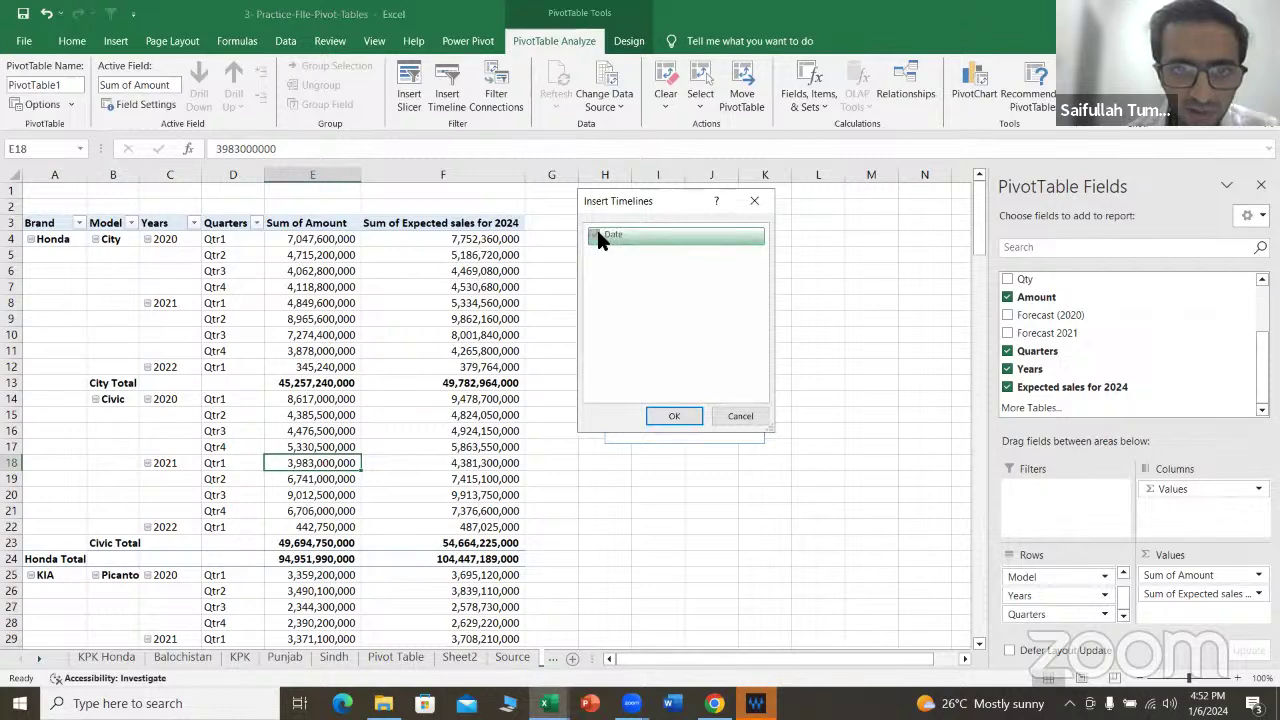
click(674, 416)
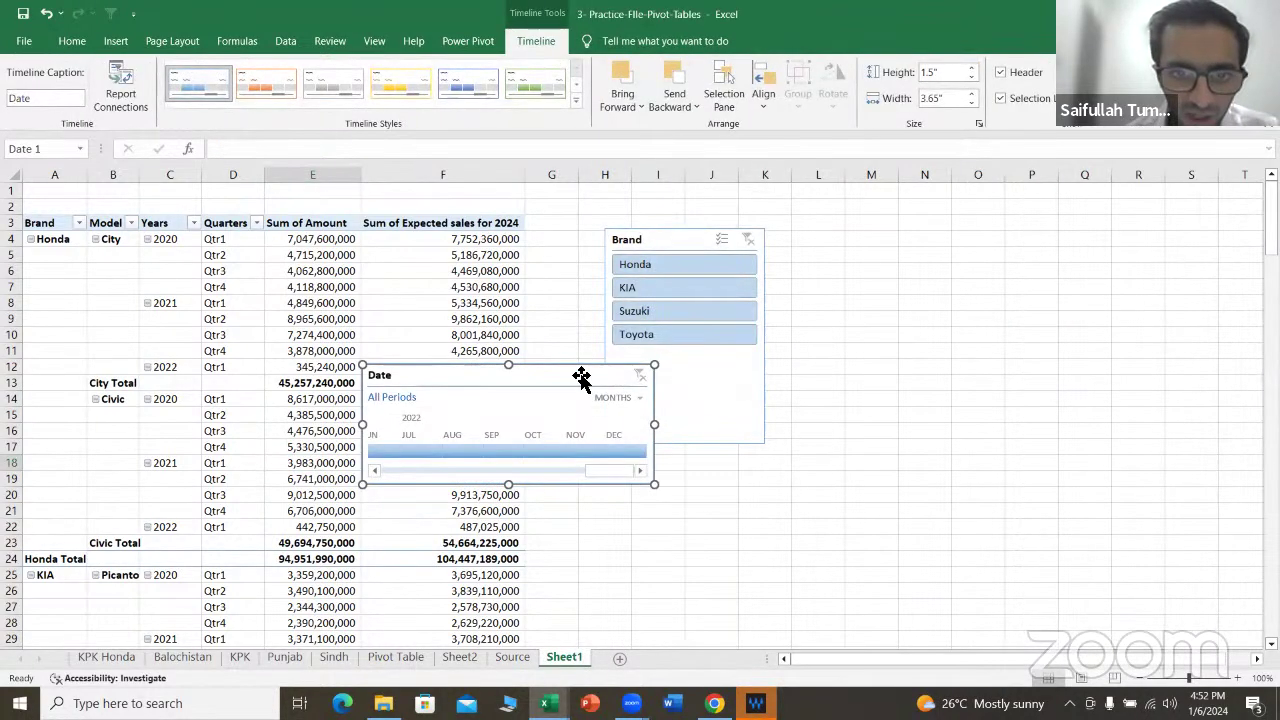
drag(593, 374, 825, 454)
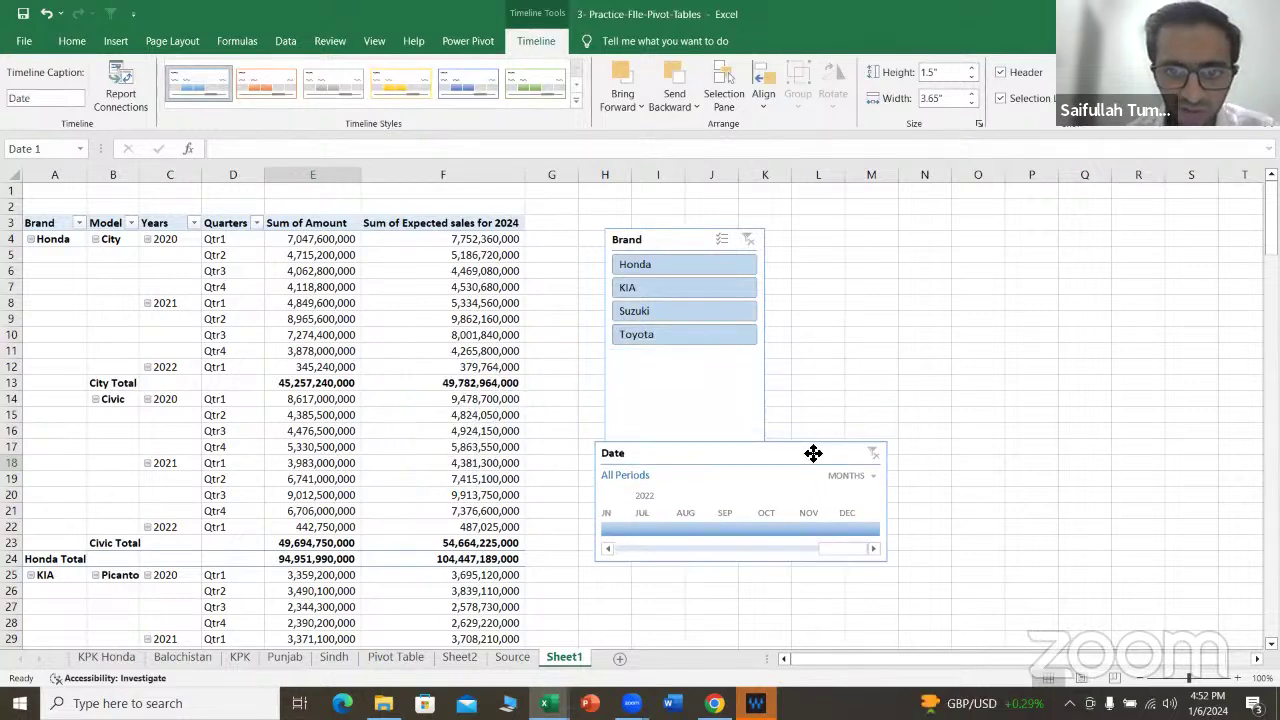
drag(706, 243, 706, 197)
drag(766, 397, 770, 327)
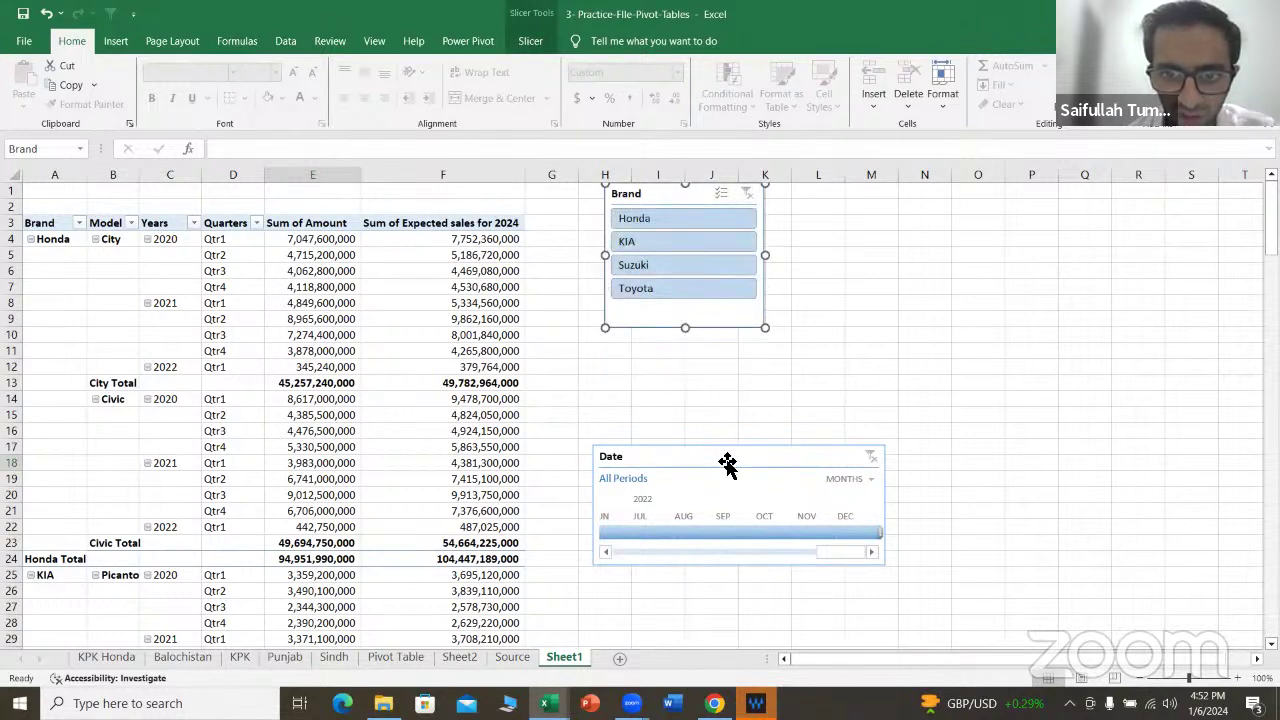
drag(729, 471, 695, 365)
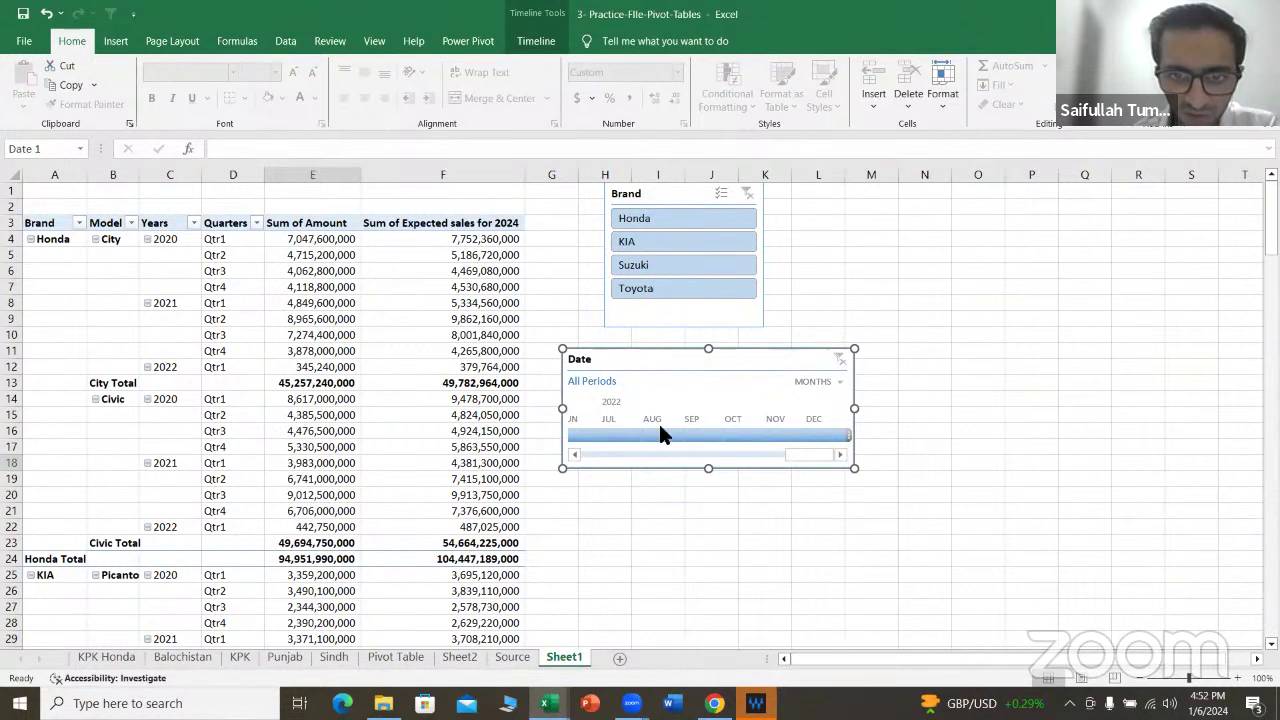
Step: Set the Date timeline's time level to Years
click(834, 384)
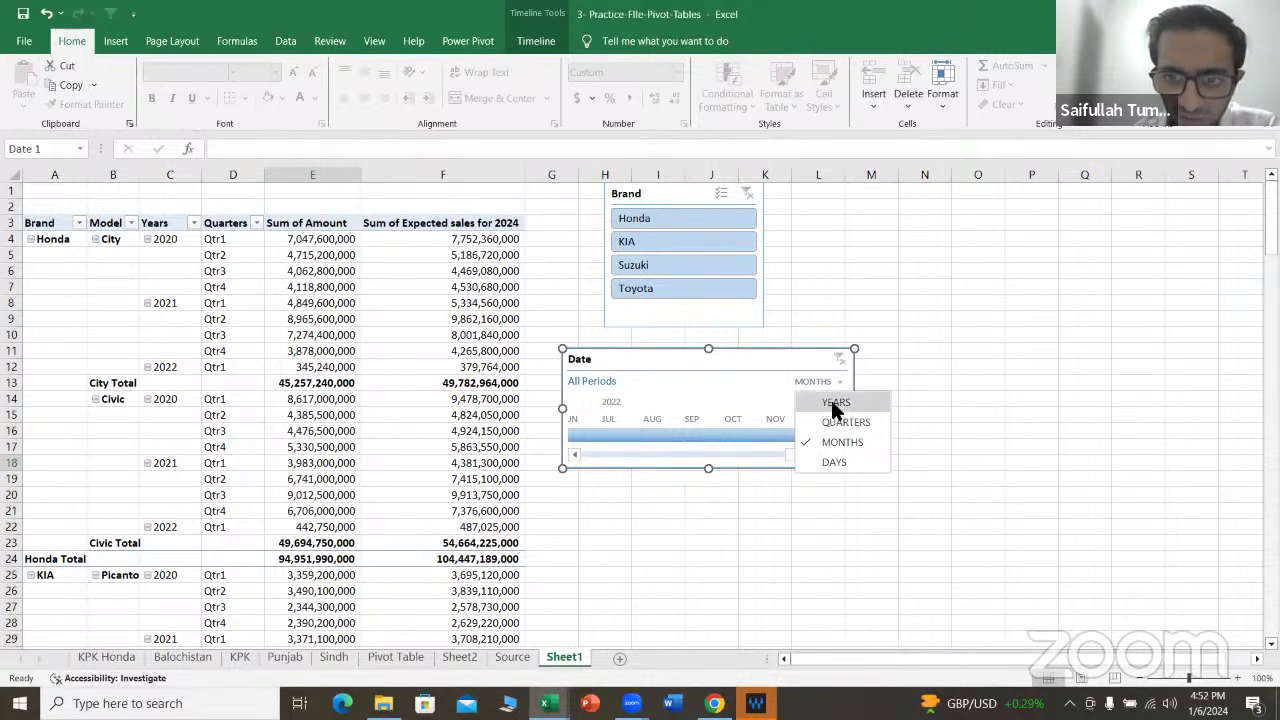
click(834, 402)
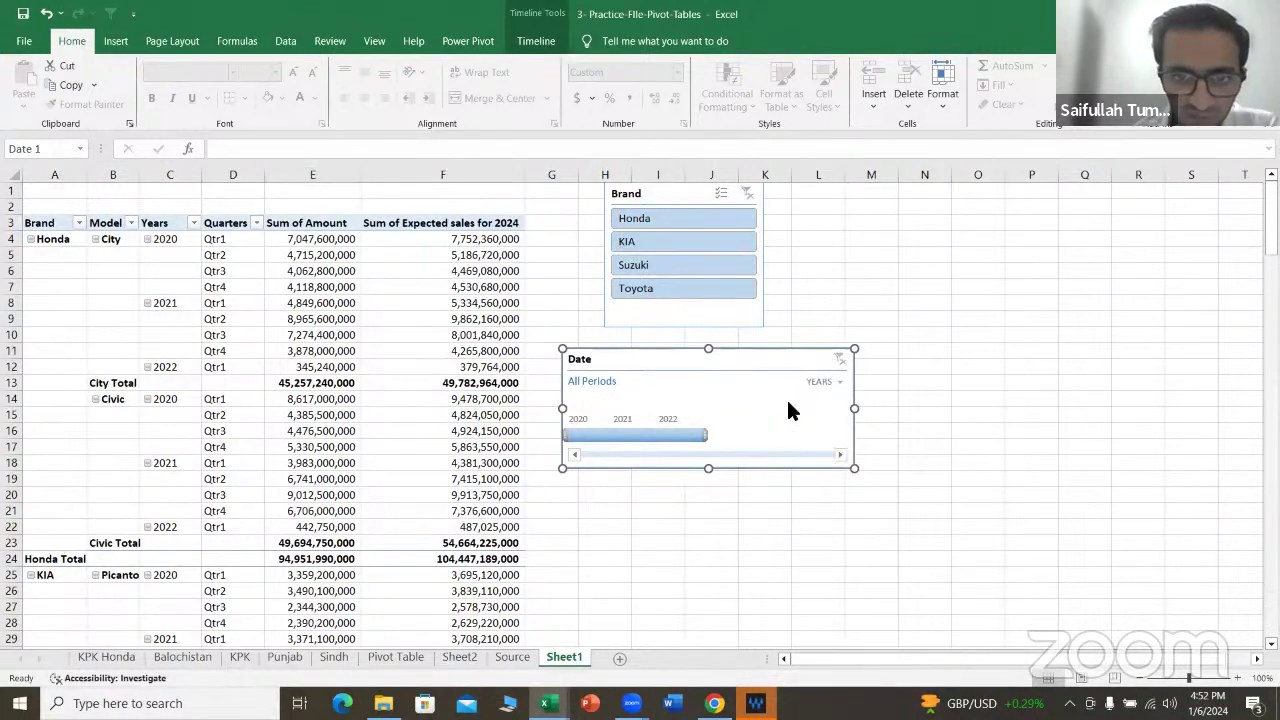
click(832, 383)
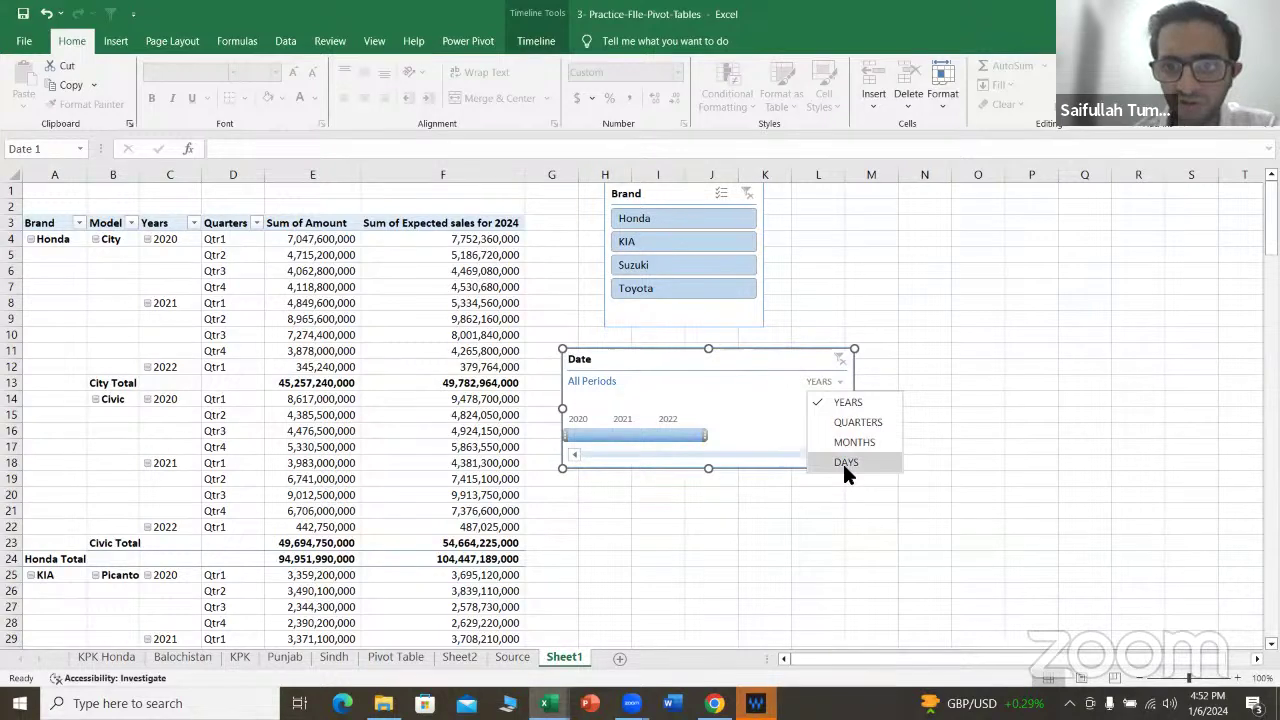
click(824, 400)
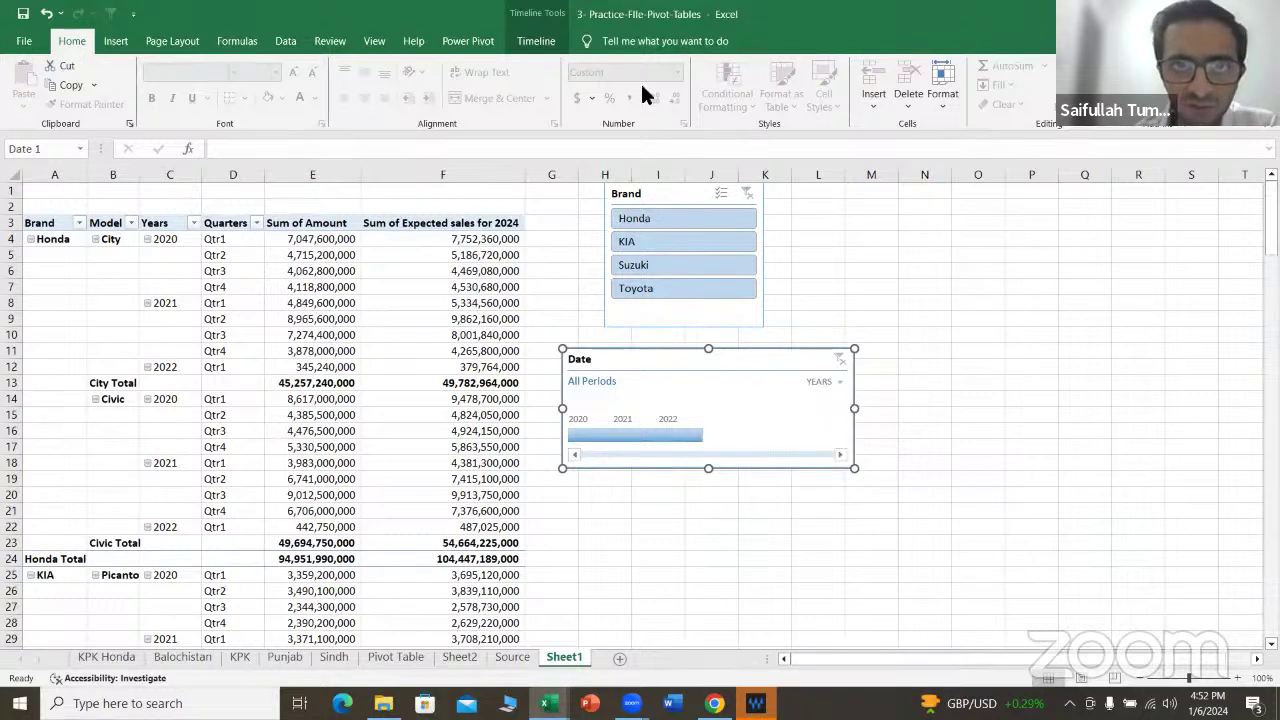
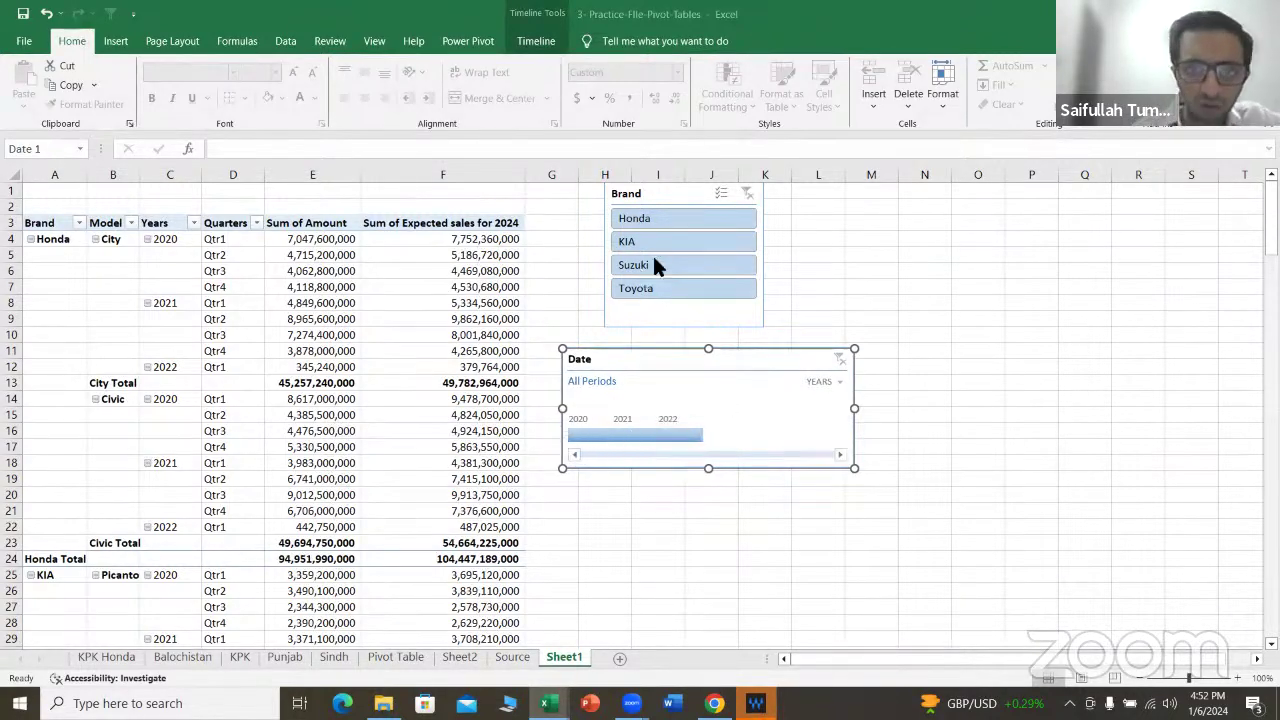
Step: Filter the pivot to Honda in 2020, then KIA in 2021, then clear both filters
click(689, 216)
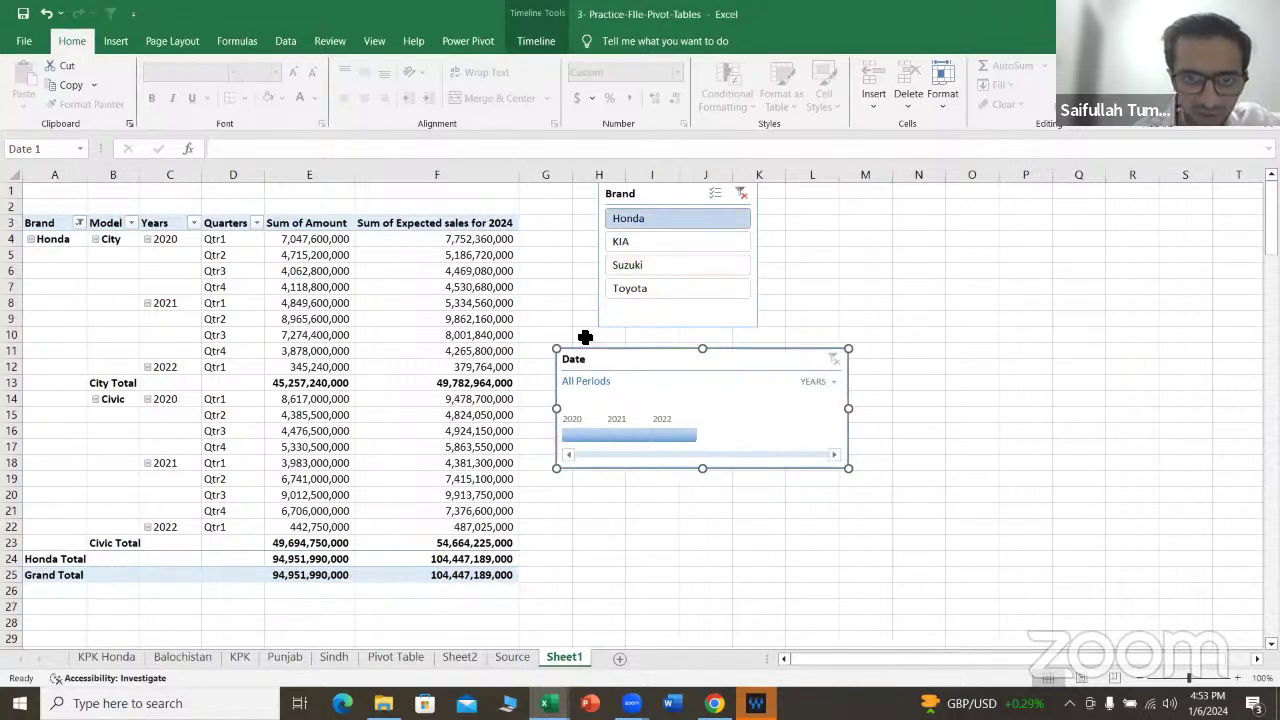
click(578, 437)
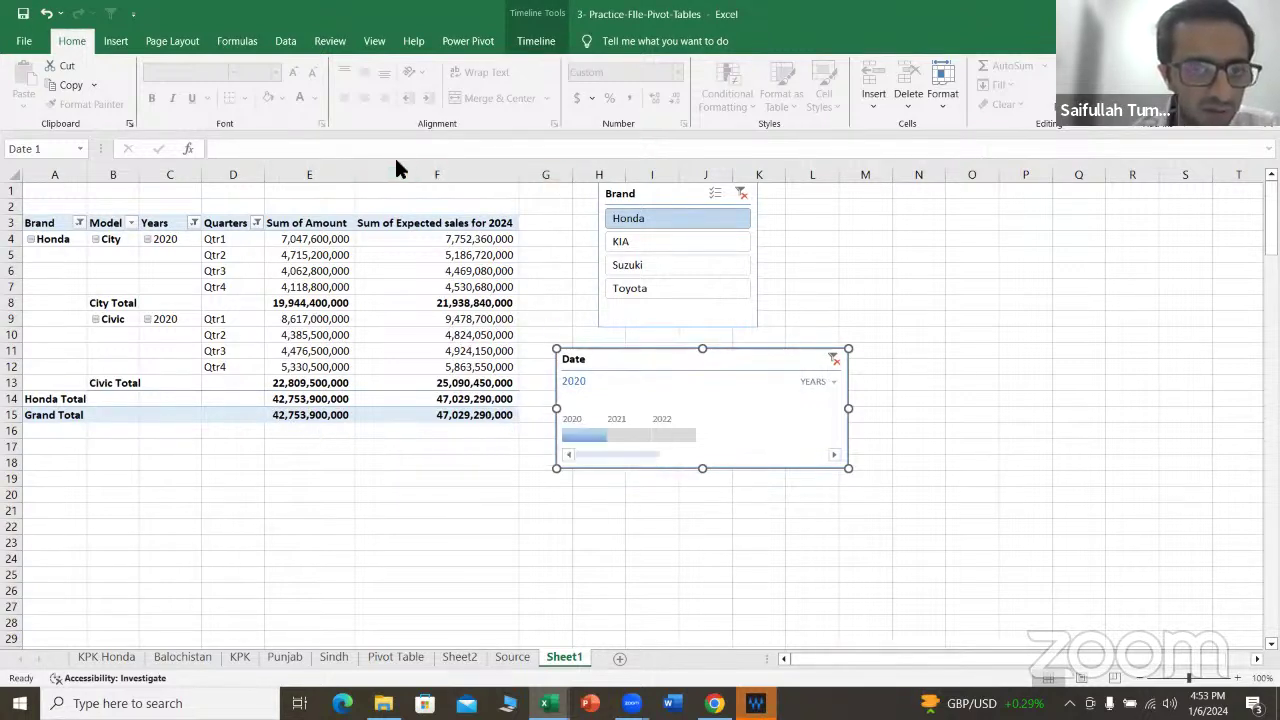
drag(649, 357, 698, 357)
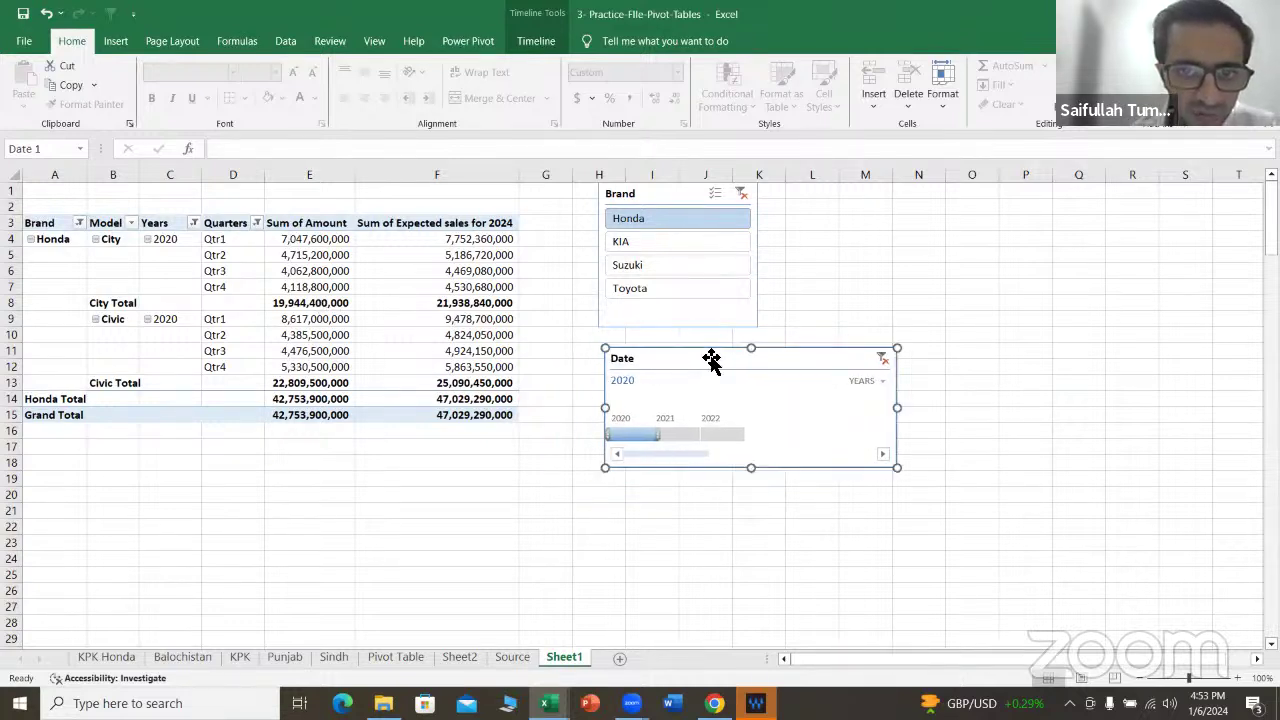
click(665, 241)
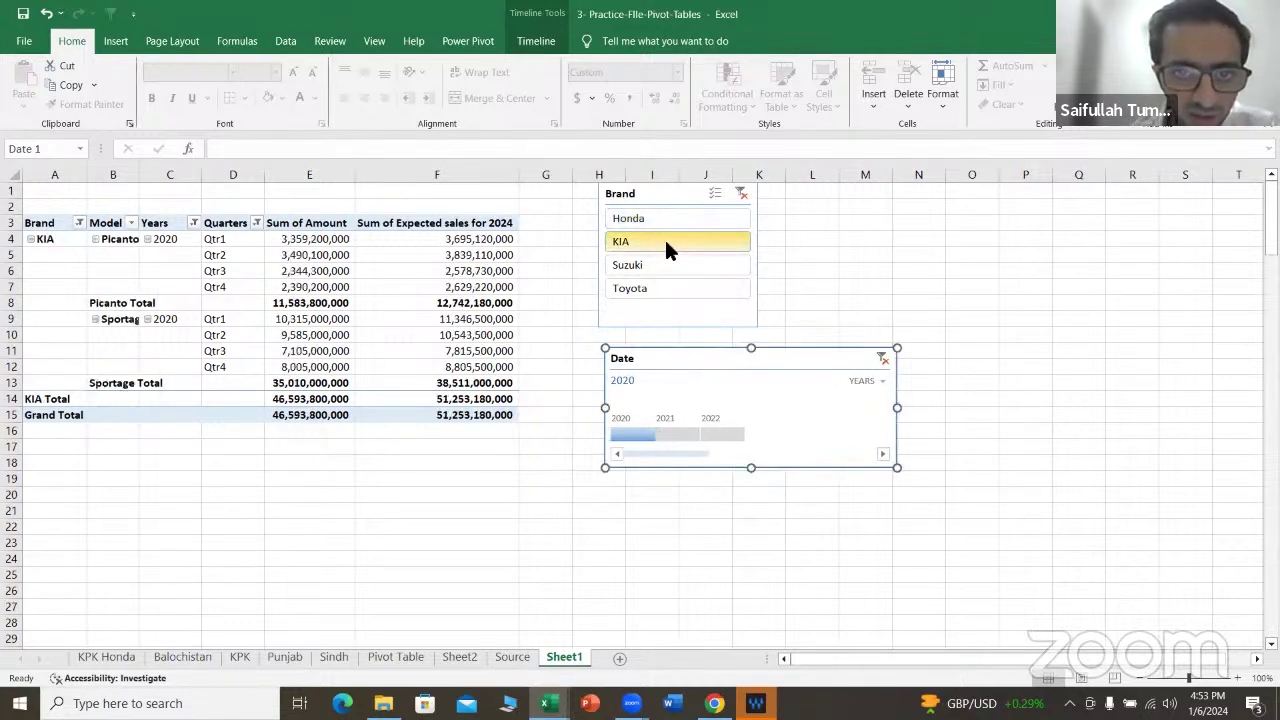
click(682, 438)
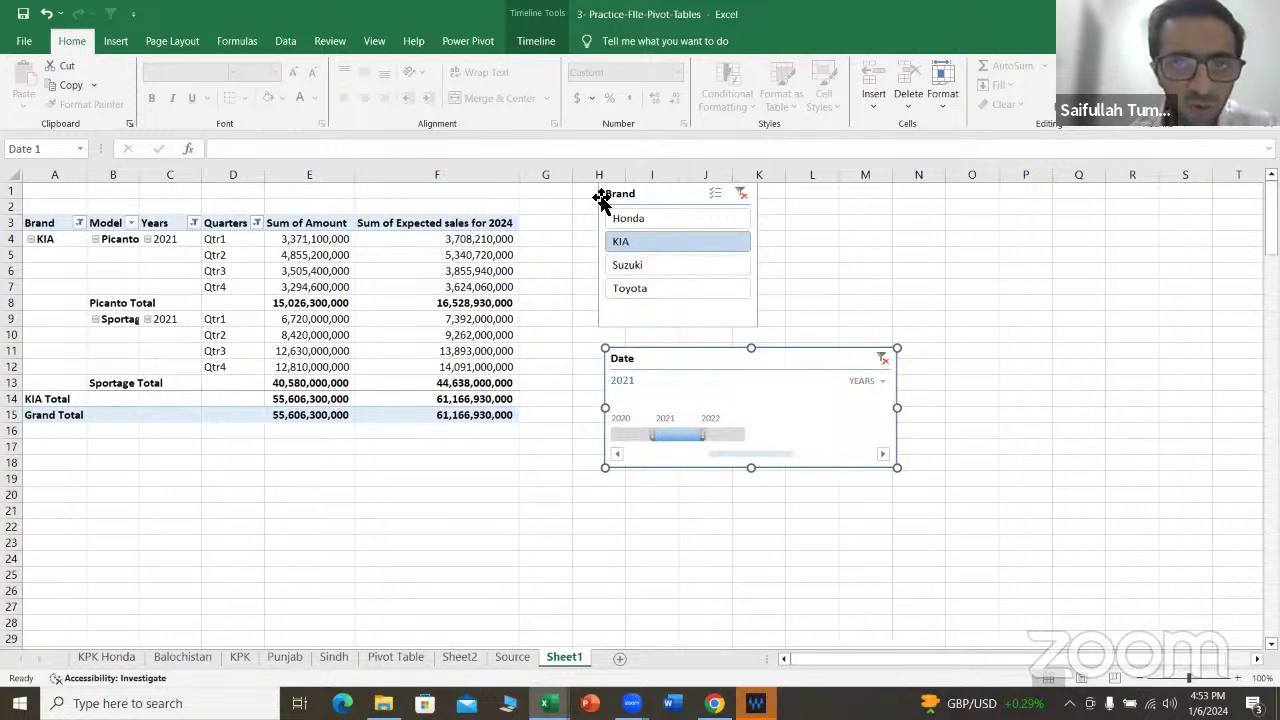
click(740, 196)
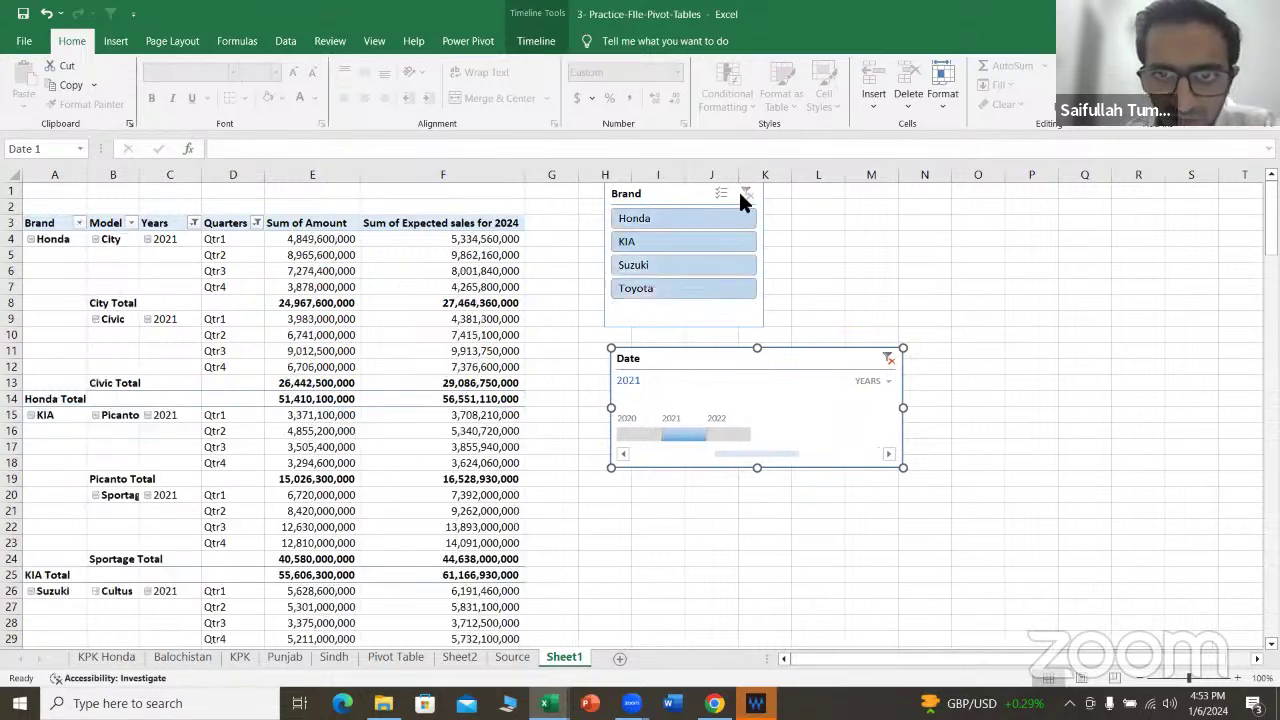
click(888, 358)
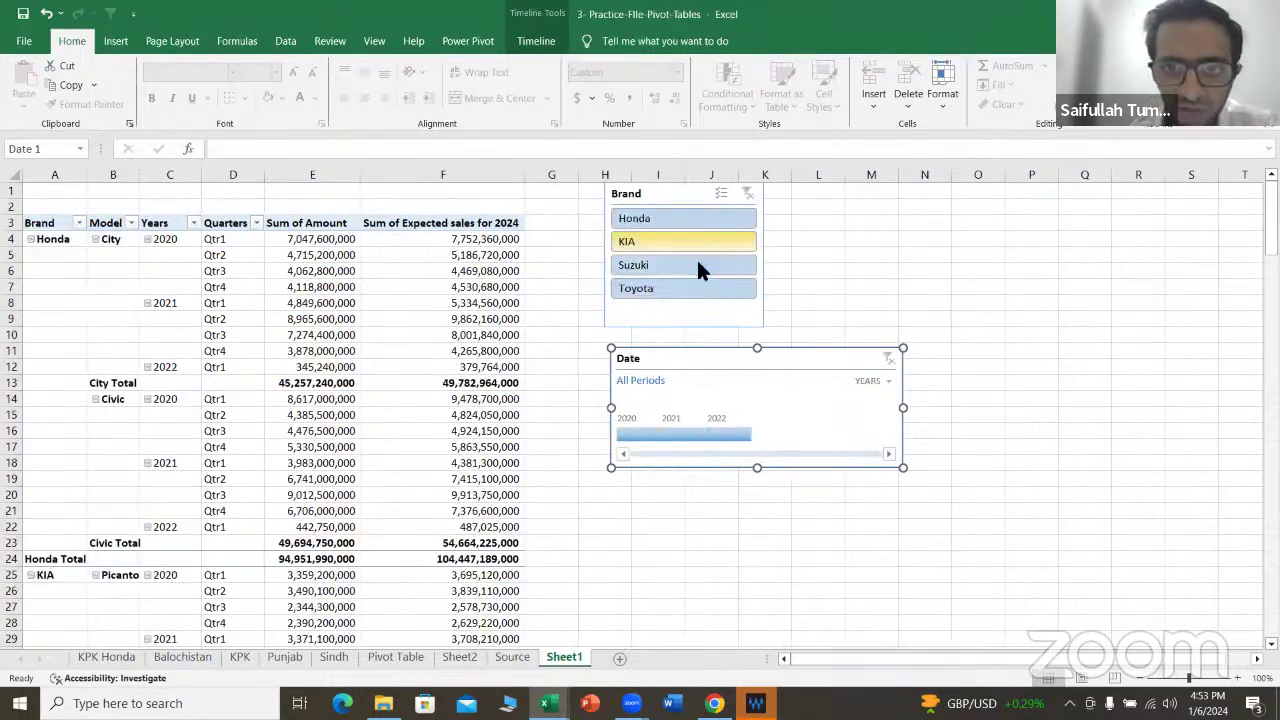
Step: Delete the Brand slicer and Date timeline, and remove Years from the pivot rows
click(713, 326)
key(Delete)
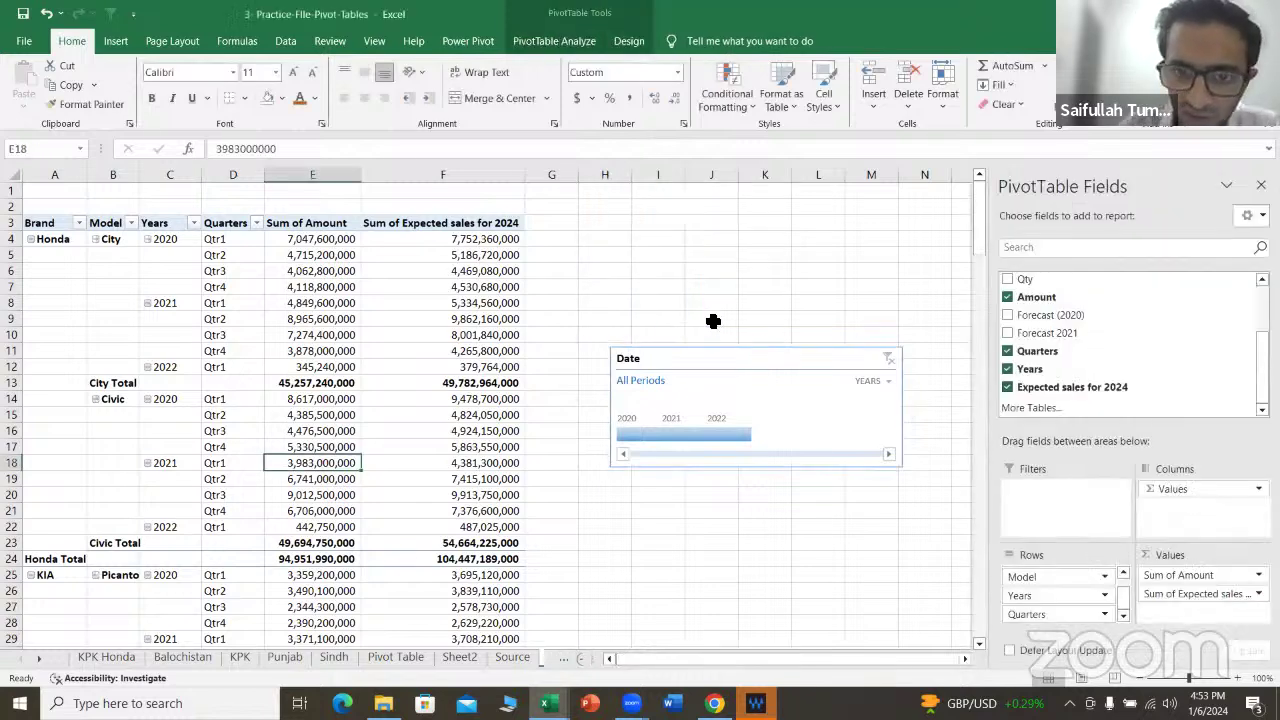
click(728, 365)
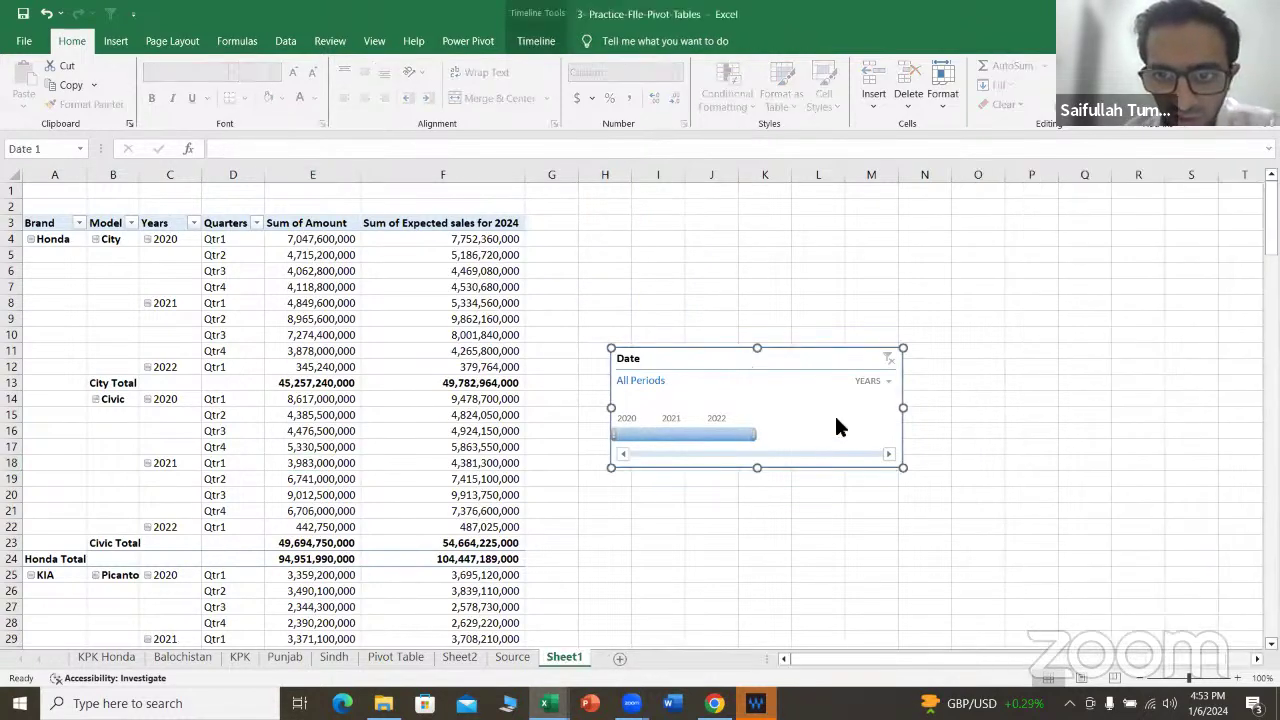
key(Delete)
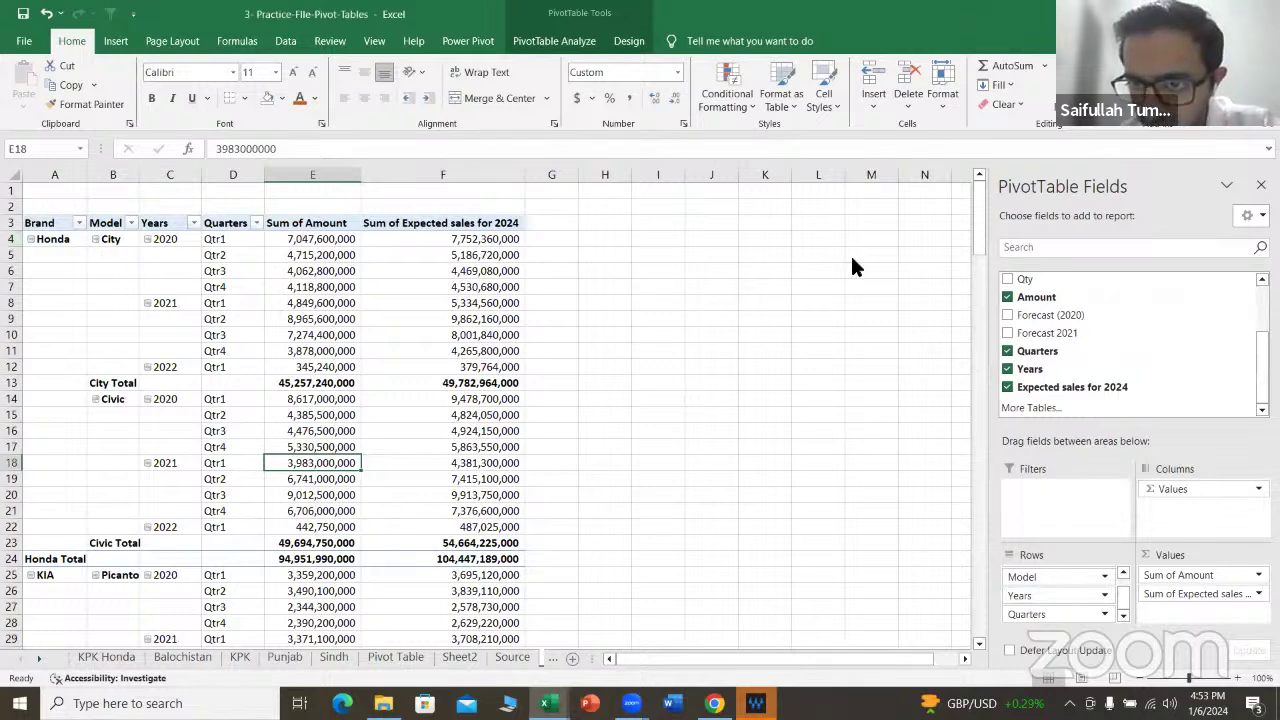
click(1007, 369)
Step: Remove Quarters and Model from the pivot rows, leaving only Brand
click(1007, 351)
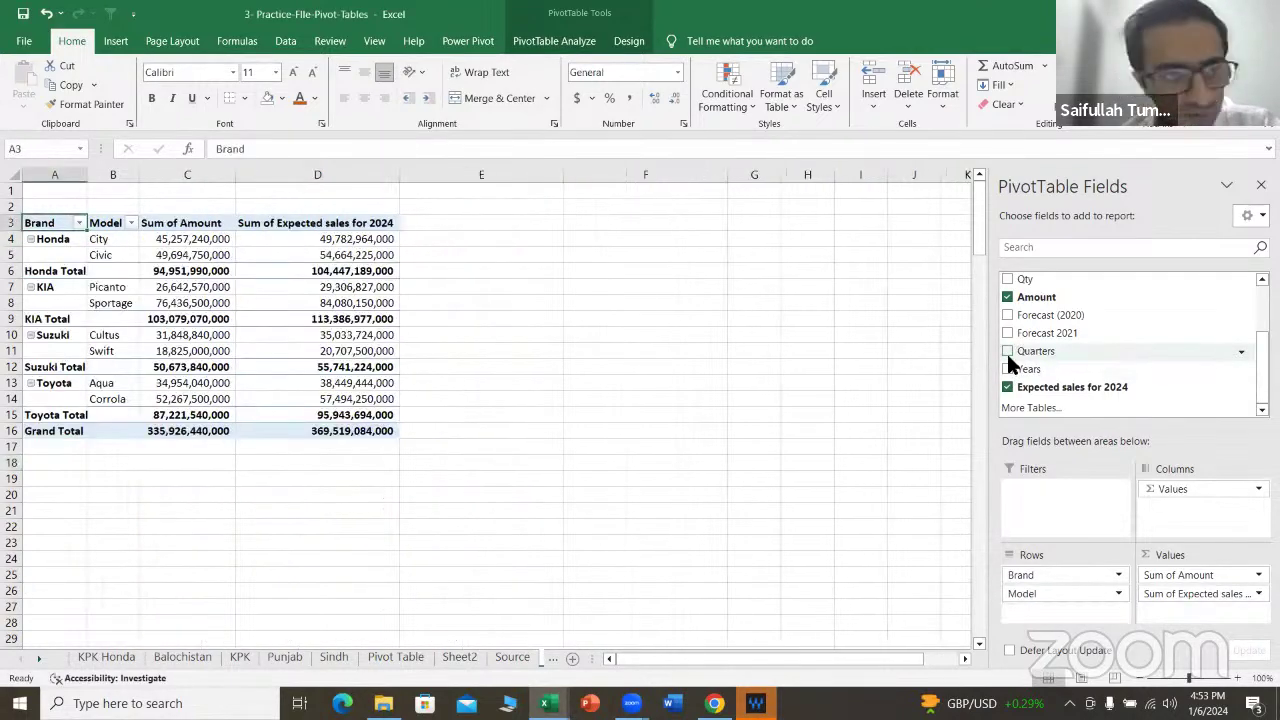
scroll(1030, 369, up, 3)
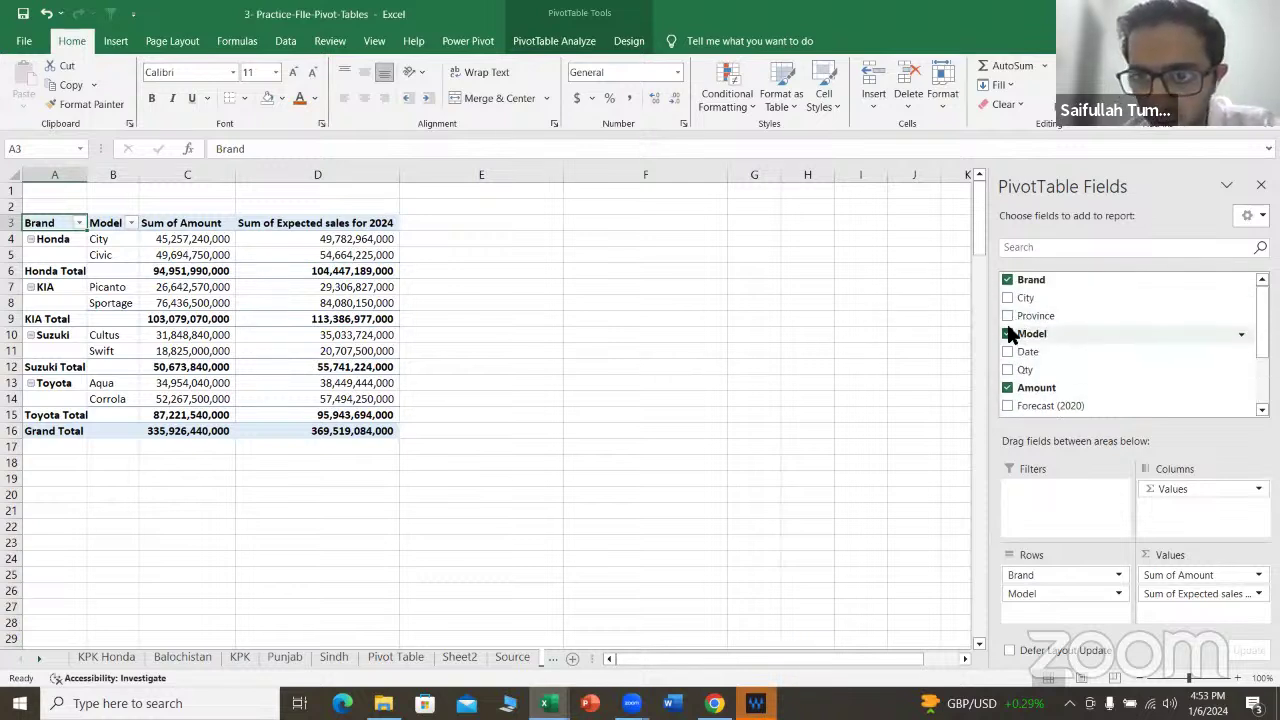
click(1007, 334)
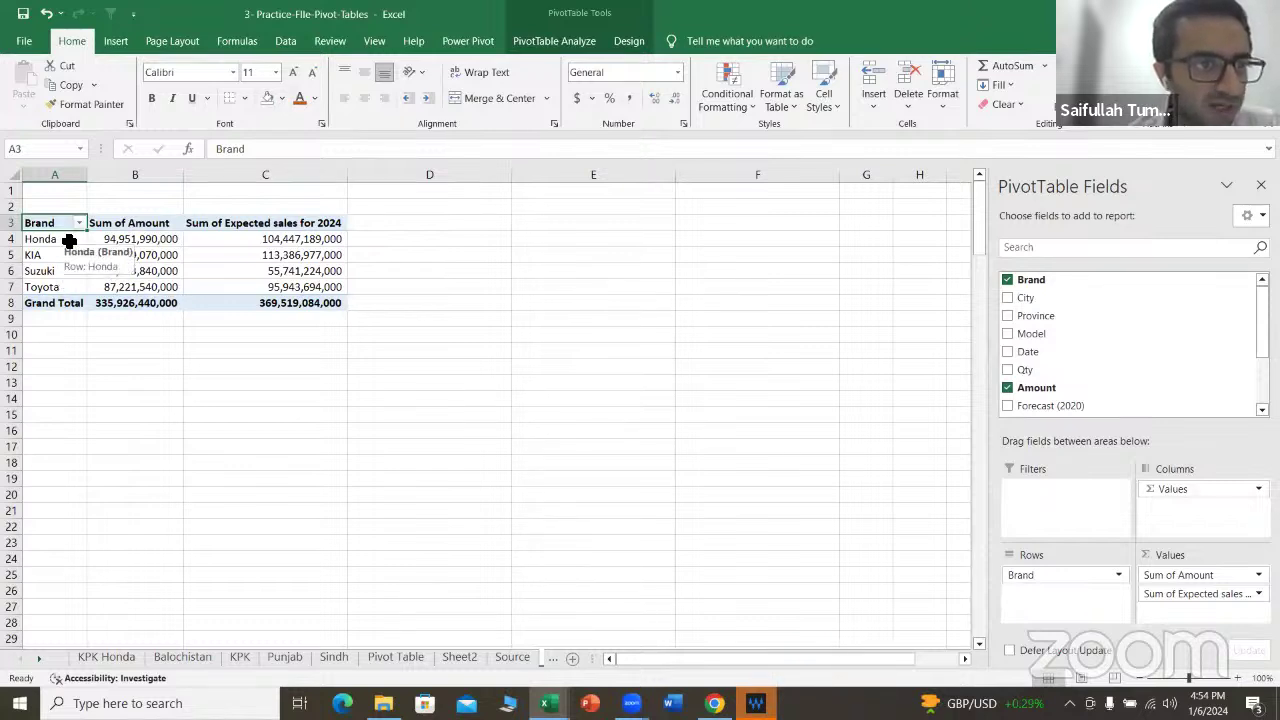
Step: Highlight the Honda, KIA, Suzuki and Toyota rows, then move Brand into the report filter
drag(68, 242, 66, 288)
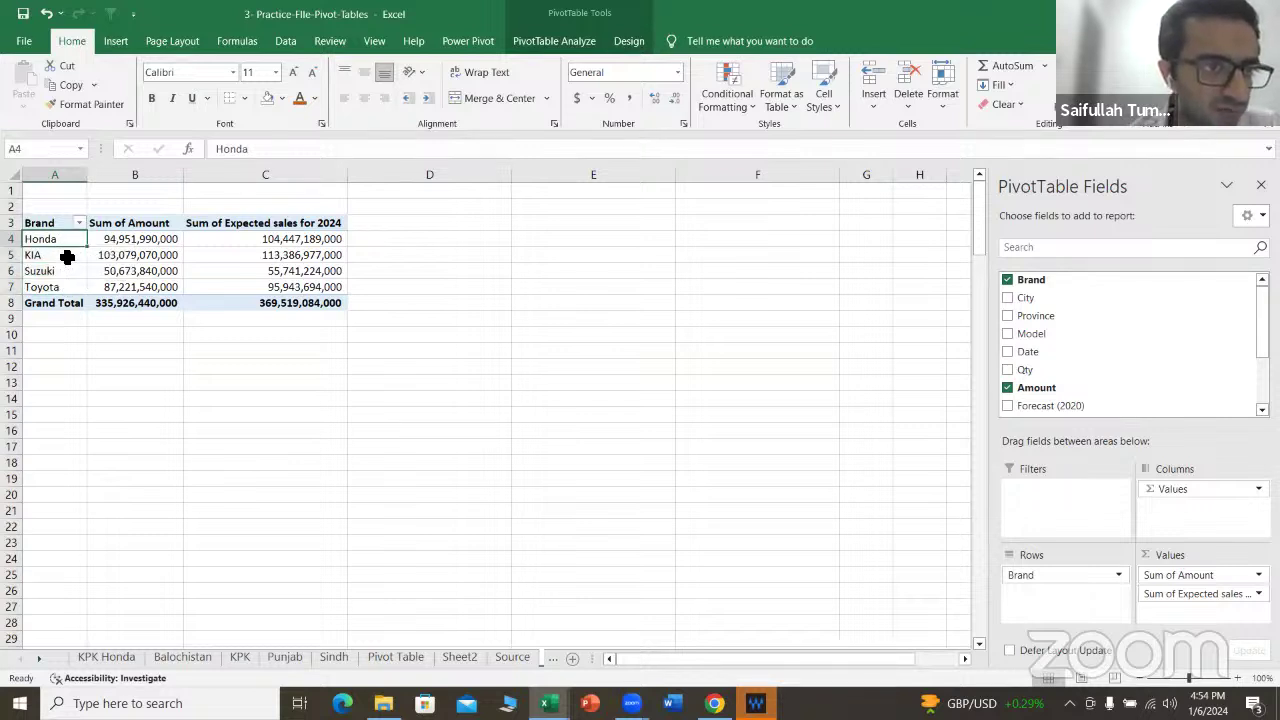
click(64, 256)
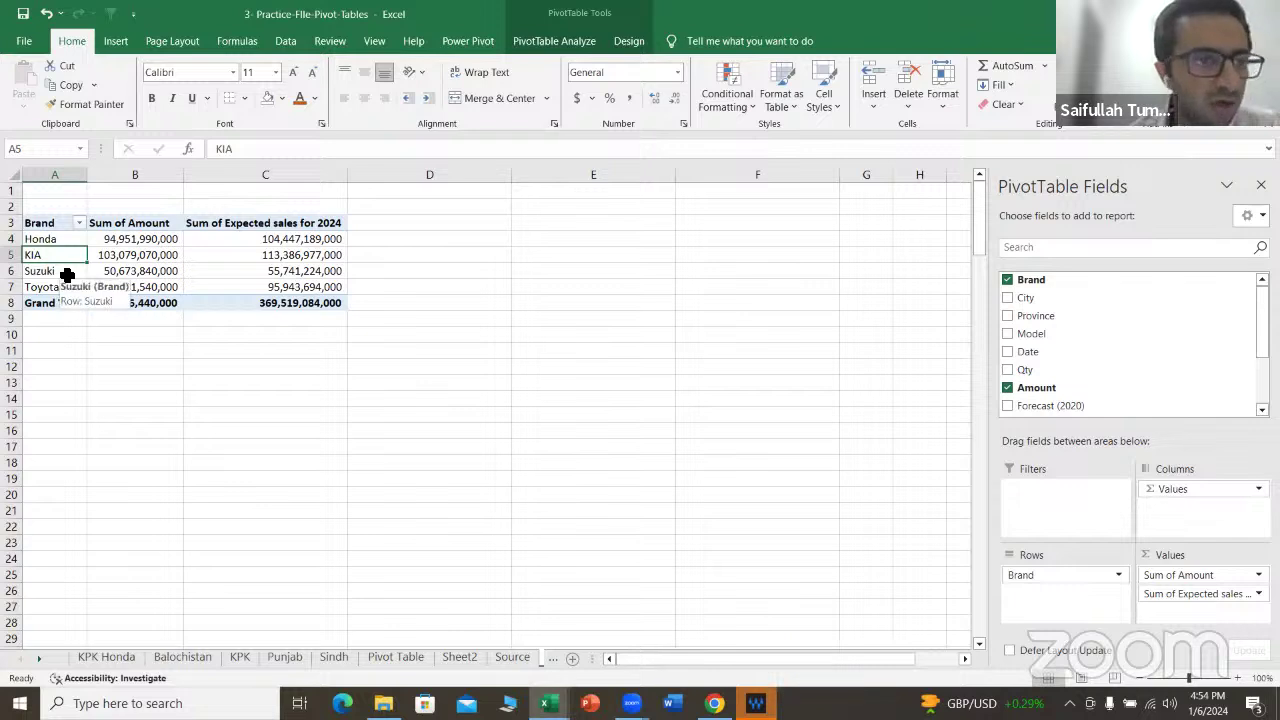
click(68, 272)
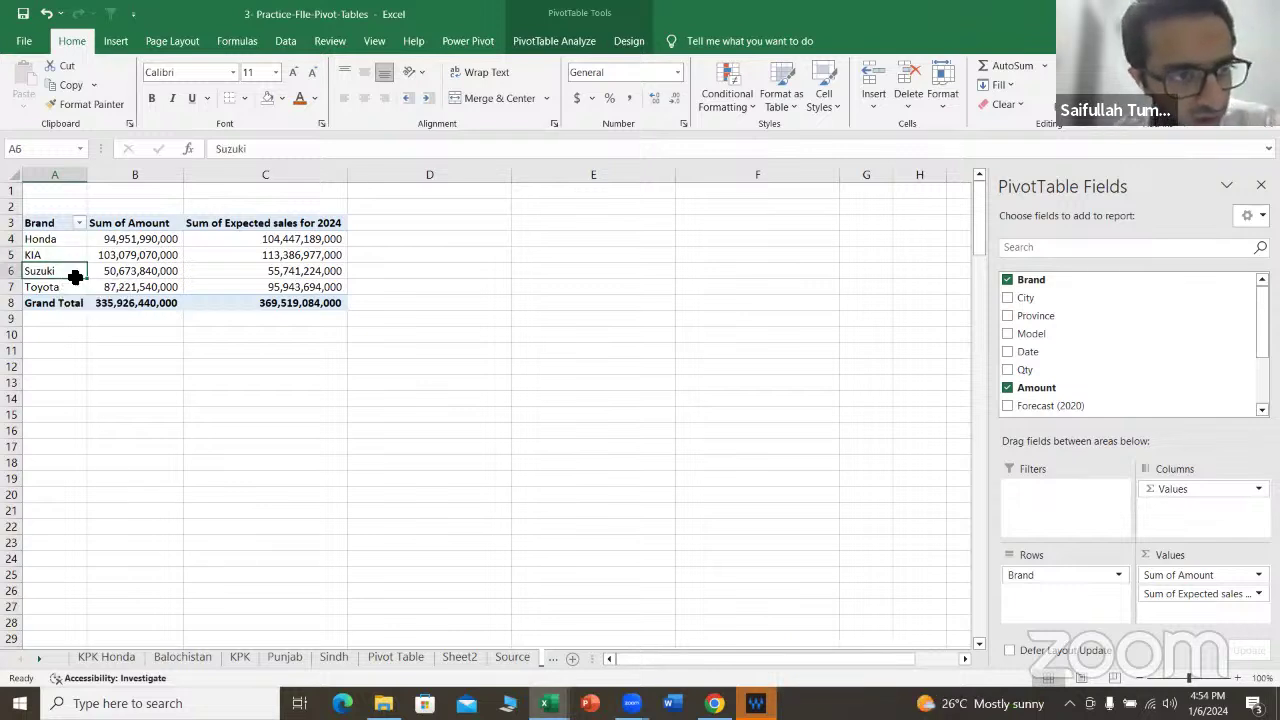
click(75, 281)
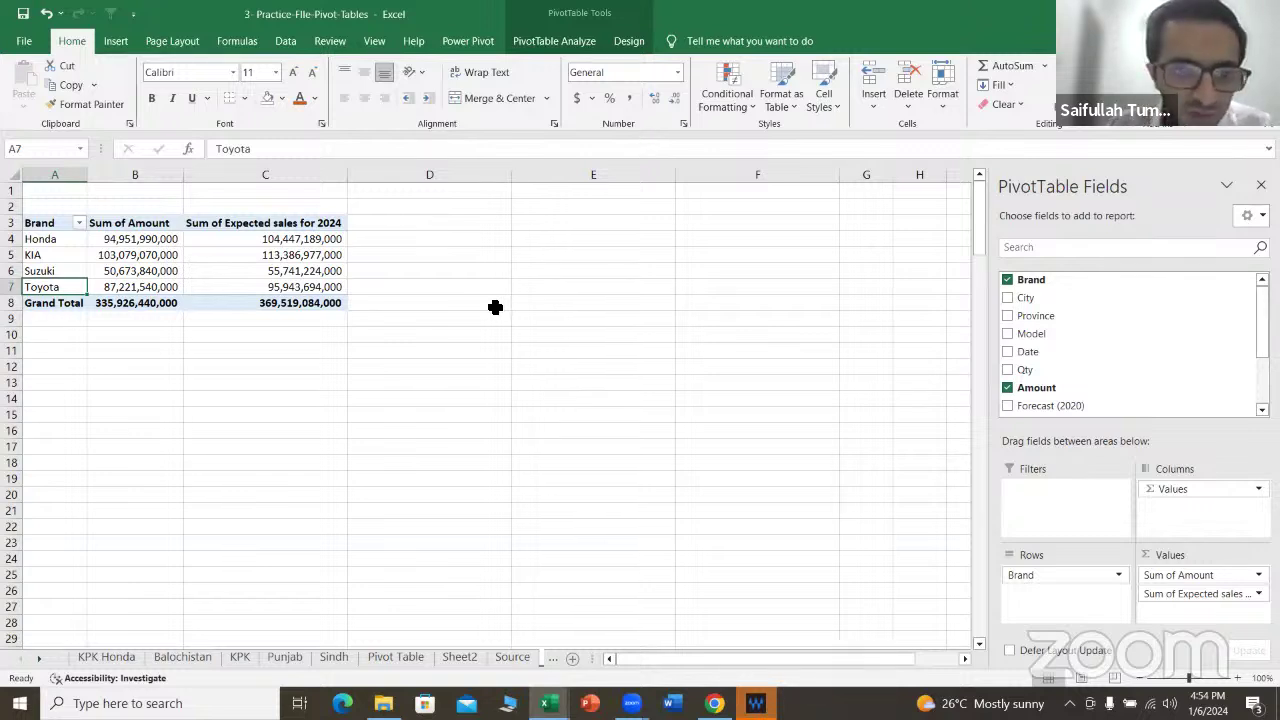
mouse_move(1077, 578)
mouse_down()
mouse_move(1063, 491)
mouse_move(1065, 580)
mouse_up()
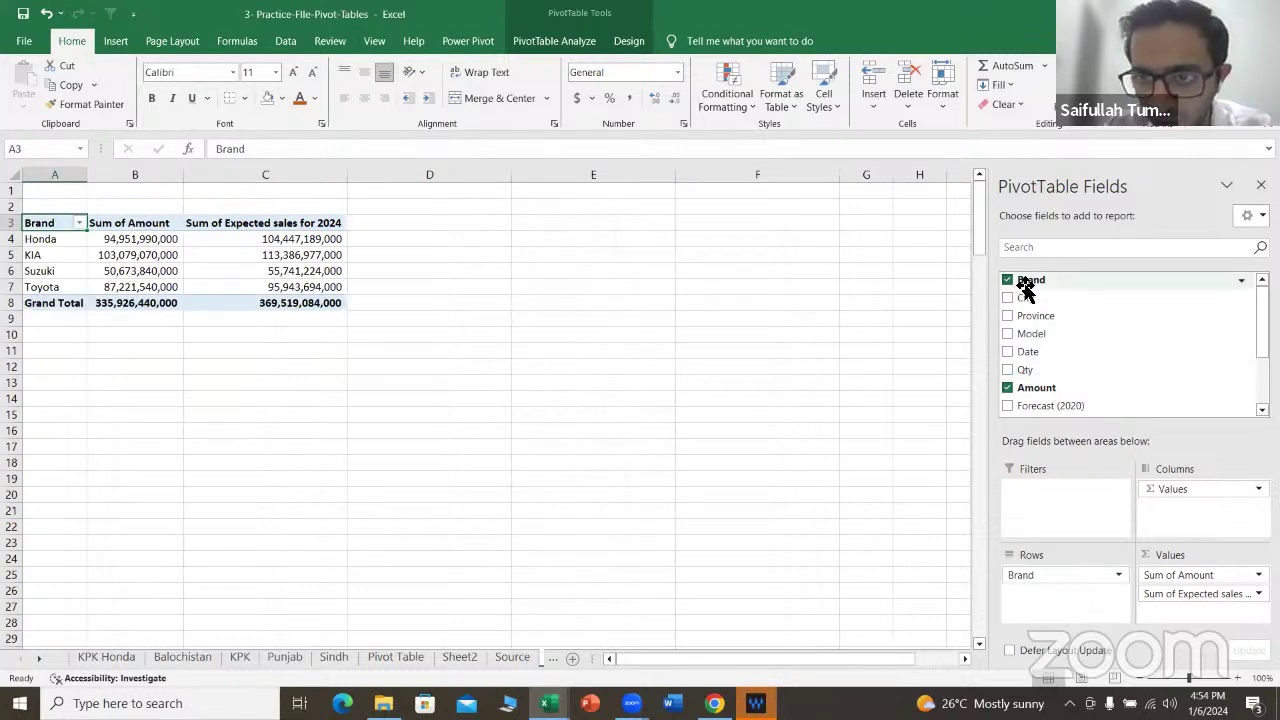
drag(1025, 288, 1037, 491)
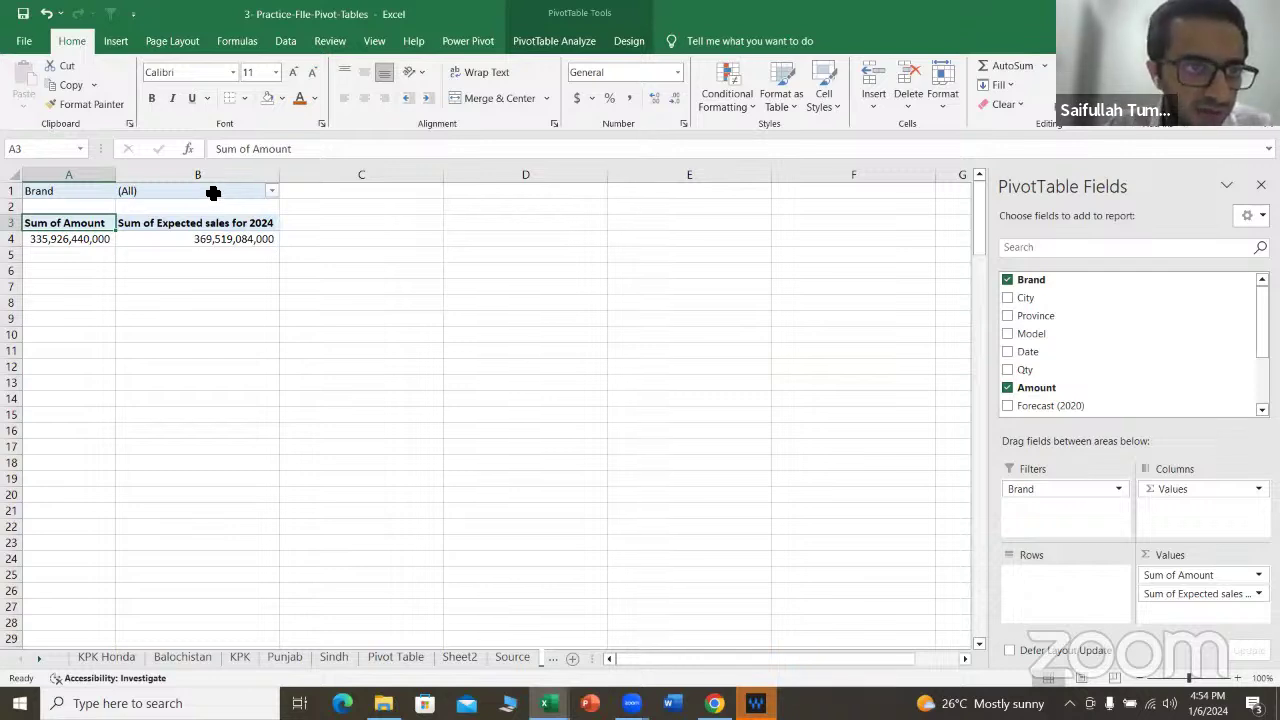
click(177, 191)
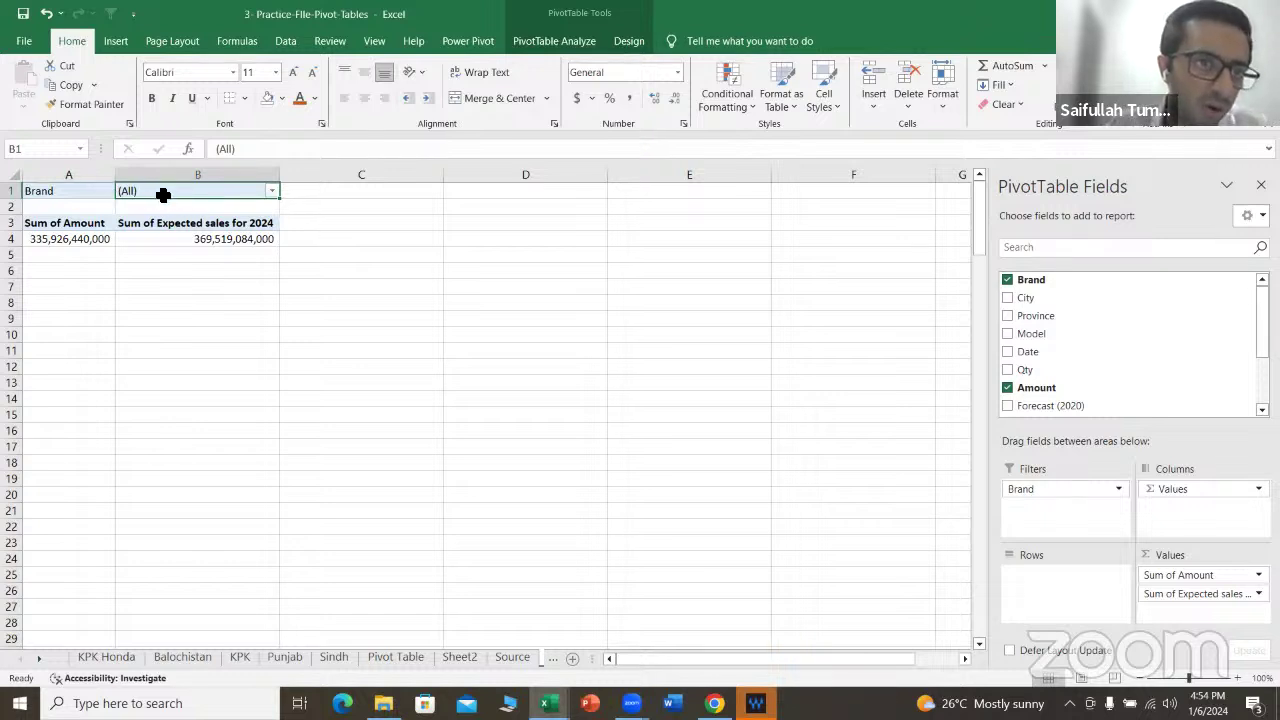
click(272, 191)
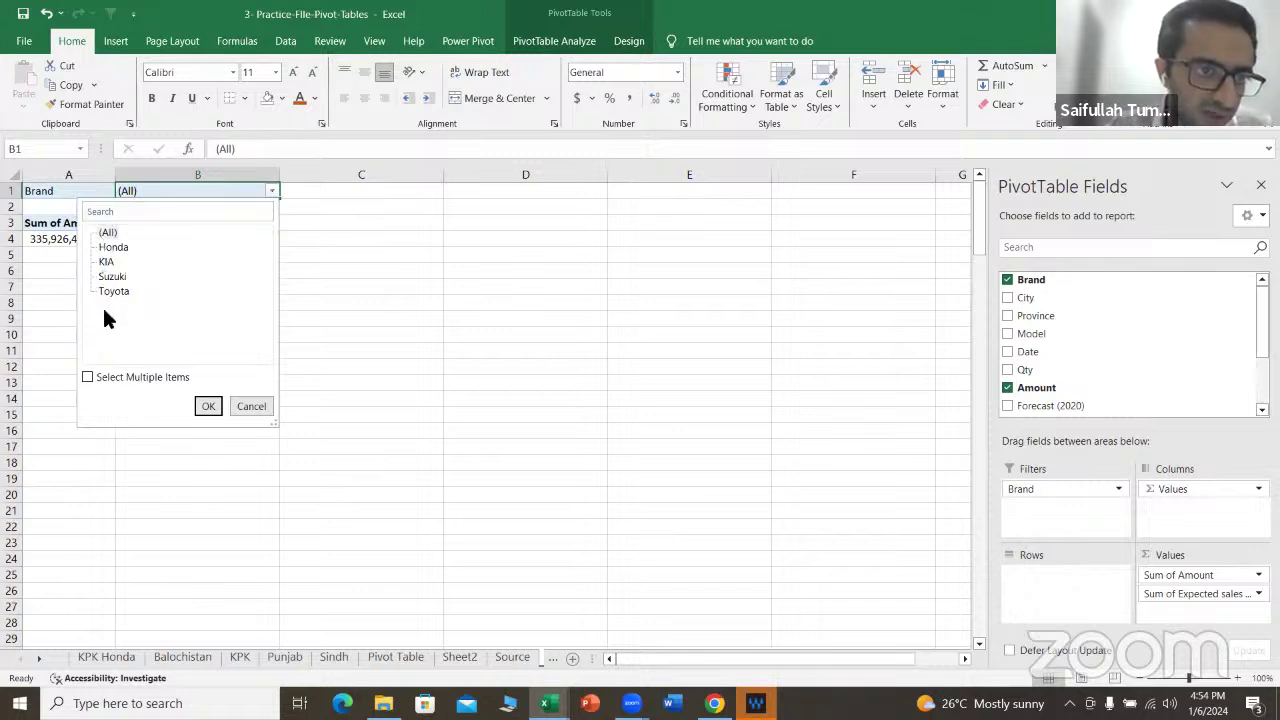
click(208, 406)
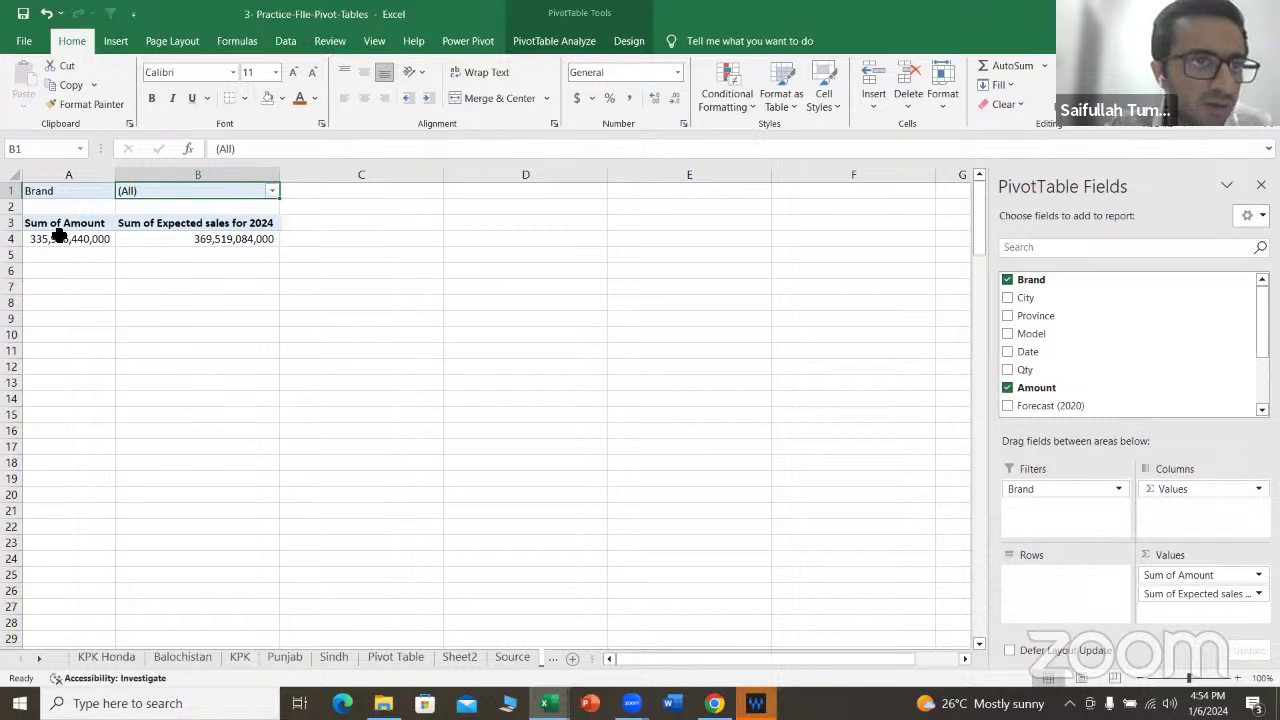
mouse_move(57, 240)
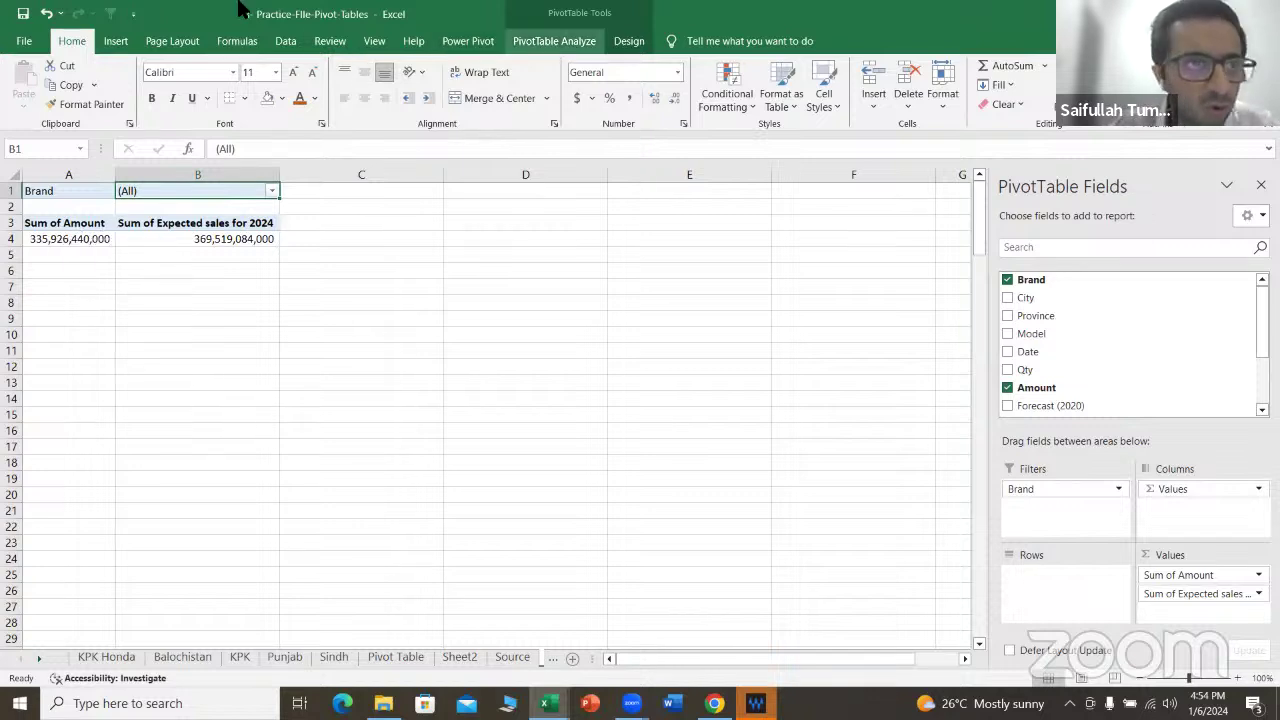
Step: Run Show Report Filter Pages on Brand to create one pivot sheet per brand
click(554, 41)
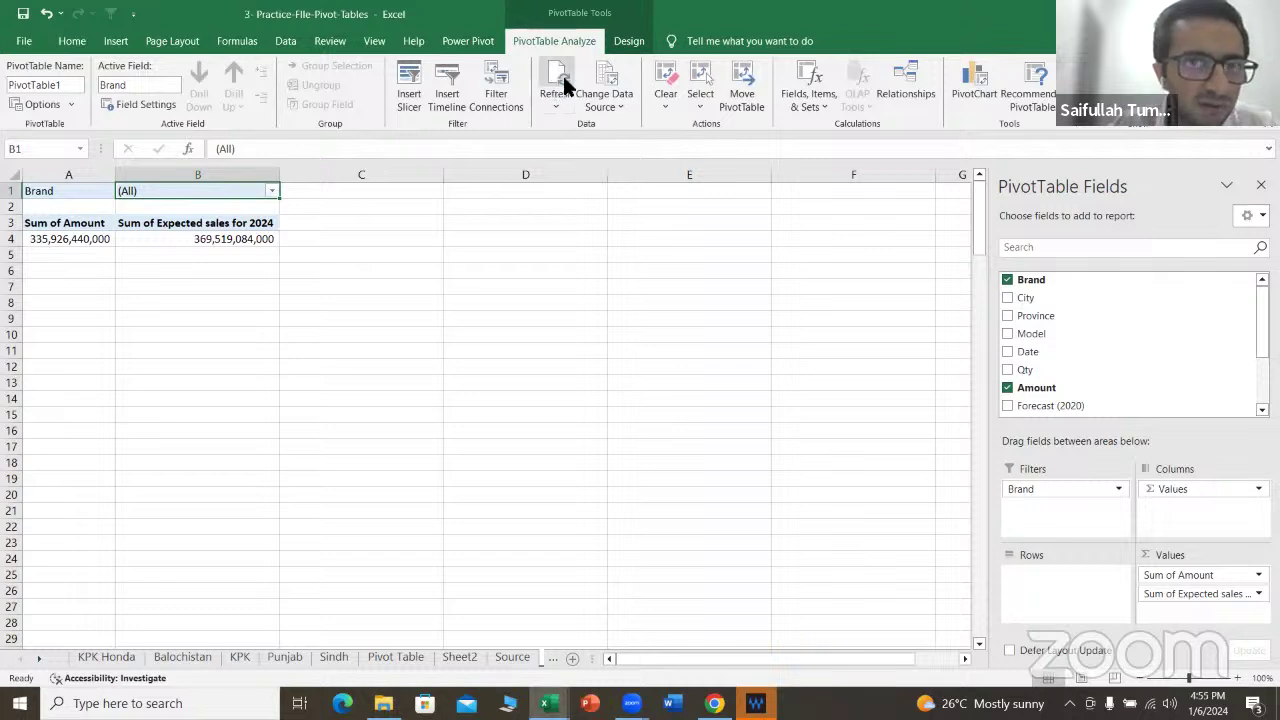
click(72, 104)
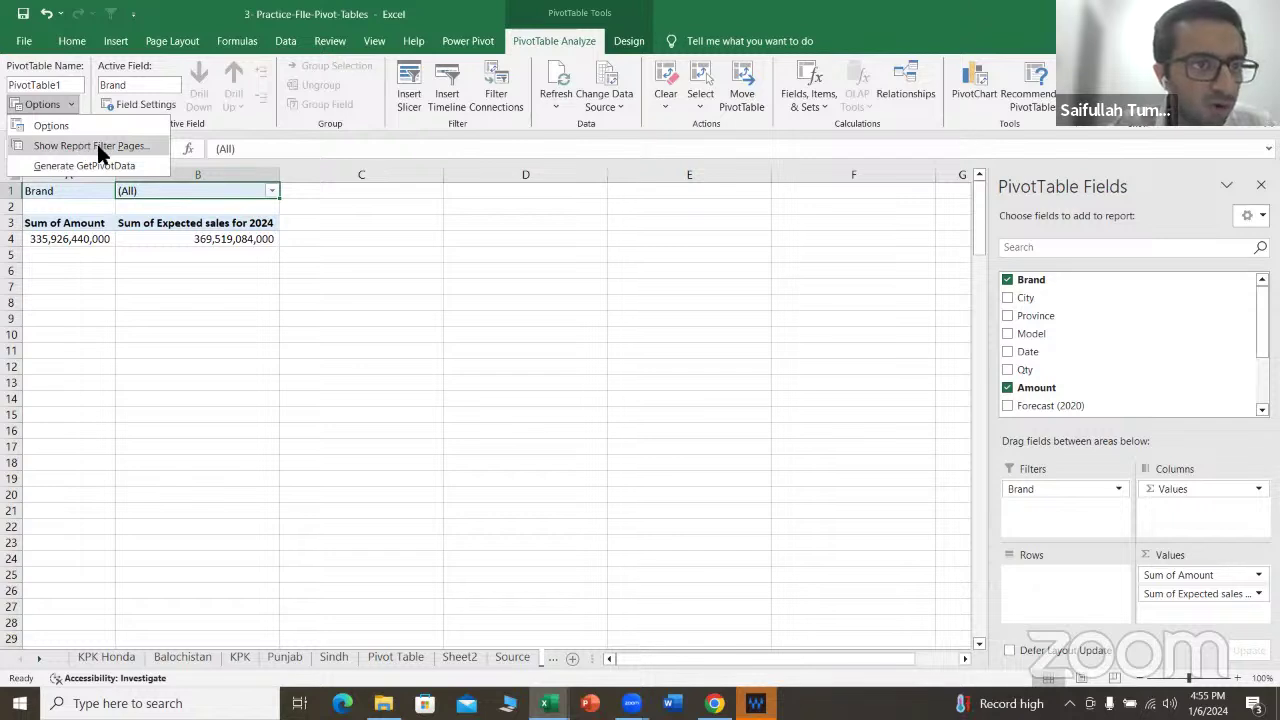
click(100, 150)
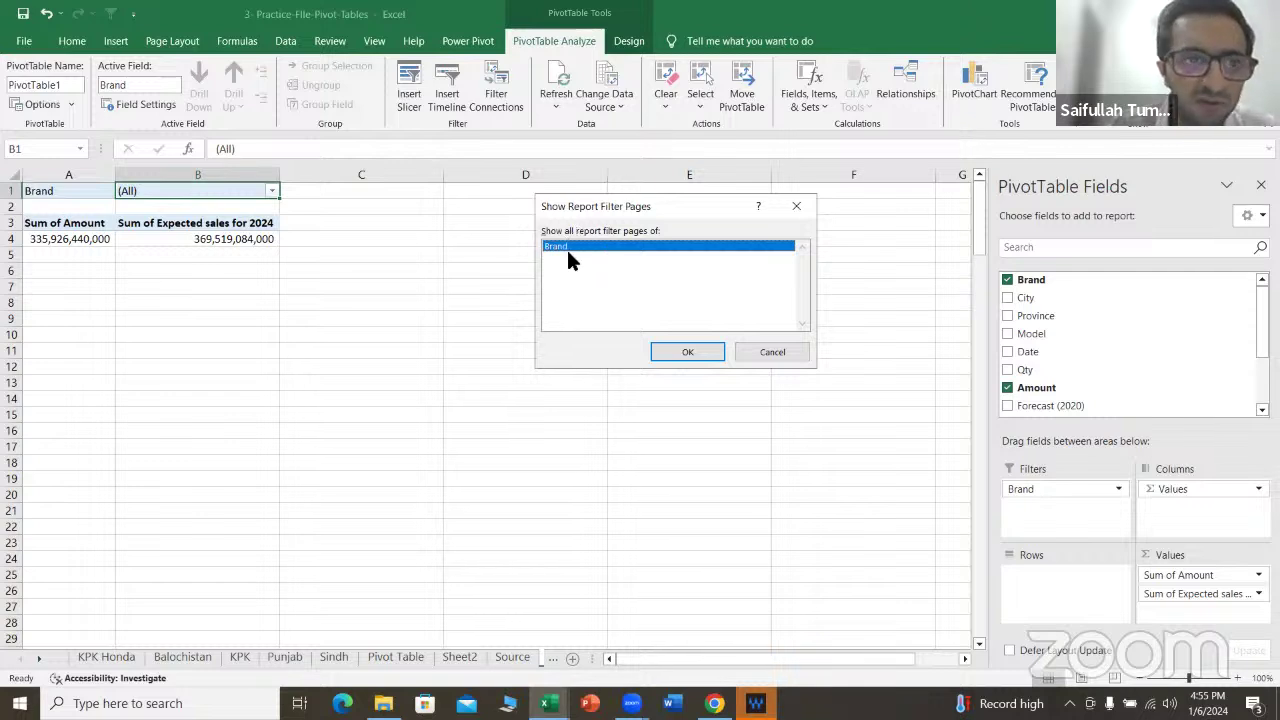
click(684, 353)
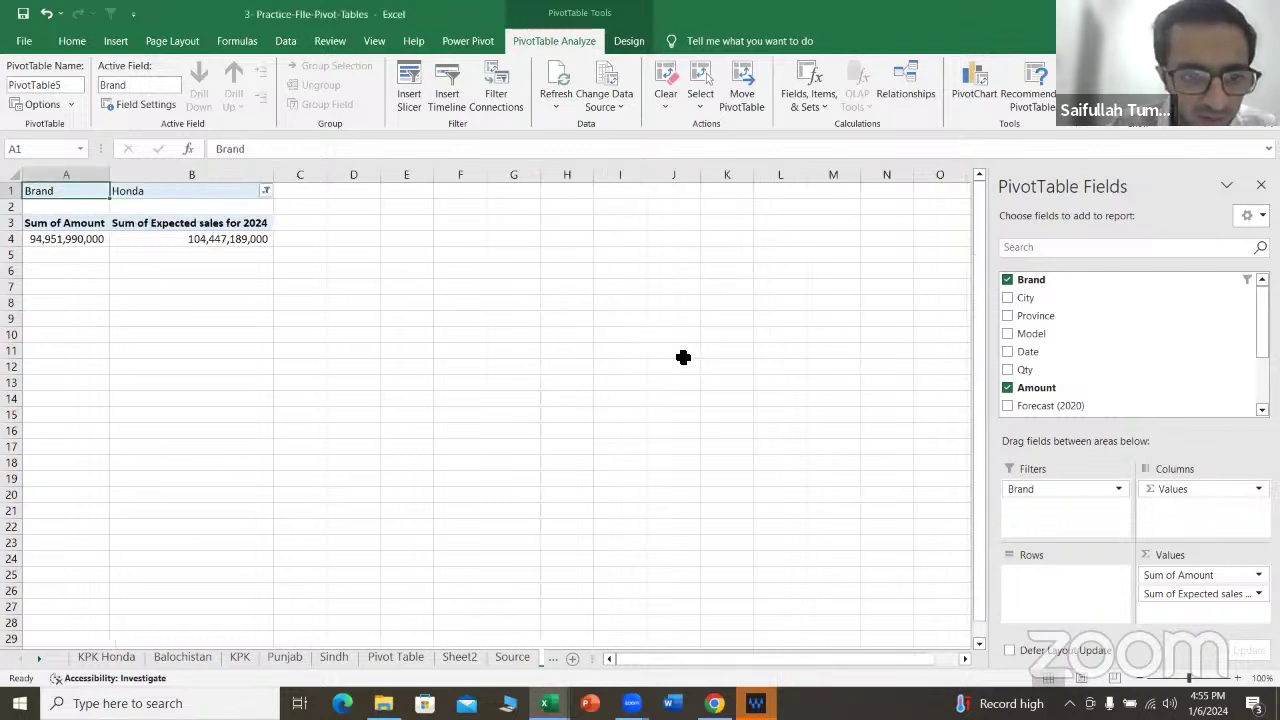
Step: Browse the KIA, Suzuki and Toyota sheets, then return to the Honda sheet
click(555, 659)
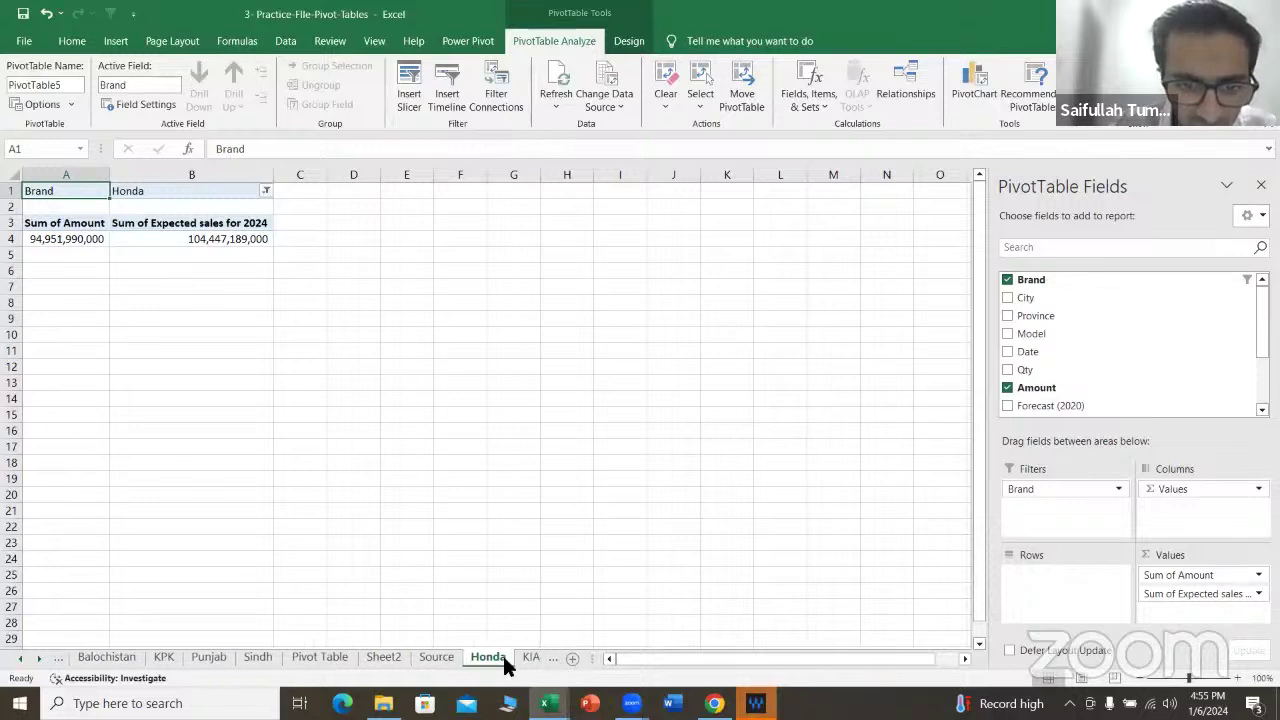
click(528, 657)
click(505, 657)
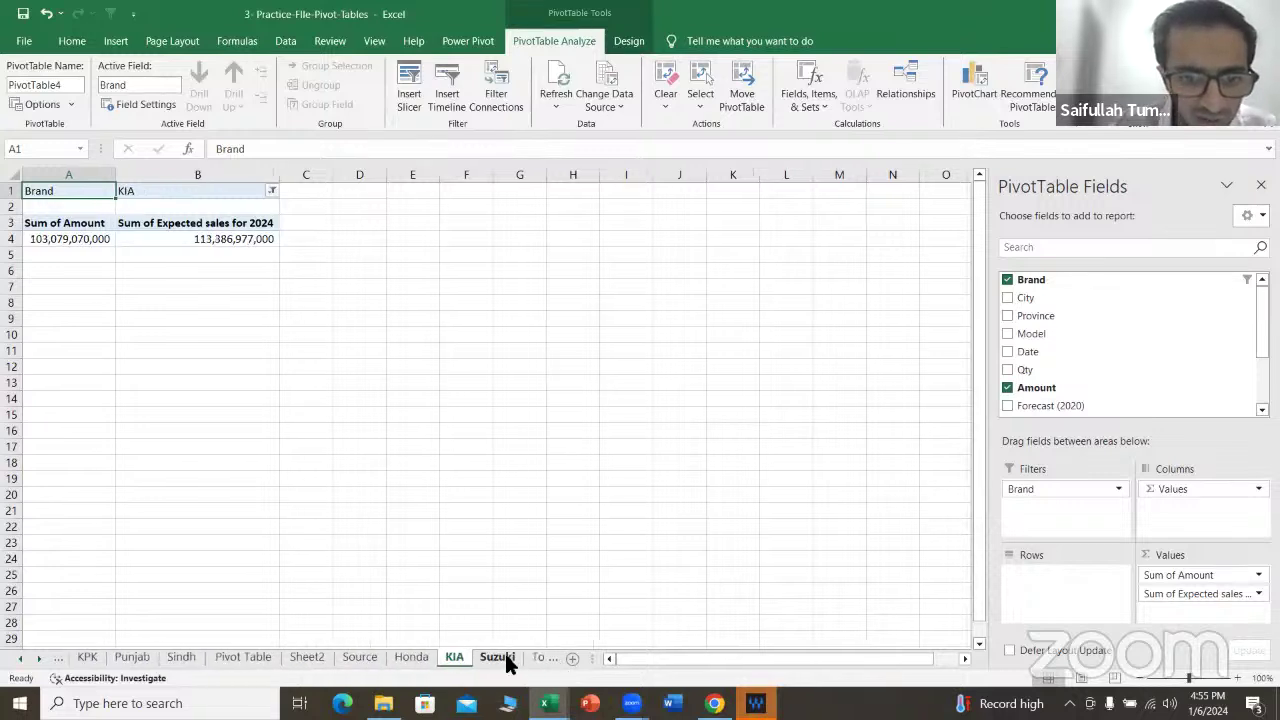
click(534, 655)
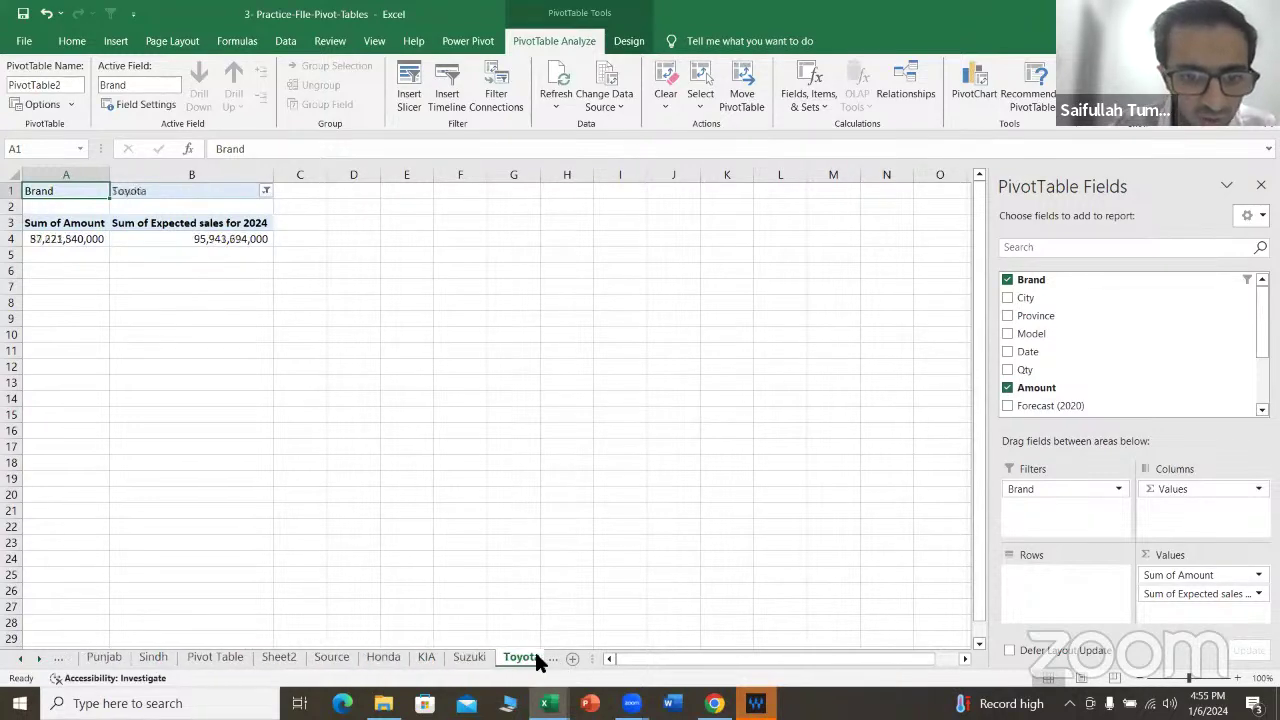
click(381, 656)
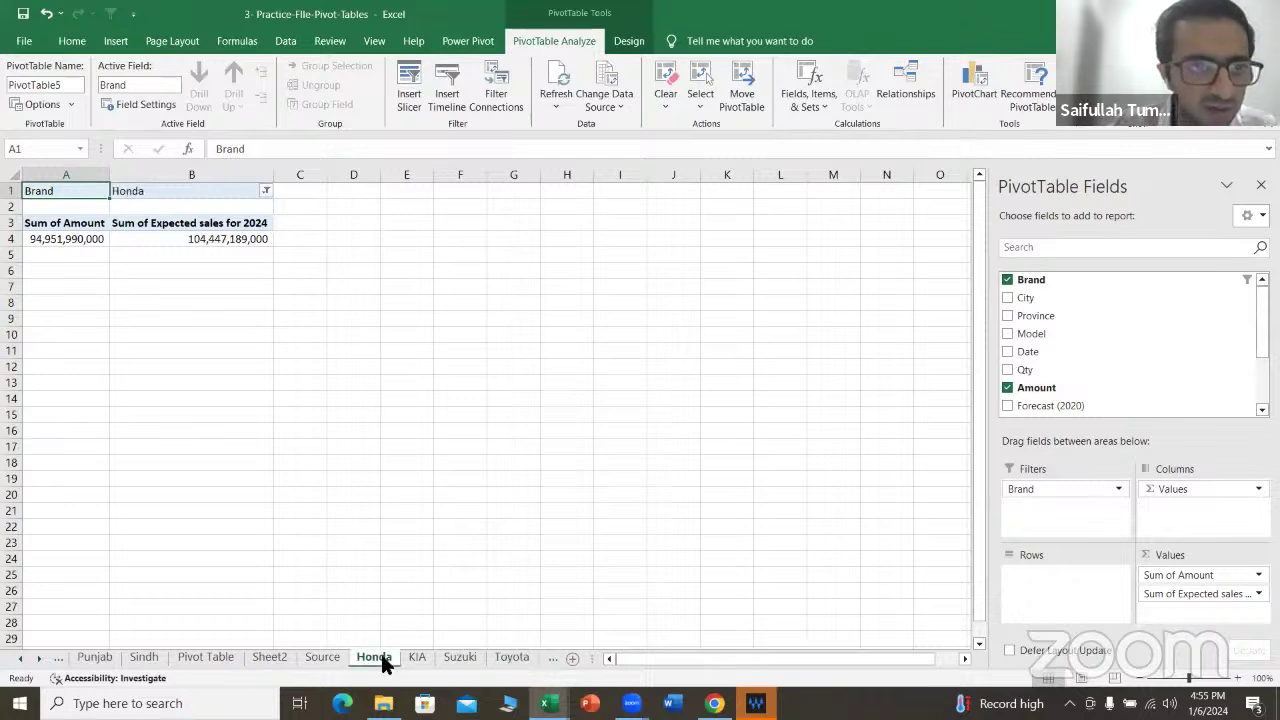
Step: Check Honda's Amount and 2024 expected sales totals, then view the KIA and Suzuki sheets
click(200, 240)
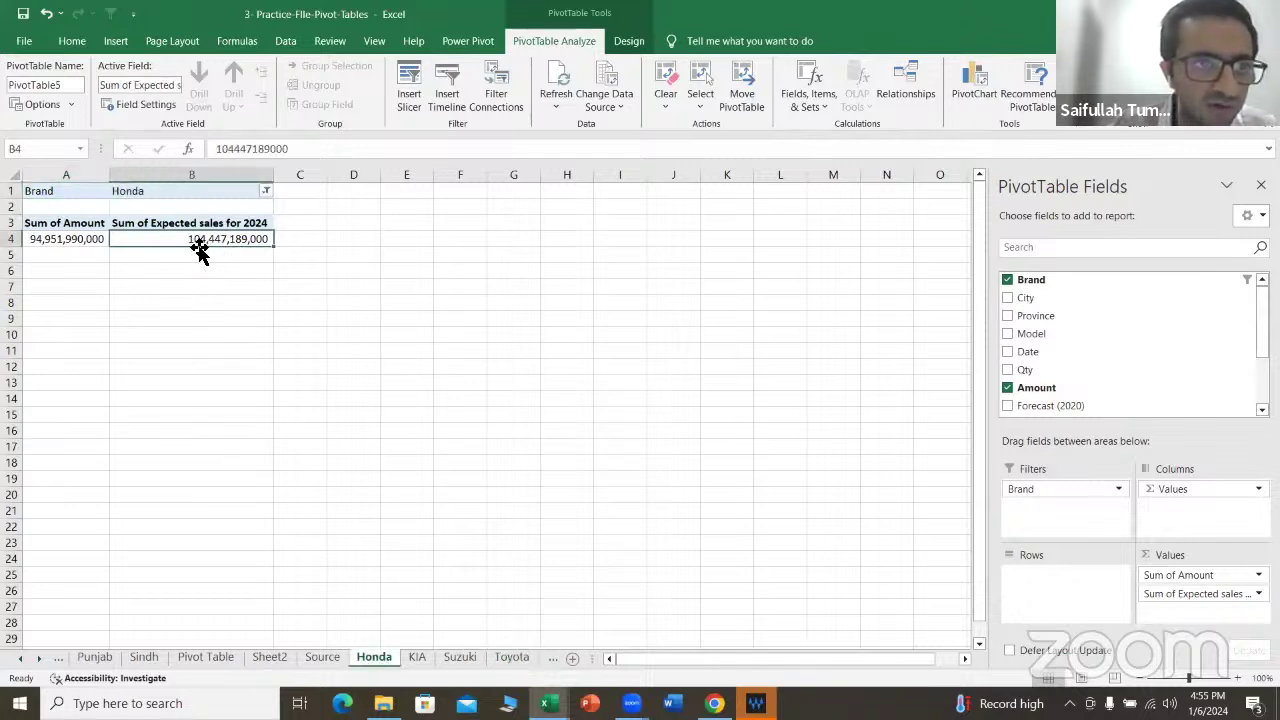
click(73, 239)
click(235, 238)
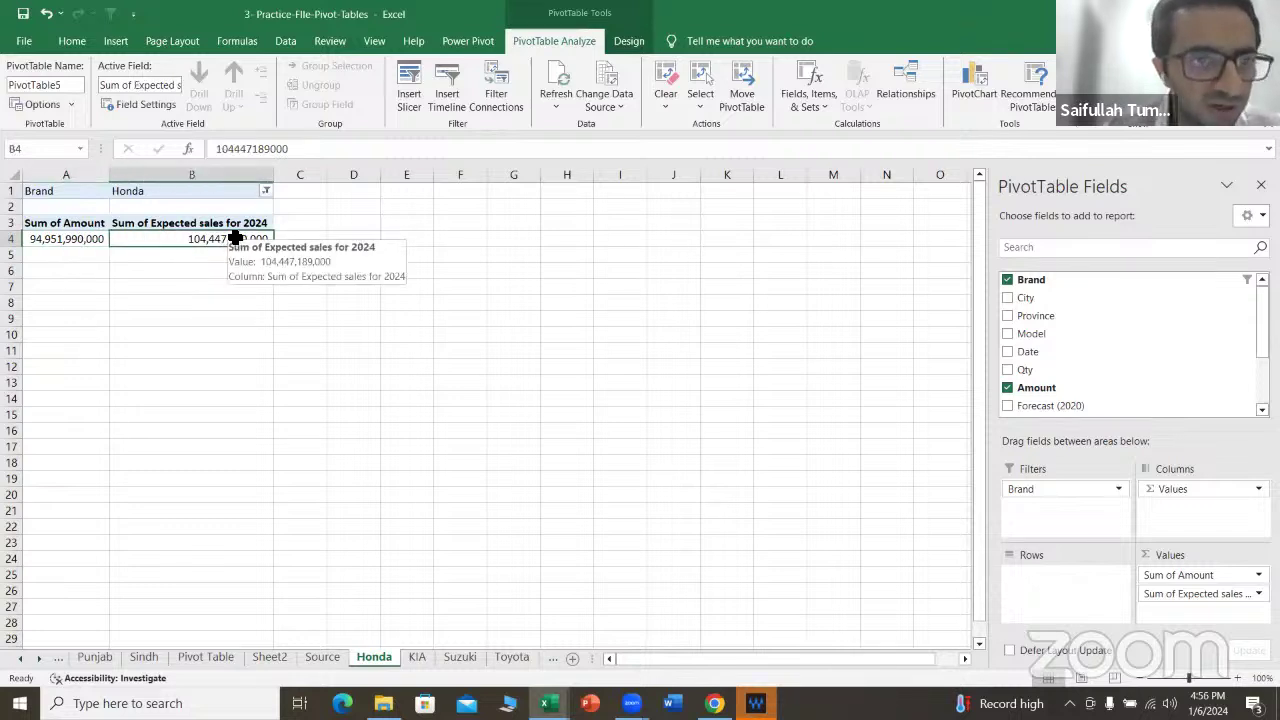
click(417, 657)
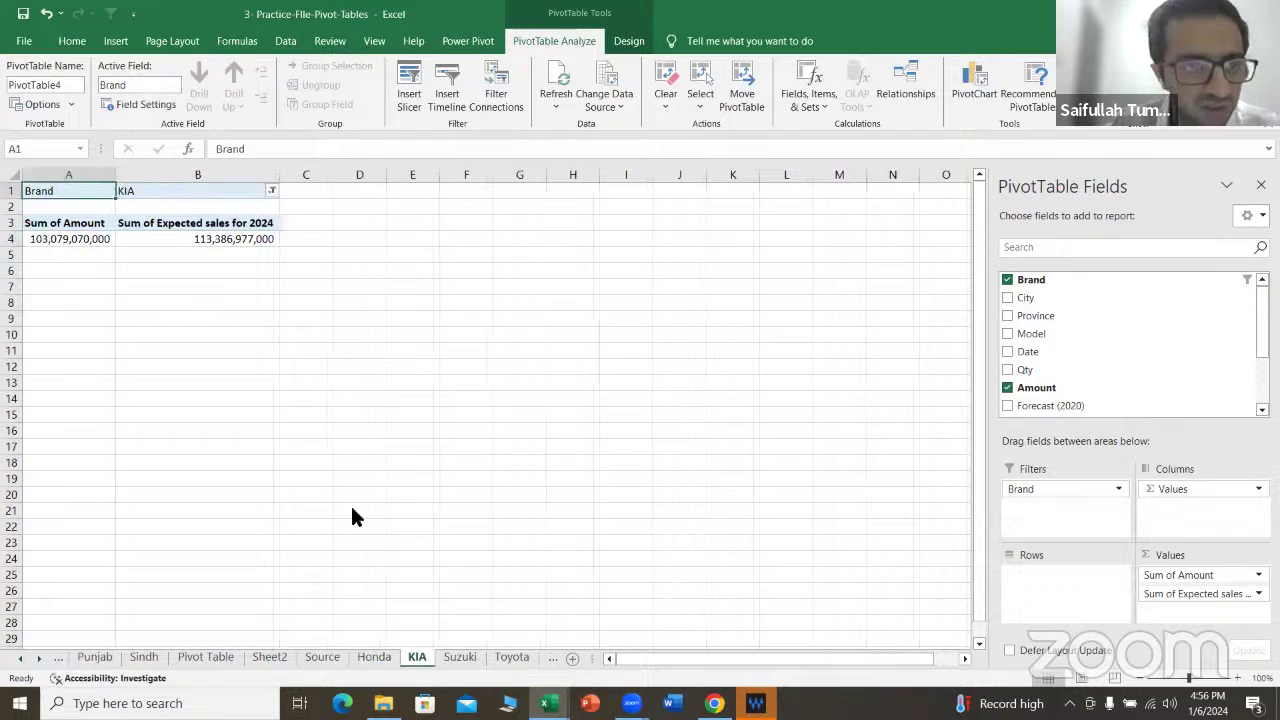
click(459, 655)
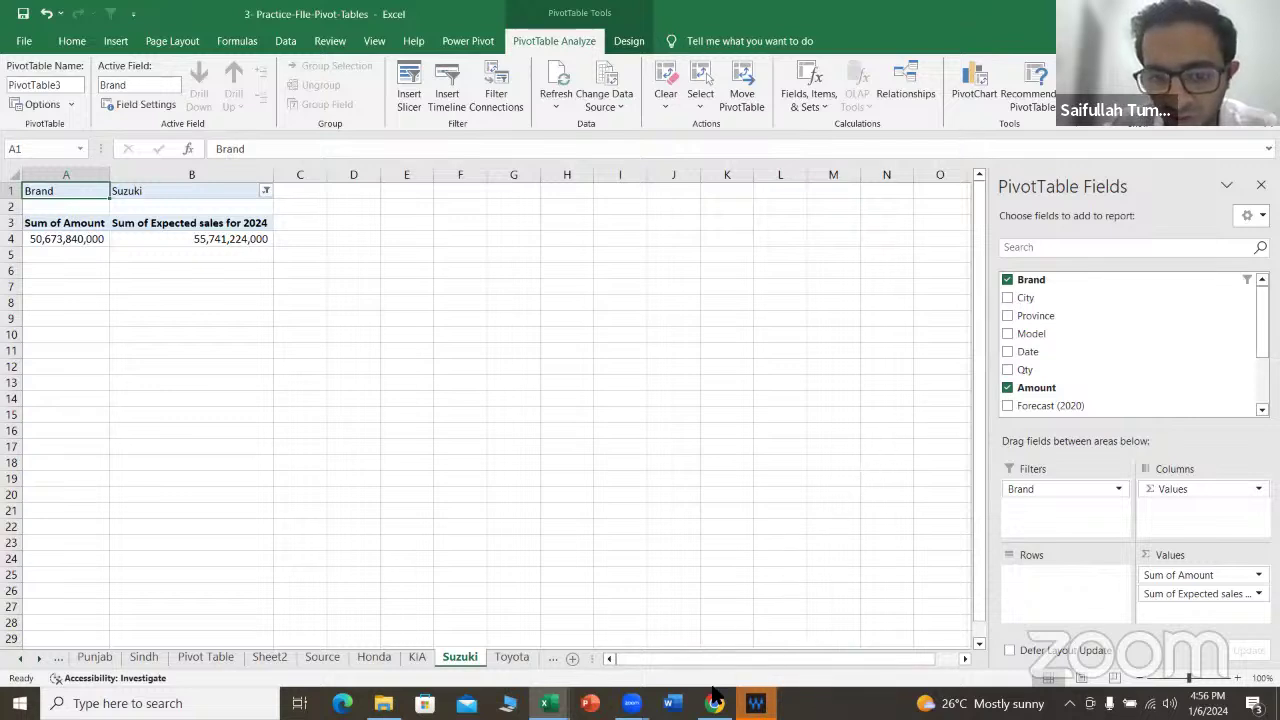
mouse_move(717, 694)
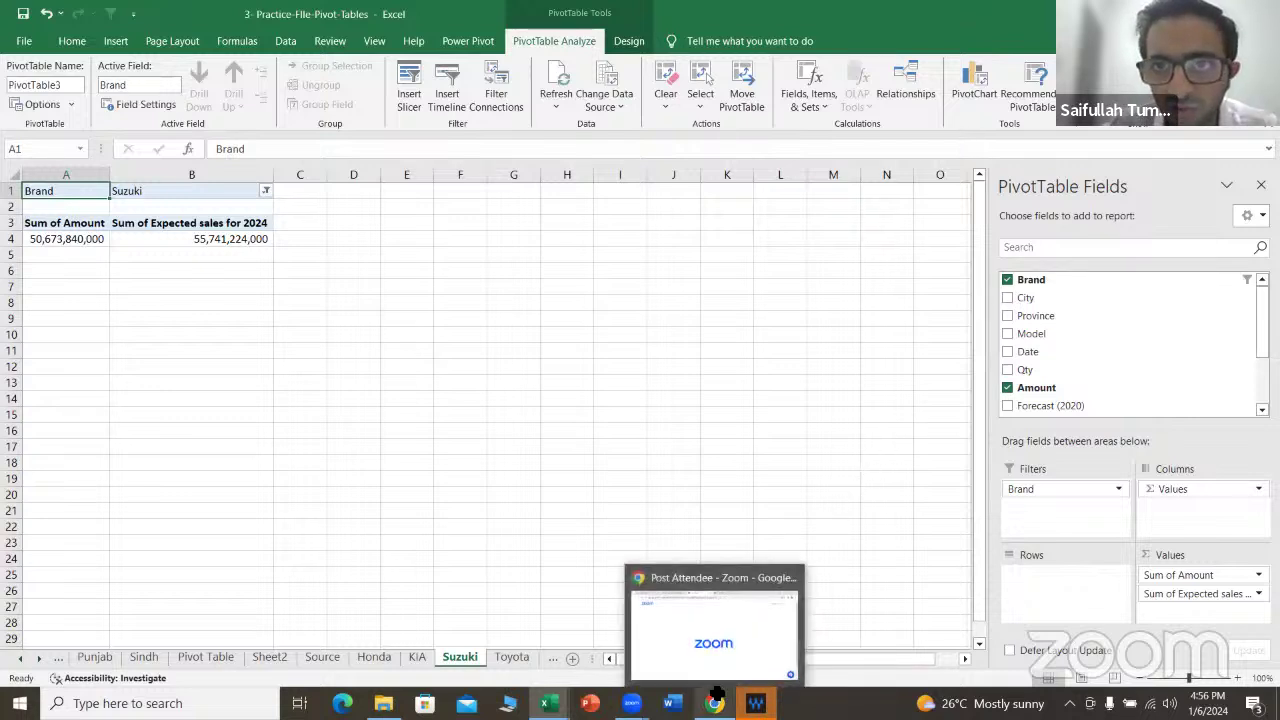